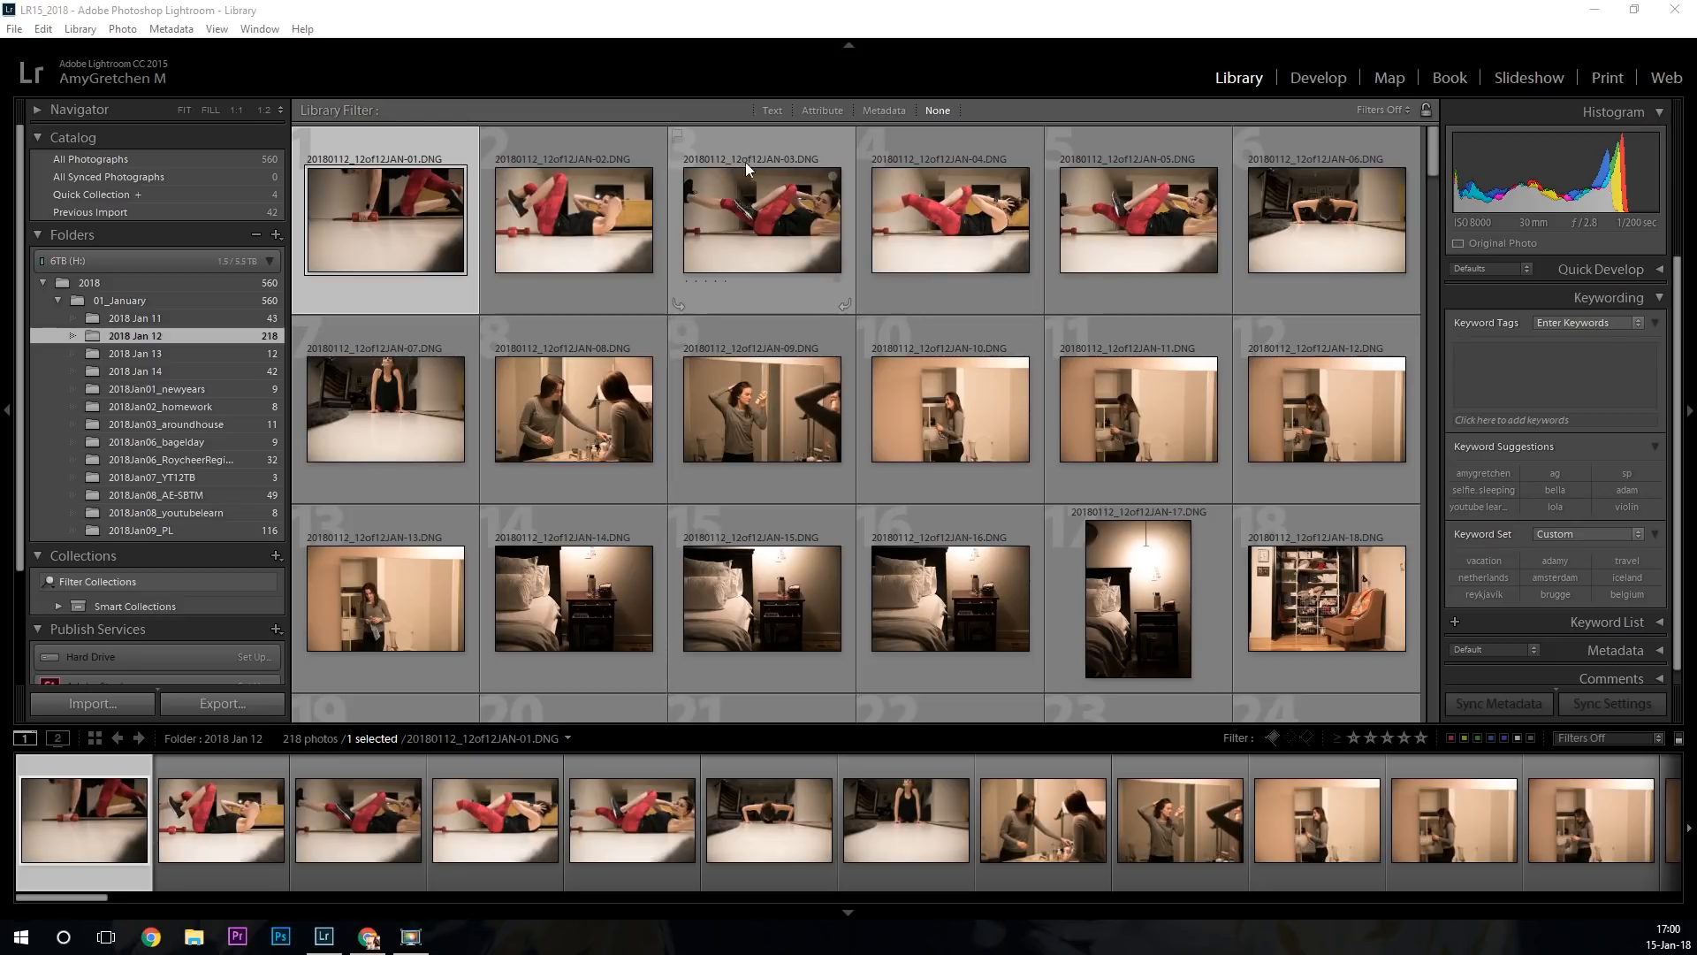
Look through the photos in the 2018 Jan 12 folder to see which subjects need keywords.
scroll(1023, 392, "down", 1)
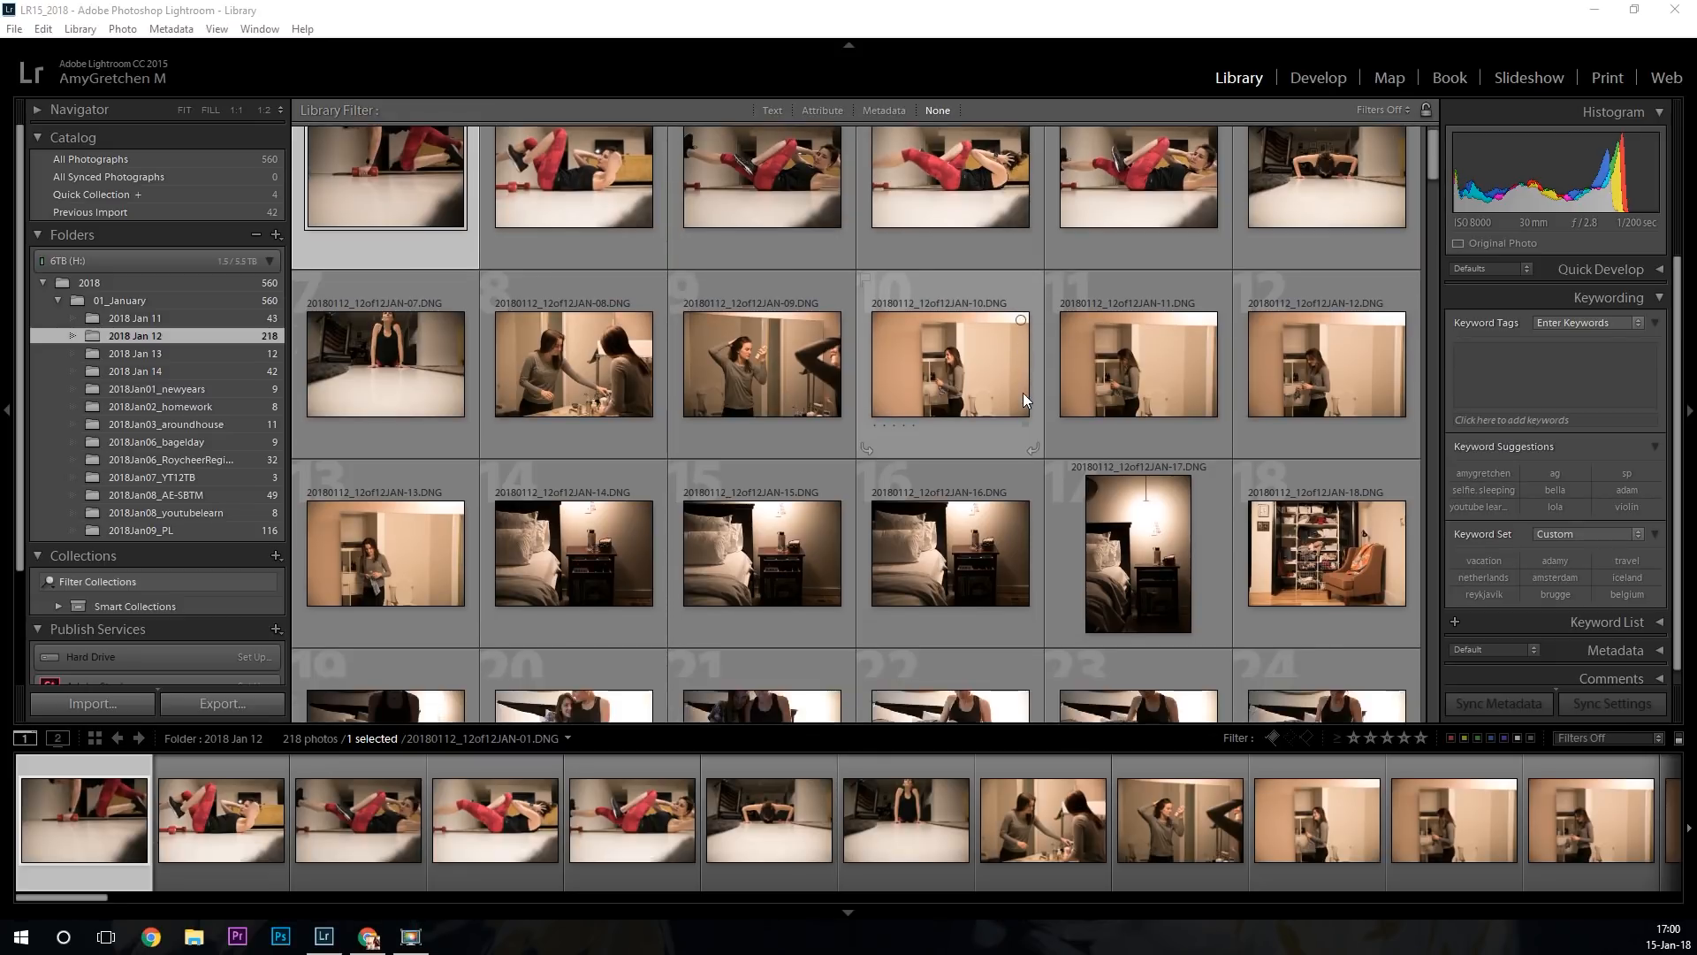
scroll(1023, 392, "up", 1)
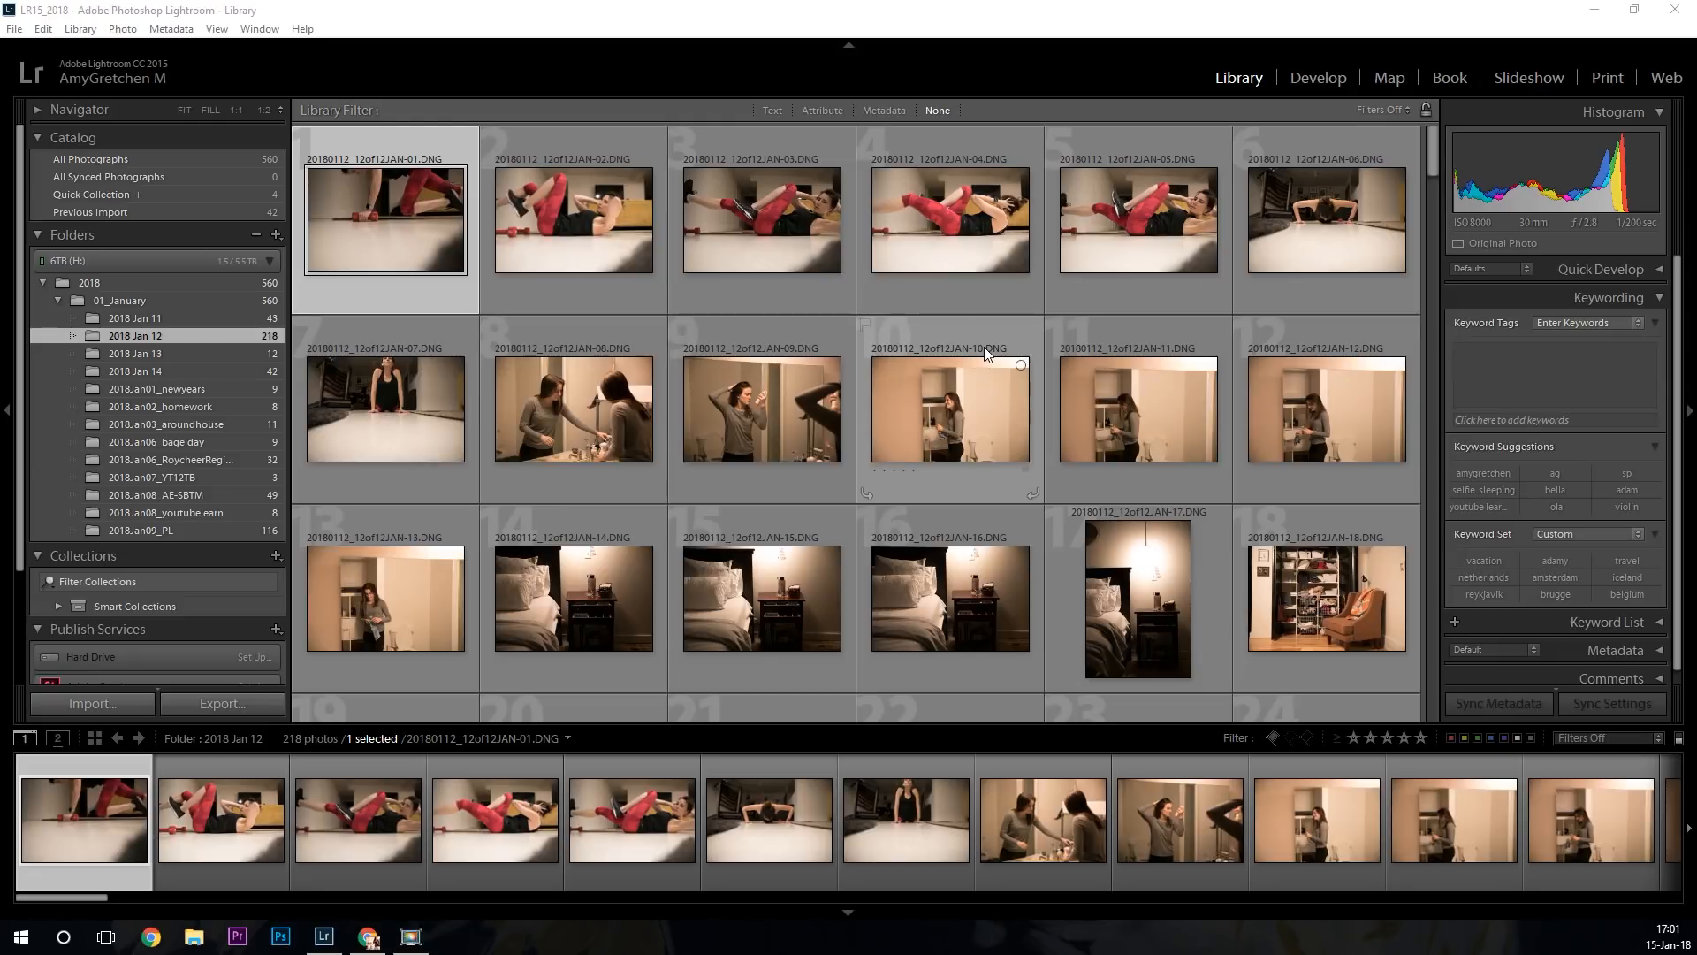
scroll(965, 364, "down", 1)
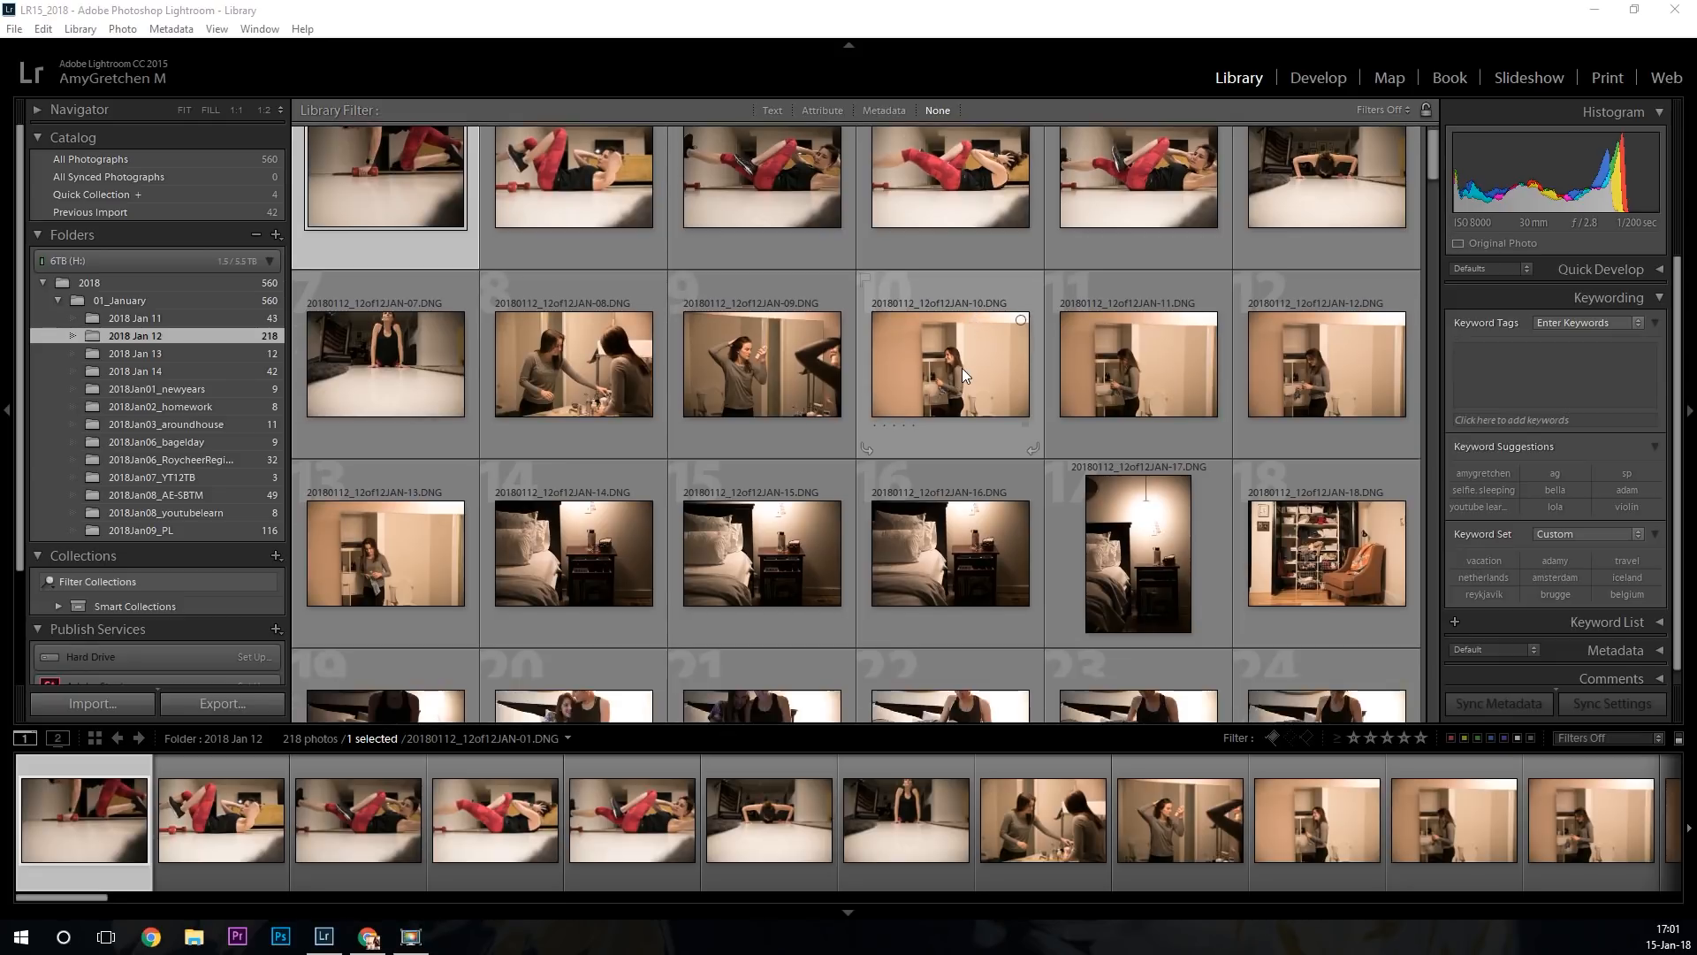
scroll(961, 367, "up", 1)
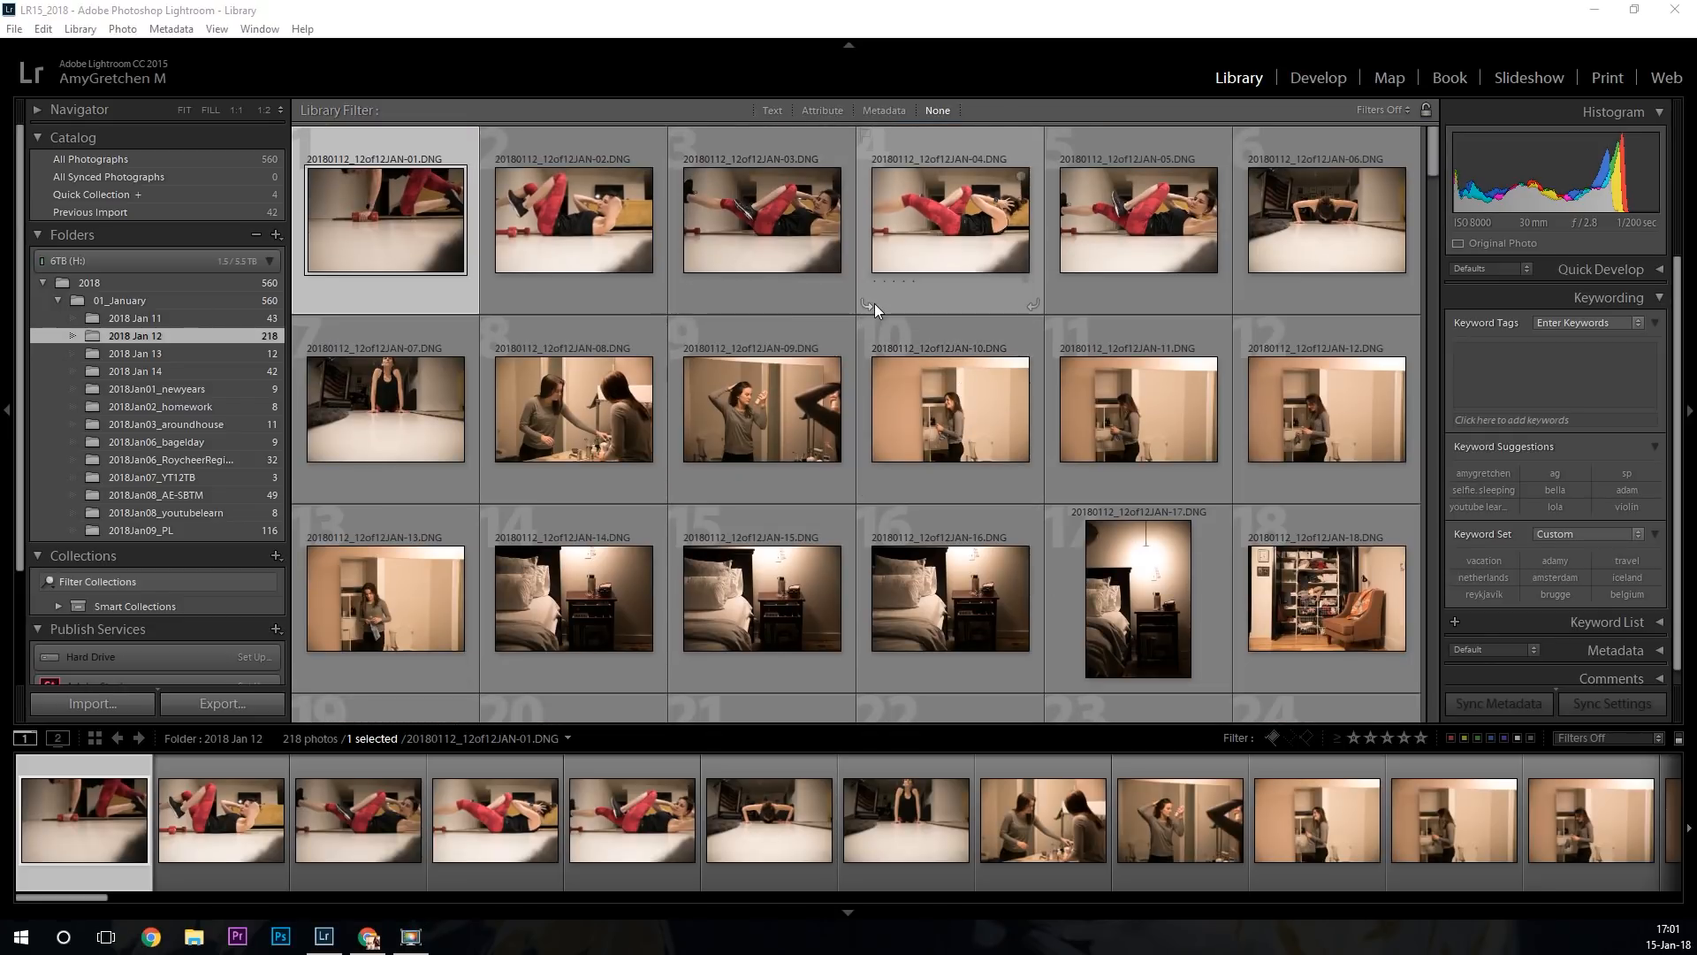
scroll(874, 304, "down", 6)
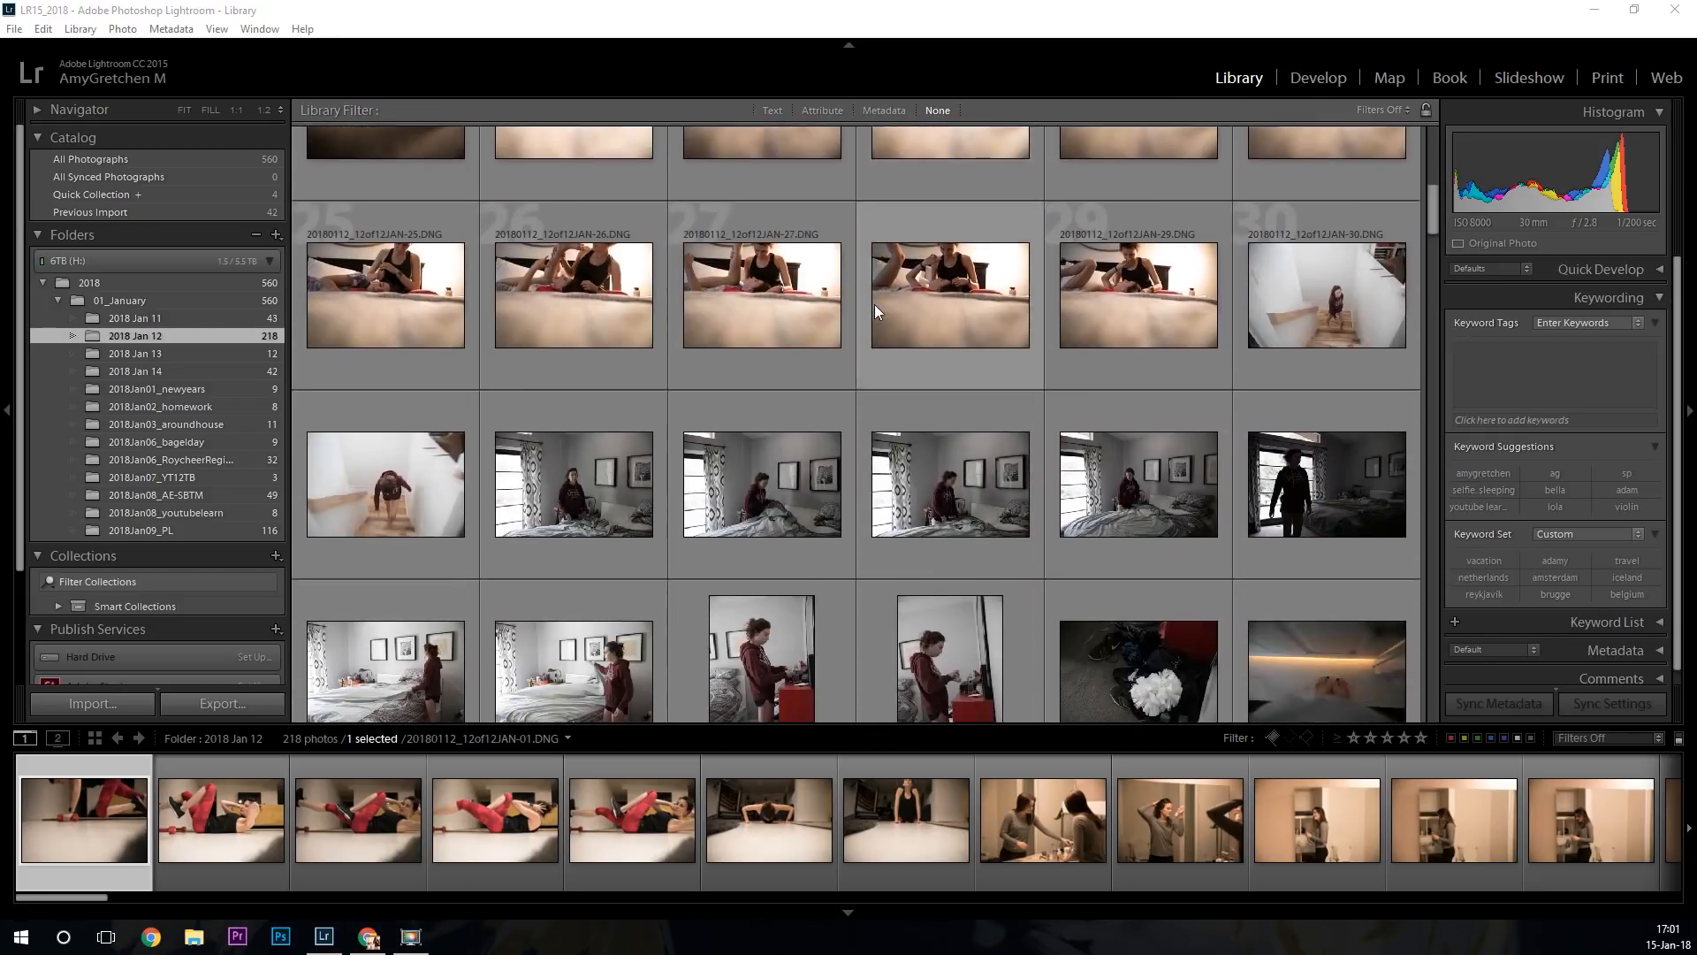
scroll(874, 313, "down", 10)
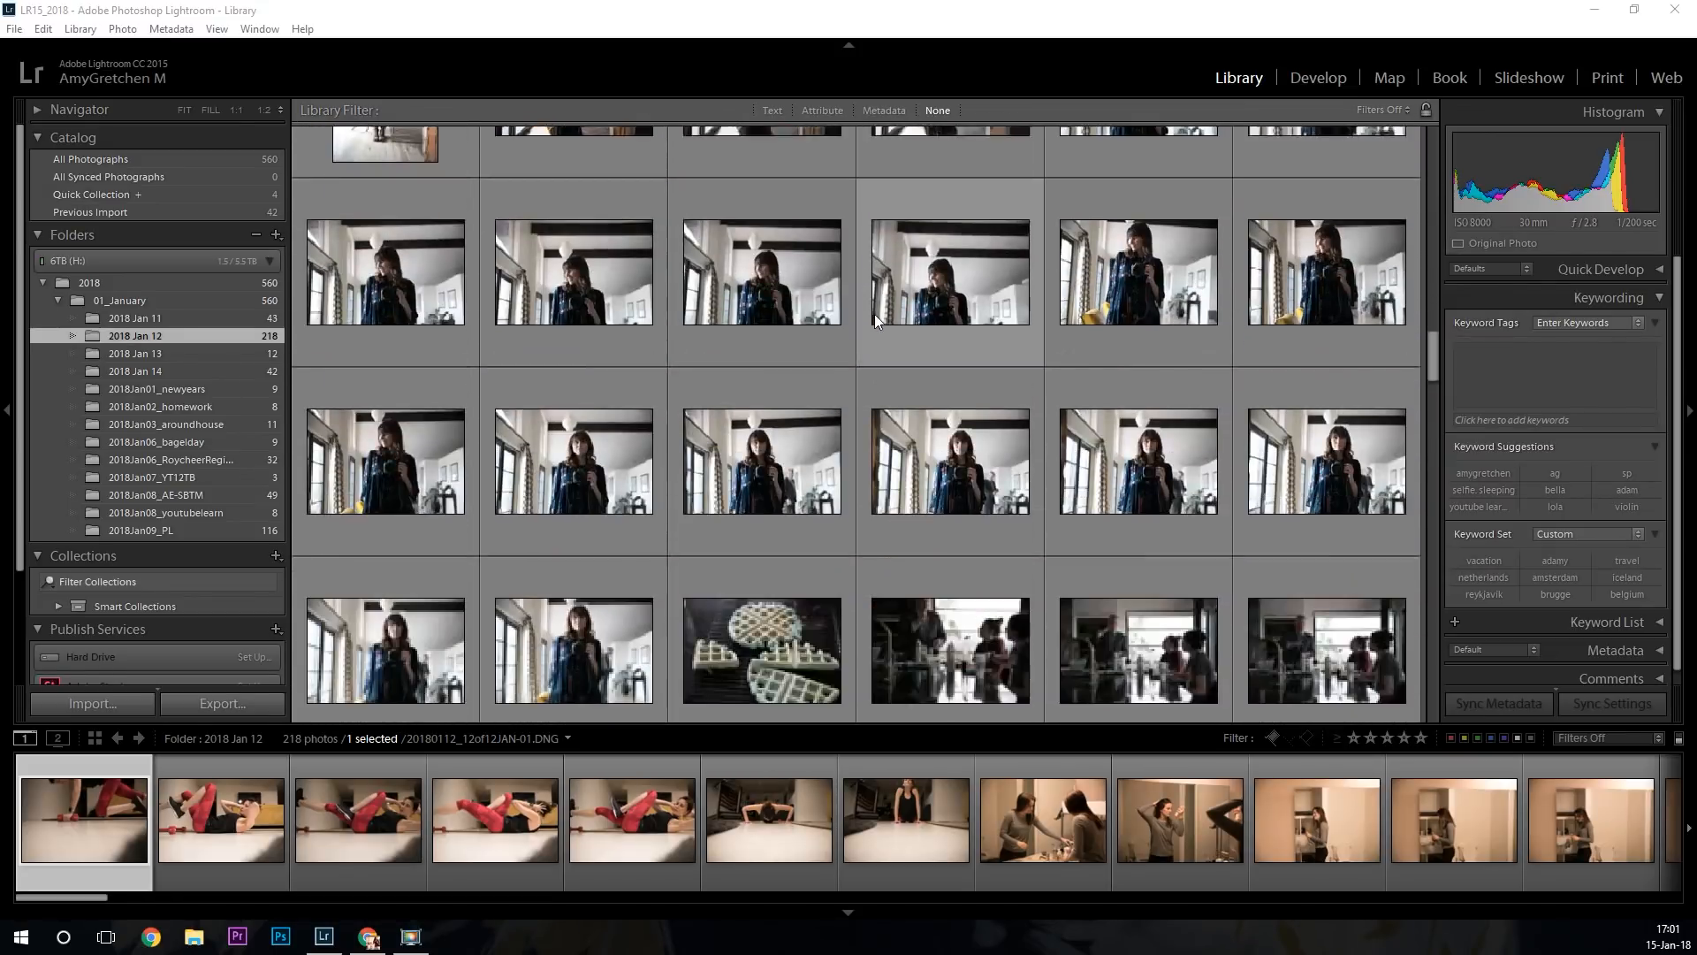
scroll(874, 314, "down", 5)
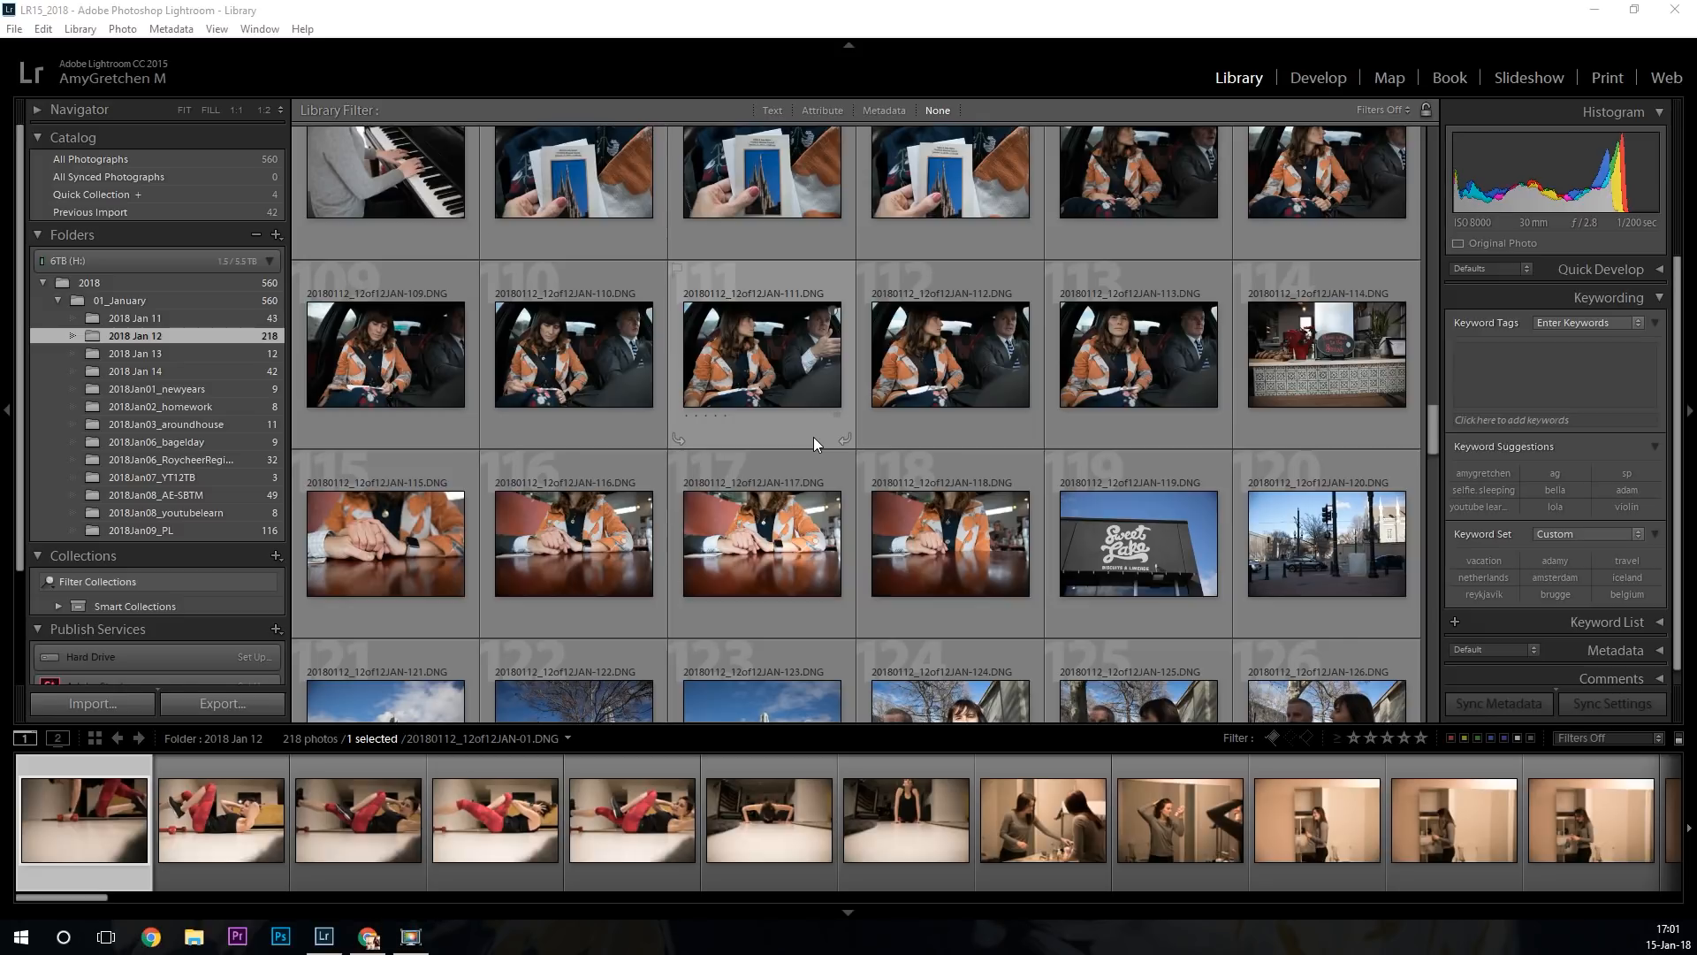
scroll(866, 507, "down", 3)
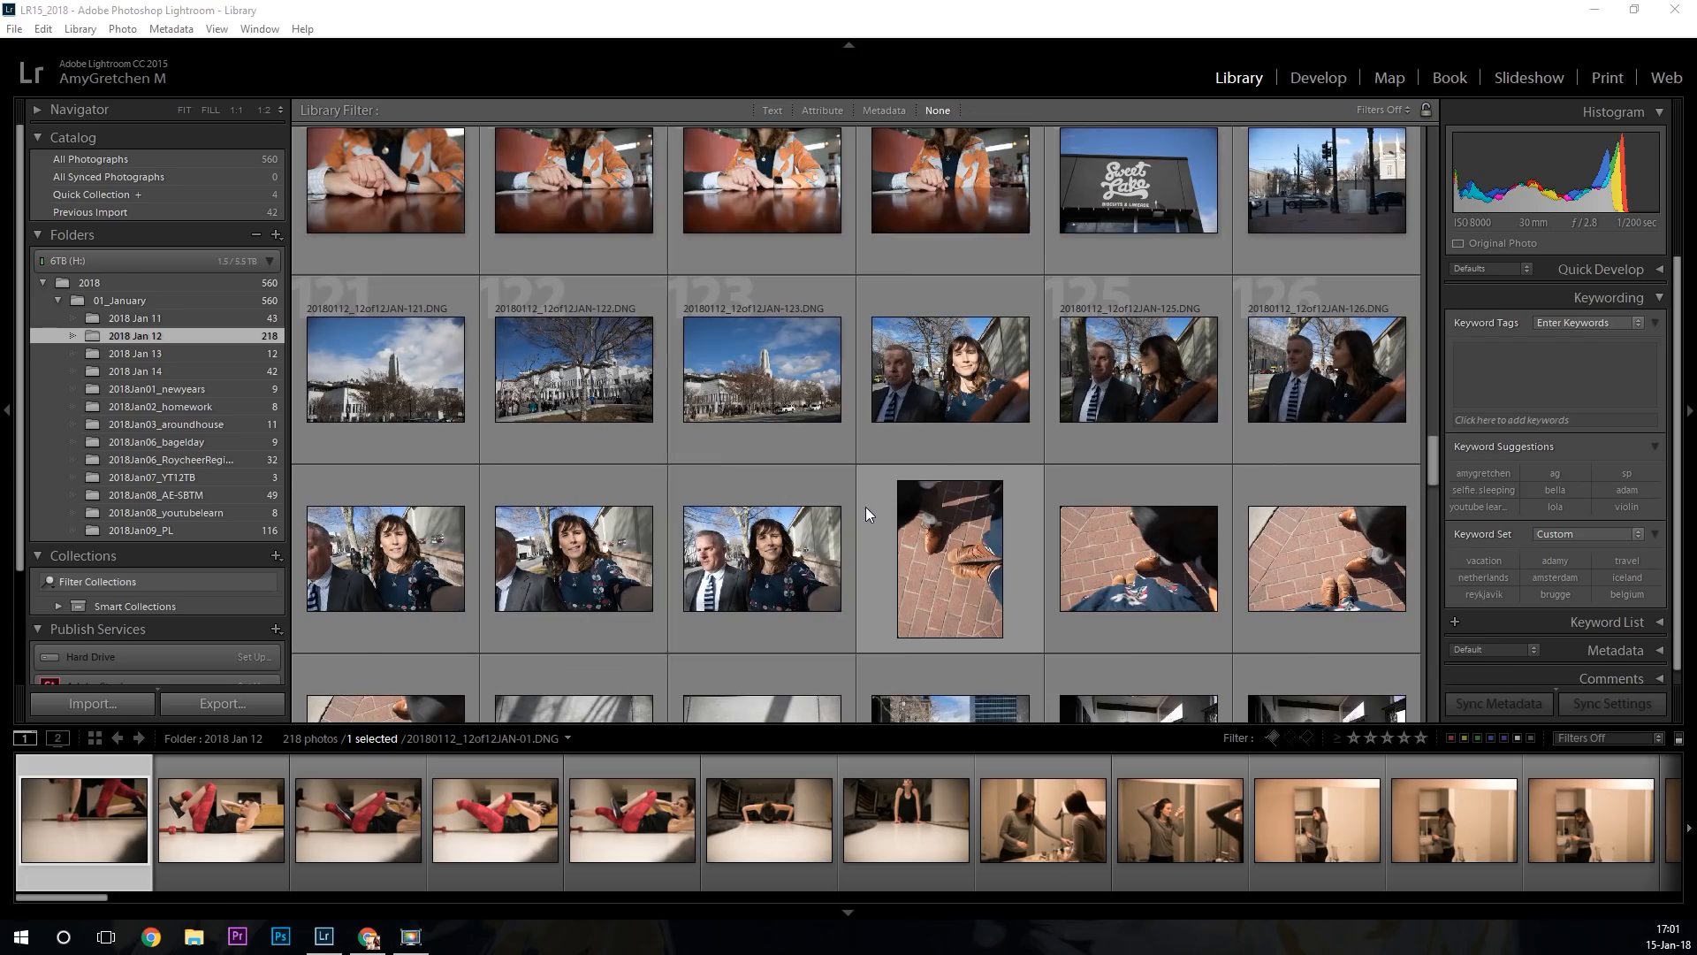
scroll(865, 506, "down", 3)
scroll(864, 520, "up", 10)
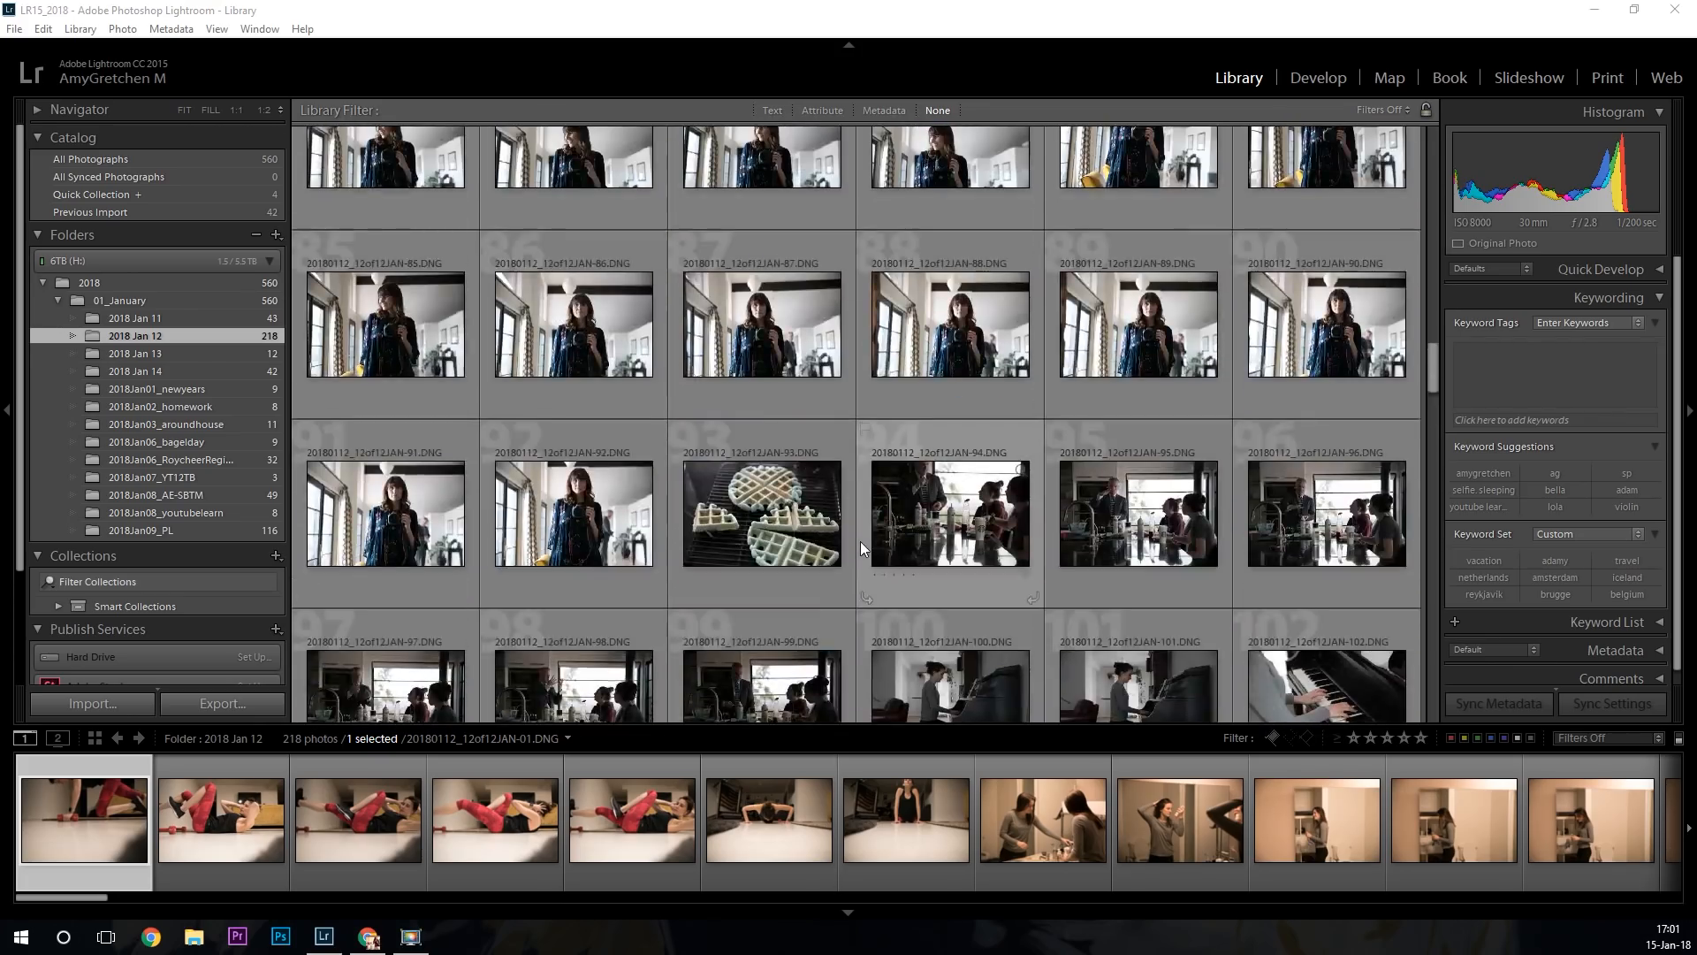
scroll(866, 513, "down", 20)
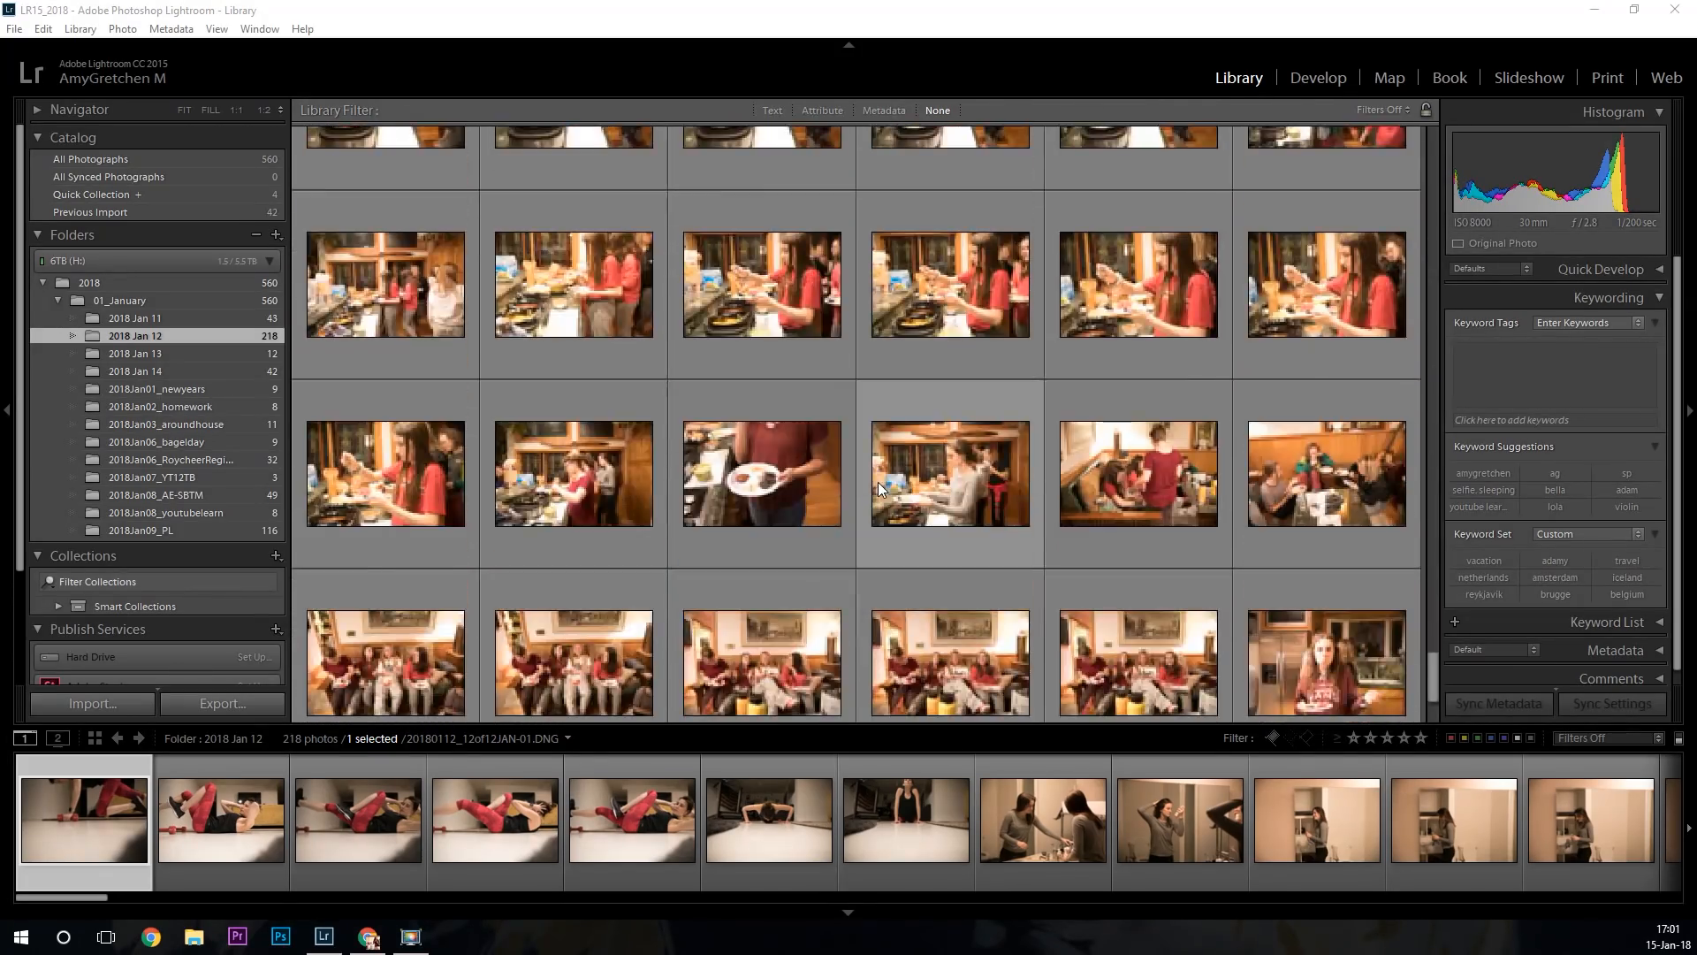
scroll(880, 487, "down", 3)
scroll(880, 505, "up", 15)
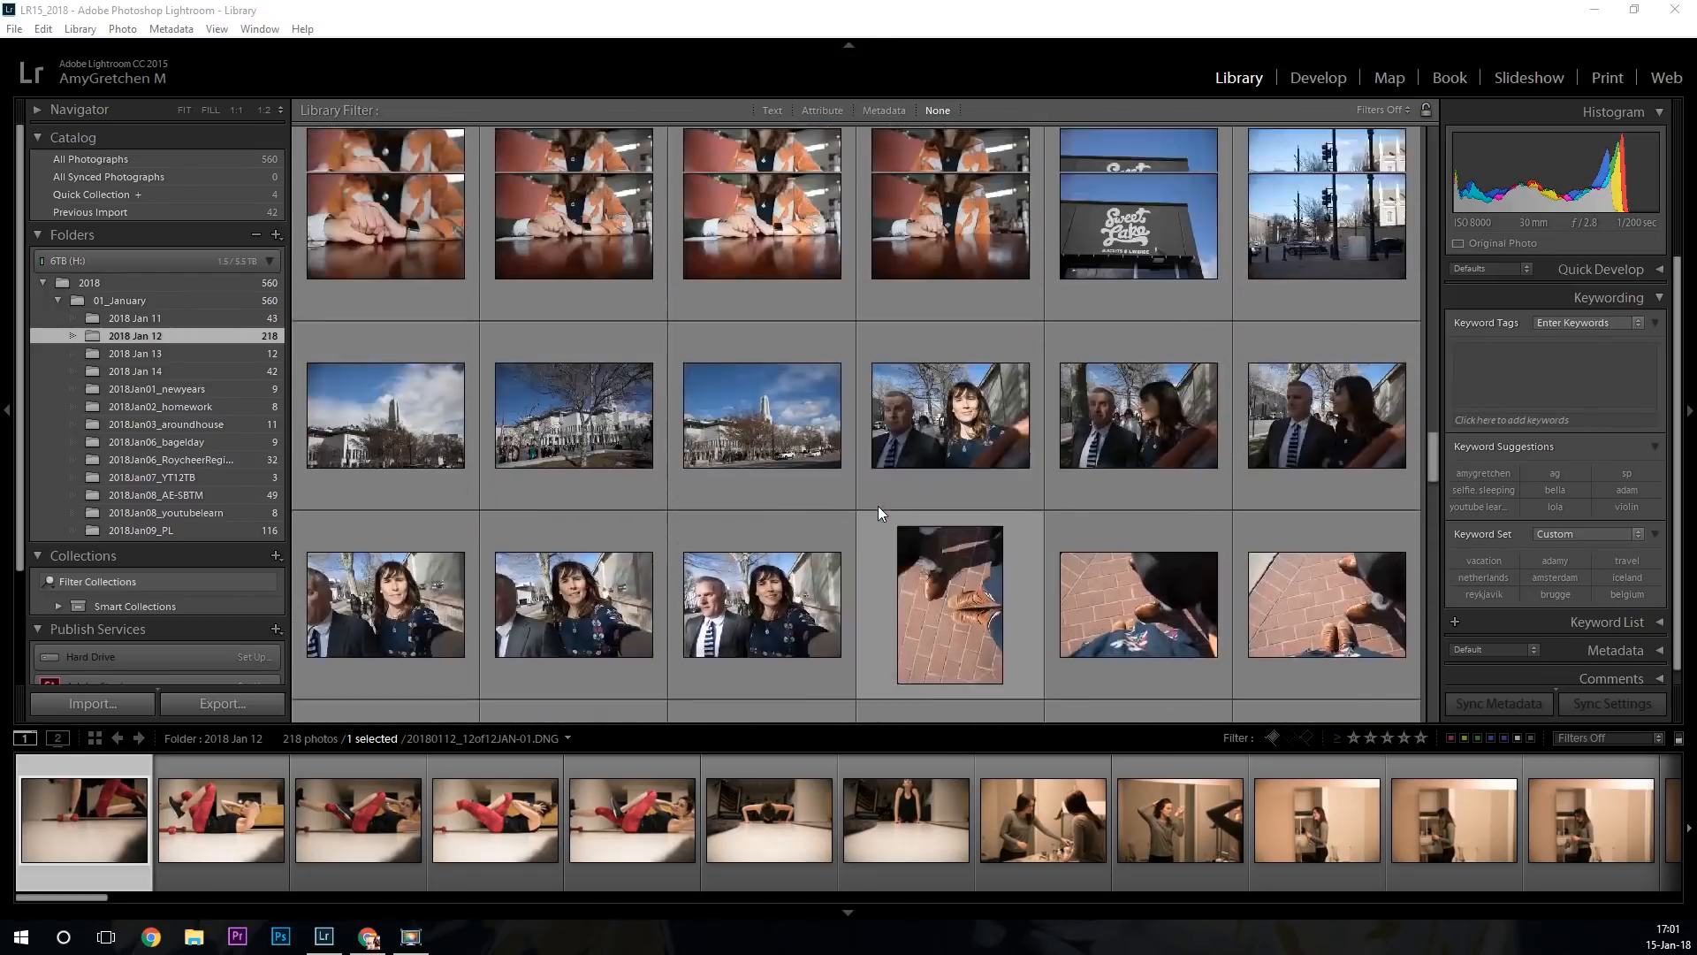
scroll(878, 504, "up", 20)
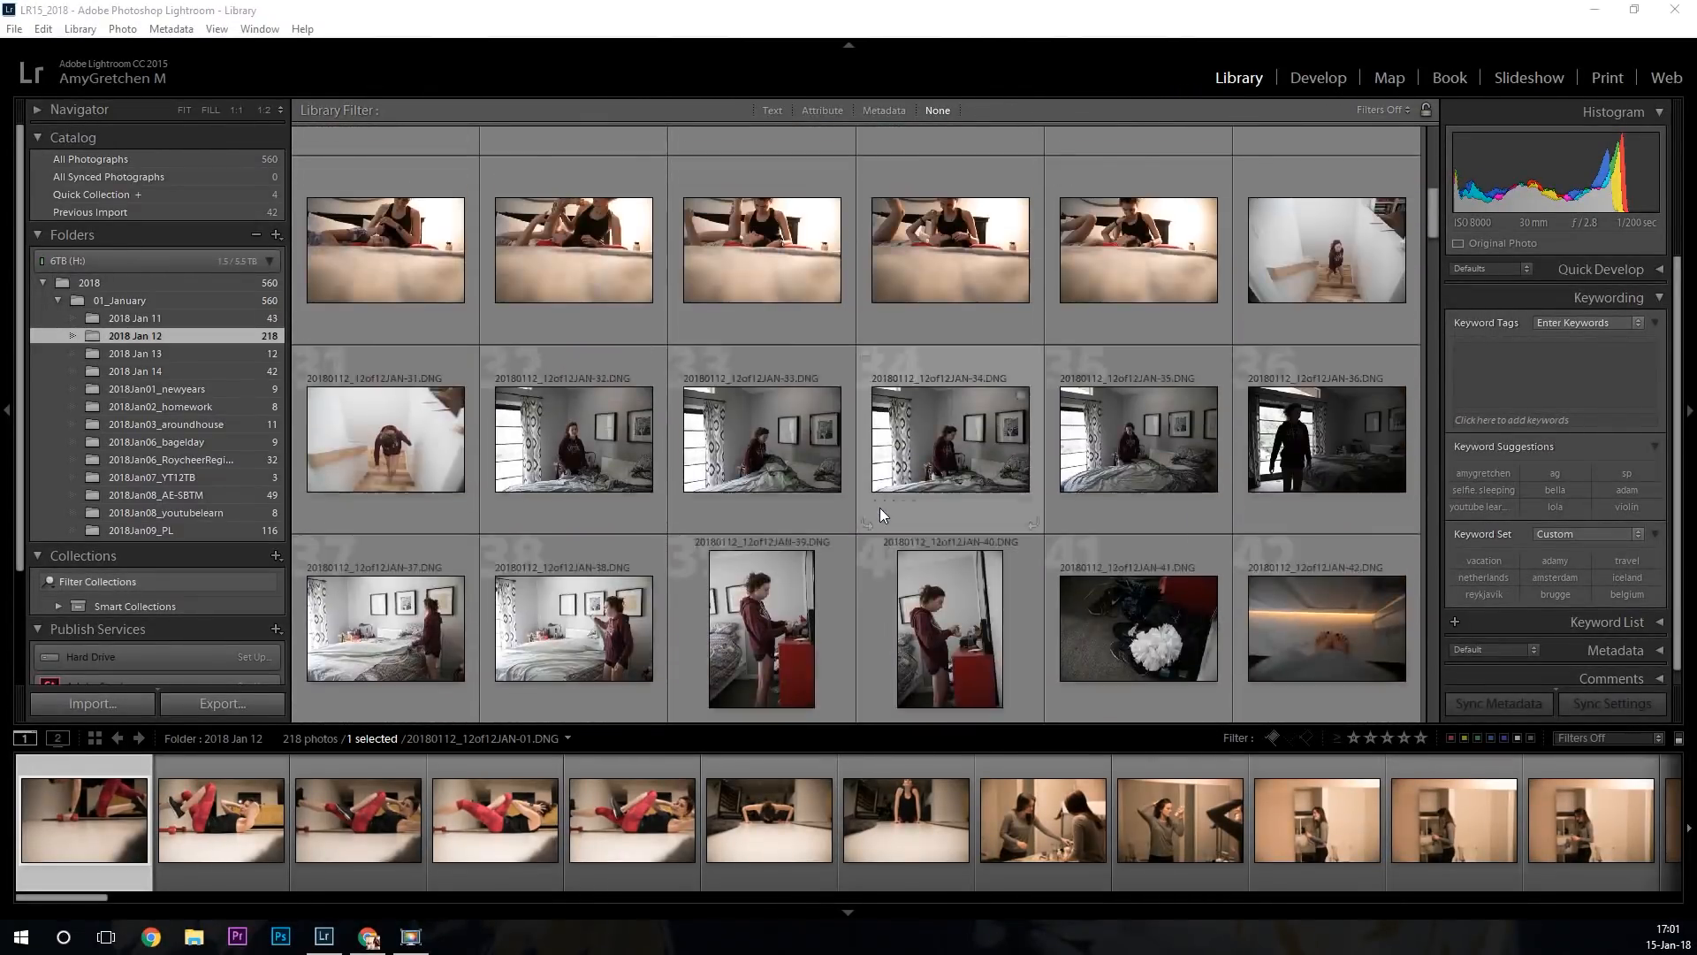
scroll(880, 509, "up", 5)
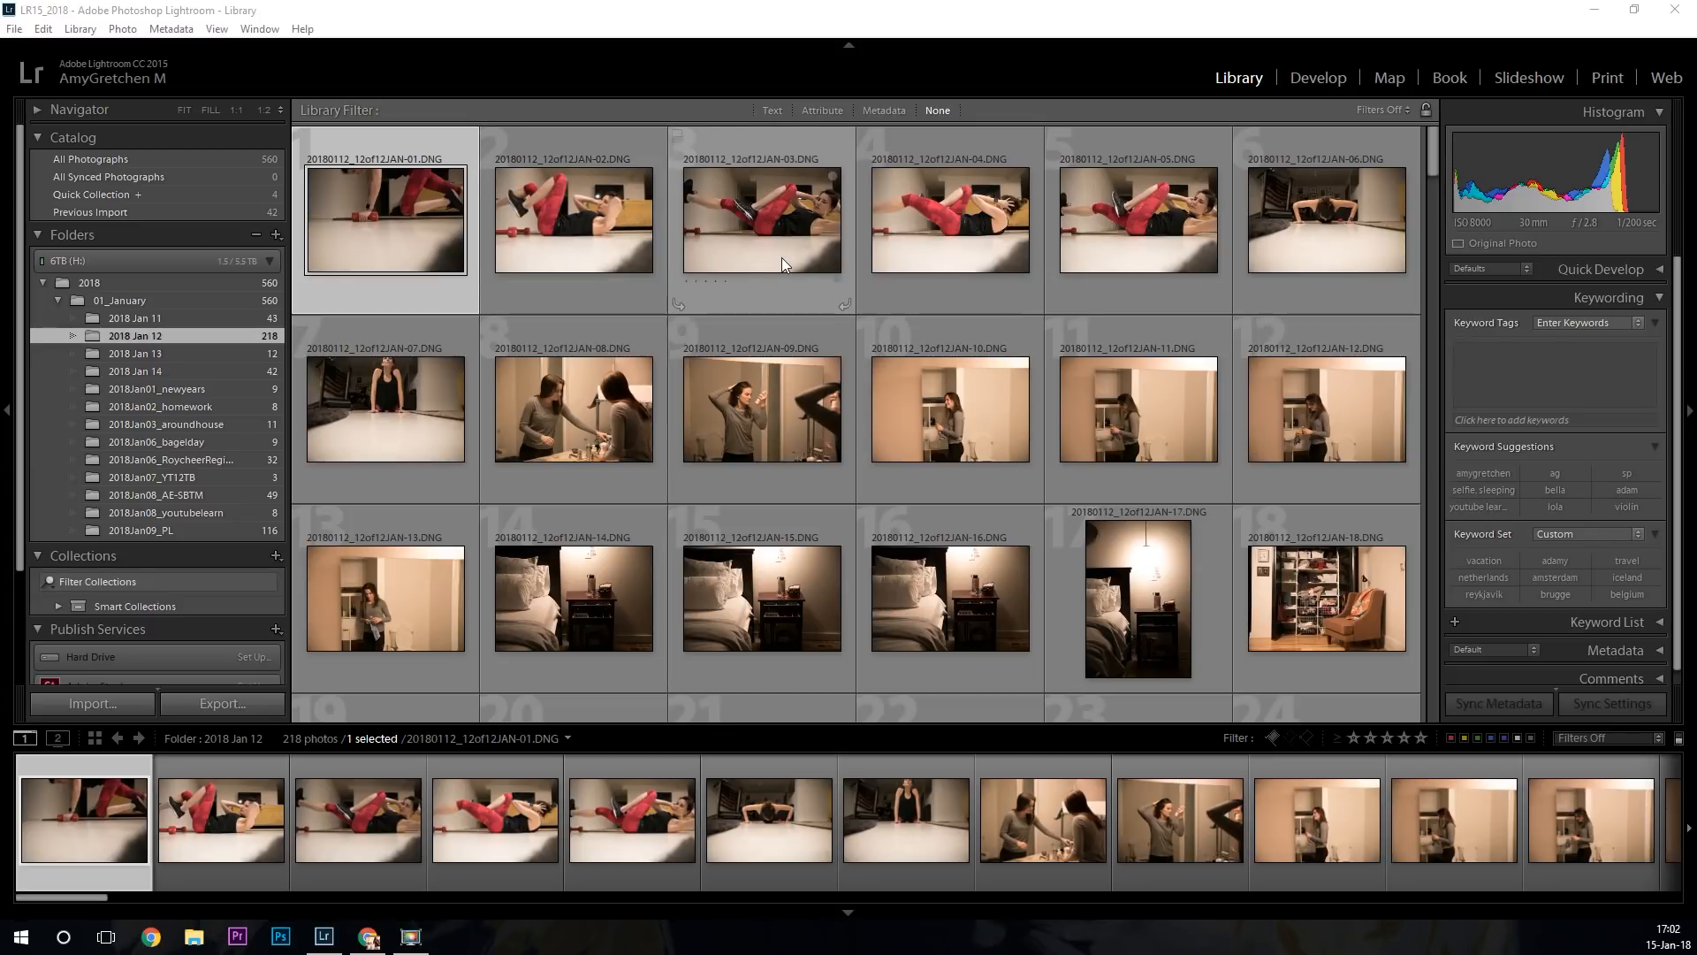
Add the keyword 12of12 to all photos in the 2018 Jan 12 folder and clear the selection.
key("ctrl+a")
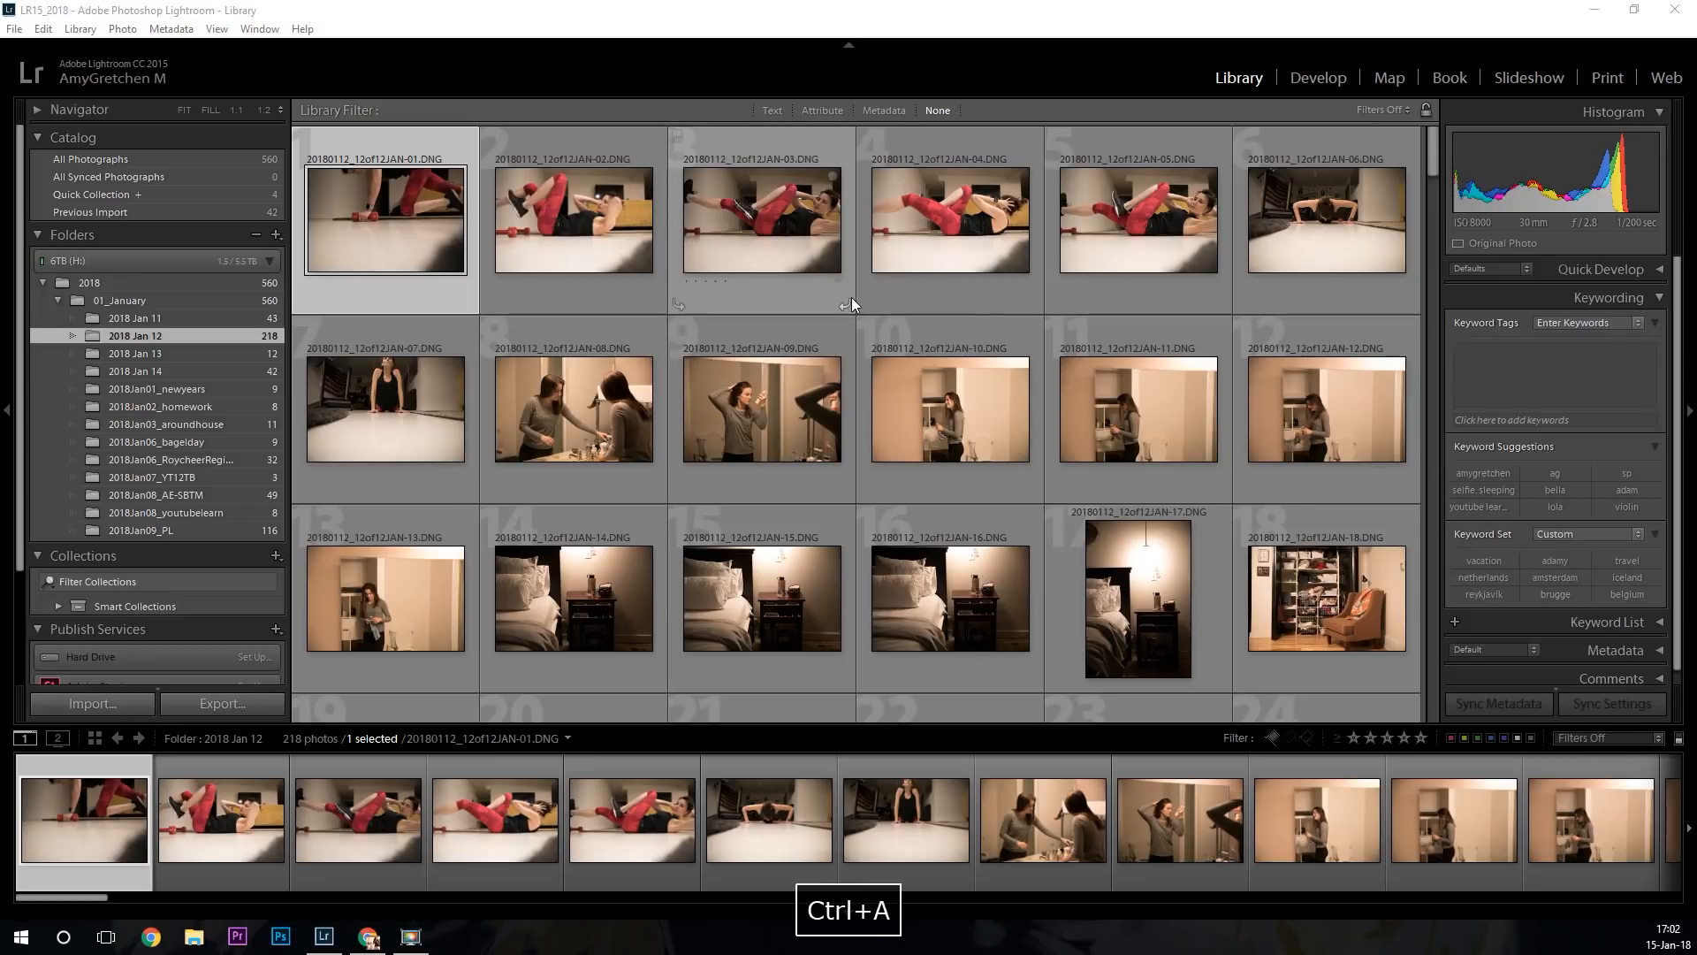
left_click(988, 292)
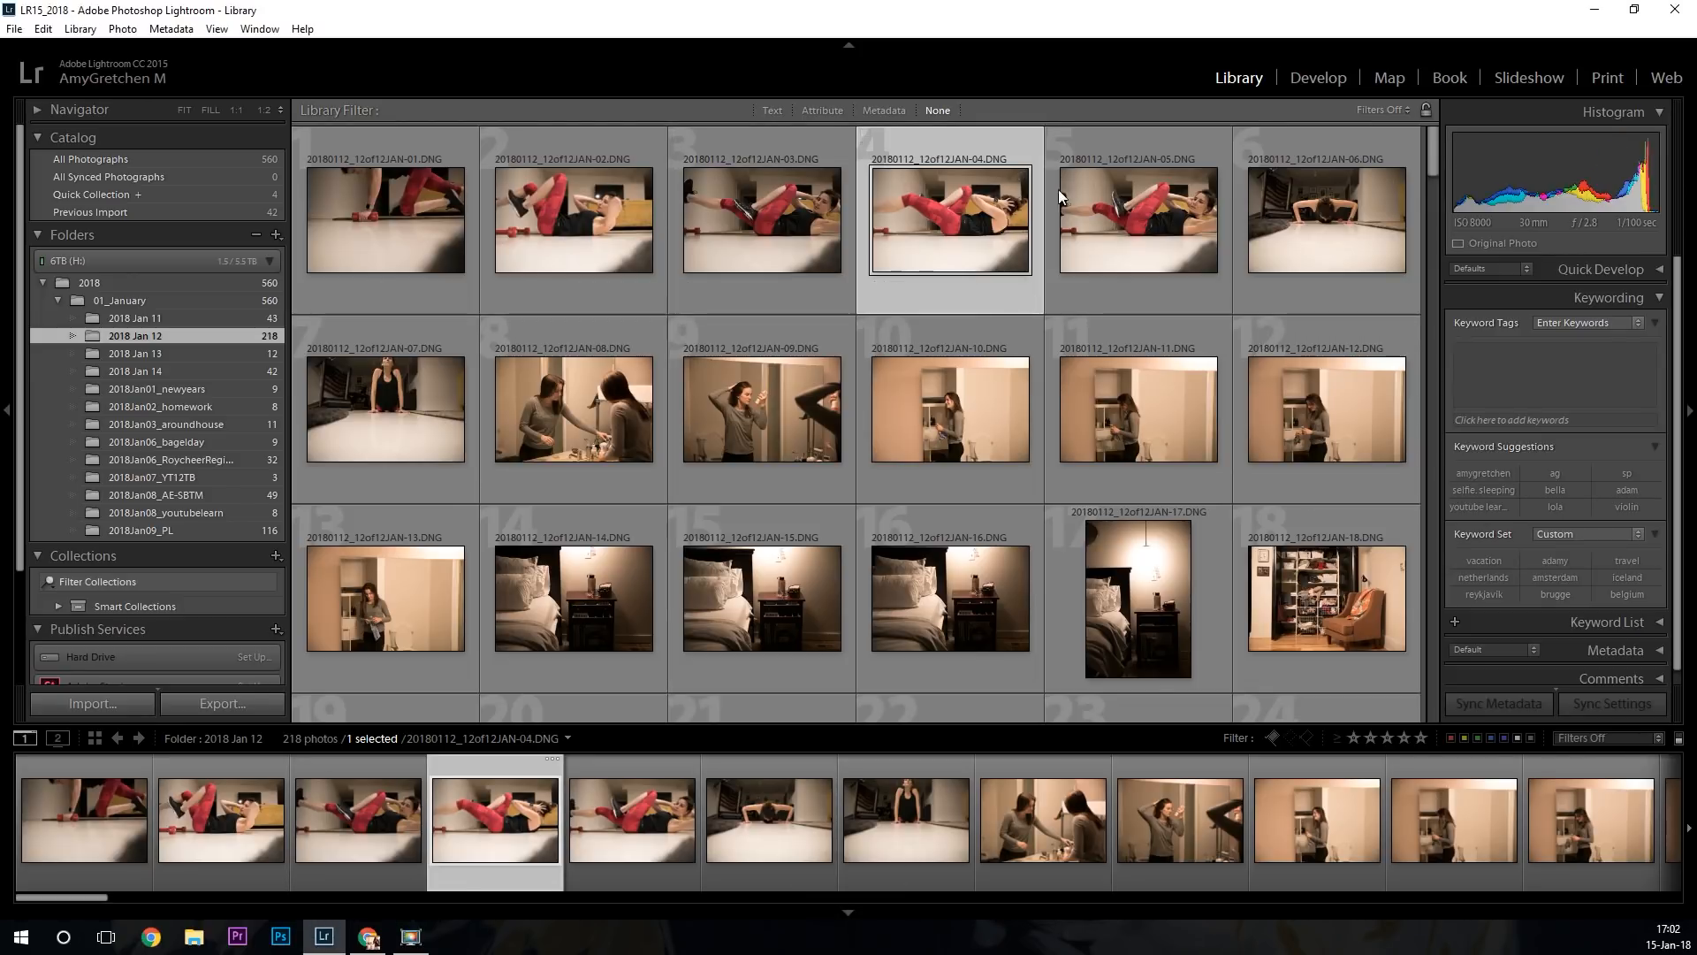
key("ctrl+a")
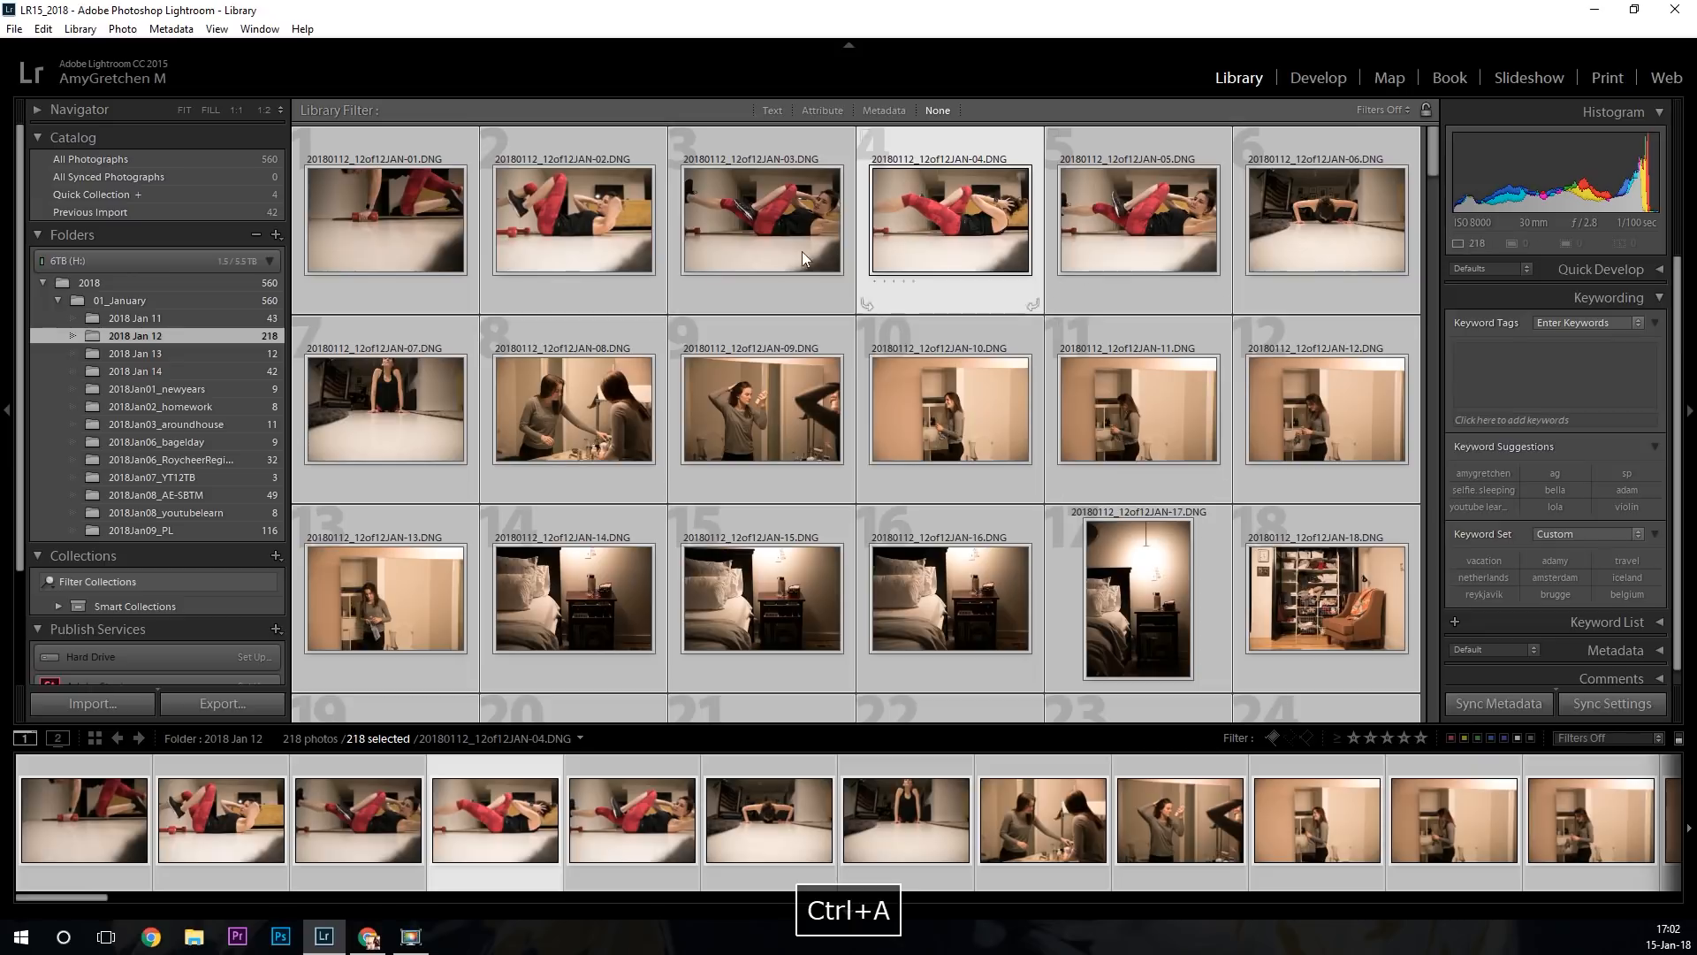
left_click(1514, 385)
left_click(1512, 385)
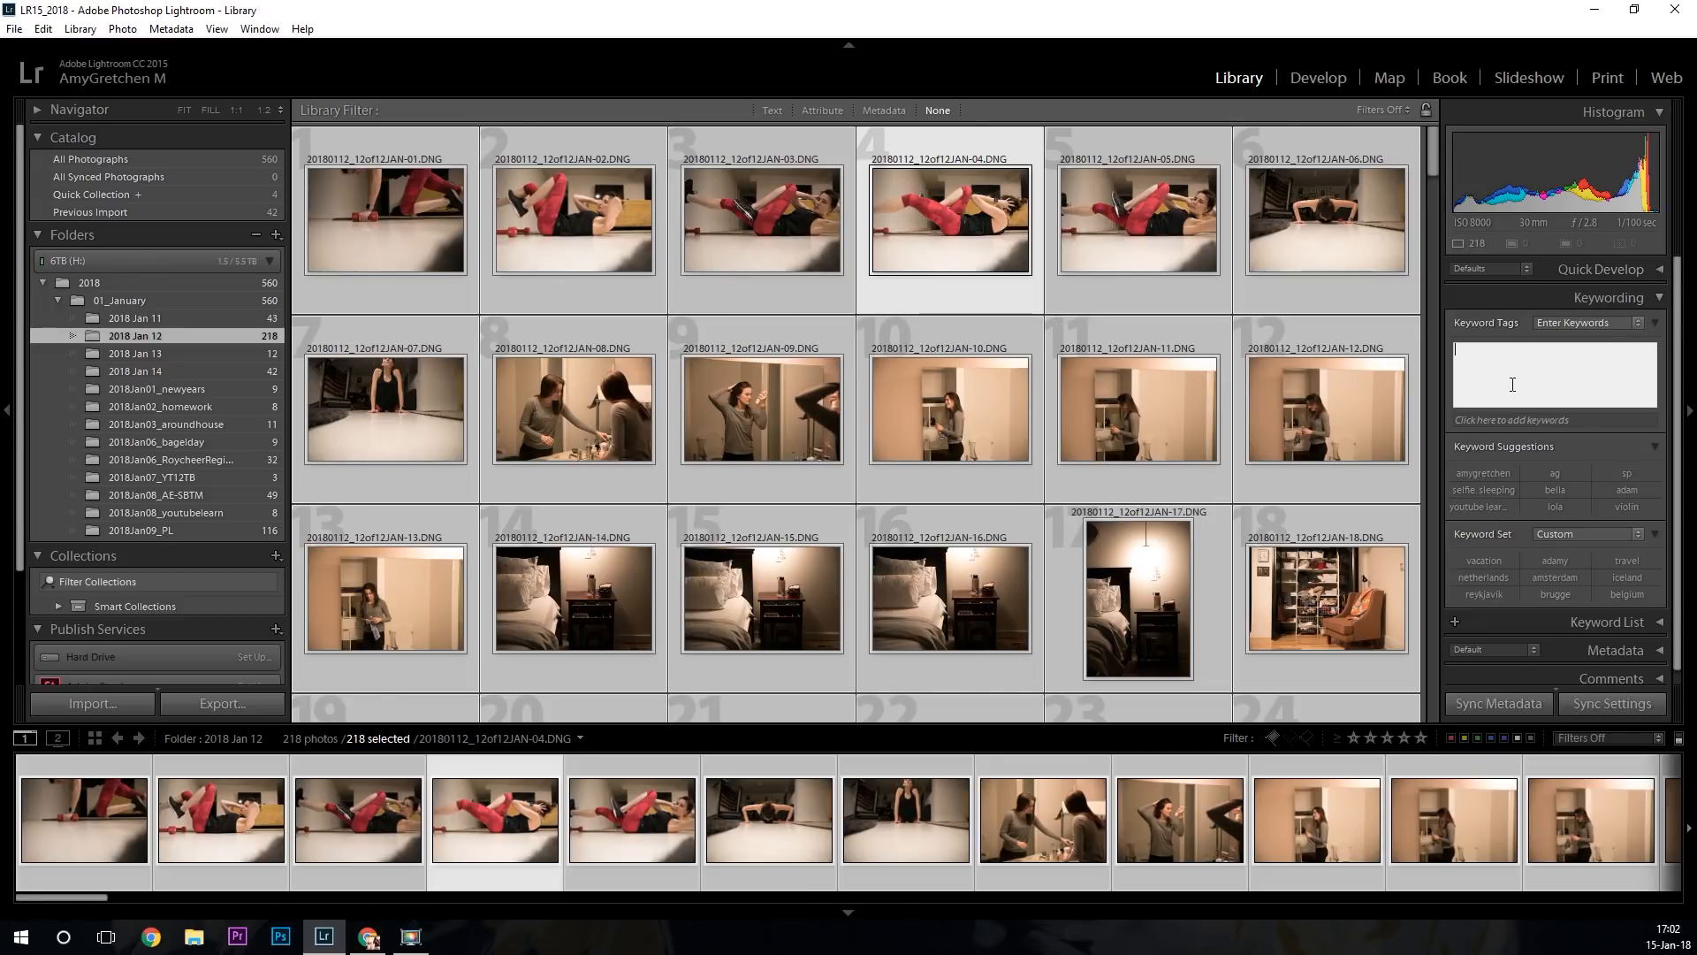
type("12of12")
key("Tab")
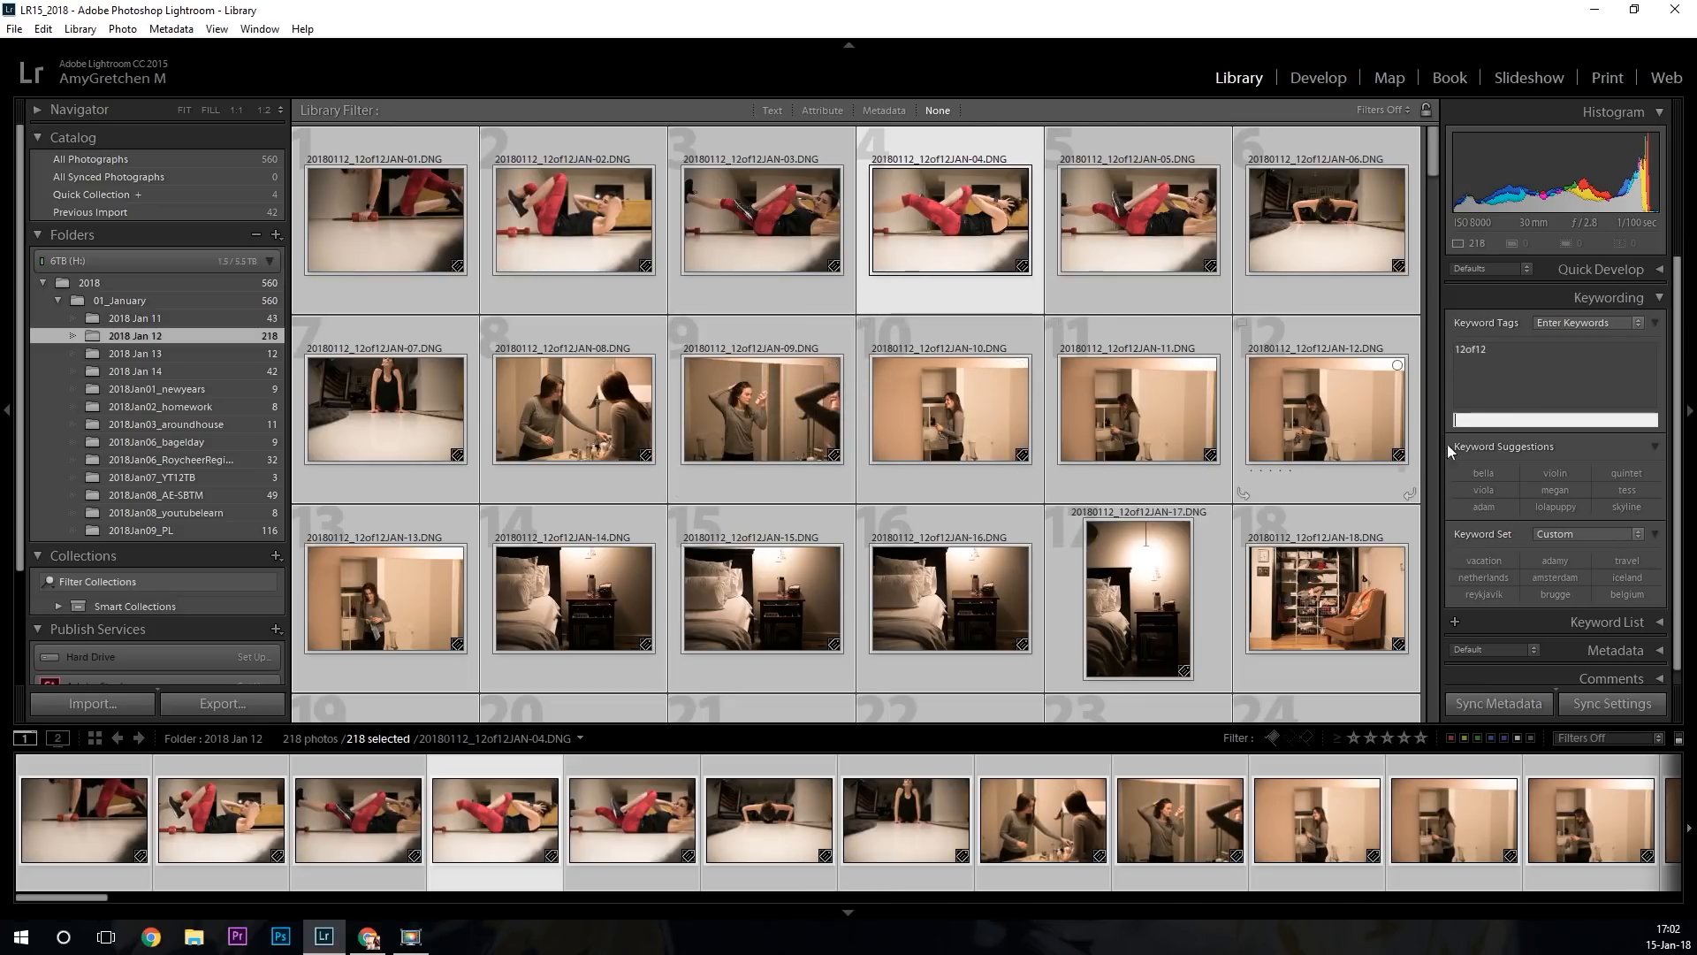
left_click(1499, 376)
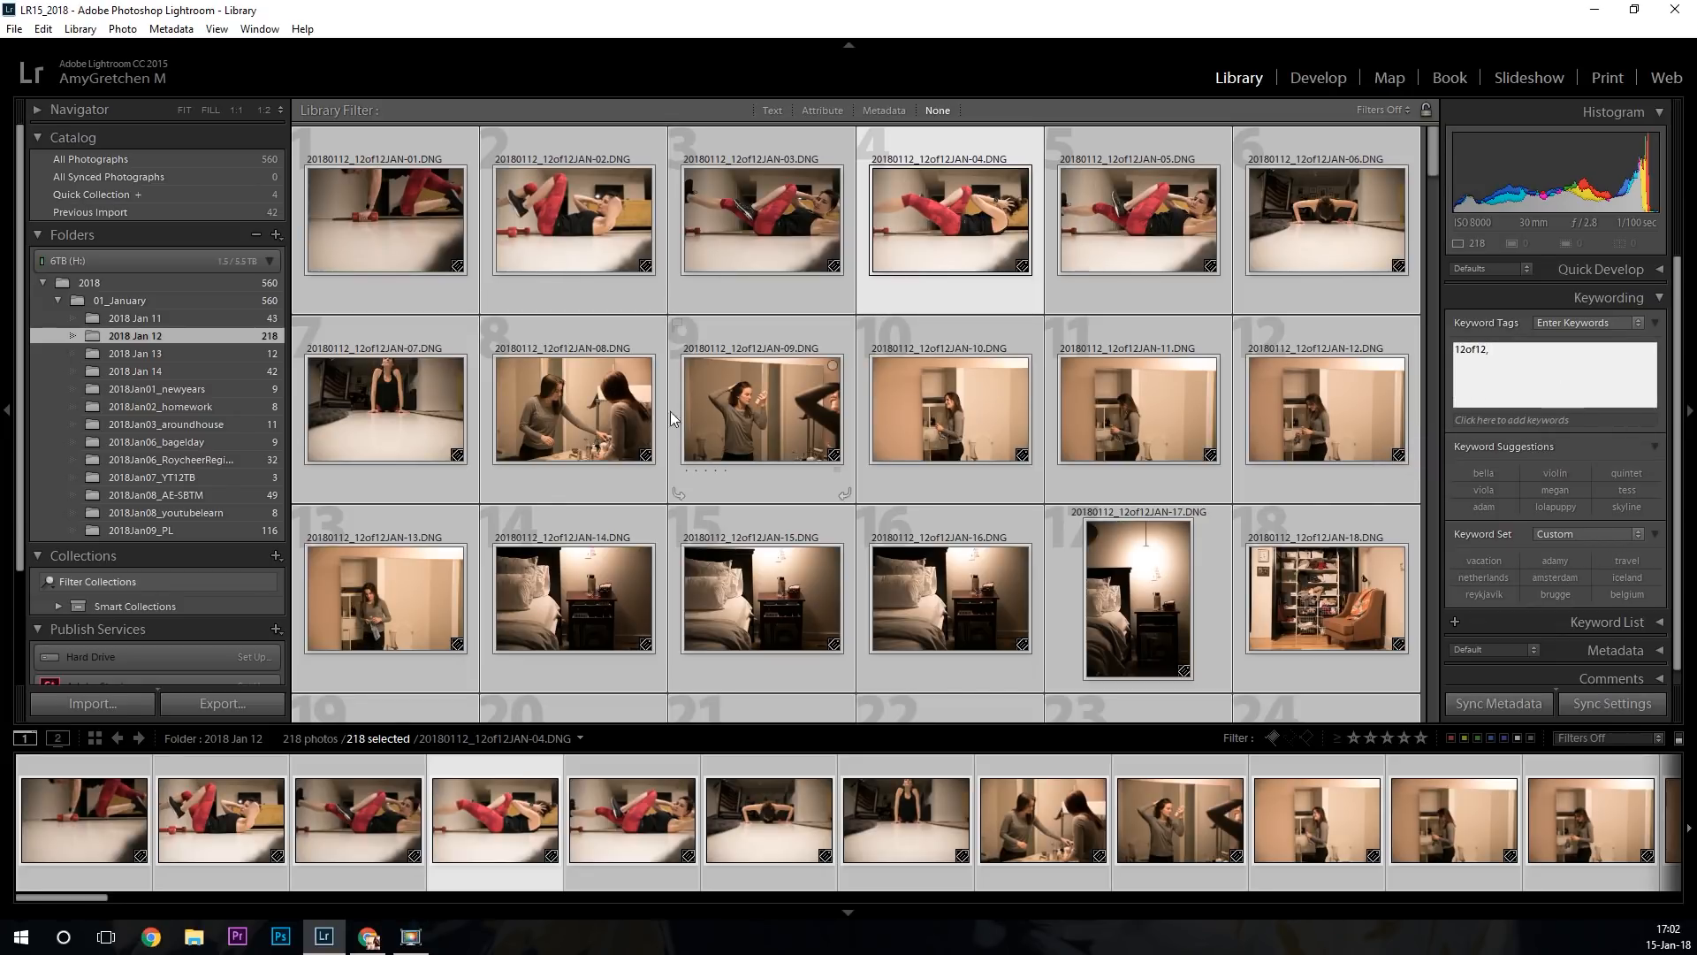
left_click(448, 407)
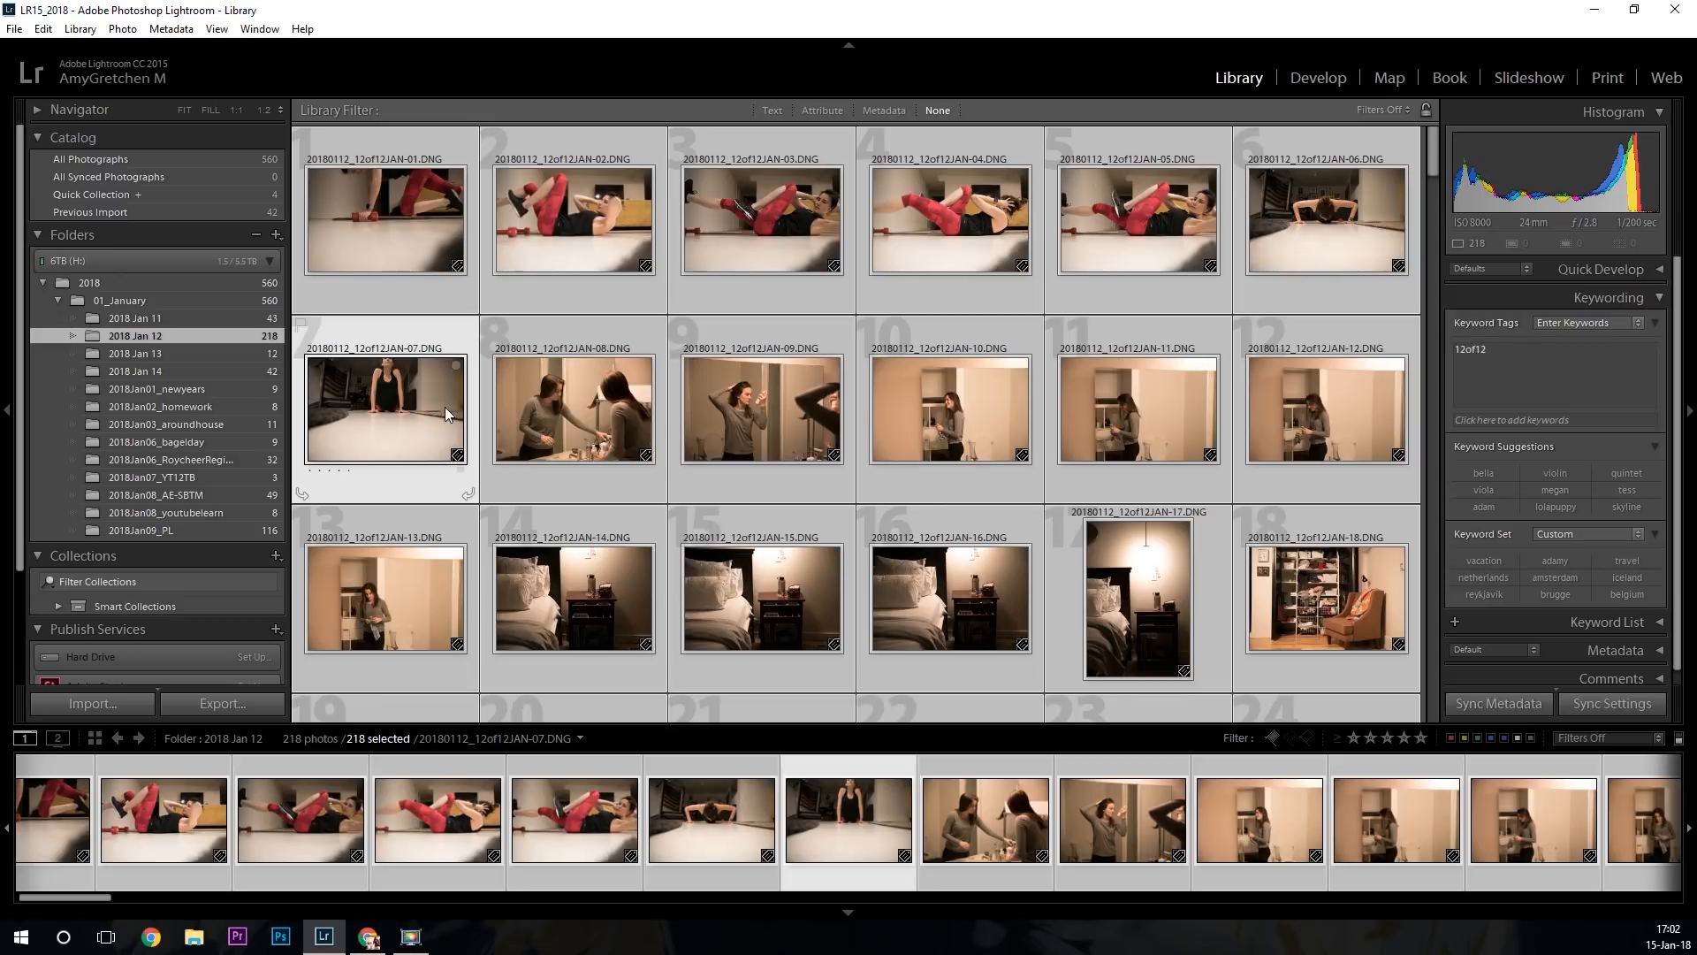
key("ctrl+d")
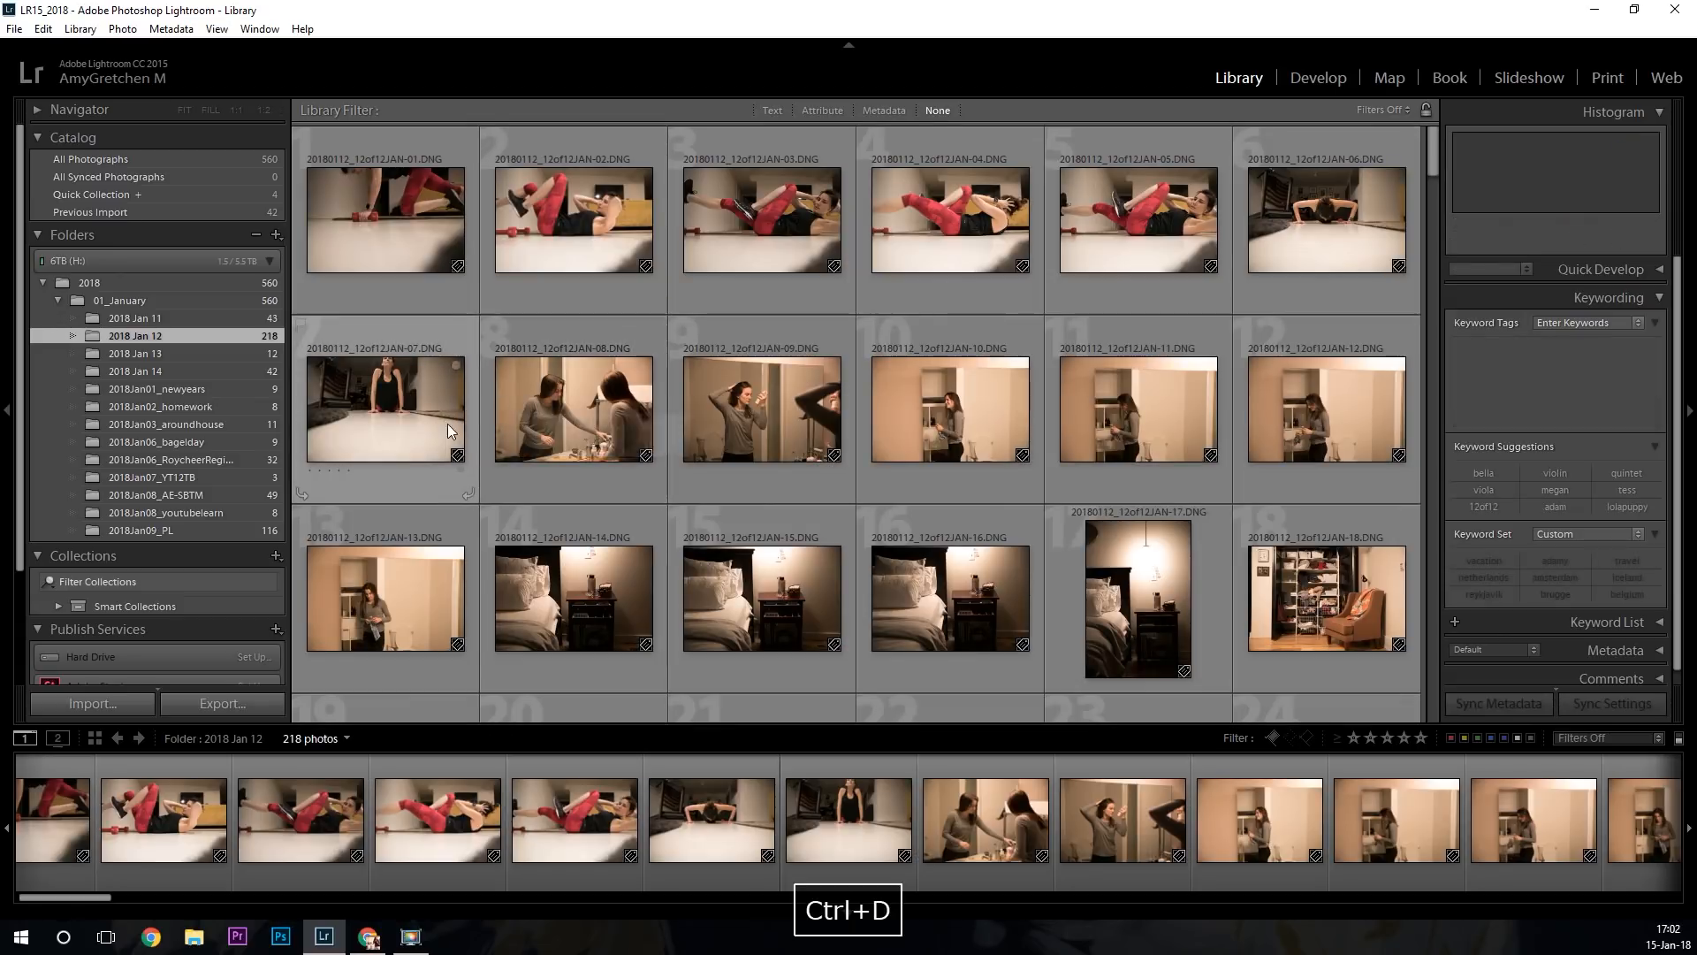
Add the keywords AG and selfie to the seven workout photos, 12of12JAN-01 through 12of12JAN-07.
left_click(418, 404)
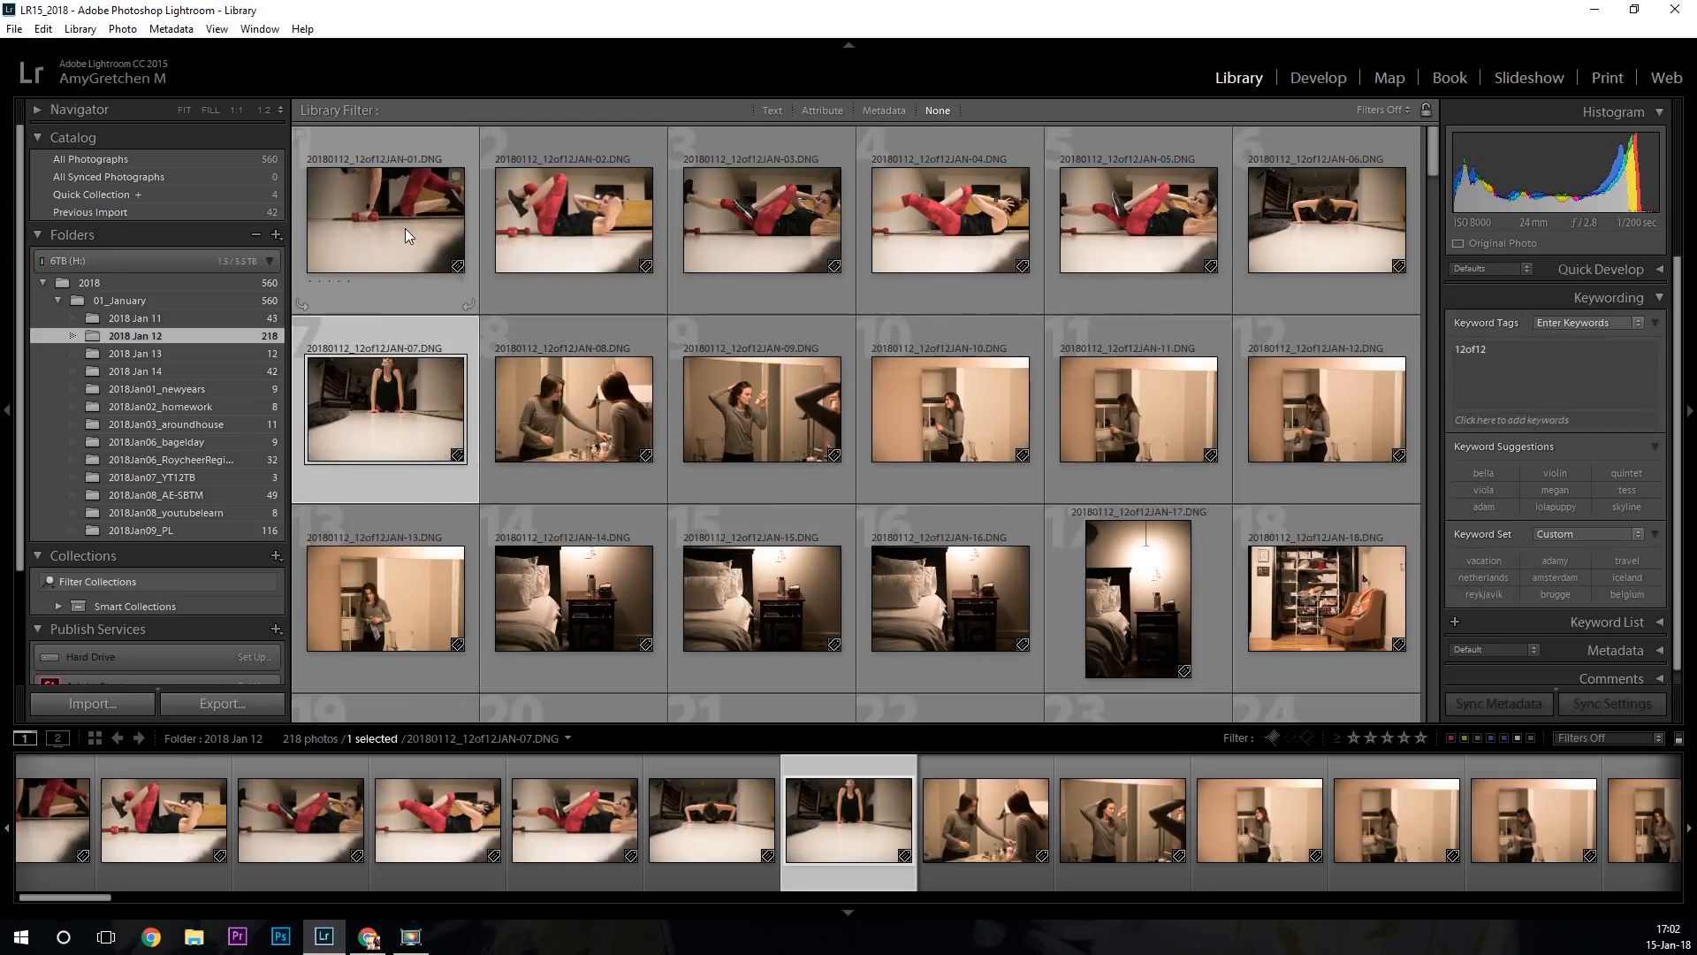
left_click(329, 214, "shift")
left_click(1590, 363)
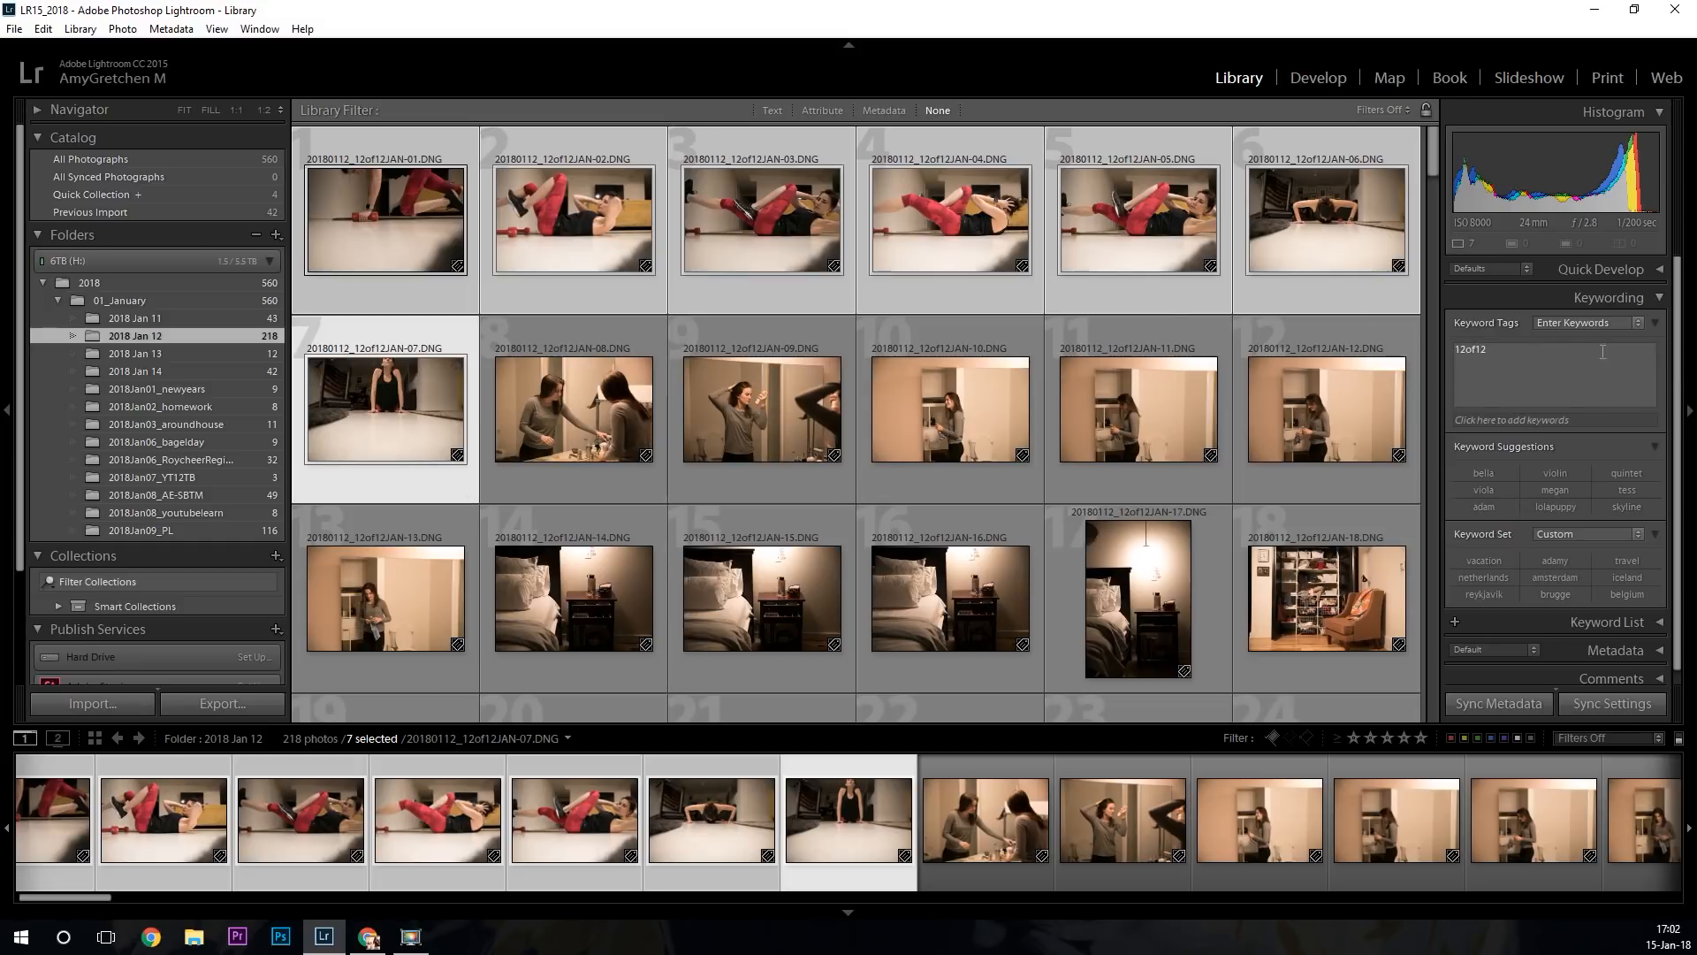
type(", AG")
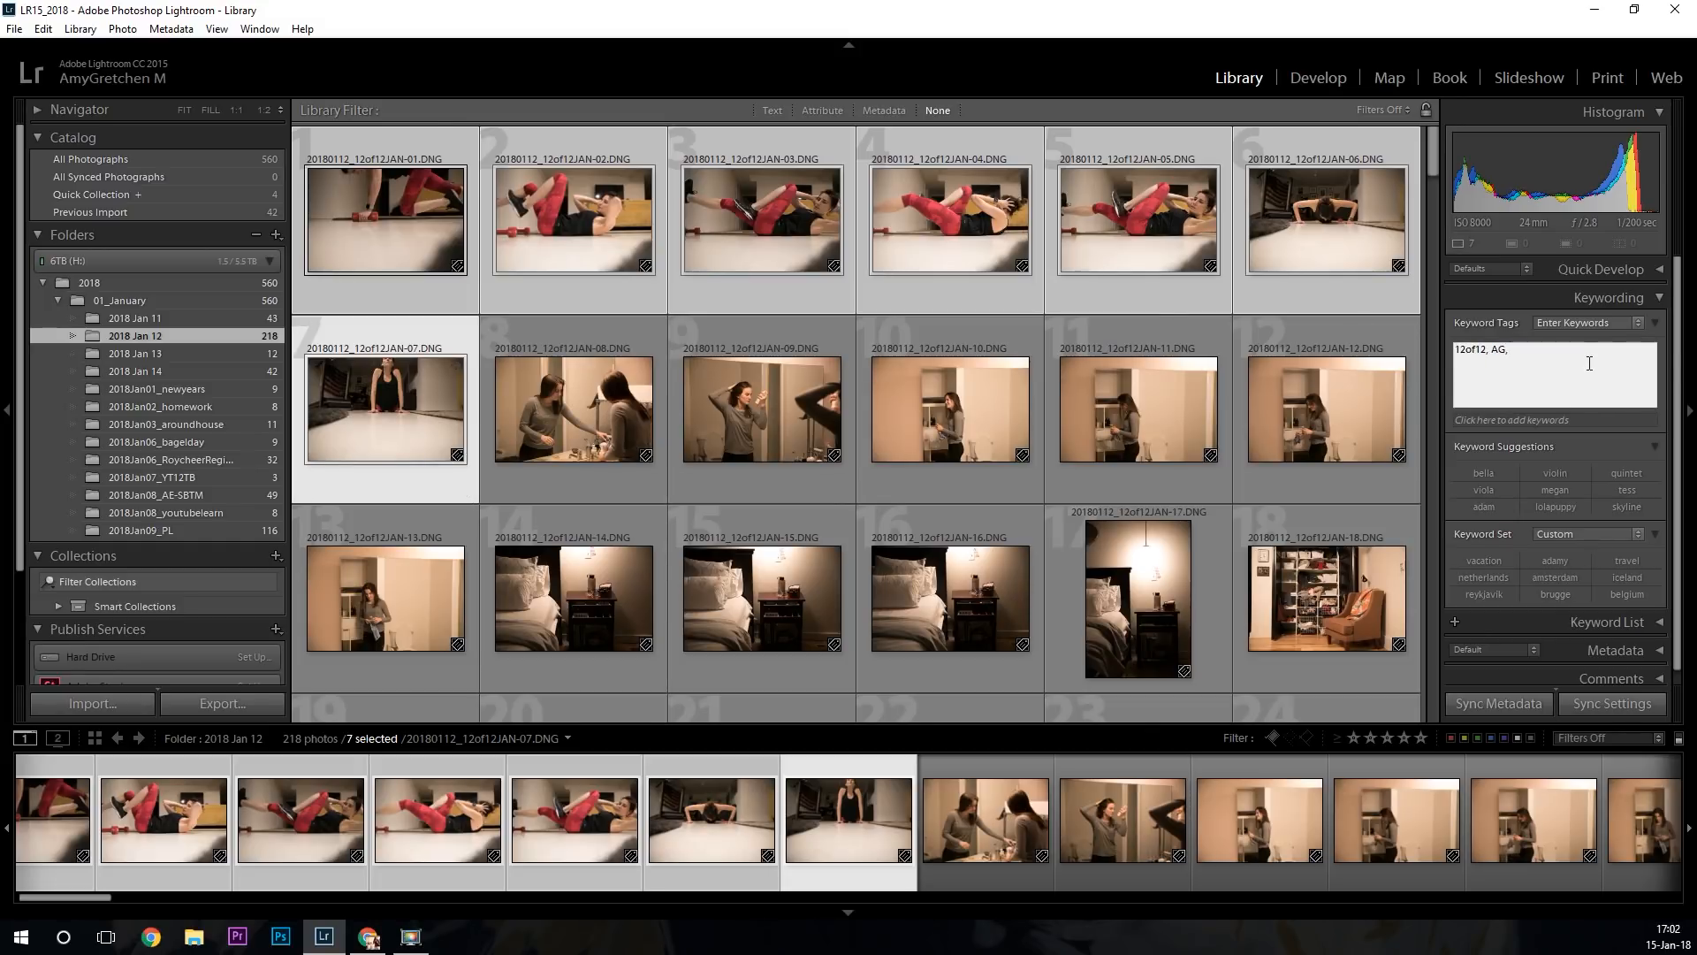
type(", selifie,")
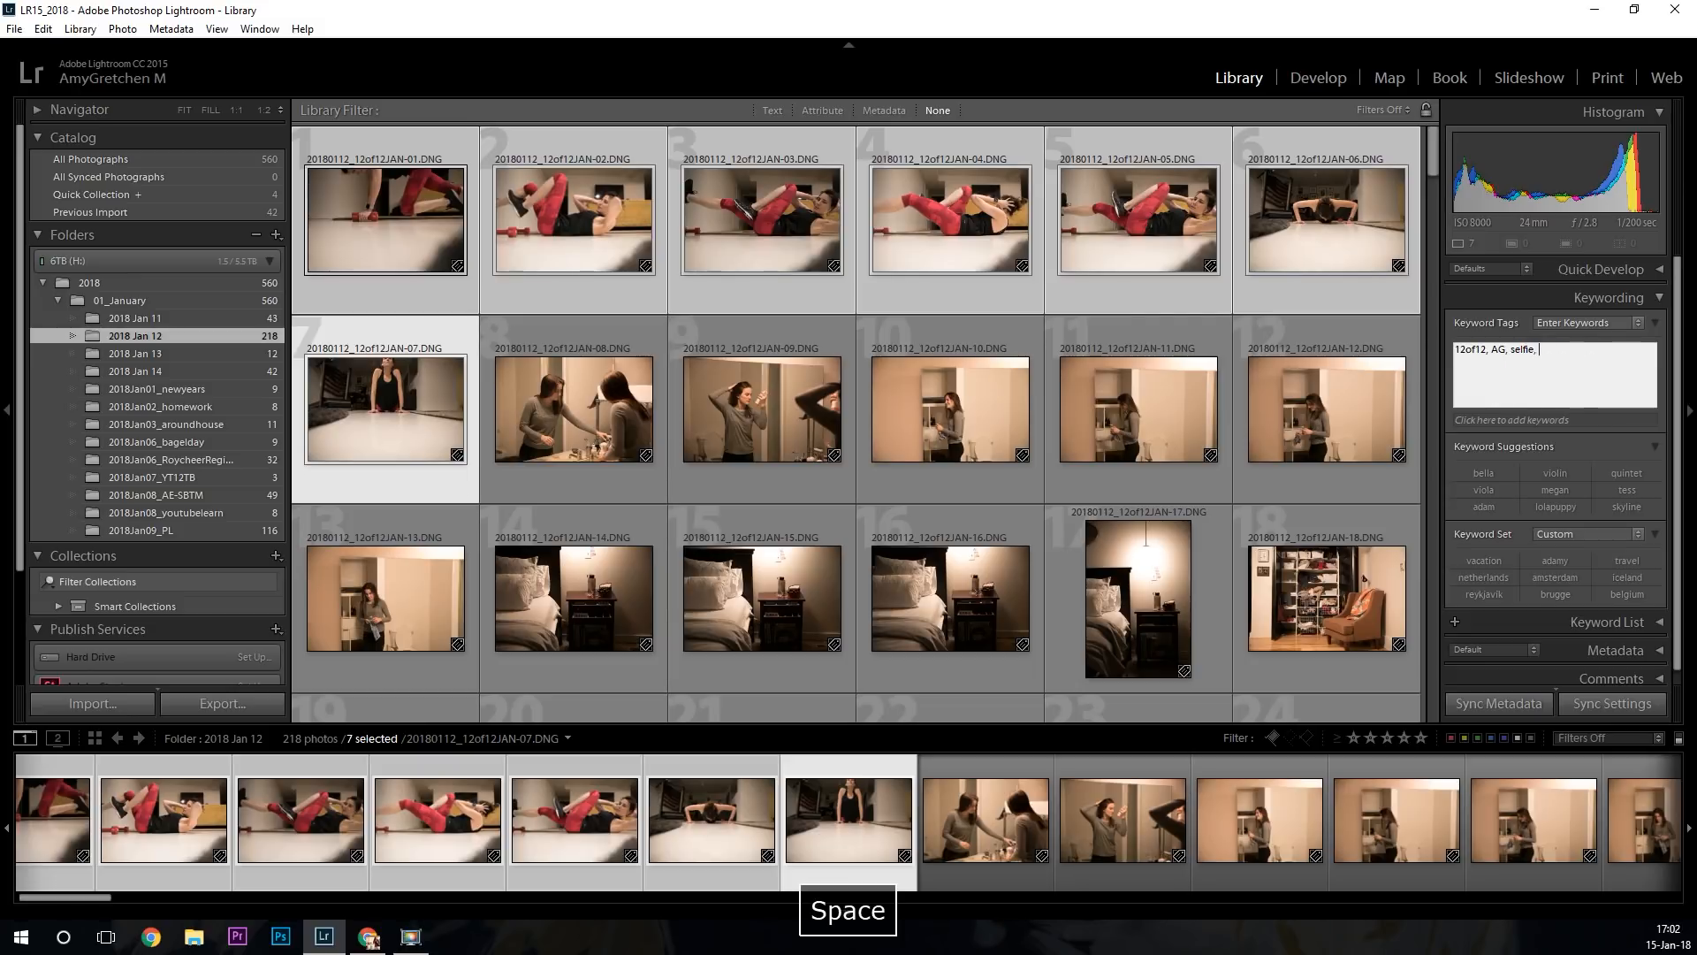
key("Tab")
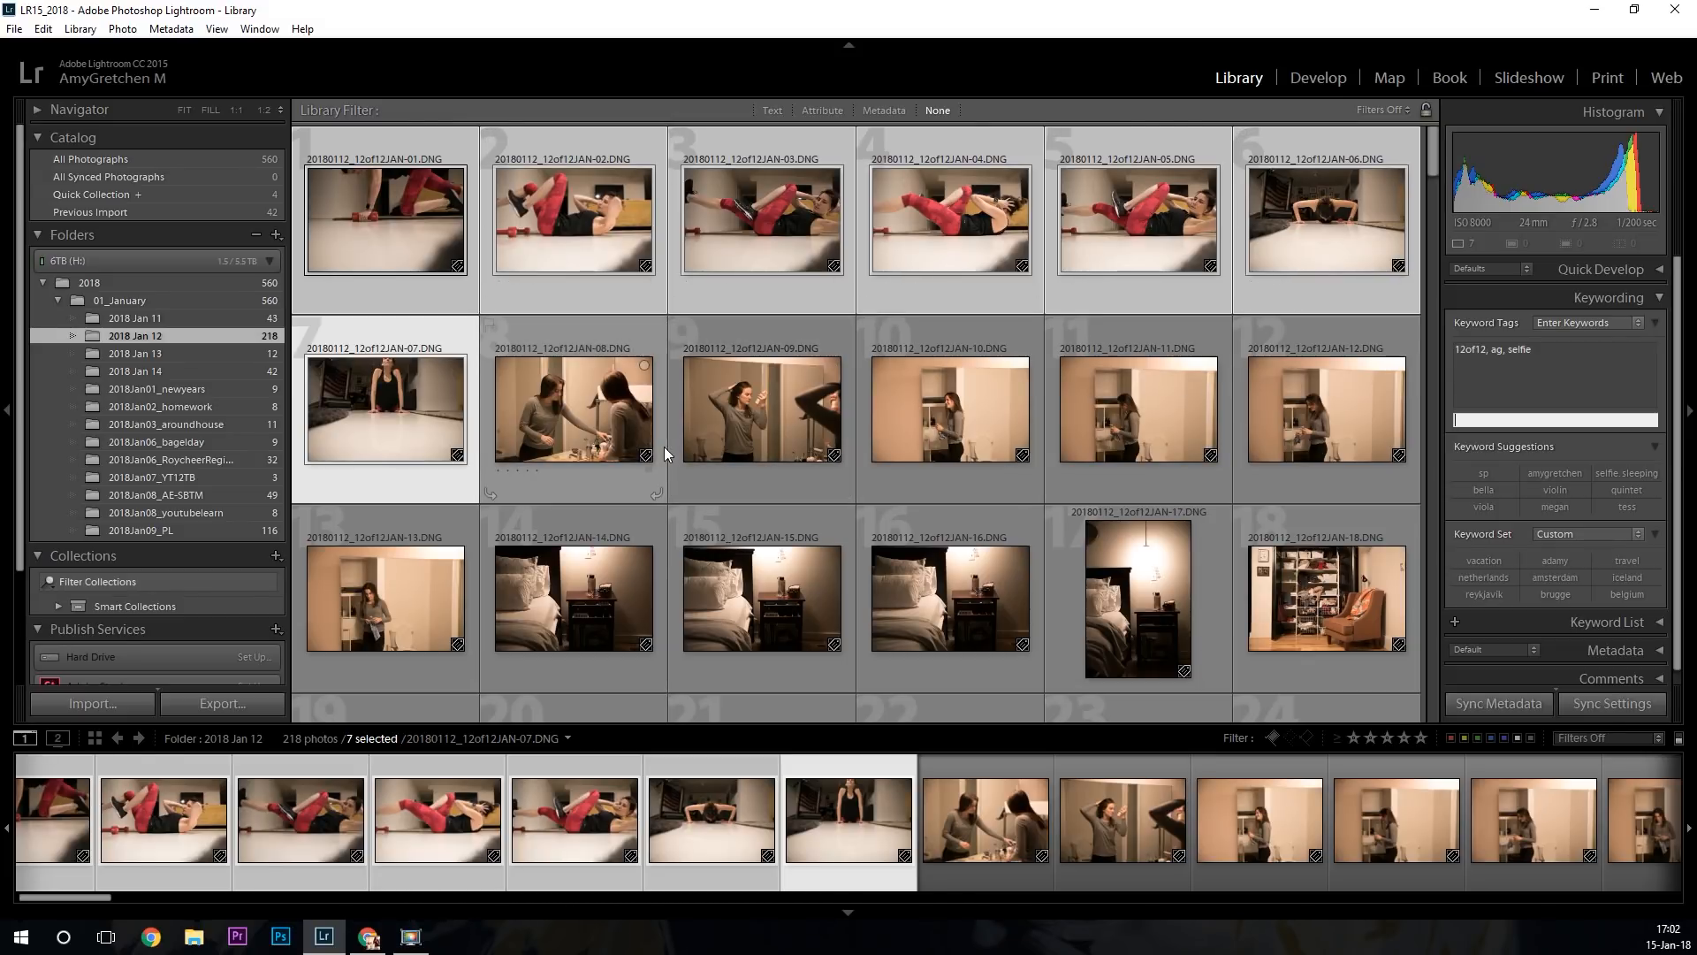
Add the pictured person's first name as a keyword to the six photos 12of12JAN-08 through 12of12JAN-13.
mouse_move(632, 435)
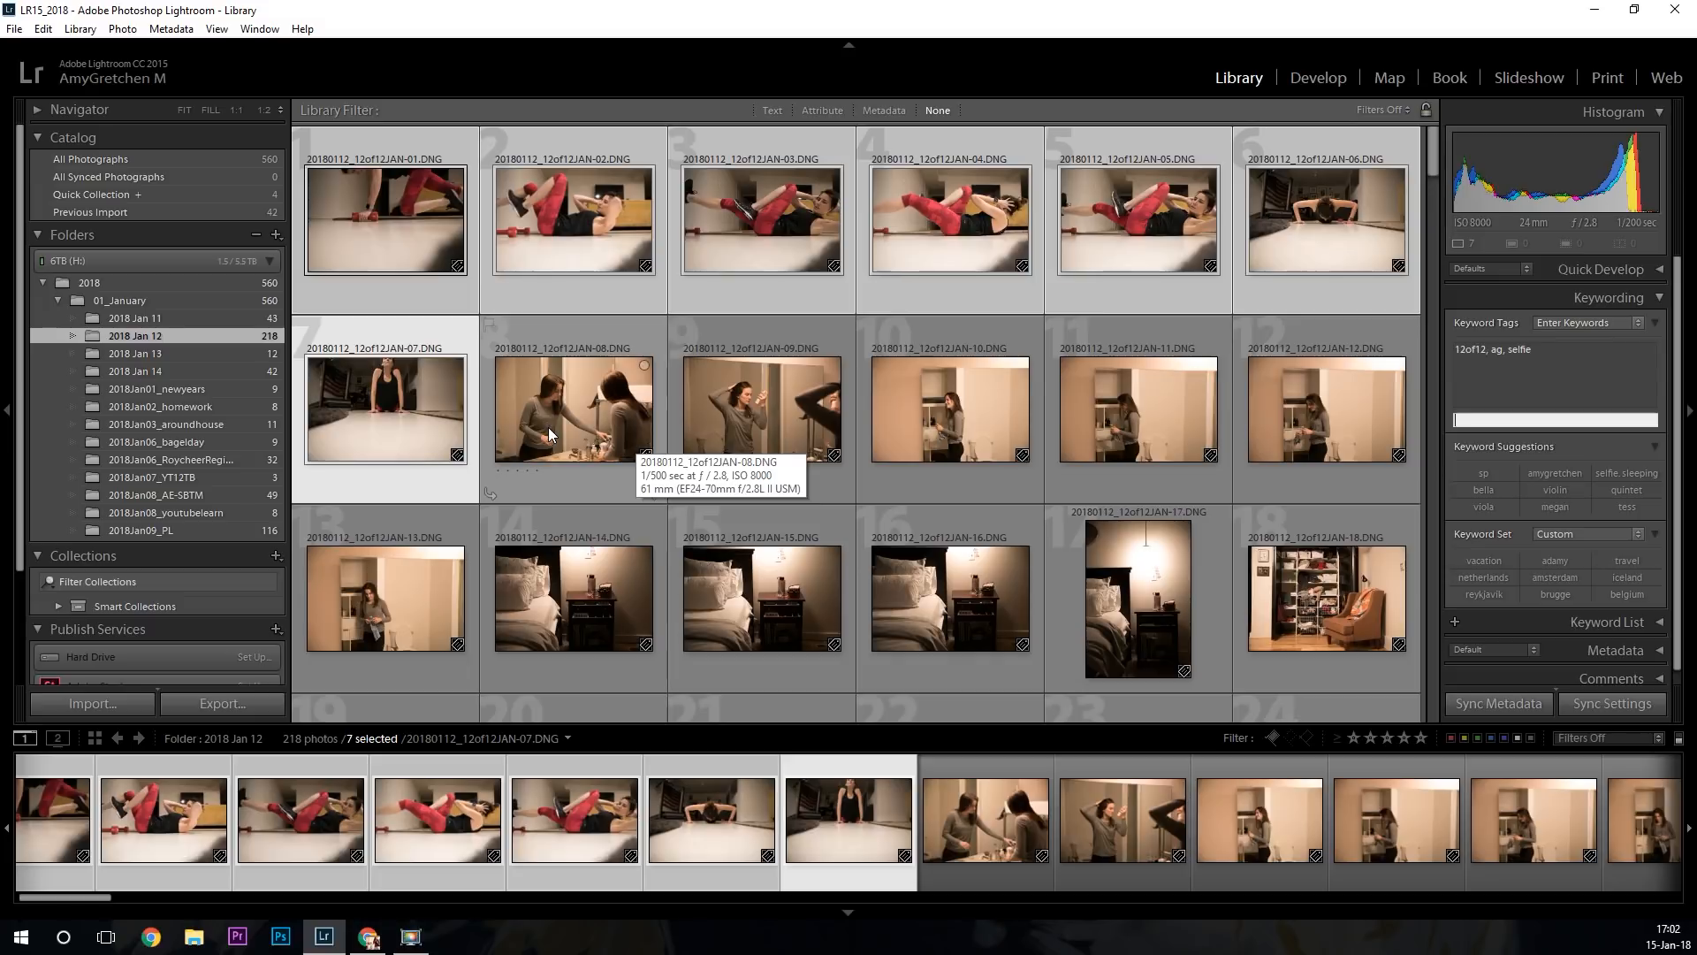
mouse_move(733, 452)
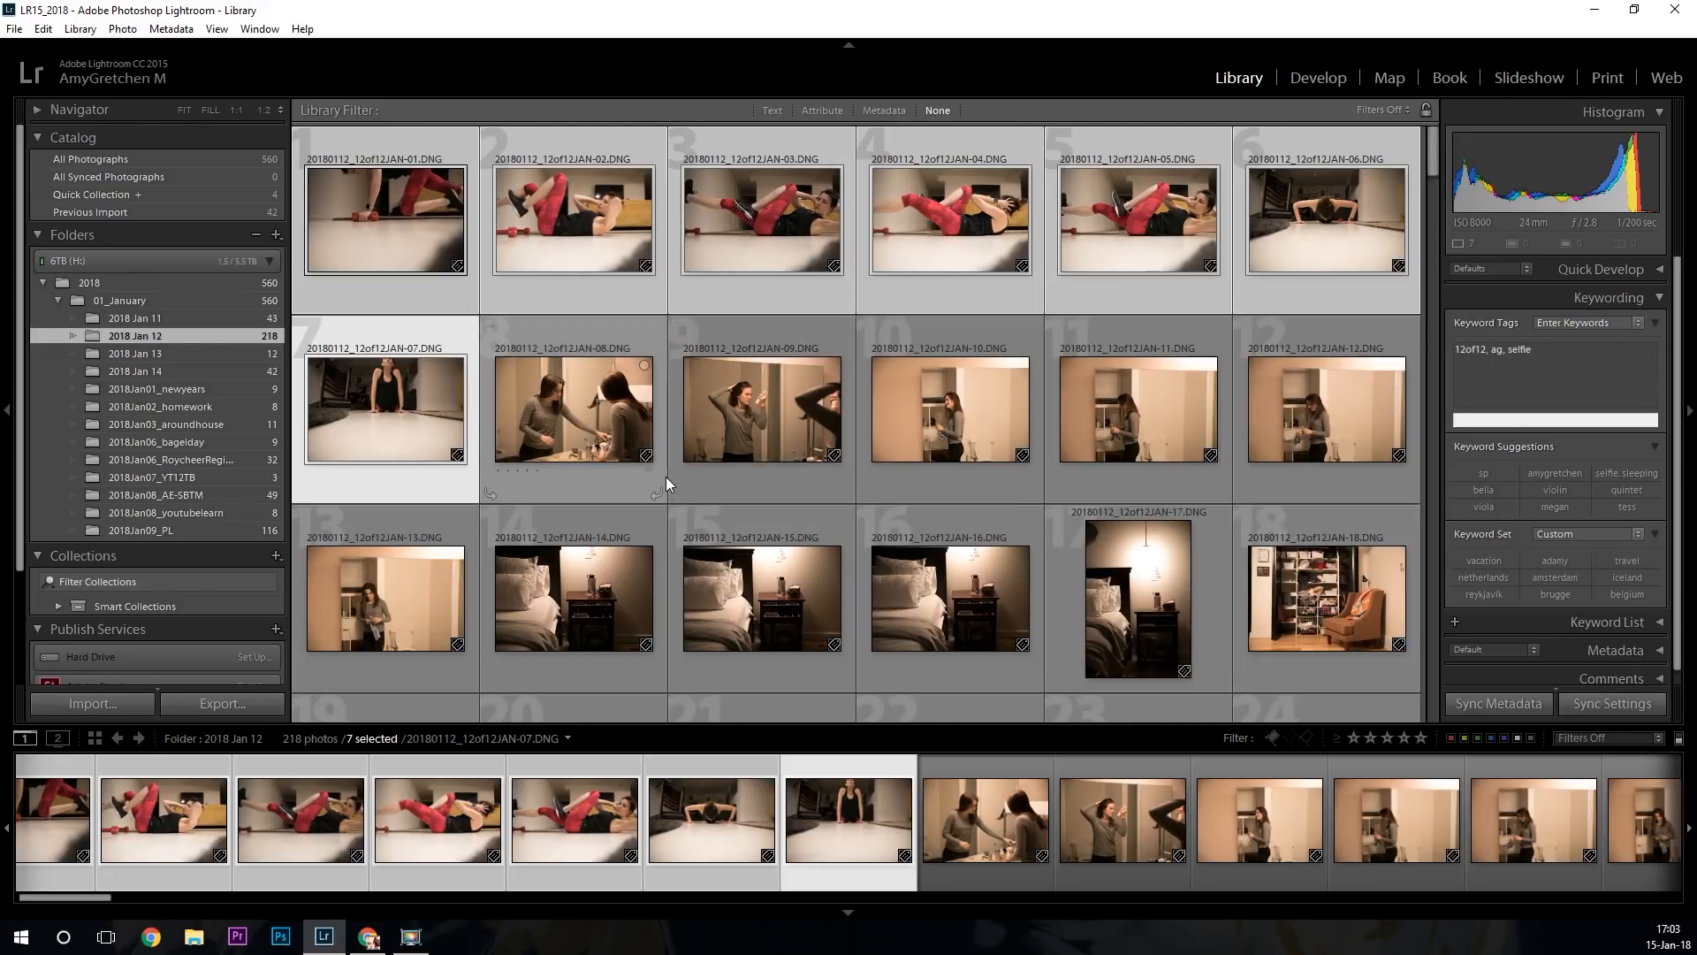
scroll(670, 478, "down", 3)
left_click(551, 248)
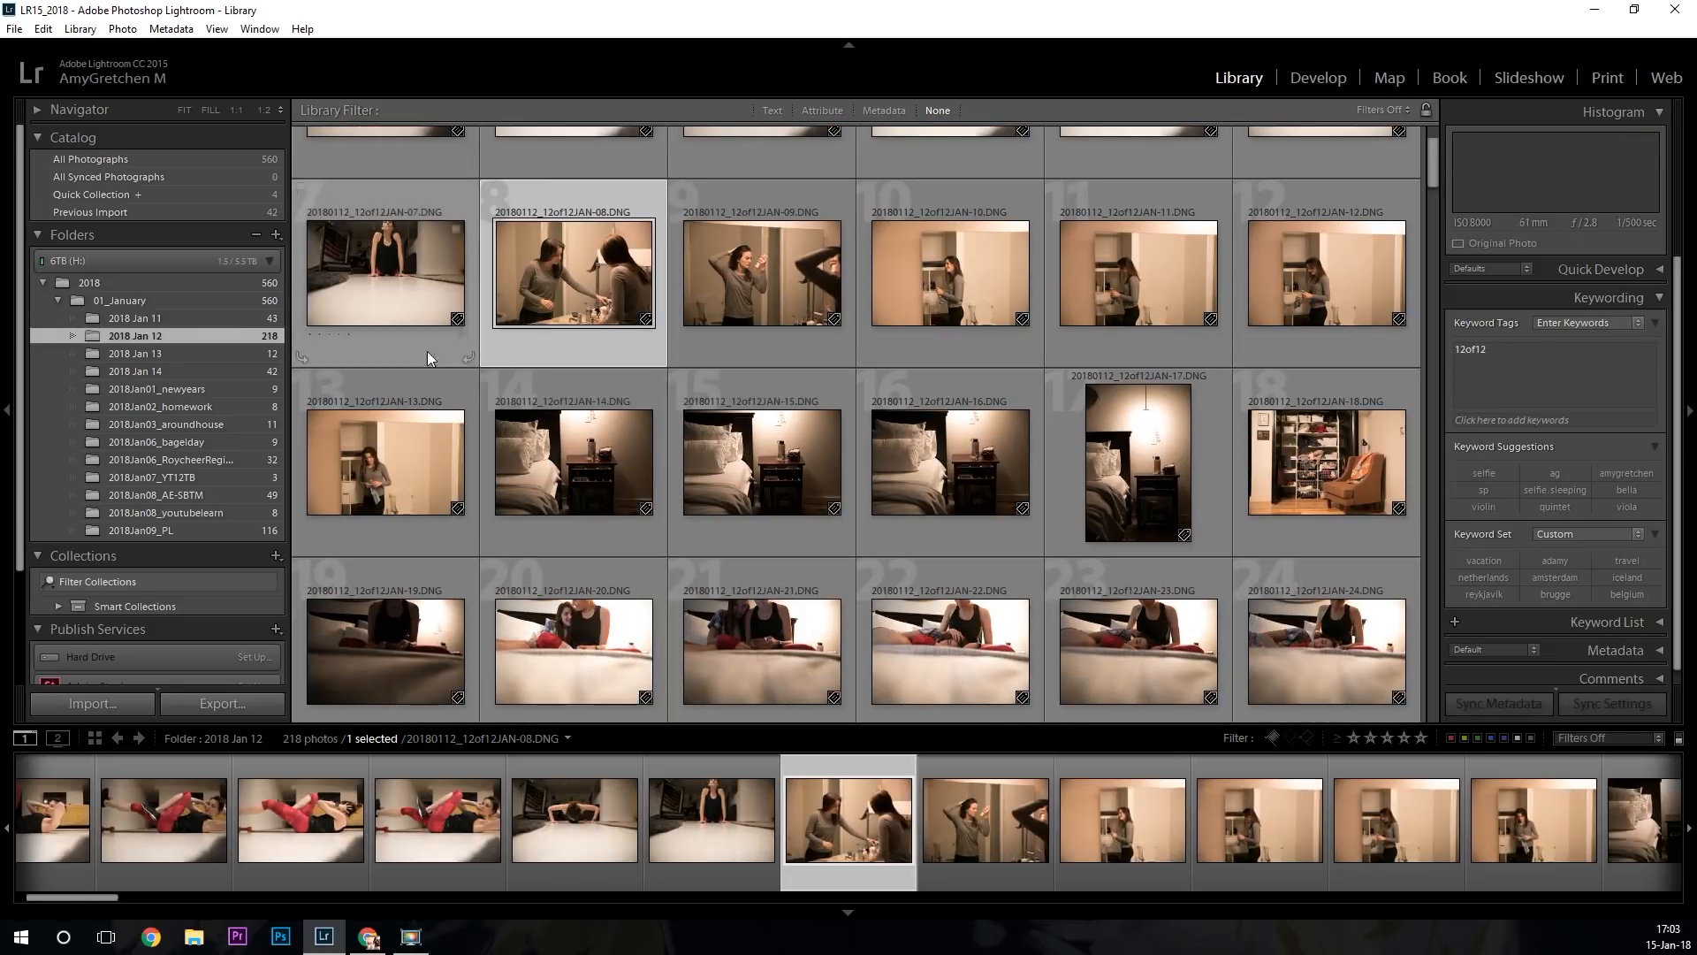
left_click(396, 473, "shift")
left_click(1547, 396)
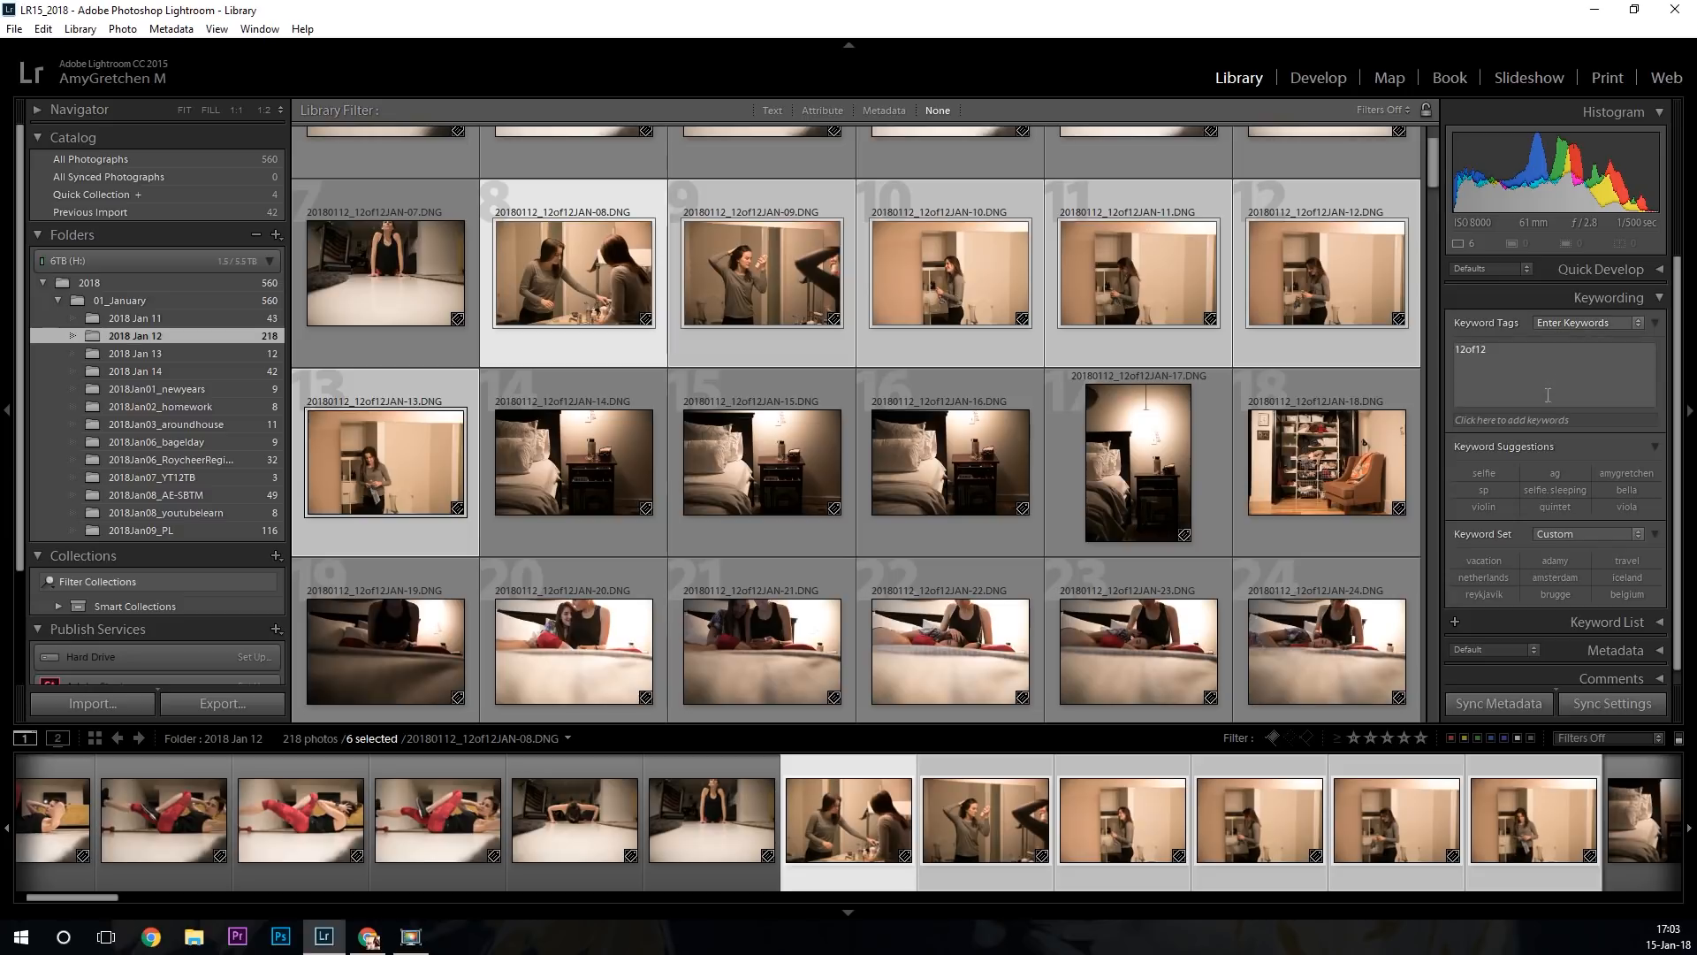
type(", bella")
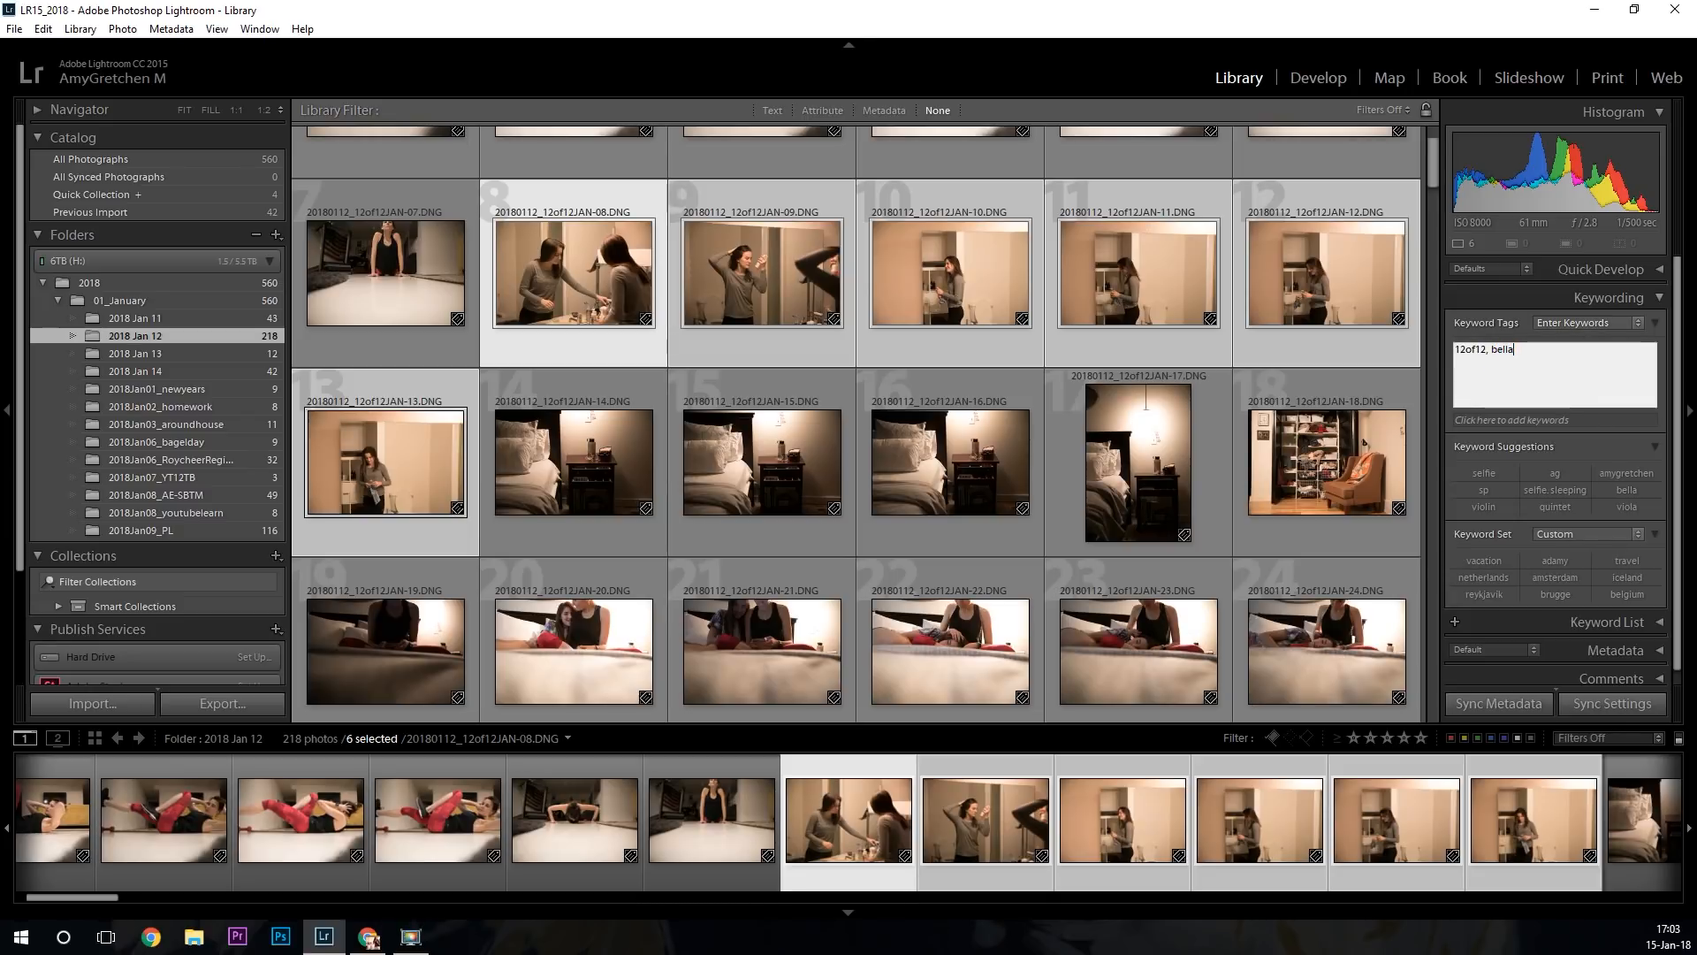
key("Return")
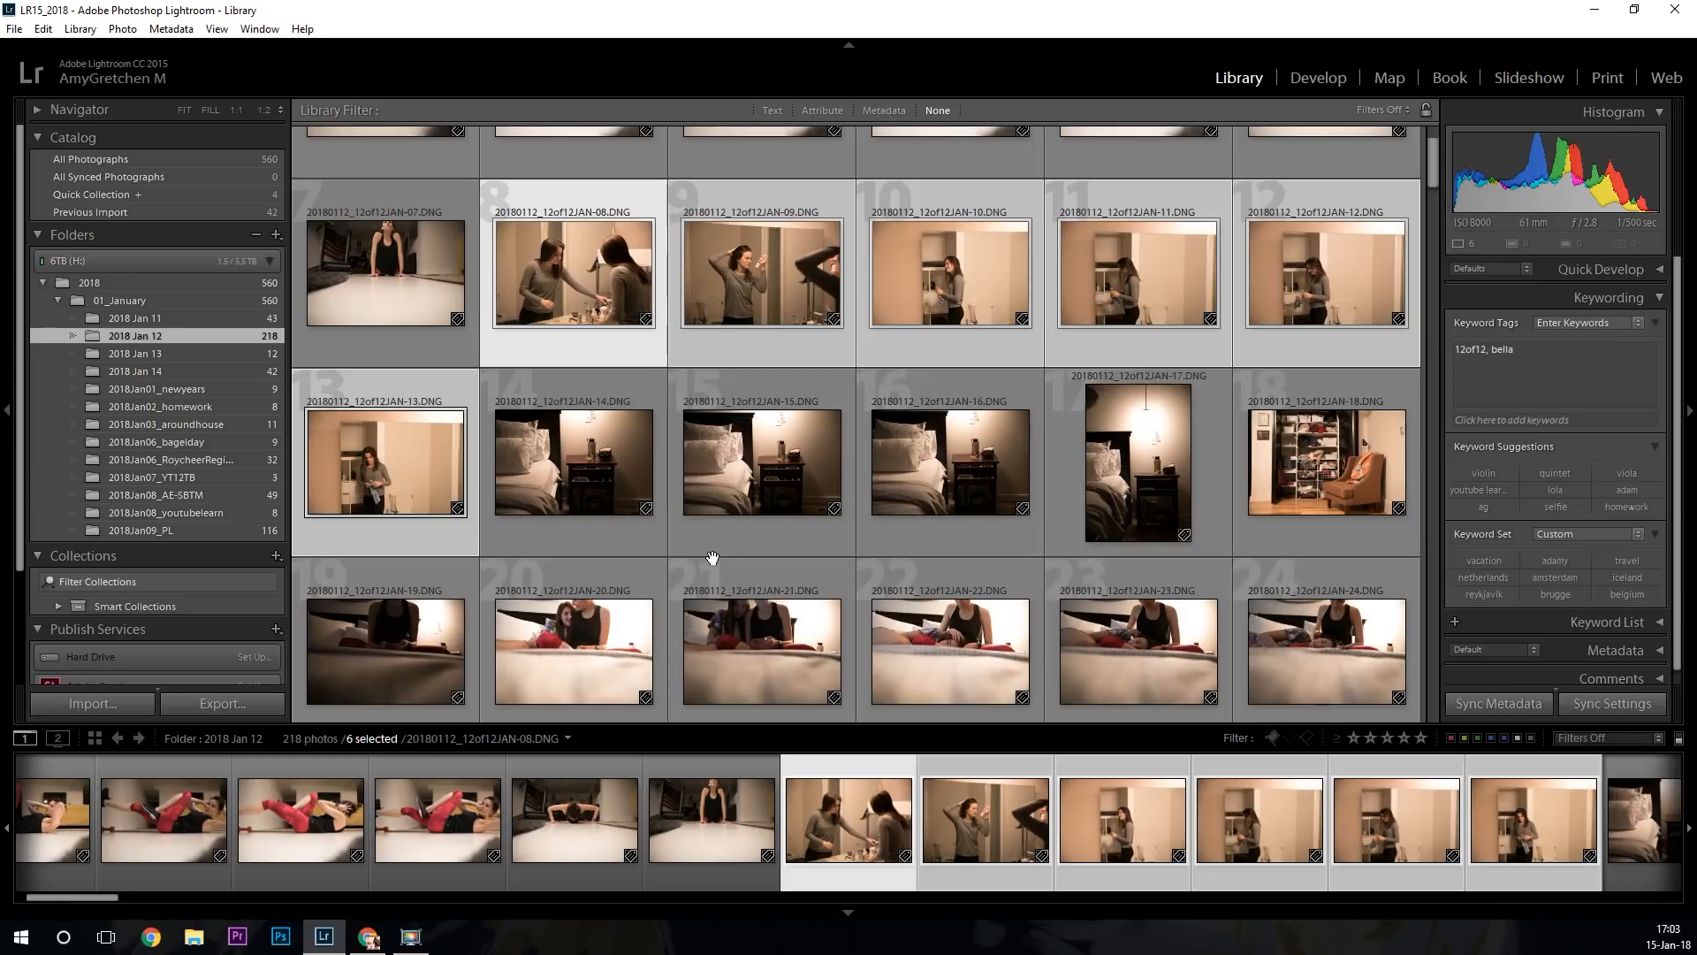
Check the keywords of photo 12of12JAN-07 and look through the photos further down the folder.
scroll(706, 572, "up", 2)
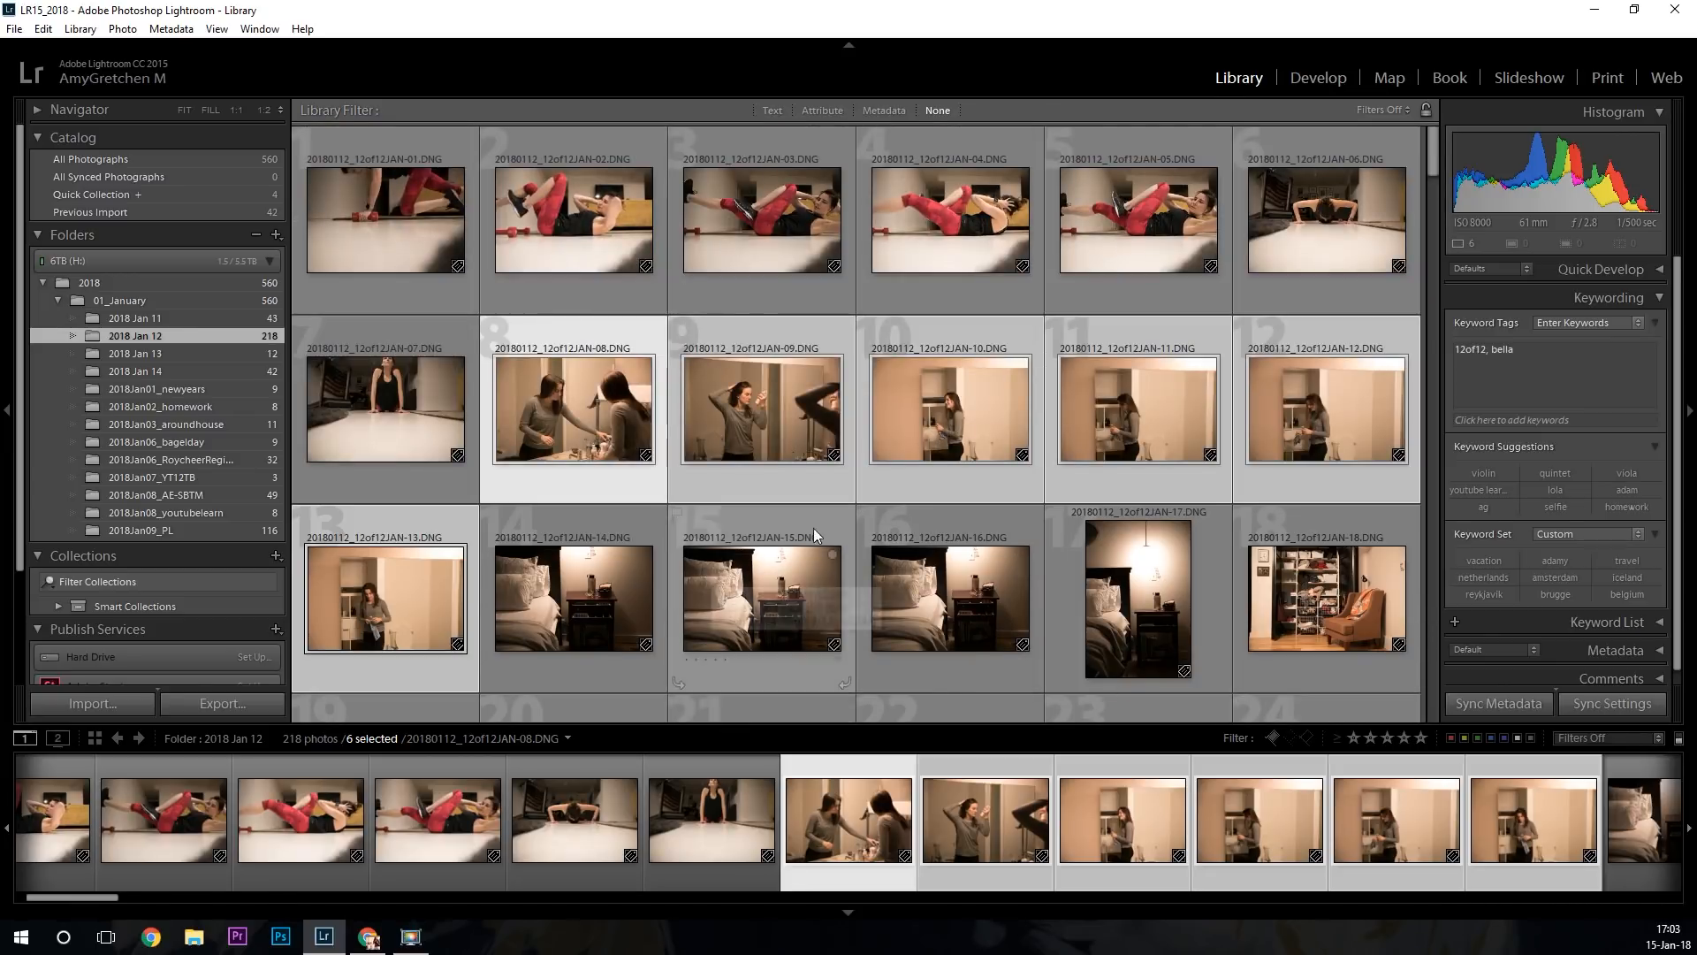
left_click(431, 374)
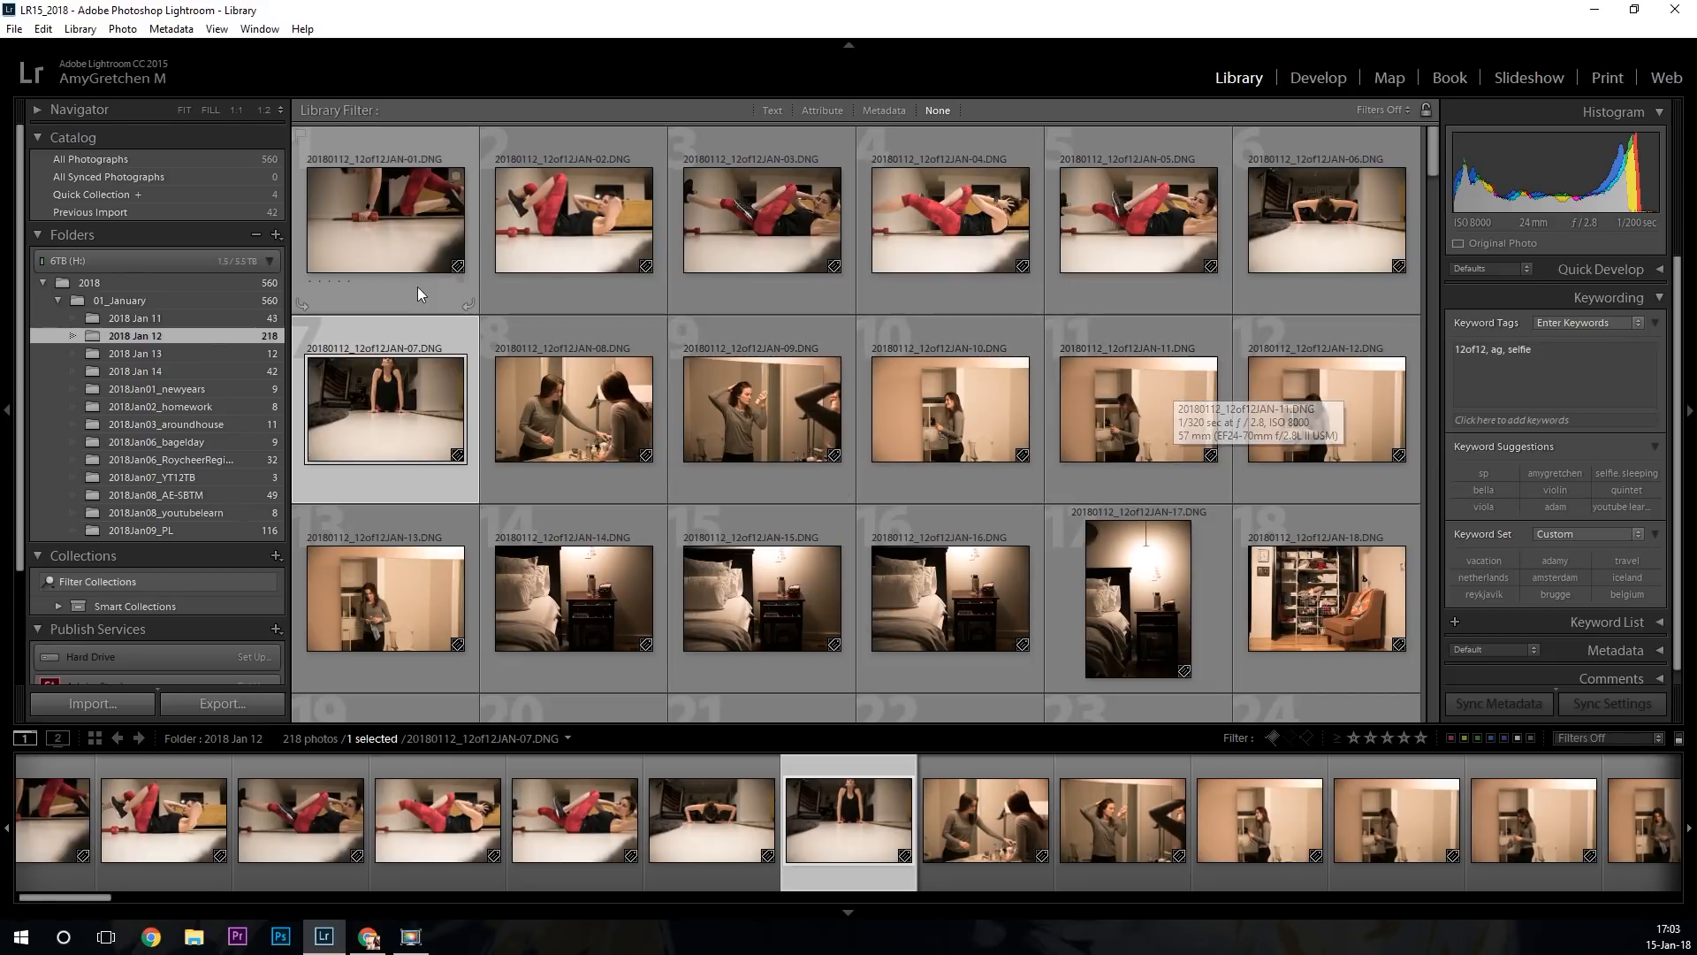
scroll(531, 409, "down", 1)
scroll(530, 409, "down", 20)
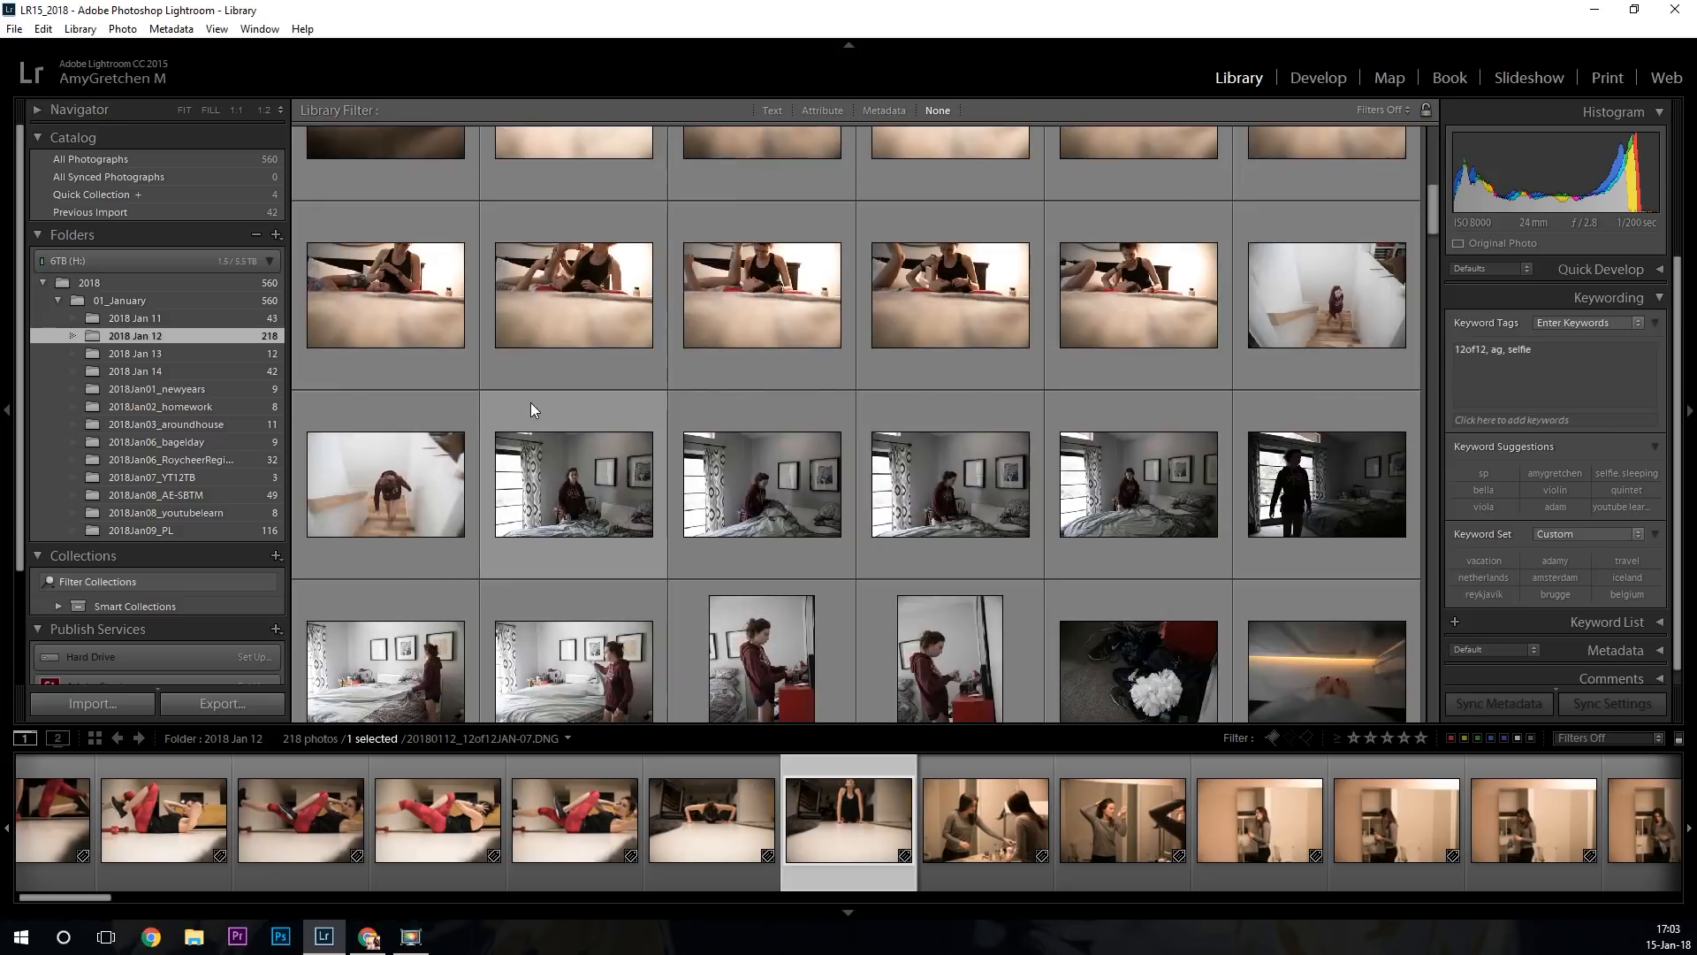
Add the keywords ag and selfie to the ten photos 12of12JAN-104 through 12of12JAN-113.
scroll(532, 408, "down", 1)
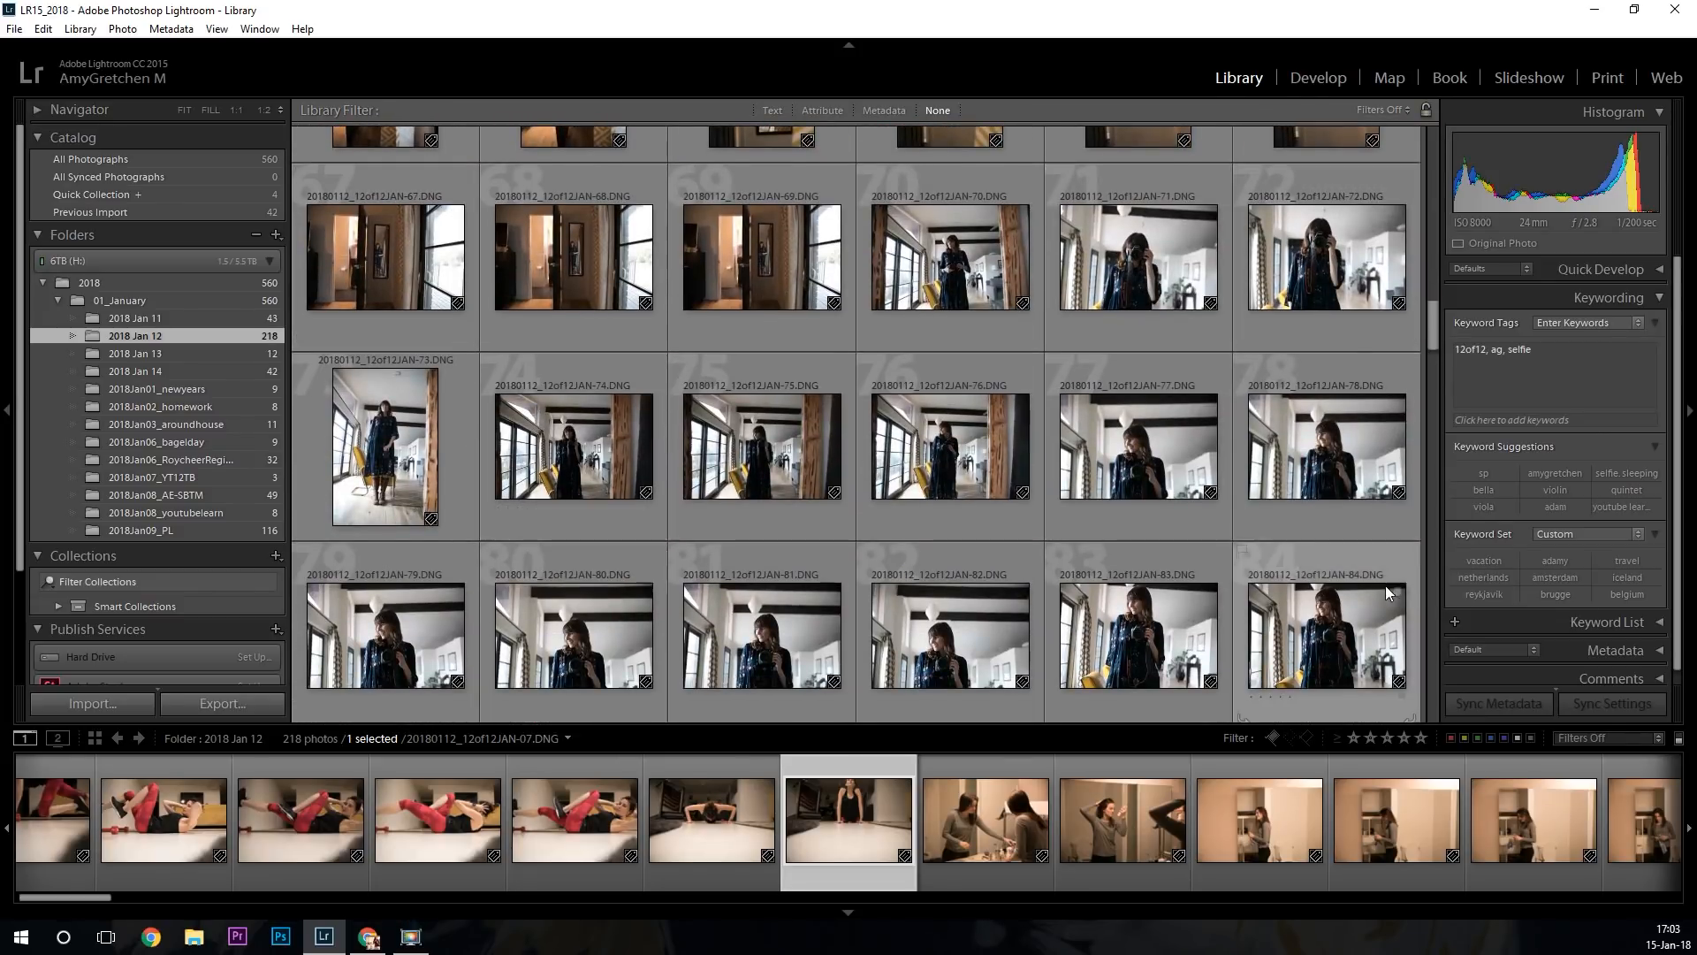
scroll(524, 605, "down", 5)
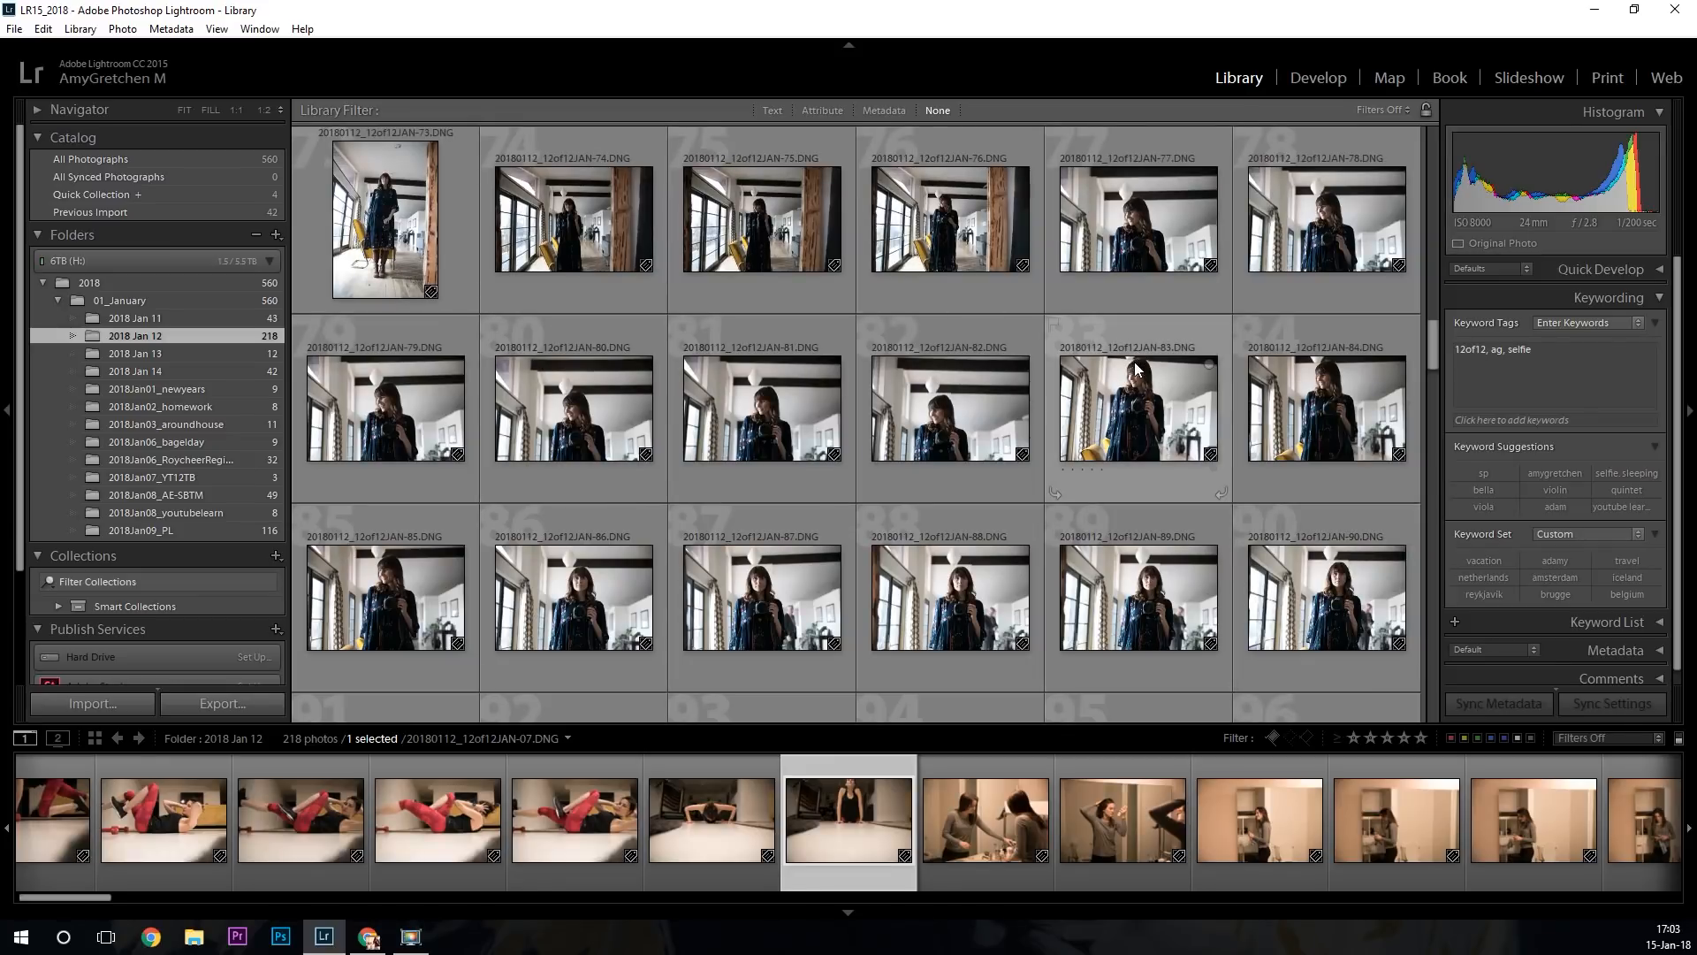
scroll(1112, 423, "down", 1)
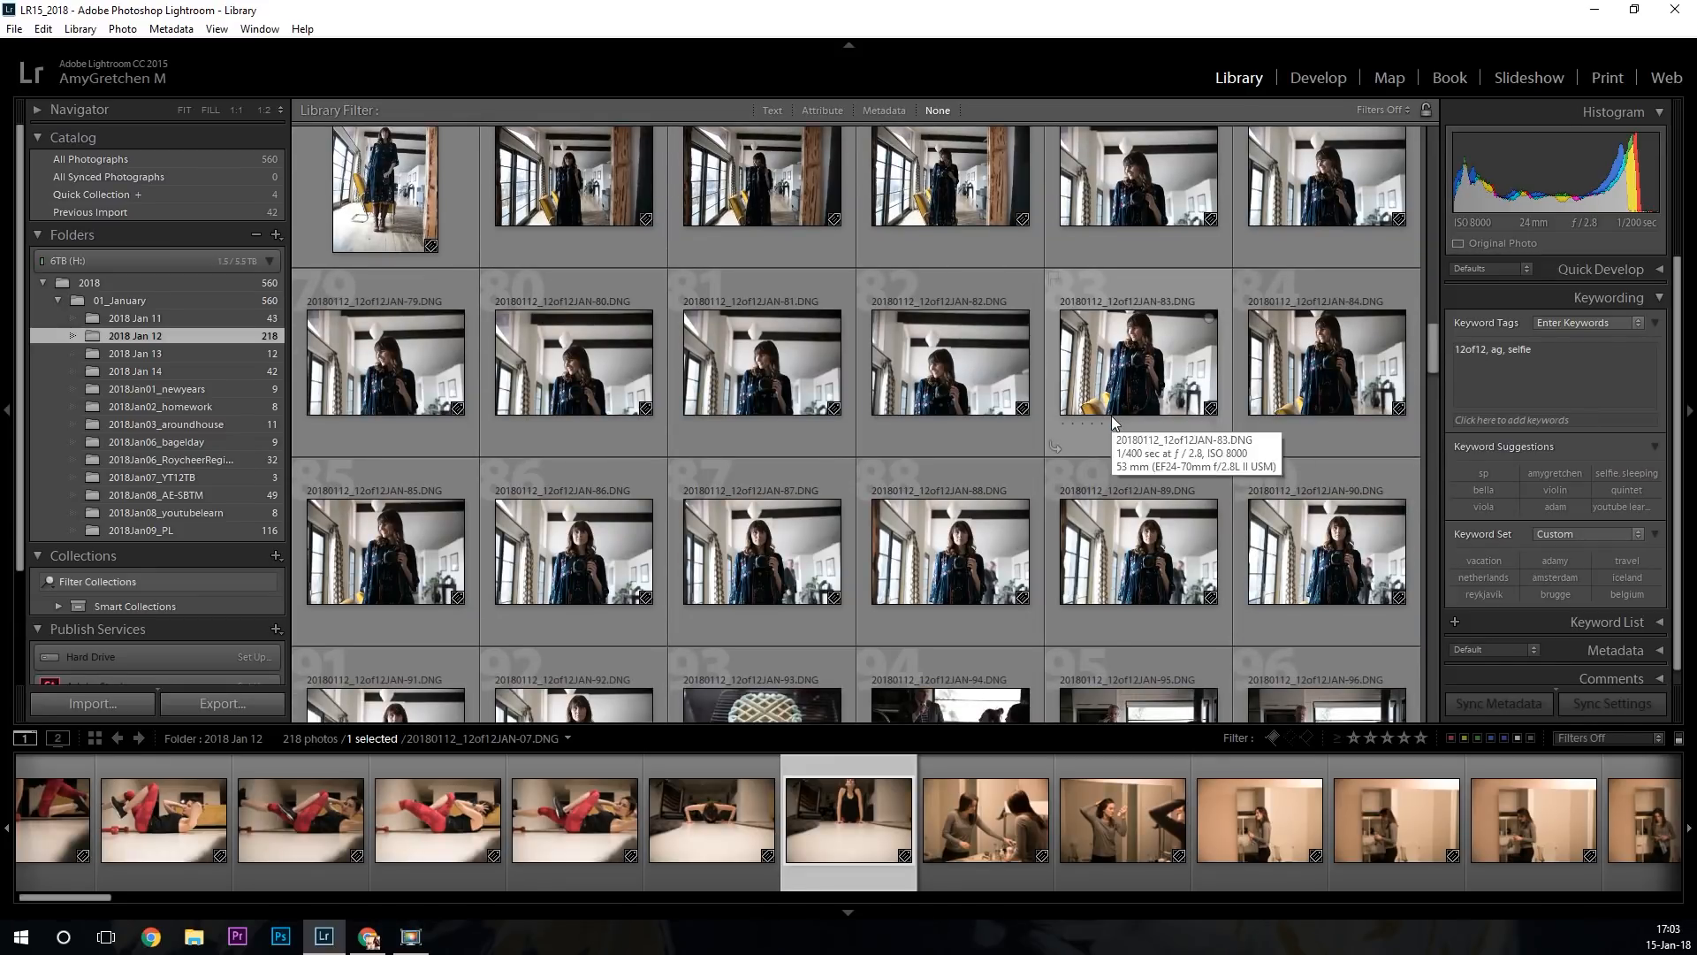
scroll(1114, 428, "down", 3)
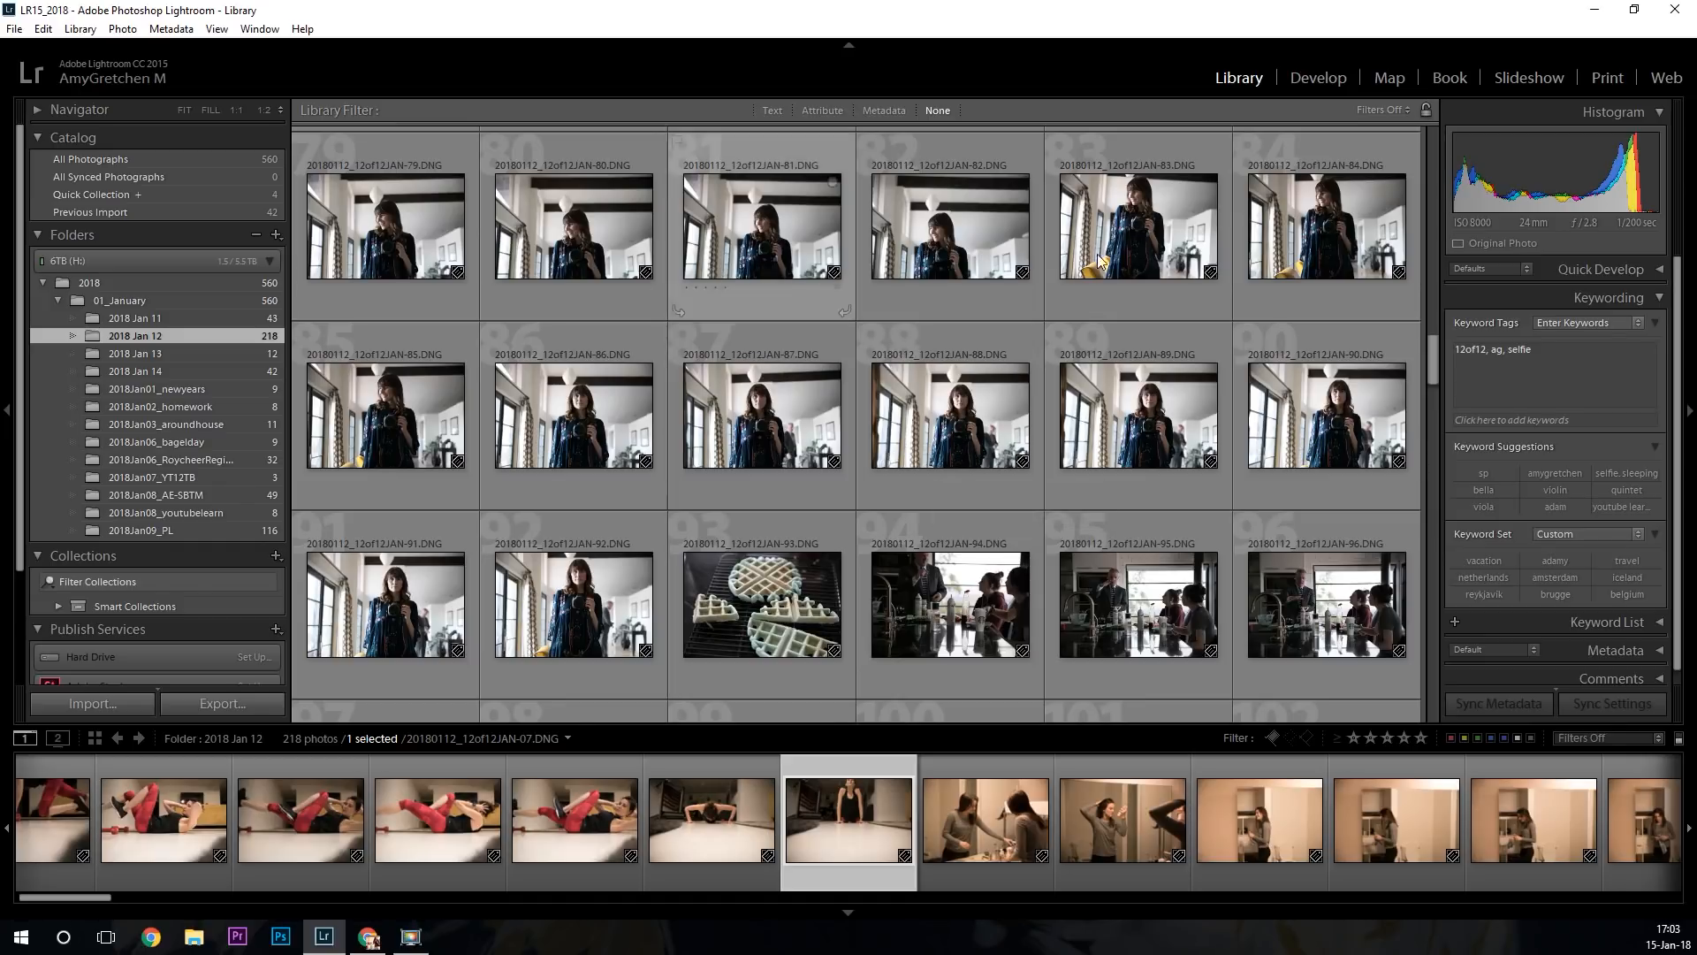
scroll(799, 335, "down", 2)
scroll(798, 336, "down", 8)
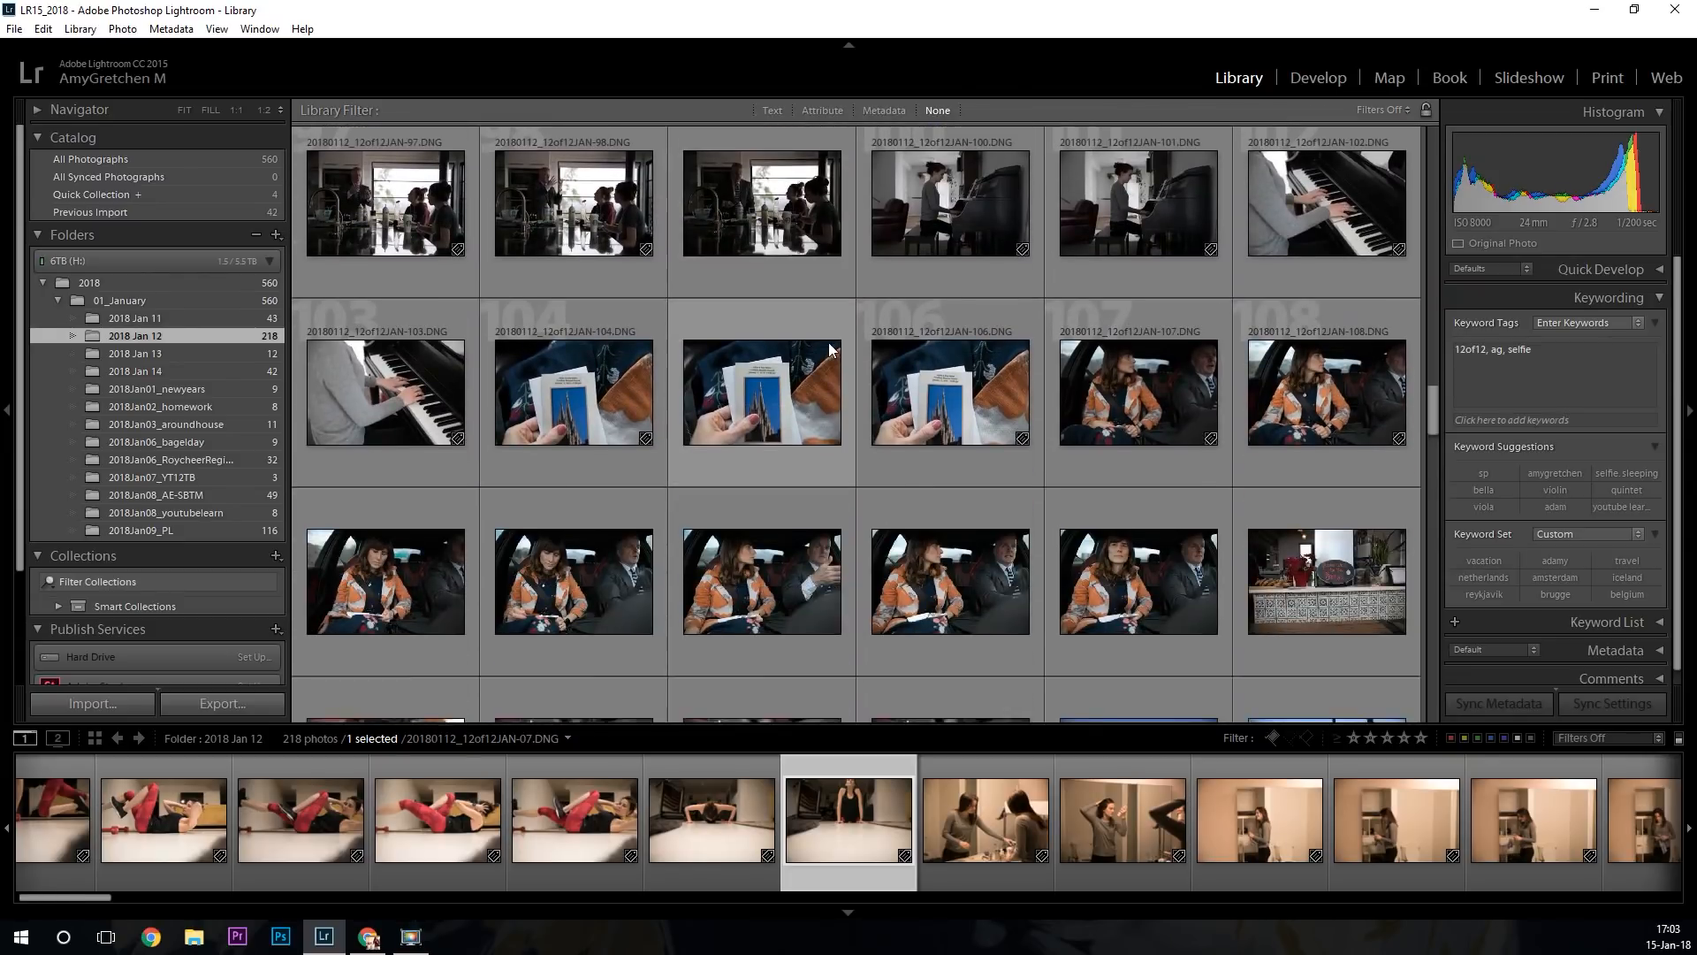
scroll(829, 347, "up", 2)
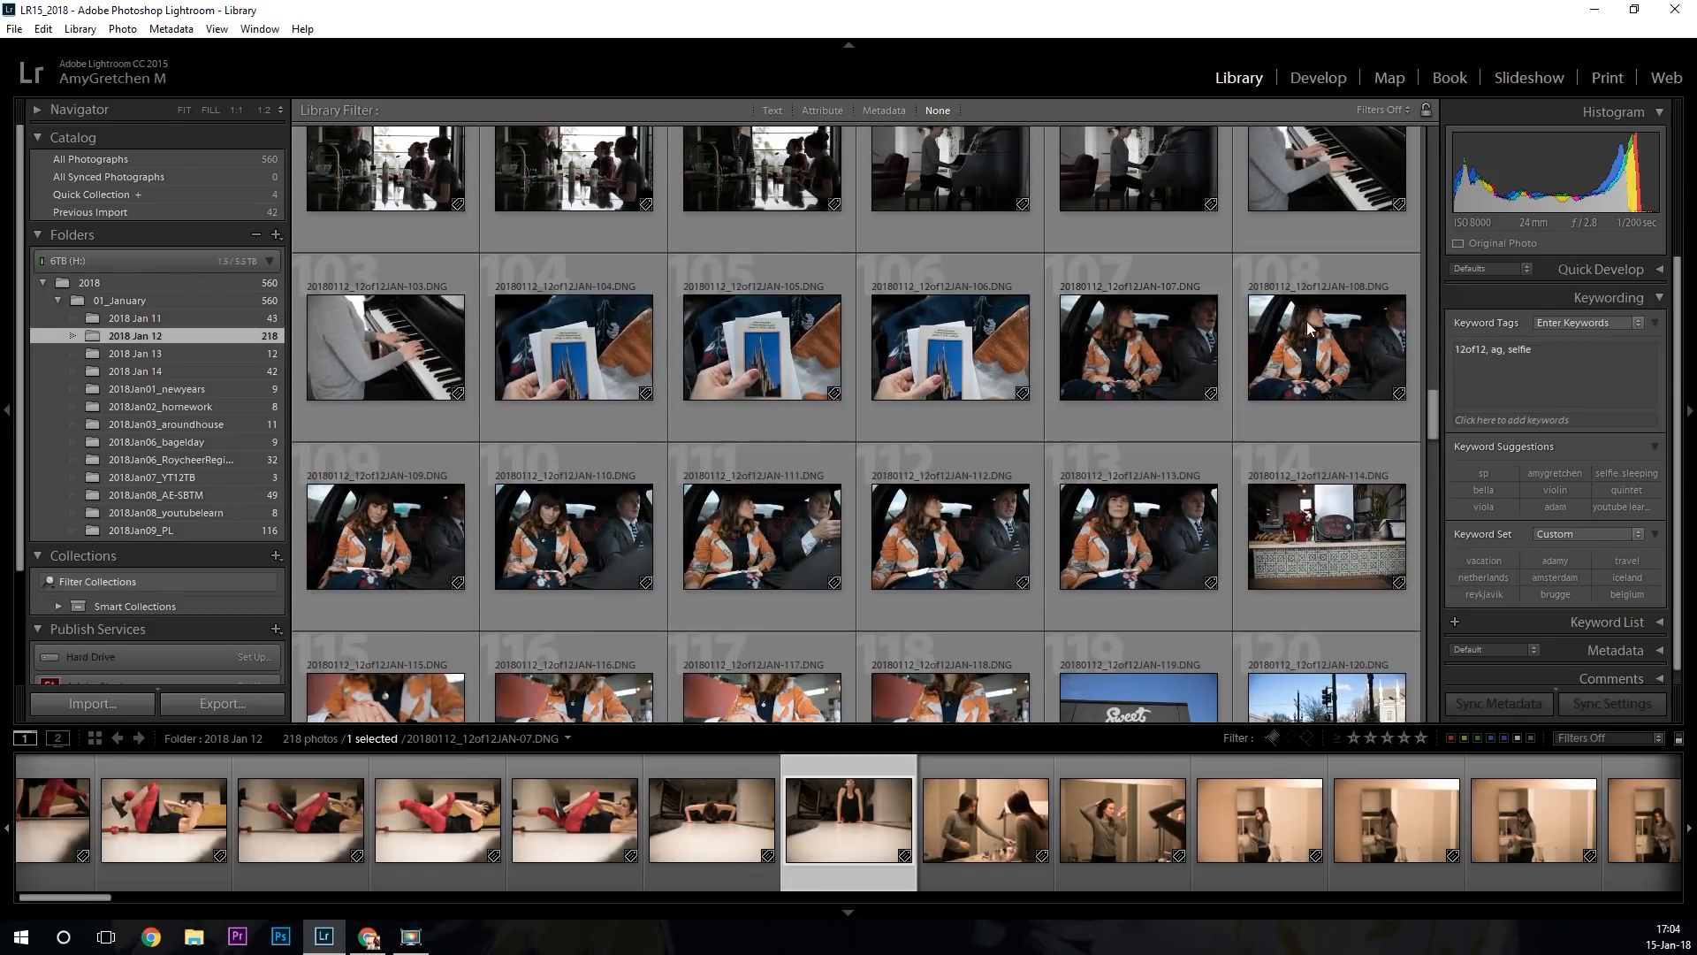
left_click(1176, 560)
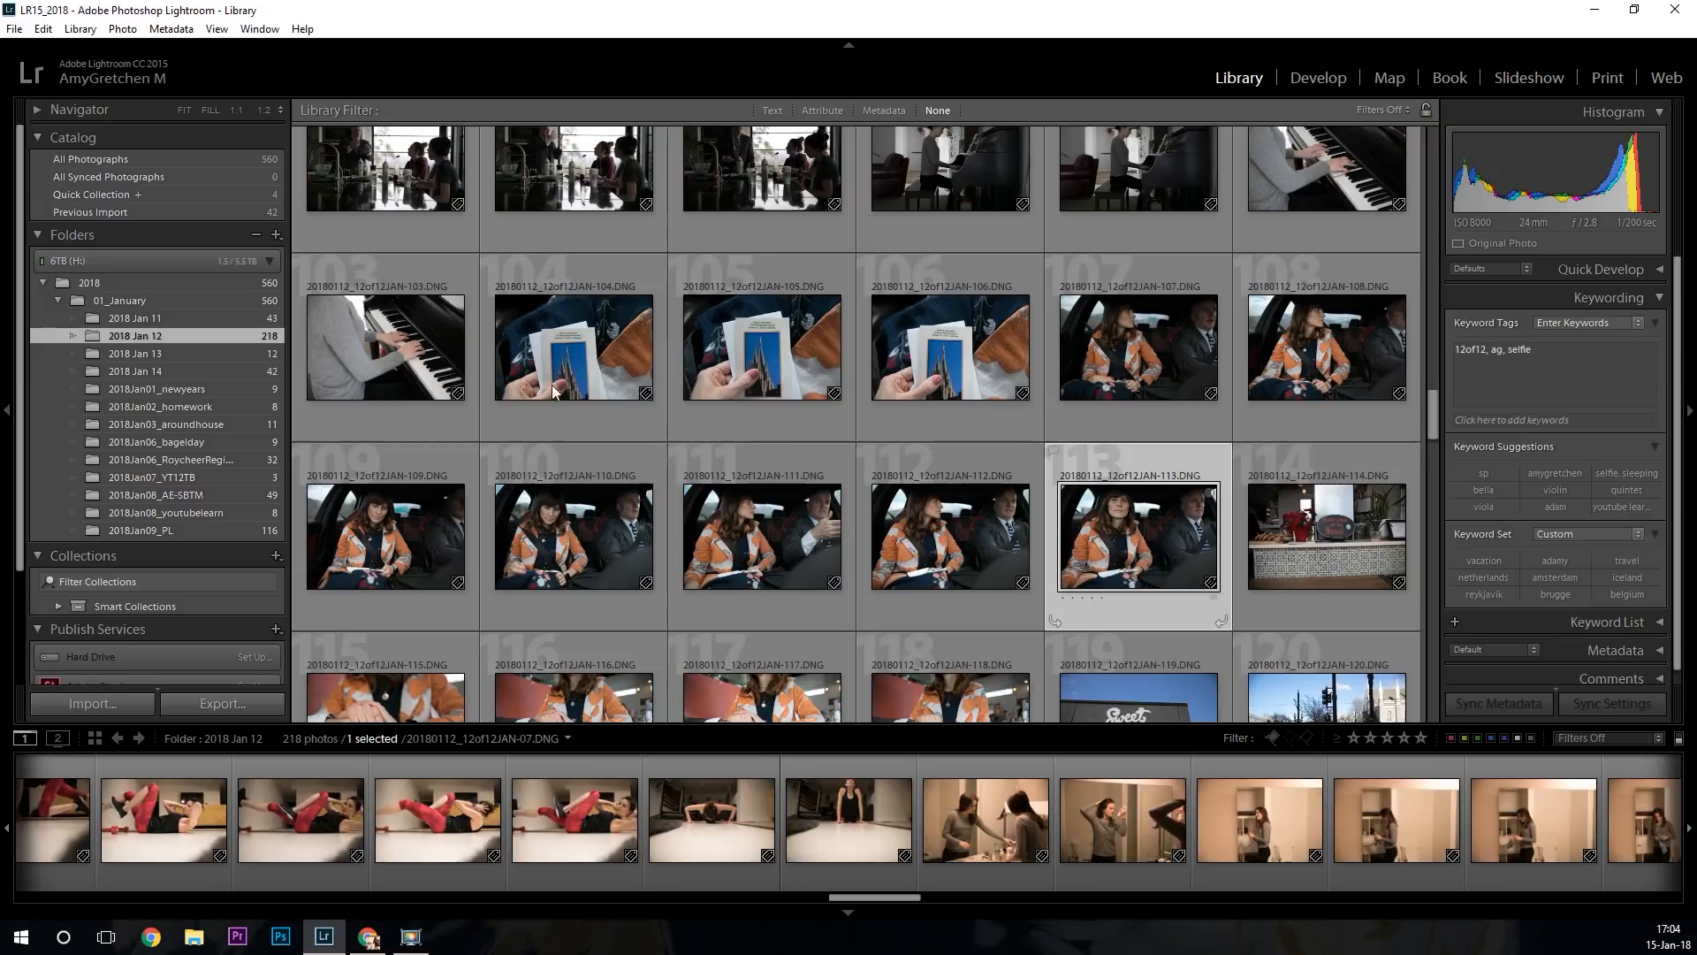
left_click(557, 342, "shift")
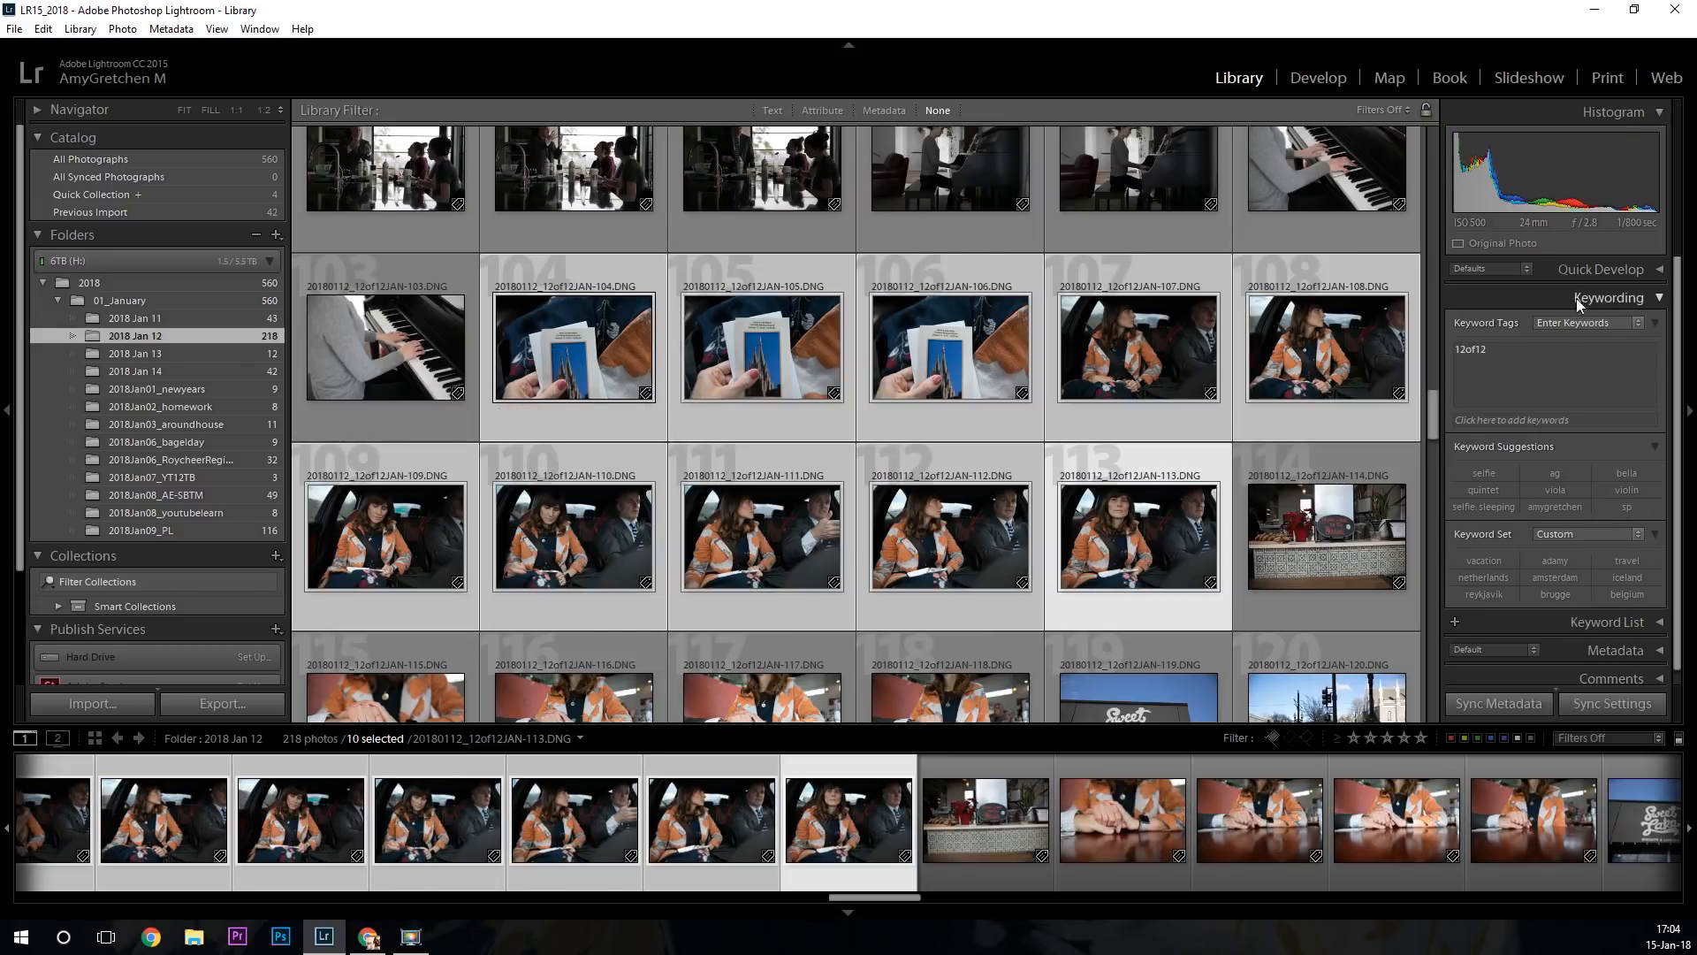
left_click(1562, 361)
type(", ag, se")
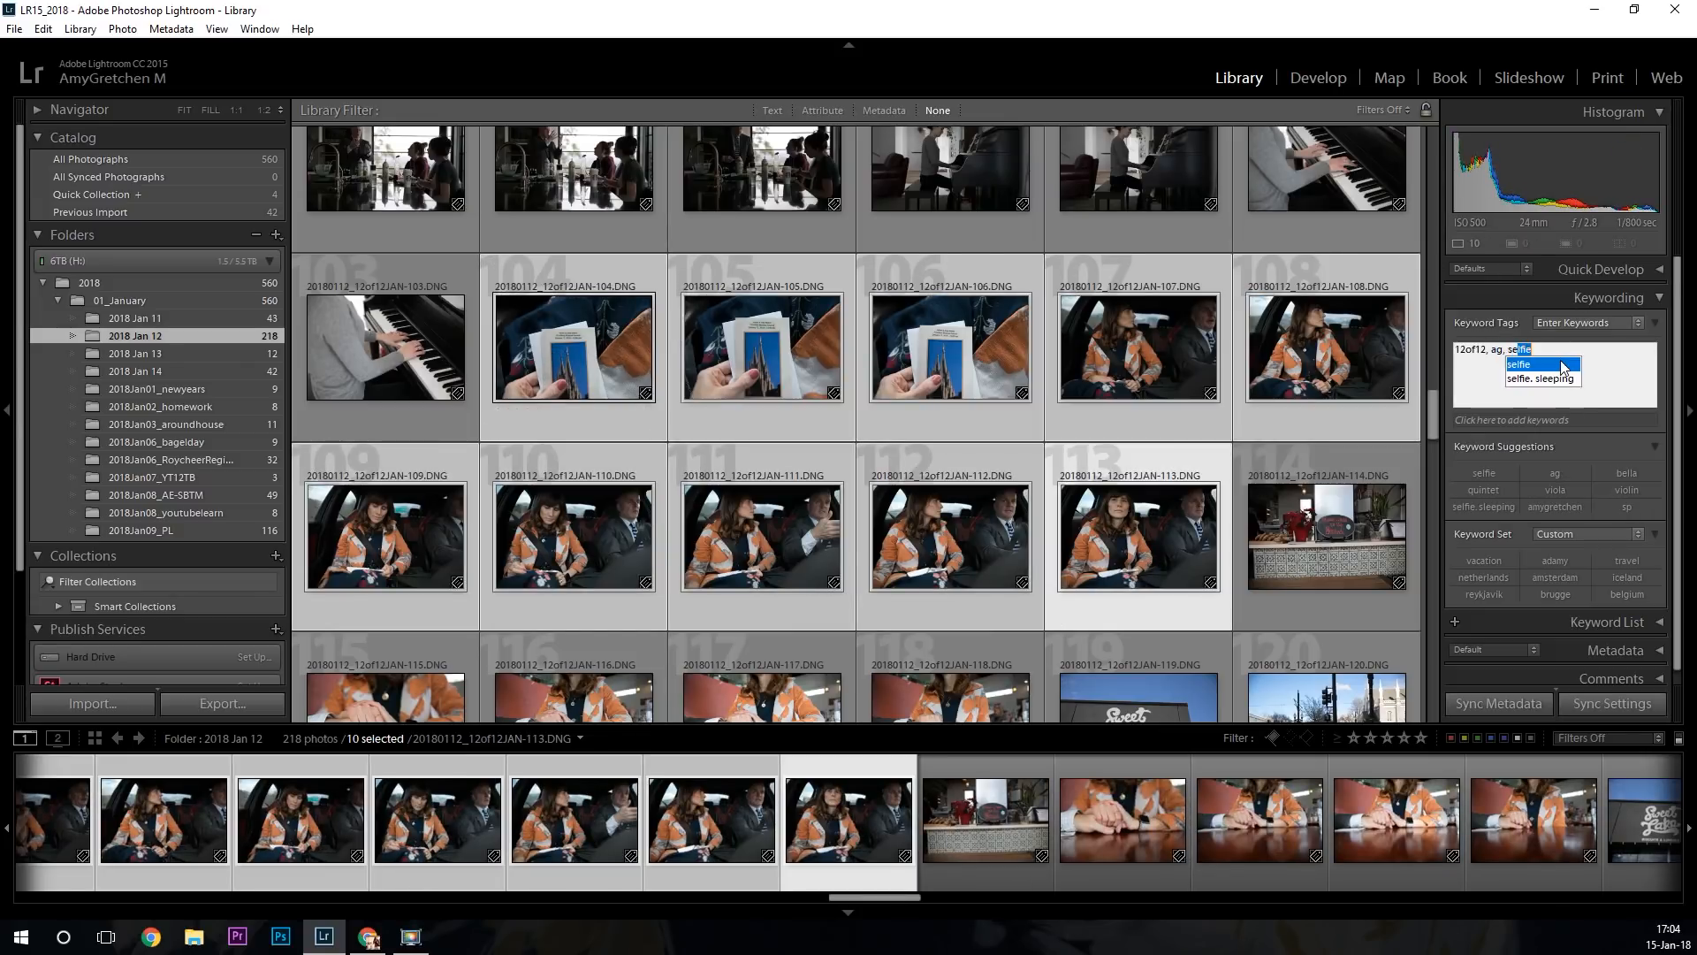
left_click(1562, 365)
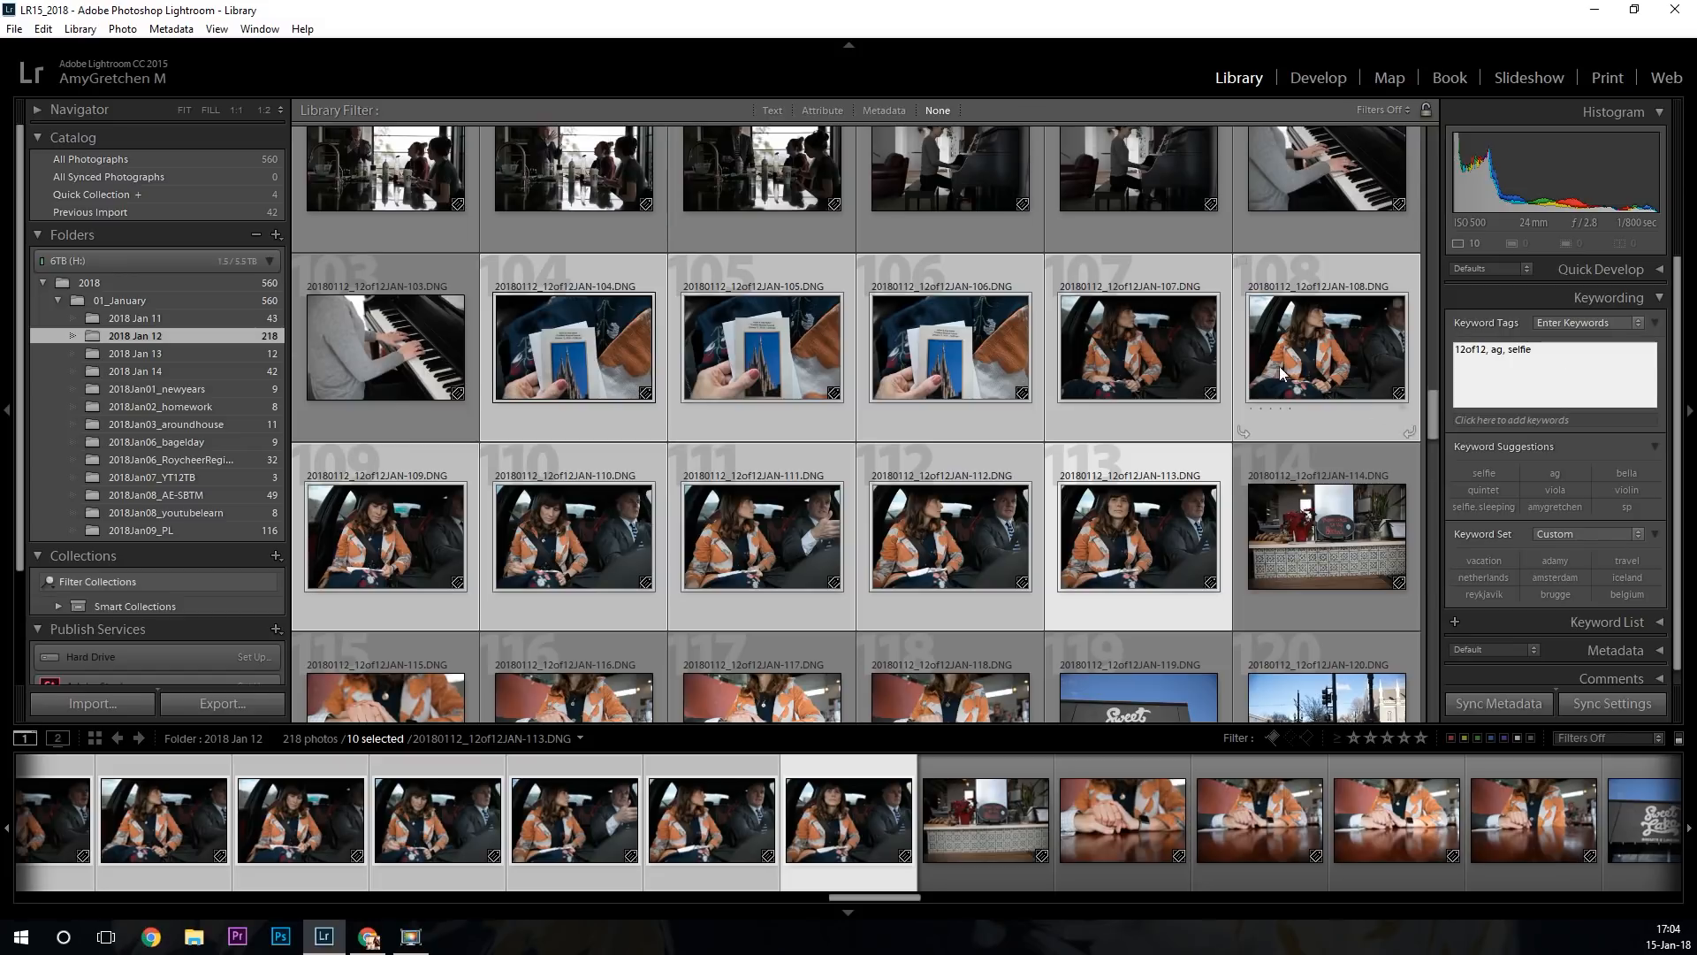
Add the keywords ag and selfie to the blue-dress photos 12of12JAN-61 through 12of12JAN-92.
scroll(1274, 361, "up", 5)
left_click(662, 446)
scroll(654, 460, "up", 10)
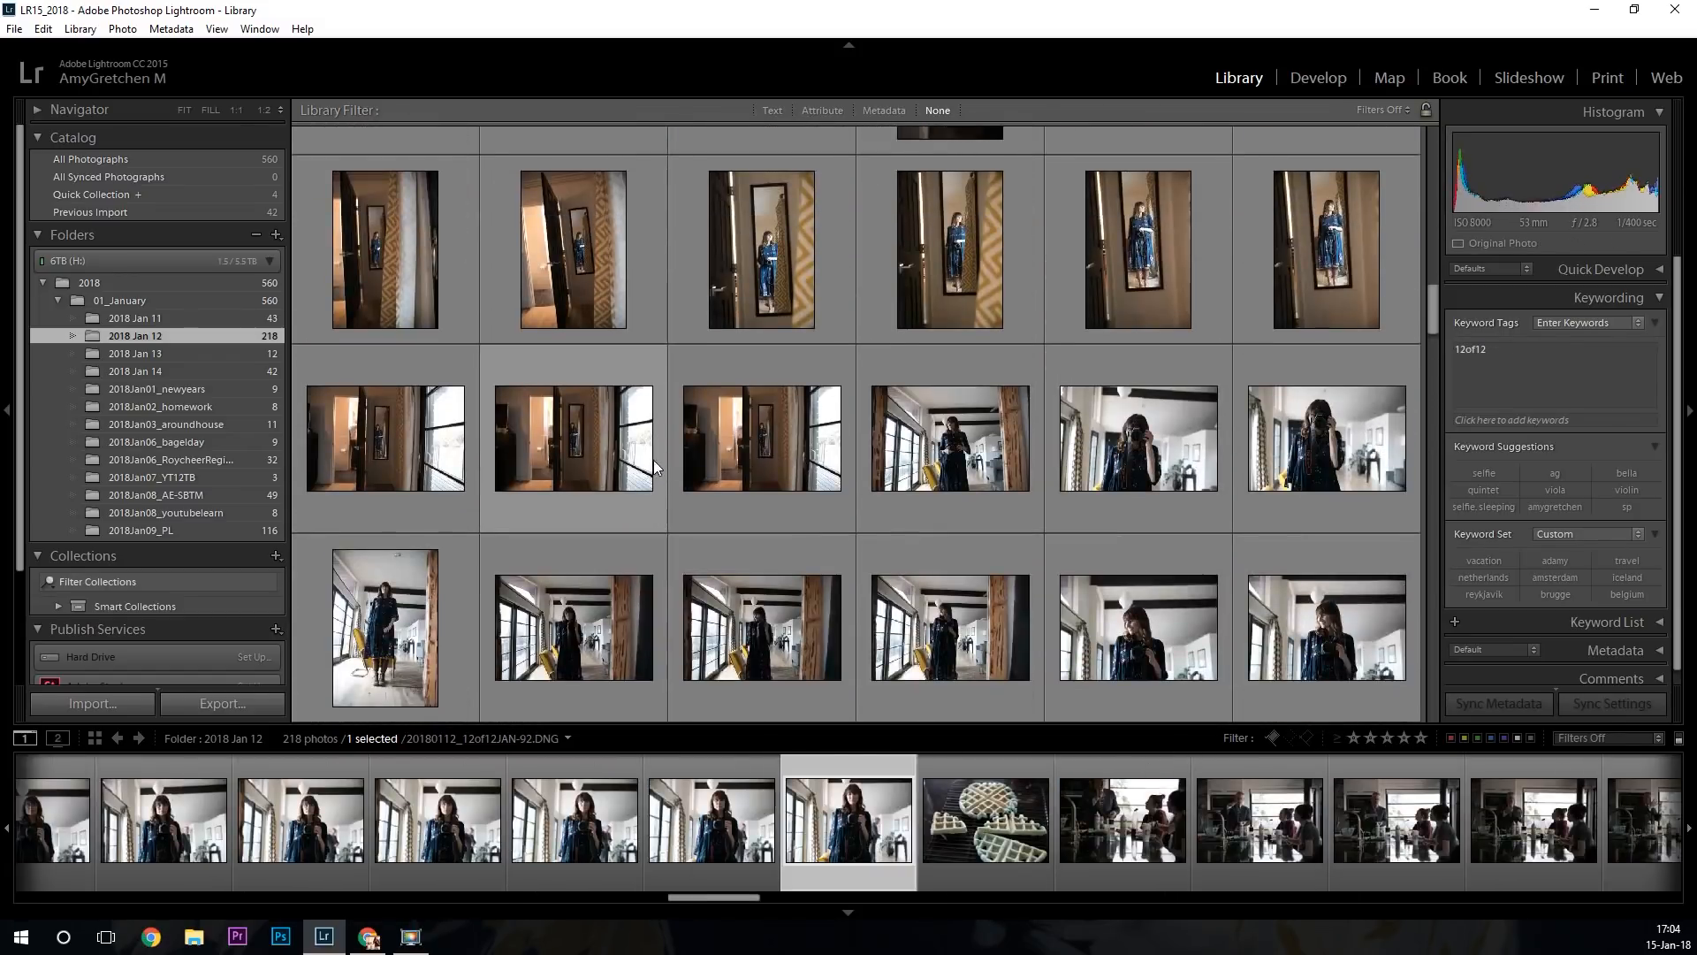
scroll(879, 563, "down", 2)
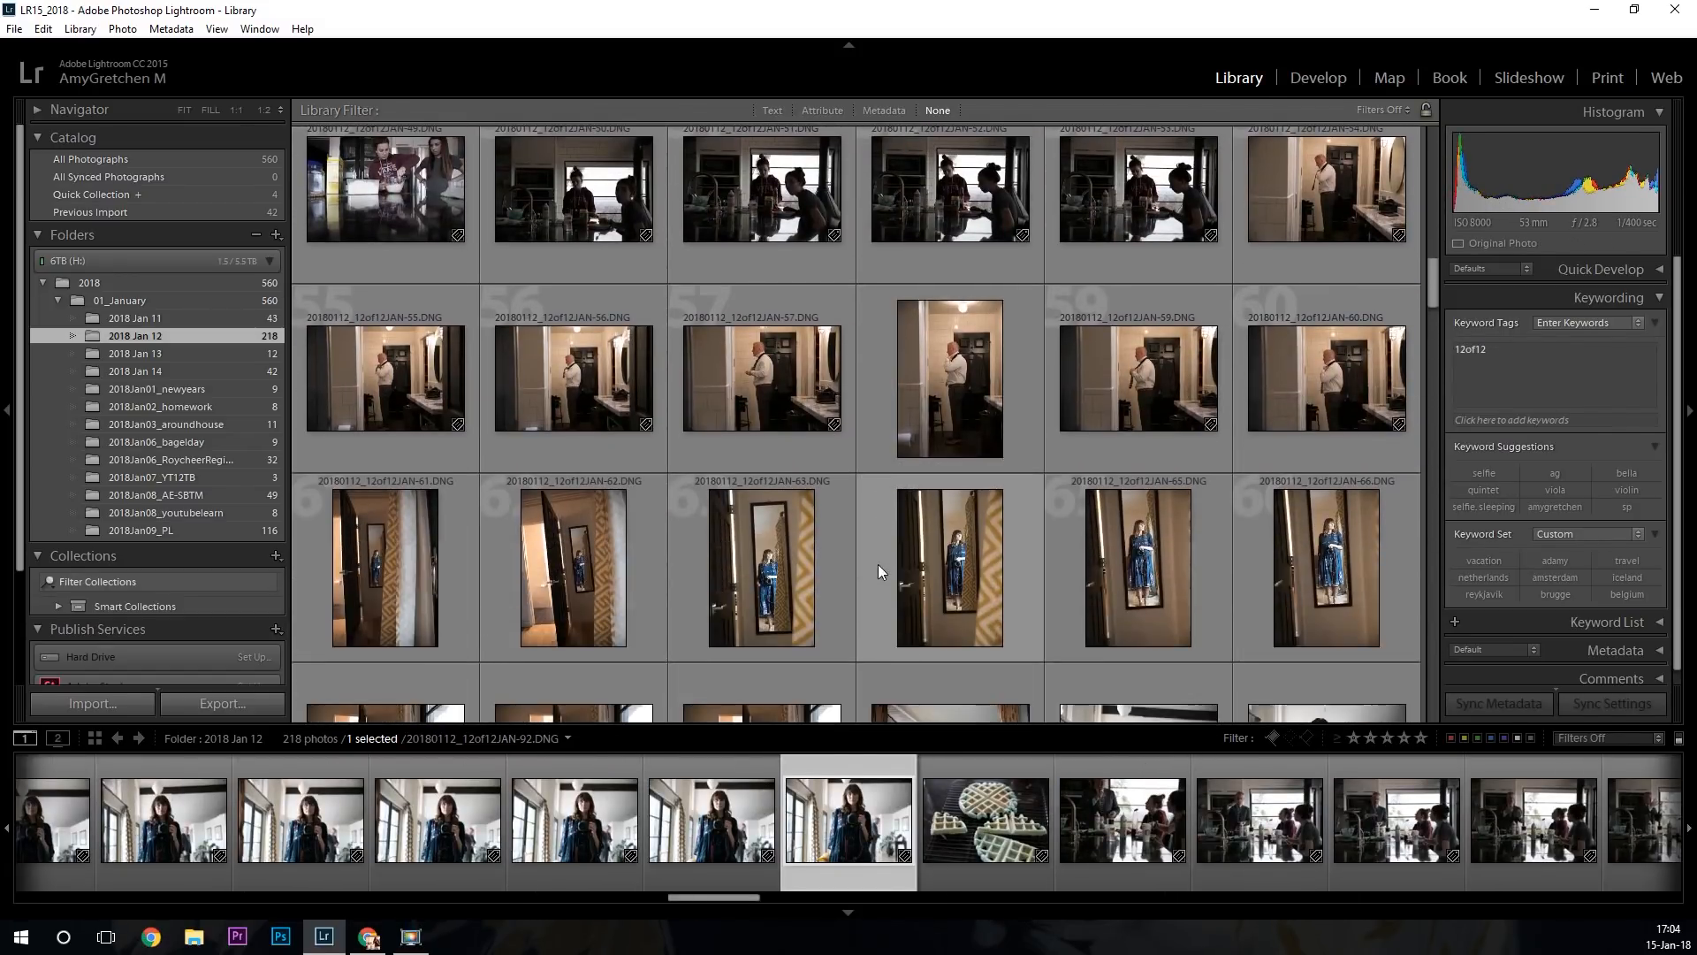
left_click(391, 571, "shift")
left_click(1576, 378)
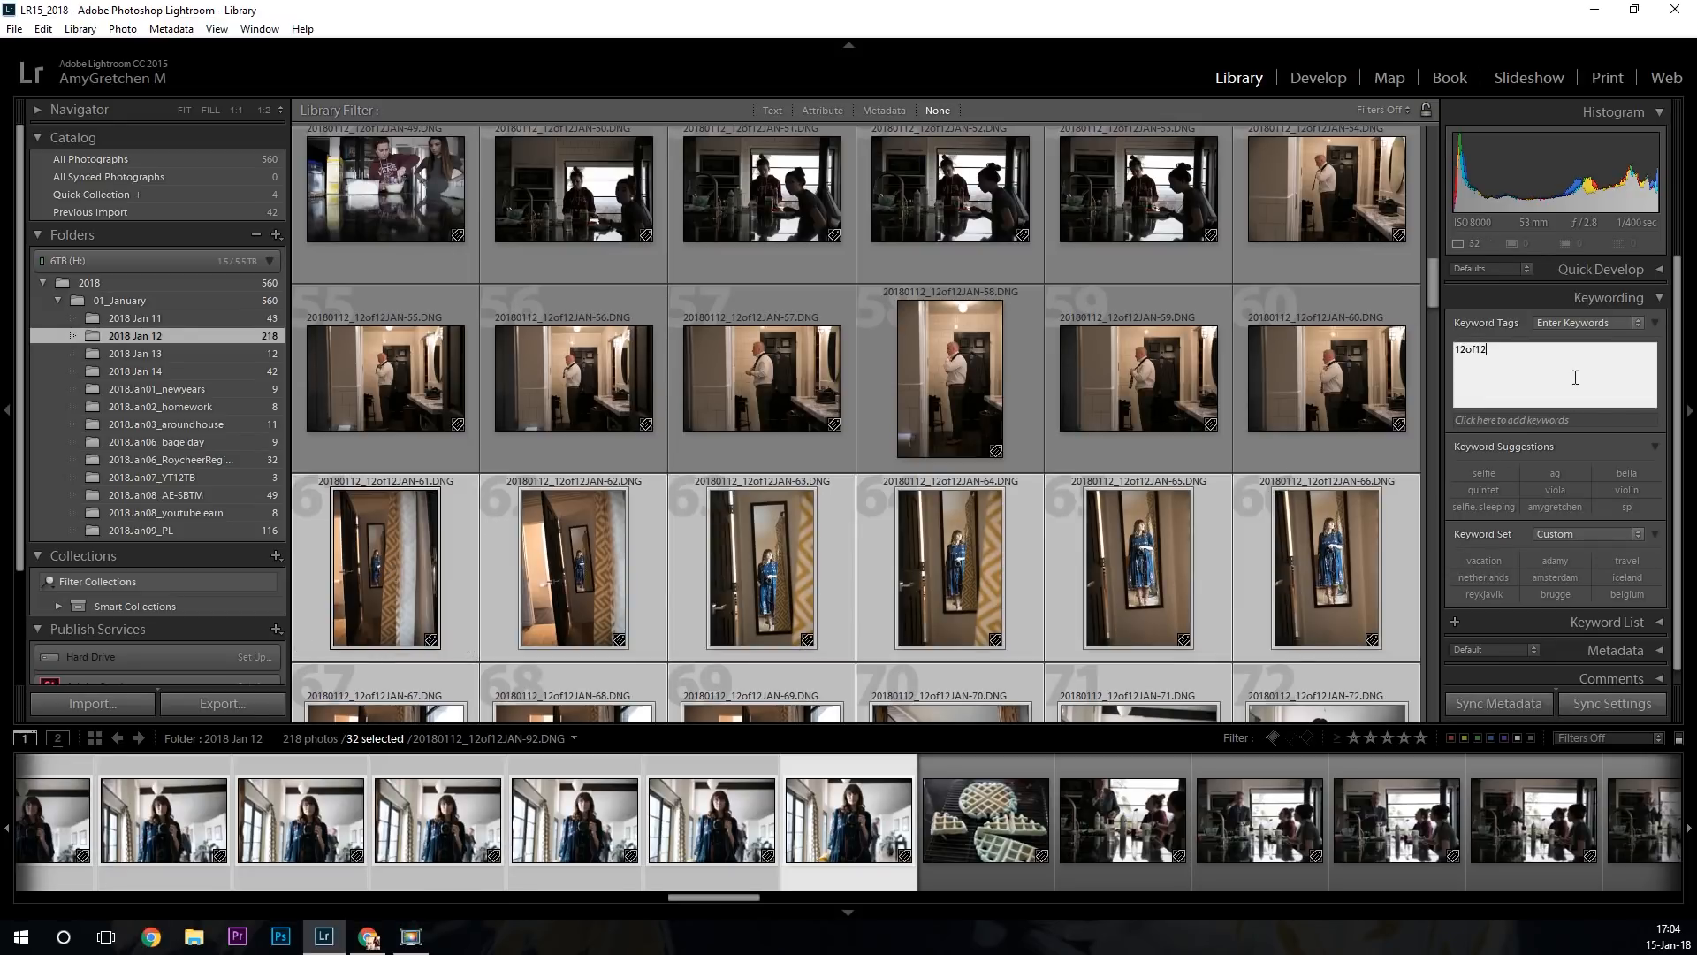
type(", ag, se")
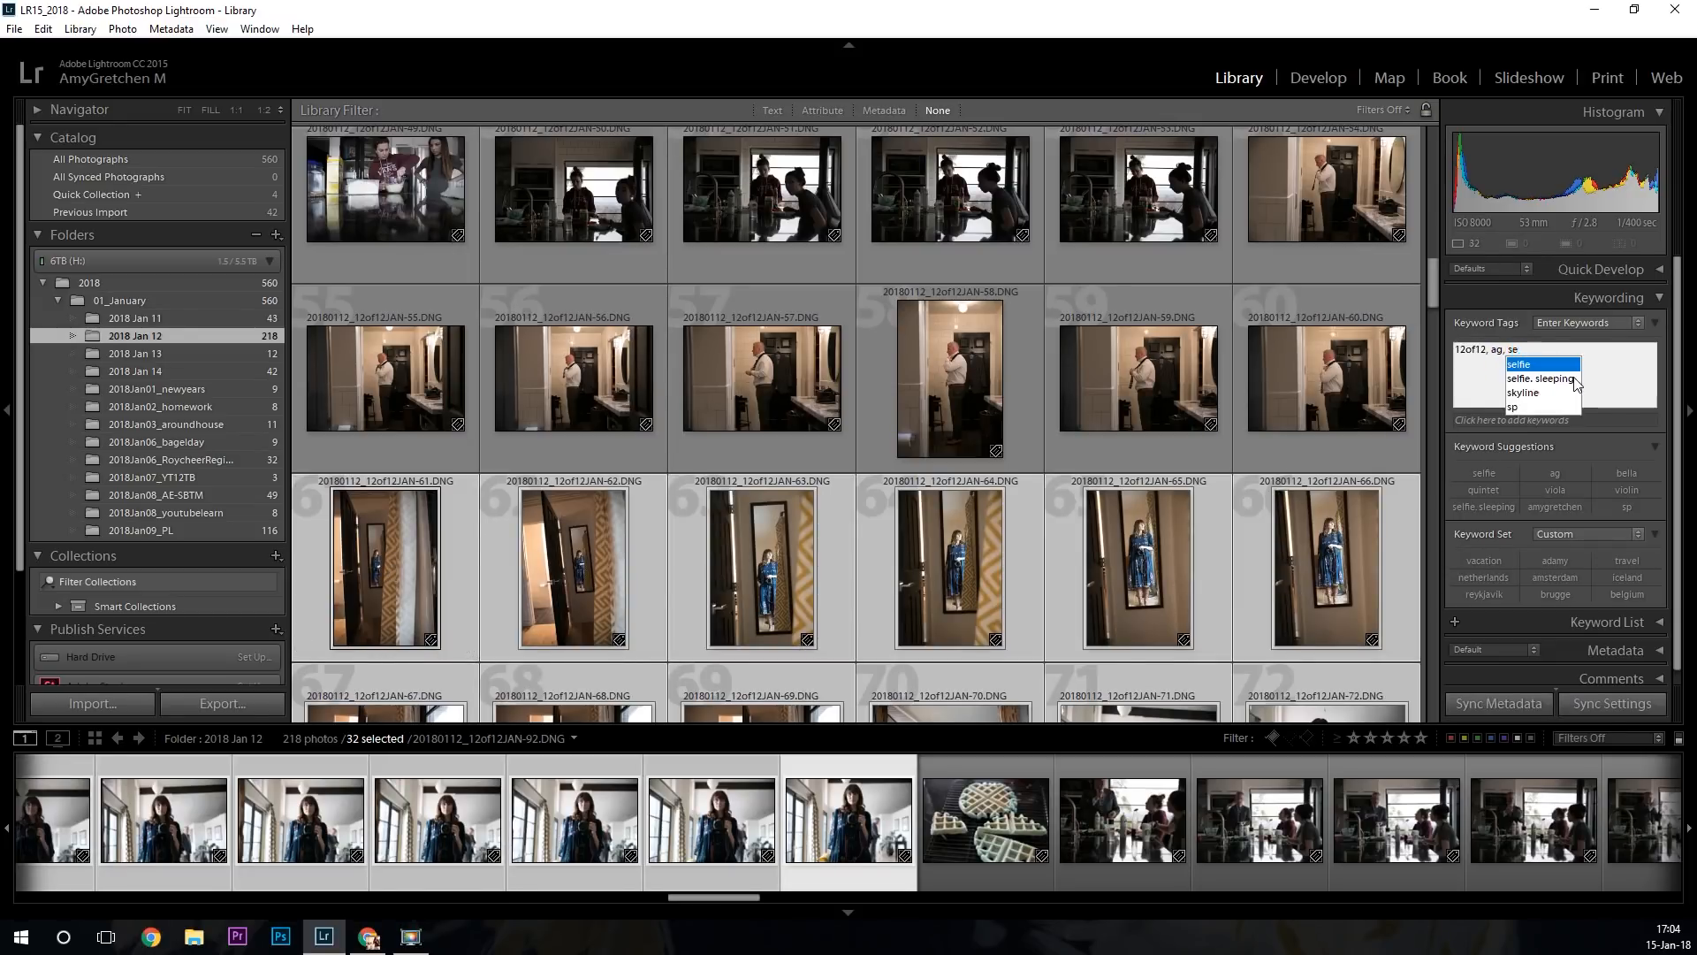
key("Return")
Look through the remaining photos in the folder and check the keywords of silhouette photo 12of12JAN-36.
scroll(1333, 381, "down", 10)
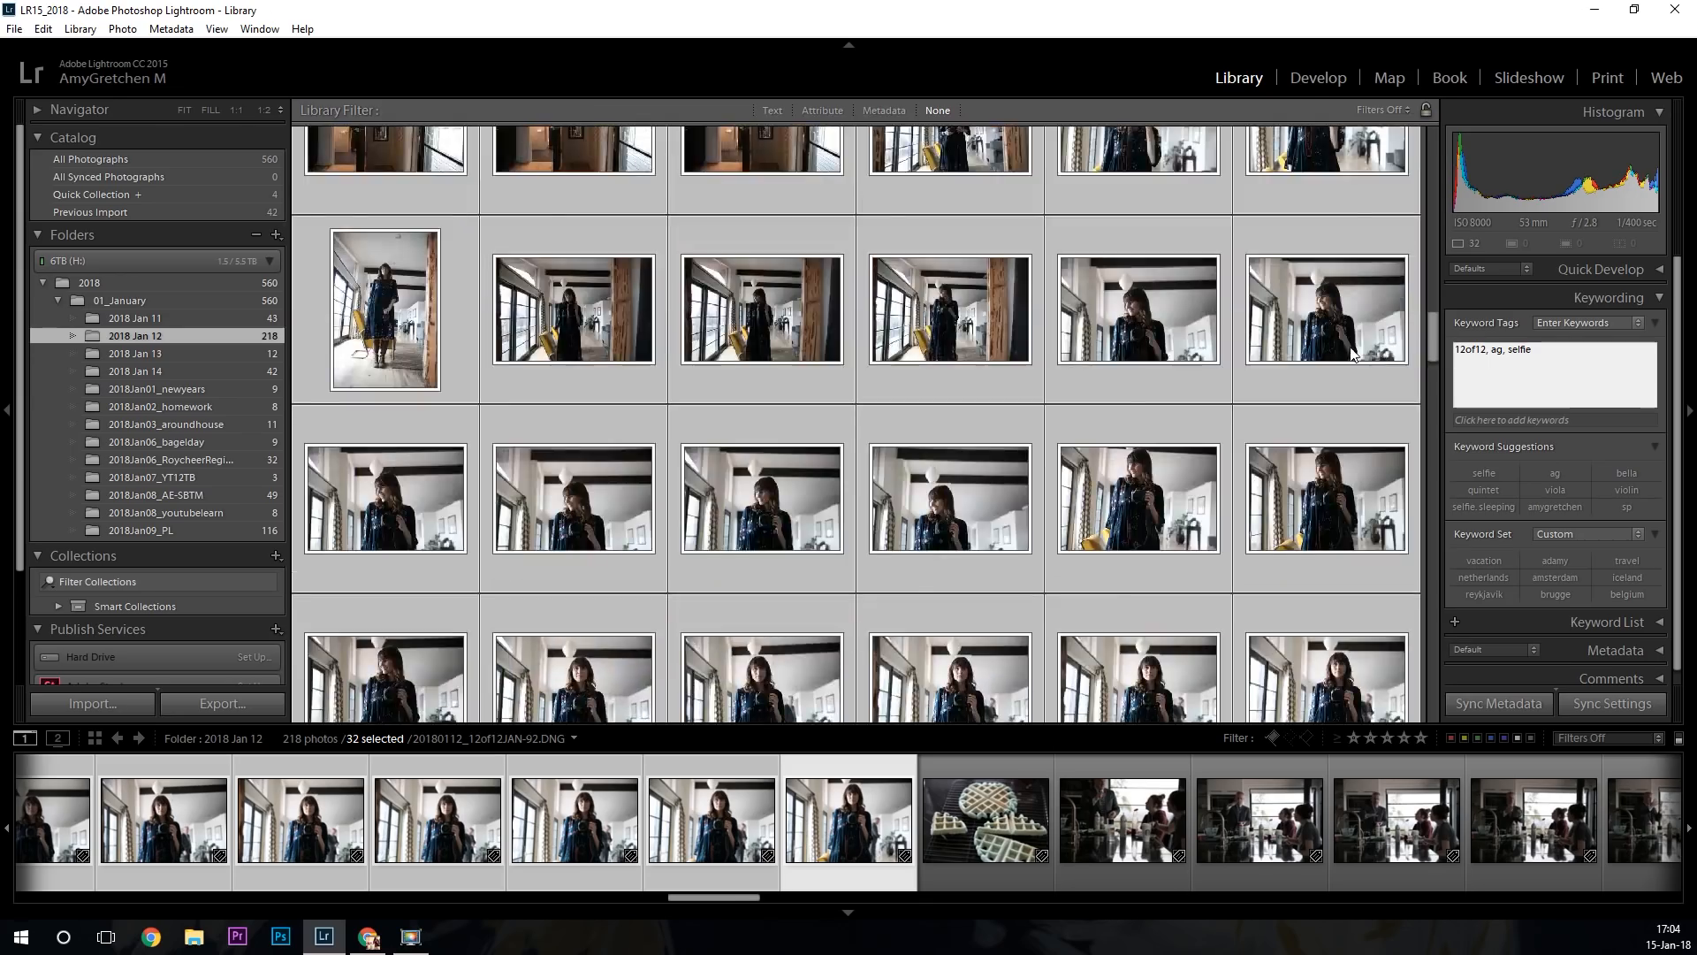
scroll(1335, 387, "down", 10)
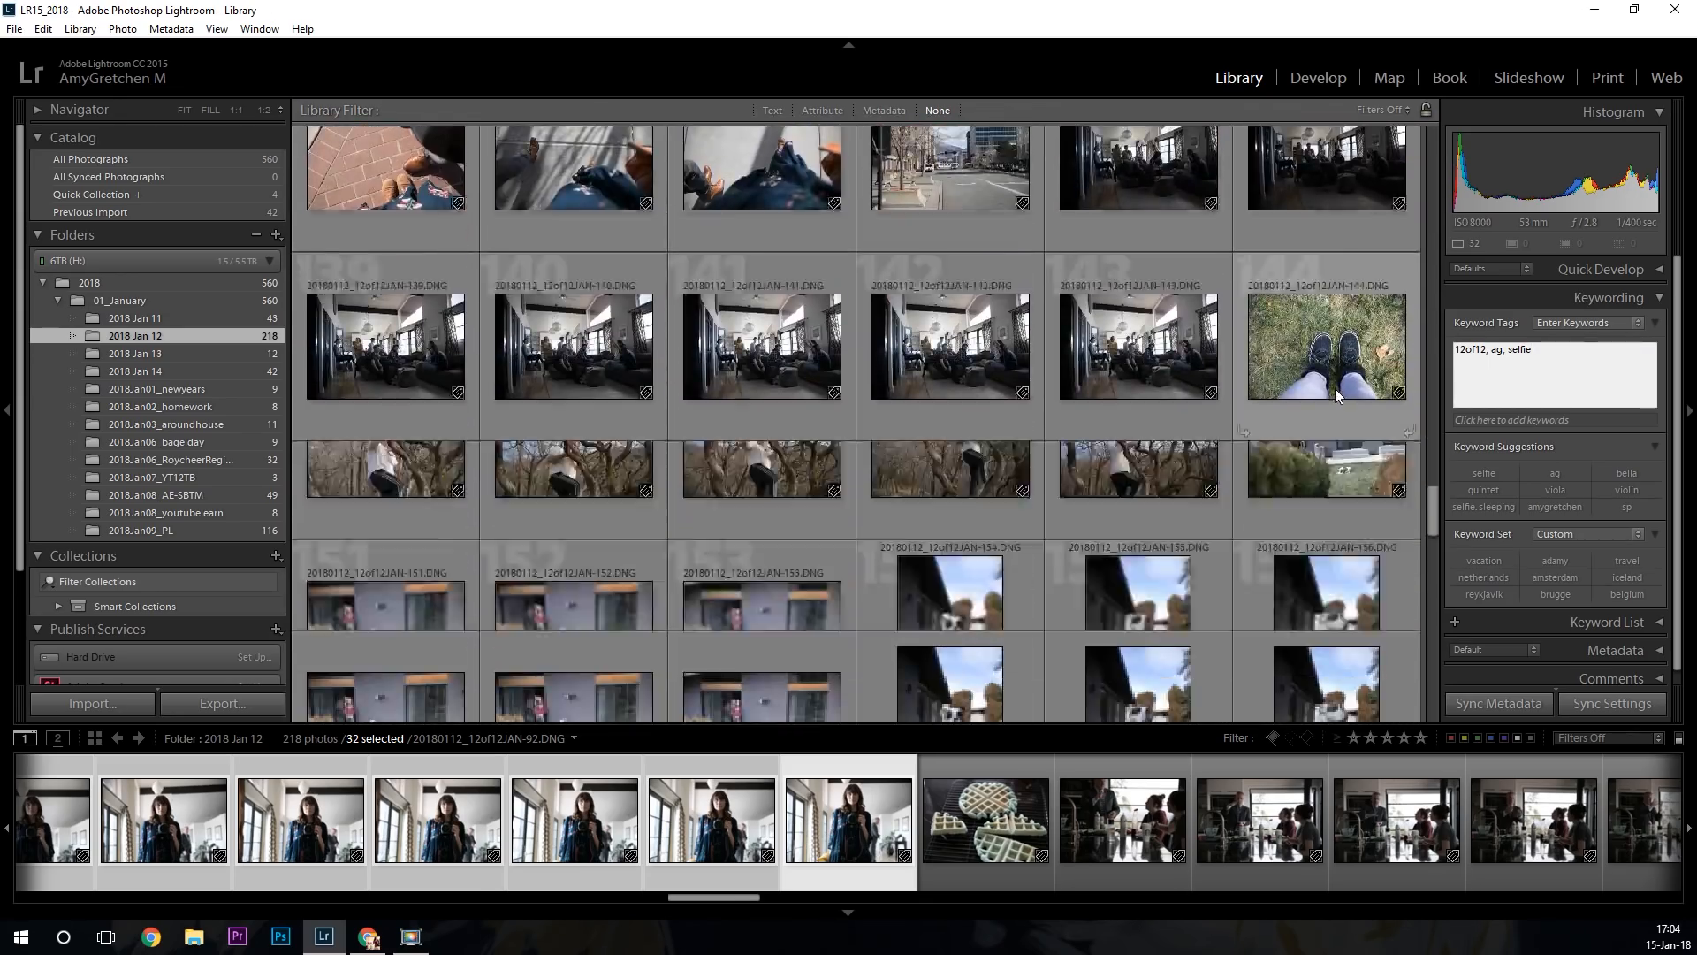
scroll(1335, 390, "up", 10)
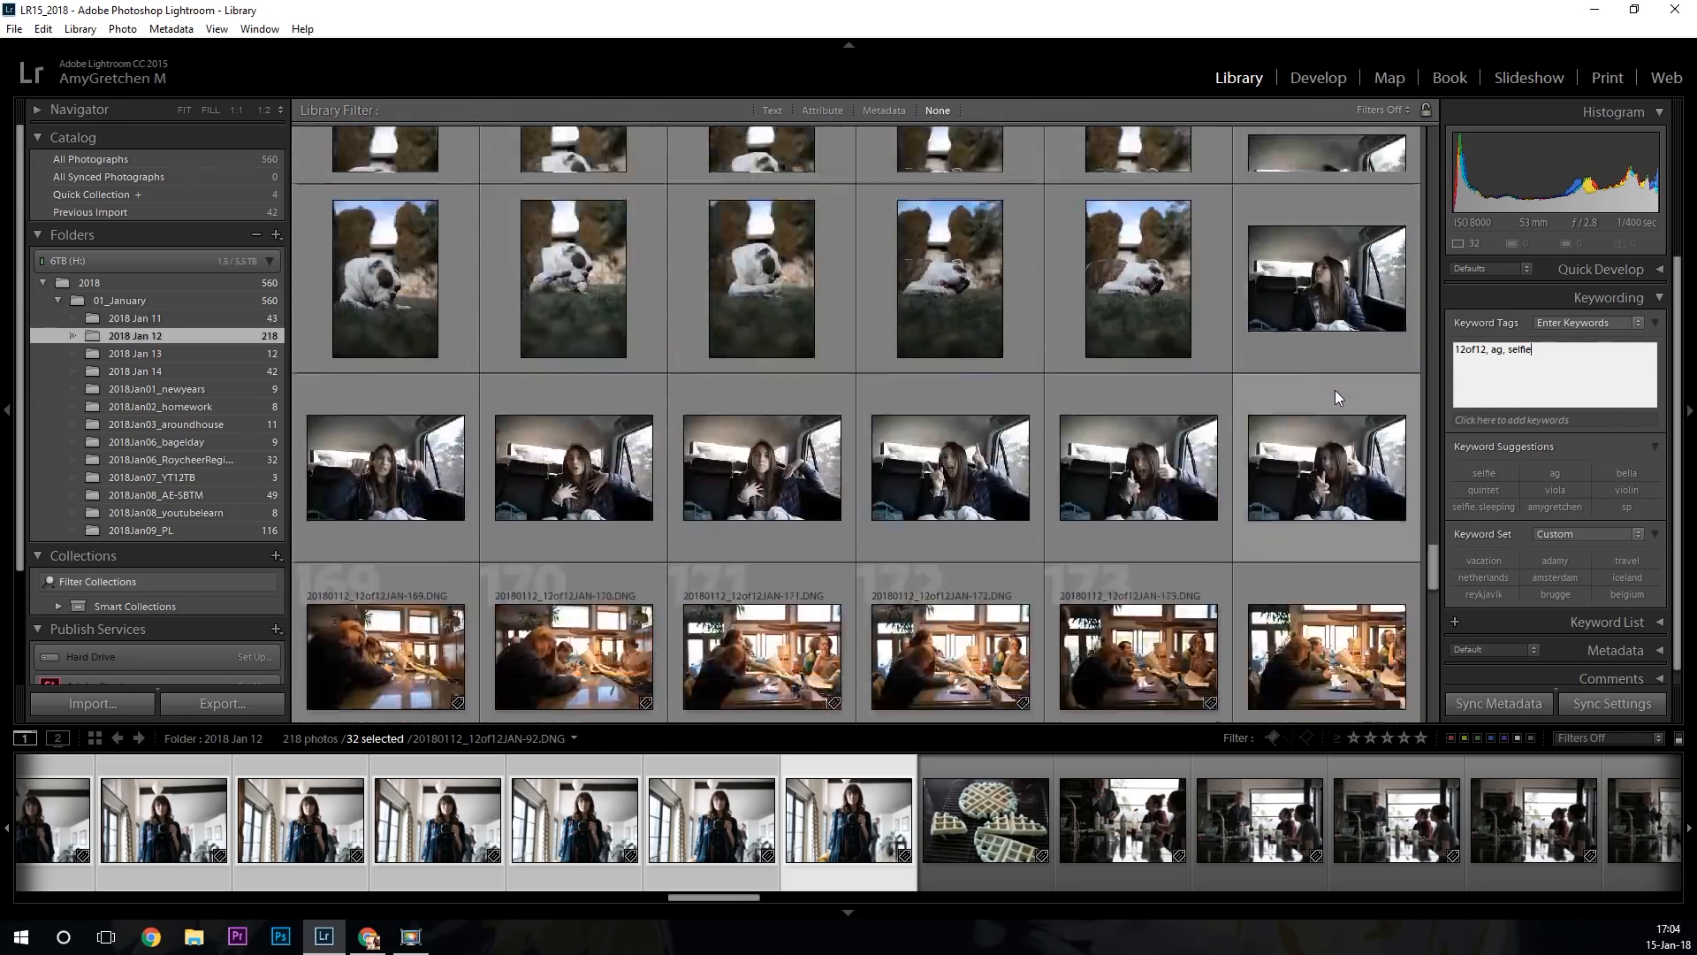
scroll(1316, 325, "up", 10)
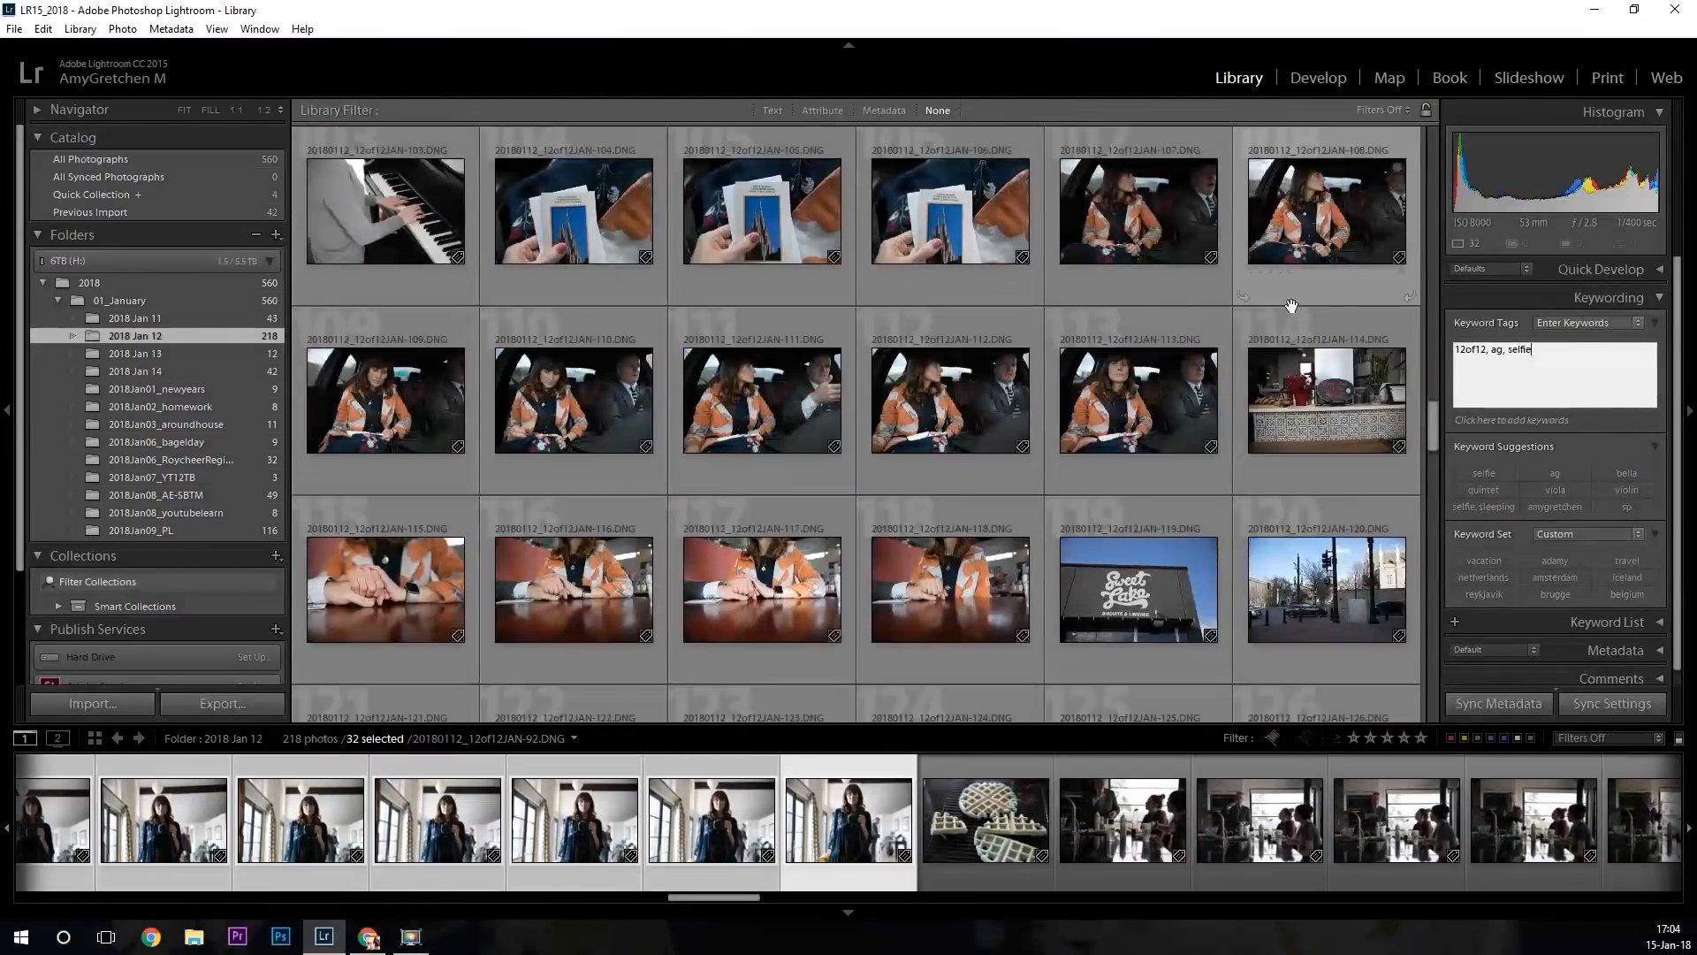
scroll(1318, 324, "up", 2)
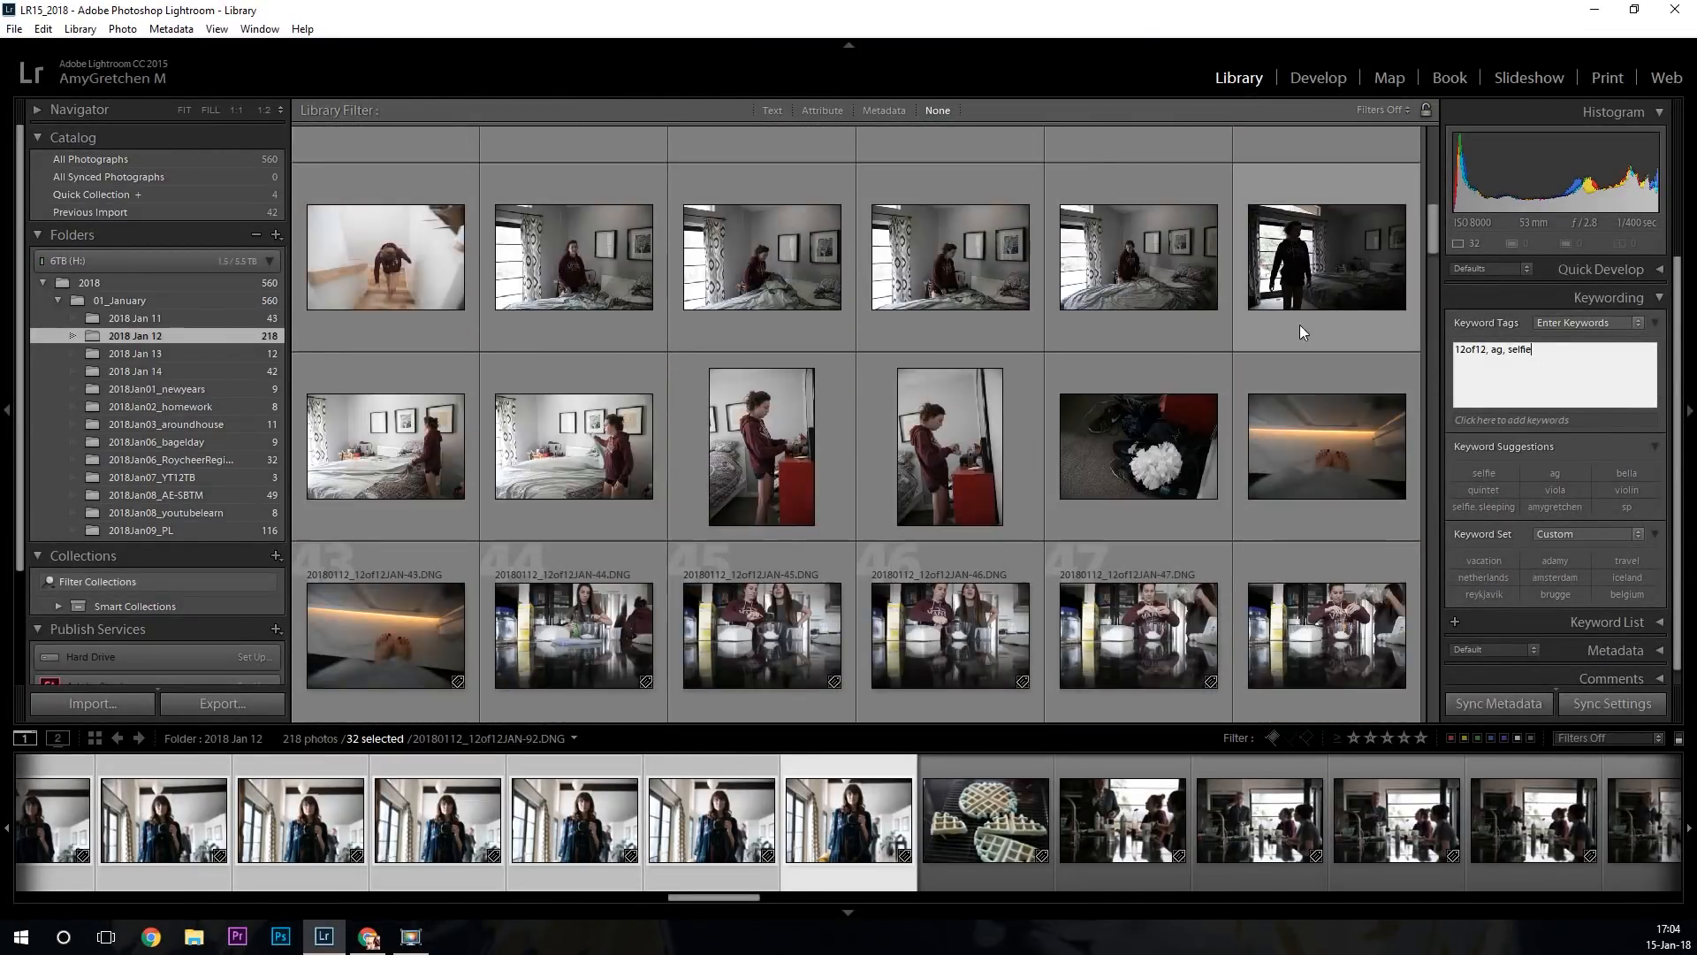
left_click(1264, 322)
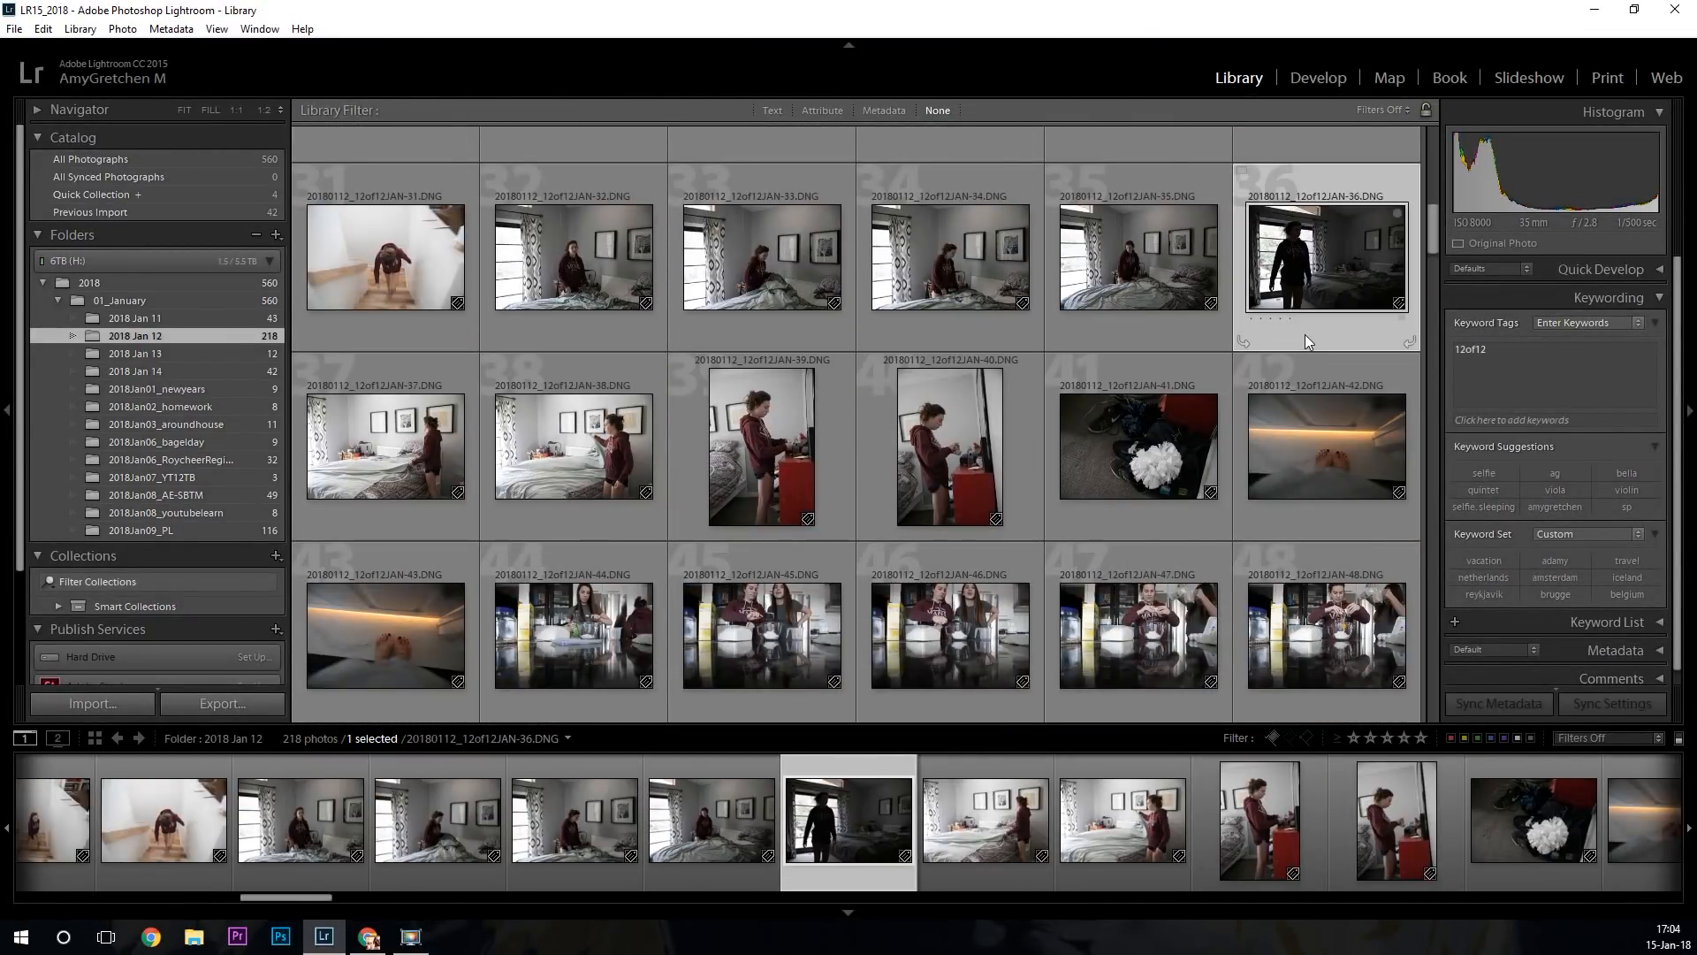
scroll(1305, 336, "up", 4)
scroll(1309, 360, "up", 3)
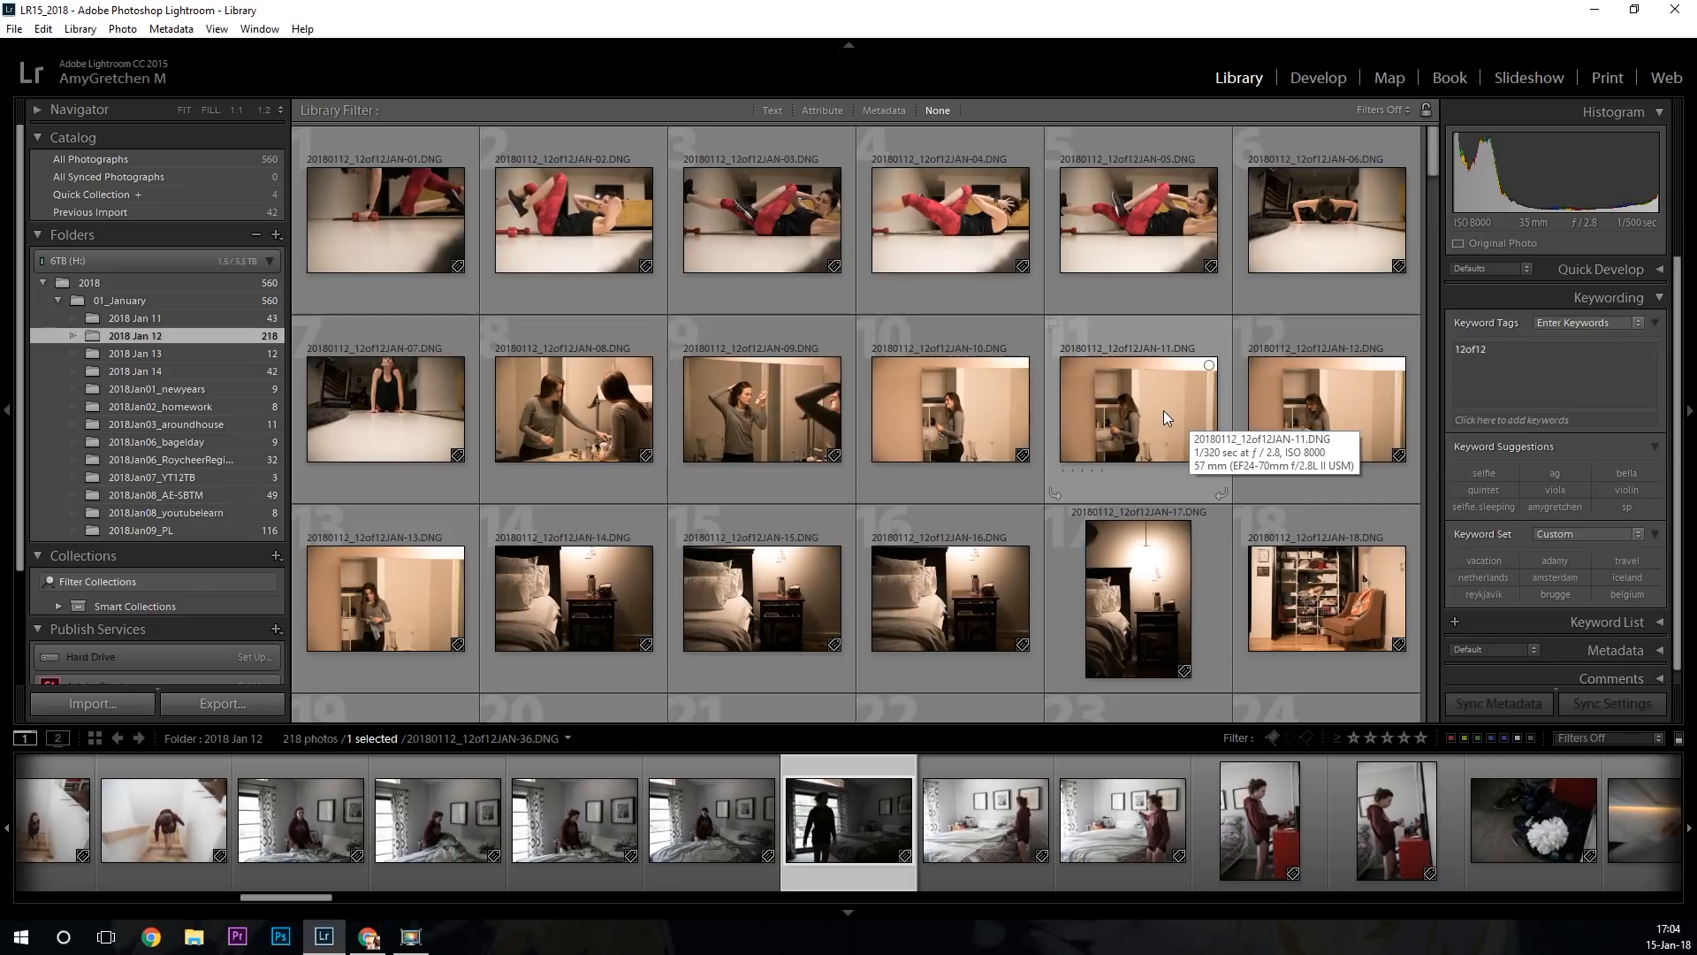
scroll(1164, 410, "down", 8)
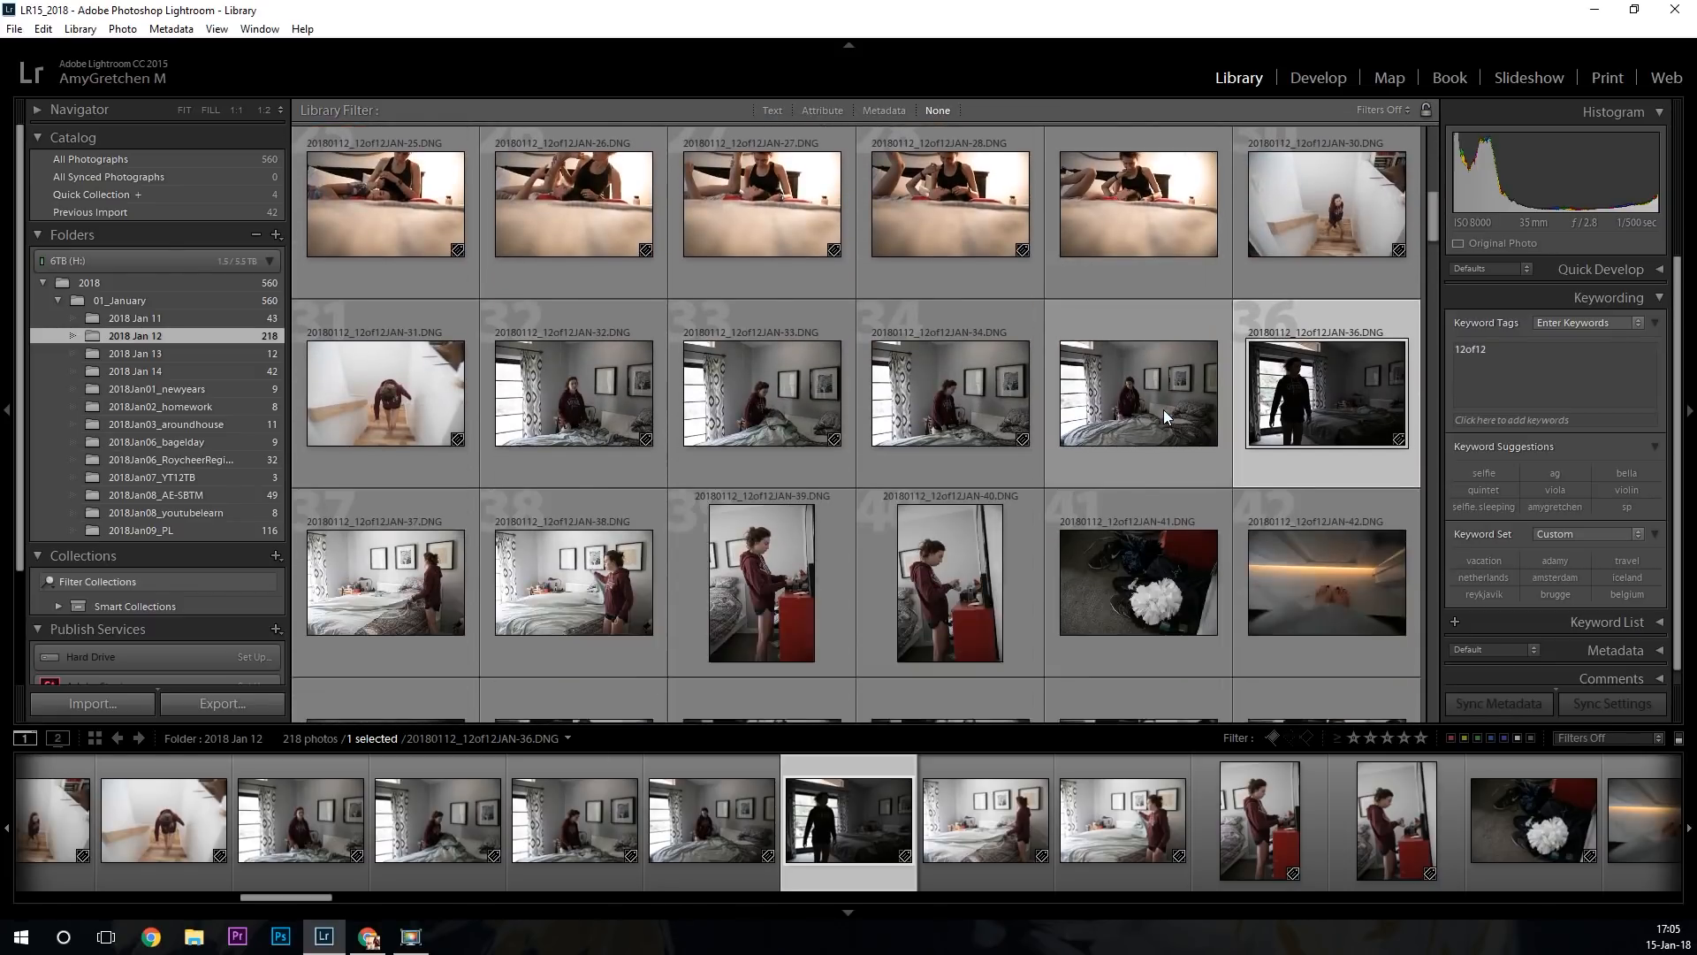
scroll(1163, 410, "down", 1)
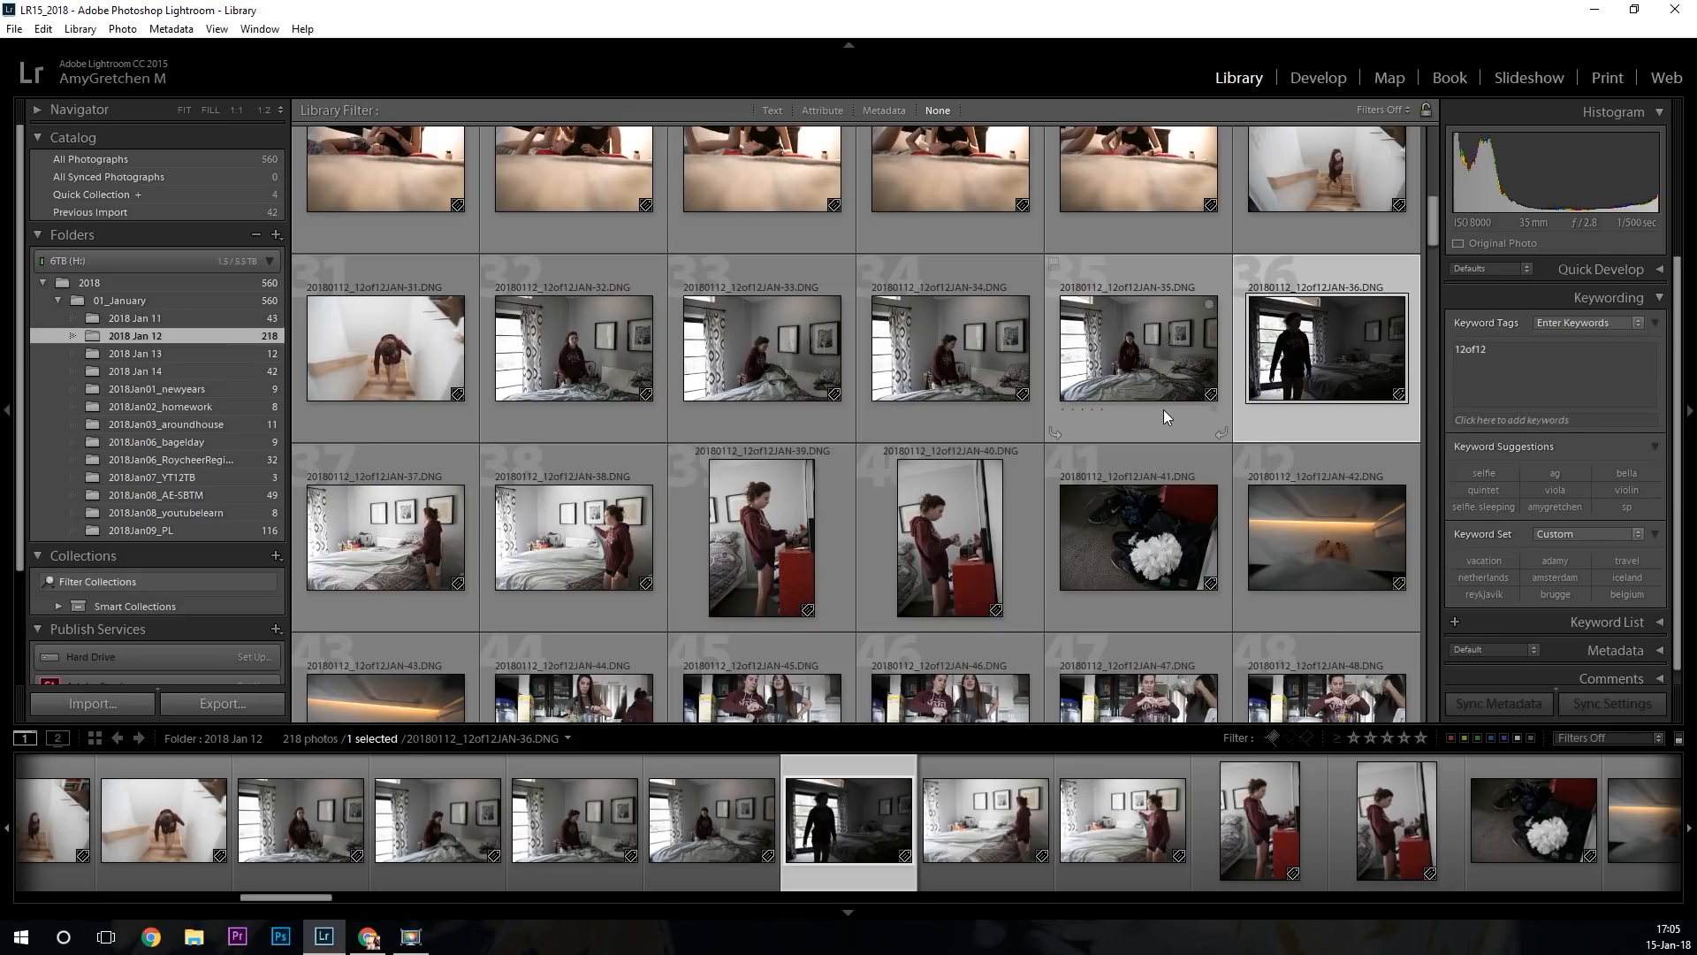
scroll(1164, 409, "down", 3)
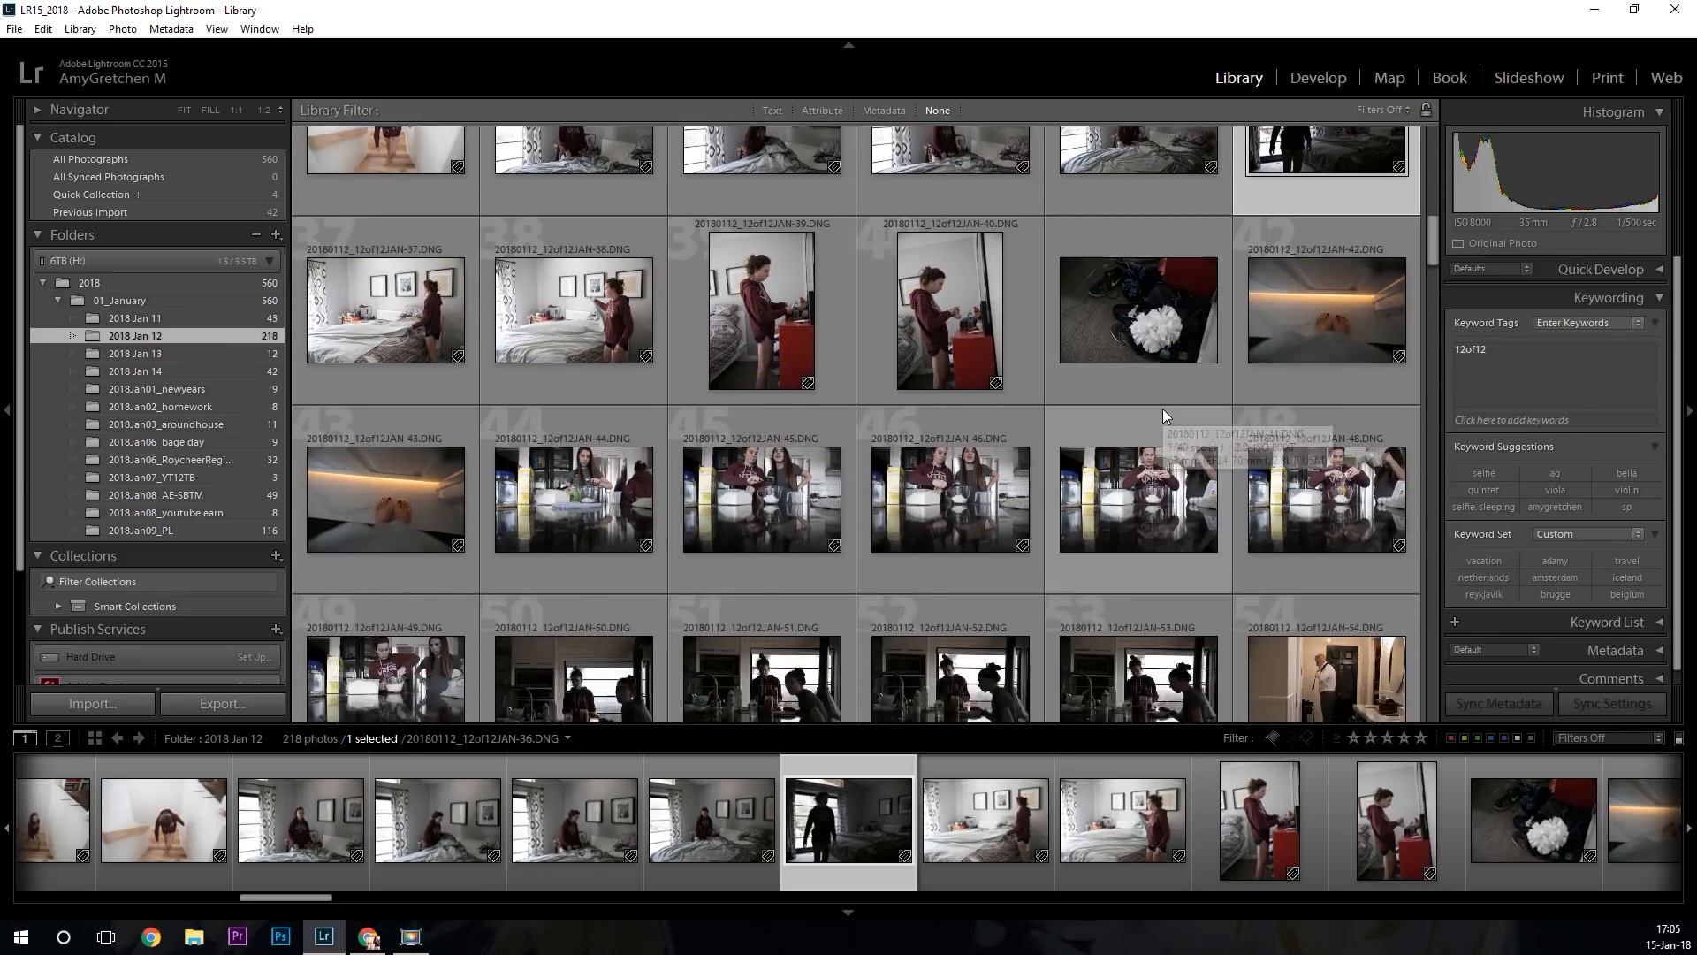
scroll(1163, 410, "down", 2)
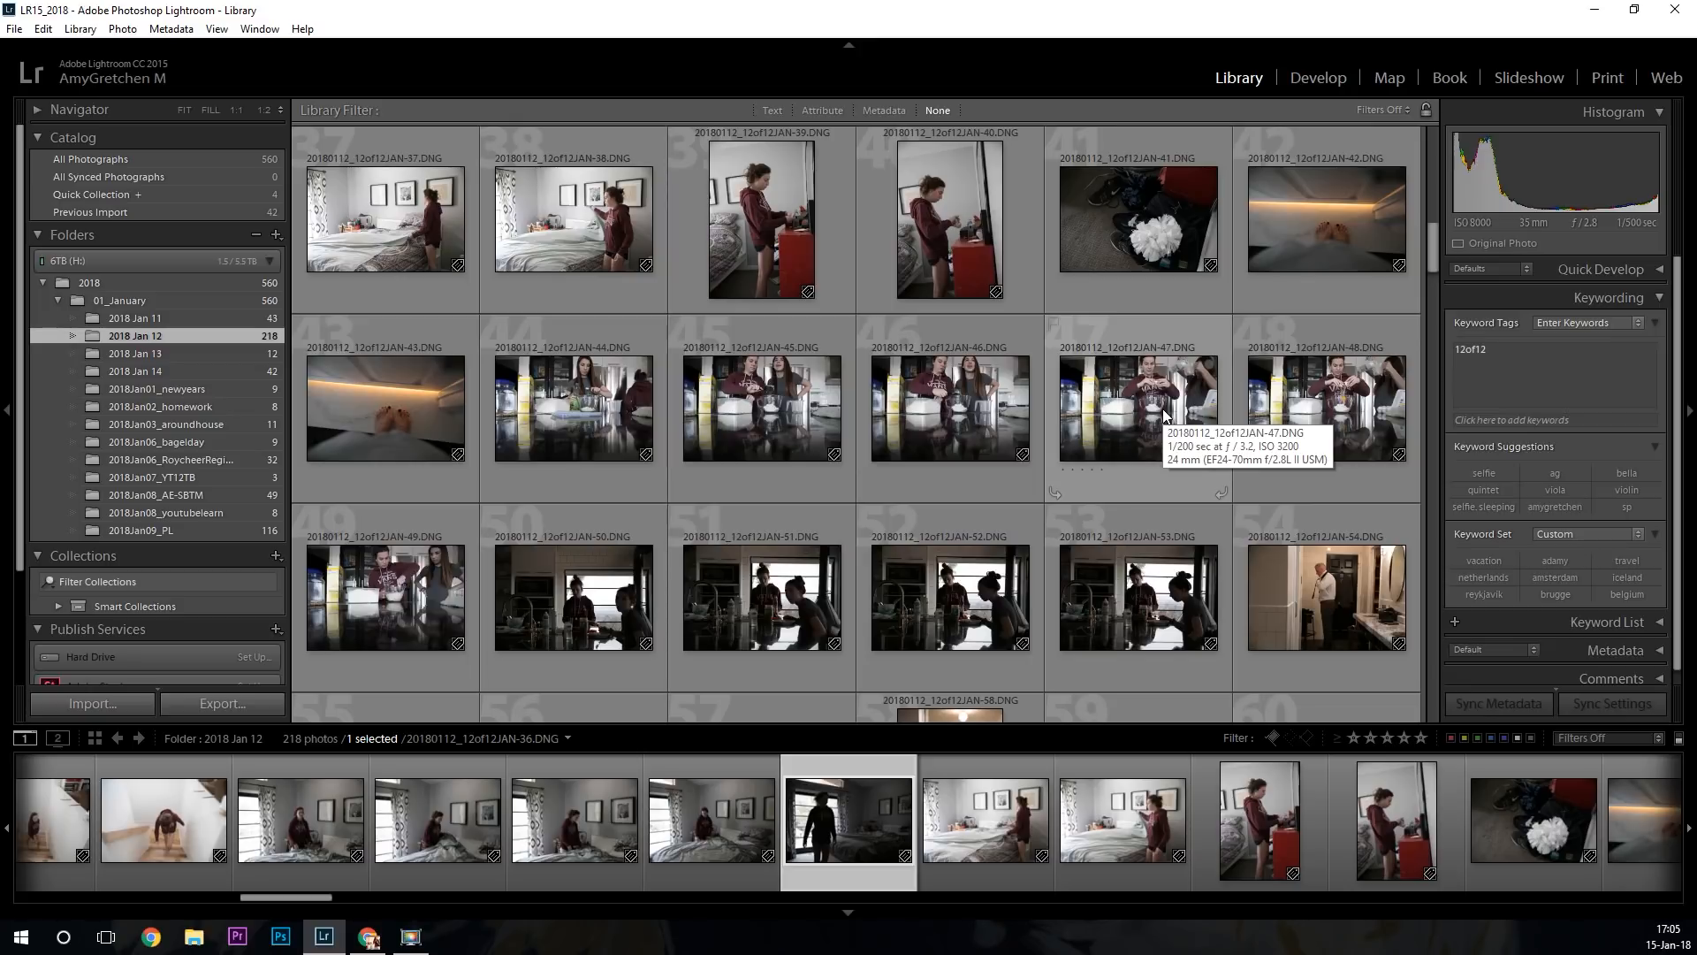
scroll(1163, 413, "up", 8)
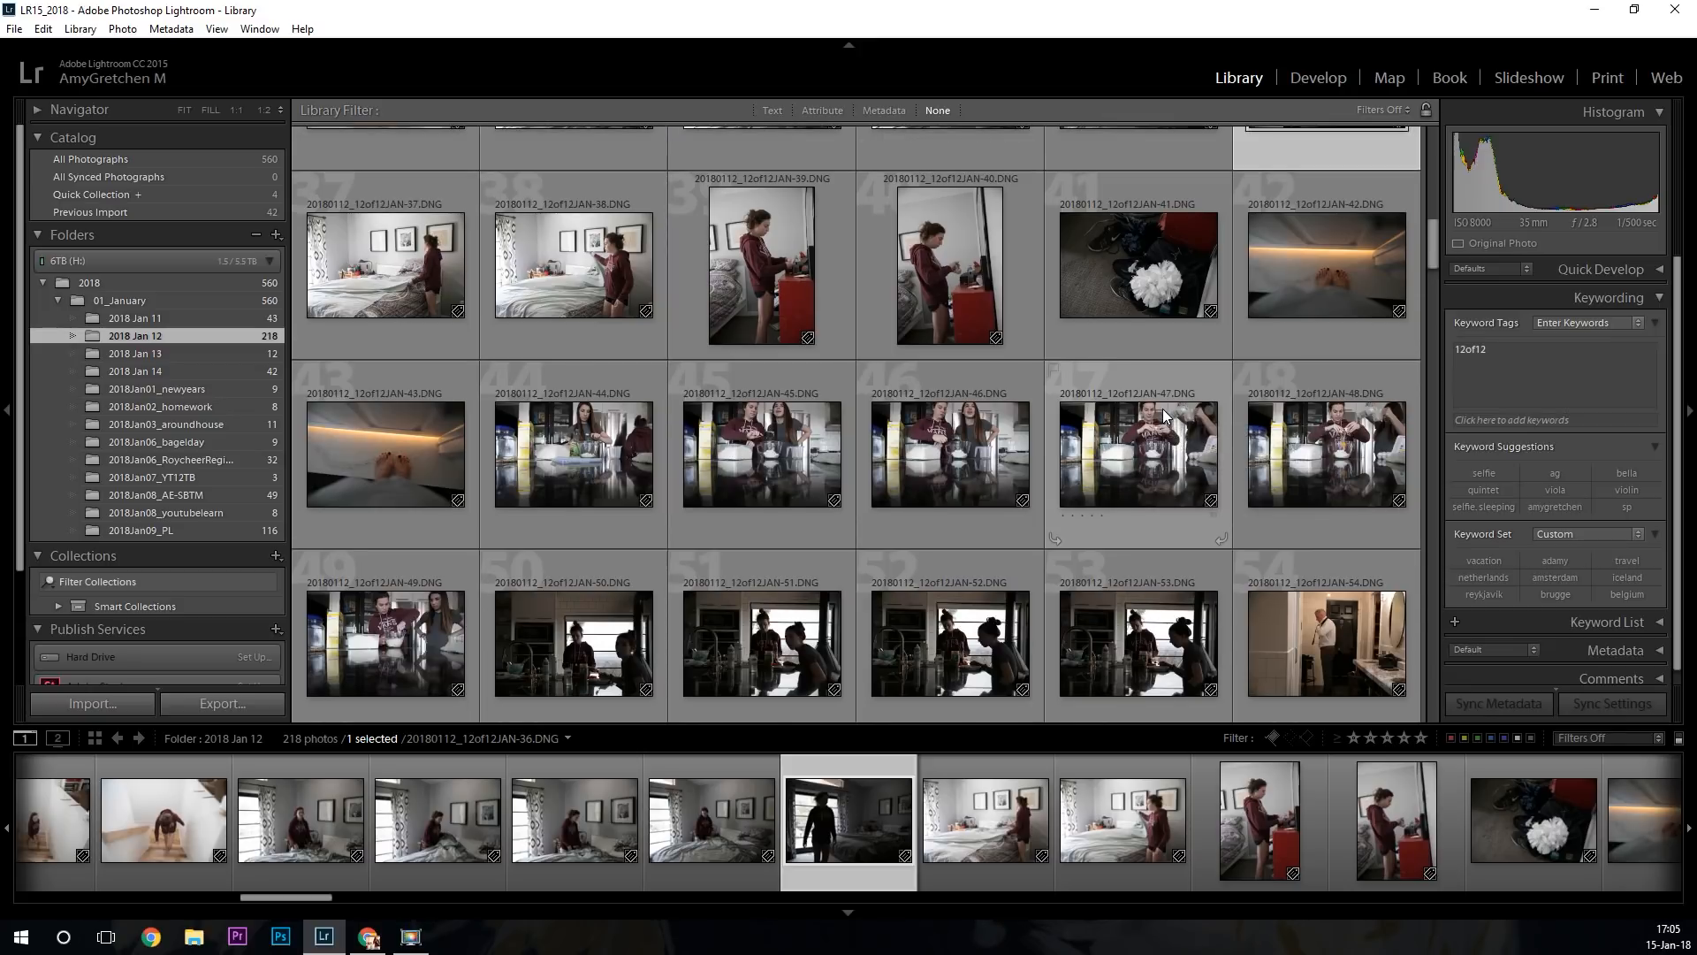
scroll(1163, 409, "up", 3)
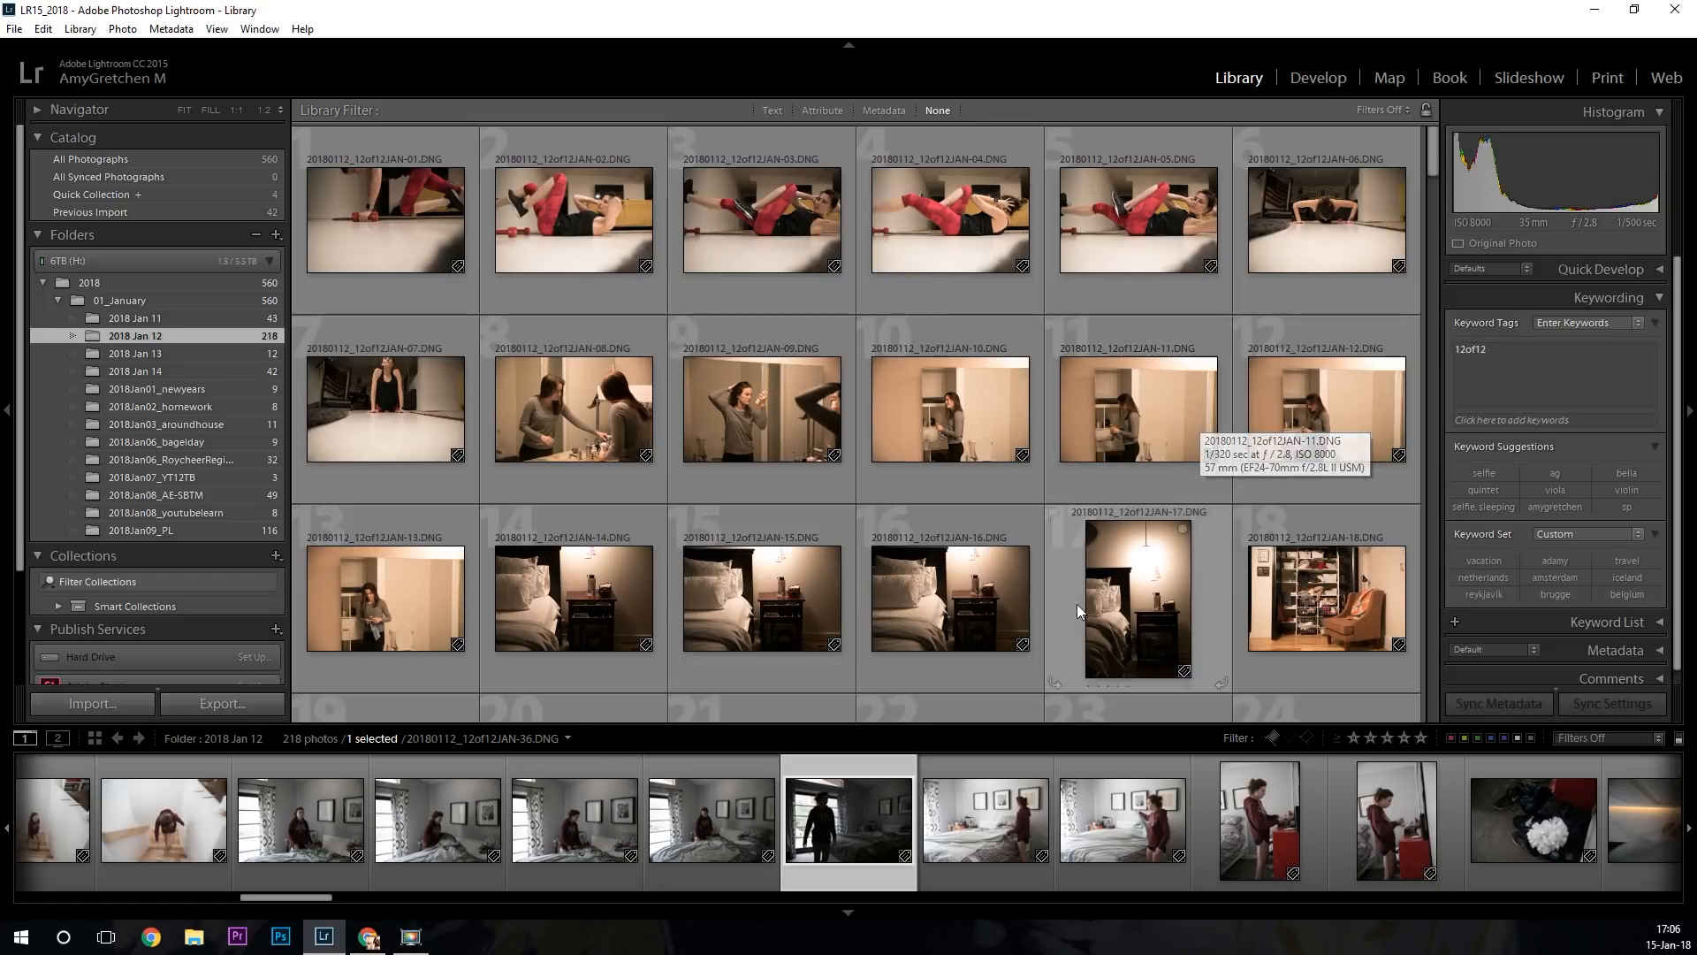
scroll(1194, 601, "down", 2)
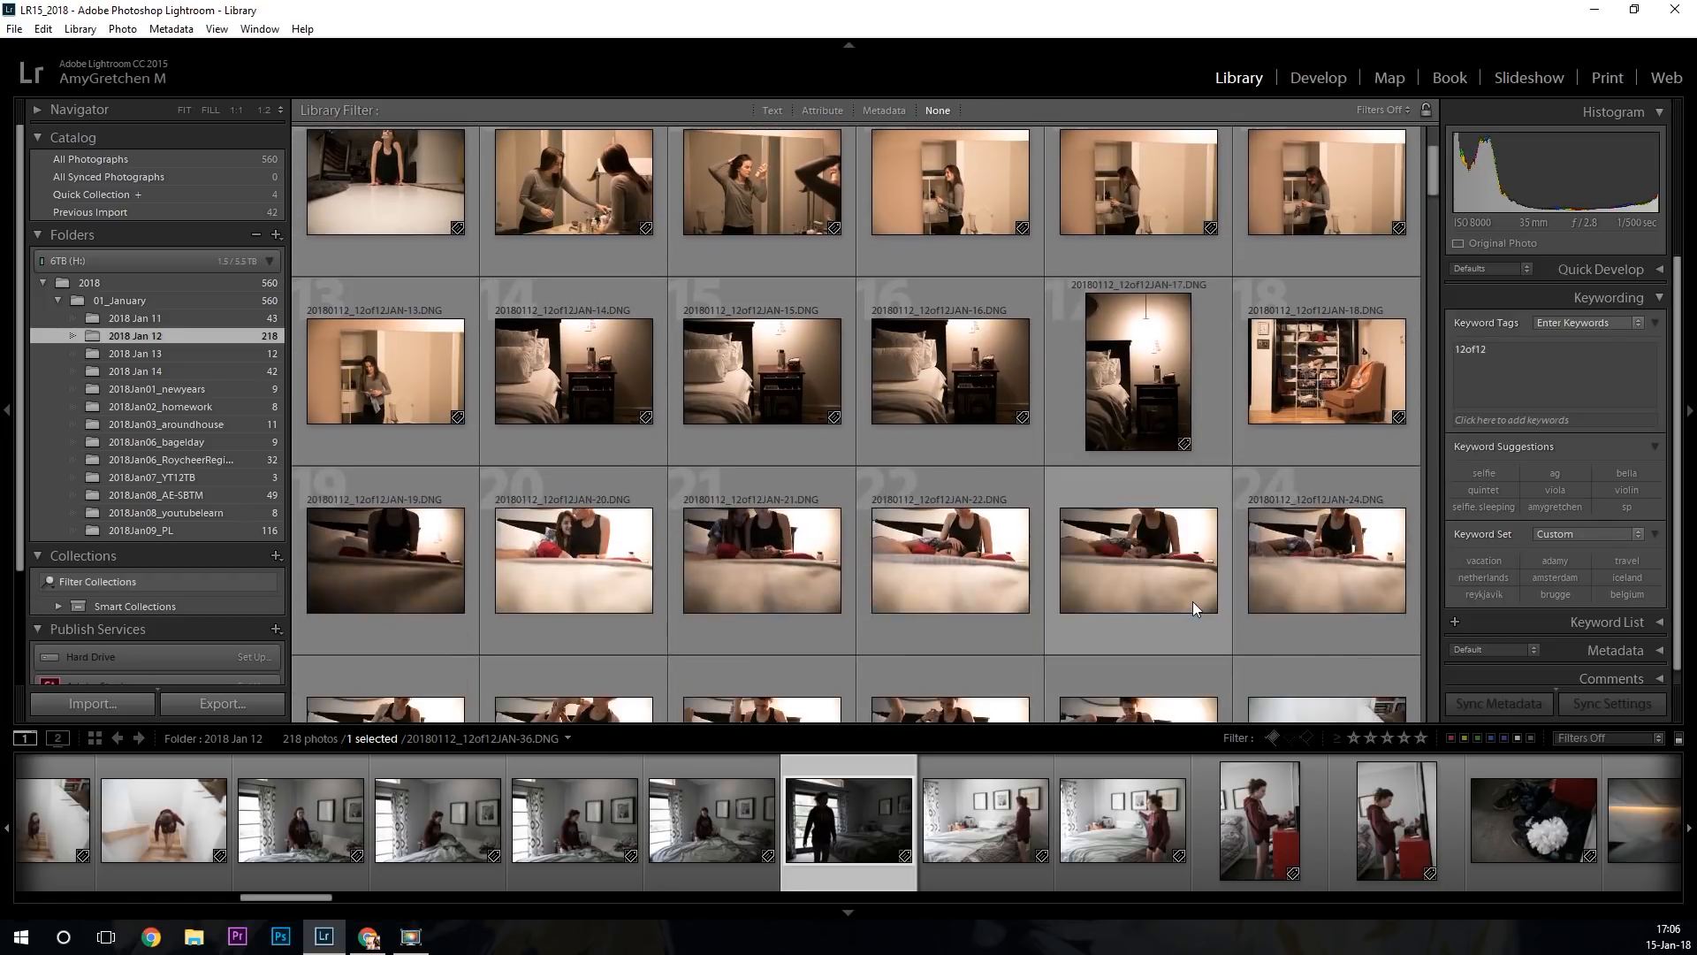
scroll(1193, 600, "up", 2)
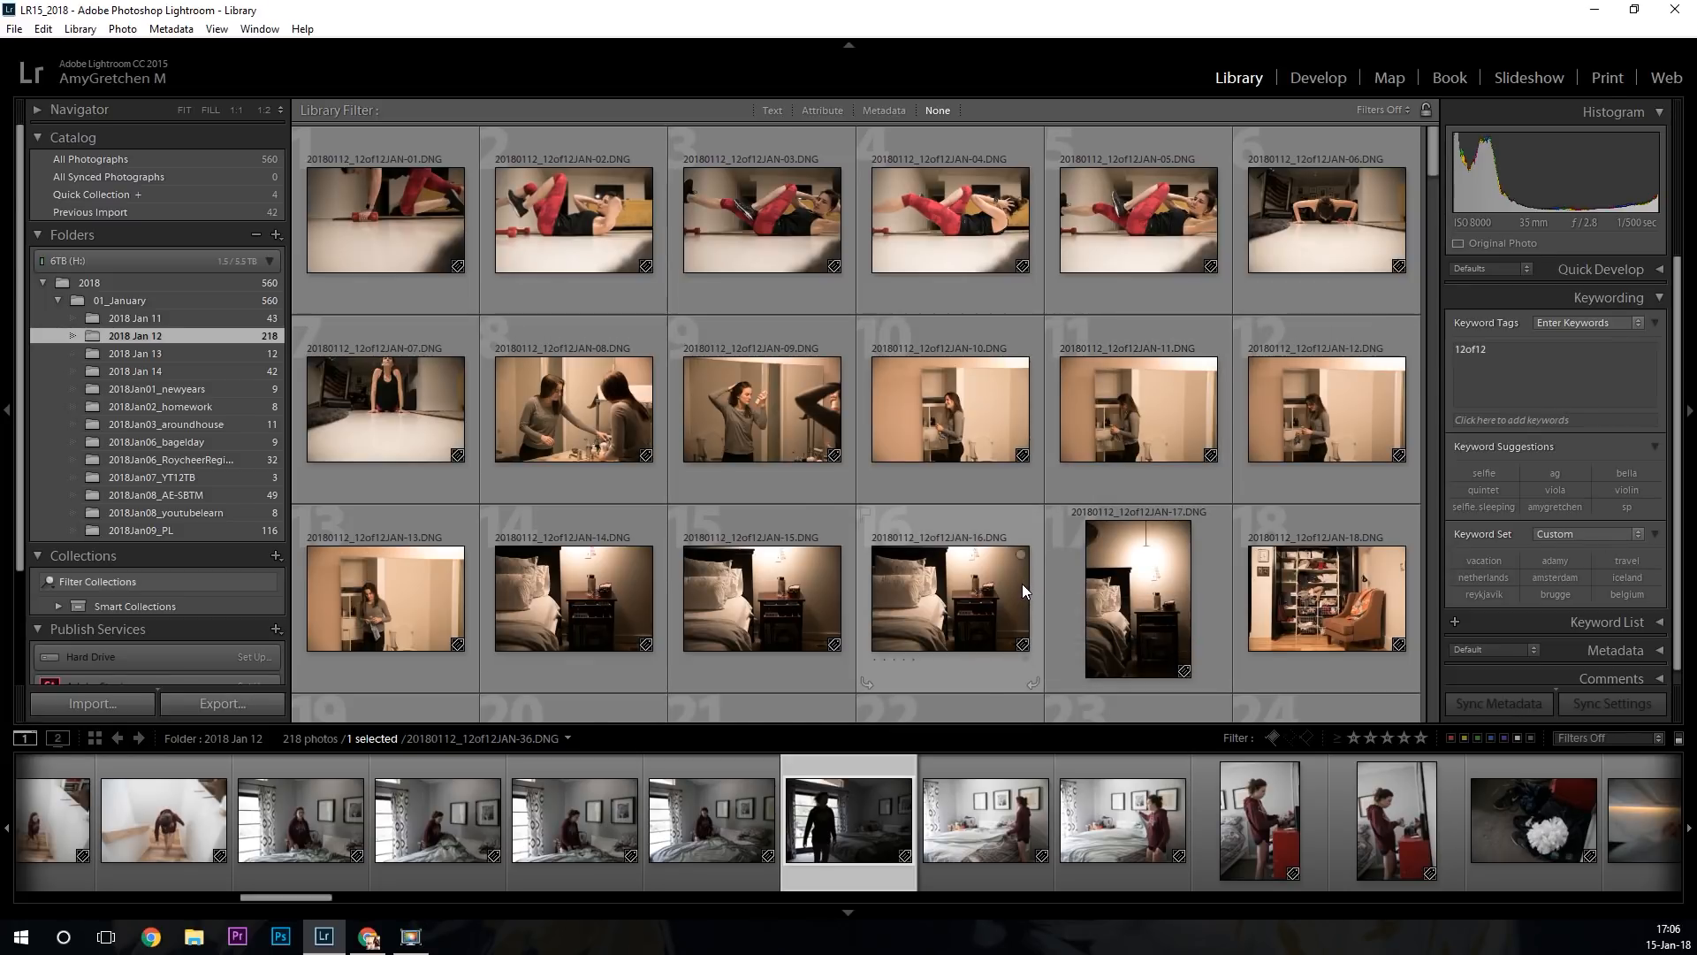
Enlarge the grid thumbnails to three photos per row for reviewing the folder from its first photo.
key("minus")
key("equal")
key("equal")
key("equal")
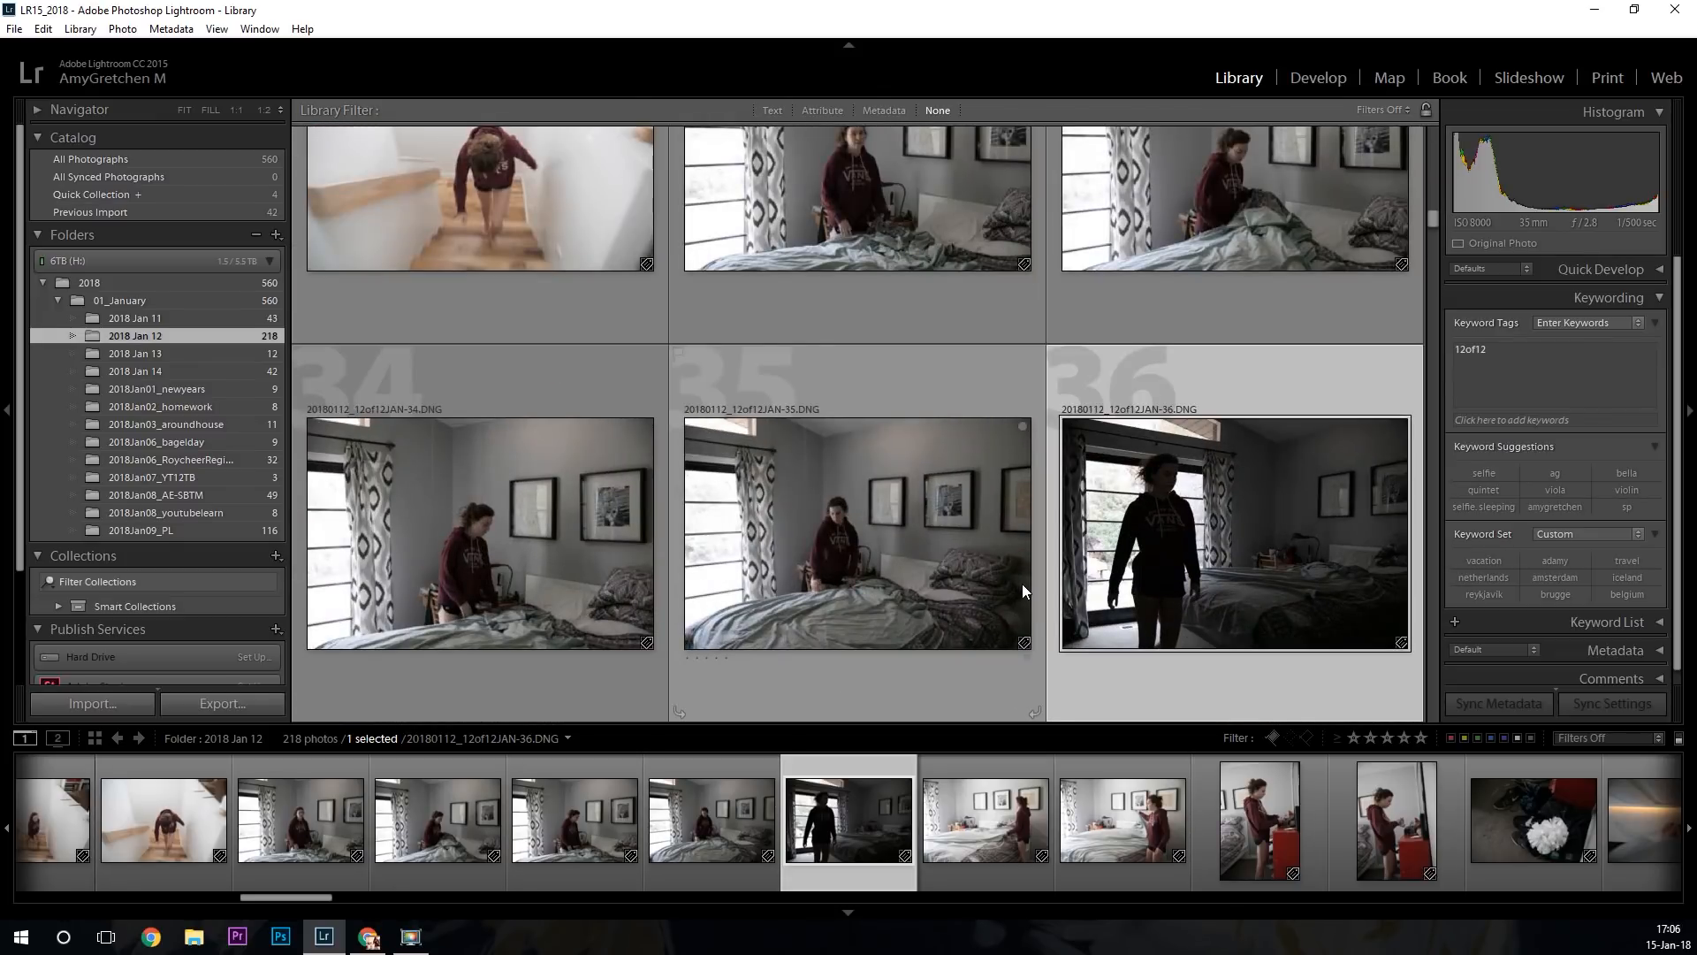
key("equal")
key("minus")
scroll(1022, 590, "up", 3)
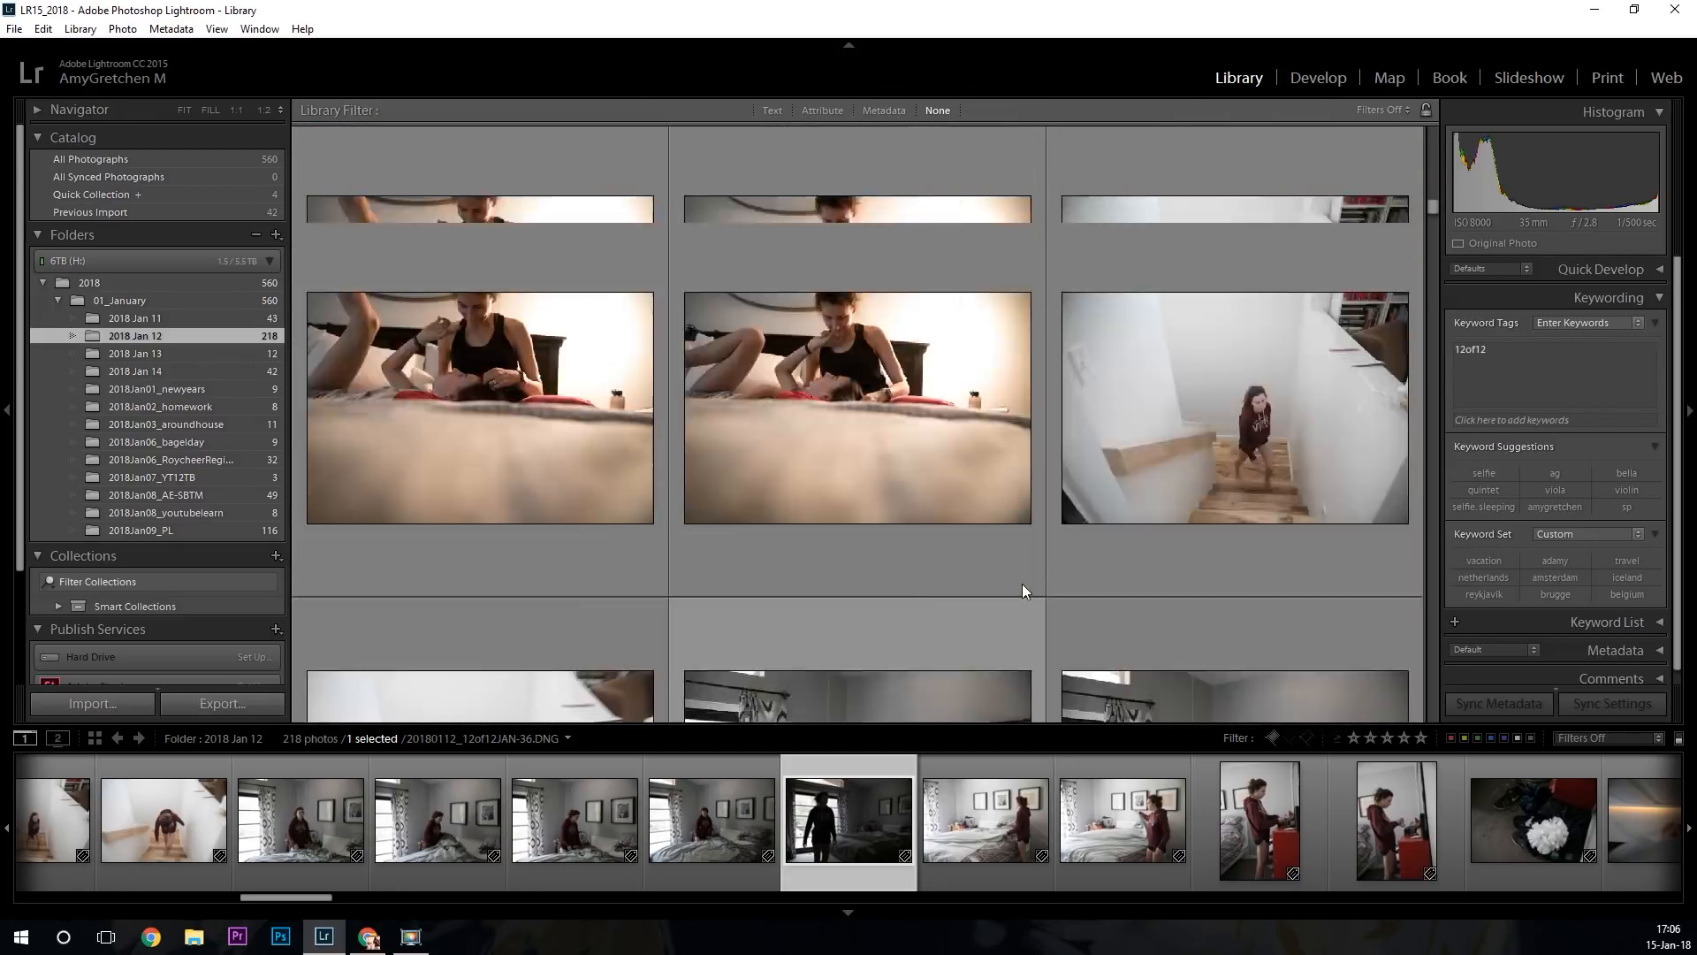
scroll(1022, 584, "up", 5)
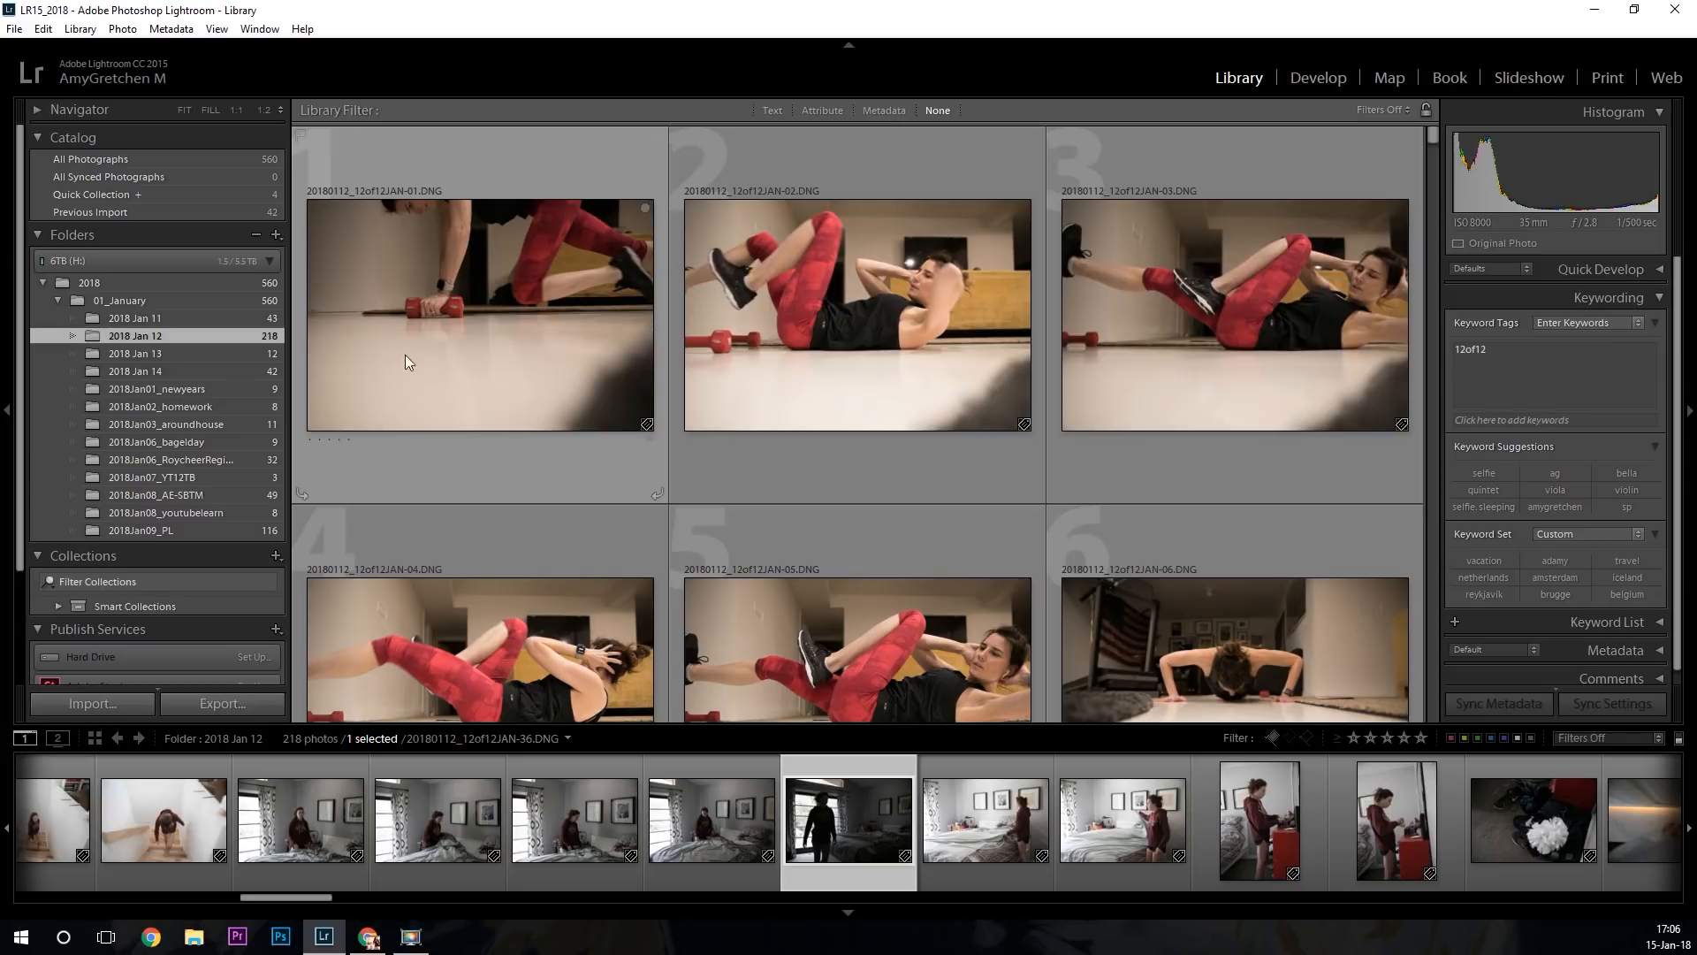
Flag the workout photo 12of12JAN-02 as rejected.
left_click(943, 353)
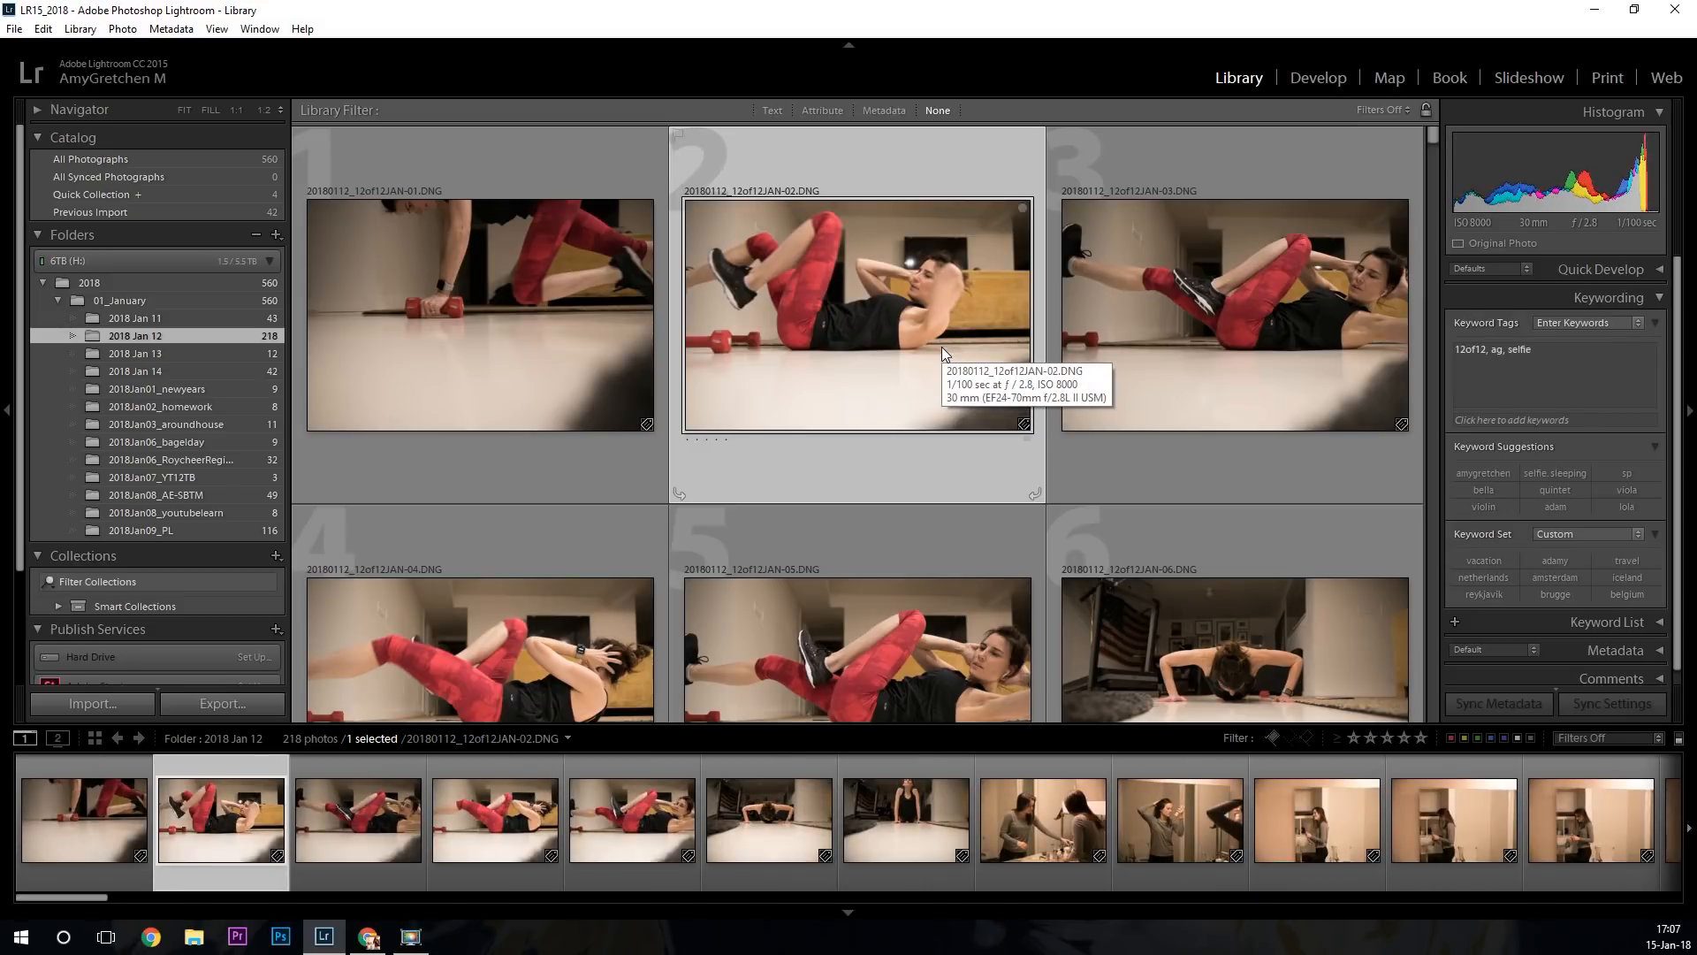
key("x")
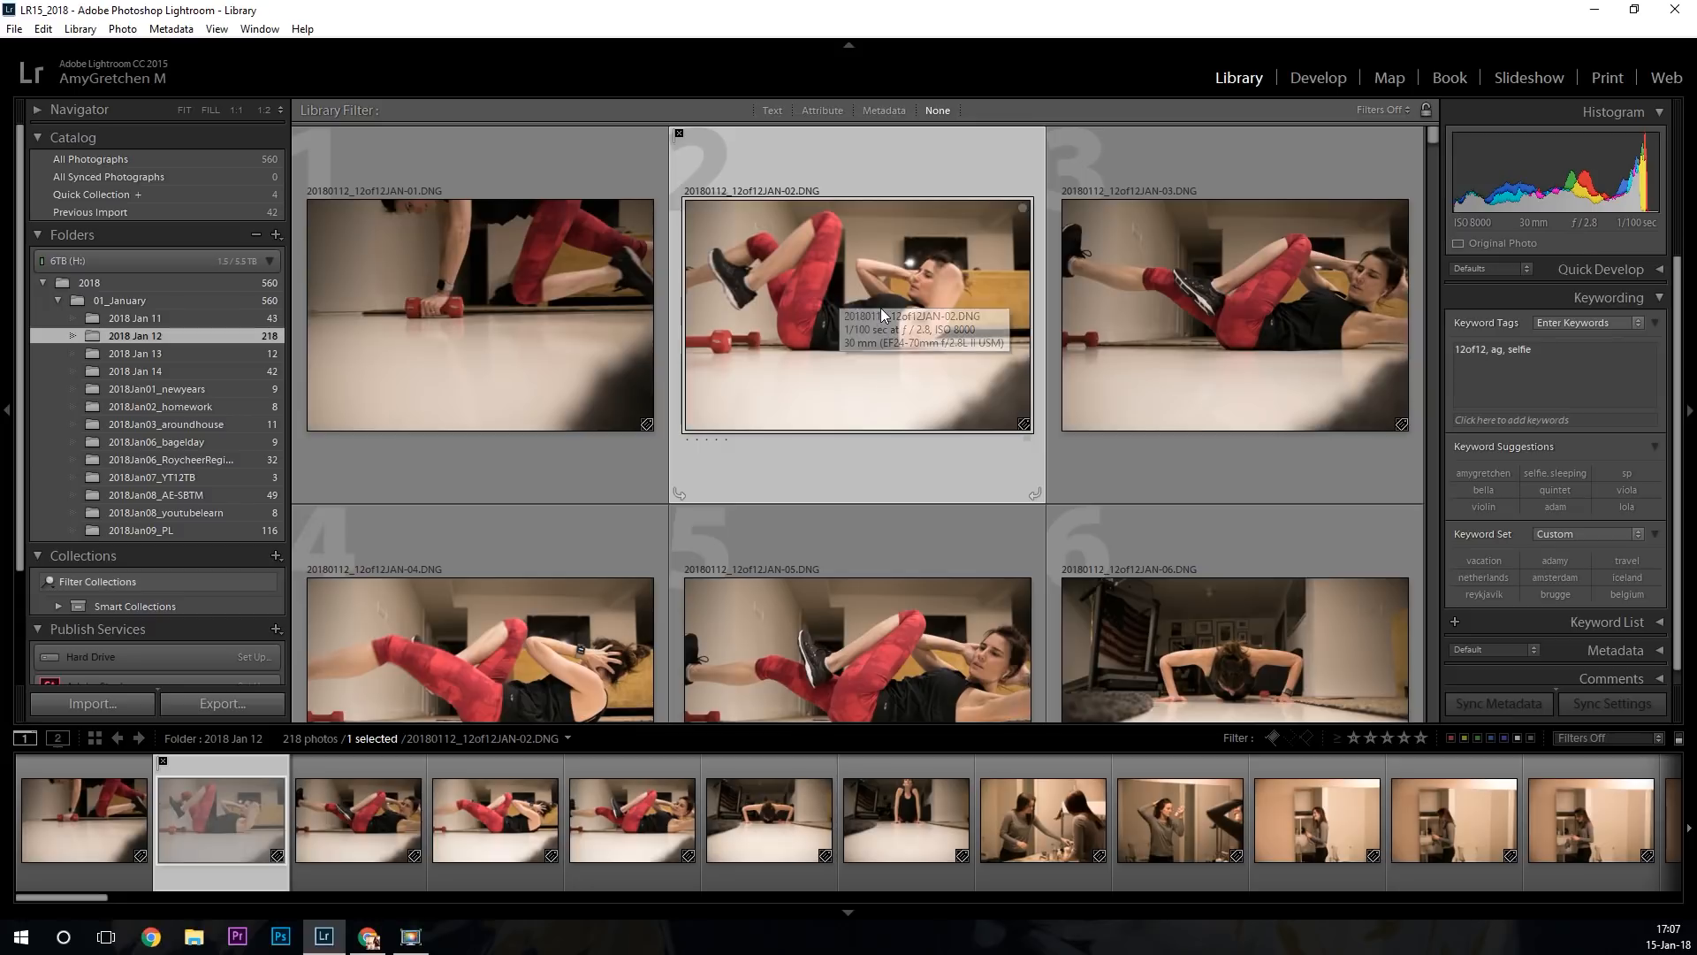
scroll(940, 346, "down", 2)
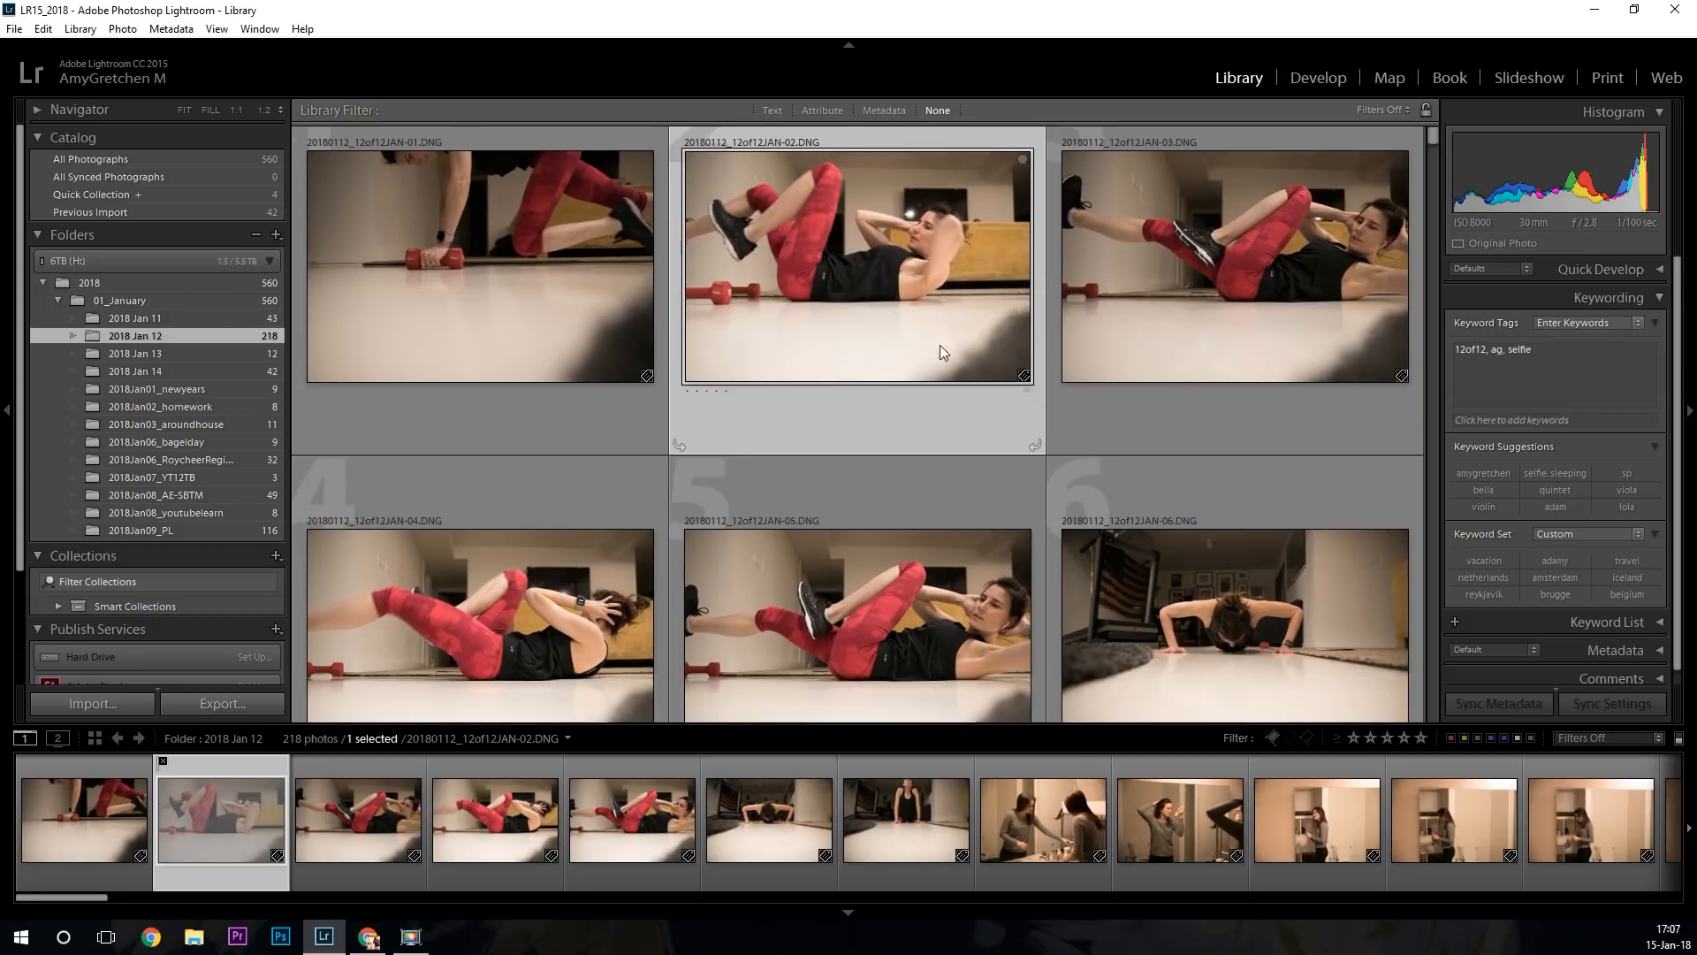
Flag the workout photo 12of12JAN-05 as a pick.
scroll(940, 357, "down", 1)
scroll(853, 379, "down", 1)
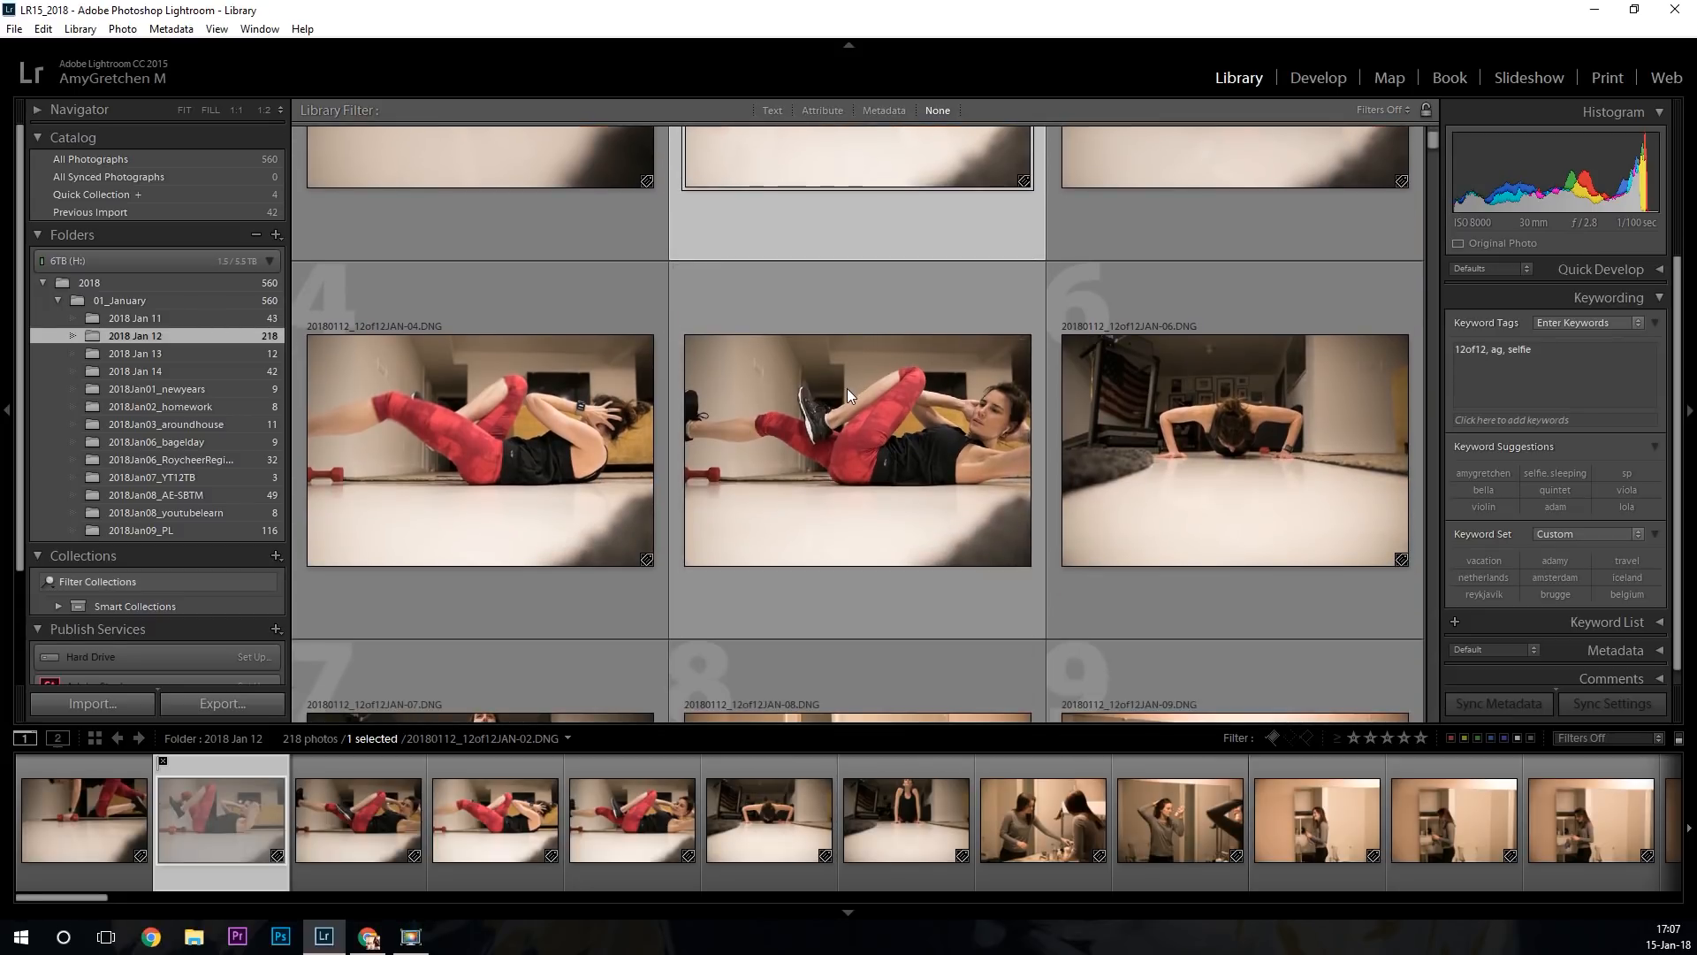
left_click(848, 390)
key("p")
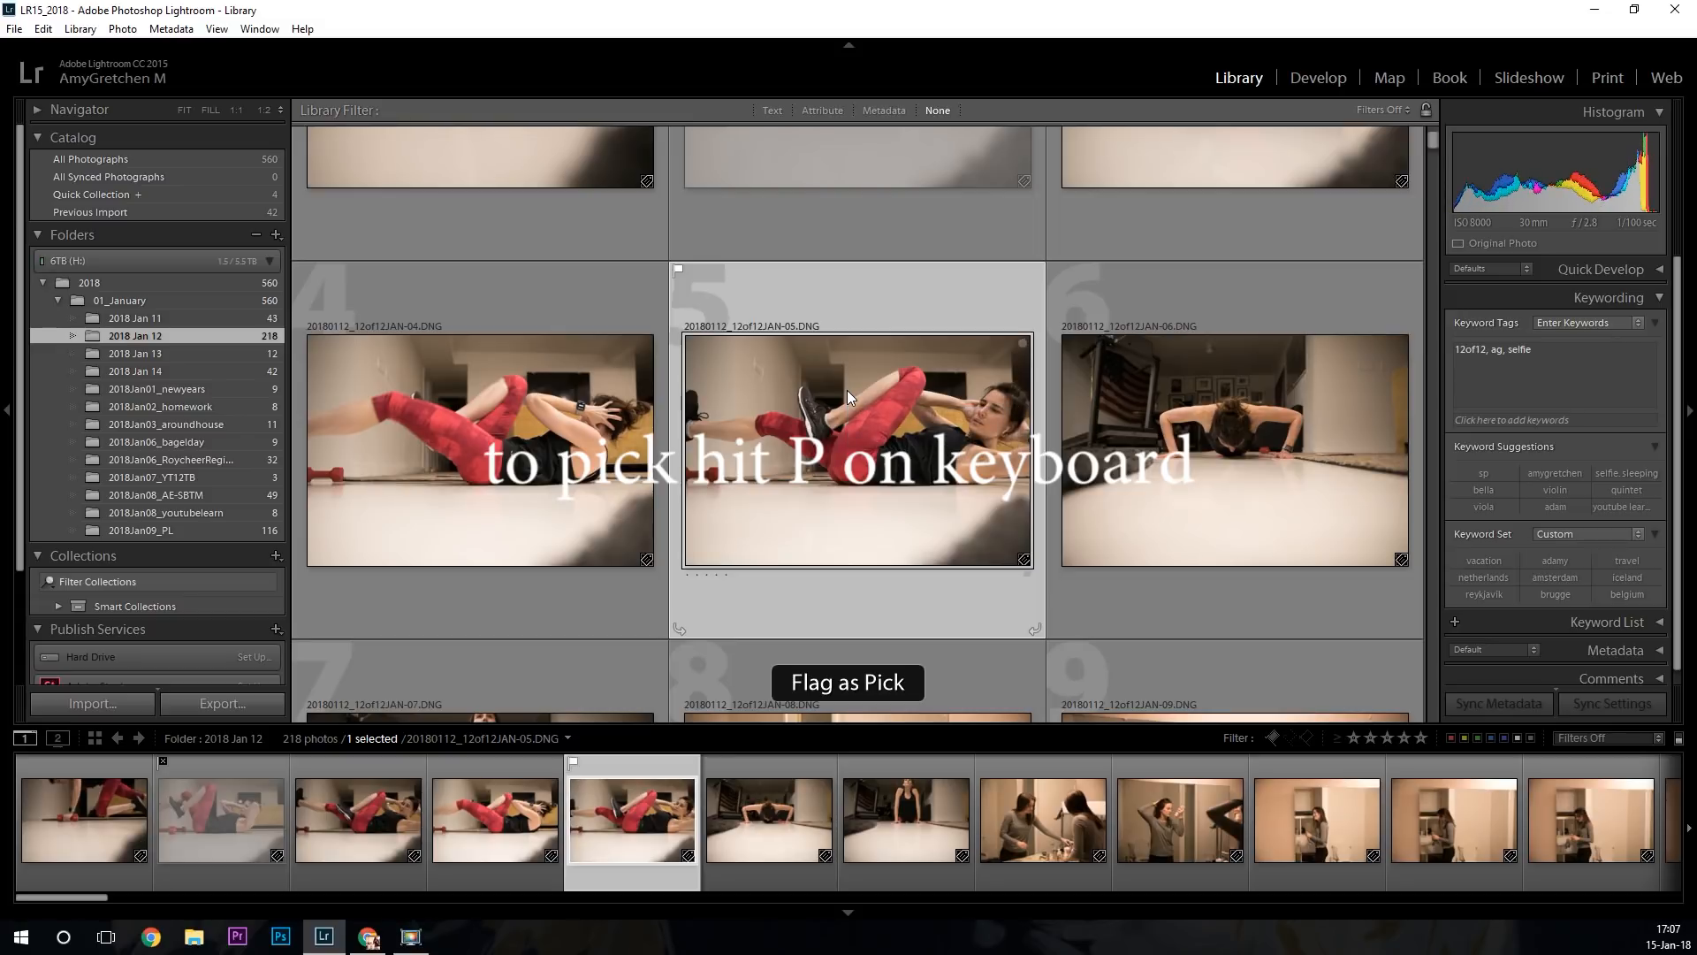
Flag the workout photo 12of12JAN-01, cropped at the shoulders, as rejected.
scroll(983, 445, "up", 5)
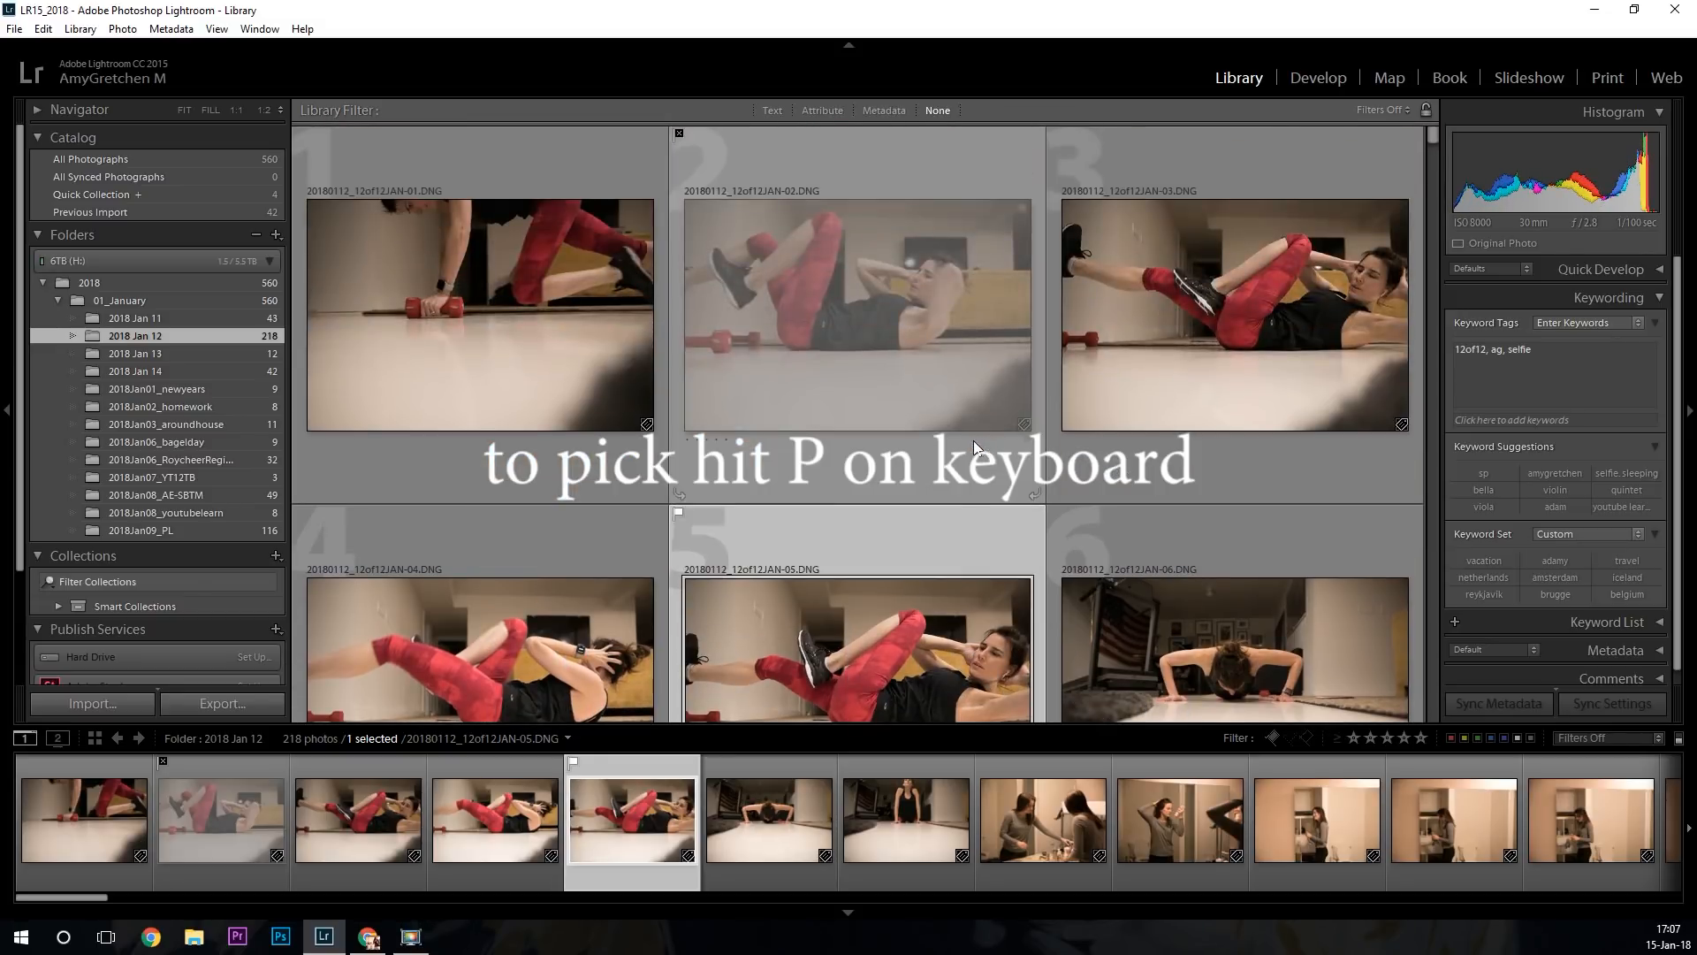
left_click(447, 291)
key("x")
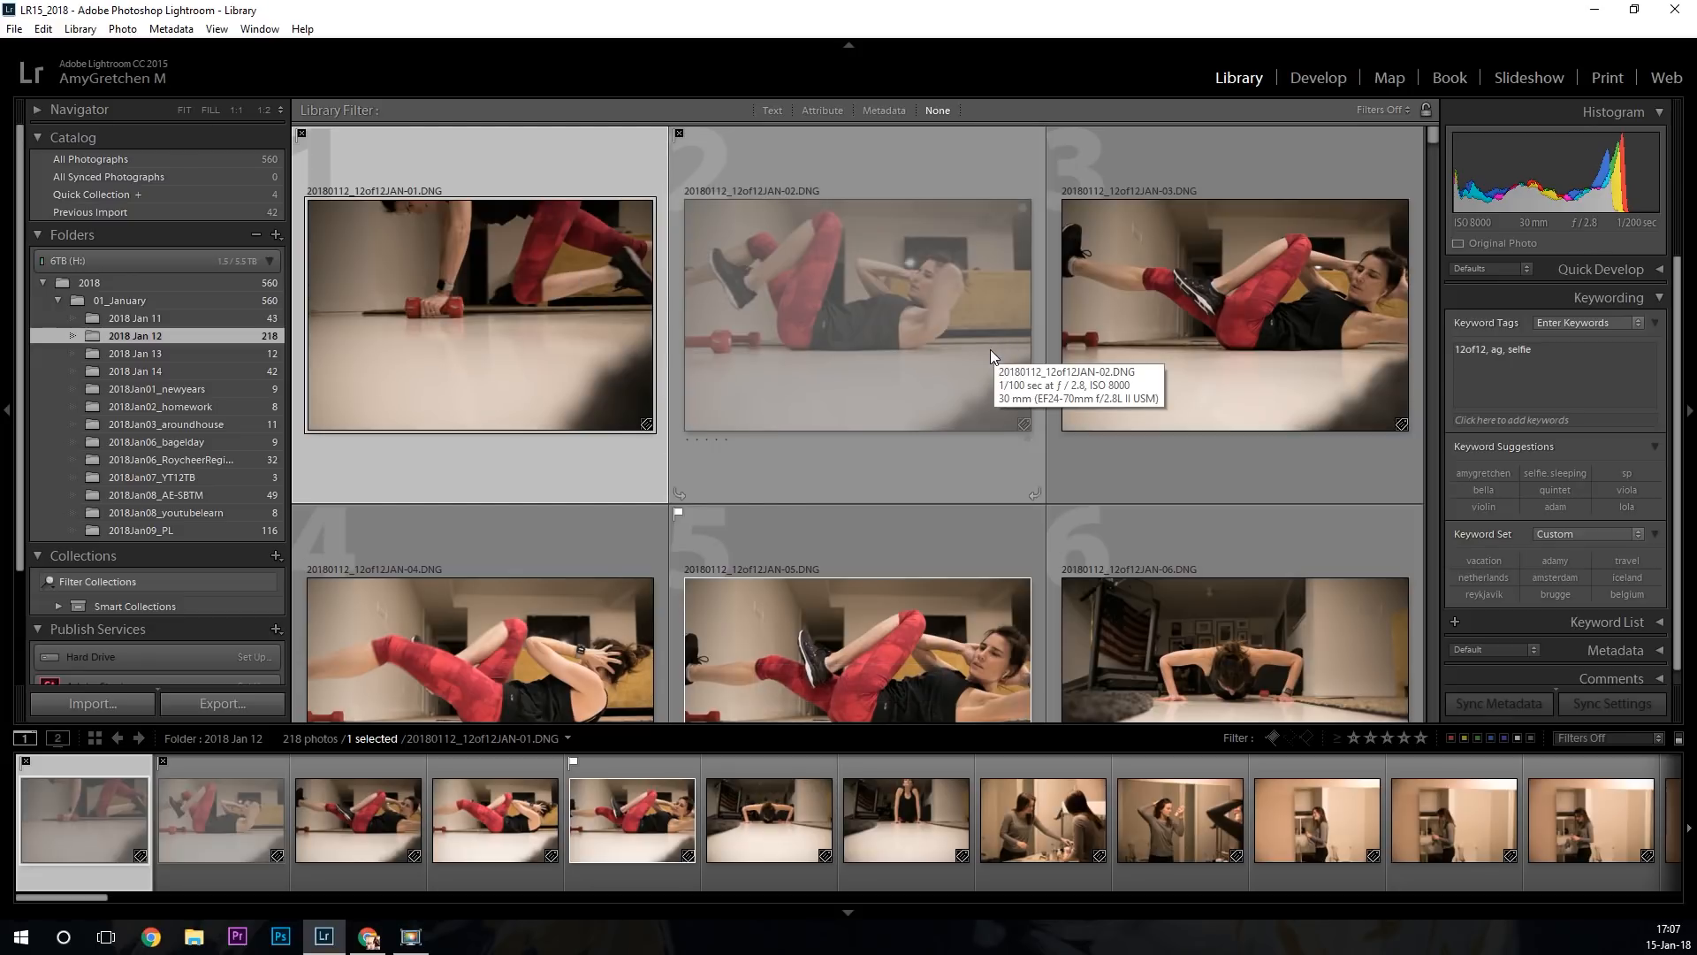
Review the next workout photos and flag the push-up photo 12of12JAN-06 as rejected.
scroll(991, 352, "down", 2)
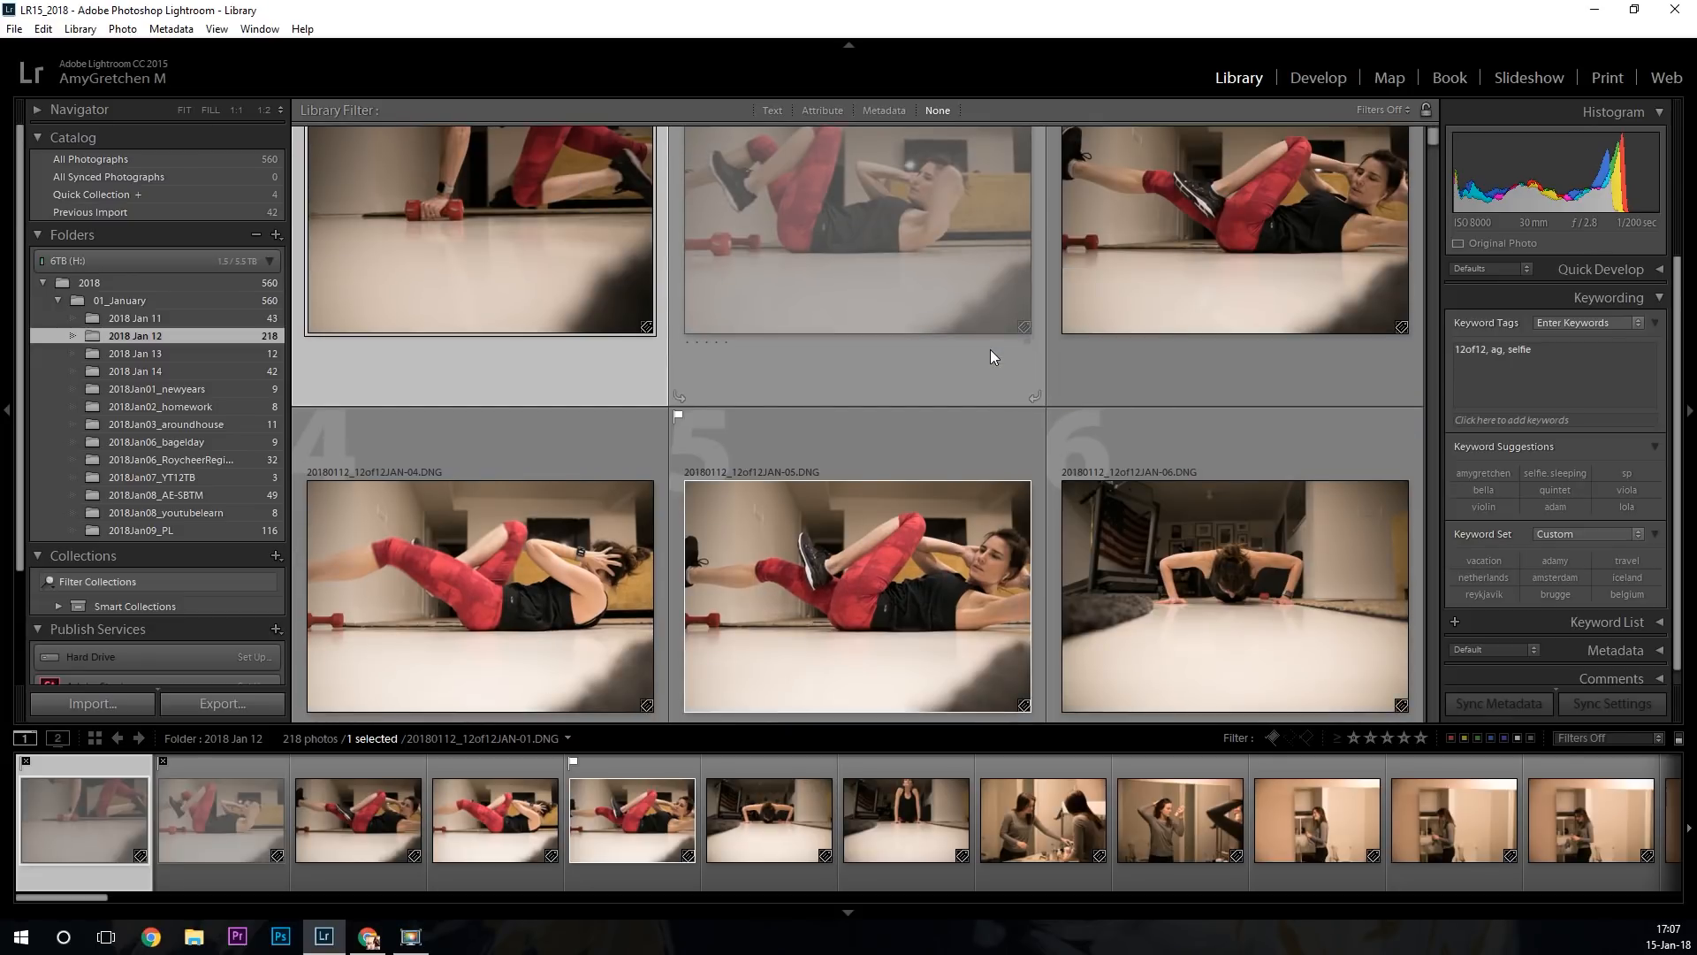
scroll(991, 352, "down", 4)
scroll(991, 352, "down", 4)
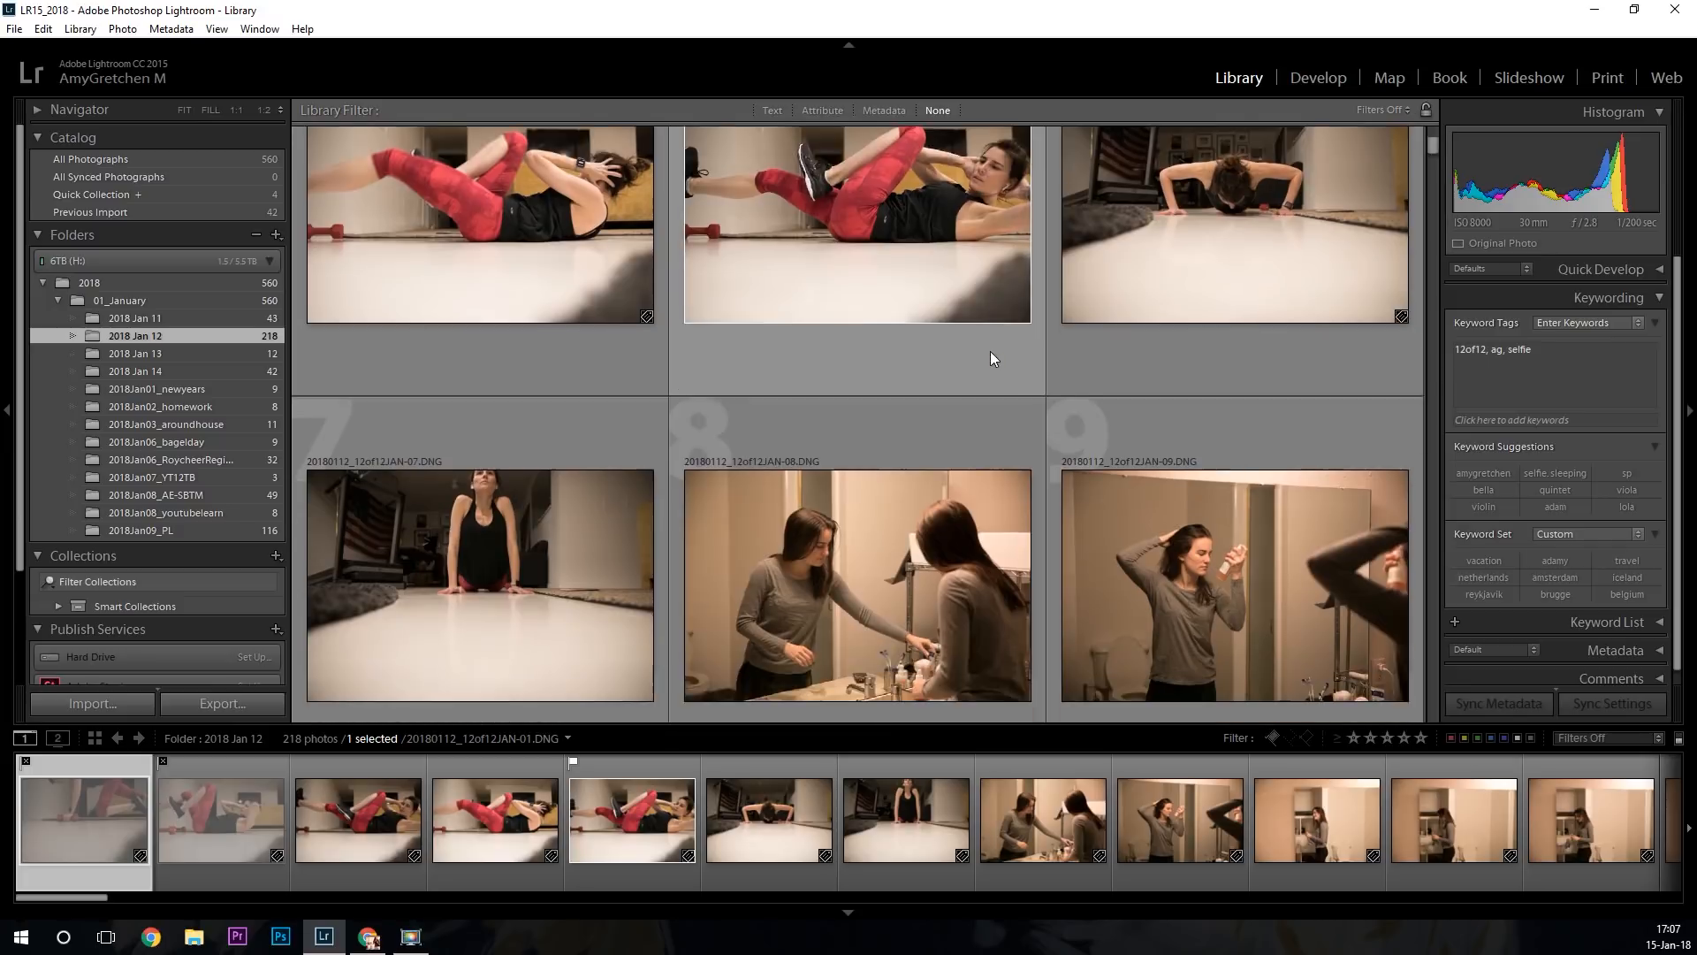
scroll(991, 352, "up", 2)
scroll(990, 352, "up", 1)
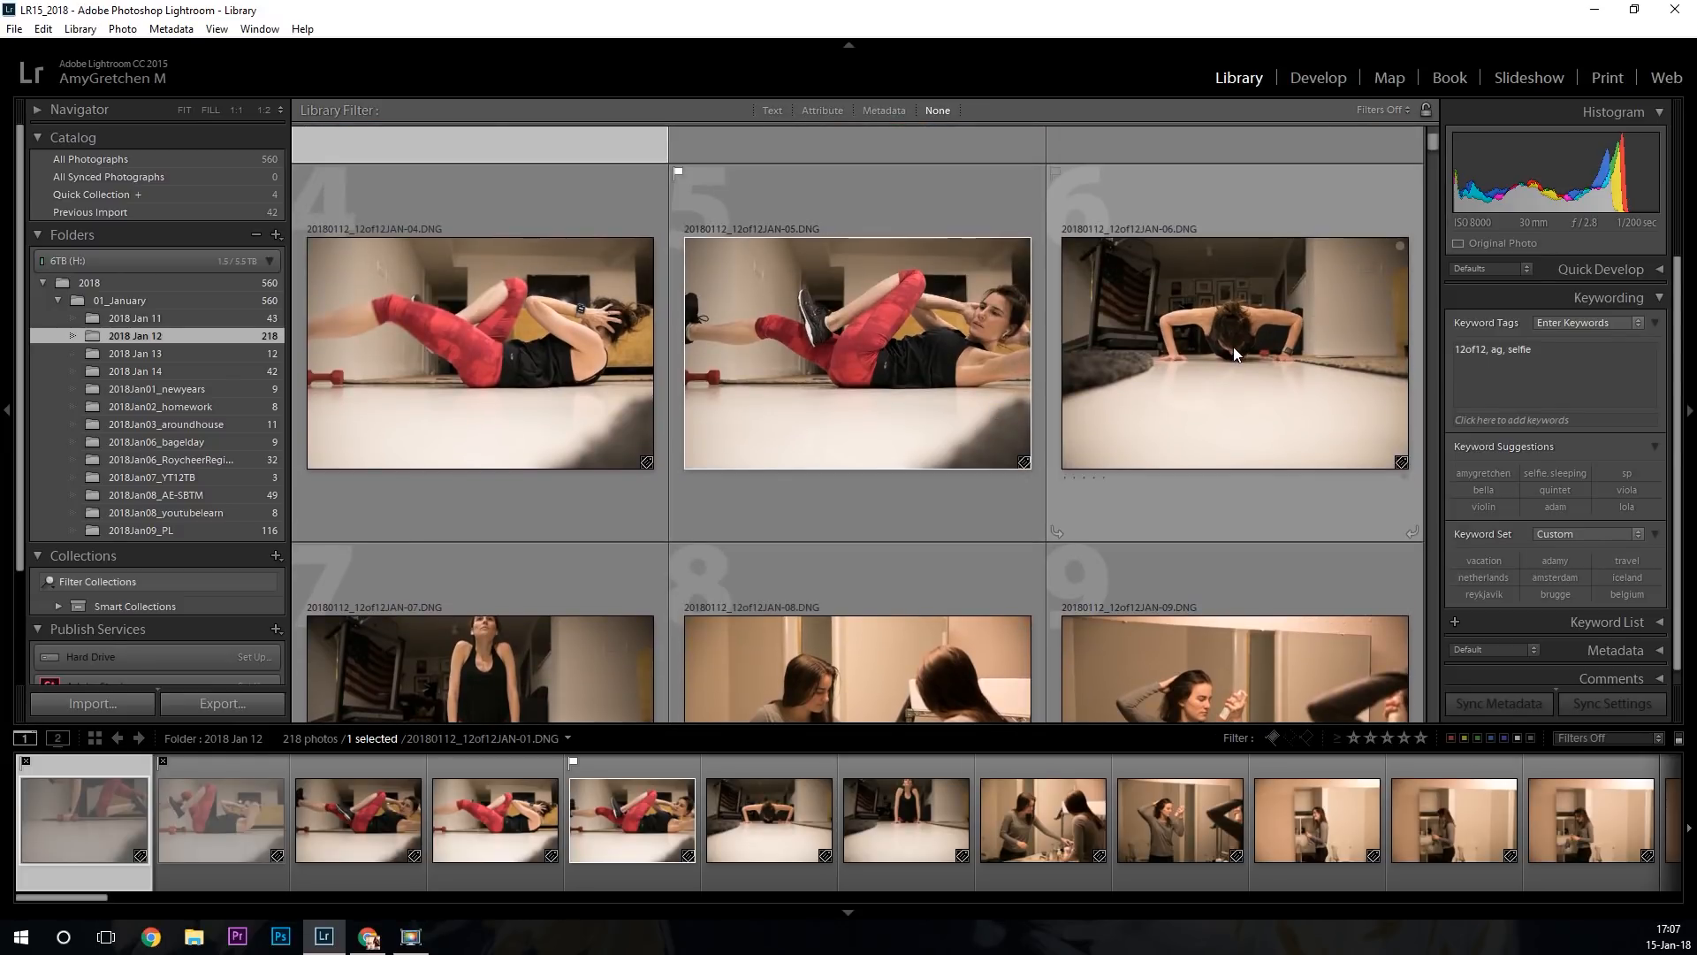
left_click(1148, 361)
key("x")
Flag the bathroom mirror photo 12of12JAN-09 as rejected.
scroll(1304, 431, "down", 3)
scroll(1304, 431, "down", 4)
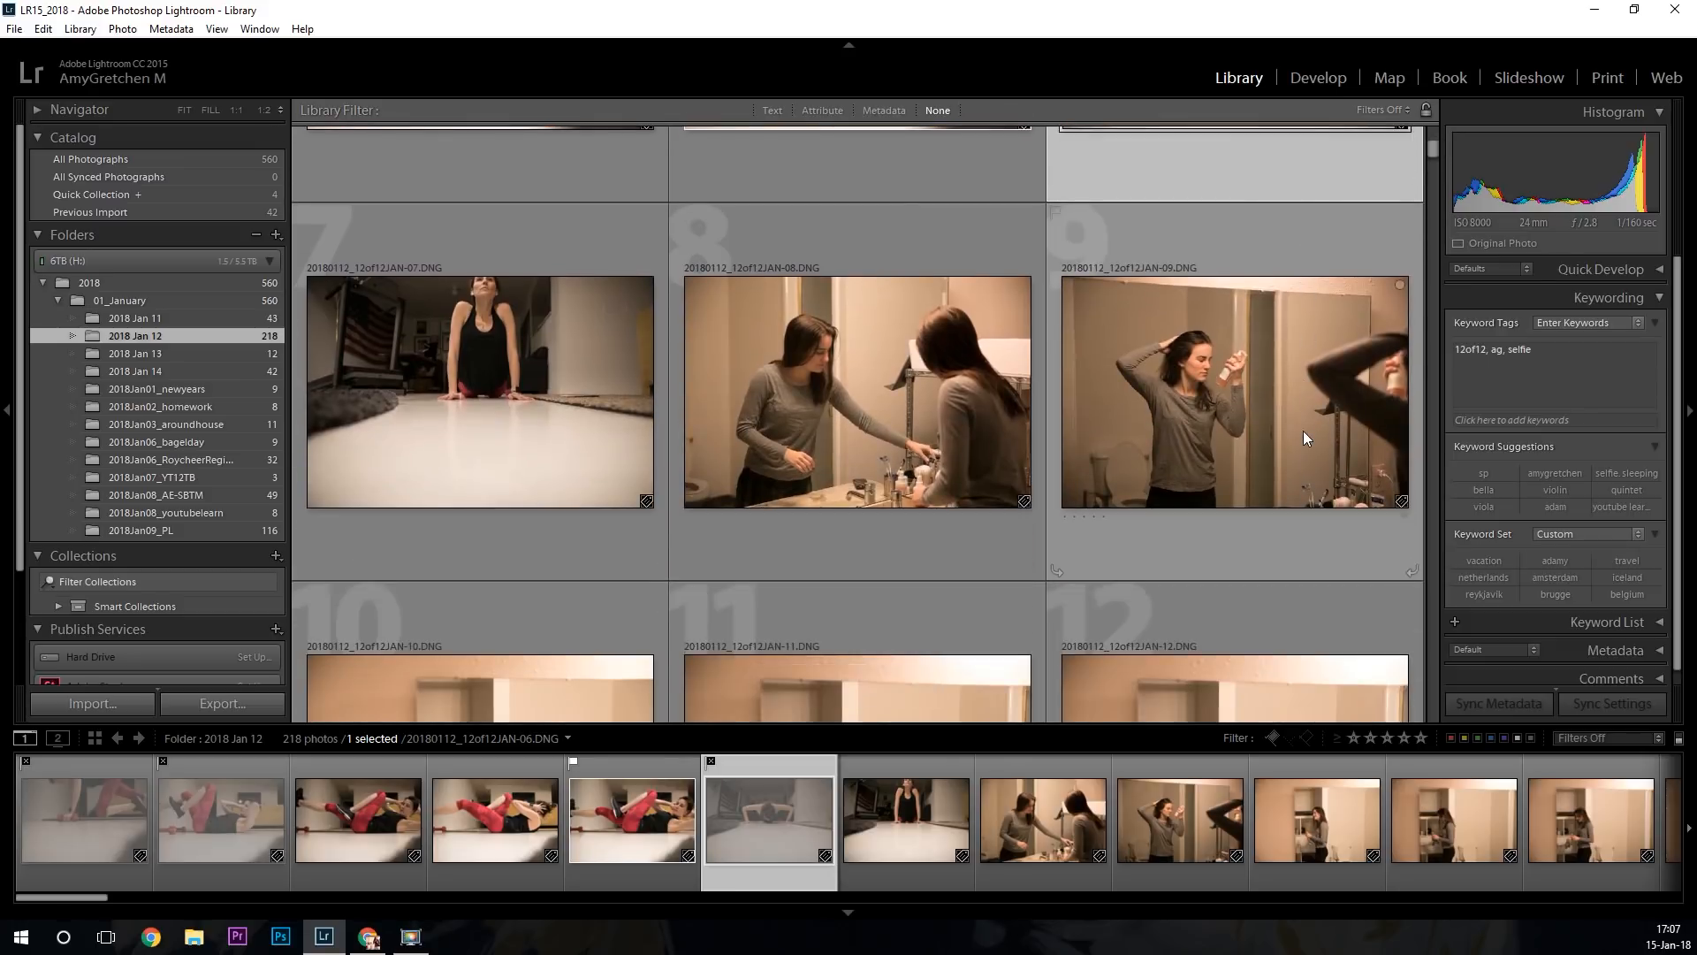
left_click(1154, 431)
key("x")
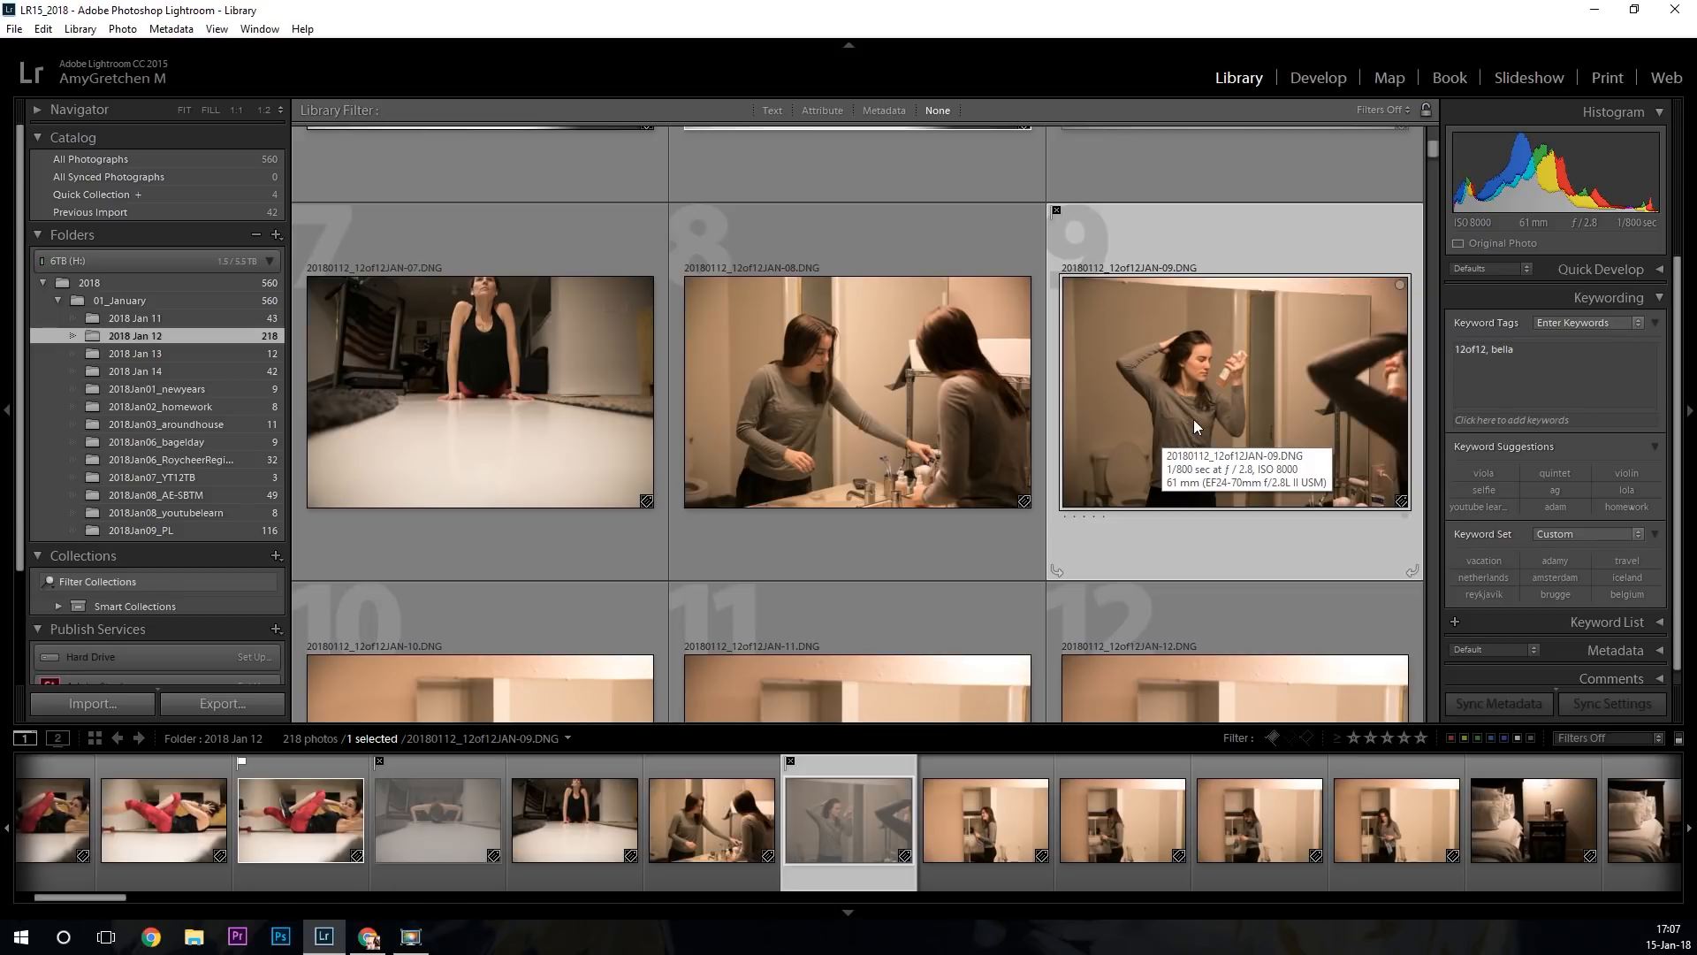
Flag the bathroom photo 12of12JAN-11 as rejected.
scroll(1166, 436, "up", 4)
scroll(1166, 437, "down", 12)
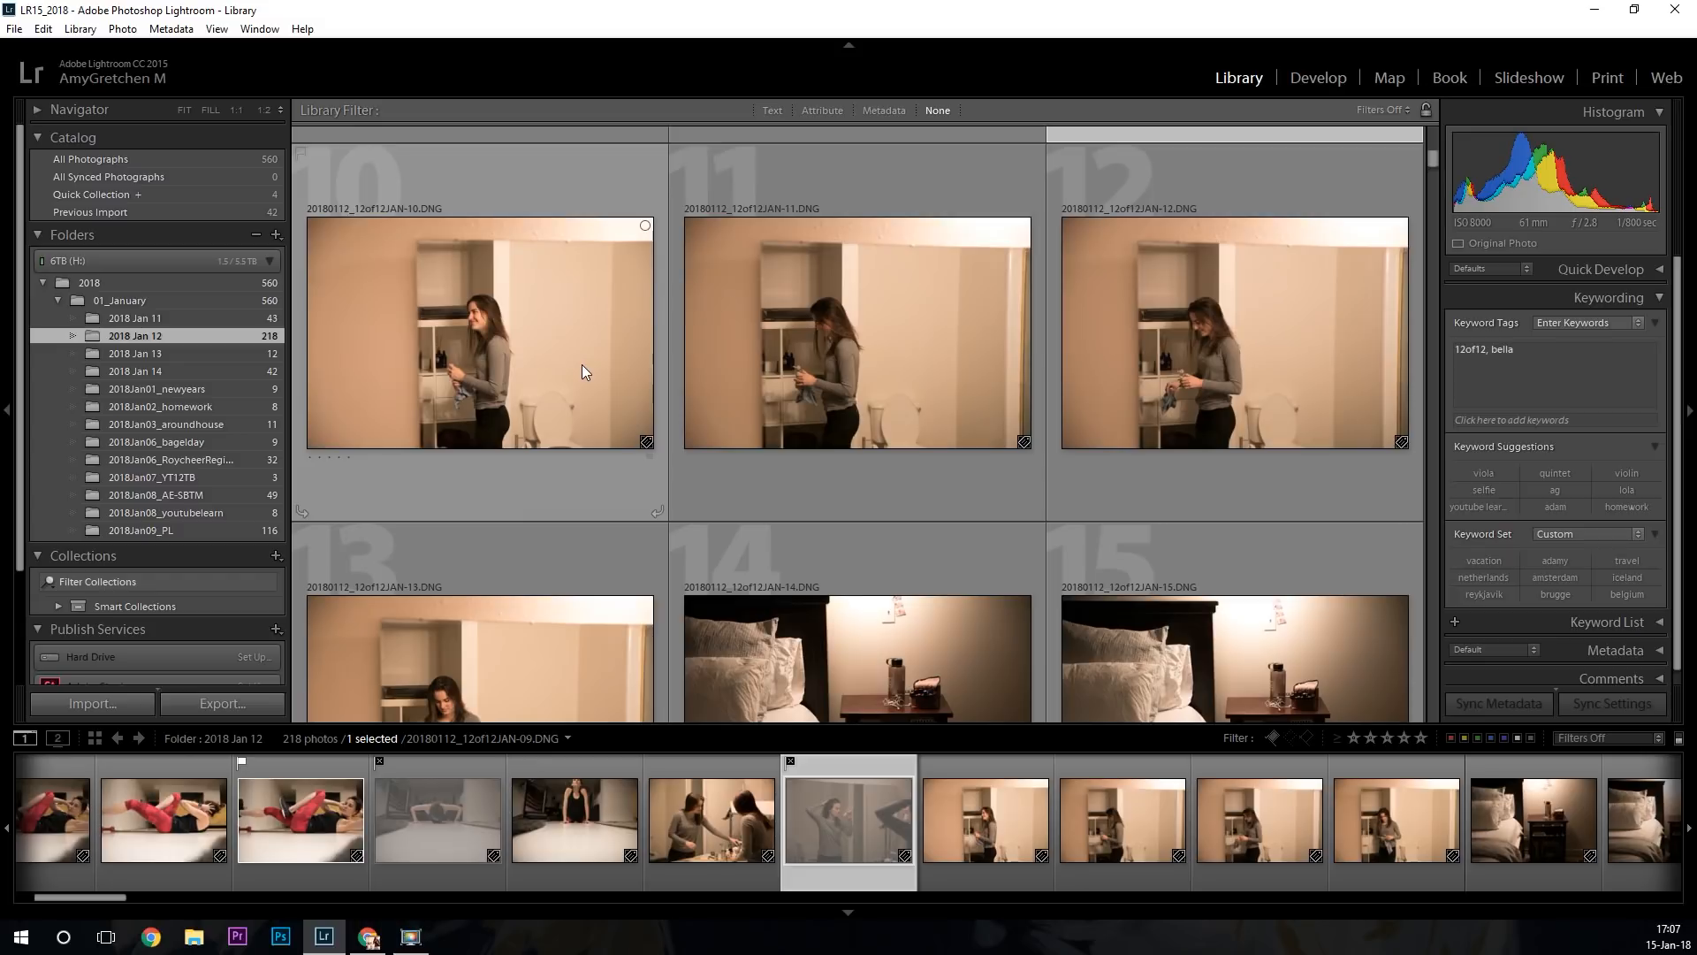
left_click(896, 389)
key("x")
scroll(1030, 412, "down", 2)
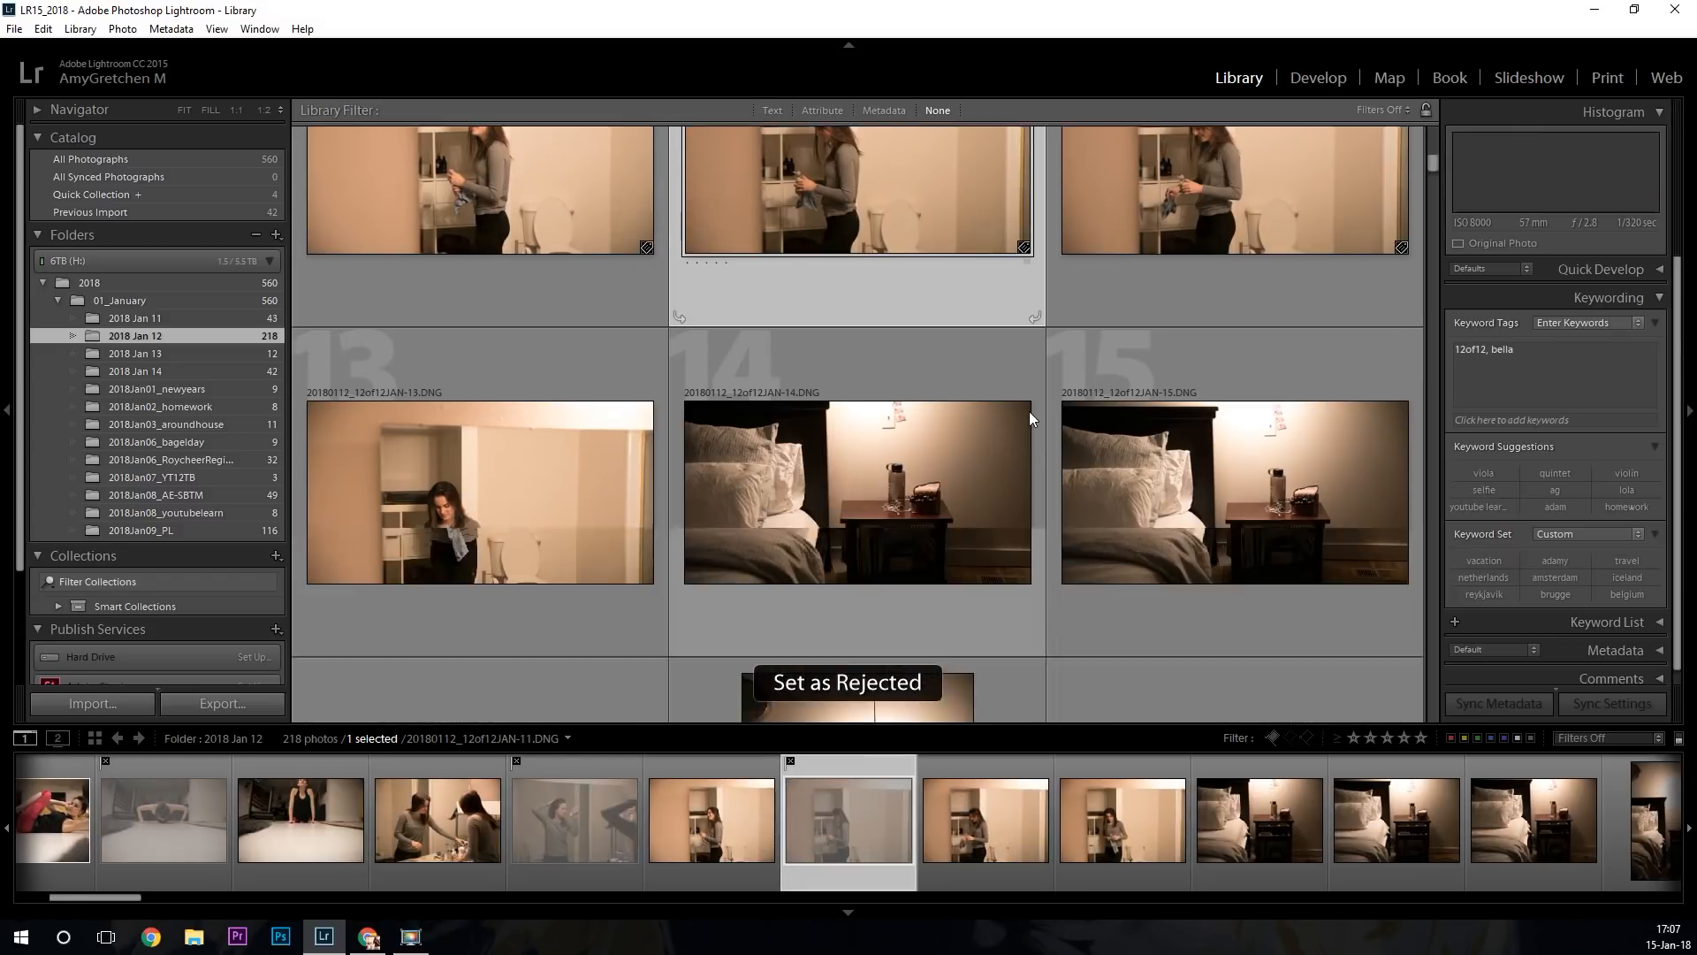
Flag the bathroom photo 12of12JAN-12 as a pick.
scroll(1030, 412, "down", 2)
scroll(1029, 412, "up", 4)
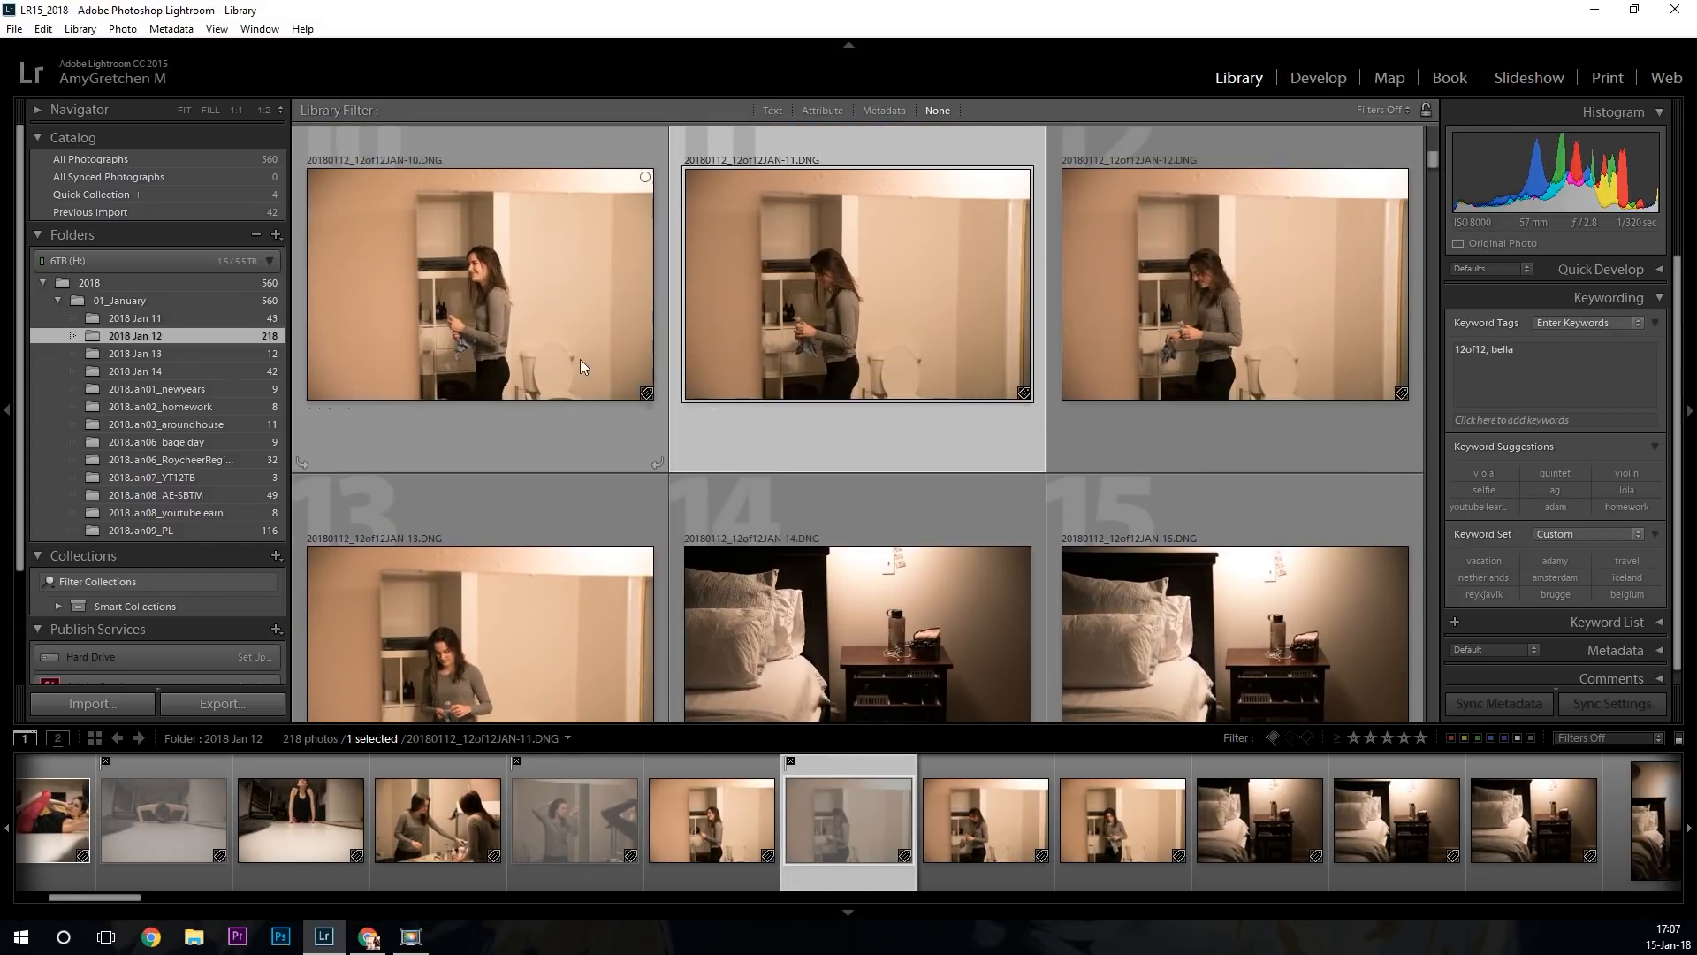
left_click(1238, 329)
scroll(1238, 329, "down", 3)
key("p")
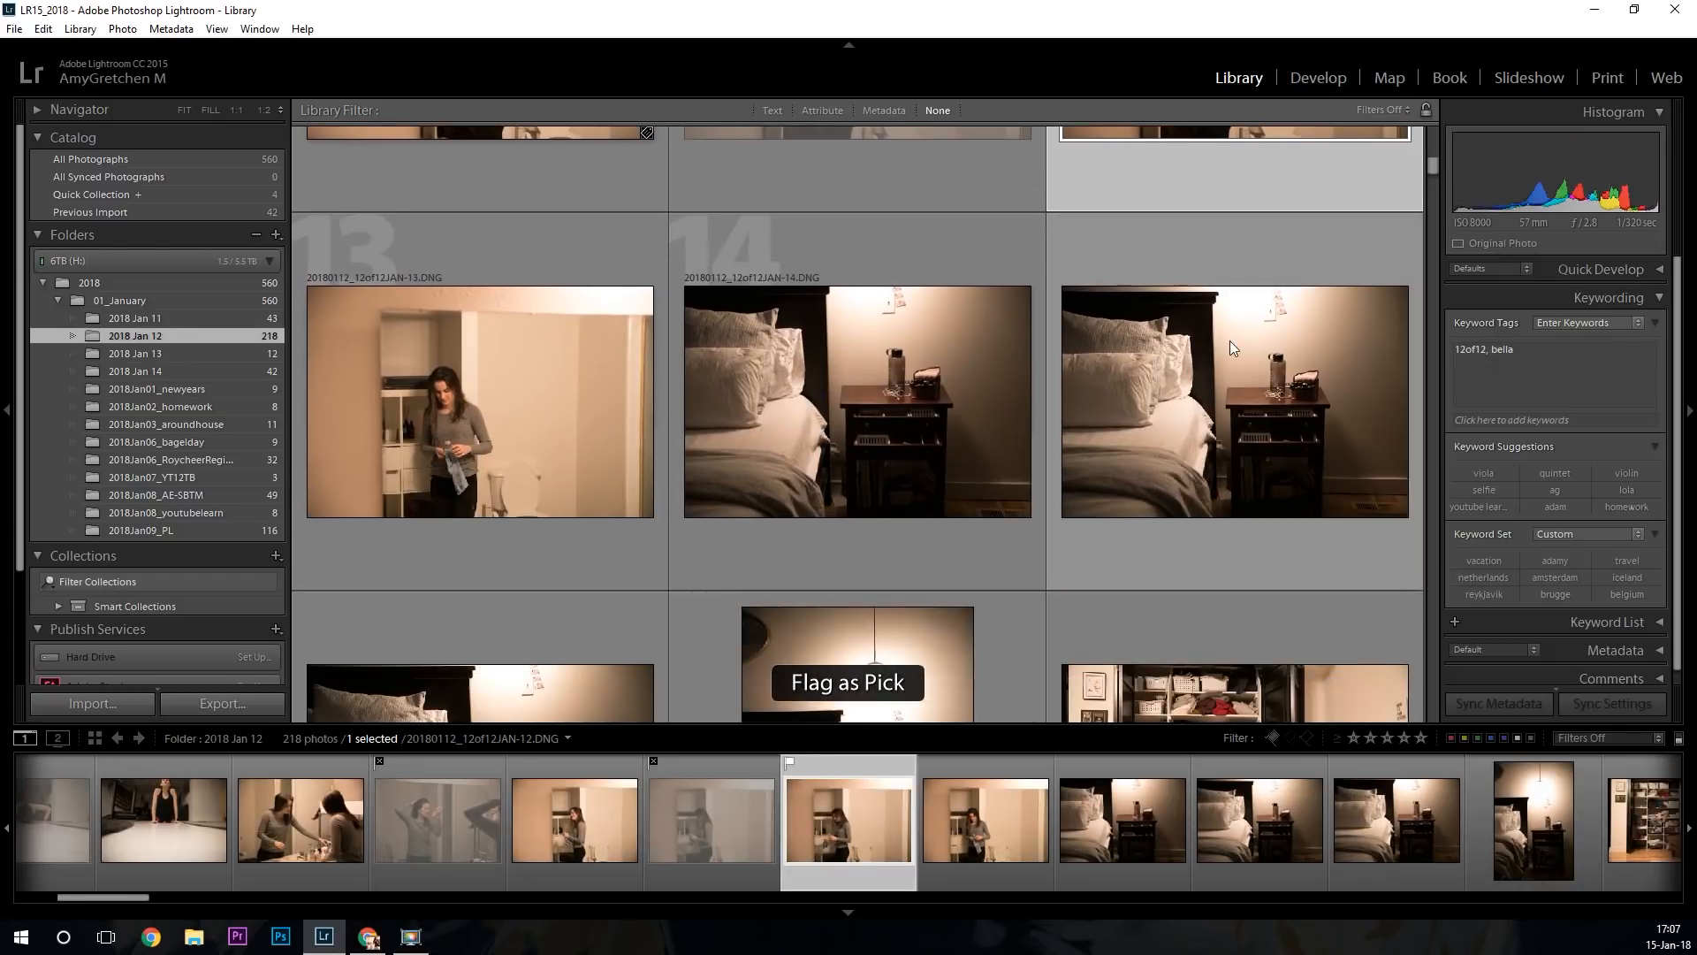
Flag the nightstand photos 12of12JAN-17 and 12of12JAN-16 as picks.
scroll(972, 407, "down", 3)
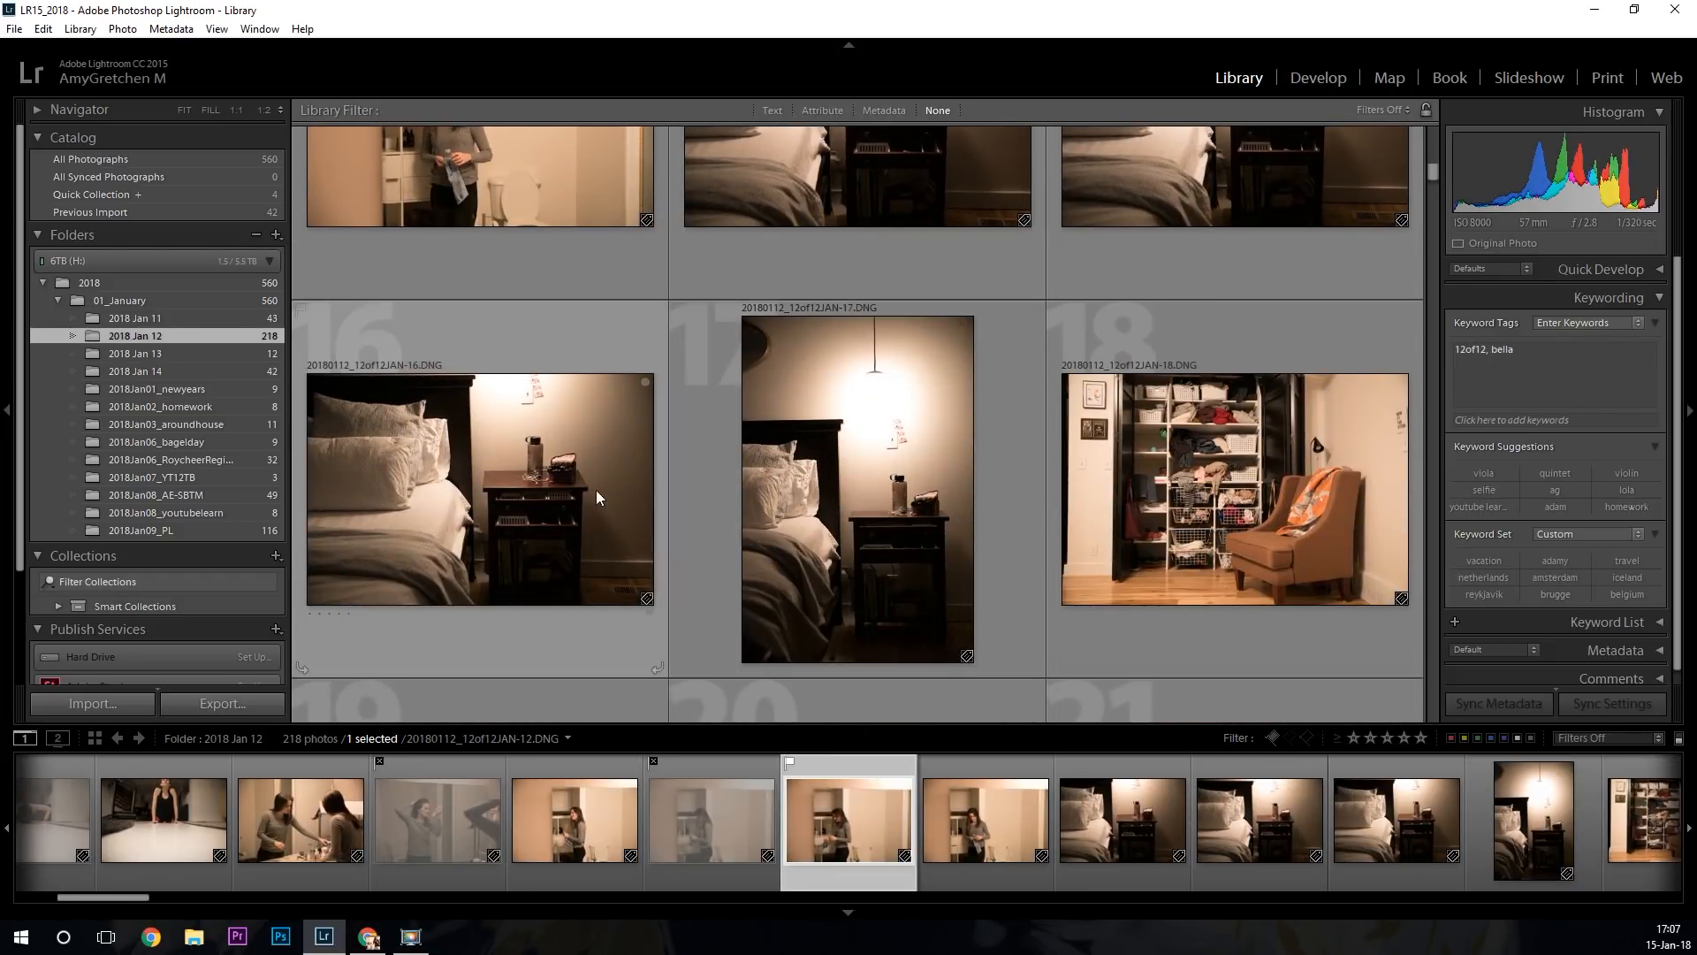
left_click(890, 482)
key("p")
left_click(622, 493)
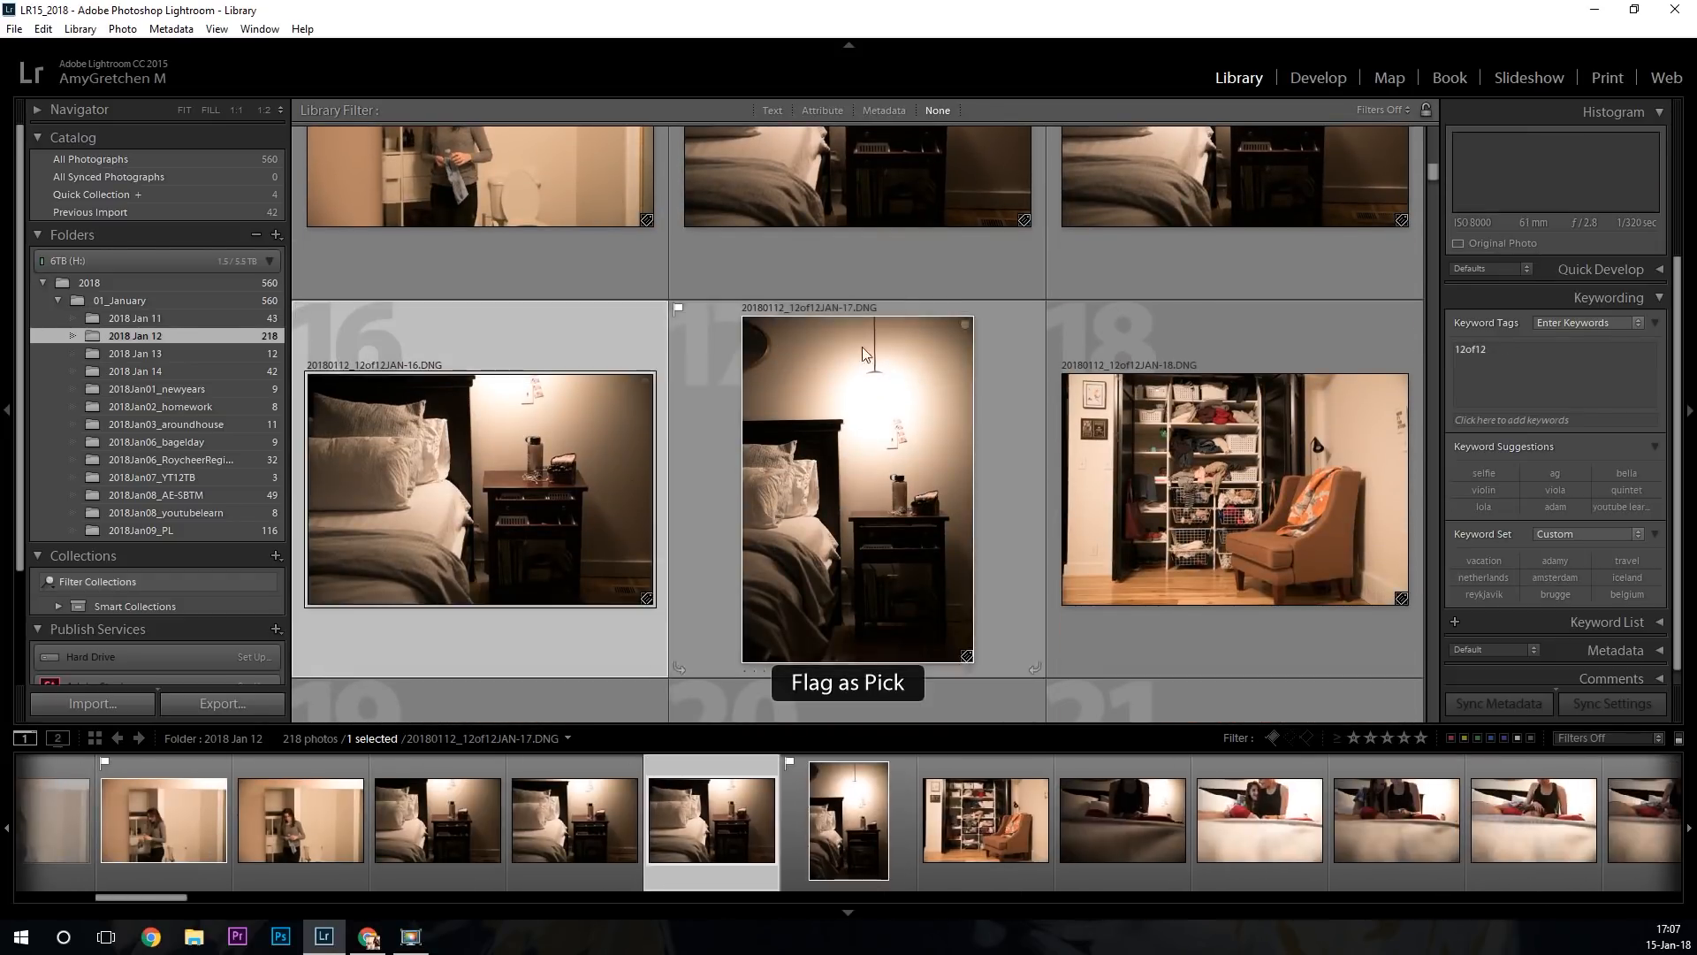
key("p")
Flag the duplicate nightstand photos 12of12JAN-14 and 12of12JAN-15 as rejected.
scroll(862, 345, "up", 2)
scroll(1018, 336, "down", 3)
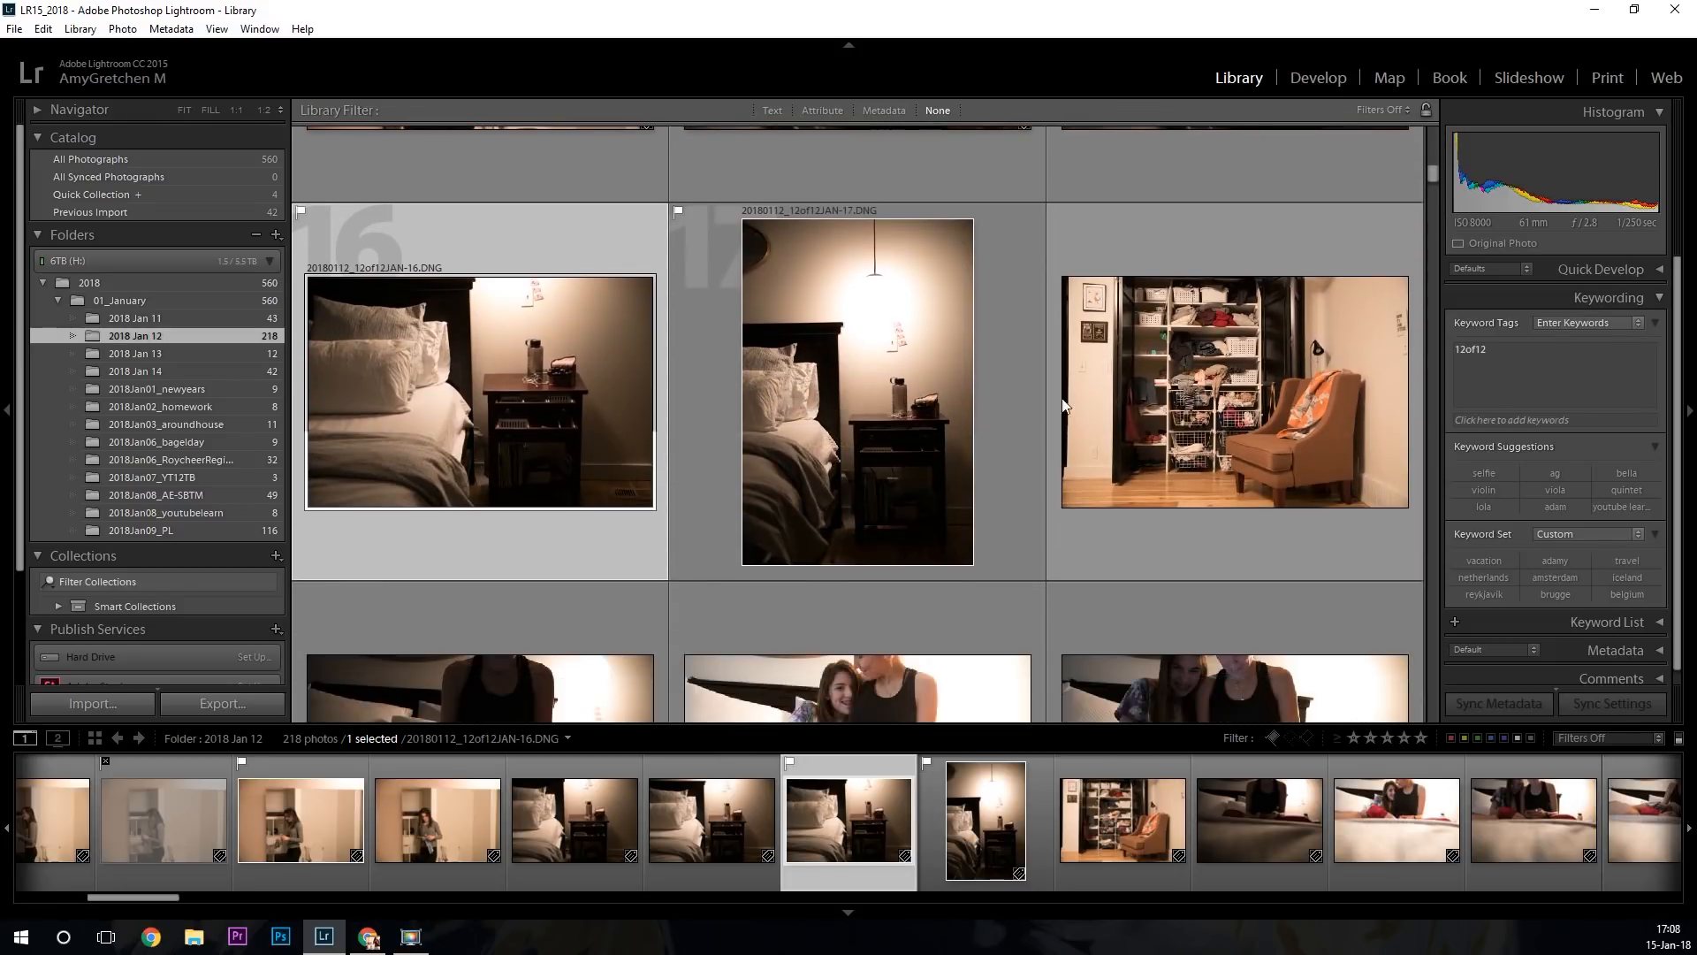
scroll(797, 394, "up", 5)
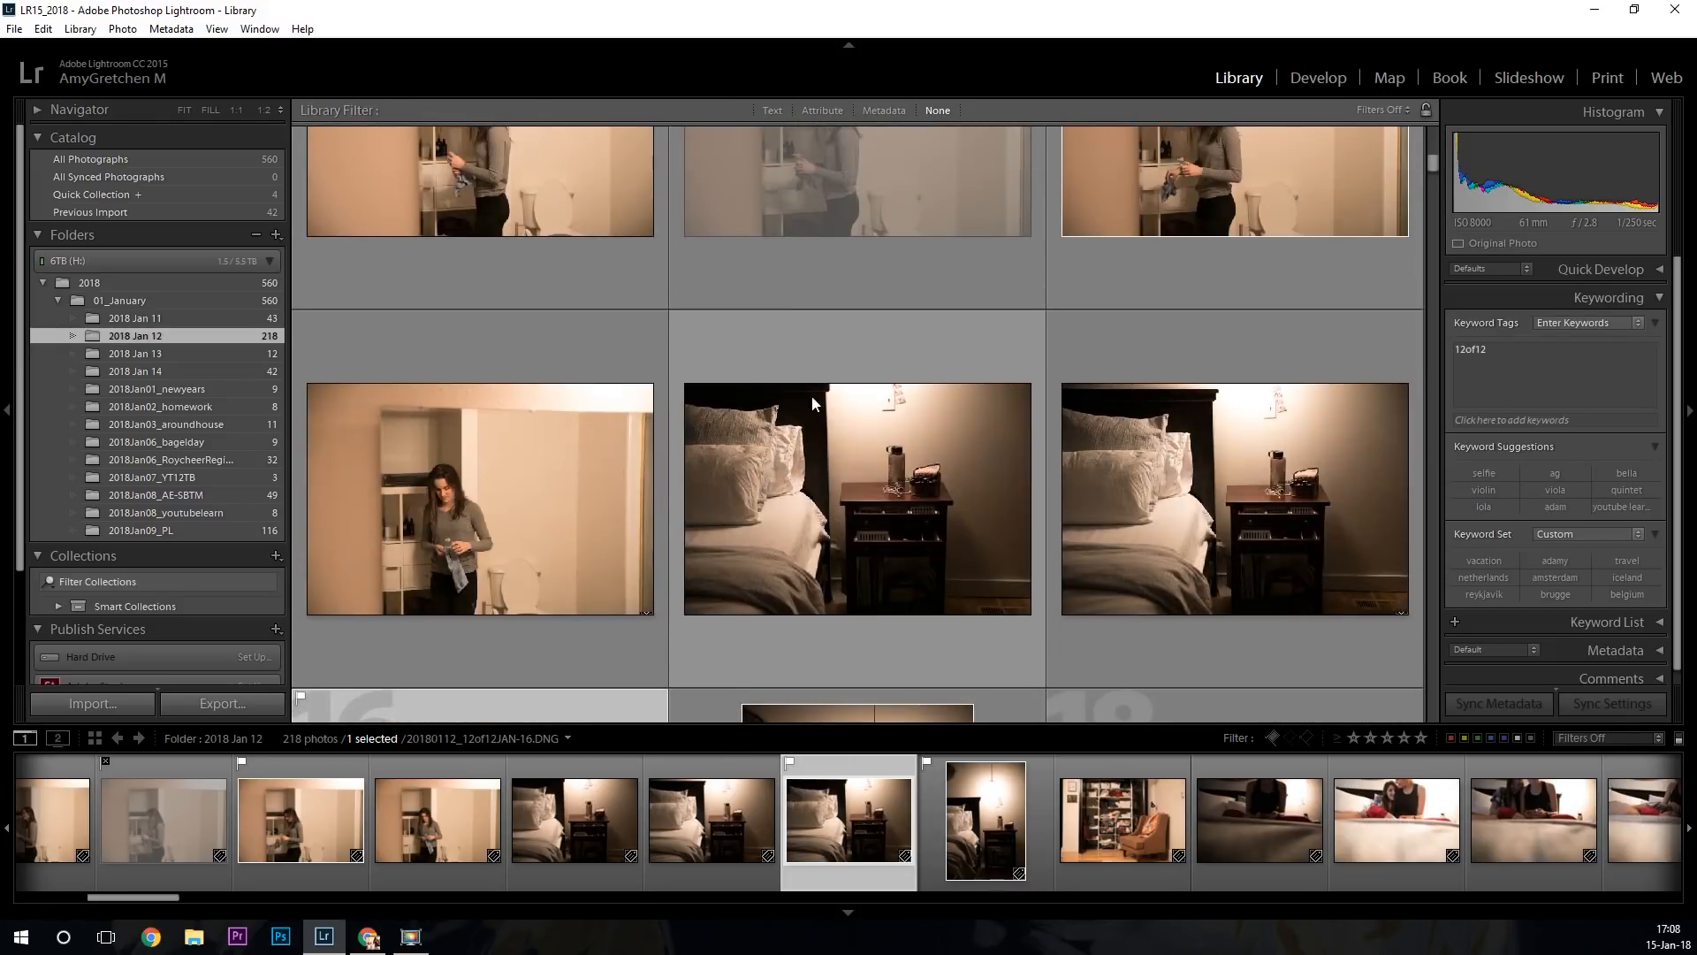
left_click(840, 465)
key("x")
left_click(1127, 428)
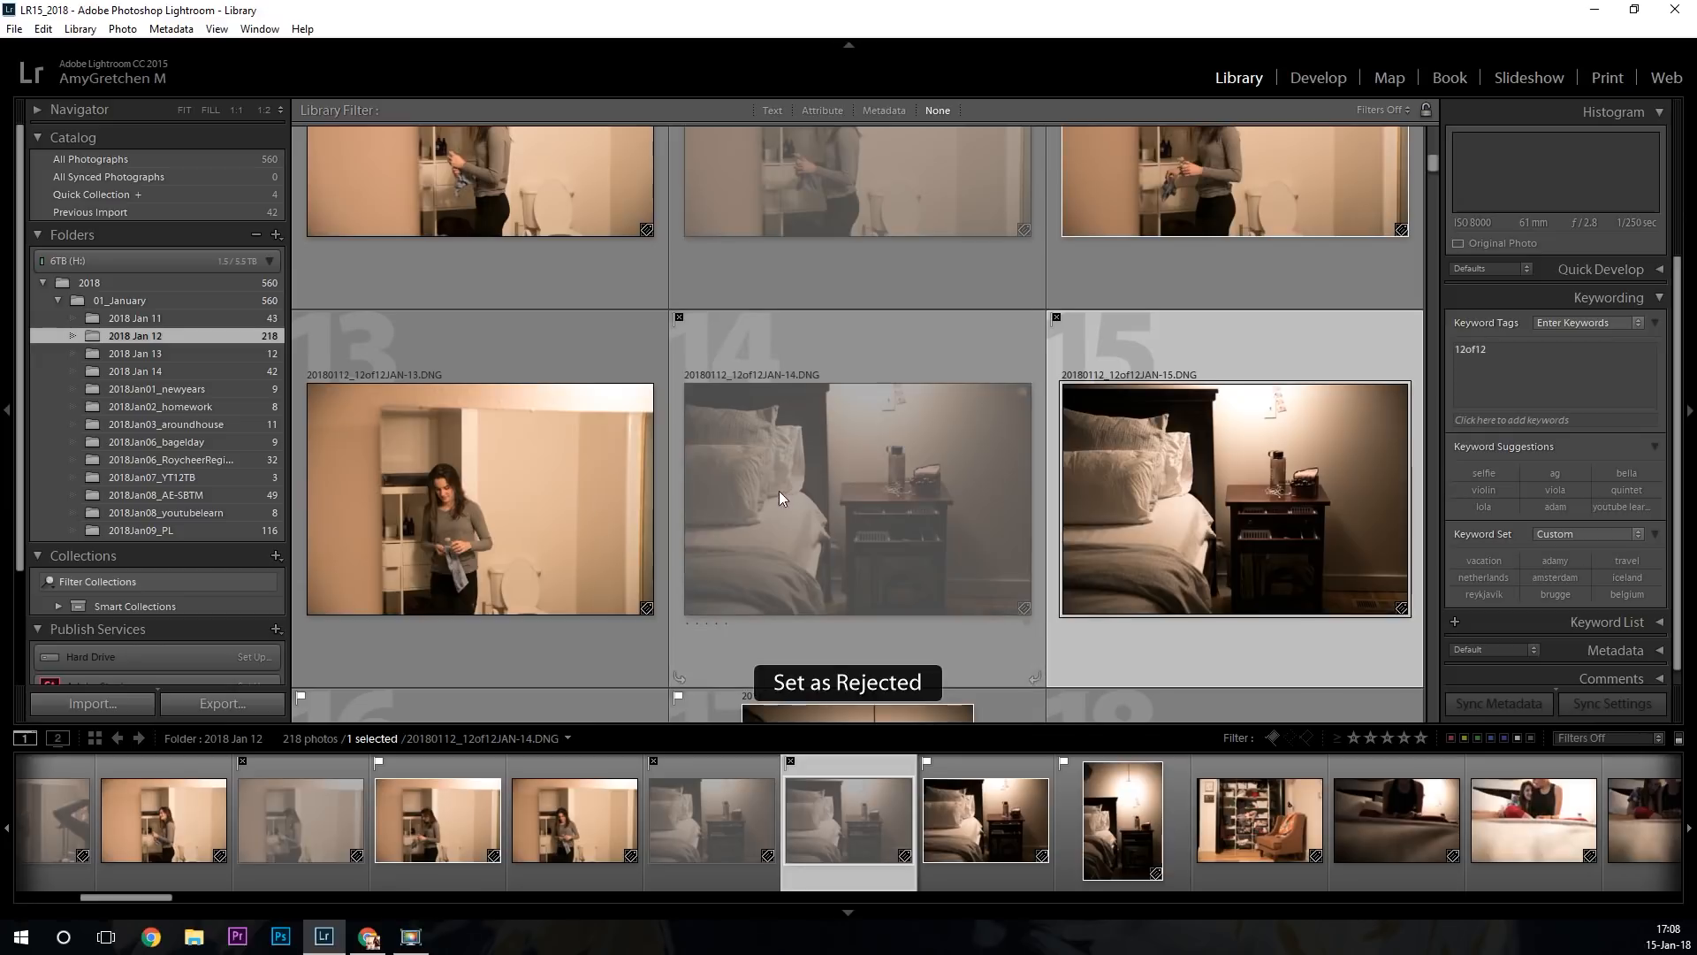
Look over the photos from 12of12JAN-10 through 12of12JAN-21 in the grid and check their flags.
scroll(768, 491, "down", 2)
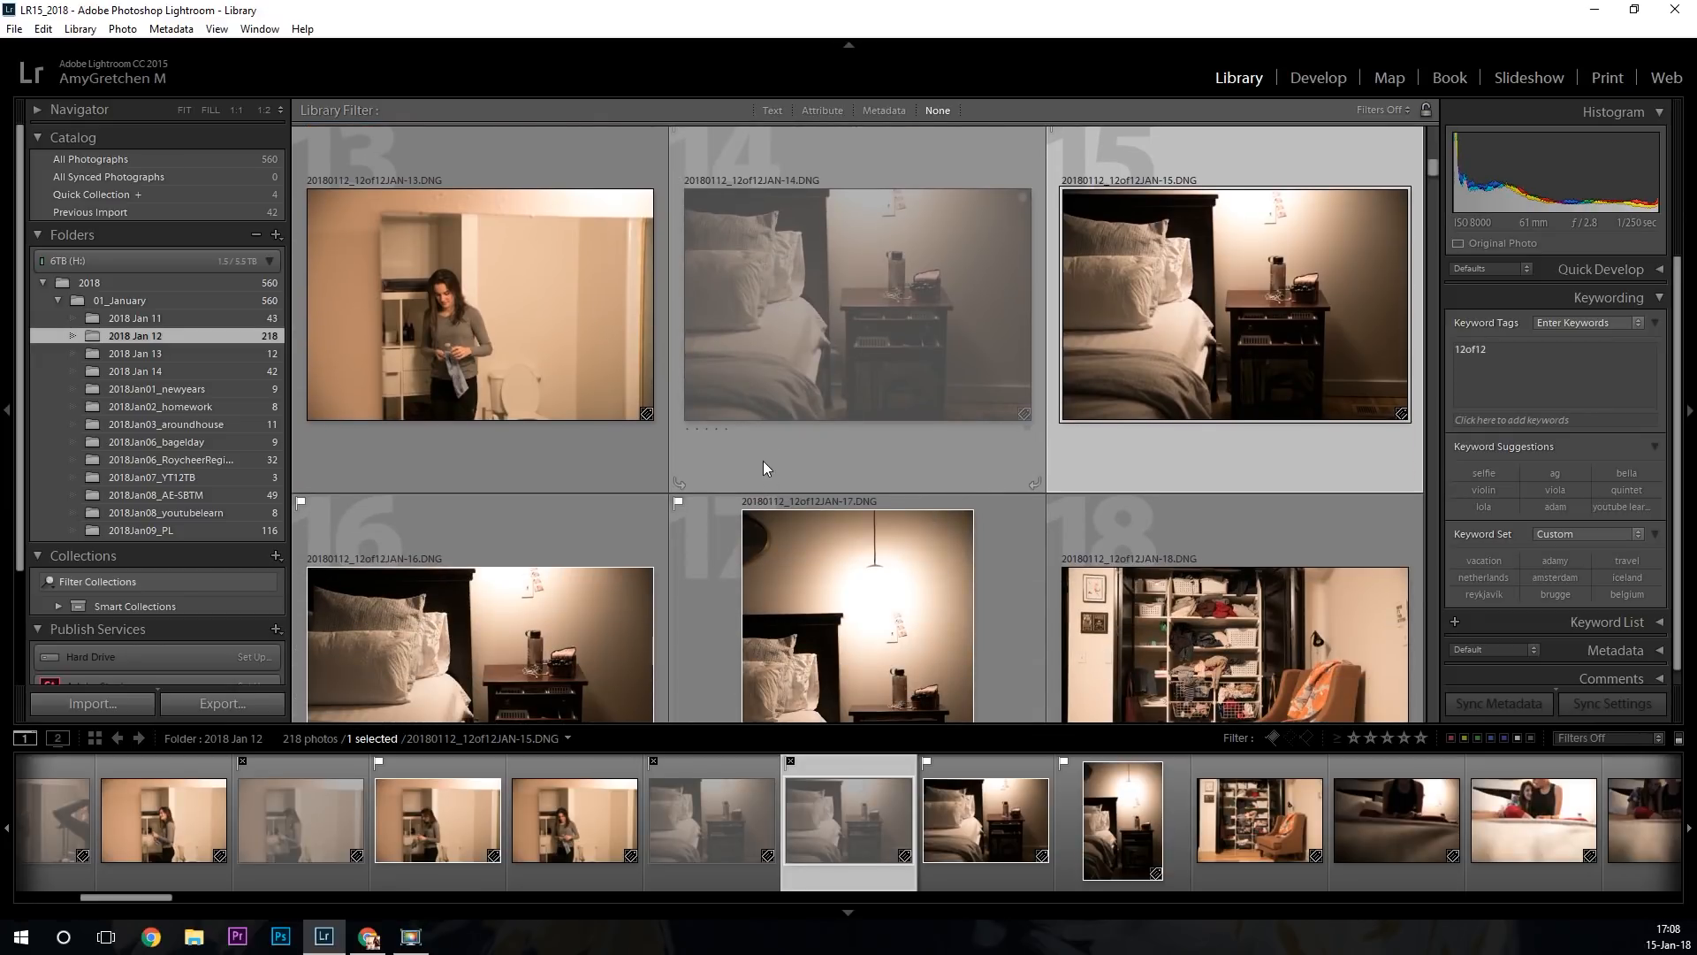
scroll(751, 465, "down", 5)
scroll(758, 477, "up", 3)
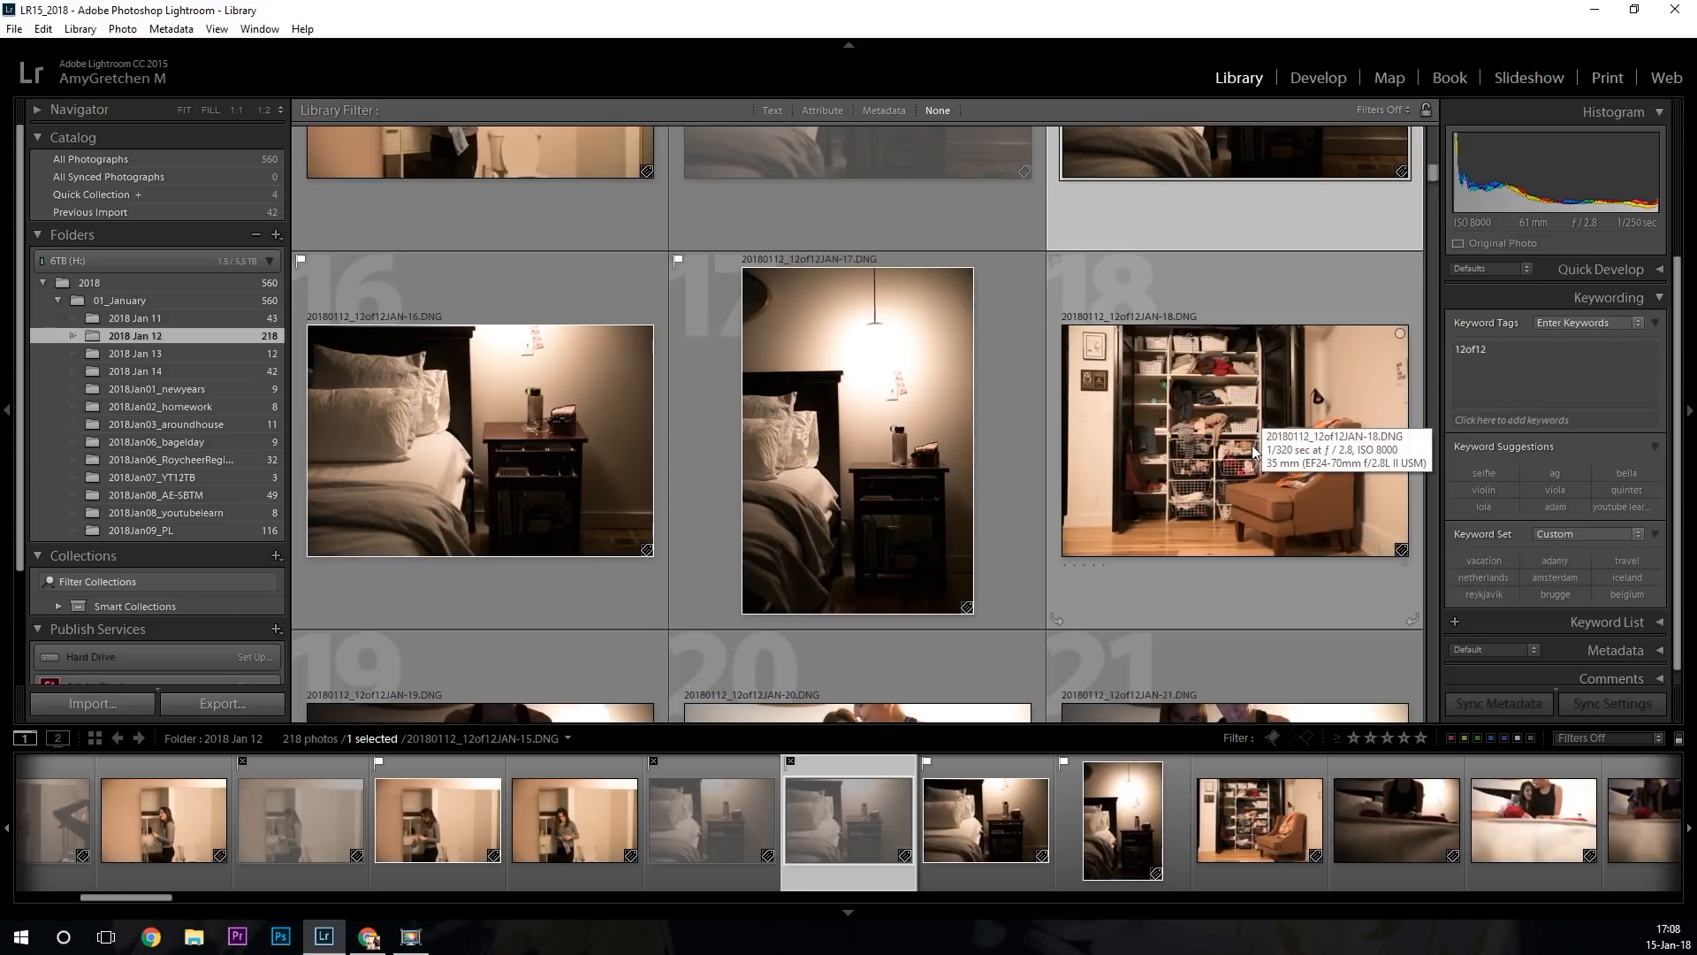
scroll(1182, 465, "down", 4)
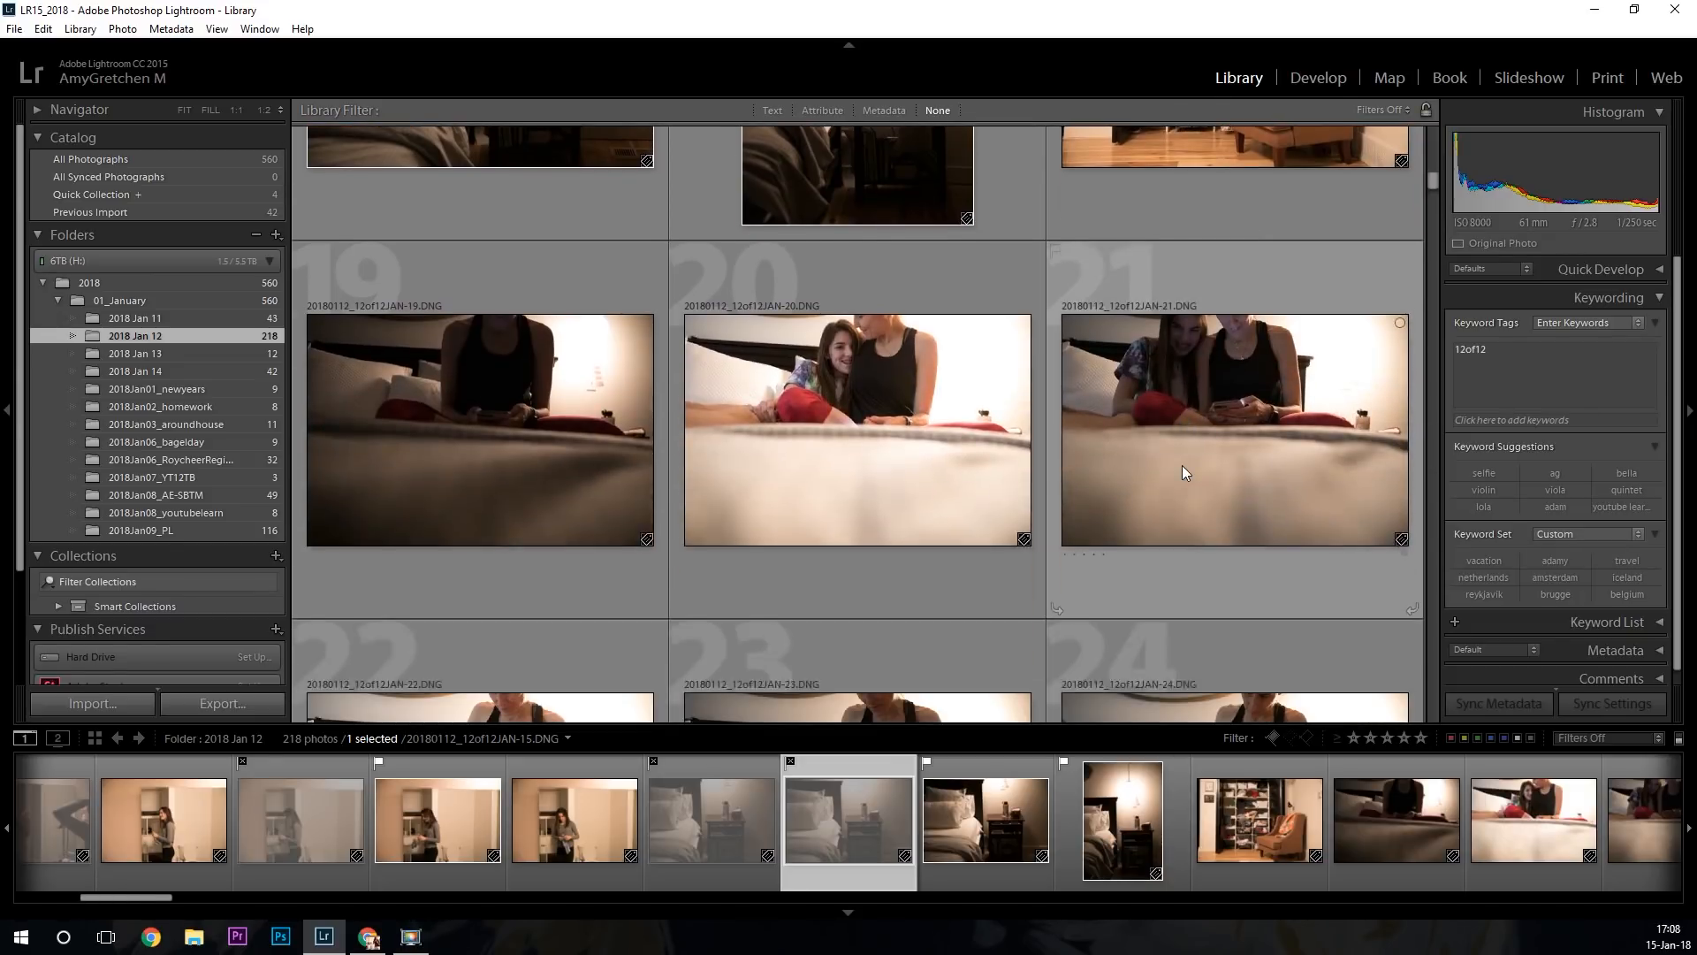
scroll(1182, 465, "up", 5)
scroll(1181, 473, "up", 3)
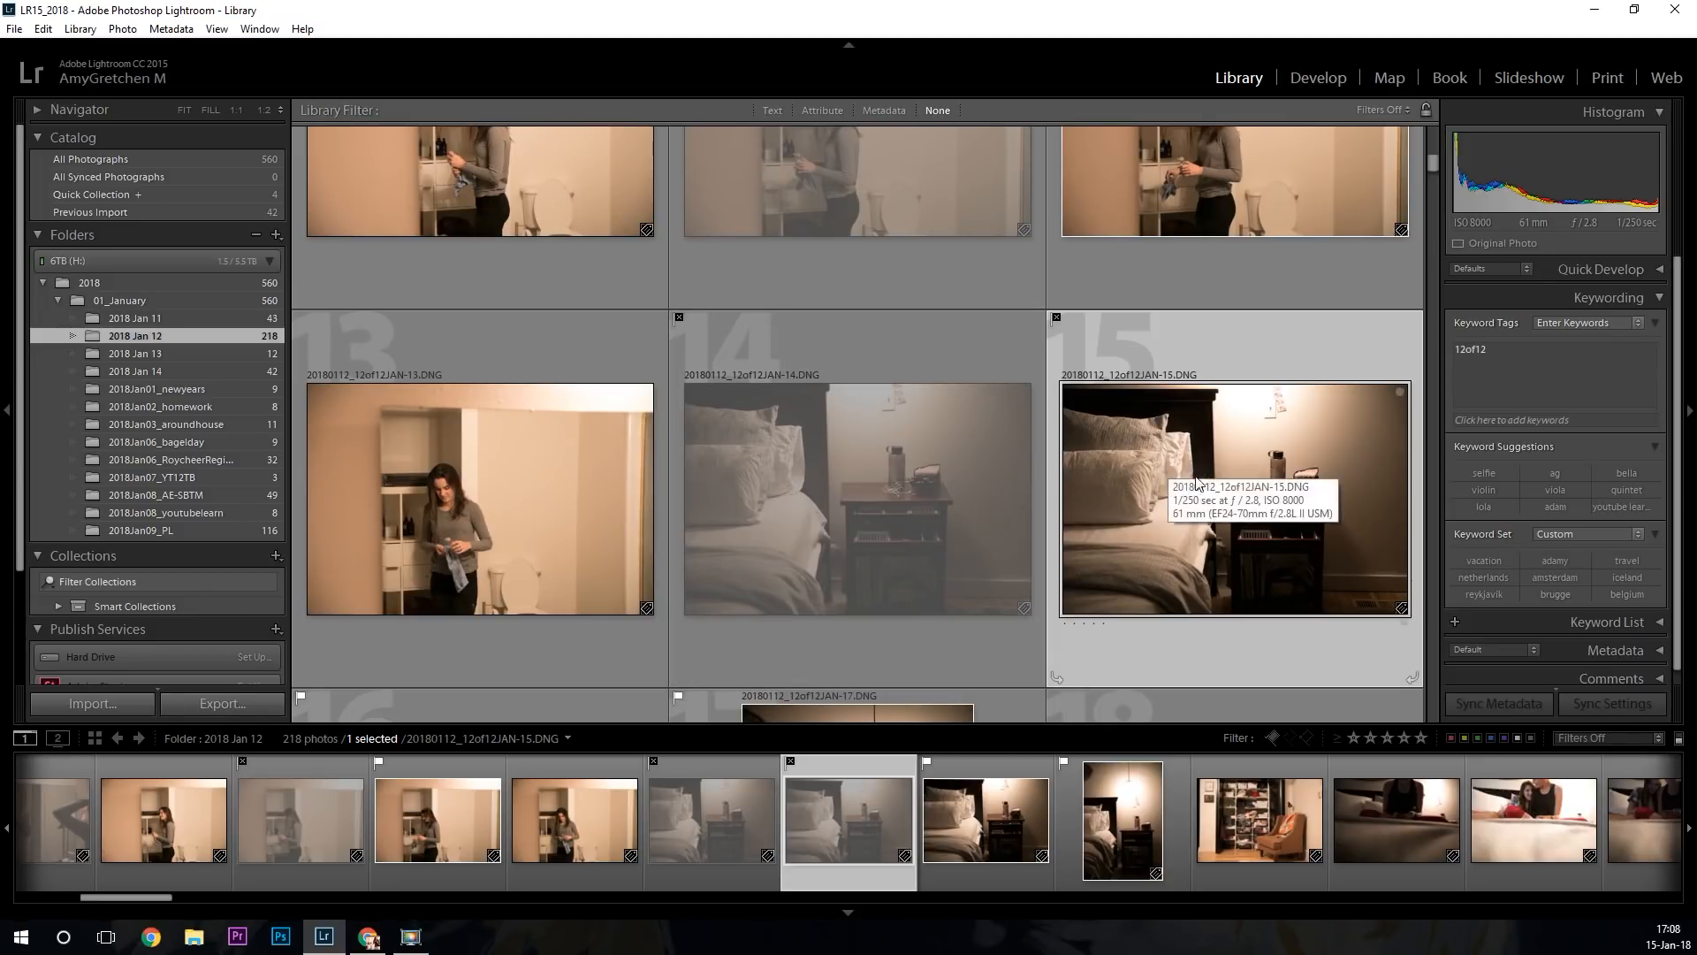
scroll(600, 548, "up", 2)
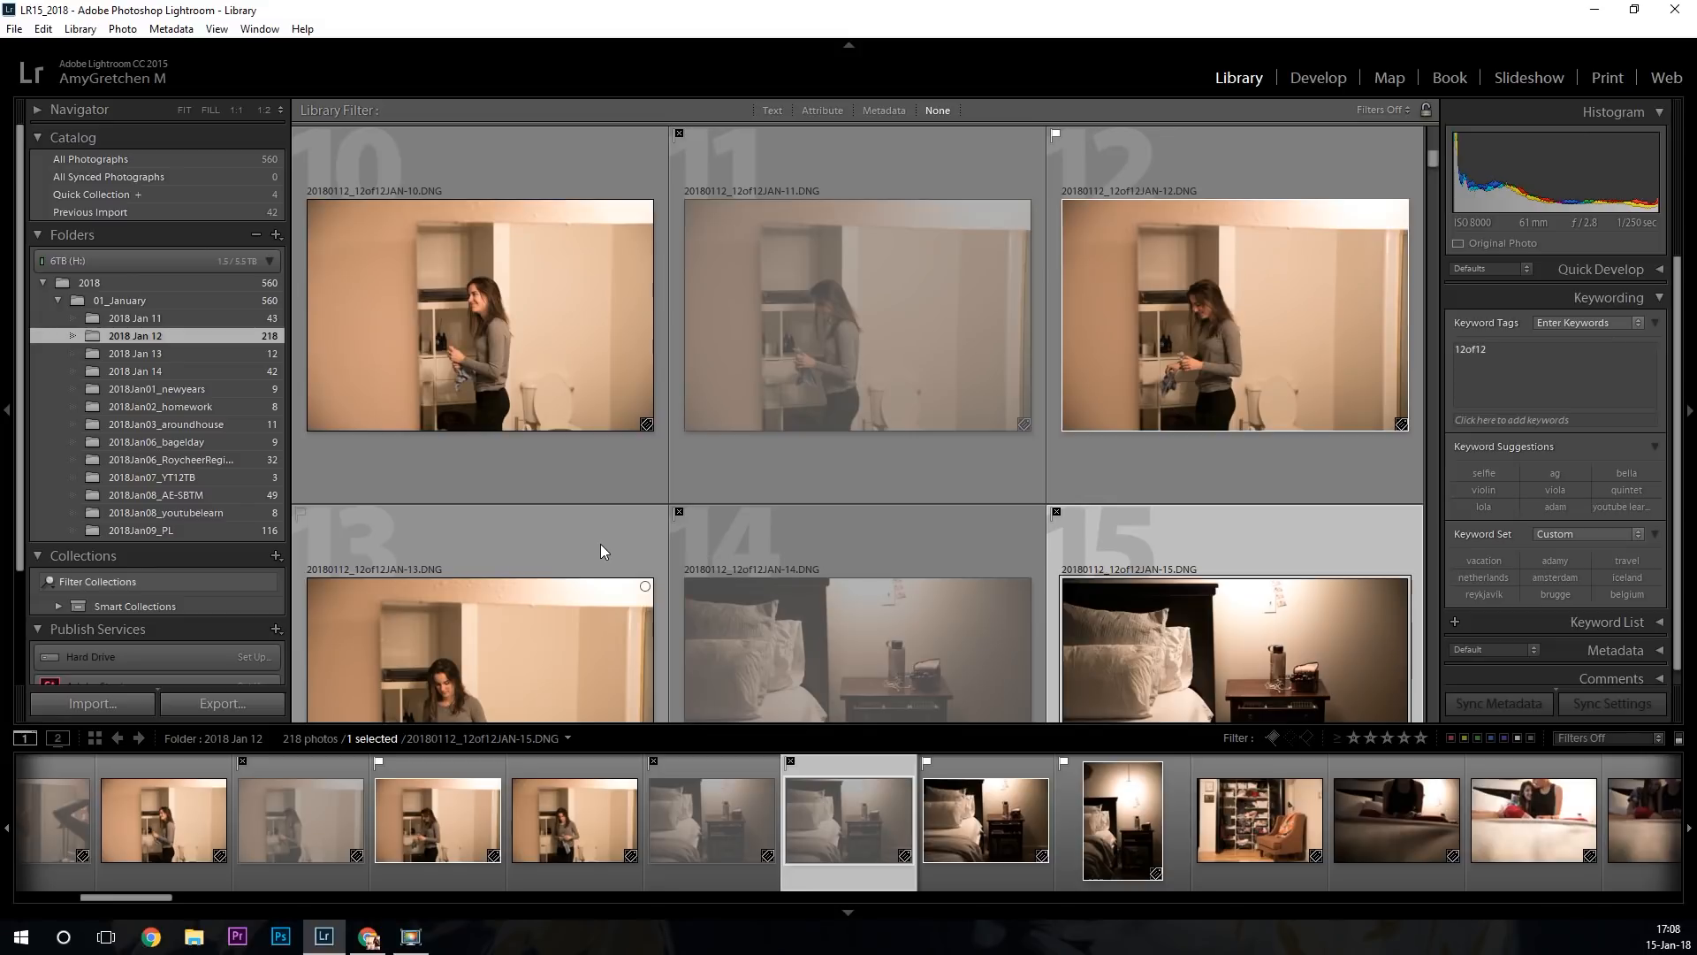
View the smiling bathroom photo 12of12JAN-10 in the Develop module and return to the Library grid.
left_click(556, 313)
key("d")
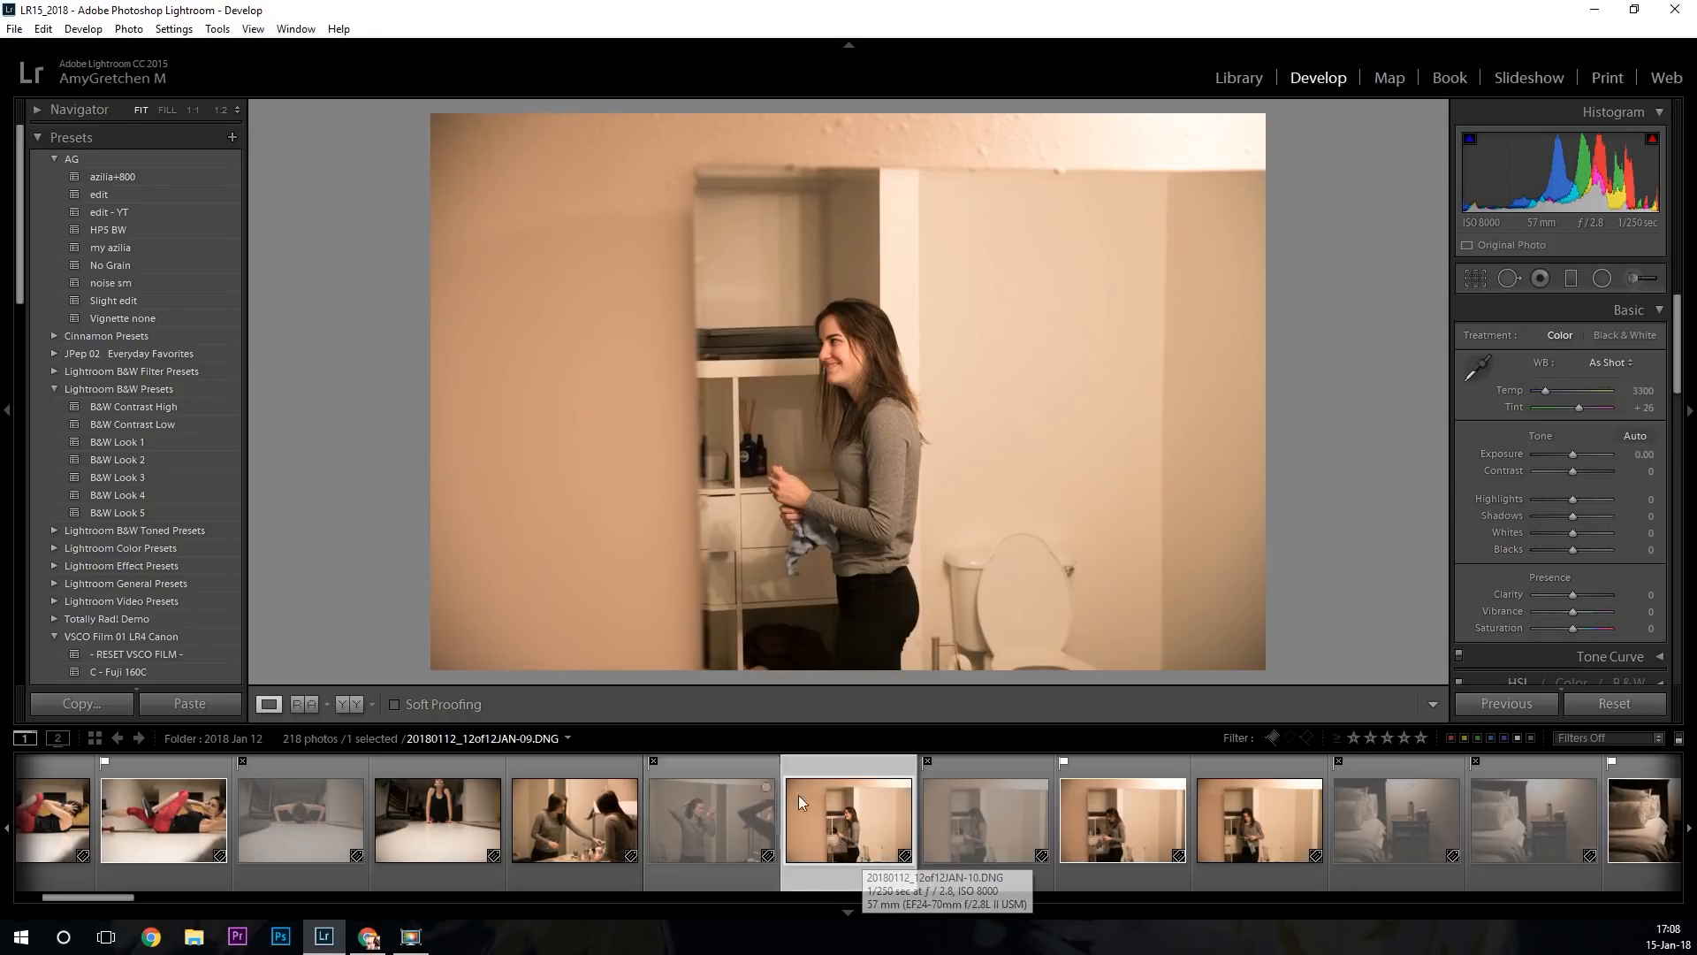
left_click(1230, 81)
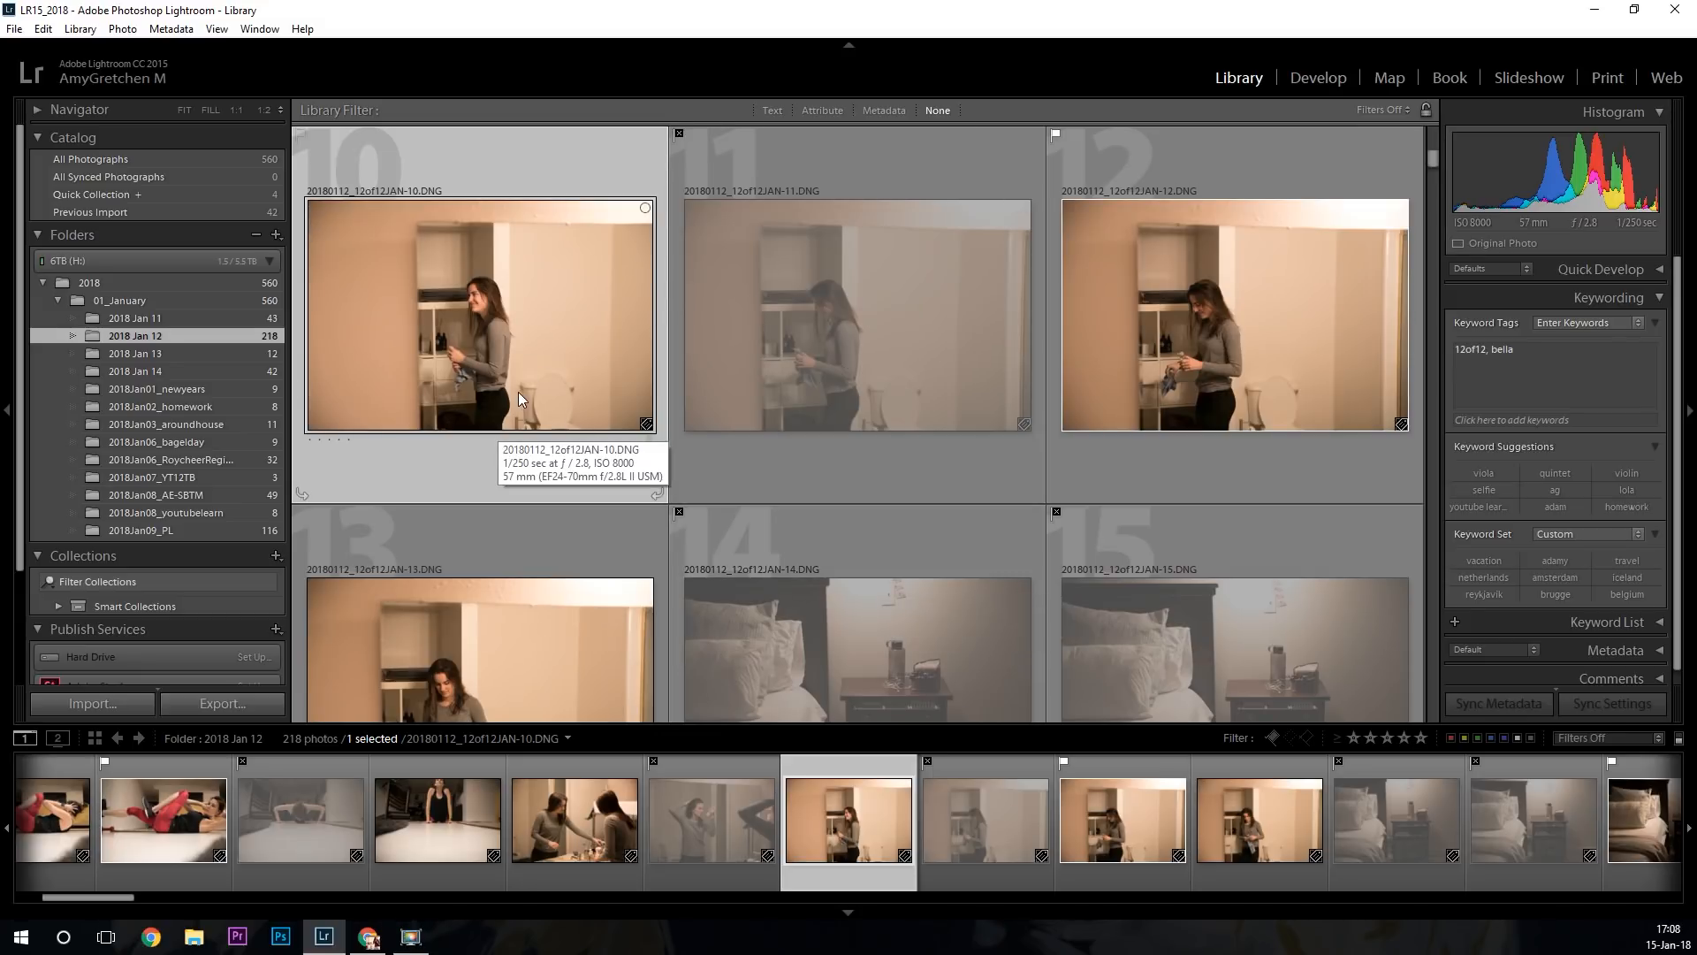
key("d")
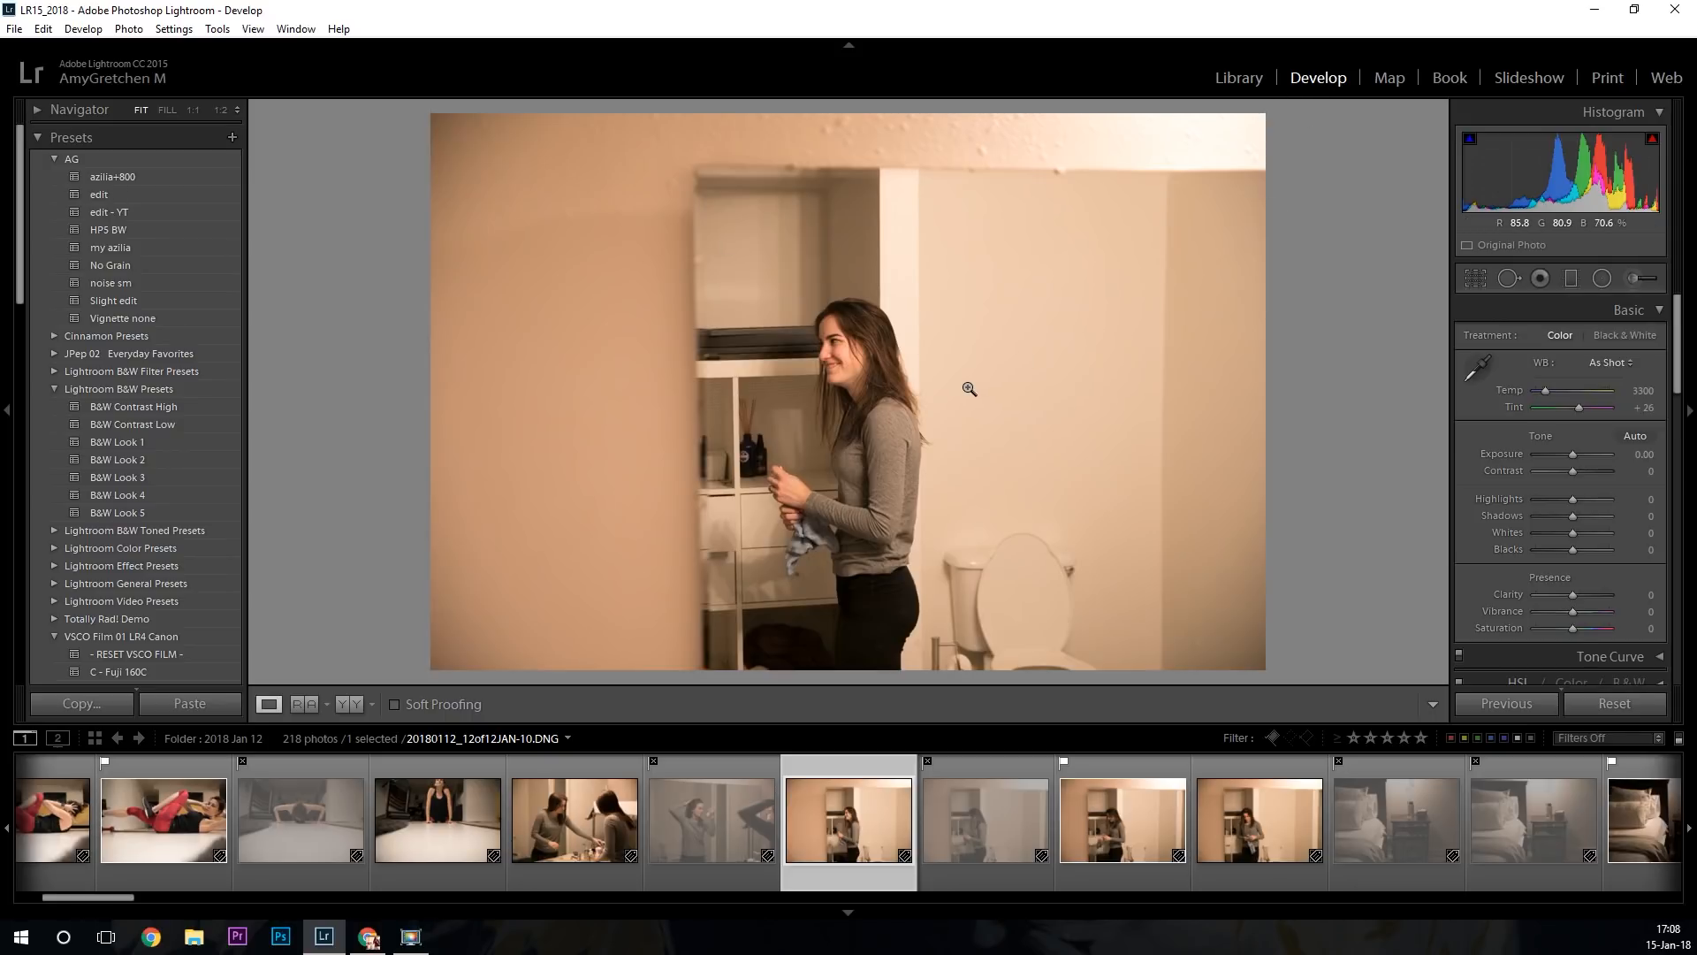
key("g")
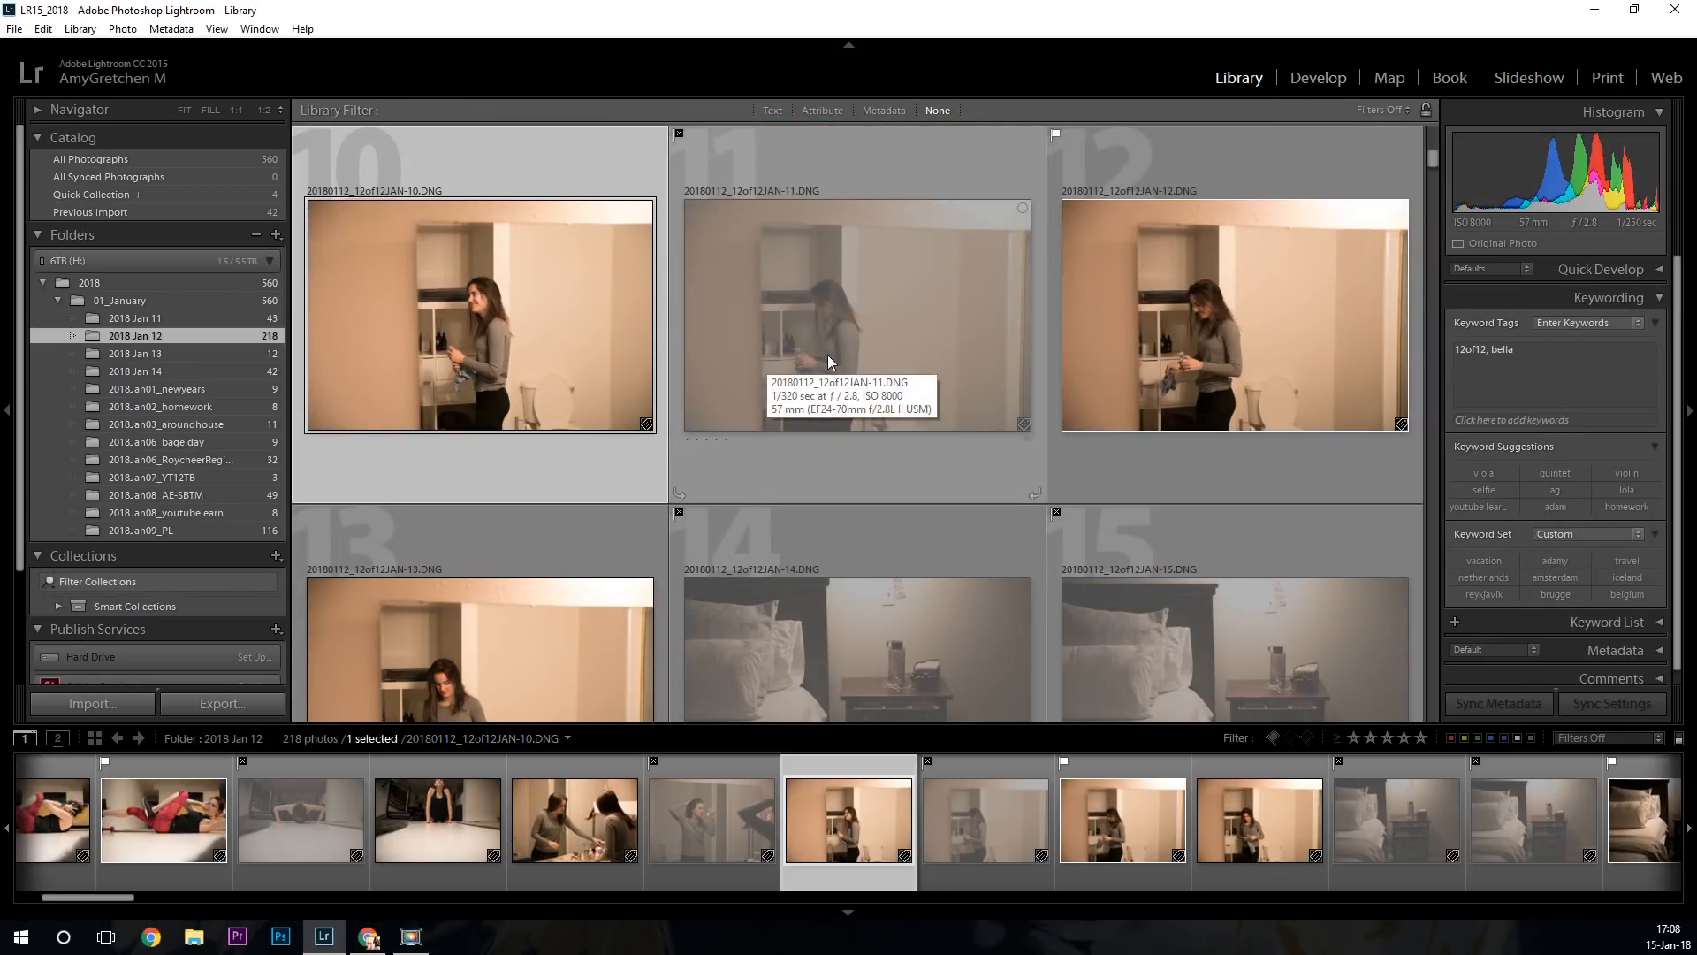
Compare bathroom photos 12of12JAN-10, 12of12JAN-12 and 12of12JAN-13 at full view in the Library, and return to the grid.
key("e")
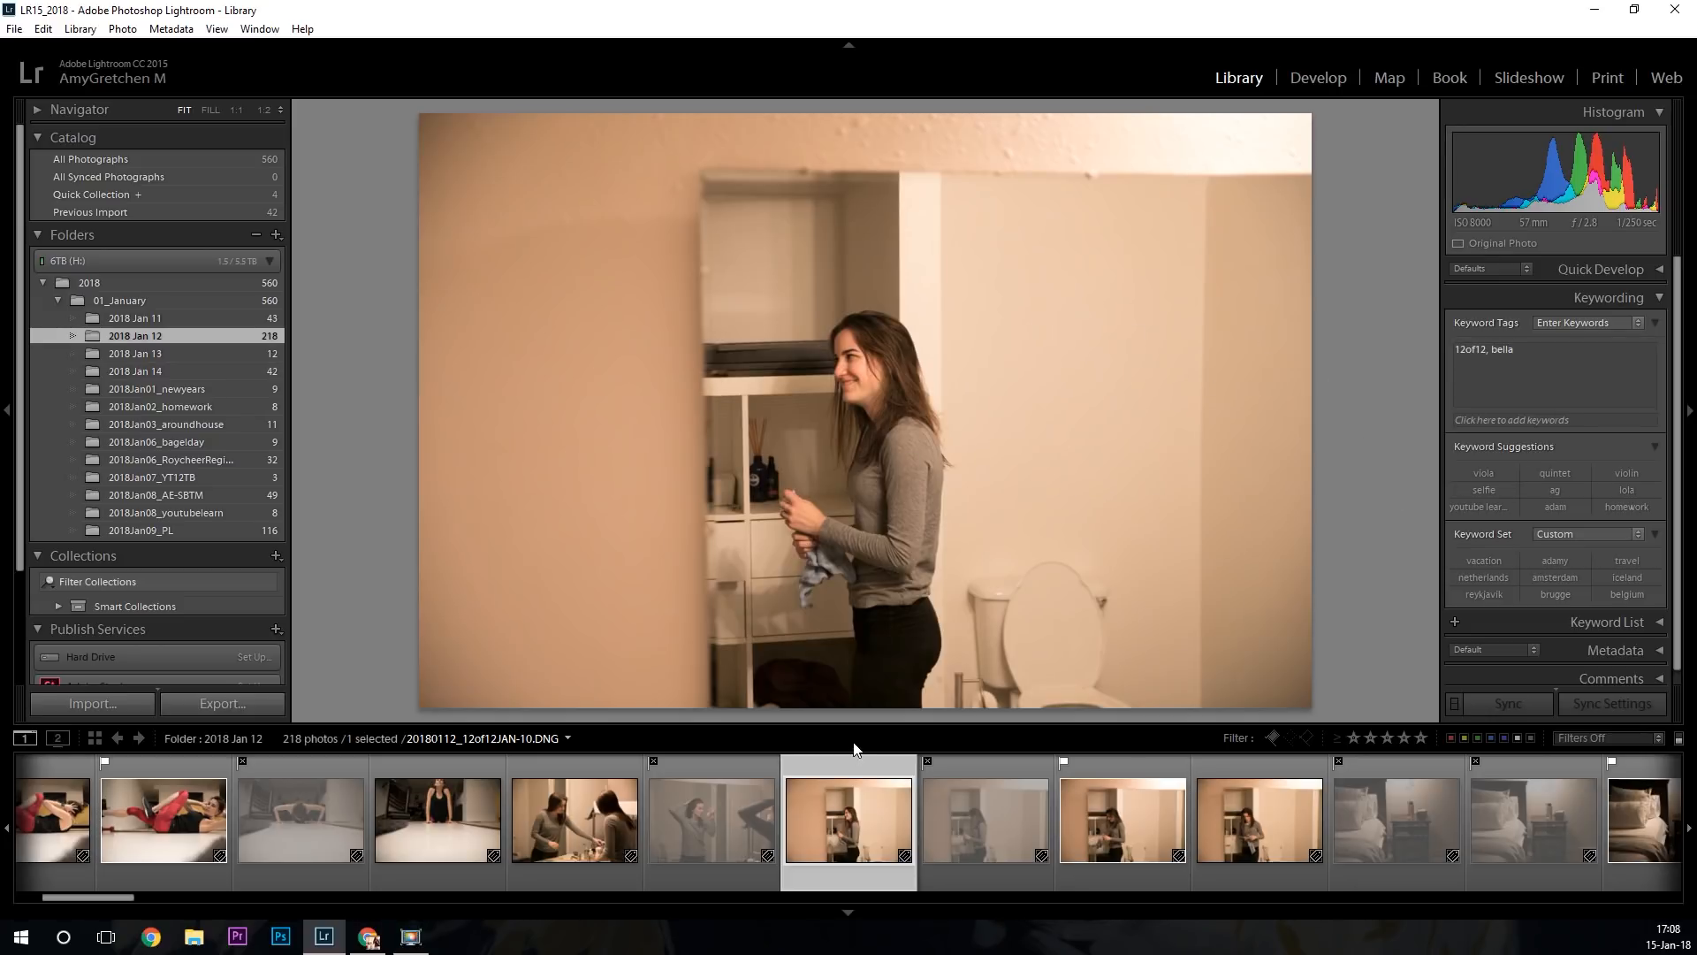
left_click(1084, 838)
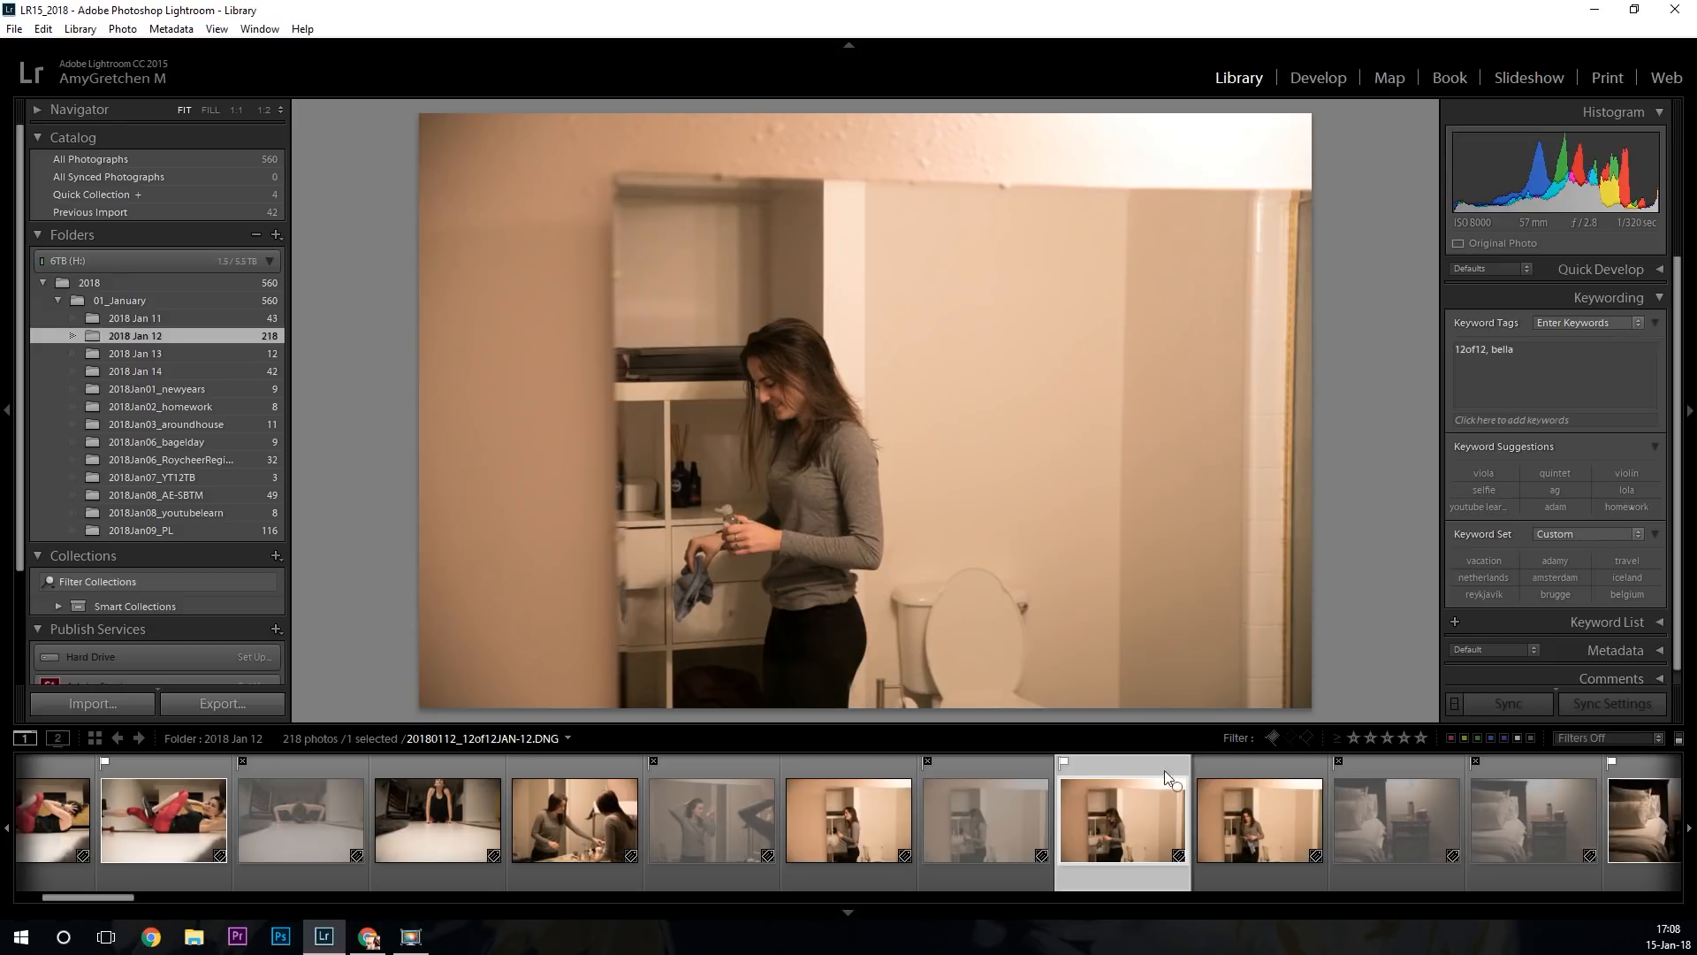
left_click(1256, 809)
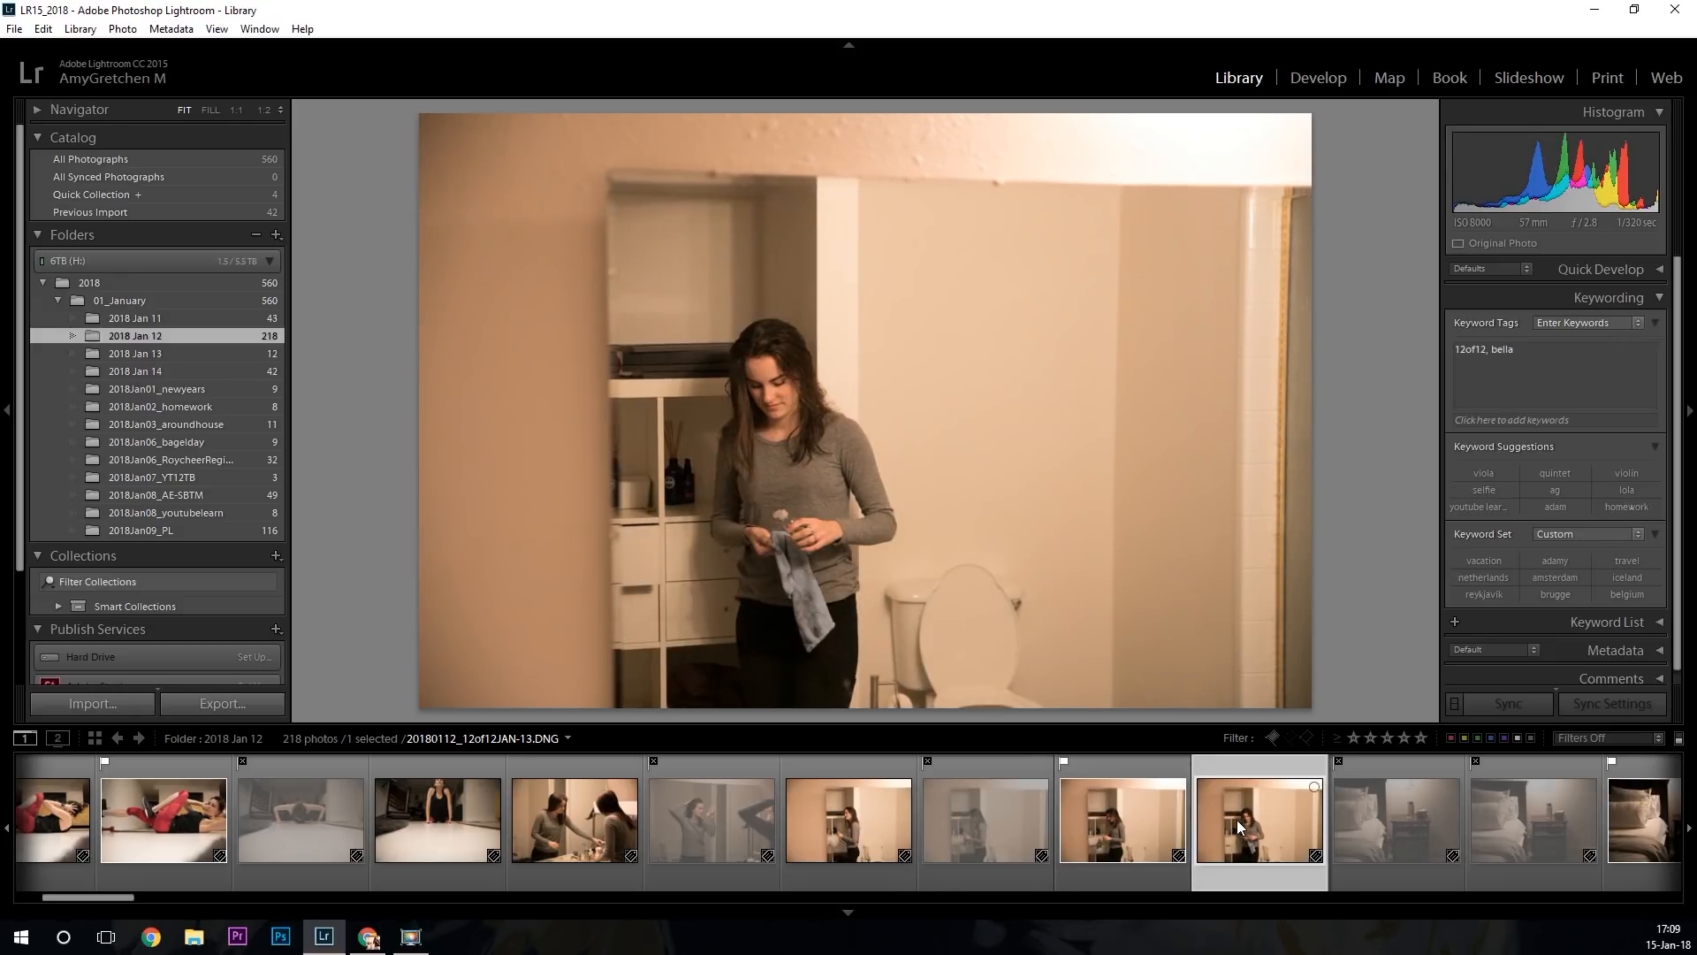
left_click(876, 827)
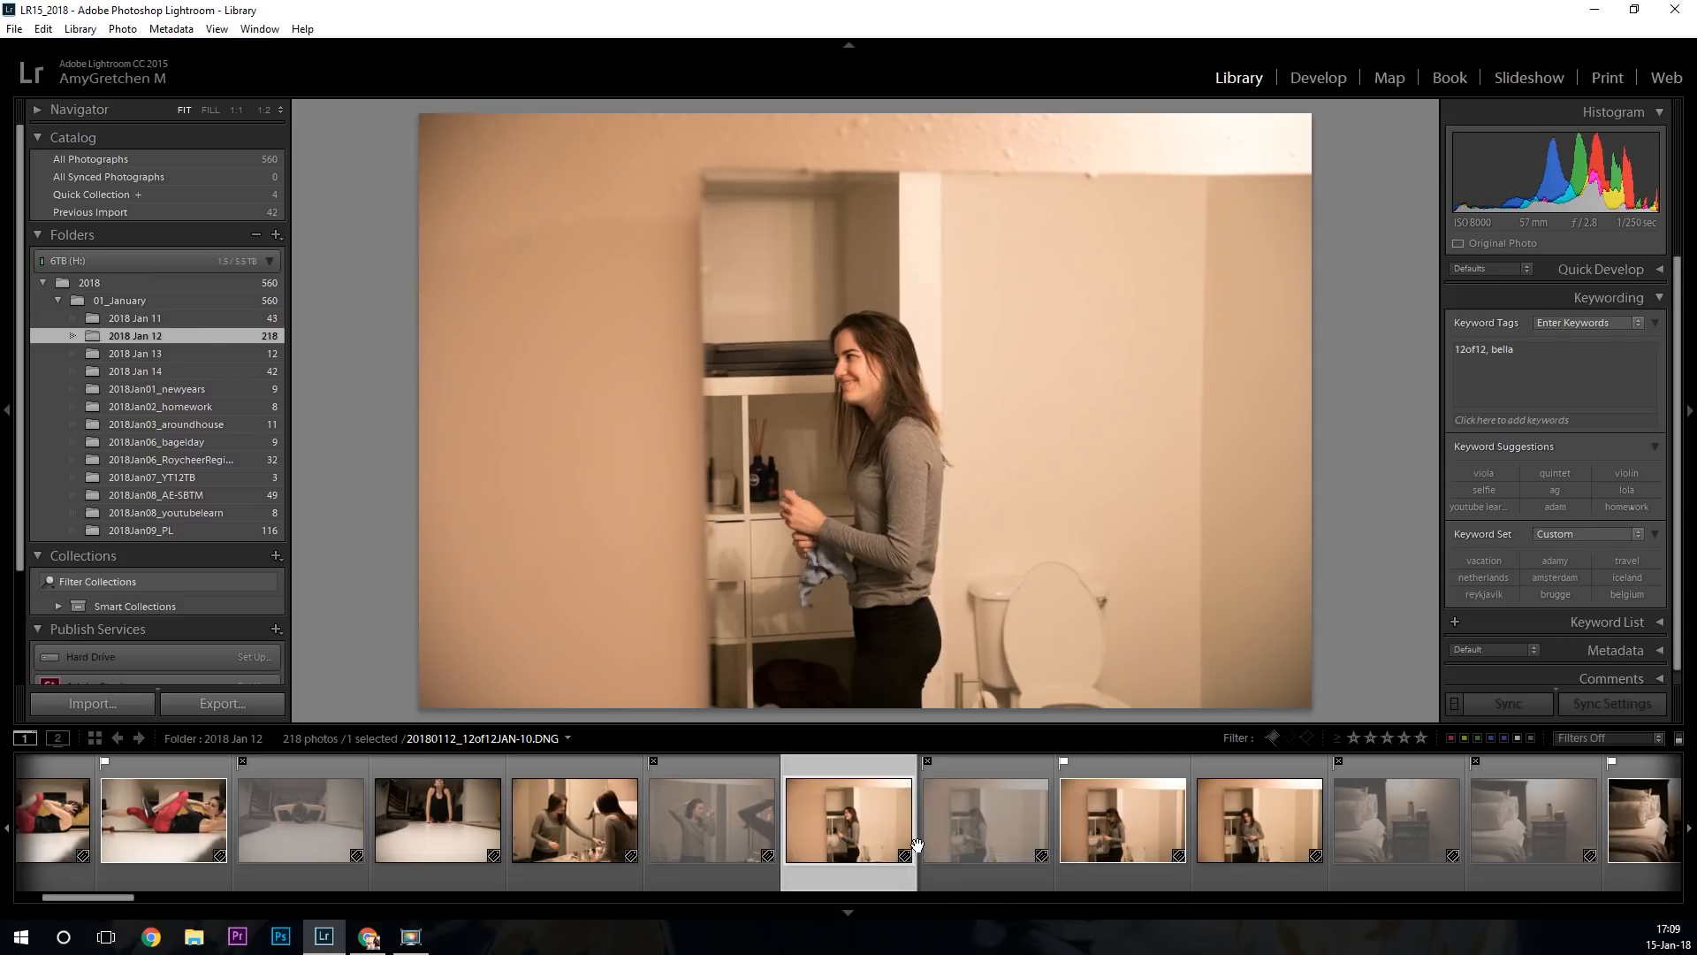
key("g")
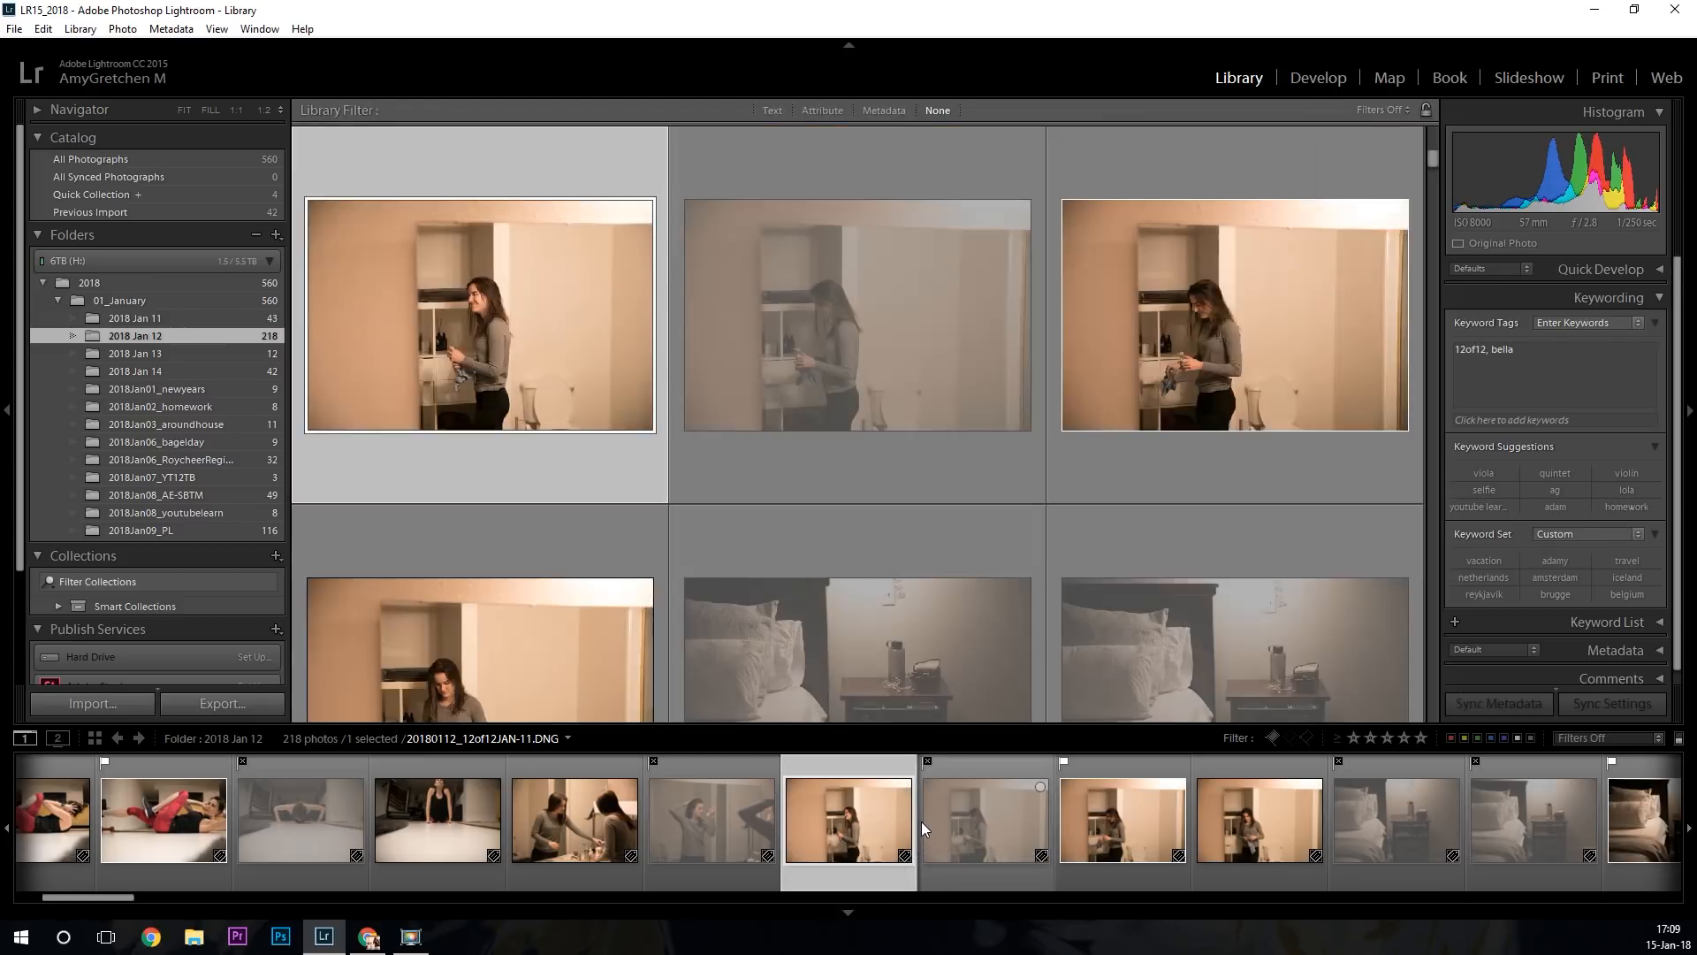
Look through the photos of the two people on the bed, 12of12JAN-19 through 12of12JAN-24.
scroll(926, 586, "down", 5)
scroll(929, 547, "down", 3)
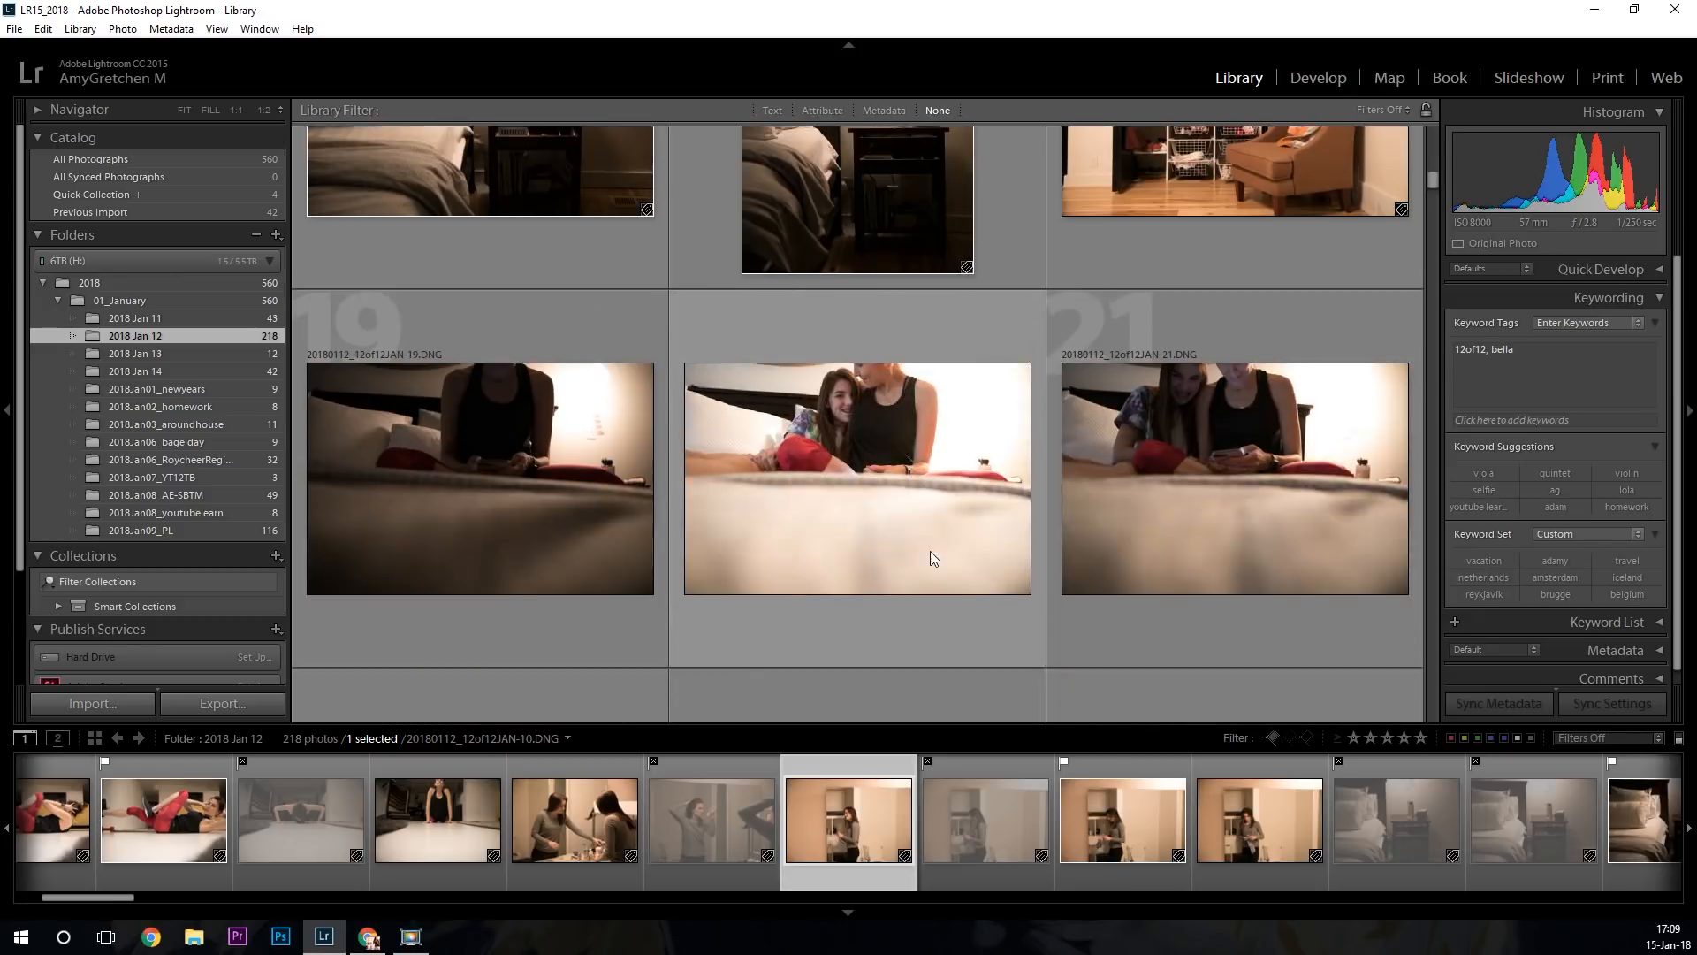
scroll(1129, 514, "down", 3)
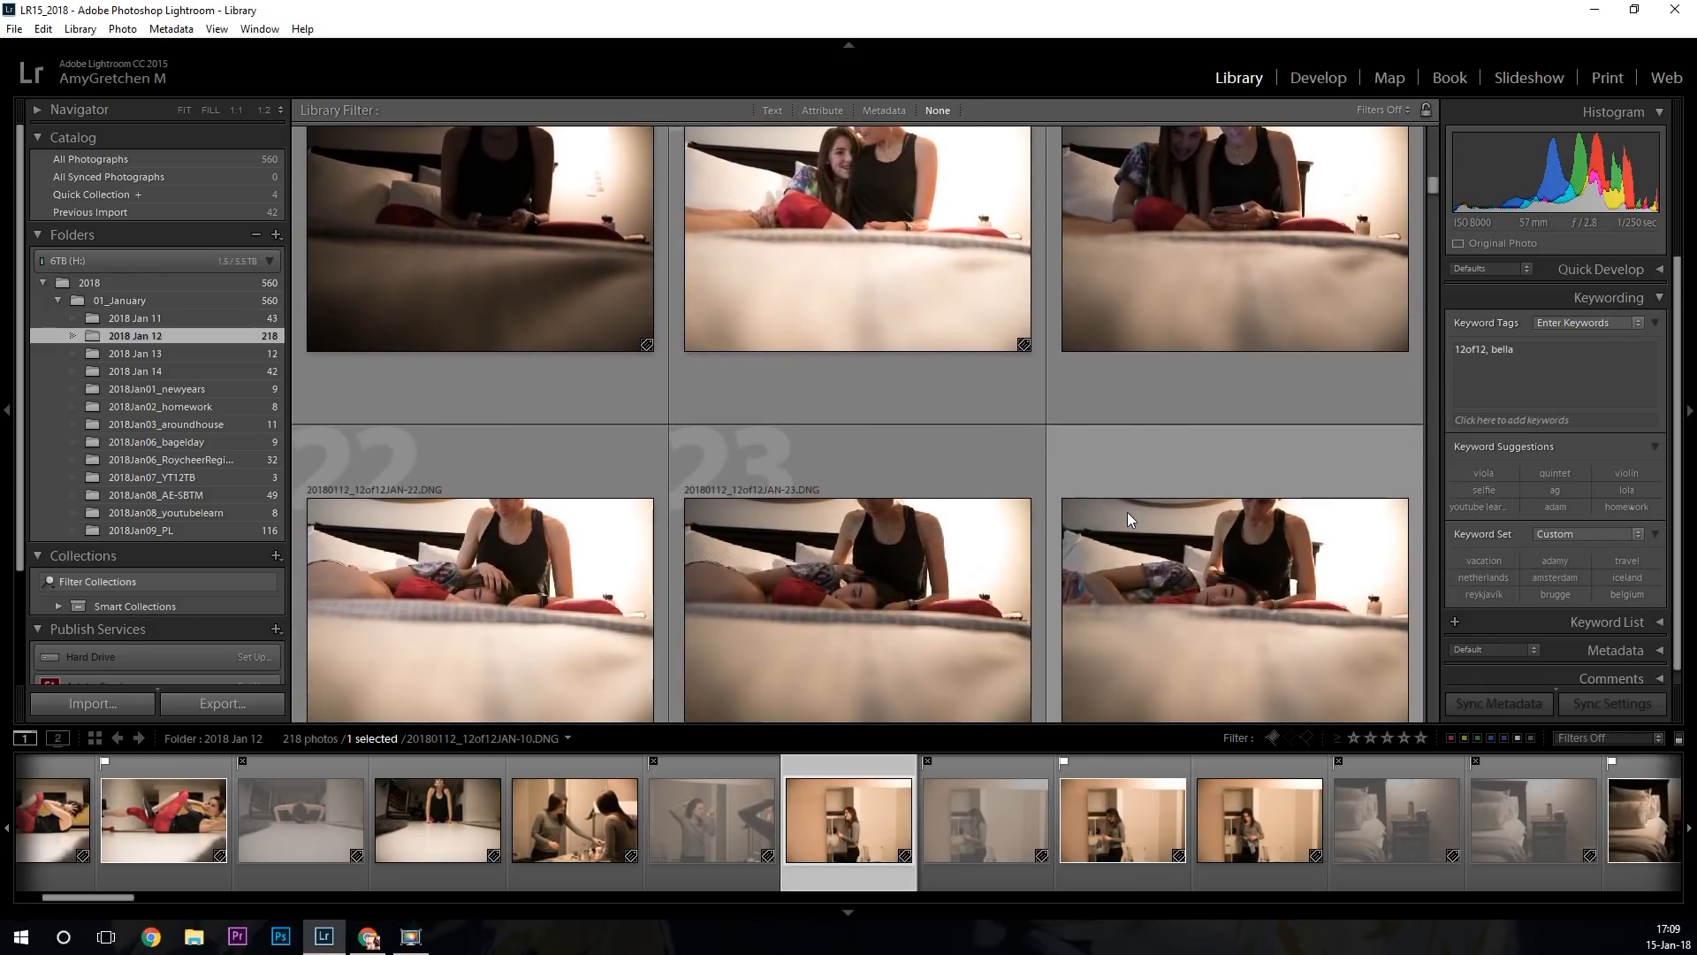
scroll(1123, 505, "down", 2)
scroll(1184, 531, "up", 4)
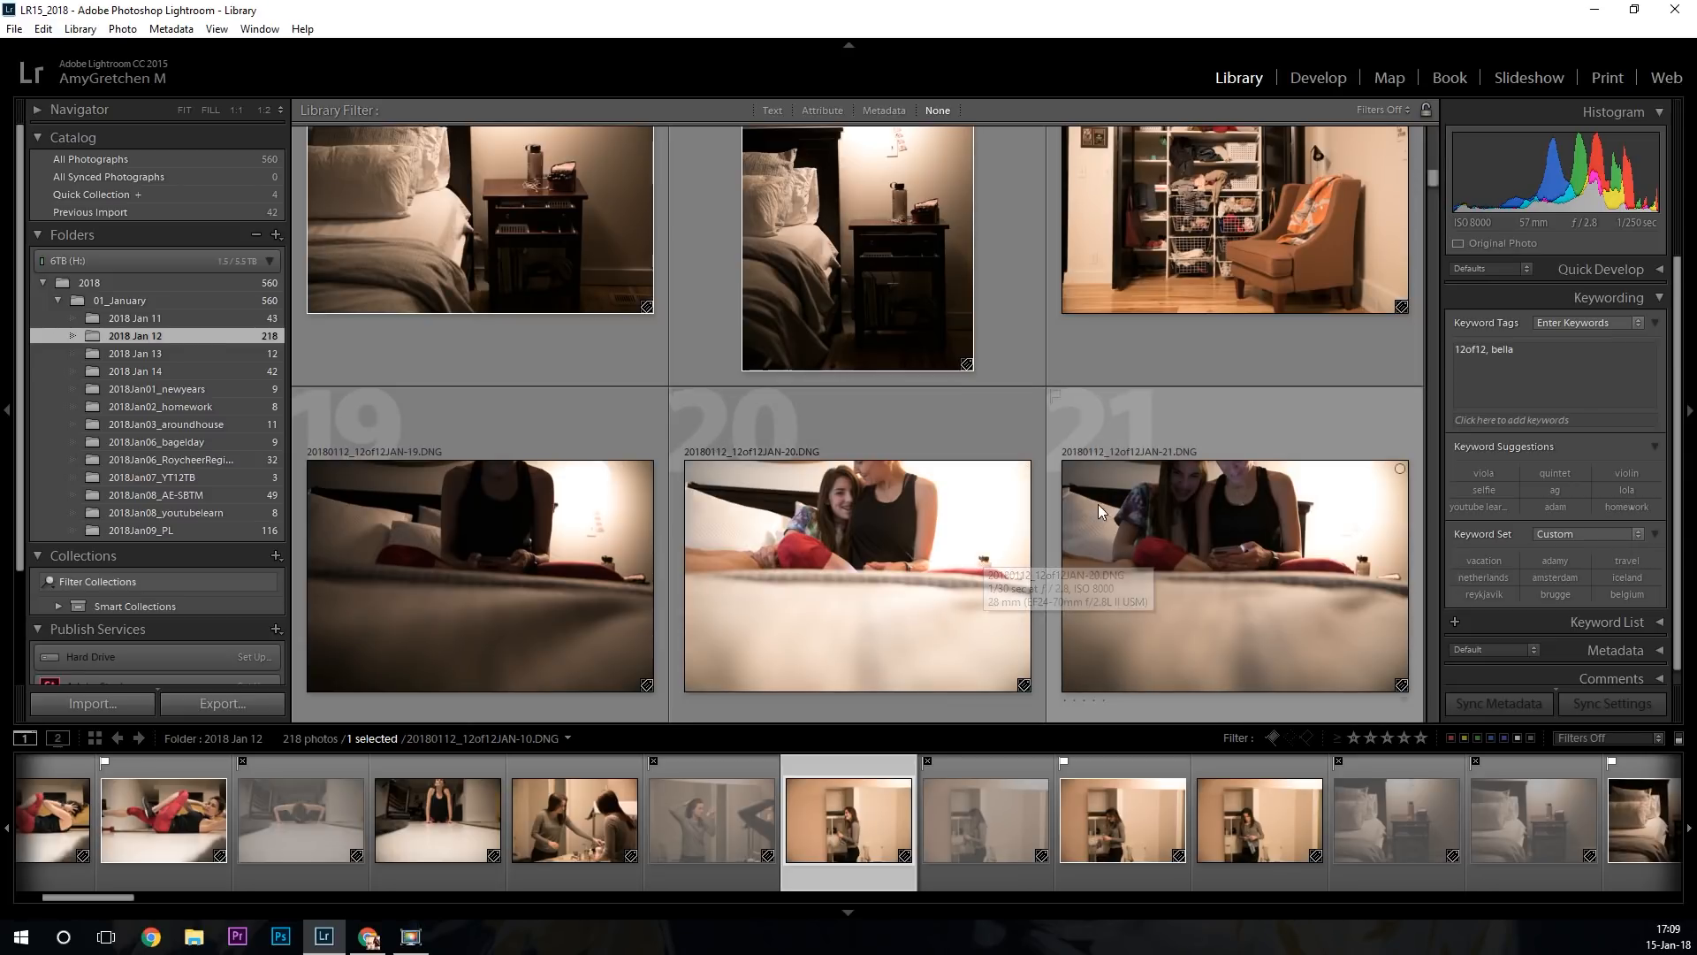
Flag the bright bed photo 12of12JAN-20 as a pick and set the dark photo 12of12JAN-19 as rejected.
scroll(1031, 557, "down", 4)
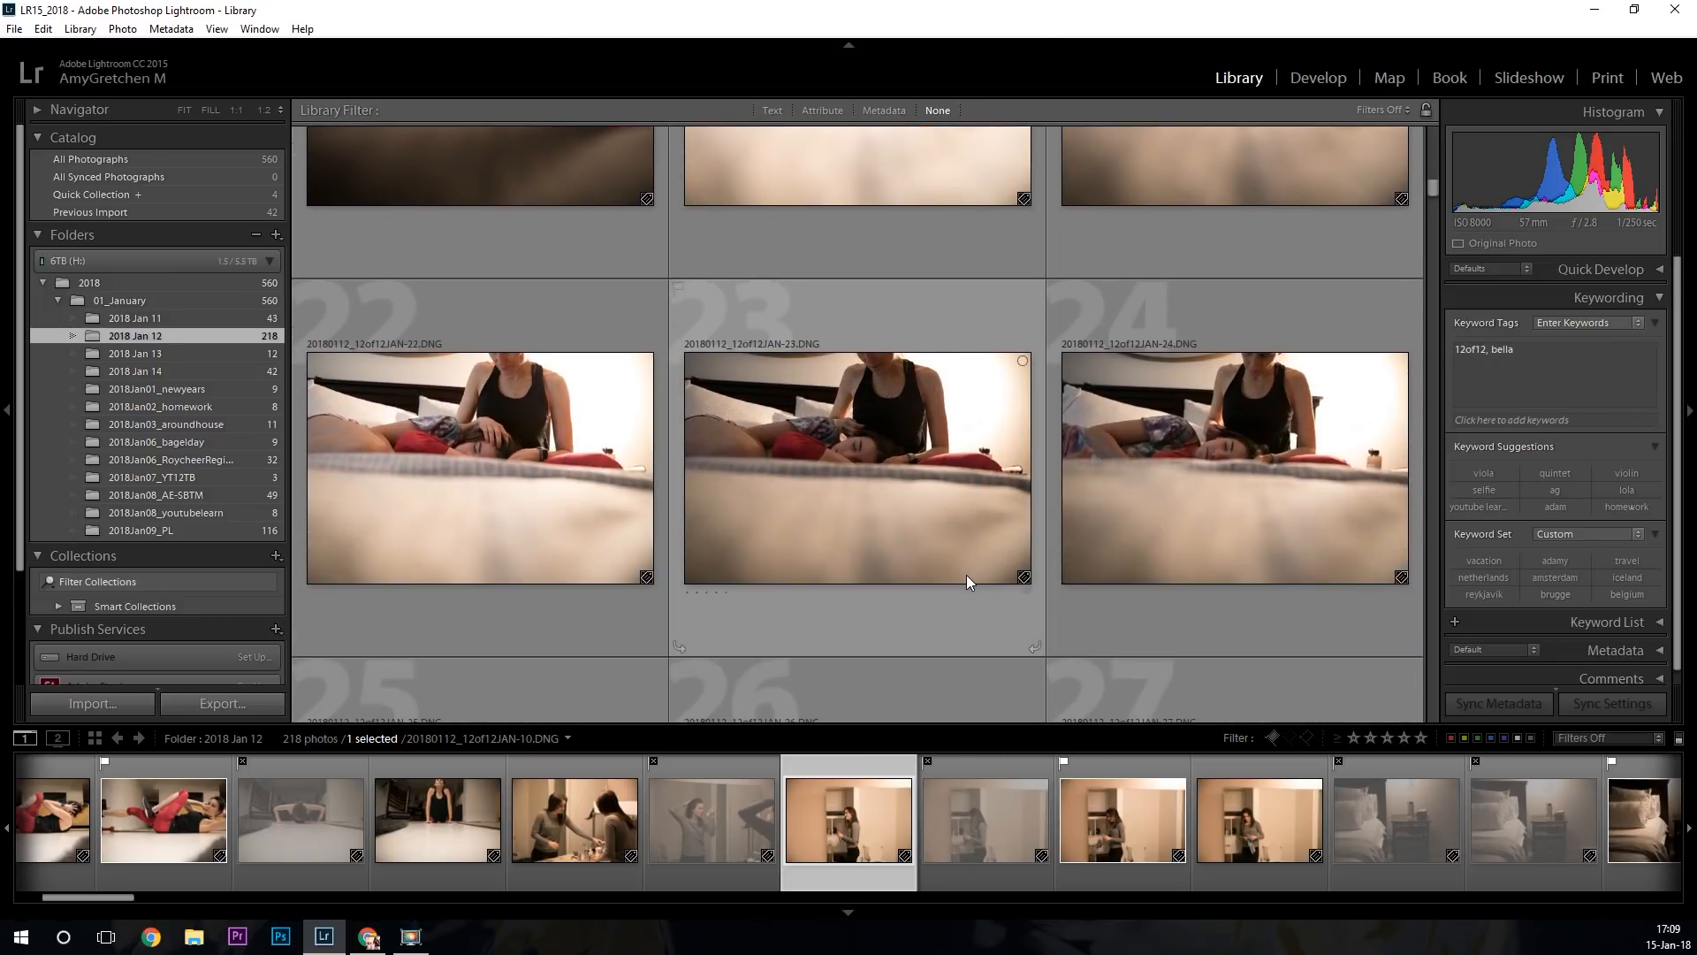
scroll(957, 580, "down", 1)
scroll(954, 584, "down", 10)
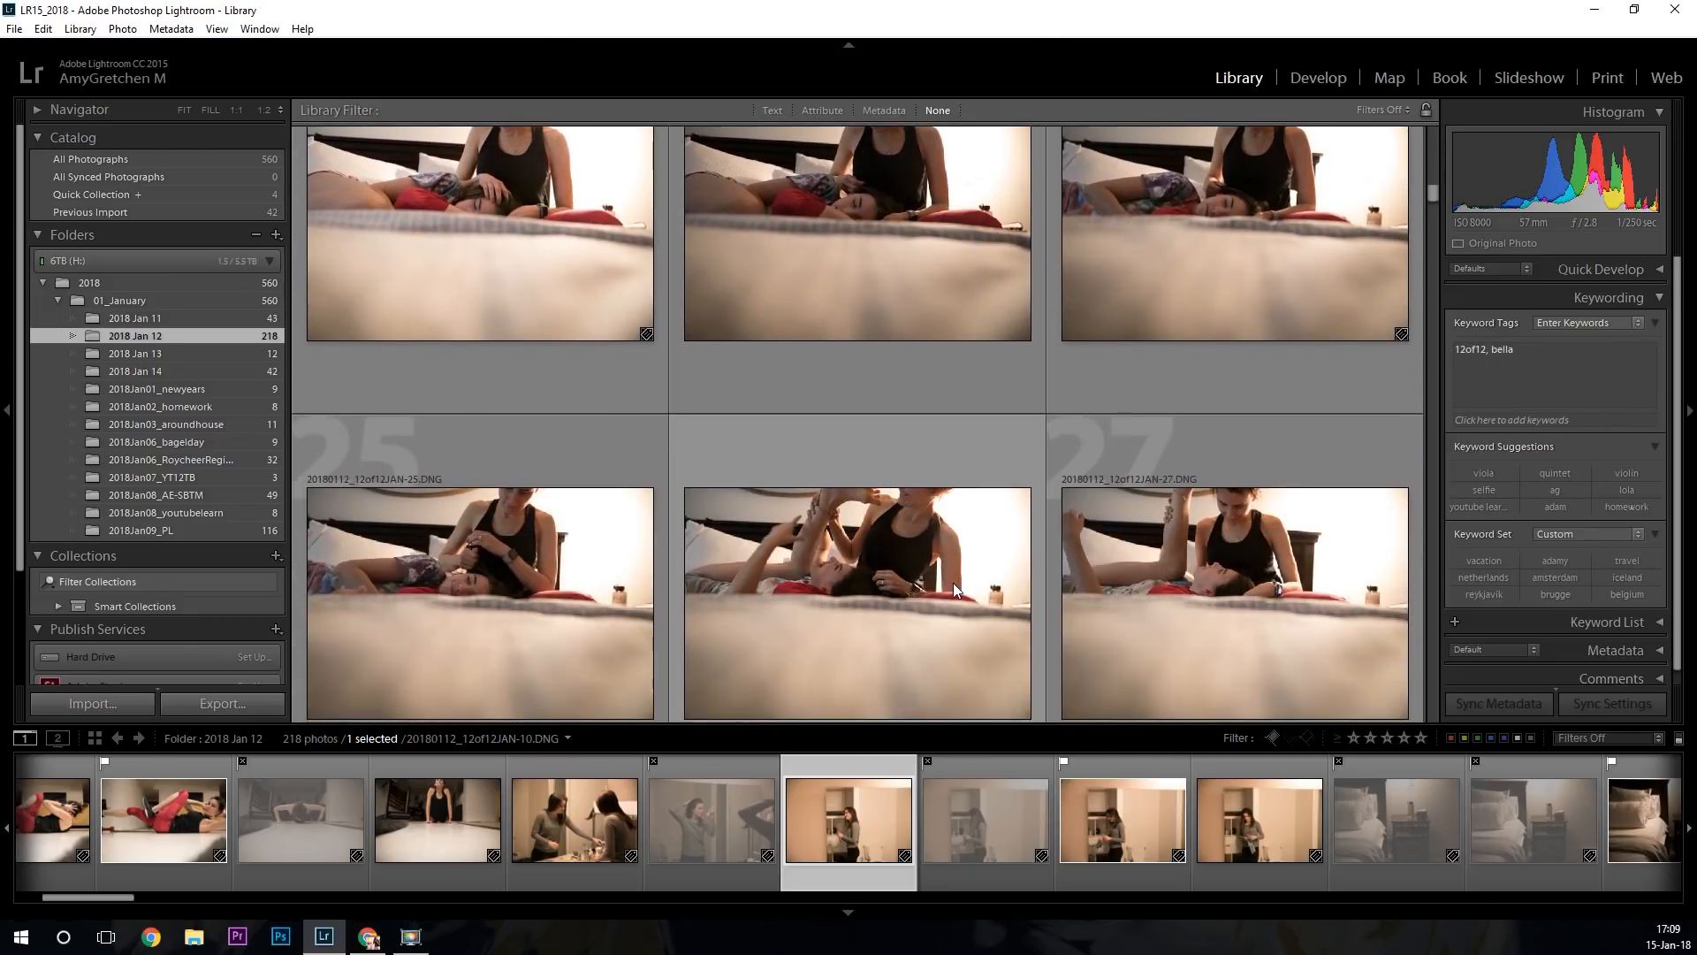
scroll(954, 586, "up", 2)
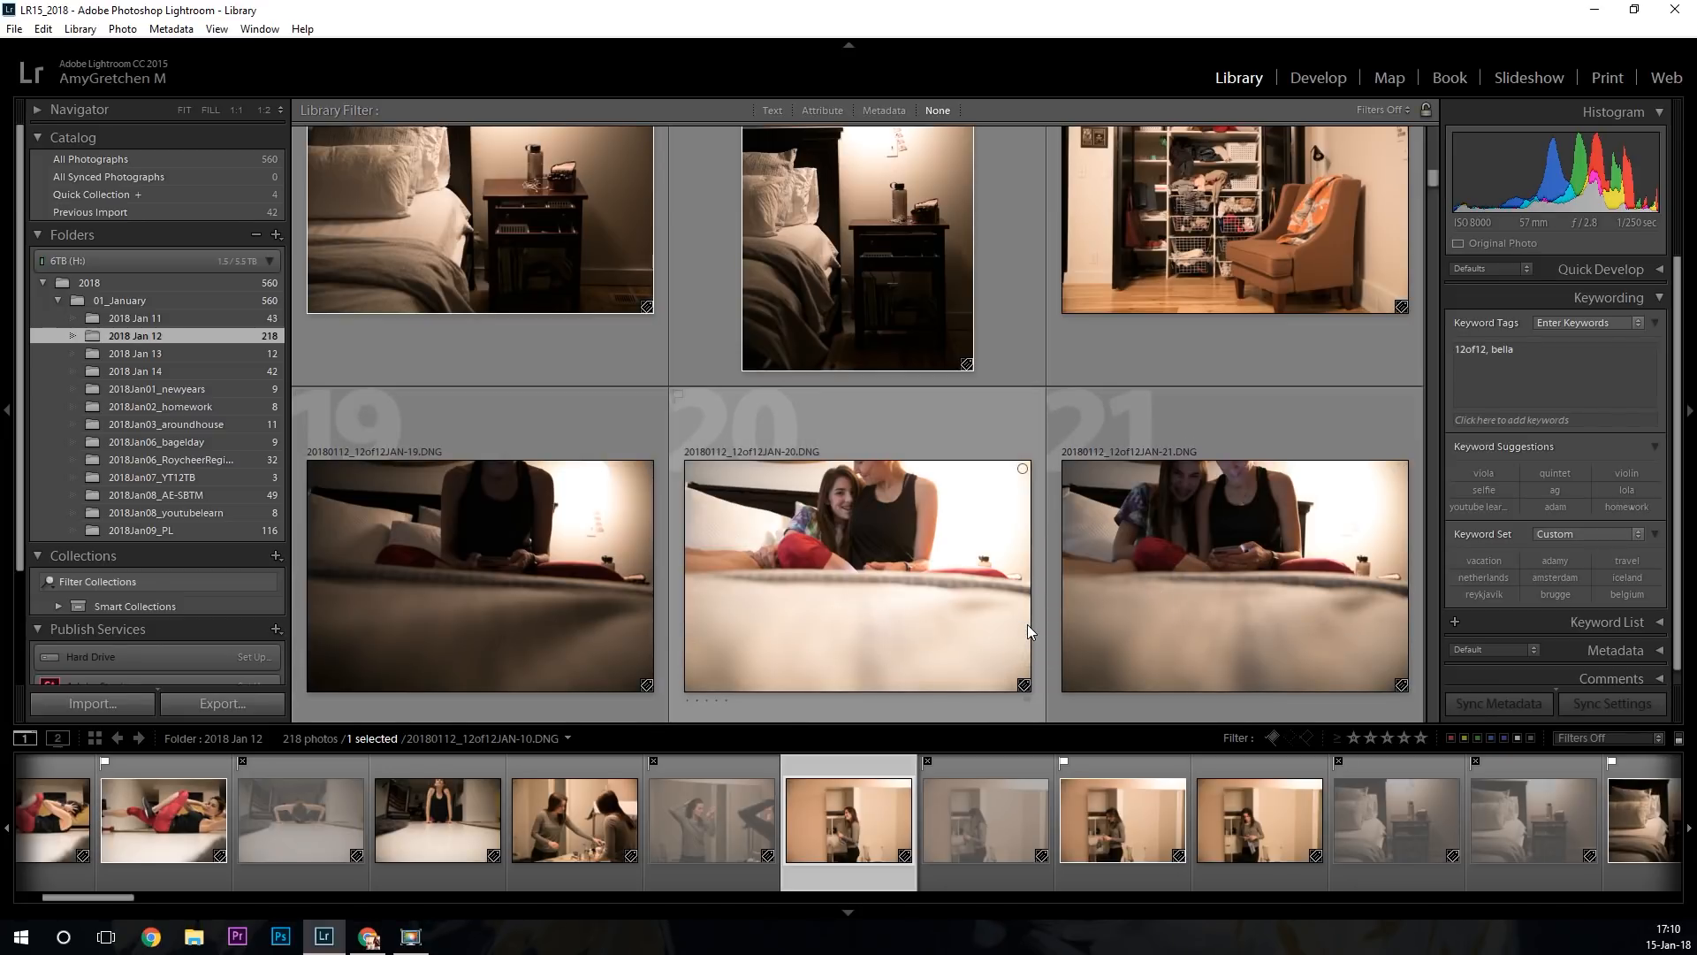
scroll(1028, 625, "down", 2)
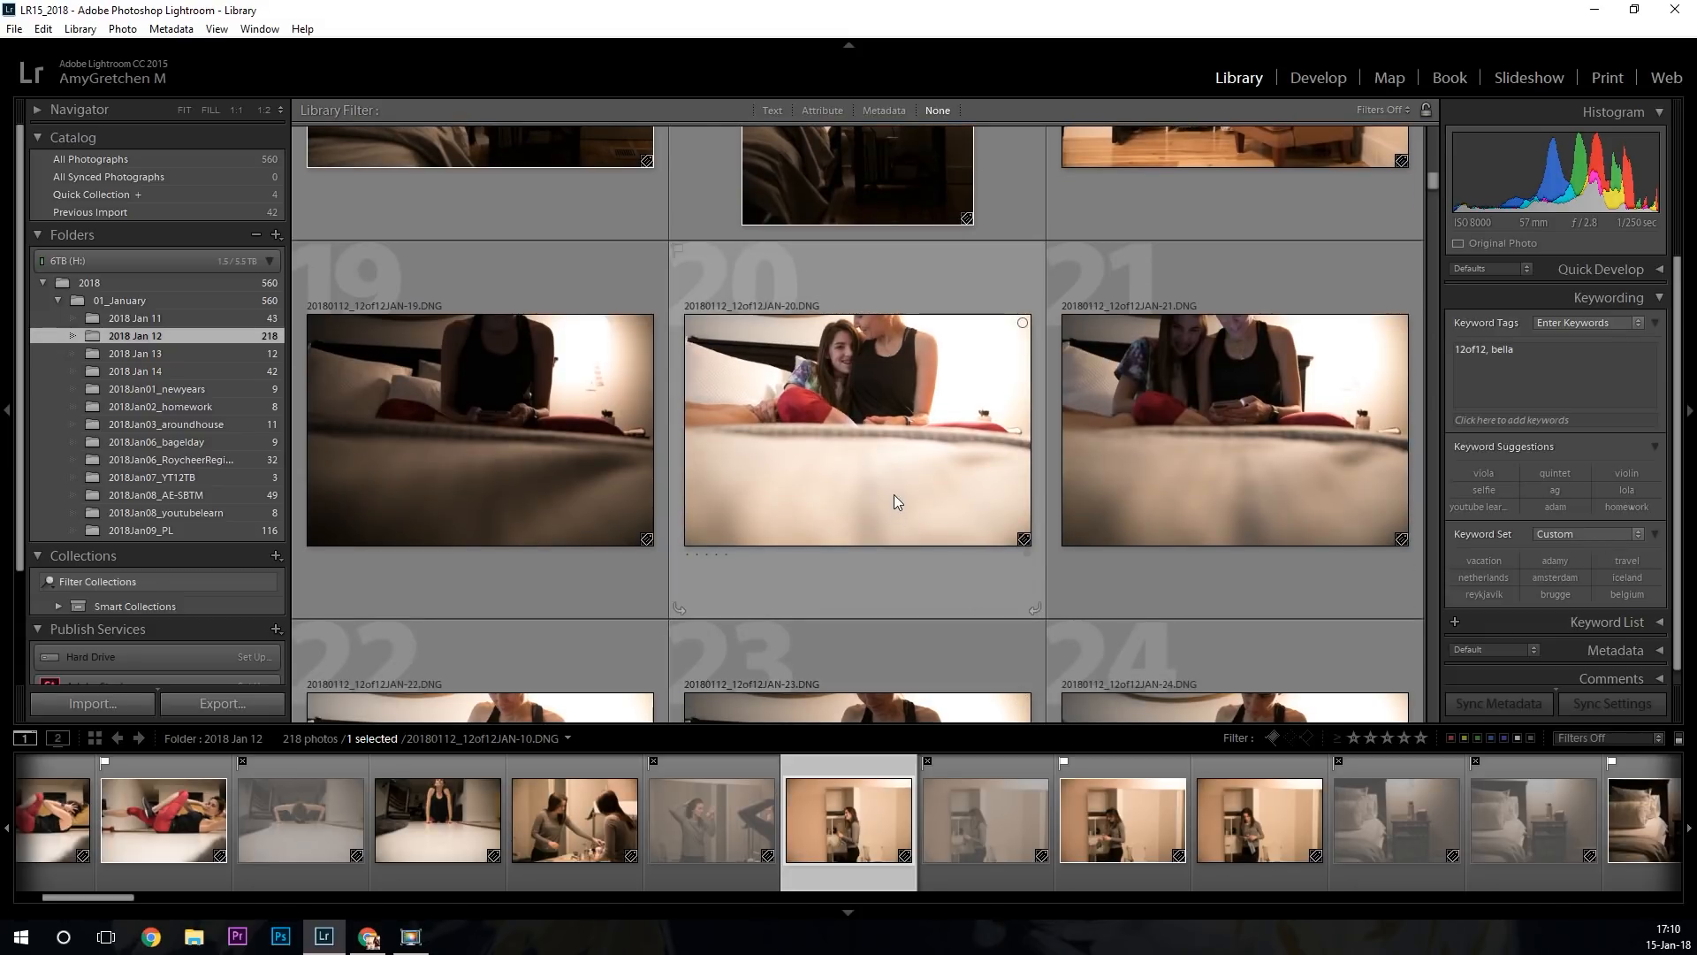
left_click(911, 424)
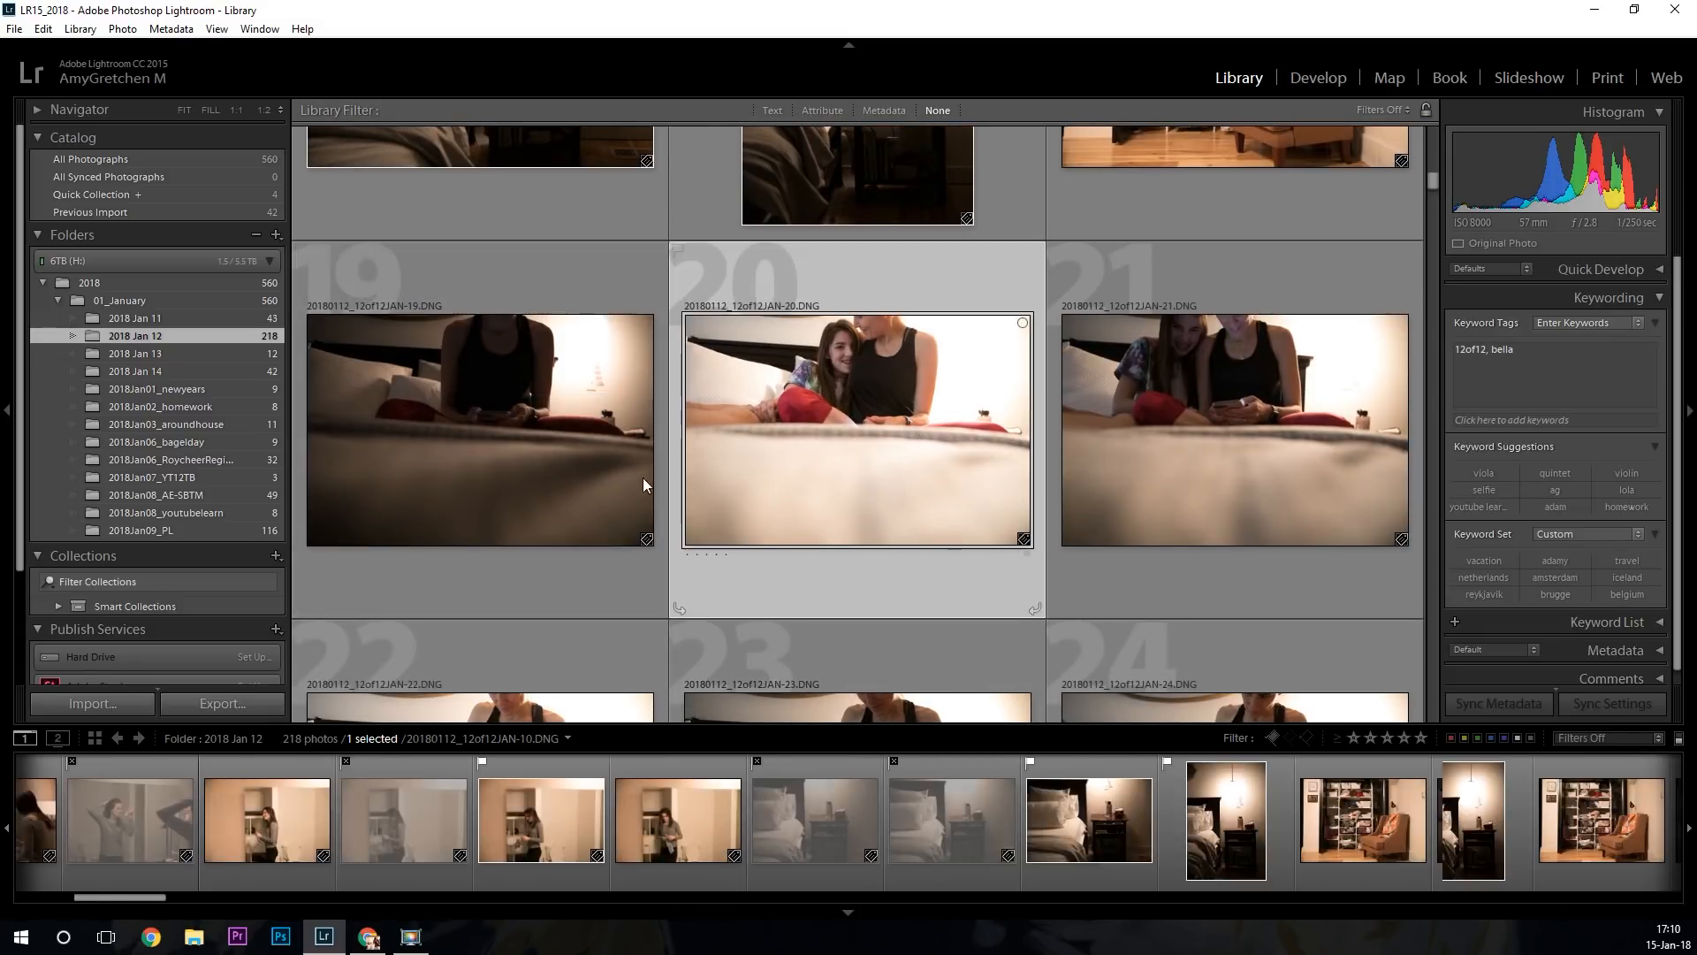
left_click(643, 478)
key("p")
key("x")
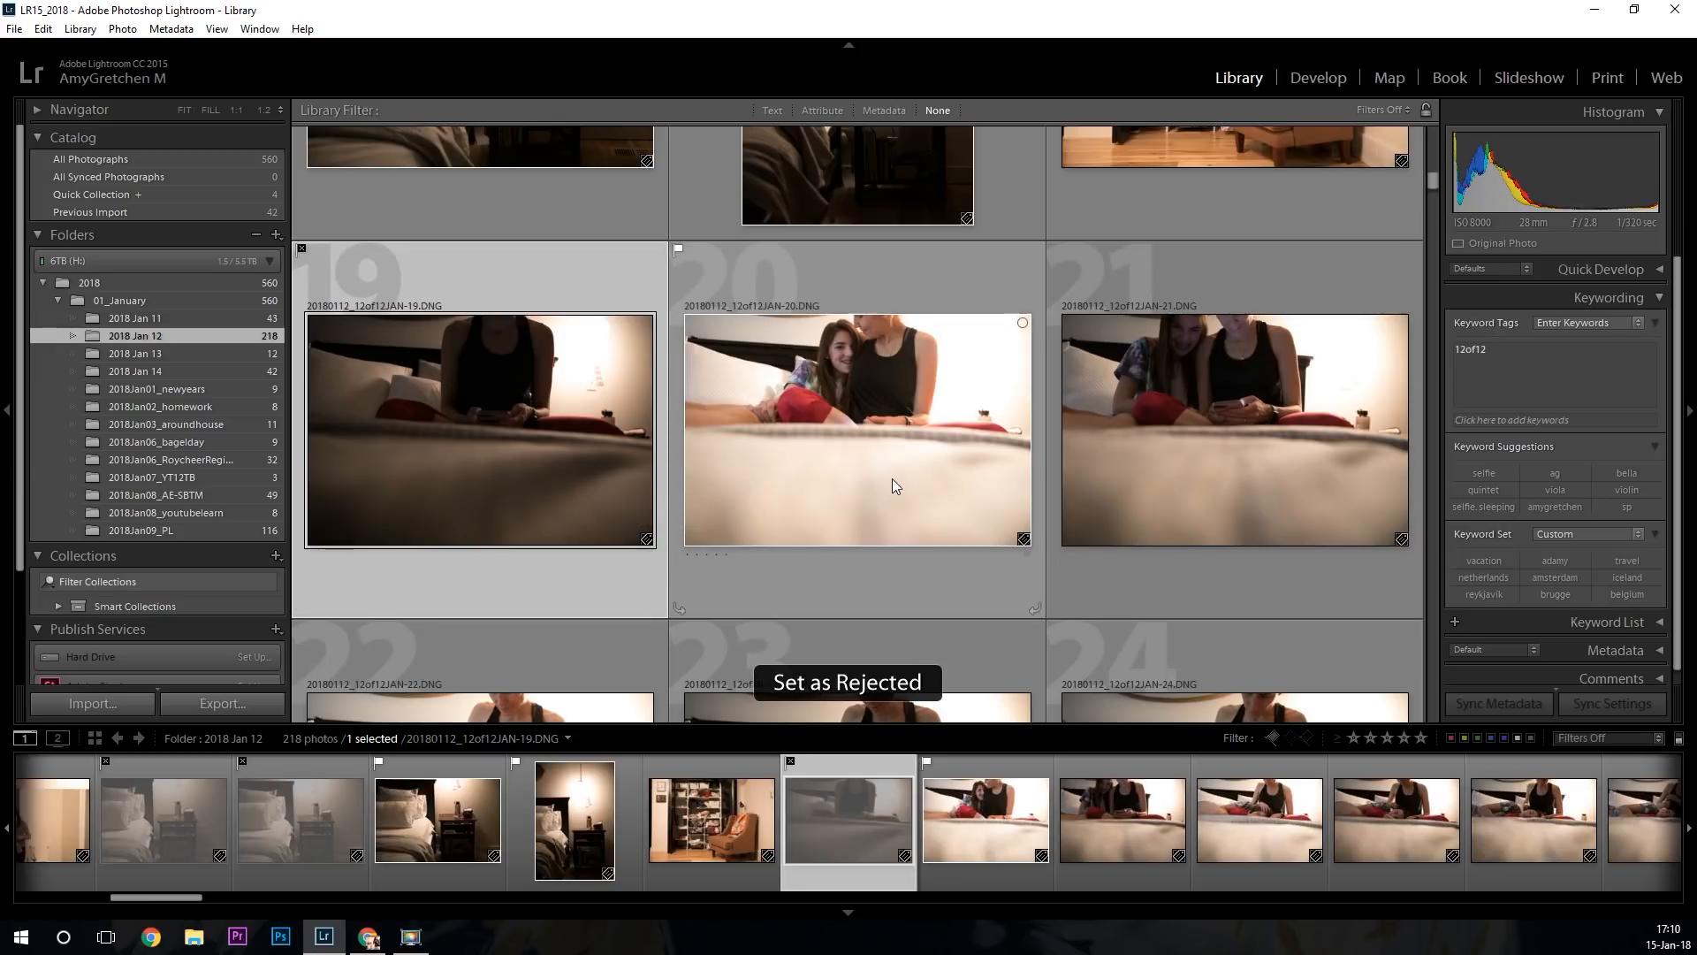
Set bed photo 12of12JAN-21 as rejected, check it at full view, and return to the grid.
left_click(1218, 415)
key("x")
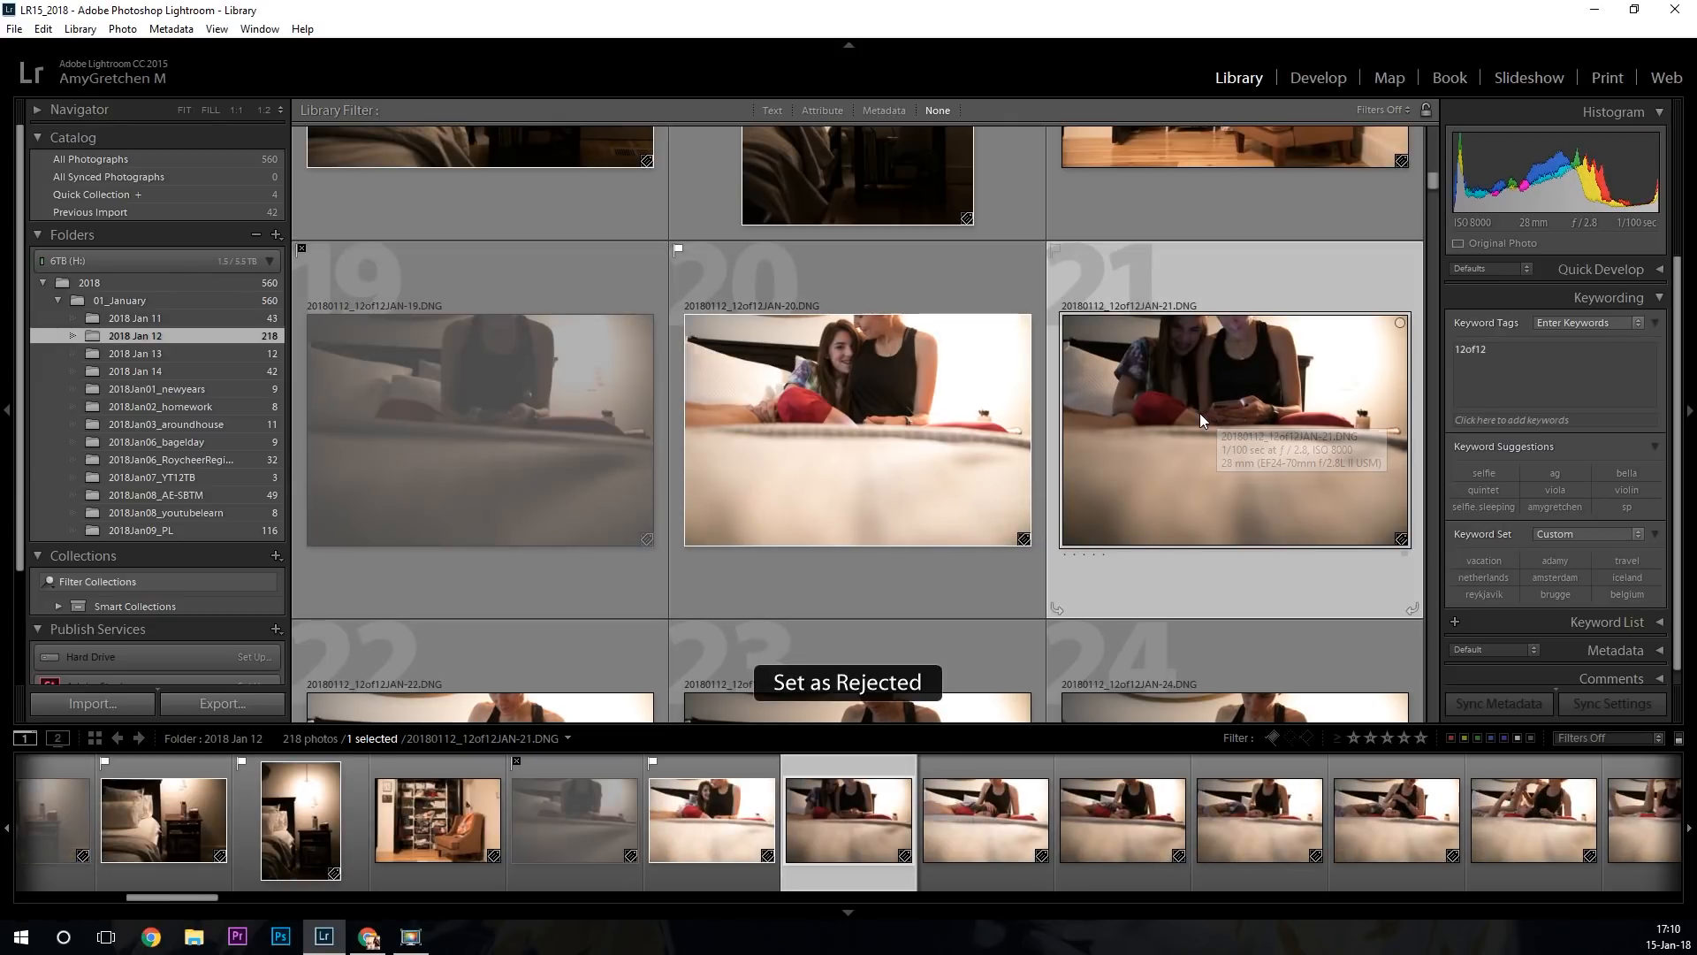
double_click(1196, 415)
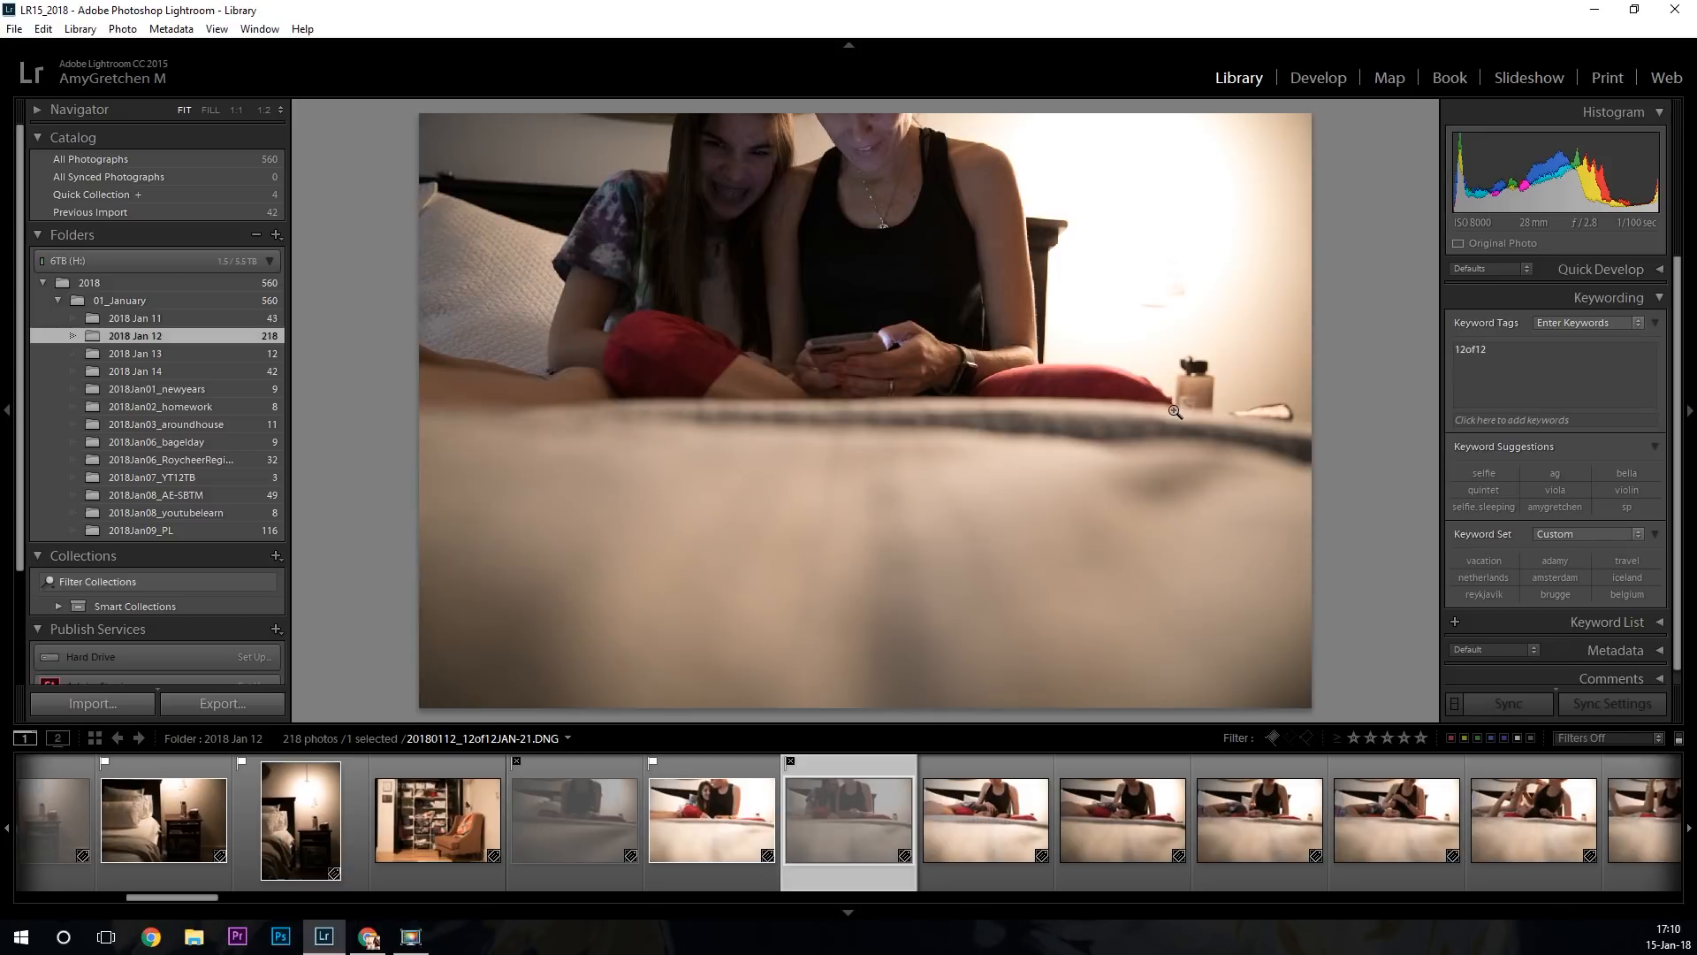
key("g")
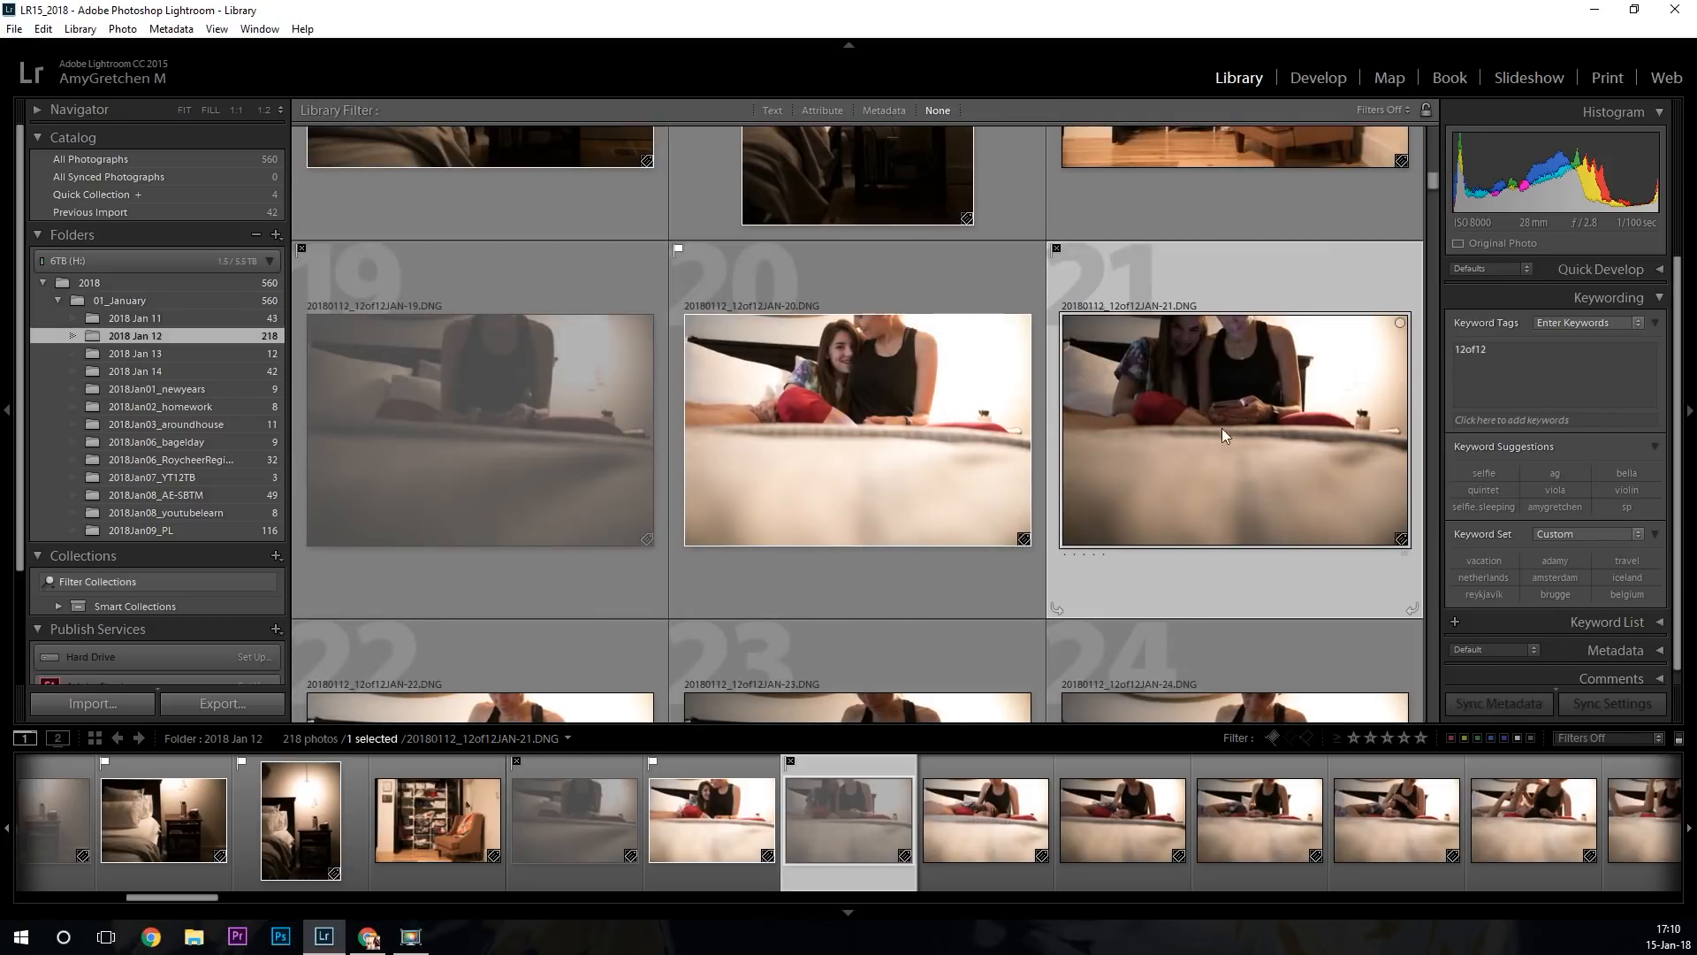
Flag photo 12of12JAN-29, the last one in the bed series, as a pick.
scroll(1177, 425, "down", 3)
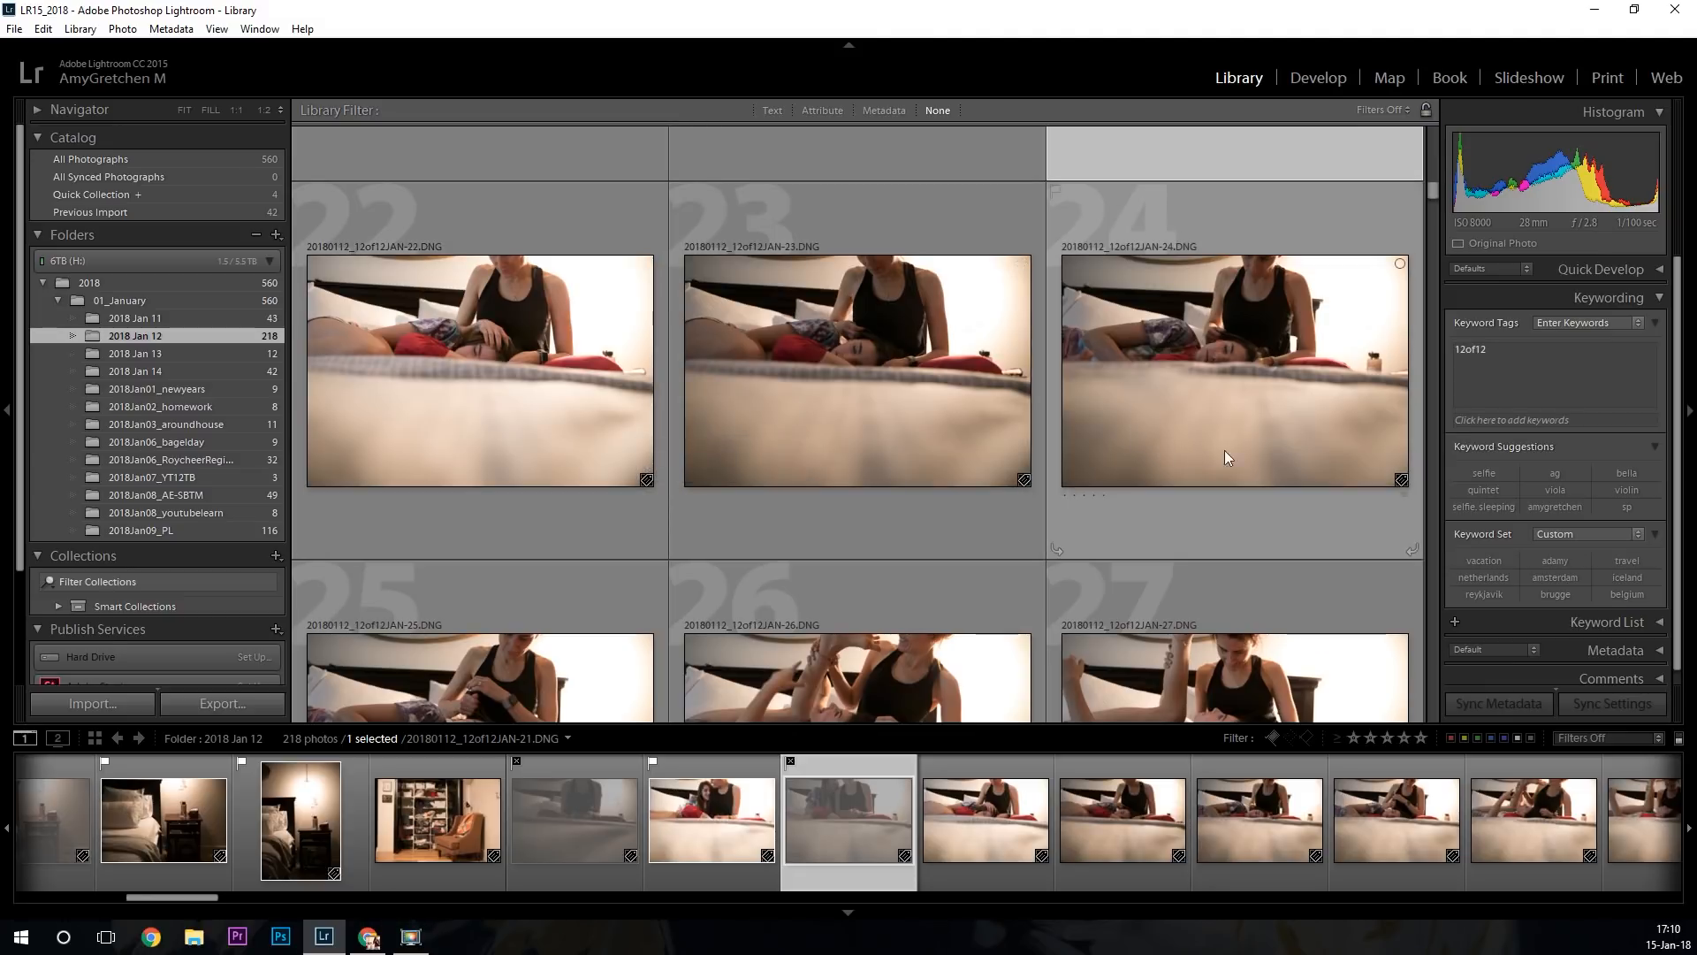
scroll(1127, 376, "down", 2)
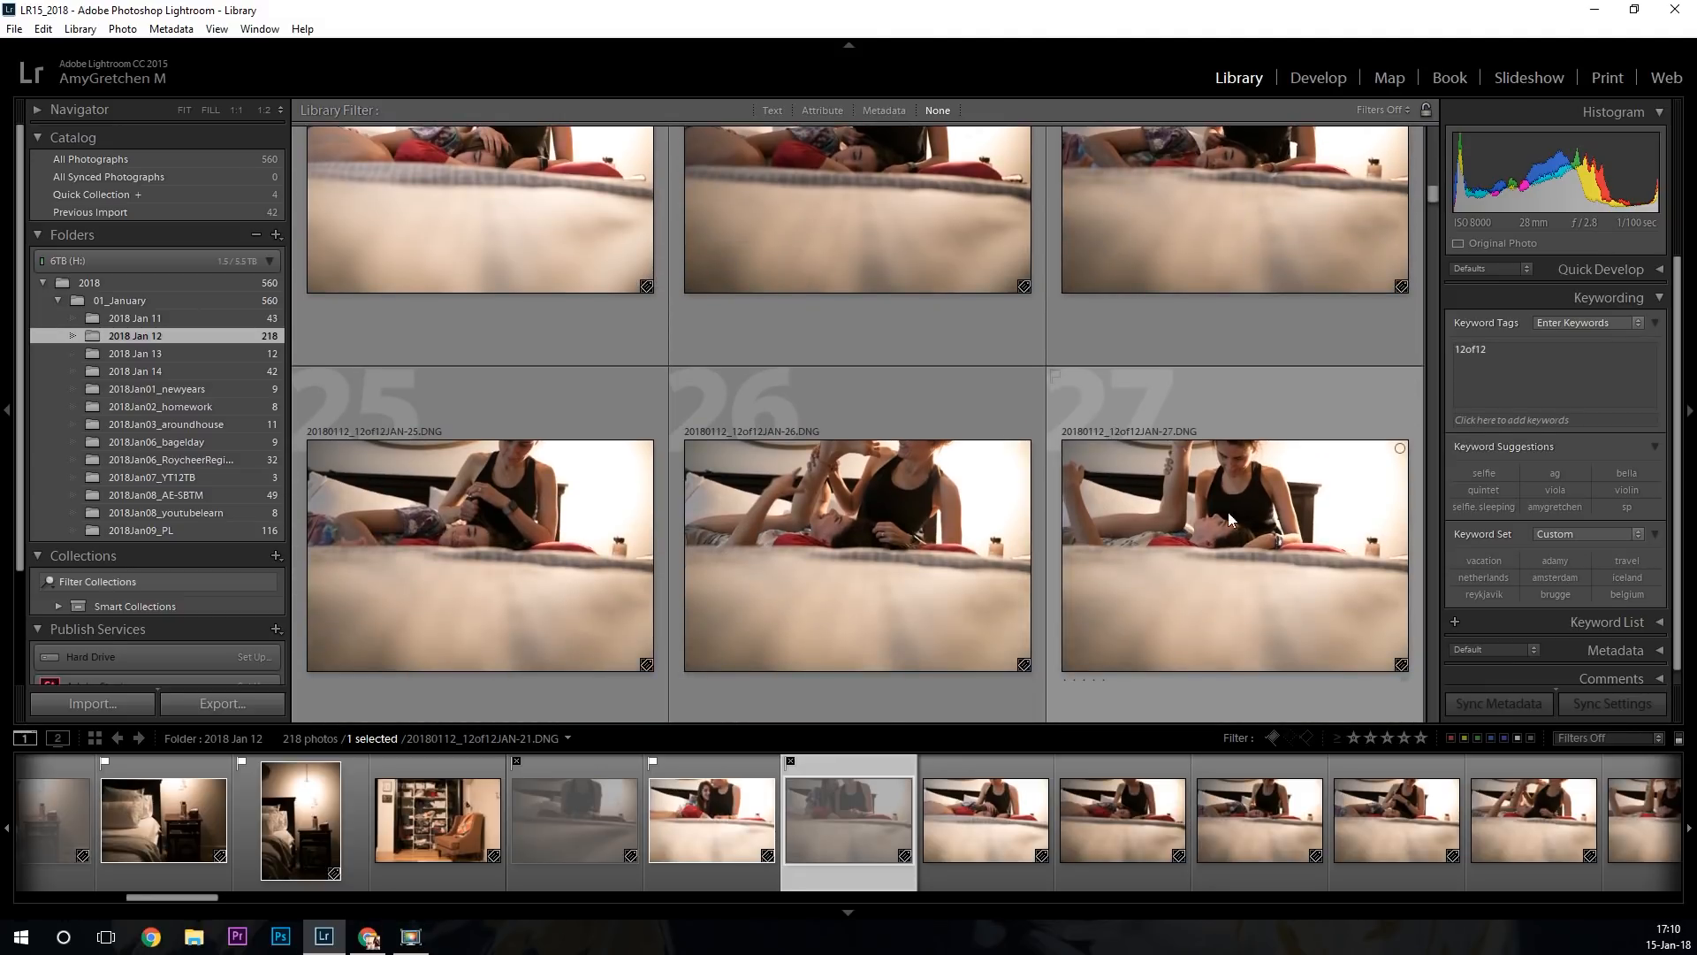
scroll(925, 568, "down", 4)
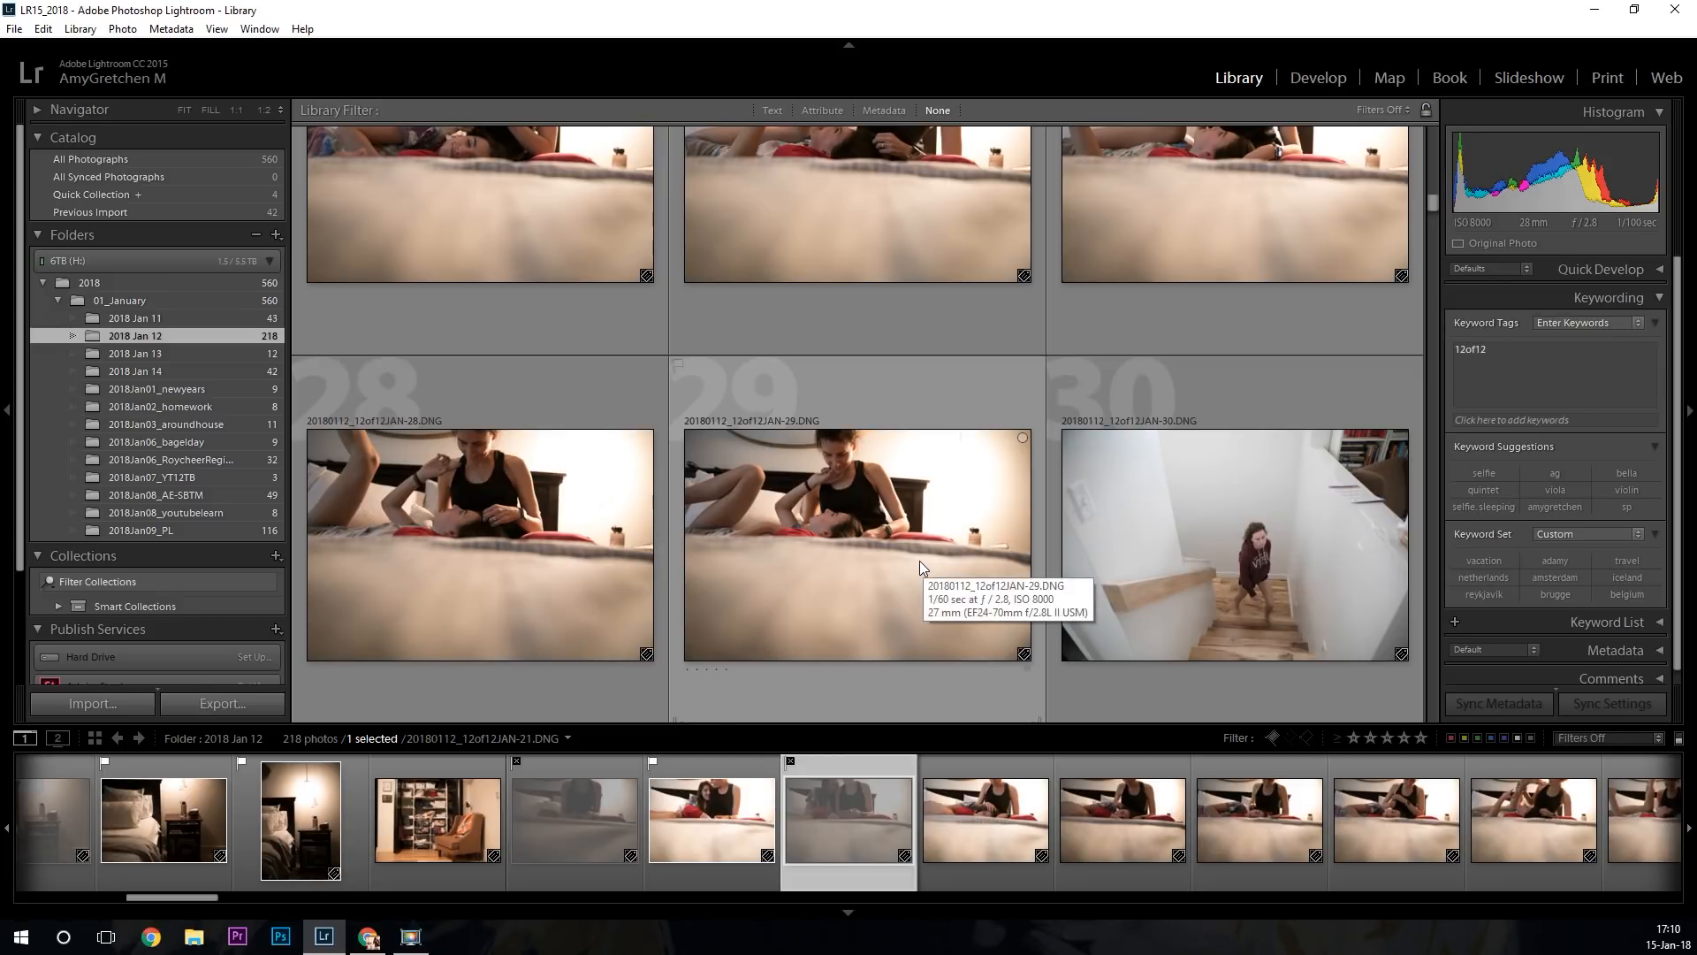
left_click(903, 553)
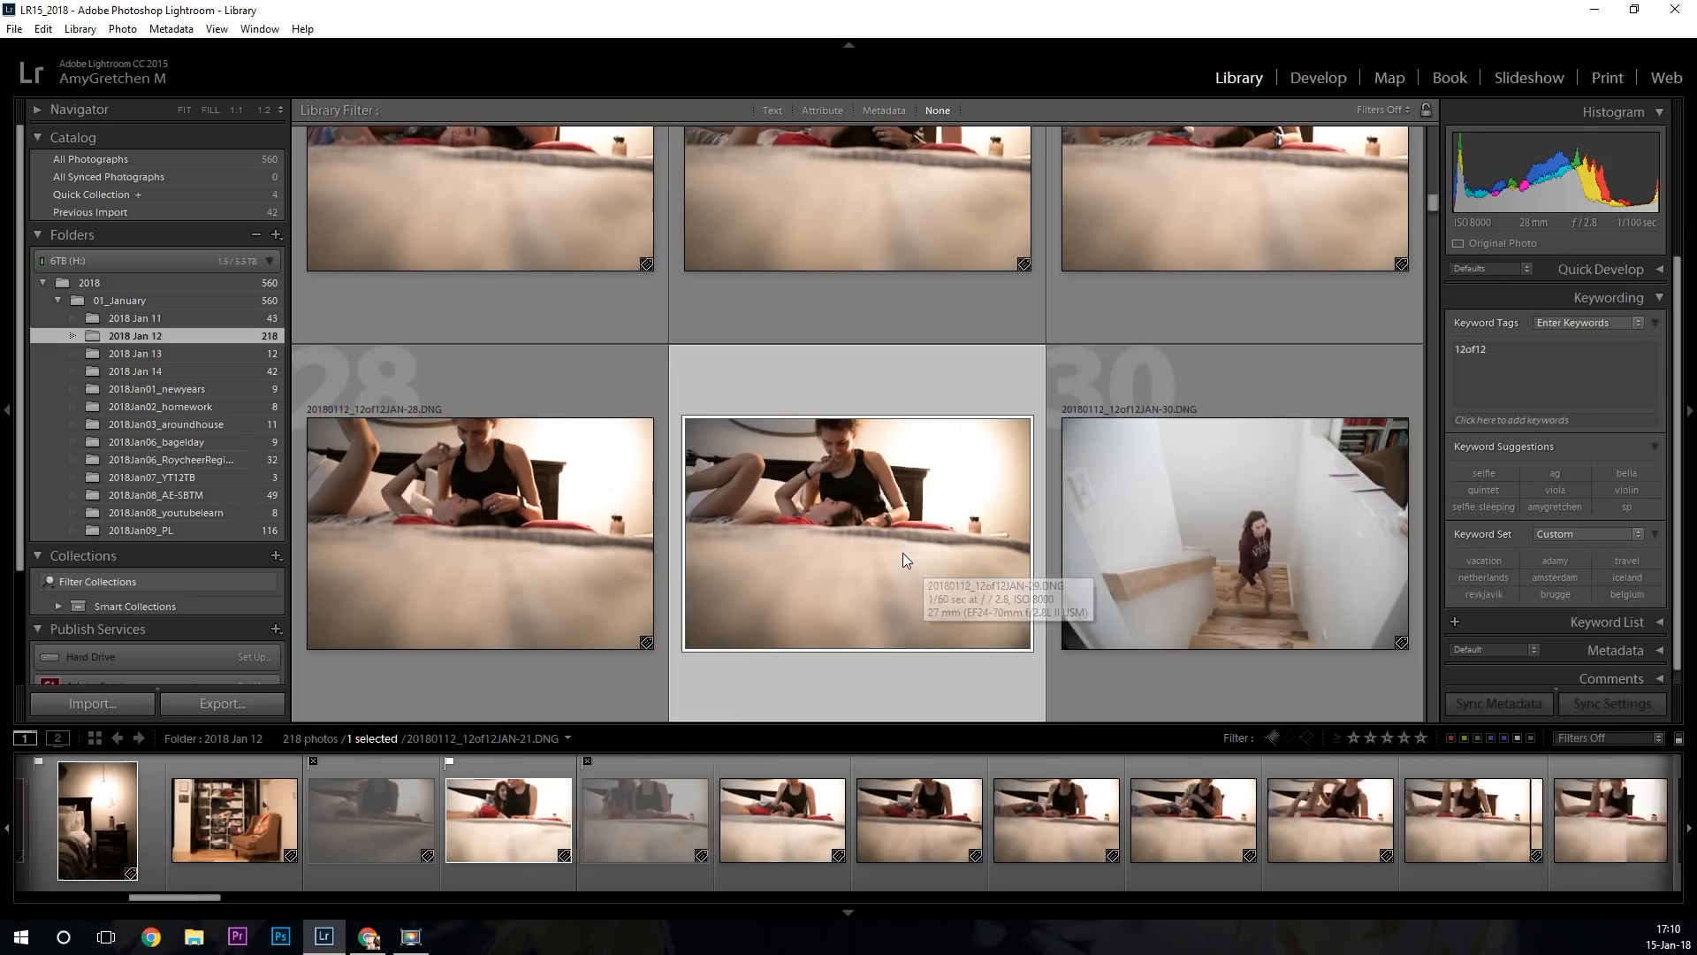
key("p")
Set bed photo 12of12JAN-27 as rejected and flag 12of12JAN-26 as a pick.
scroll(903, 554, "up", 3)
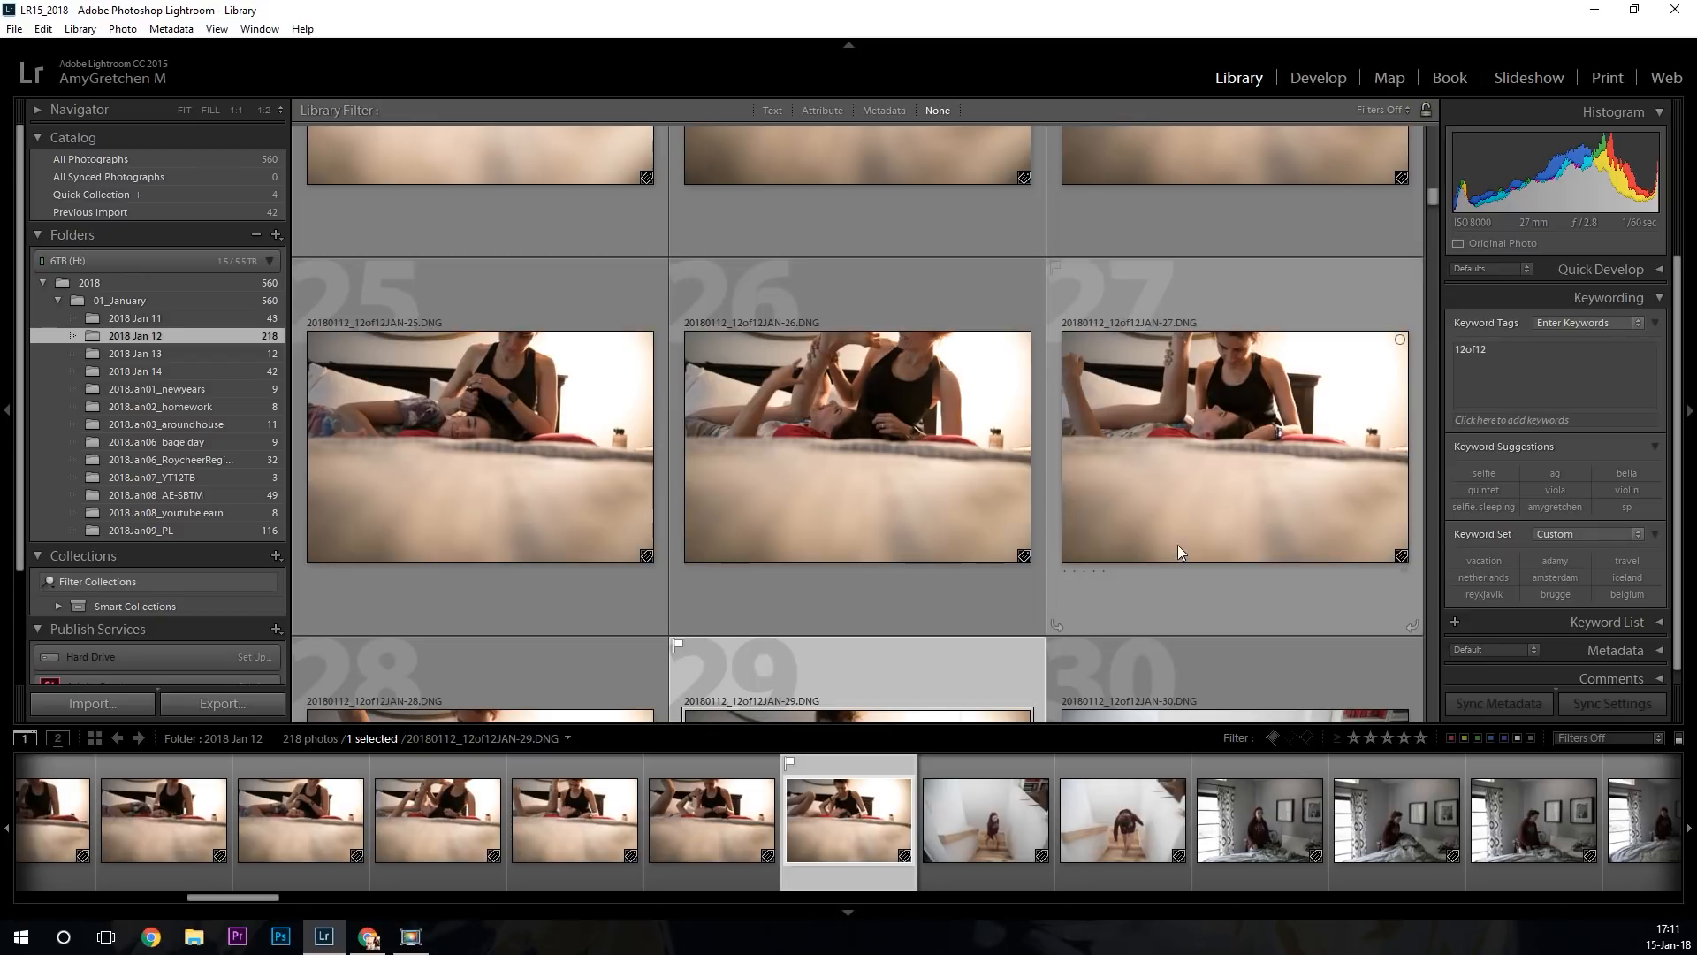
left_click(1217, 412)
key("x")
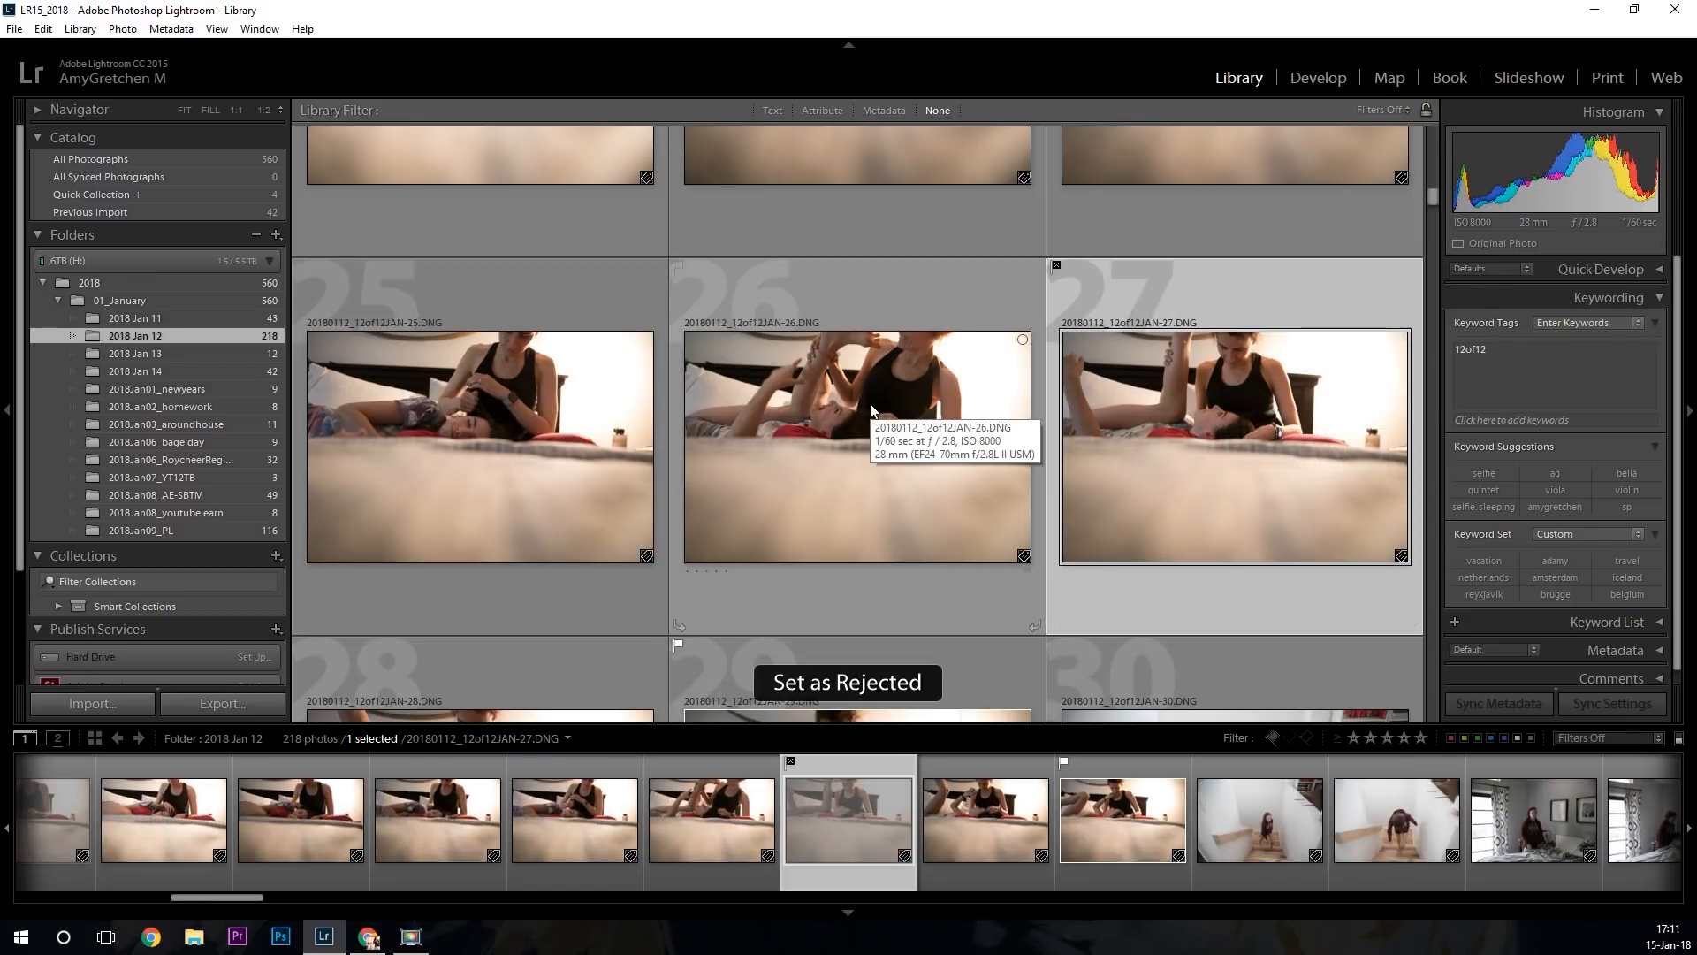
left_click(871, 410)
key("p")
Flag photo 12of12JAN-23, the person lying in the other's lap, as a pick.
scroll(890, 441, "up", 3)
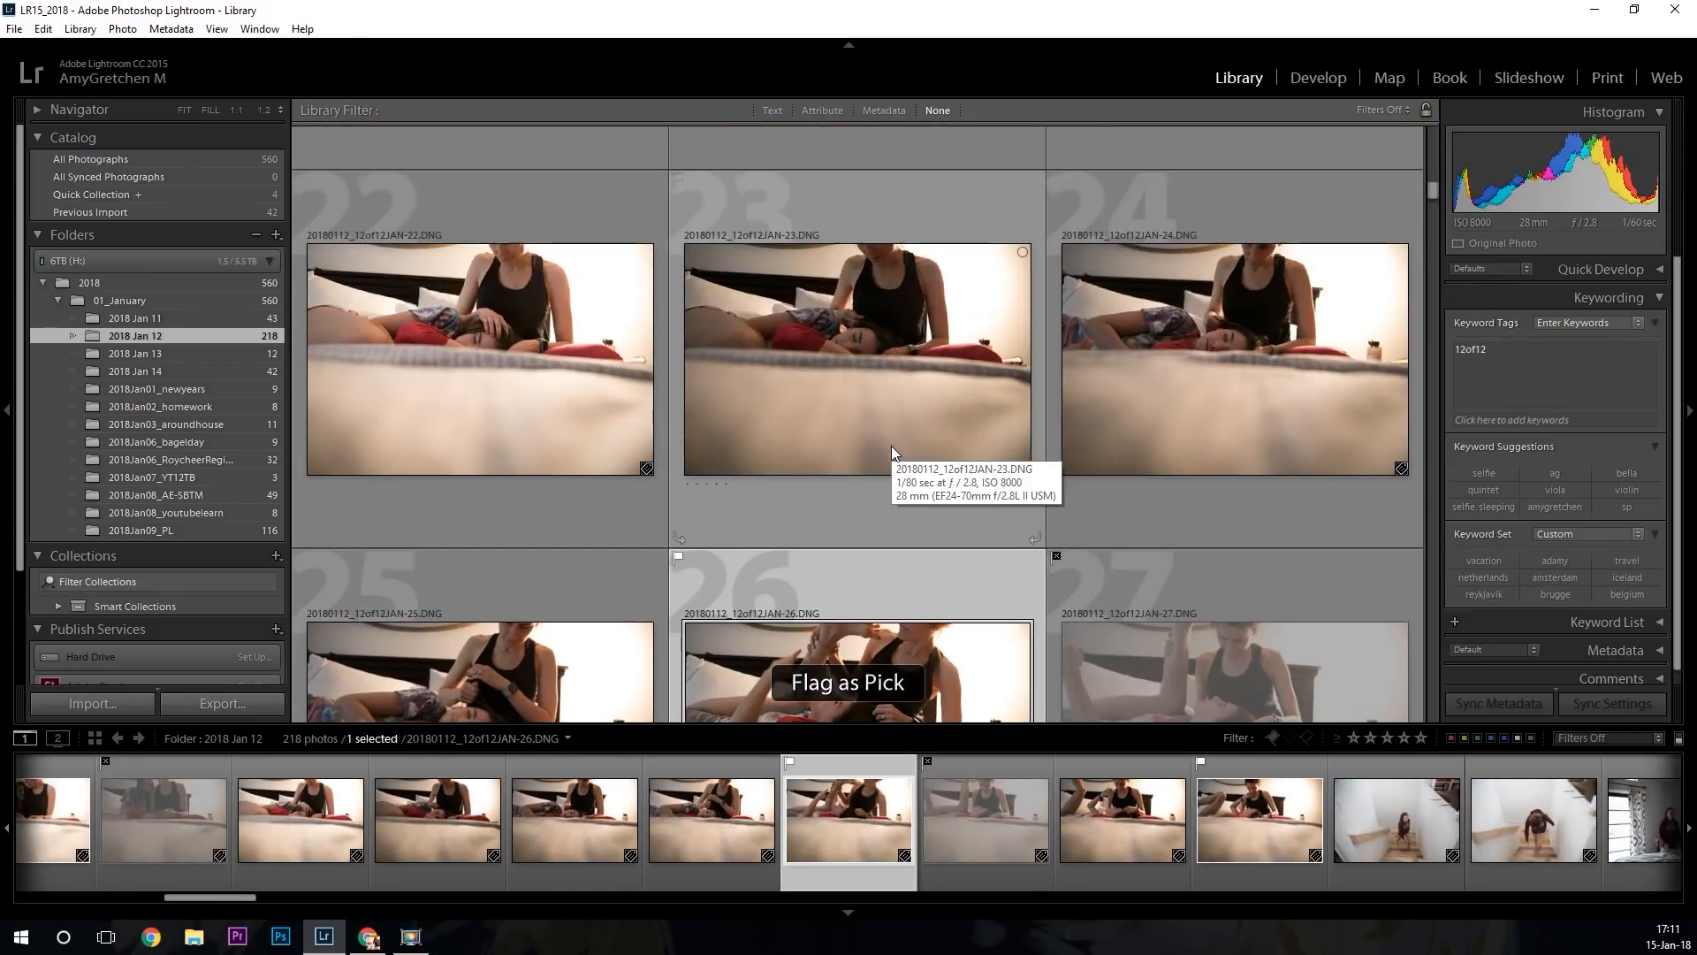
scroll(891, 445, "up", 1)
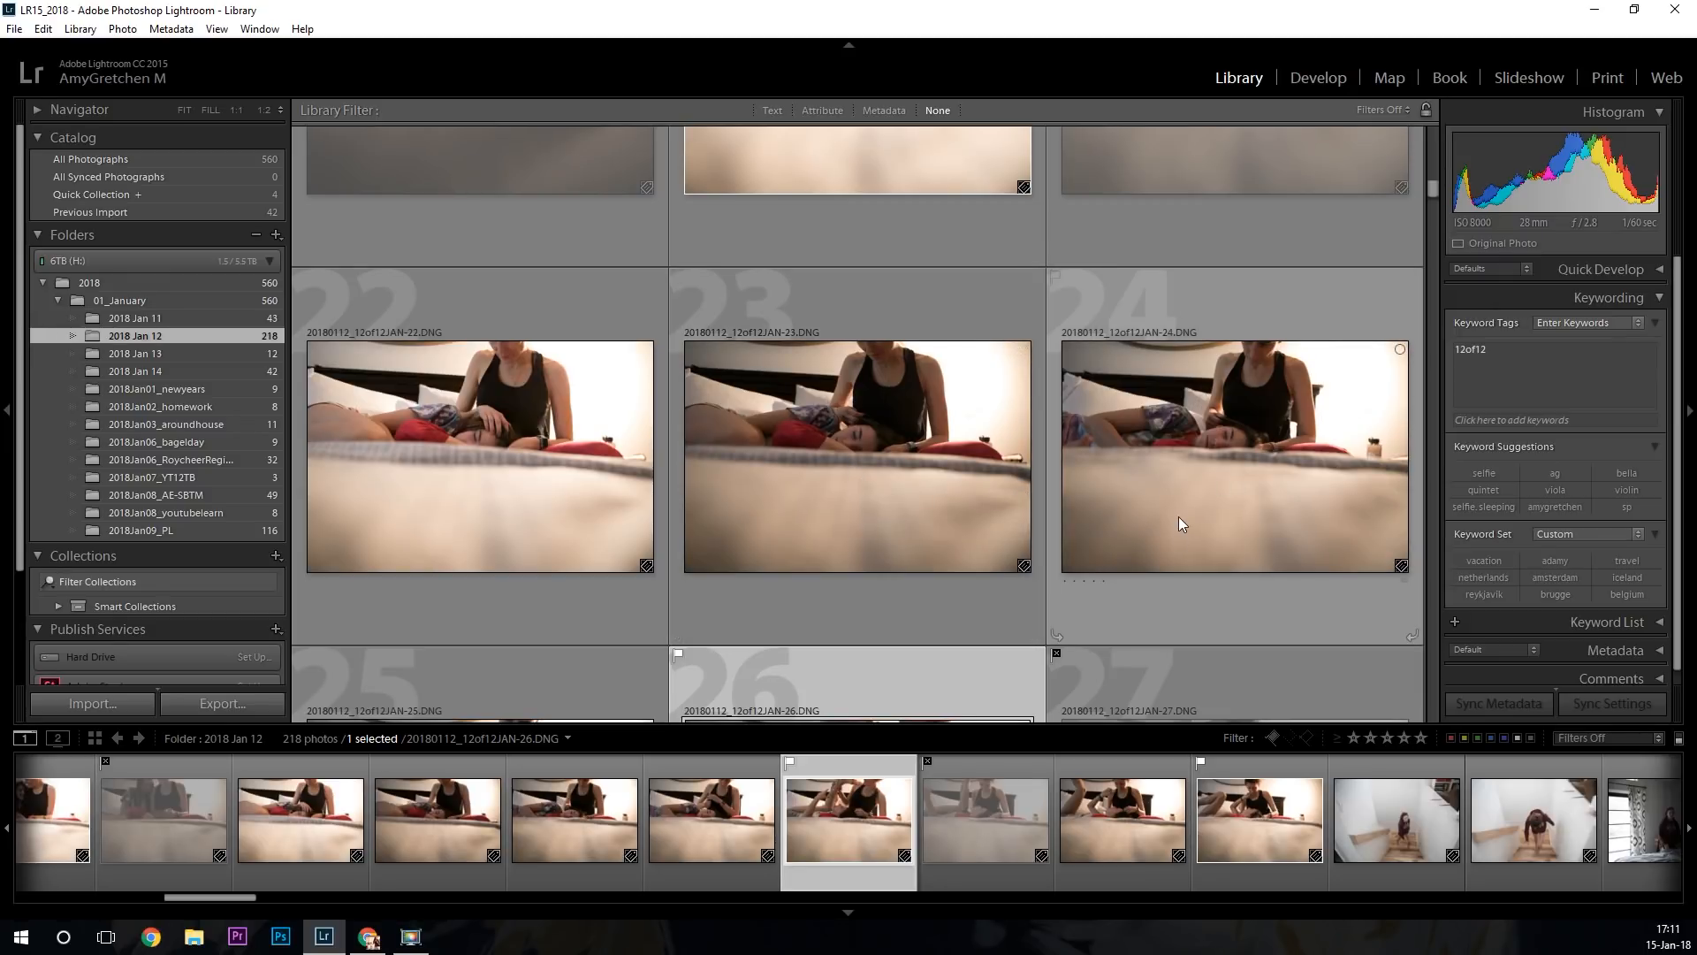
left_click(978, 514)
key("p")
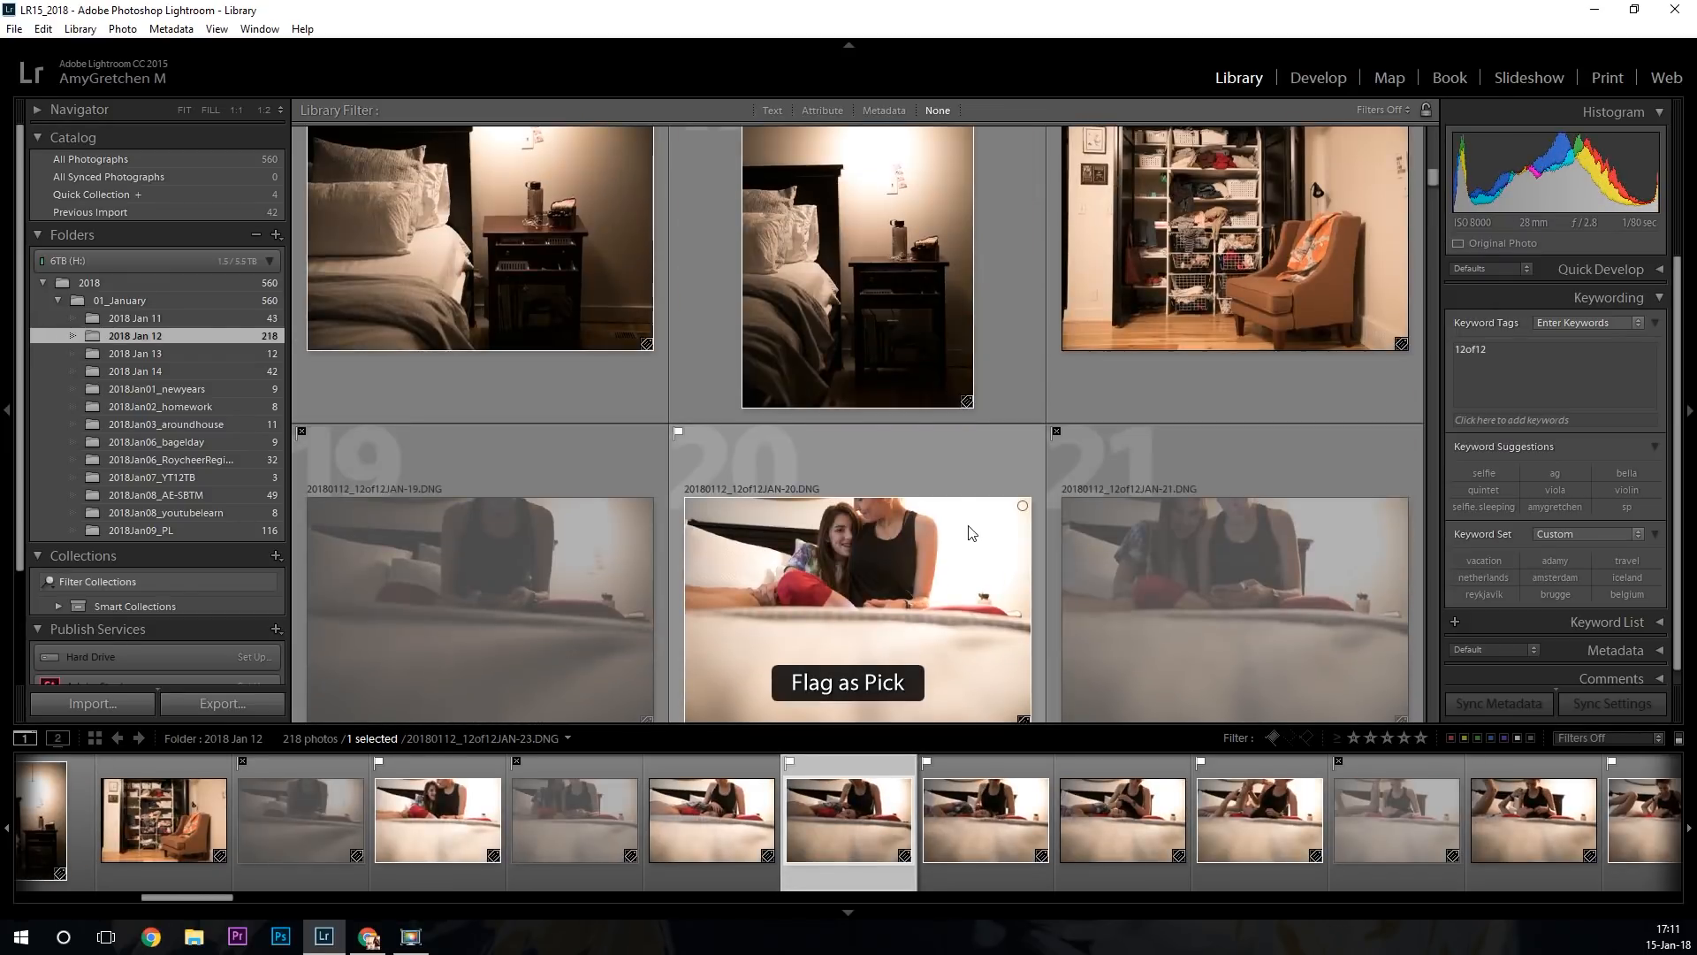
Compare the staircase photos 12of12JAN-30 and 12of12JAN-31 with the neighbouring bed and bedroom photos in the grid.
scroll(978, 534, "down", 6)
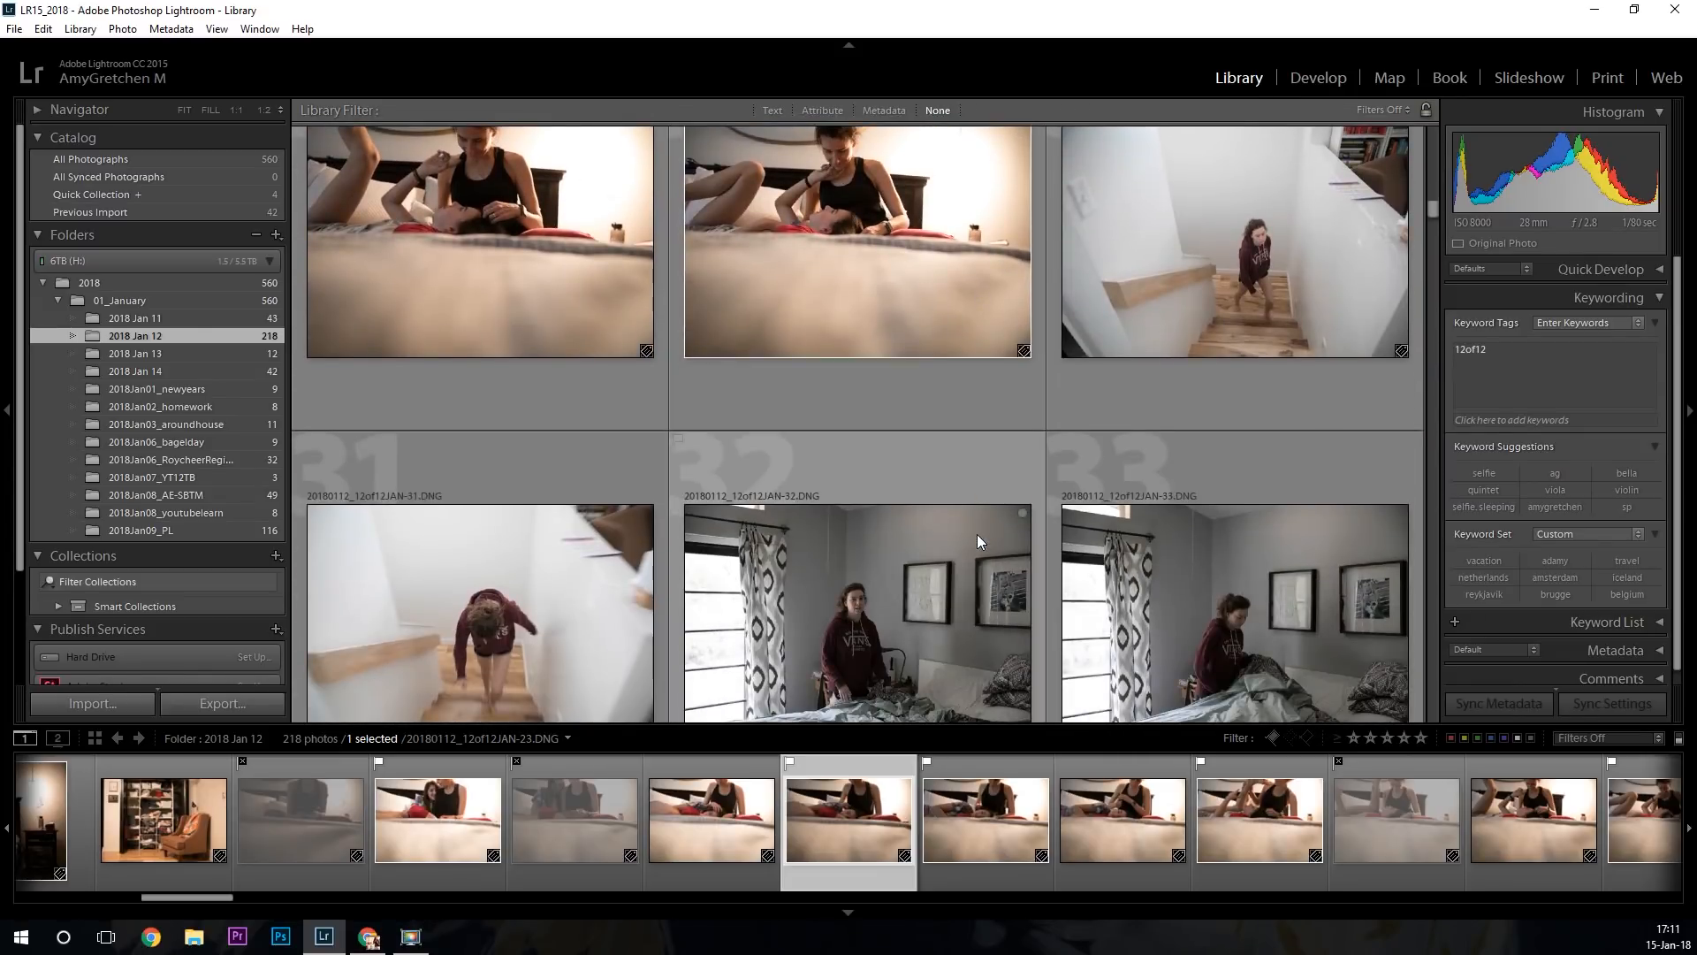
scroll(977, 535, "up", 3)
scroll(1205, 478, "down", 4)
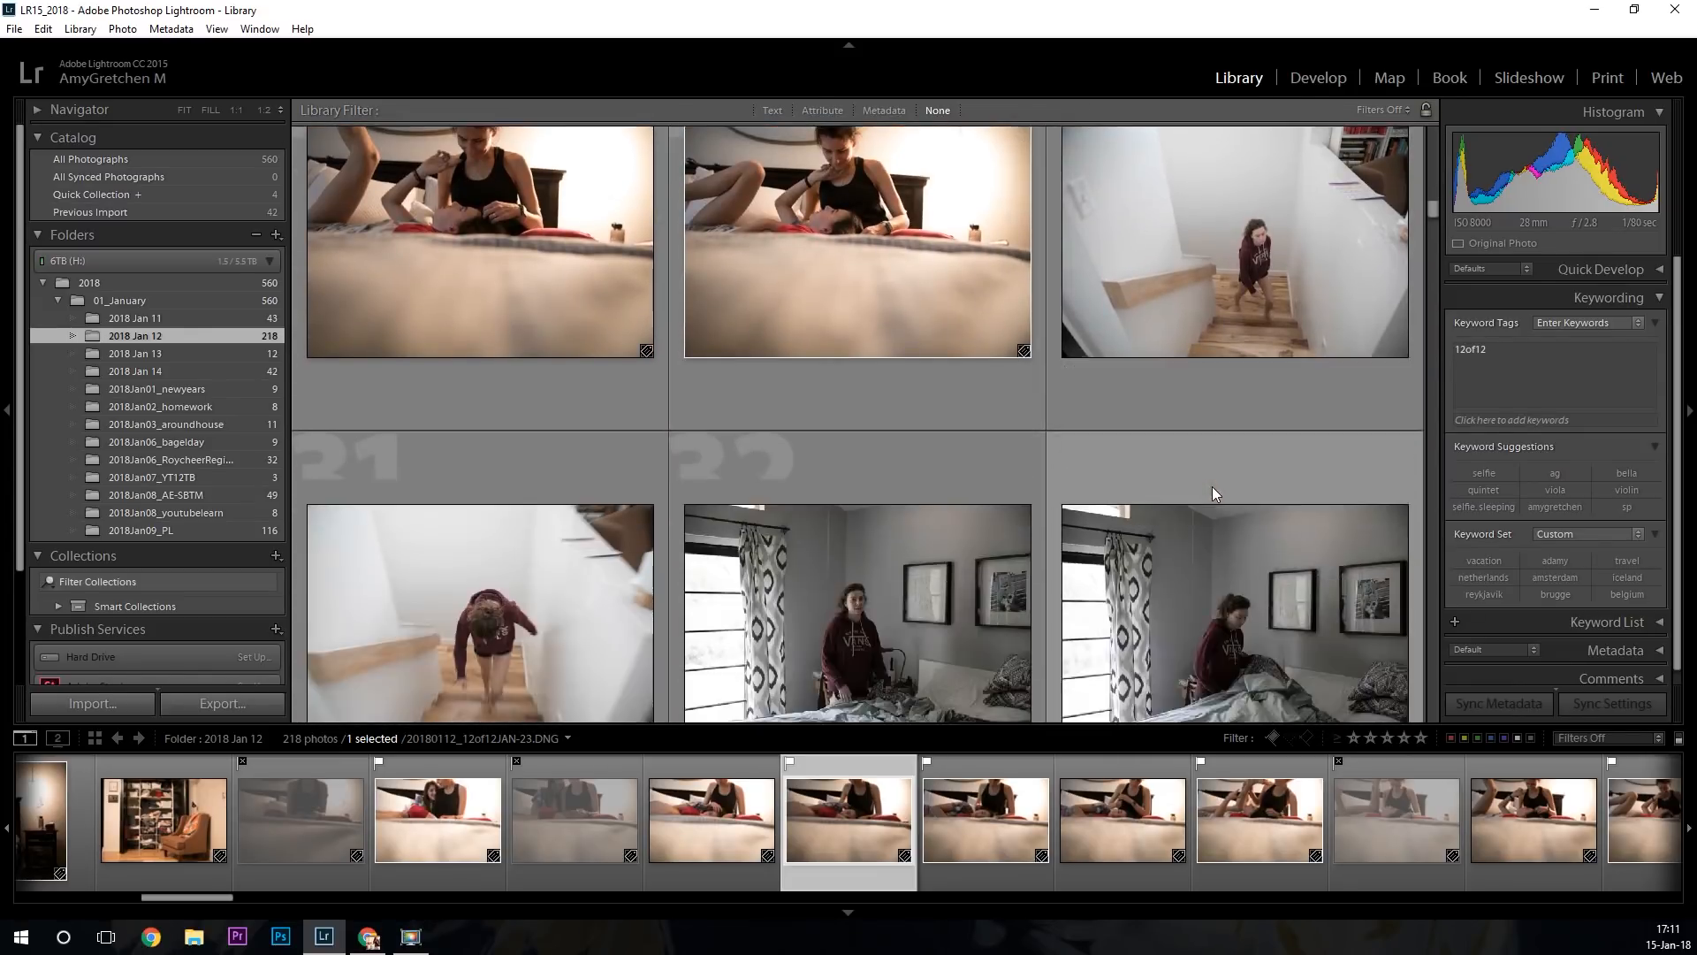
scroll(1014, 448, "up", 3)
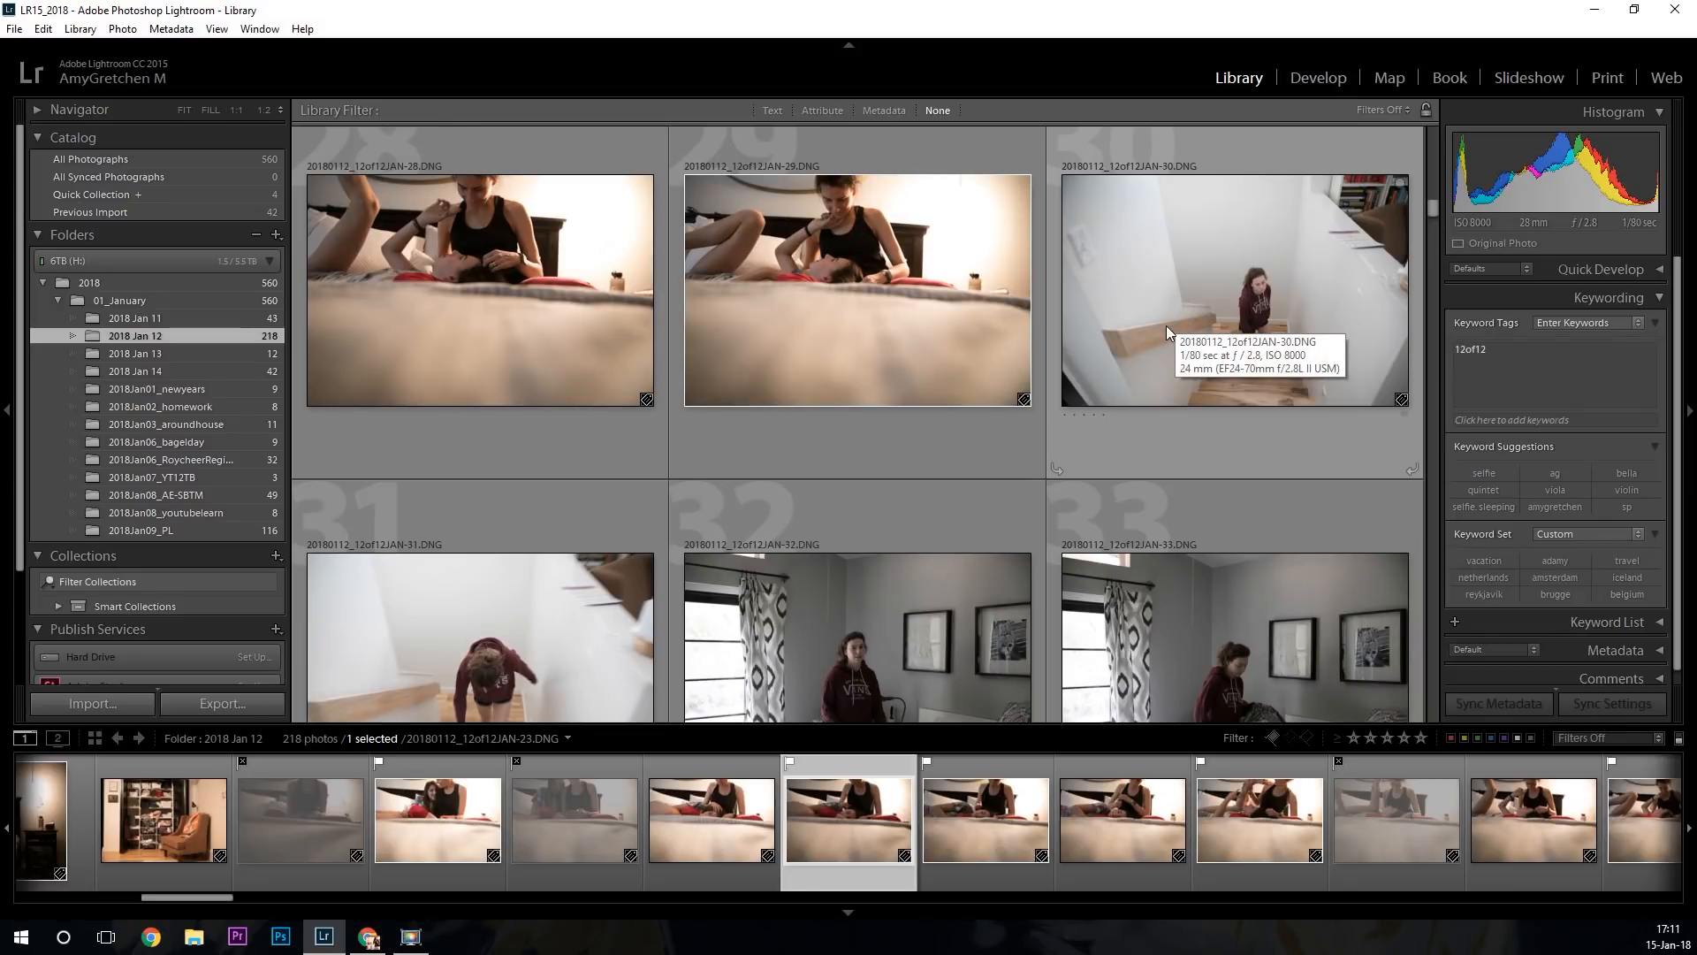
scroll(1225, 366, "down", 2)
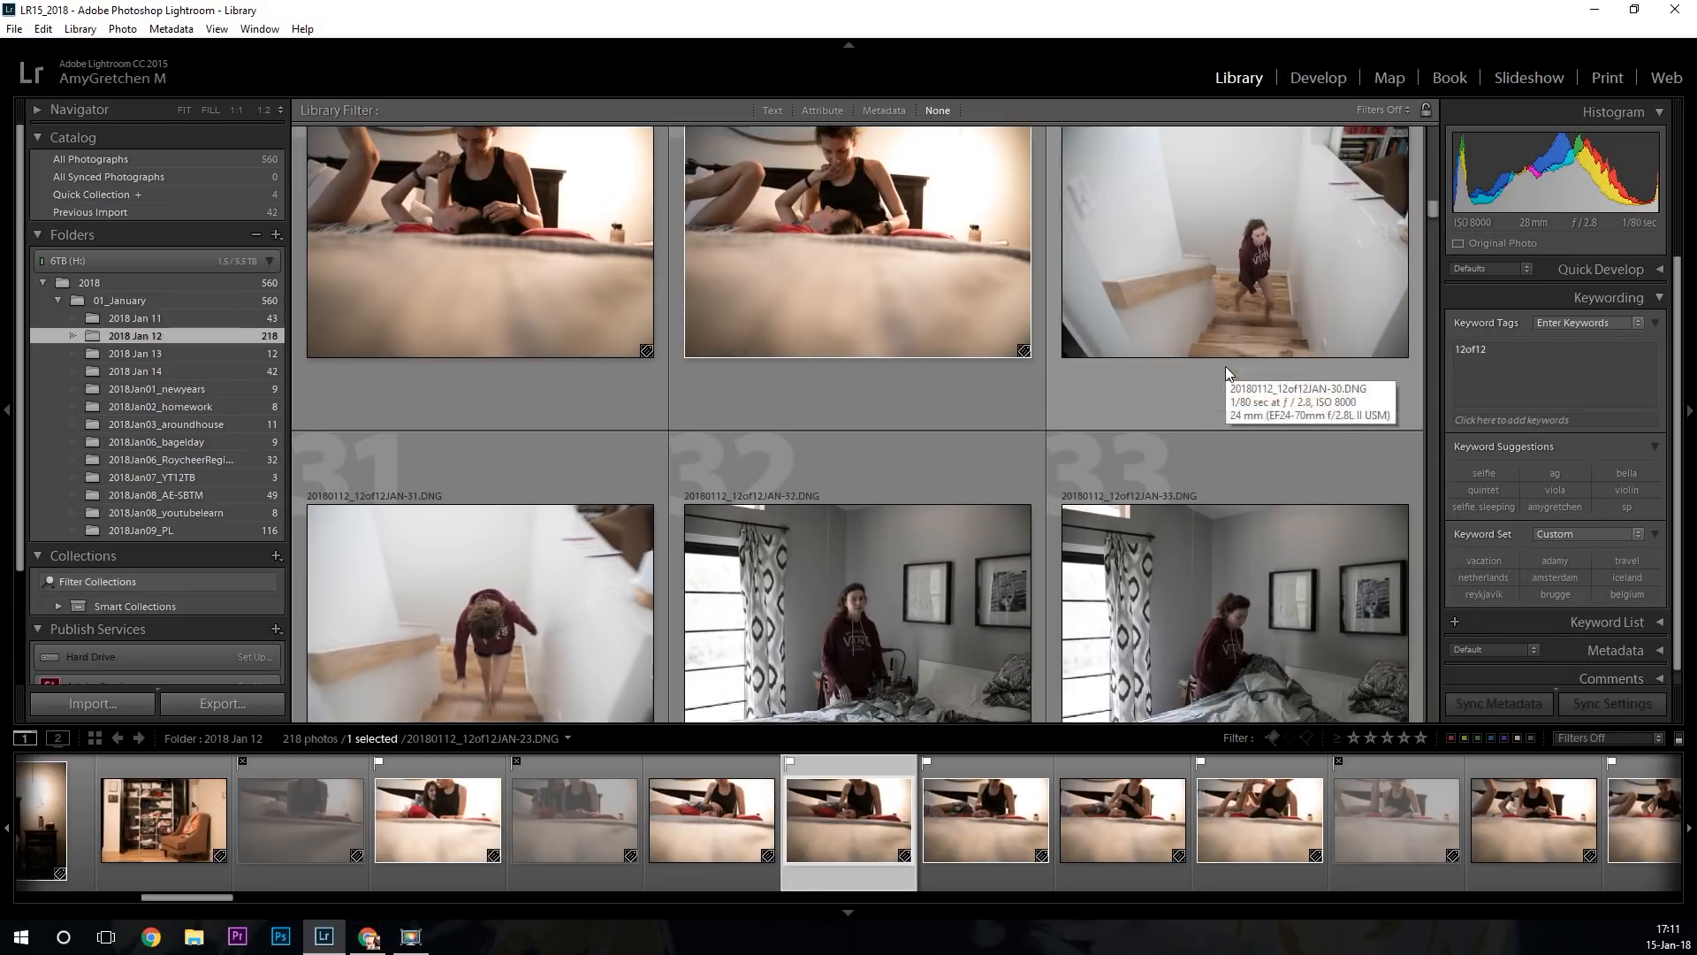
scroll(1244, 358, "up", 1)
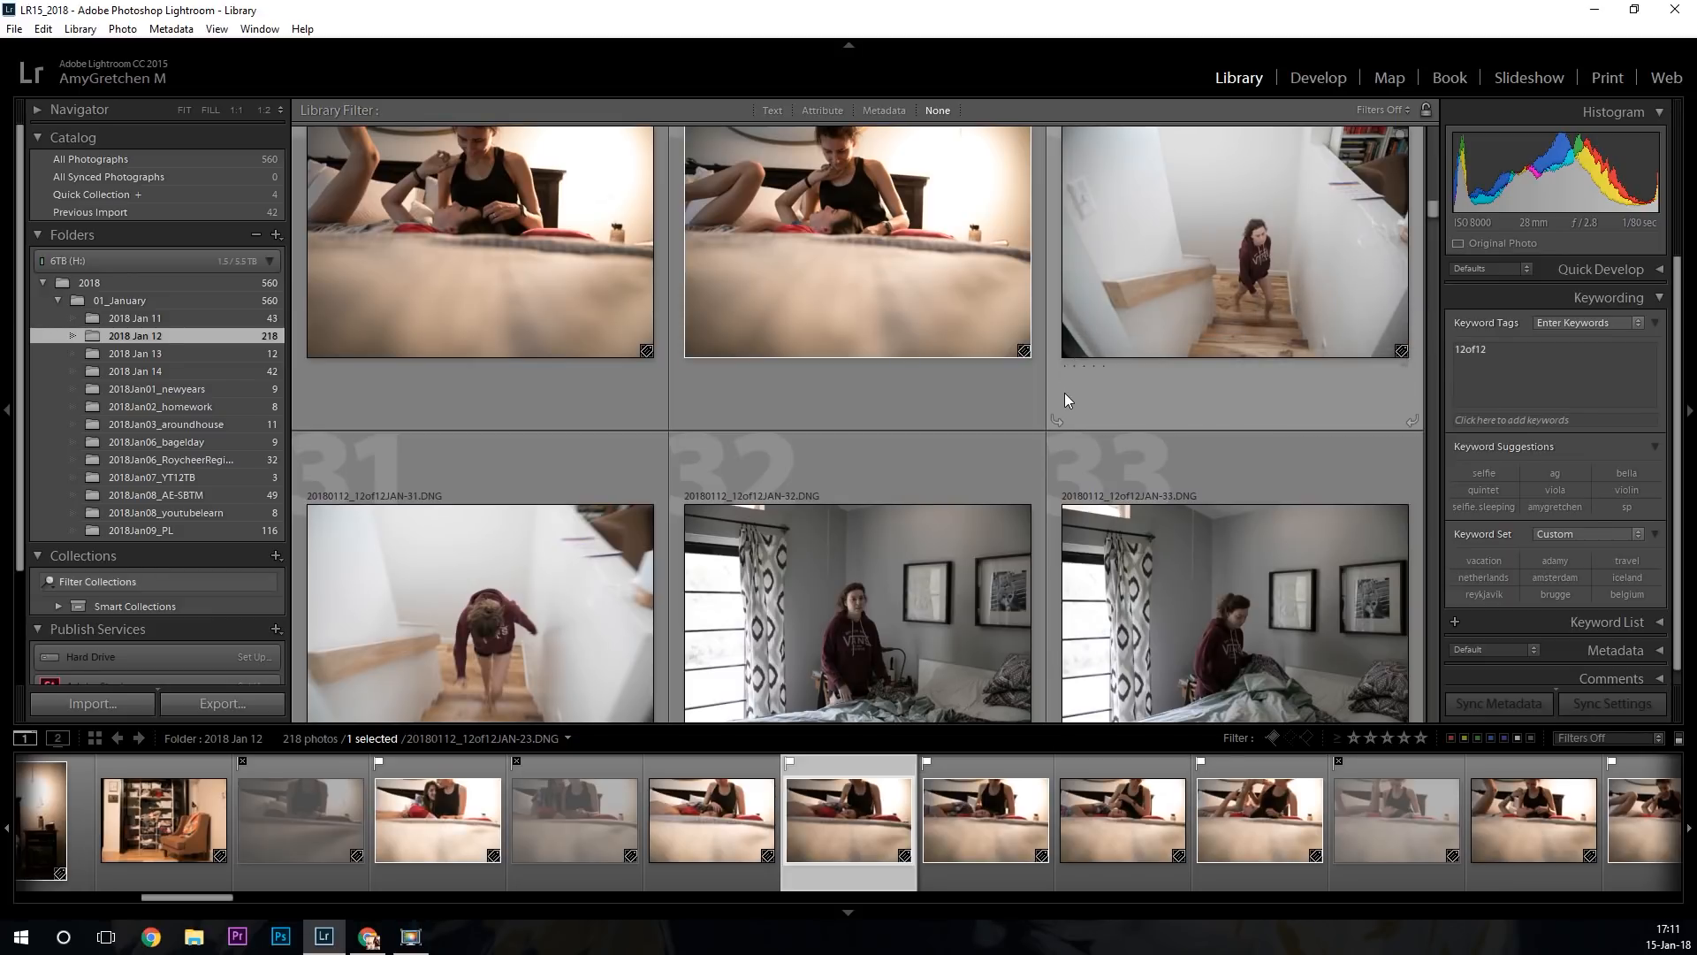
scroll(1053, 394, "down", 2)
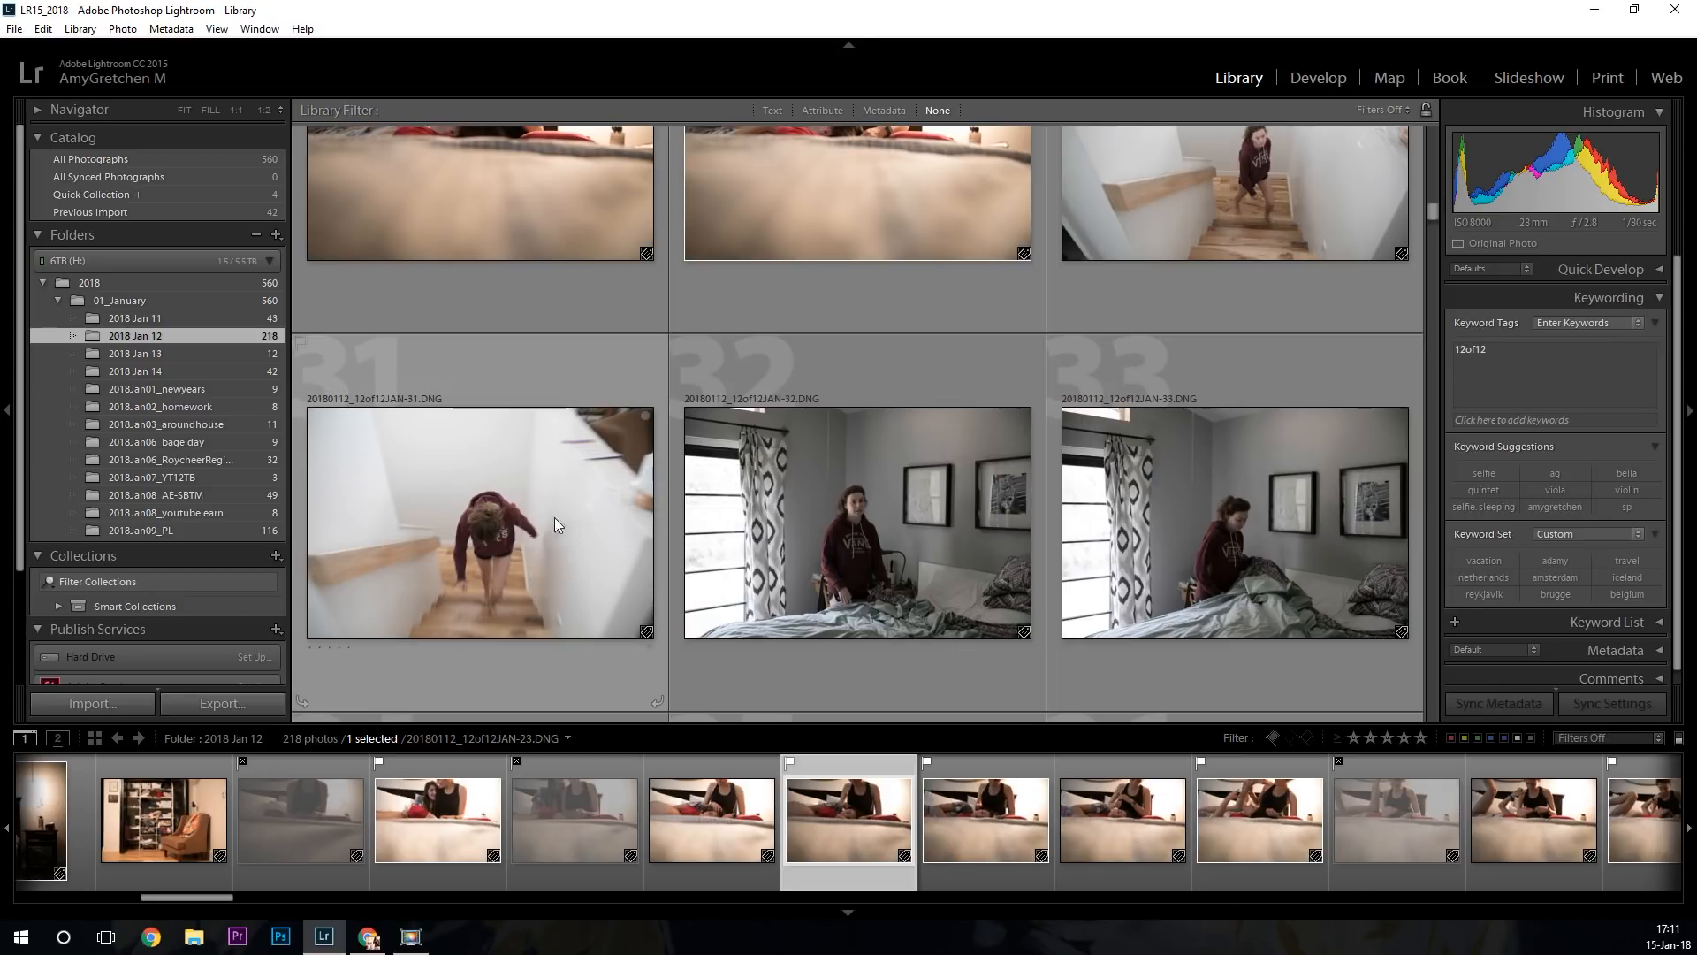
scroll(1047, 355, "up", 3)
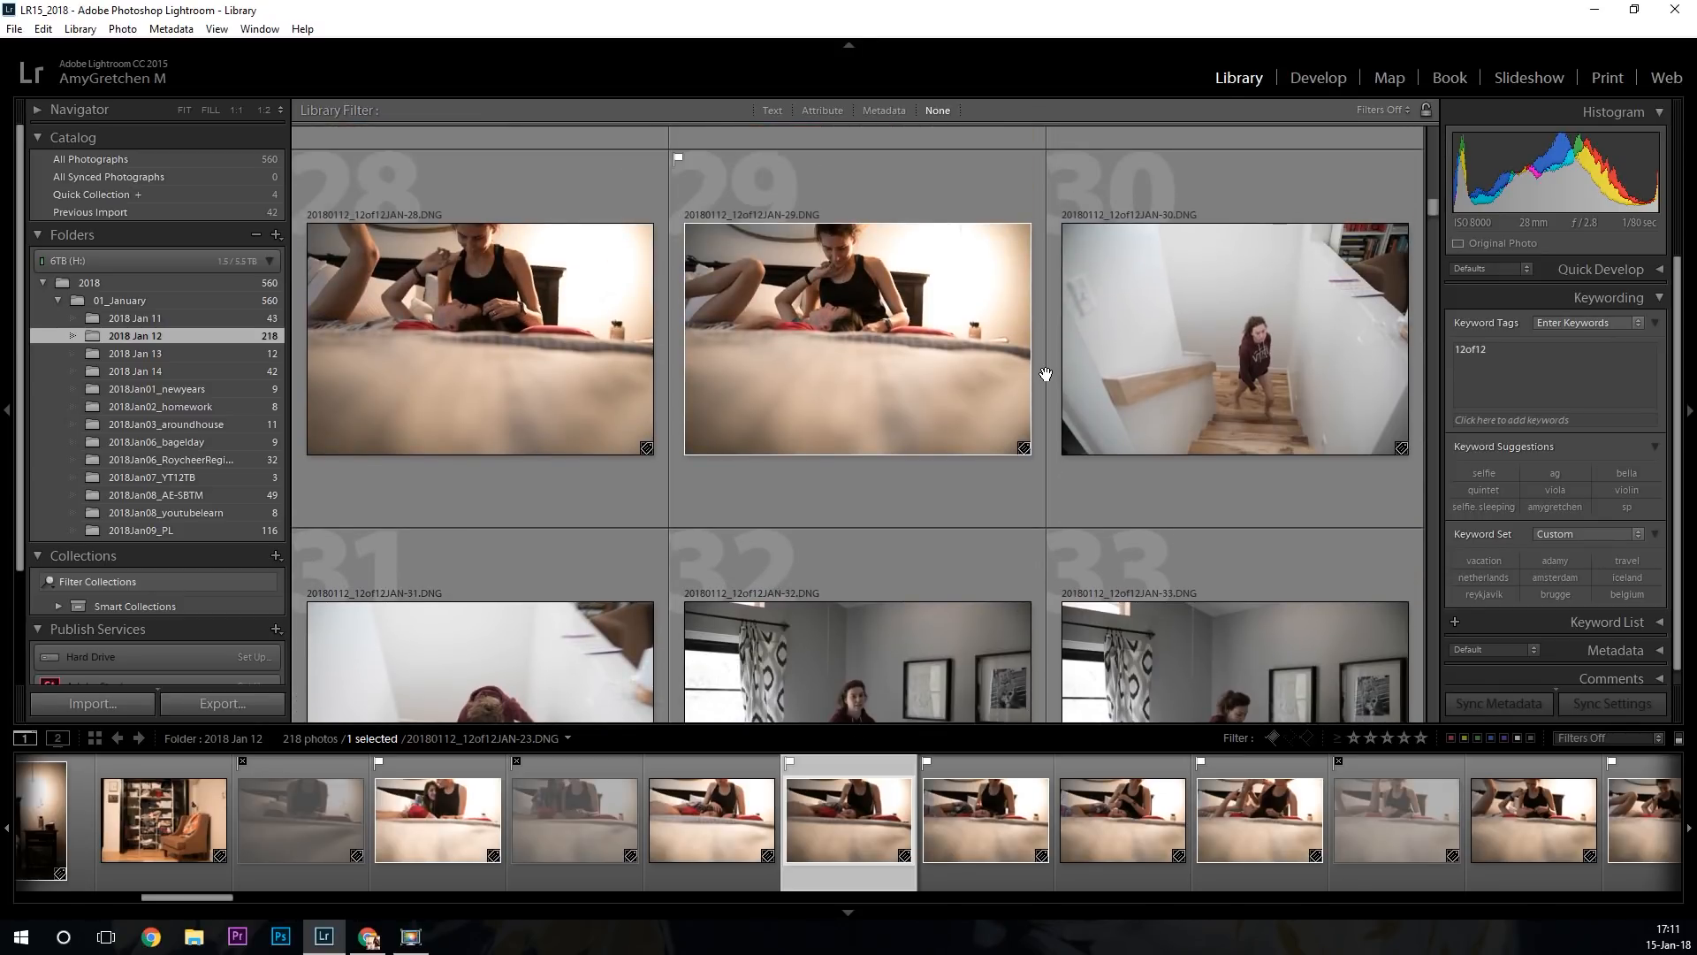
scroll(1071, 397, "down", 3)
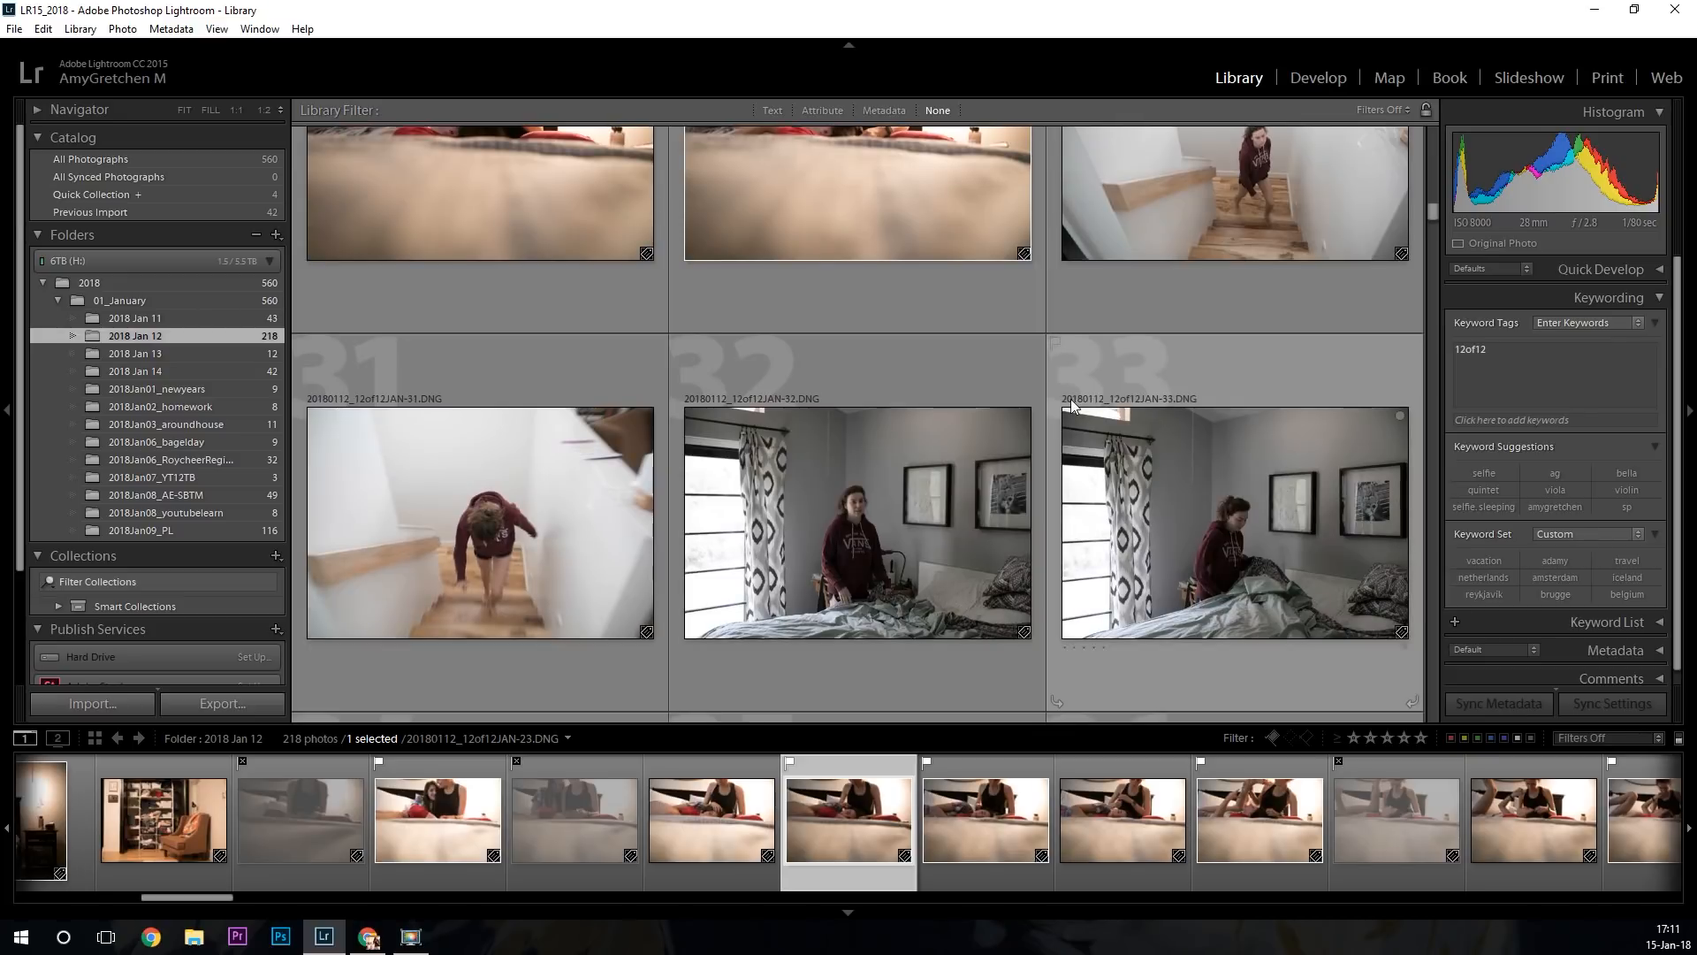
scroll(1071, 400, "up", 2)
scroll(1071, 399, "down", 6)
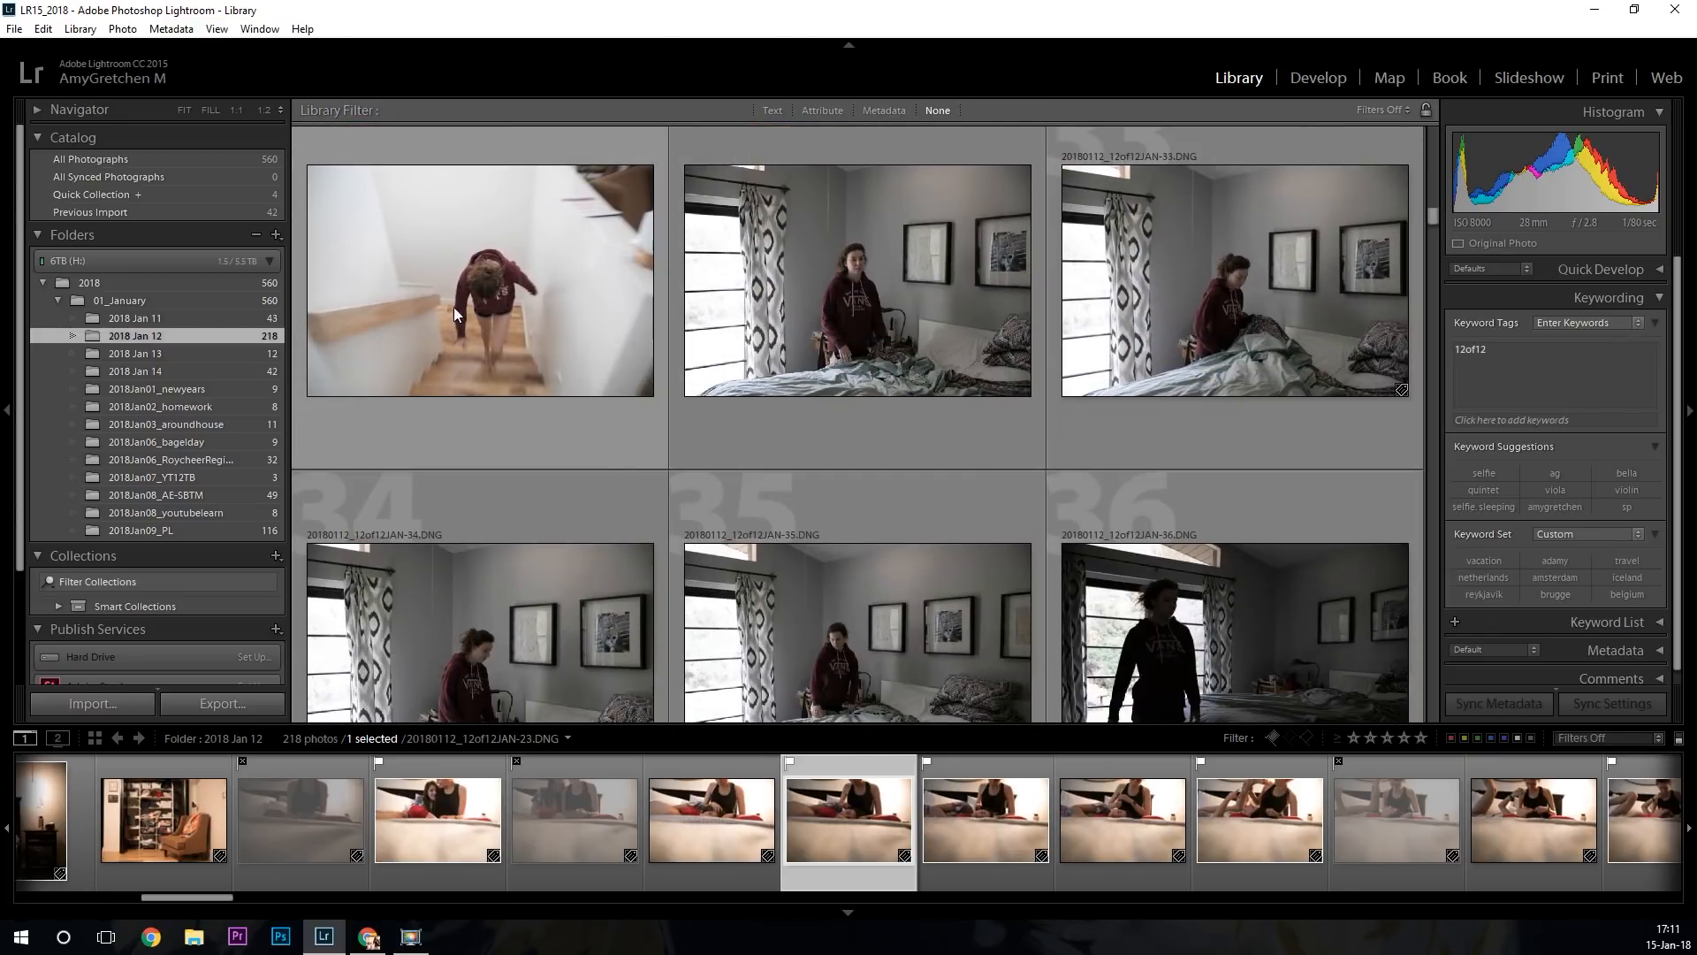
scroll(610, 336, "up", 2)
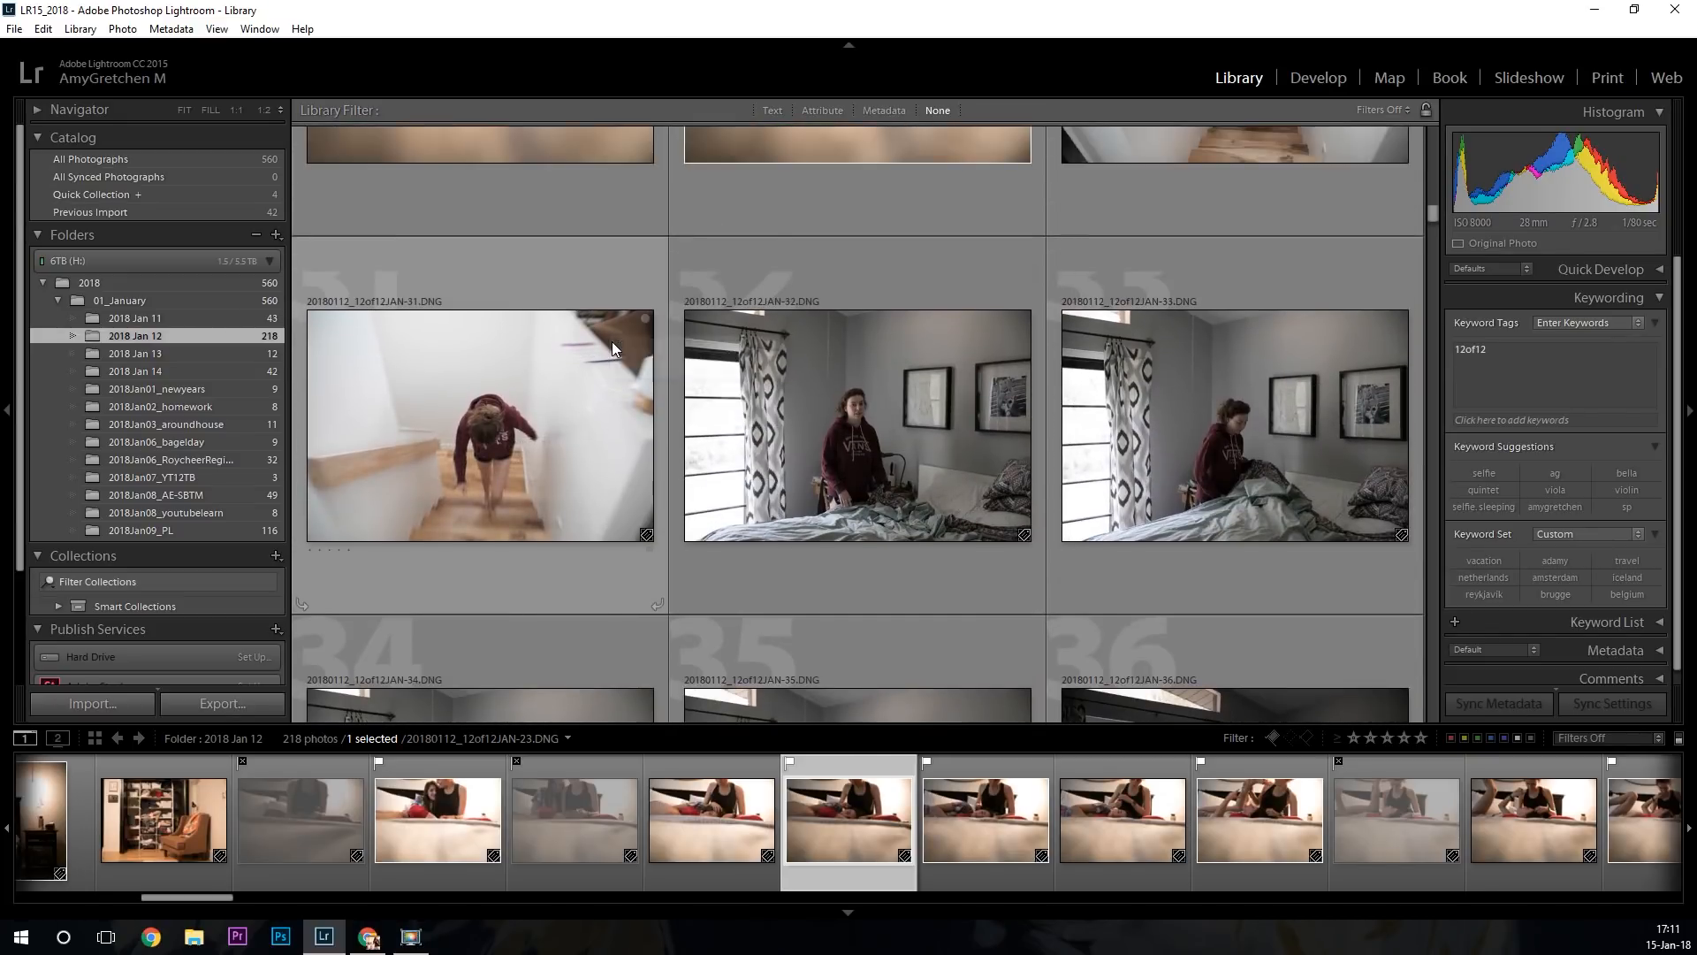
Set the dark silhouette bedroom photo 12of12JAN-36 as rejected.
scroll(998, 427, "down", 3)
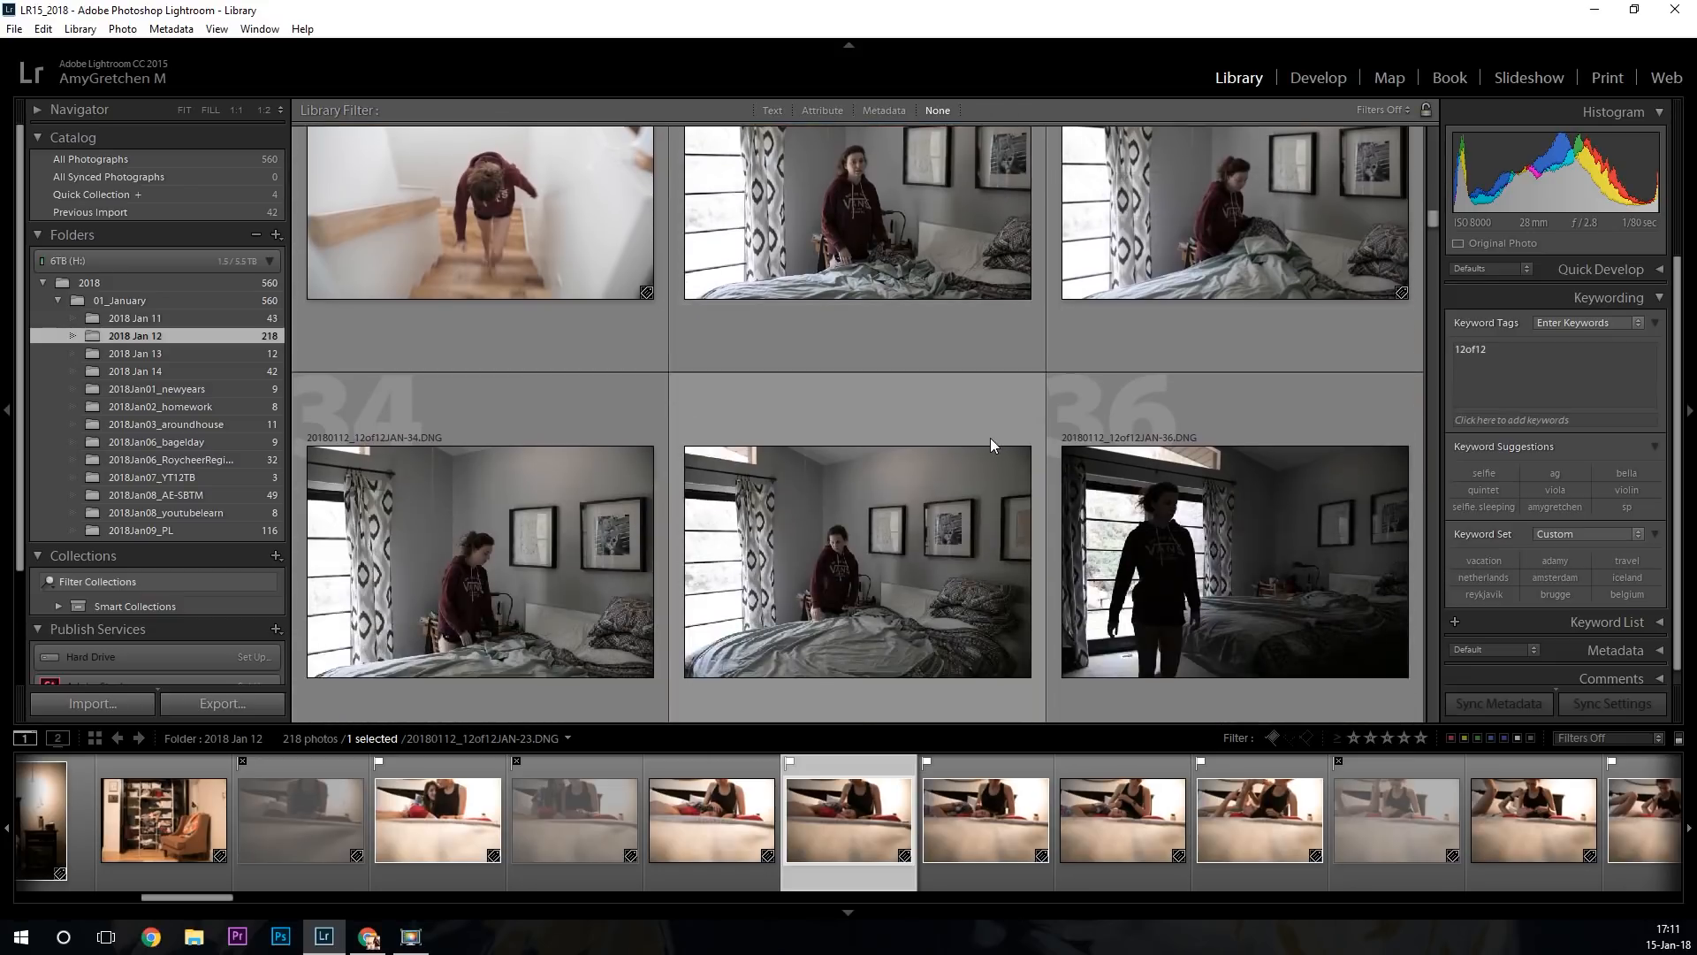
scroll(991, 438, "down", 1)
scroll(1030, 429, "down", 2)
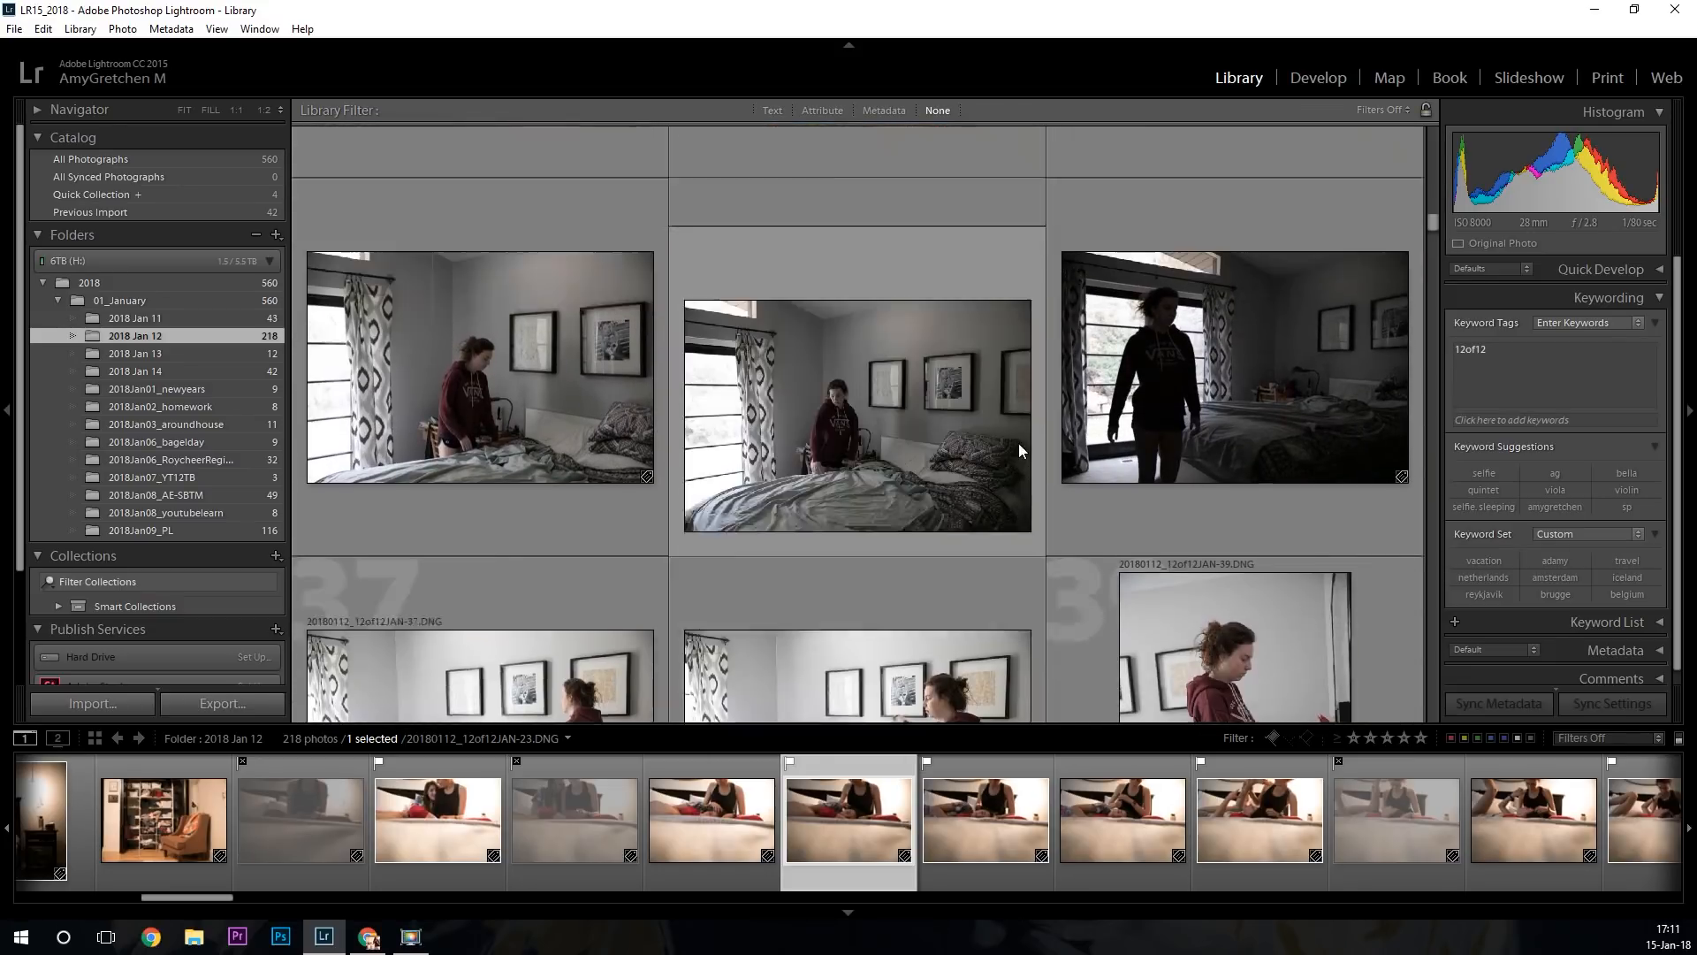
scroll(1019, 443, "up", 4)
scroll(1080, 454, "down", 6)
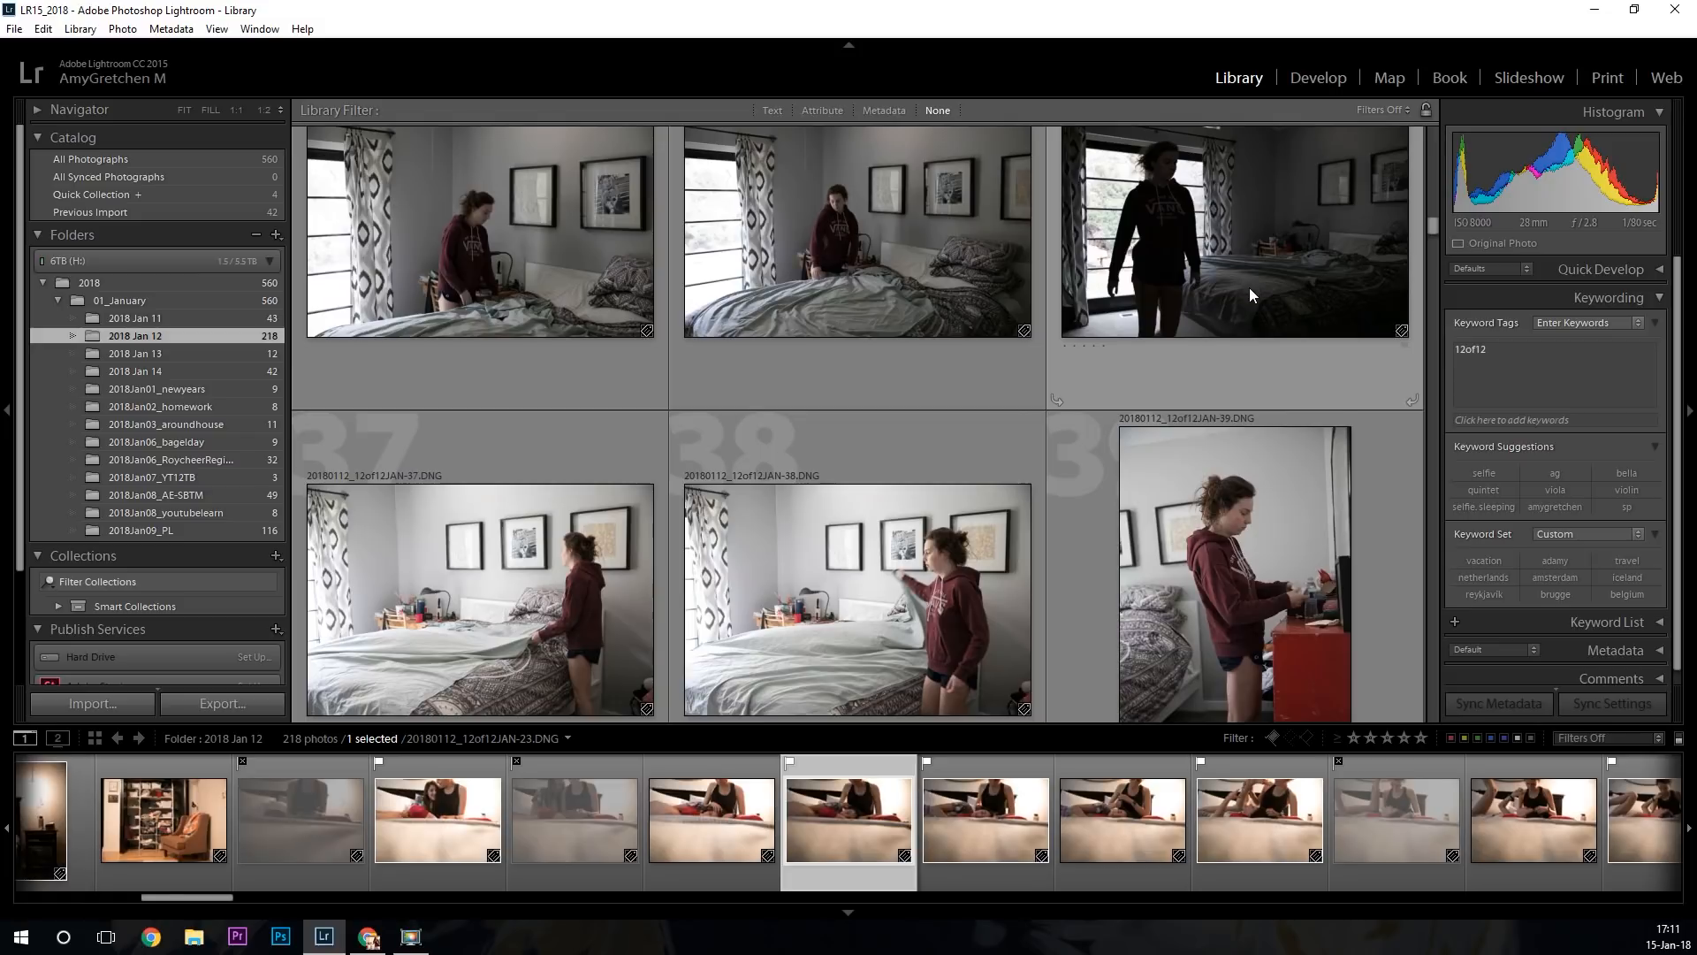
left_click(1250, 288)
key("x")
Flag the bed-making photo 12of12JAN-38 as a pick.
scroll(1242, 298, "up", 6)
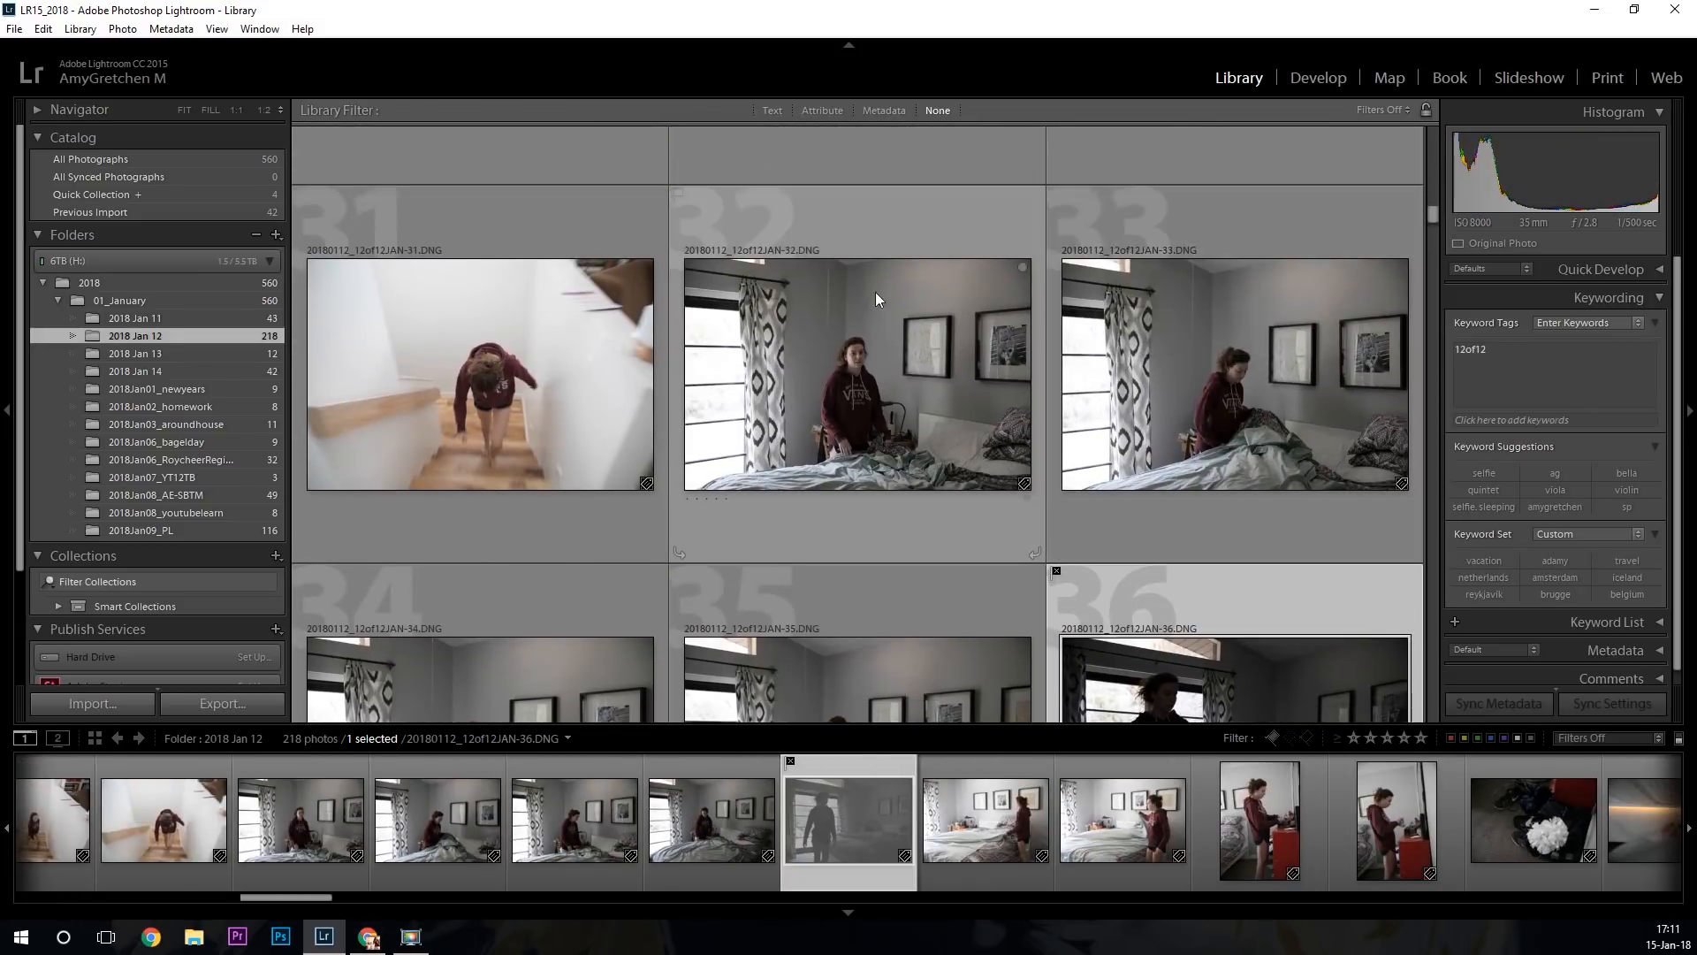
scroll(1030, 364, "down", 6)
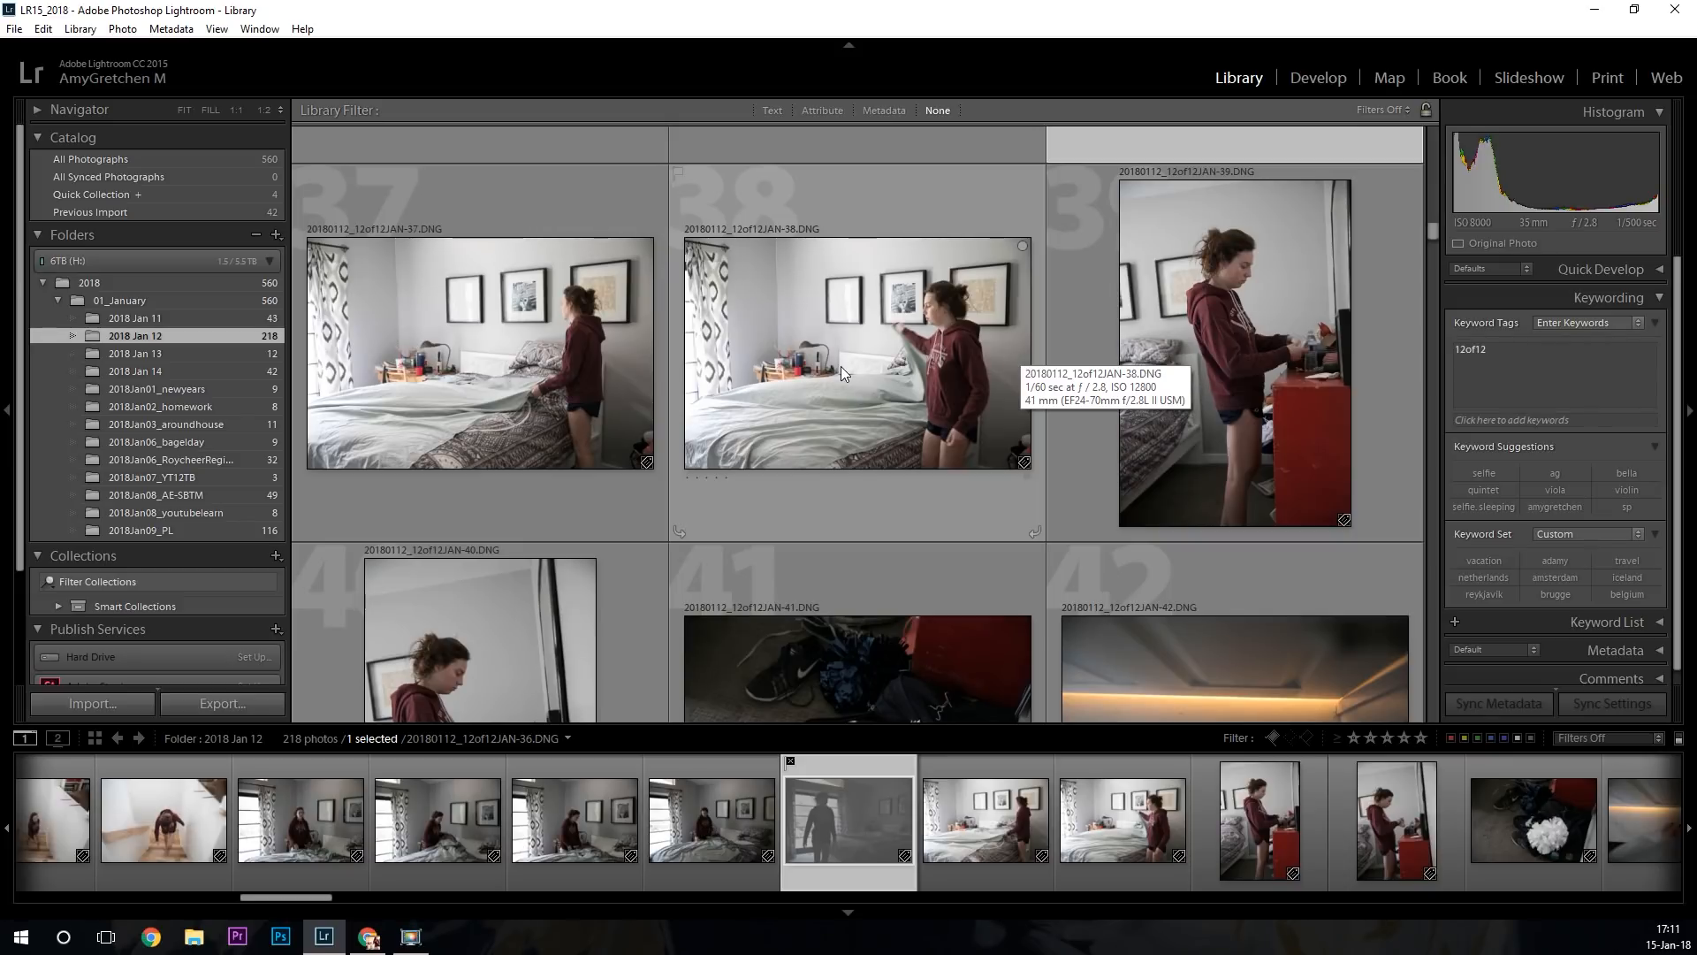
left_click(894, 343)
key("p")
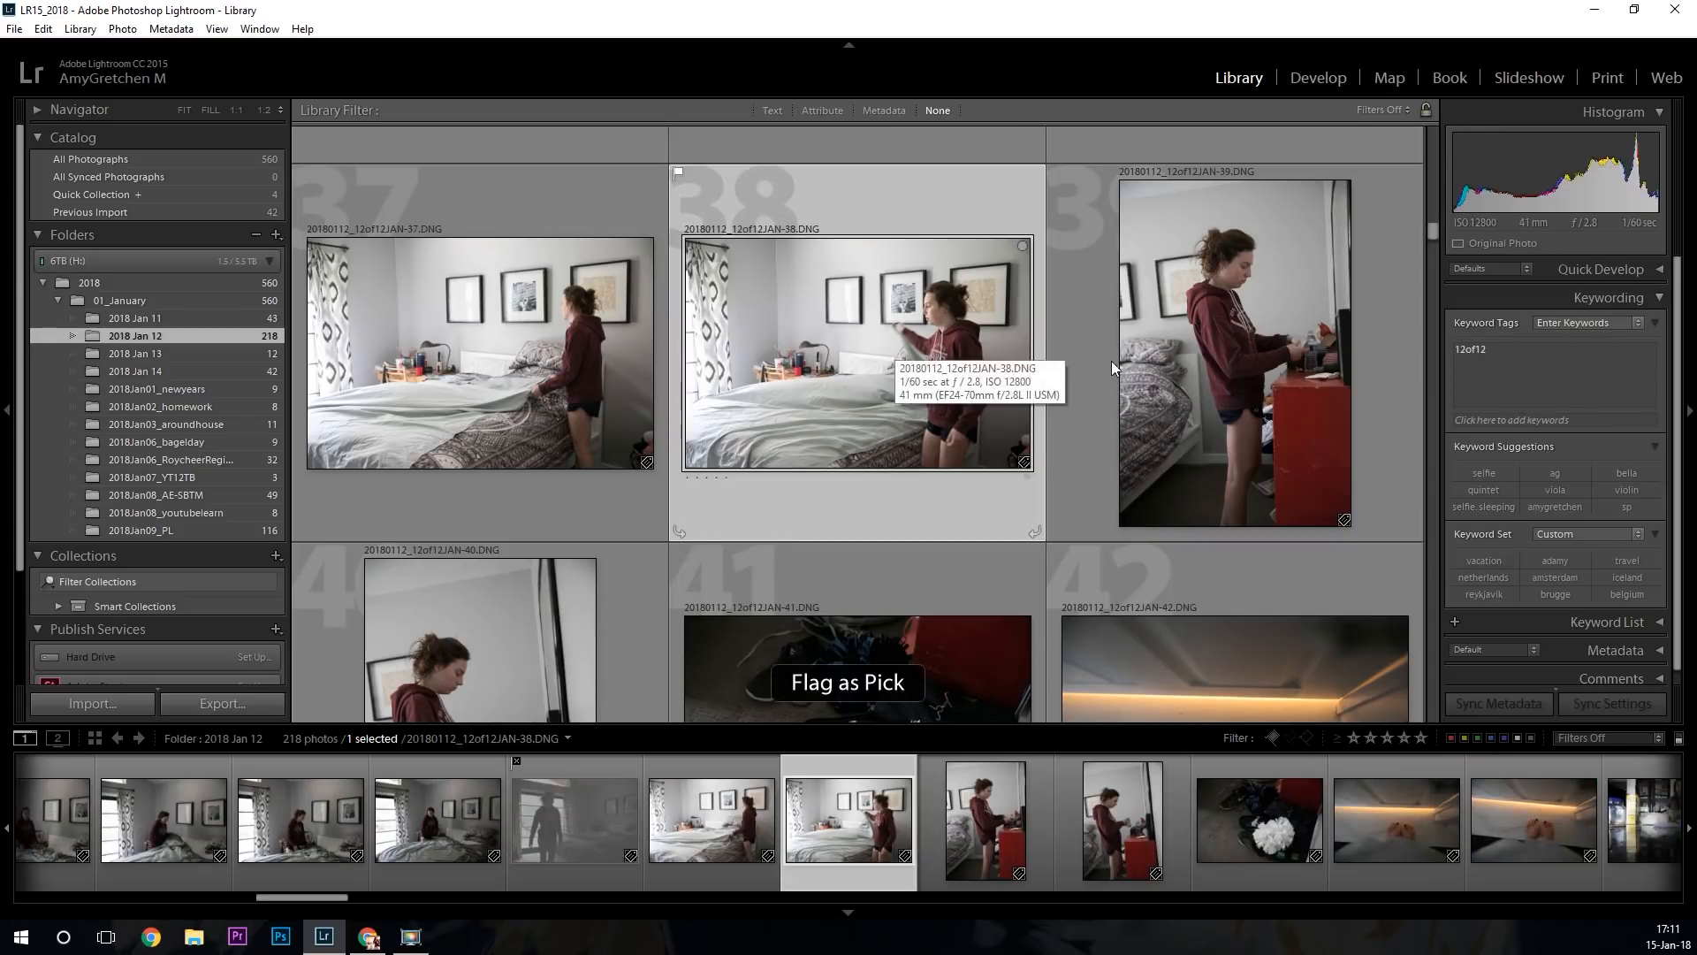
Set the portrait-format bedroom photo 12of12JAN-40 as rejected.
left_click(514, 671)
key("x")
scroll(588, 571, "up", 5)
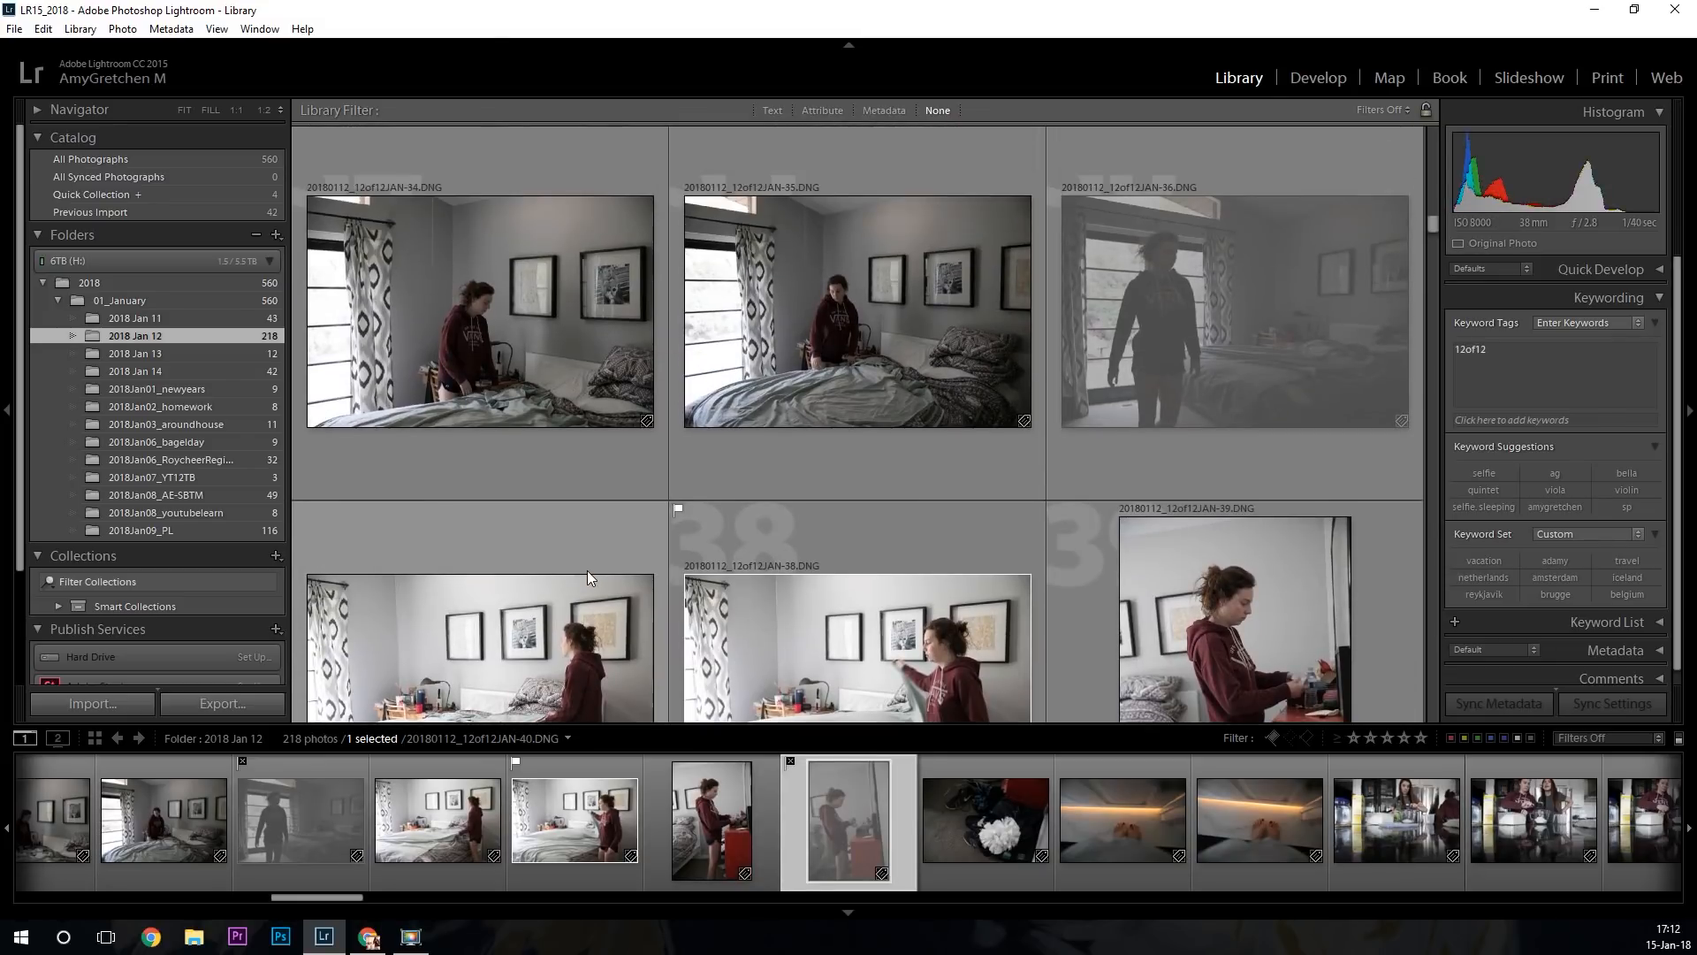
Set the bedroom photos 12of12JAN-32 and 12of12JAN-35 as rejected.
scroll(598, 397, "up", 3)
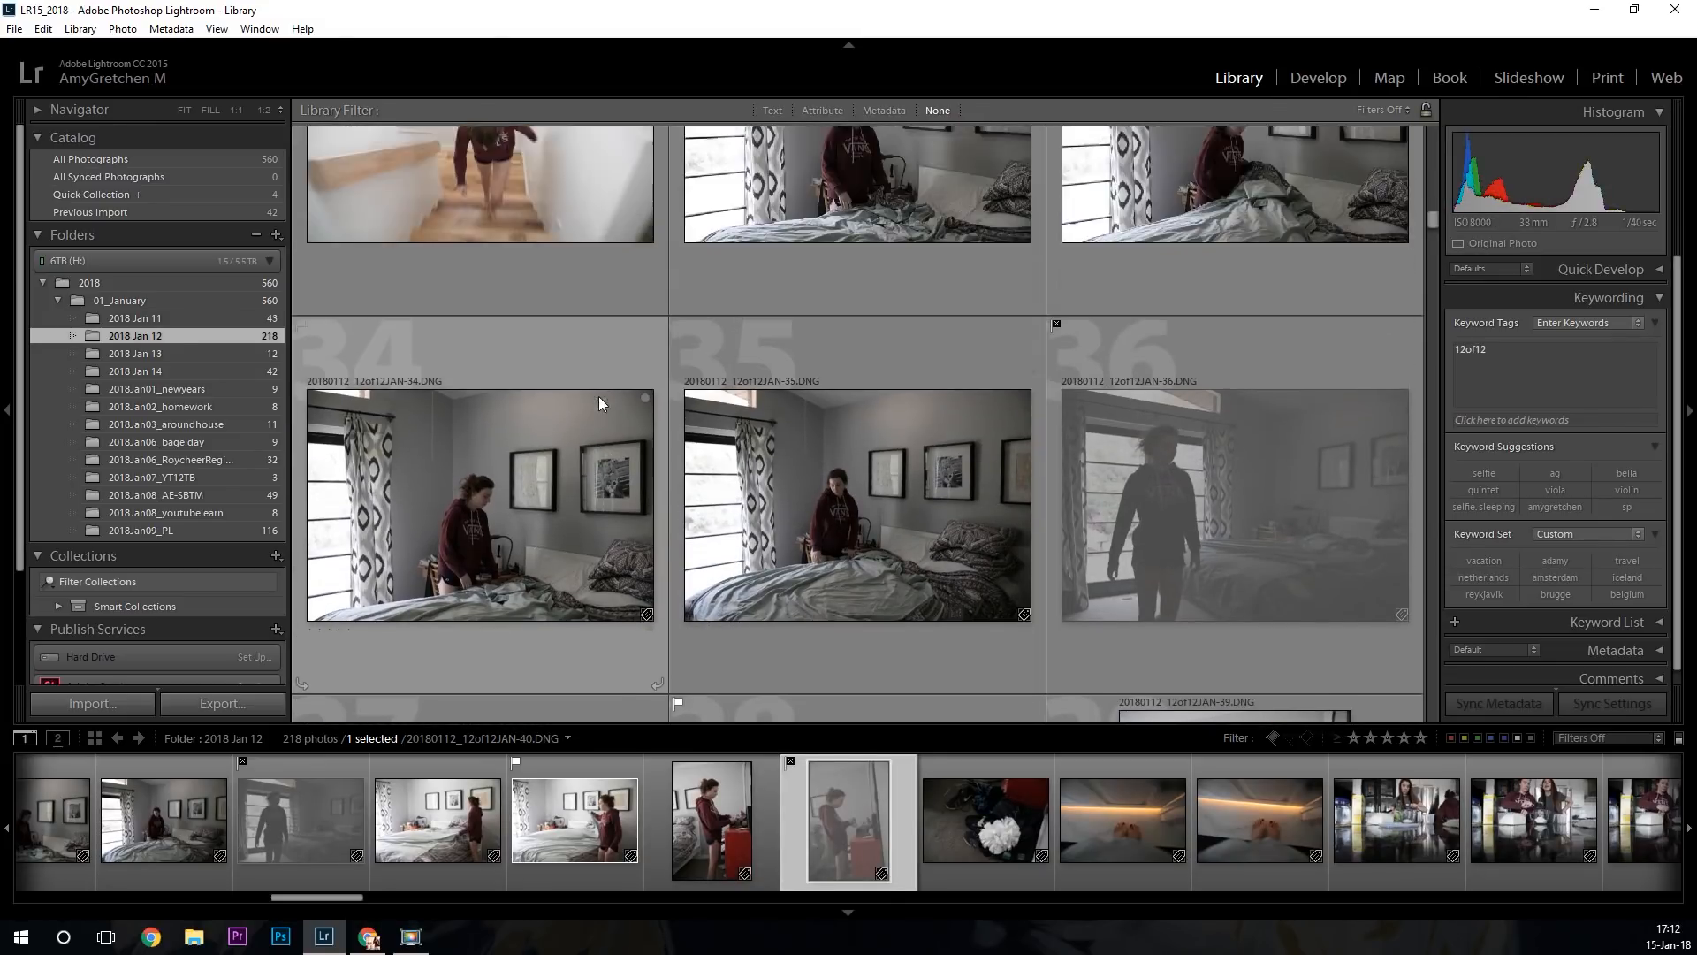
scroll(598, 403, "up", 2)
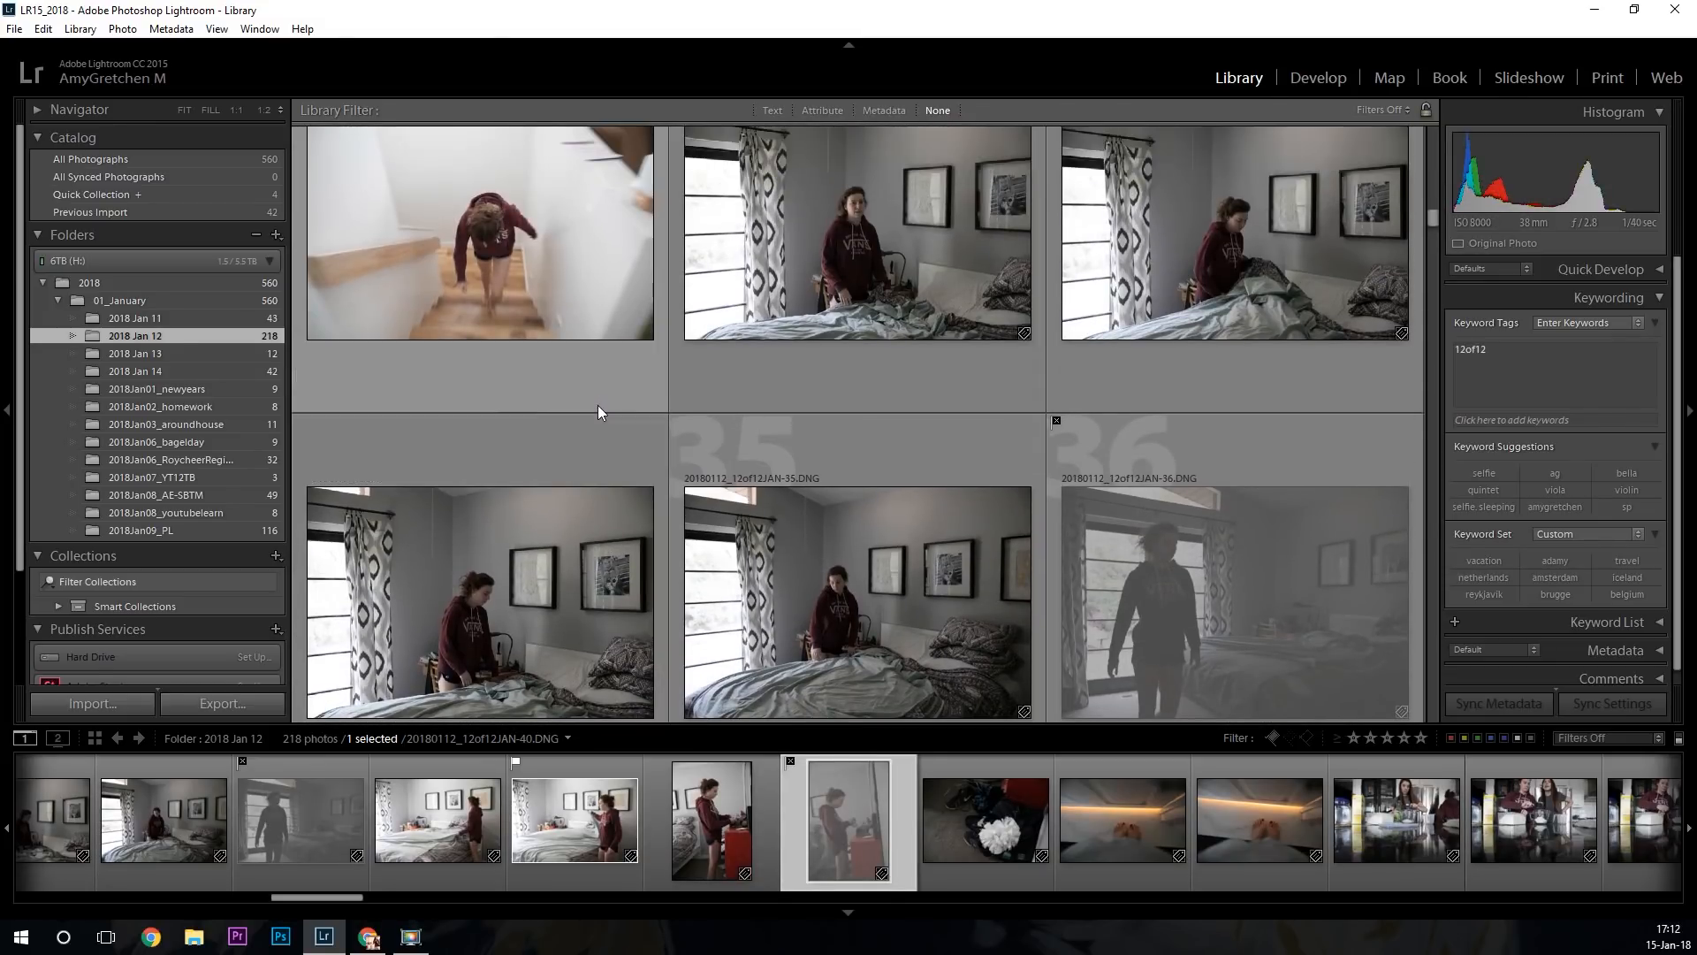
left_click(961, 254)
key("x")
scroll(970, 277, "down", 3)
left_click(955, 399)
key("x")
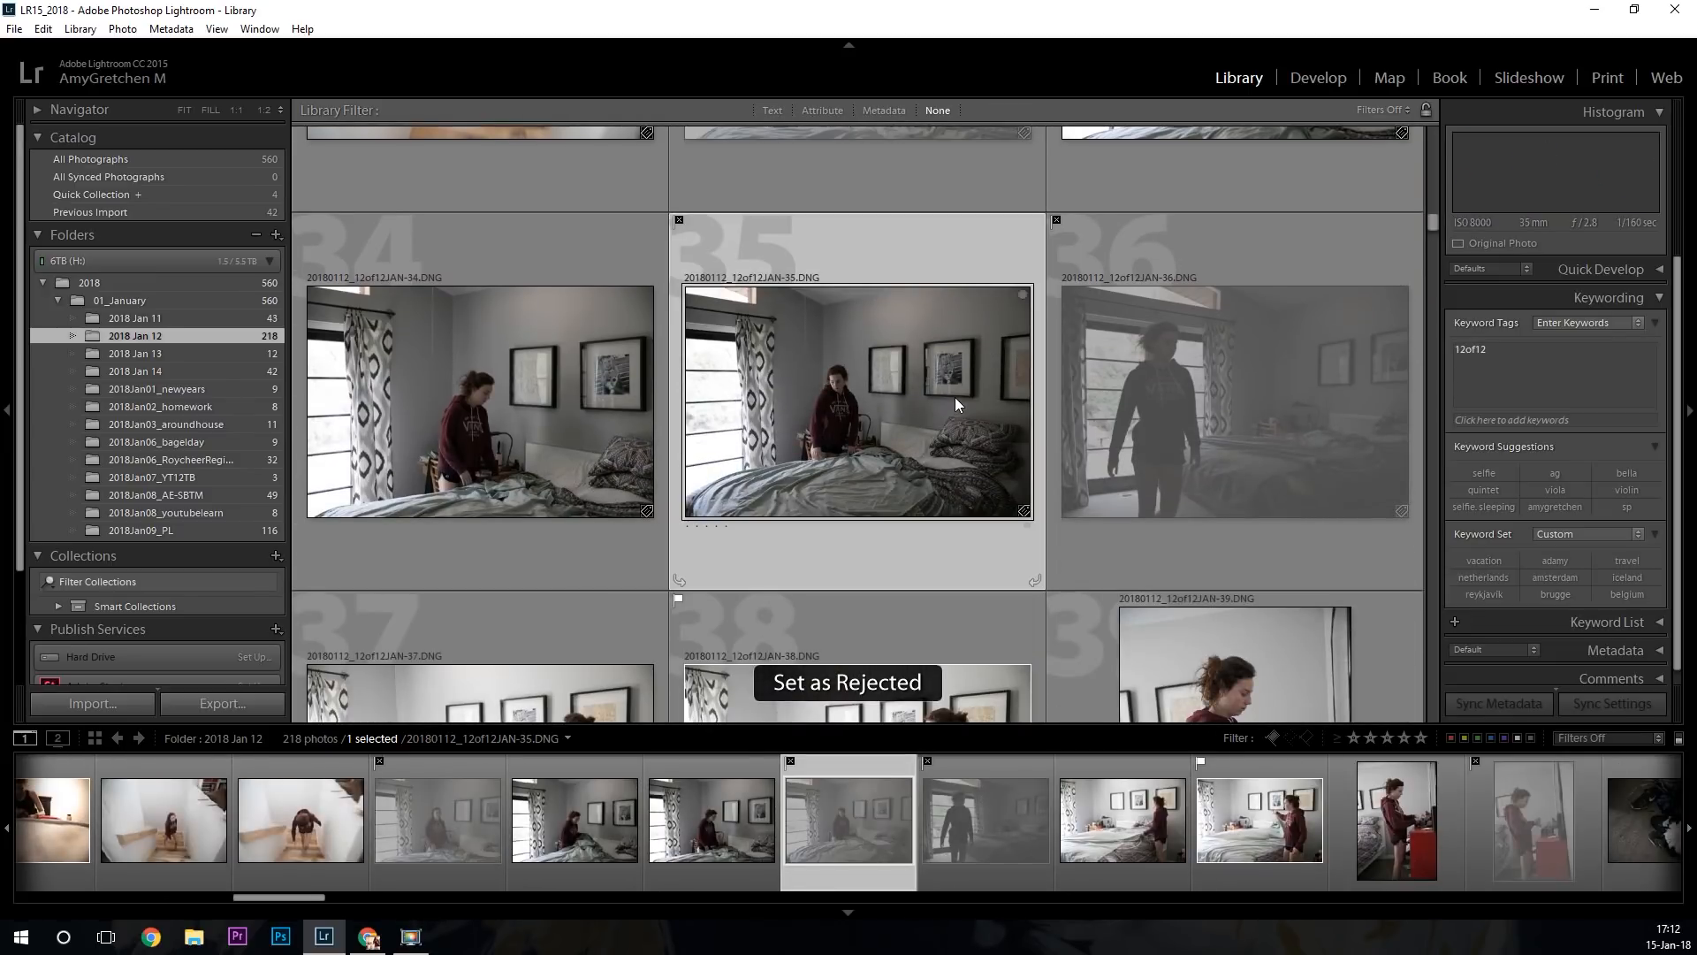
Compare the remaining bedroom photos and flag 12of12JAN-33 as a pick.
scroll(954, 397, "down", 1)
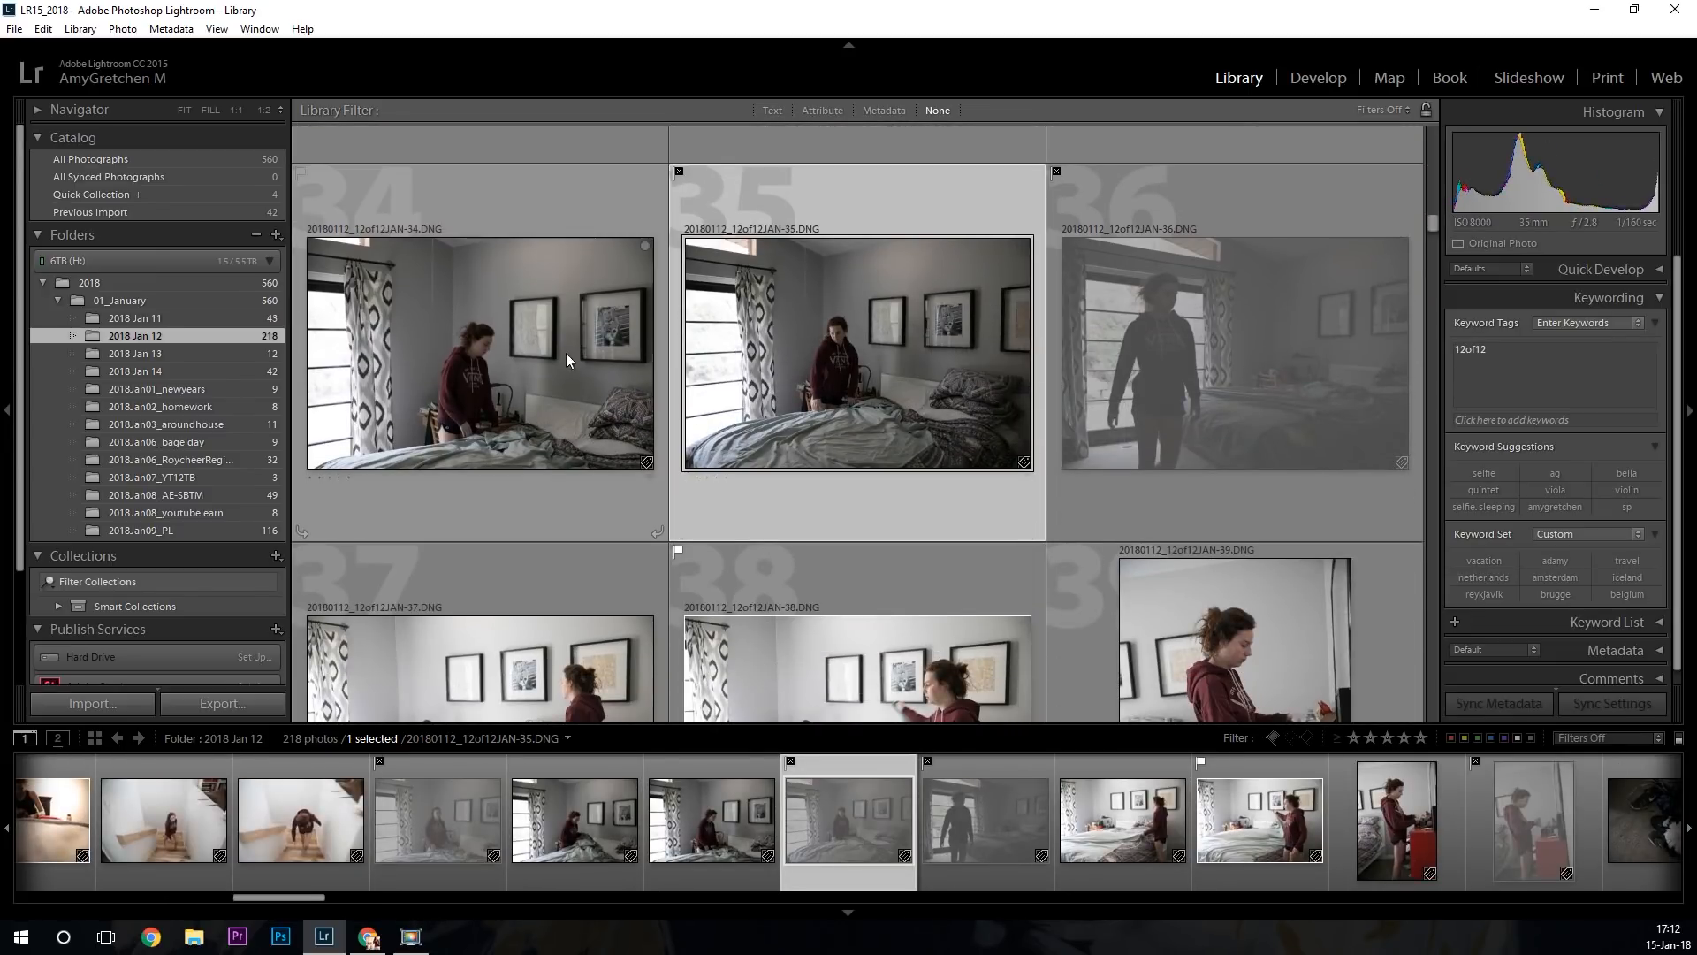
scroll(658, 352, "down", 10)
scroll(657, 350, "up", 4)
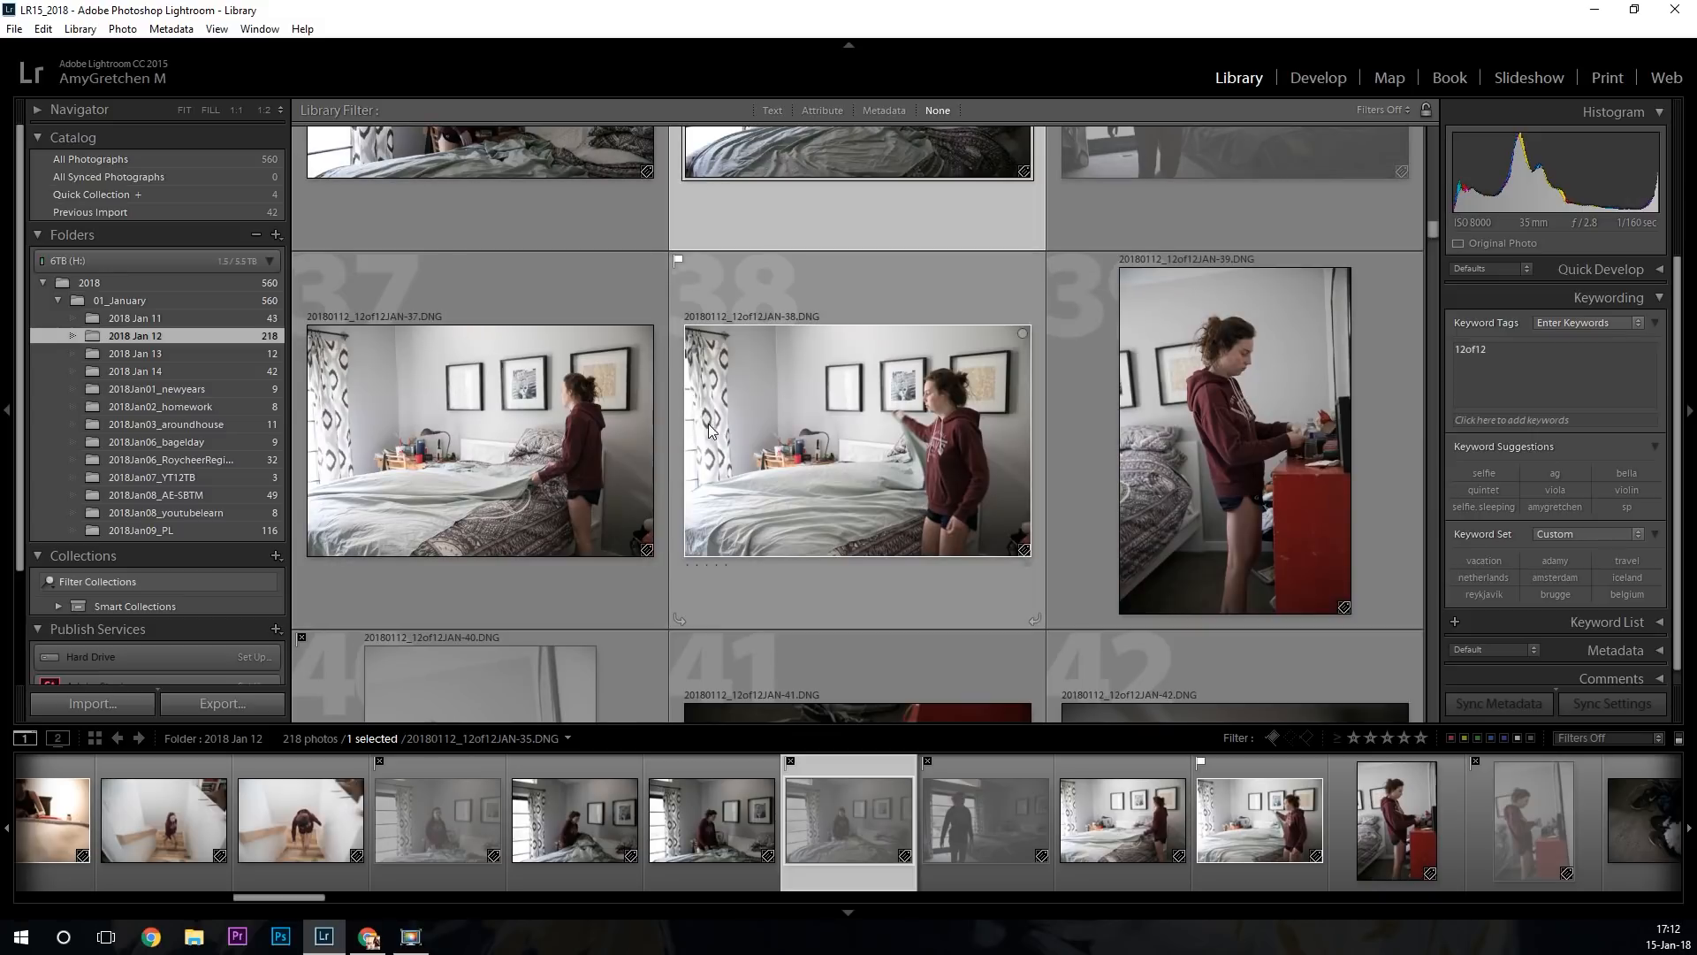
scroll(916, 482, "up", 5)
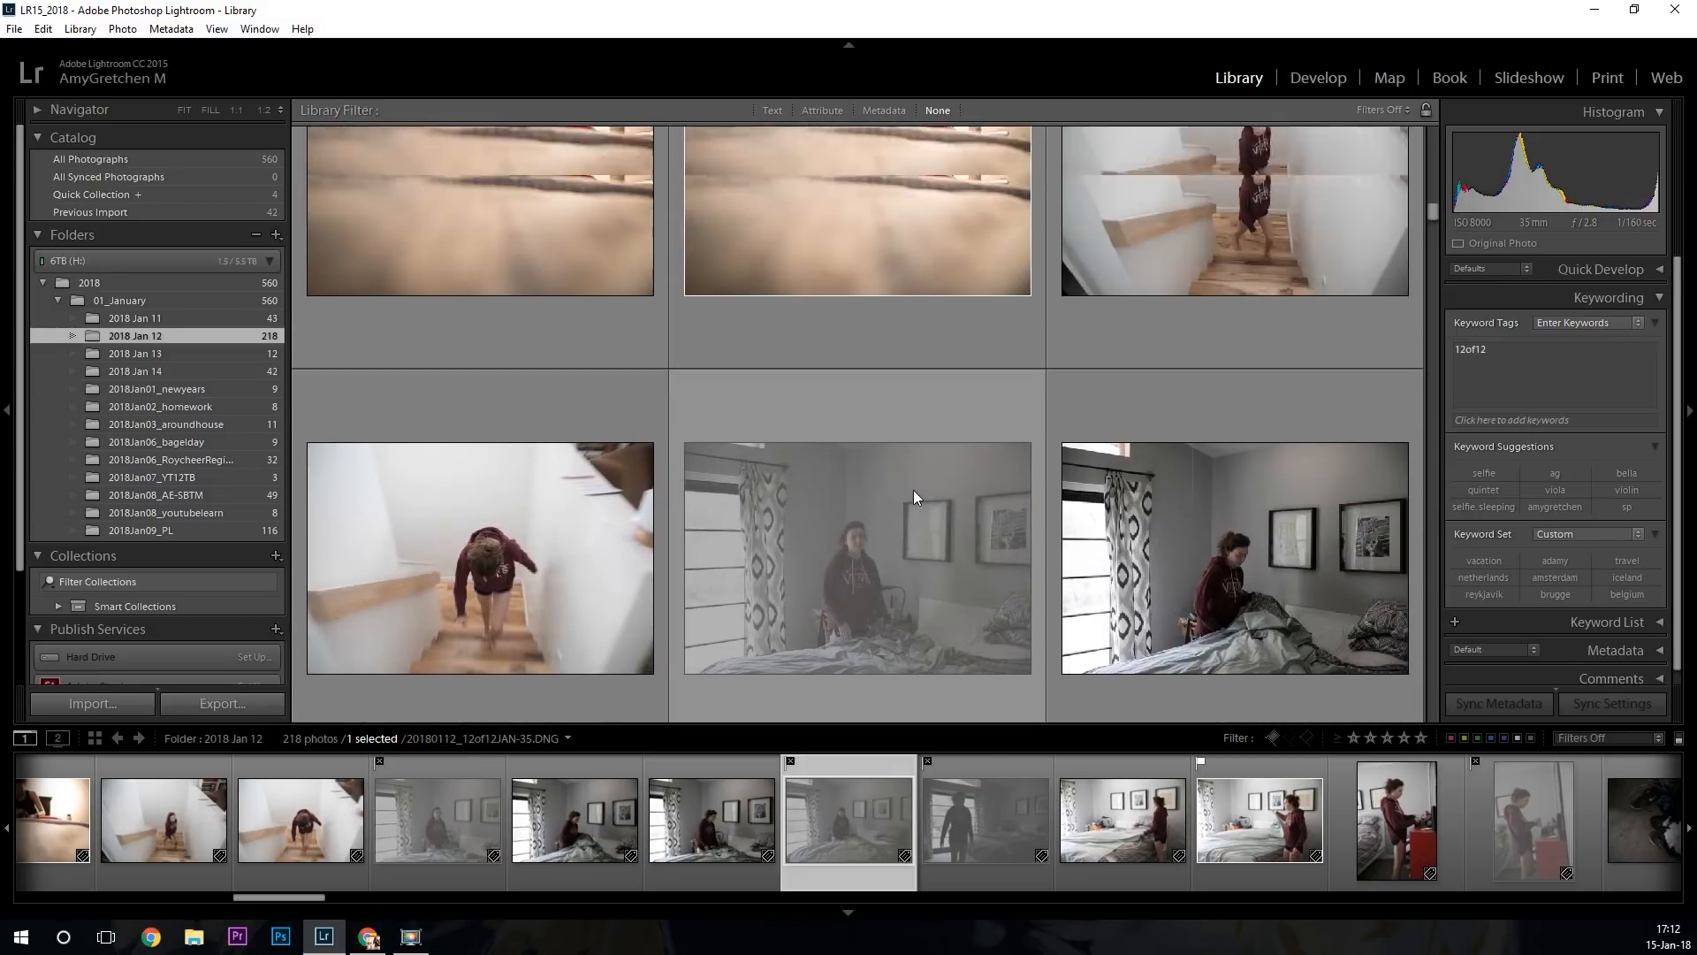
left_click(1301, 532)
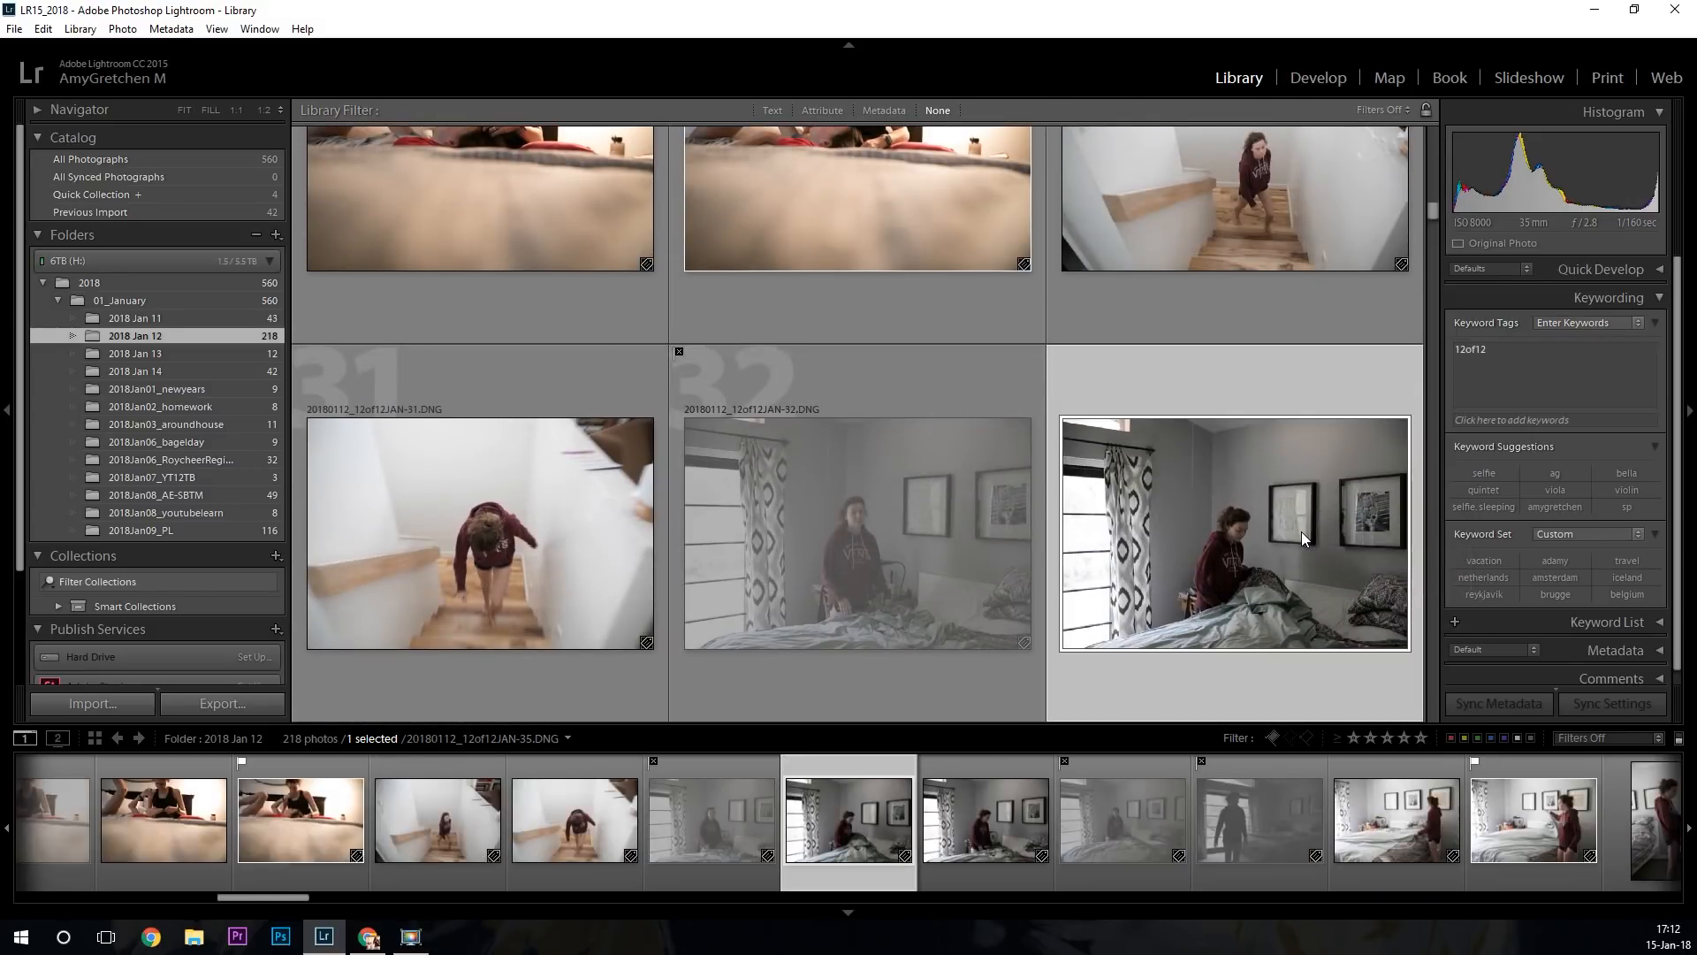
key("p")
Flag photo 12of12JAN-41, the white pom-pom among shoes and bags, as a pick.
scroll(1103, 466, "down", 6)
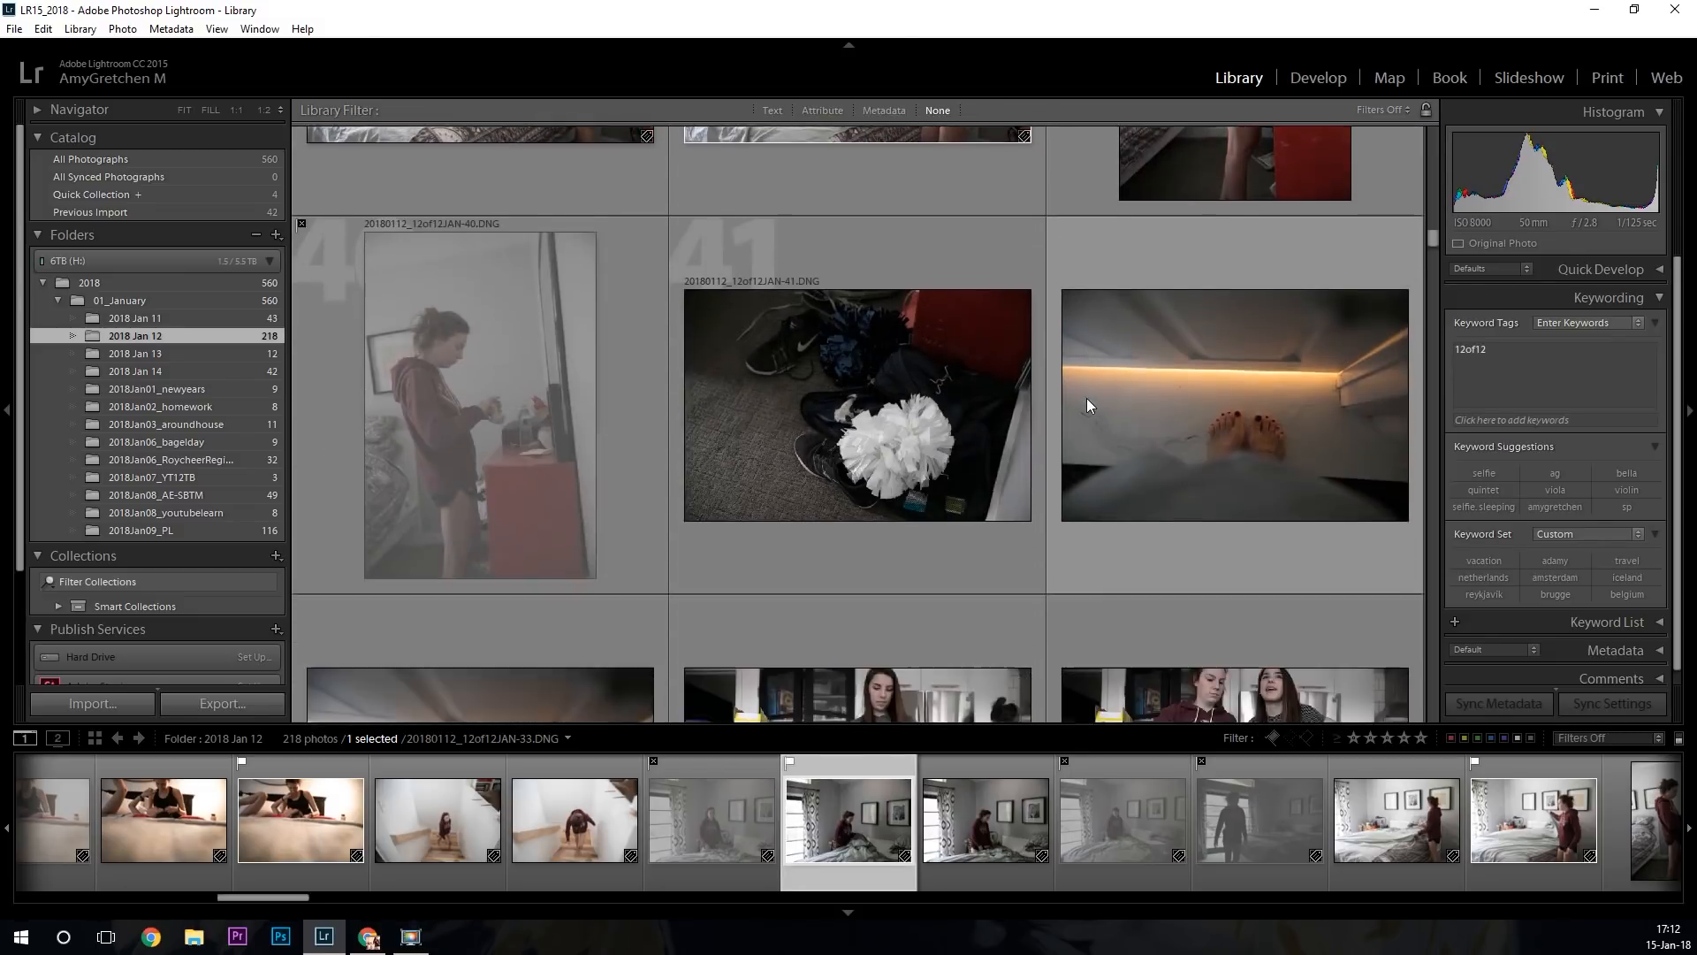
scroll(1089, 398, "down", 1)
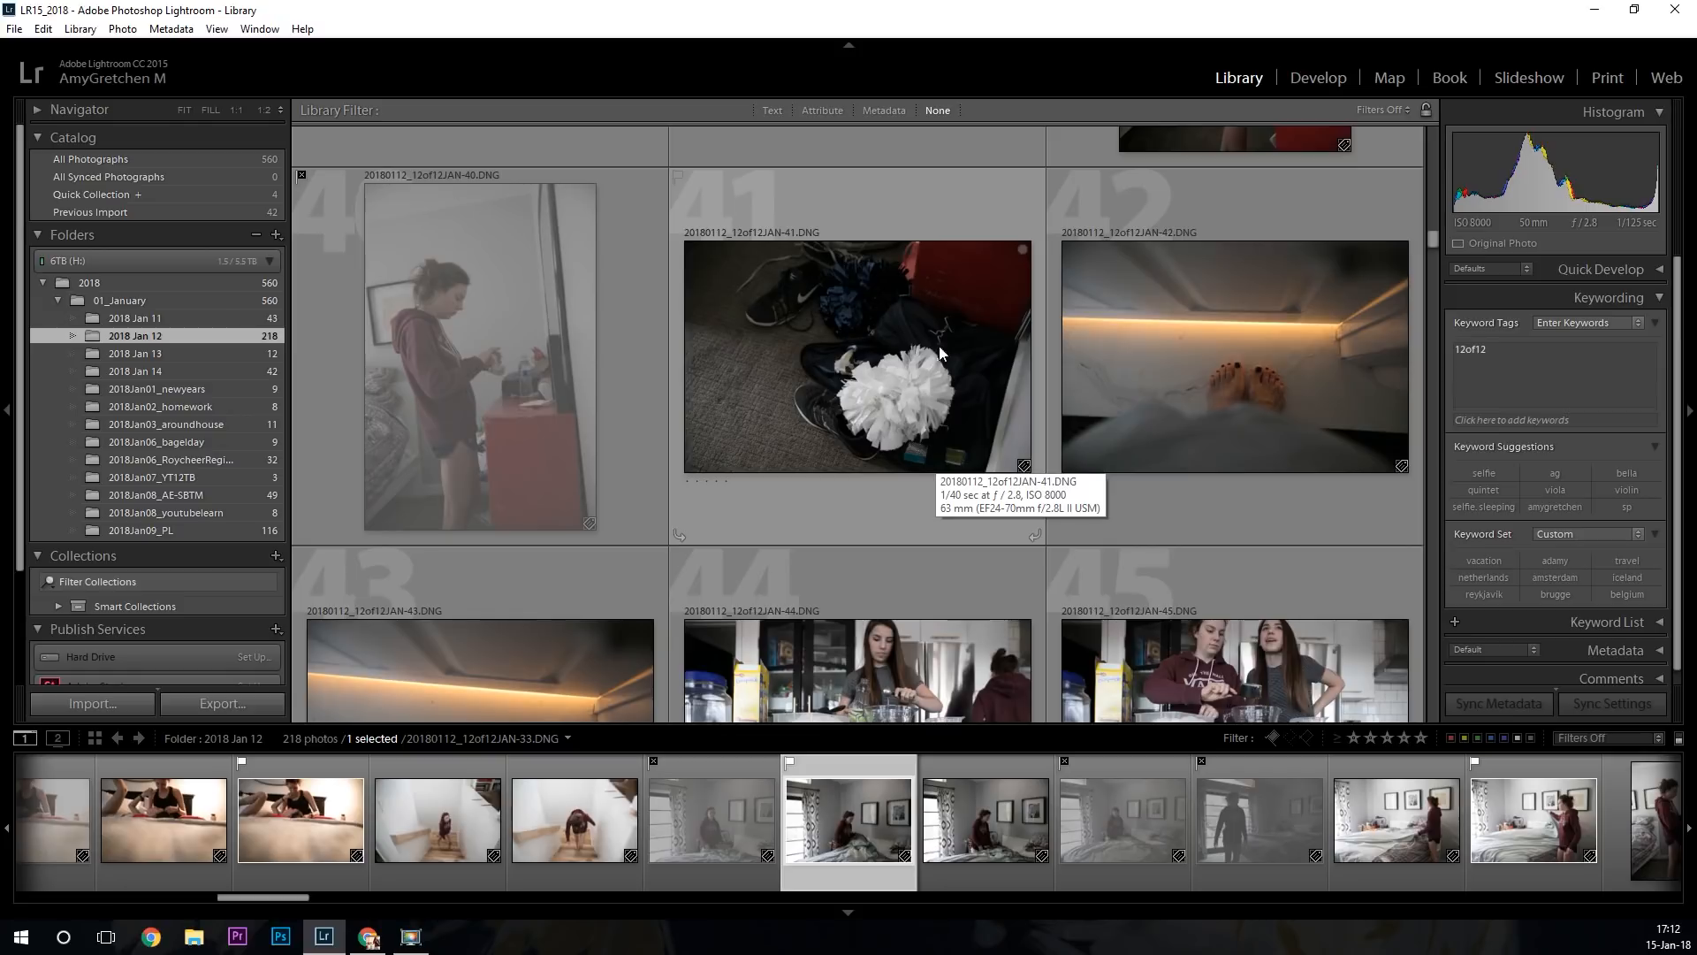
scroll(959, 450, "down", 1)
left_click(957, 450)
key("p")
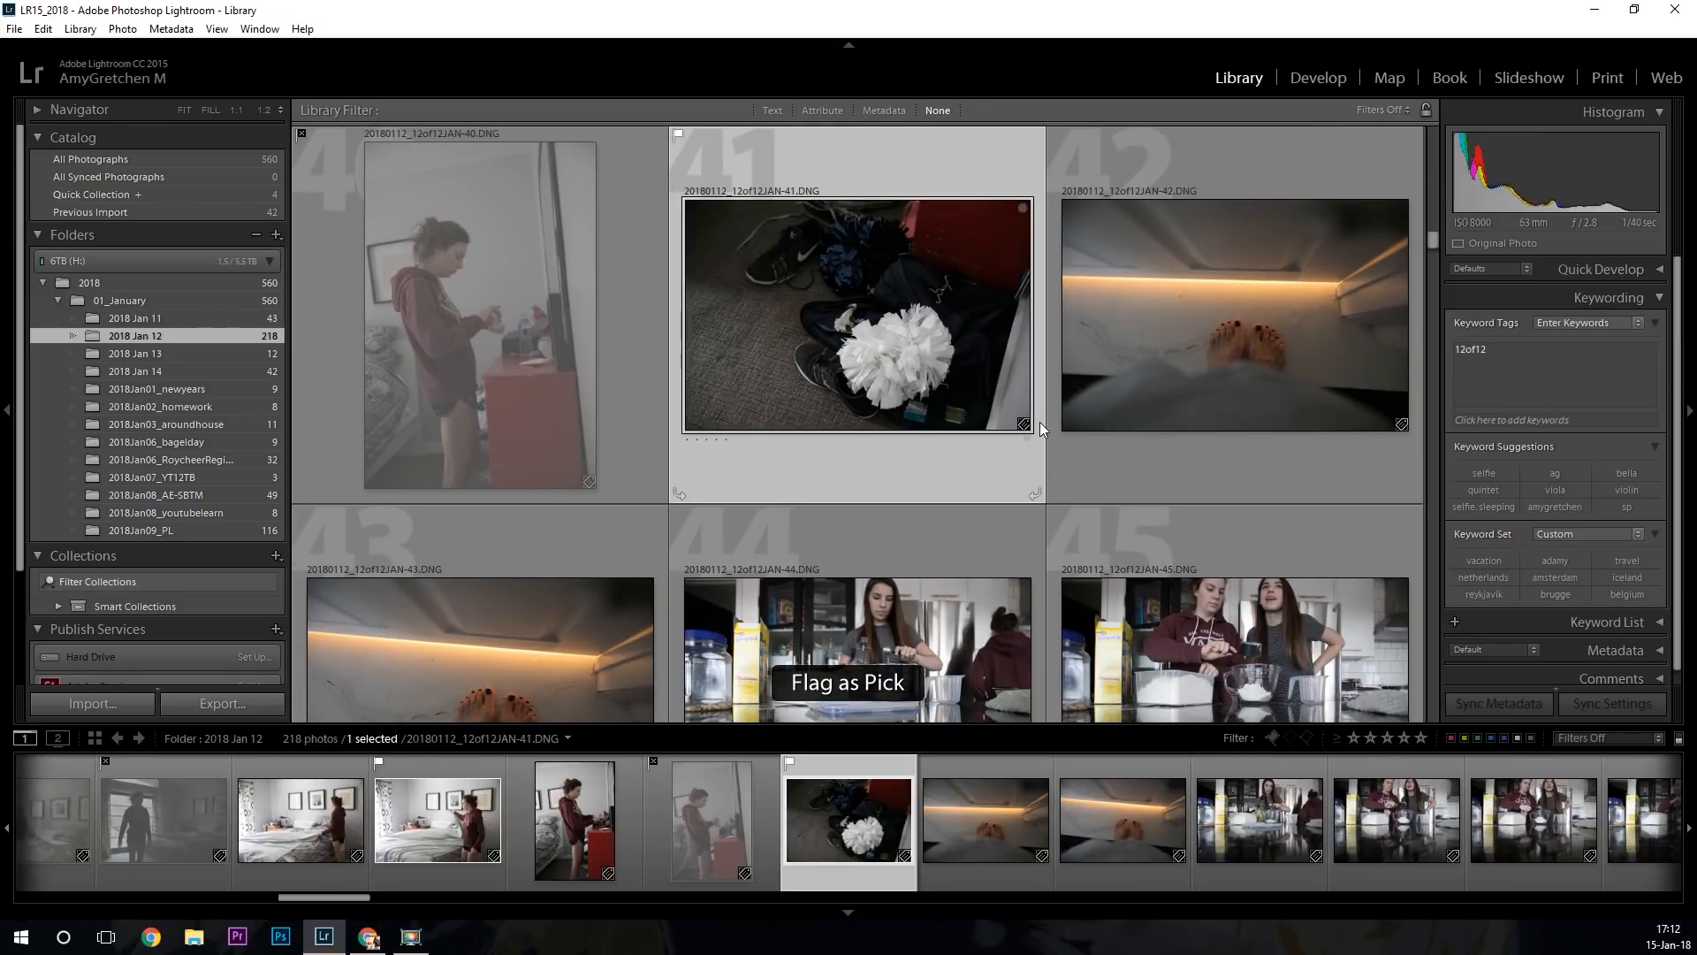
Compare the two photos of bare feet under the light strip and flag 12of12JAN-42 as a pick.
scroll(1036, 424, "down", 1)
scroll(1033, 424, "up", 4)
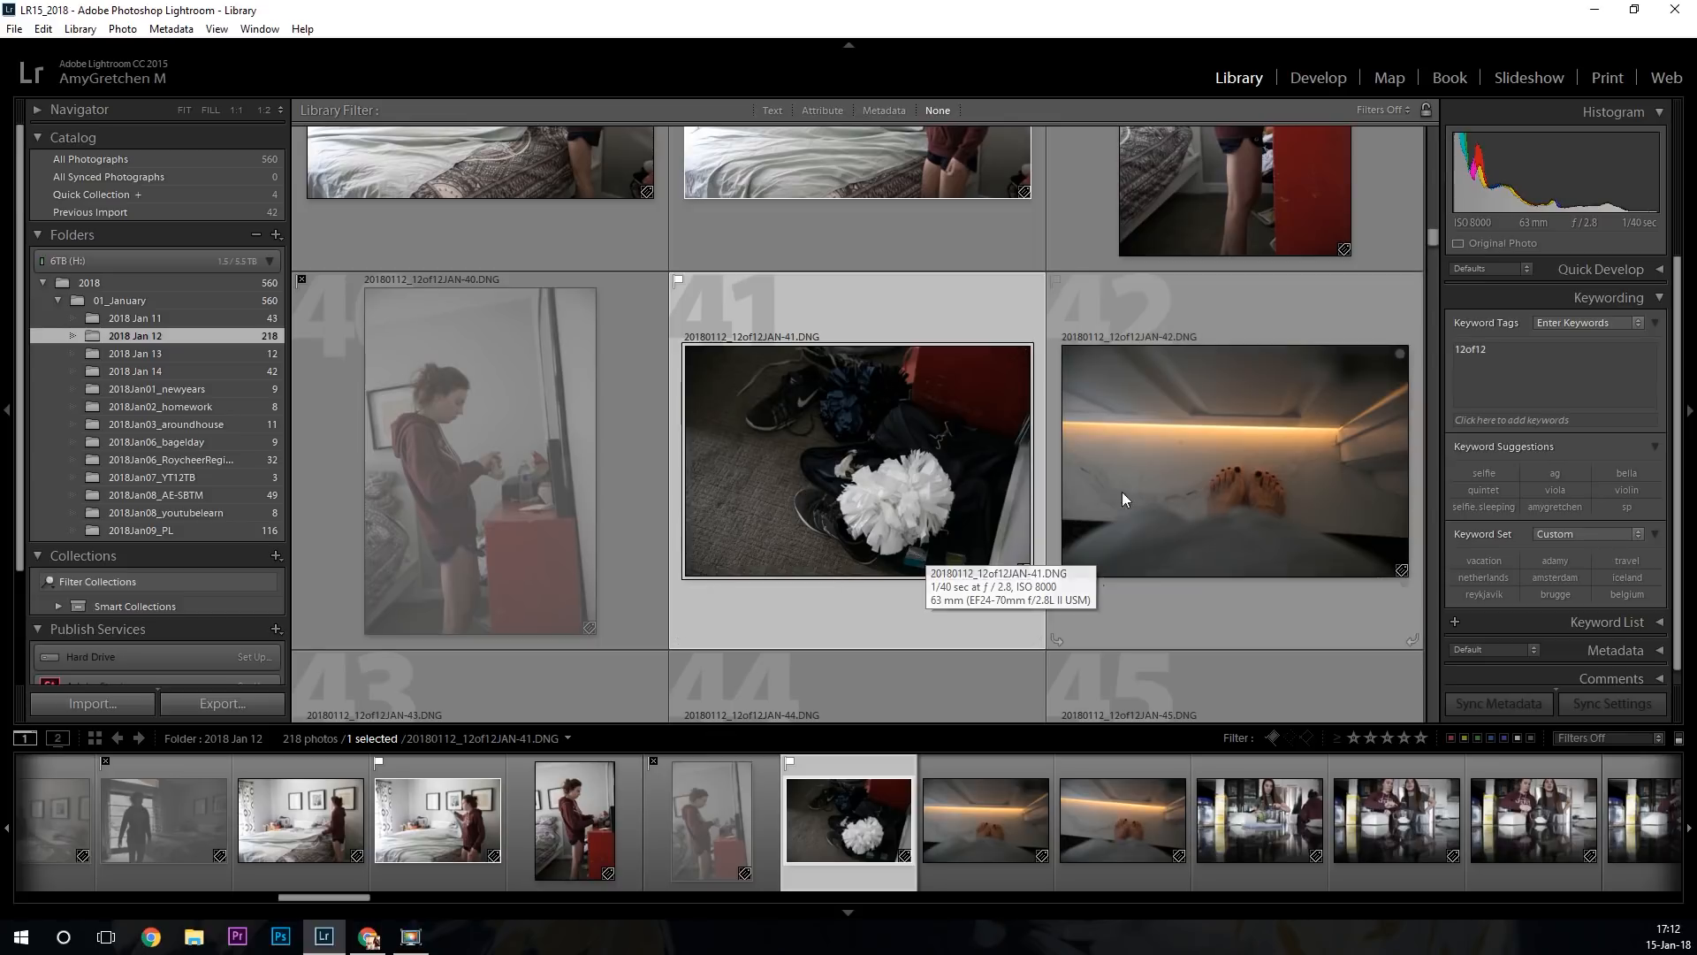
scroll(765, 637, "down", 3)
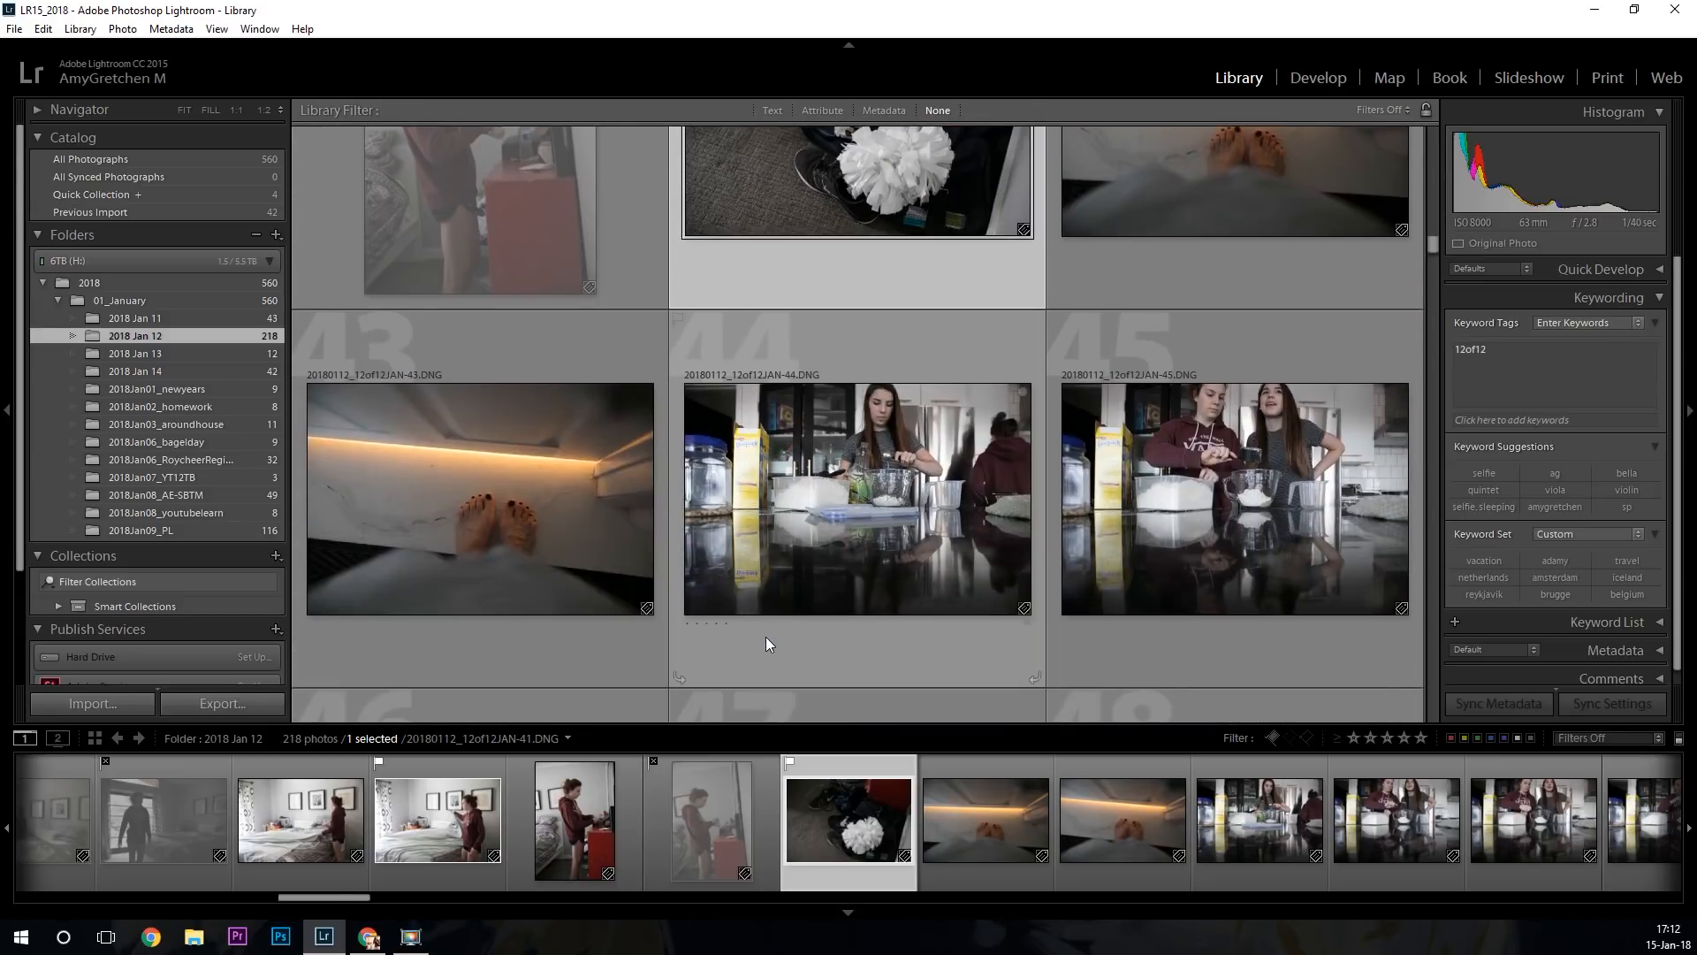
scroll(765, 636, "up", 3)
key("p")
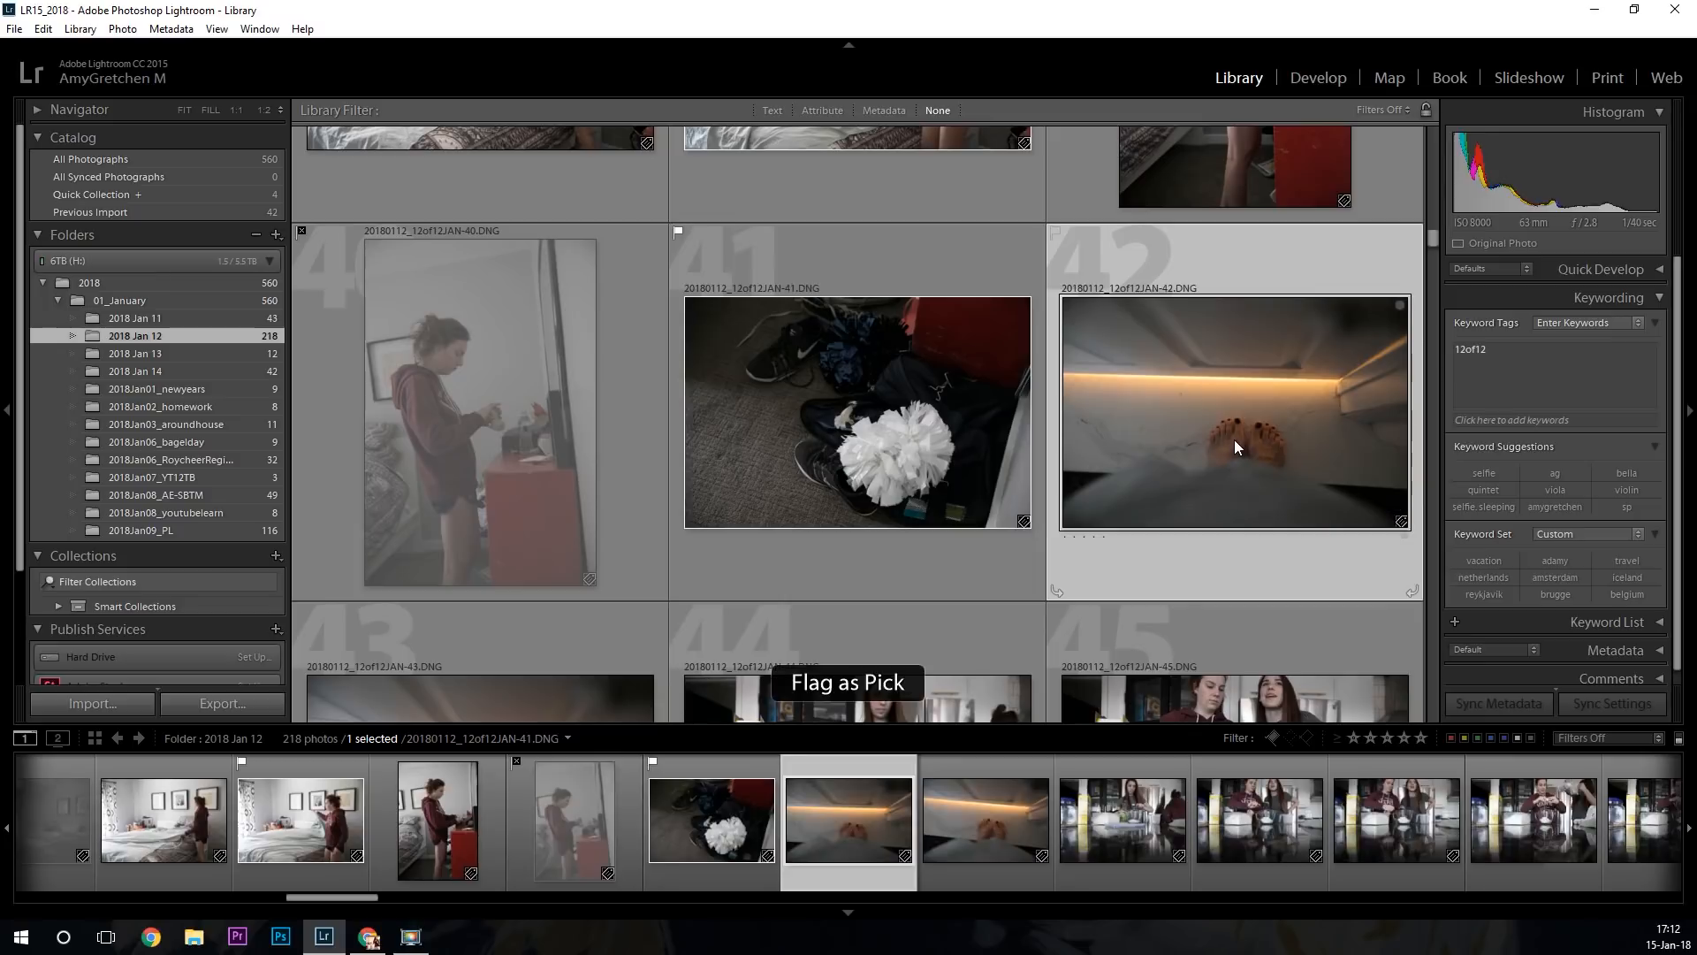
Set the second bare-feet photo, 12of12JAN-43, as rejected.
scroll(988, 367, "down", 3)
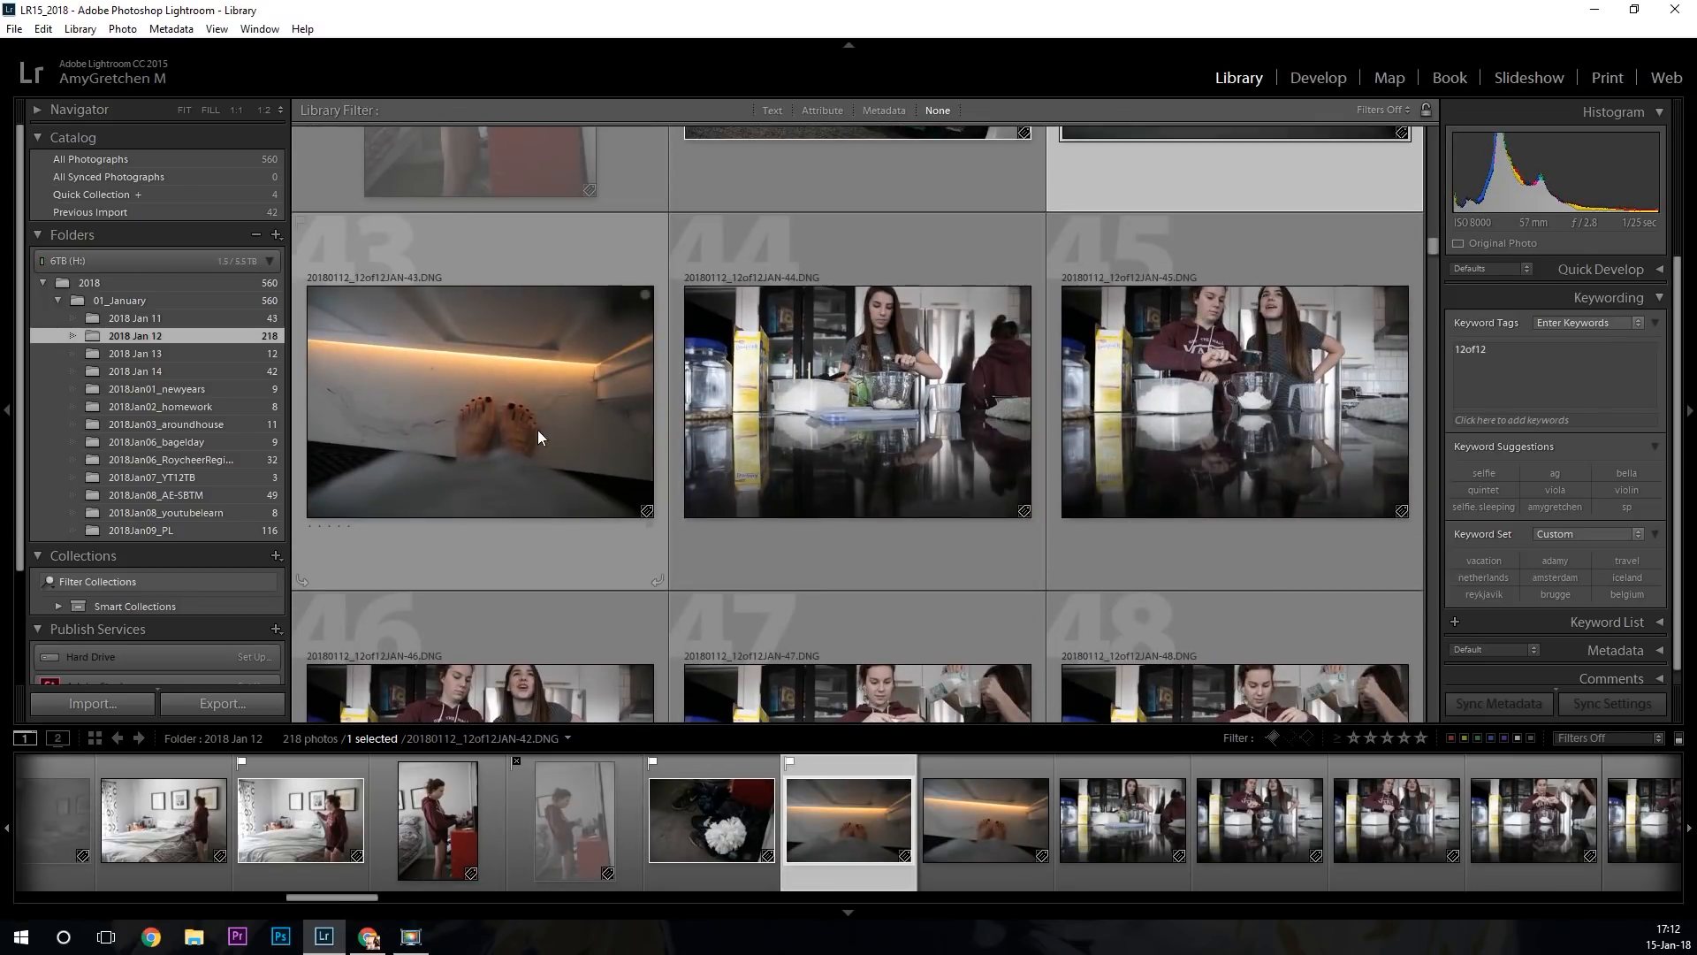
left_click(489, 434)
key("x")
scroll(703, 458, "up", 2)
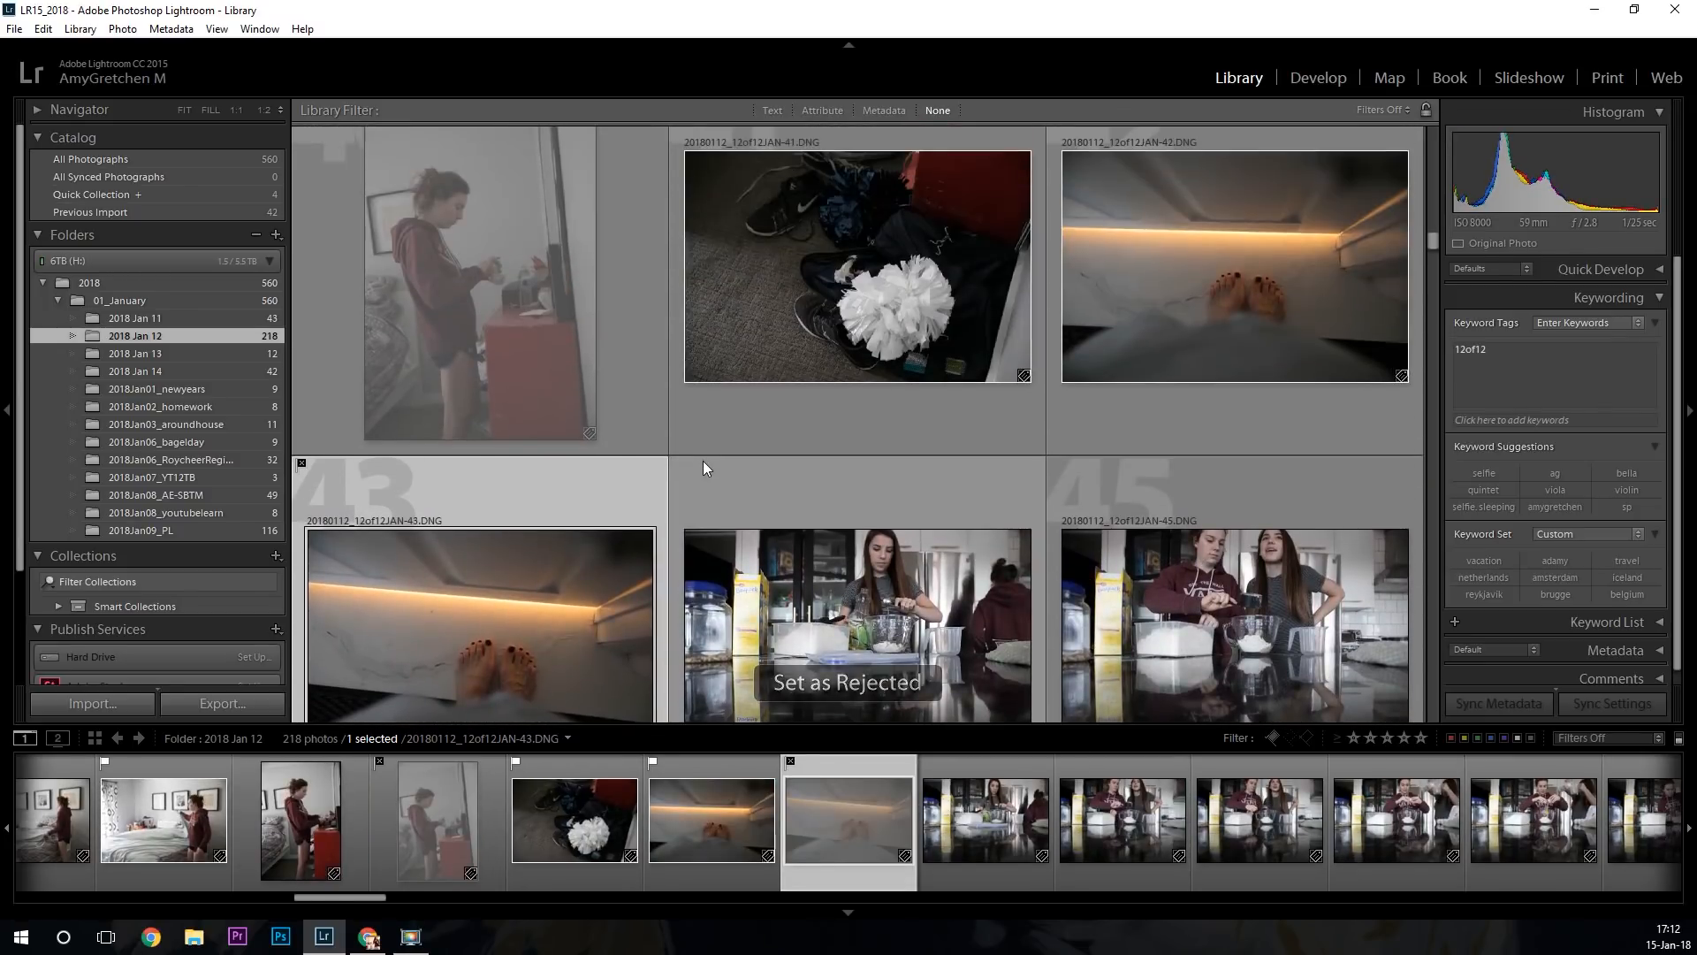
Review the kitchen baking photos and set 12of12JAN-45 as rejected.
scroll(702, 464, "down", 3)
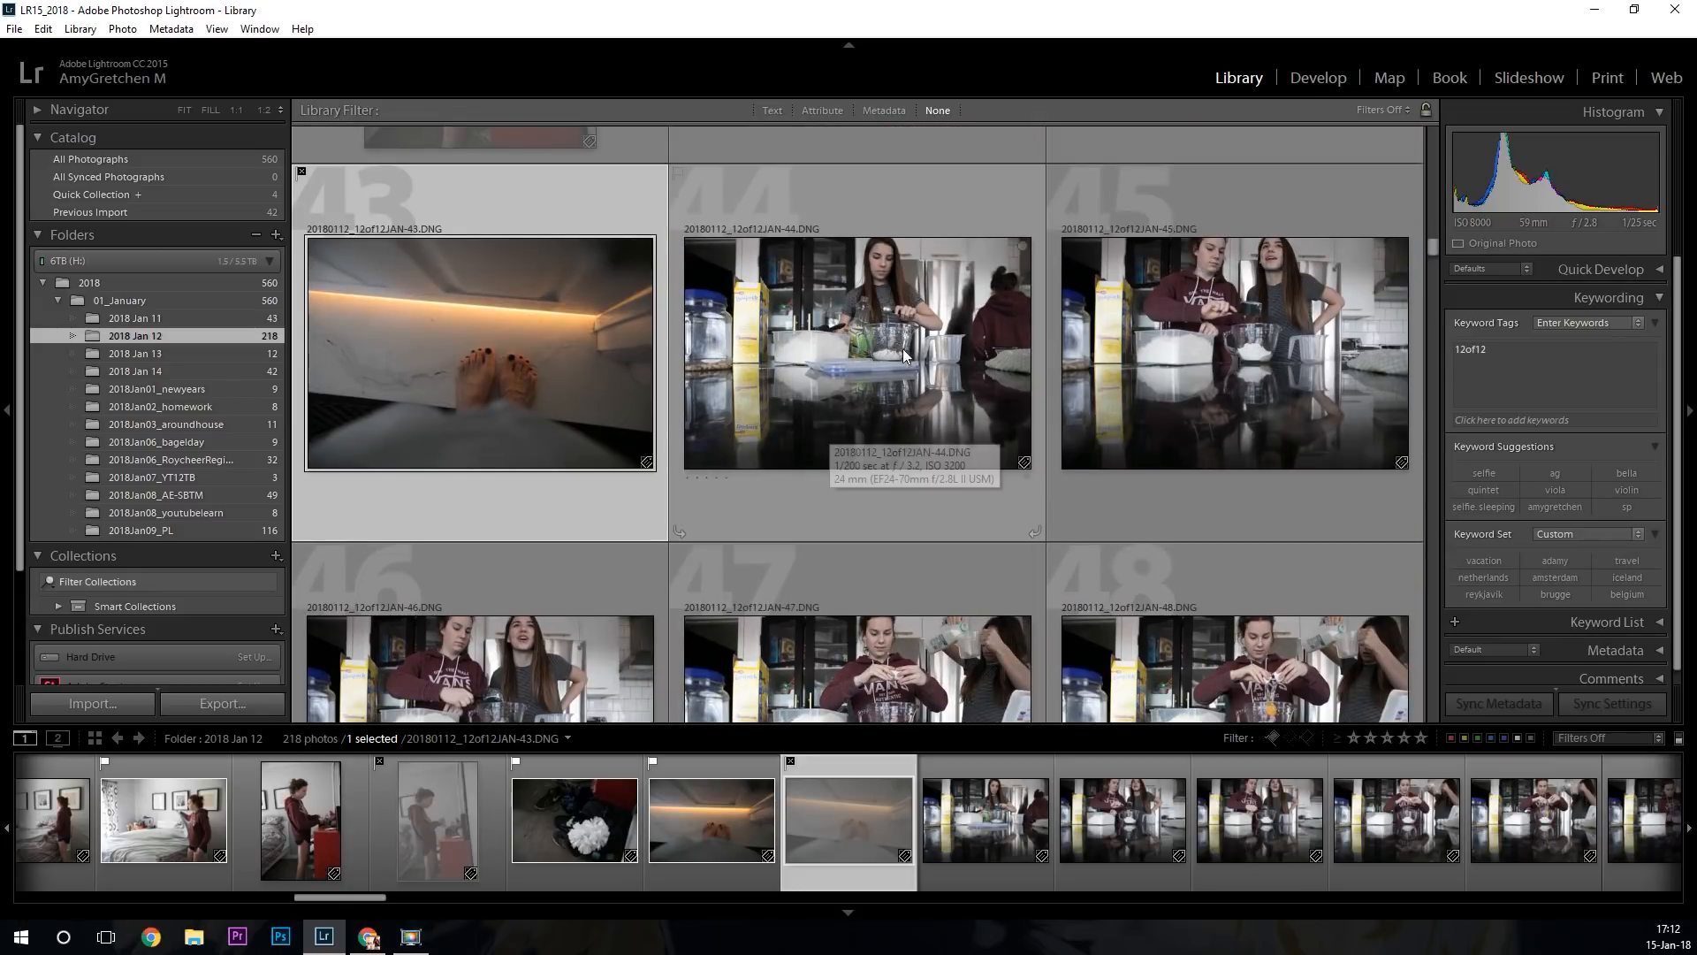
scroll(891, 327, "down", 2)
scroll(888, 327, "down", 2)
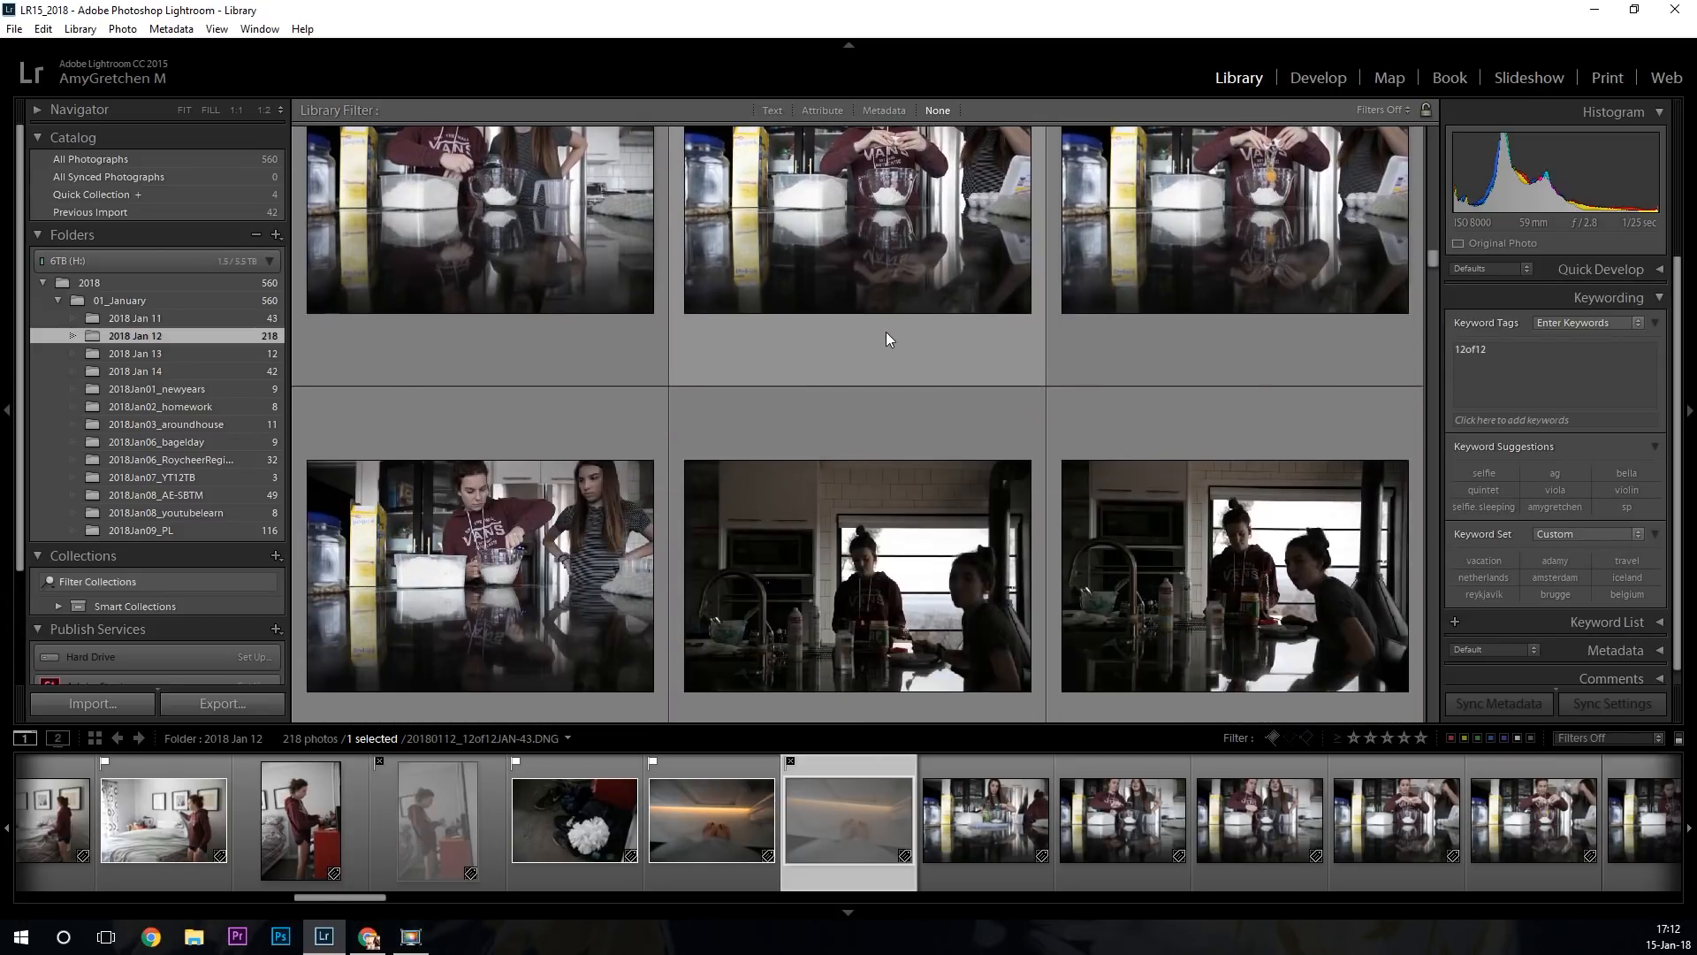
scroll(886, 332, "up", 5)
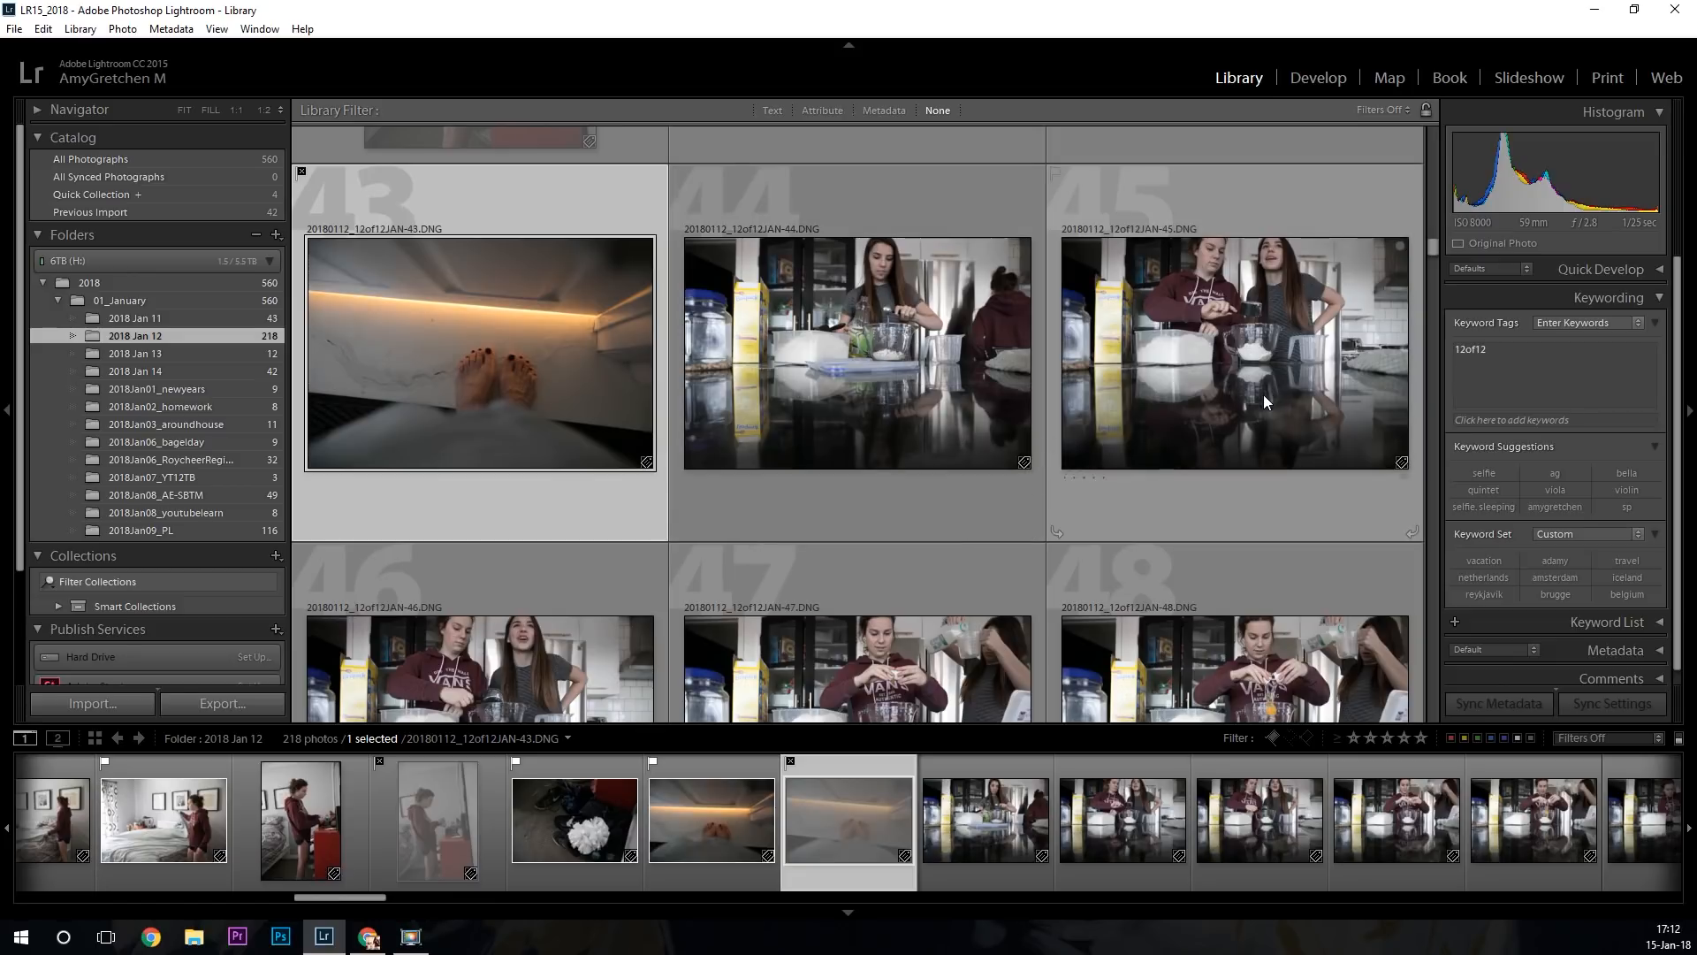
left_click(1251, 442)
key("x")
Set the kitchen baking photo 12of12JAN-47 as rejected.
scroll(1123, 351, "down", 2)
scroll(1124, 351, "down", 1)
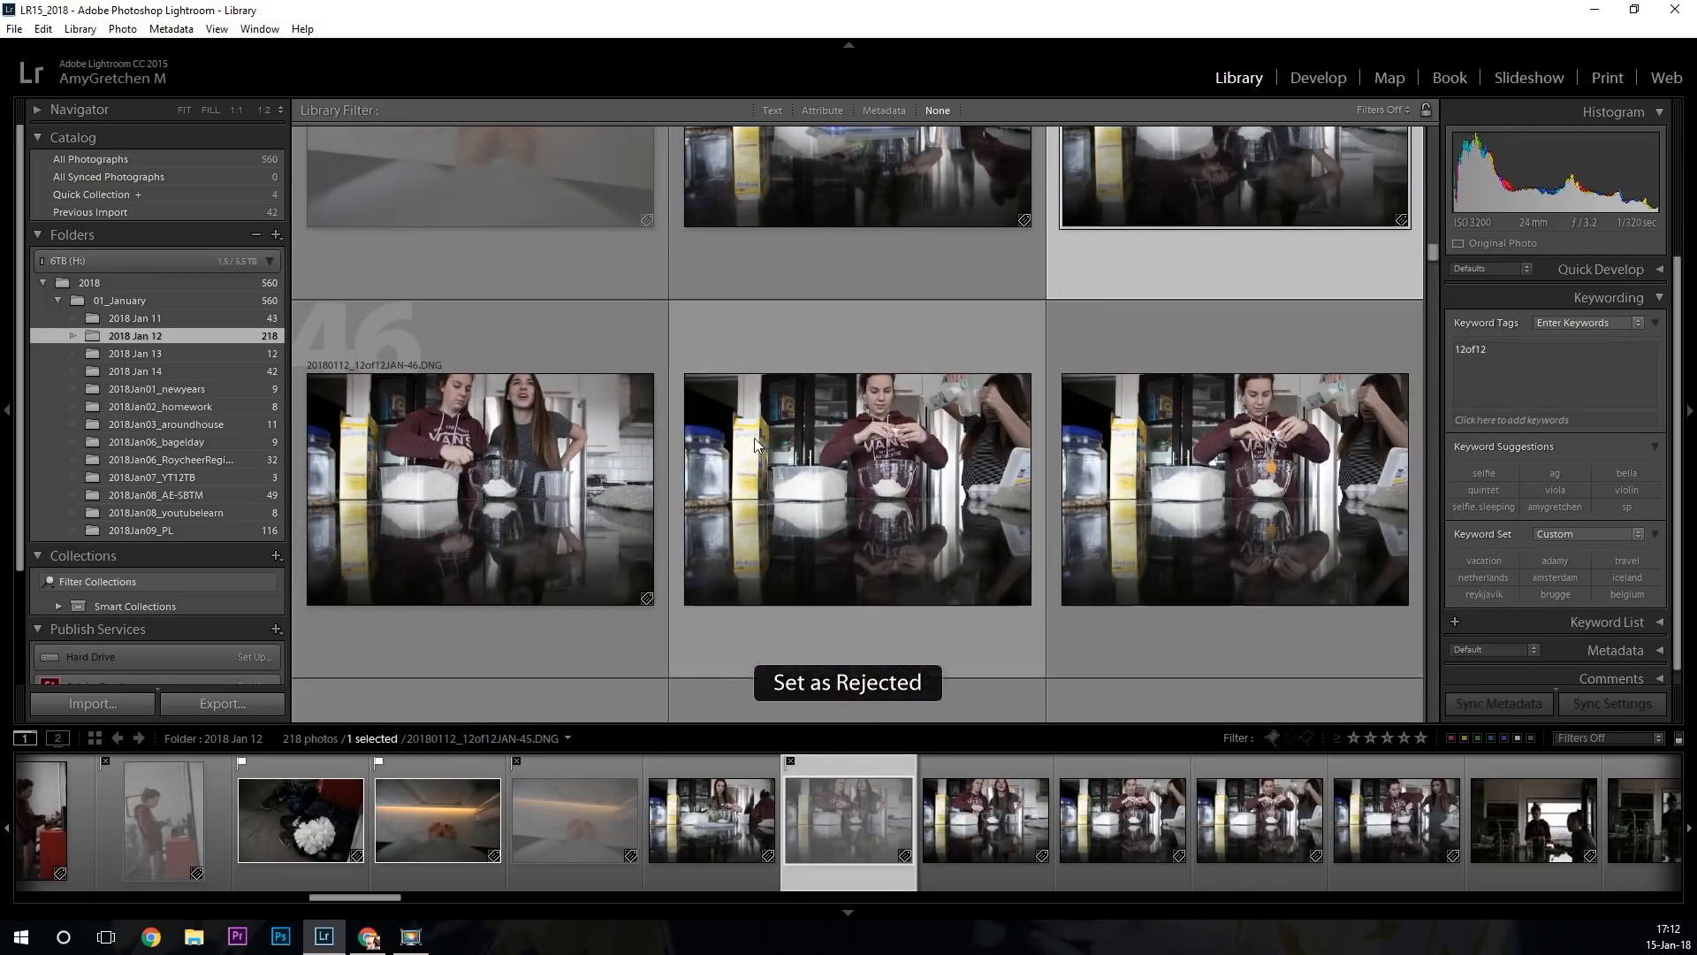
left_click(814, 493)
key("x")
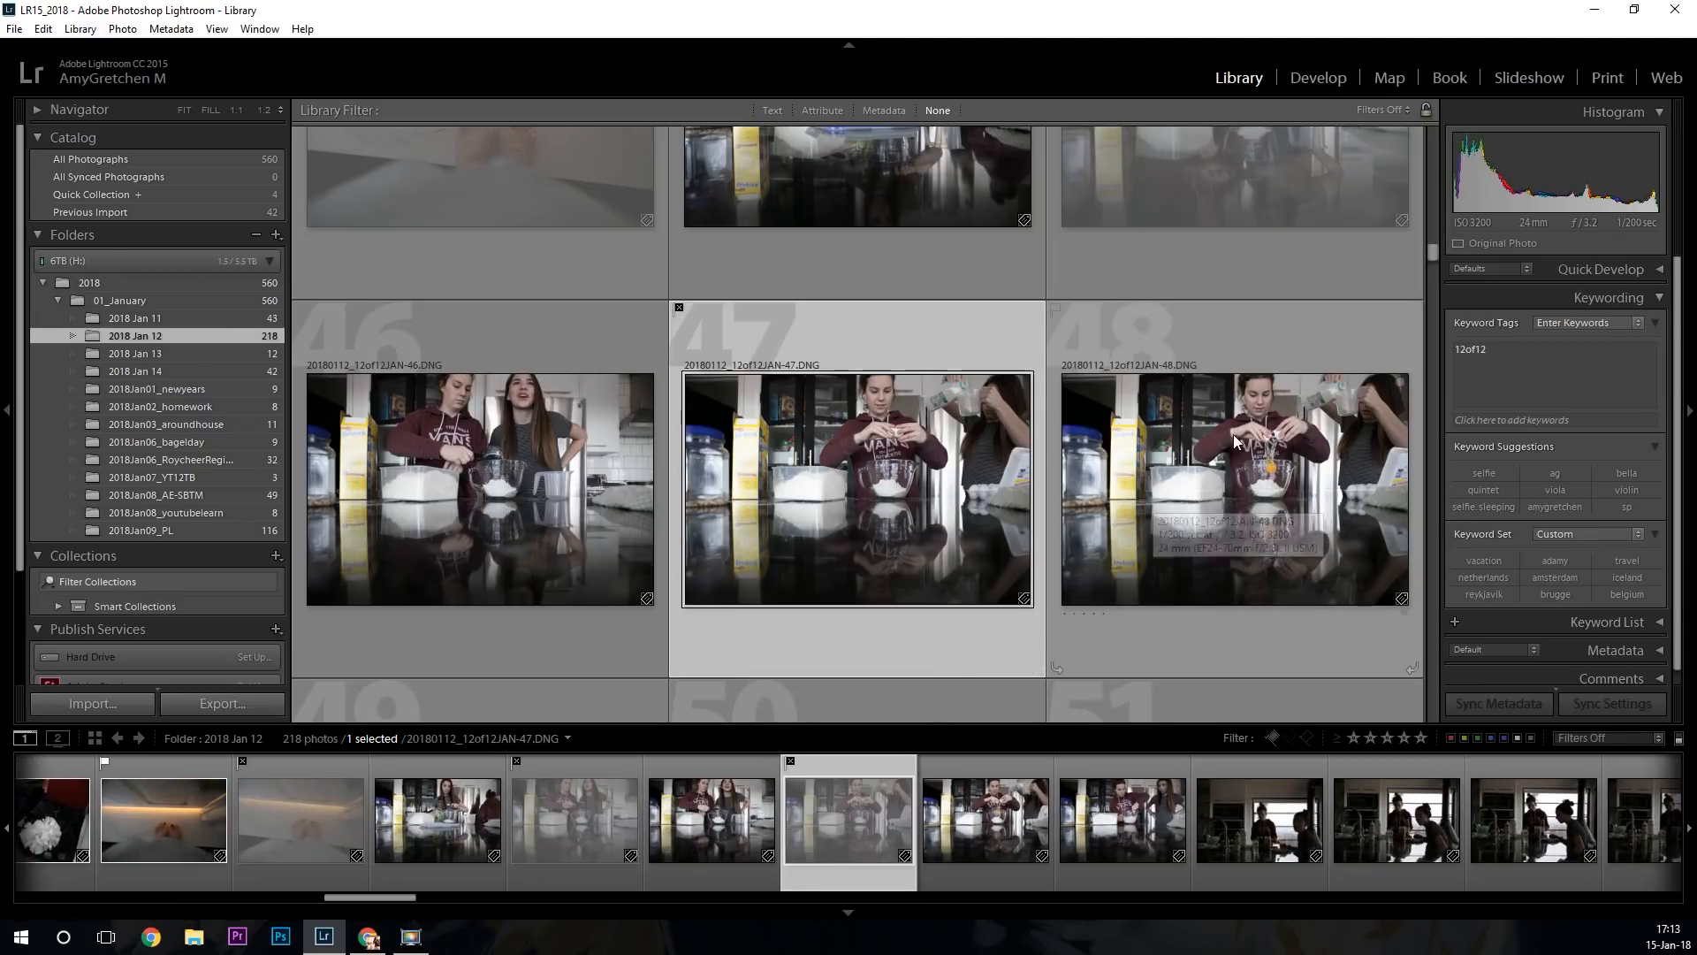
Flag the egg-cracking photo 12of12JAN-48 as a pick.
scroll(1234, 433, "down", 6)
scroll(1230, 428, "up", 5)
left_click(1248, 387)
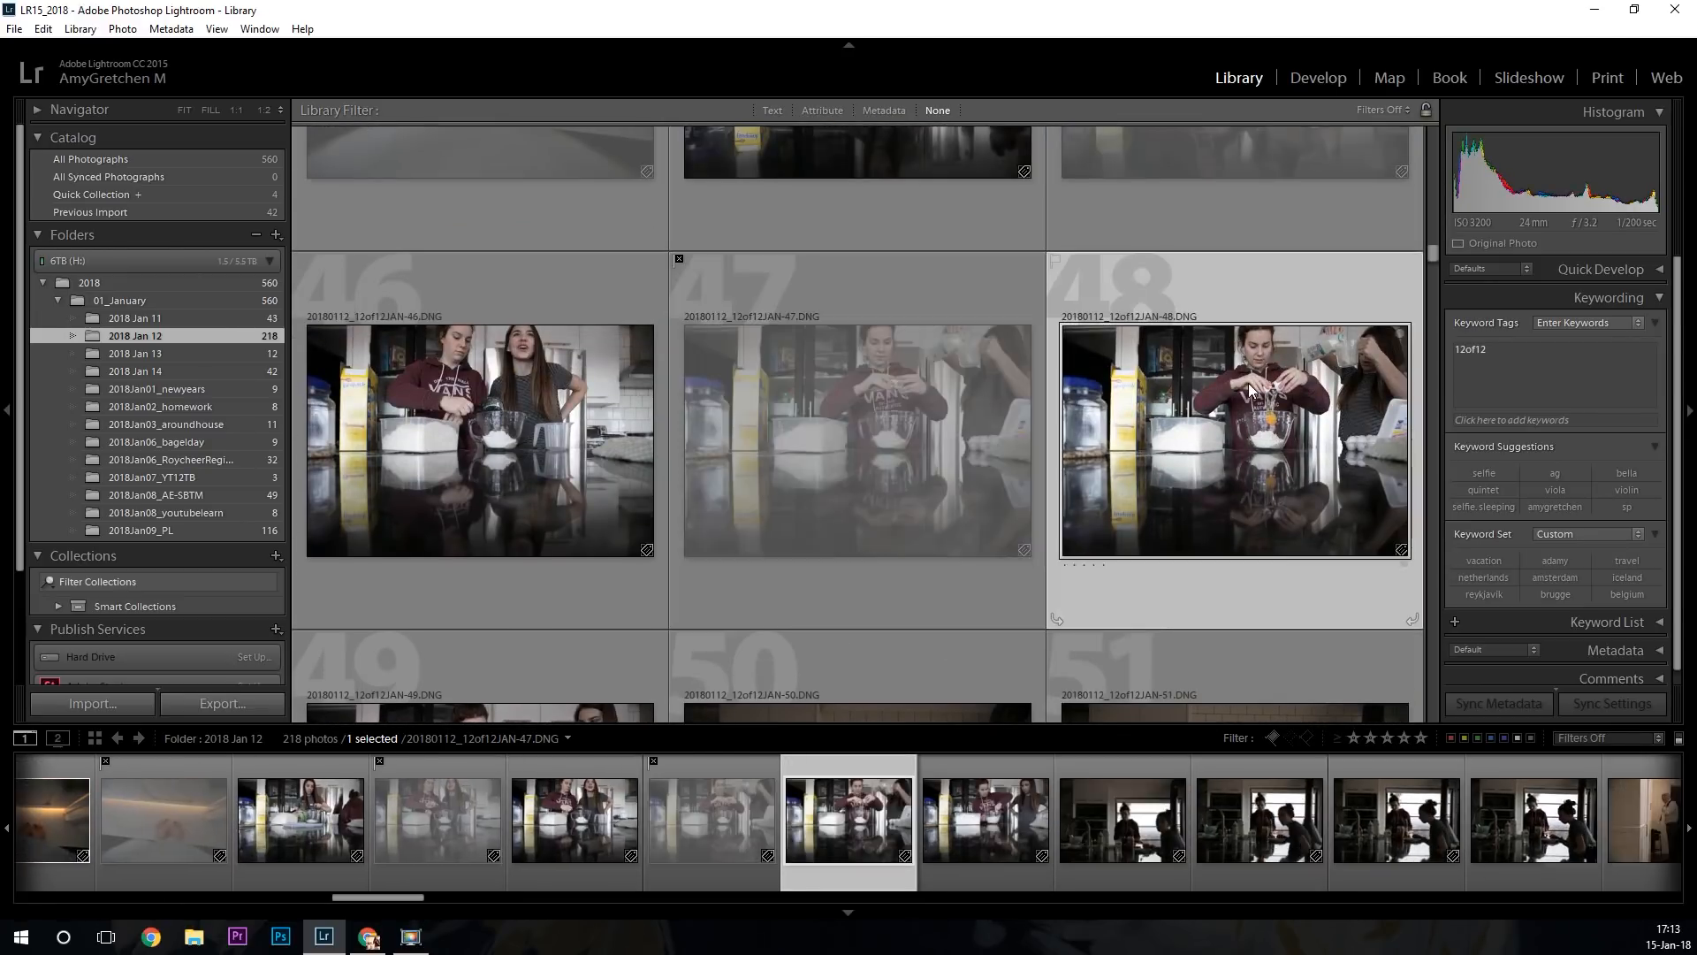
key("p")
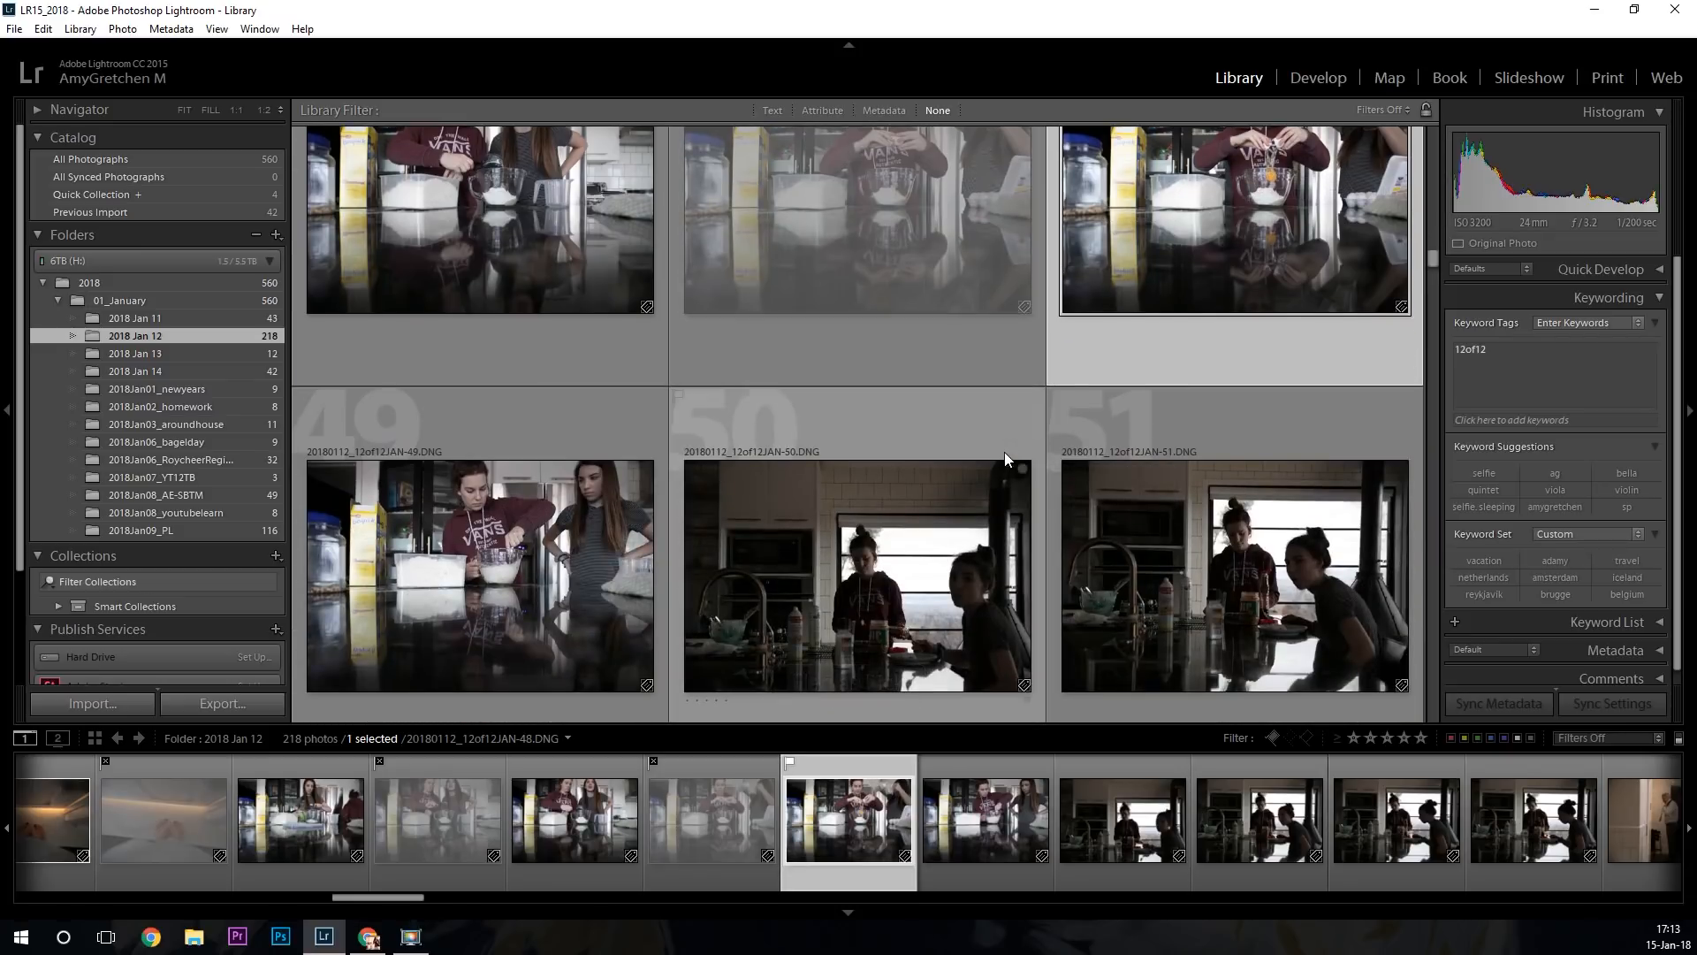
Flag the backlit kitchen photo 12of12JAN-53 as a pick.
left_click(549, 572)
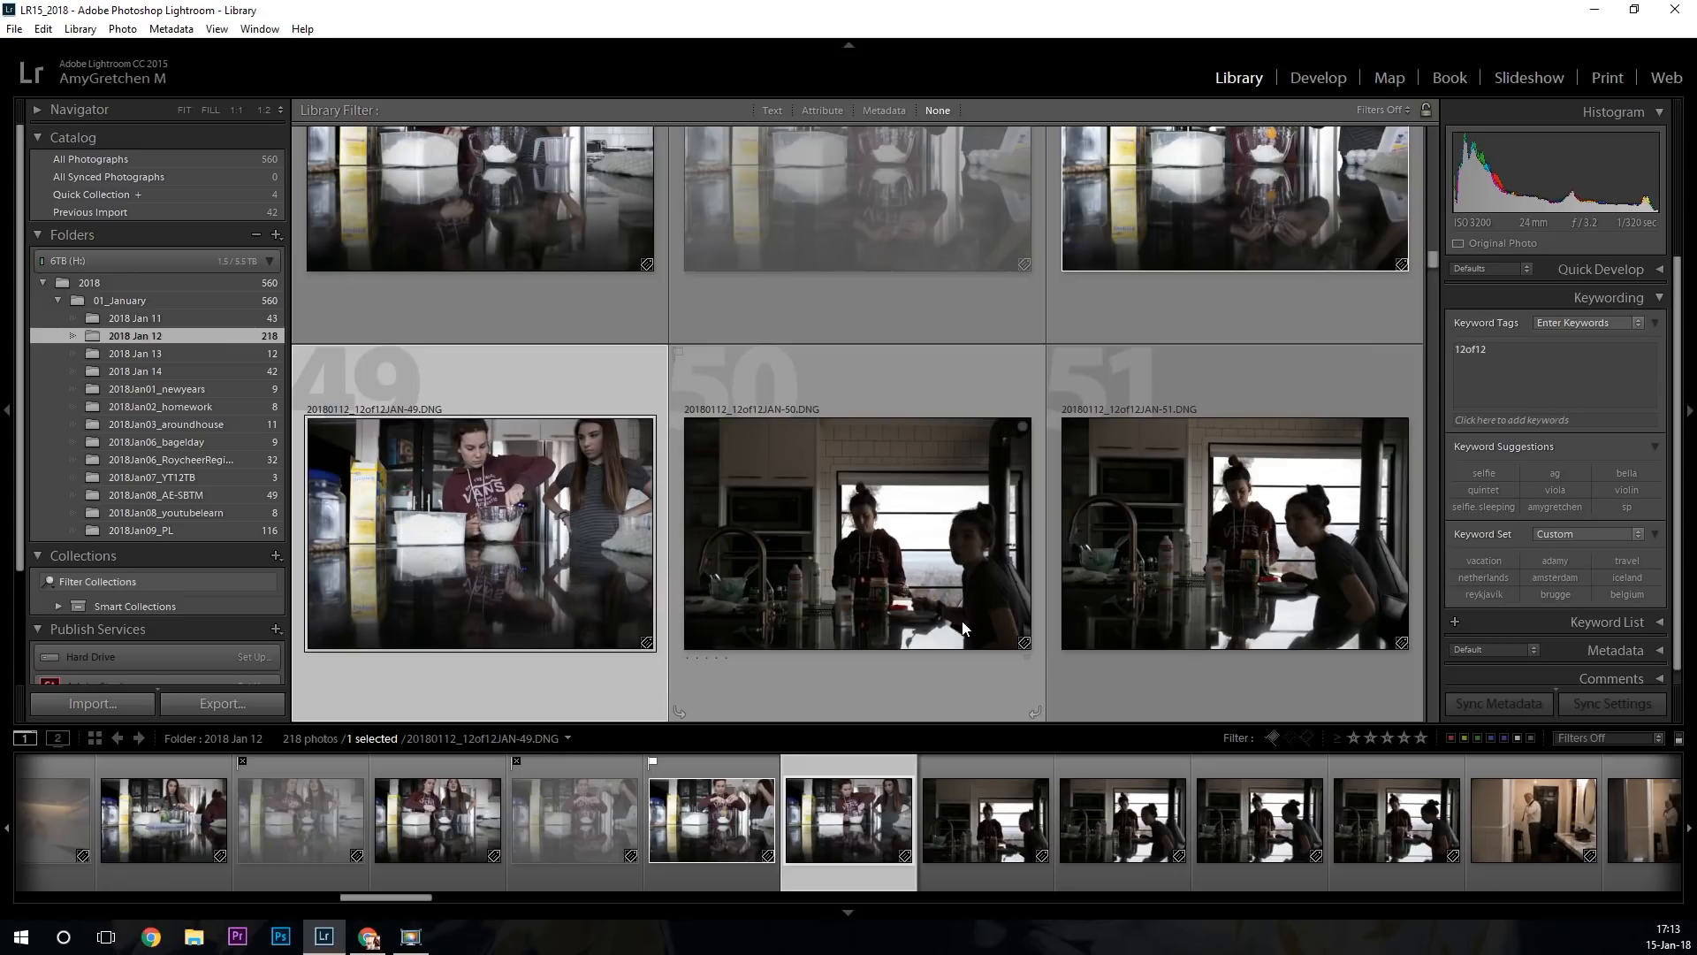
scroll(951, 631, "down", 3)
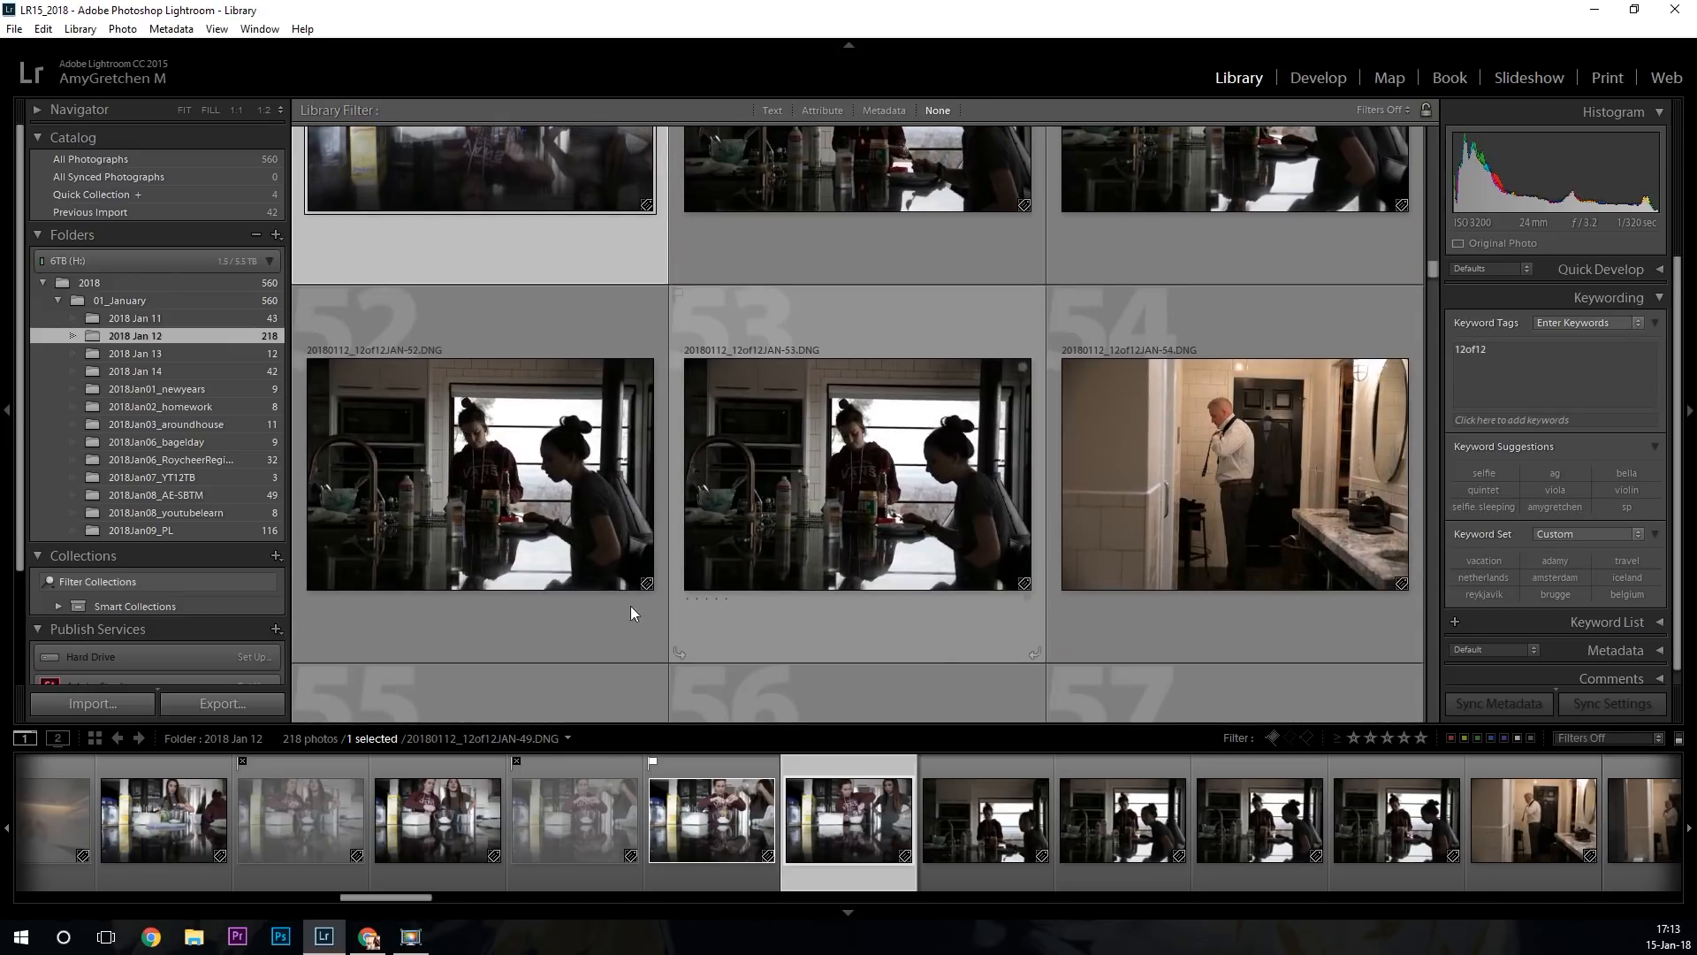
left_click(903, 512)
key("p")
Review the other backlit kitchen photos and set 12of12JAN-53 as rejected.
scroll(1054, 564, "up", 3)
scroll(1055, 565, "up", 1)
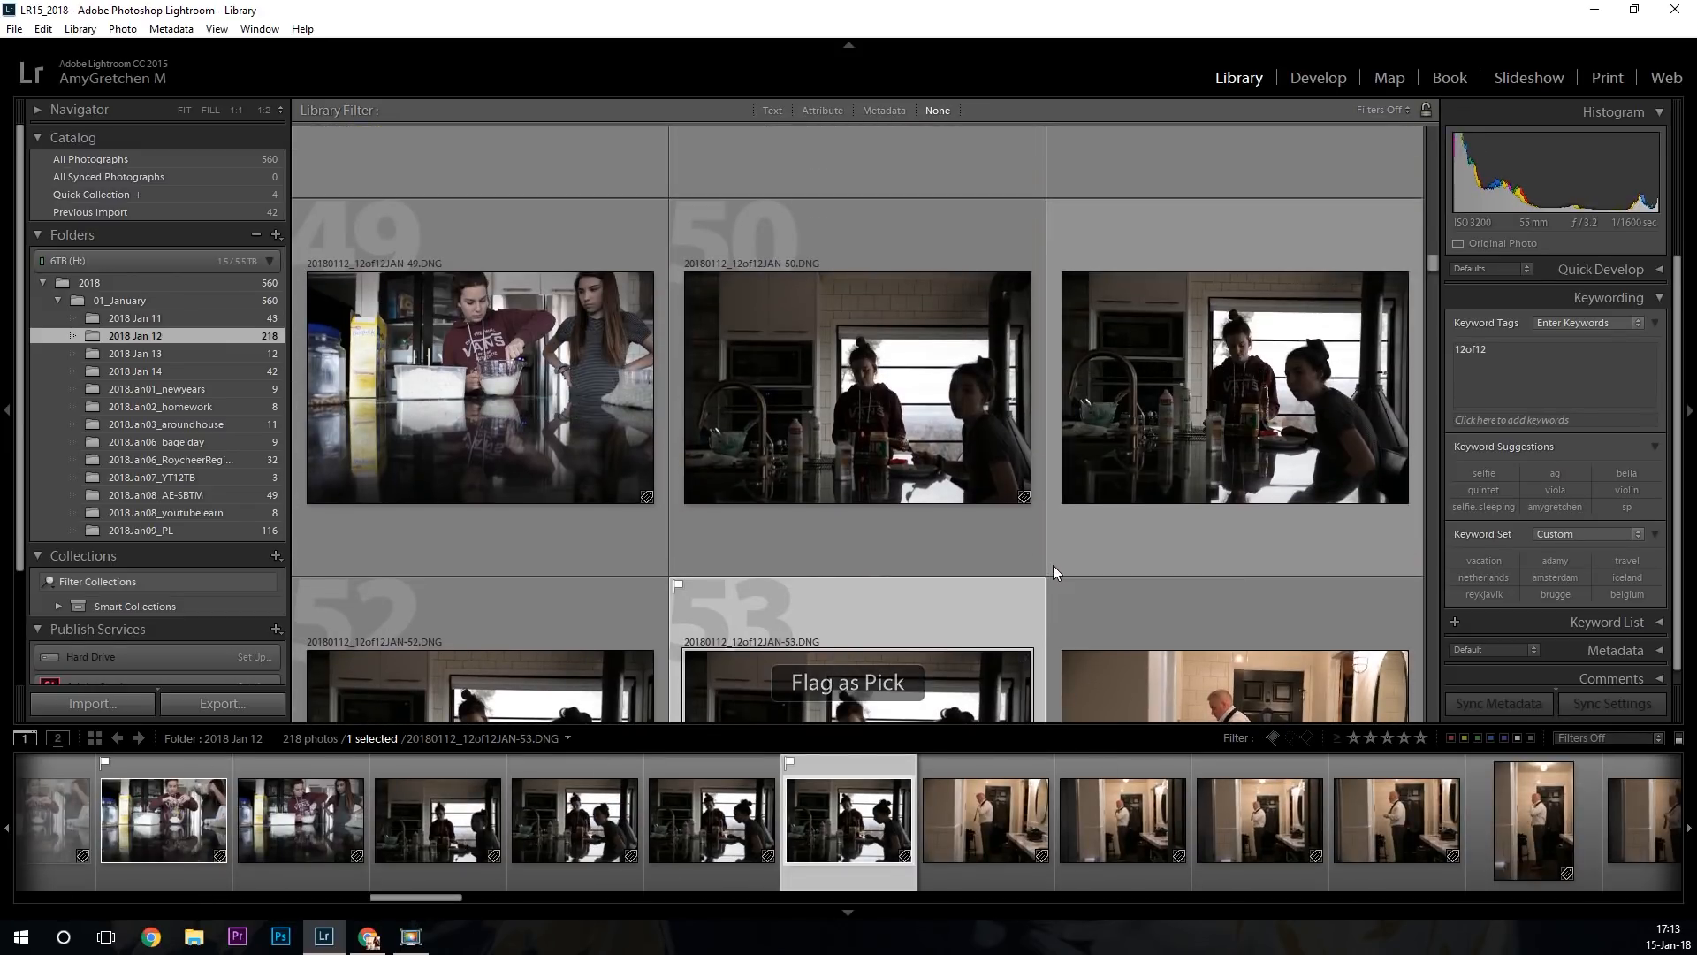
scroll(1053, 565, "up", 1)
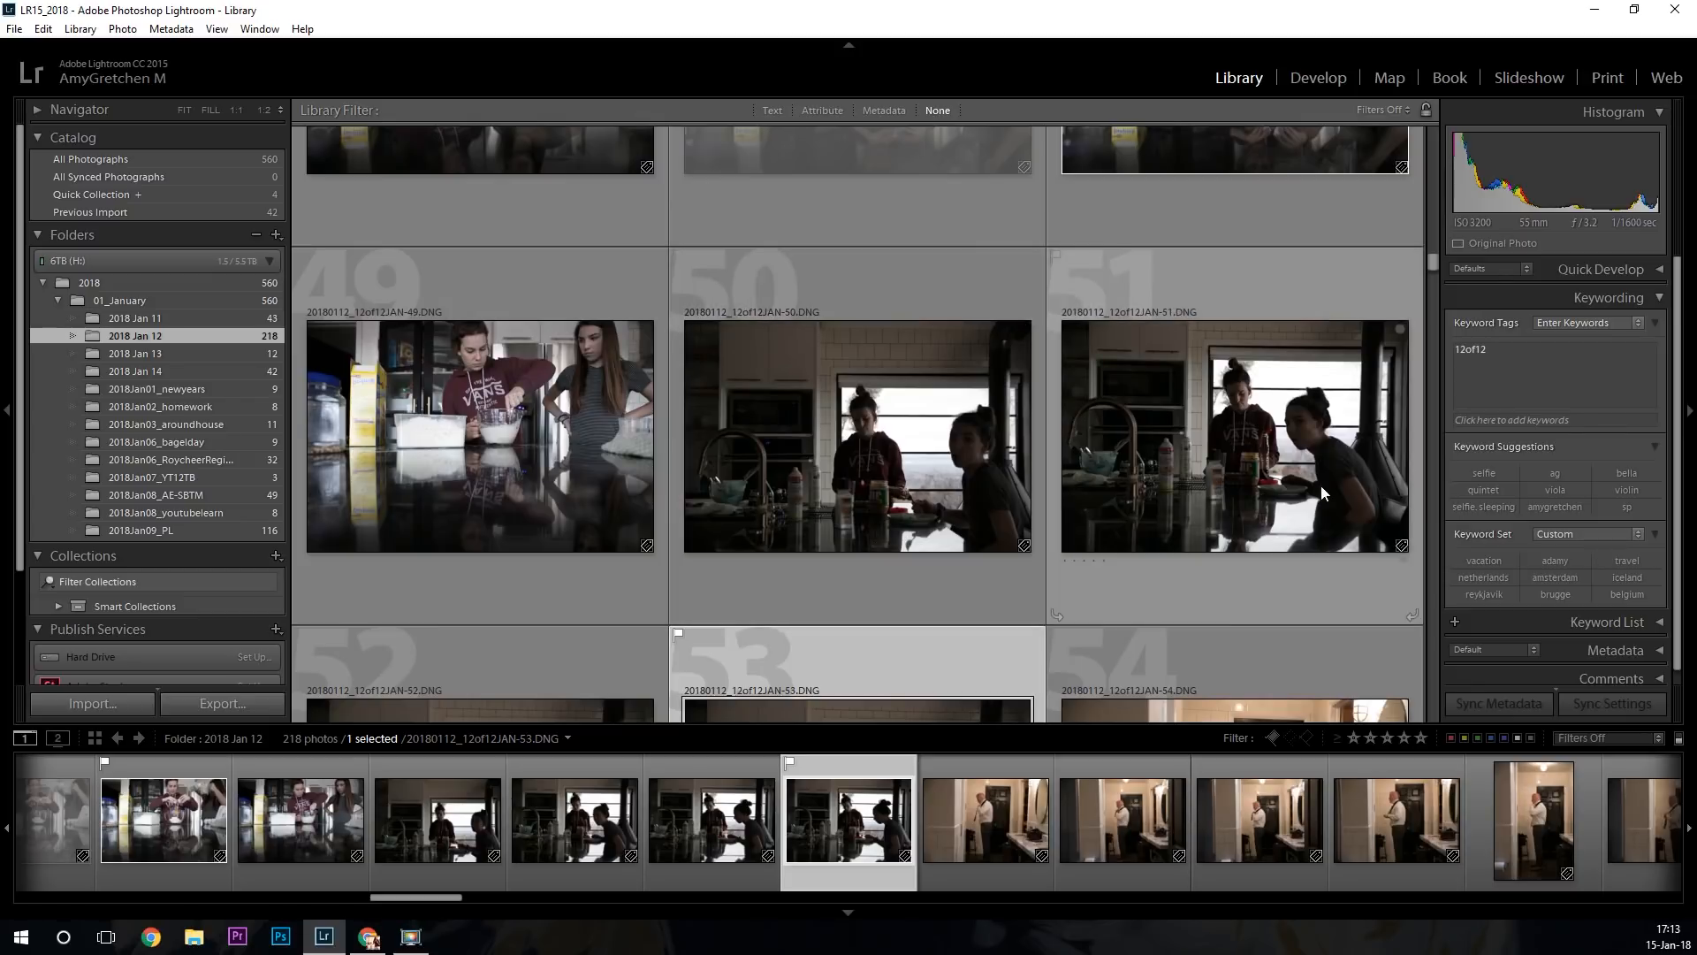
key("x")
Compare the bathroom photos of the man adjusting his tie, 12of12JAN-54 to 12of12JAN-60, with the preceding kitchen photos.
scroll(1243, 503, "up", 15)
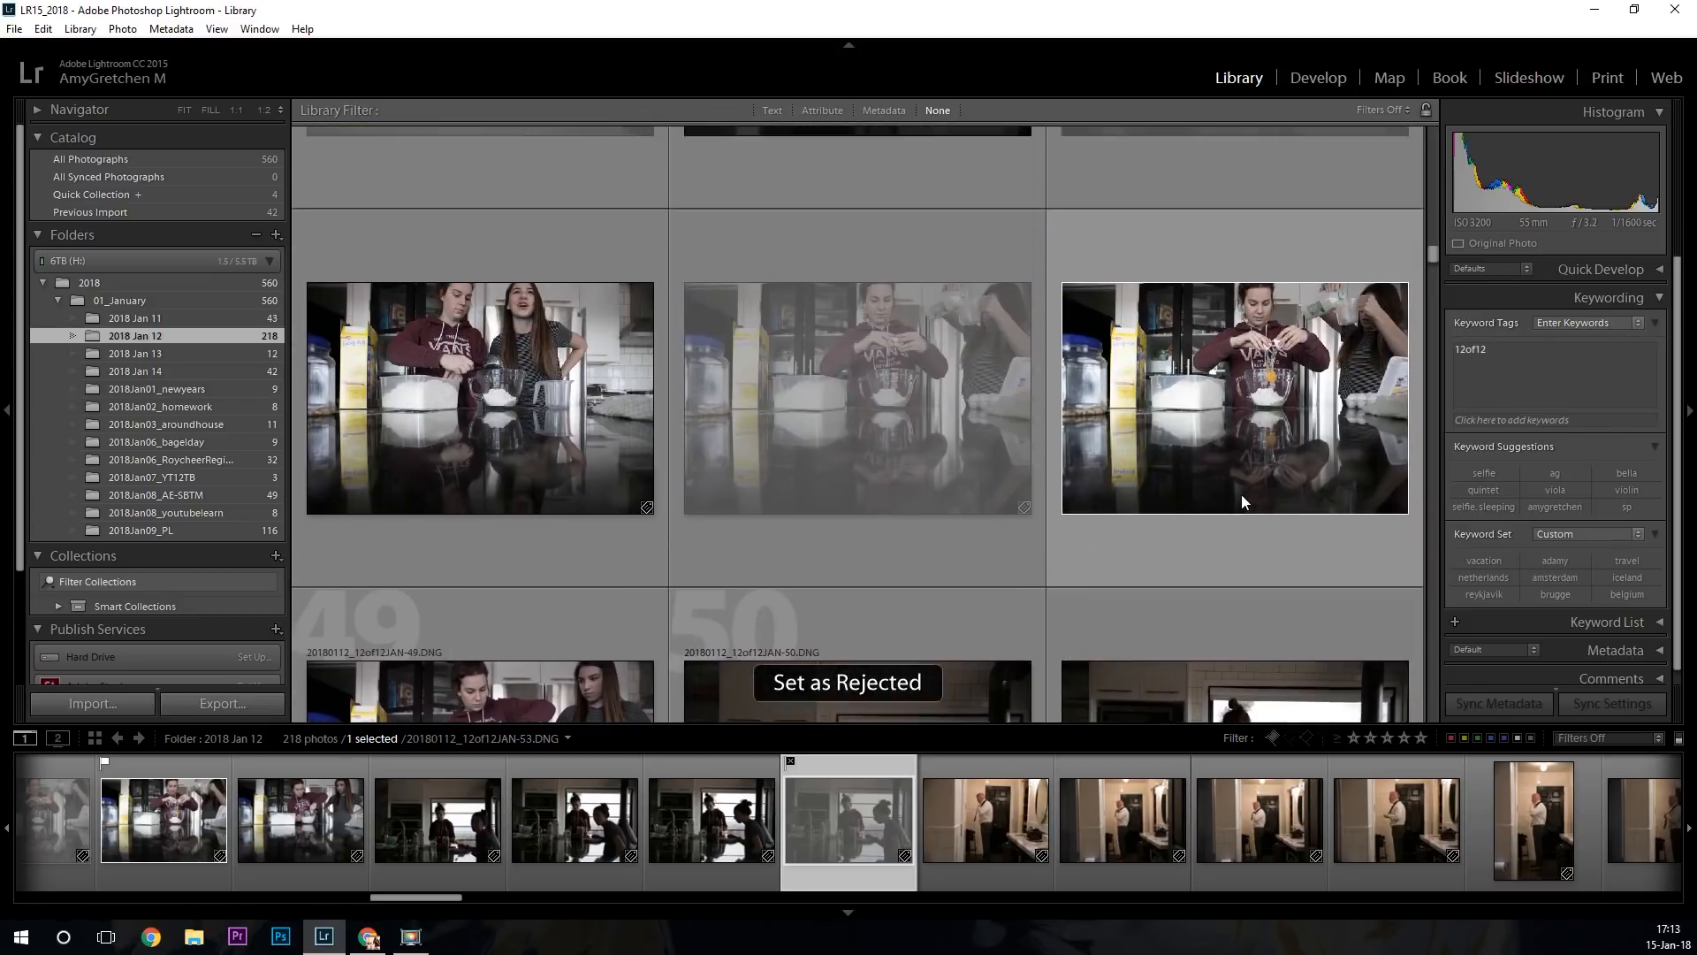
scroll(1240, 508, "down", 19)
scroll(1242, 507, "down", 5)
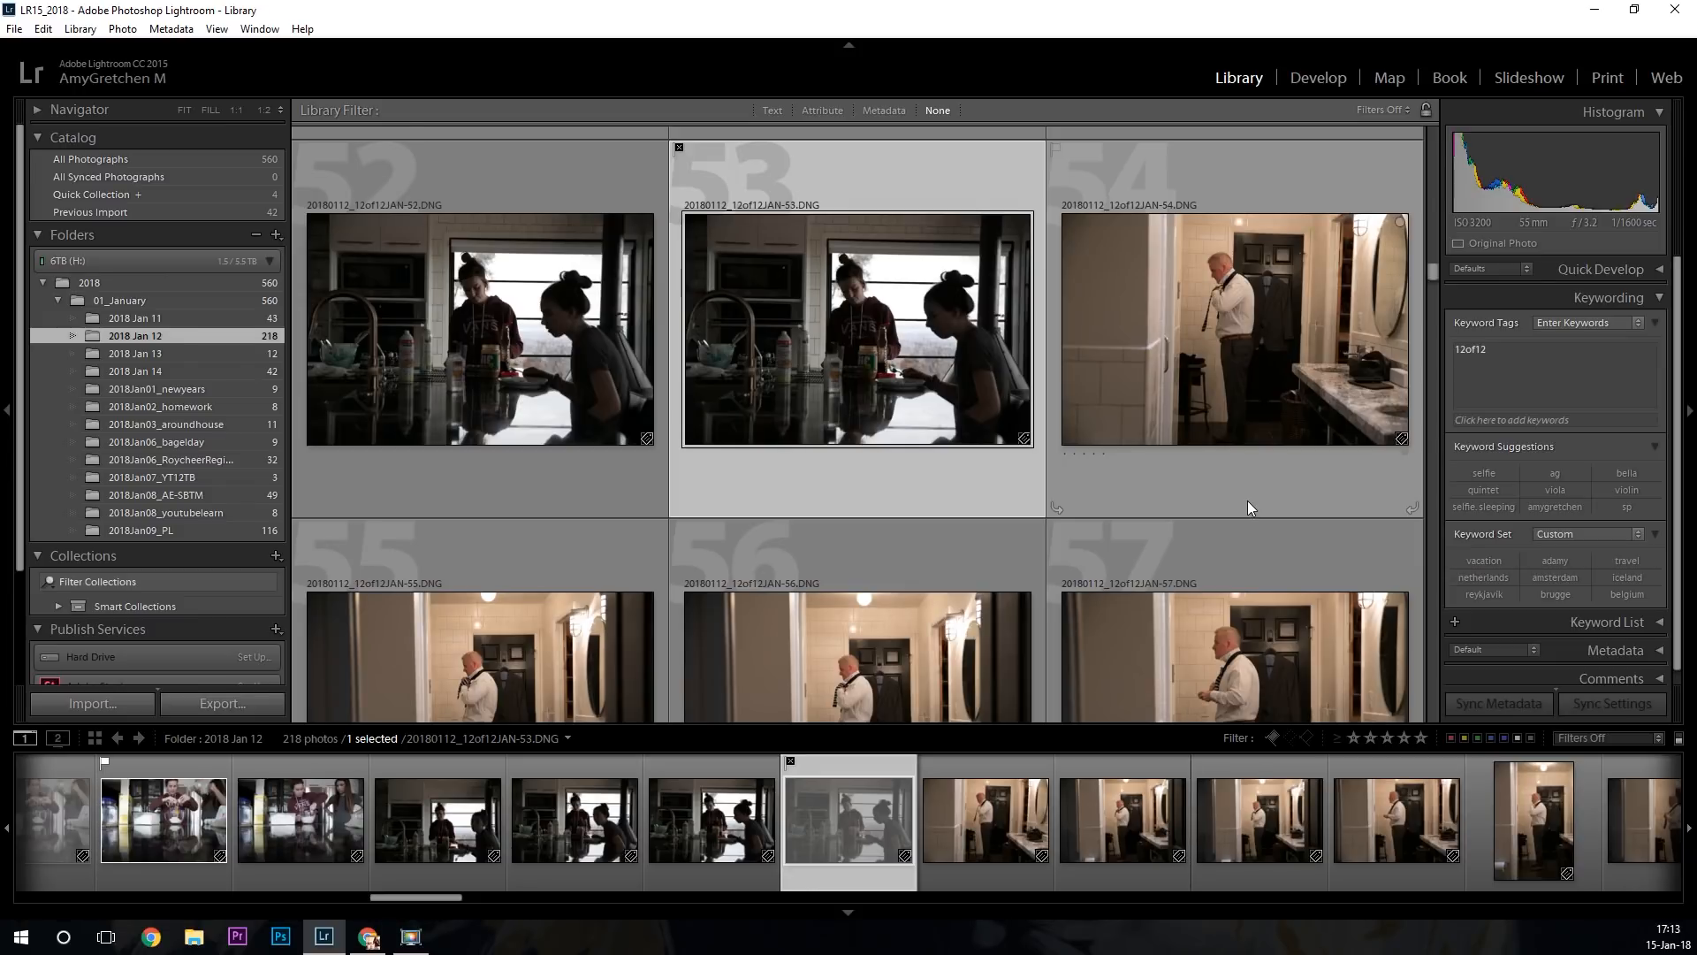
scroll(1249, 502, "down", 5)
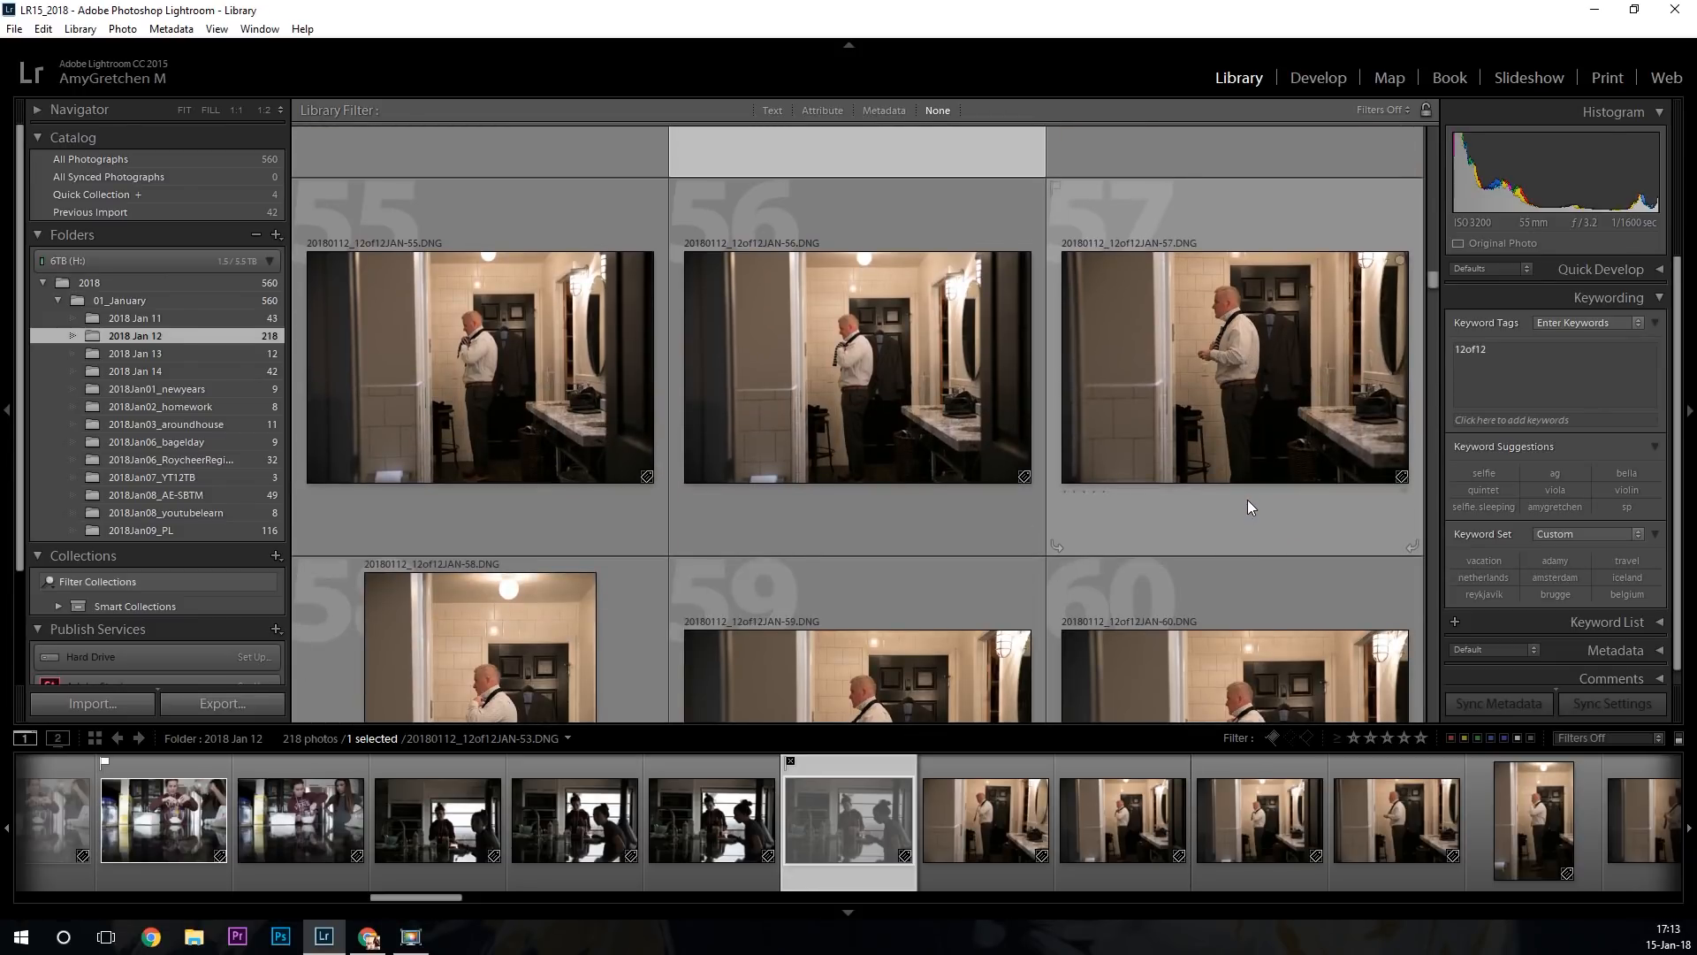
scroll(1248, 497, "down", 5)
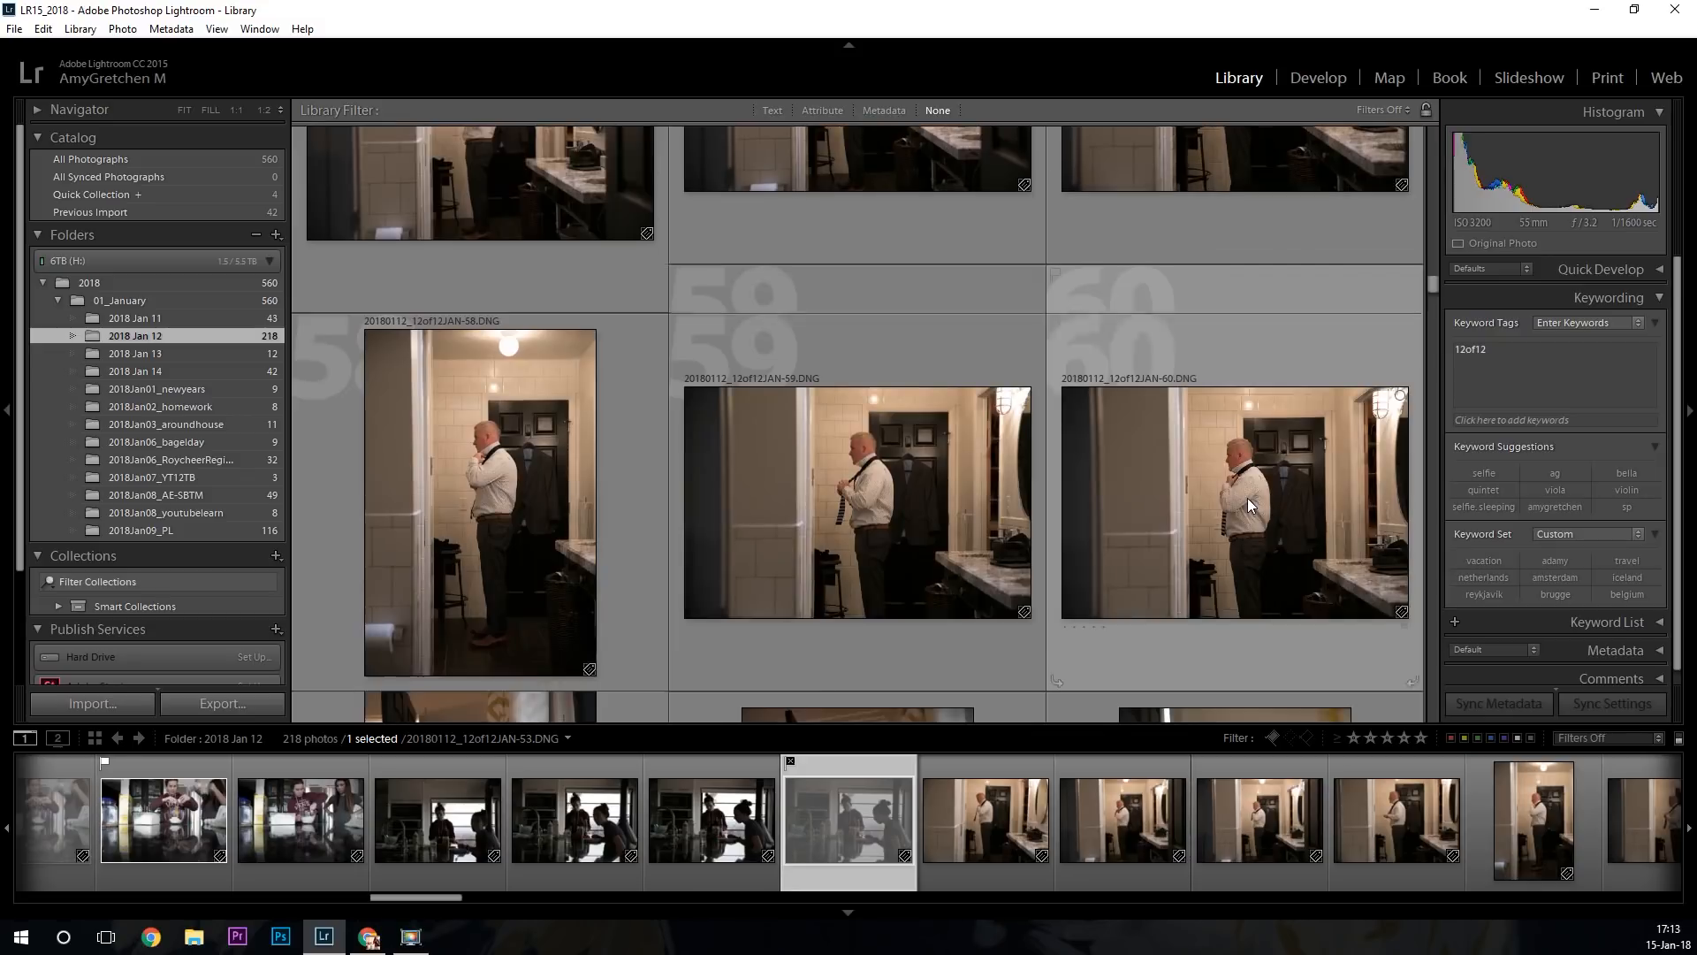
scroll(1219, 497, "up", 10)
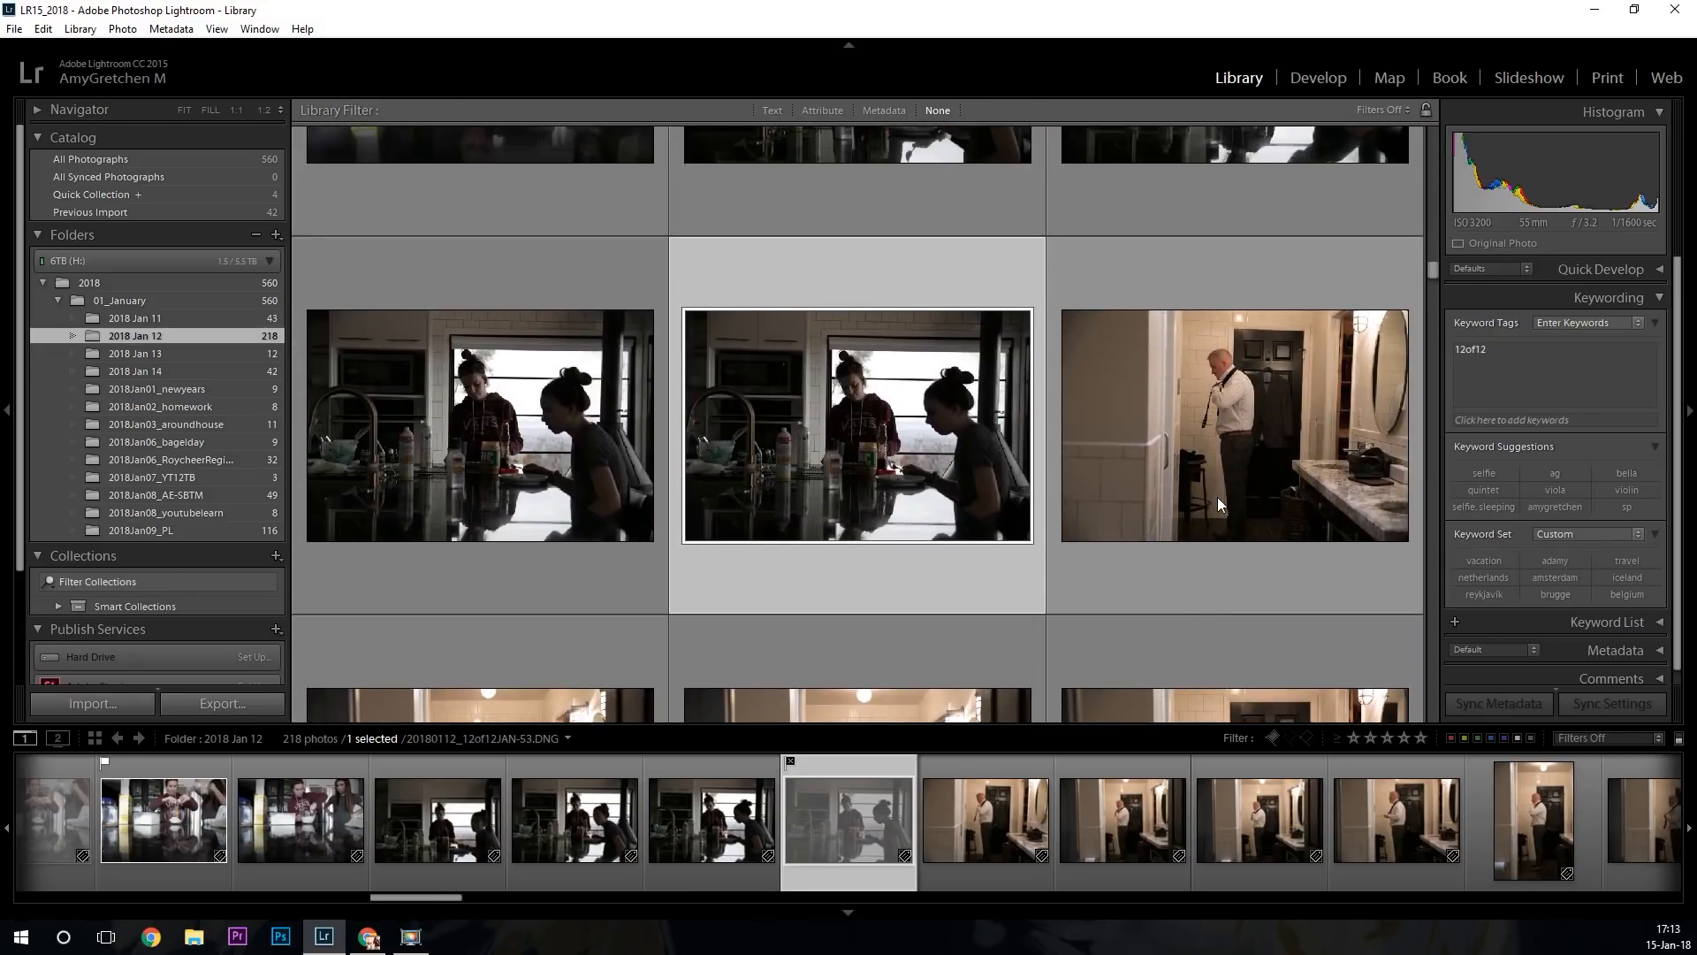
scroll(1218, 498, "down", 2)
scroll(1217, 497, "up", 2)
scroll(1254, 494, "down", 15)
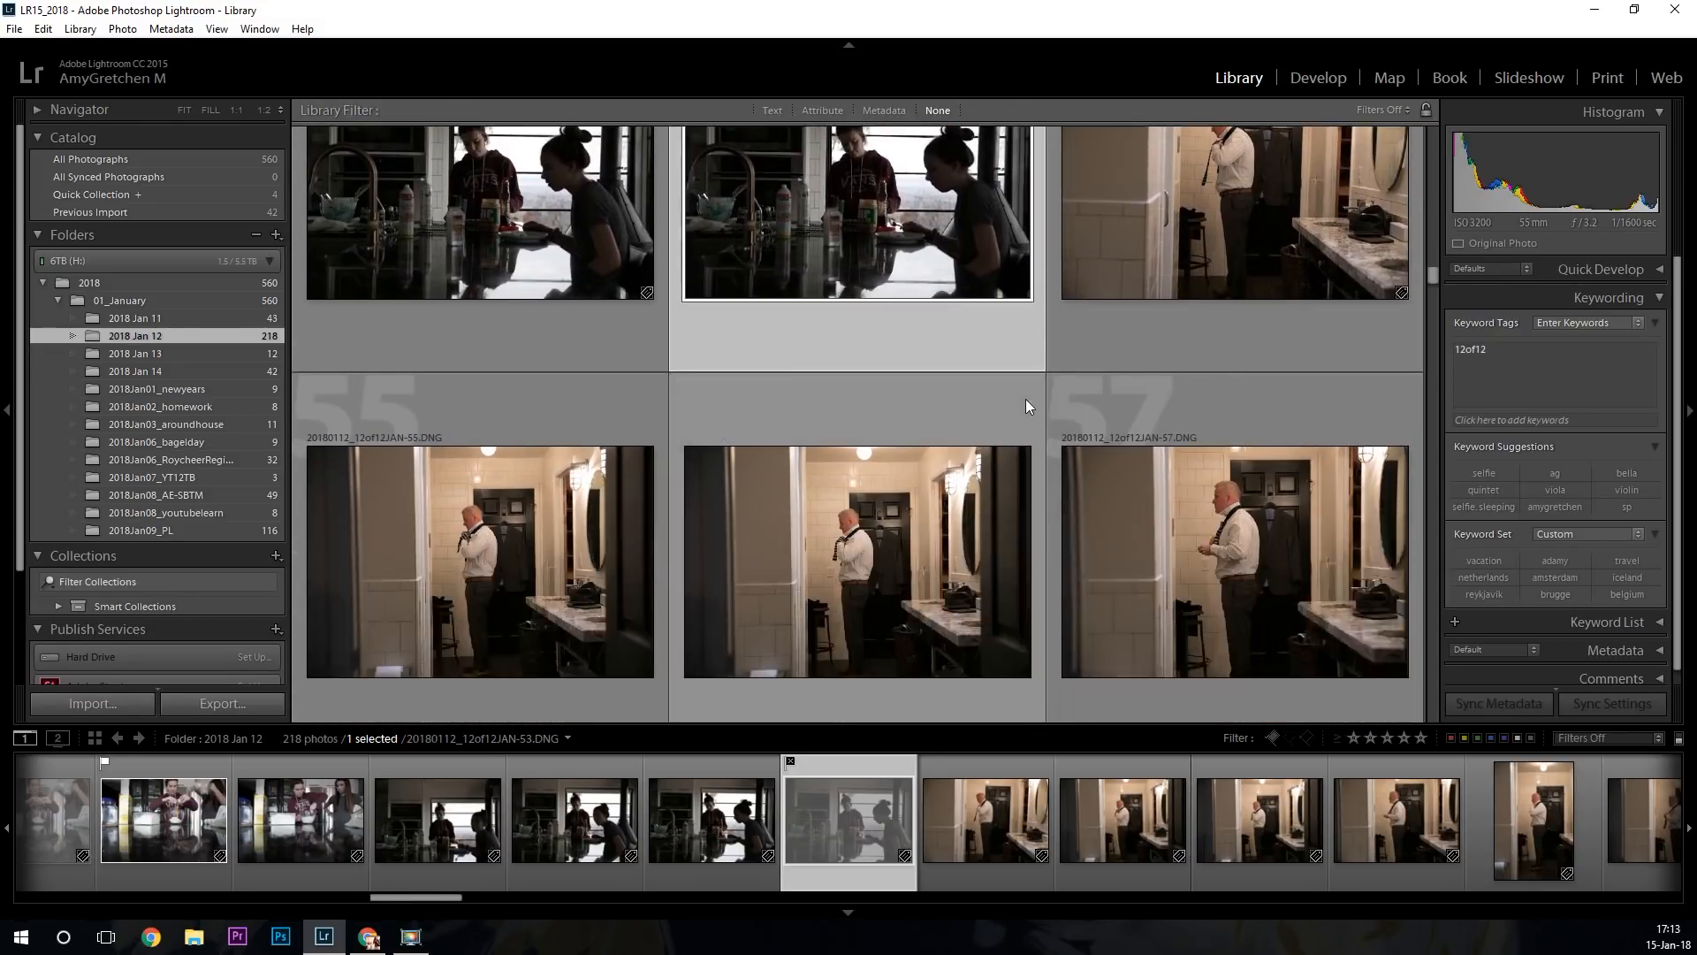
Set the portrait-format bathroom photo 12of12JAN-58 as rejected.
scroll(1073, 421, "up", 5)
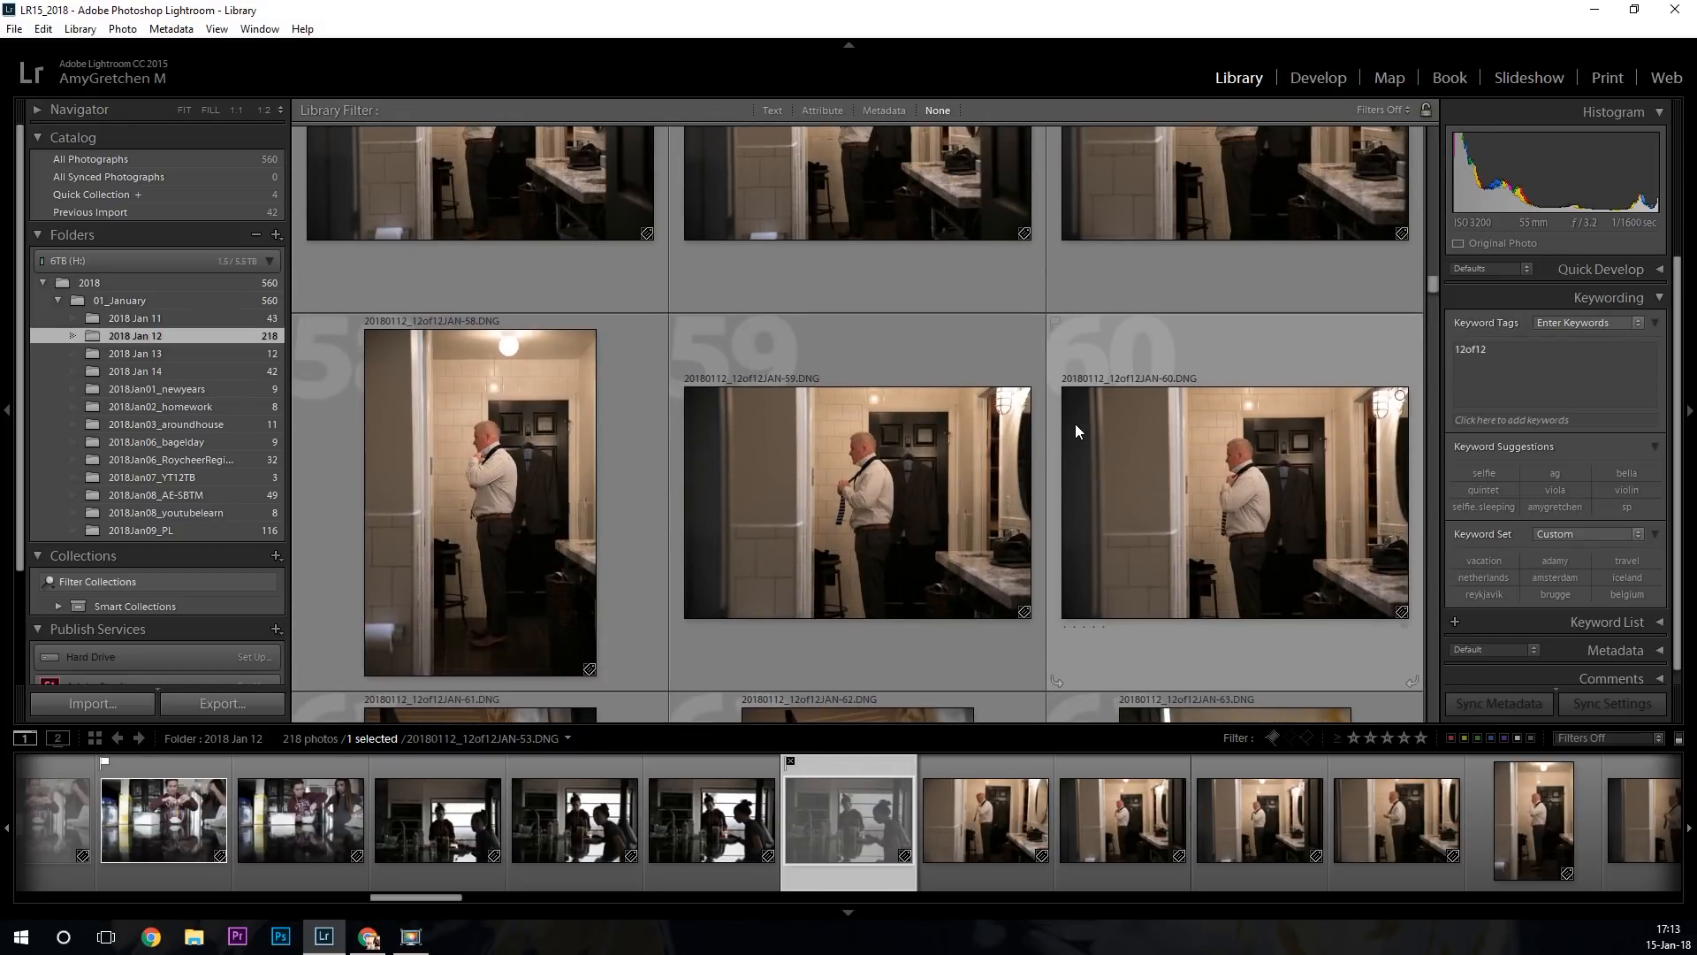
left_click(509, 454)
key("x")
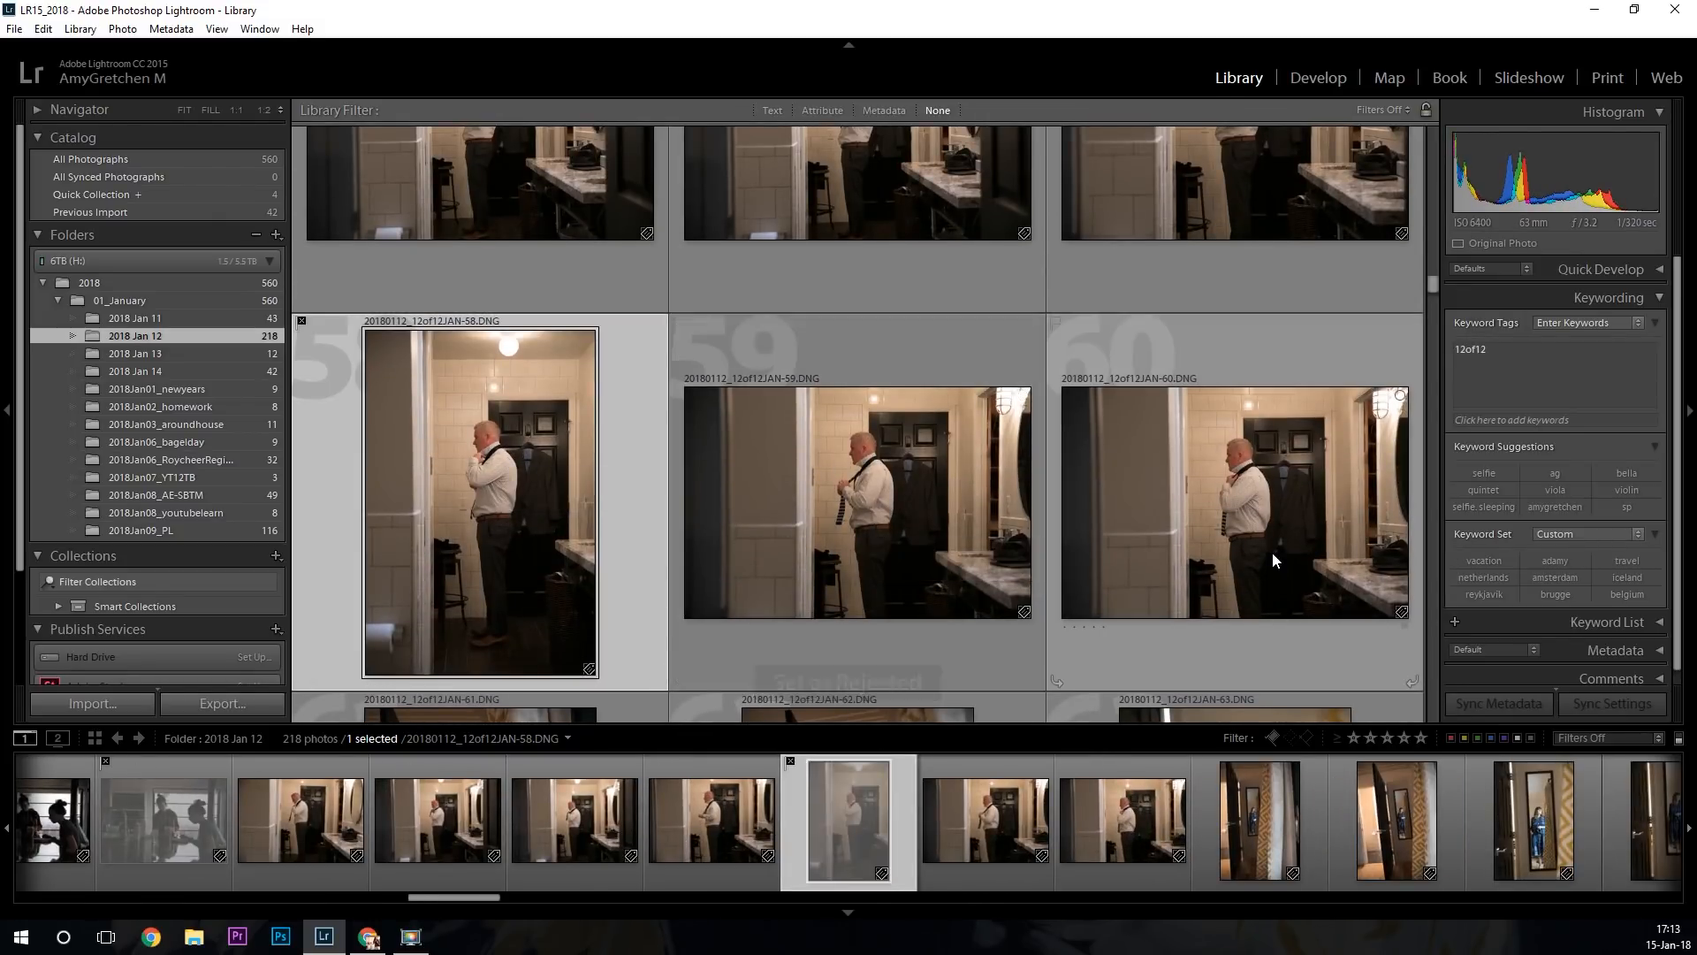
Flag the bathroom tie photo 12of12JAN-59 as a pick.
left_click(946, 524)
key("p")
scroll(947, 527, "up", 3)
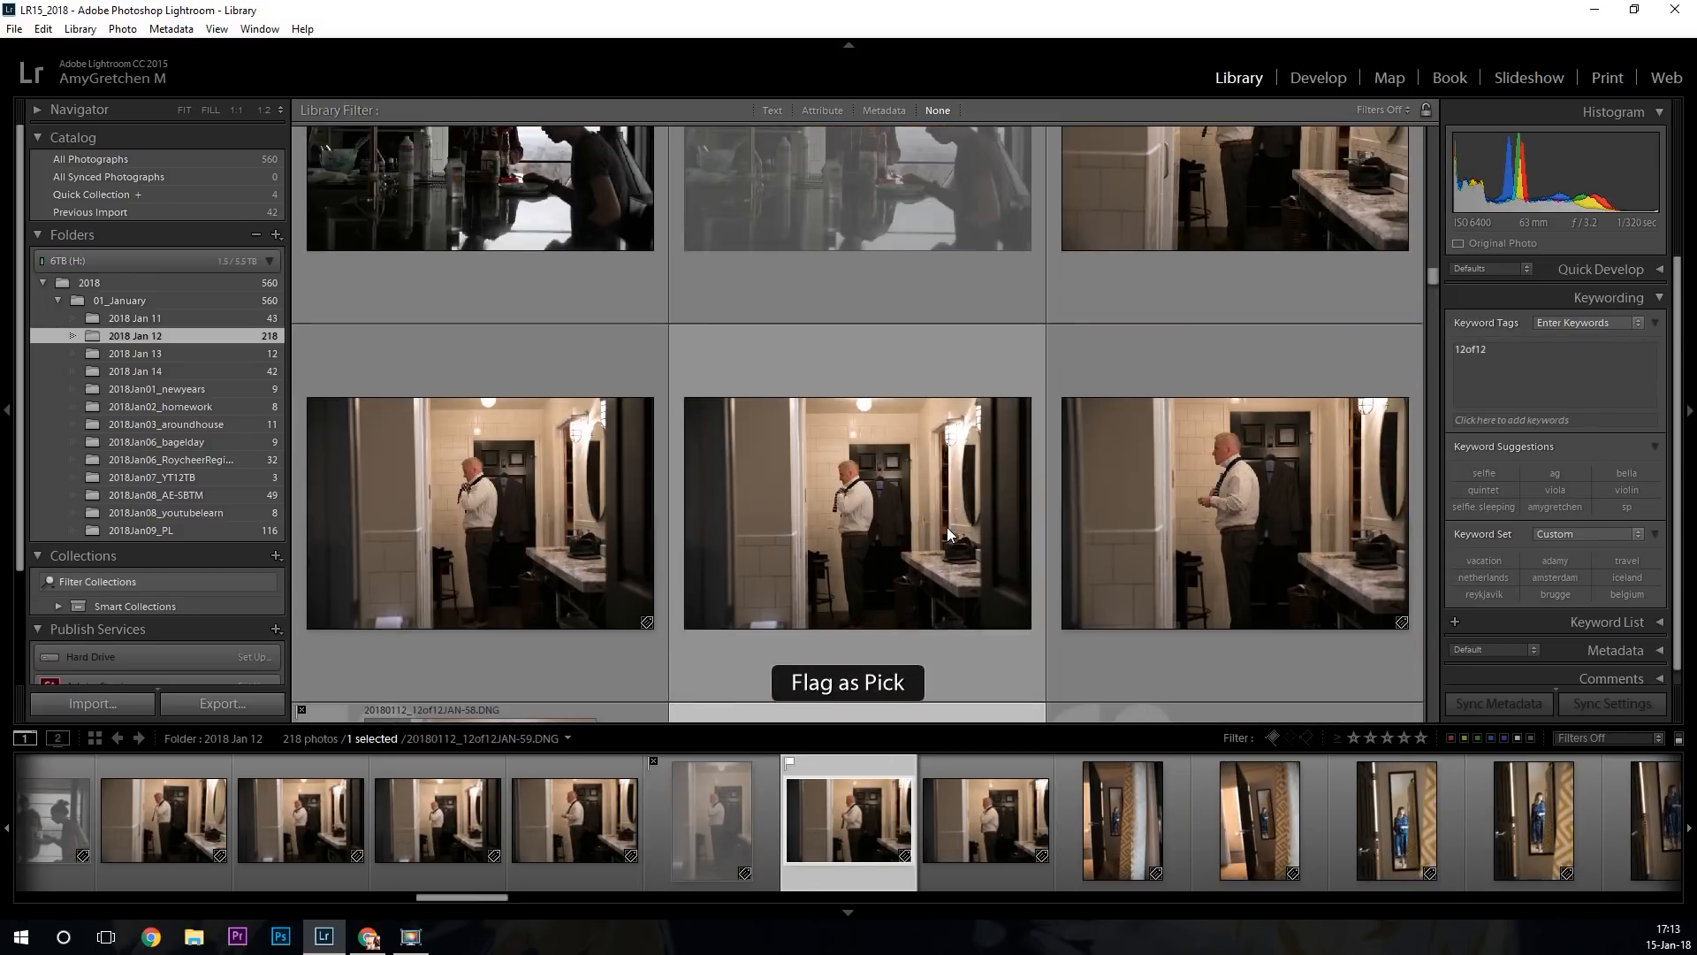
Flag the bathroom tie photo 12of12JAN-55 as a pick.
scroll(694, 511, "down", 1)
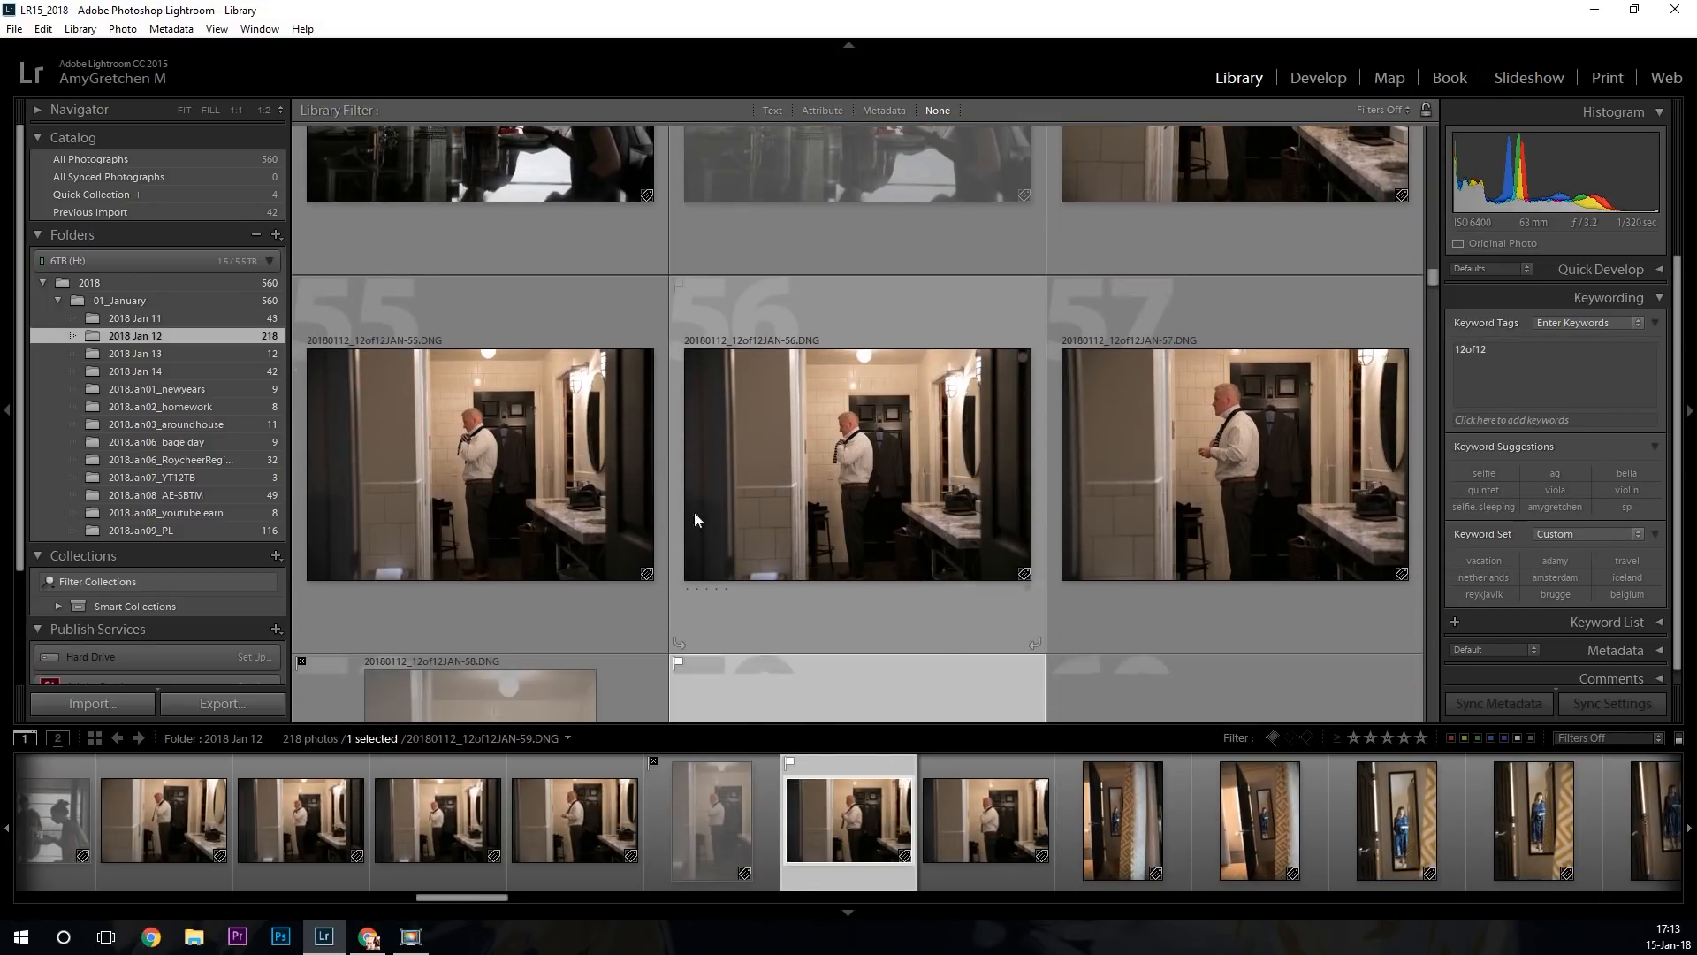
left_click(600, 489)
key("p")
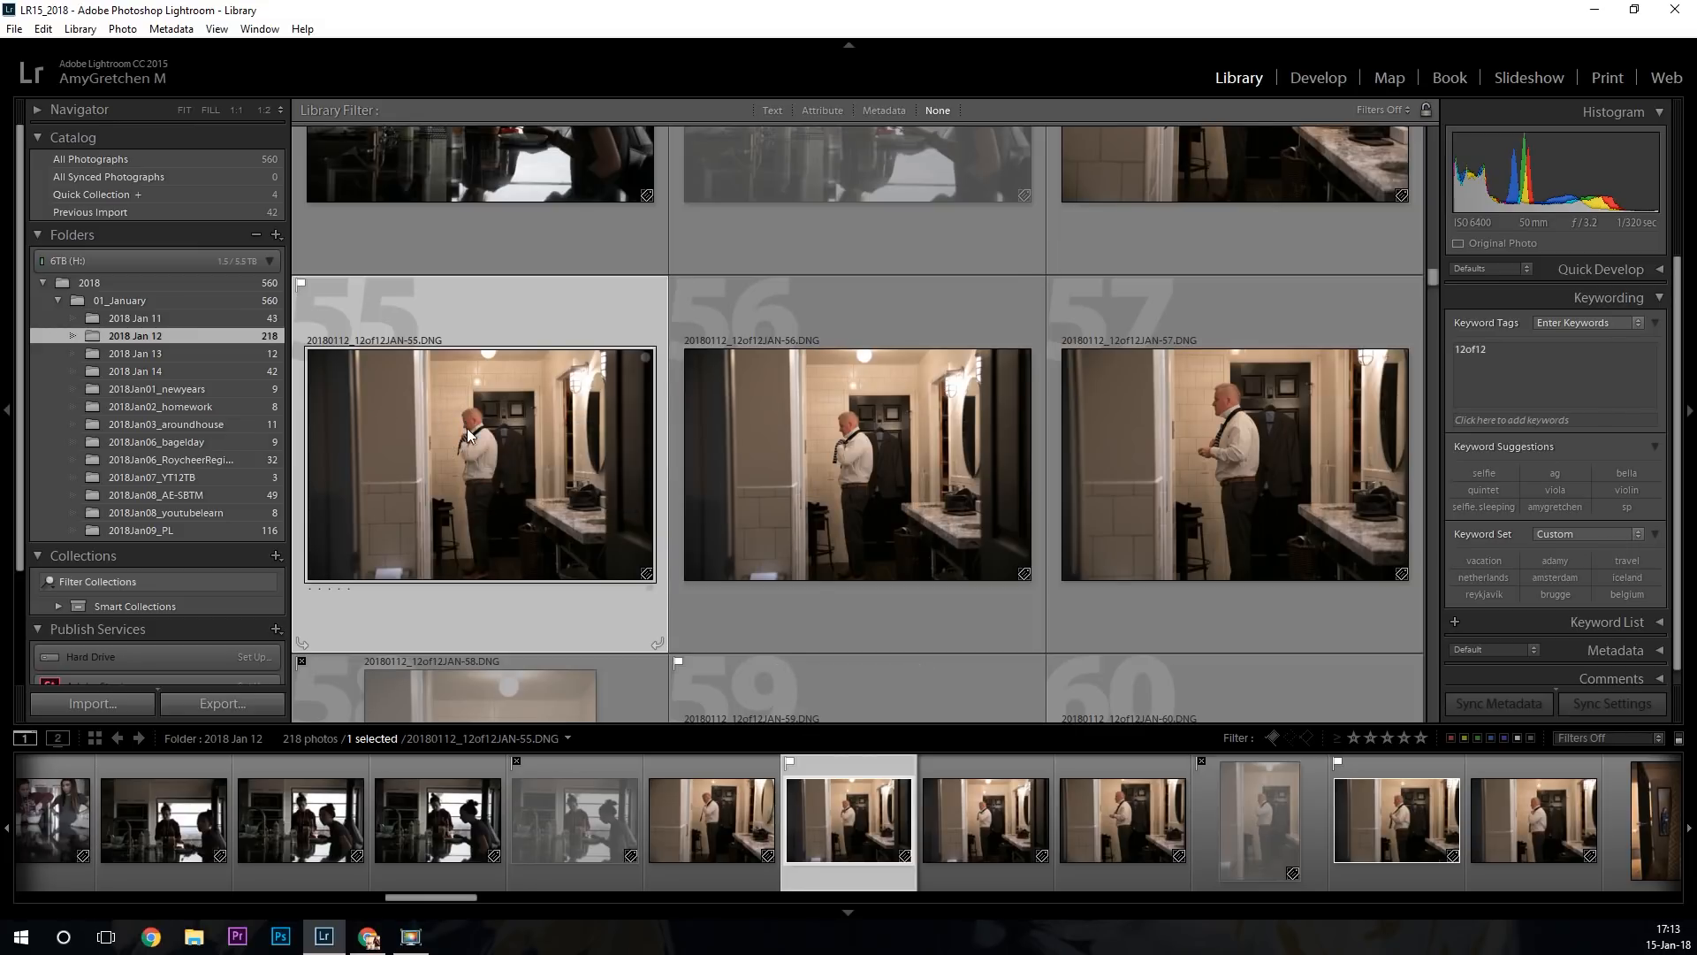
Compare the bathroom tie photos 12of12JAN-54, 12of12JAN-55 and 12of12JAN-56 at large size in the Develop module.
key("d")
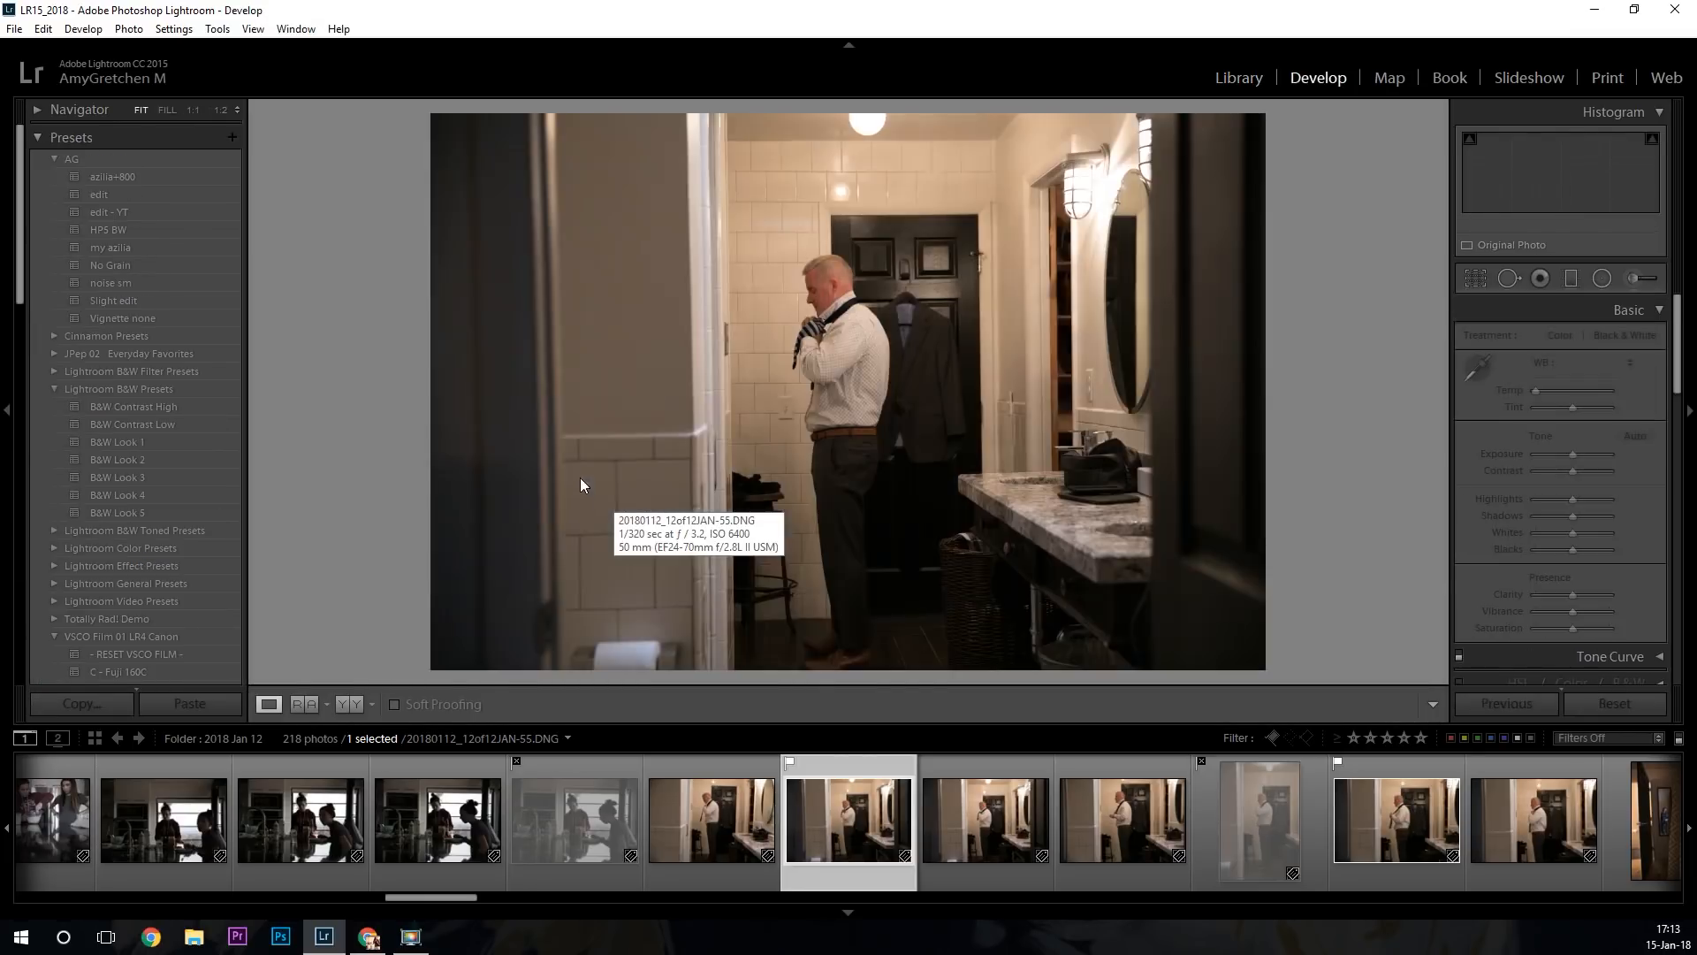
left_click(945, 810)
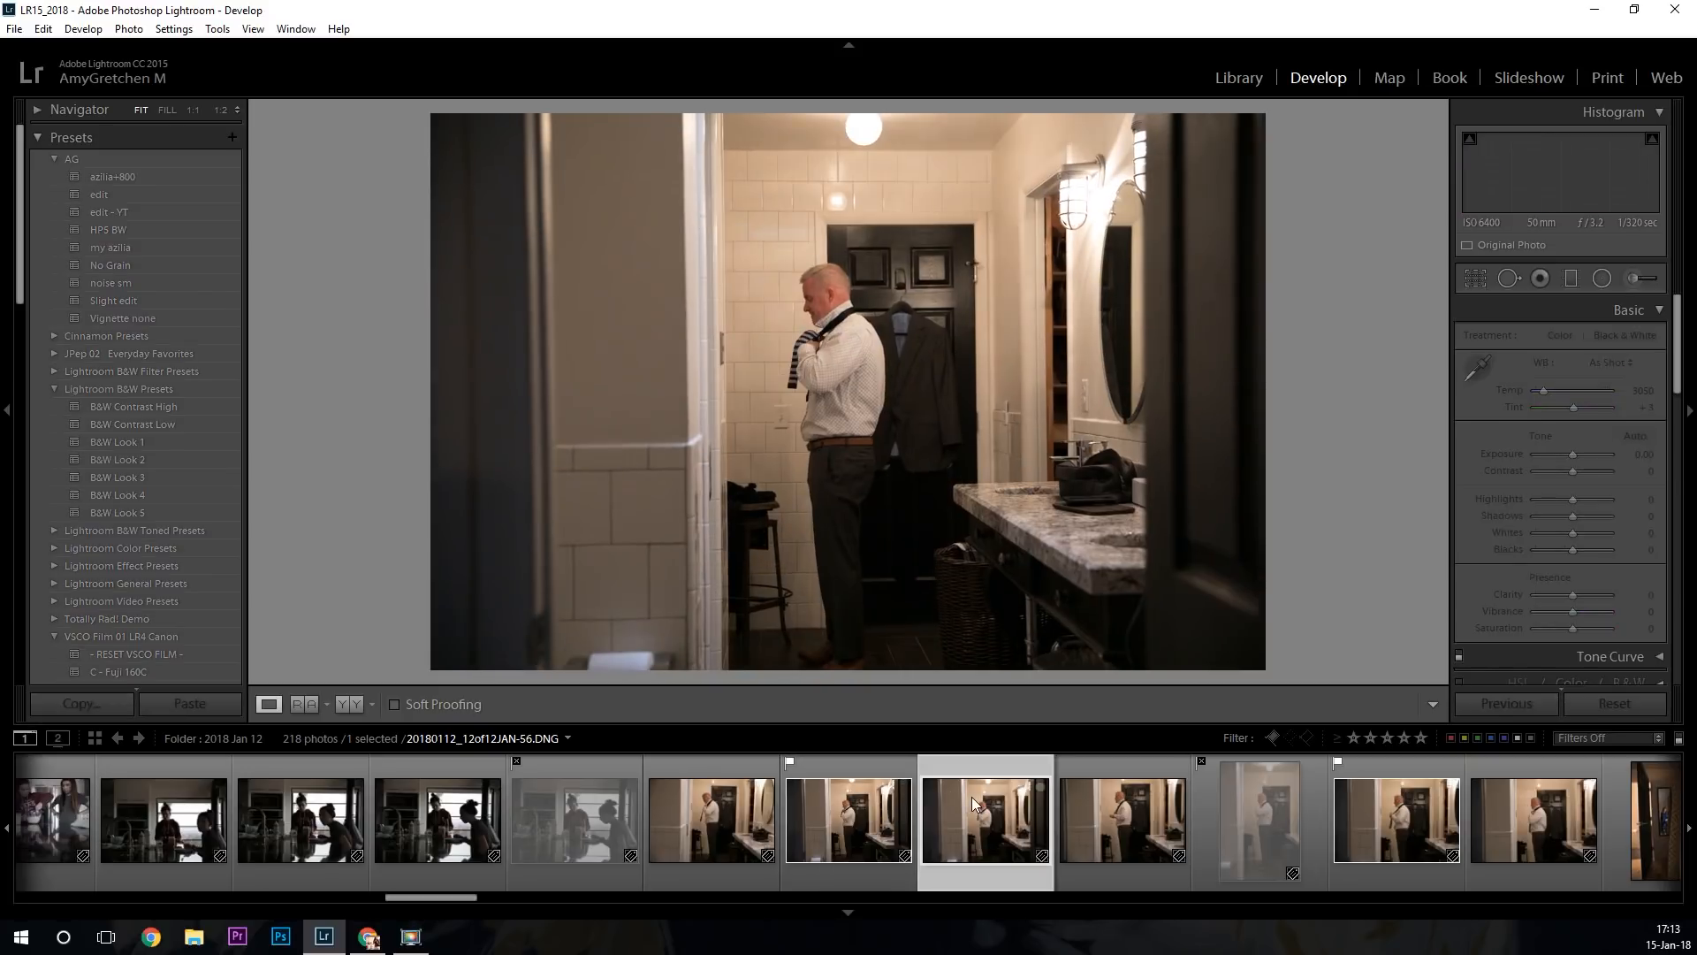
left_click(865, 785)
left_click(720, 811)
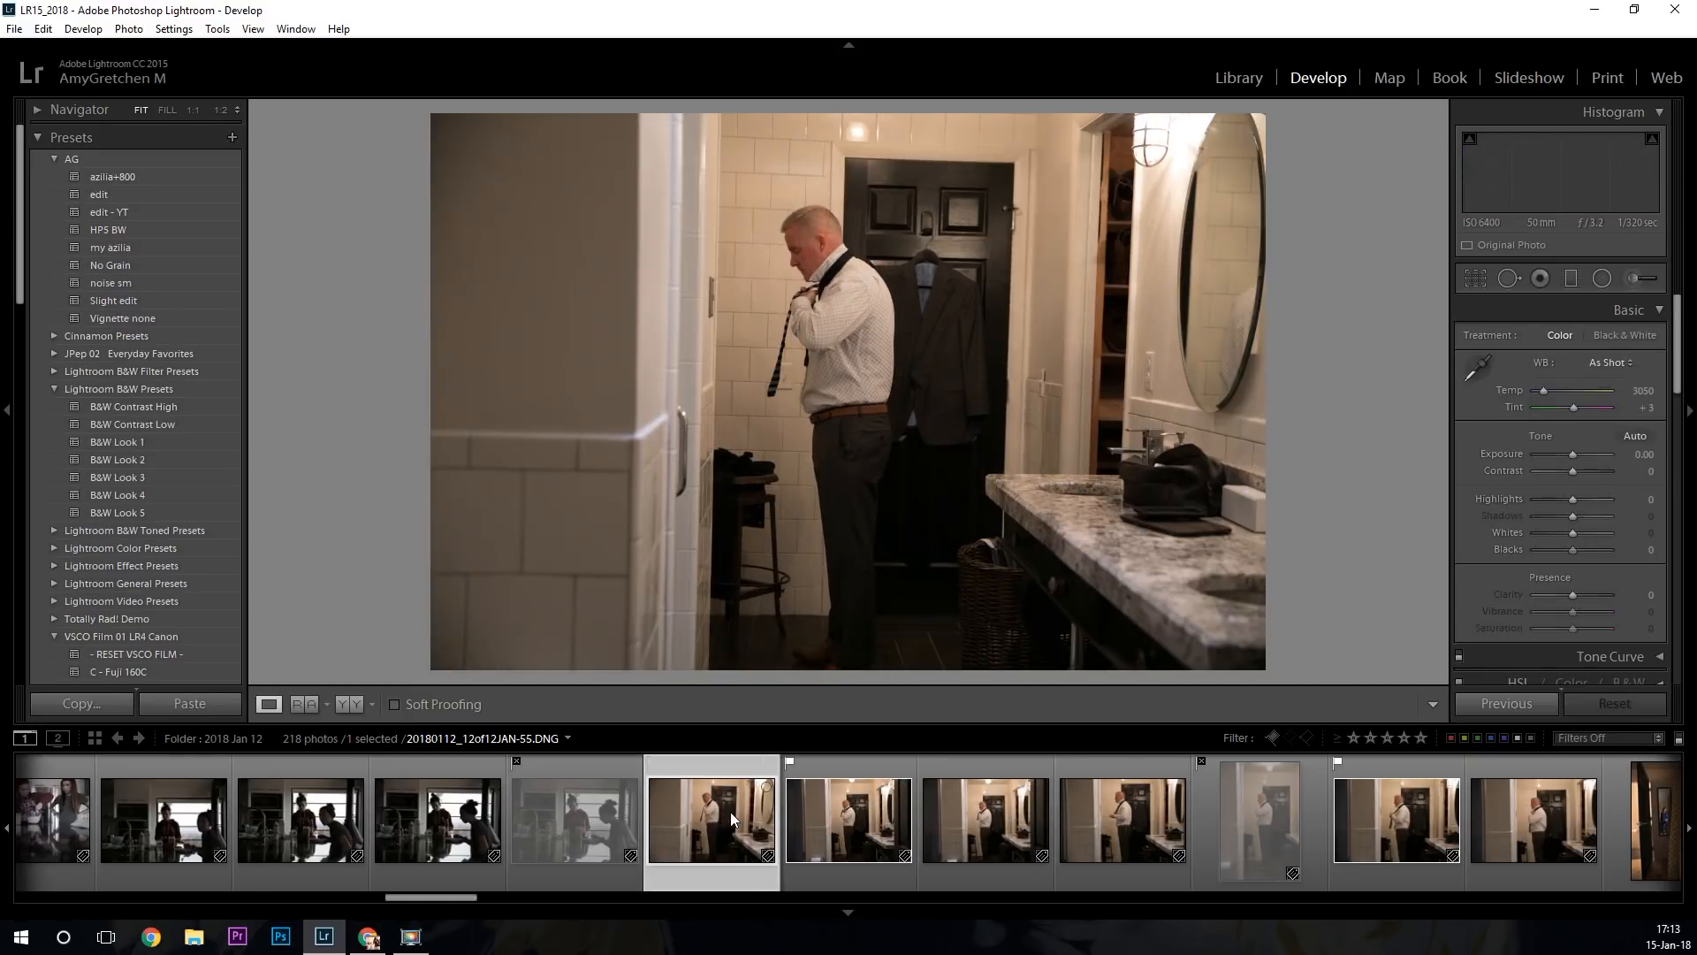
left_click(832, 820)
Set the bathroom photo 12of12JAN-57 as rejected and return to the Library grid.
left_click(1121, 844)
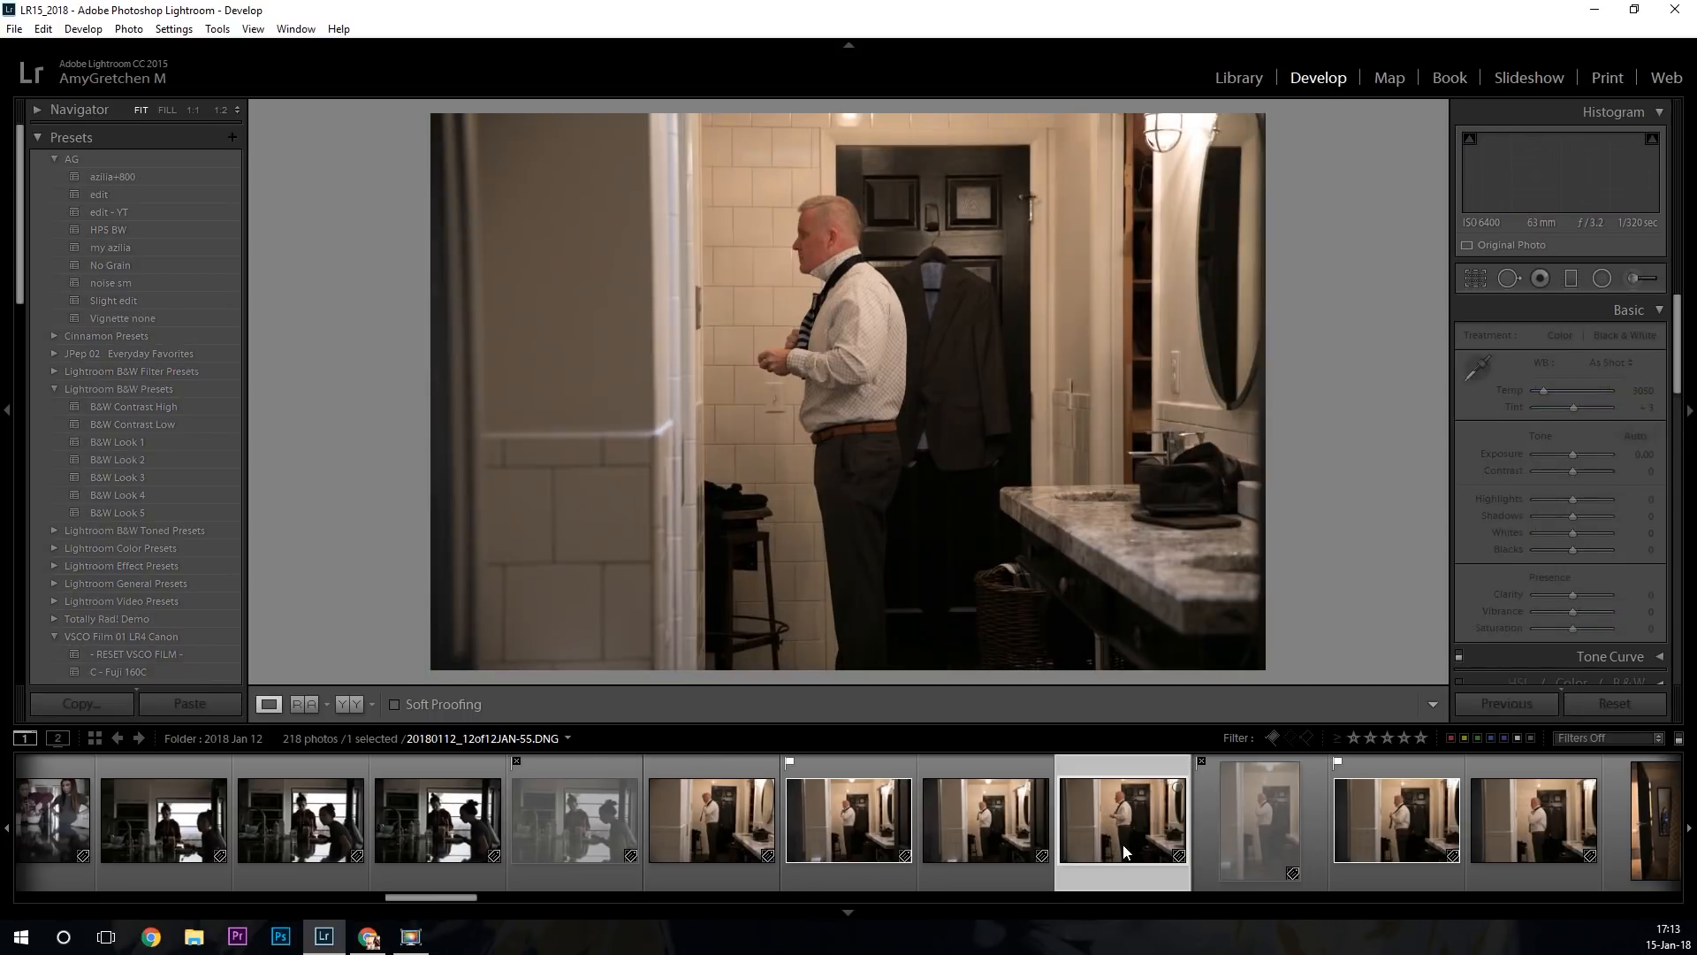
key("x")
key("e")
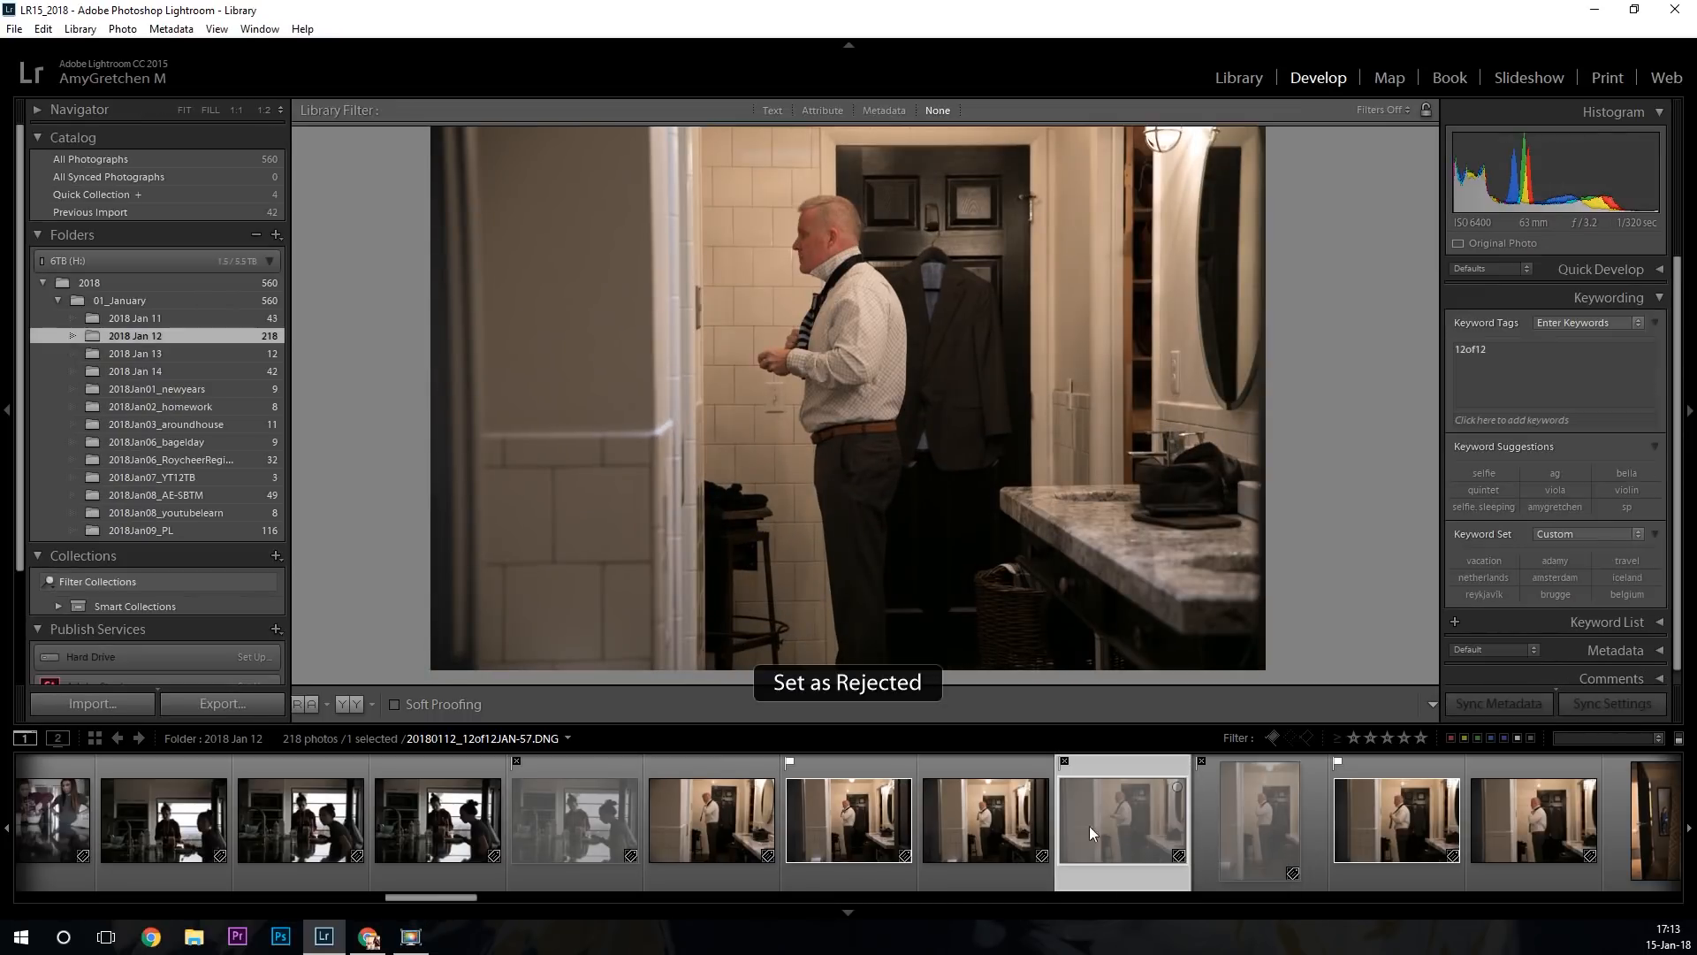
key("g")
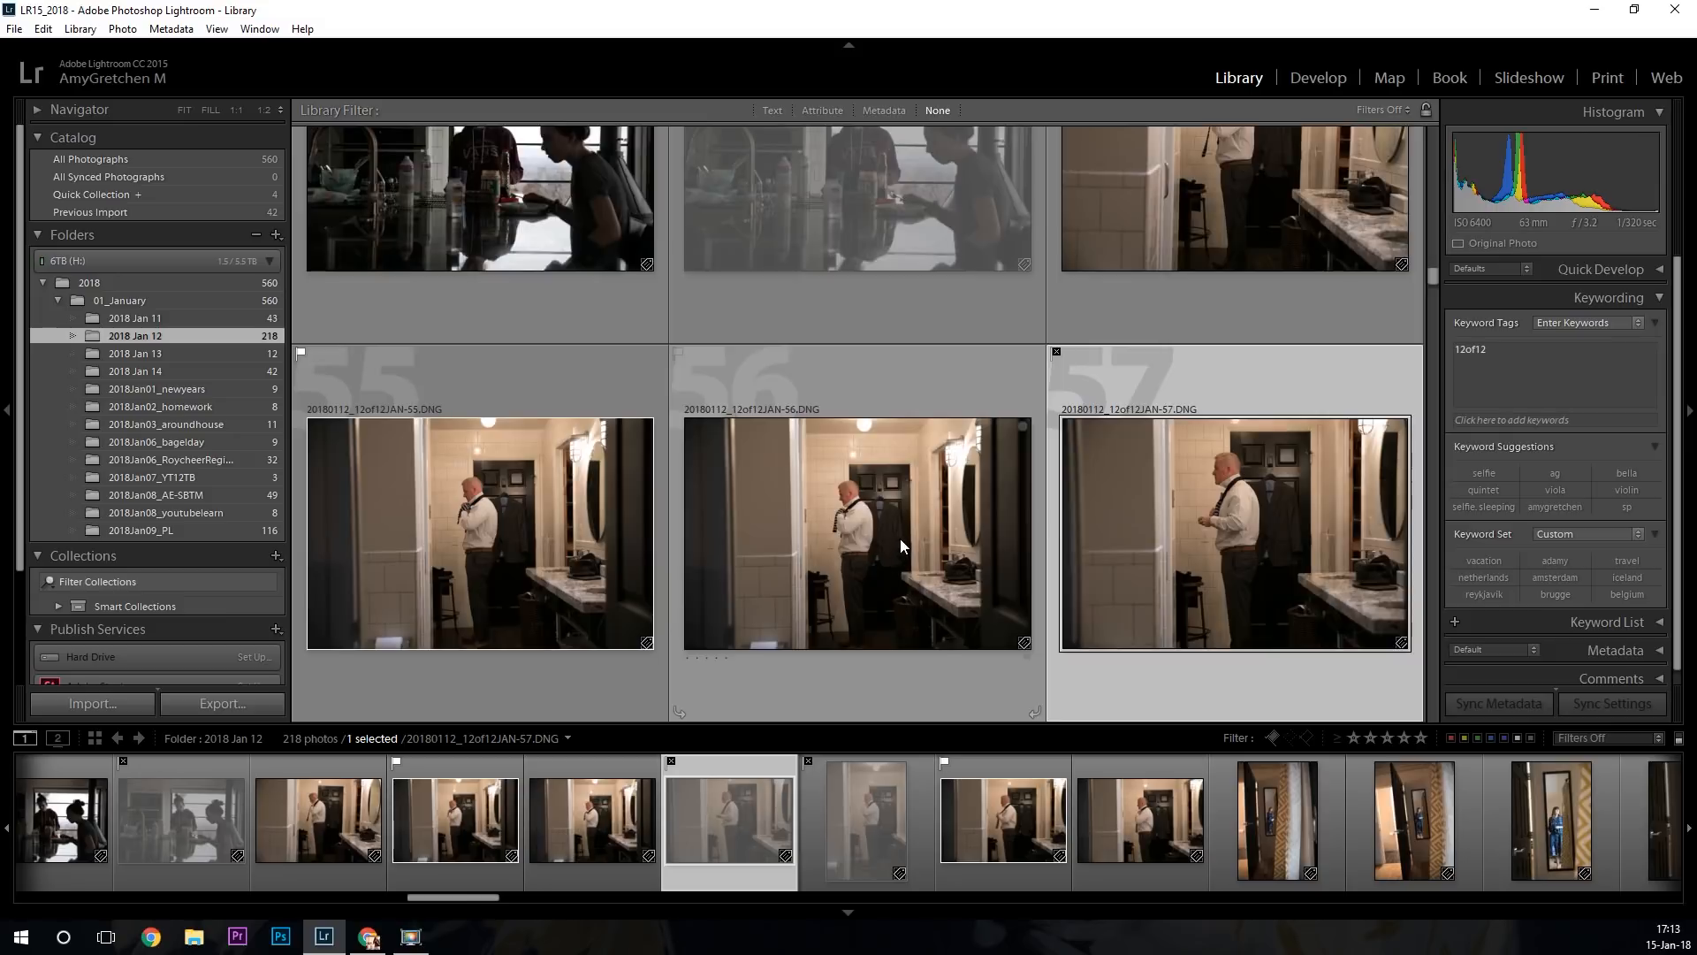
Set the first portrait-format mirror selfie beside the patterned curtain, 12of12JAN-61, as rejected.
scroll(901, 538, "down", 5)
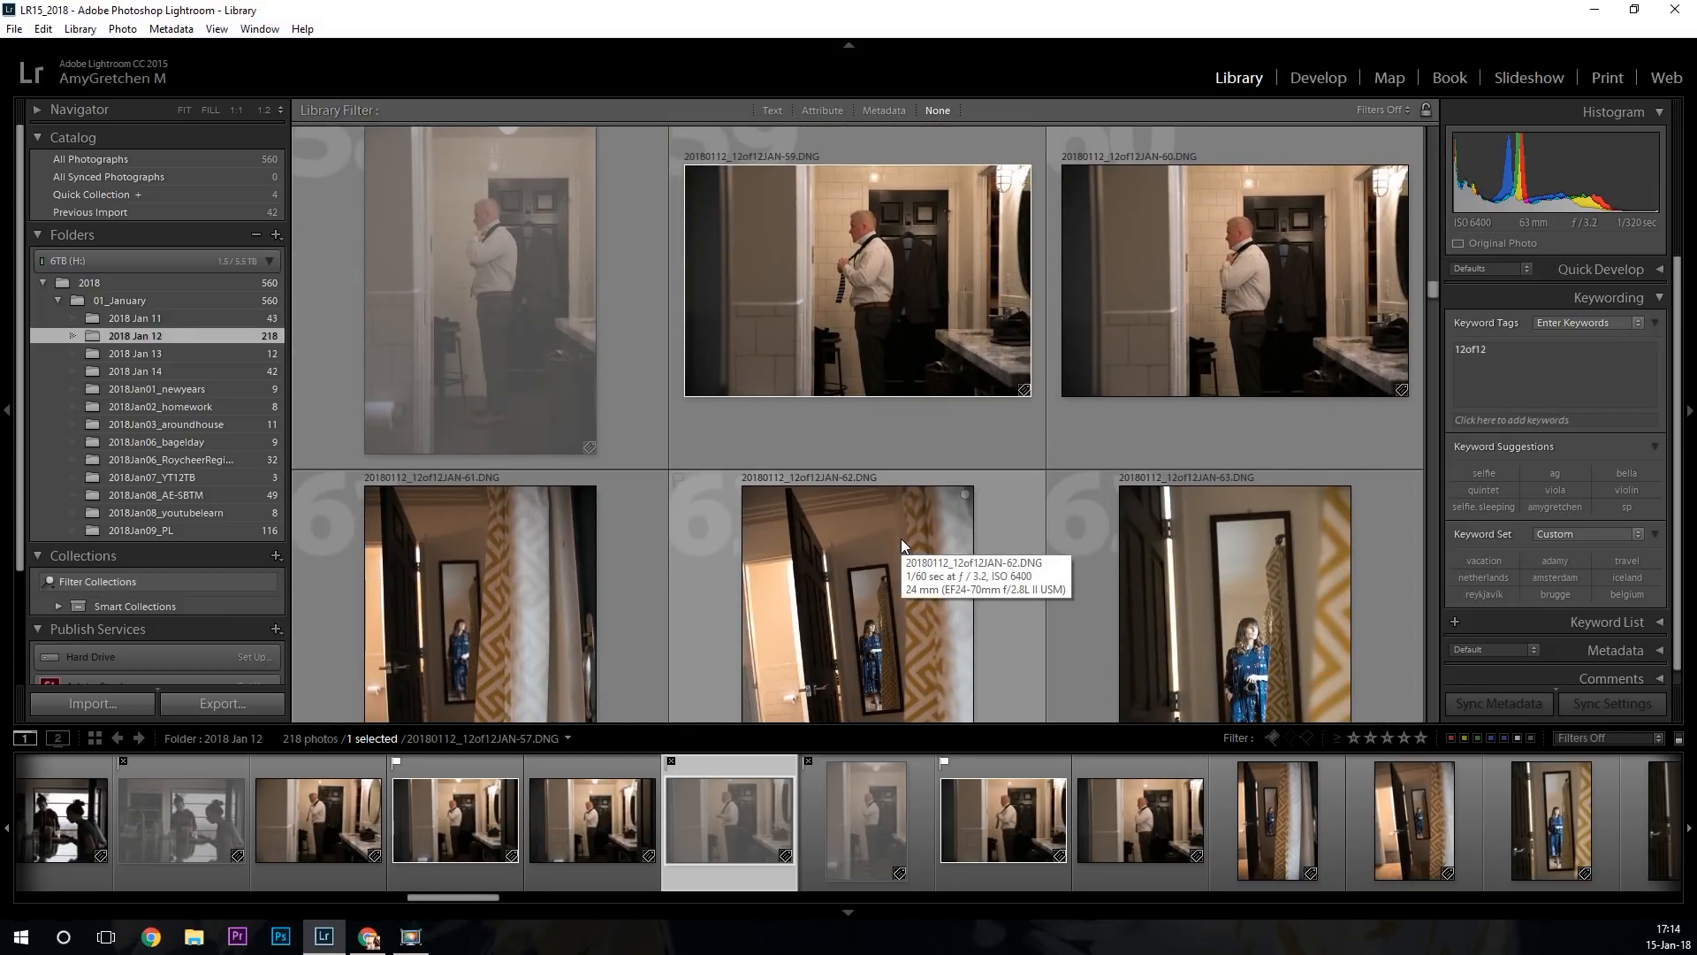
scroll(900, 538, "down", 2)
scroll(900, 539, "down", 1)
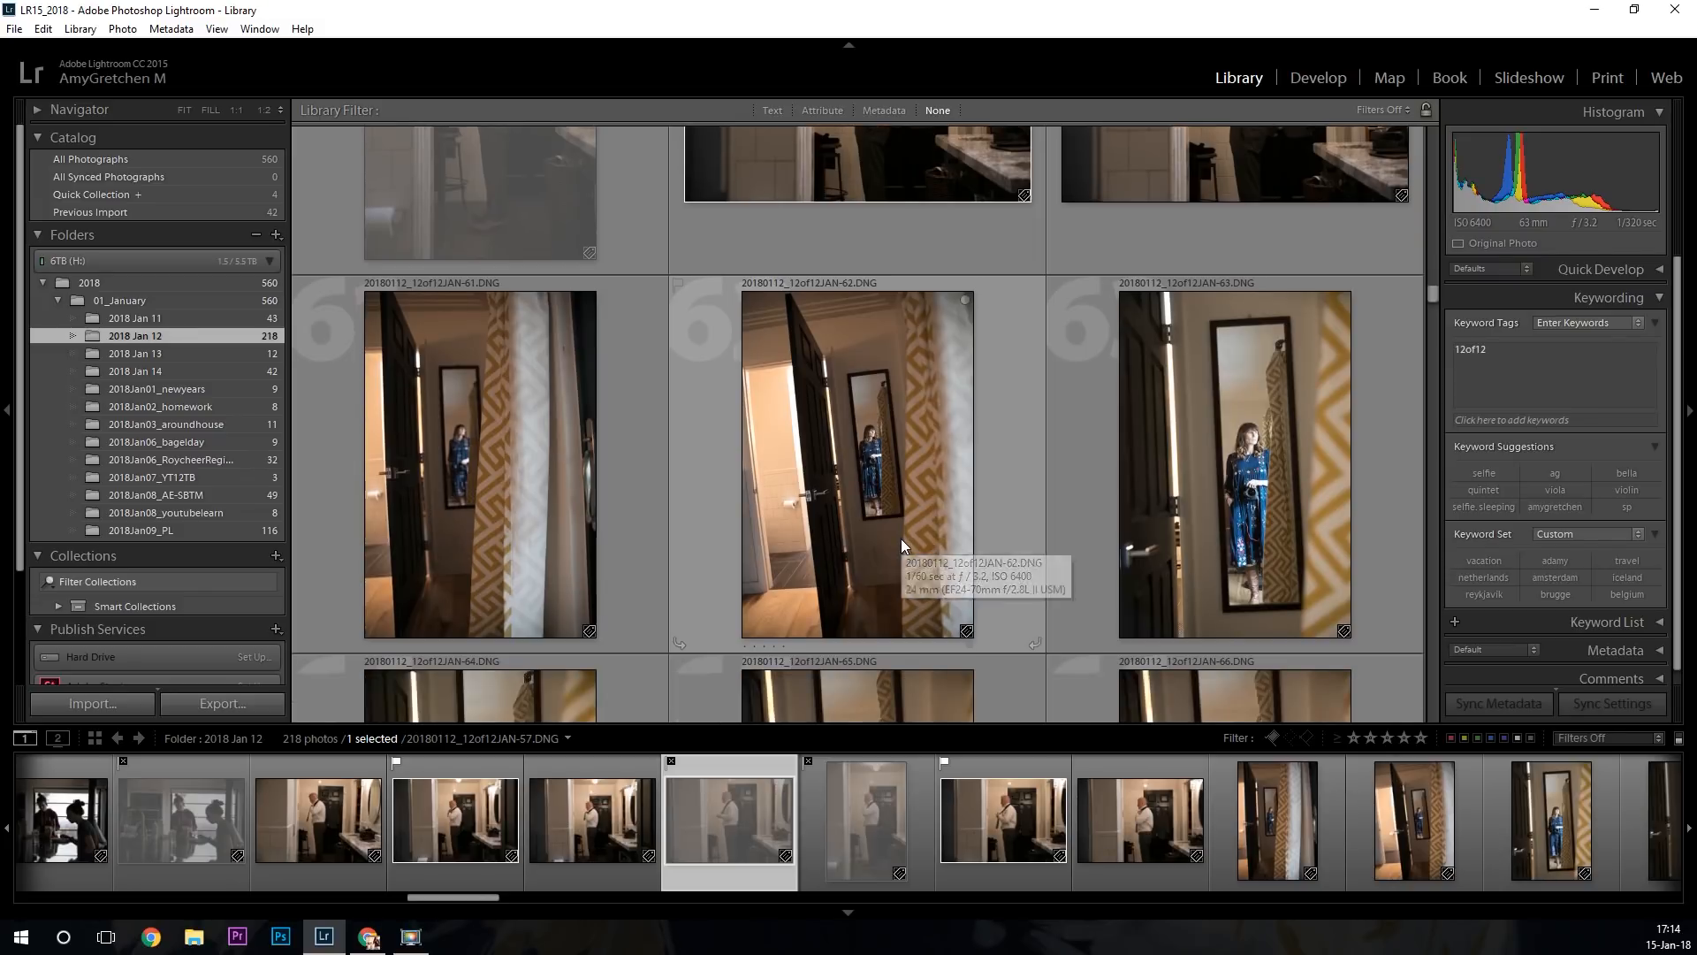
left_click(521, 469)
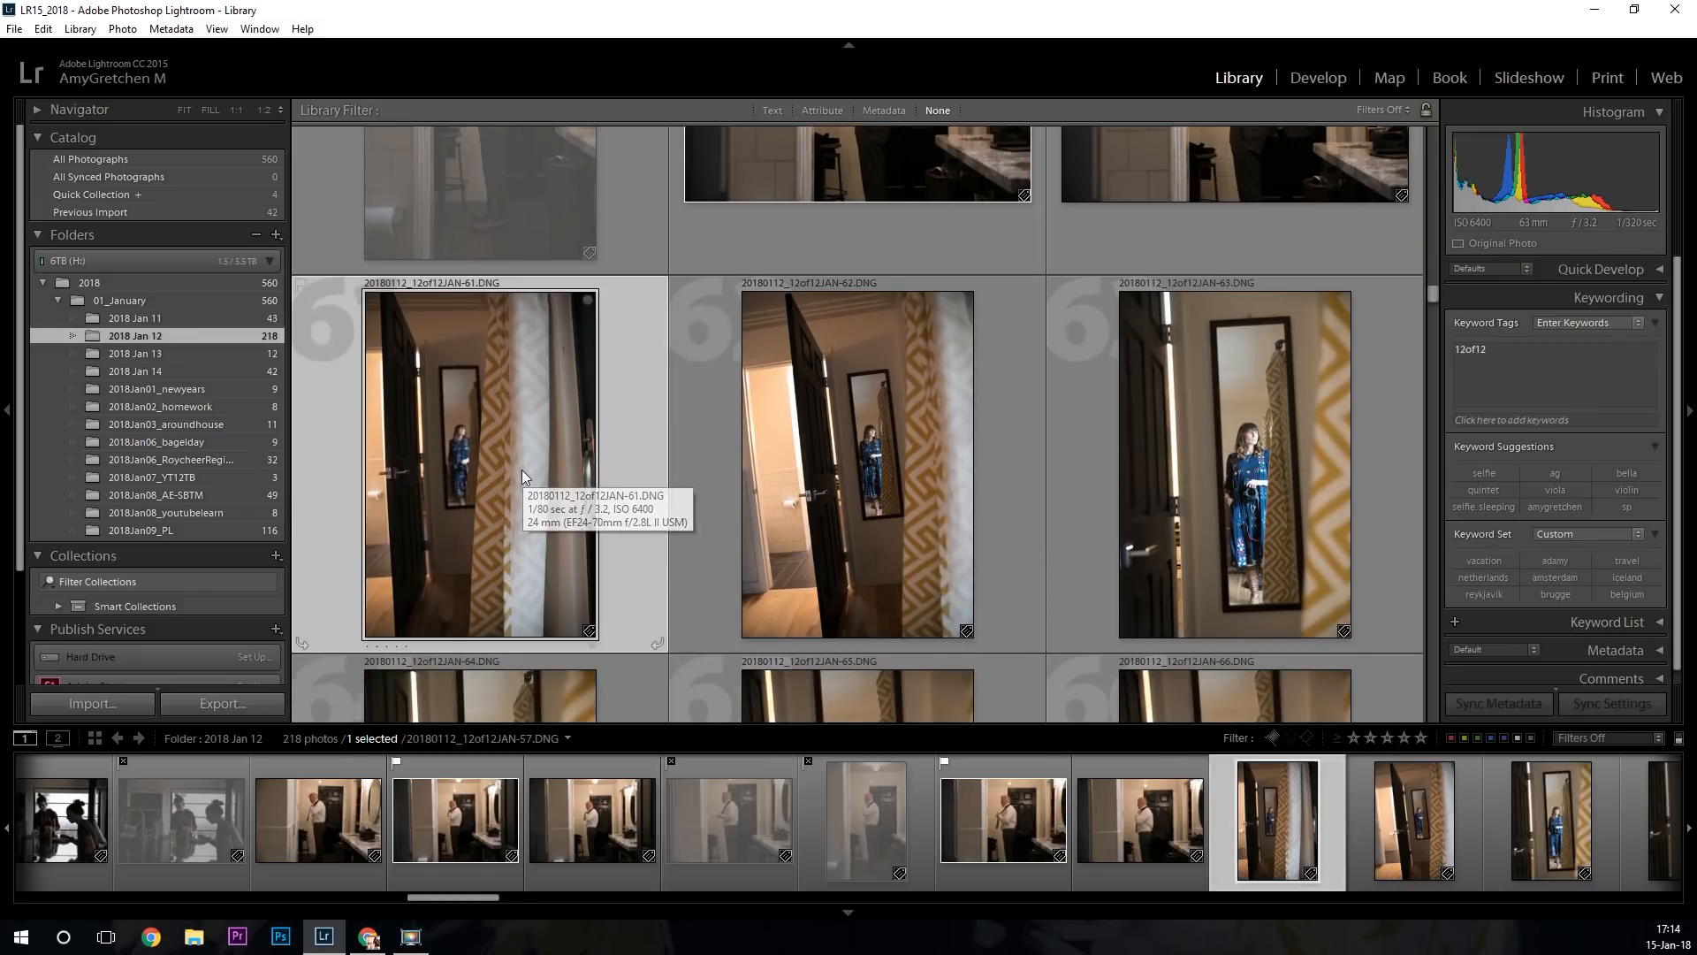
key("x")
Flag the mirror selfie 12of12JAN-64 as a pick.
scroll(947, 519, "down", 3)
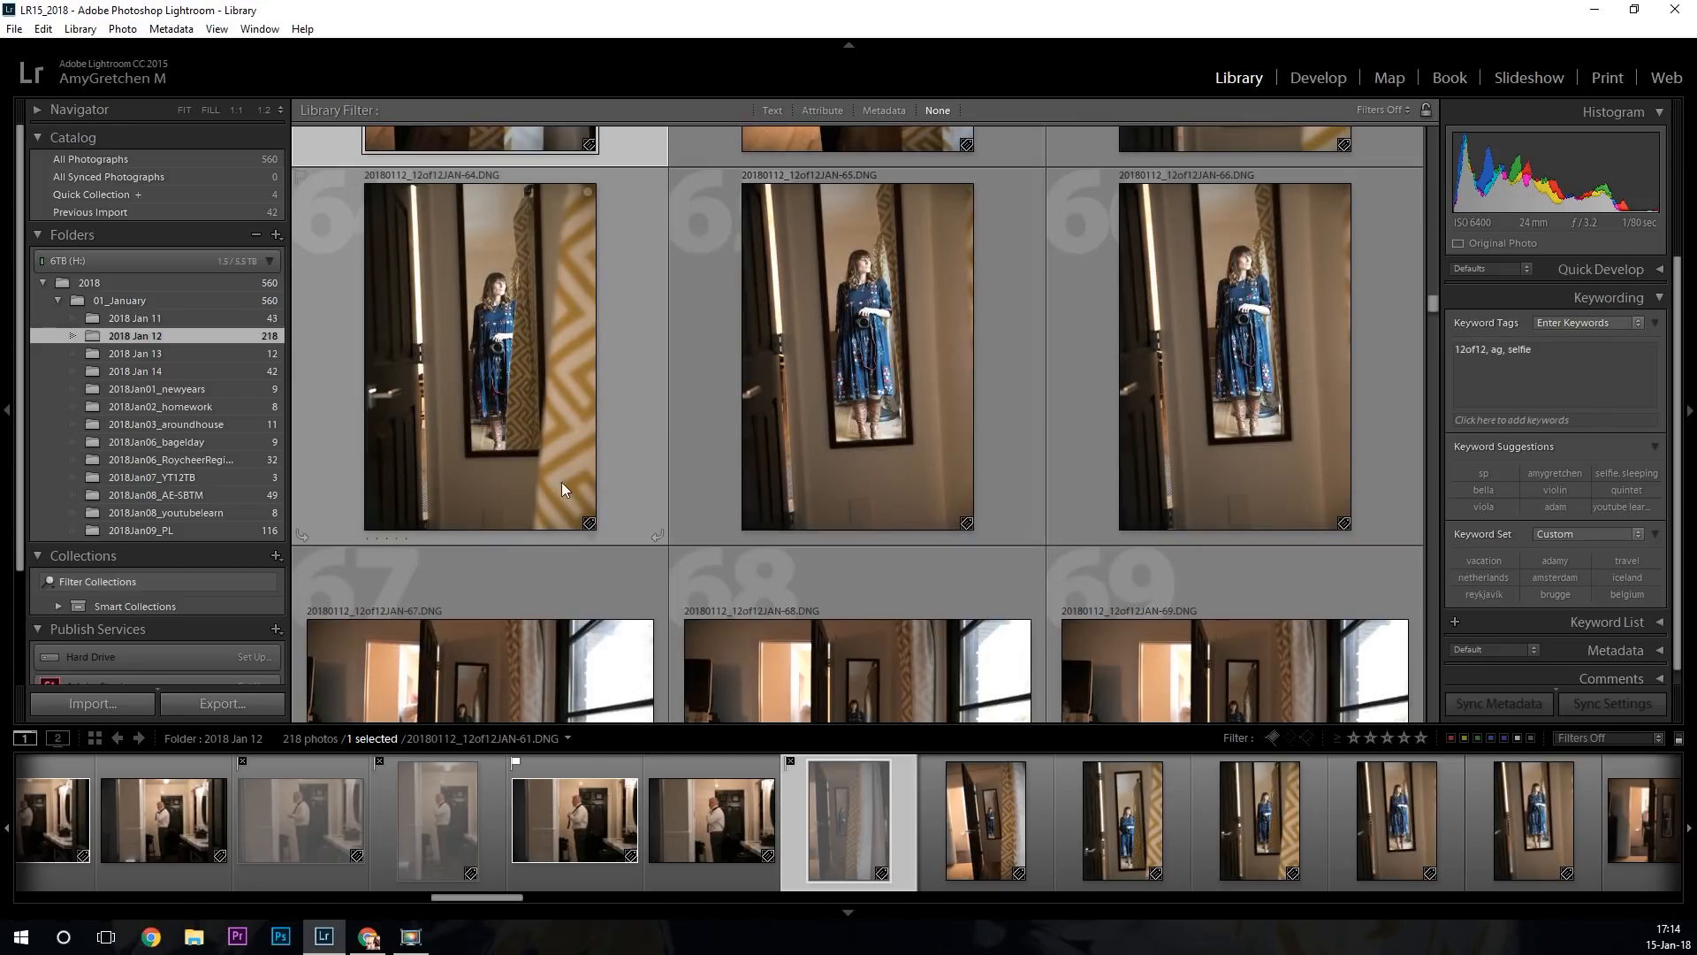
left_click(517, 429)
key("p")
Set the portrait-format mirror selfies 12of12JAN-63 and 12of12JAN-65 as rejected.
scroll(533, 432, "up", 3)
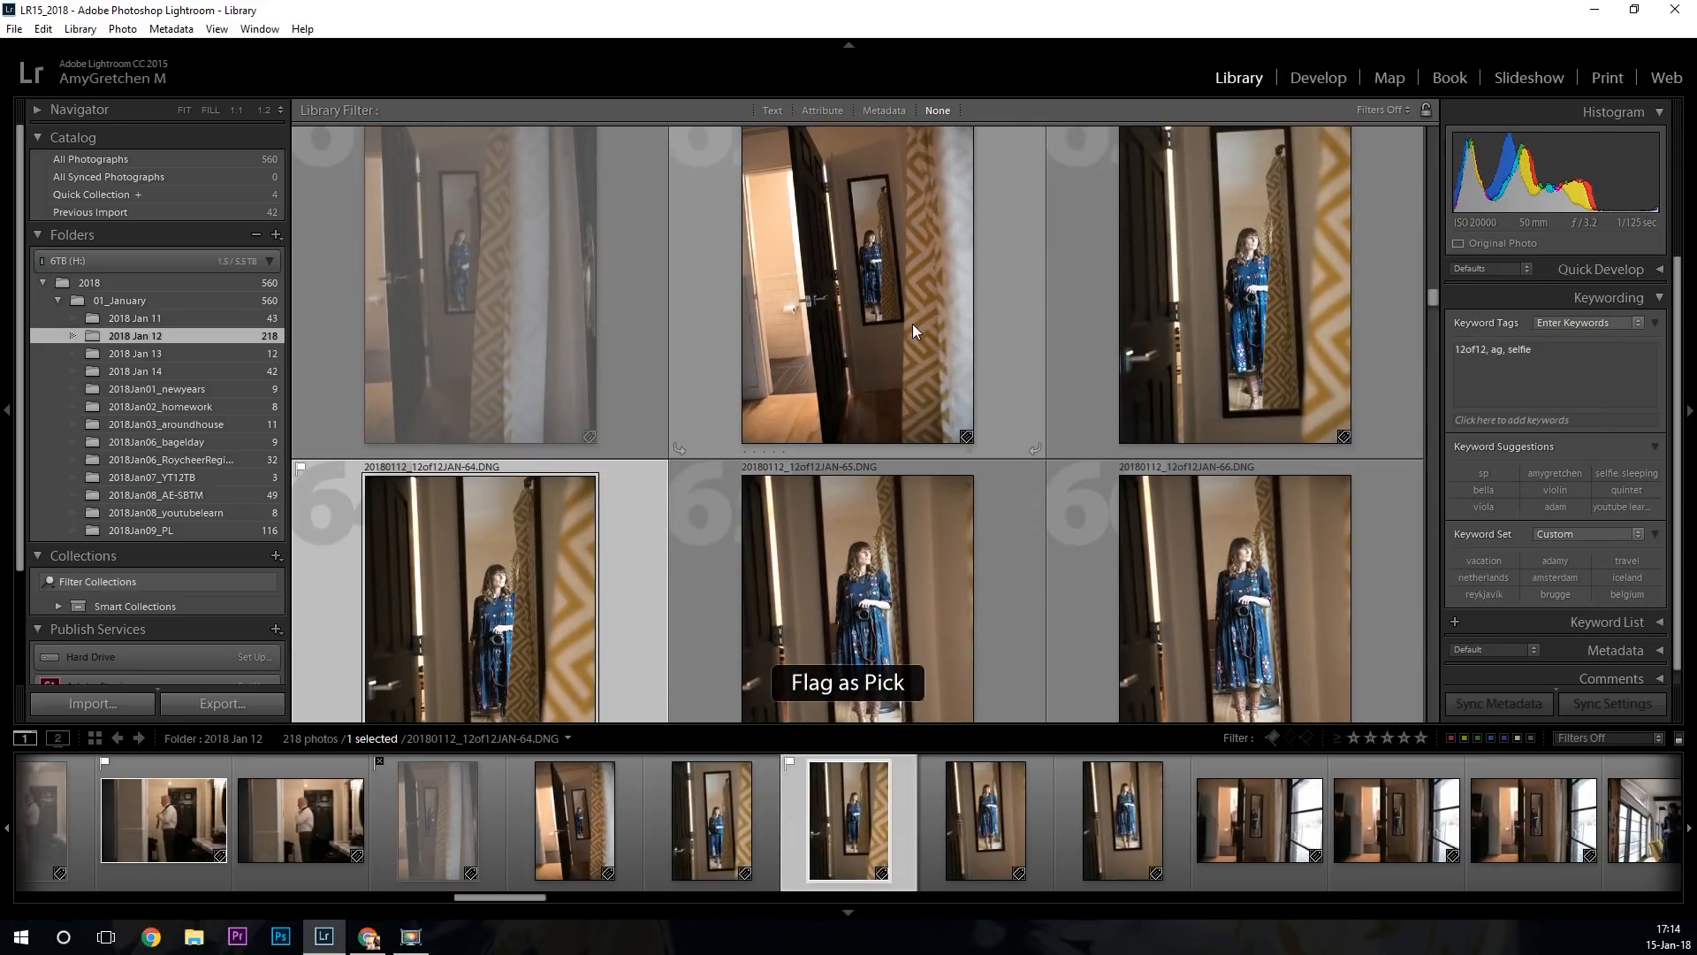
left_click(1307, 327)
key("x")
scroll(1301, 345, "down", 2)
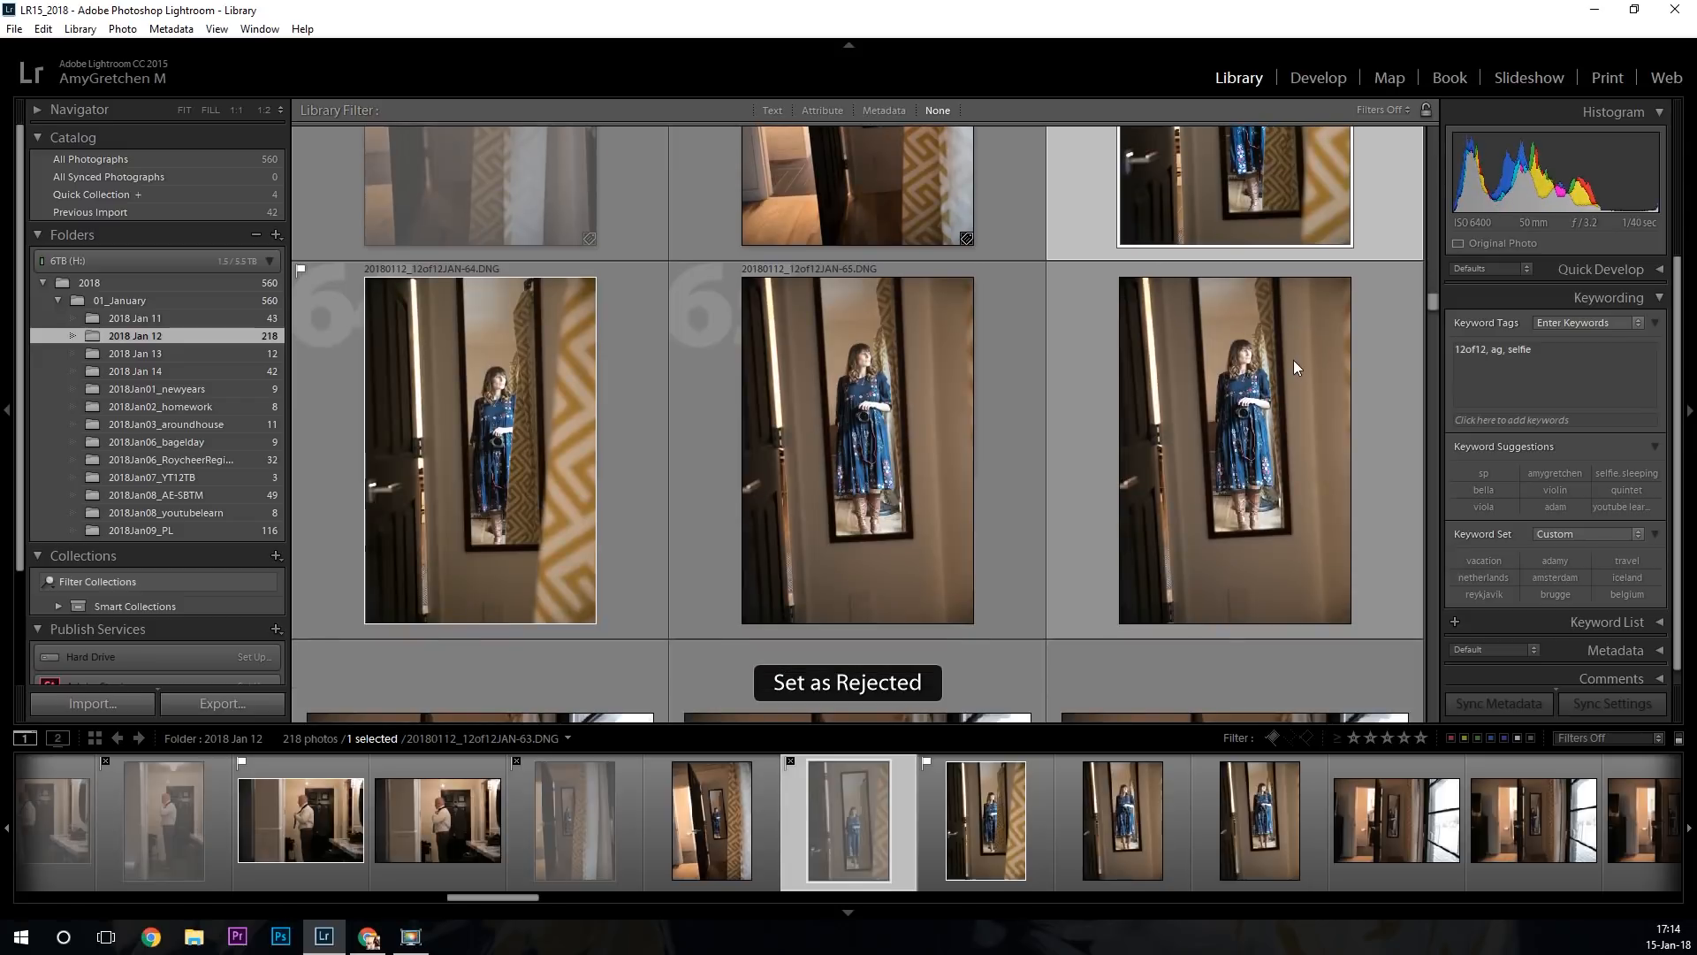
left_click(796, 485)
key("x")
Flag the landscape-format mirror photo with the open door, 12of12JAN-69, as a pick.
scroll(887, 494, "down", 3)
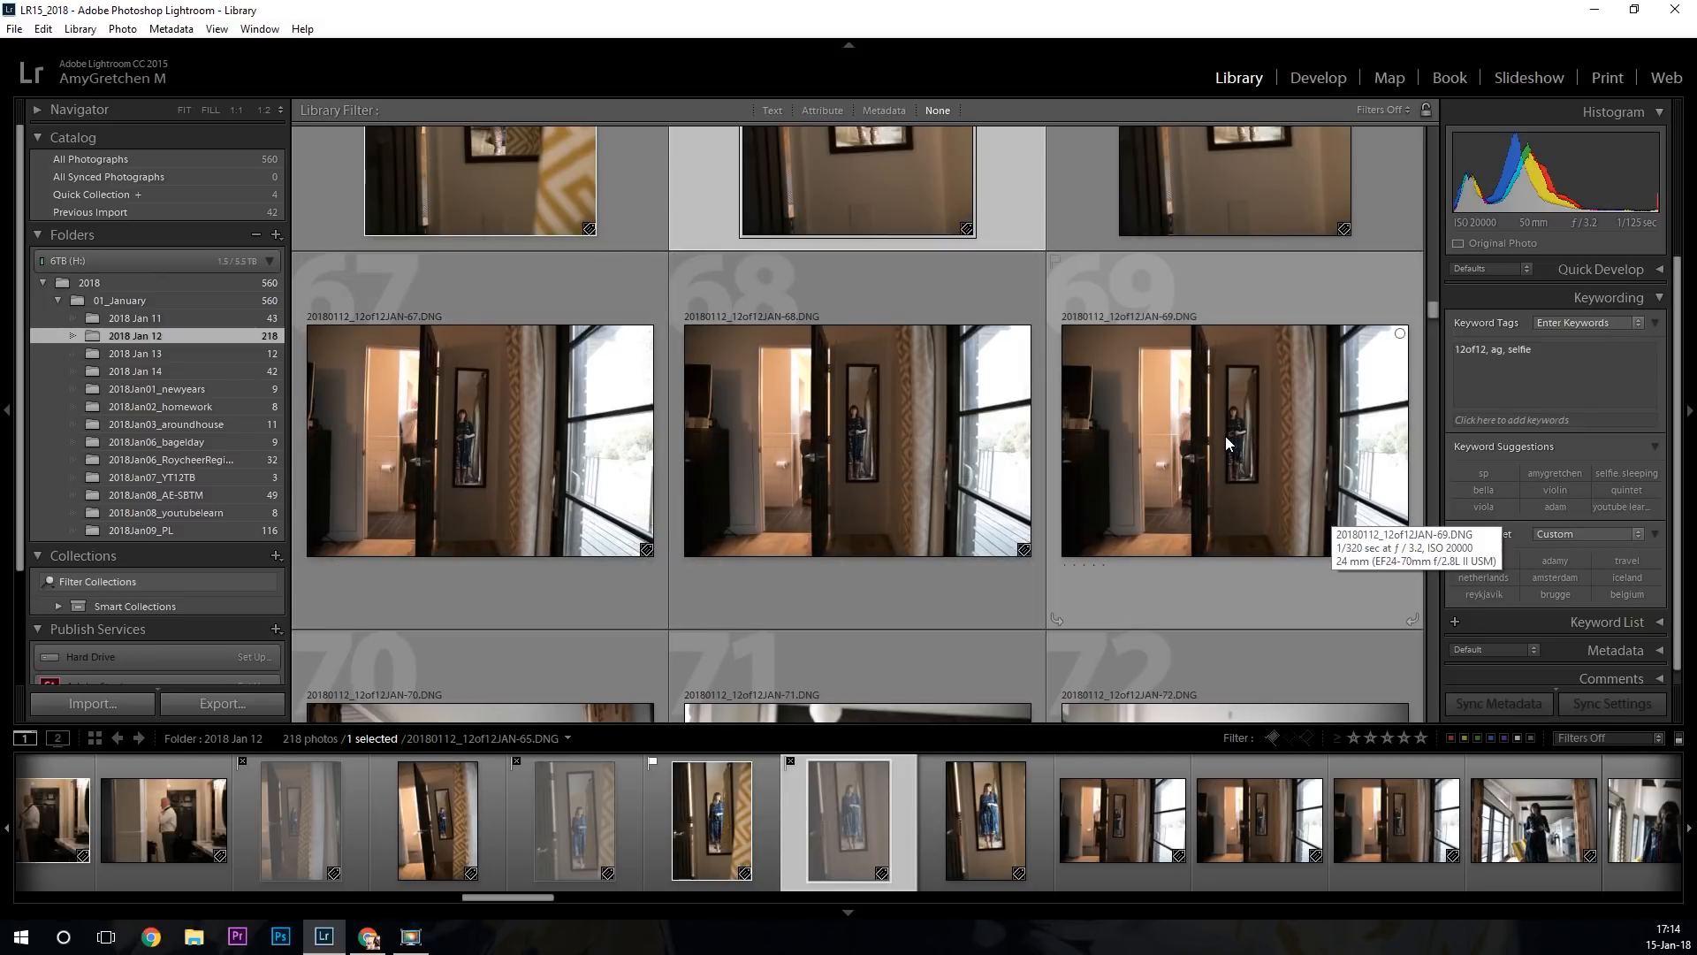
scroll(1167, 487, "down", 3)
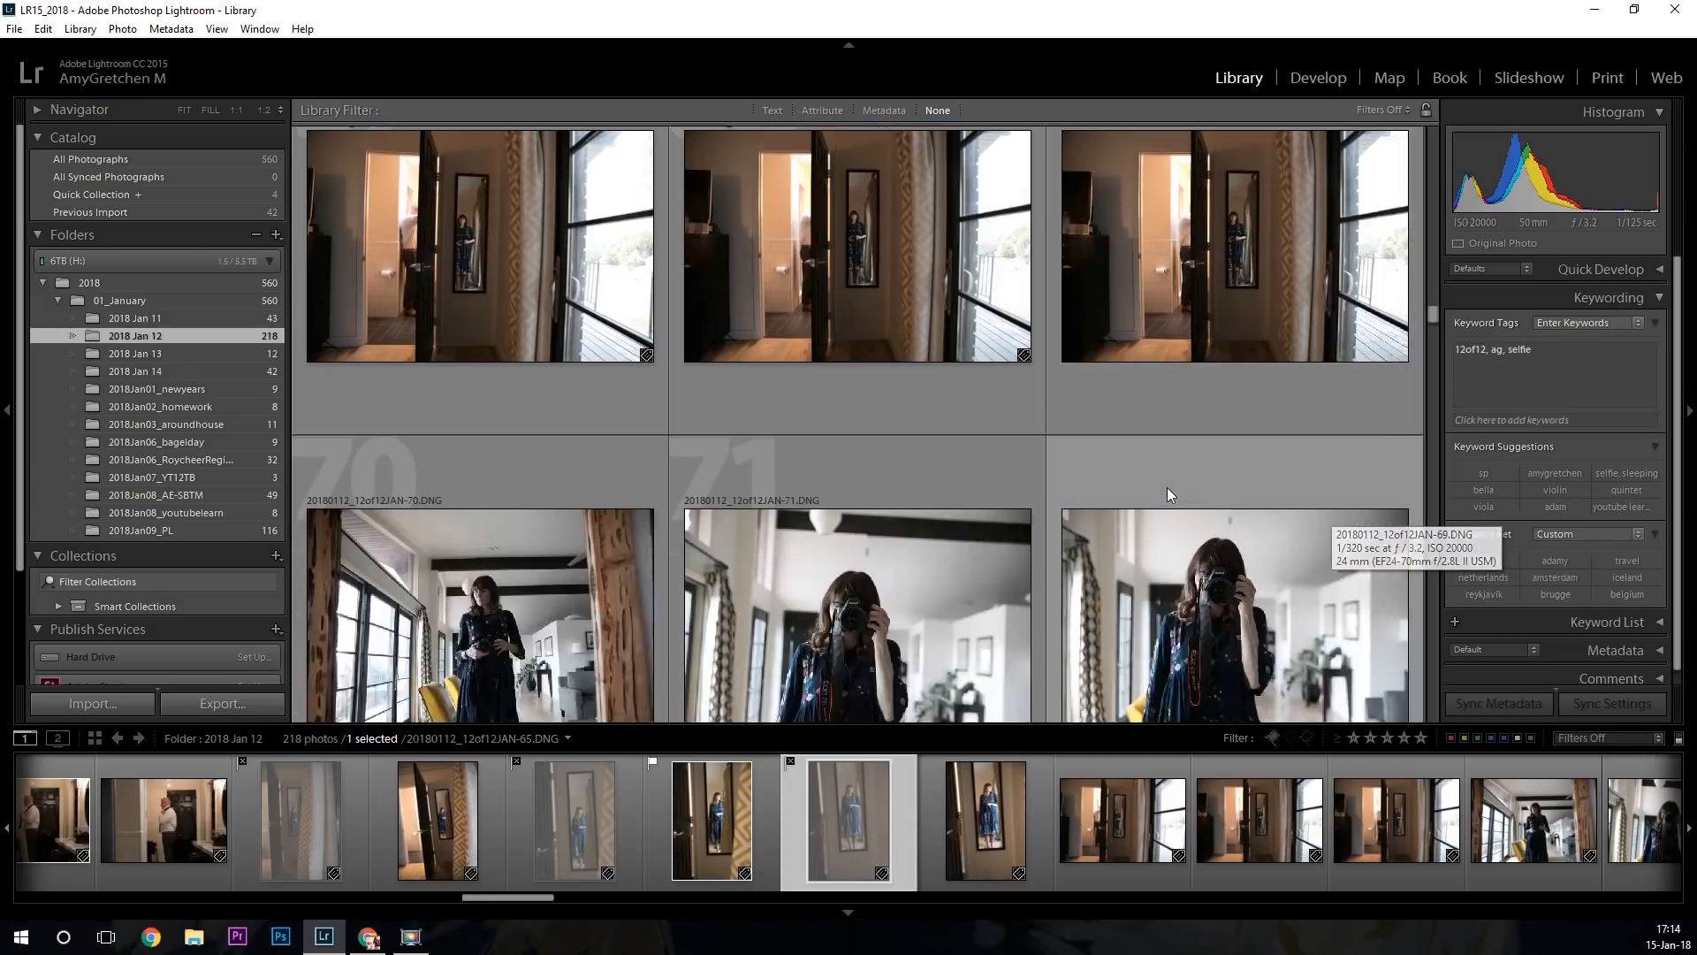
scroll(1167, 488, "up", 3)
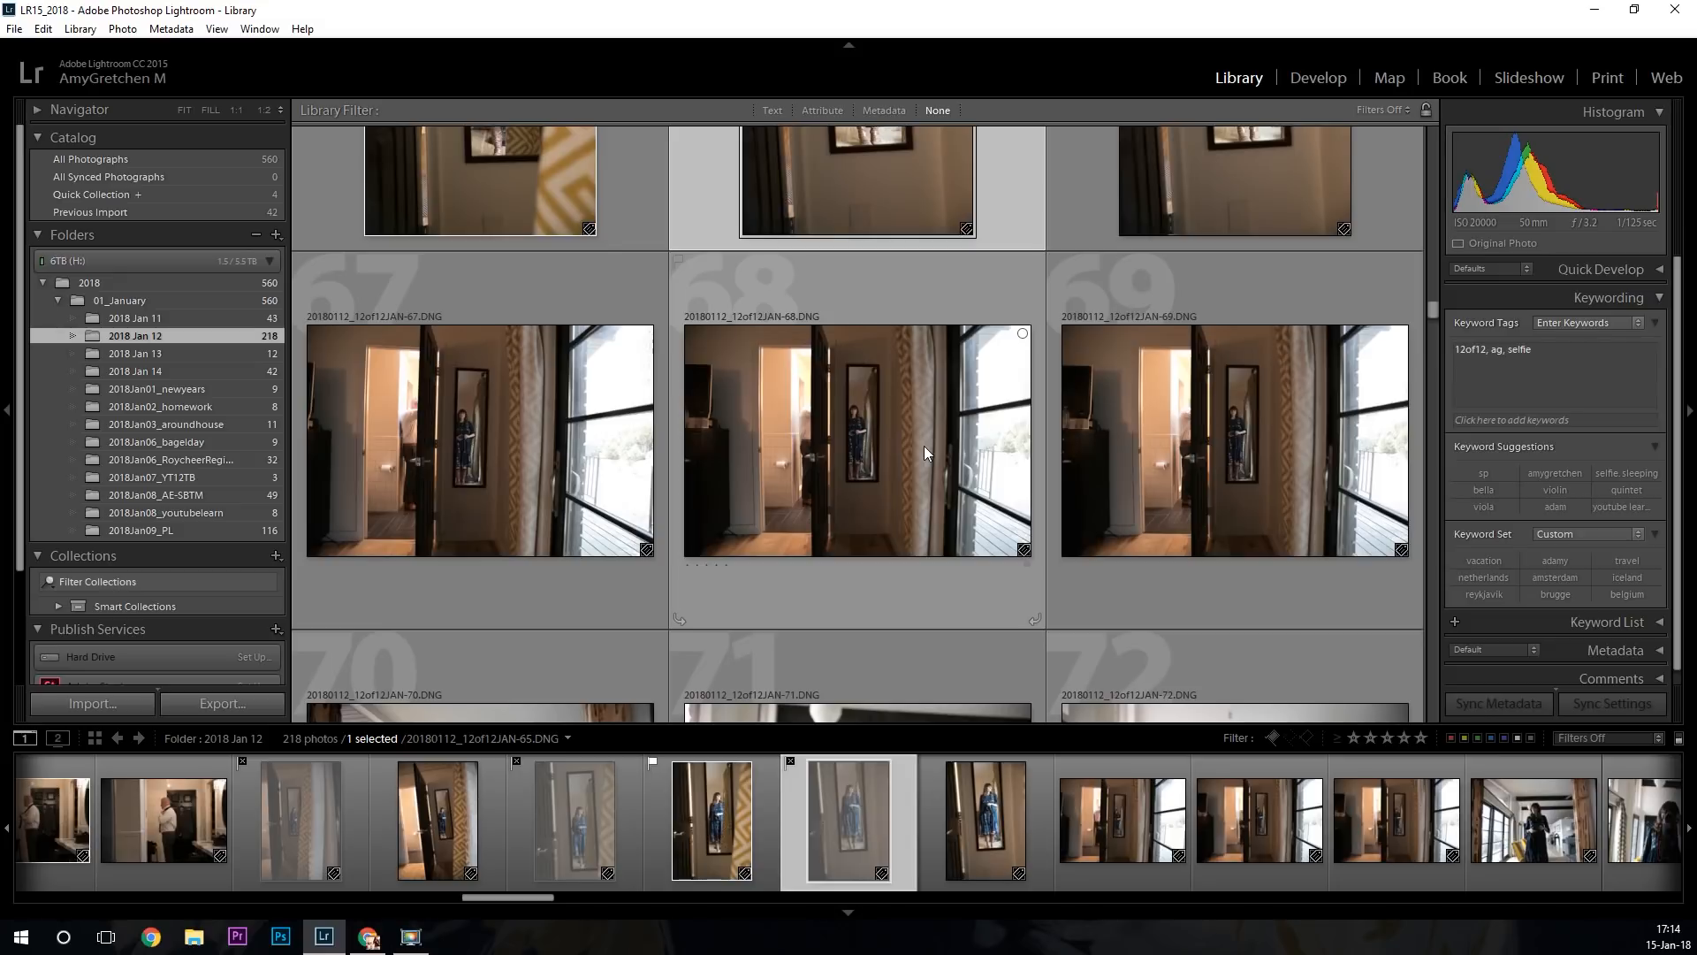
left_click(1171, 452)
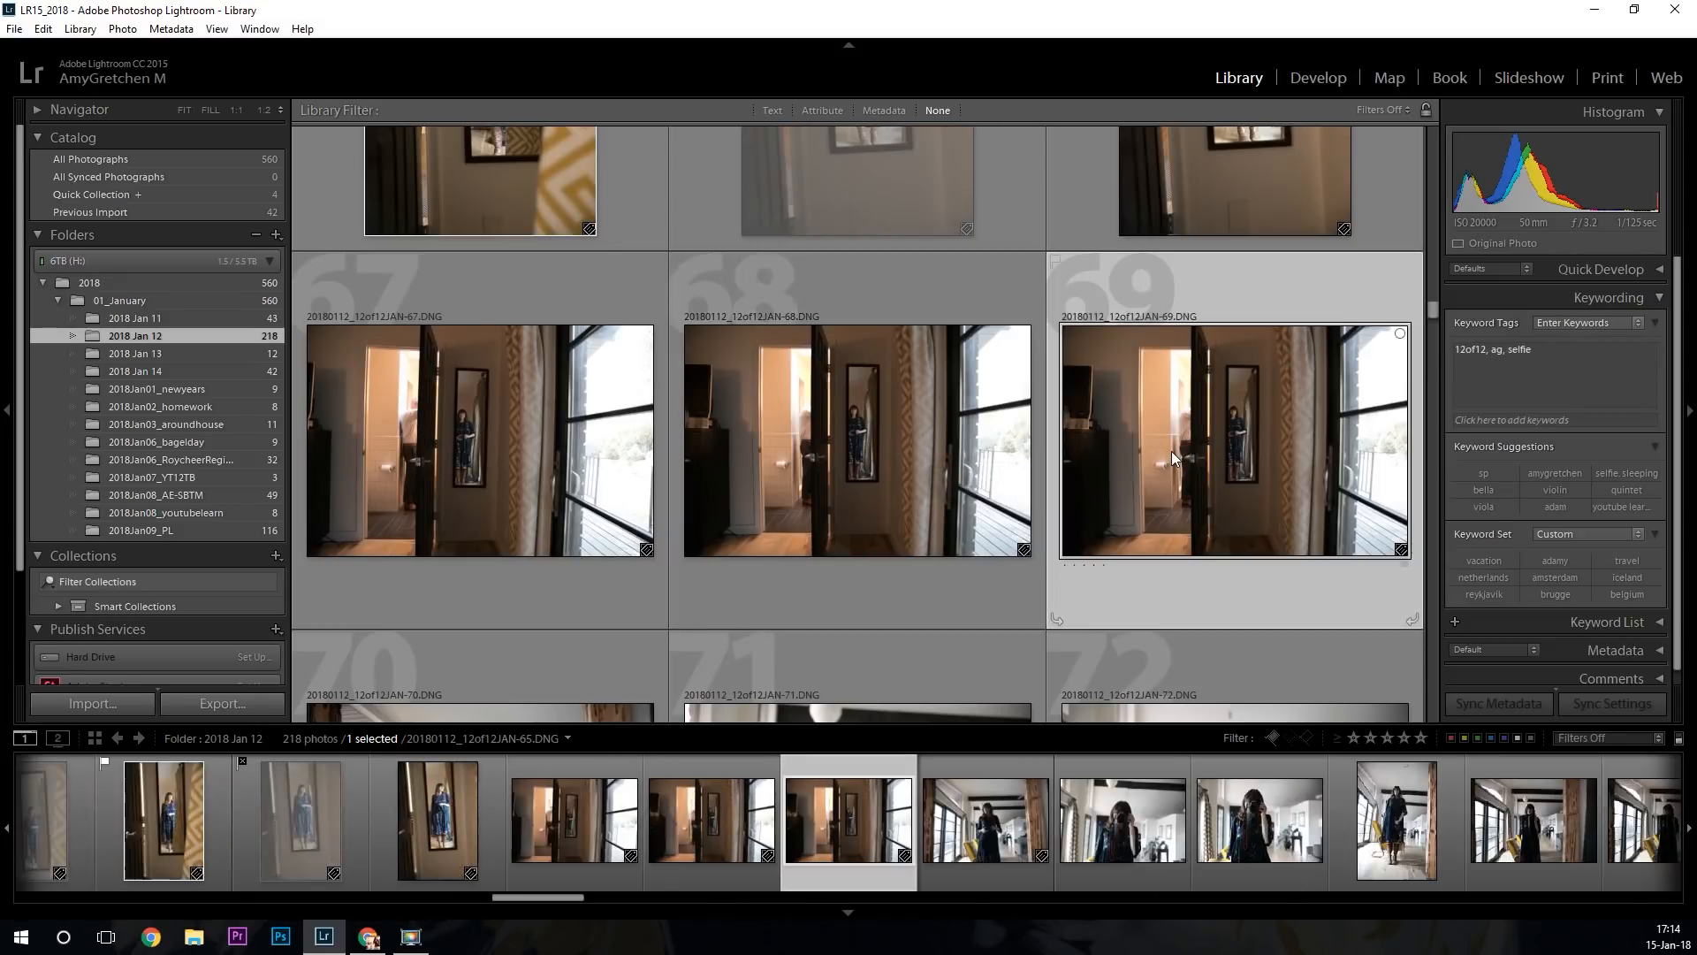
key("p")
Compare the open-door mirror photos 12of12JAN-67, 12of12JAN-68 and 12of12JAN-69 at large size in the Develop module.
key("d")
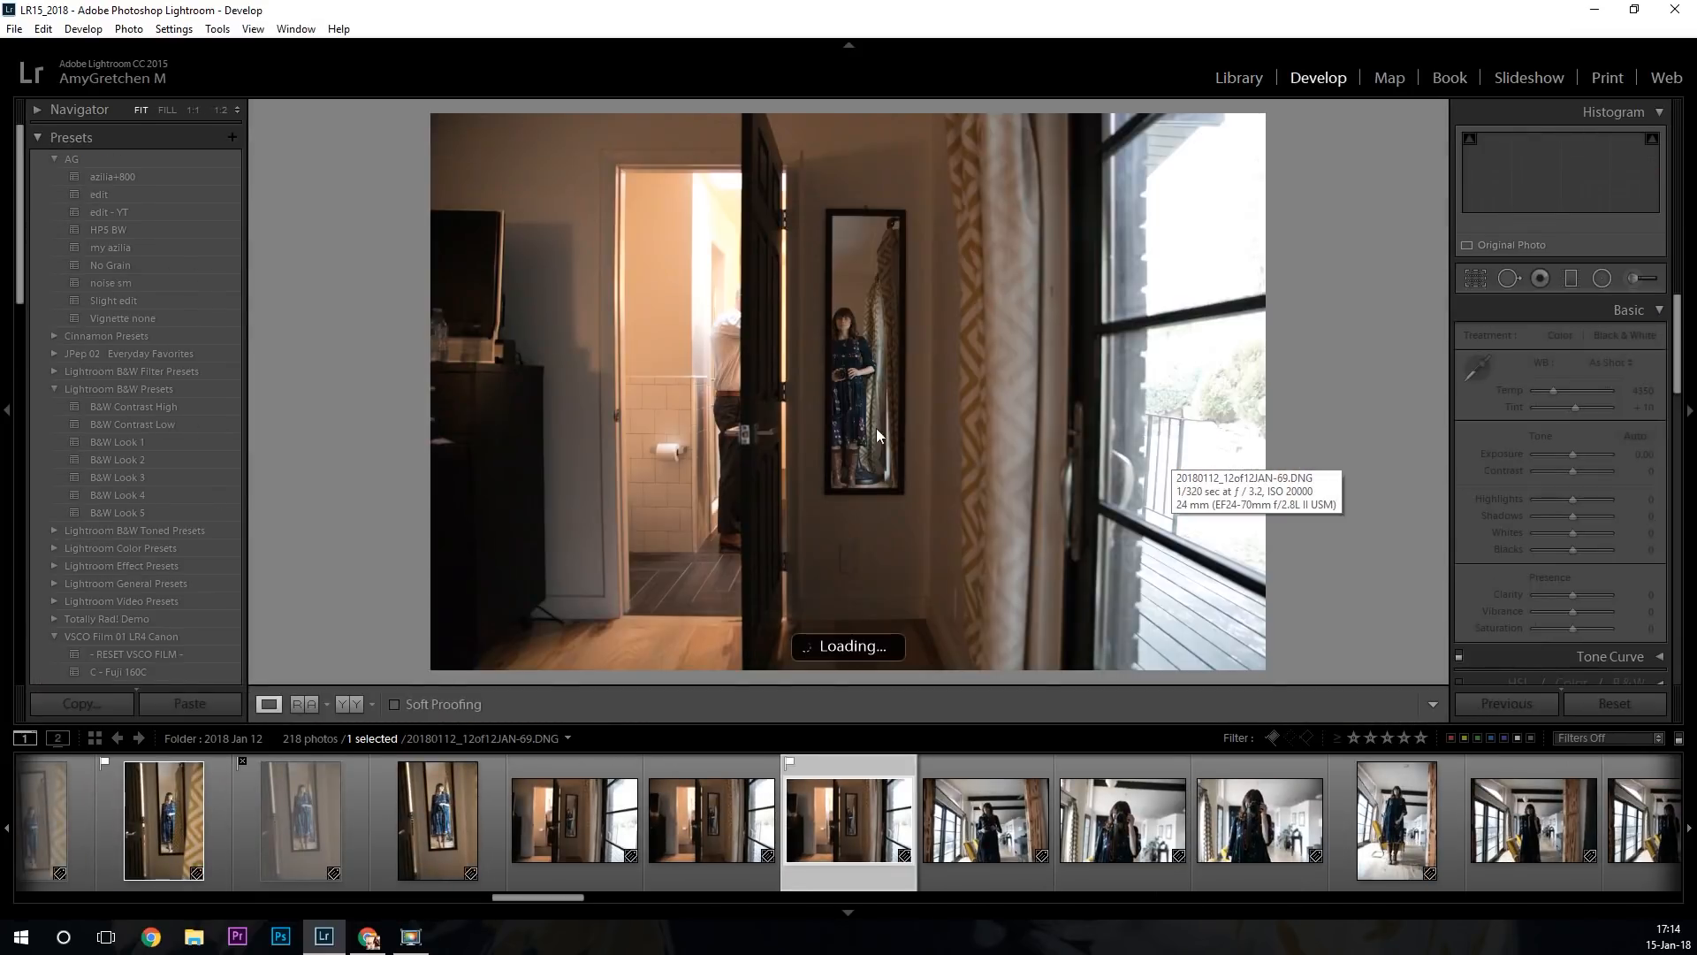
left_click(734, 815)
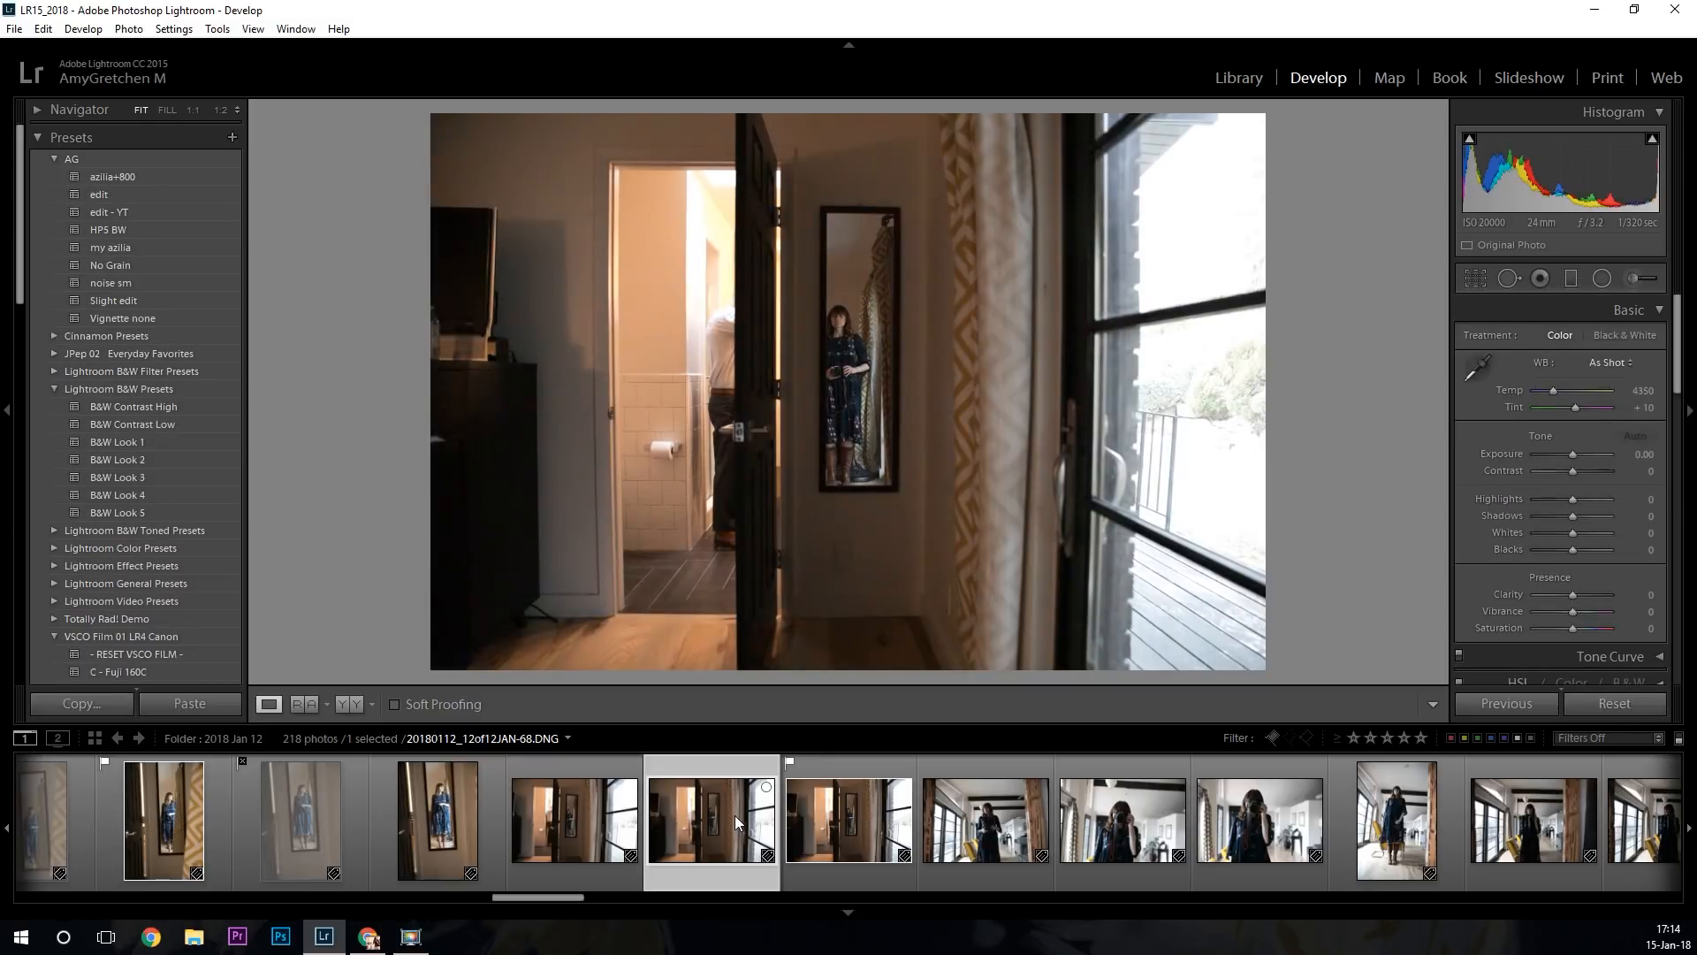
left_click(580, 797)
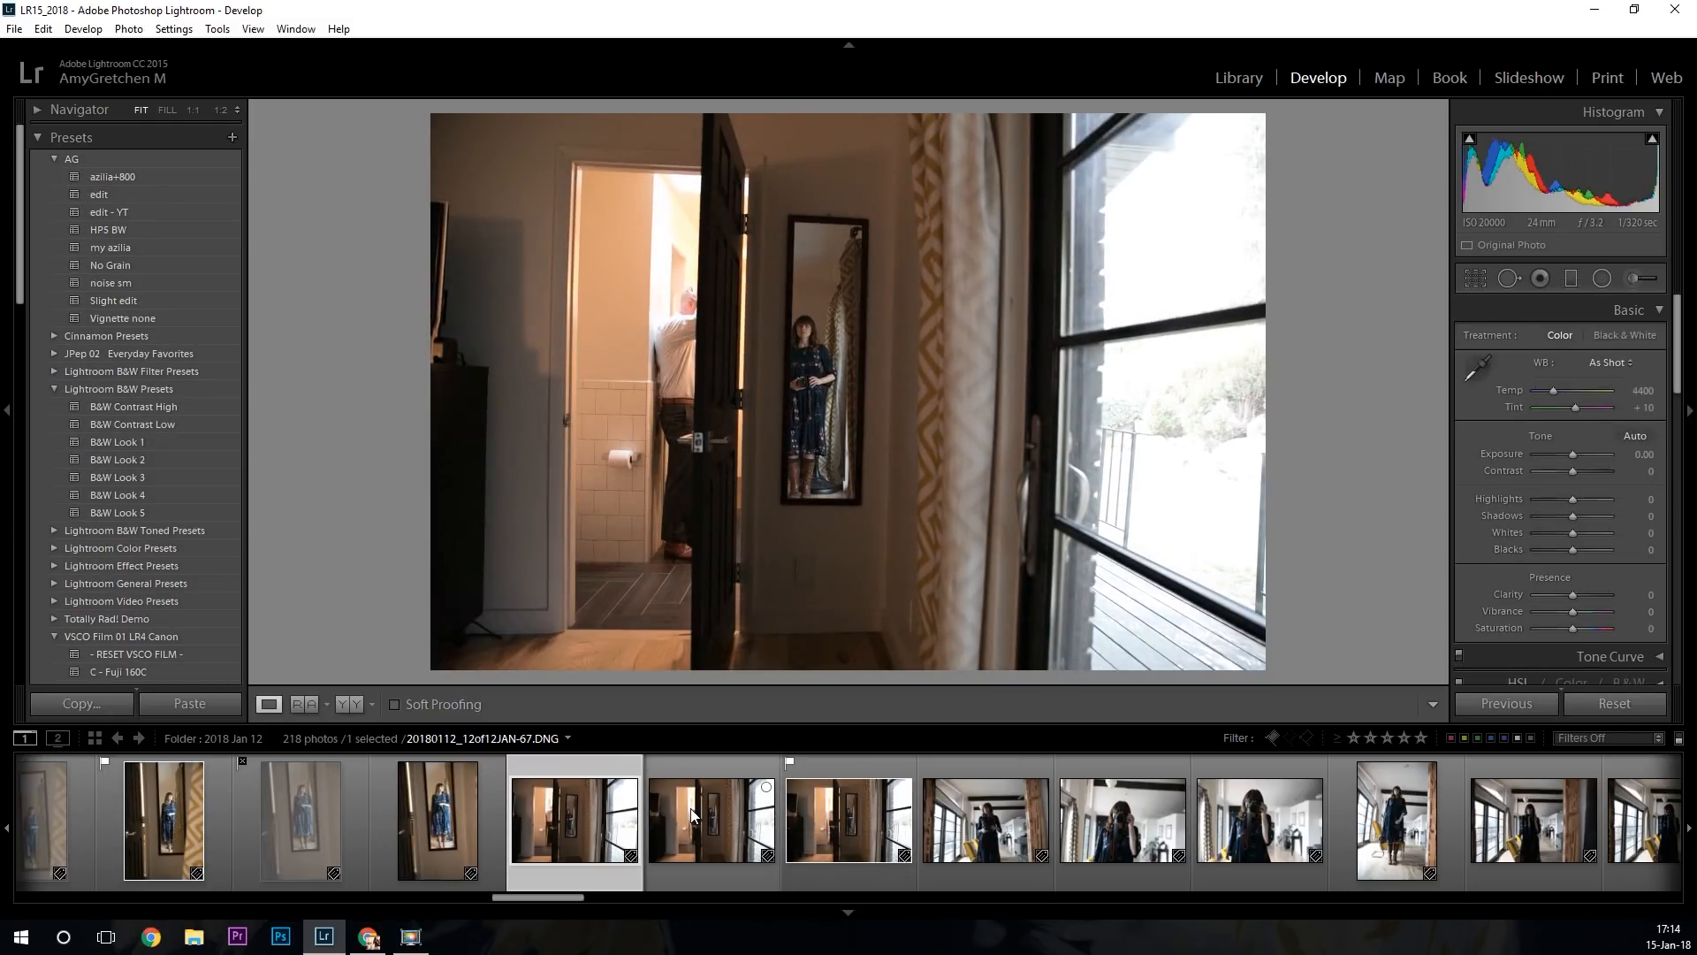
left_click(692, 816)
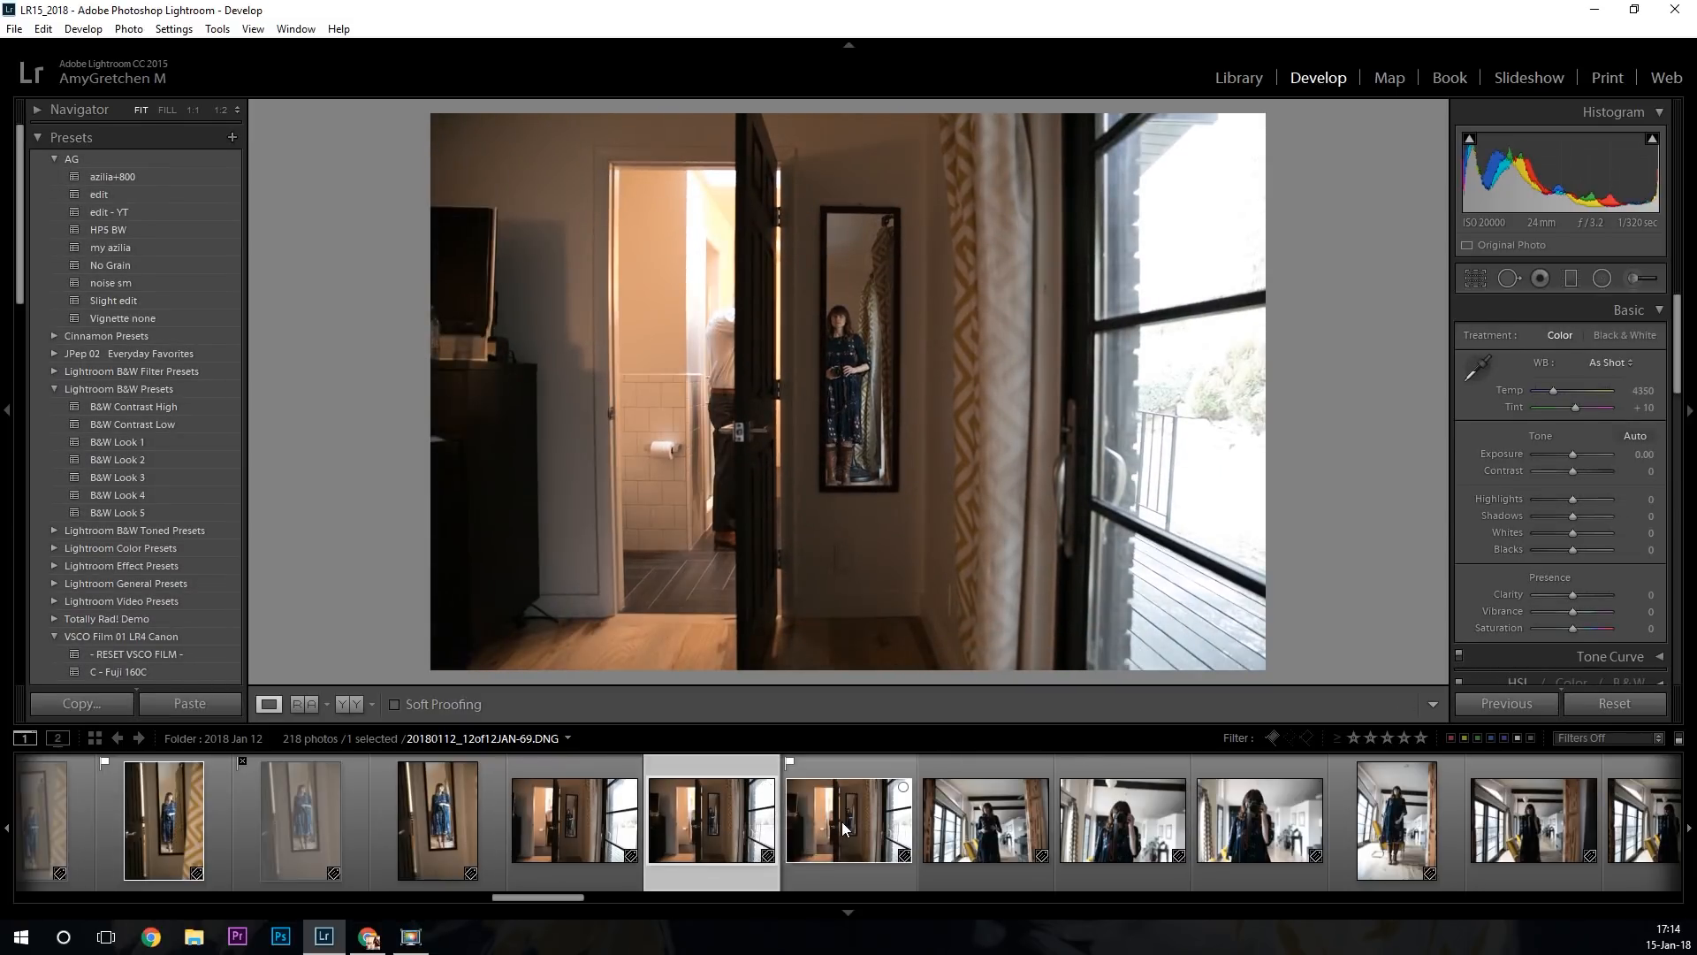
left_click(845, 828)
key("Left")
left_click(875, 836)
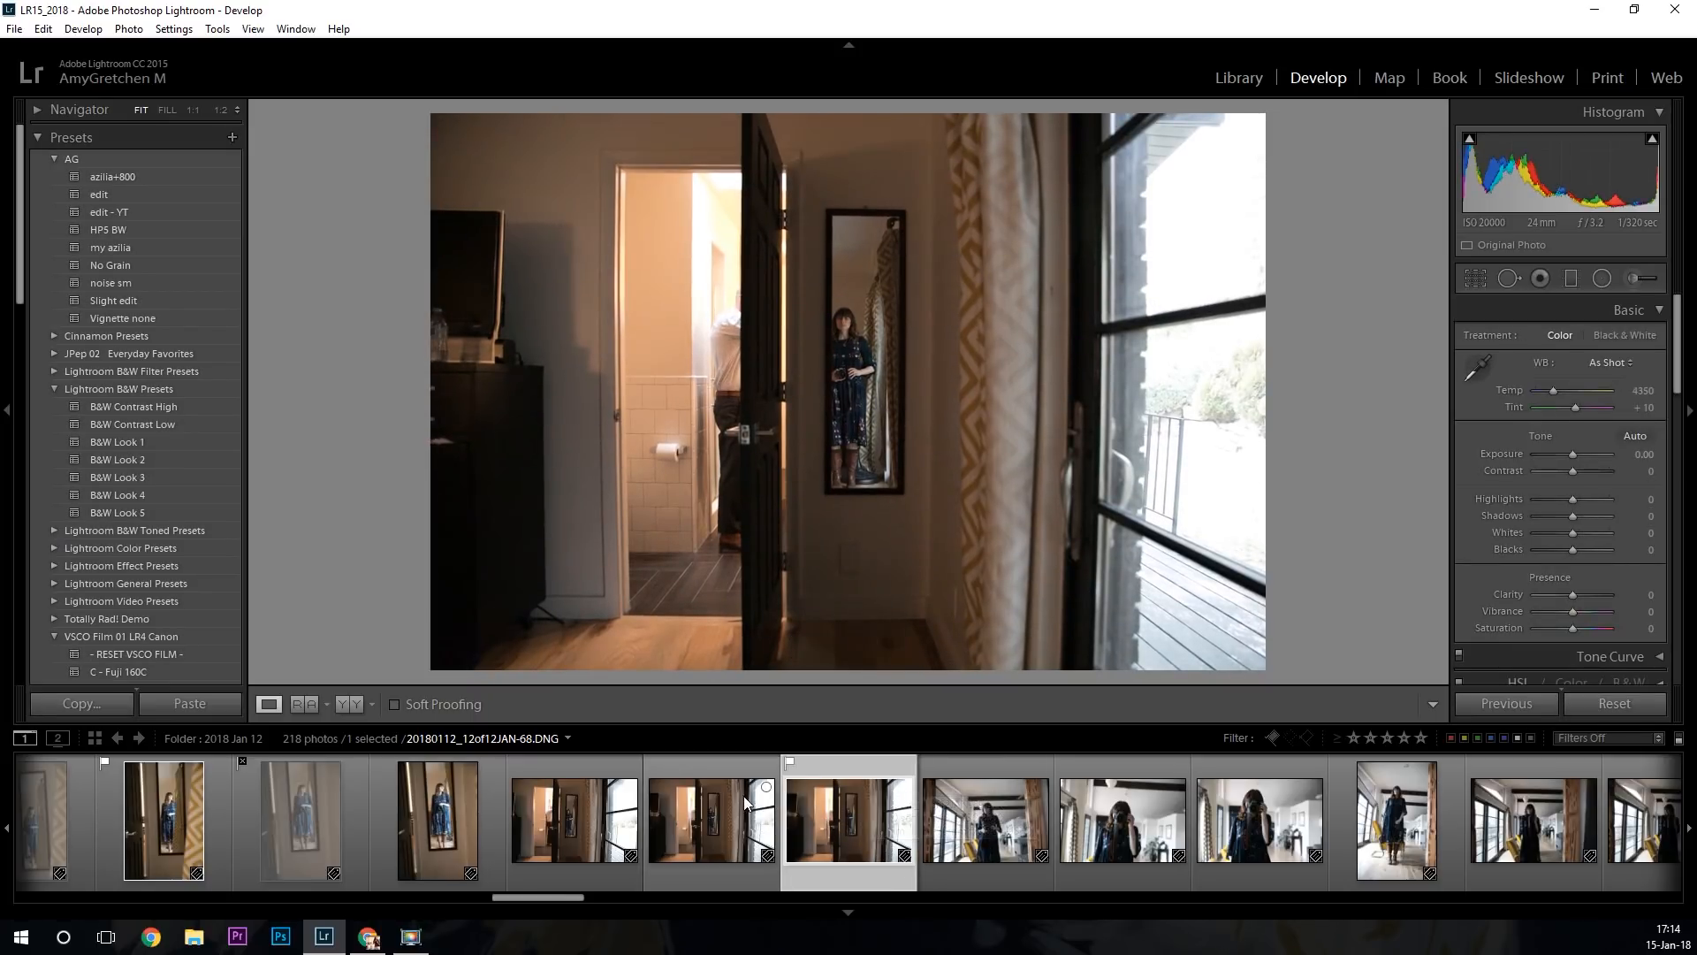
Set 12of12JAN-69 as rejected, flag 12of12JAN-68 as a pick instead, and return to the Library grid.
key("x")
left_click(668, 809)
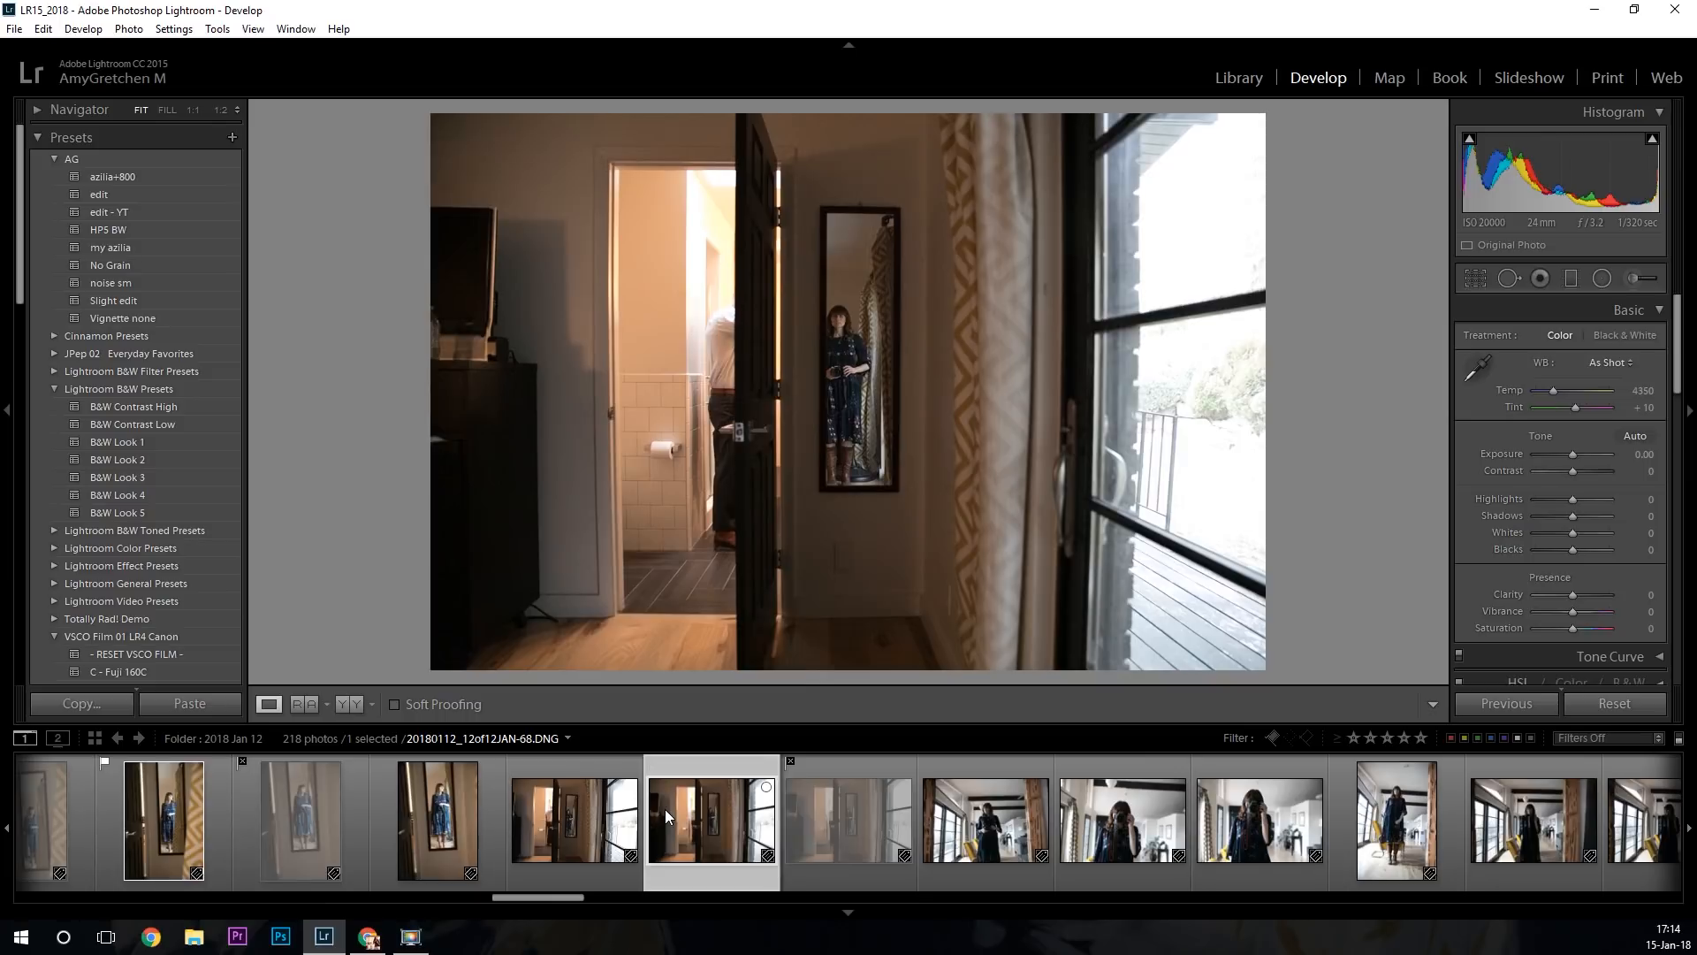
key("p")
key("g")
Set the living-room selfie with the camera held to the face, 12of12JAN-71, as rejected.
scroll(890, 247, "down", 4)
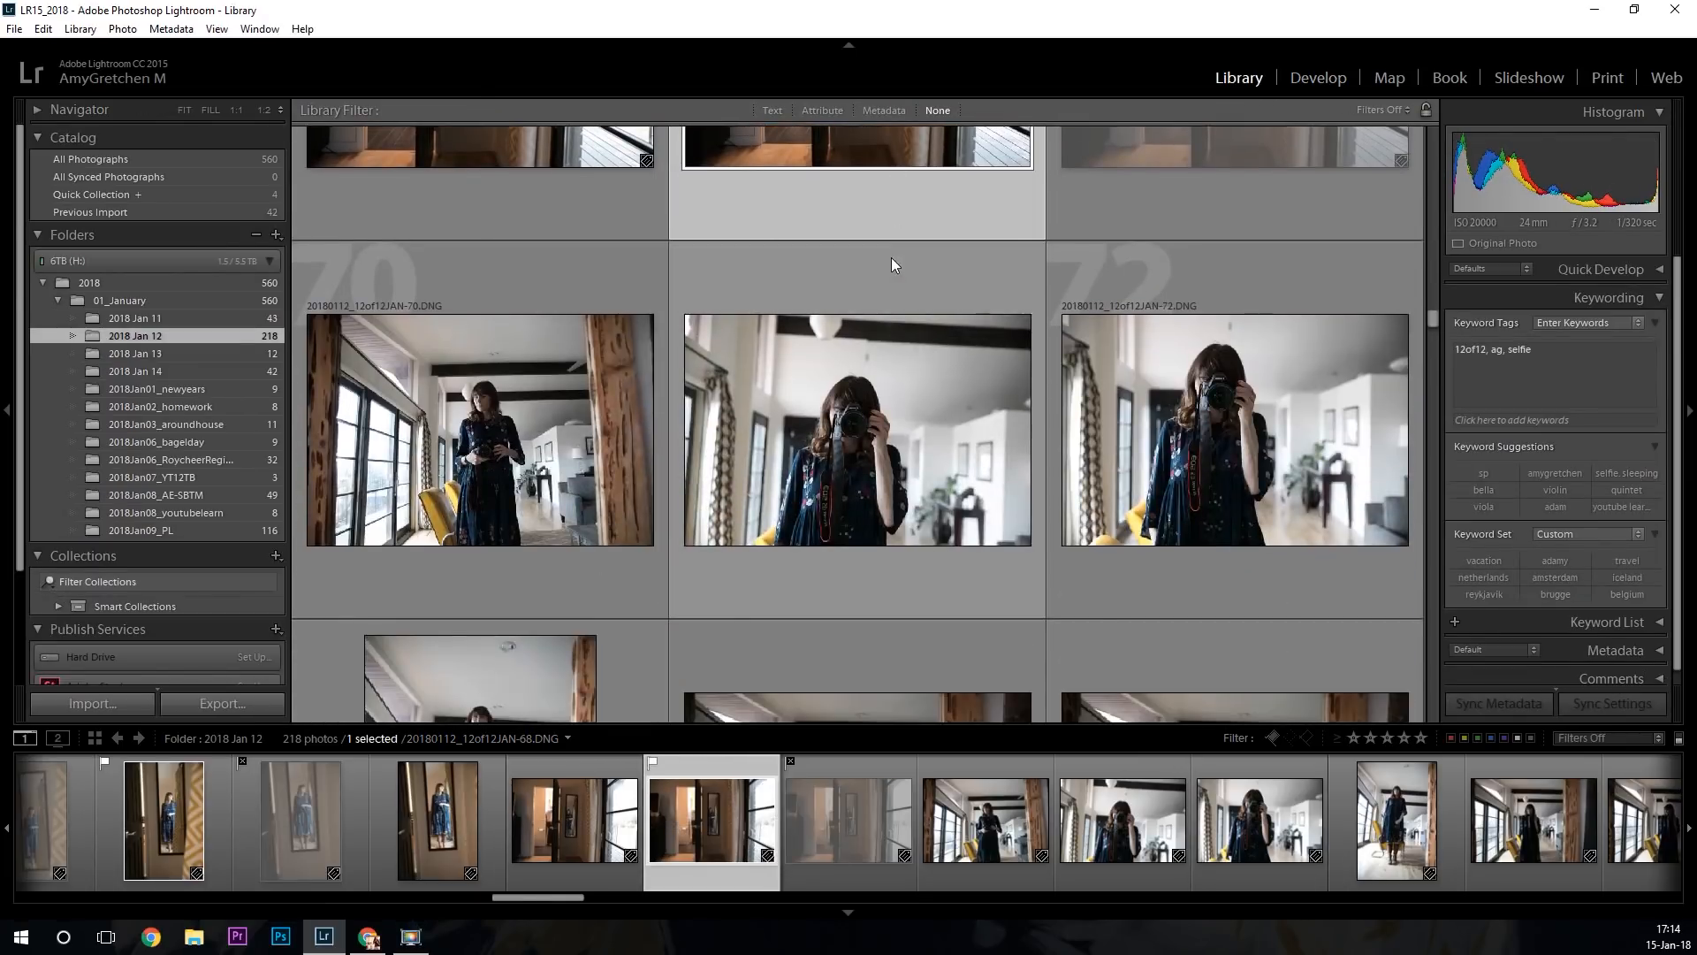
scroll(883, 261, "up", 4)
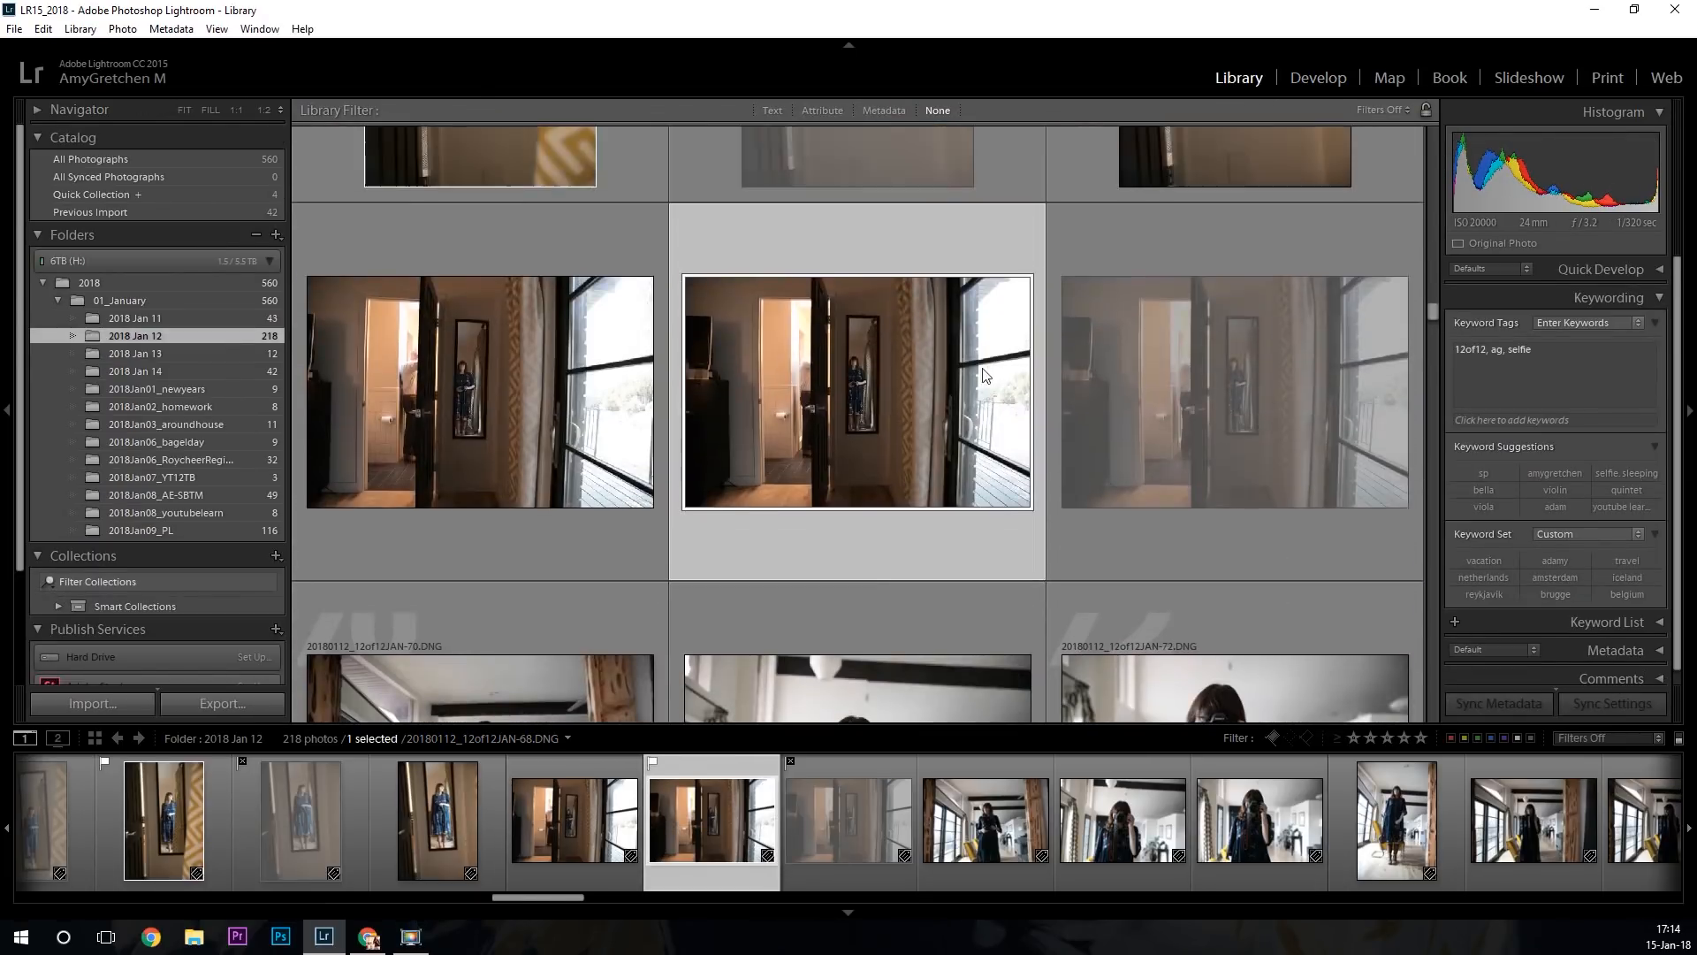
scroll(882, 376, "down", 4)
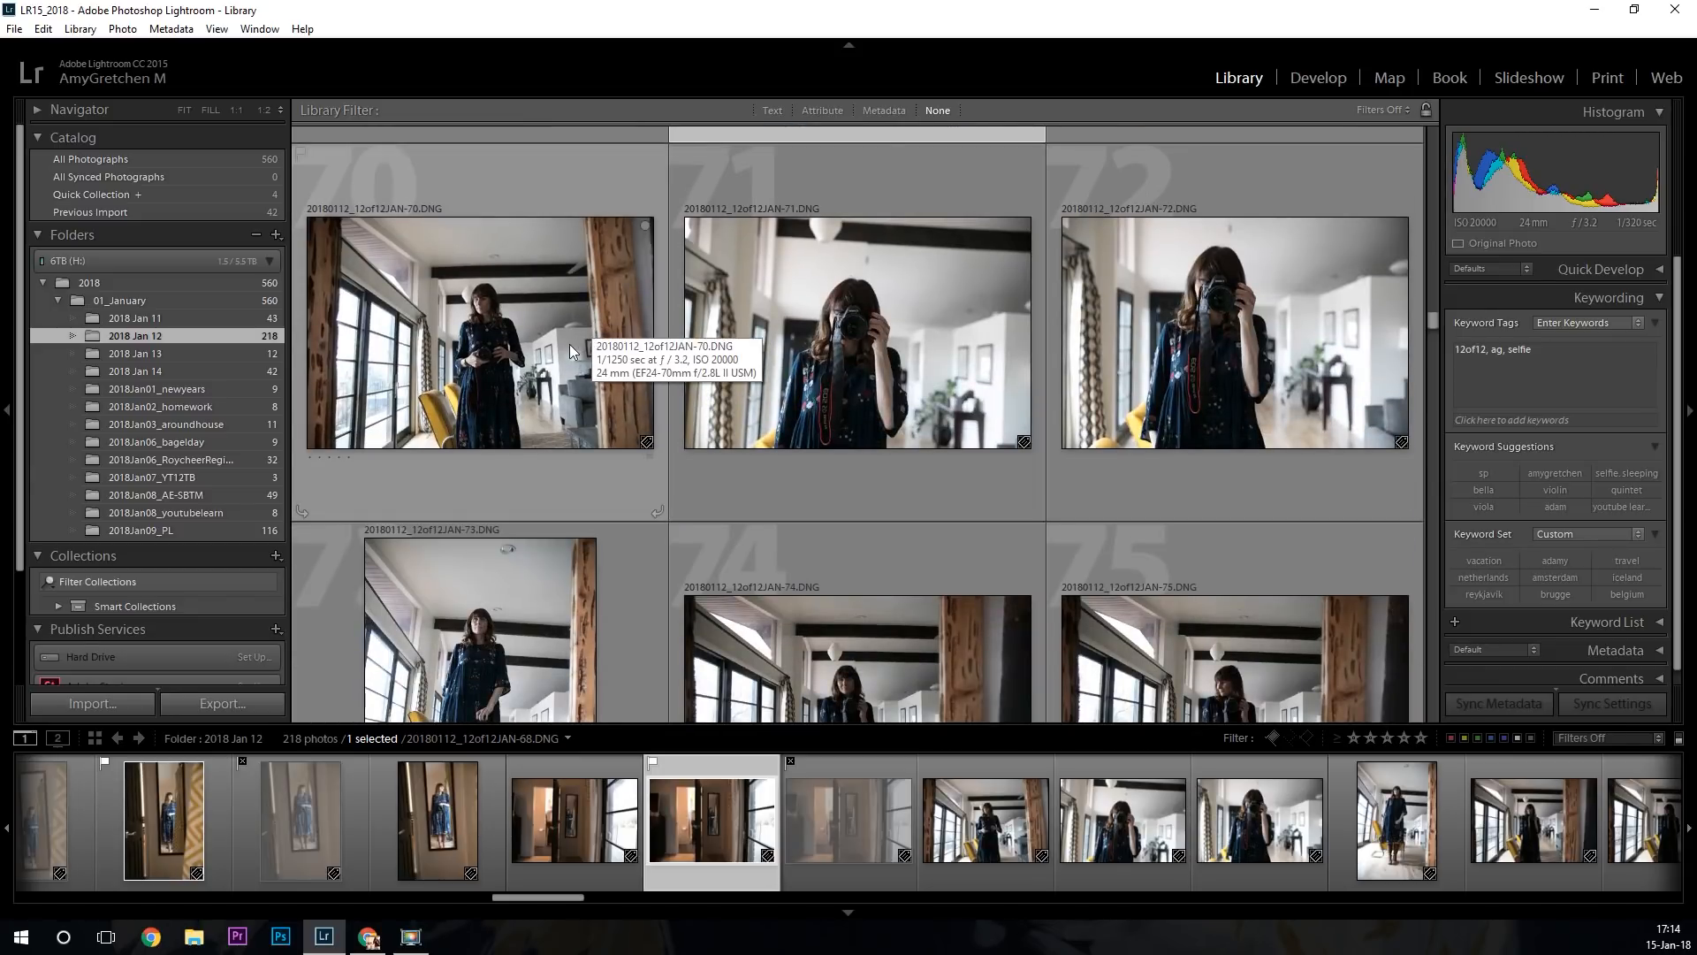
left_click(905, 406)
Review the living-room selfies up to 12of12JAN-87 and flag 12of12JAN-81 and 12of12JAN-80 as picks.
scroll(908, 402, "down", 3)
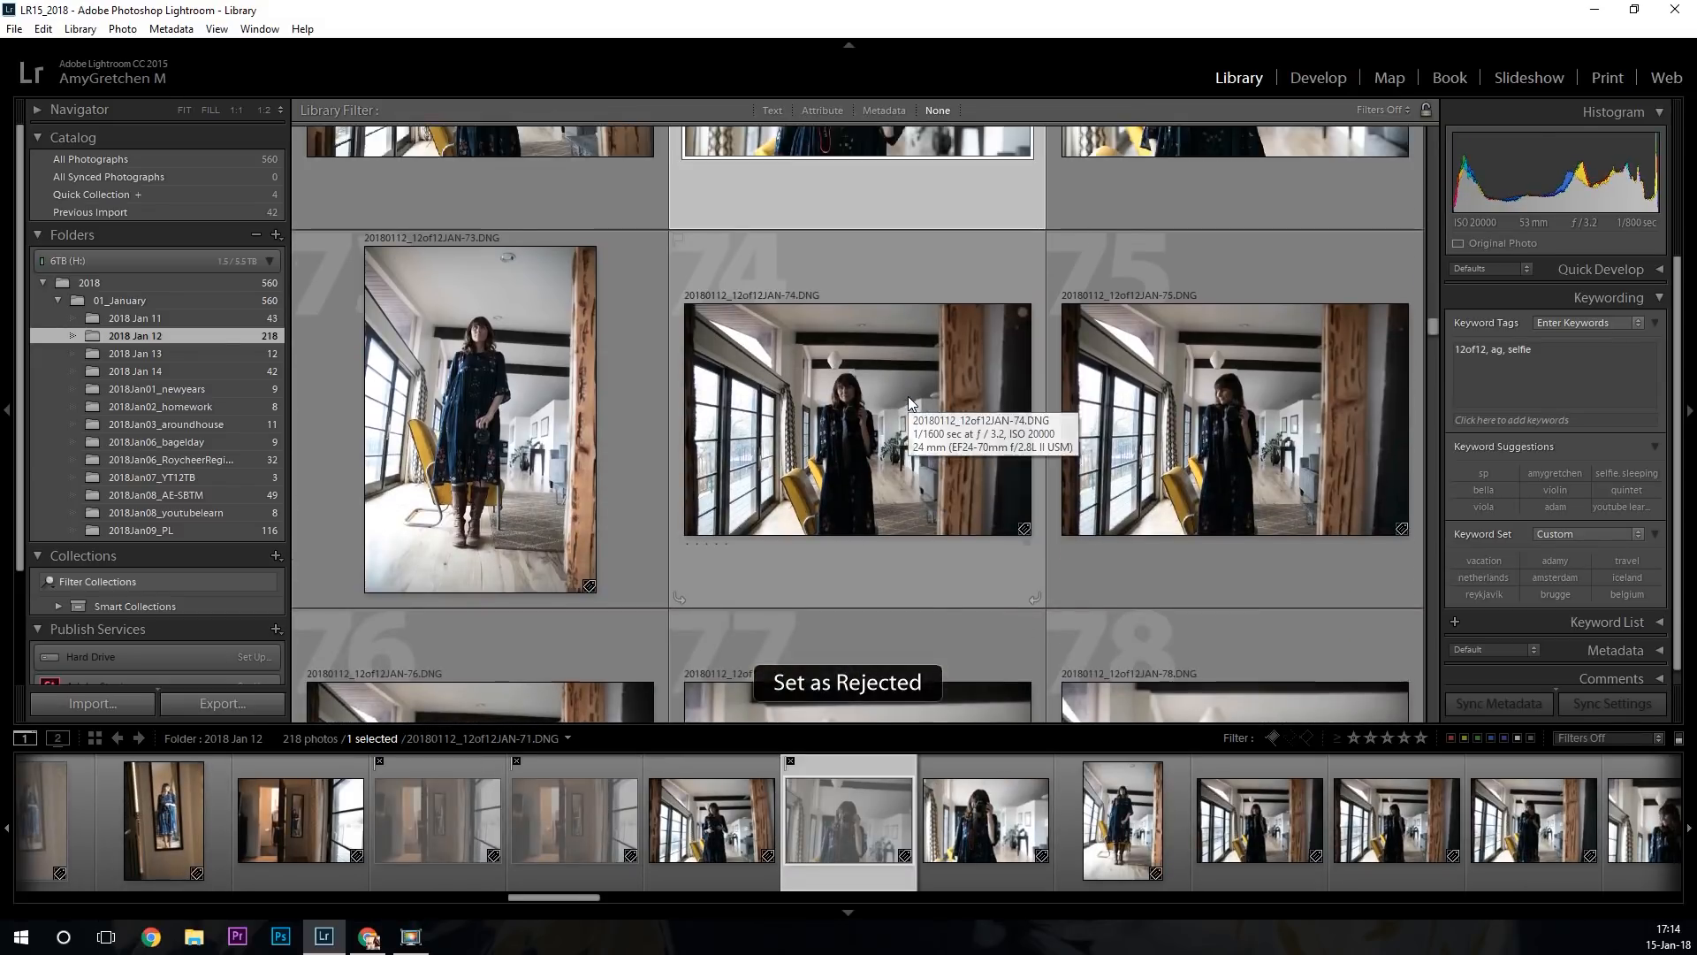
scroll(909, 402, "down", 5)
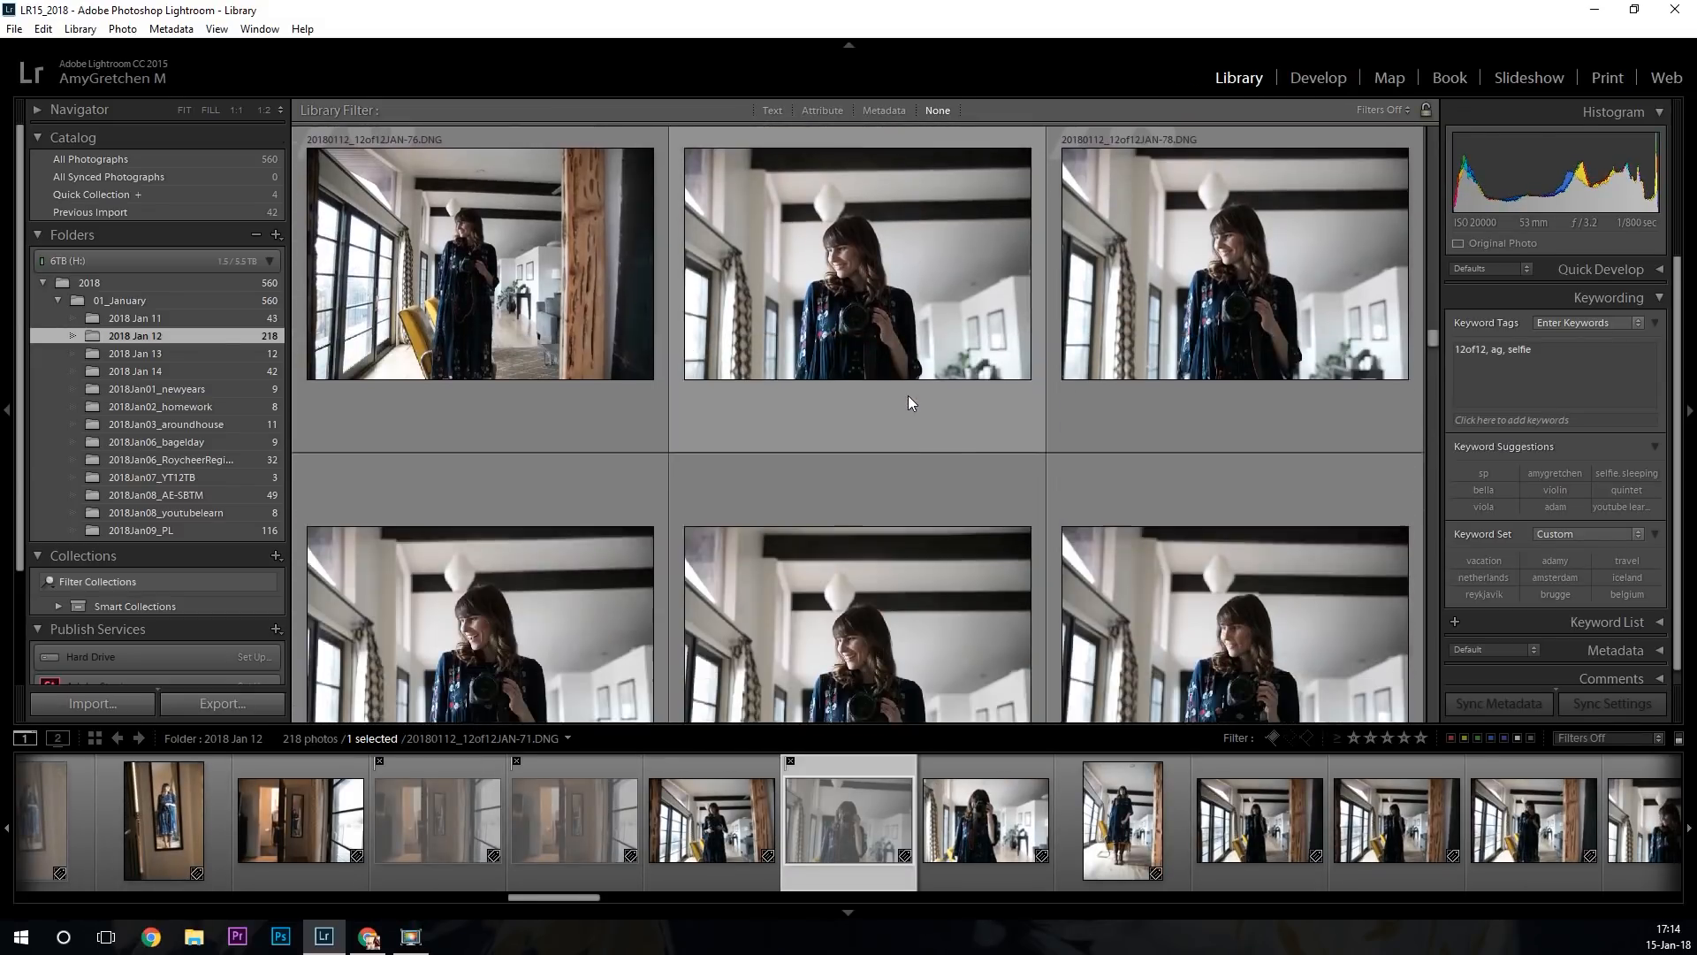
scroll(908, 395, "down", 2)
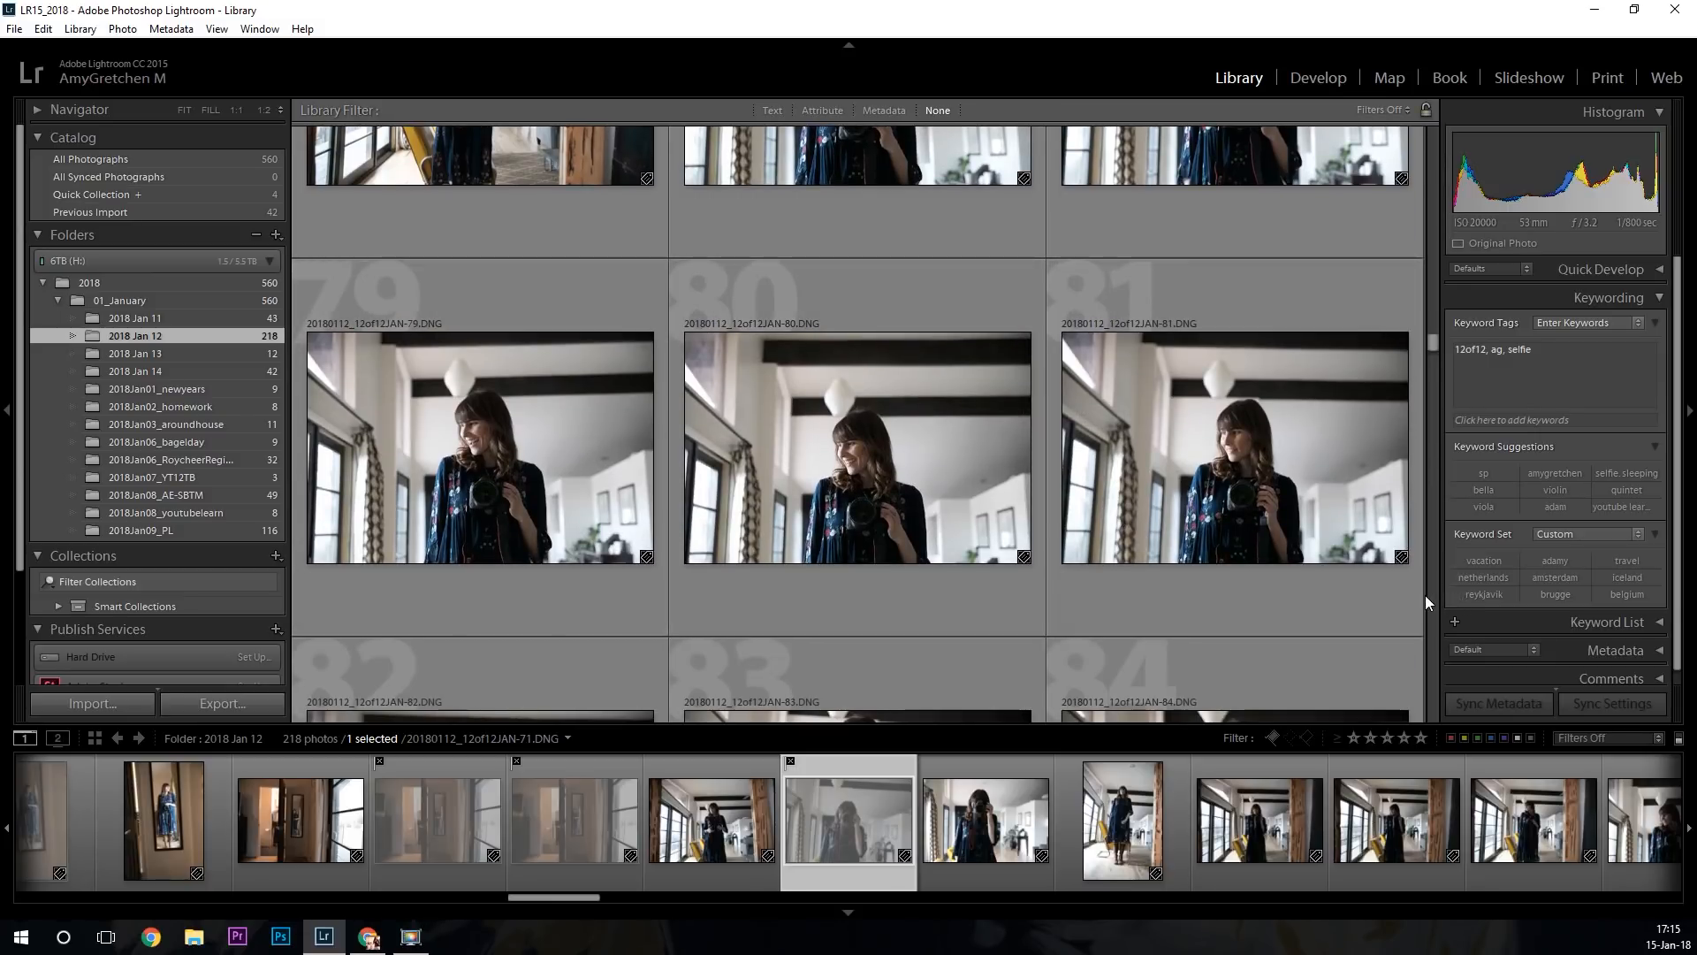
scroll(1398, 593, "up", 5)
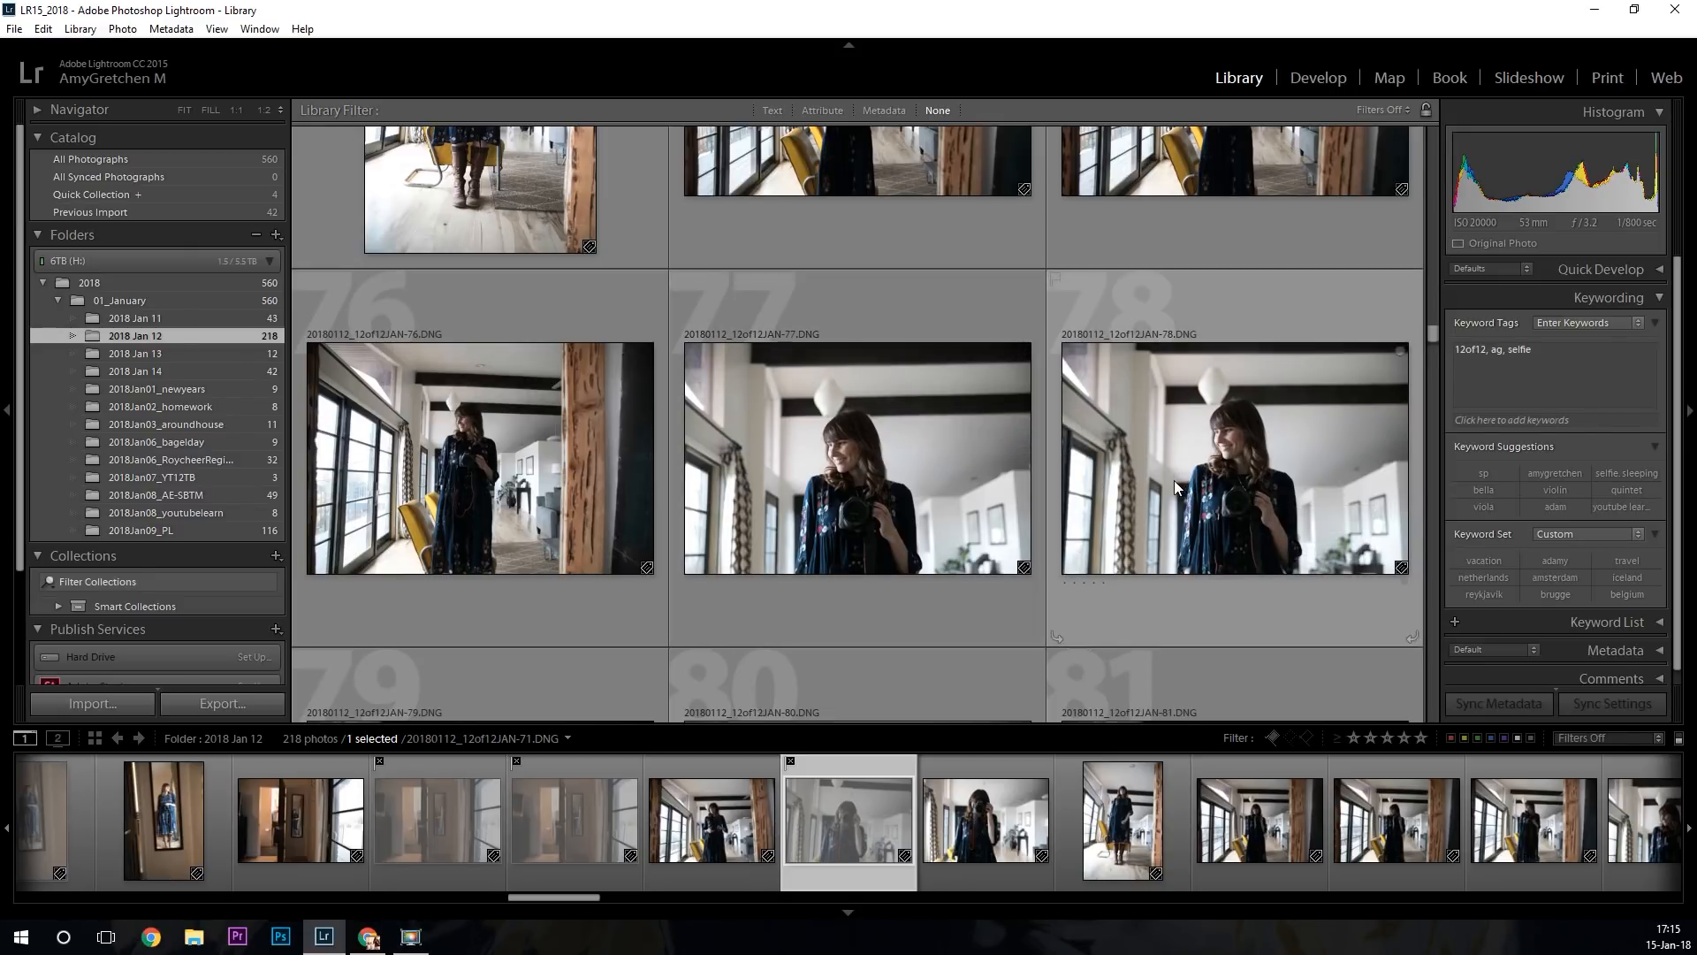
scroll(1173, 483, "down", 1)
scroll(1172, 483, "down", 6)
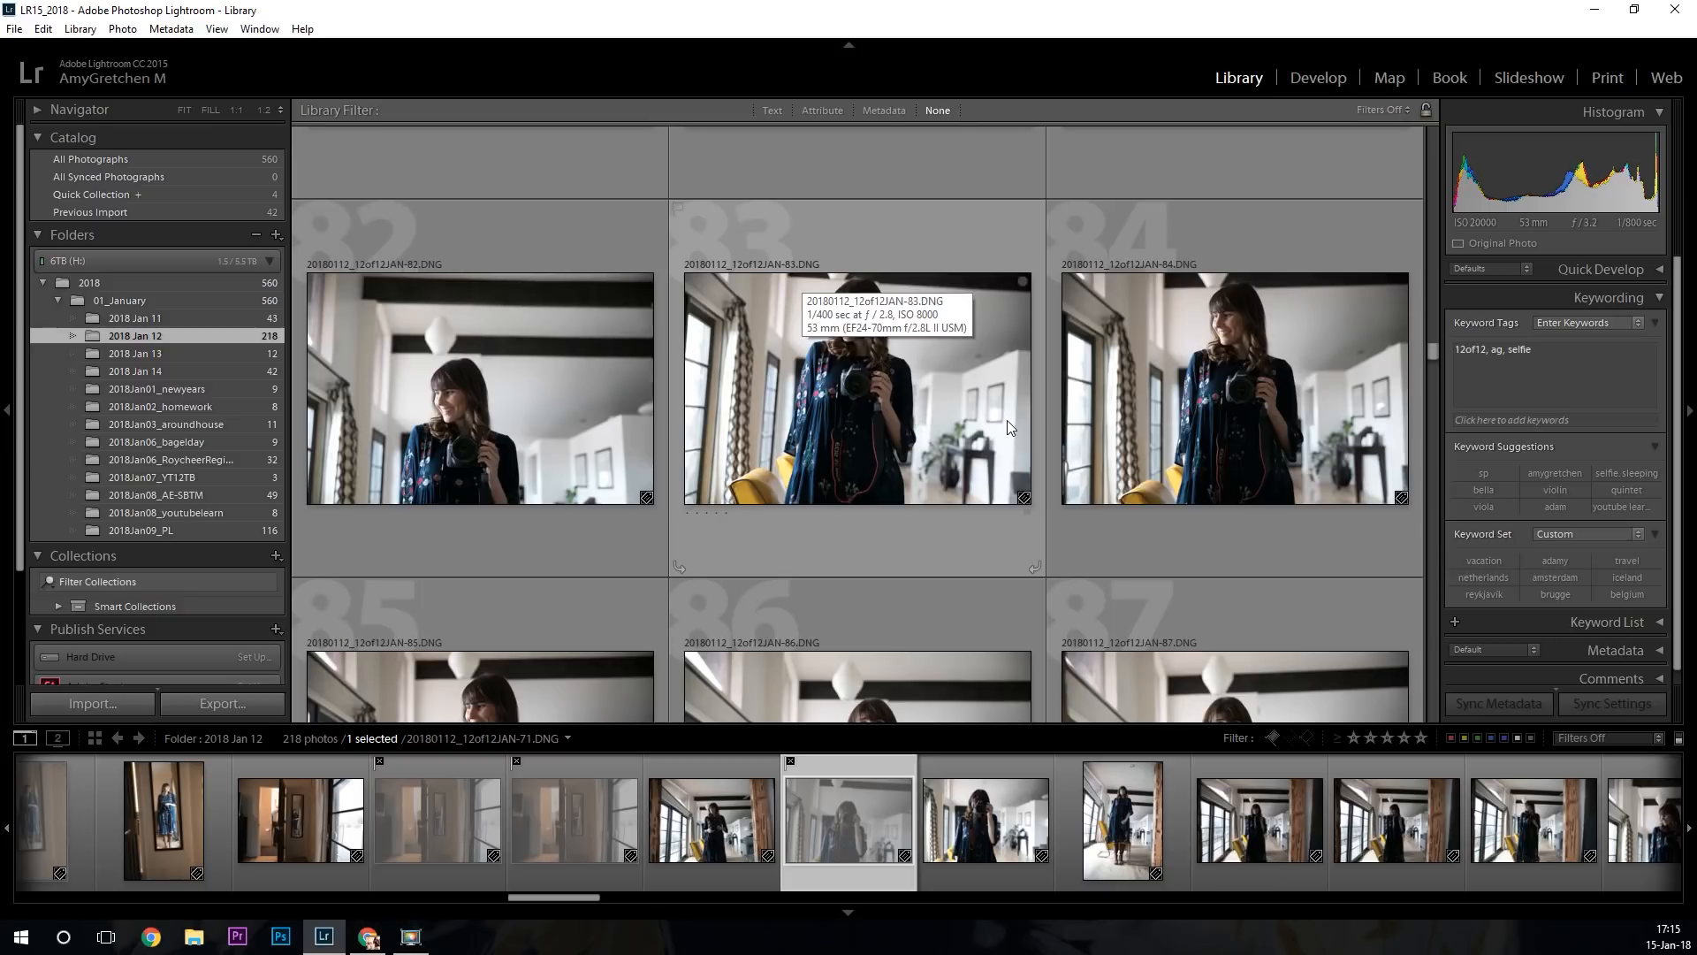
scroll(1010, 428, "up", 3)
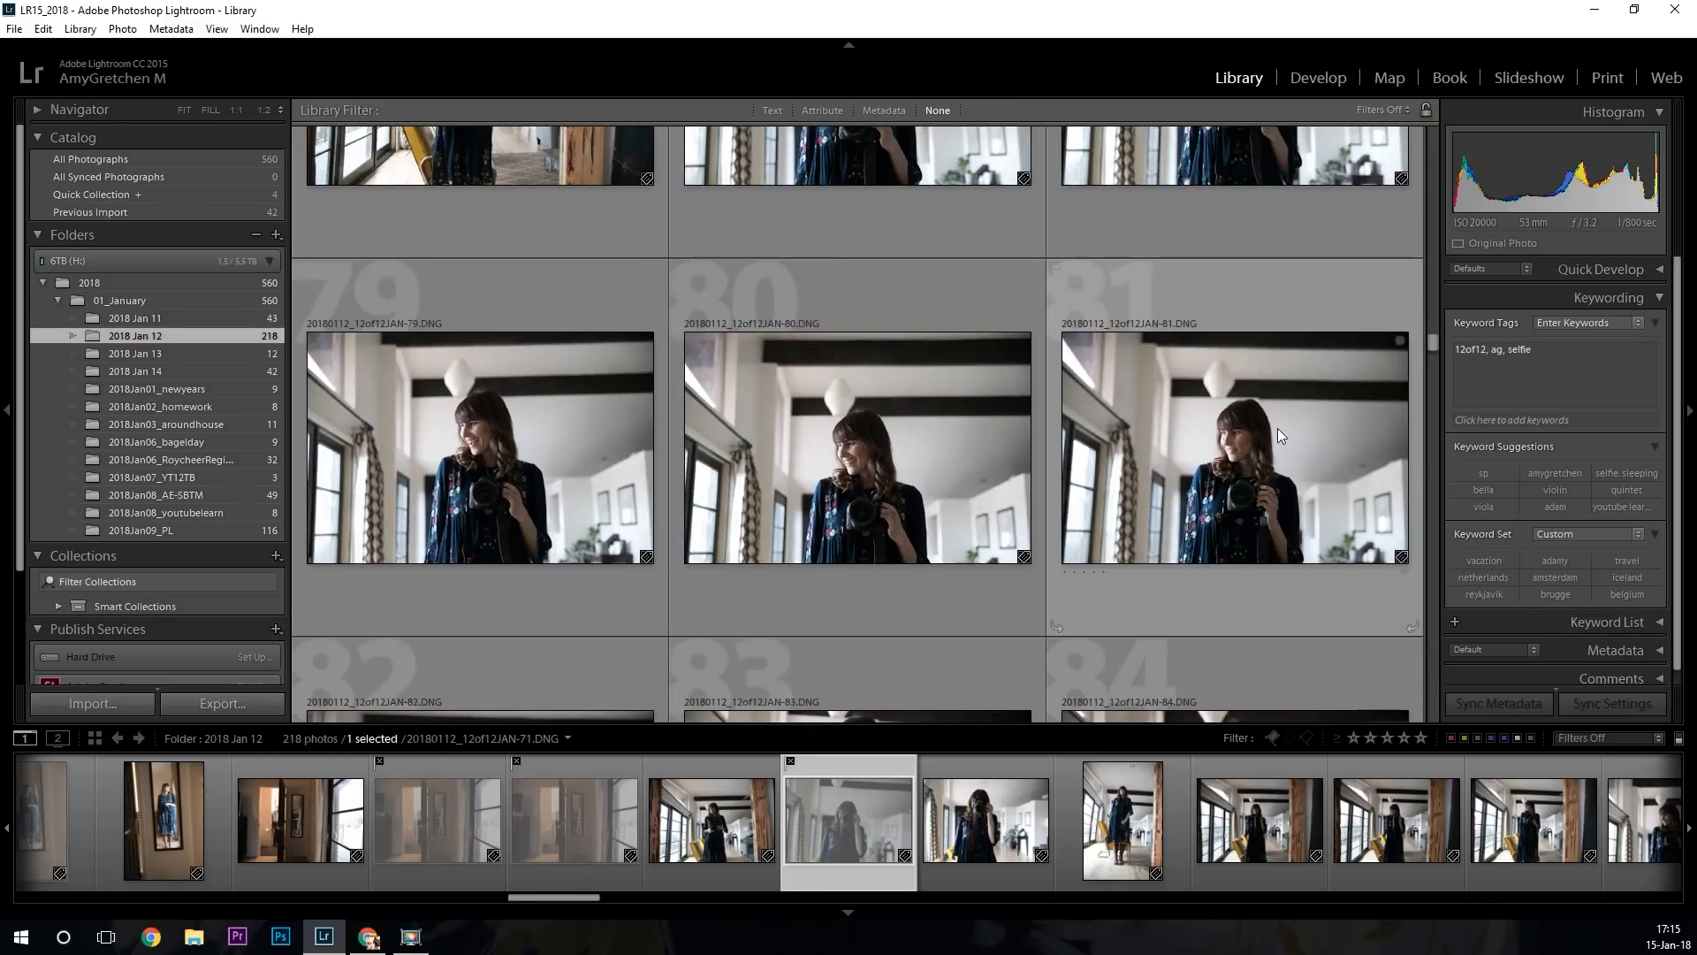
left_click(1277, 428)
key("p")
left_click(967, 438)
key("p")
Flag the living-room selfie 12of12JAN-84 as a pick.
scroll(960, 456, "down", 3)
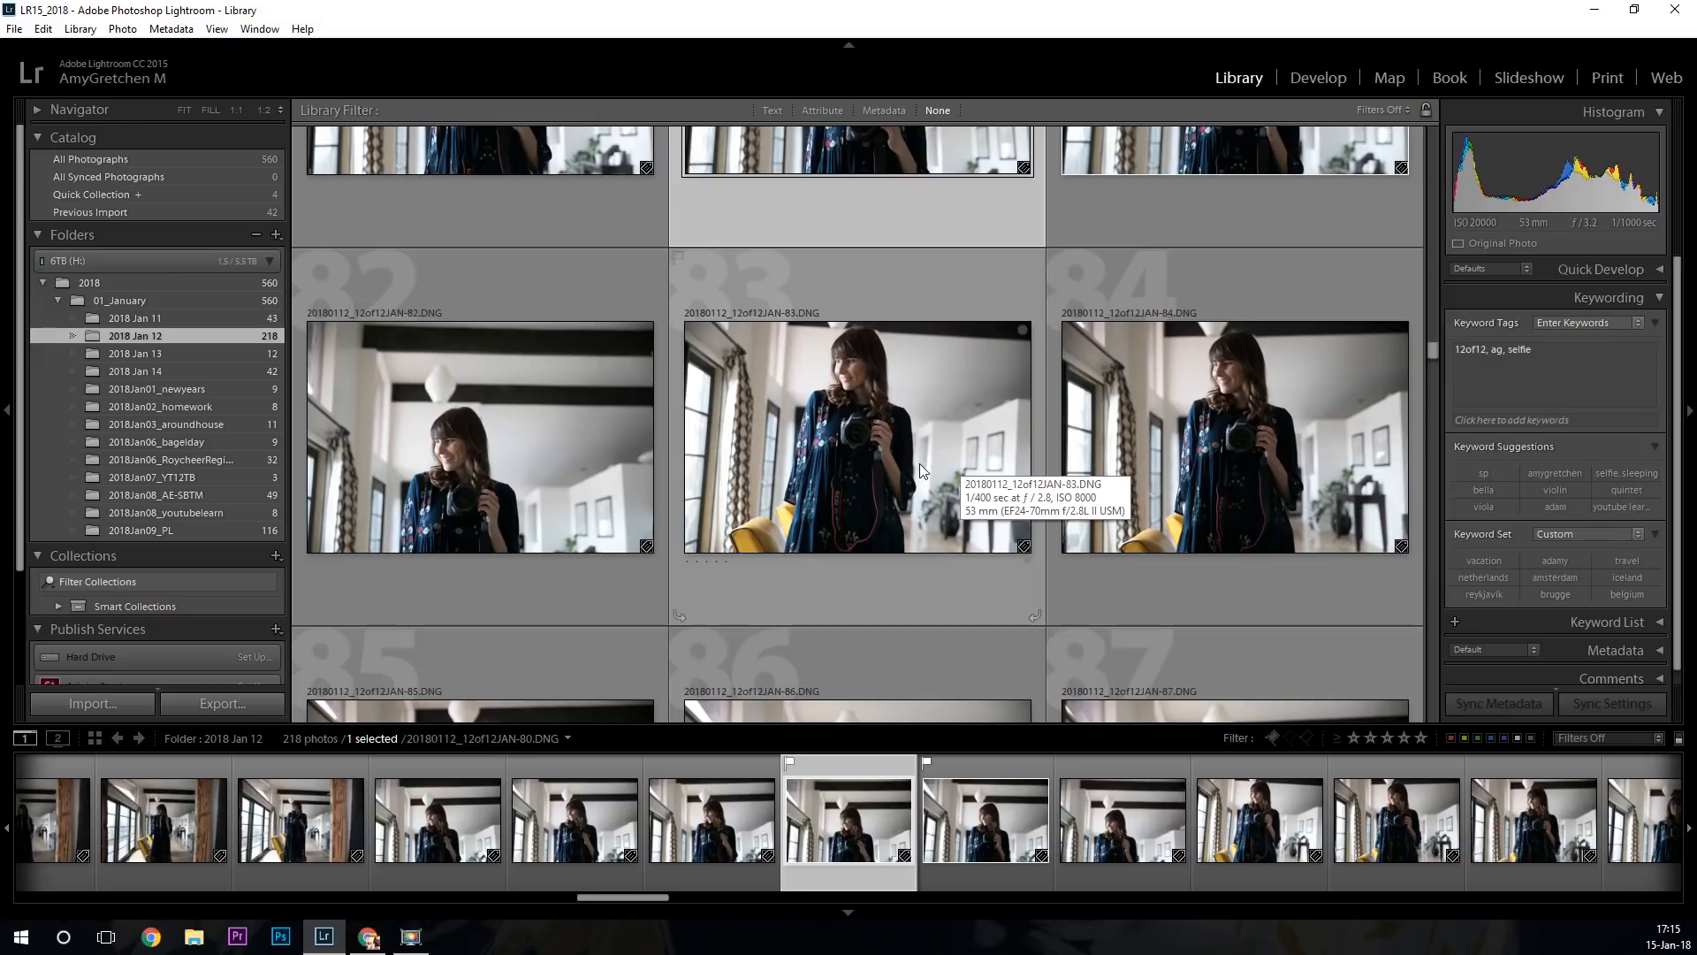
left_click(1262, 464)
key("p")
scroll(1240, 468, "down", 3)
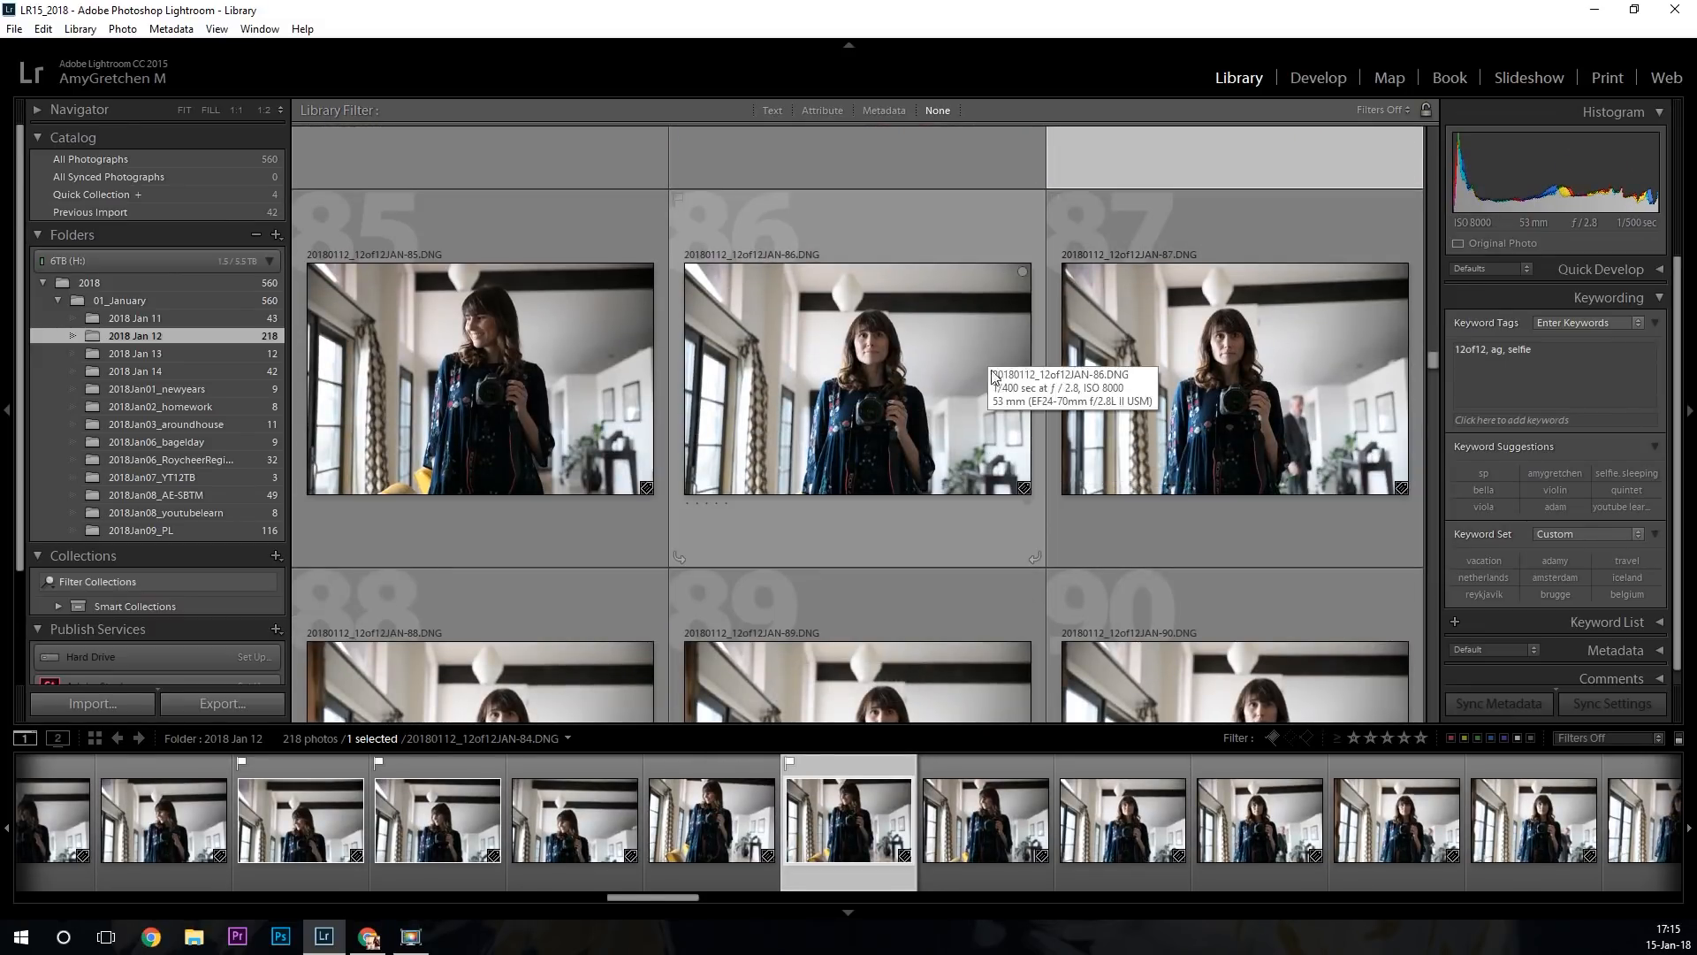
Flag the living-room selfie 12of12JAN-90 as a pick.
scroll(1276, 462, "down", 3)
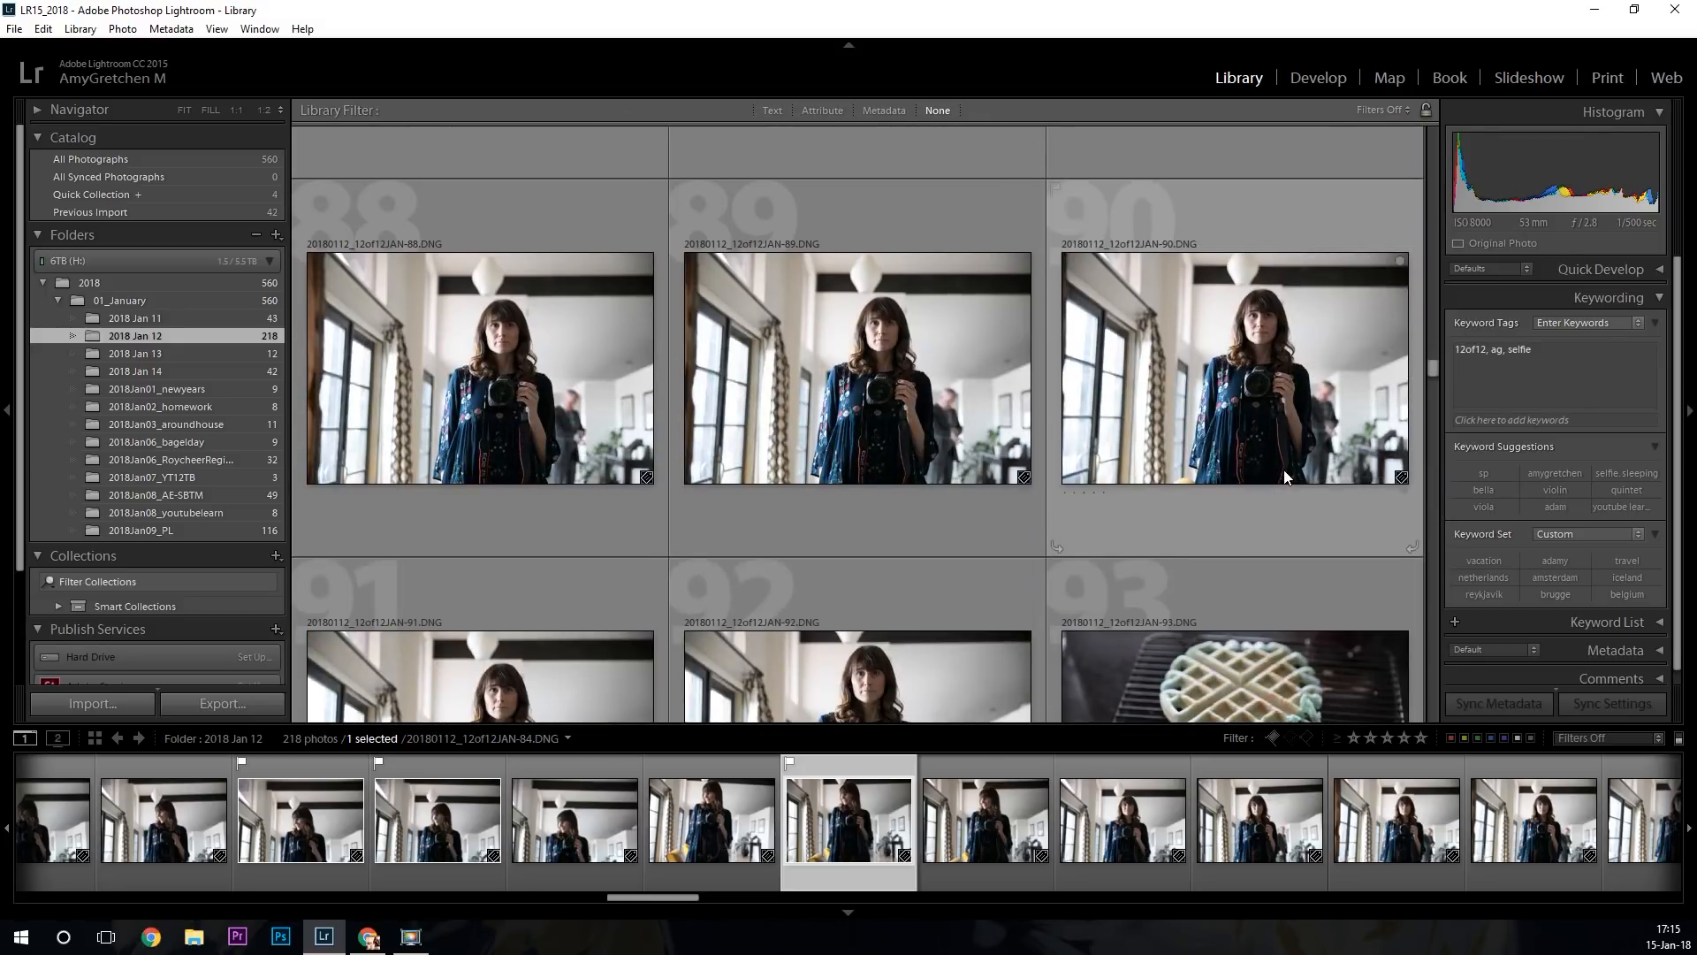
left_click(1301, 426)
key("p")
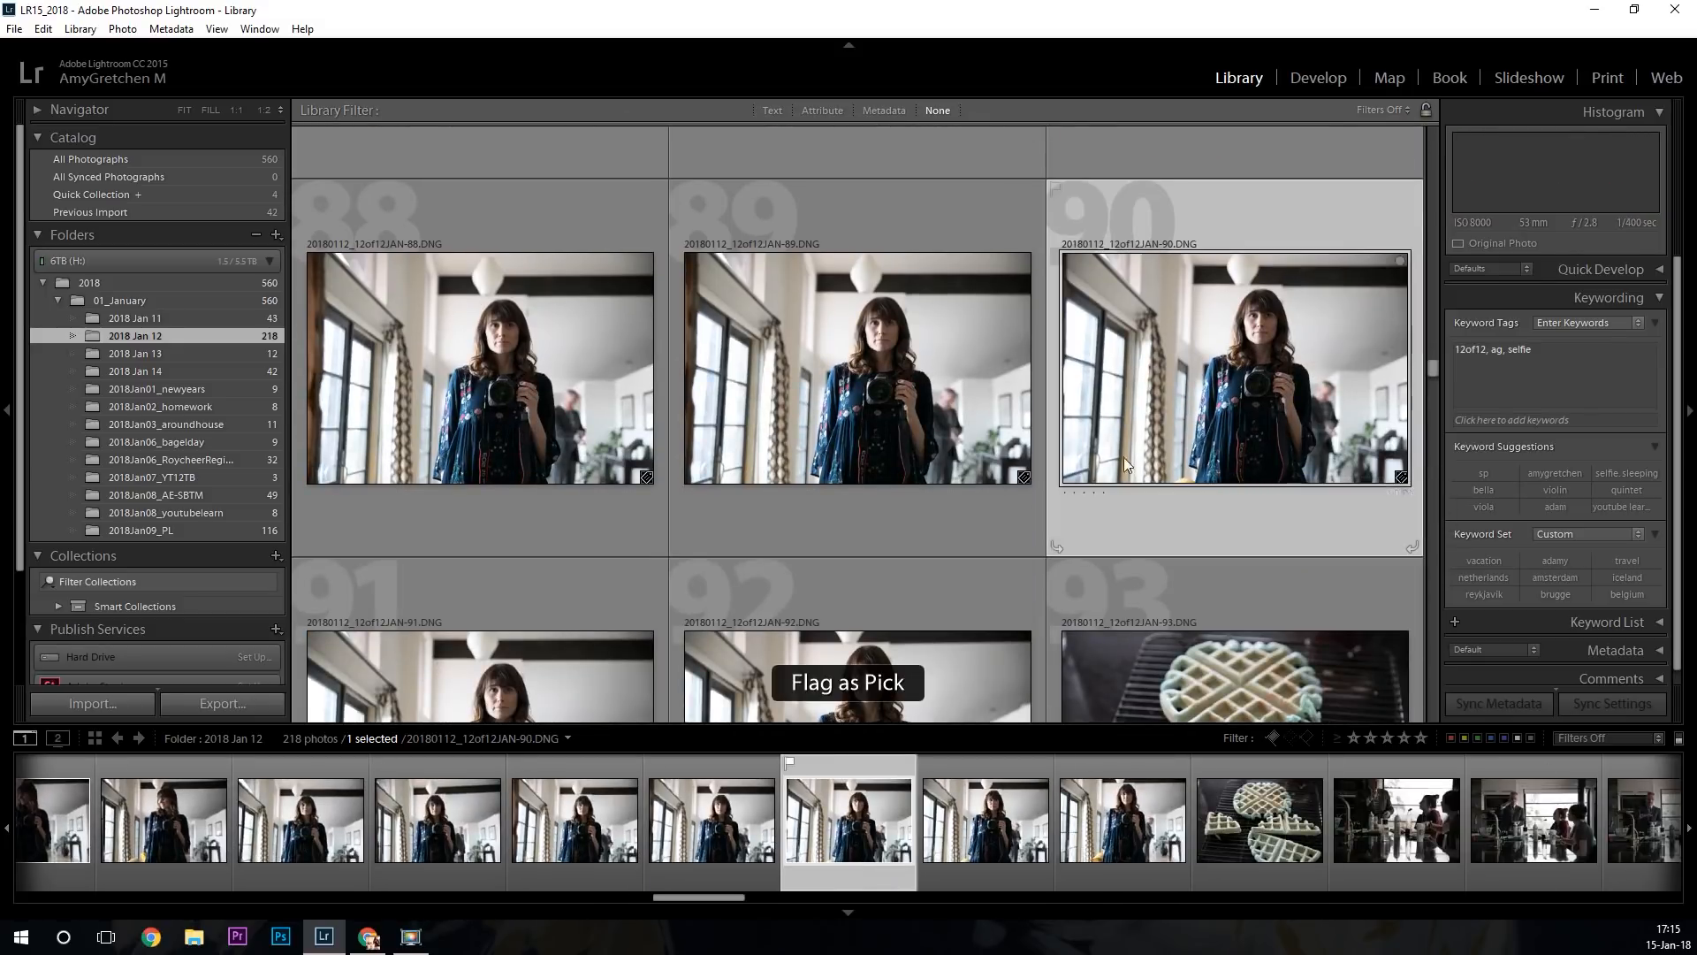
Compare the remaining living-room selfies and flag 12of12JAN-92 as a pick.
scroll(1096, 462, "down", 3)
scroll(1061, 466, "down", 1)
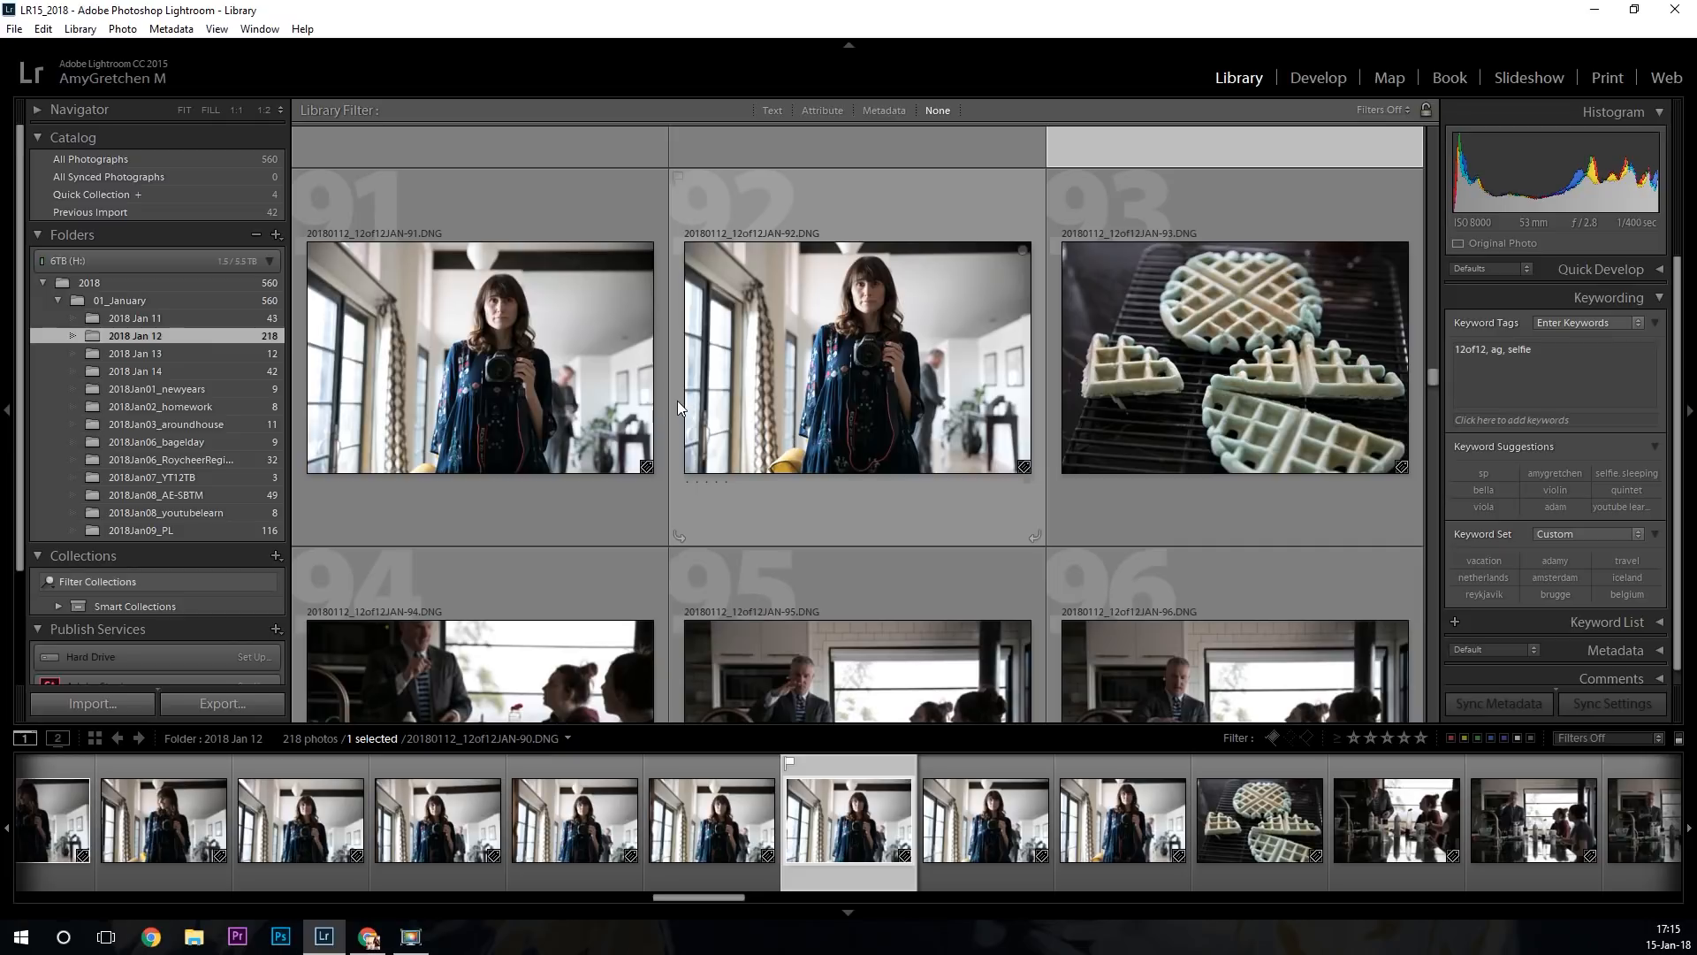
scroll(645, 425, "up", 2)
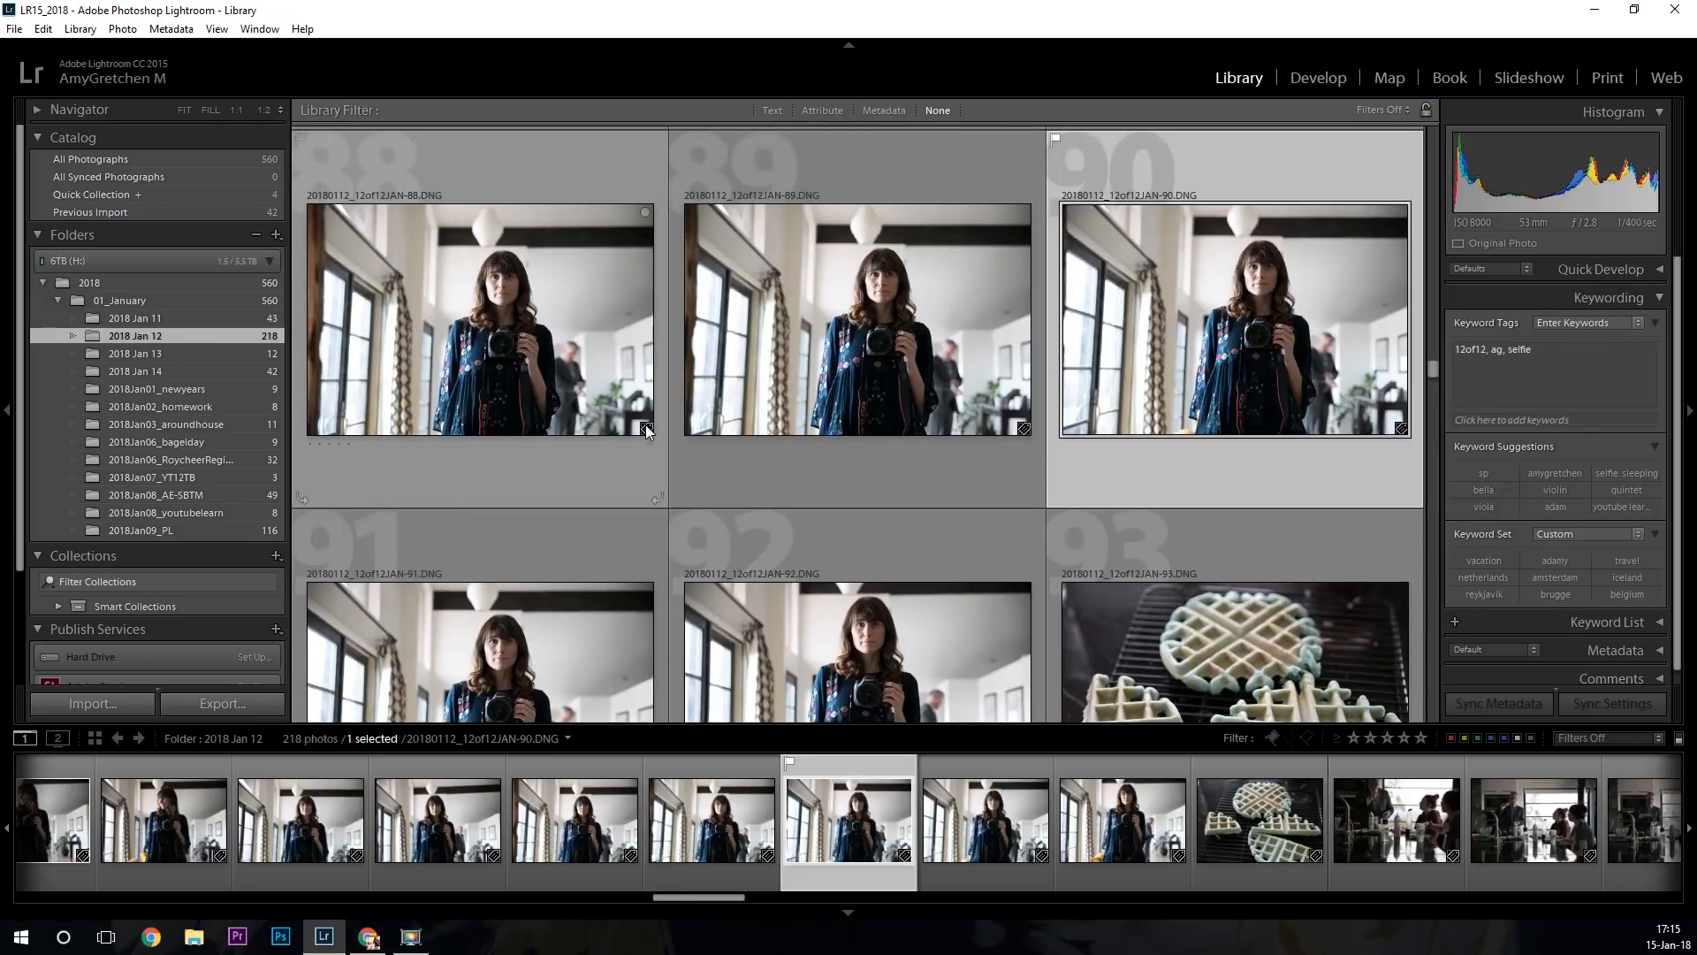
scroll(645, 431, "up", 2)
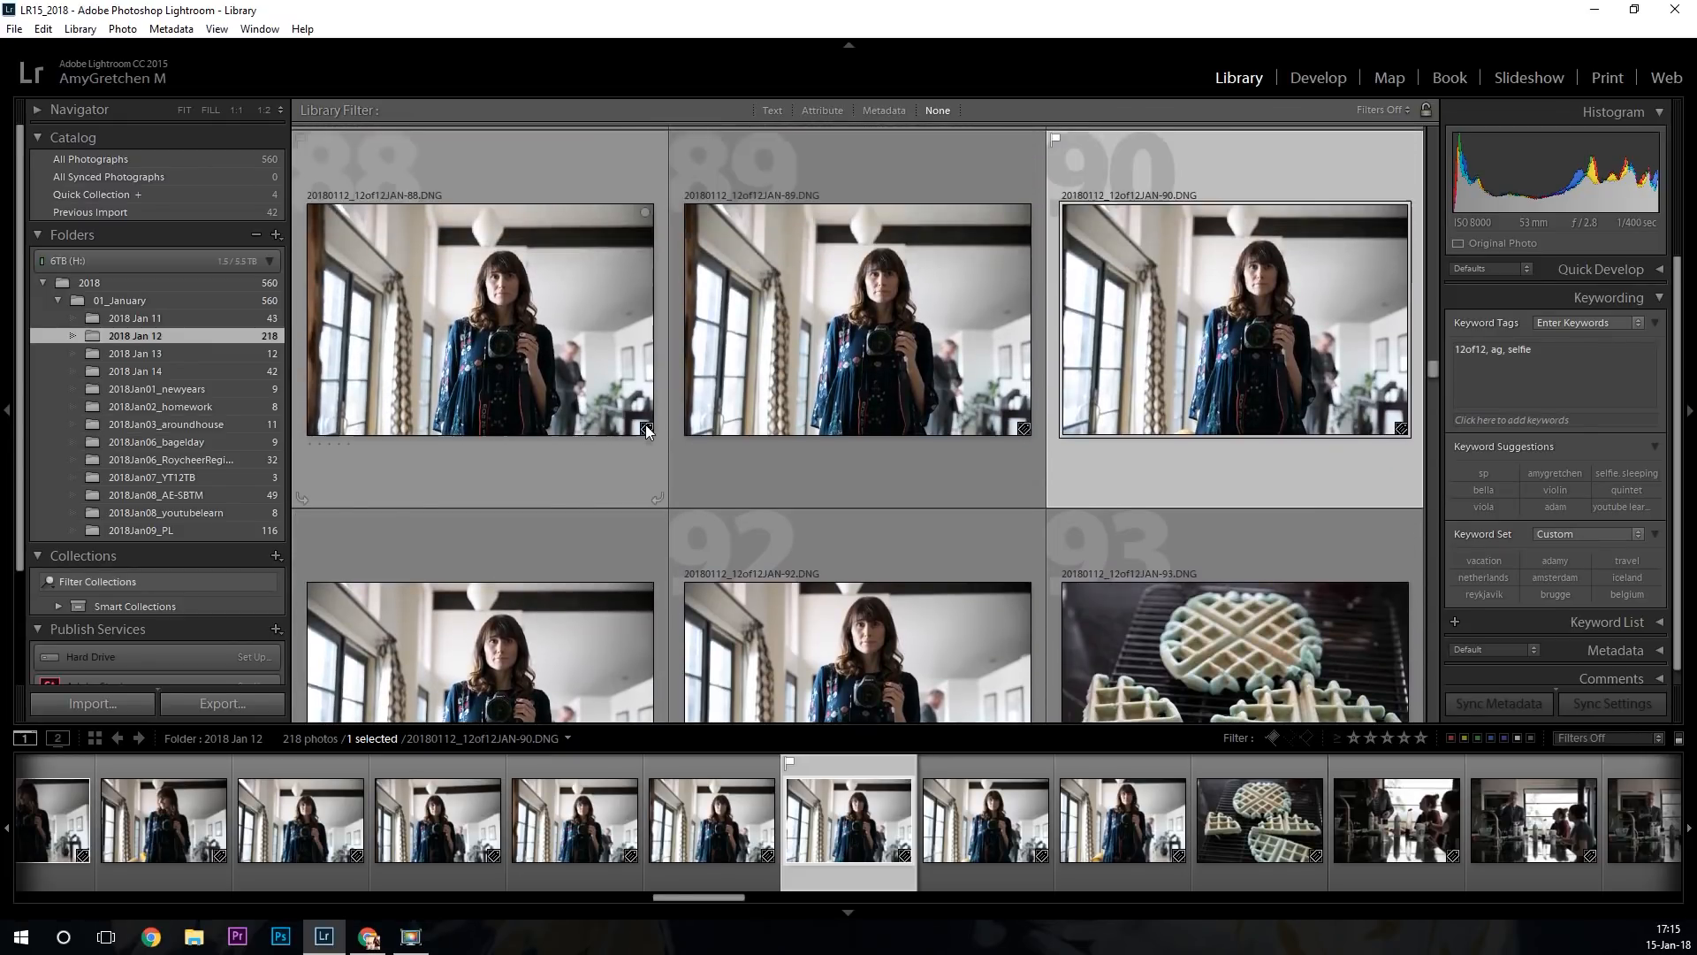
scroll(885, 386, "down", 4)
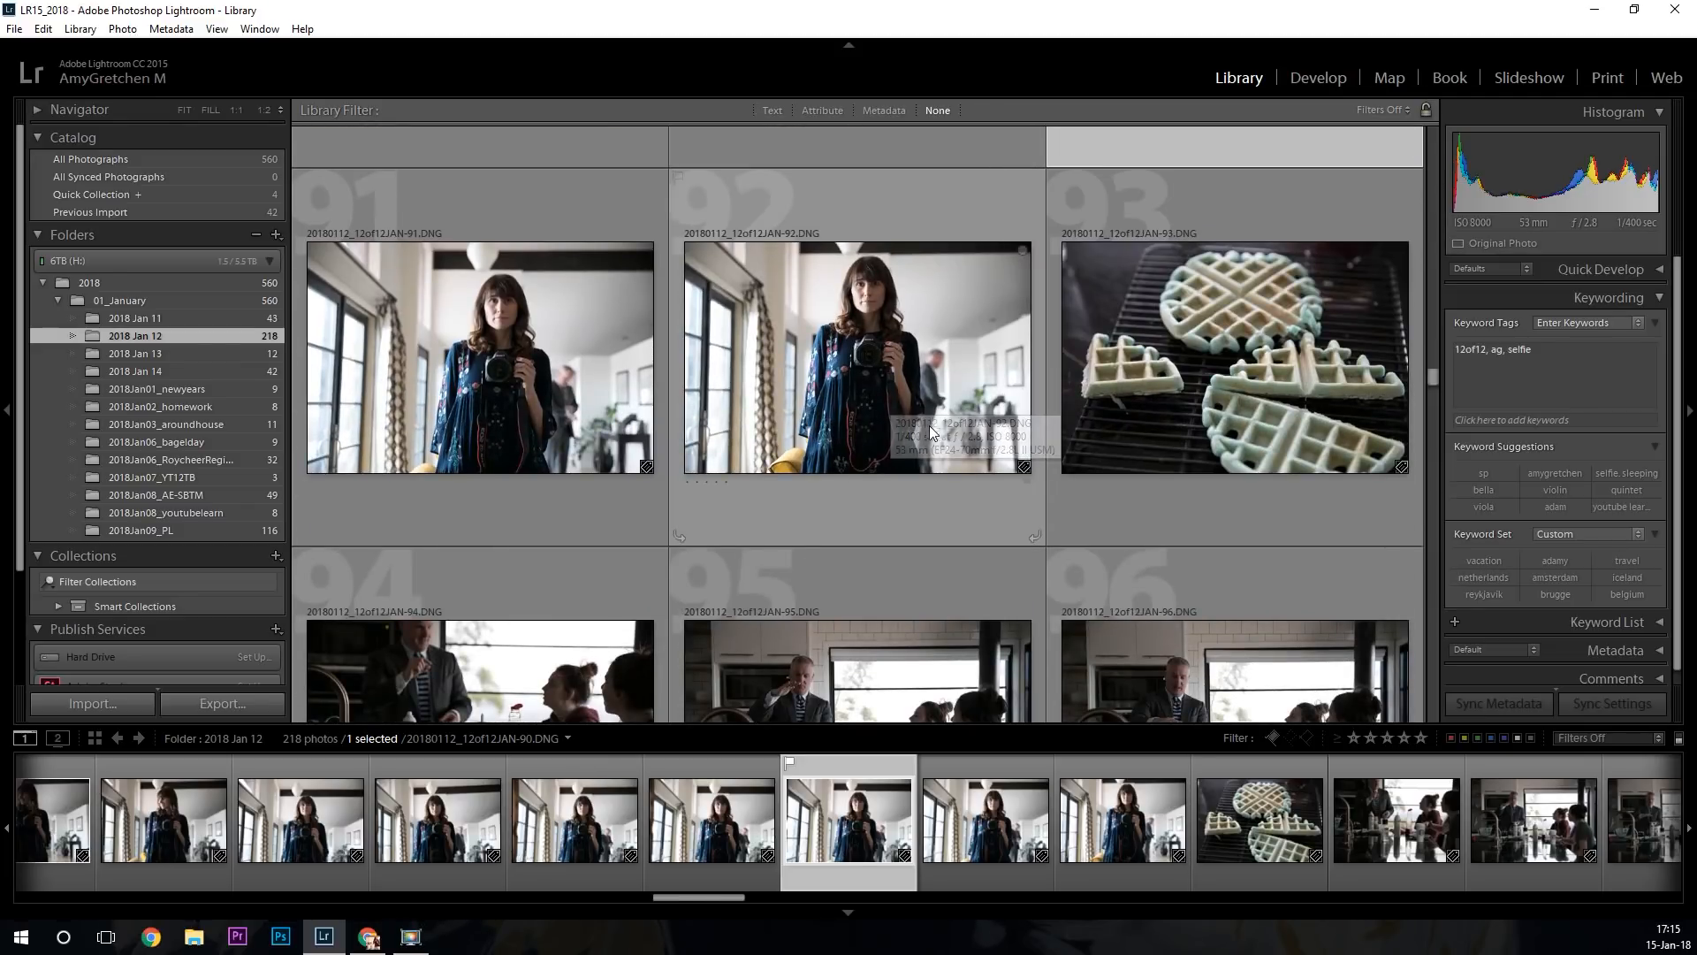
scroll(917, 426, "up", 5)
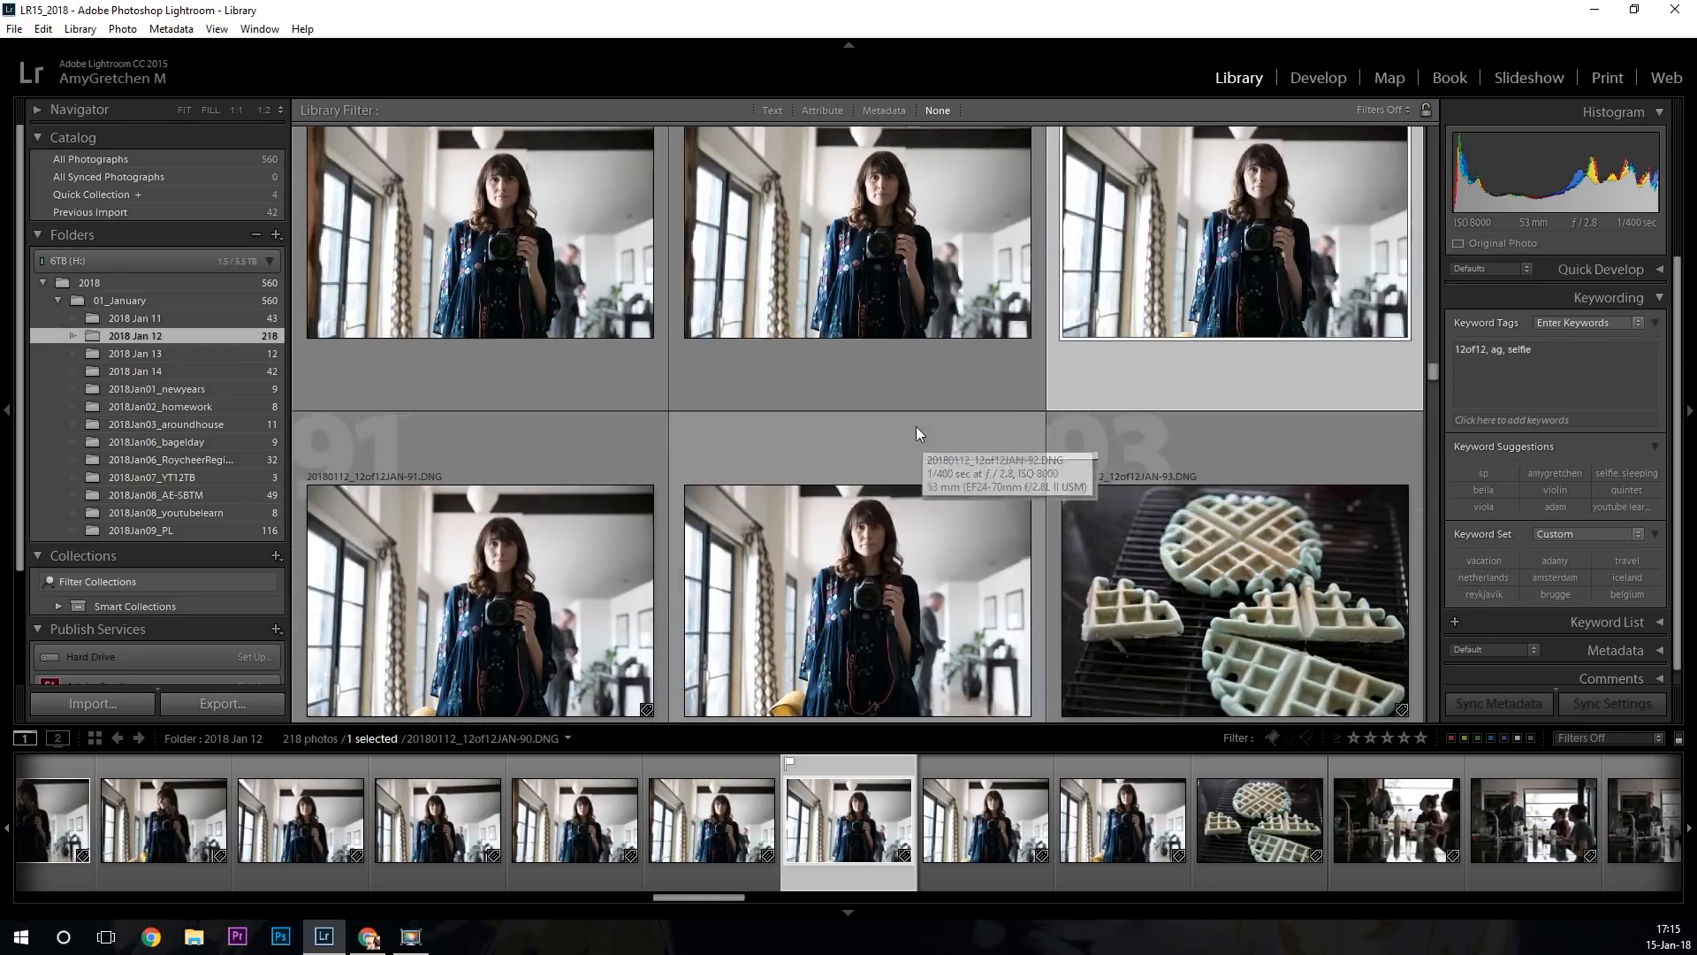
scroll(916, 426, "down", 4)
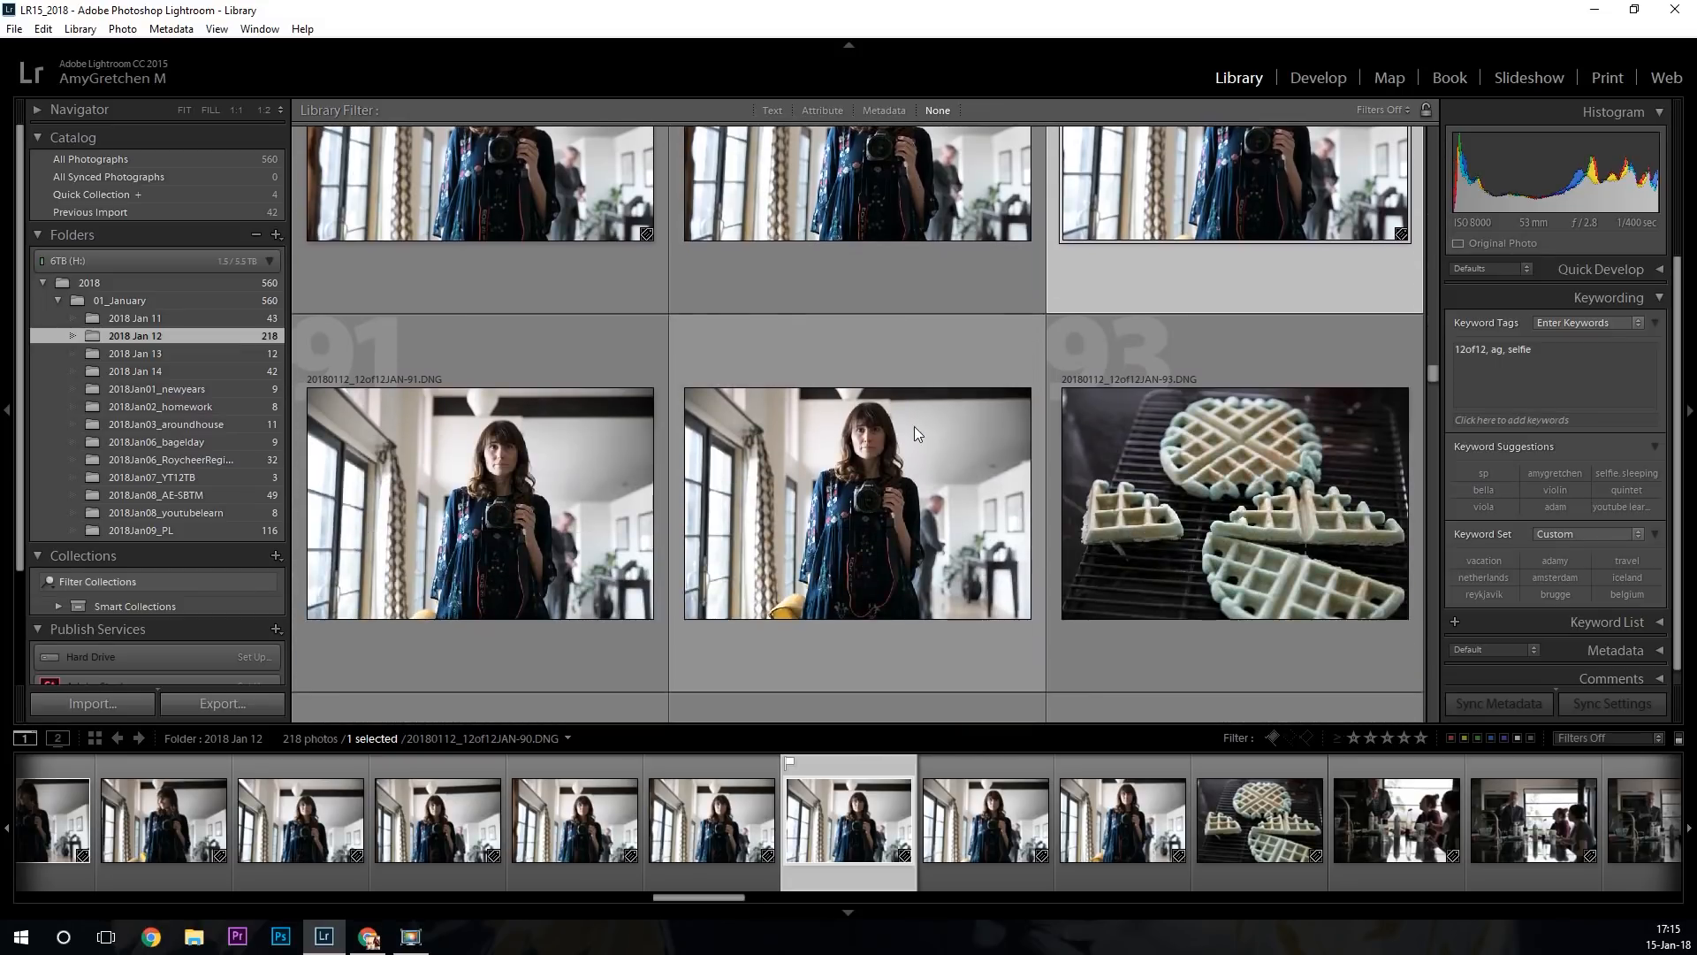
left_click(908, 485)
key("p")
Set the living-room selfies 12of12JAN-91 and 12of12JAN-88 as rejected.
scroll(908, 489, "down", 4)
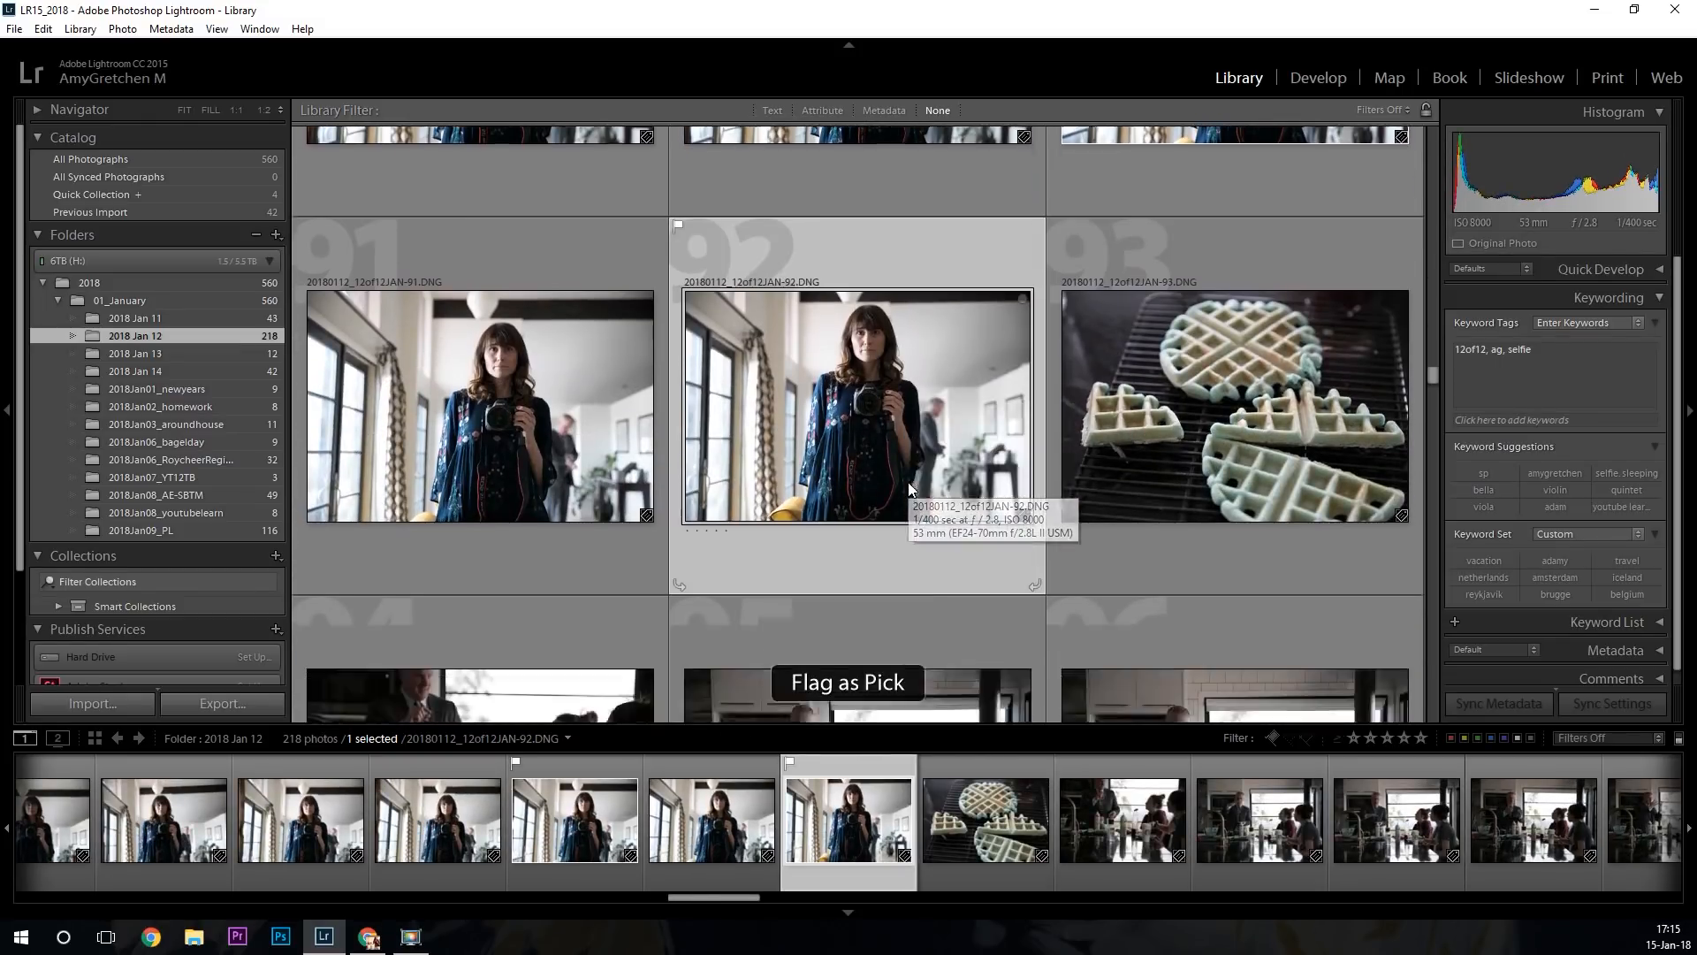
scroll(851, 479, "up", 4)
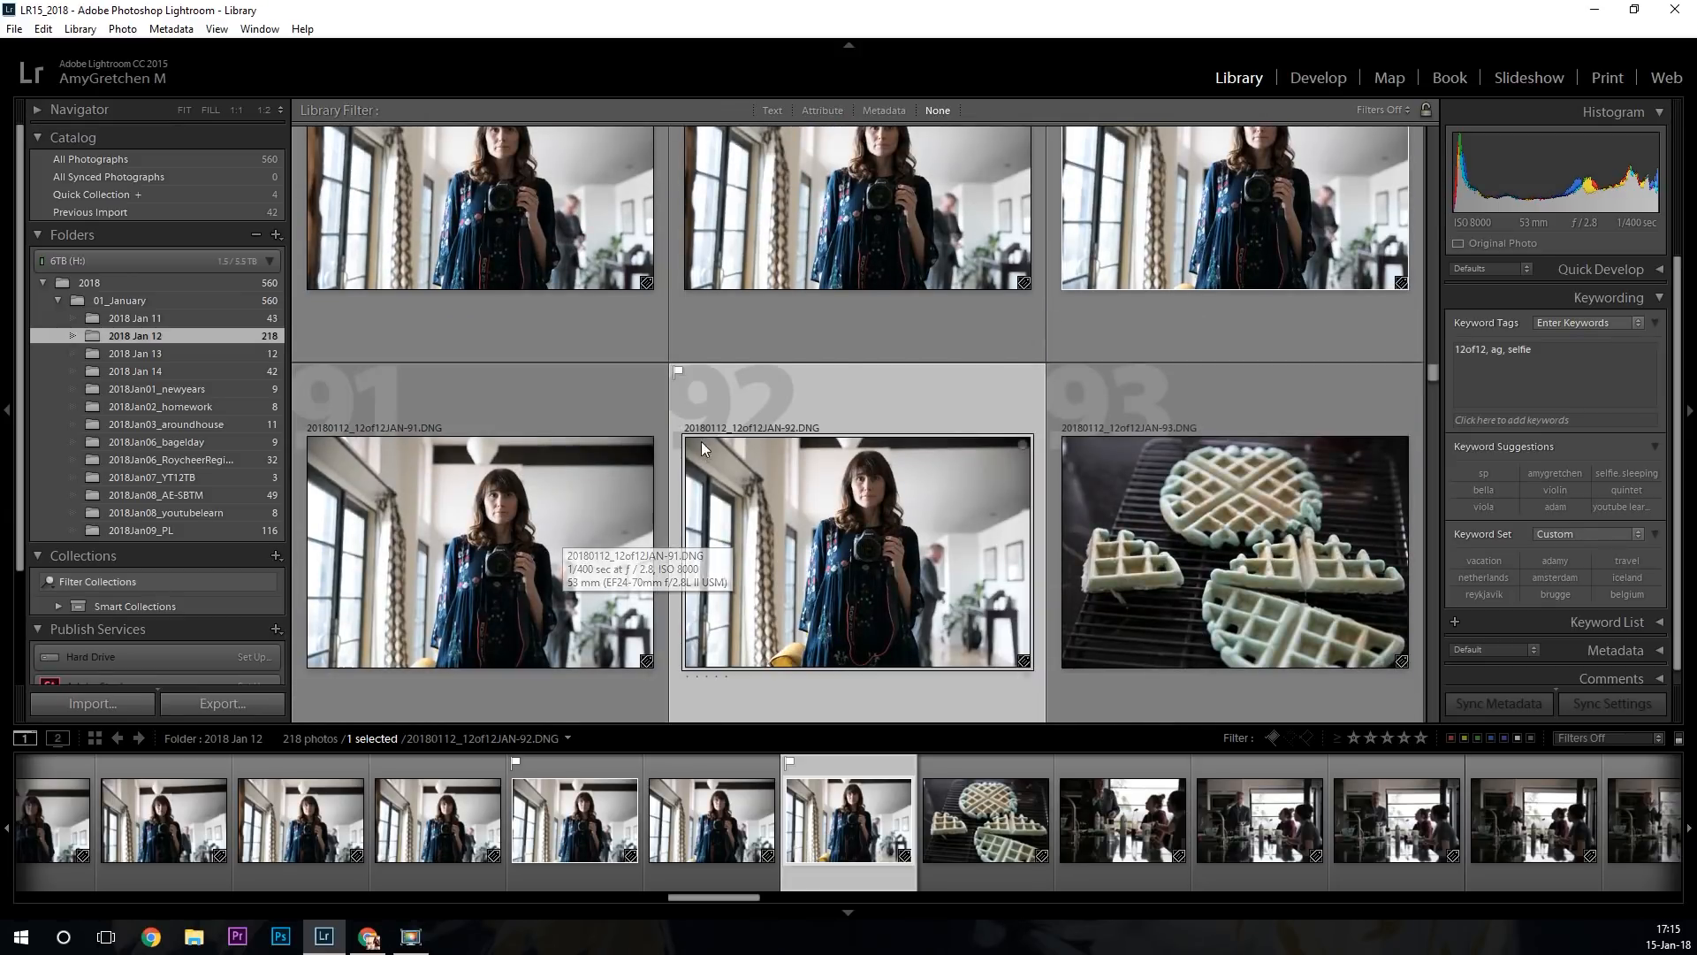
left_click(541, 557)
key("x")
scroll(542, 556, "up", 4)
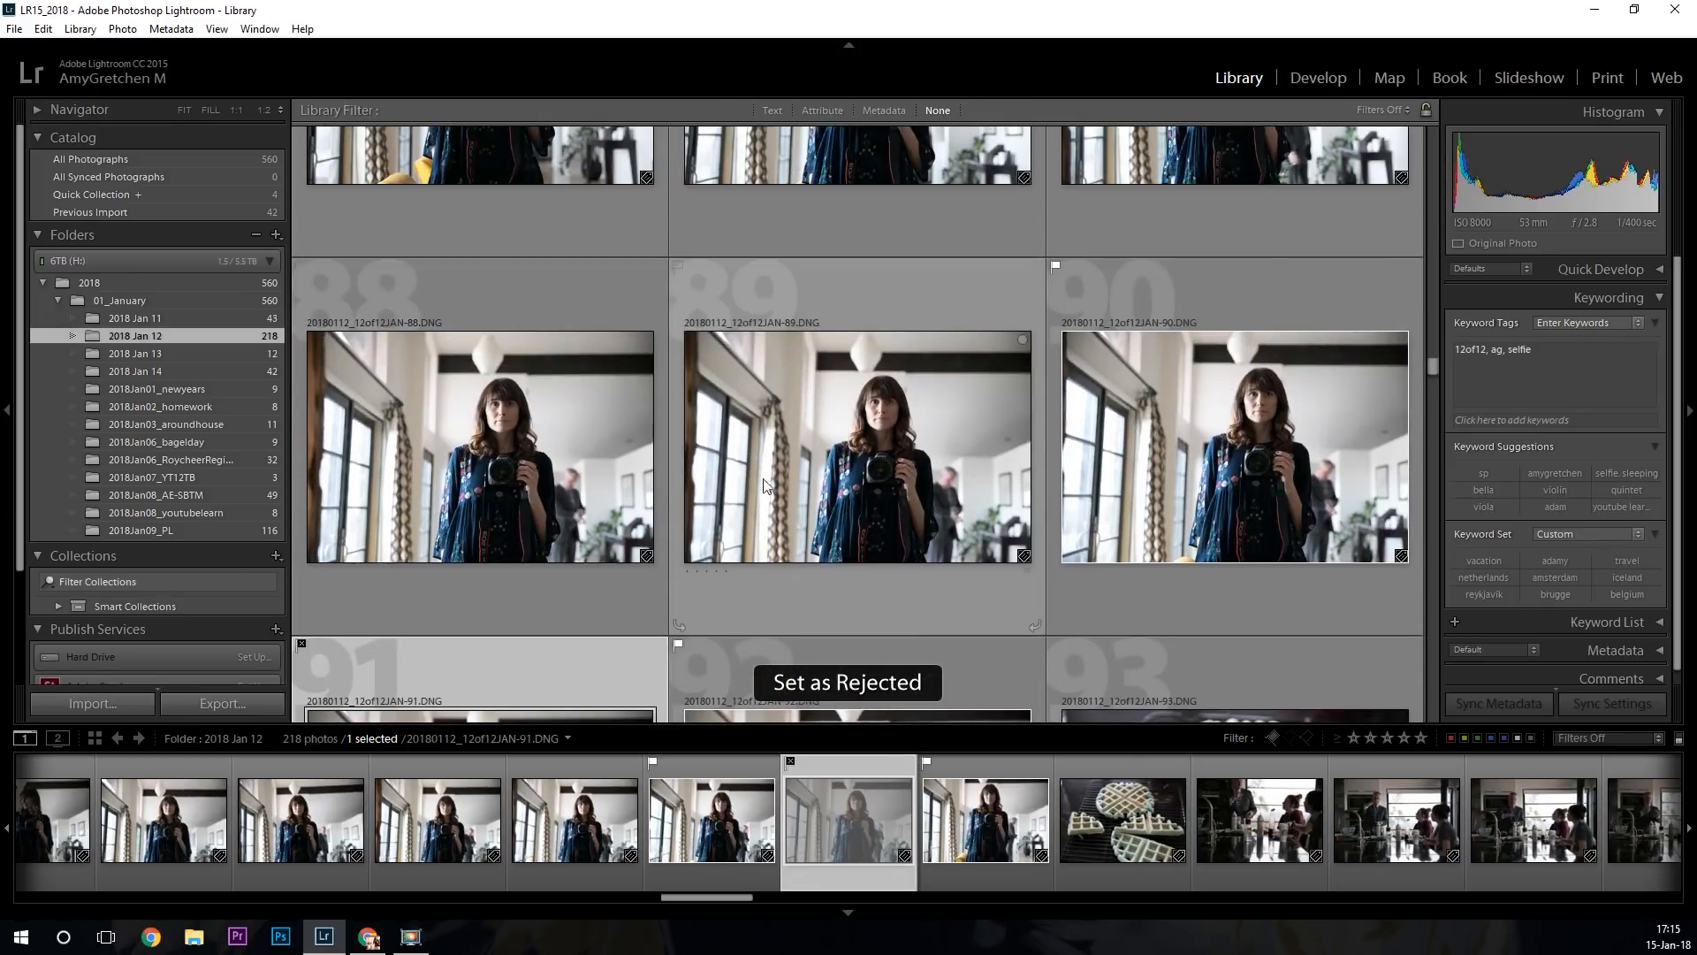
left_click(514, 490)
key("x")
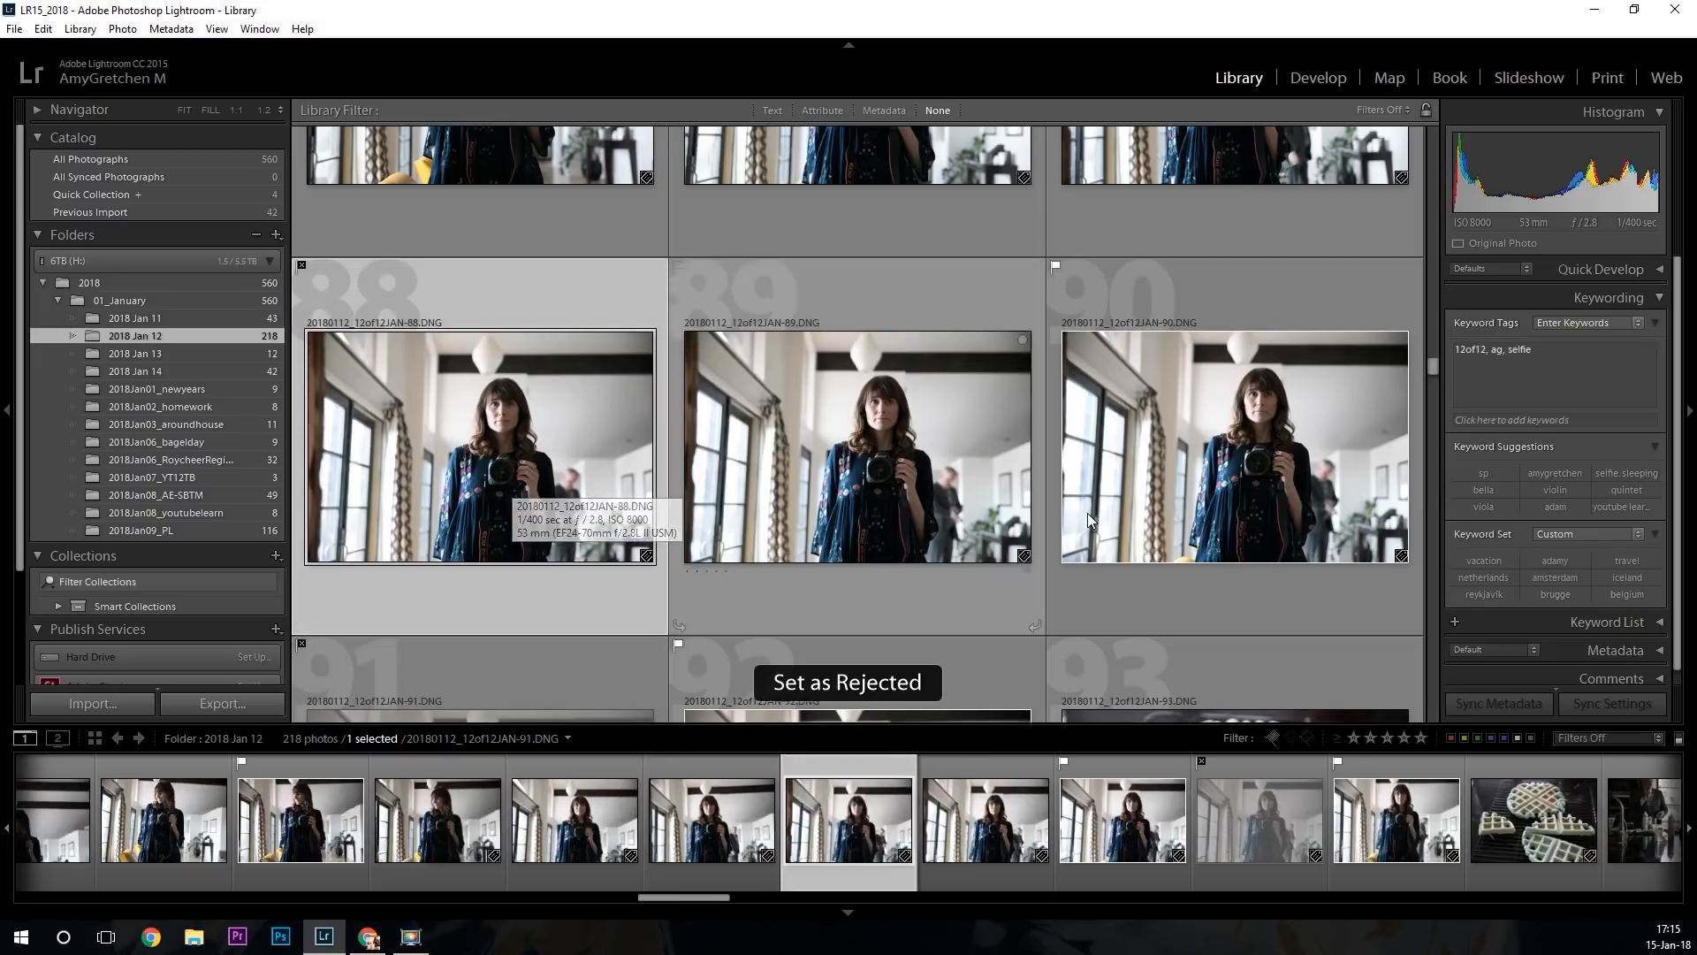
Compare the kitchen group photos 12of12JAN-94 to 12of12JAN-99 and flag 12of12JAN-98 as a pick.
scroll(1088, 514, "down", 5)
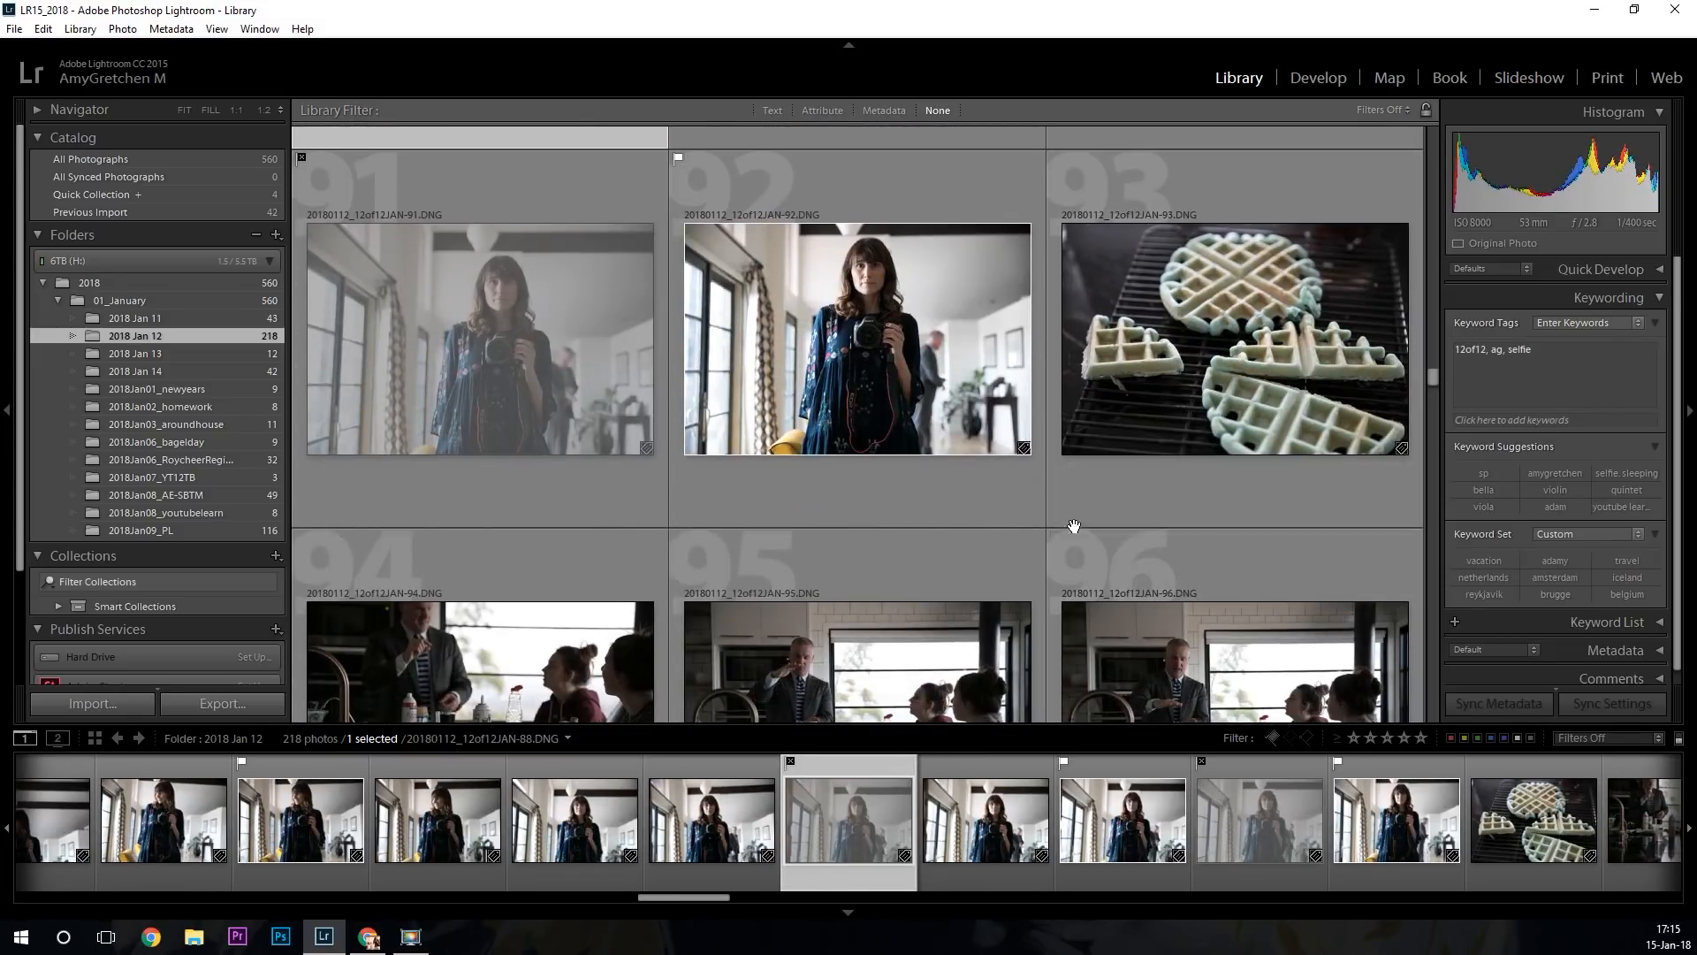
scroll(1114, 478, "down", 3)
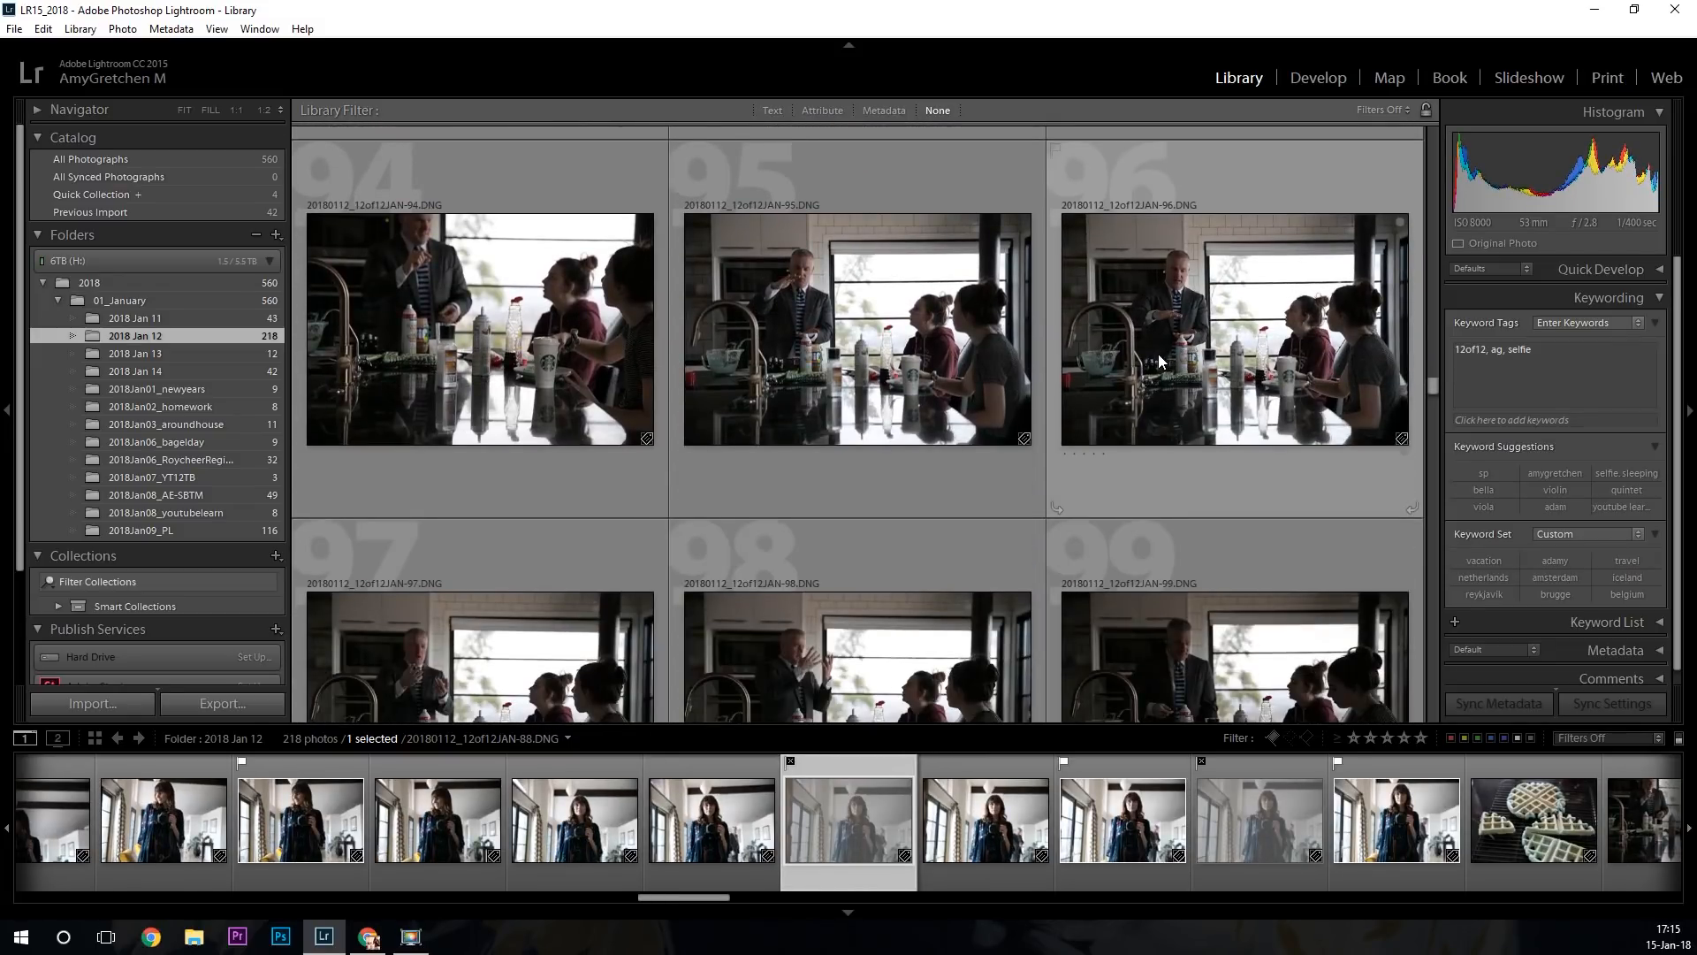
scroll(1157, 355, "up", 1)
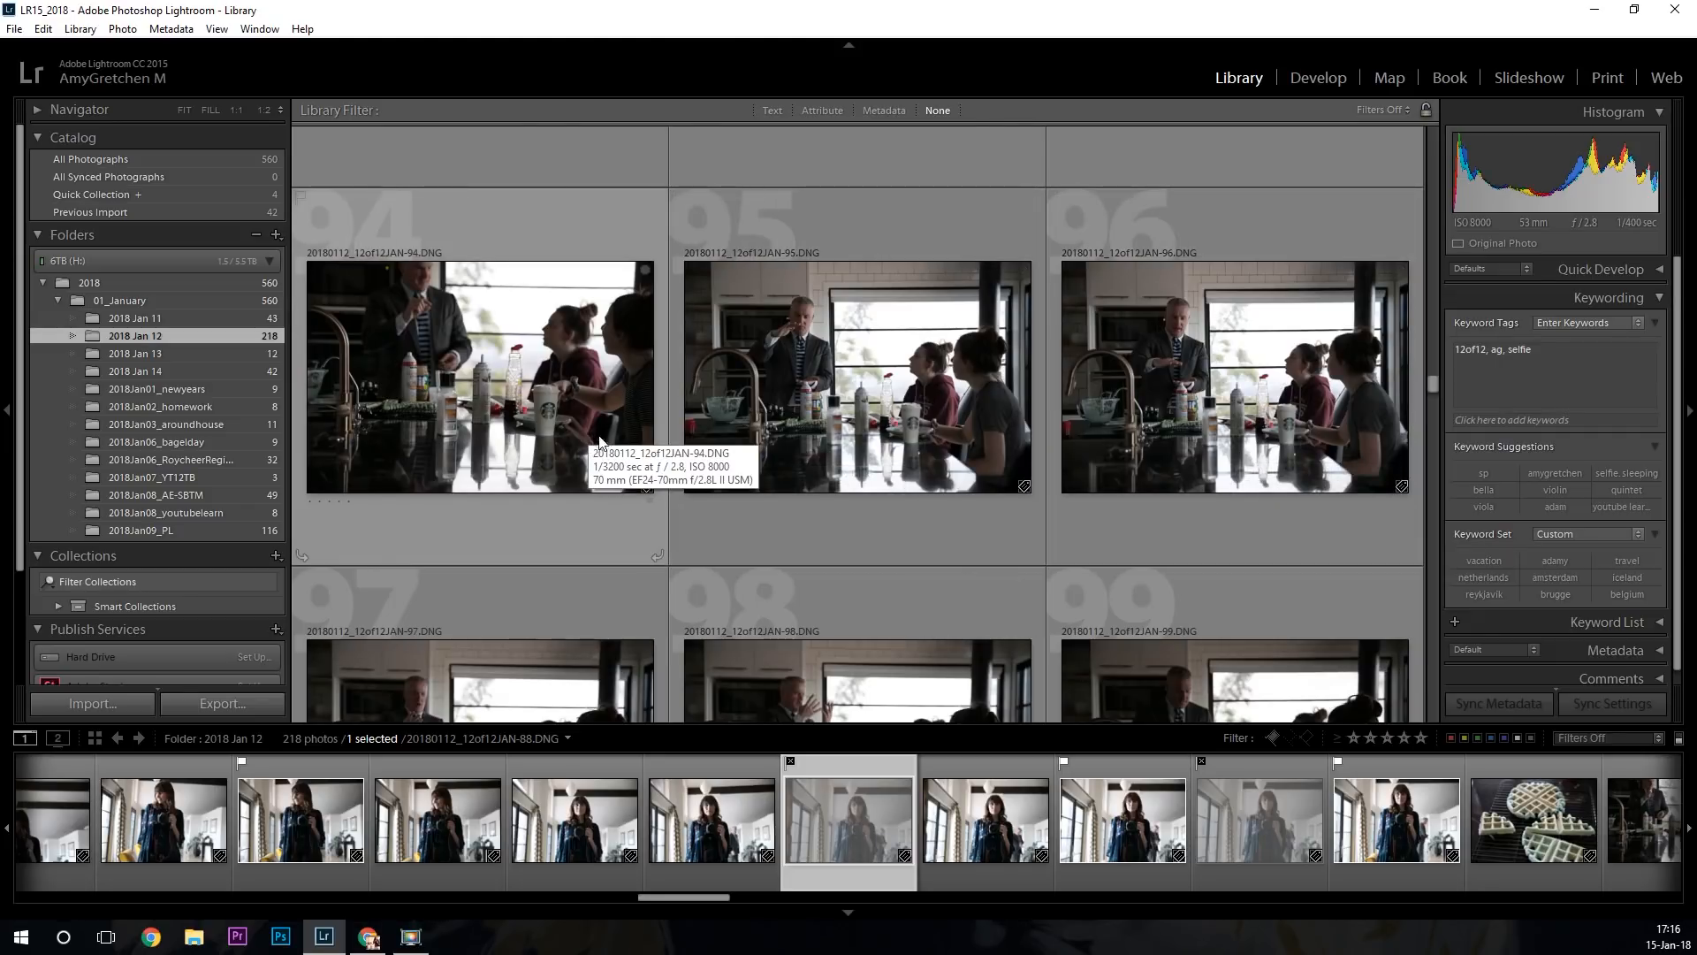
scroll(607, 438, "up", 1)
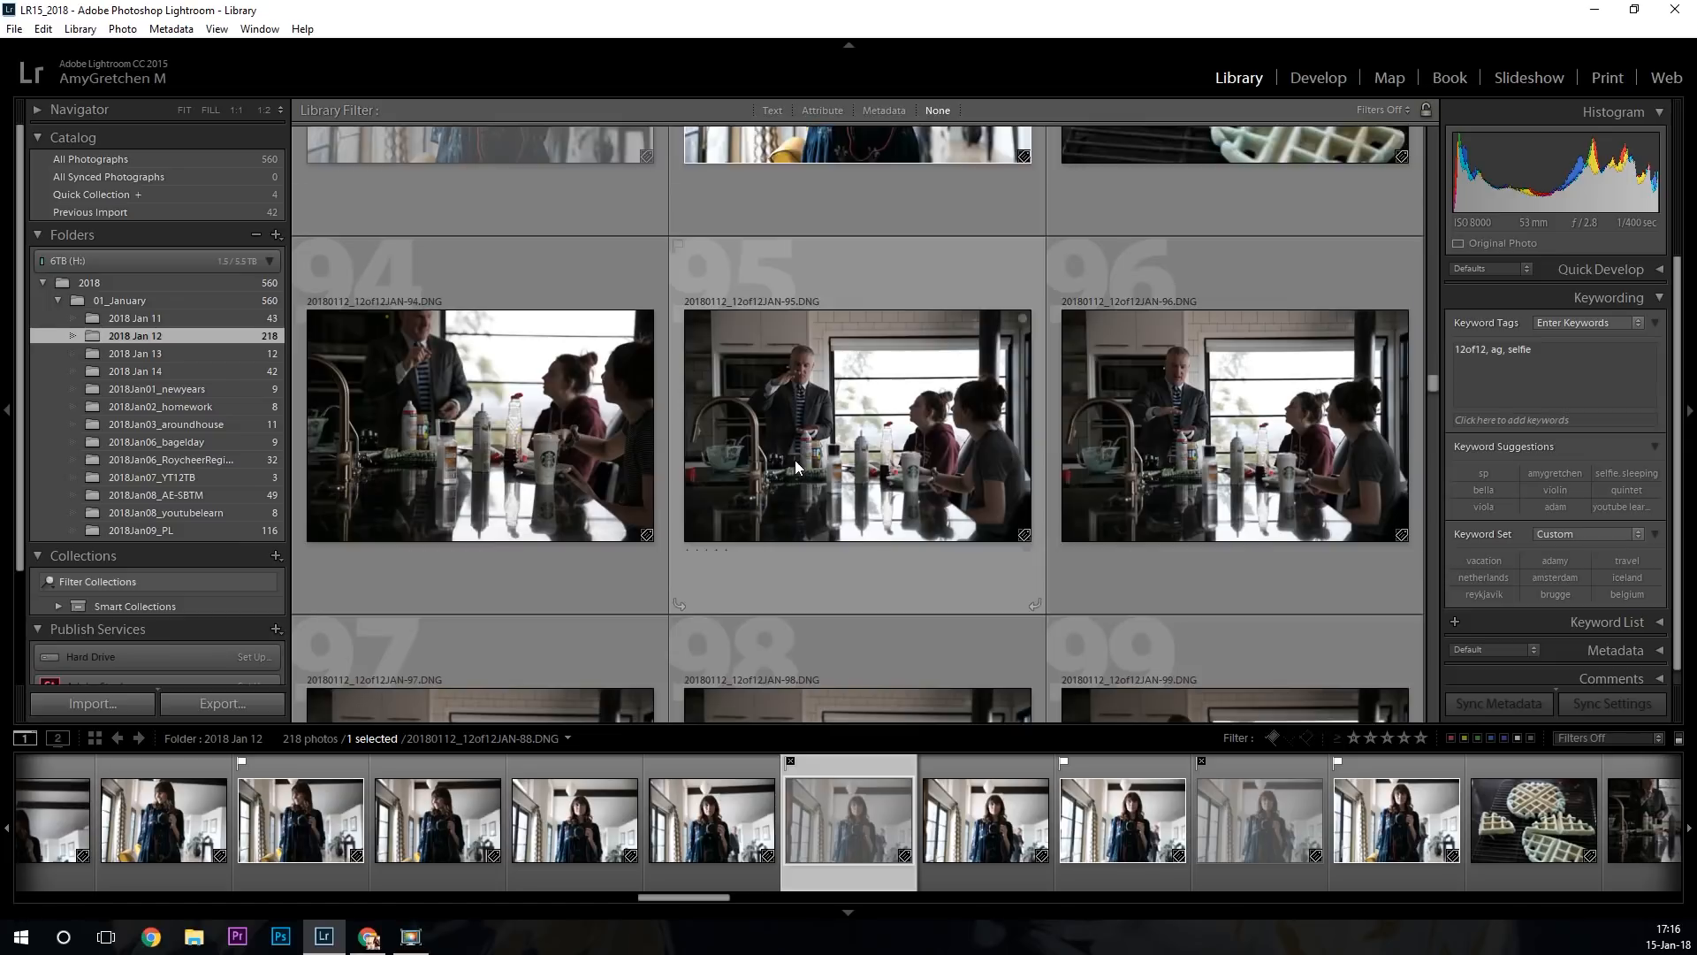
scroll(795, 460, "down", 5)
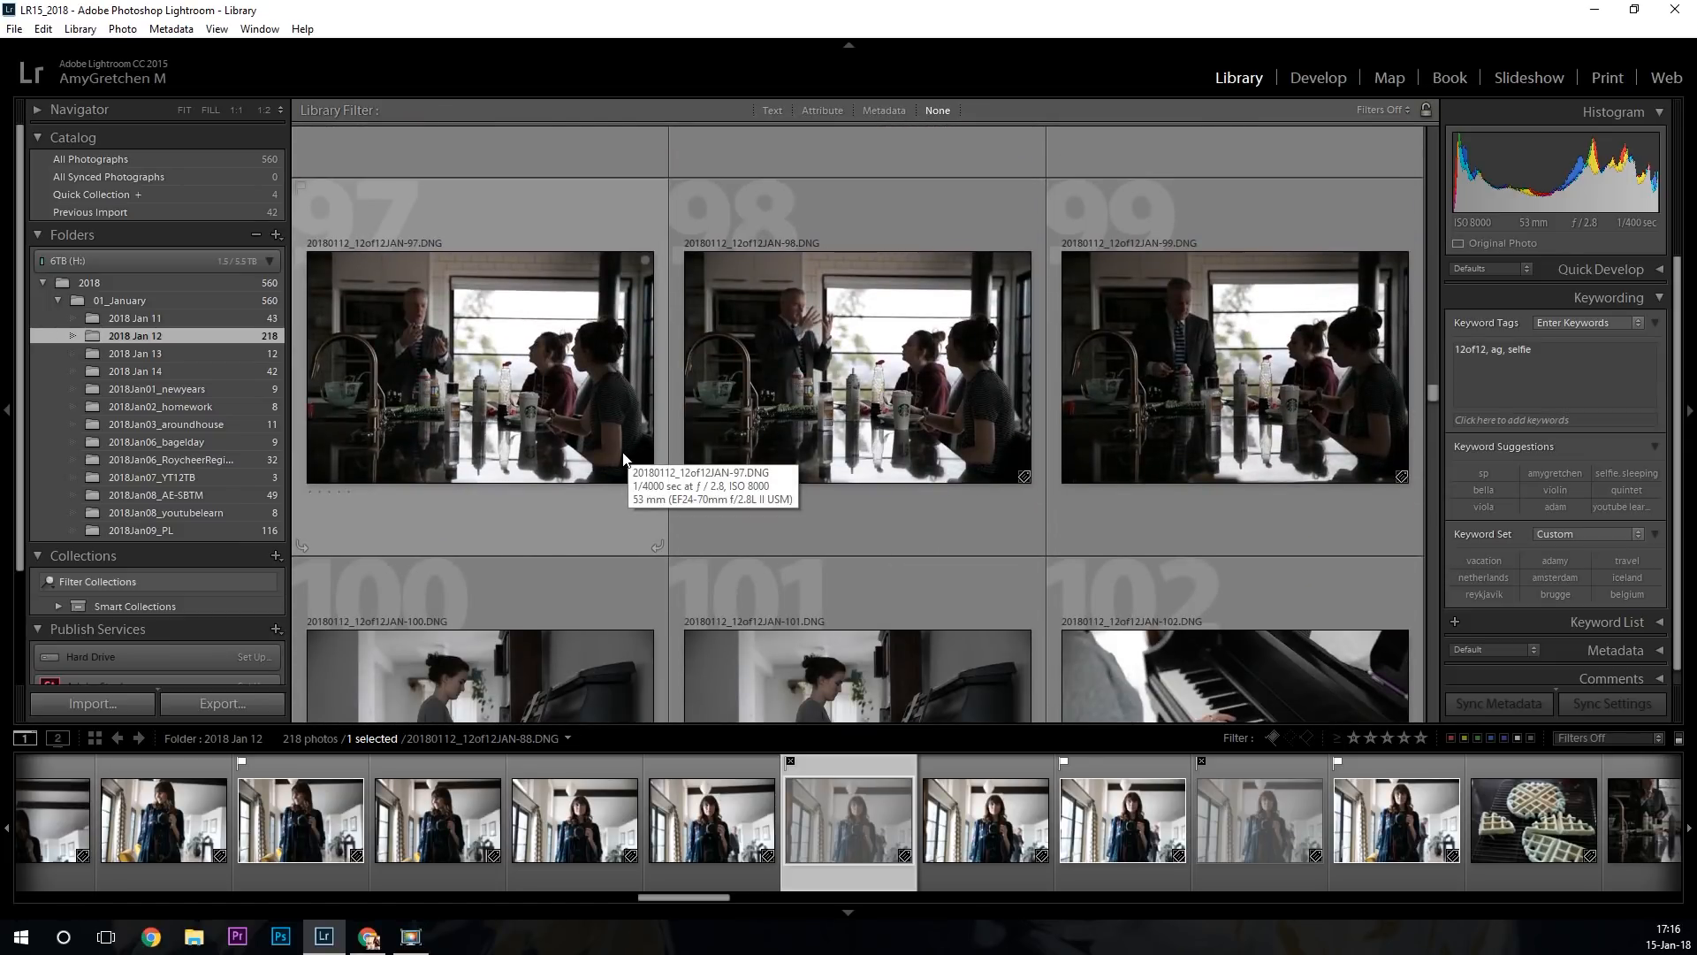
scroll(732, 408, "up", 1)
left_click(913, 370)
key("p")
Flag the kitchen photo 12of12JAN-96 as a pick and set 12of12JAN-94 as rejected.
scroll(925, 376, "down", 4)
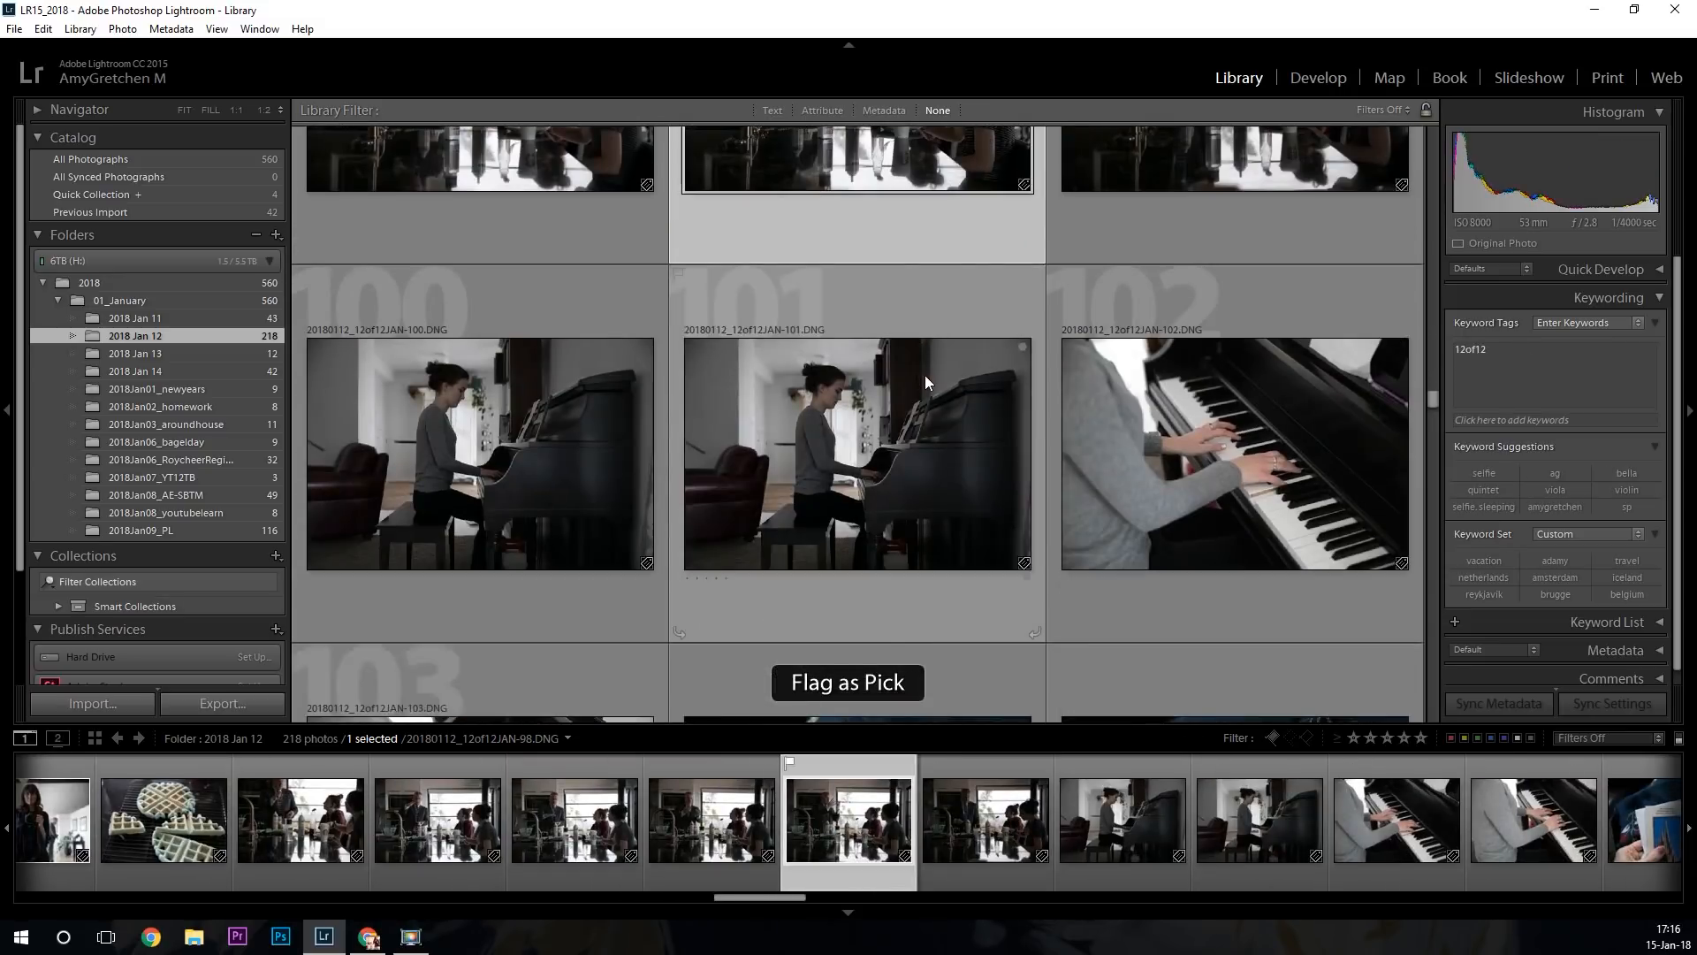
scroll(925, 376, "up", 4)
scroll(927, 379, "up", 4)
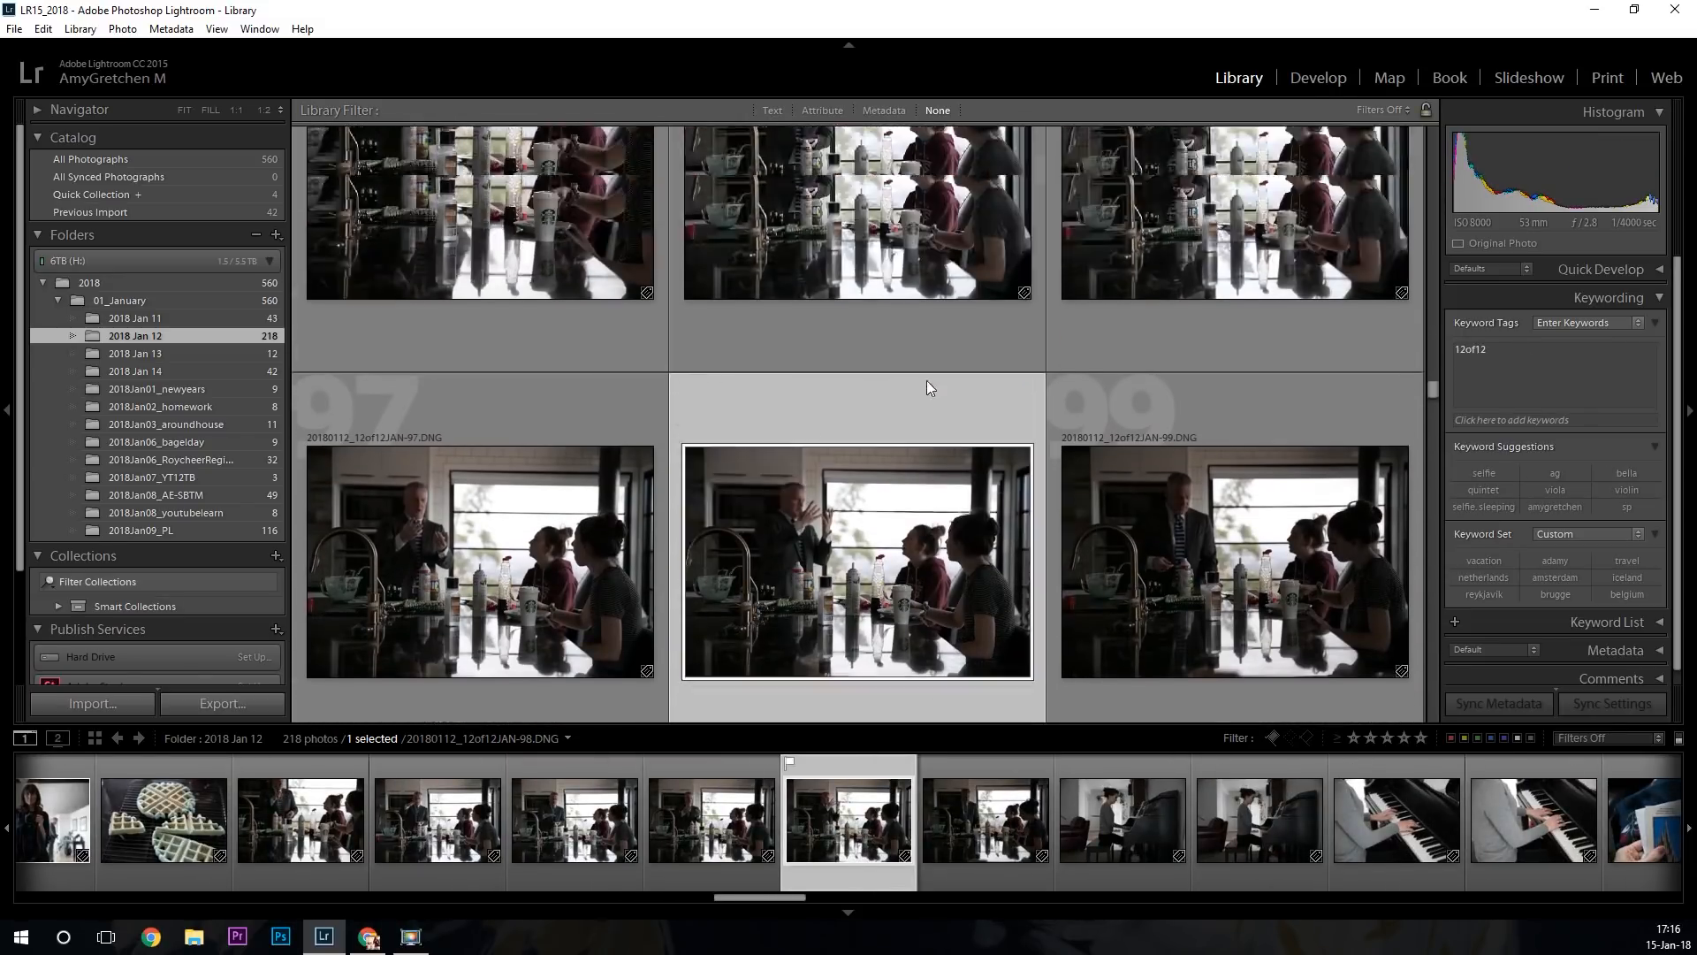
scroll(1039, 414, "up", 2)
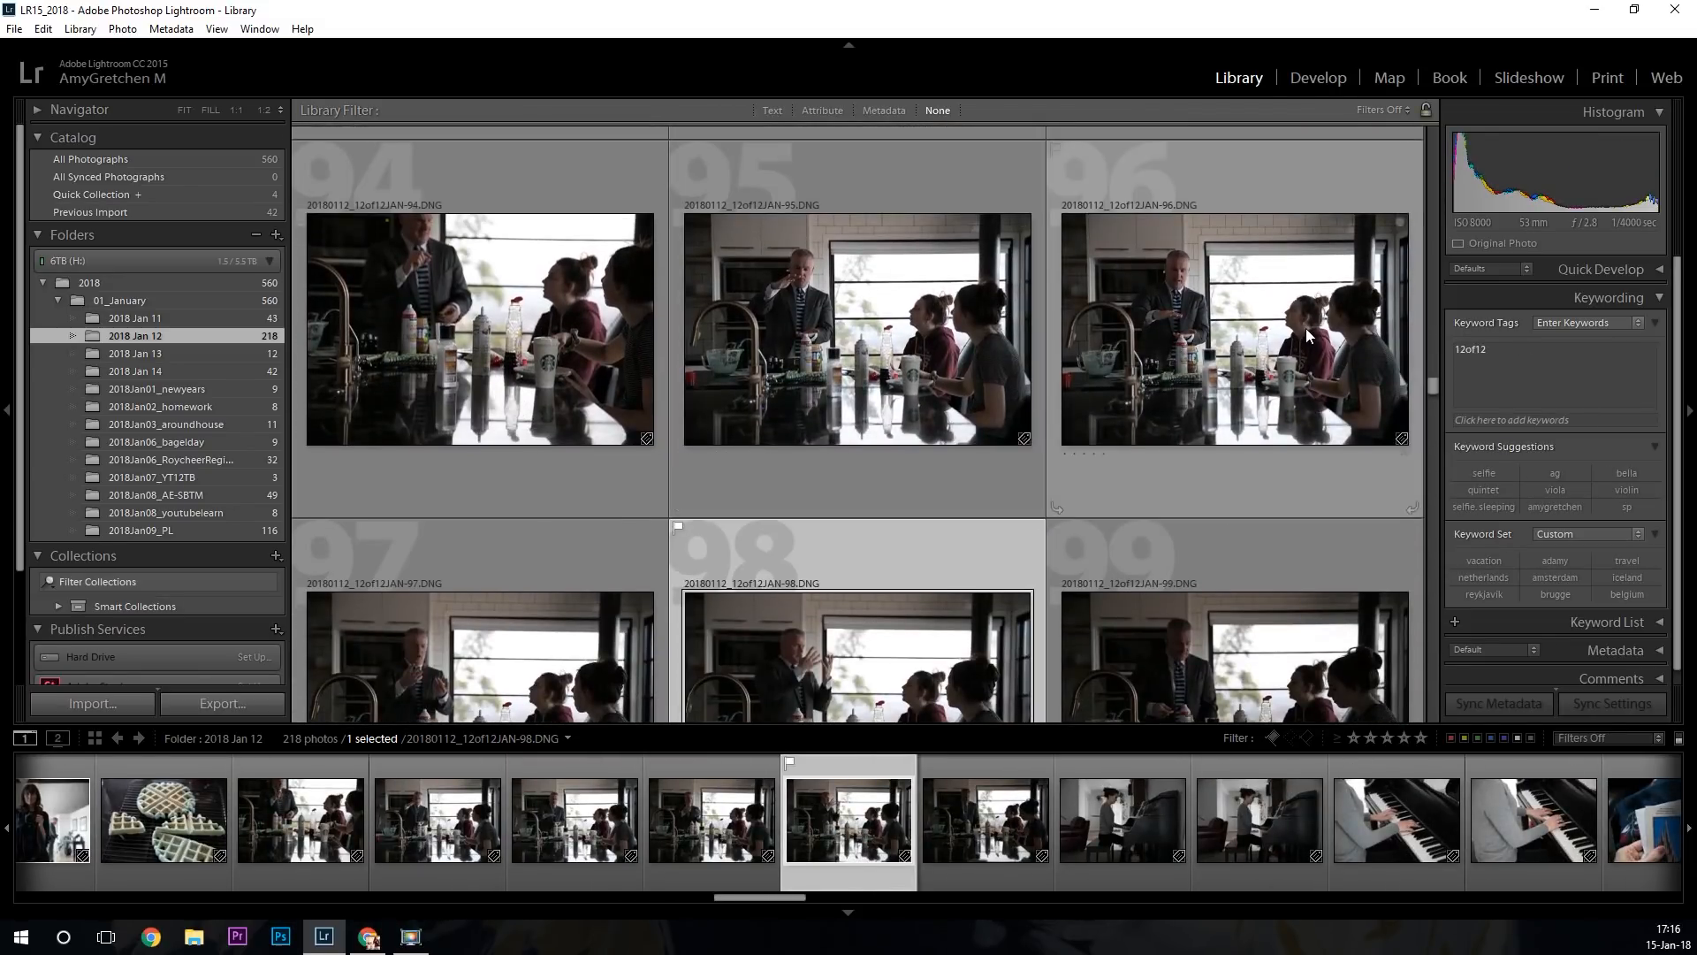
left_click(1306, 328)
key("p")
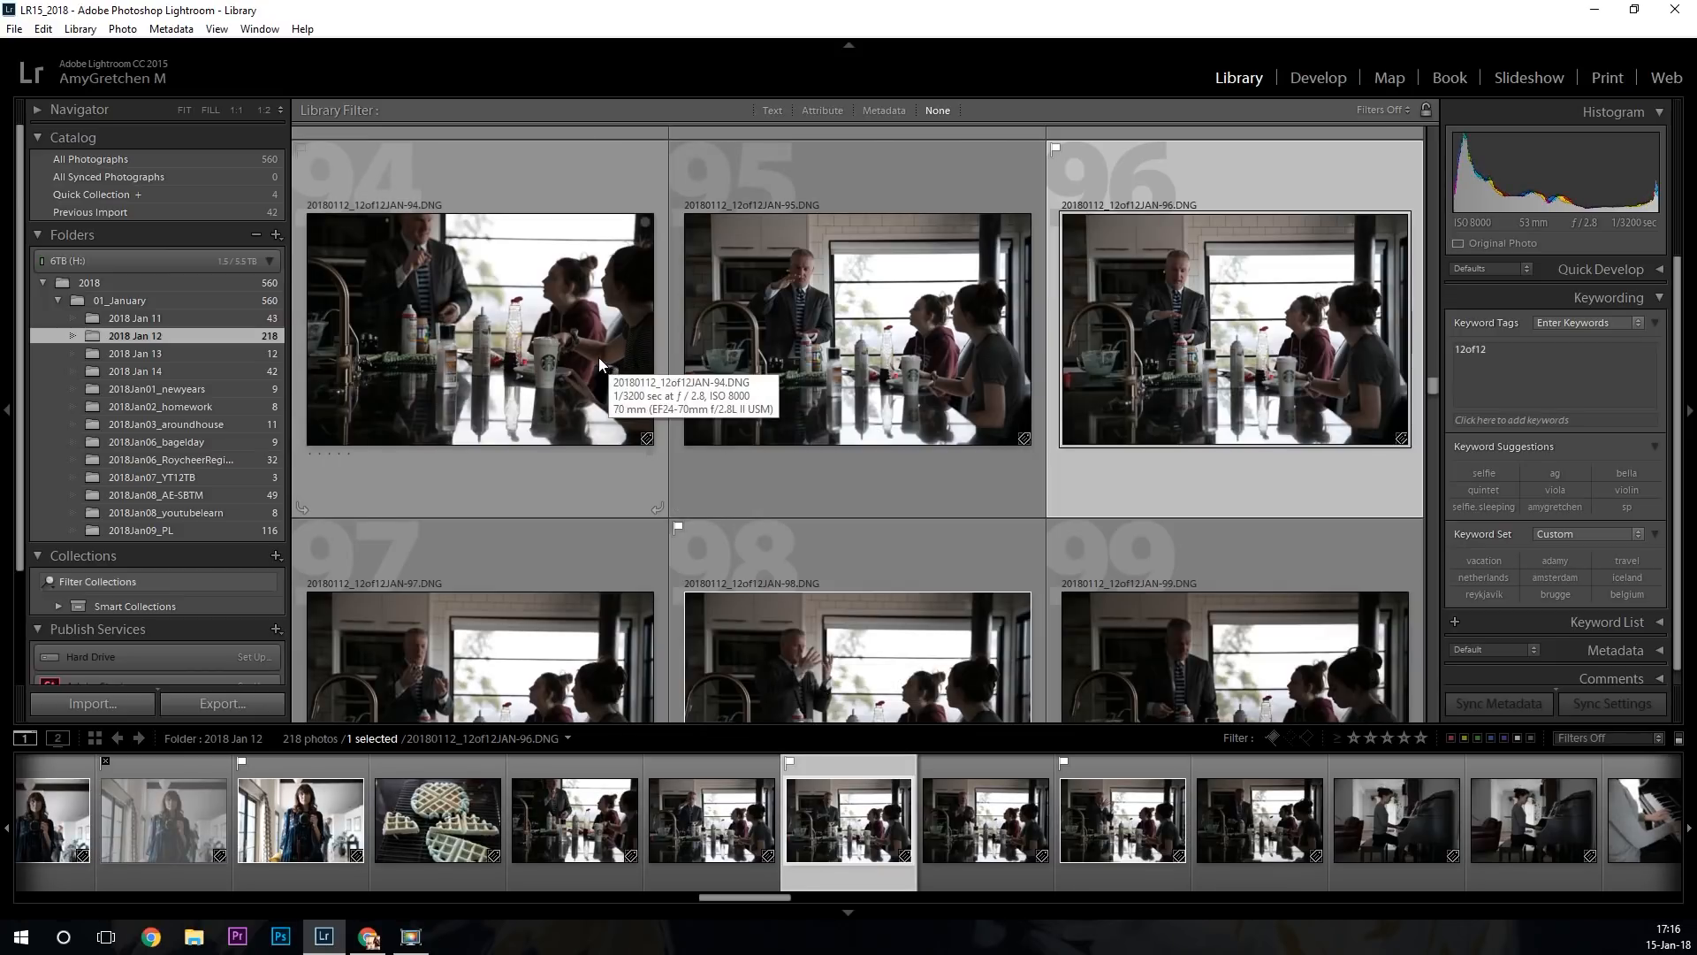
left_click(592, 355)
key("x")
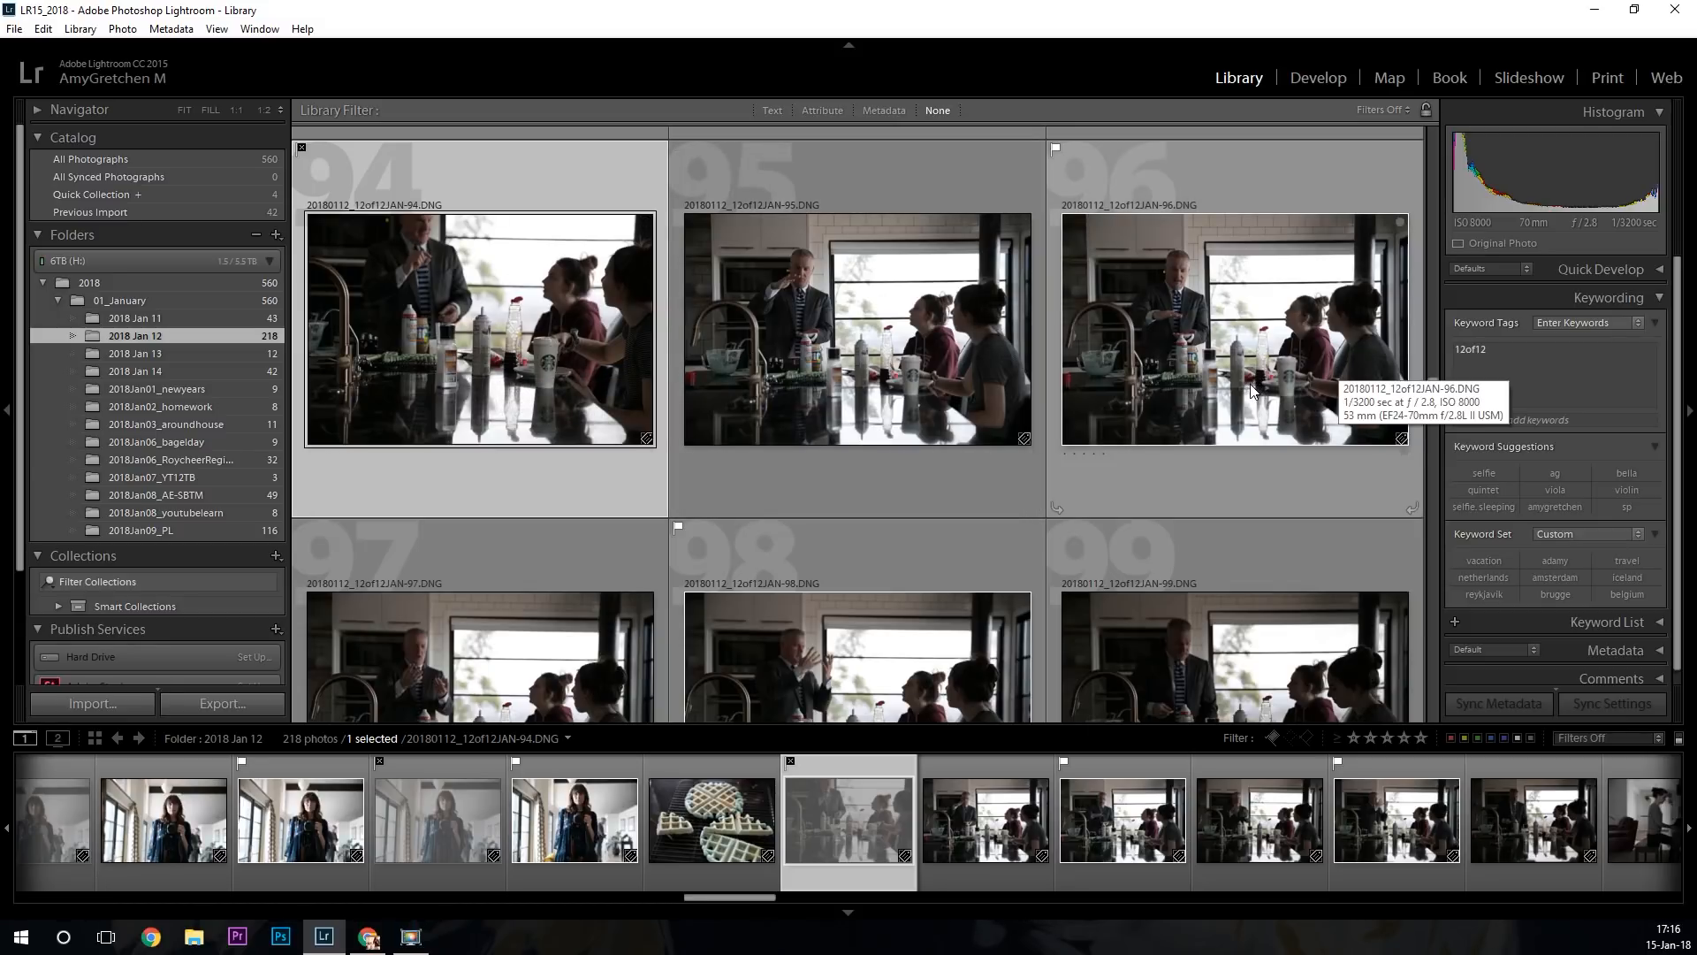
Set the kitchen photo 12of12JAN-99 as rejected.
scroll(1234, 383, "down", 3)
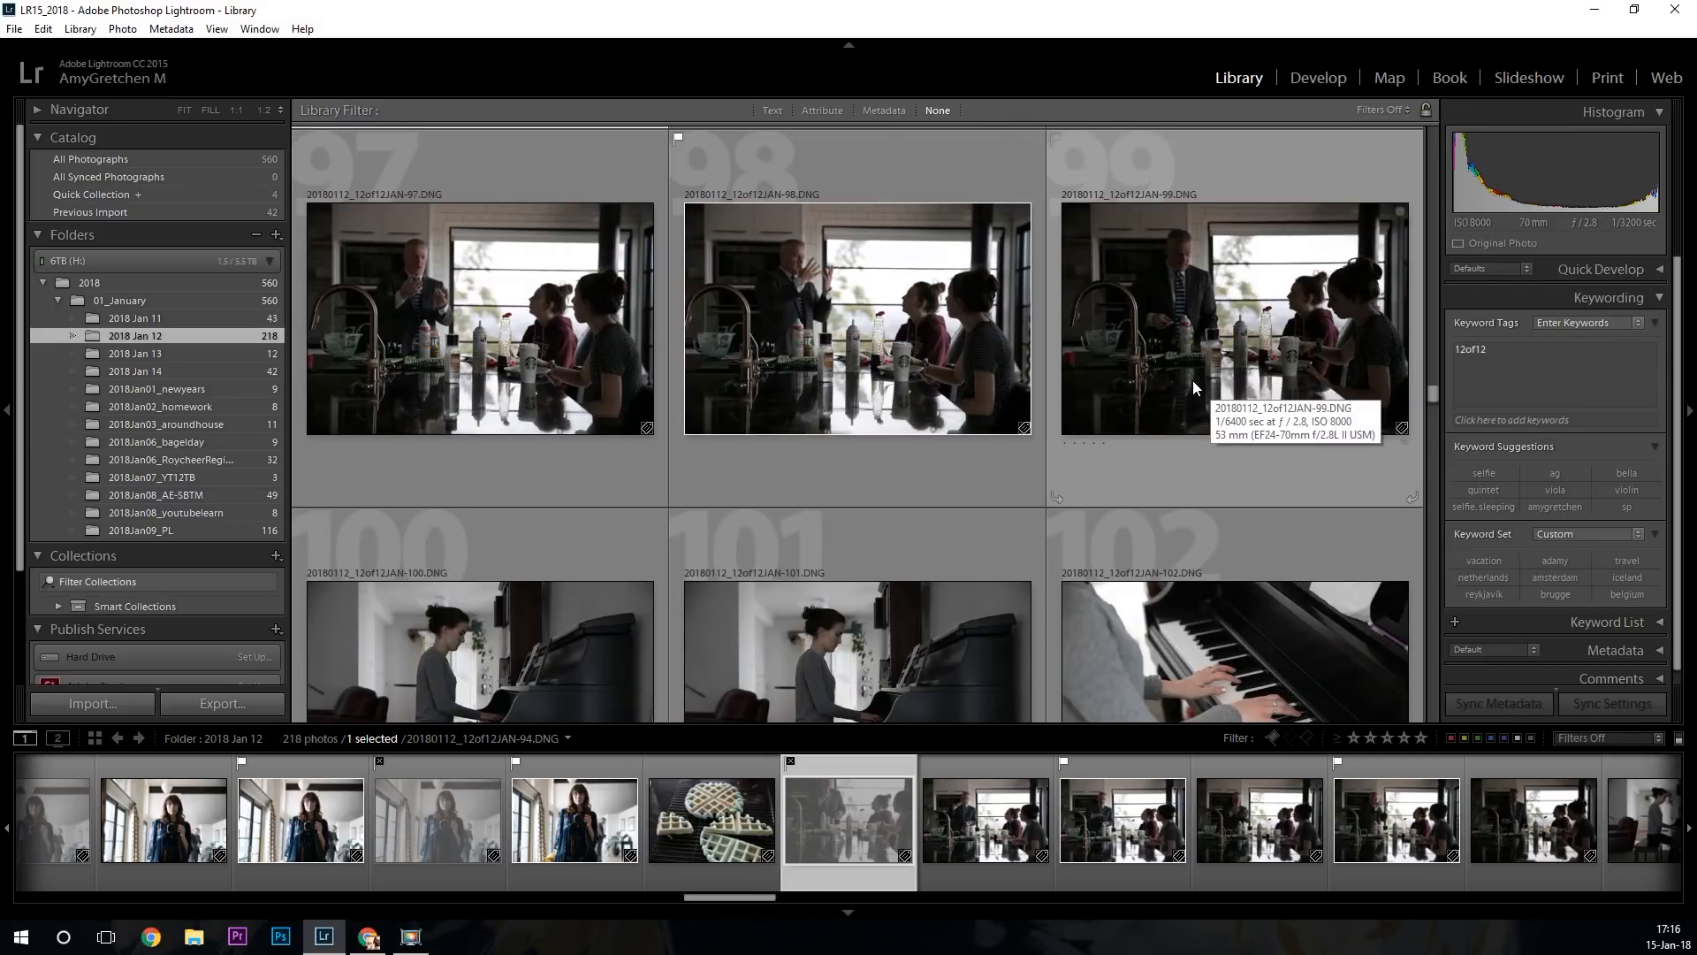
left_click(1192, 381)
key("x")
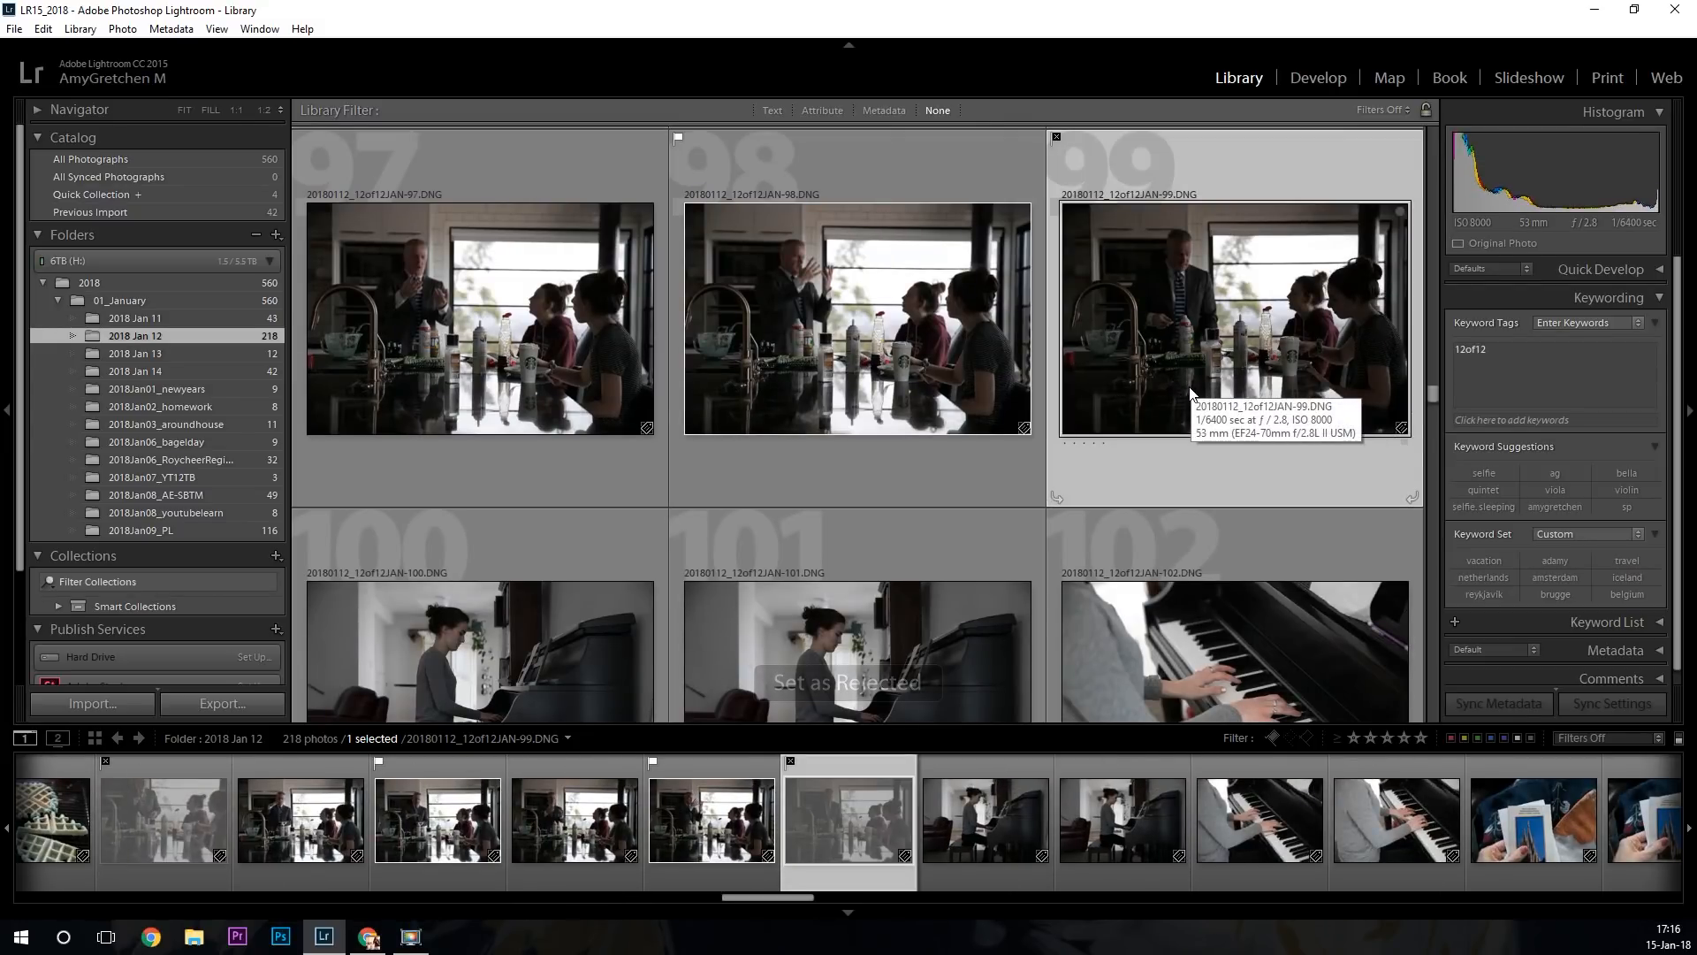
Flag the side view of the pianist, 12of12JAN-101, as a pick and set 12of12JAN-100 as rejected.
scroll(1190, 389, "down", 3)
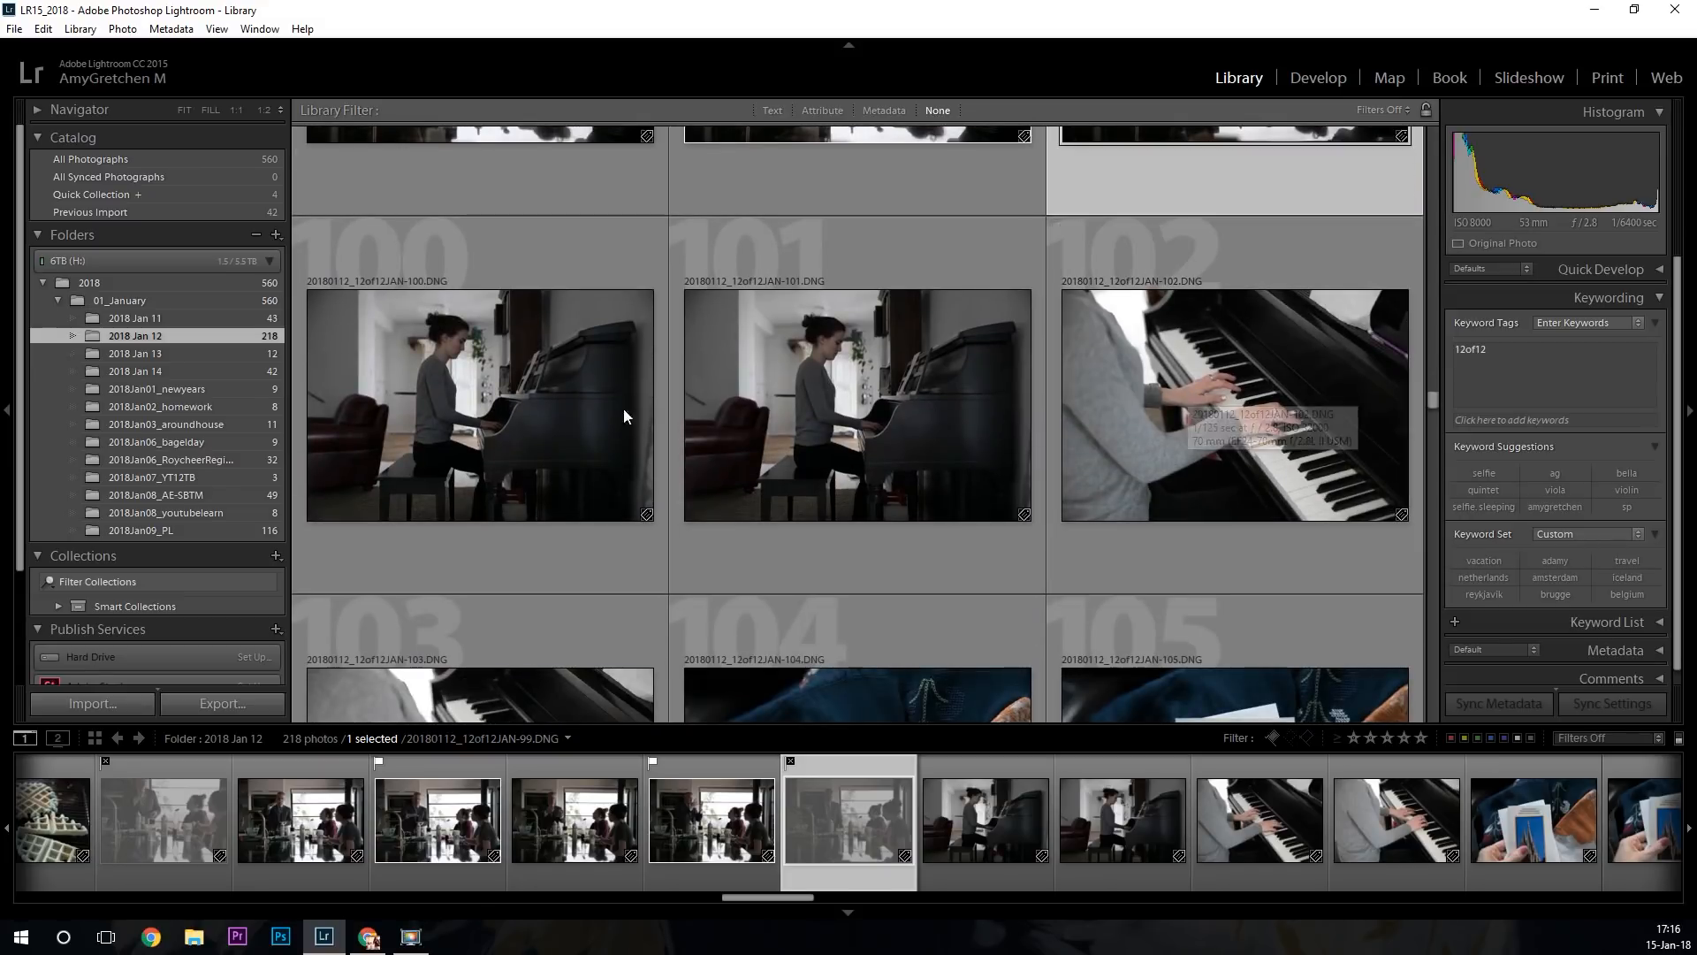
left_click(887, 426)
key("p")
left_click(543, 453)
key("x")
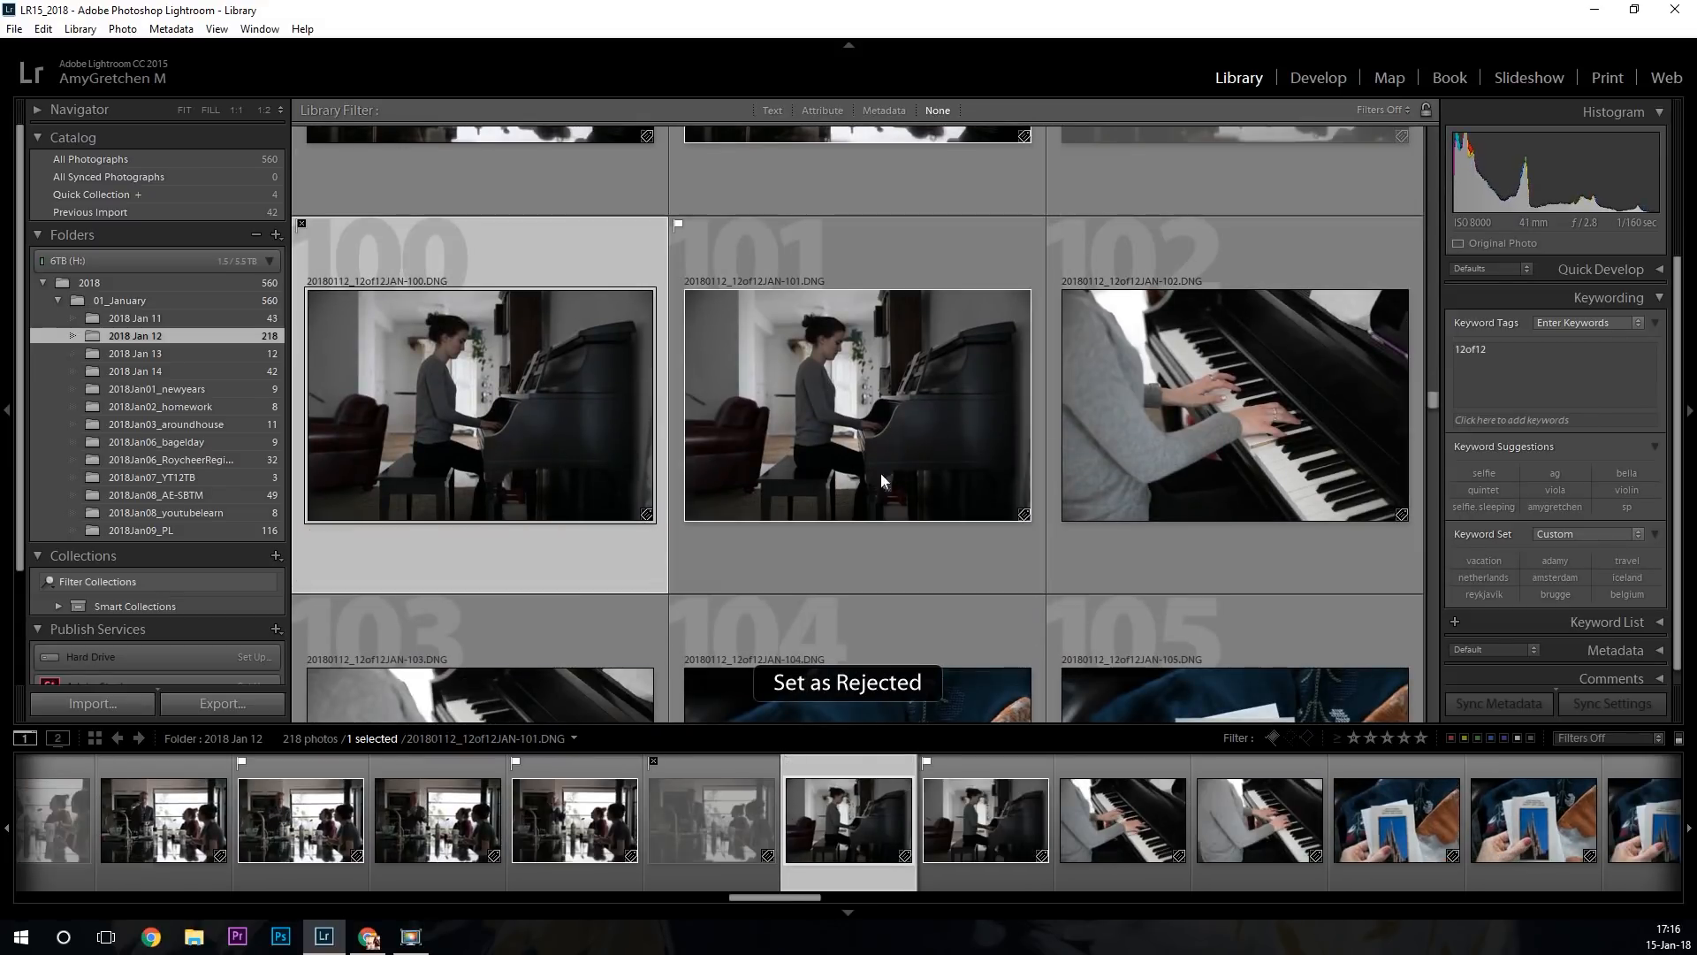
Flag the close-up of hands on the piano, 12of12JAN-102, as a pick and set 12of12JAN-103 as rejected.
scroll(1091, 478, "down", 3)
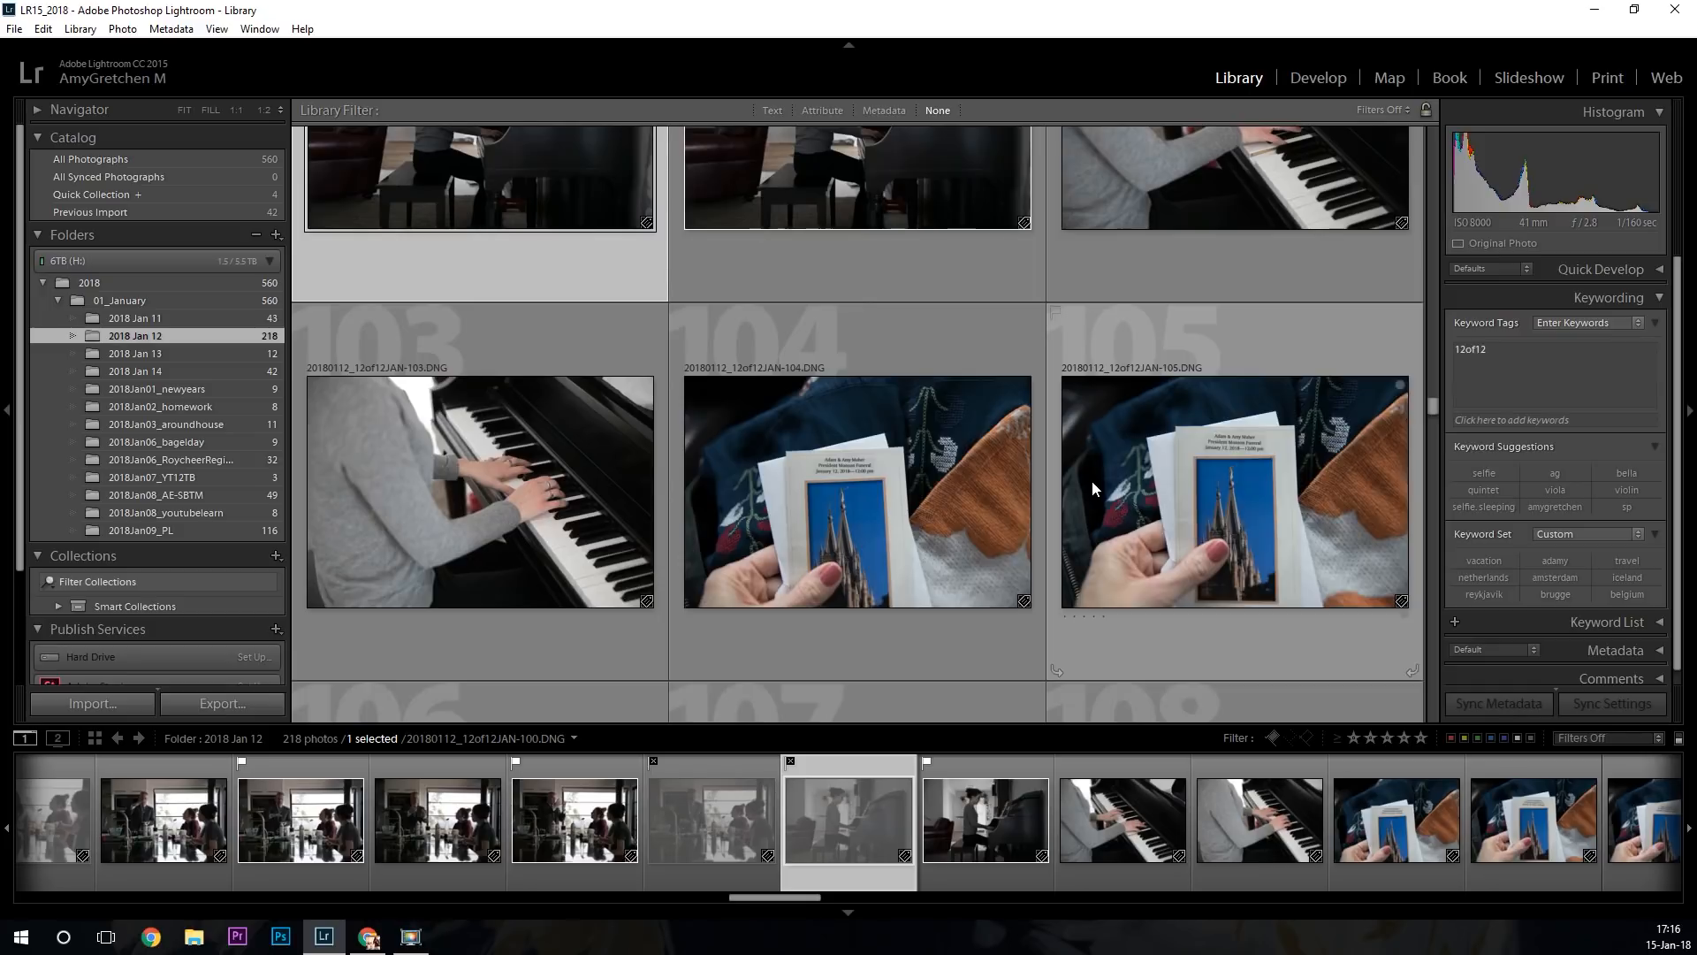
scroll(1091, 482, "up", 2)
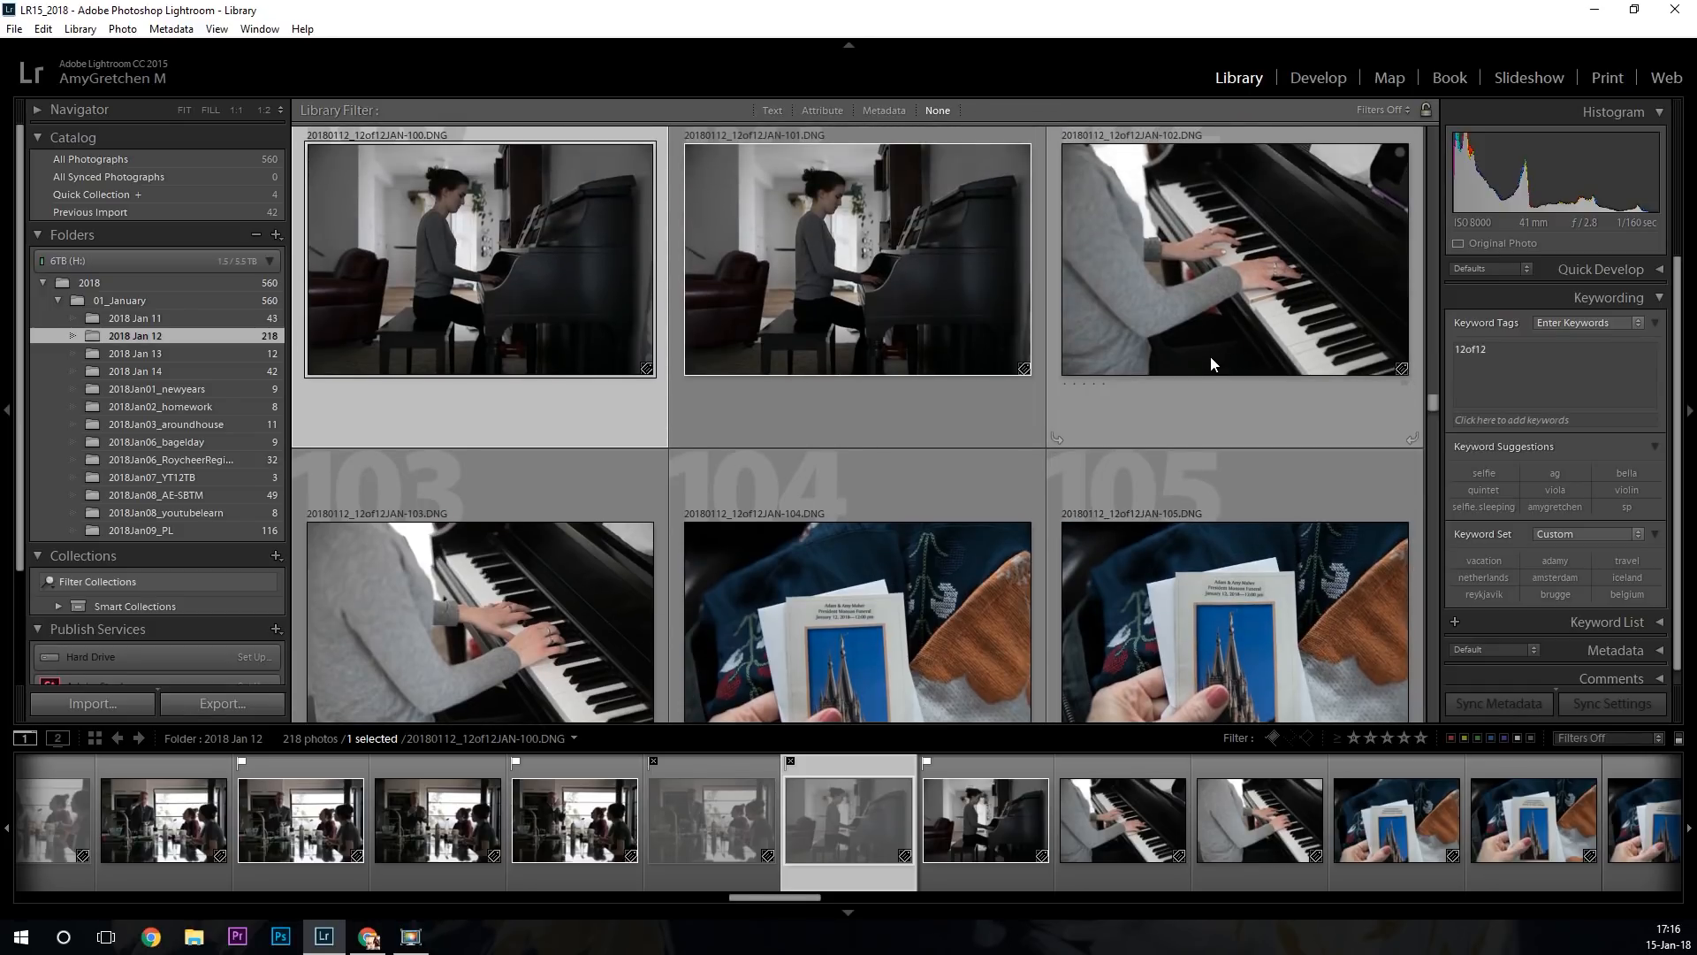
scroll(1208, 360, "down", 1)
scroll(1204, 366, "up", 1)
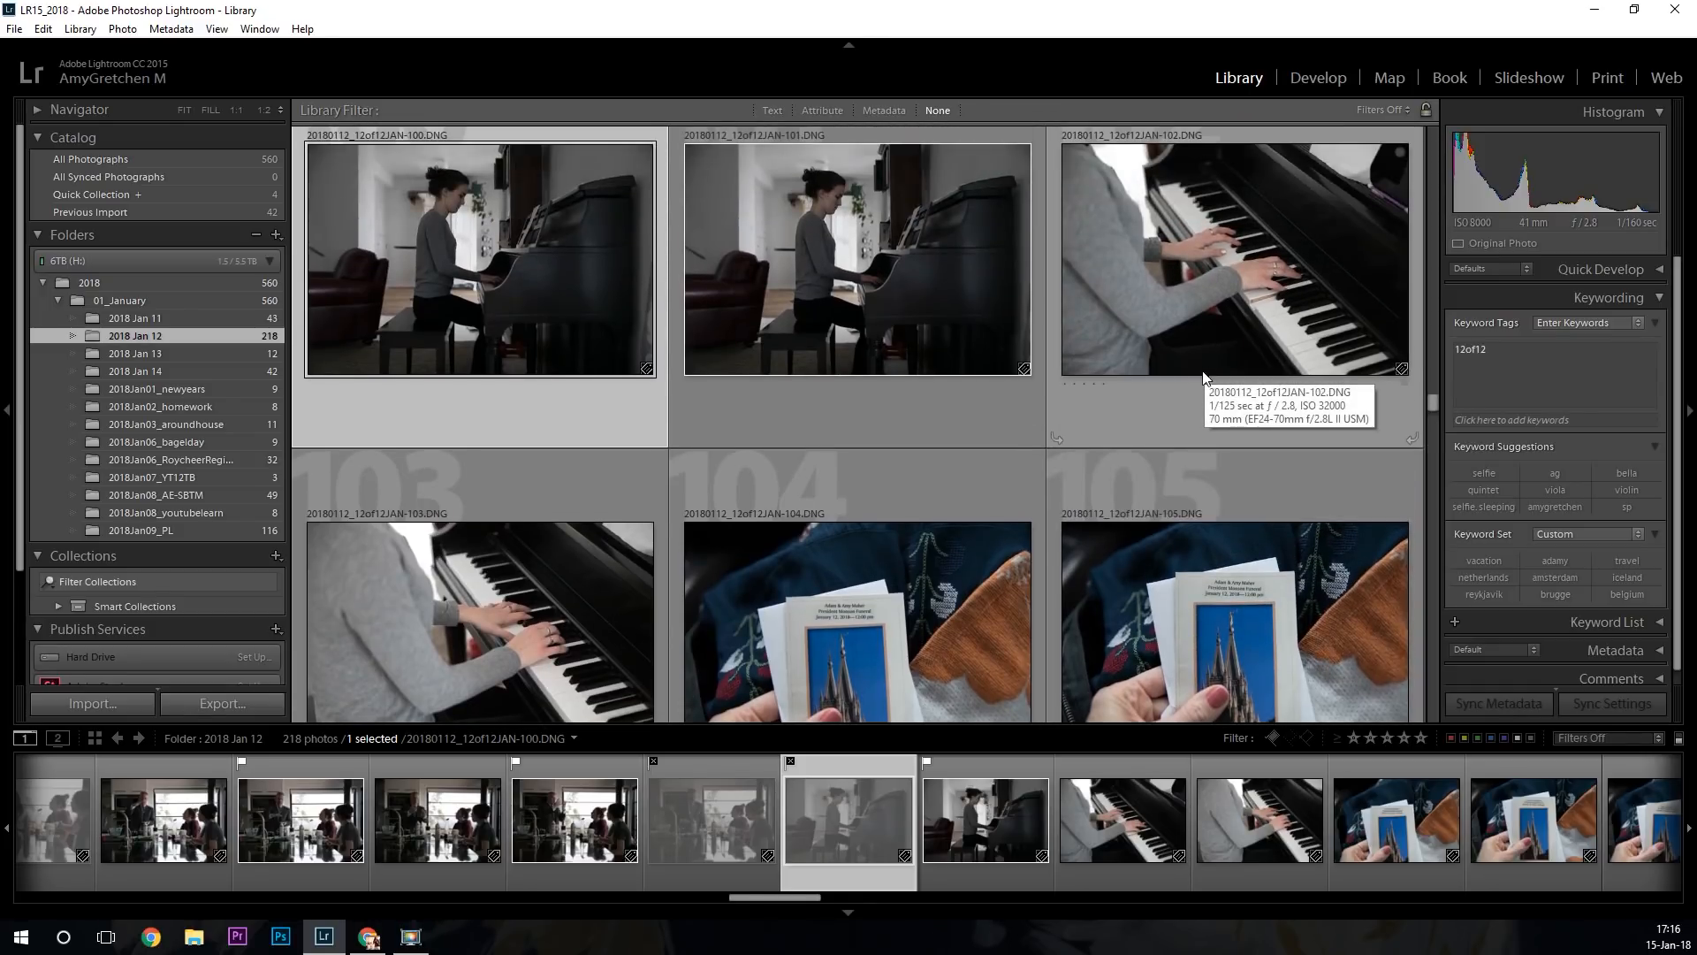
scroll(1203, 371, "down", 2)
scroll(1222, 311, "up", 3)
left_click(1220, 313)
key("p")
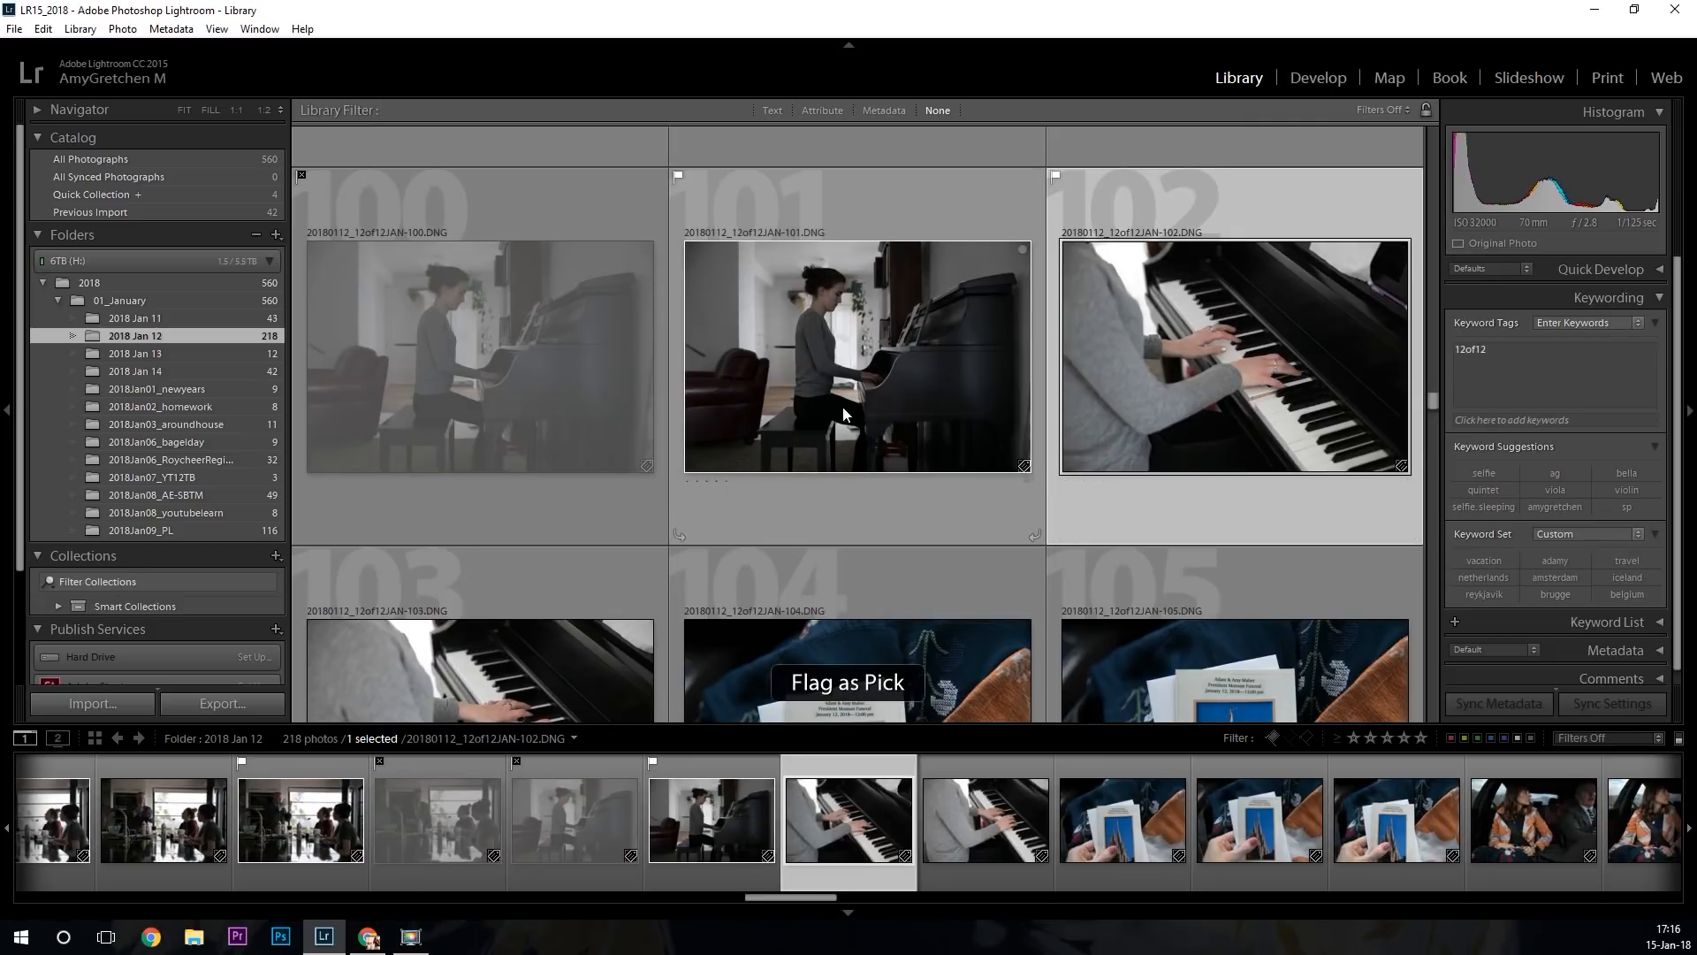
scroll(549, 557, "down", 2)
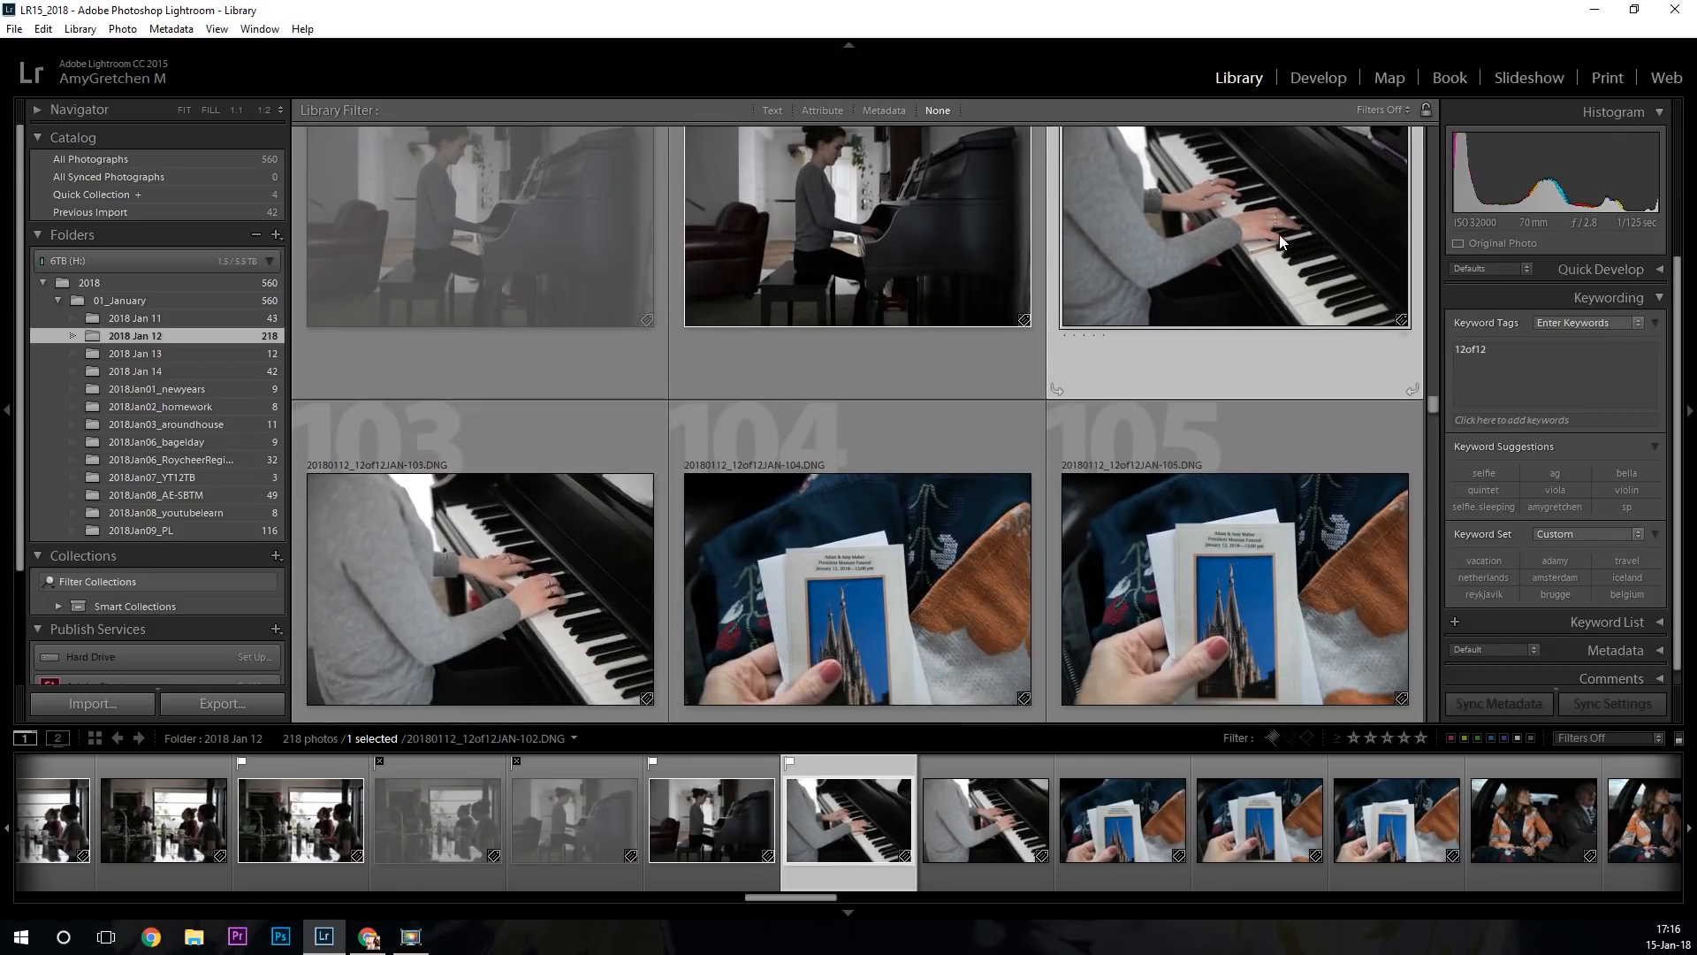
left_click(624, 527)
key("x")
Set the photo of the hand-held church program 12of12JAN-104 as rejected and flag 12of12JAN-105 as a pick.
scroll(623, 527, "down", 5)
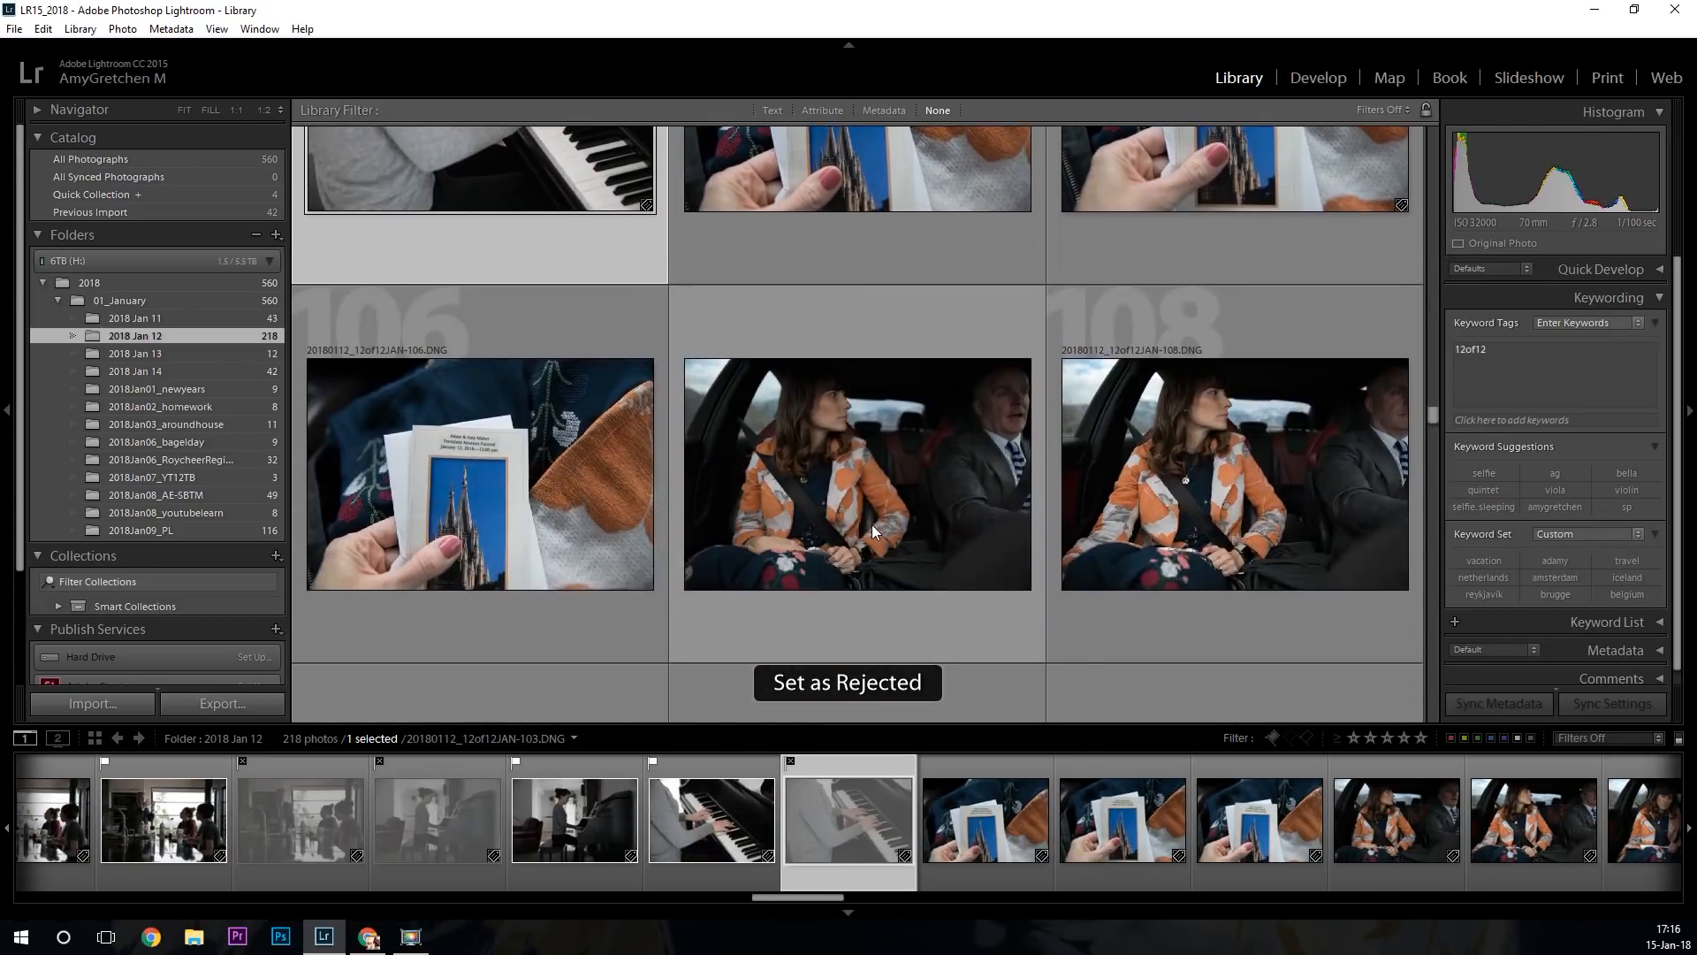
scroll(871, 526, "down", 1)
scroll(871, 525, "up", 3)
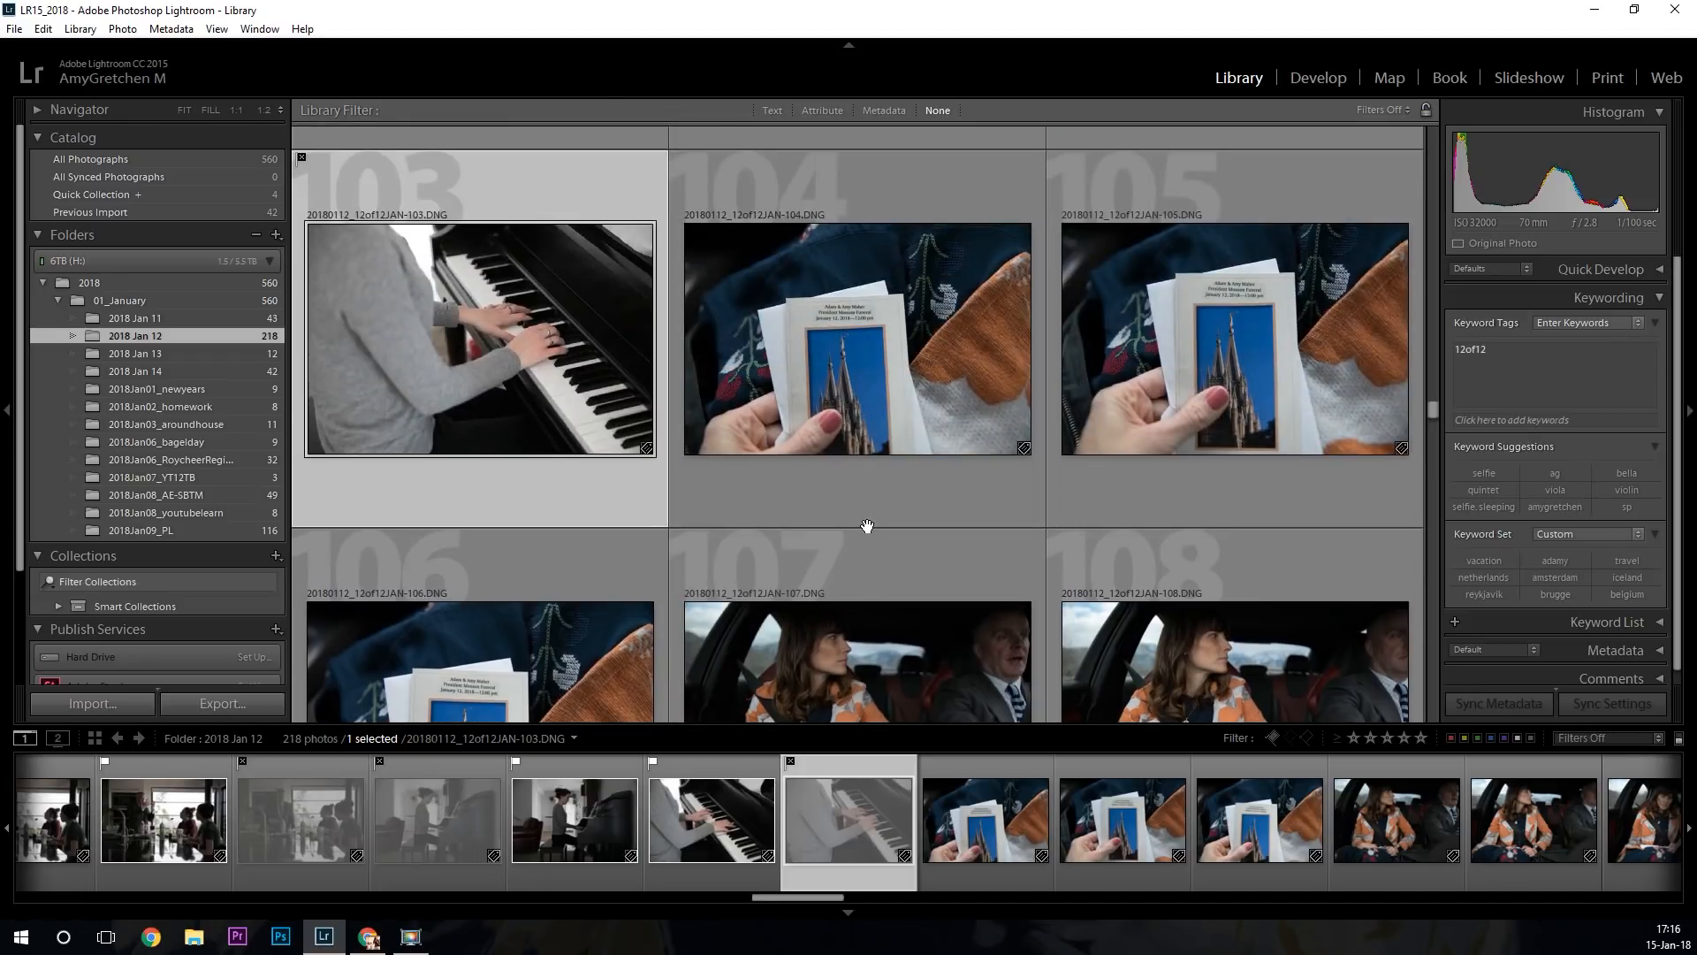
left_click(878, 388)
key("x")
left_click(1203, 358)
key("p")
scroll(1201, 358, "down", 2)
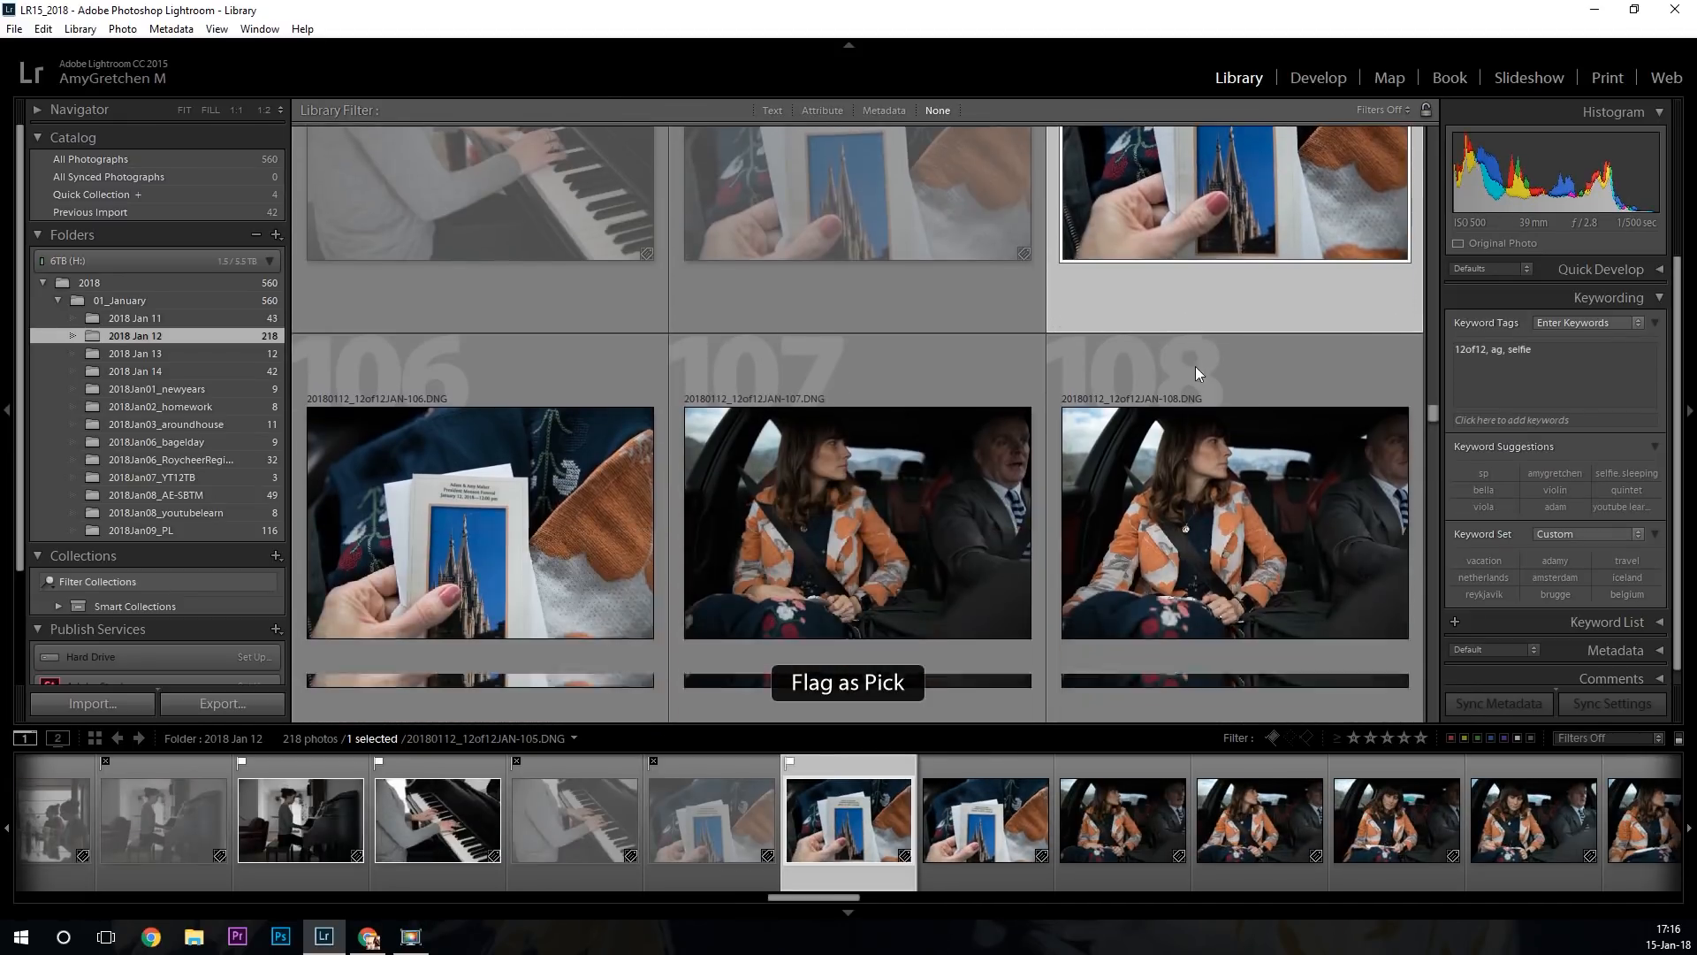
scroll(886, 496, "up", 2)
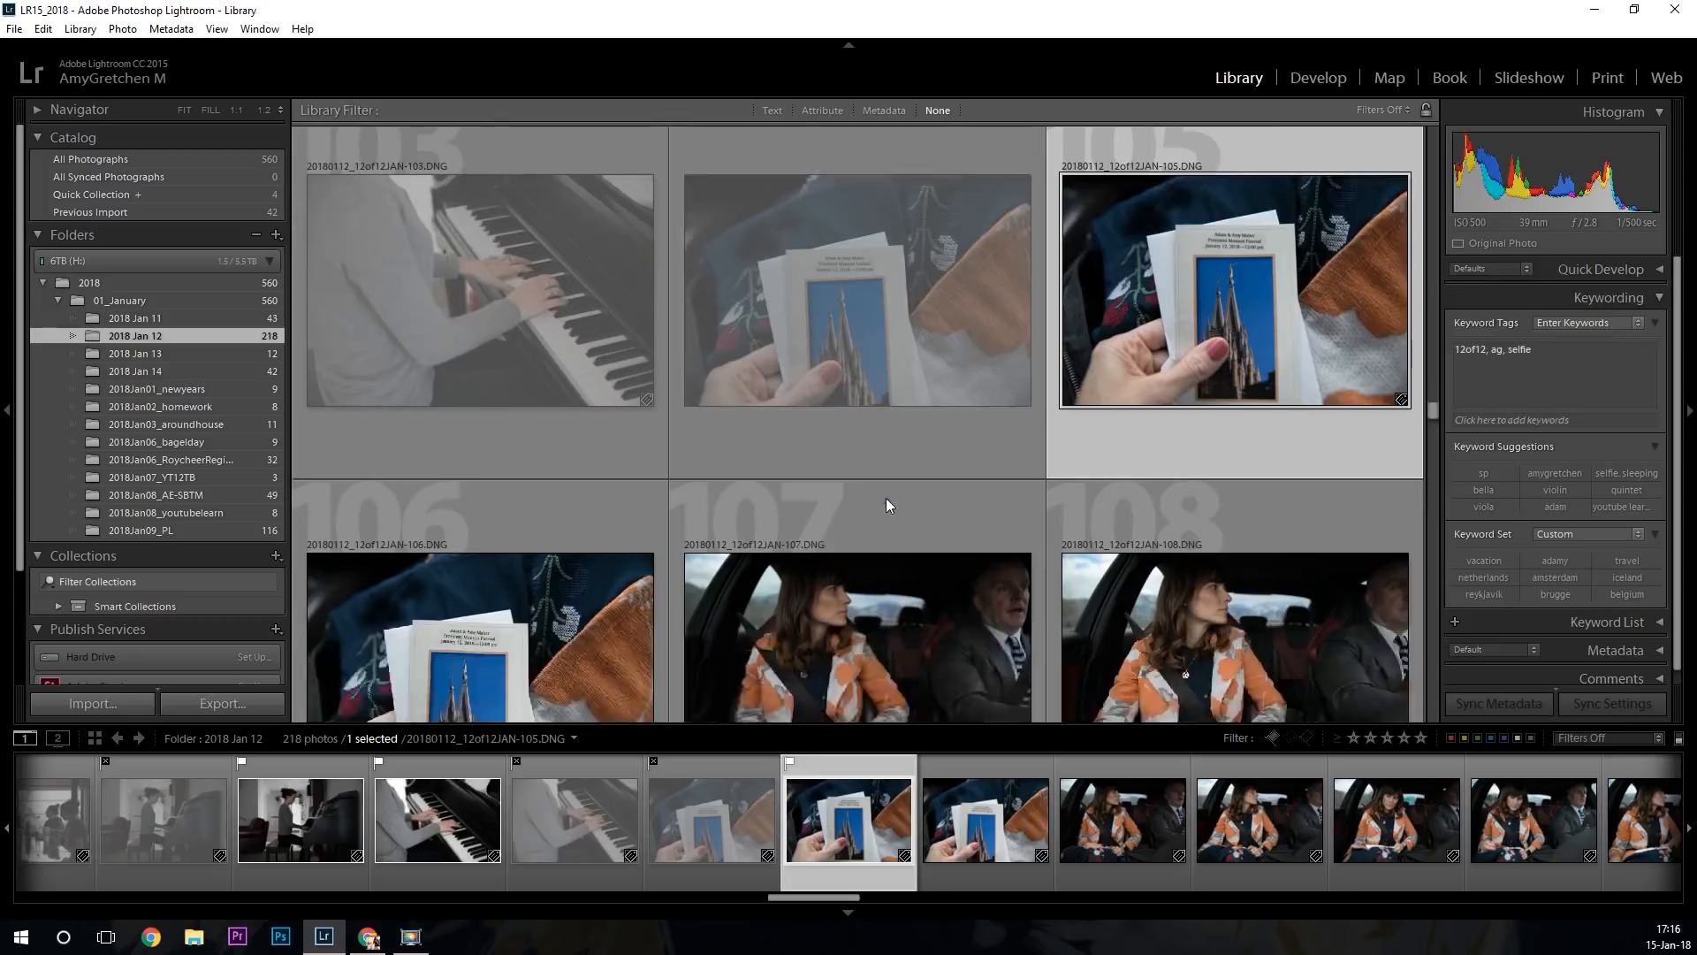
Flag the car photo of the woman facing the camera, 12of12JAN-113, as a pick.
scroll(887, 498, "down", 2)
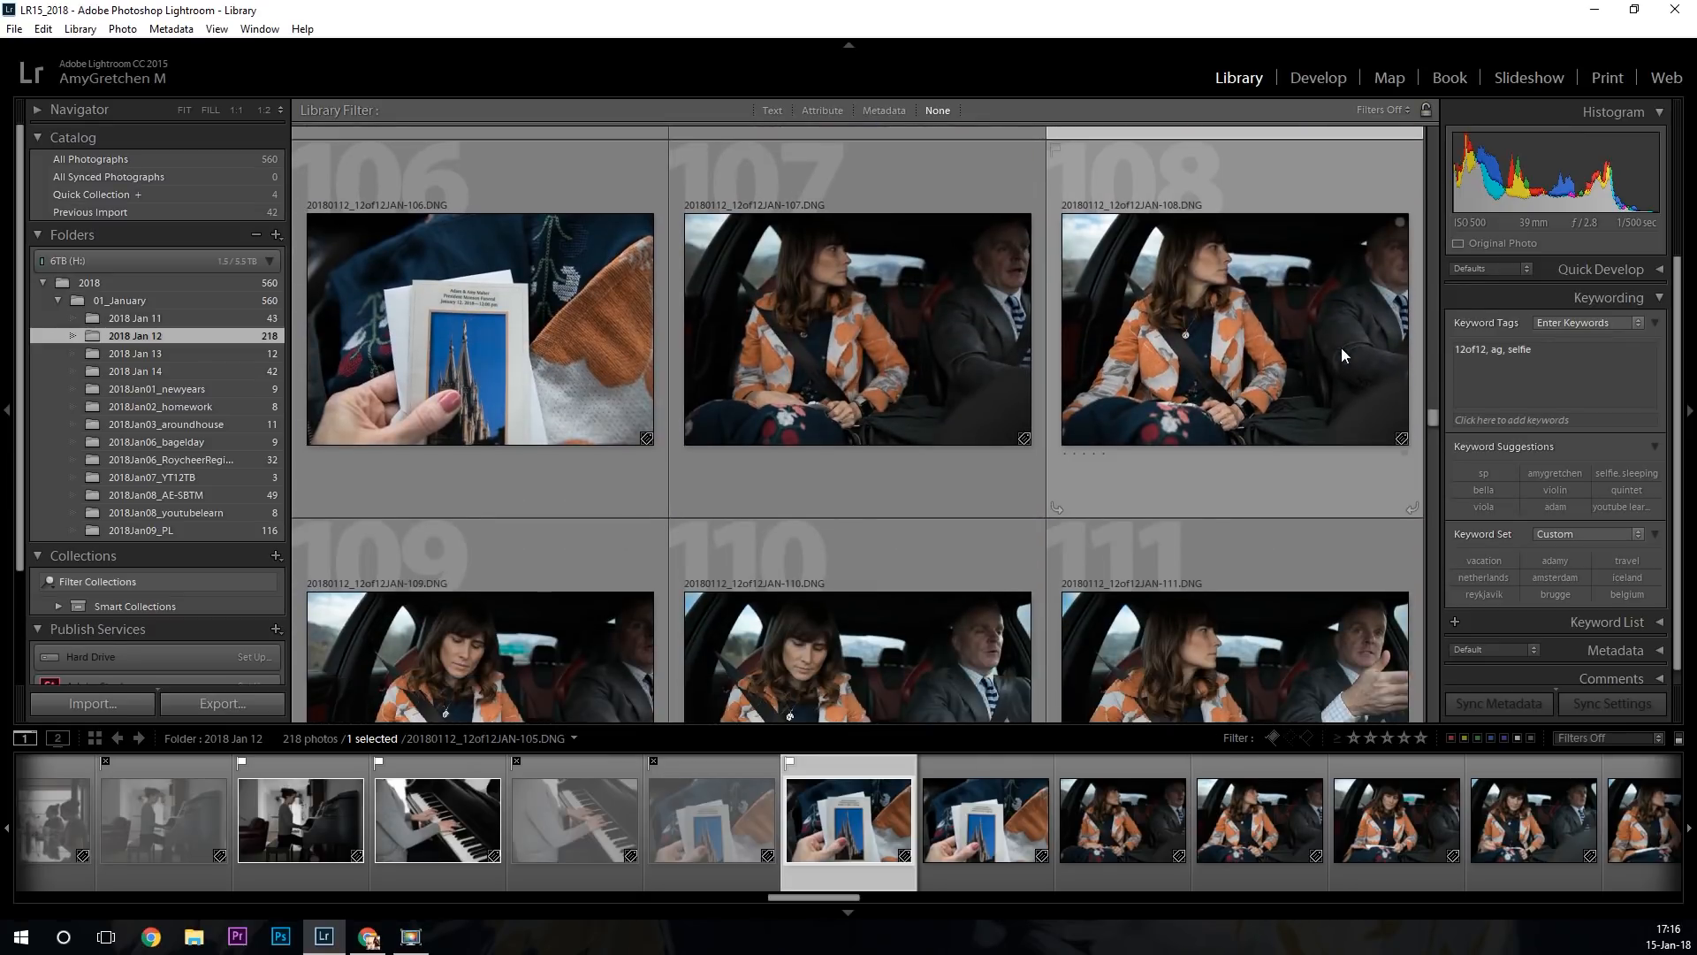
scroll(1341, 348, "down", 2)
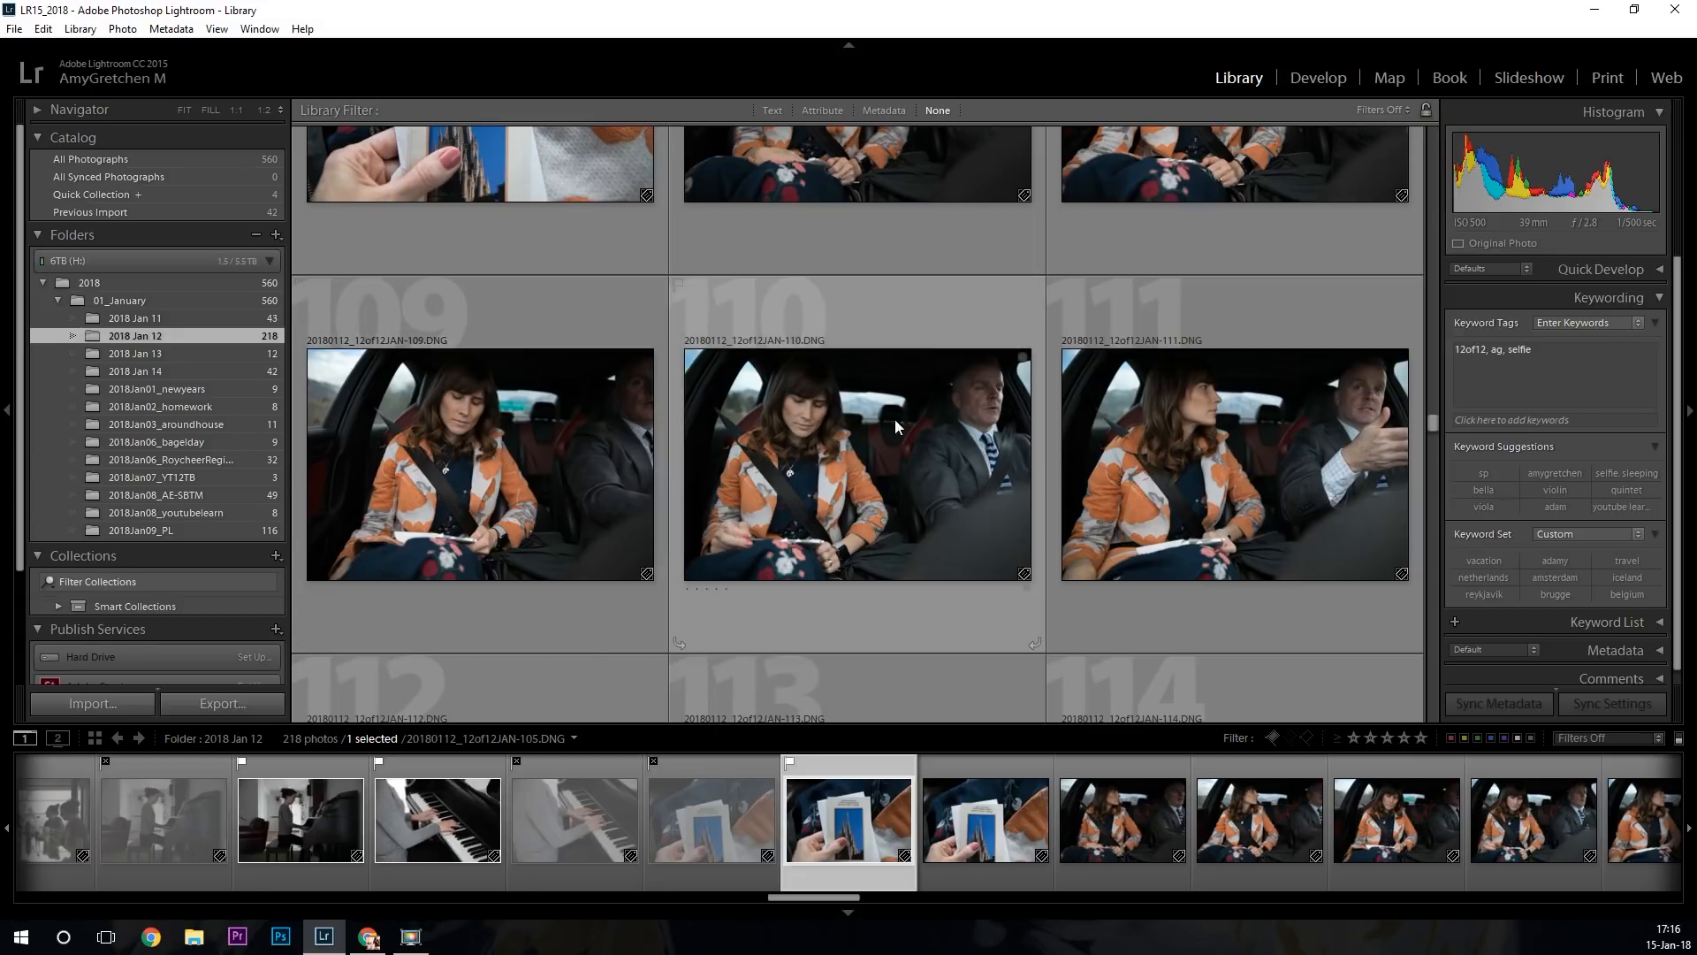
scroll(559, 447, "down", 2)
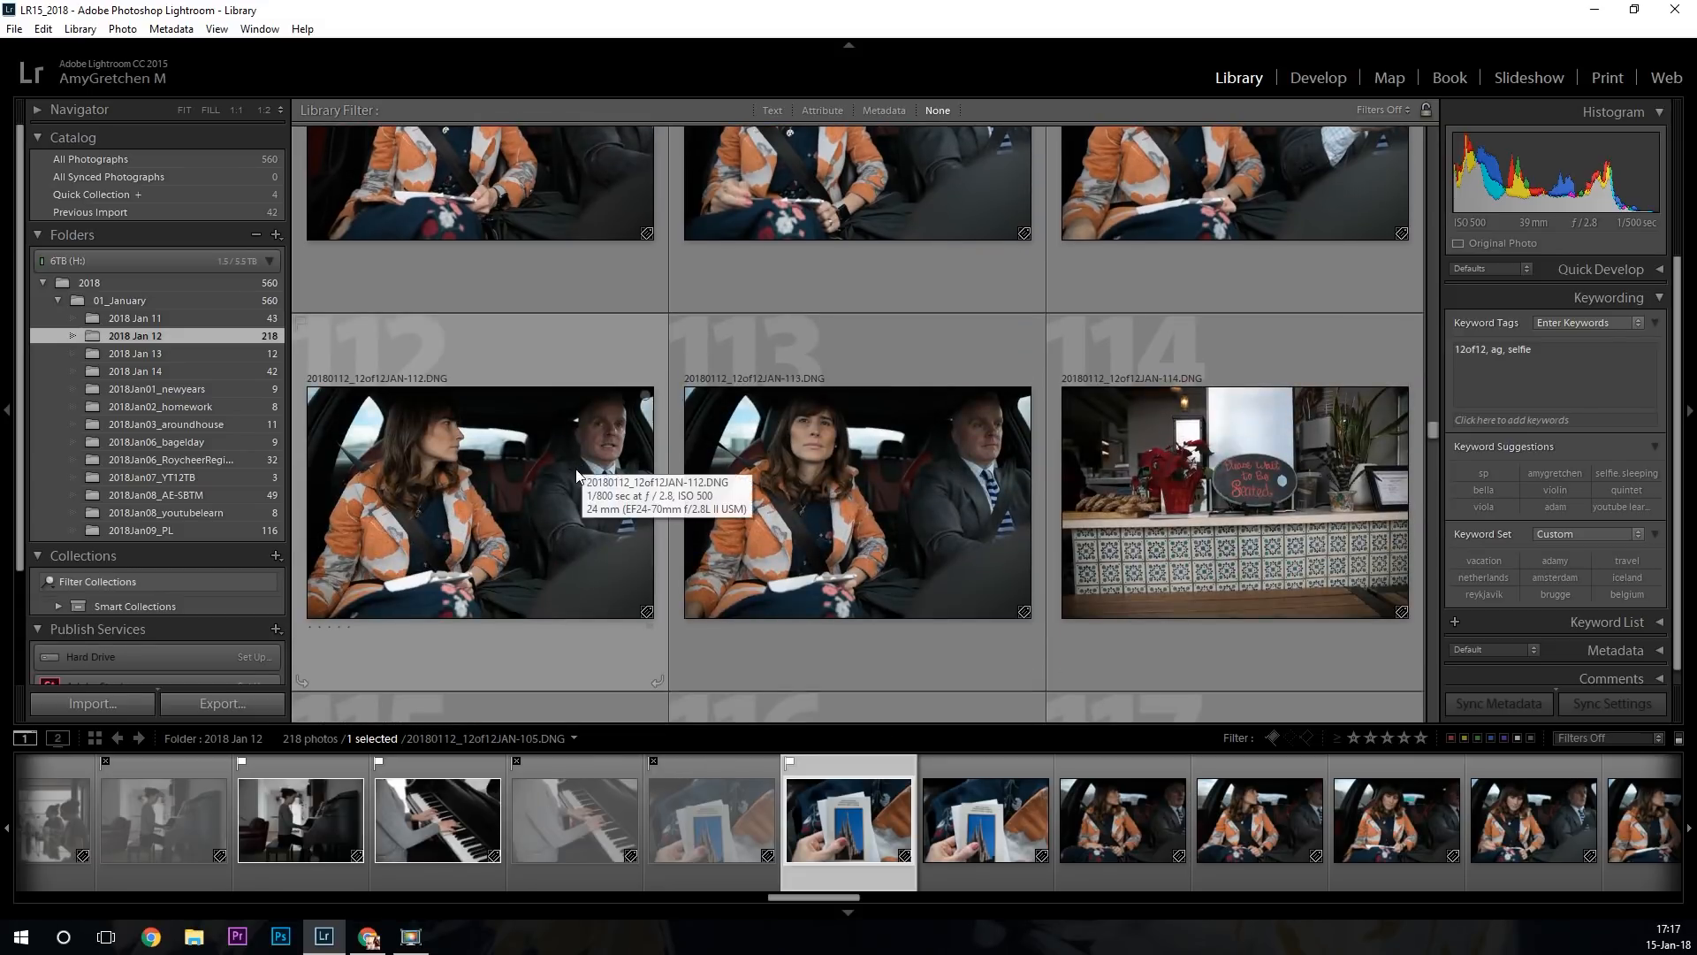
left_click(831, 538)
Flag the car photo of the woman looking aside, 12of12JAN-108, as a pick.
scroll(837, 535, "up", 2)
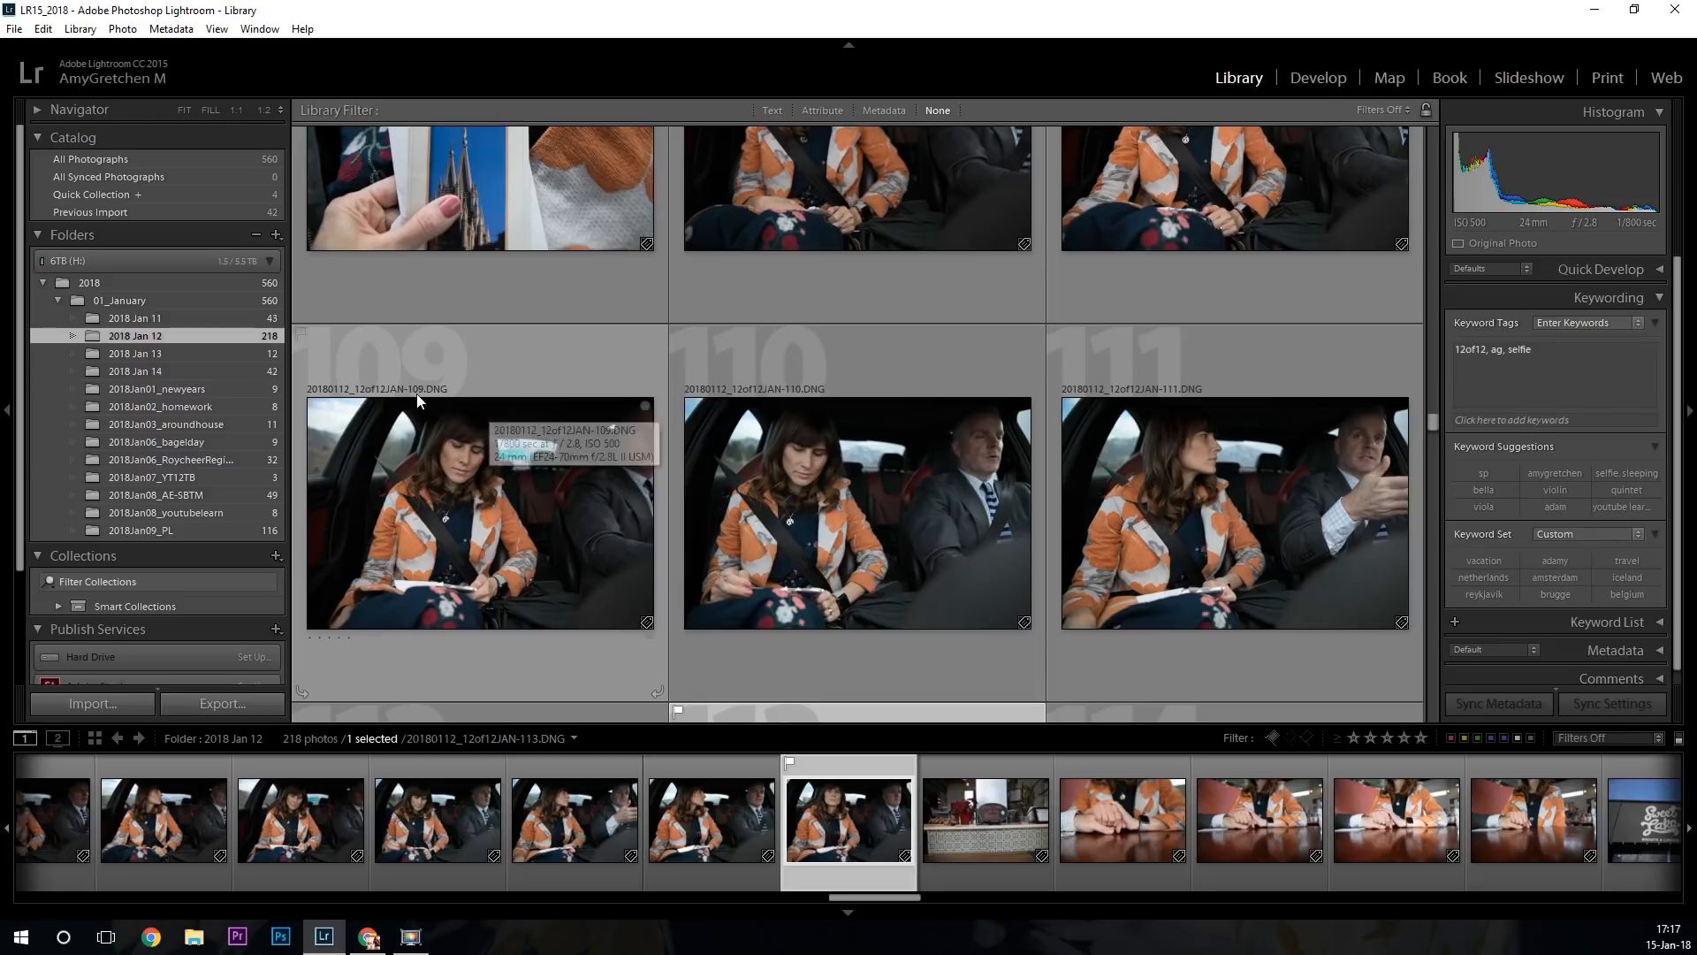
left_click(392, 399)
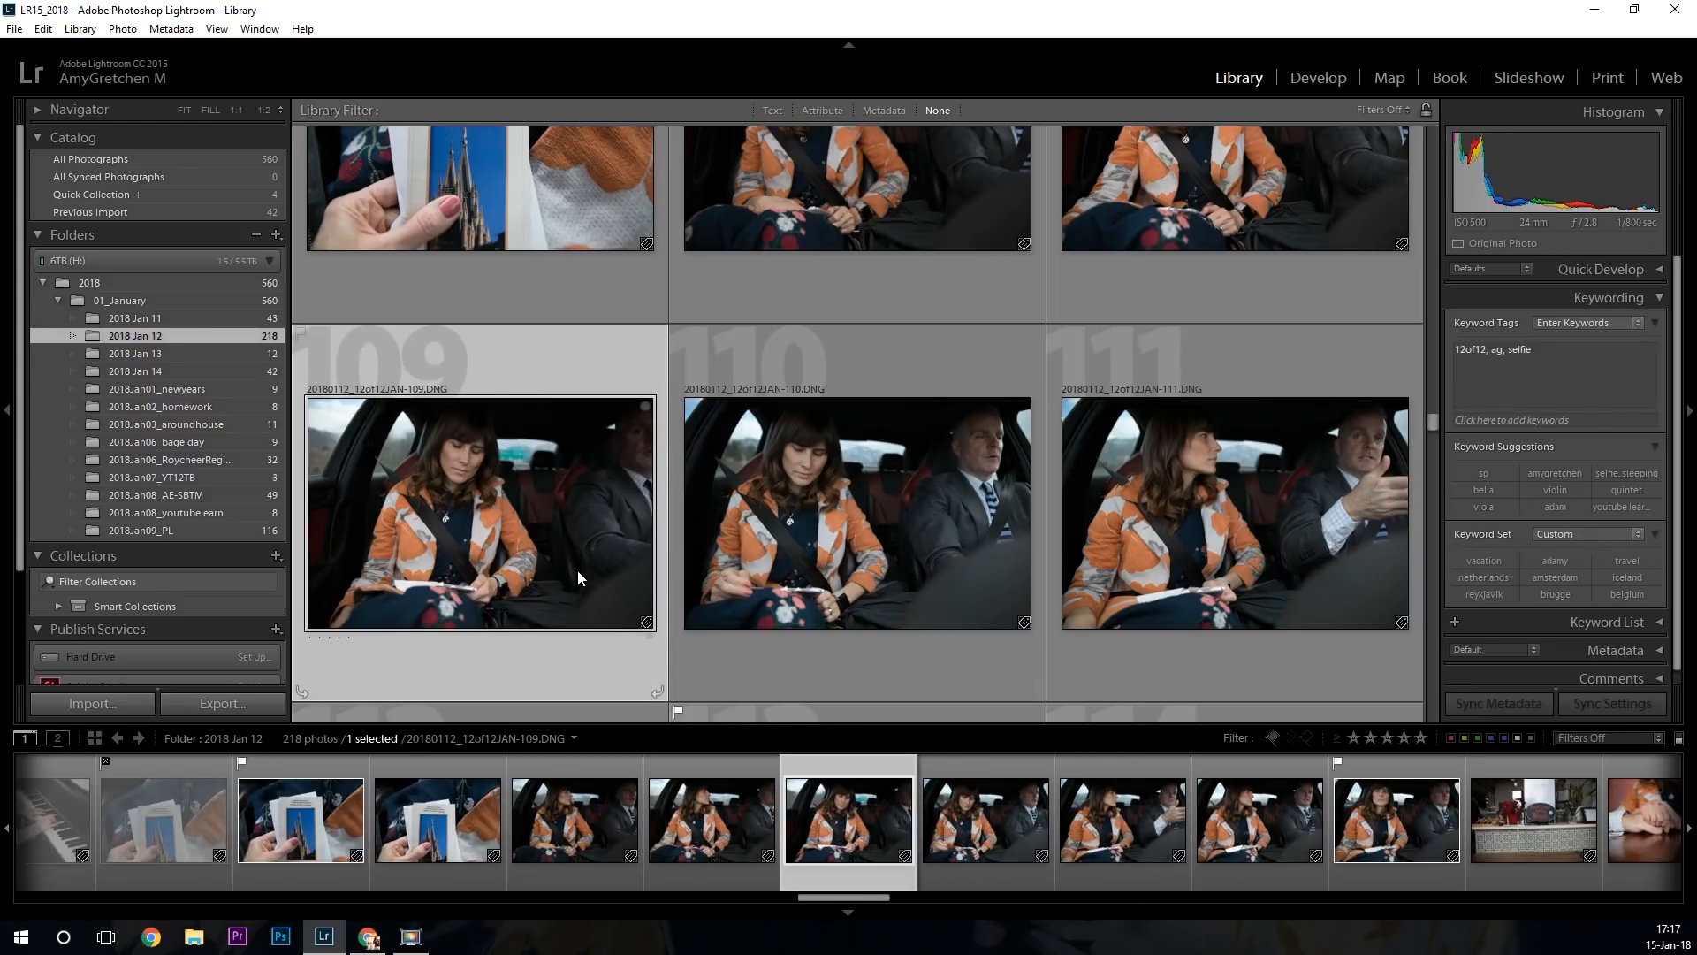
scroll(580, 578, "up", 2)
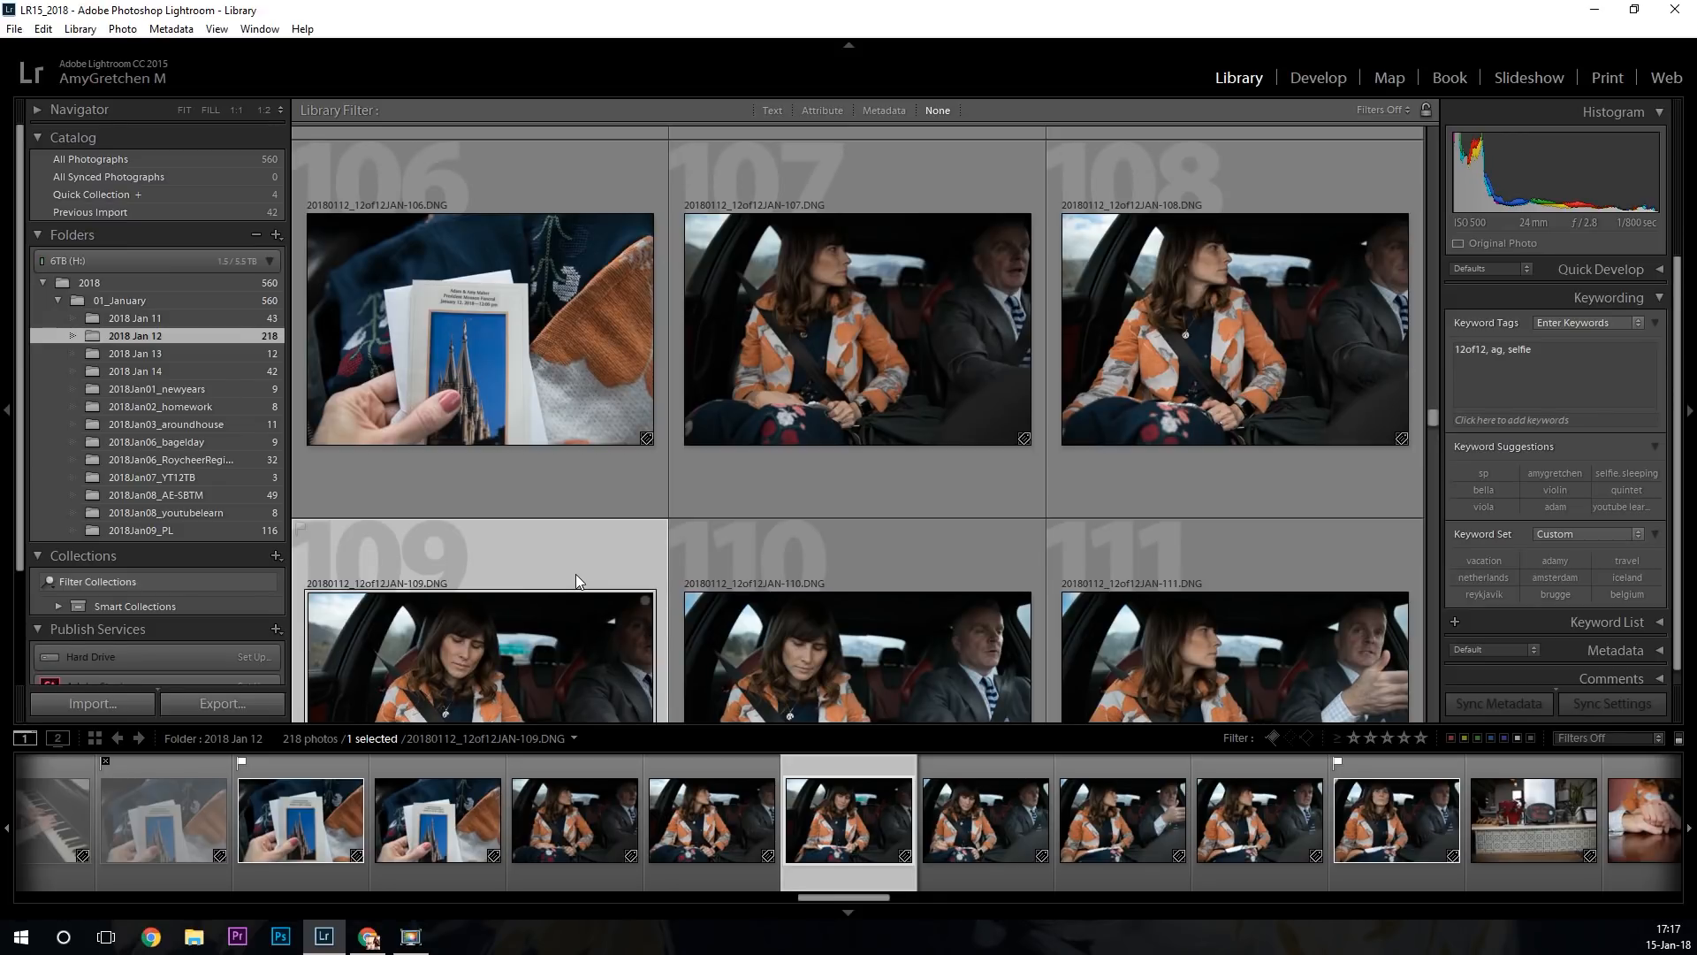
left_click(1269, 293)
key("p")
Flag the two car photos of the woman looking down, 12of12JAN-109 and 12of12JAN-110, as picks.
scroll(1227, 320, "down", 2)
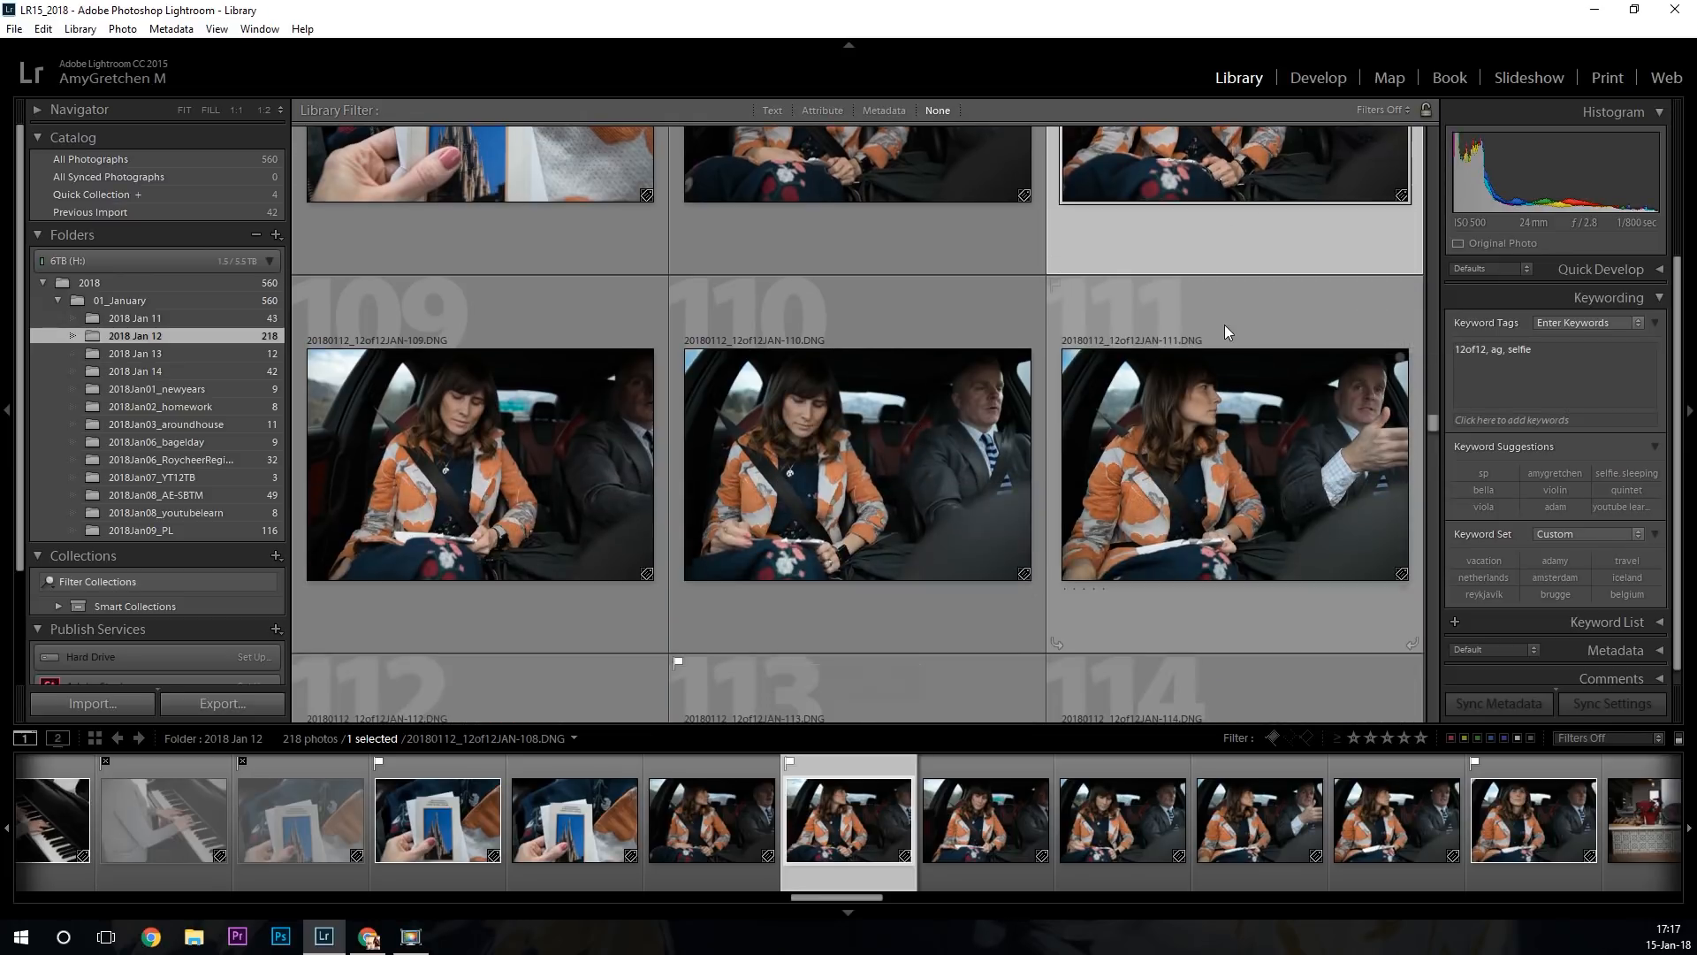
left_click(624, 408)
key("p")
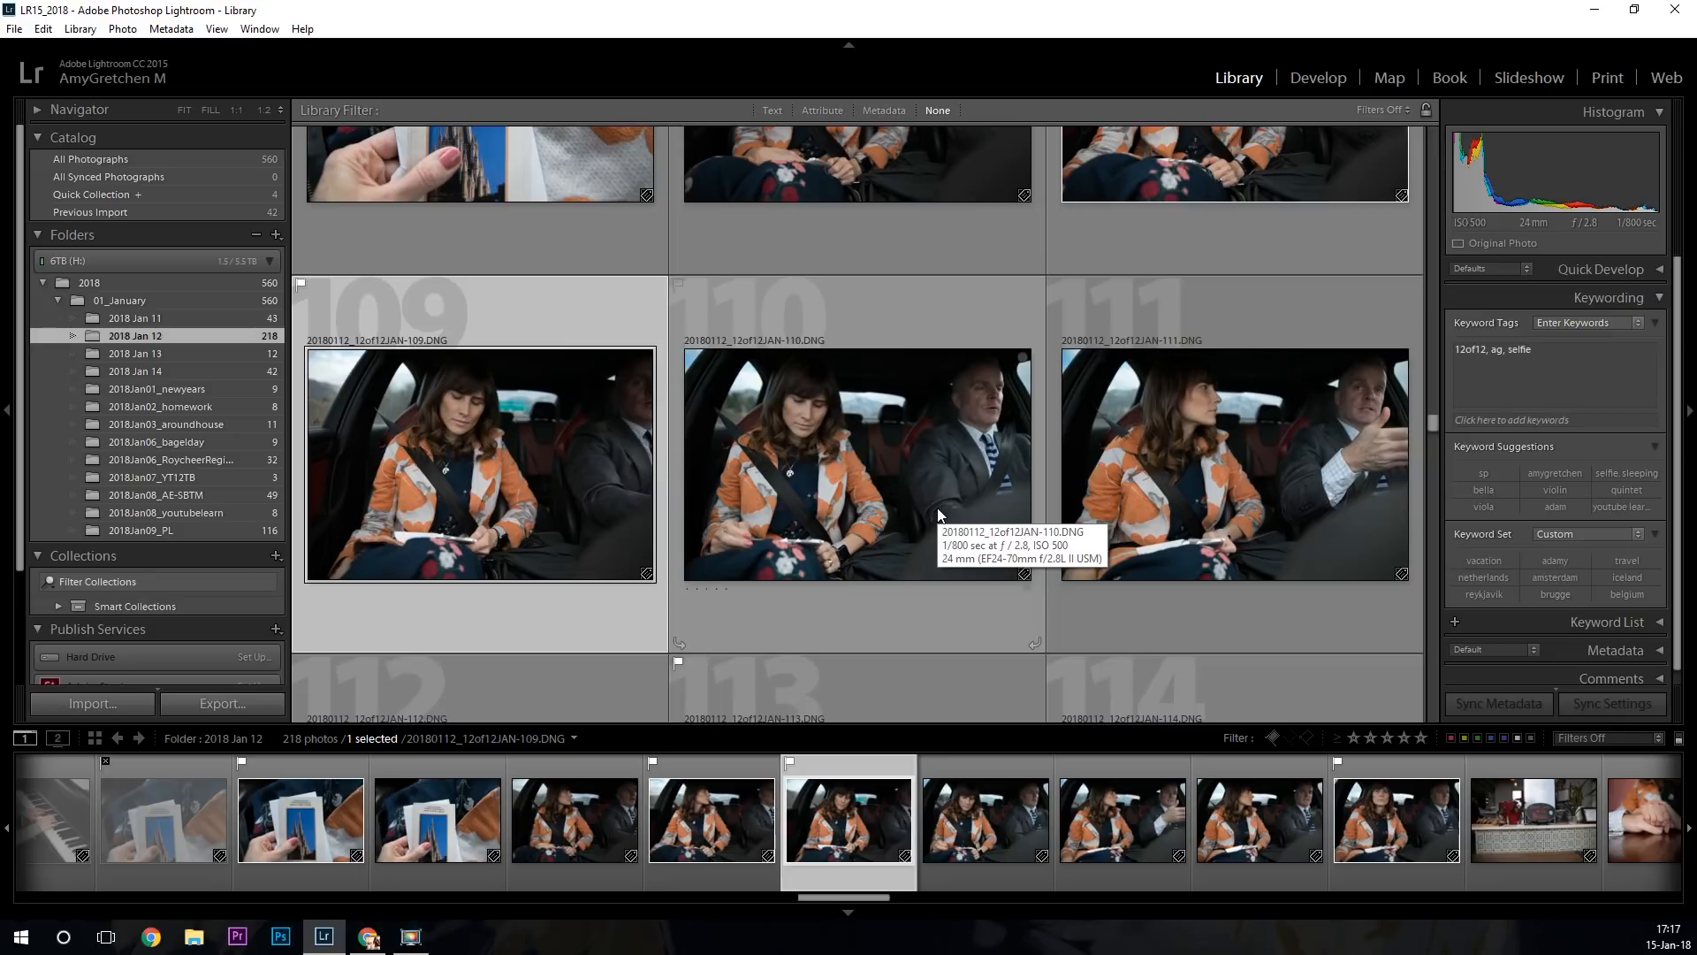
left_click(1008, 516)
key("p")
Flag the restaurant counter photo with the patterned tiles, 12of12JAN-114, as a pick.
scroll(1153, 531, "down", 2)
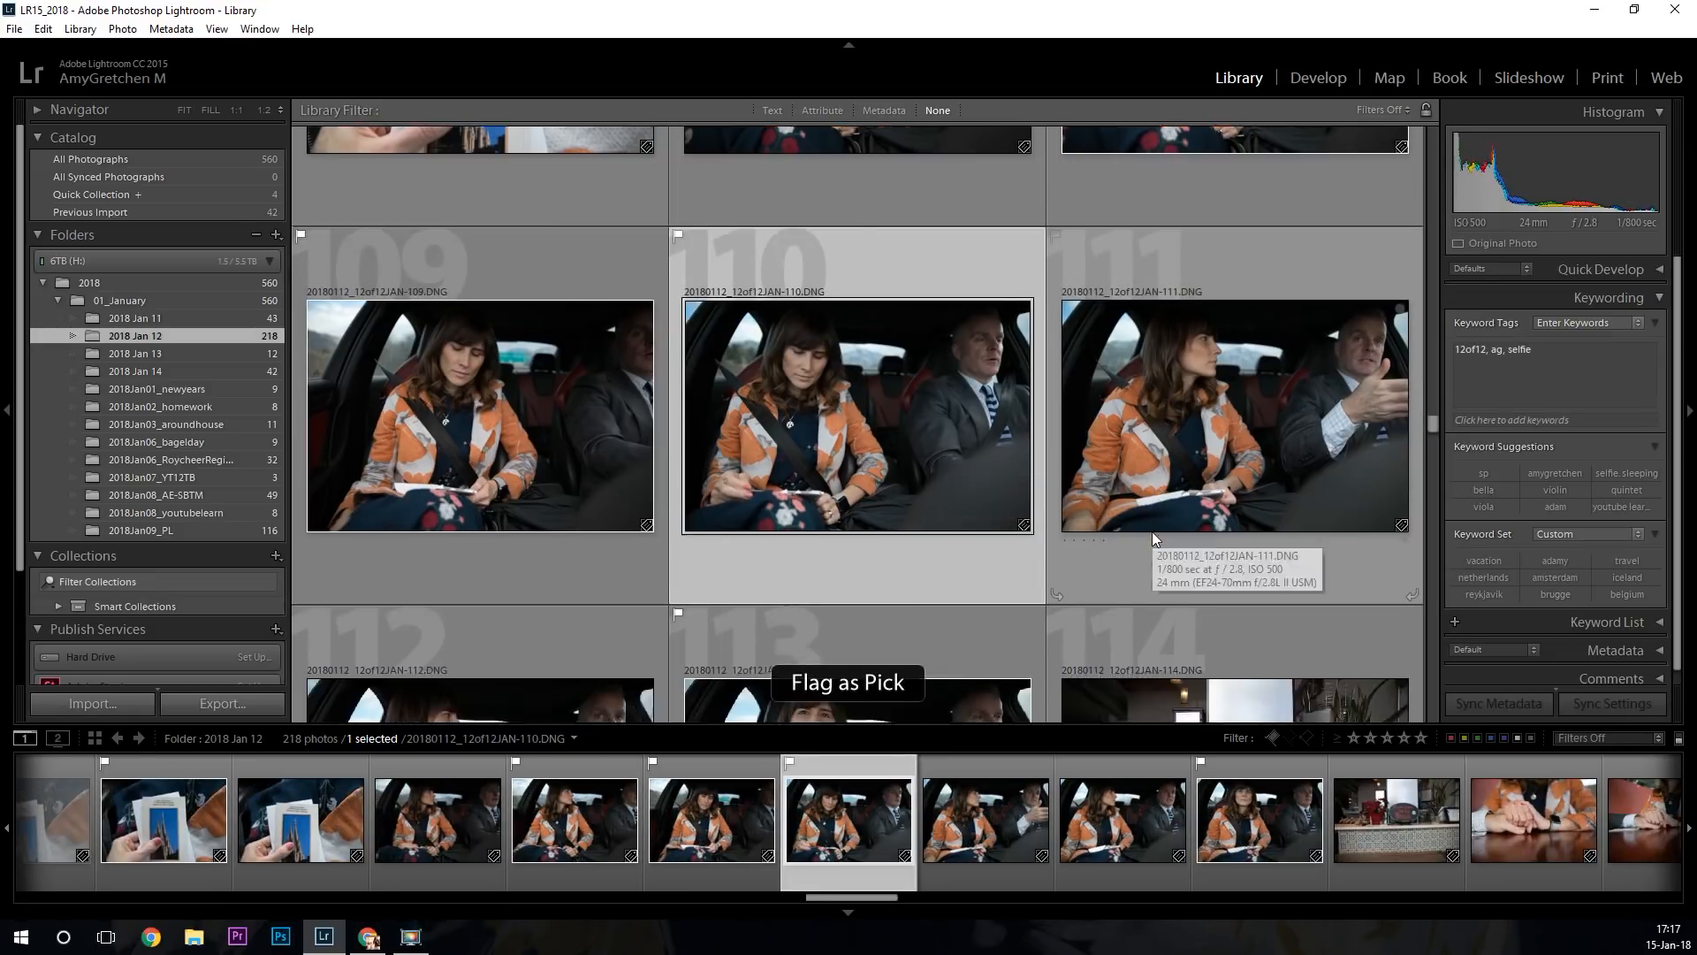
scroll(1152, 534, "down", 1)
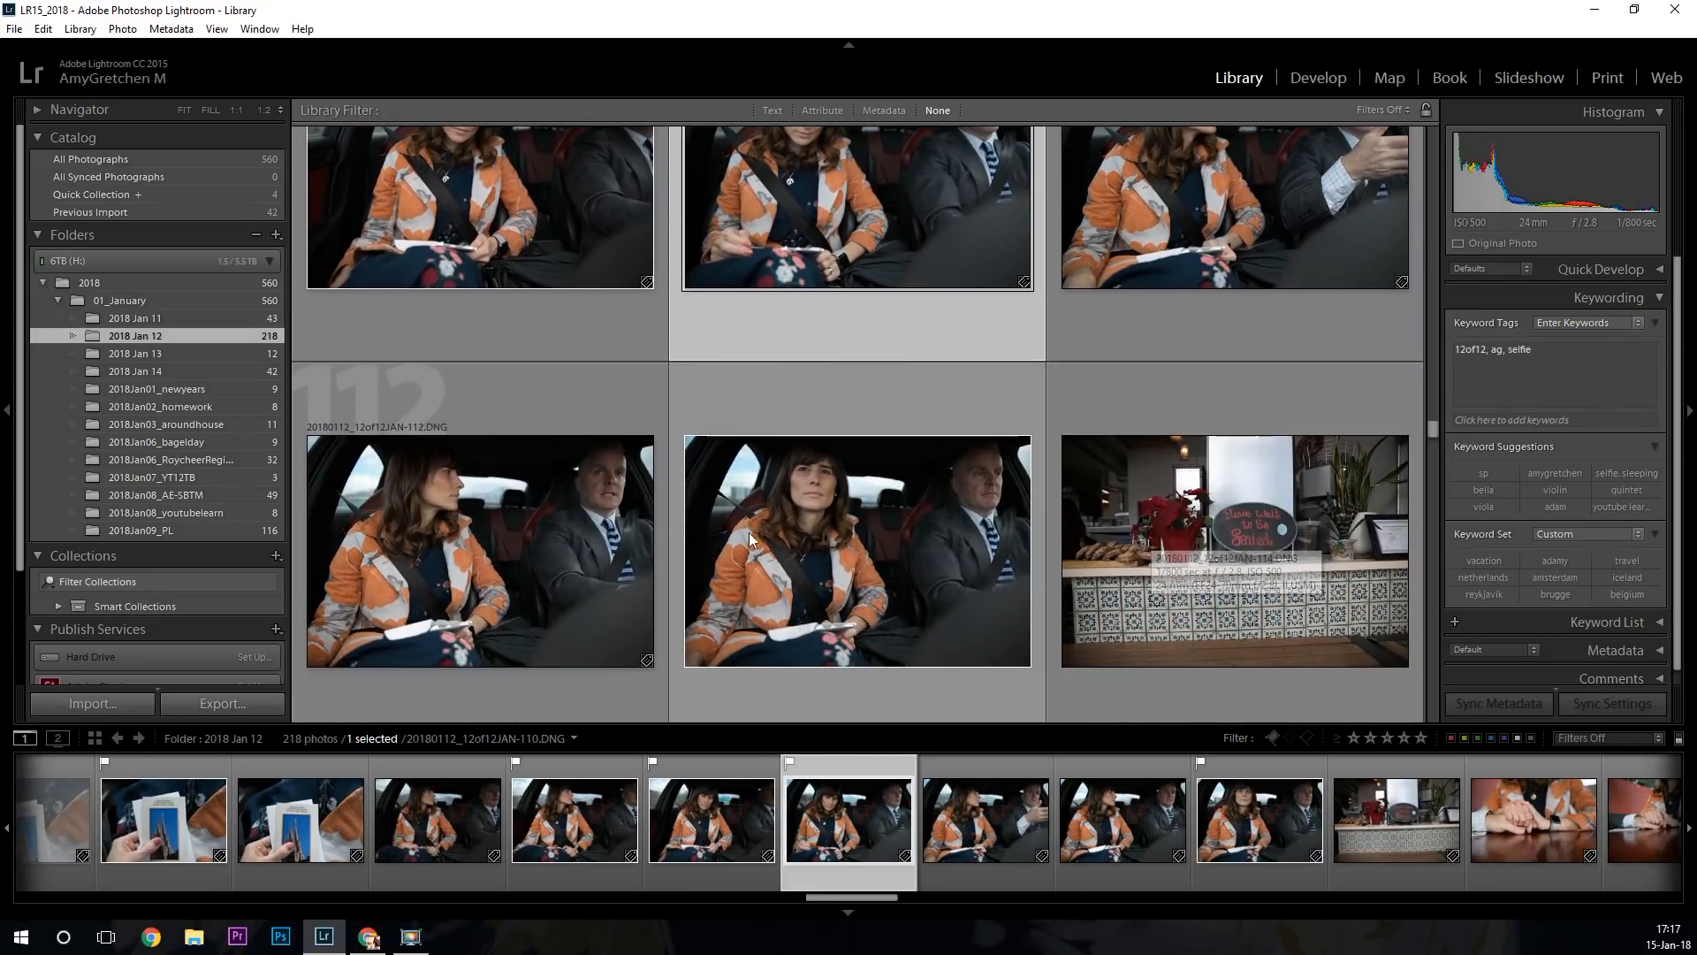
scroll(662, 533, "up", 5)
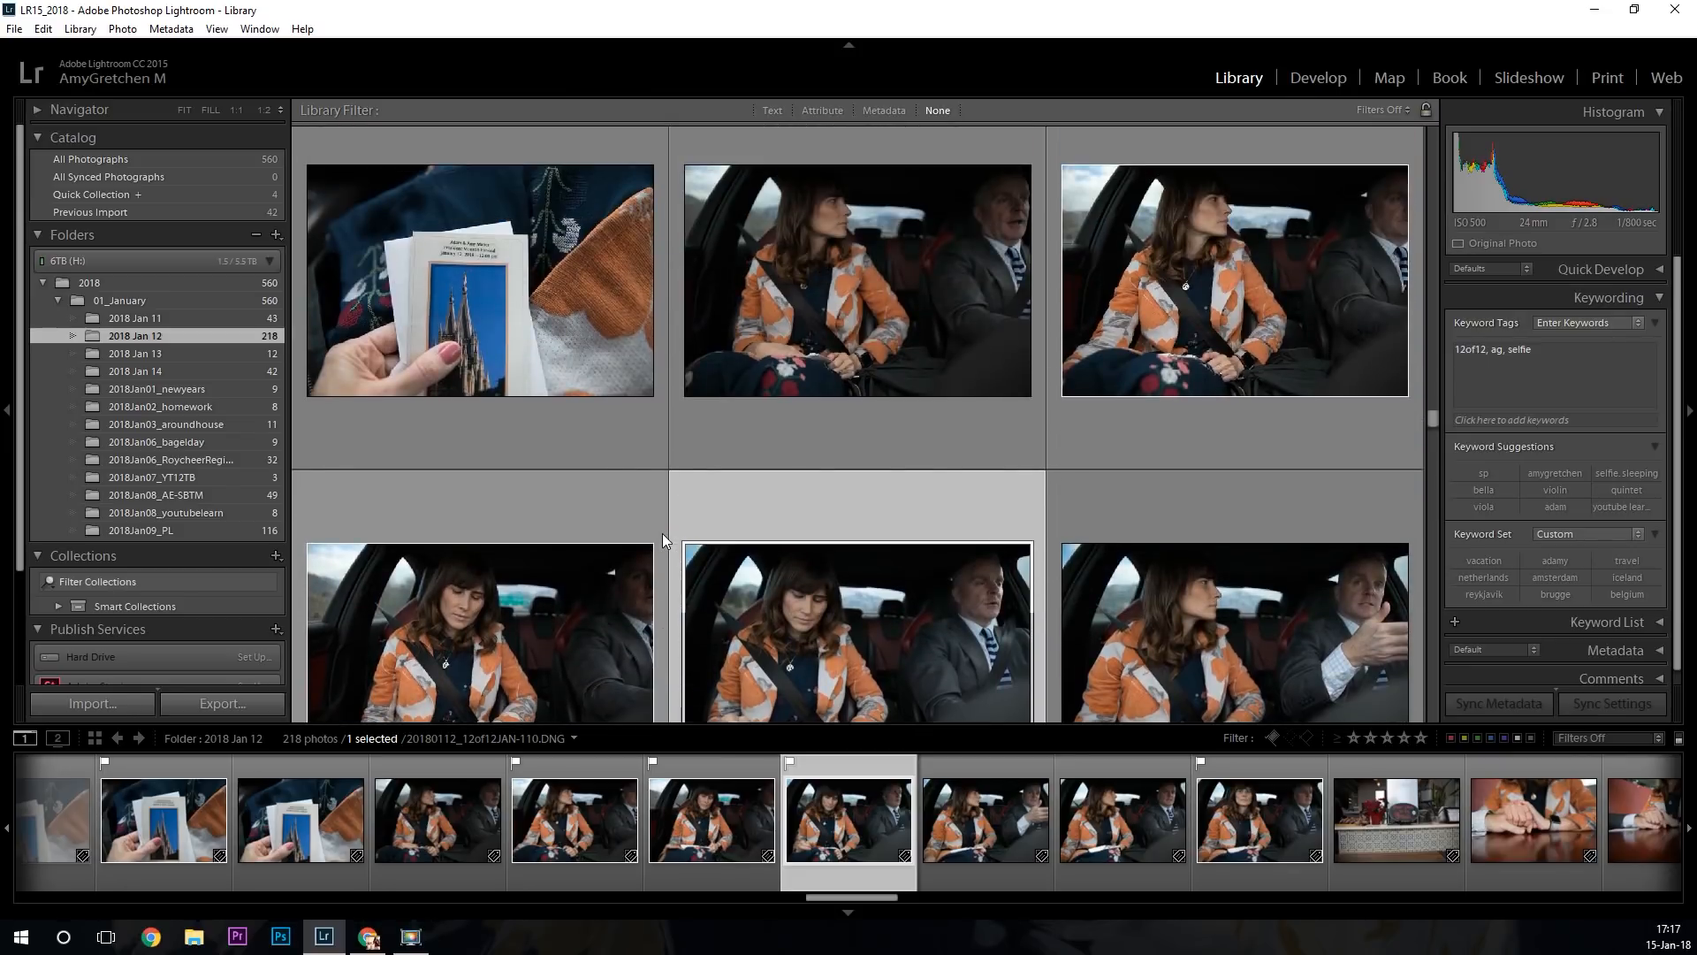
scroll(1039, 315, "down", 6)
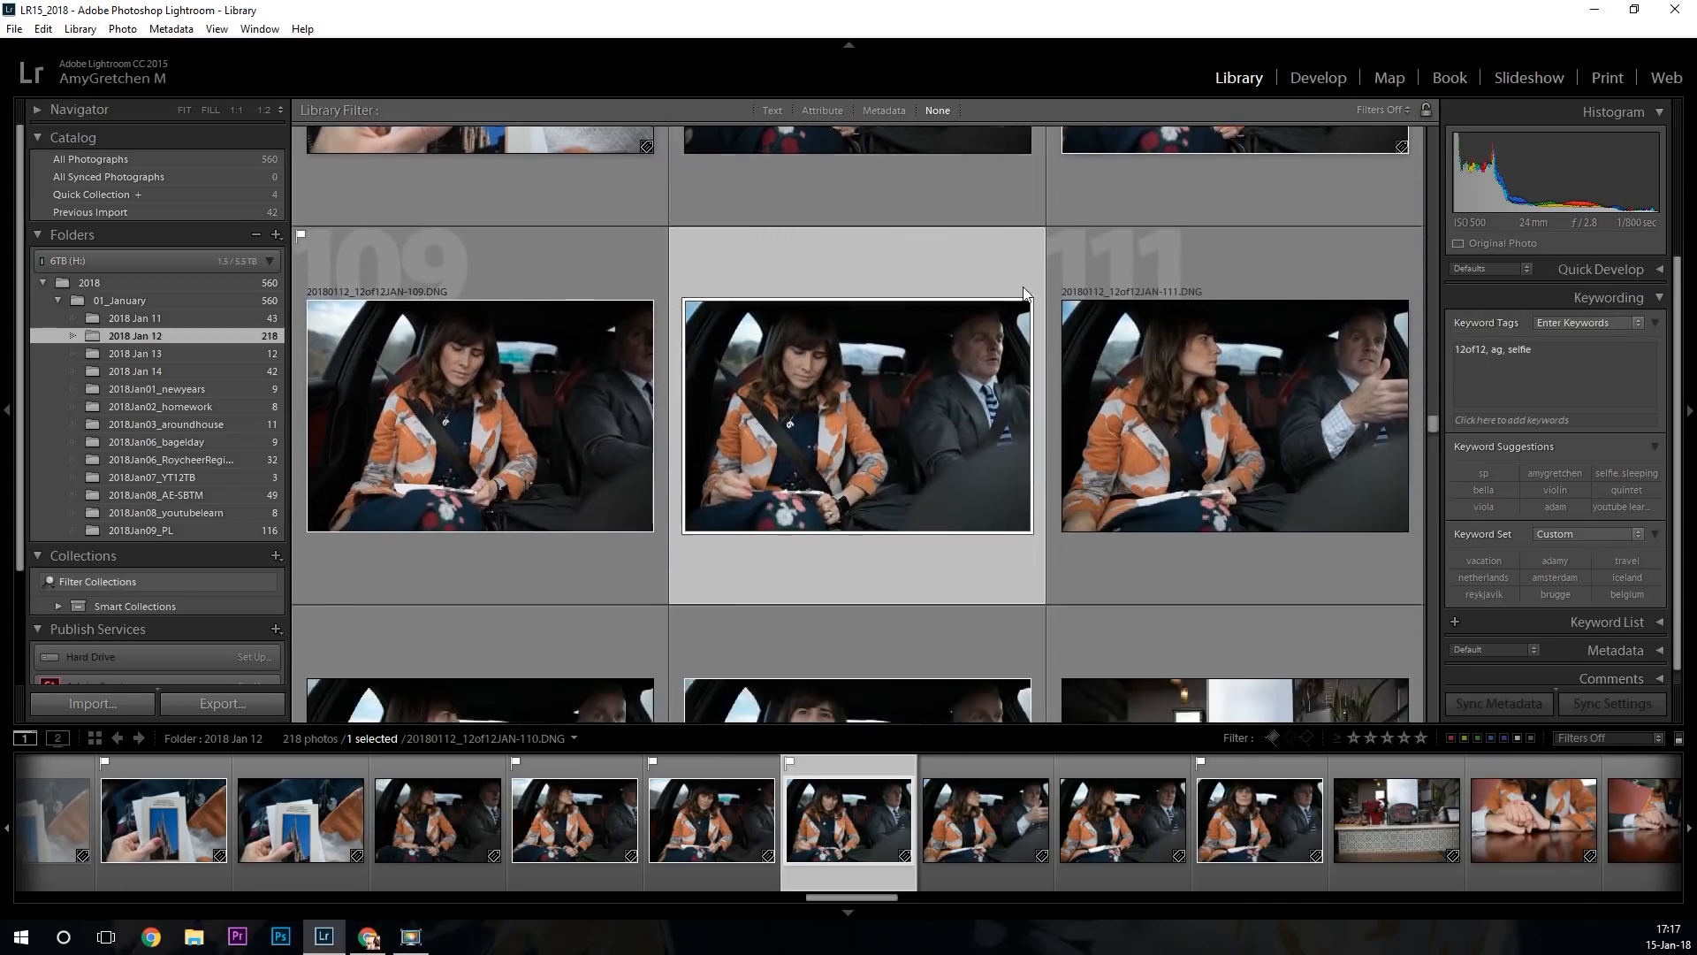
scroll(1264, 315, "down", 2)
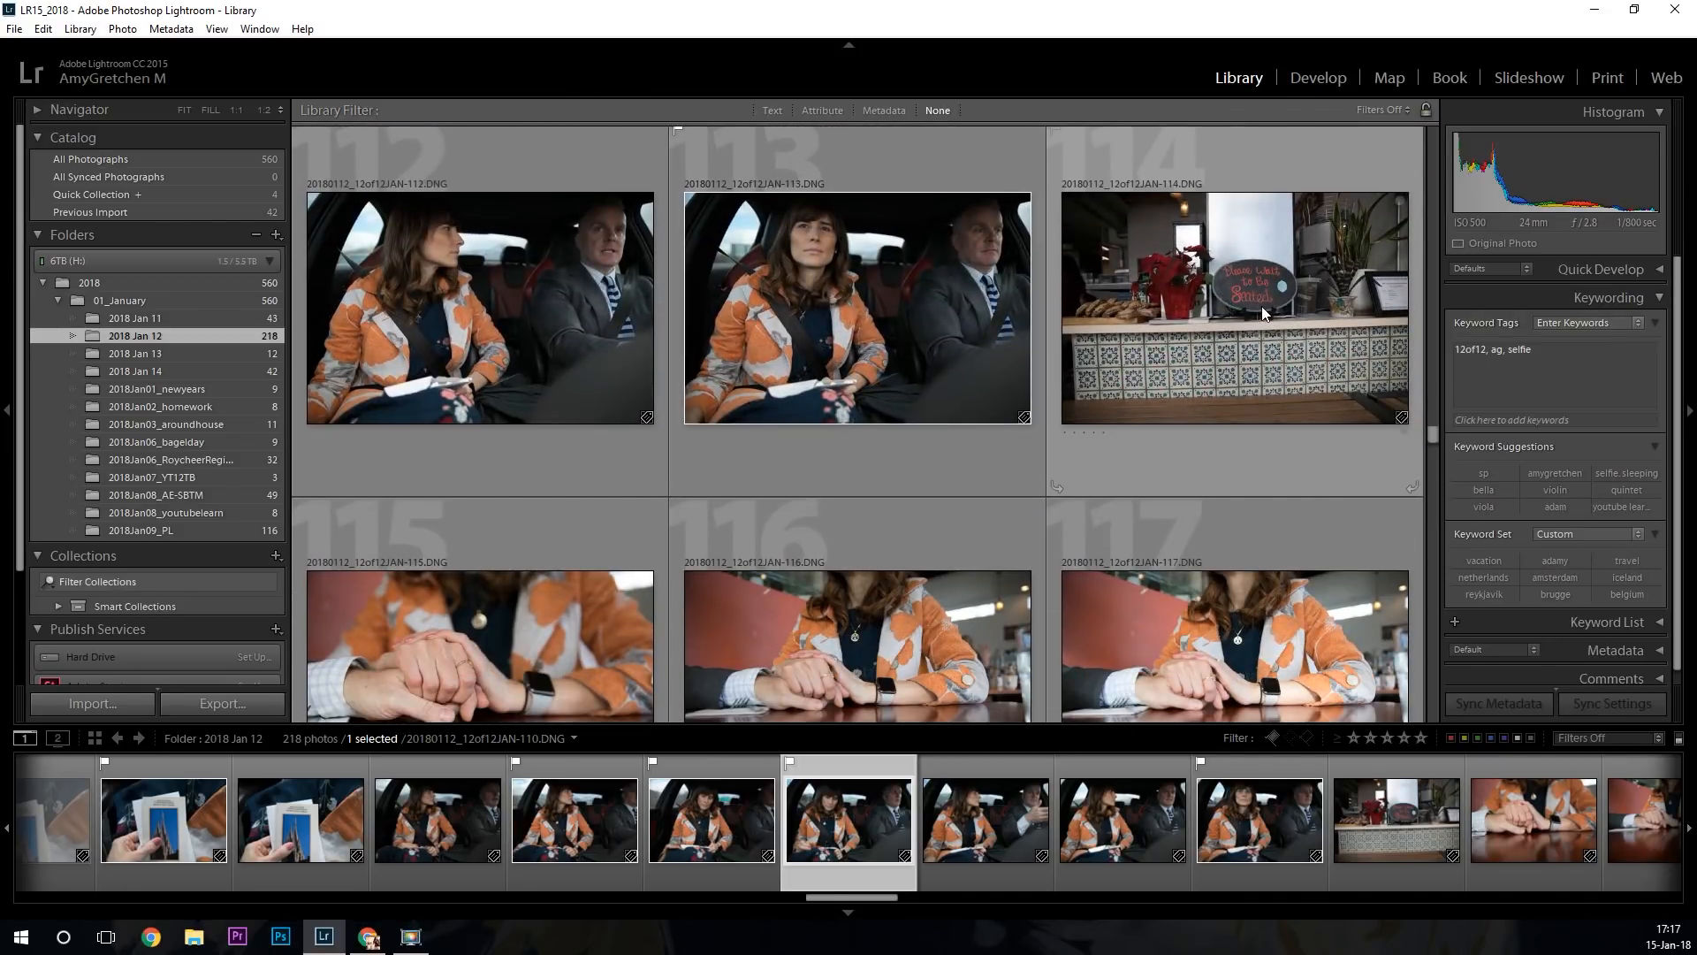
left_click(1263, 313)
Compare the holding-hands photos 12of12JAN-115 to 118 in Develop and flag the close-up 12of12JAN-115 as a pick.
scroll(1248, 315, "down", 3)
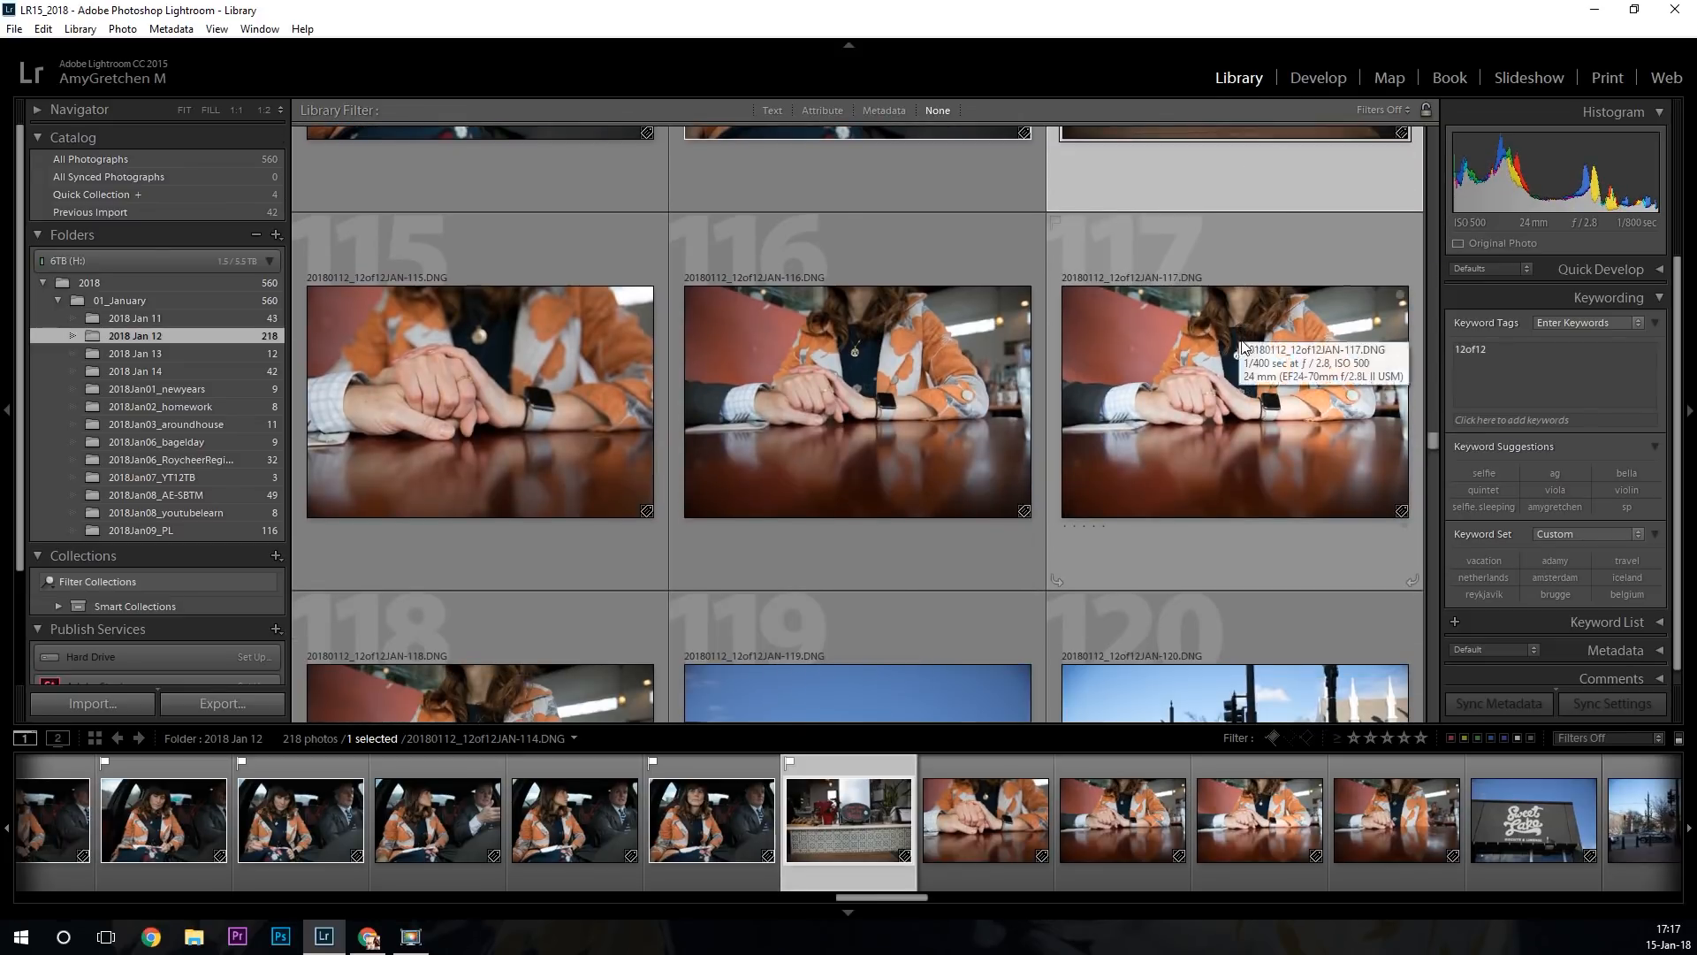
scroll(785, 391, "up", 2)
scroll(1016, 452, "down", 4)
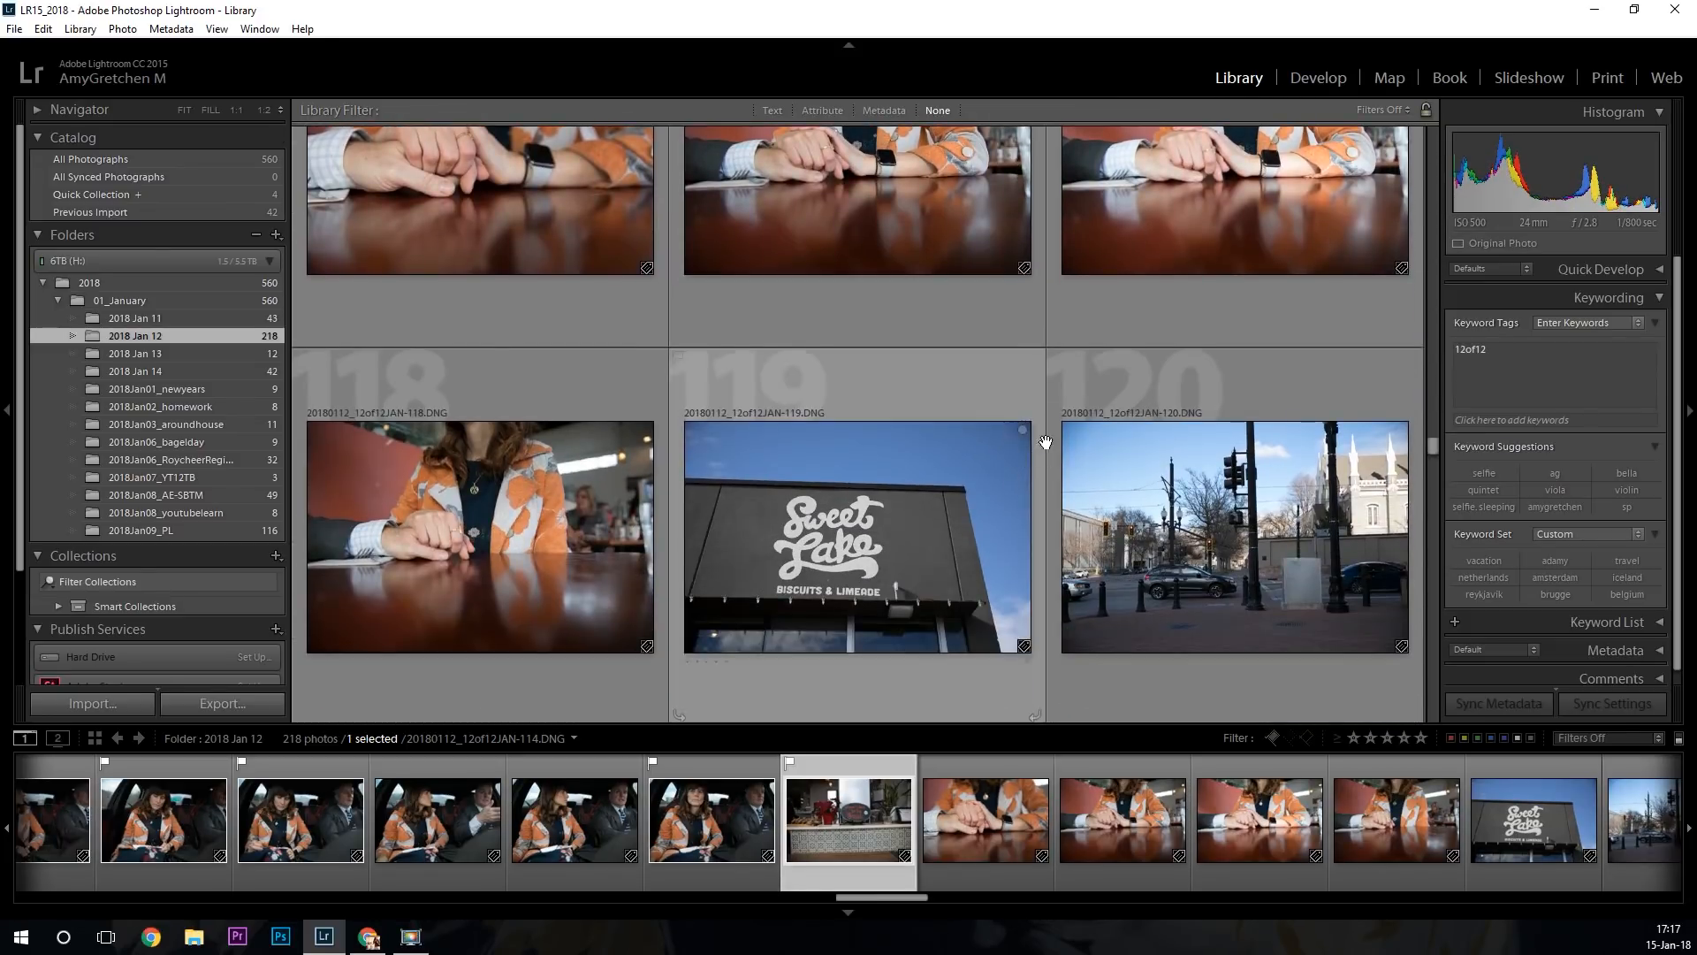
scroll(995, 472, "up", 3)
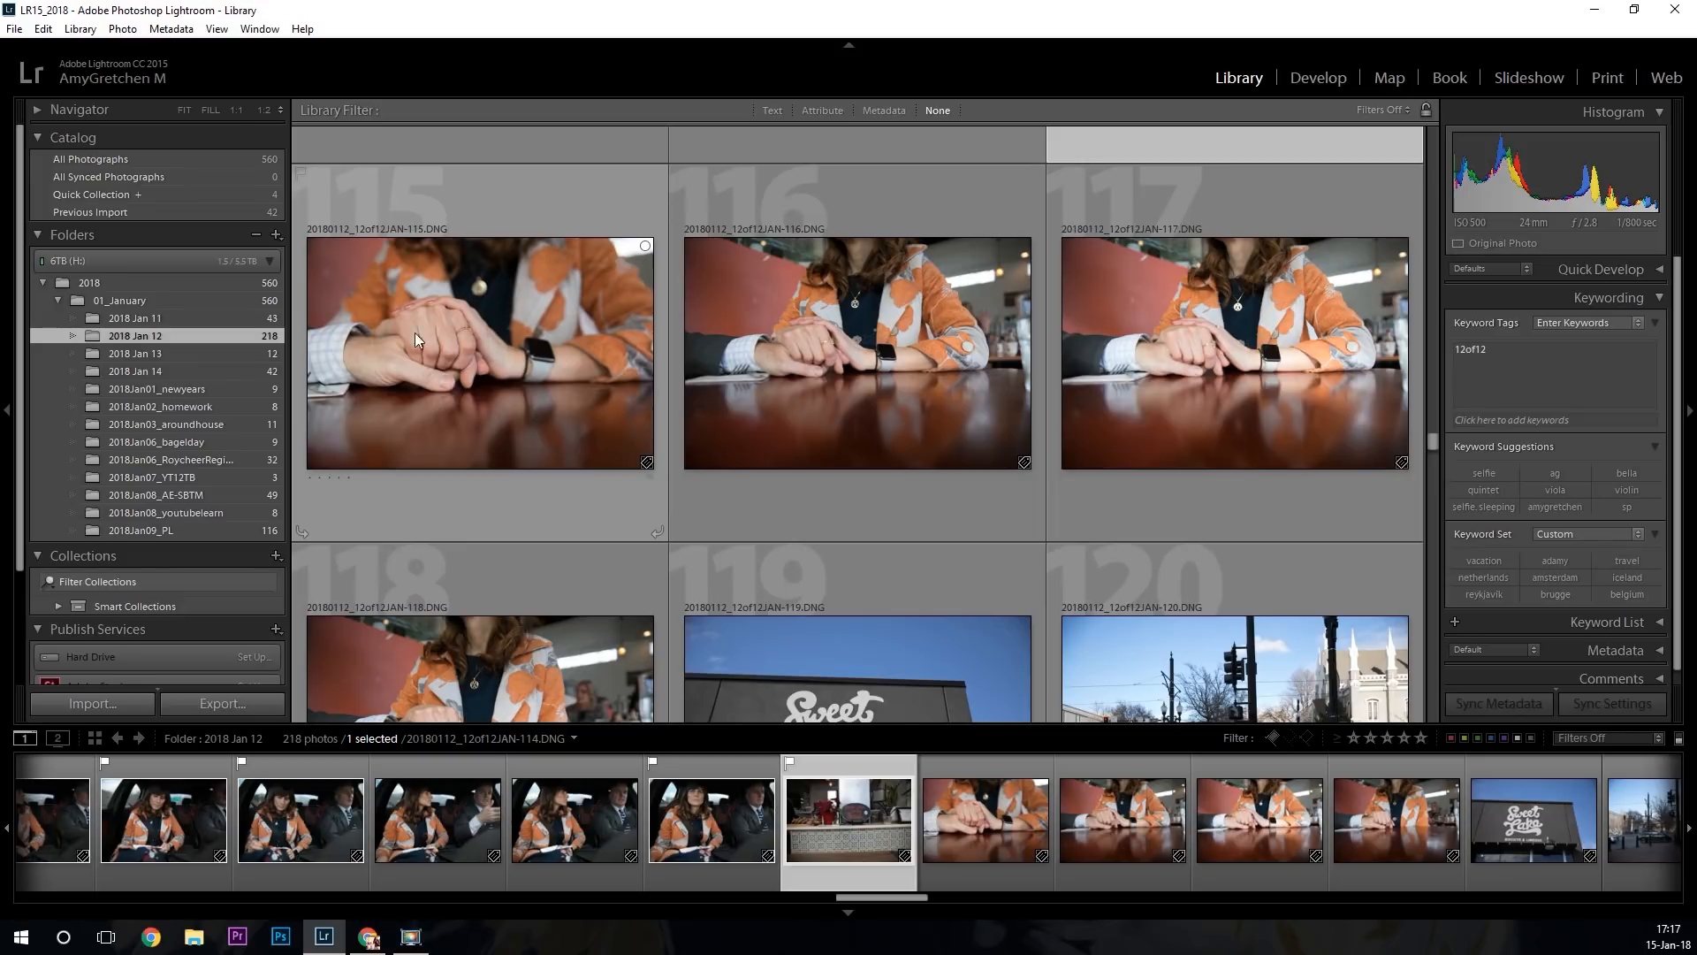
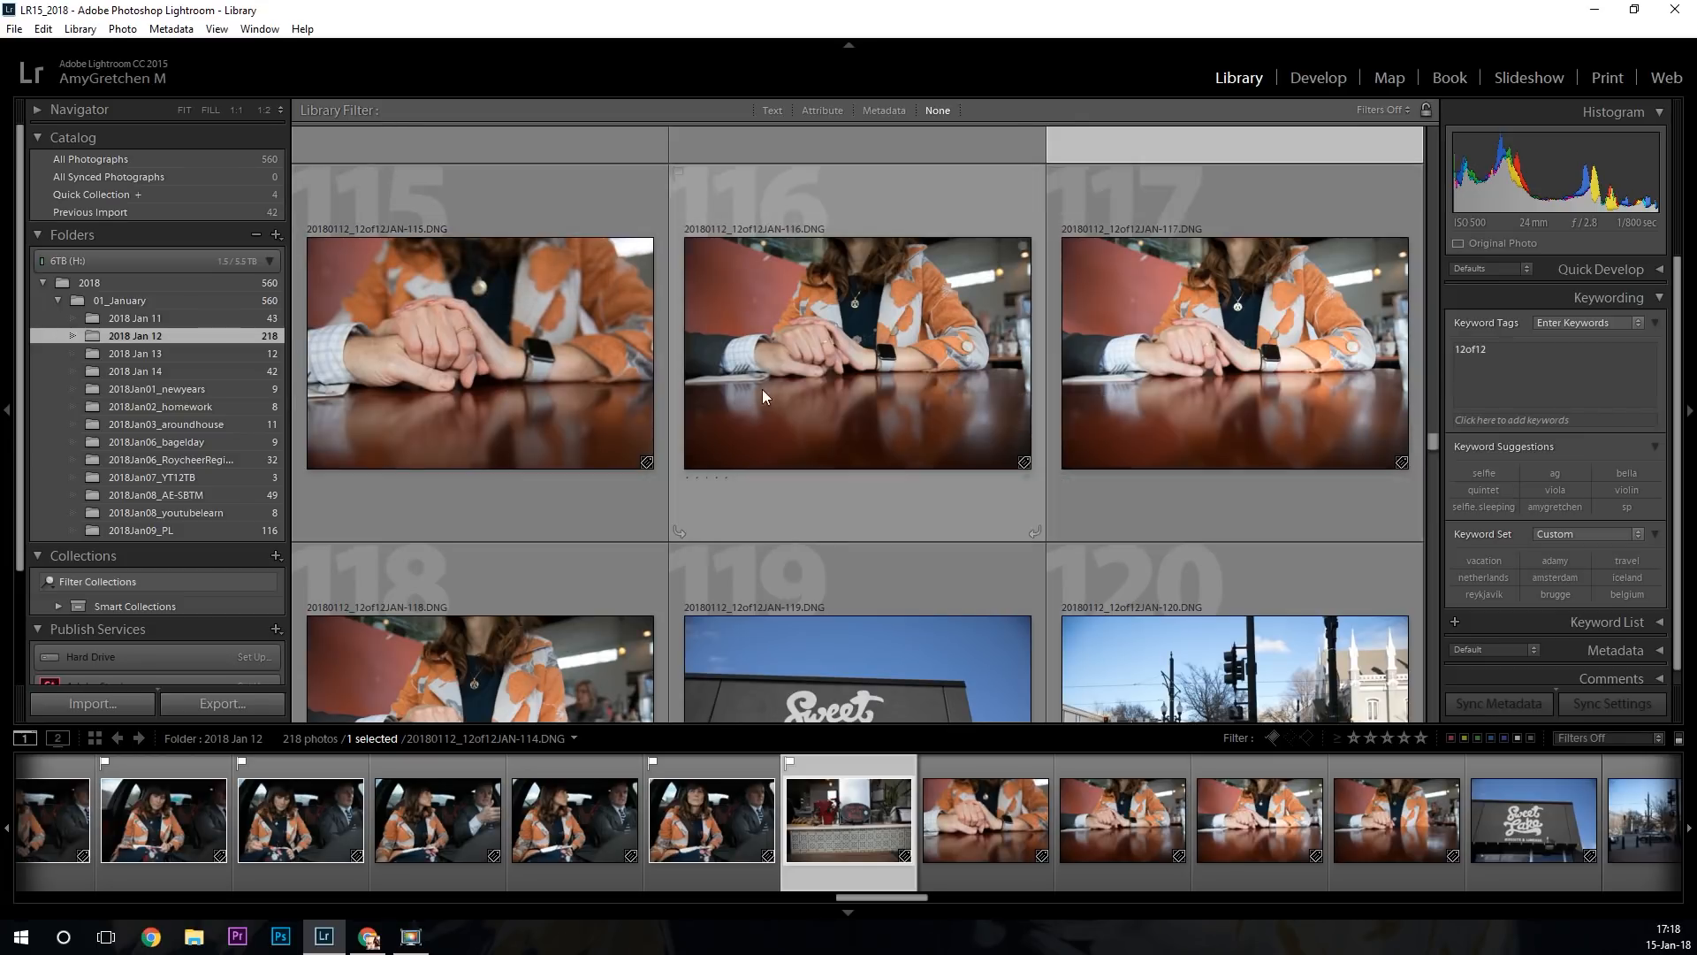
scroll(765, 396, "down", 2)
scroll(839, 372, "up", 2)
left_click(892, 351)
key("d")
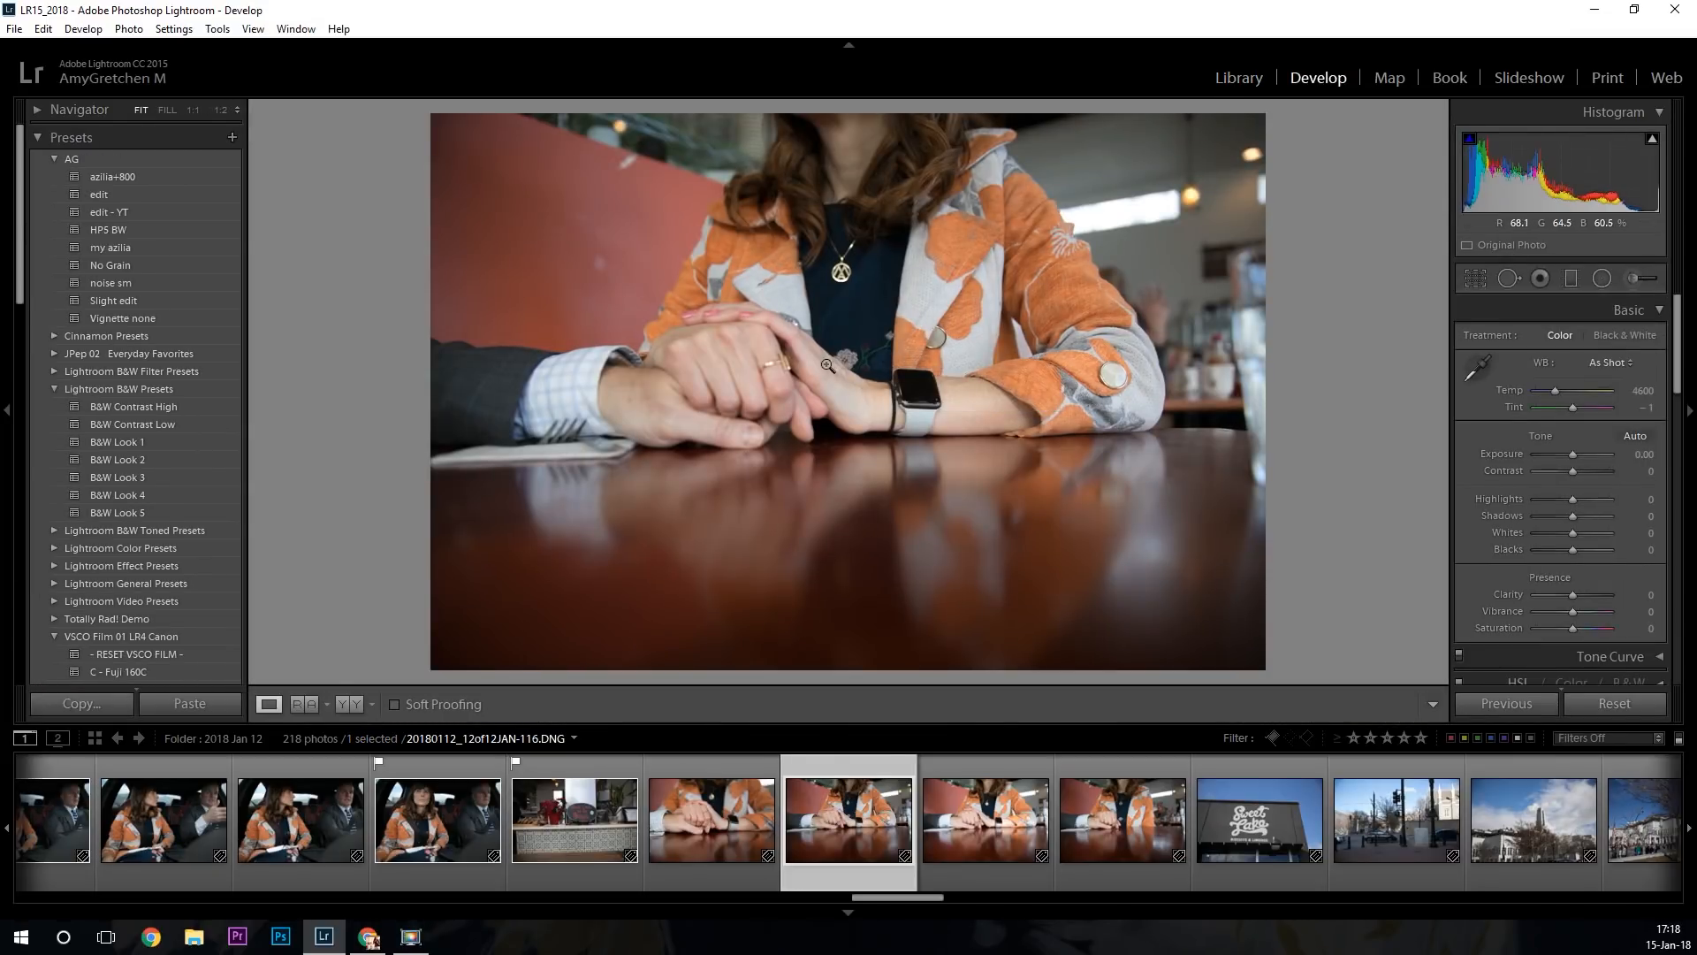
left_click(1005, 801)
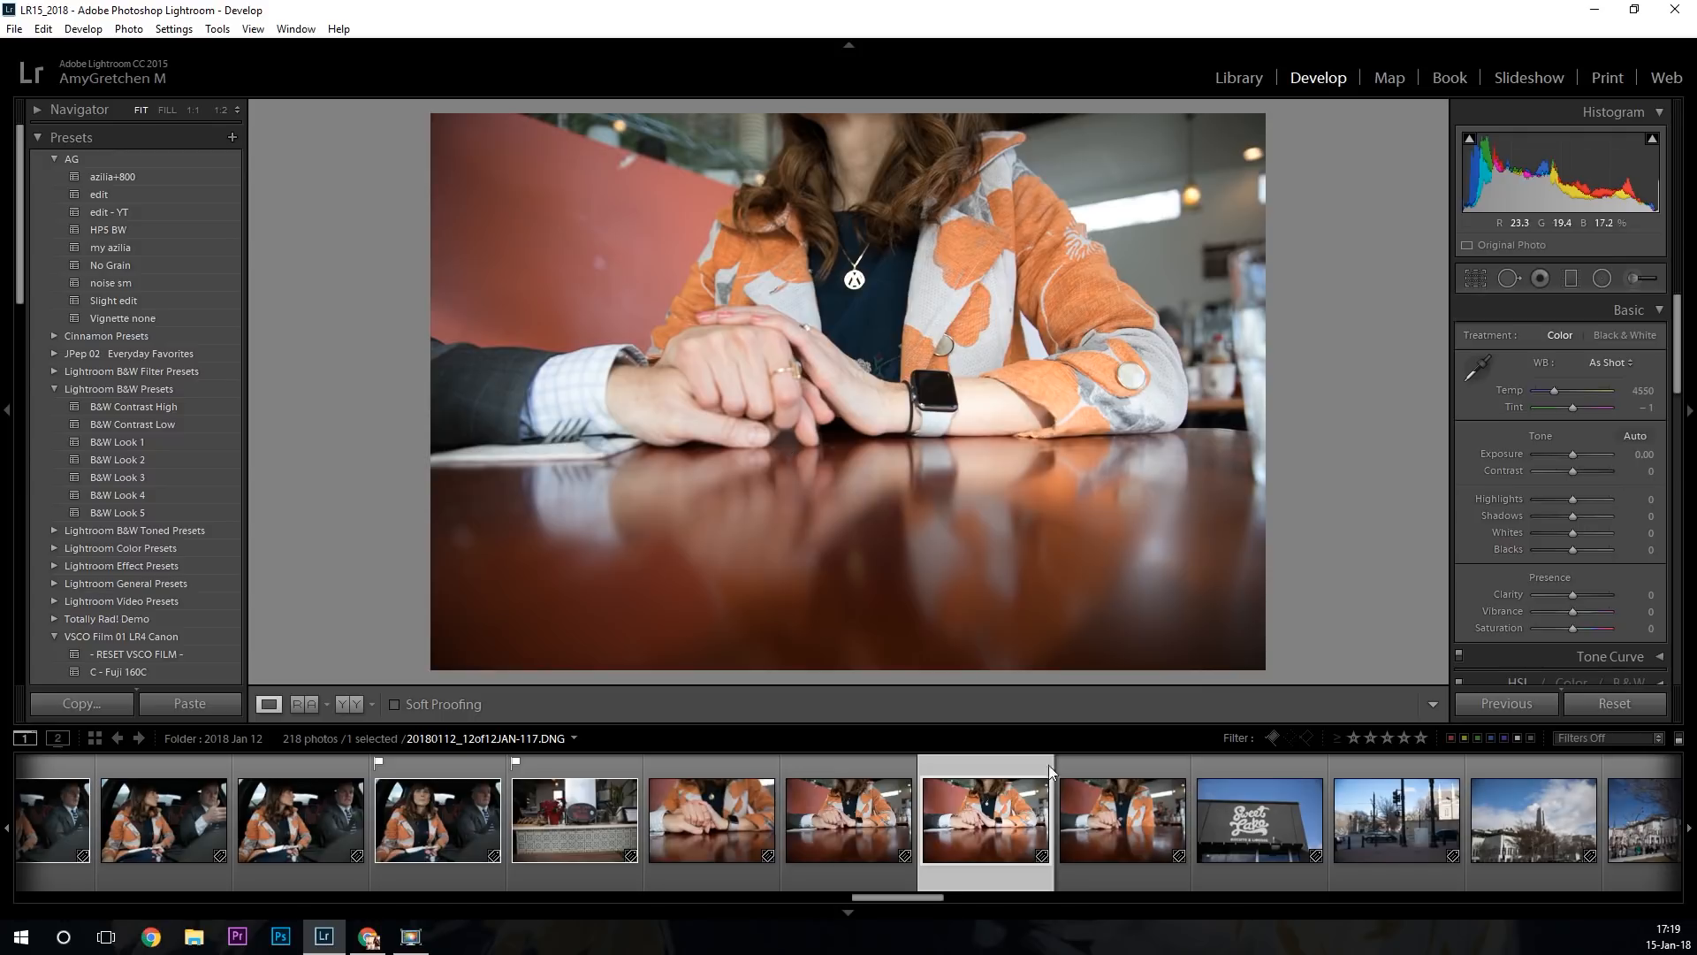
left_click(1104, 821)
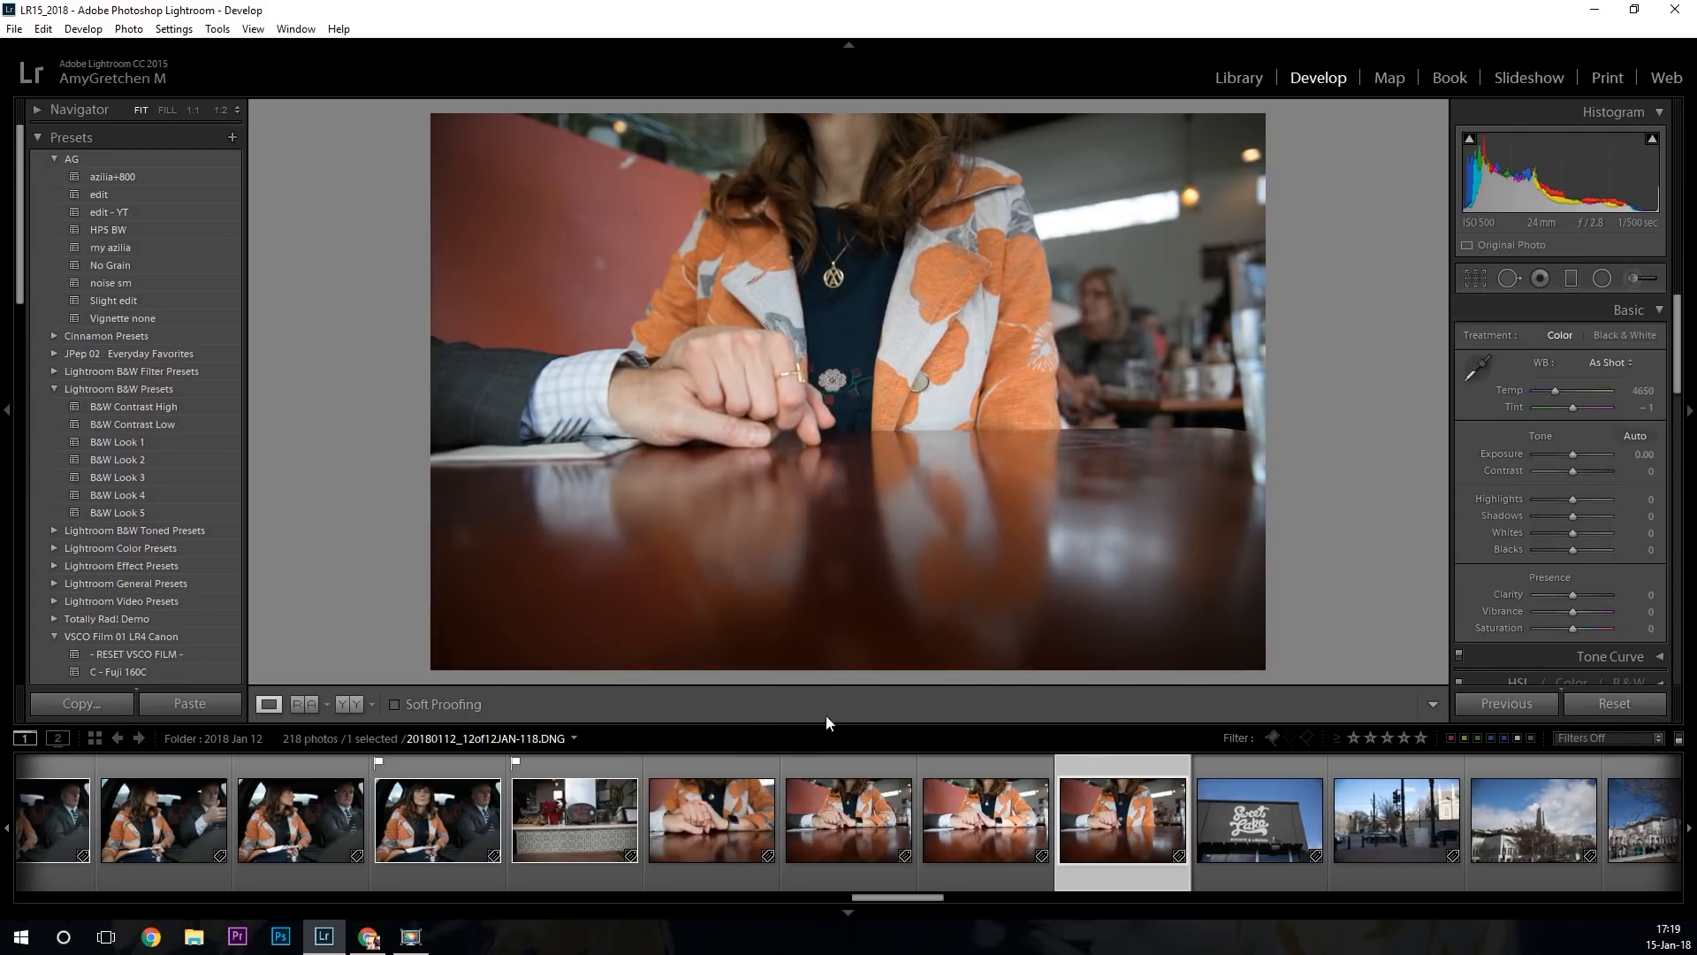
left_click(728, 804)
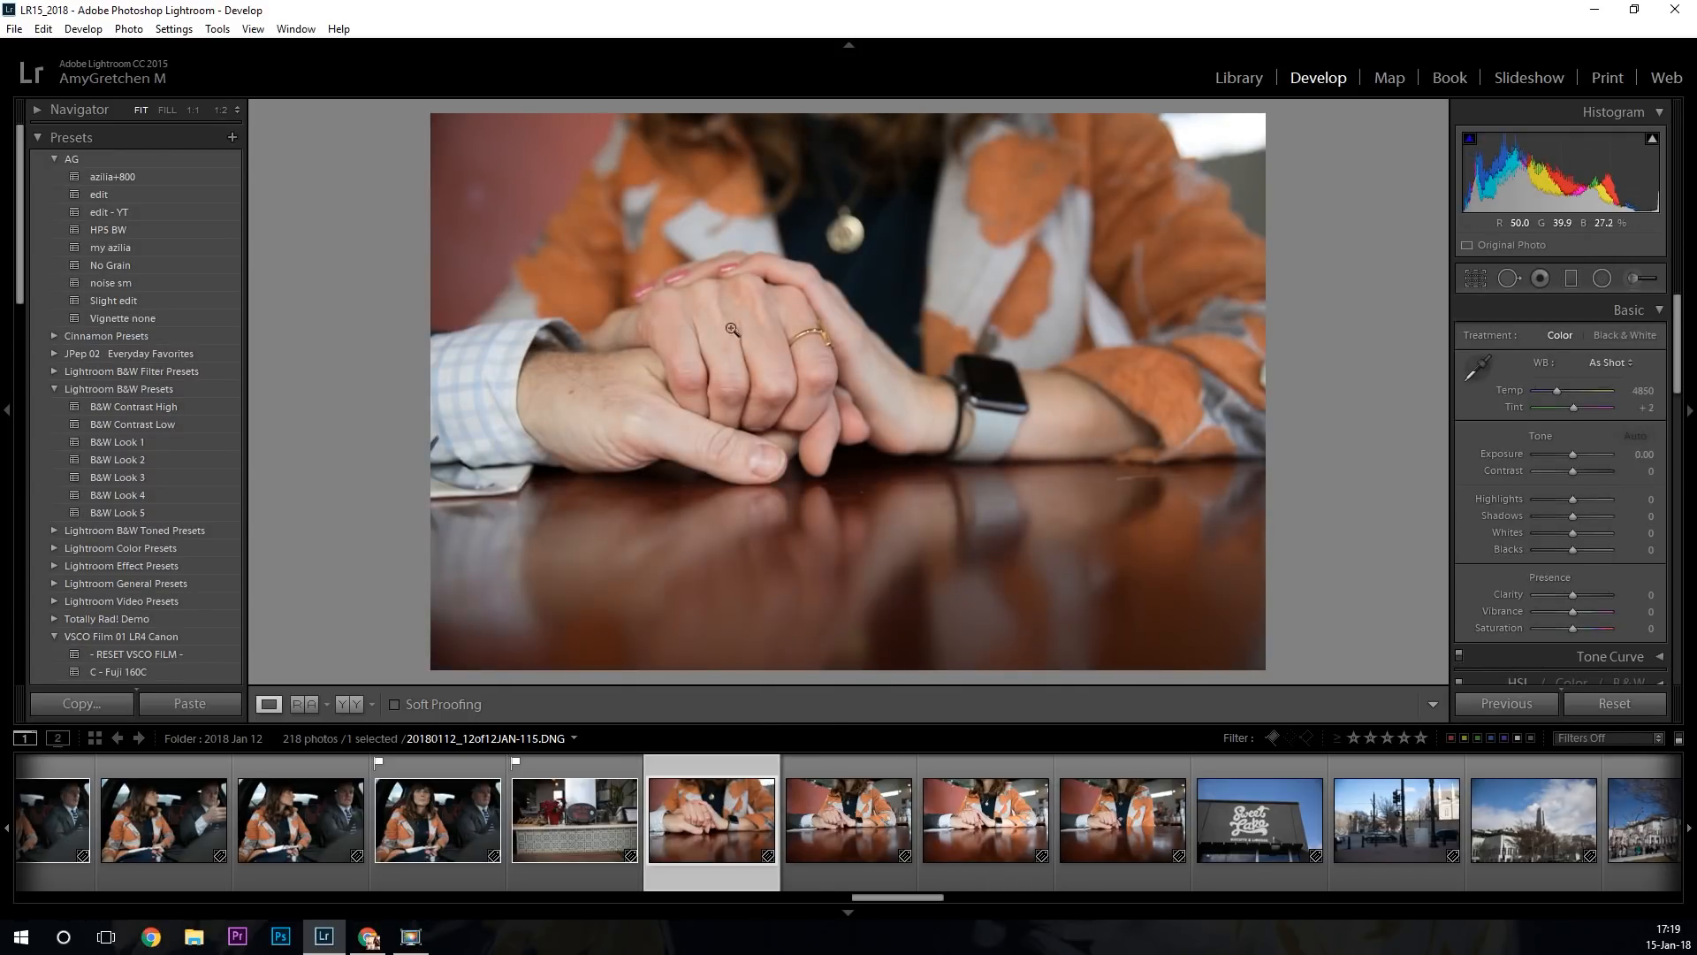
key("p")
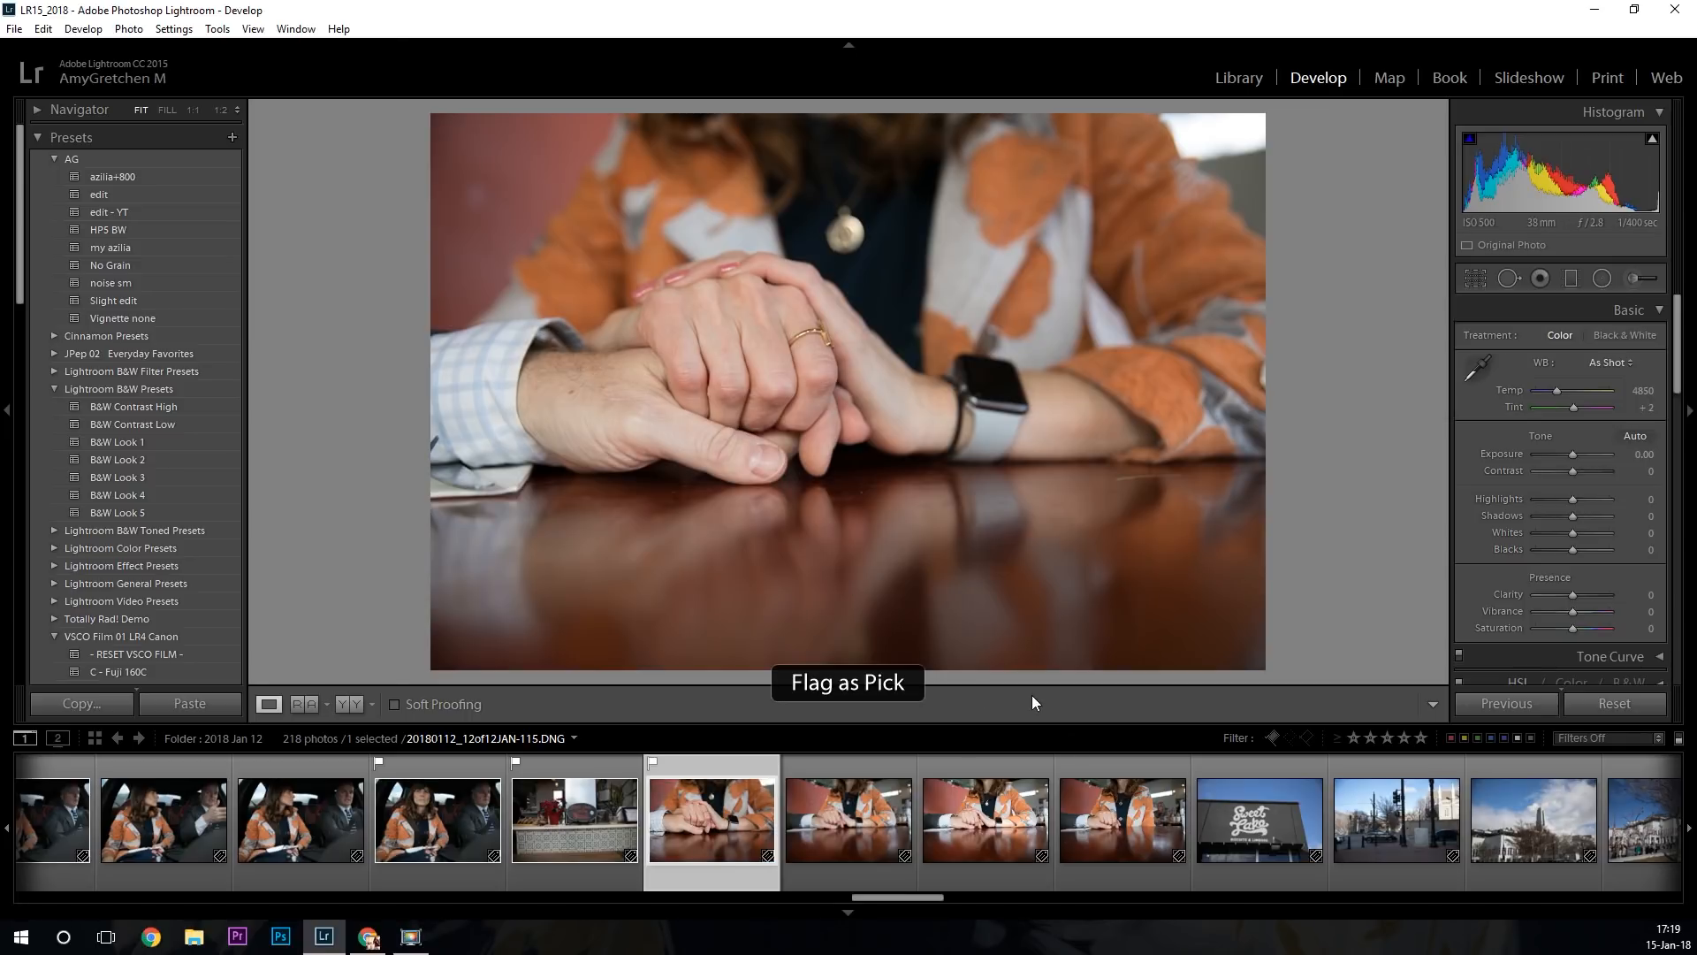
Set the holding-hands photo 12of12JAN-117 as rejected and compare 12of12JAN-116 with the close-up 12of12JAN-115.
left_click(1002, 826)
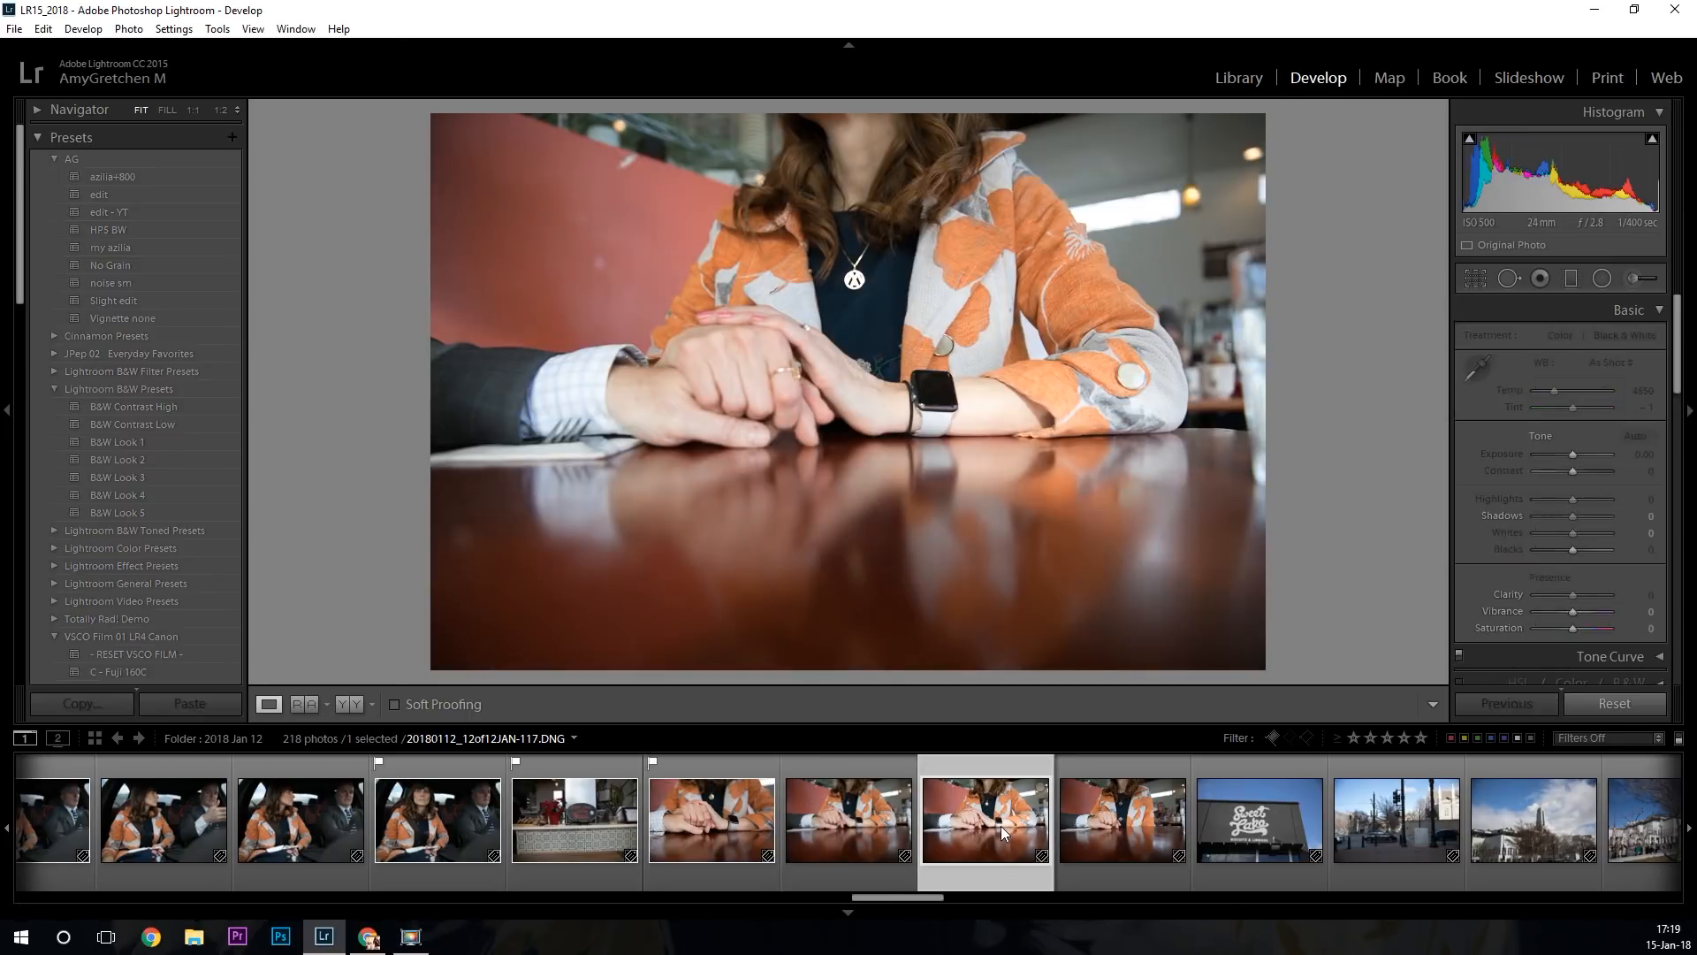
key("x")
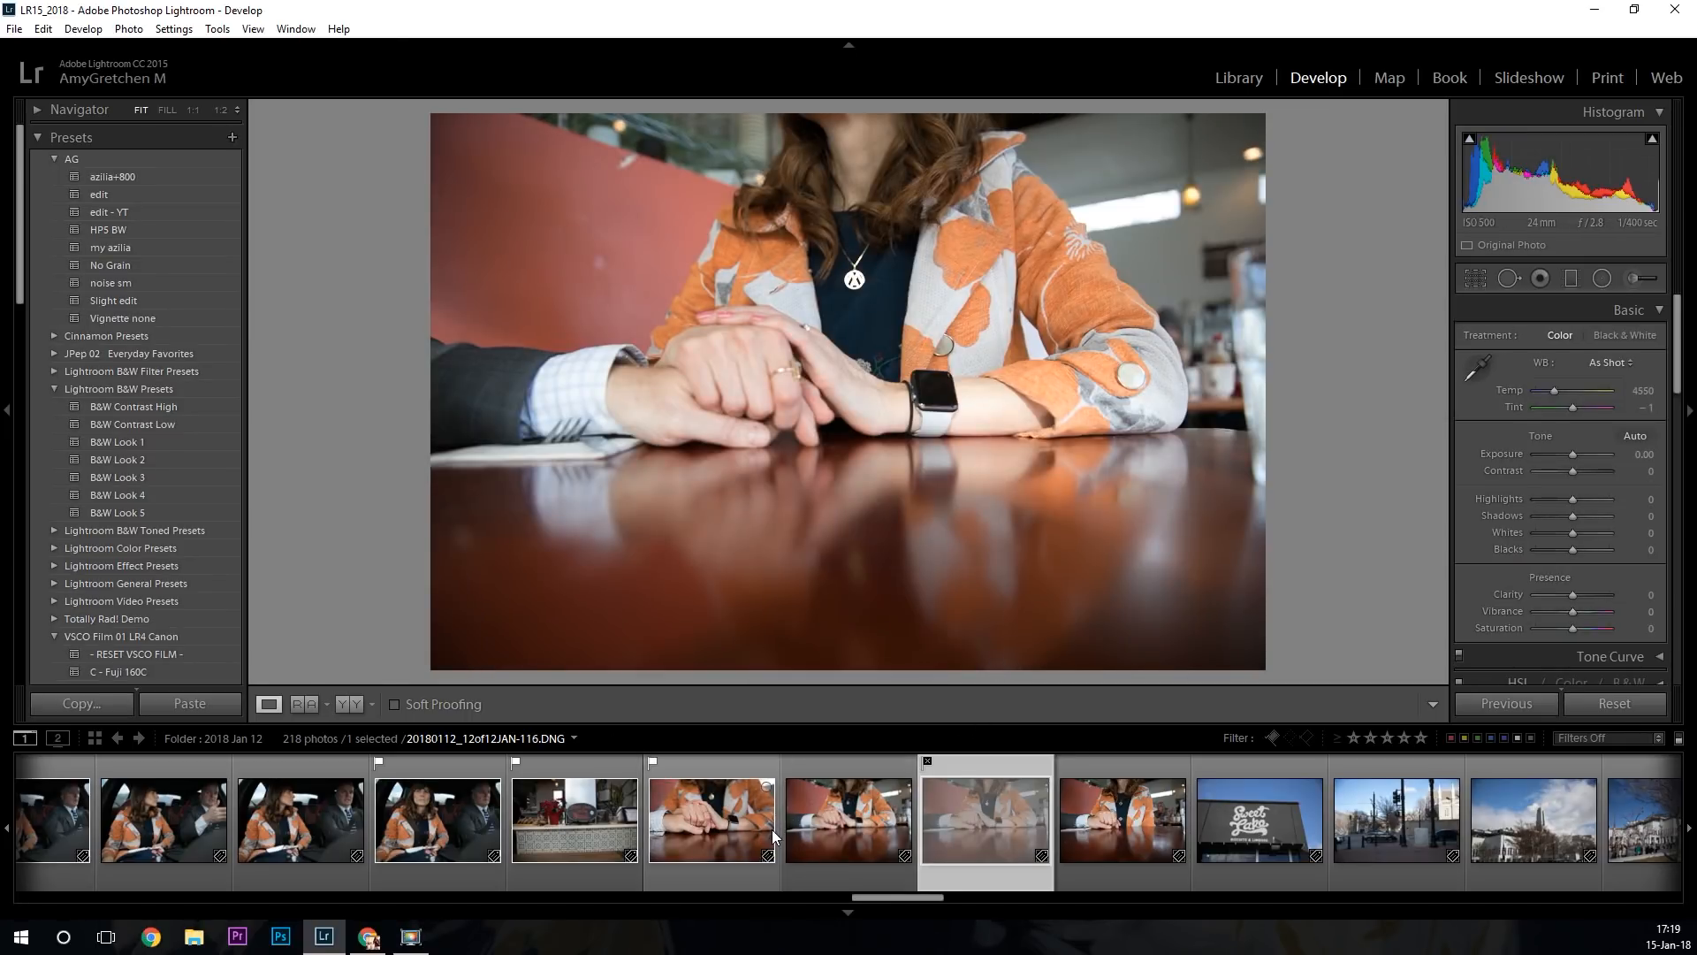
left_click(868, 821)
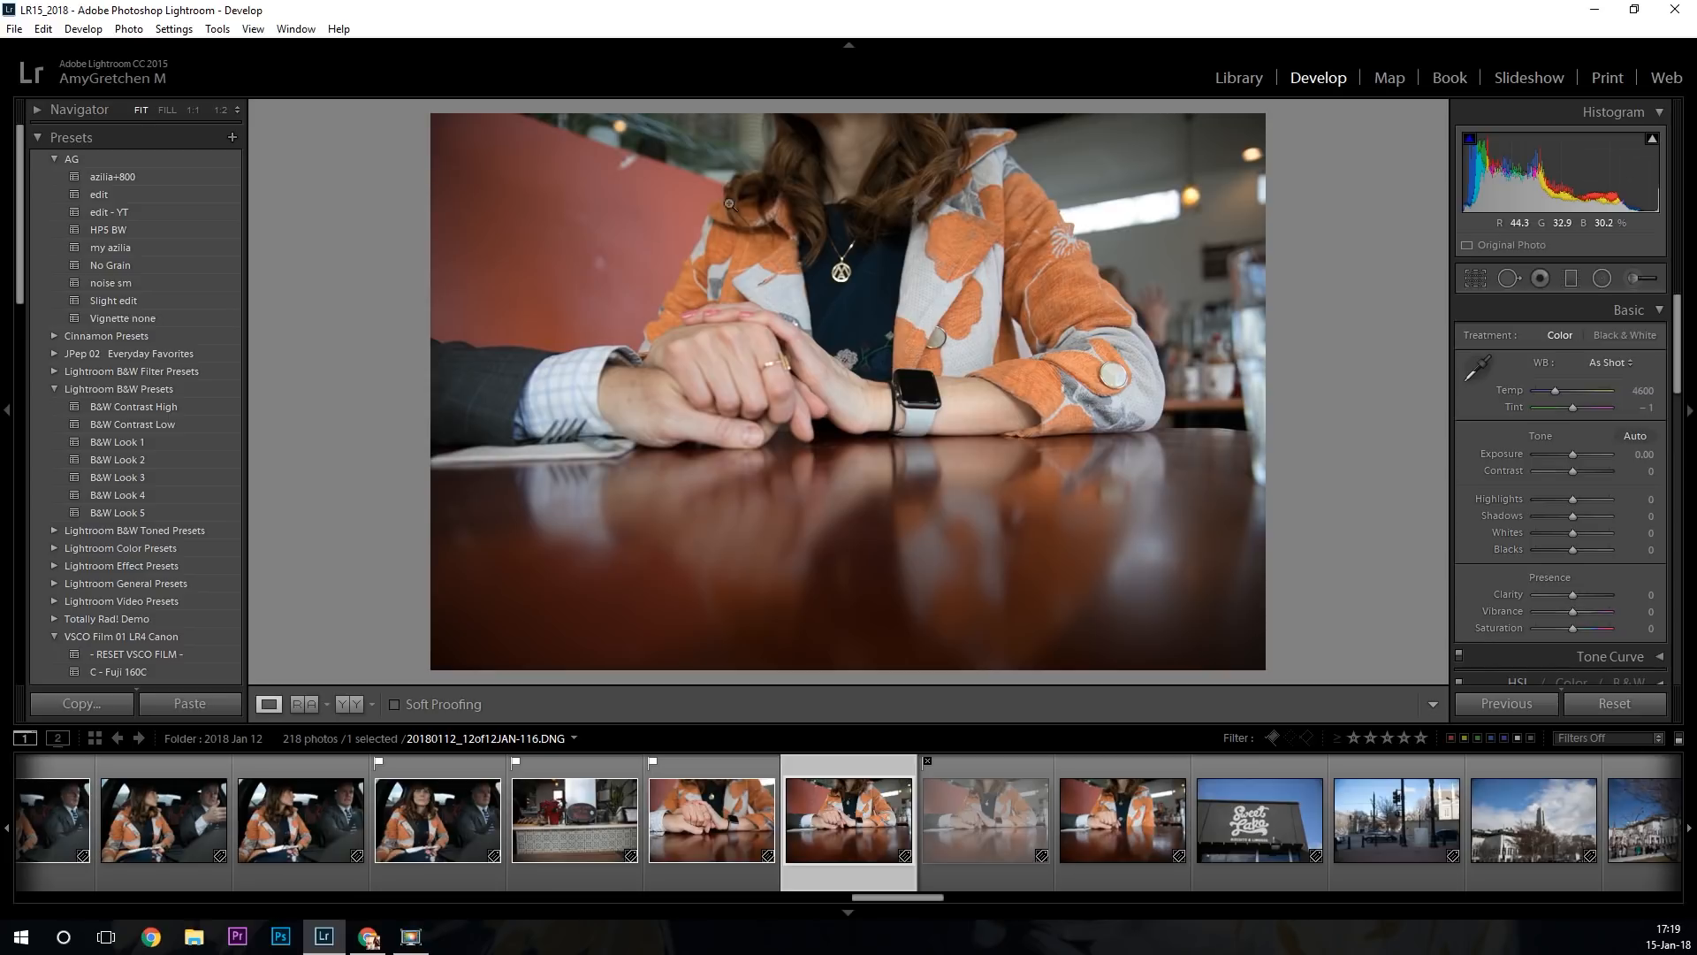
left_click(741, 805)
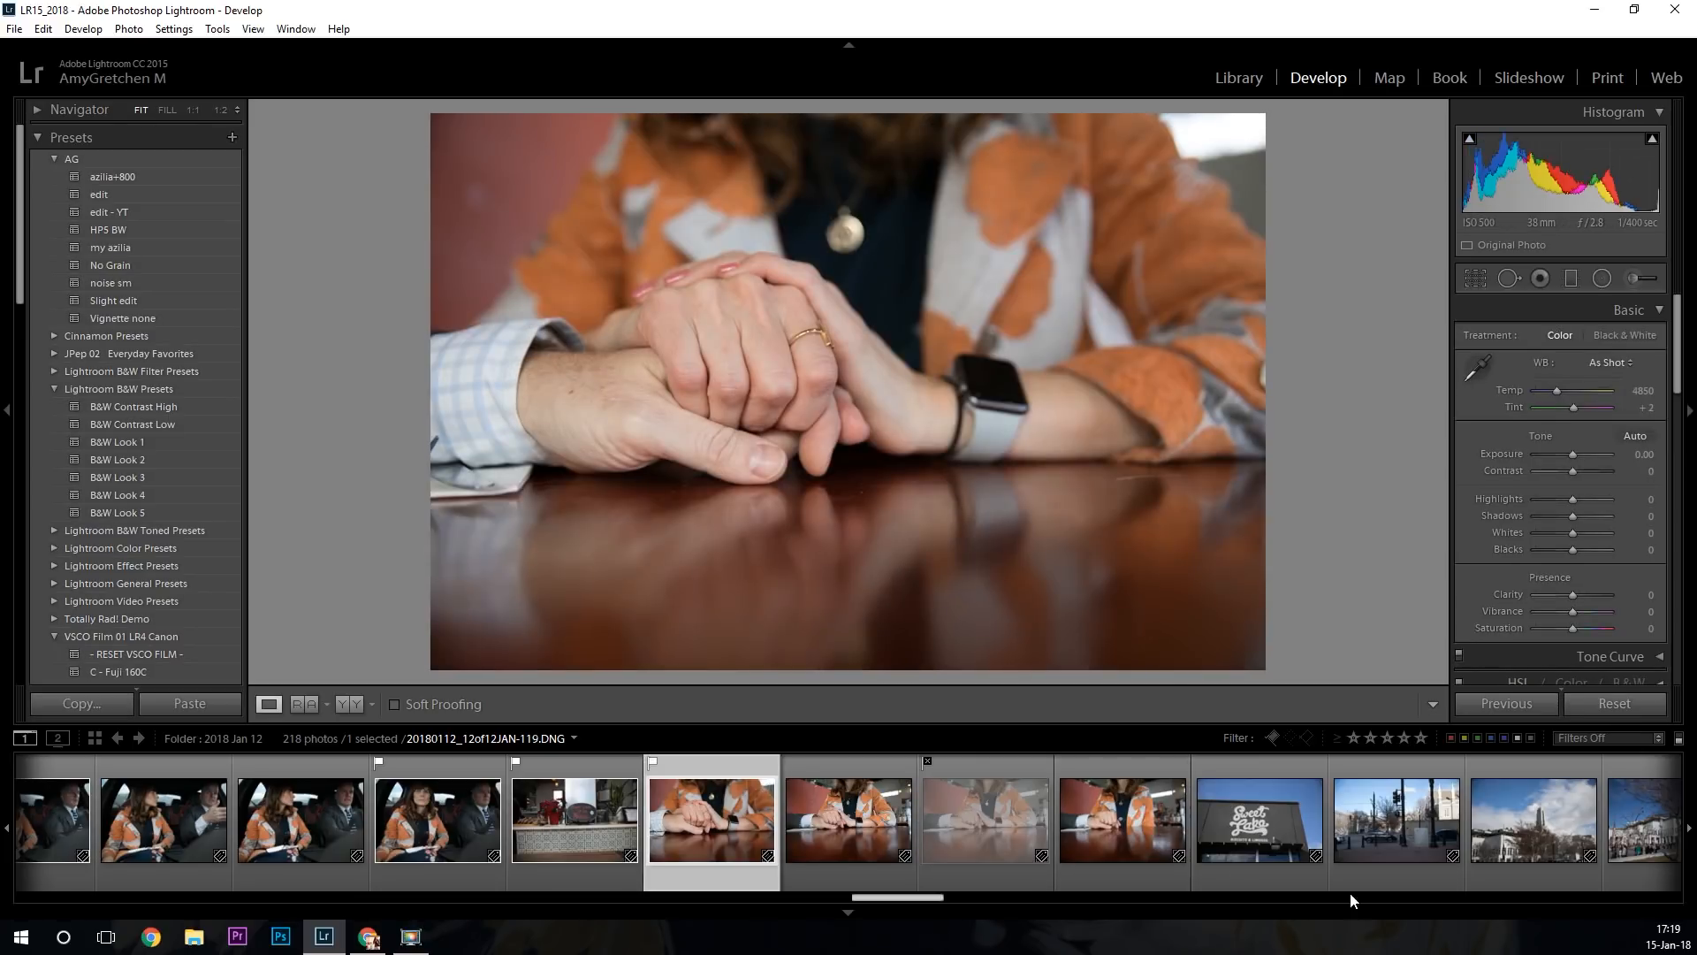
Flag the Sweet Lake sign photo 12of12JAN-119 and the white building under clouds, 12of12JAN-121, as picks.
left_click(1230, 832)
key("p")
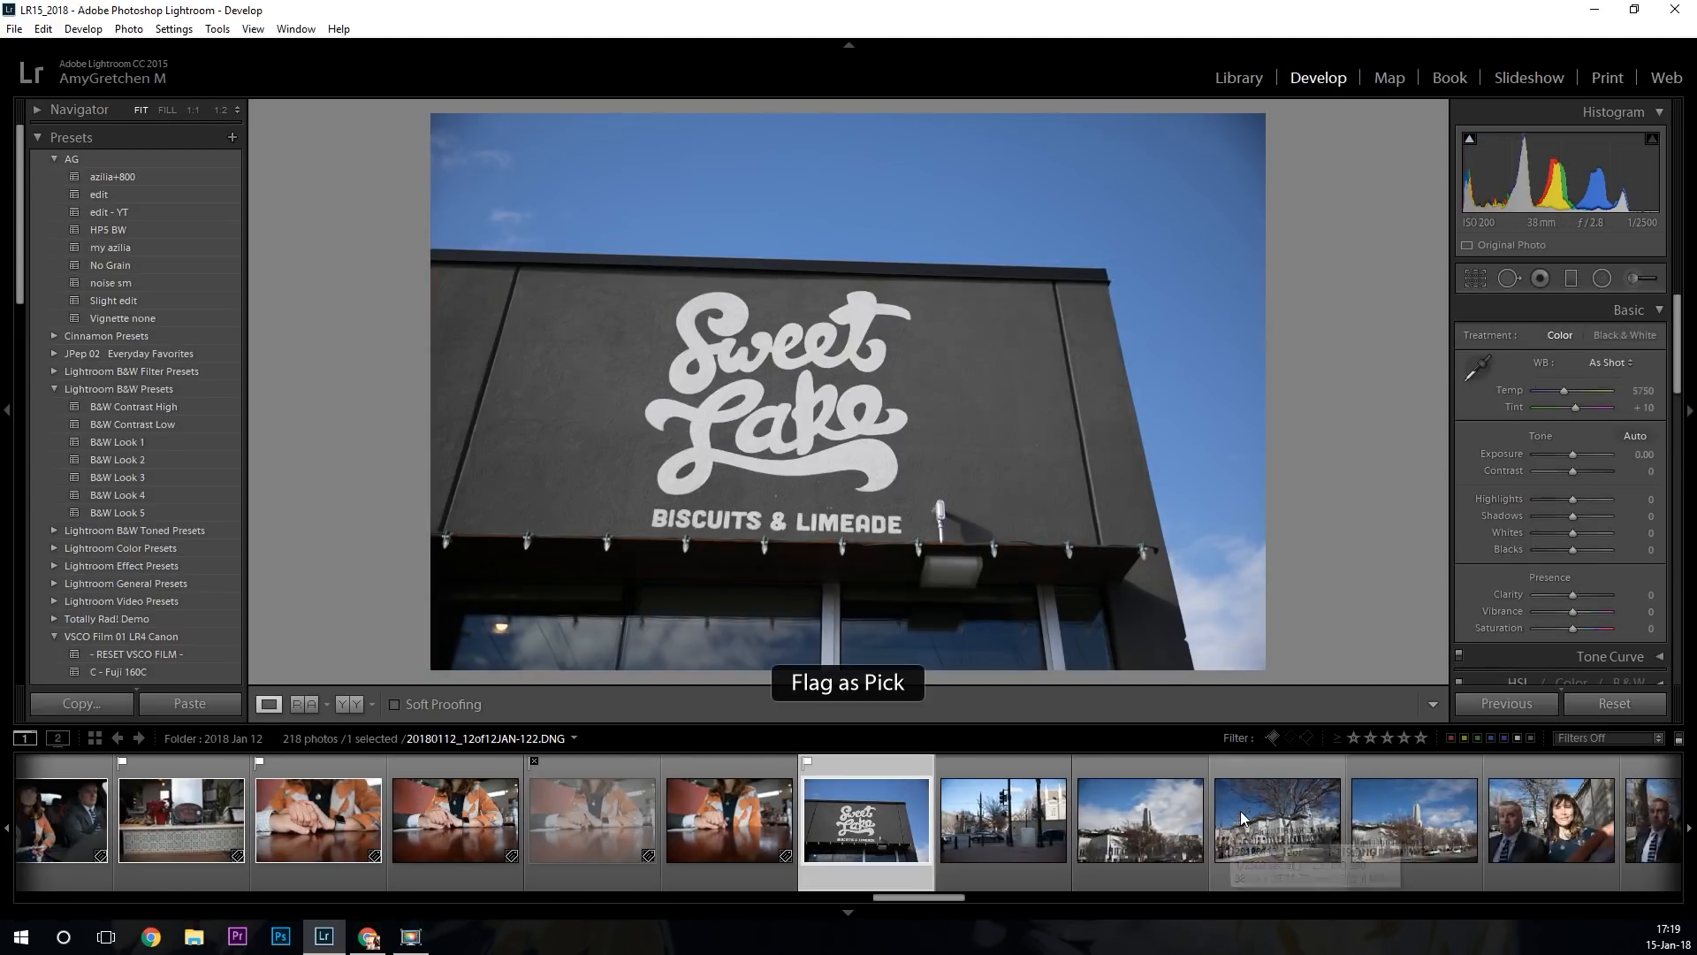
left_click(1244, 818)
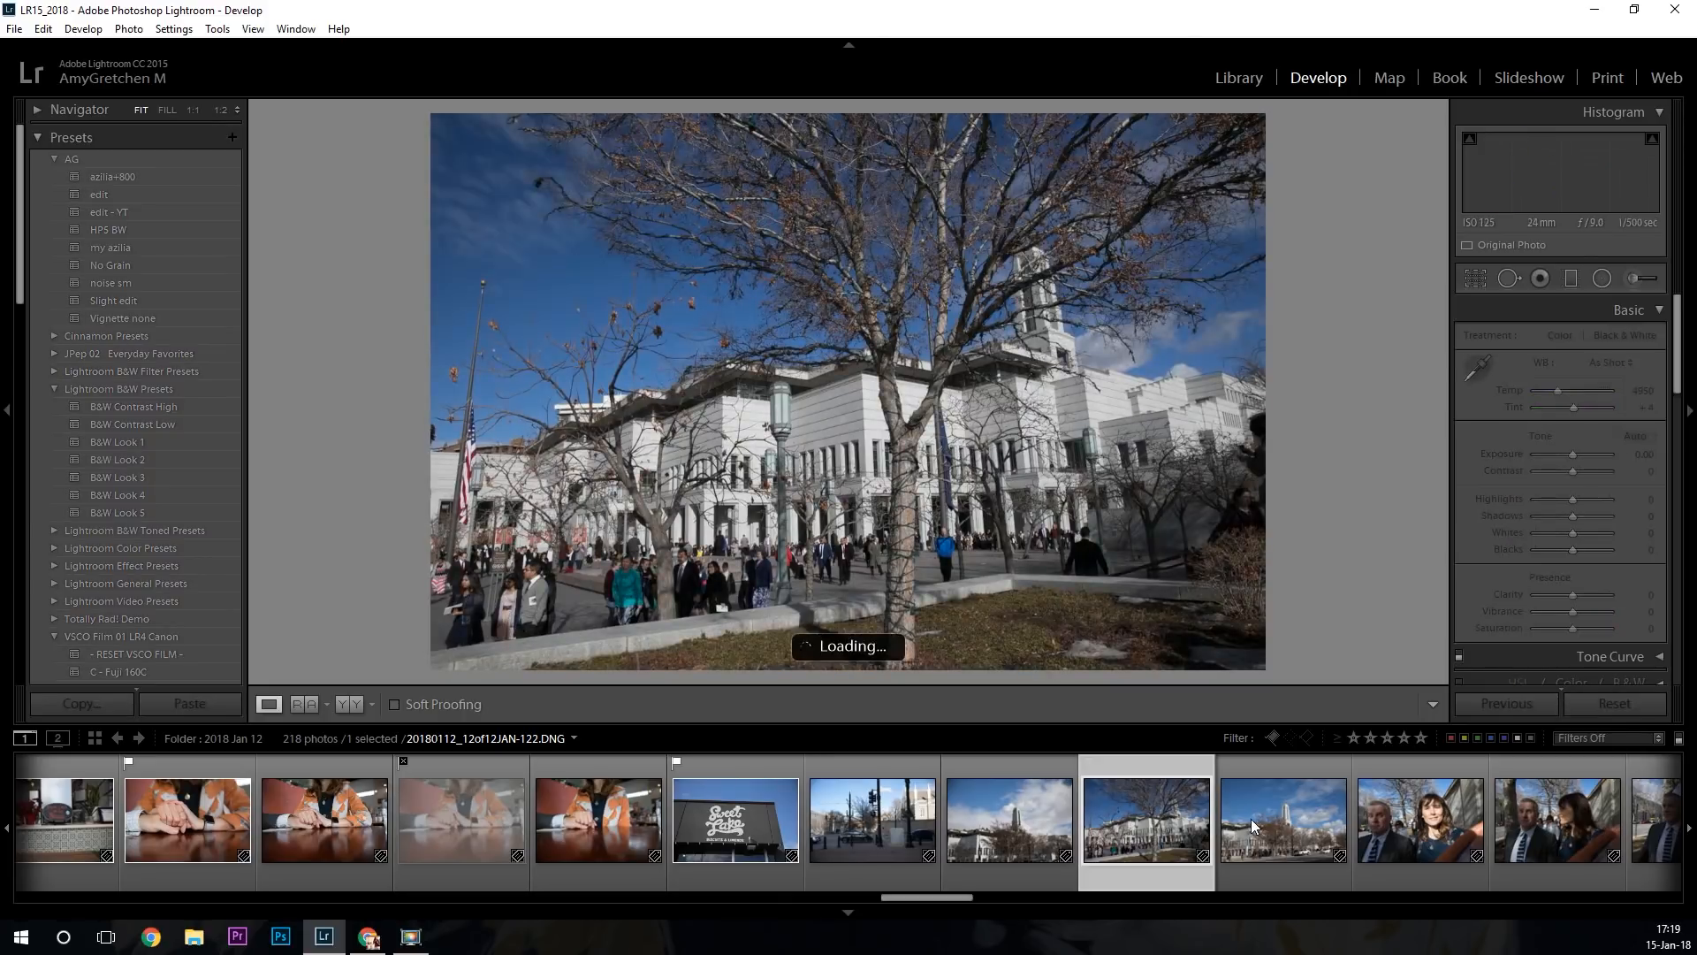
left_click(1255, 820)
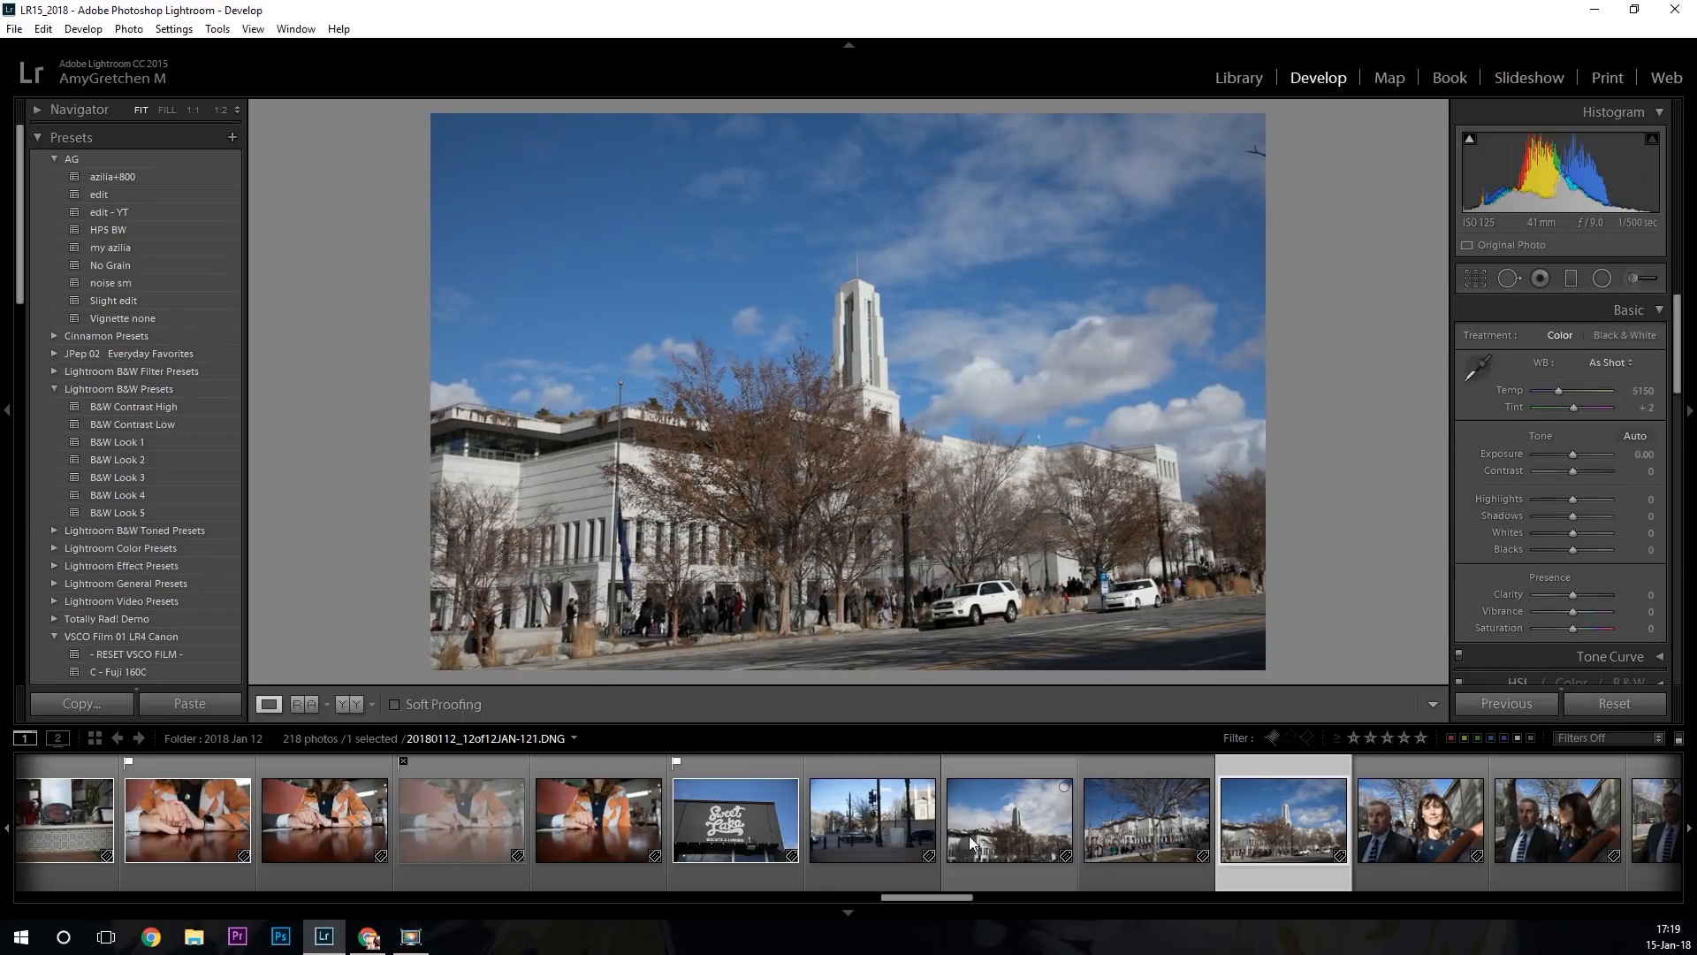
left_click(970, 838)
key("p")
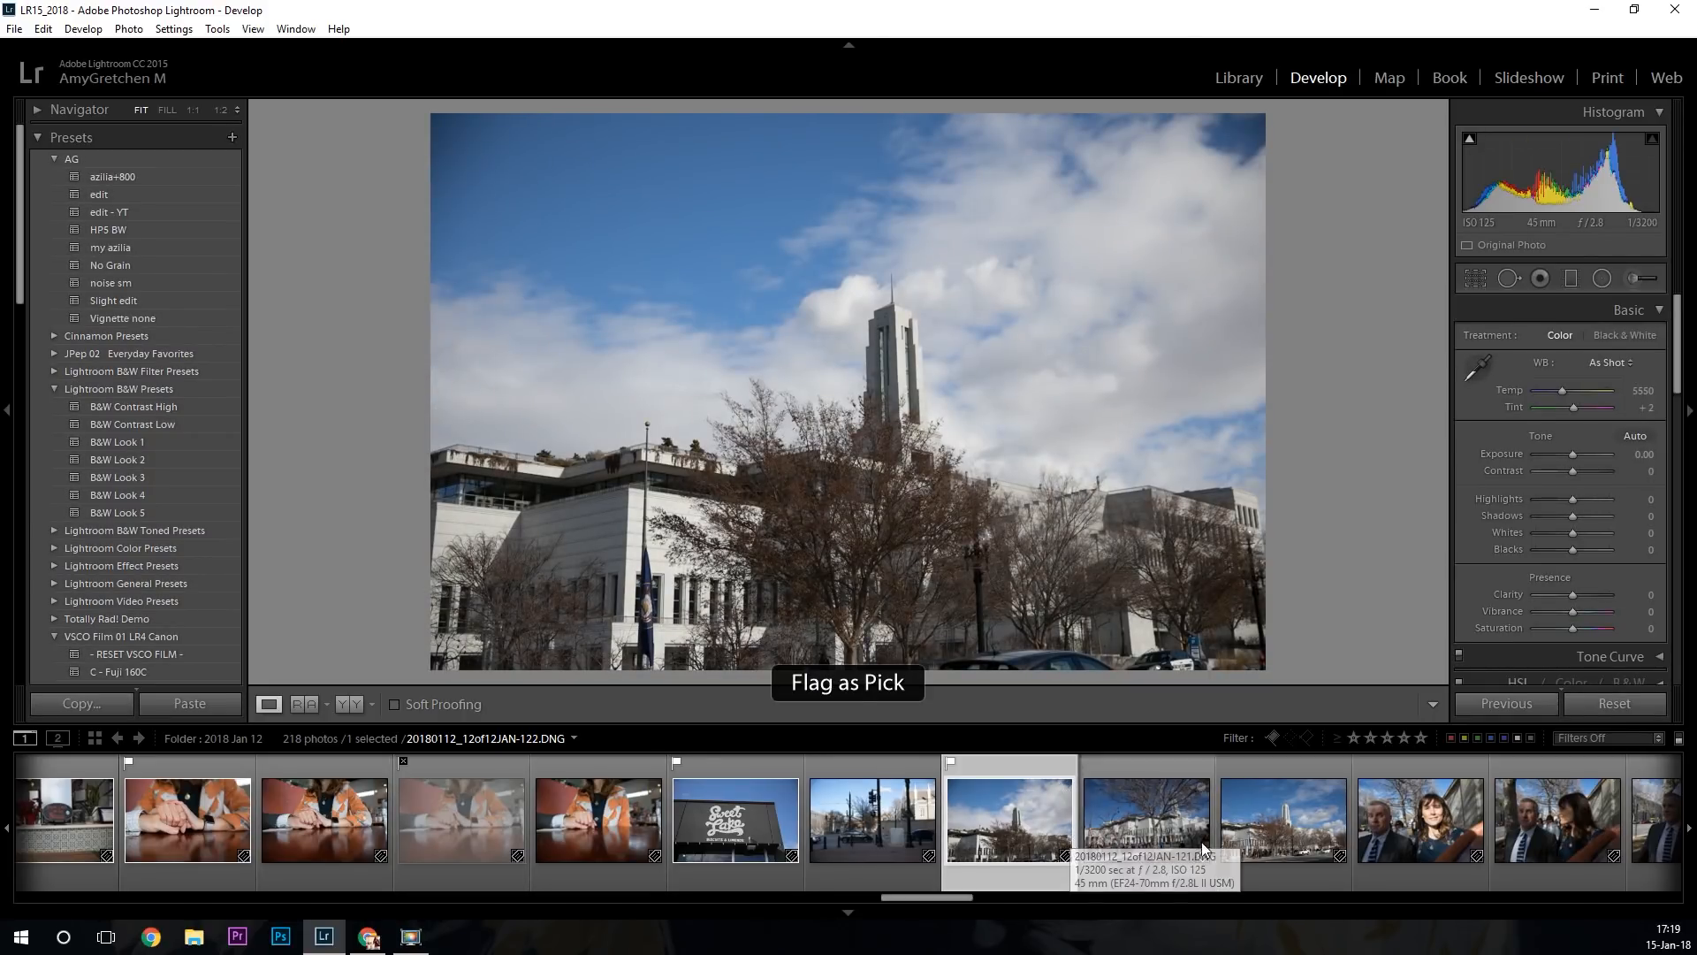
Set the building photo behind the large tree, 12of12JAN-122, as rejected and return to the Library grid.
left_click(1176, 826)
left_click(1288, 839)
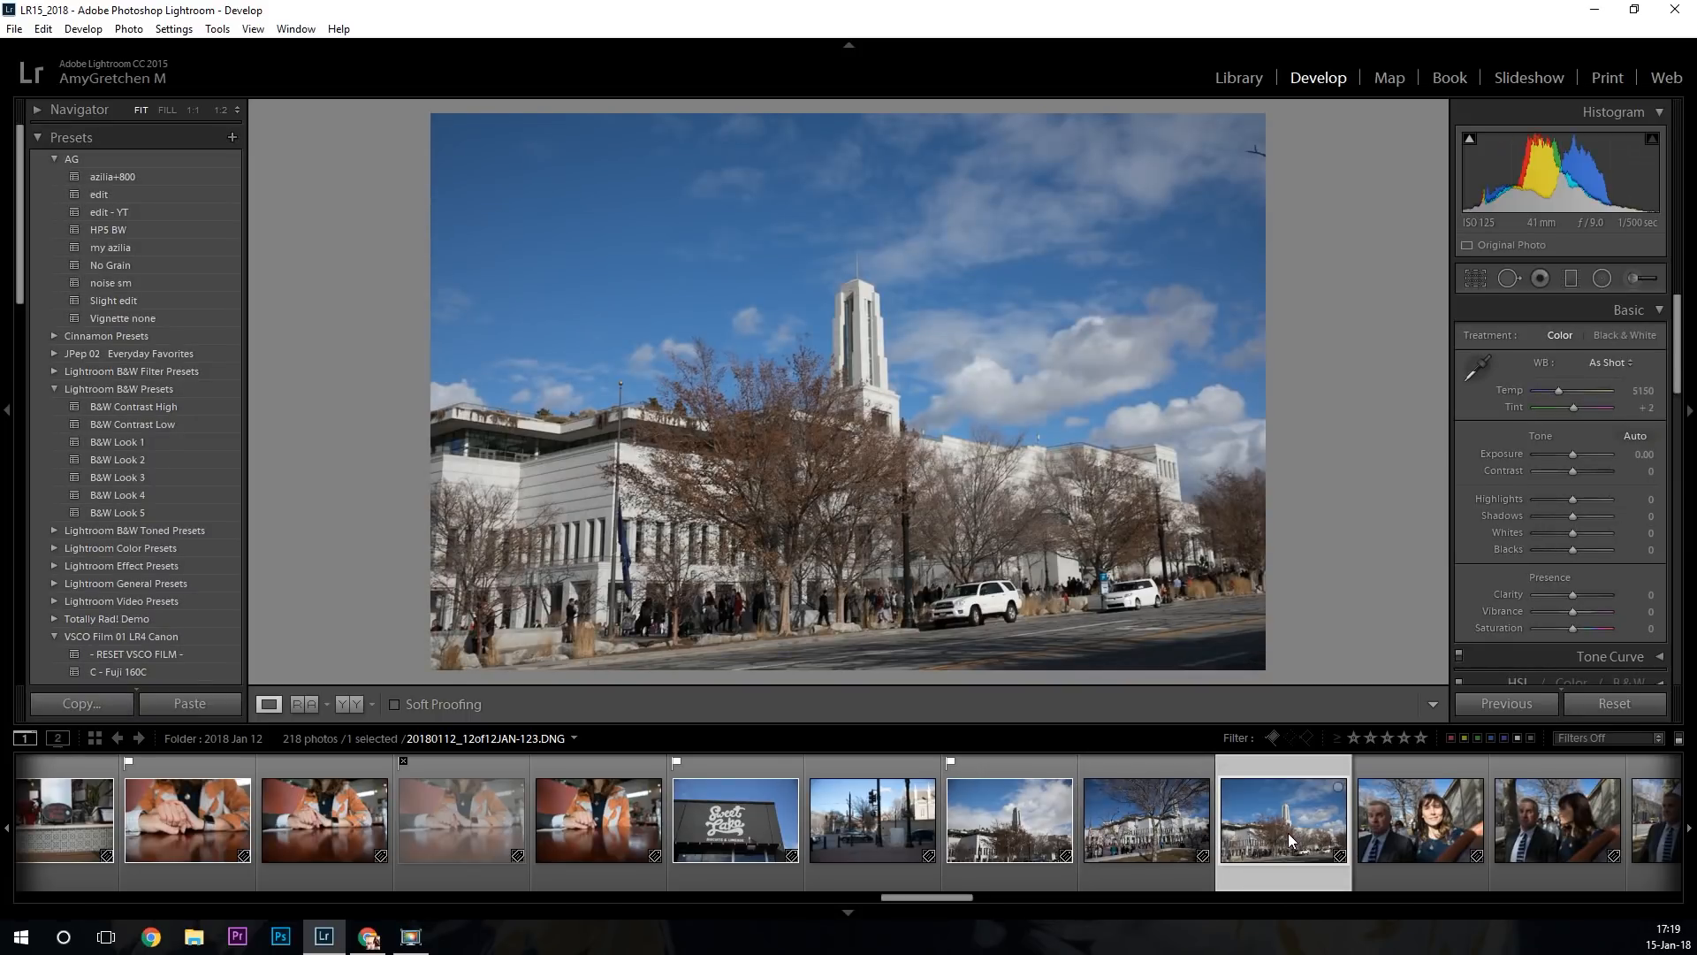
left_click(1090, 828)
key("x")
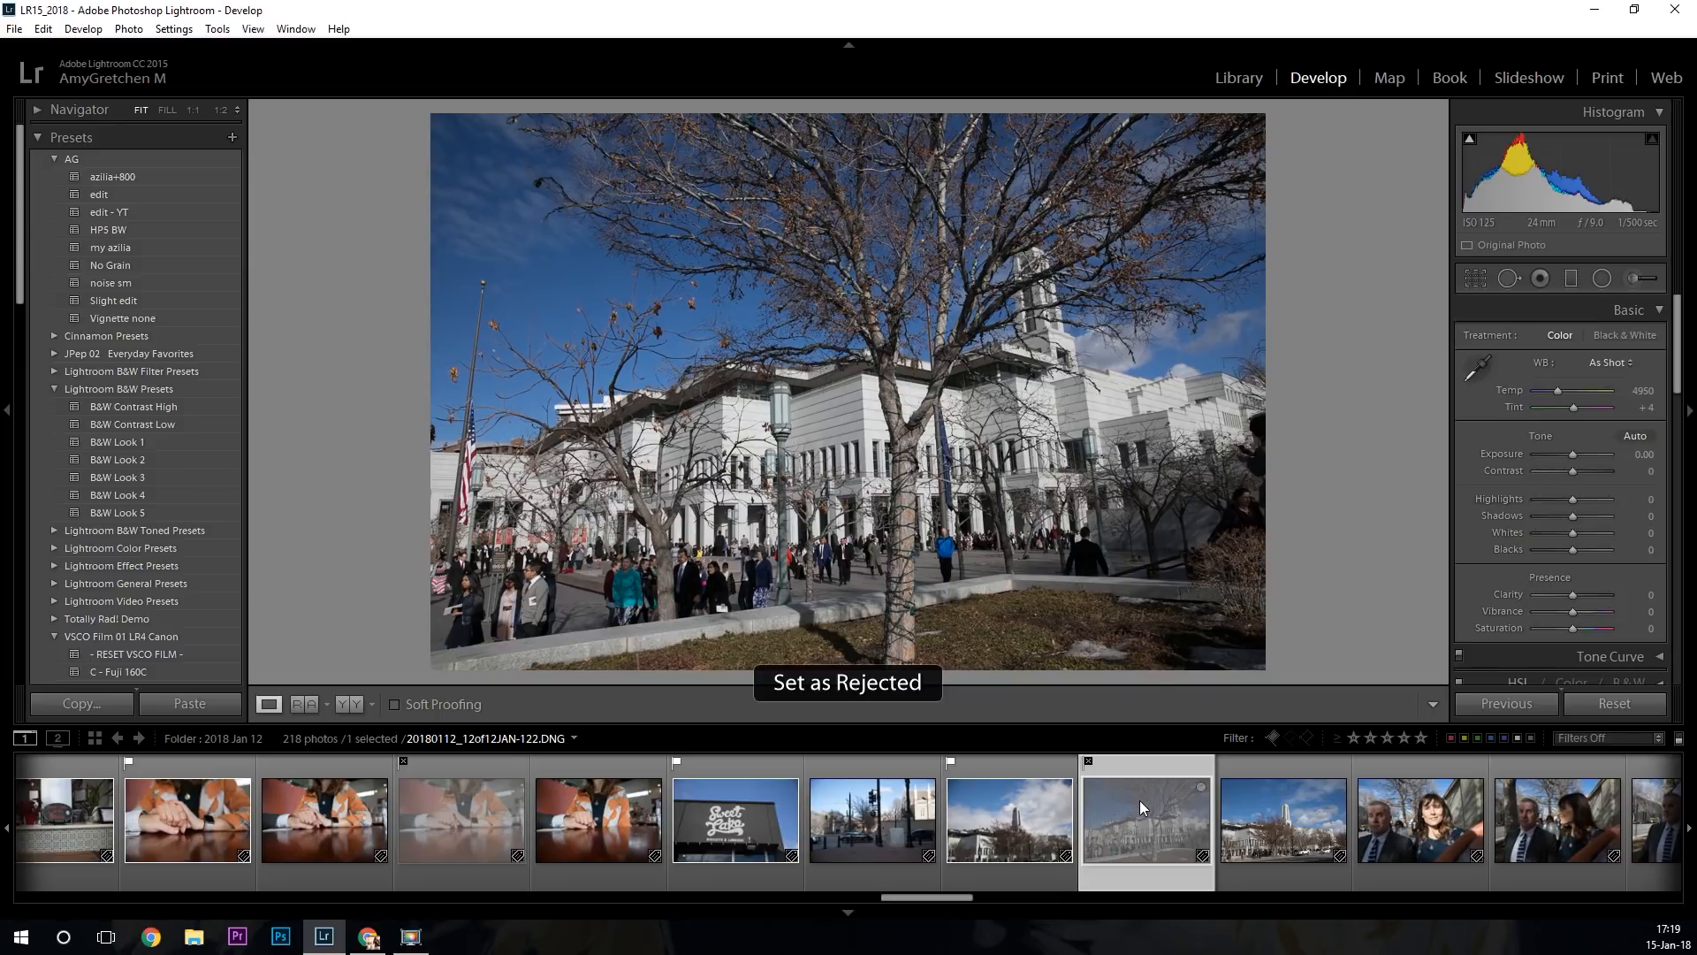
key("g")
scroll(1004, 529, "down", 3)
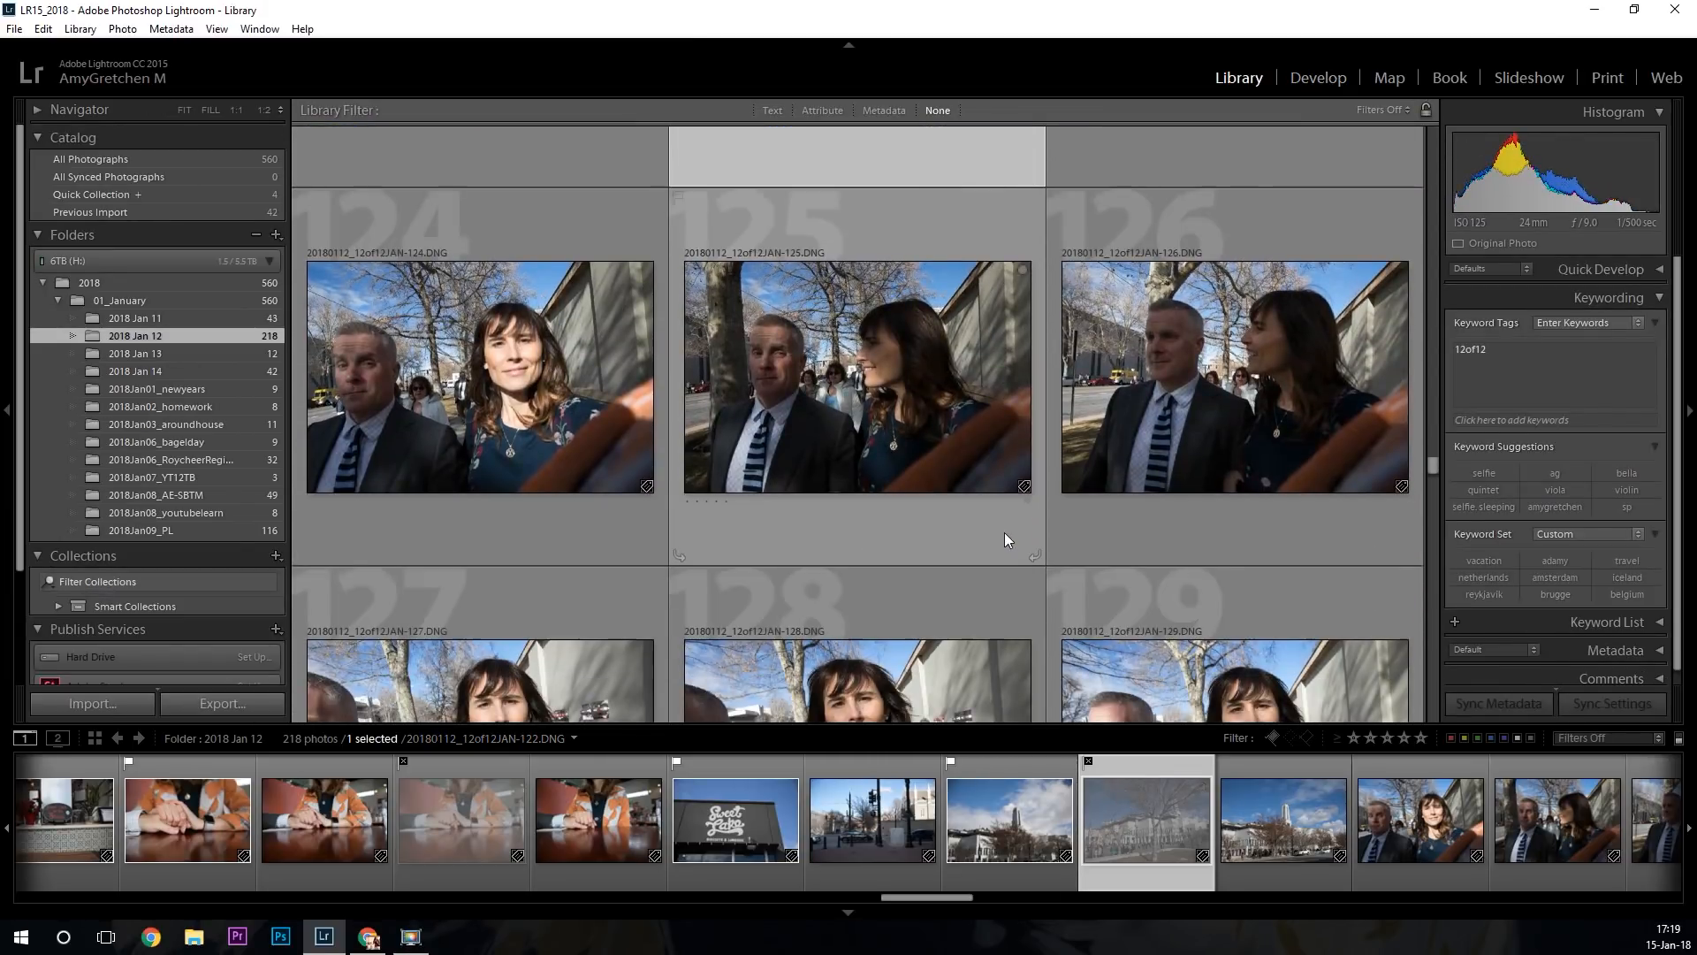
scroll(1004, 540, "up", 3)
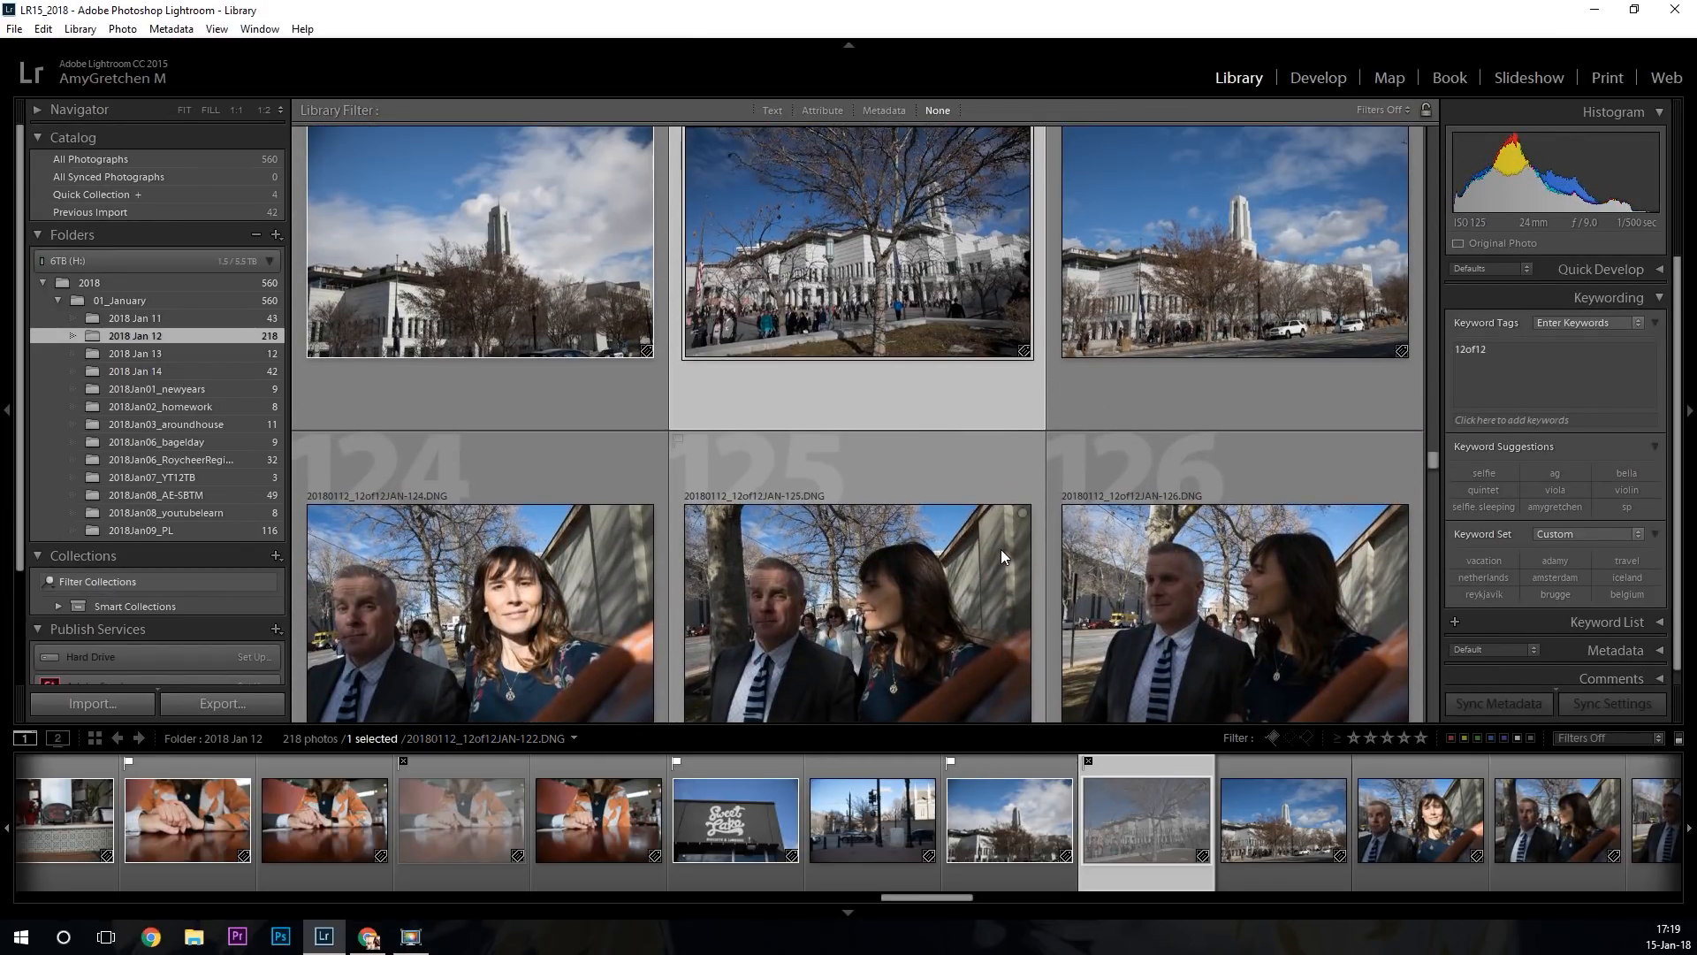
scroll(1008, 573, "up", 3)
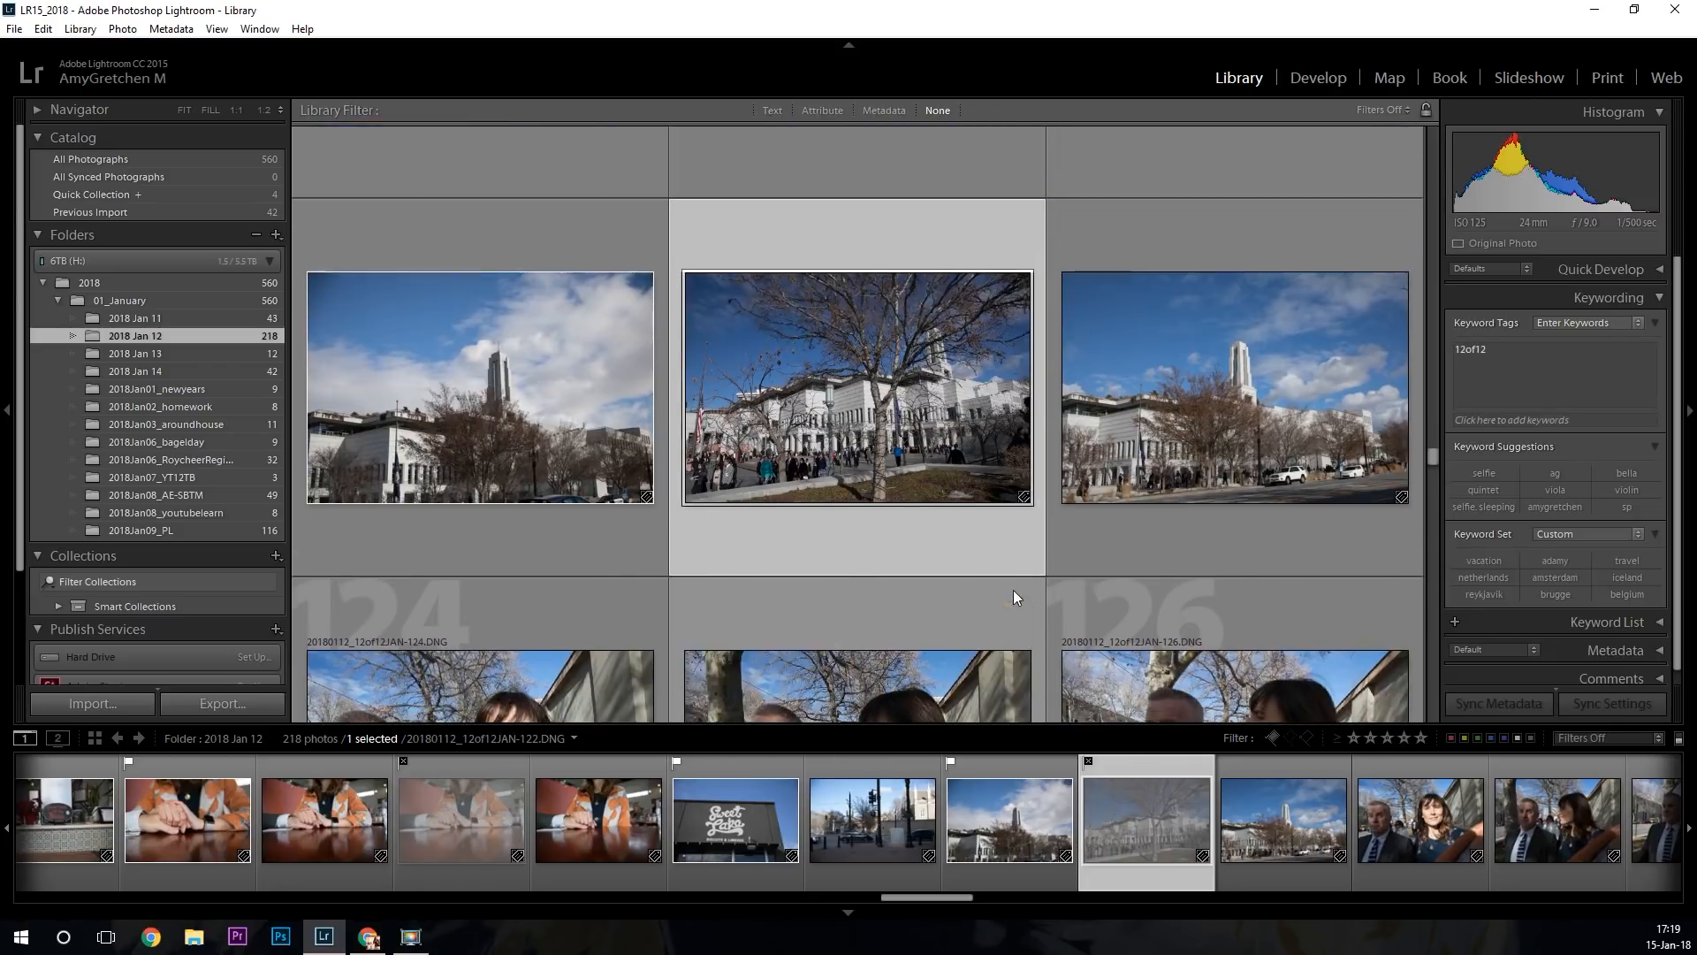
Look through the white building and couple photos 12of12JAN-121 to 129 in the Library grid.
scroll(1012, 591, "up", 2)
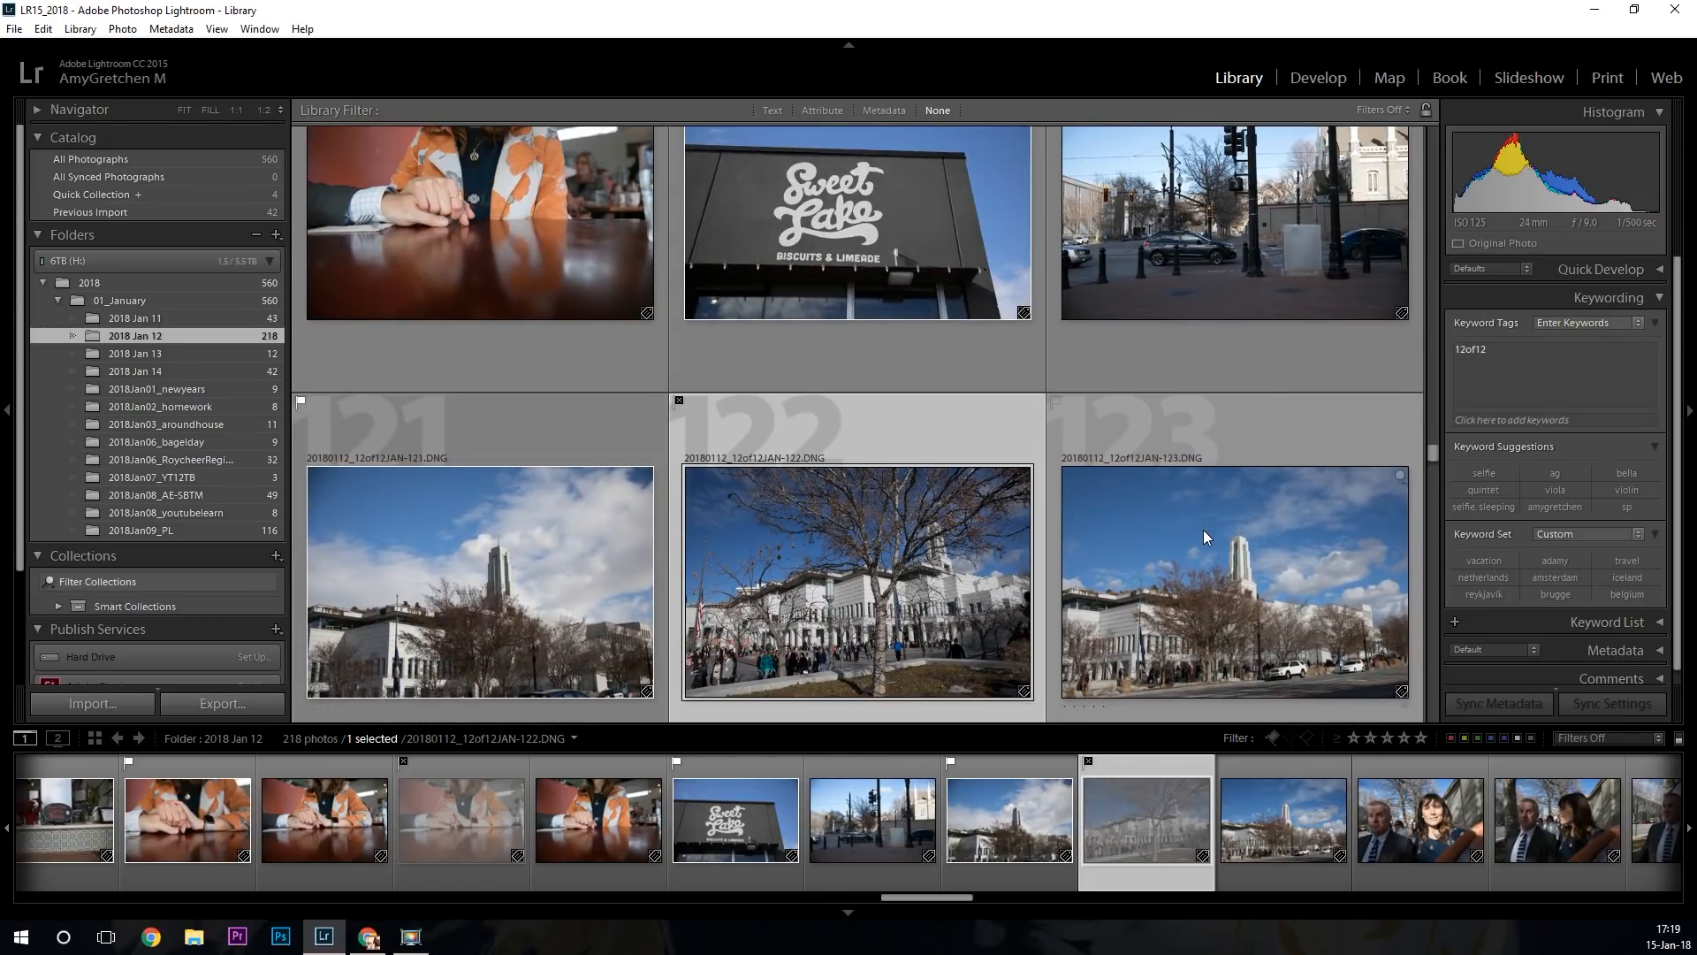
scroll(1204, 530, "down", 2)
scroll(1203, 536, "up", 3)
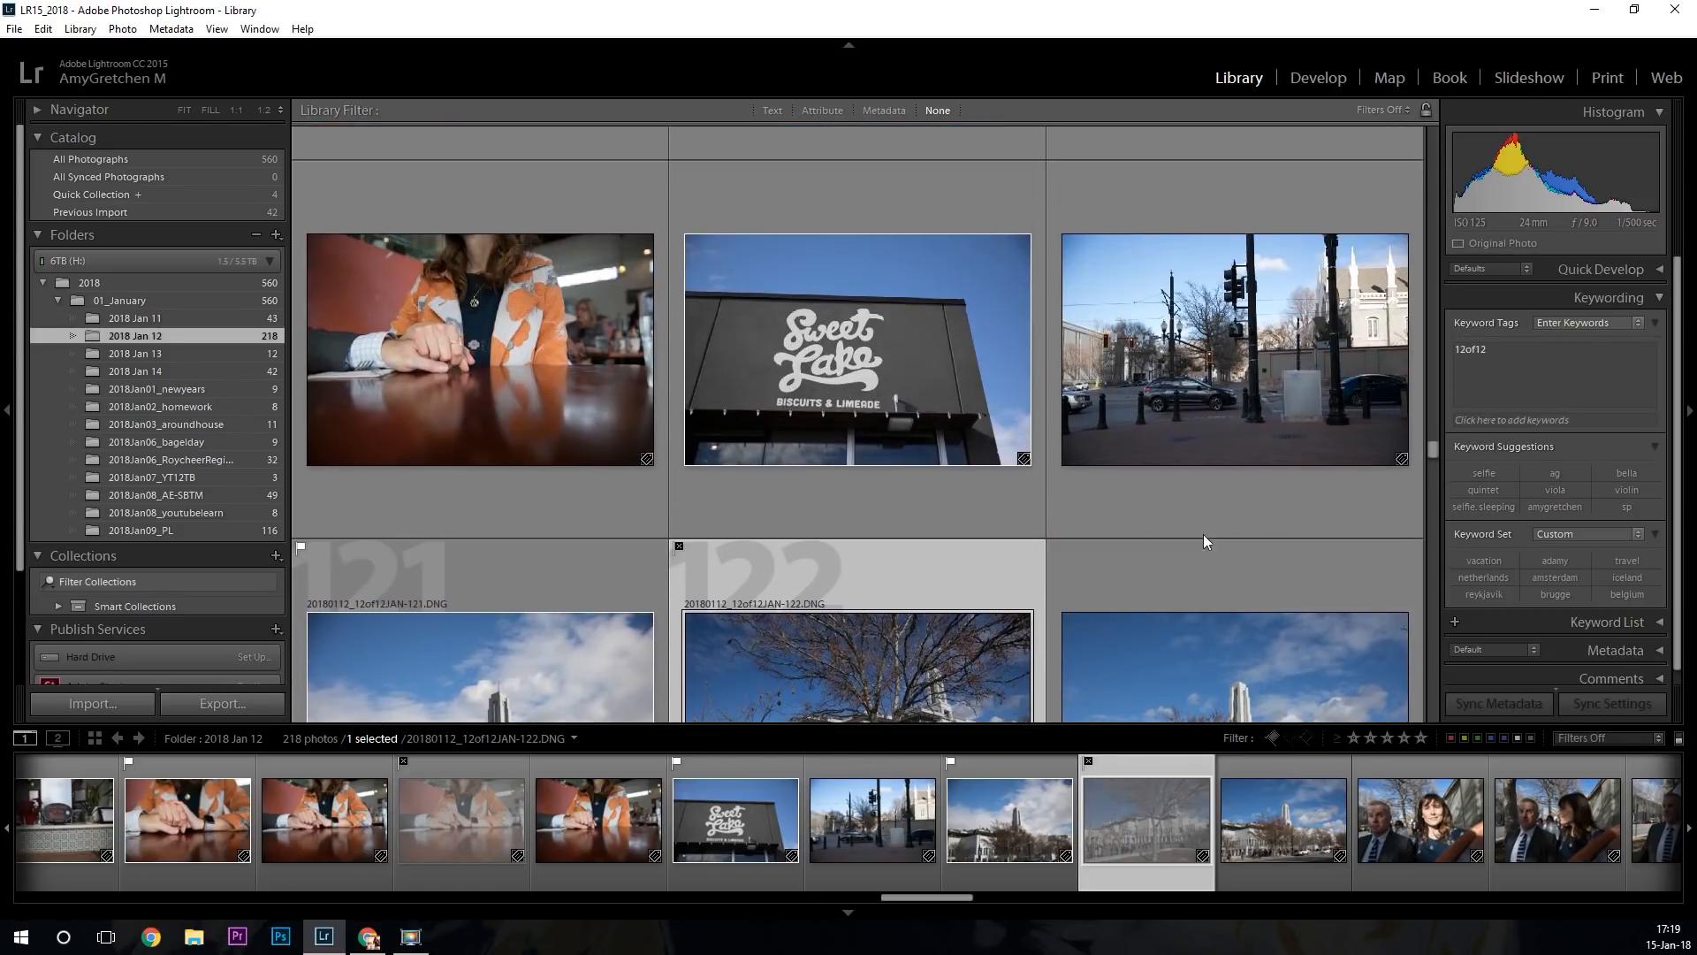
scroll(1225, 579, "down", 1)
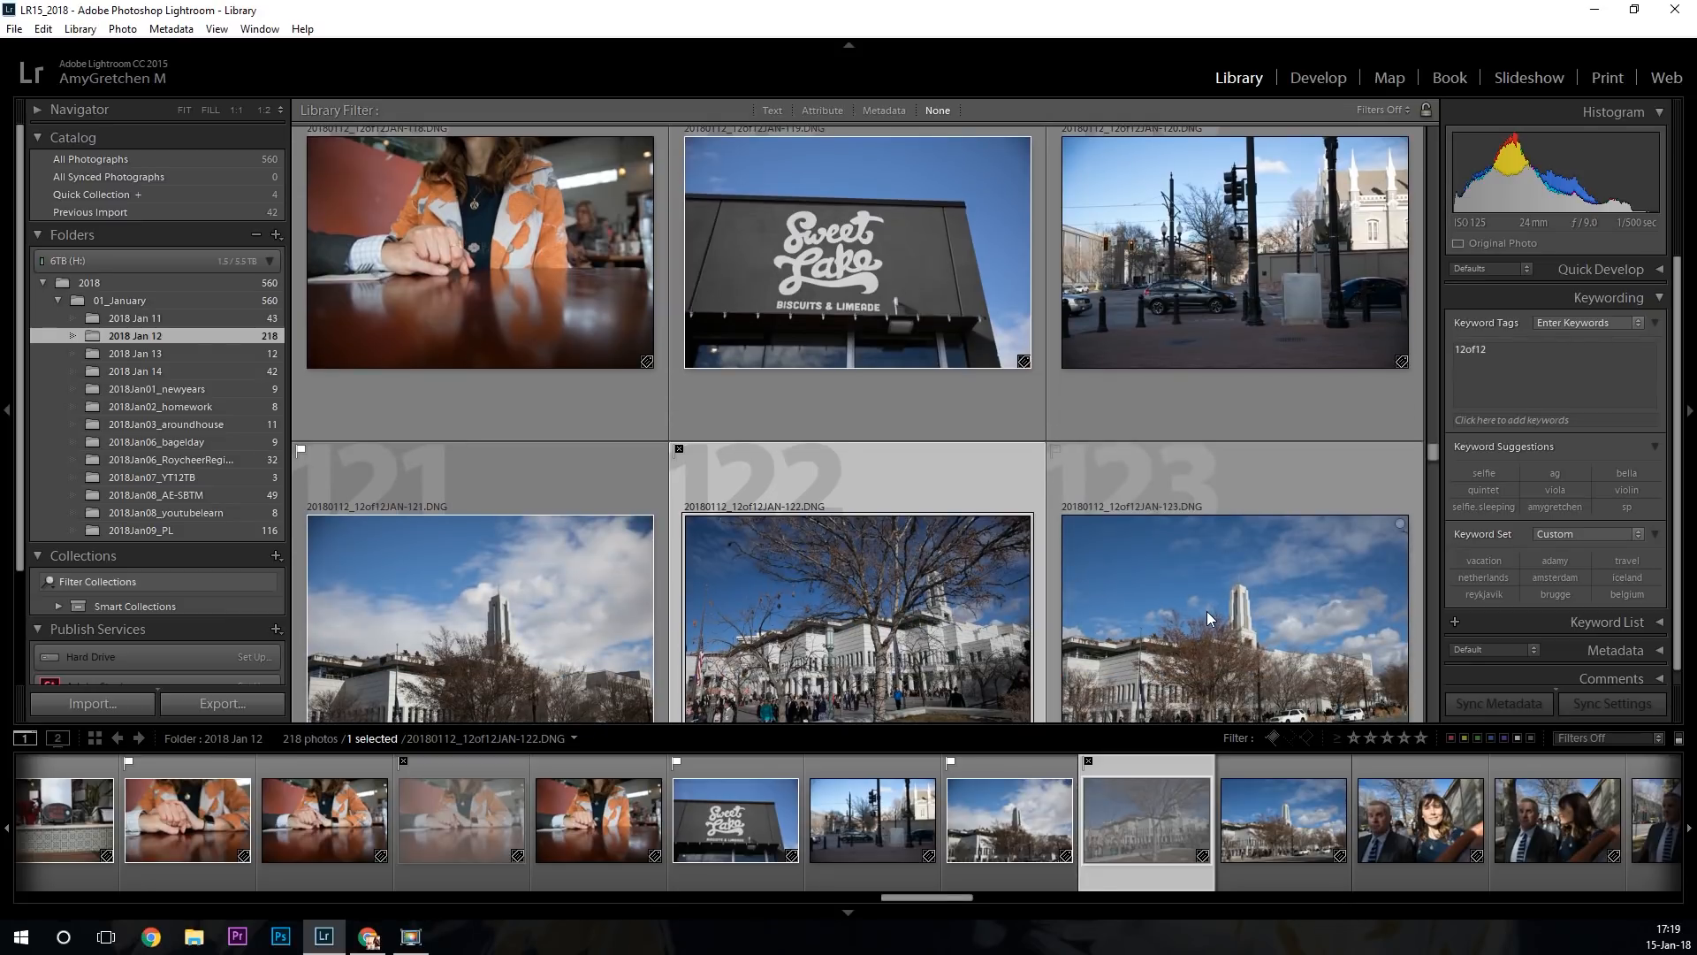
scroll(1183, 617, "down", 5)
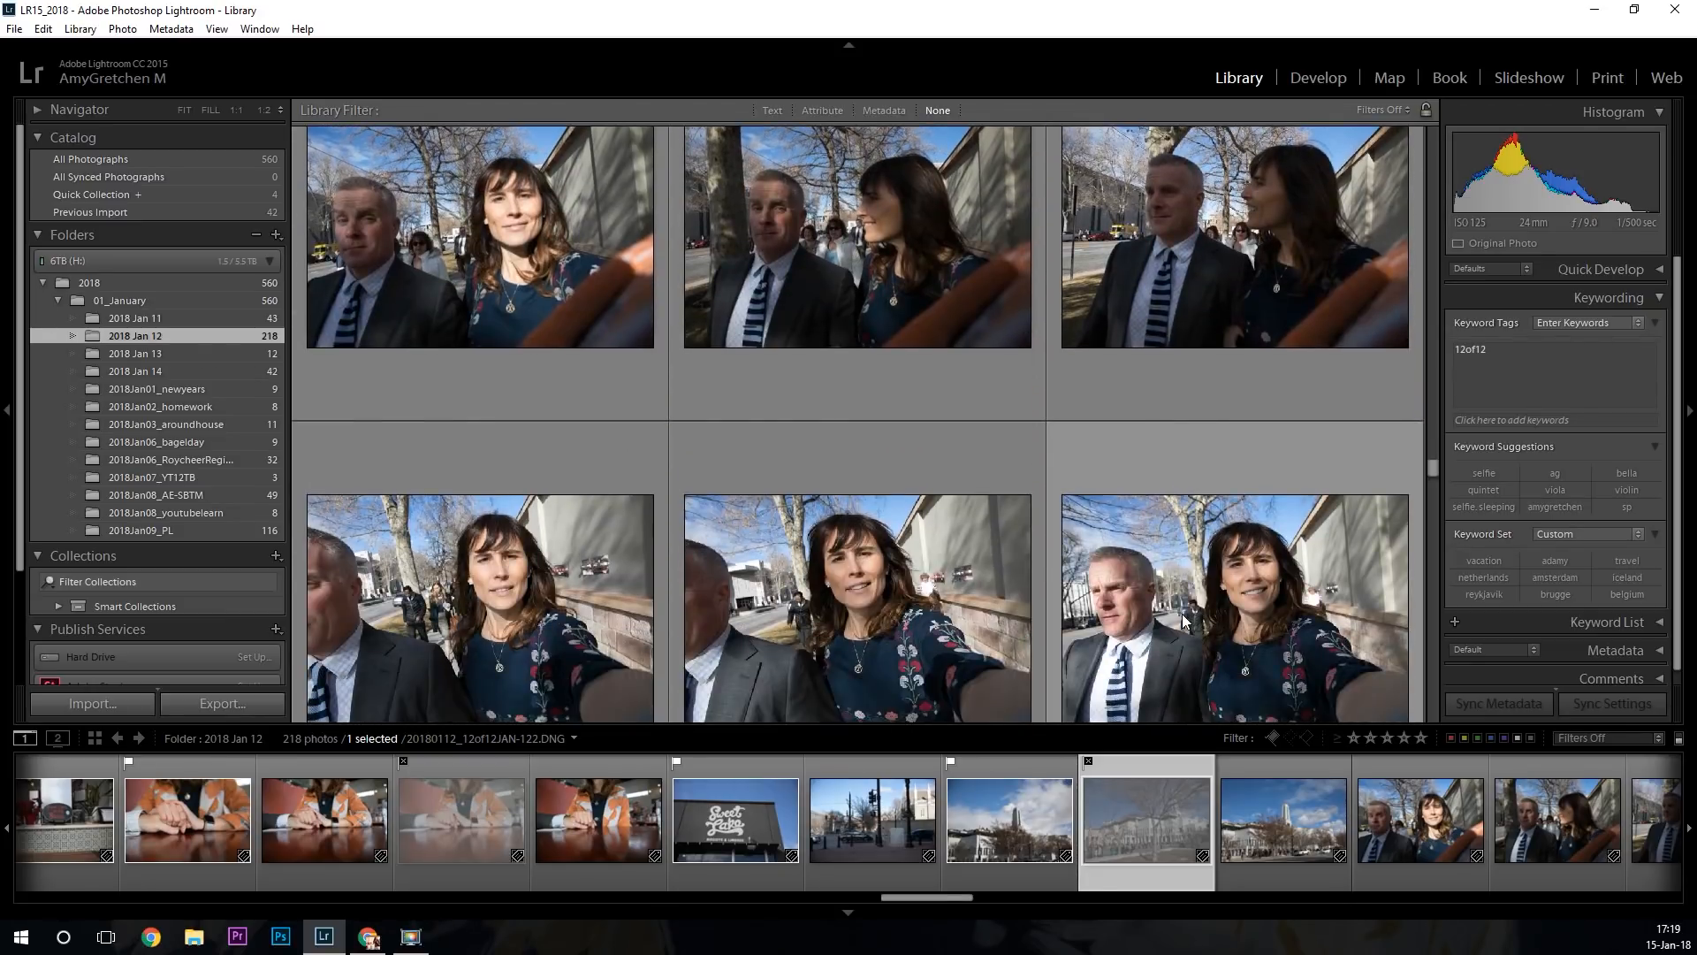
scroll(1185, 620, "down", 5)
scroll(1185, 619, "up", 5)
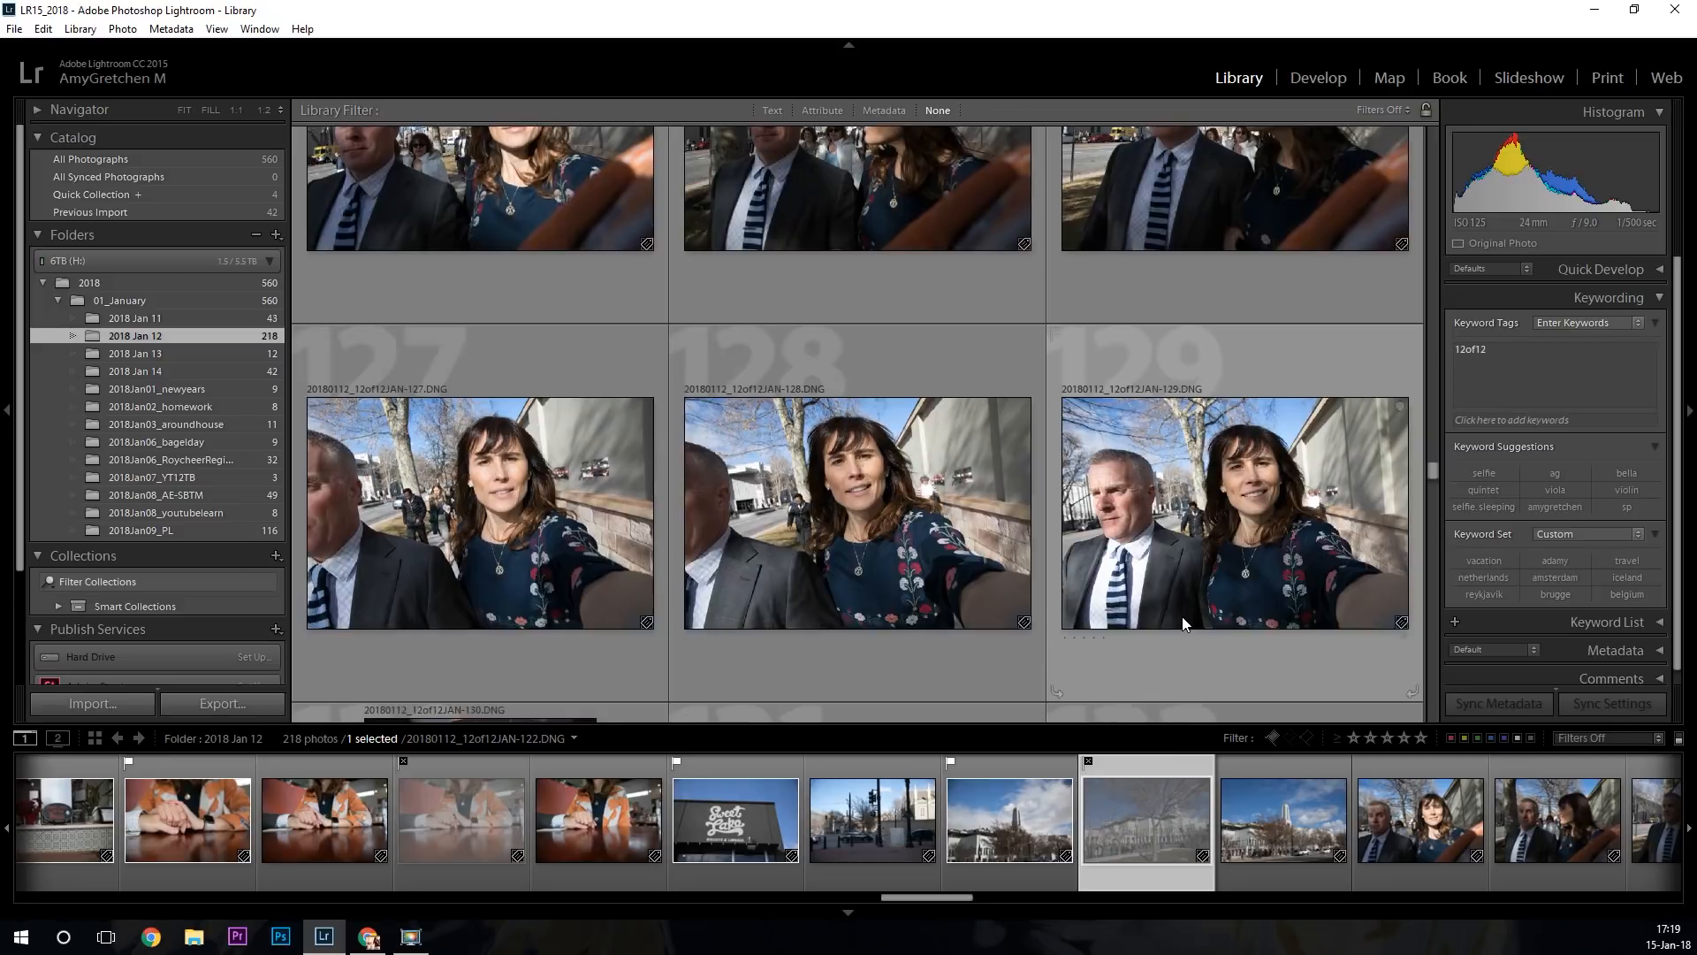
scroll(1182, 619, "down", 5)
scroll(1185, 626, "up", 7)
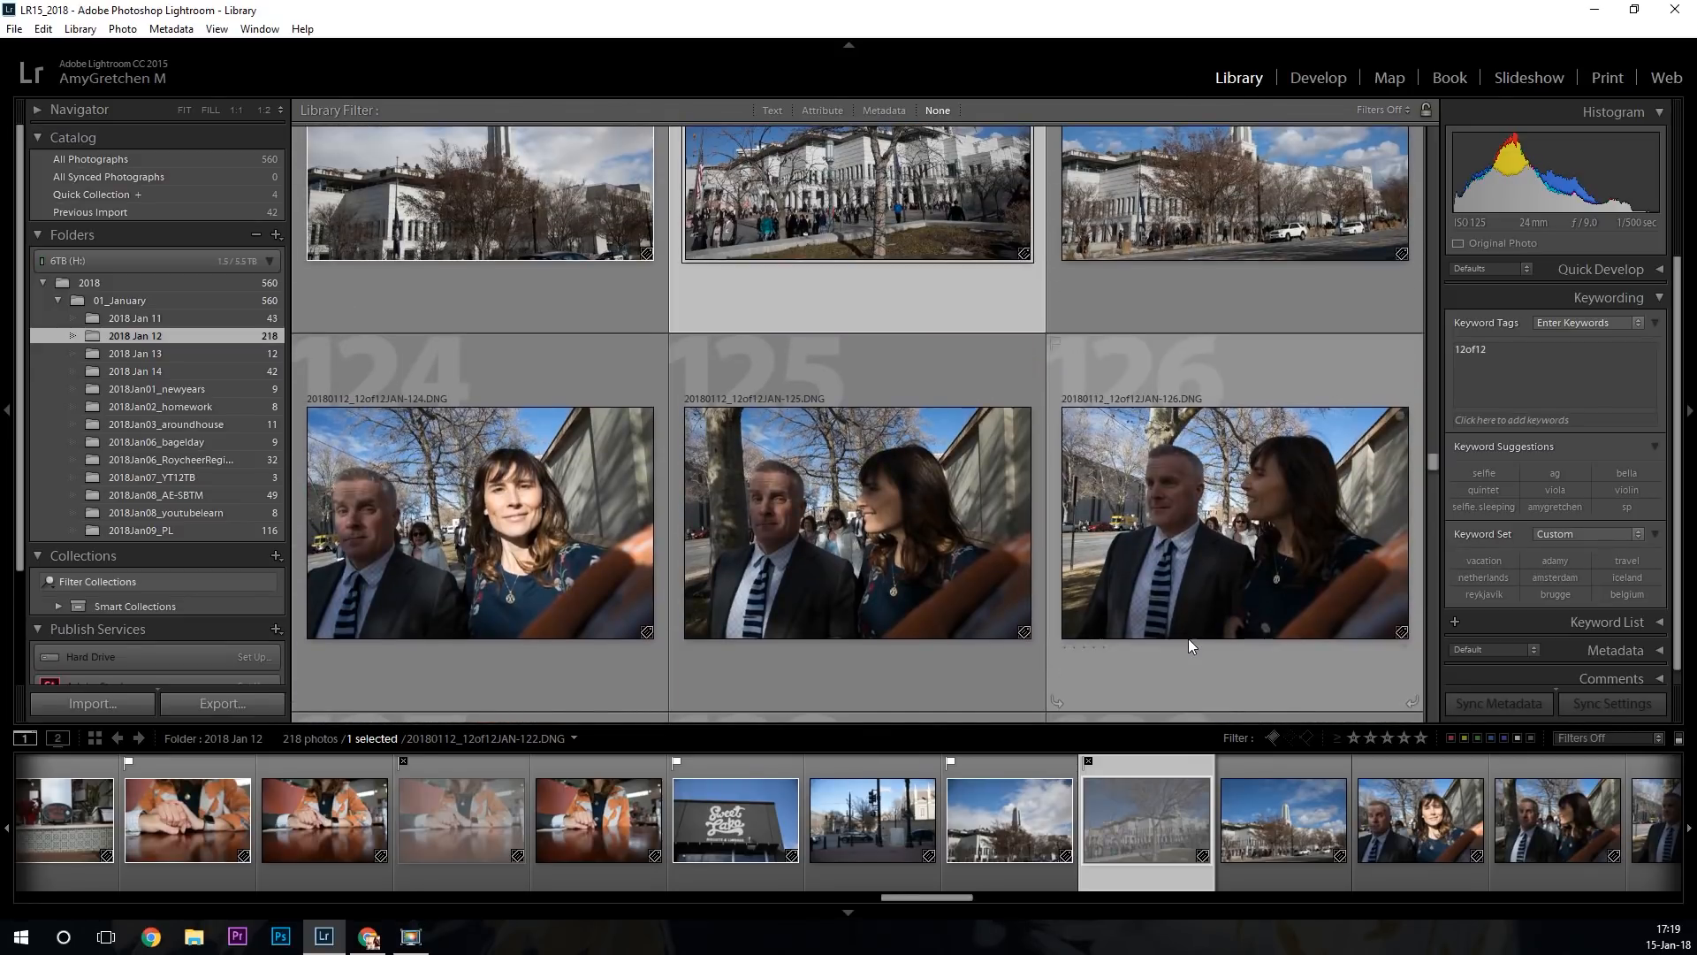
Set the three couple photos with the blurred arm in front, 12of12JAN-124, 125 and 126, as rejected.
left_click(1251, 552)
key("x")
left_click(629, 564)
key("x")
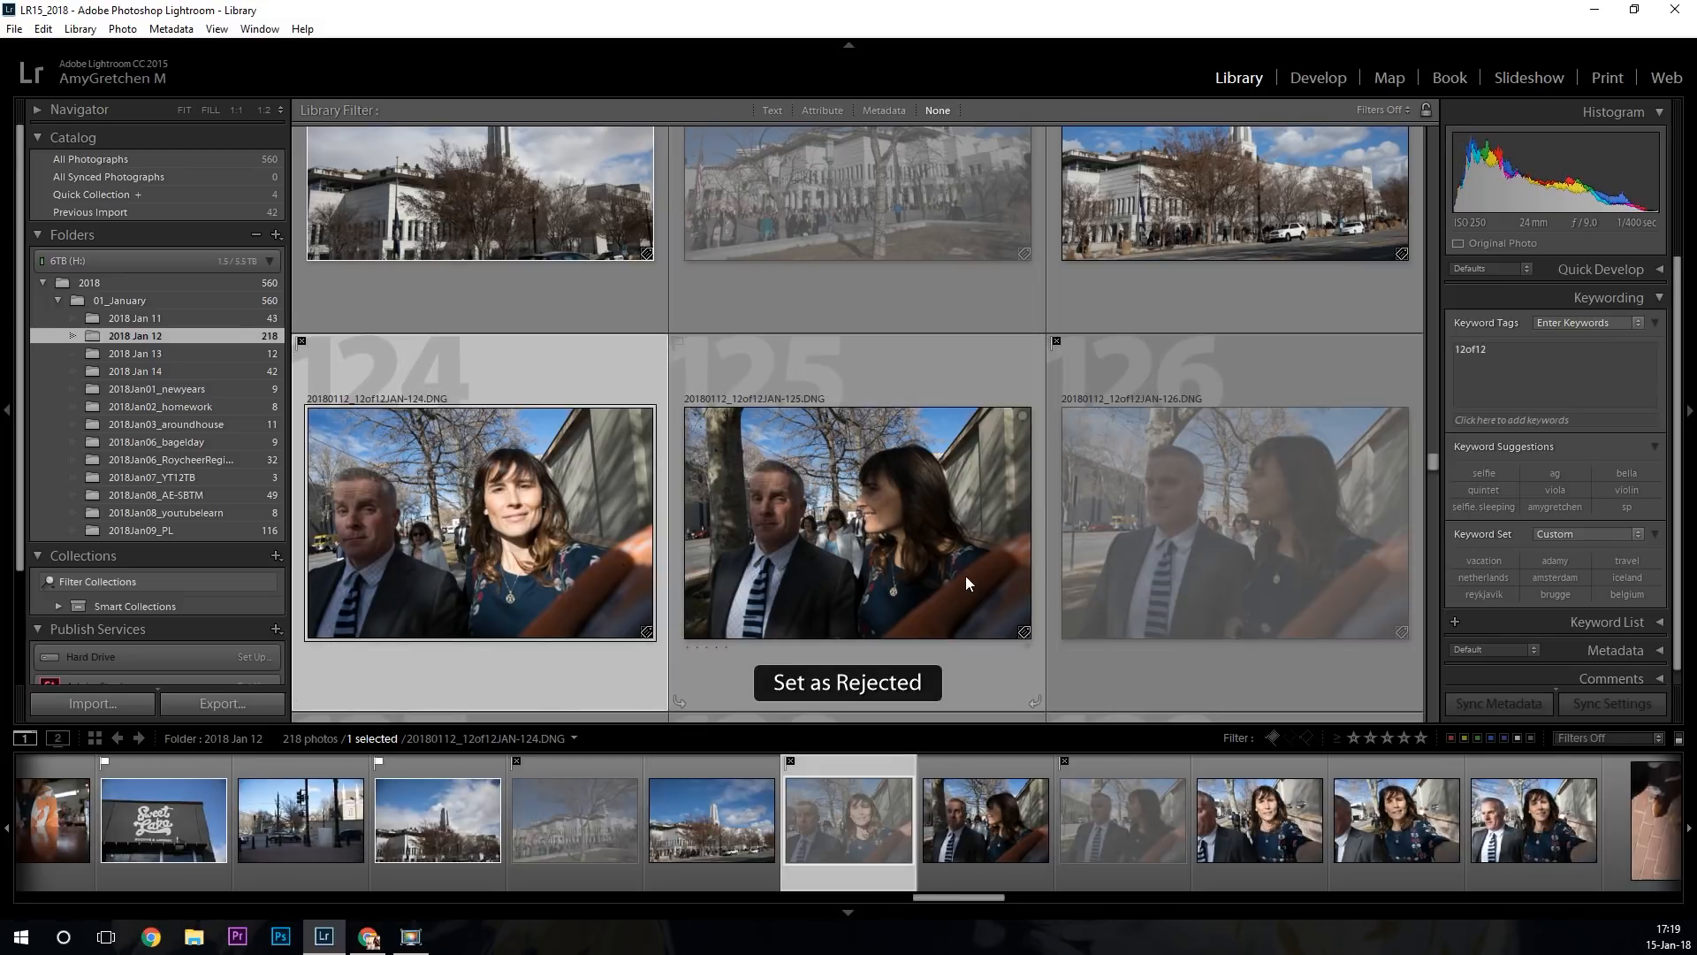
left_click(965, 576)
scroll(998, 566, "down", 2)
scroll(998, 566, "down", 4)
scroll(999, 567, "up", 5)
key("x")
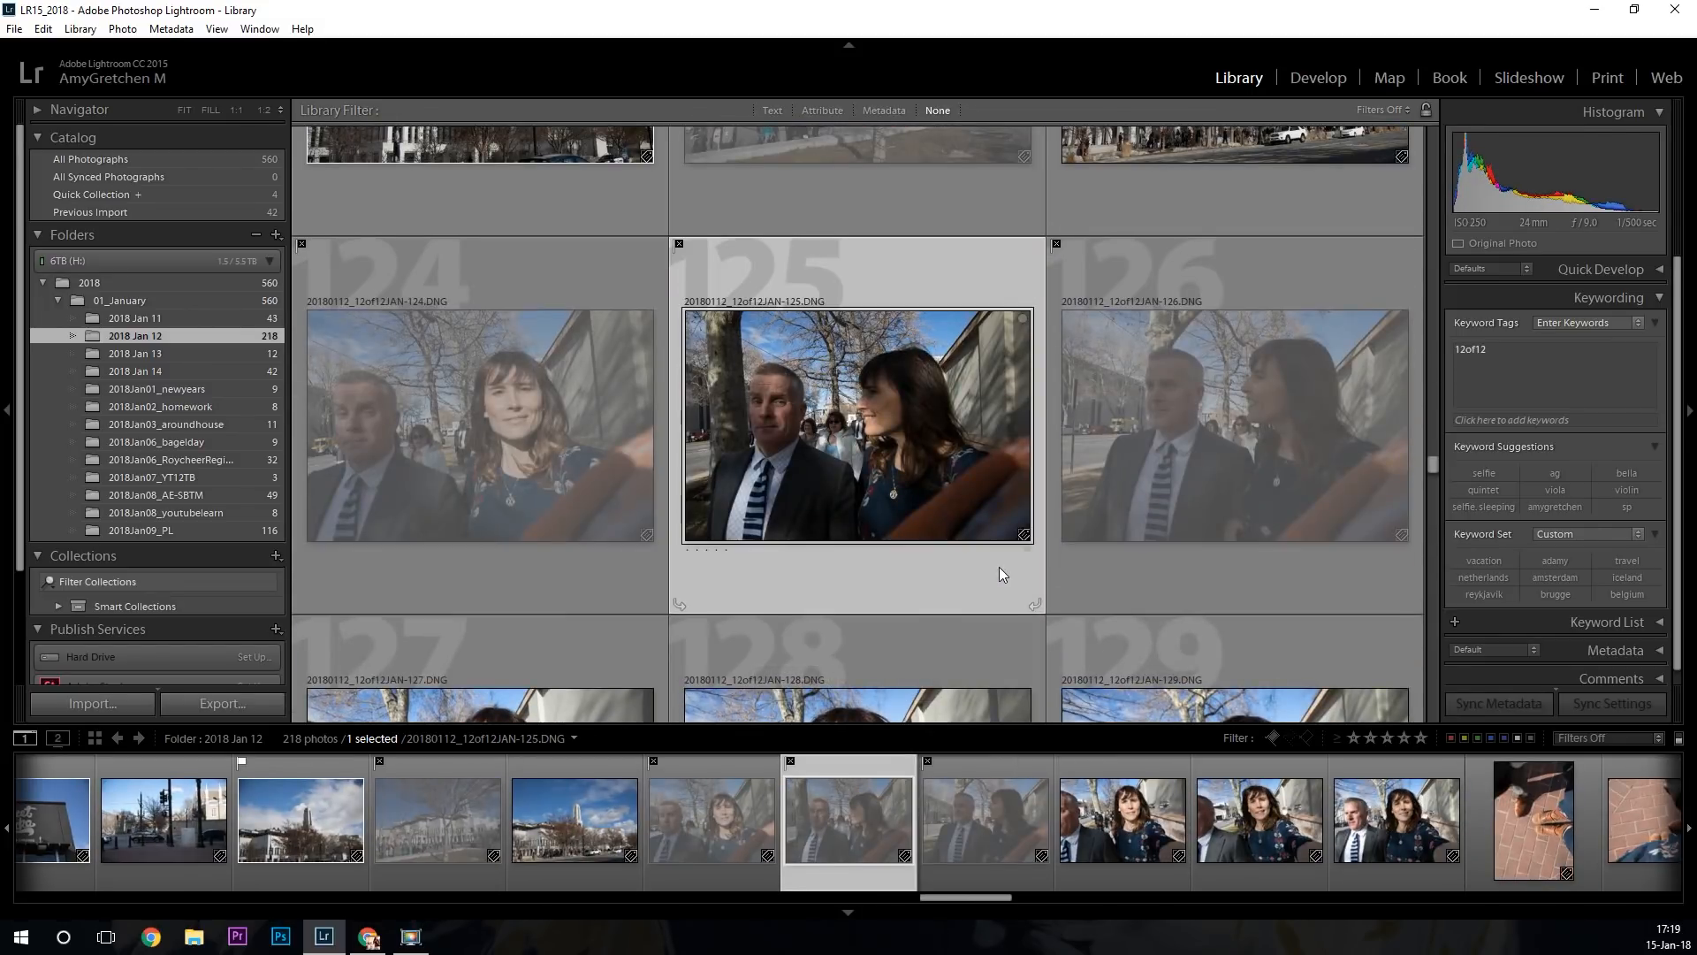
Set the couple selfie 12of12JAN-127 as rejected and compare the neighbouring selfies 12of12JAN-128 and 129.
scroll(999, 567, "down", 3)
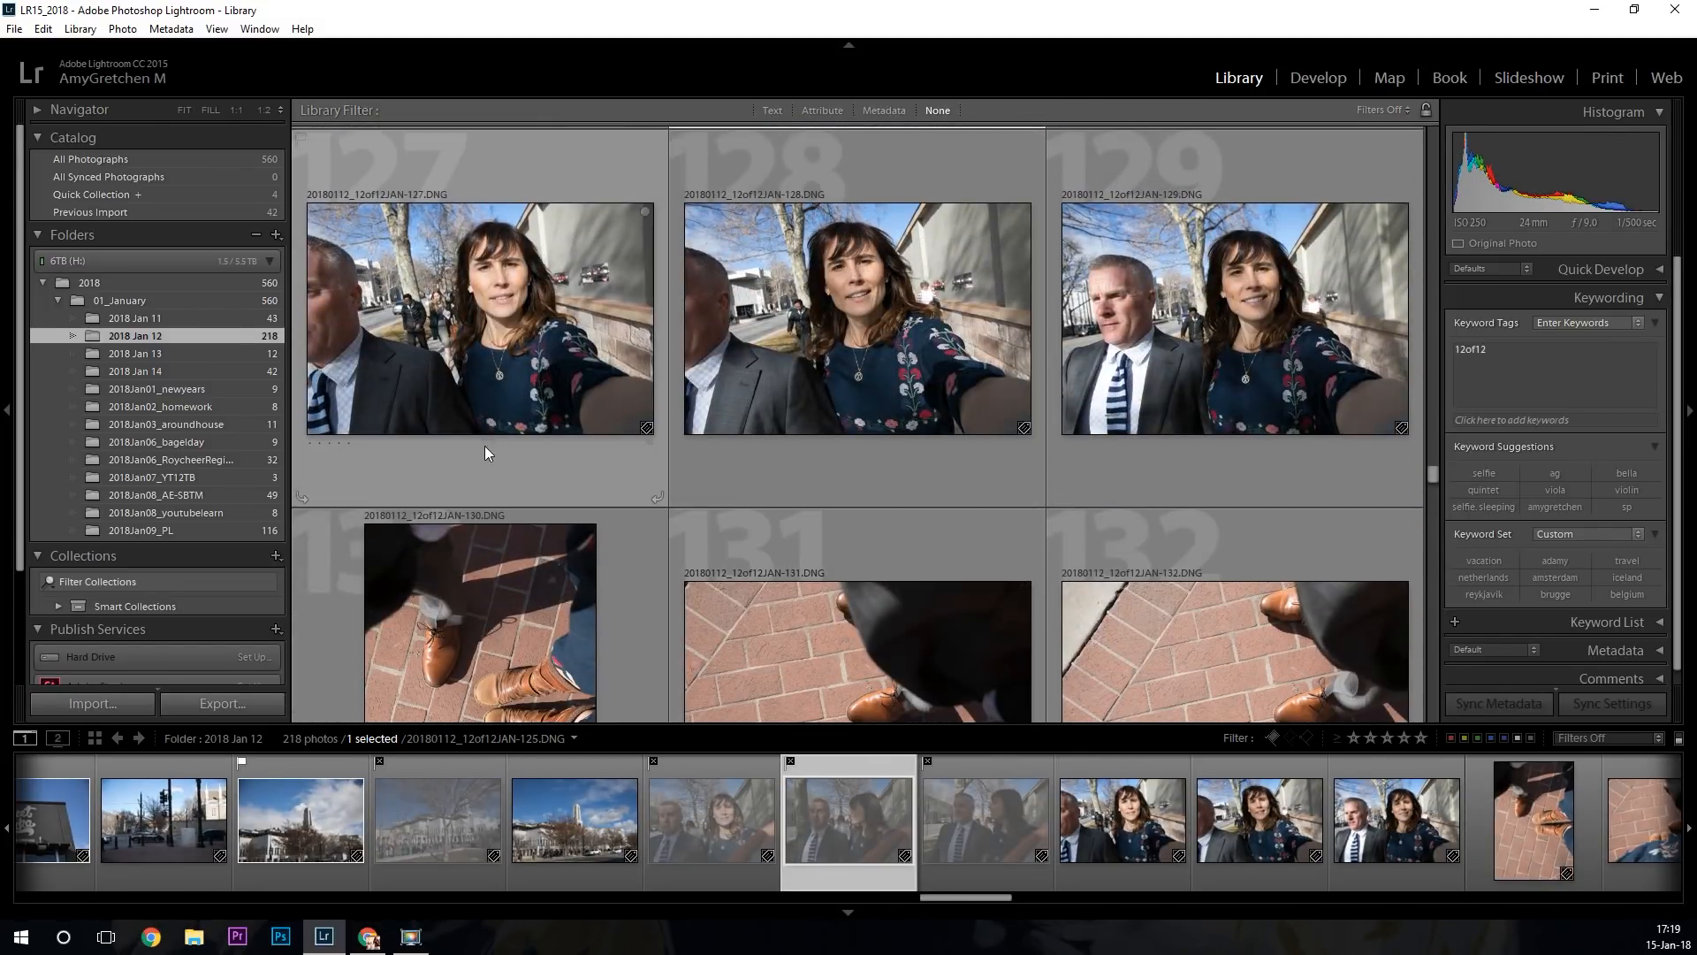
left_click(509, 396)
key("x")
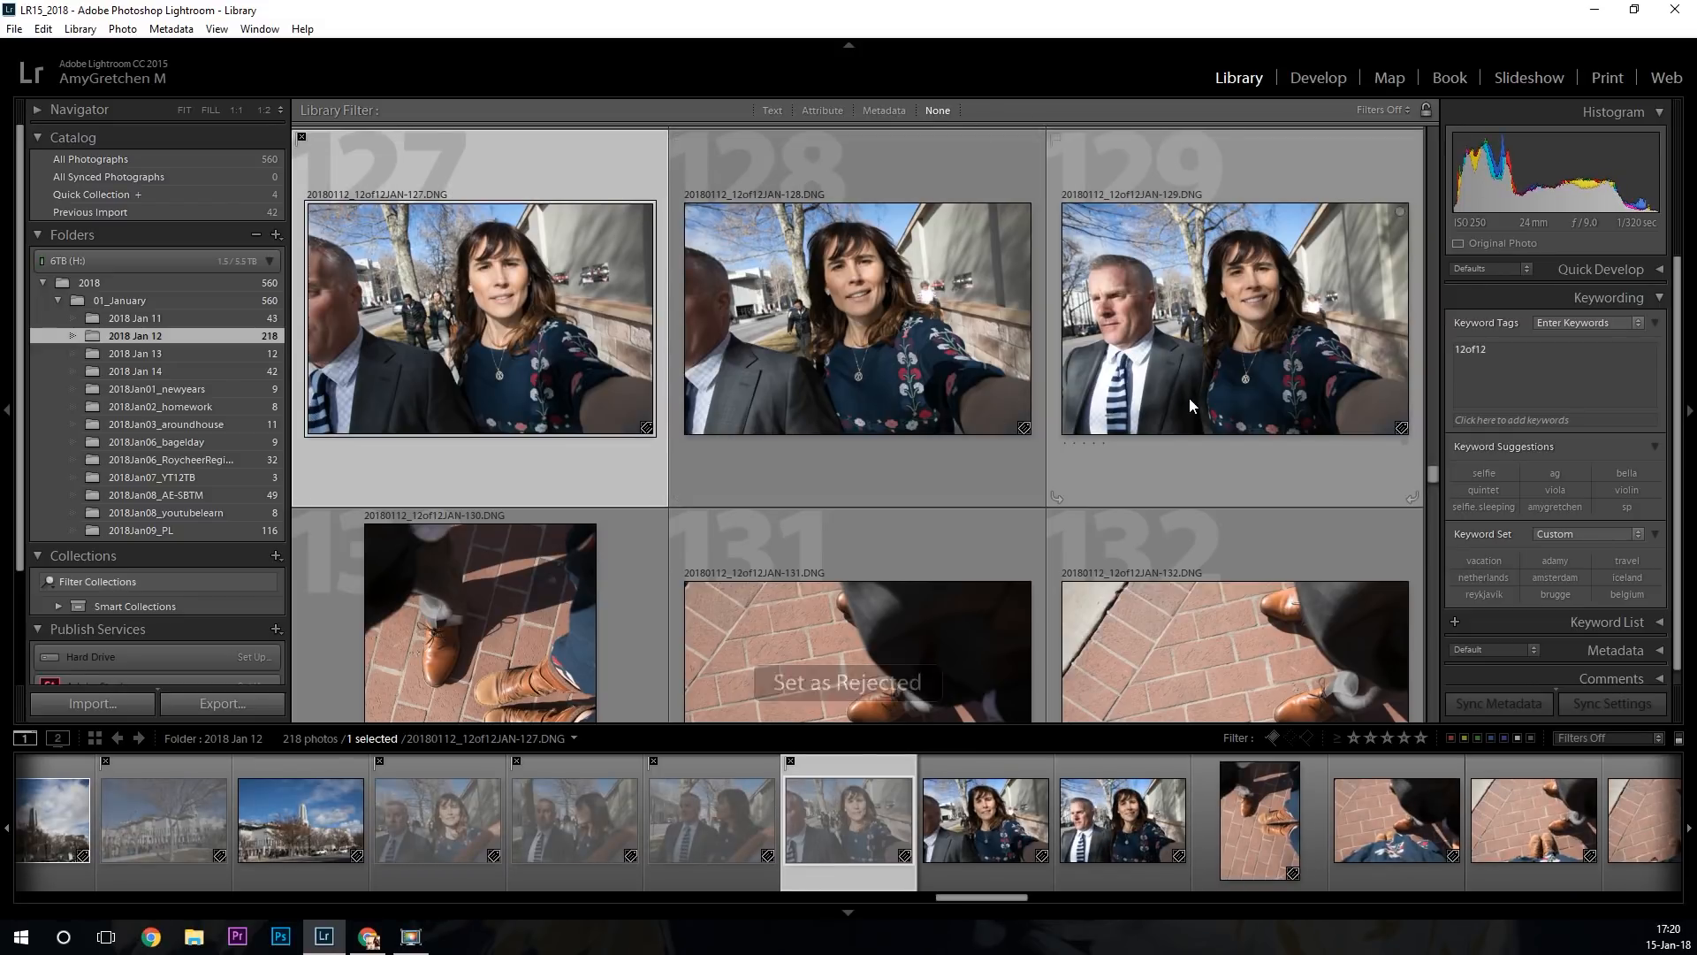
scroll(1002, 411, "down", 2)
scroll(1001, 415, "up", 3)
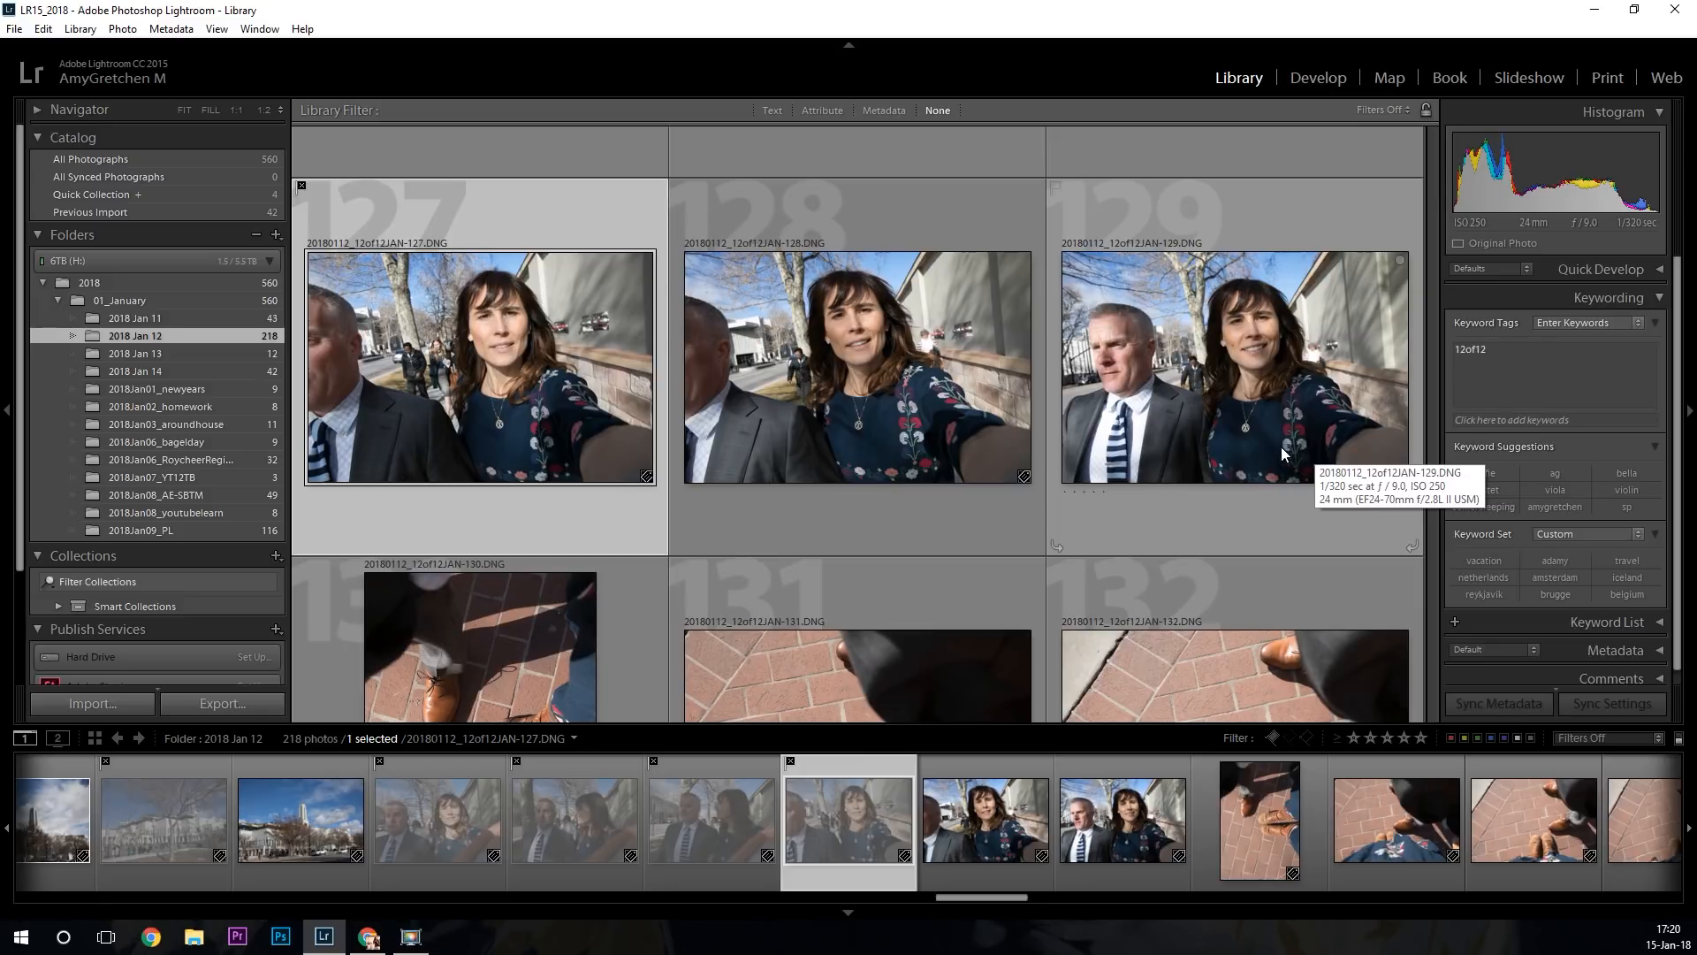
Set the vertical brick-pavement shoe photo 12of12JAN-130 and the horizontal one, 12of12JAN-131, as rejected.
scroll(1184, 442, "down", 3)
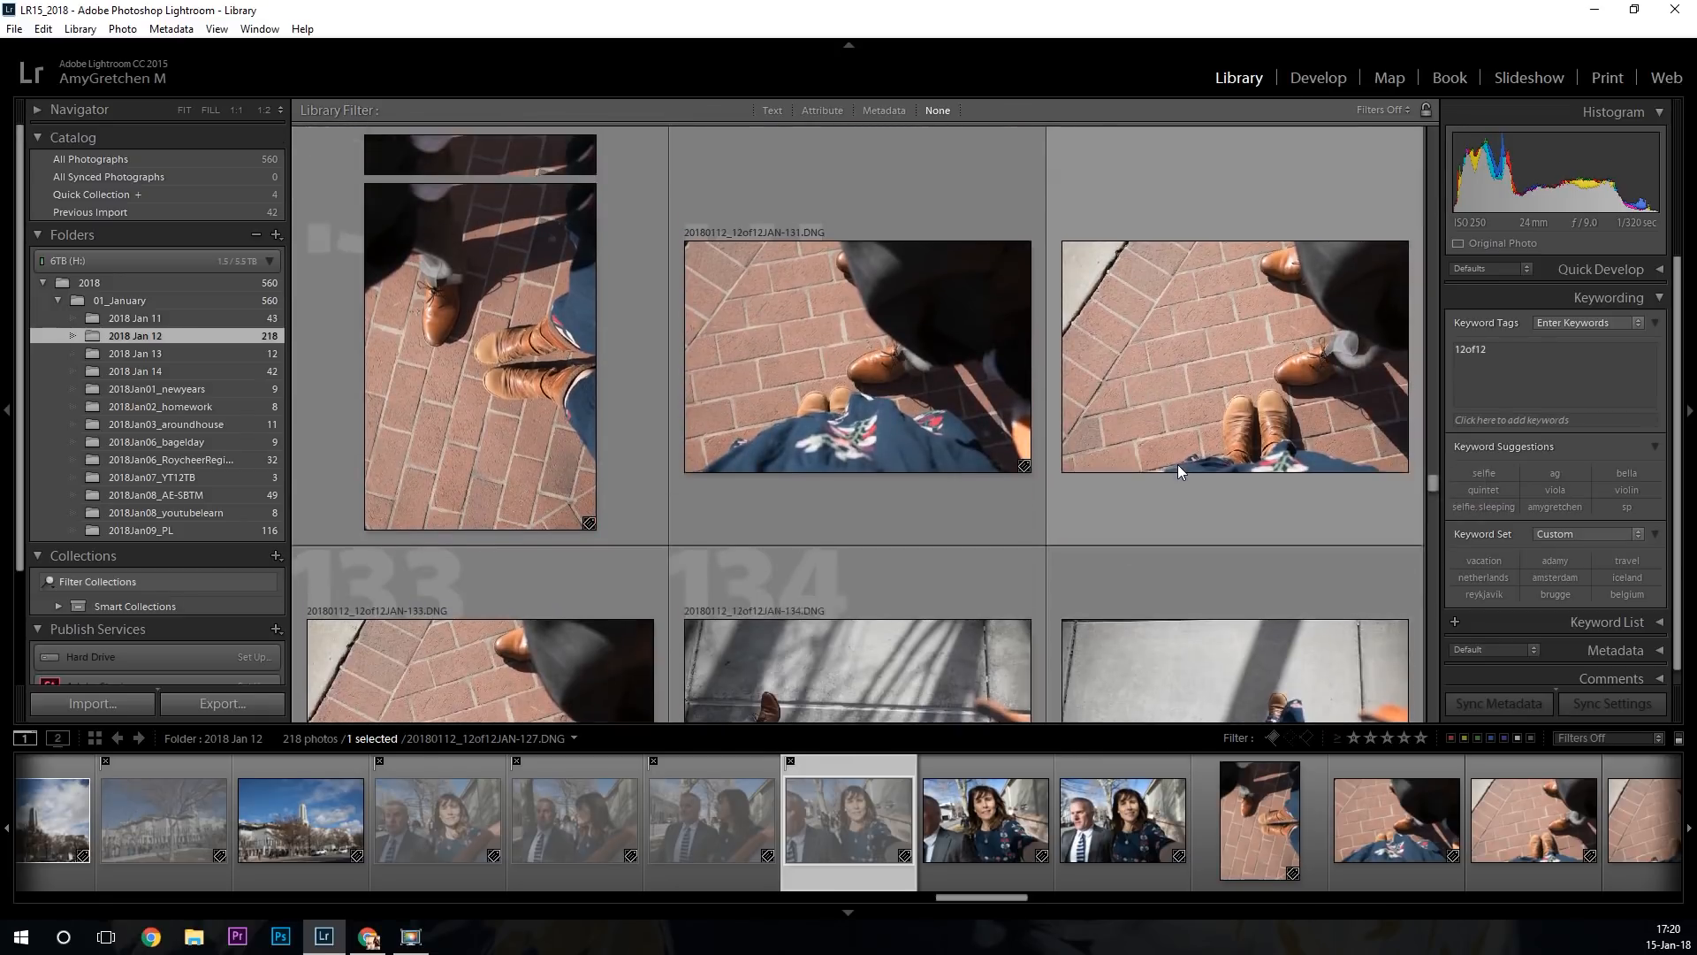
scroll(1177, 466, "down", 1)
left_click(329, 335)
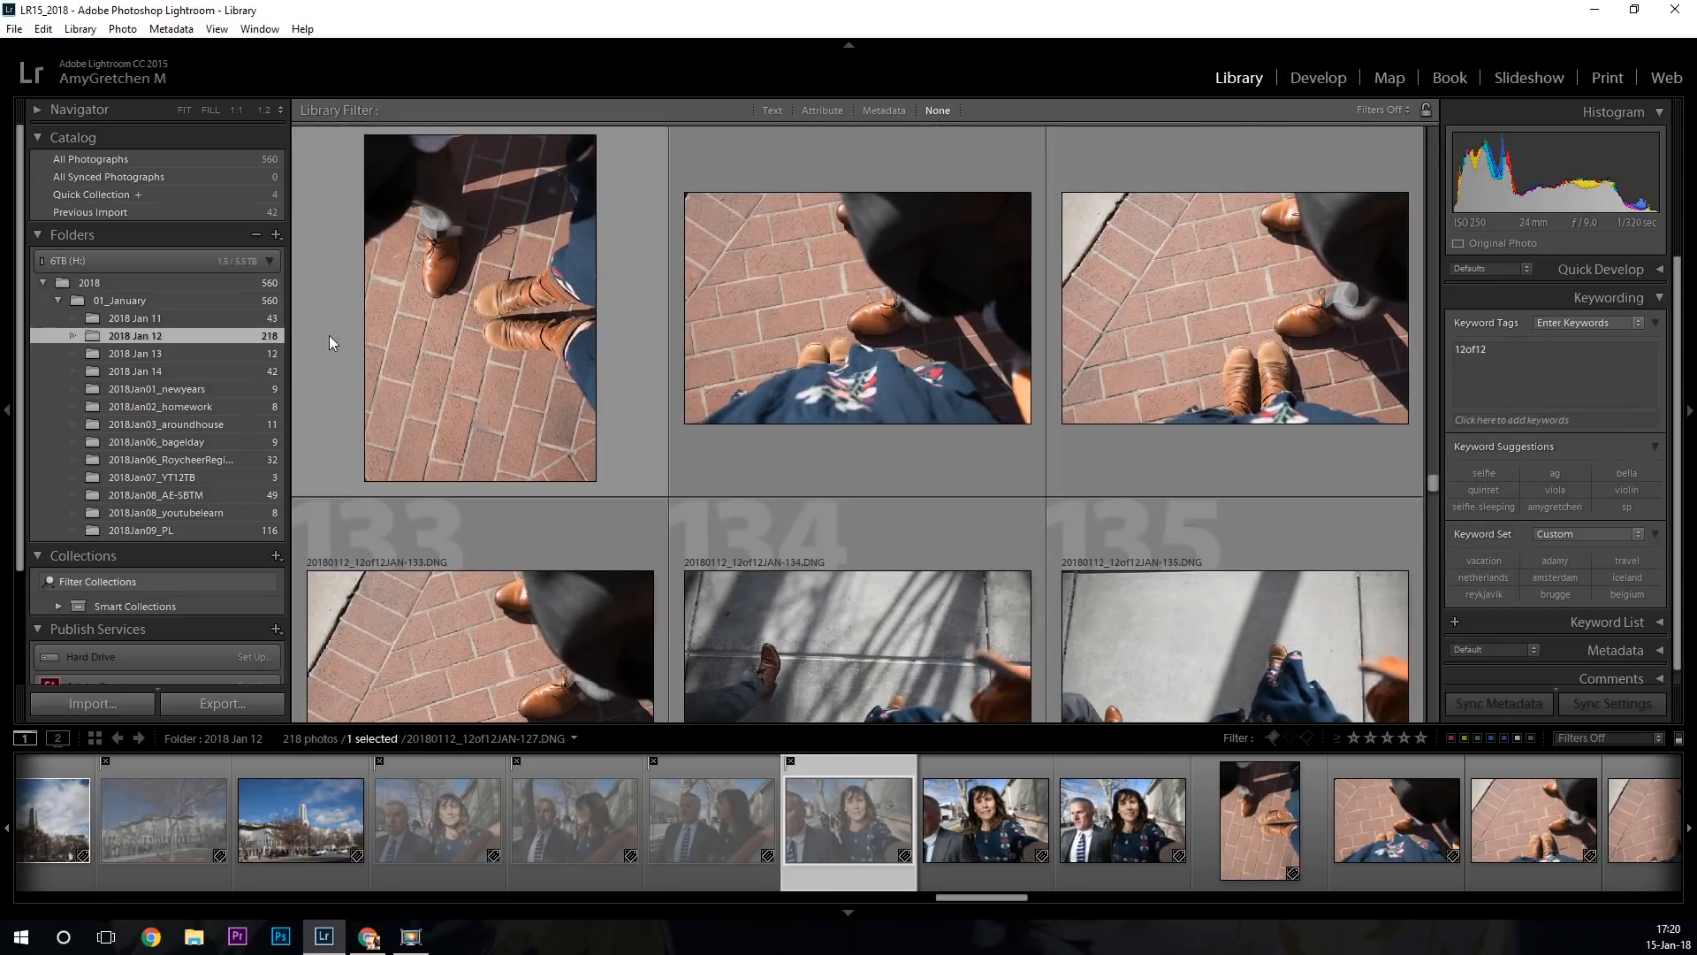
key("x")
scroll(830, 376, "down", 3)
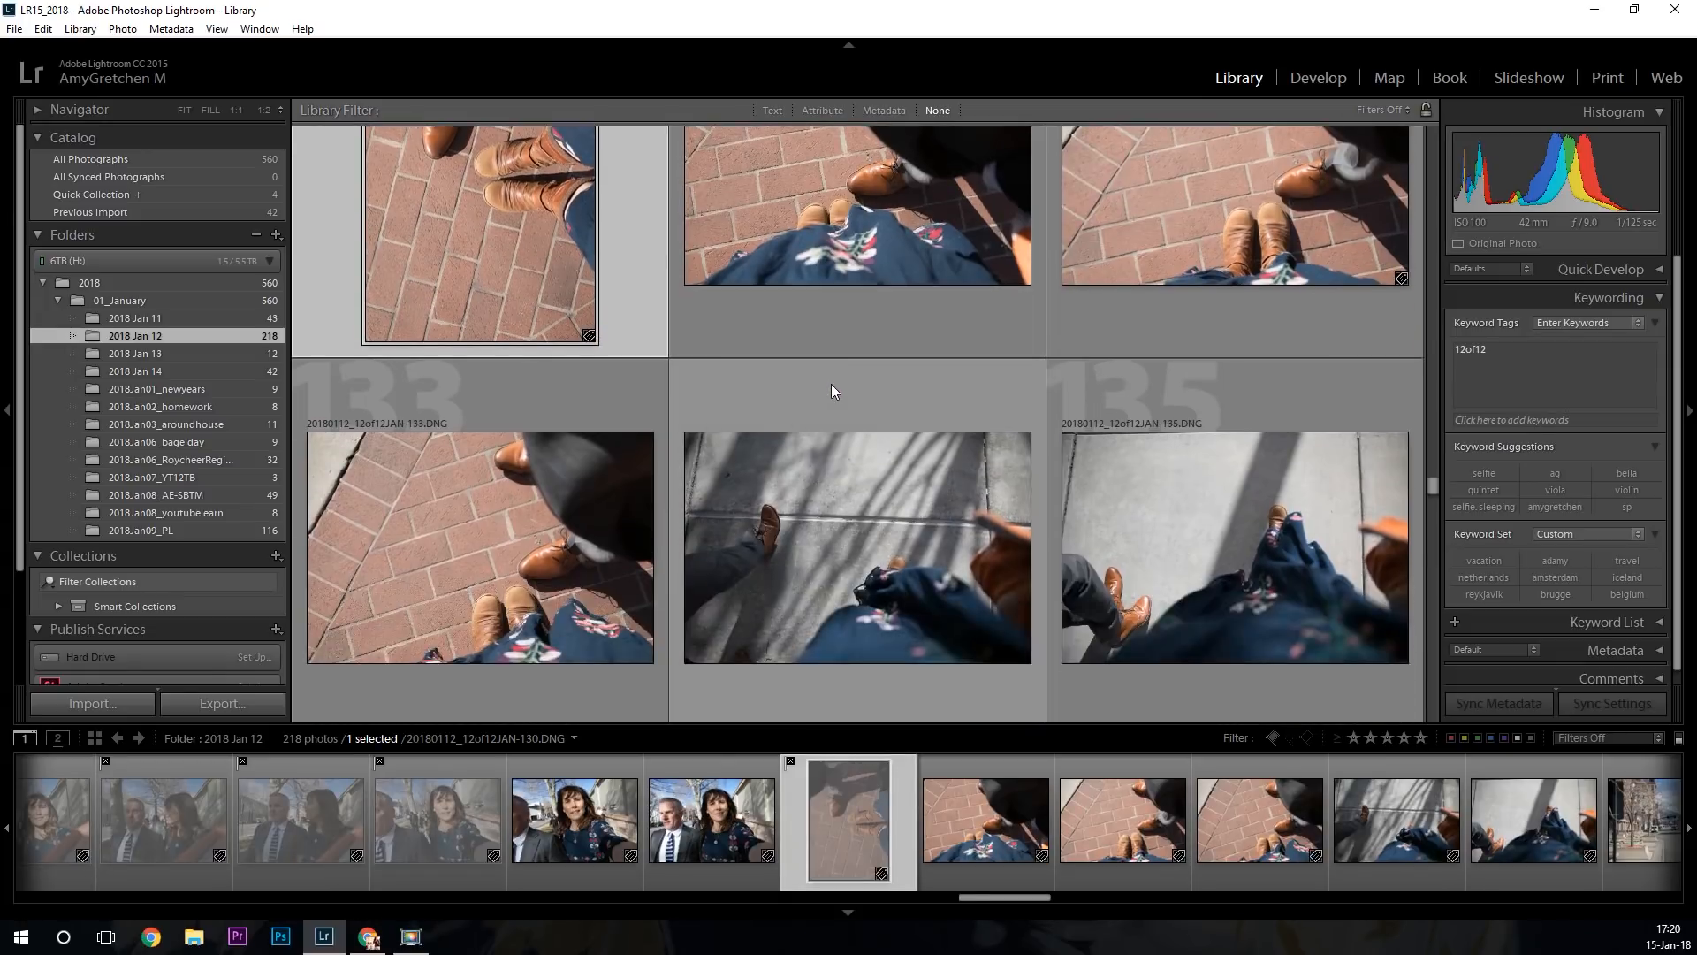
scroll(832, 386, "up", 3)
scroll(832, 386, "up", 1)
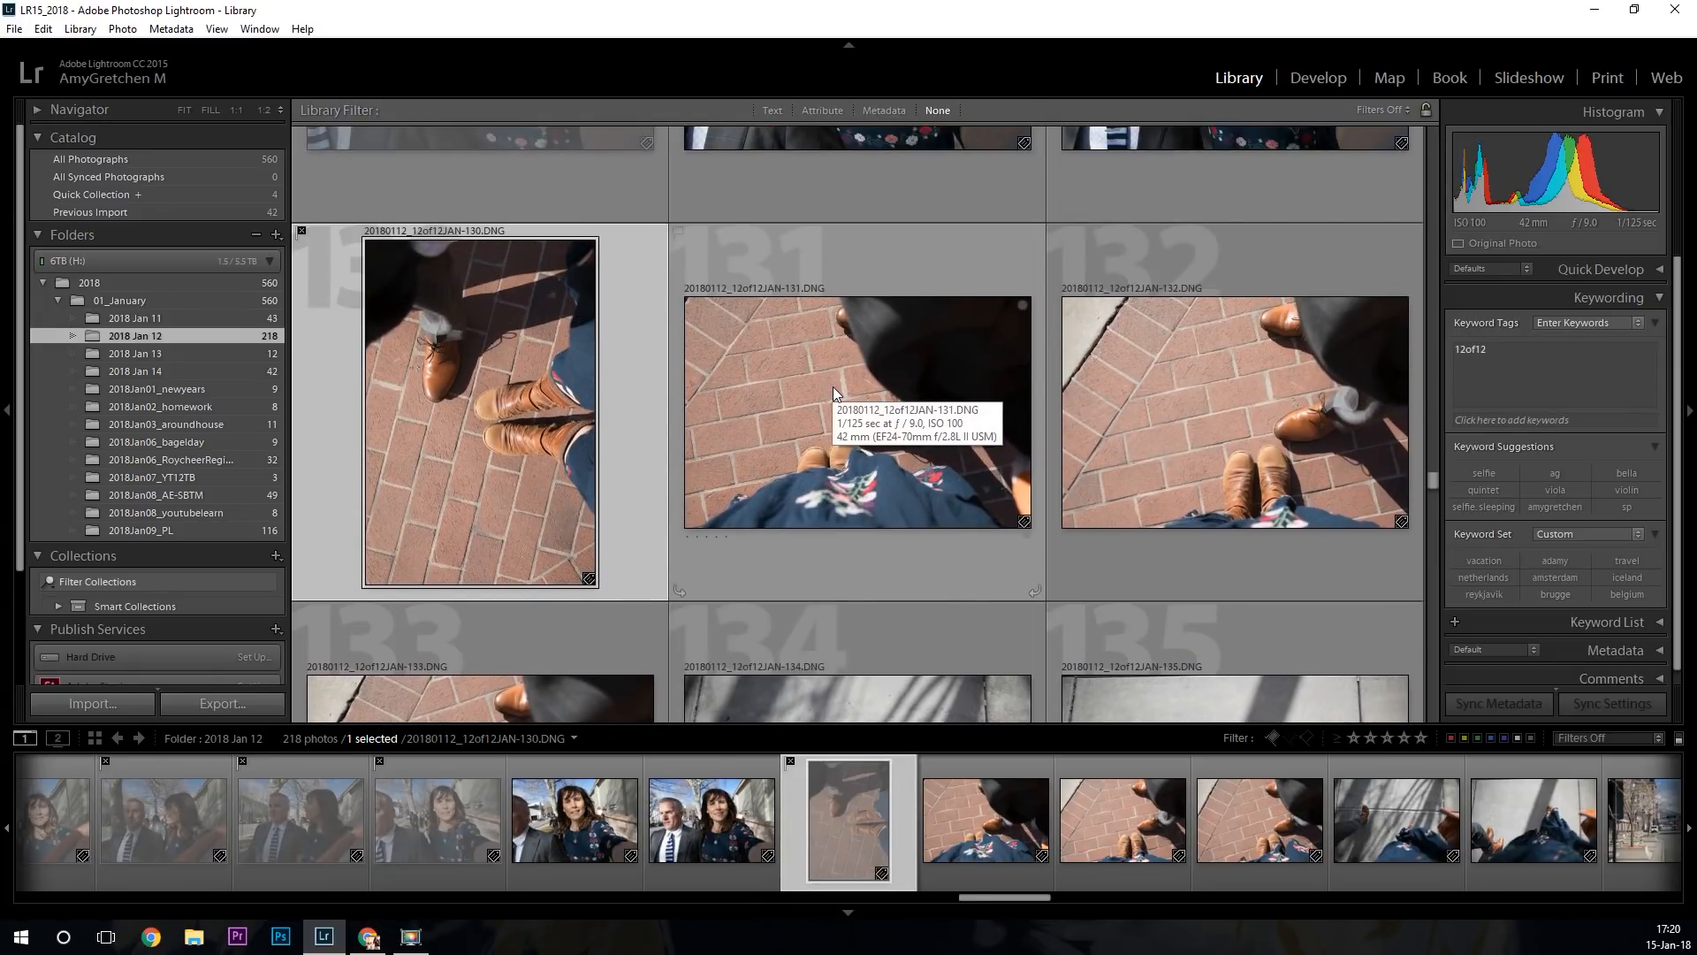
scroll(834, 386, "down", 2)
scroll(833, 387, "down", 2)
scroll(833, 386, "up", 4)
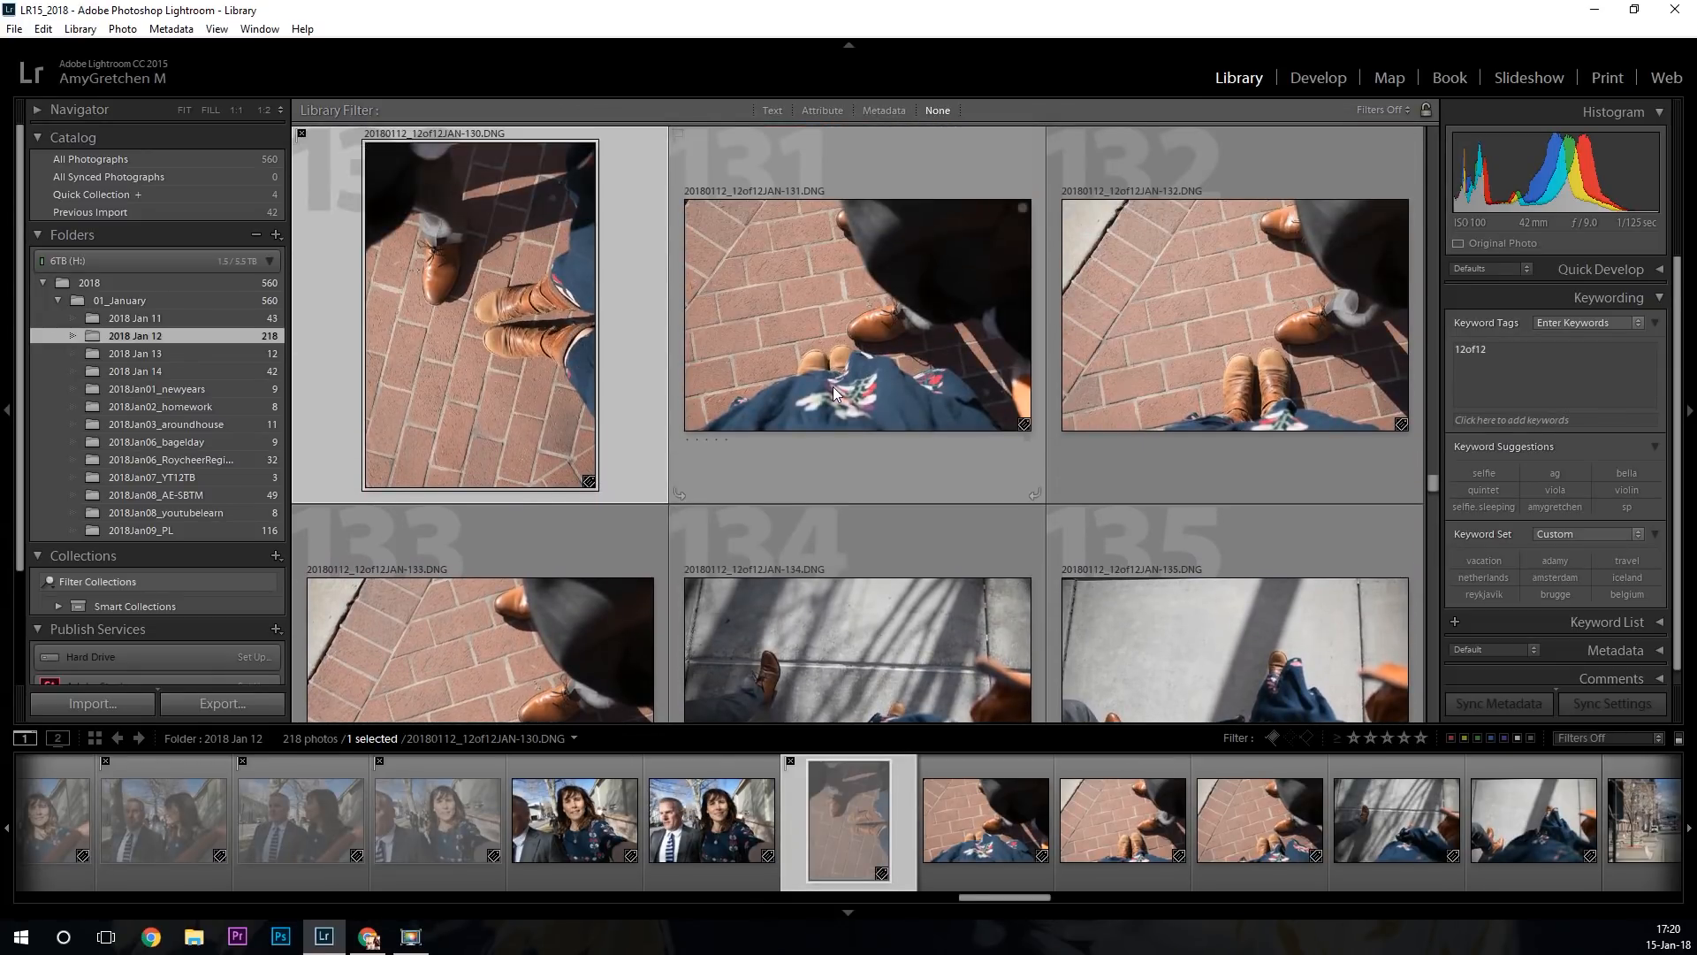
left_click(849, 367)
key("x")
Set the brick-pavement shoe photo 12of12JAN-133 as rejected and flag 12of12JAN-132 as a pick.
scroll(843, 378, "down", 3)
scroll(843, 380, "up", 3)
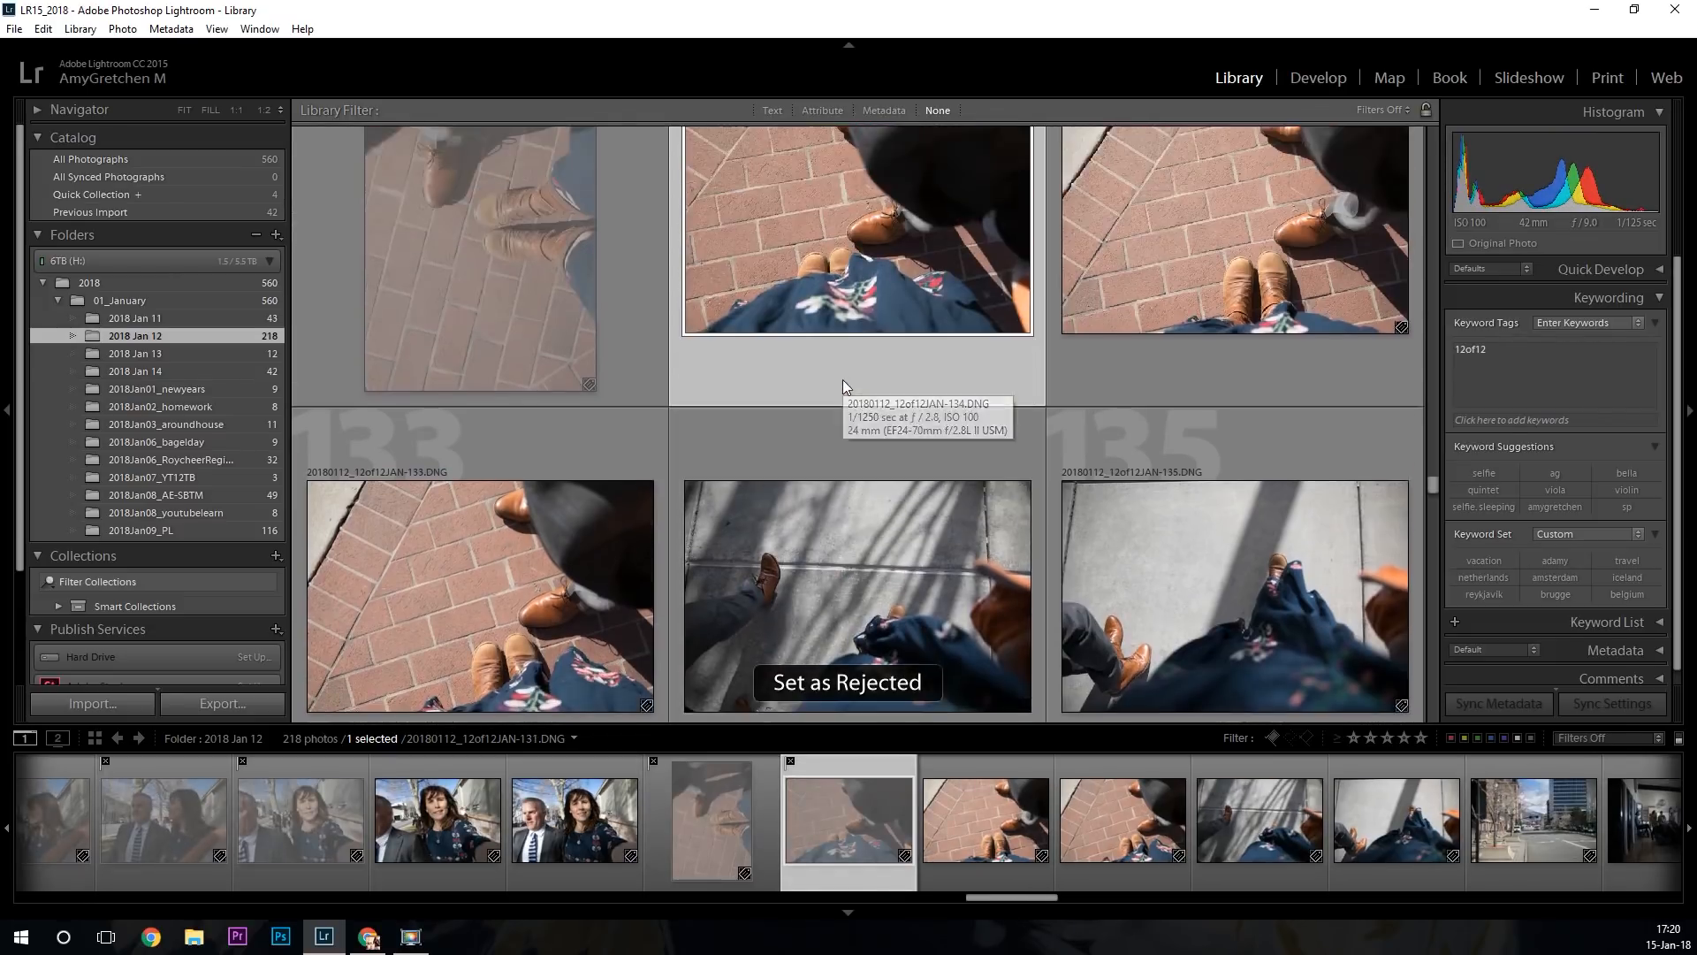
scroll(842, 381, "up", 2)
scroll(573, 544, "down", 4)
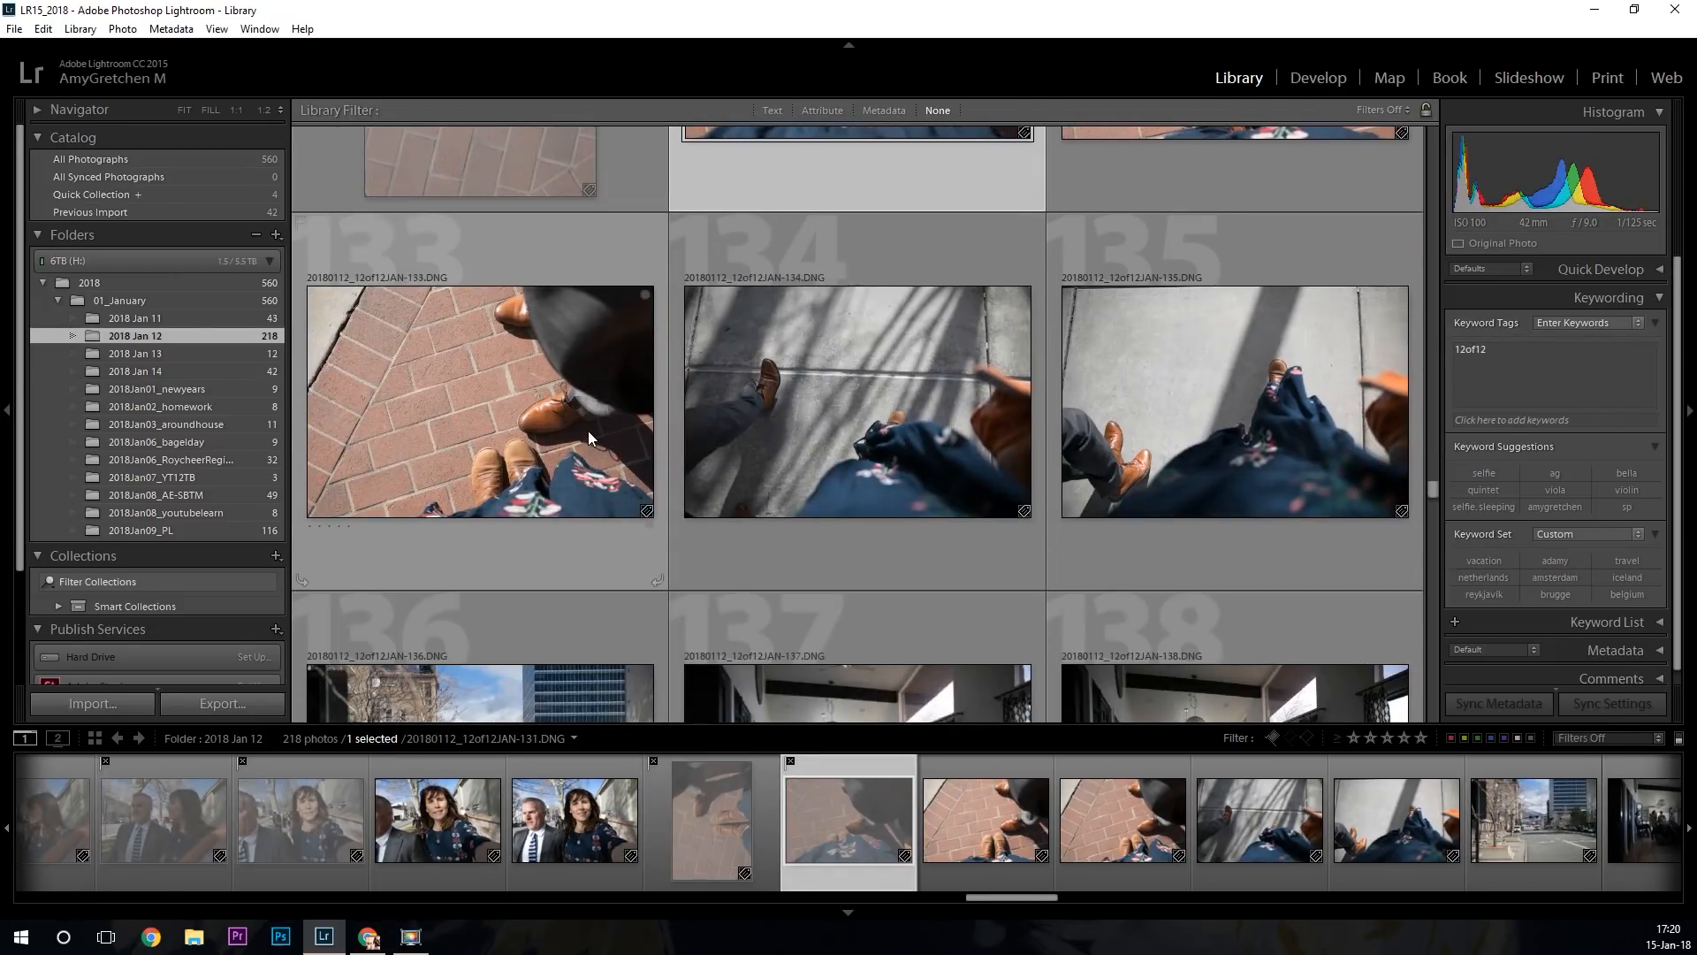
left_click(588, 431)
key("x")
scroll(1244, 284, "up", 3)
left_click(1255, 276)
key("p")
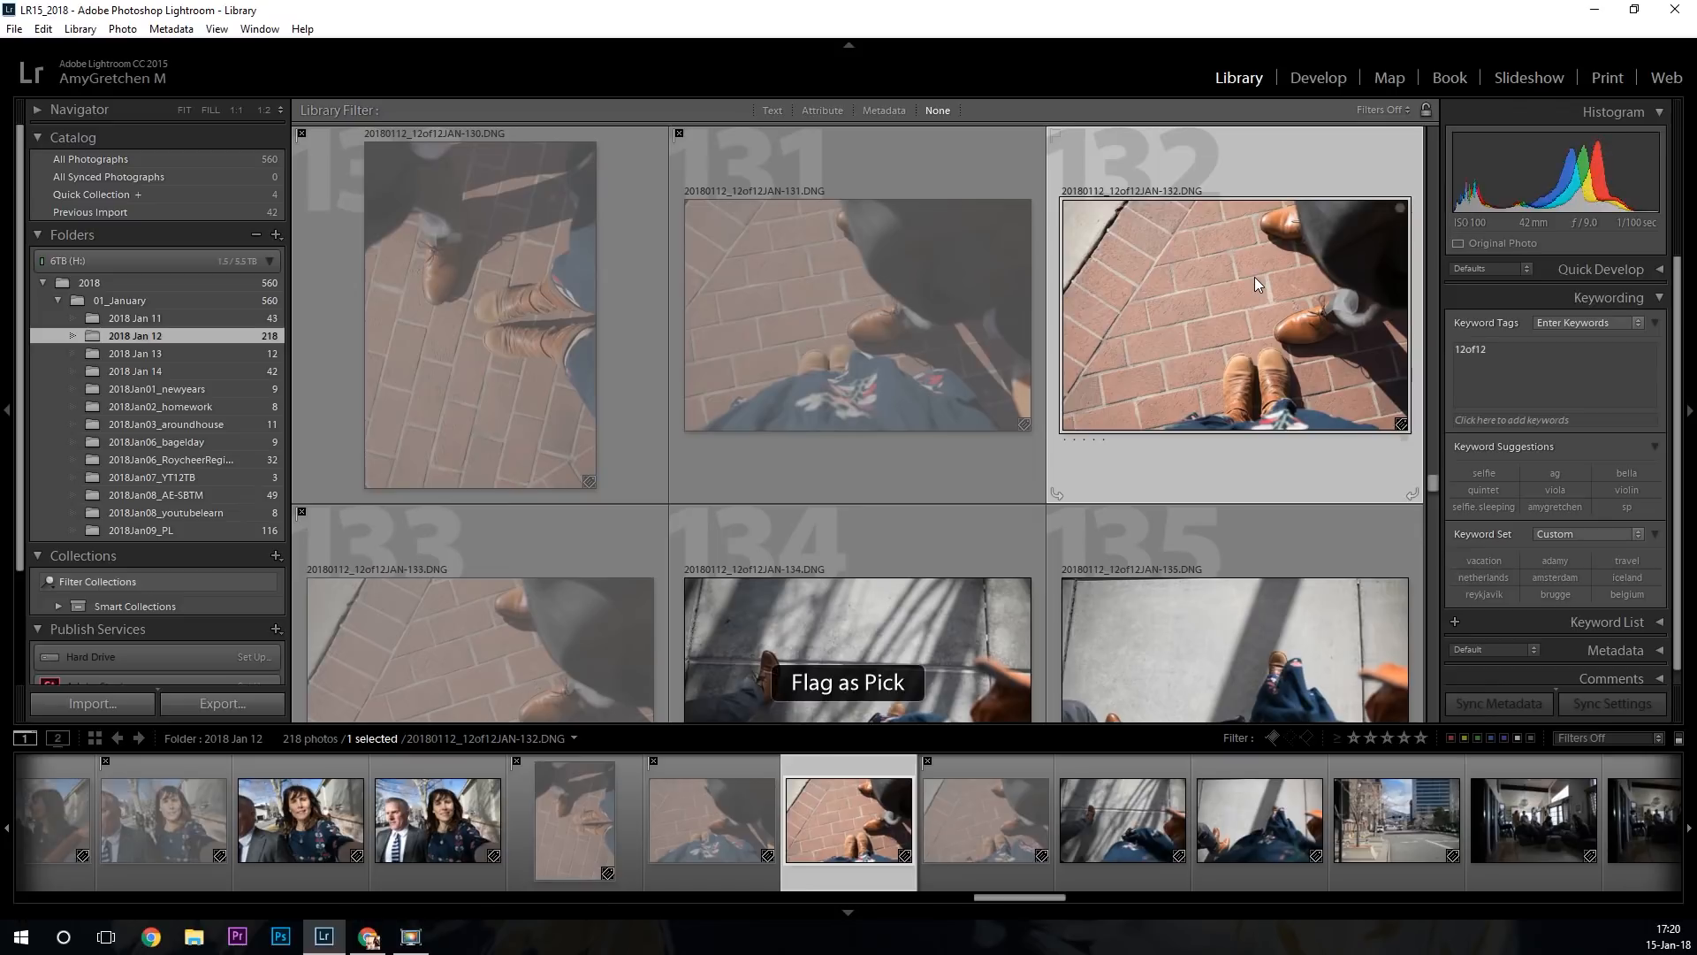
Set the two shoe photos on grey concrete, 12of12JAN-134 and 12of12JAN-135, as rejected.
scroll(1229, 282, "down", 4)
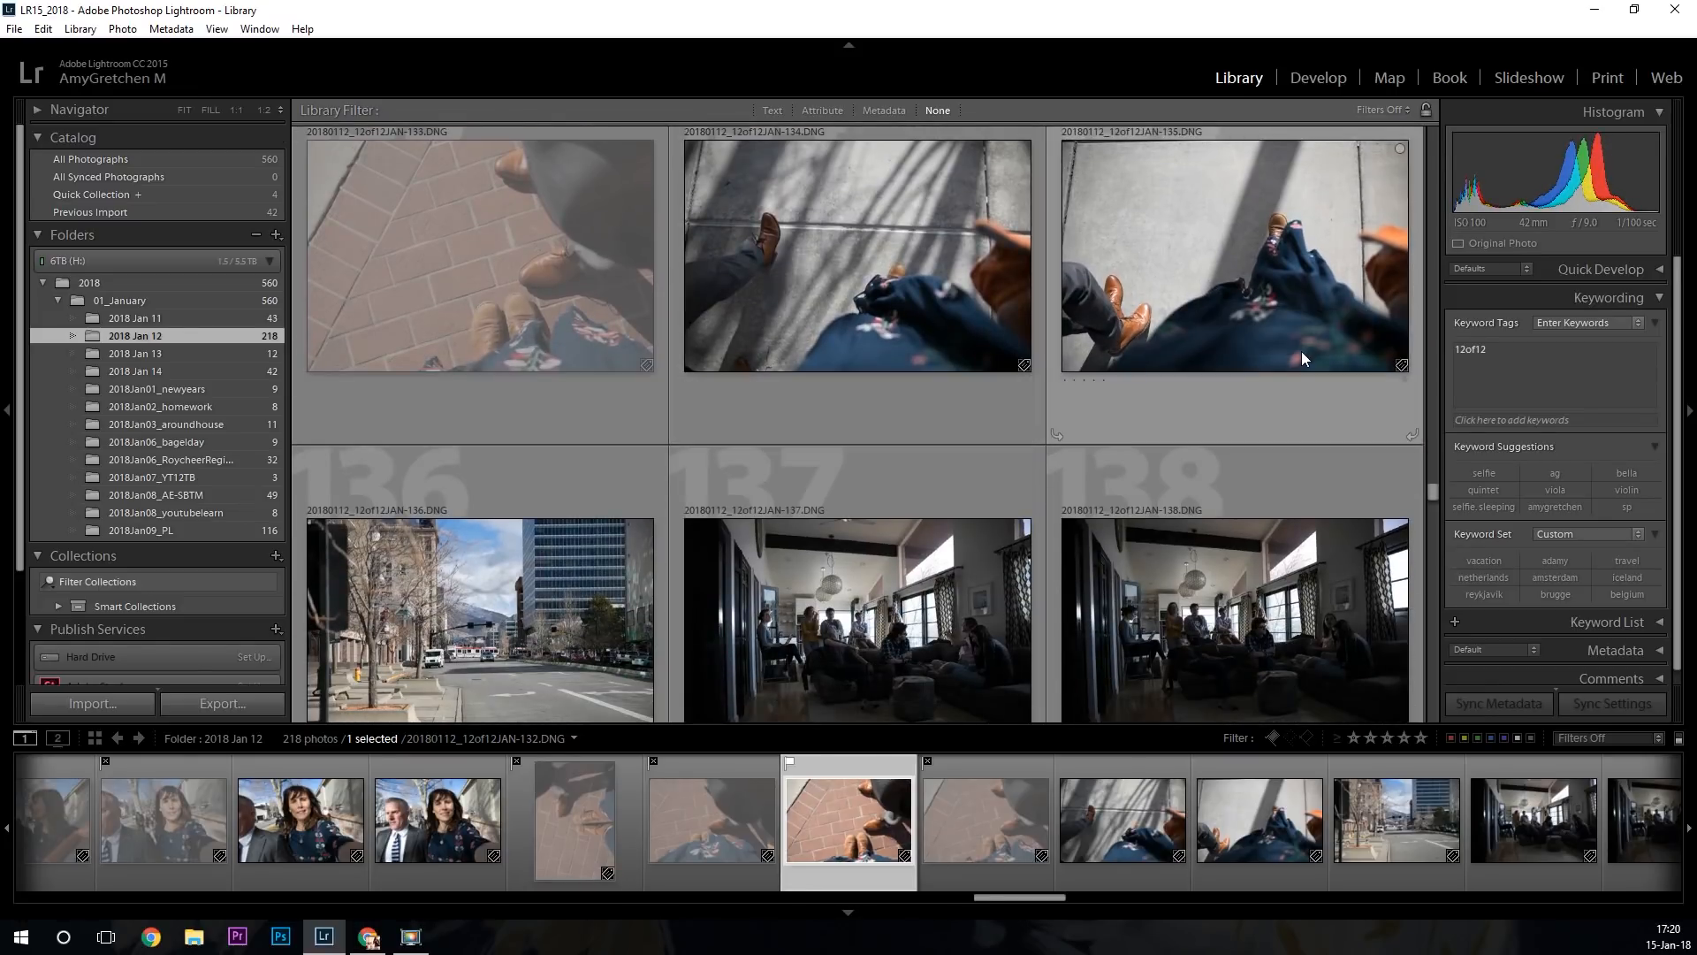
left_click(914, 327)
key("x")
scroll(952, 311, "down", 2)
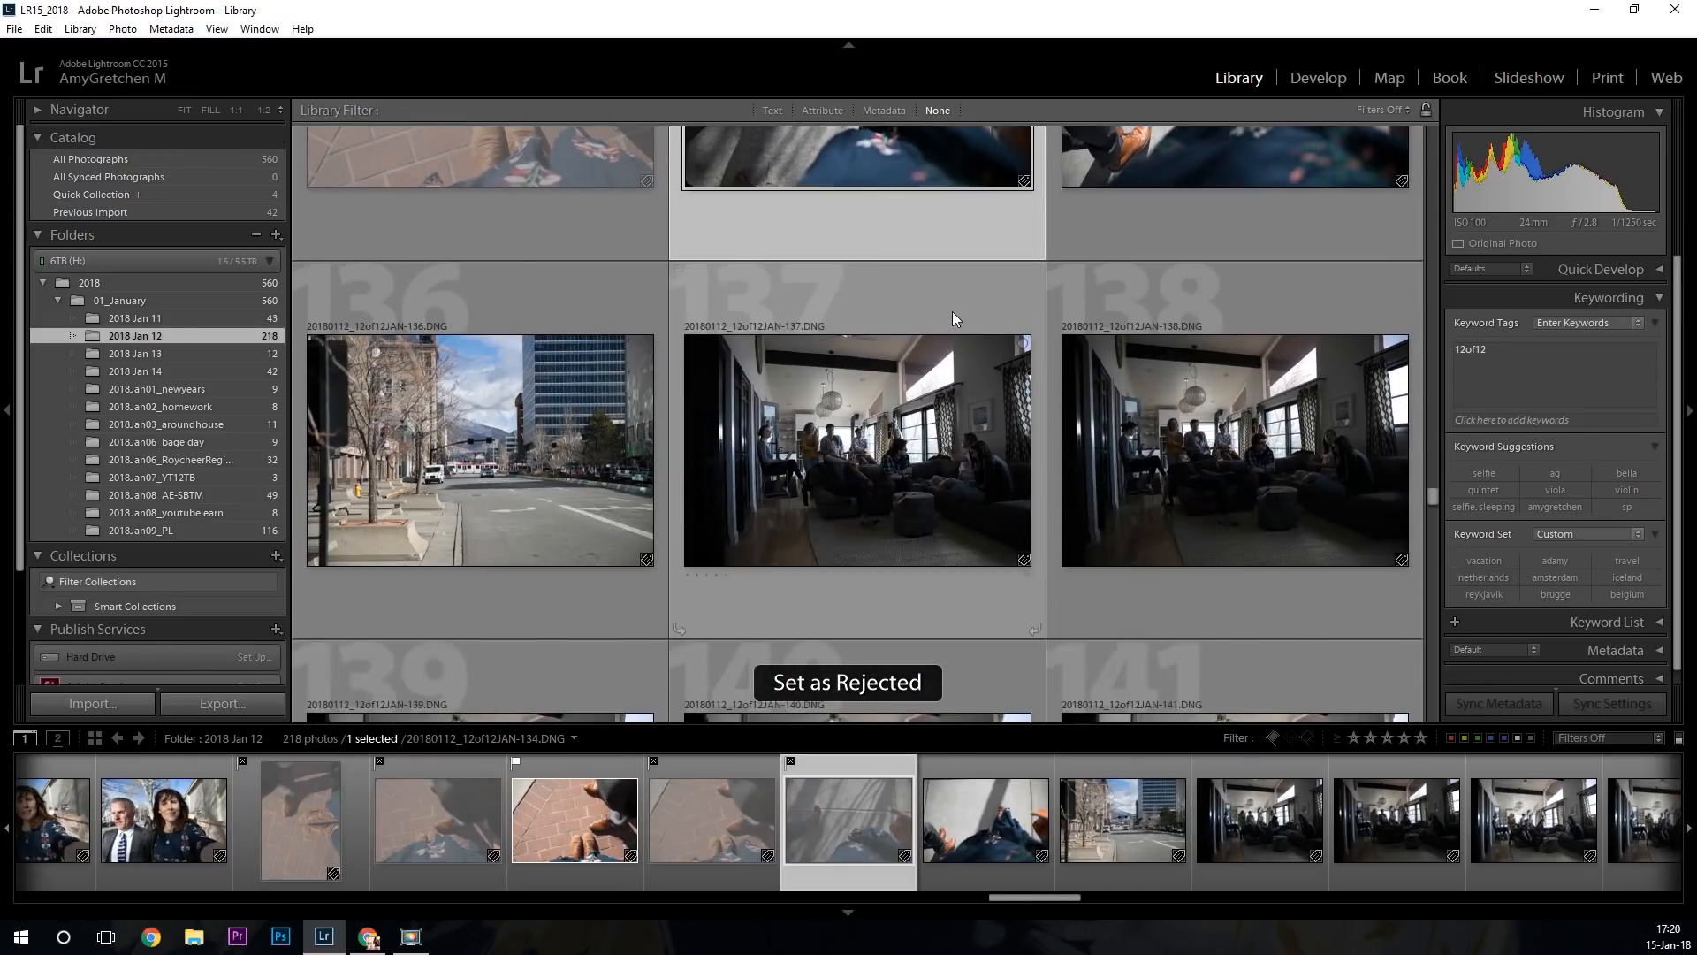
scroll(957, 337, "up", 3)
left_click(1189, 371)
key("x")
scroll(1189, 373, "down", 3)
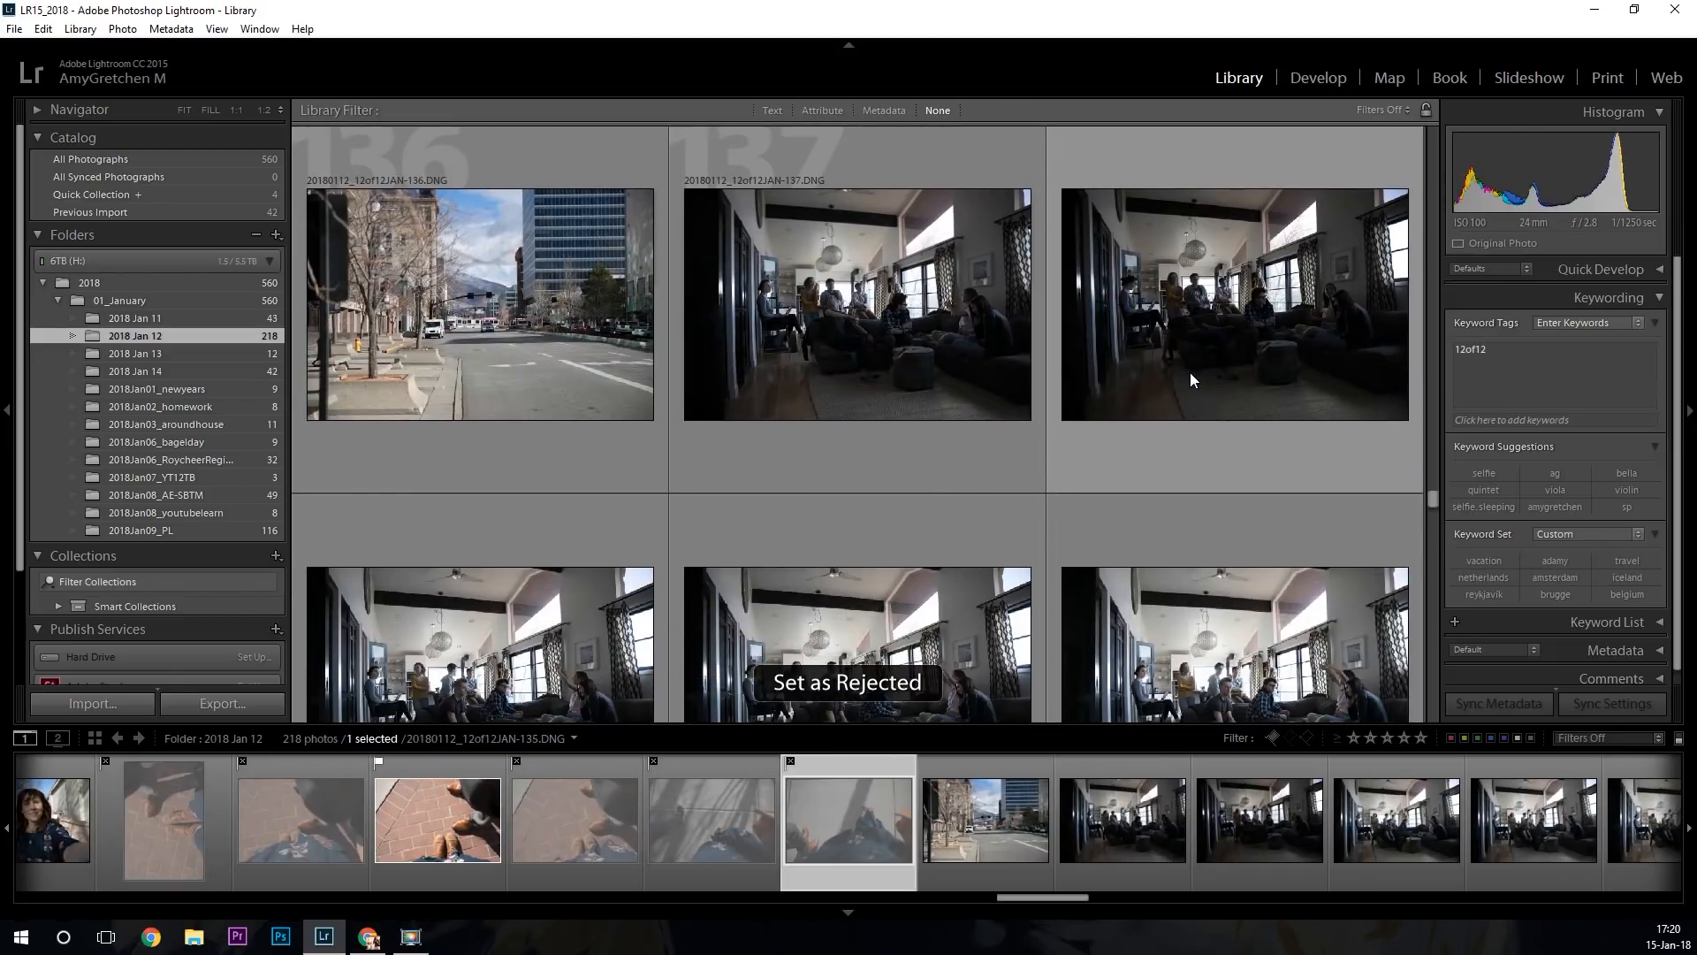
Flag the city street photo 12of12JAN-136 as a pick.
scroll(1189, 373, "up", 2)
scroll(1190, 383, "down", 3)
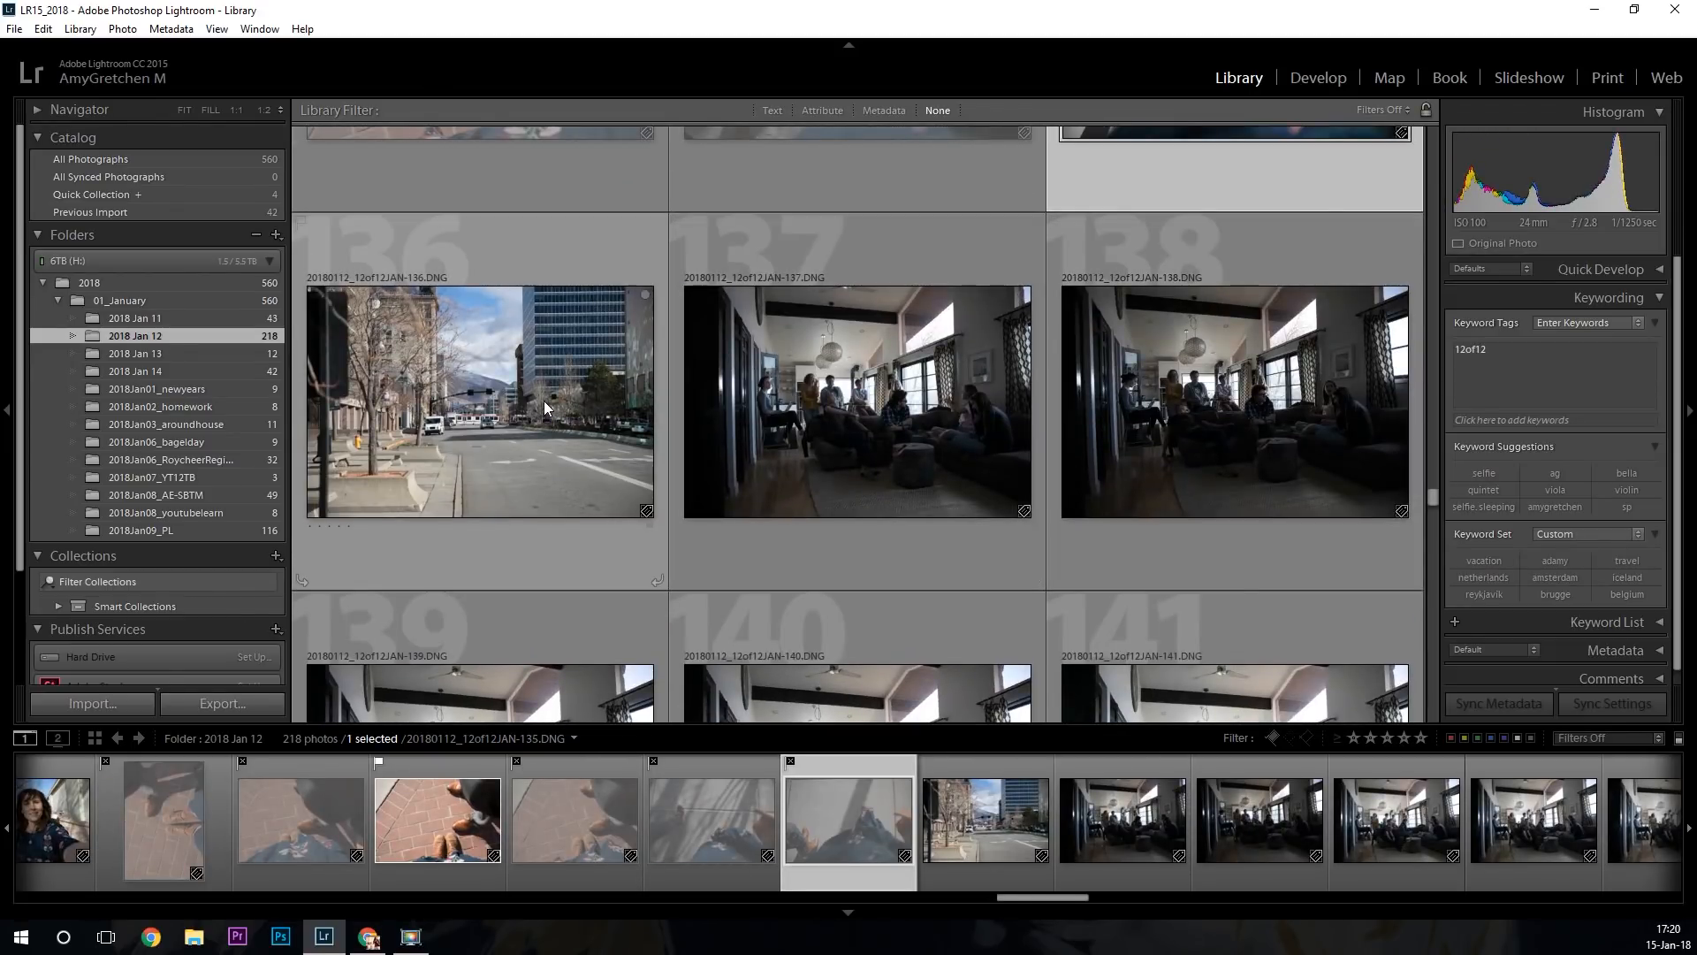
left_click(545, 402)
key("p")
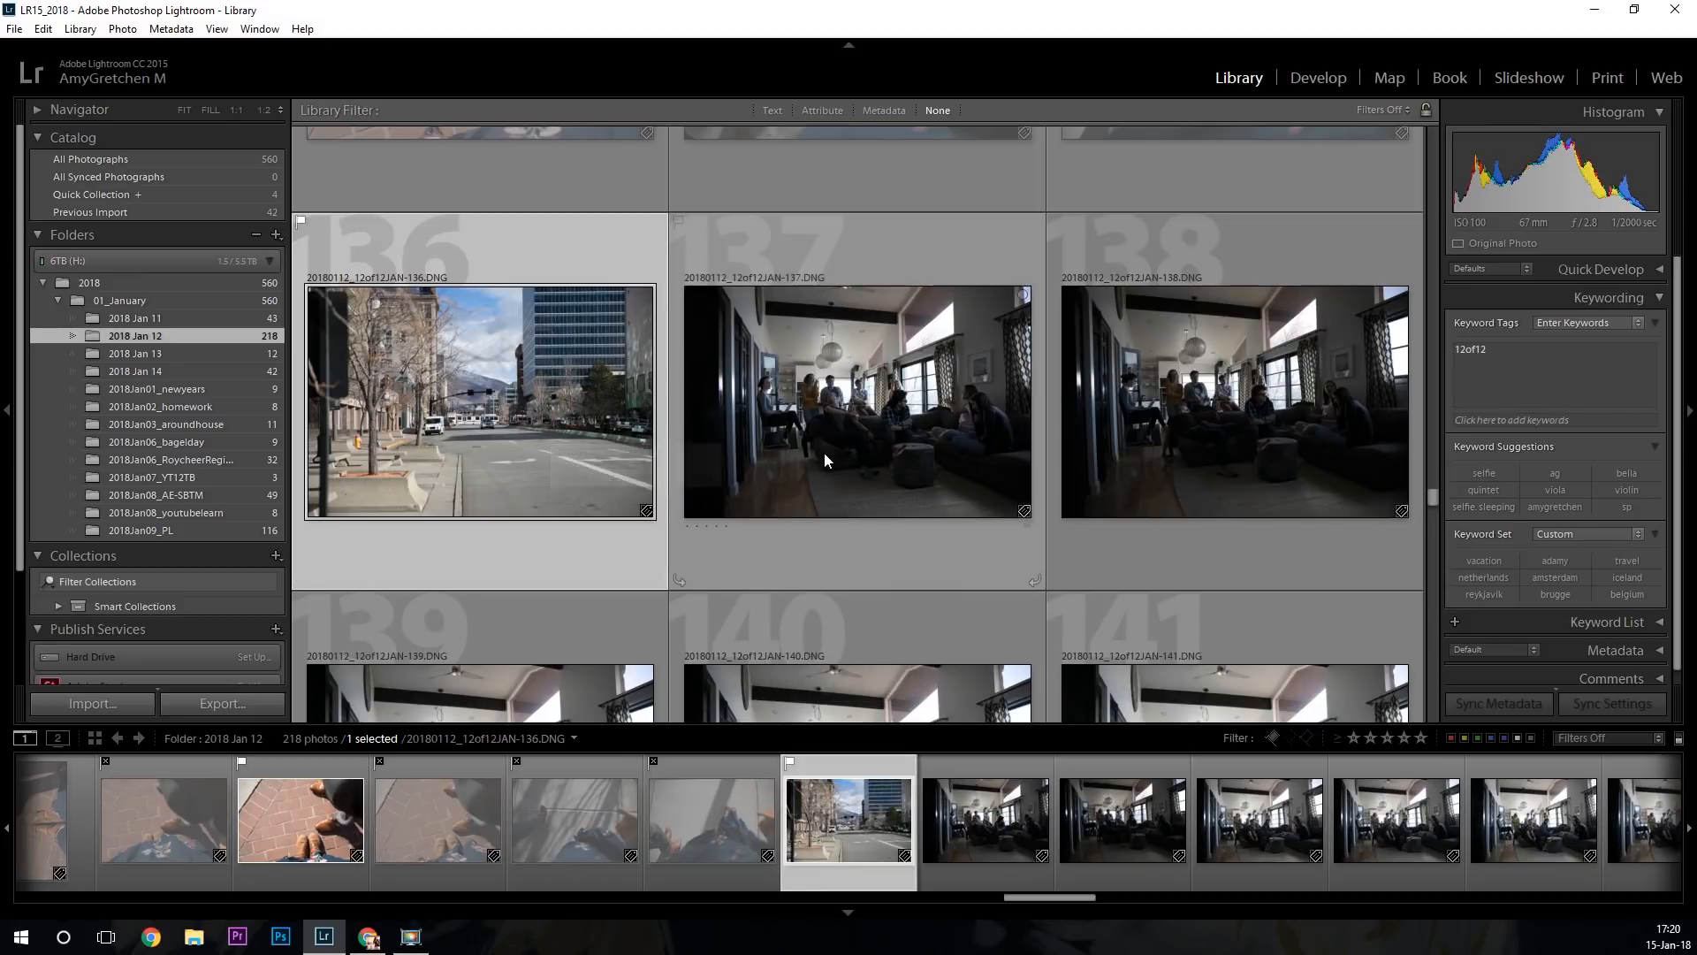
Compare the living-room group photos 12of12JAN-137 to 140 in Develop and flag 12of12JAN-140 as a pick.
scroll(875, 435, "down", 2)
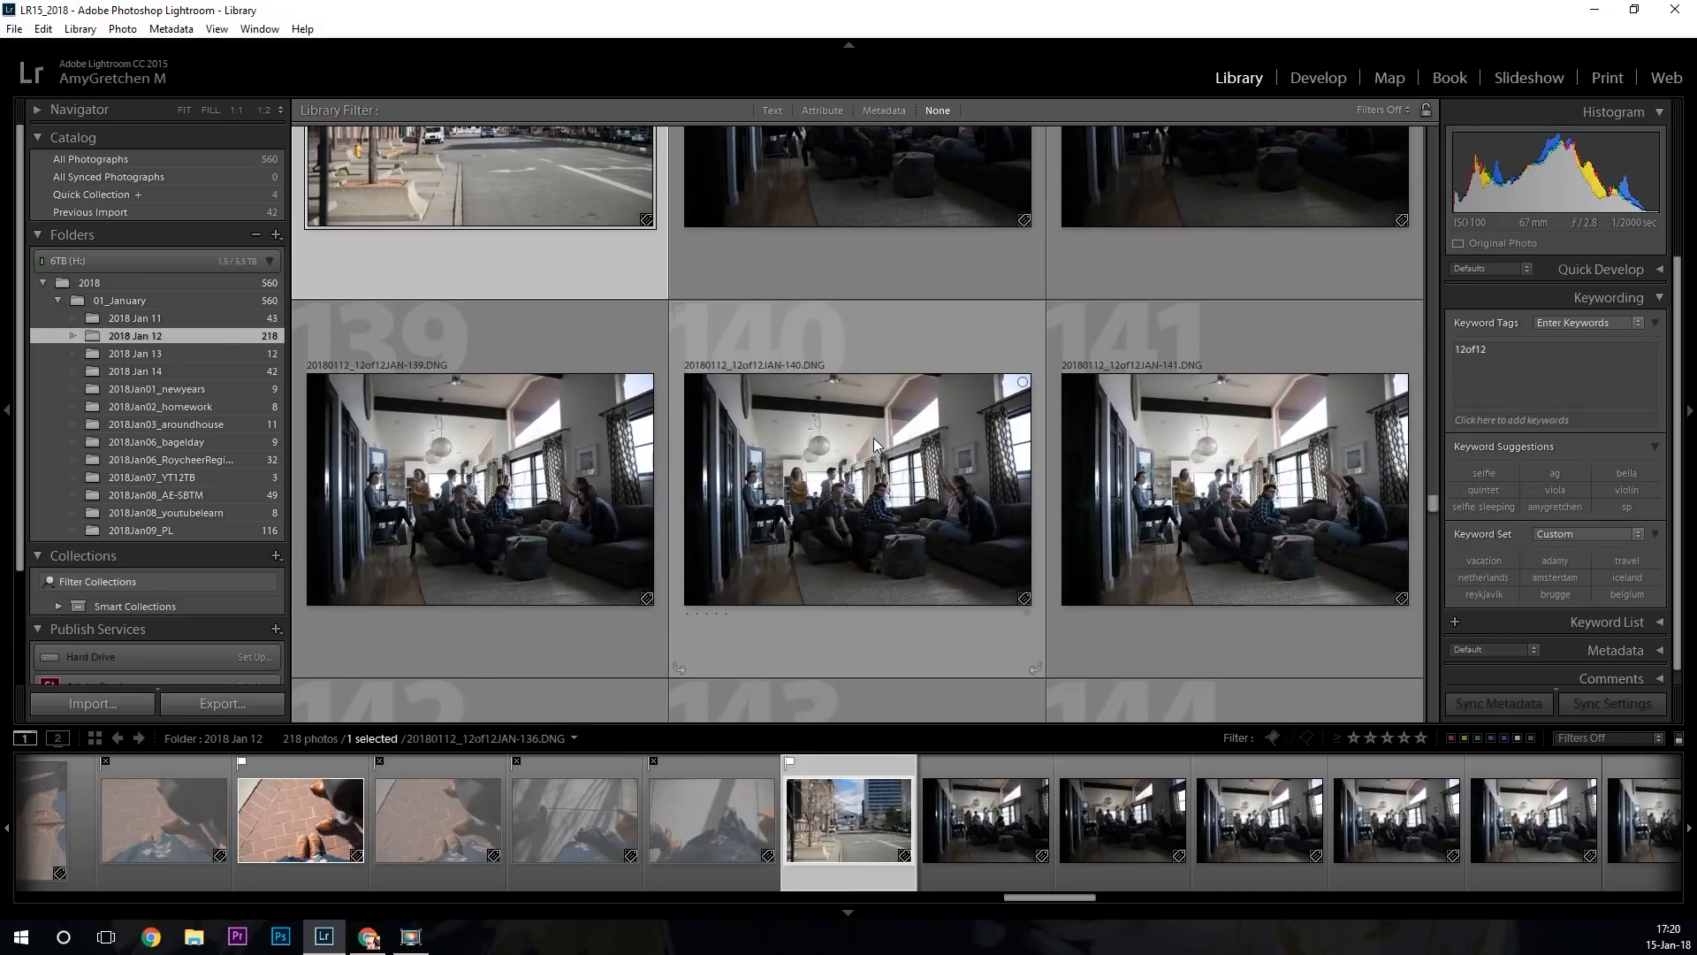
scroll(874, 439, "up", 2)
left_click(866, 418)
key("d")
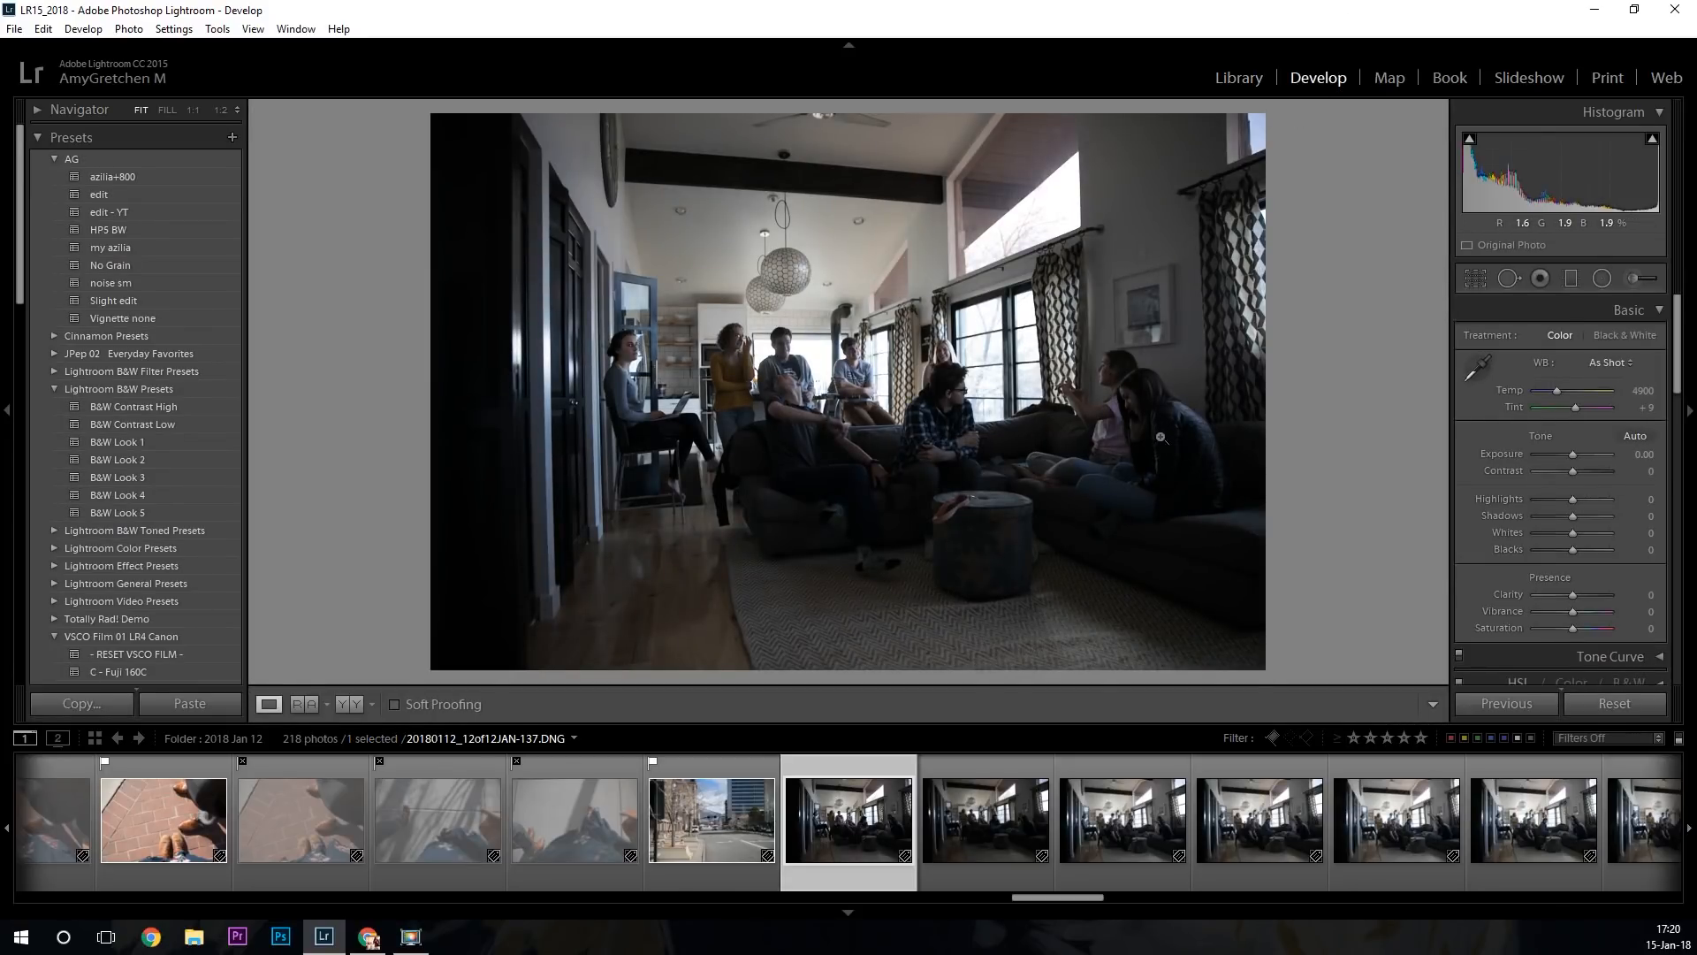
key("Right")
key("Right")
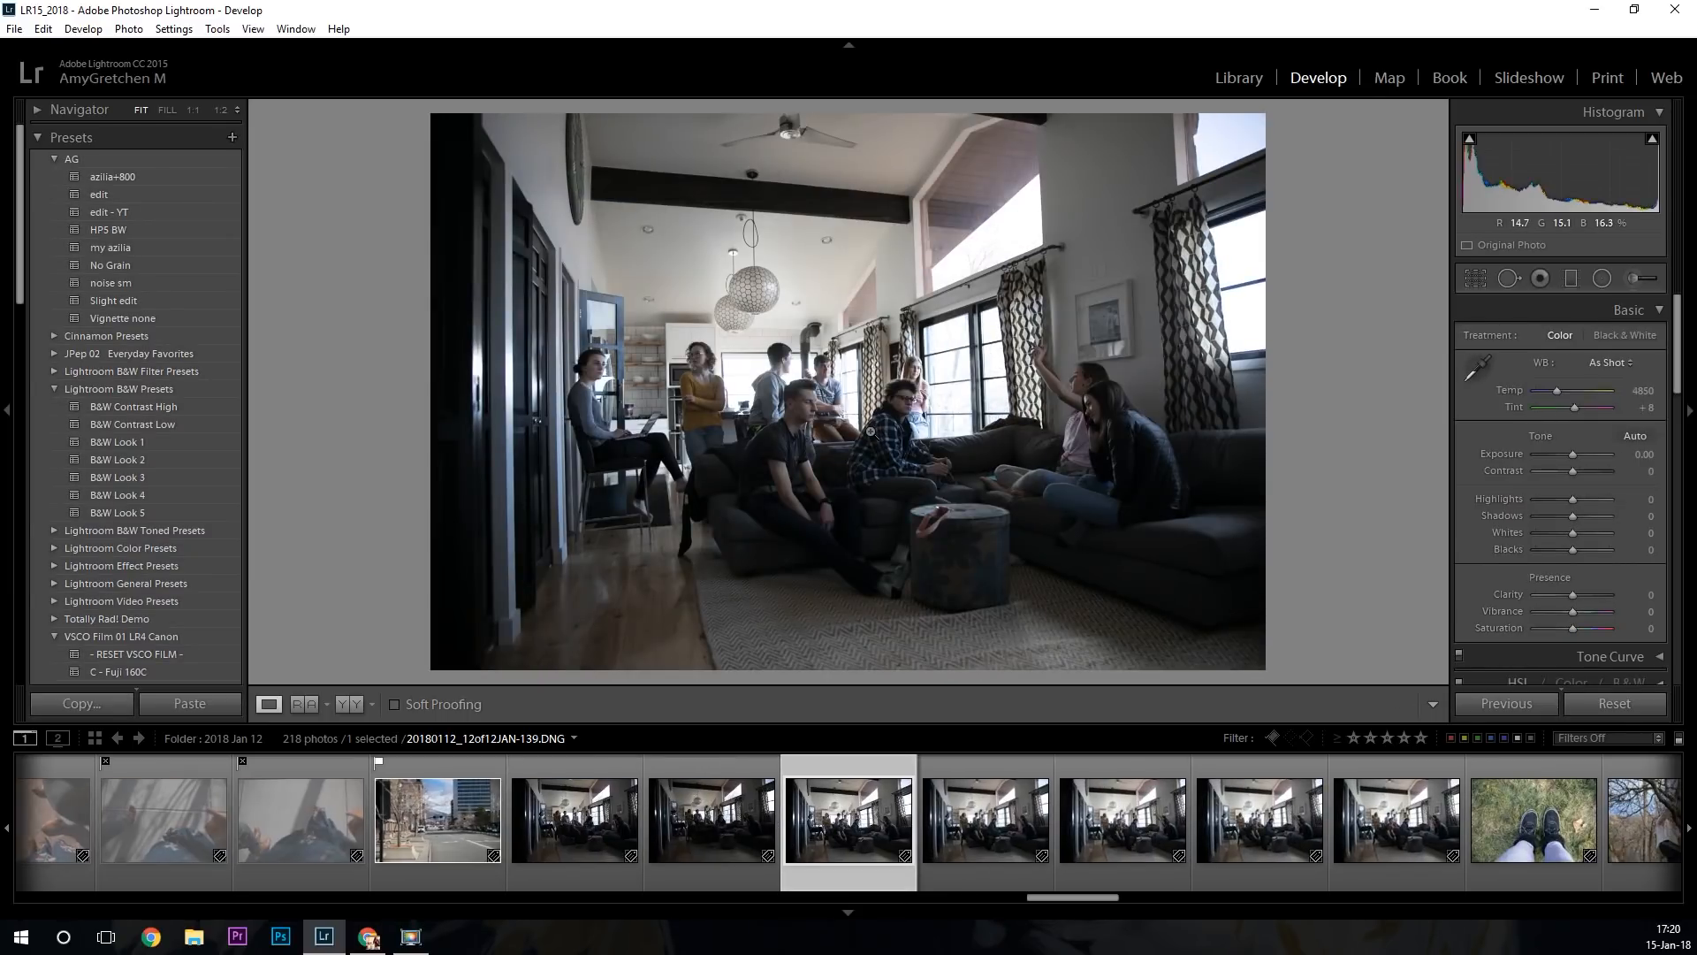
key("Right")
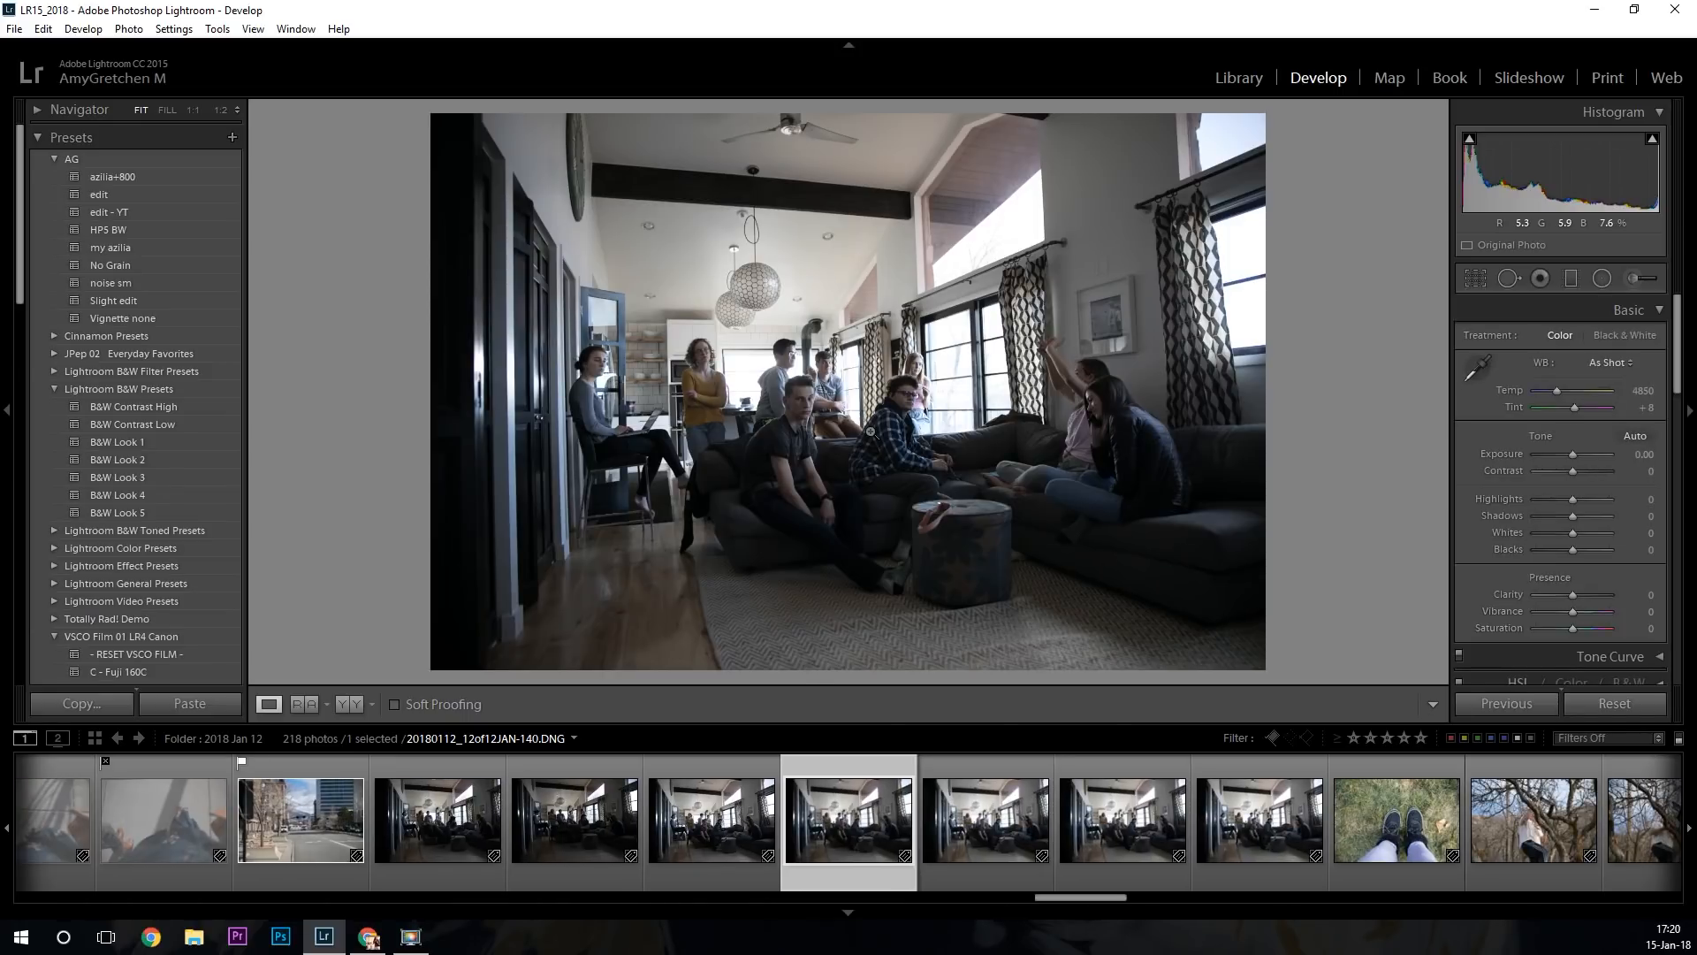
Check the dark living-room photo 12of12JAN-138 and set 12of12JAN-137 as rejected.
left_click(625, 824)
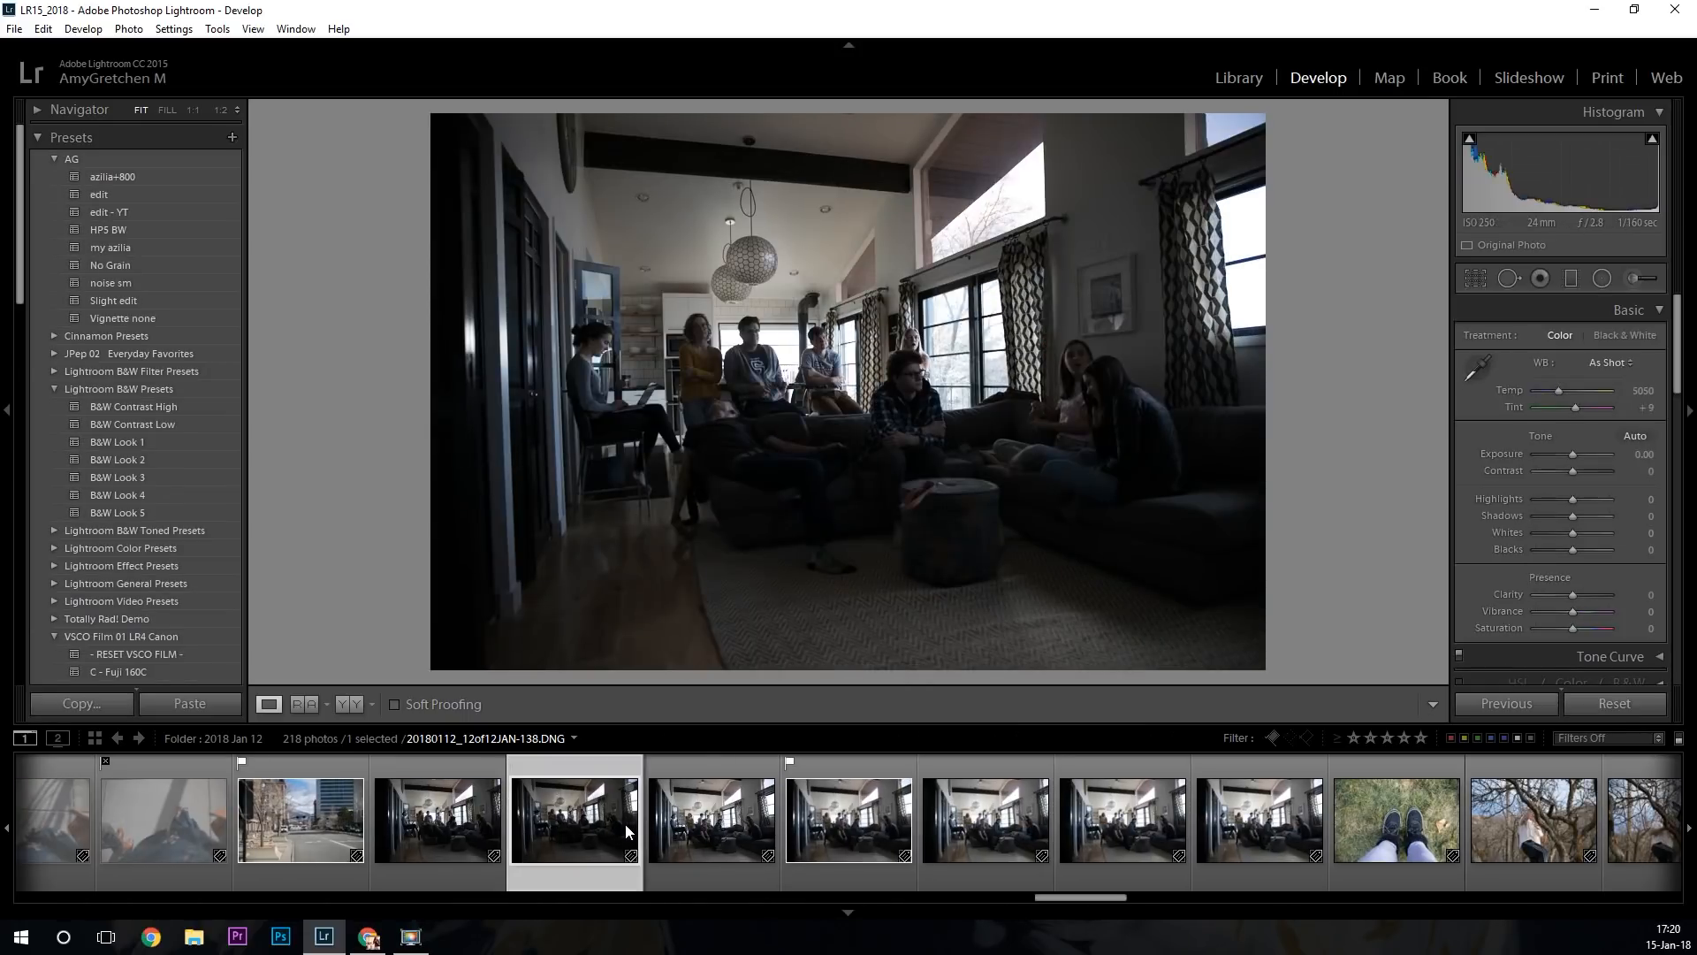
left_click(471, 816)
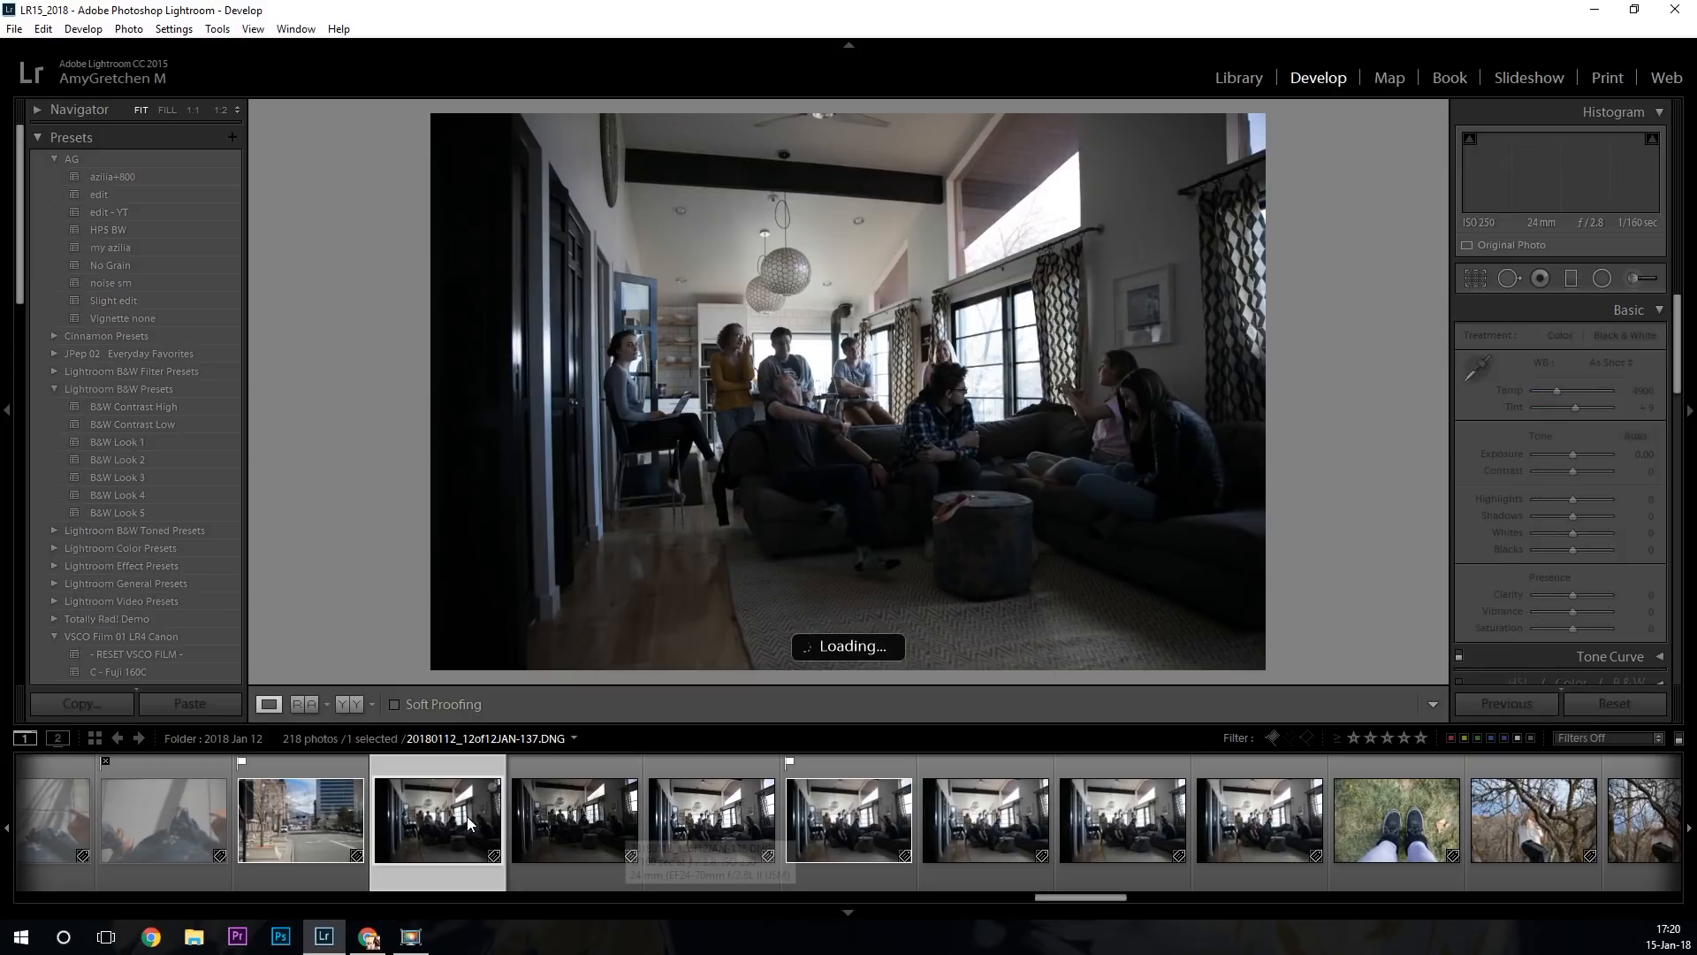
key("x")
Review the living-room photos 12of12JAN-141 to 143 and set the last one, 12of12JAN-143, as rejected.
left_click(1044, 826)
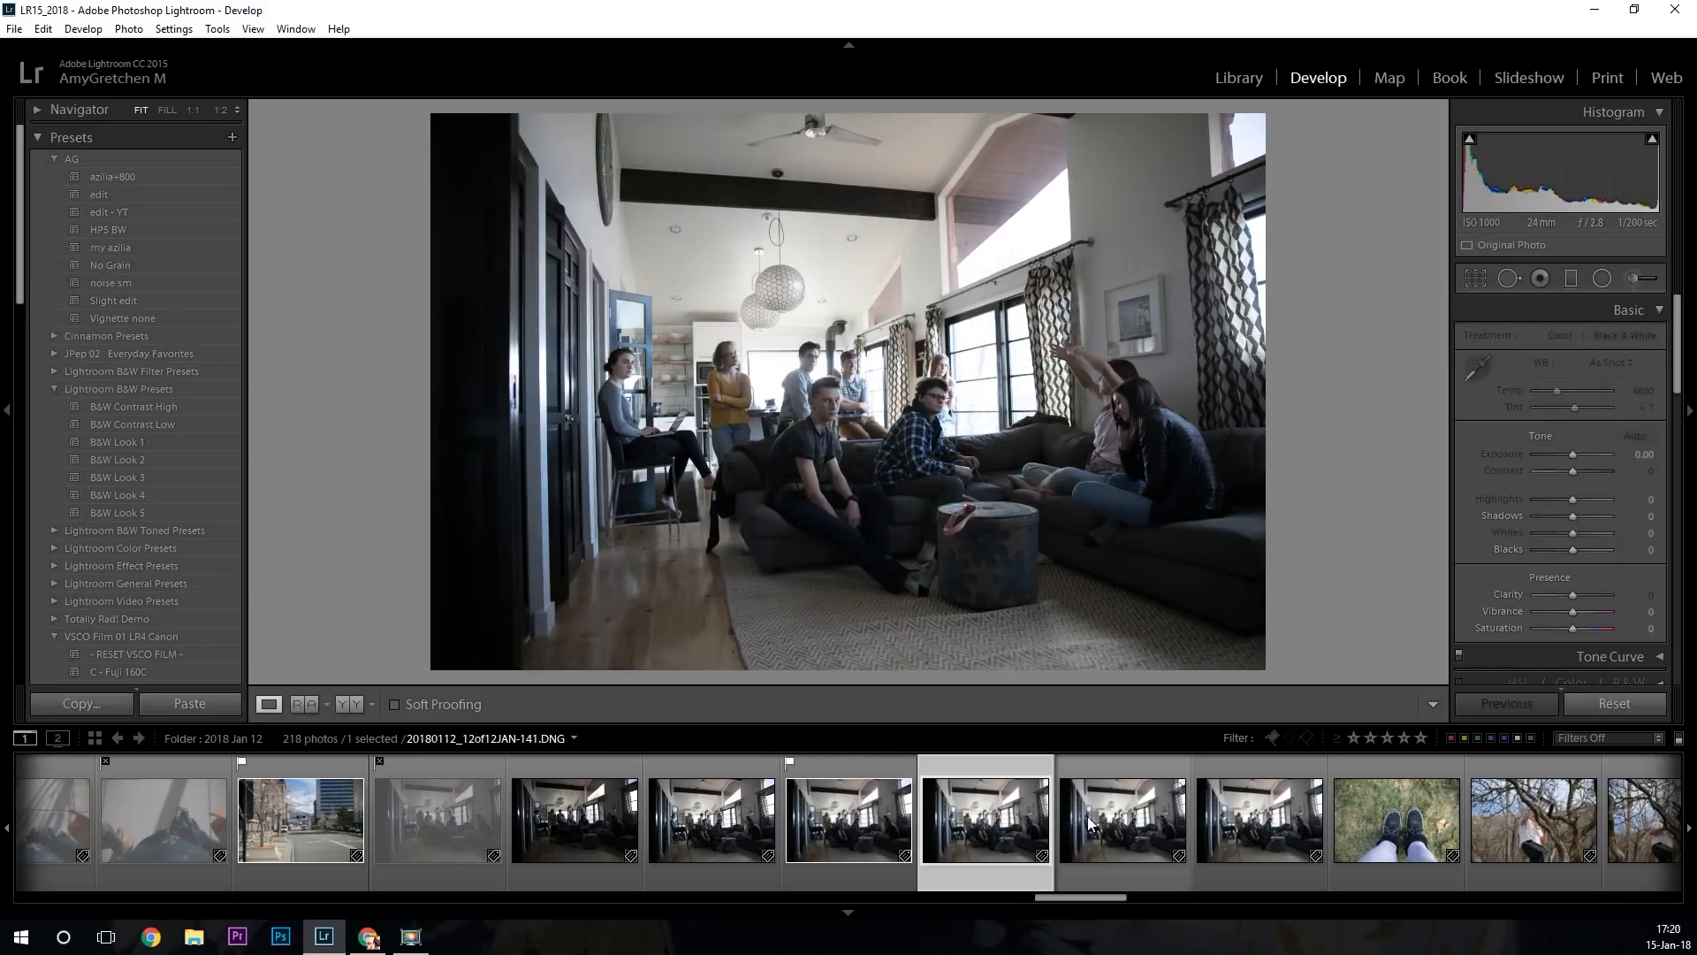
left_click(1150, 826)
left_click(1213, 825)
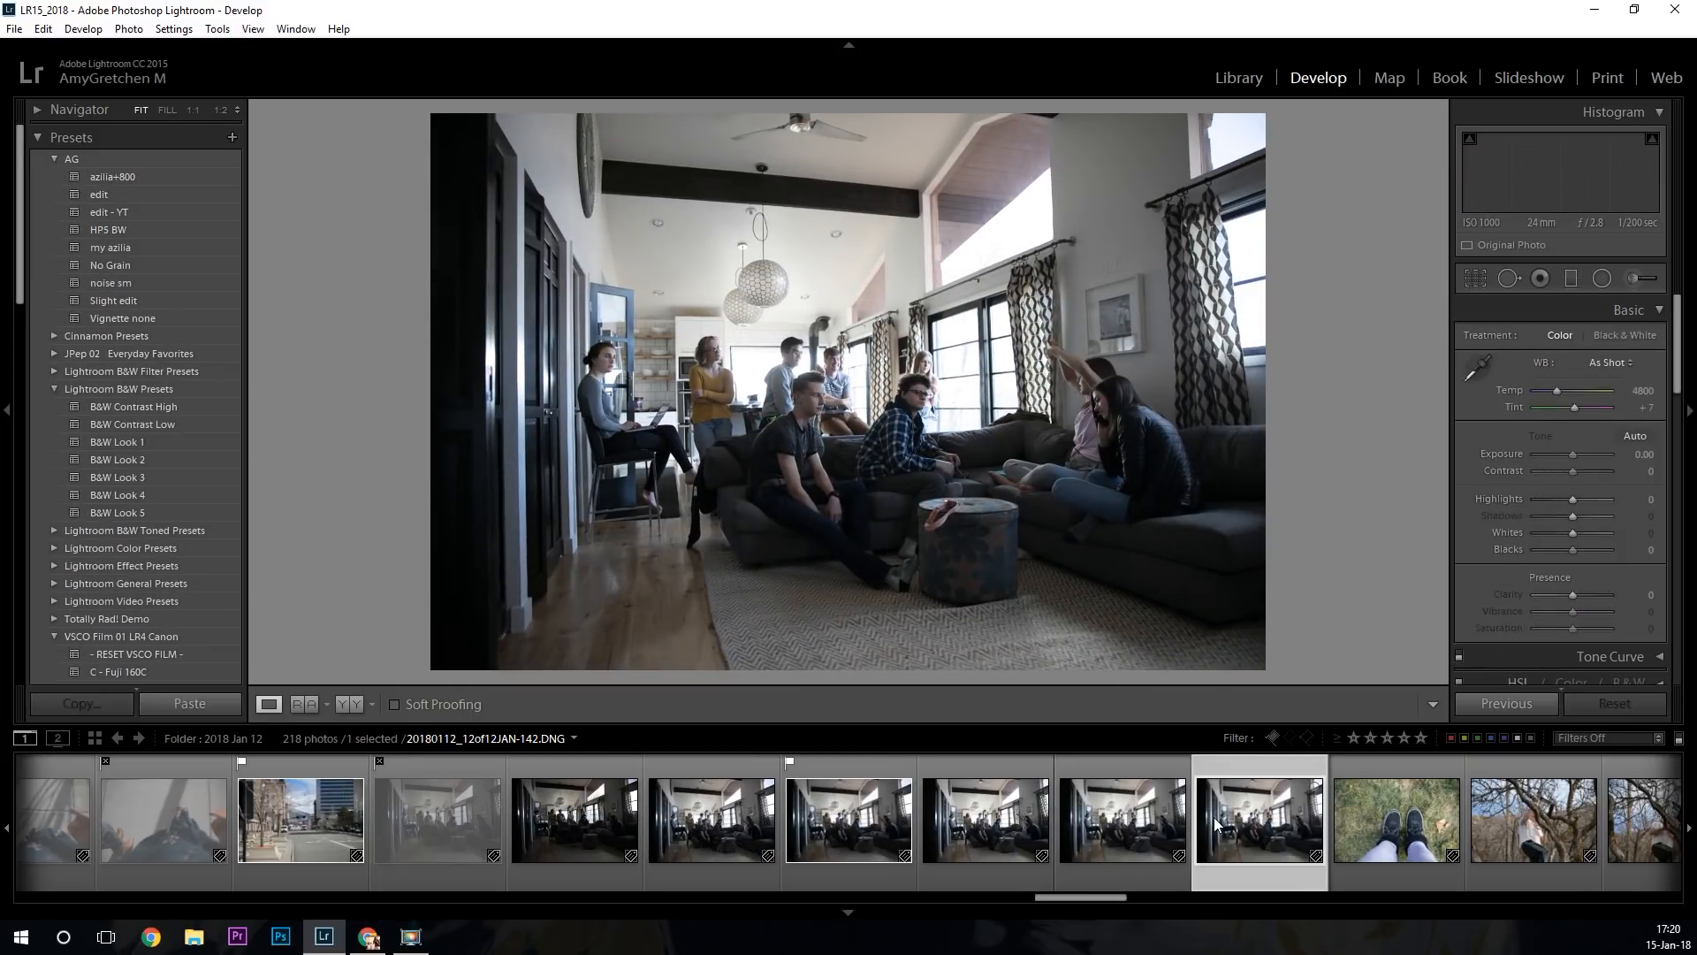
key("x")
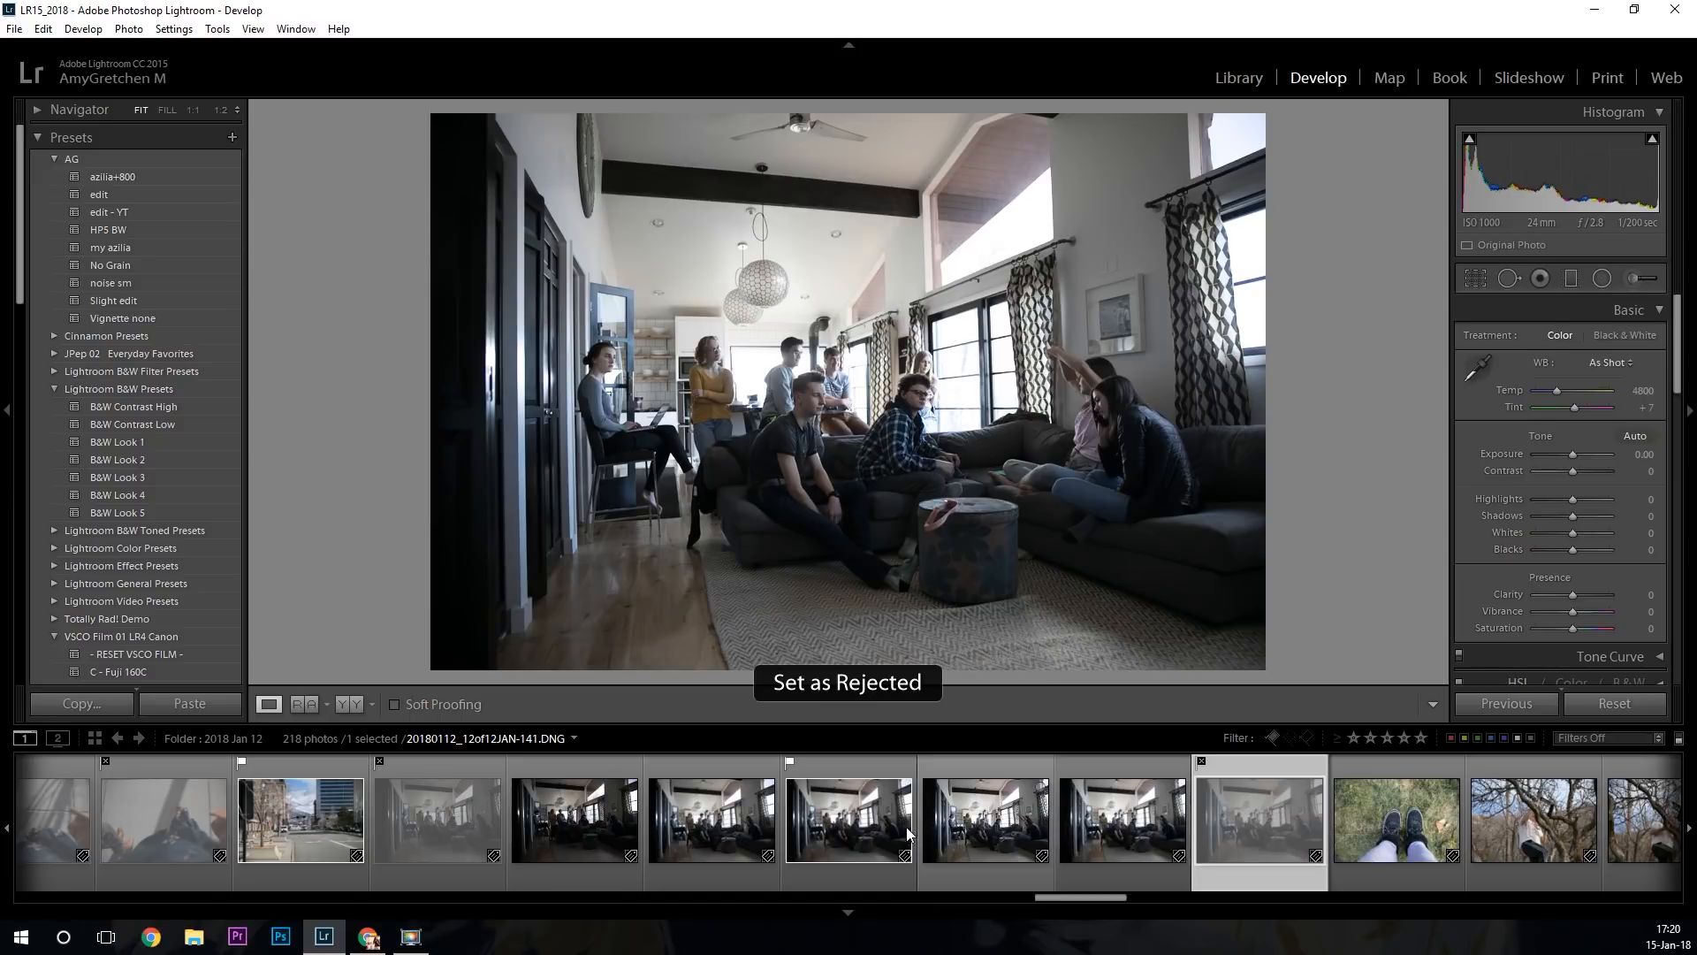
Compare the living-room photos 12of12JAN-139 to 141 and flag 12of12JAN-139 and the shoes-on-grass photo 12of12JAN-144 as picks.
left_click(822, 821)
left_click(742, 816)
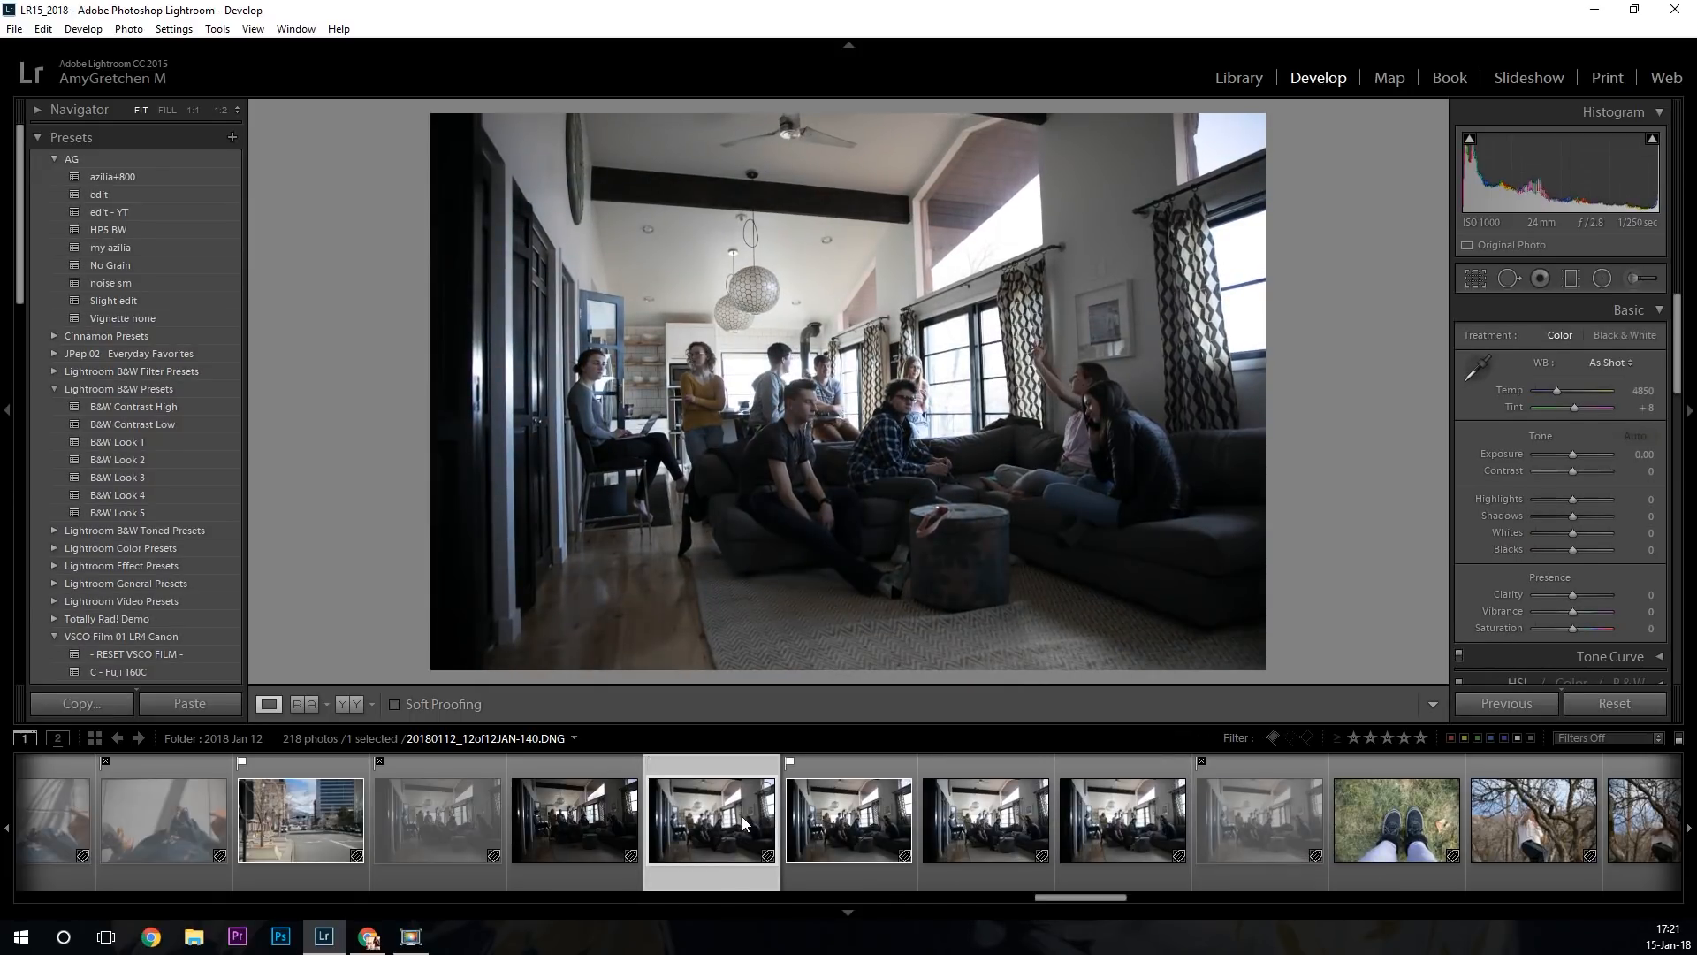
left_click(855, 829)
left_click(991, 835)
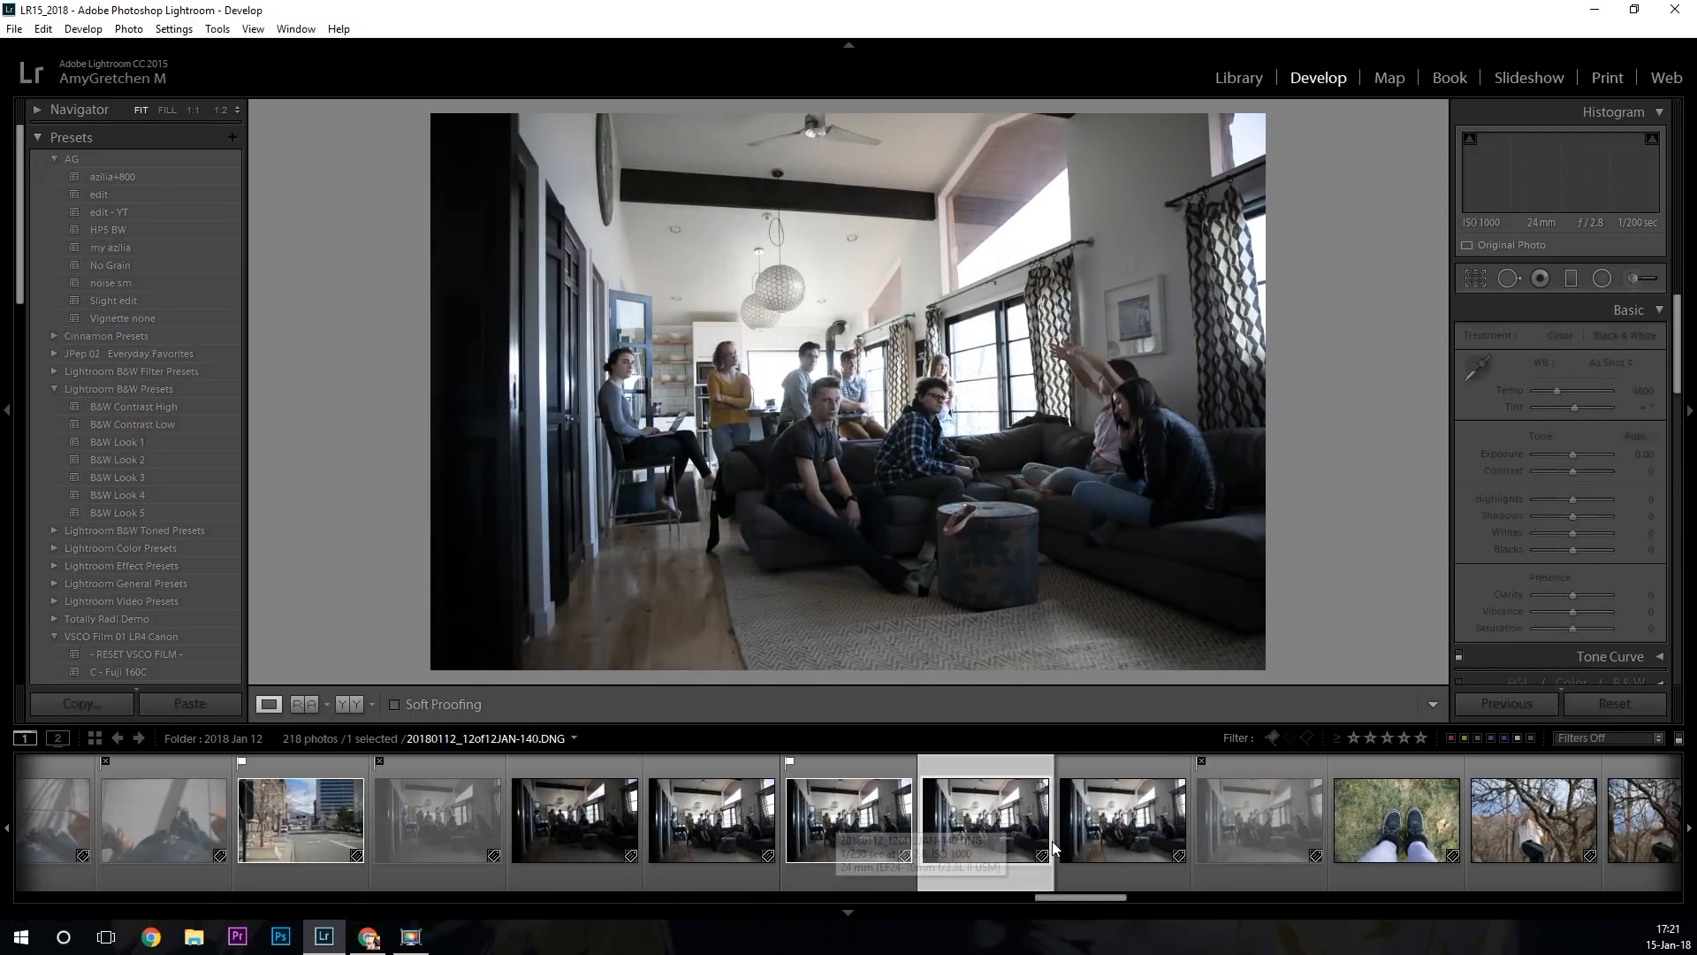
left_click(747, 827)
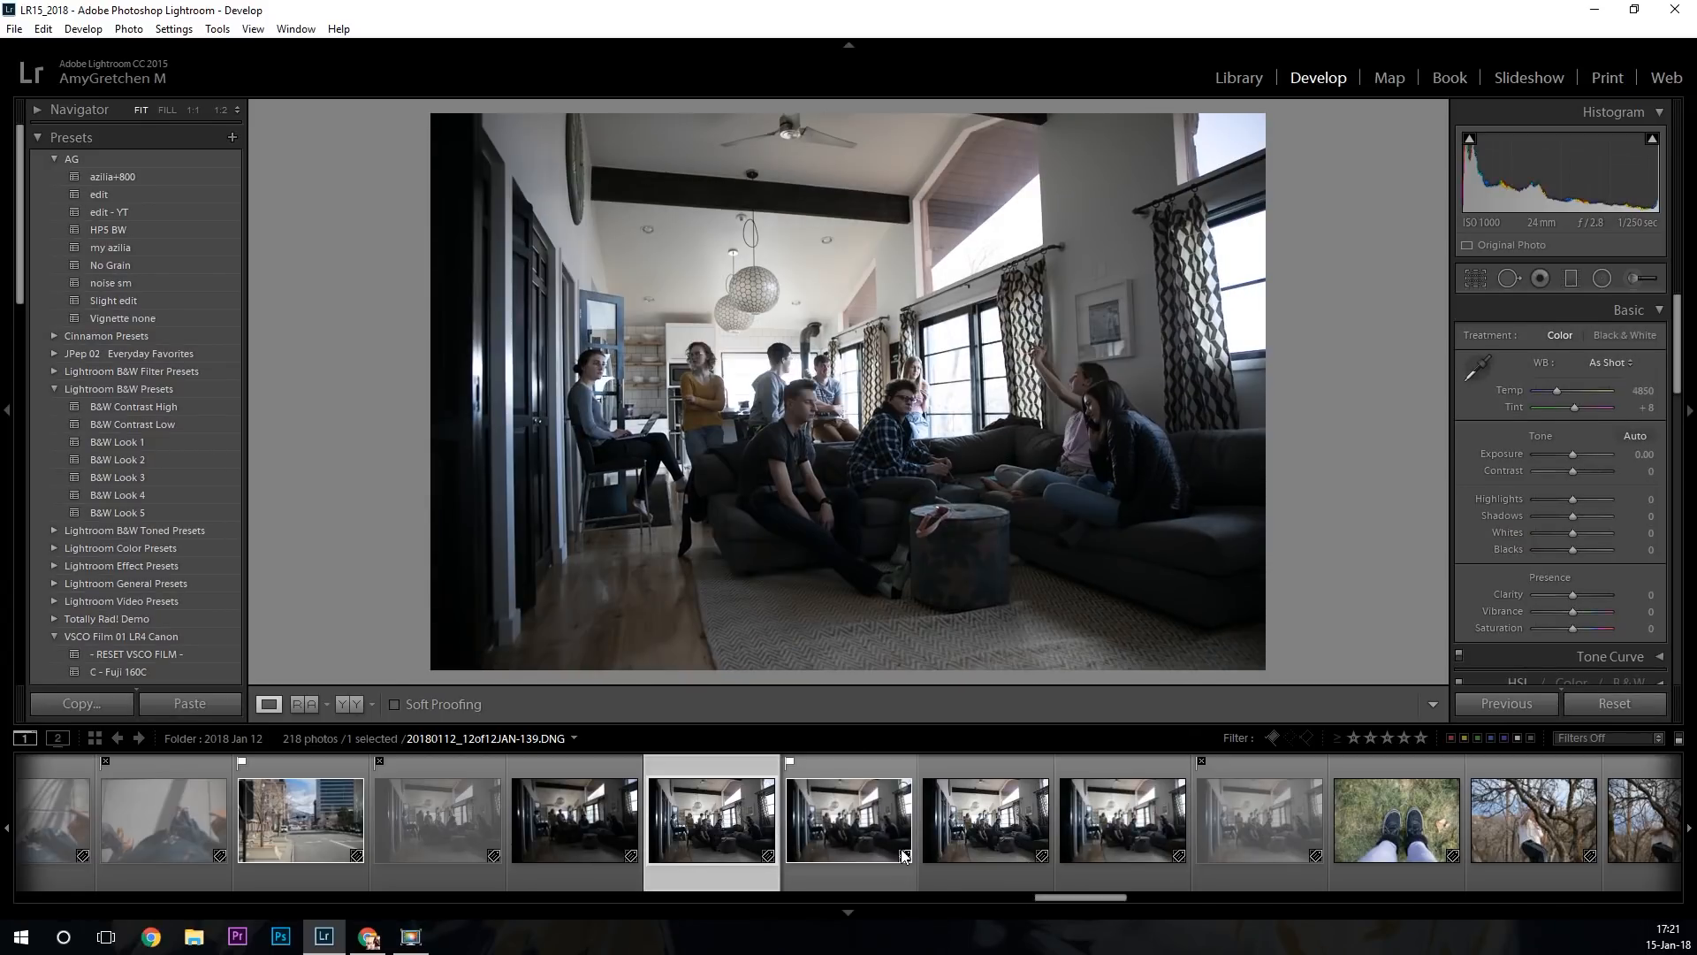
left_click(1404, 842)
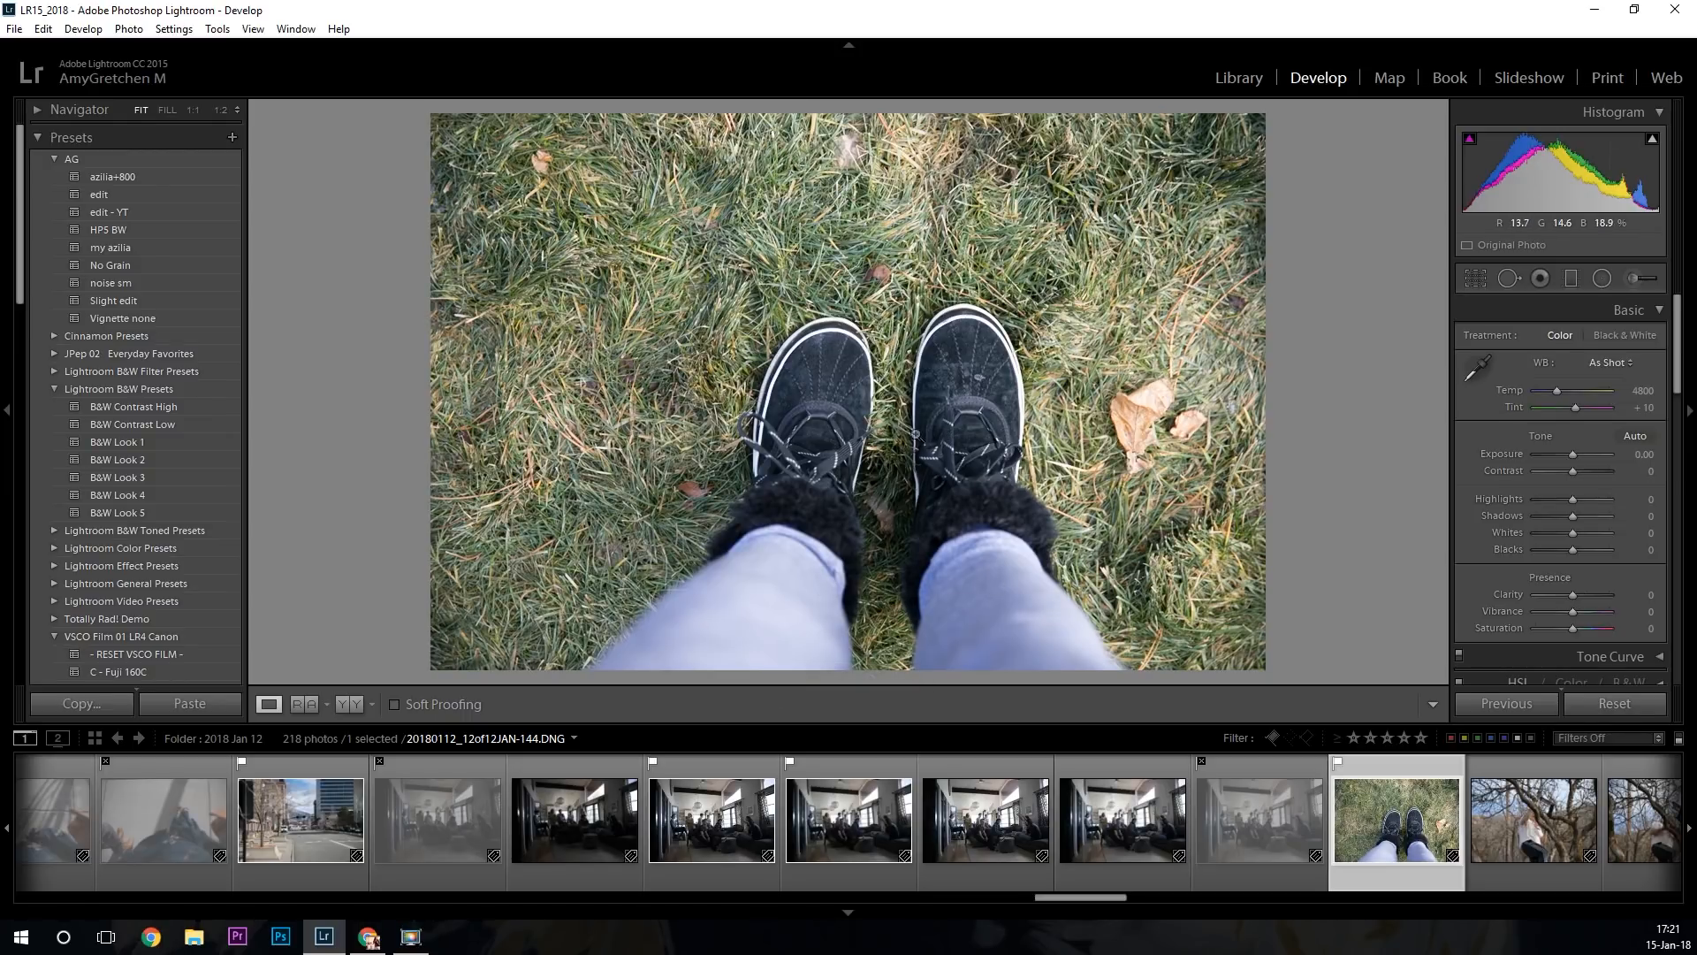
Look over the tree-climbing photos 12of12JAN-145 to 149 in the Library grid and select 12of12JAN-145.
key("g")
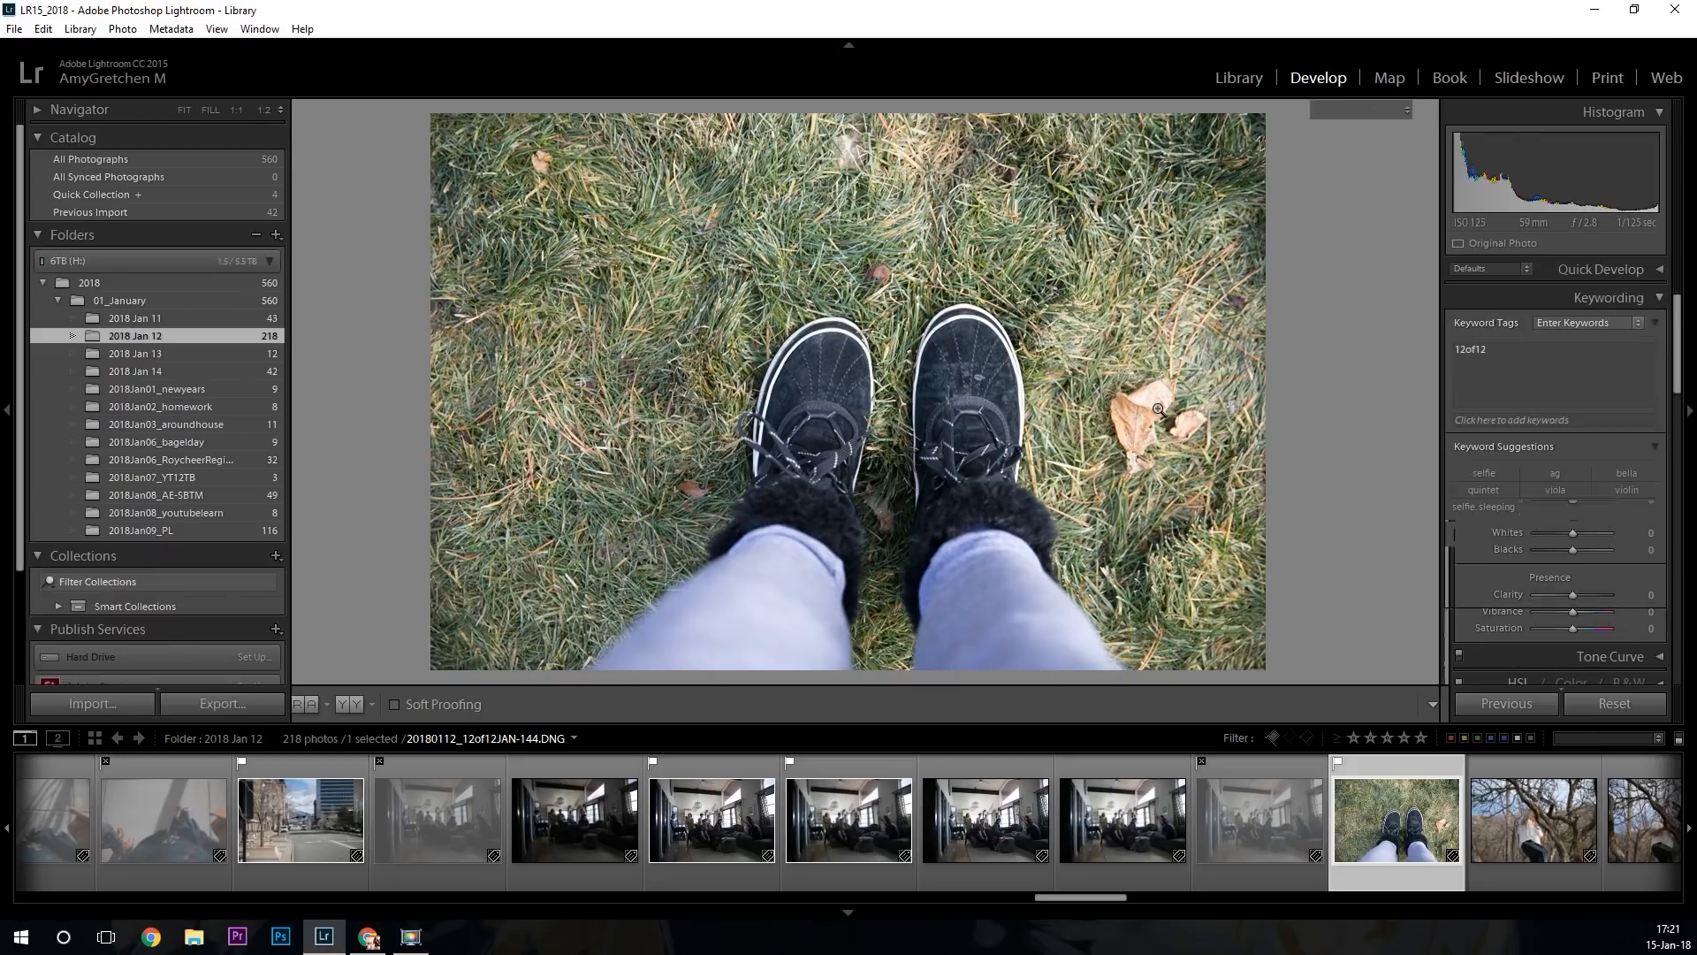
scroll(1179, 537, "down", 5)
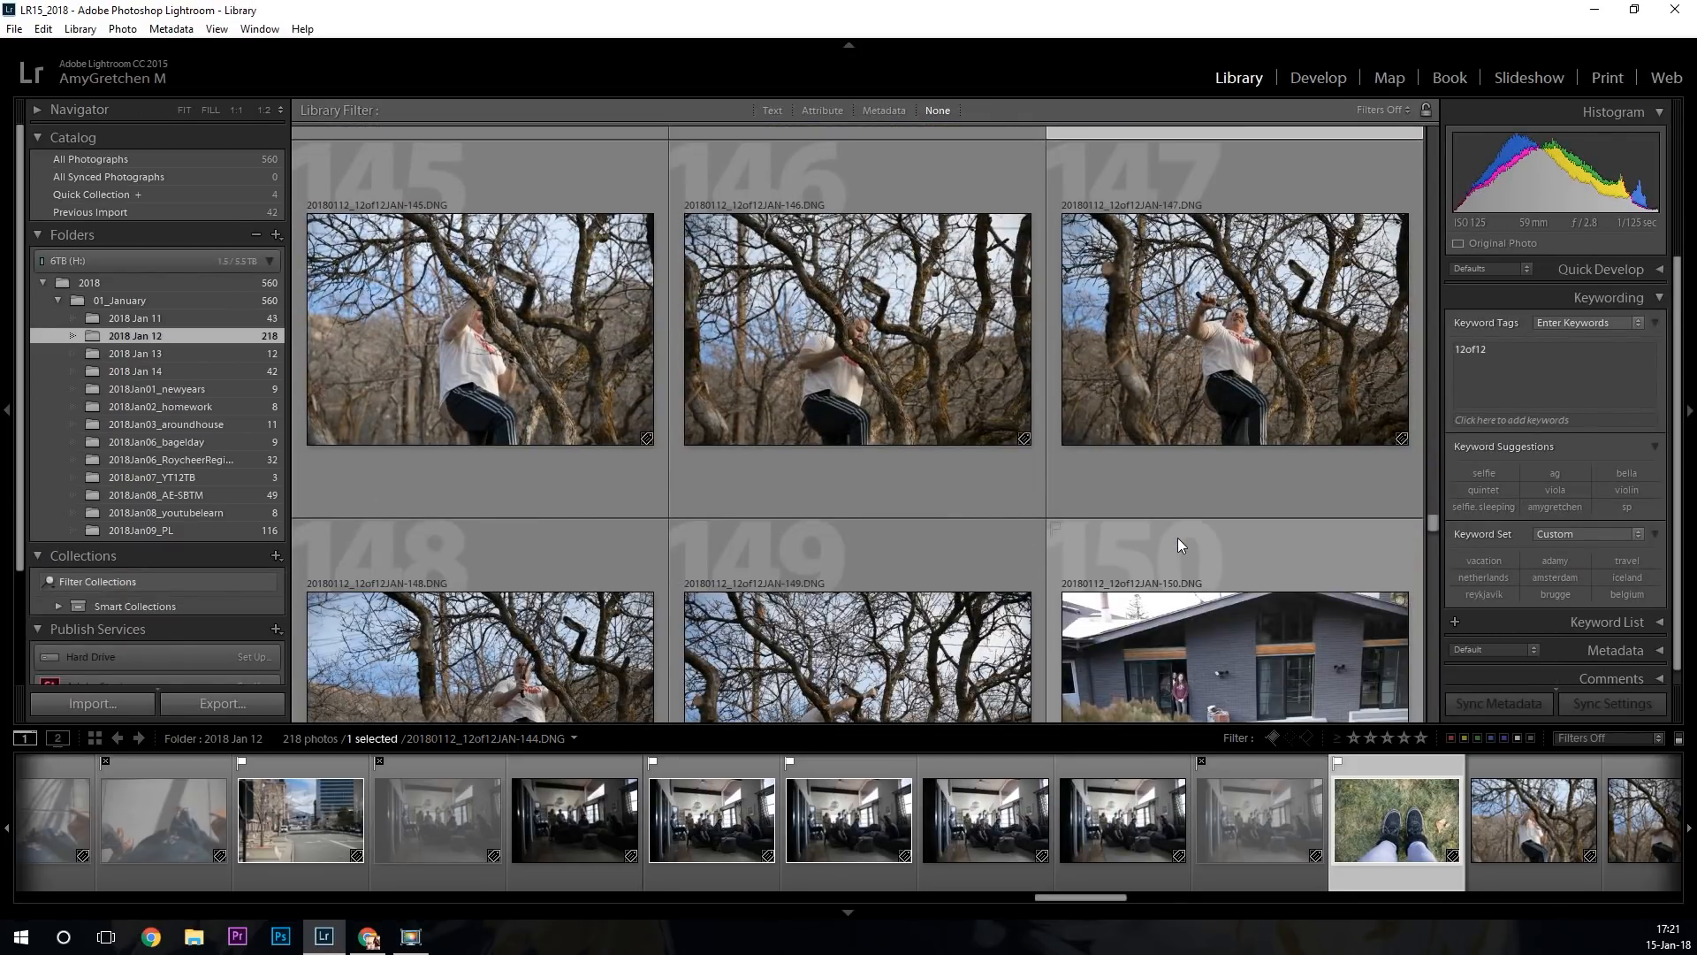
scroll(1175, 539, "down", 3)
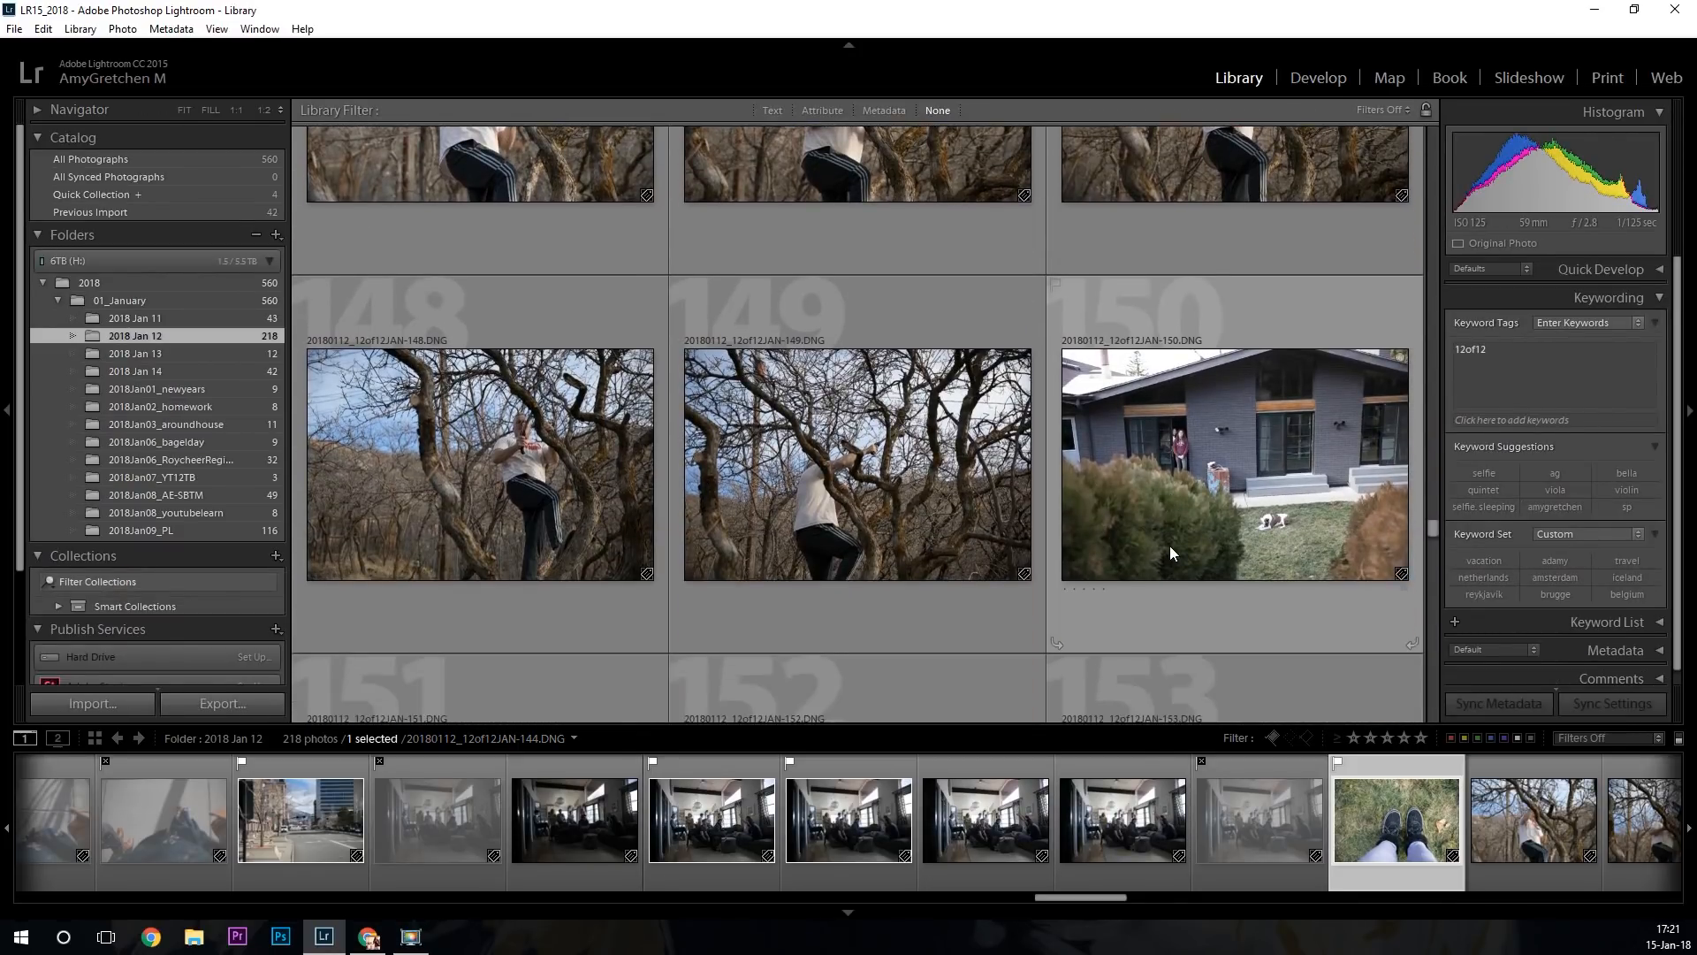
scroll(1171, 546, "up", 3)
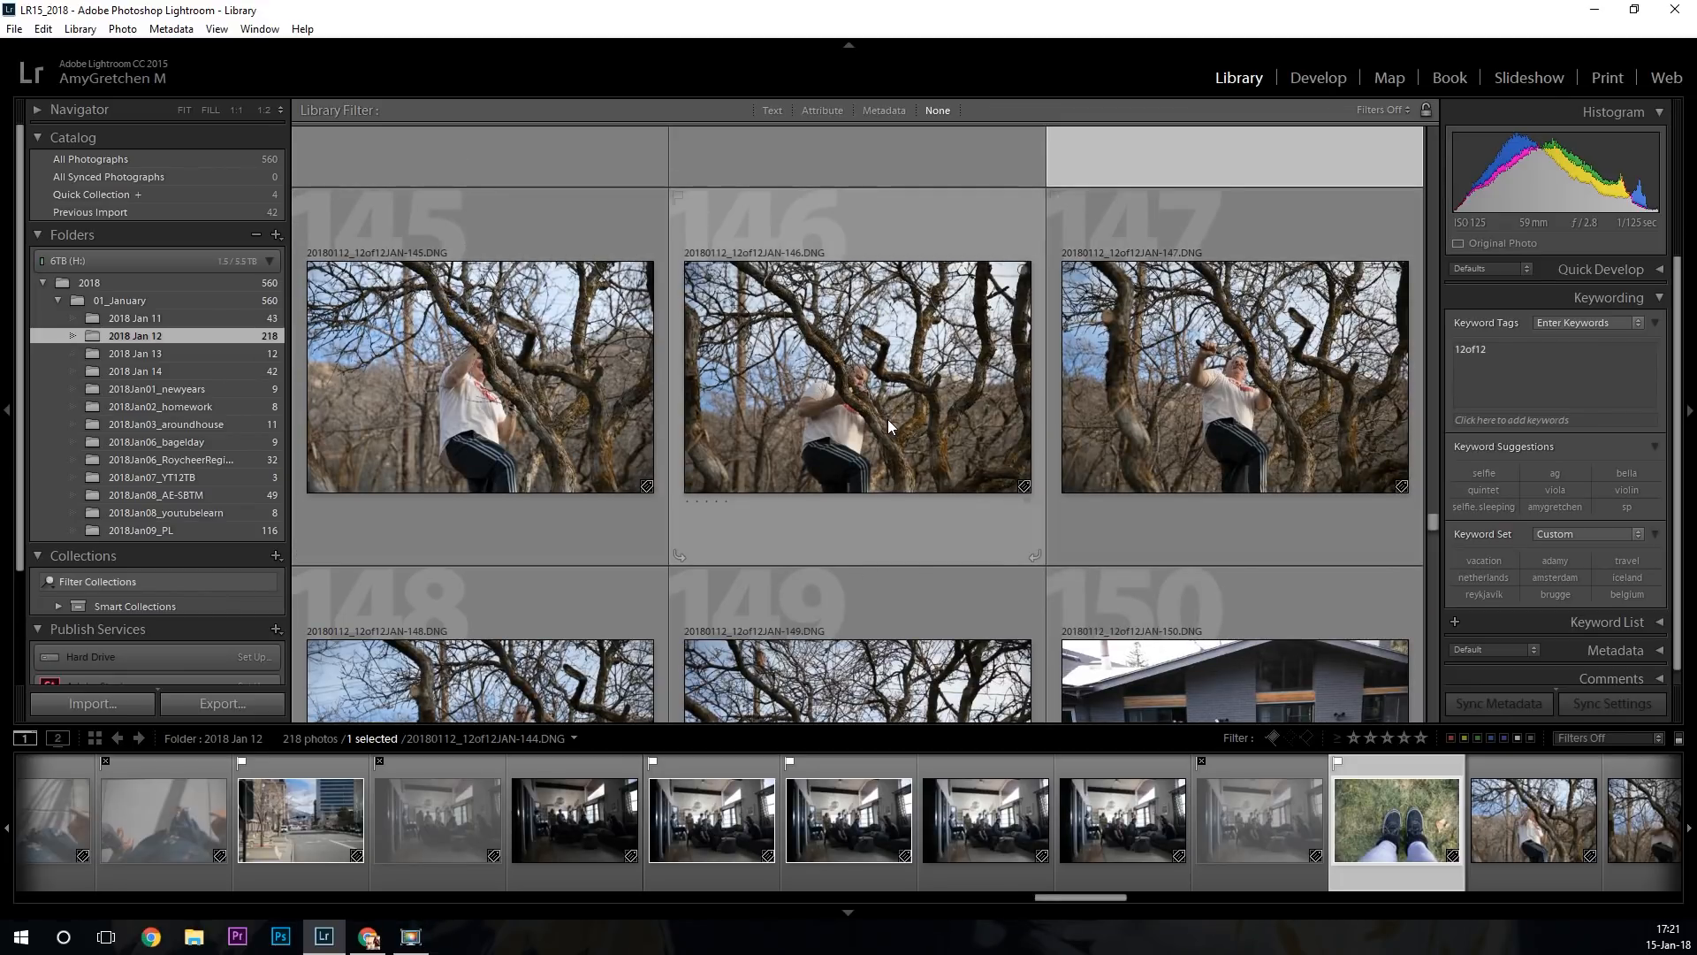
left_click(569, 398)
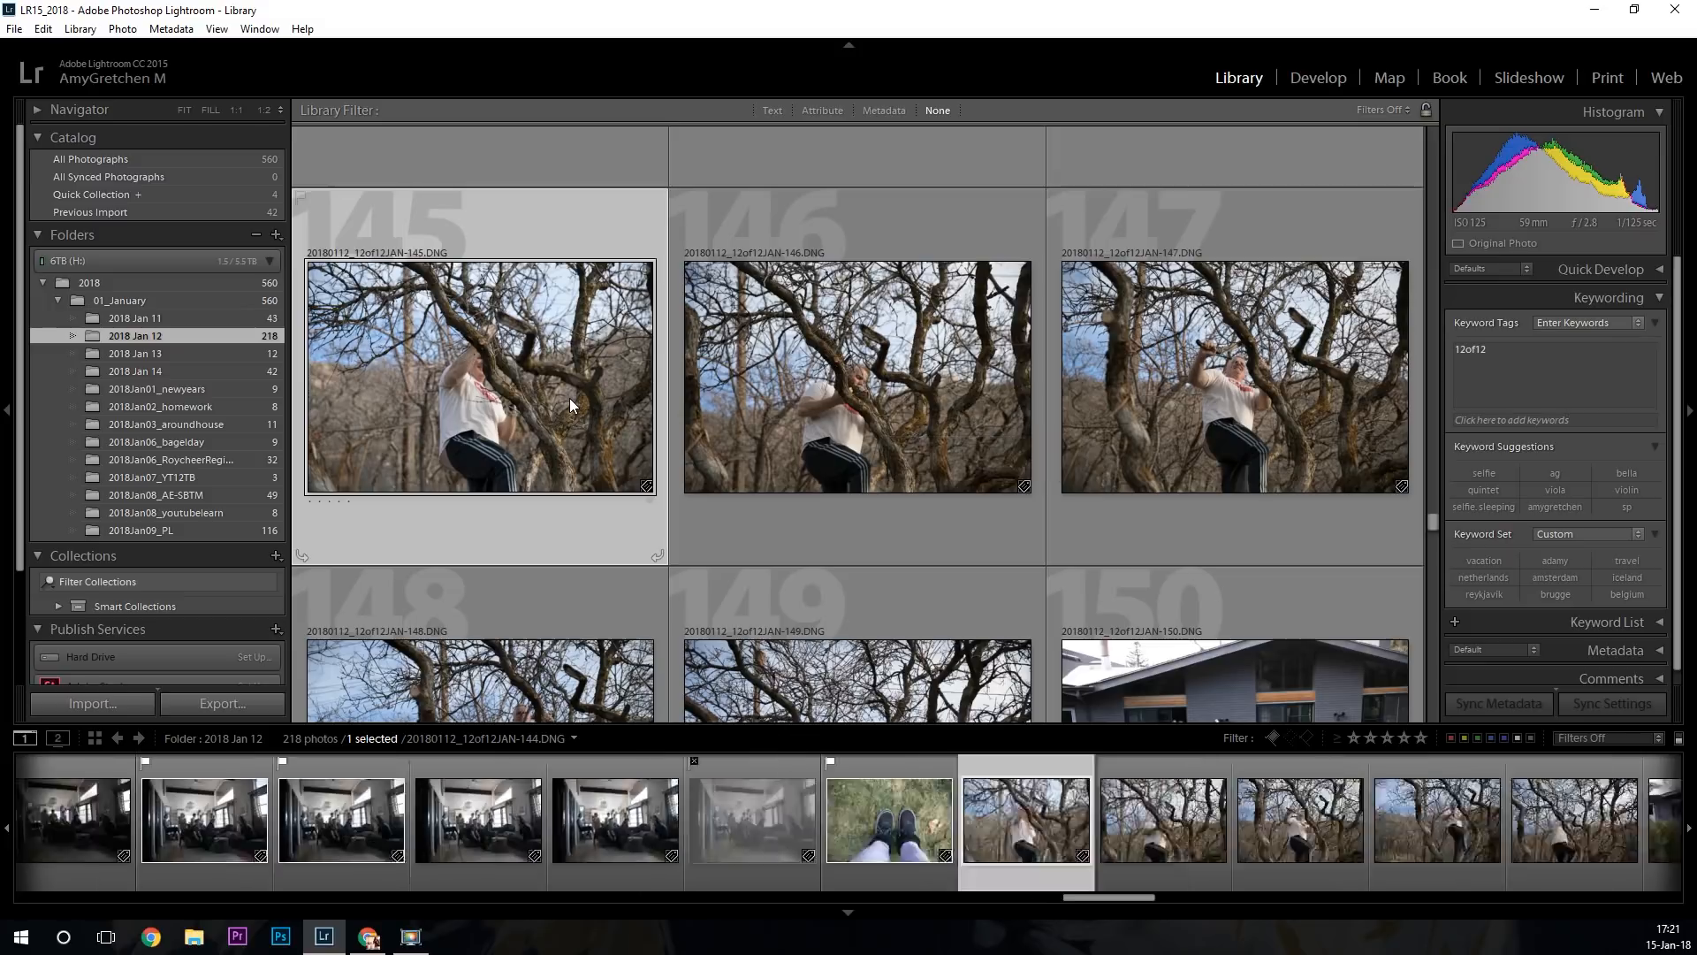
View photos JAN-145 and JAN-146 in the Develop module, compare them, and flag both as picks.
key("d")
key("Right")
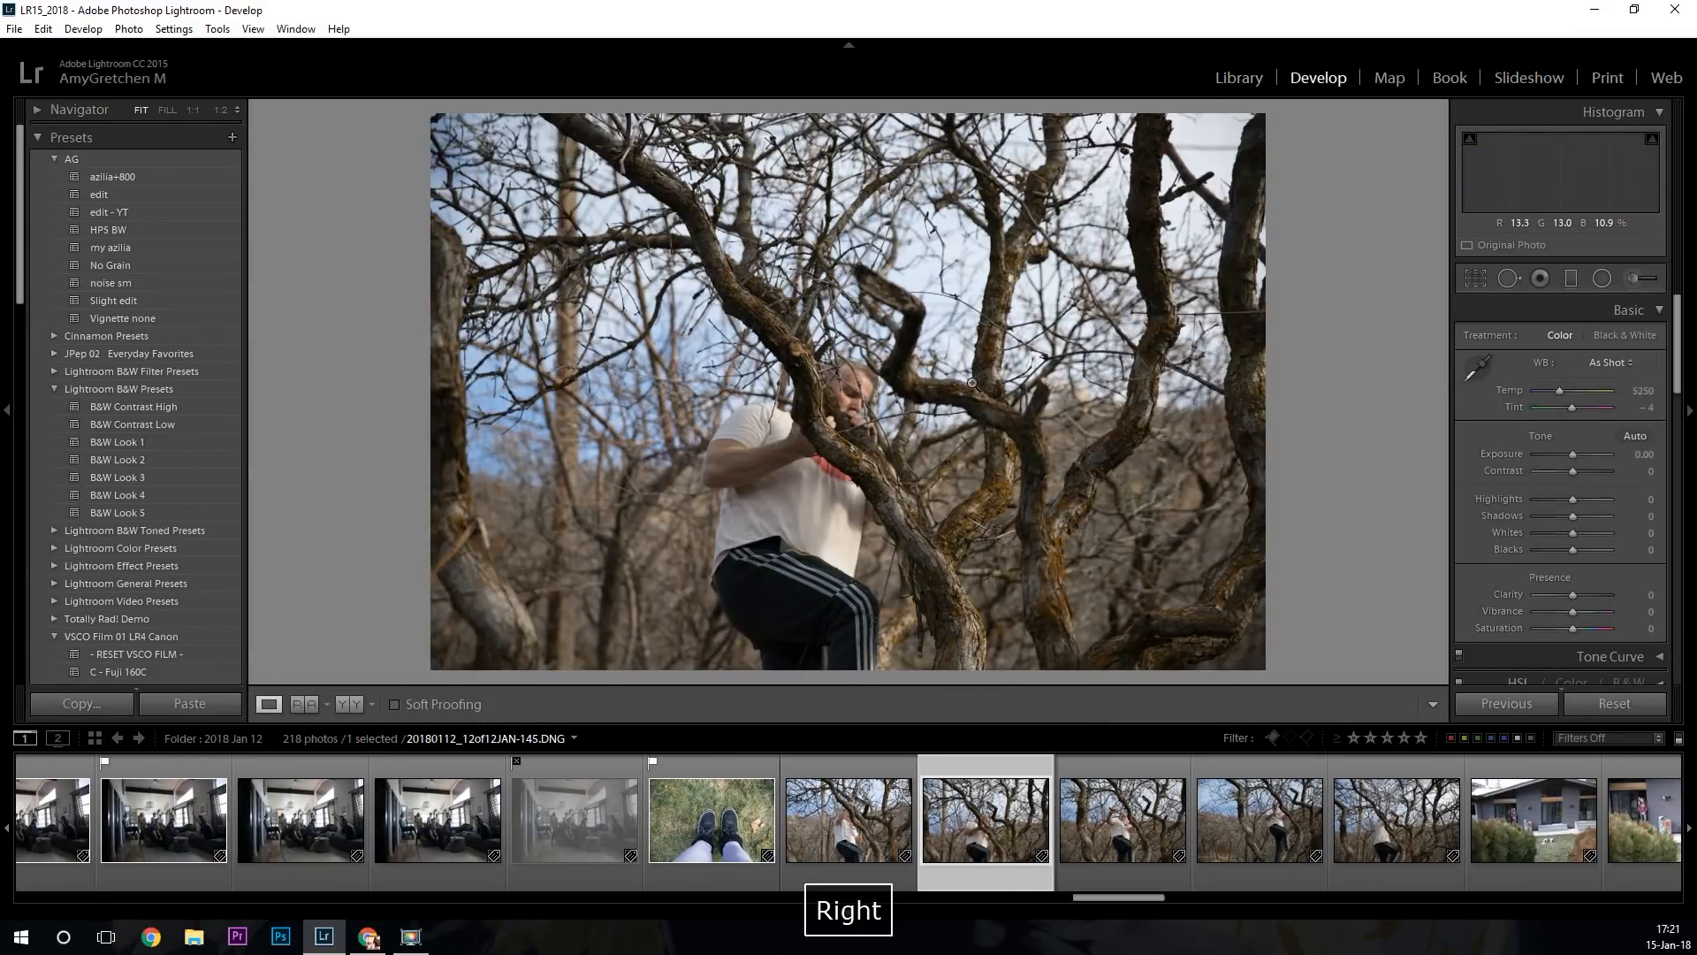
key("Left")
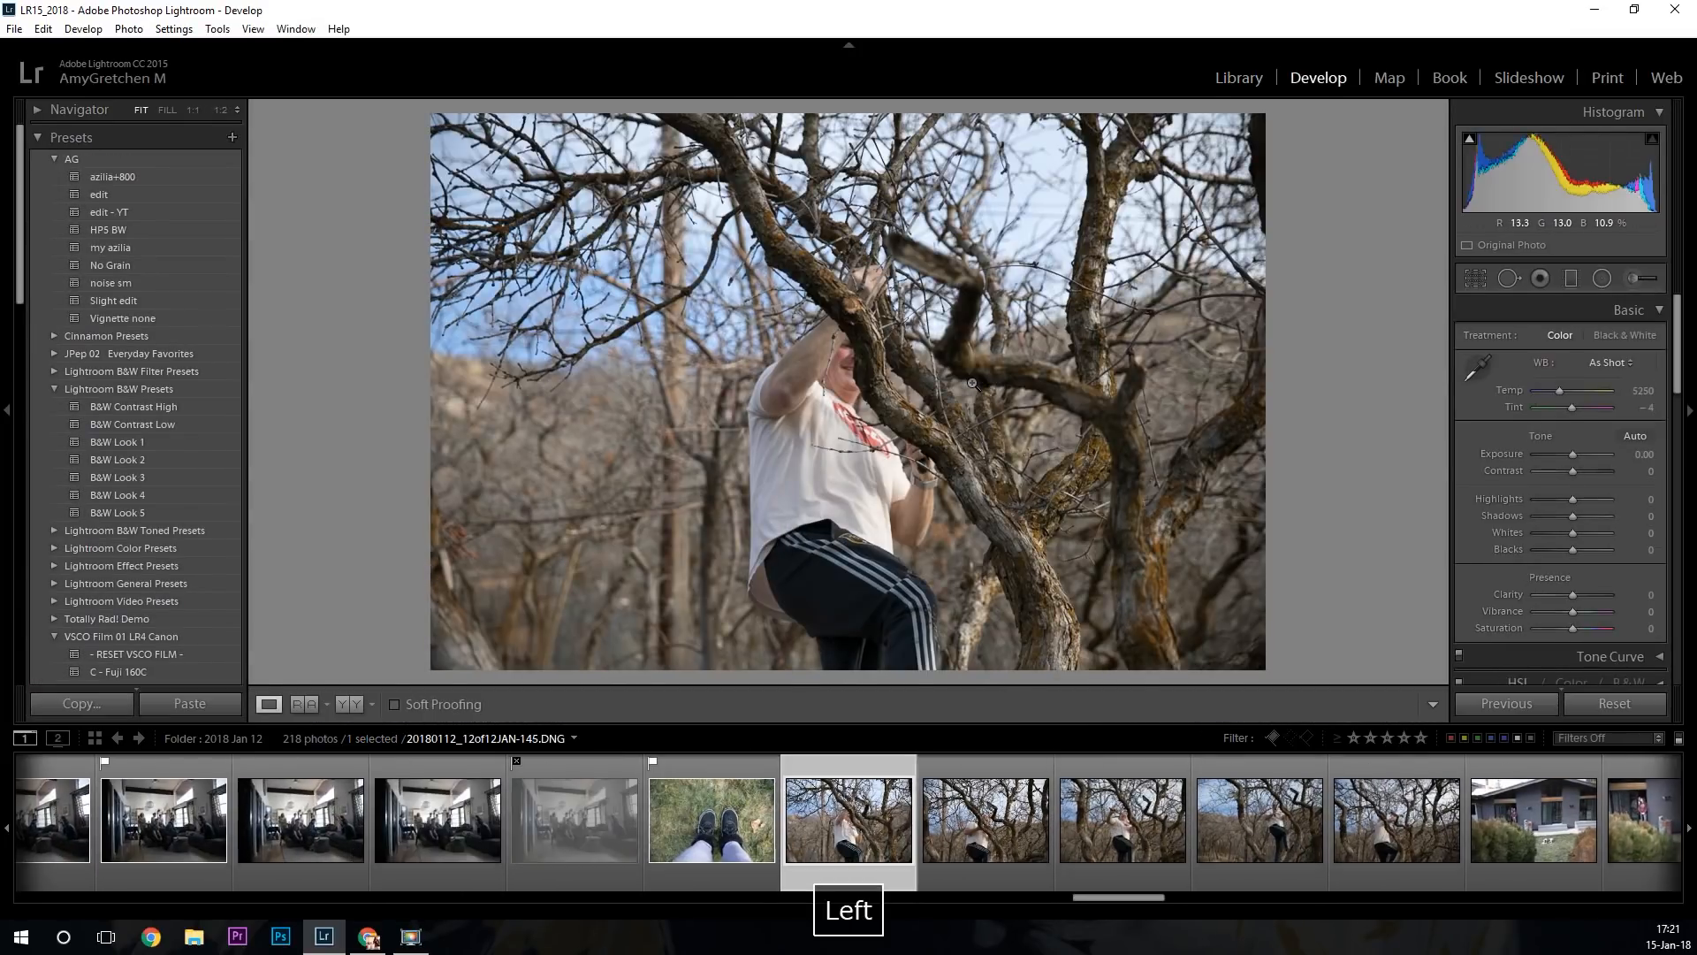
key("Right")
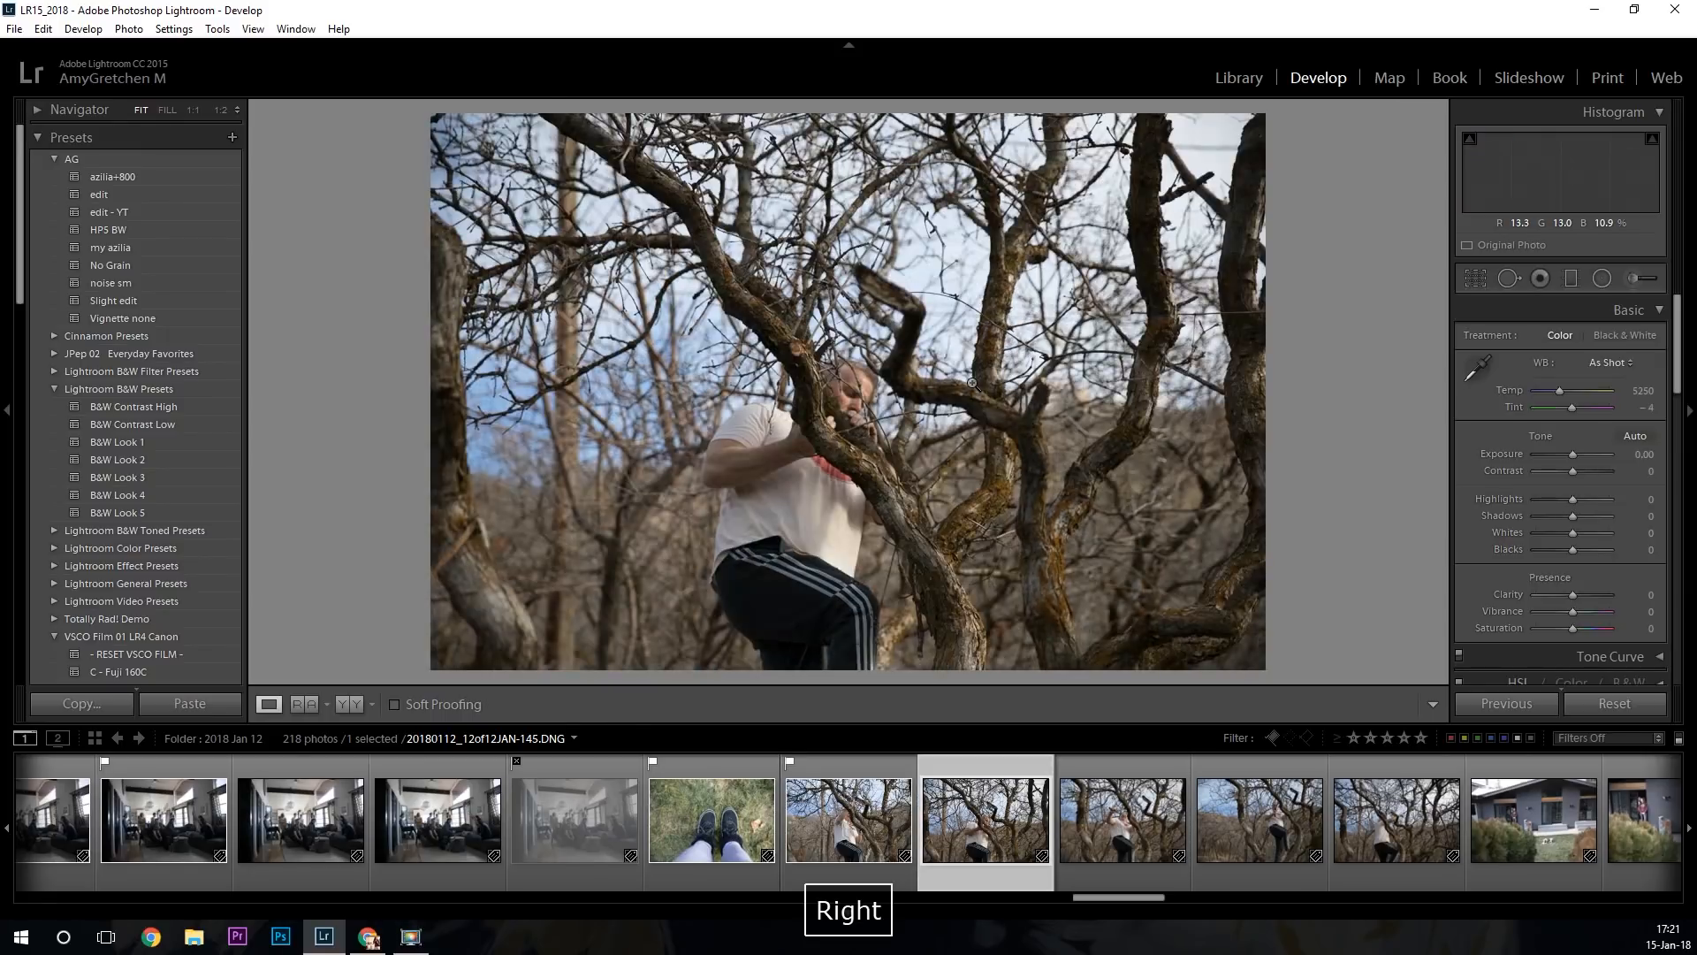
key("Right")
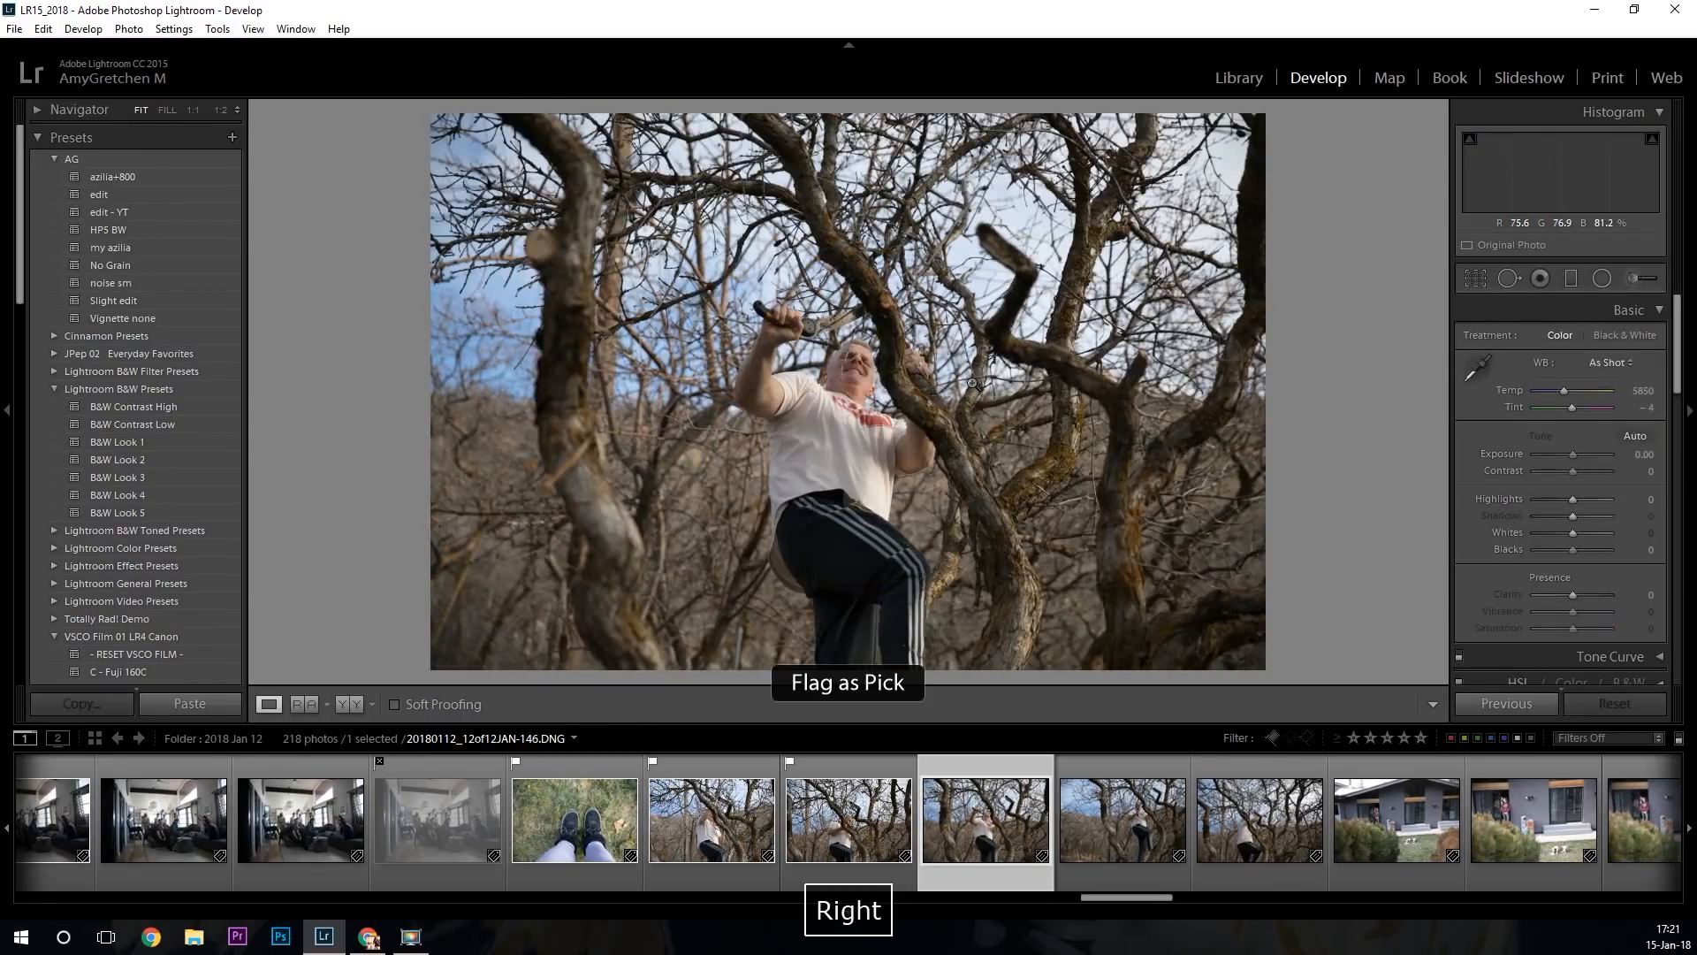
Flag photo JAN-148 of the man in the tree as a pick and reject photo JAN-149.
key("Right")
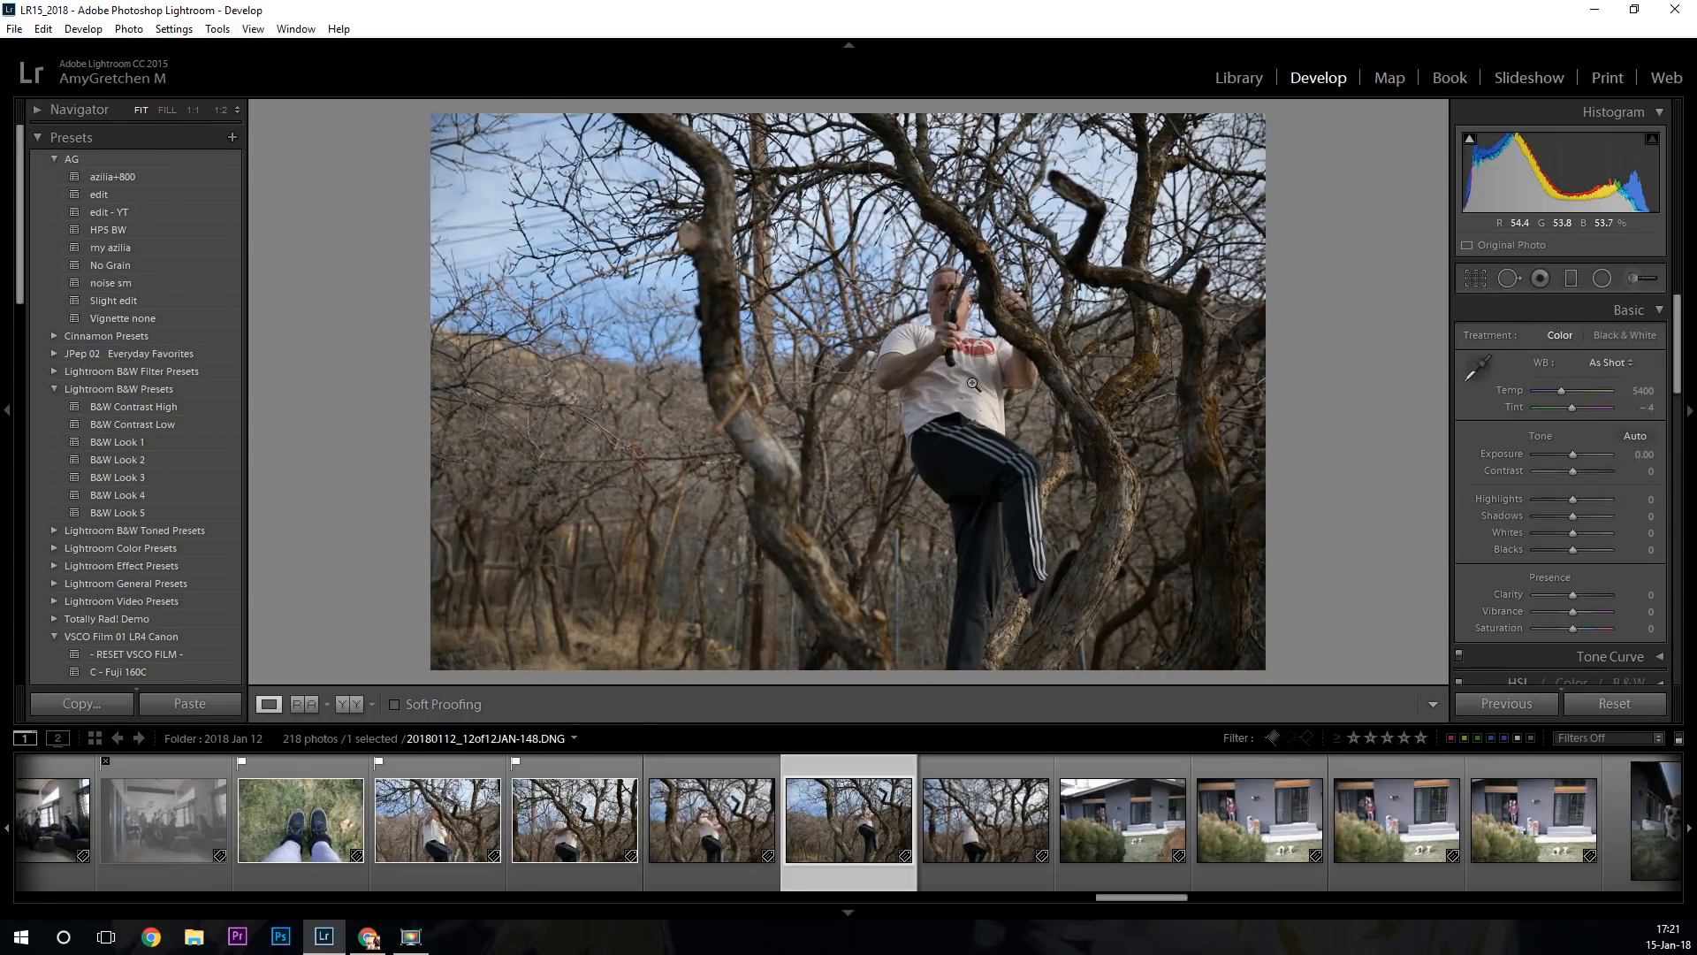
key("Right")
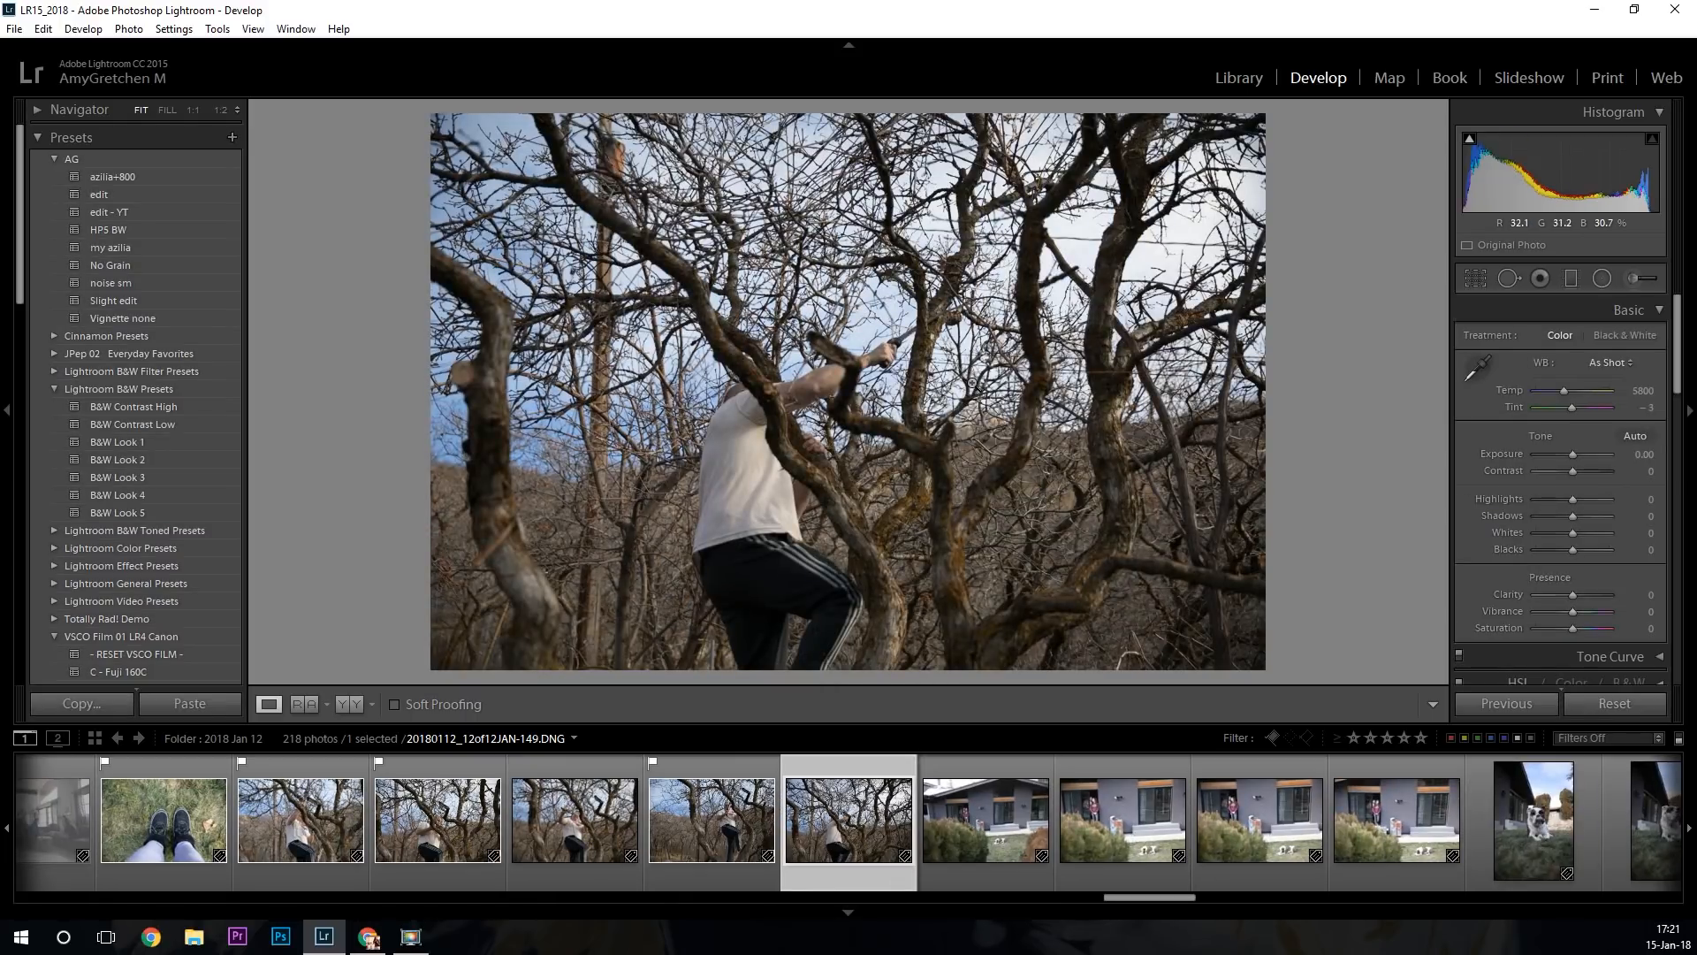
key("x")
Go back to photo JAN-147 and set it as rejected.
key("Left")
key("Left")
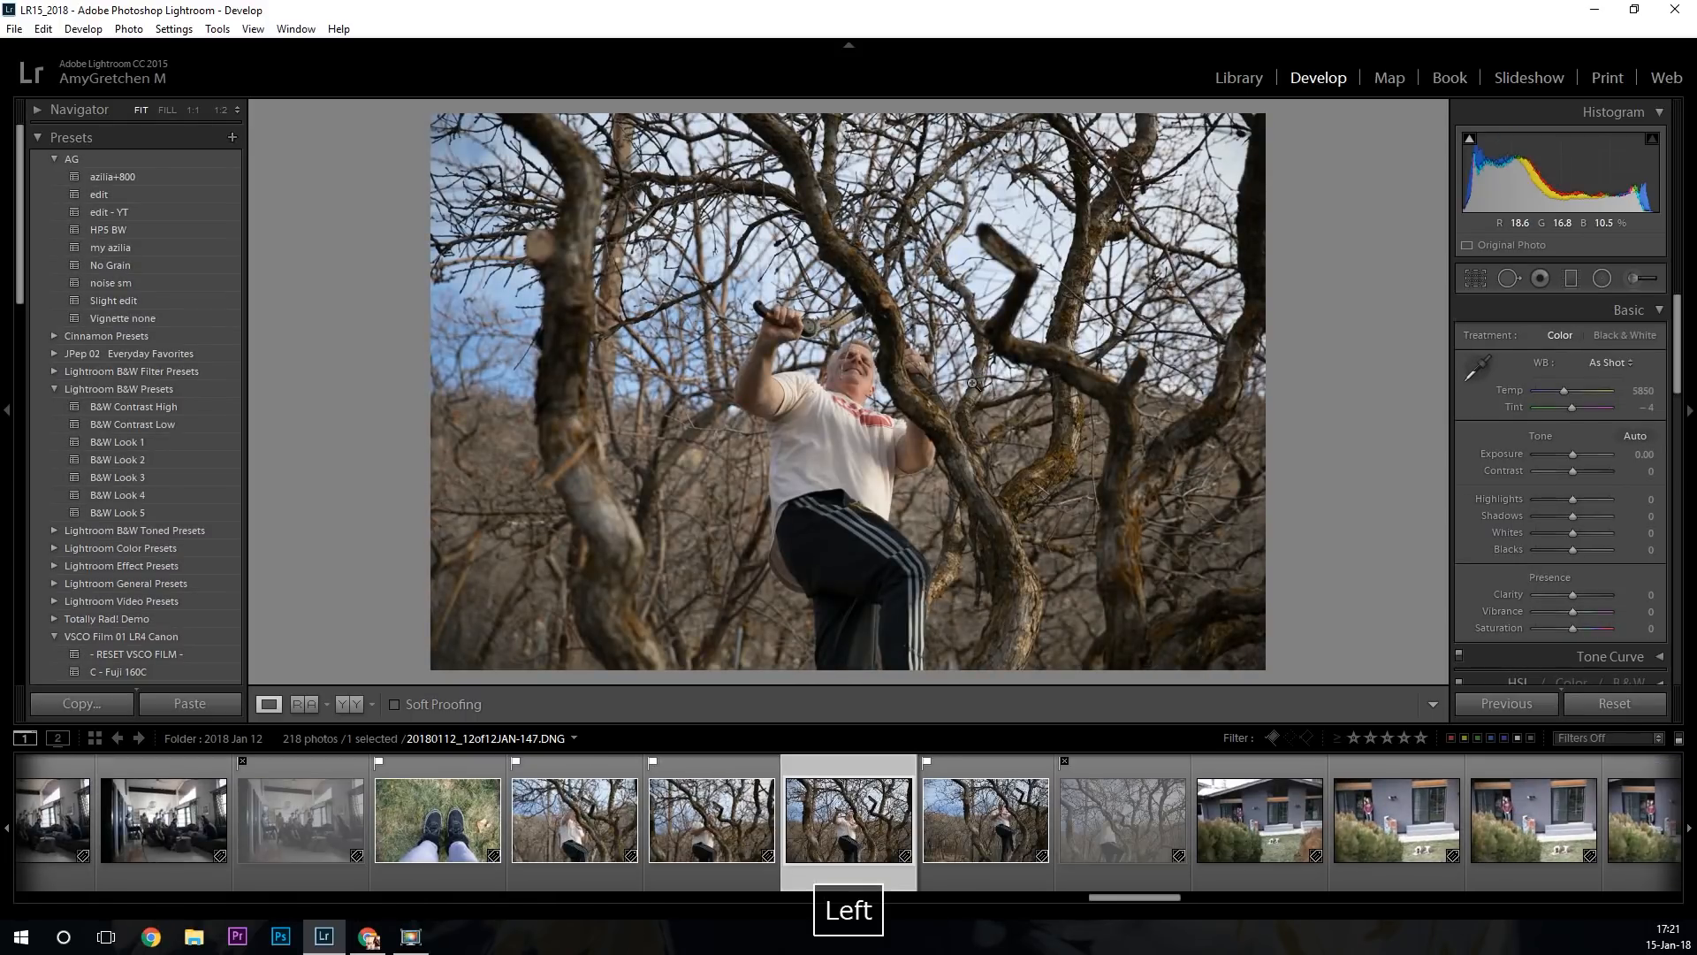
key("Right")
key("Right")
key("Right")
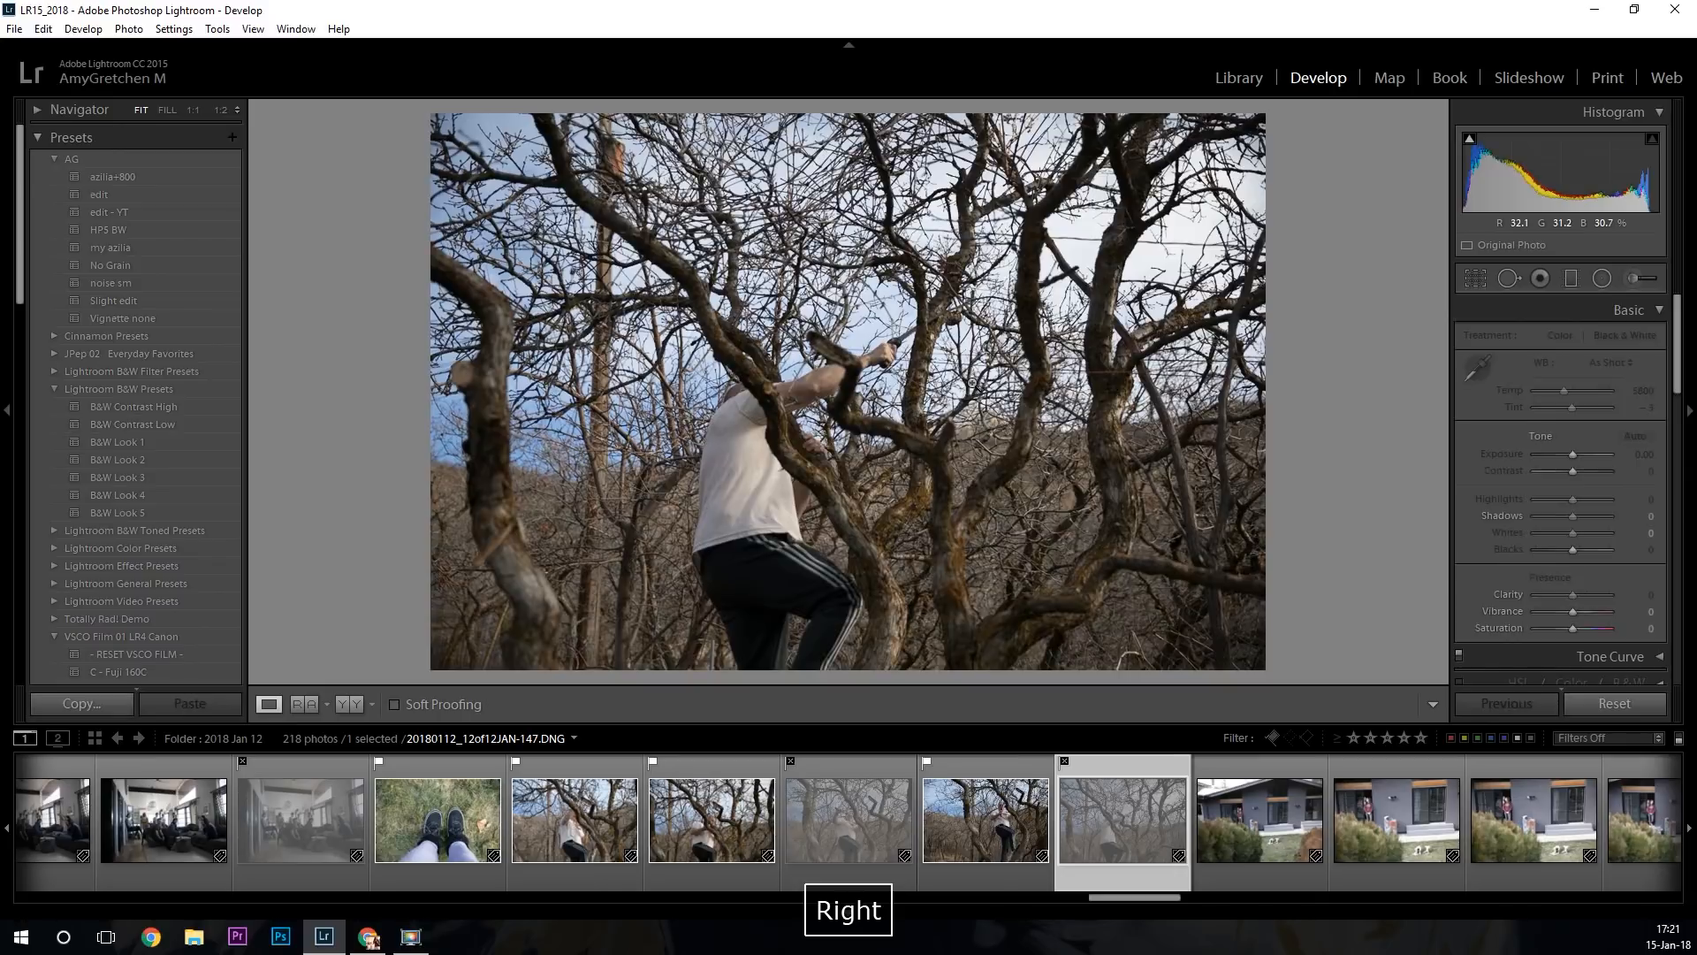
Look through the house-front photos JAN-150 to JAN-153 and compare the framing of the similar shots.
key("Right")
key("Right")
key("Right")
key("Right")
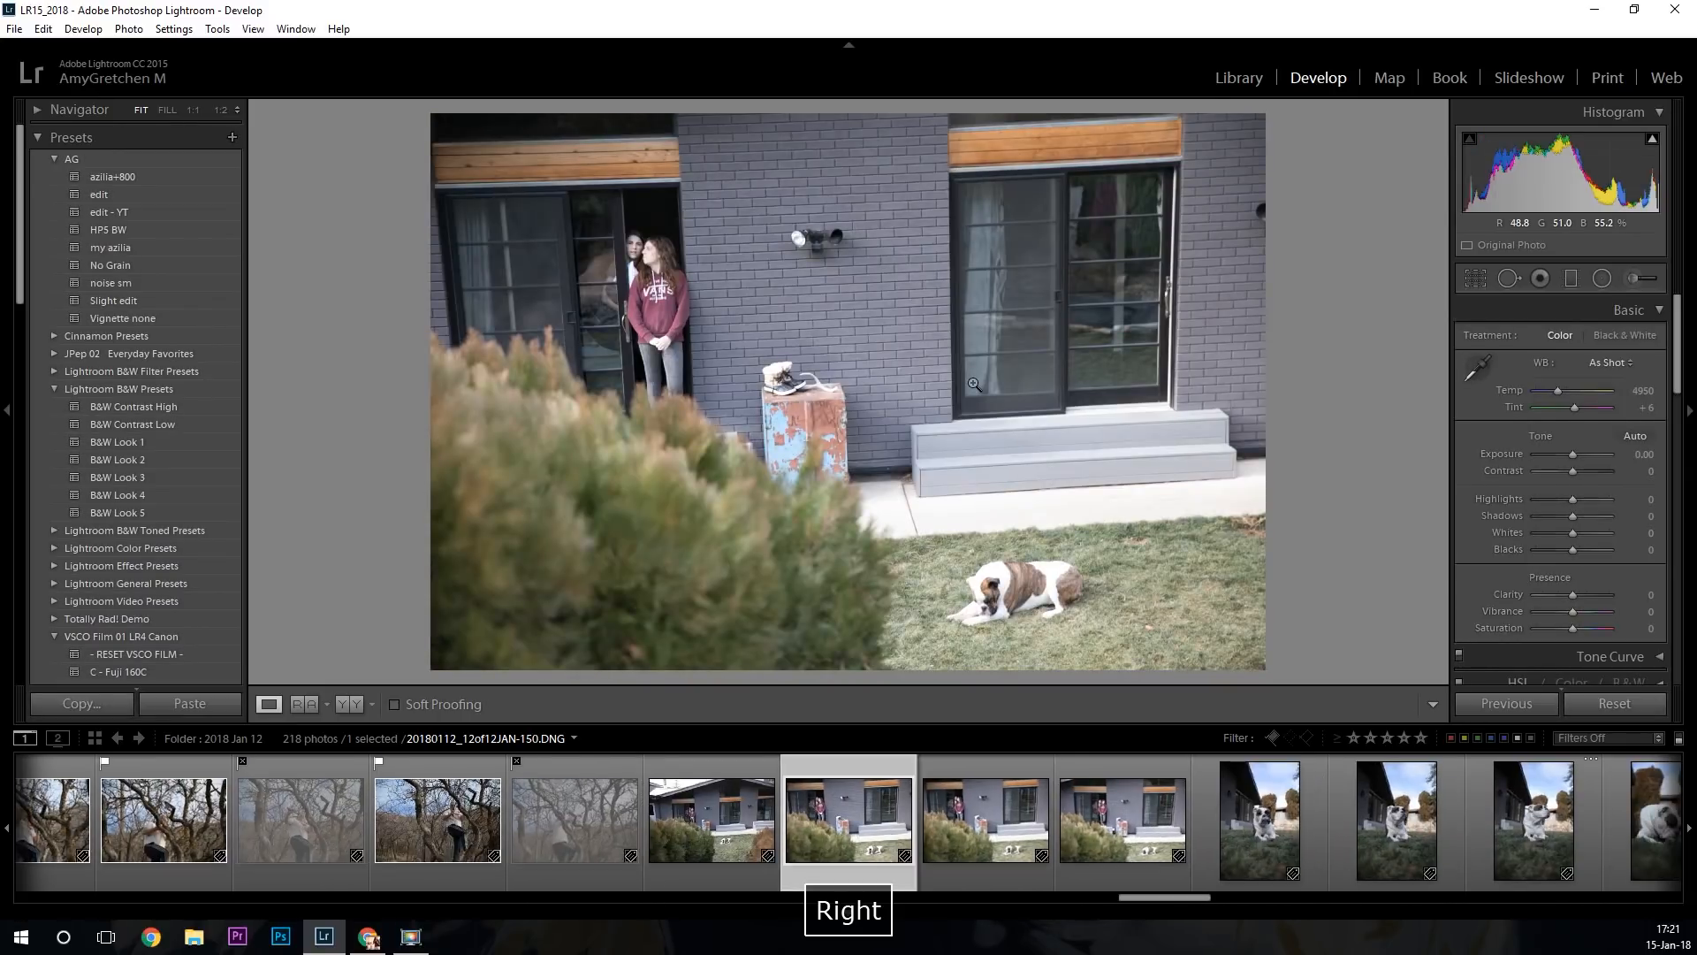
key("Right")
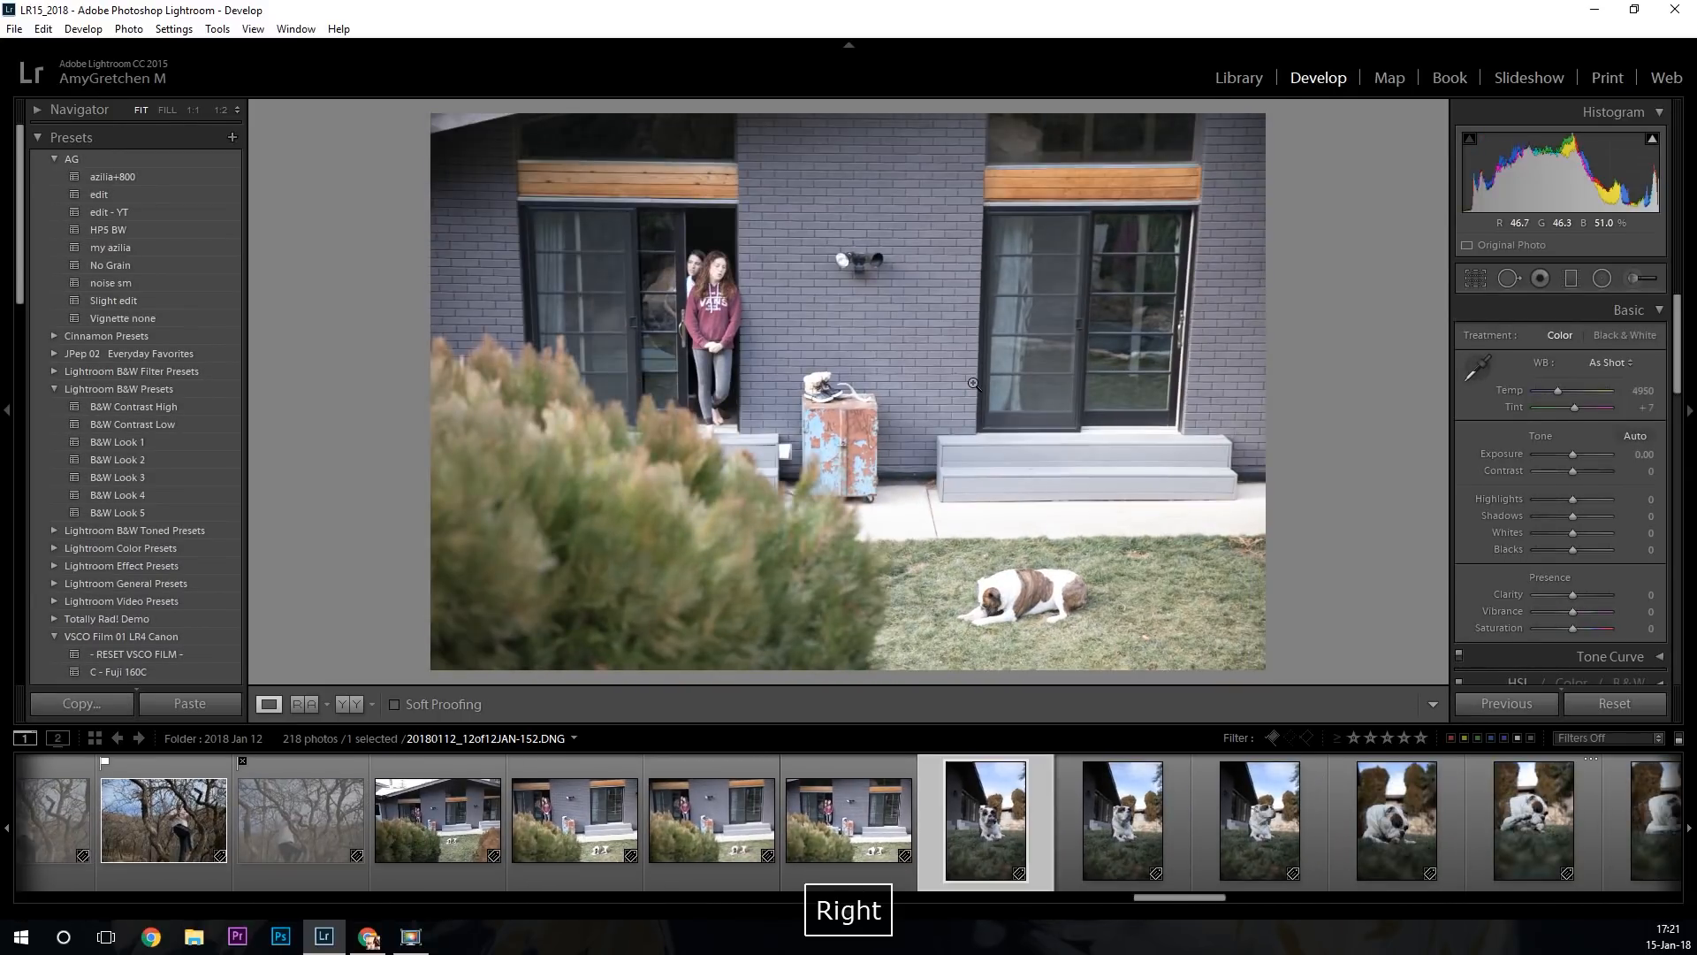
key("Left")
key("Right")
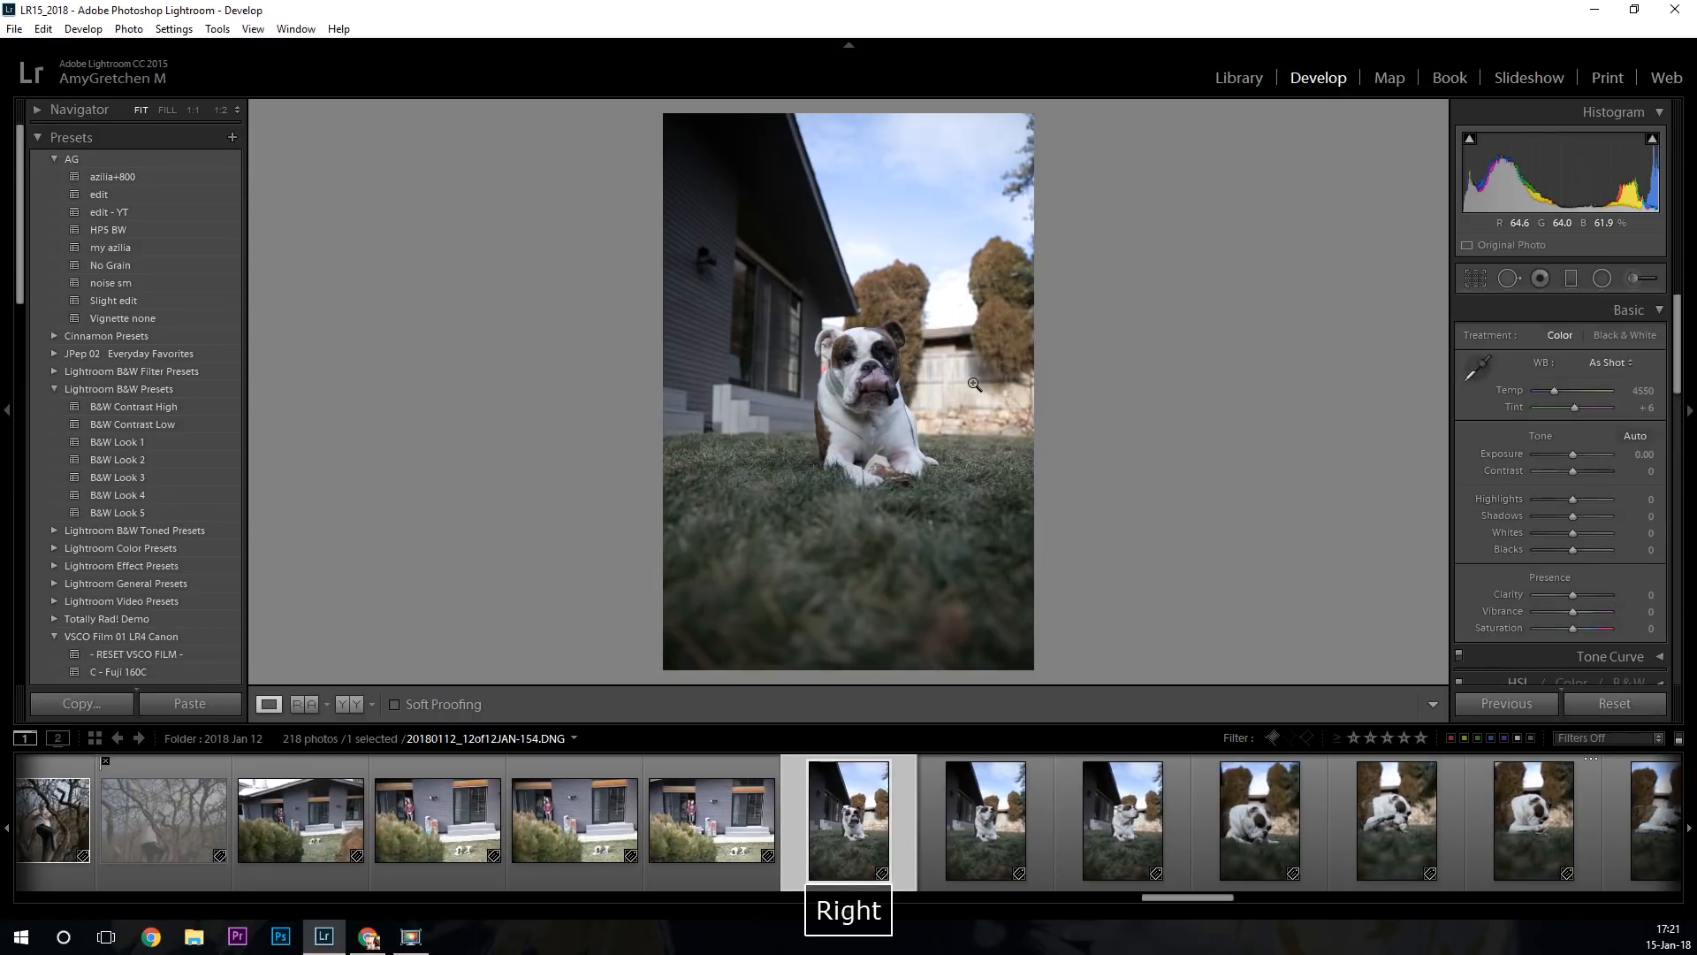
key("Left")
key("Left")
key("Left")
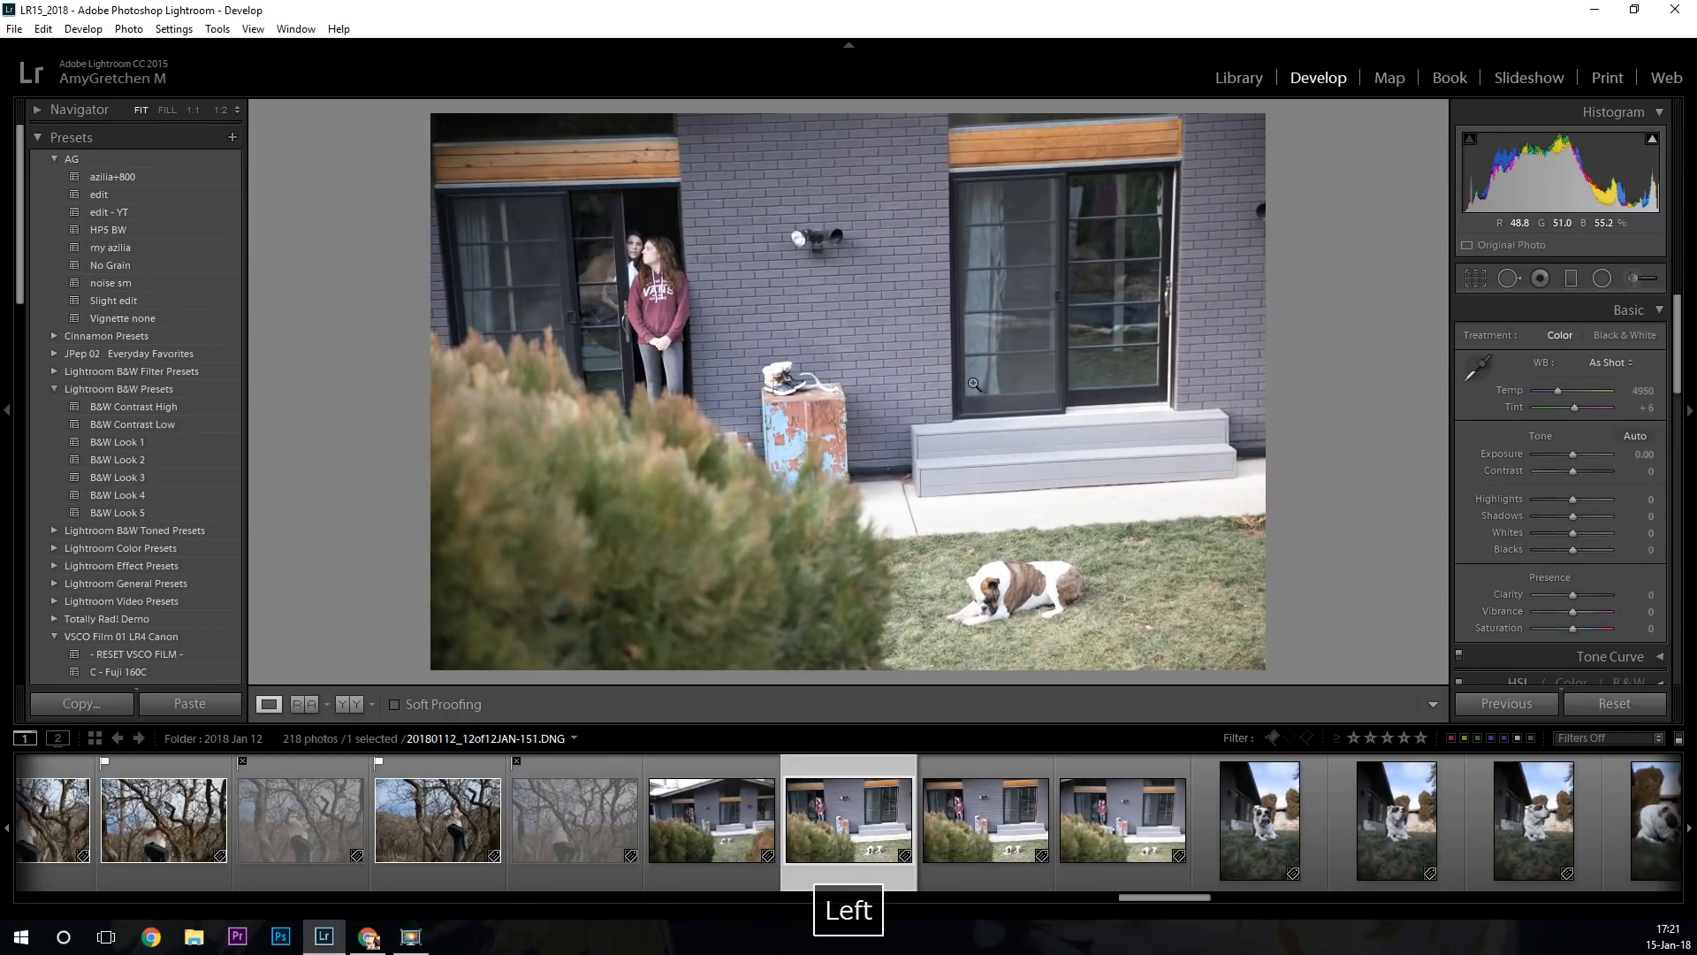
Compare photos JAN-151 and JAN-152 and flag the wide house shot JAN-150 as a pick.
key("Right")
key("Left")
key("Right")
key("Left")
key("Right")
key("Left")
key("Left")
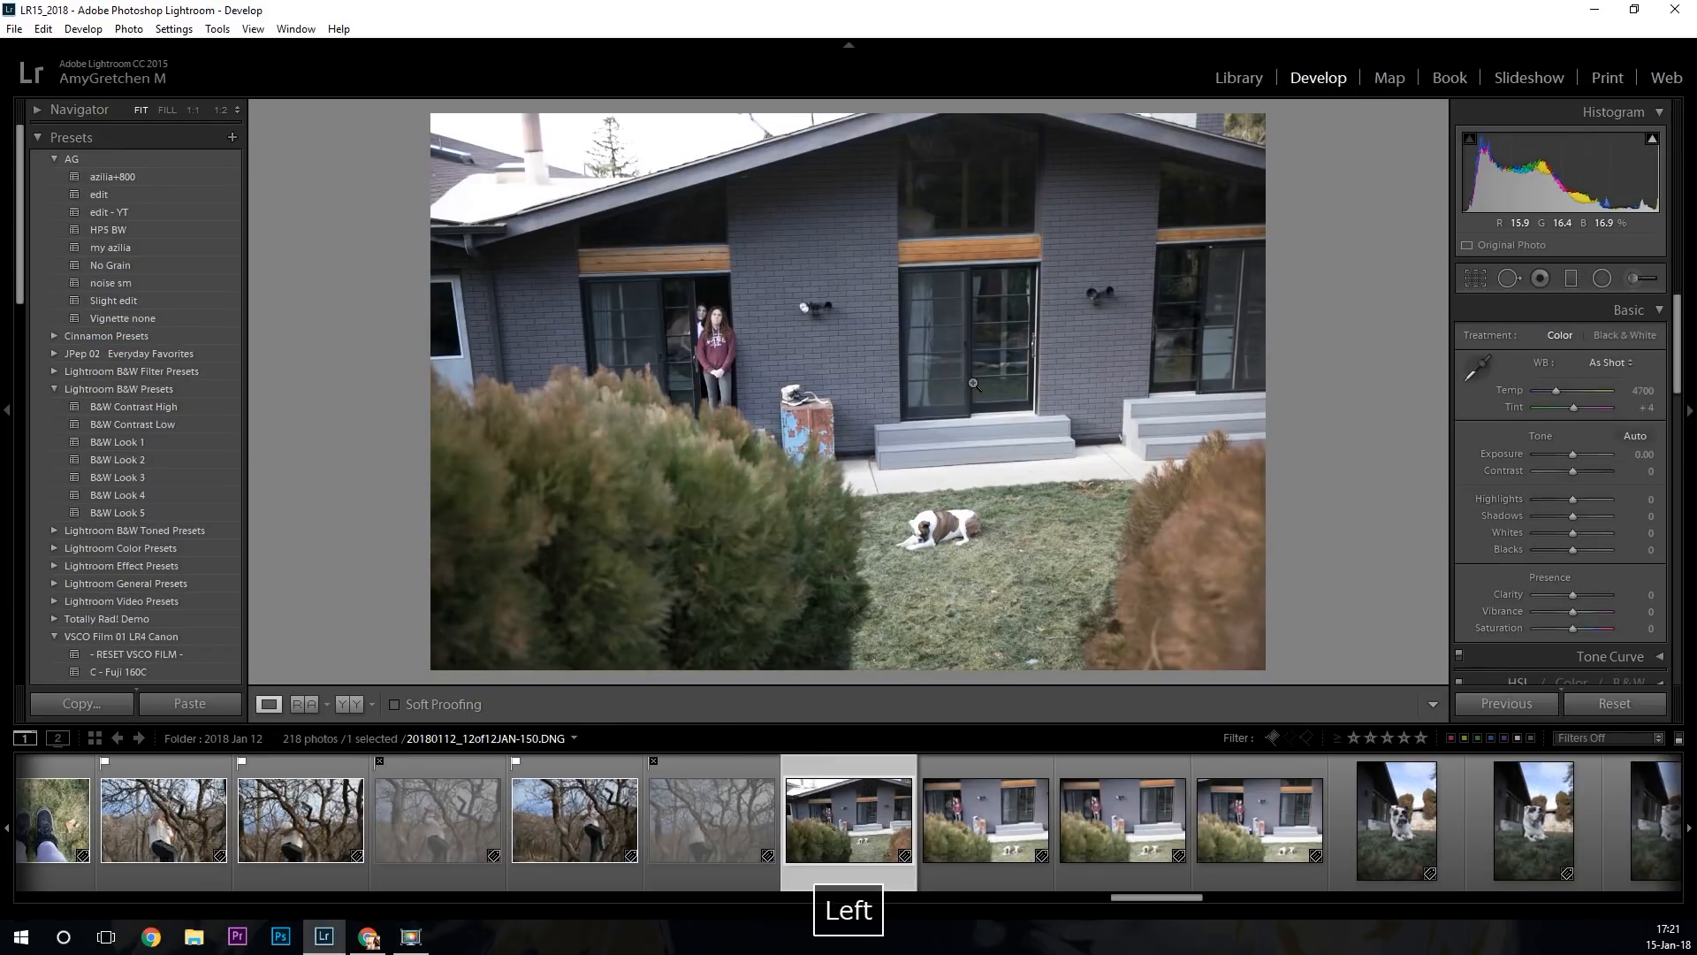
key("Right")
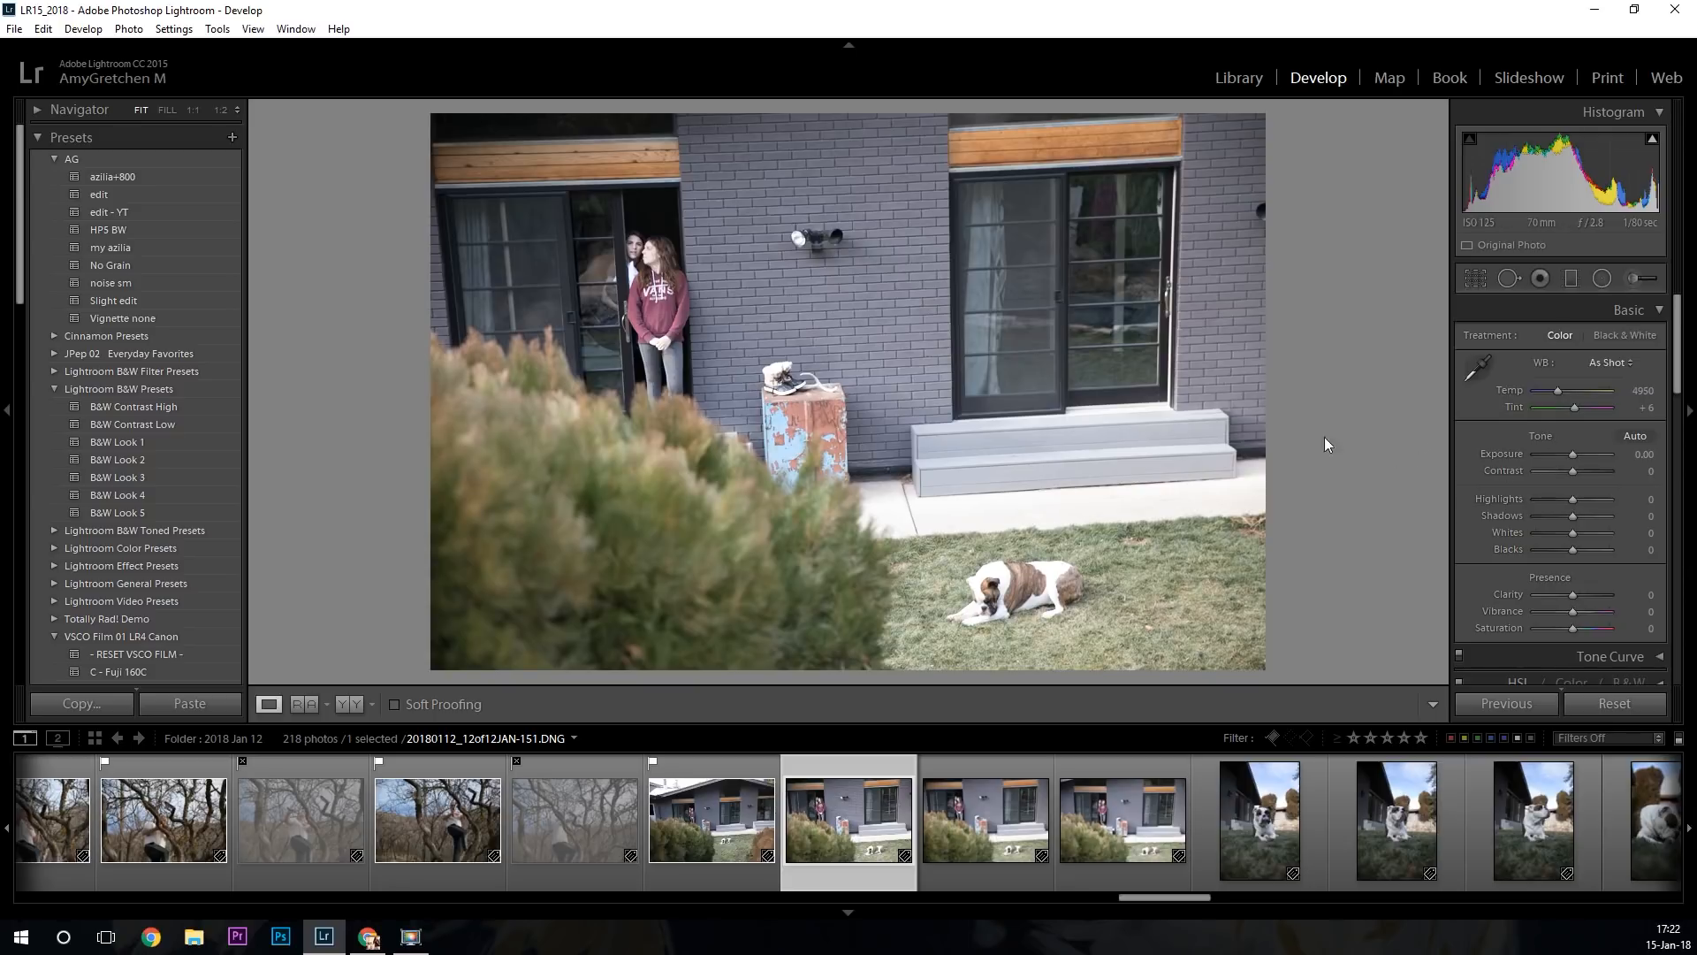
Check house photos JAN-152 and JAN-153 against each other and view the first bulldog photo, JAN-154.
left_click(976, 823)
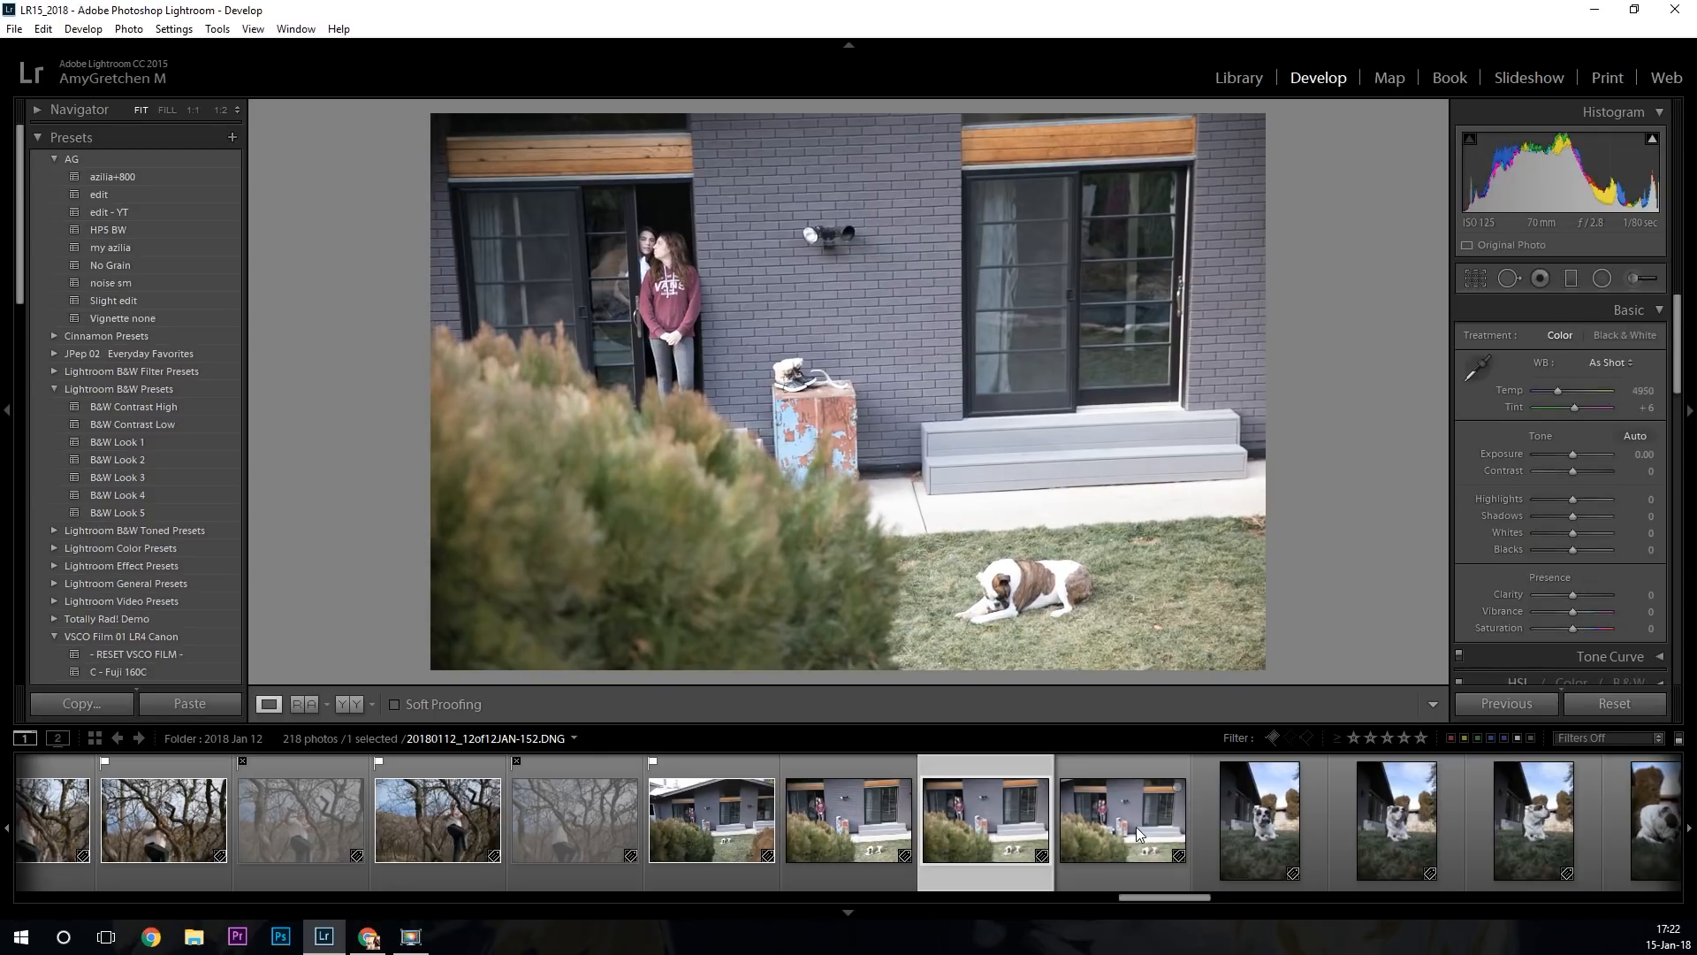
left_click(1137, 826)
left_click(1005, 838)
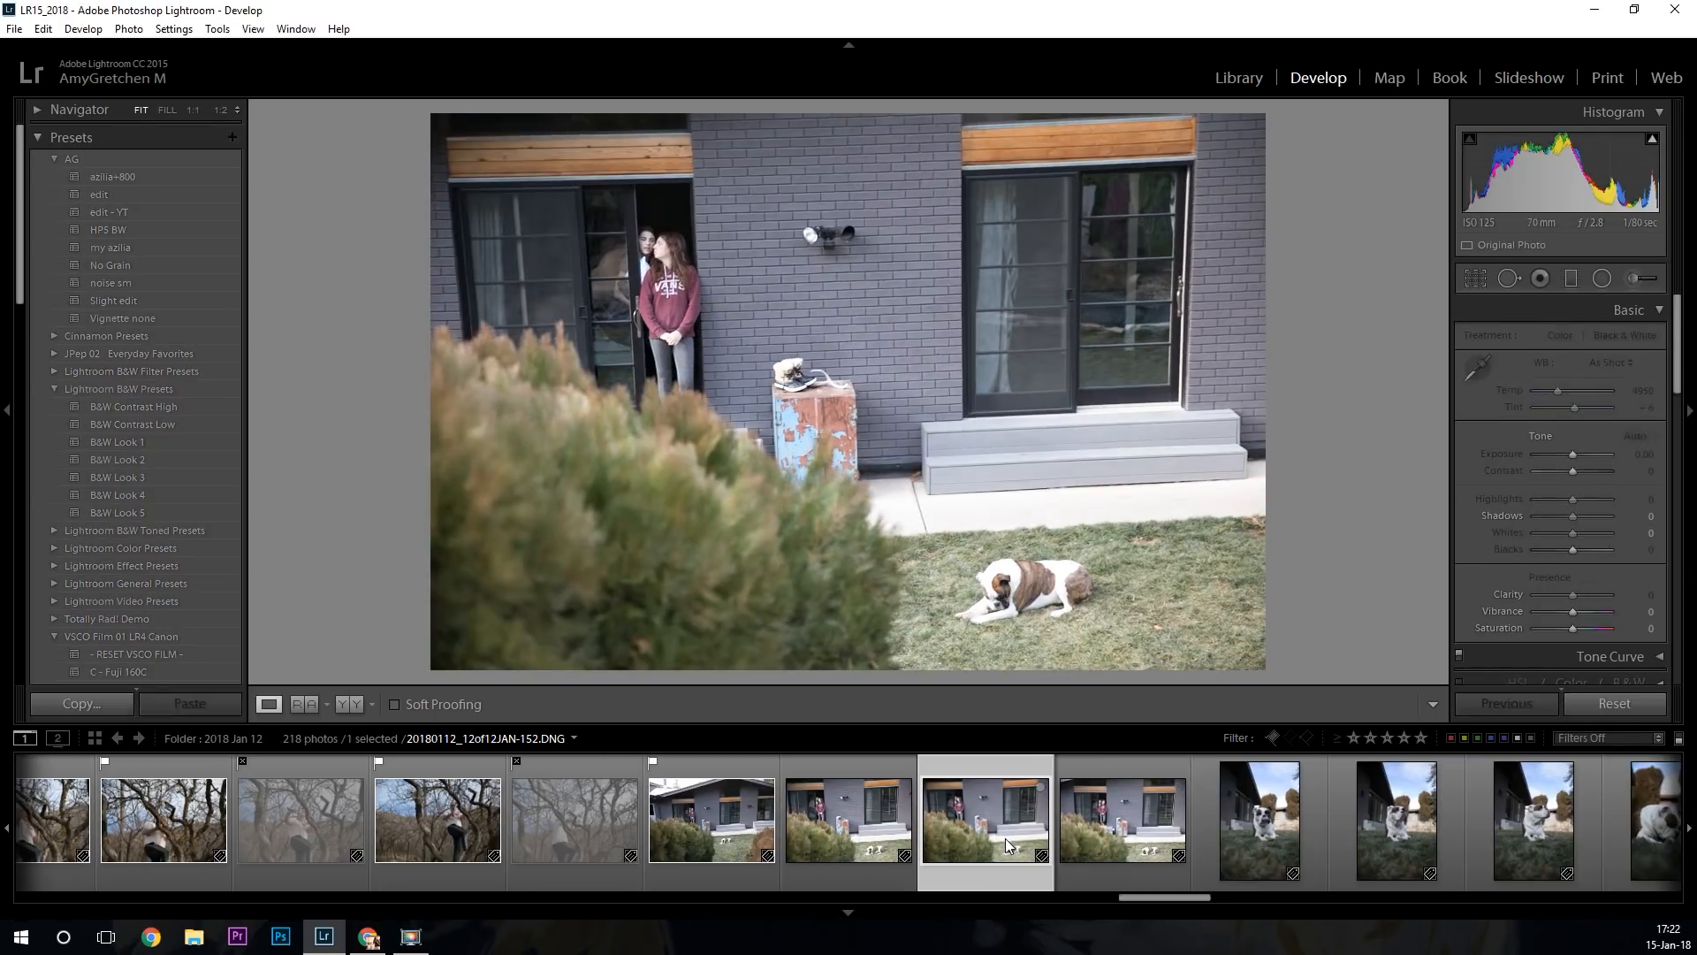
left_click(1257, 829)
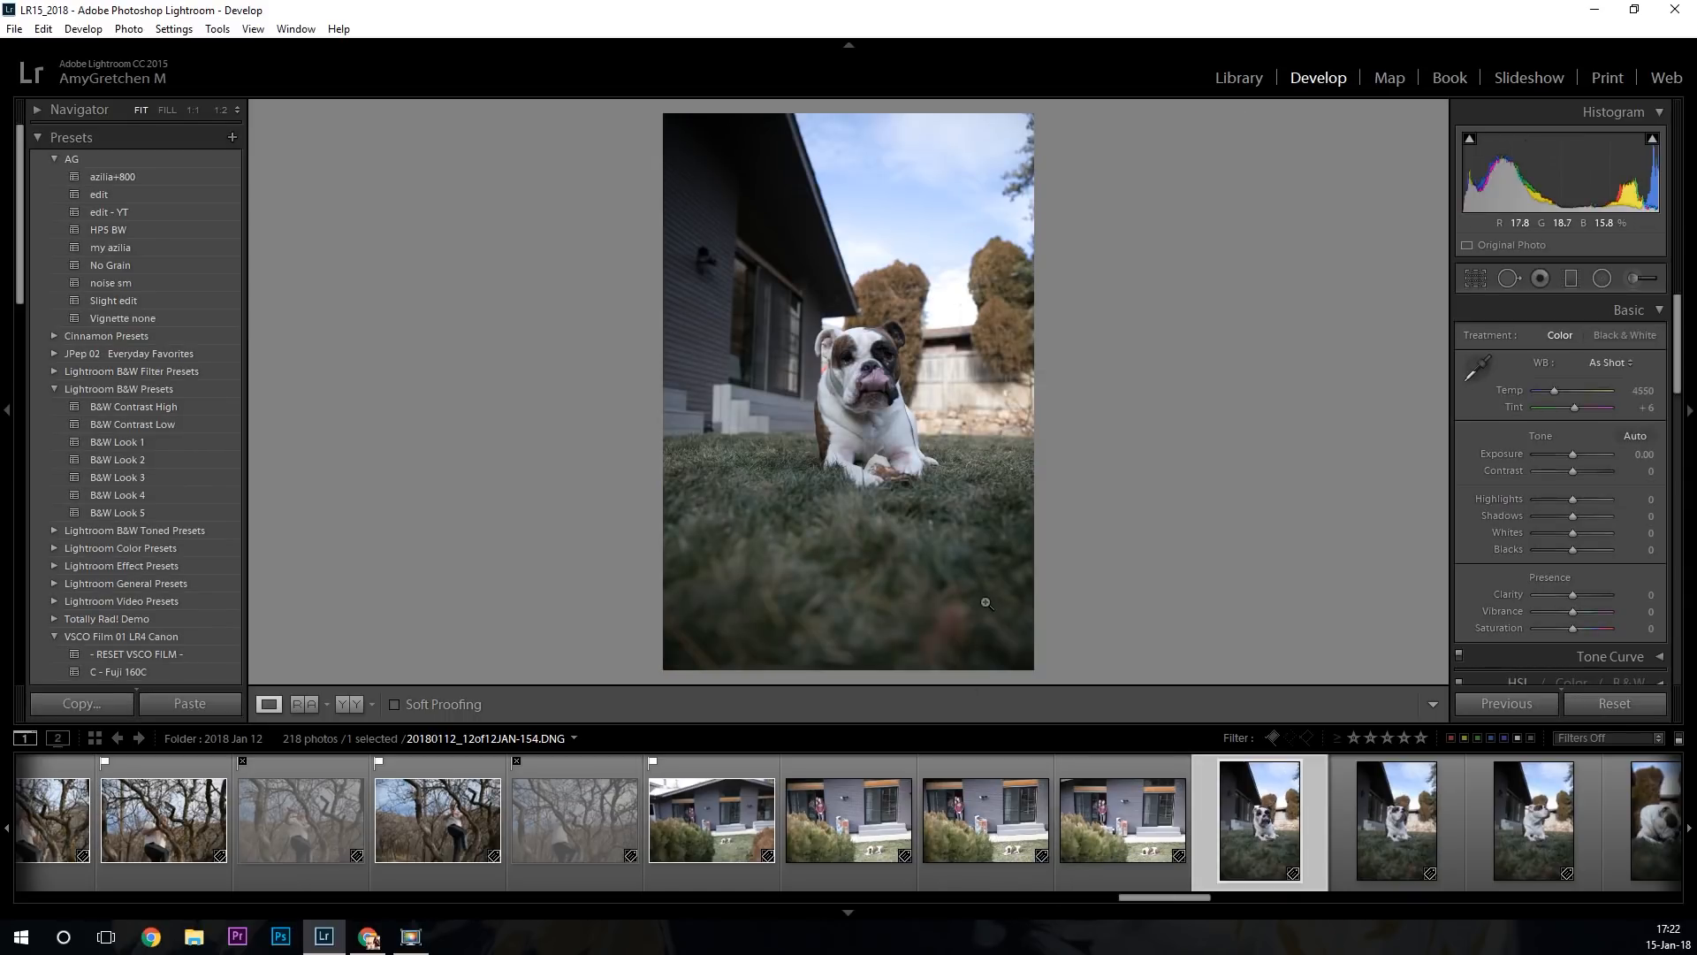
Return to the library grid and flag bulldog photo JAN-155 as a pick.
key("g")
scroll(996, 442, "down", 3)
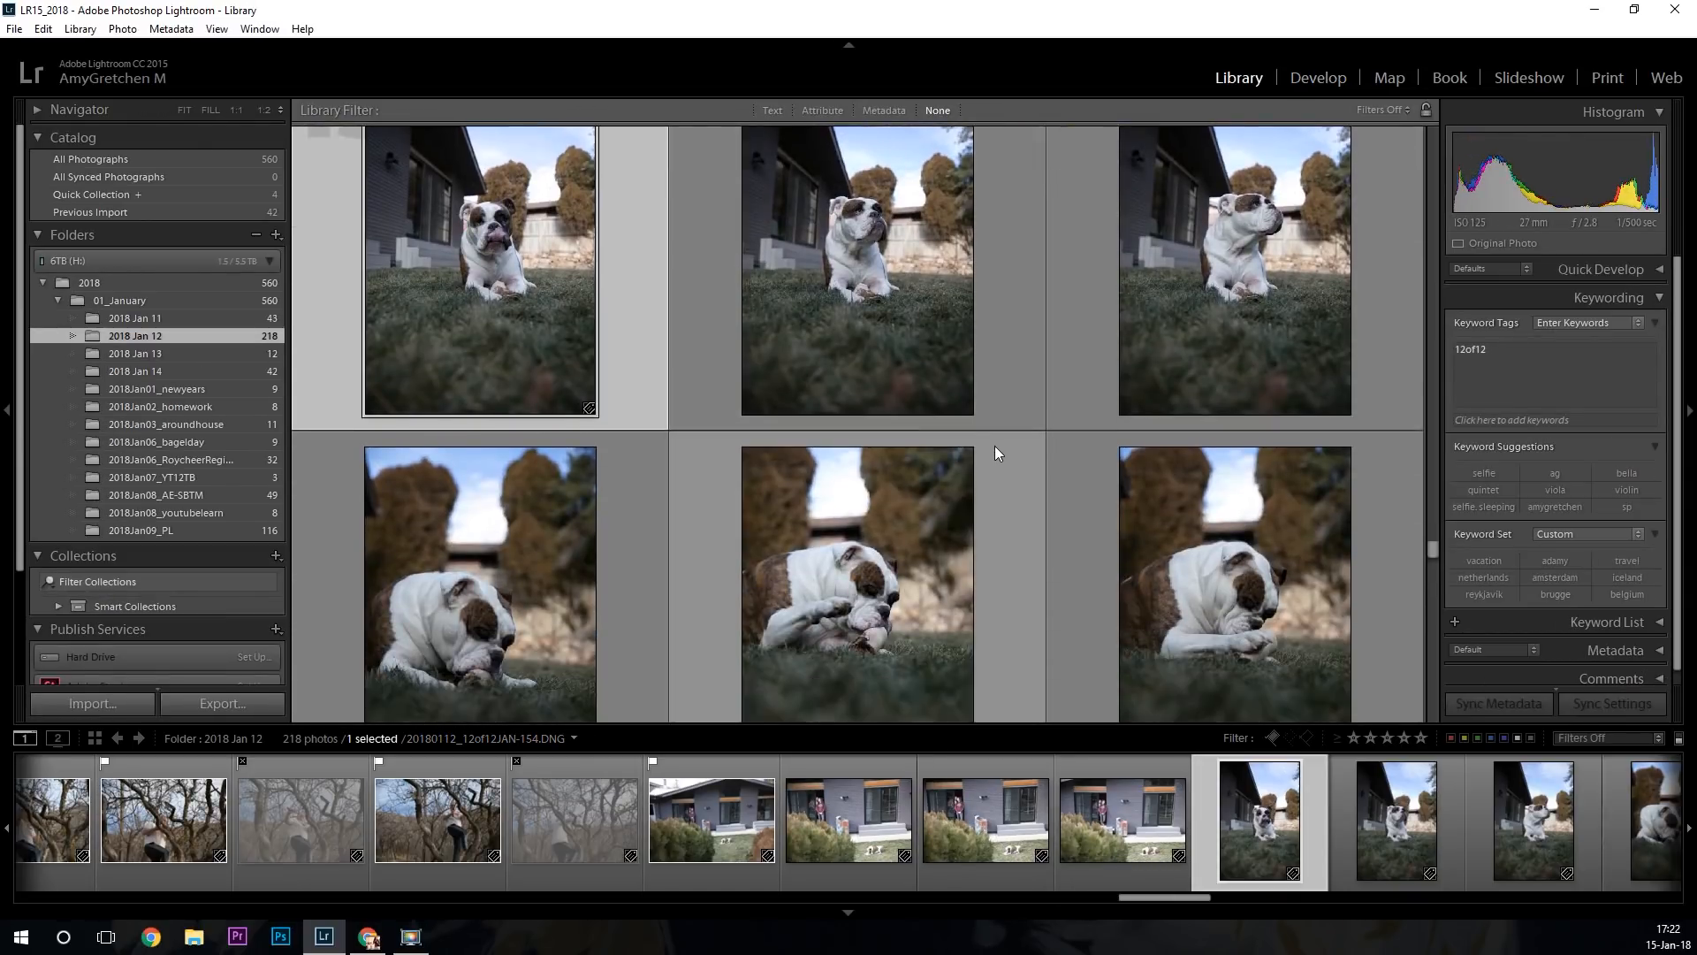
scroll(1028, 477, "down", 3)
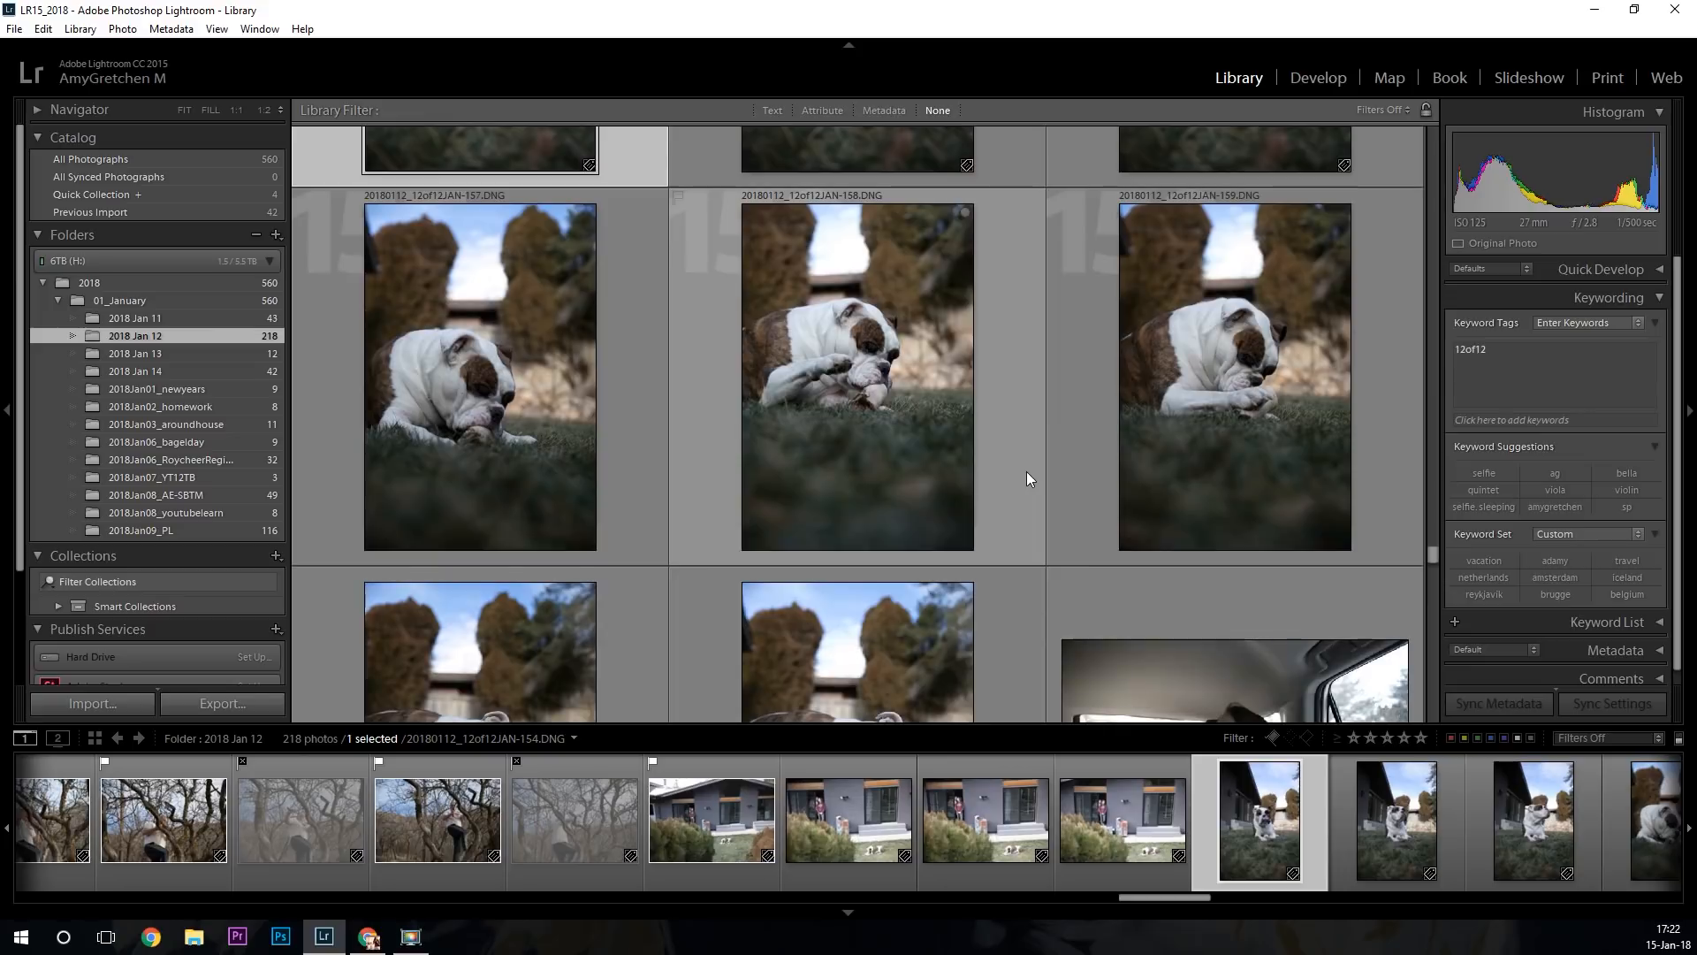
scroll(1024, 471, "up", 3)
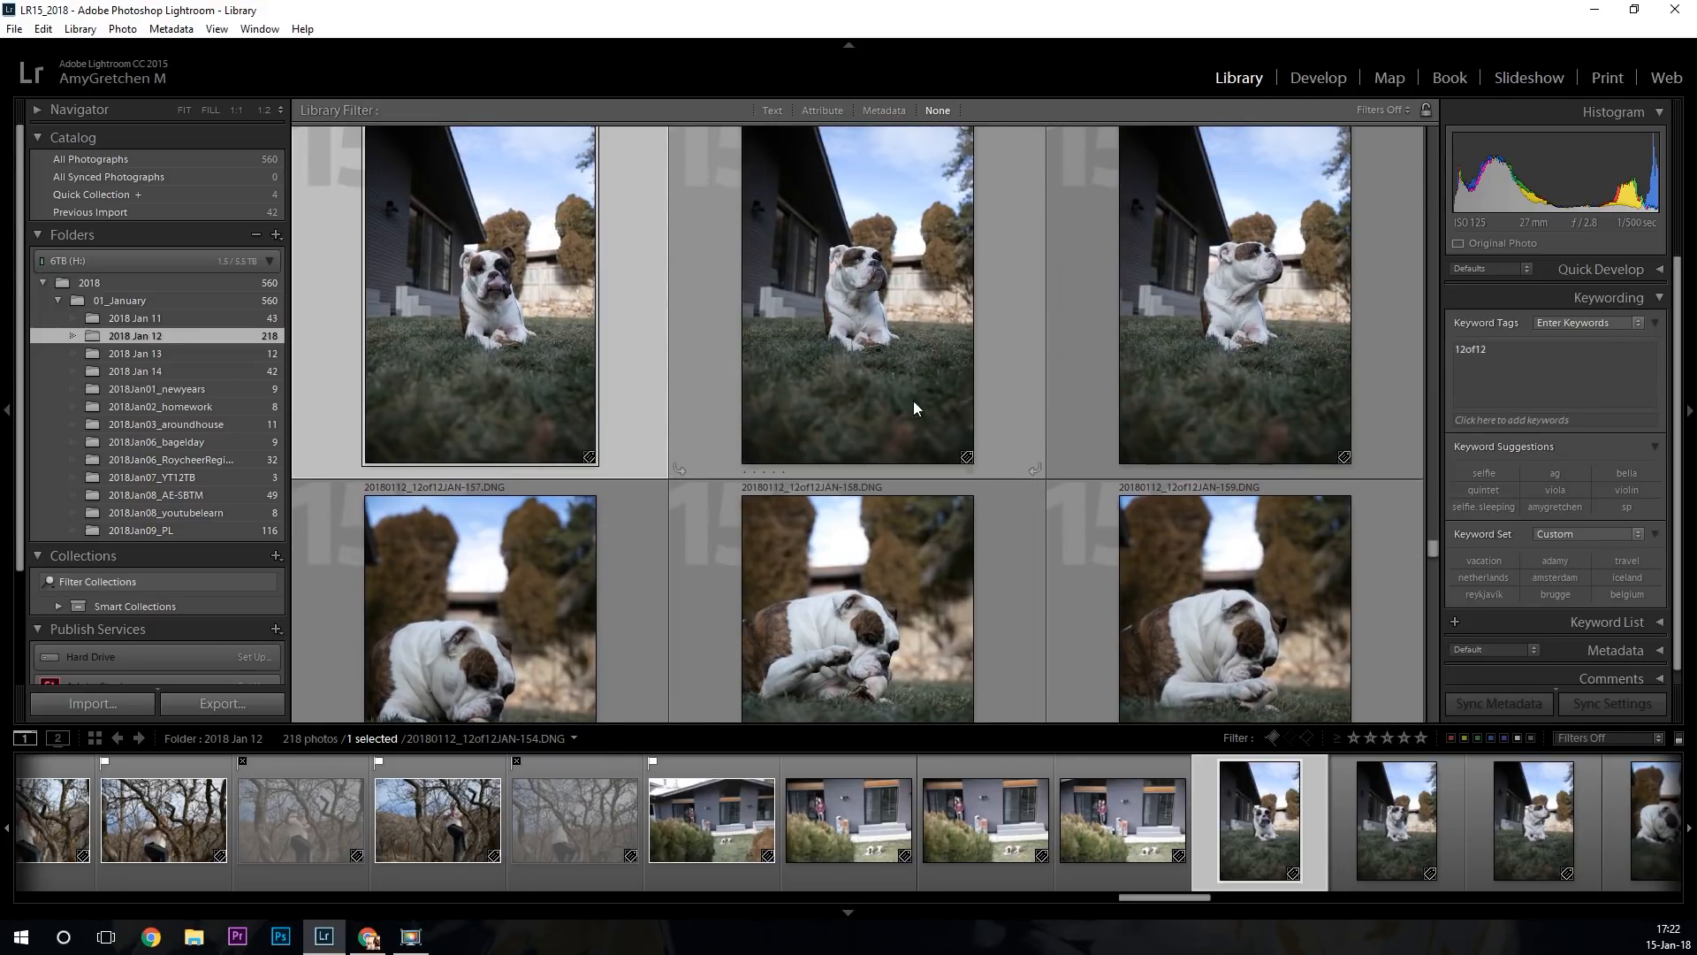
left_click(911, 375)
key("p")
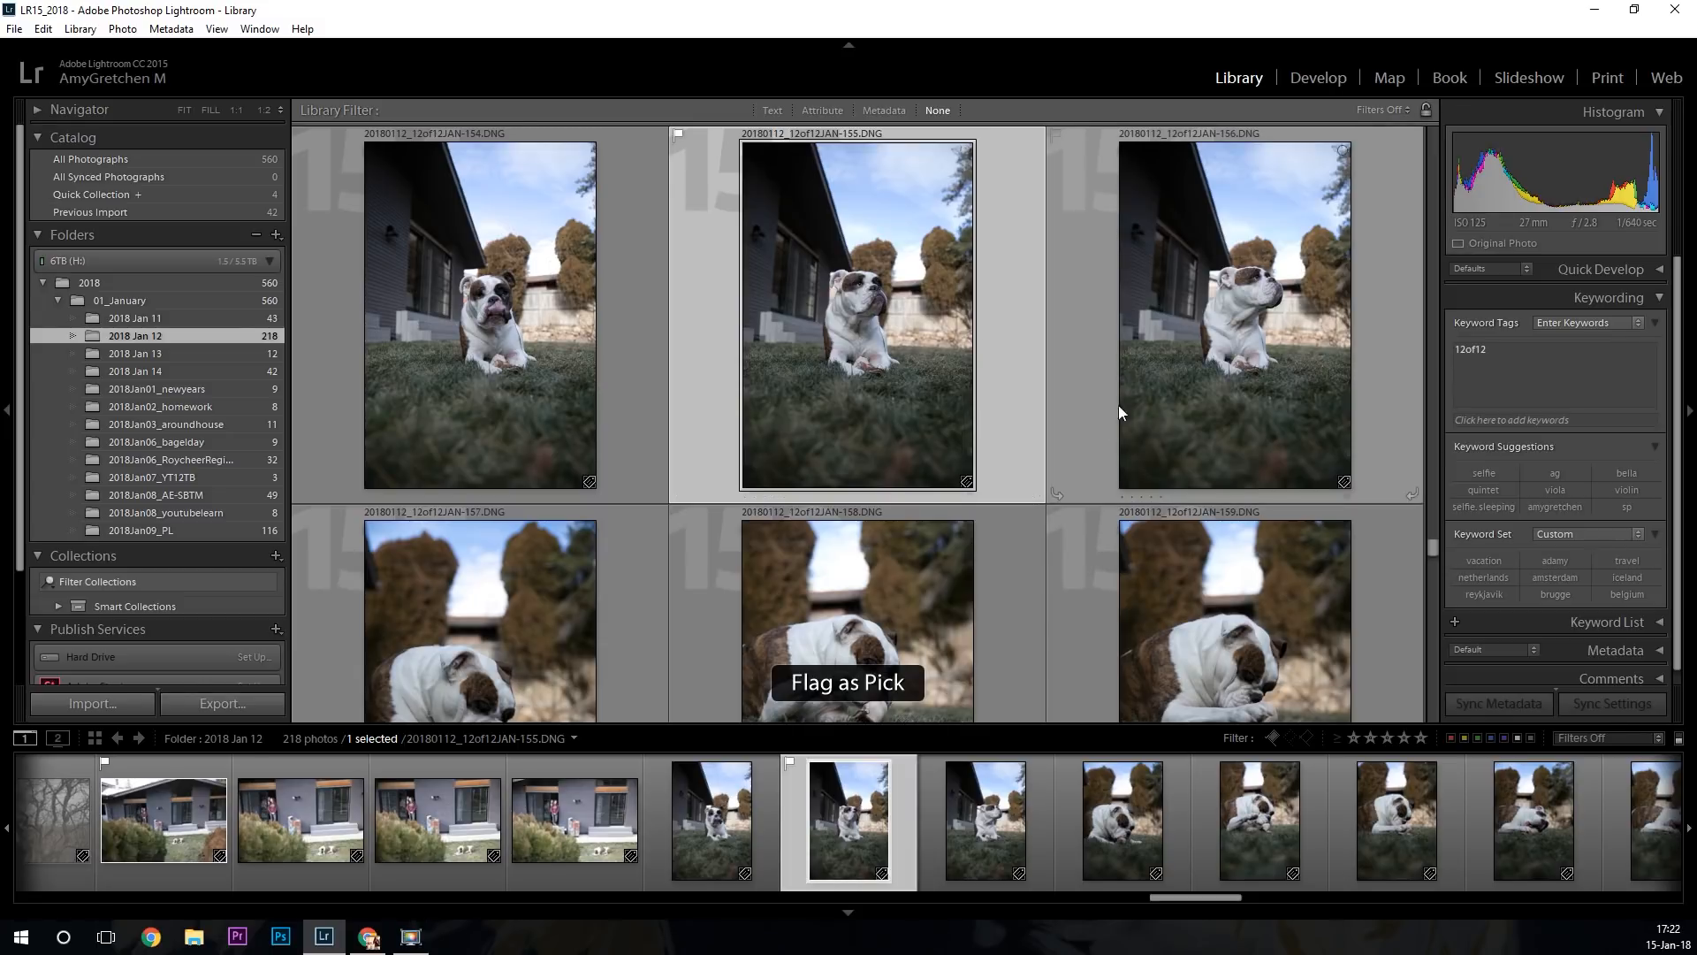
Flag the close-up bulldog photo JAN-159 as a pick.
scroll(1022, 456, "down", 5)
key("j")
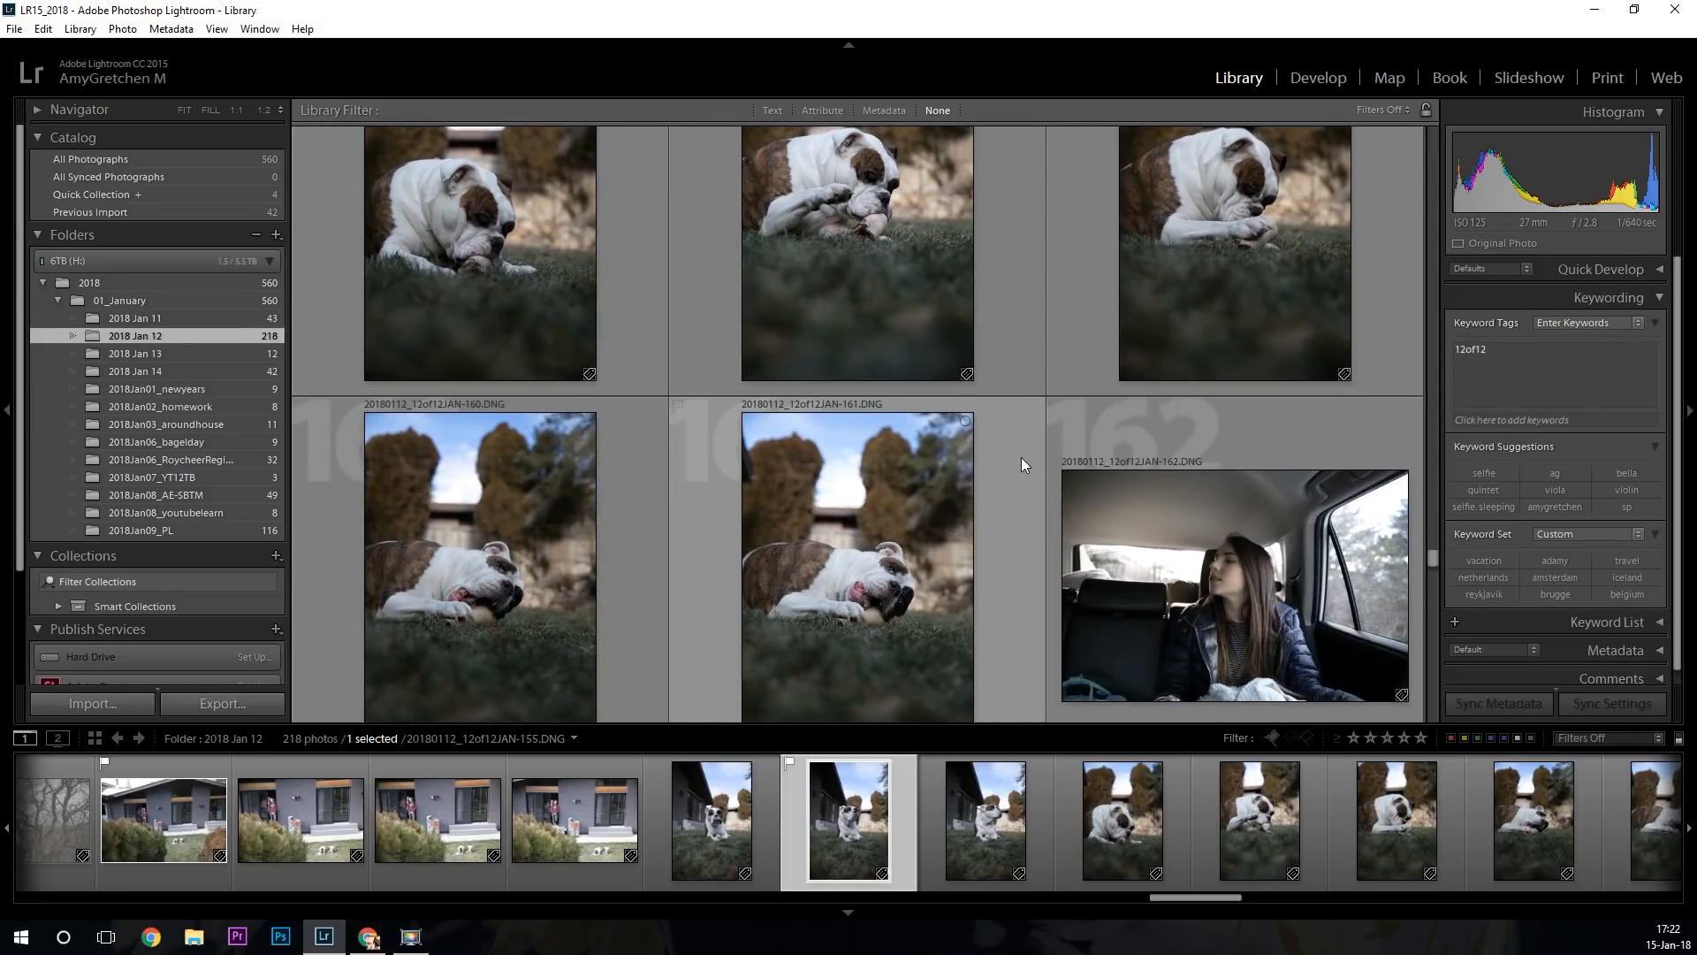
left_click(1182, 417)
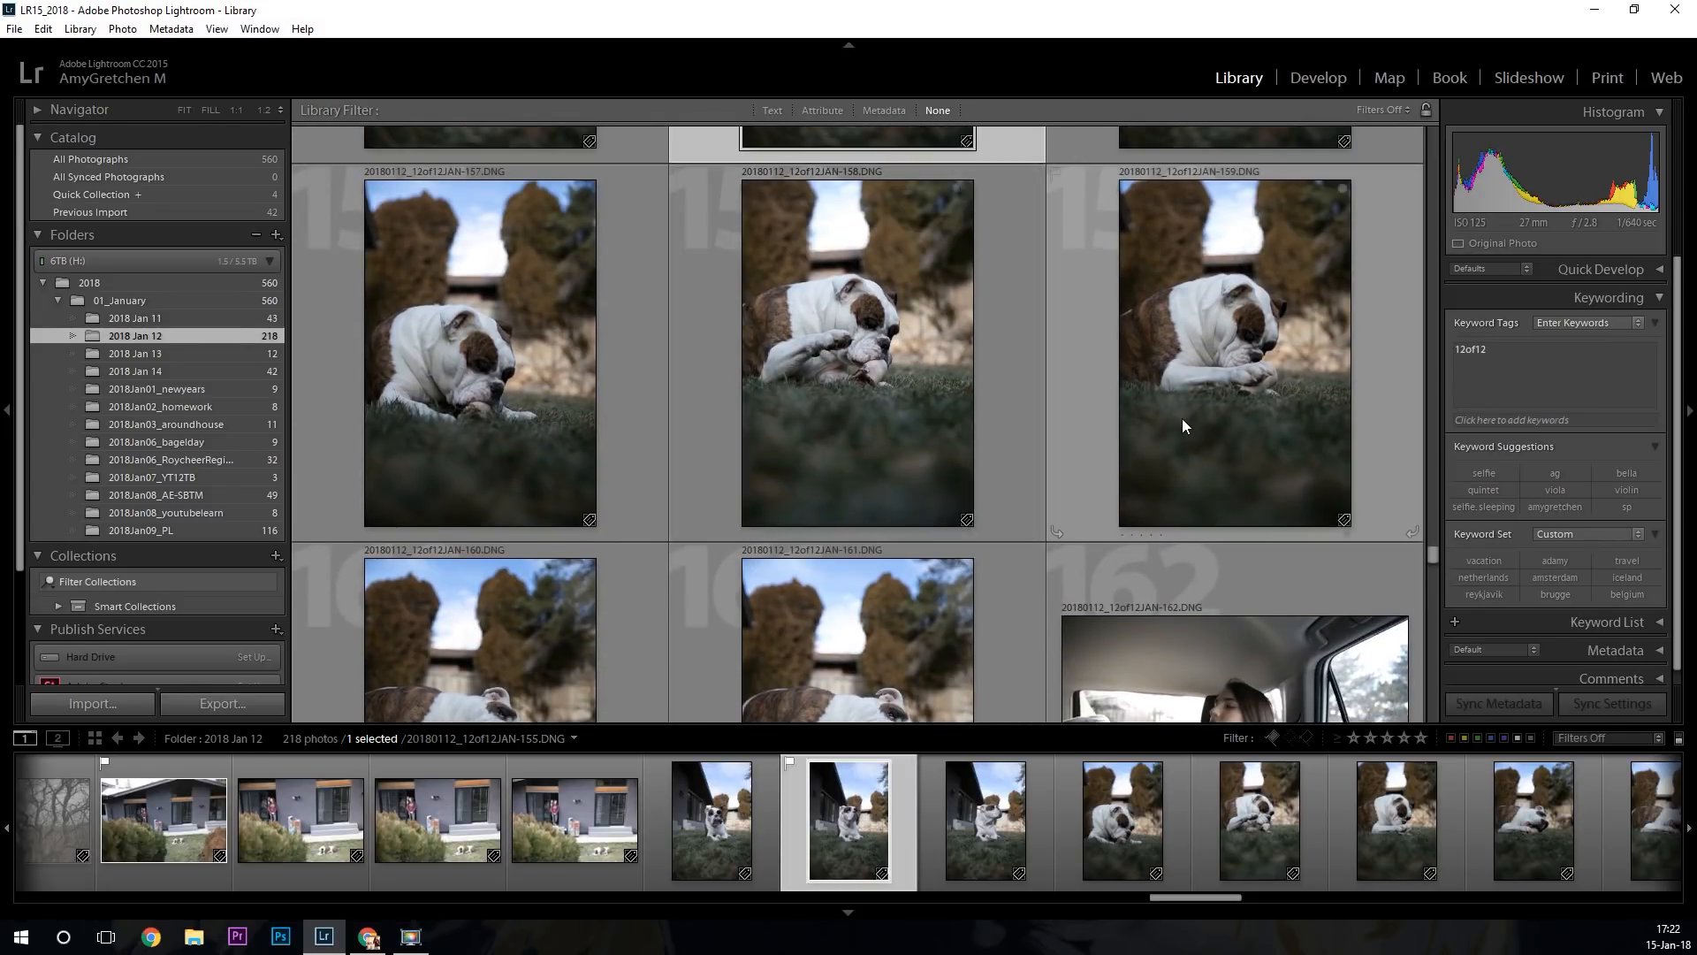
key("p")
Reject the first car-interior photo, JAN-162.
scroll(1183, 422, "down", 4)
scroll(1176, 427, "down", 3)
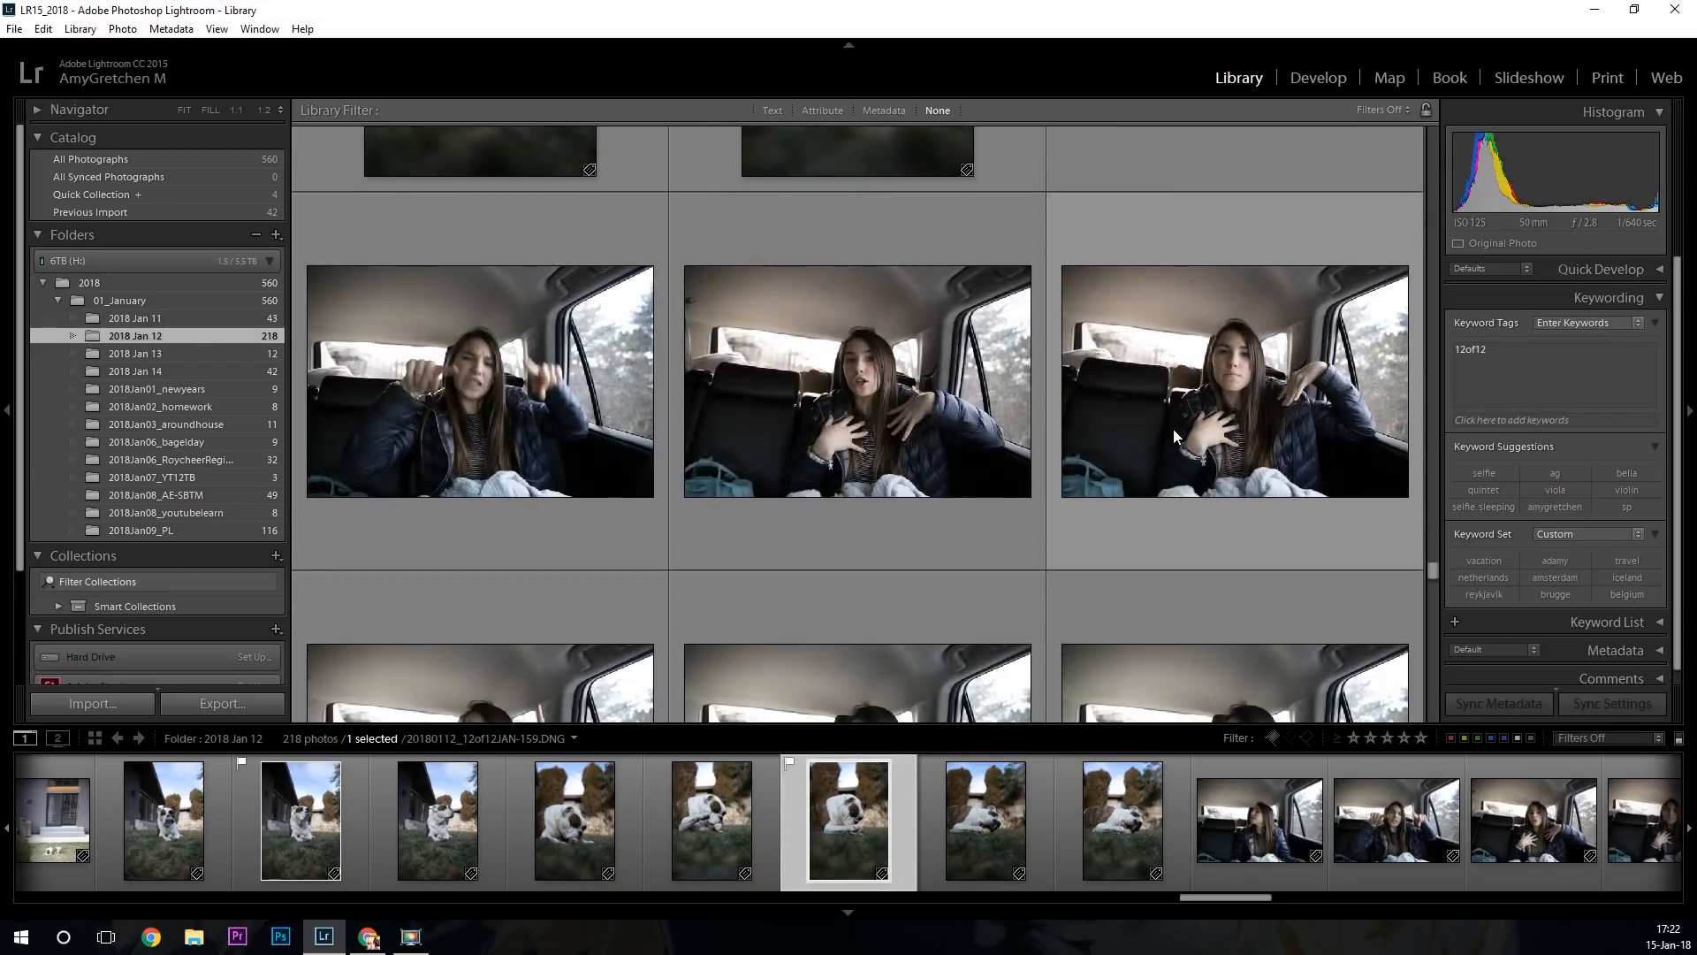
scroll(627, 460, "up", 2)
scroll(621, 473, "up", 2)
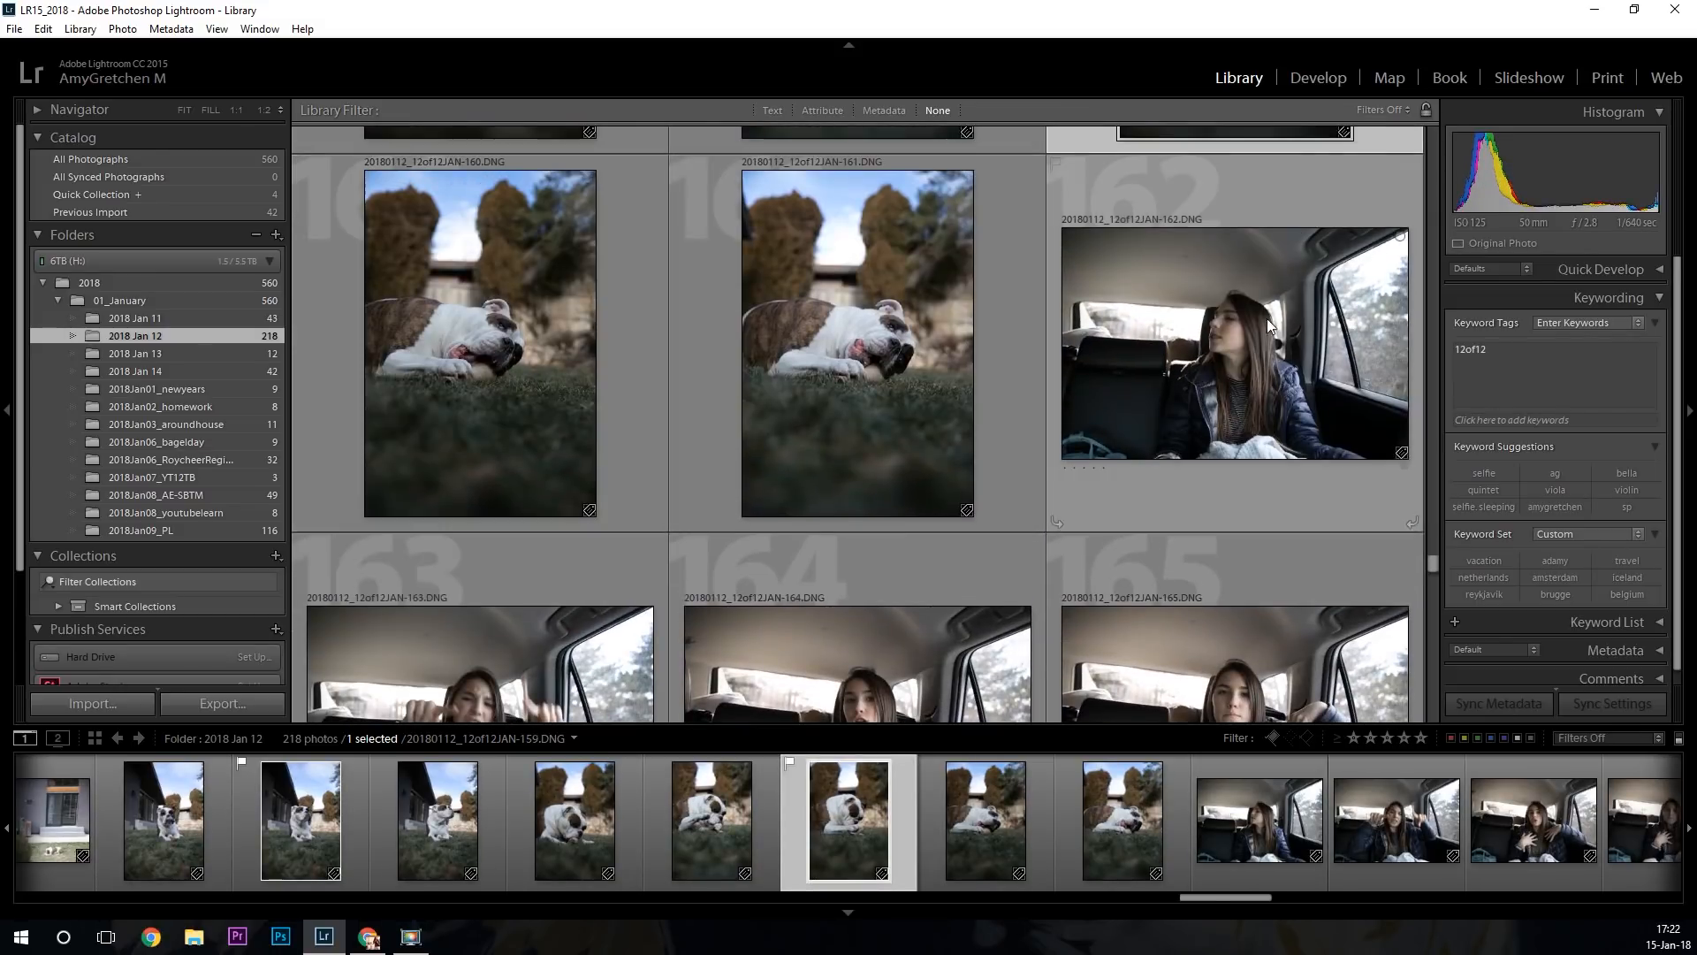
left_click(1261, 317)
key("x")
Reject the bulldog close-ups JAN-160 and JAN-157.
scroll(782, 386, "up", 3)
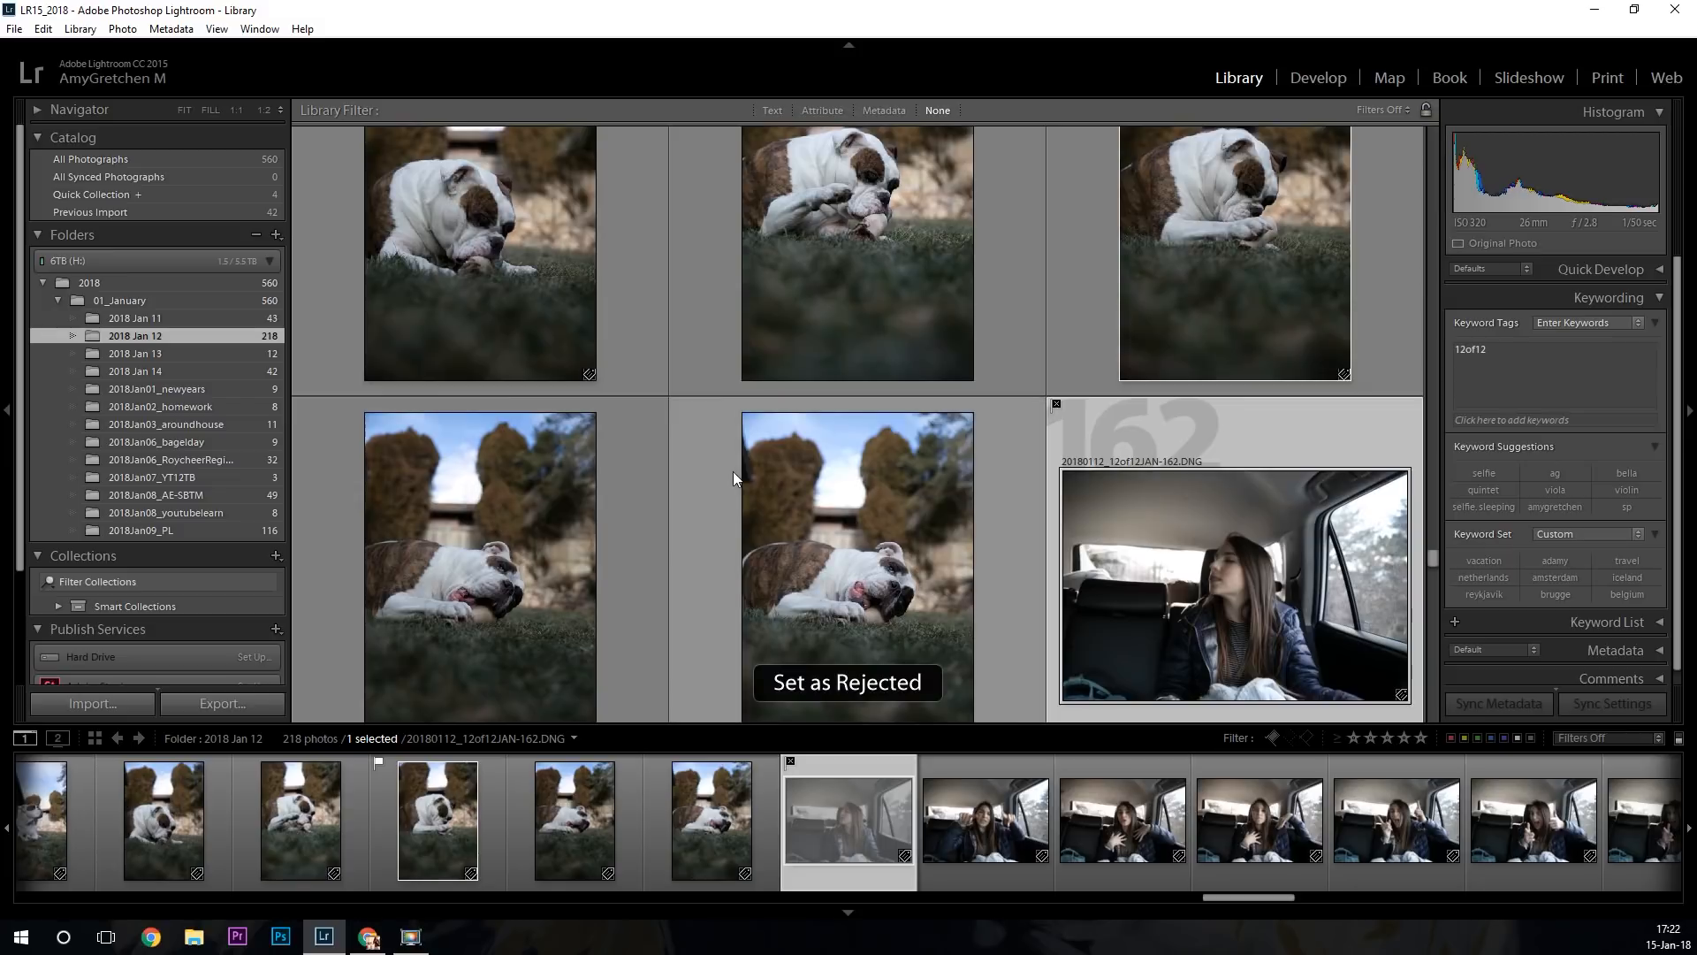
scroll(555, 550, "down", 1)
left_click(555, 551)
key("x")
scroll(603, 550, "up", 4)
scroll(604, 551, "up", 1)
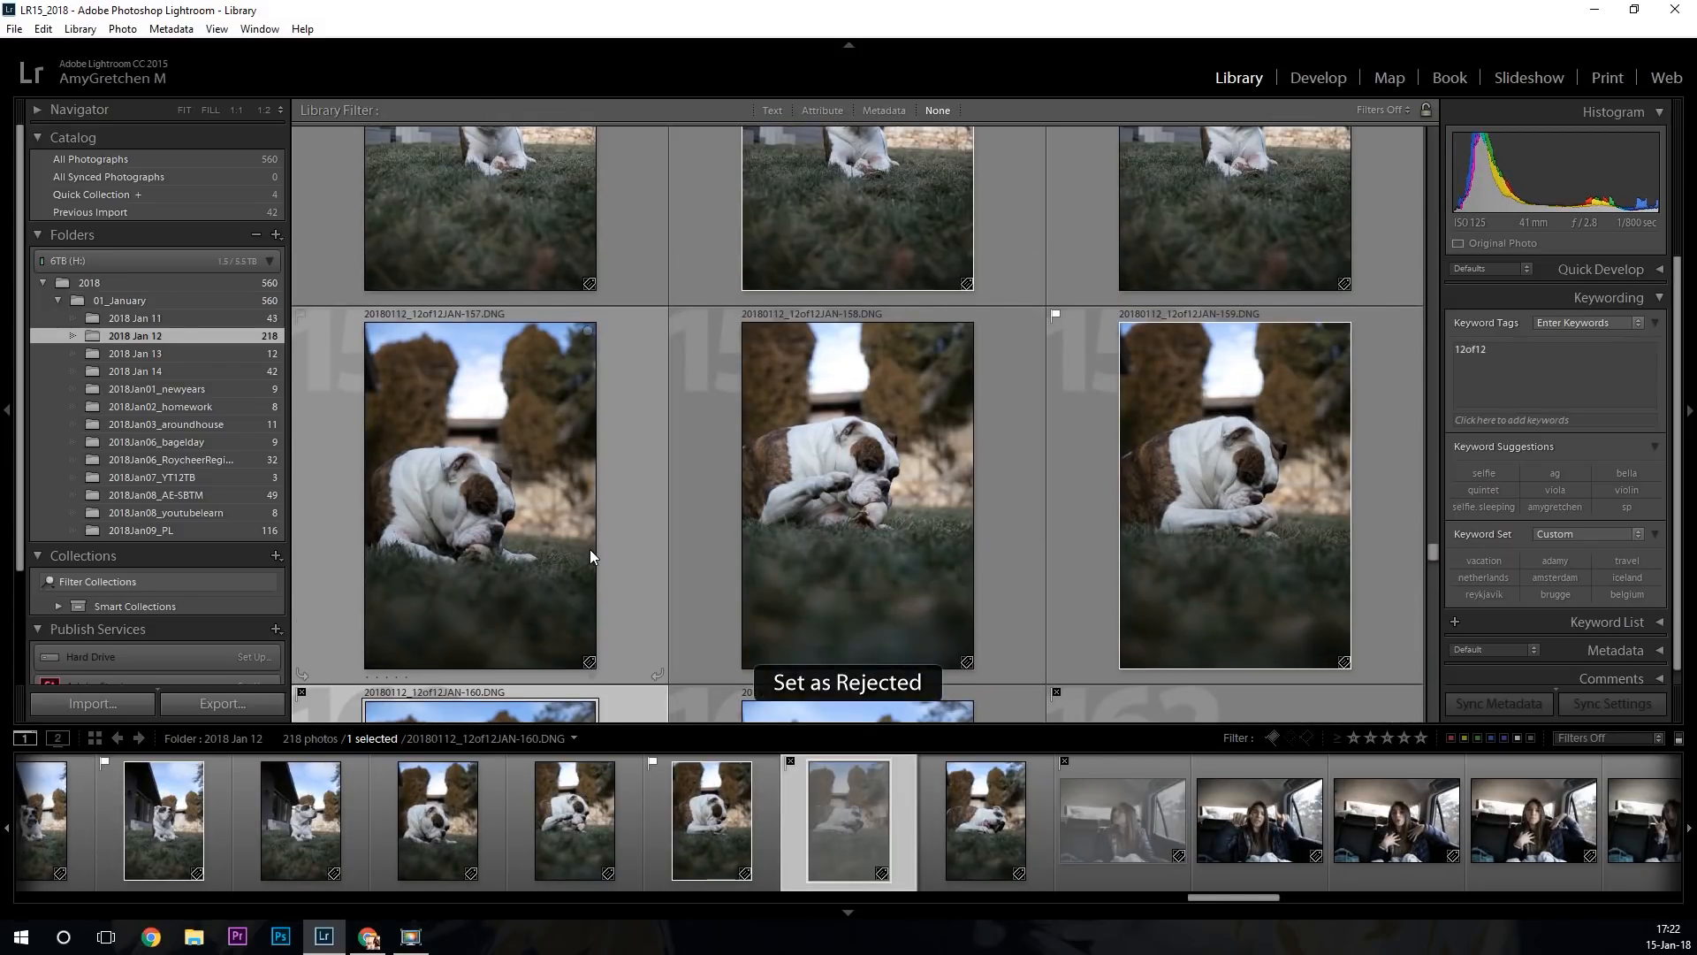
left_click(571, 551)
key("x")
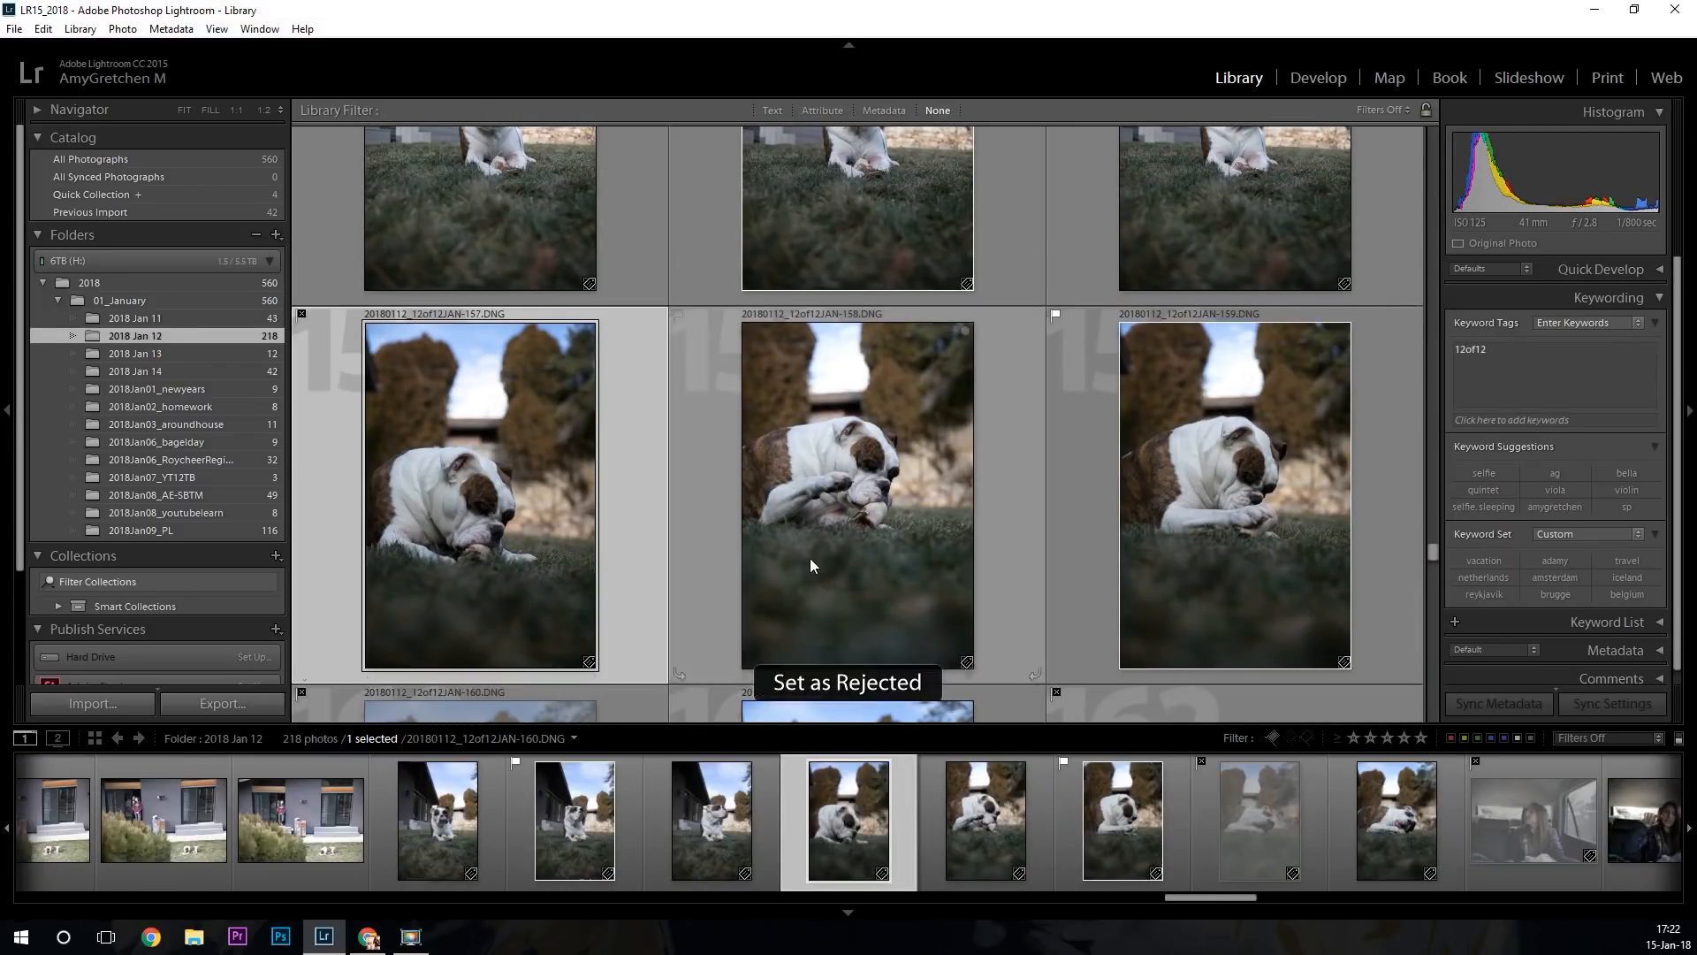
Reject bulldog photo JAN-156, taken in front of the house.
scroll(810, 557, "up", 5)
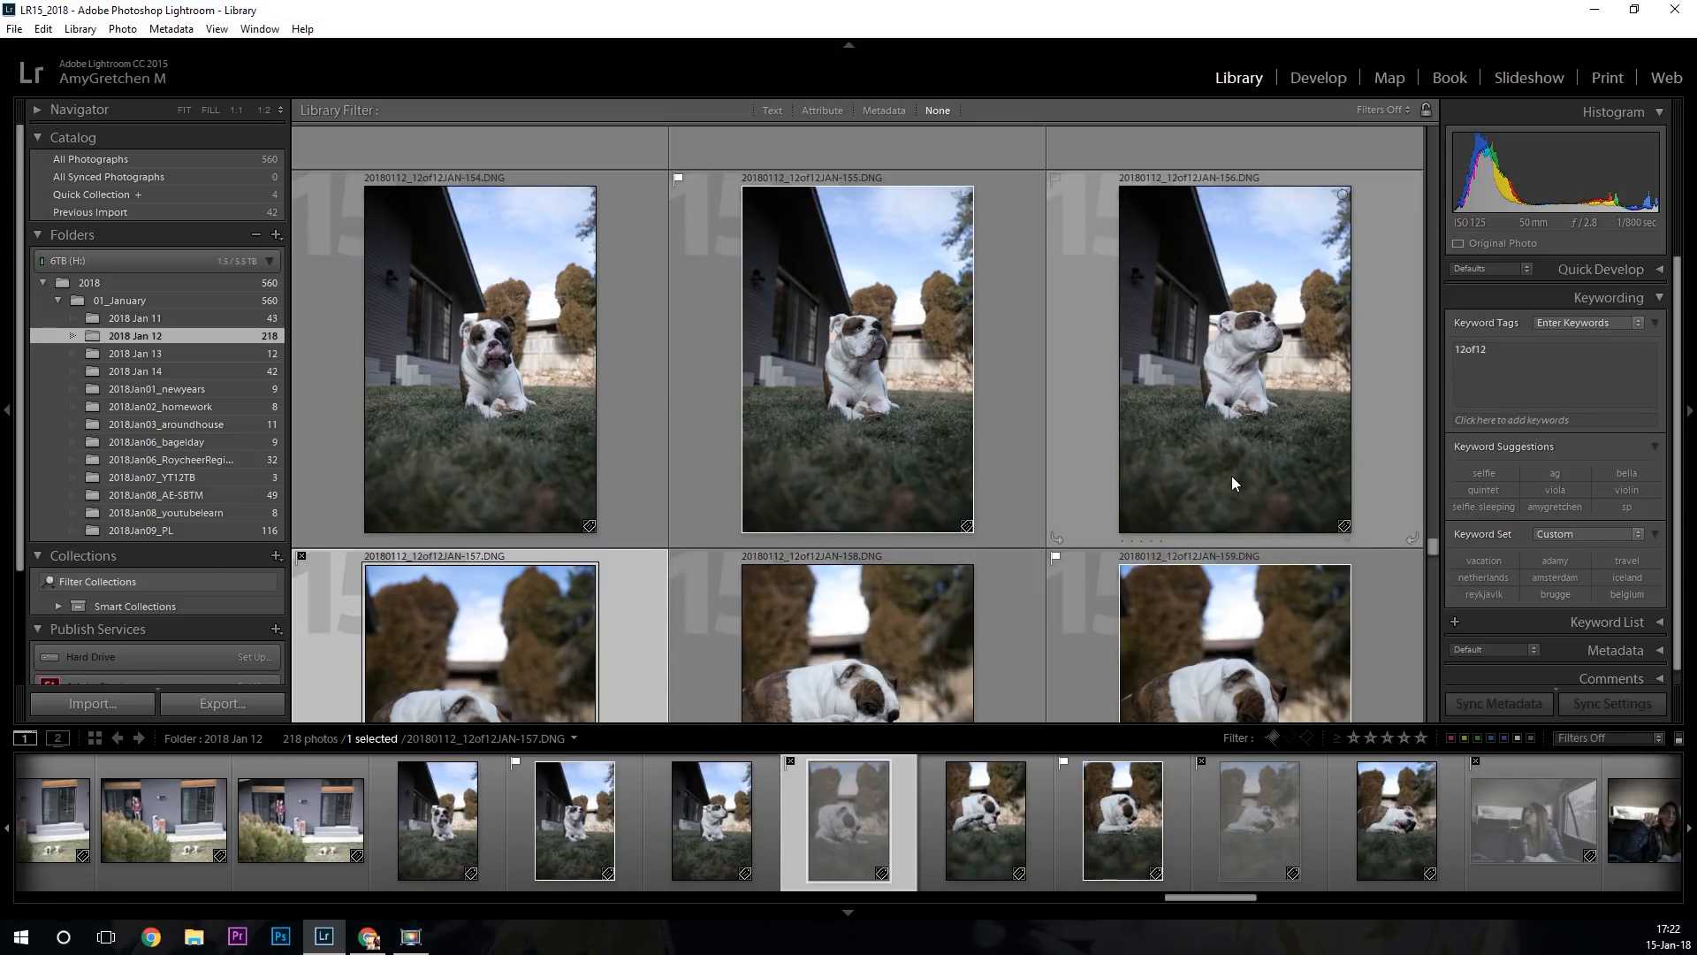
left_click(1230, 480)
key("x")
Review the series of car-interior photos and flag JAN-168 as a pick.
scroll(1211, 479, "down", 10)
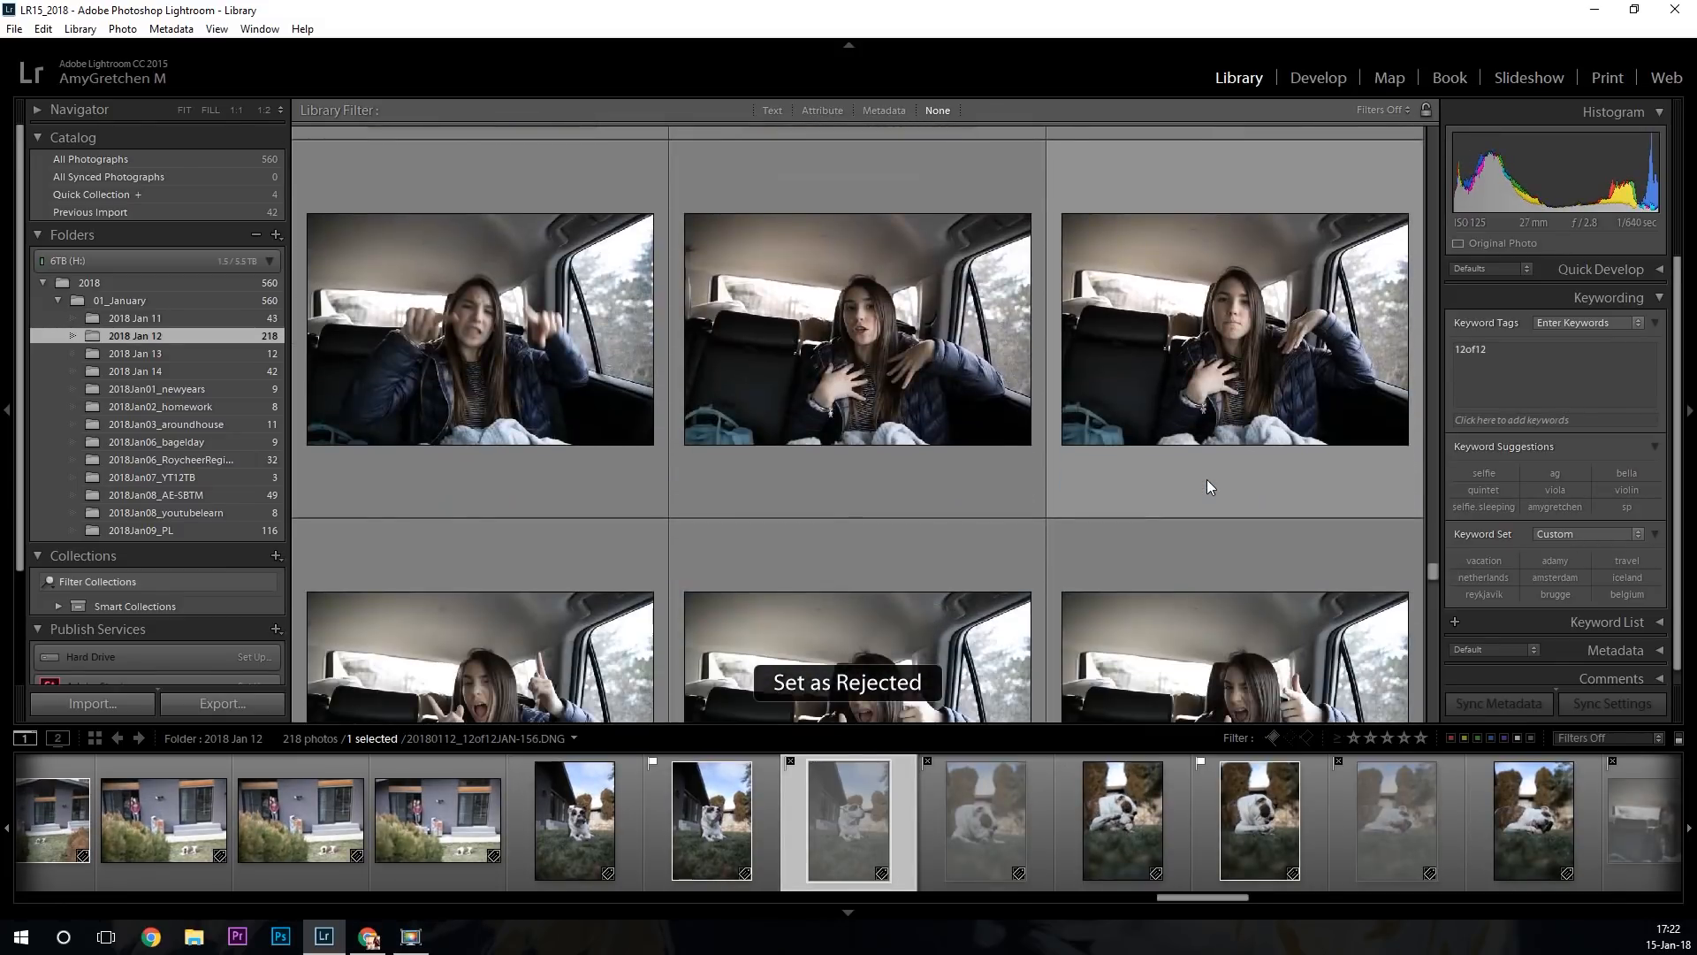
scroll(1006, 495, "down", 4)
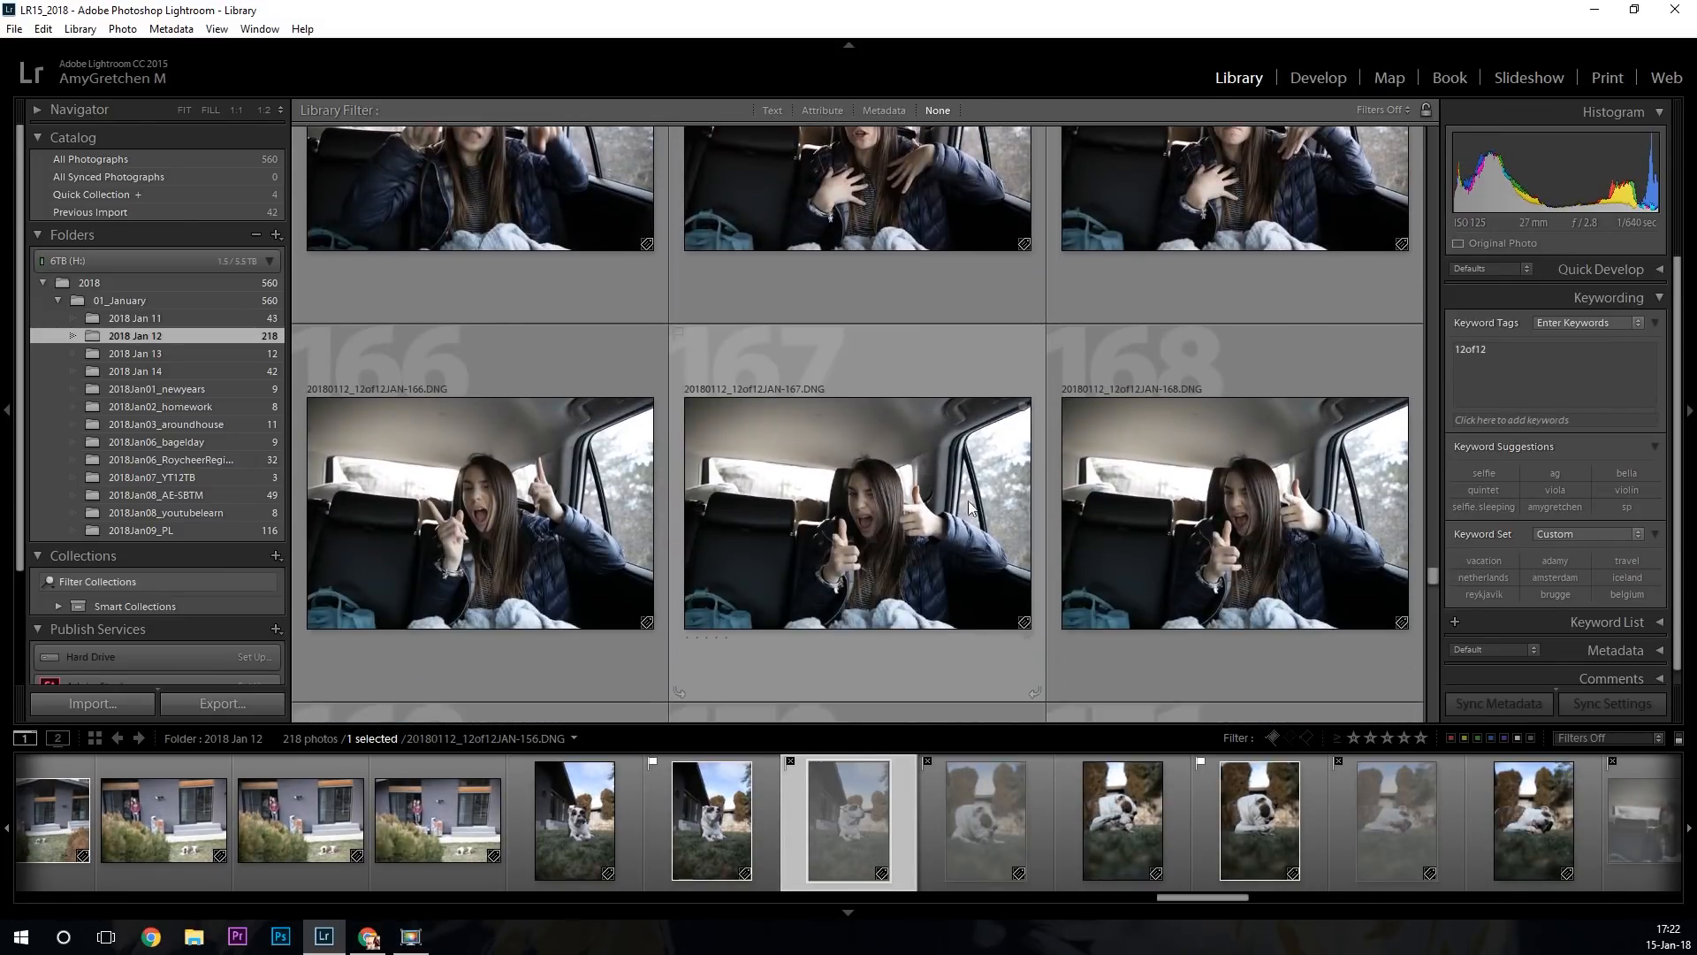
scroll(970, 508, "down", 5)
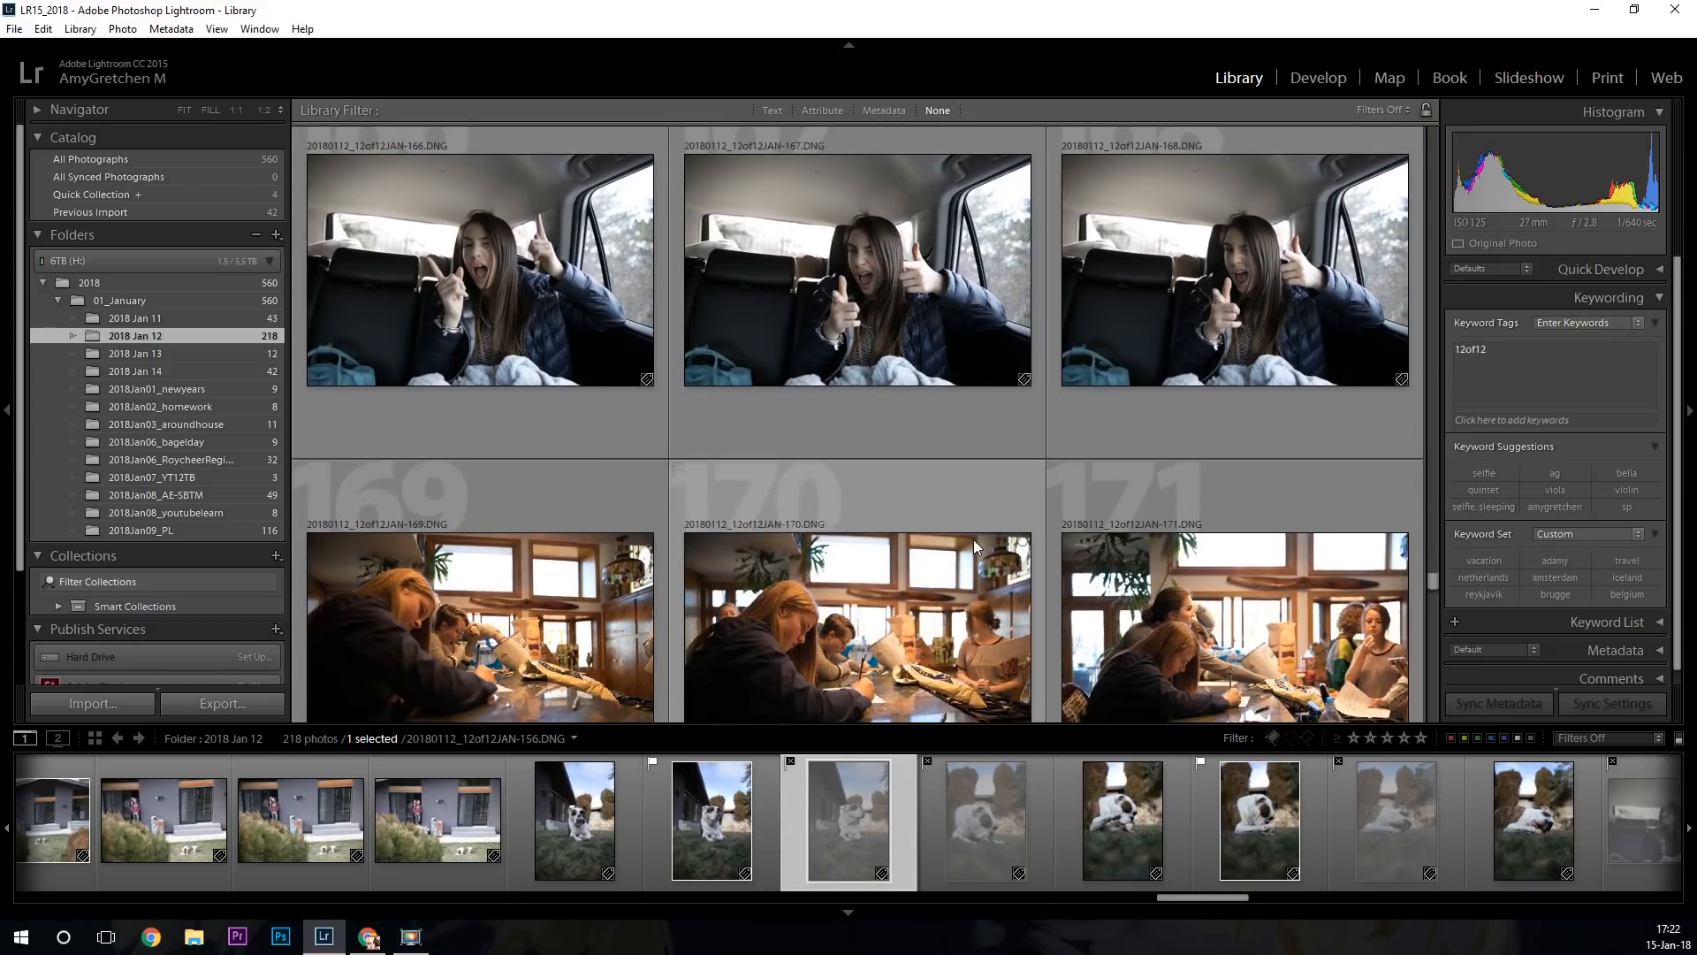
scroll(974, 540, "up", 2)
key("p")
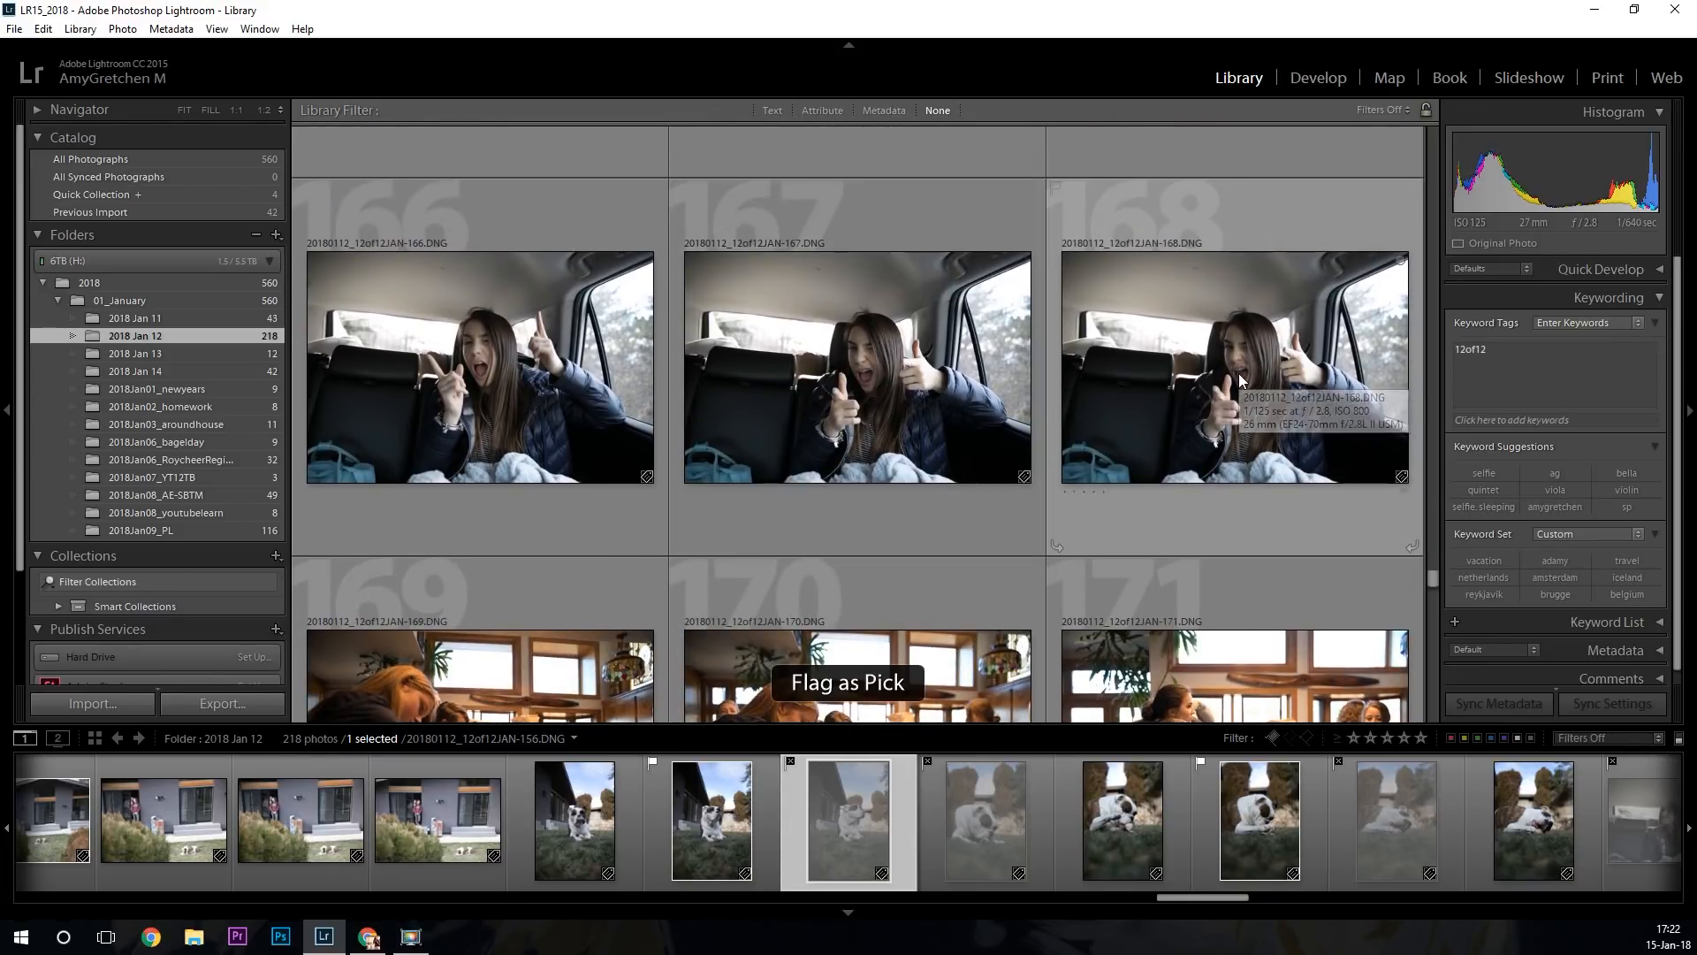
left_click(1238, 372)
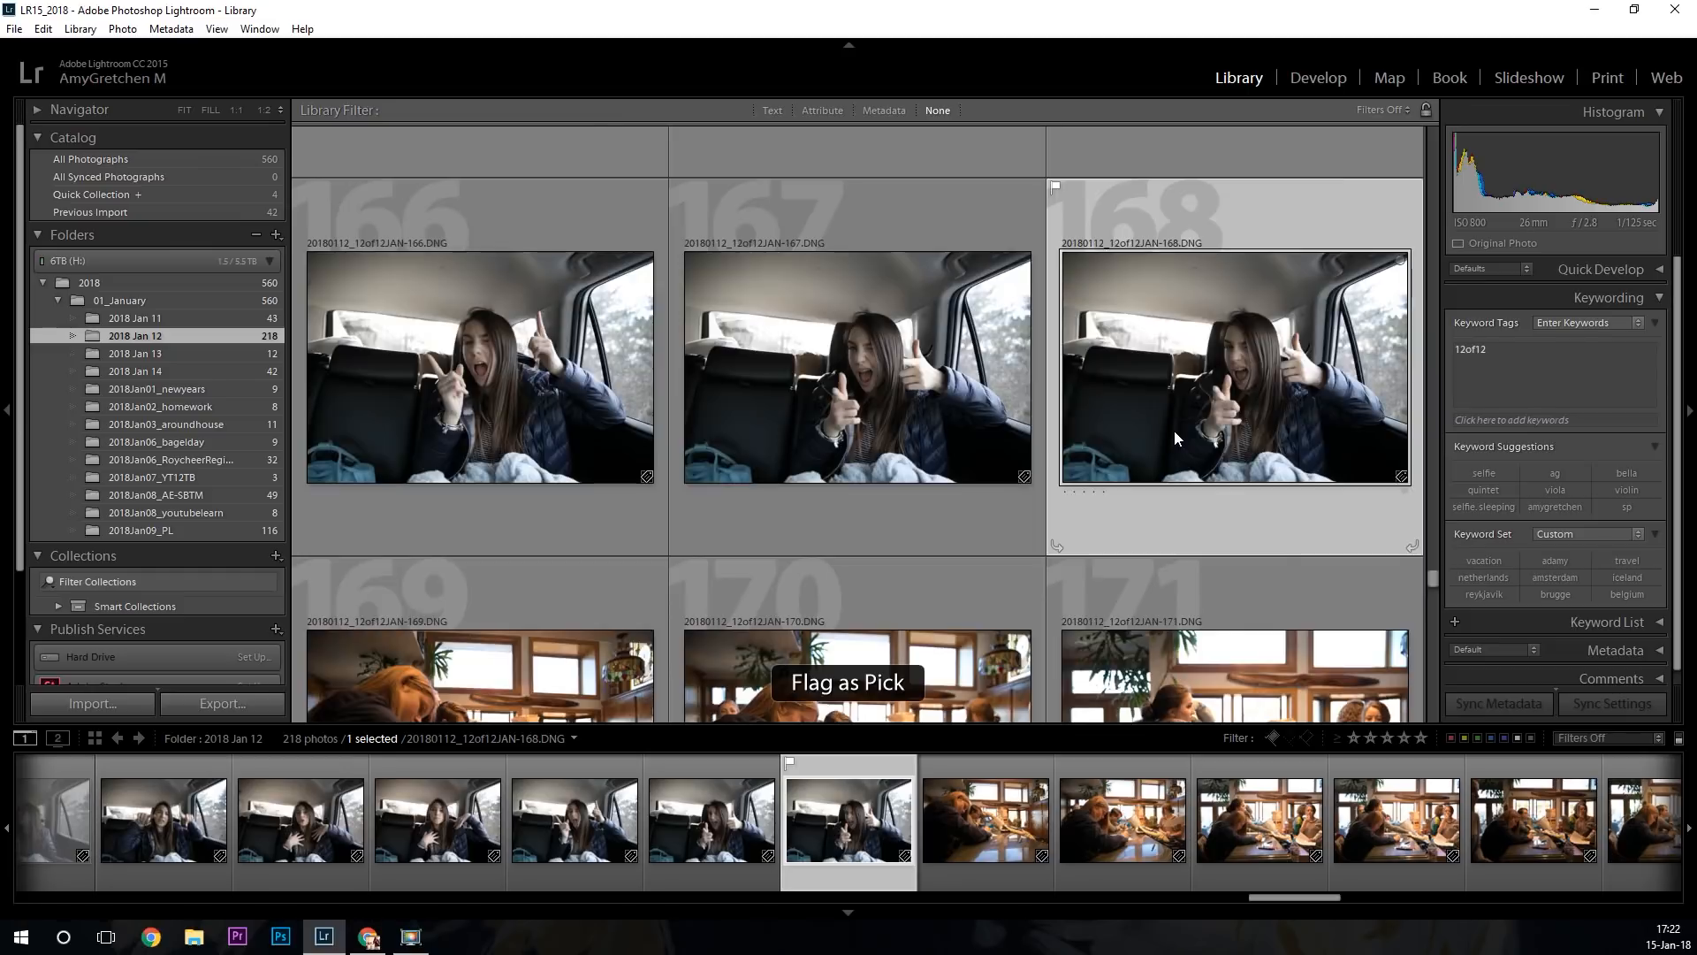
scroll(1137, 444, "up", 4)
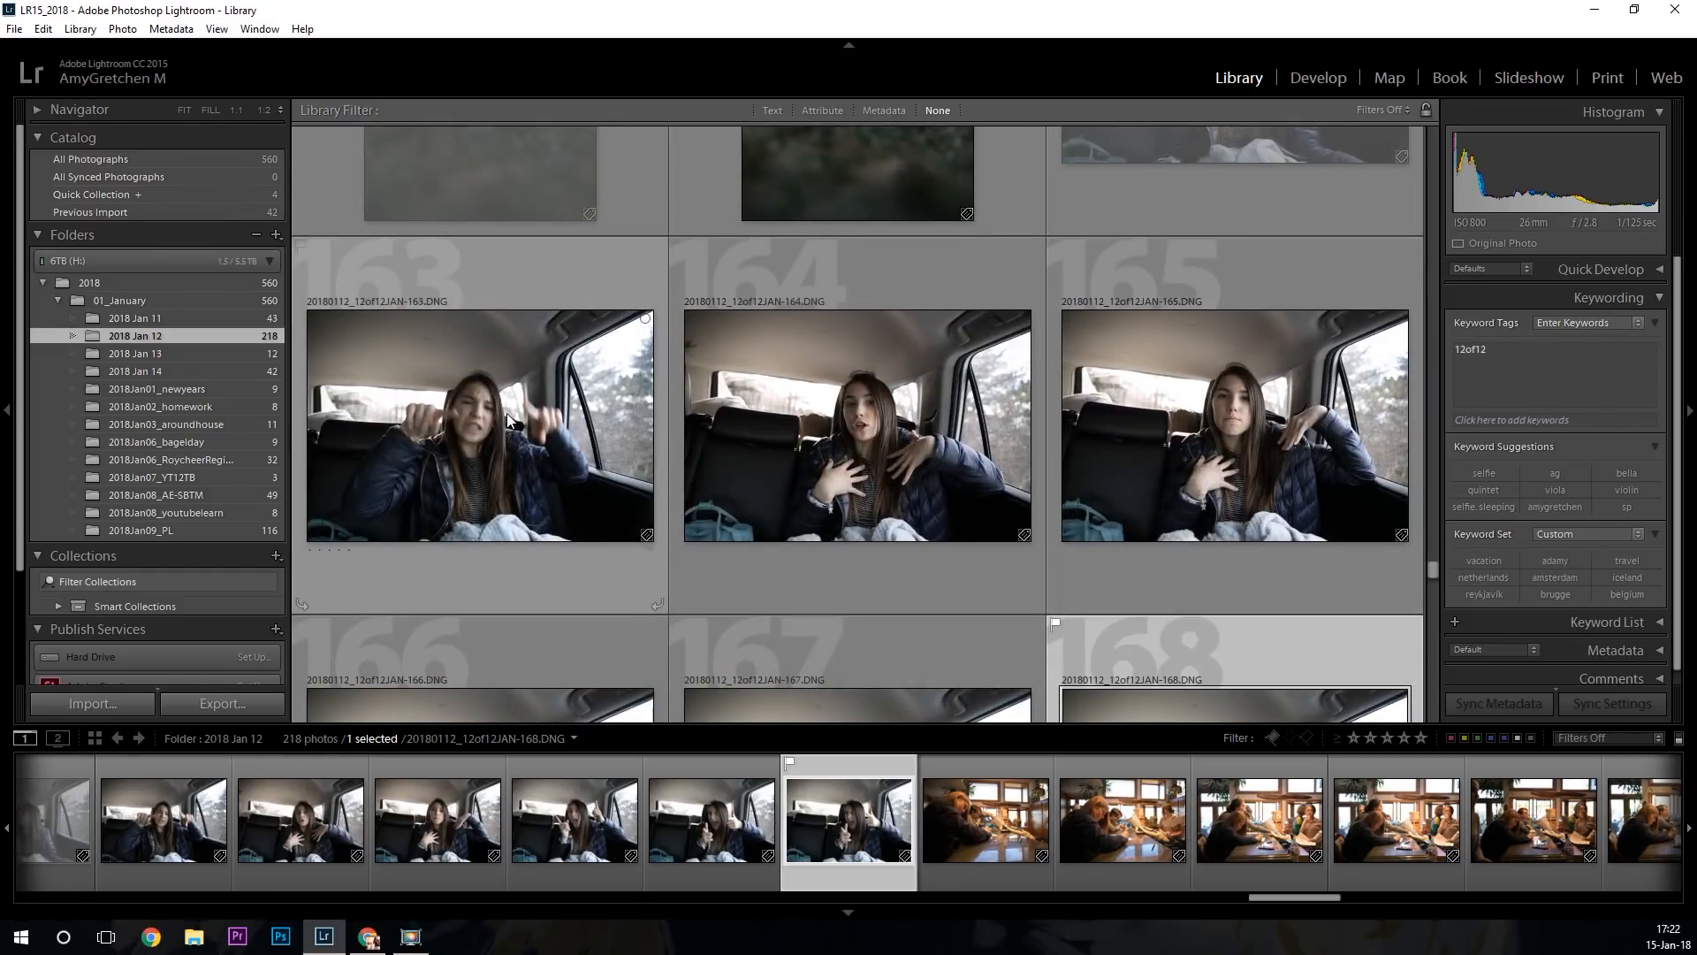
Reject the car-interior photos JAN-165, JAN-164 and JAN-166.
left_click(1214, 437)
key("x")
left_click(839, 395)
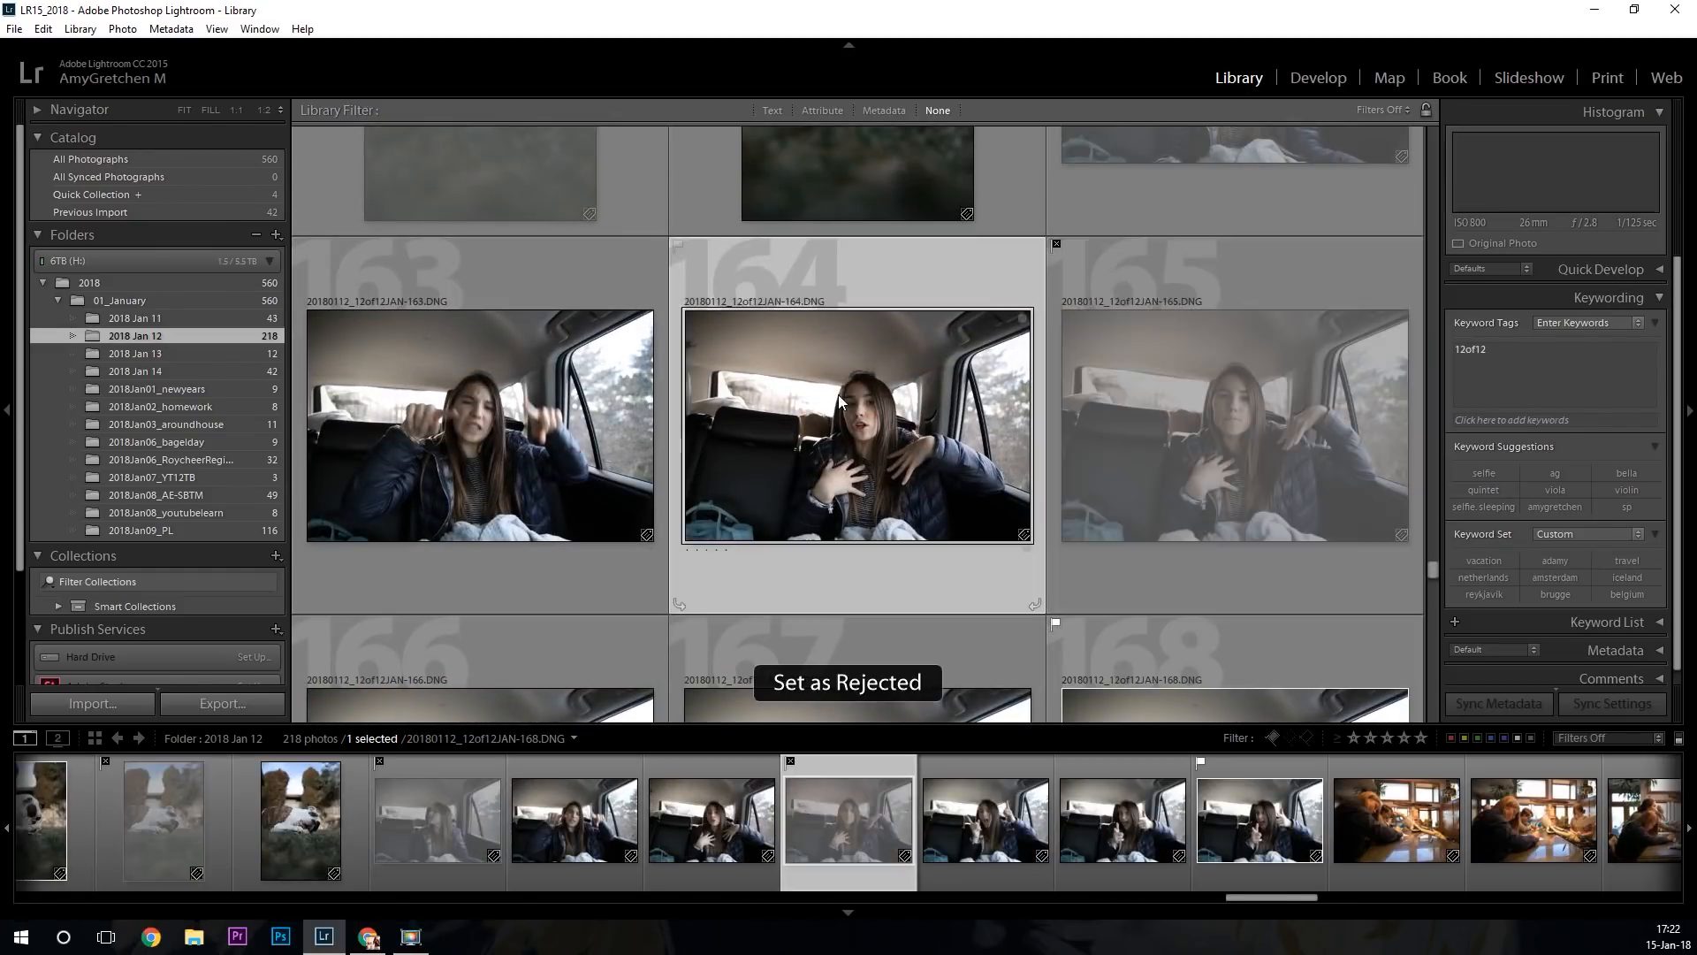
key("x")
scroll(913, 422, "down", 4)
left_click(597, 435)
key("x")
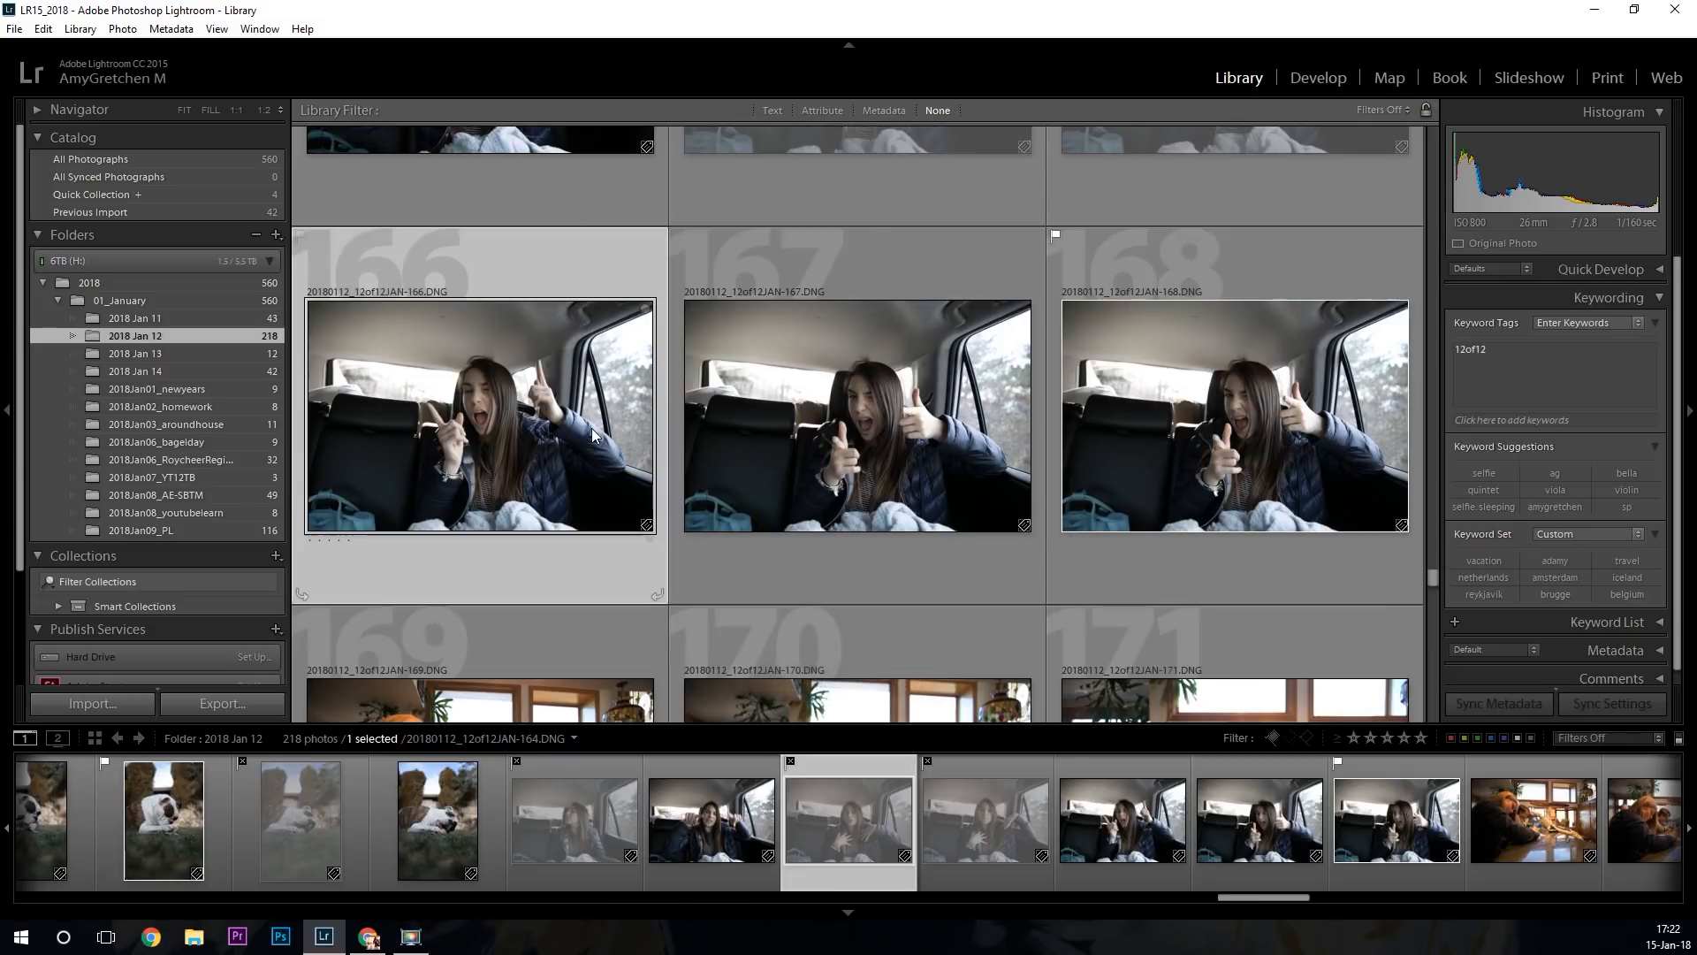
Among the photos of people working at the wooden table, flag JAN-171 and JAN-174 as picks and reject JAN-169.
scroll(870, 450, "down", 4)
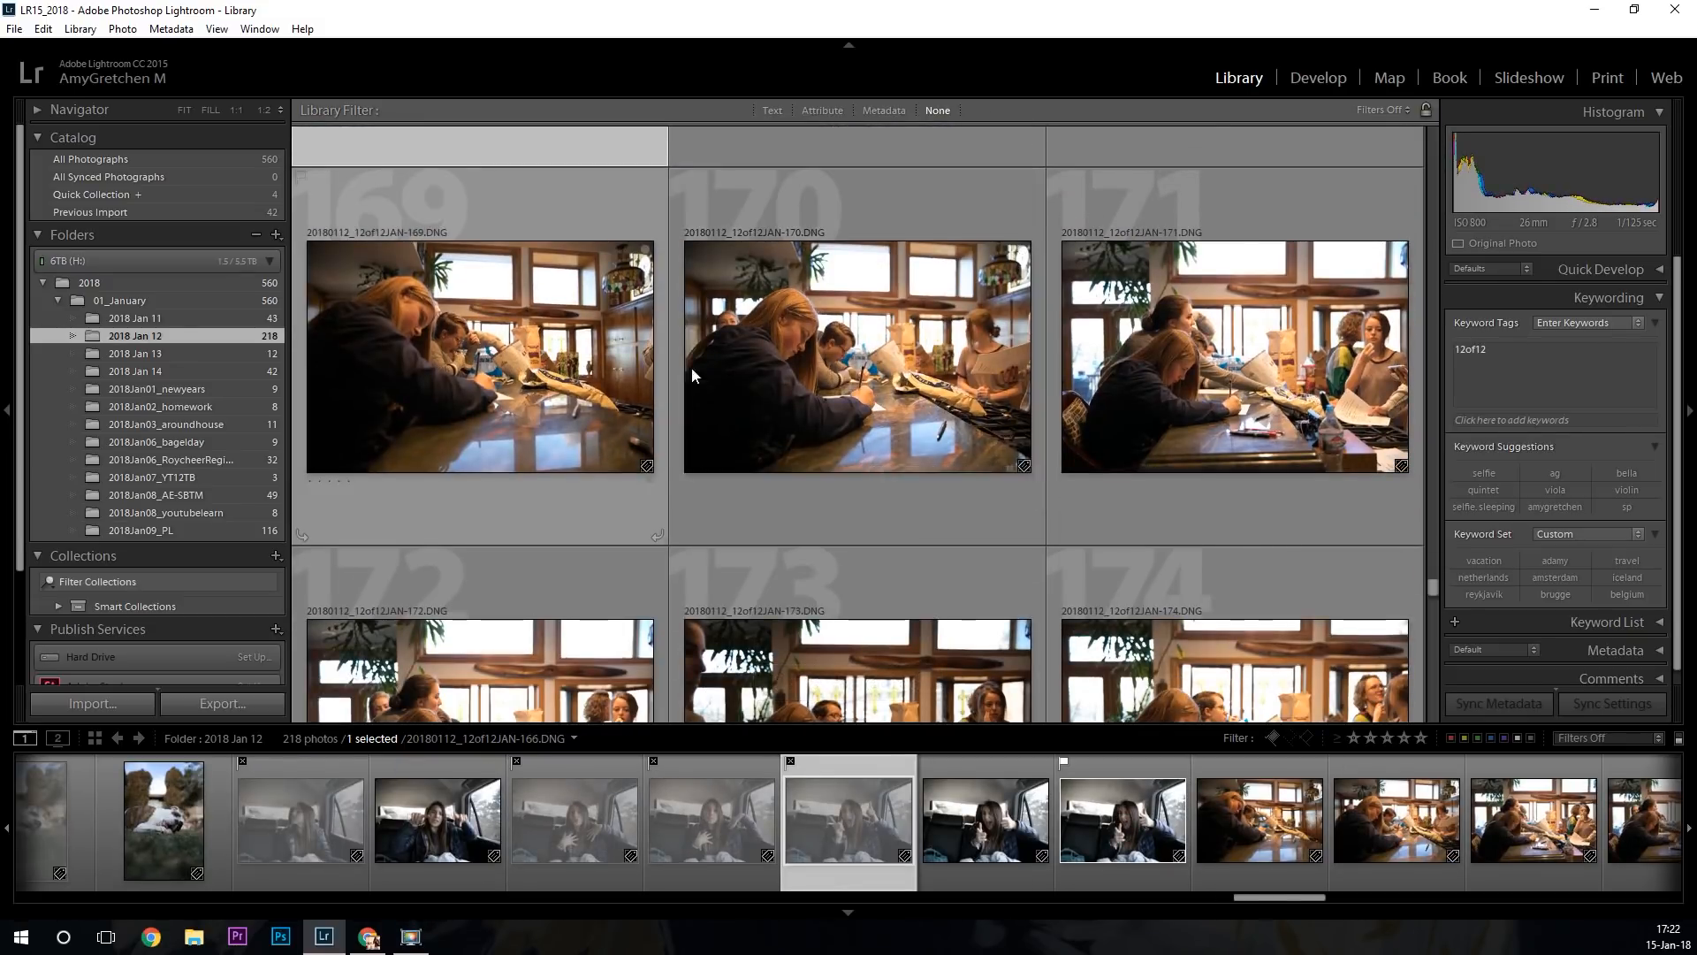
scroll(1101, 415, "down", 1)
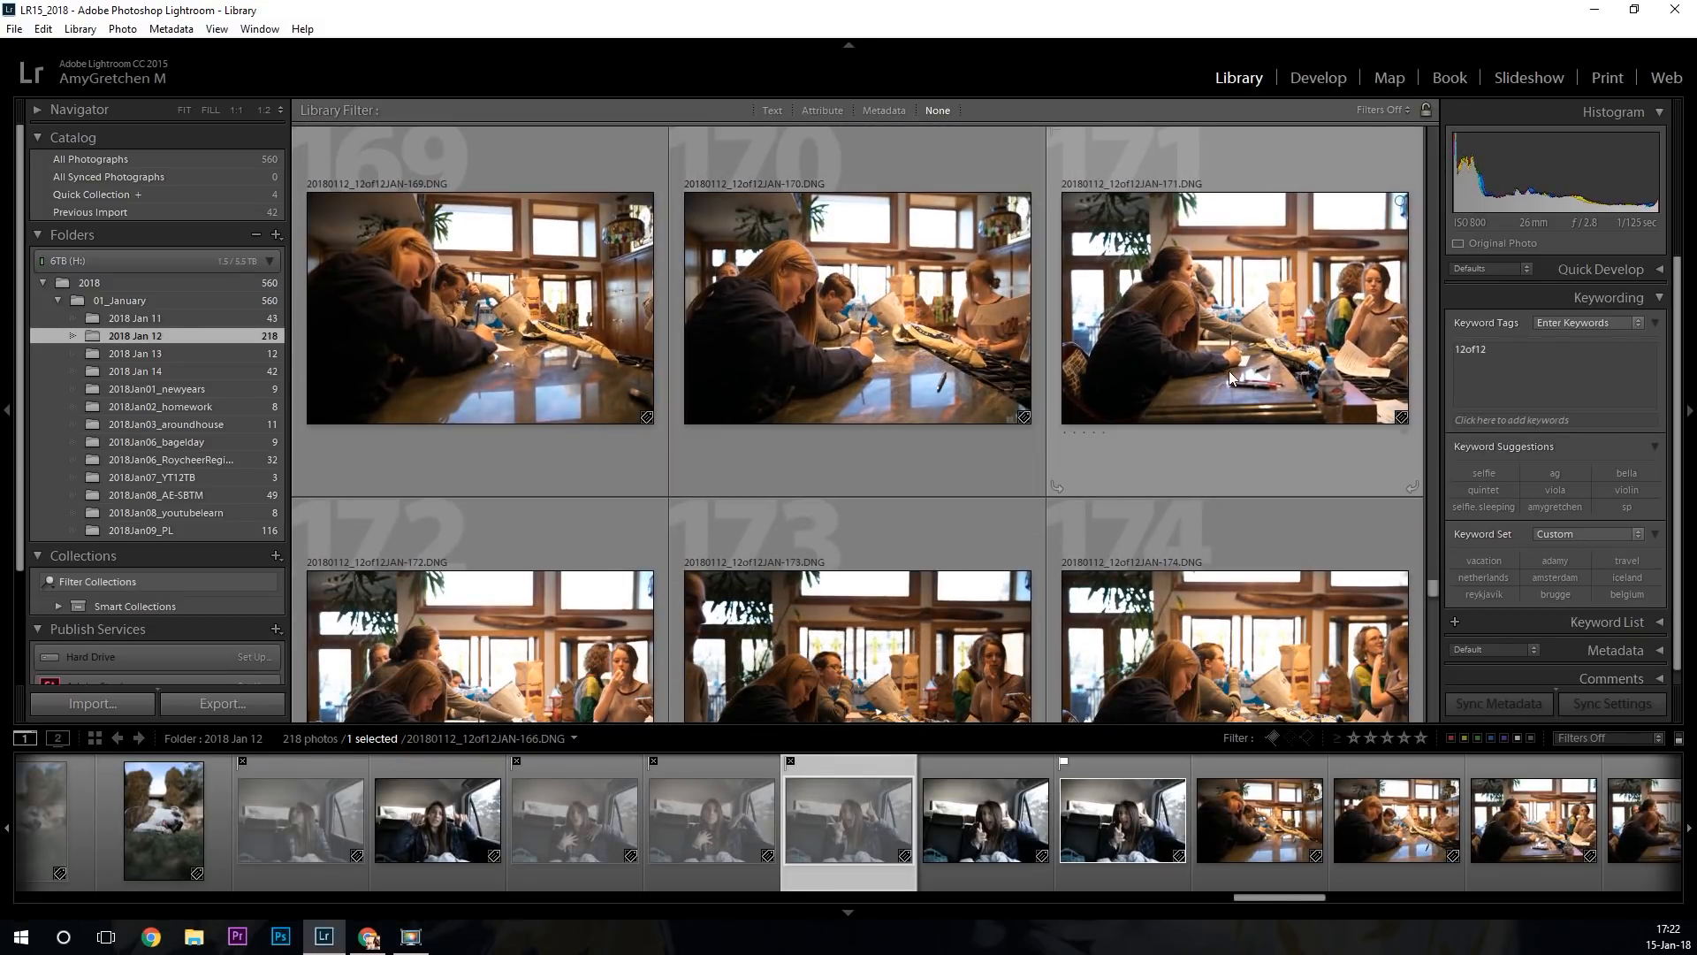
left_click(1203, 355)
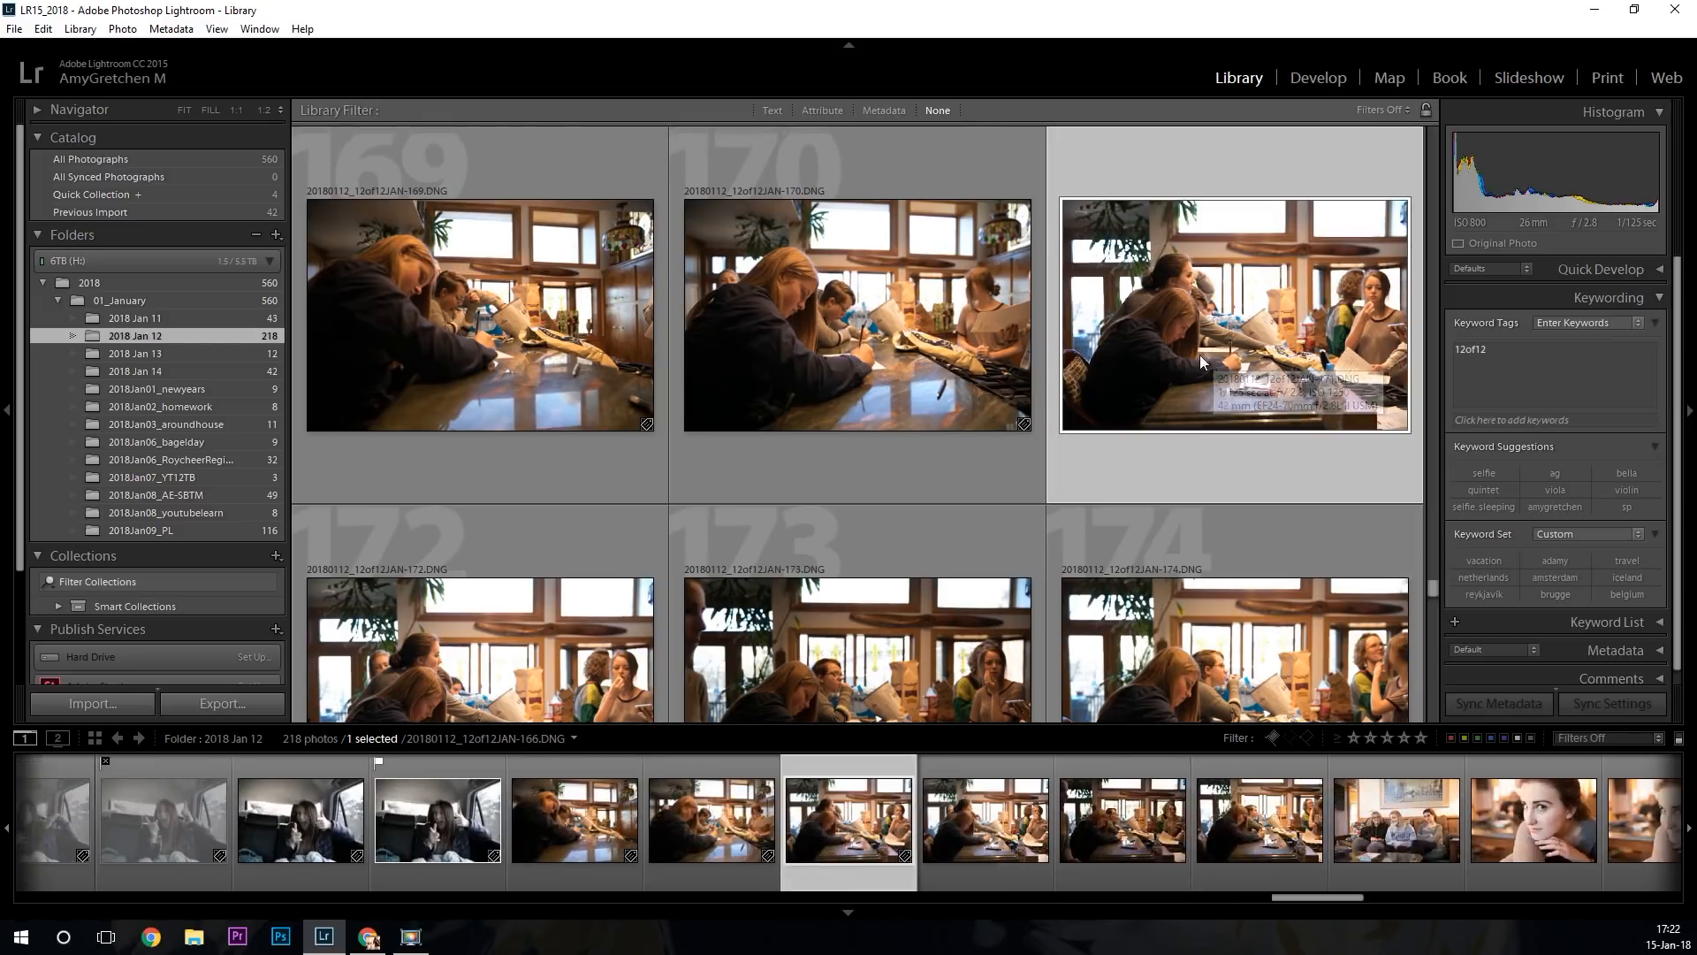
key("p")
left_click(531, 359)
key("x")
scroll(535, 354, "down", 3)
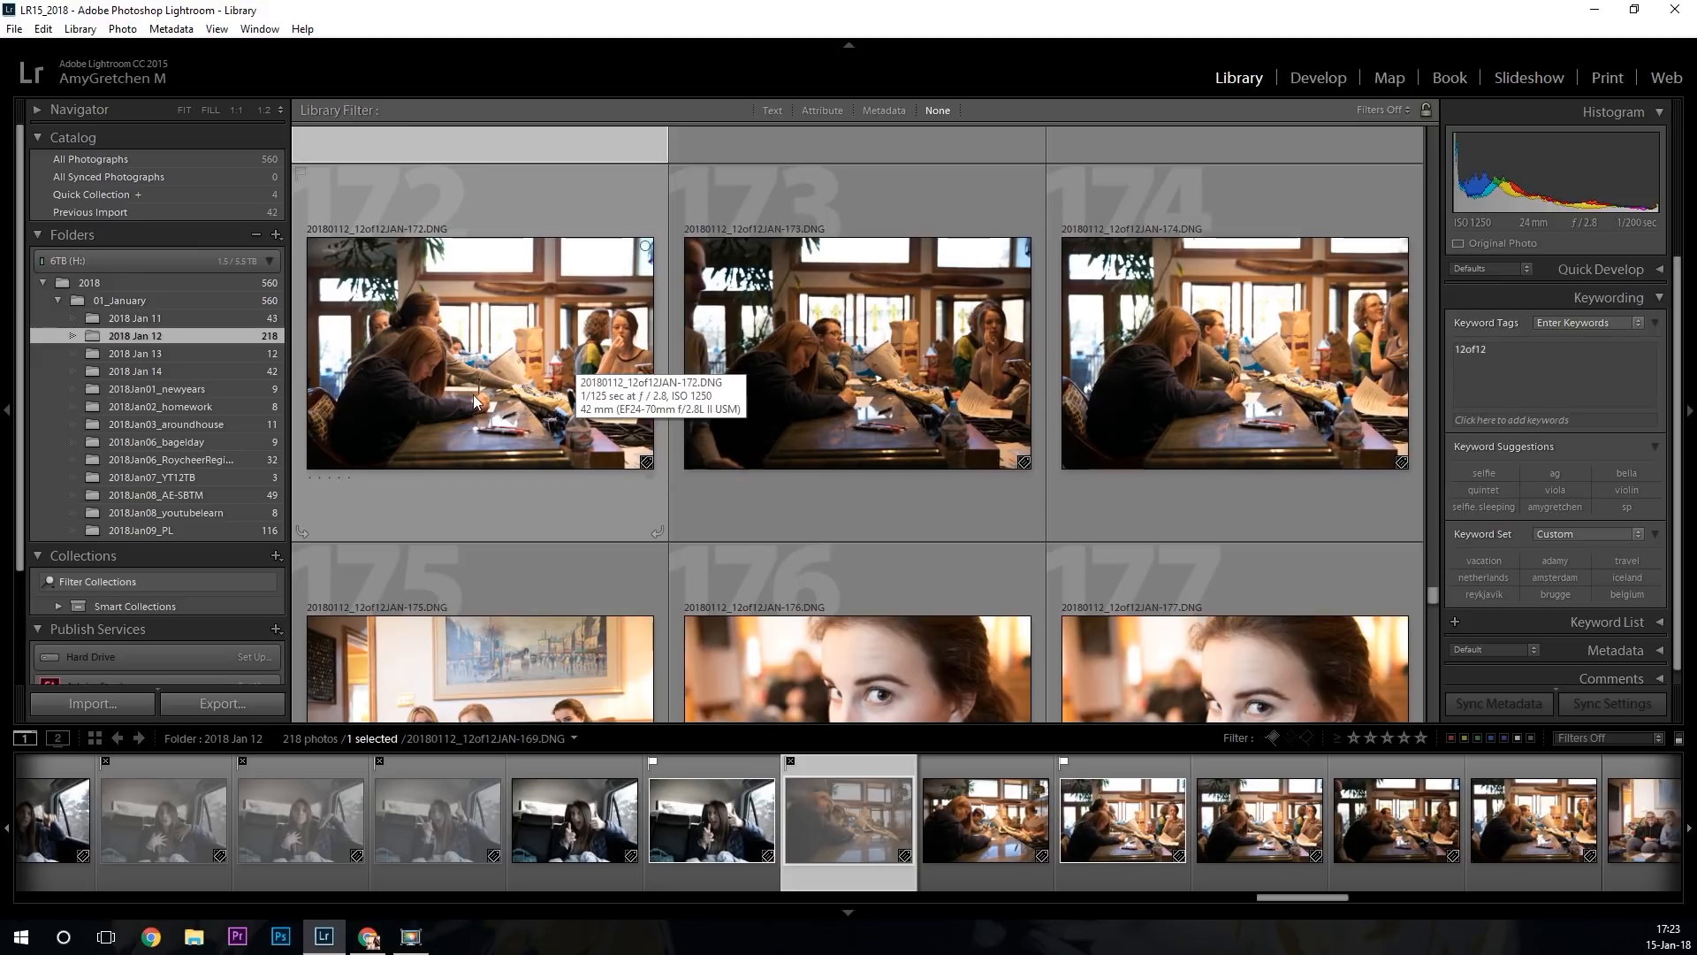
left_click(1234, 375)
key("p")
Flag the couch group photo JAN-175 and the close-up portrait JAN-176 as picks.
scroll(1159, 385, "down", 3)
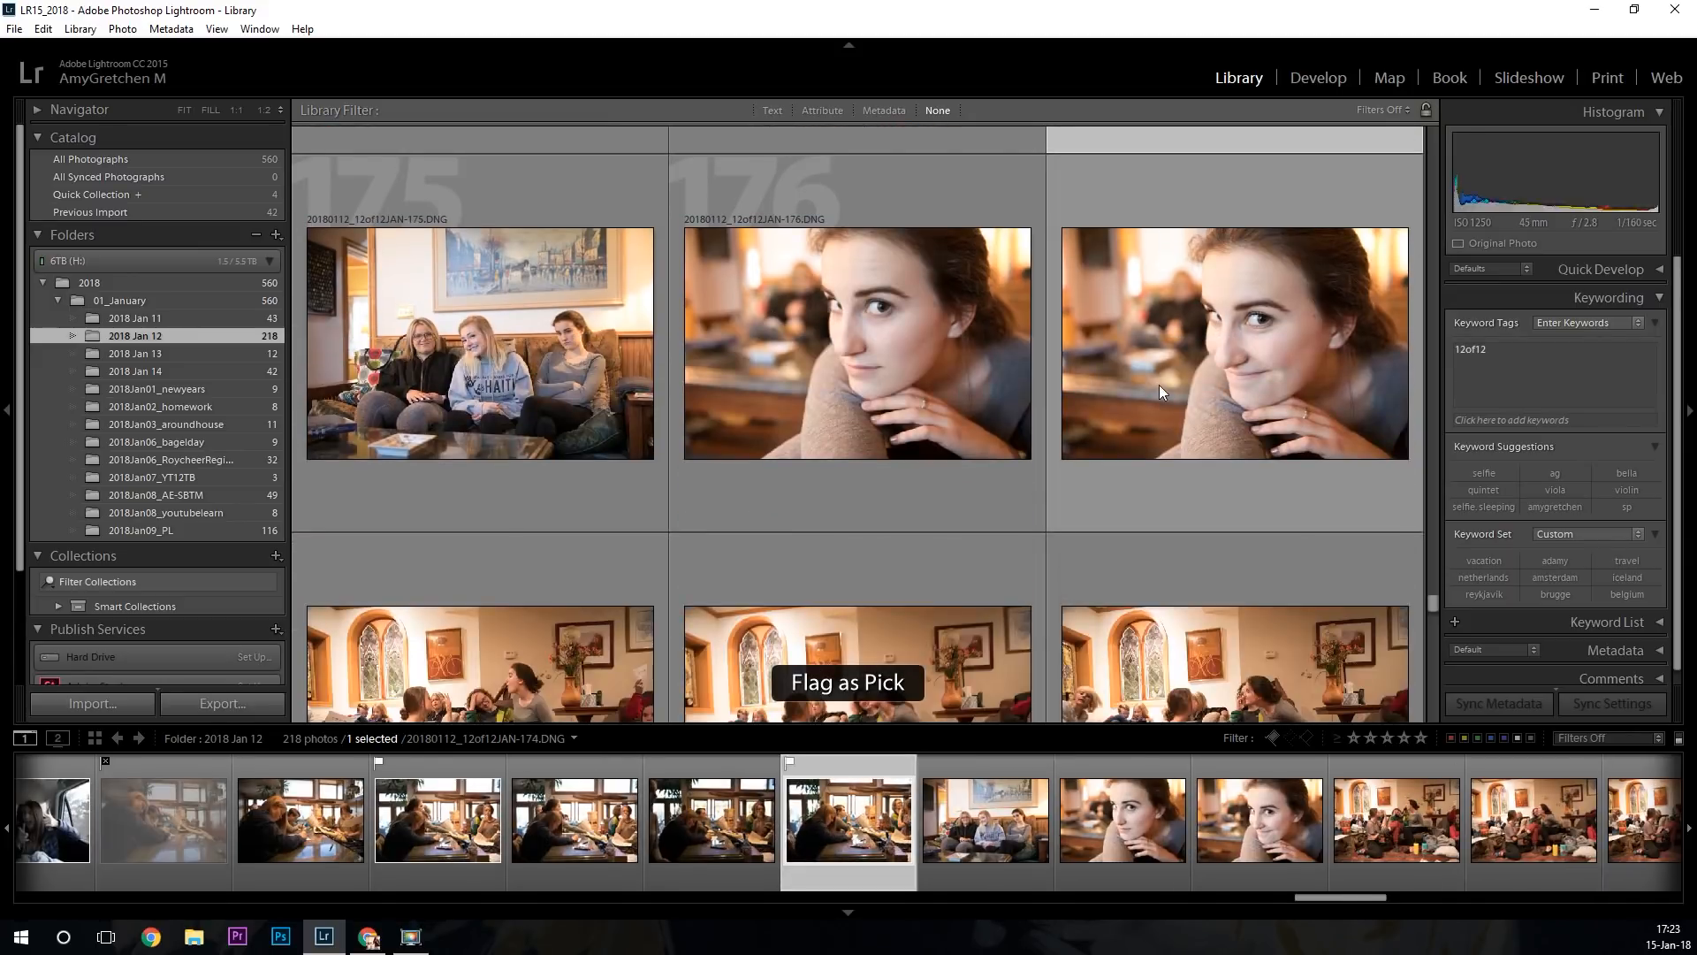
left_click(521, 397)
key("p")
left_click(898, 380)
key("p")
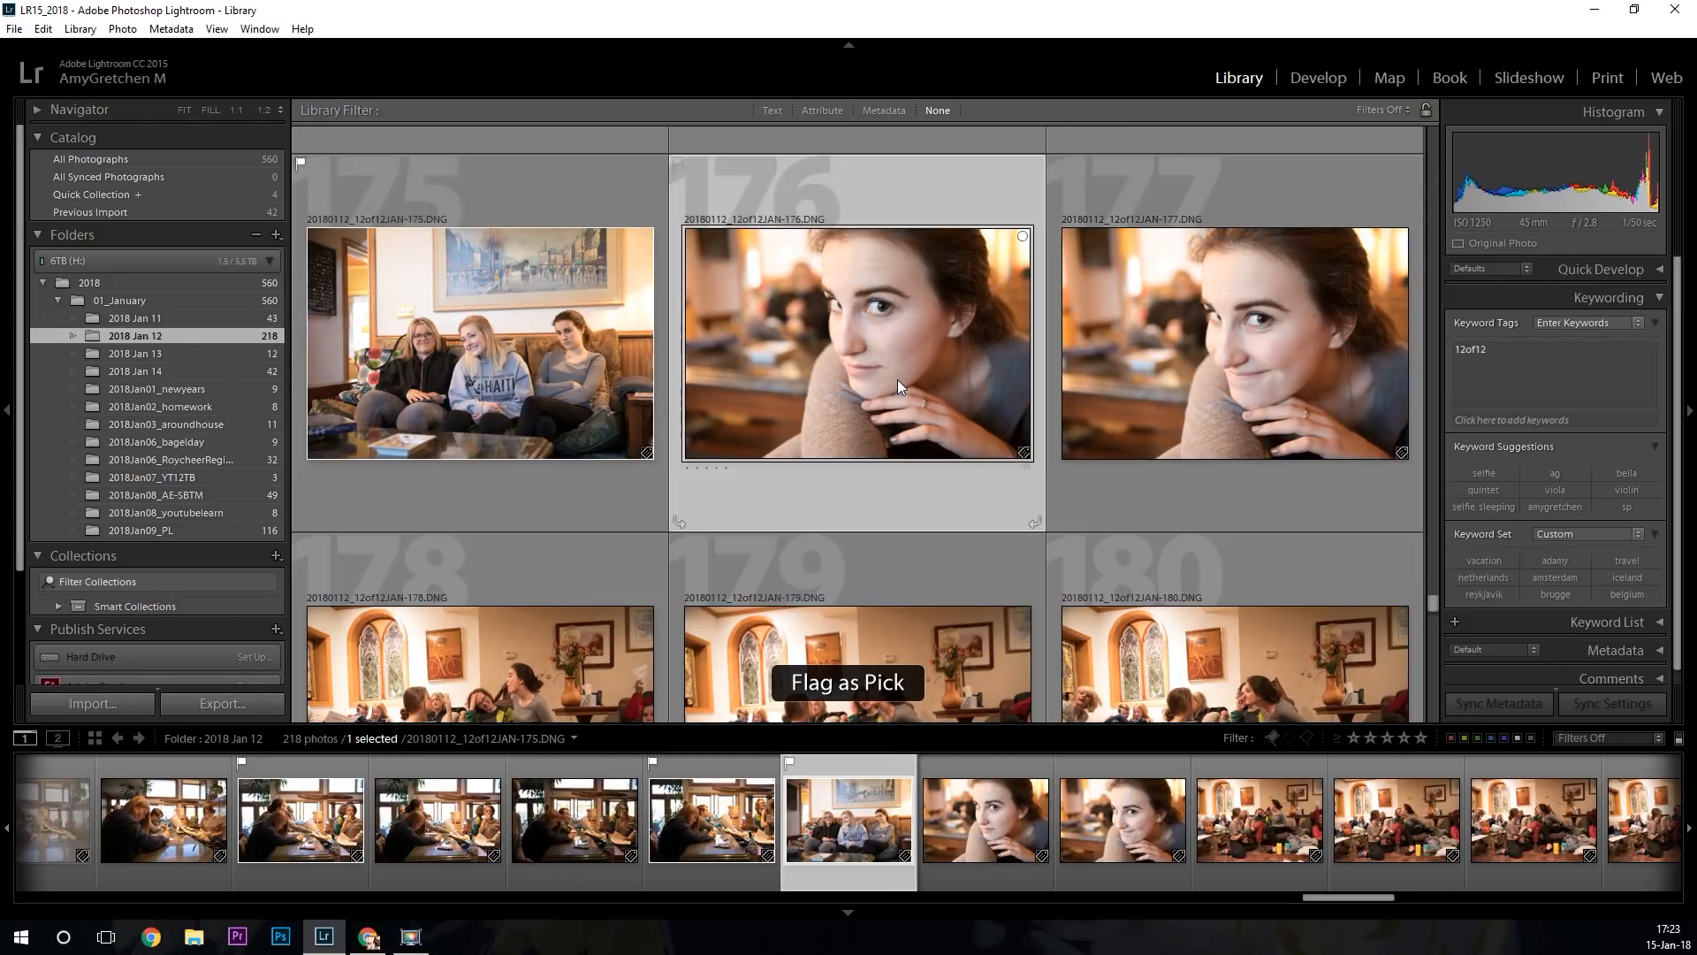
Flag JAN-178, the first photo of the group sitting around the living-room floor, as a pick.
scroll(1071, 397, "down", 3)
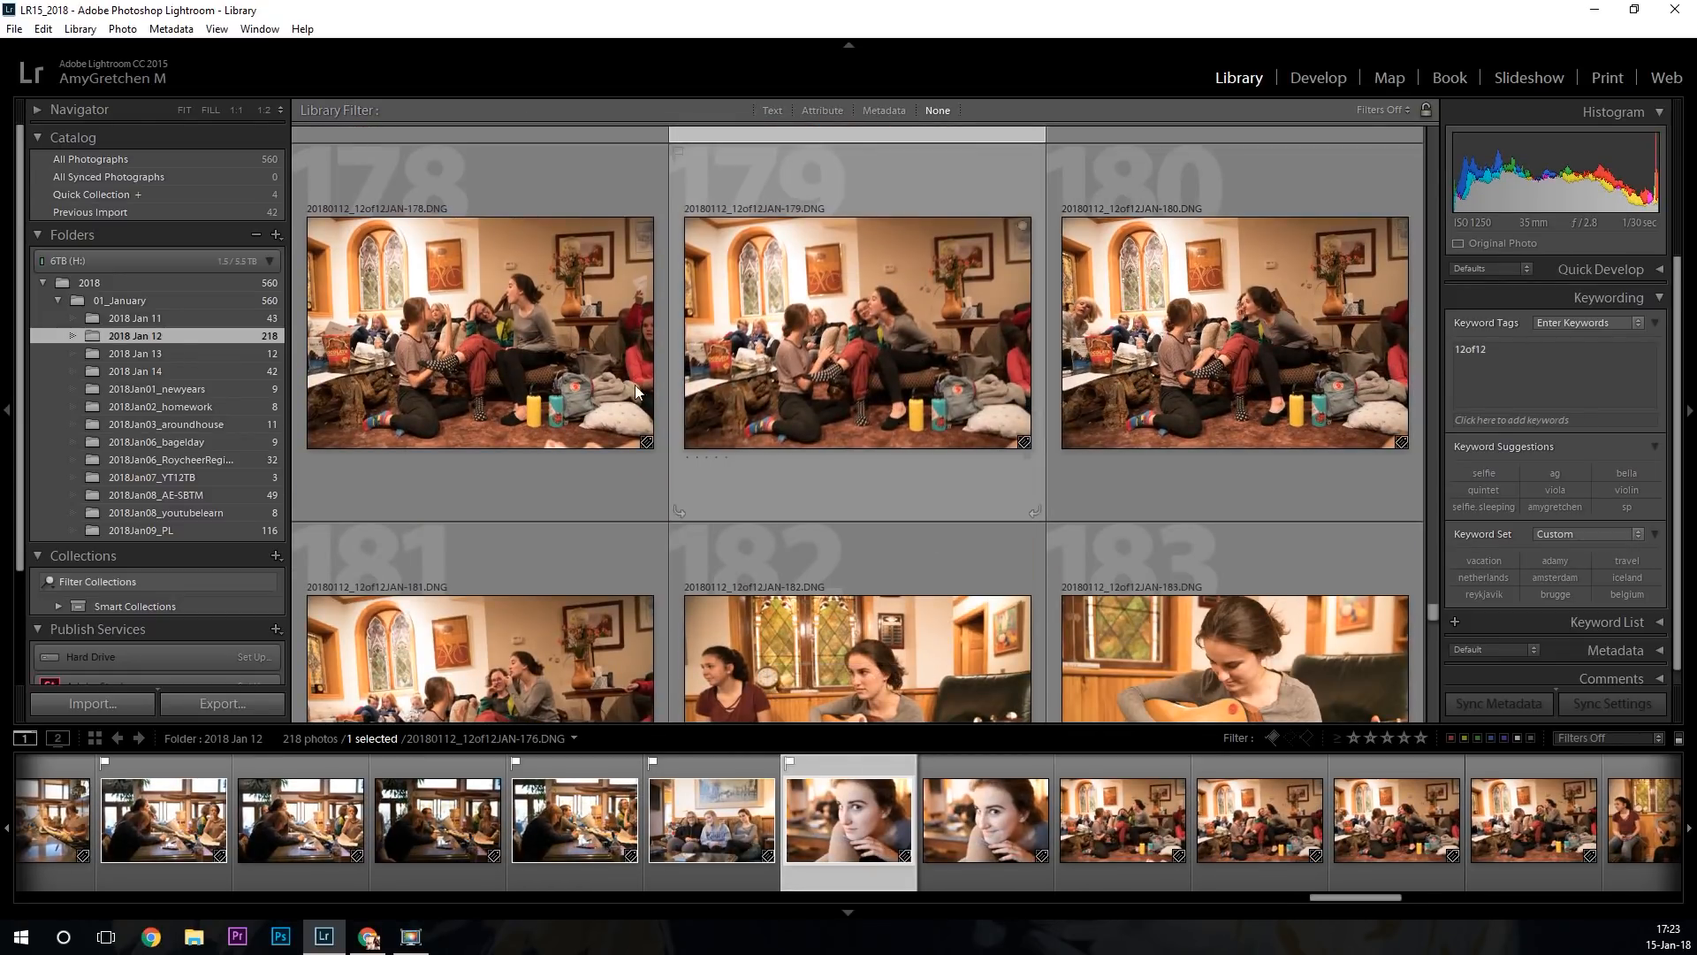
left_click(539, 347)
key("p")
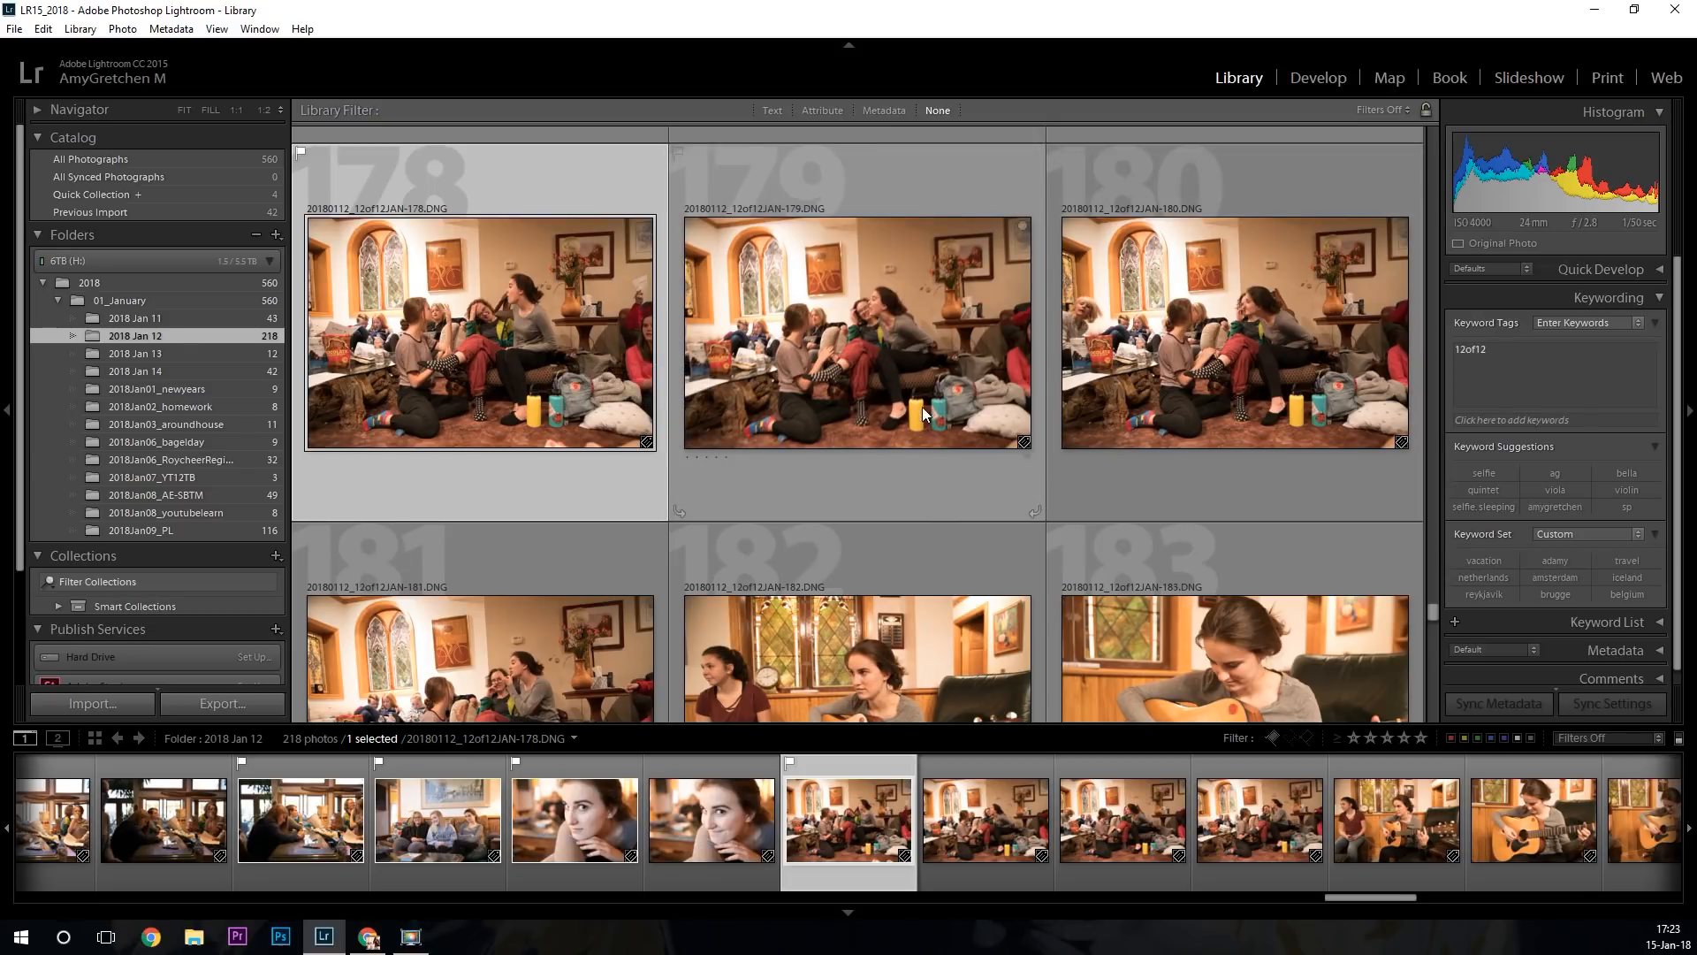
Compare the guitar-playing photos and flag JAN-184 and JAN-182 as picks.
scroll(922, 407, "down", 2)
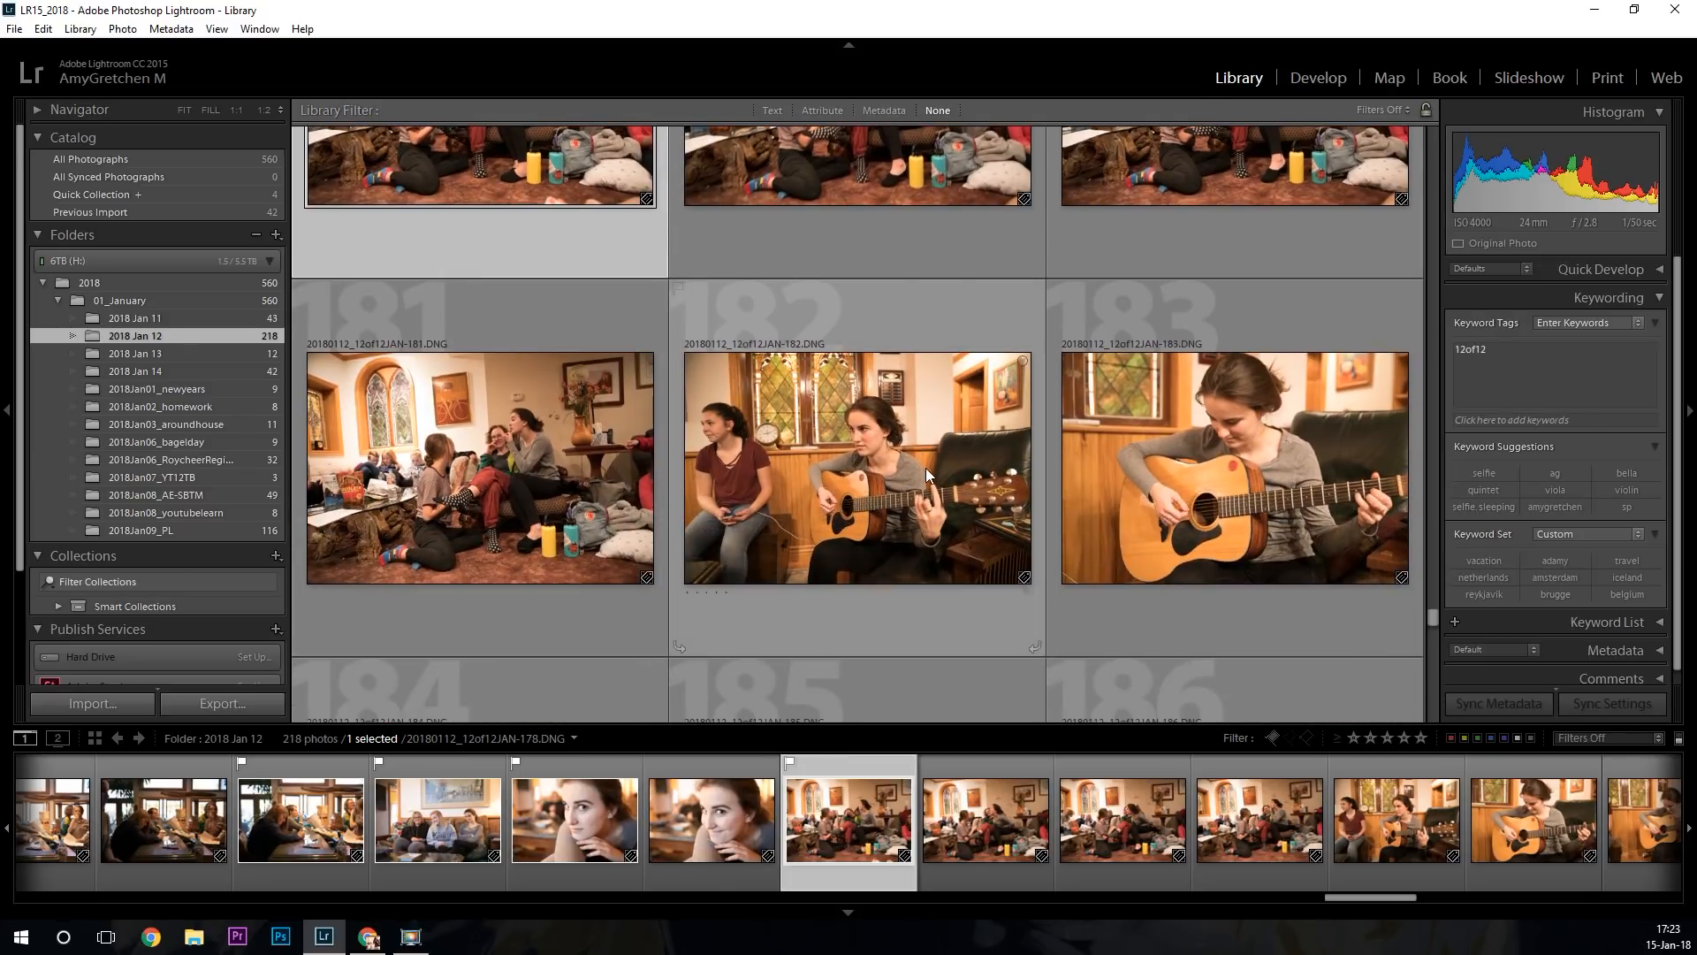
scroll(933, 494, "down", 2)
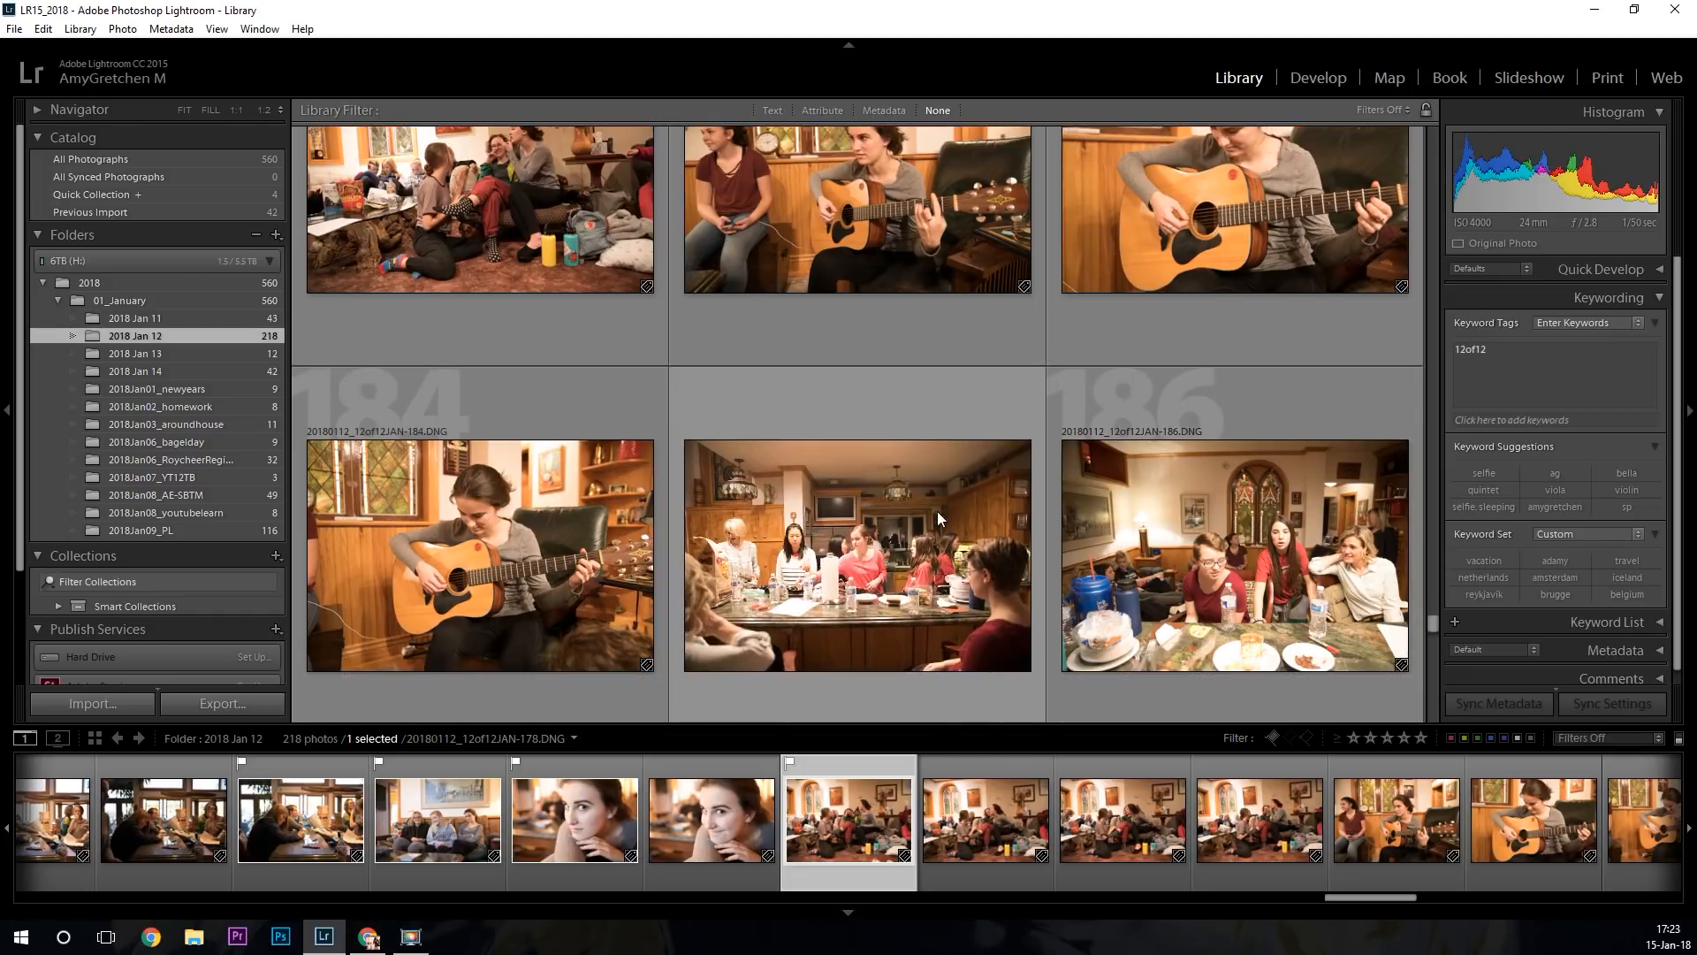
scroll(934, 511, "up", 1)
scroll(1177, 495, "up", 2)
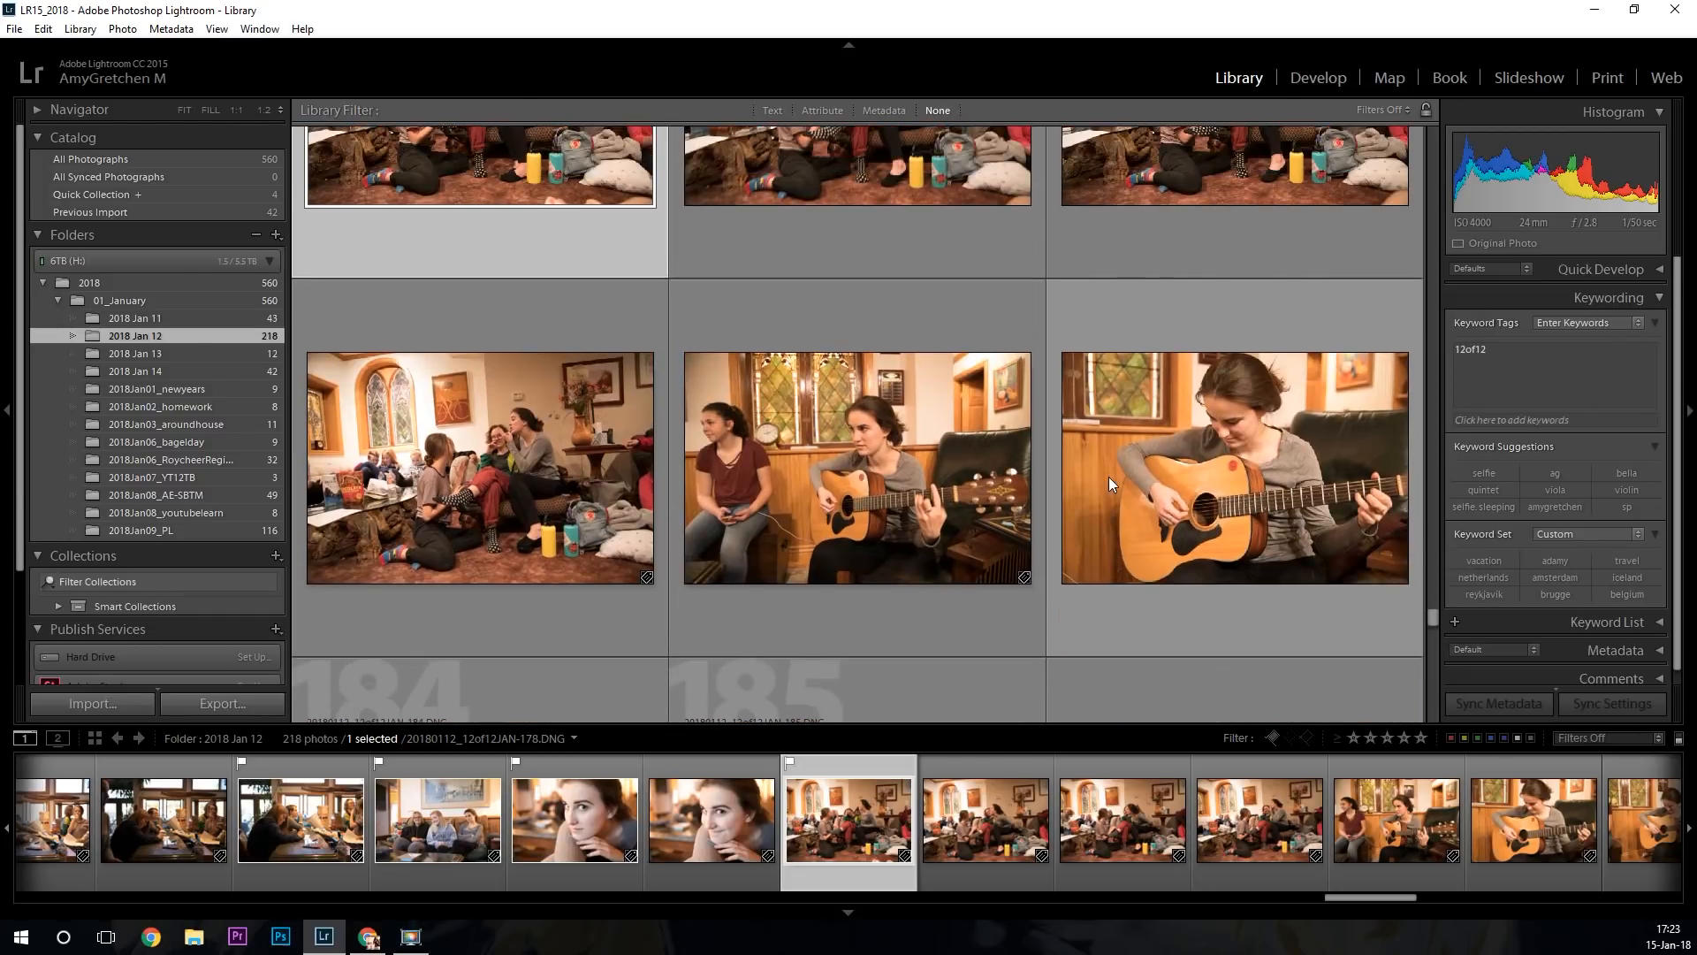
scroll(1108, 479, "down", 1)
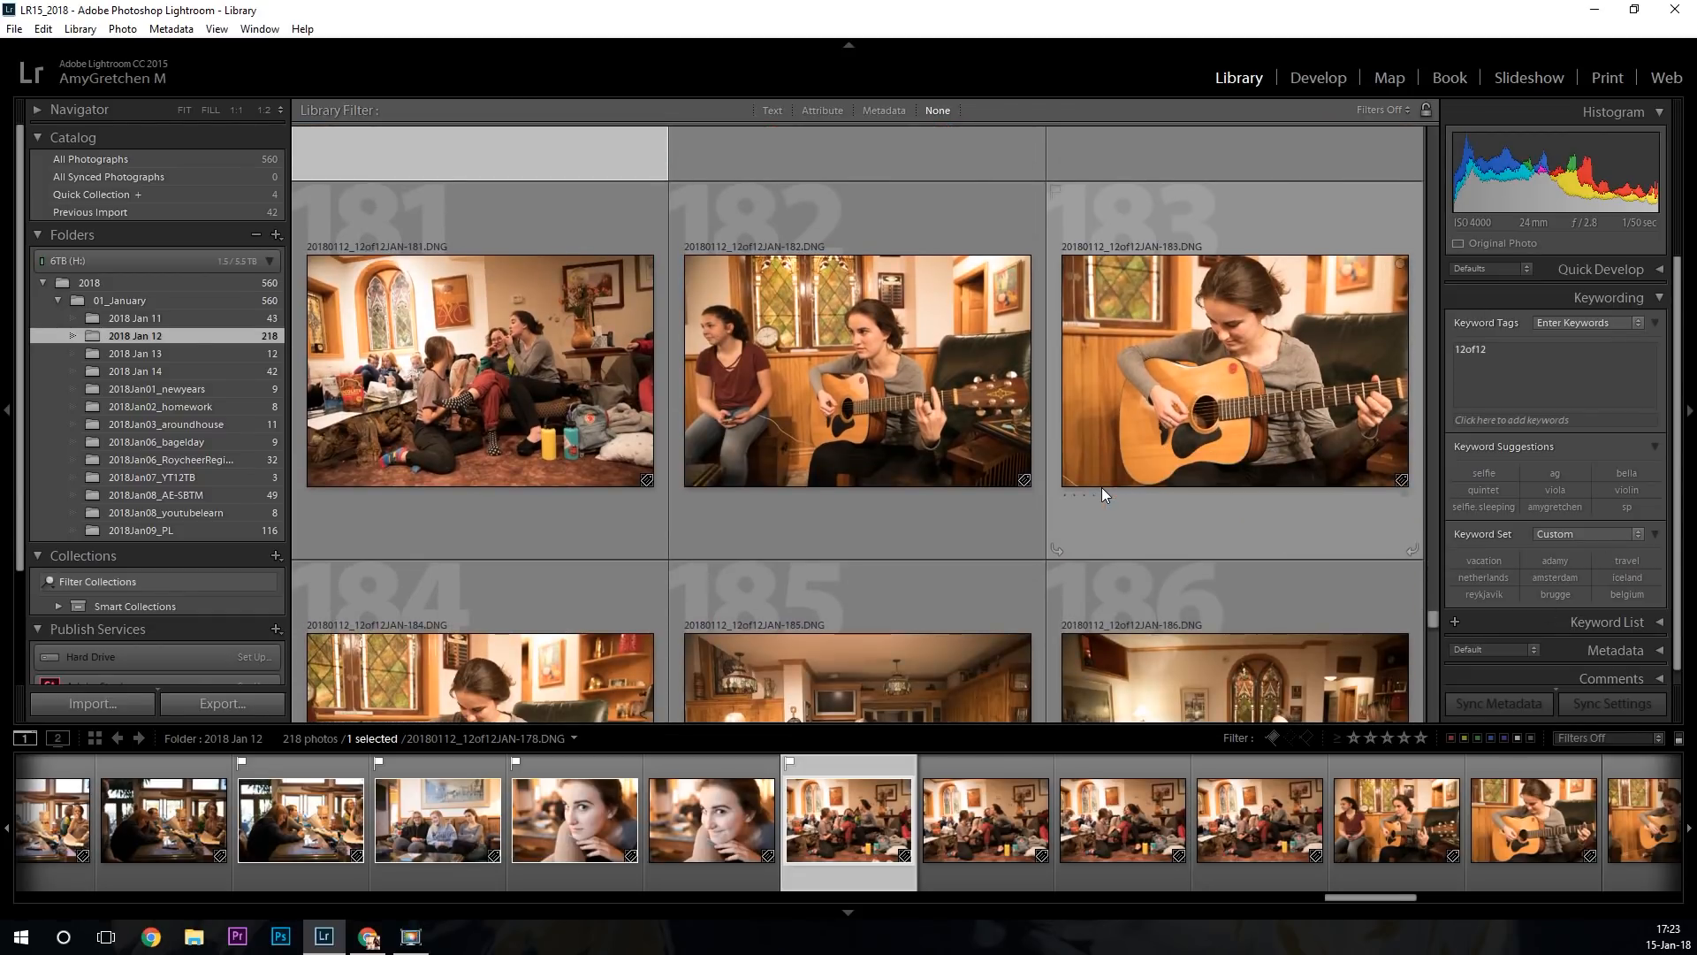
scroll(1040, 486, "down", 3)
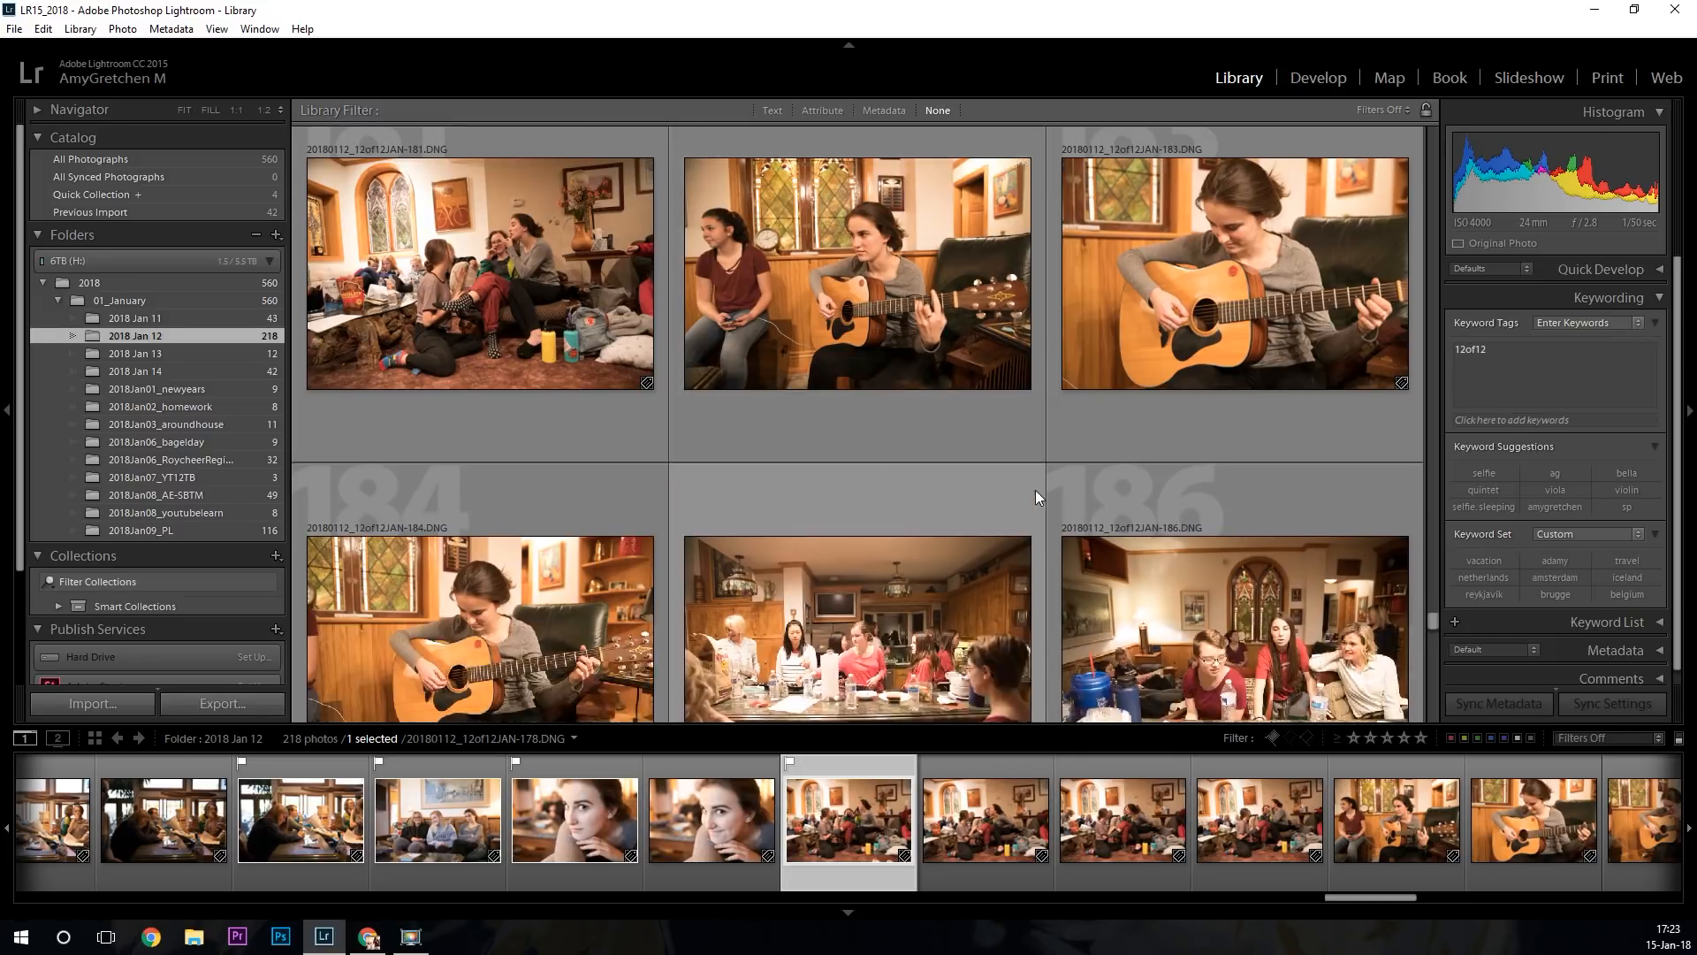
left_click(539, 484)
key("p")
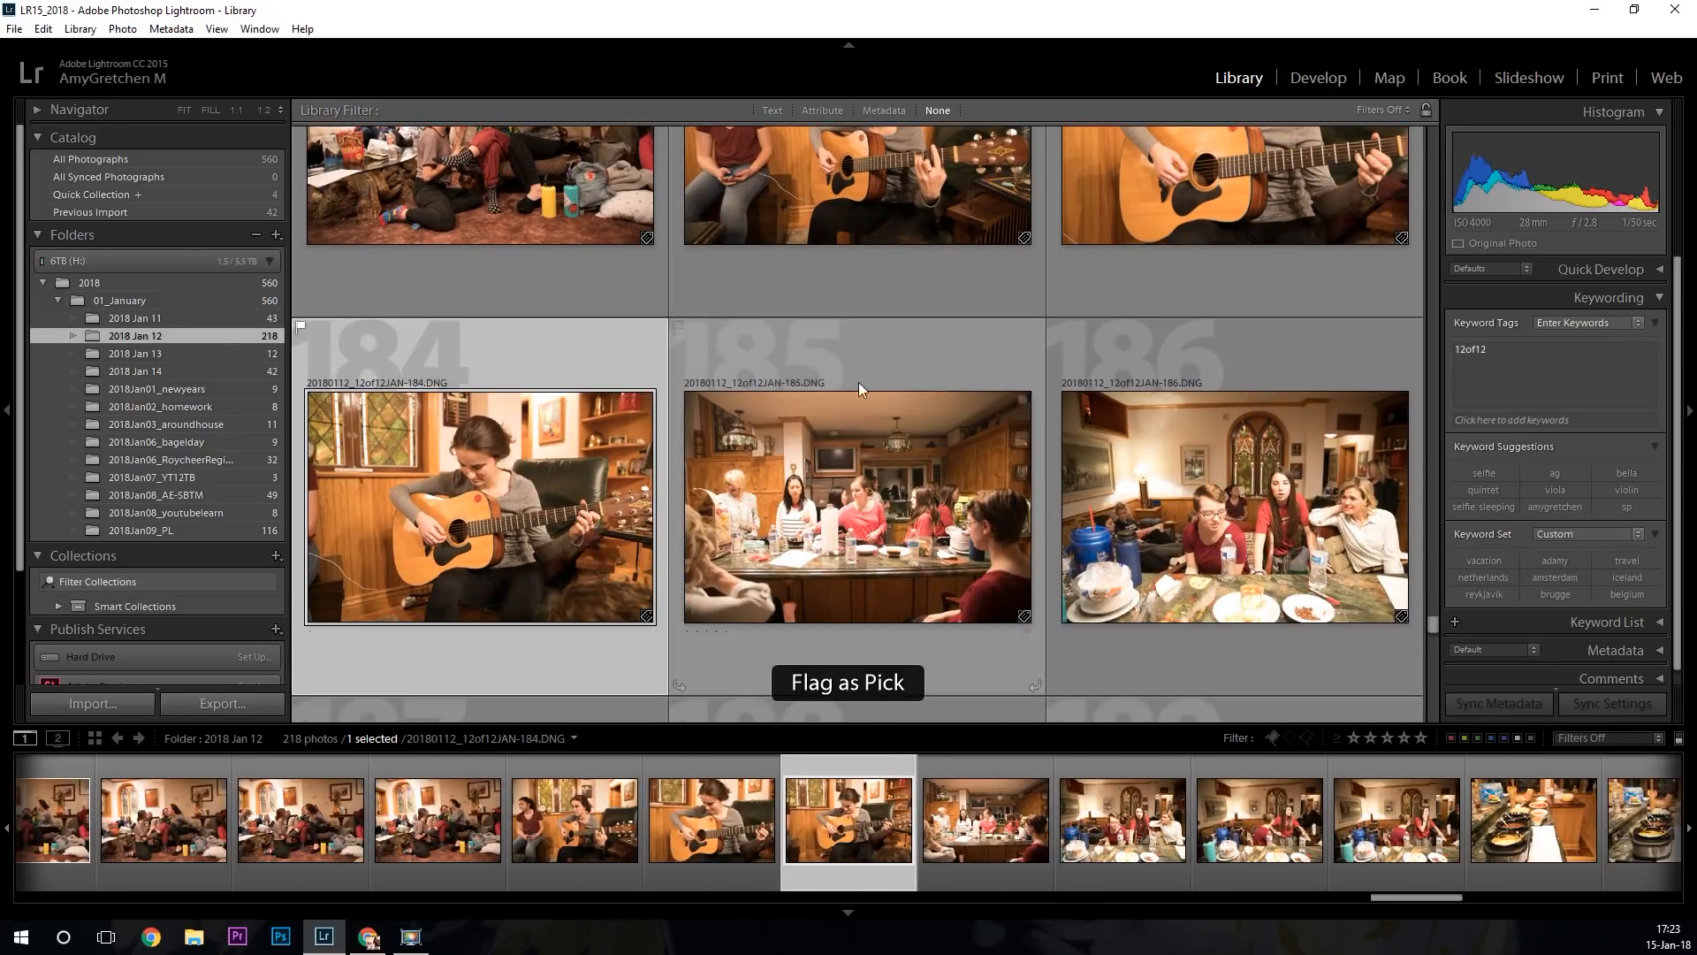
scroll(843, 325, "up", 3)
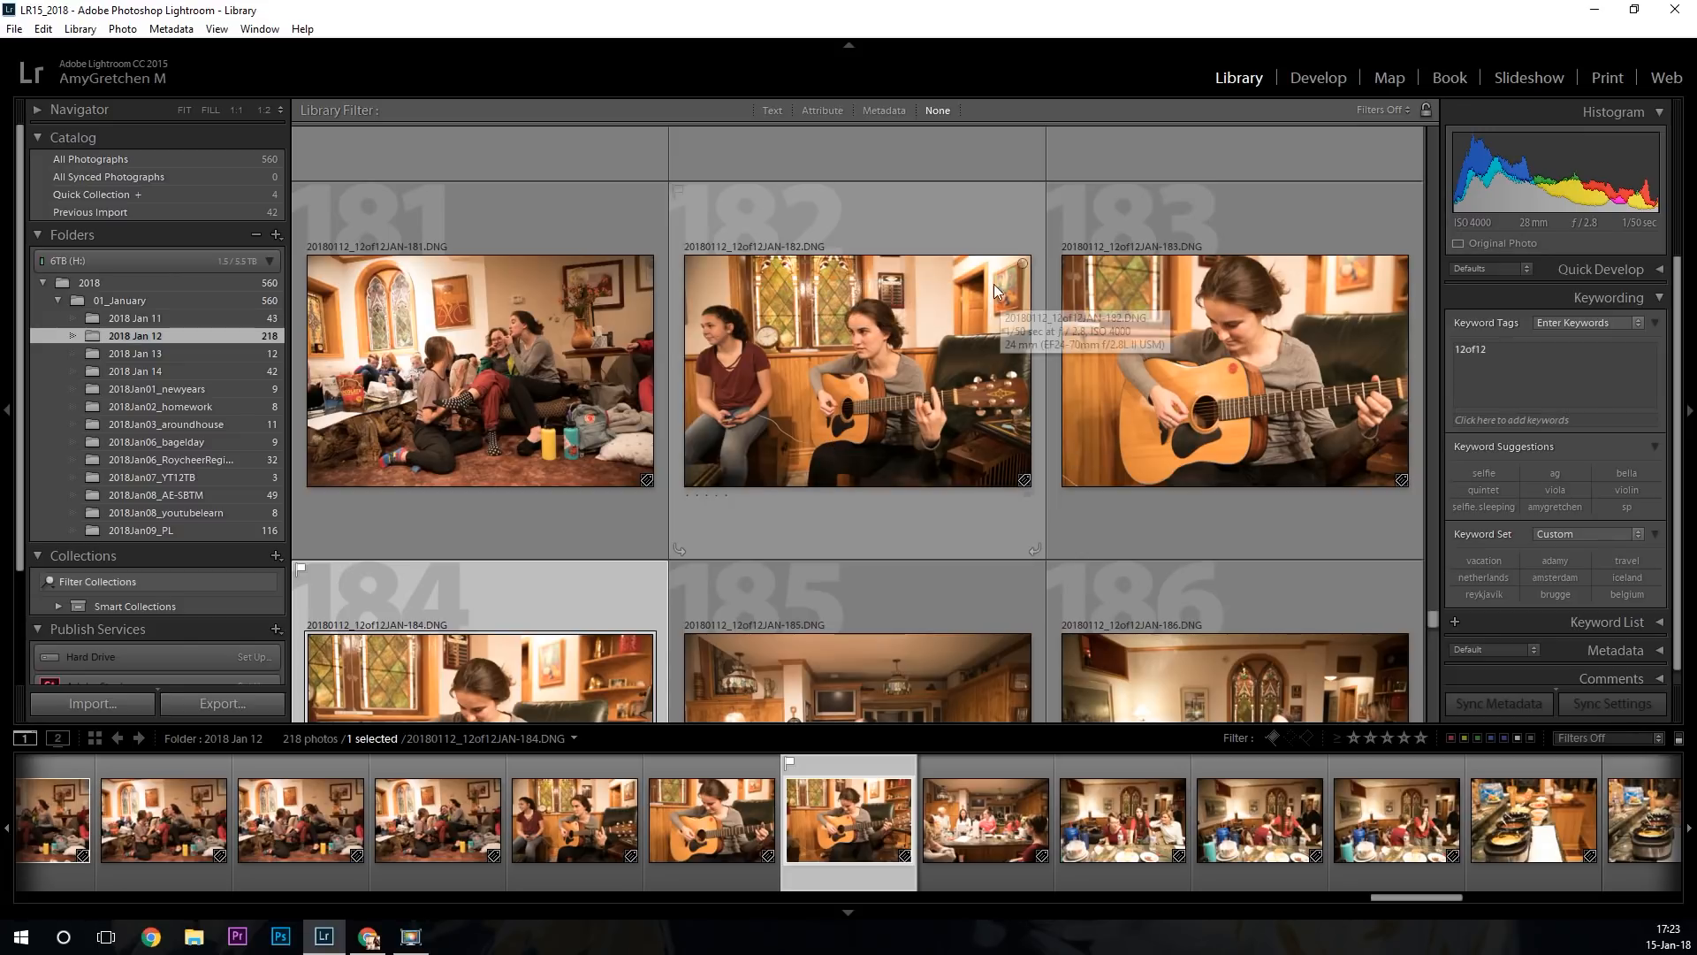
left_click(932, 381)
key("p")
Reject the kitchen gathering photos JAN-185 and JAN-186.
scroll(936, 399, "down", 5)
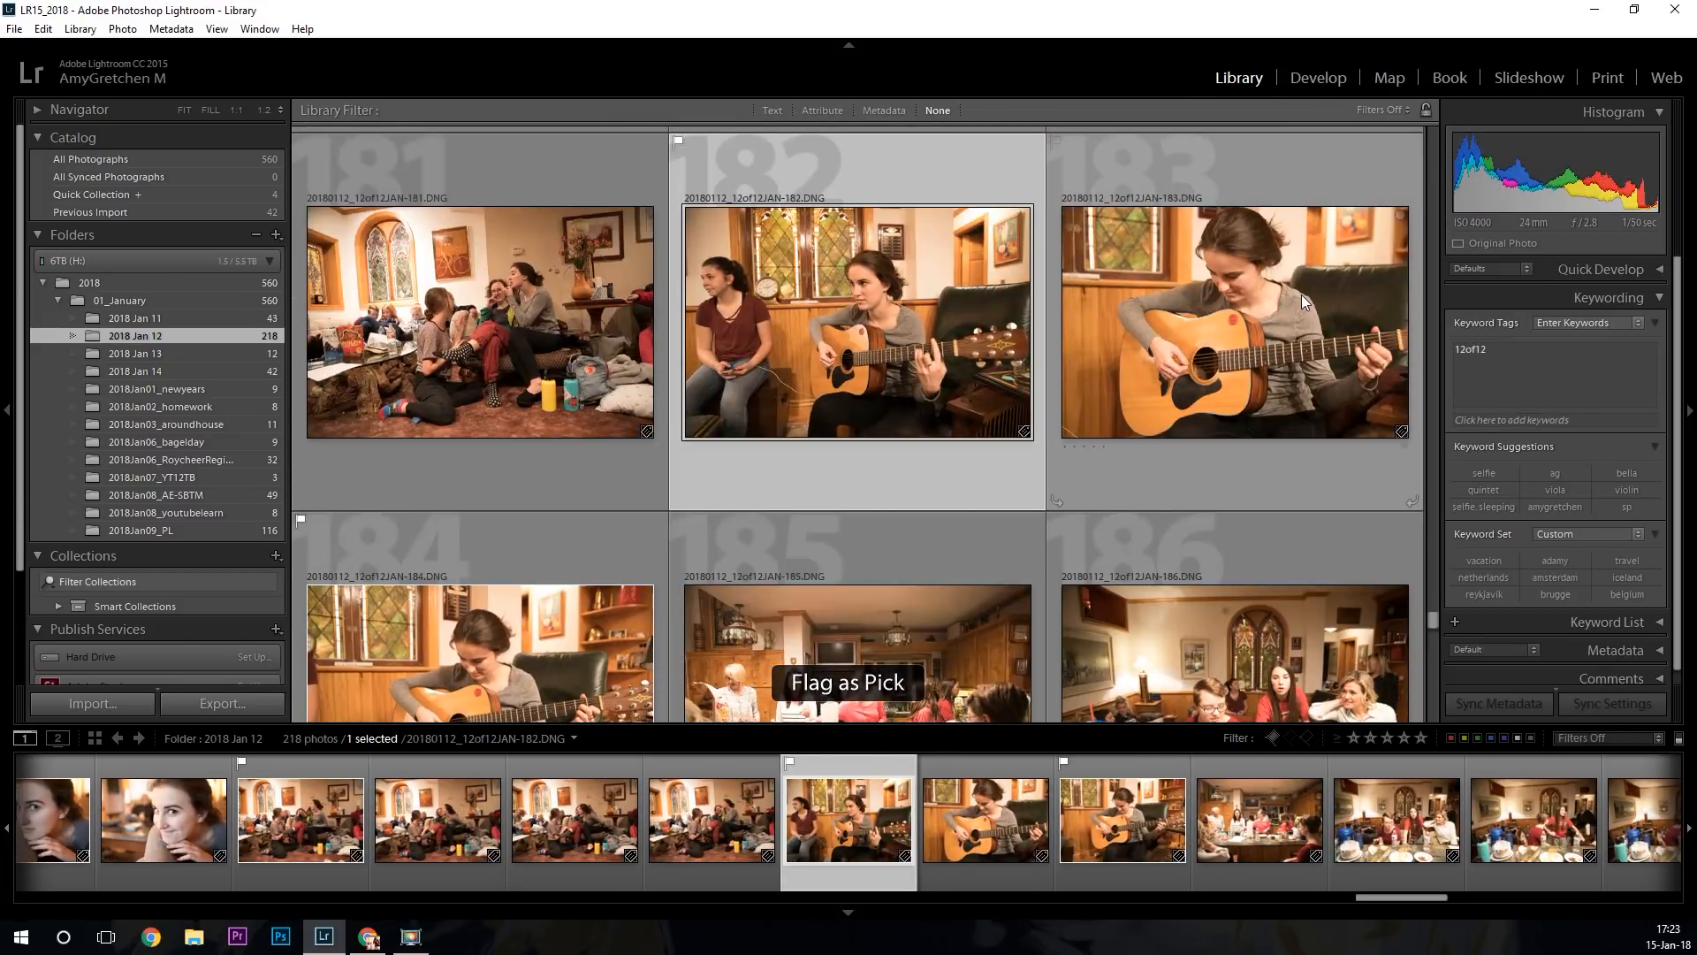
scroll(1201, 336, "down", 3)
scroll(1202, 336, "down", 1)
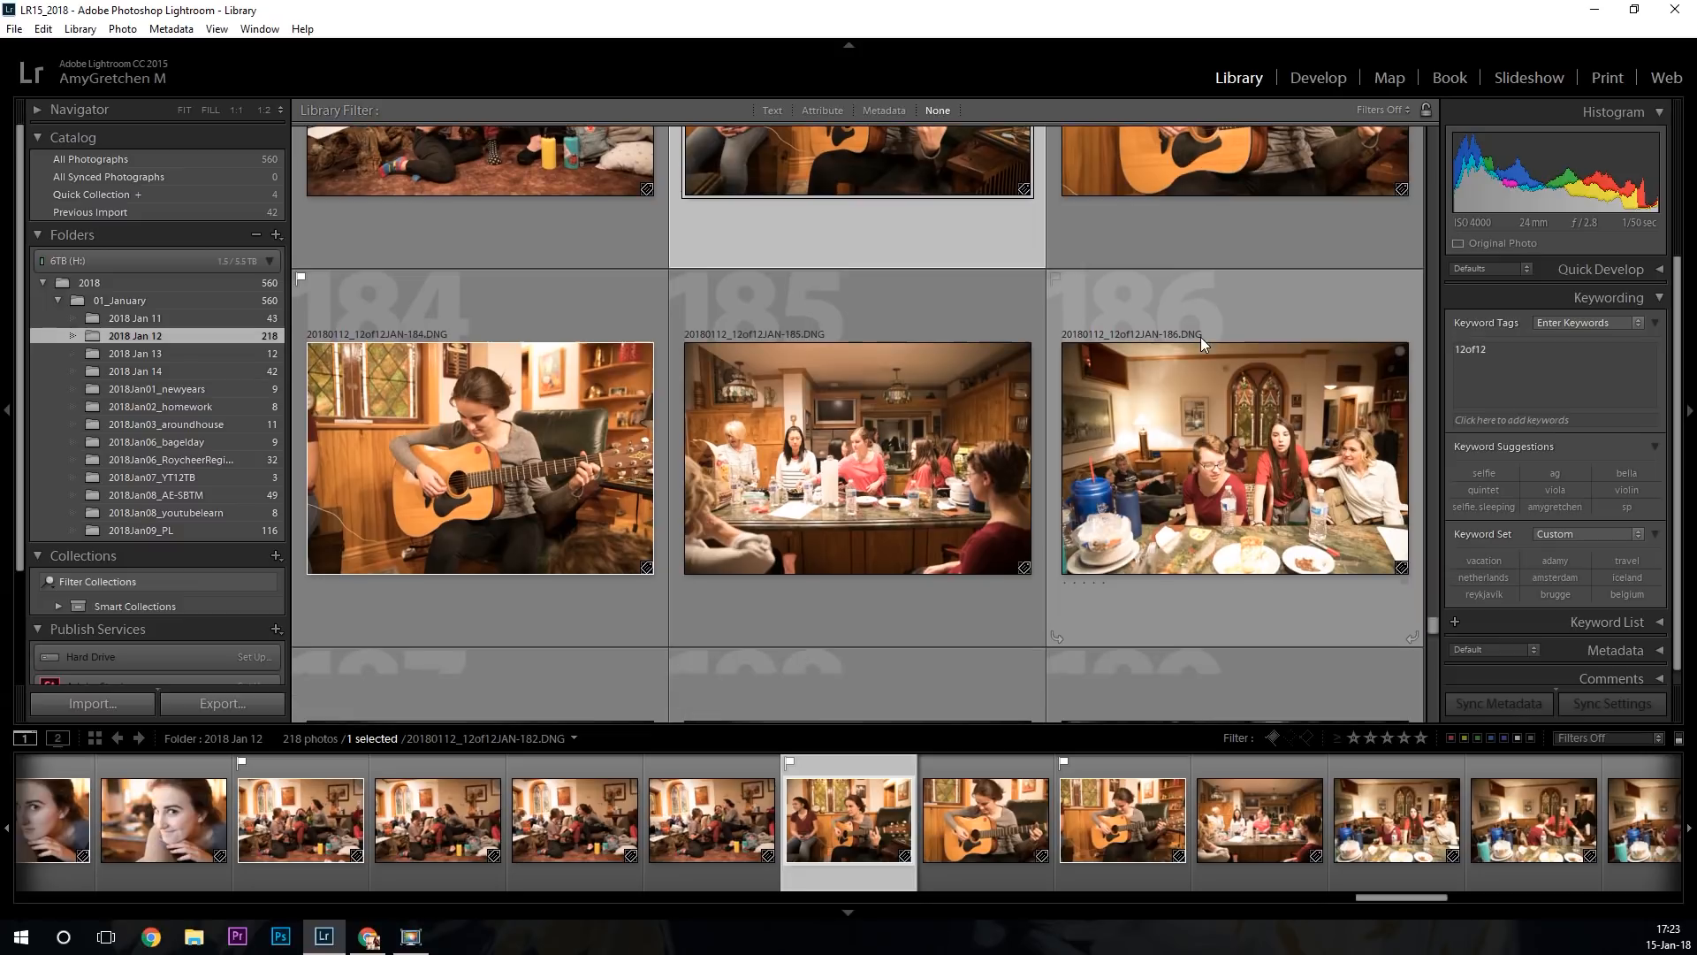
left_click(888, 453)
key("x")
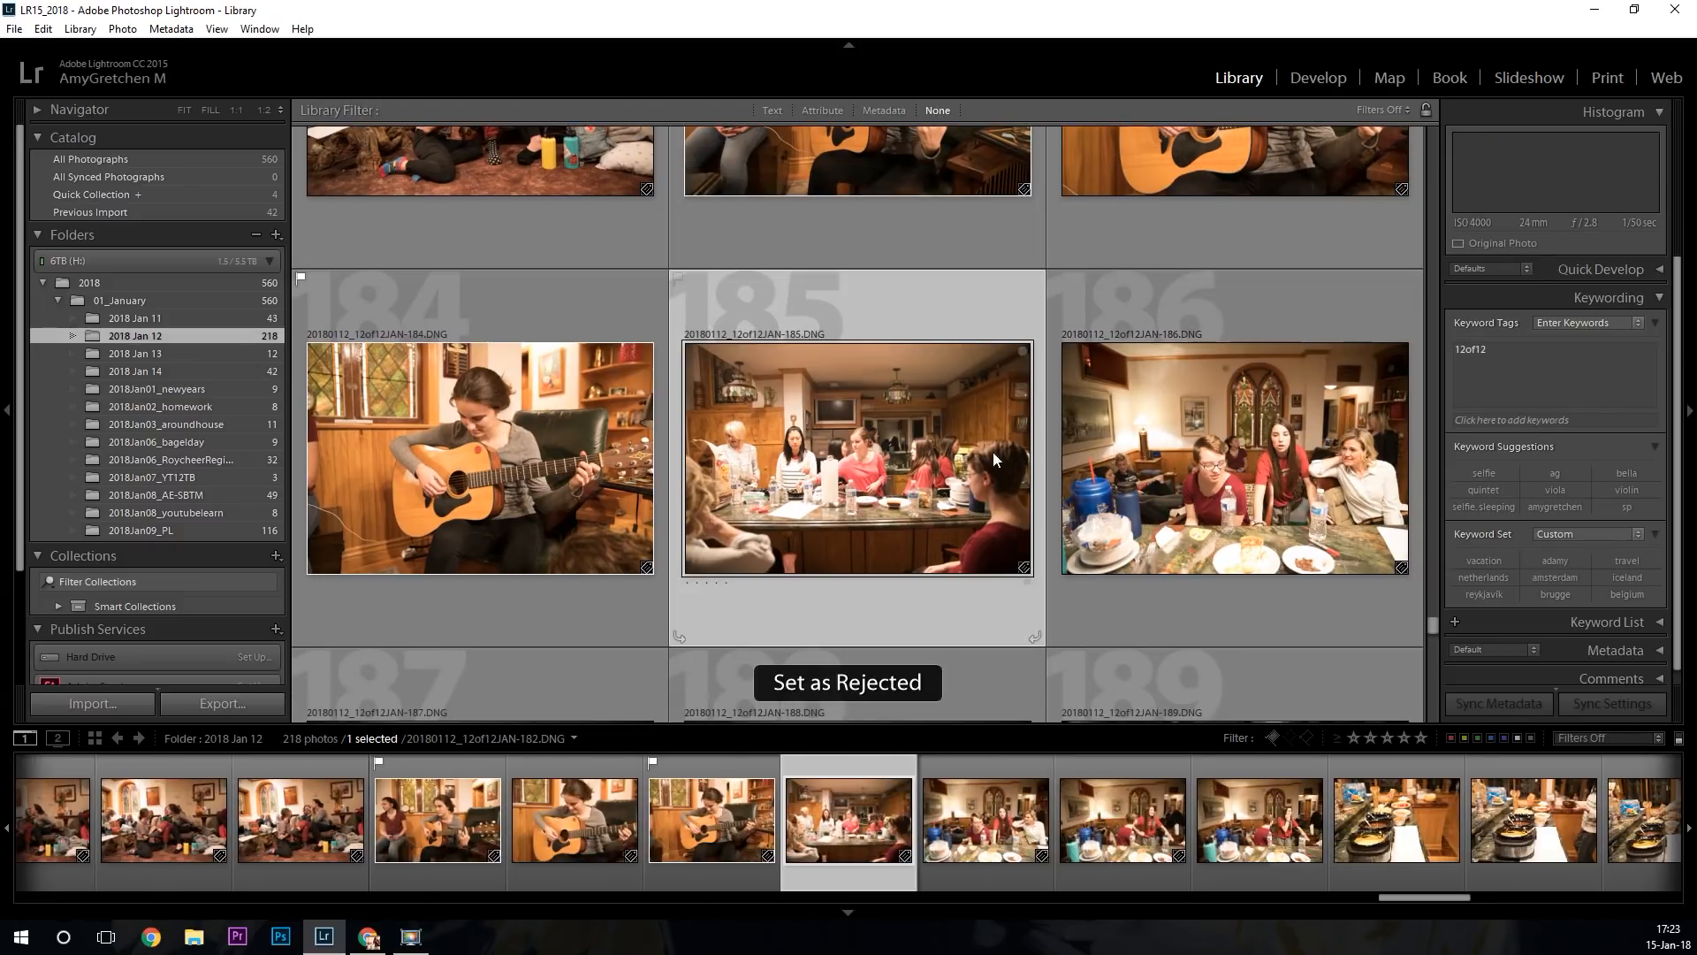
left_click(1176, 444)
key("x")
Reject JAN-190, the food-counter photo with a person cut off at the frame's edge.
scroll(1177, 443, "down", 10)
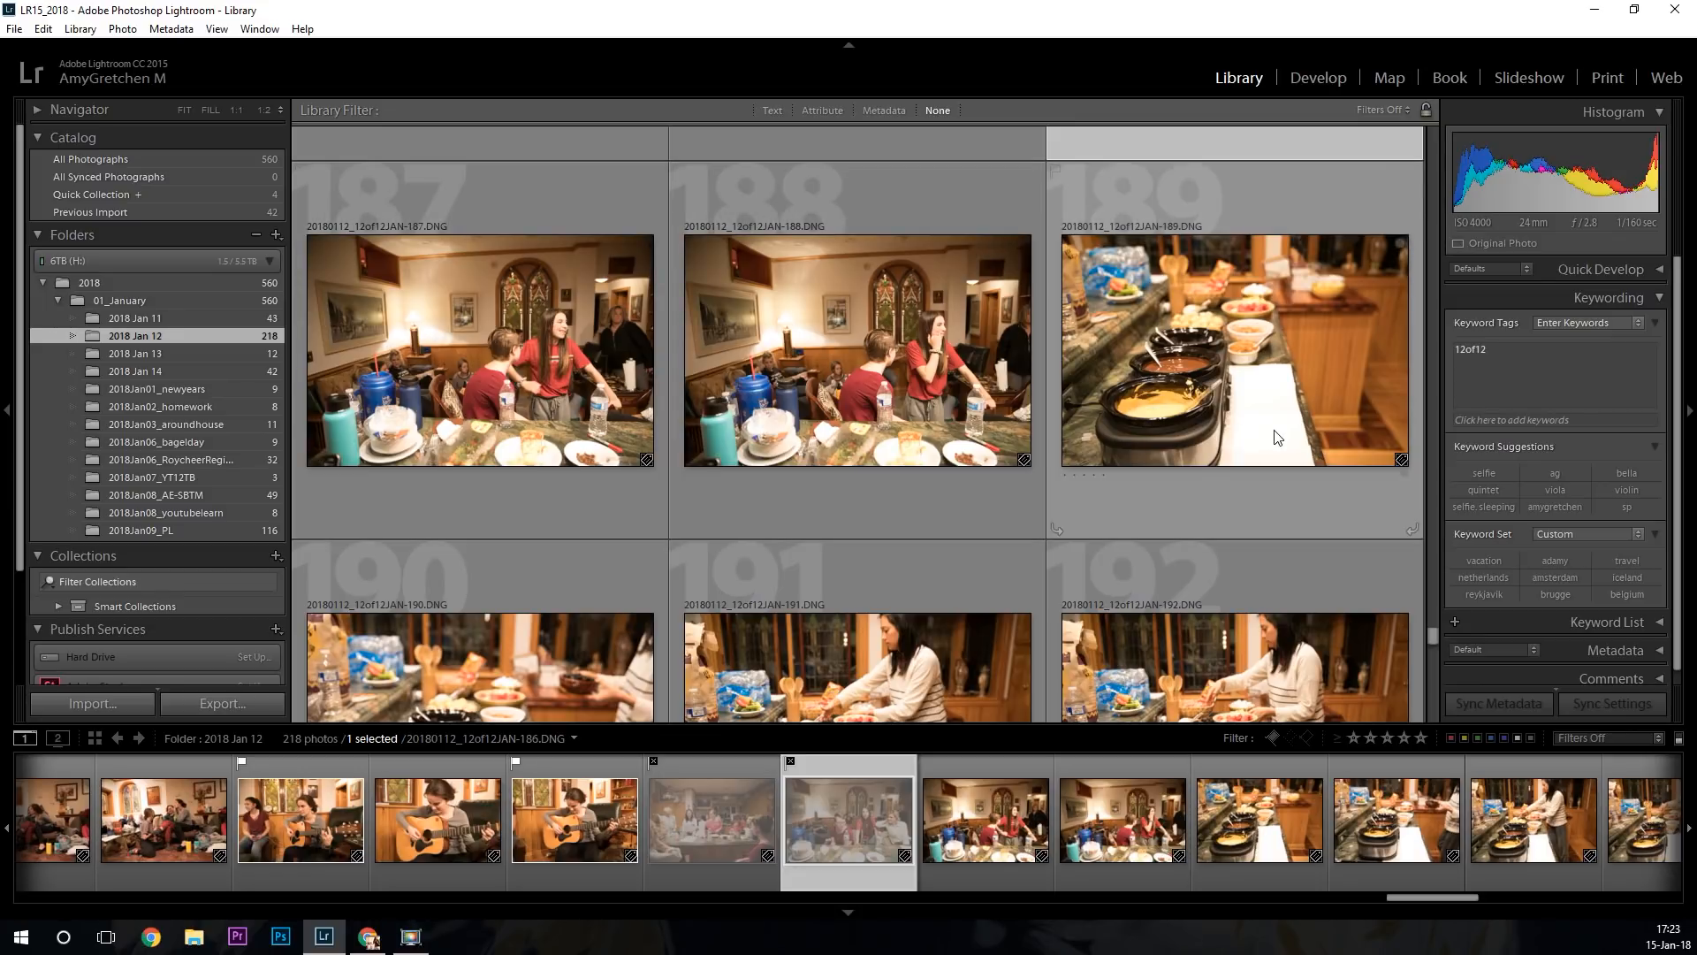
scroll(1274, 430, "down", 5)
left_click(495, 478)
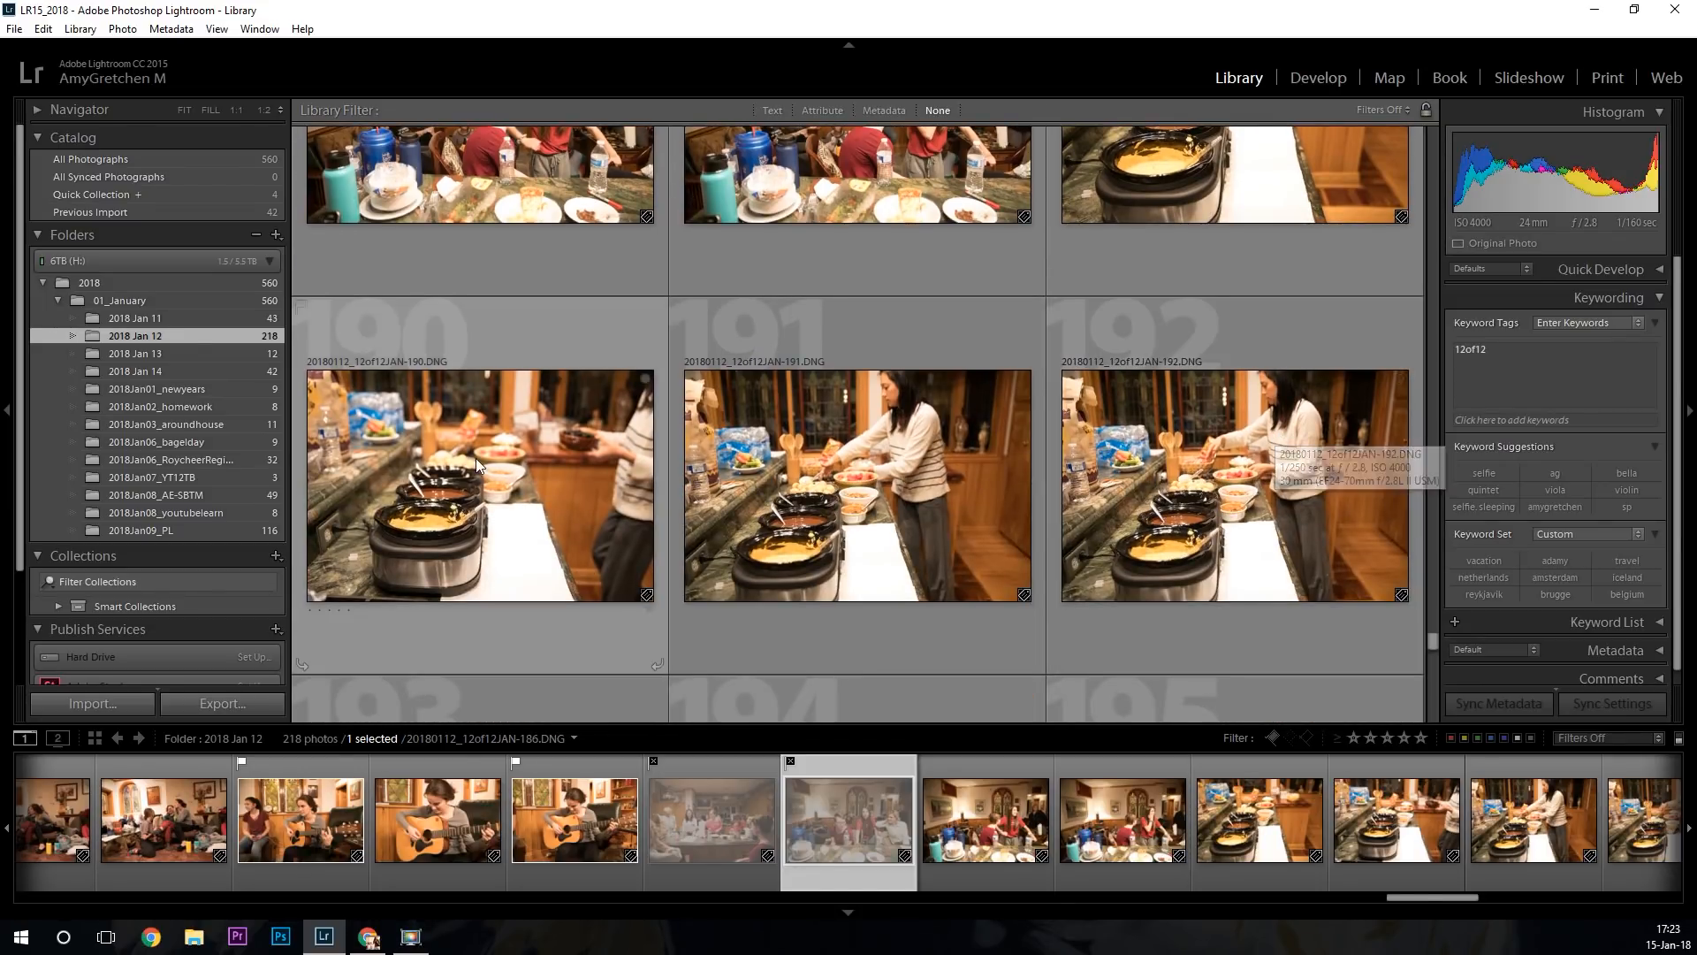
key("x")
Compare the food-counter shots and flag JAN-189, the one without people, as a pick.
scroll(1354, 467, "down", 7)
scroll(1353, 469, "down", 2)
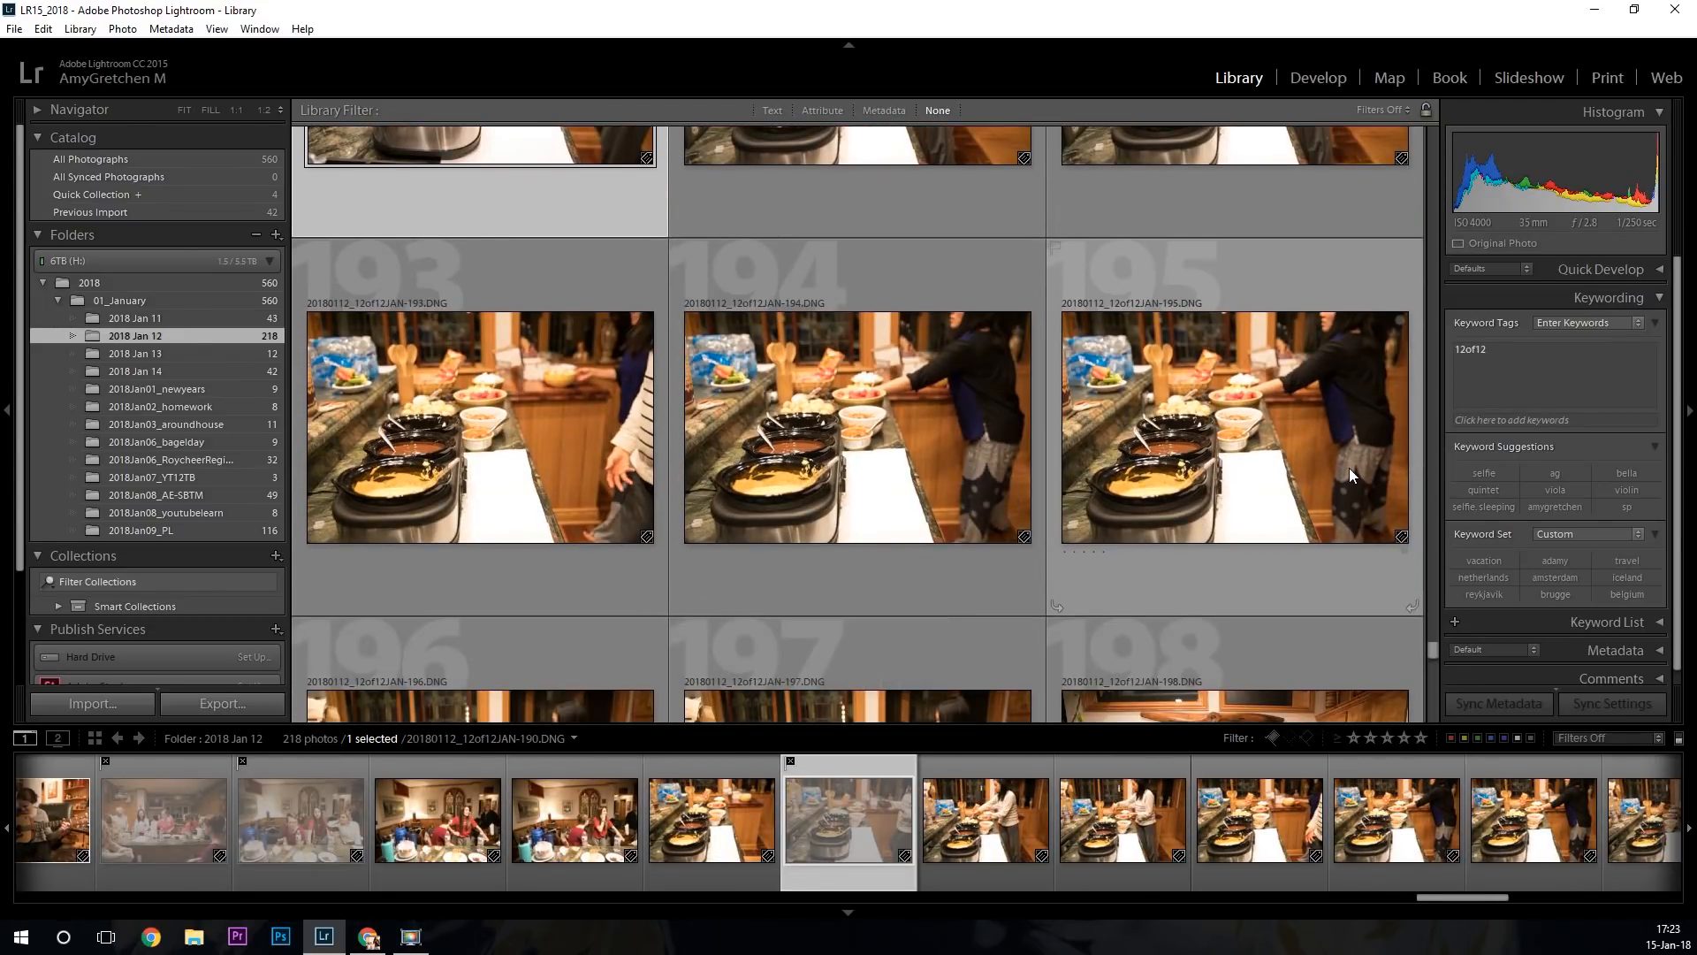
scroll(1333, 470, "down", 9)
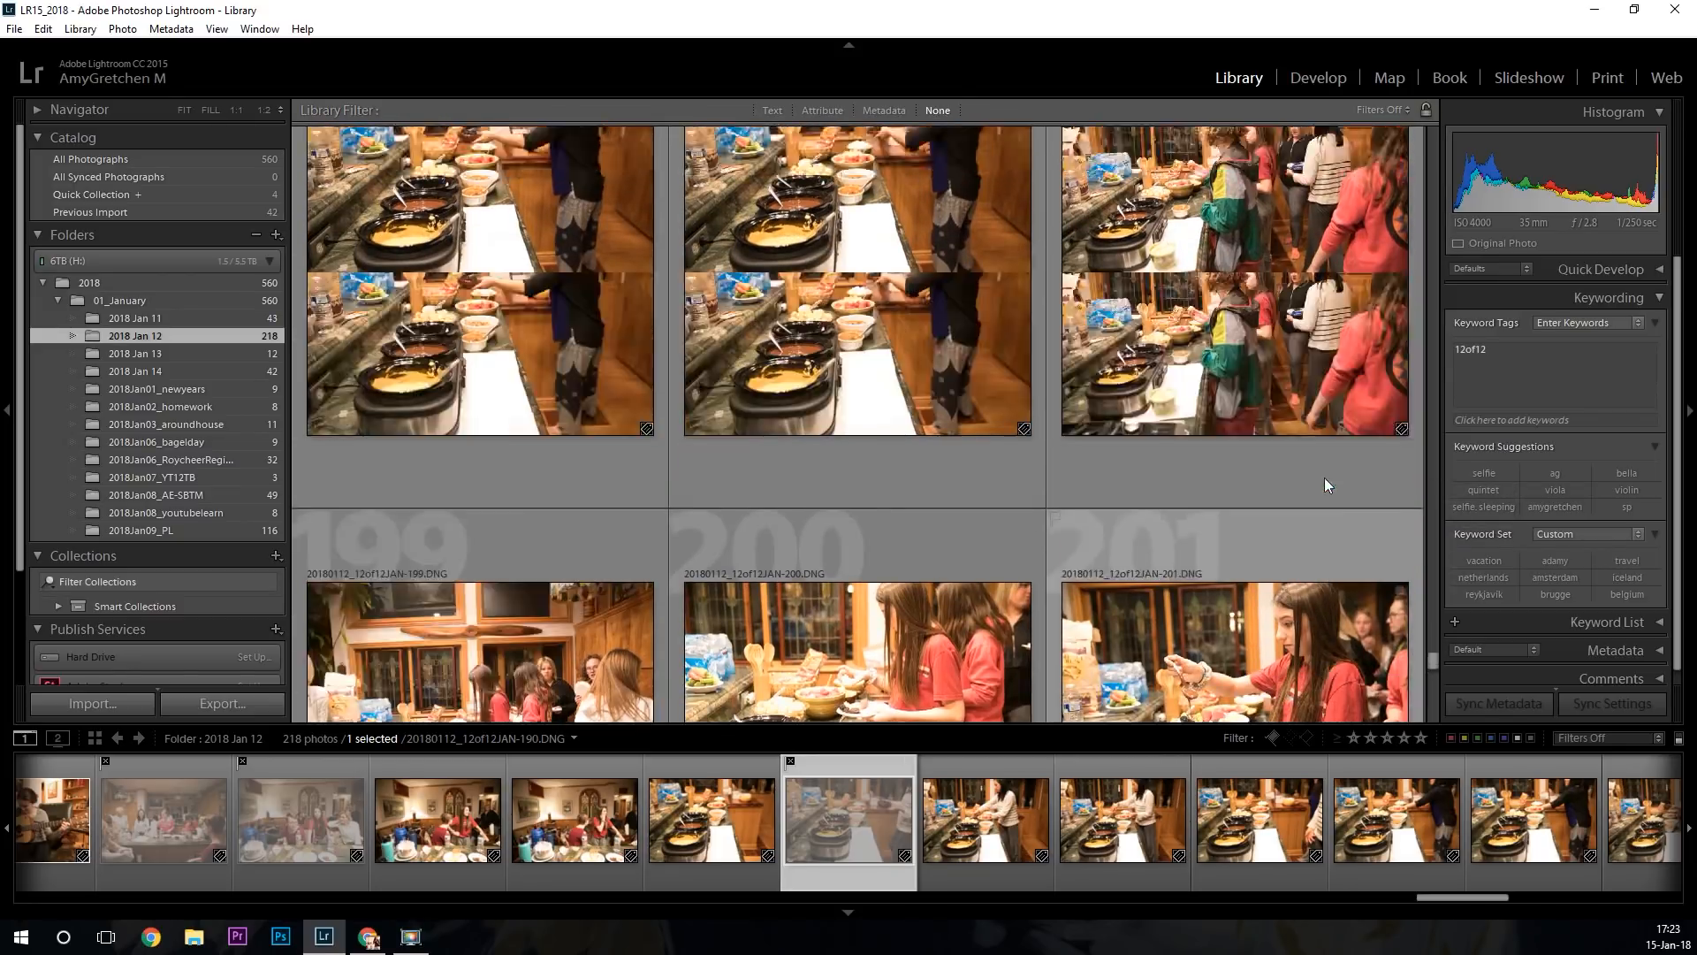
scroll(1325, 477, "up", 10)
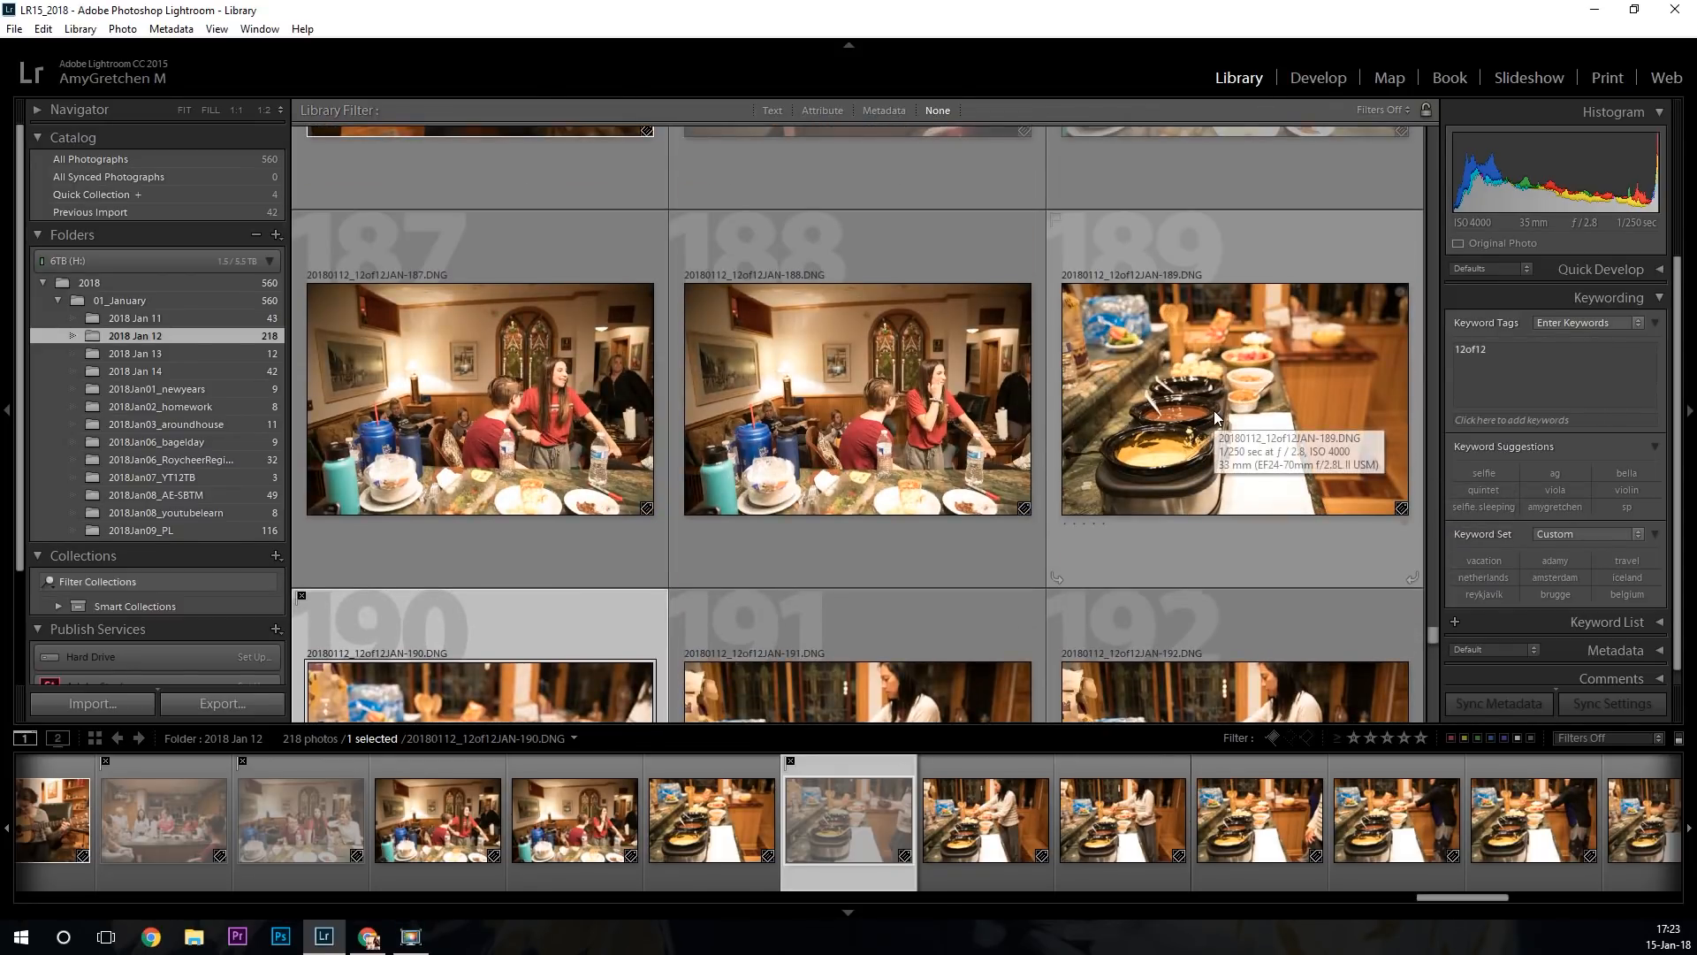
left_click(1325, 486)
key("p")
Reject the food-counter photos JAN-193, JAN-194 and JAN-196.
scroll(1178, 396, "down", 6)
scroll(1179, 395, "down", 5)
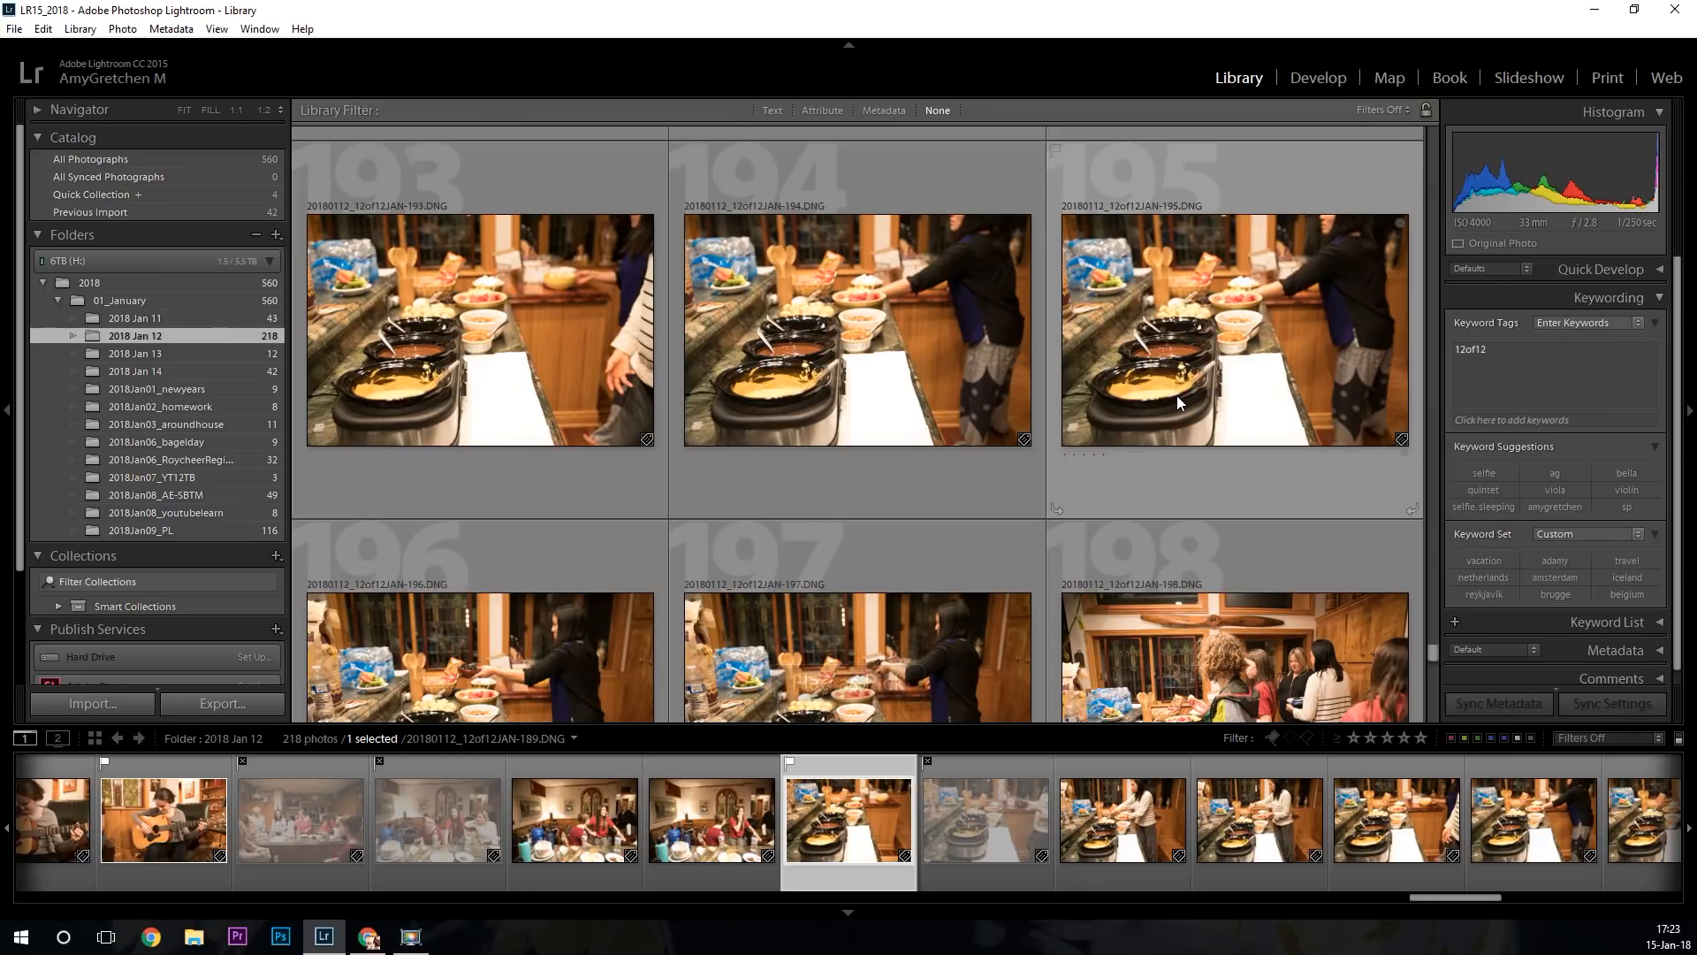
scroll(1176, 400, "up", 6)
left_click(556, 432)
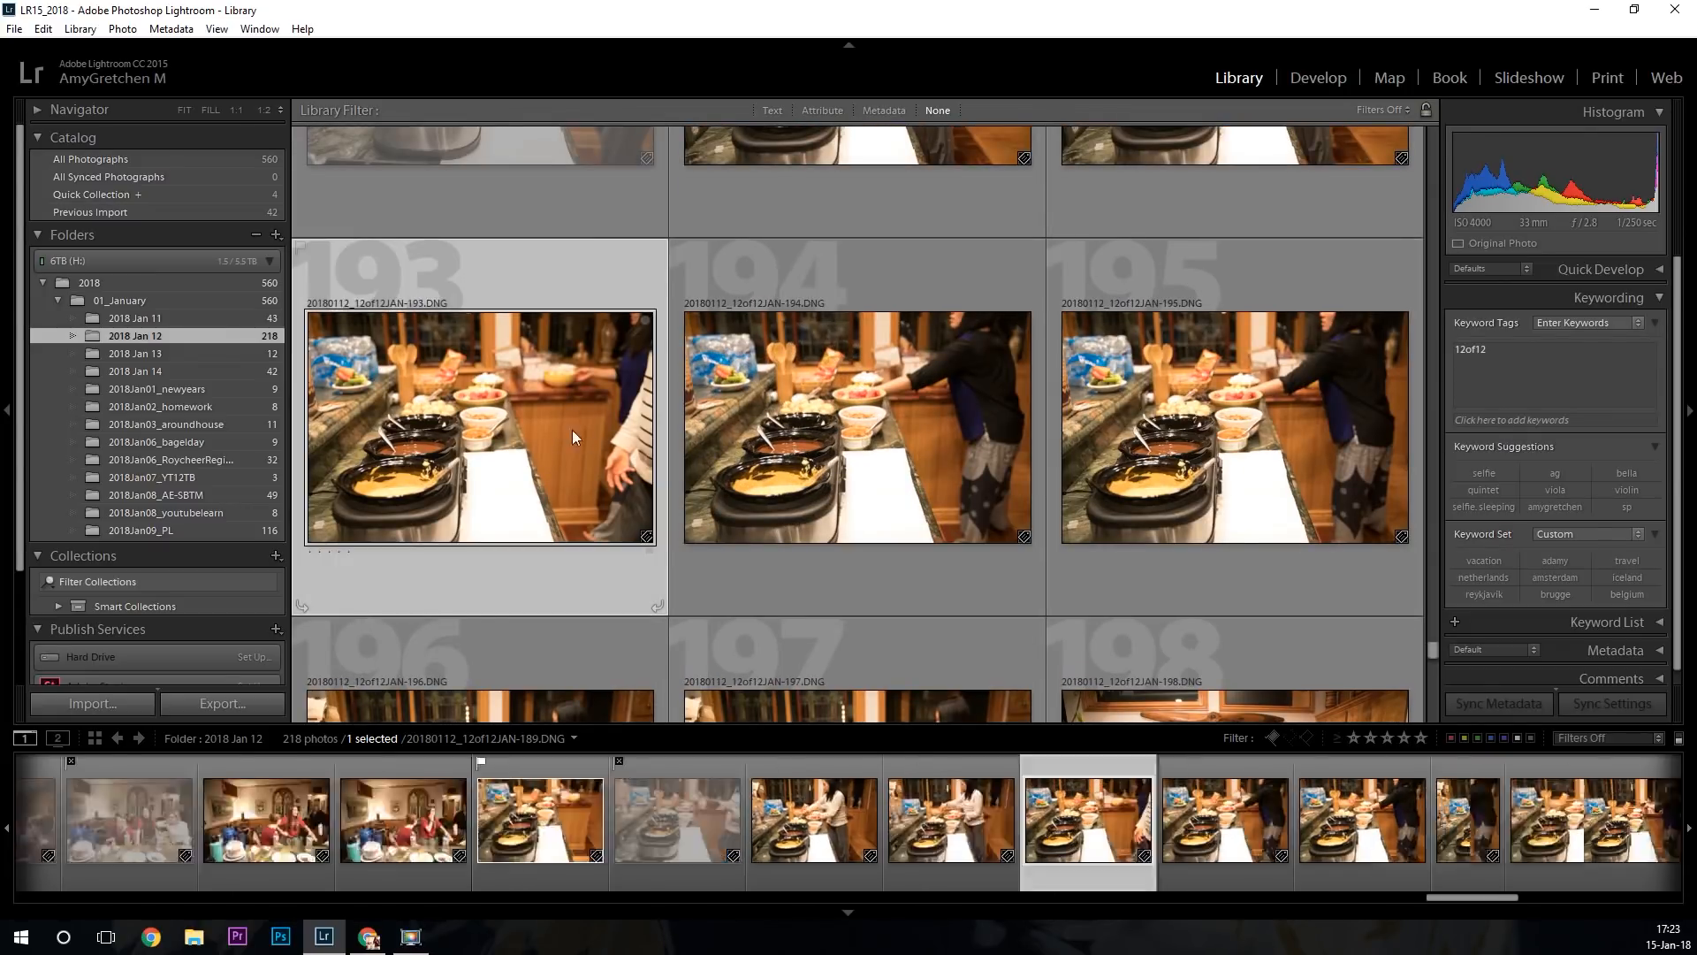
key("x")
left_click(922, 442)
key("x")
scroll(921, 442, "down", 5)
scroll(1010, 458, "down", 1)
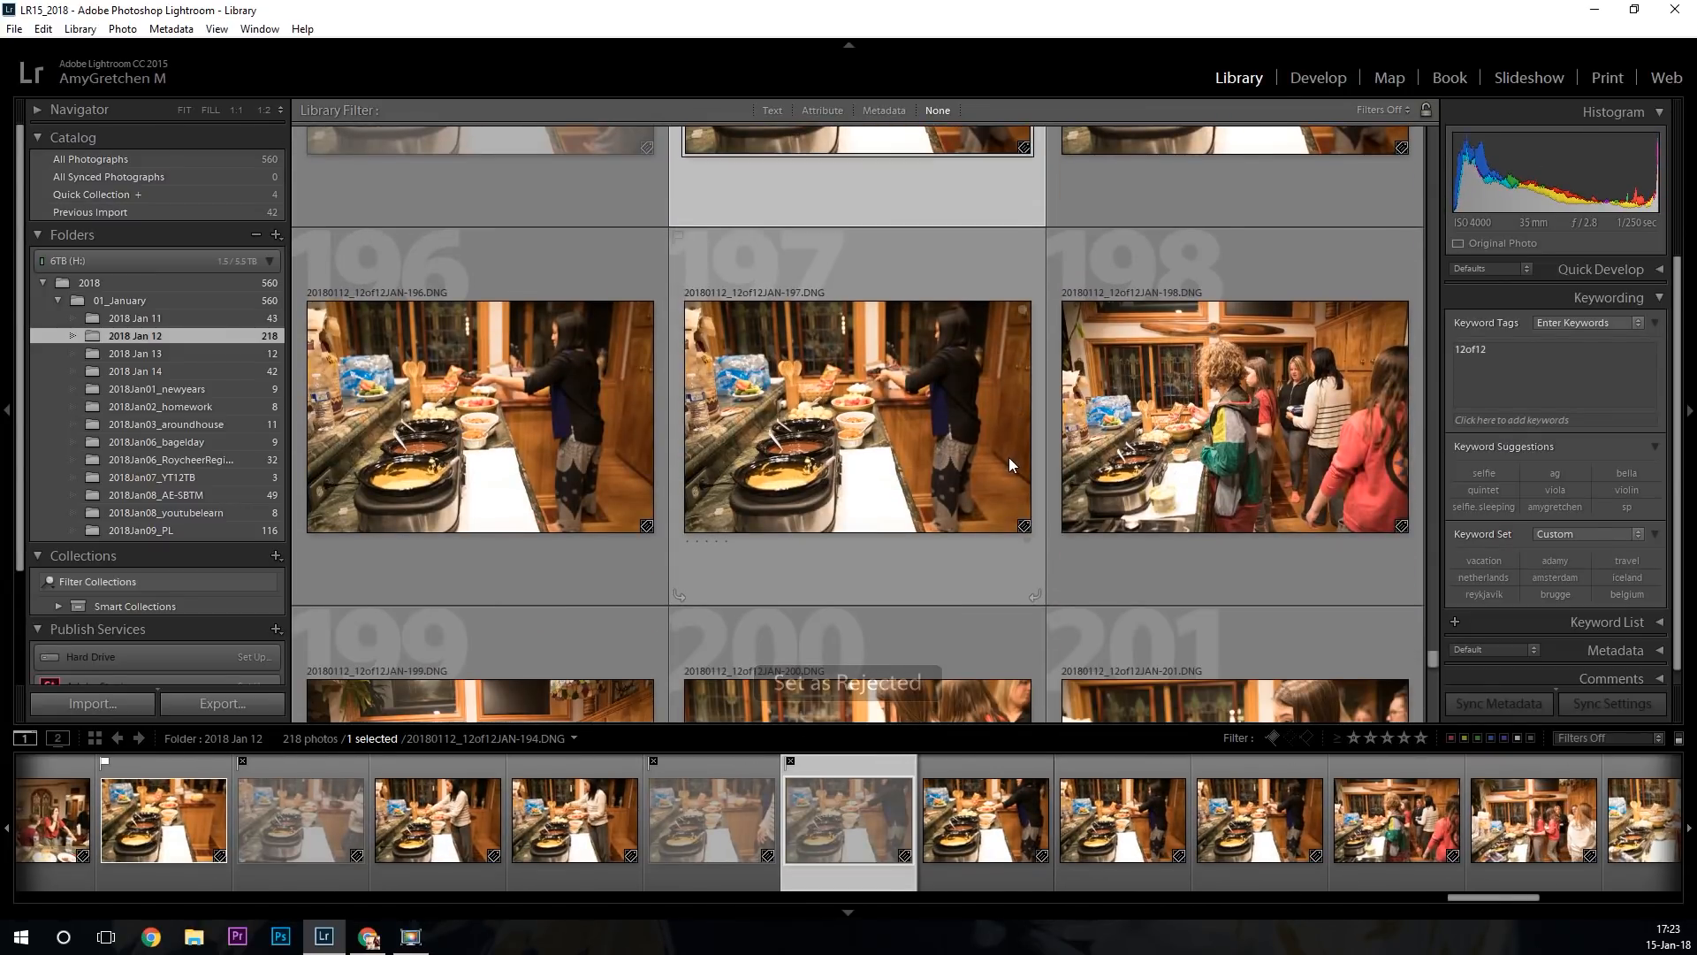
left_click(543, 461)
key("x")
Among the photos of people in red shirts serving food, flag JAN-201 as a pick and reject JAN-199.
scroll(929, 468, "down", 6)
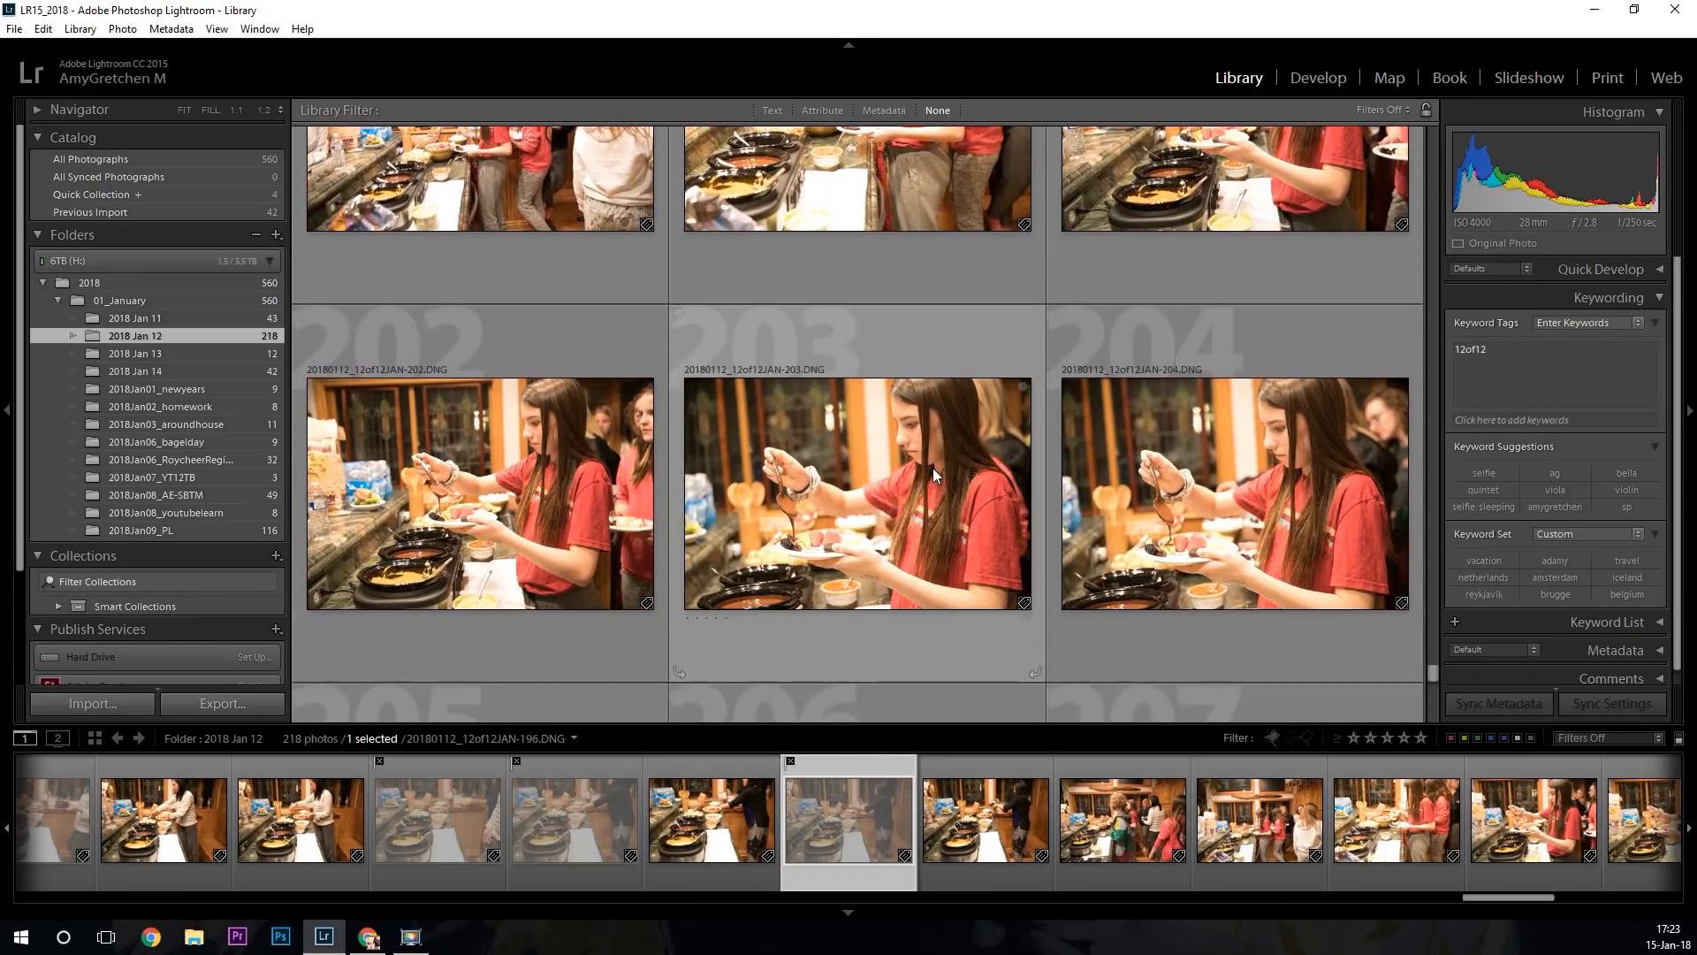
scroll(933, 469, "up", 3)
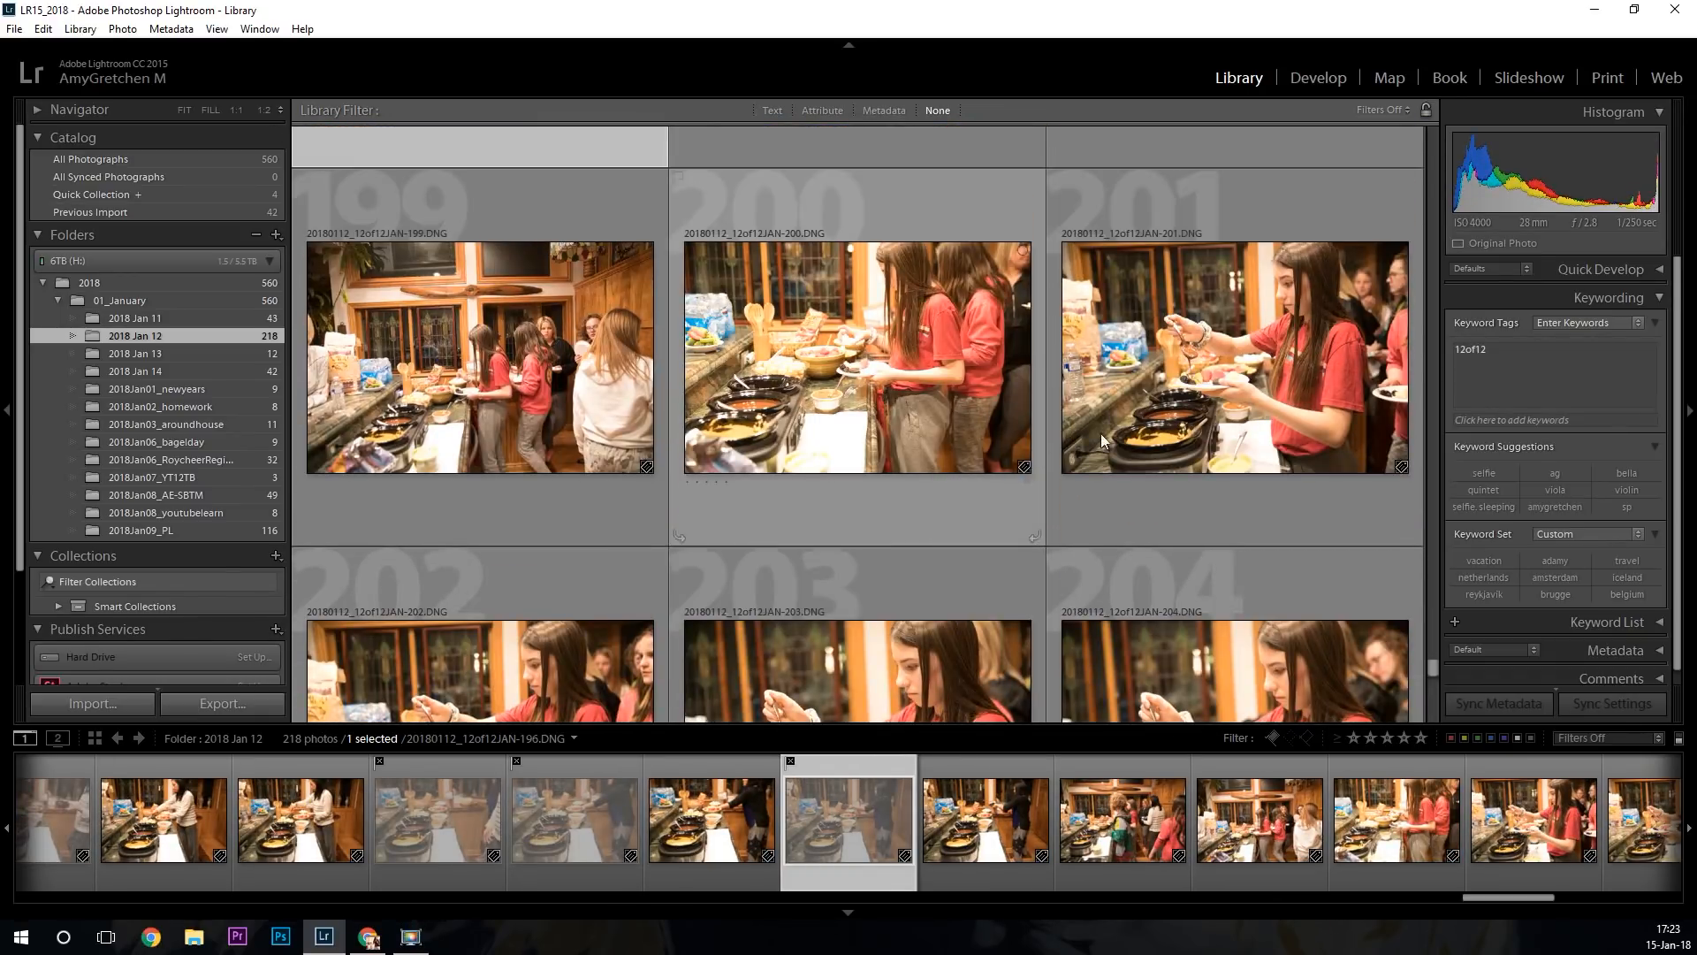
left_click(1228, 330)
key("p")
left_click(582, 394)
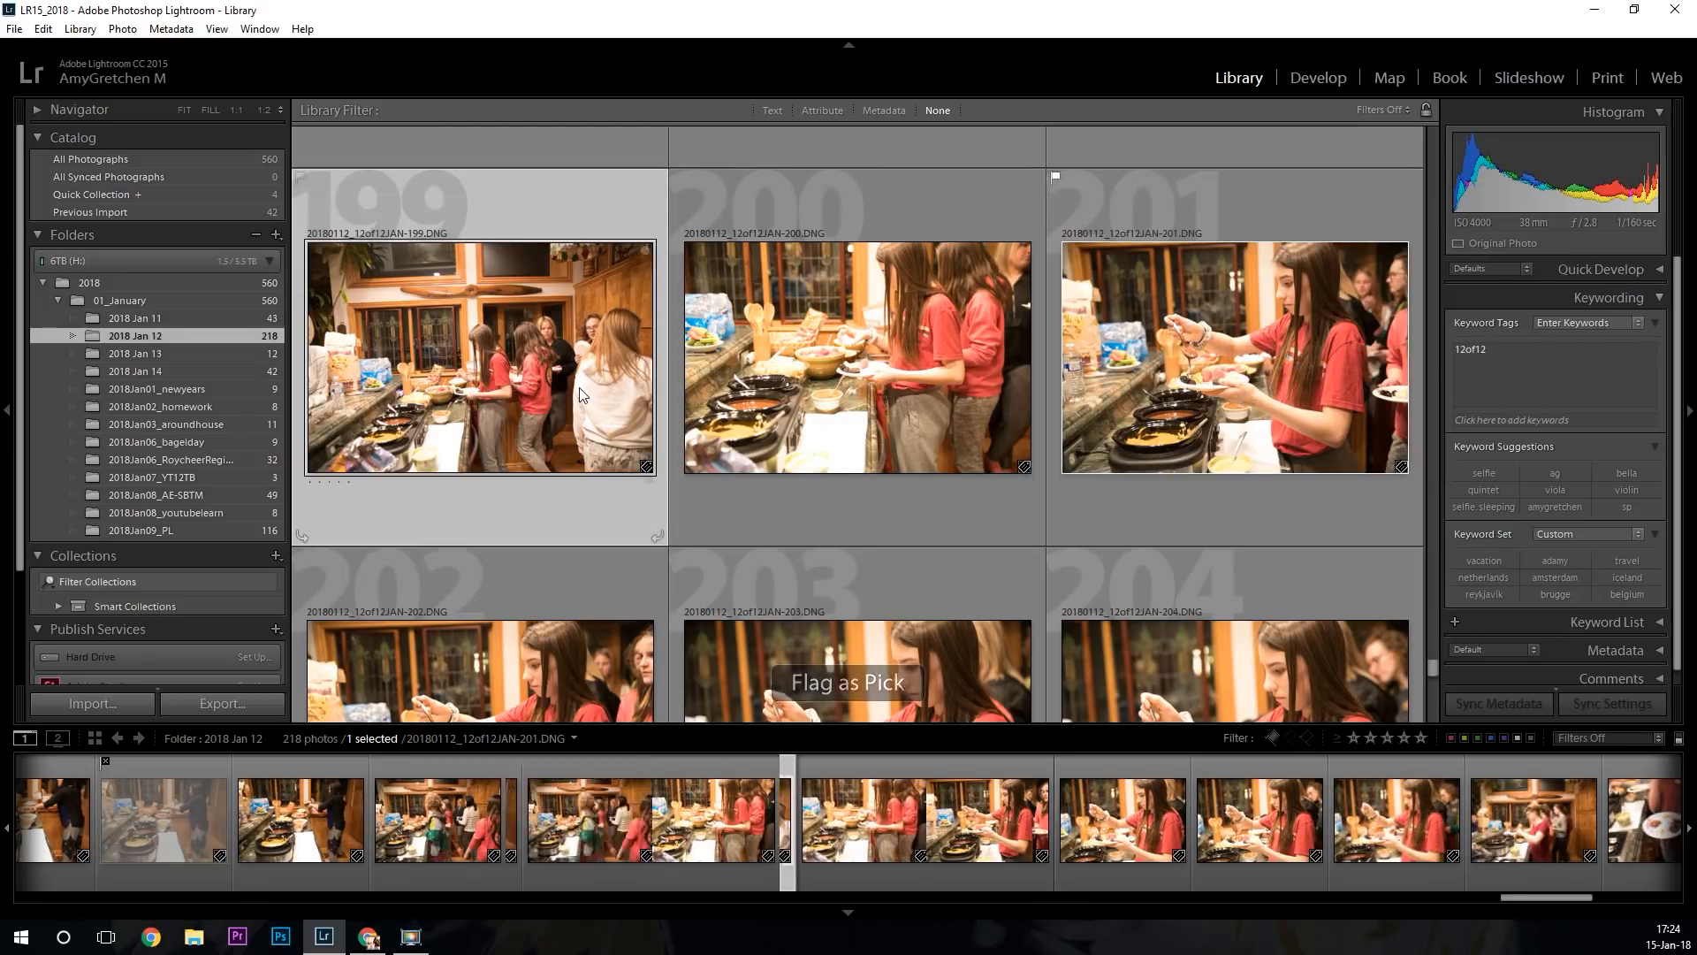
key("x")
Look through the serving-food shots JAN-202 to JAN-207 and flag JAN-205, the close-up in a red shirt, as a pick.
scroll(582, 388, "down", 3)
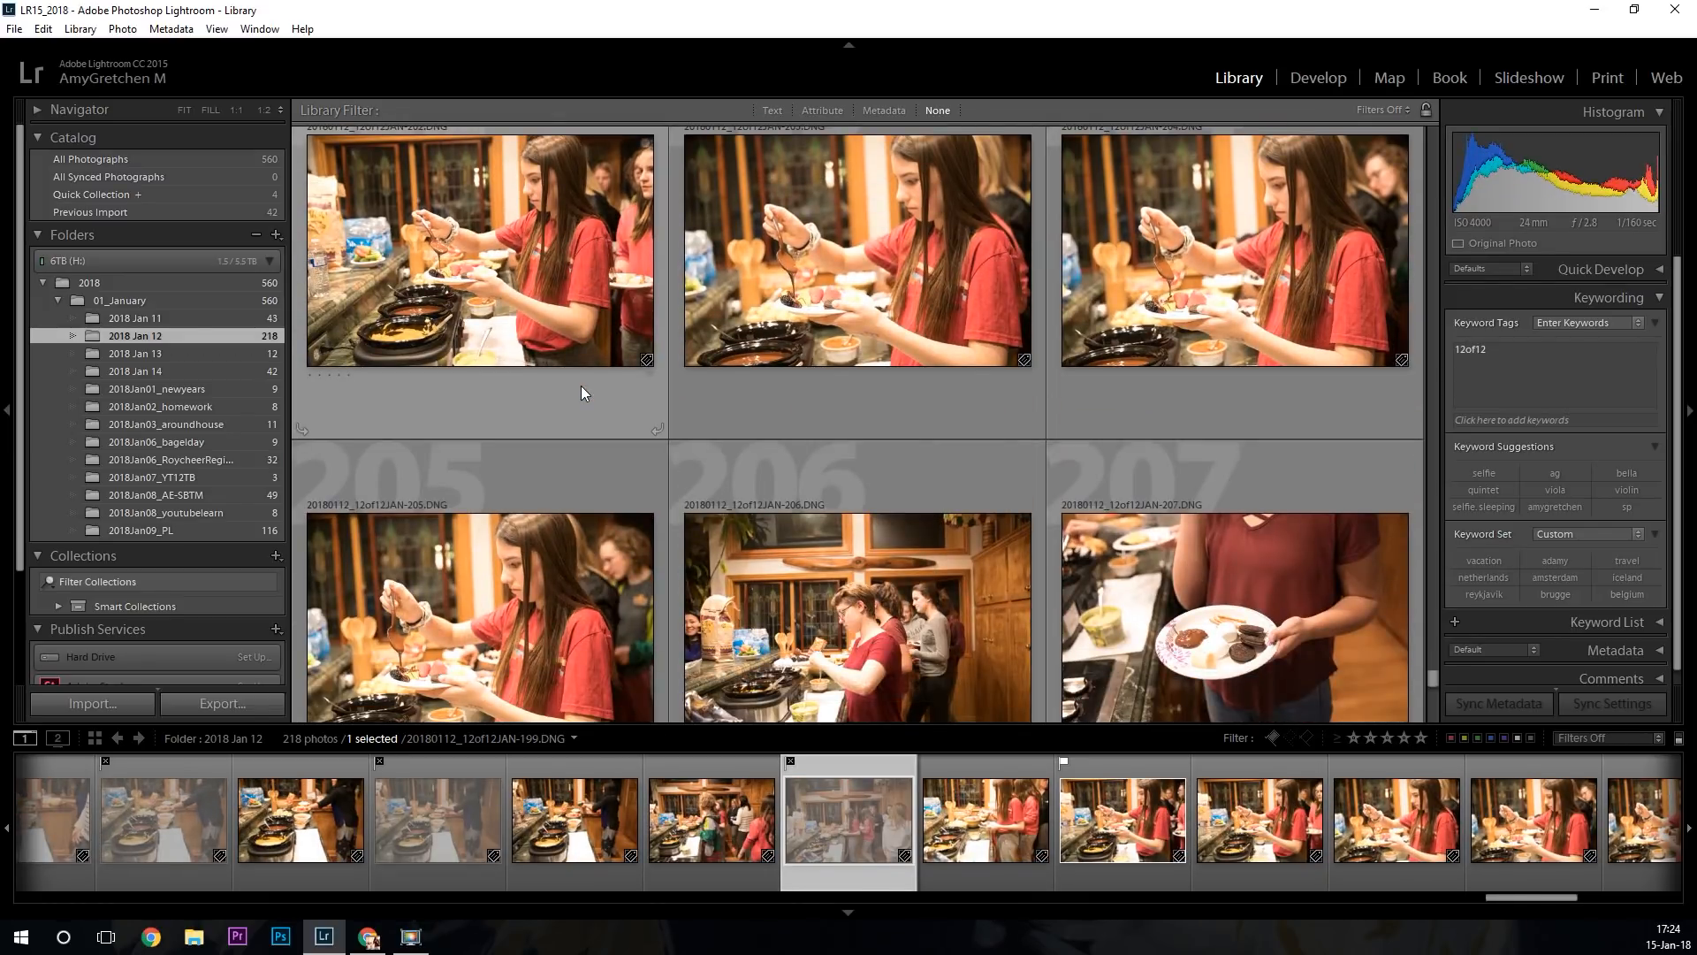
scroll(580, 389, "up", 1)
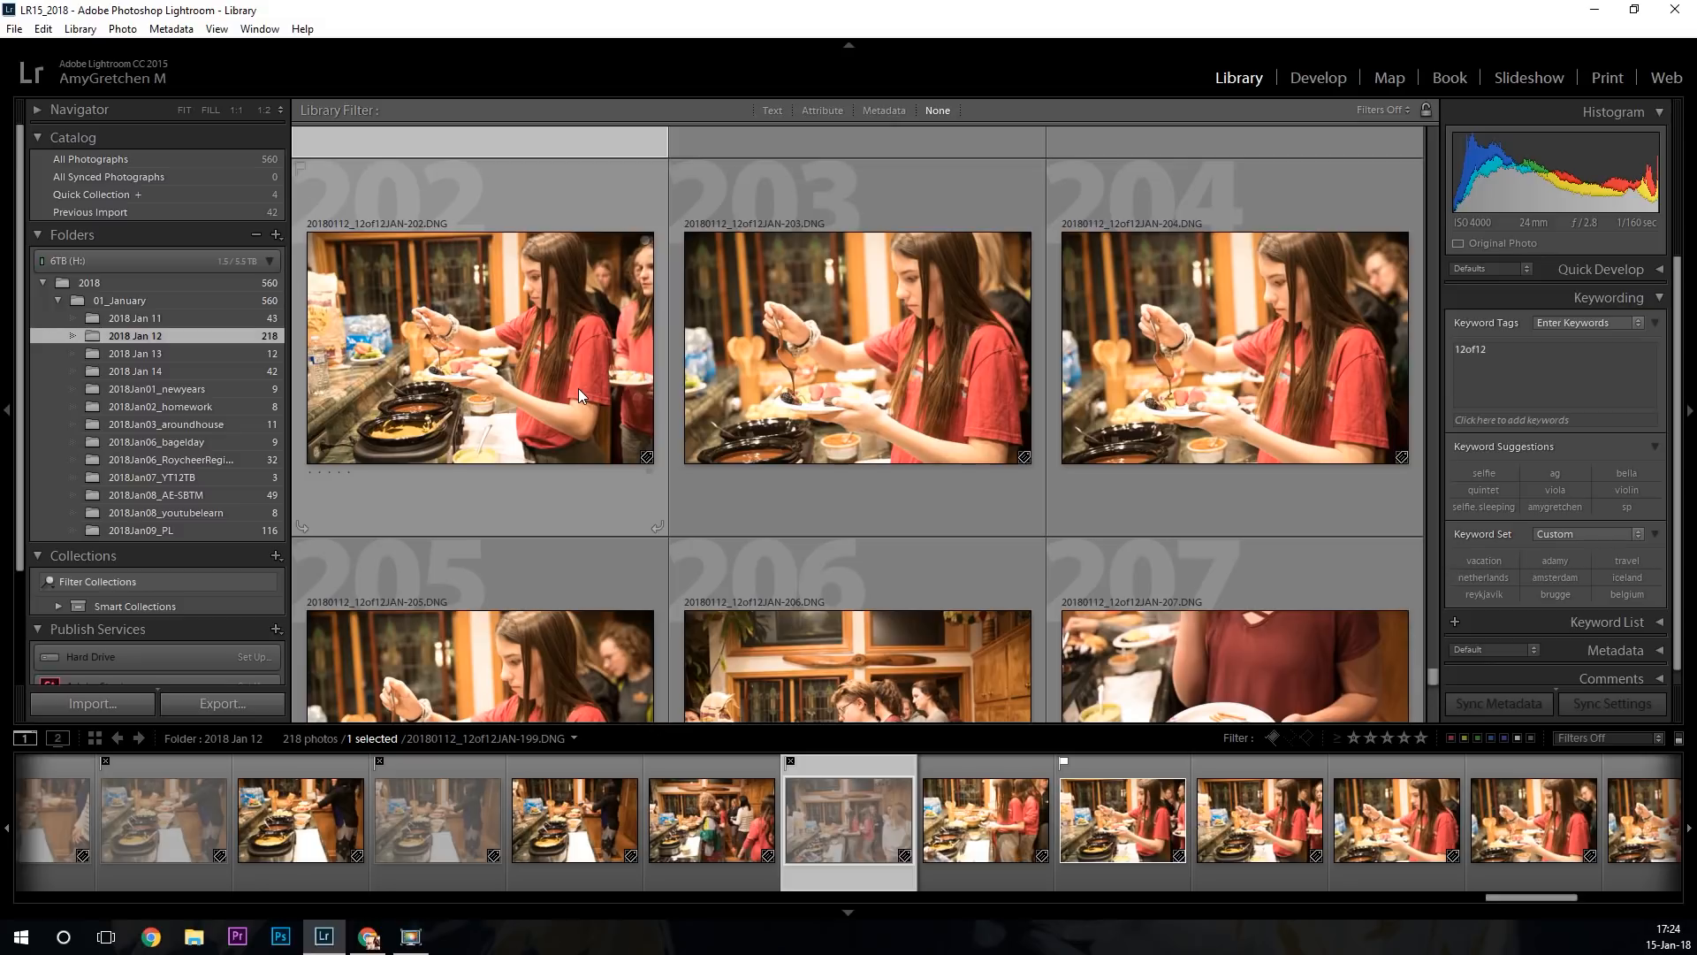
scroll(579, 396, "down", 3)
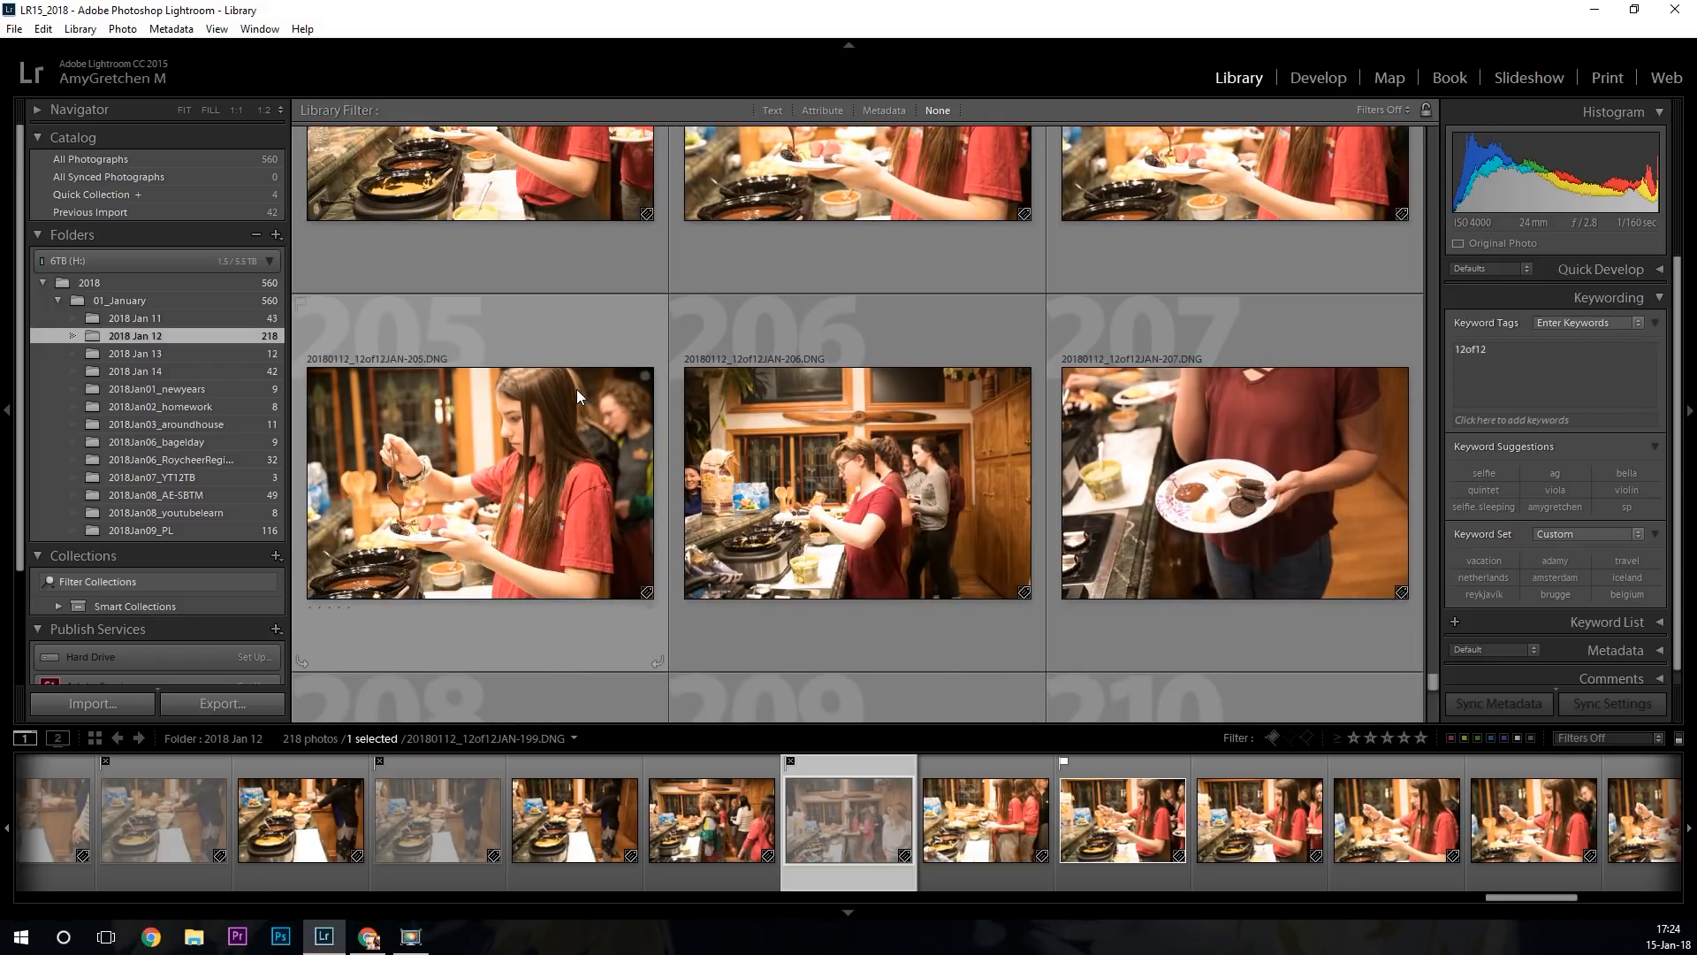
left_click(510, 461)
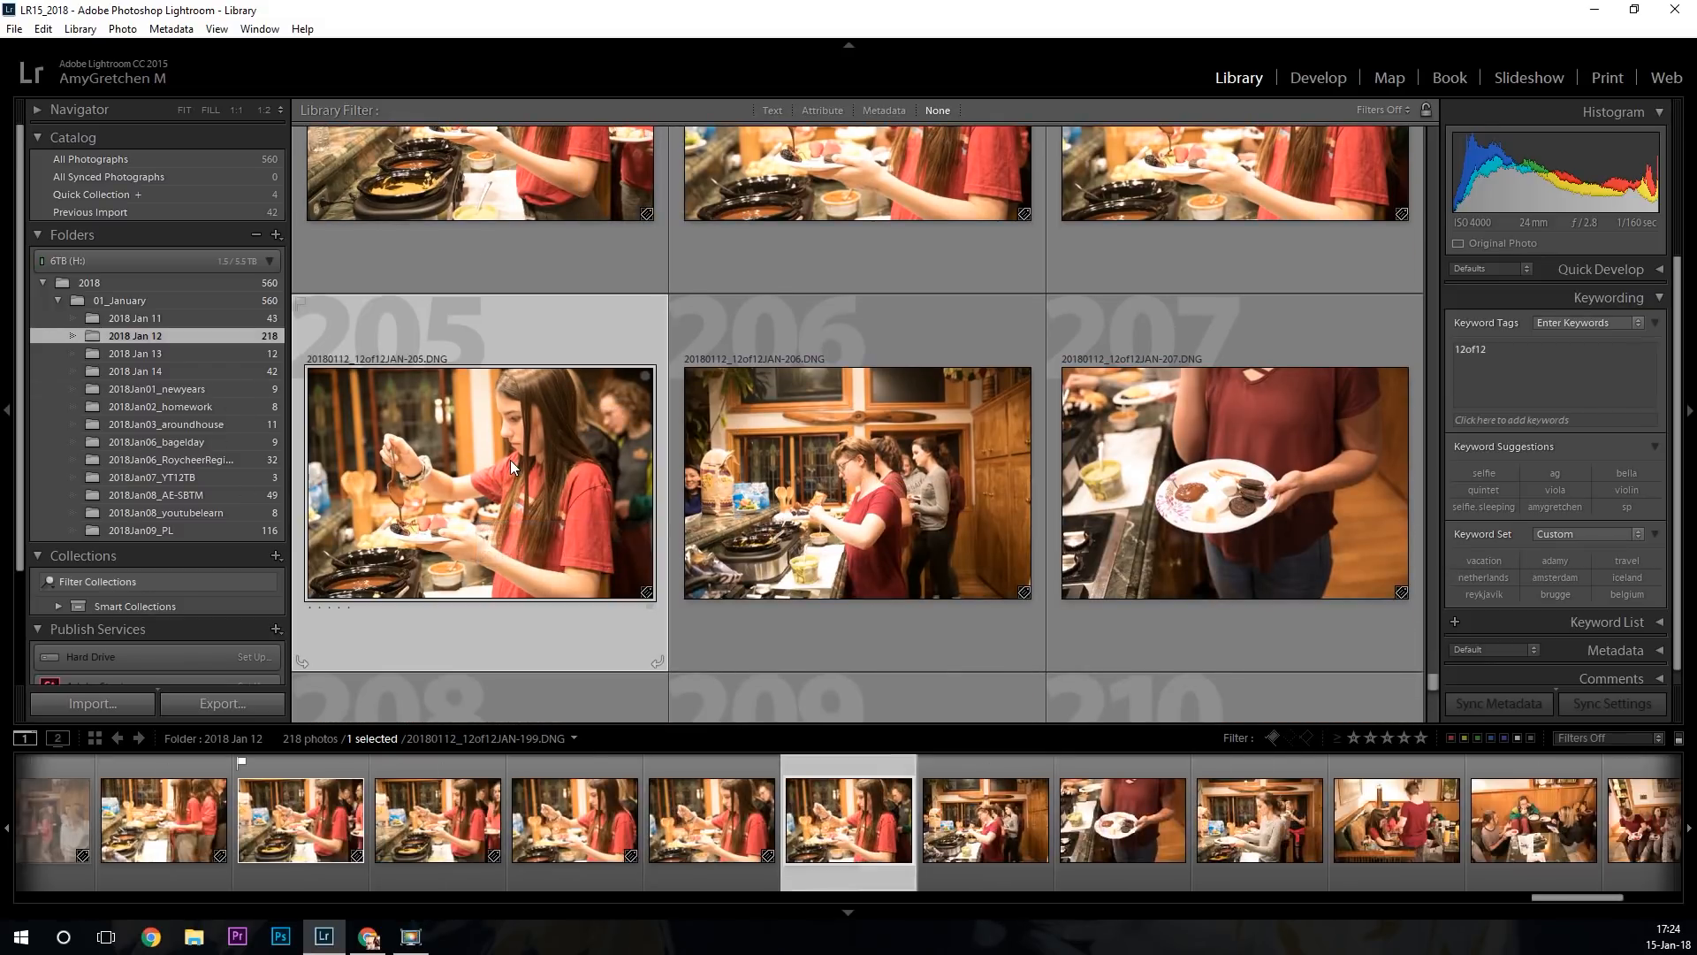
key("p")
Flag JAN-208, the woman in grey at the food counter, and JAN-211, the four people on the couch, as picks.
scroll(870, 542, "down", 5)
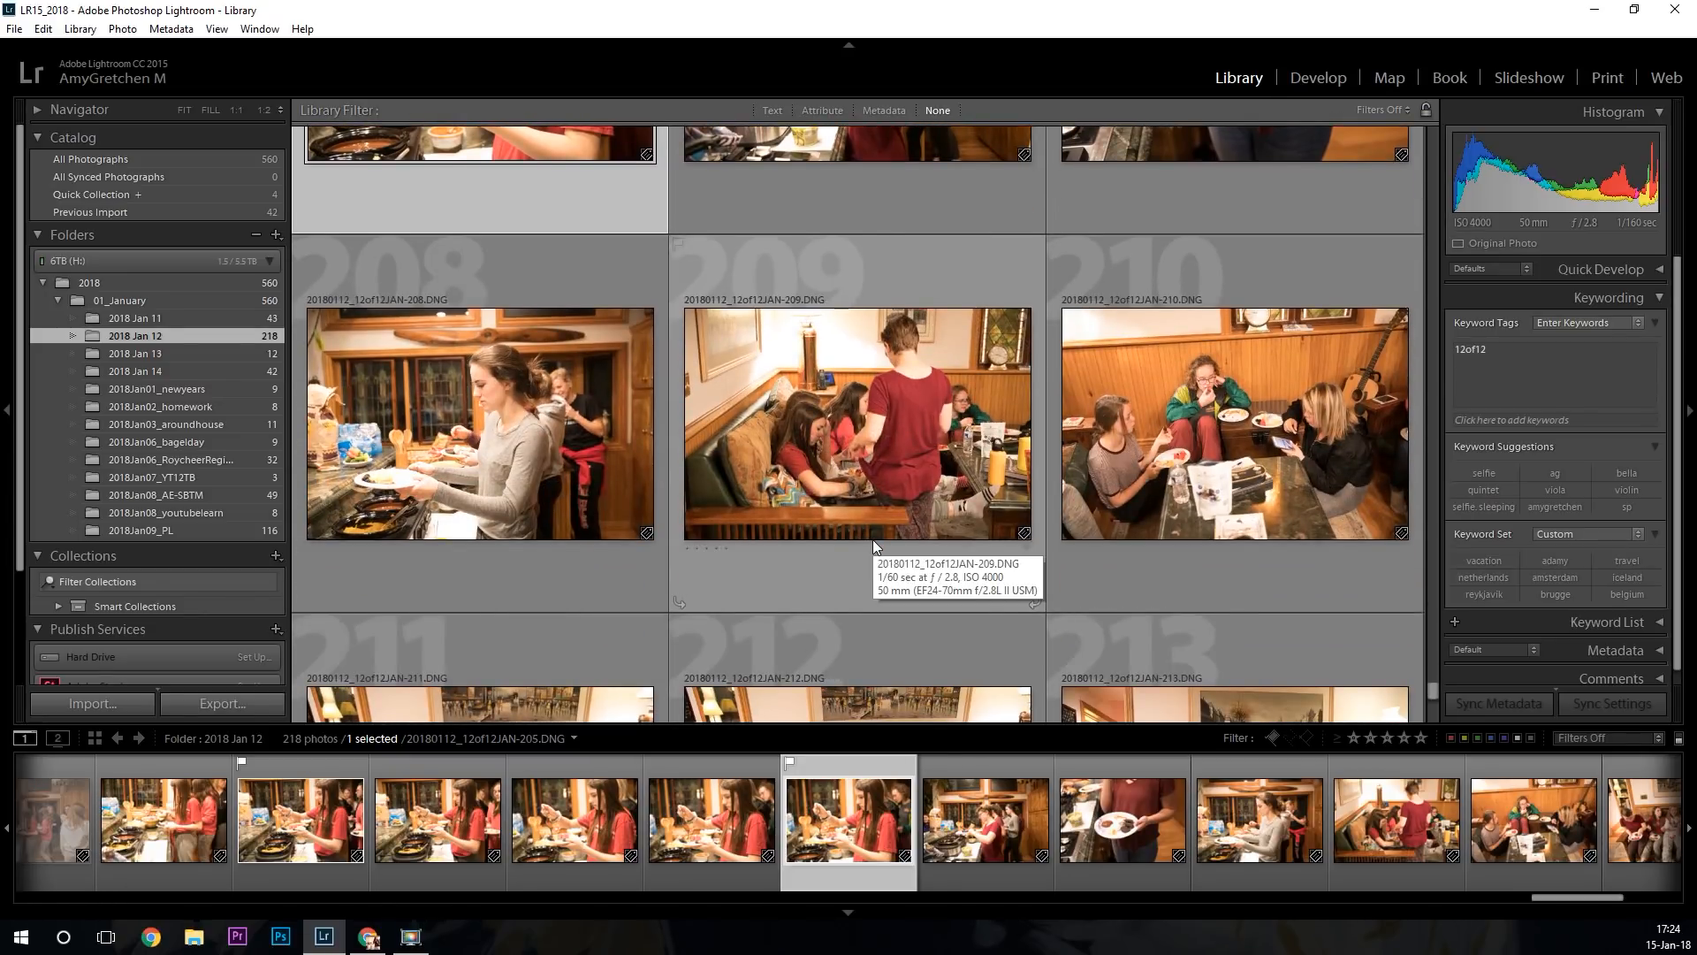
left_click(583, 488)
key("p")
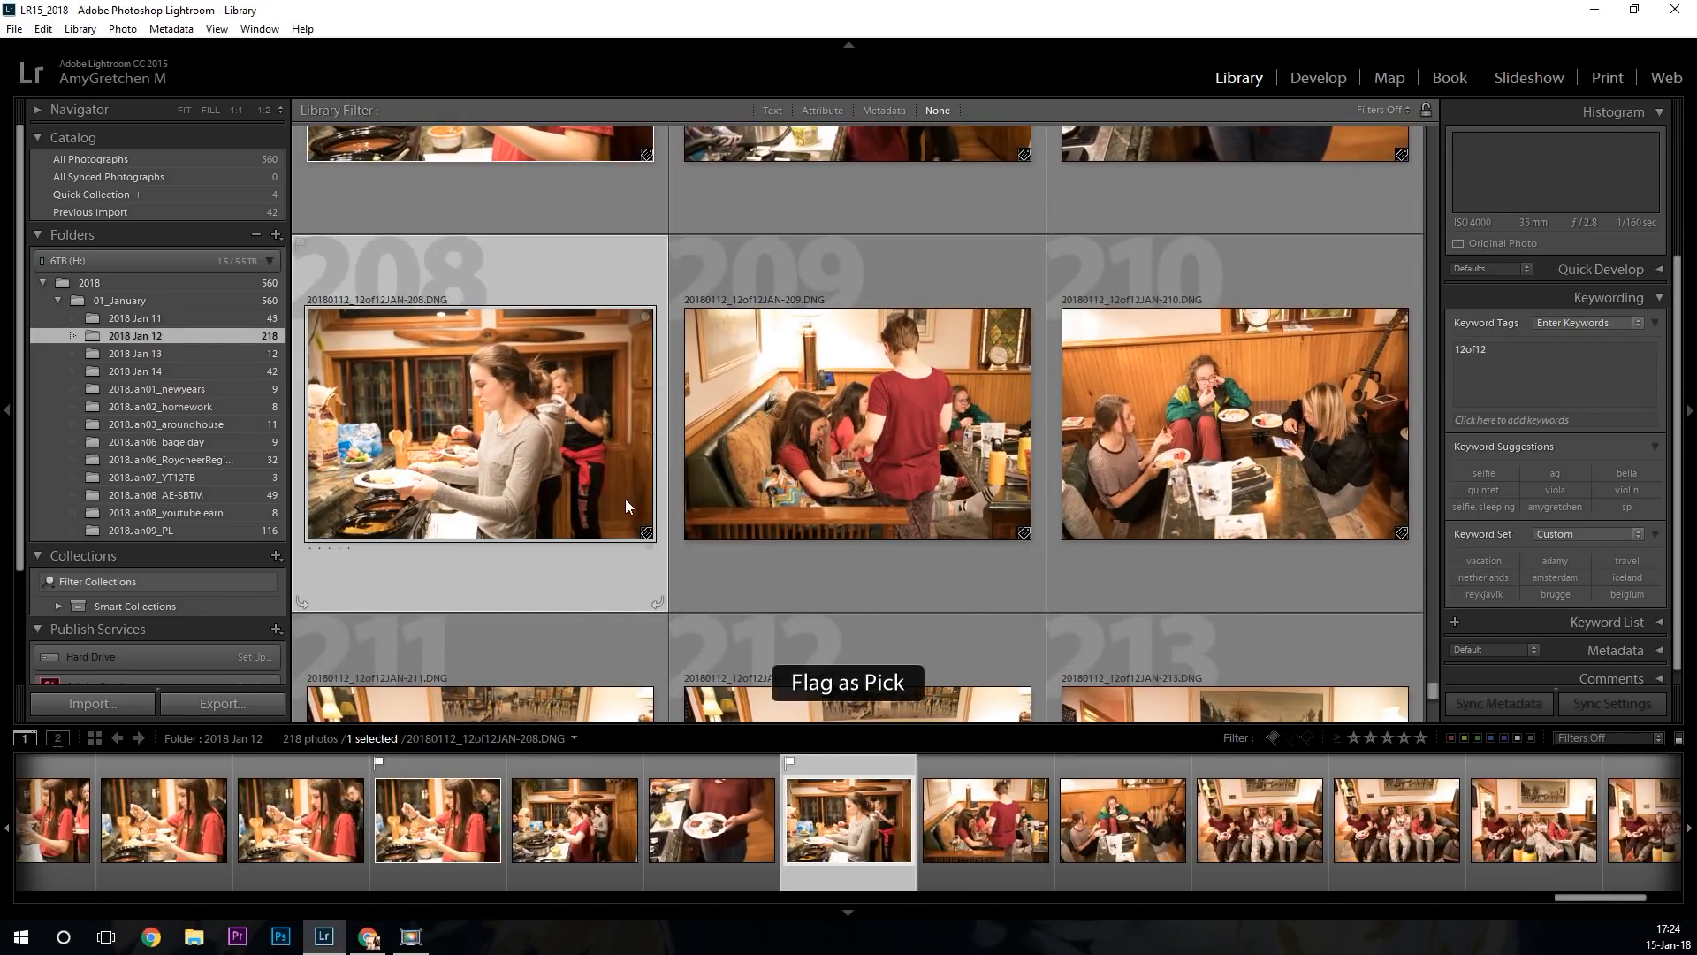
scroll(671, 522, "down", 10)
scroll(669, 521, "up", 2)
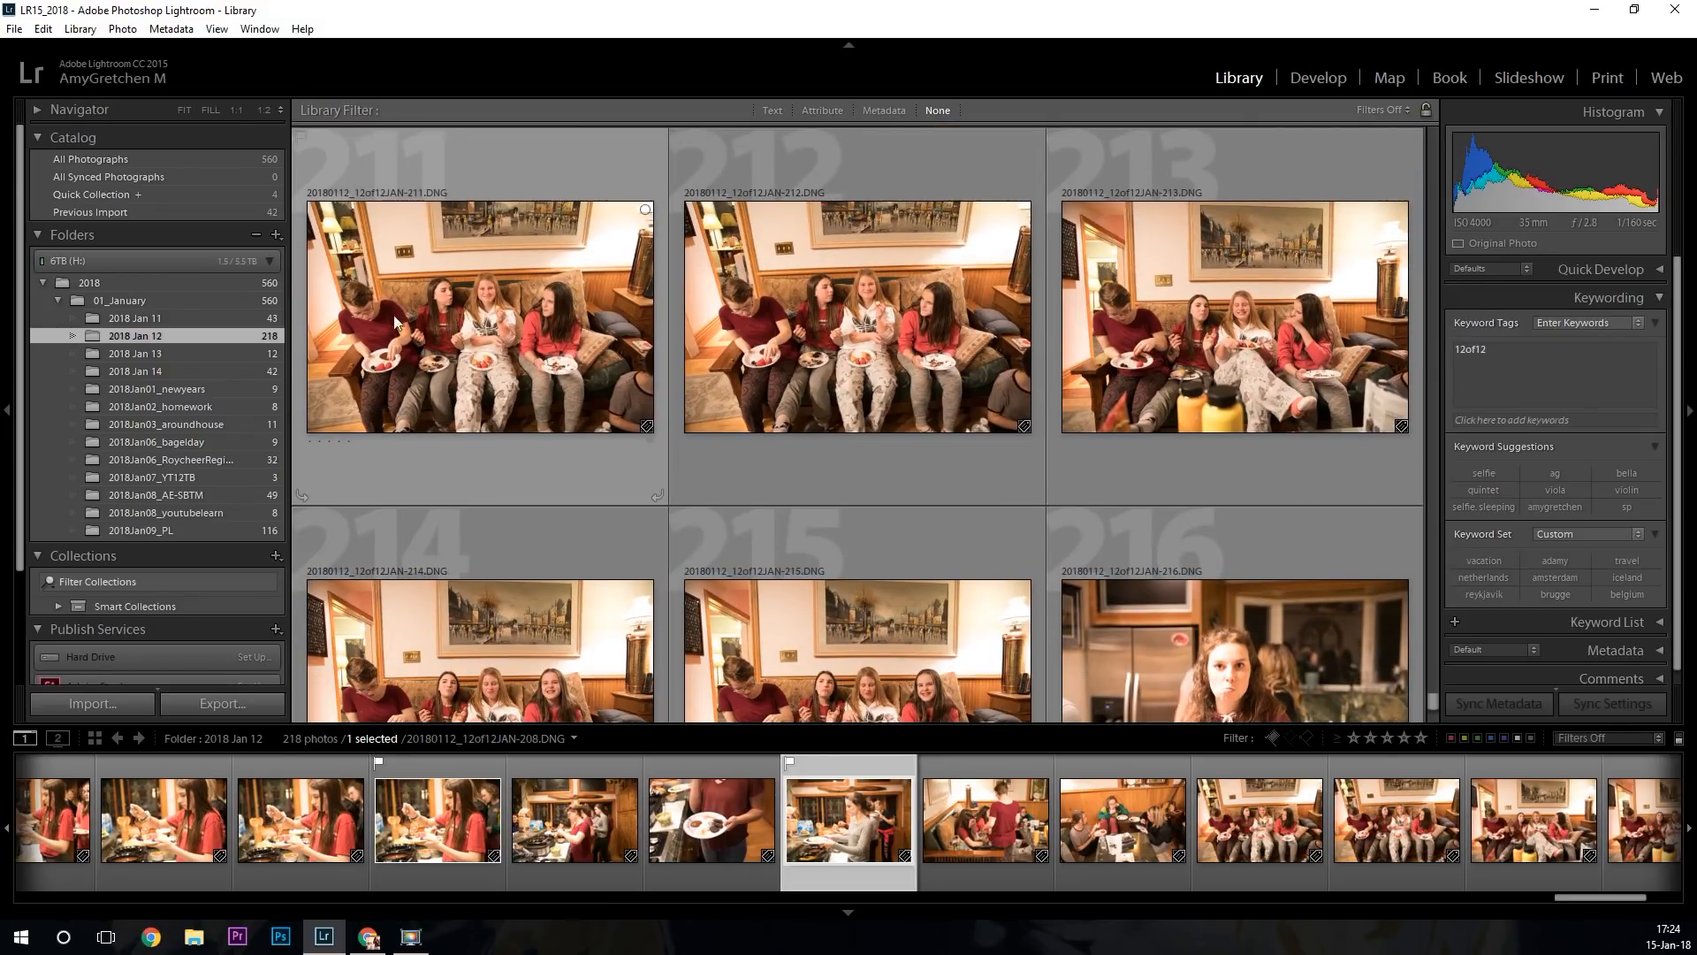
left_click(641, 404)
key("p")
Flag JAN-218, the last photo with two girls looking down over a ledge, as a pick.
scroll(655, 412, "down", 3)
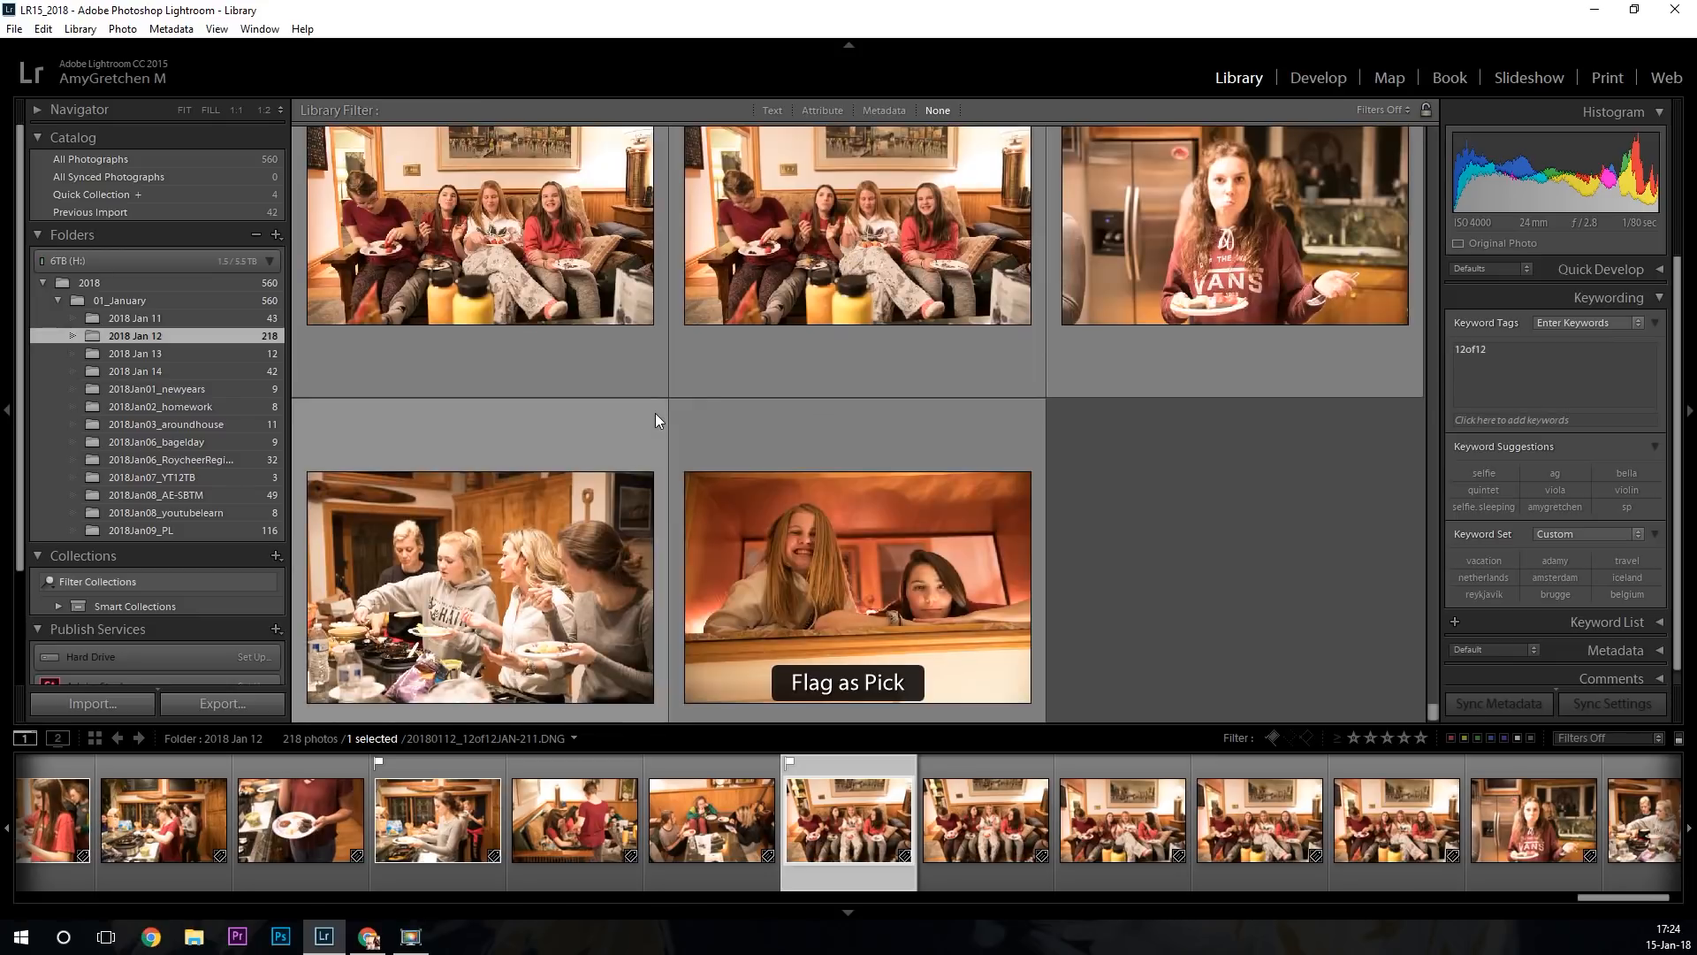
left_click(869, 513)
key("p")
Compare the couch group photos and look back over the flagged and rejected photos in the folder.
scroll(633, 535, "up", 3)
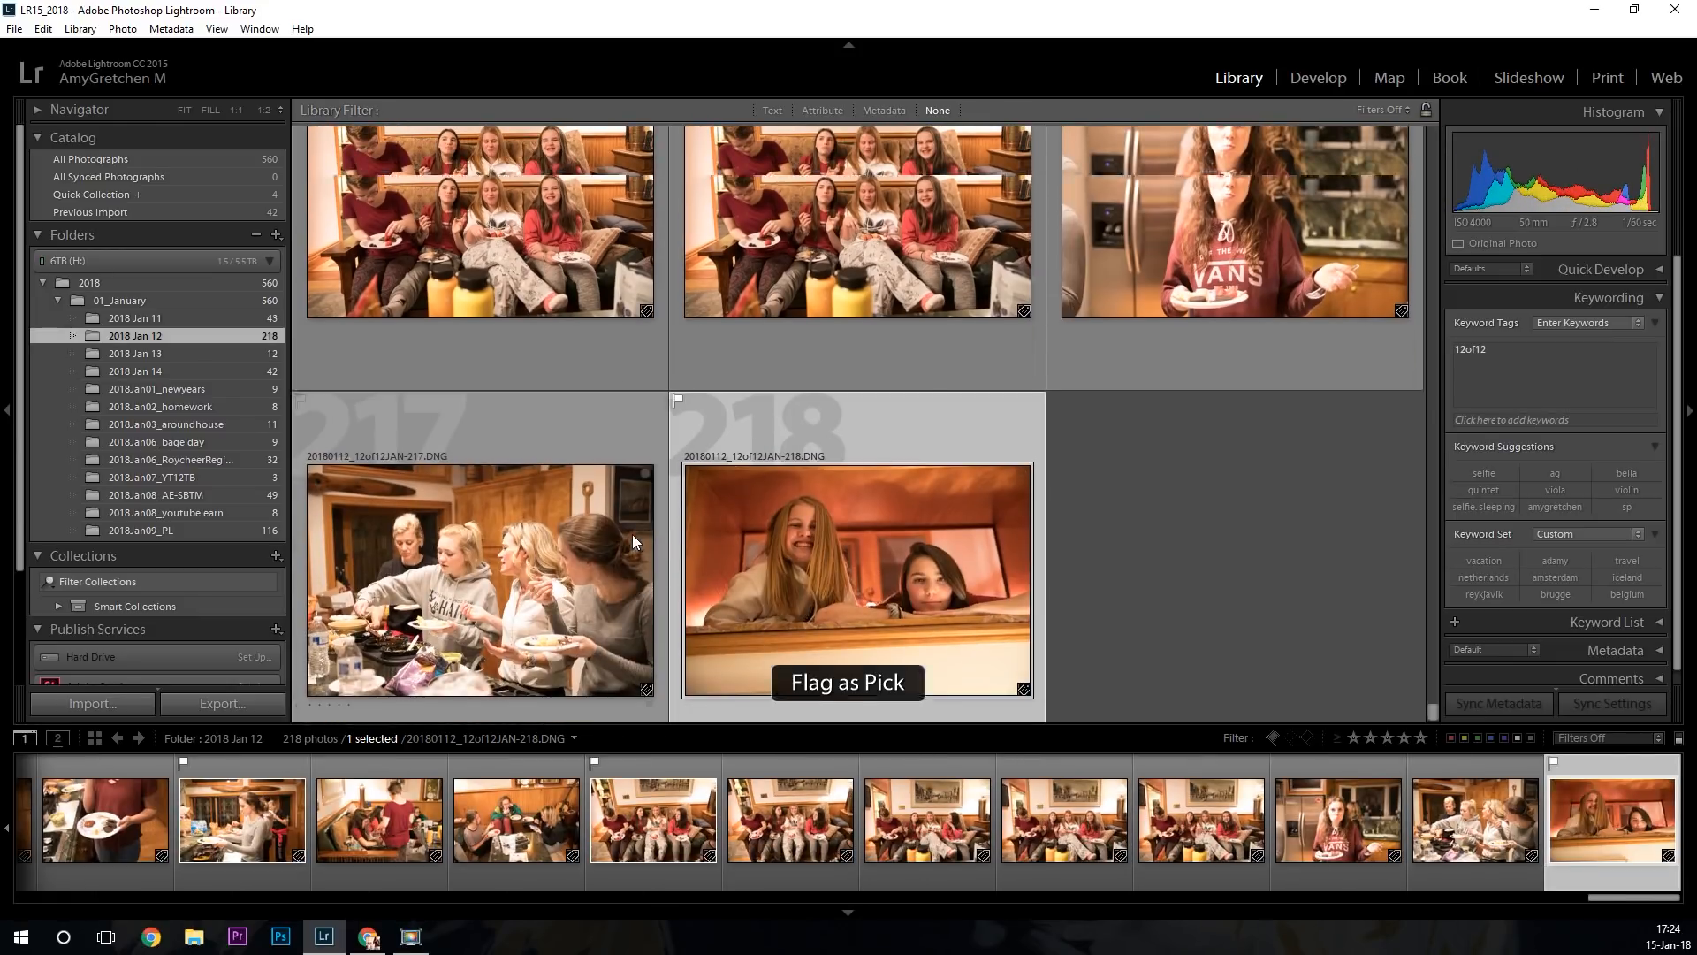
scroll(1136, 469, "up", 2)
scroll(1099, 508, "down", 1)
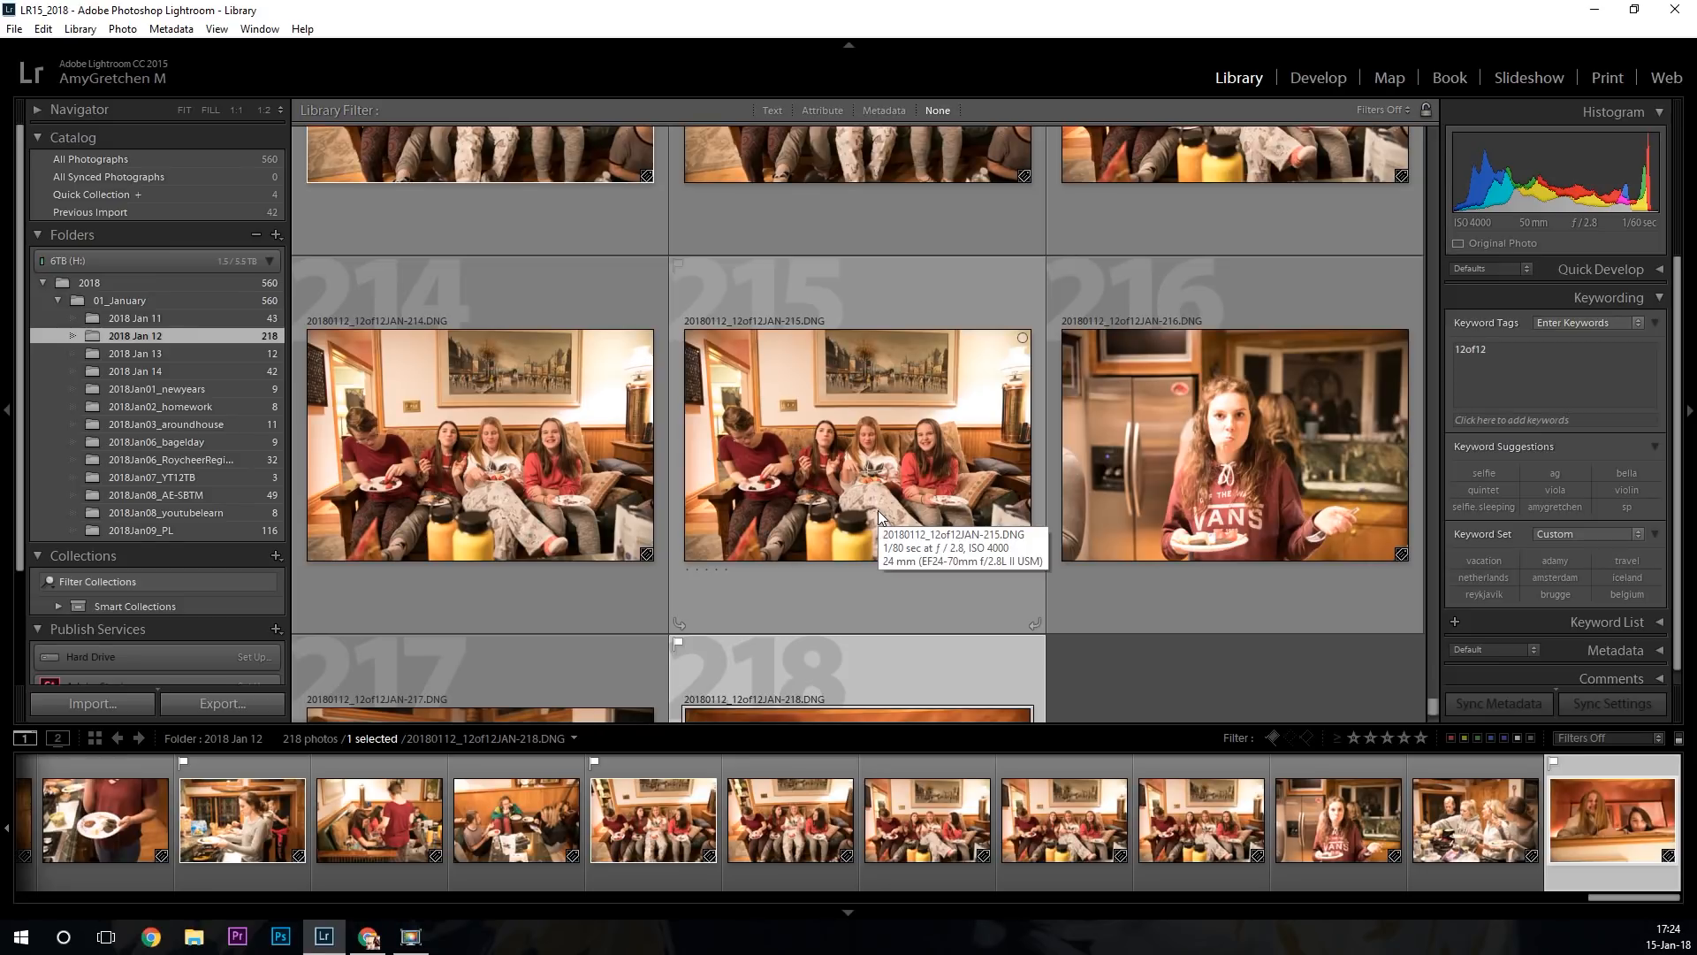
scroll(879, 510, "up", 3)
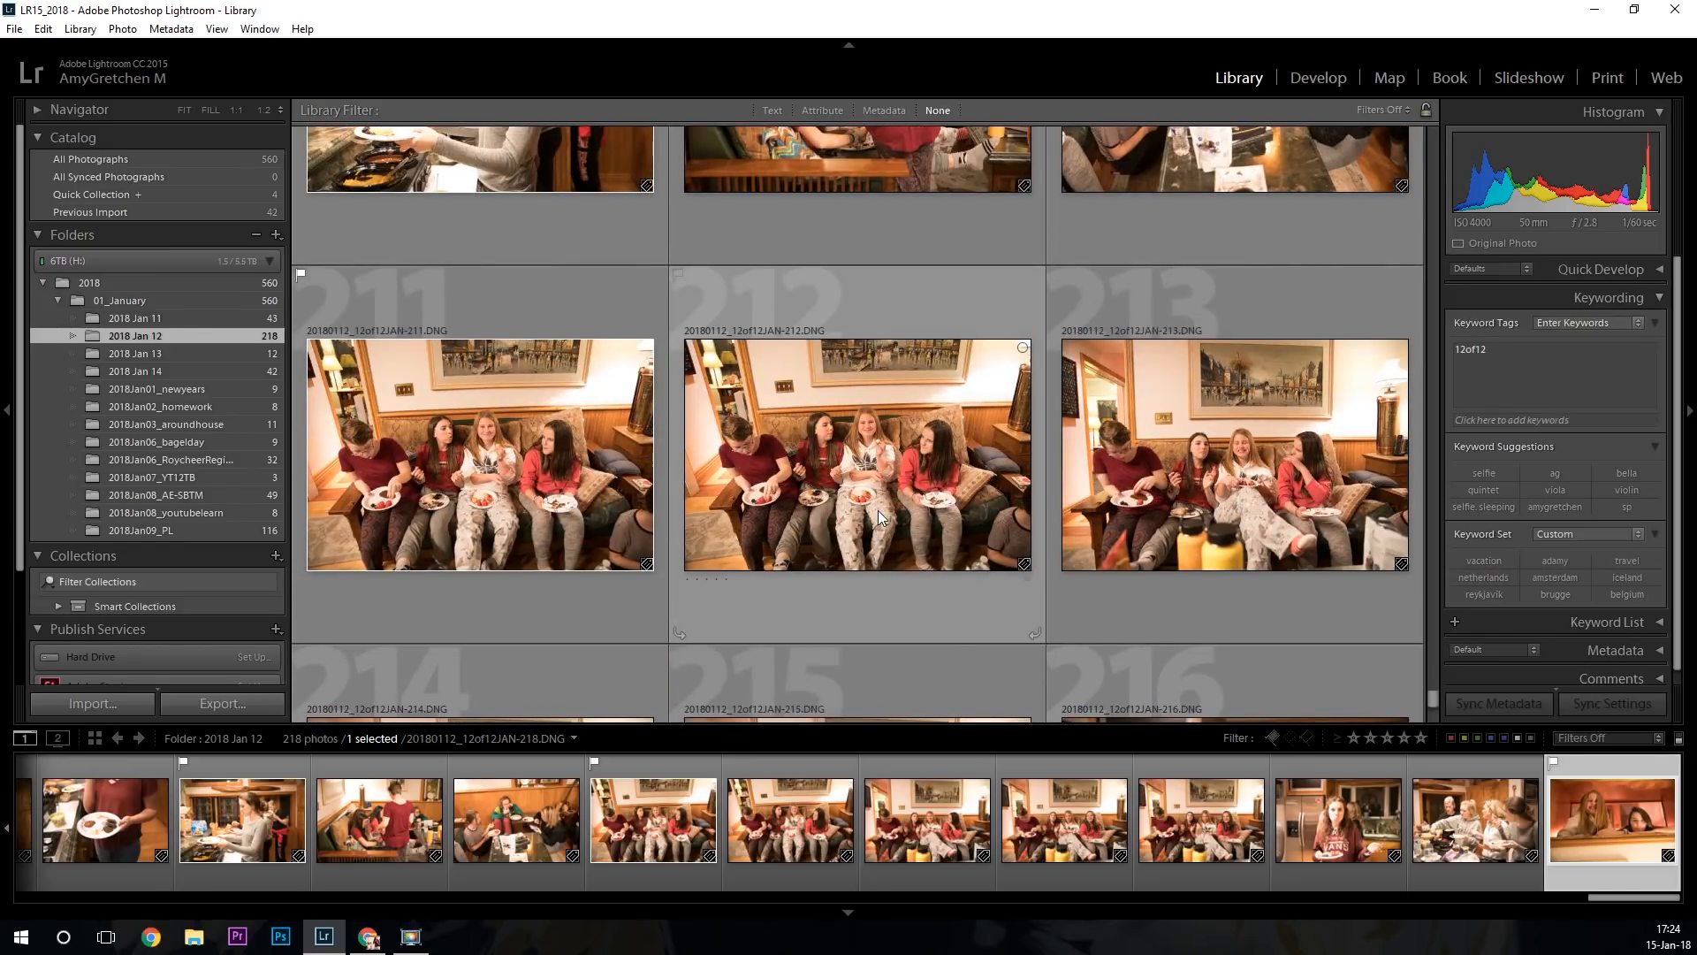
scroll(878, 510, "down", 3)
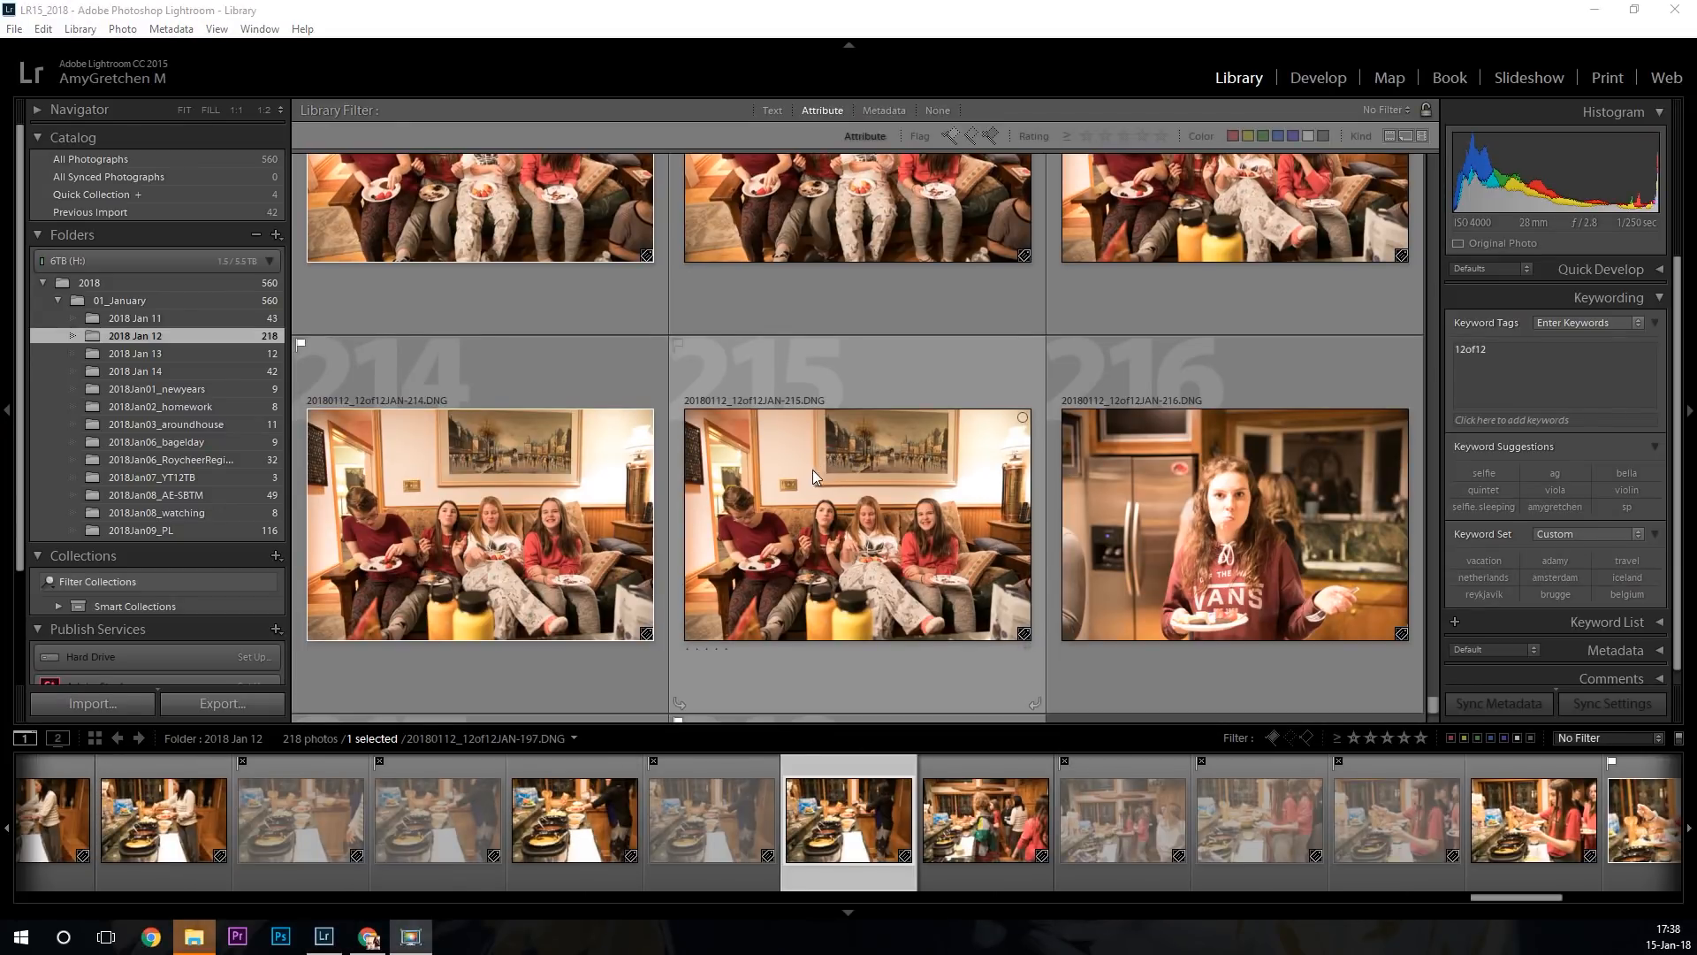
scroll(804, 487, "up", 6)
scroll(810, 521, "down", 5)
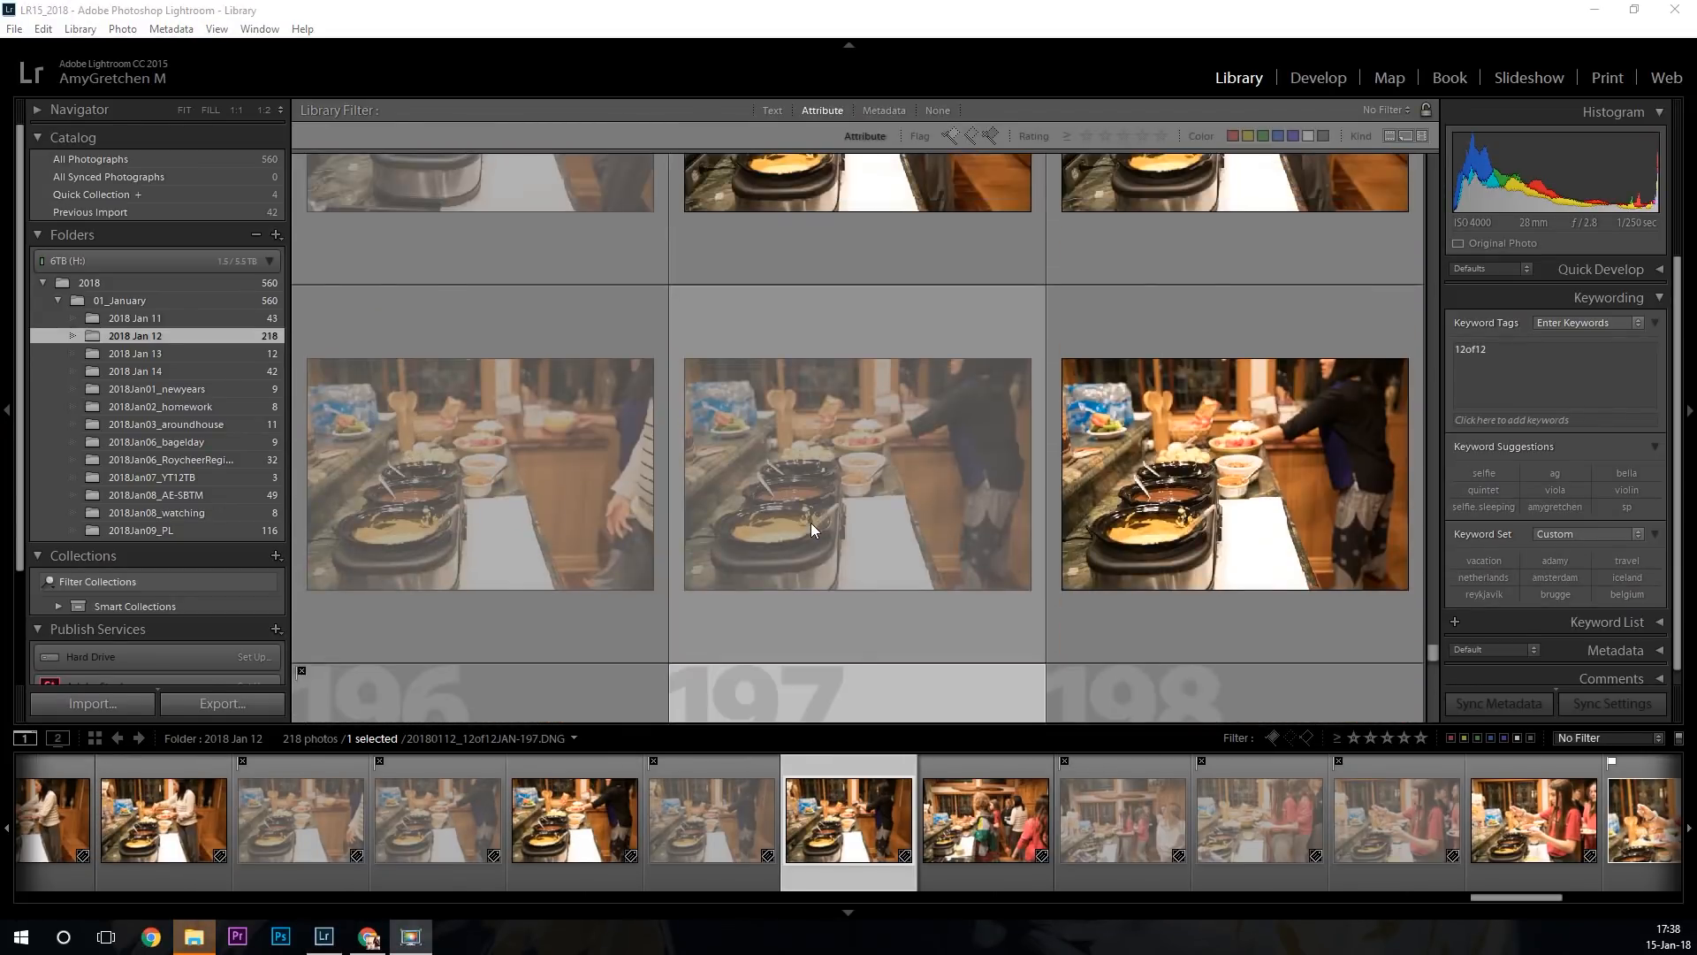
scroll(812, 525, "up", 8)
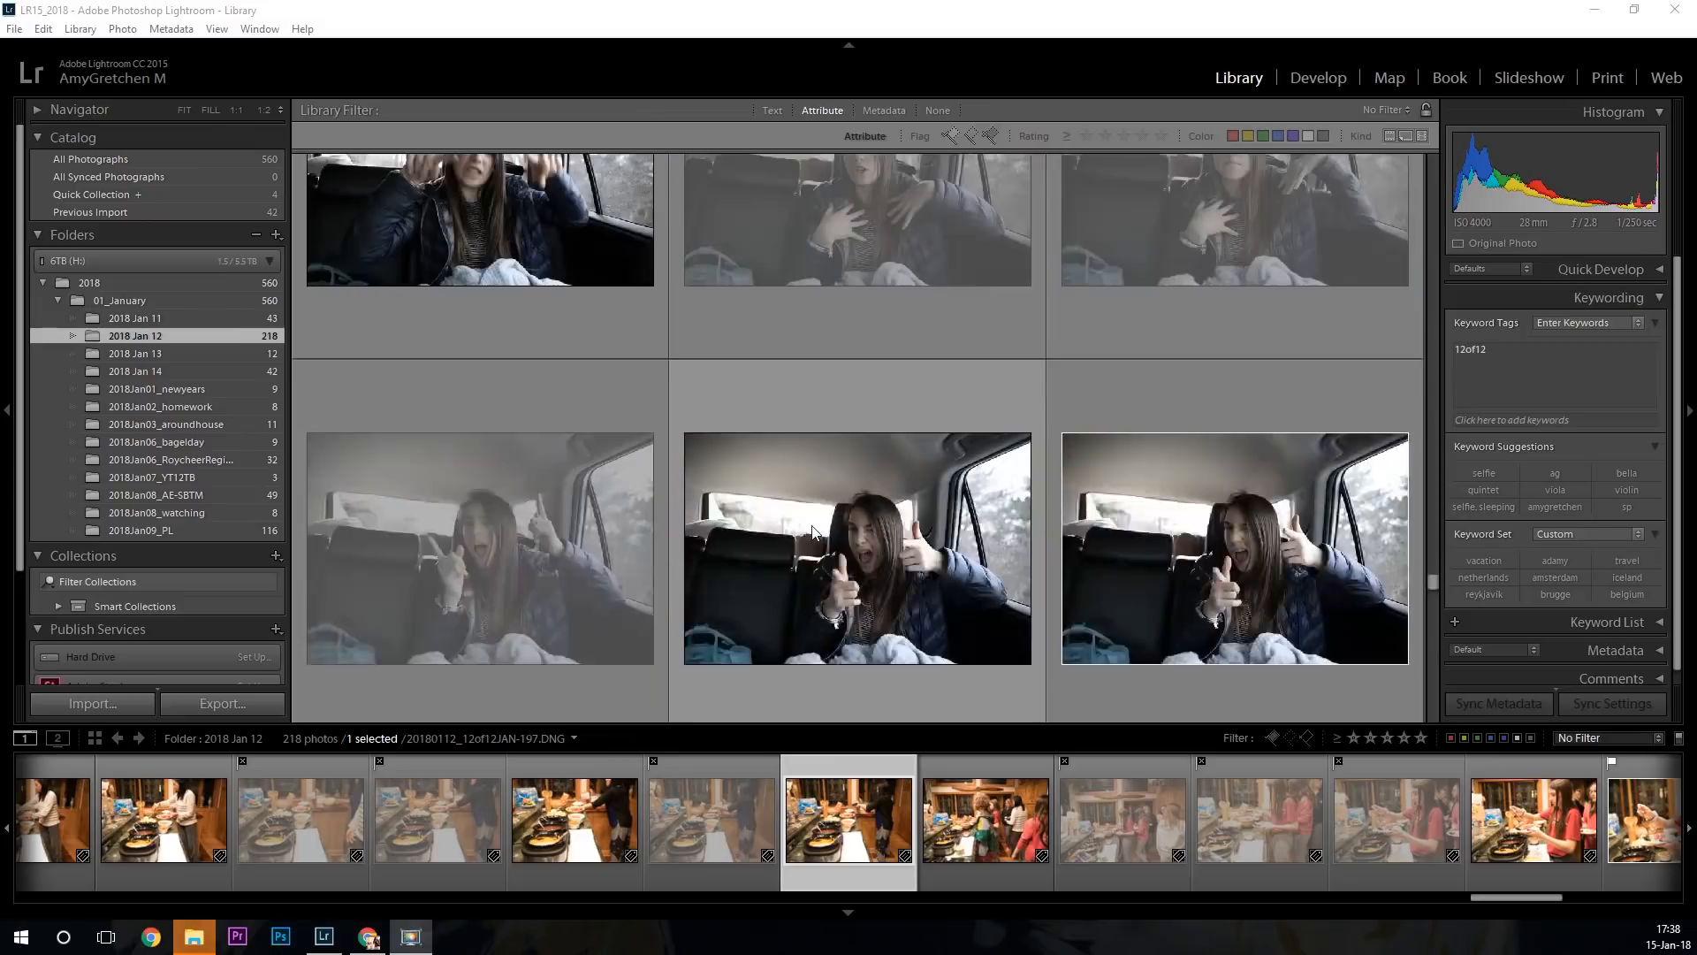
scroll(813, 526, "up", 6)
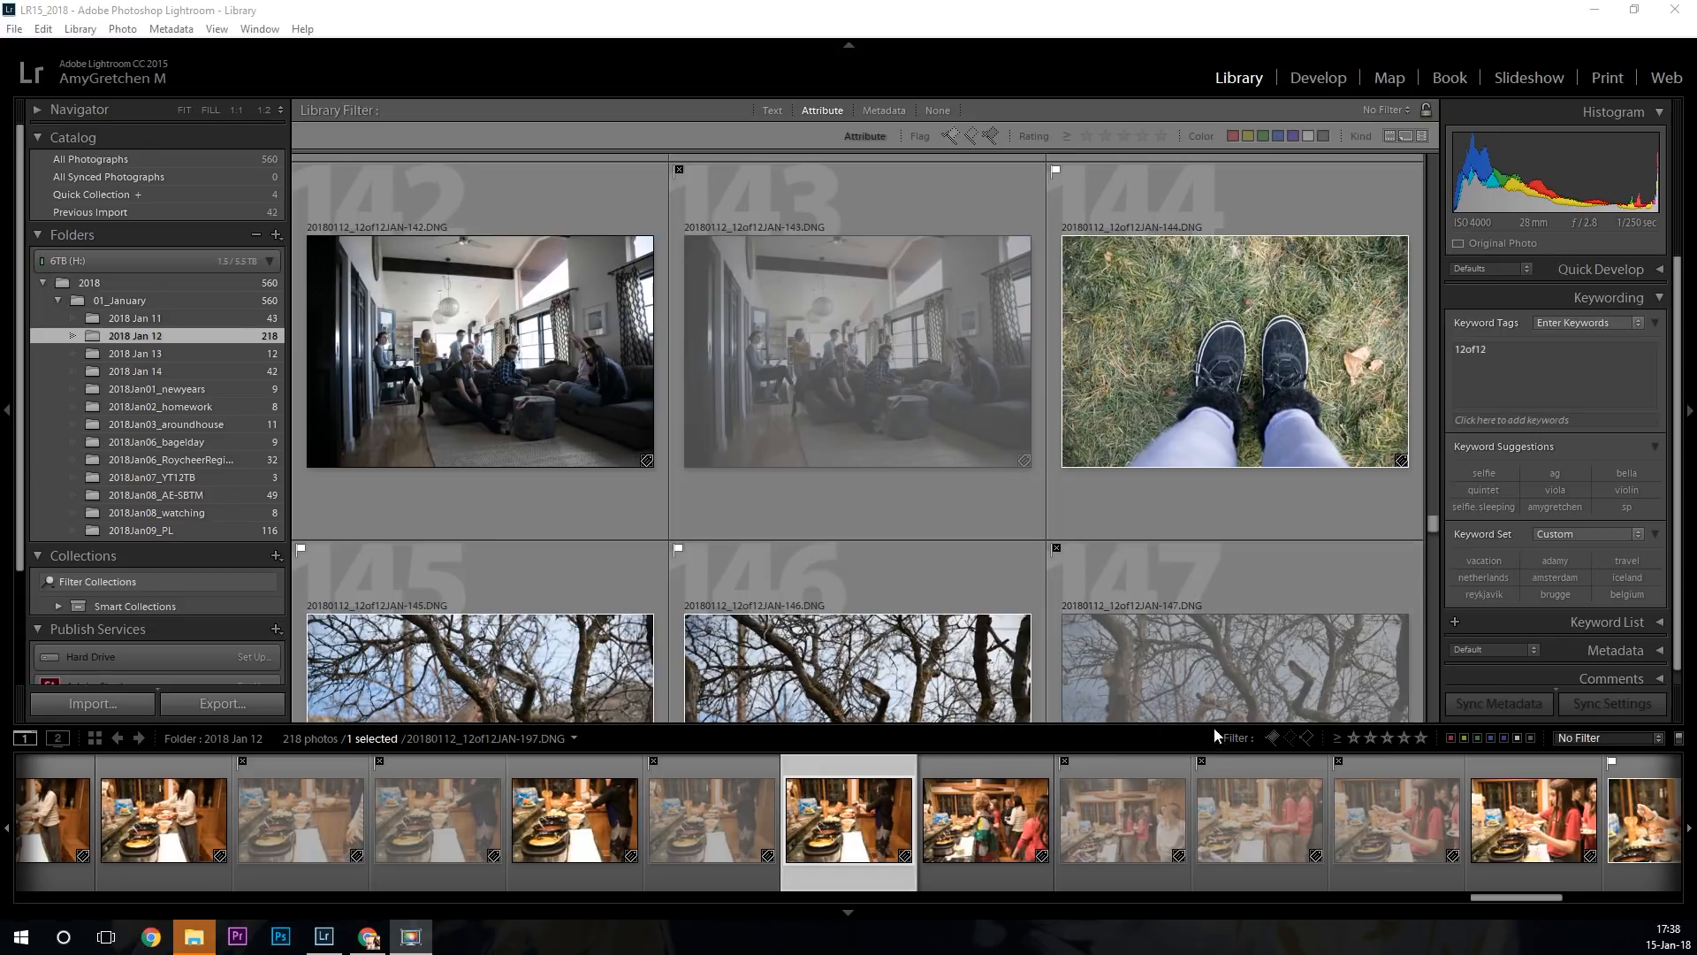
Filter the folder to show only rejected photos and look through them.
left_click(1307, 738)
scroll(958, 431, "down", 6)
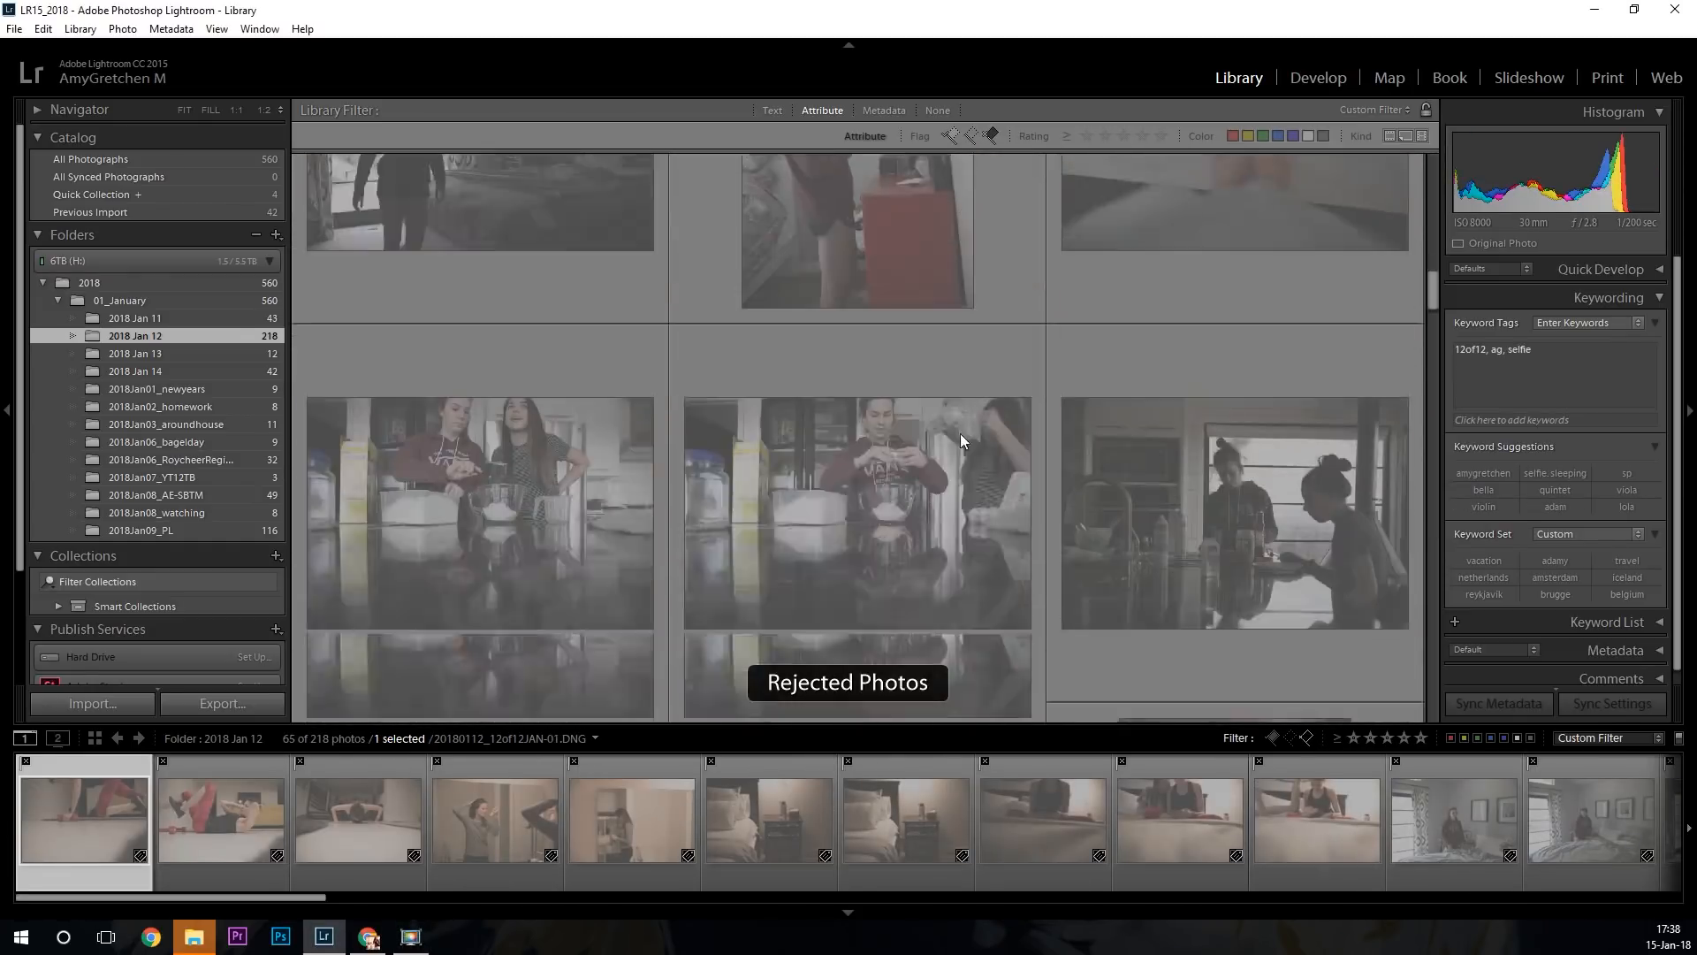
scroll(956, 452, "down", 15)
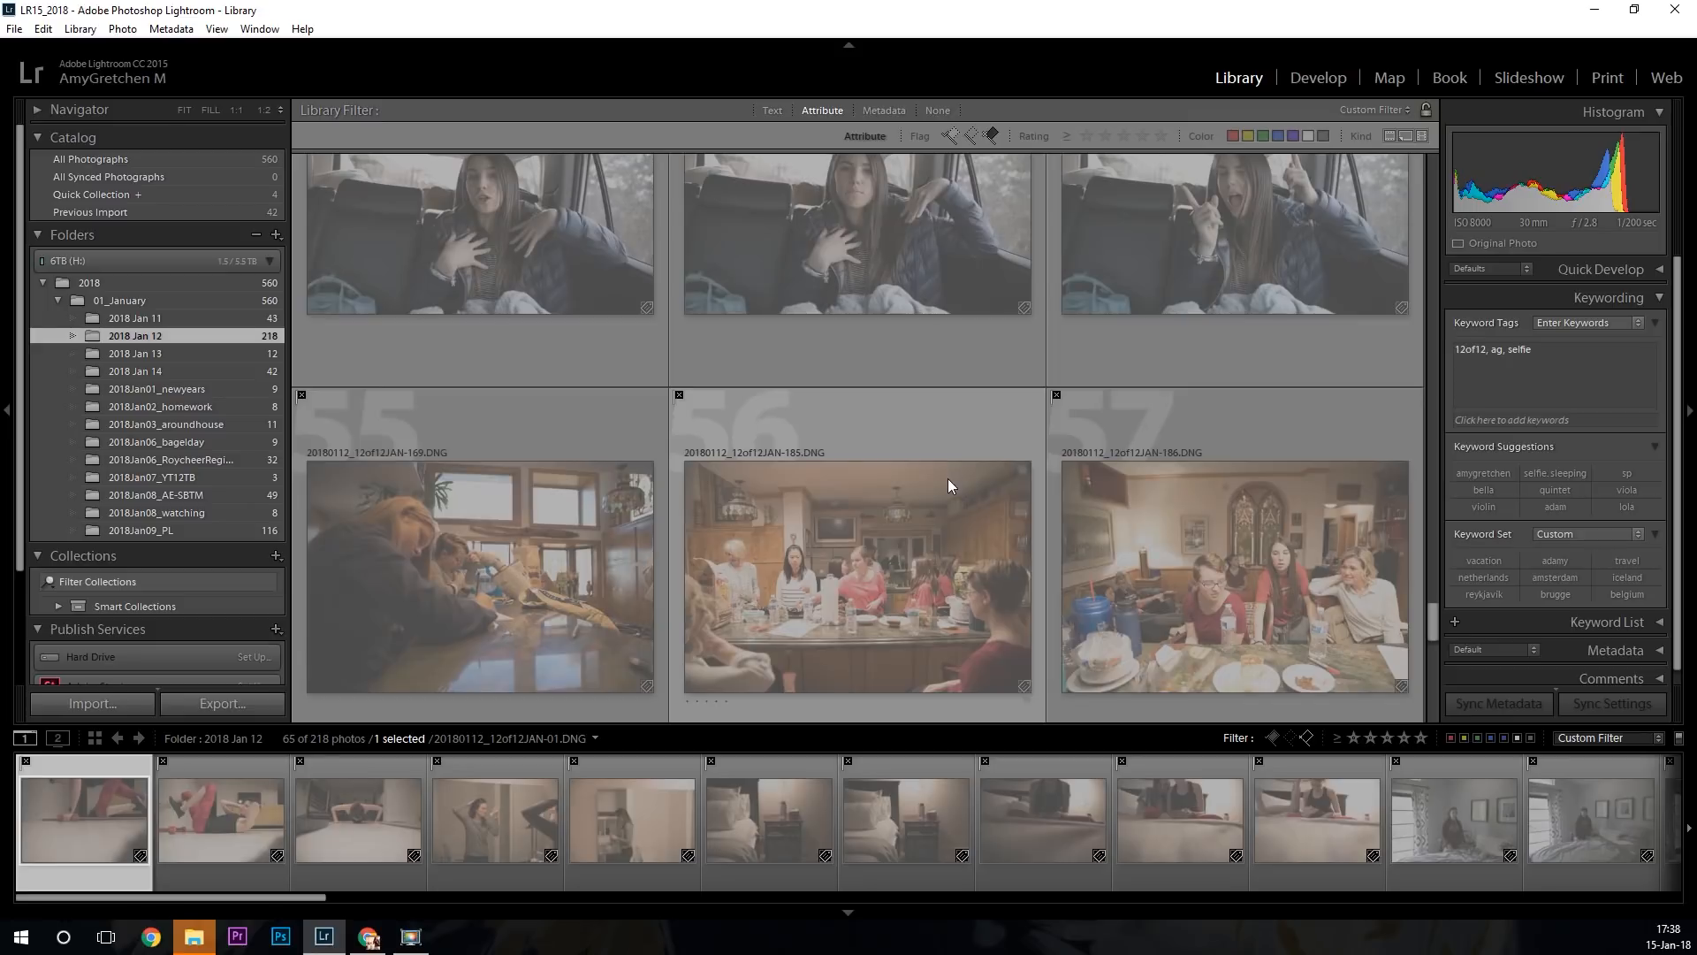
Select all the rejected photos and delete them from disk.
key("ctrl+a")
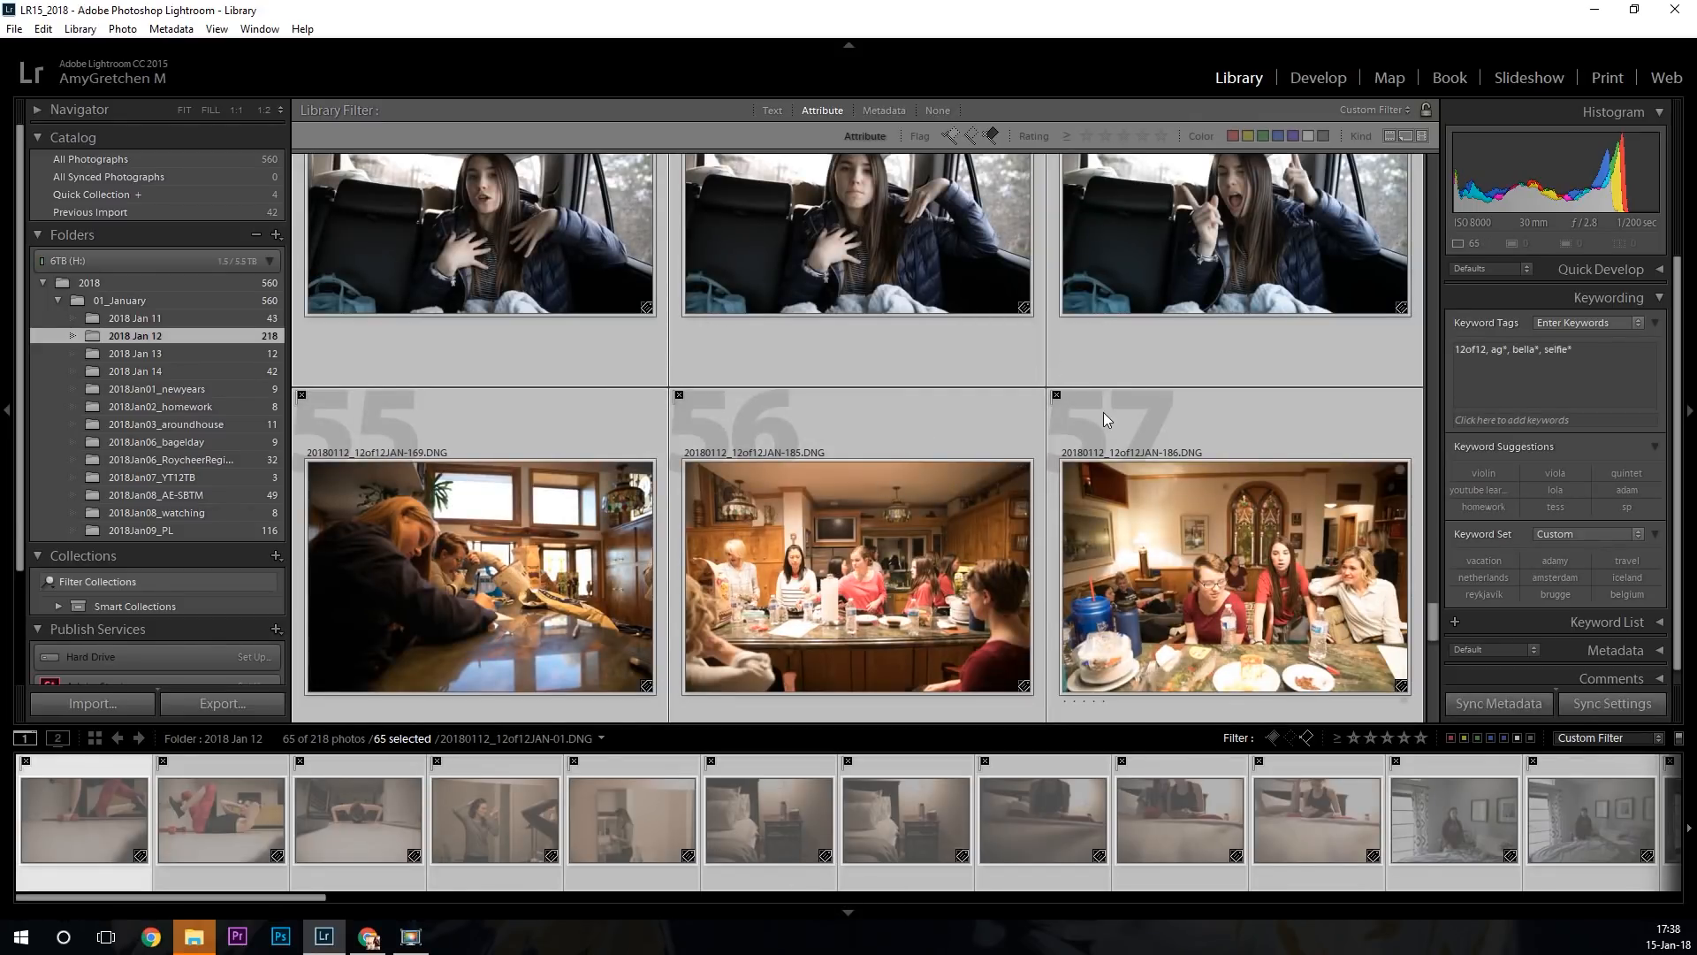
key("Delete")
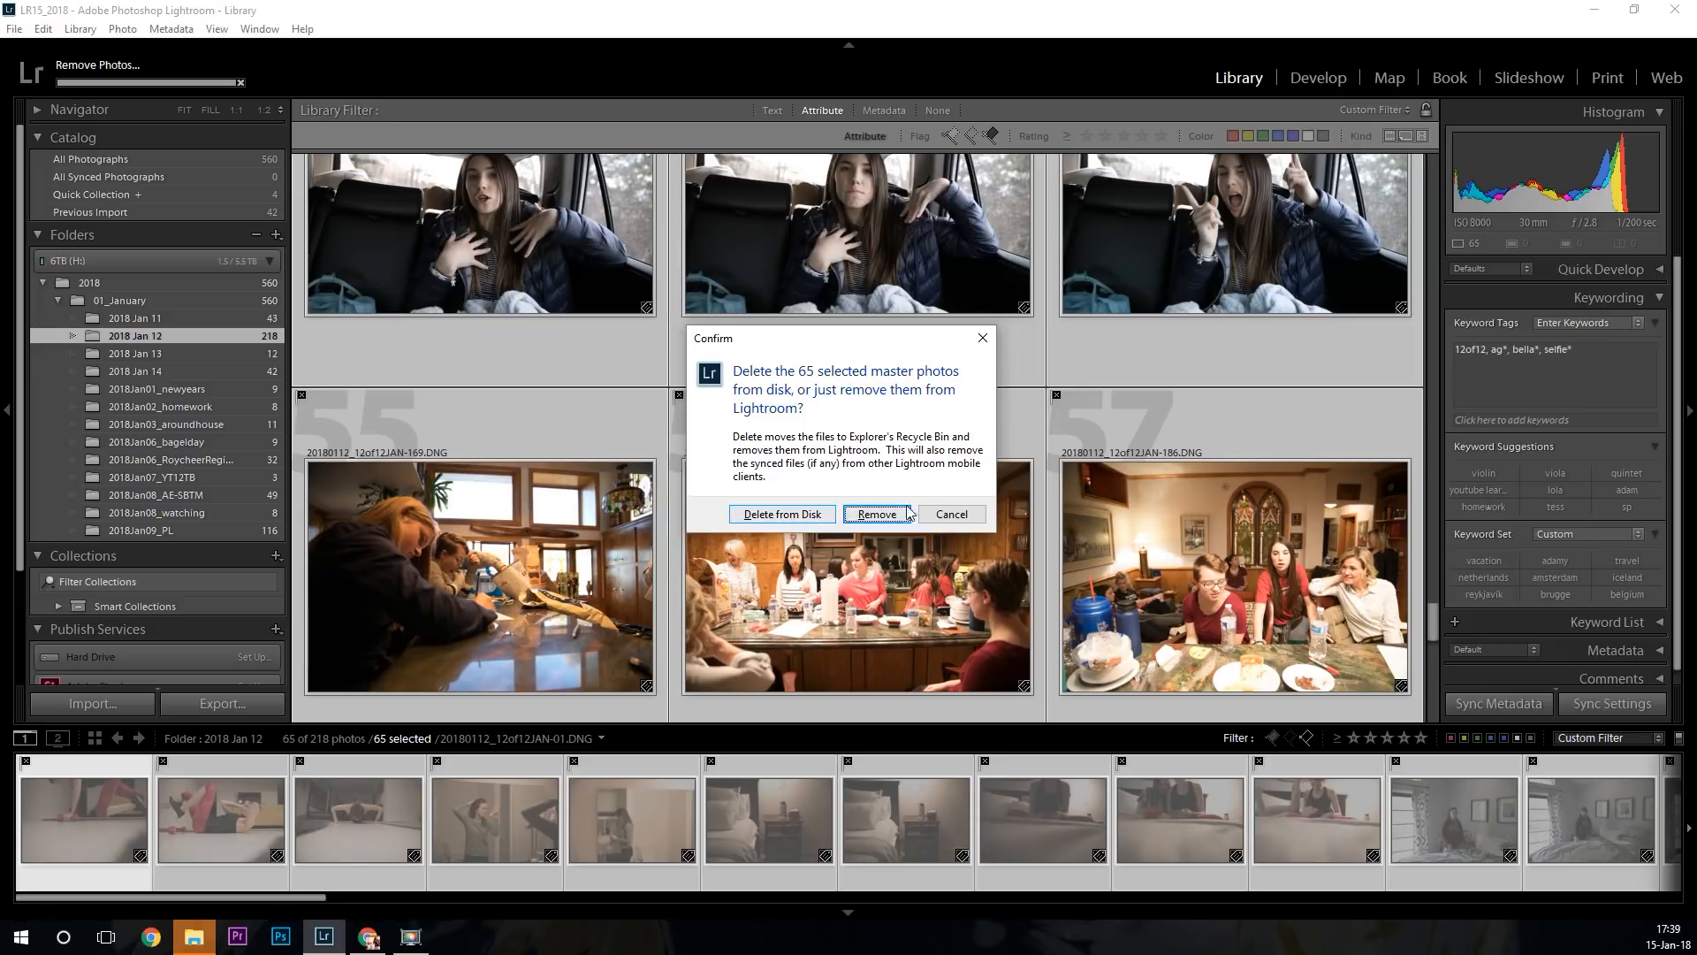
left_click(940, 515)
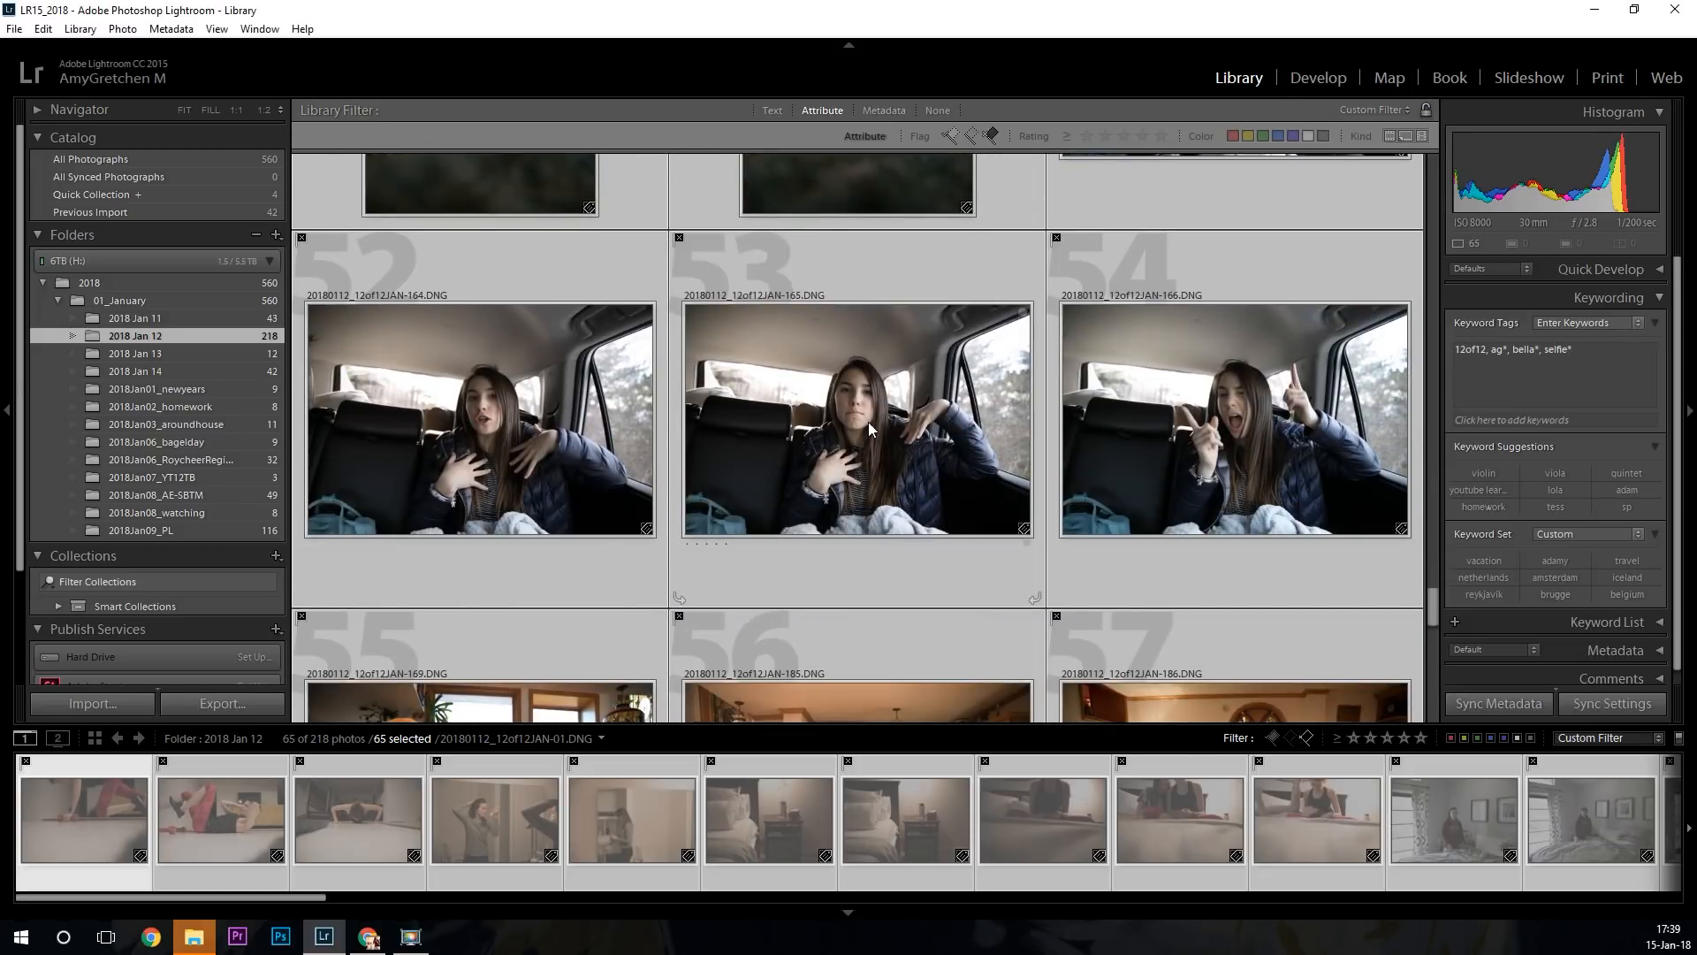
scroll(929, 495, "down", 2)
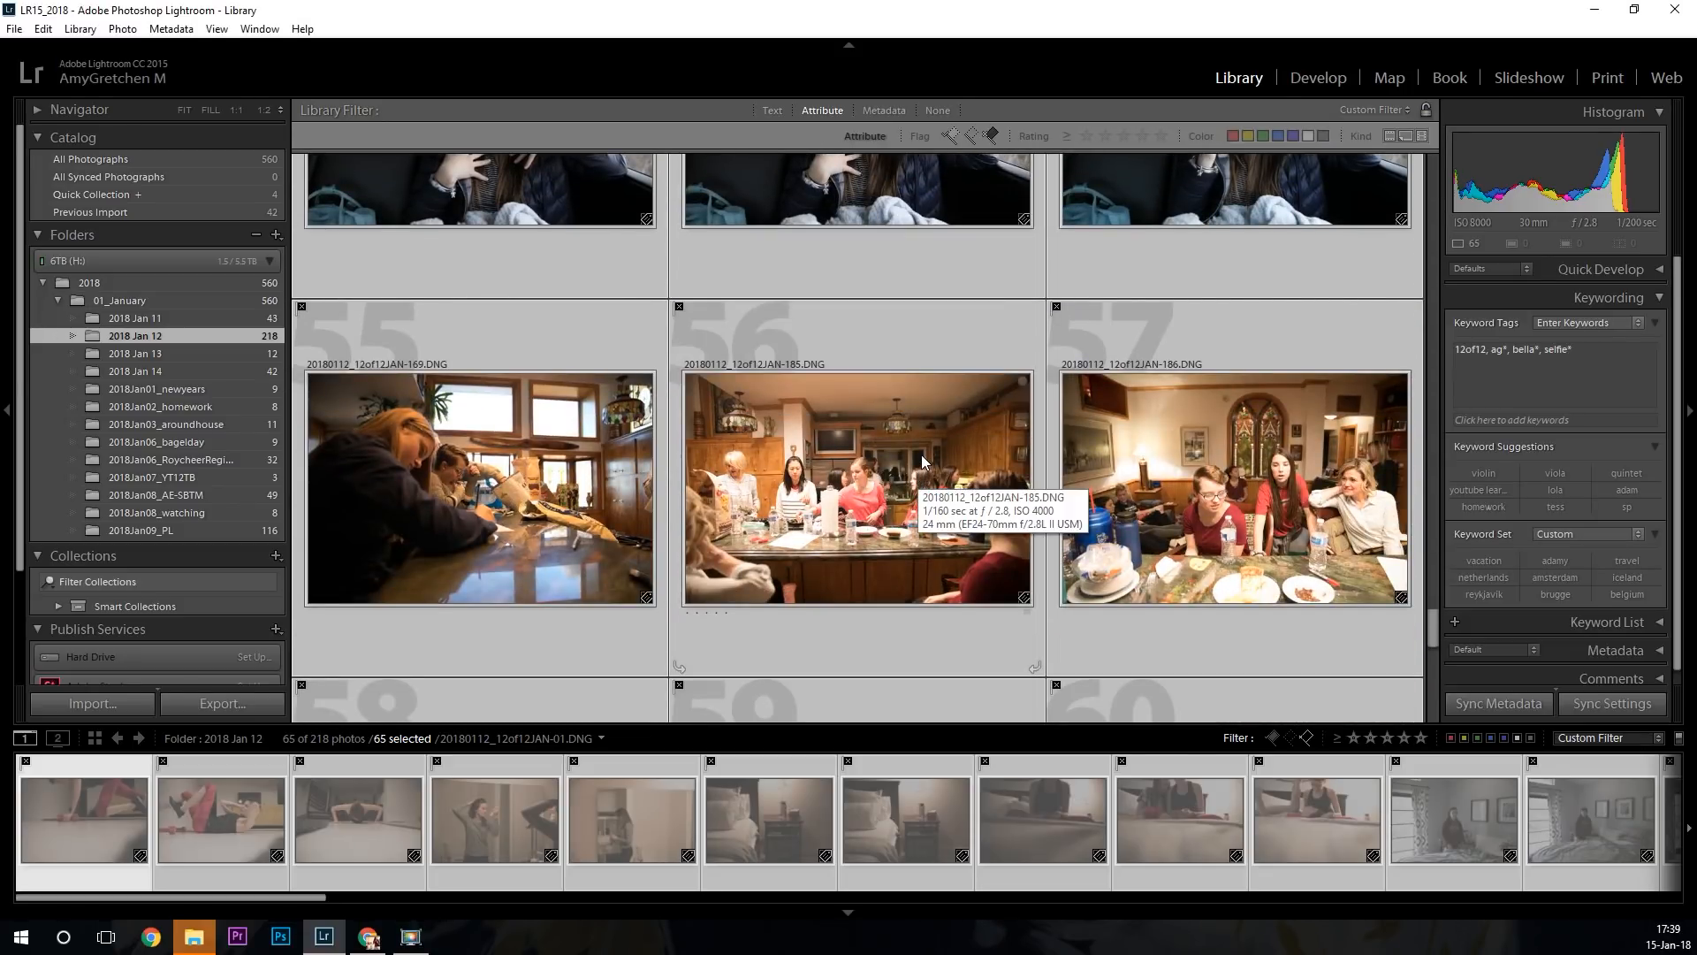
key("Delete")
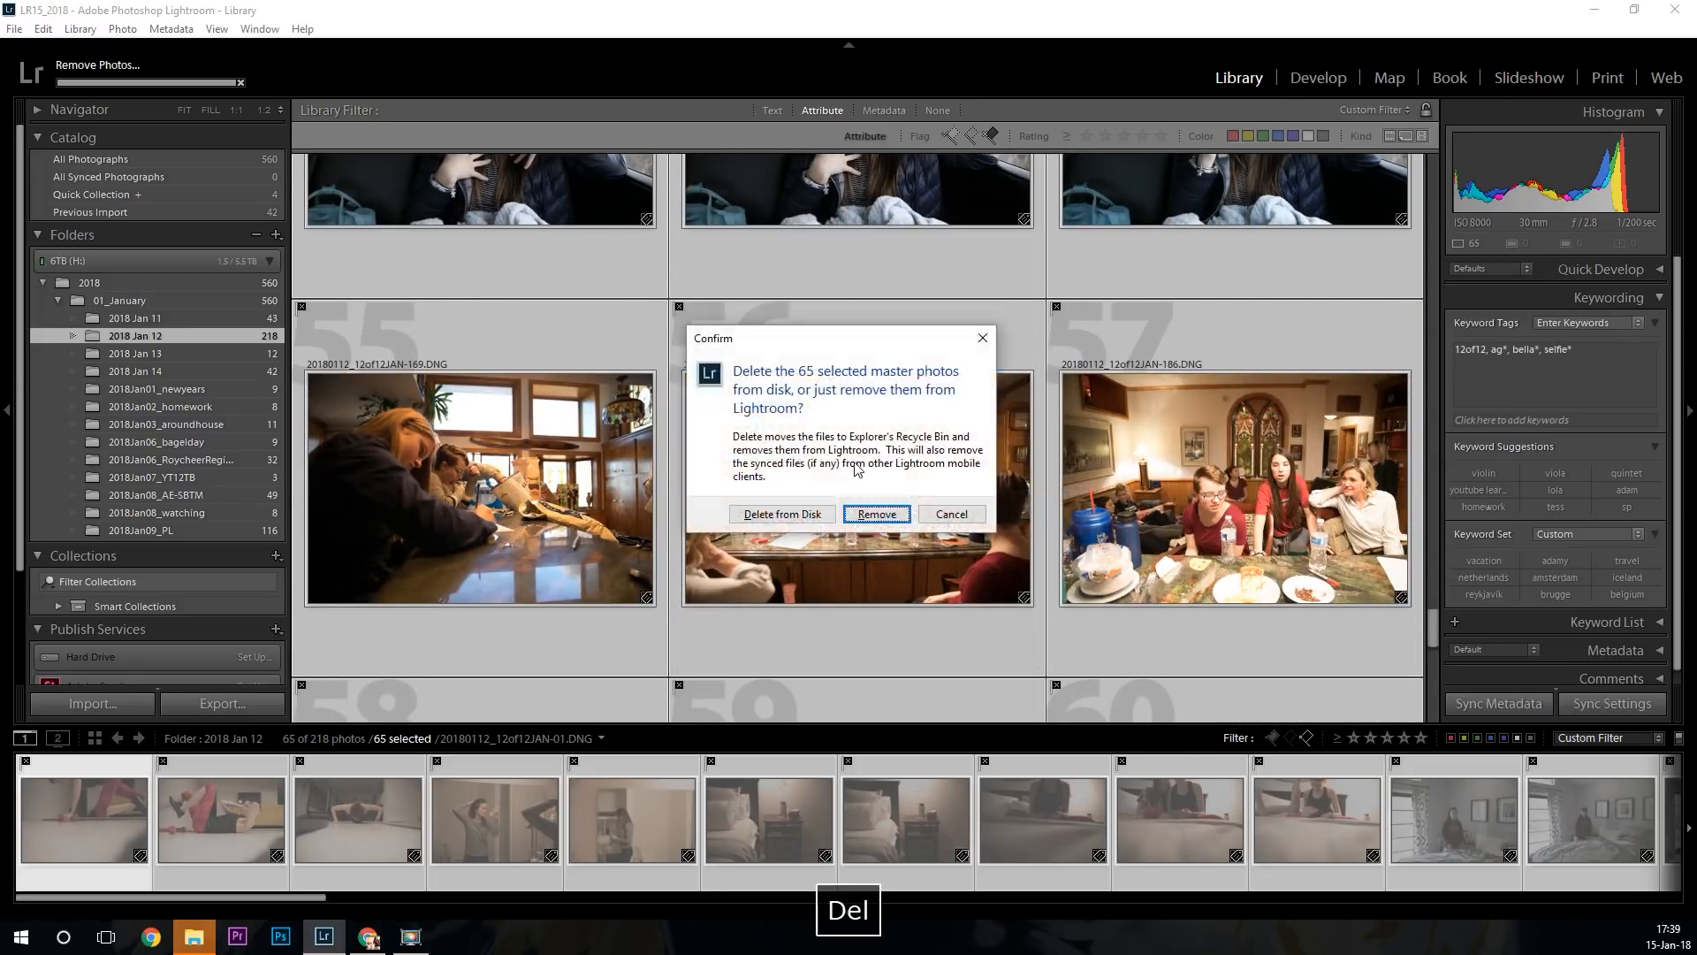
left_click(815, 520)
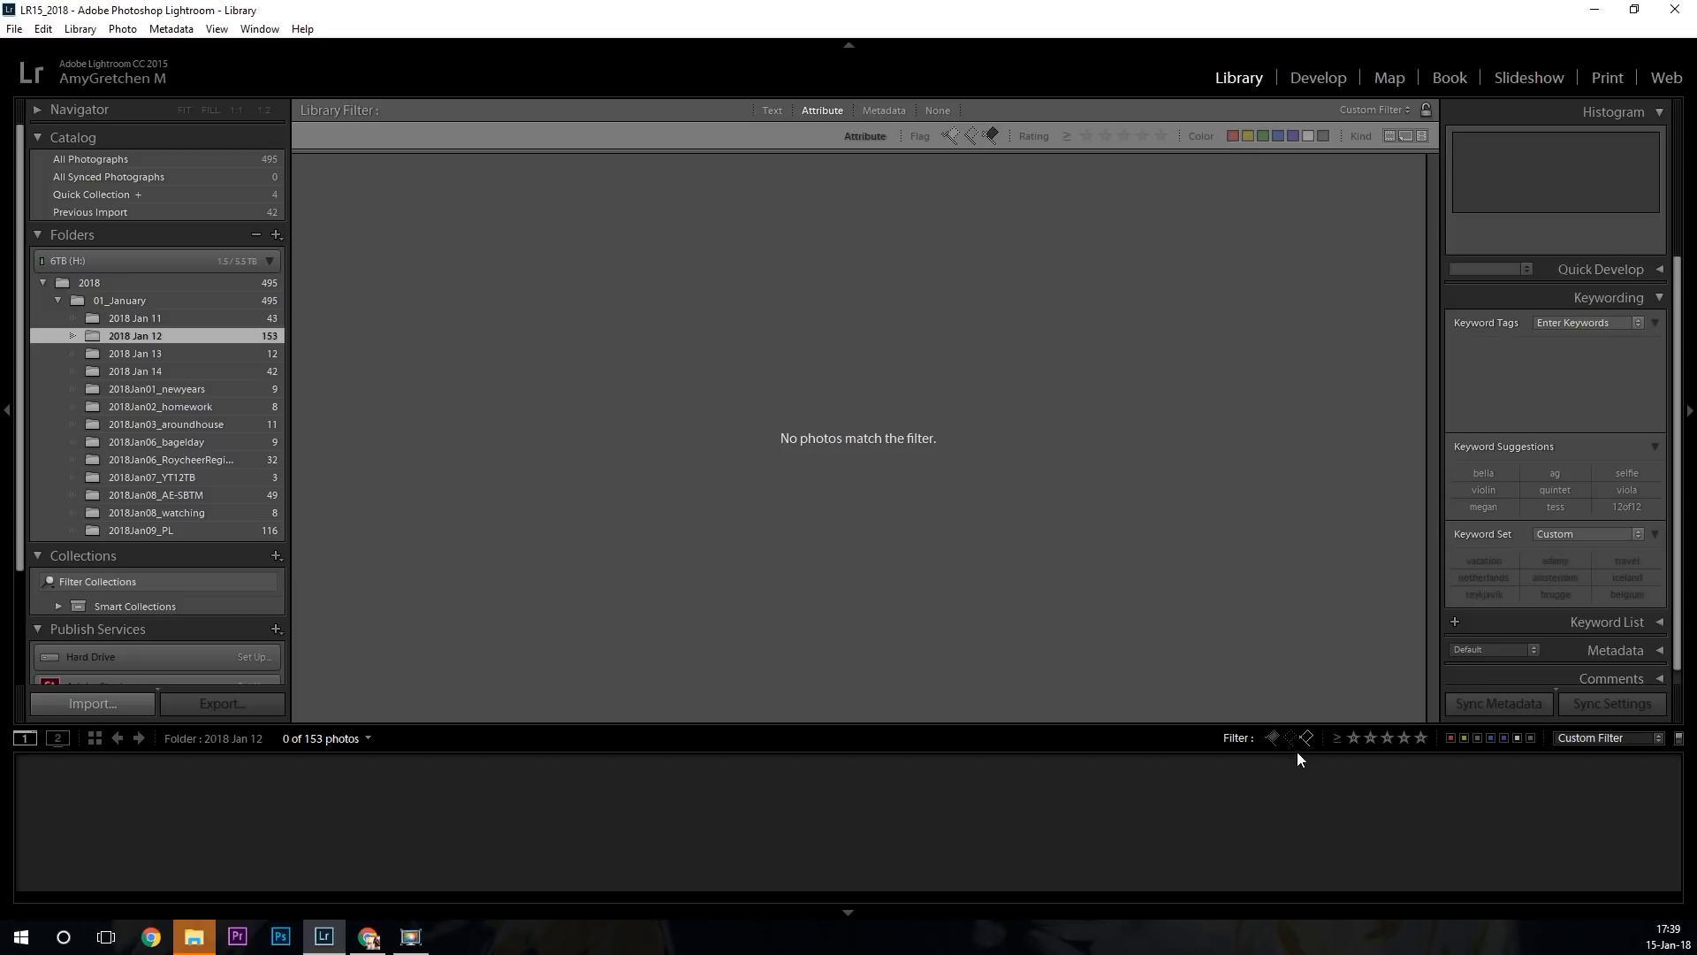
Clear the rejected filter, show only flagged photos and look through the picks.
left_click(993, 137)
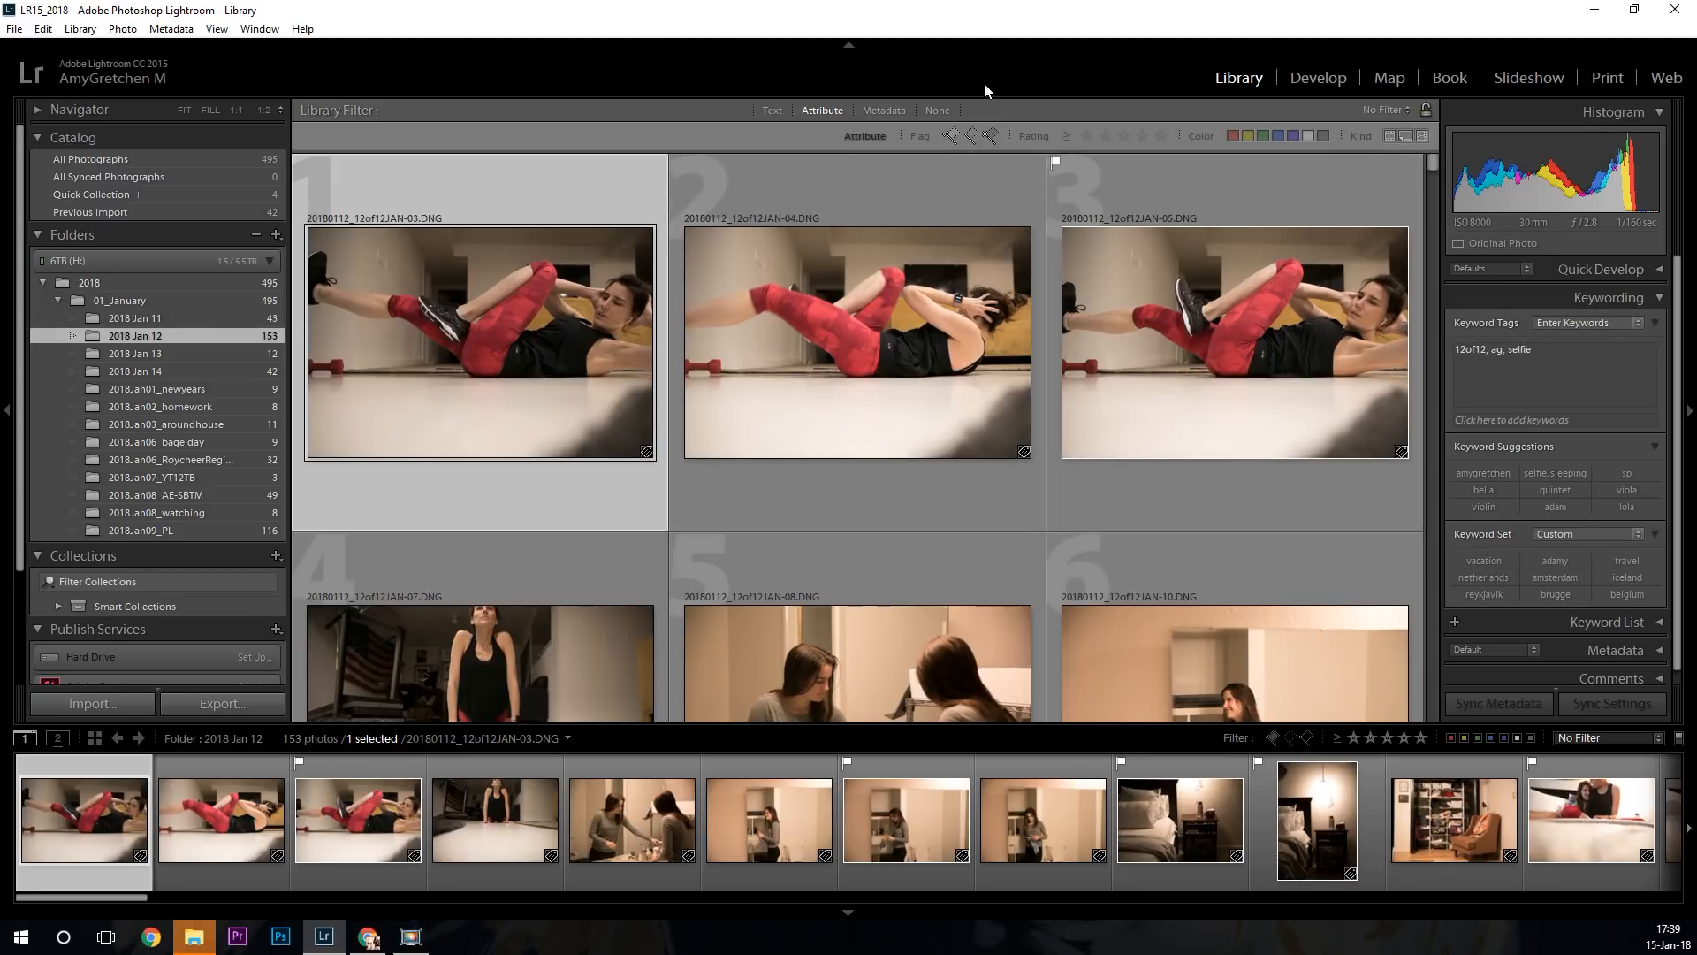
left_click(1272, 738)
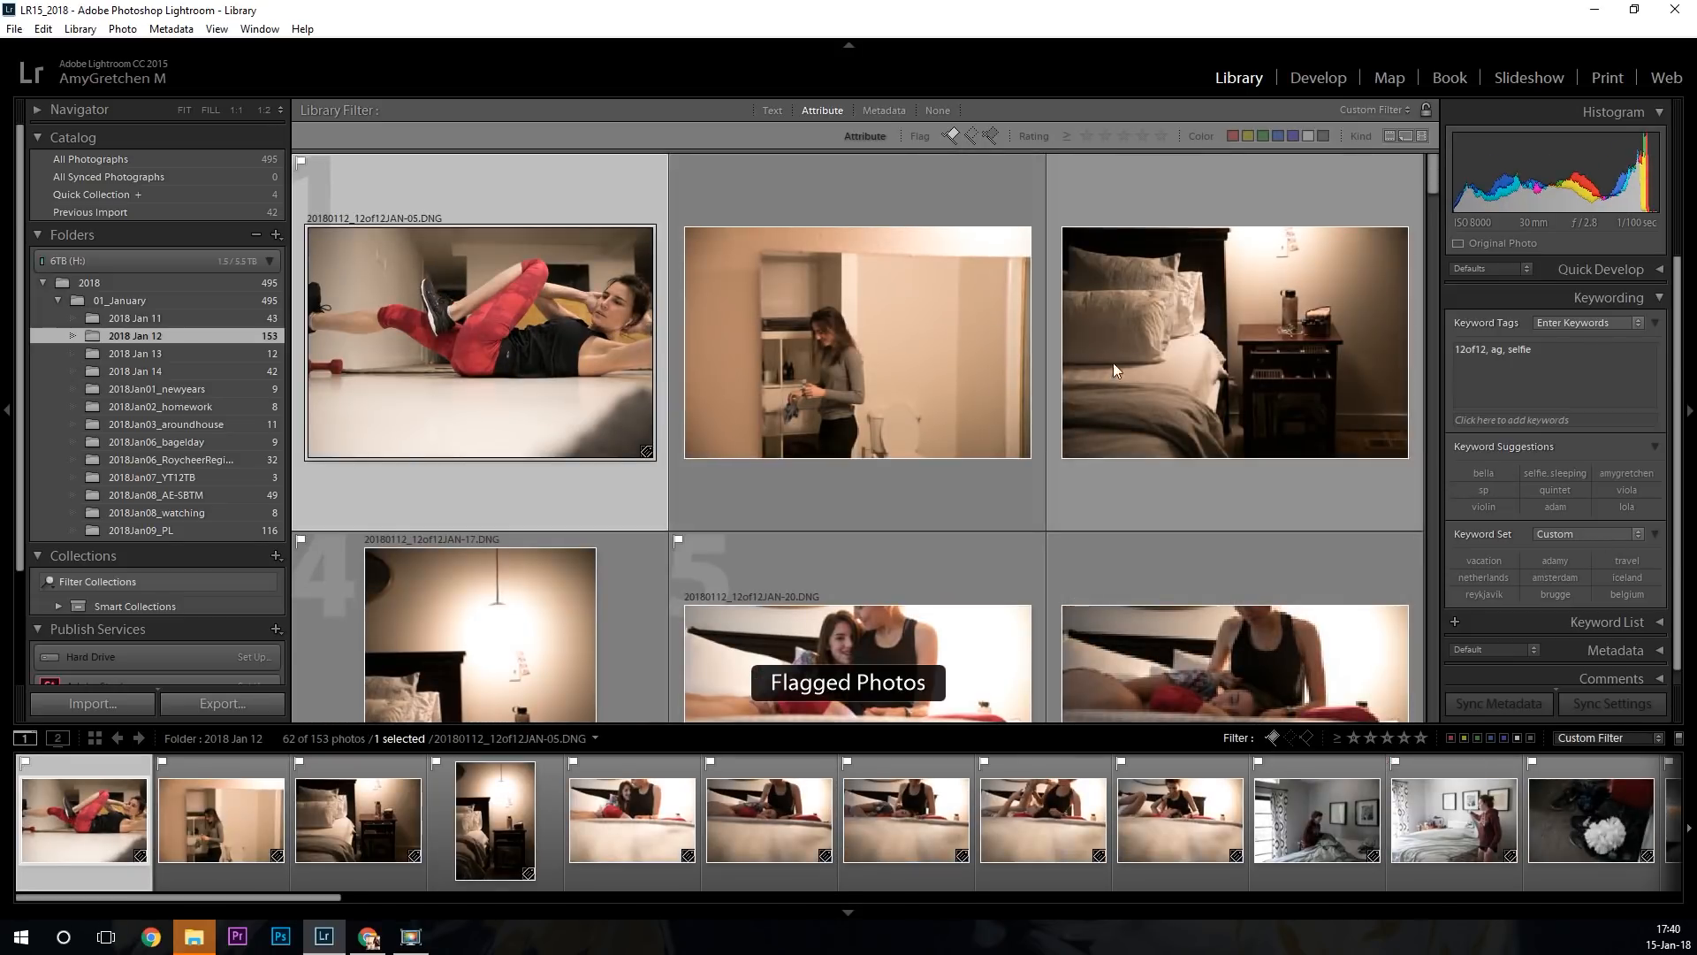
scroll(1271, 392, "down", 5)
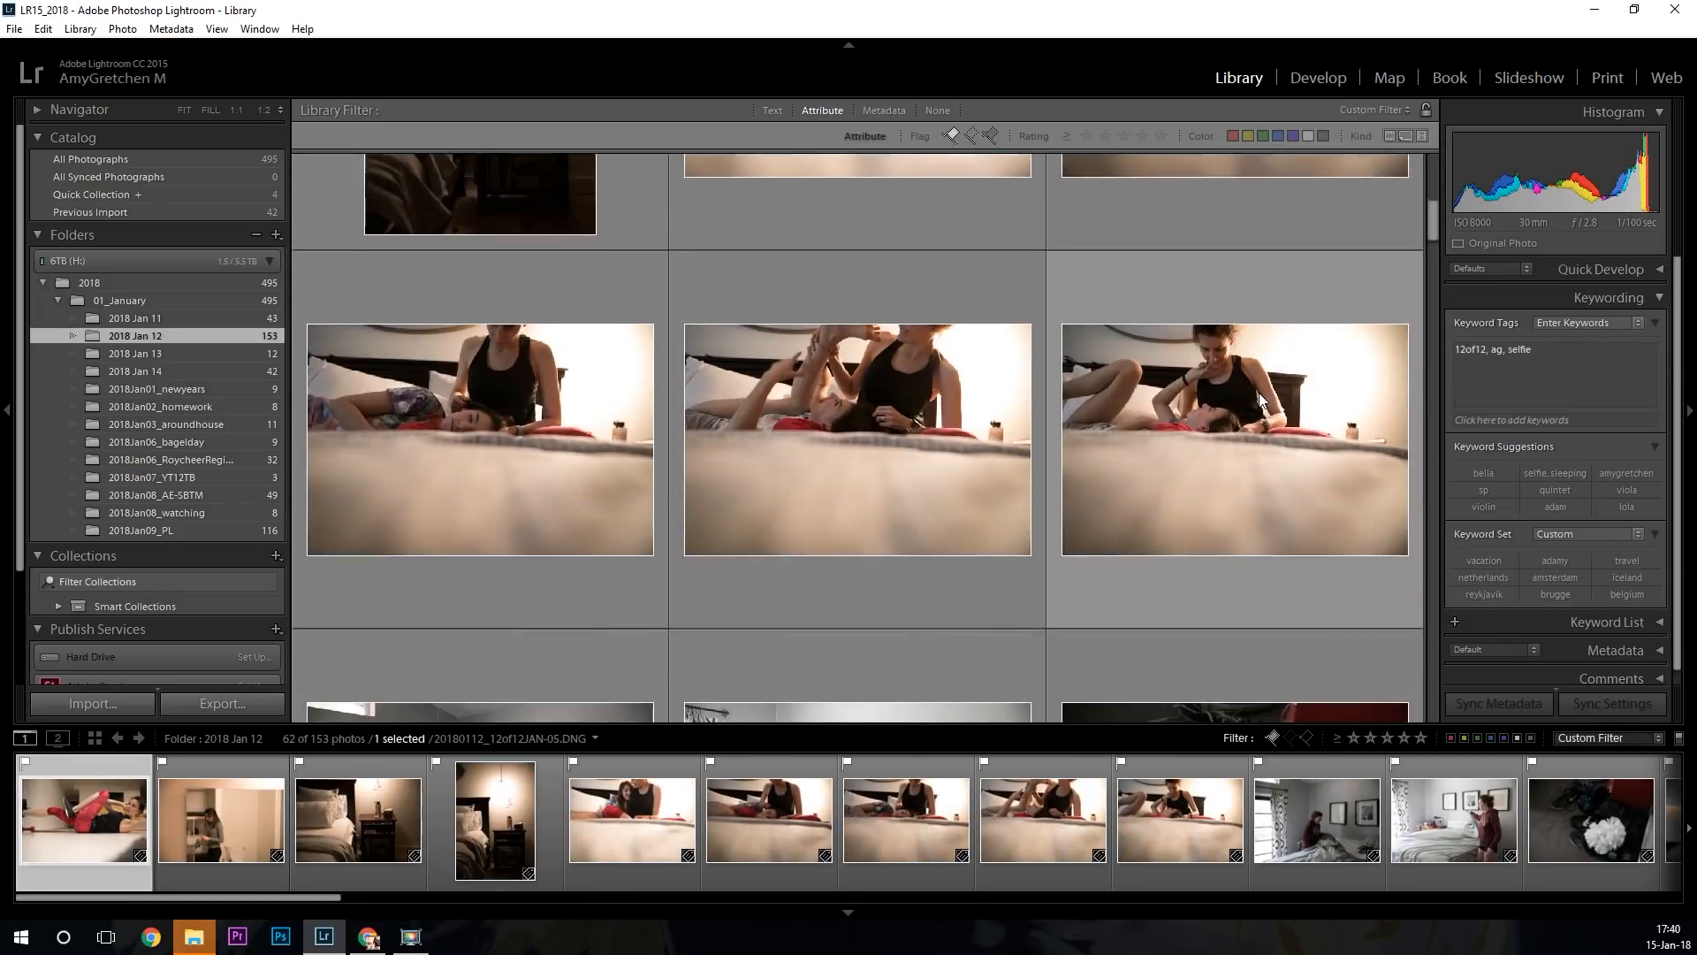
scroll(1257, 395, "down", 10)
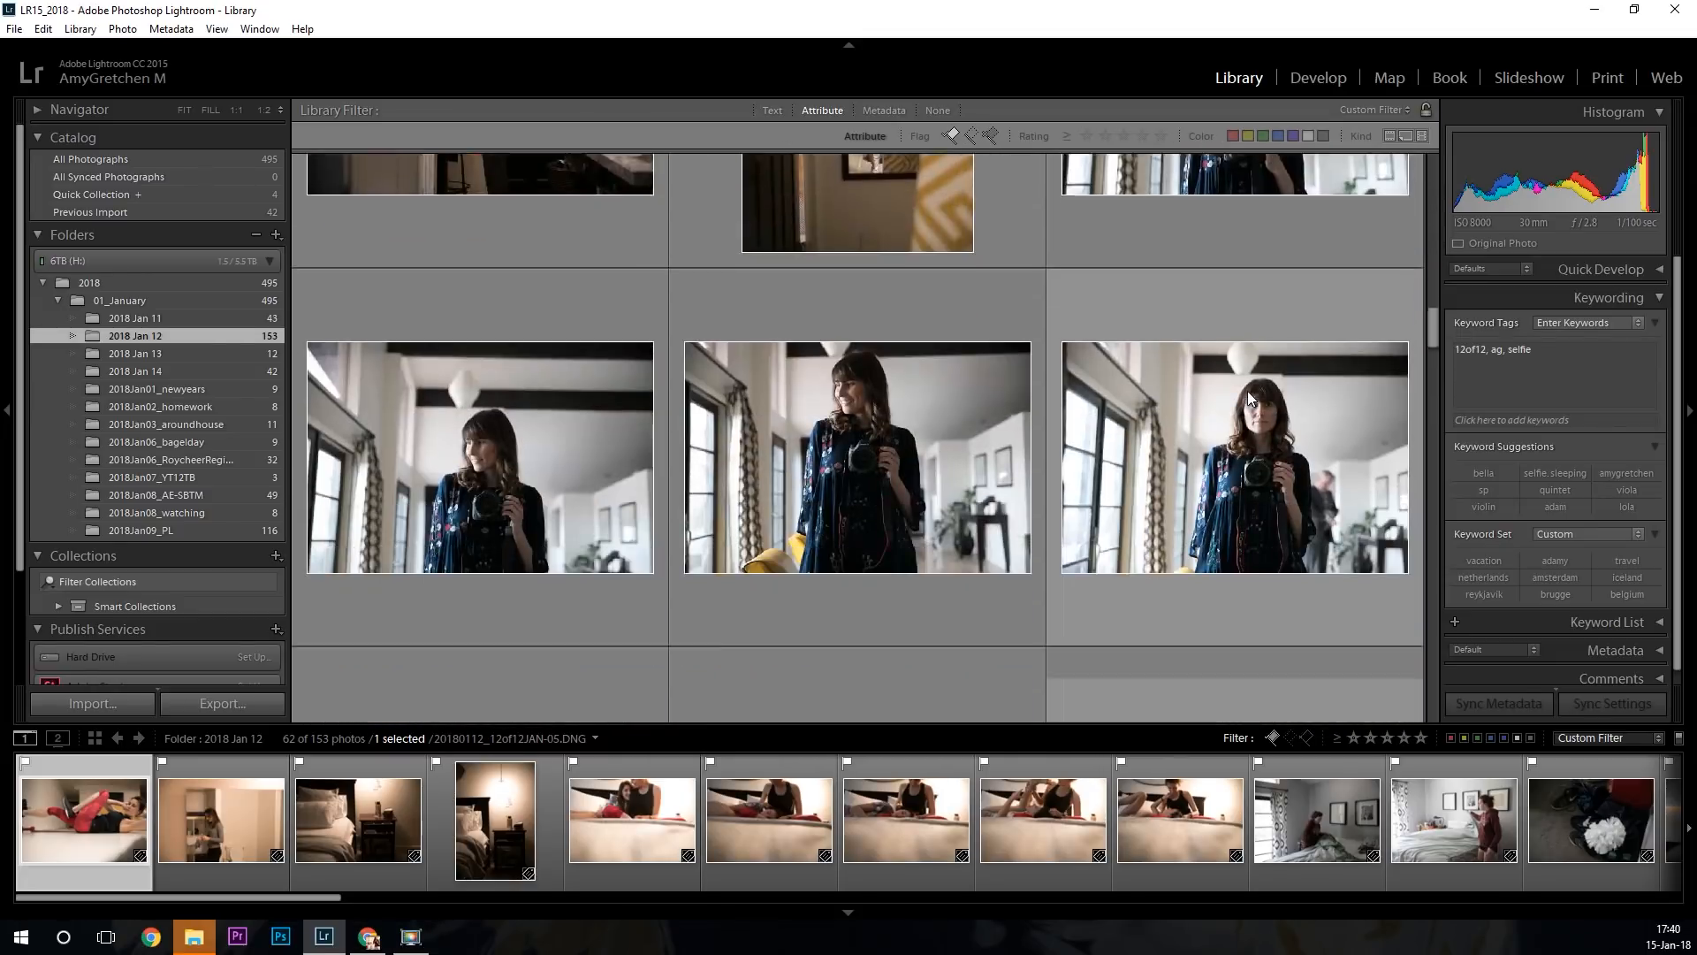
scroll(1249, 391, "down", 2)
scroll(1256, 401, "up", 4)
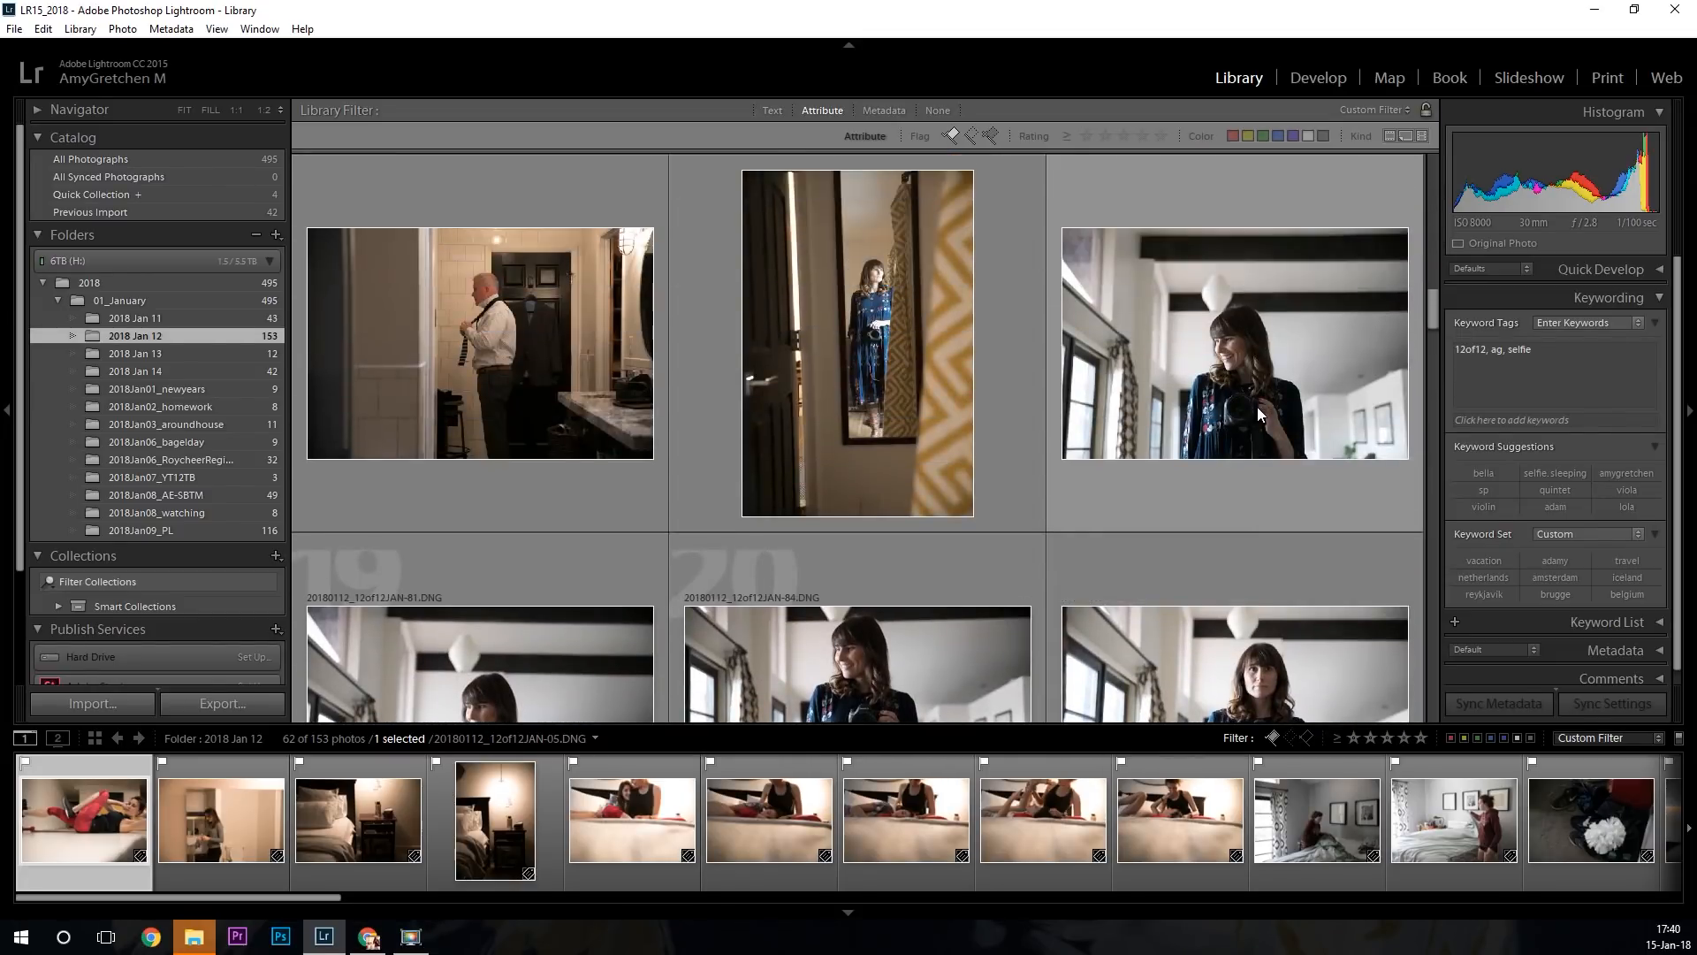
scroll(1258, 410, "up", 5)
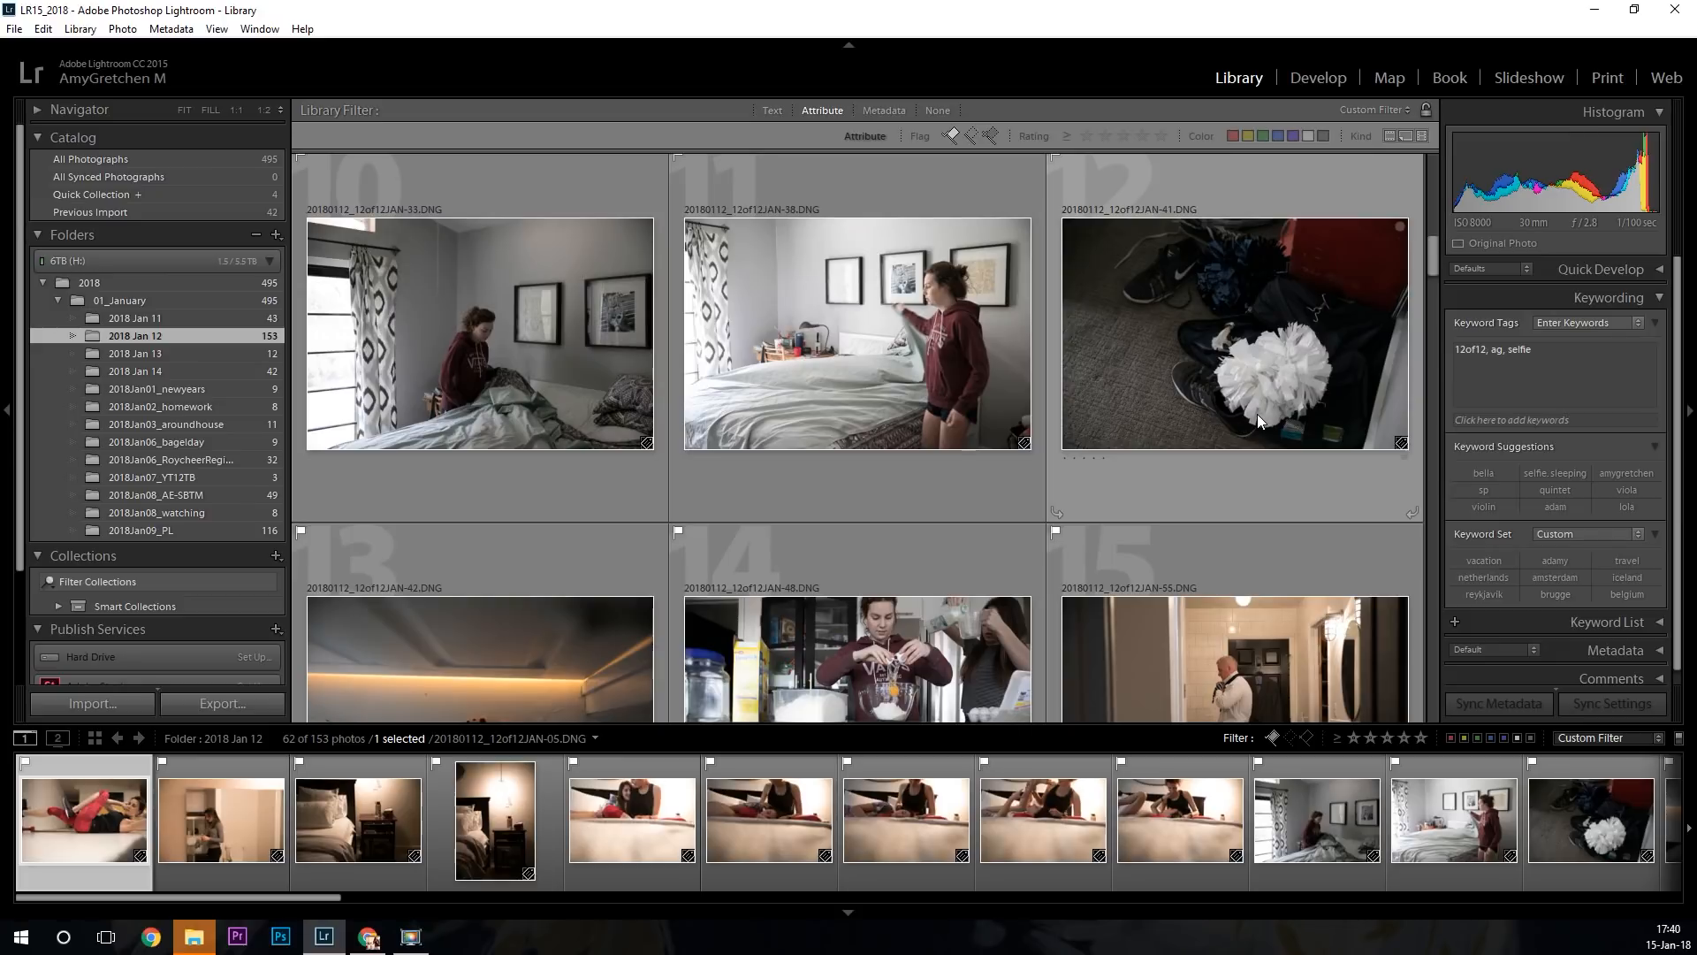
scroll(1258, 414, "up", 5)
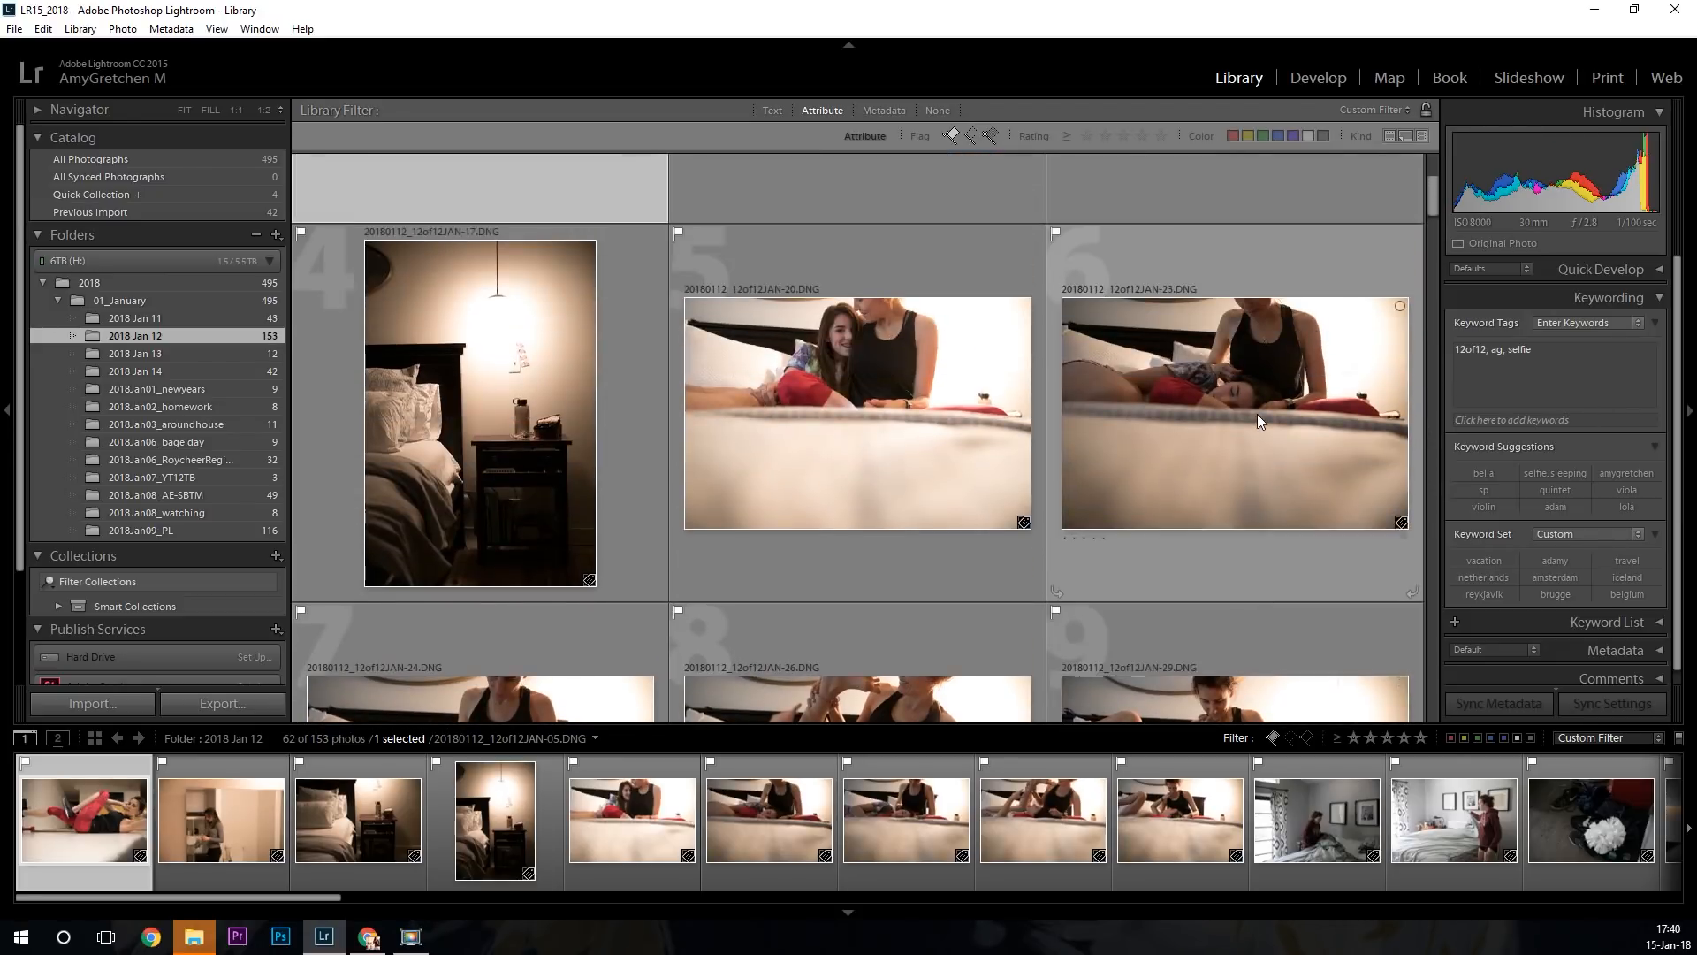
scroll(1258, 421, "up", 3)
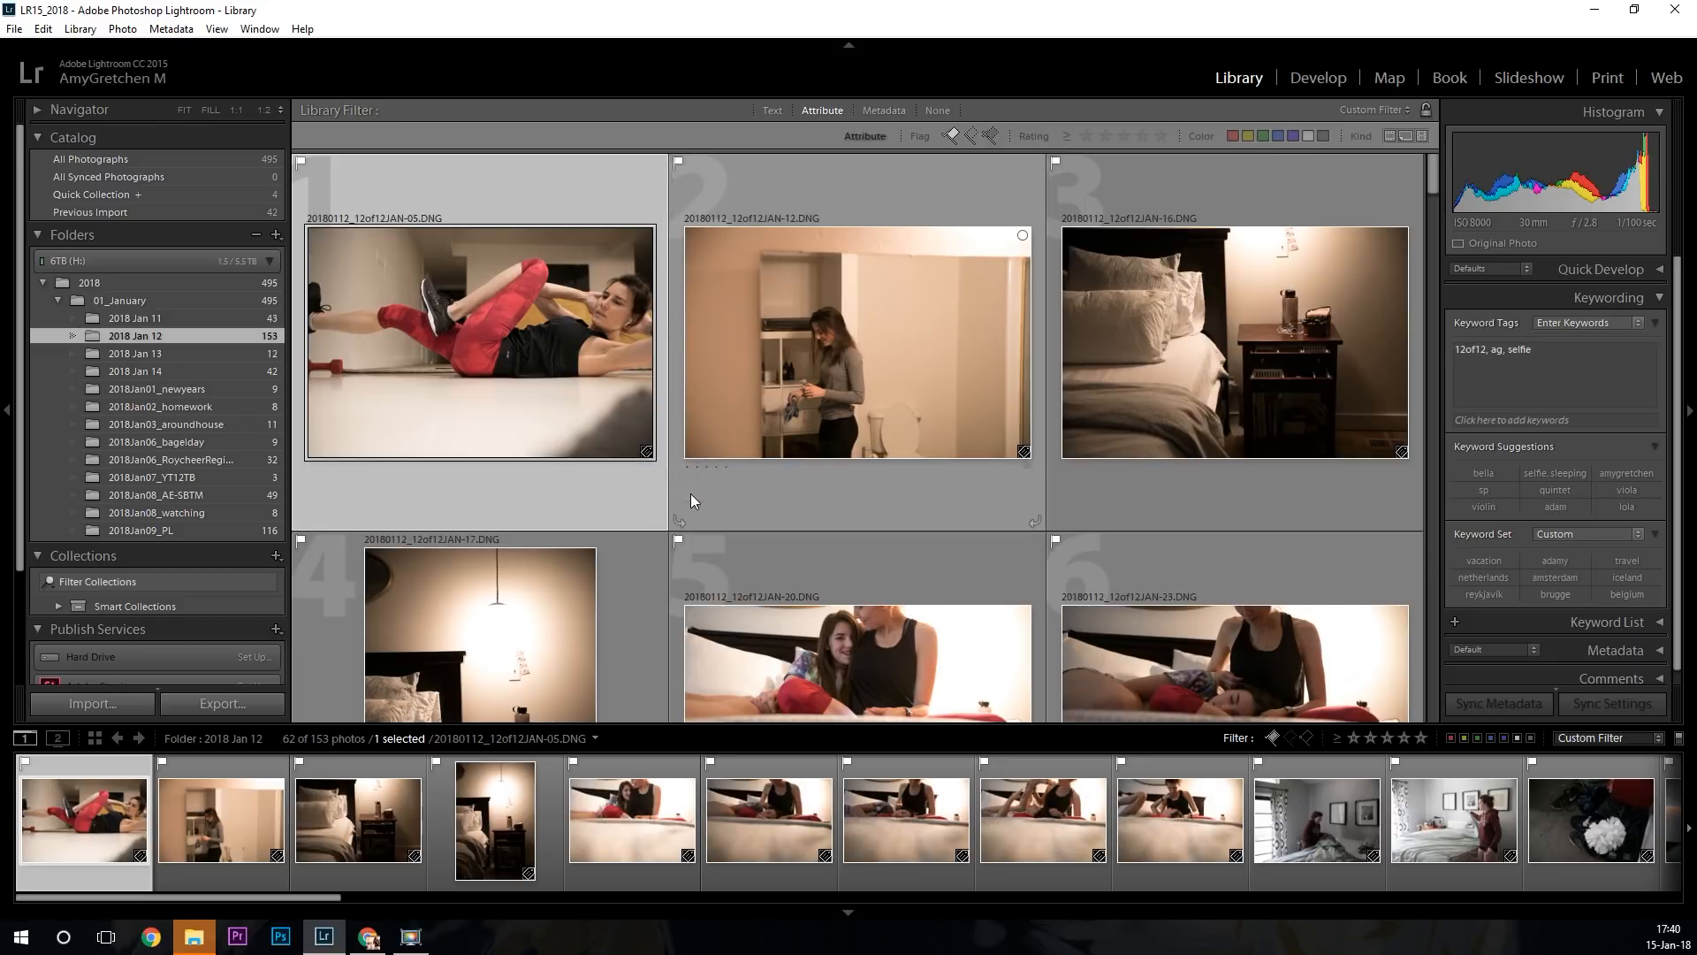
Rate JAN-05, the floor workout photo, five stars and filter the picks to ratings greater than or equal to five stars.
key("5")
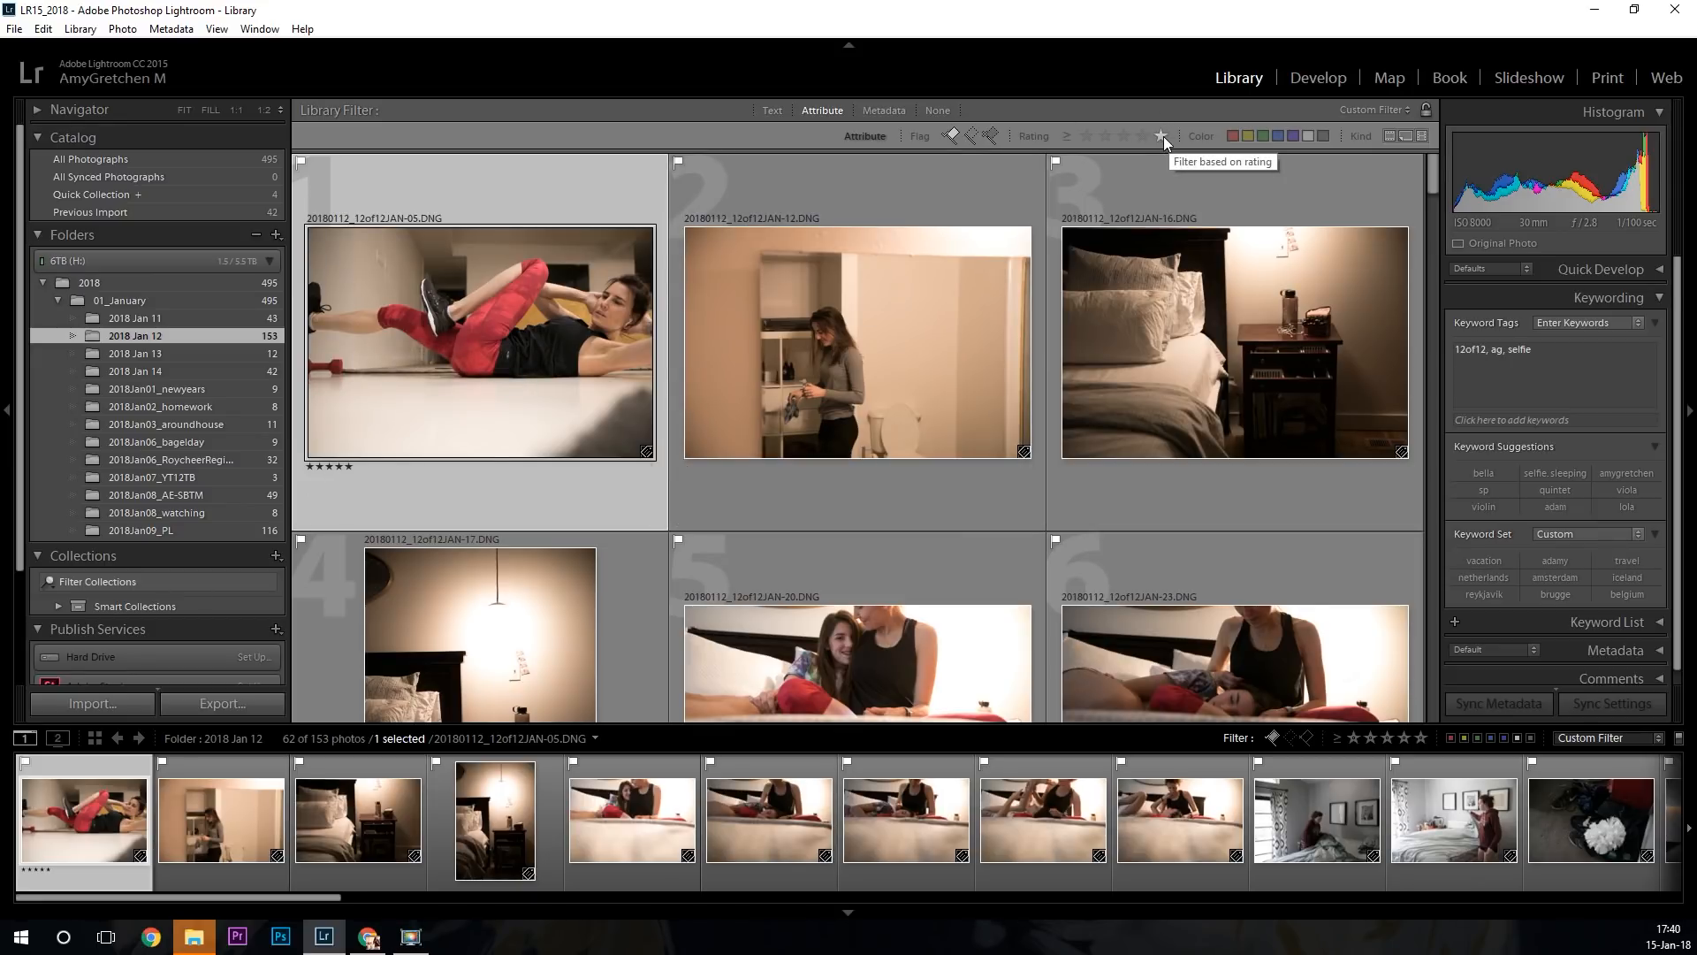
left_click(1420, 739)
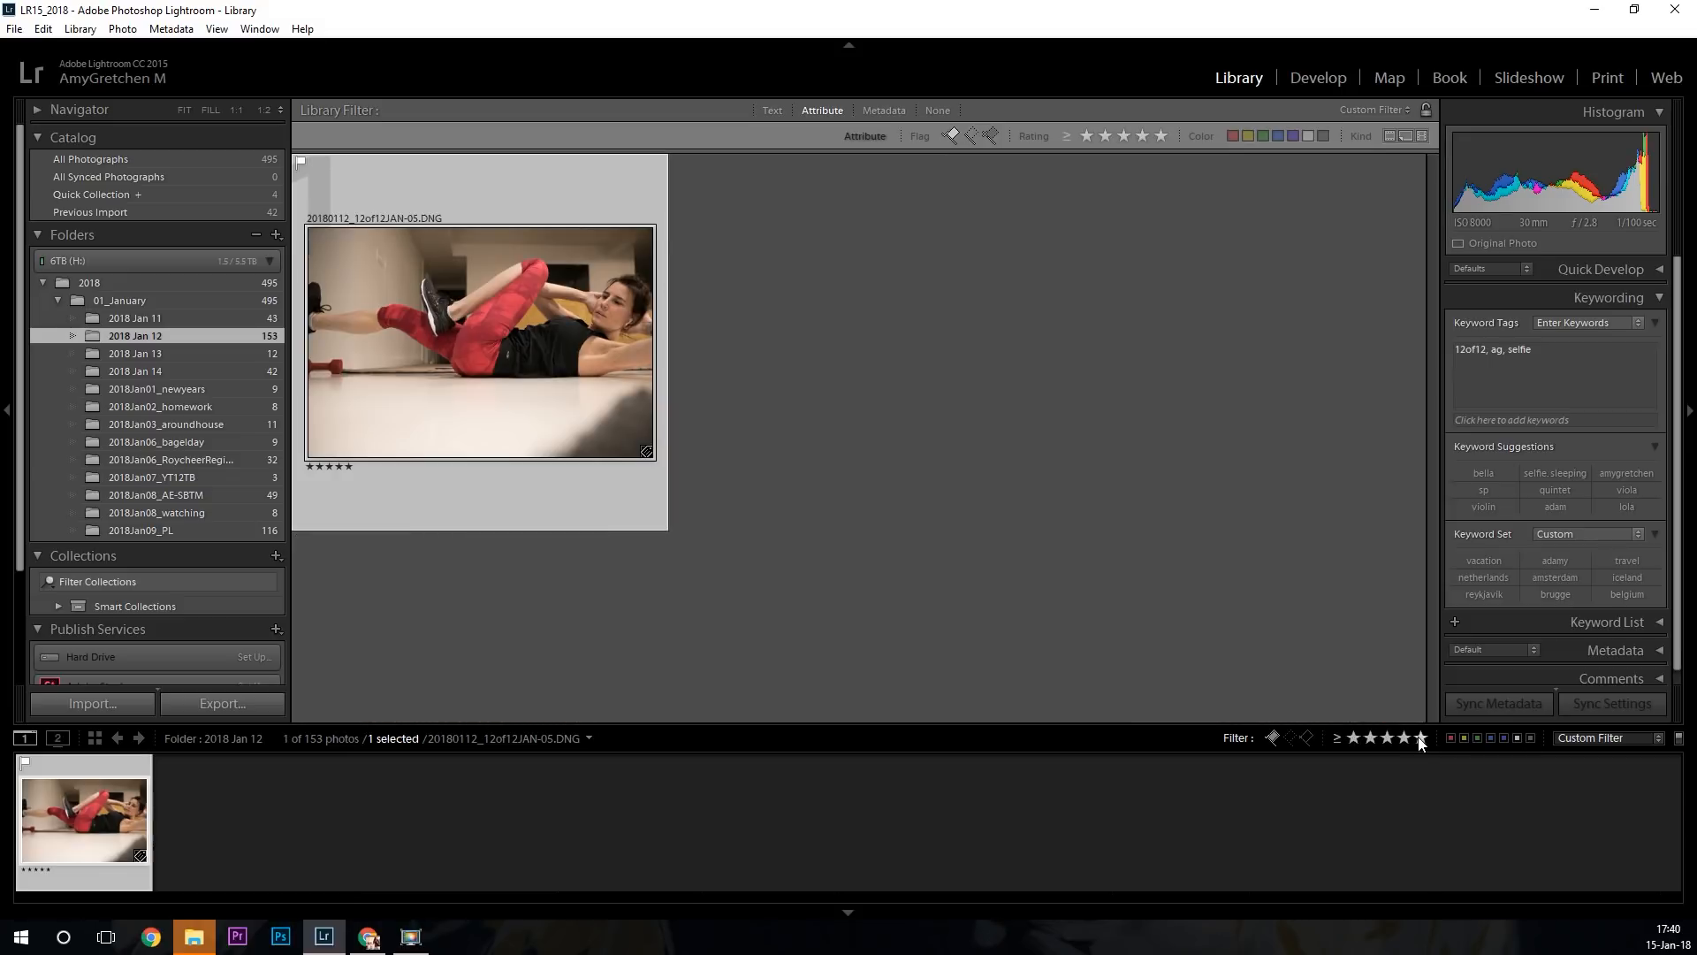
left_click(1338, 739)
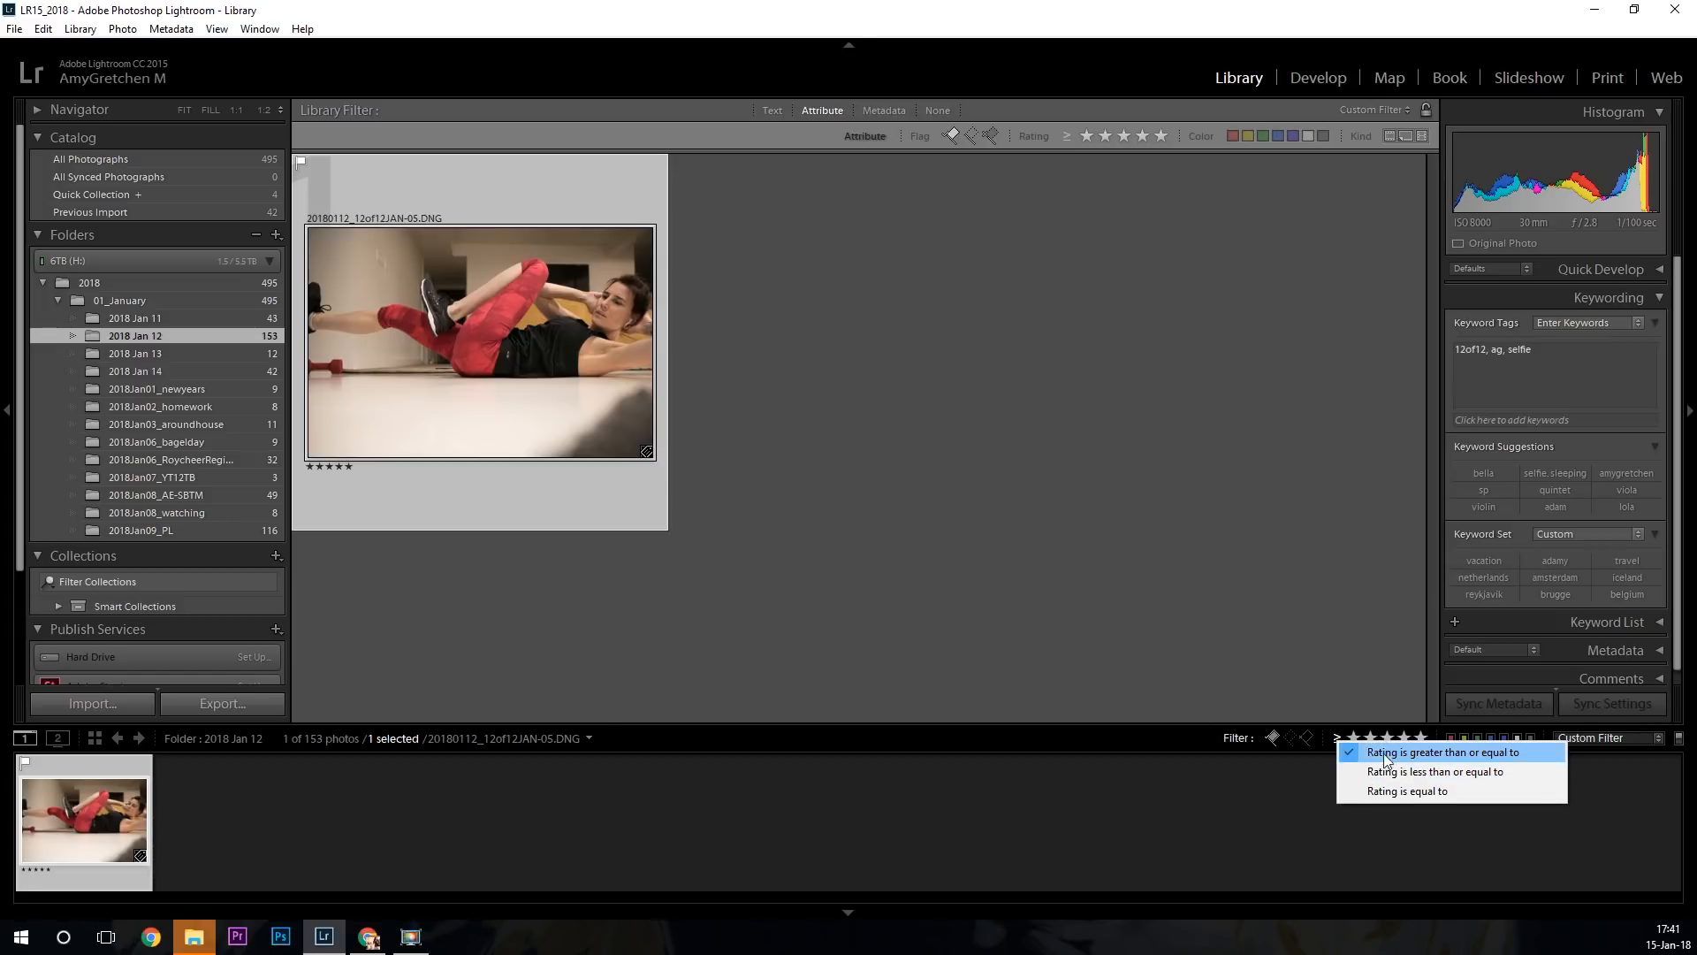
left_click(1487, 750)
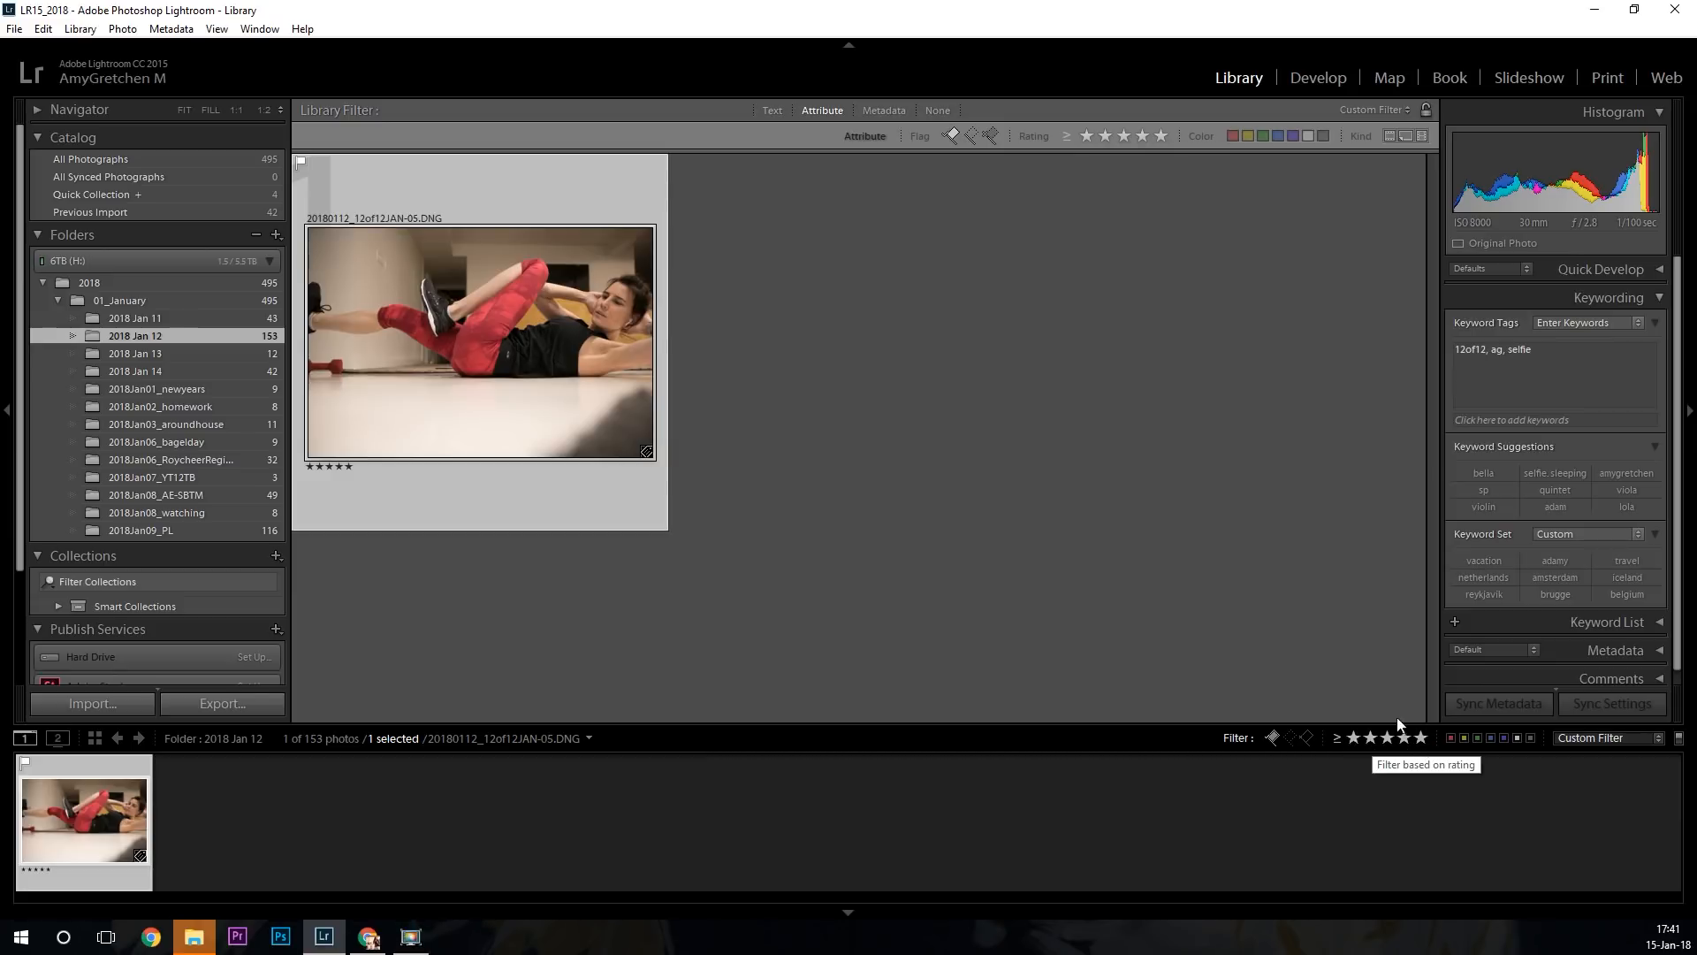
Clear the five-star filter so all picks show again, and remove the star rating from JAN-05, the floor workout photo.
left_click(1163, 134)
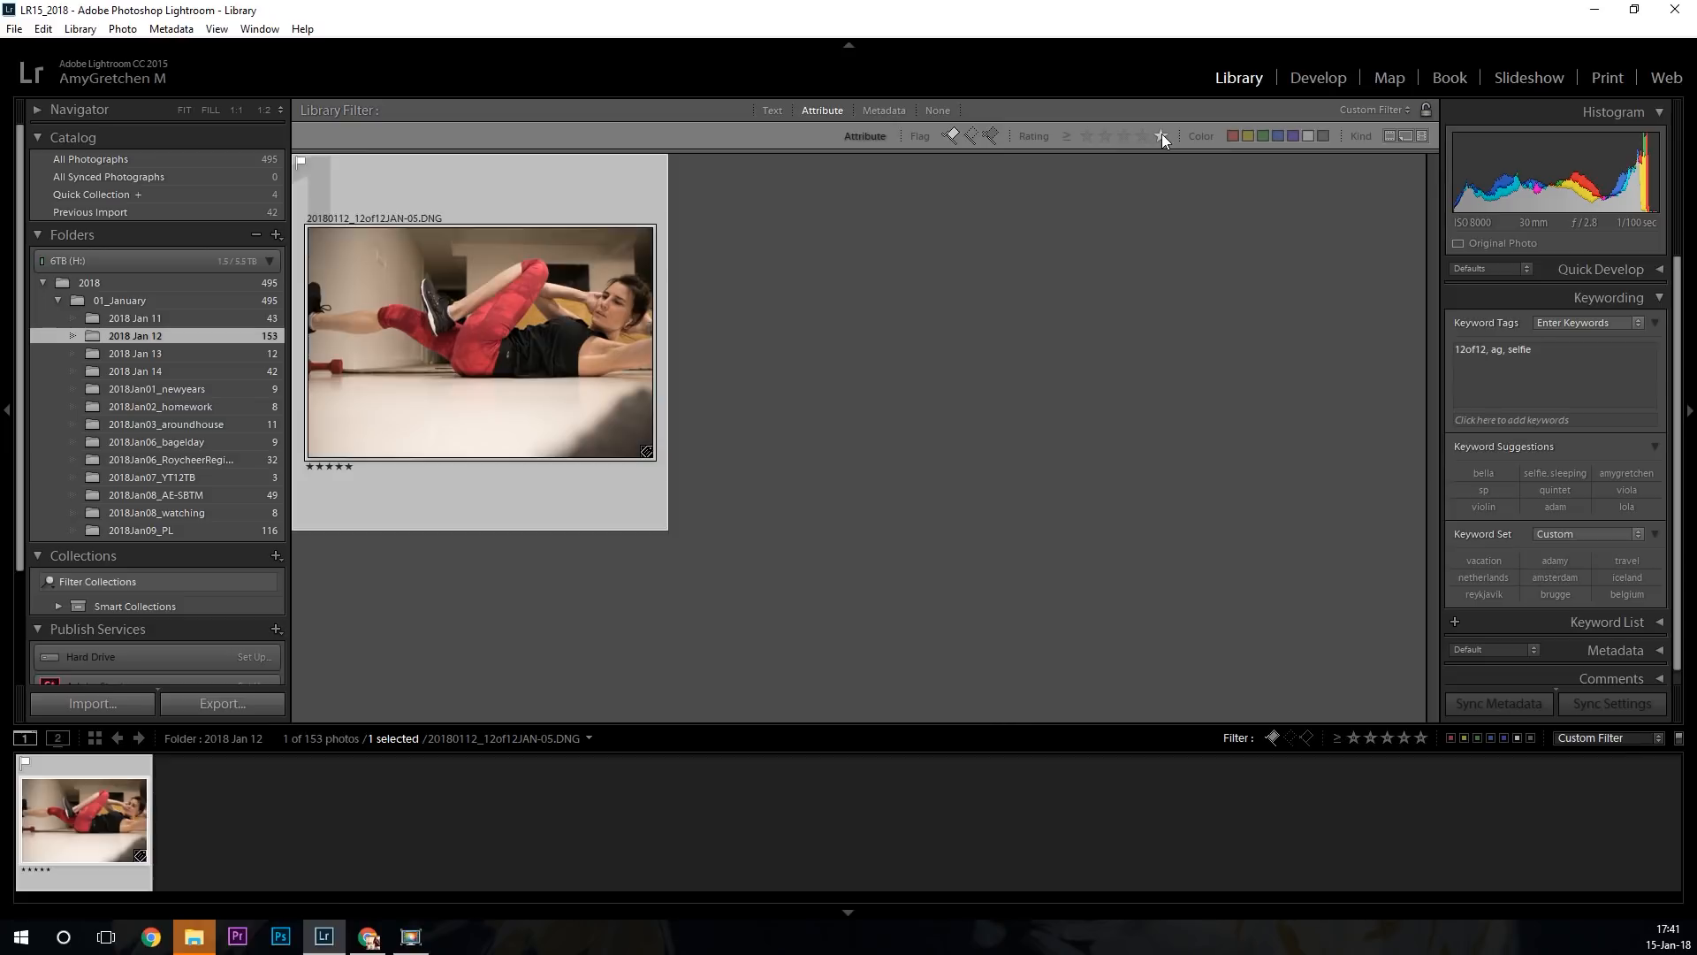
left_click(1157, 135)
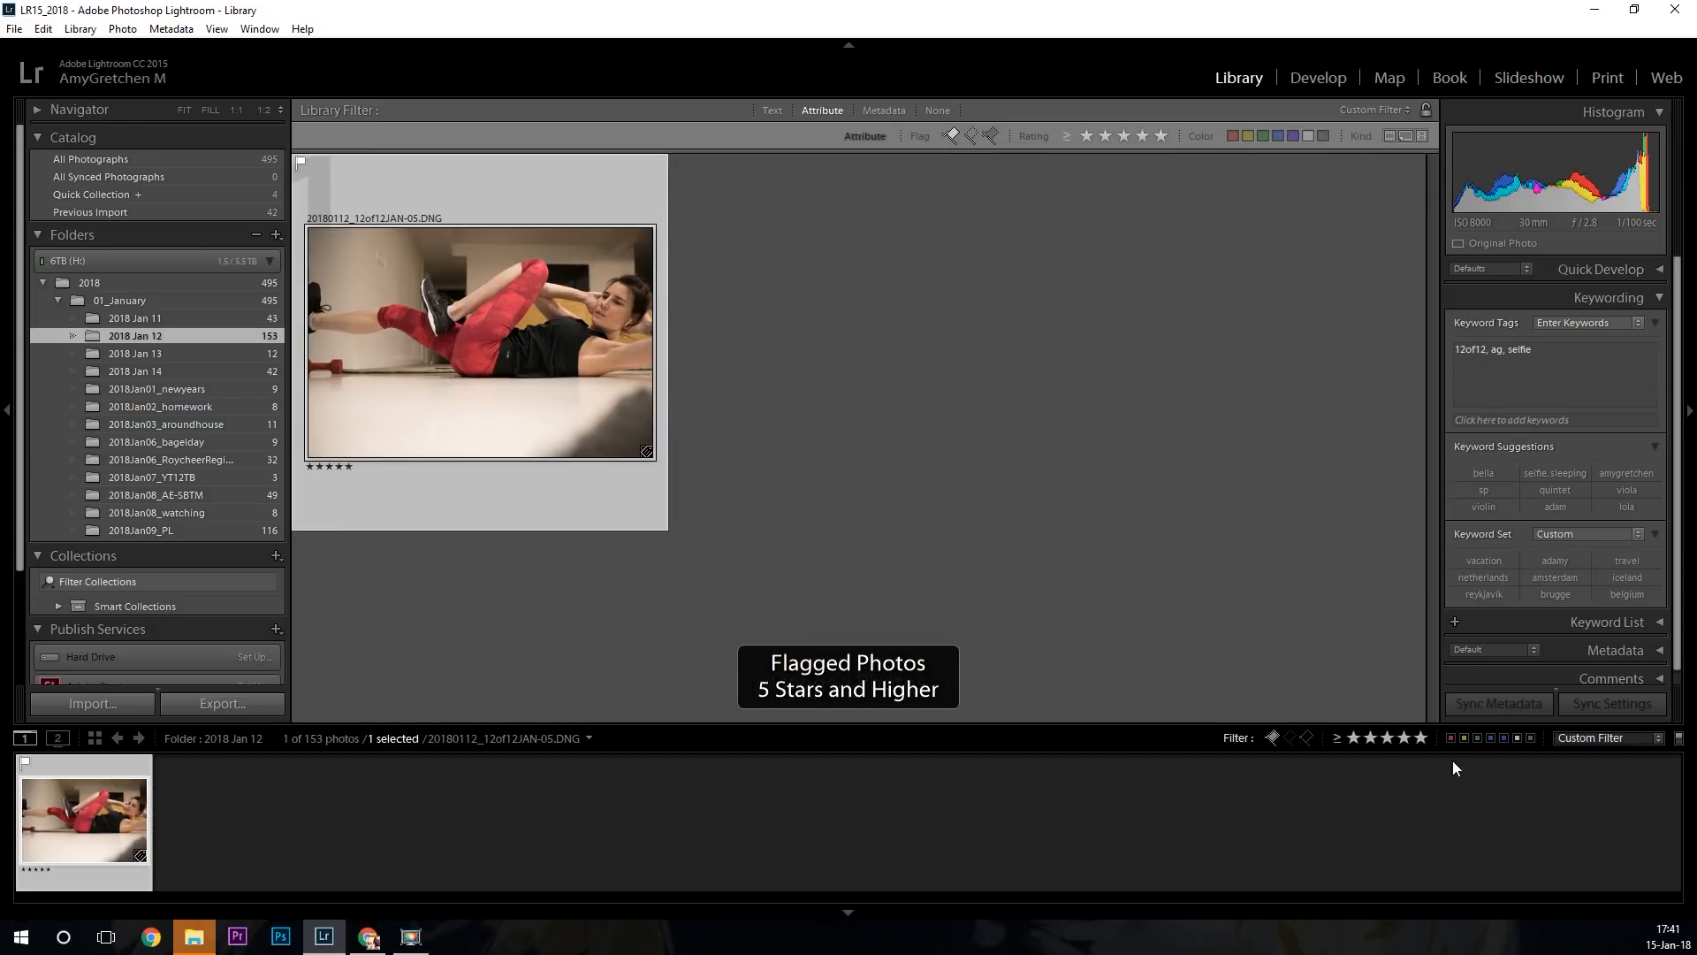
left_click(1419, 738)
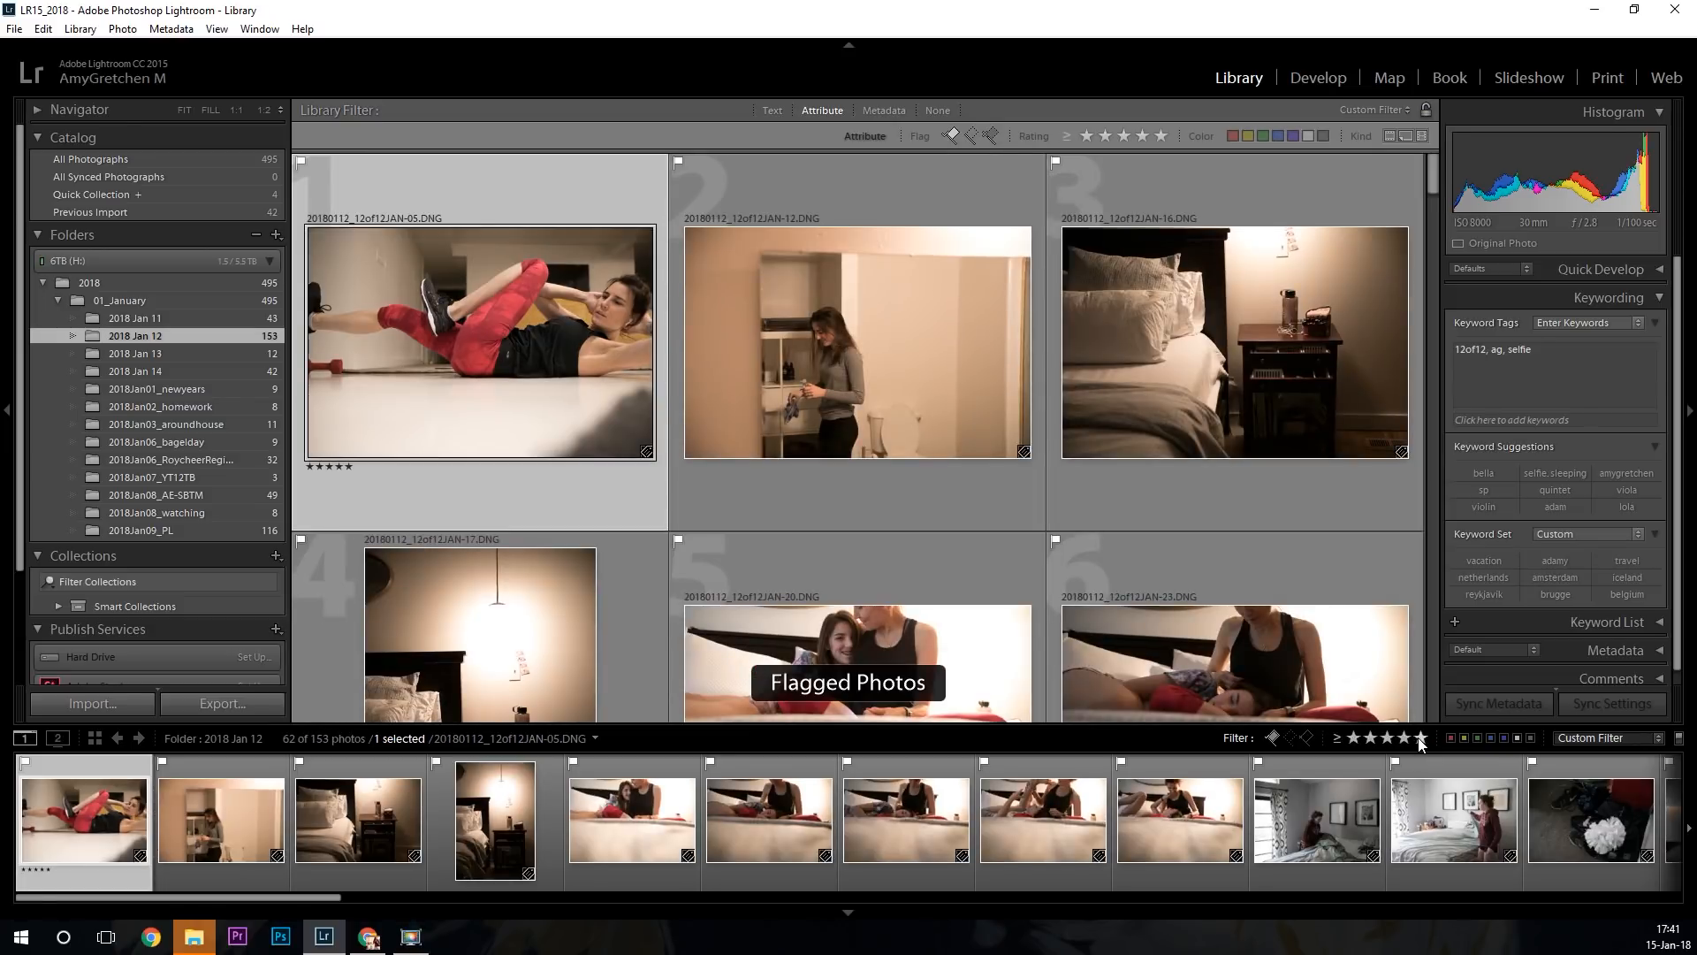
left_click(1418, 738)
left_click(1417, 737)
key("0")
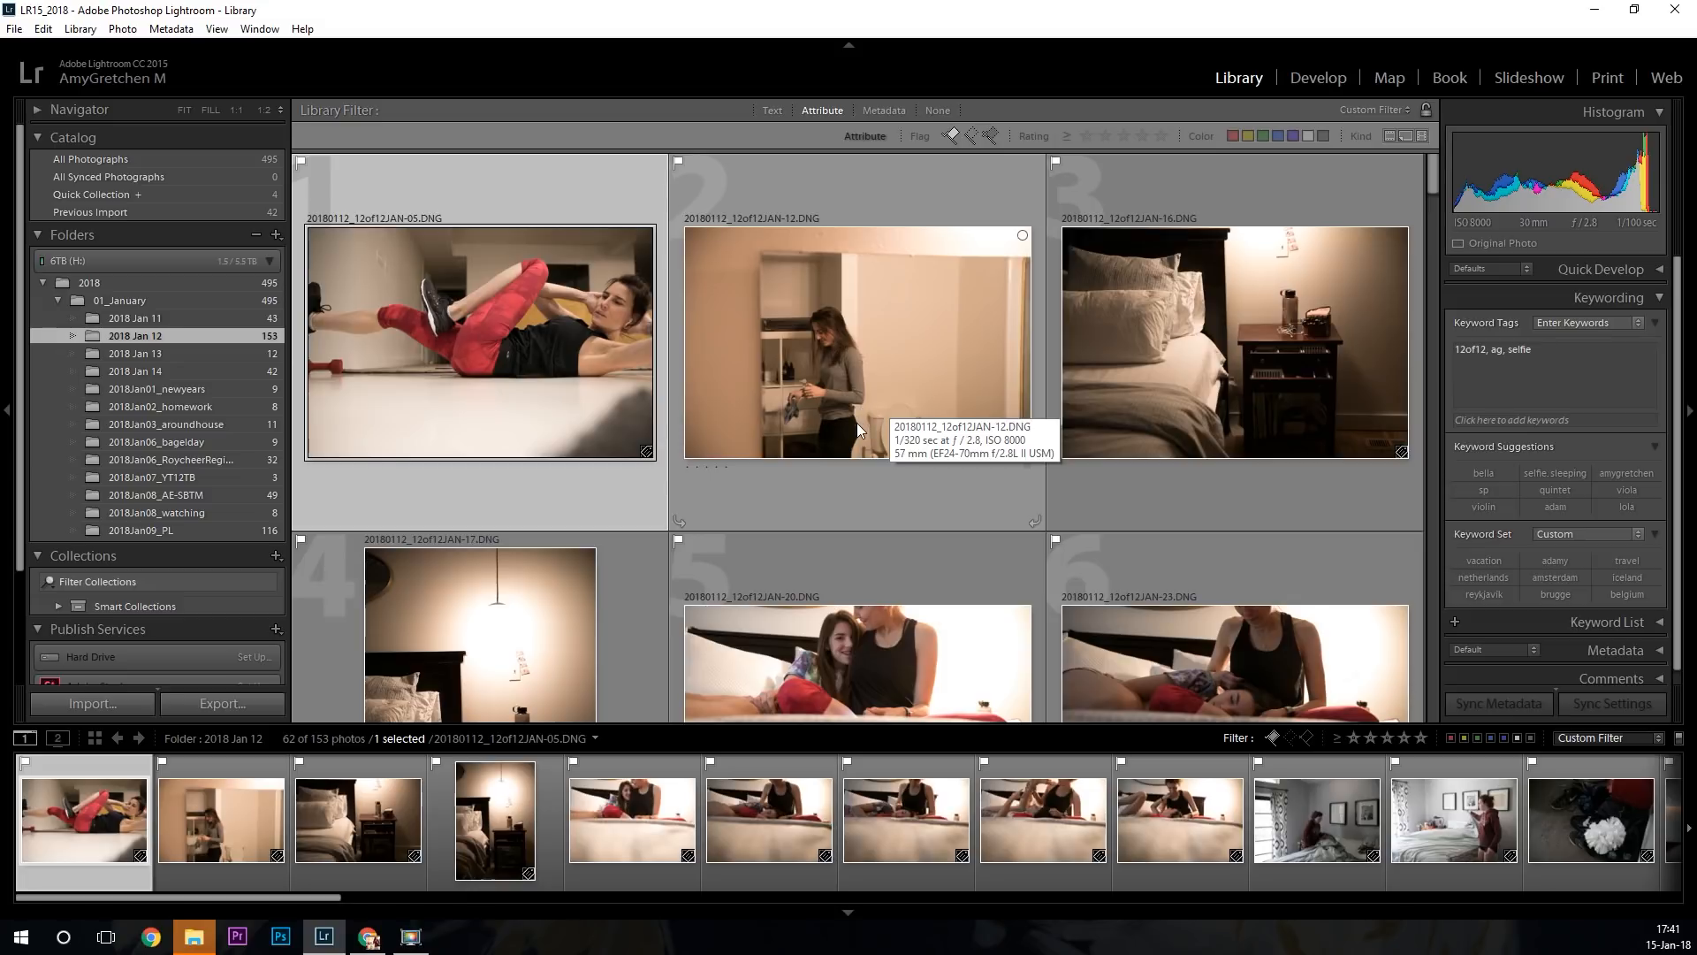
Rate JAN-12, the photo of the woman standing by the open cabinet, five stars.
scroll(855, 419, "down", 1)
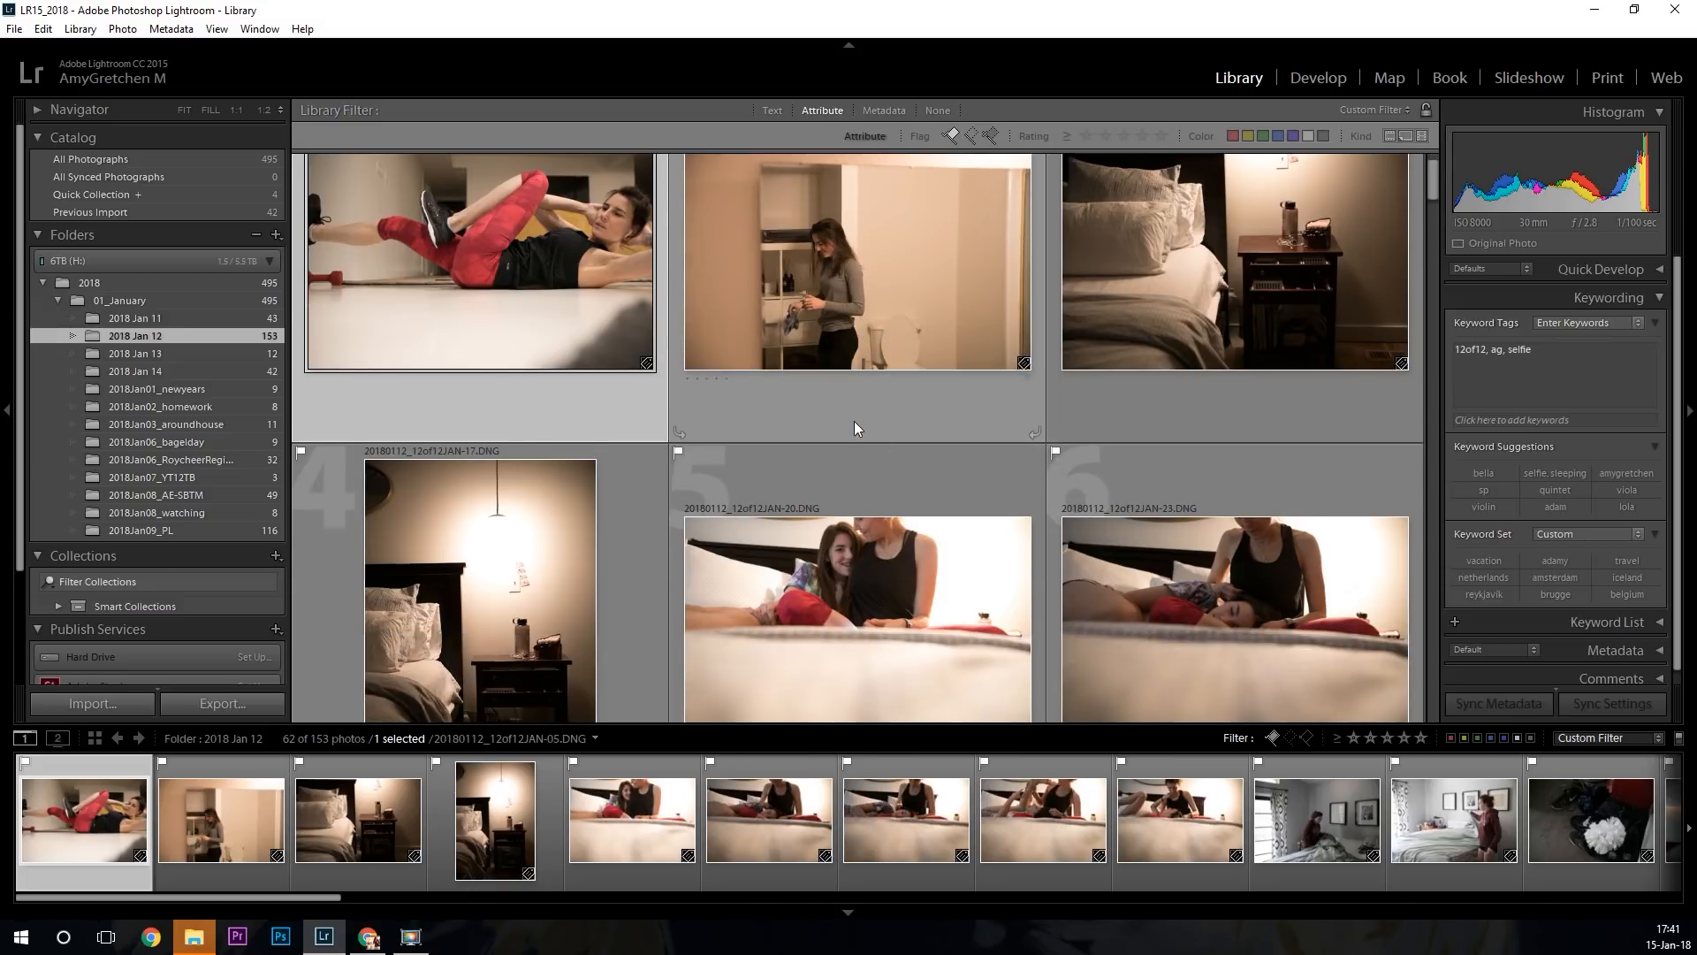
scroll(854, 420, "up", 1)
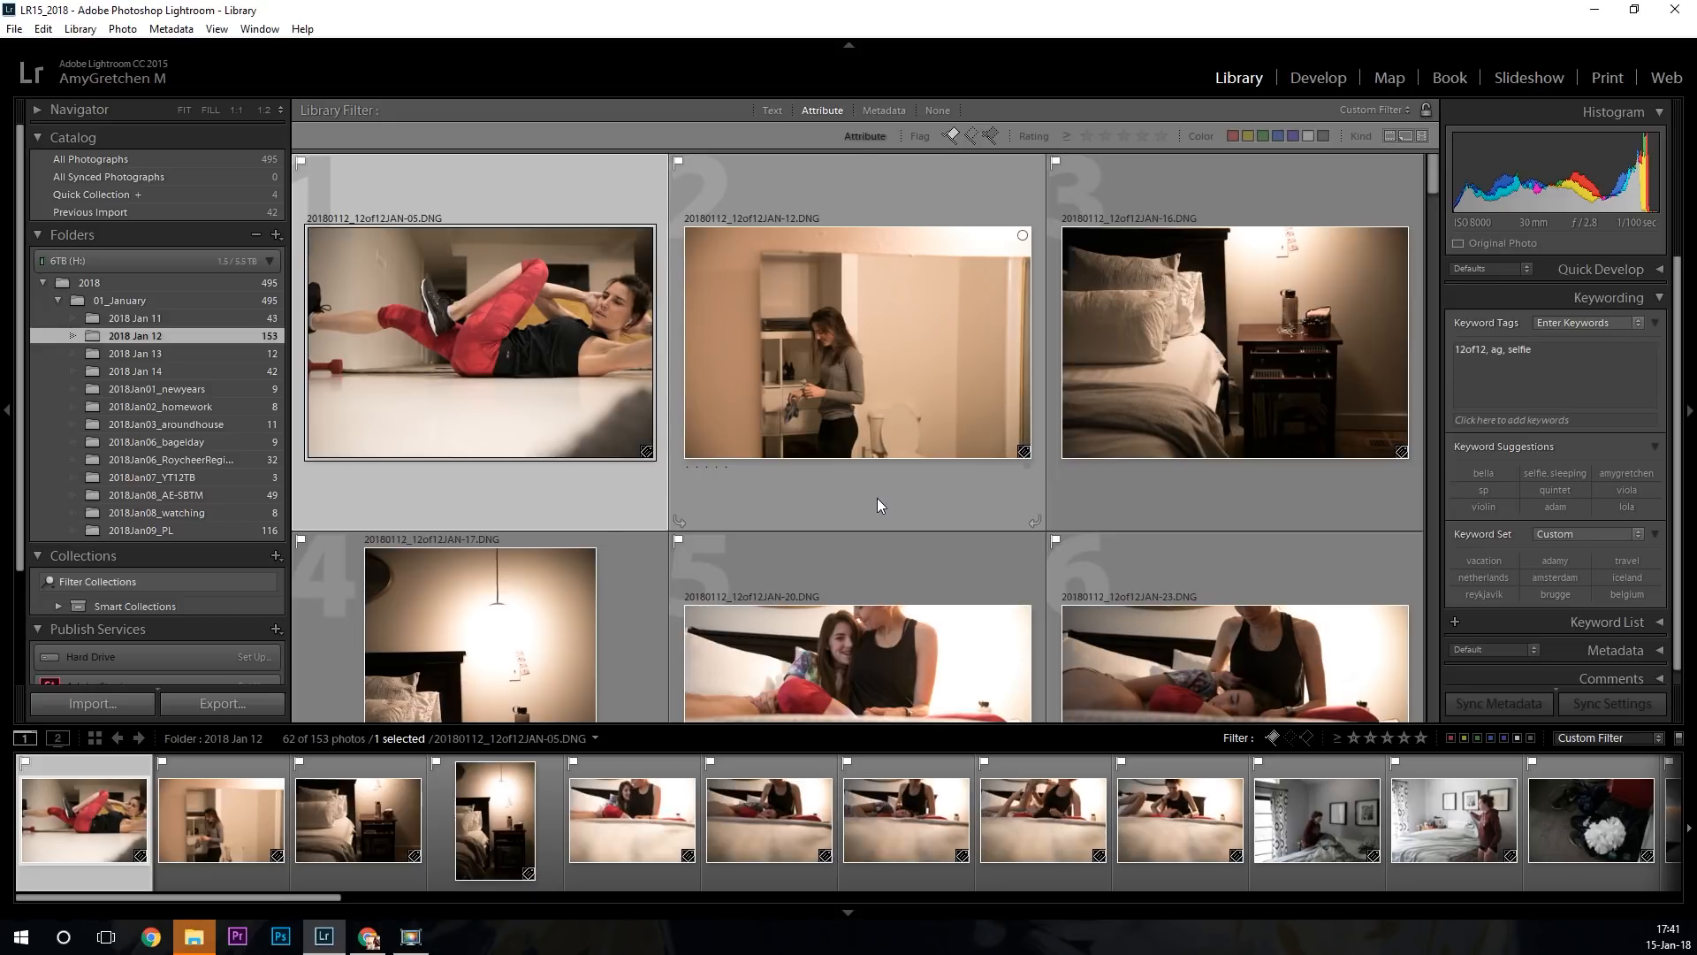
left_click(862, 435)
key("5")
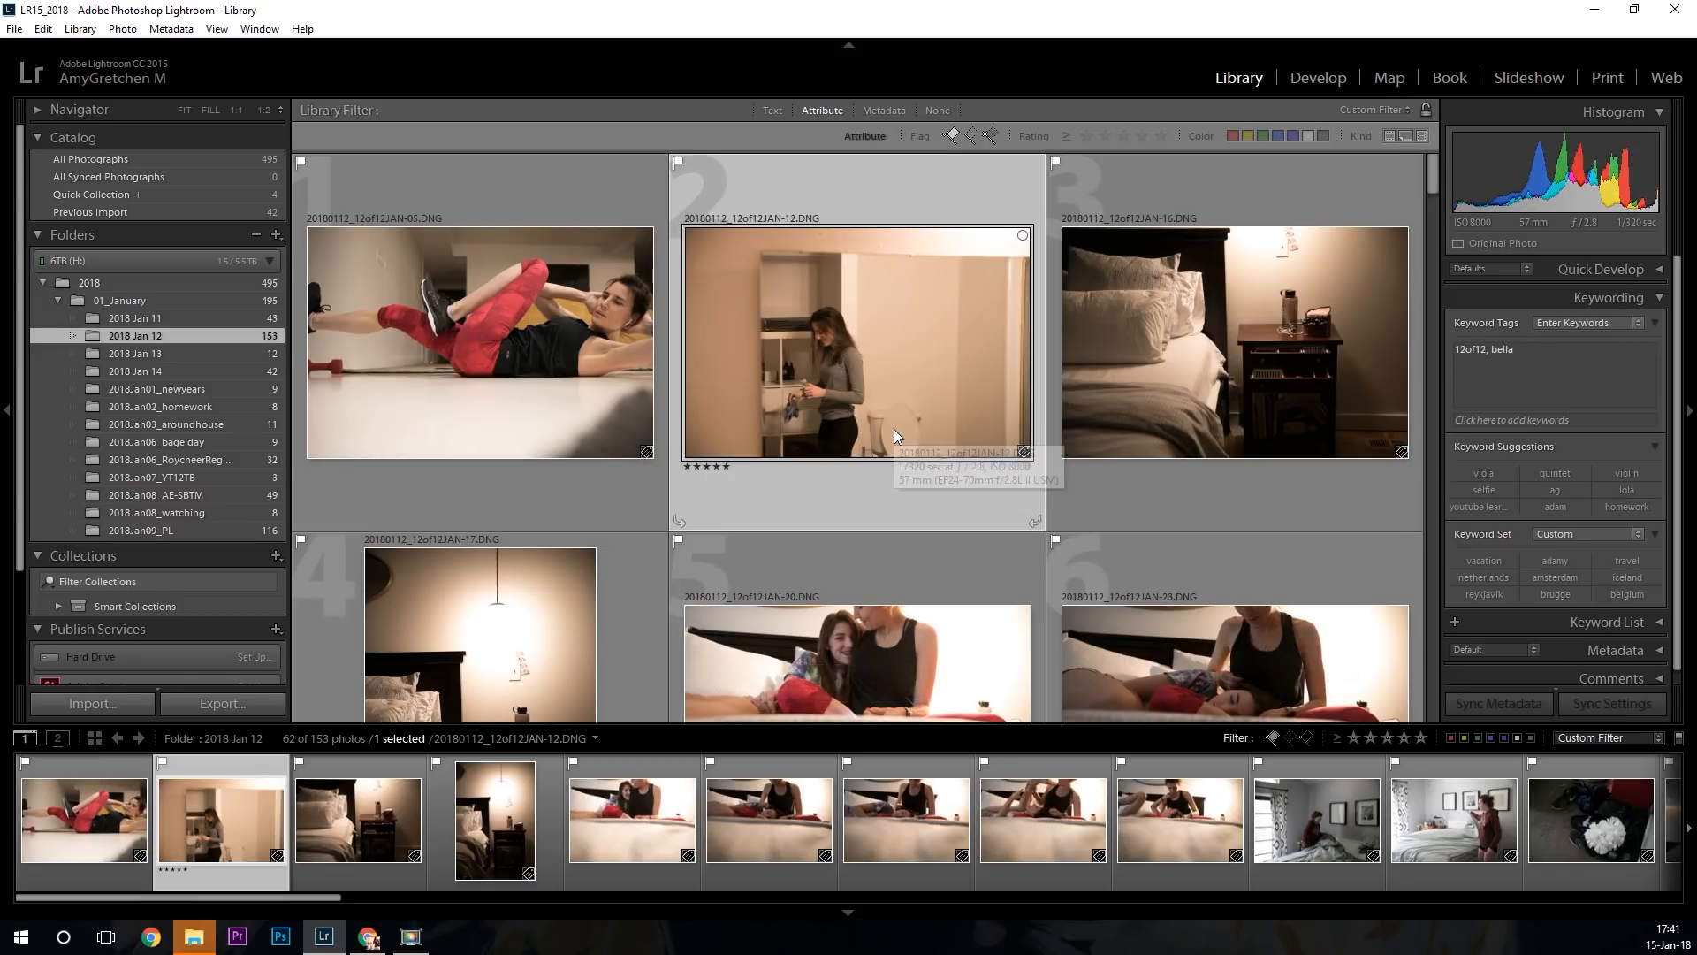
Look through the first rows of picks, from the bedside table photos to the series on the bed.
scroll(894, 431, "down", 3)
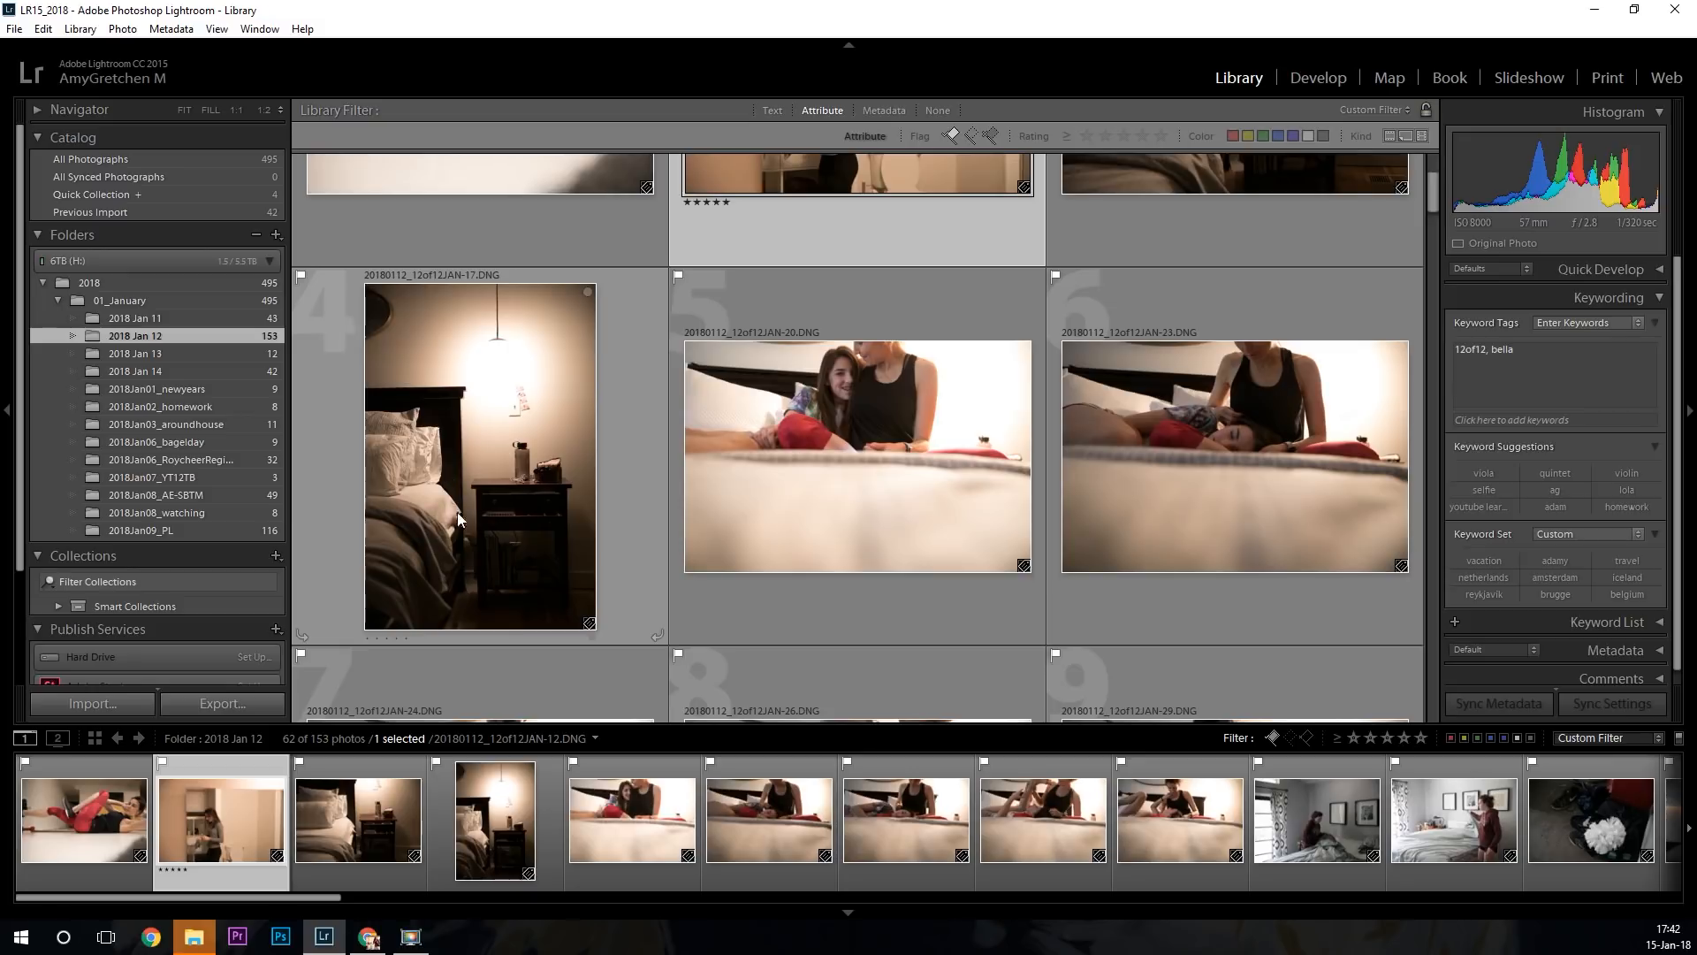
scroll(560, 680, "up", 1)
scroll(559, 673, "up", 3)
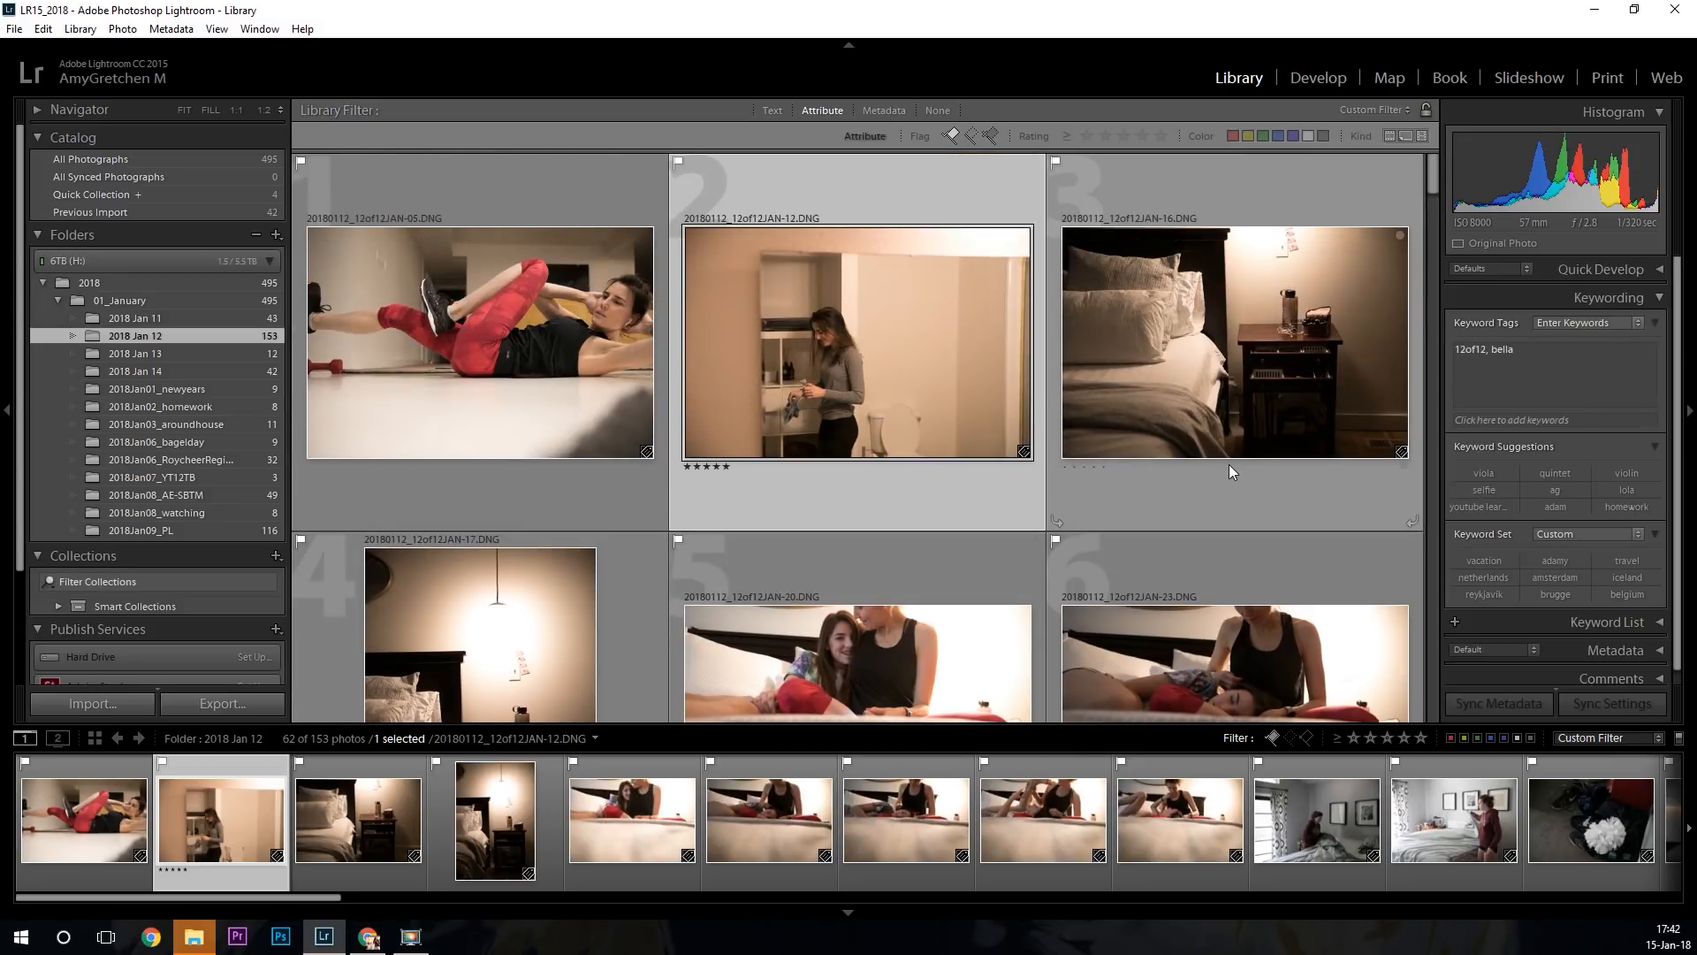
scroll(1227, 471, "down", 2)
scroll(1225, 478, "up", 2)
mouse_move(1327, 381)
scroll(1348, 340, "down", 2)
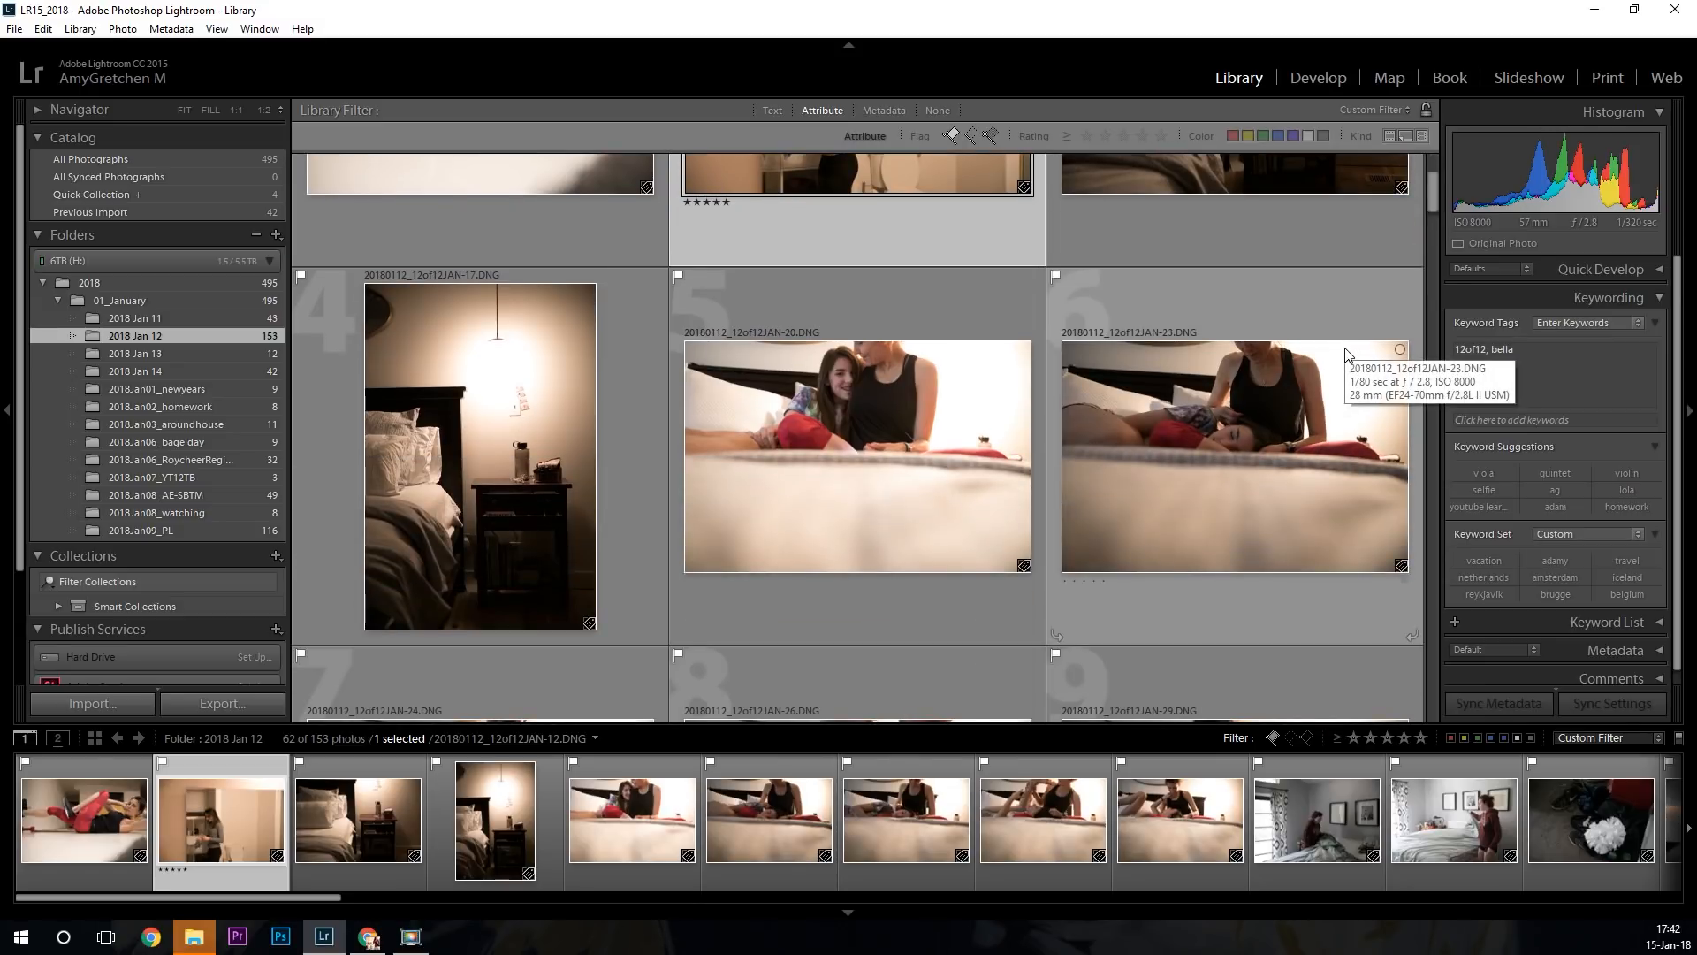
scroll(1346, 348, "down", 4)
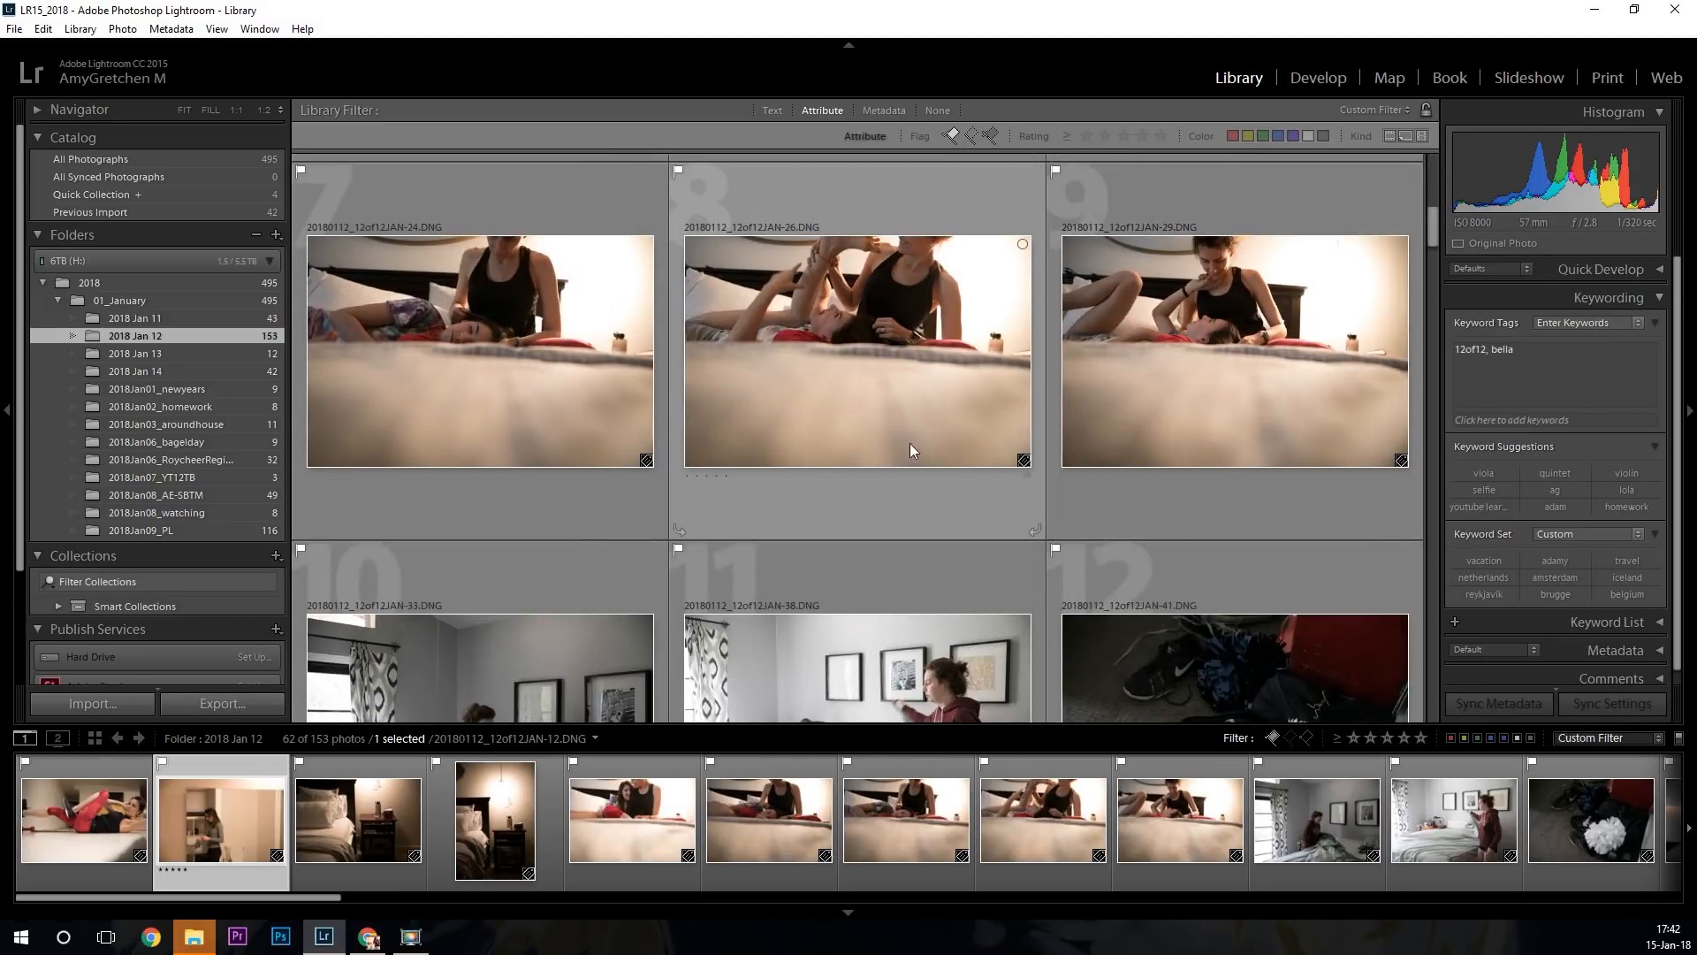
Try a red colour label on JAN-26 and remove it, and switch the red label filter on and off.
left_click(889, 376)
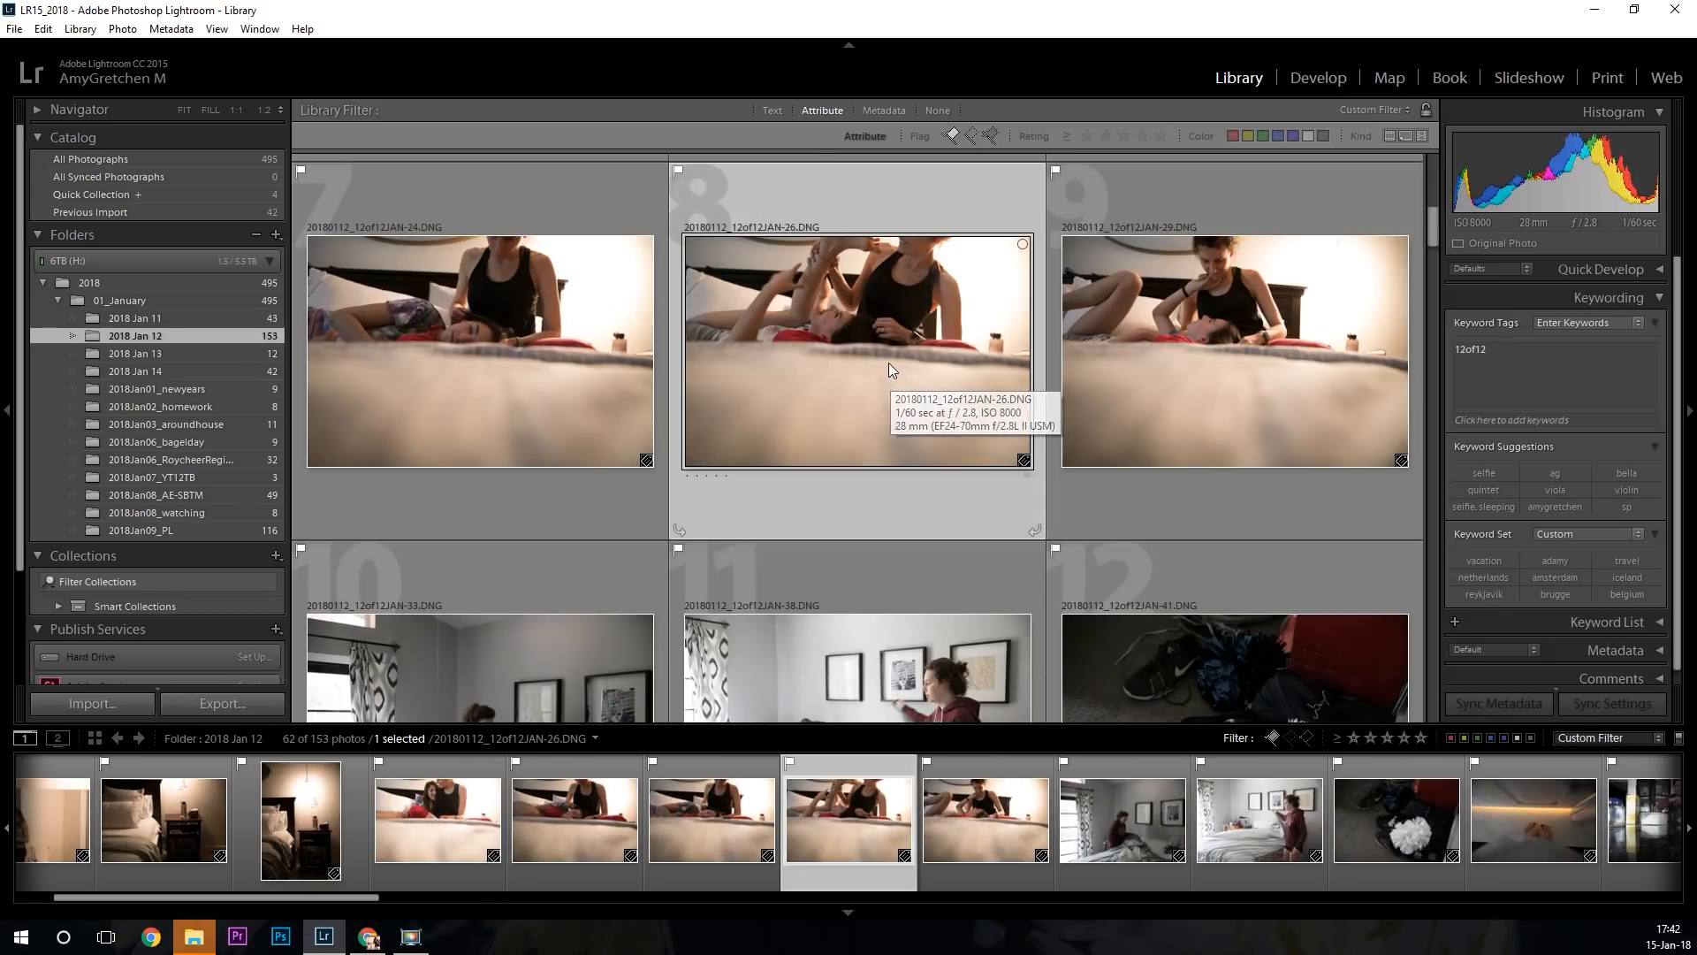
key("6")
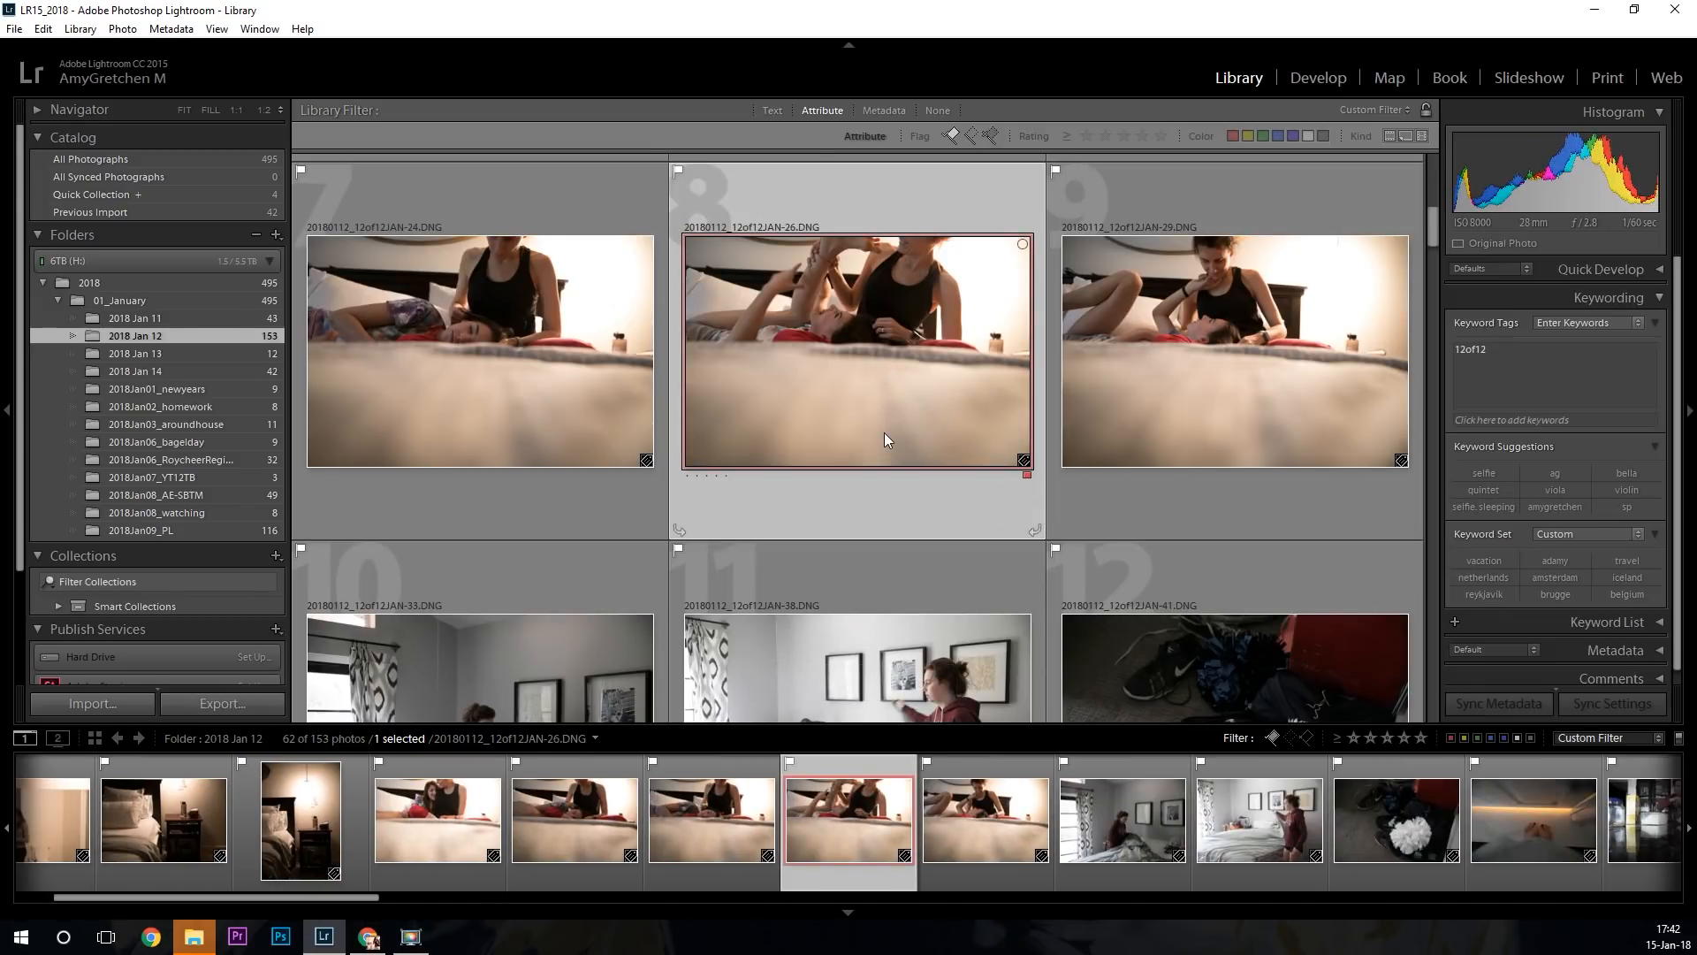
key("6")
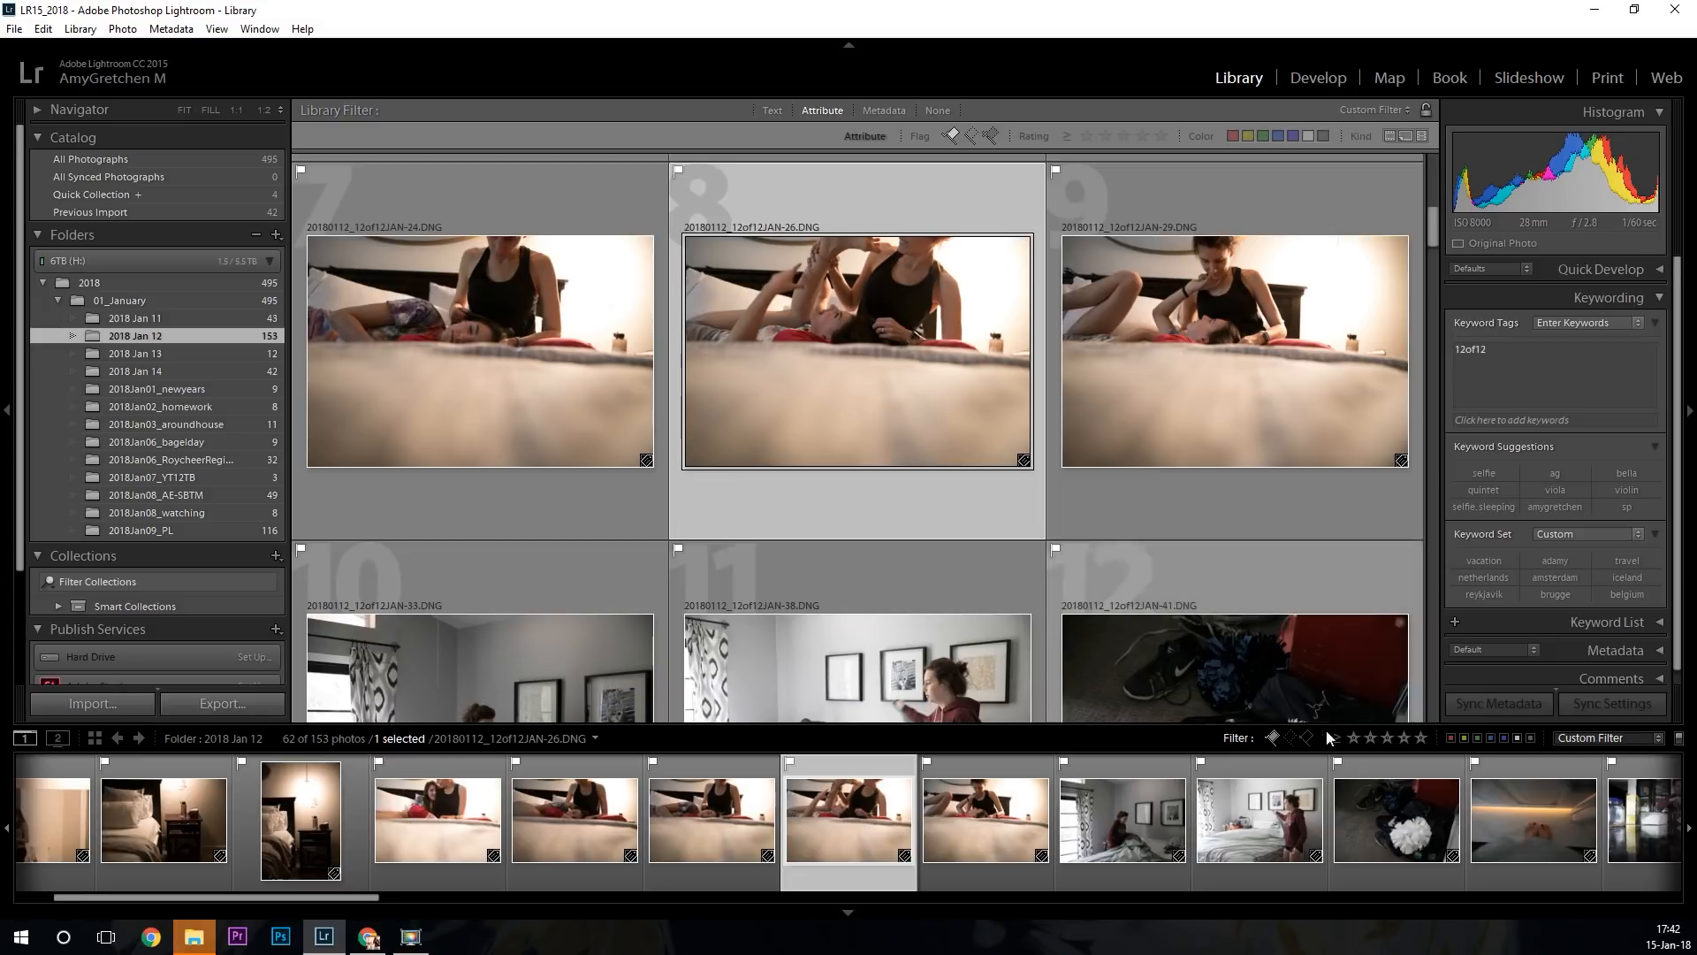
left_click(1453, 739)
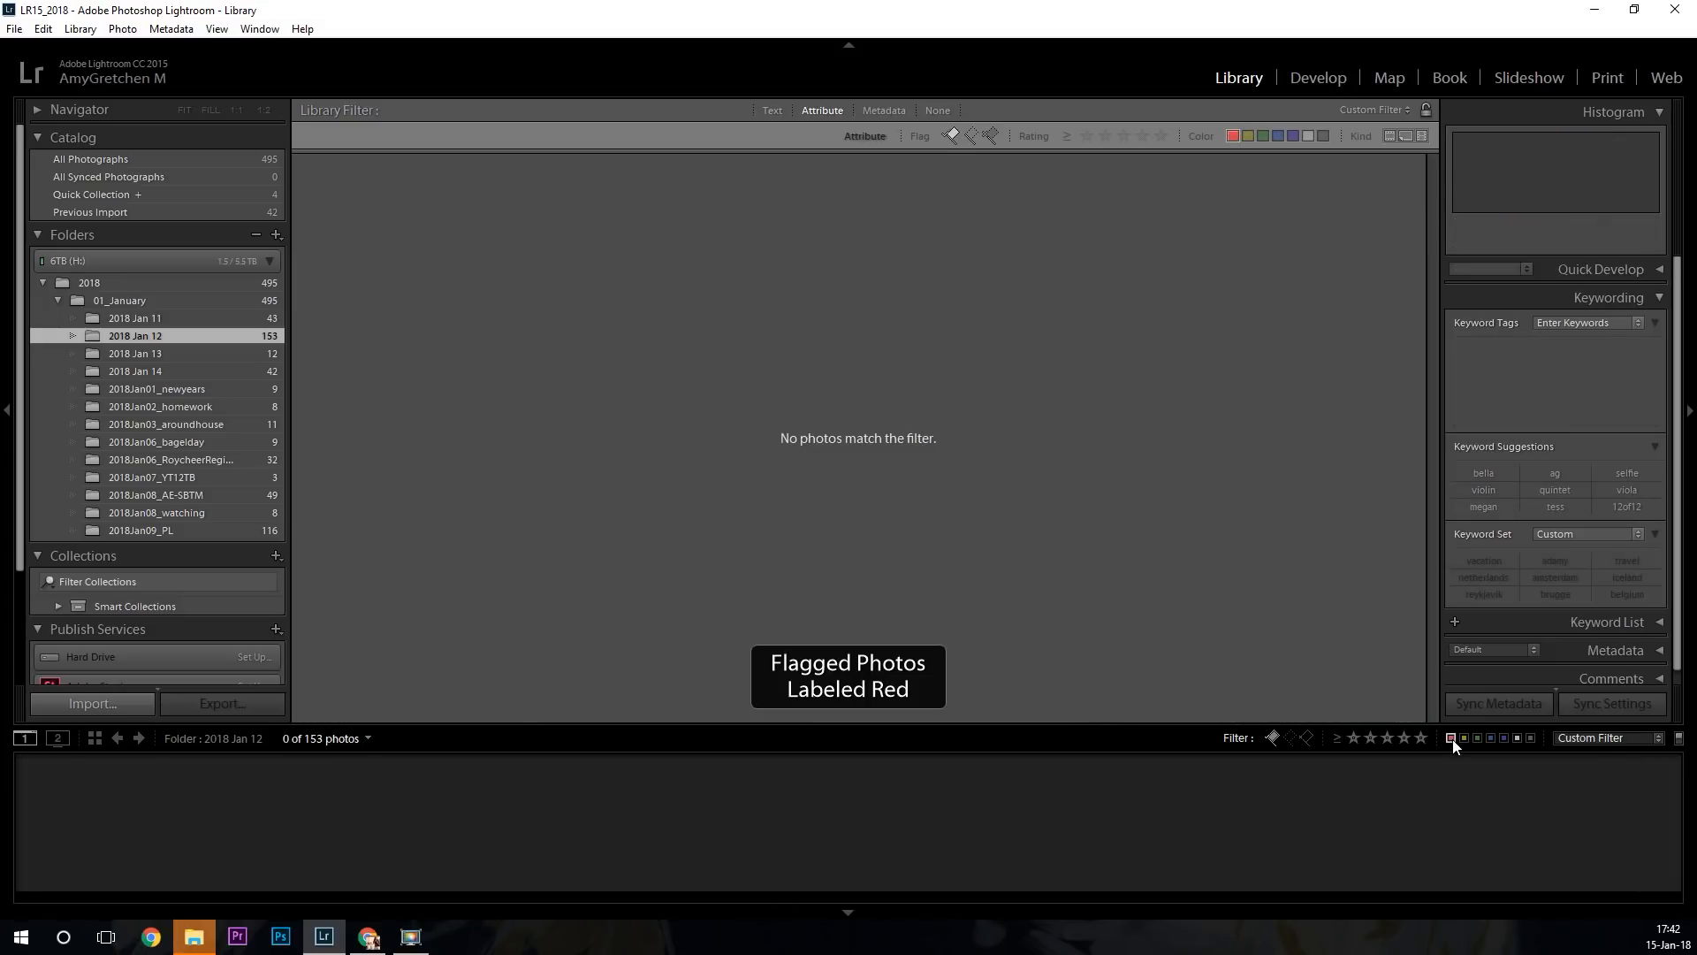
left_click(1453, 739)
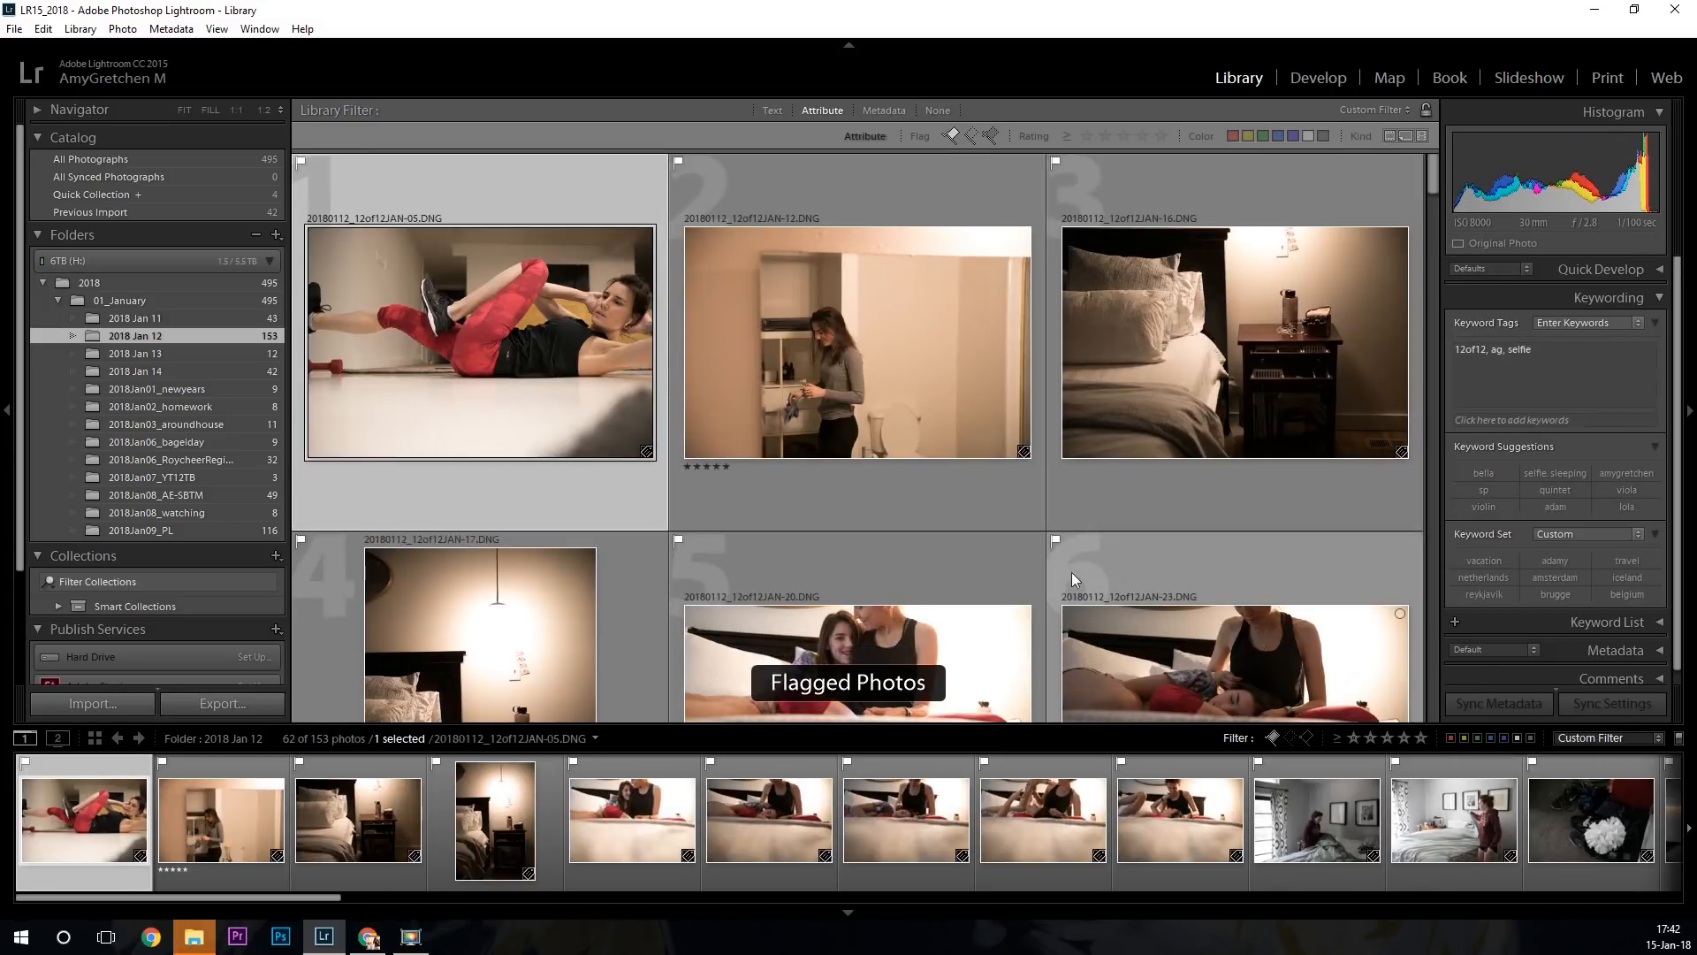
Label JAN-26 green and take the label off again.
scroll(818, 509, "down", 5)
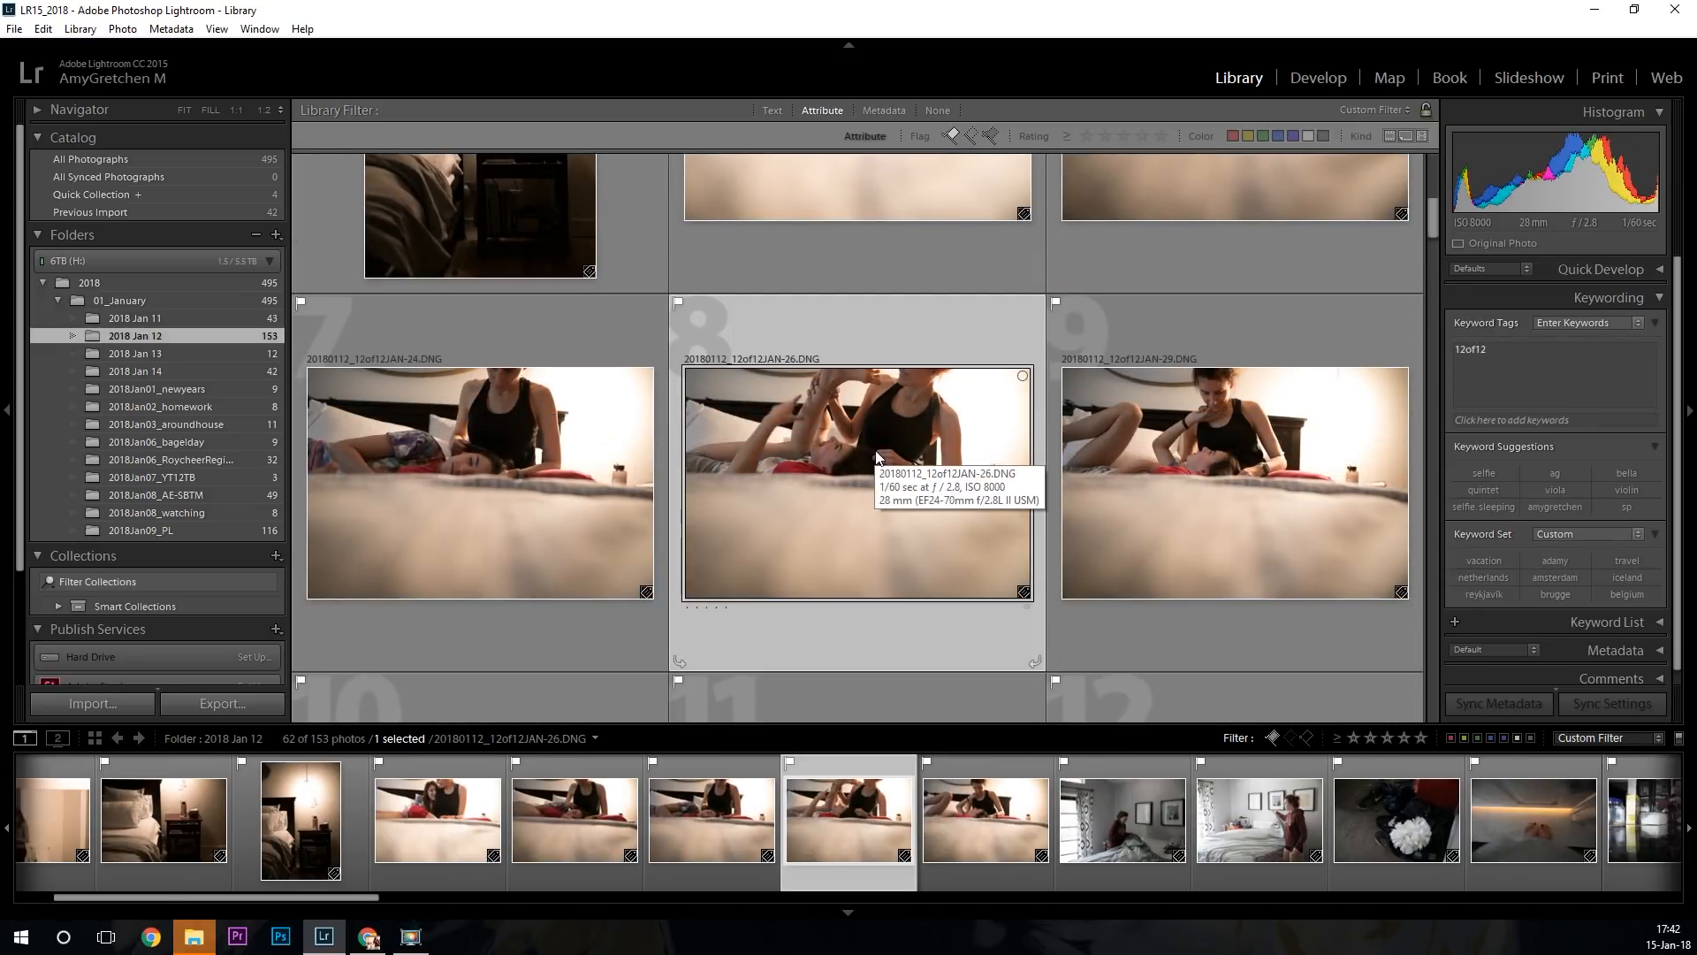
key("9")
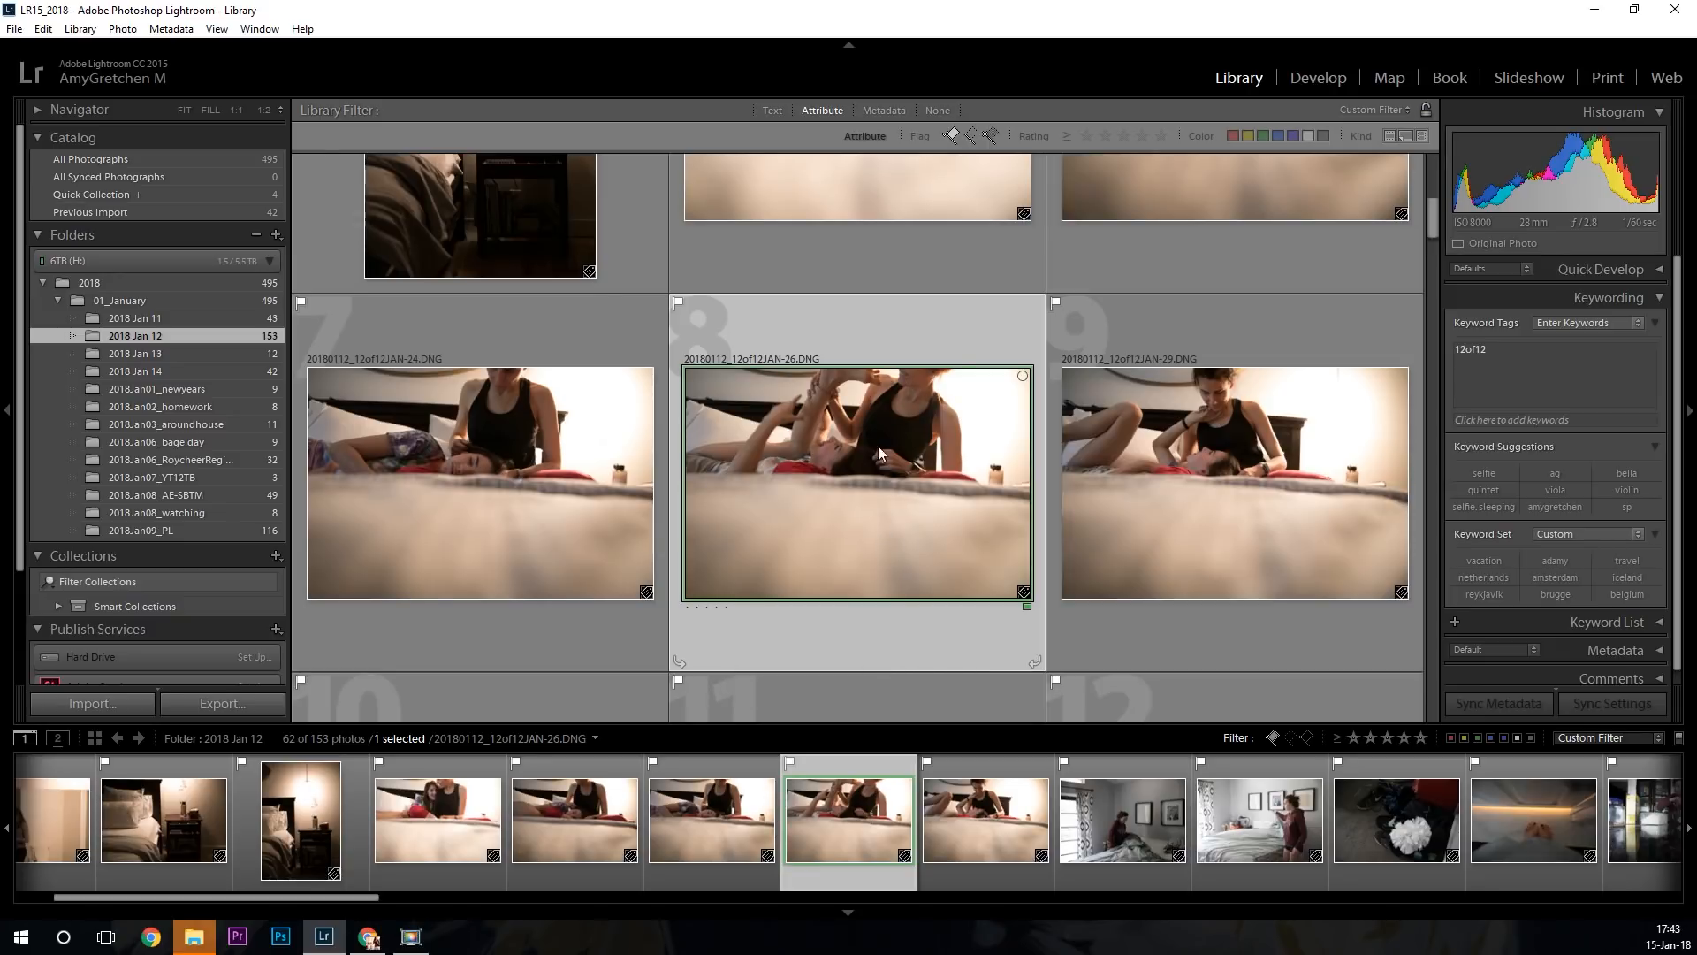
key("9")
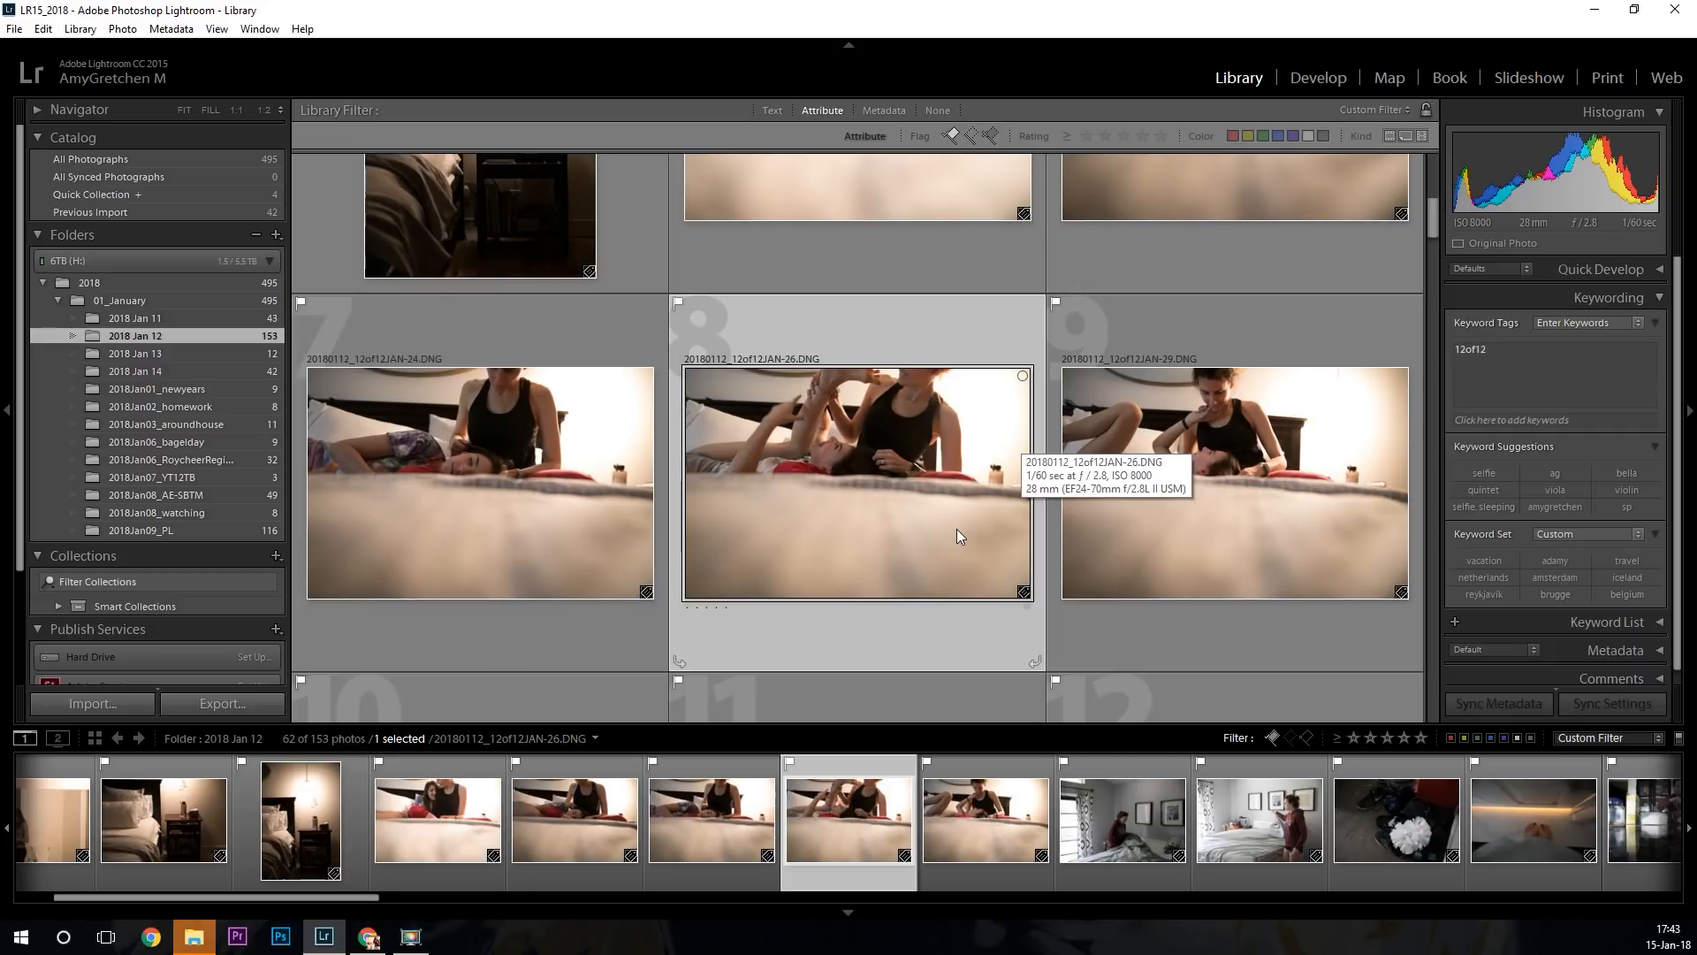
Rate JAN-26 from the bed series and JAN-38, the bed-making photo, five stars each.
key("5")
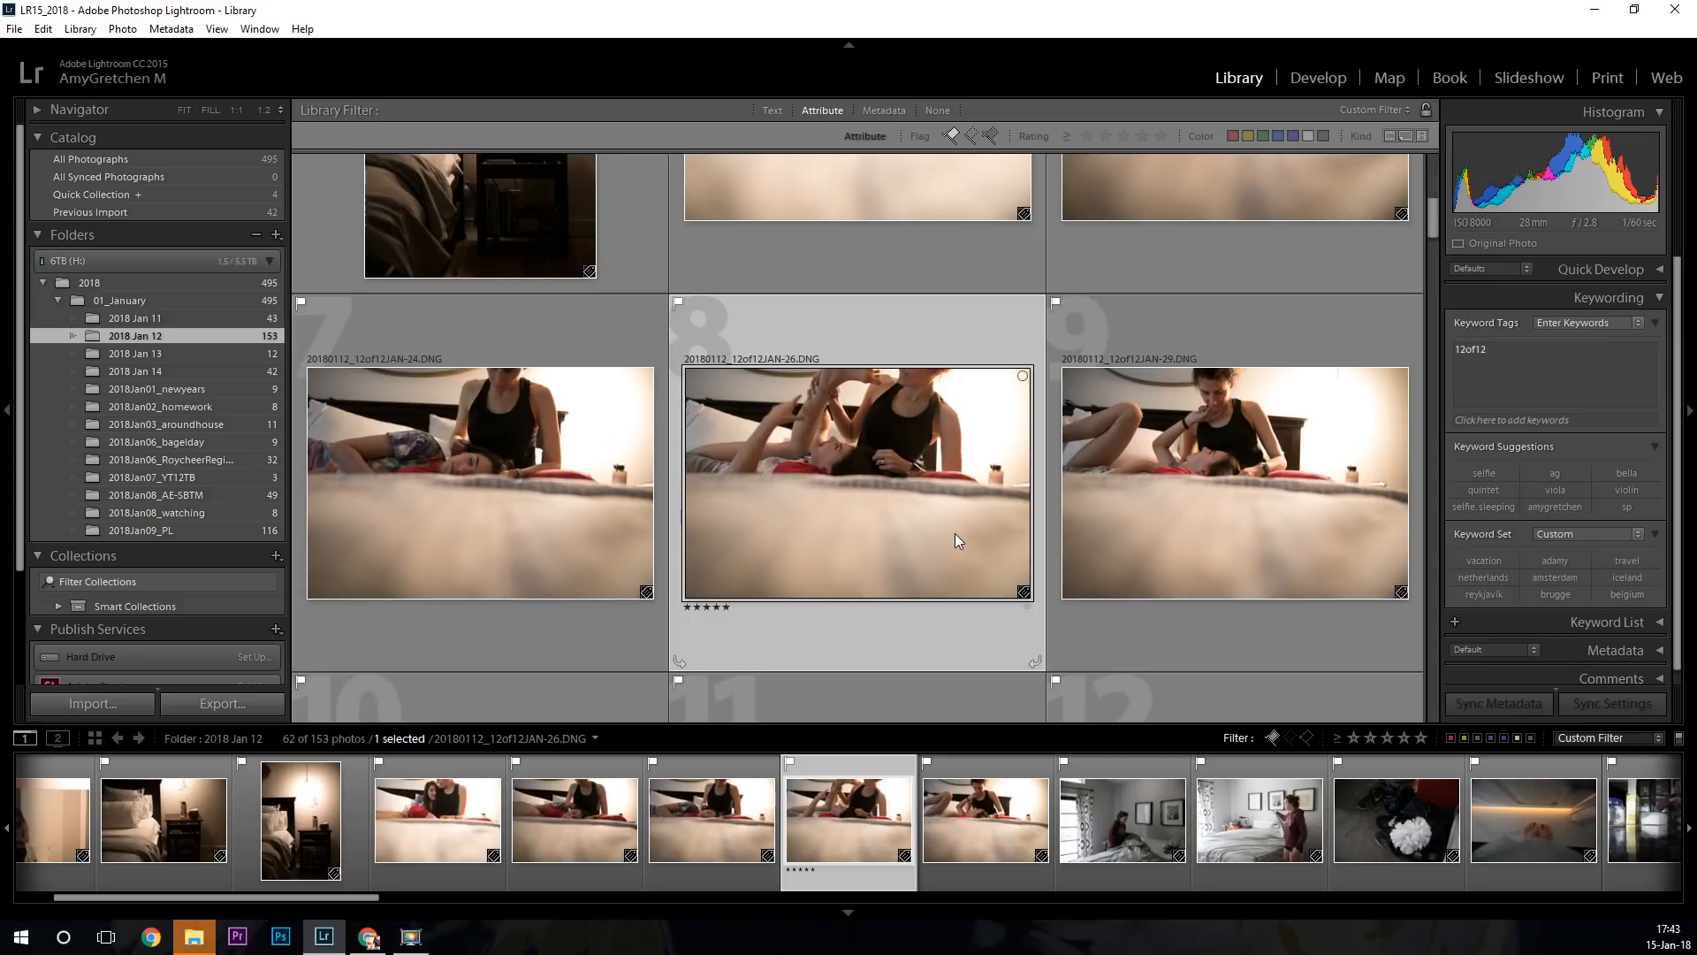
scroll(953, 535, "down", 5)
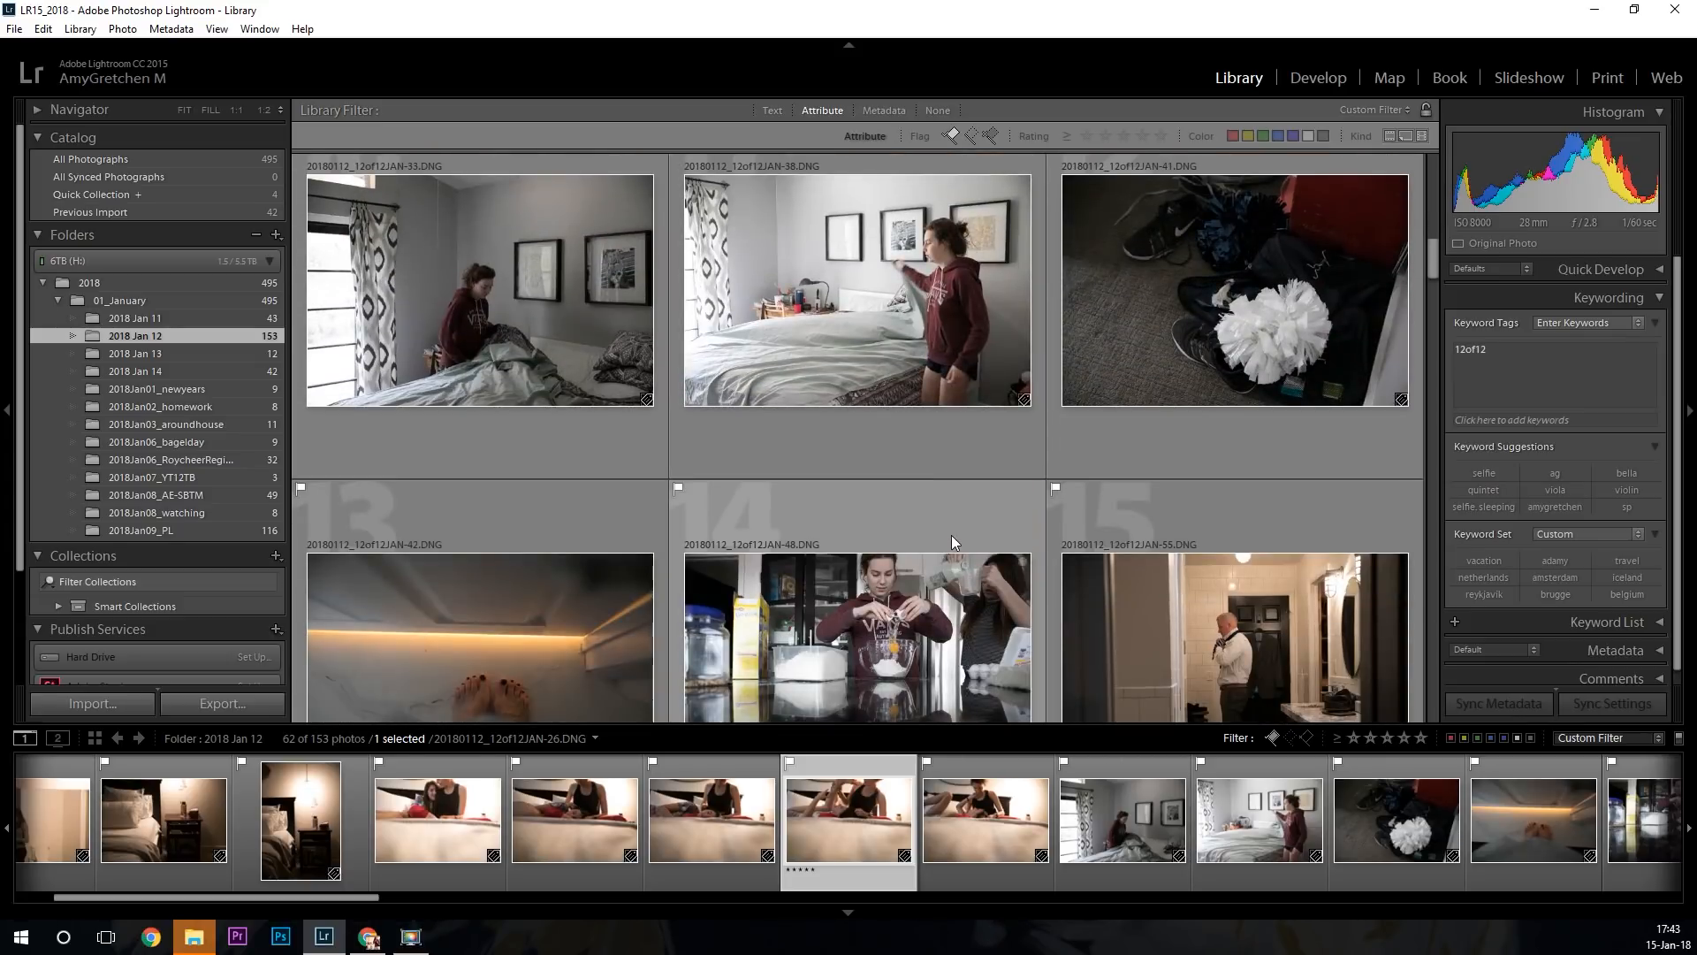
left_click(887, 309)
key("5")
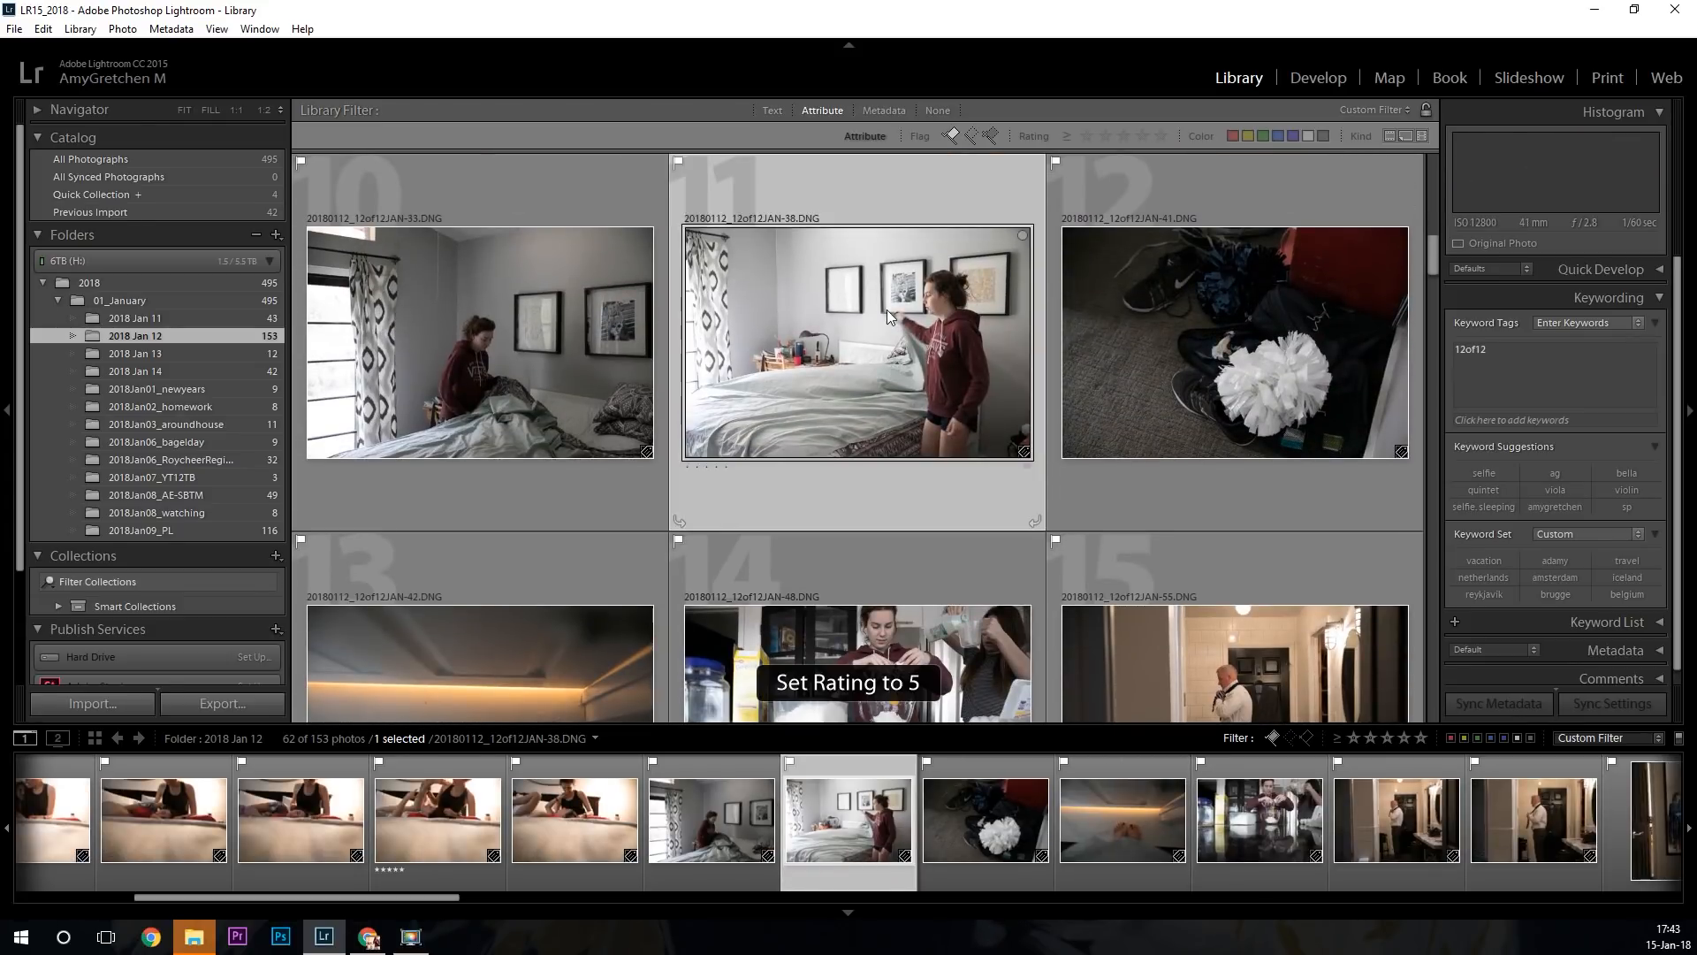
Rate JAN-48, the kitchen baking photo, and JAN-55, the first photo of the man in the bathroom, five stars each.
scroll(961, 412, "down", 3)
left_click(958, 411)
key("5")
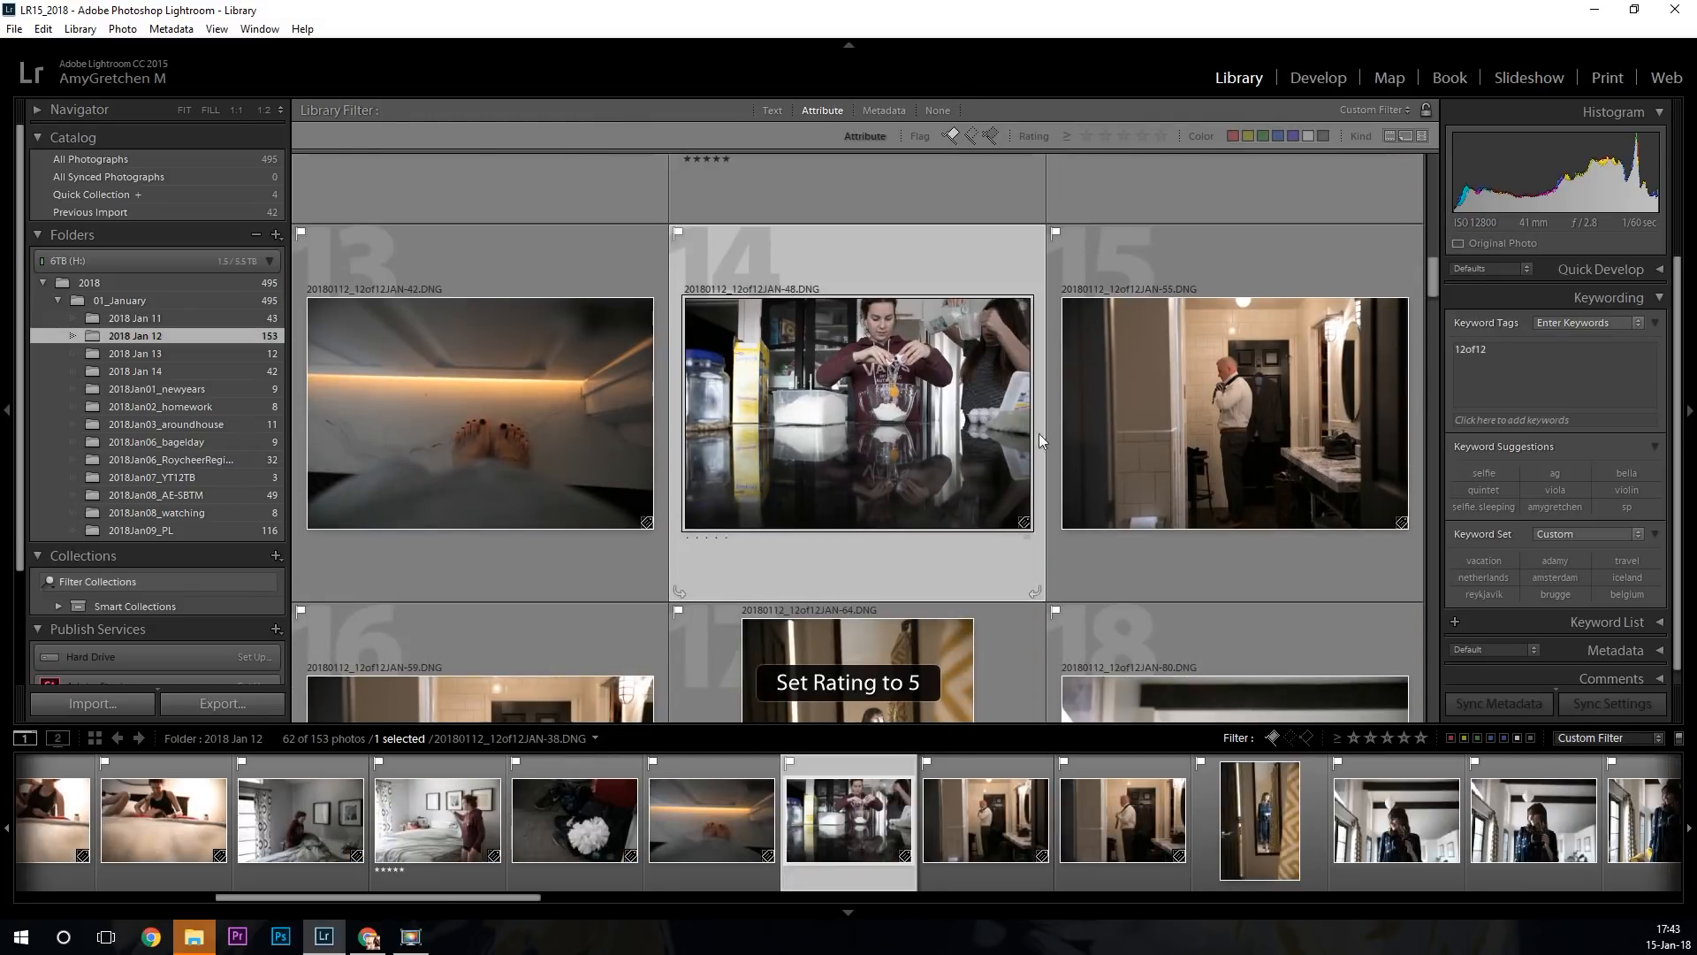
scroll(1097, 436, "down", 1)
left_click(1155, 439)
key("5")
Rate two of the camera selfies in the blue dress five stars: JAN-84 and the last one of the series.
scroll(1157, 444, "down", 5)
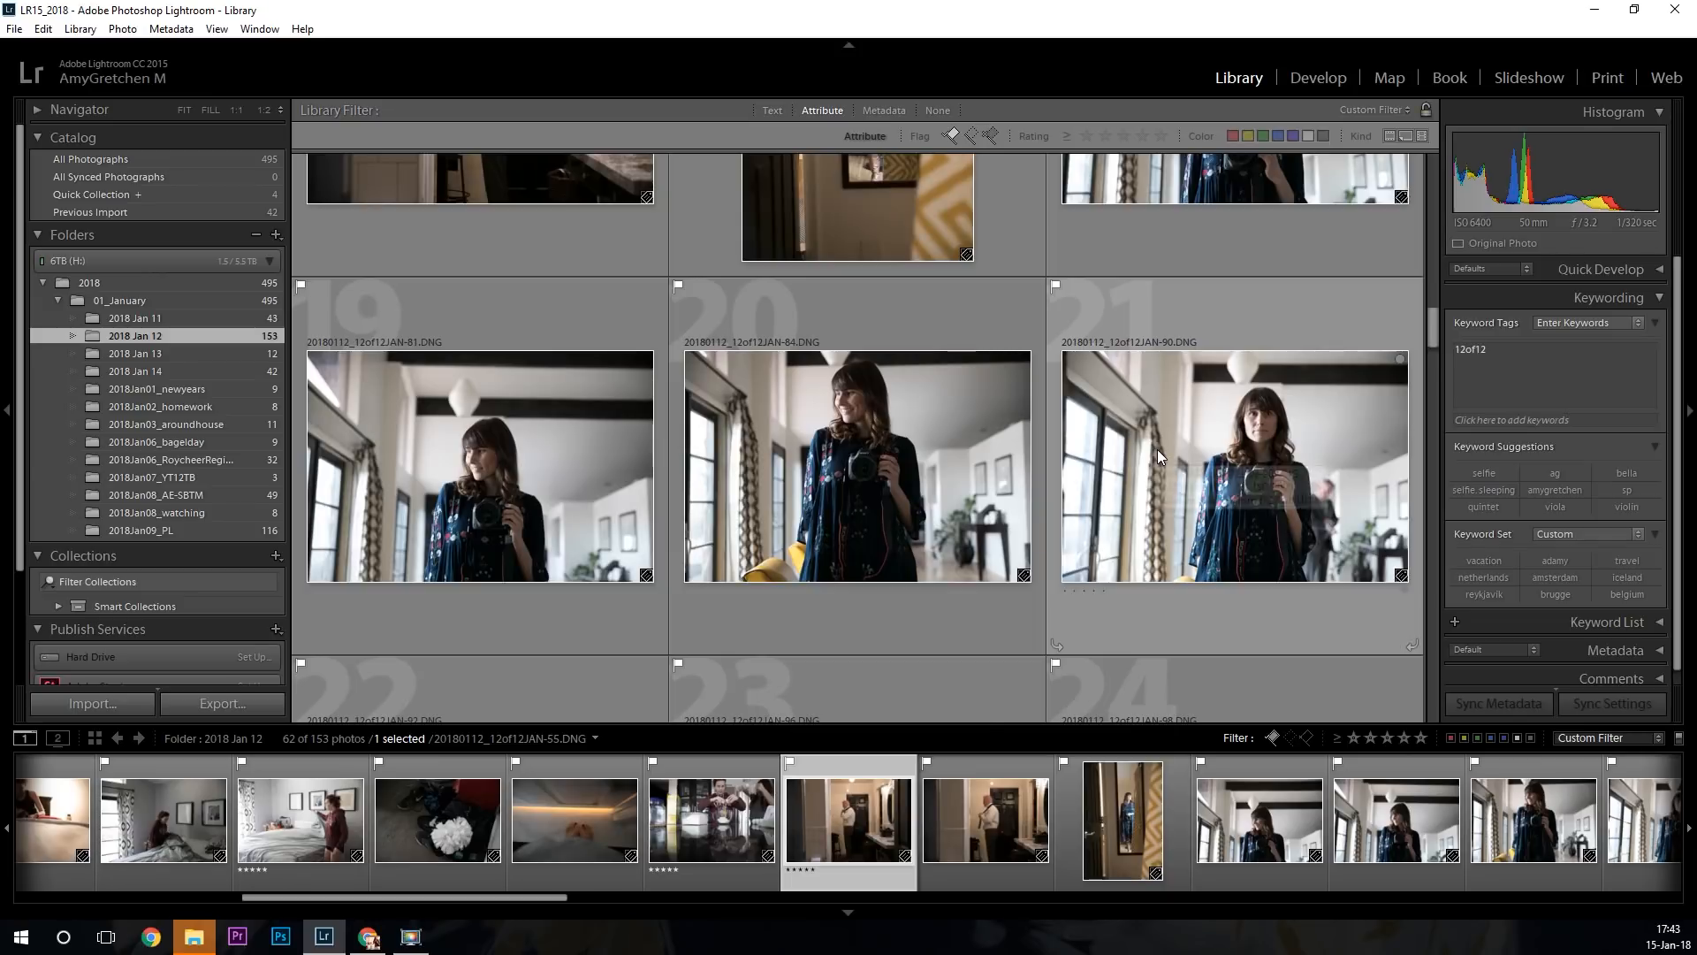
scroll(1159, 451, "down", 3)
left_click(609, 351)
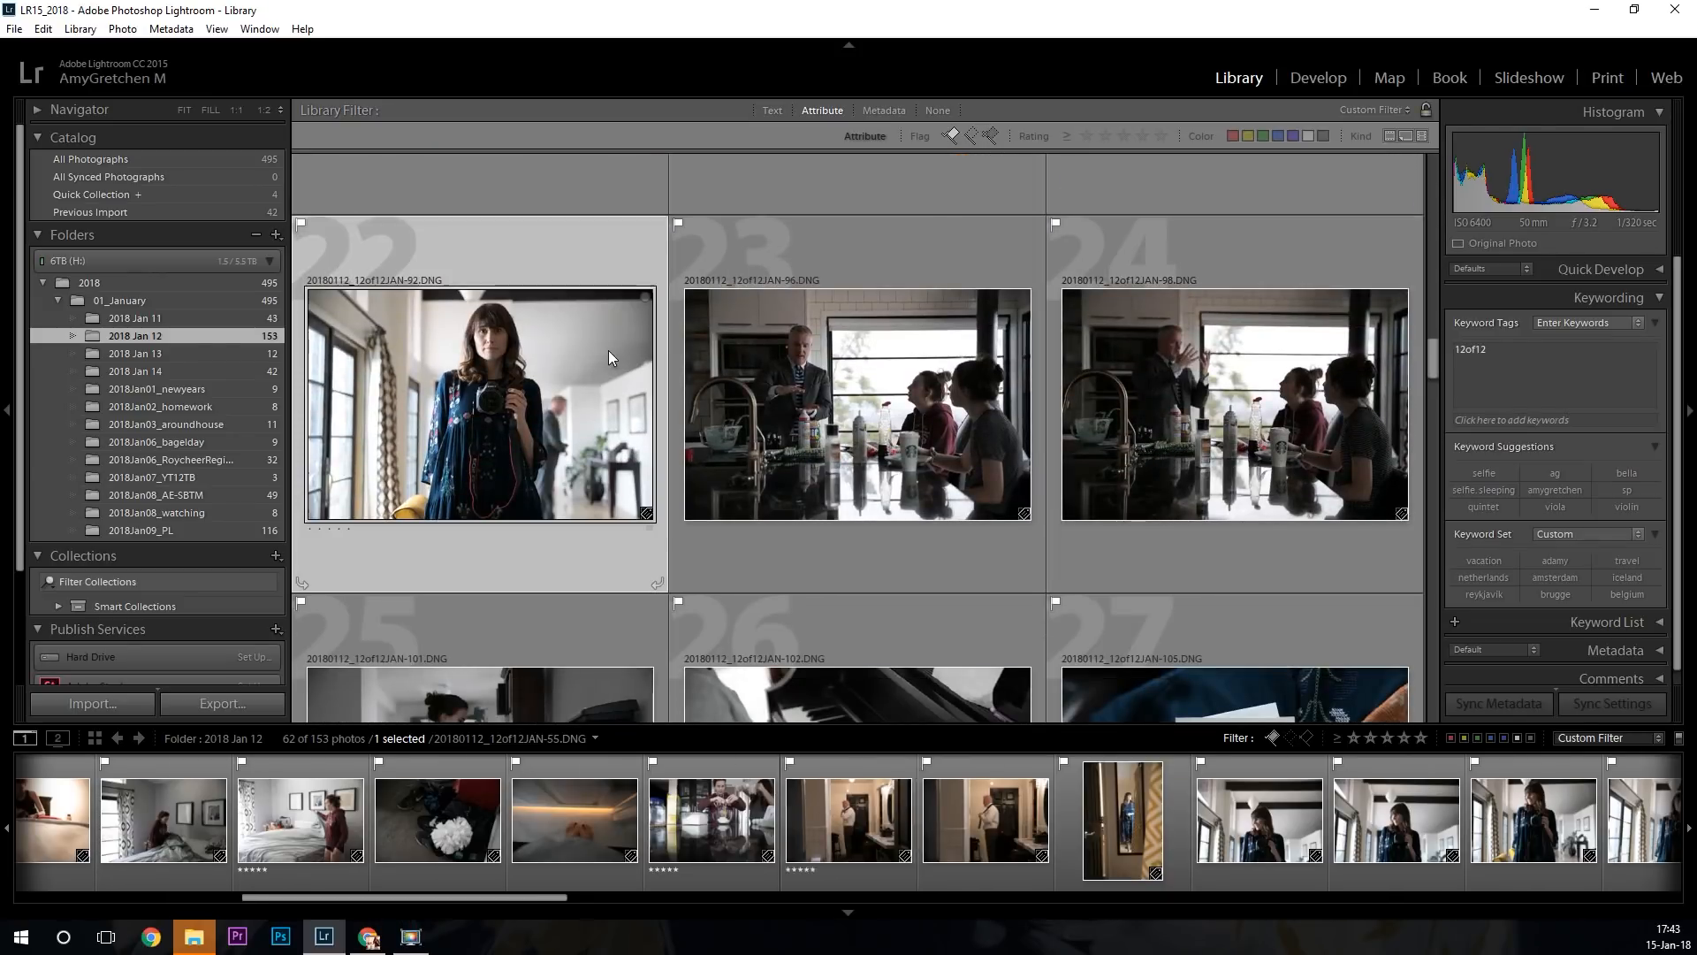
key("5")
scroll(778, 459, "up", 3)
scroll(858, 456, "down", 3)
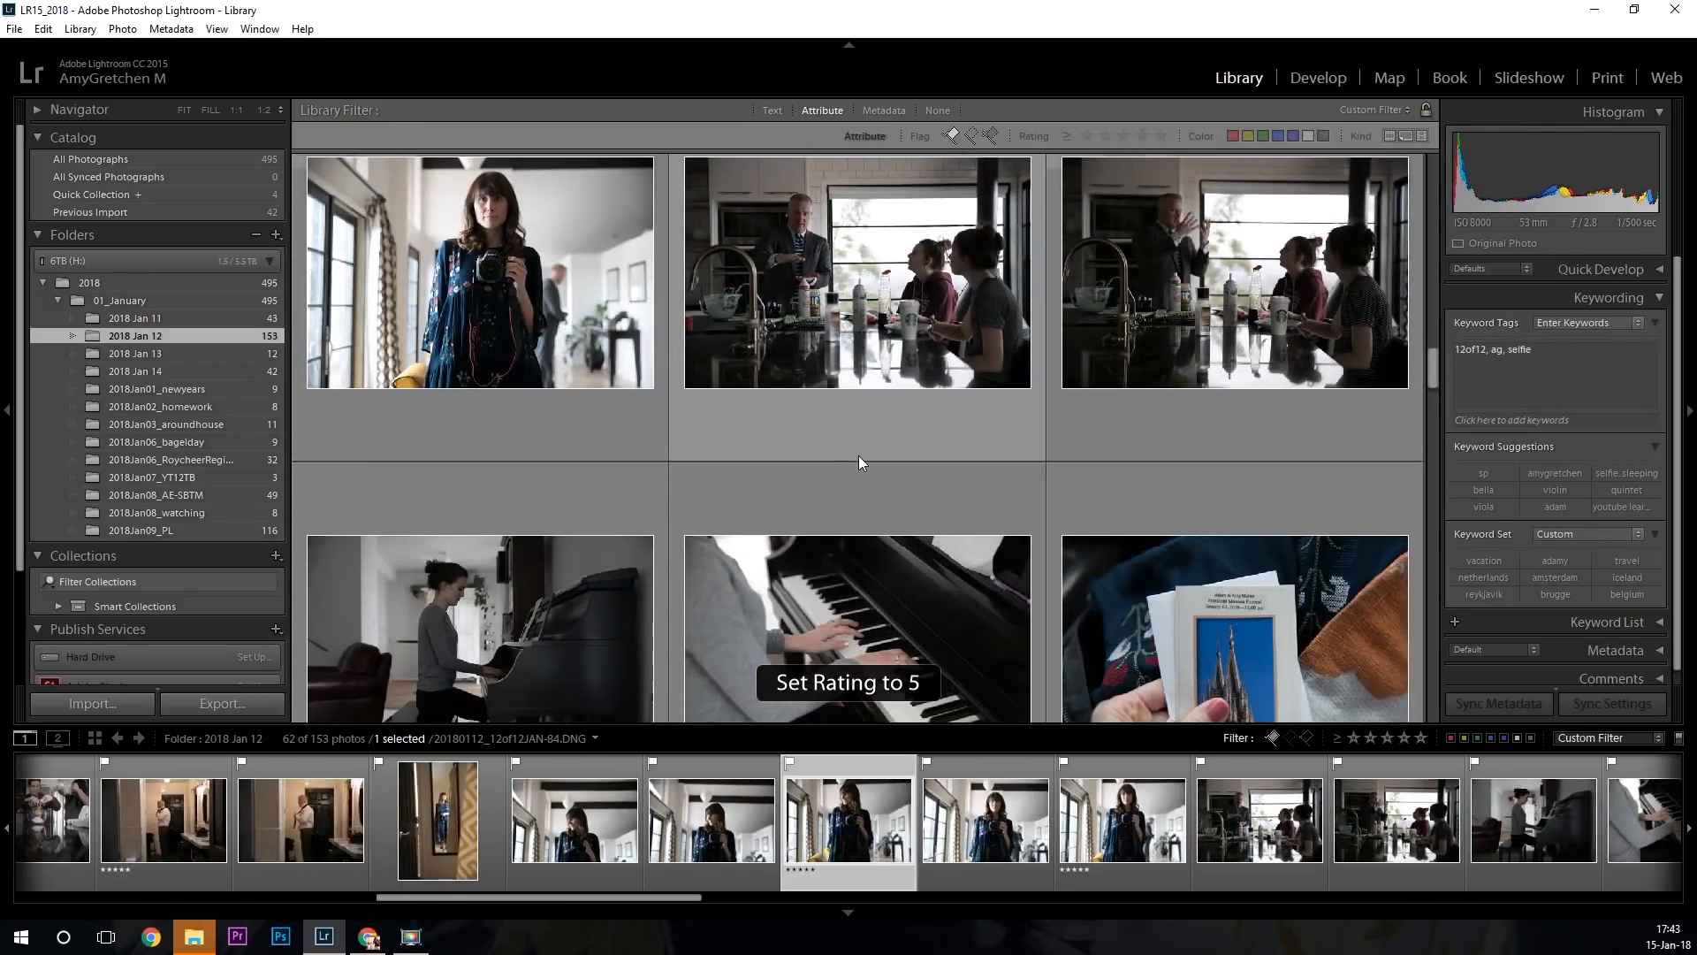
Rate JAN-96, the first kitchen island photo, and JAN-101, the wide piano photo, five stars each.
key("Right")
key("Right")
key("Right")
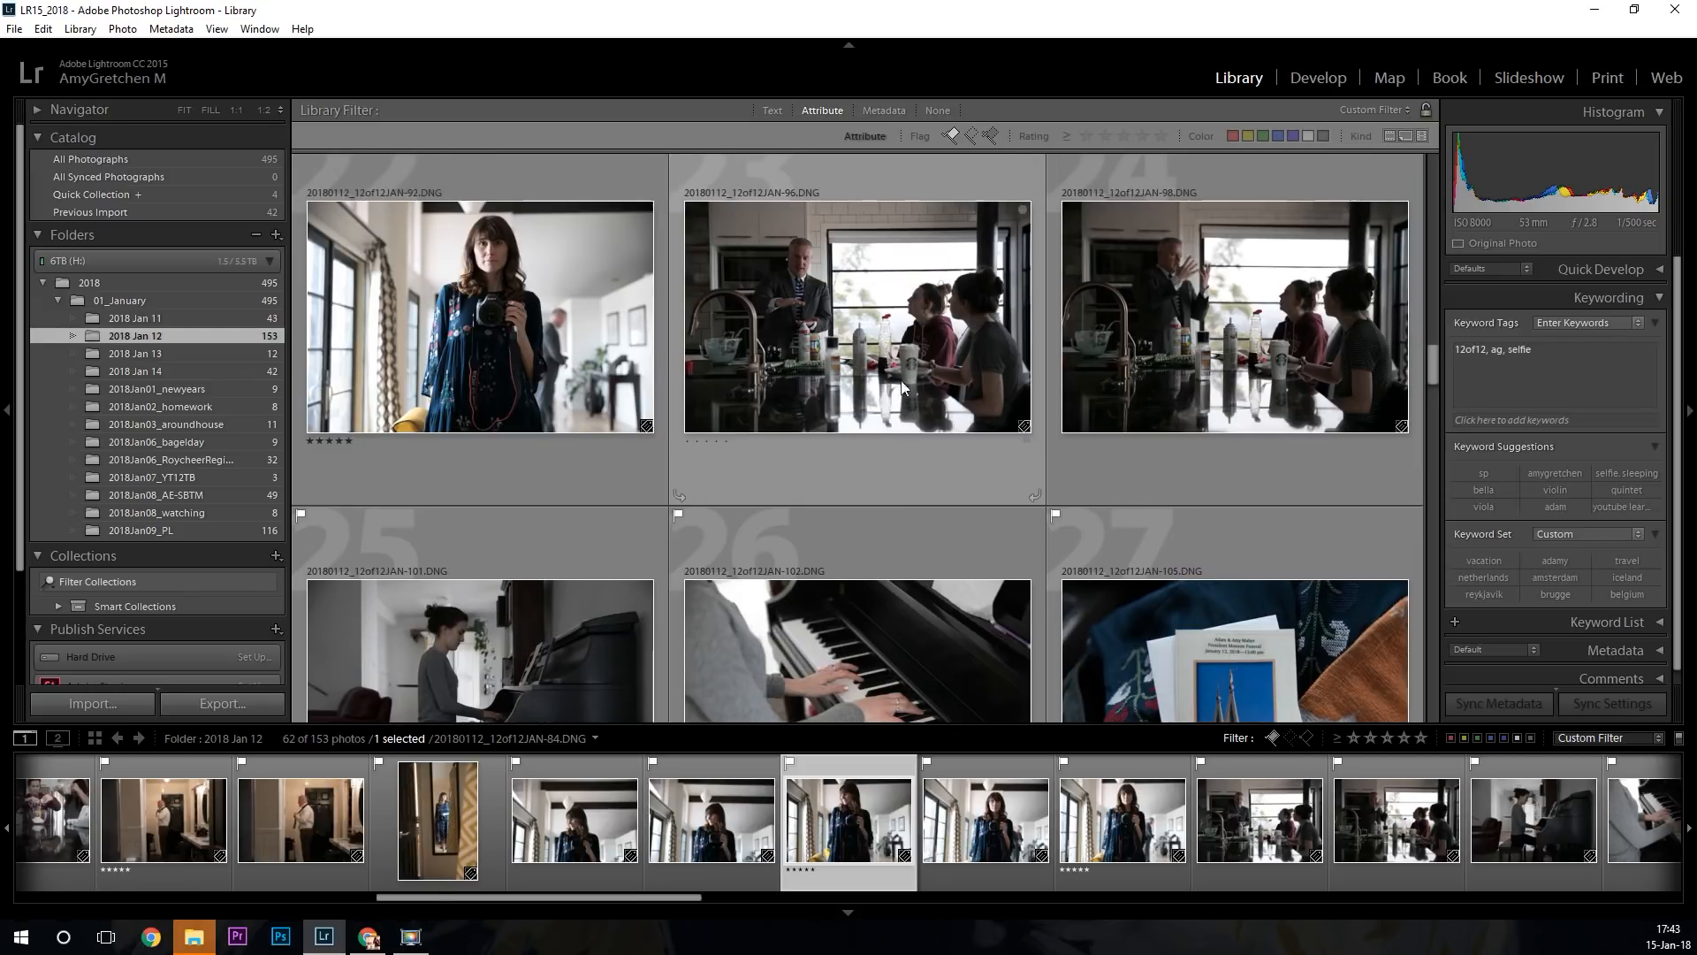
key("5")
scroll(922, 408, "down", 2)
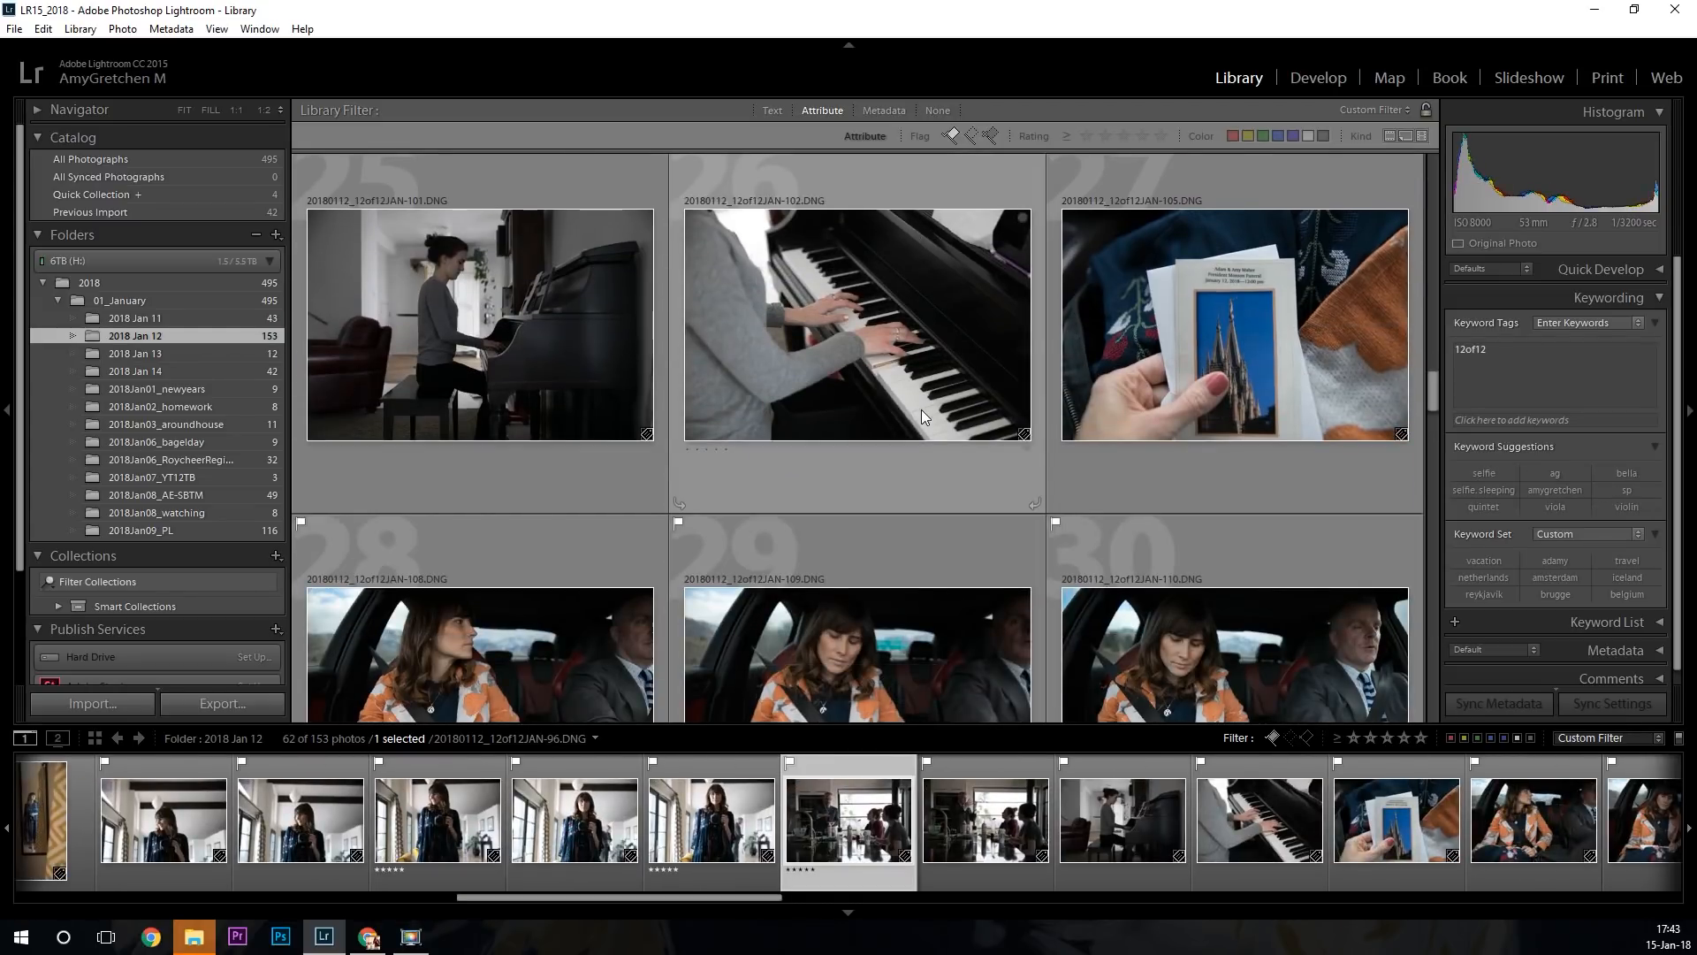
left_click(519, 369)
key("5")
Look through the photos from the piano and church card shots to the car series, and compare JAN-108 to JAN-113.
scroll(674, 425, "down", 2)
scroll(673, 425, "up", 2)
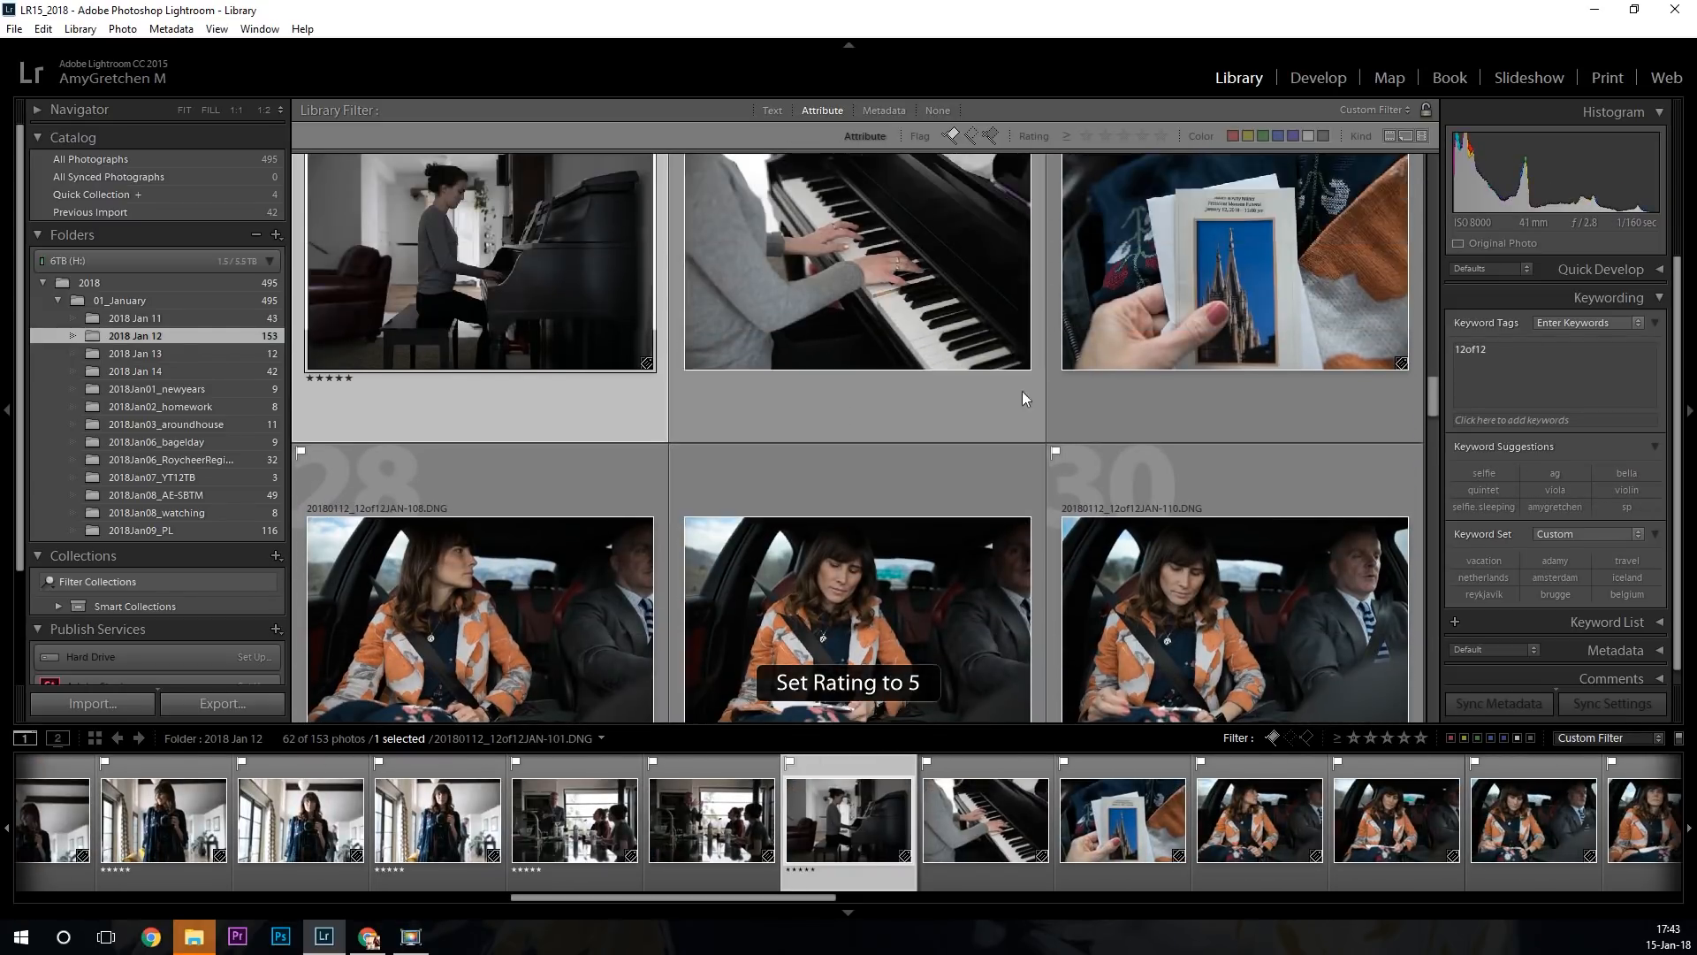
left_click(1291, 294)
scroll(1290, 308, "down", 1)
scroll(1282, 366, "down", 2)
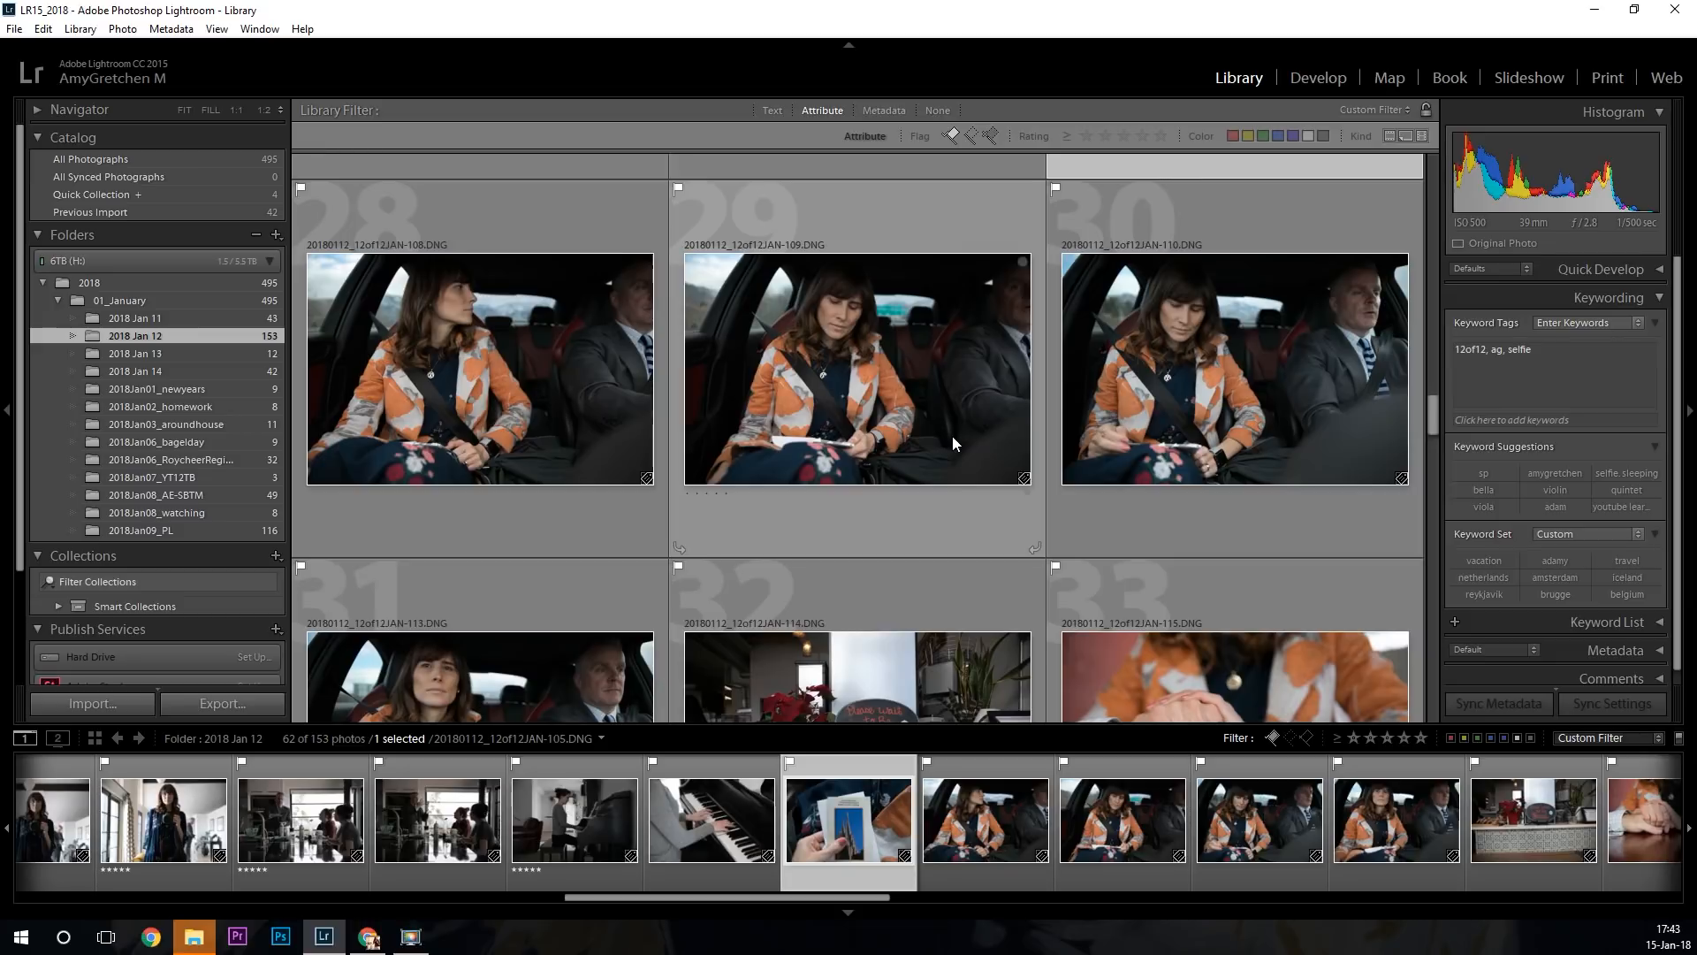
scroll(952, 437, "down", 1)
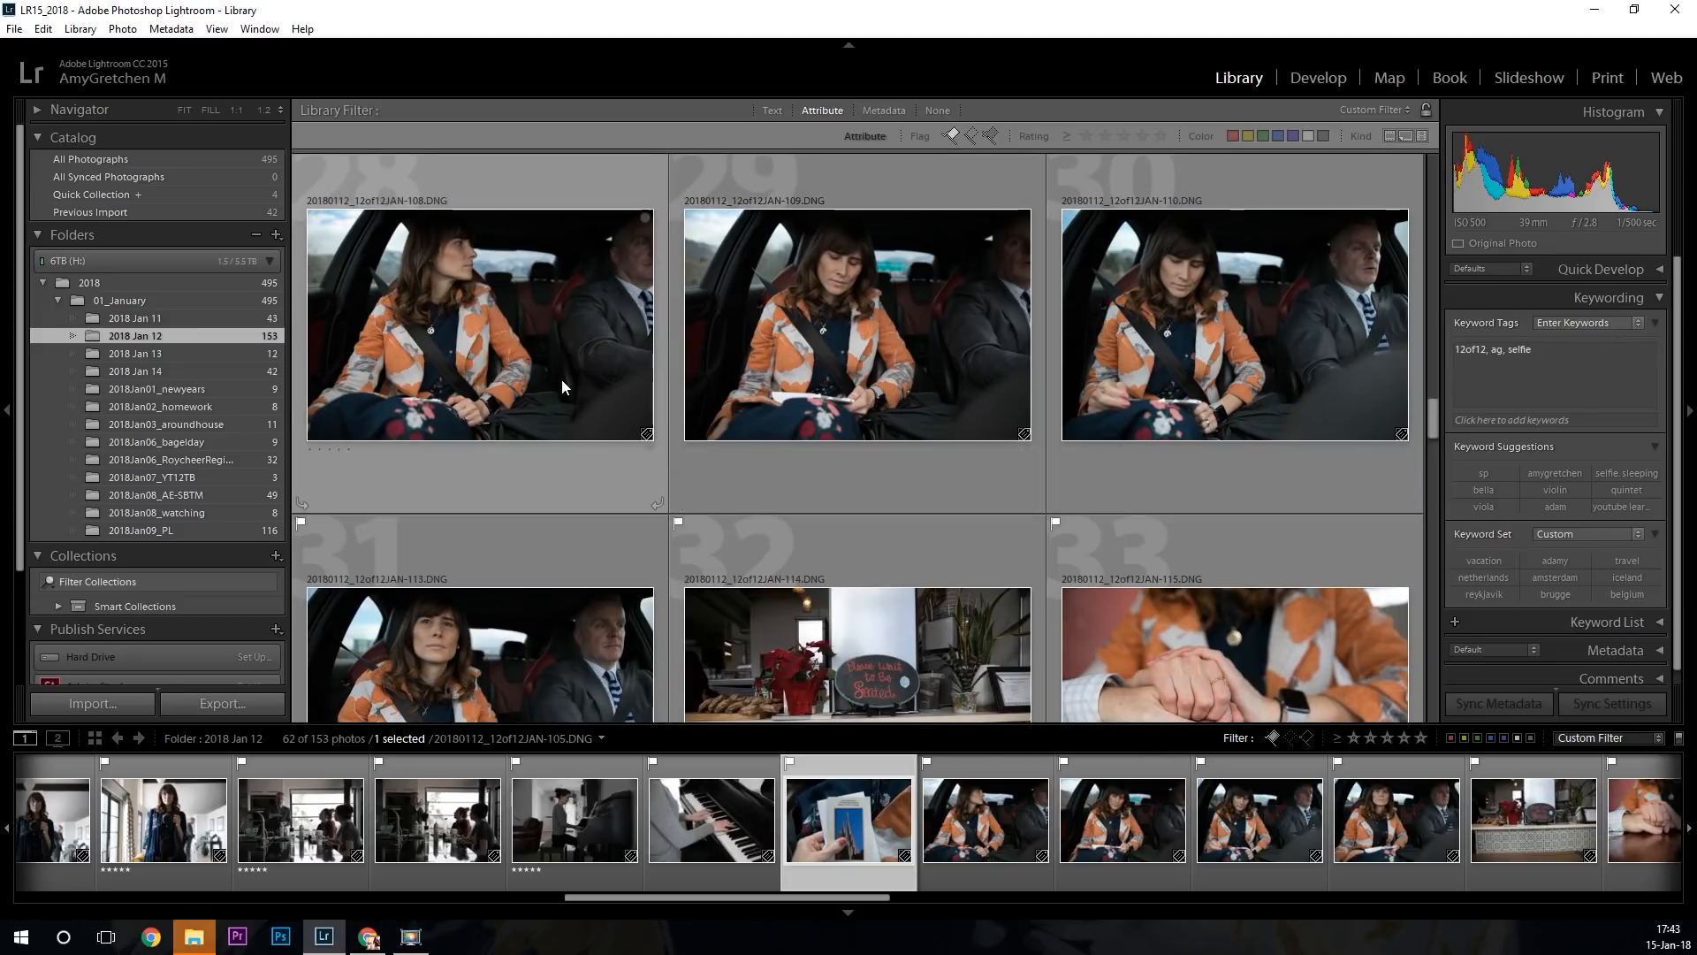
scroll(558, 389, "down", 2)
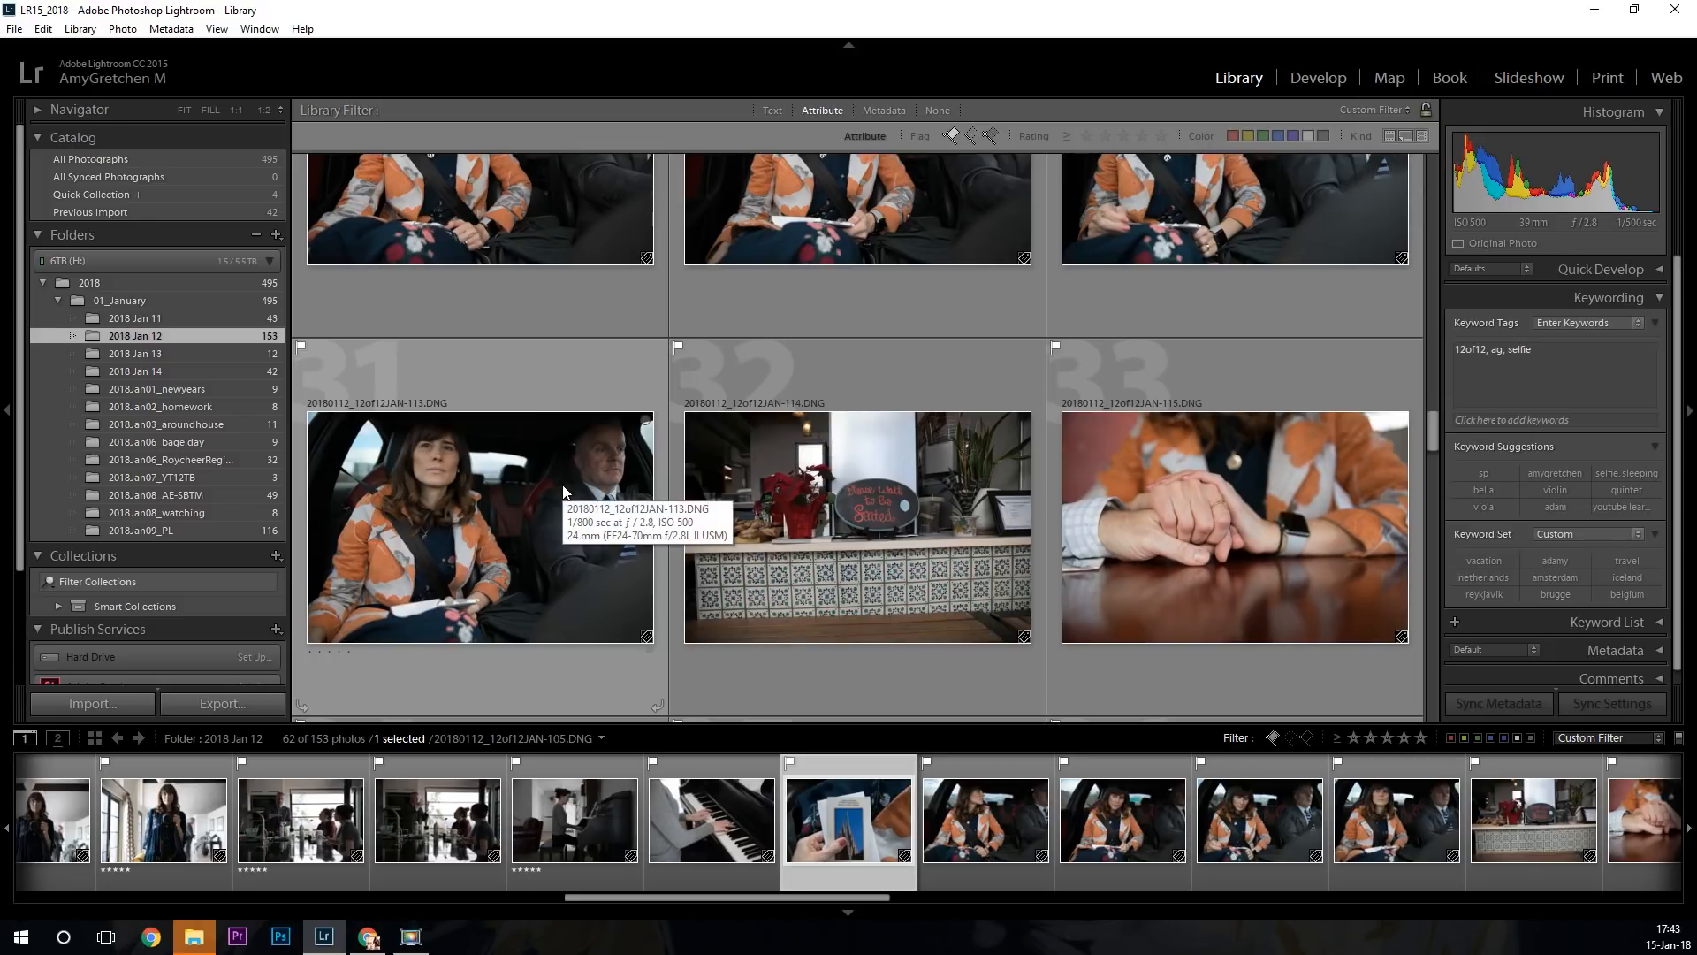
scroll(562, 485, "up", 3)
scroll(562, 486, "down", 1)
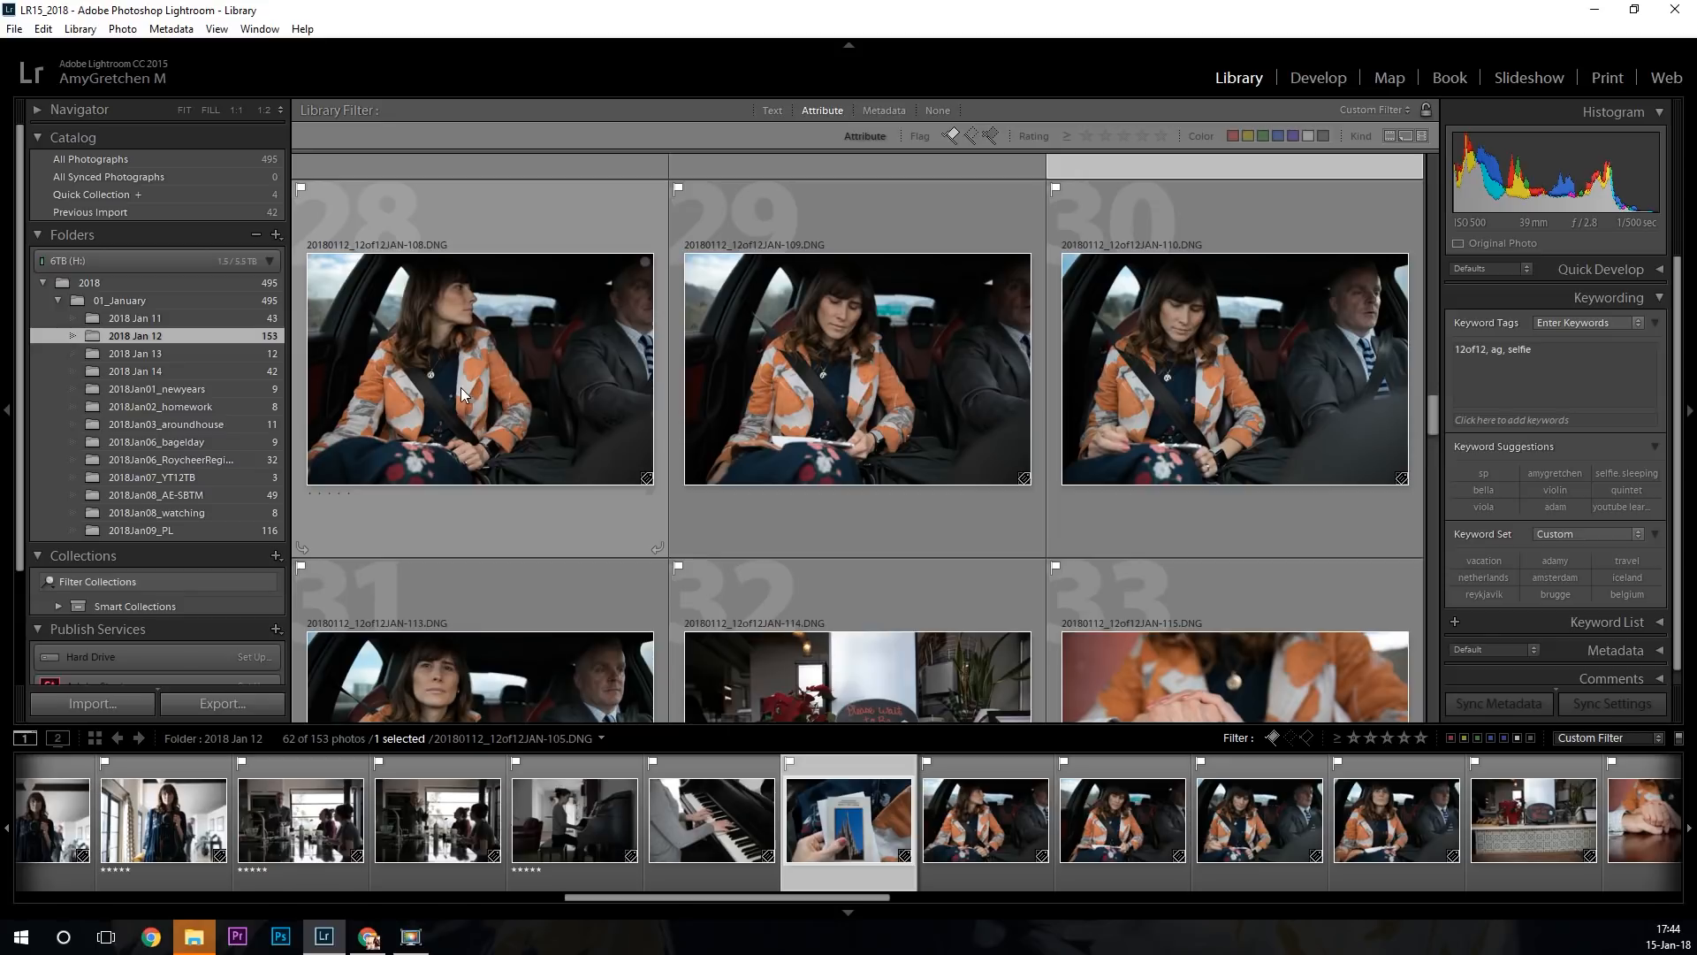
scroll(461, 387, "down", 2)
Rate the car photos JAN-113 and JAN-109 five stars each.
left_click(436, 453)
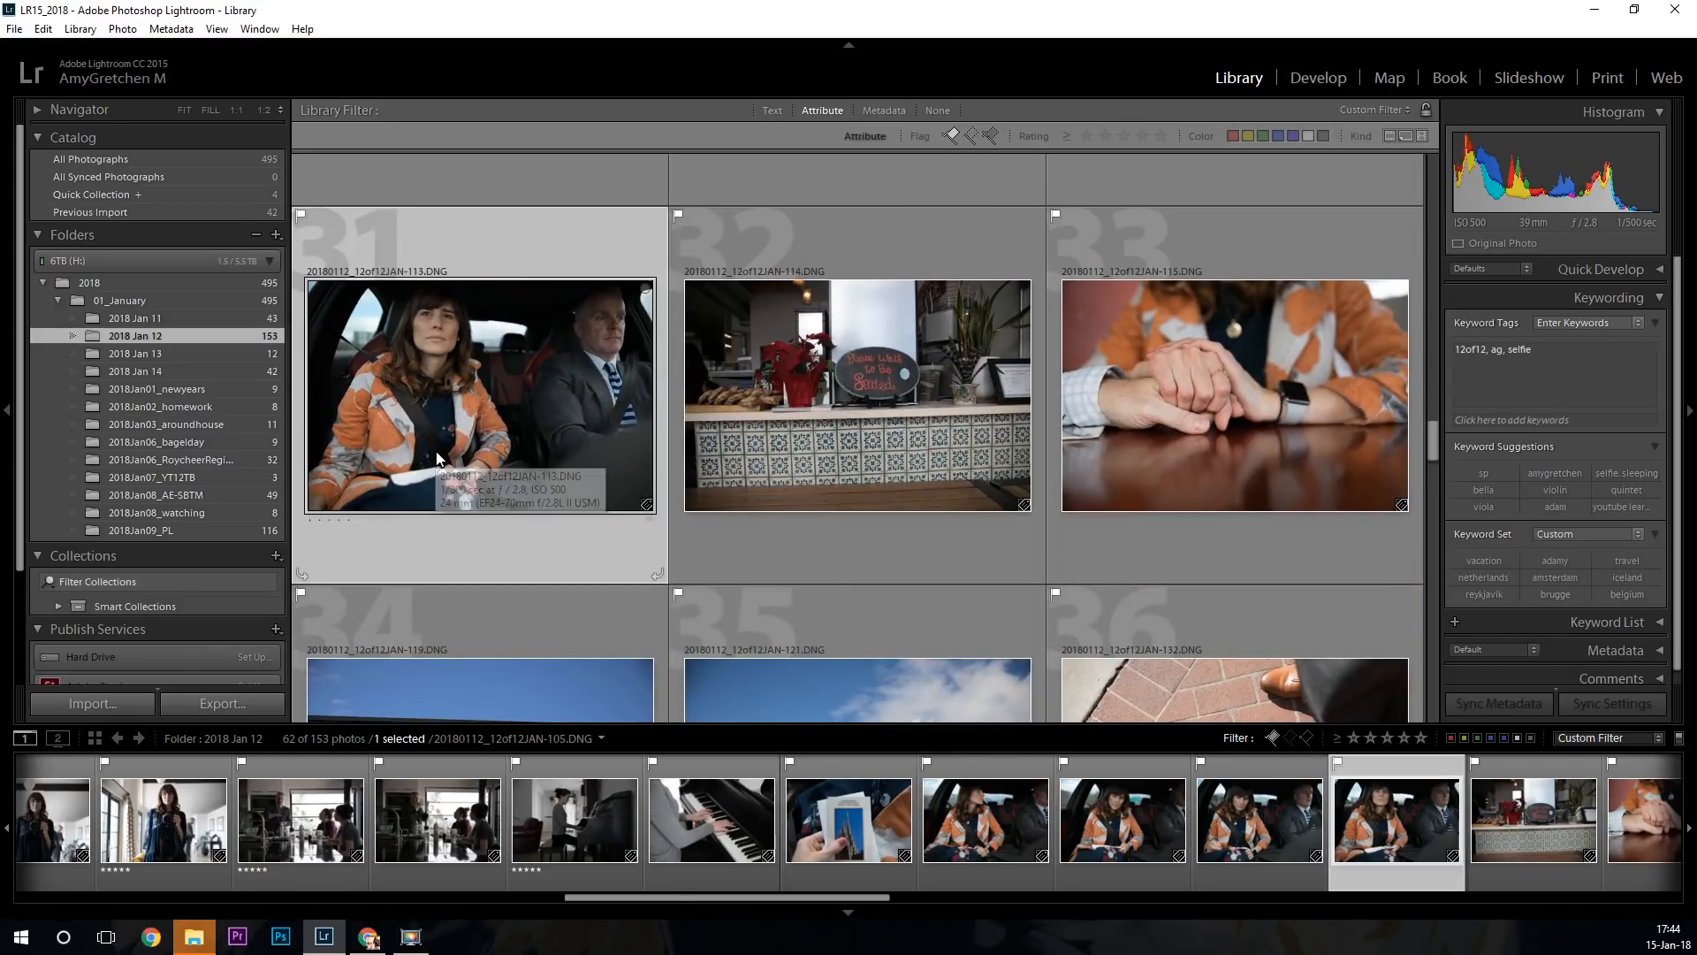
key("5")
scroll(809, 320, "up", 2)
left_click(860, 345)
key("5")
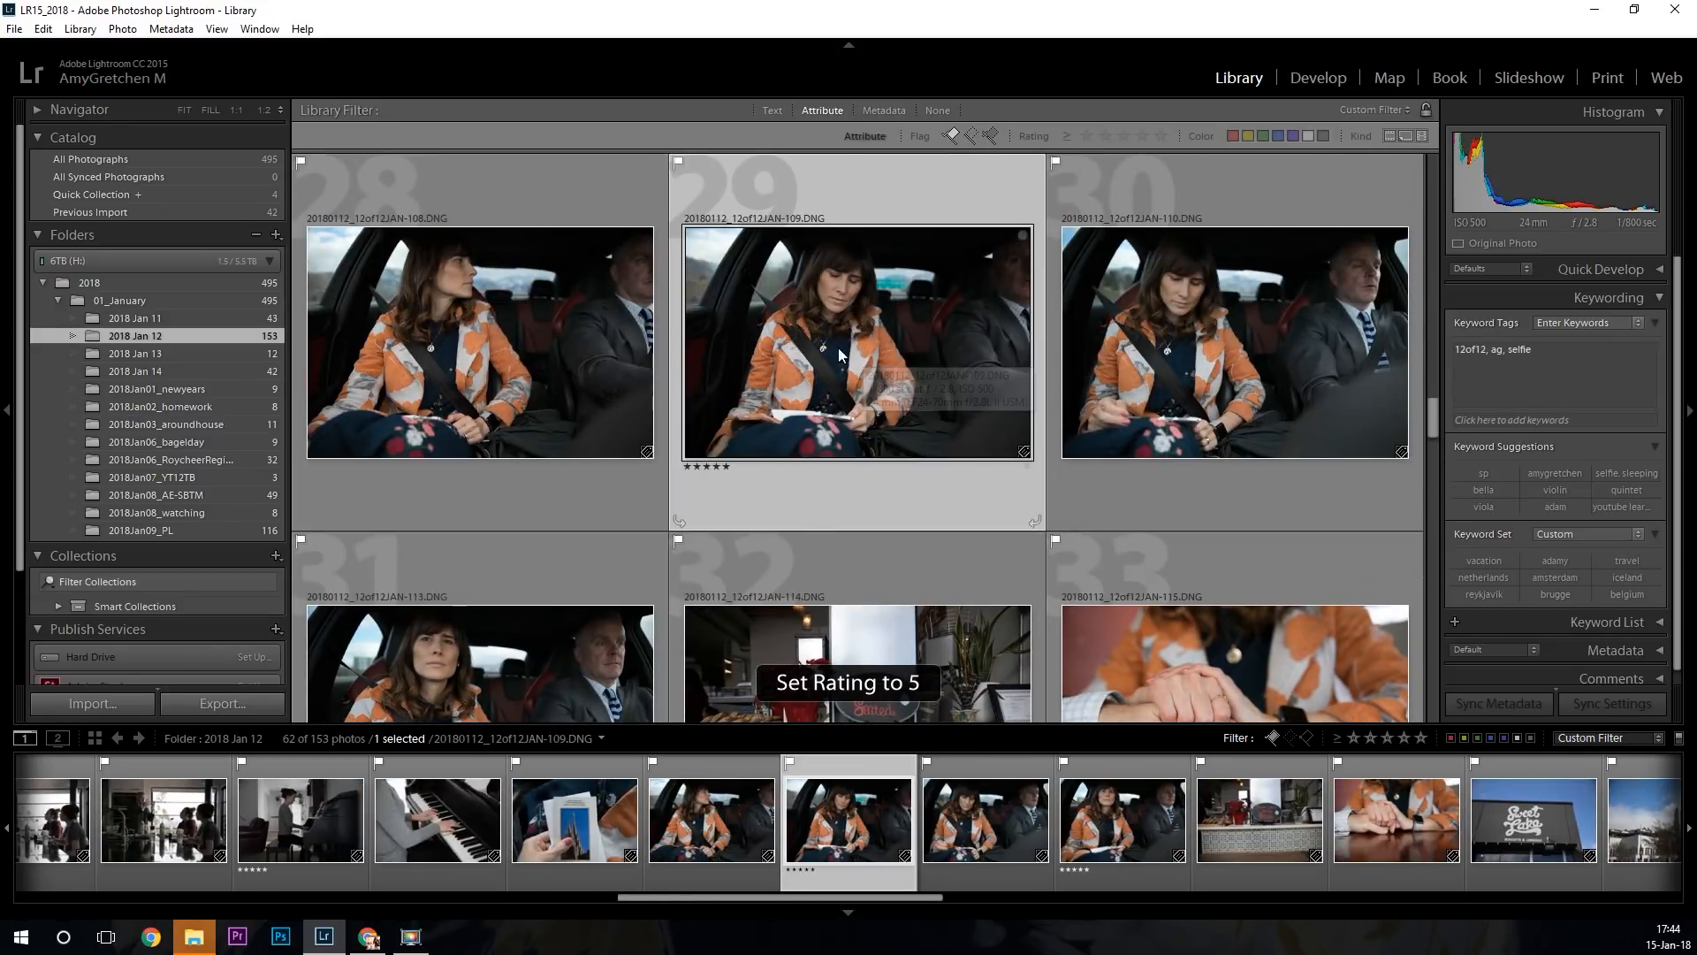
Rate JAN-115, the close-up of clasped hands on the table, five stars.
scroll(832, 348, "down", 2)
scroll(1060, 319, "down", 1)
scroll(1056, 320, "up", 2)
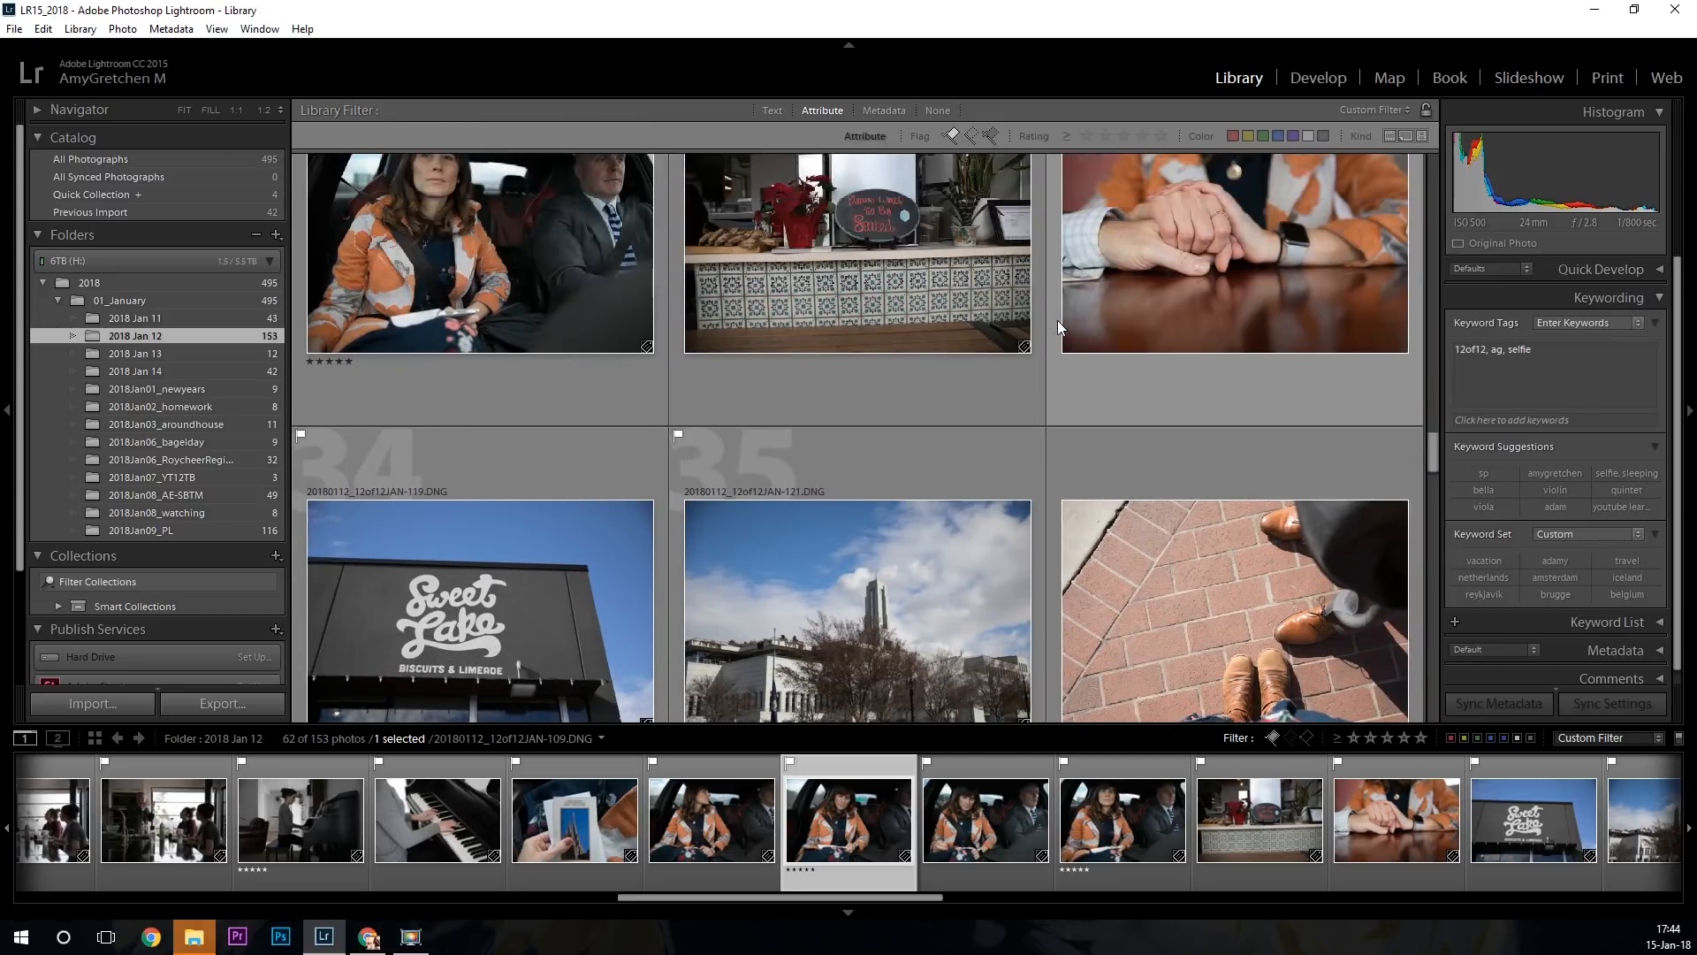
left_click(1202, 268)
key("5")
Rate JAN-121, the city building under clouds, and JAN-119, the Sweet Lake storefront sign, five stars each.
scroll(1203, 274, "down", 2)
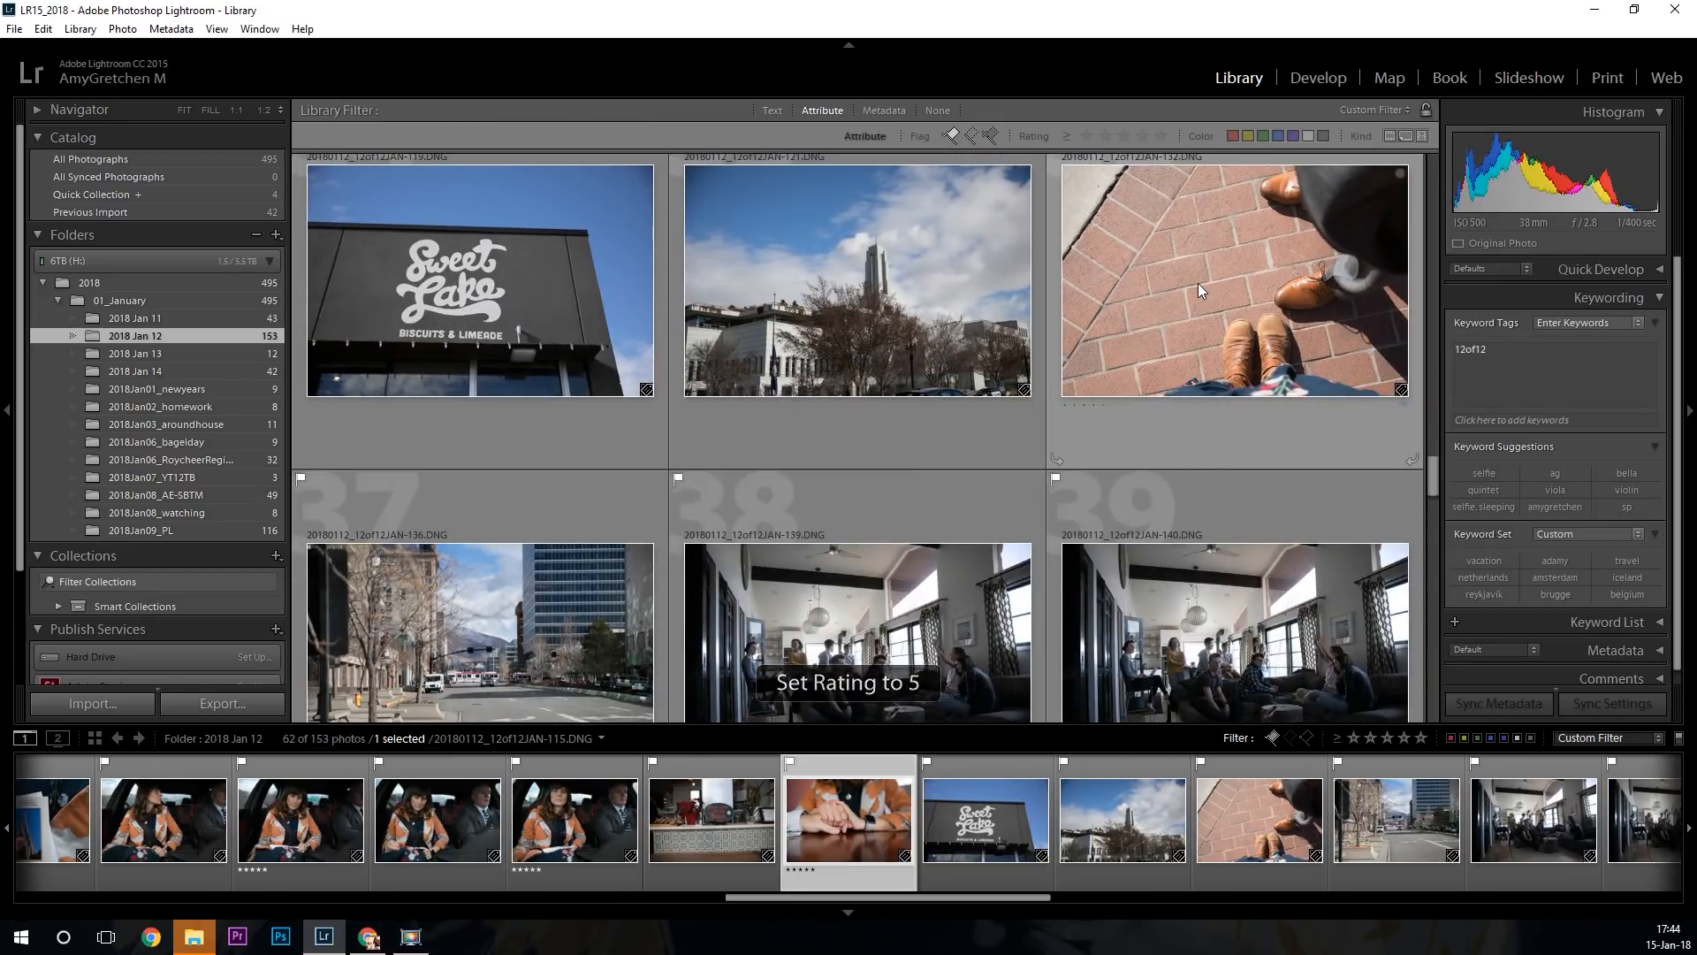
left_click(932, 296)
key("5")
left_click(638, 332)
key("5")
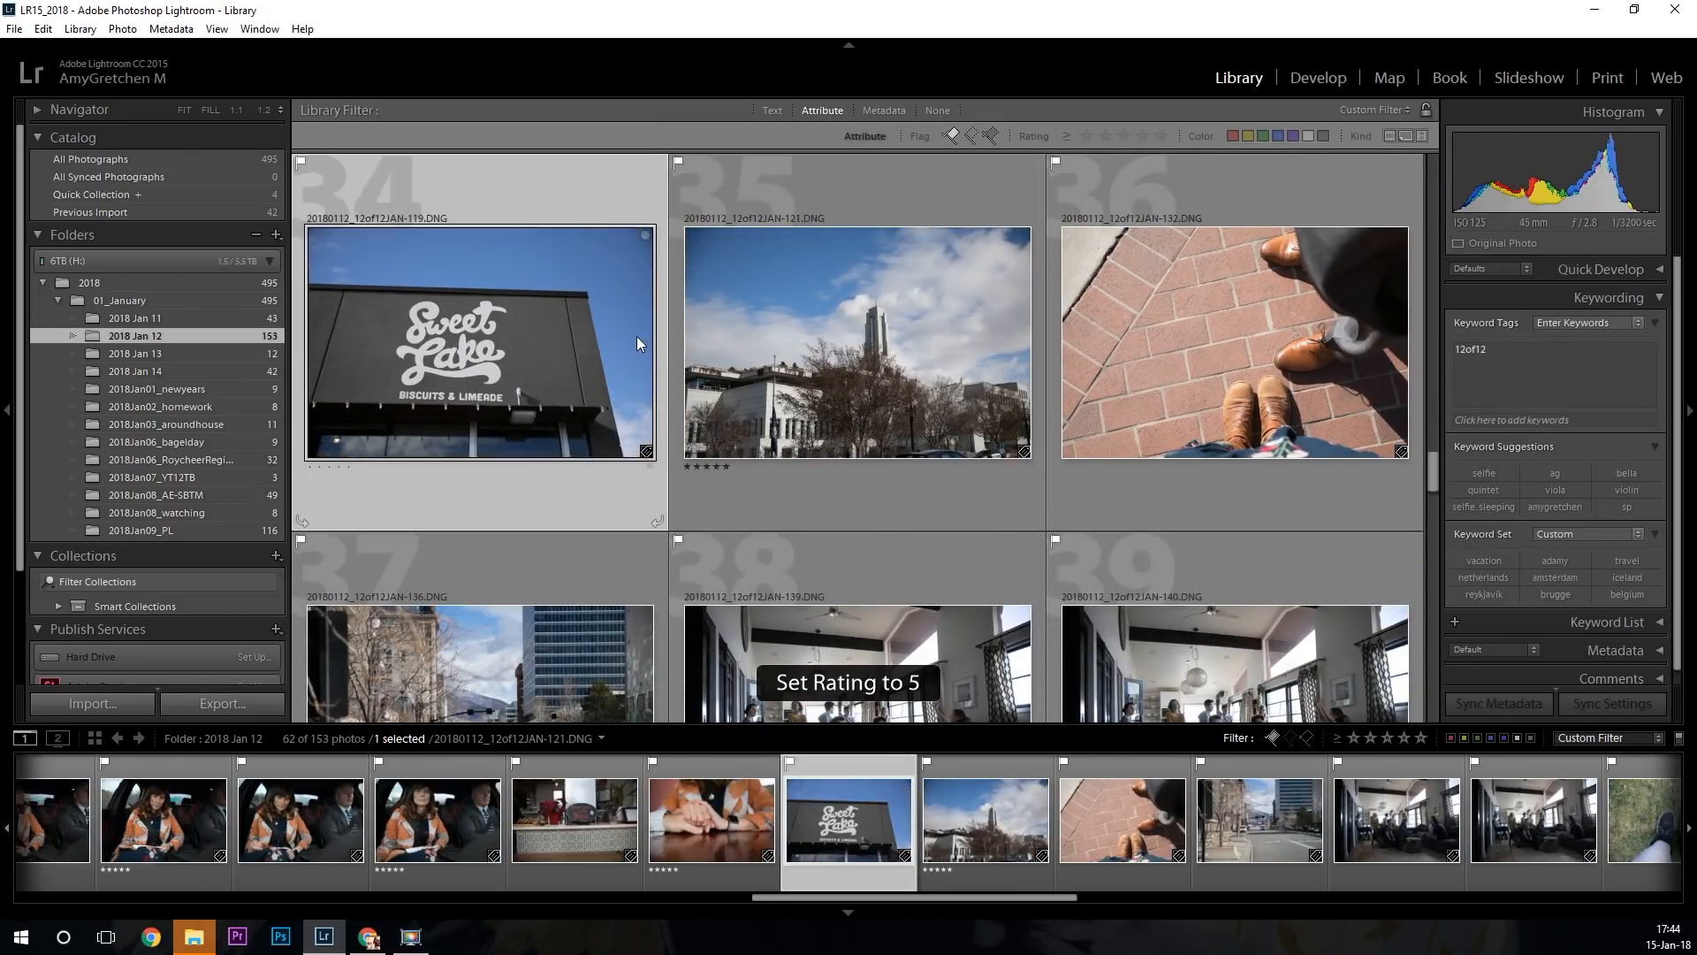
Review the street and living room group photos, and rate JAN-139 five stars.
scroll(653, 338, "down", 3)
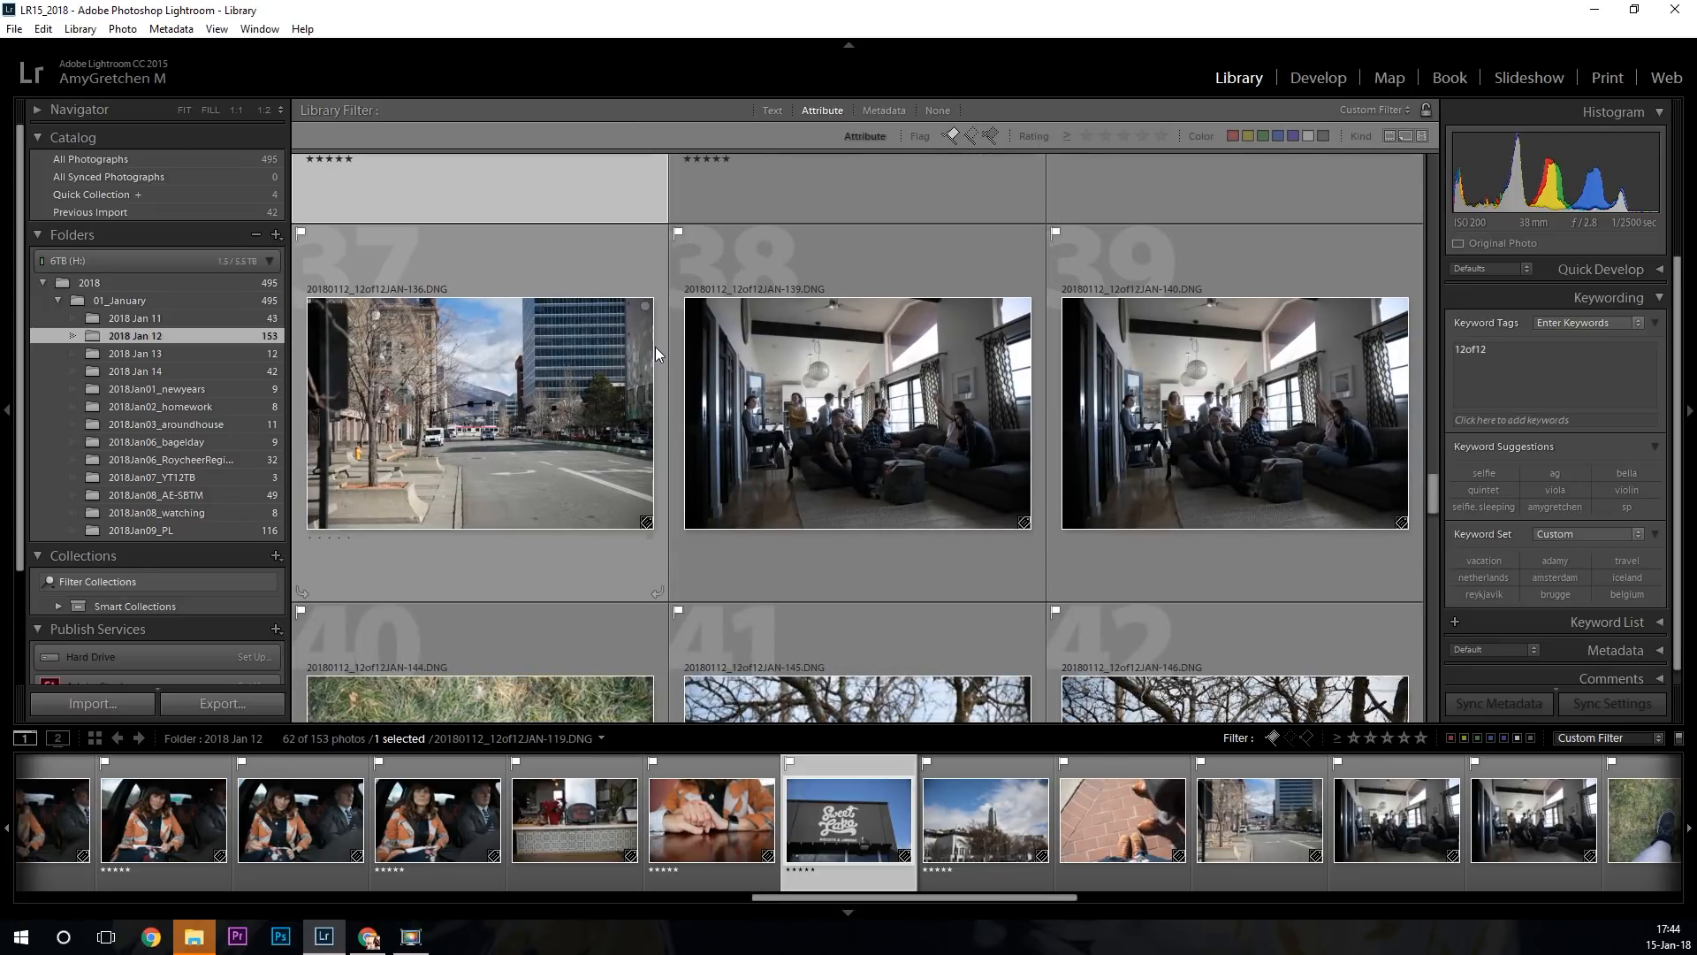
scroll(659, 355, "up", 3)
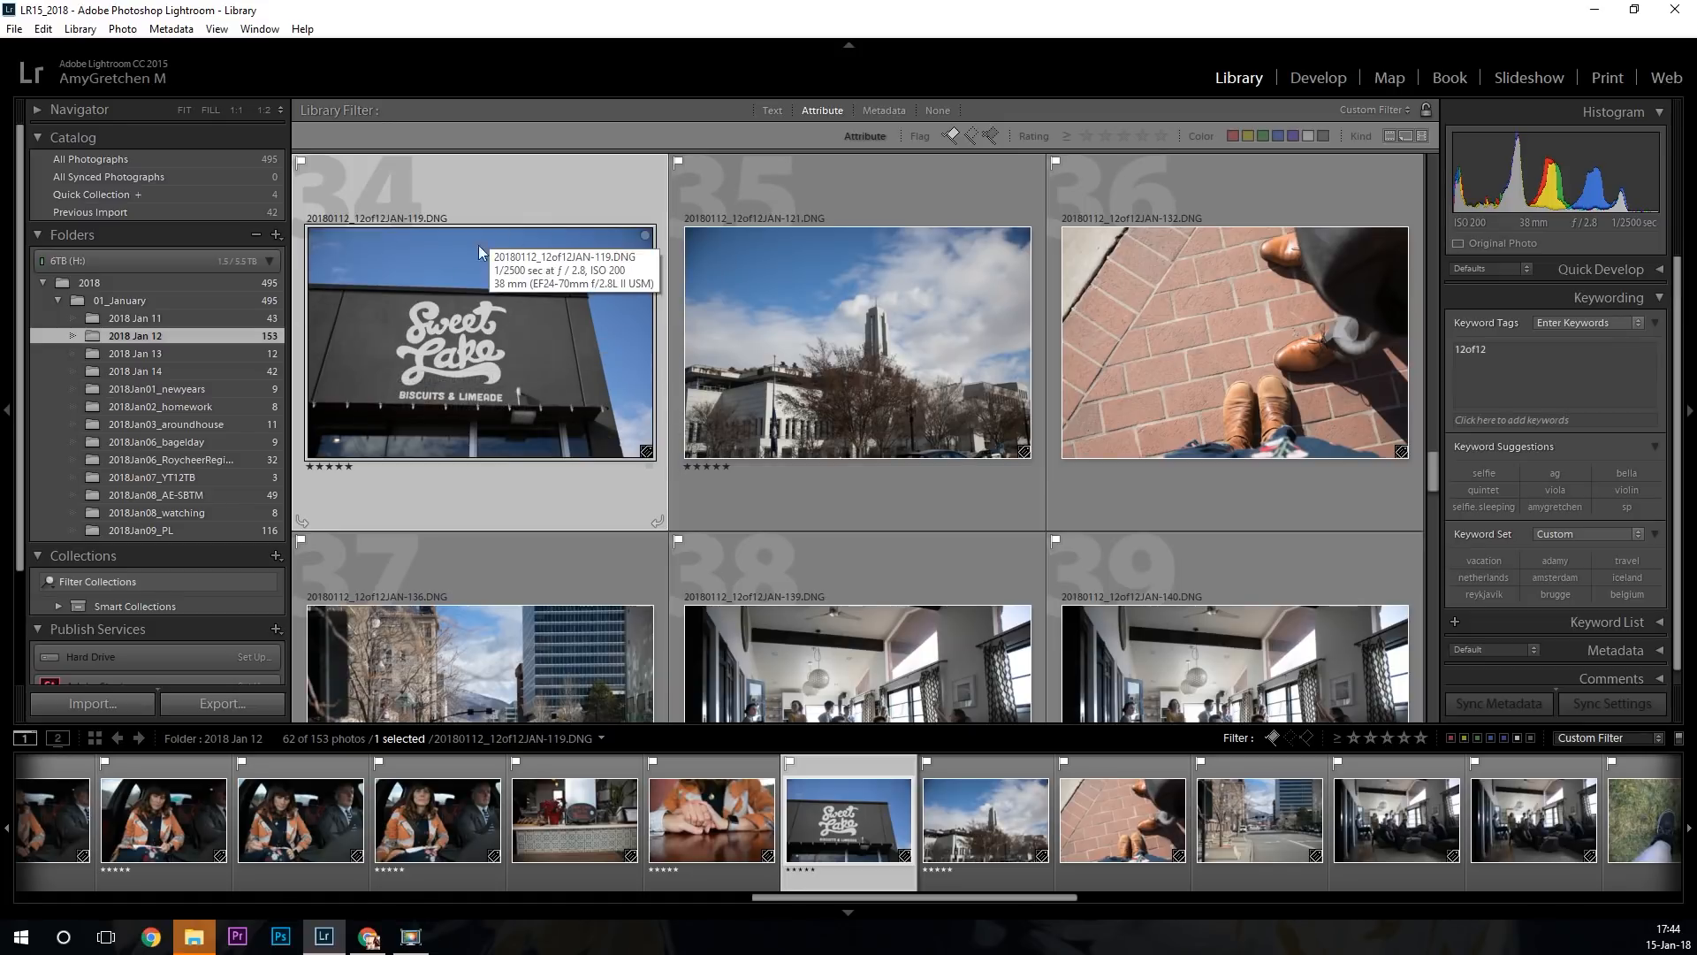
scroll(607, 378, "down", 5)
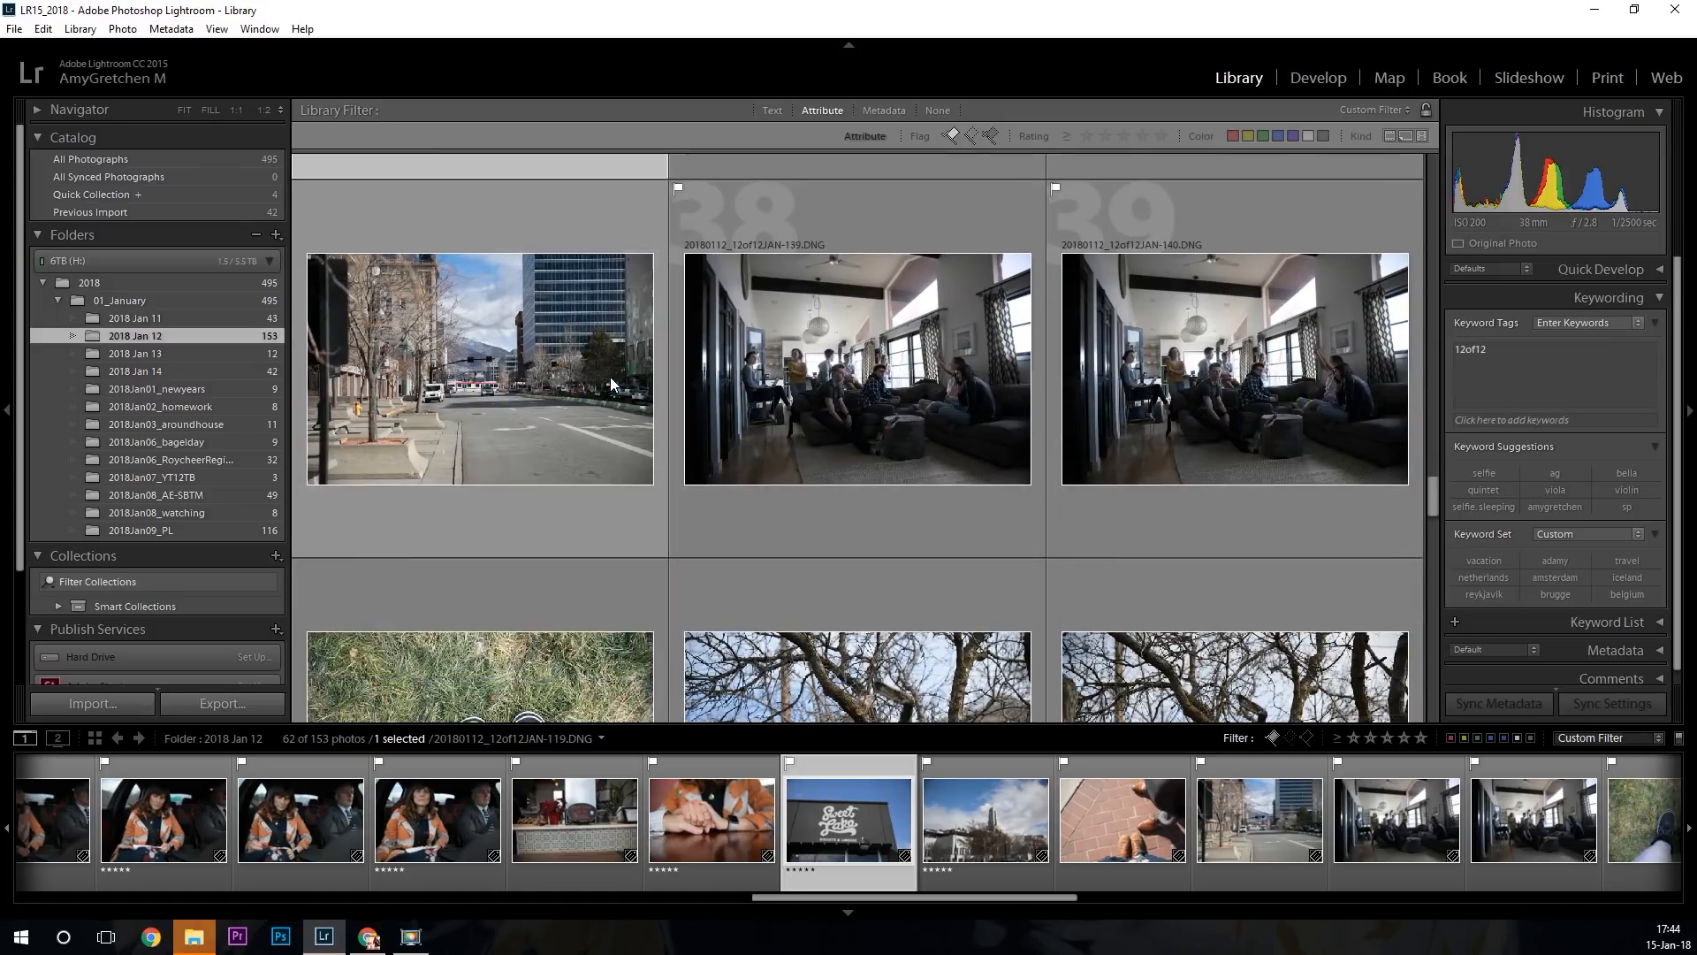
scroll(610, 379, "up", 4)
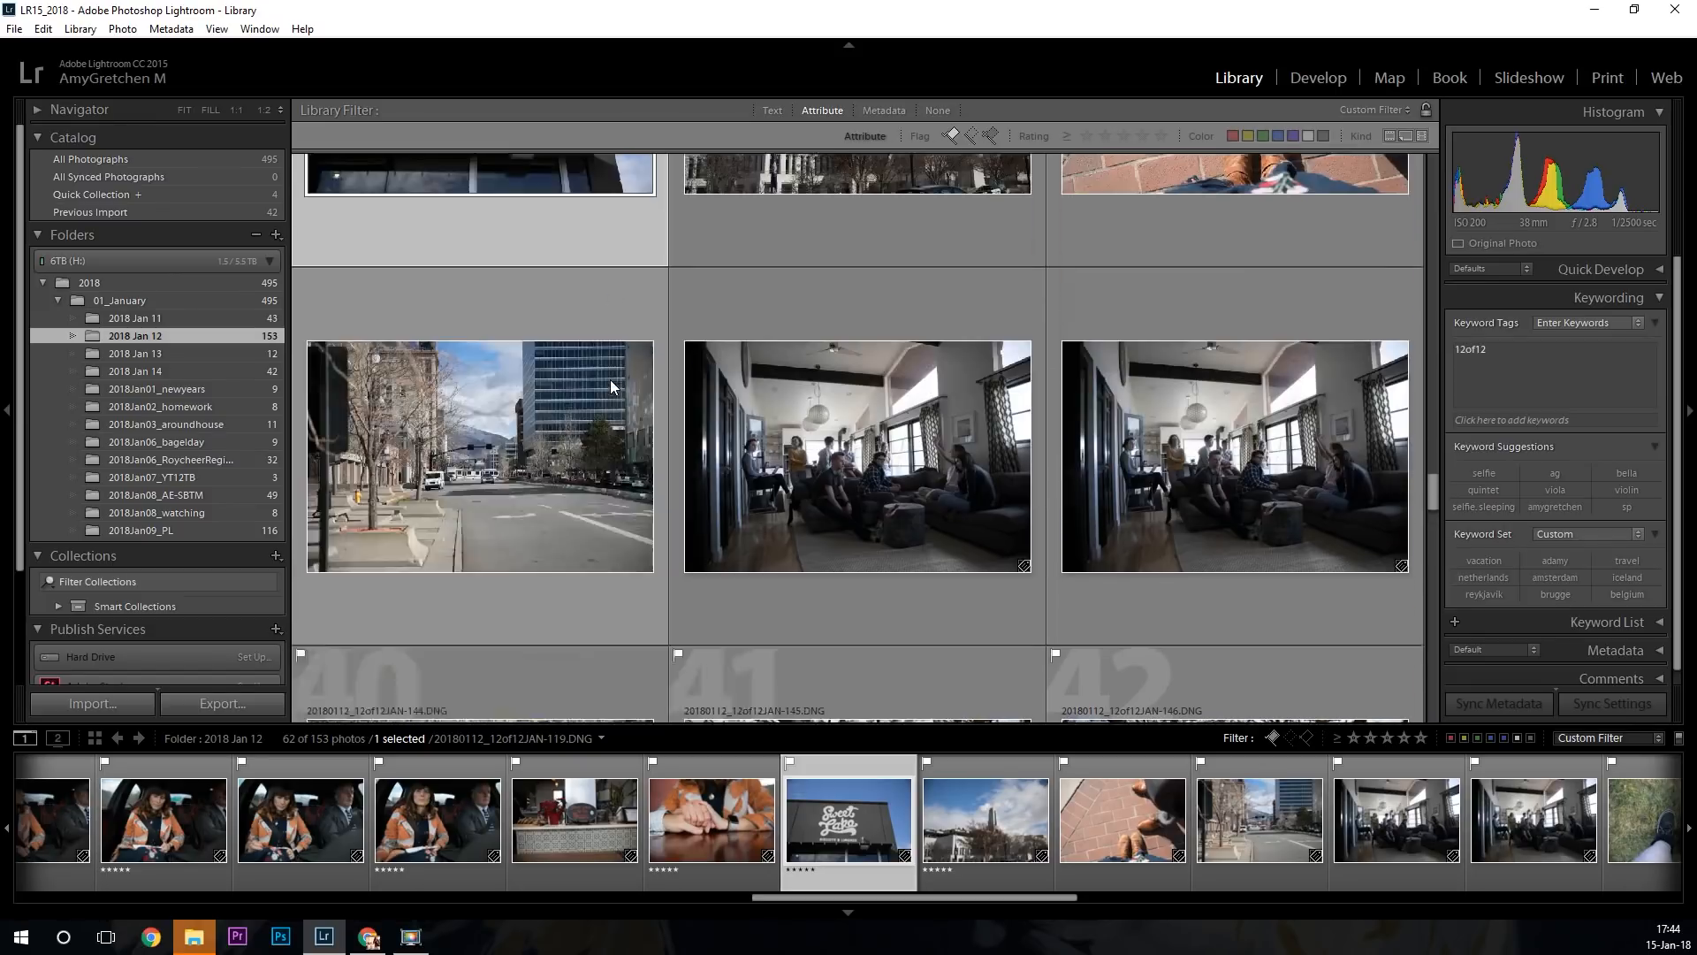
scroll(610, 381, "down", 3)
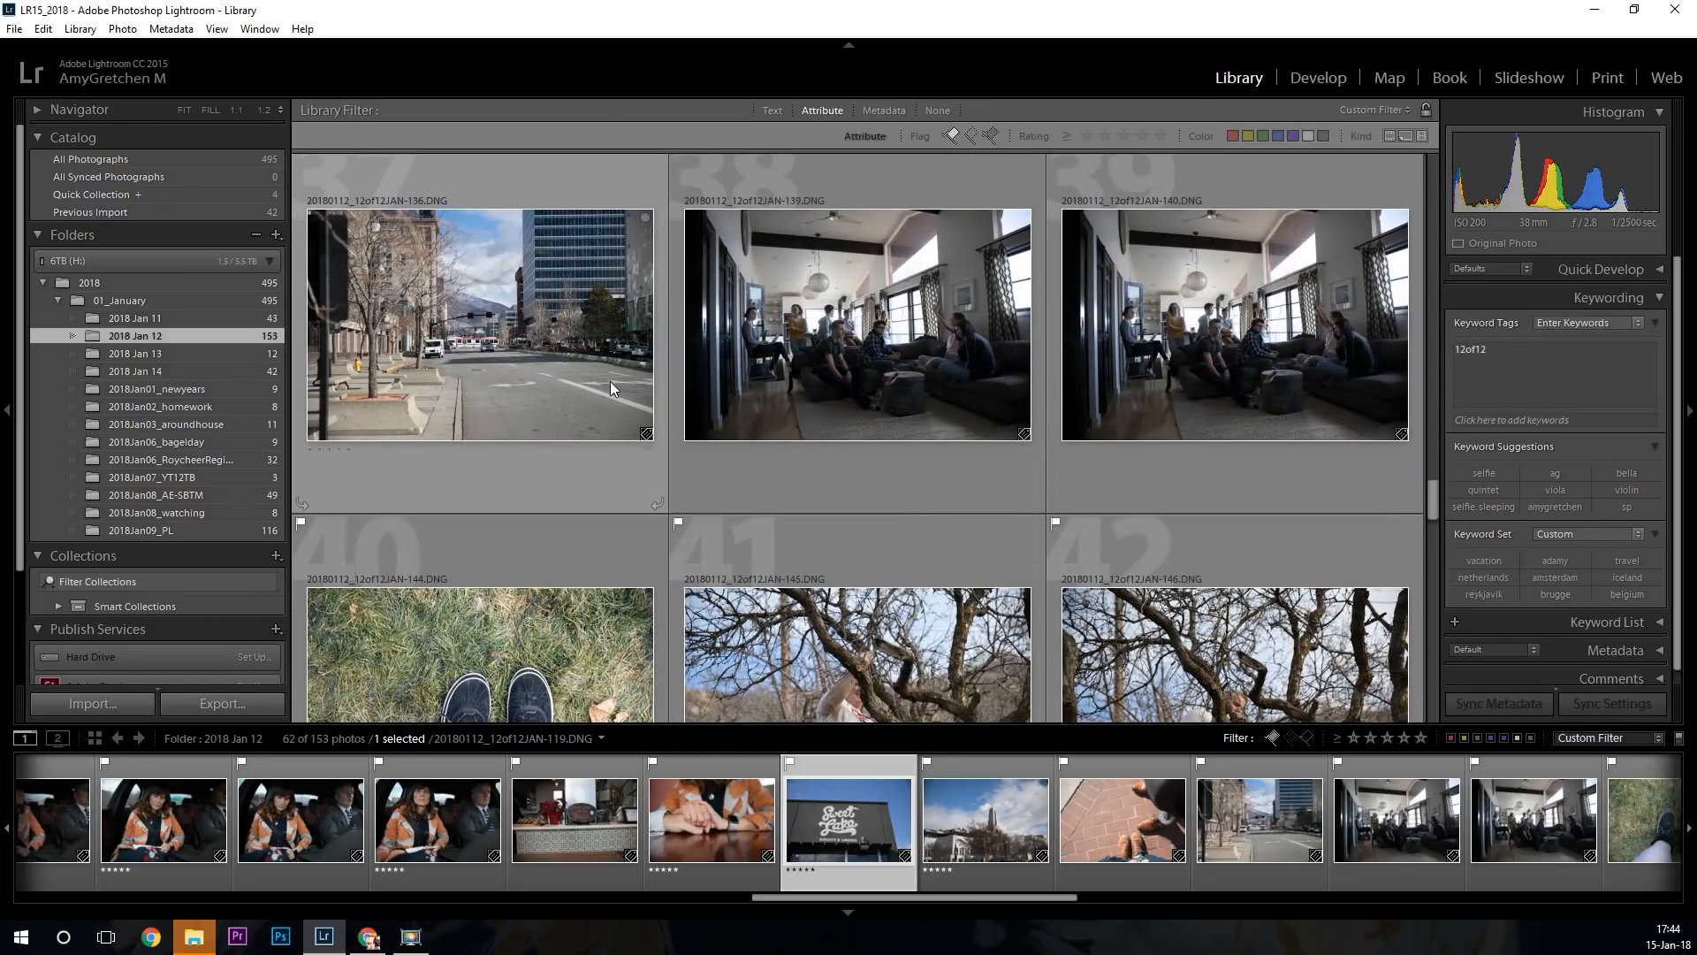
scroll(611, 386, "down", 3)
scroll(610, 386, "up", 2)
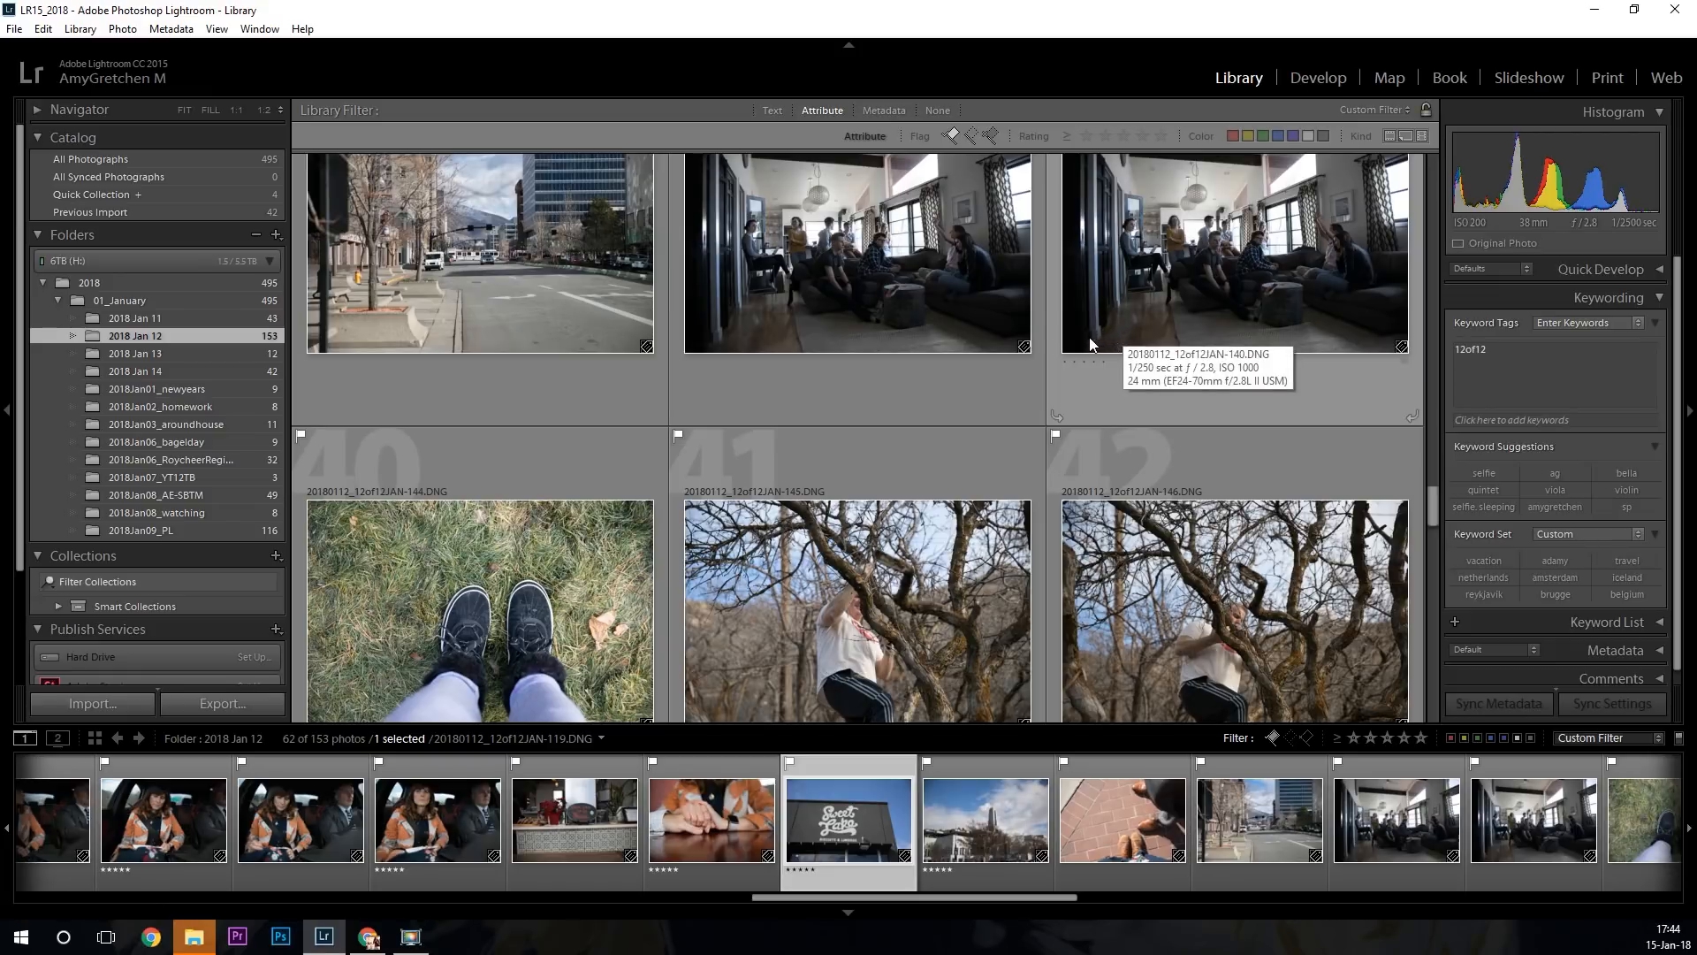
left_click(998, 318)
key("5")
Rate JAN-146, the second tree-climbing photo, and JAN-150, the wide shot of the house and yard, five stars each.
scroll(998, 318, "down", 3)
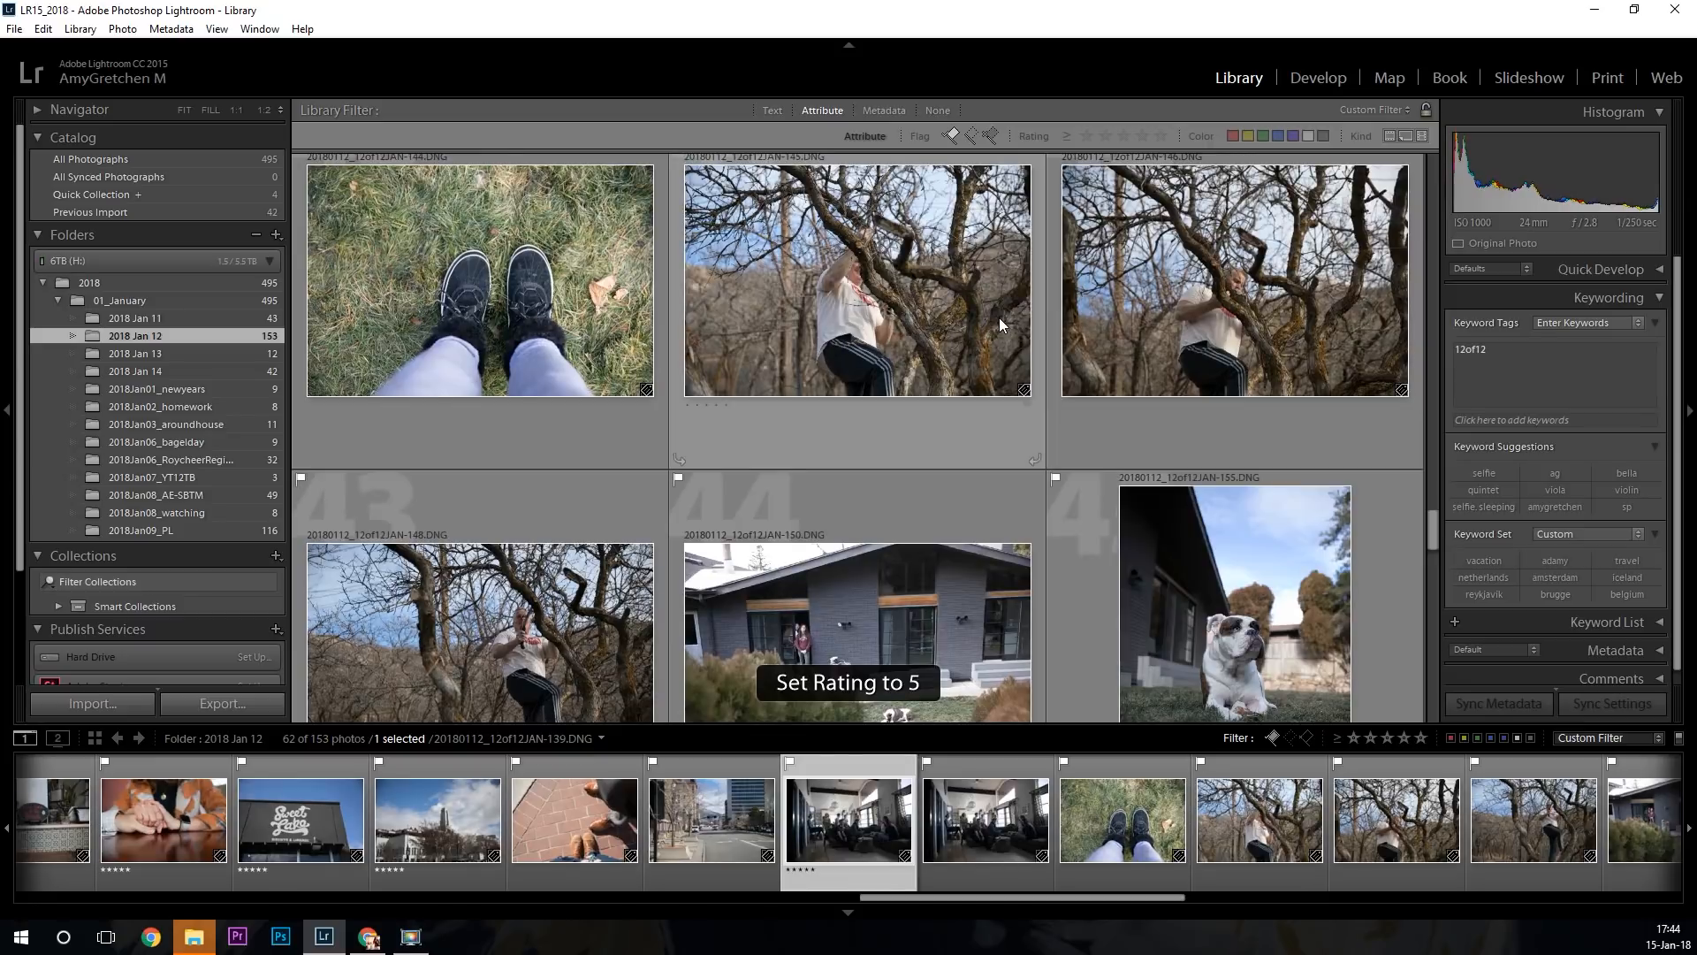
left_click(1217, 238)
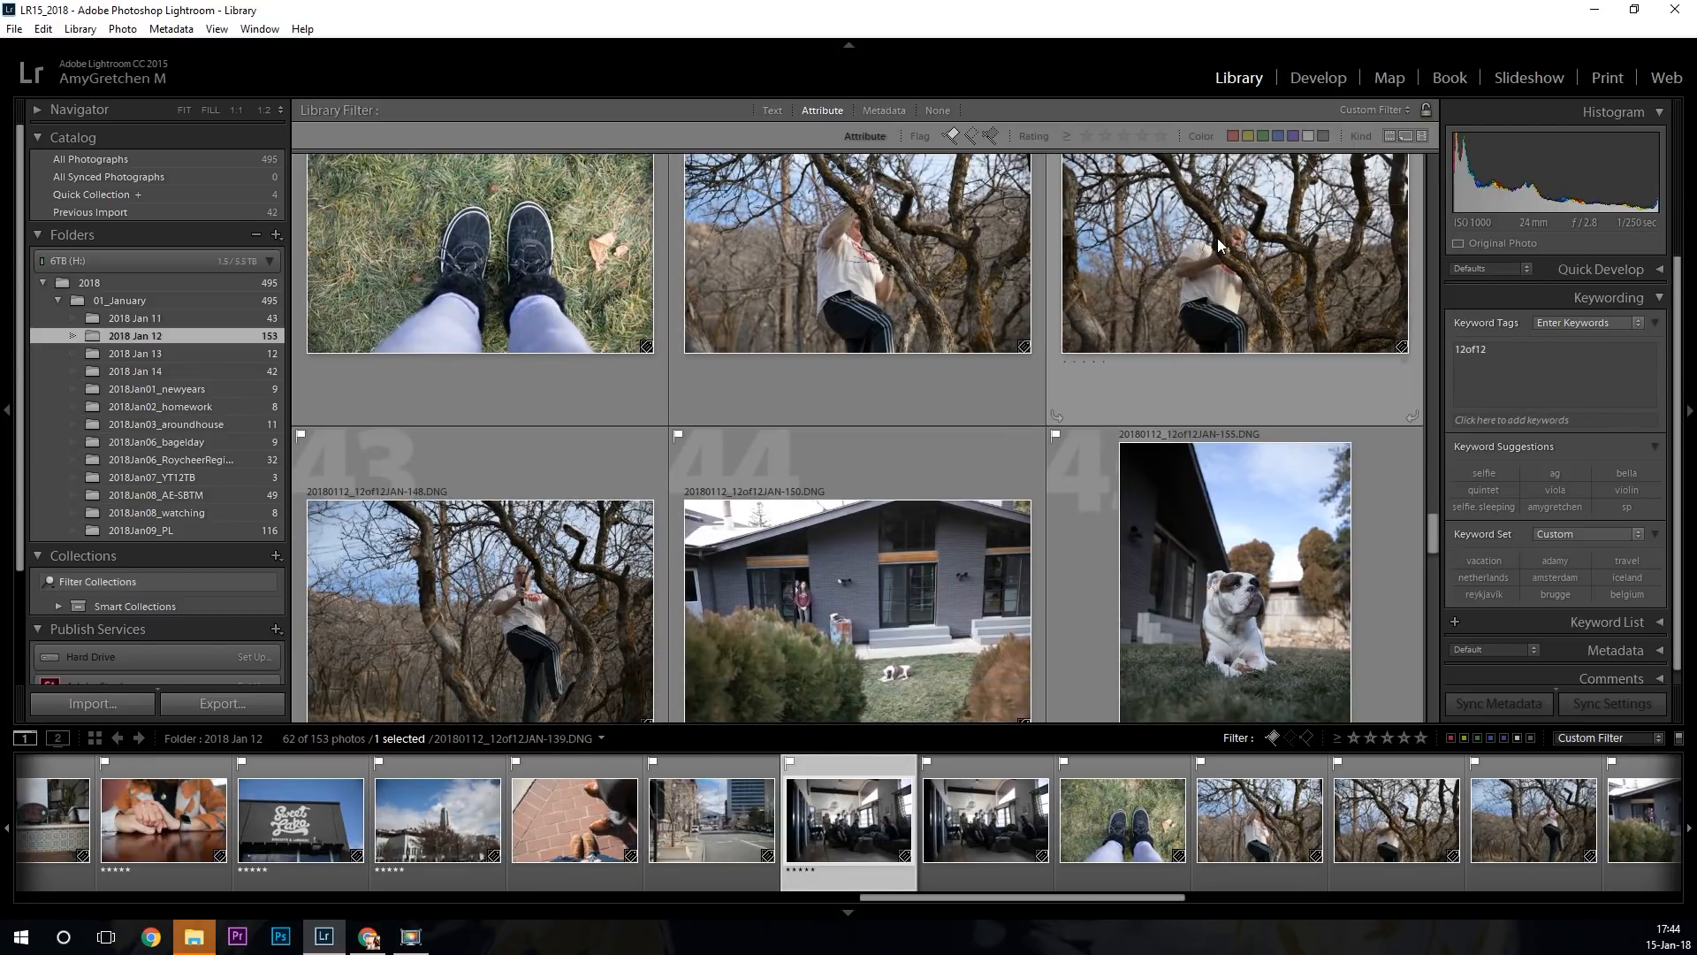
key("5")
scroll(1192, 254, "down", 1)
scroll(1192, 256, "down", 3)
scroll(1190, 256, "down", 1)
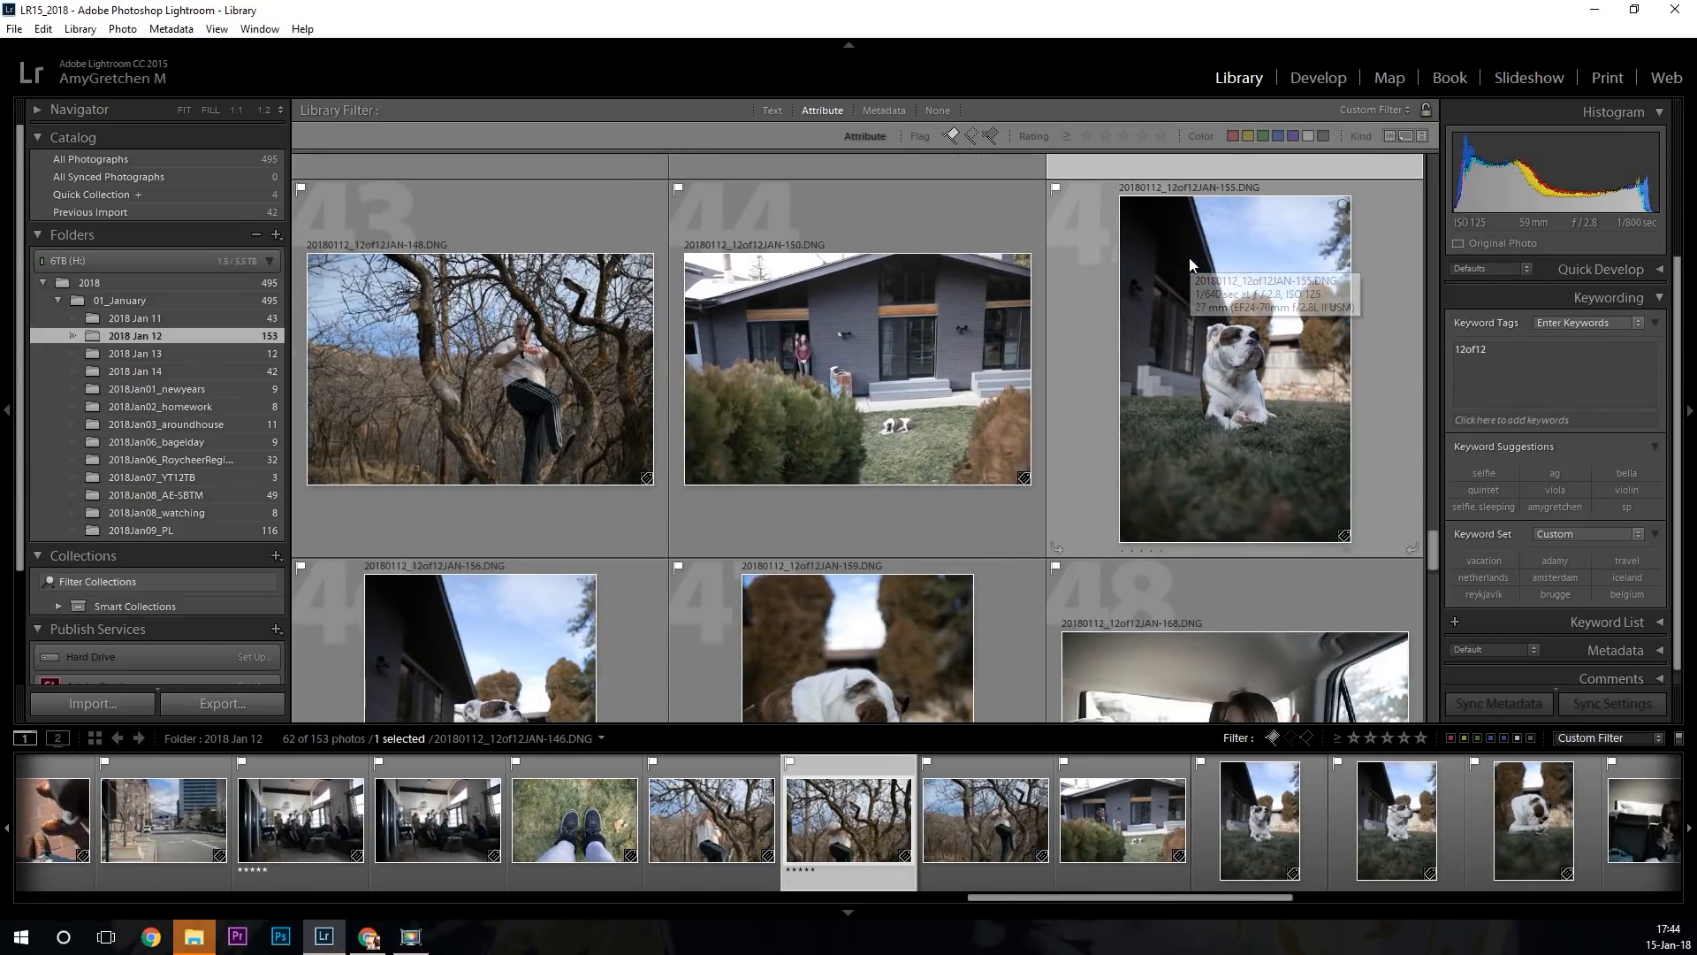
left_click(866, 320)
key("5")
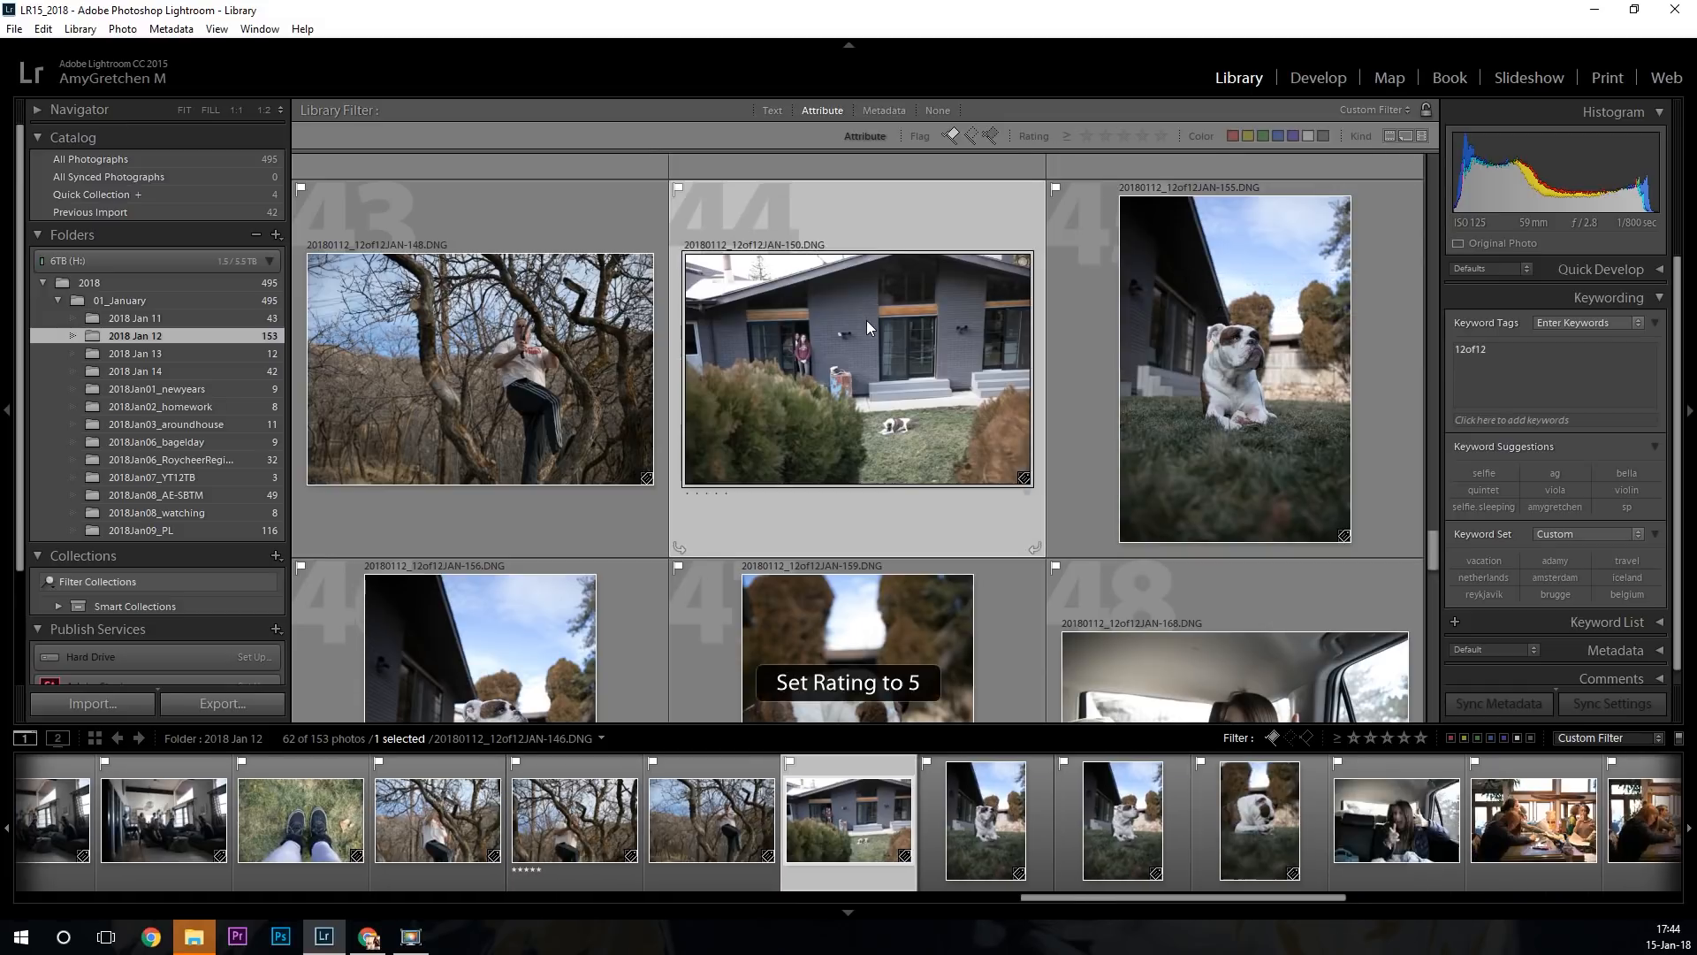
Compare the bulldog portraits and rate JAN-159, the close-up with the lowered head, five stars.
scroll(976, 327, "down", 3)
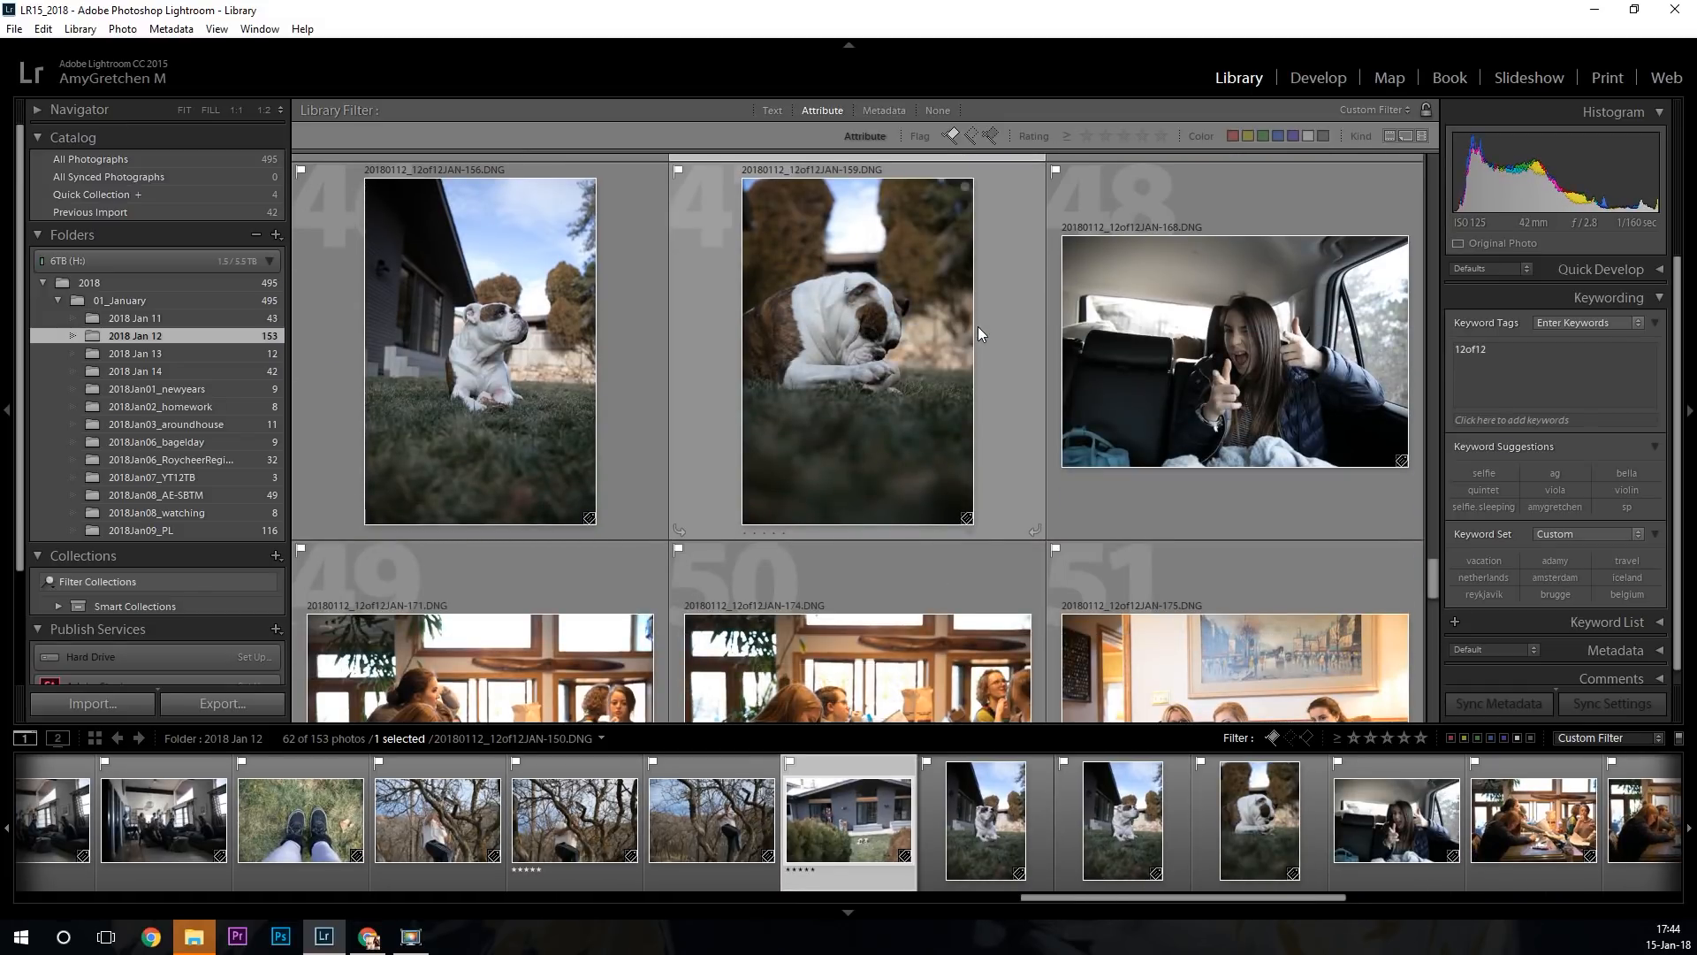
scroll(977, 327, "up", 3)
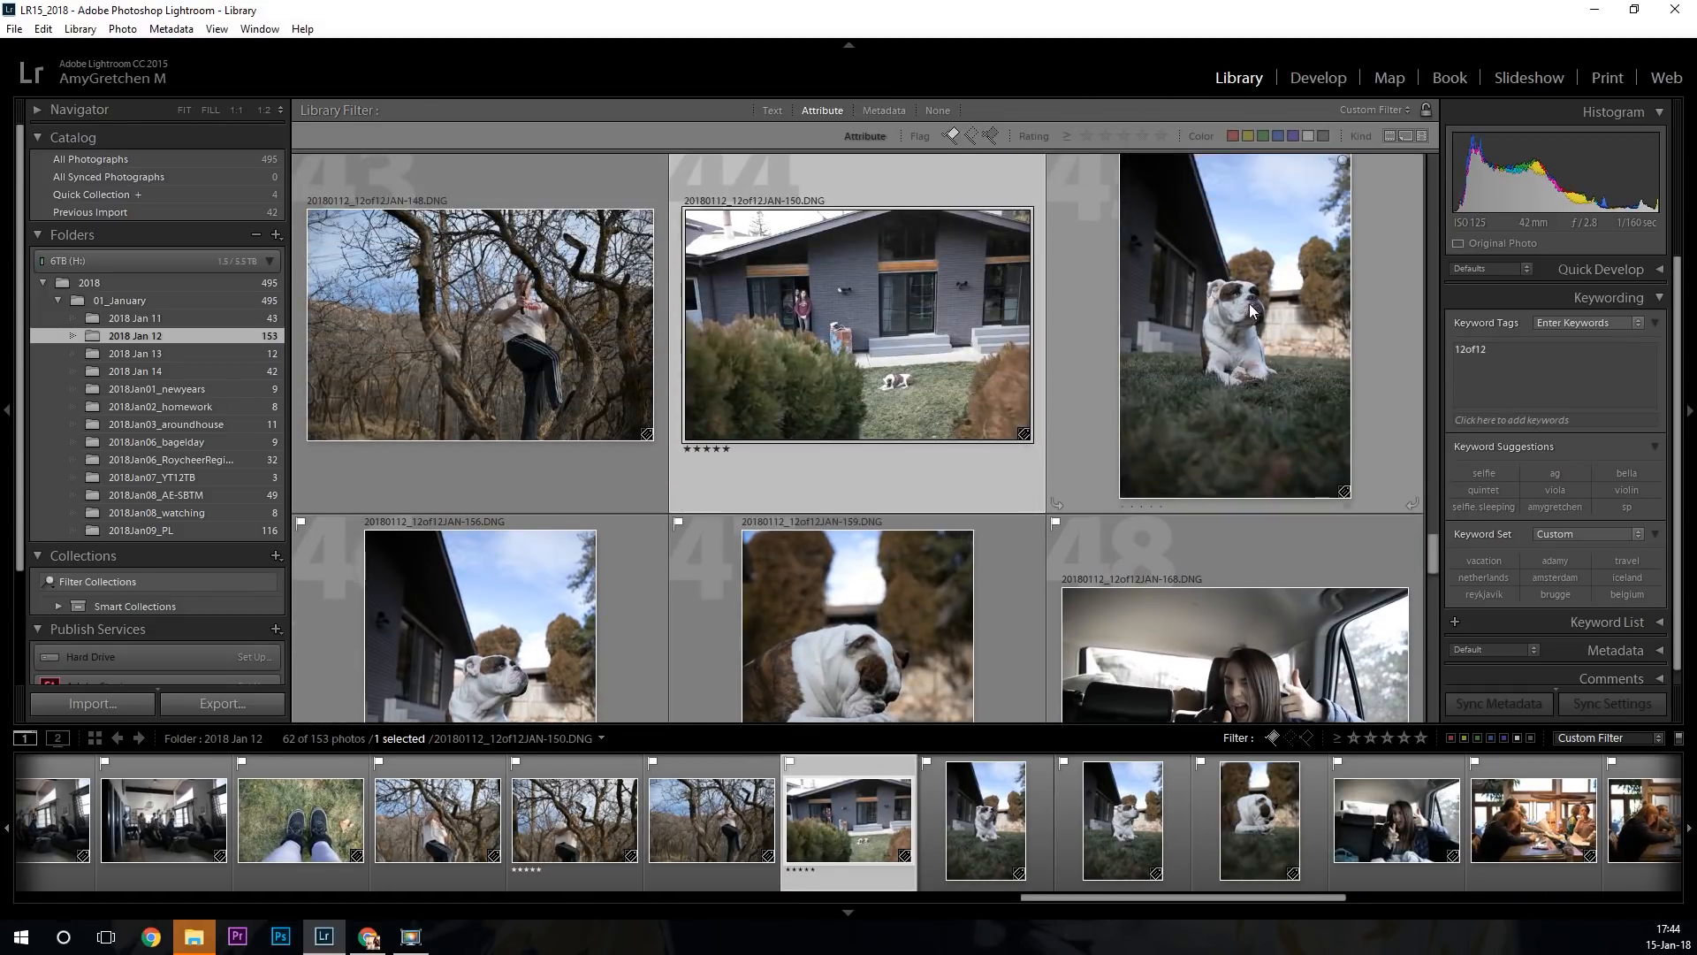
scroll(1238, 308, "down", 3)
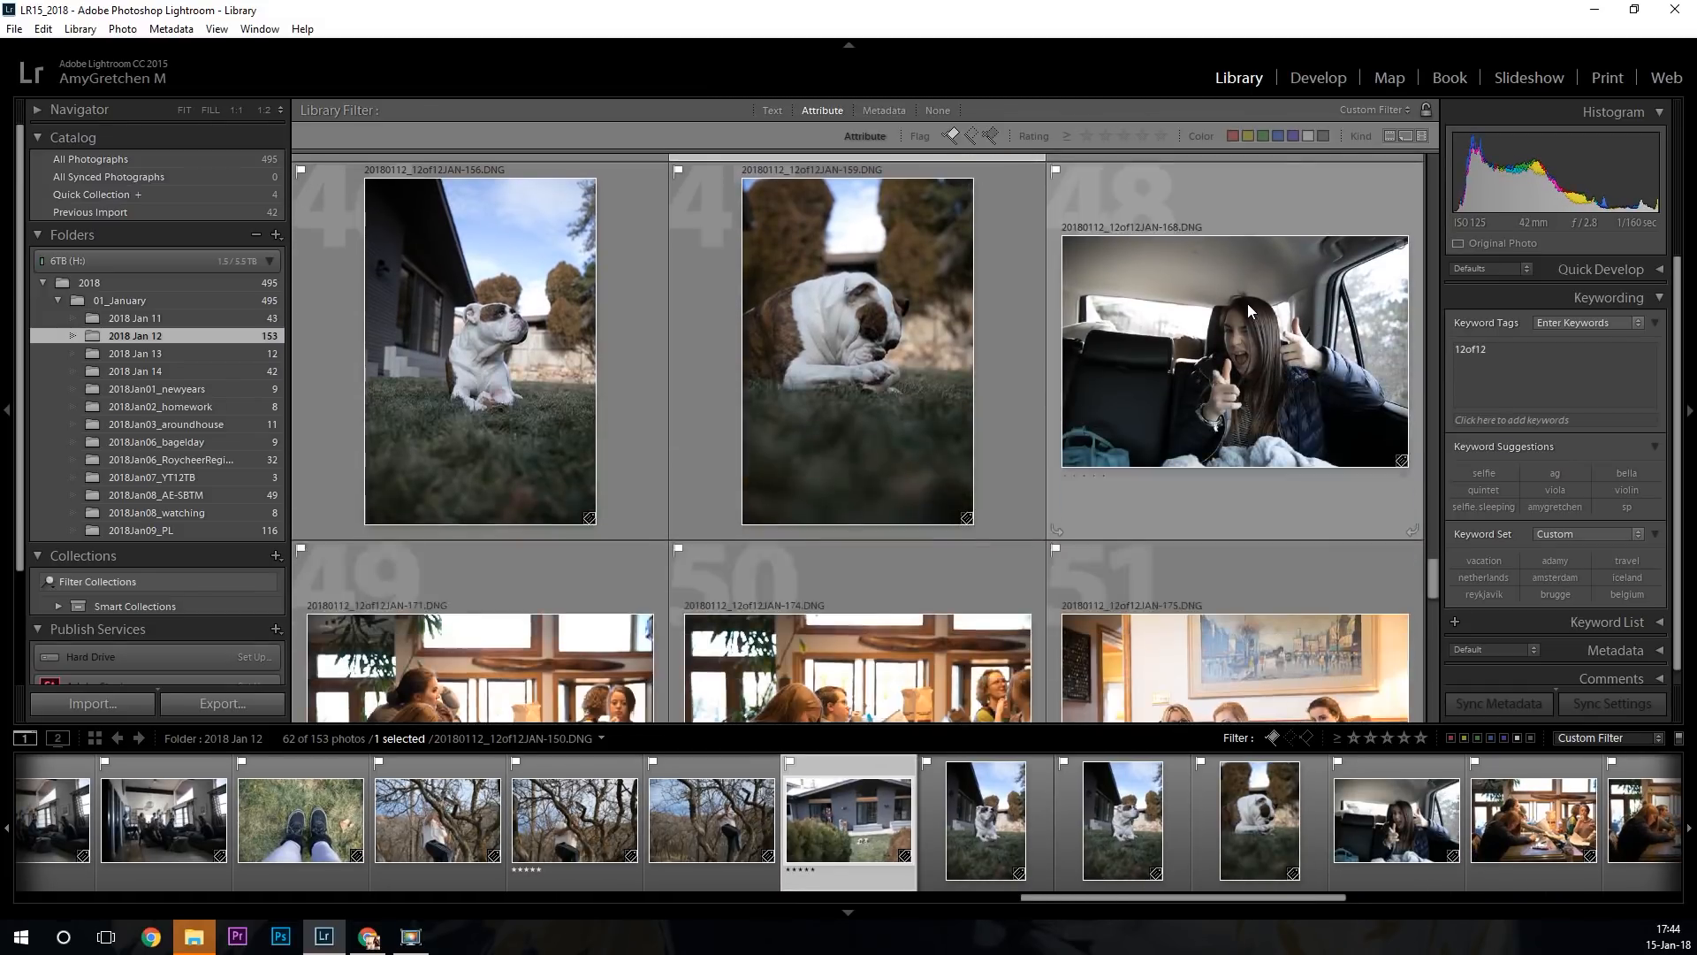
left_click(924, 366)
key("5")
Rate JAN-218, the last flagged photo with two girls looking over a ledge, five stars.
scroll(927, 363, "down", 6)
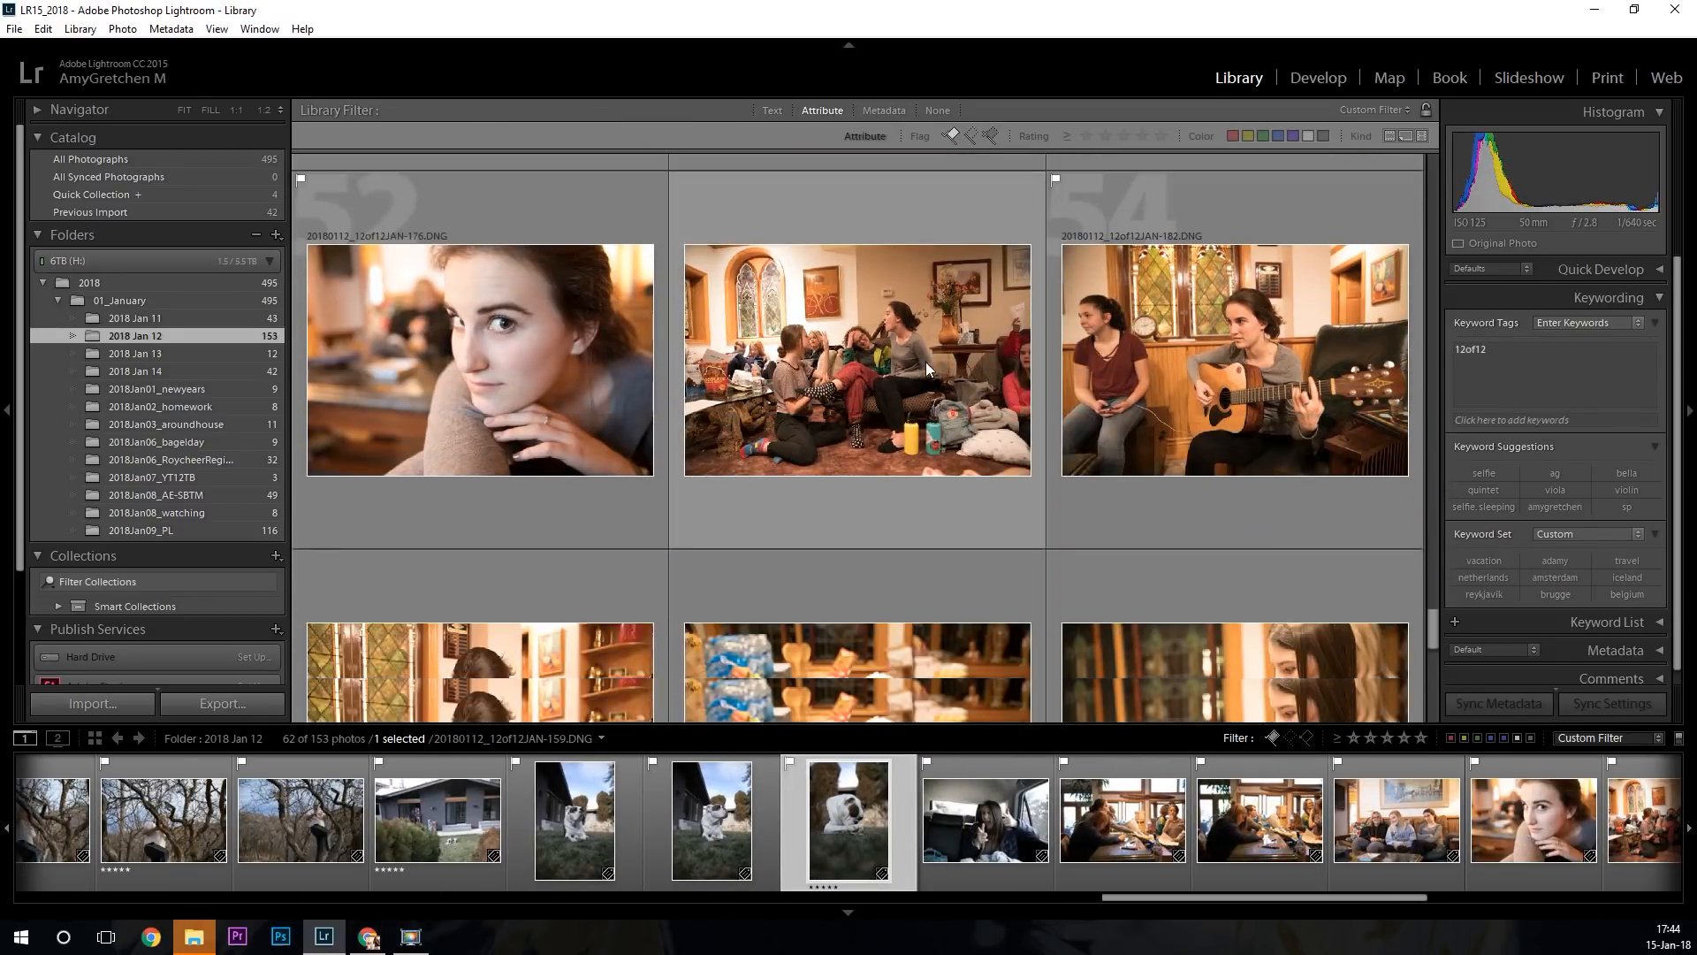
scroll(926, 362, "down", 5)
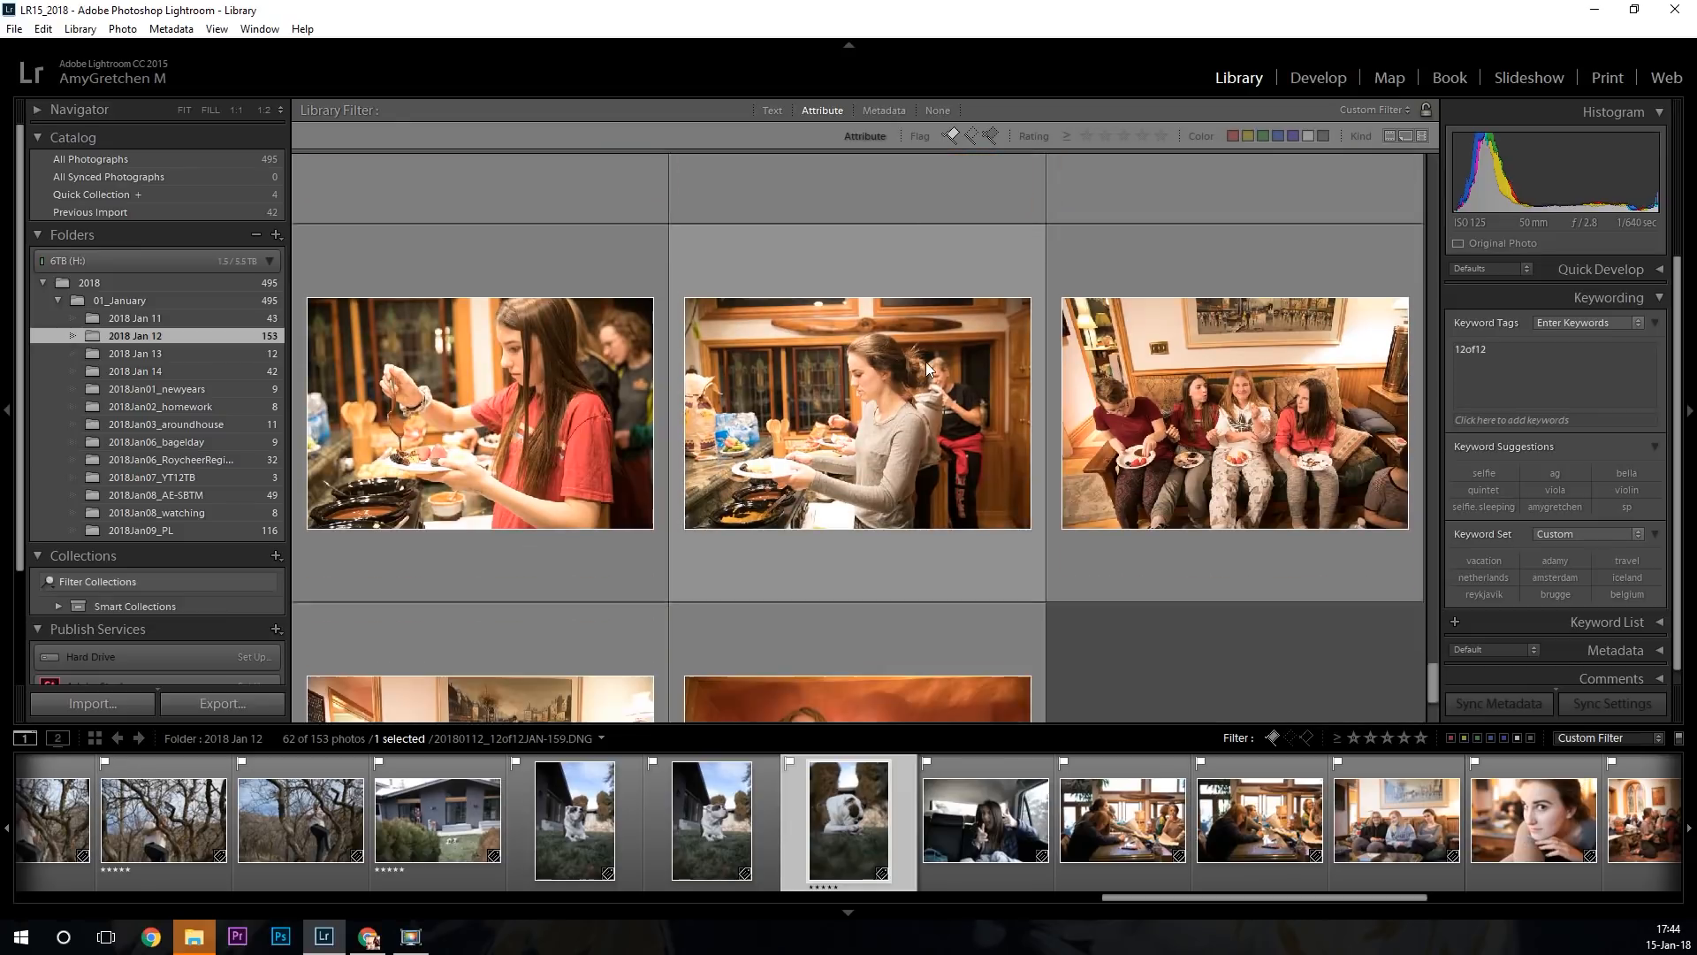
scroll(926, 363, "down", 2)
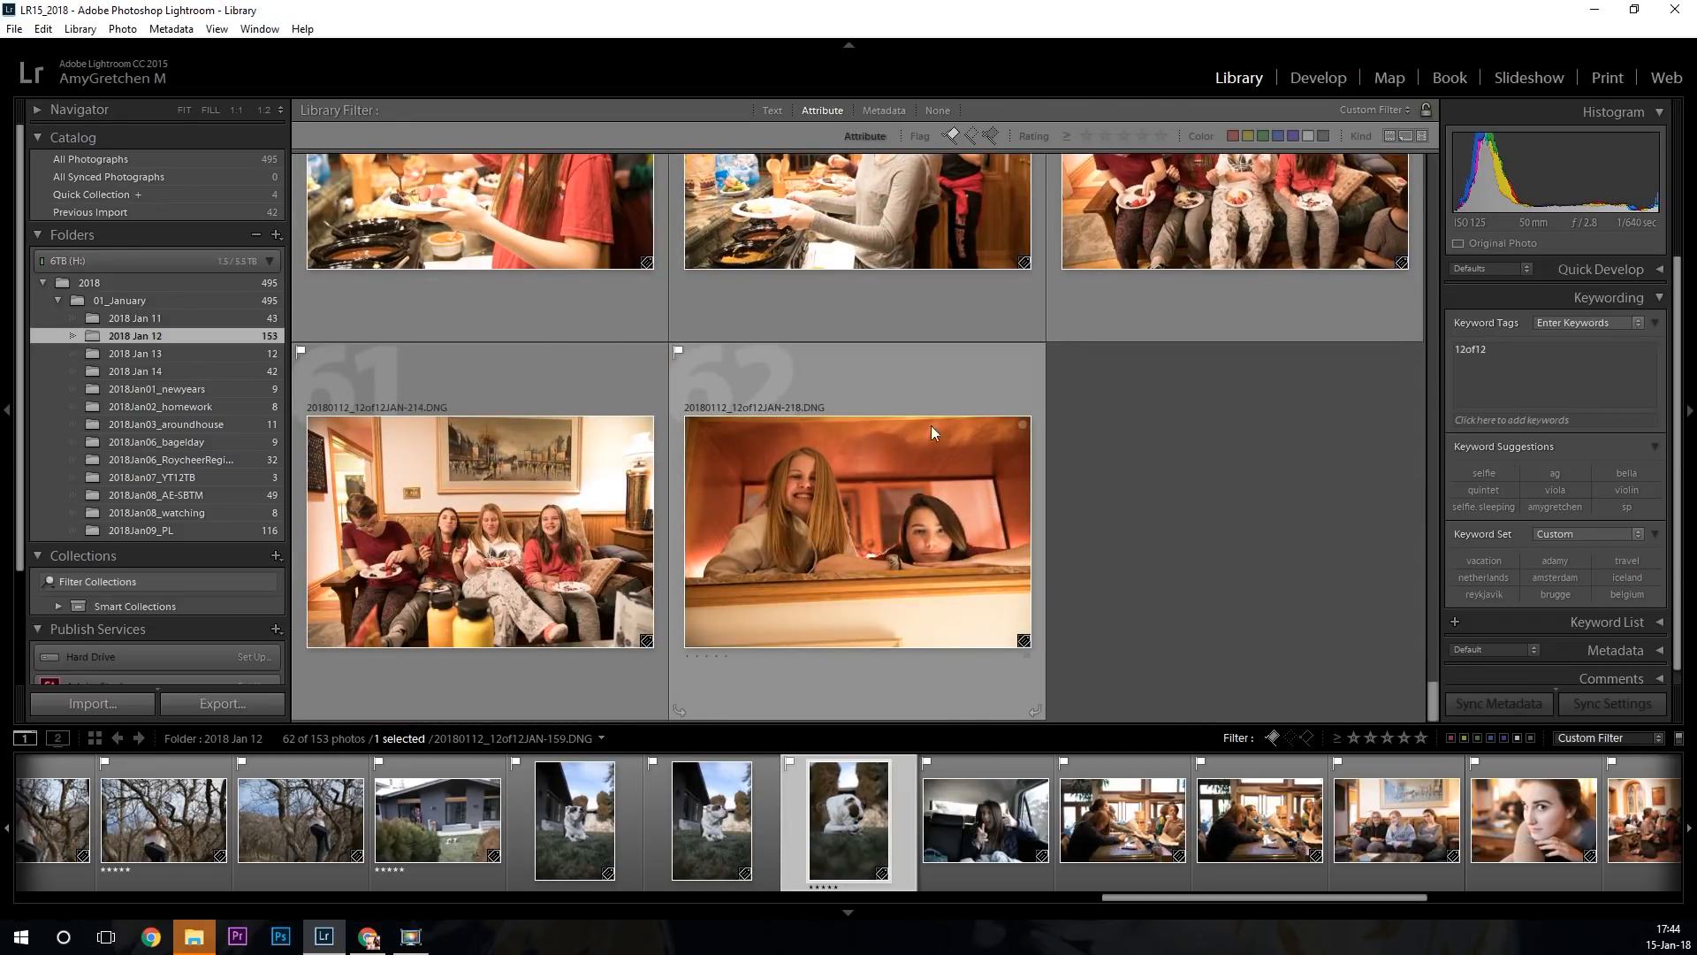
left_click(931, 486)
key("5")
Try a five-star rating on JAN-205, the second photo of the girl in red serving food, and reset it to zero.
scroll(932, 484, "up", 4)
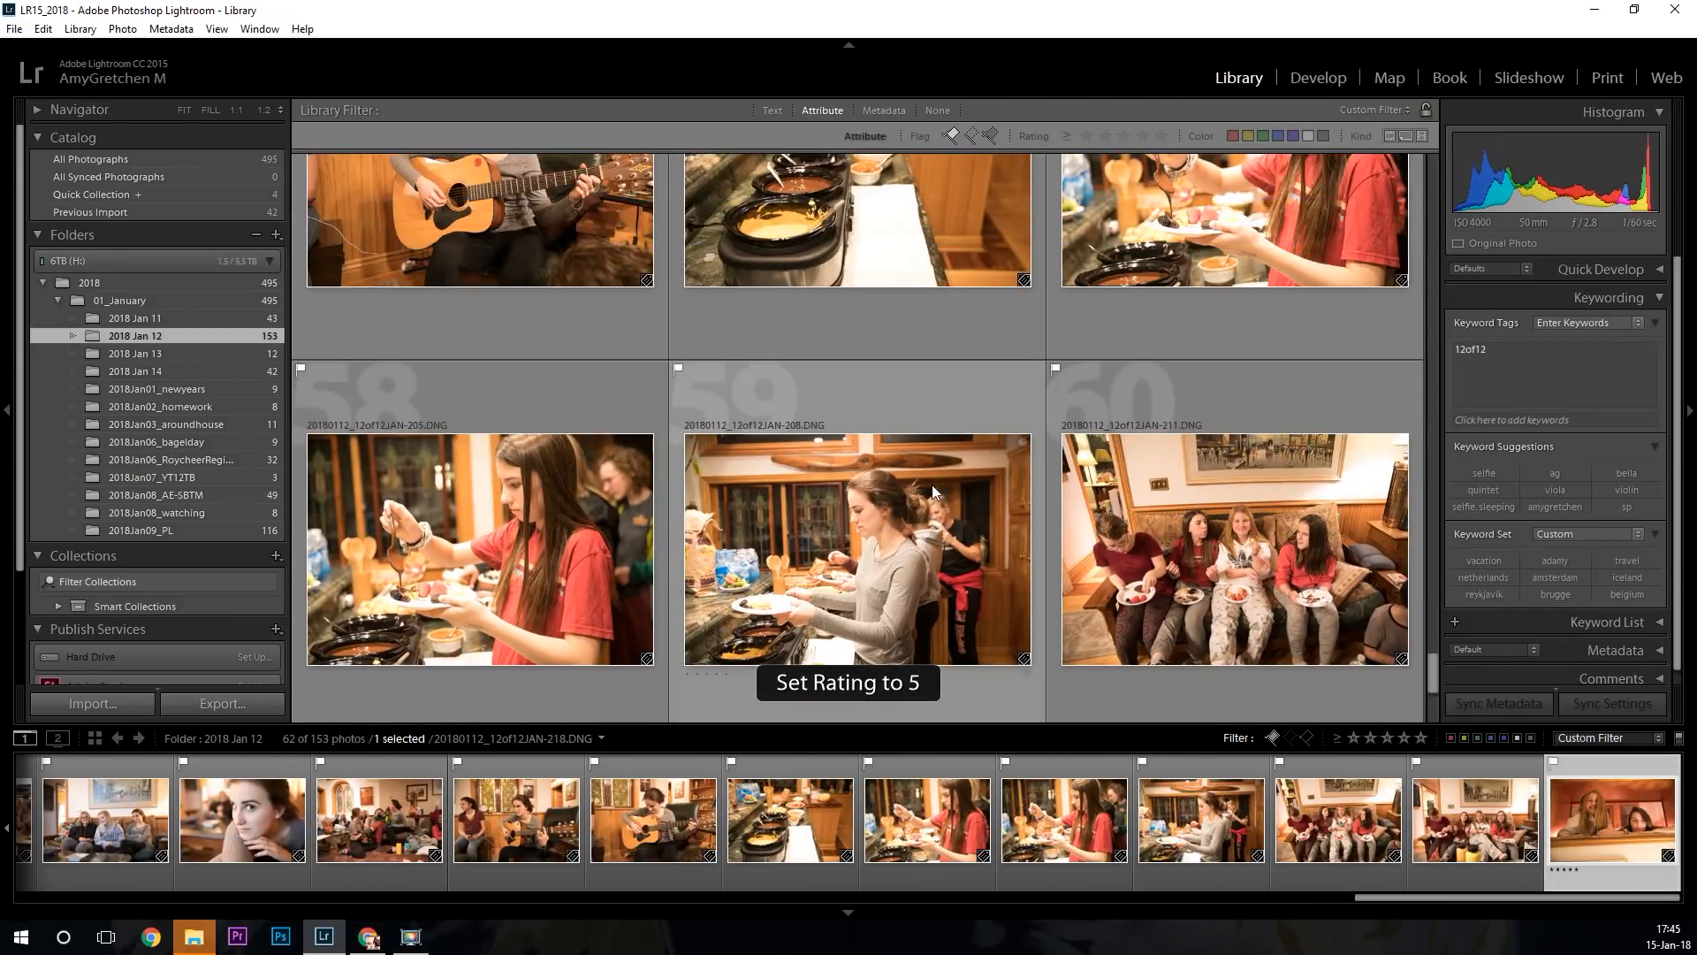
left_click(515, 543)
key("5")
scroll(591, 530, "up", 2)
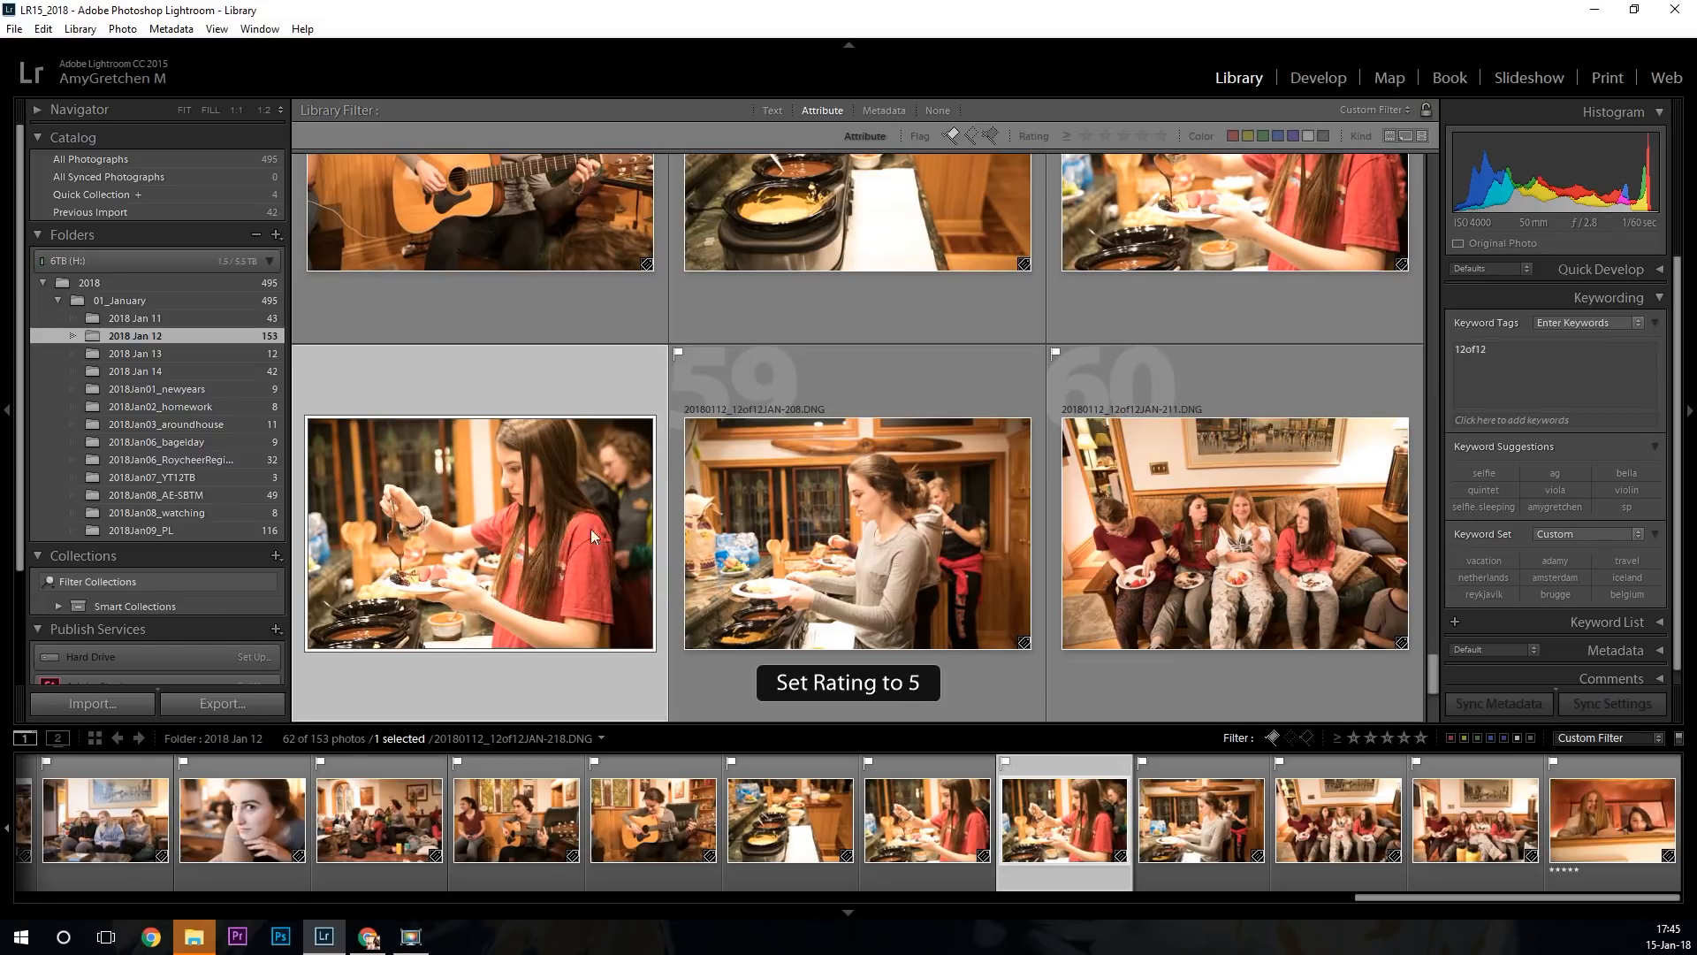
scroll(599, 526, "down", 2)
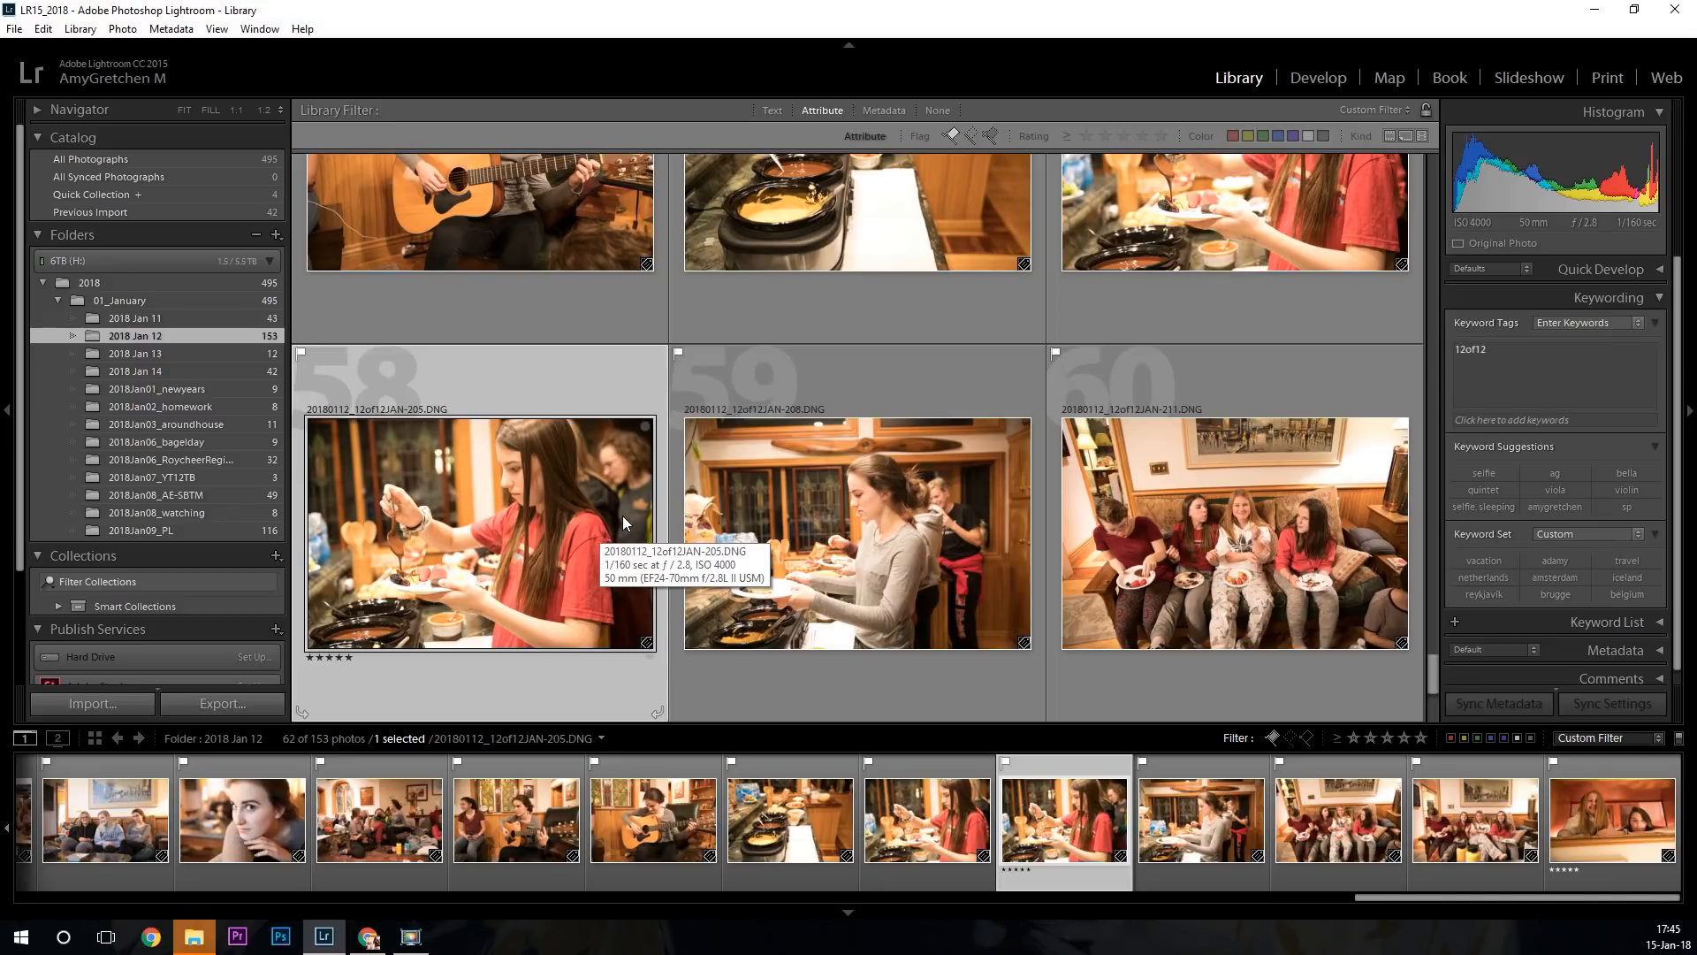
key("5")
key("0")
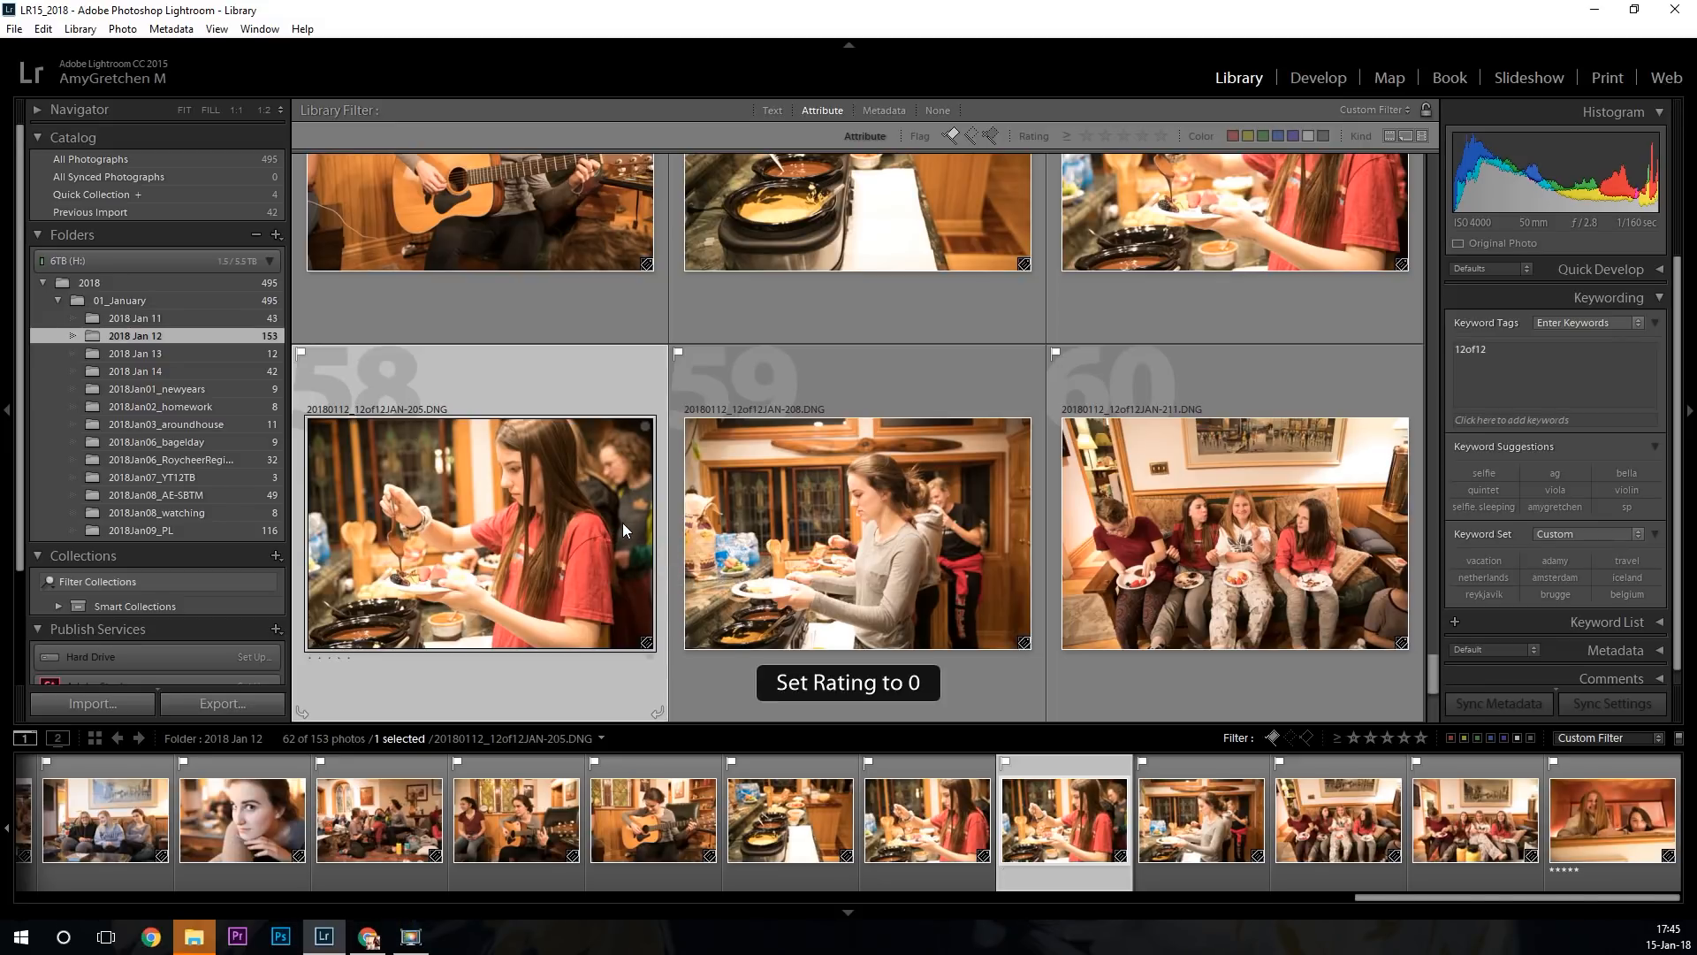
Rate JAN-203, the first photo of the girl in red serving food, five stars.
scroll(713, 620, "up", 3)
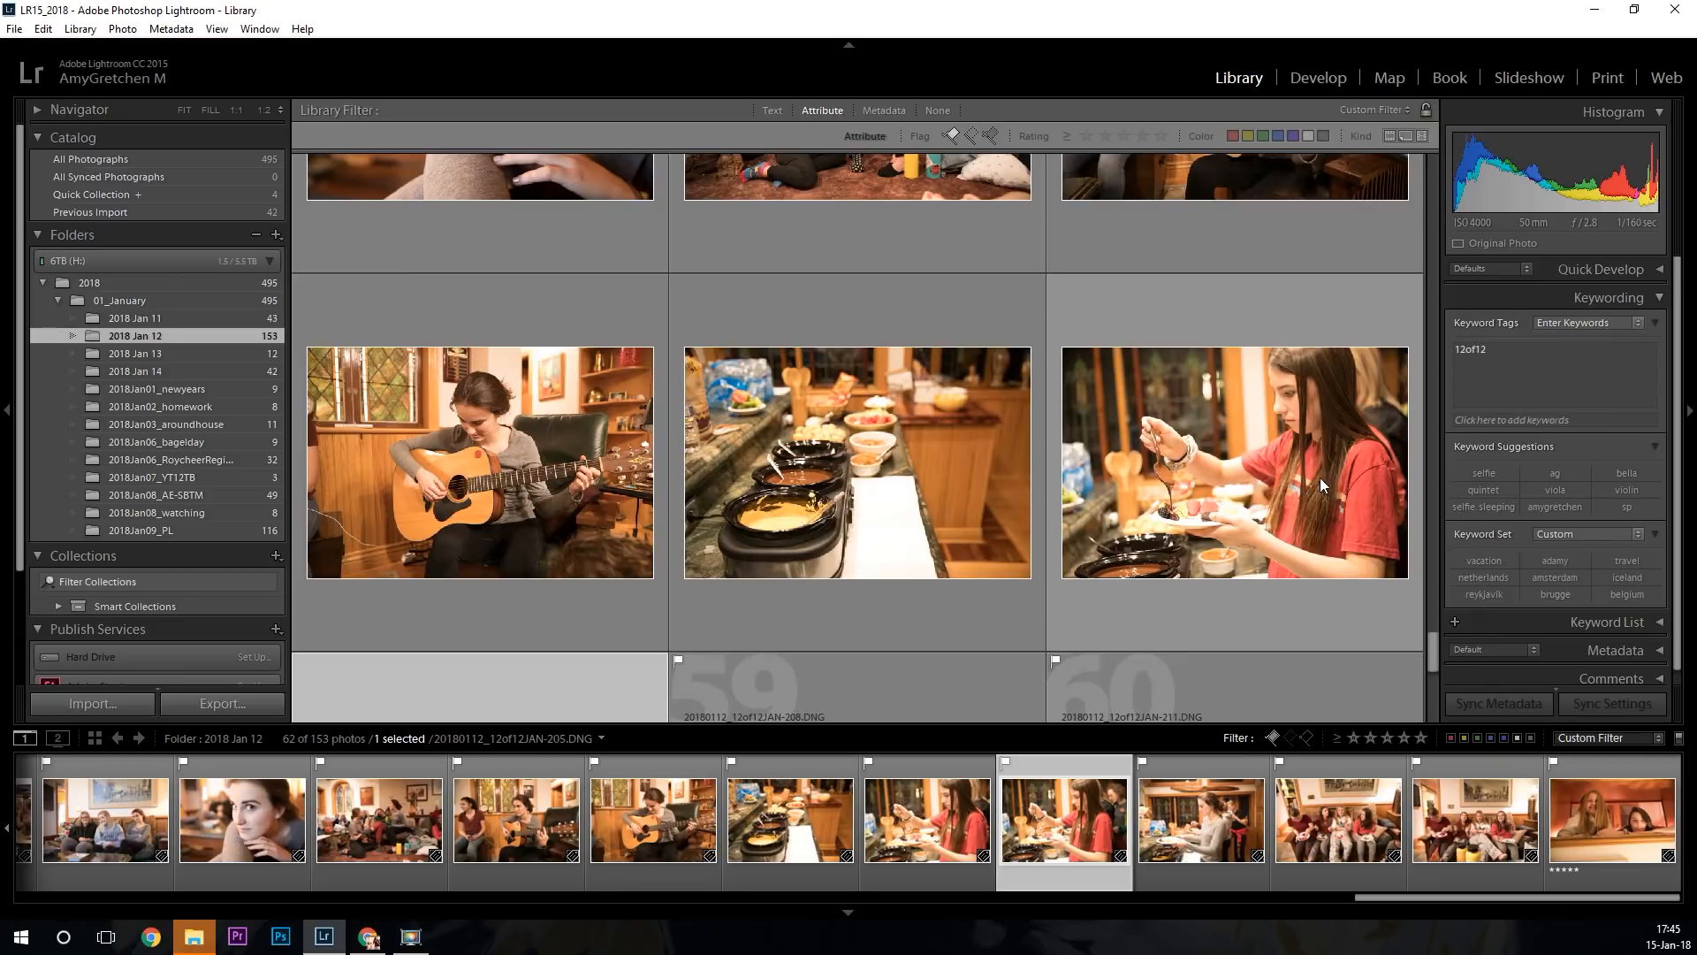
left_click(1315, 465)
key("4")
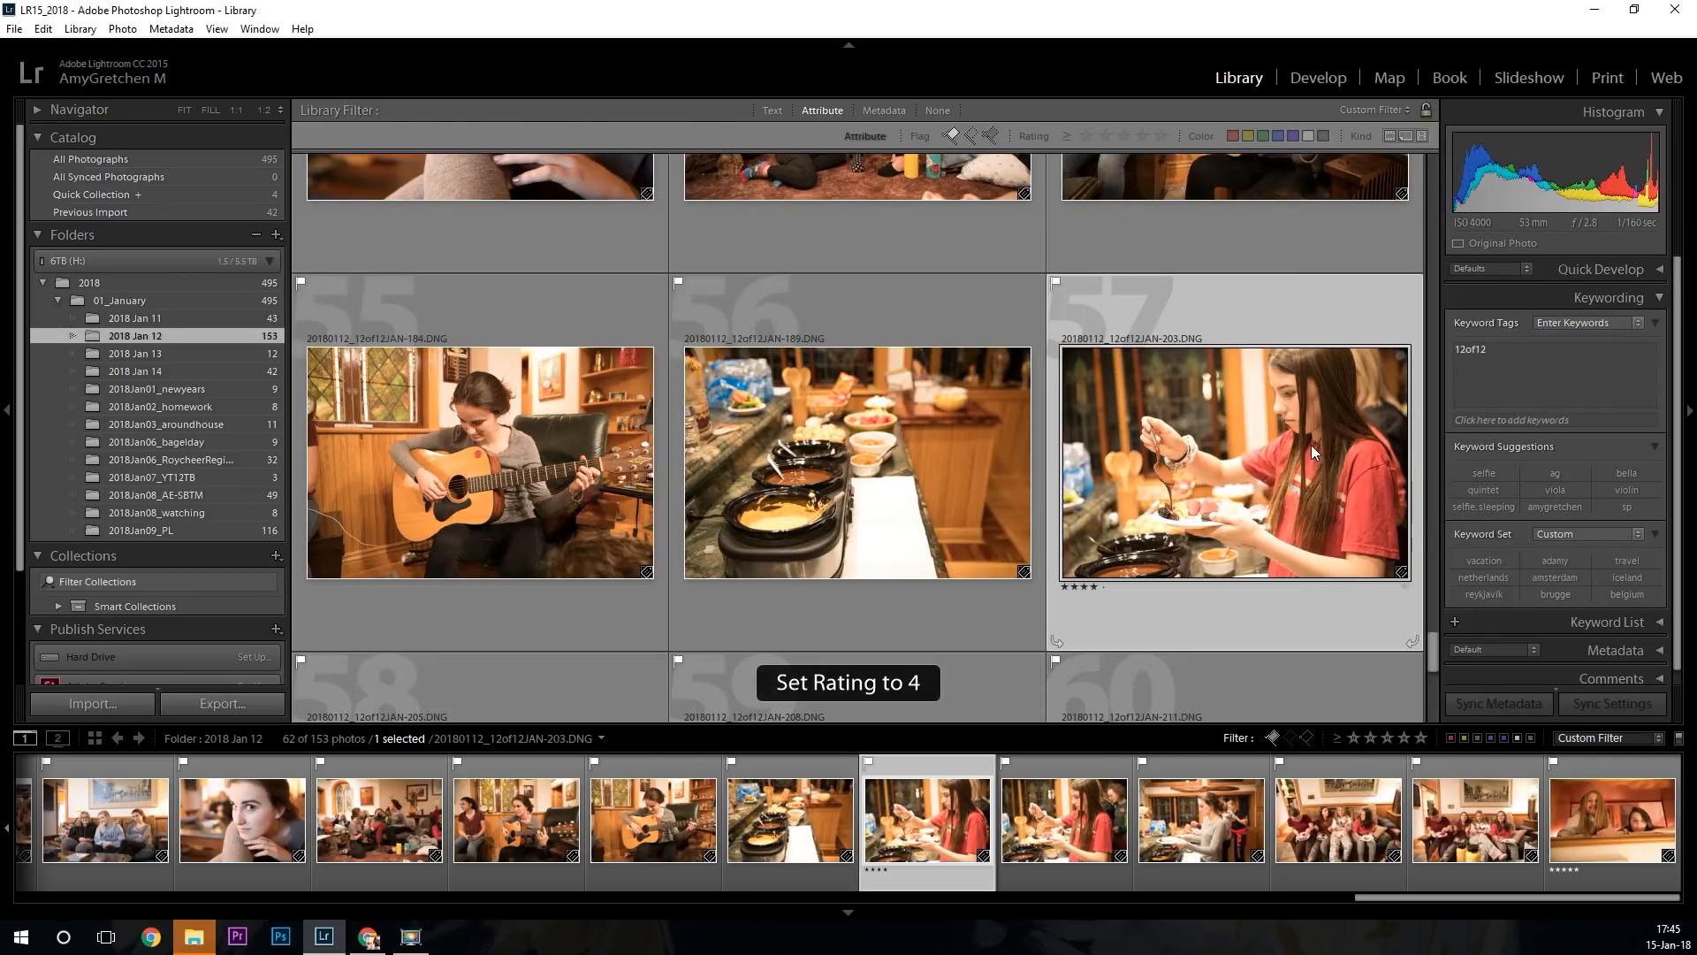
scroll(1153, 472, "up", 1)
key("5")
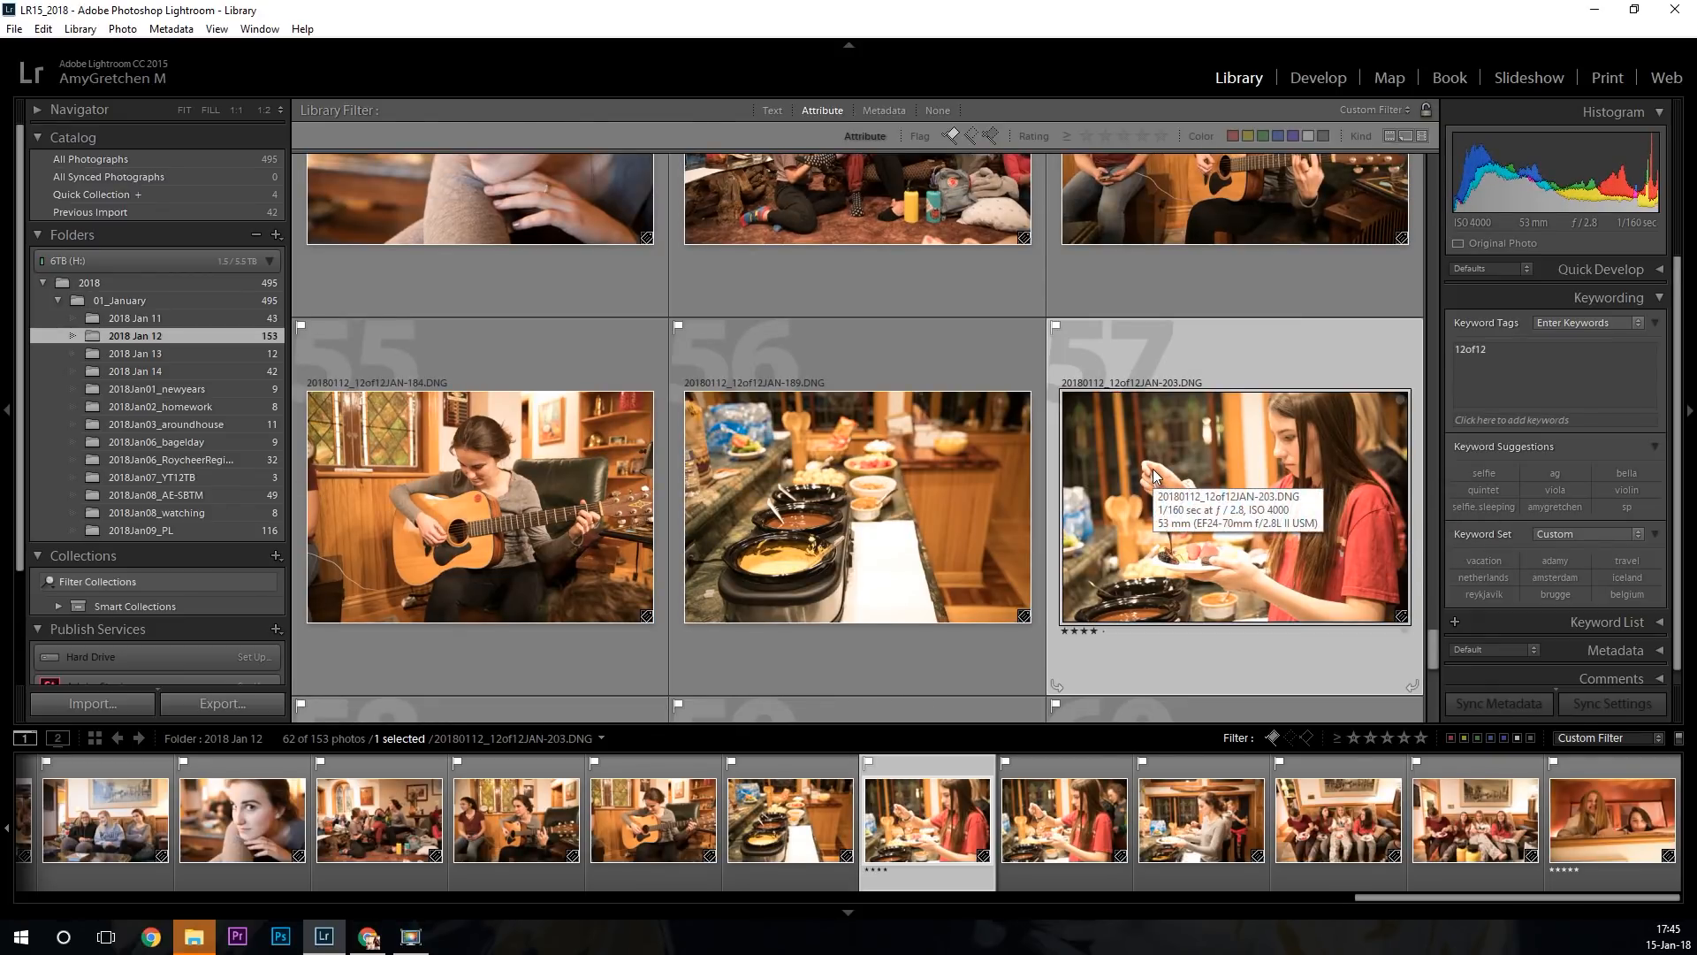
Rate JAN-184, the solo guitar photo, and JAN-178, the wide group shot on the living room floor, five stars each.
scroll(1094, 465, "up", 3)
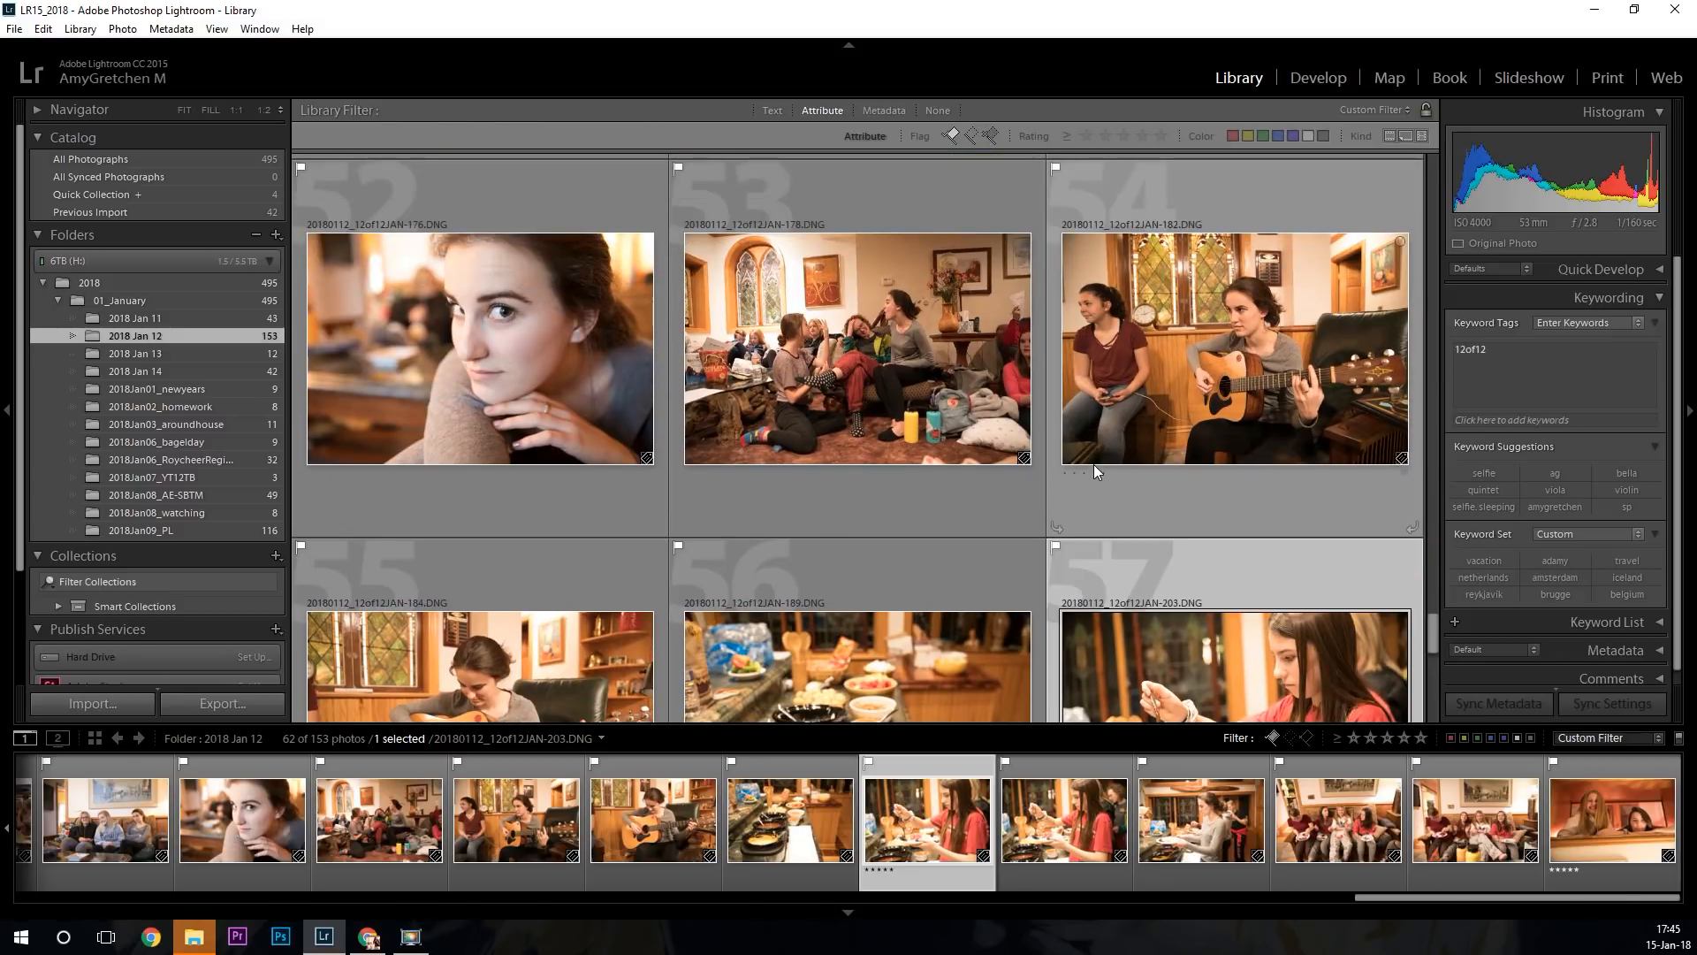
scroll(1093, 466, "down", 5)
scroll(1094, 466, "up", 2)
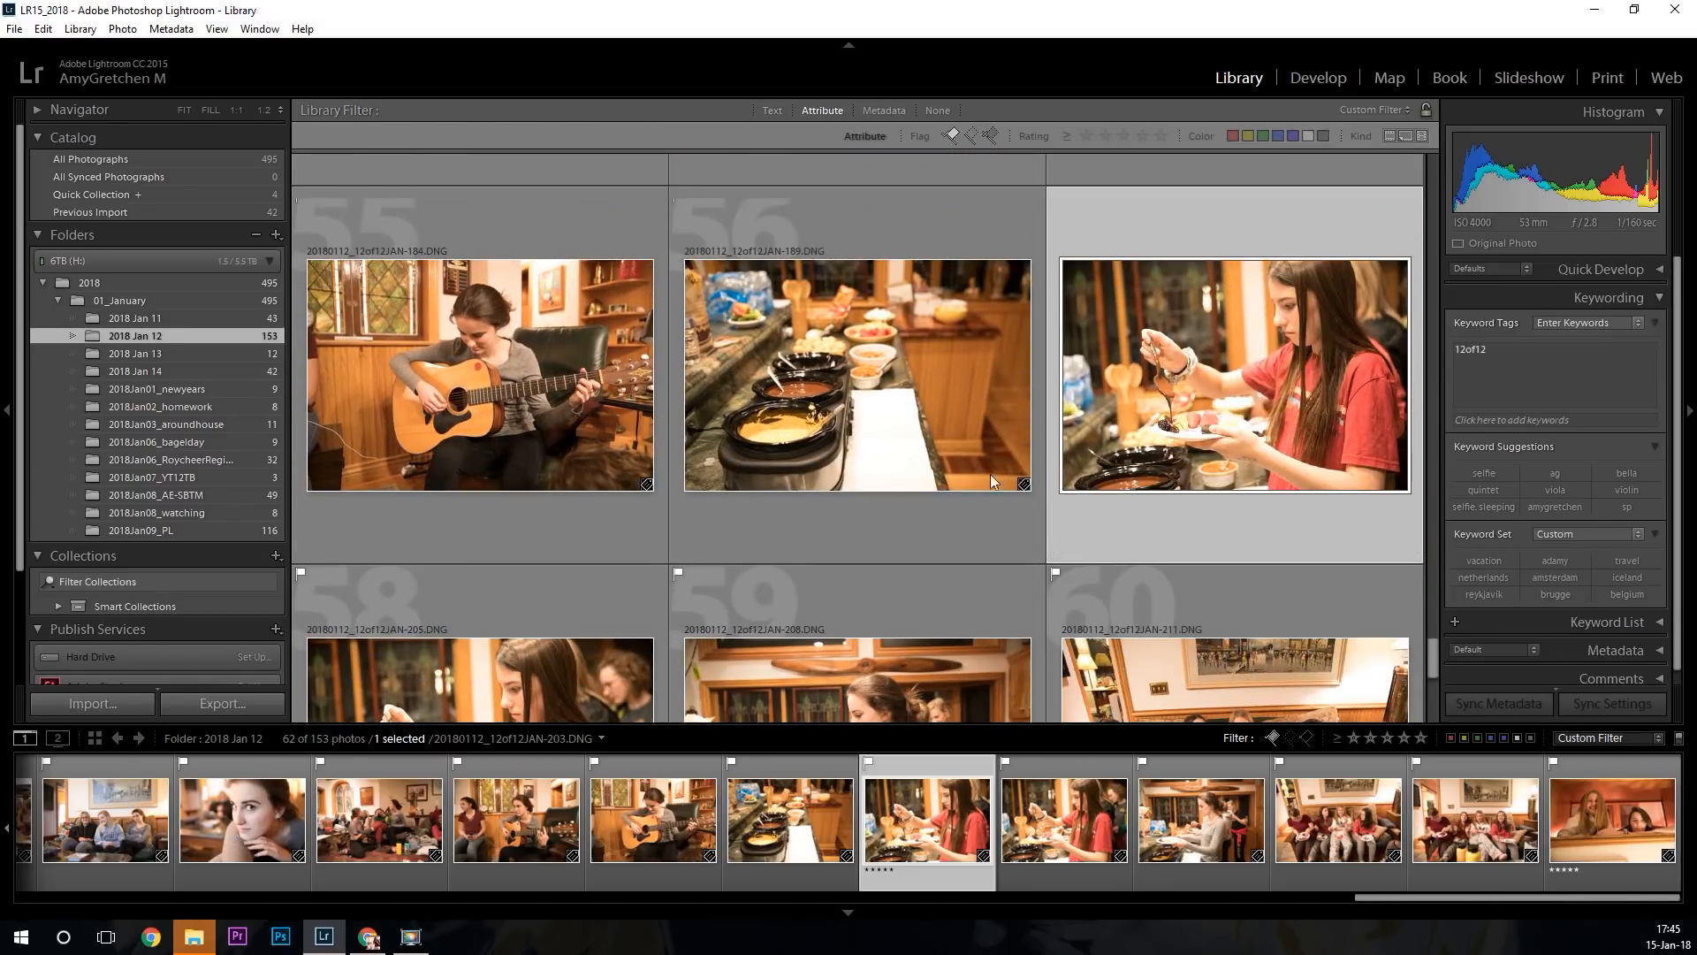
key("Left")
key("Left")
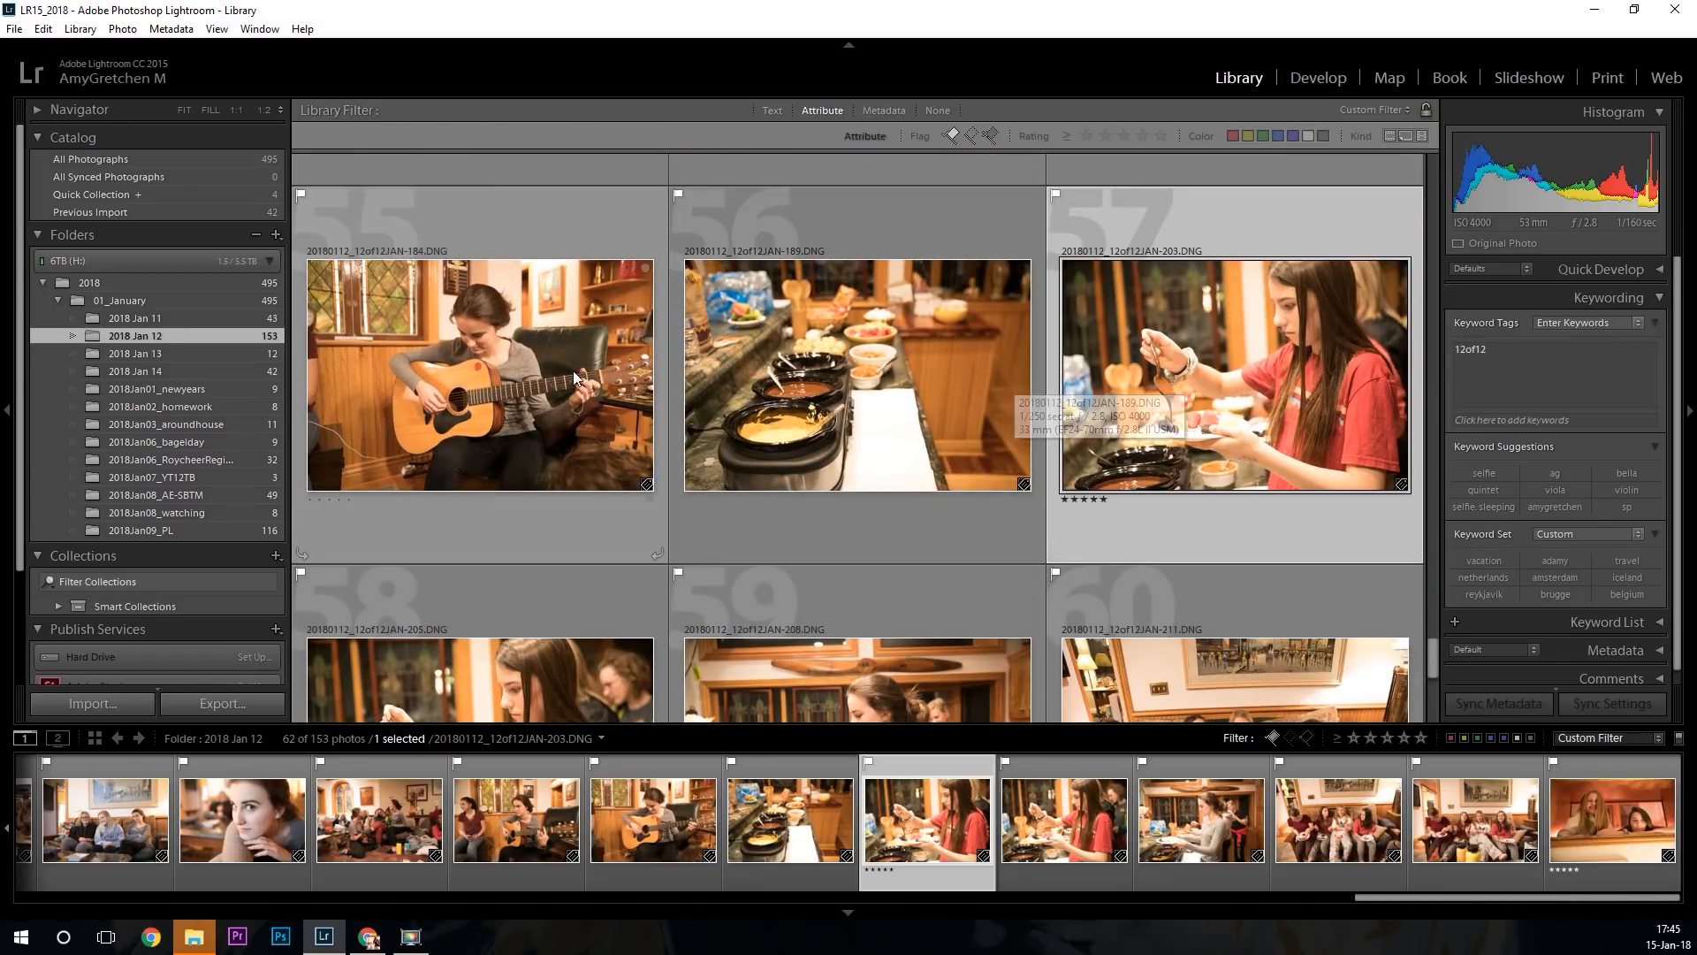
key("5")
scroll(715, 388, "up", 3)
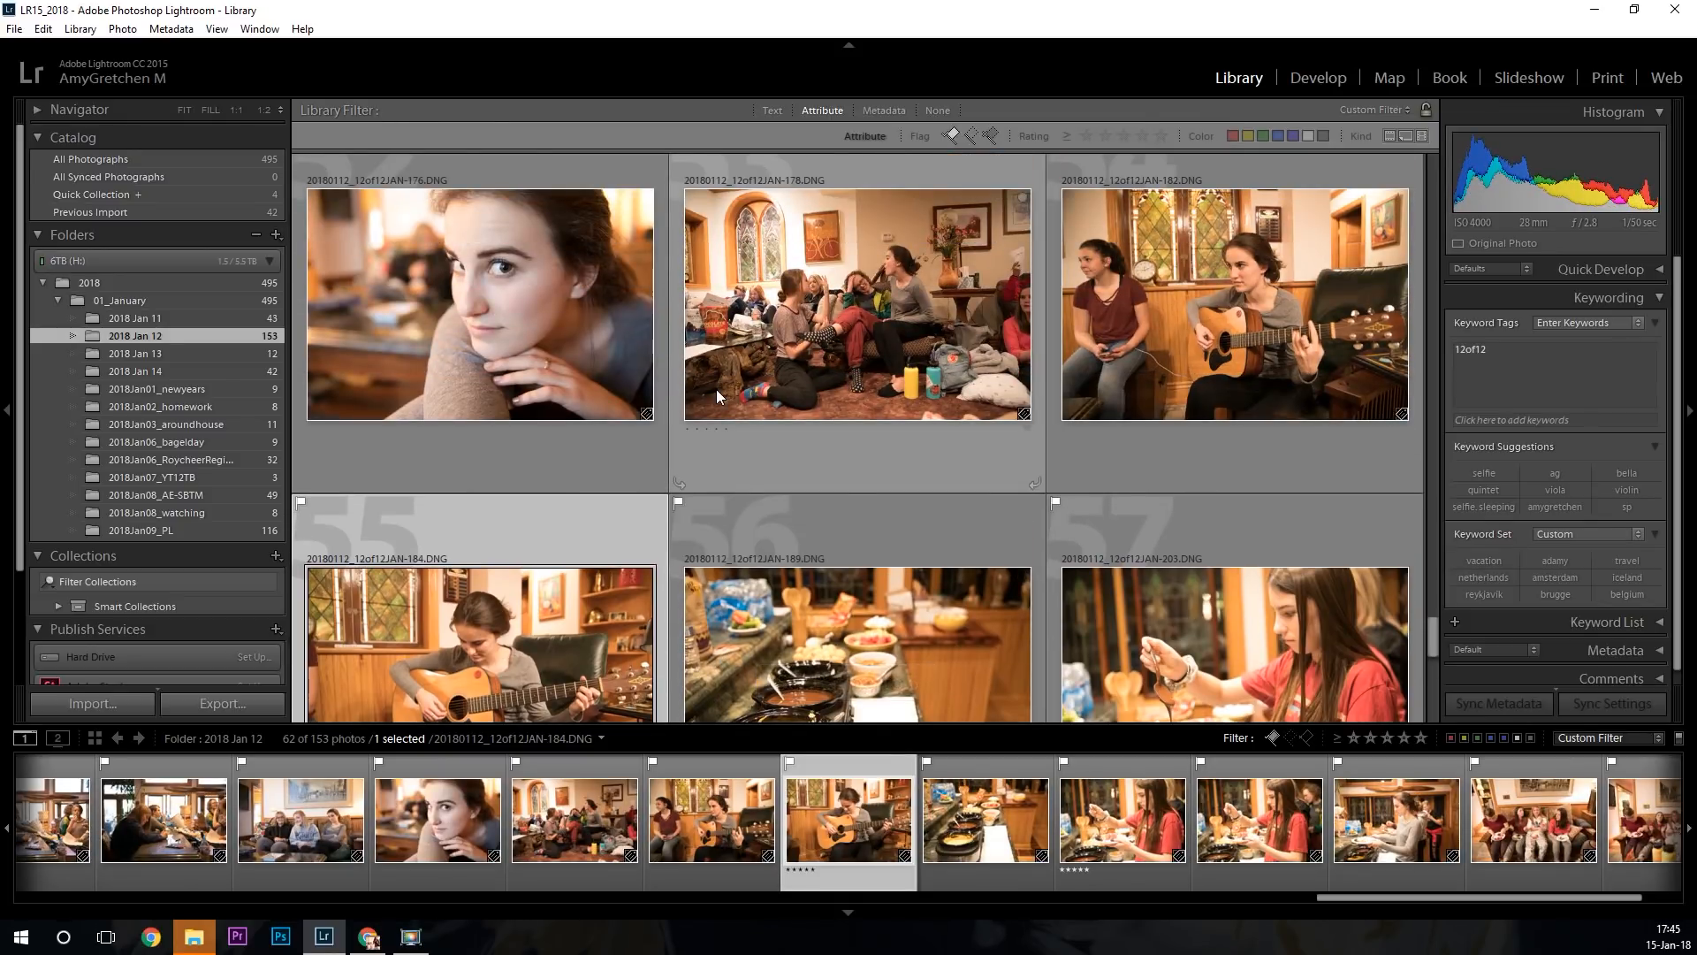
scroll(717, 388, "up", 1)
key("5")
Review the flagged photos from the final dinner shots back up to the early bathroom and kitchen photos, checking their ratings.
scroll(938, 337, "up", 3)
scroll(952, 400, "down", 5)
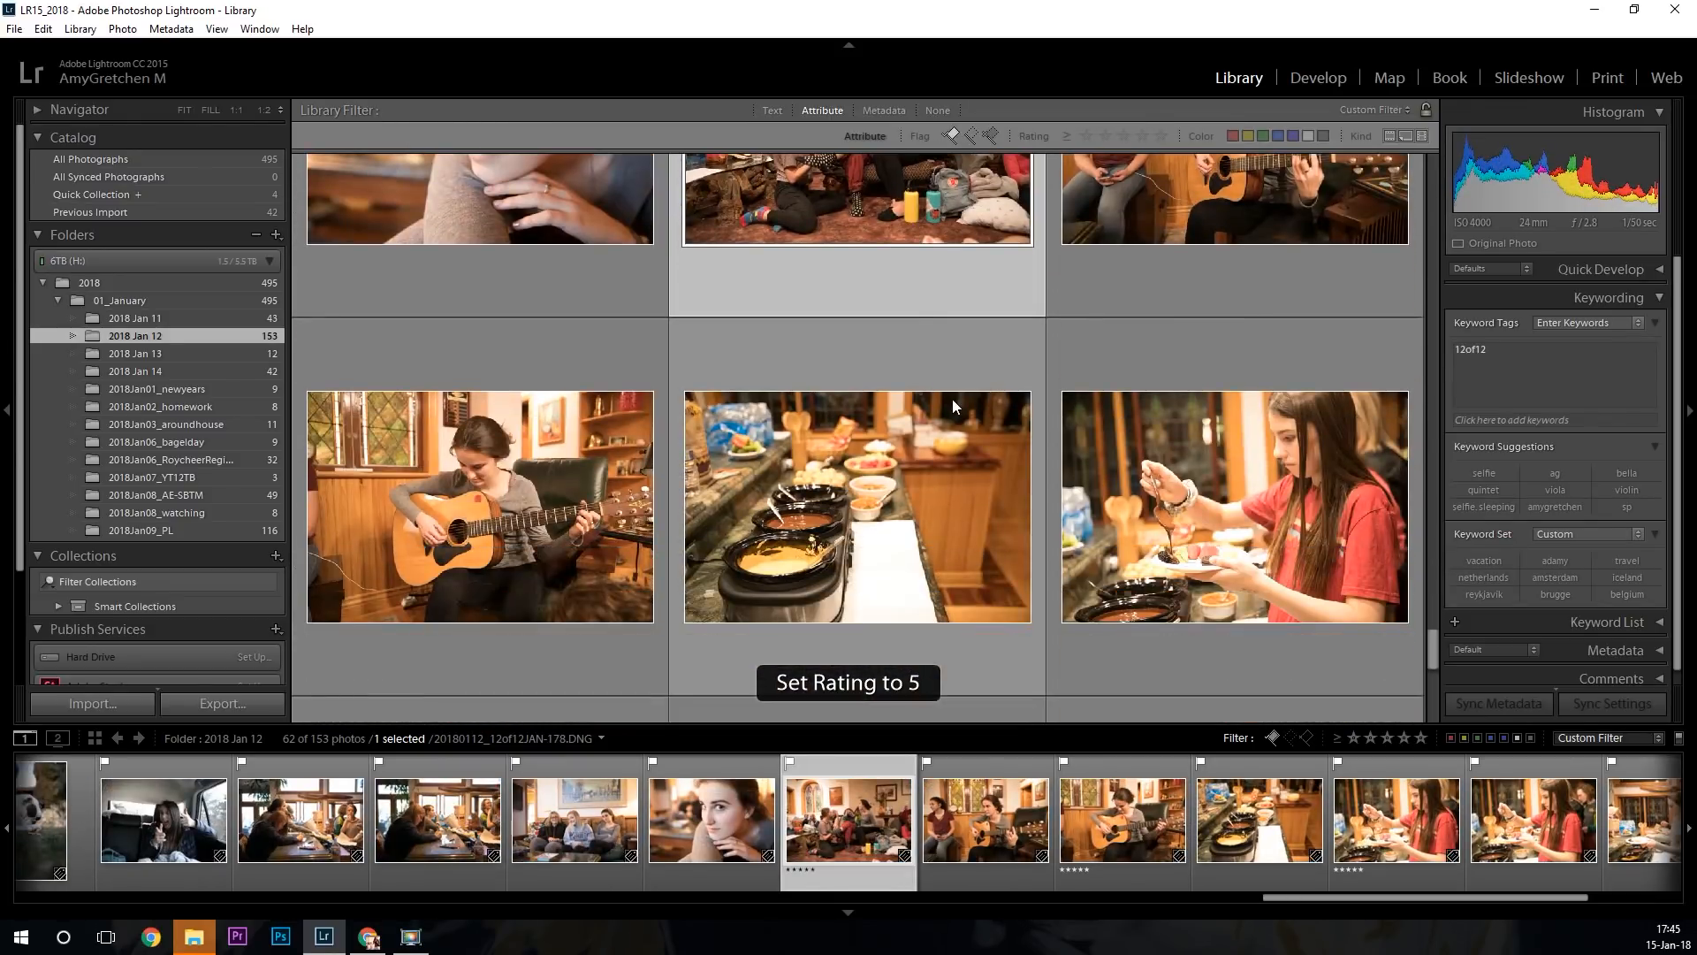
scroll(953, 400, "down", 2)
scroll(953, 400, "down", 5)
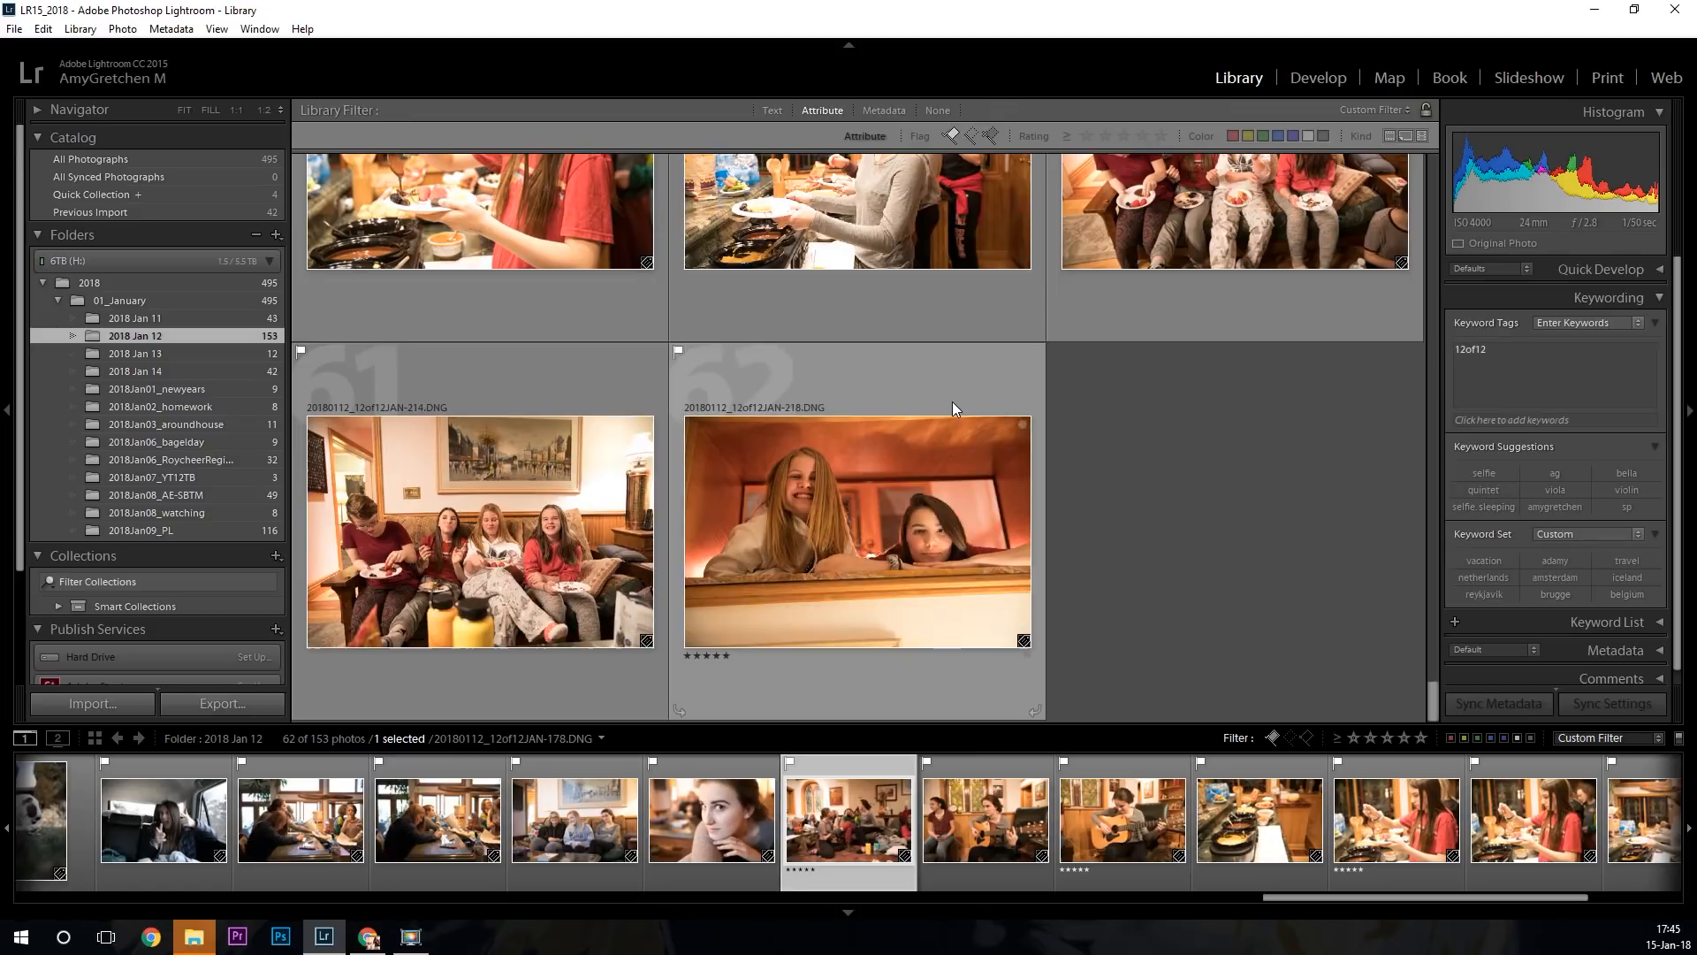
scroll(956, 401, "up", 2)
scroll(956, 401, "up", 10)
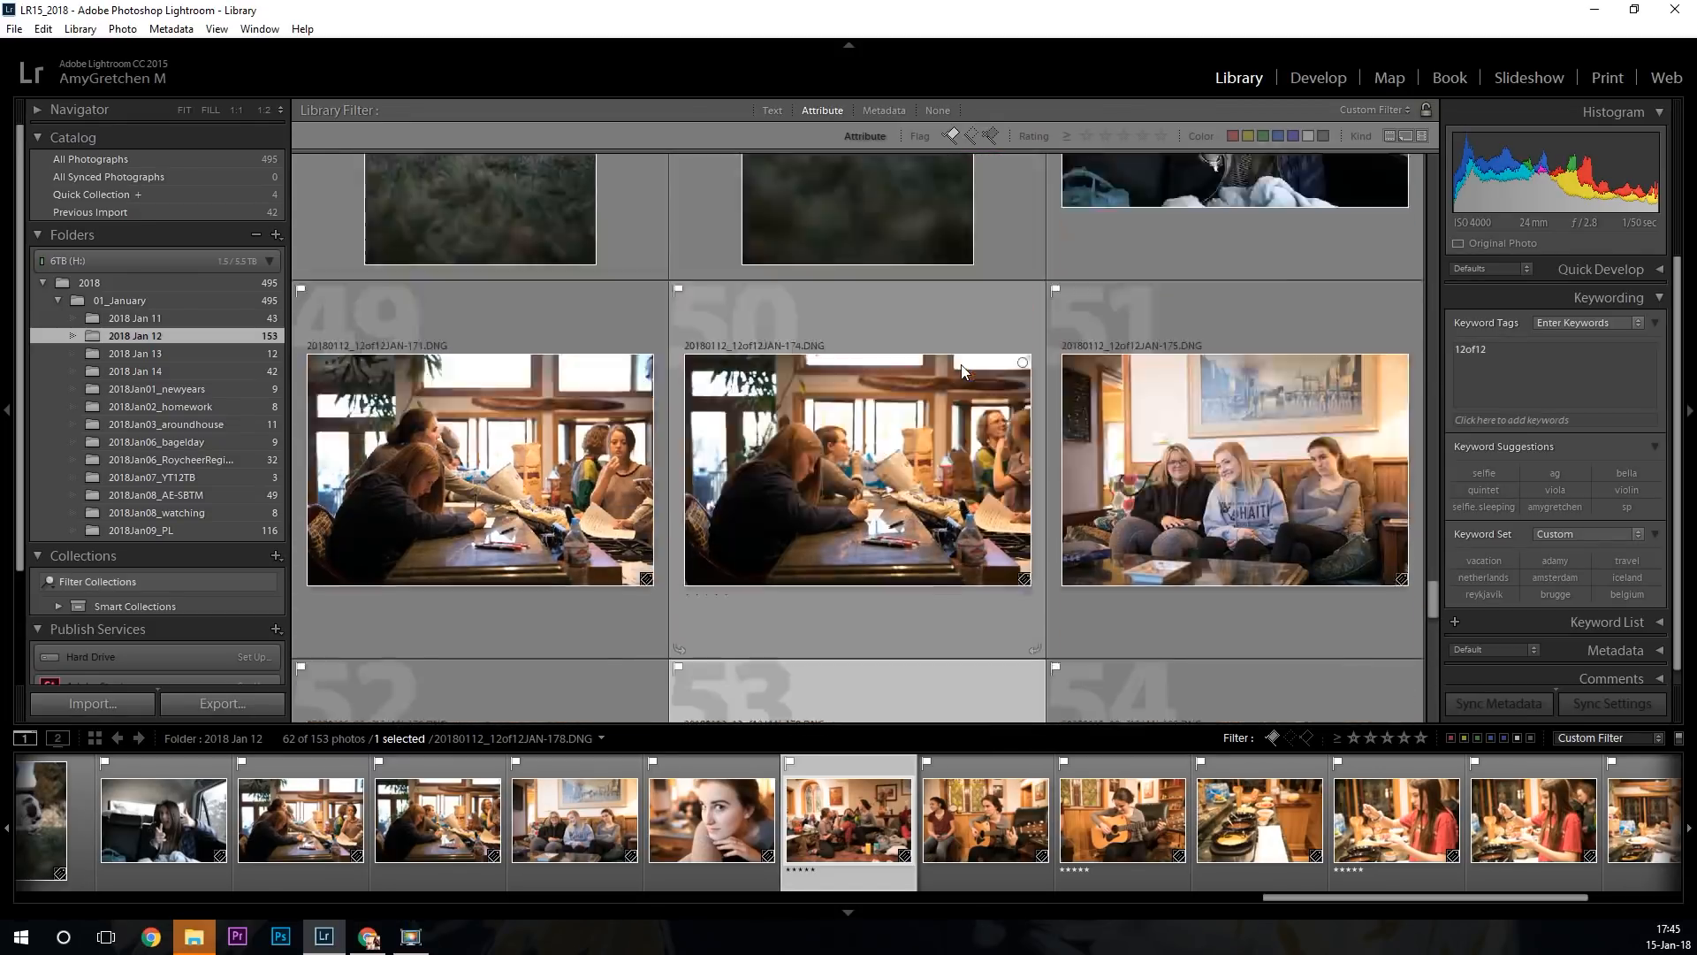
scroll(964, 362, "up", 15)
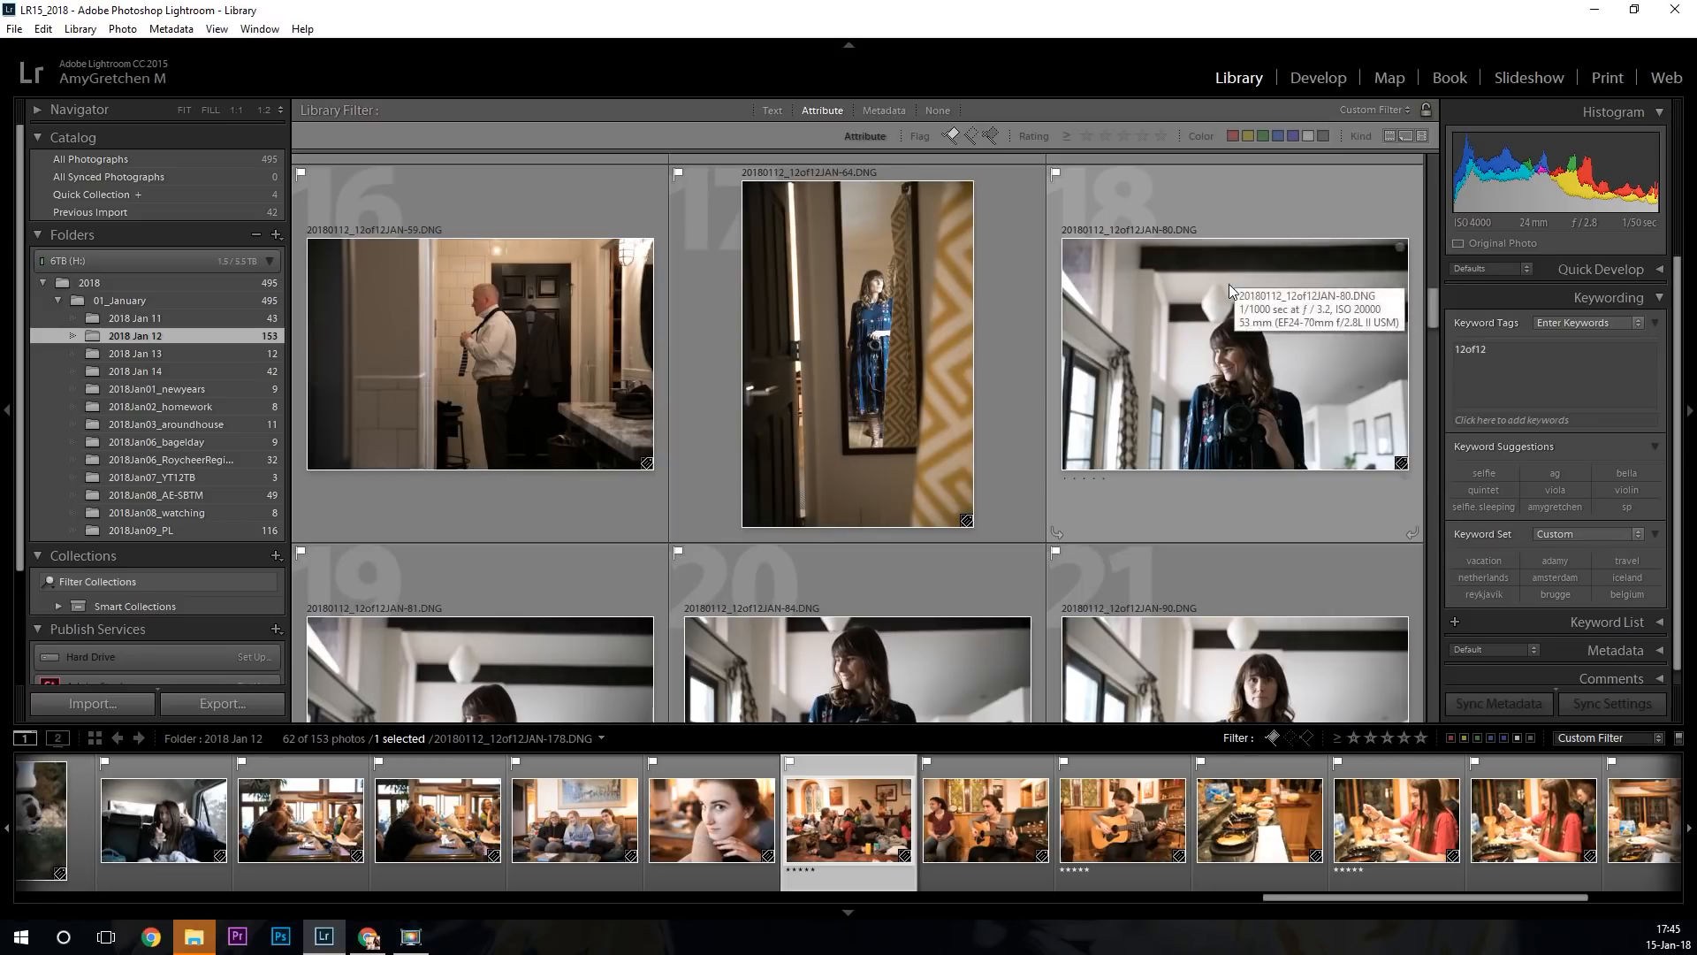
scroll(1232, 285, "up", 2)
scroll(1237, 292, "down", 1)
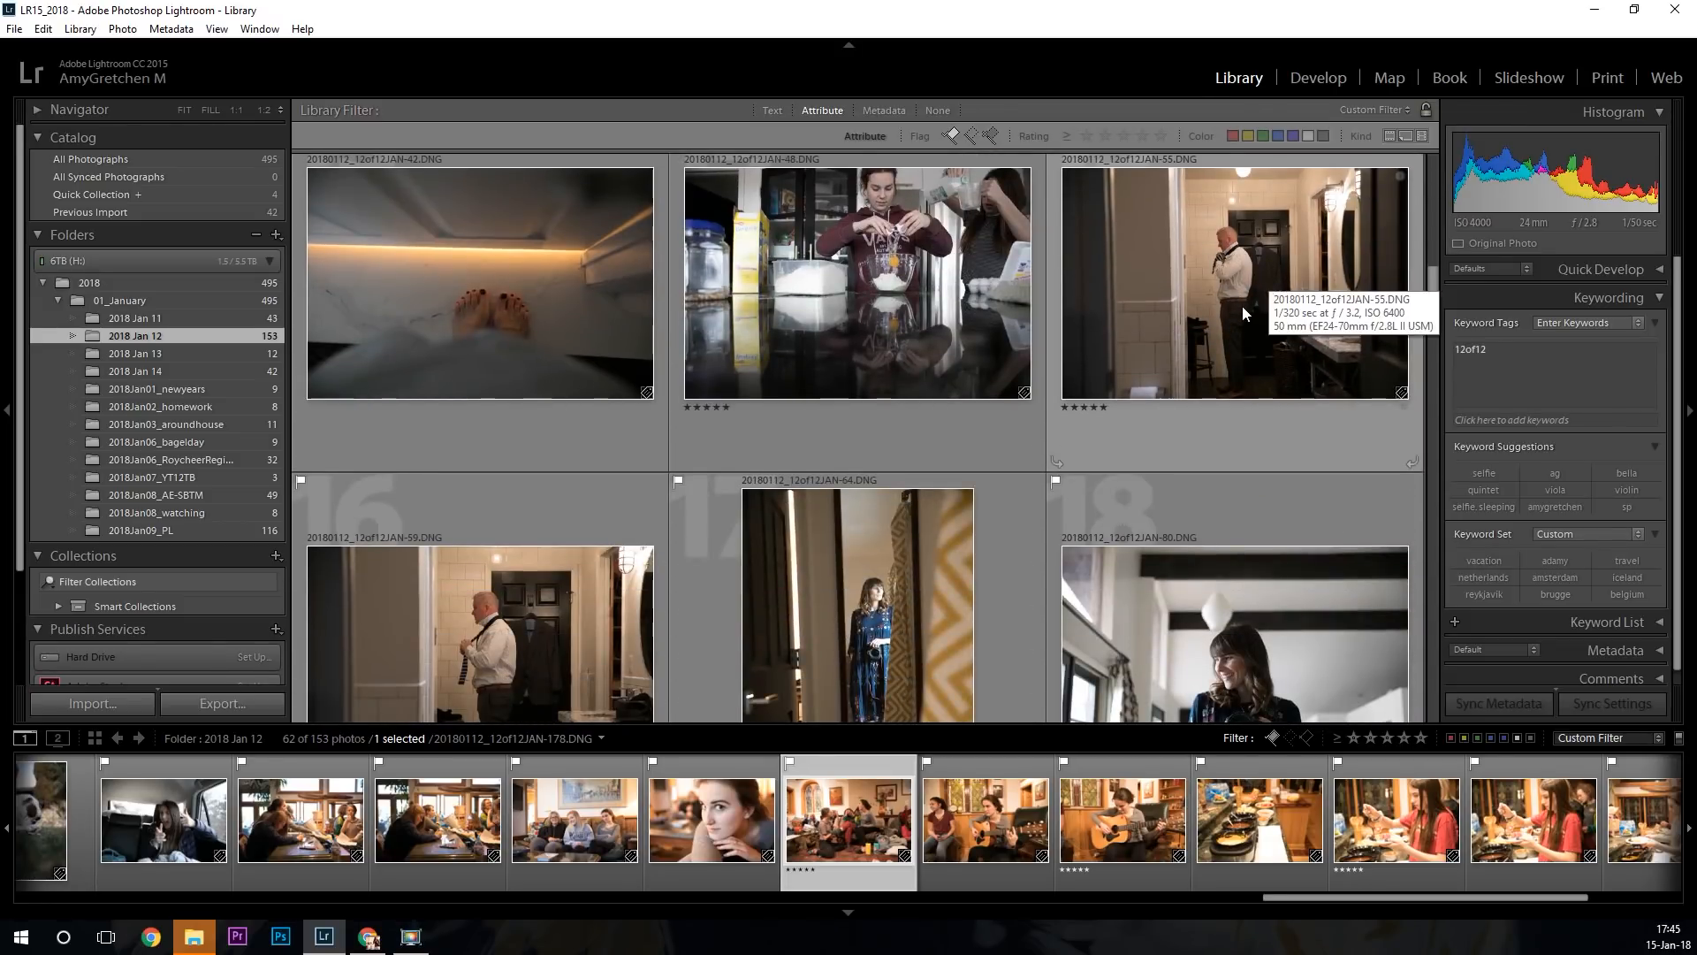
Rate JAN-59, the second photo of the man dressing in the bathroom, five stars and reset JAN-55 to zero.
scroll(1242, 306, "down", 2)
scroll(1243, 307, "up", 2)
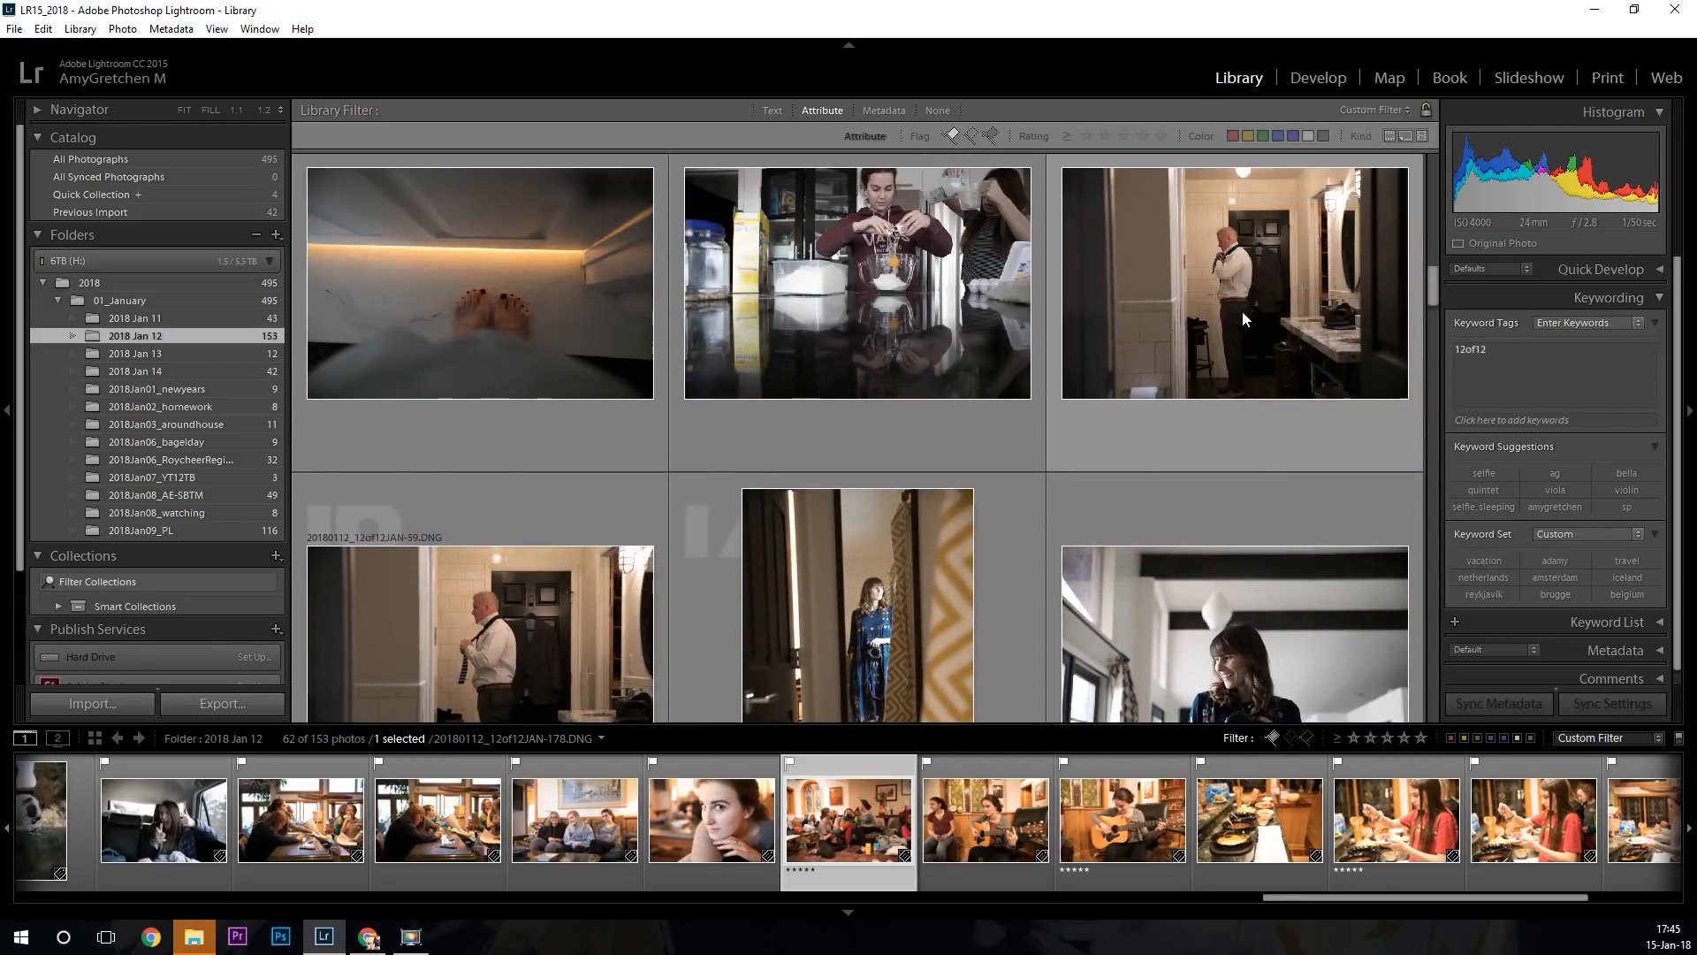
scroll(1242, 312, "down", 2)
left_click(599, 399)
key("5")
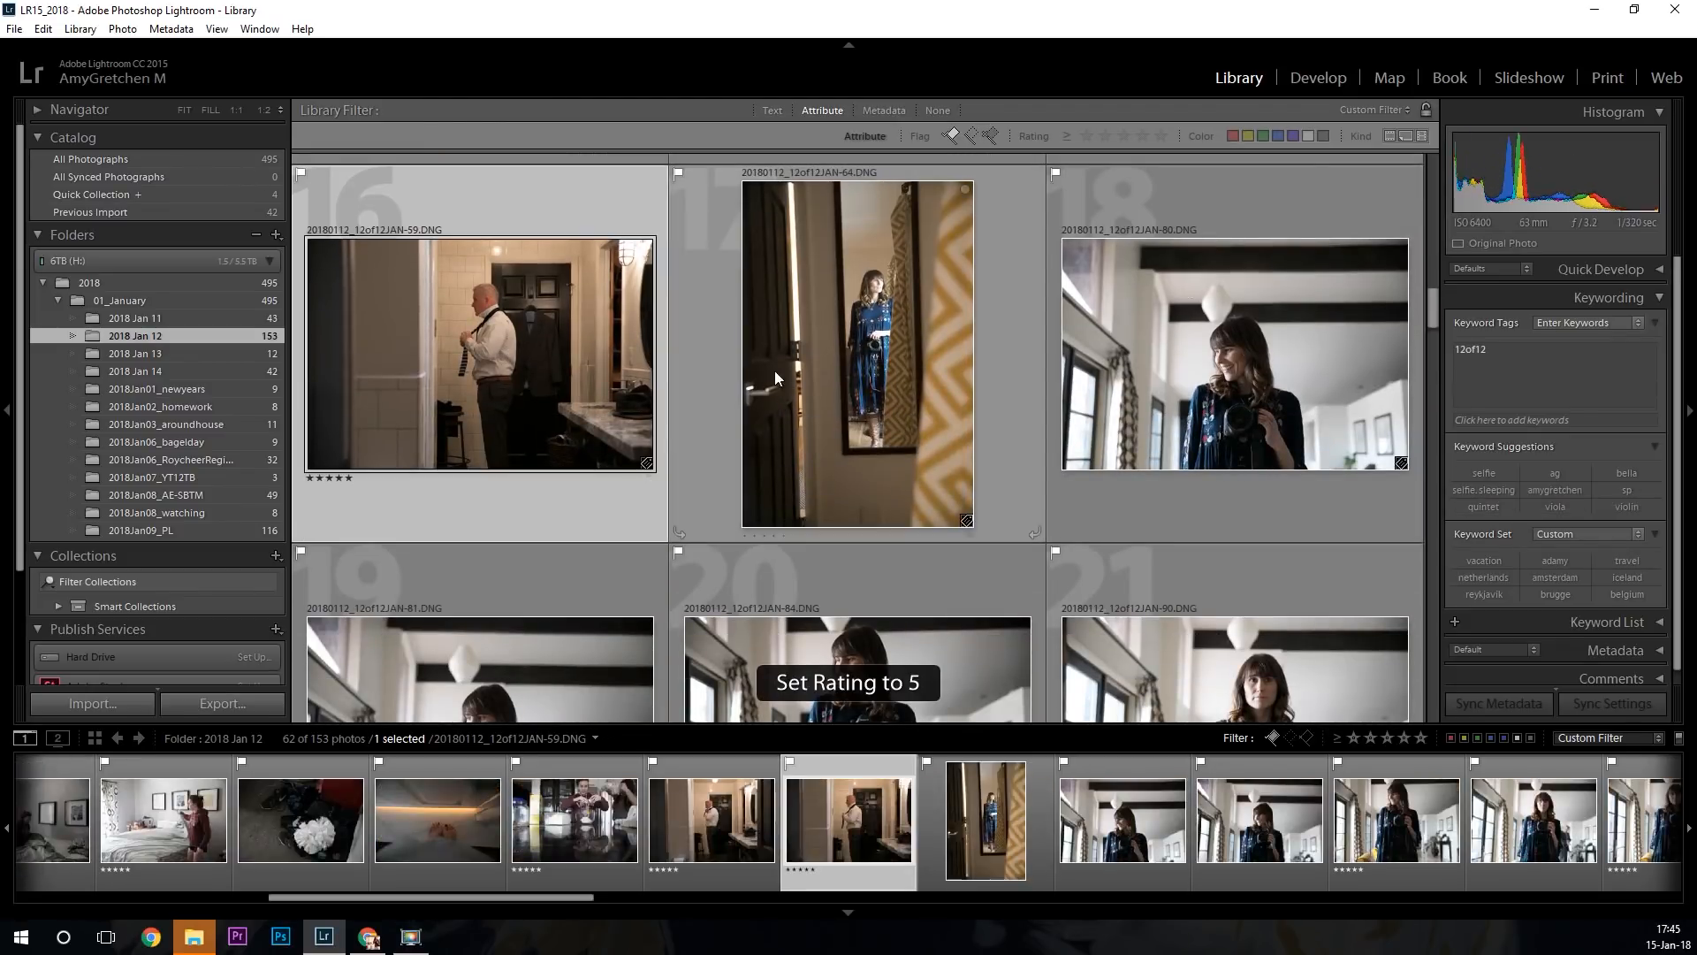
scroll(750, 394, "up", 2)
left_click(1233, 298)
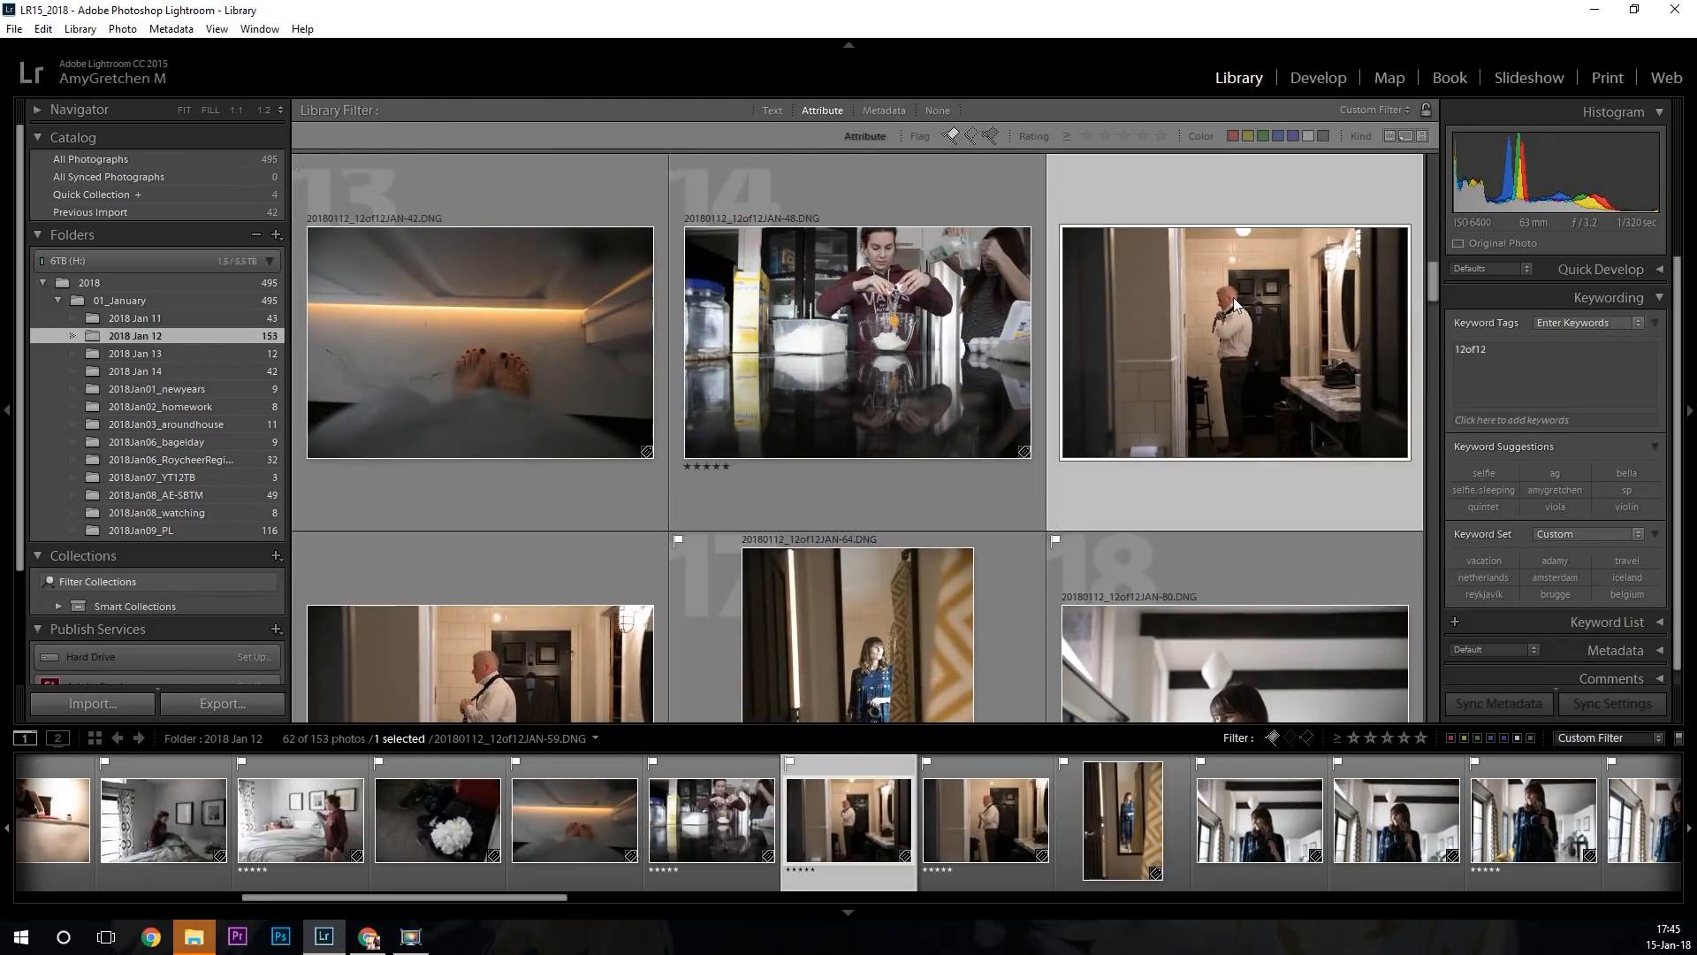
key("0")
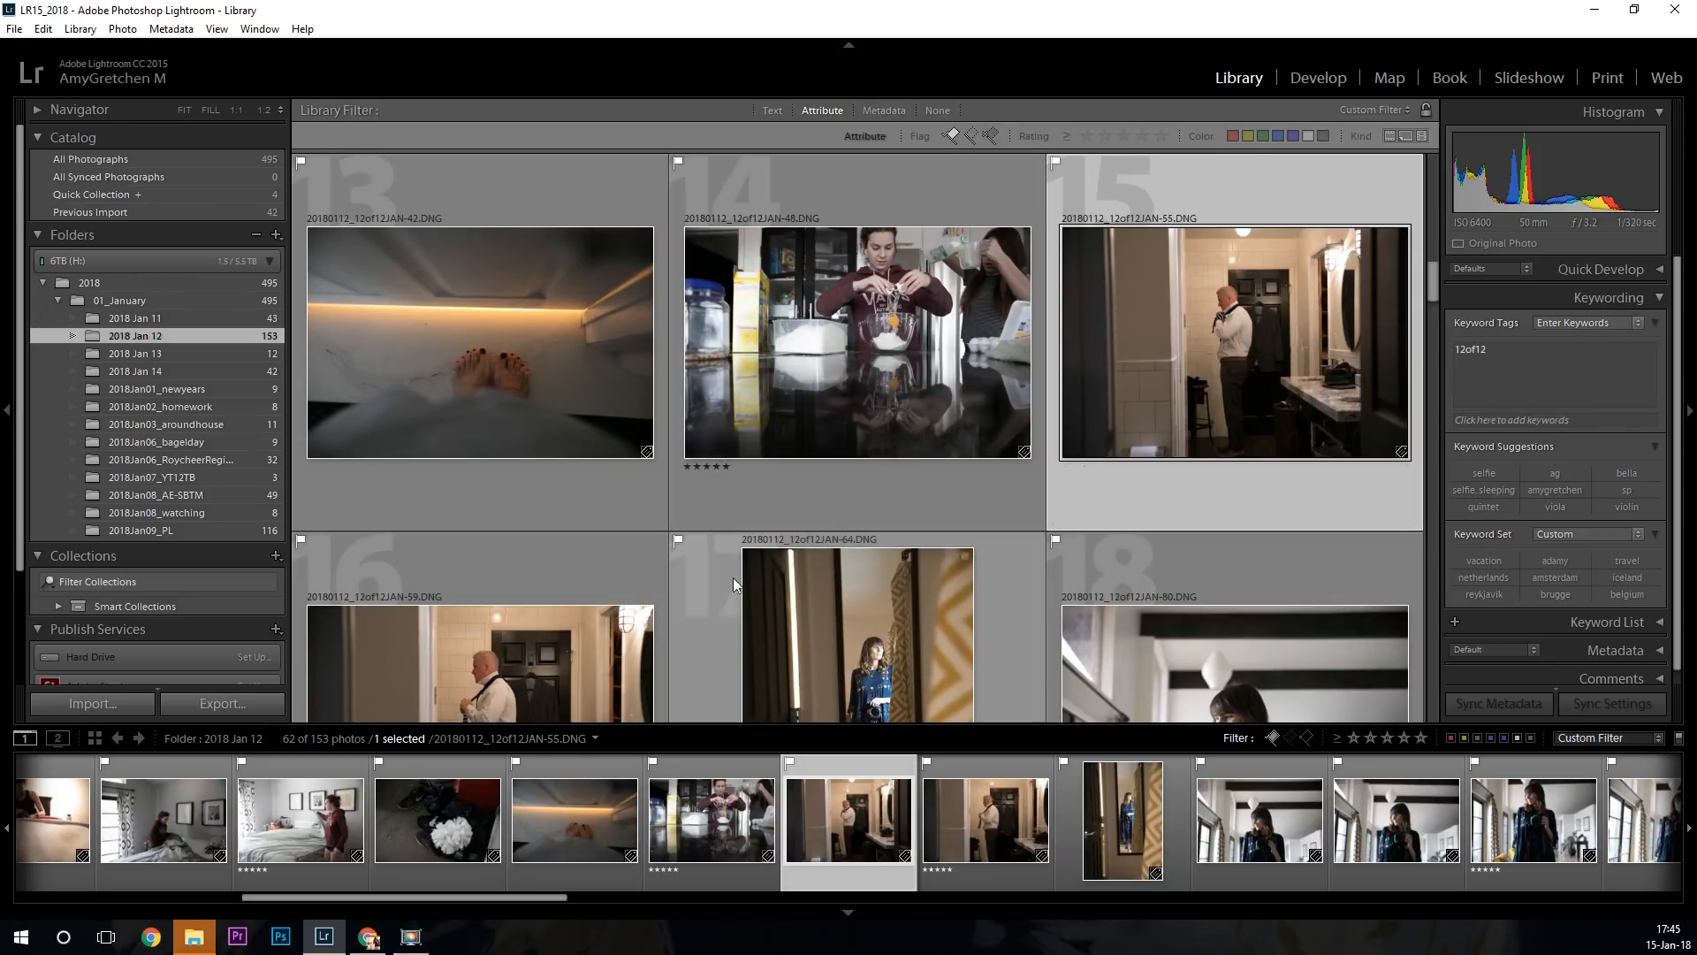
Filter the flagged photos to those rated five stars and look over the first ones in the grid.
left_click(1420, 738)
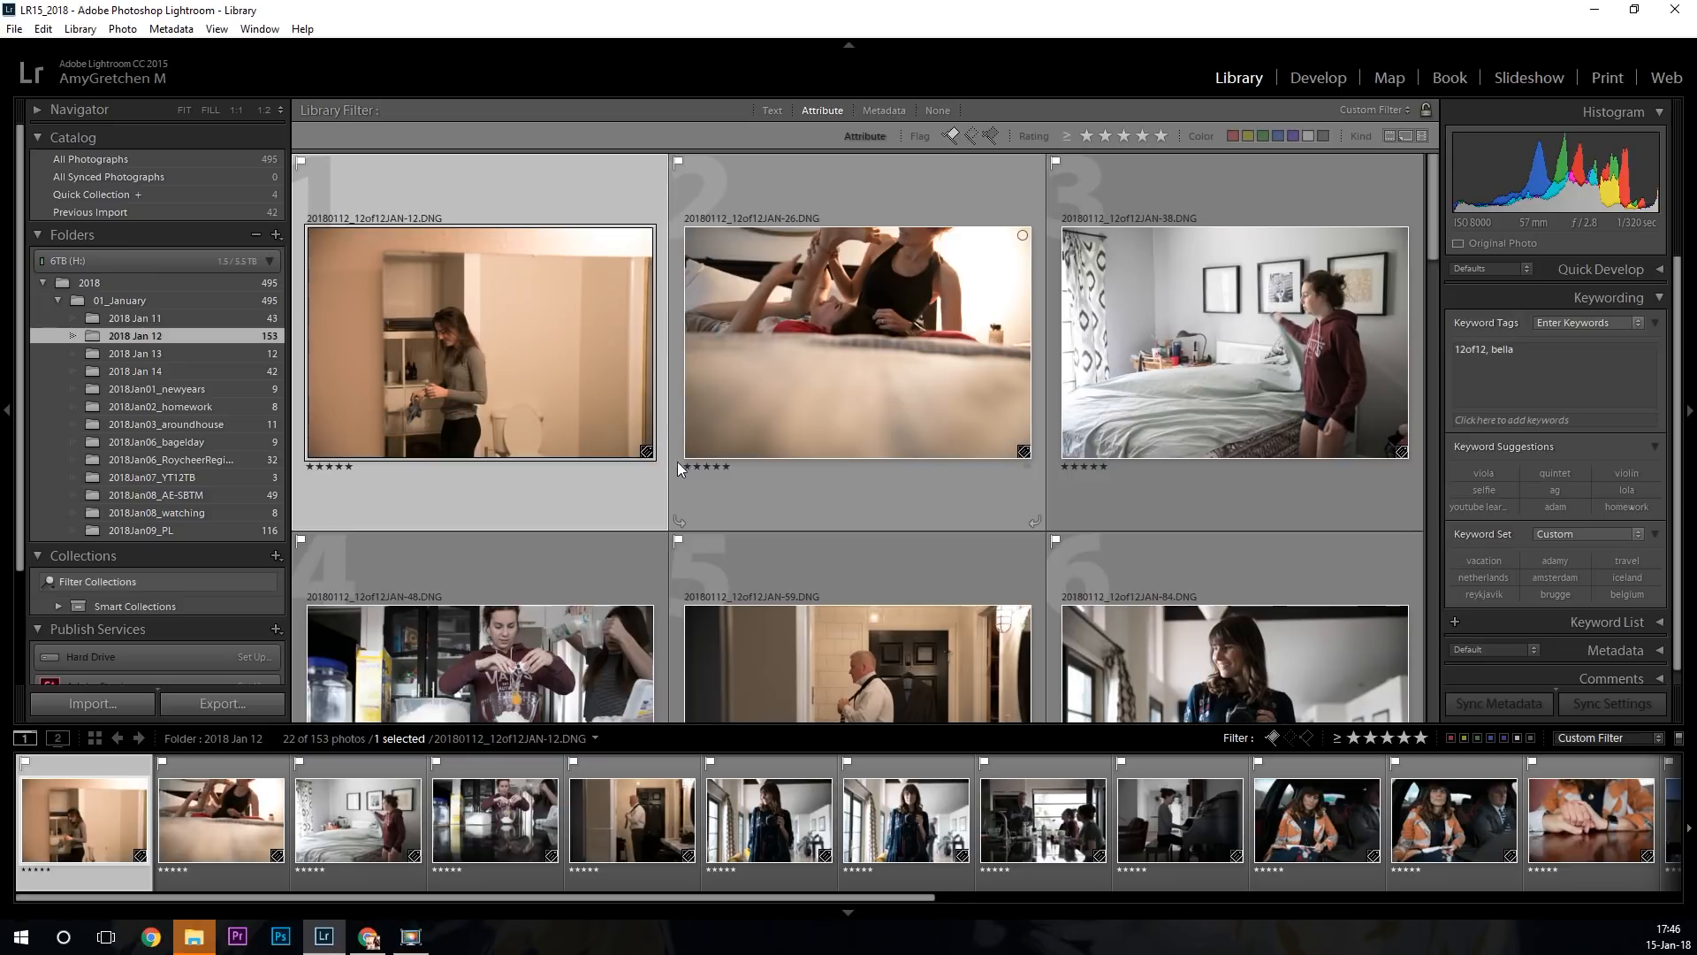
scroll(672, 455, "down", 1)
scroll(673, 447, "down", 2)
scroll(673, 448, "up", 2)
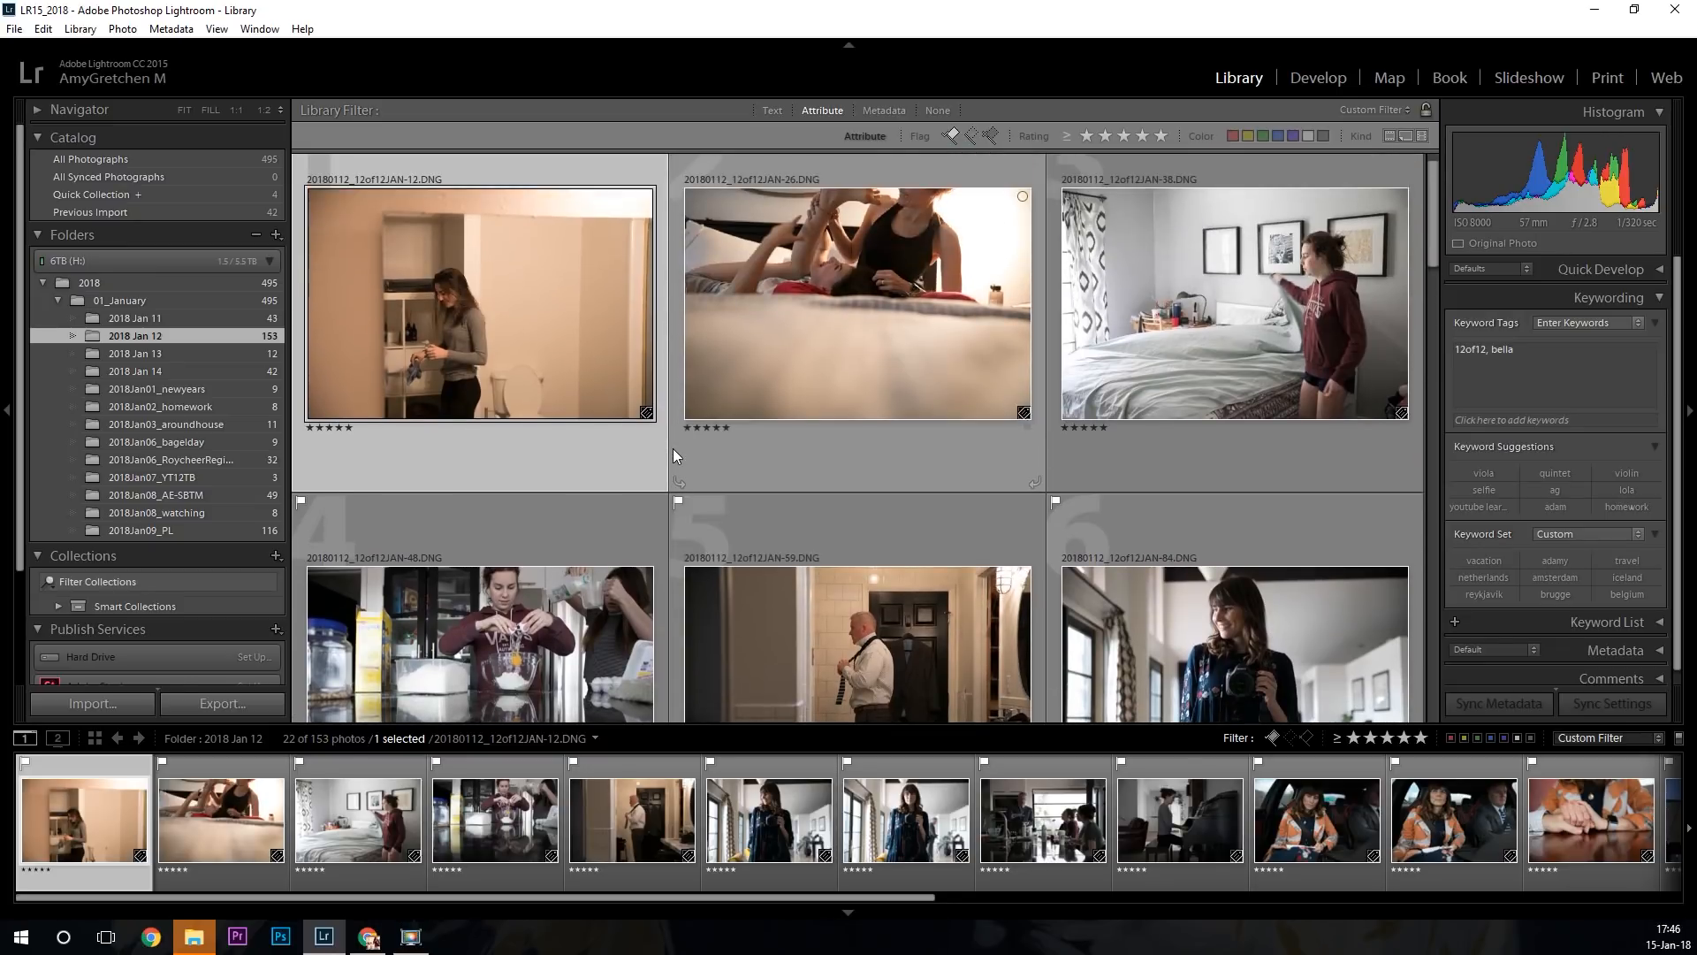
scroll(674, 454, "up", 1)
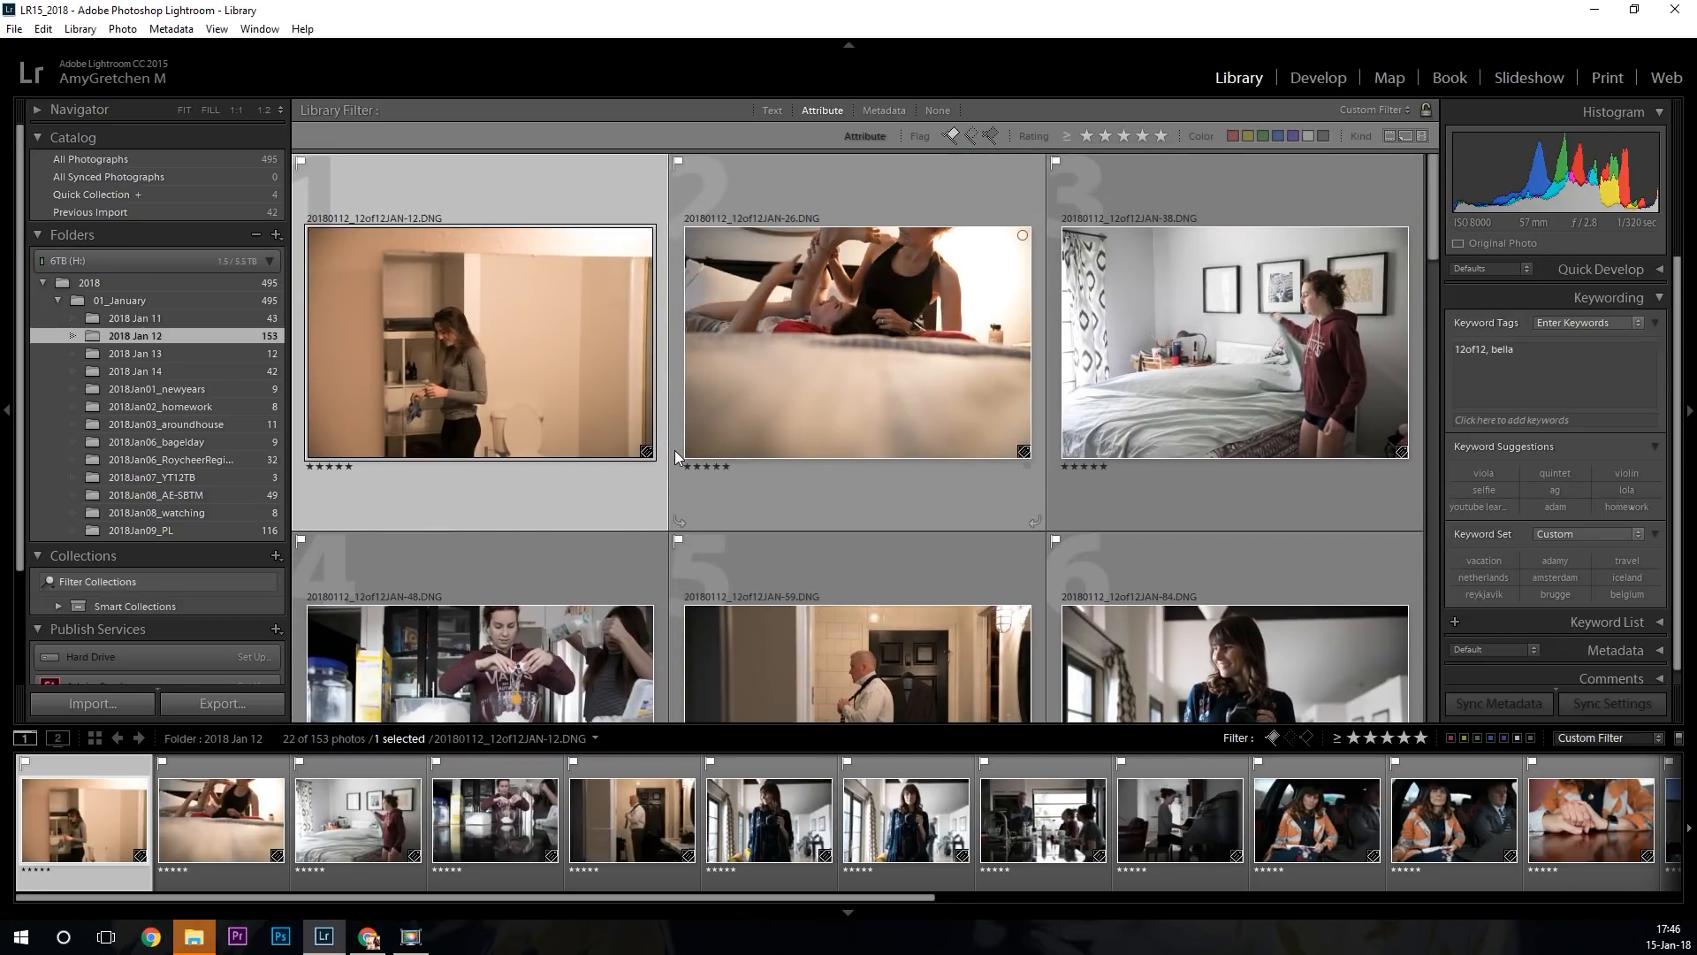
Open JAN-12, the bathroom mirror photo, for developing and set exposure to +0.12 and contrast to +19.
left_click(1328, 82)
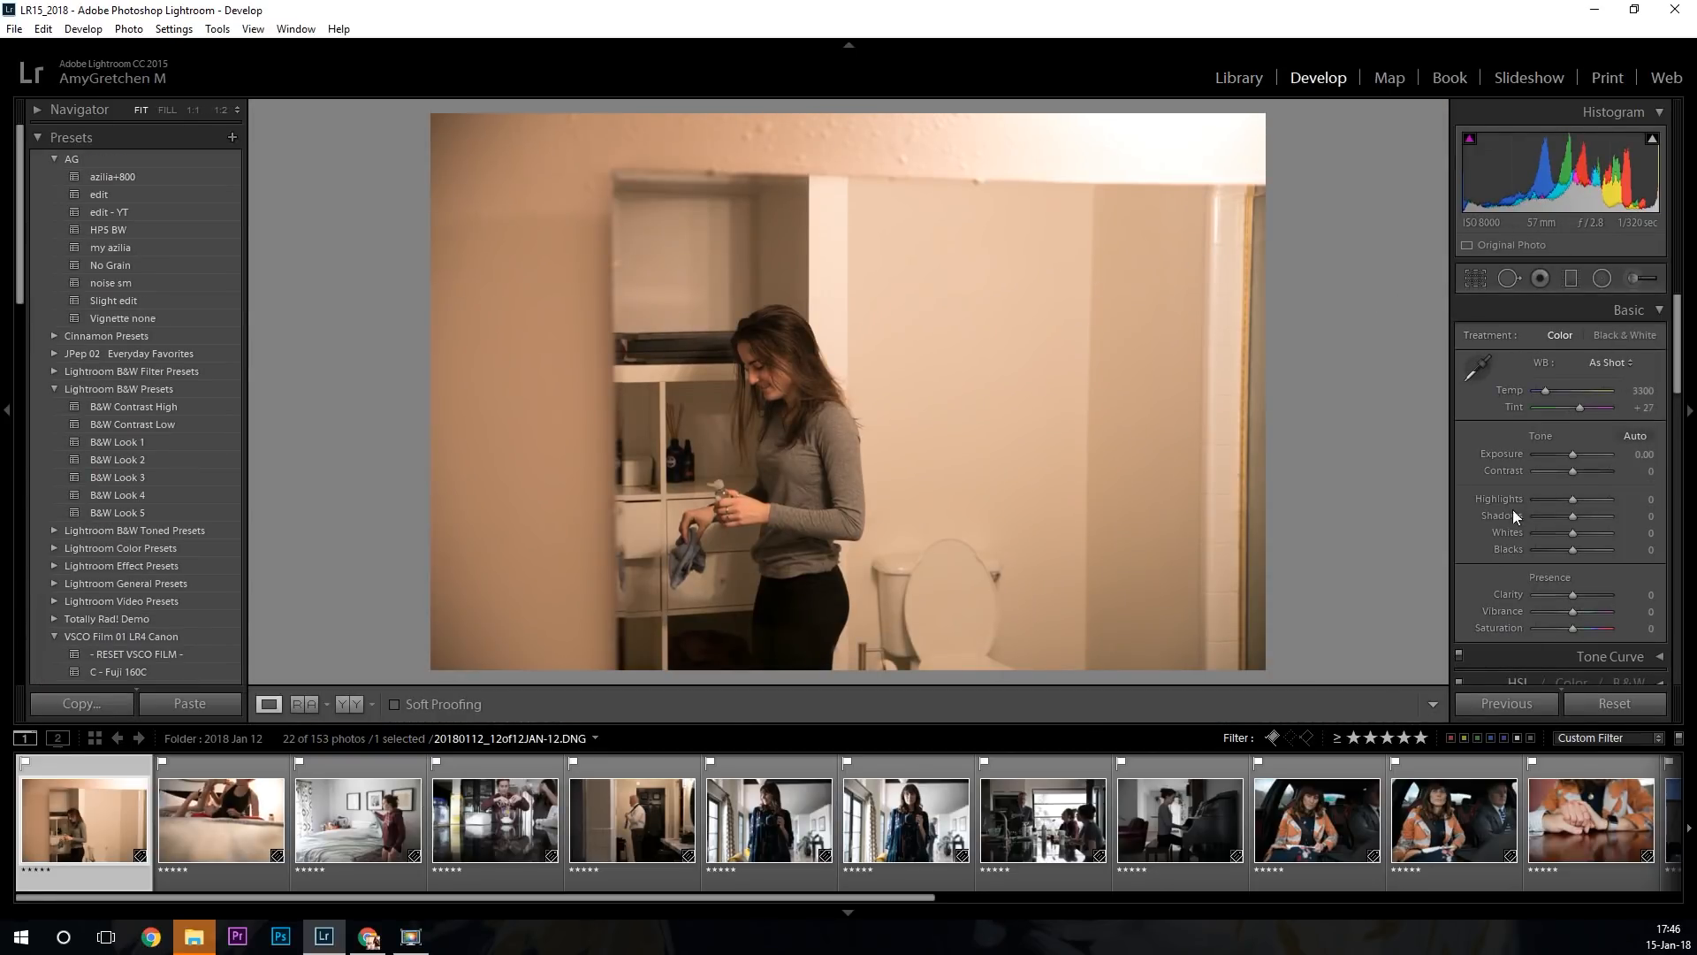
scroll(1539, 354, "down", 1)
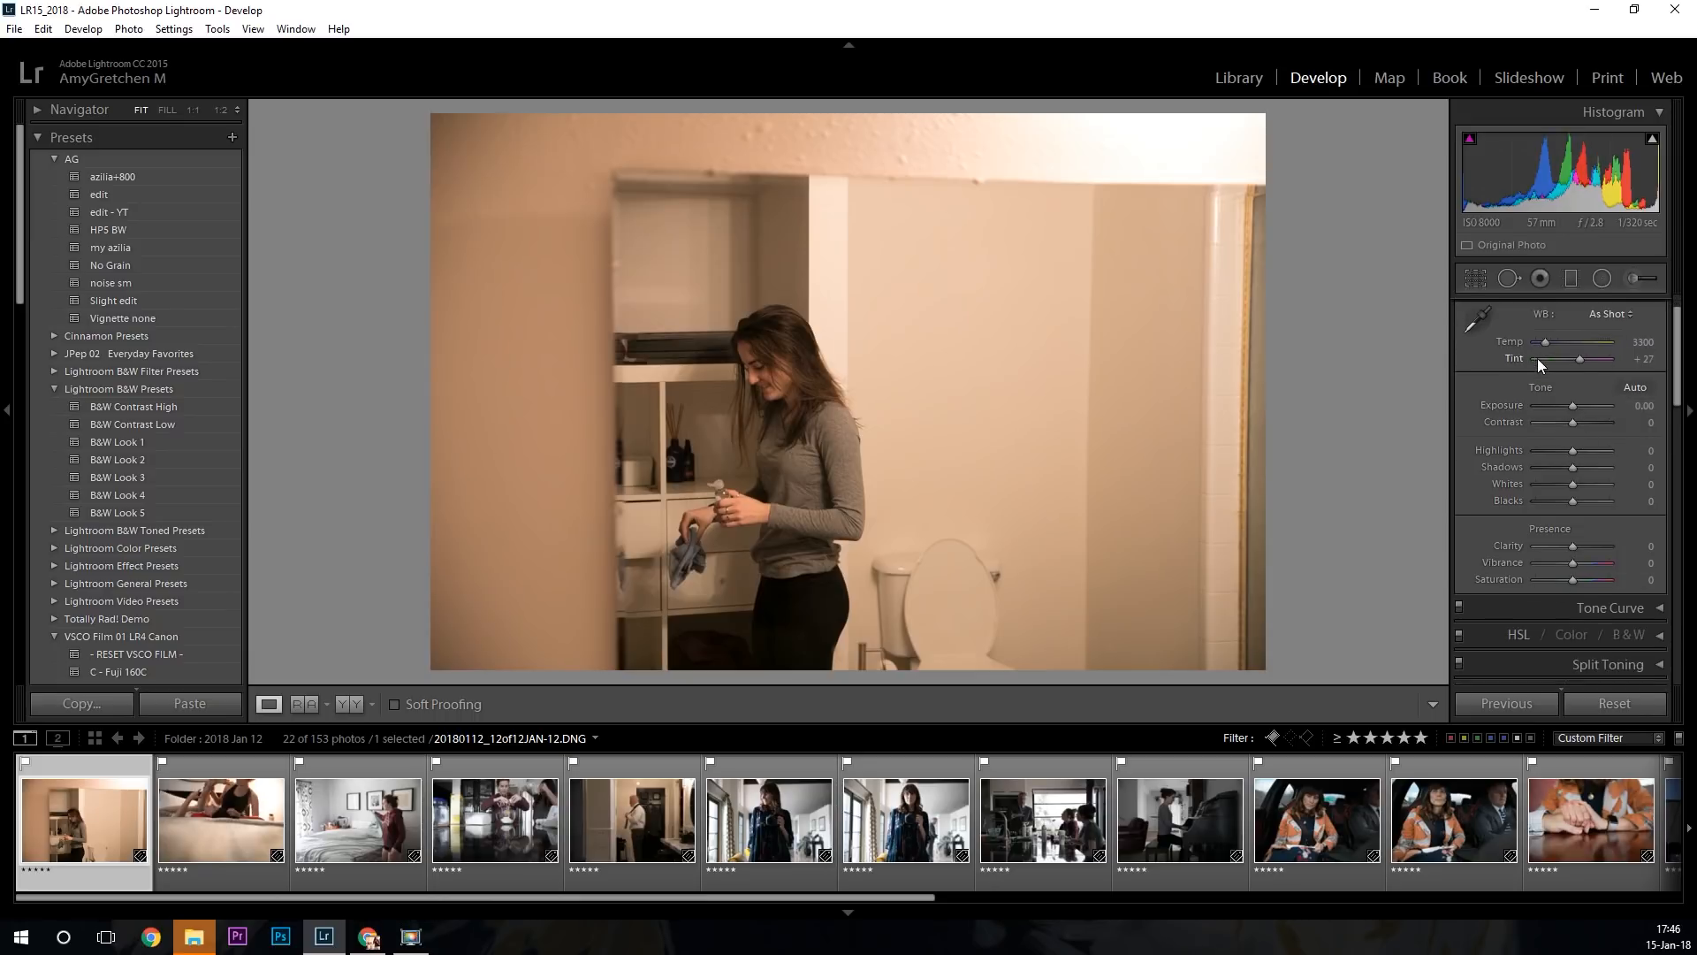
scroll(1605, 372, "up", 1)
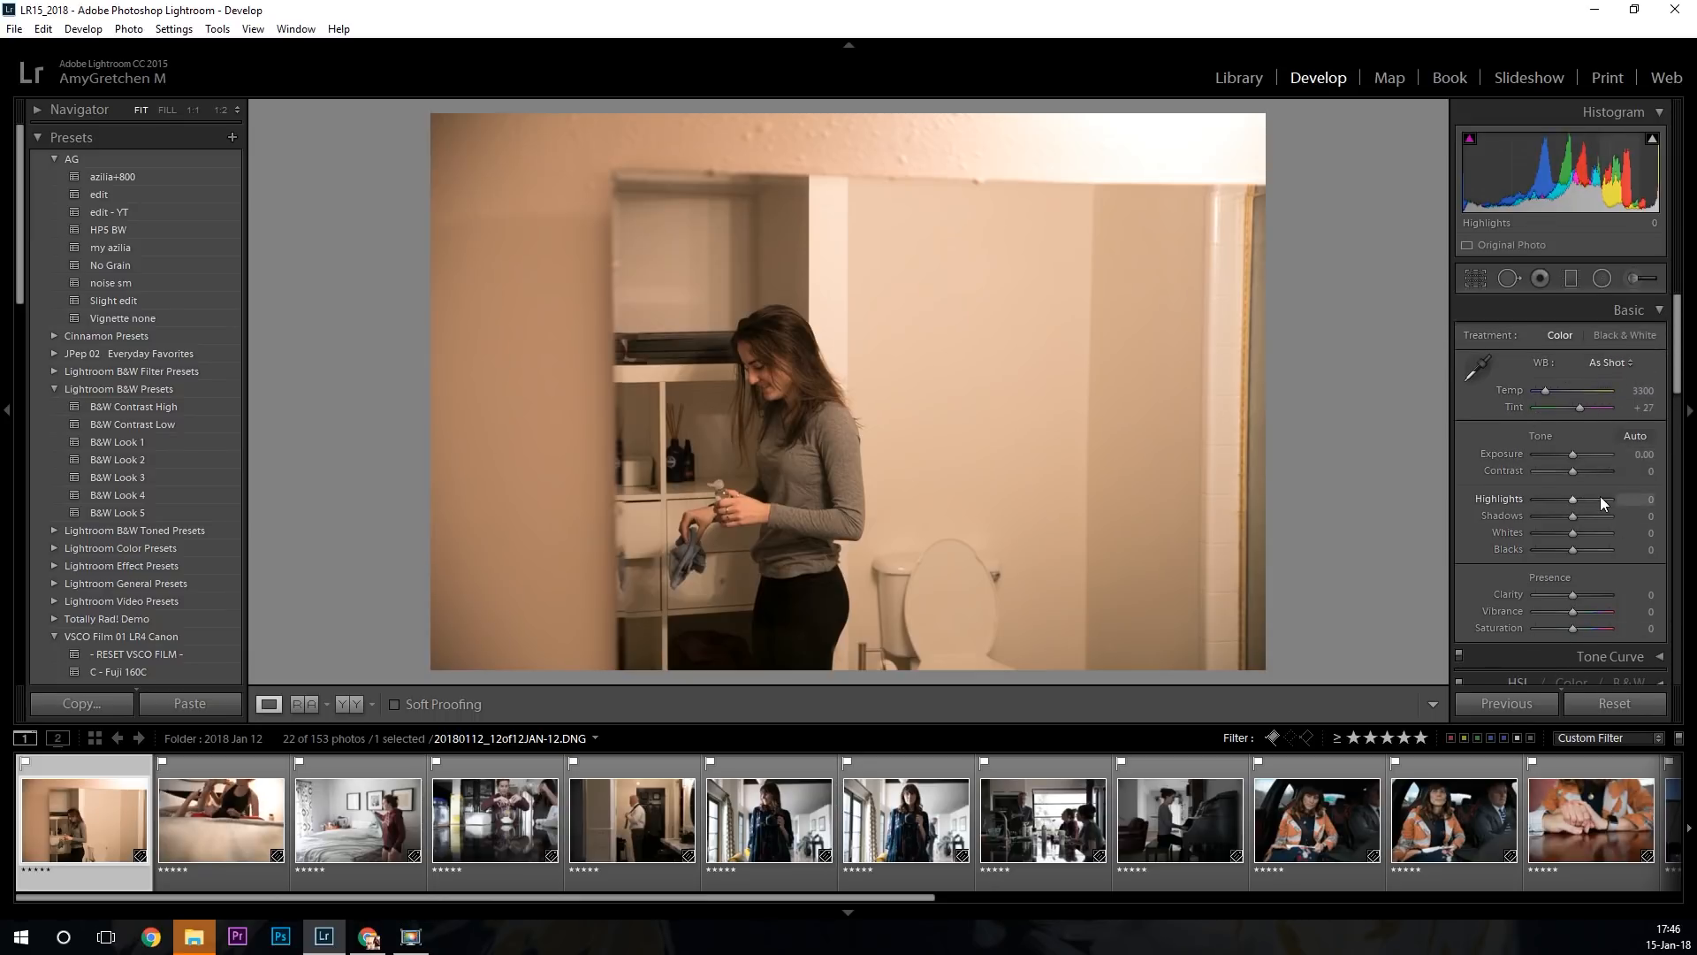
left_click_drag(1675, 409, 1692, 335)
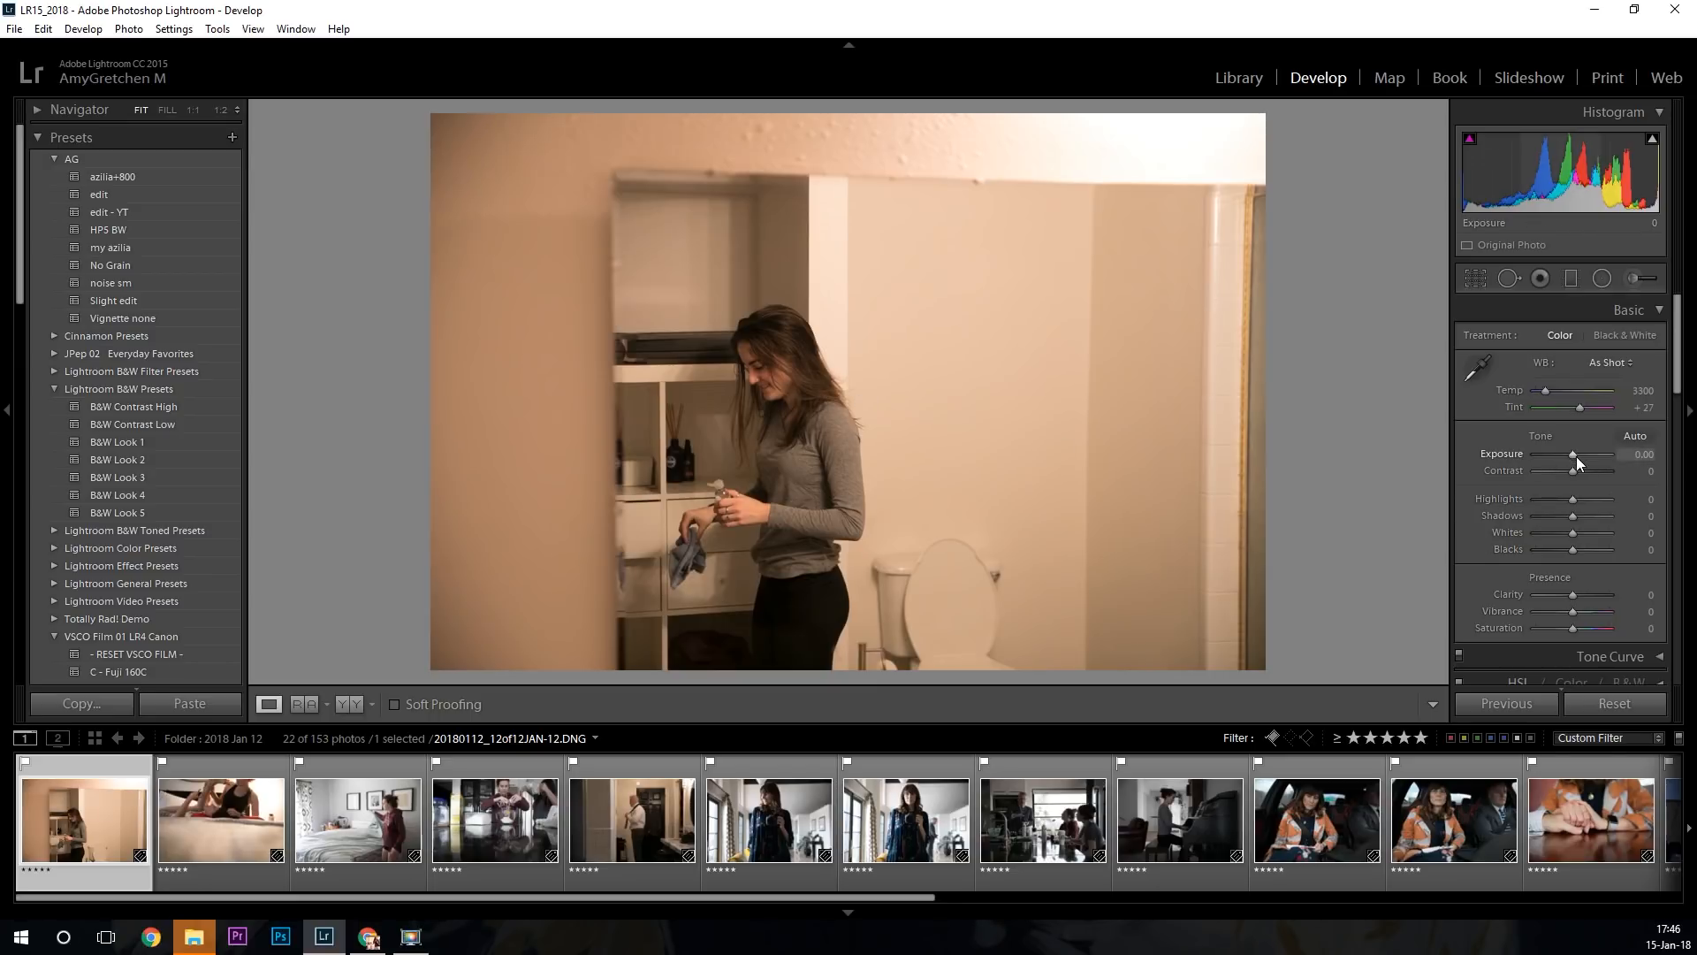
left_click_drag(1573, 452, 1577, 452)
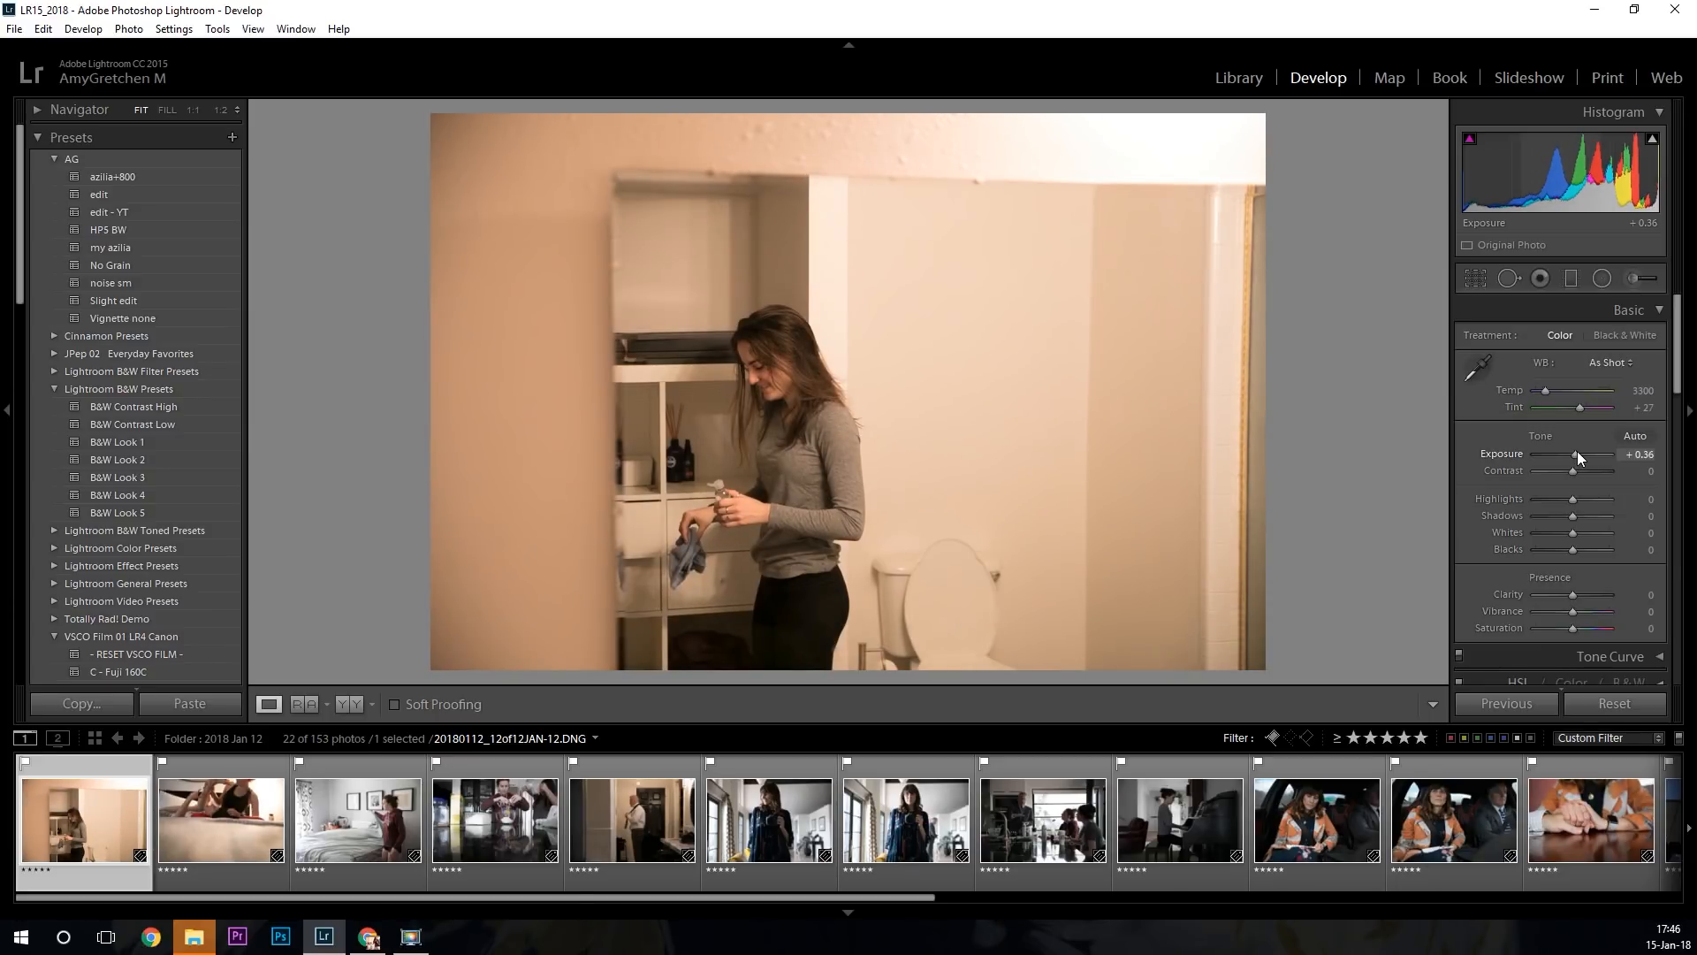
left_click_drag(1577, 451, 1584, 469)
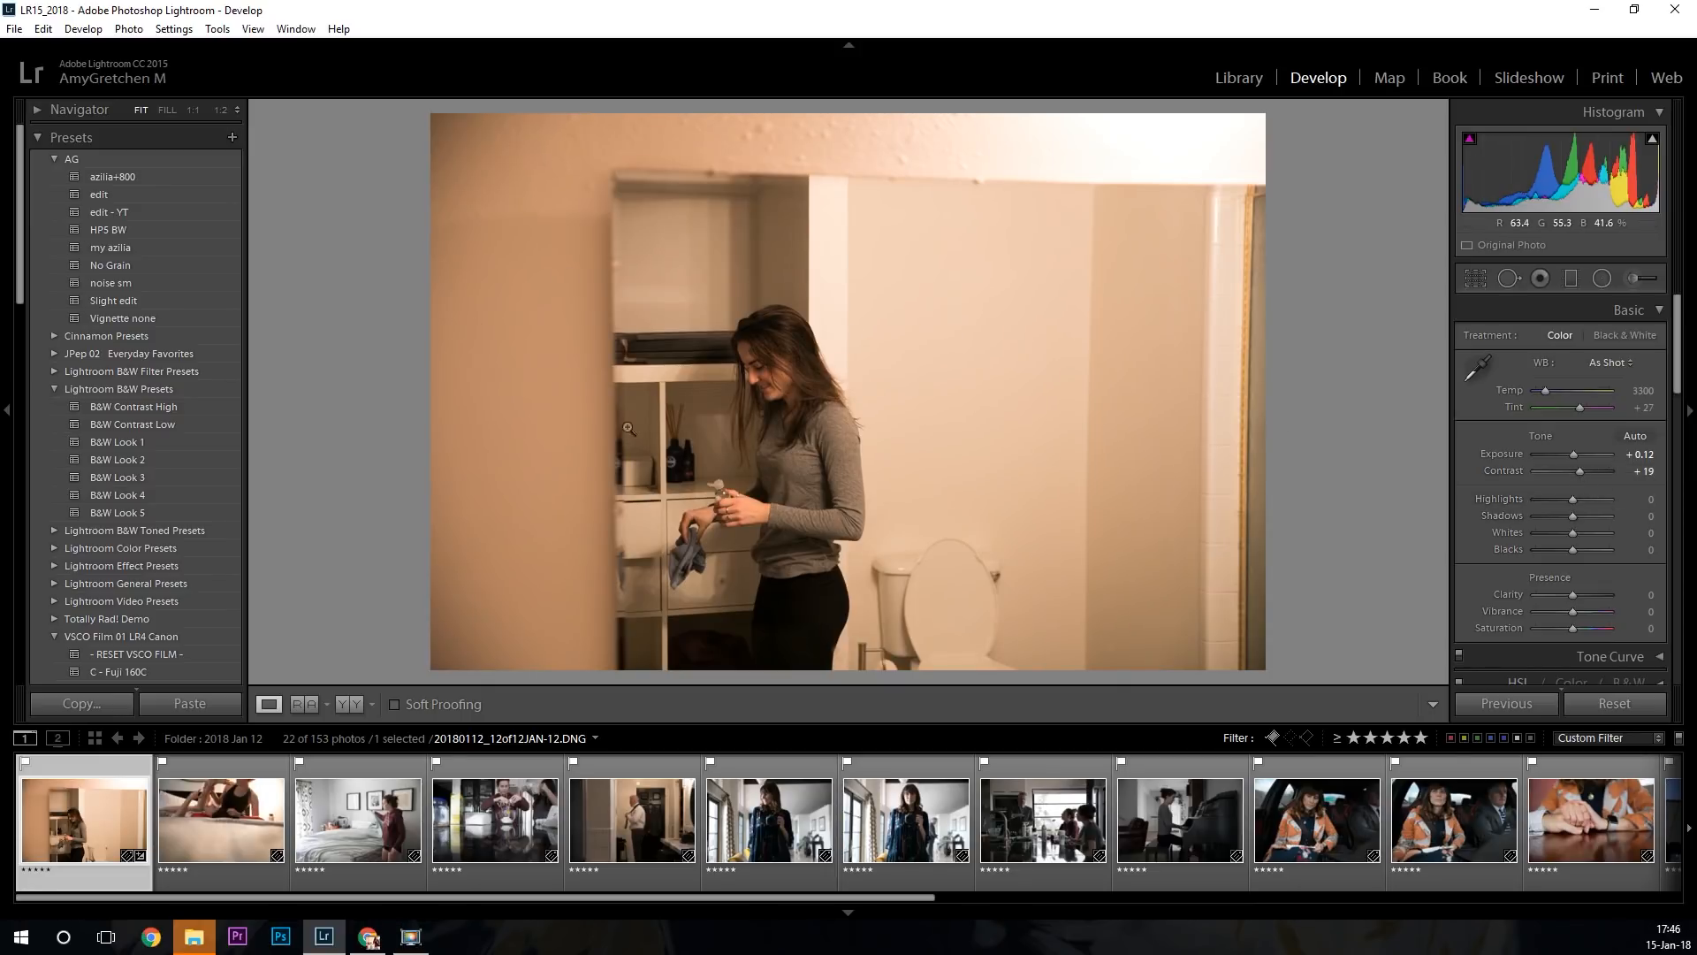
Set the bathroom photo's highlights to -17, shadows to +31 and whites to -64.
left_click_drag(1577, 515, 1566, 500)
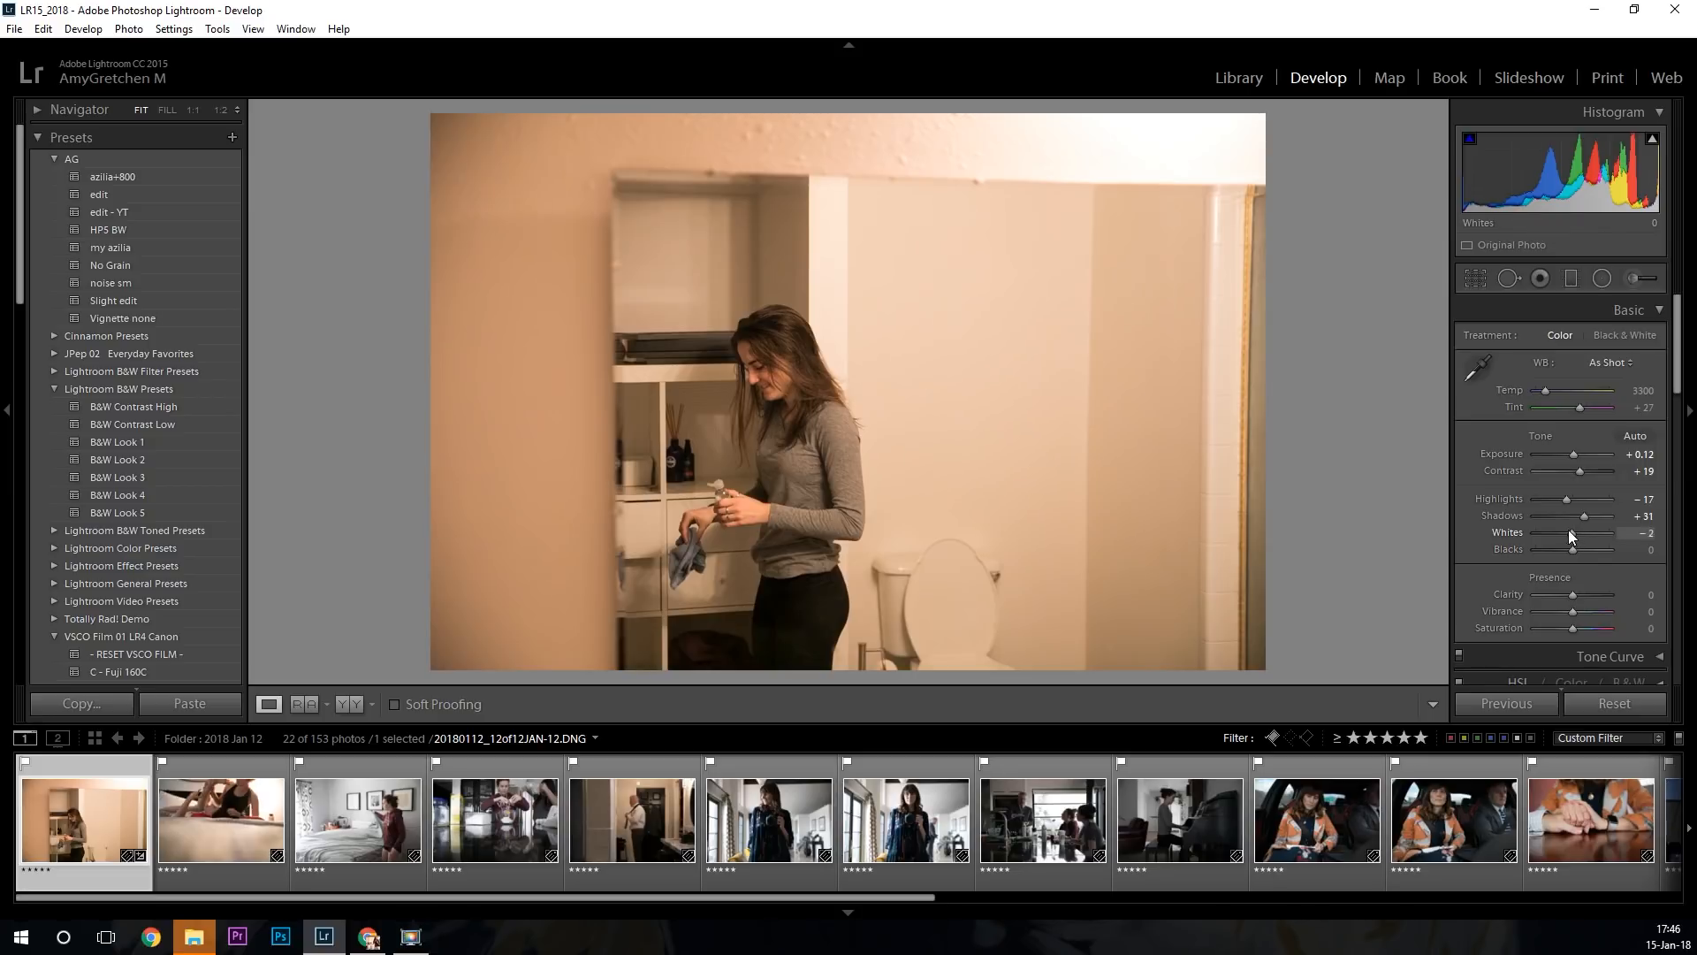
left_click_drag(1569, 533, 1558, 532)
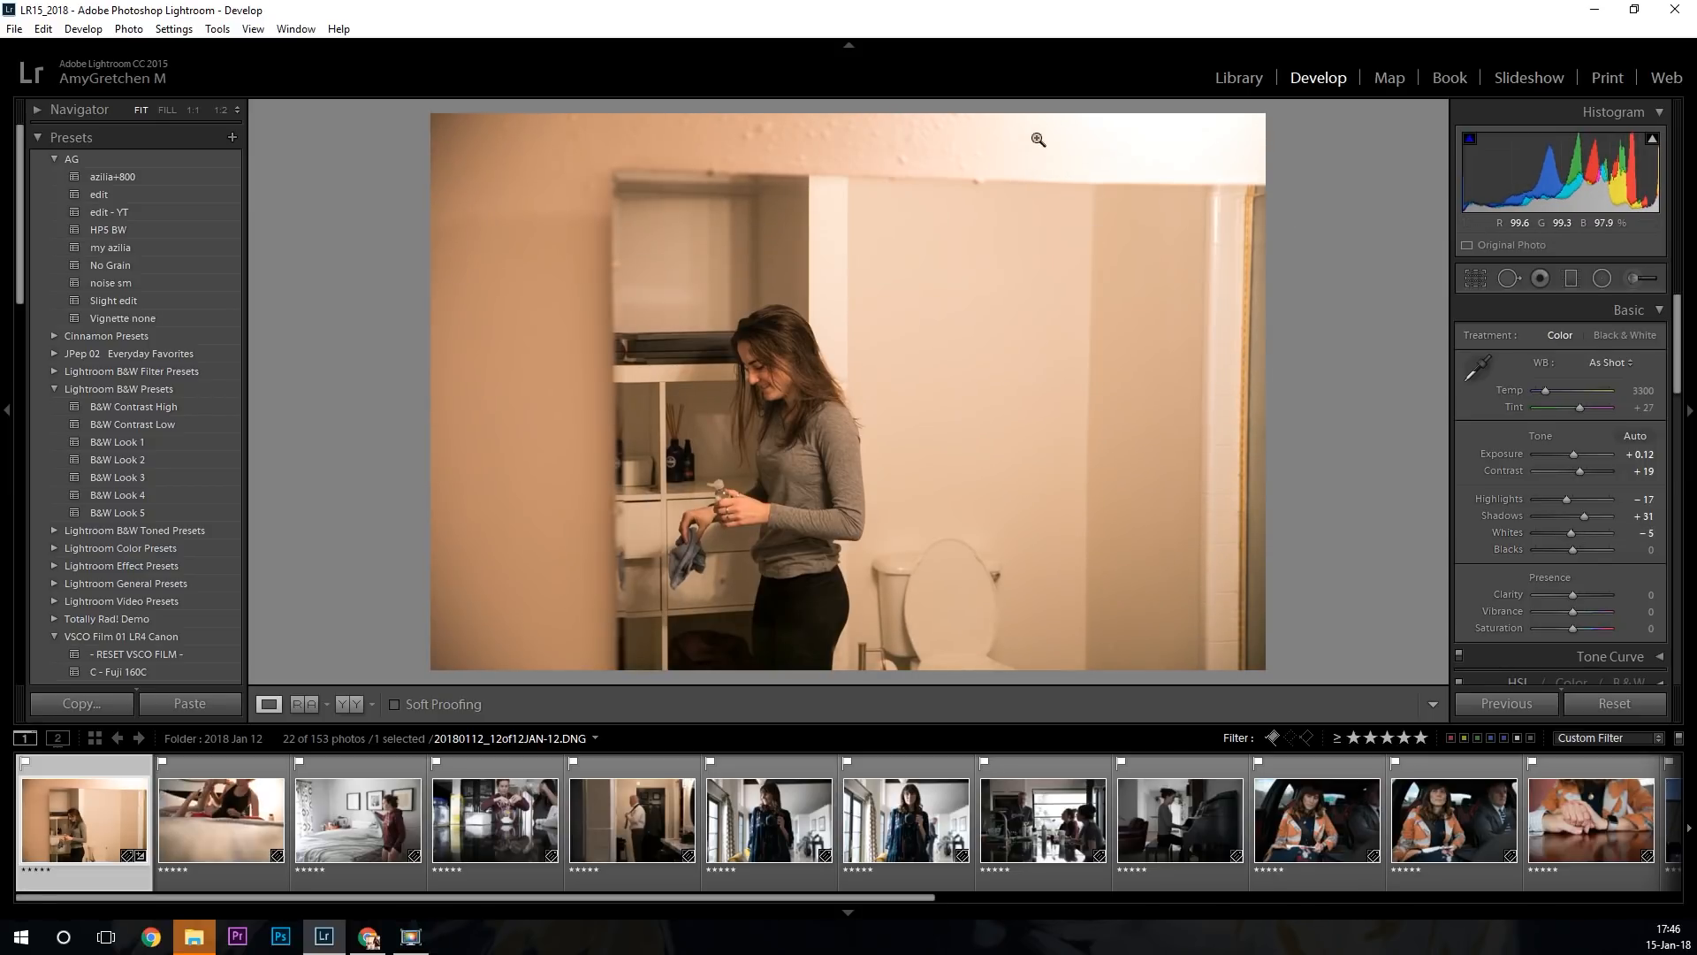
left_click_drag(1569, 534, 1543, 535)
left_click_drag(1555, 534, 1546, 535)
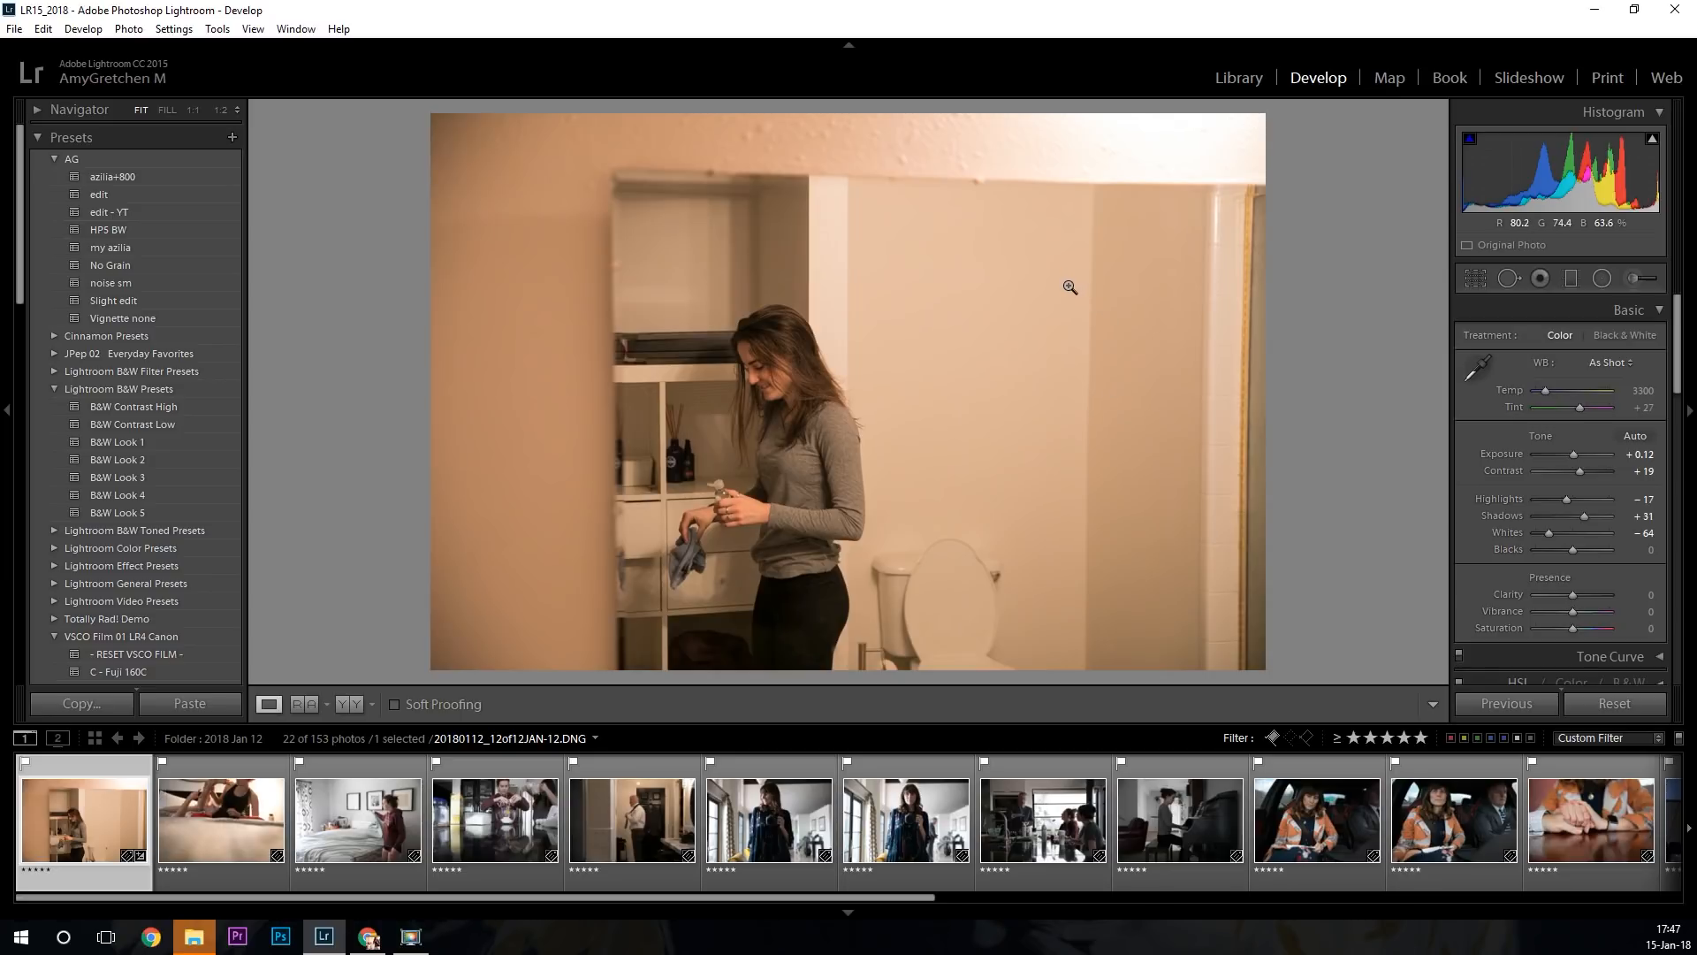
Set the white balance by sampling the wall above the toilet as neutral and warm the temperature to 2714.
left_click(1477, 367)
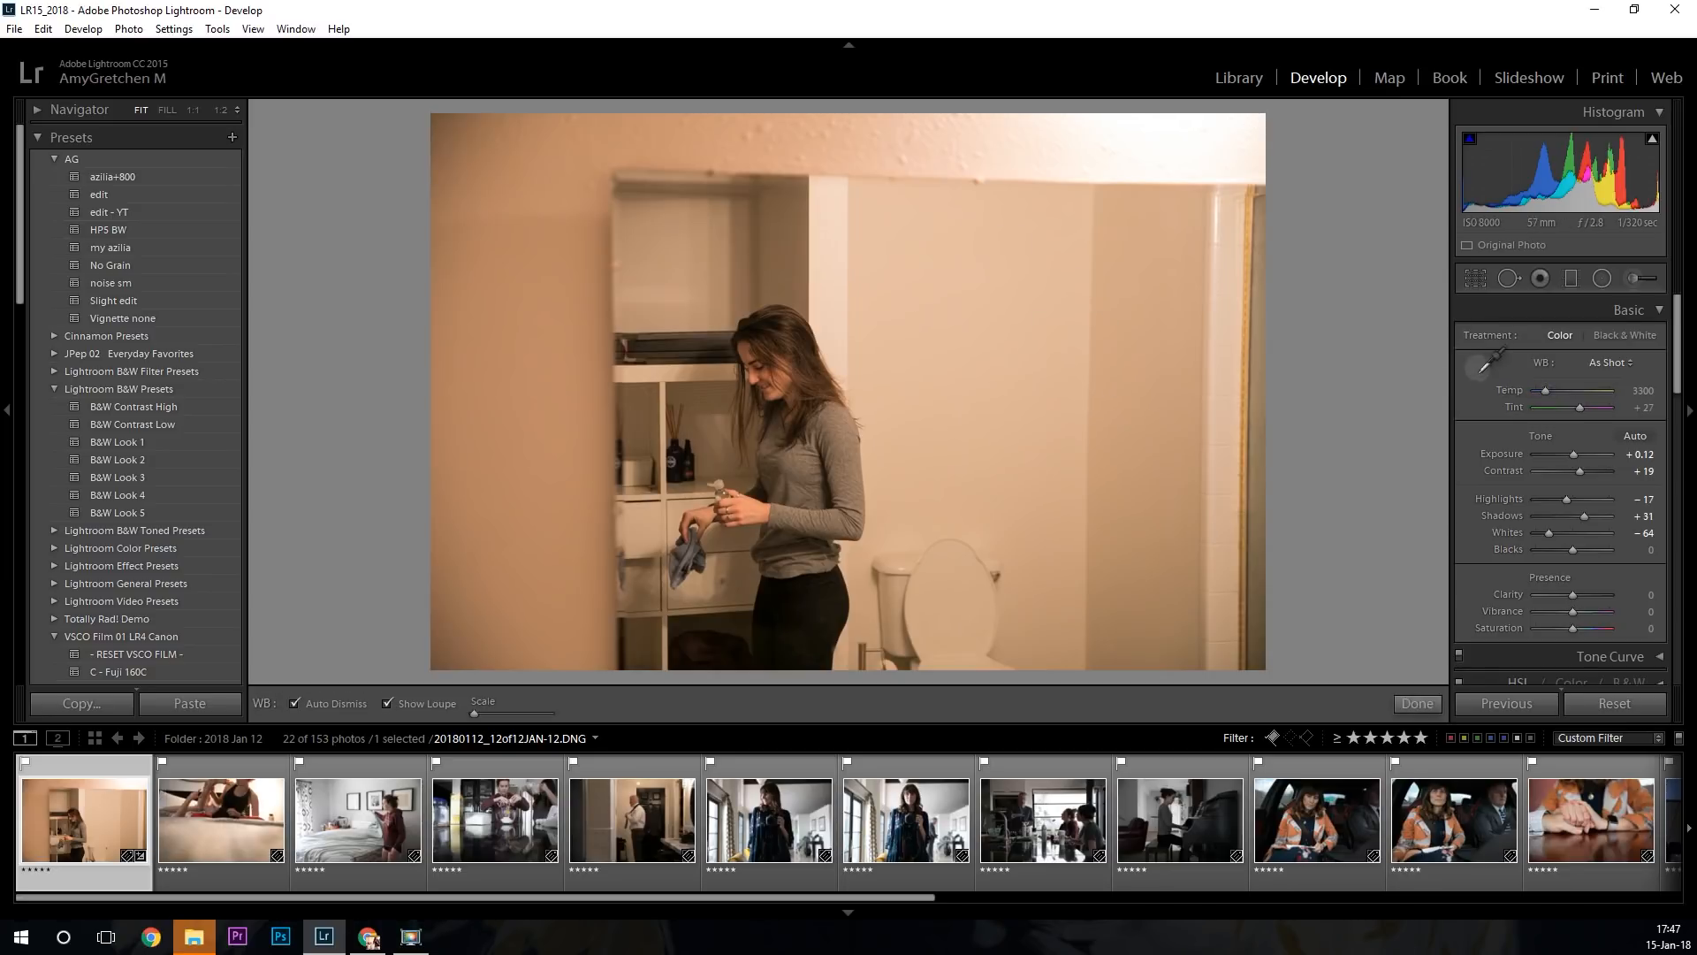
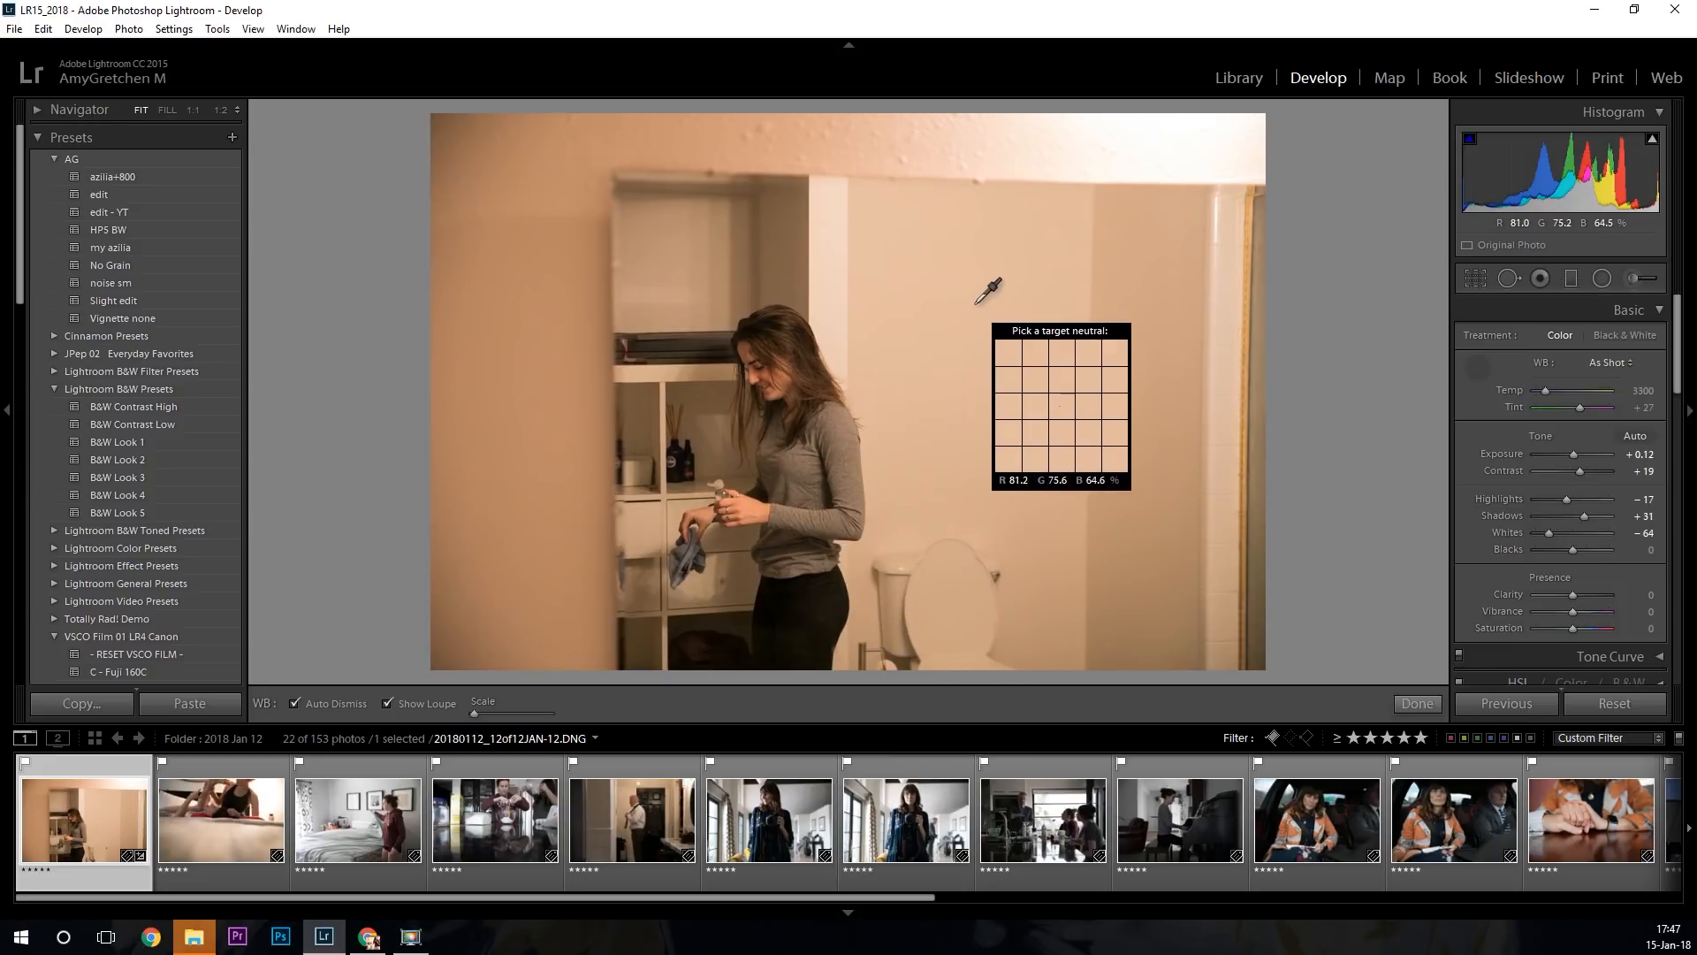
left_click(979, 306)
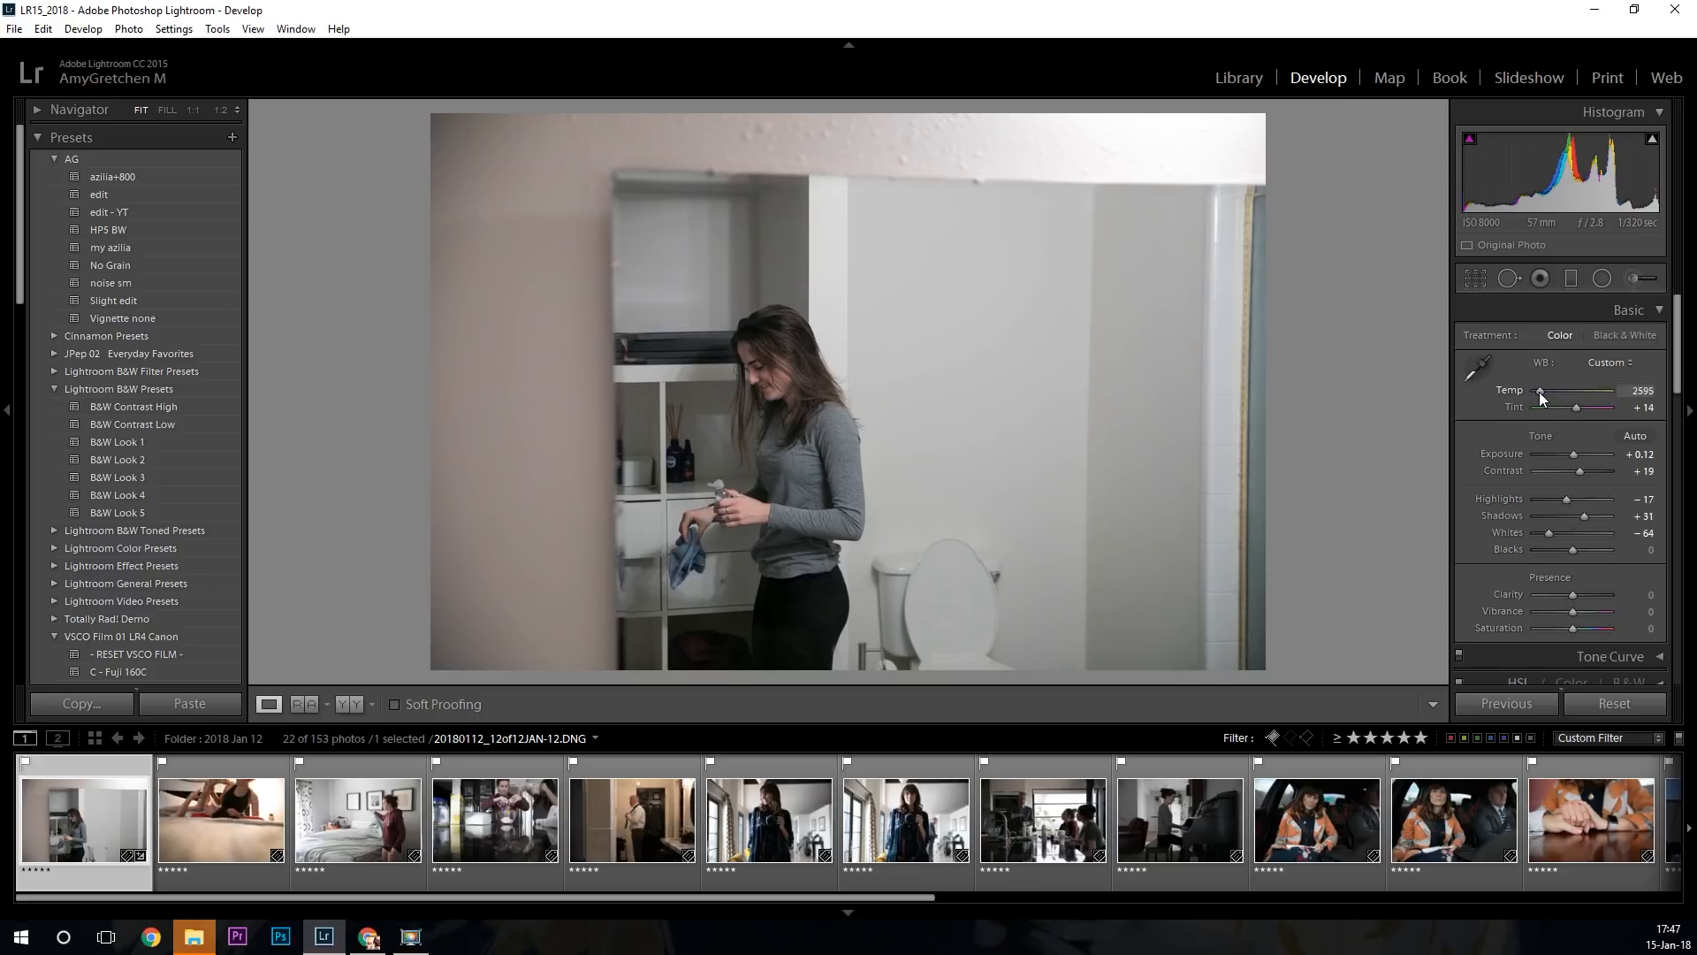
left_click_drag(1540, 392, 1541, 391)
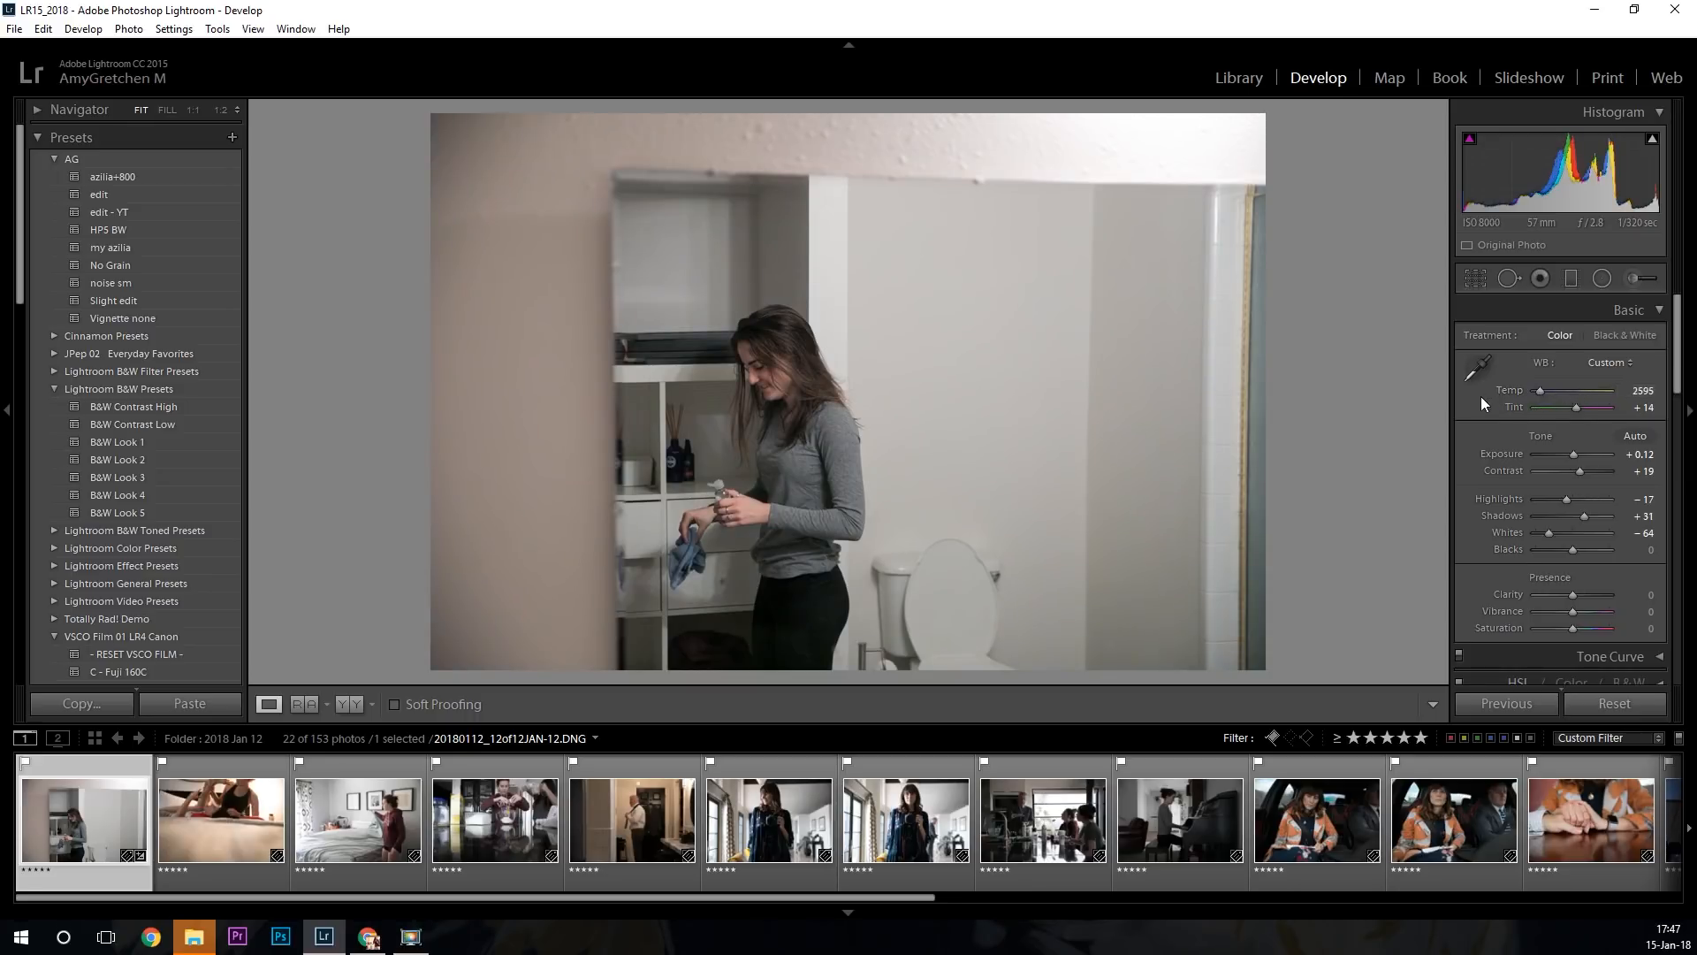
left_click(1659, 312)
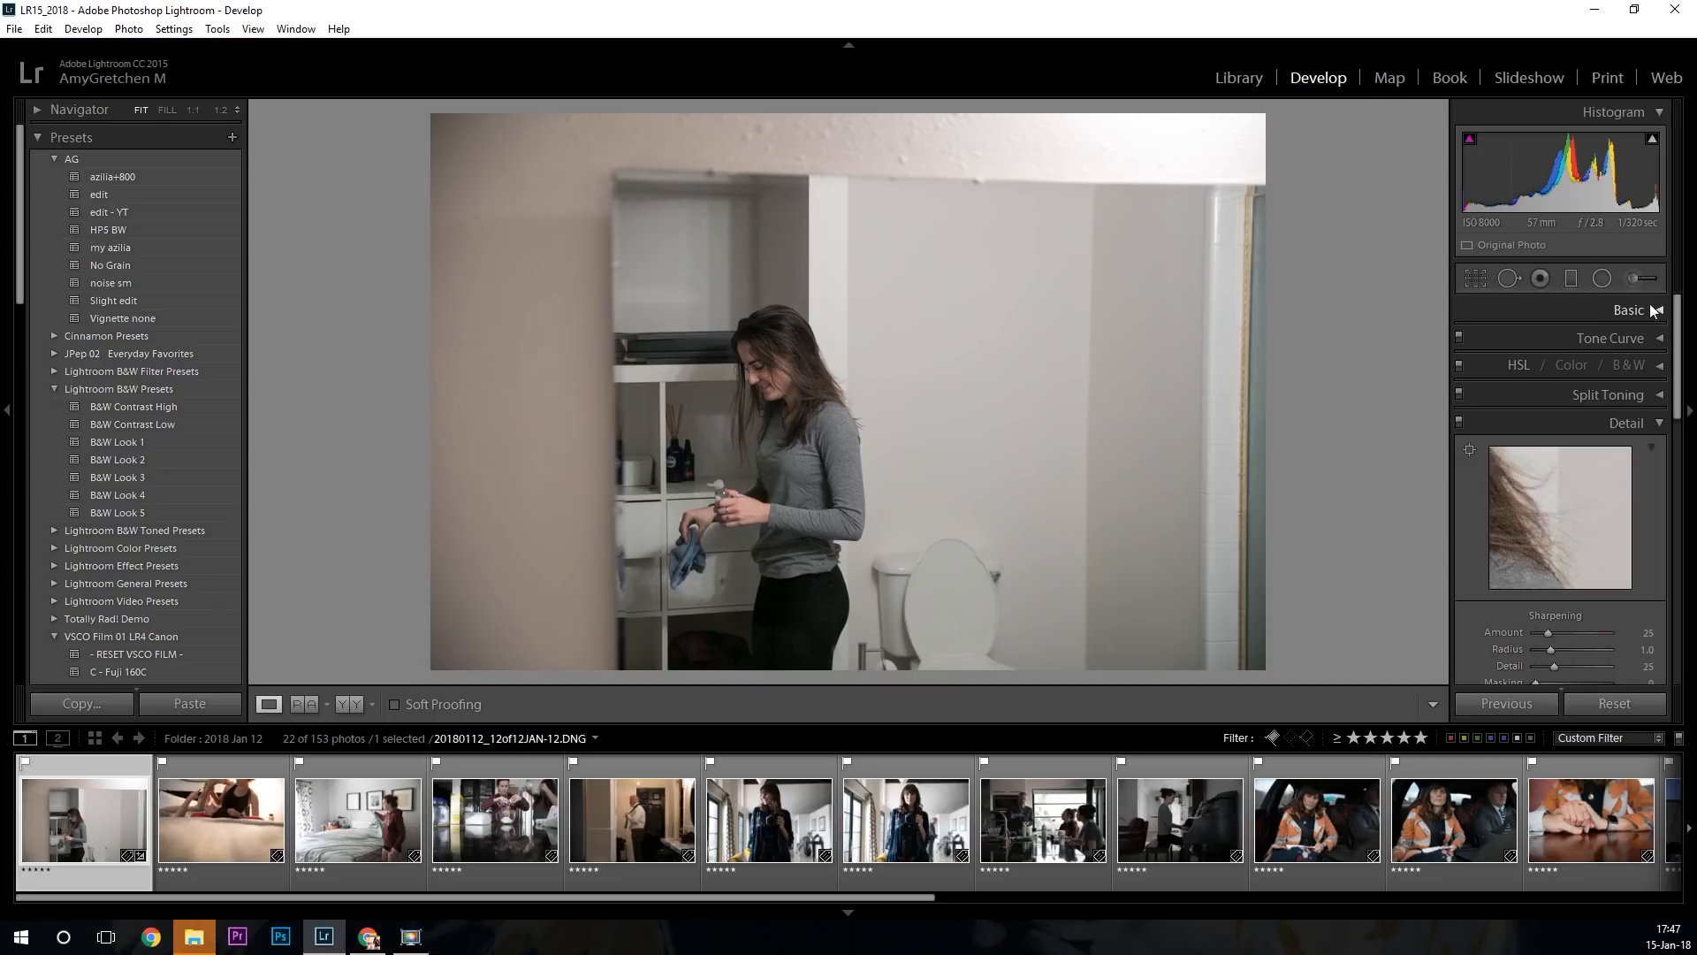
left_click(1662, 311)
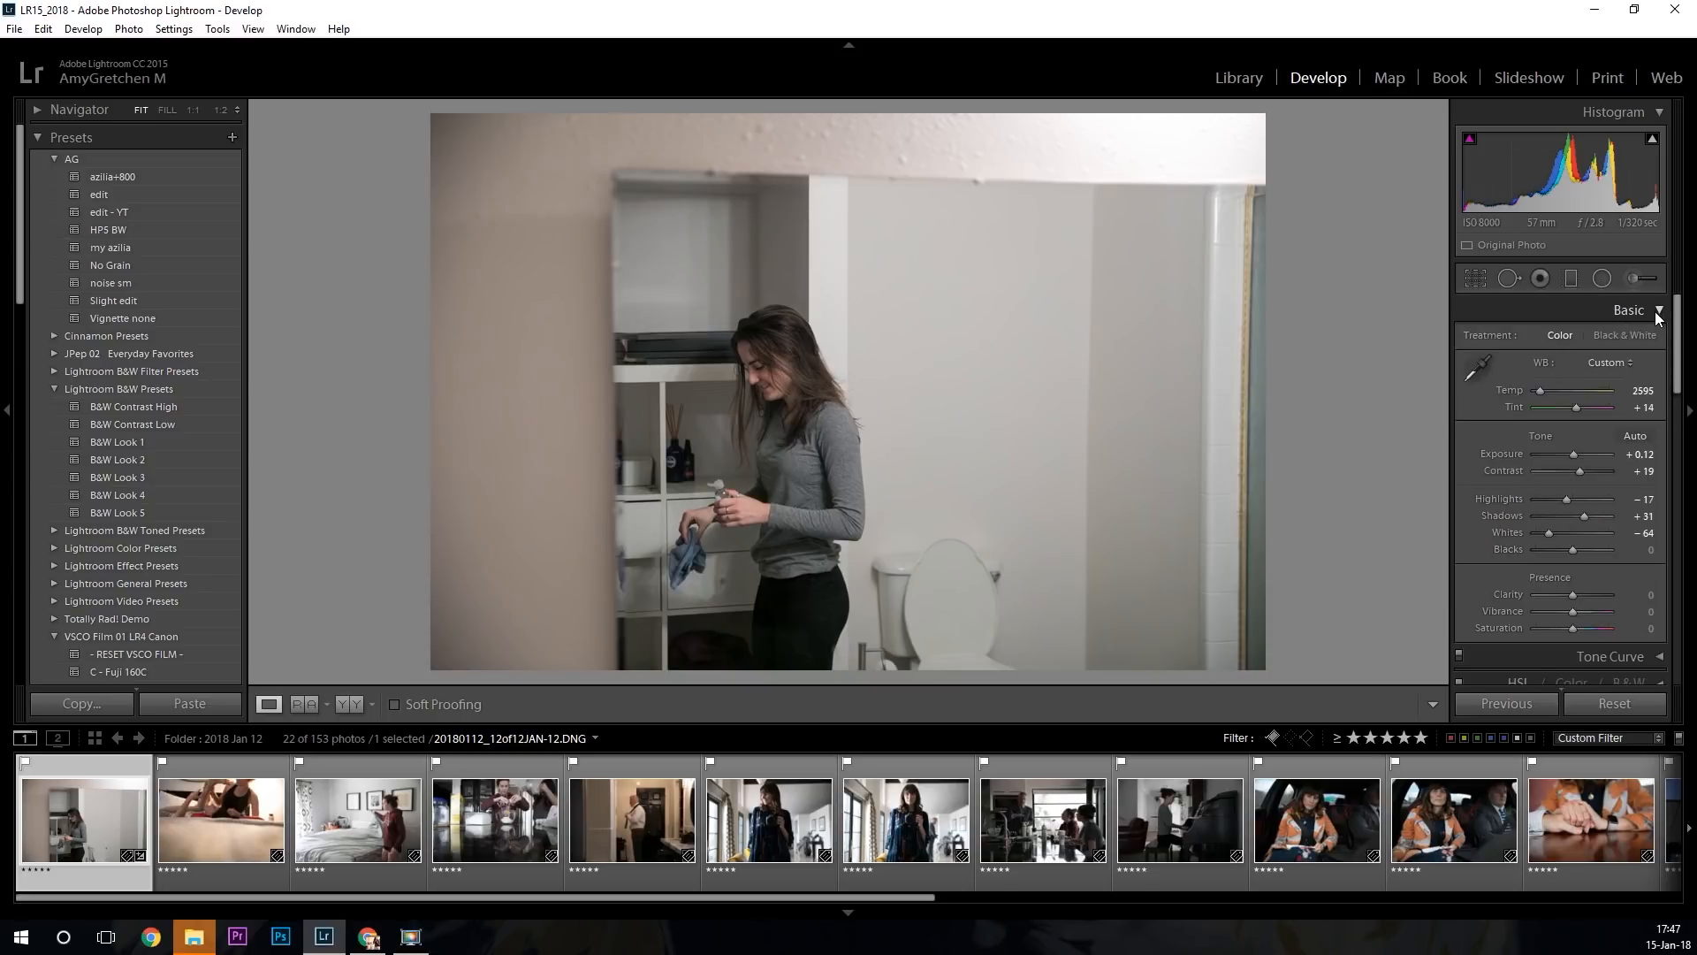
left_click_drag(1540, 394, 1528, 389)
Try resampling the white balance from other areas of the bathroom photo, ending on the shaded wall beyond the toilet.
left_click(1475, 367)
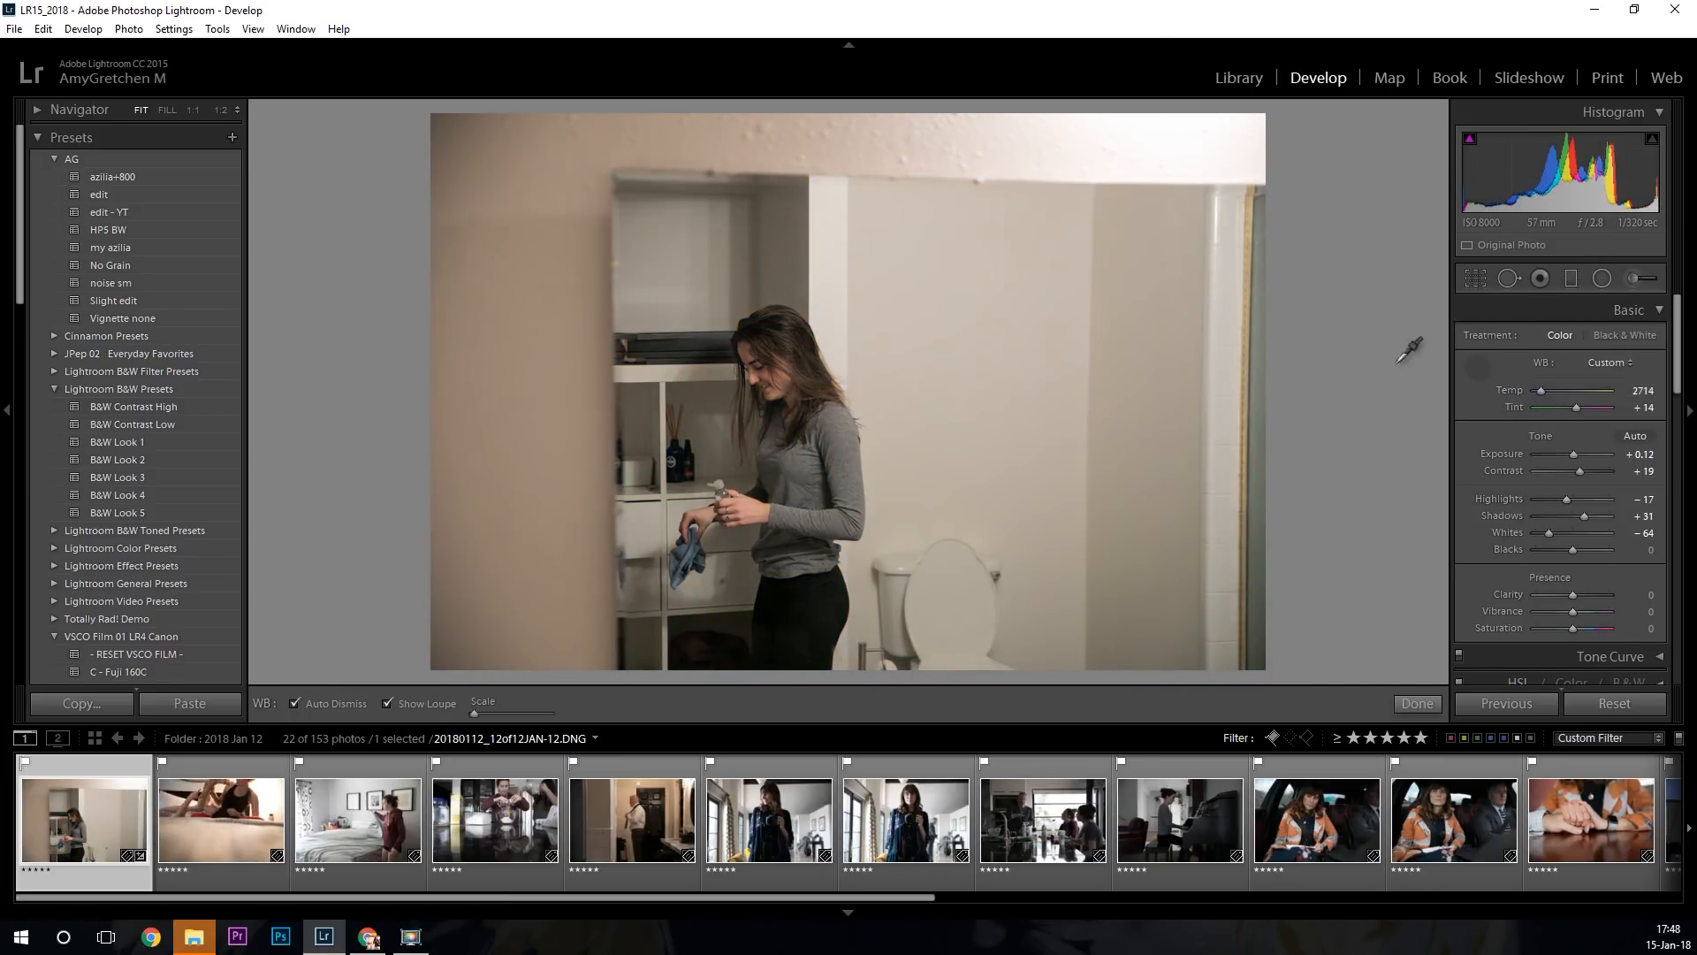
left_click(906, 368)
left_click(1472, 373)
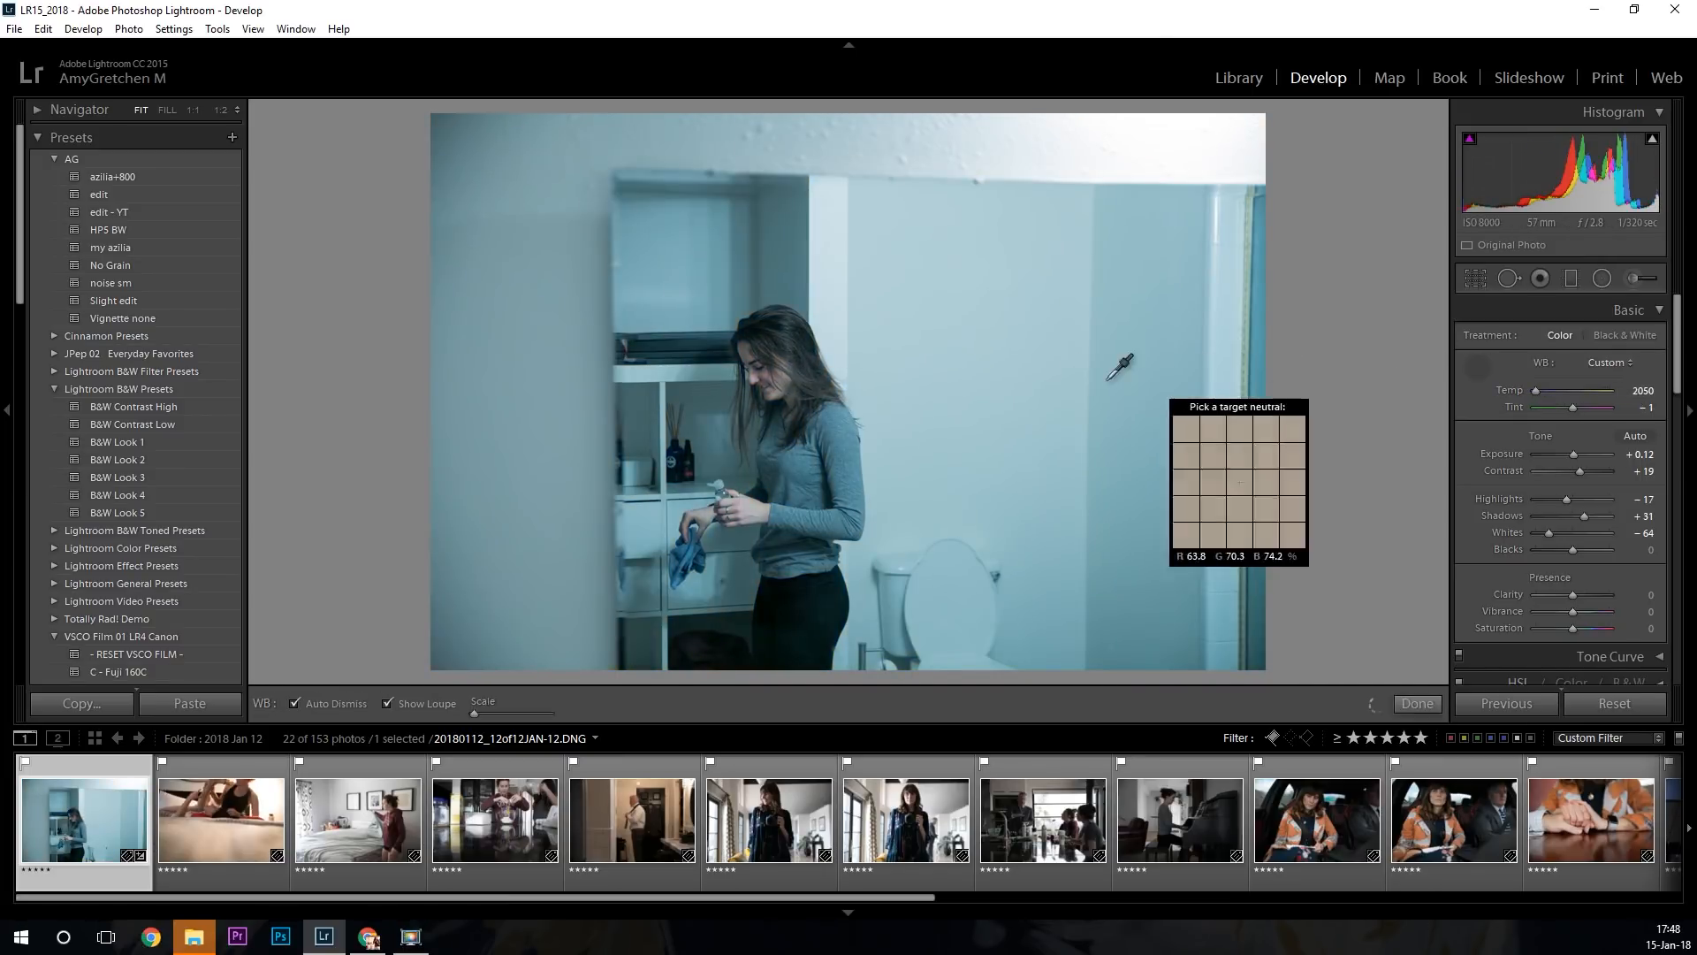
left_click(1167, 396)
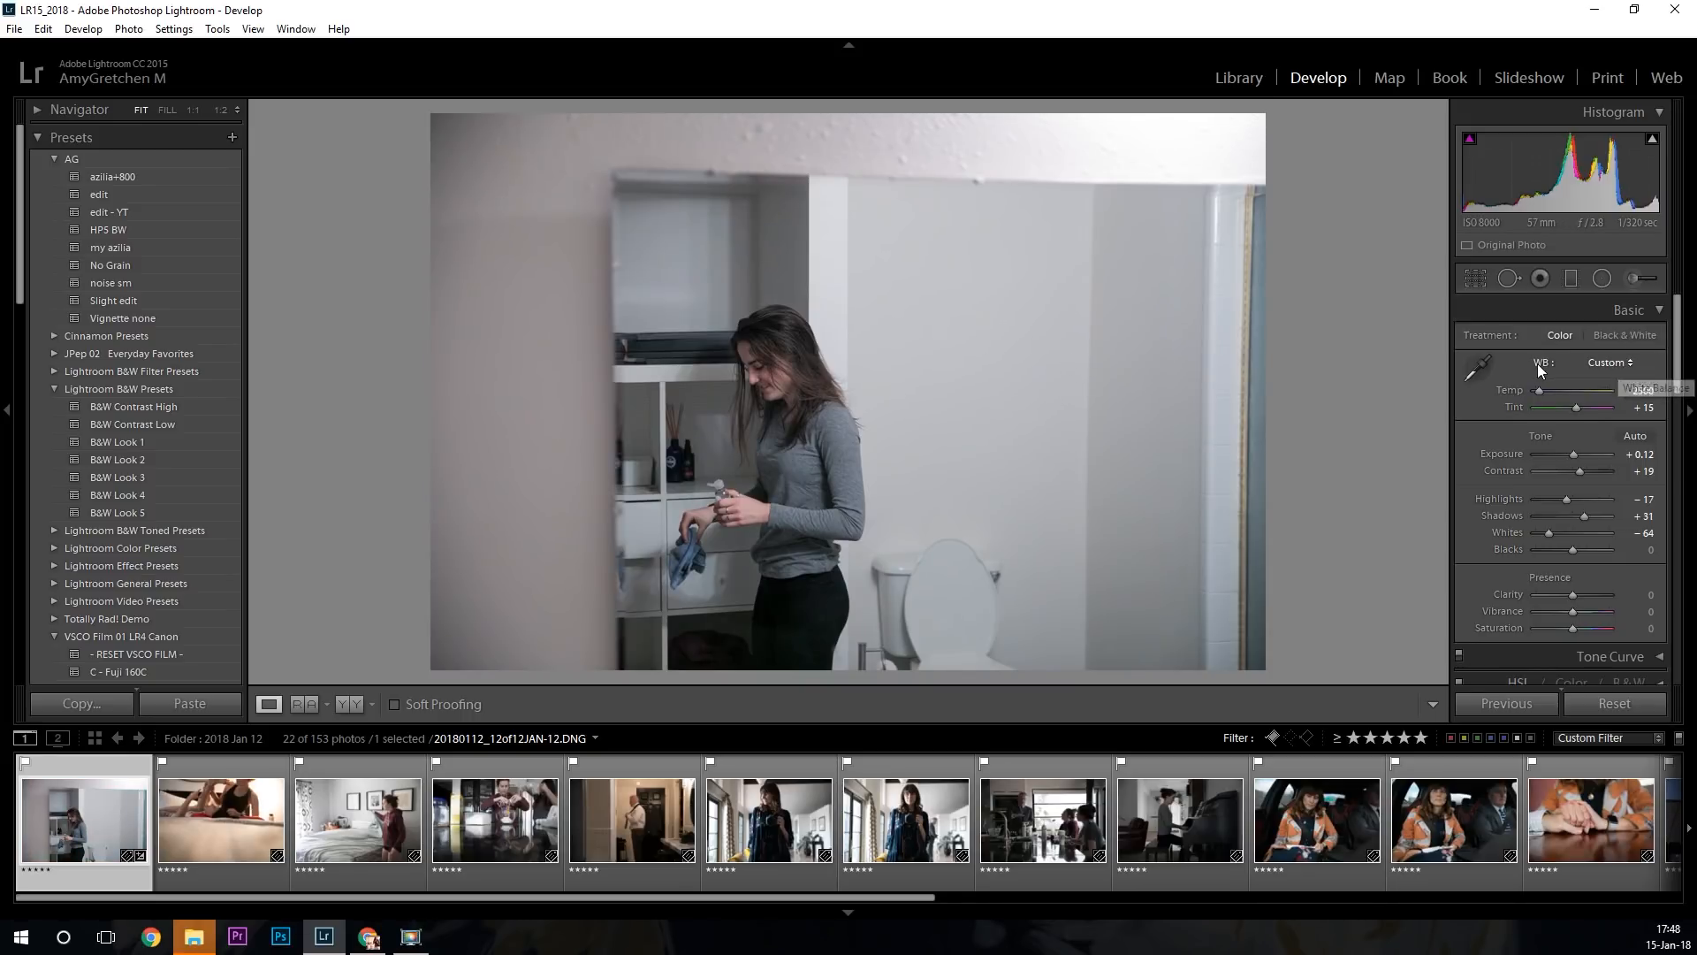
Try the Tungsten white balance preset on the bathroom photo.
left_click(1626, 364)
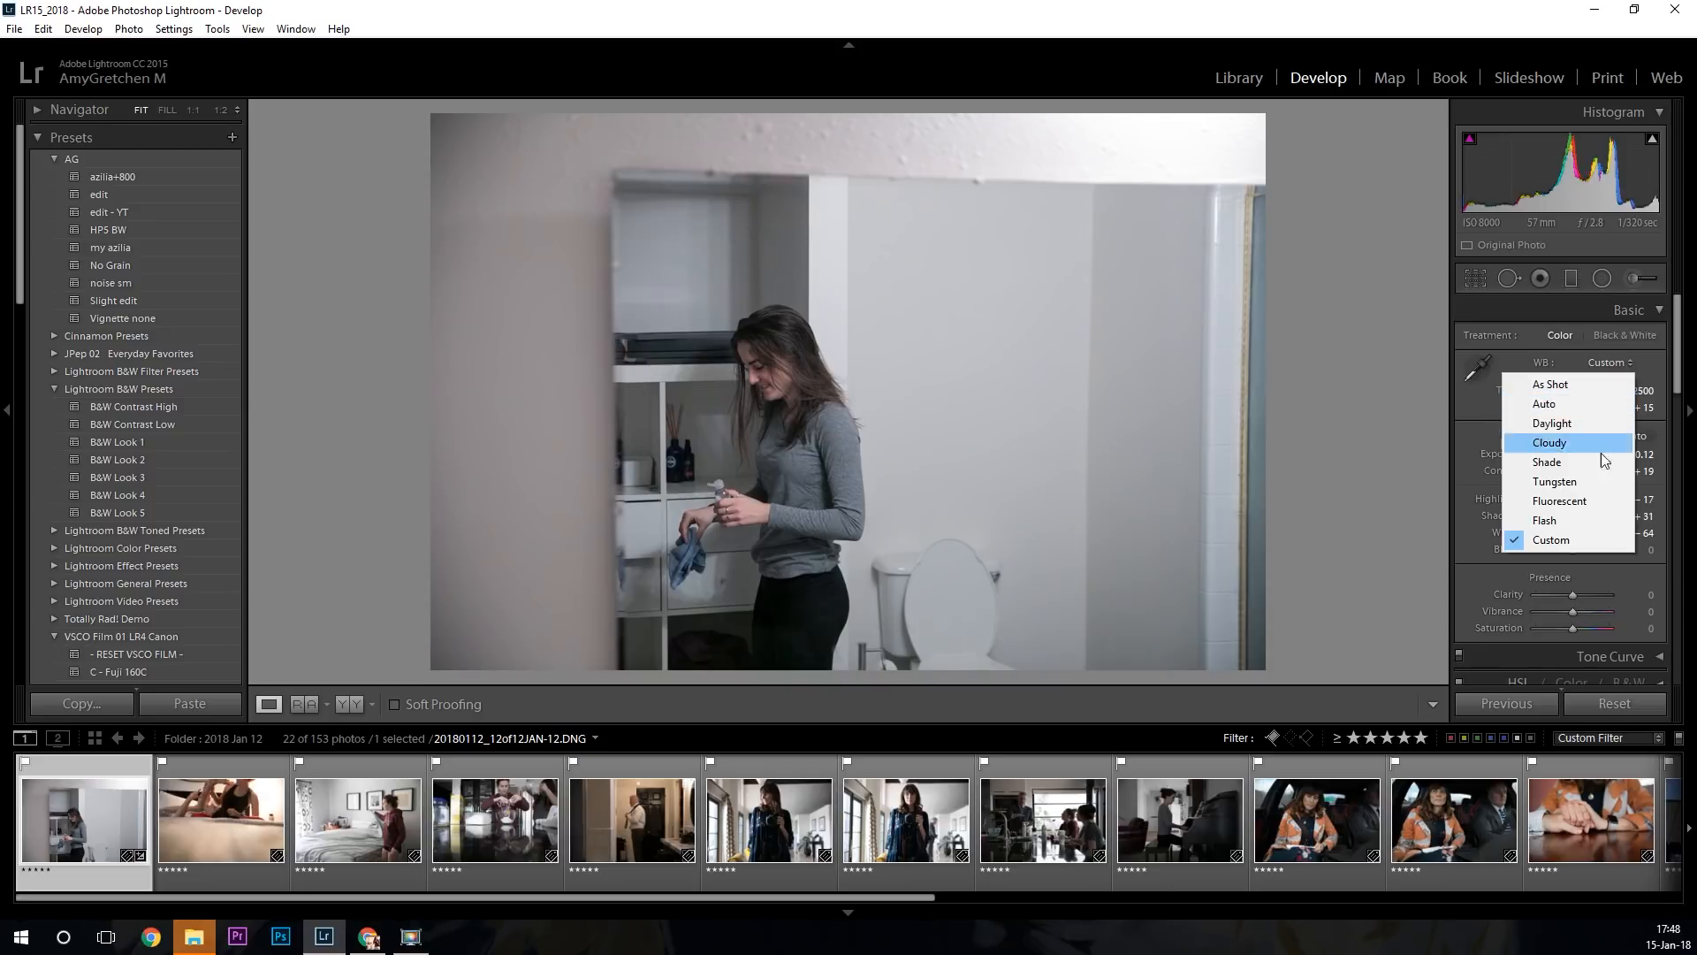
left_click(1559, 488)
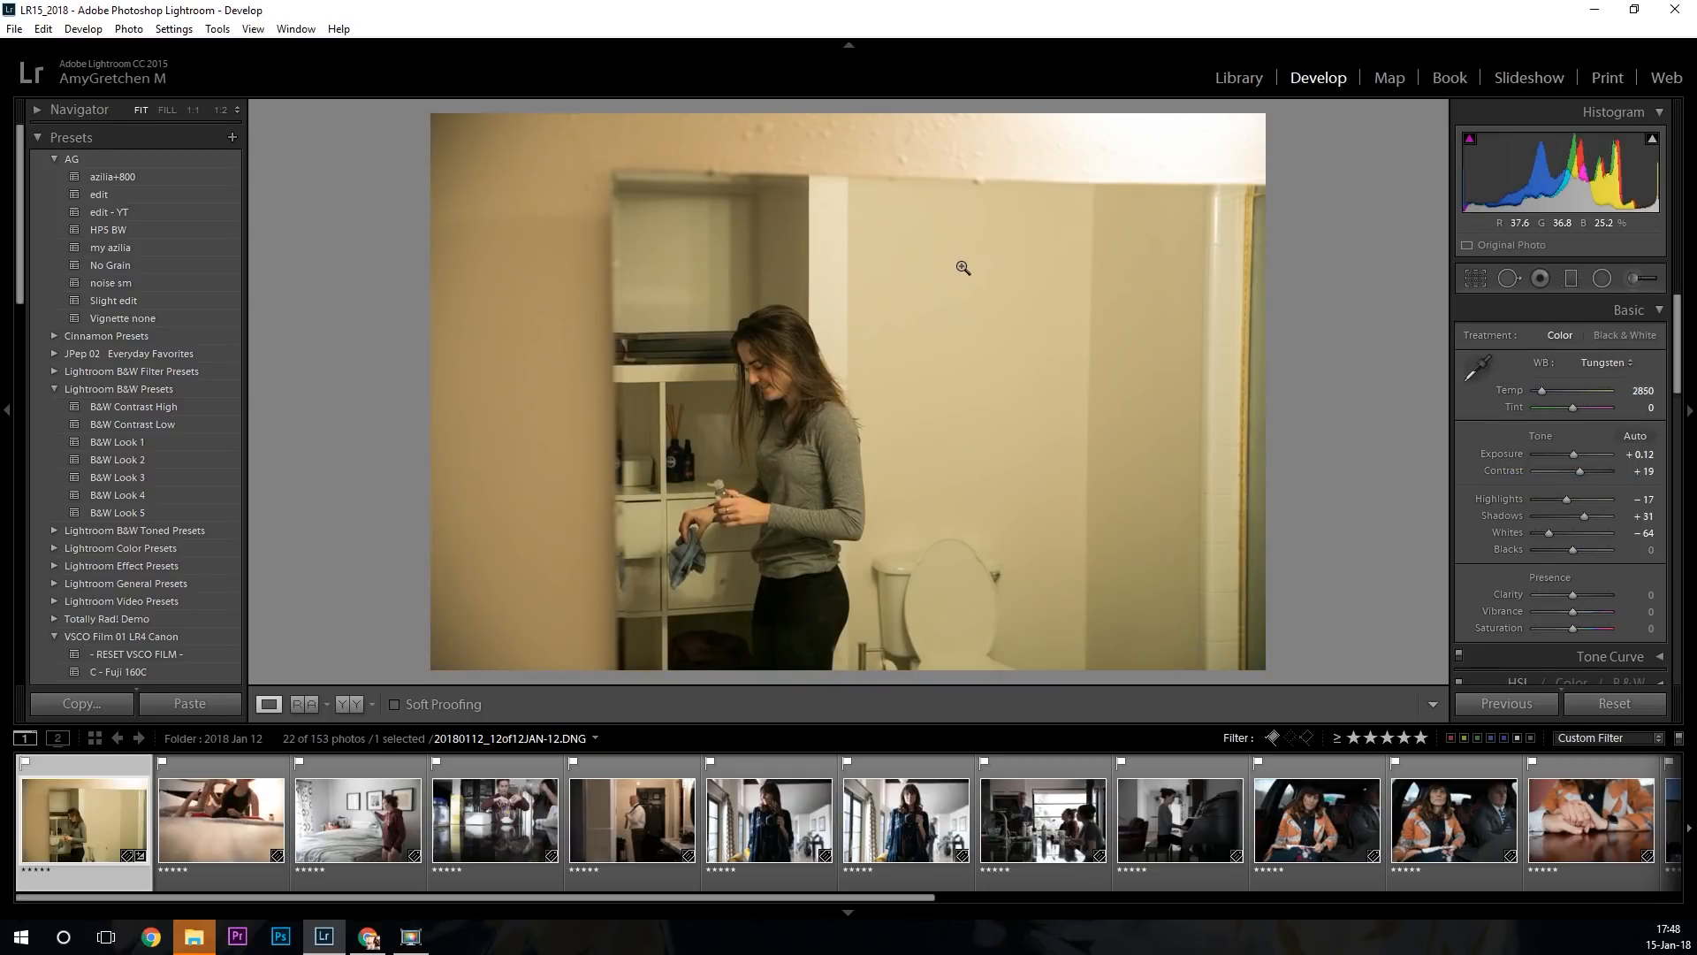
left_click(1605, 364)
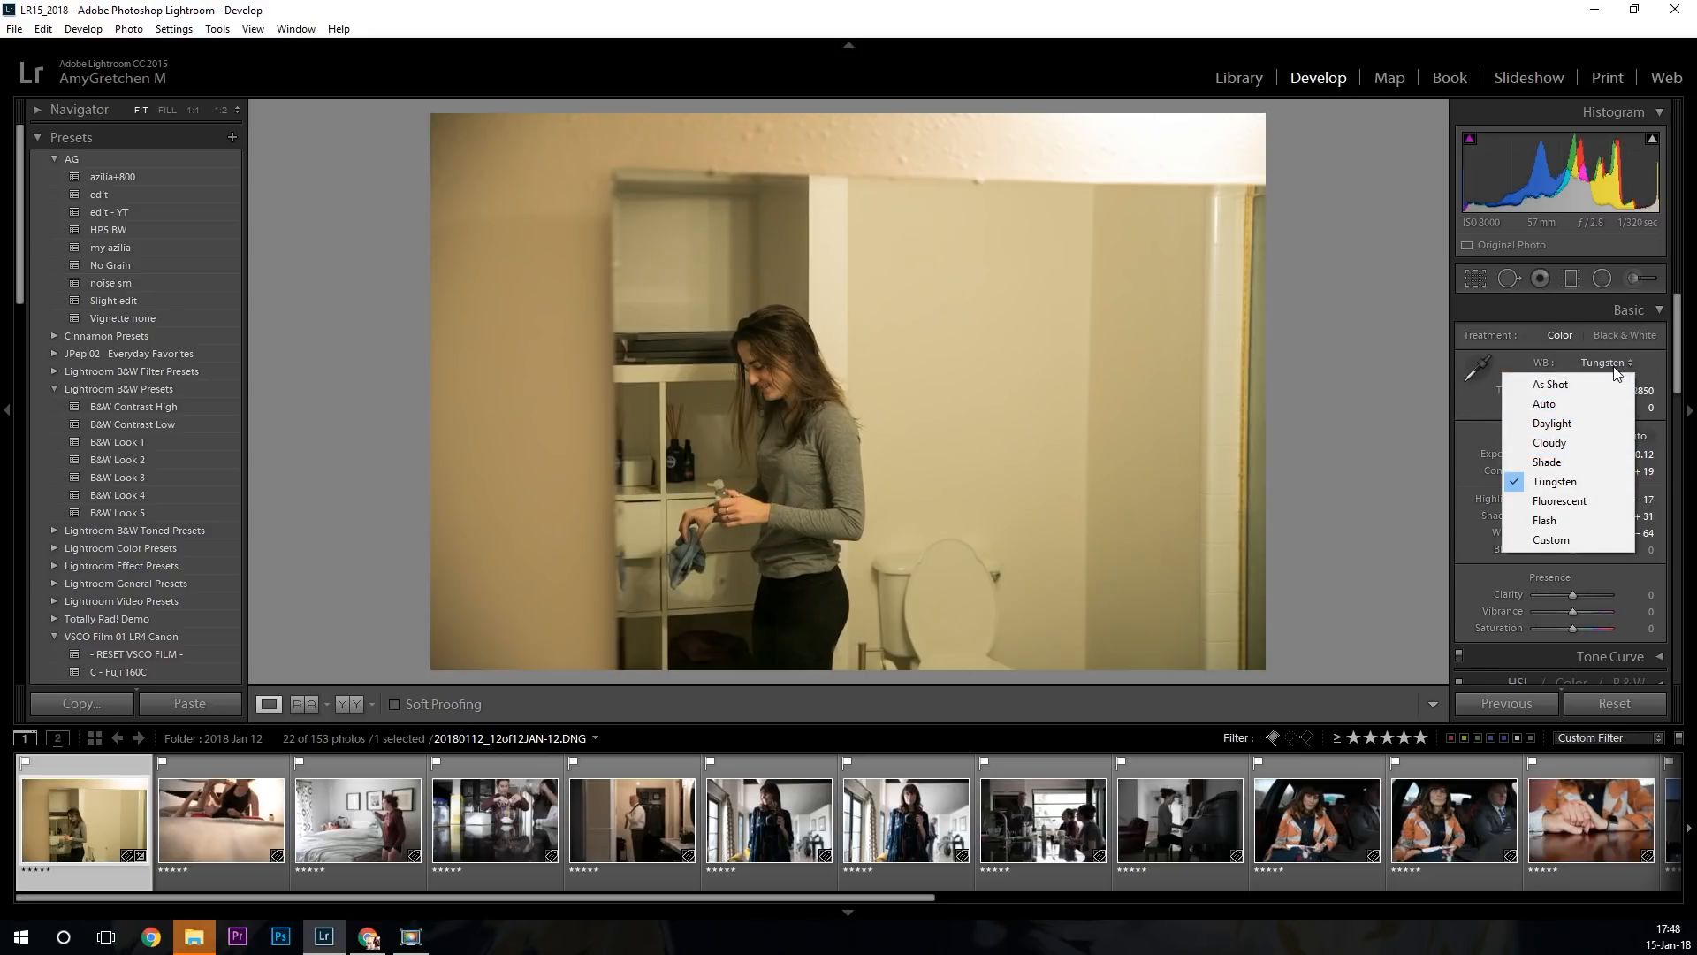
Resample the white balance from the wall above the toilet and set the temperature to 2595.
left_click(1477, 370)
left_click(1031, 360)
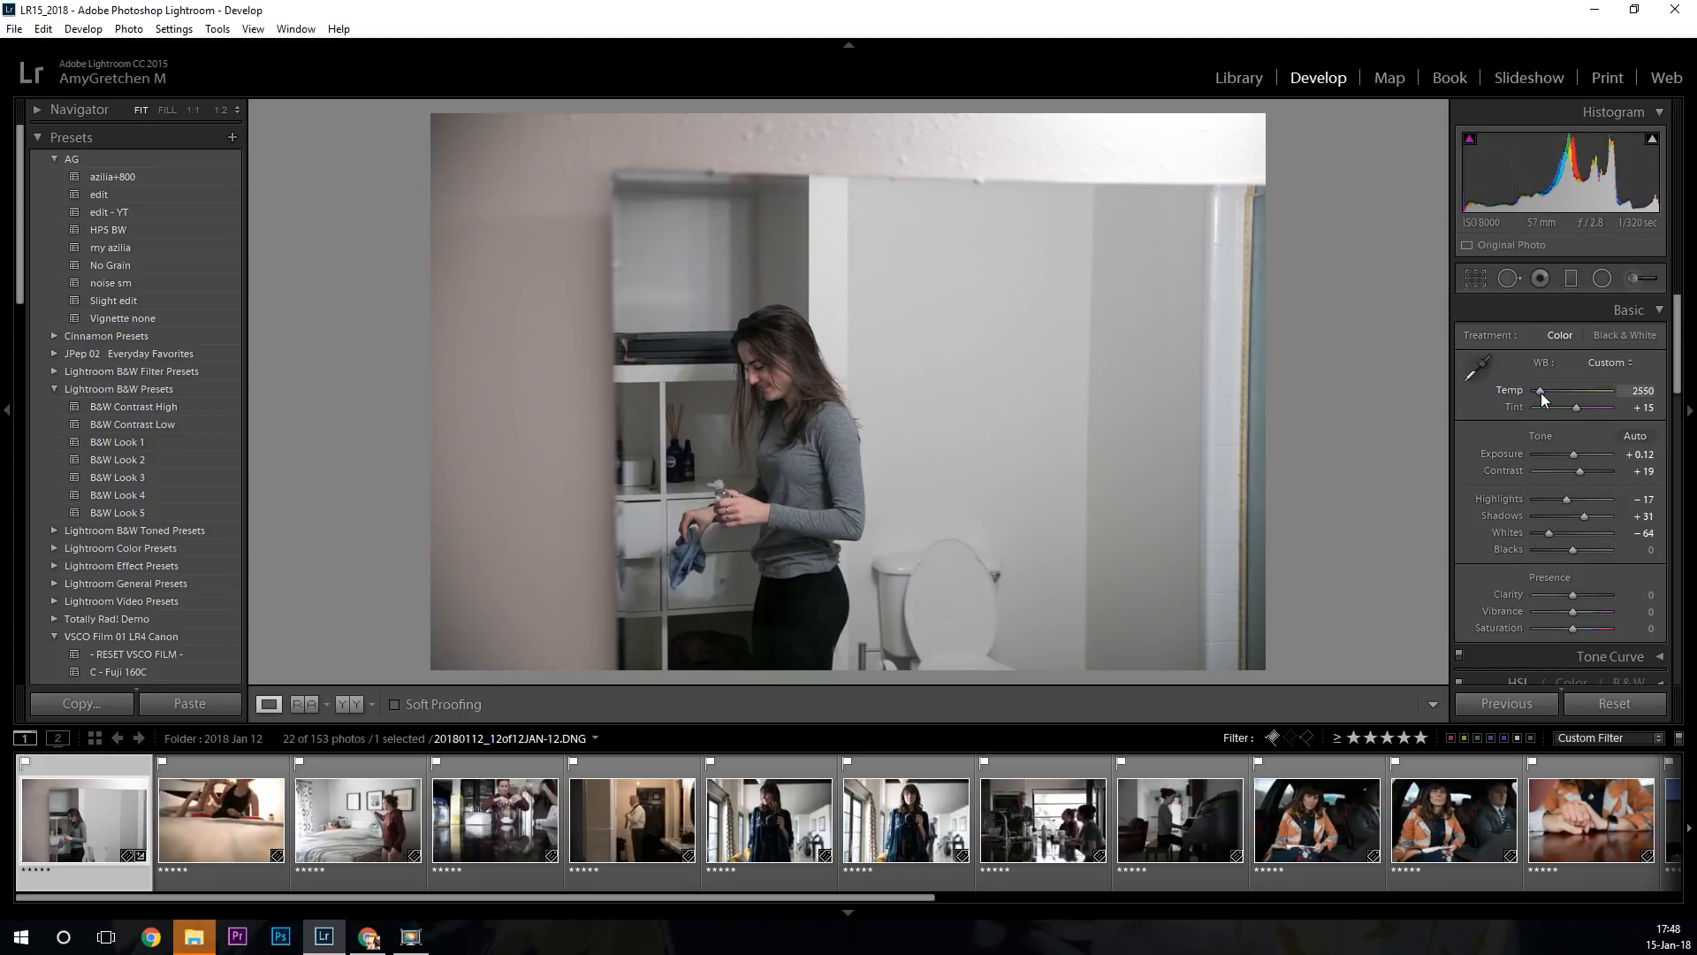
left_click_drag(1541, 393, 1541, 391)
Raise the bathroom photo's exposure to +0.36 and contrast to +40.
scroll(1554, 575, "down", 1)
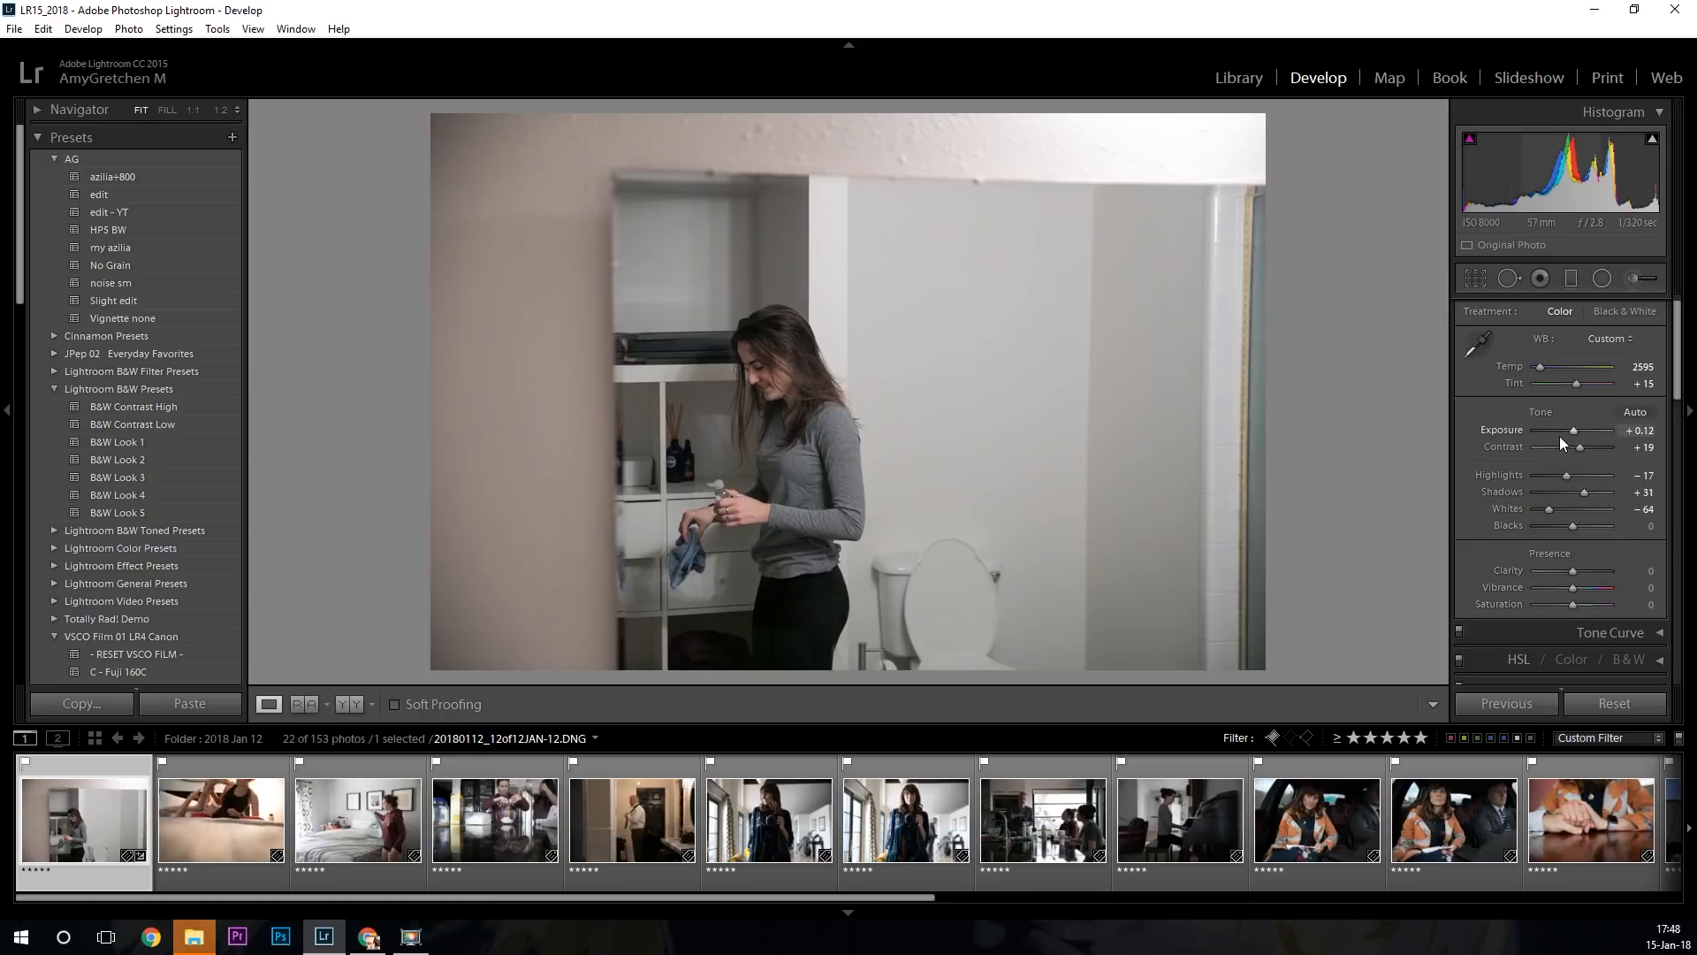
left_click_drag(1572, 430, 1574, 430)
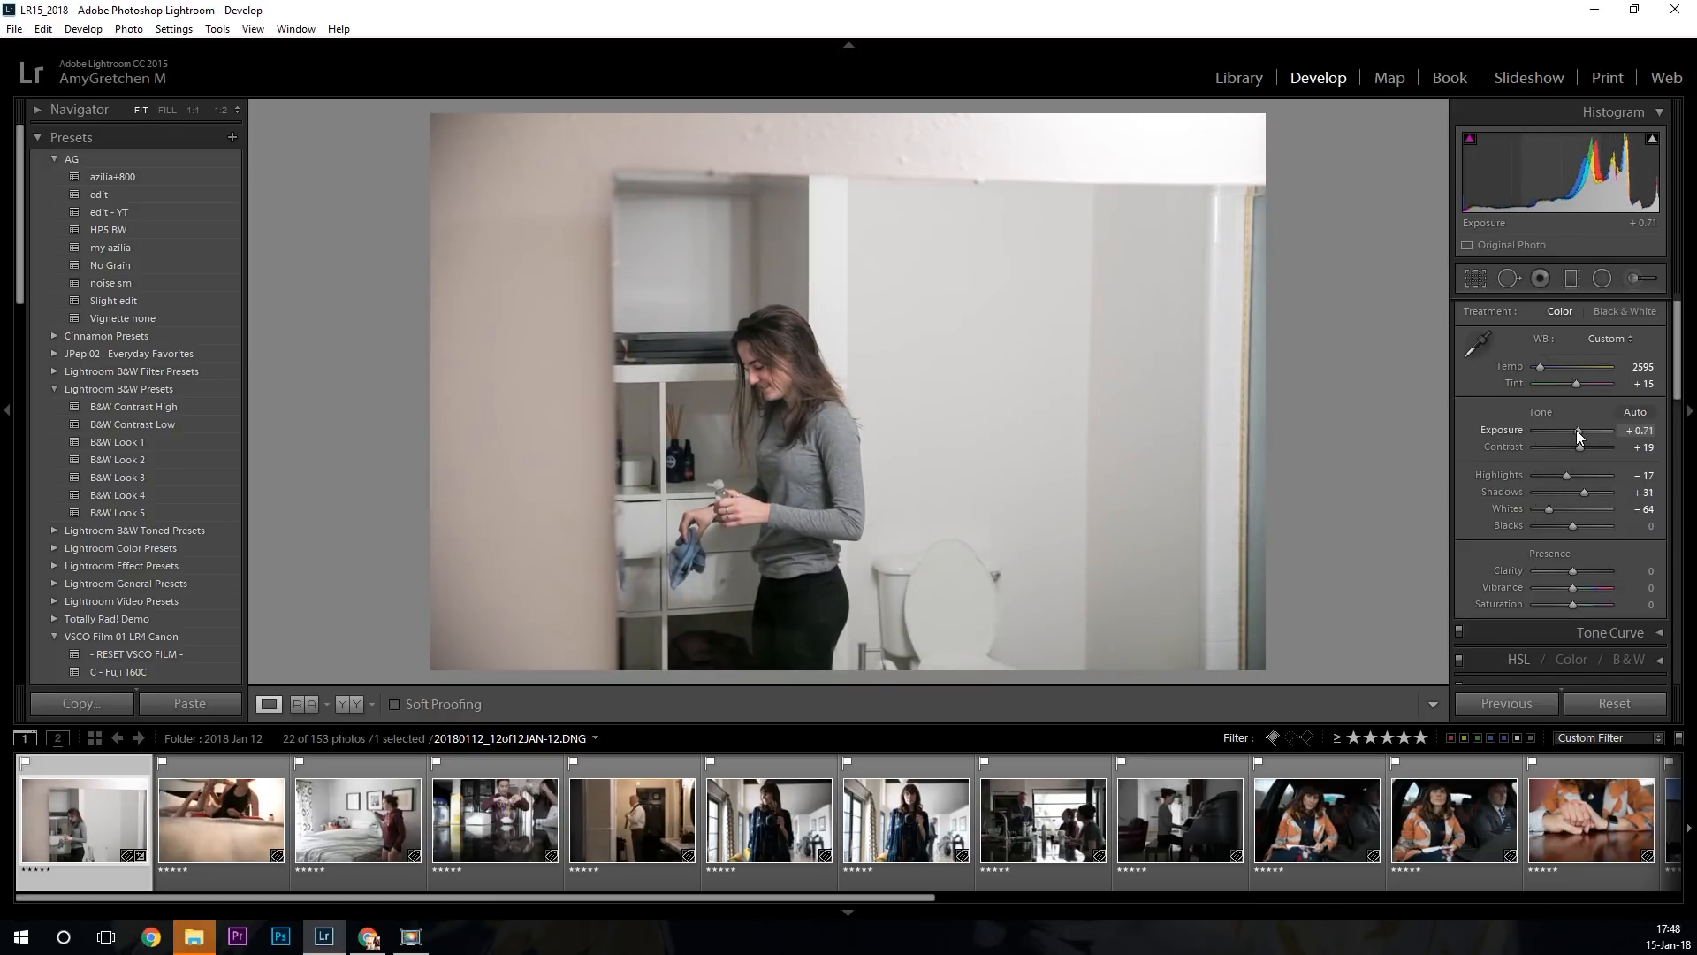
left_click_drag(1576, 431, 1588, 449)
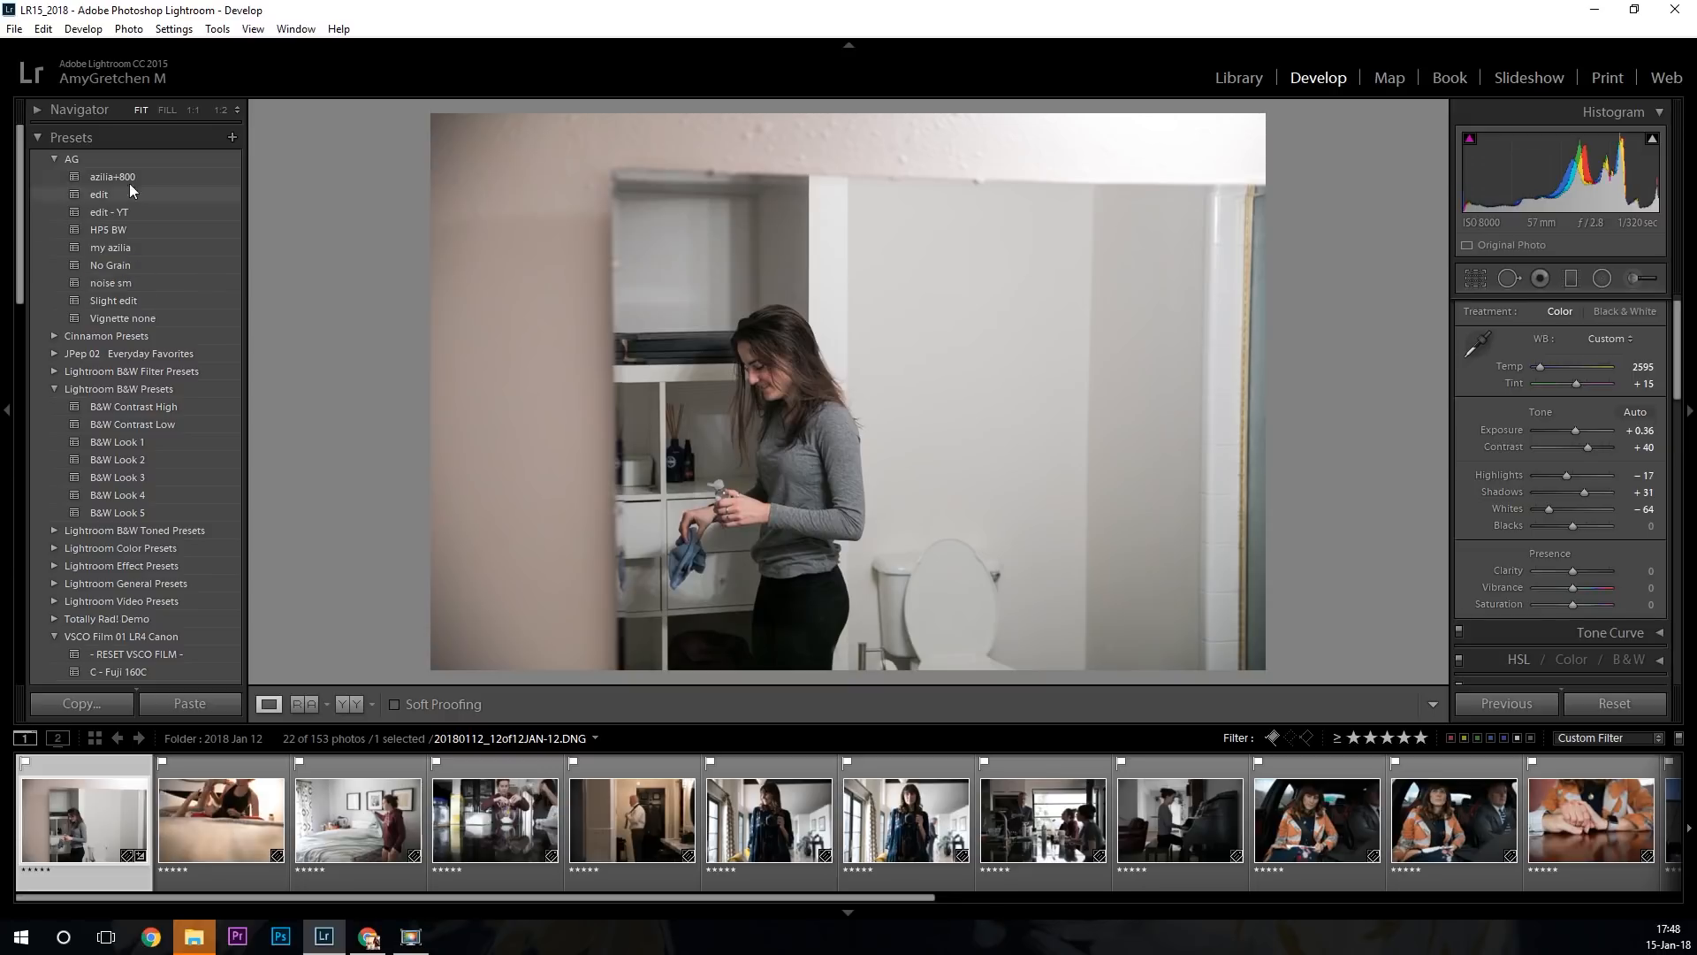
Look through the Develop presets, from the AG group to the VSCO Film 01 and lilyblue groups.
scroll(146, 378, "down", 5)
scroll(146, 378, "down", 2)
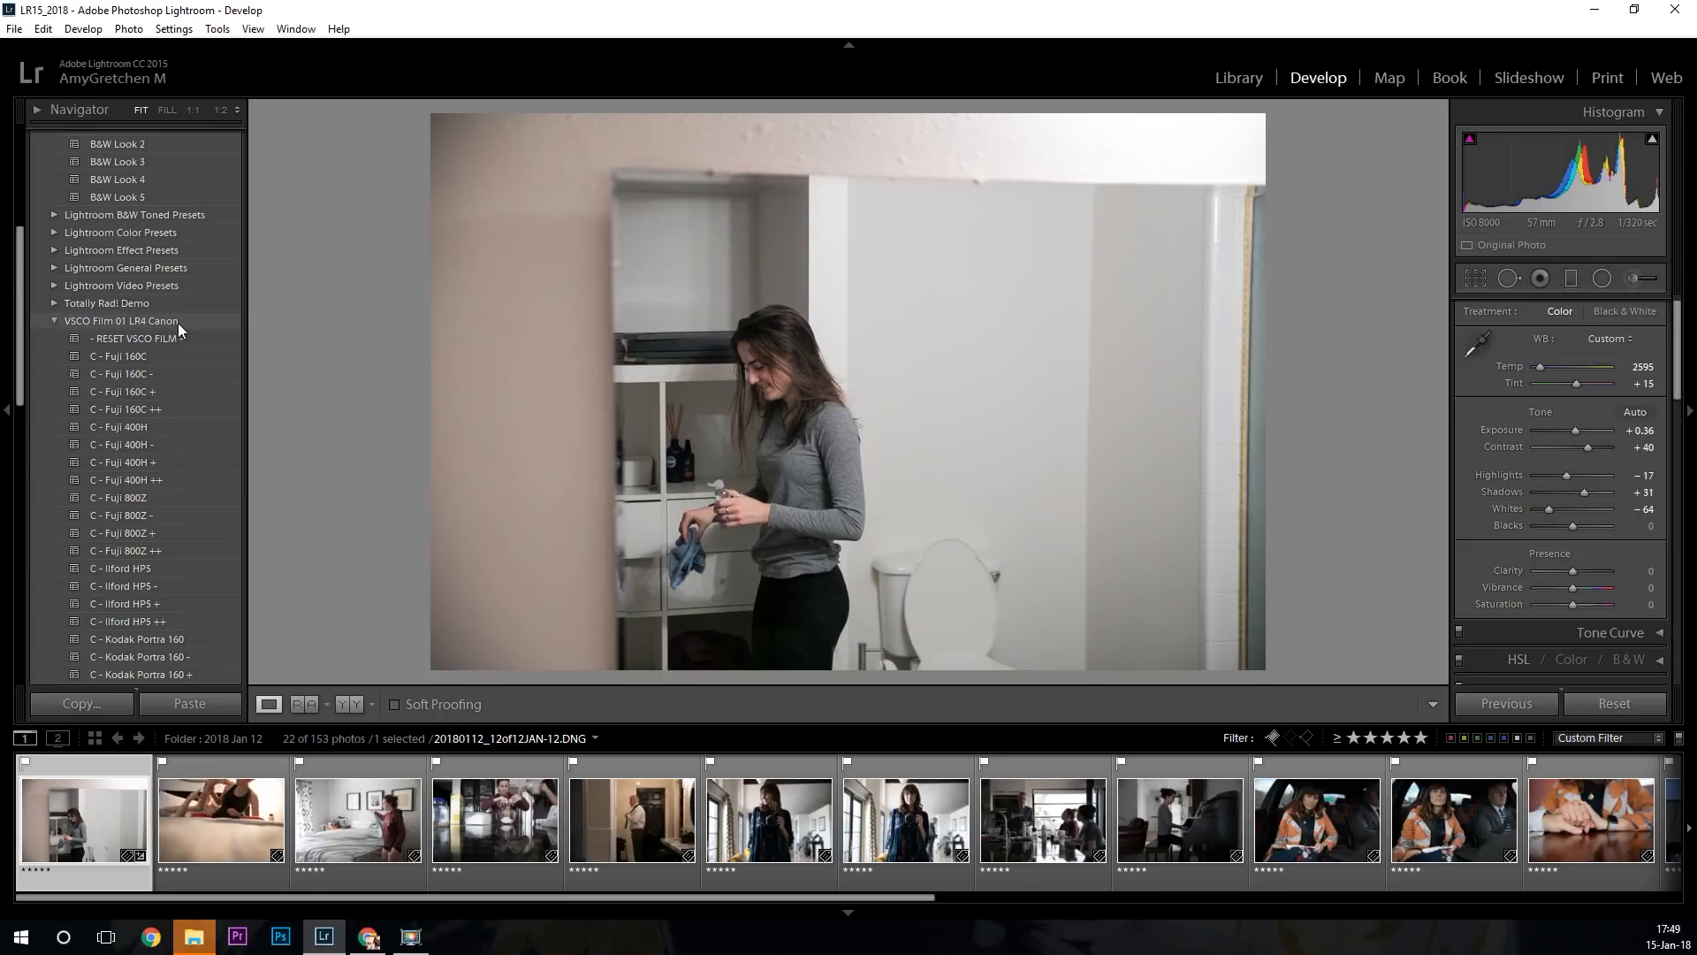
scroll(178, 322, "down", 9)
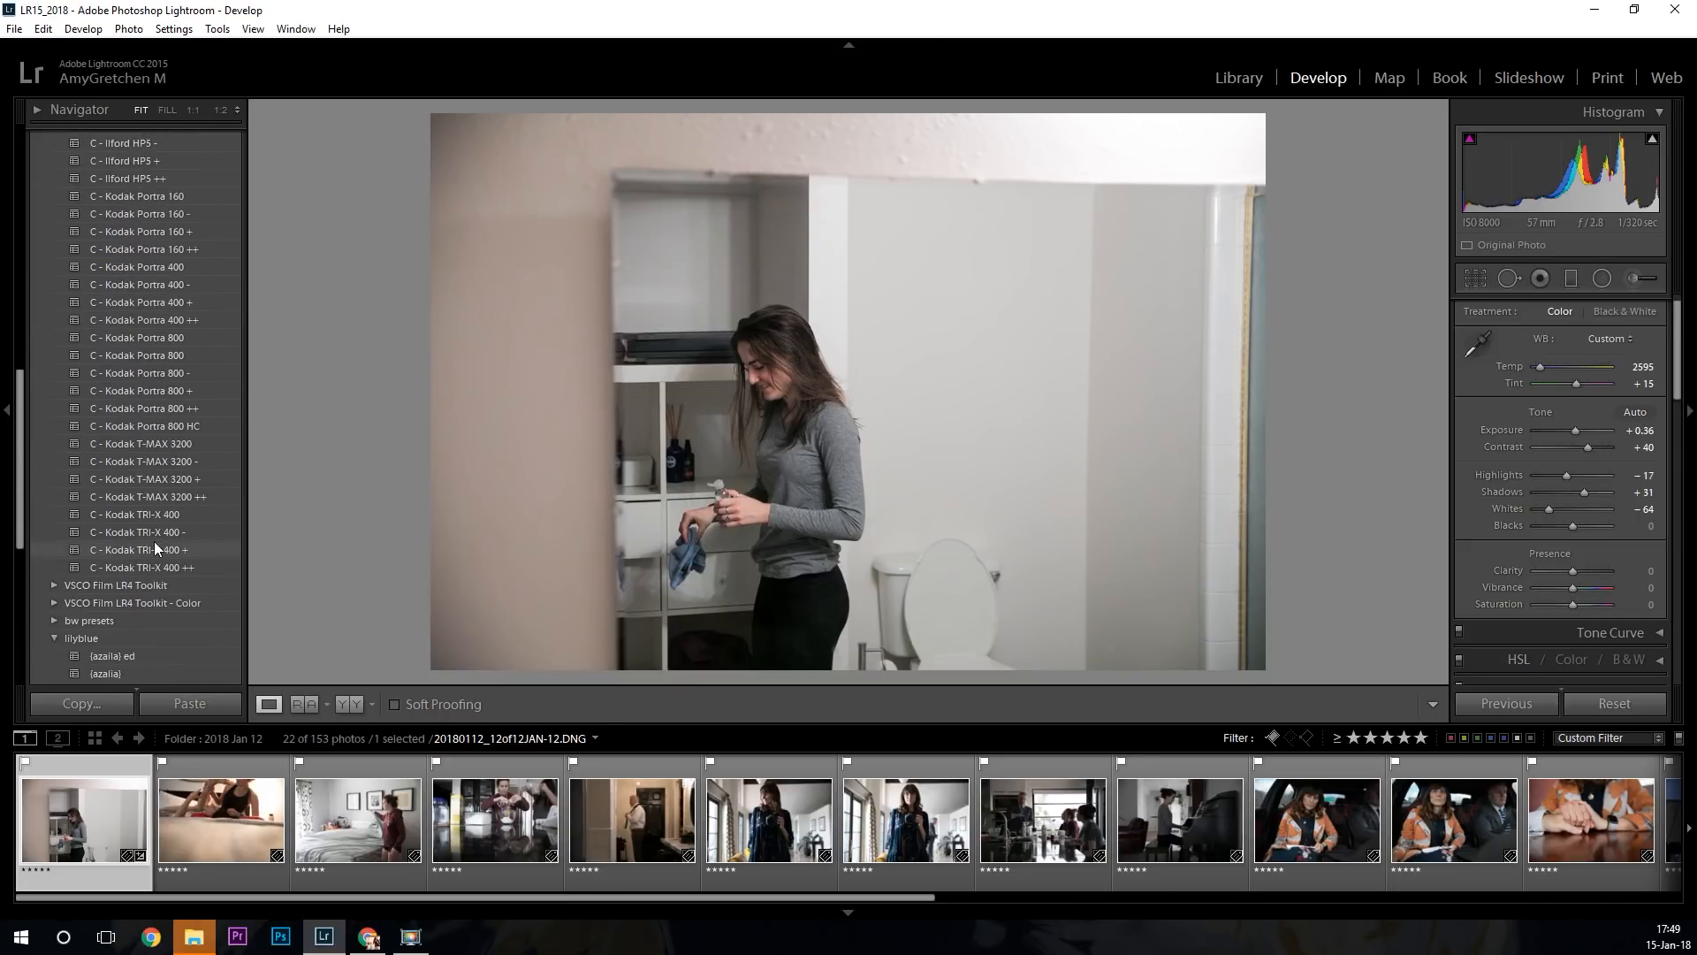
scroll(154, 541, "down", 5)
scroll(155, 553, "up", 9)
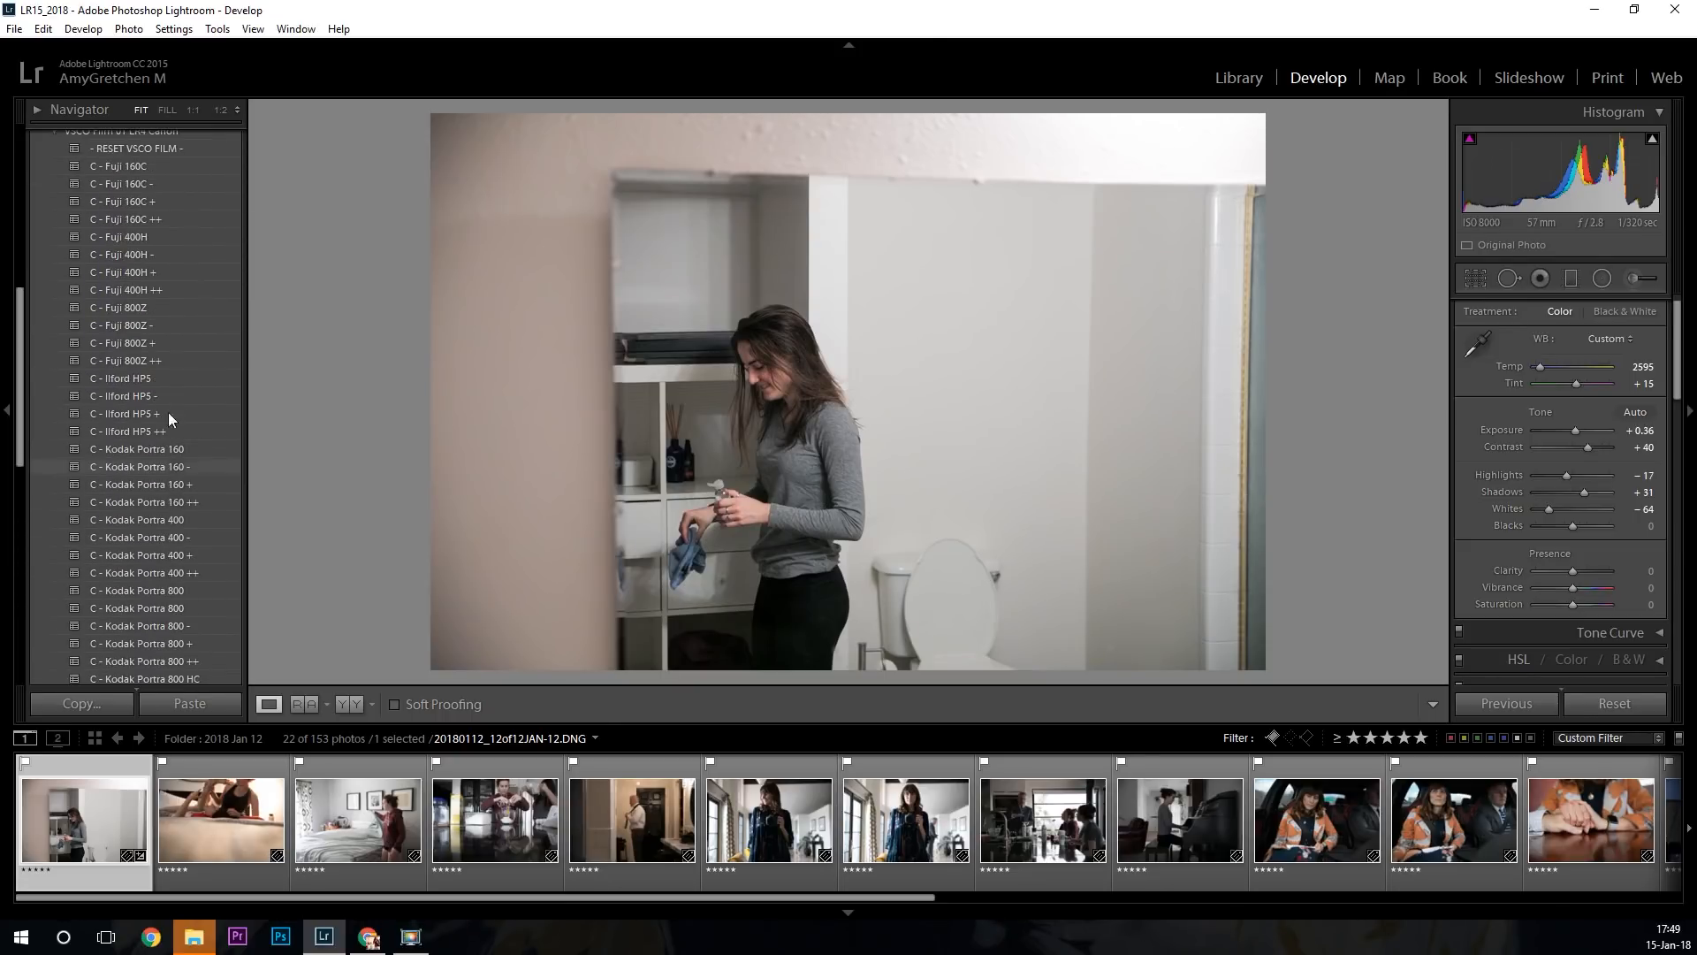
scroll(150, 398, "down", 1)
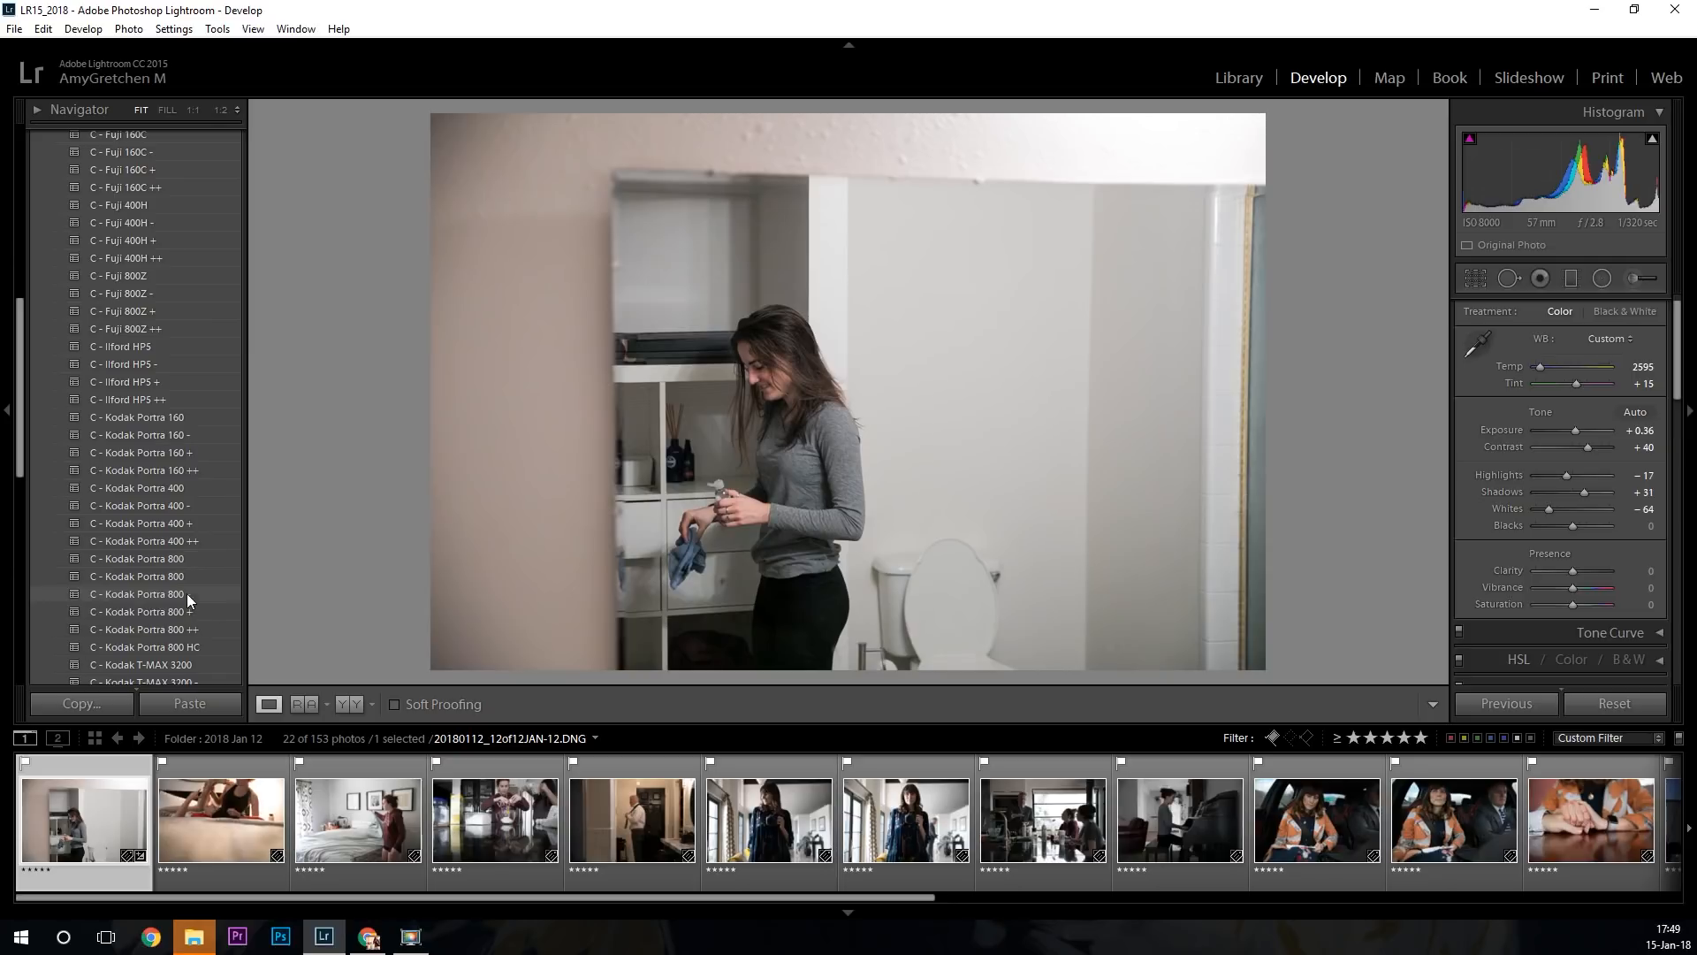
scroll(187, 603, "up", 4)
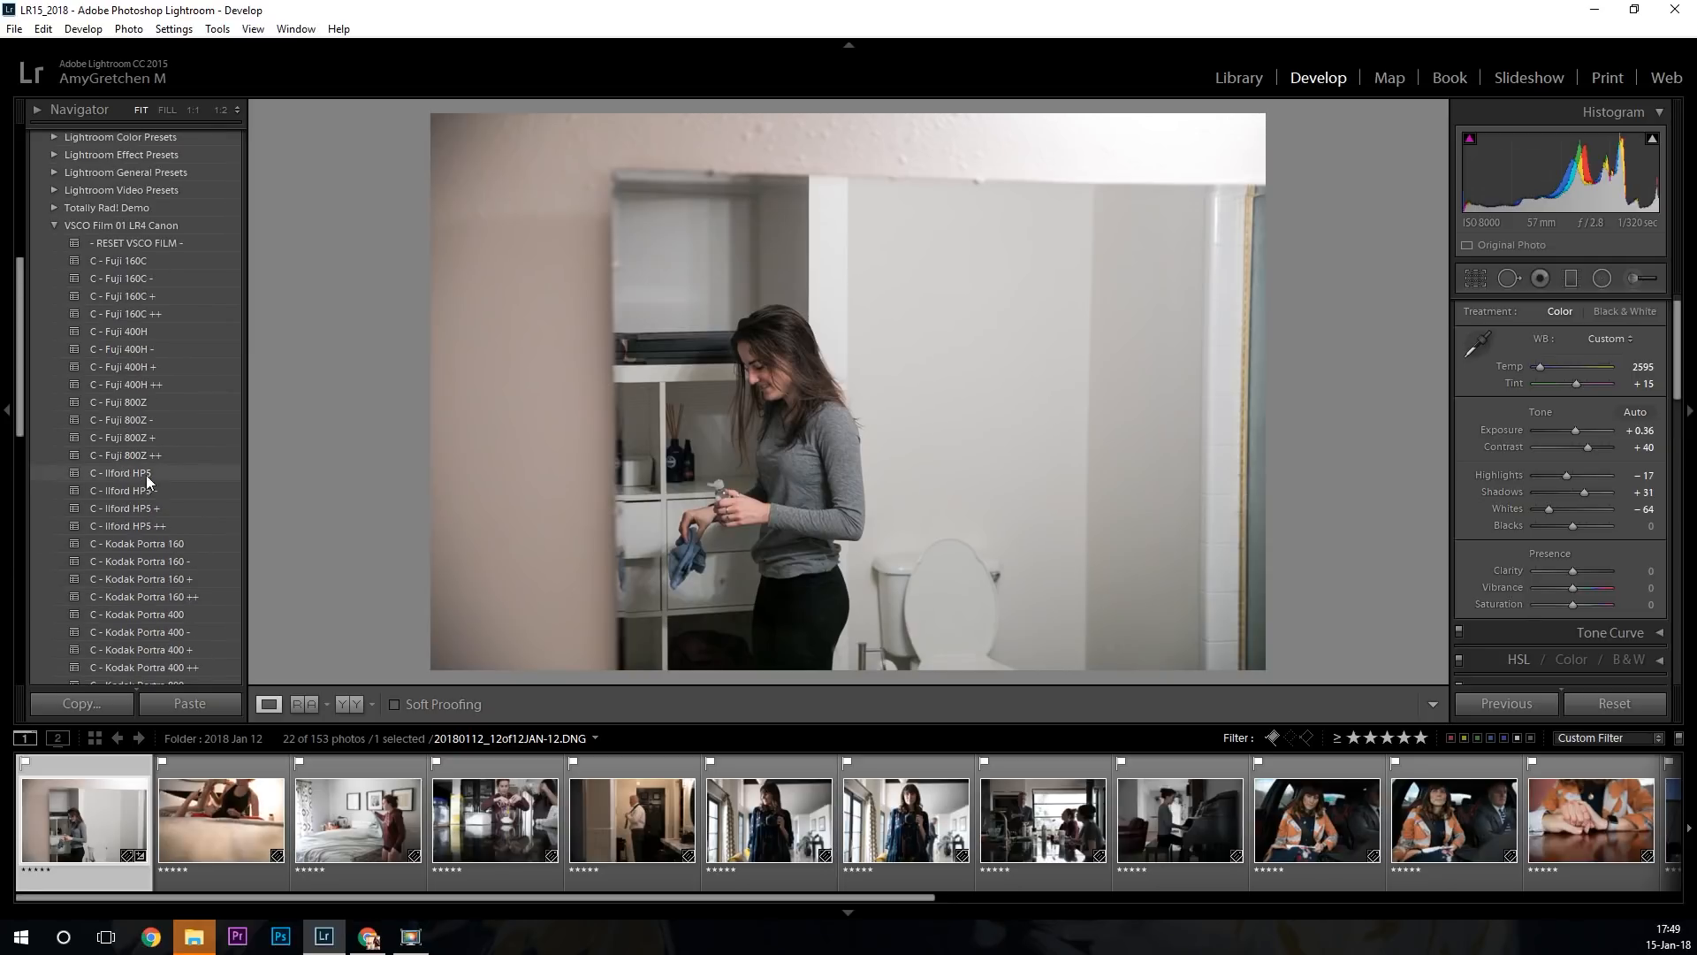
scroll(150, 477, "down", 20)
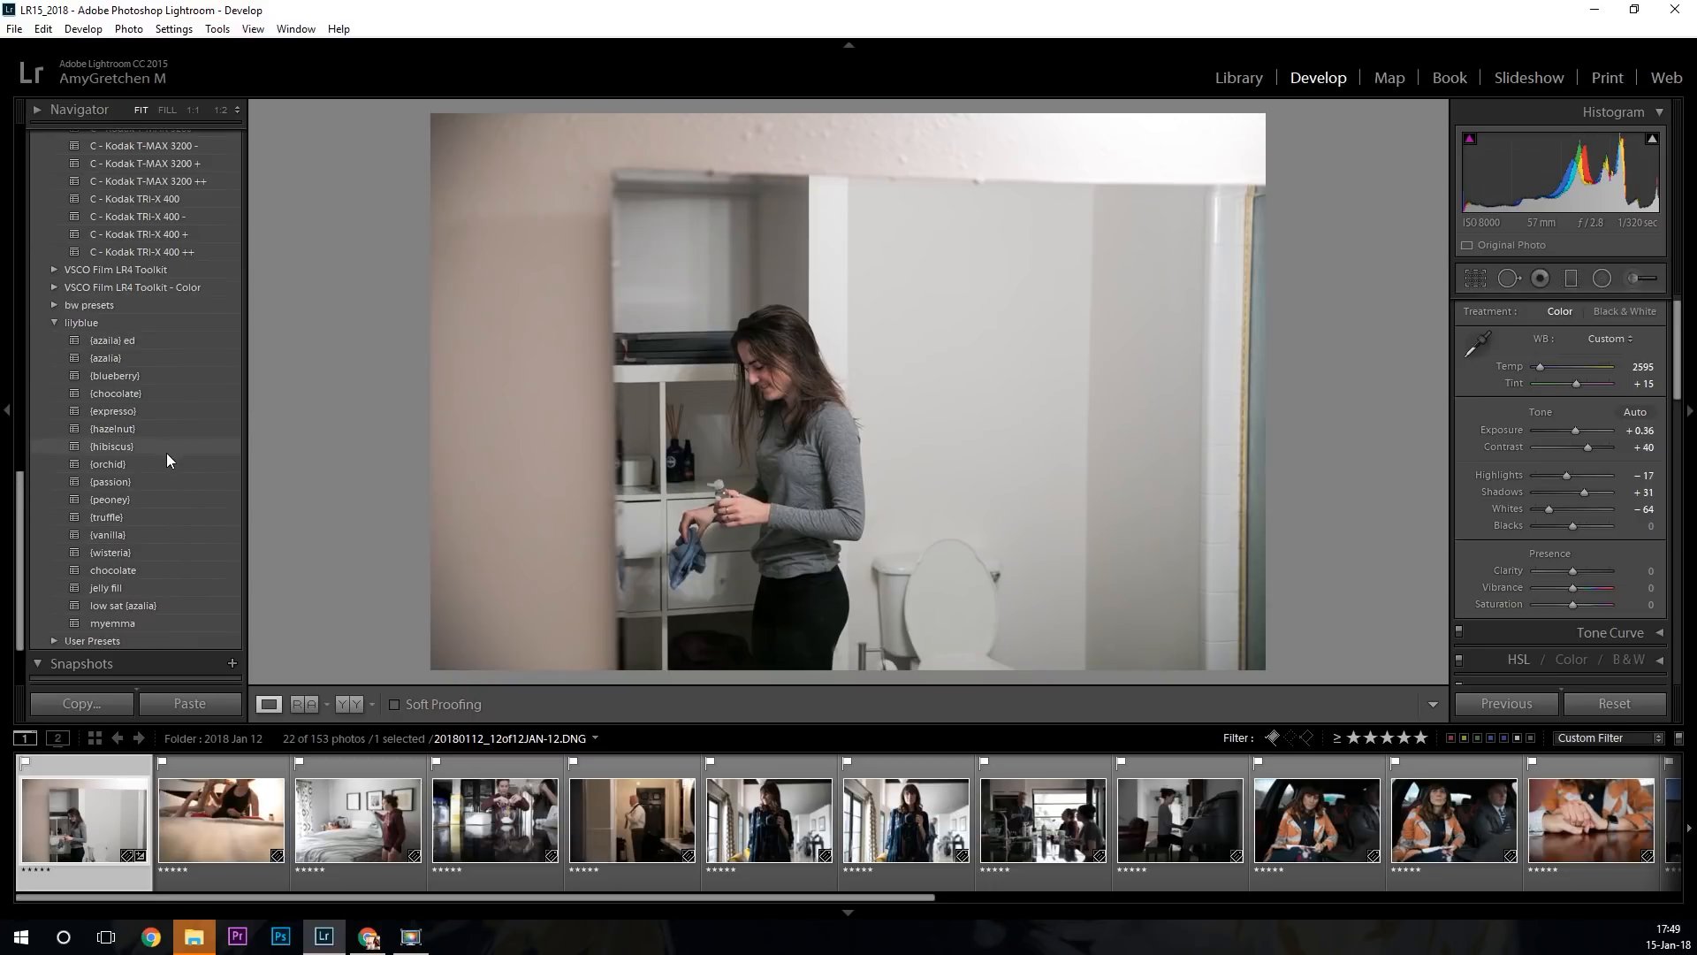
scroll(166, 453, "down", 1)
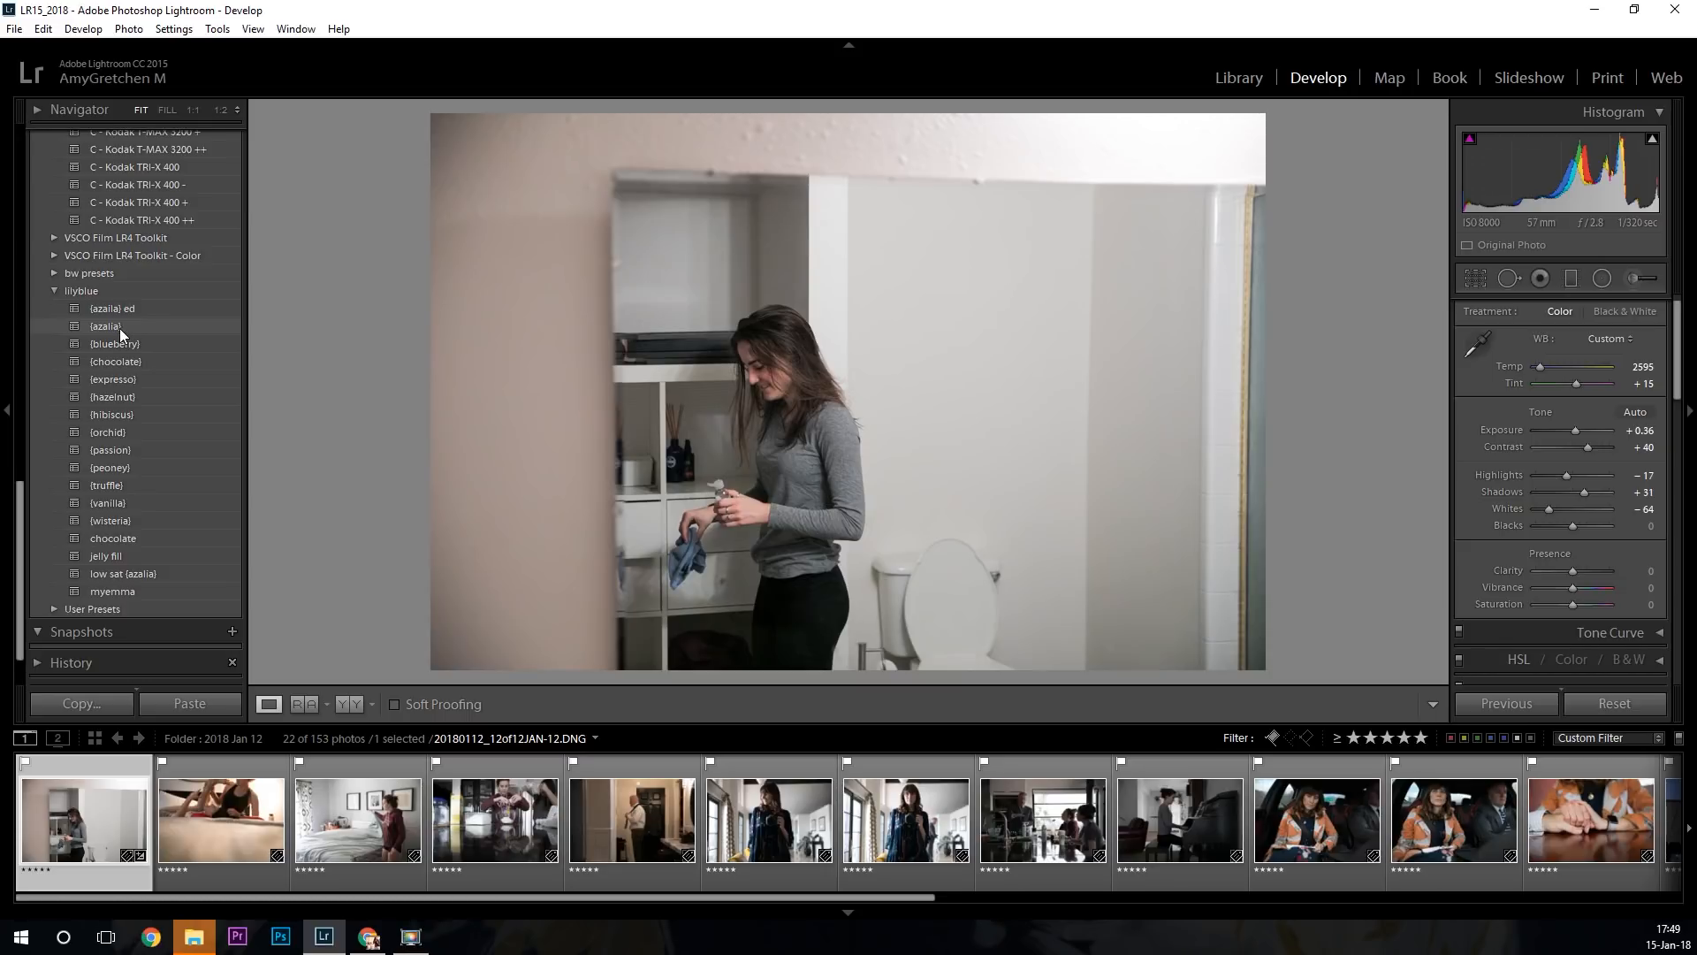
scroll(120, 331, "up", 20)
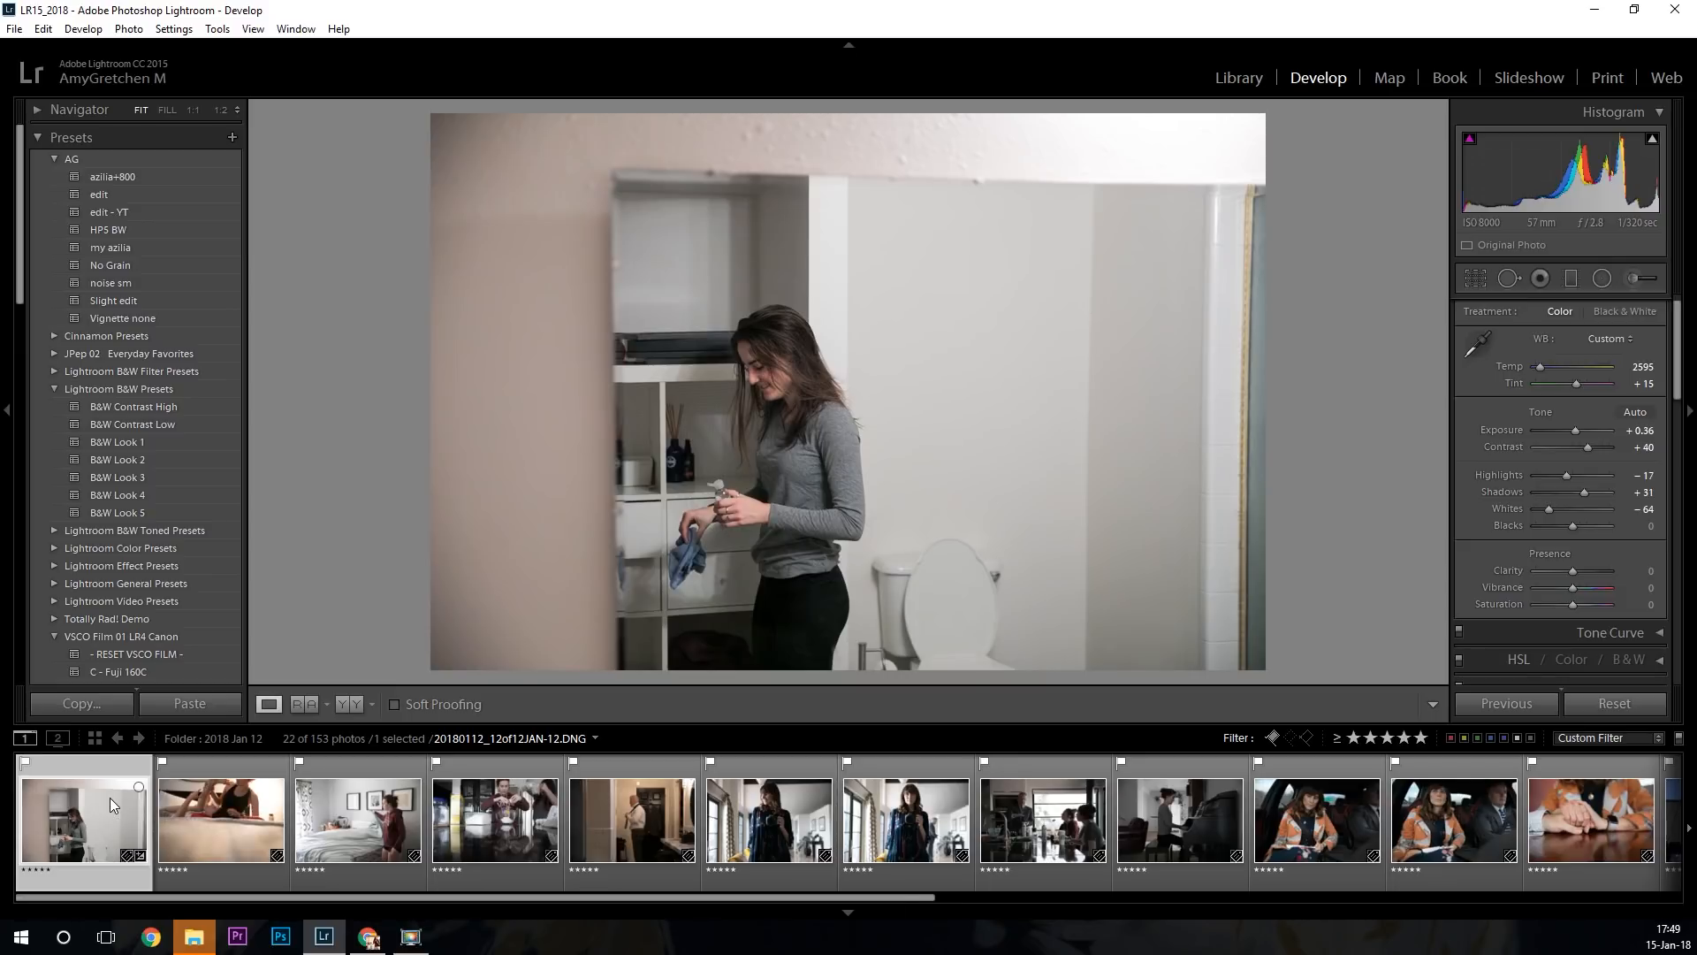
Create a virtual copy of the bathroom photo JAN-12, compare it with the original and select the copy.
key("ctrl+apostrophe")
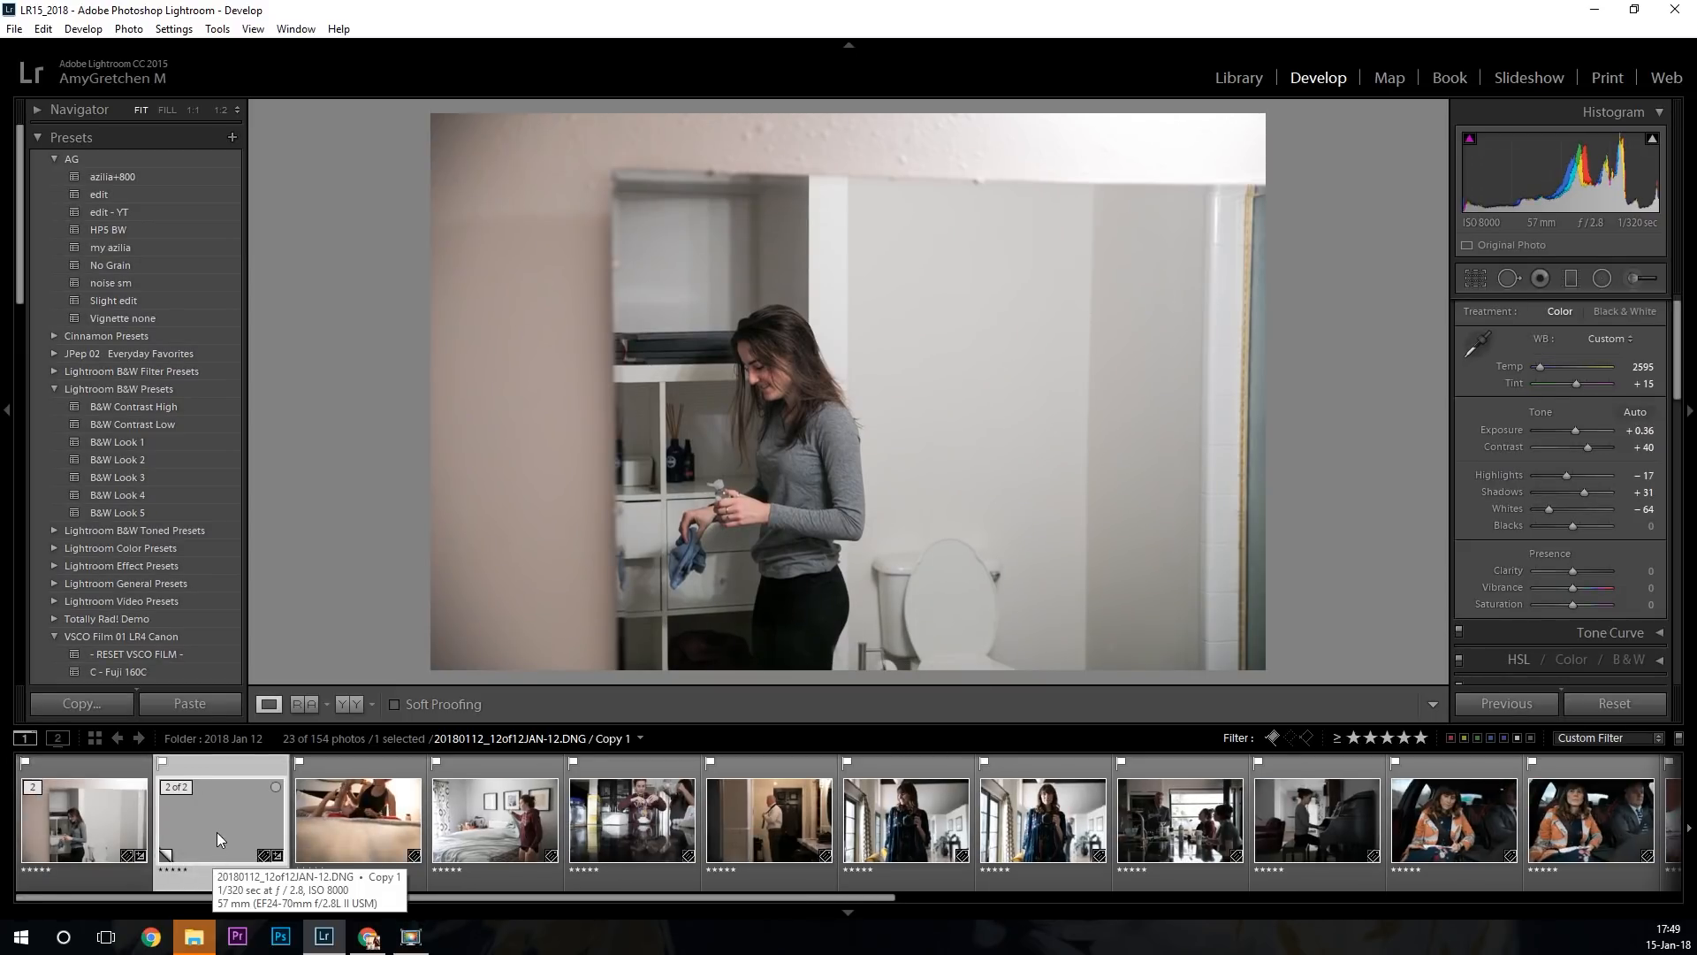
left_click(109, 798)
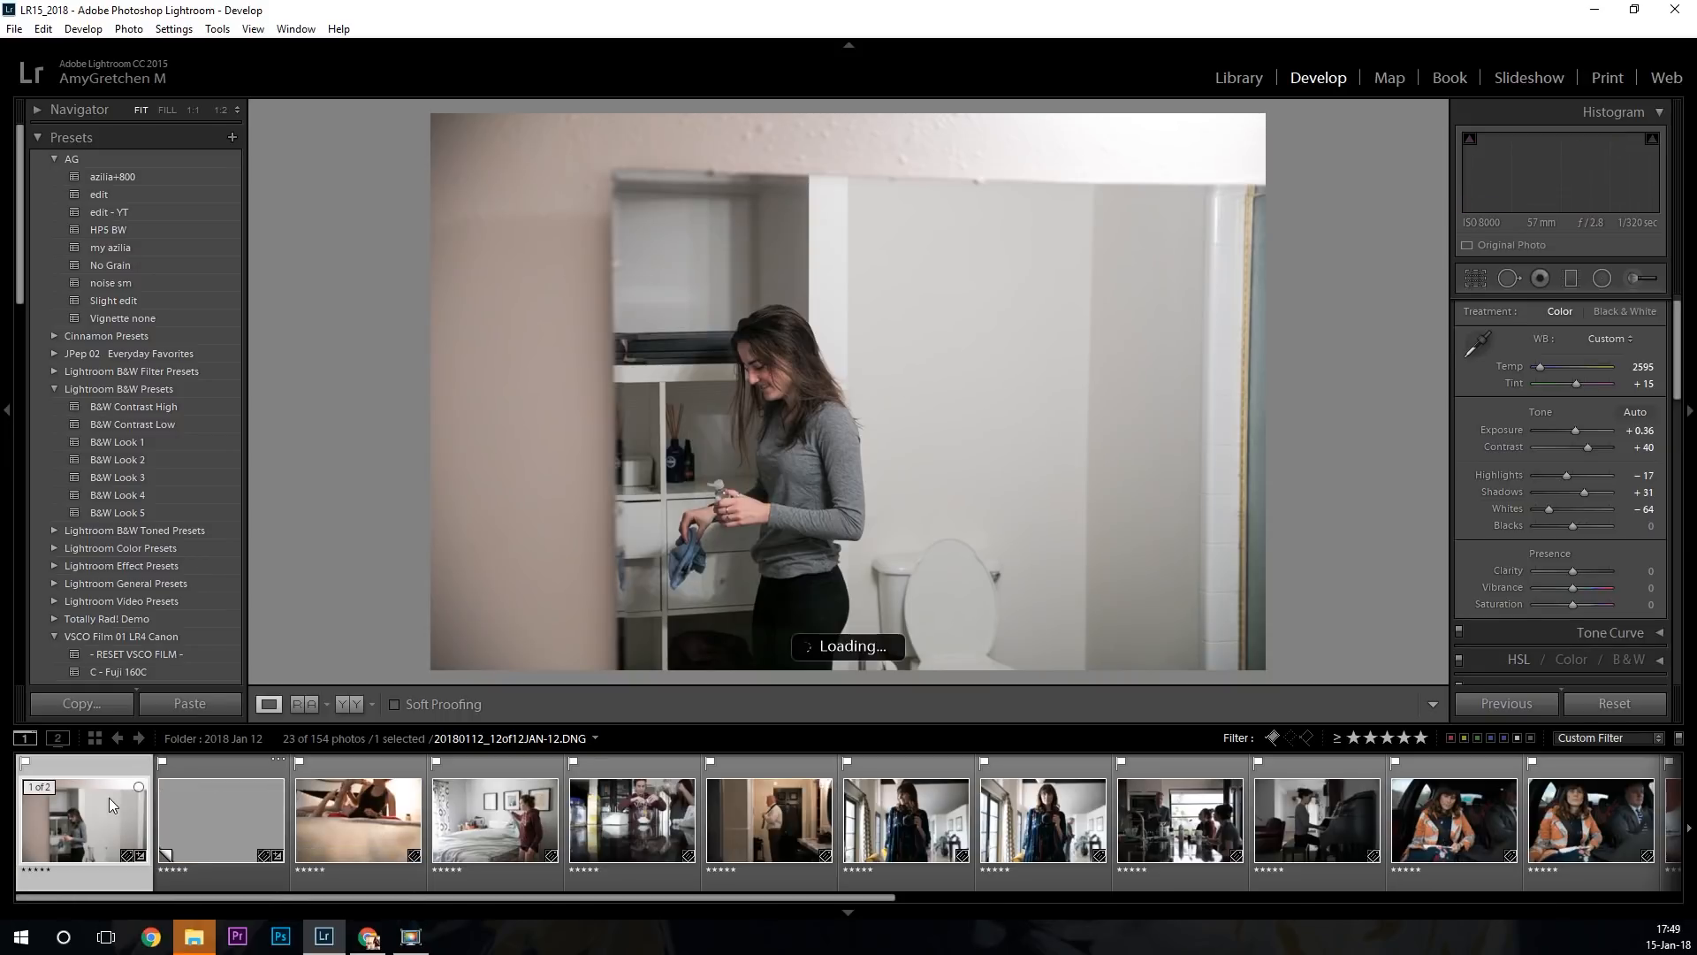
left_click(236, 814)
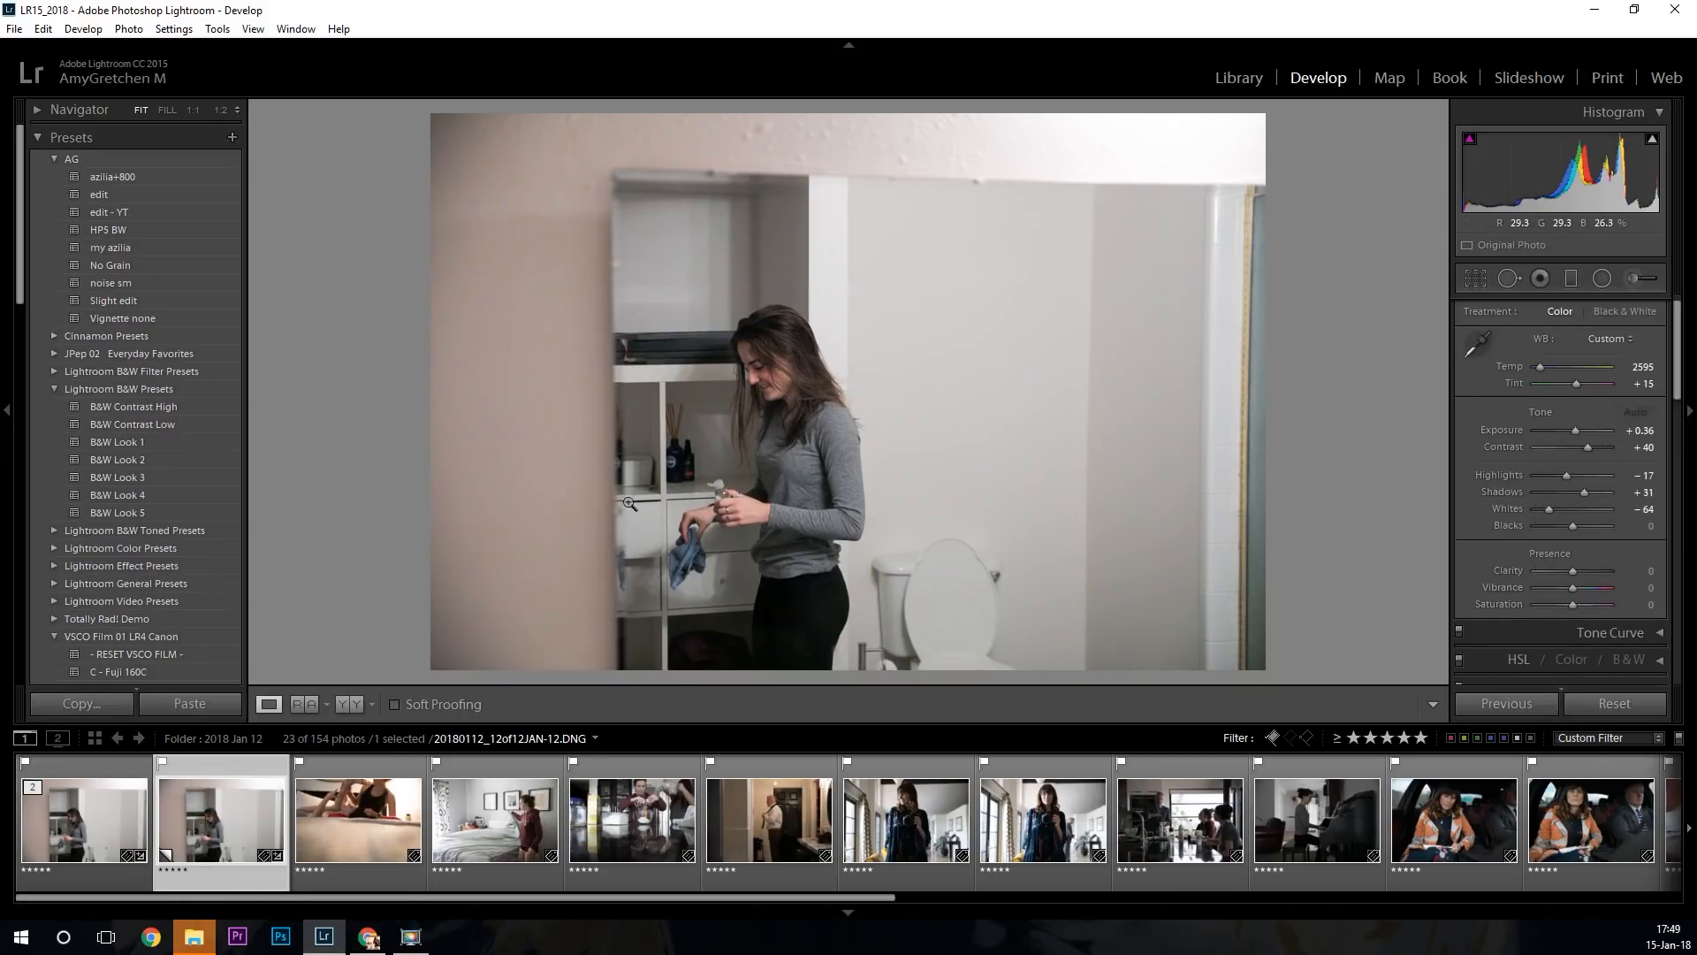
Apply the my azilia preset to the virtual copy and sample its white balance from the wall above the toilet.
left_click(118, 247)
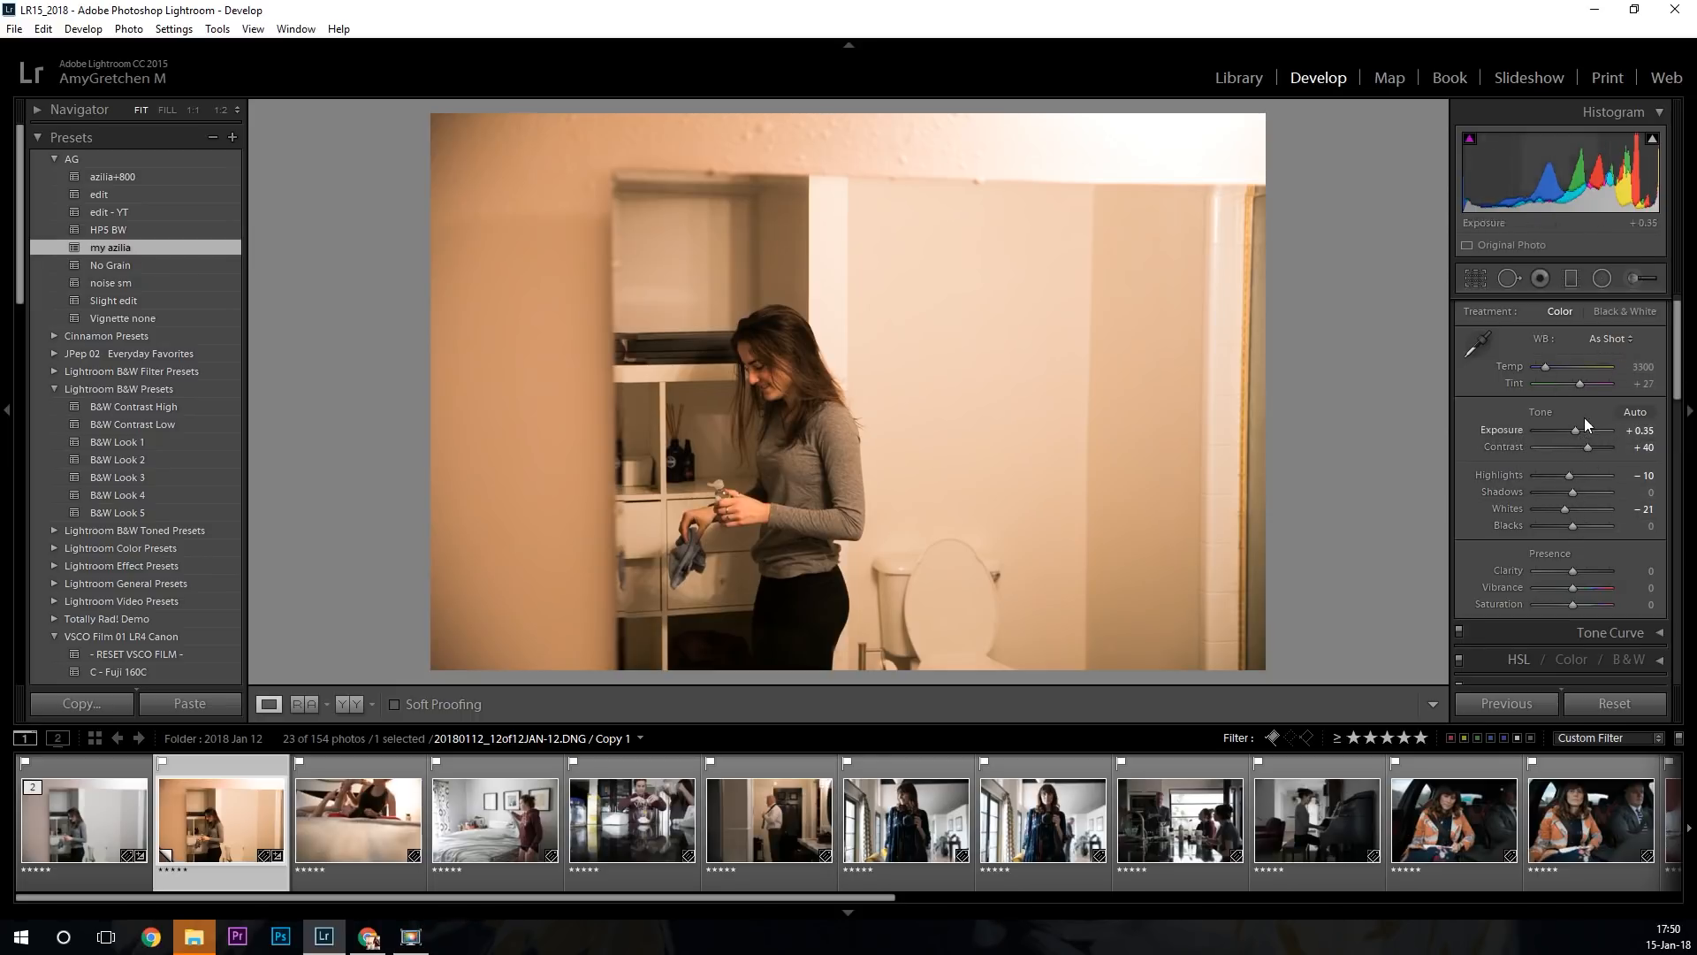
left_click(1477, 343)
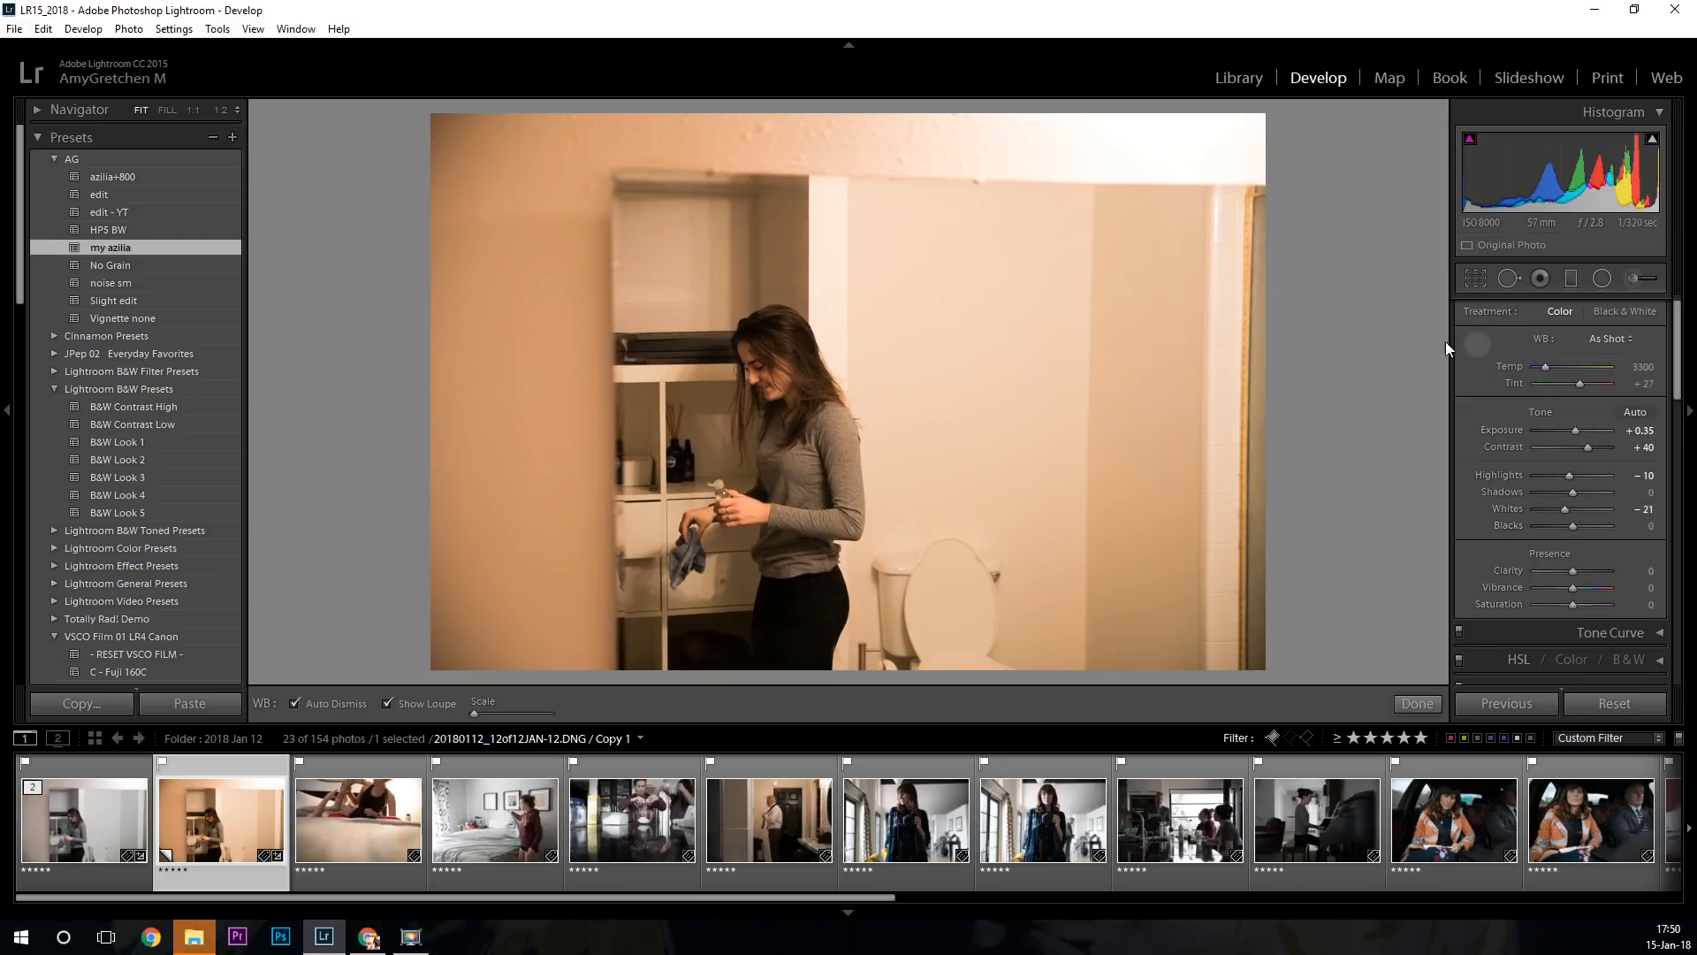
left_click(1008, 274)
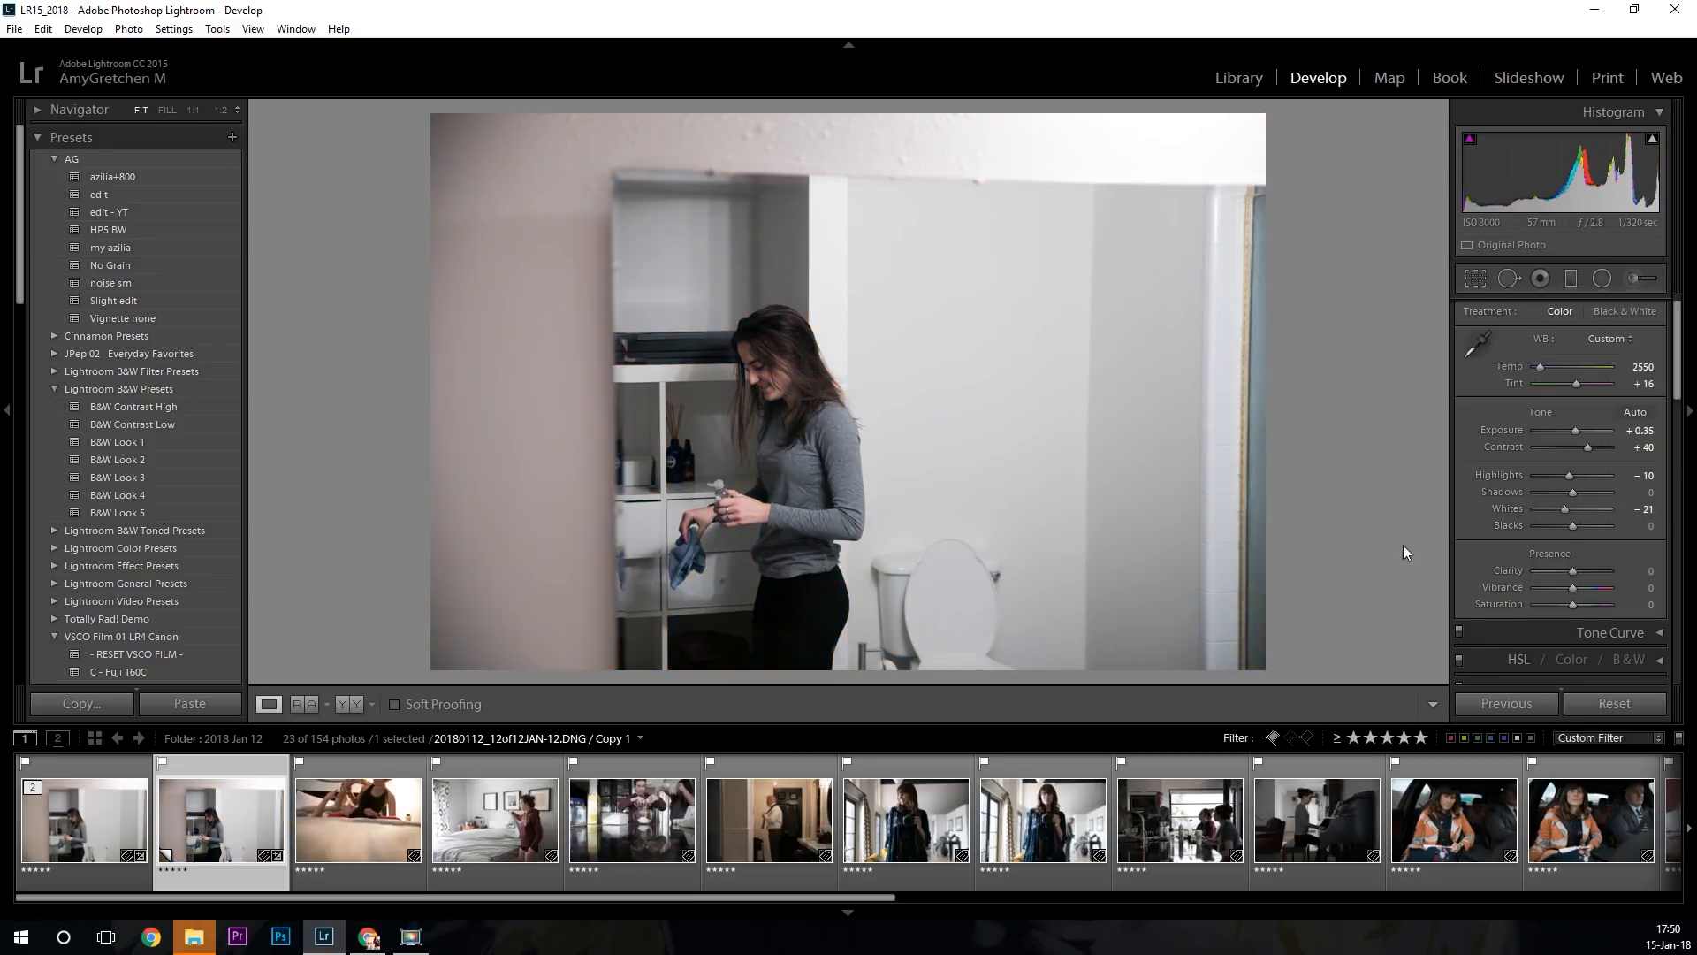
After comparing with the original, set the virtual copy's shadows to +14 and apply the noise sm preset.
left_click(103, 821)
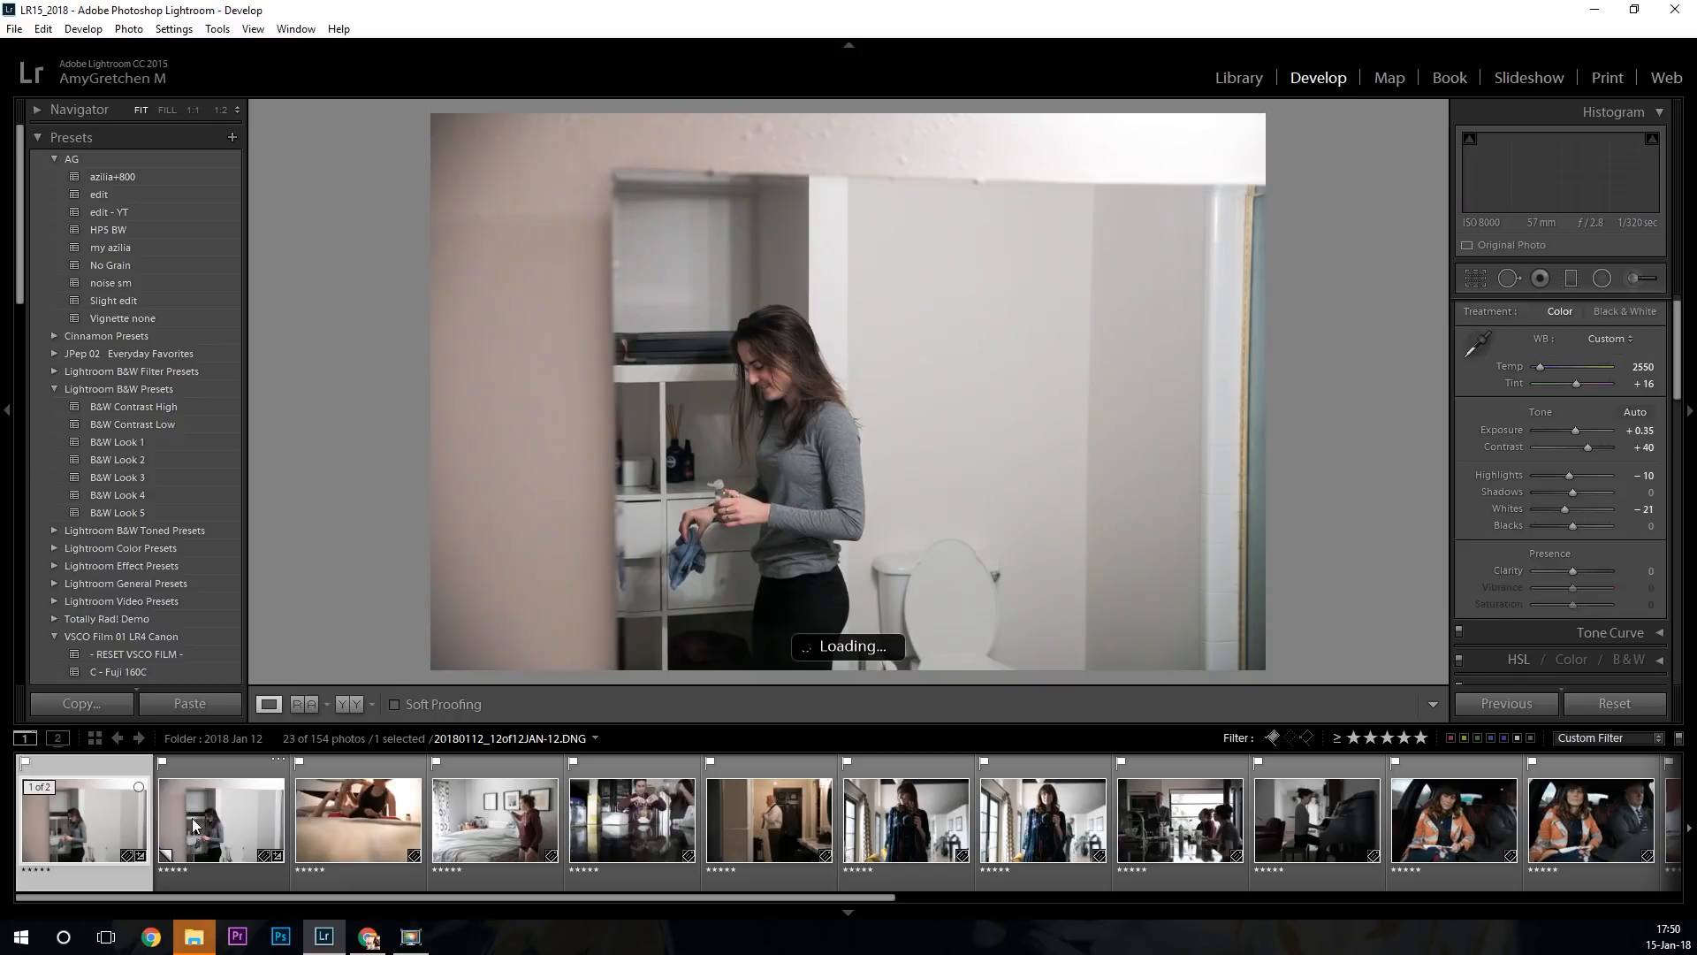
left_click(215, 818)
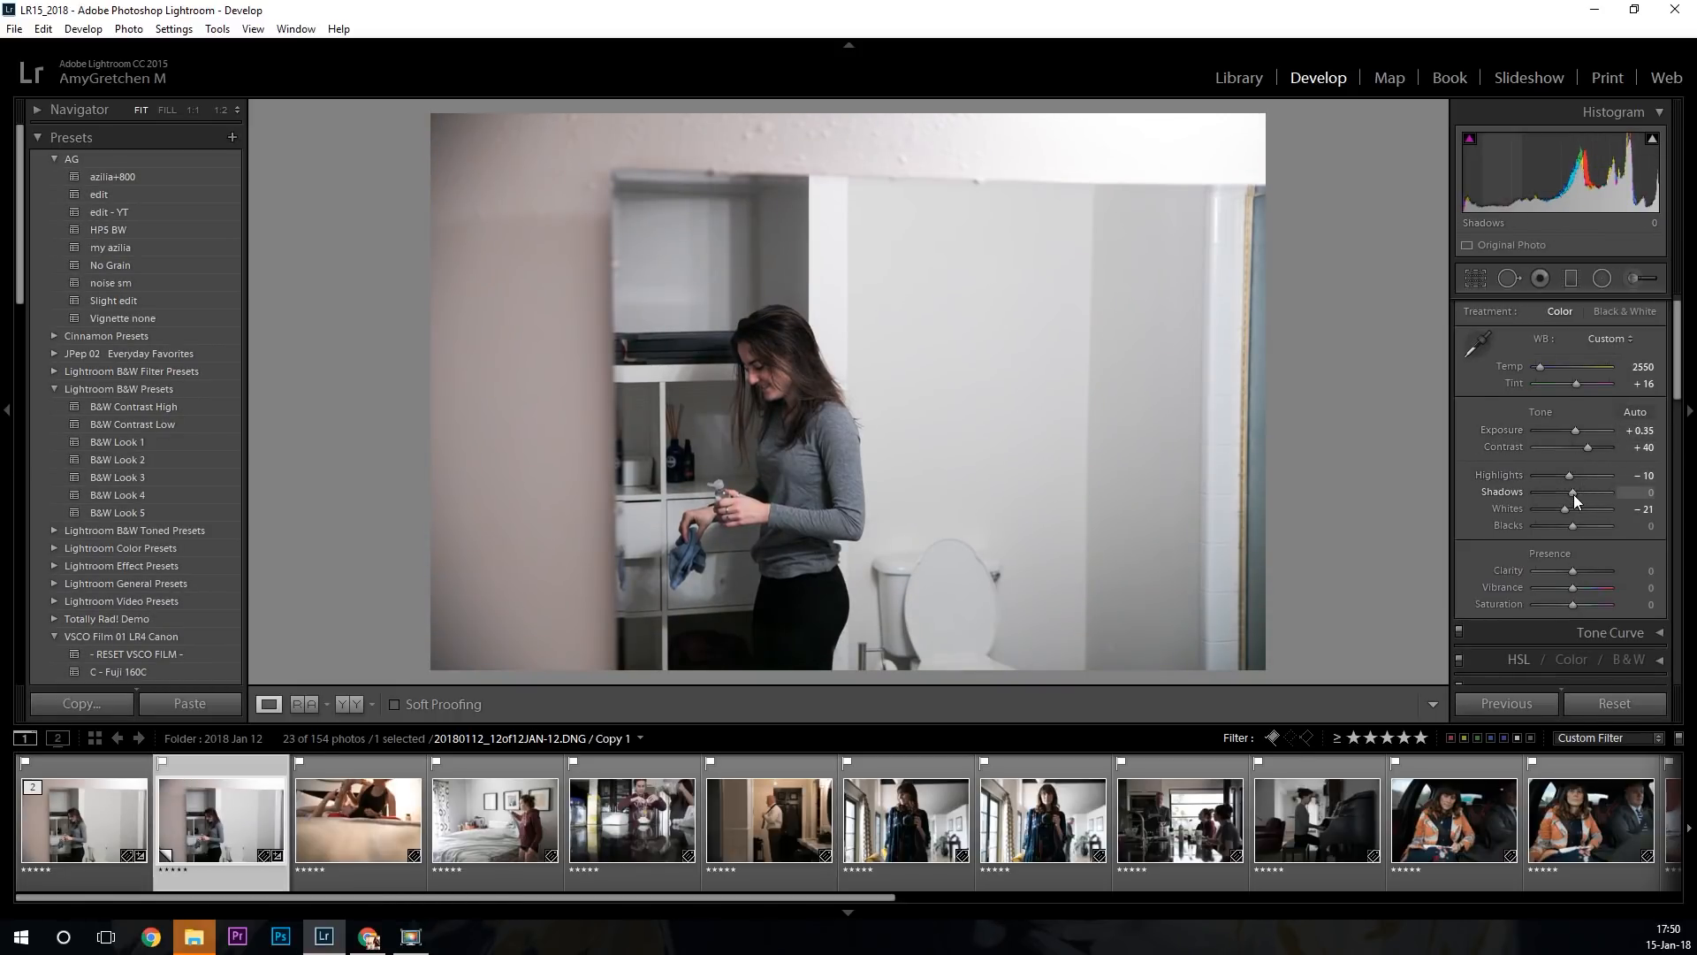
left_click_drag(1574, 495, 1579, 496)
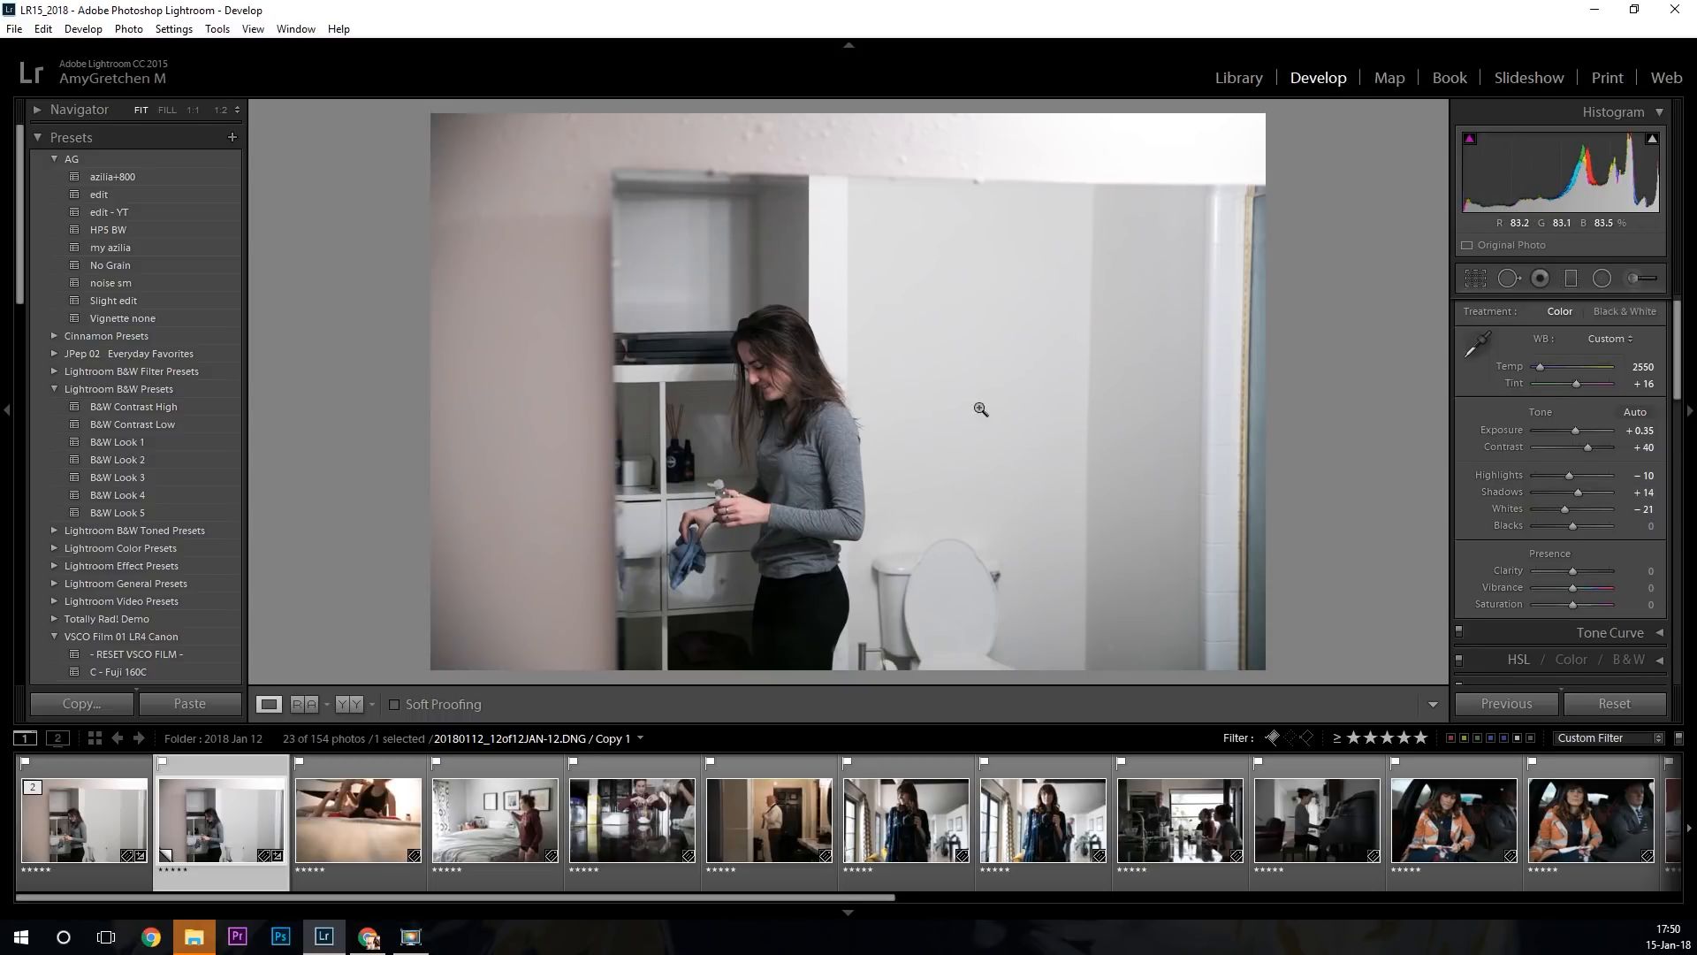
left_click(92, 284)
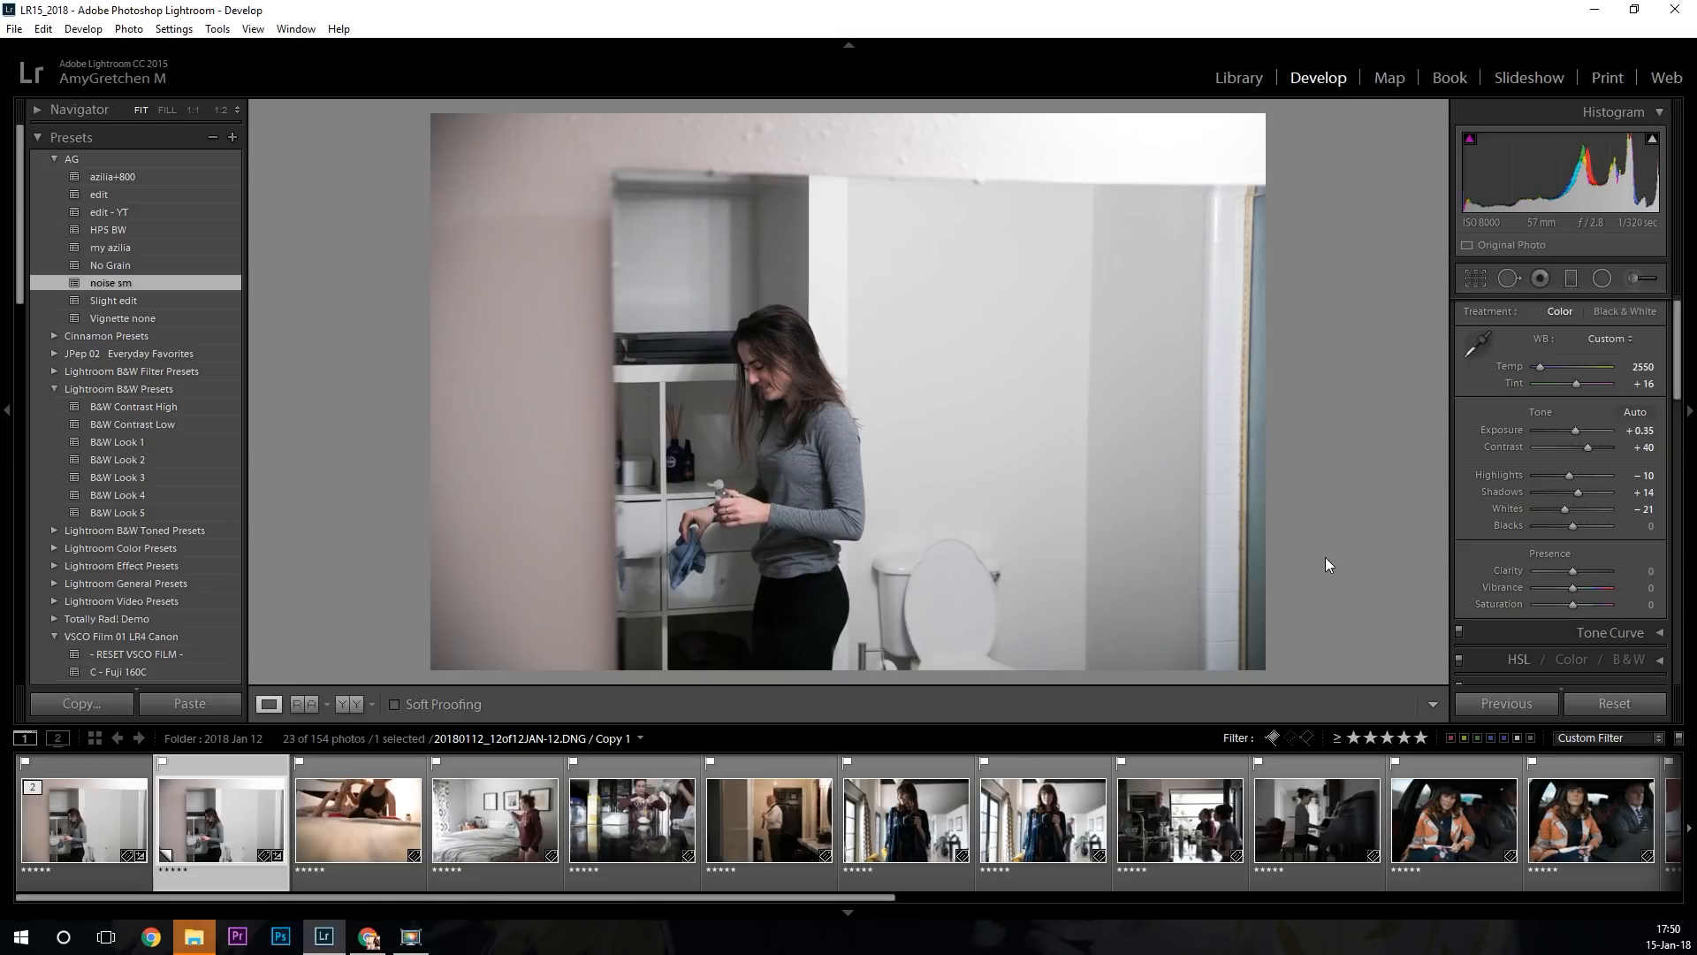
Apply the my azilia preset to the bed photo JAN-26, undoing and reapplying it to compare before and after.
left_click(353, 836)
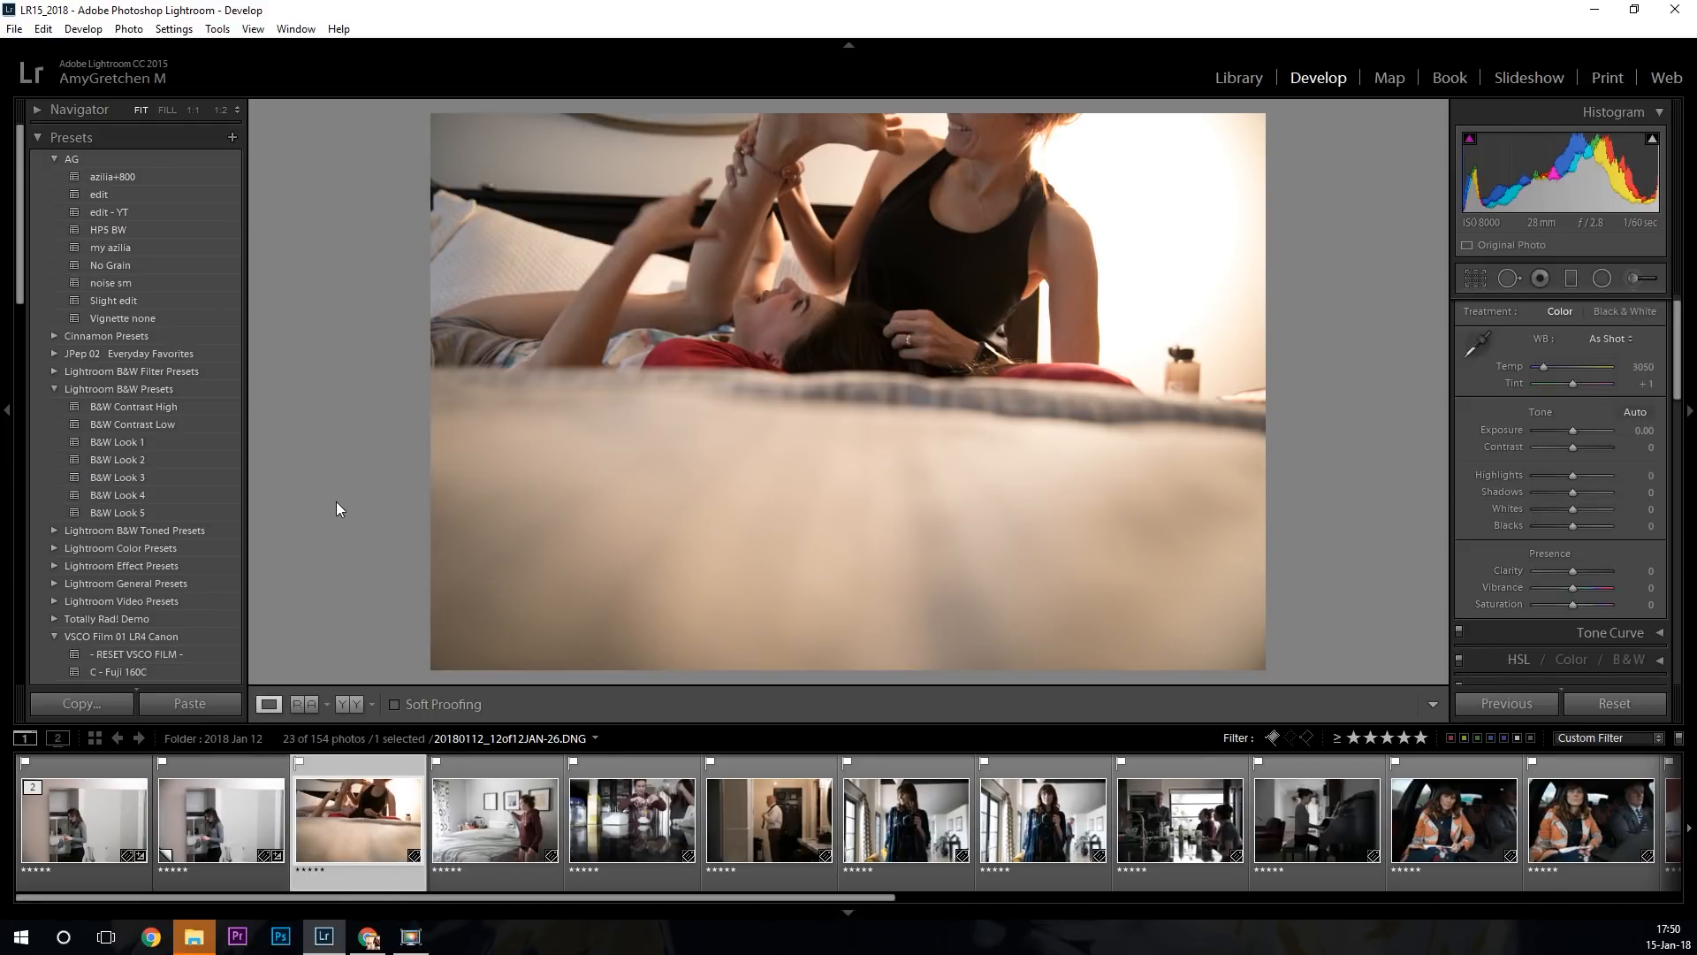
left_click(97, 250)
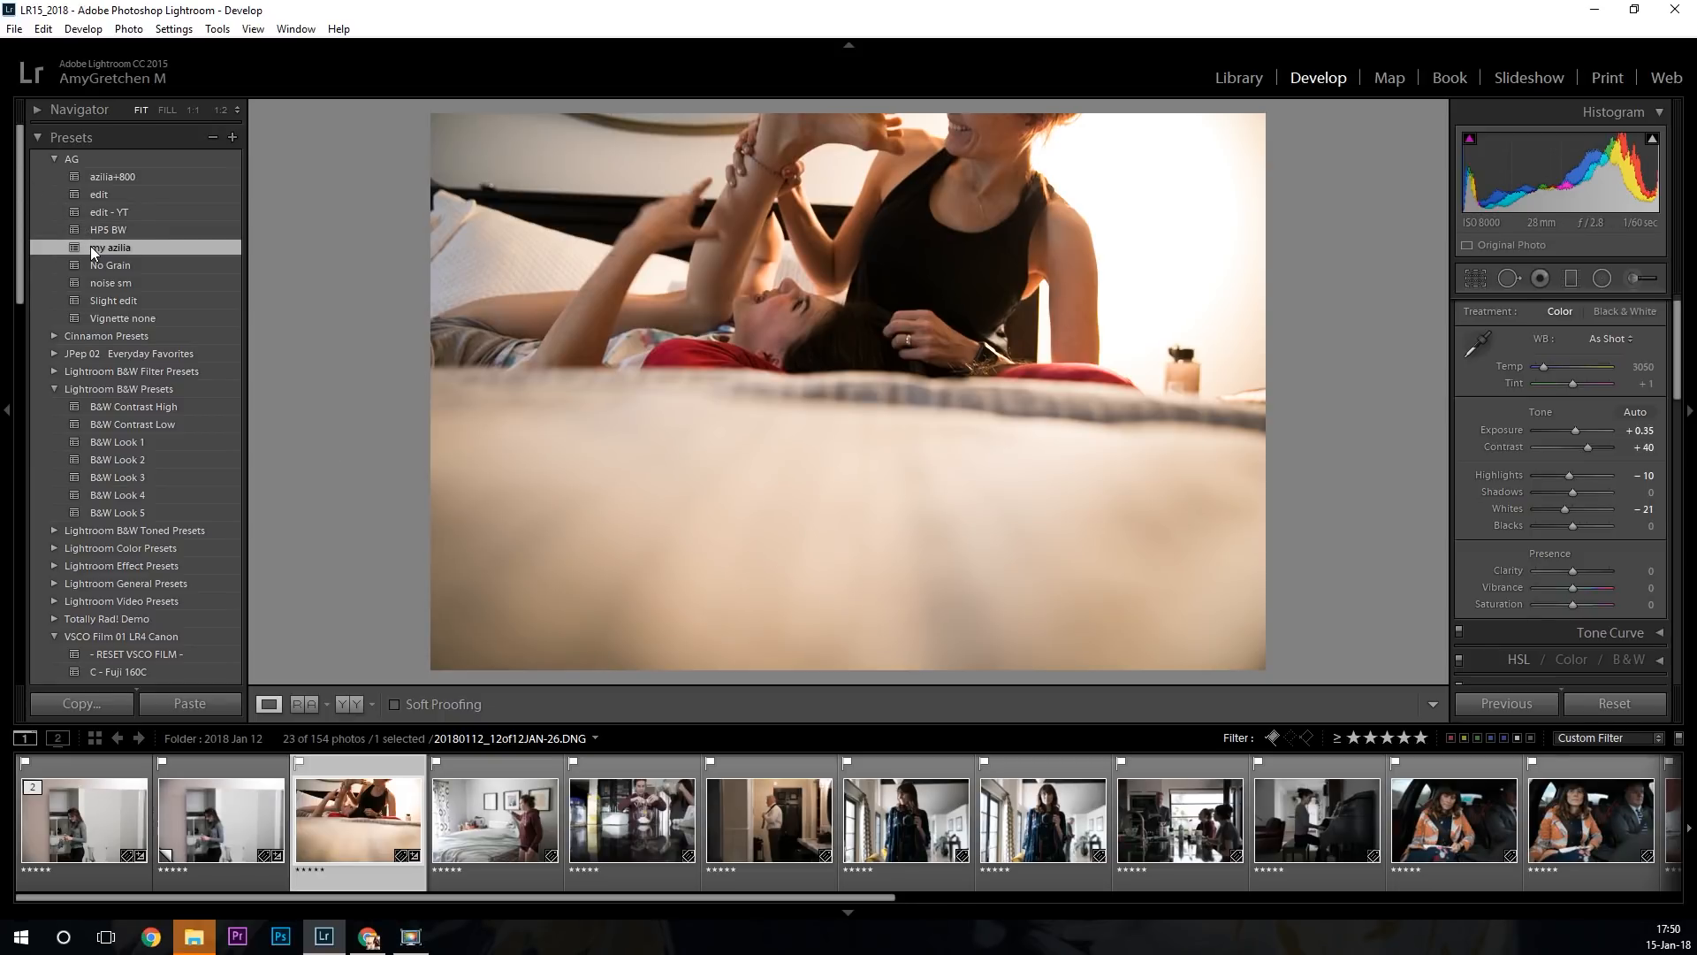
key("ctrl+z")
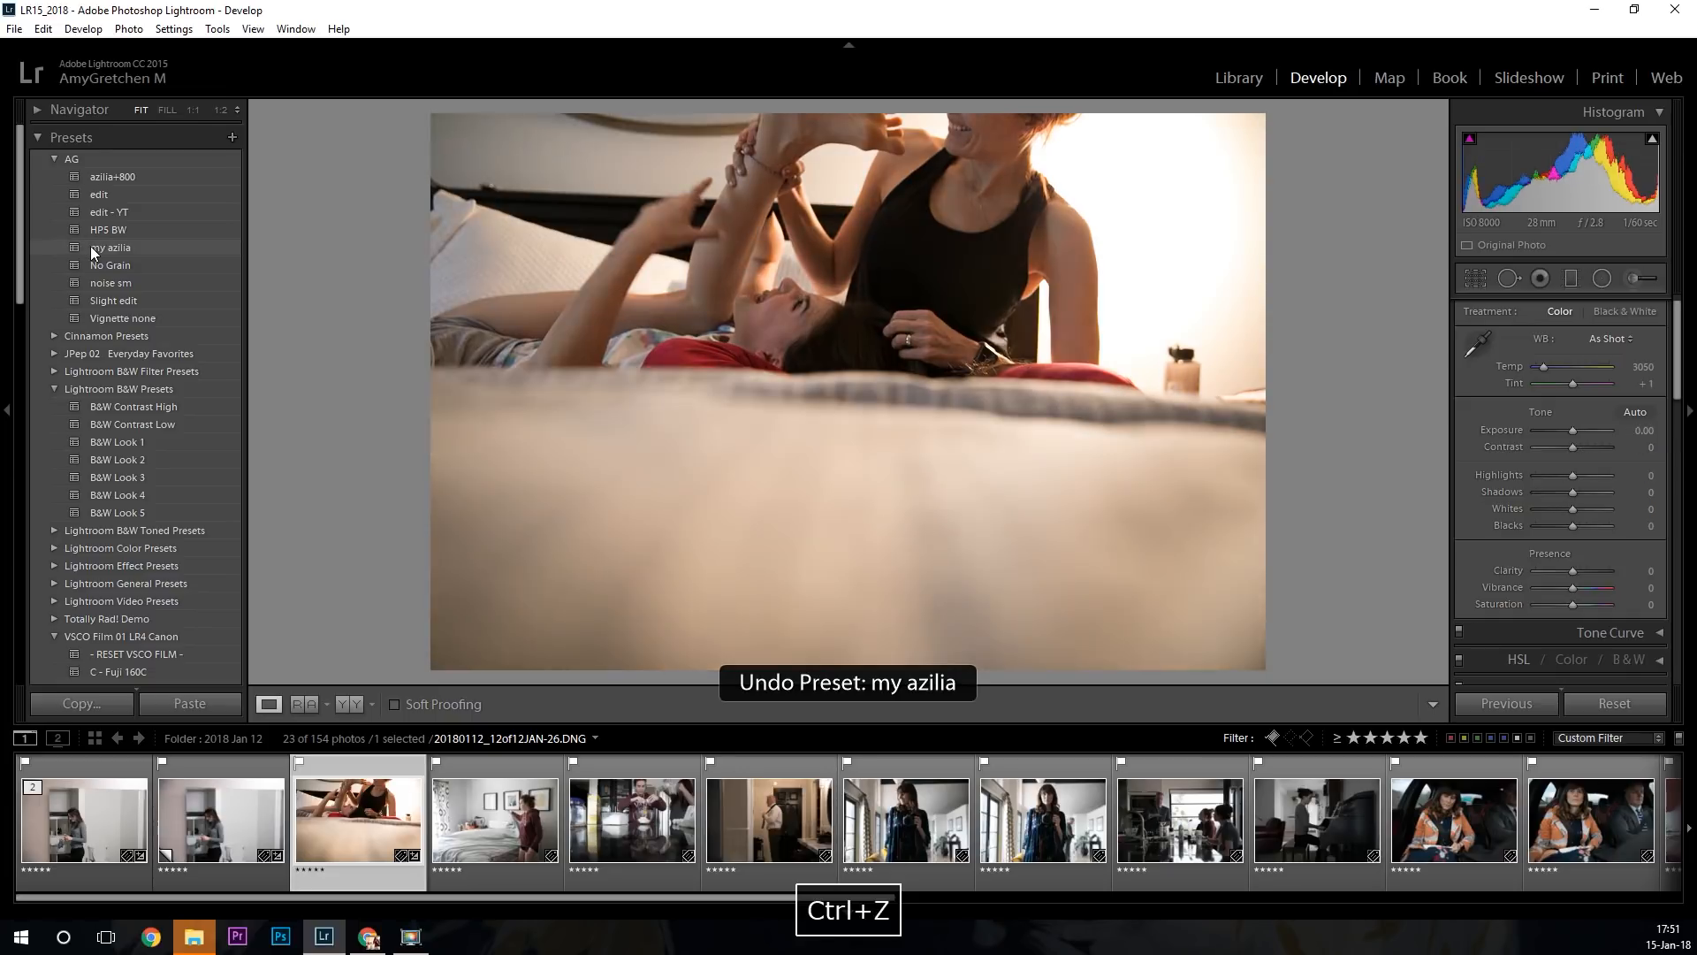
left_click(98, 249)
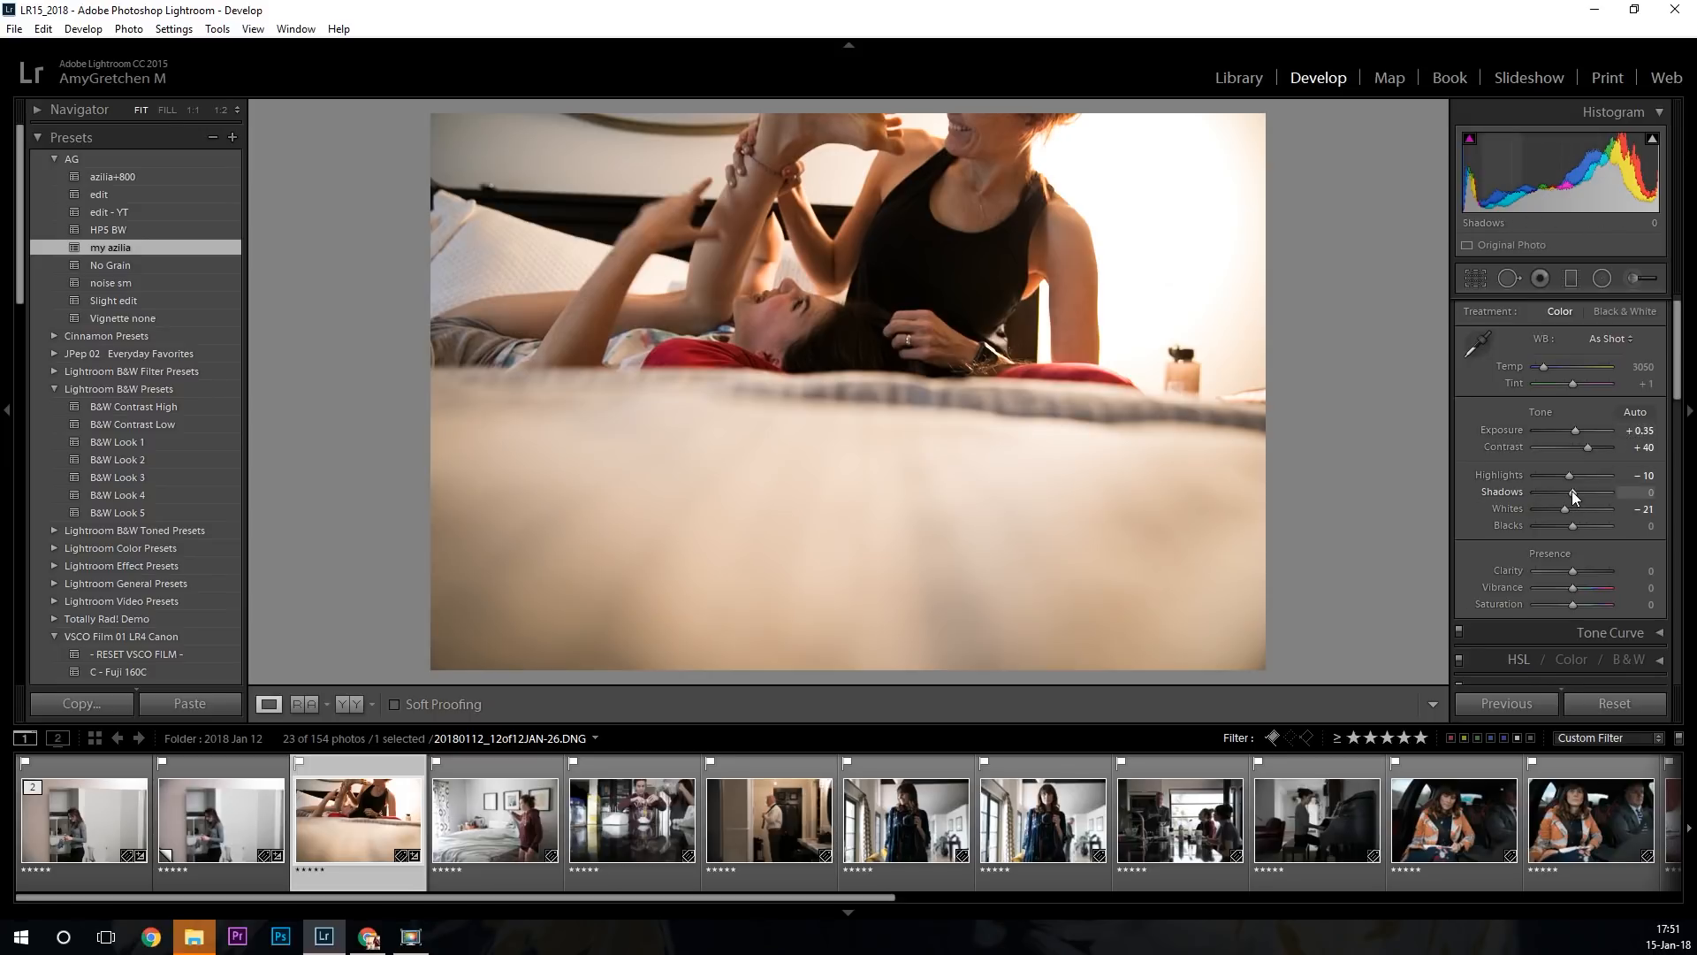
Set JAN-26's shadows to +29, highlights to −45 and whites to −43, and apply the noise sm preset.
left_click_drag(1573, 491, 1585, 493)
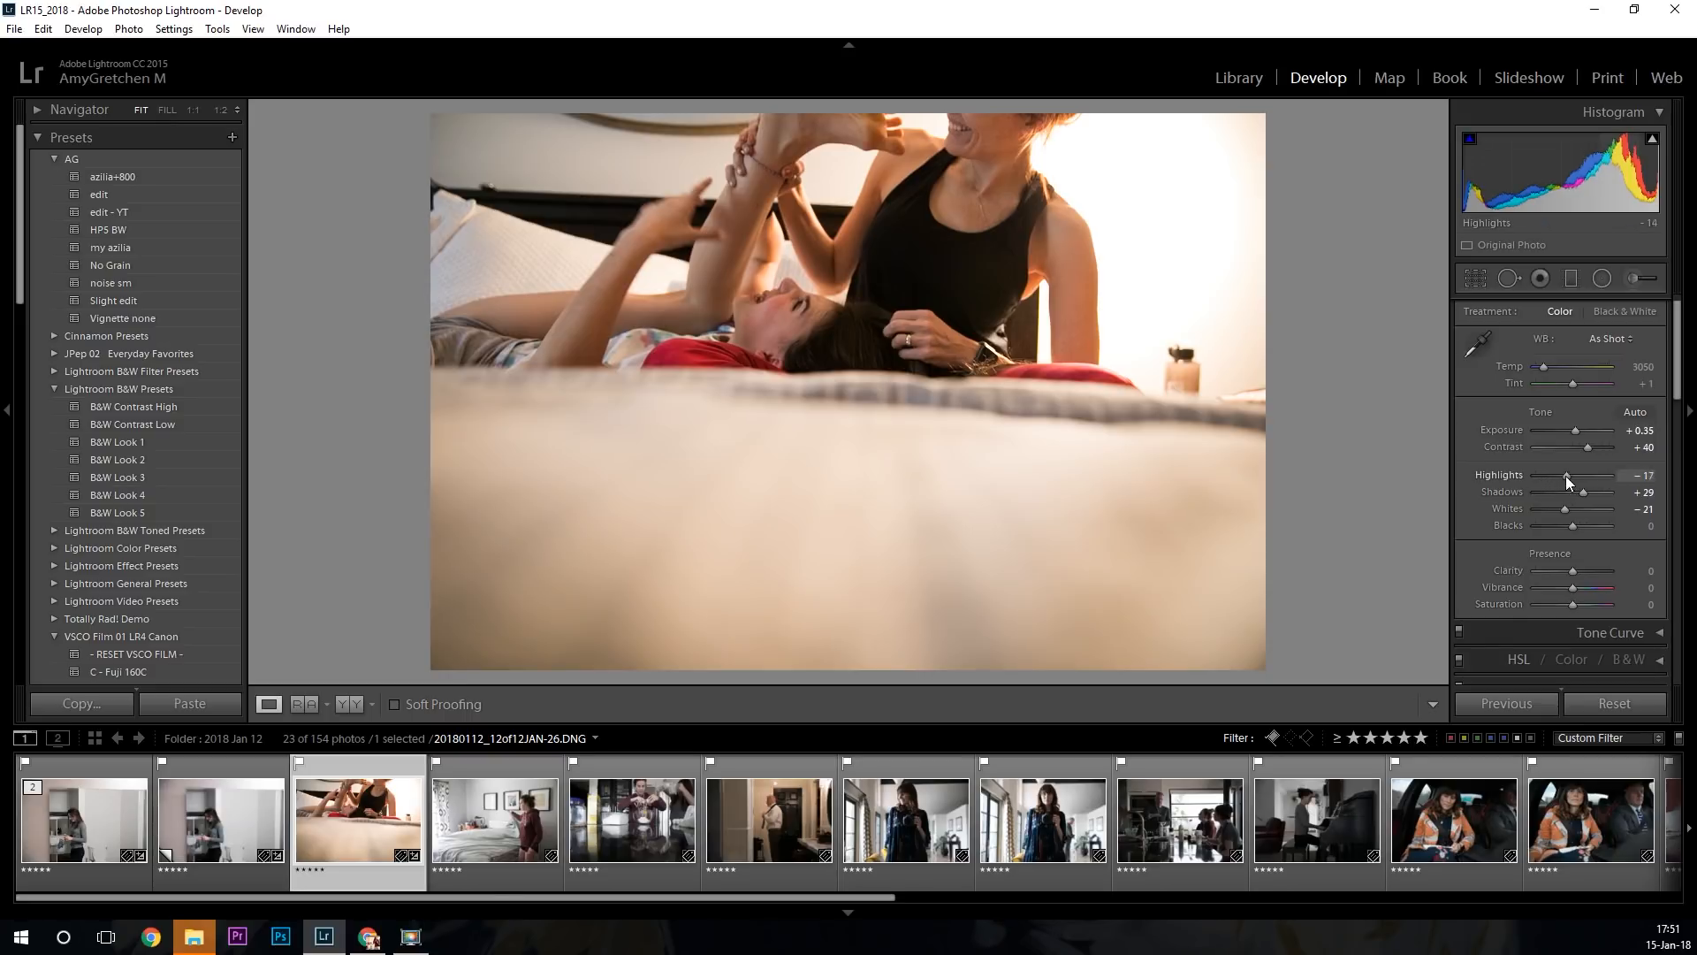
left_click_drag(1566, 476, 1556, 511)
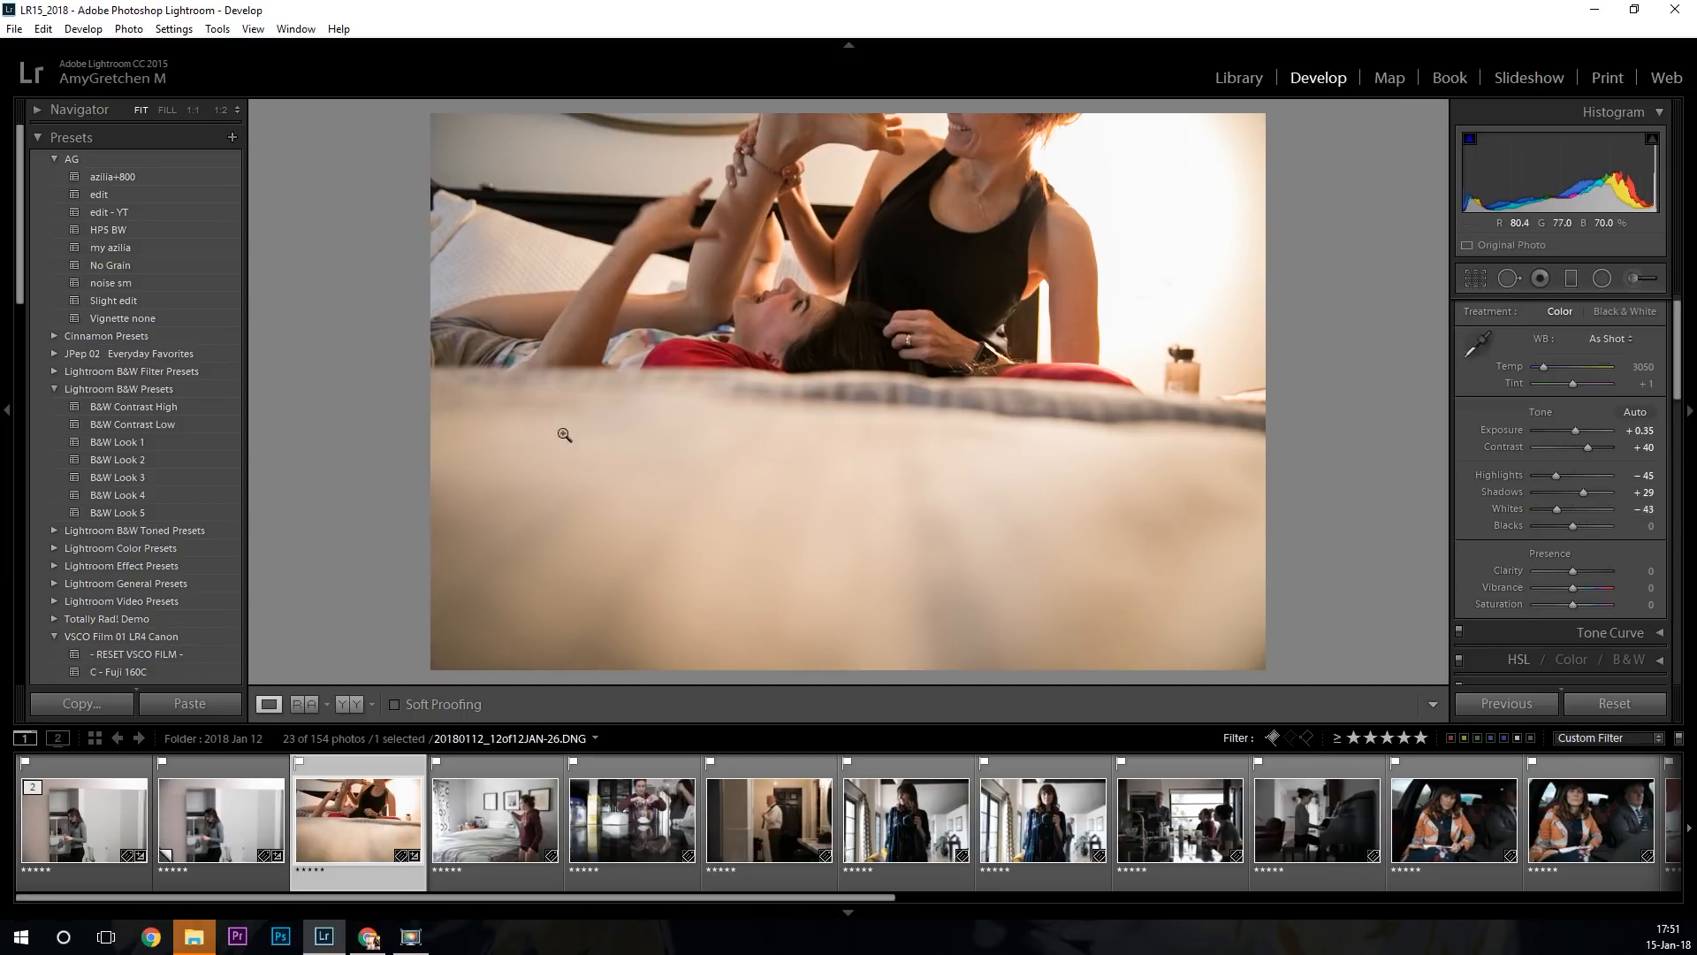
left_click(130, 282)
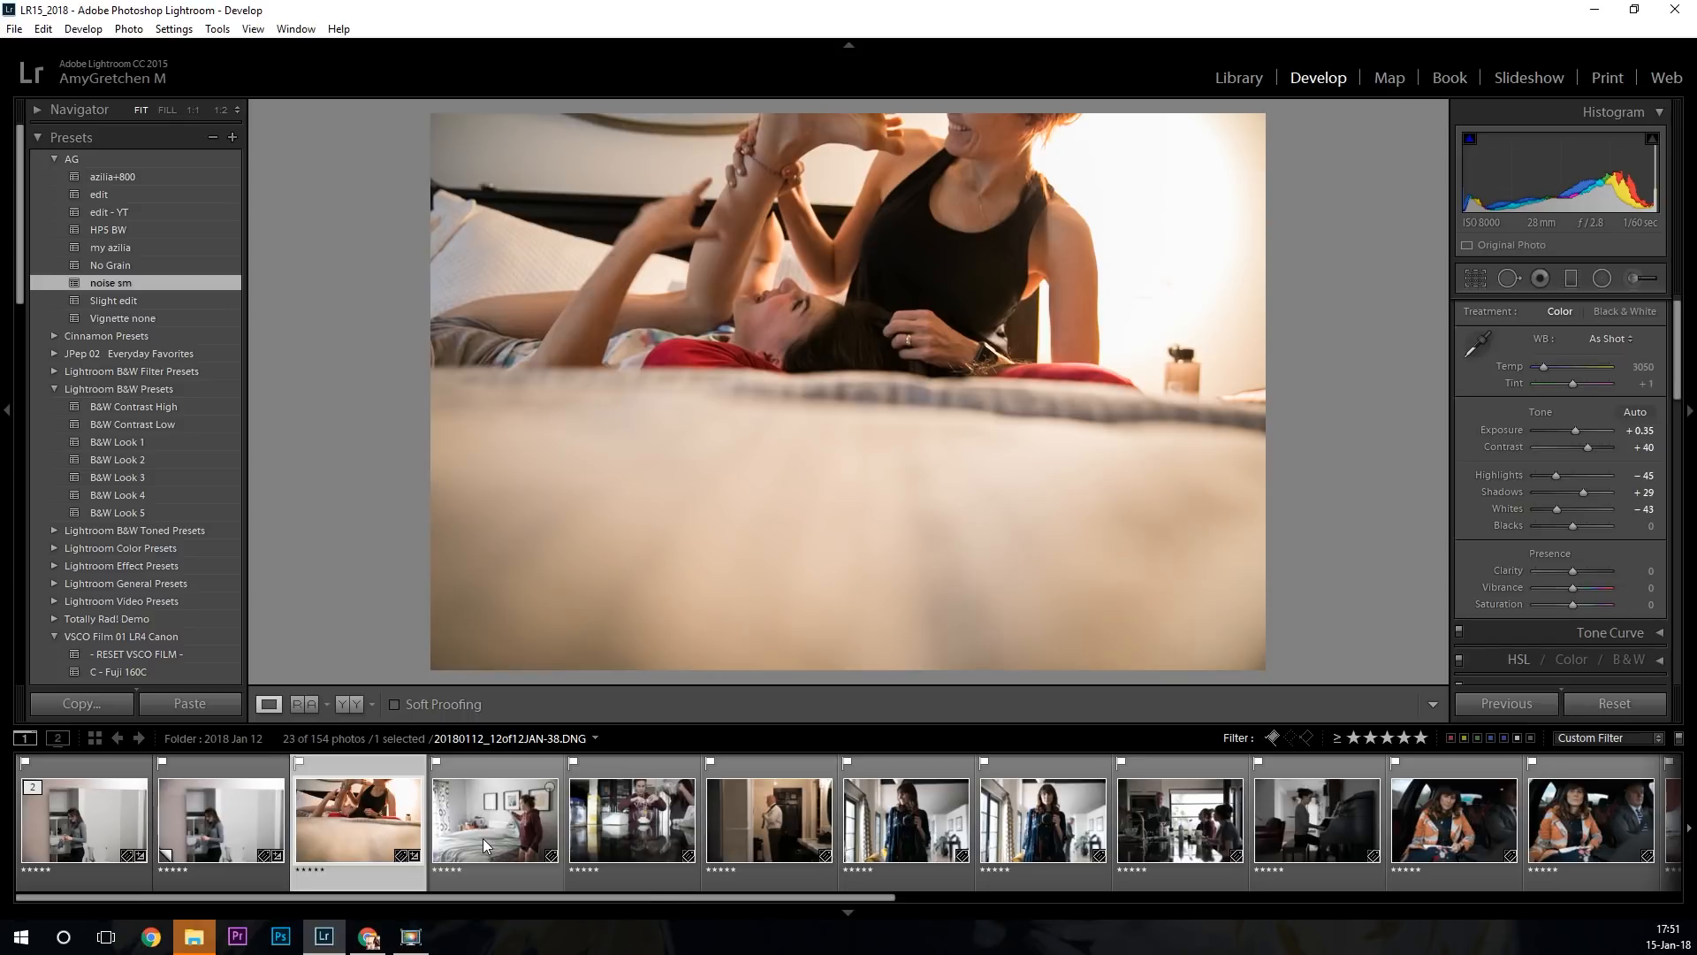
Apply the my azilia preset to the bedroom photo JAN-38 and set highlights to −33, shadows to +14 and exposure to +0.24.
left_click(483, 839)
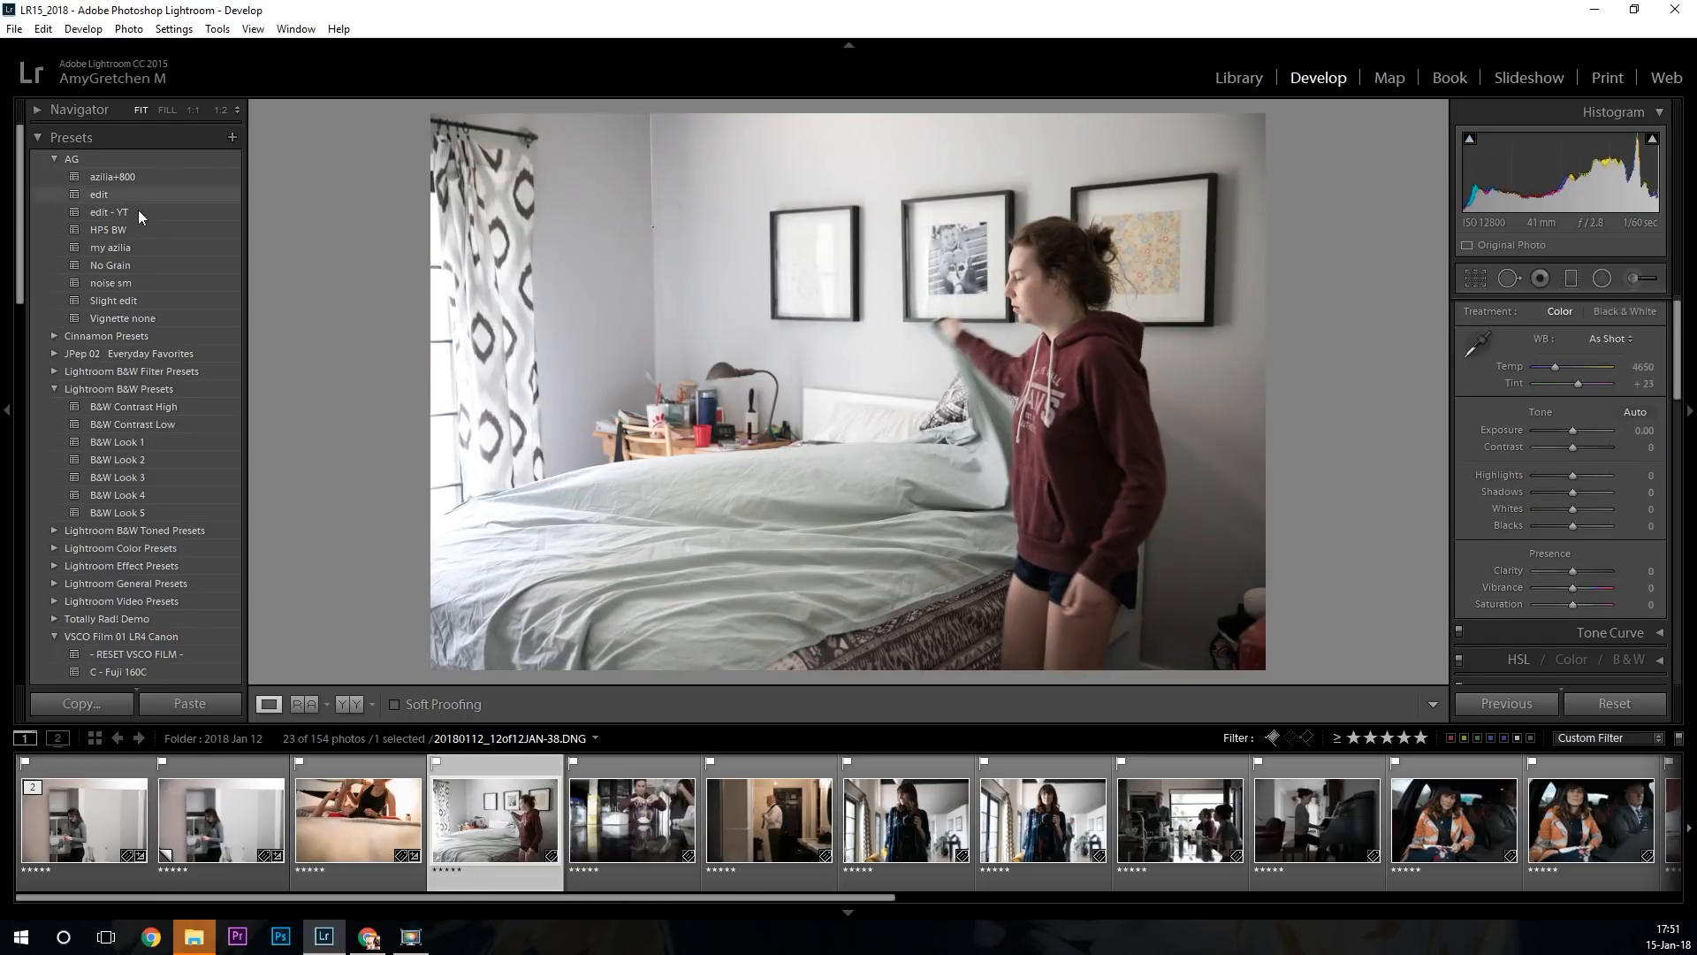
left_click(146, 247)
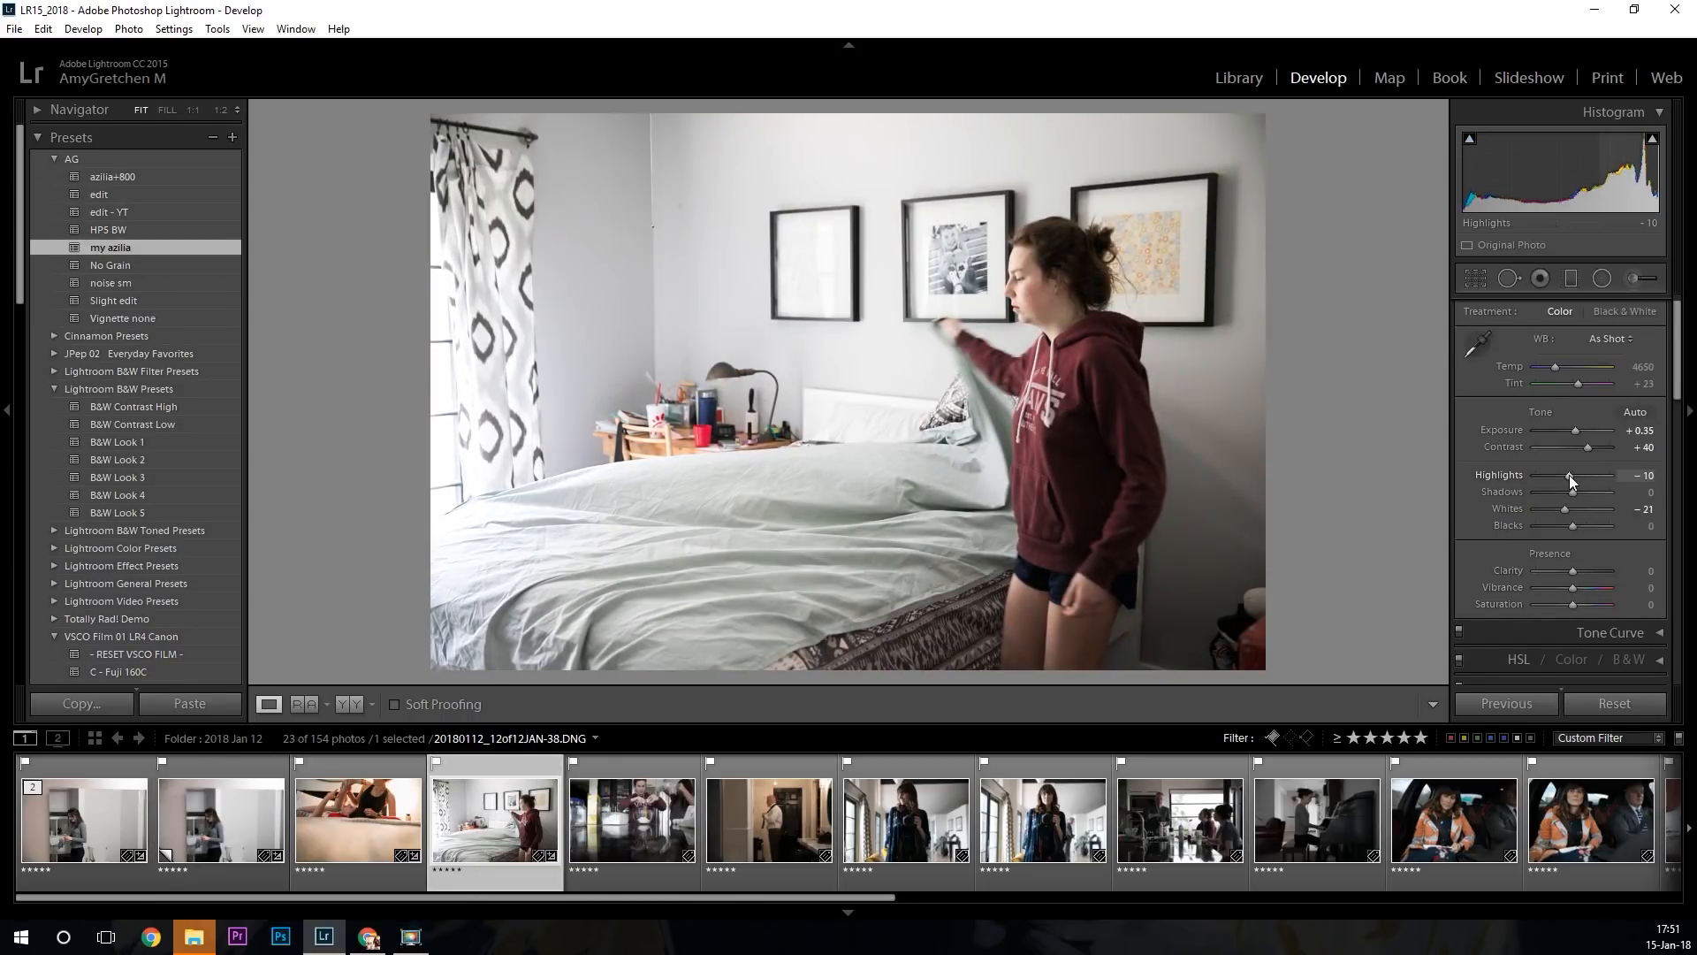
left_click_drag(1569, 475, 1579, 495)
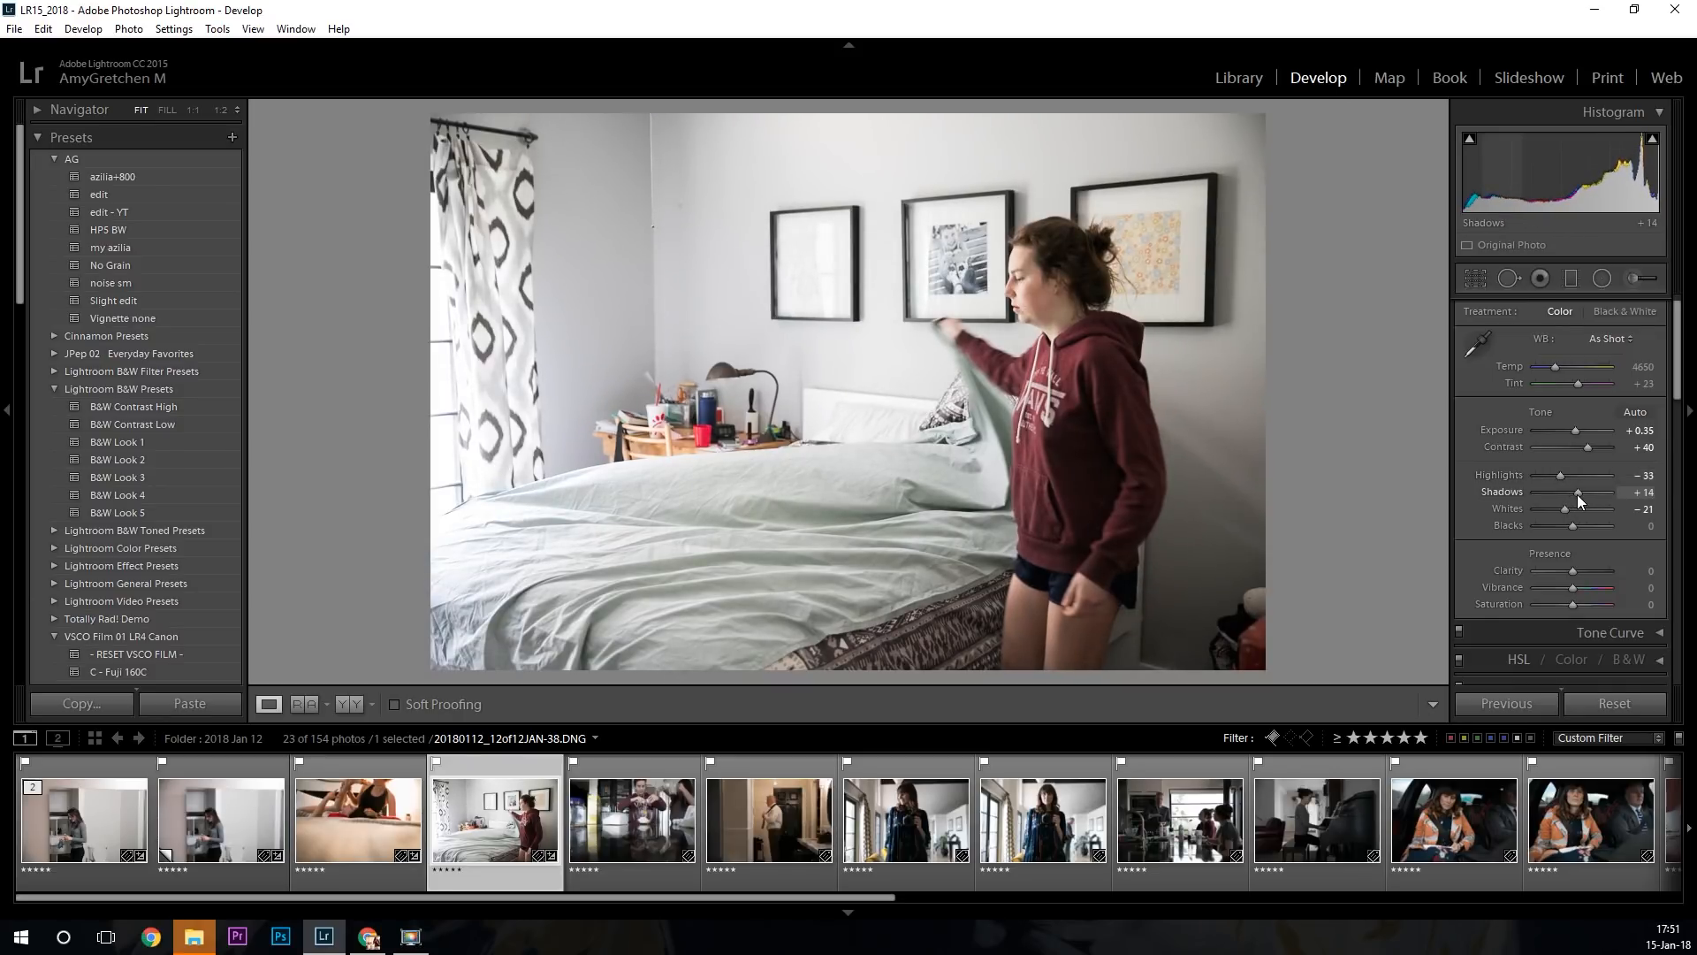
left_click_drag(1577, 431, 1576, 431)
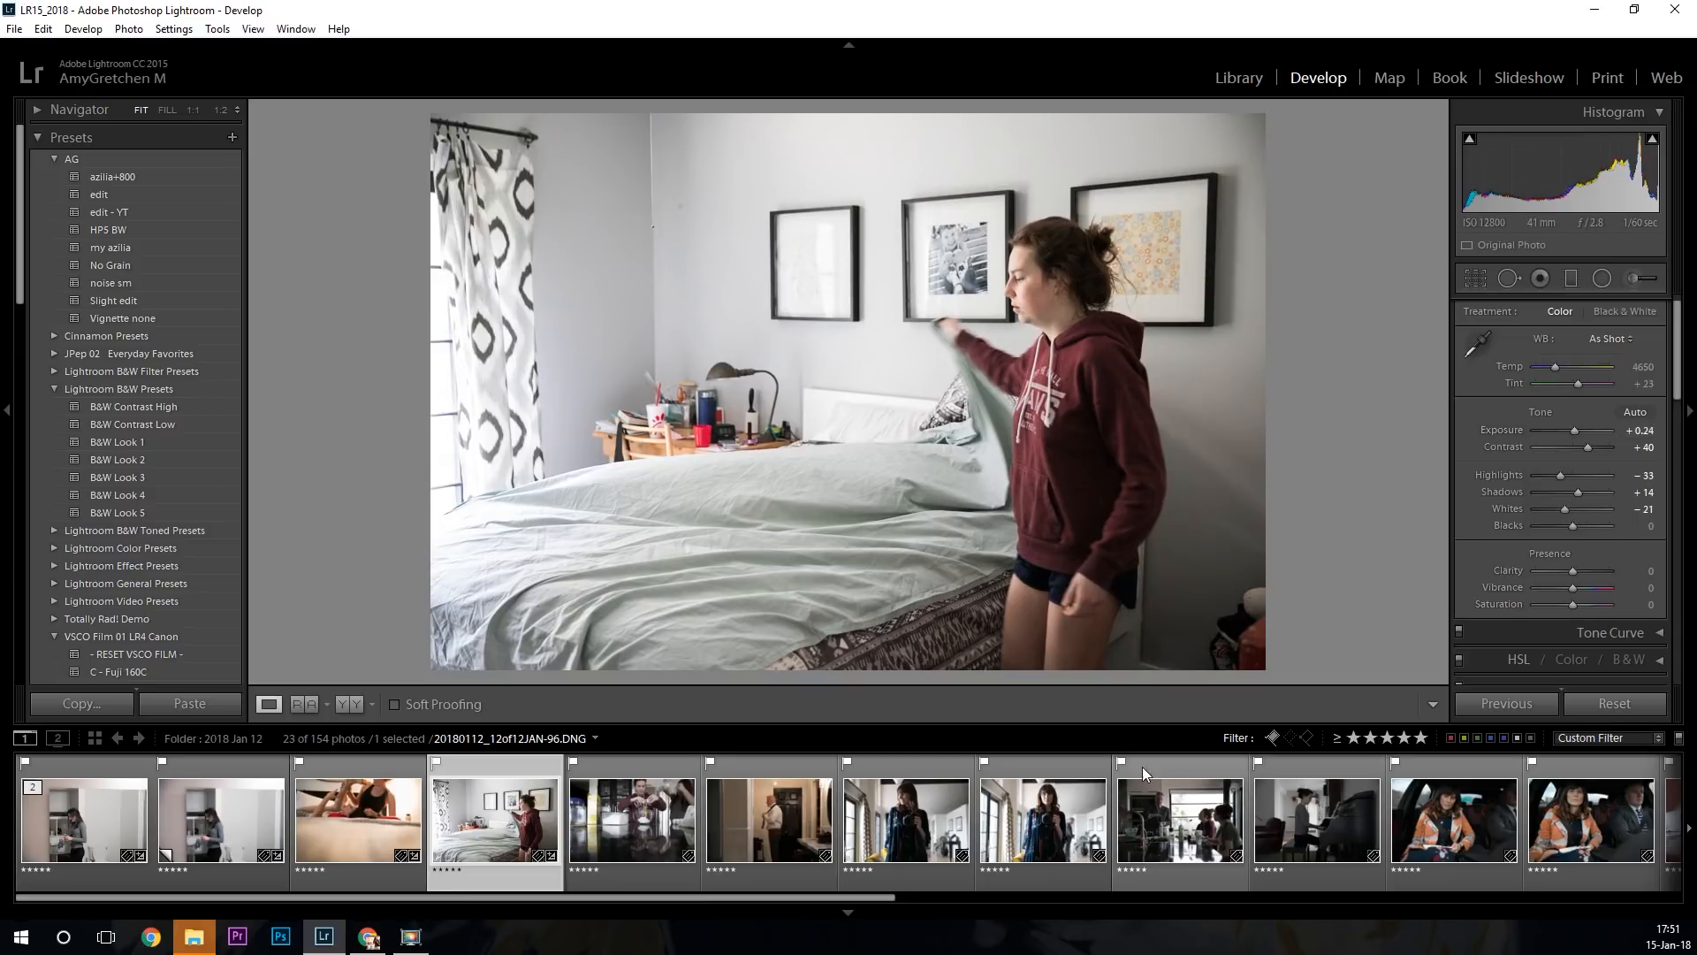
Apply the my azilia preset to the baking photo JAN-48 and set exposure to +0.48, highlights to −17 and shadows to +19.
left_click(628, 825)
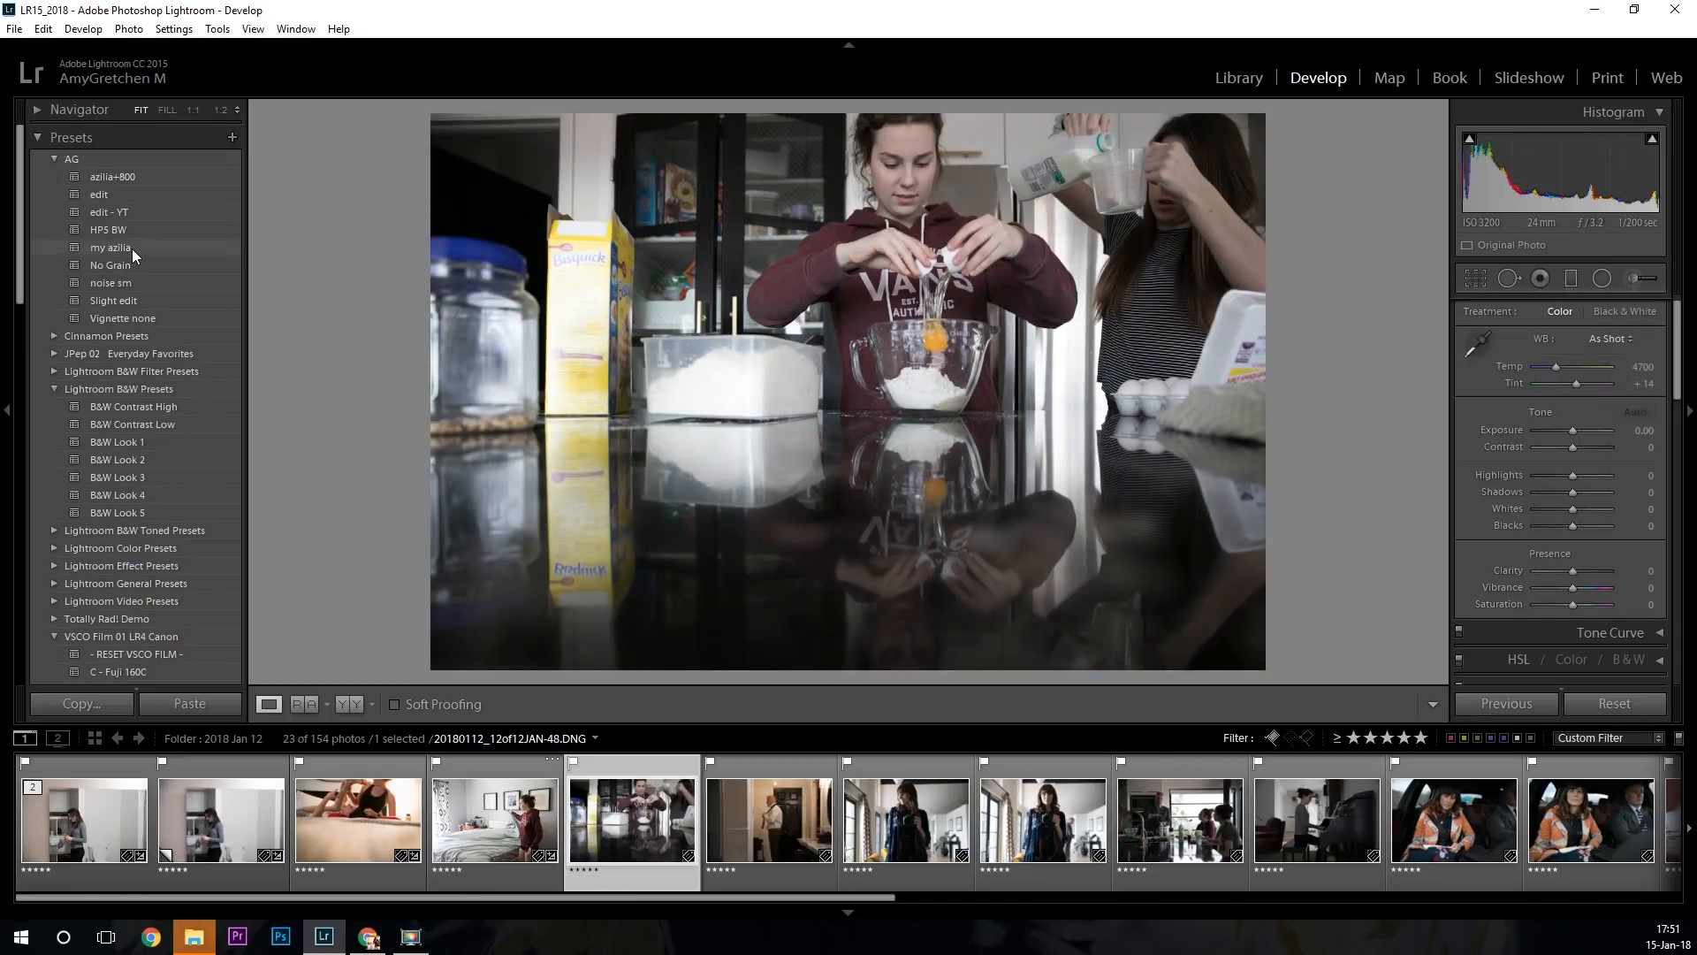
left_click(131, 248)
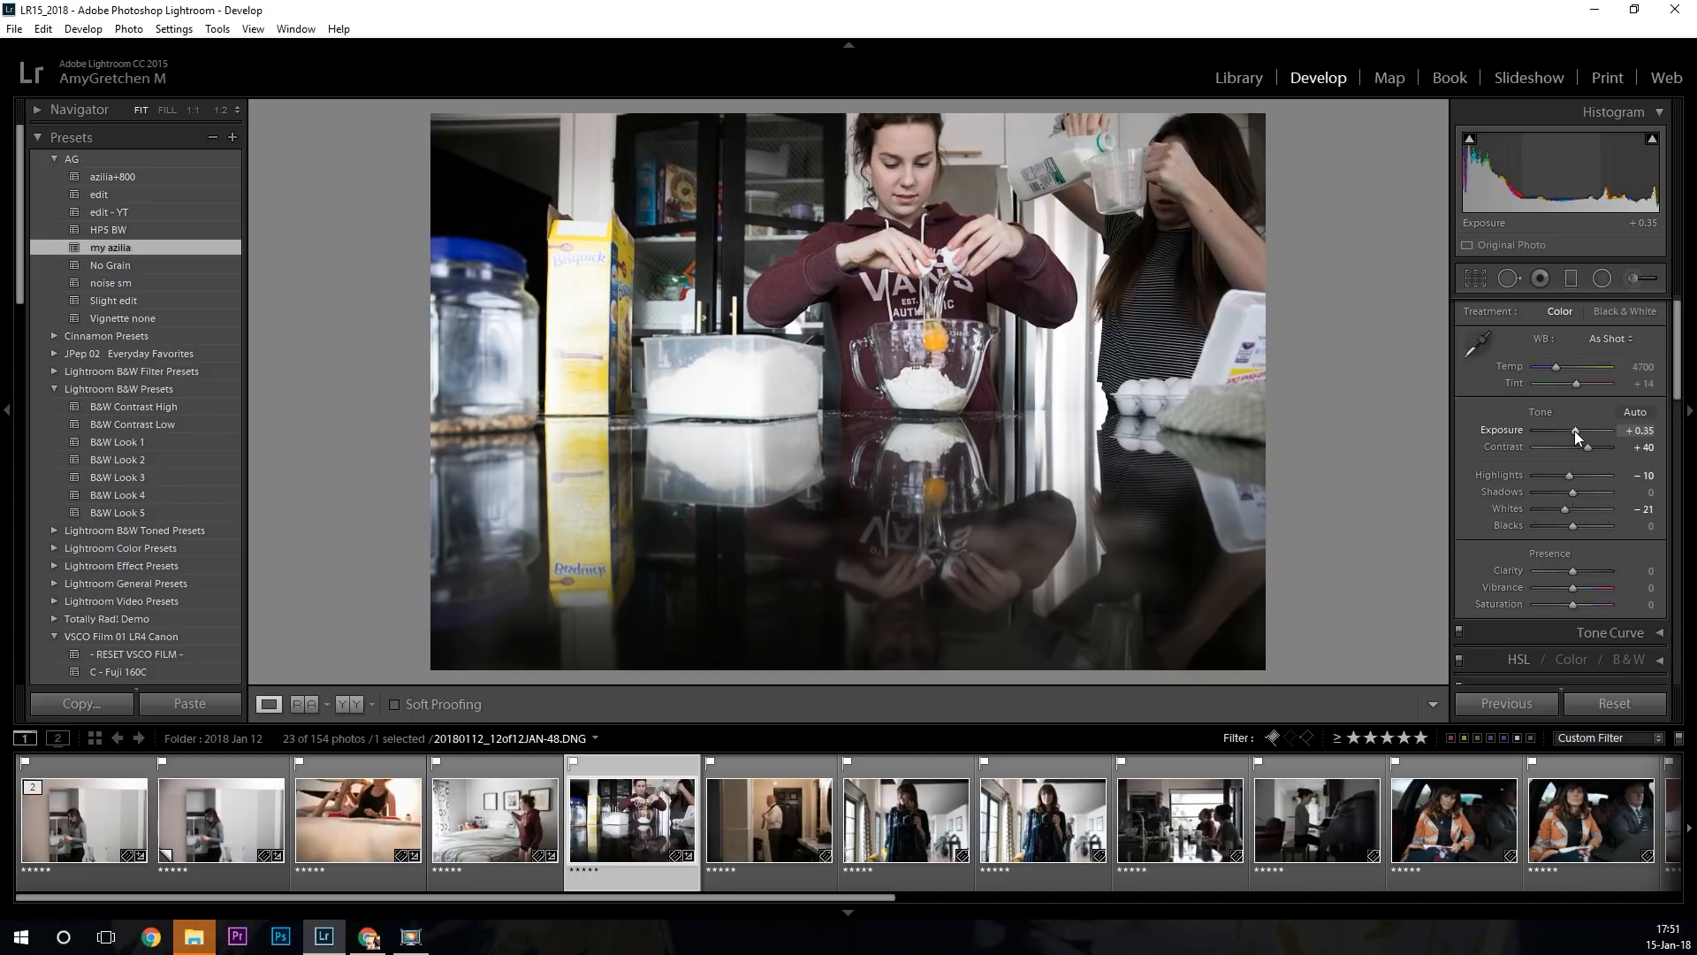
left_click_drag(1574, 431, 1575, 432)
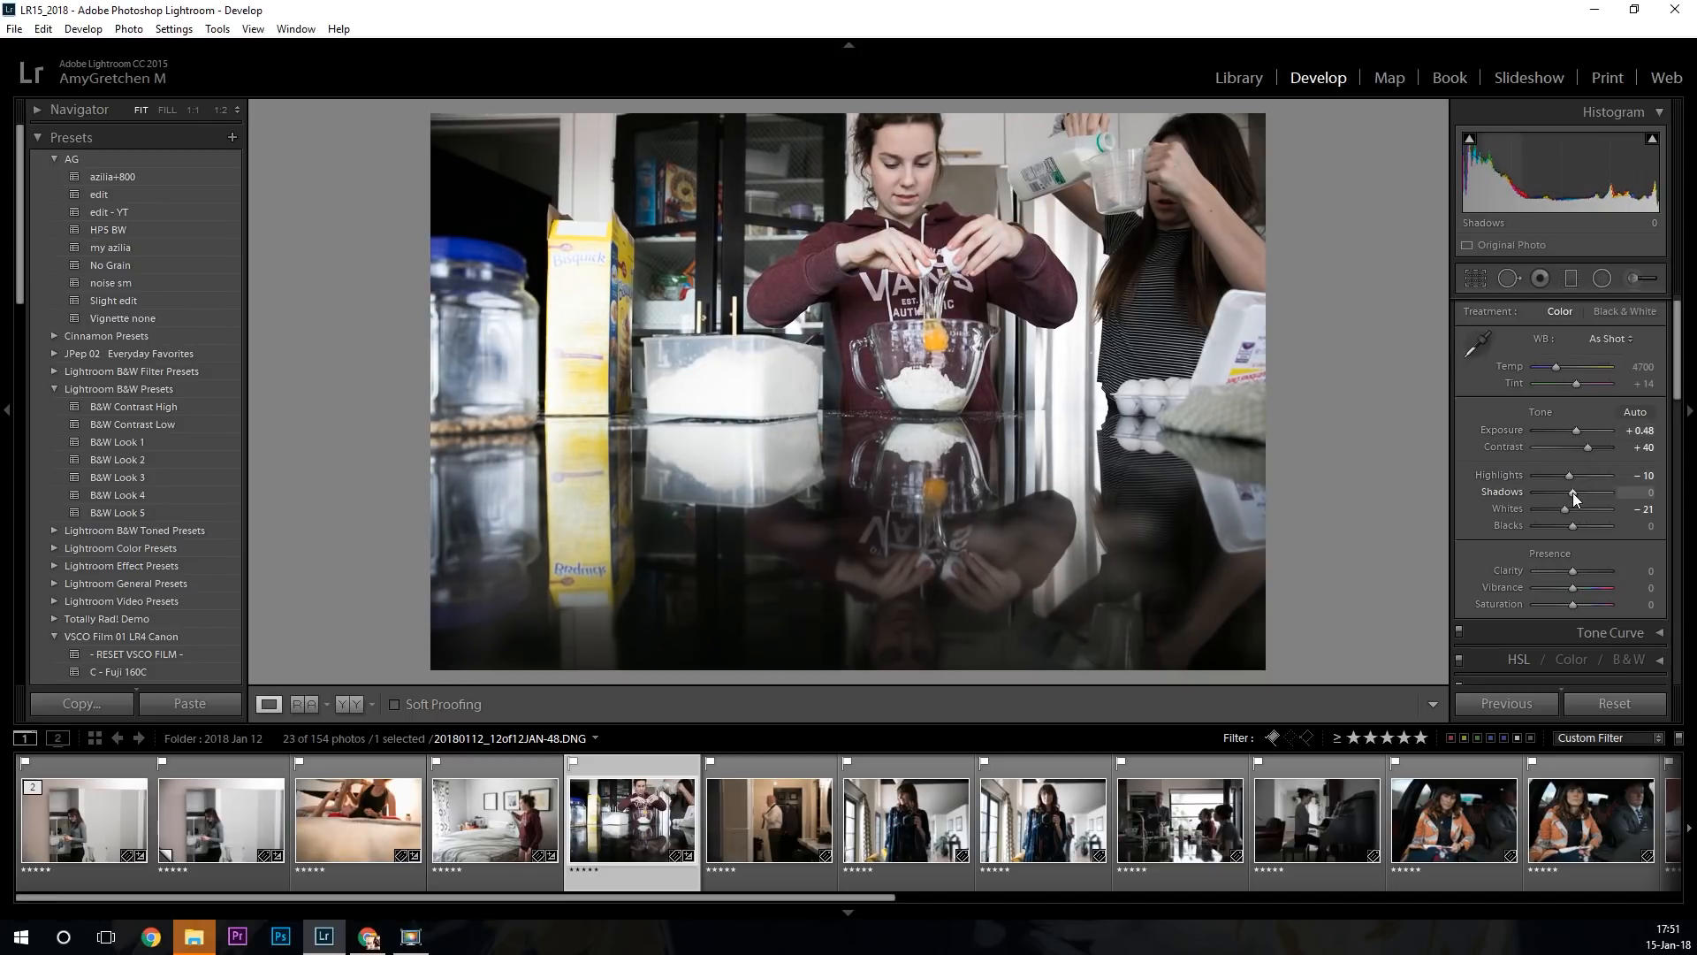
left_click_drag(1572, 492, 1566, 475)
left_click_drag(1573, 492, 1579, 491)
Apply the my azilia preset to JAN-59, the man tying his tie, and set its exposure to +0.48.
left_click(772, 818)
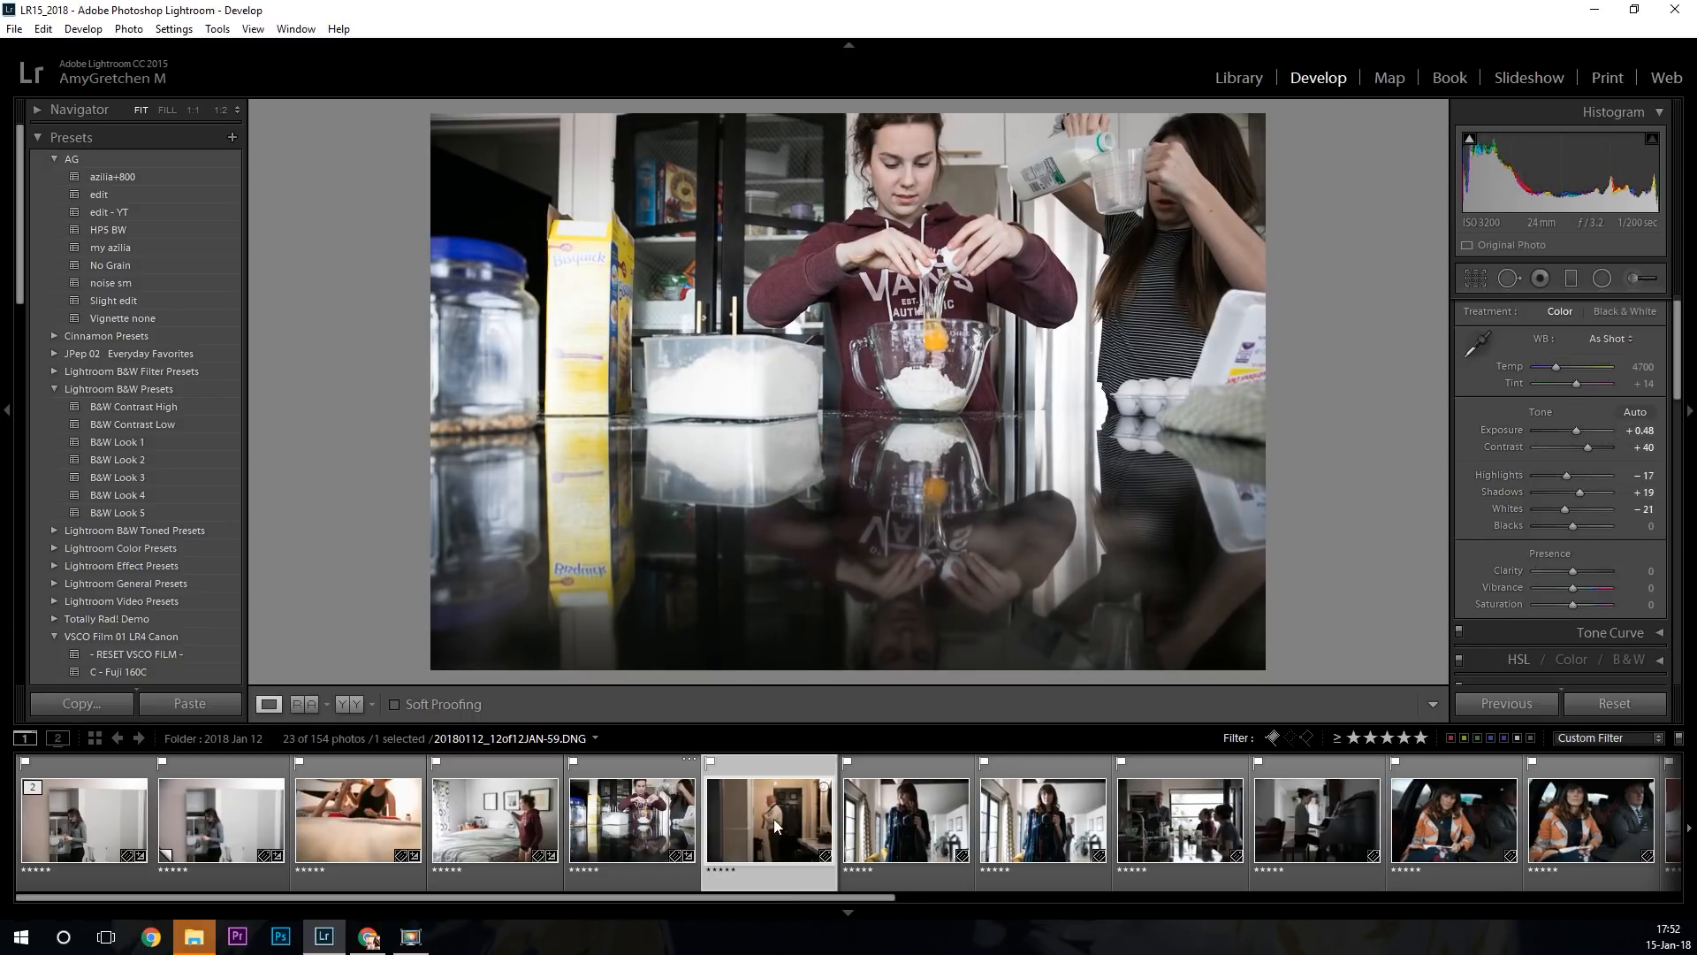
left_click(152, 249)
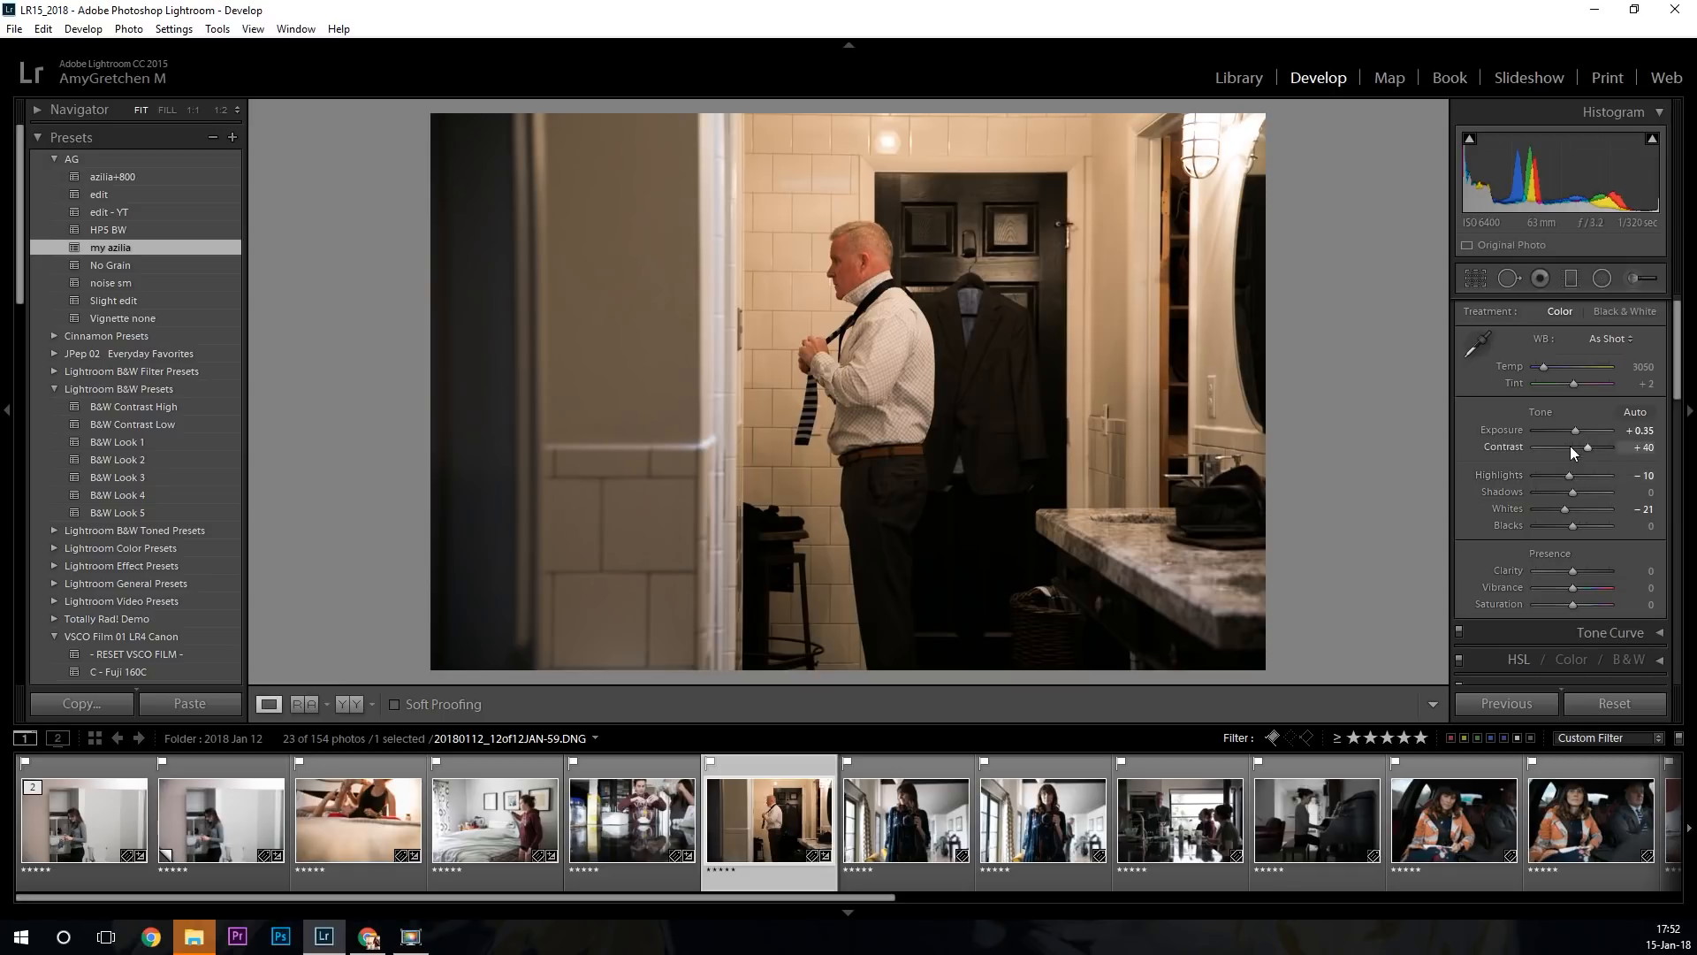
left_click_drag(1573, 430, 1576, 430)
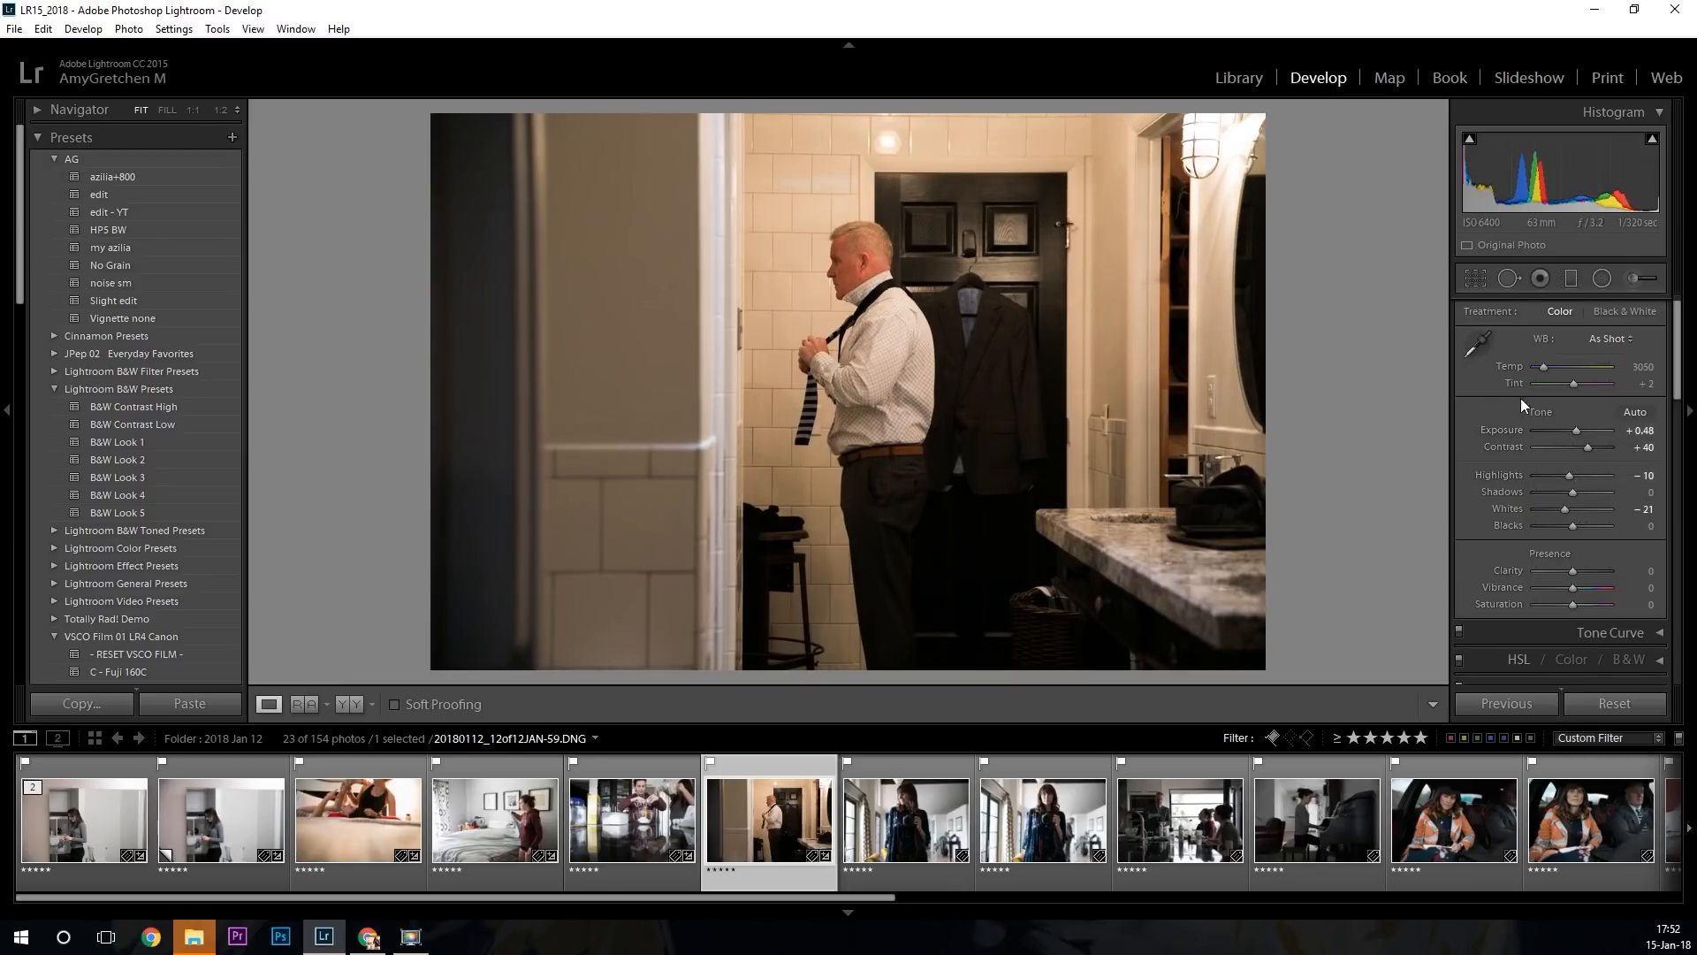
Sample JAN-59's white balance from the wall tiles, and set temperature to 2595, exposure to +0.71, shadows to +26 and highlights to −24.
left_click(1478, 343)
left_click(819, 172)
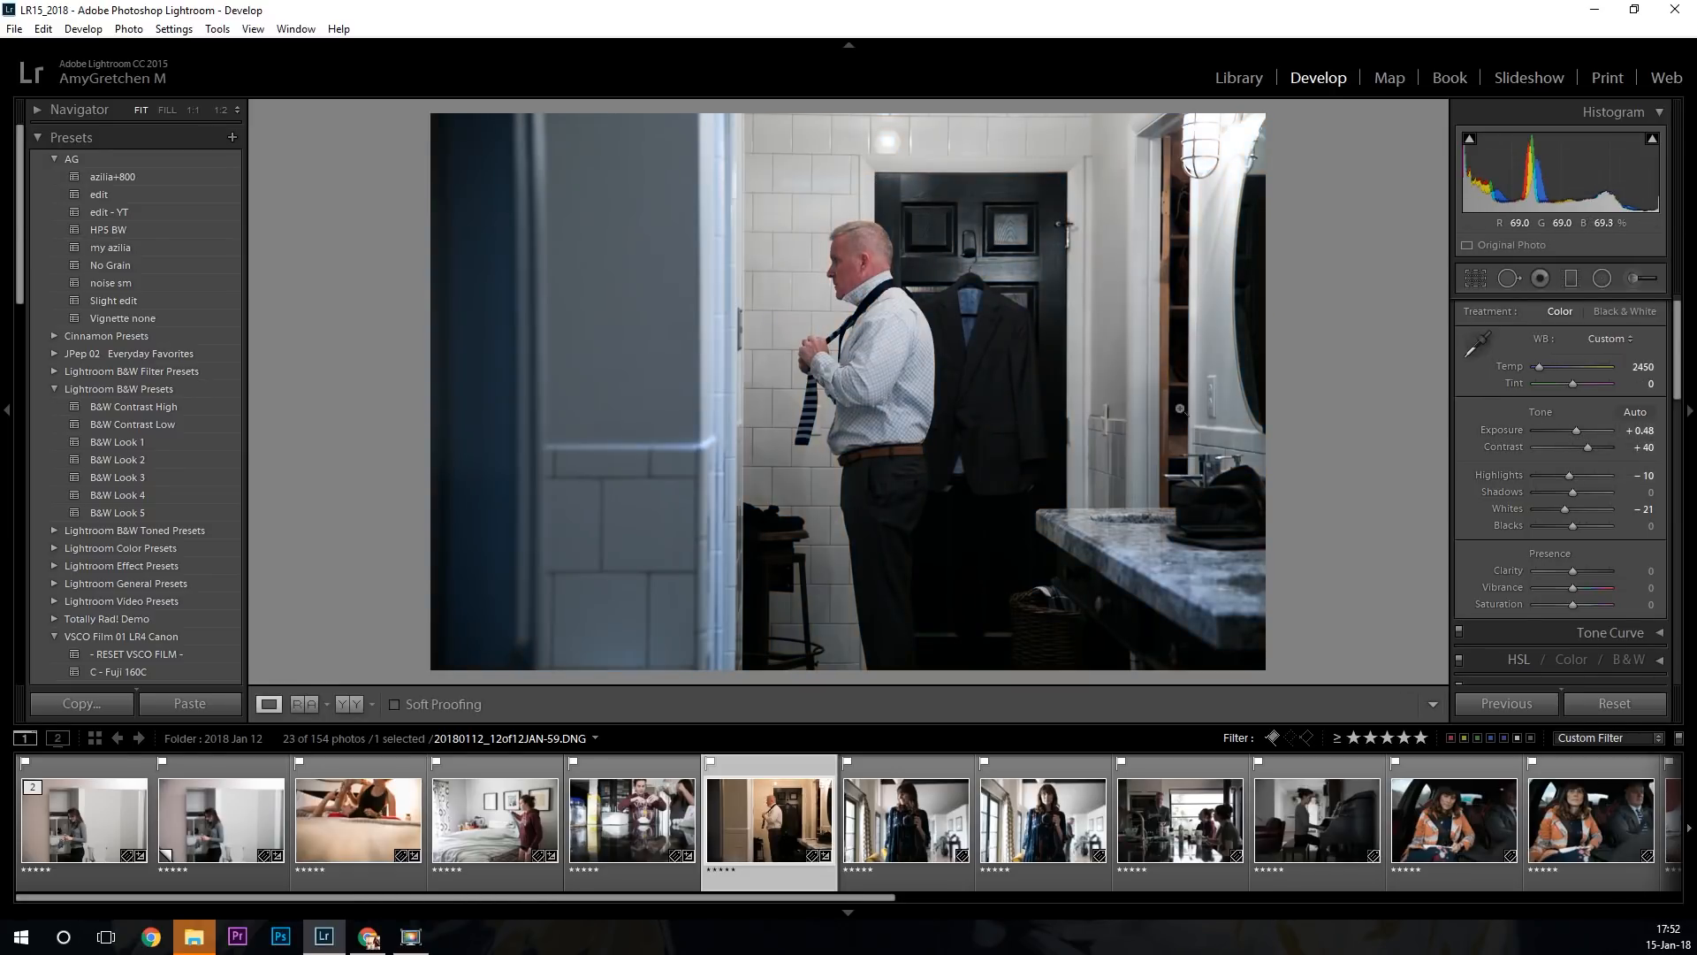
left_click(1536, 368)
left_click_drag(1536, 368, 1536, 367)
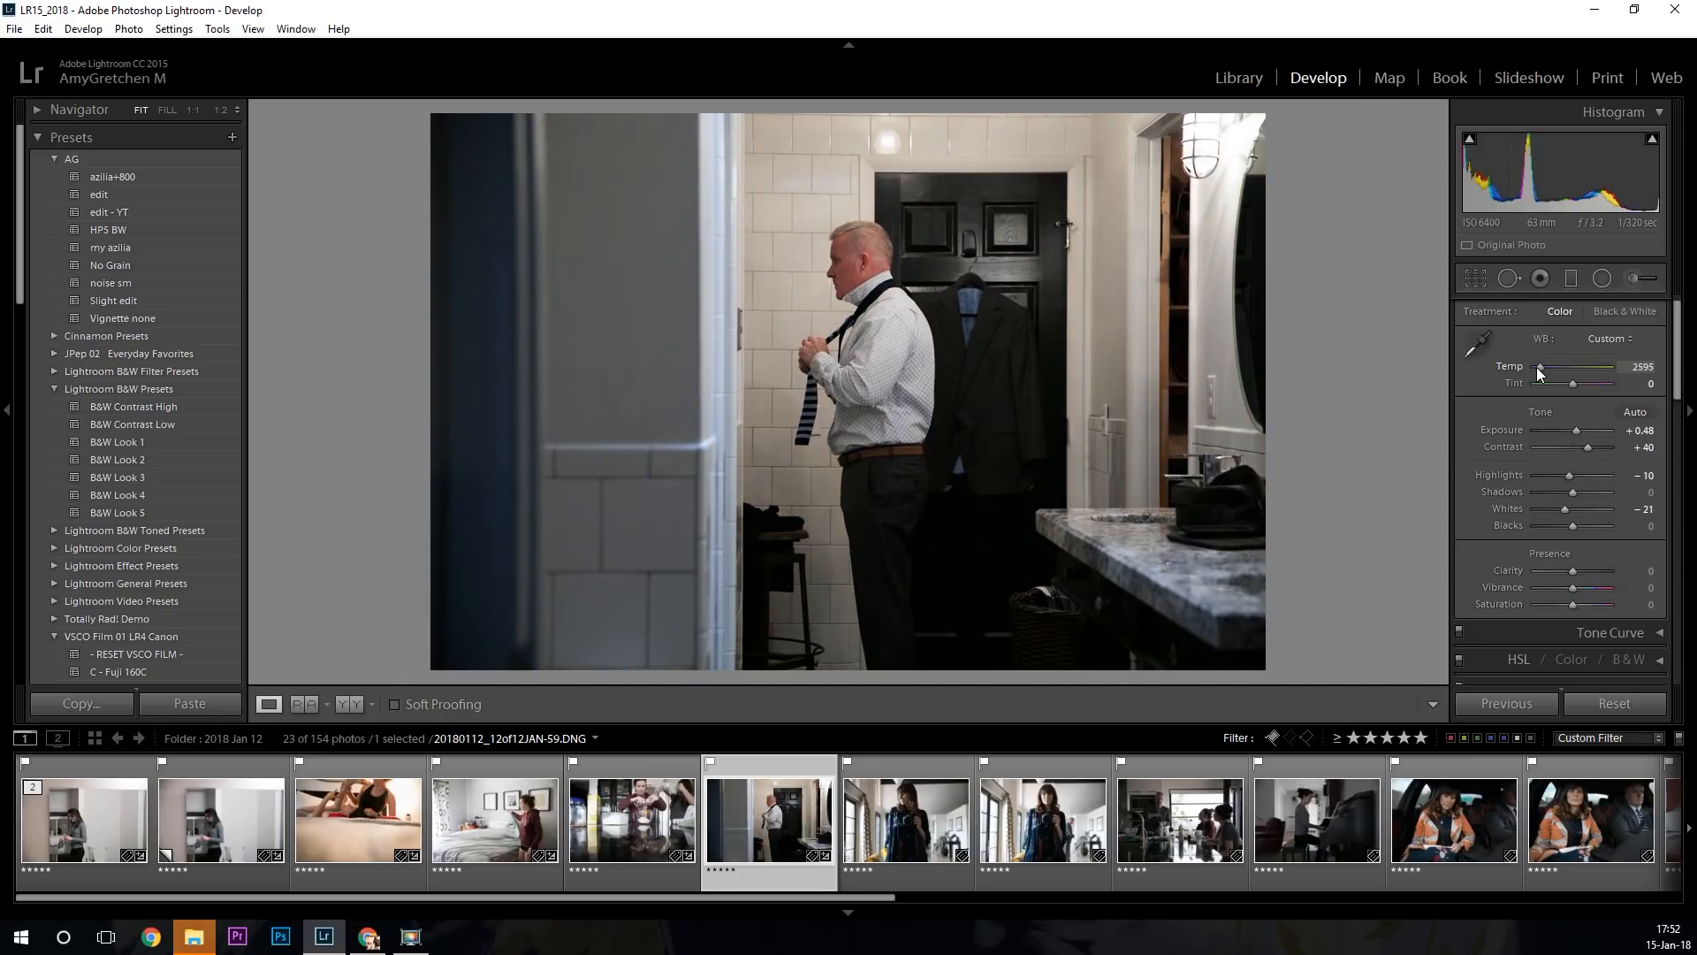
left_click_drag(1575, 432, 1578, 431)
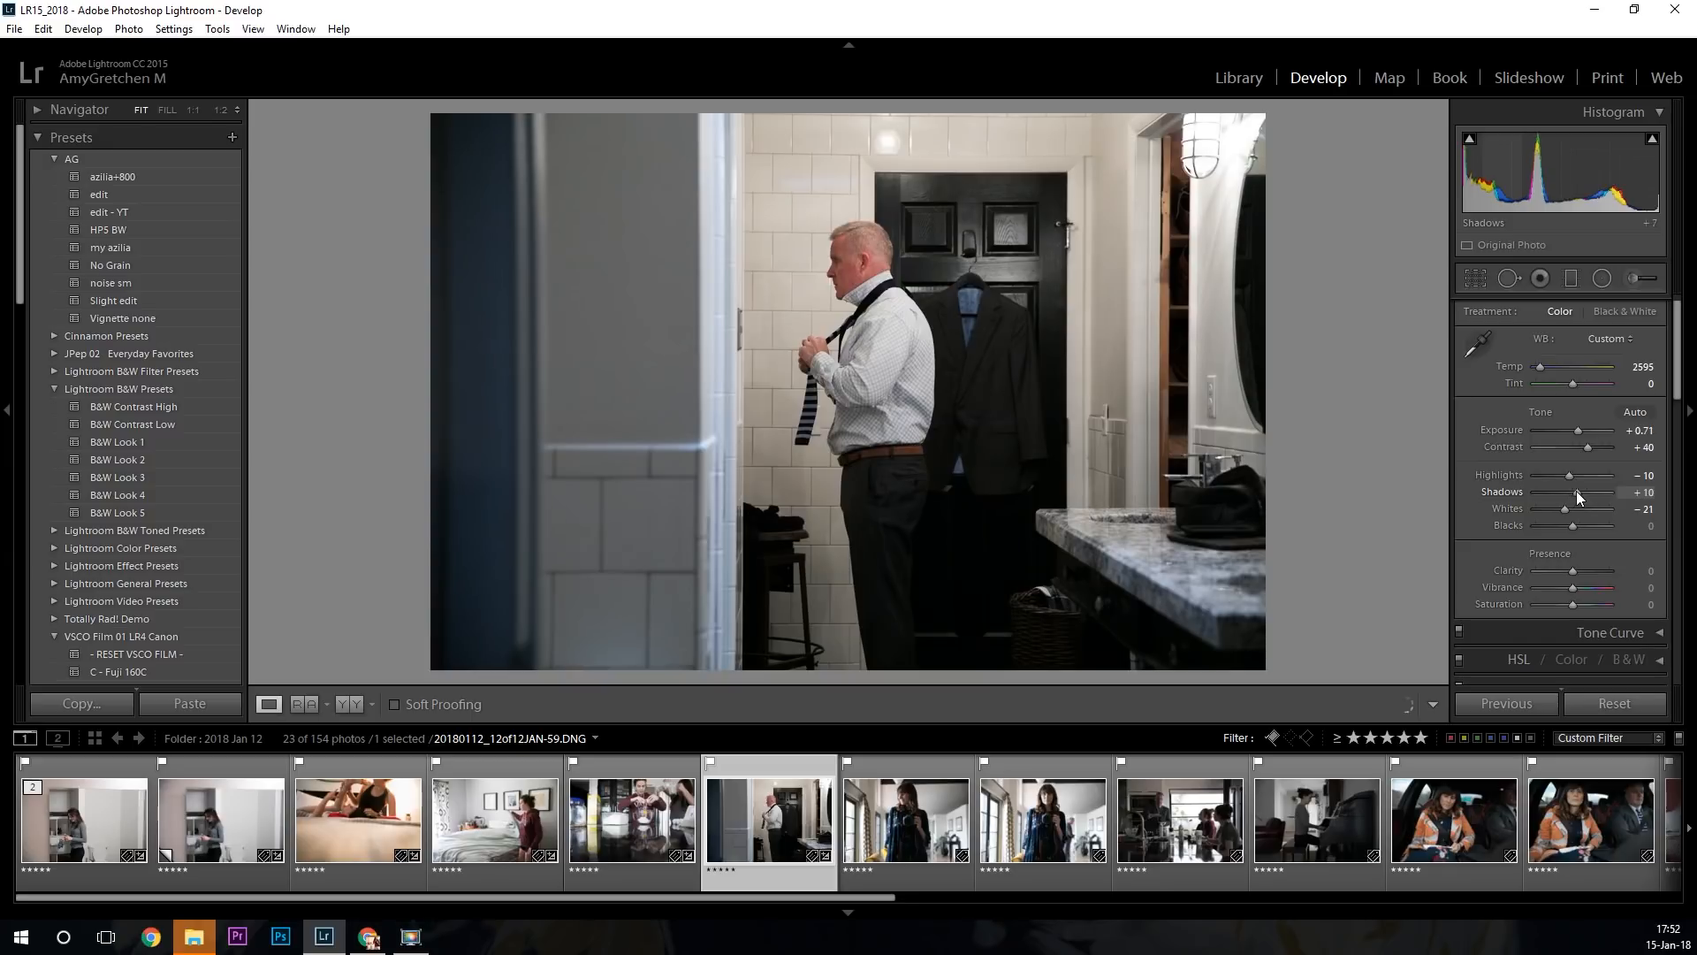
left_click_drag(1577, 491, 1560, 476)
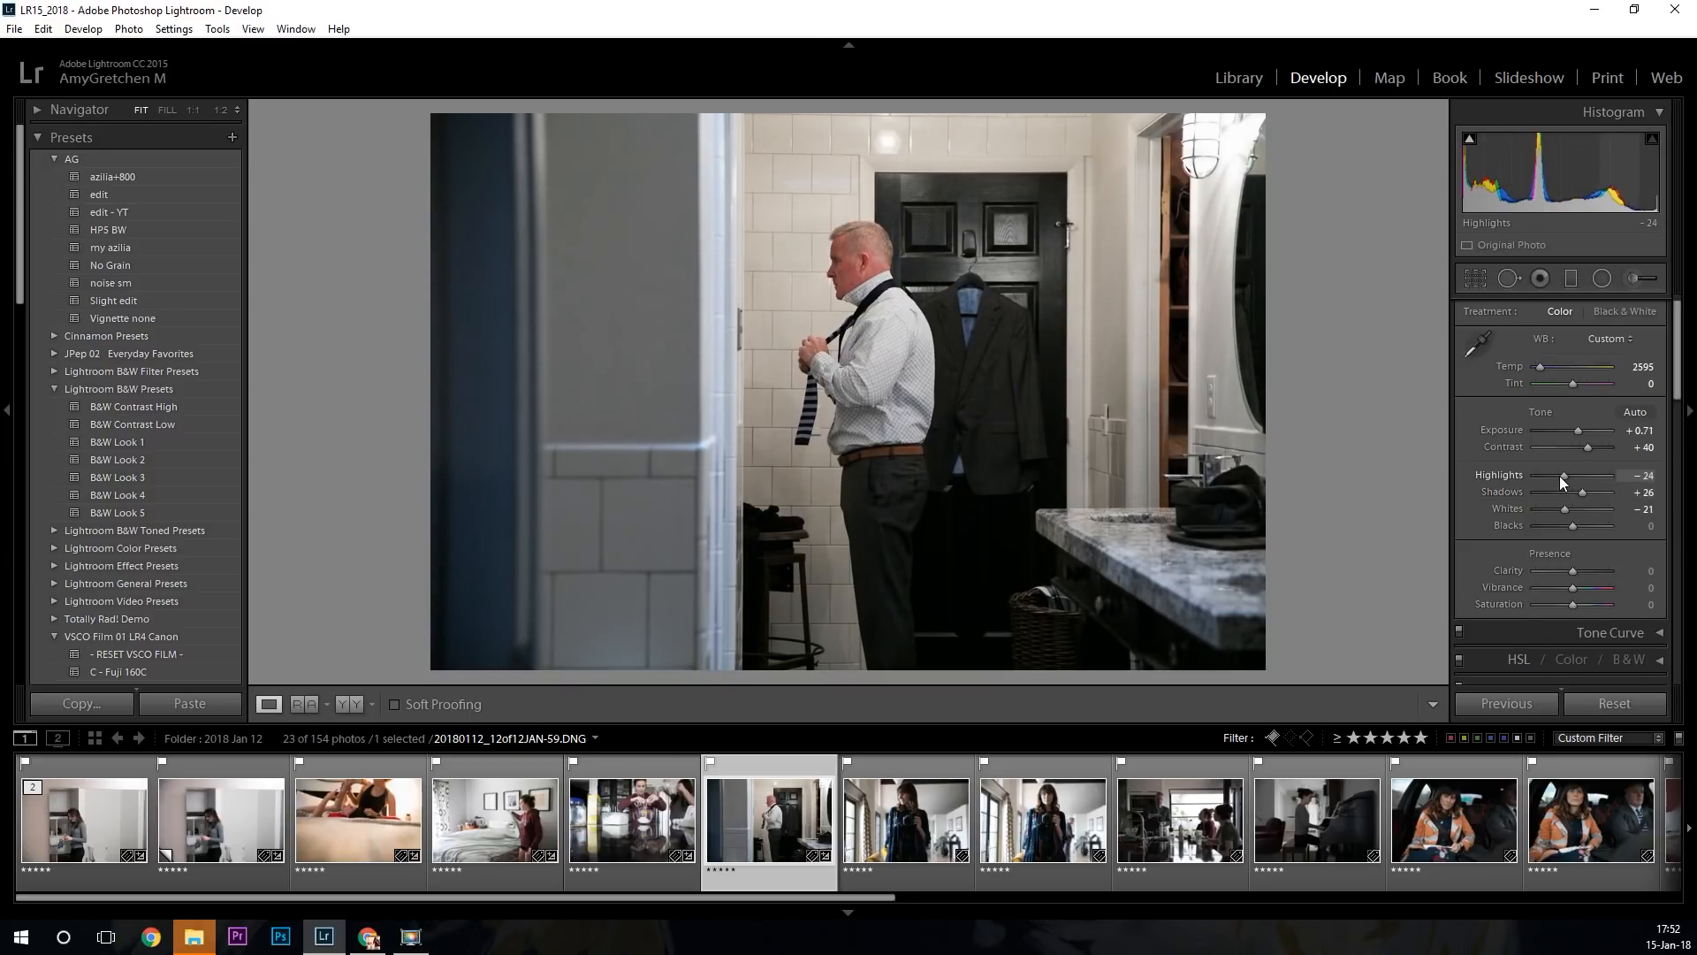
Apply the my azilia preset to JAN-84 and set shadows to +24, exposure to +0.60, highlights to −36 and whites to −26.
left_click(906, 820)
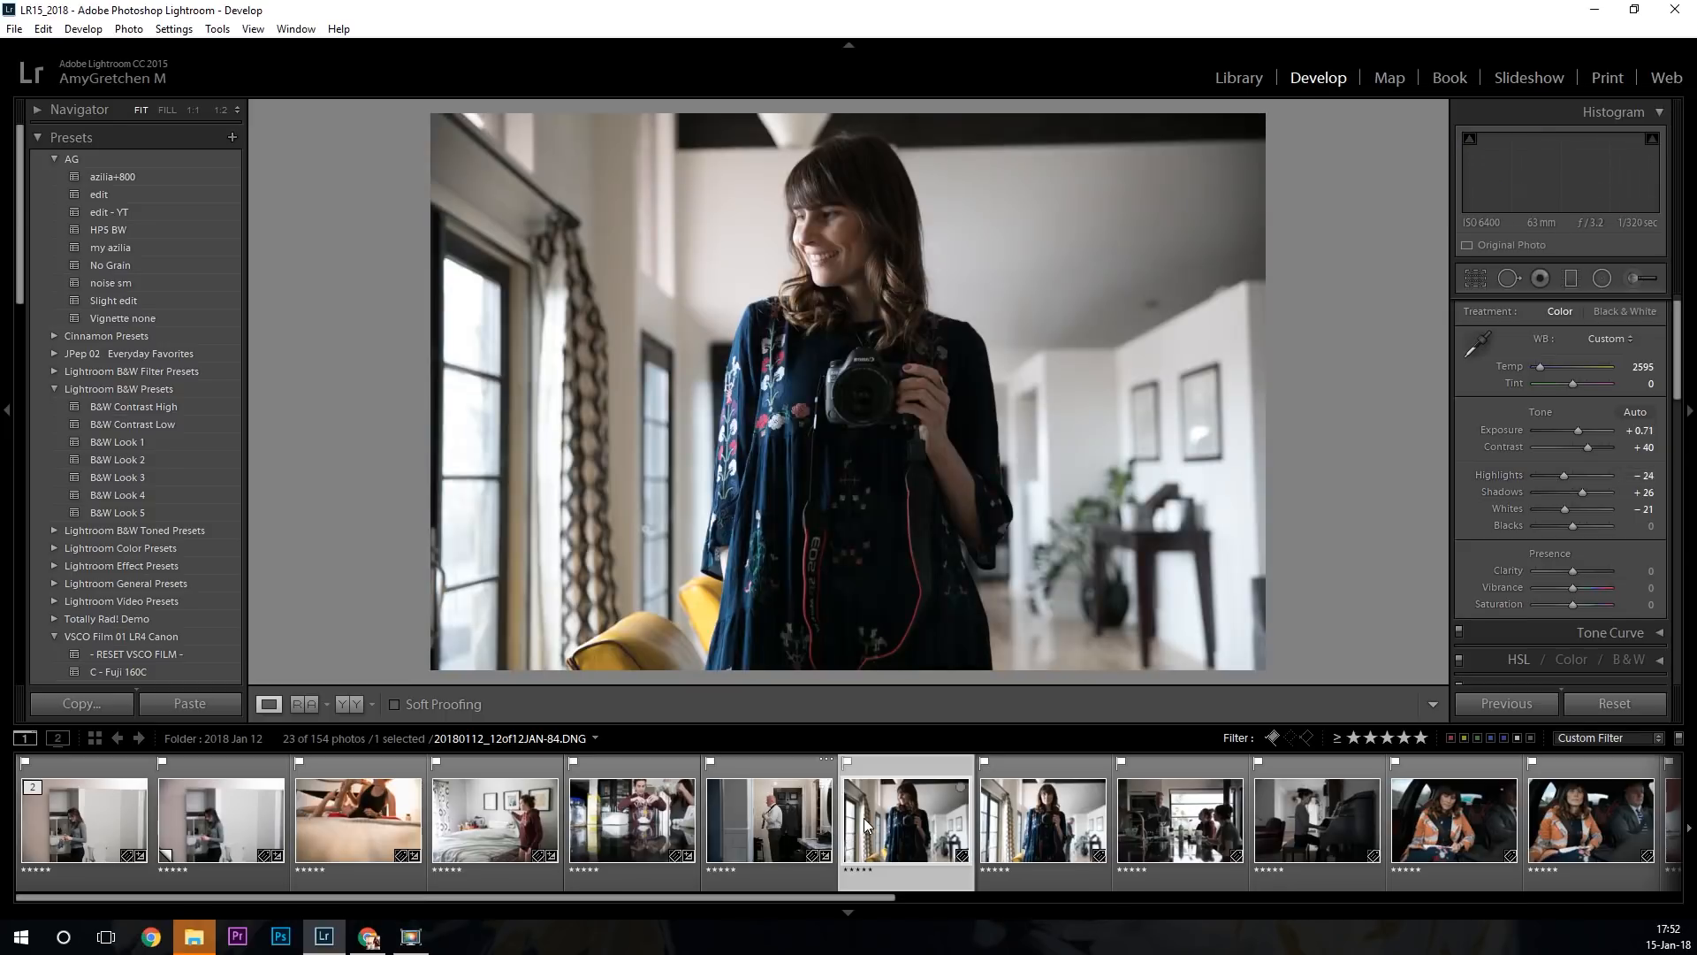
left_click(156, 246)
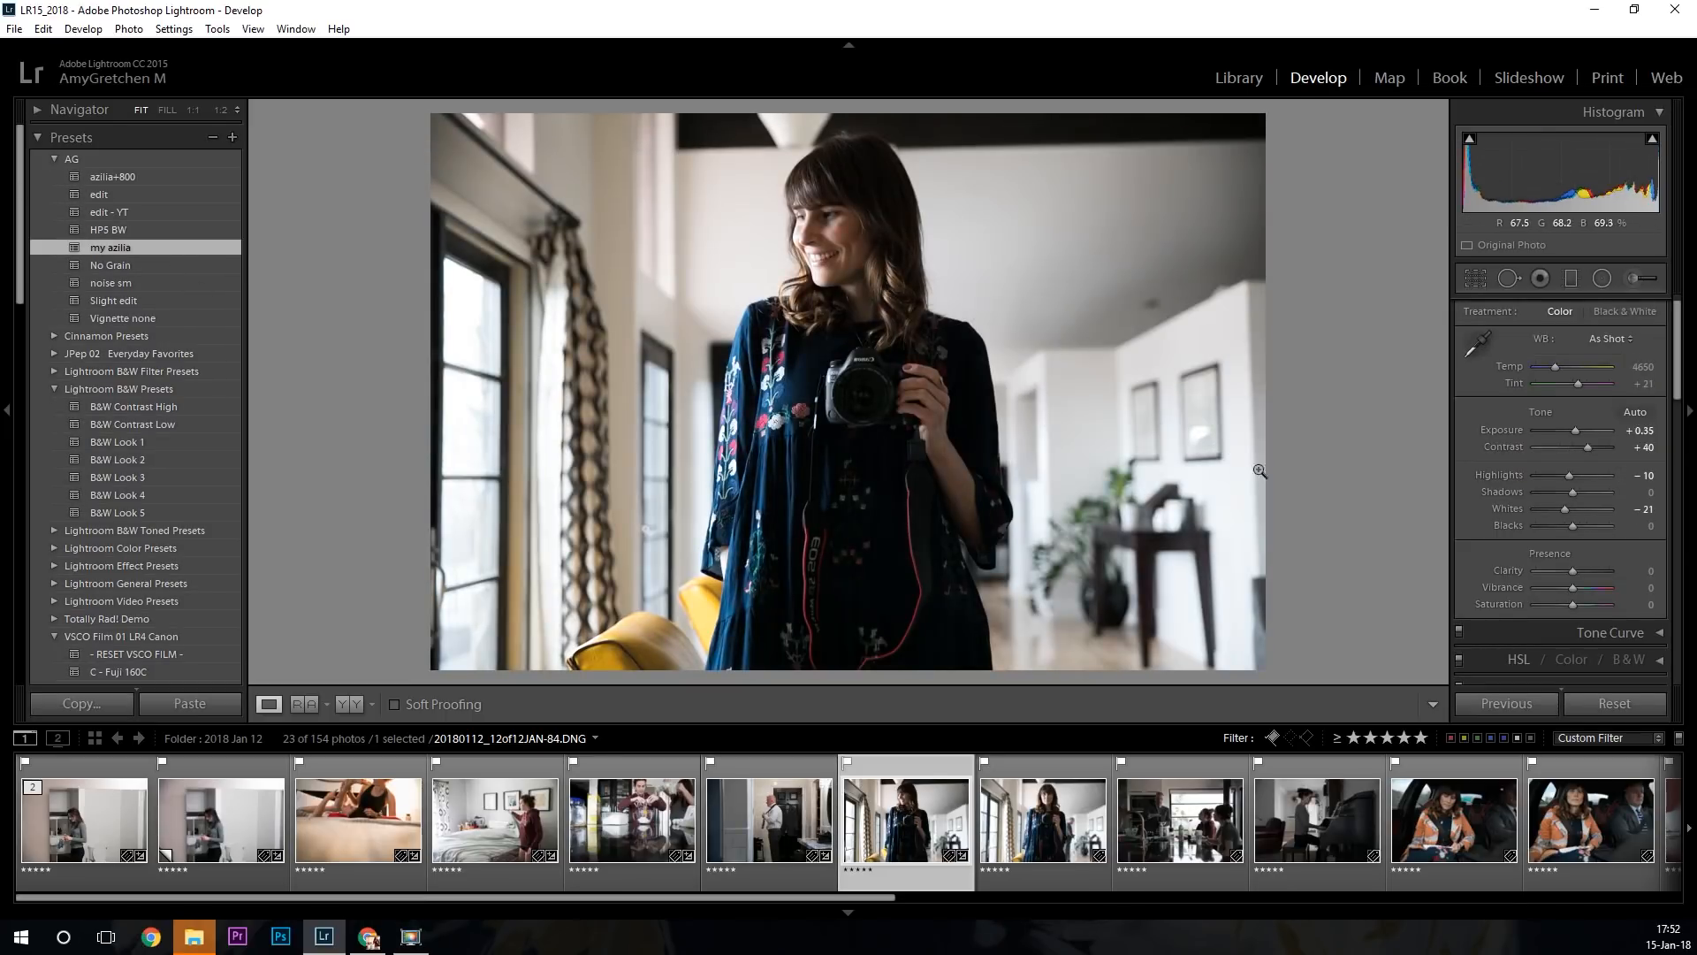
left_click_drag(1575, 491, 1584, 490)
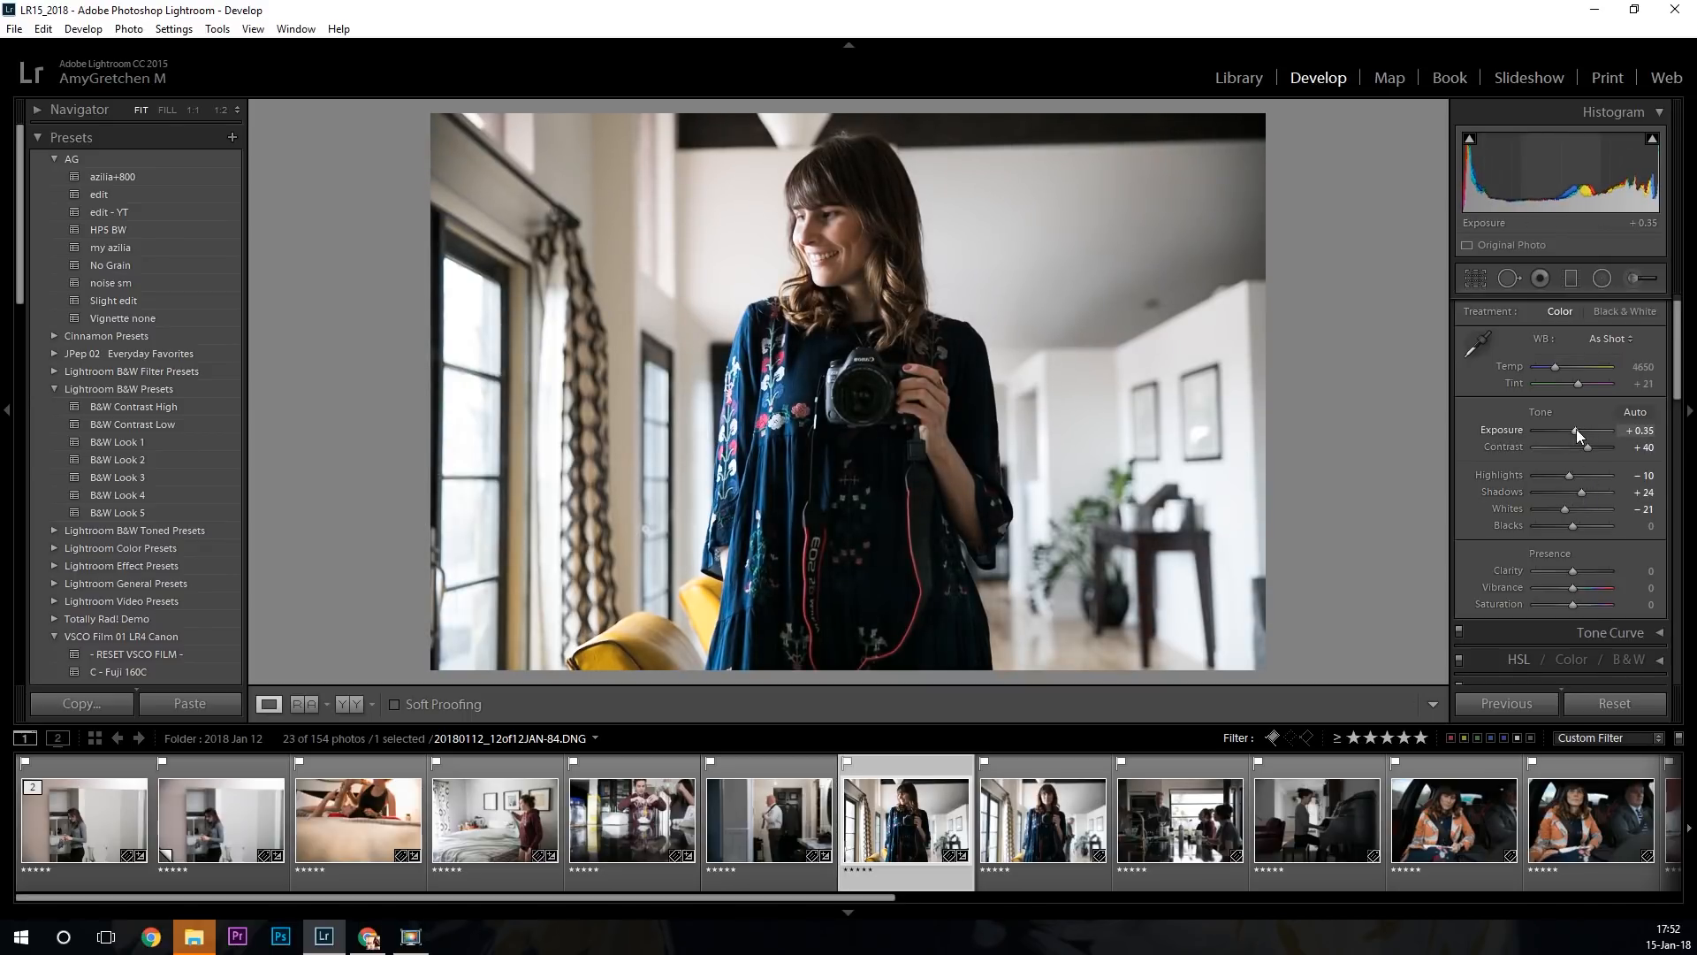
left_click_drag(1577, 428, 1579, 429)
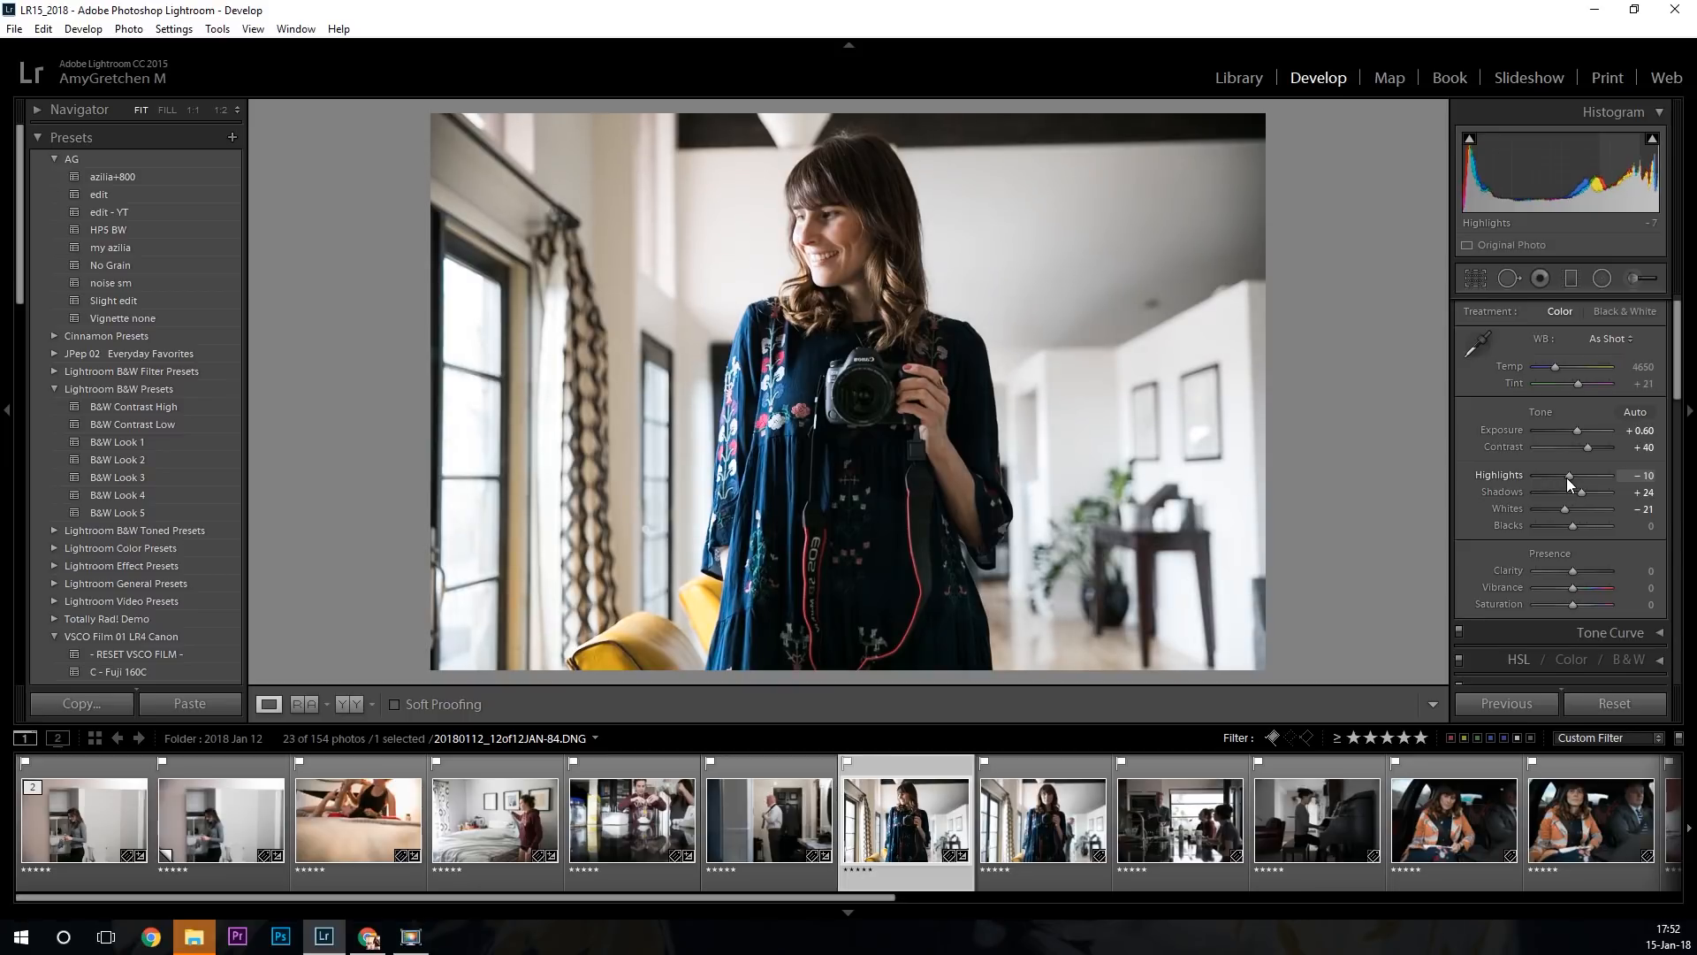
mouse_move(1568, 478)
left_mouse_down()
mouse_move(1541, 476)
mouse_move(1567, 477)
mouse_move(1563, 509)
left_mouse_up()
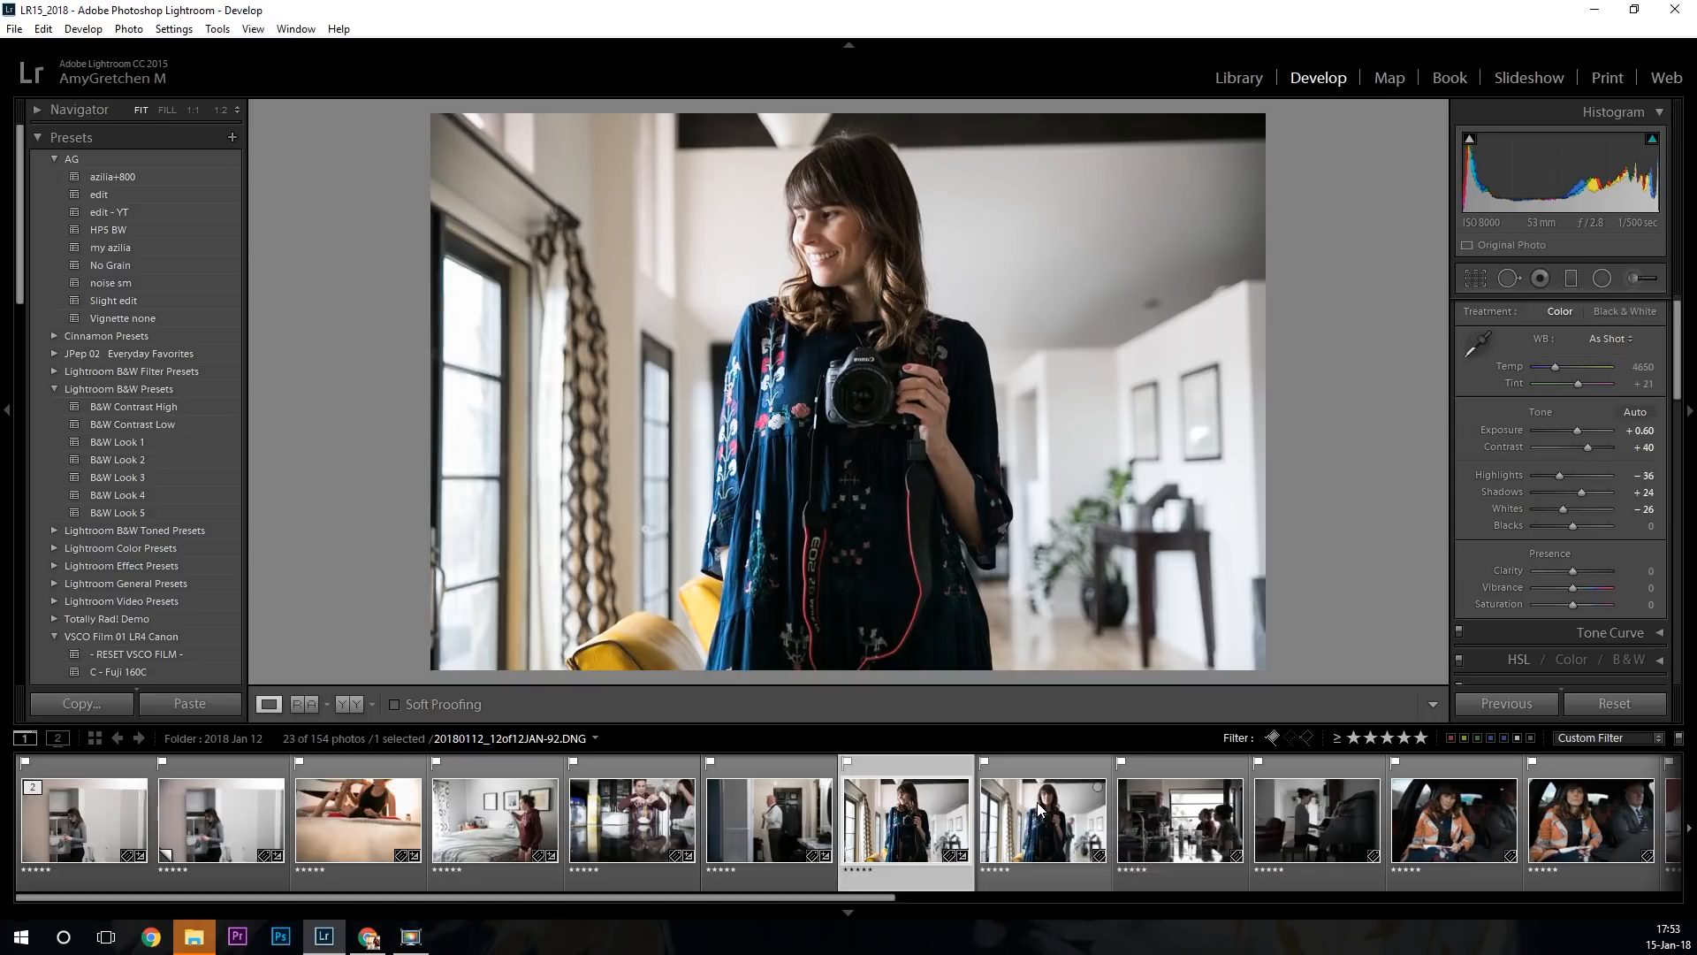
Synchronize JAN-84's develop settings to JAN-92, leaving out spot removal and crop.
left_click(1039, 827, "ctrl")
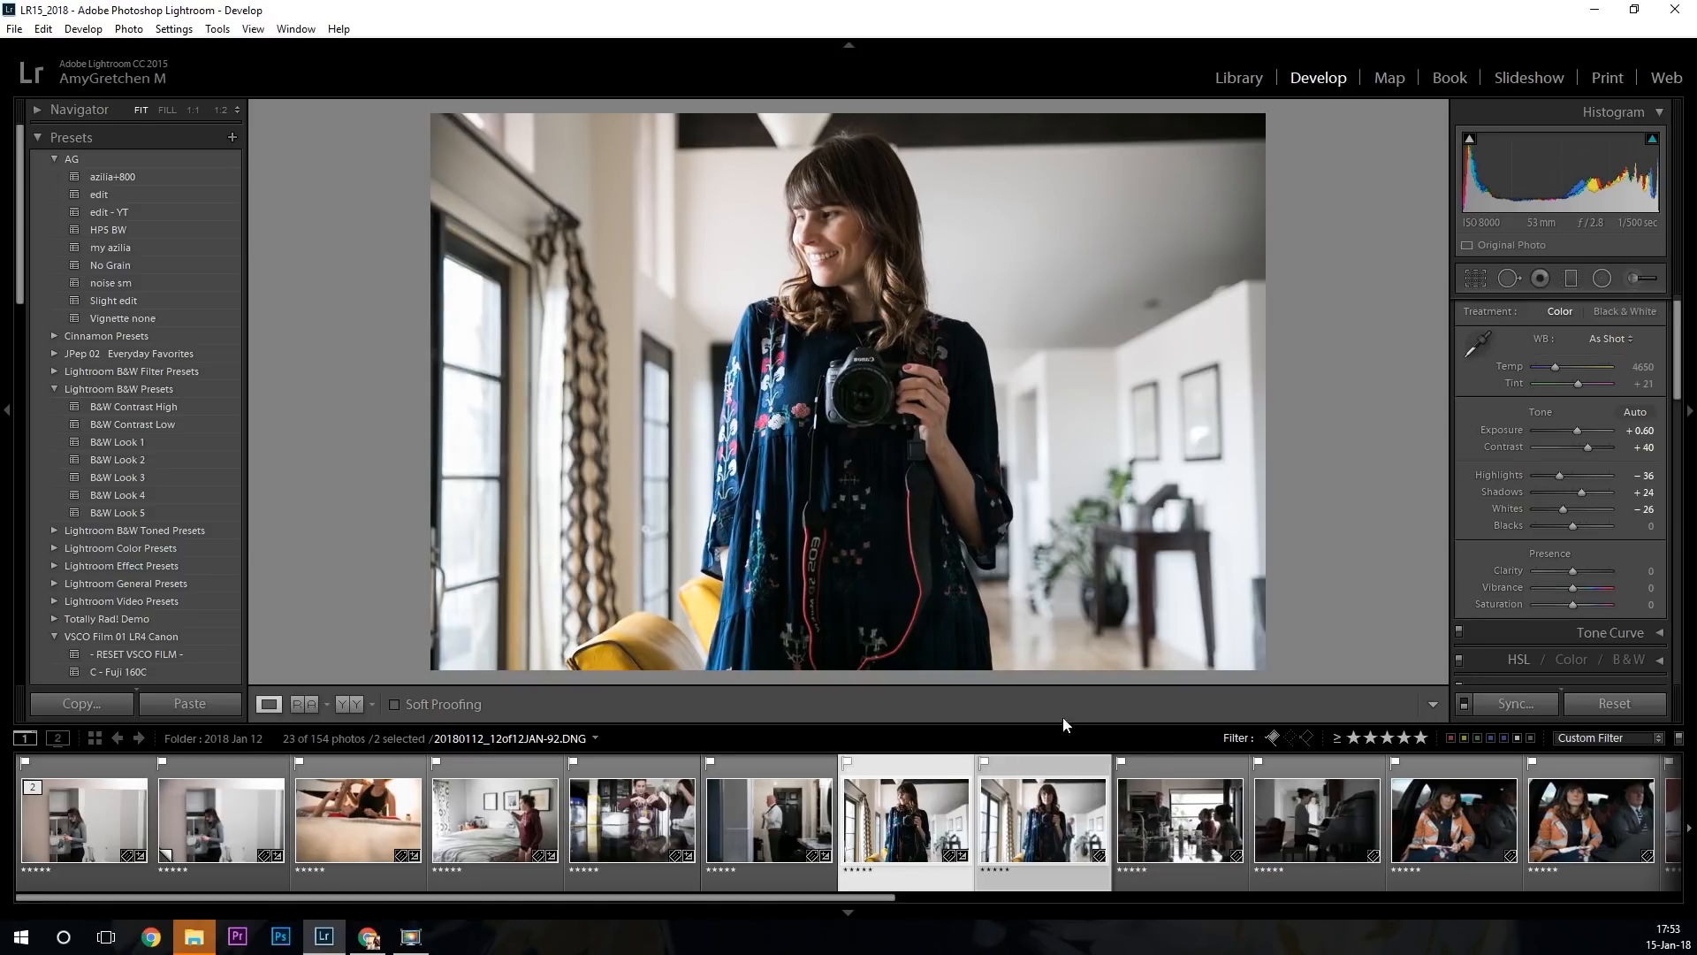
left_click(1477, 700)
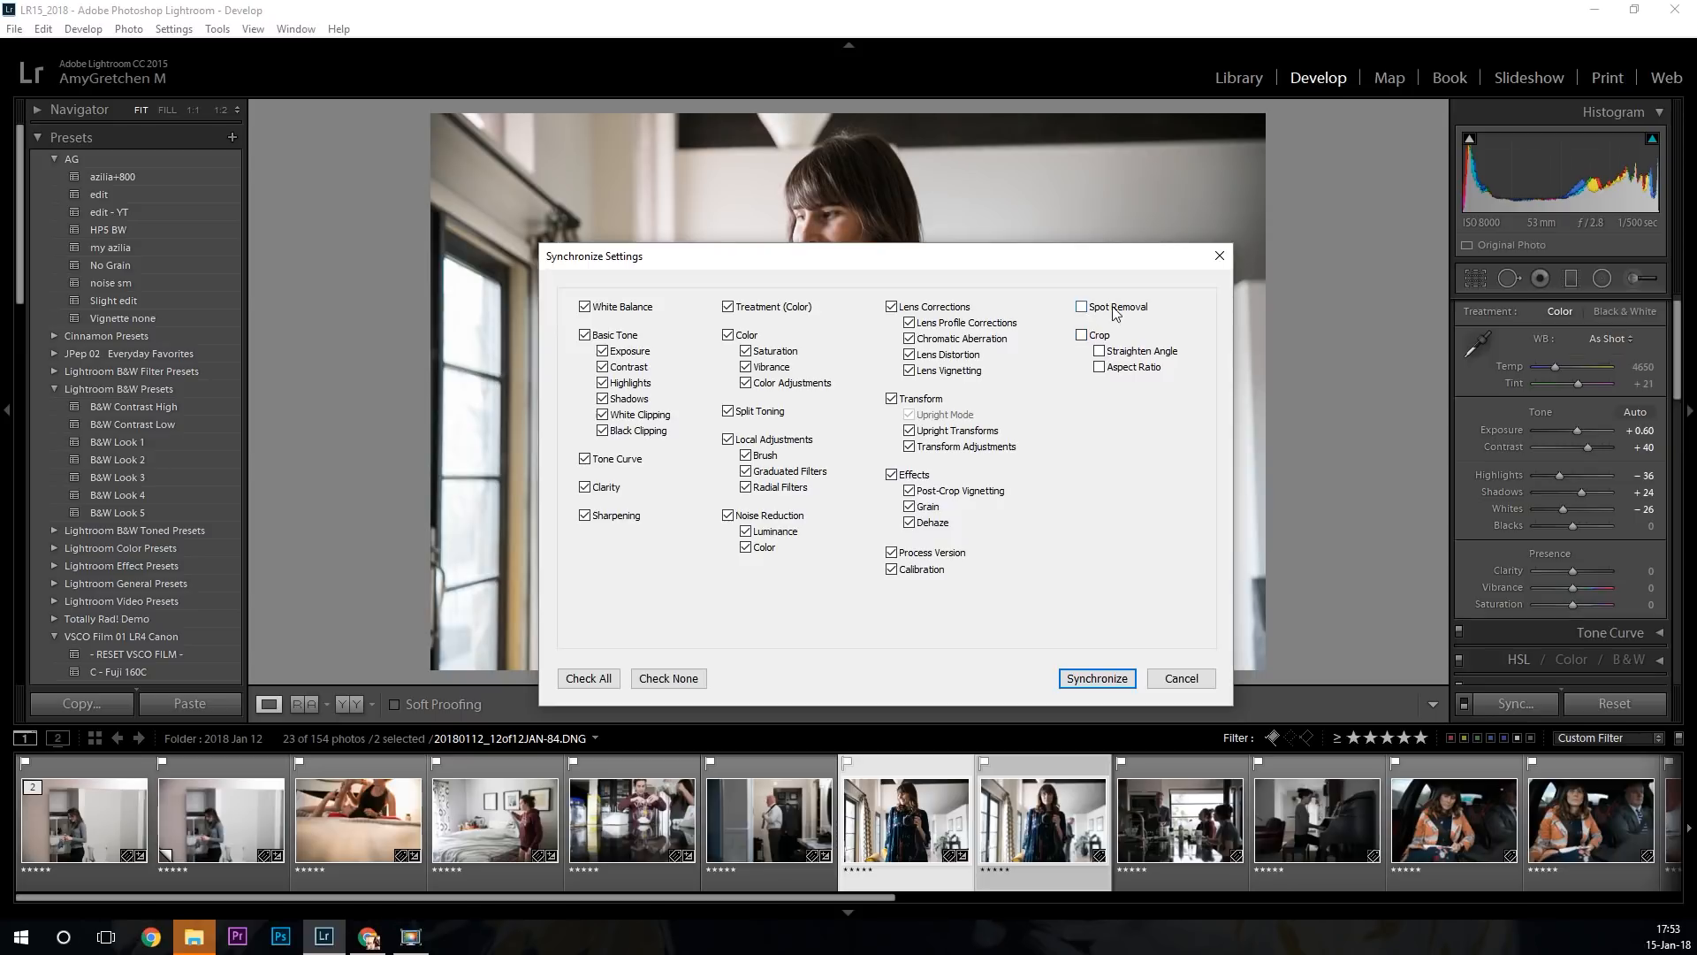
left_click(1097, 678)
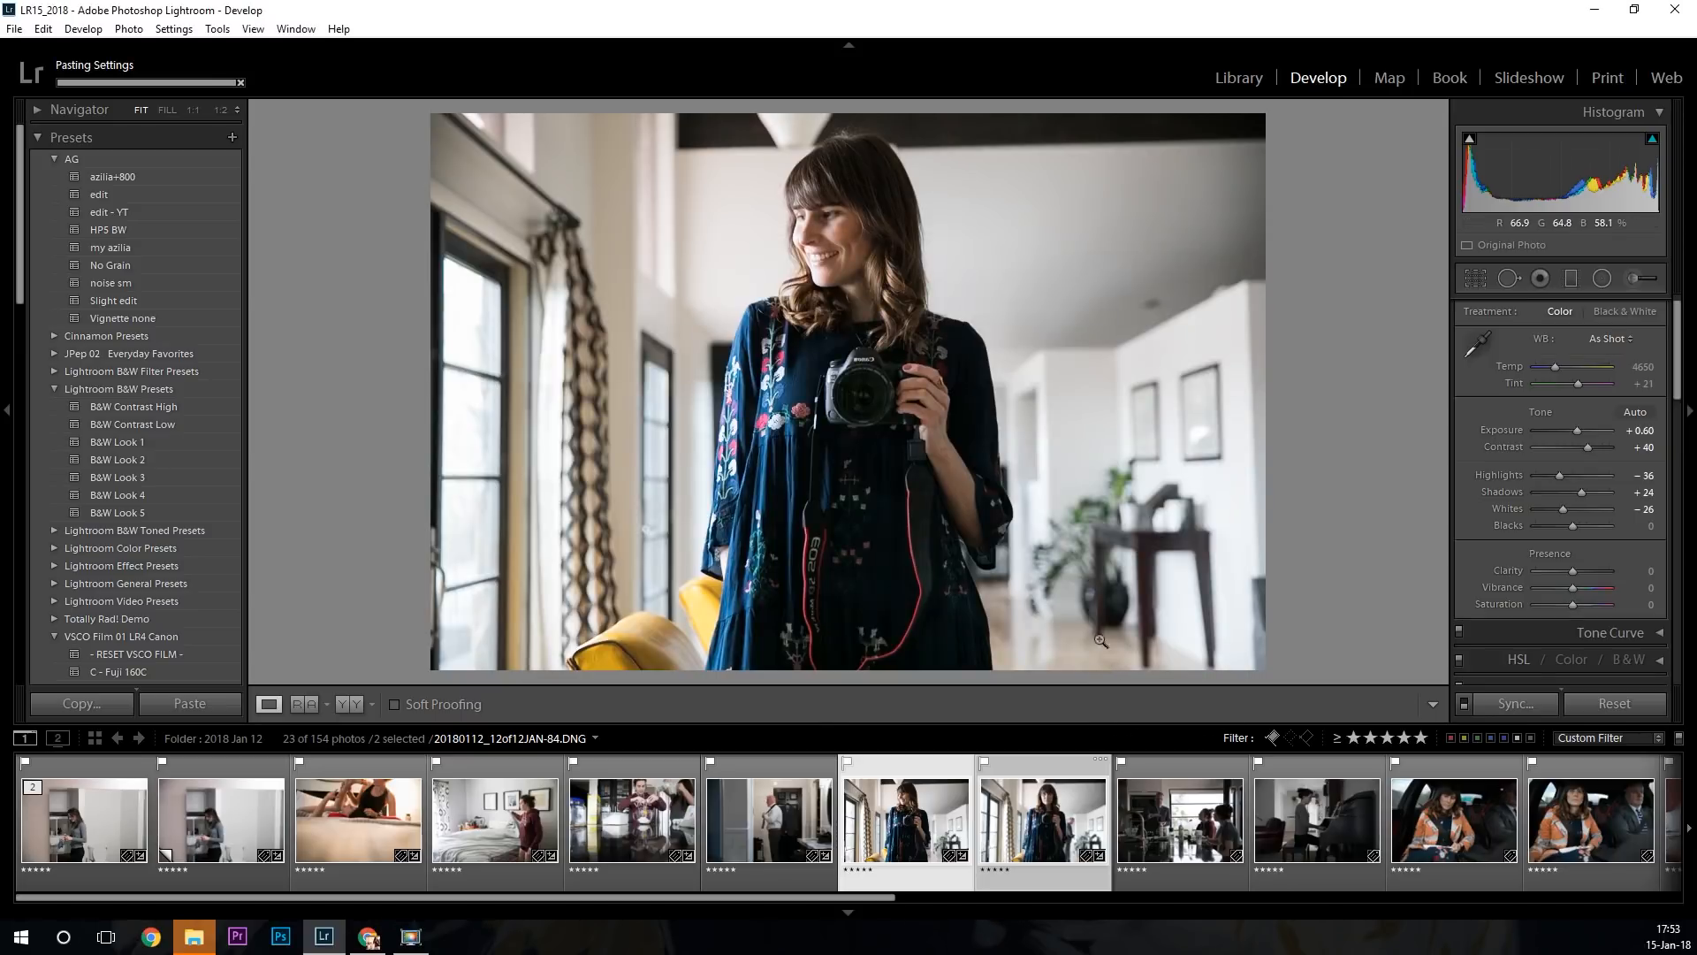
Set JAN-92's exposure to +0.48, compare it with JAN-84 and apply the noise sm preset.
left_click(1052, 839)
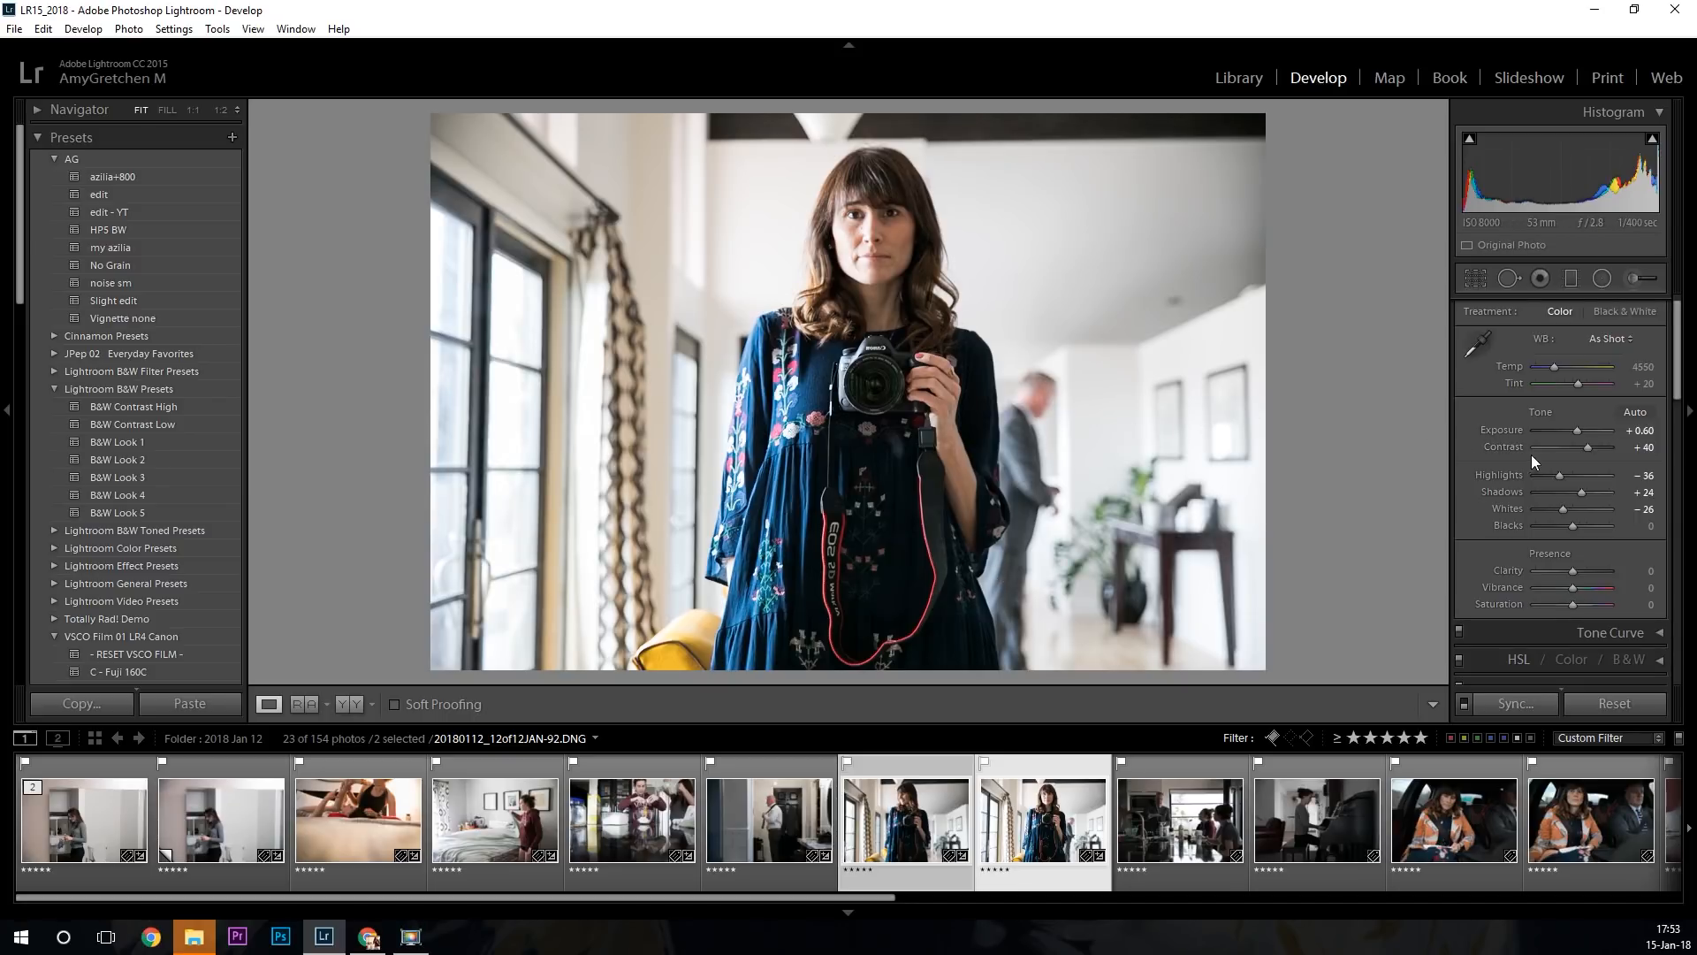
left_click_drag(1577, 428, 1576, 428)
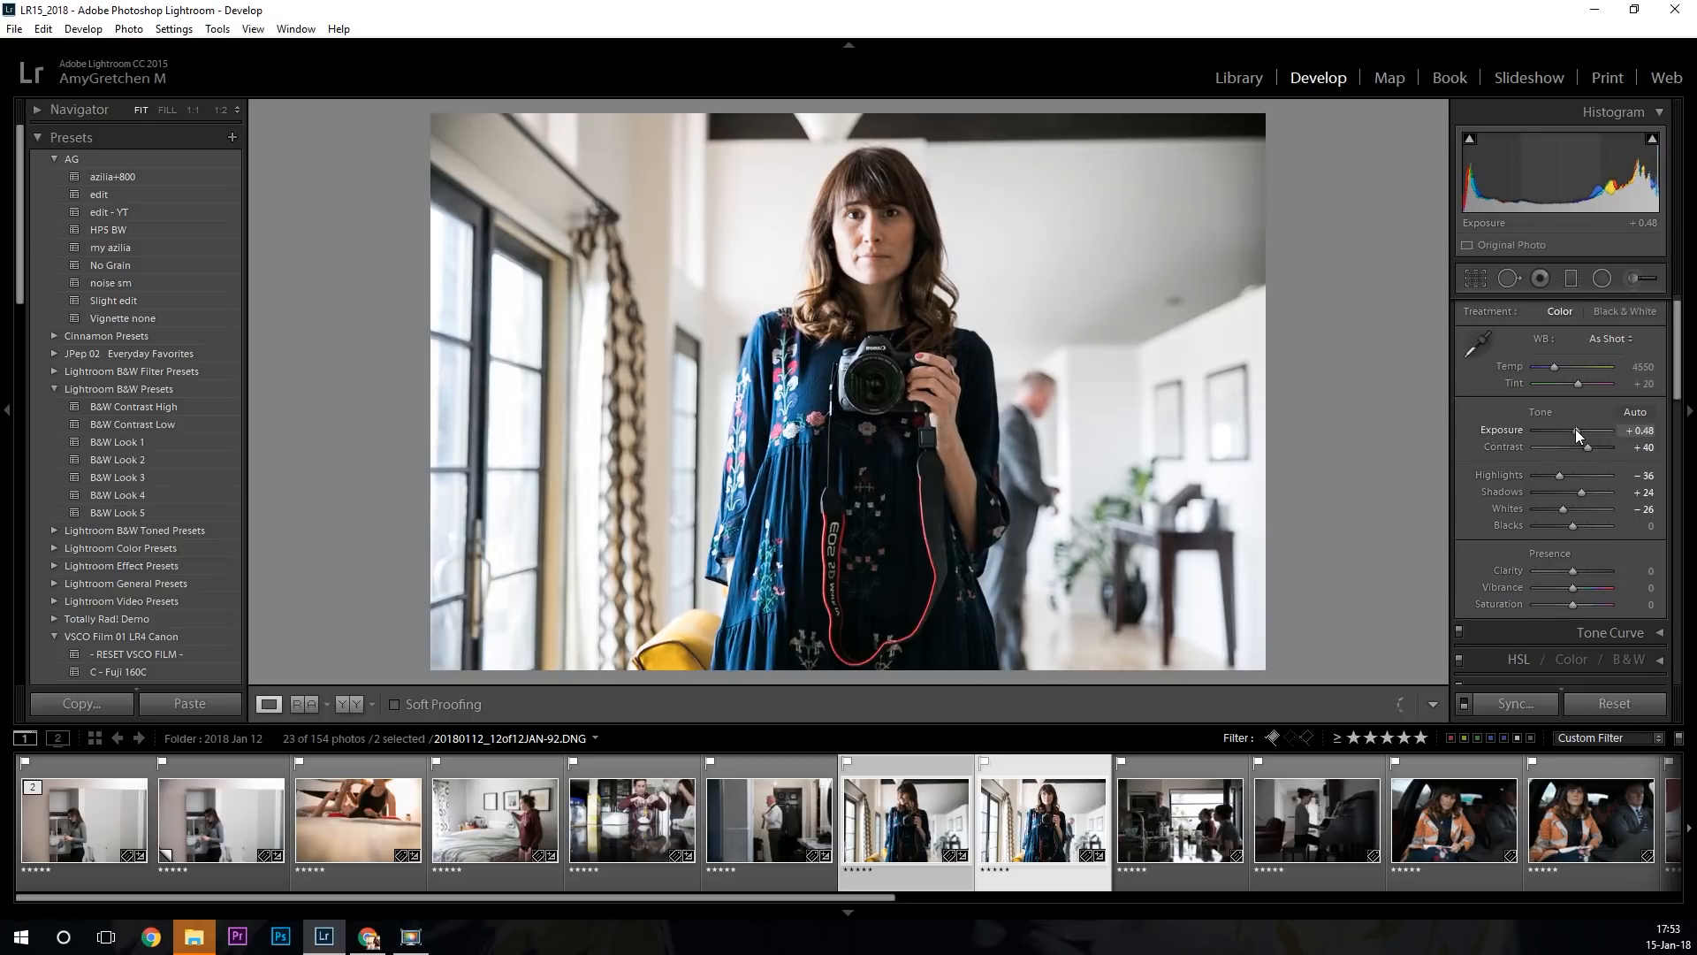
left_click(915, 813)
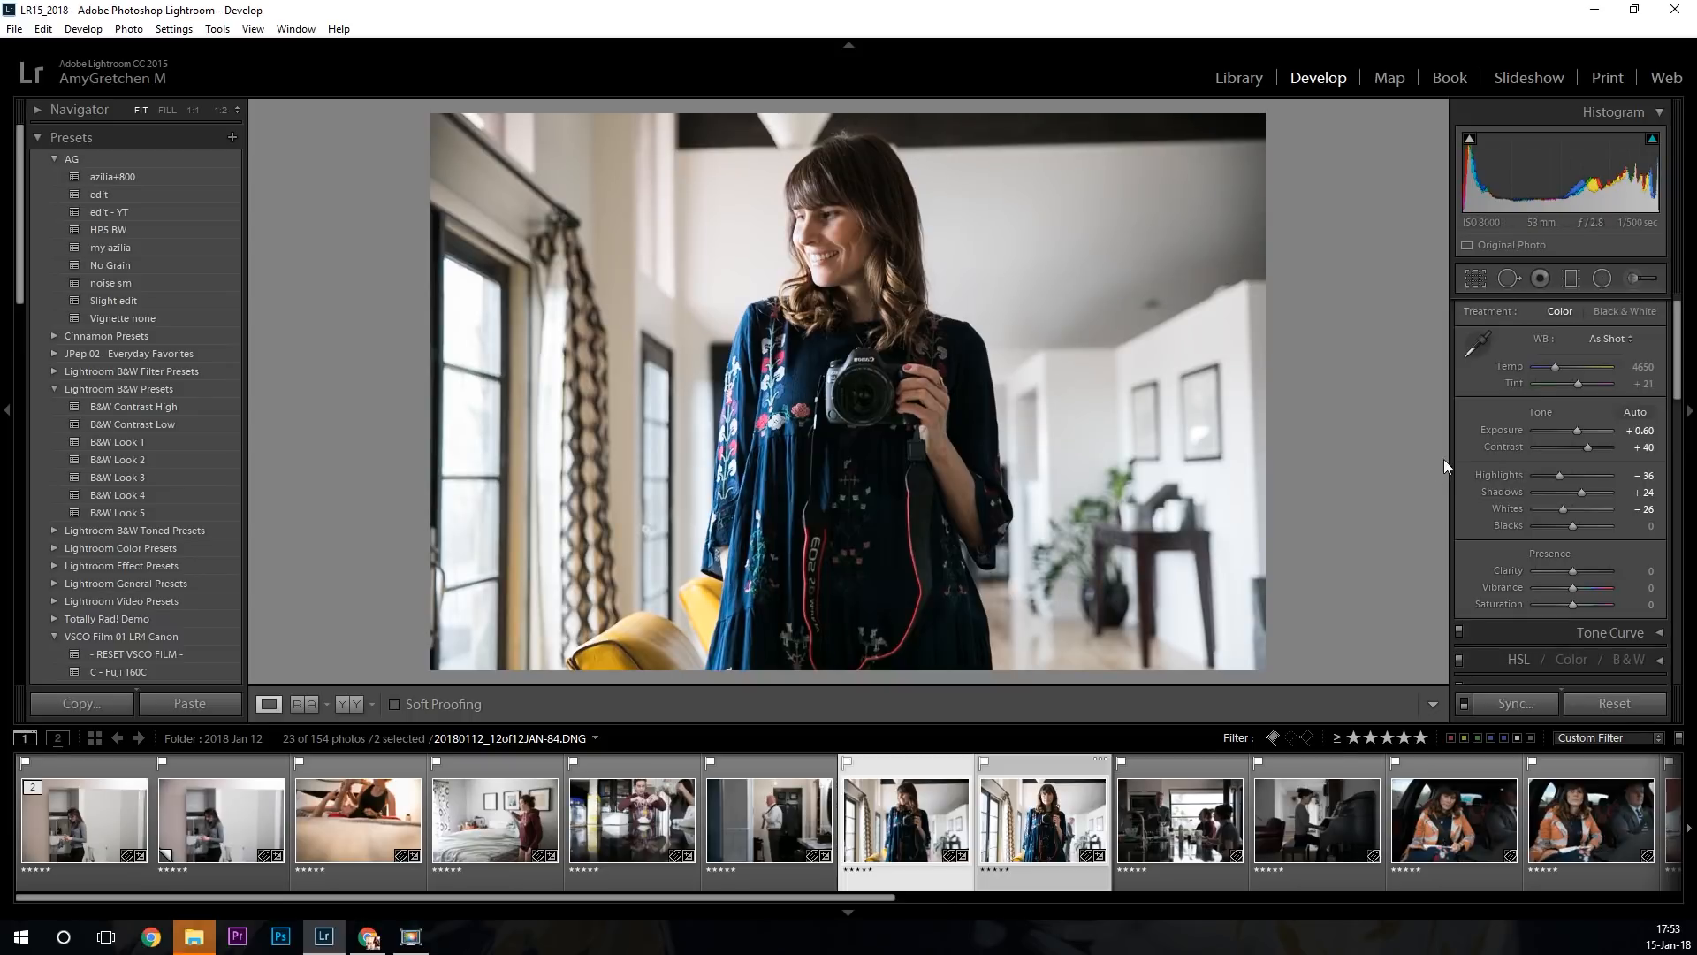
left_click(1043, 817)
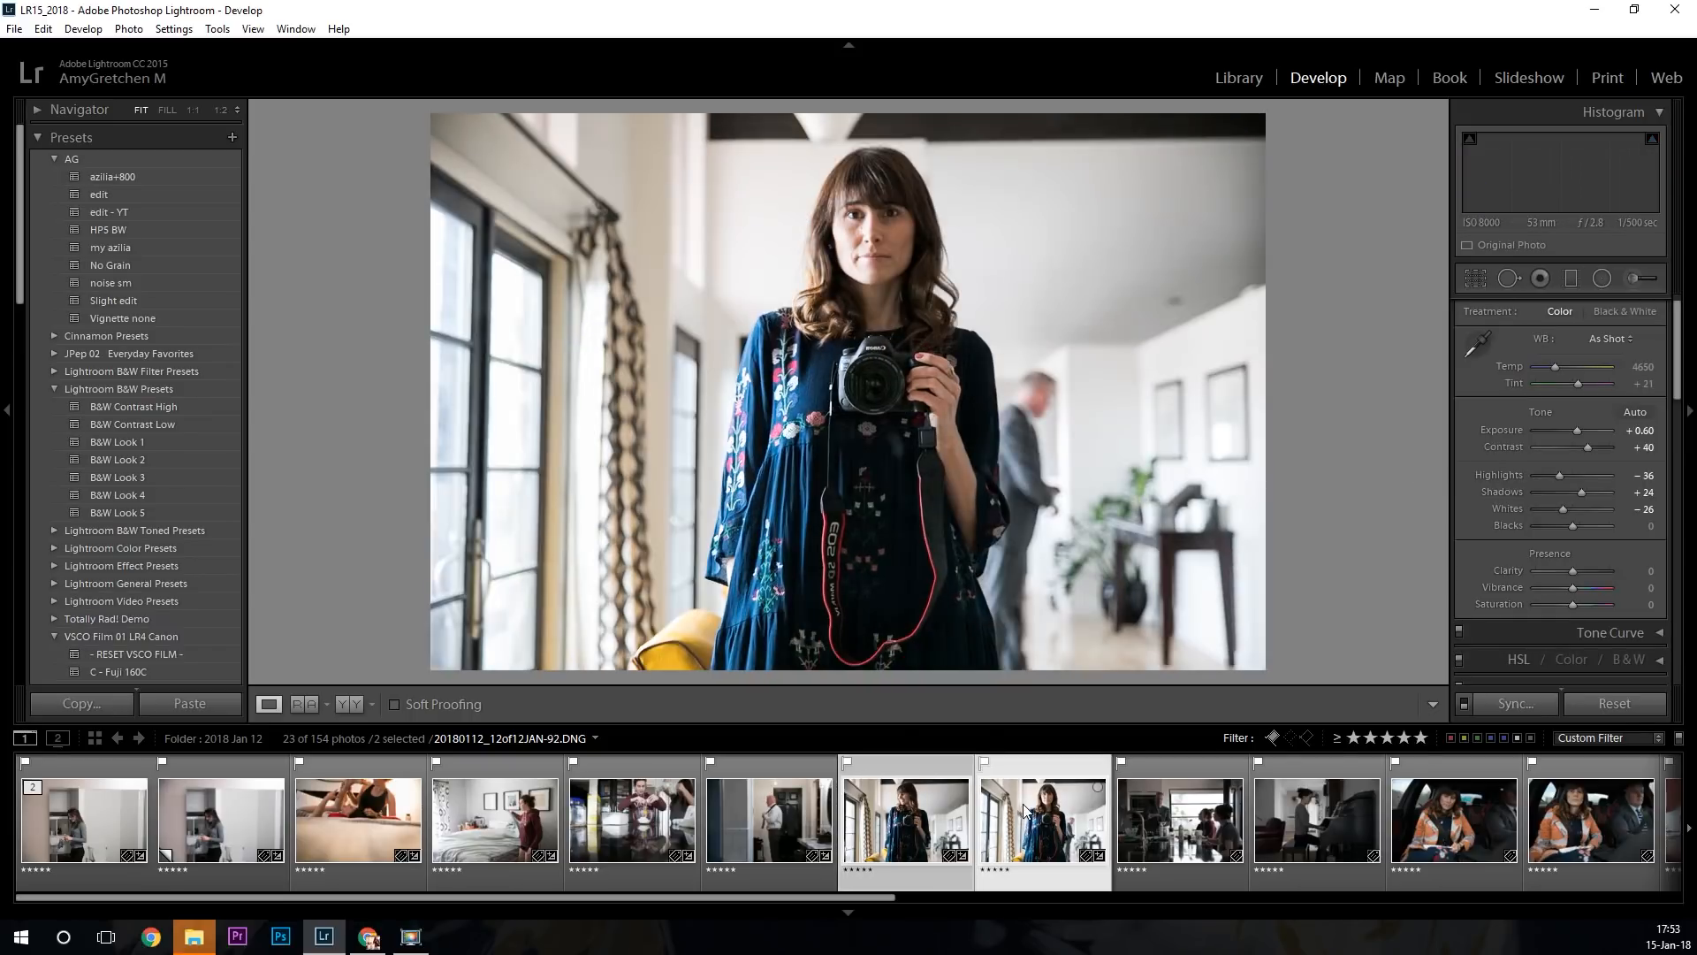
left_click(144, 268)
left_click(143, 280)
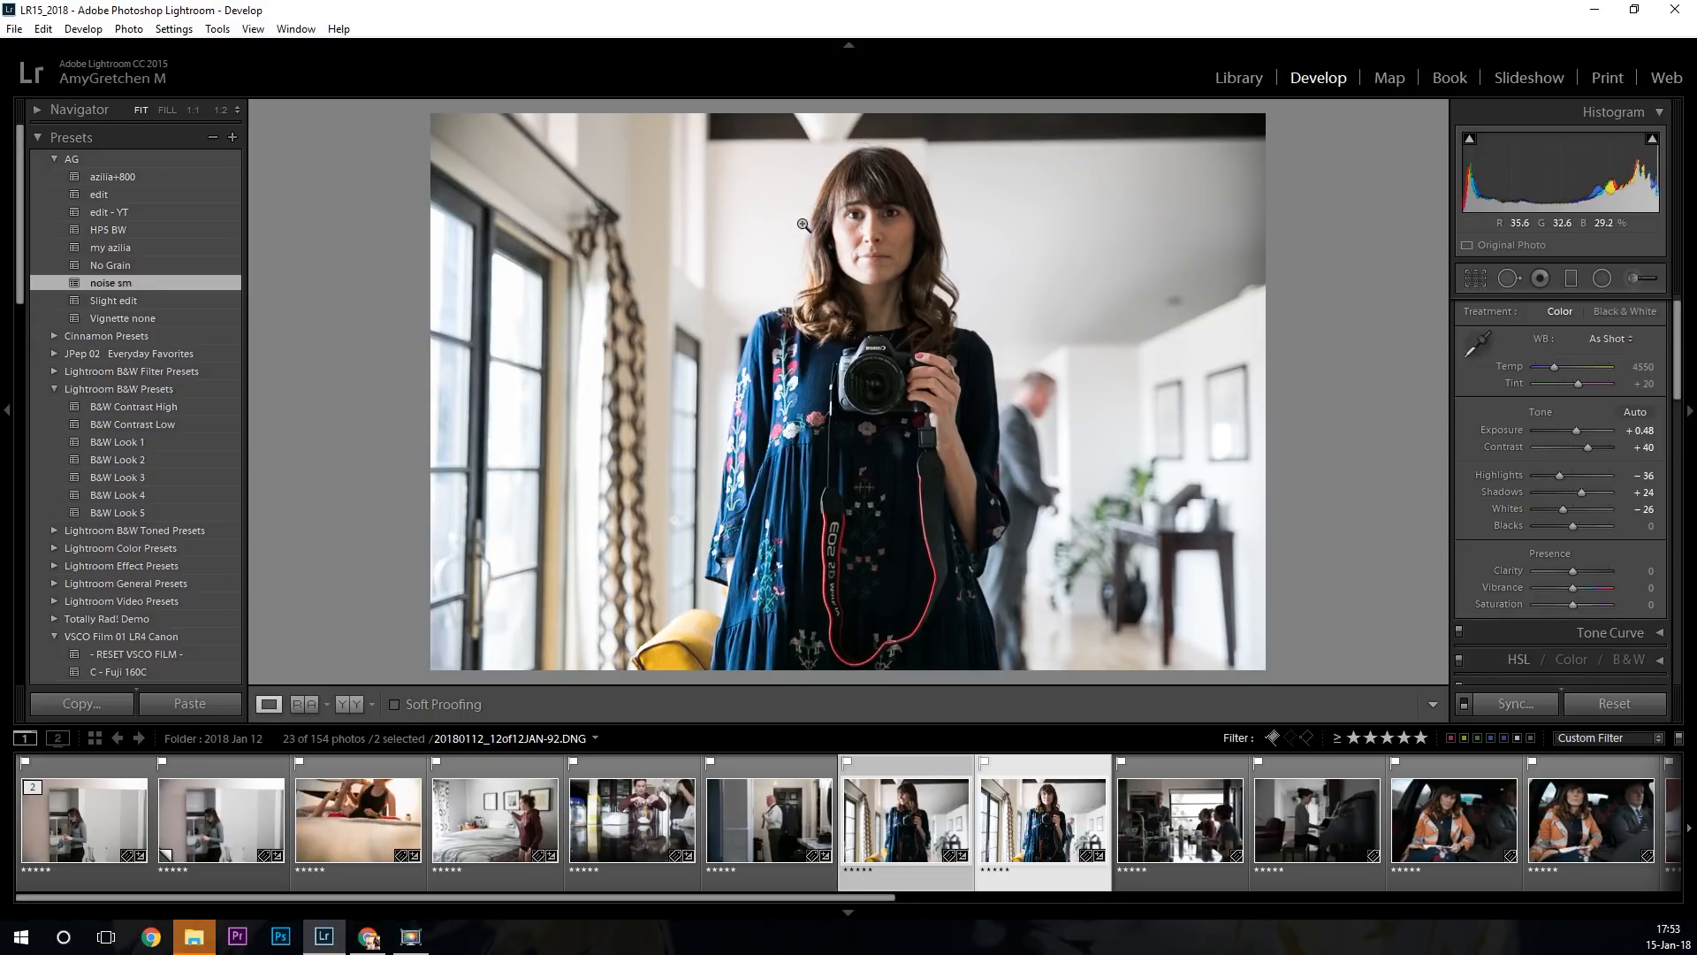
left_click(879, 813)
left_click_drag(1562, 516, 1565, 514)
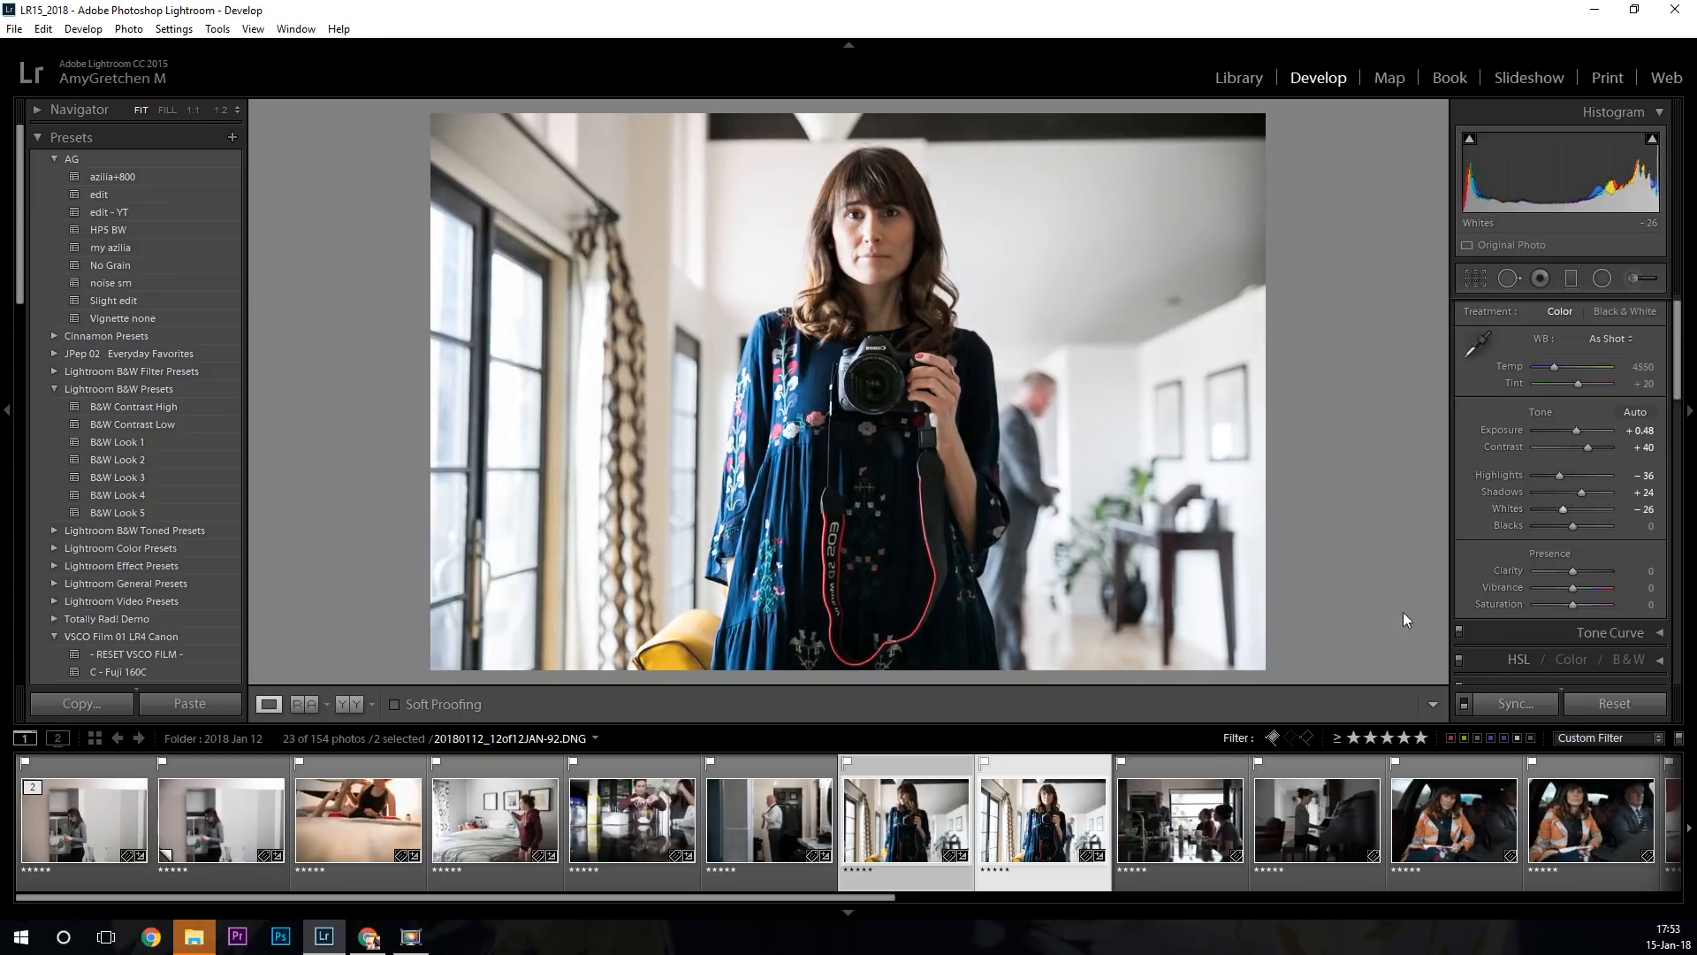
Apply the my azilia preset to the kitchen photo JAN-96, set exposure to +0.71 and shadows to +26, and add the noise sm preset.
left_click(1159, 822)
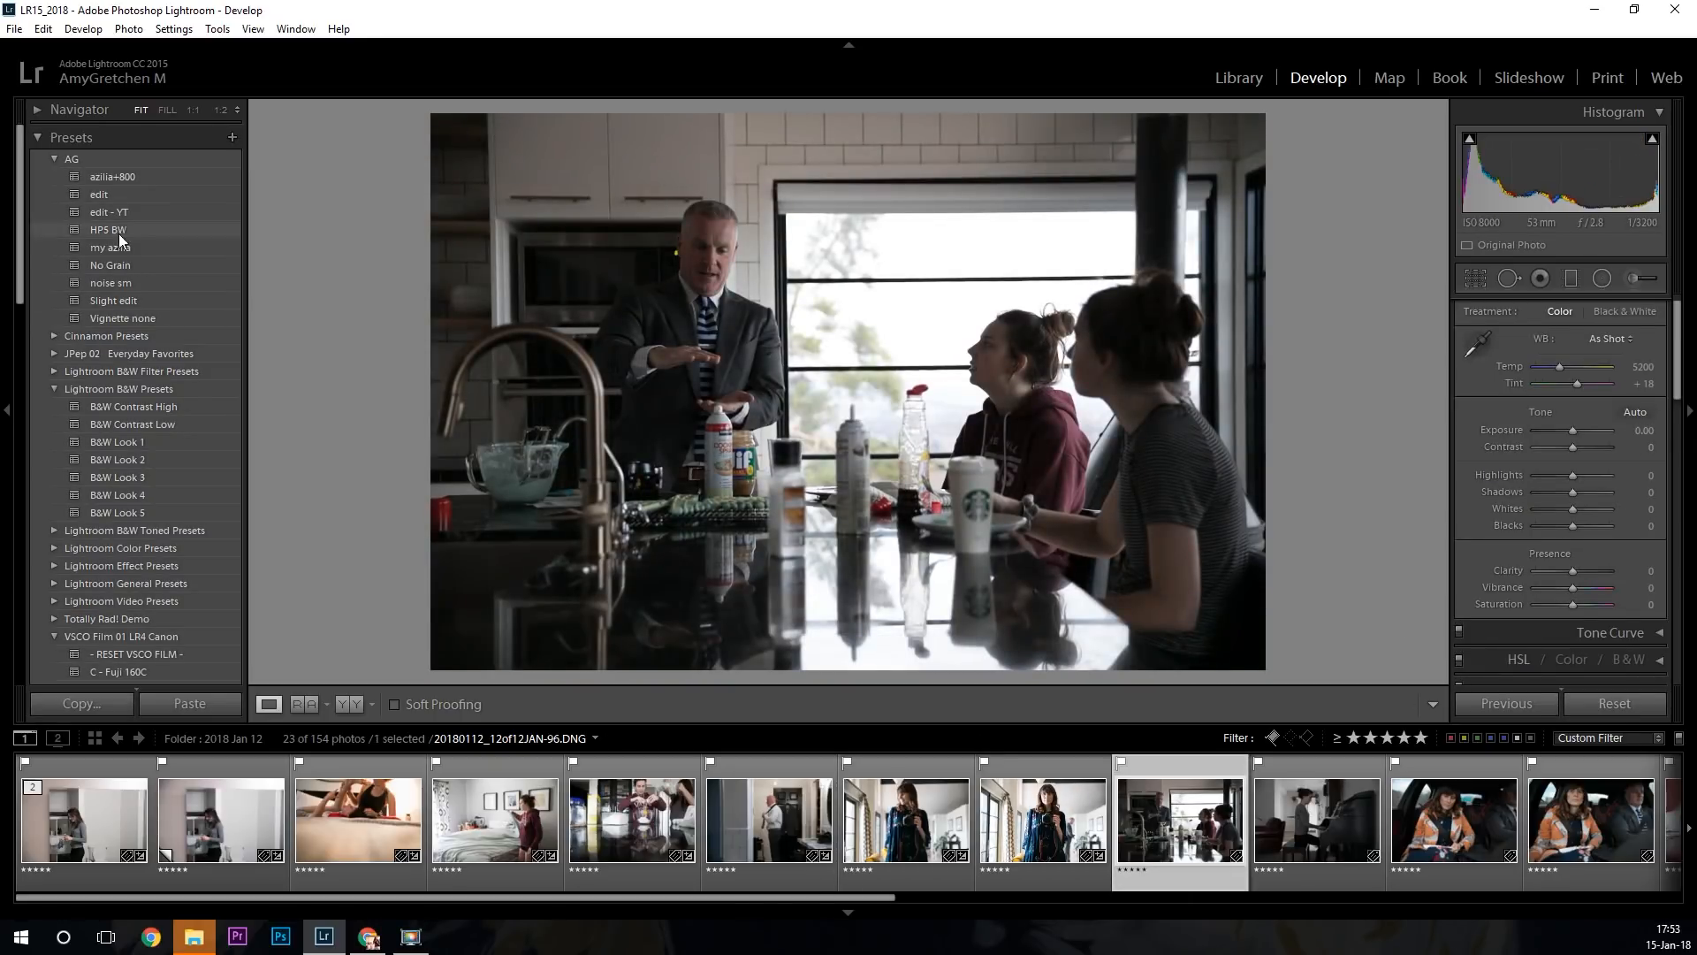
left_click(111, 248)
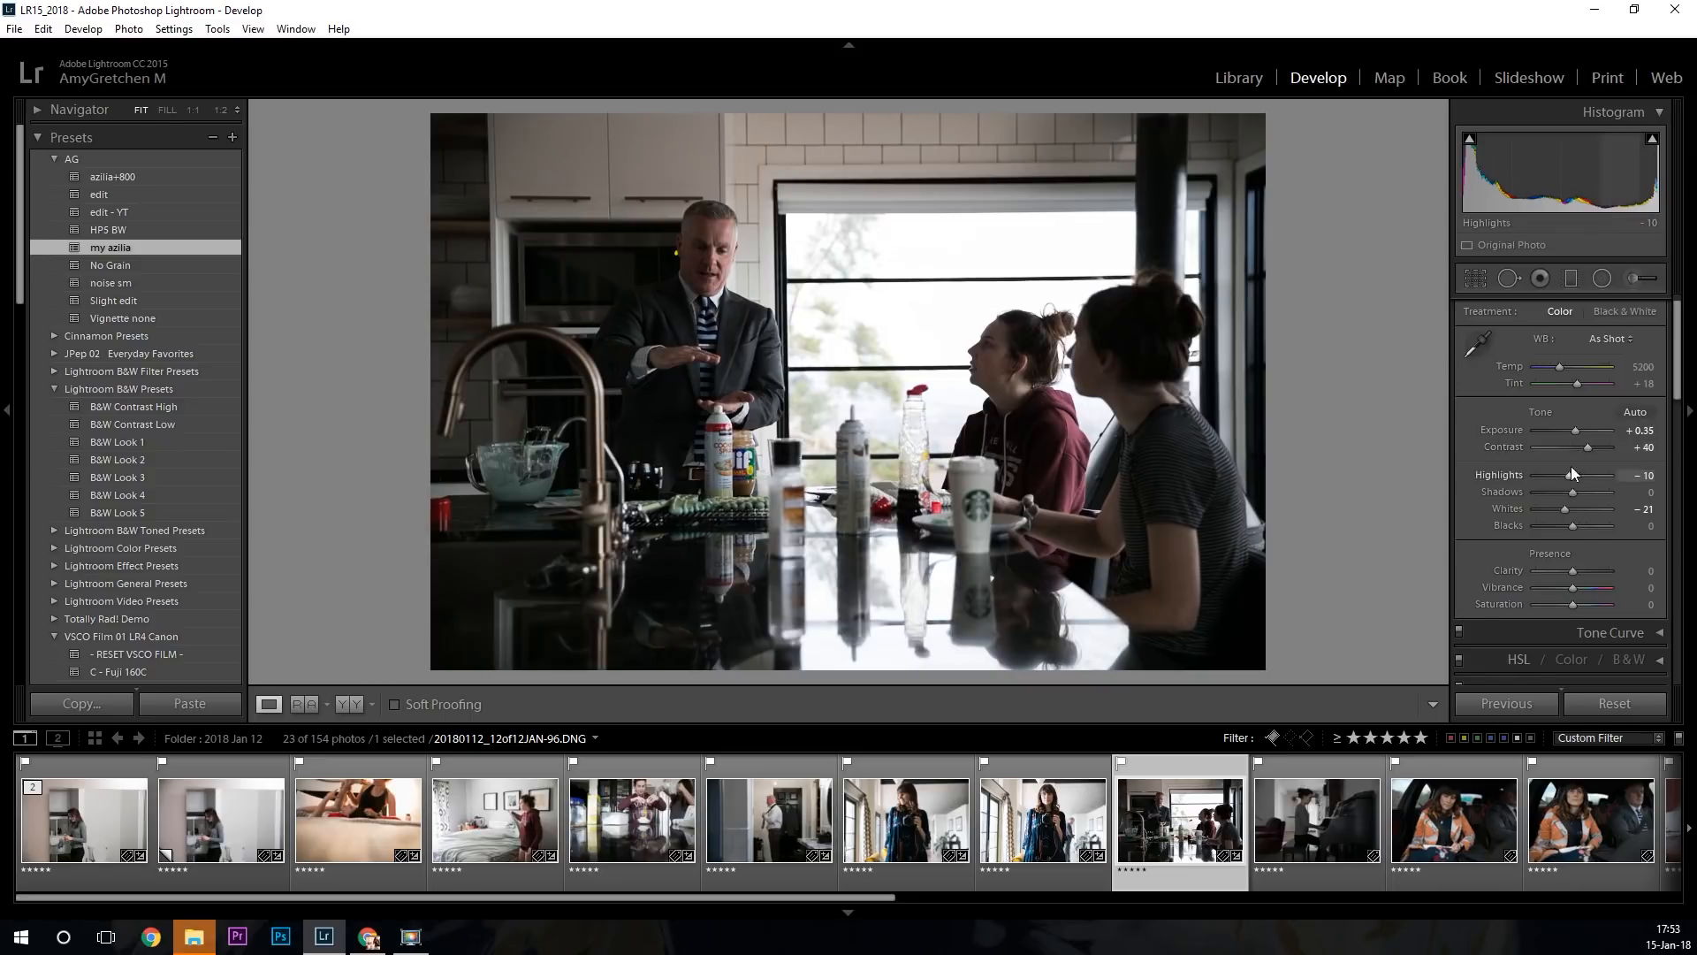
left_click_drag(1577, 429, 1579, 430)
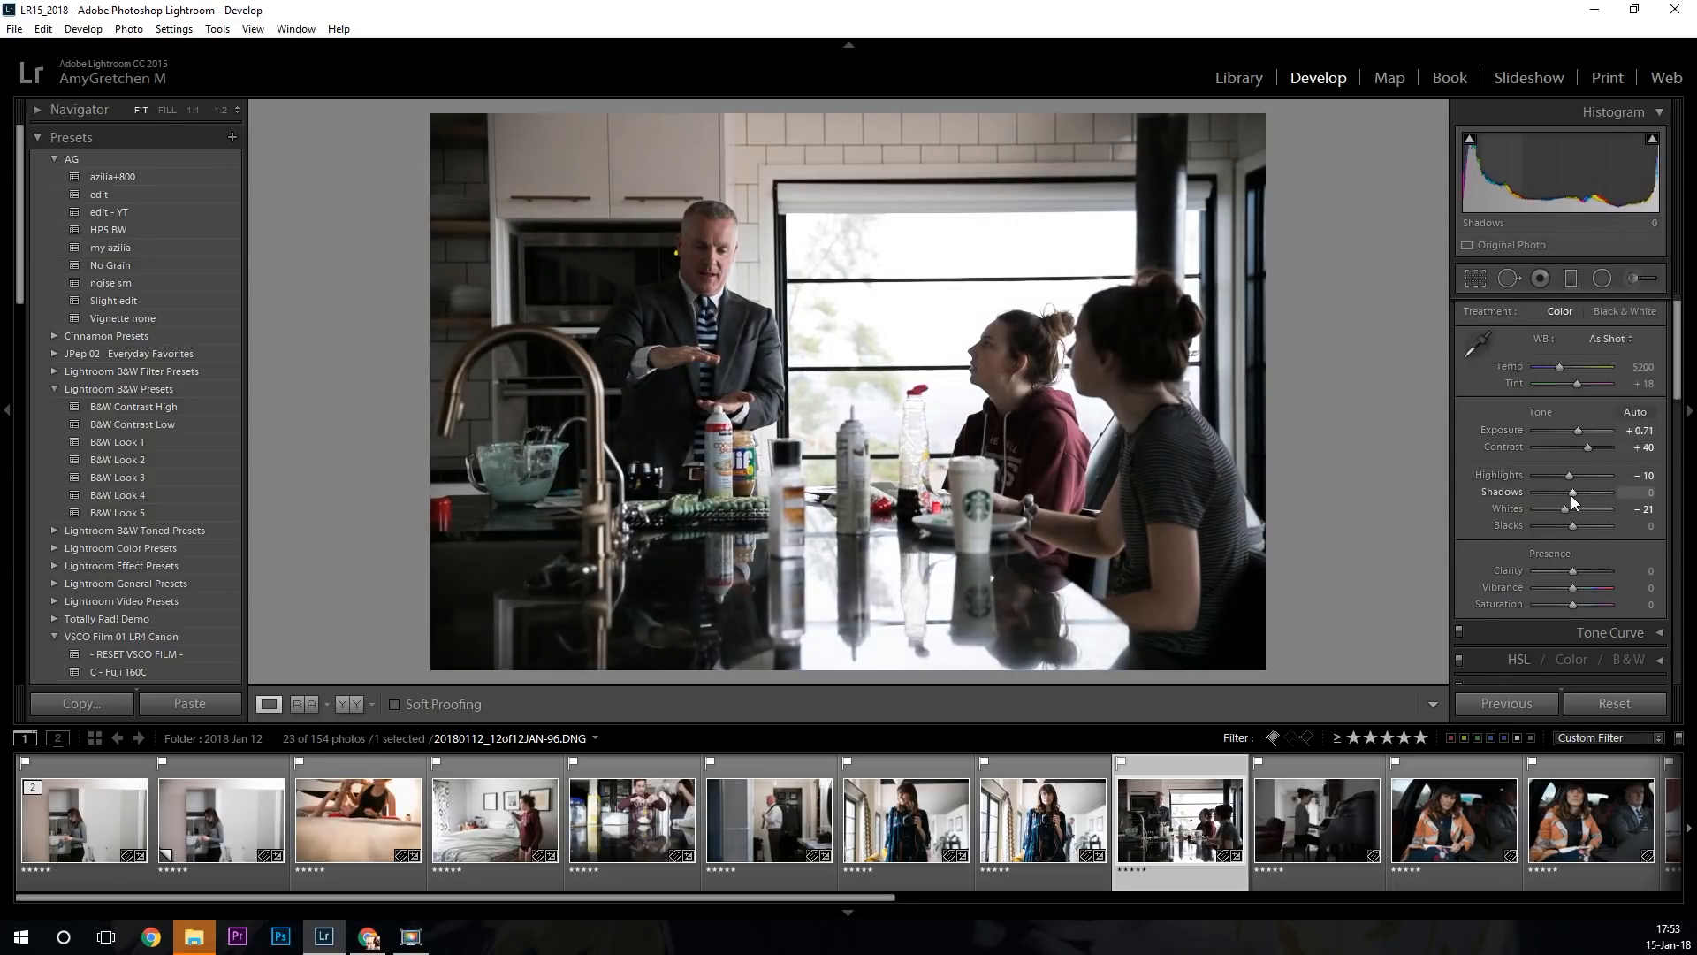
left_click_drag(1572, 495, 1582, 496)
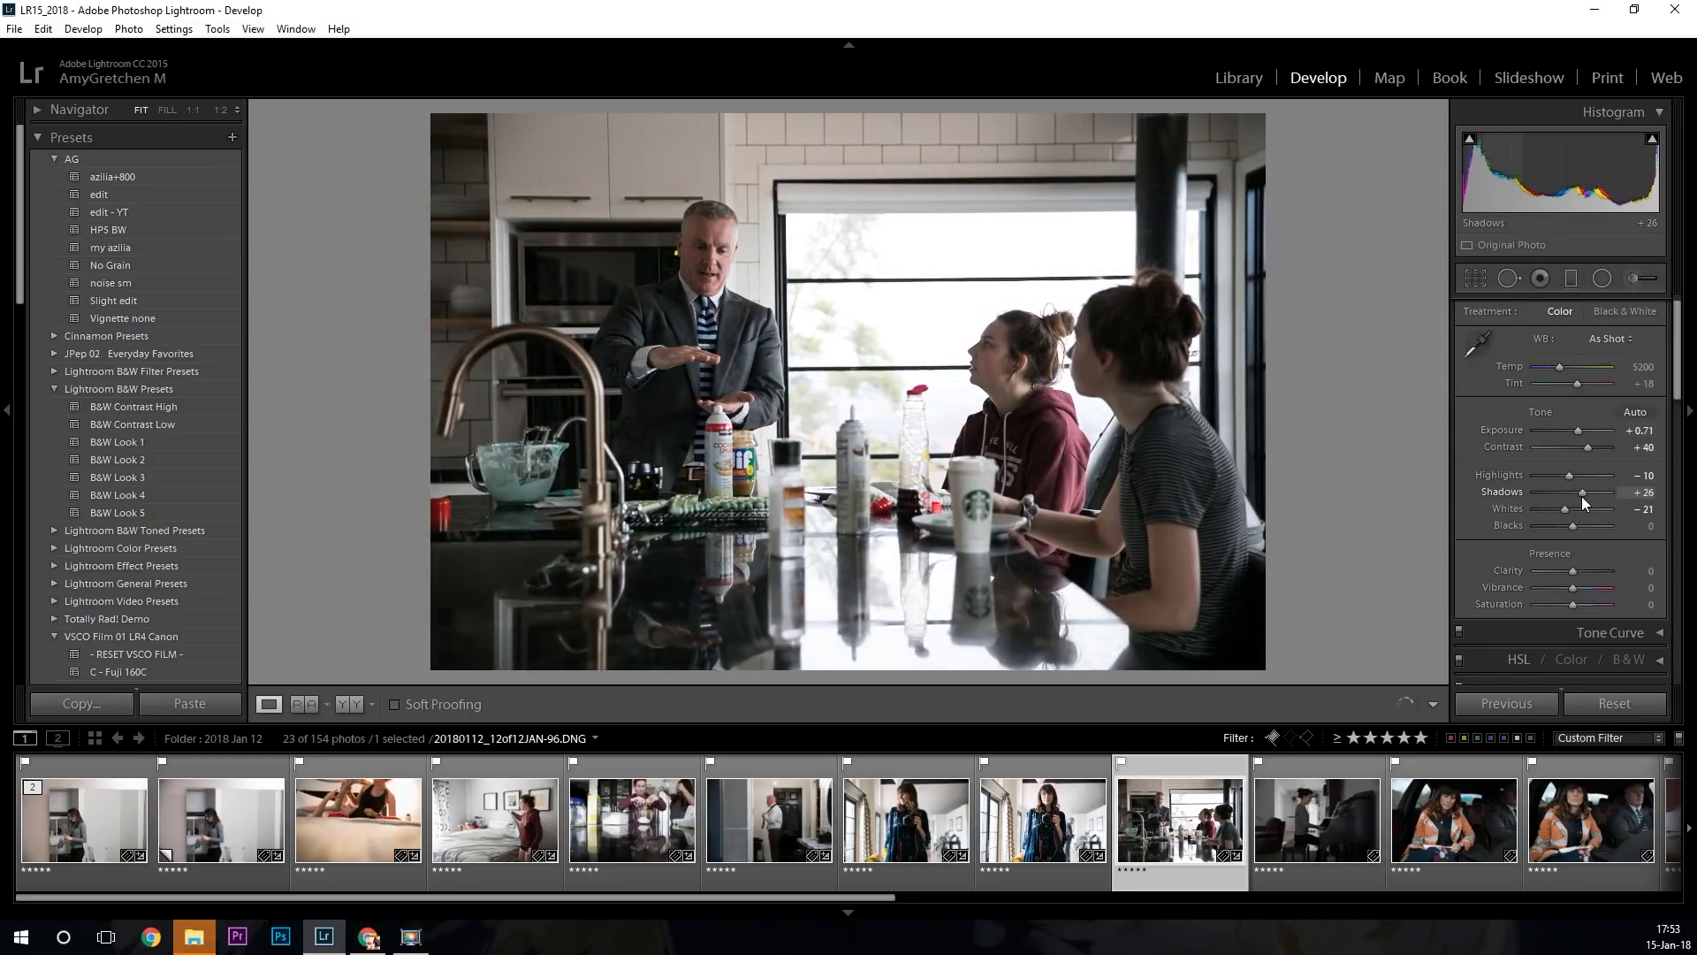
left_click(204, 283)
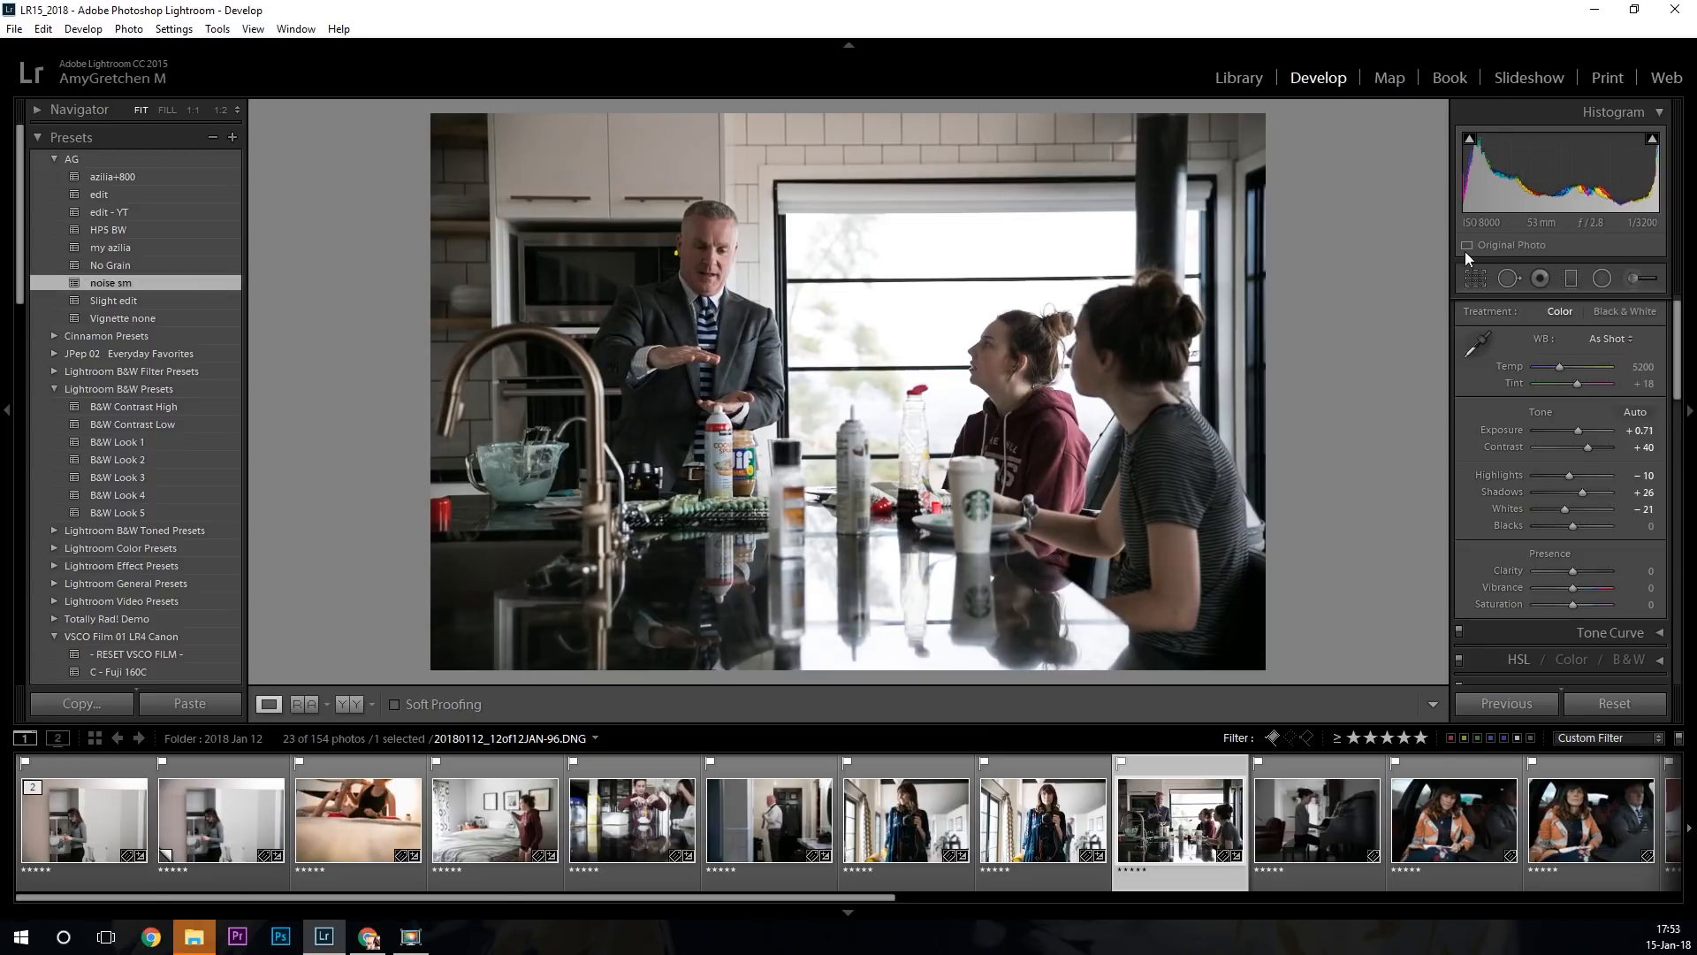
Straighten JAN-96 by an angle of 0.95 and reposition the photo within the crop.
left_click(1480, 281)
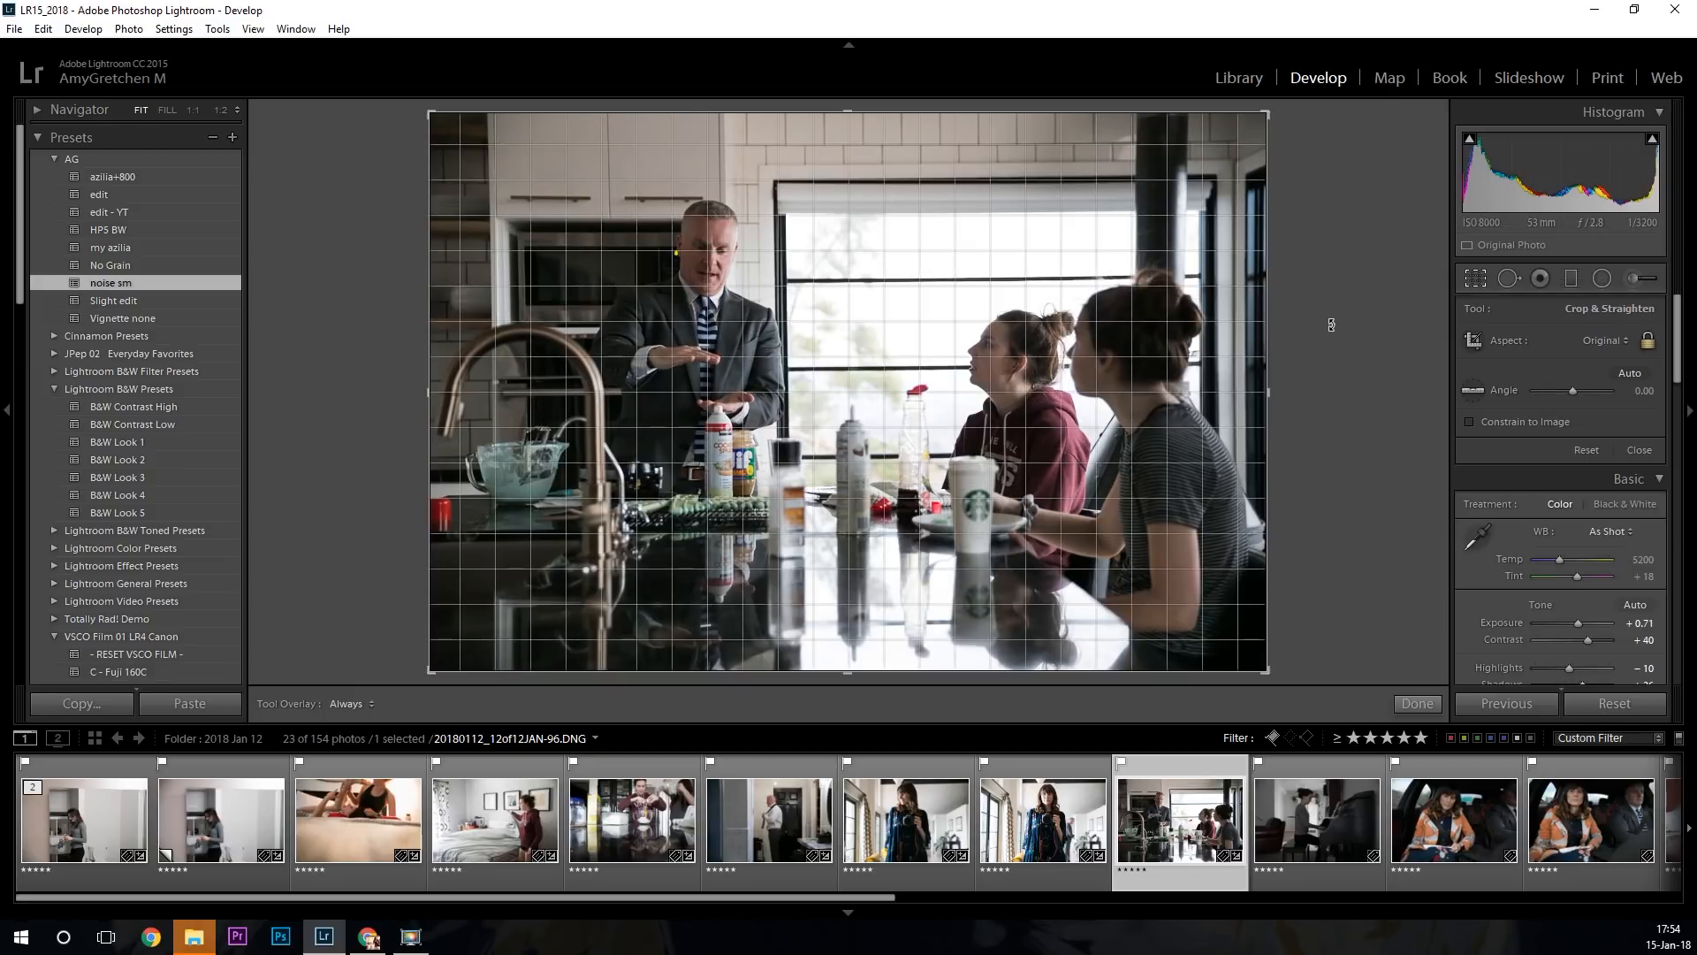
left_click(1485, 281)
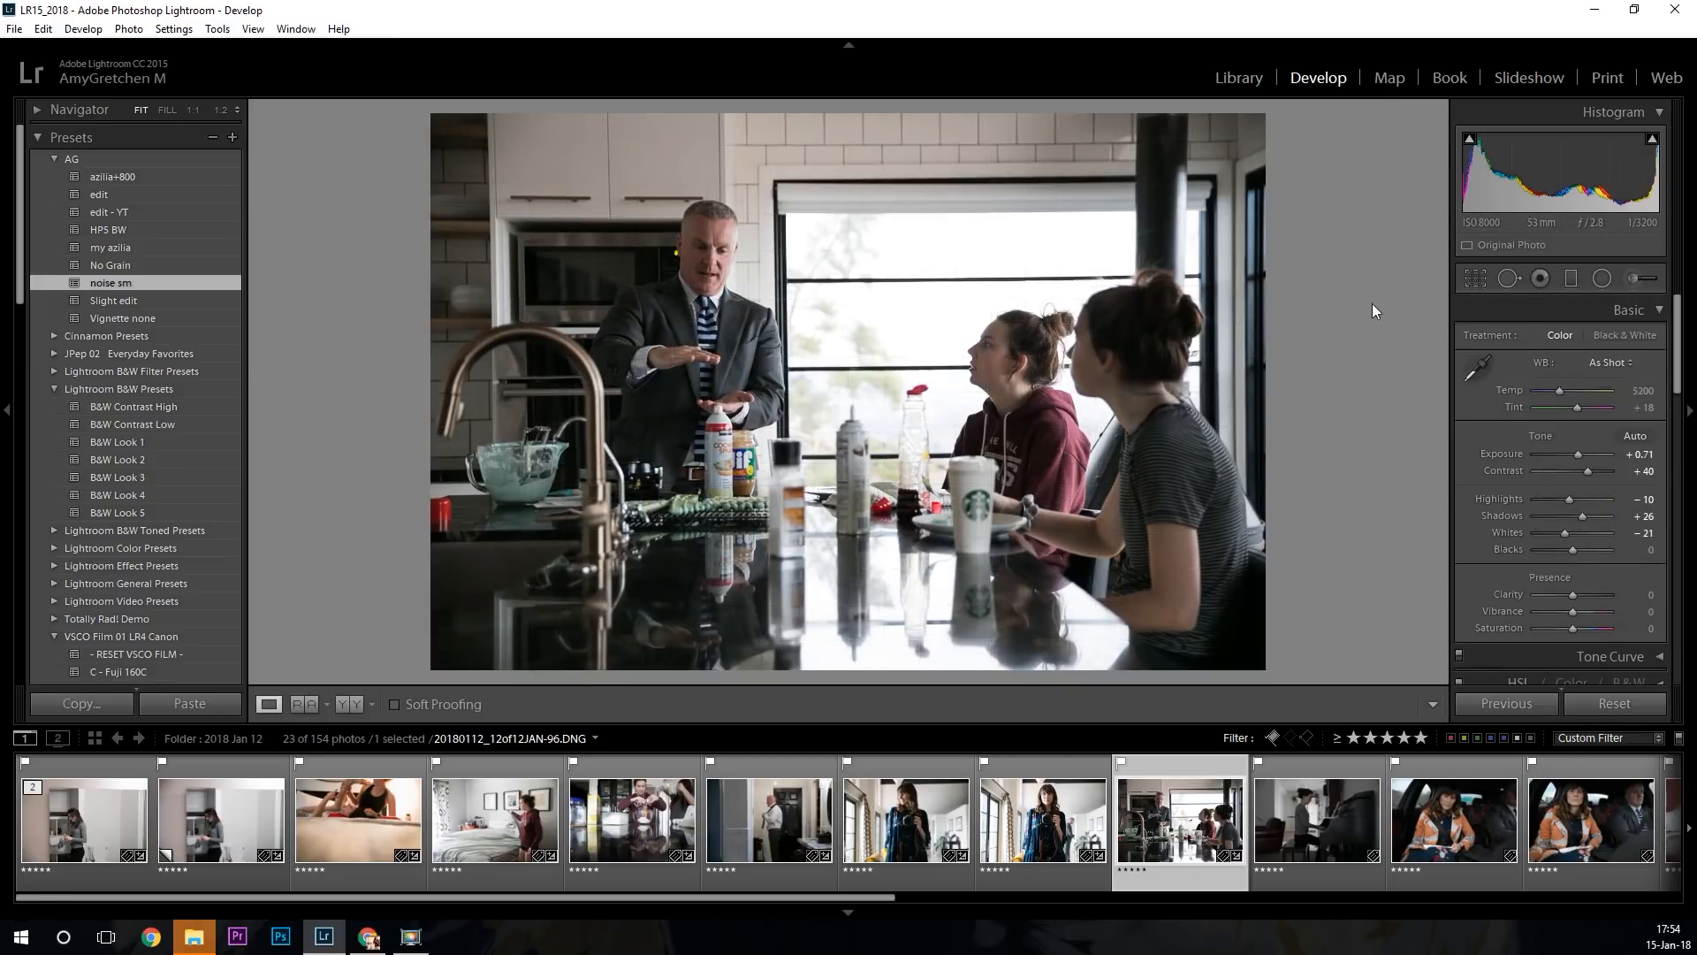
left_click(1482, 281)
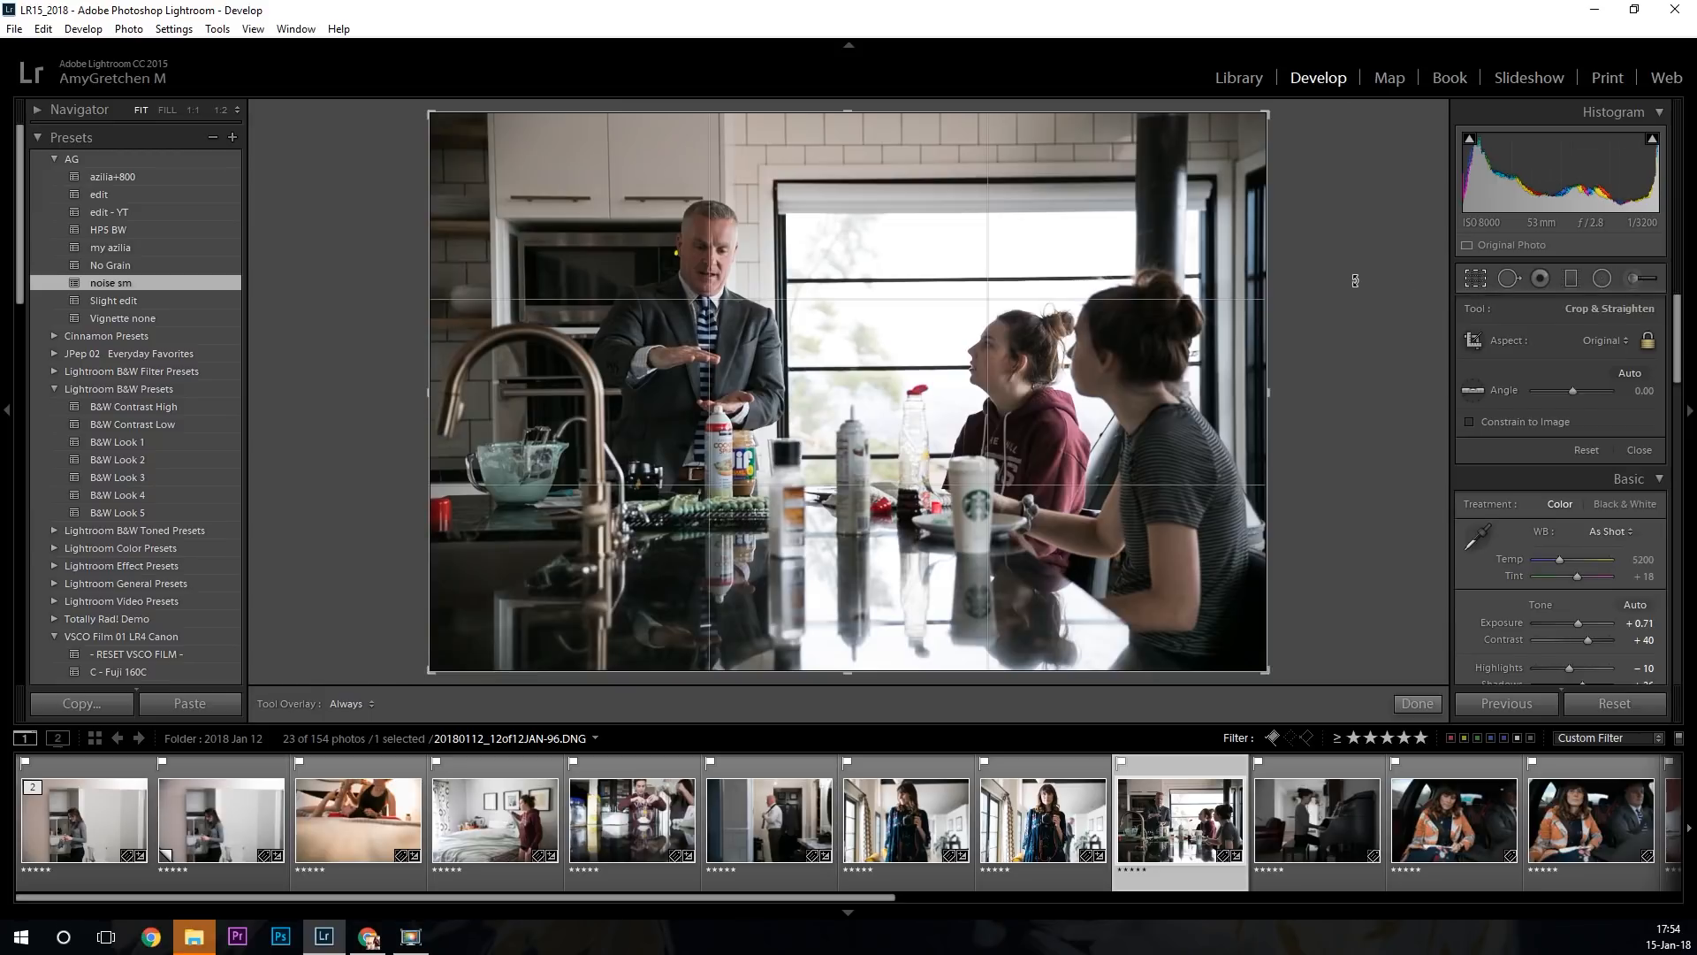
left_click_drag(1314, 233, 1299, 257)
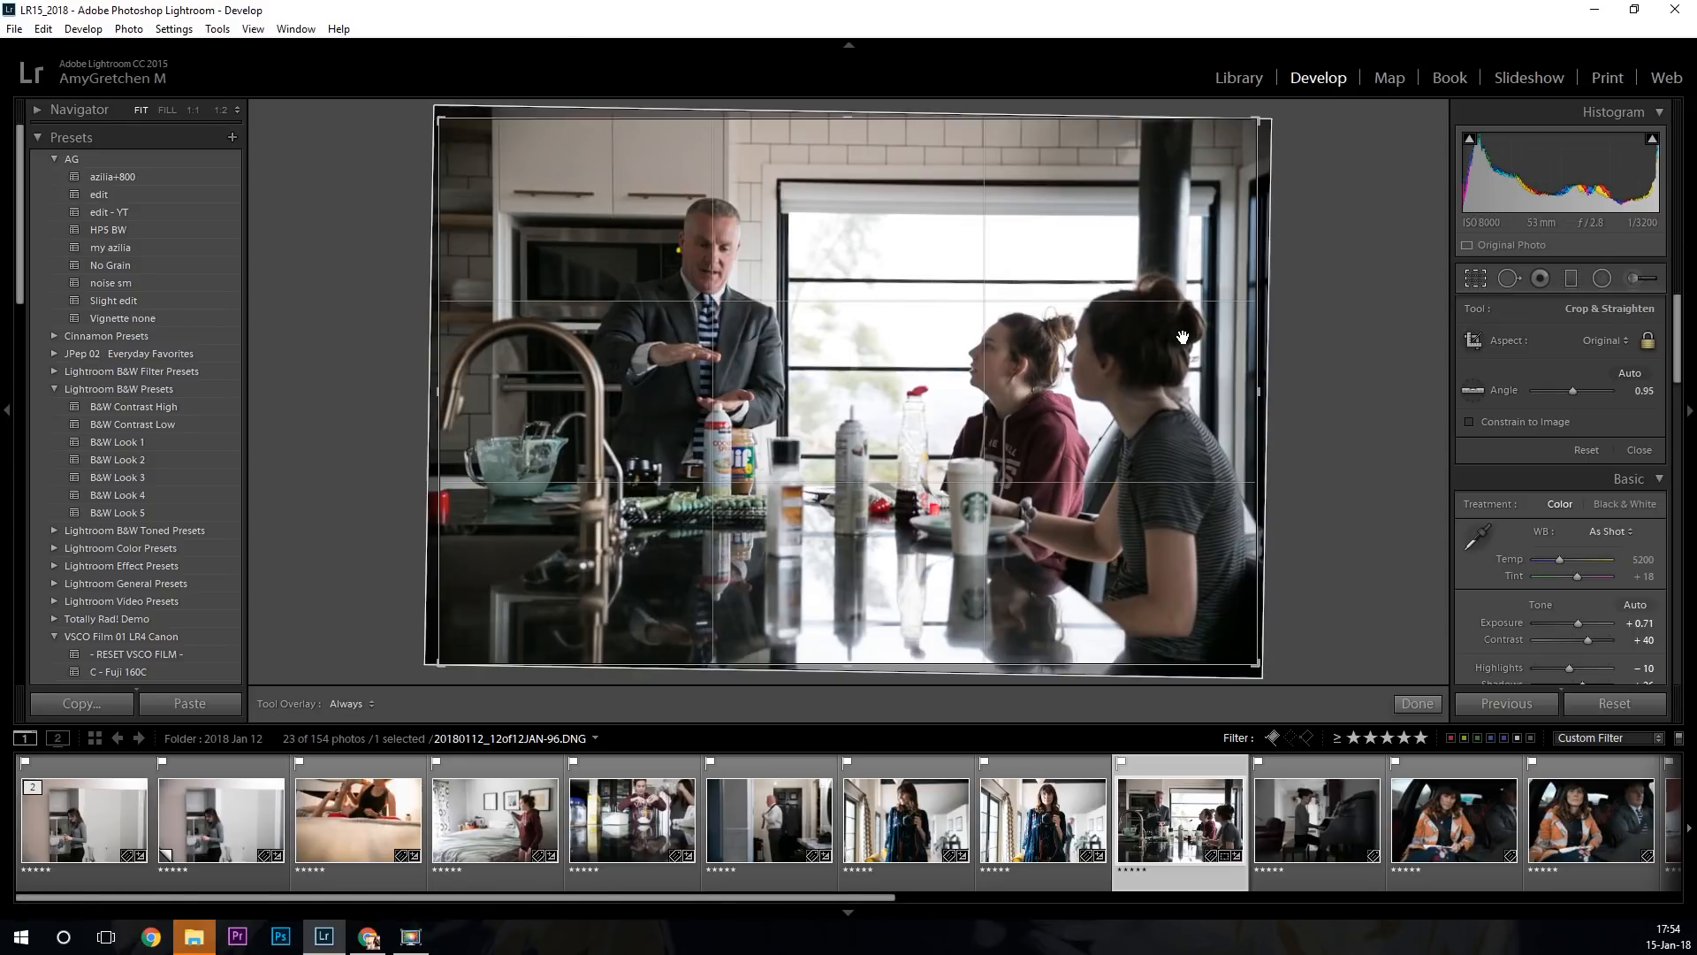
left_click_drag(1177, 339, 1173, 338)
key("Return")
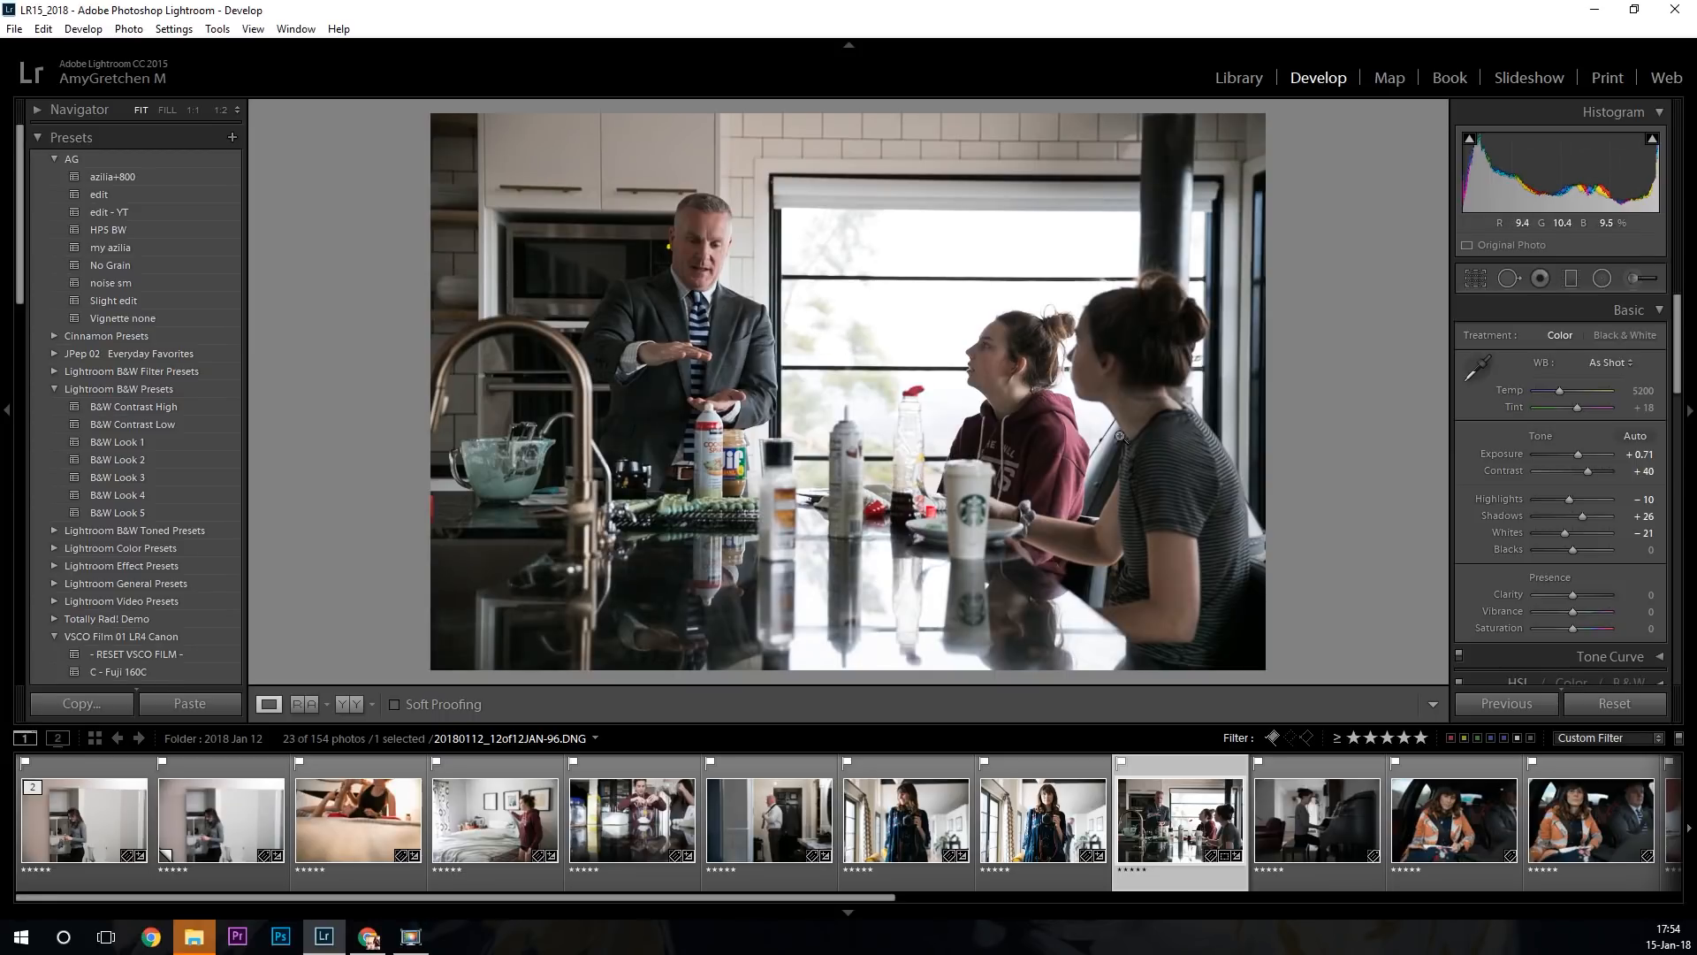
Apply the my azilia and noise sm presets to the piano photo JAN-101, with exposure +1.55, shadows +38 and blacks −31.
left_click(1307, 821)
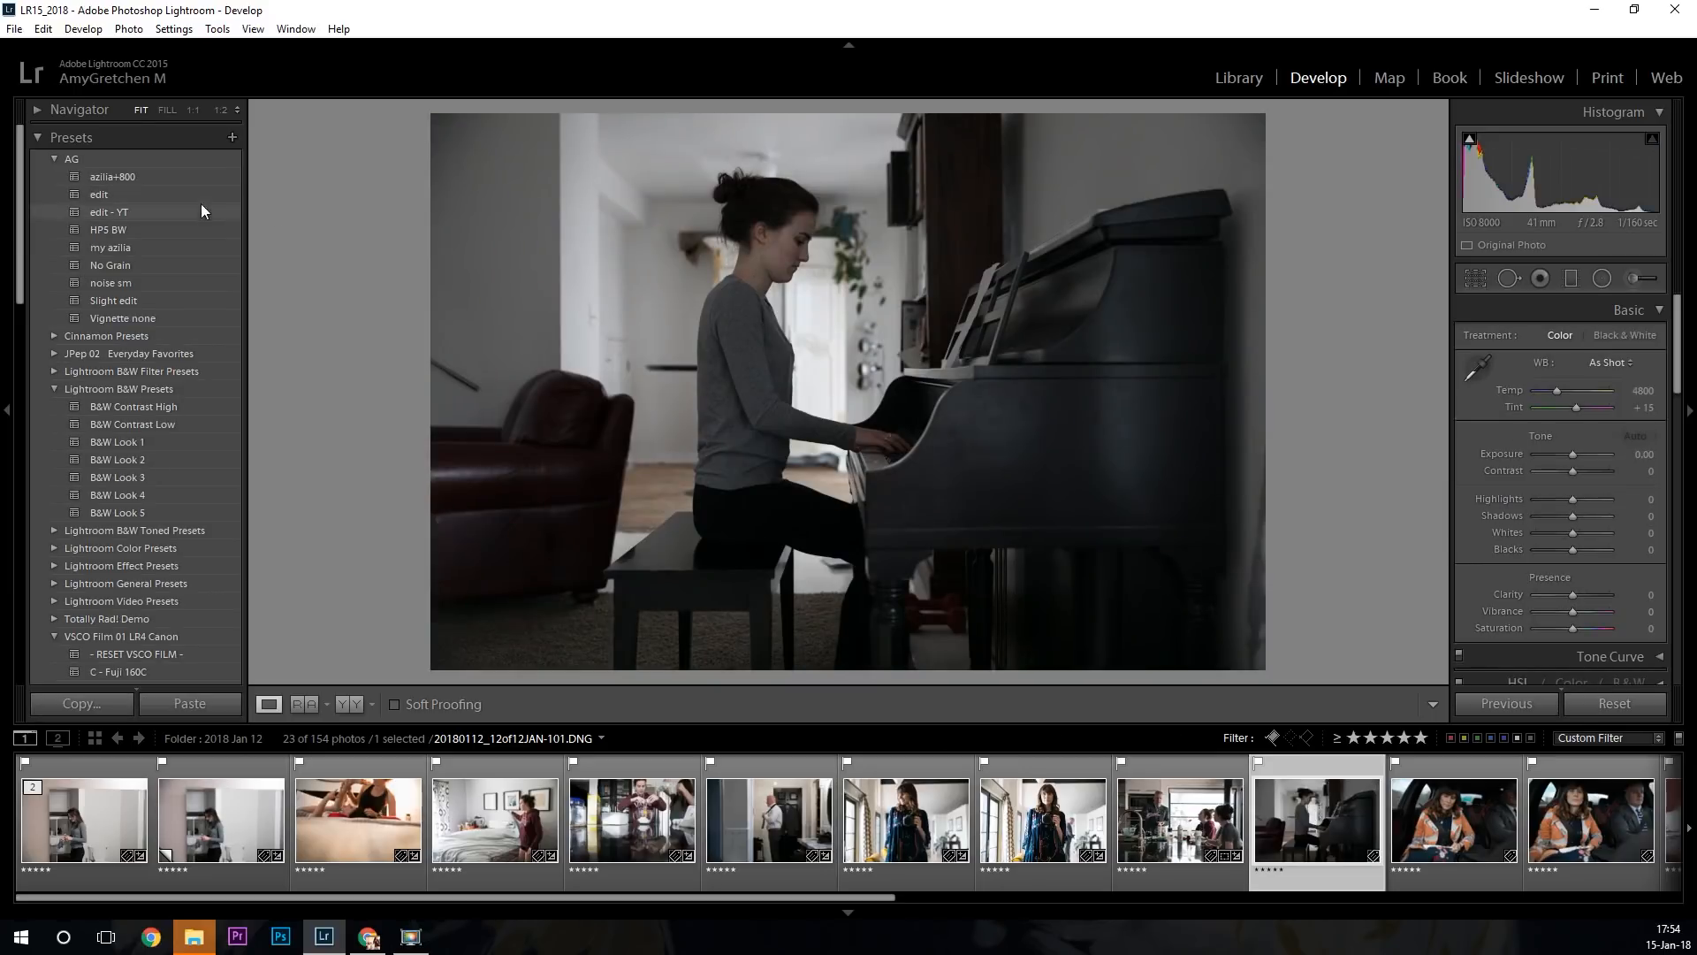
left_click(141, 247)
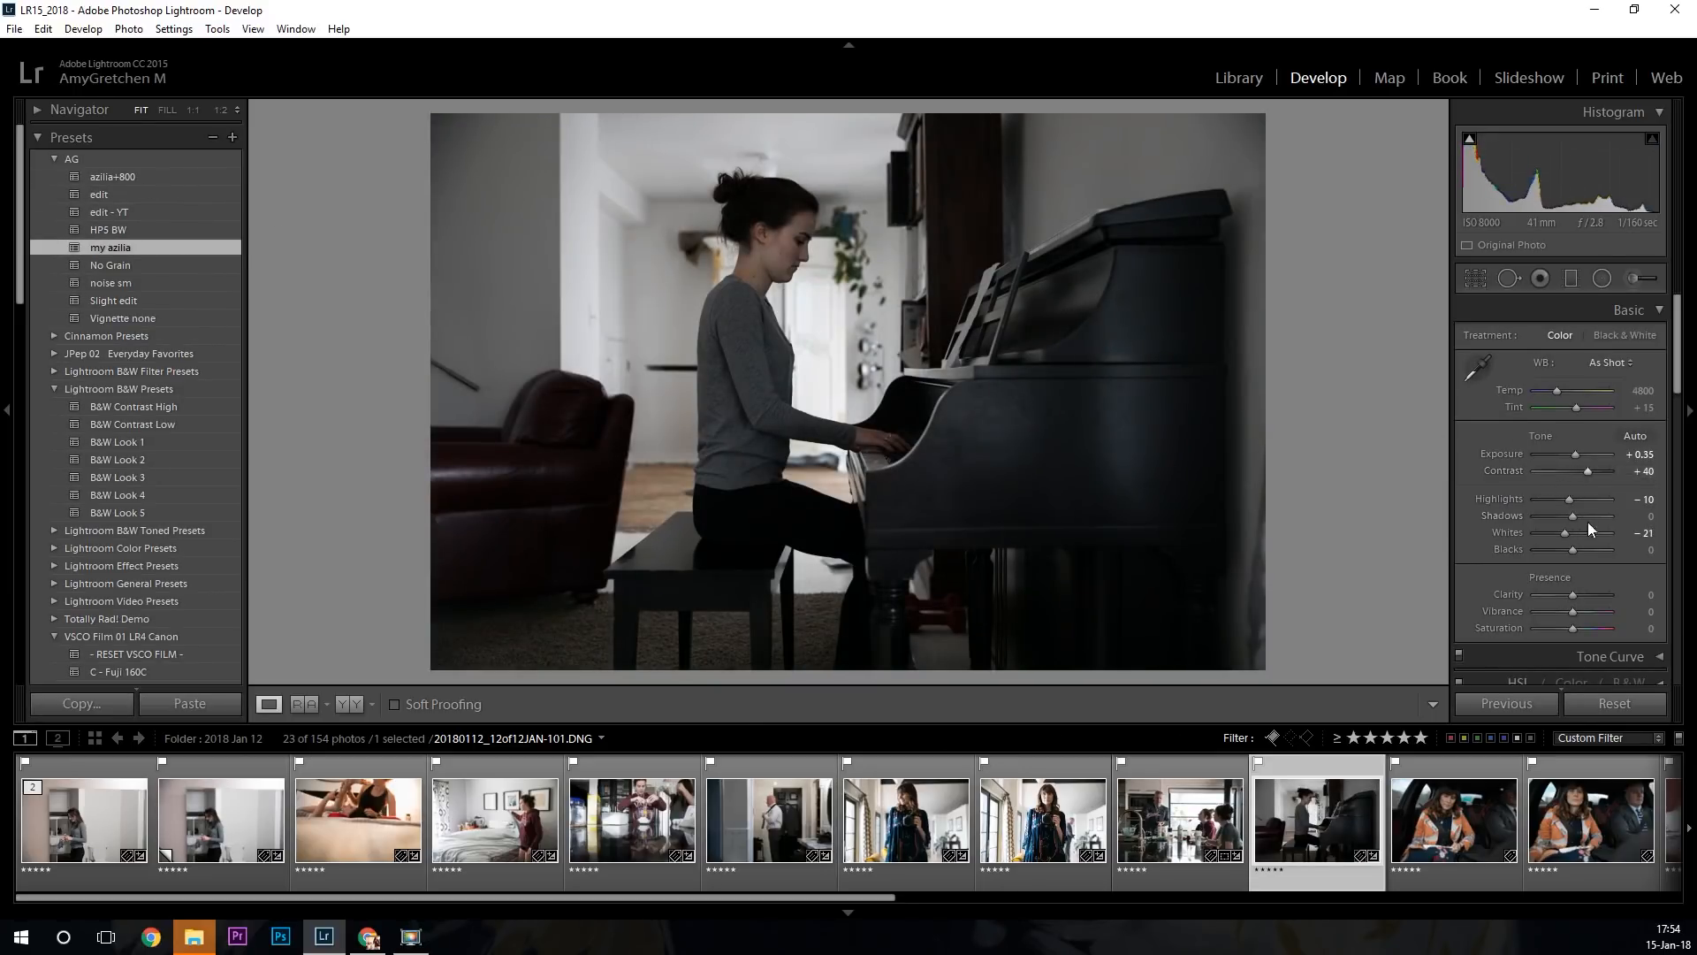
left_click_drag(1578, 453, 1579, 453)
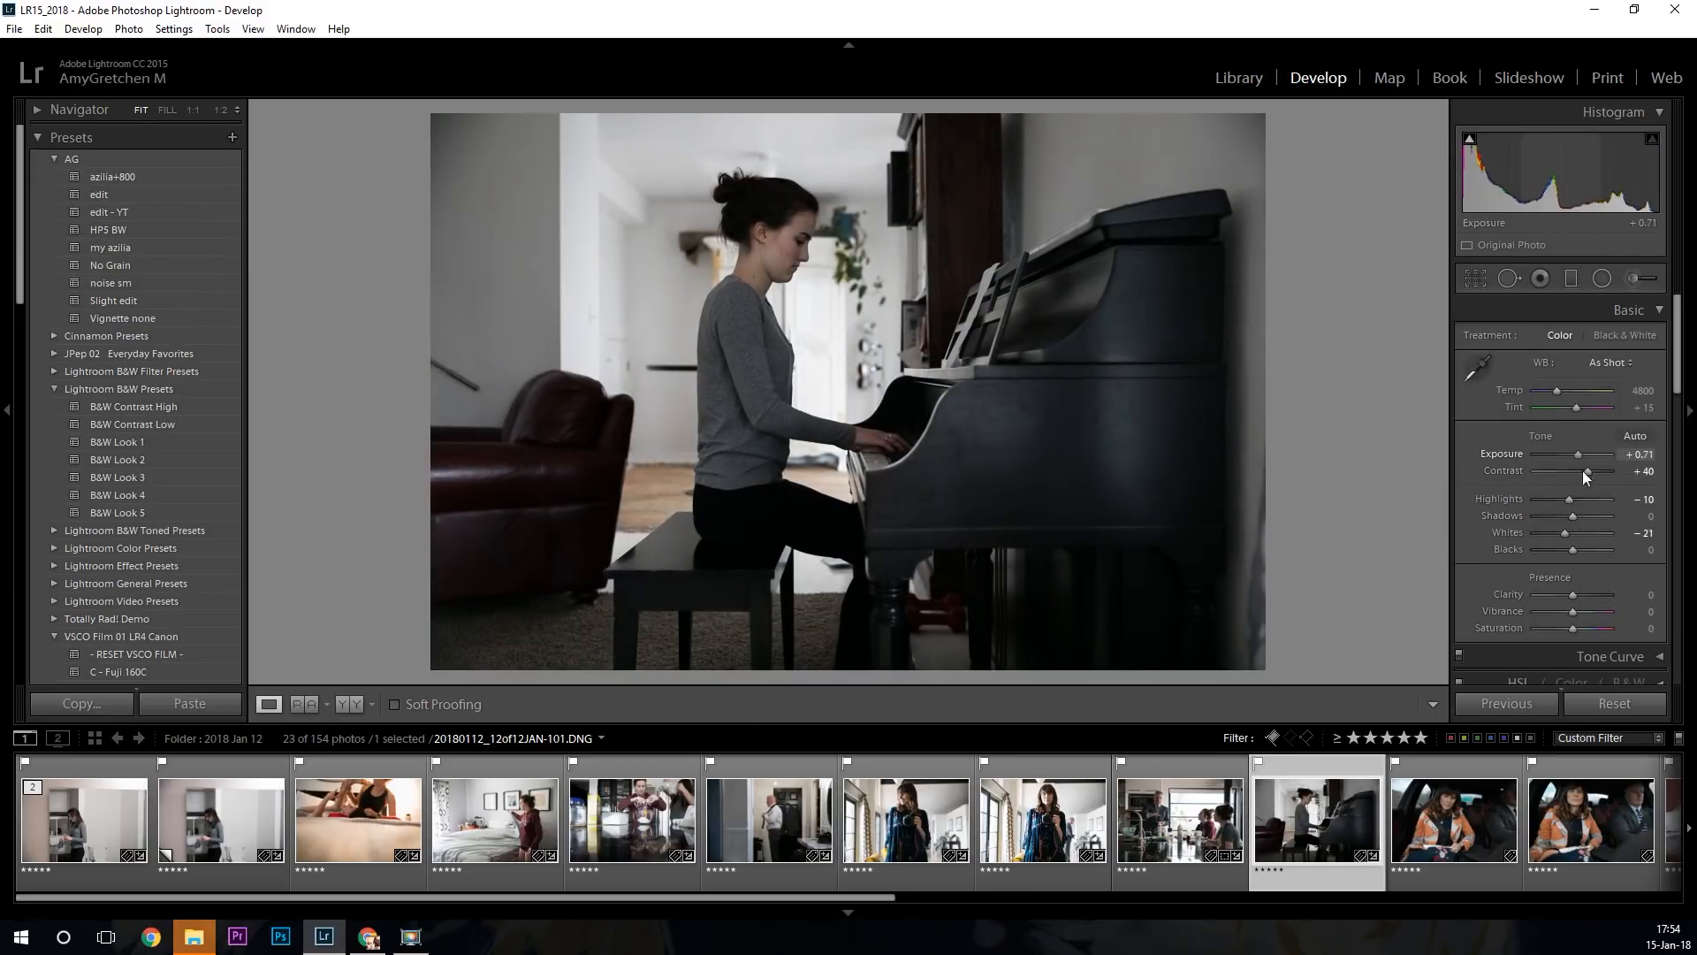
left_click_drag(1570, 517, 1584, 521)
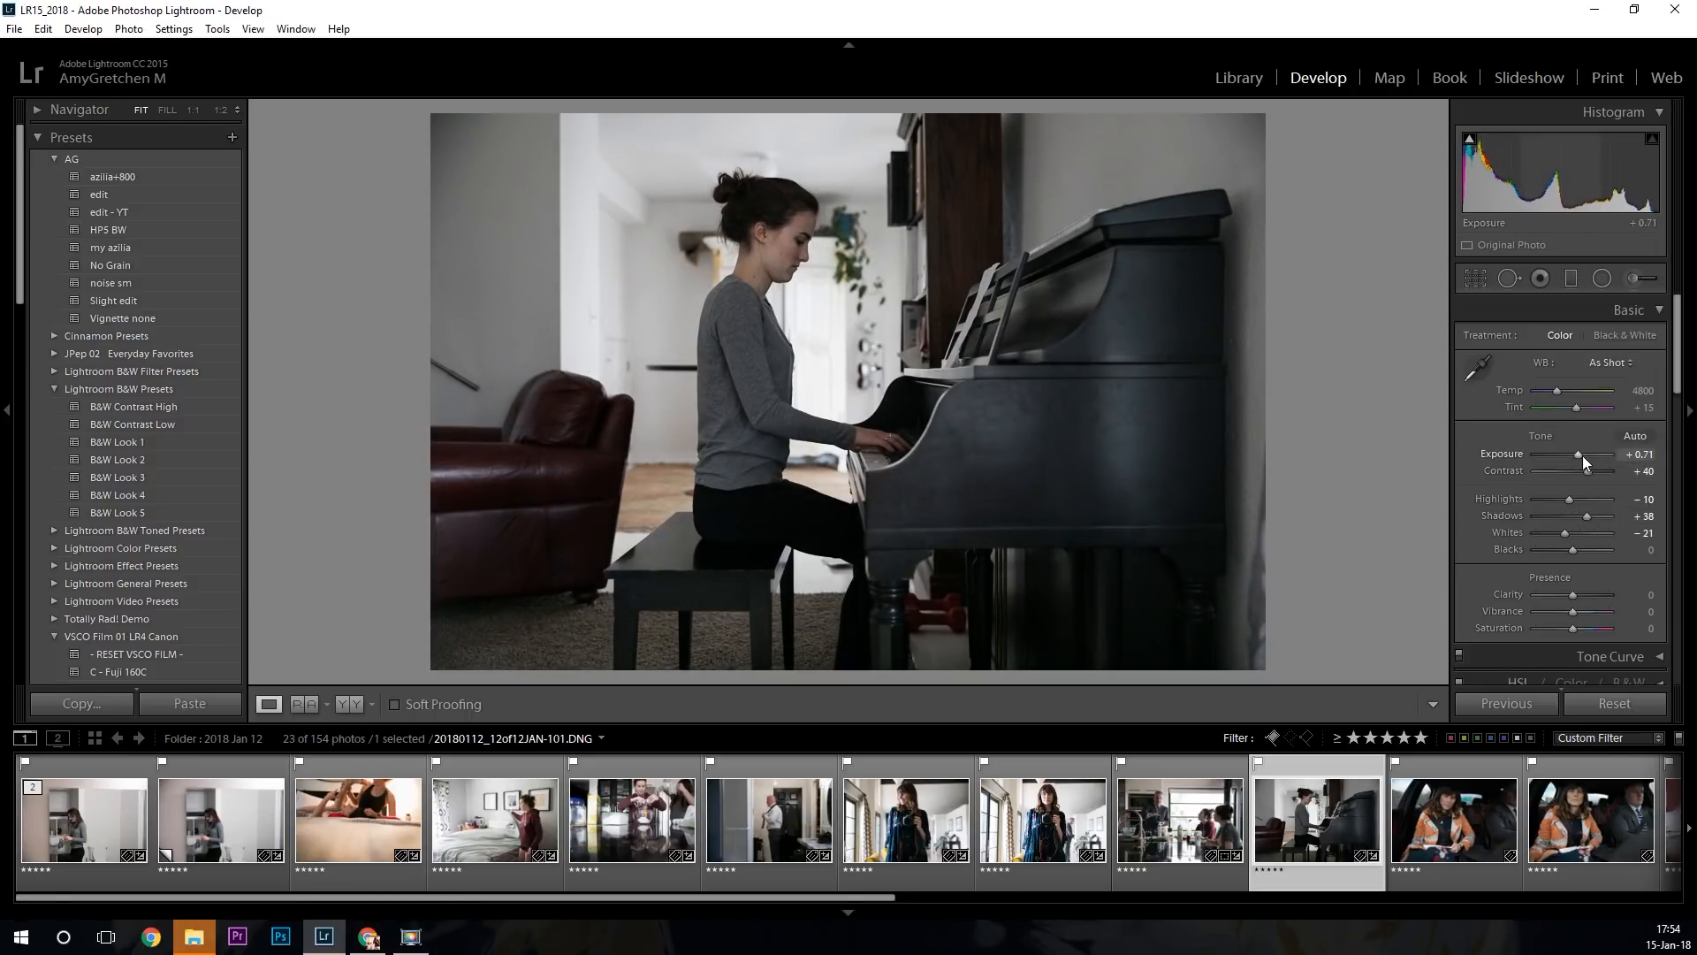
left_click_drag(1578, 454, 1584, 456)
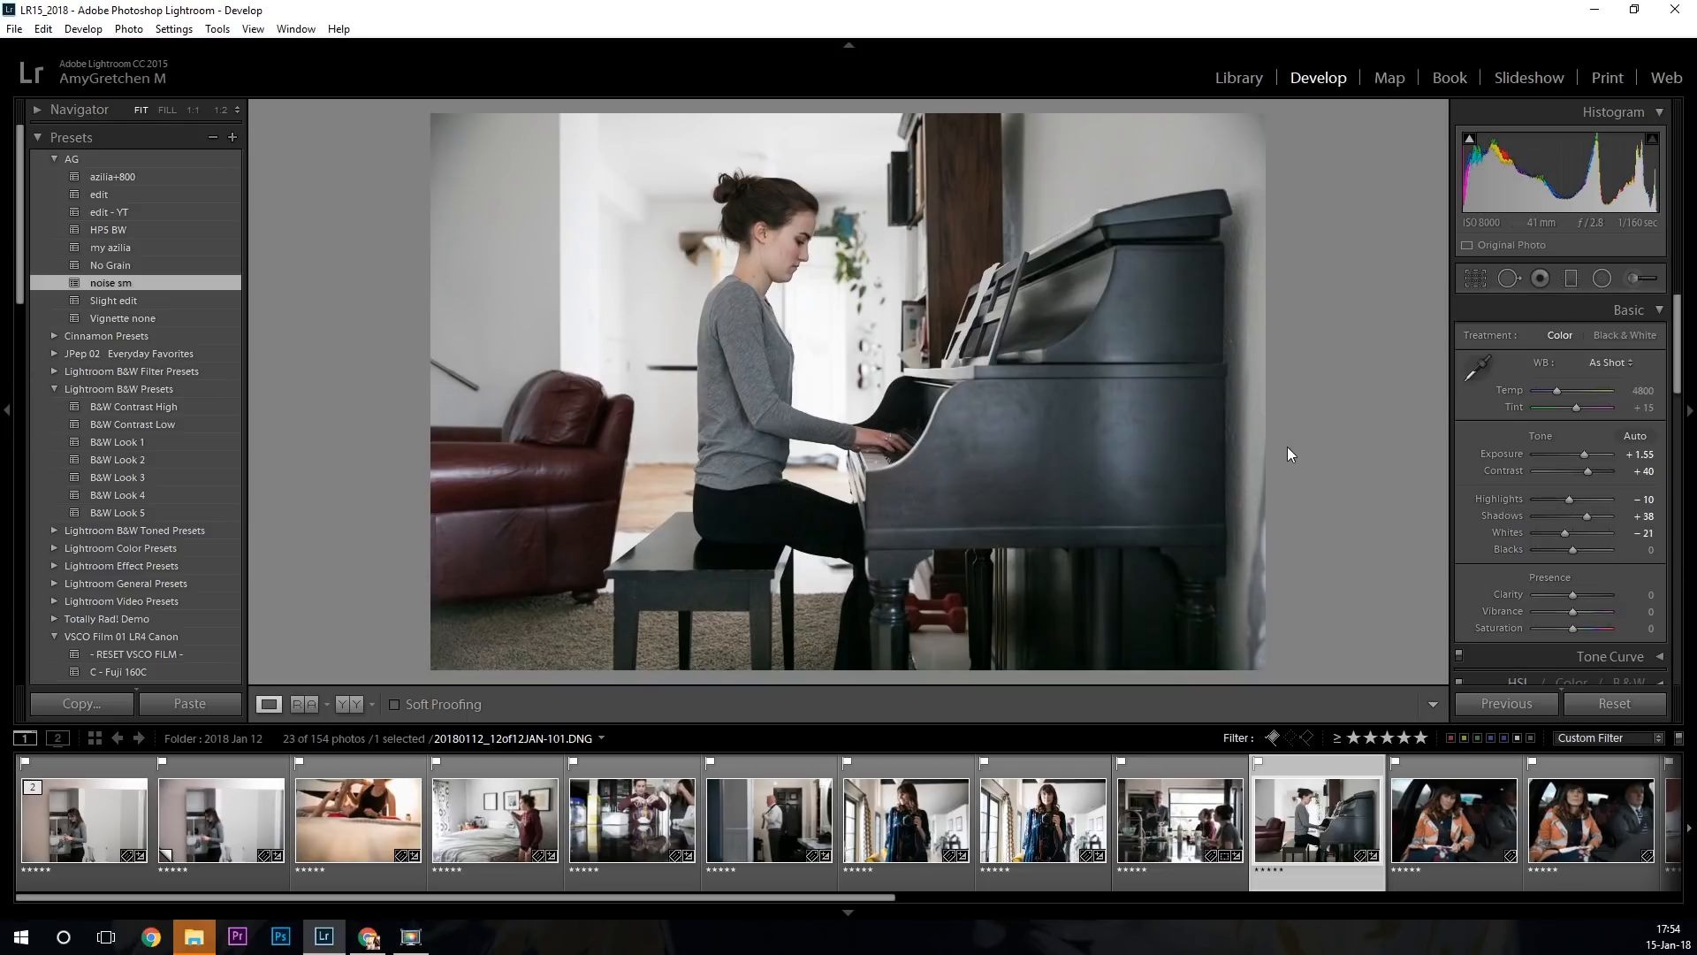
left_click_drag(1572, 550, 1563, 548)
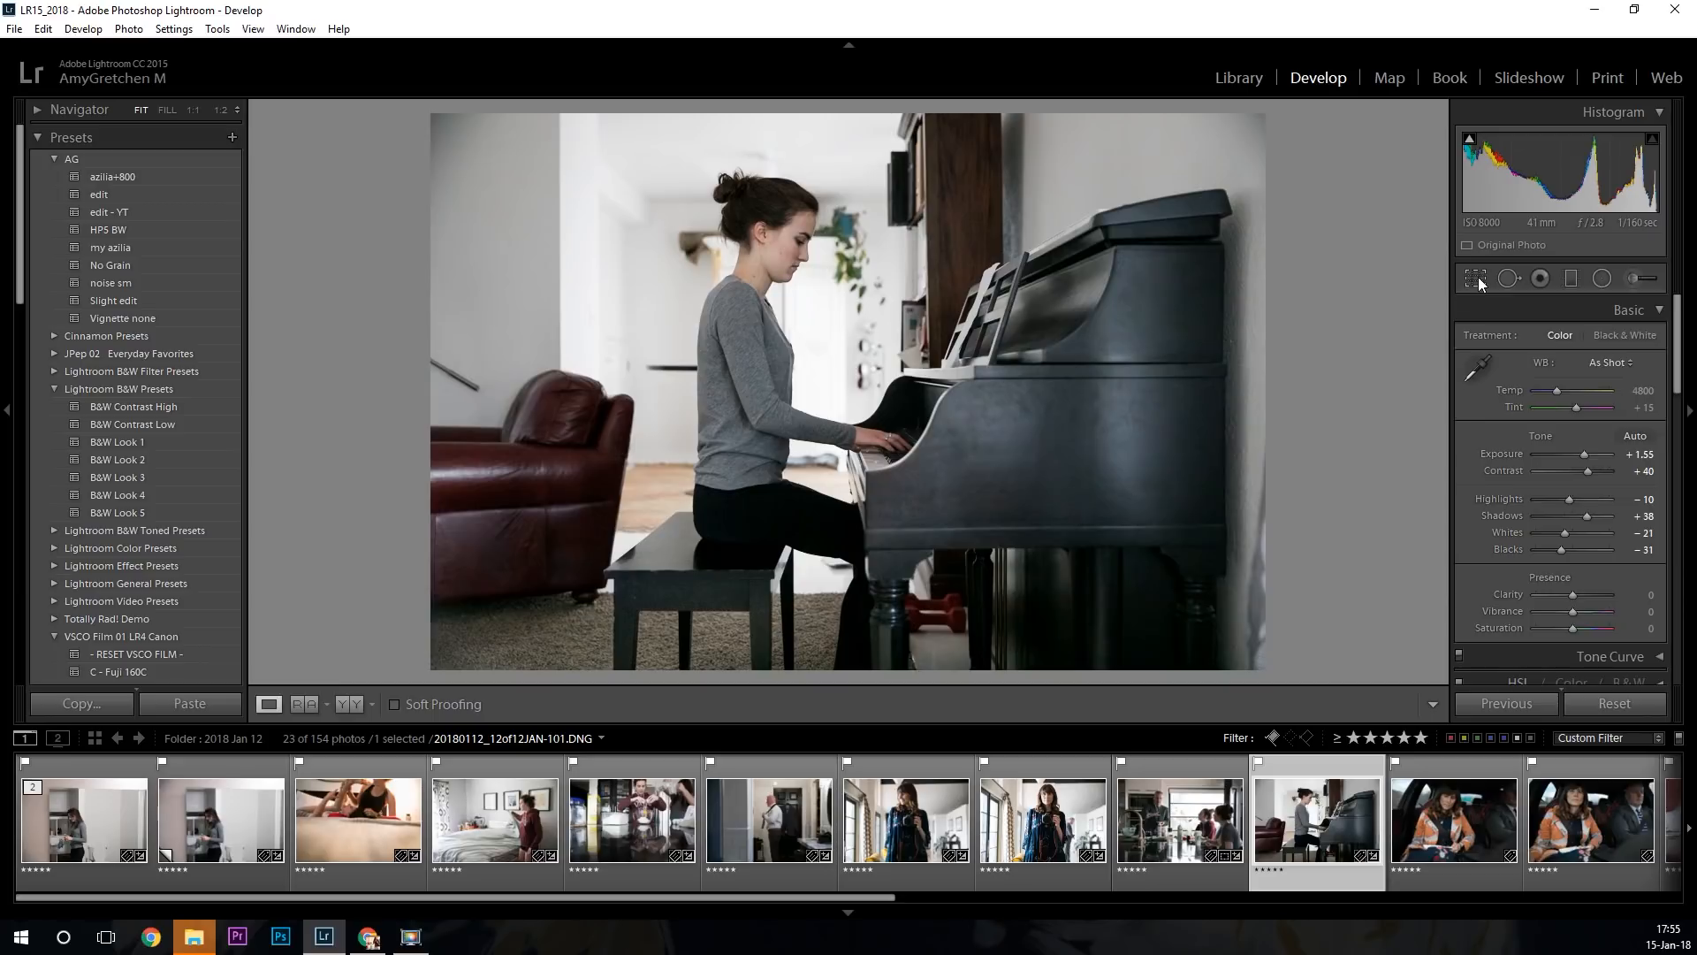
Crop JAN-101 slightly tighter around the woman and the piano.
key("r")
left_click_drag(1266, 669, 1253, 660)
key("Return")
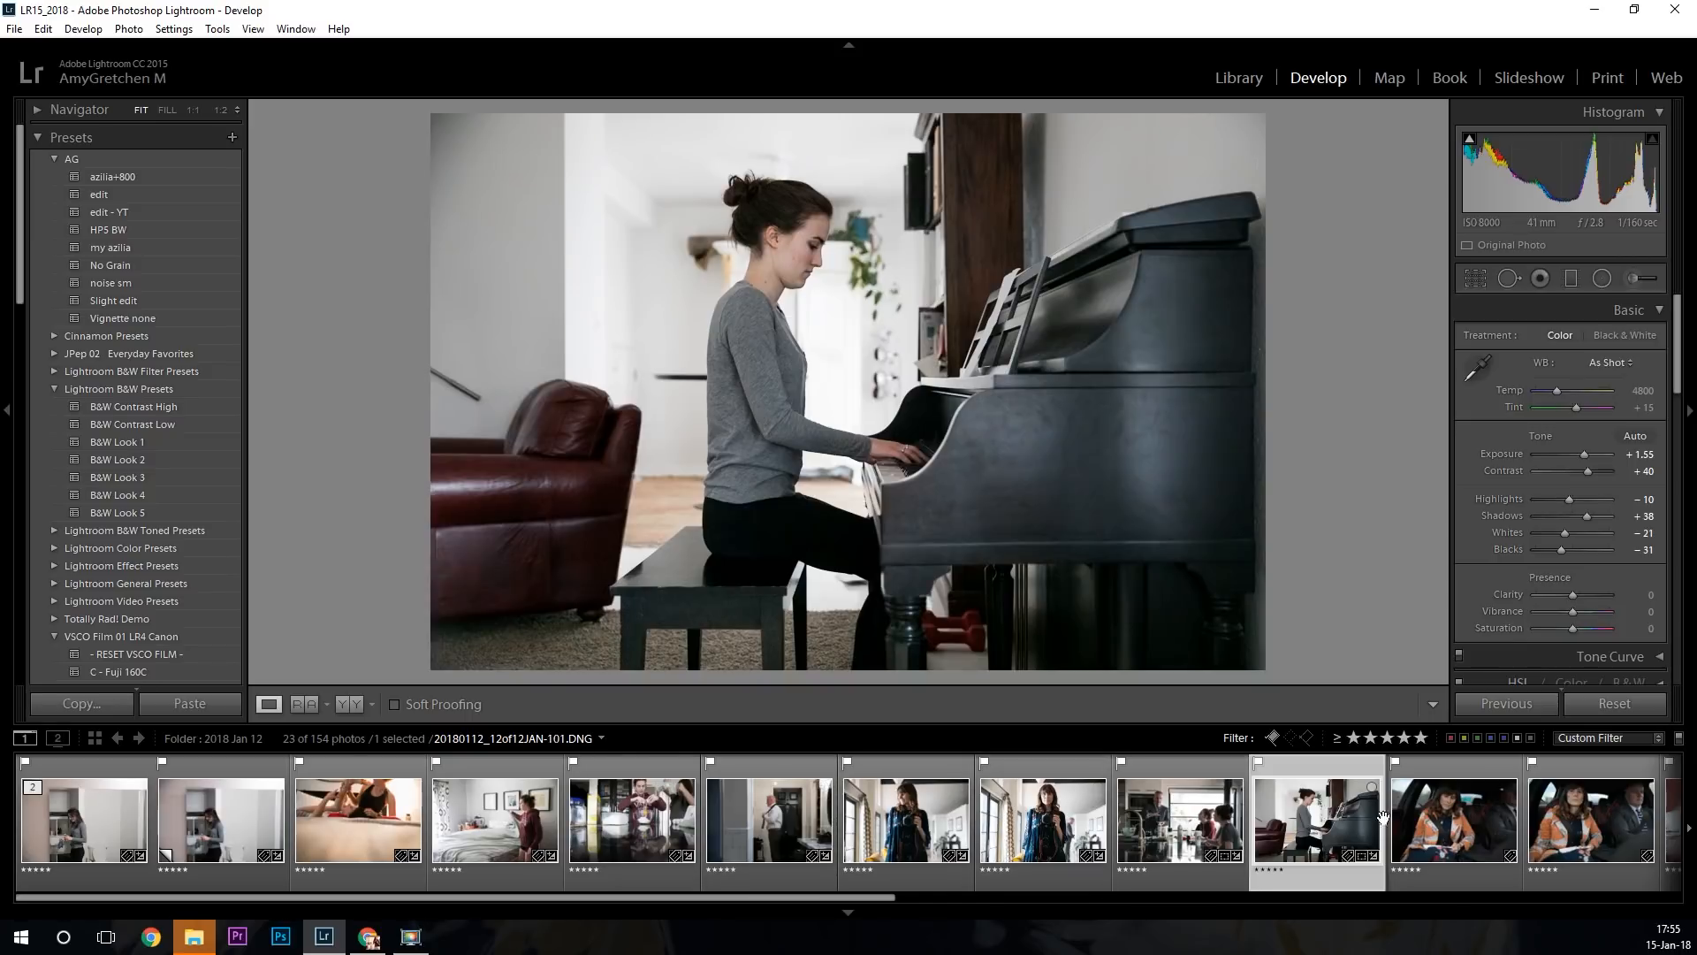
Apply the my azilia preset to the car photo JAN-109, and set exposure to +0.48 and shadows to +21.
left_click(1455, 817)
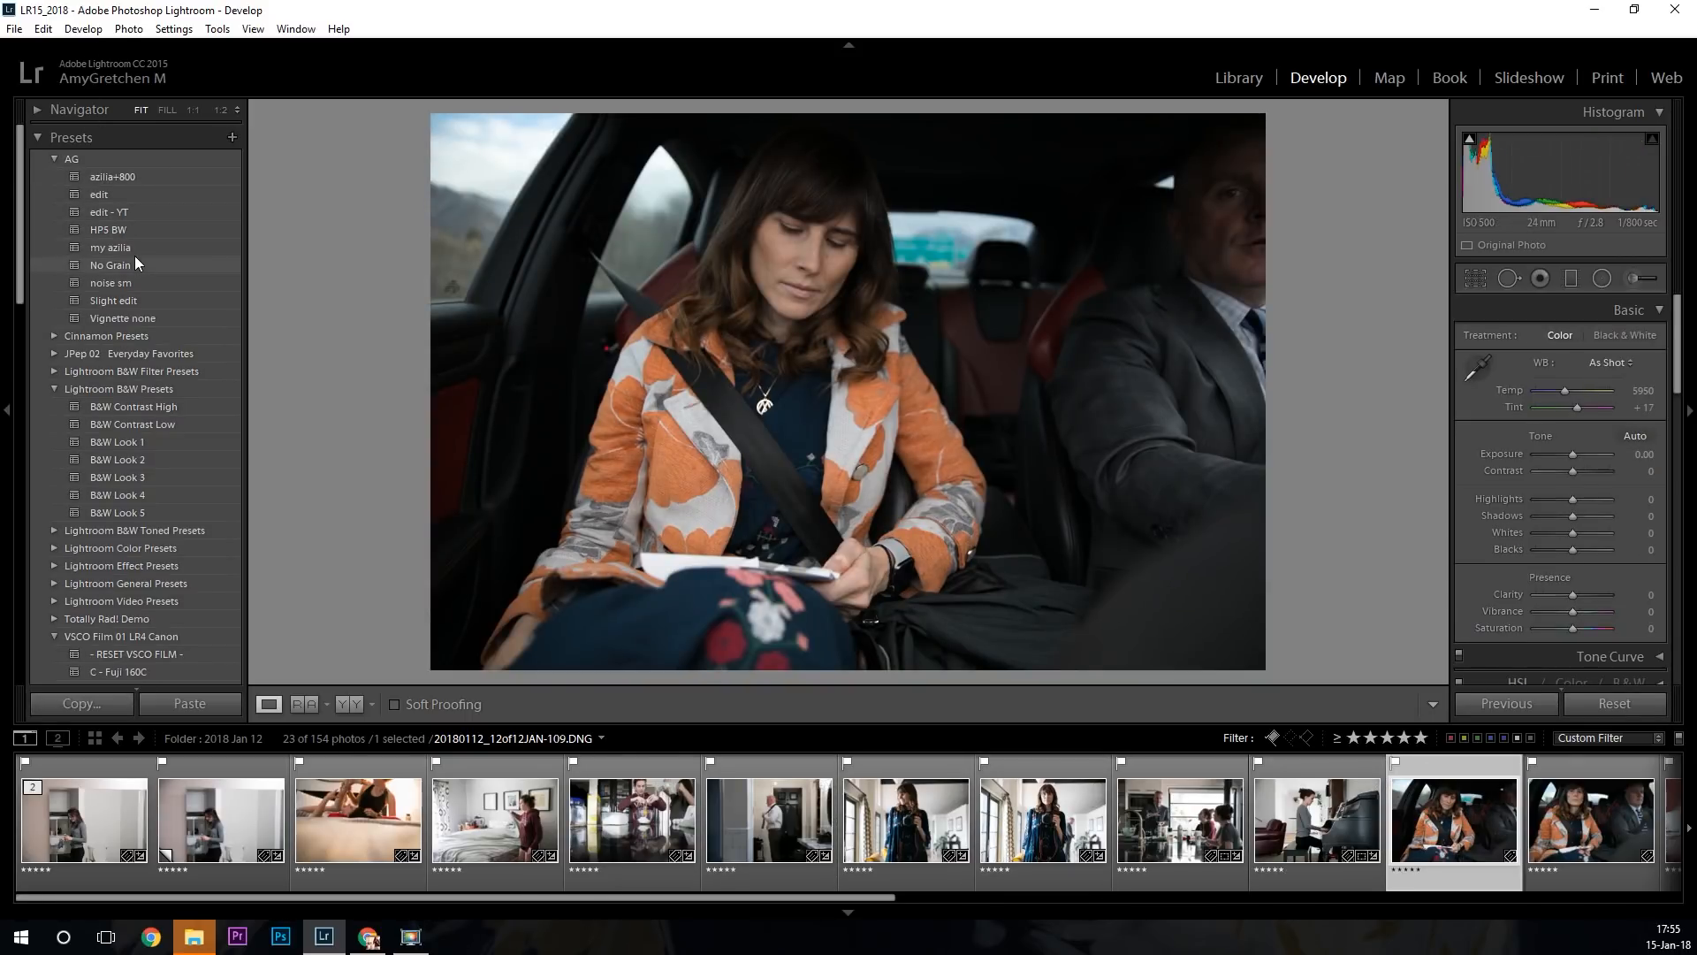
left_click(111, 248)
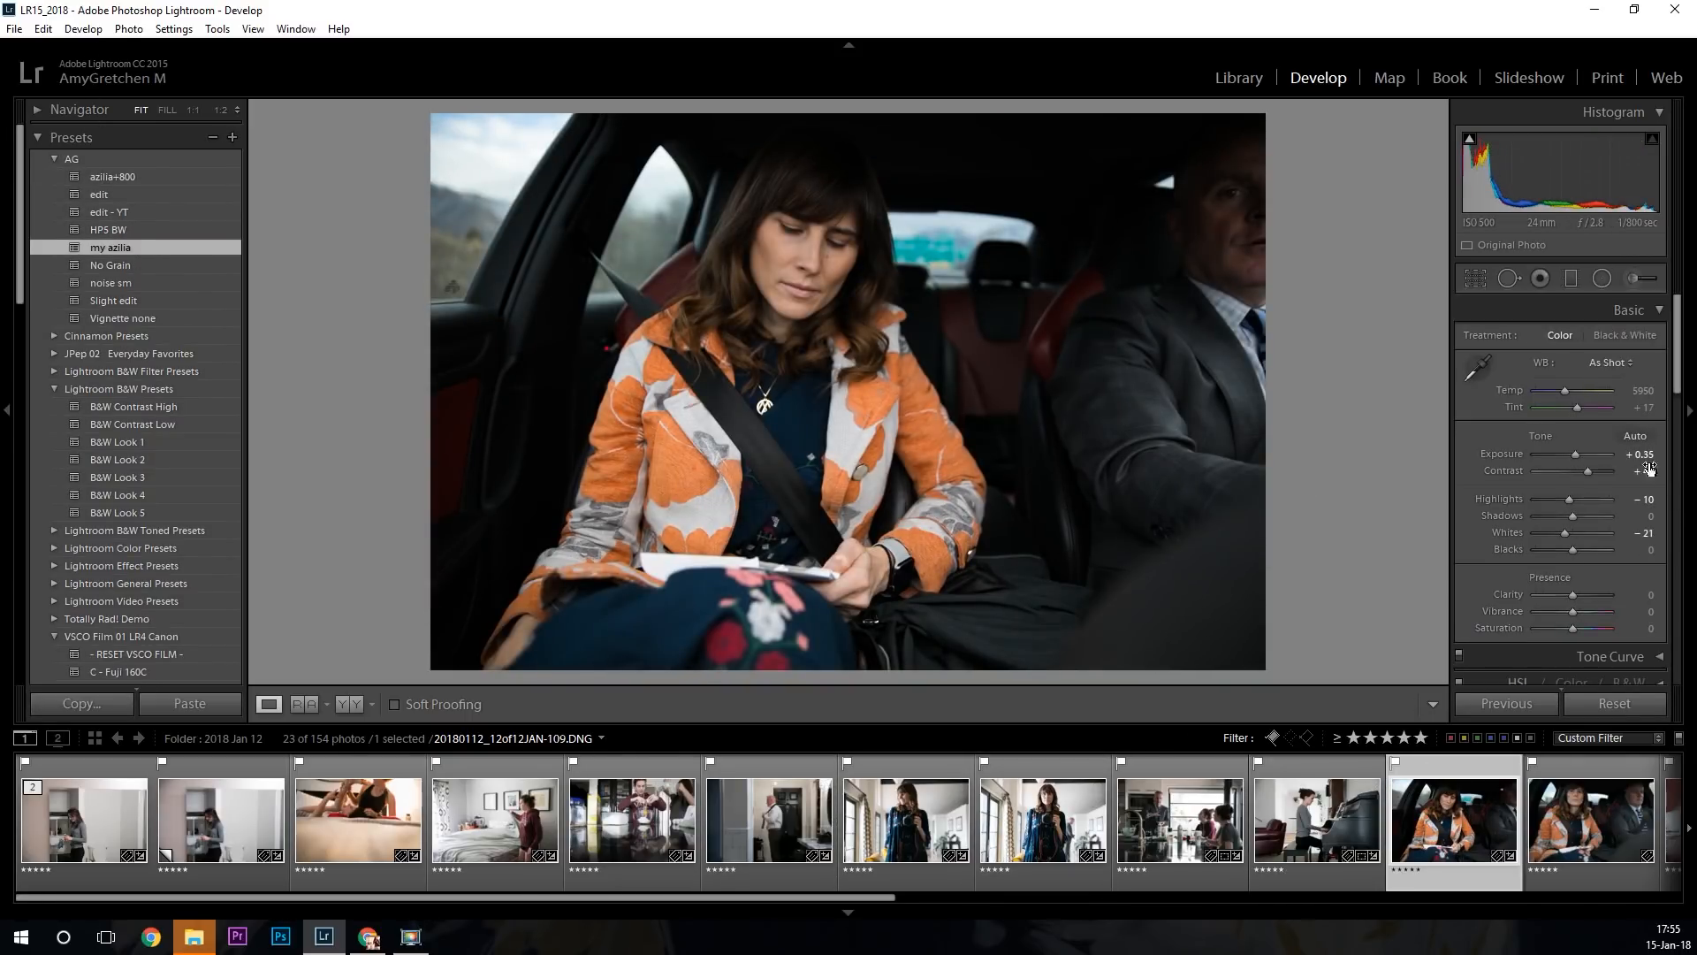
left_click(1575, 453)
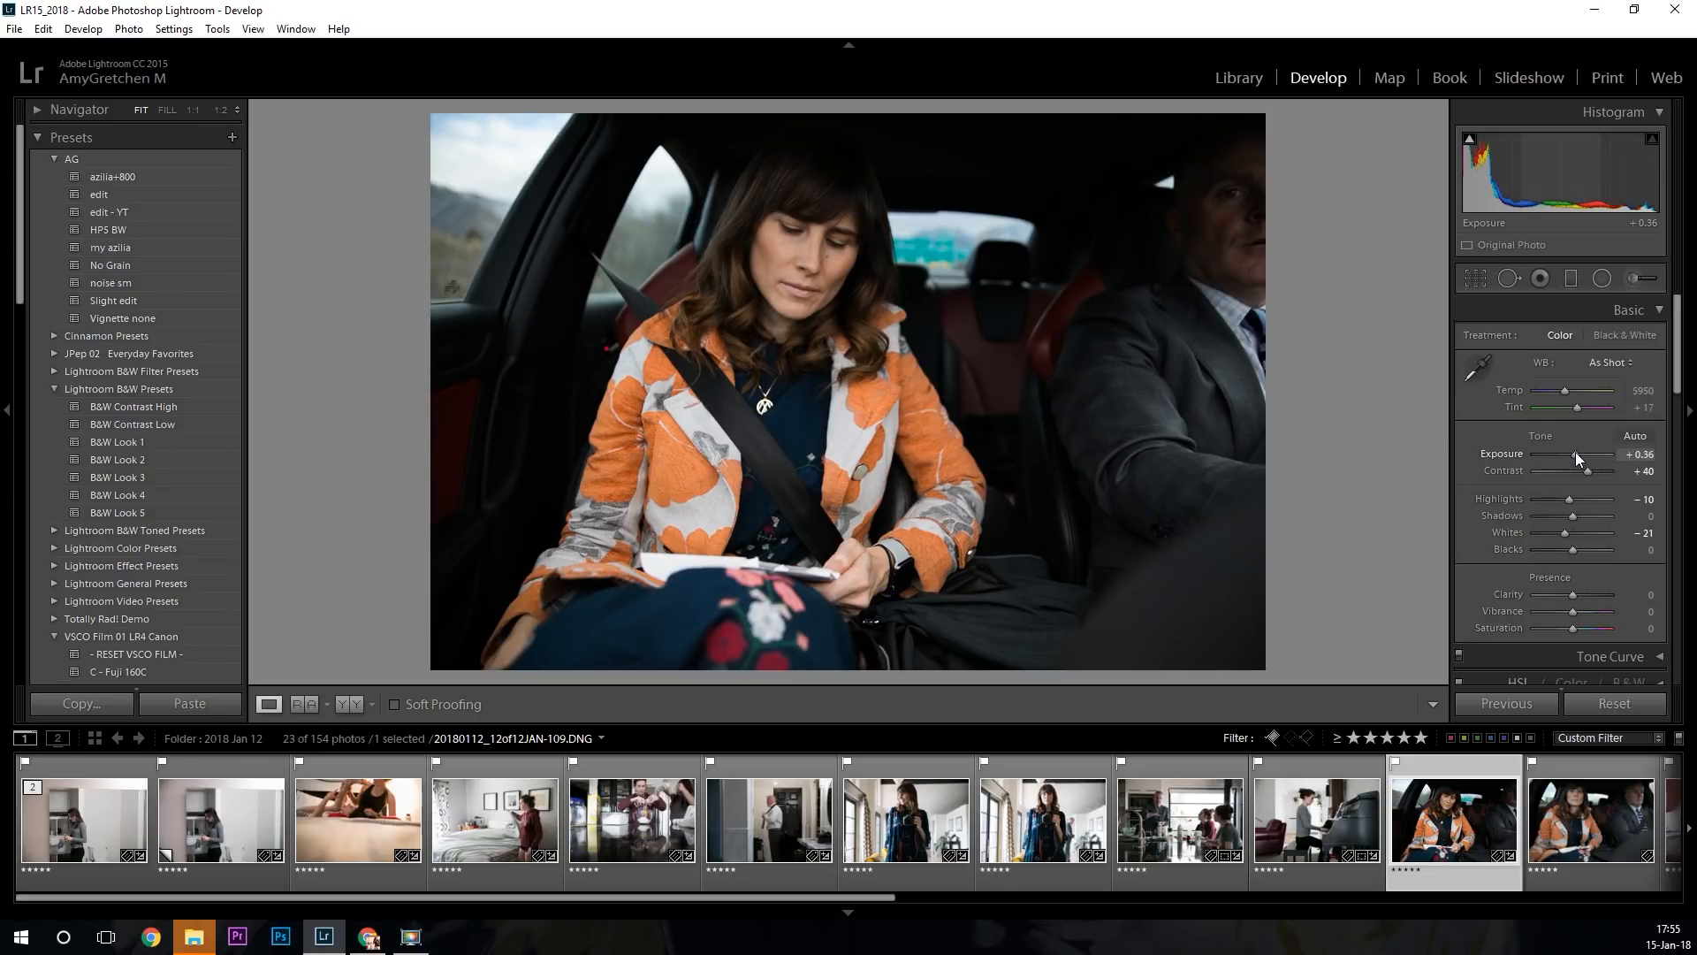
left_click_drag(1575, 453, 1577, 452)
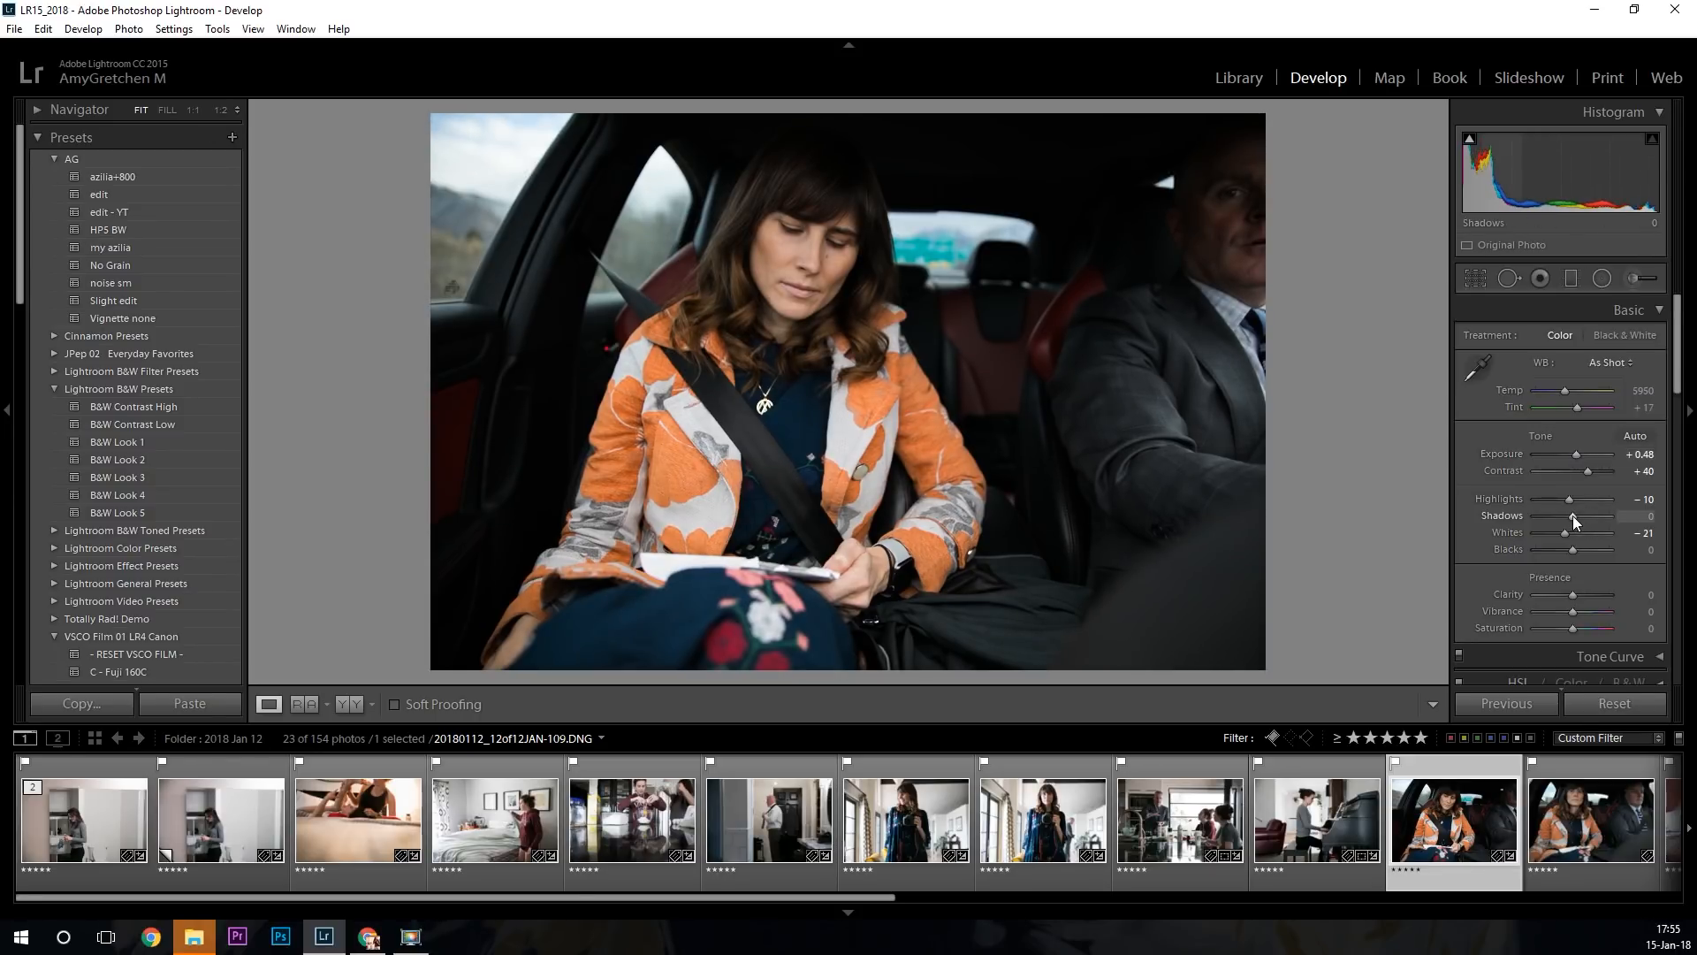
left_click_drag(1579, 518, 1584, 521)
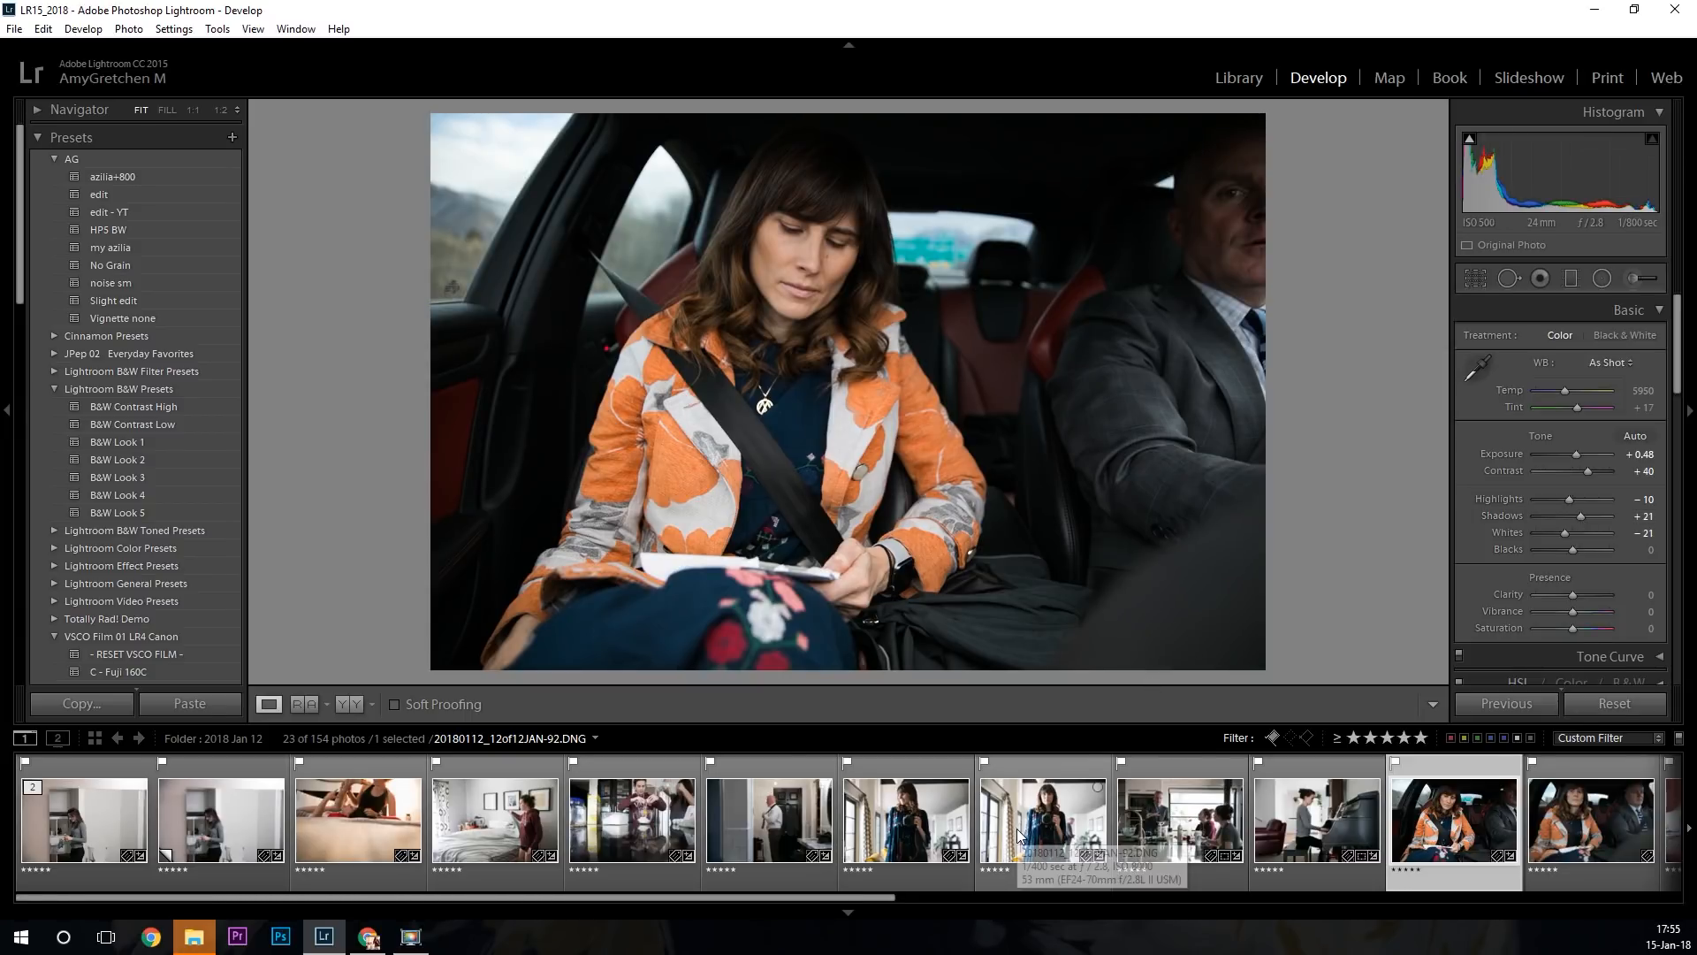
Sync the JAN-109 develop settings to the second car photo, JAN-113, and compare the two photos.
scroll(1018, 833, "down", 3)
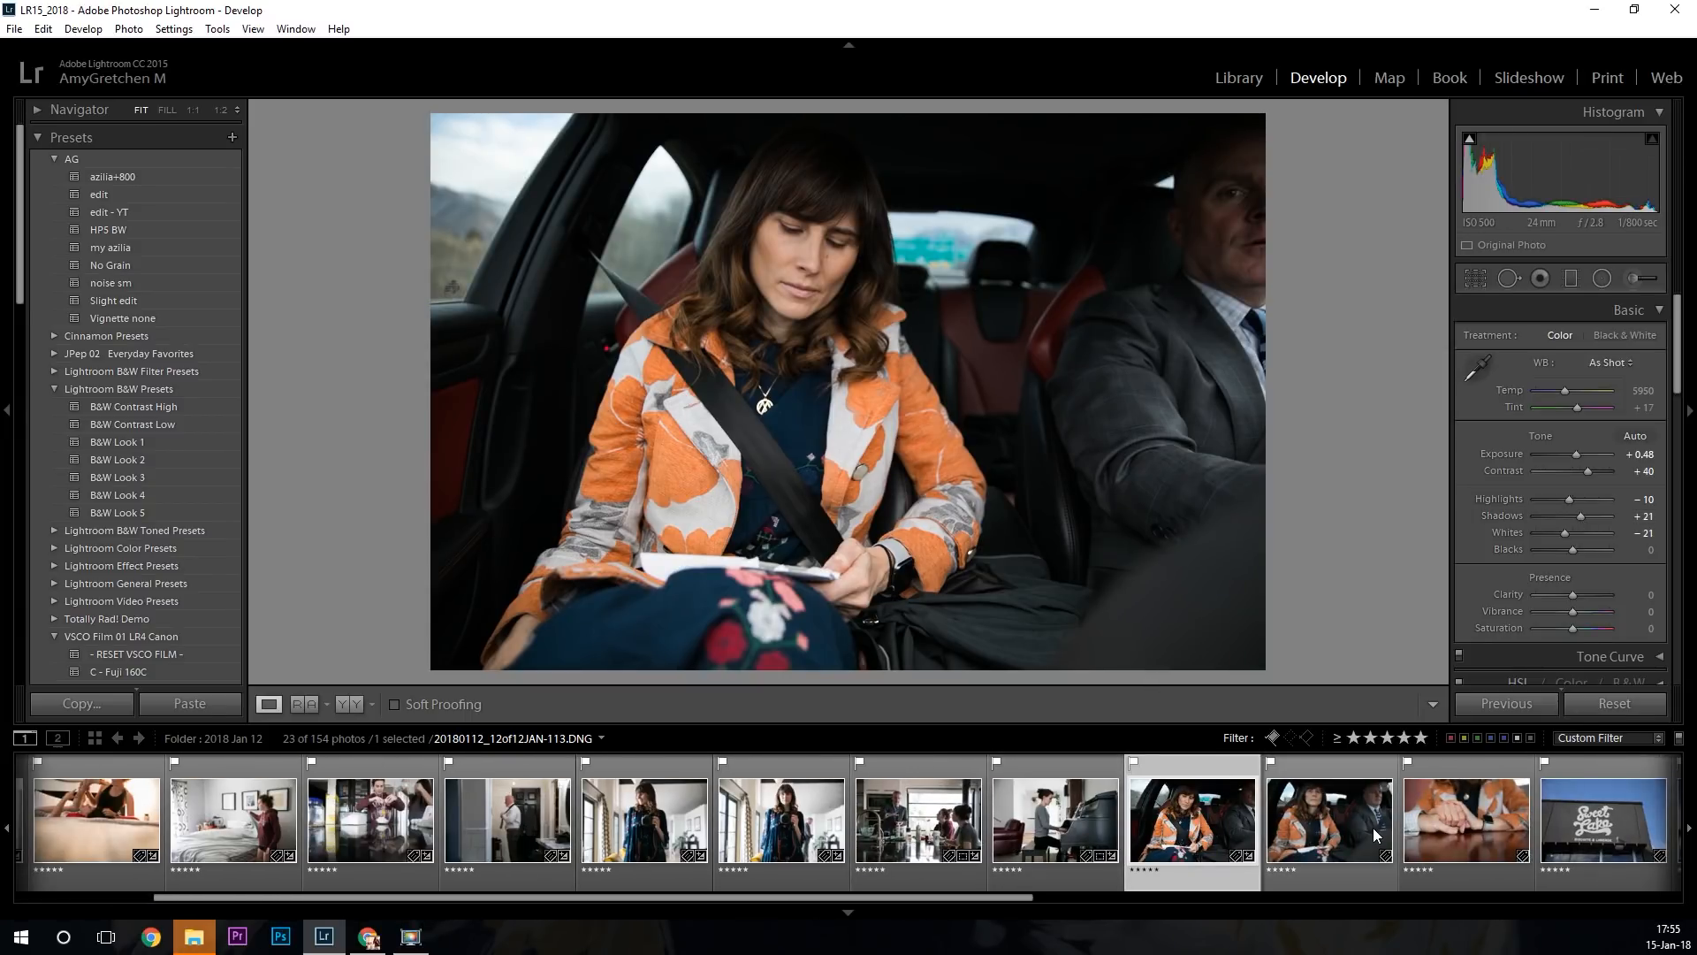
left_click(1367, 821, "ctrl")
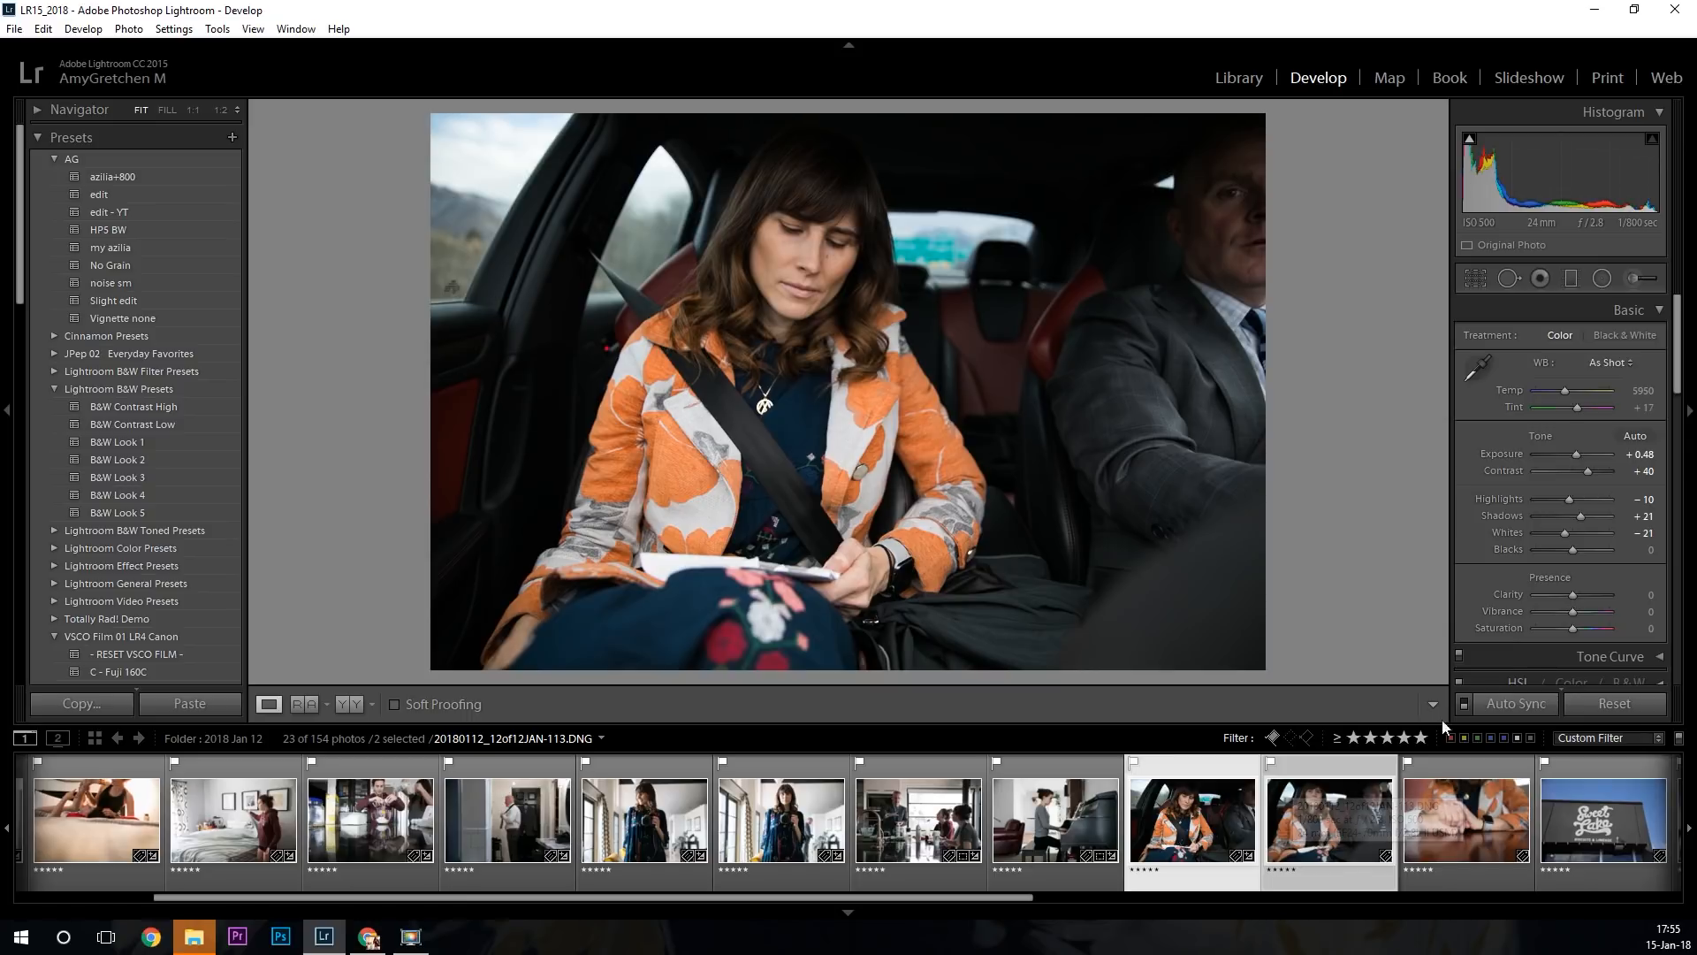
left_click(1521, 708)
key("Return")
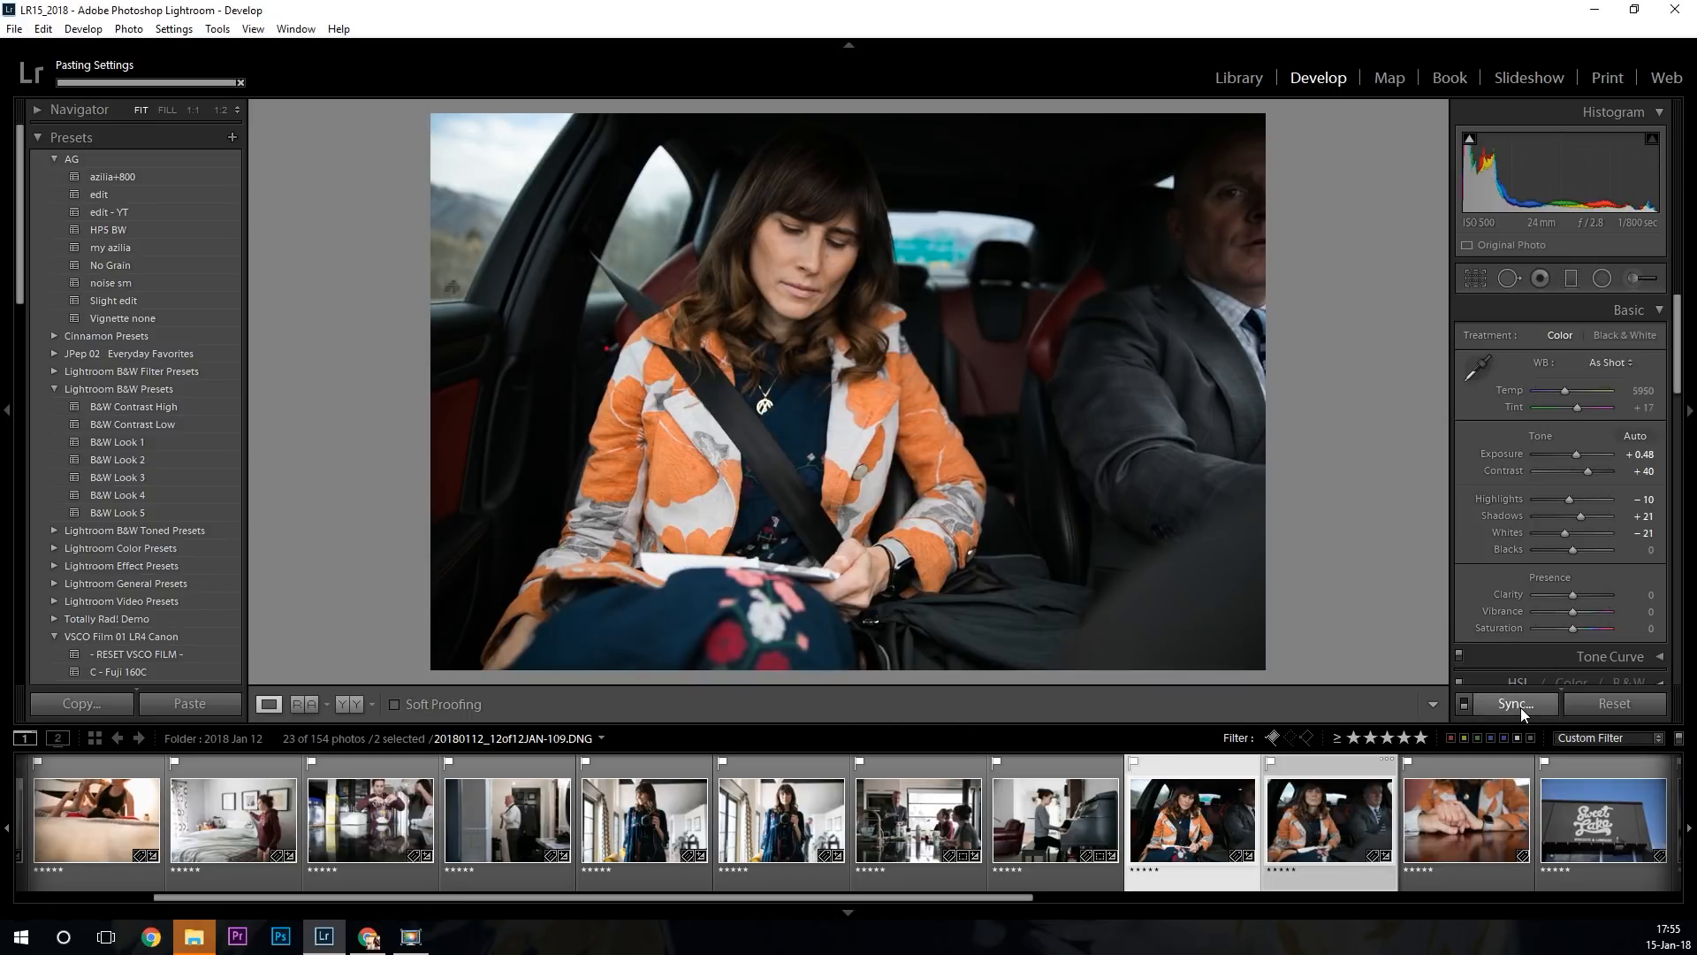
left_click(1346, 803)
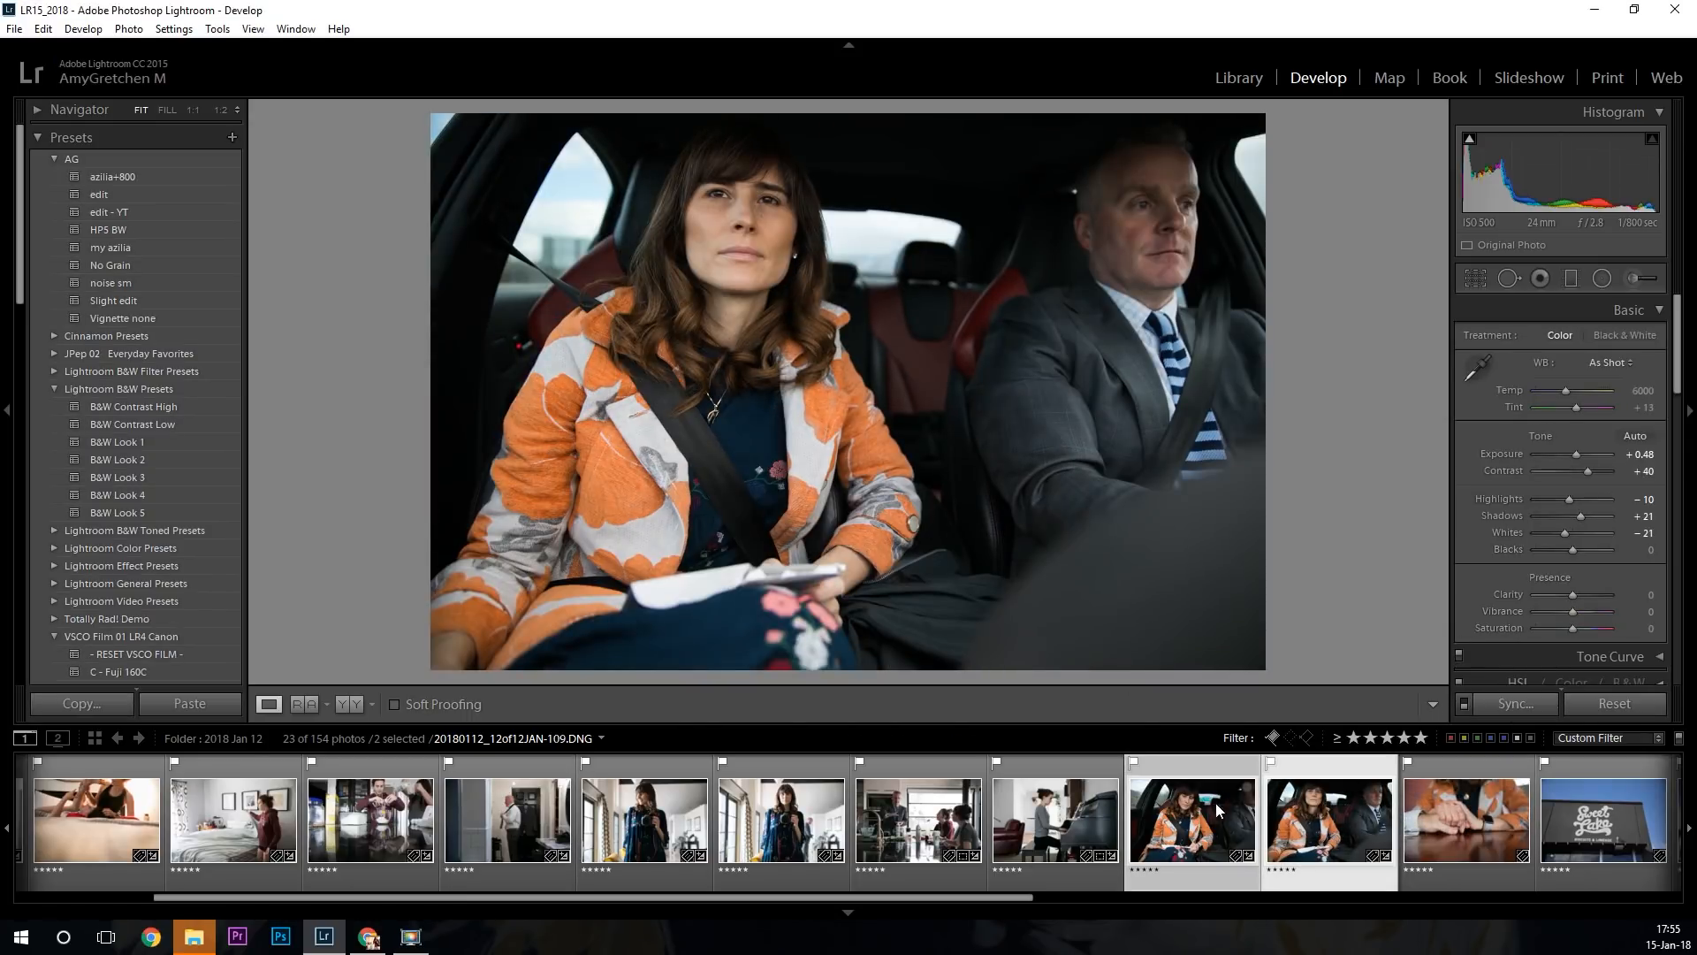
left_click(1216, 803)
left_click(1339, 804)
scroll(1427, 816, "down", 3)
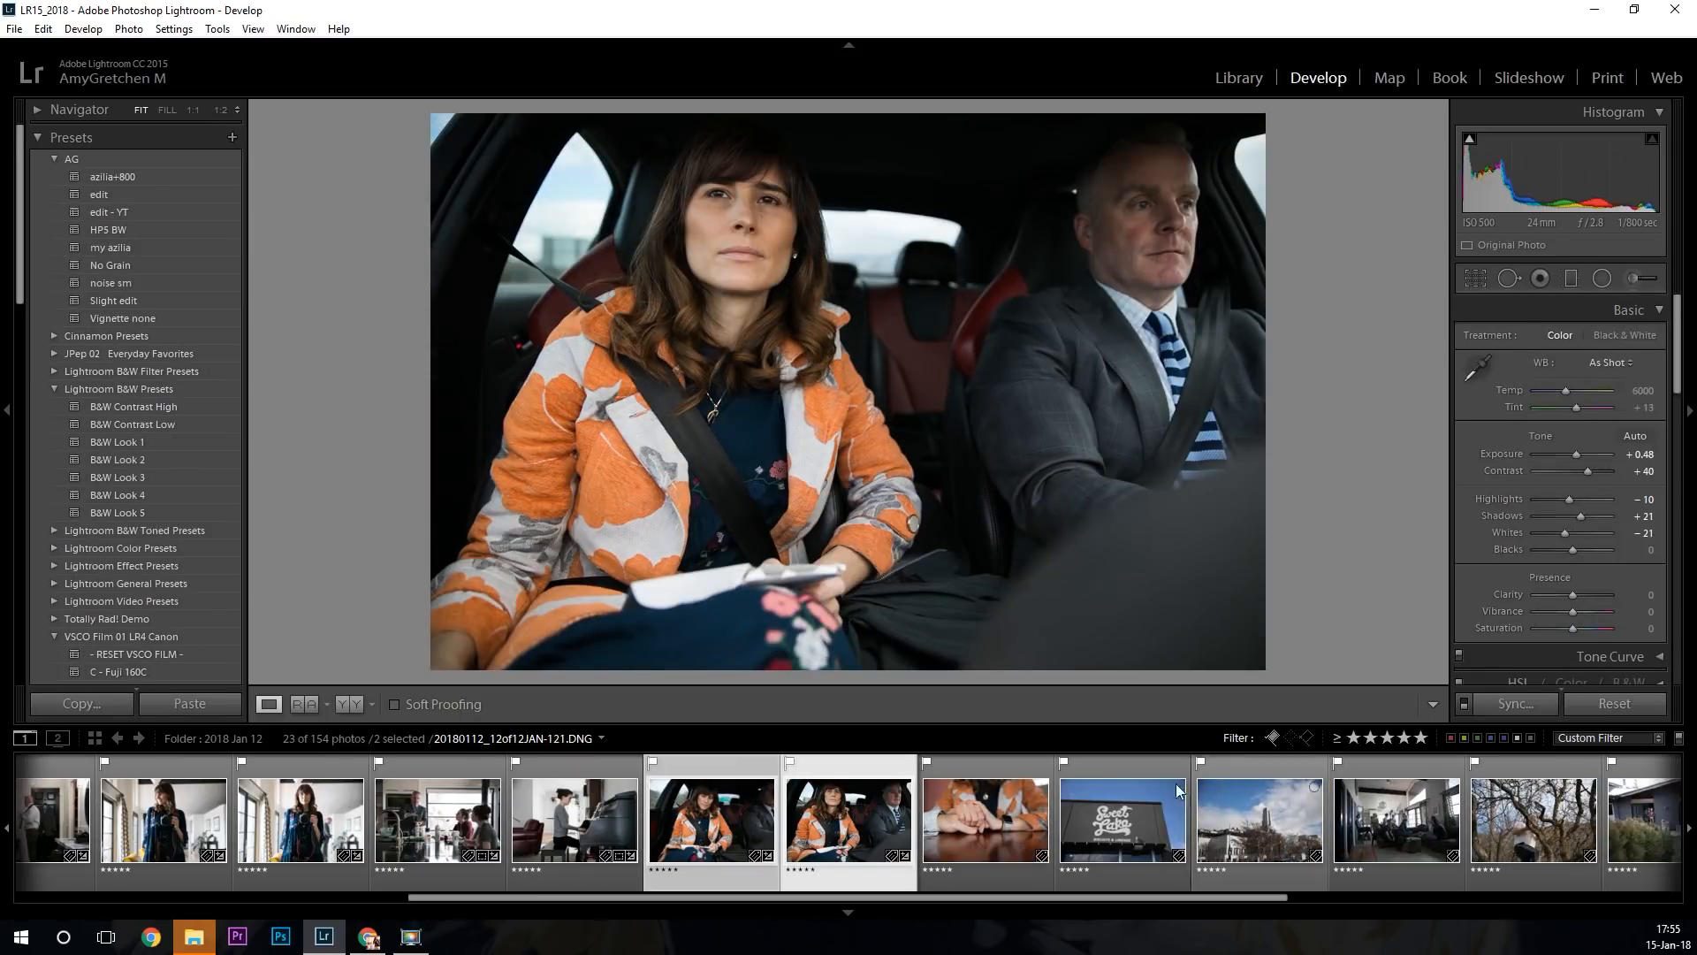
Apply the my azilia preset to the clasped-hands photo JAN-115, with shadows +31 and highlights −24.
left_click(1006, 794)
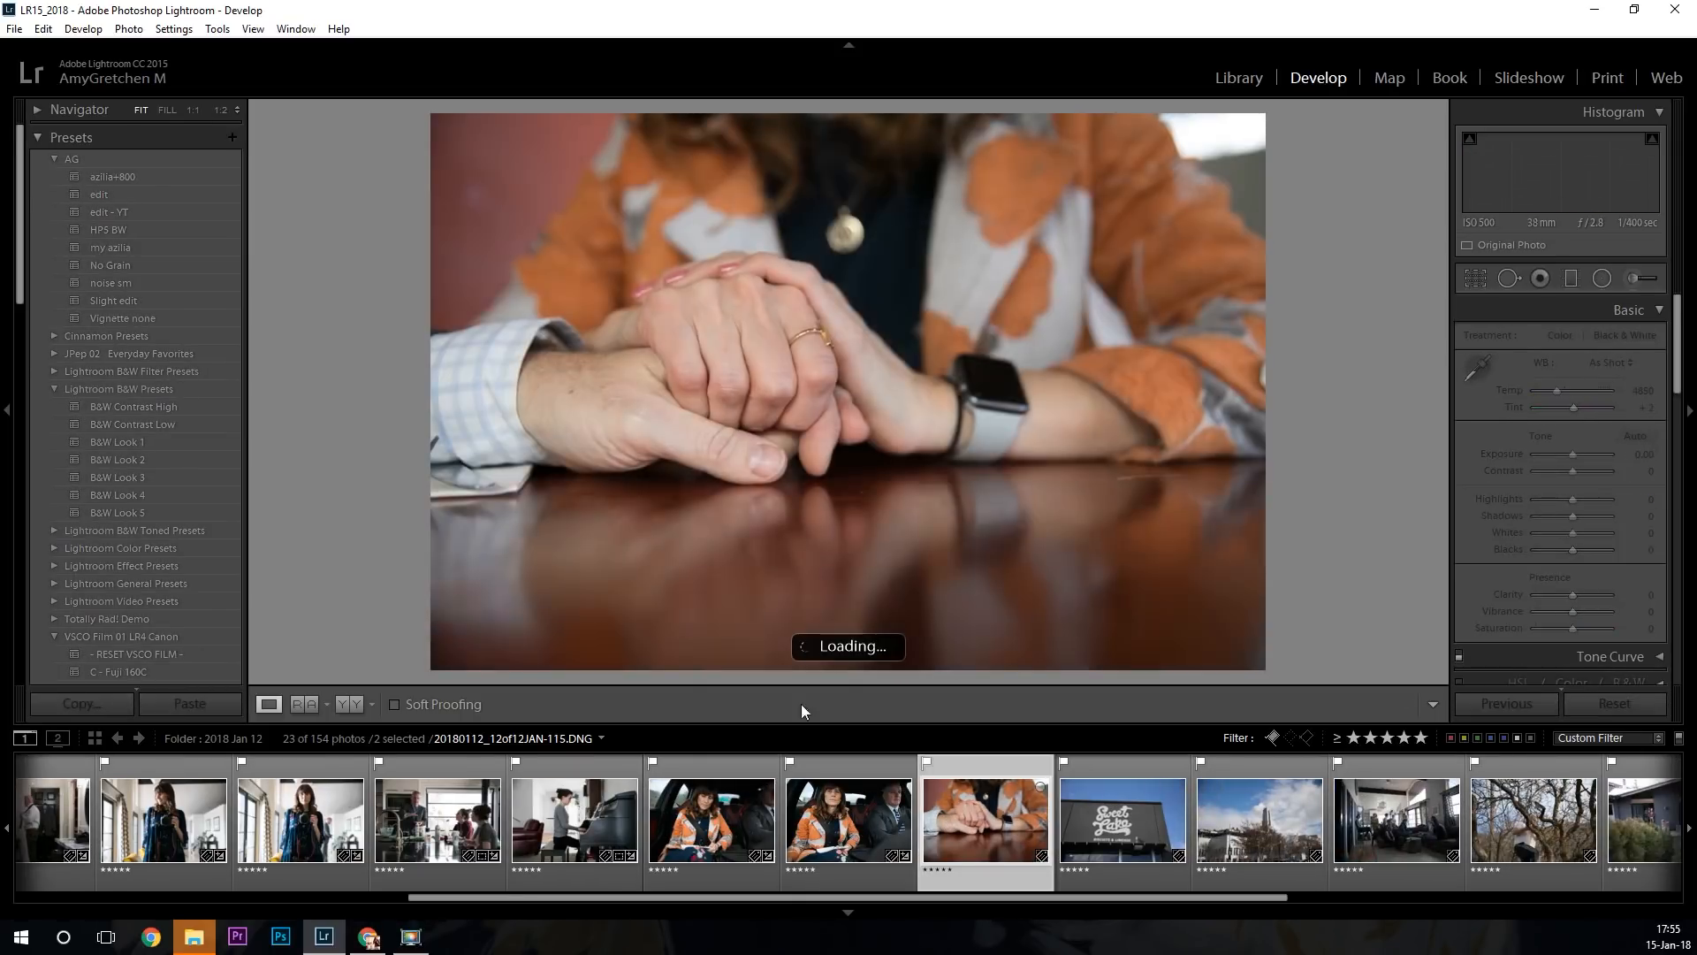
left_click(151, 251)
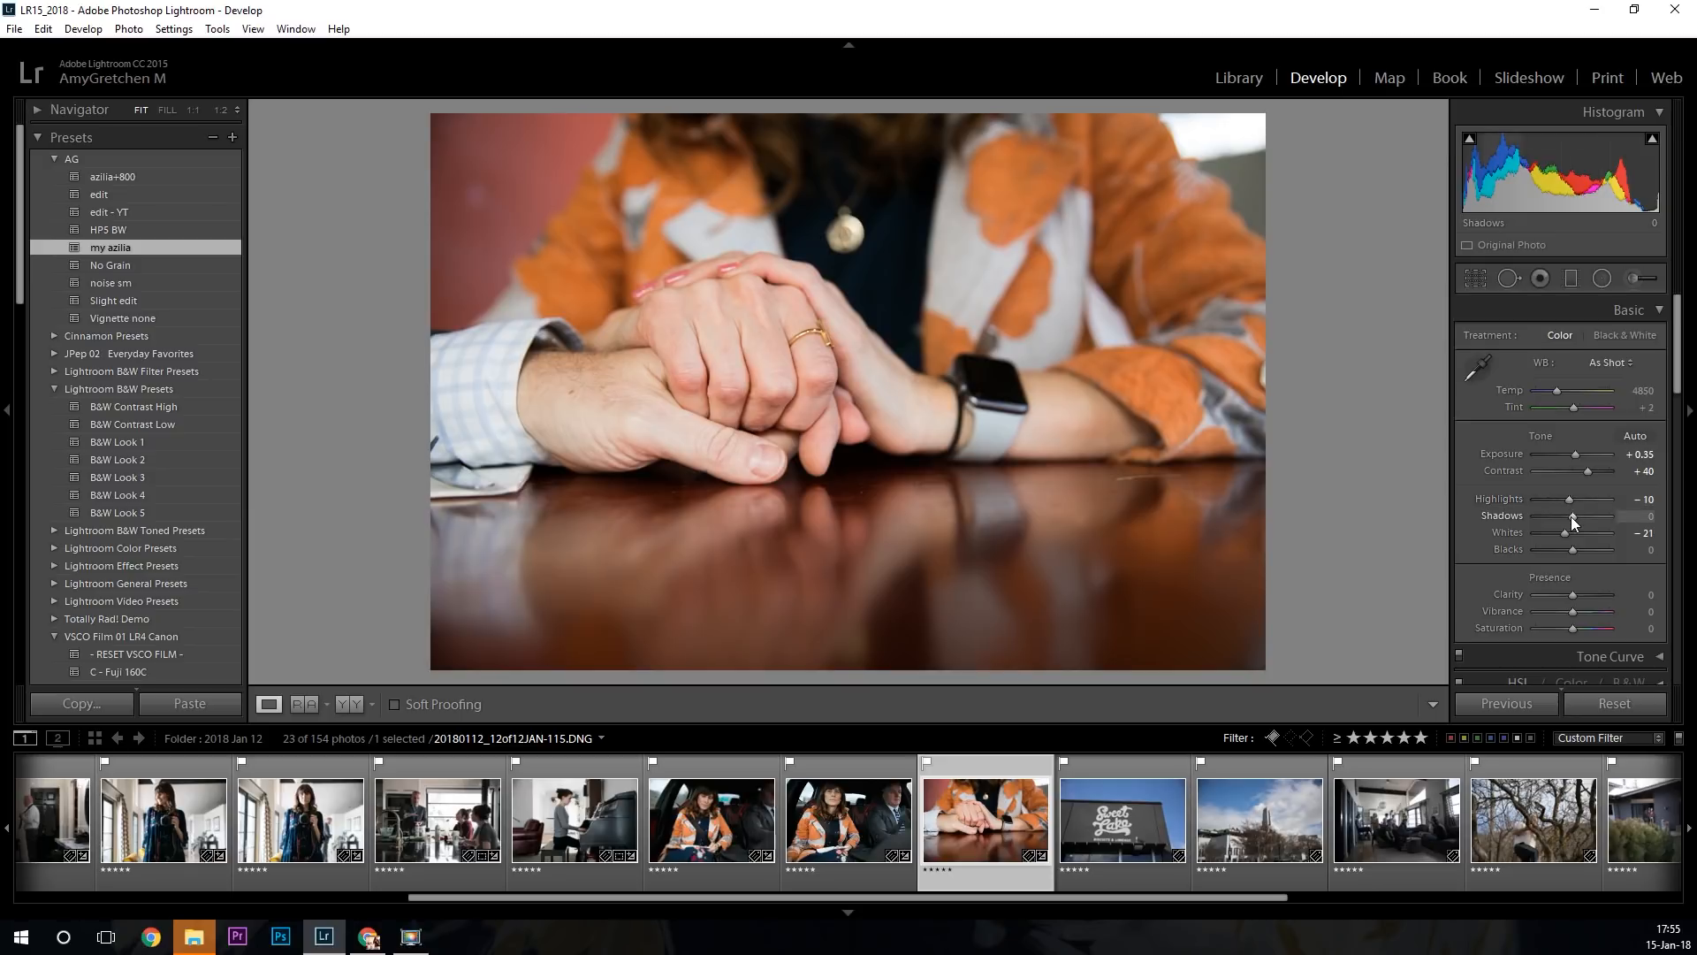
mouse_move(1572, 517)
left_mouse_down()
mouse_move(1586, 522)
mouse_move(1567, 502)
left_mouse_up()
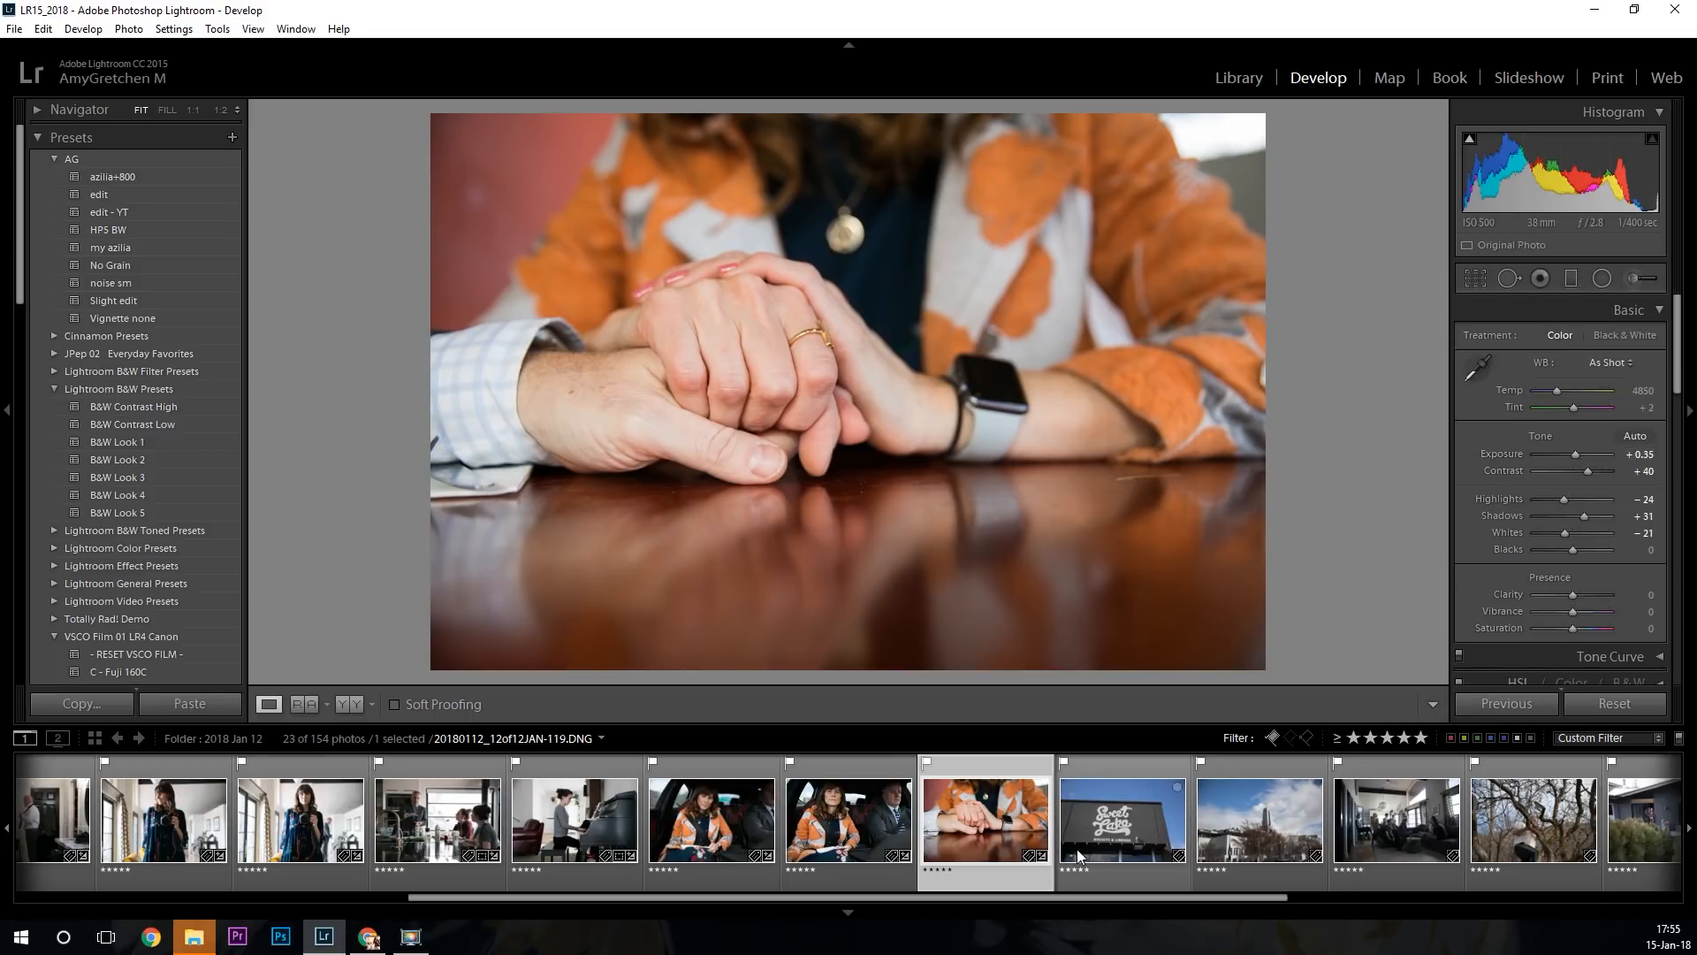
Apply the my azilia preset to the Sweet Lake sign photo JAN-119 and set highlights to −21.
left_click(1123, 818)
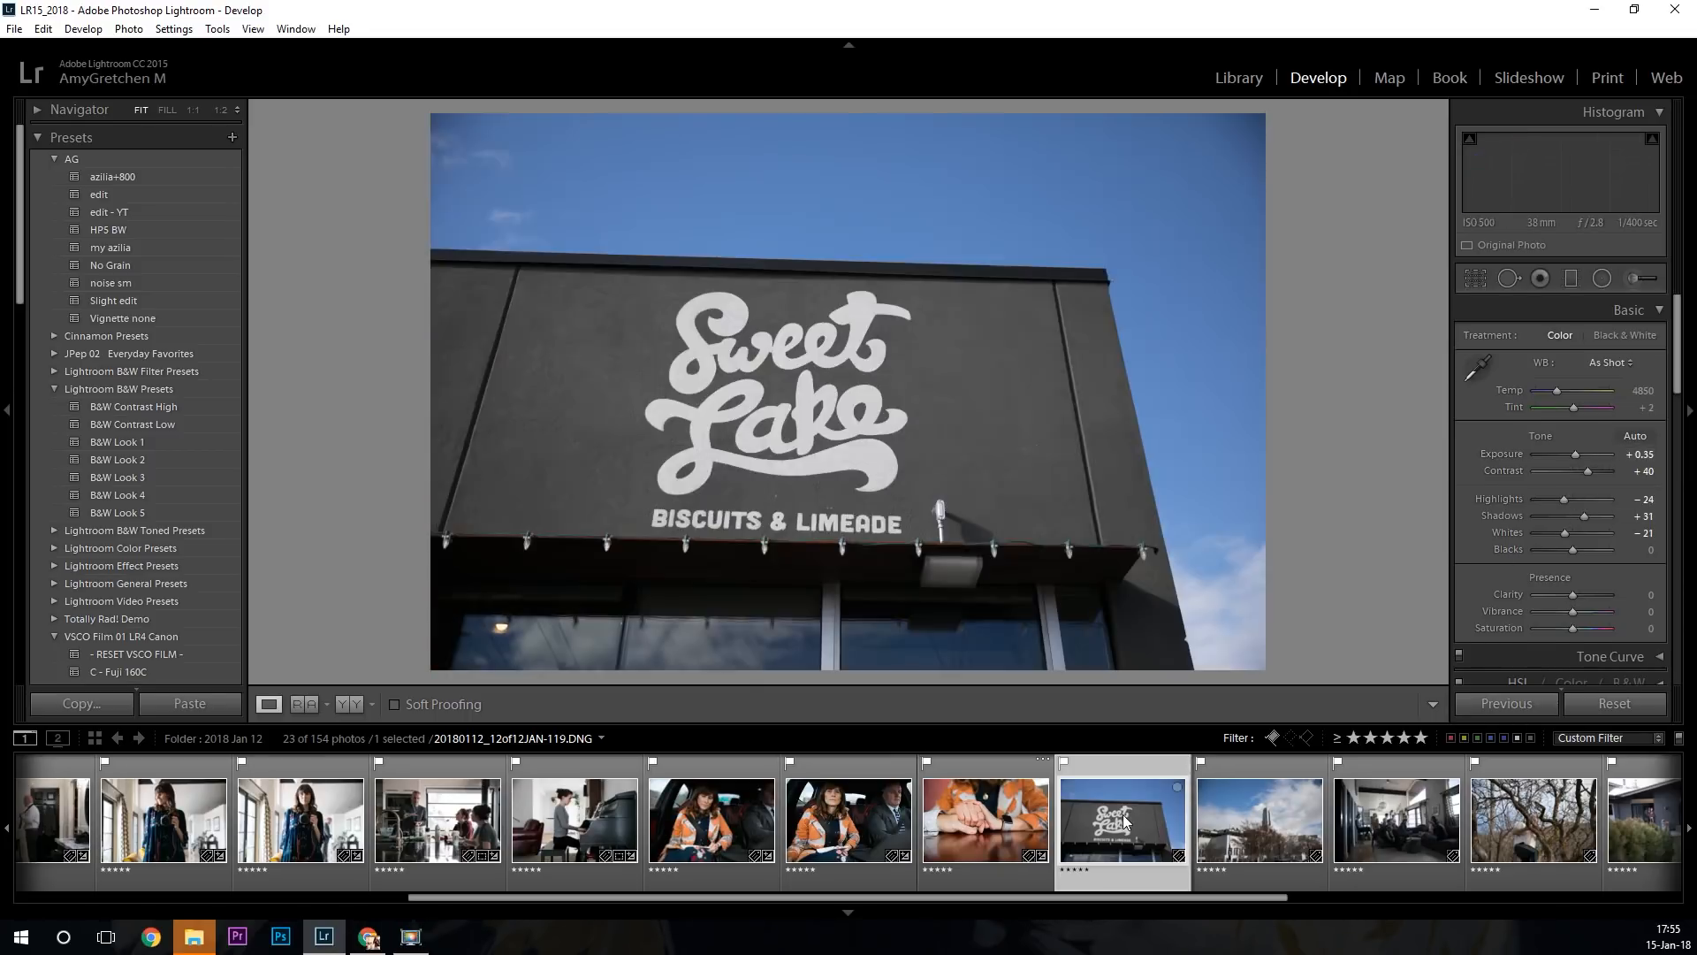
left_click(137, 248)
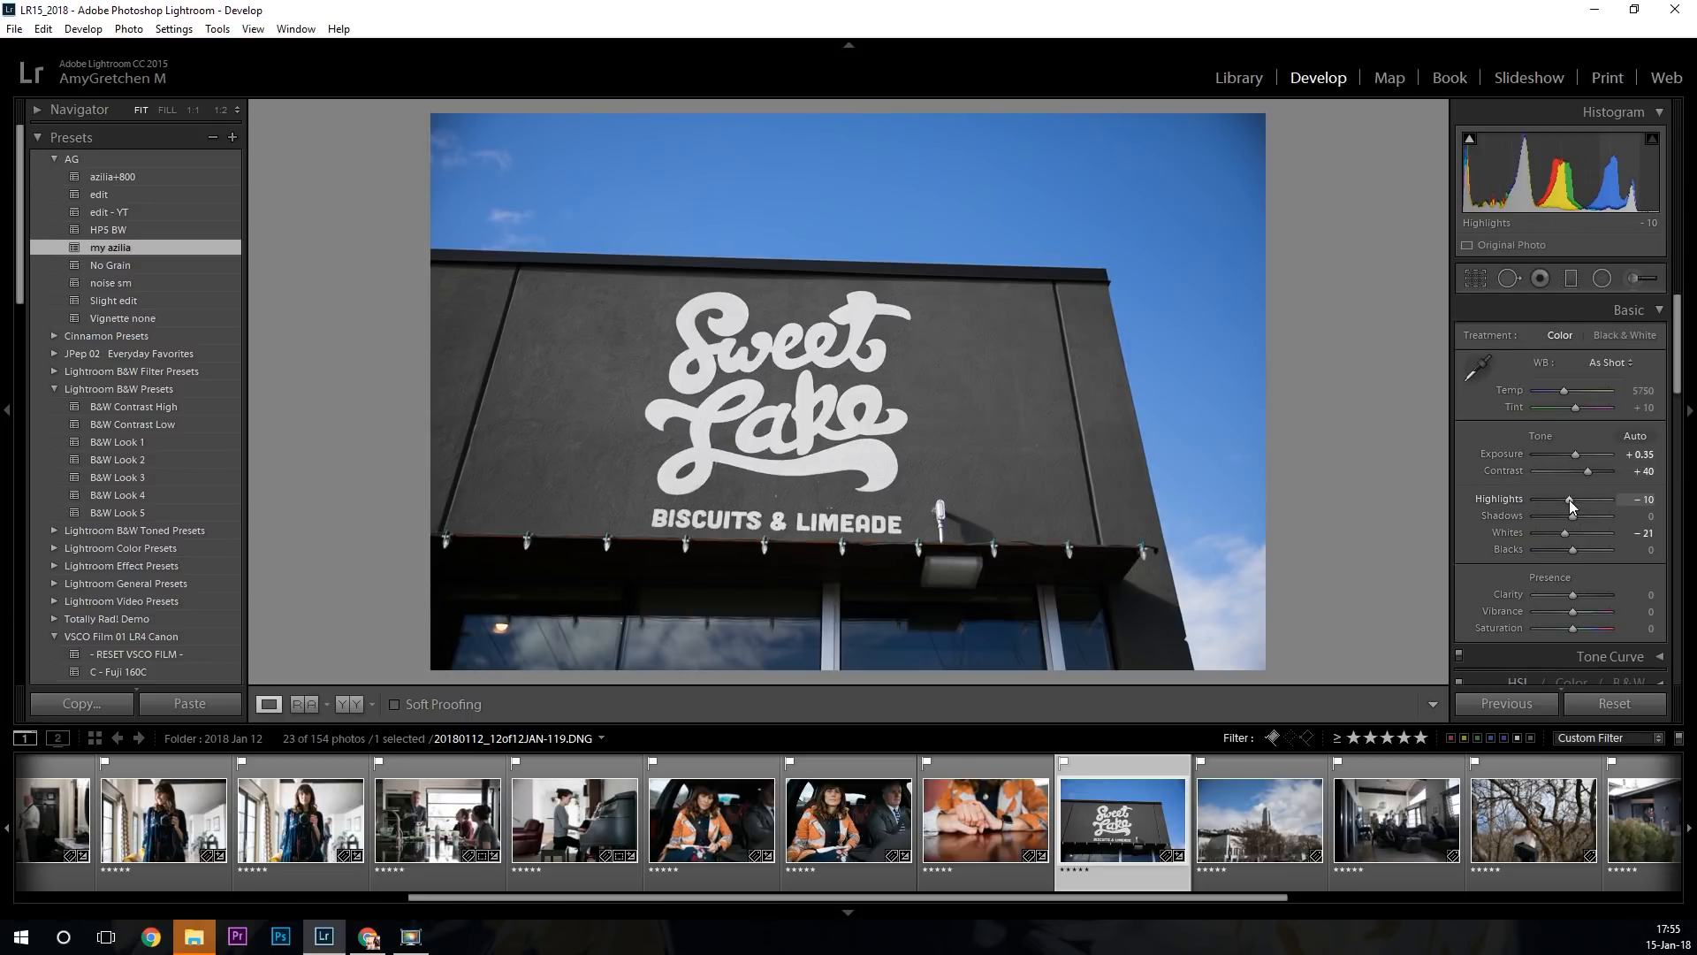
left_click_drag(1570, 501, 1565, 502)
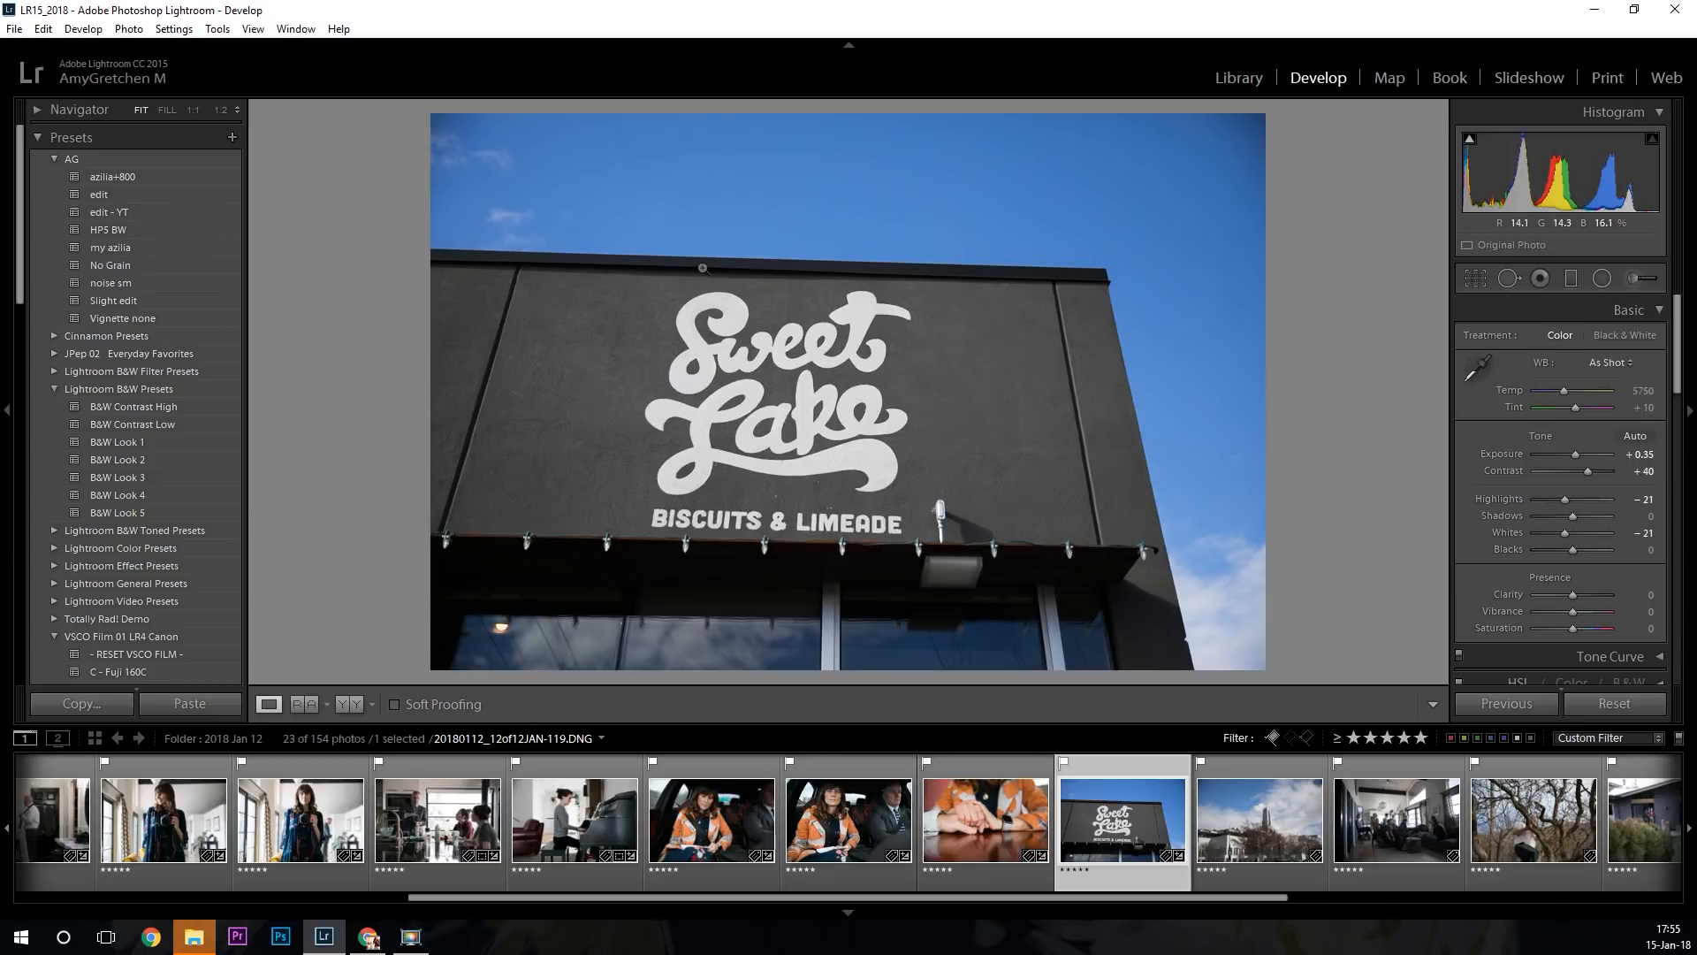
Try straightening the Sweet Lake sign photo by an angle of −1.54, and undo the crop.
left_click(1475, 282)
left_click_drag(1409, 334, 1400, 319)
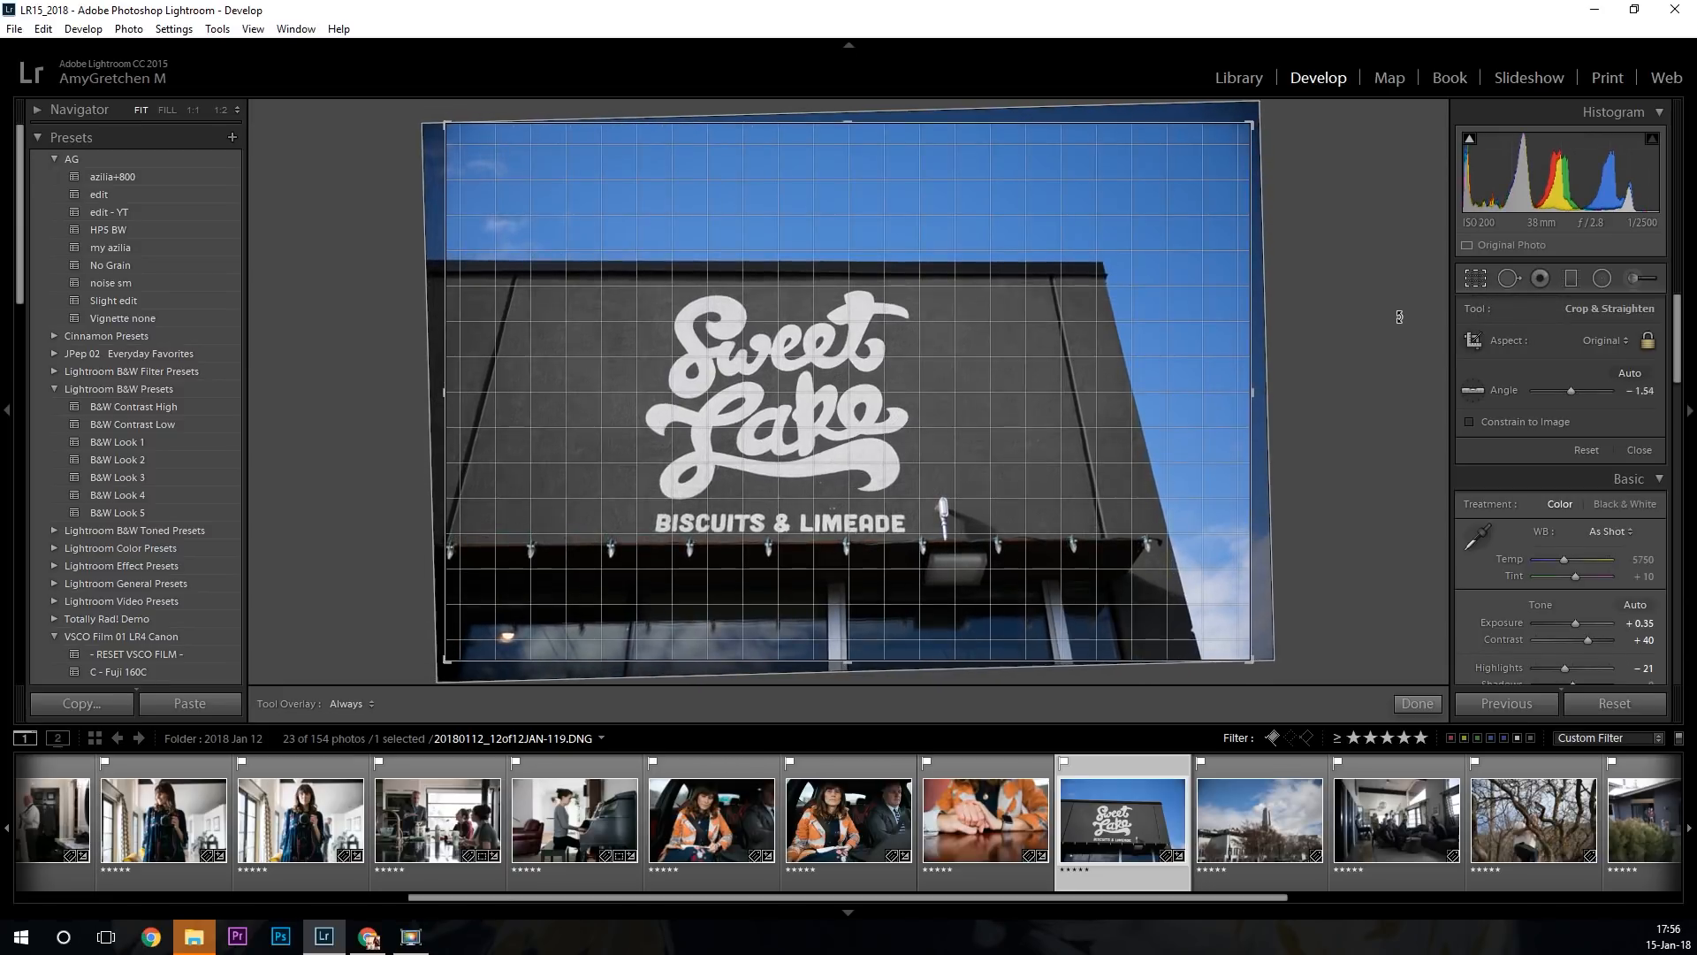
key("Return")
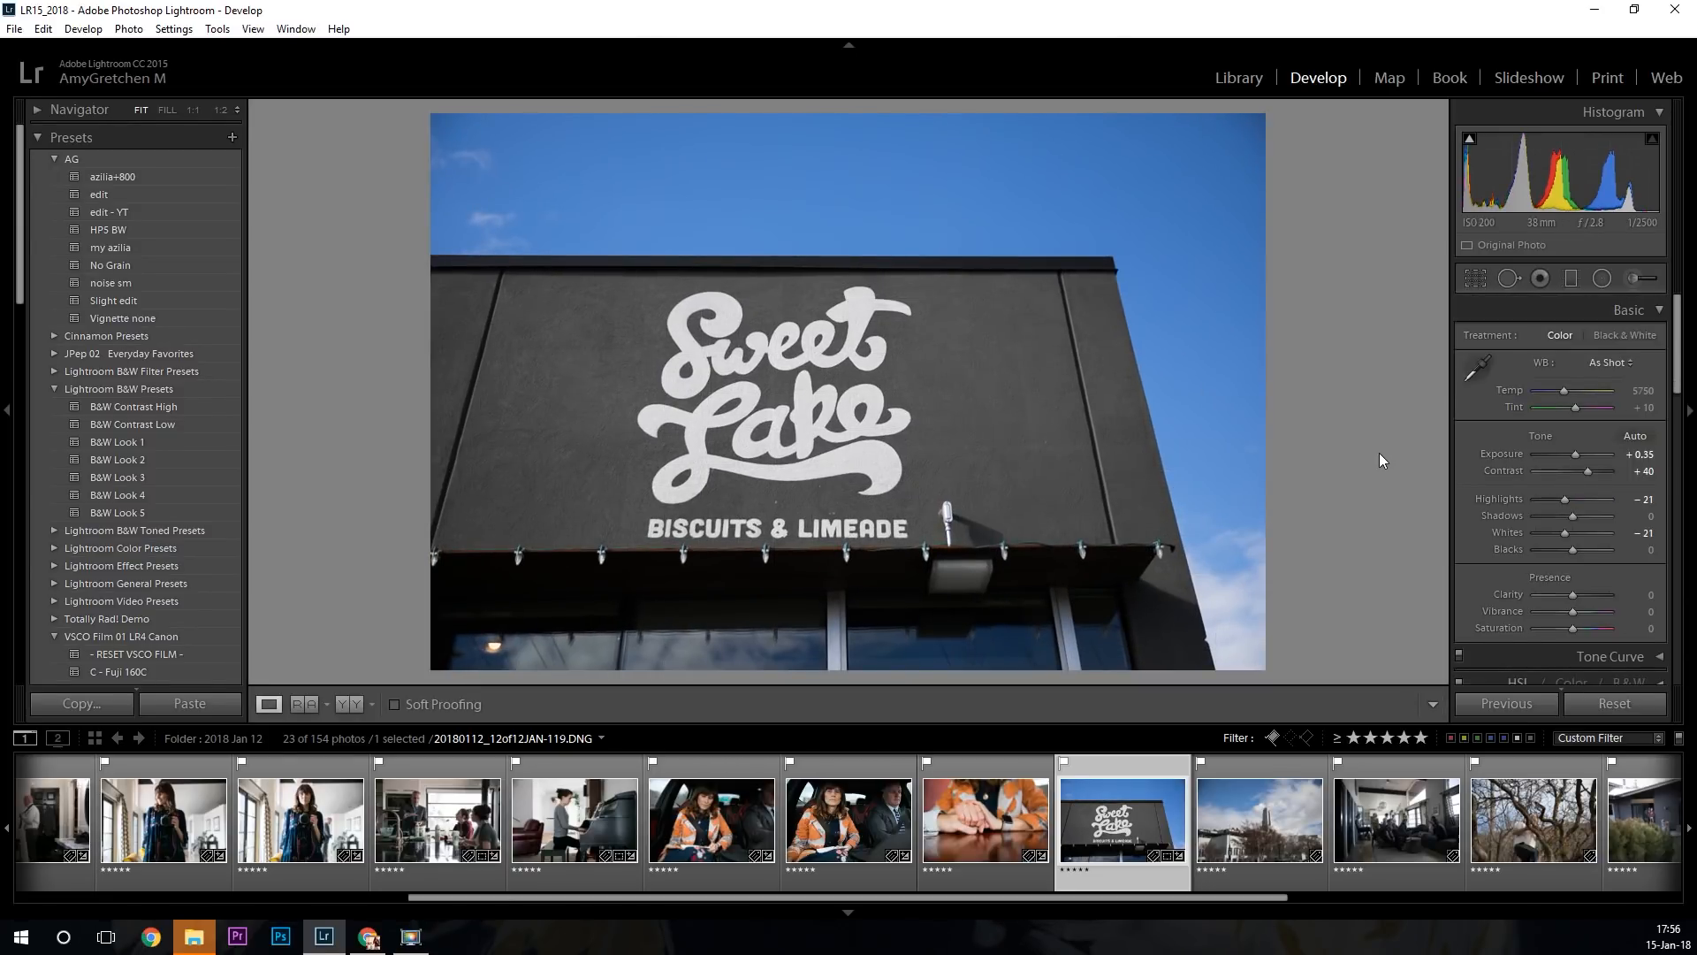
key("ctrl+z")
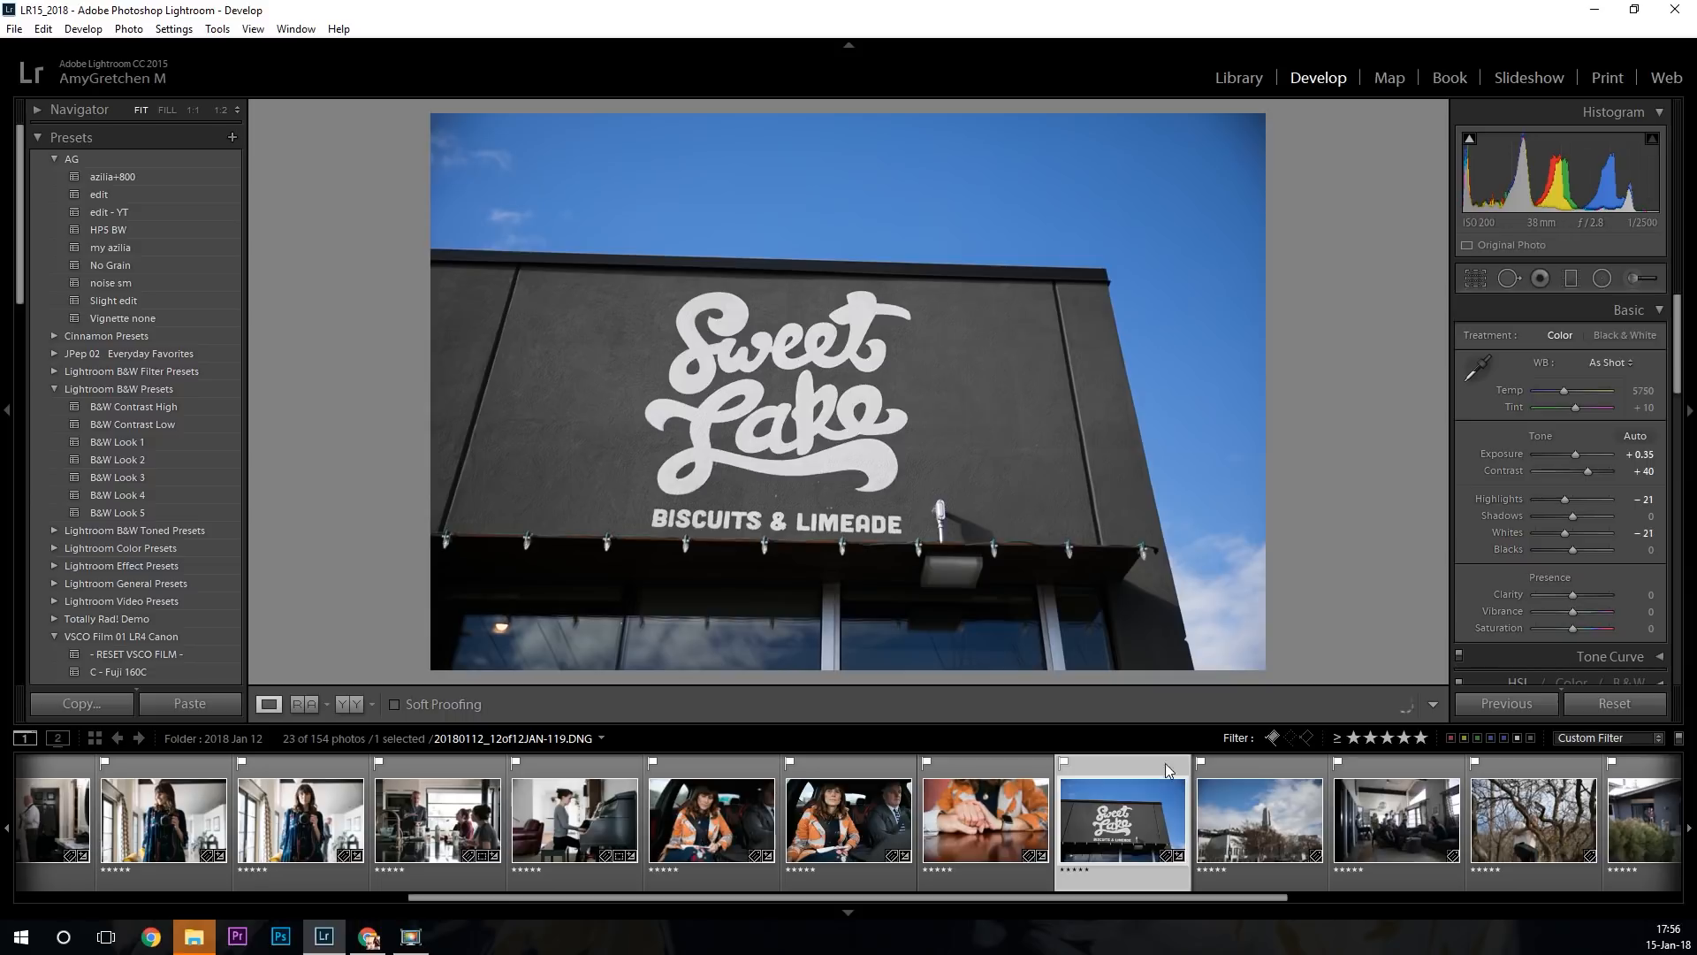
Apply the my azilia preset to the tower and sky photo JAN-121, with exposure +0.36 and highlights −64.
left_click(1260, 826)
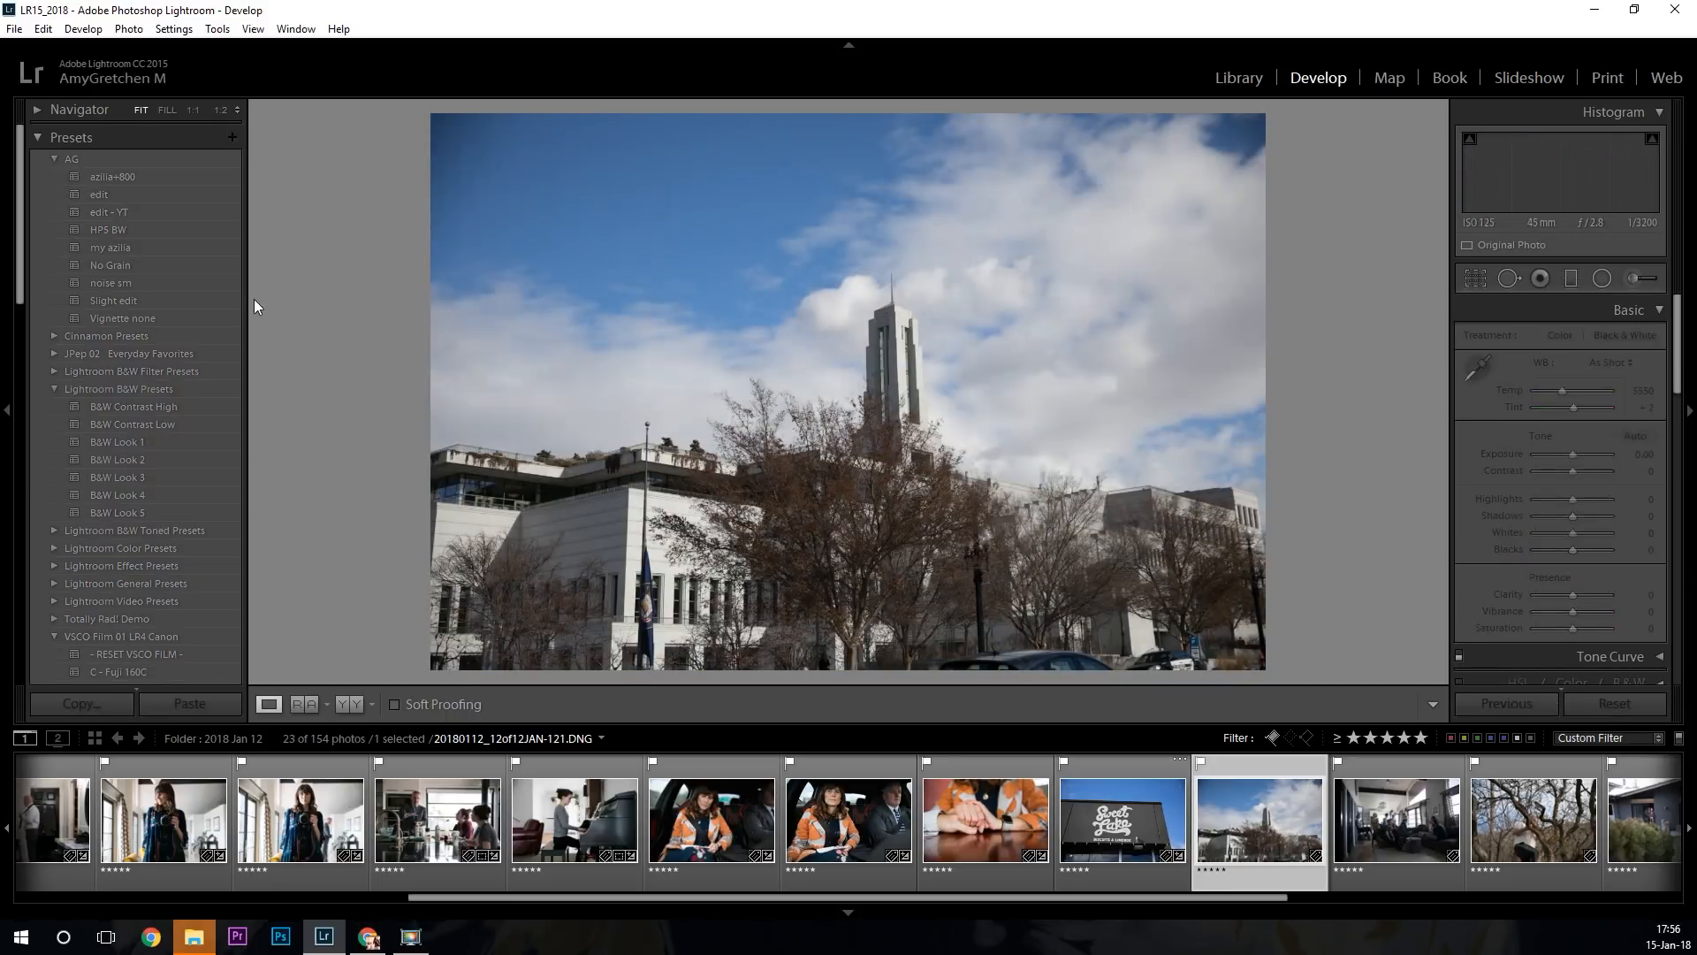
left_click(152, 248)
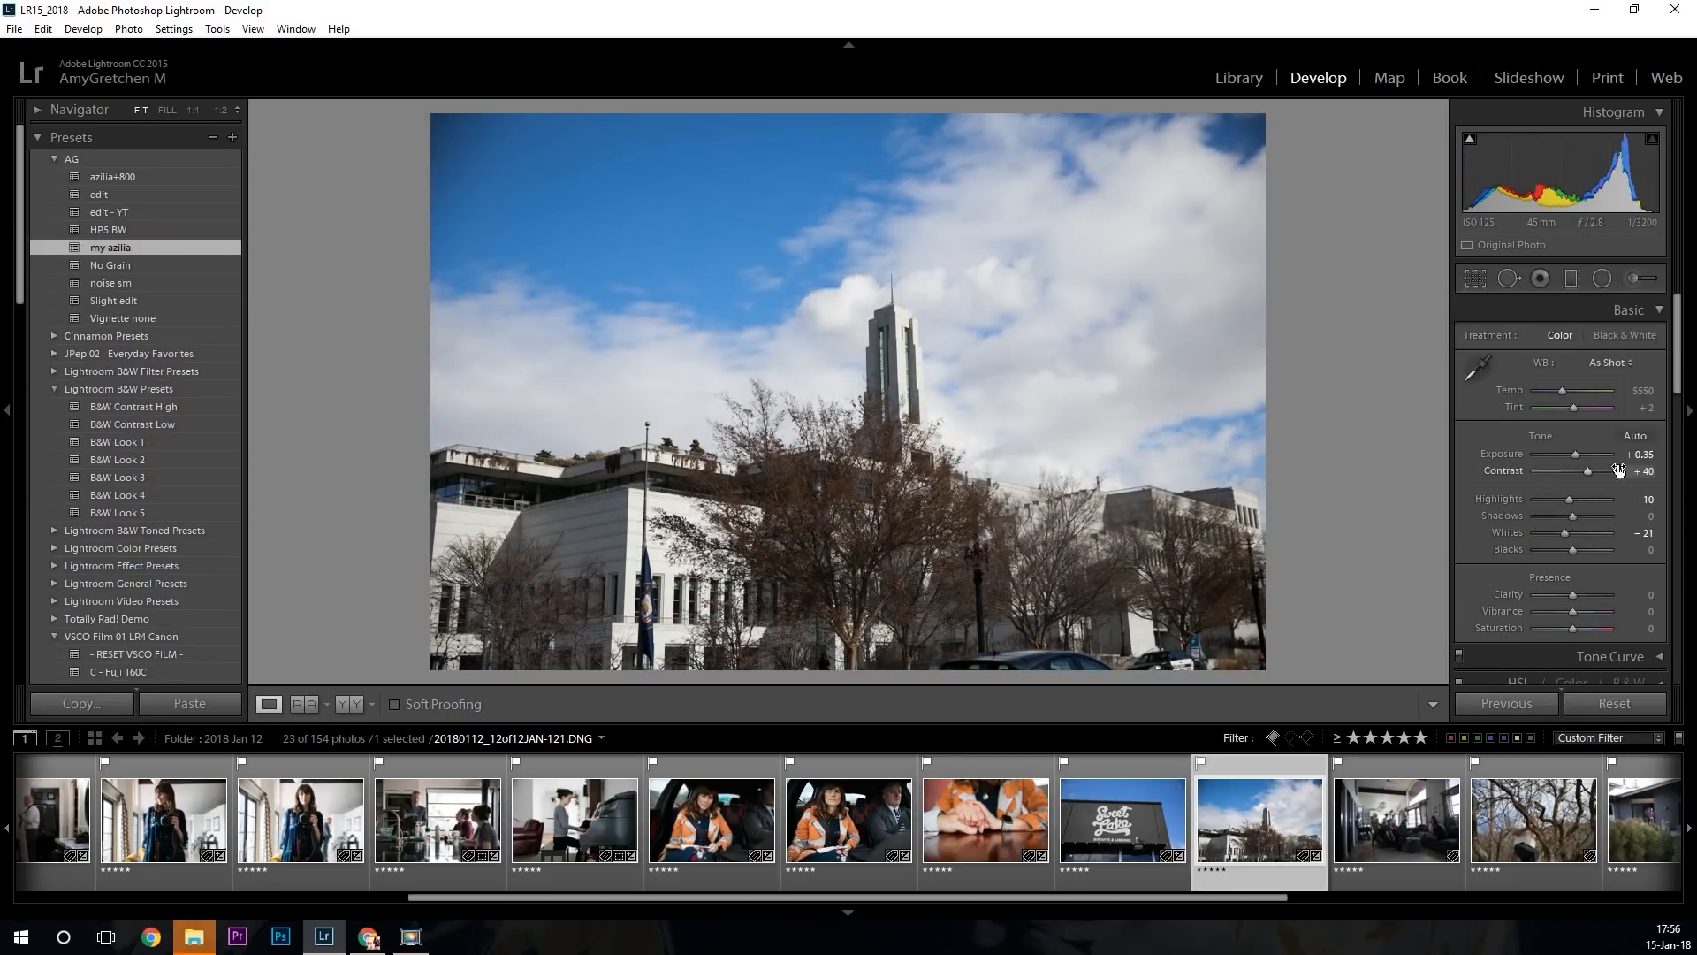
left_click(1573, 450)
left_click_drag(1572, 449, 1547, 506)
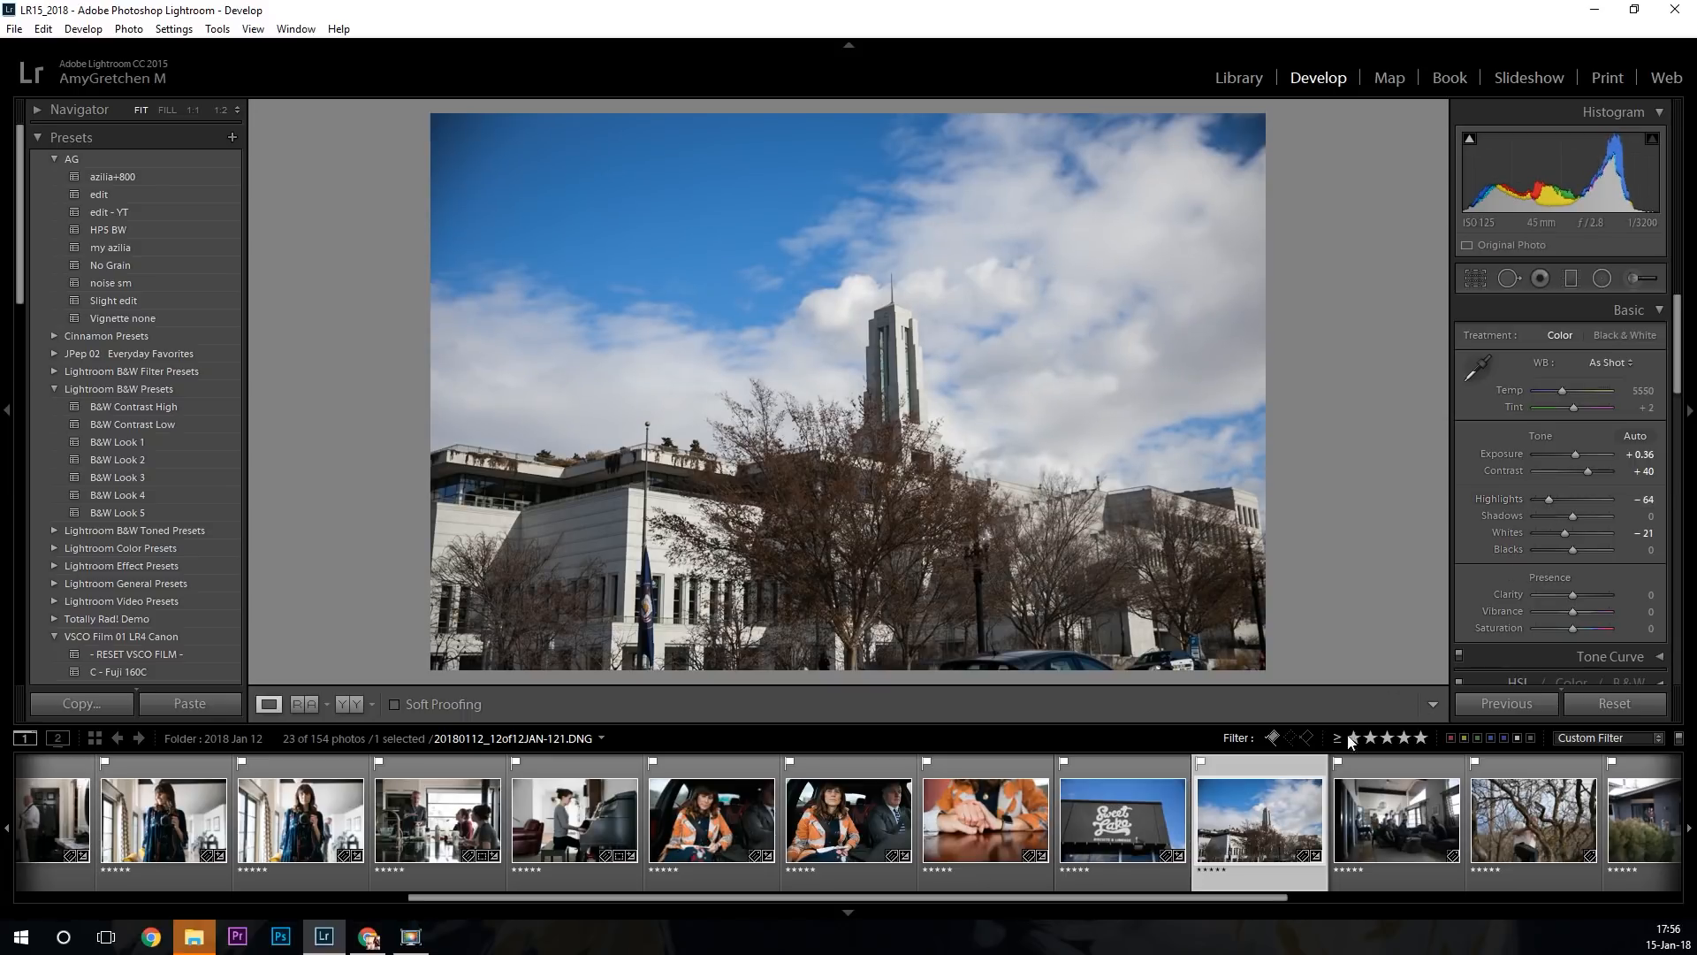
Apply the my azilia preset to the living-room group photo JAN-139 and straighten it by an angle of 0.47.
left_click(1405, 834)
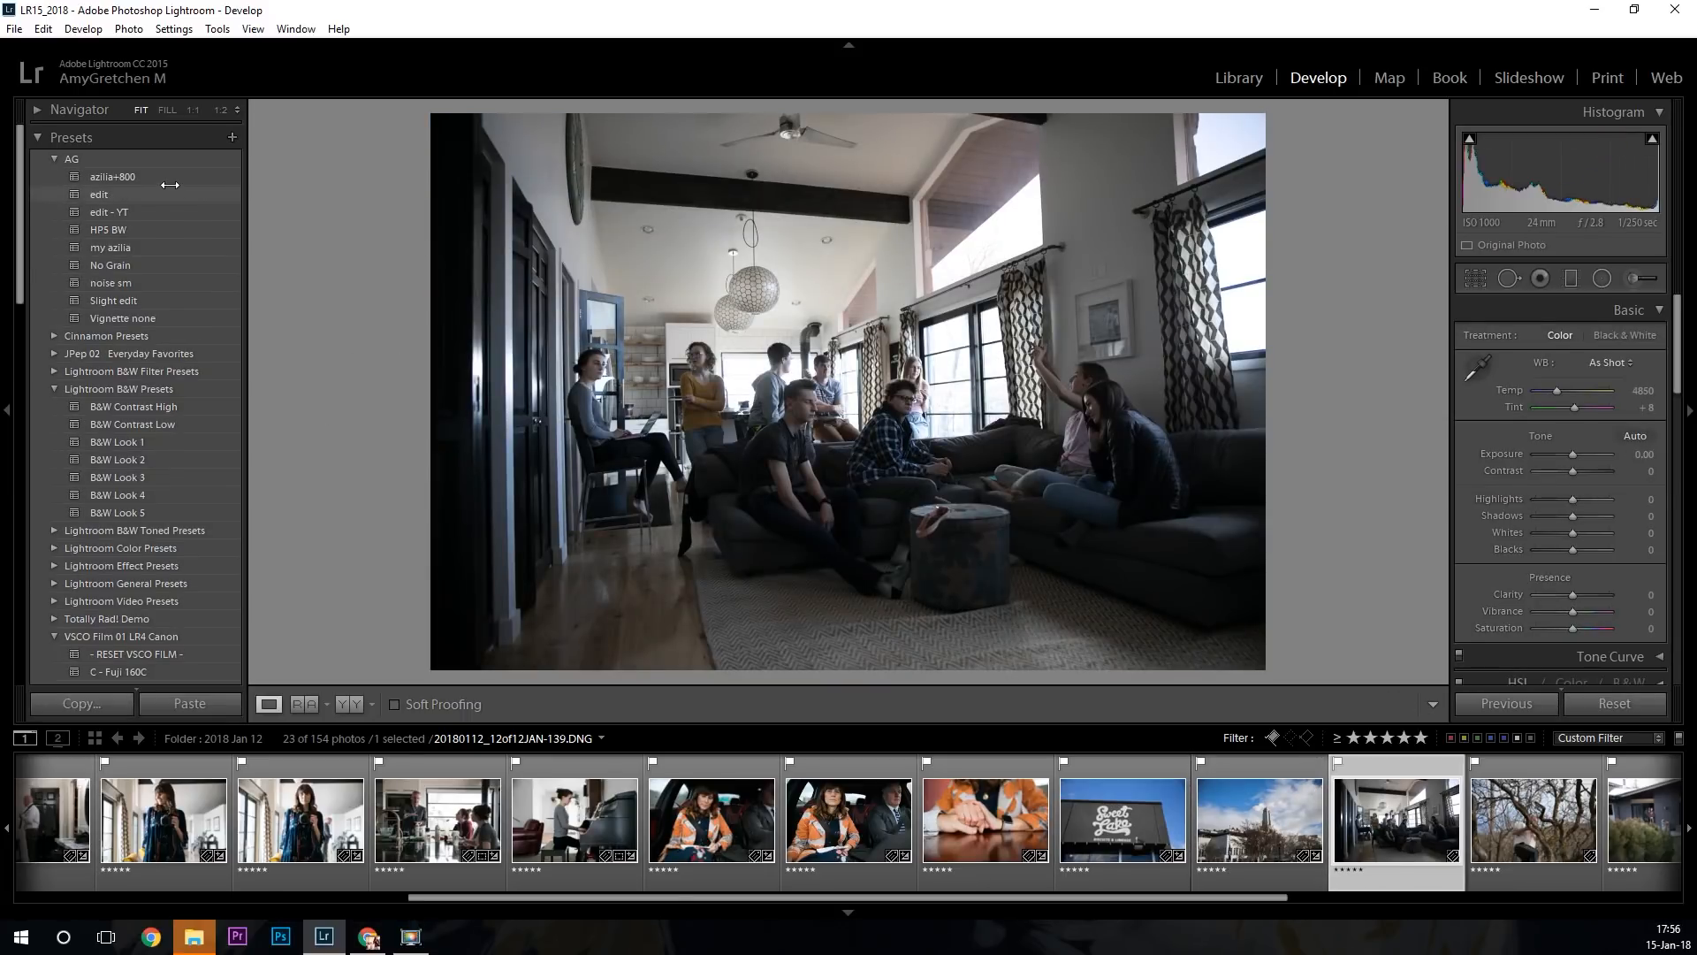
left_click(123, 248)
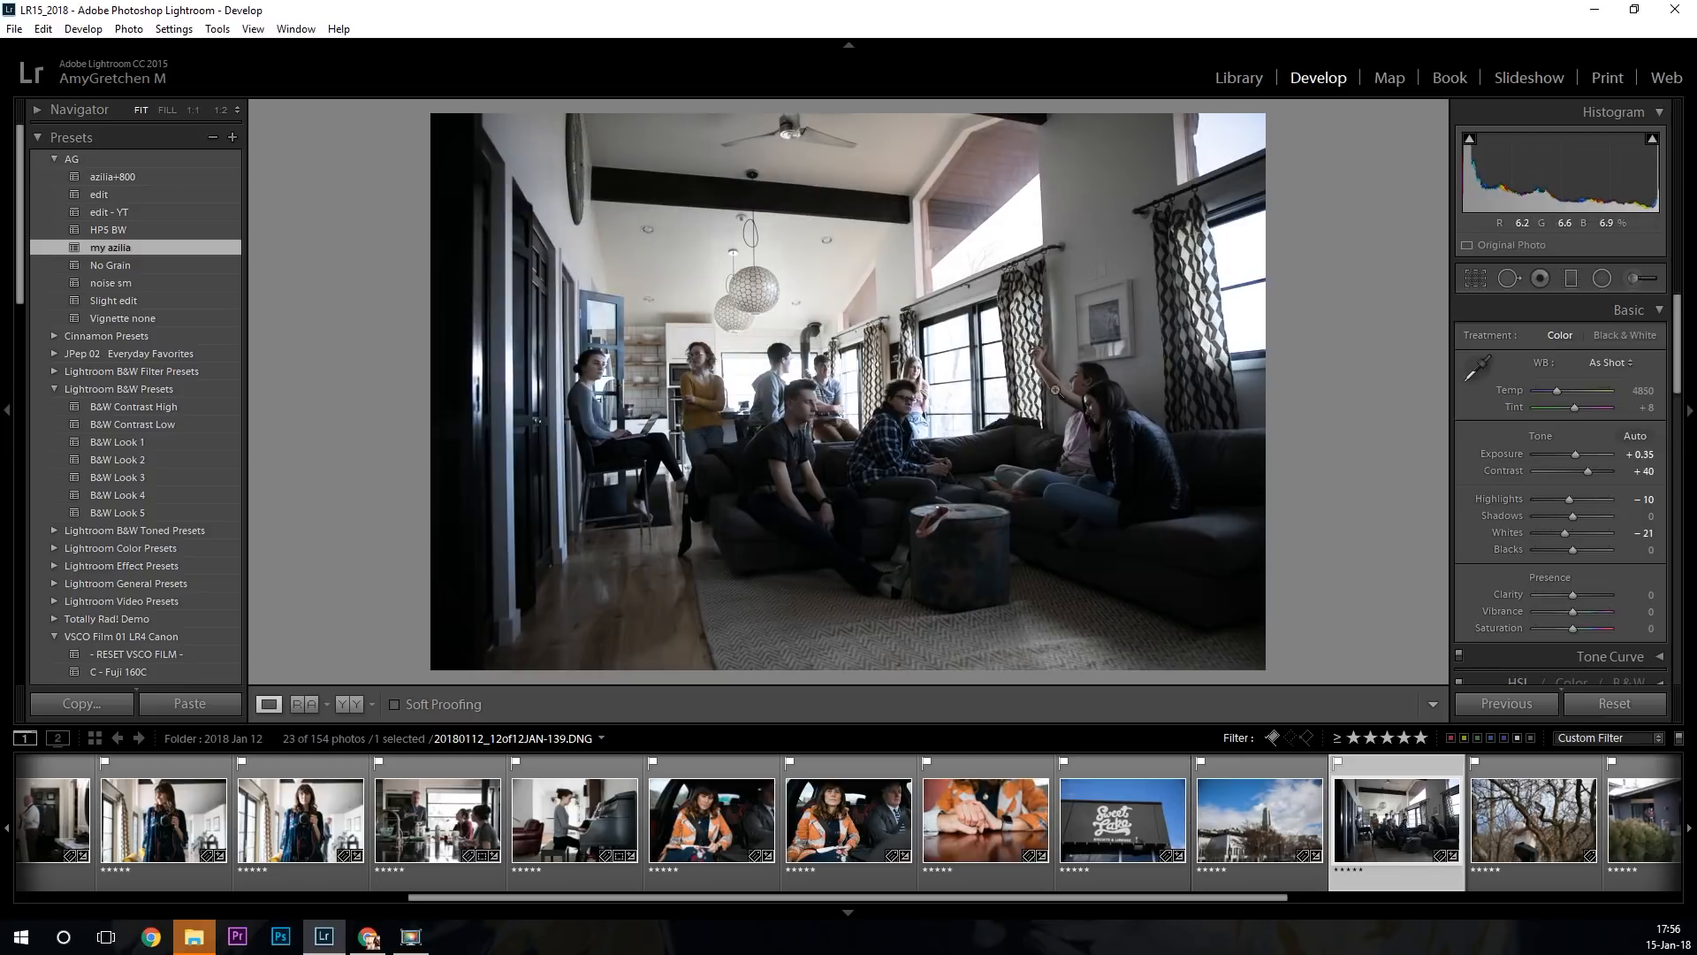
left_click(1475, 279)
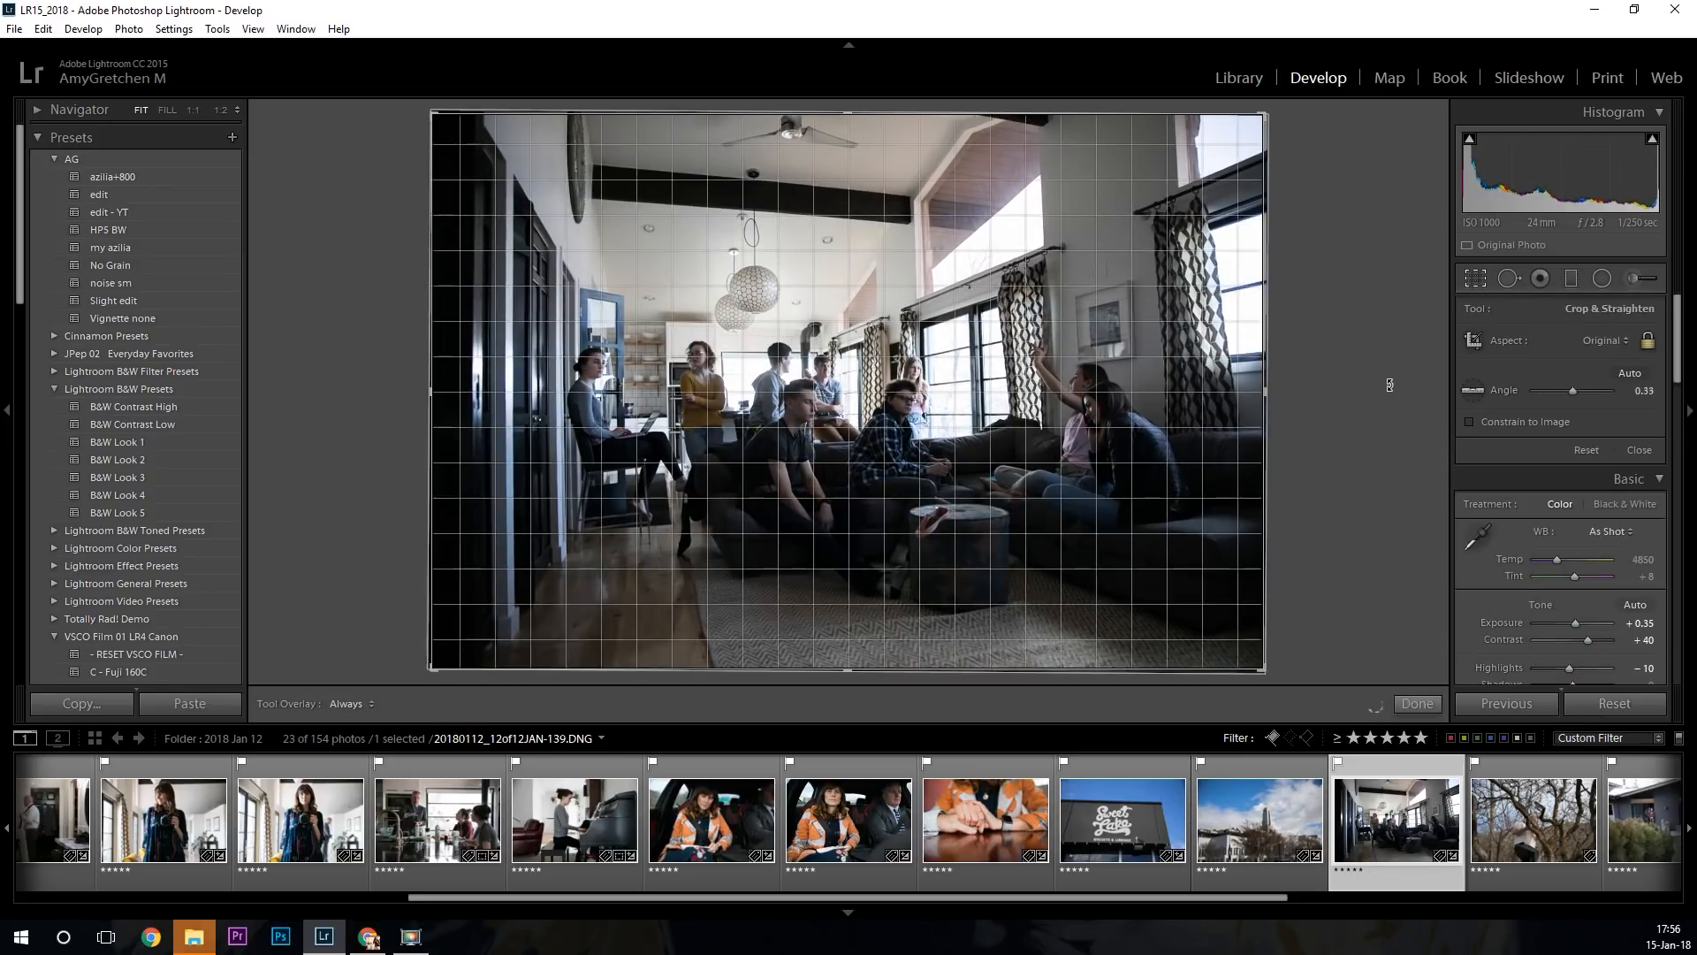
left_click_drag(1390, 389, 1391, 387)
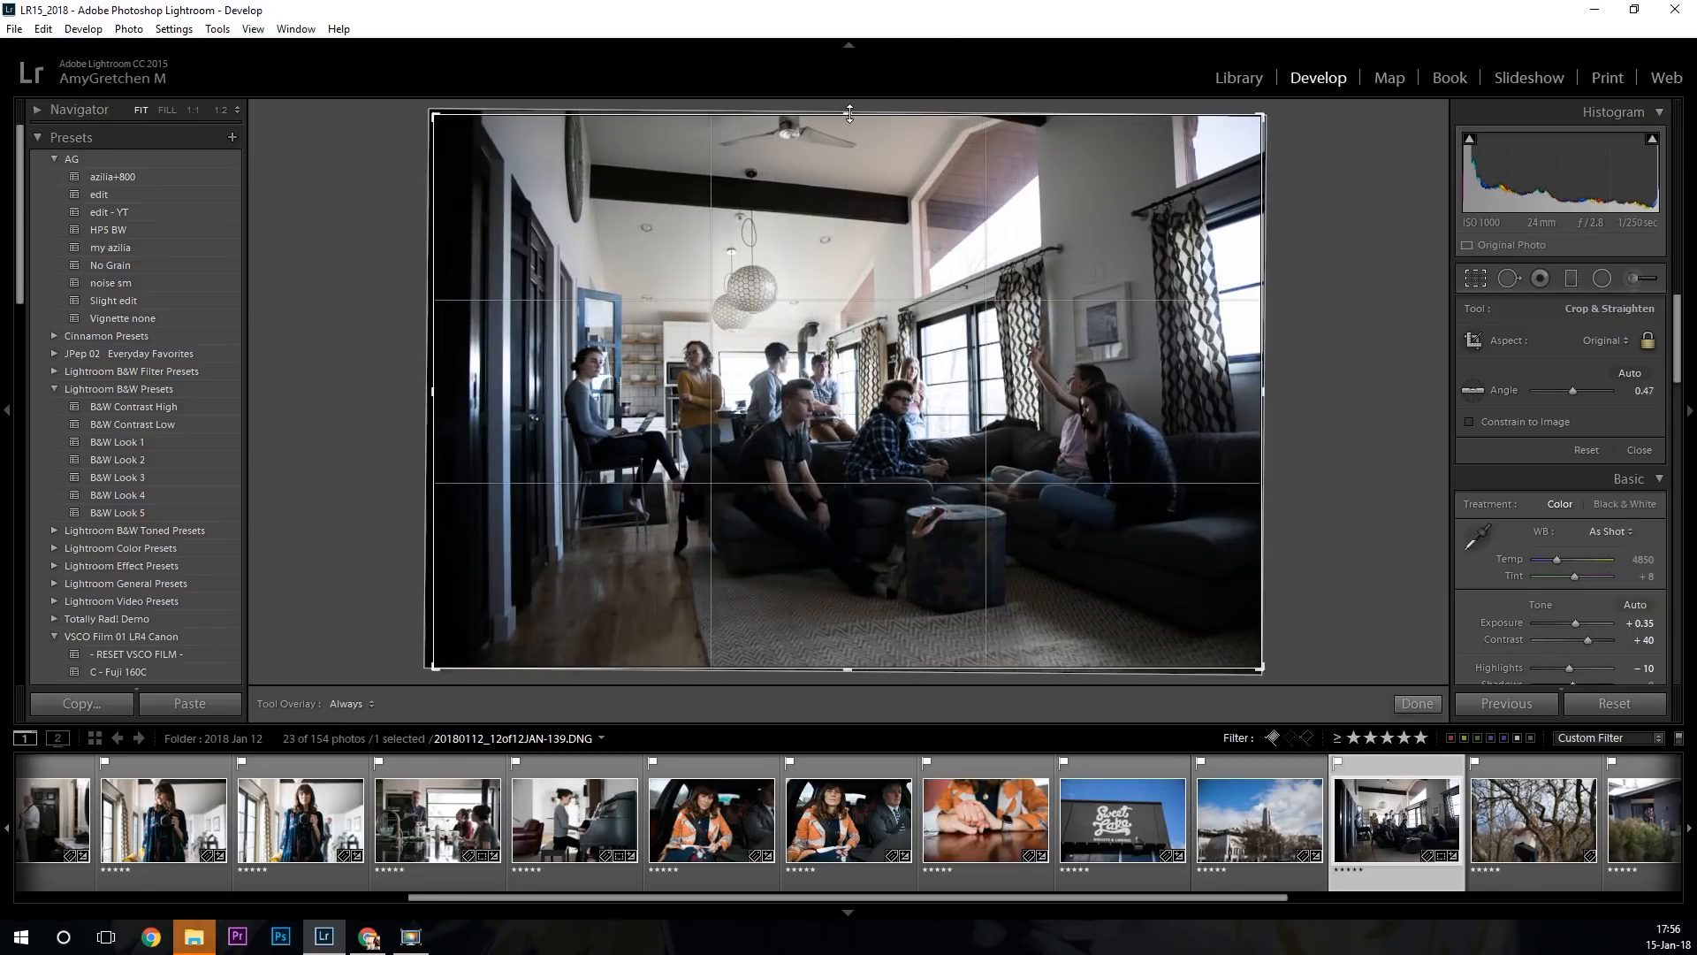
mouse_move(848, 113)
left_mouse_down()
mouse_move(848, 137)
mouse_move(865, 102)
left_mouse_up()
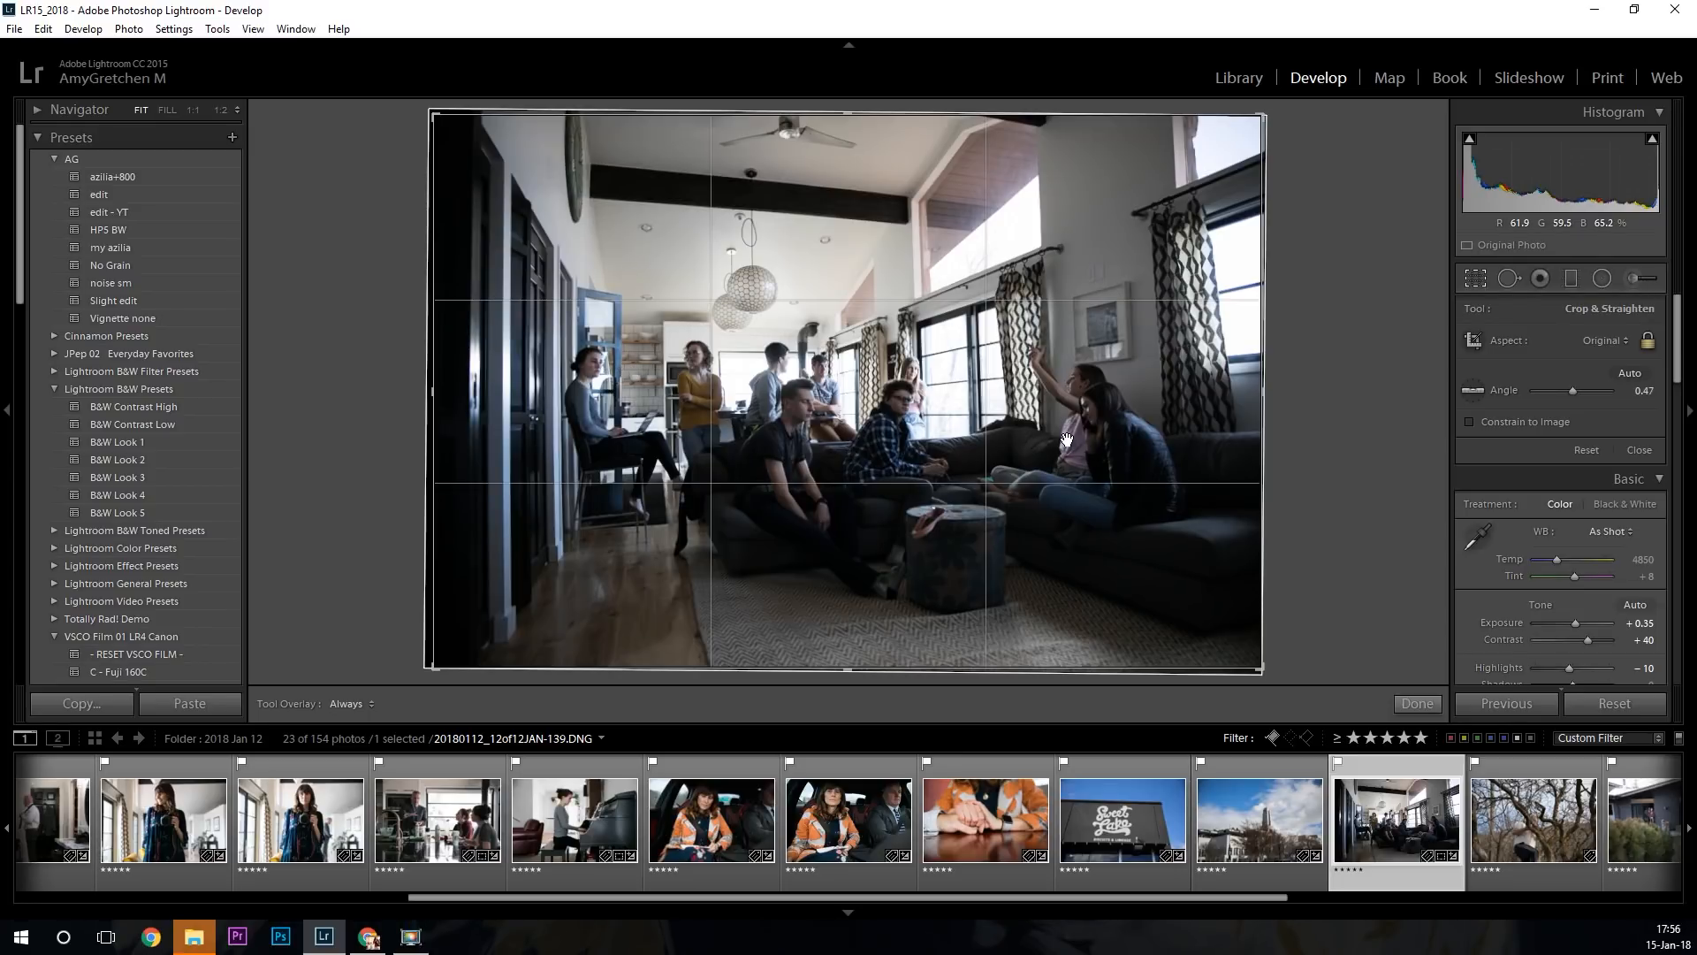
key("Return")
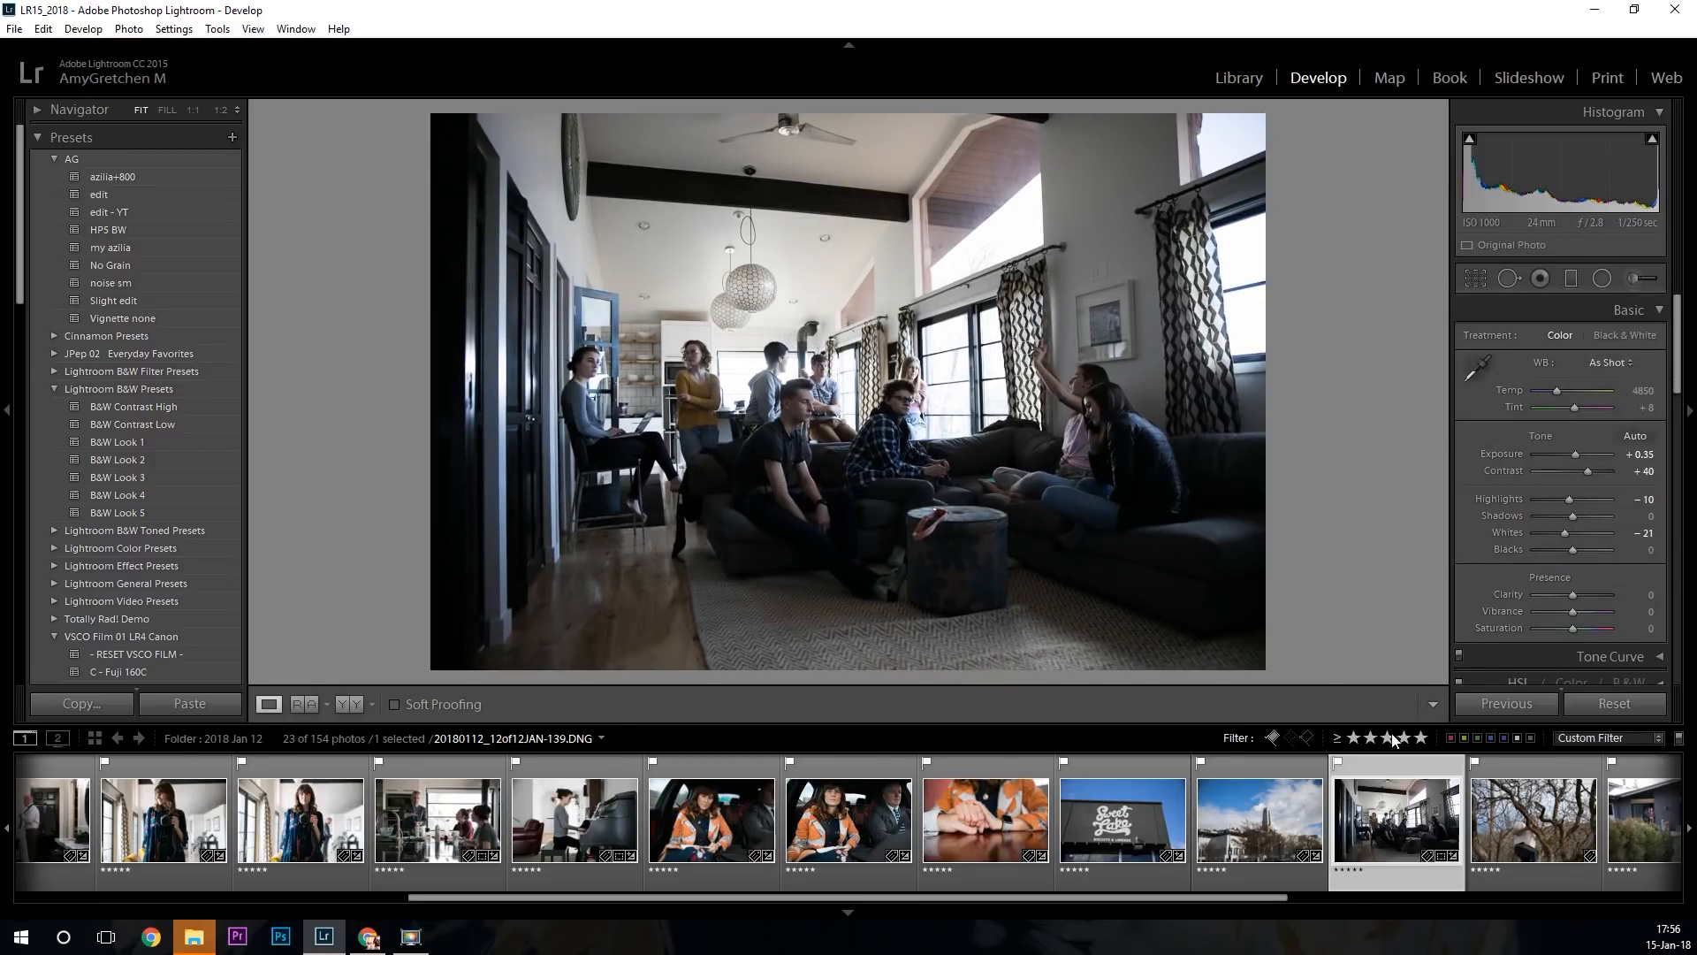
Set the living-room photo's highlights to −19, shadows to +31 and whites to −31.
scroll(1282, 795, "down", 2)
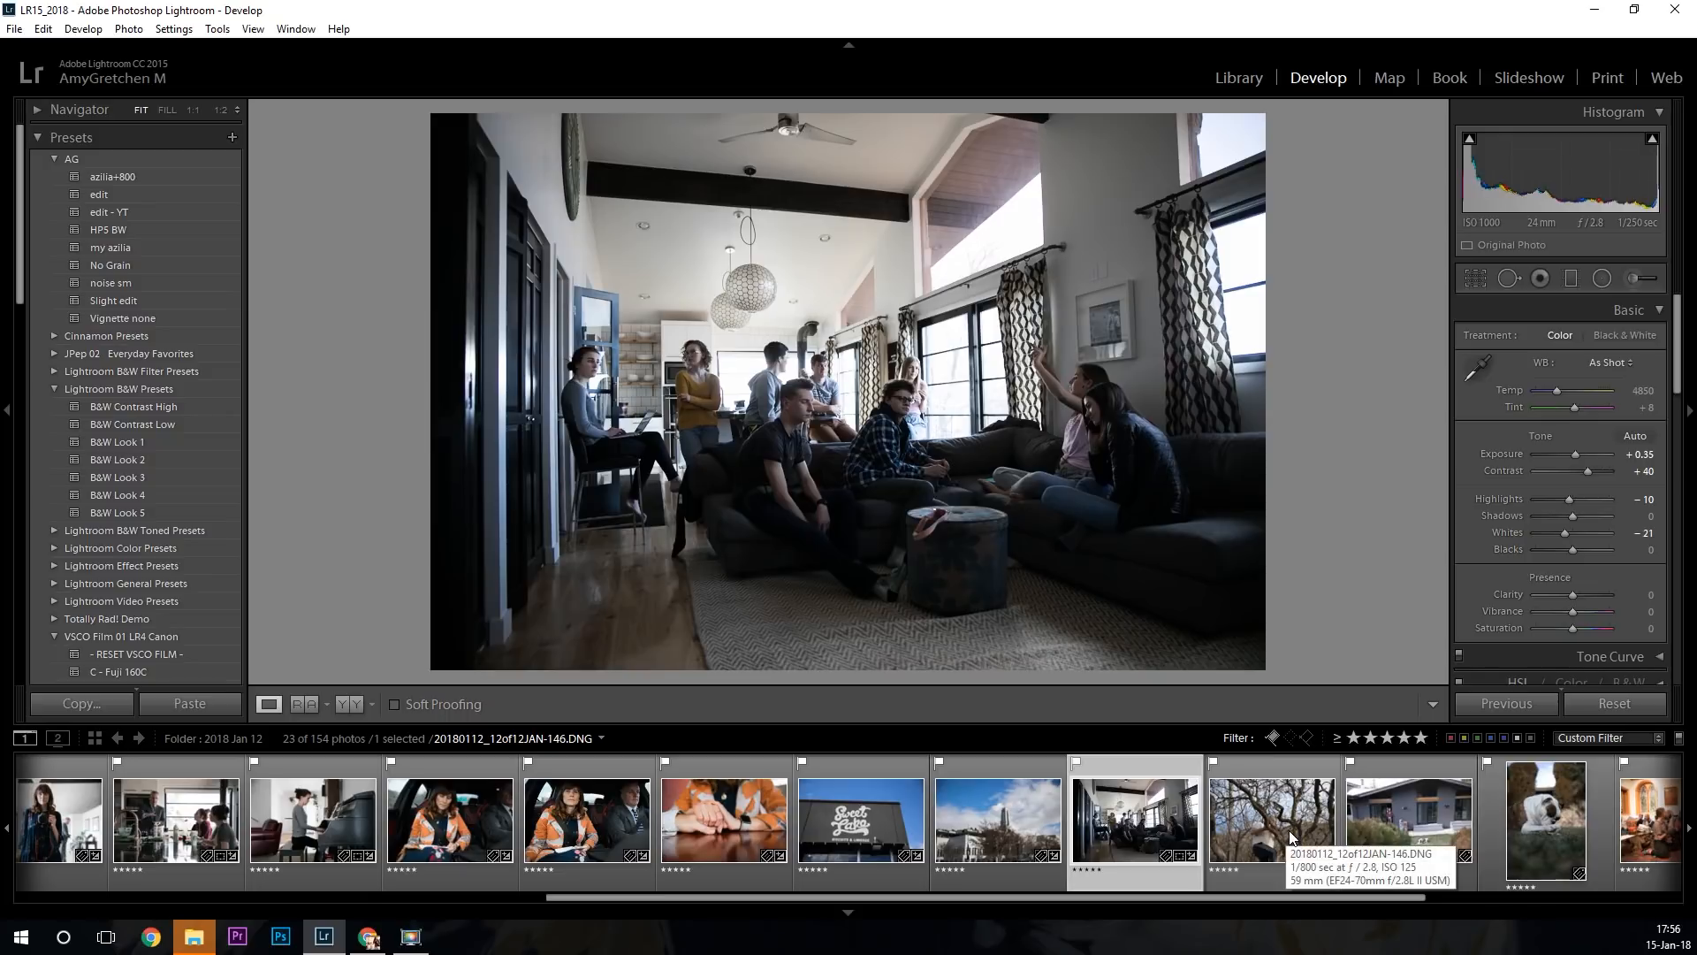
mouse_move(1570, 500)
left_mouse_down()
mouse_move(1534, 489)
mouse_move(1561, 492)
mouse_move(1548, 500)
left_mouse_up()
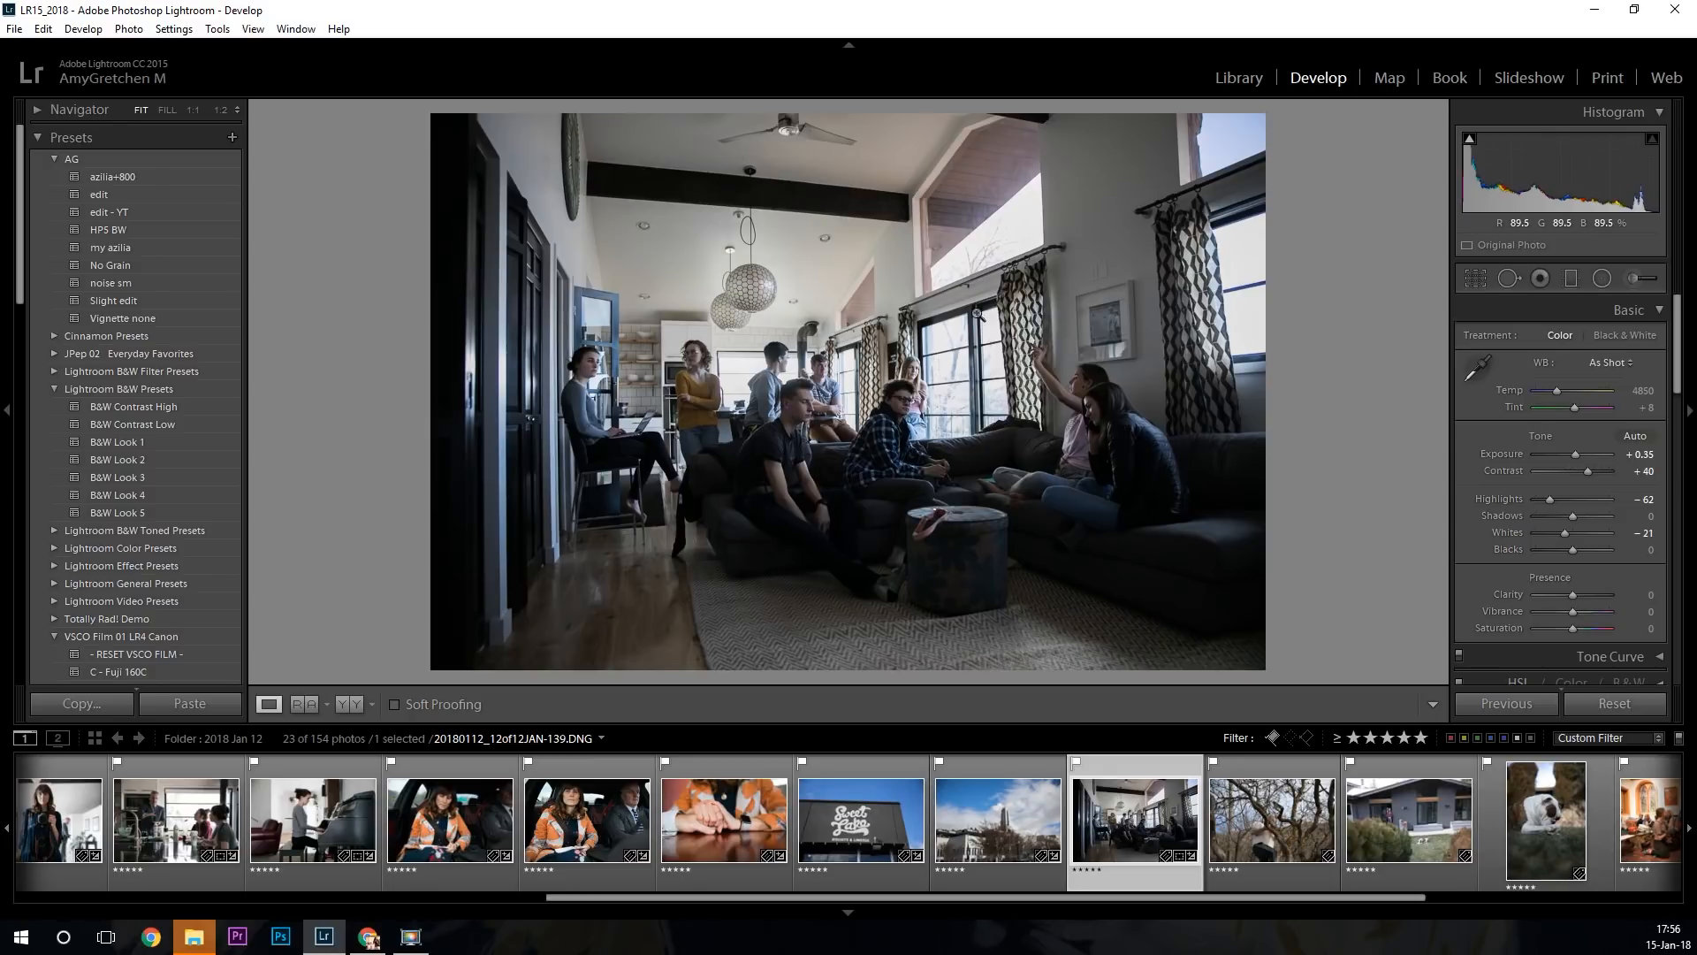
mouse_move(1551, 501)
left_mouse_down()
mouse_move(1528, 500)
mouse_move(1573, 501)
mouse_move(1535, 497)
mouse_move(1576, 517)
left_mouse_up()
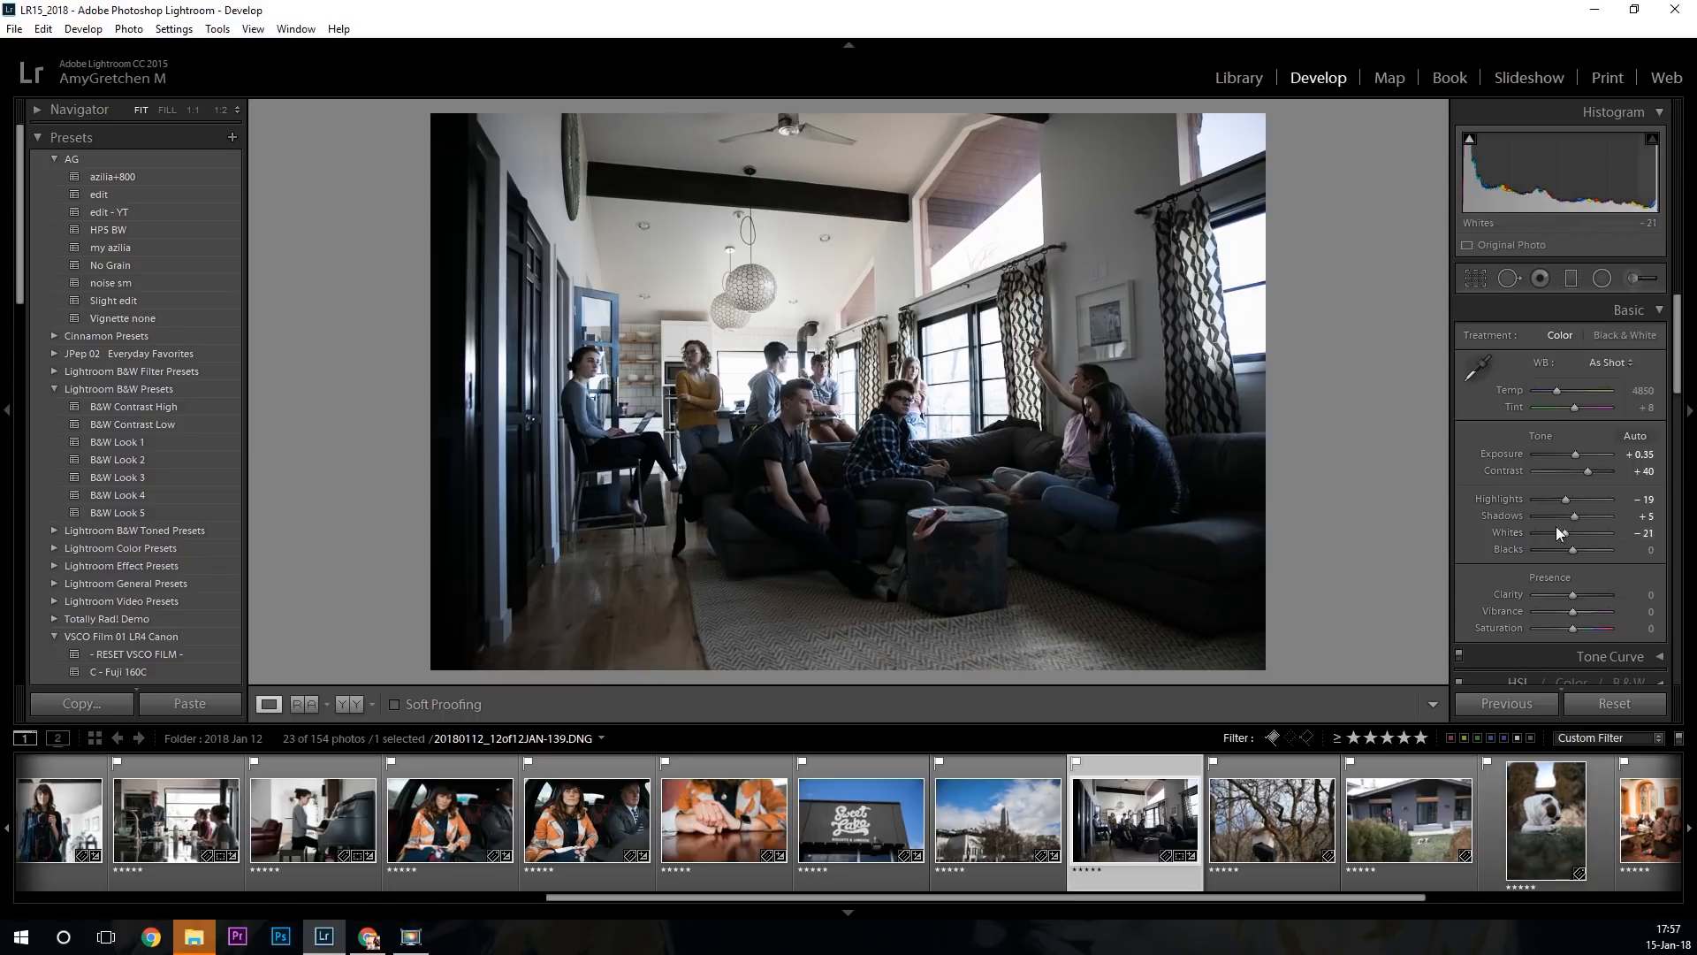
left_click_drag(1582, 517, 1586, 518)
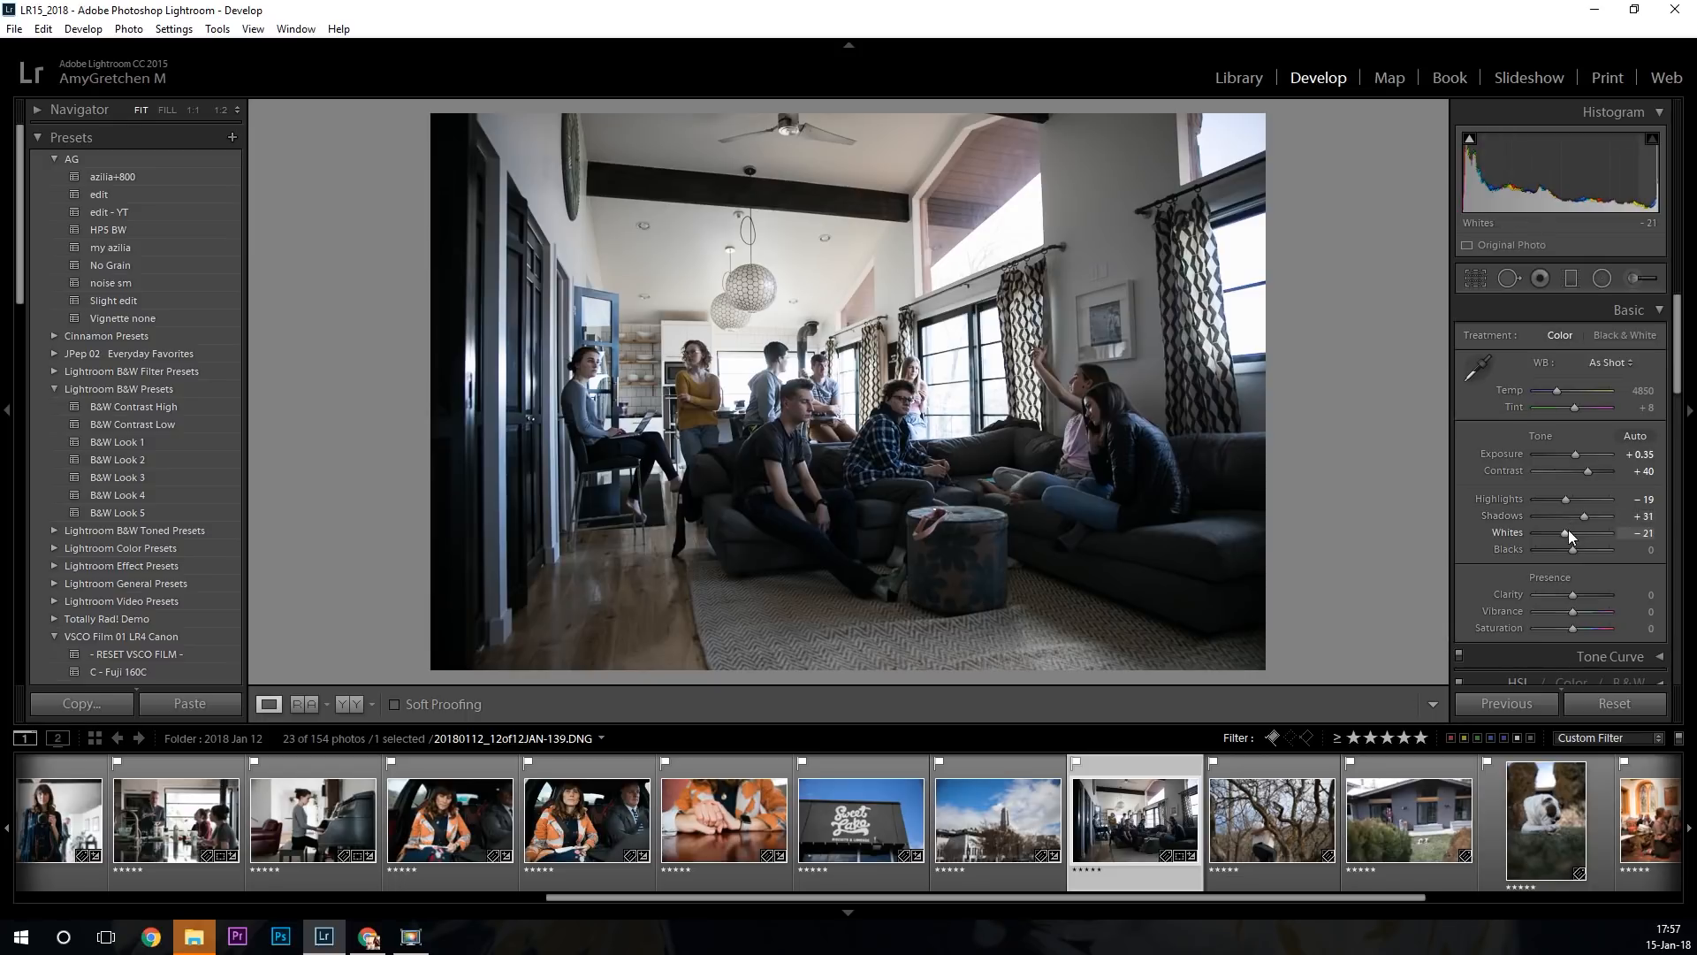
left_click_drag(1569, 530, 1563, 532)
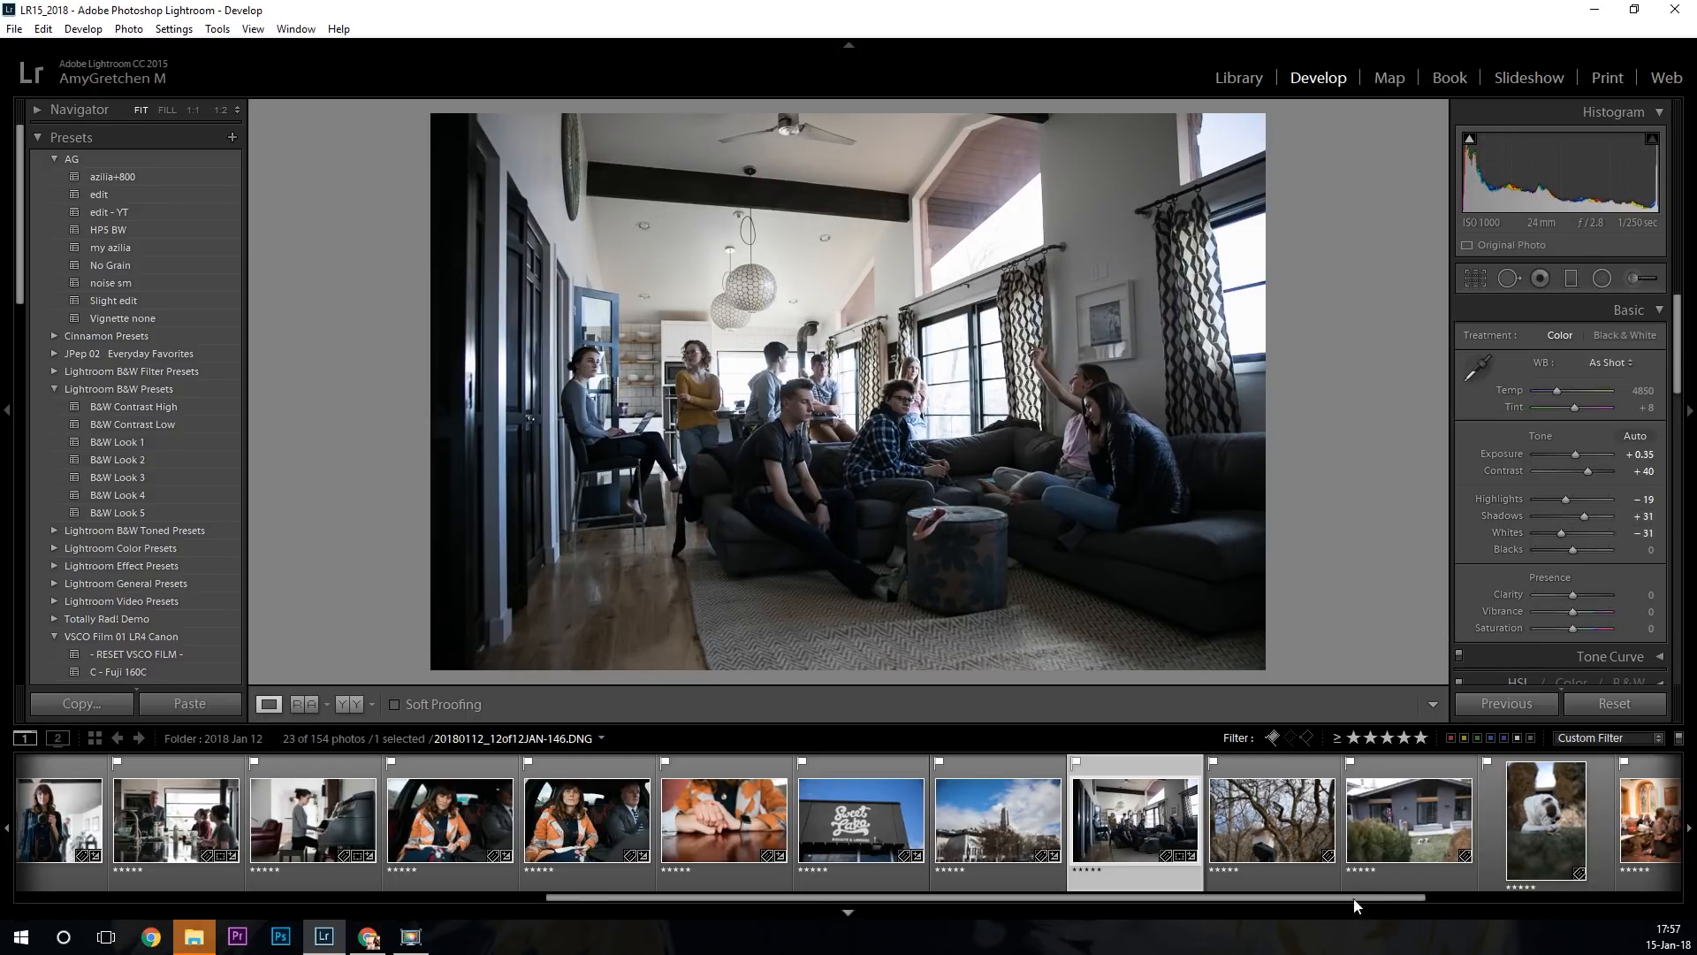
Apply the my azilia preset to the man-in-the-trees photo JAN-146, with shadows +19 and exposure +0.36.
left_click(1269, 834)
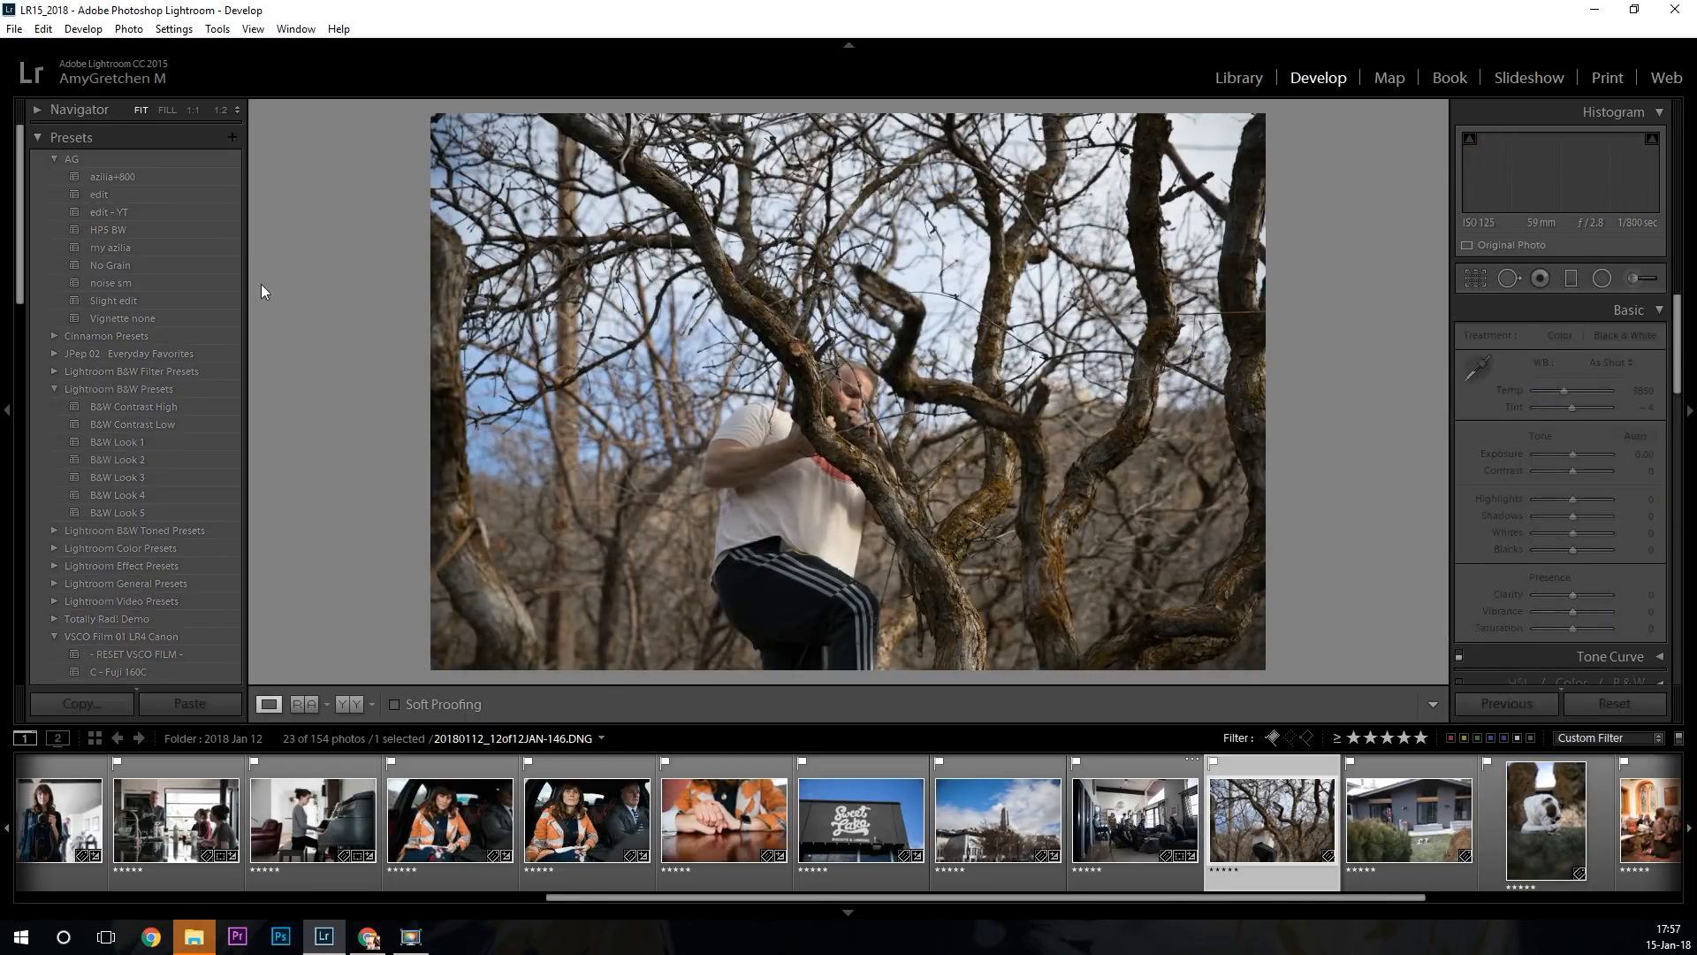
left_click(194, 246)
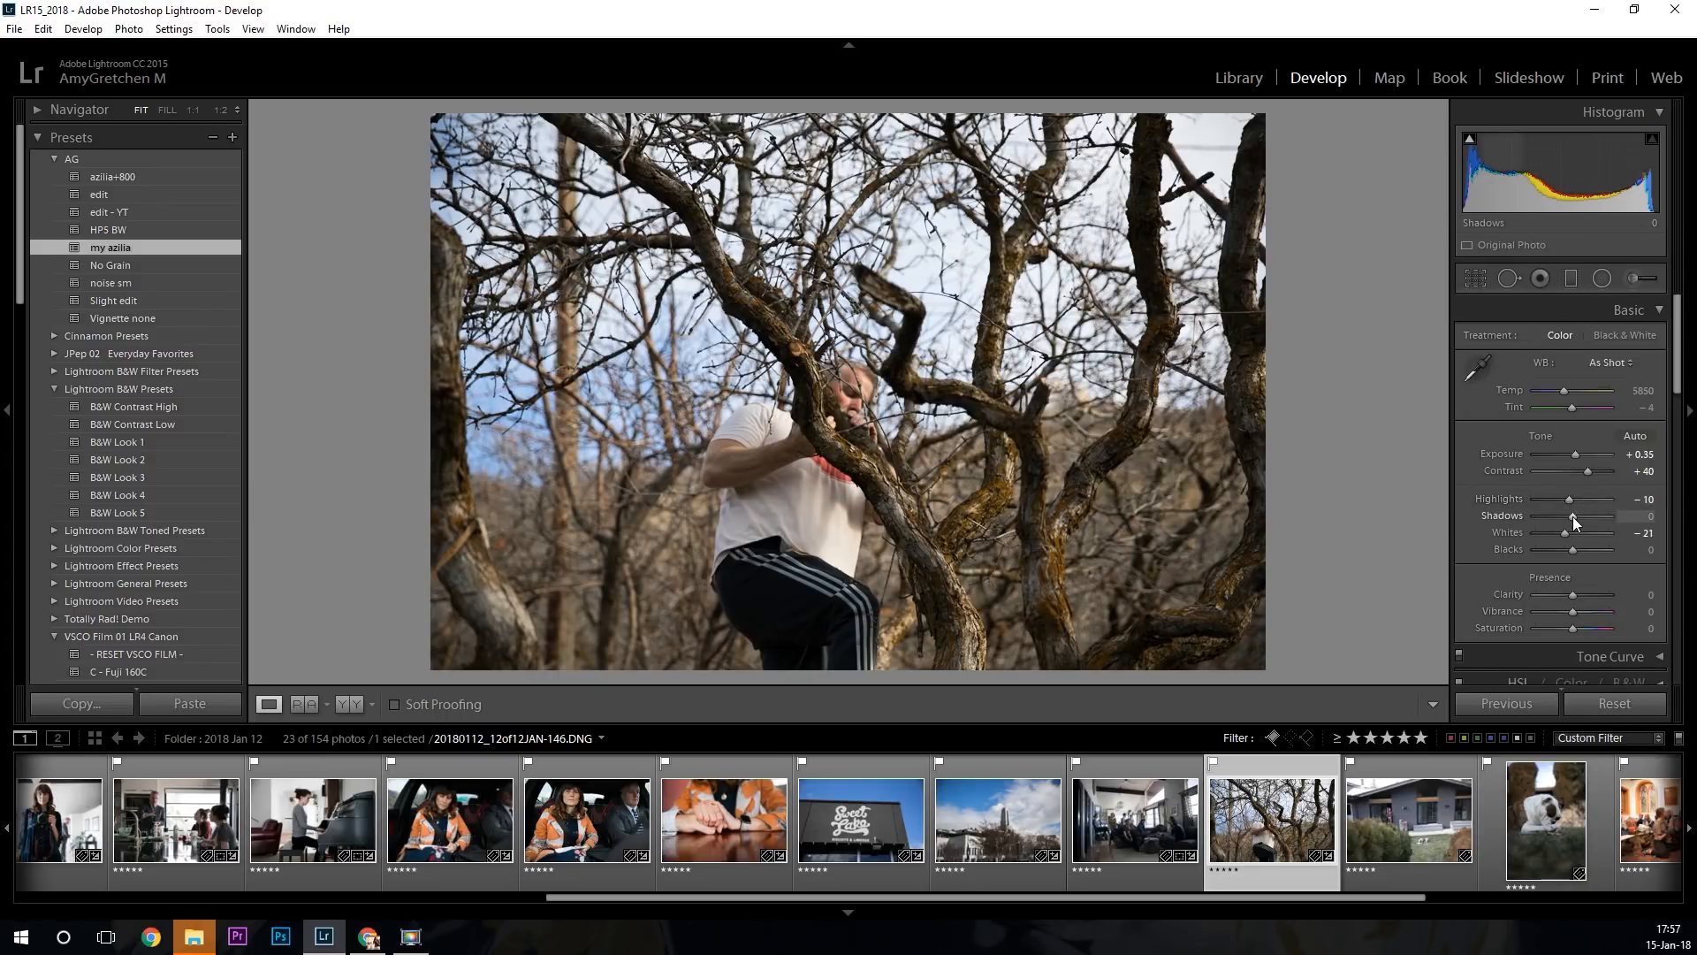
left_click_drag(1574, 517, 1579, 518)
left_click(1575, 454)
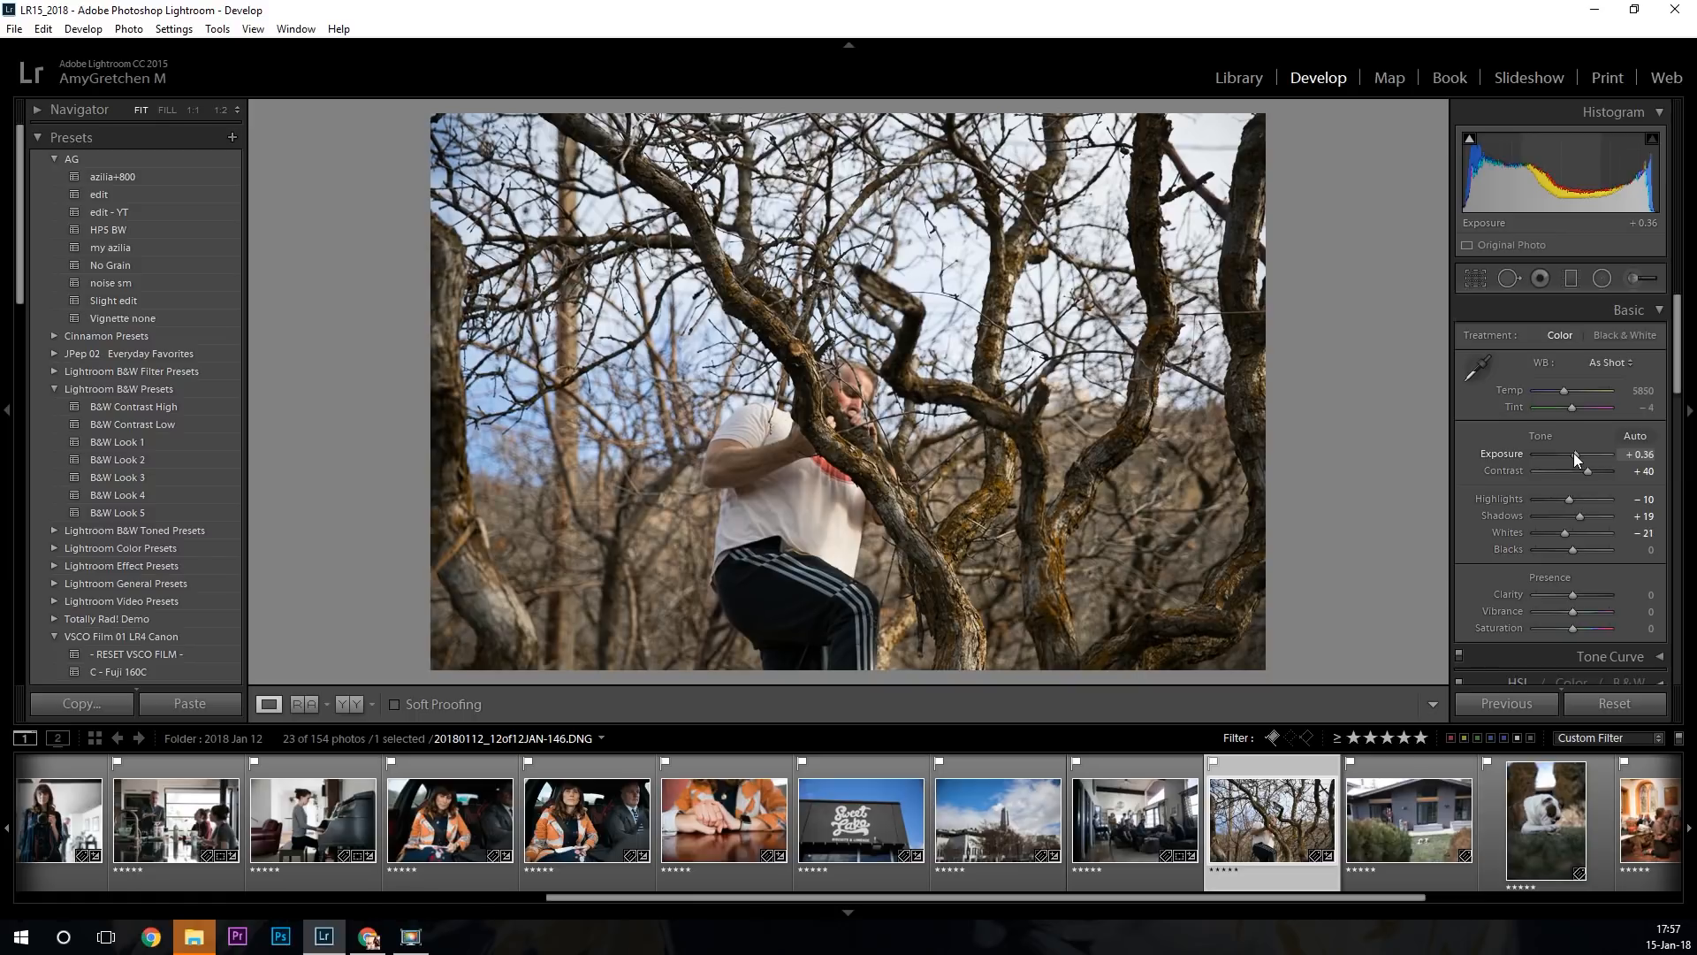
Apply the my azilia preset to the house and lawn photo JAN-150, and set its exposure to −0.12.
key("Right")
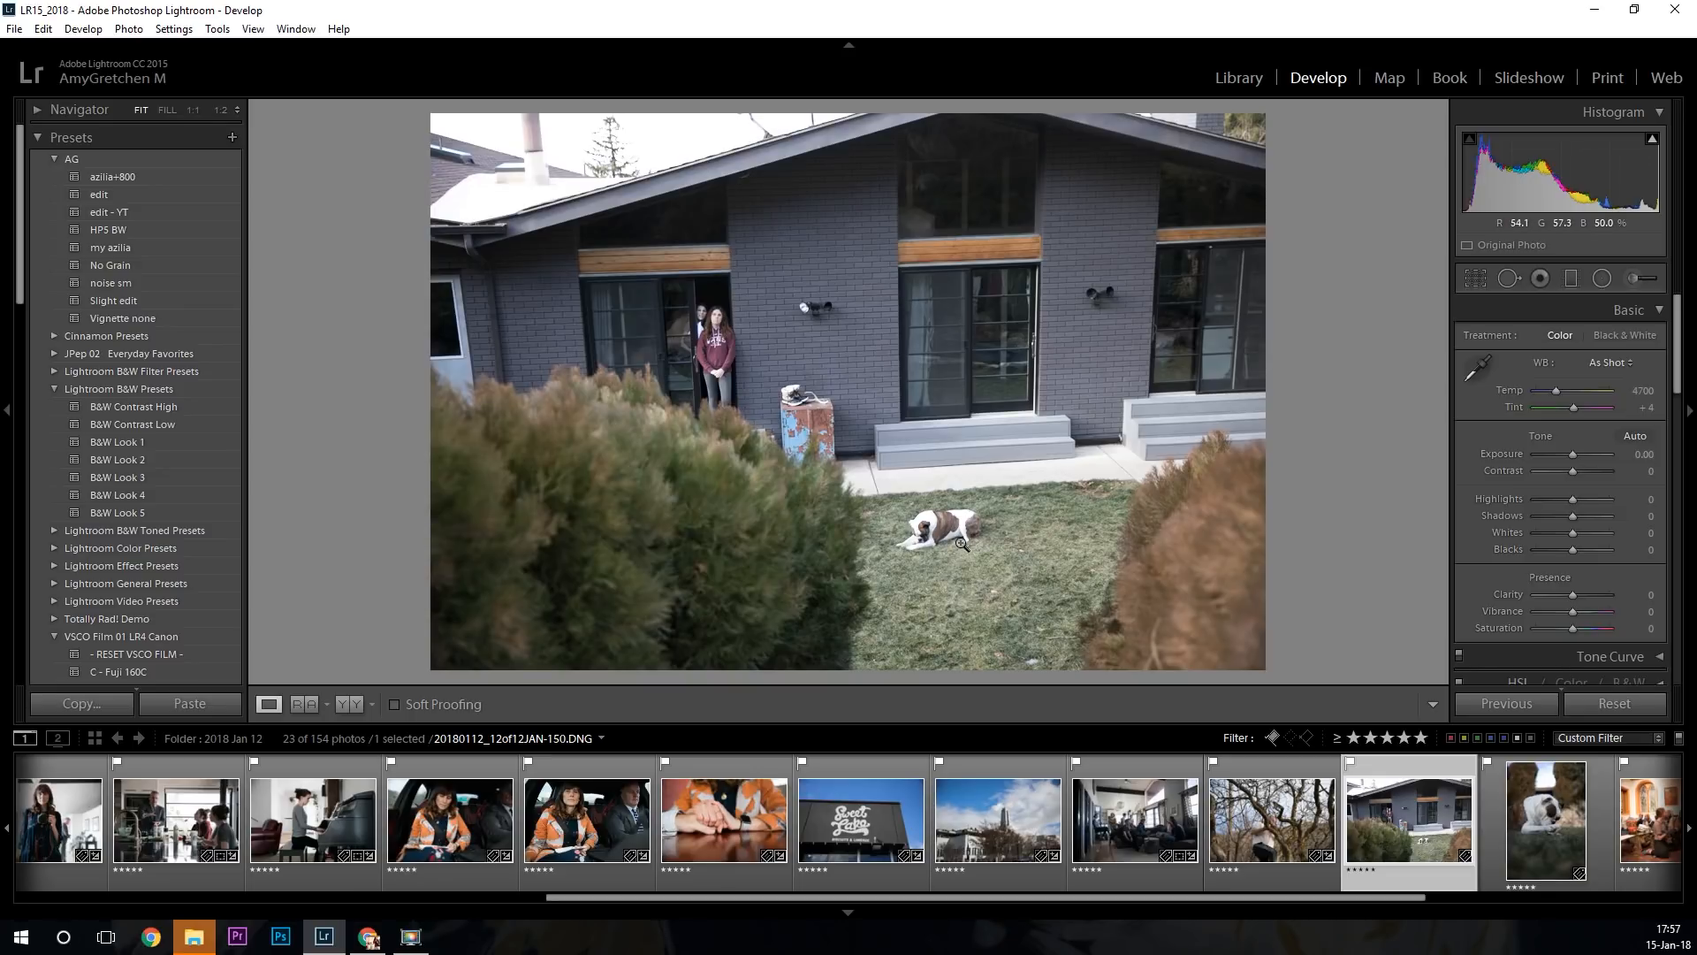
left_click(106, 251)
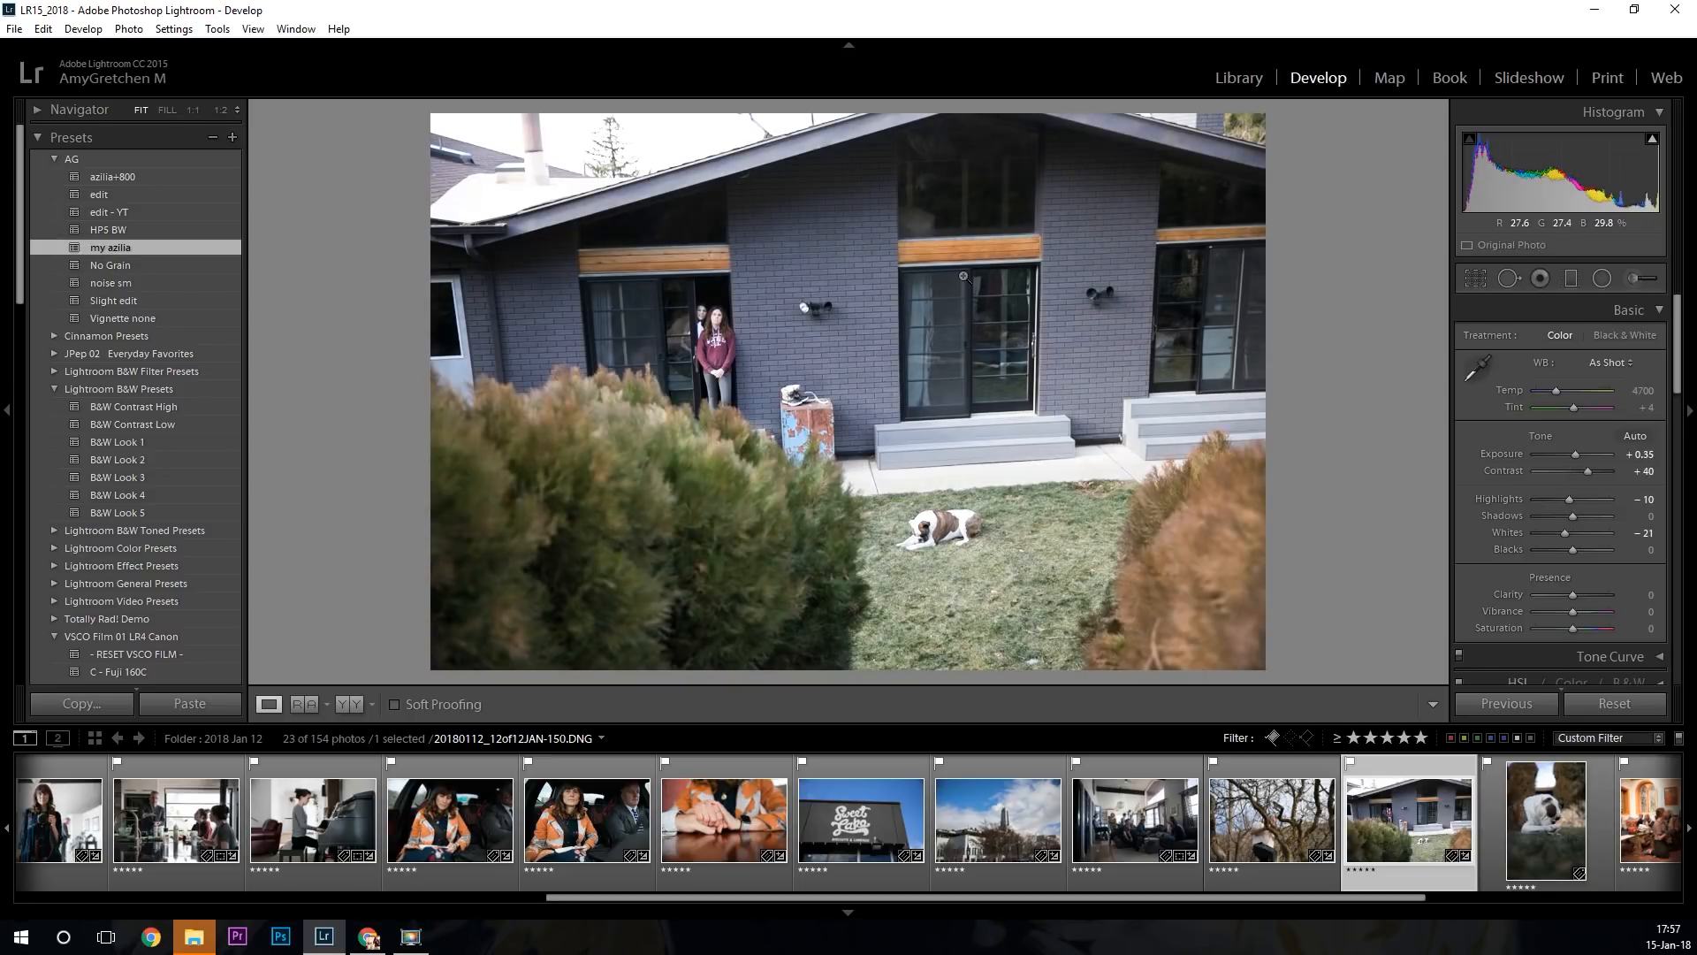
double_click(1487, 452)
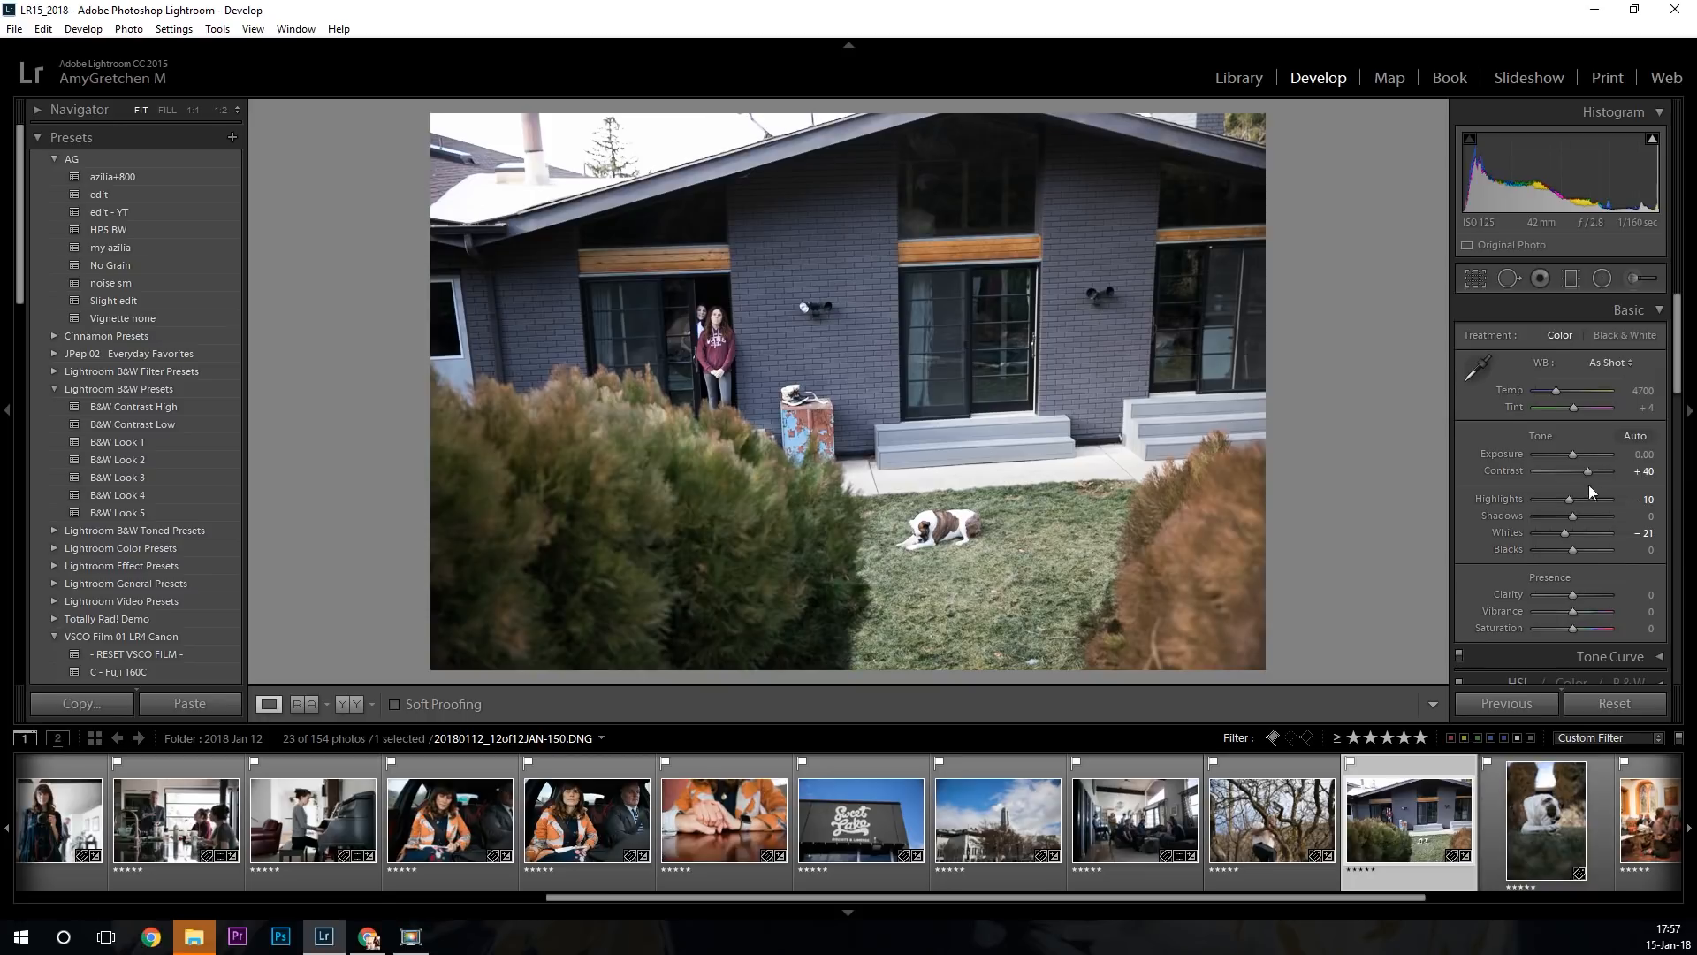
left_click_drag(1570, 453, 1570, 454)
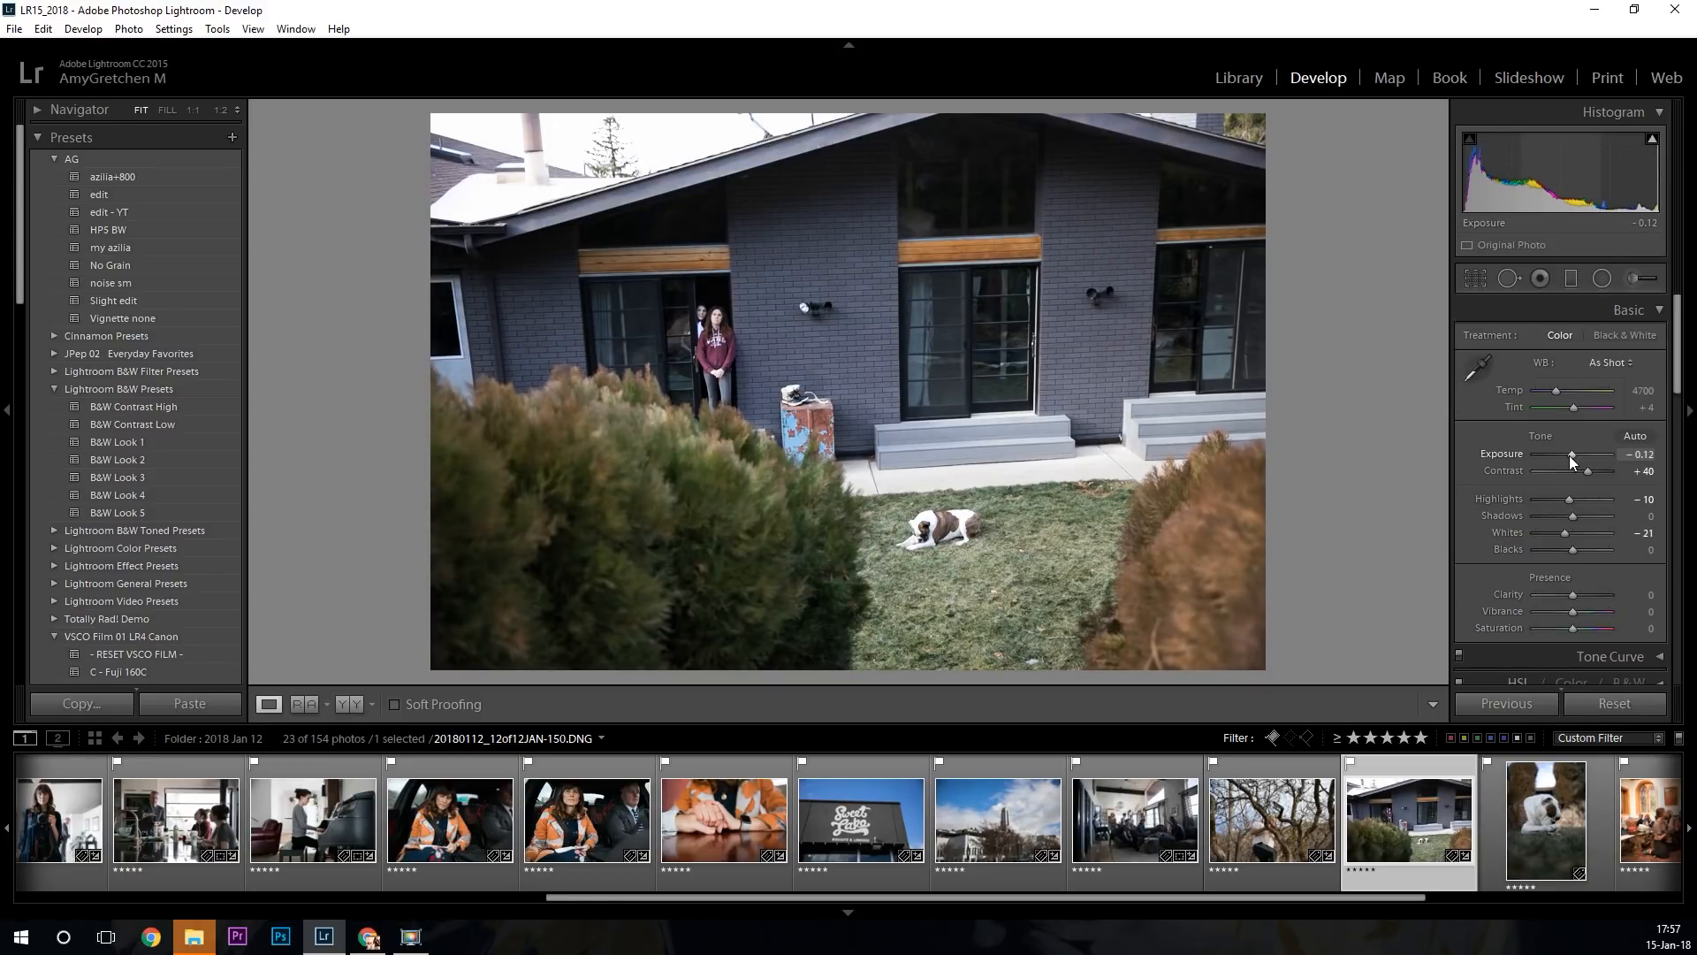
Straighten the house photo by an angle of 2.36, and set its shadows to +2.
left_click(1475, 277)
left_click_drag(1345, 291, 1325, 292)
left_click_drag(1182, 294, 1170, 295)
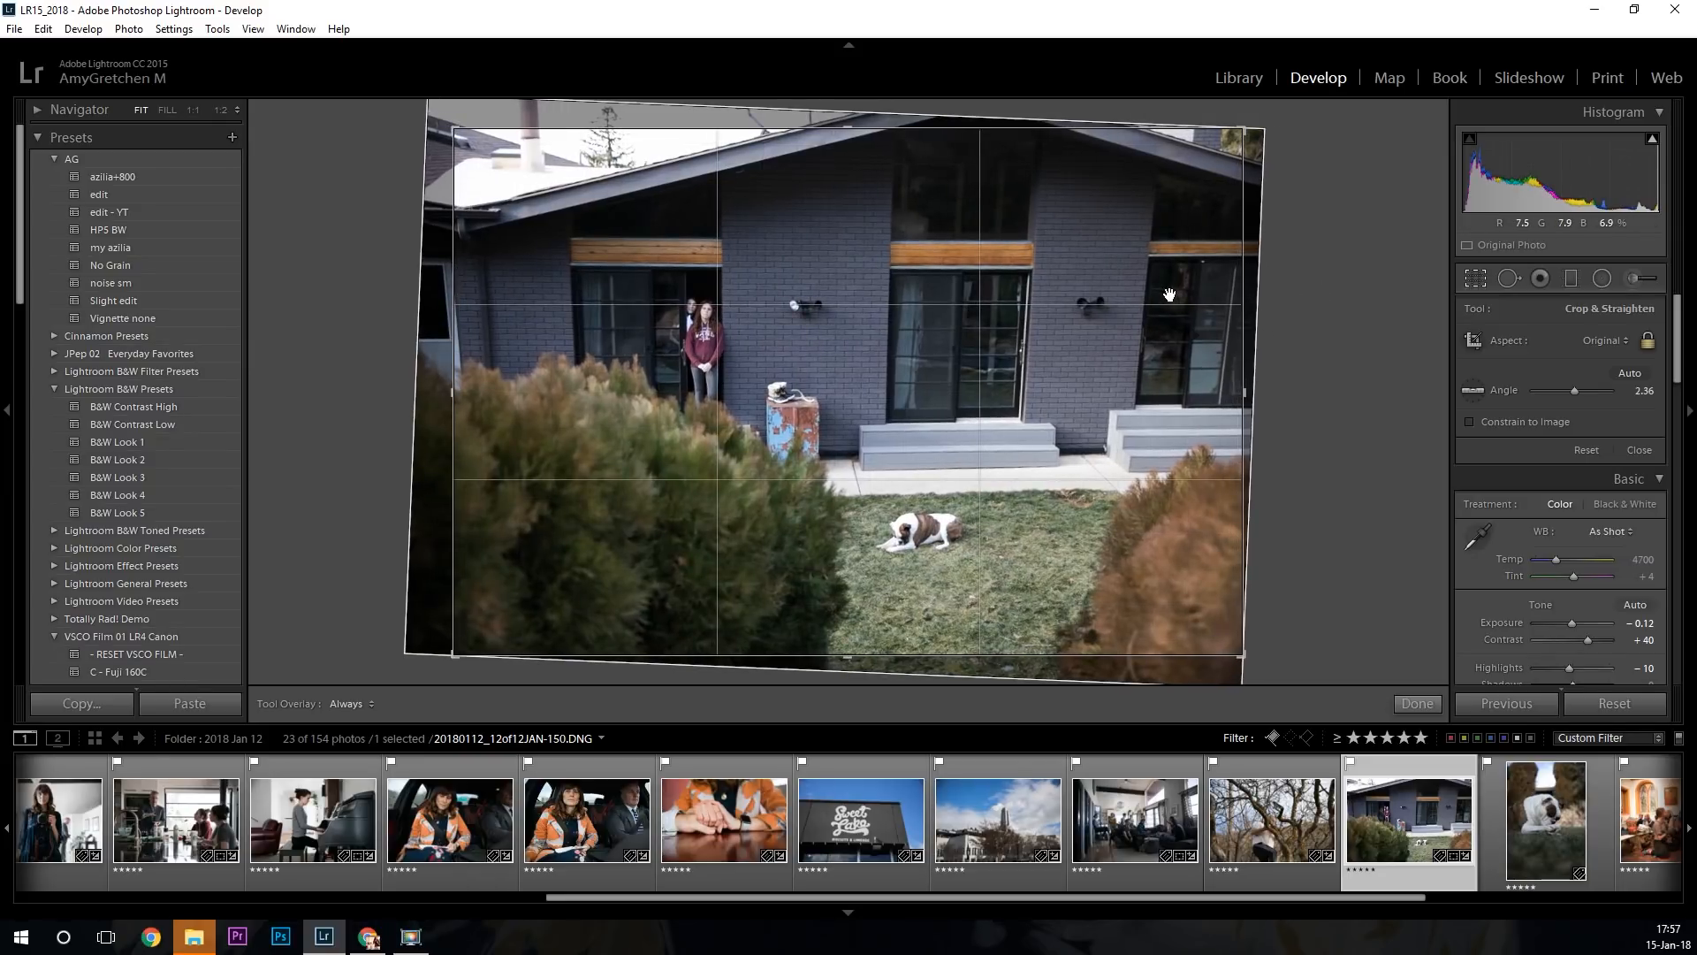
key("Return")
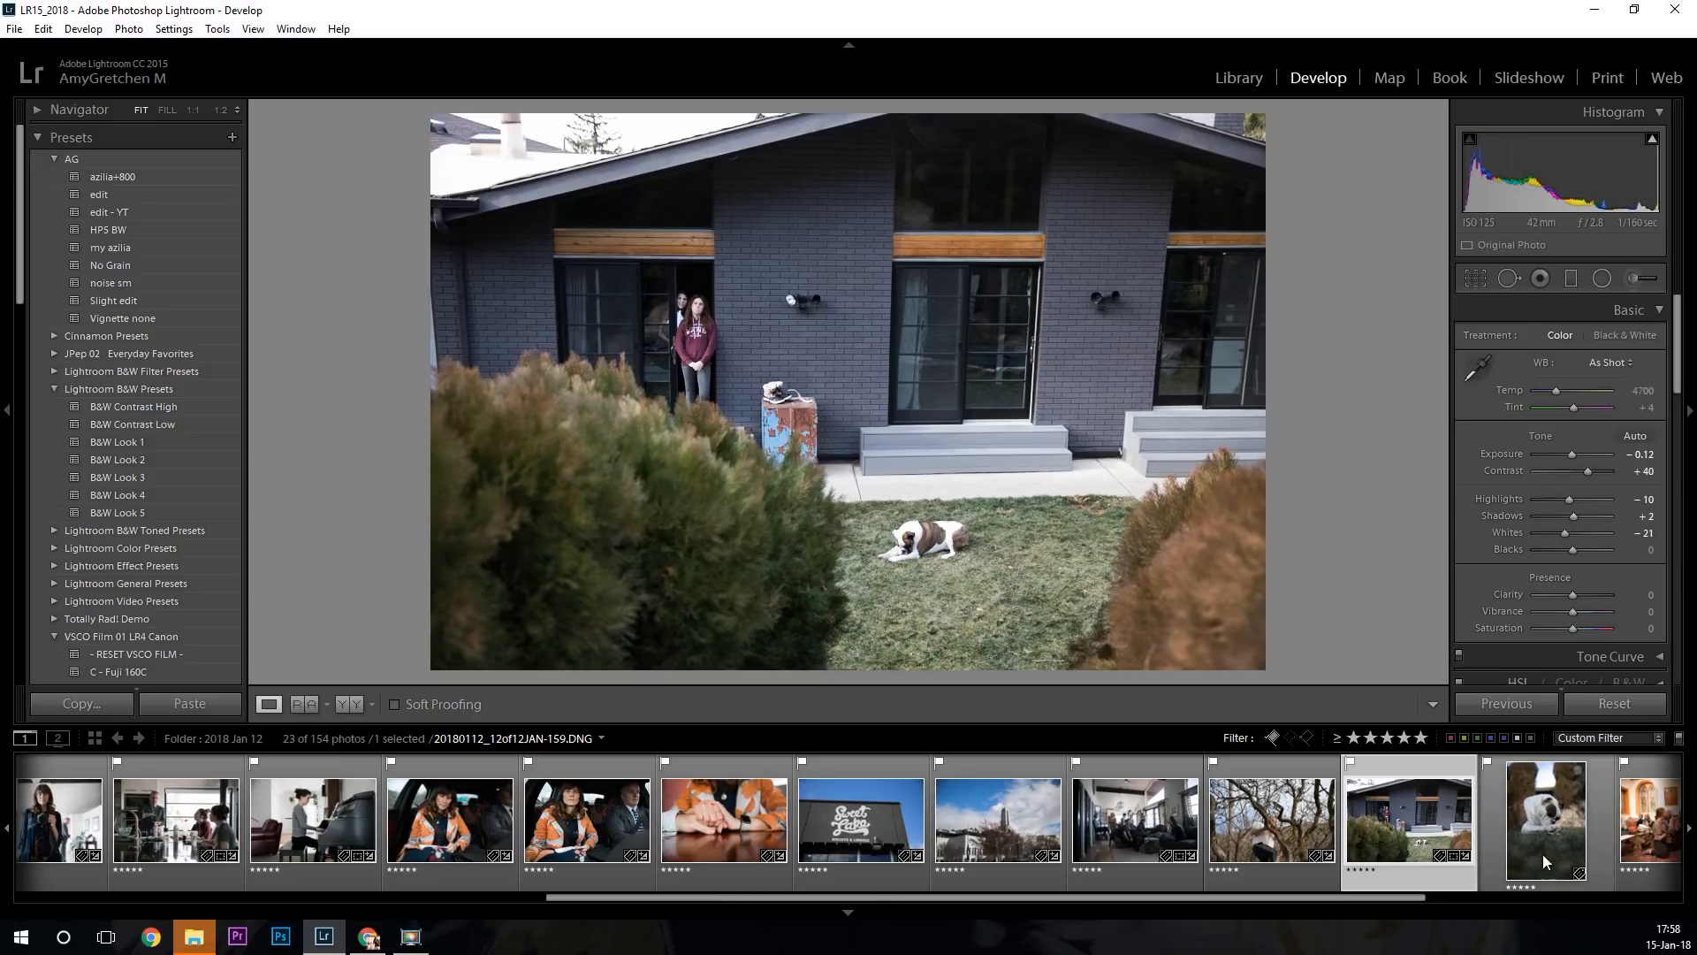
Apply the my azilia preset to the bulldog photo JAN-159, with exposure +0.60, temperature 4738 and shadows +17.
left_click(1541, 828)
left_click(190, 249)
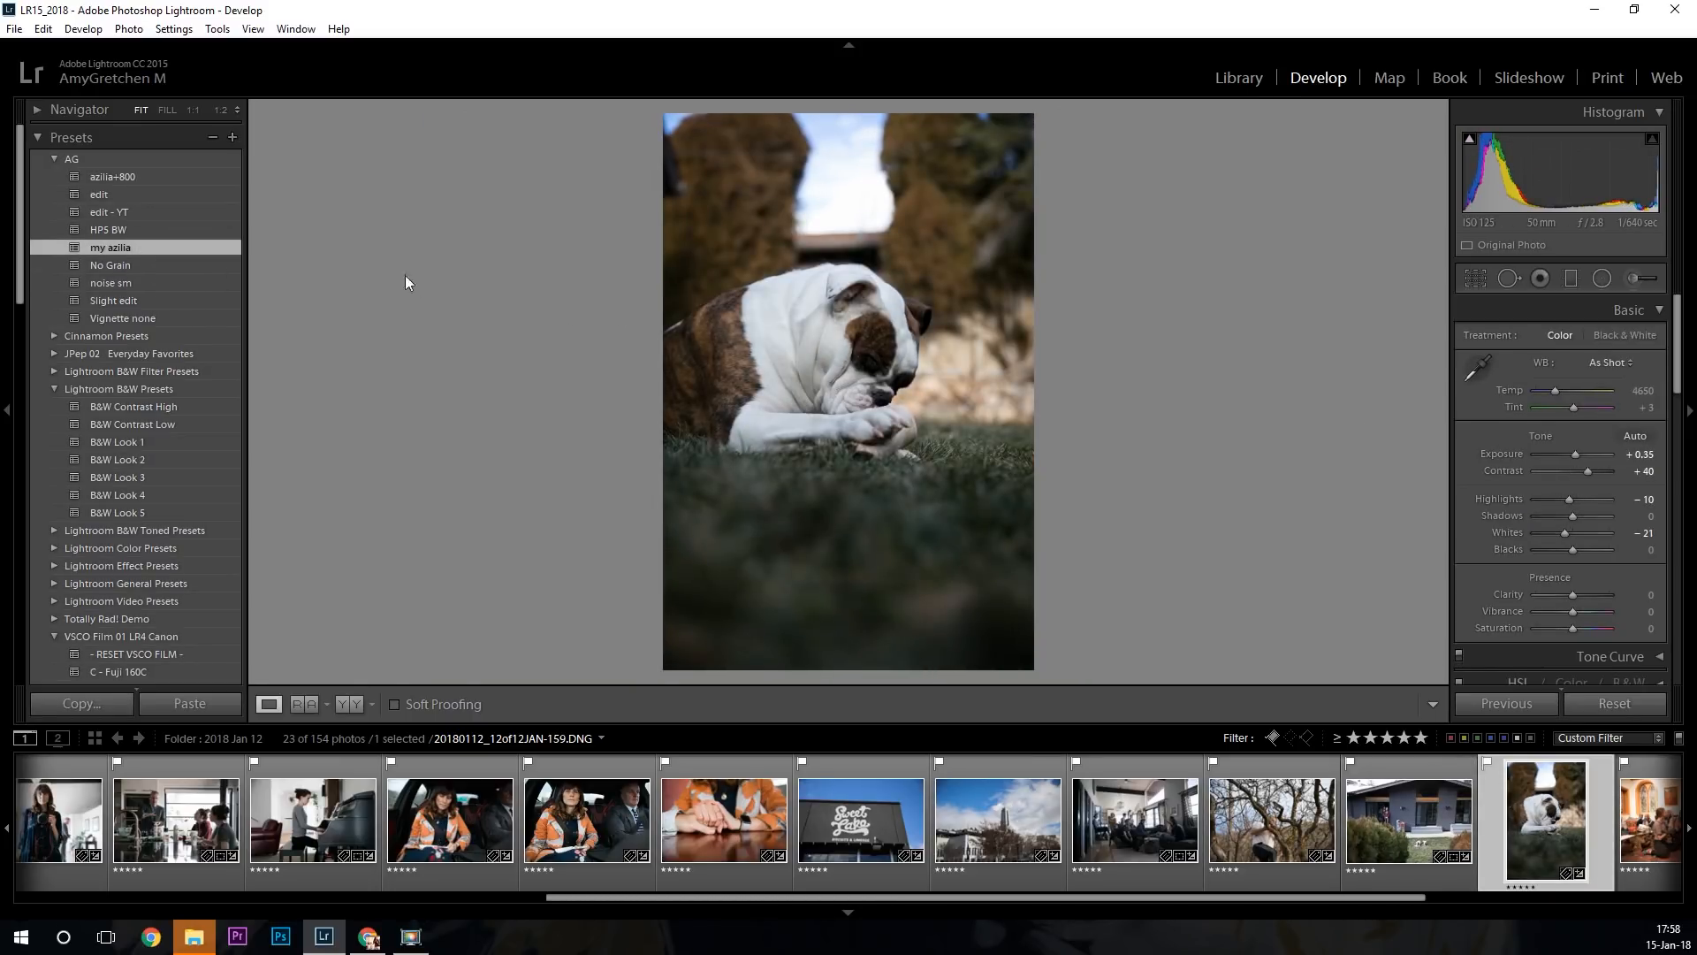
left_click_drag(1574, 456, 1577, 454)
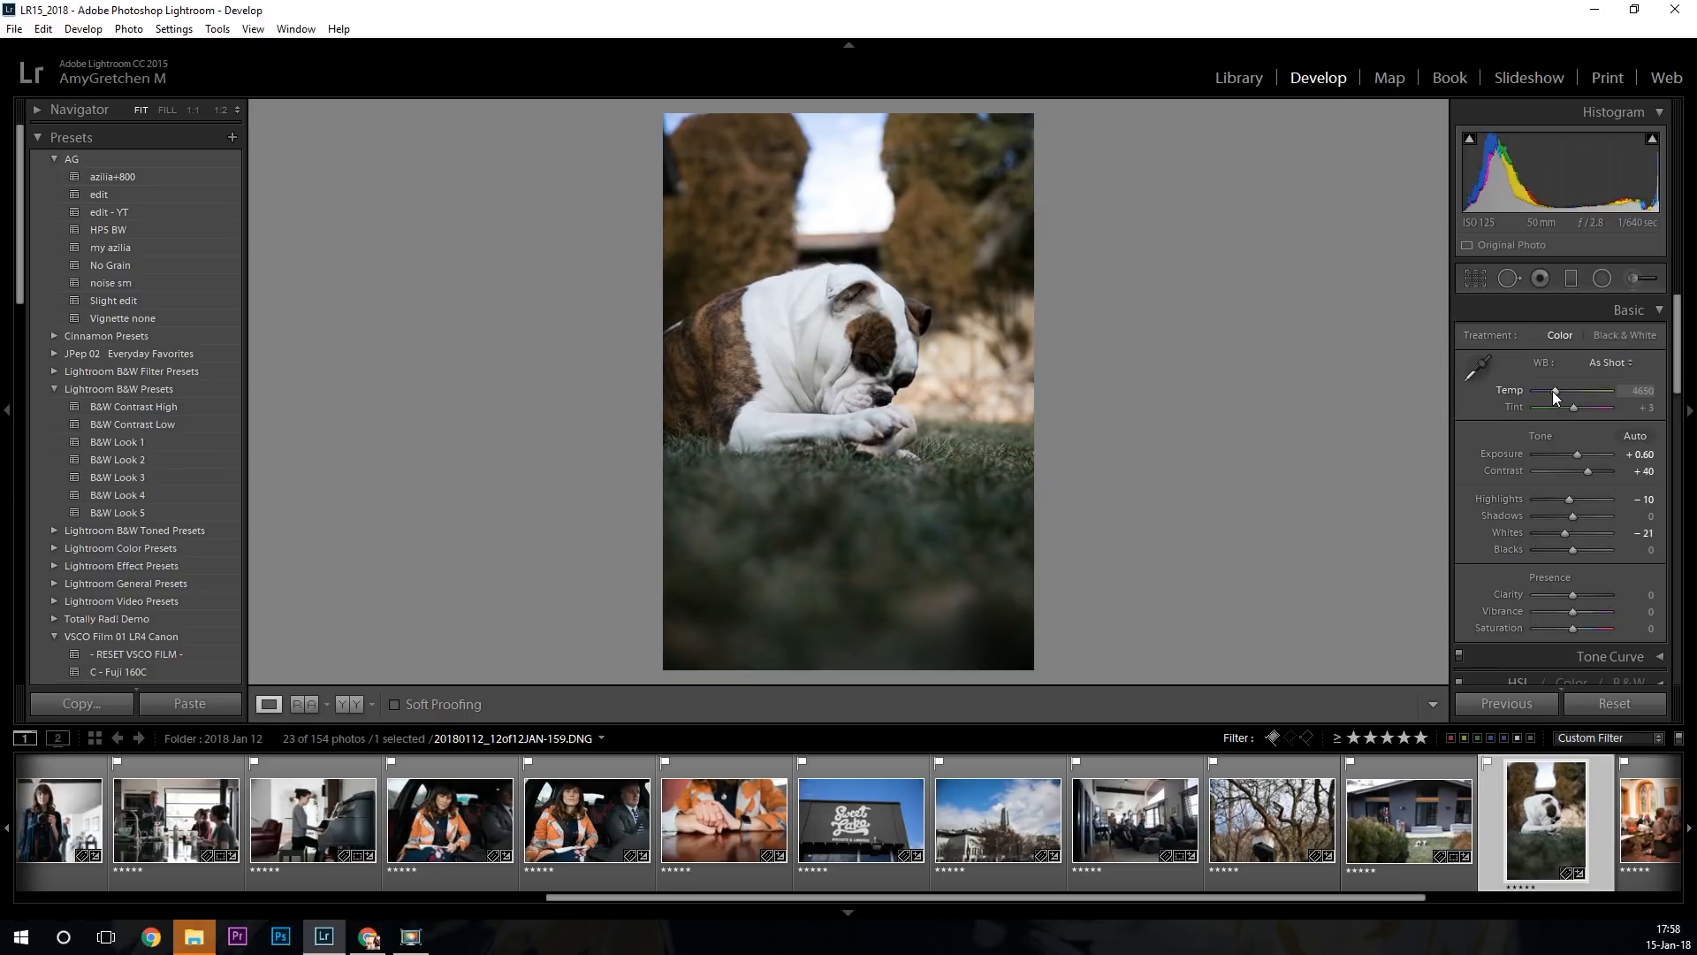
left_click_drag(1553, 391, 1553, 391)
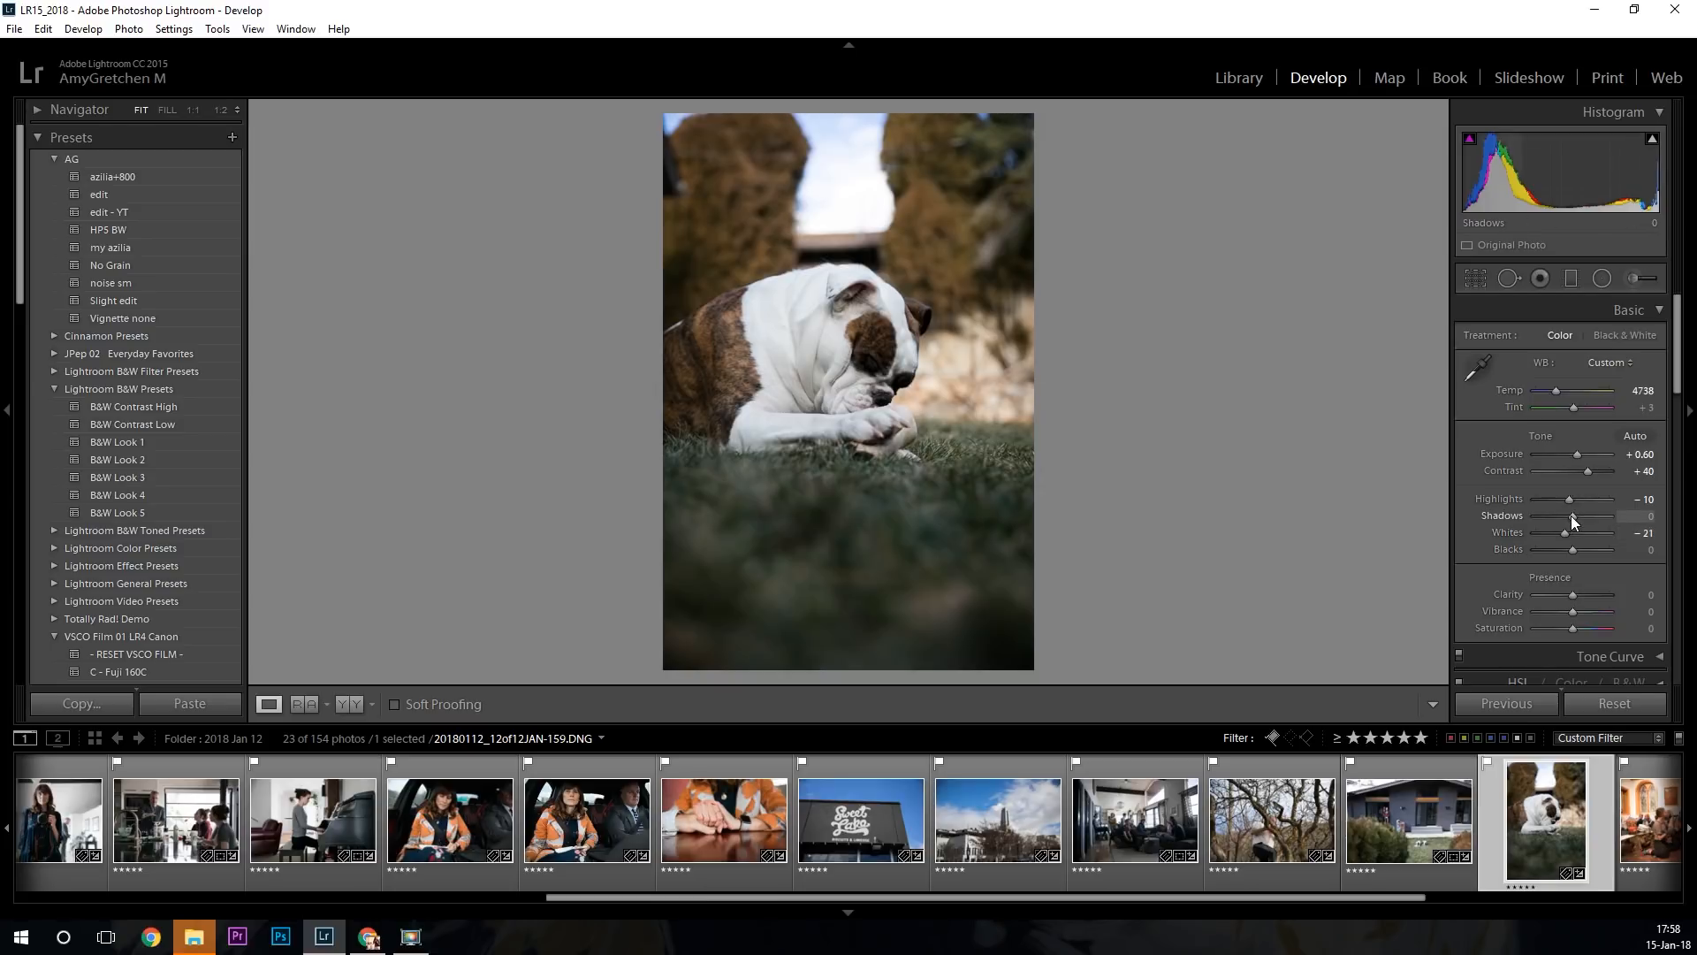
left_click_drag(1572, 516, 1578, 516)
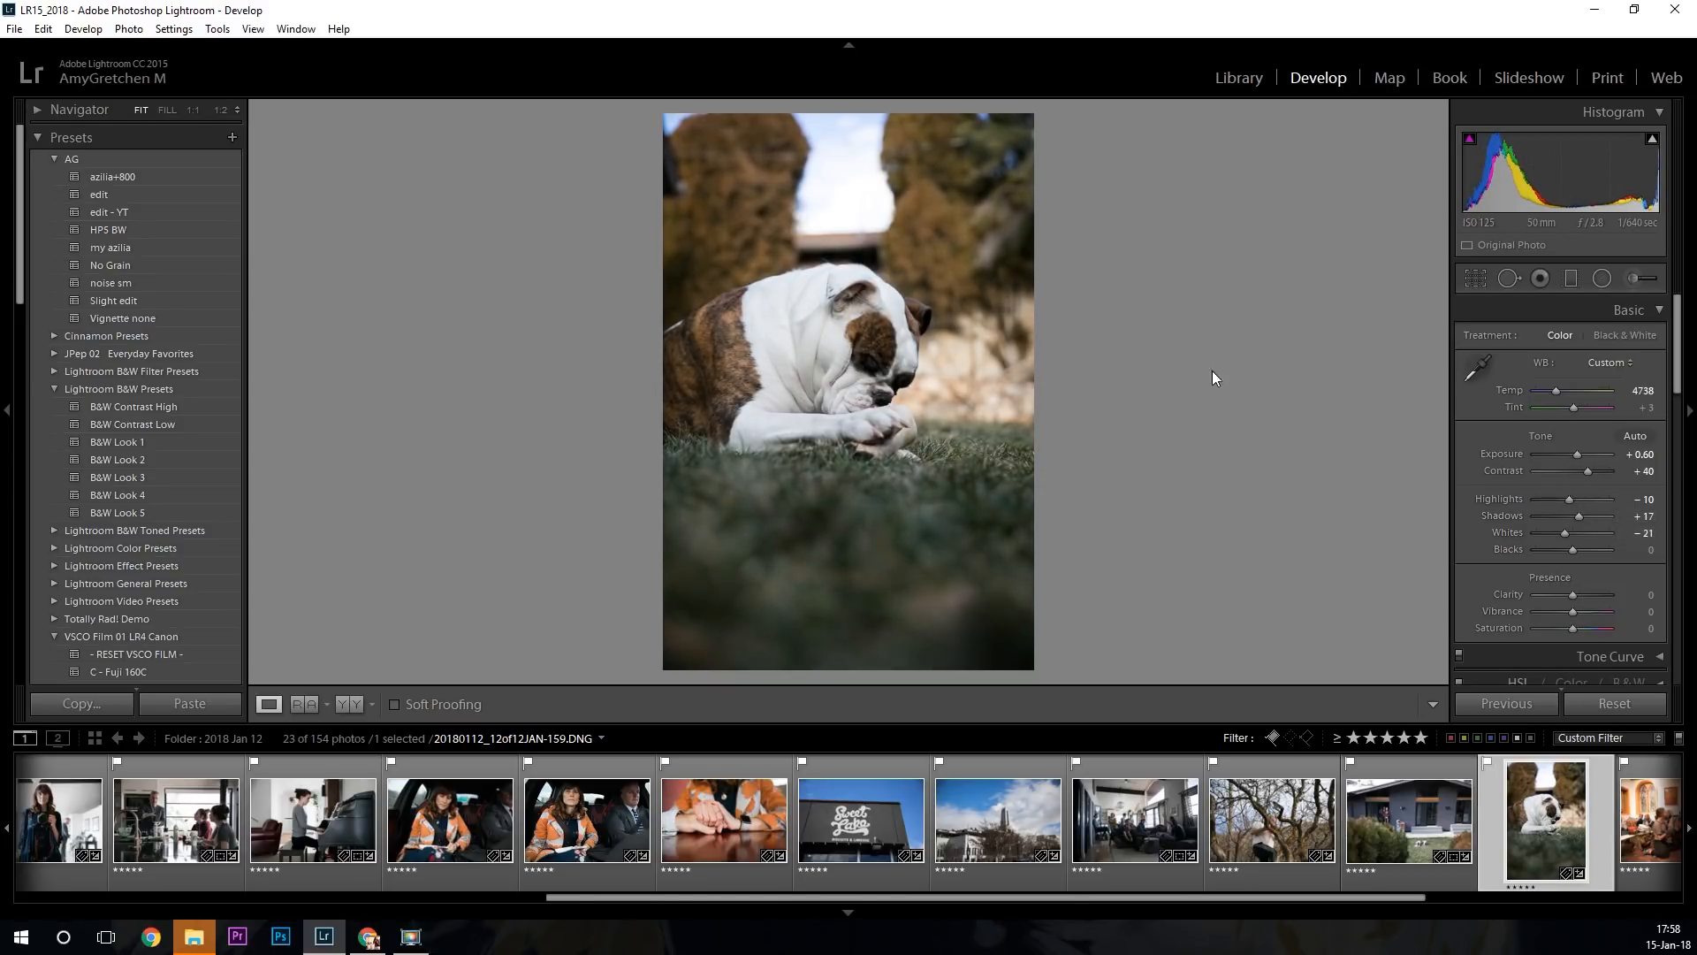
Set the bulldog photo's exposure to +0.71 and return its temperature to the original value.
left_click(1580, 454)
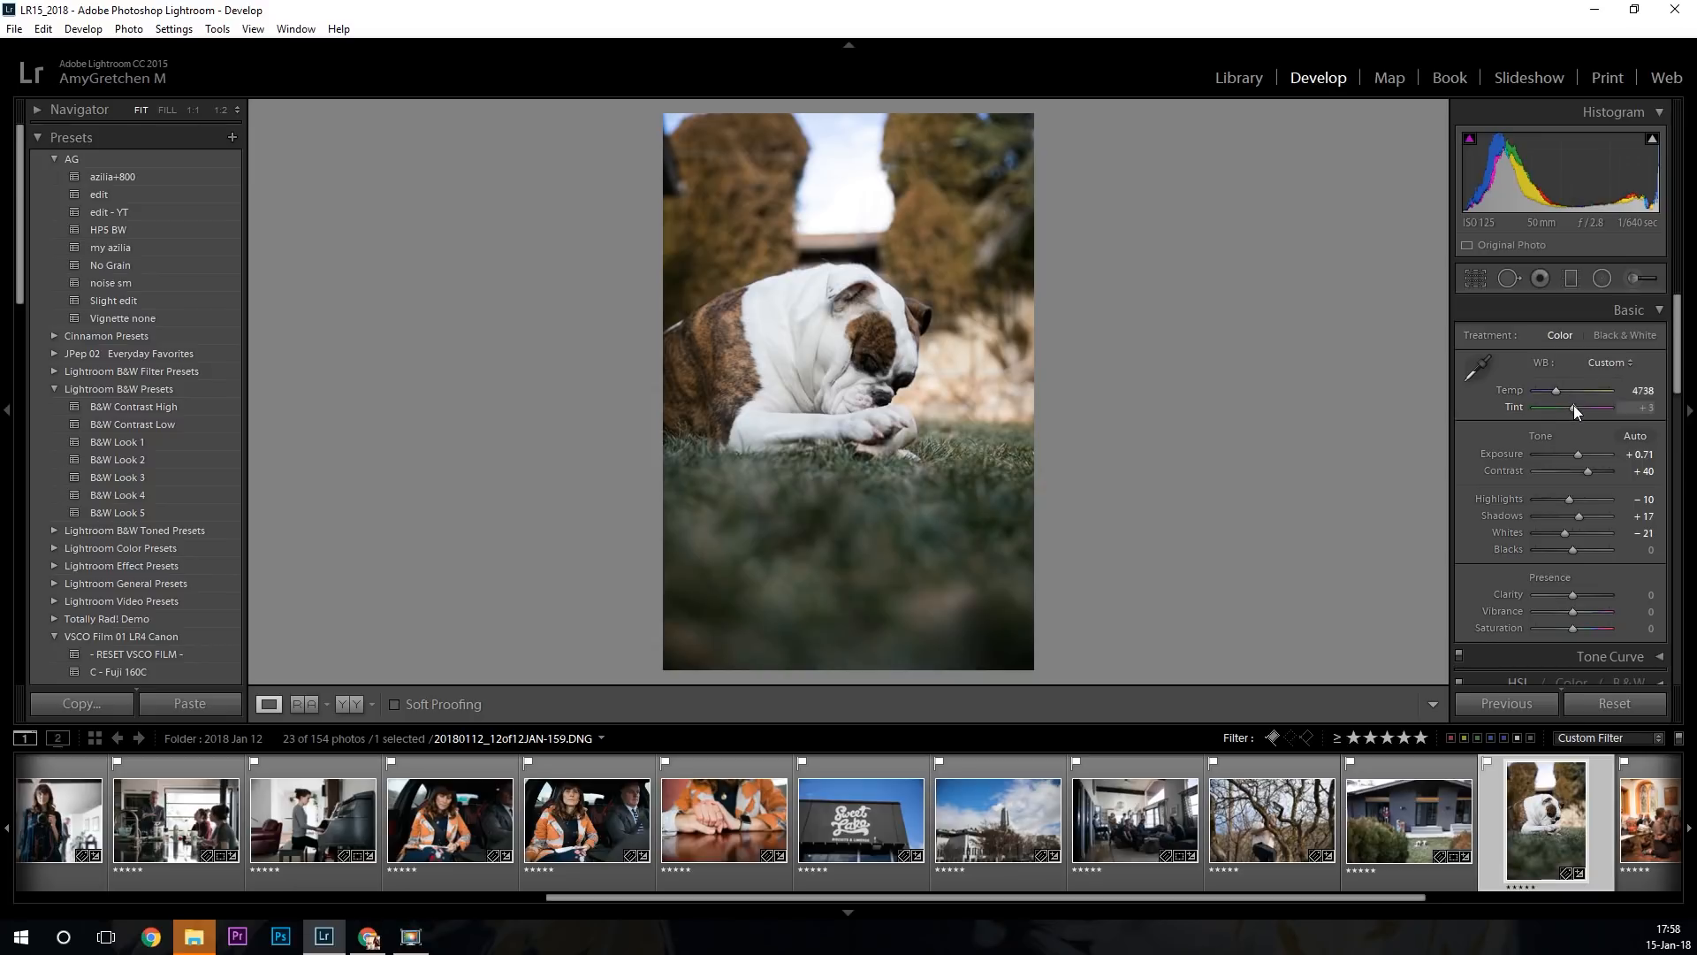
left_click_drag(1574, 405, 1555, 391)
scroll(1591, 583, "down", 1)
scroll(1397, 790, "down", 1)
scroll(1396, 790, "down", 3)
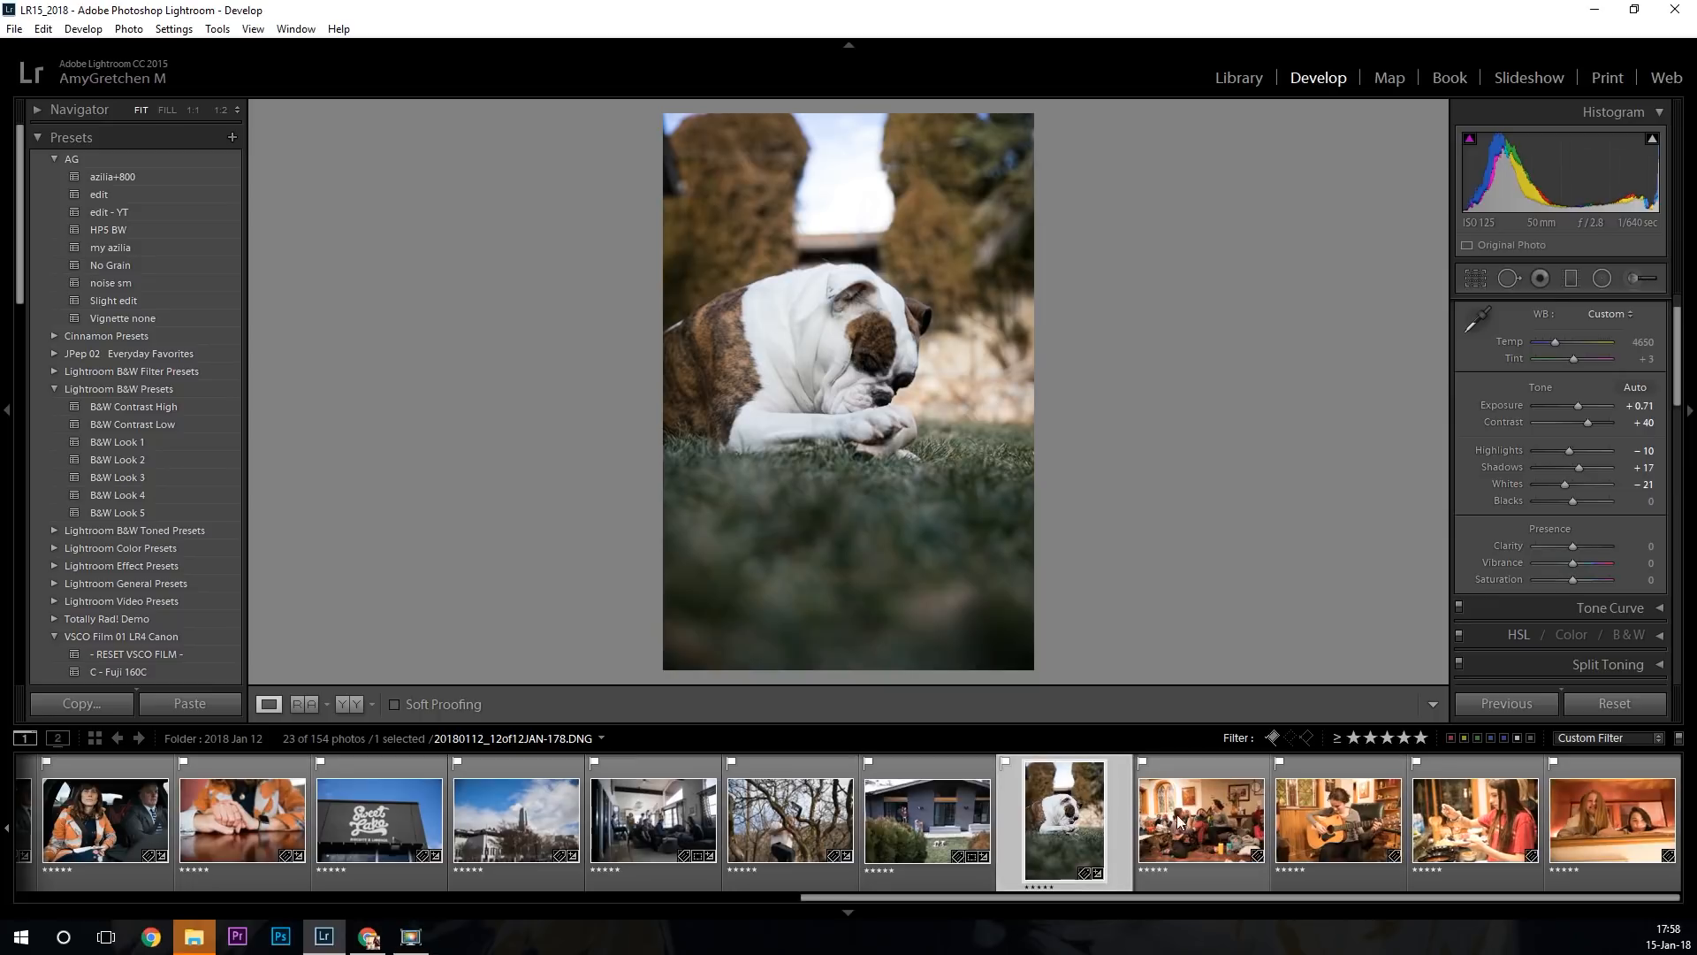
Apply the "my azilia" preset to the living-room group photo and reset its exposure to 0.
left_click(1264, 817)
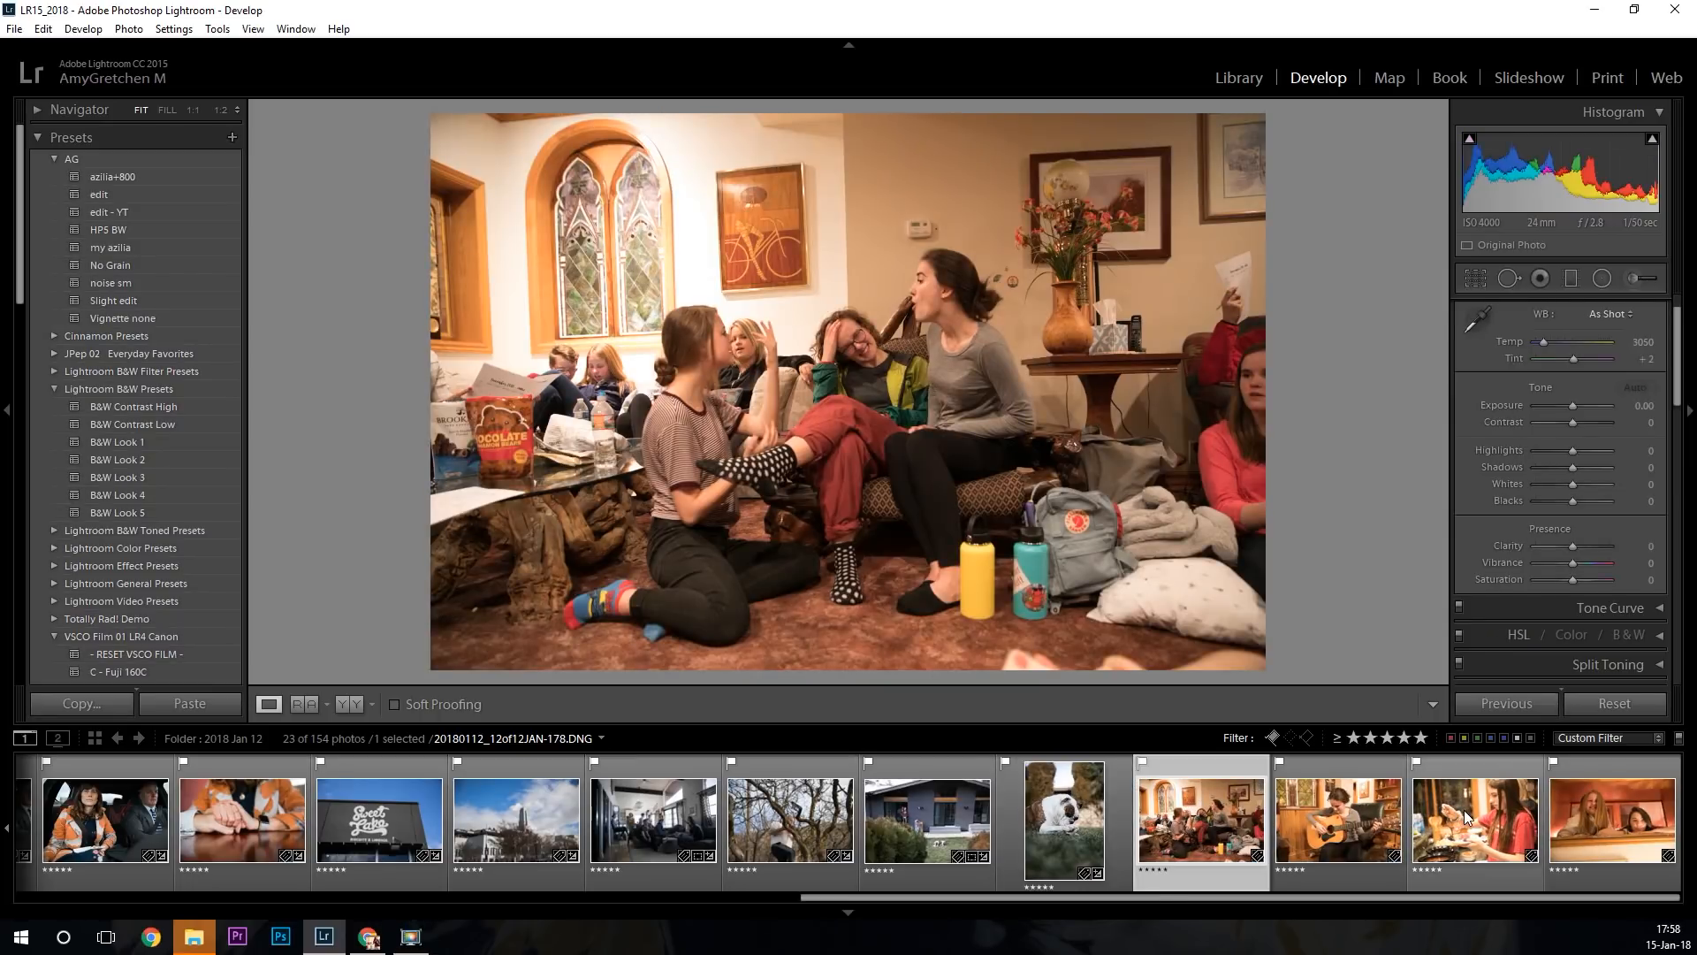
left_click(1476, 818)
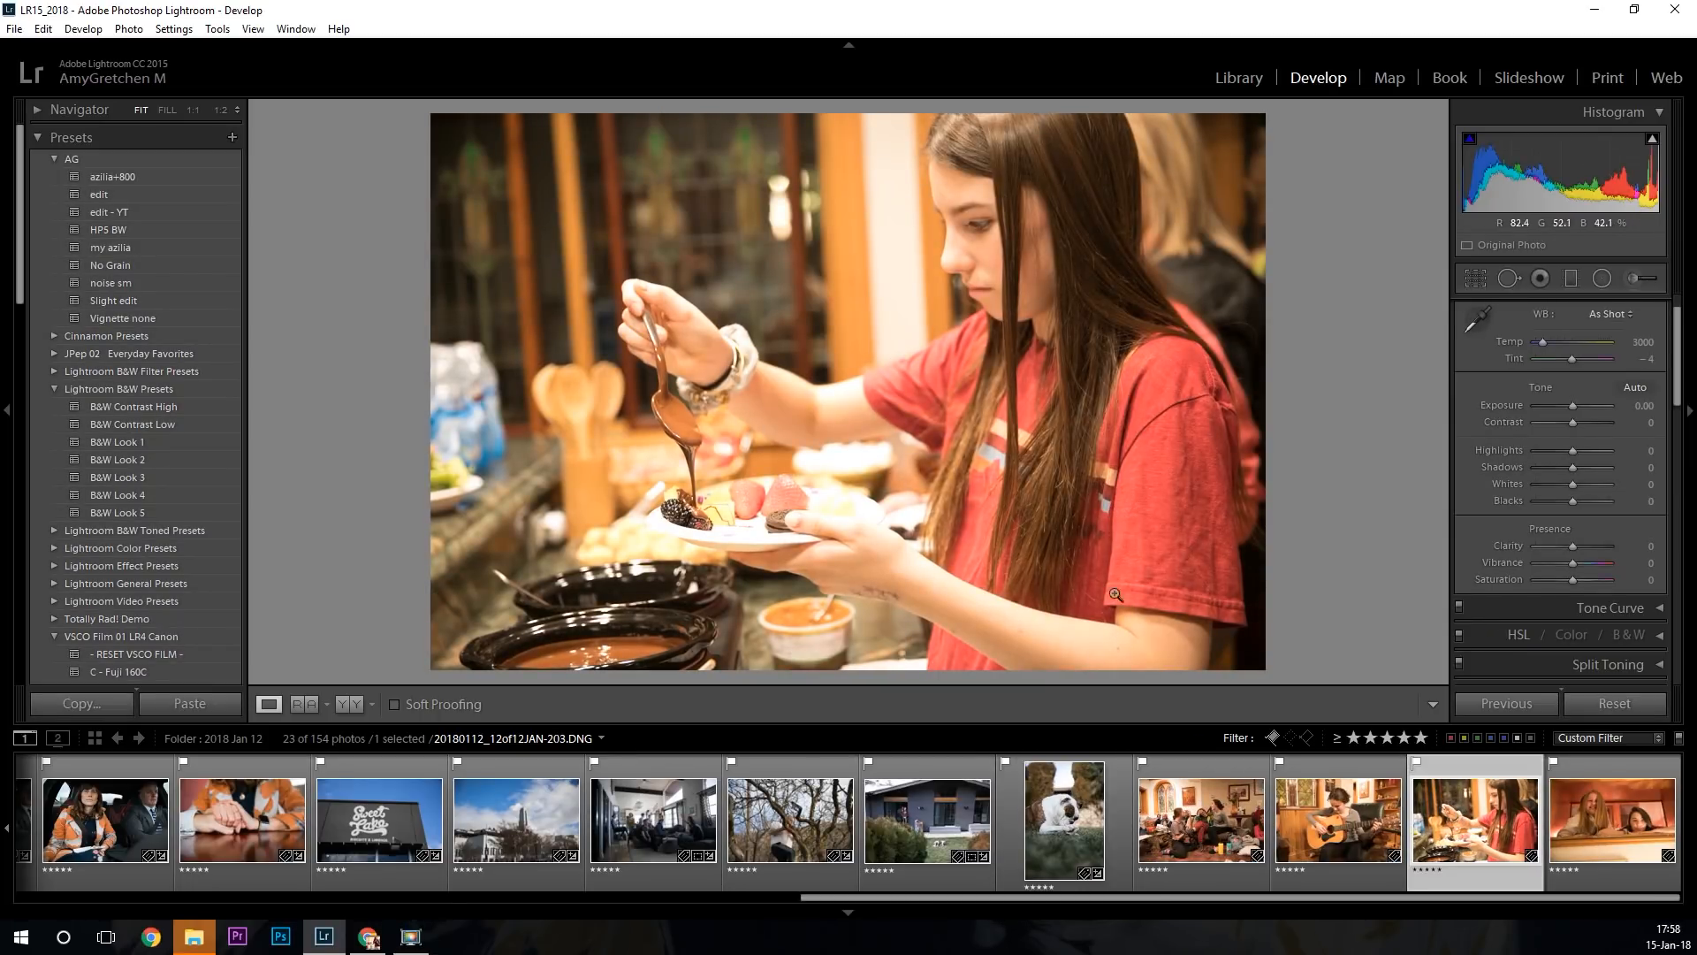
left_click(1217, 799)
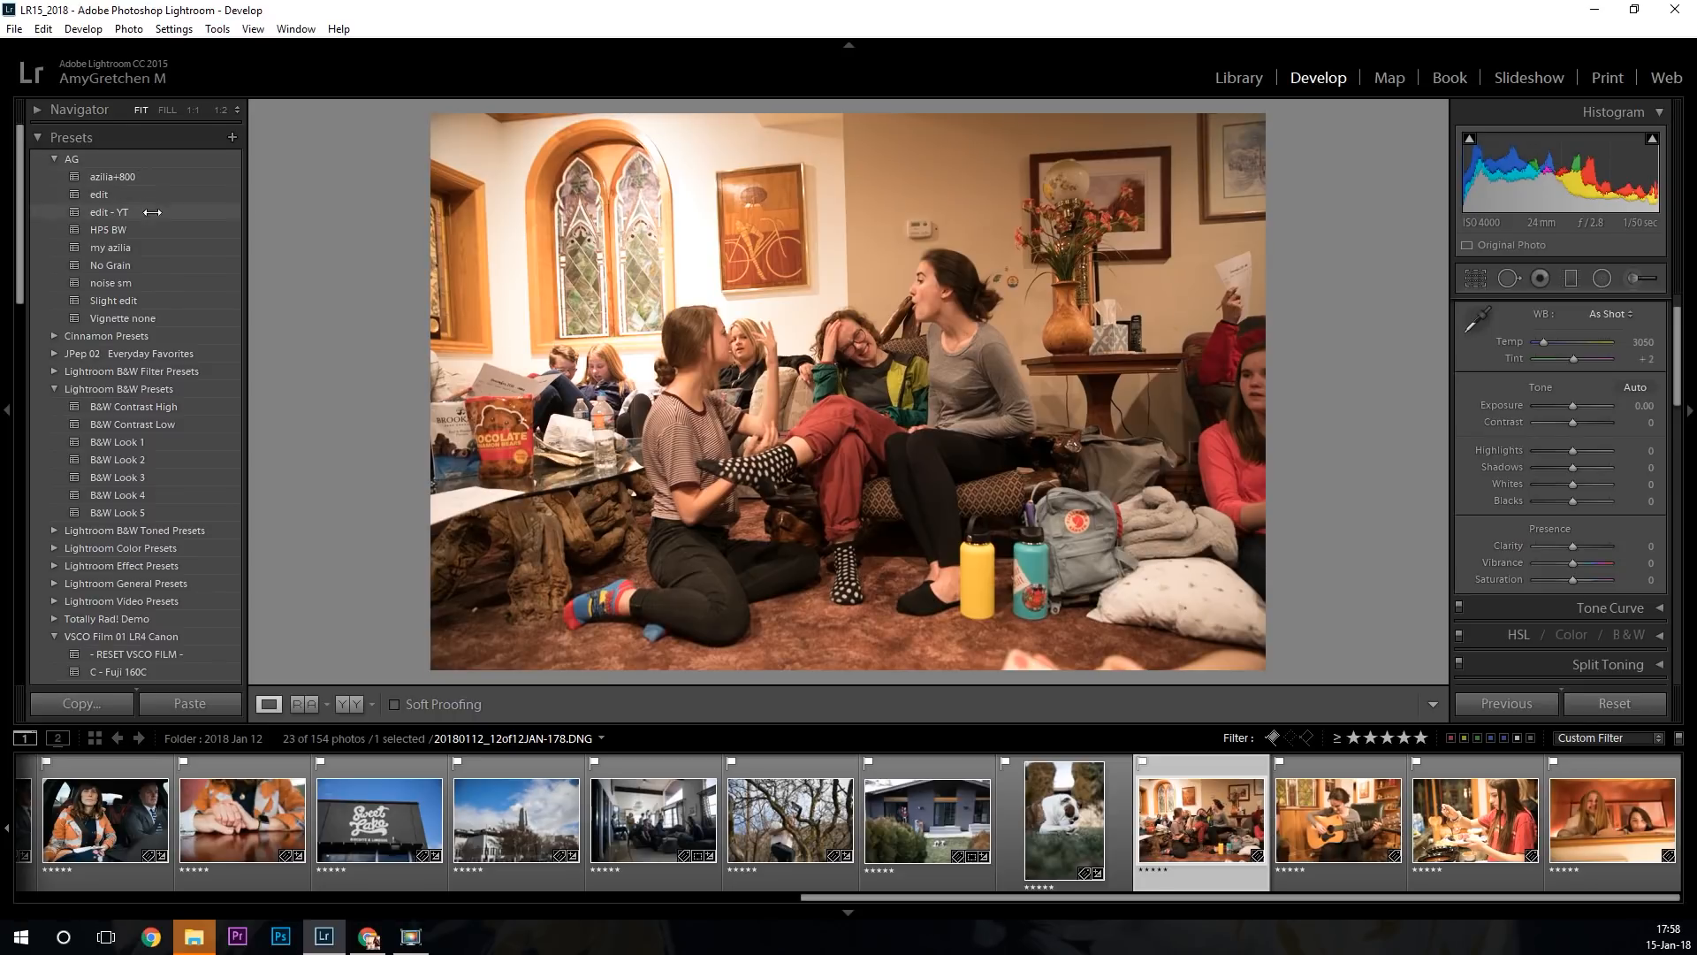
left_click(151, 247)
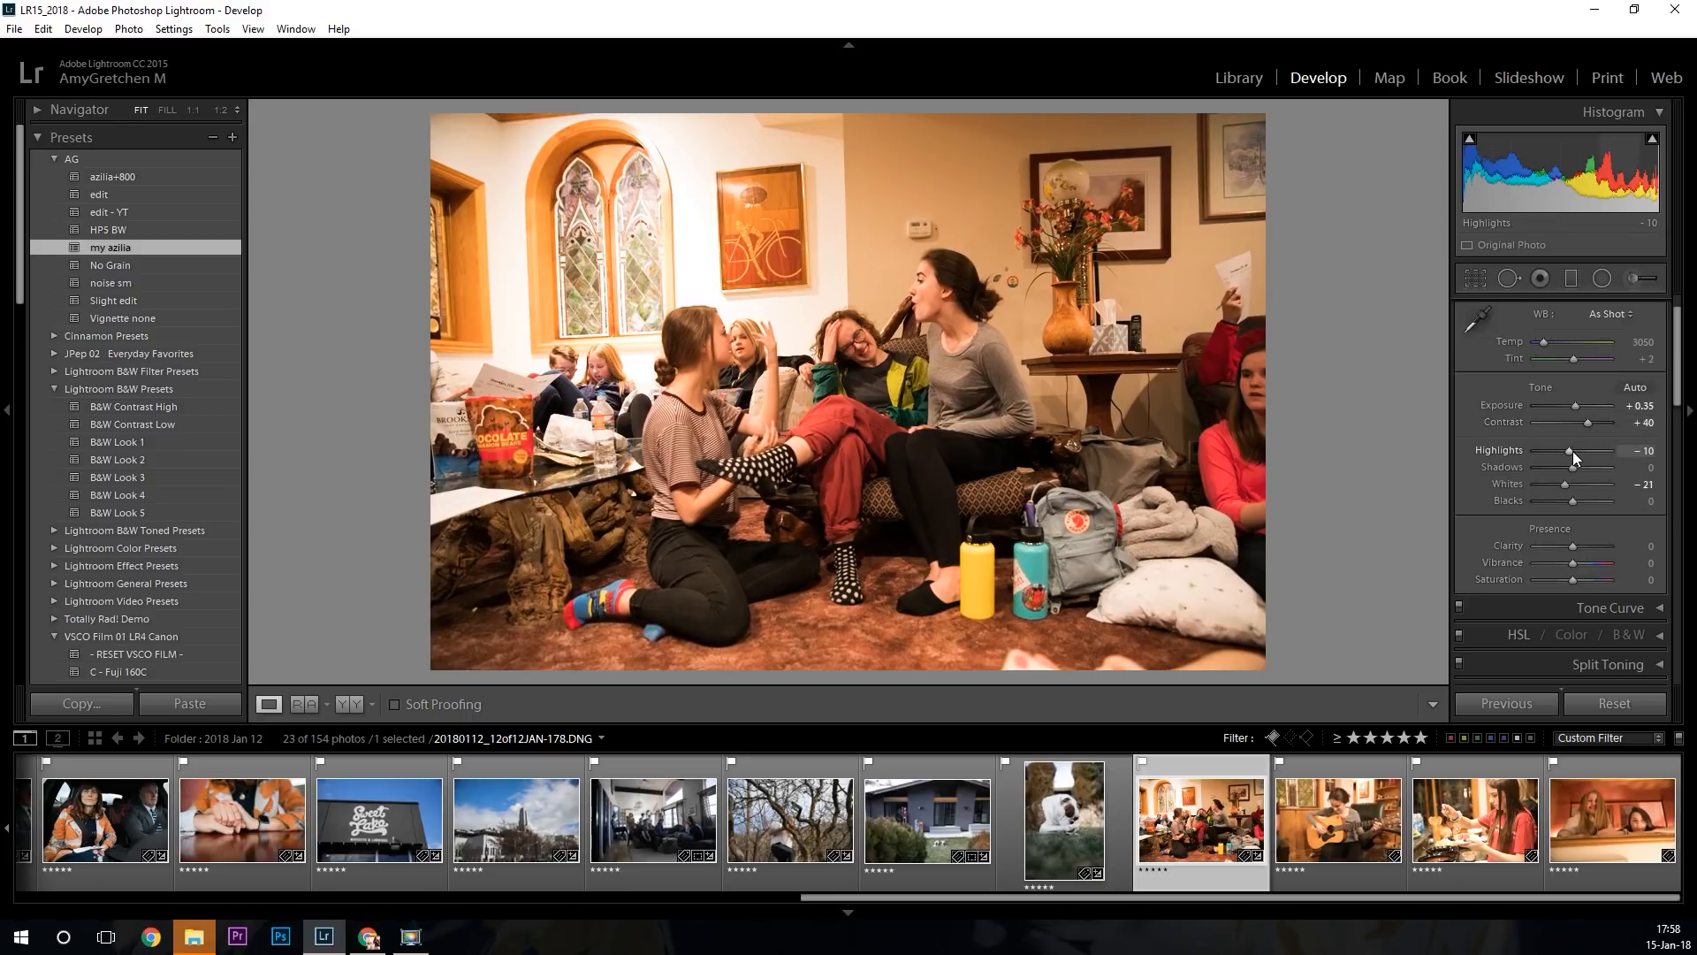
double_click(1501, 406)
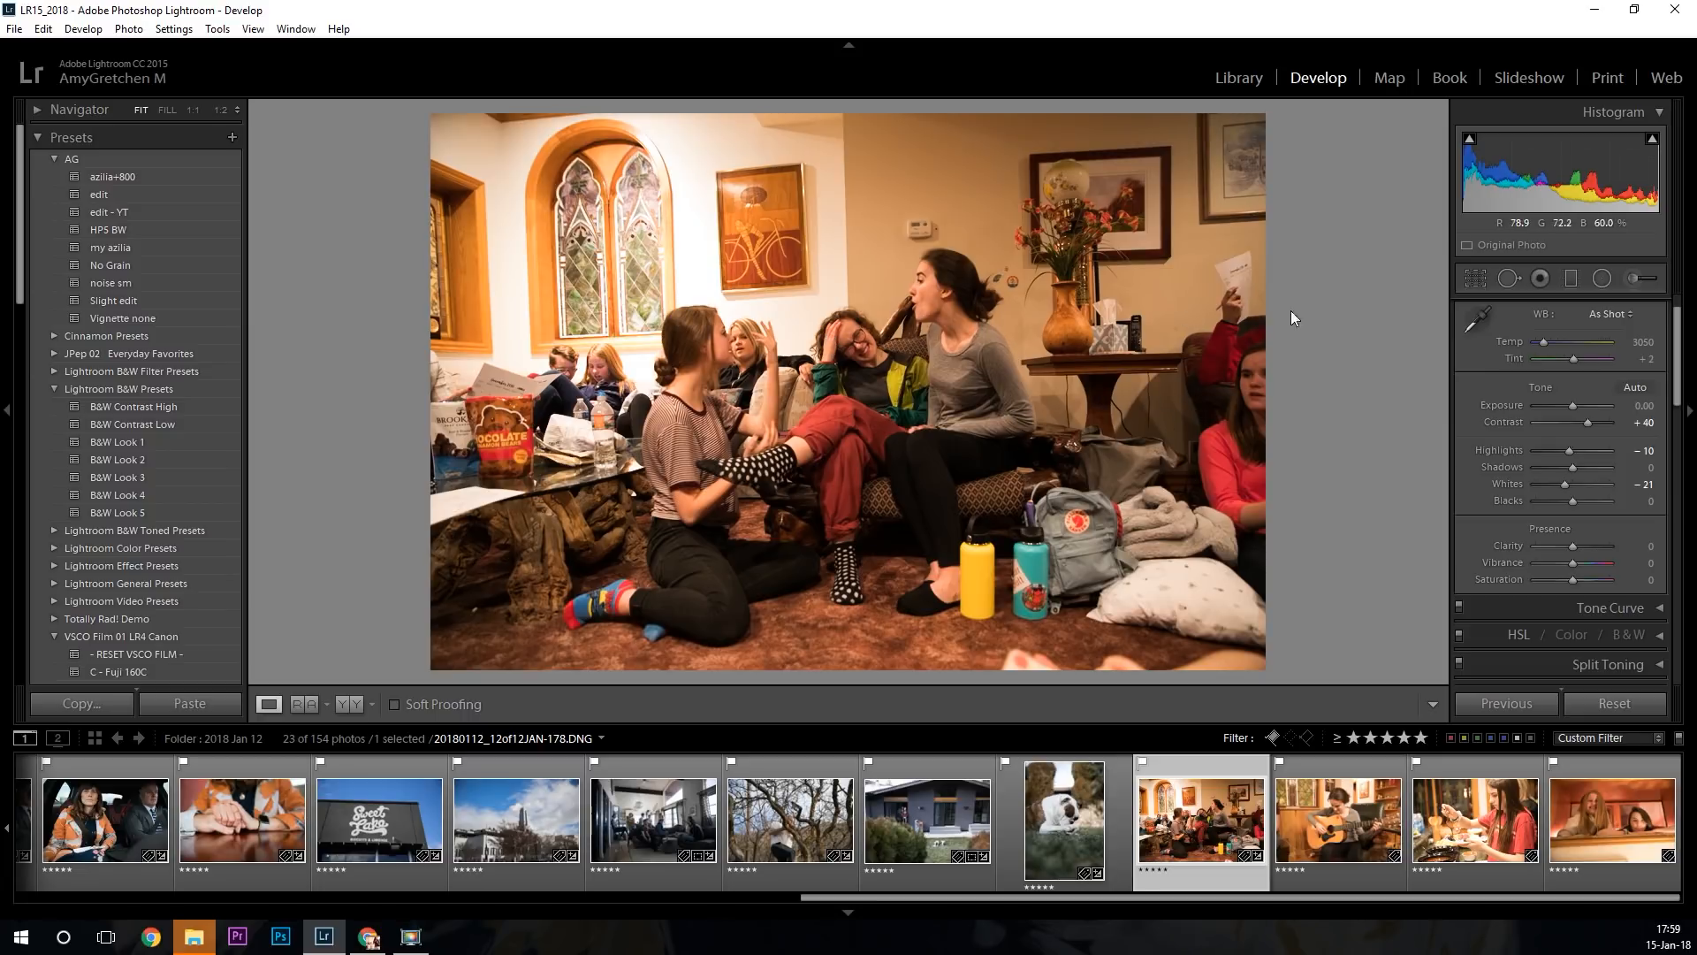
Sample the white balance from the white pillow and set exposure to +0.12, shadows to +24 and highlights to −36.
left_click(1475, 320)
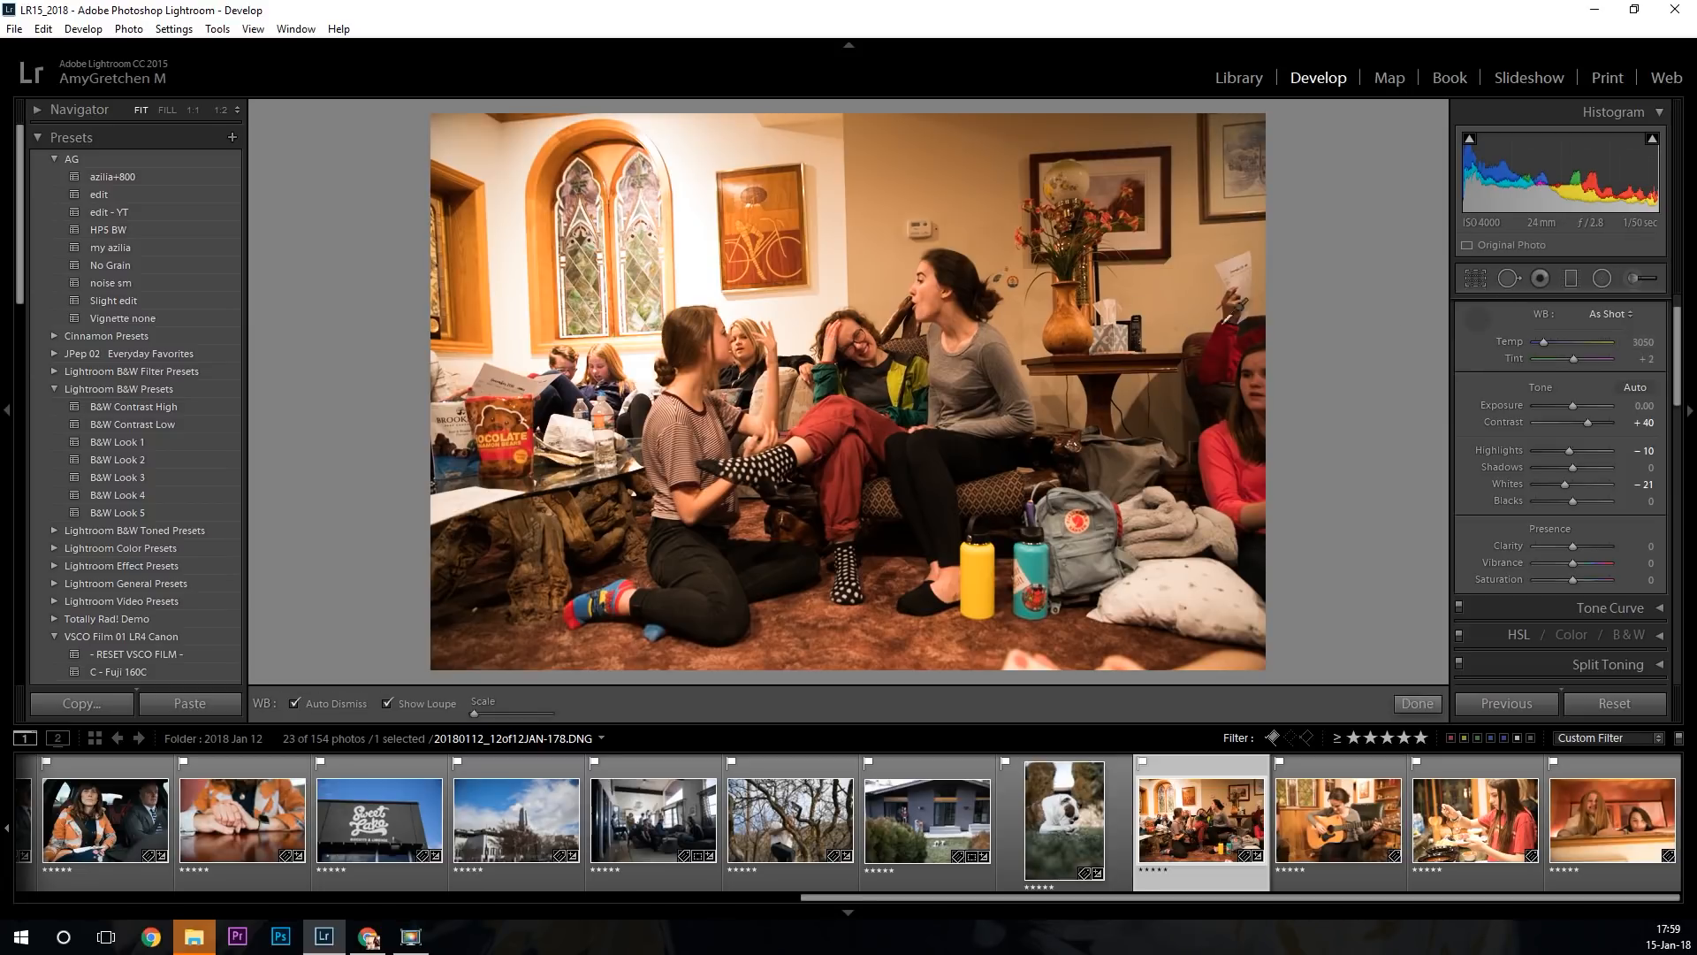
left_click(1179, 575)
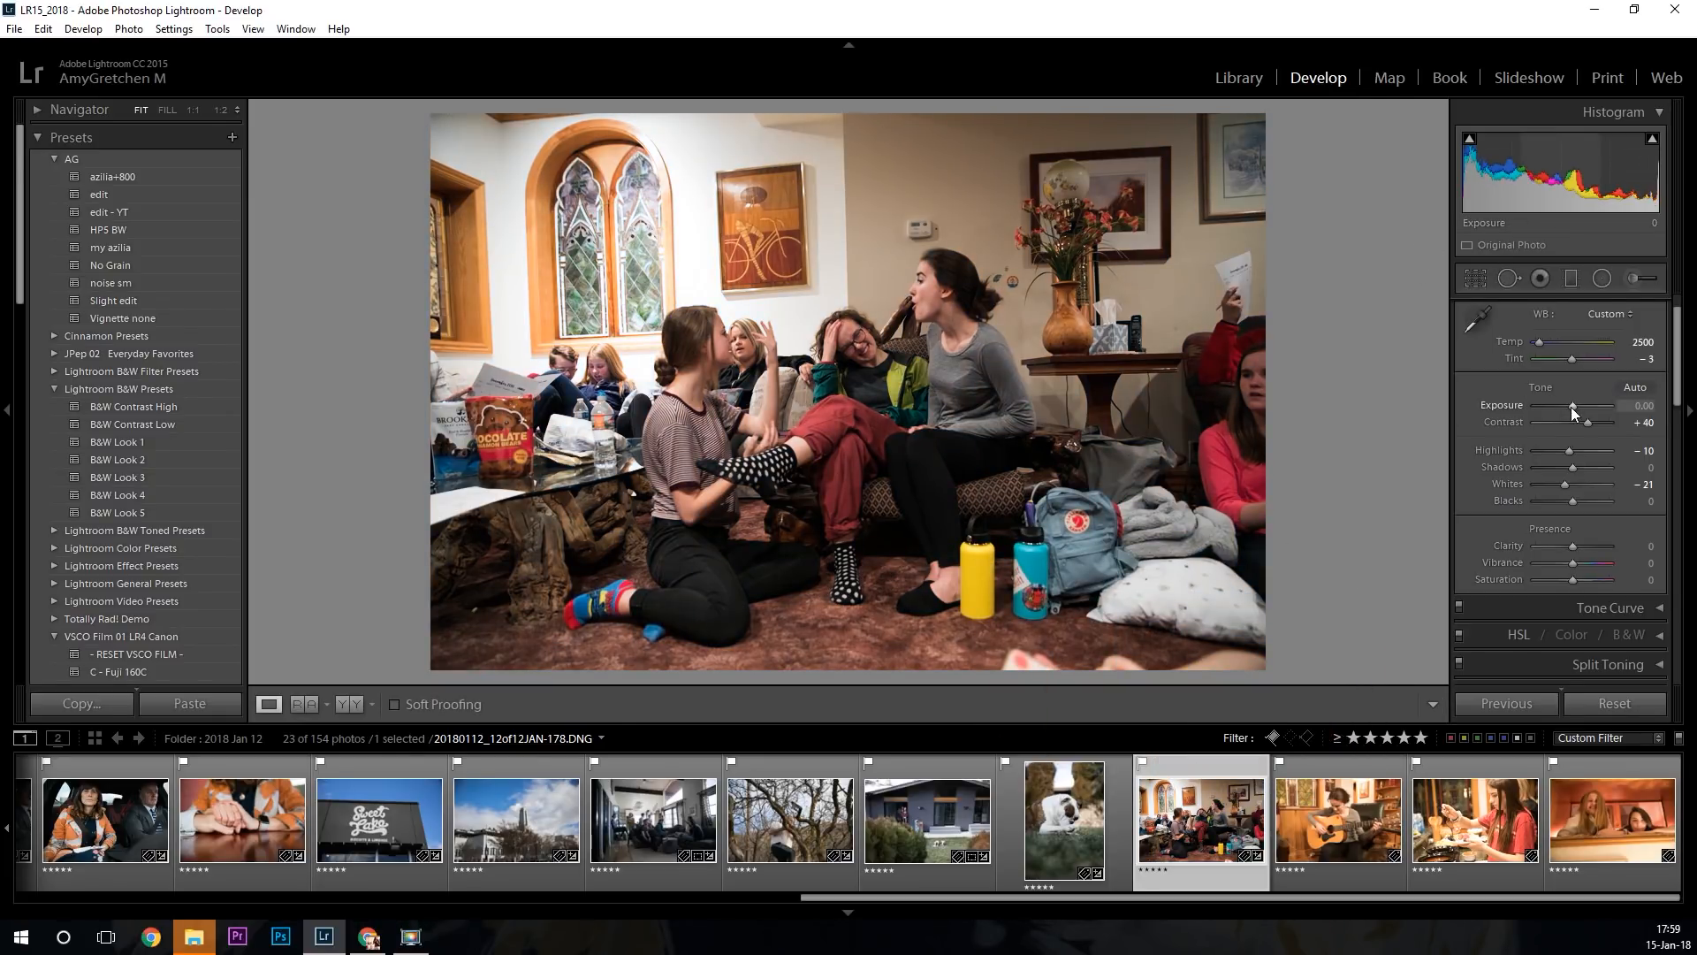
left_click_drag(1572, 469, 1581, 468)
left_click_drag(1573, 405, 1558, 454)
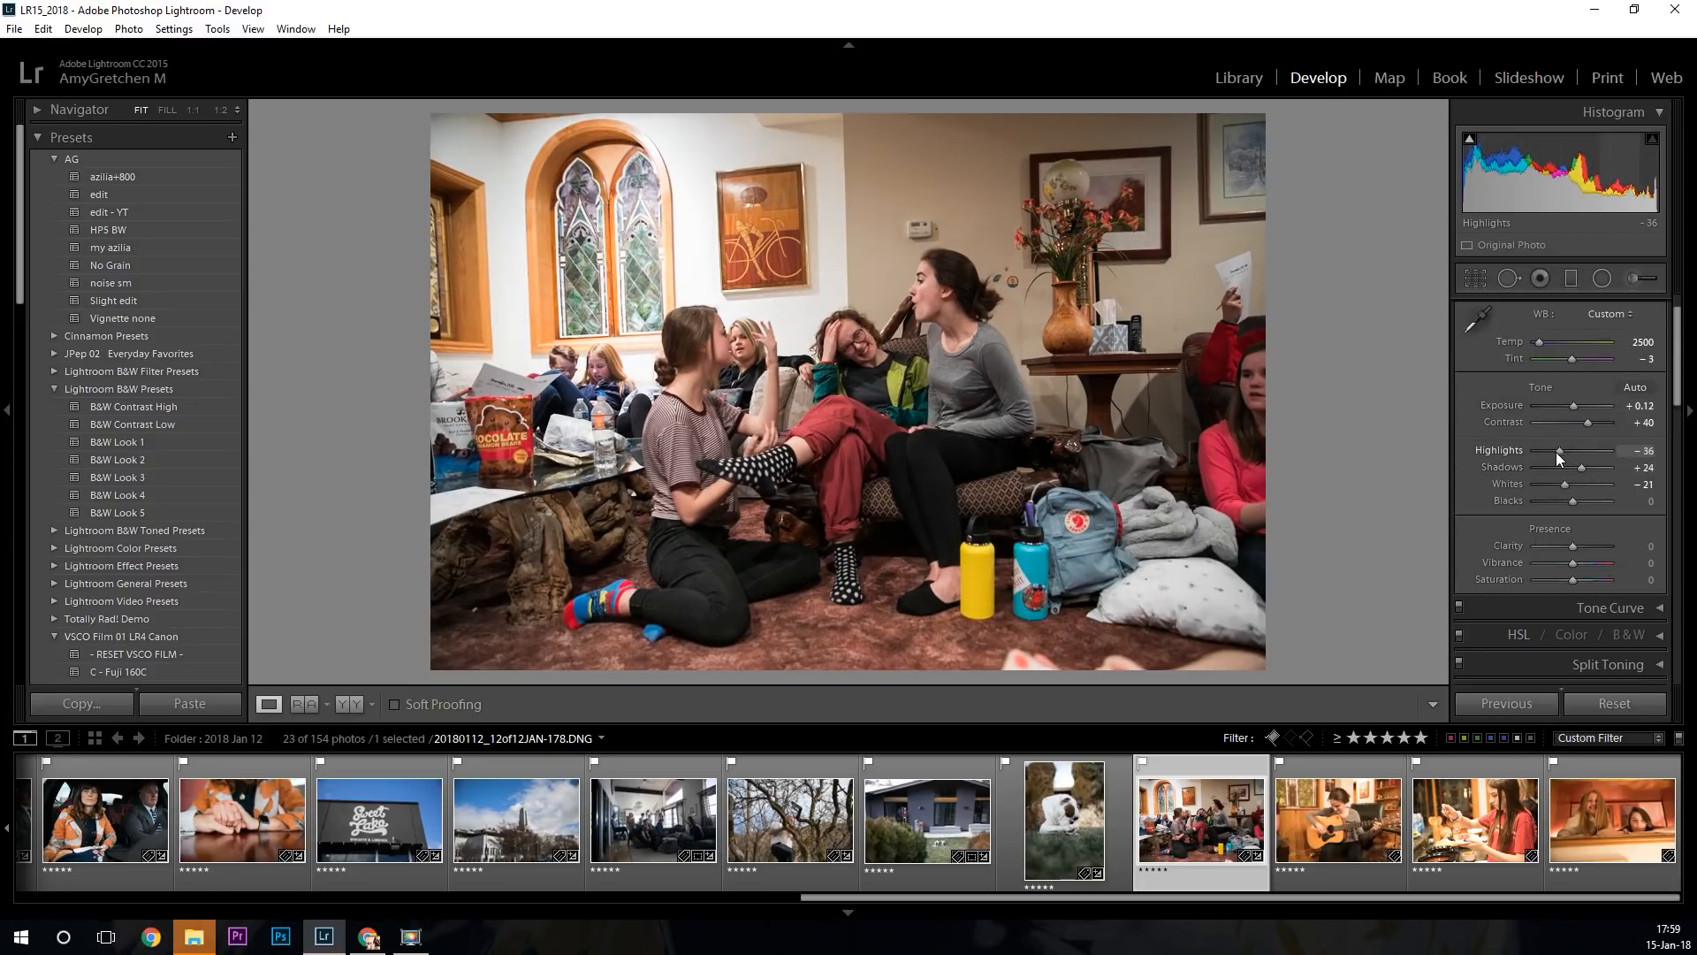
Crop the group photo tighter at its original aspect ratio, trimming the upper edge and both sides.
left_click(1474, 283)
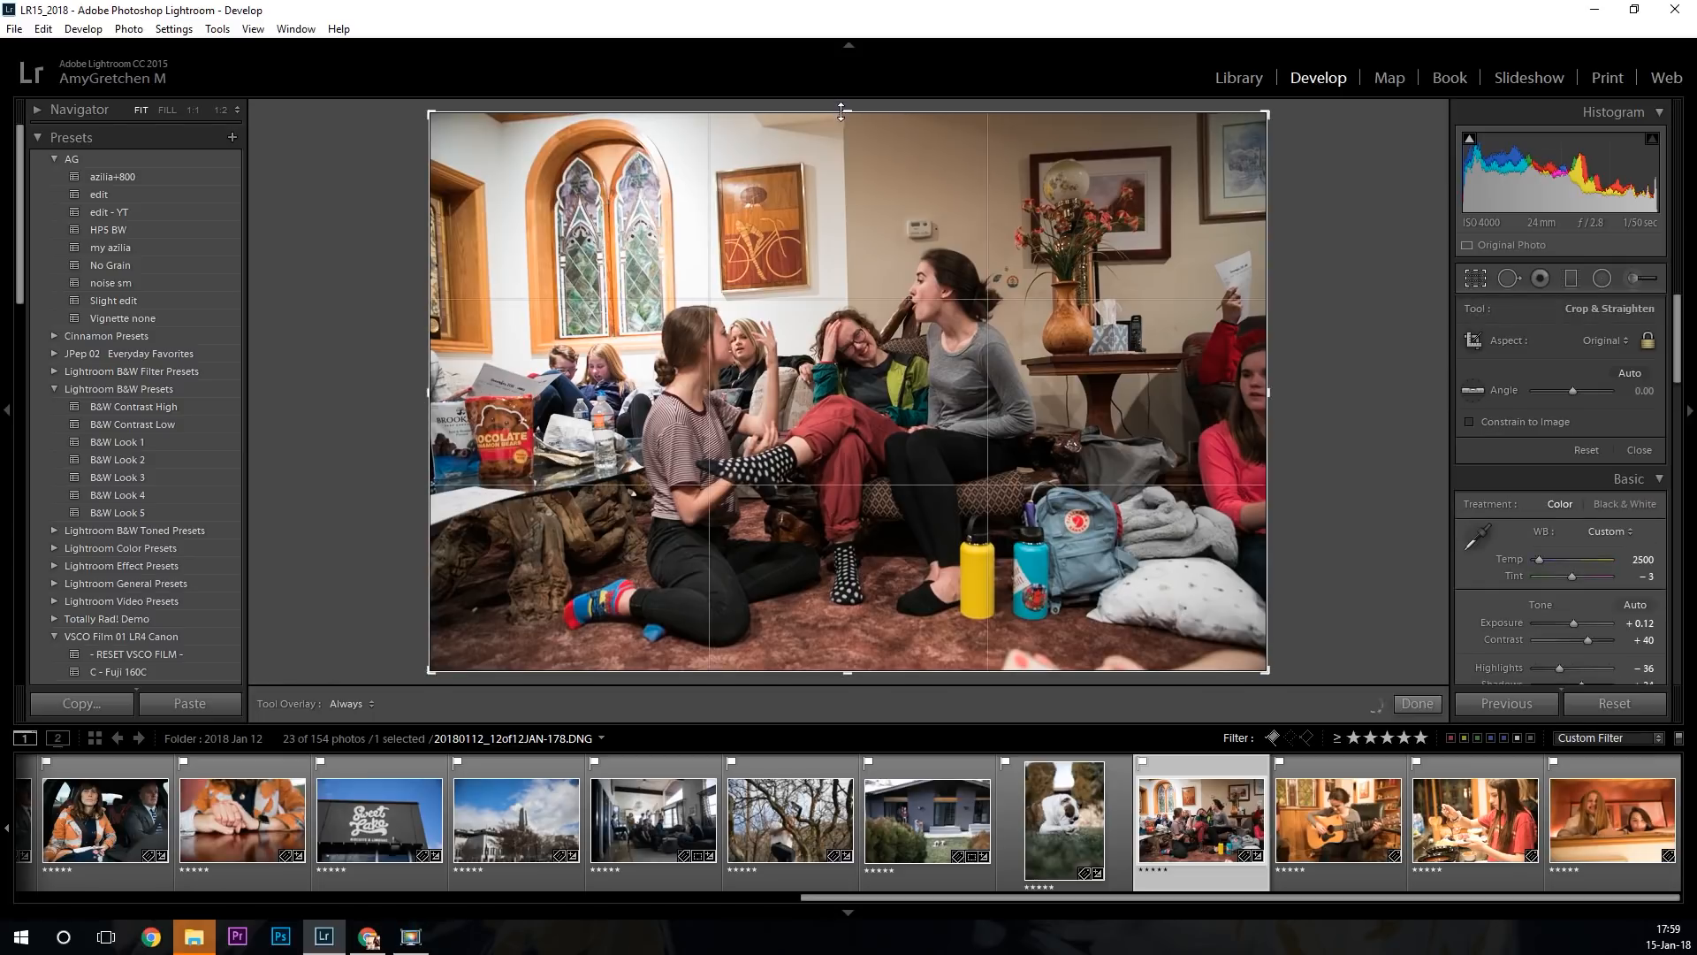
left_click_drag(842, 113, 855, 155)
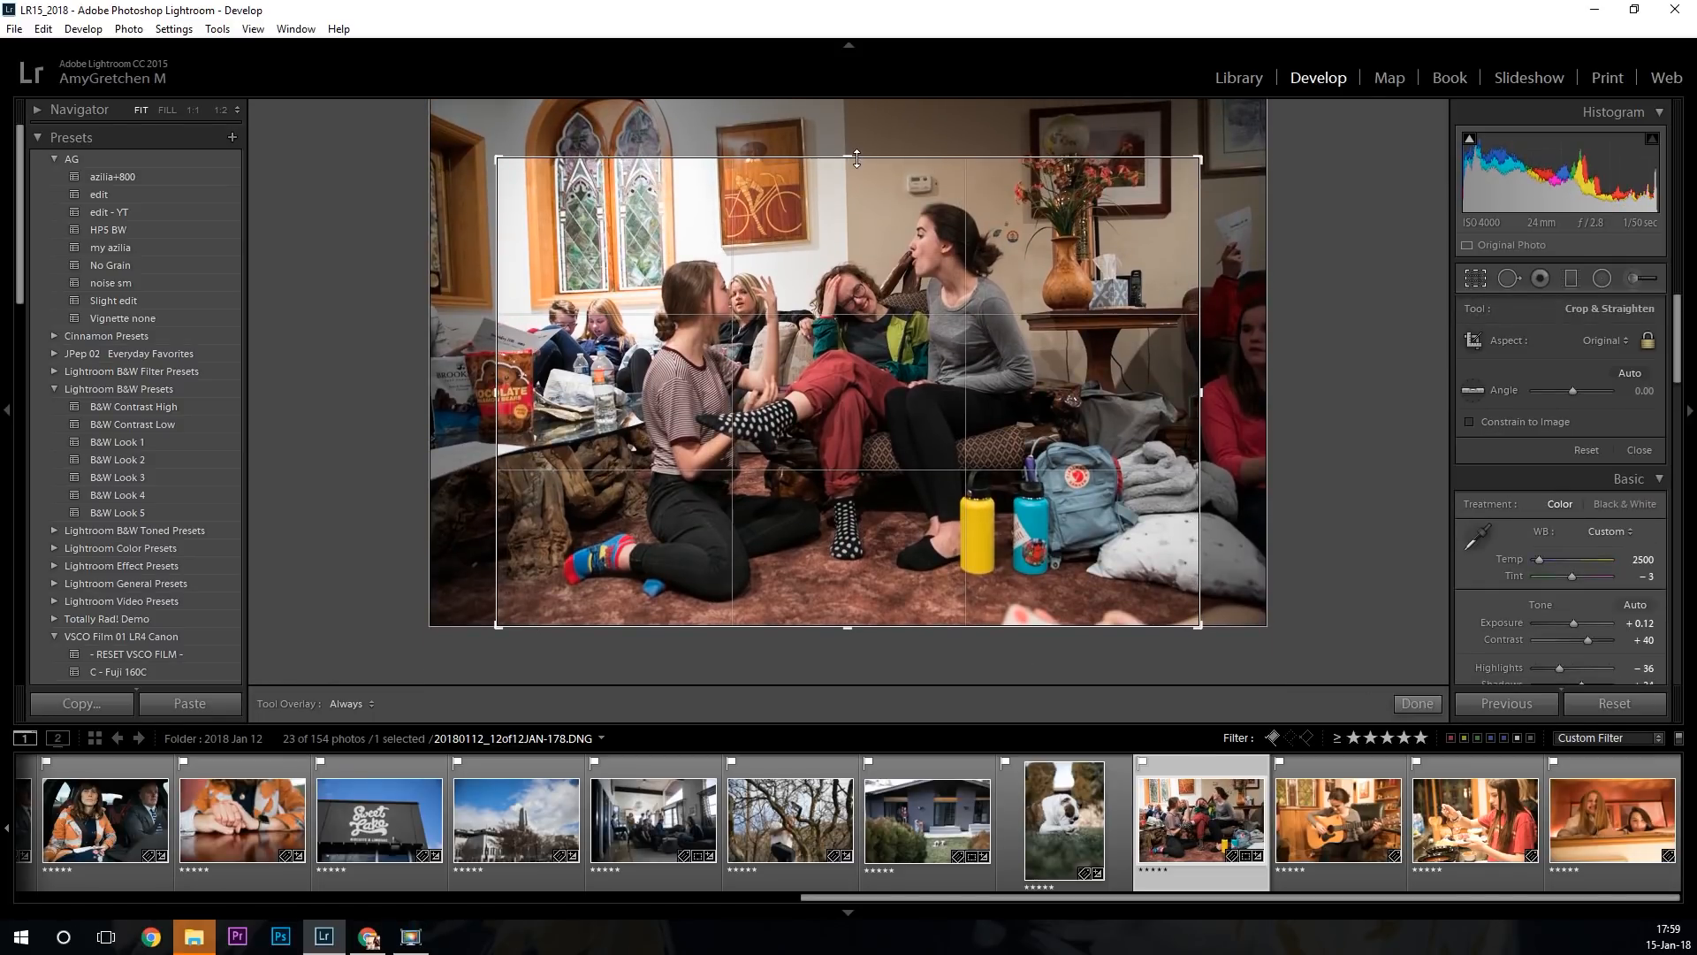
key("Return")
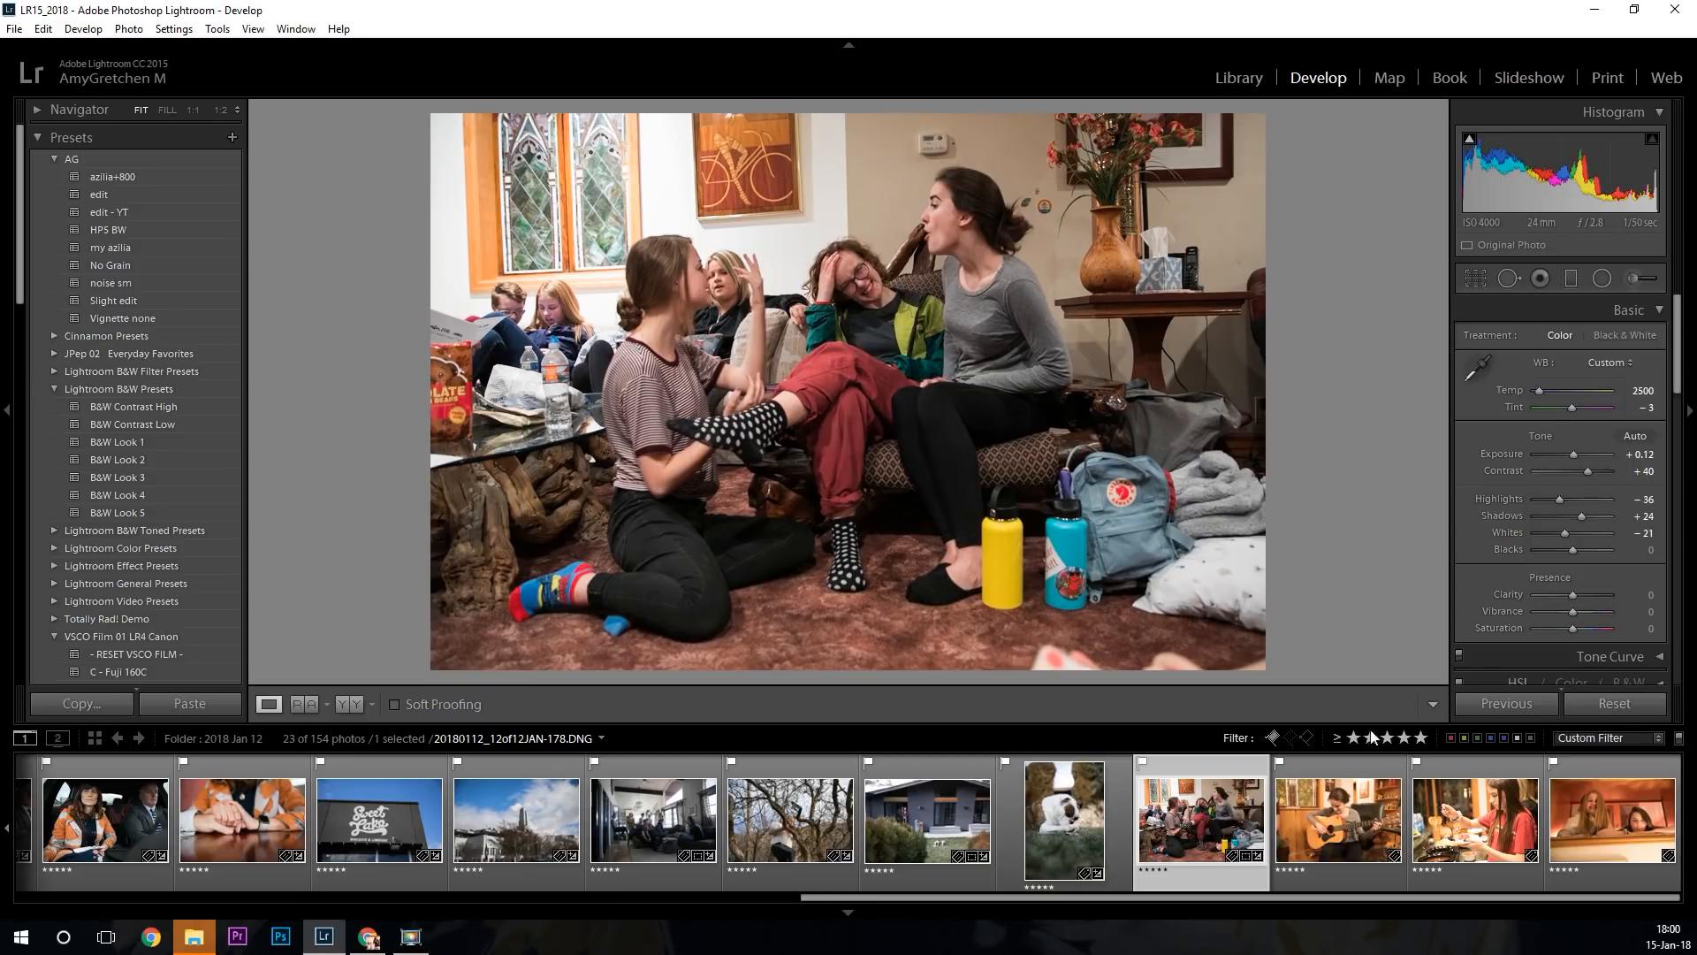
Synchronize the group photo's develop settings to the three photos that follow it.
left_click(1340, 798)
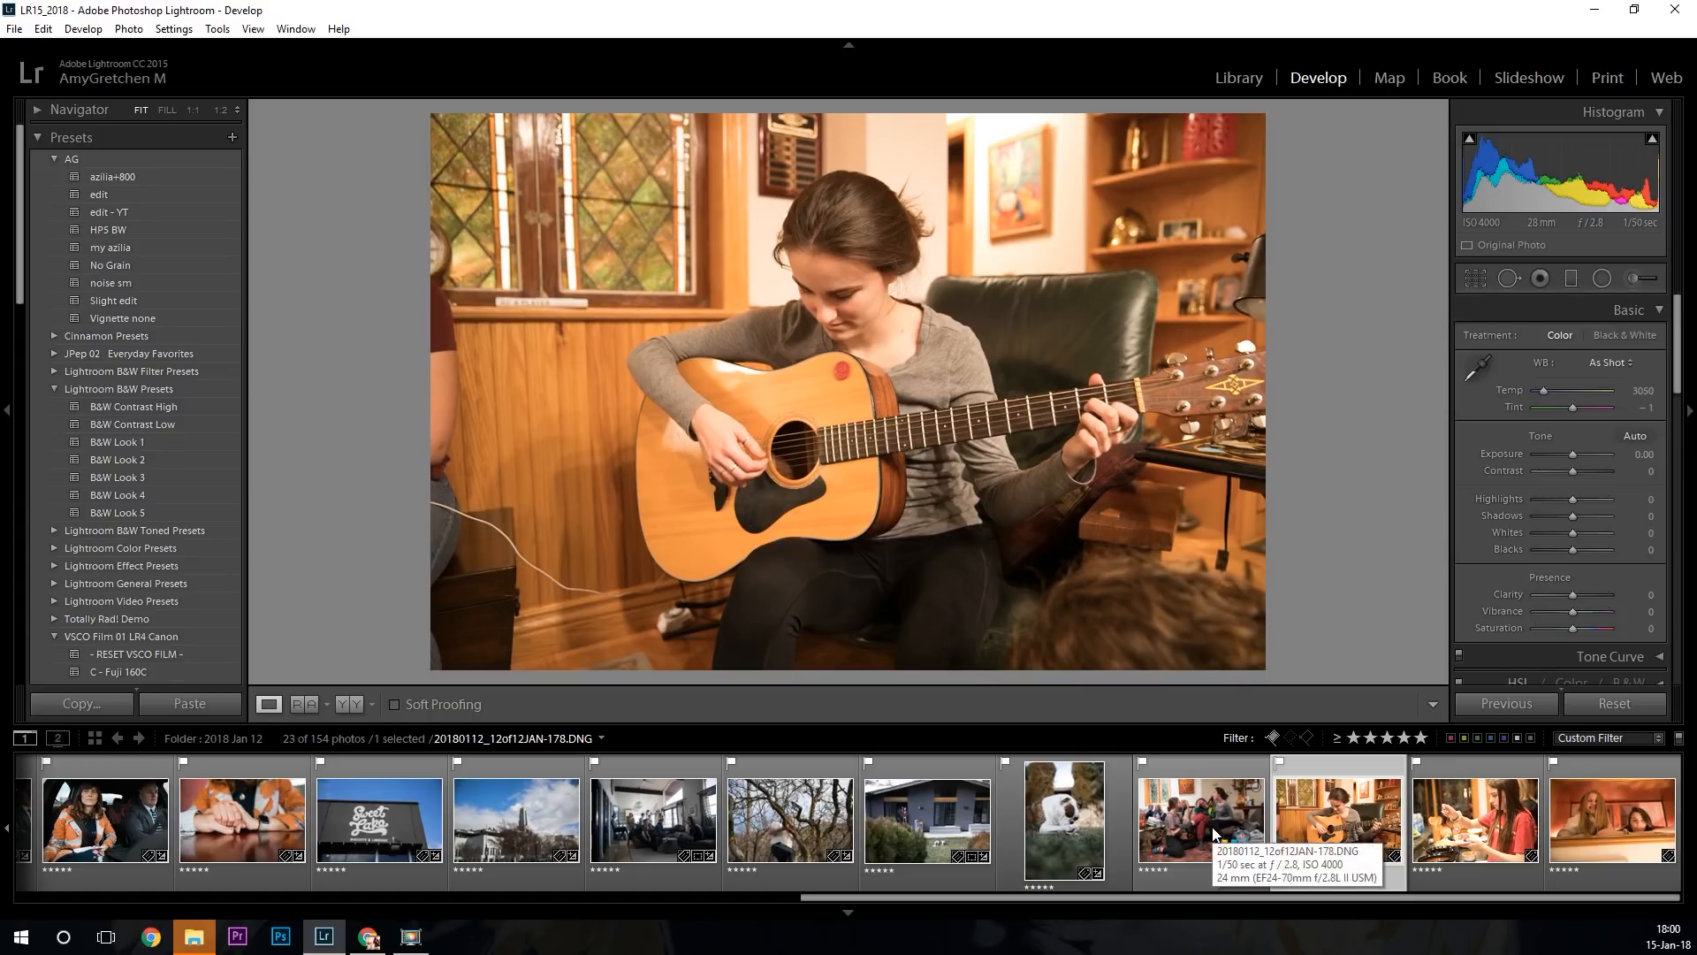
left_click(1189, 817)
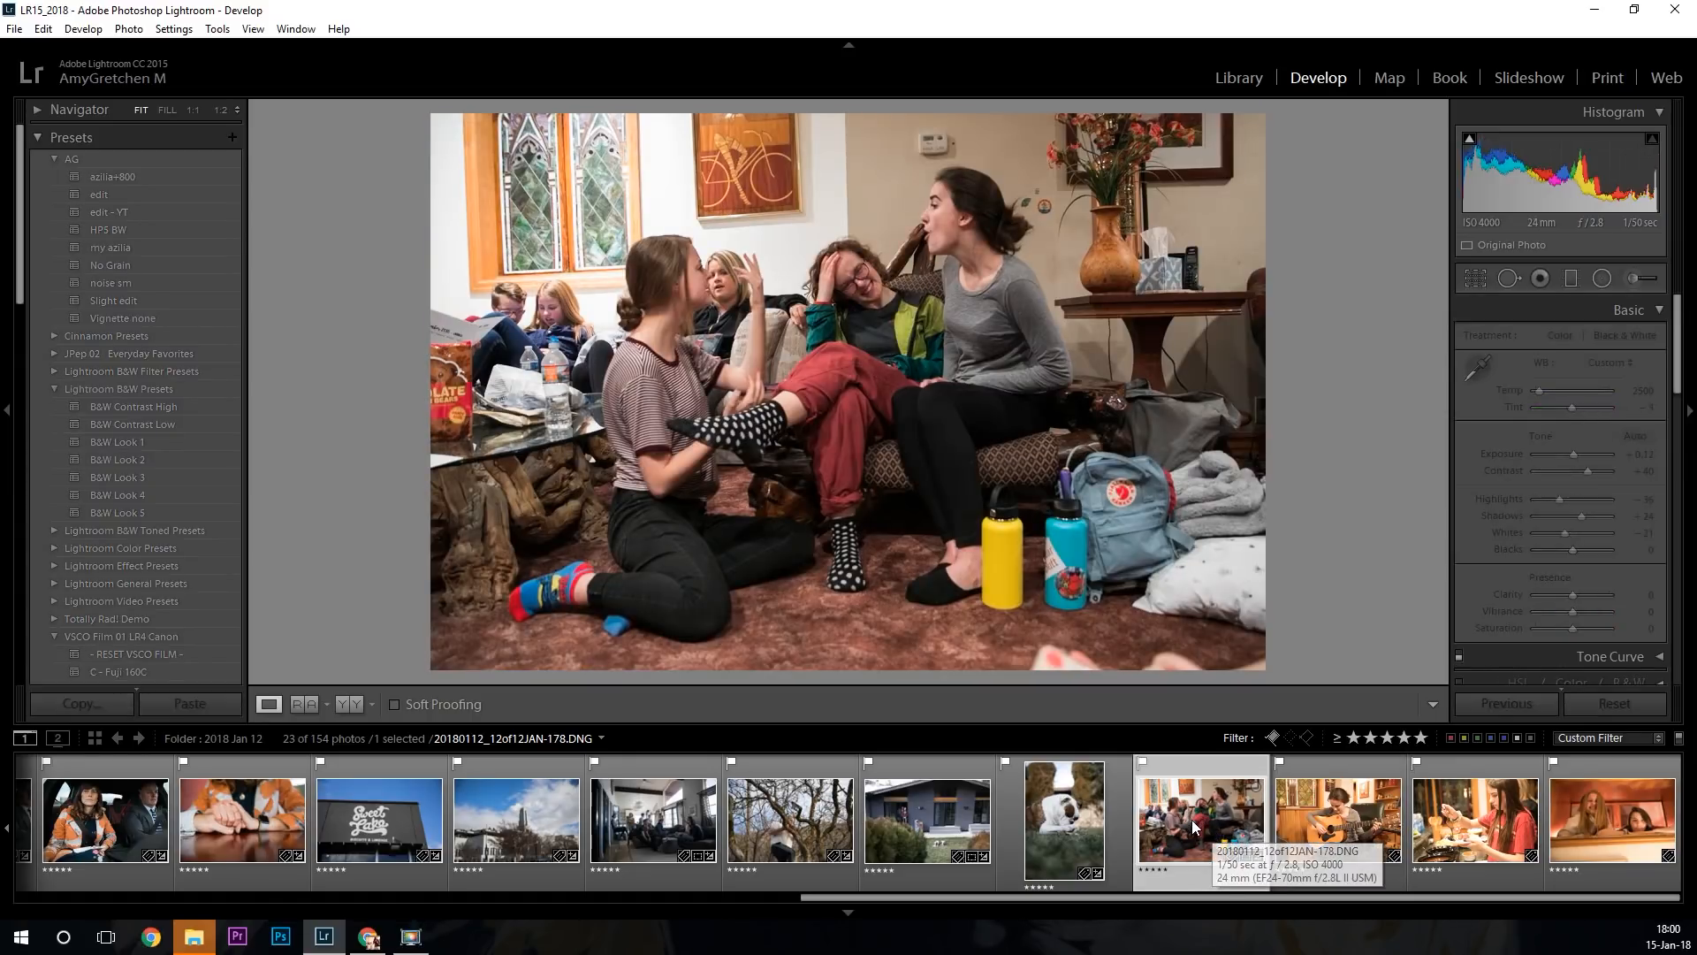
left_click(1609, 824, "shift")
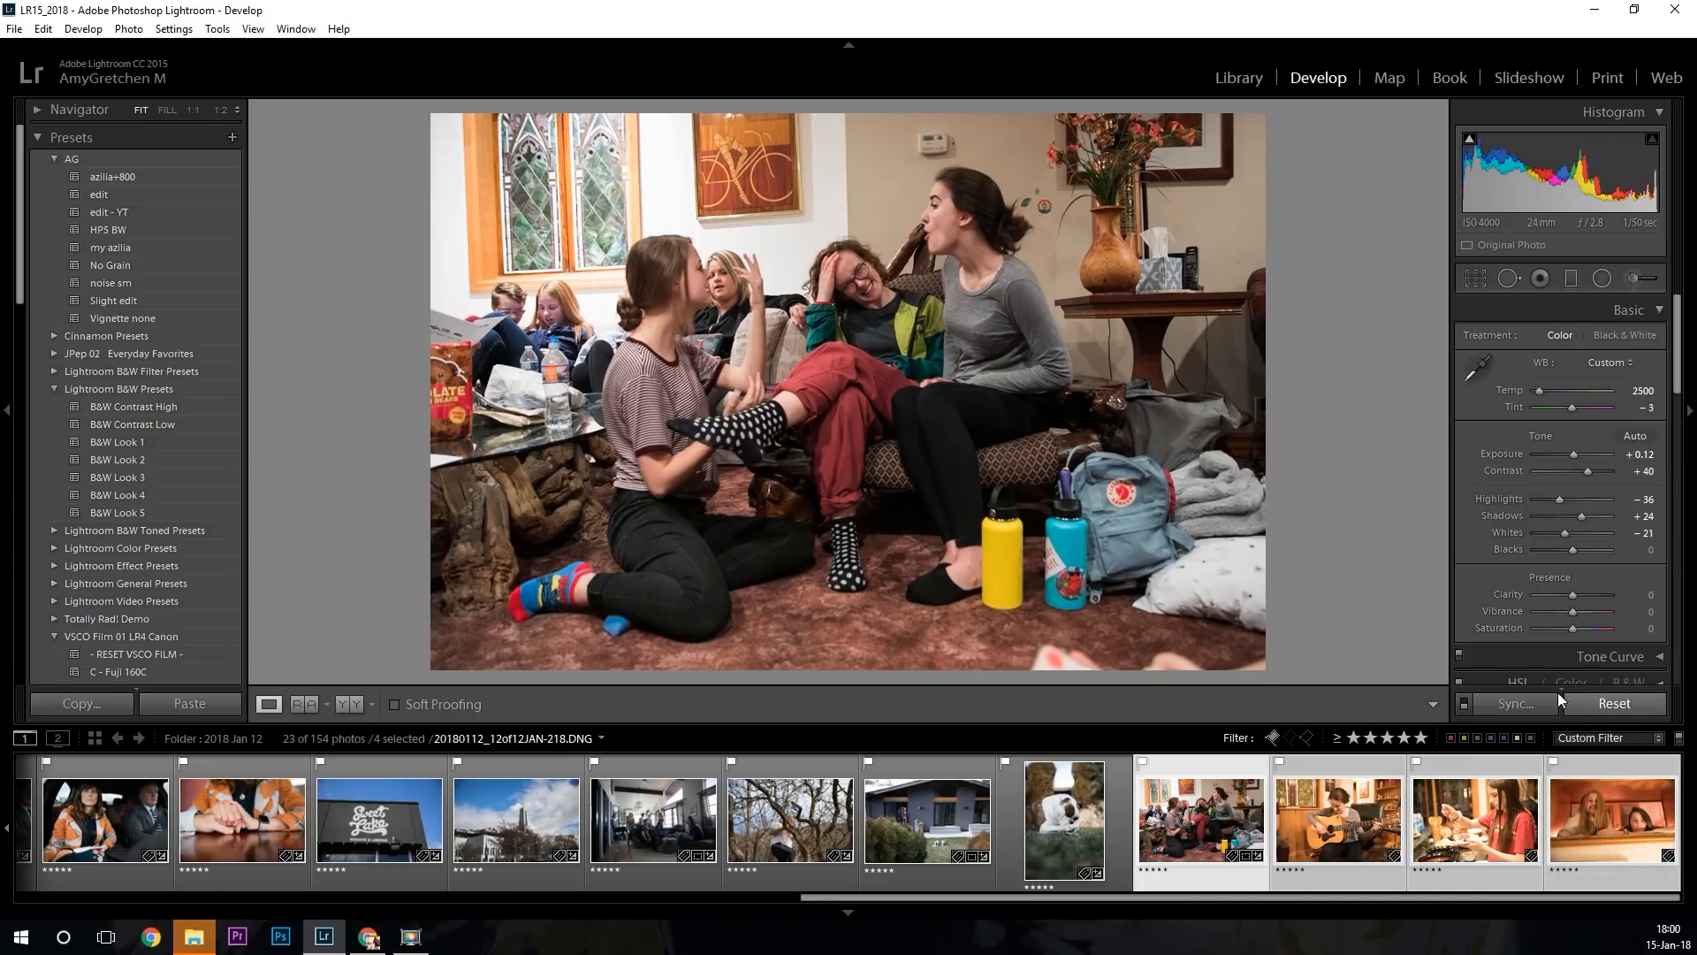
left_click(1514, 703)
key("Return")
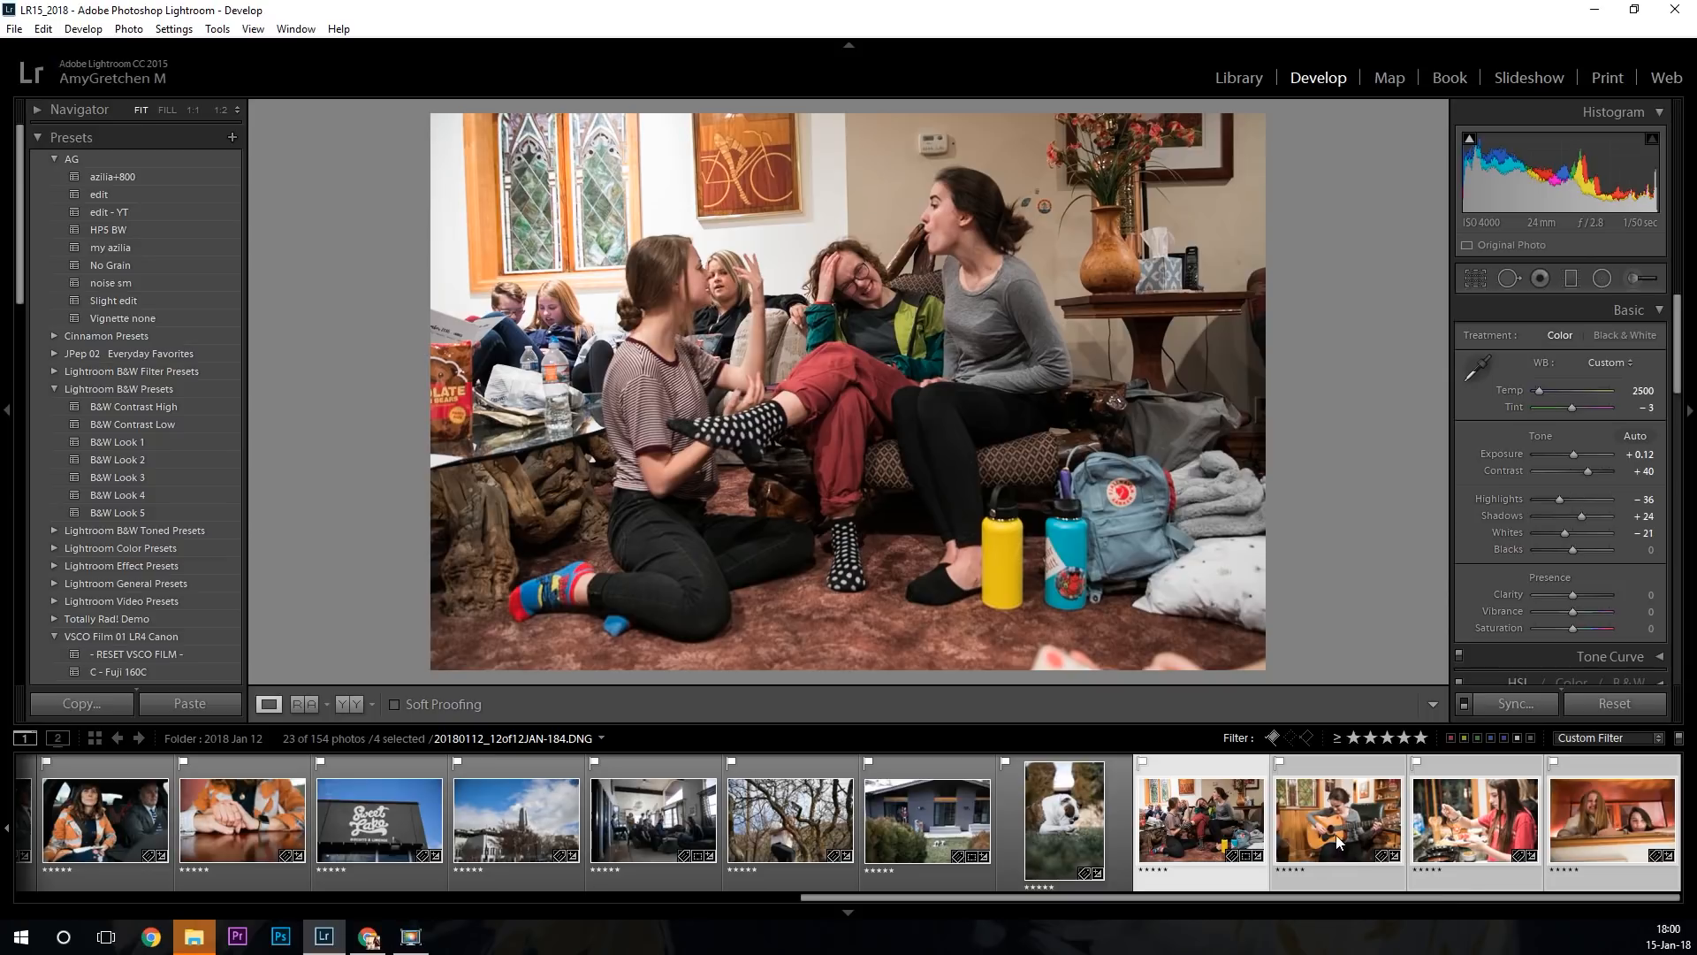
On the guitar player photo, set exposure to +0.12, shadows to +33 and whites to −26.
left_click(1400, 836)
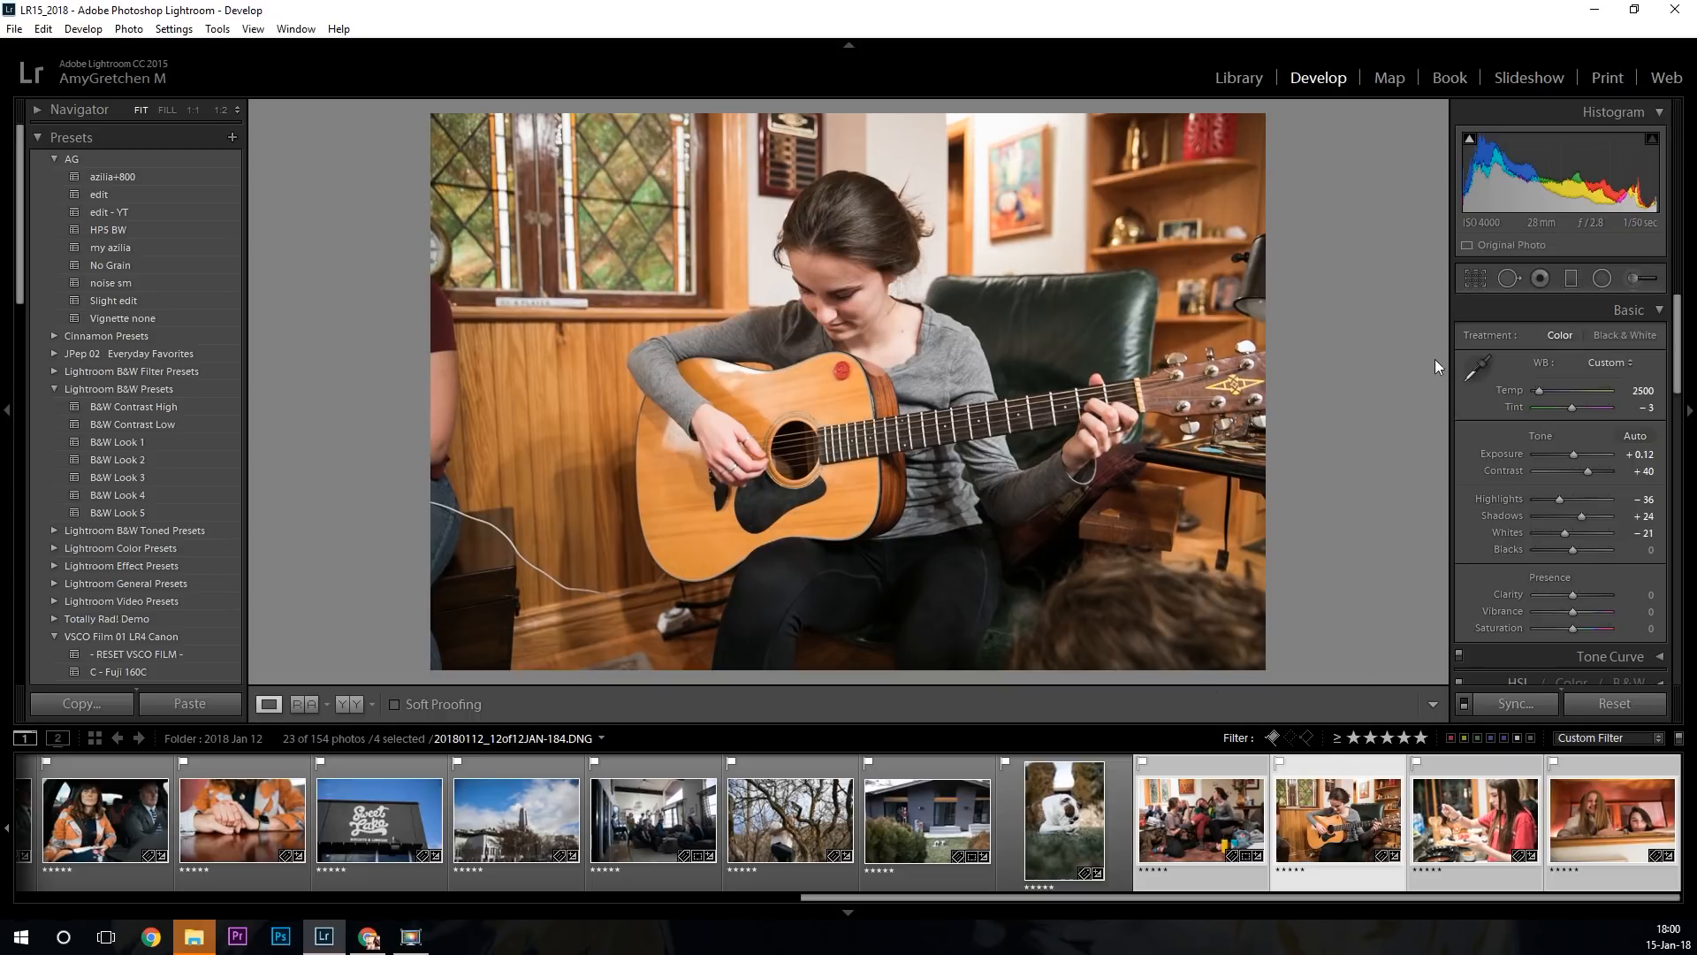
double_click(1577, 453)
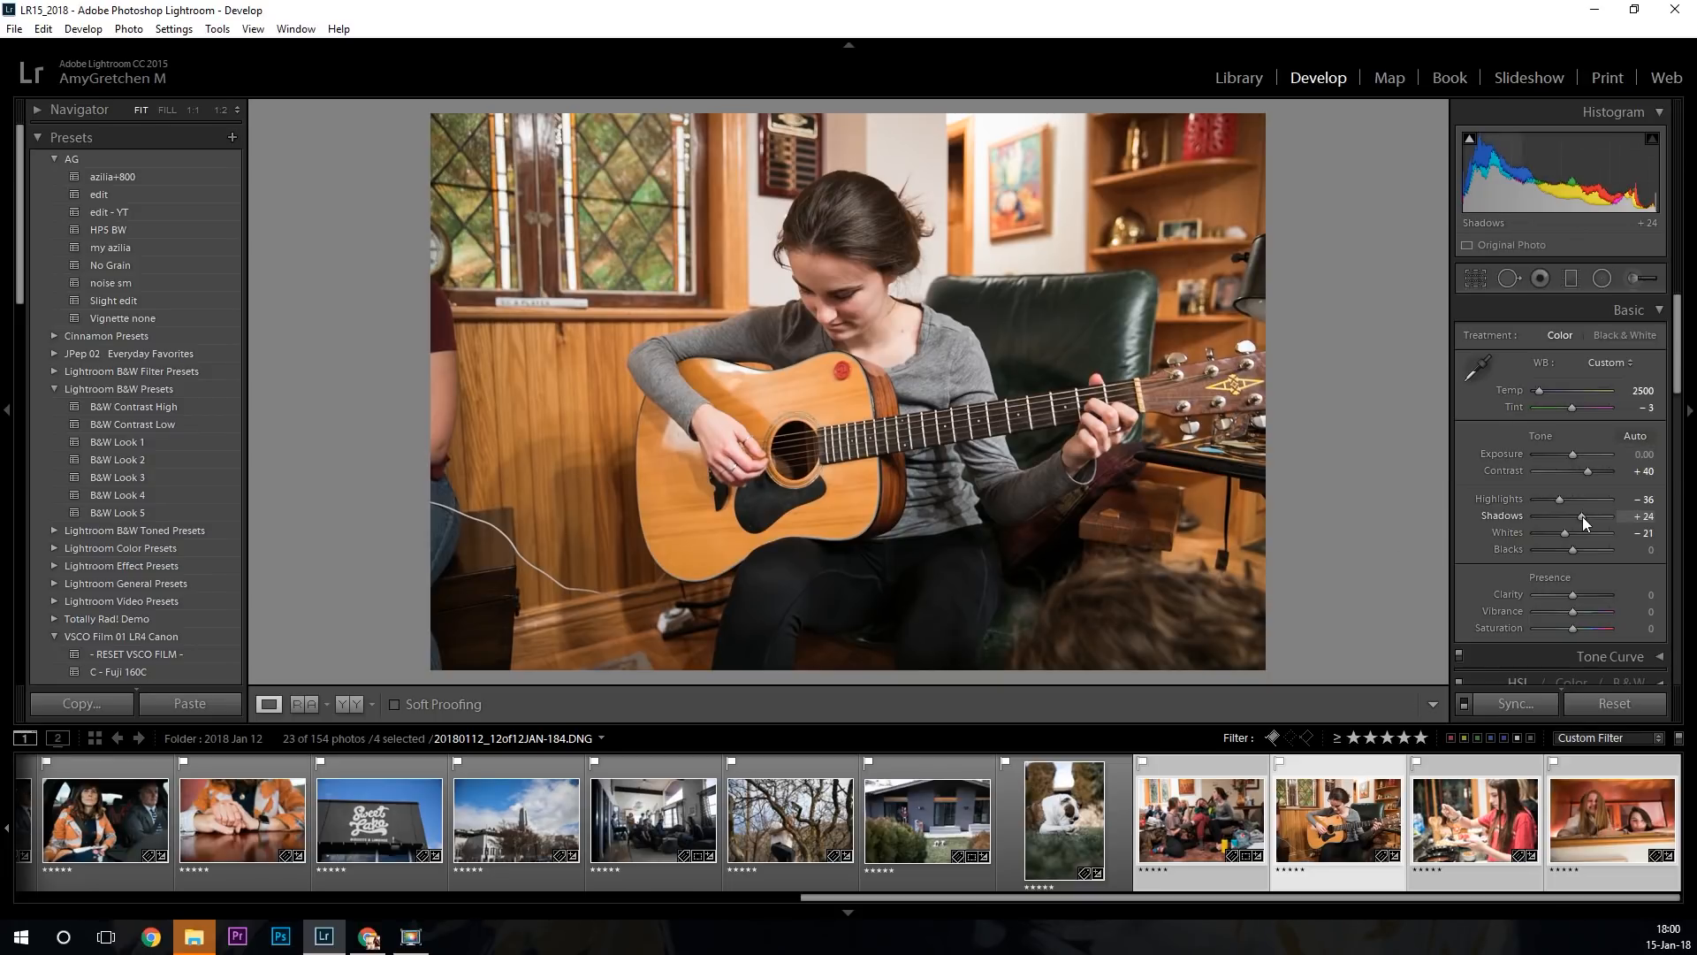
left_click_drag(1582, 516, 1586, 518)
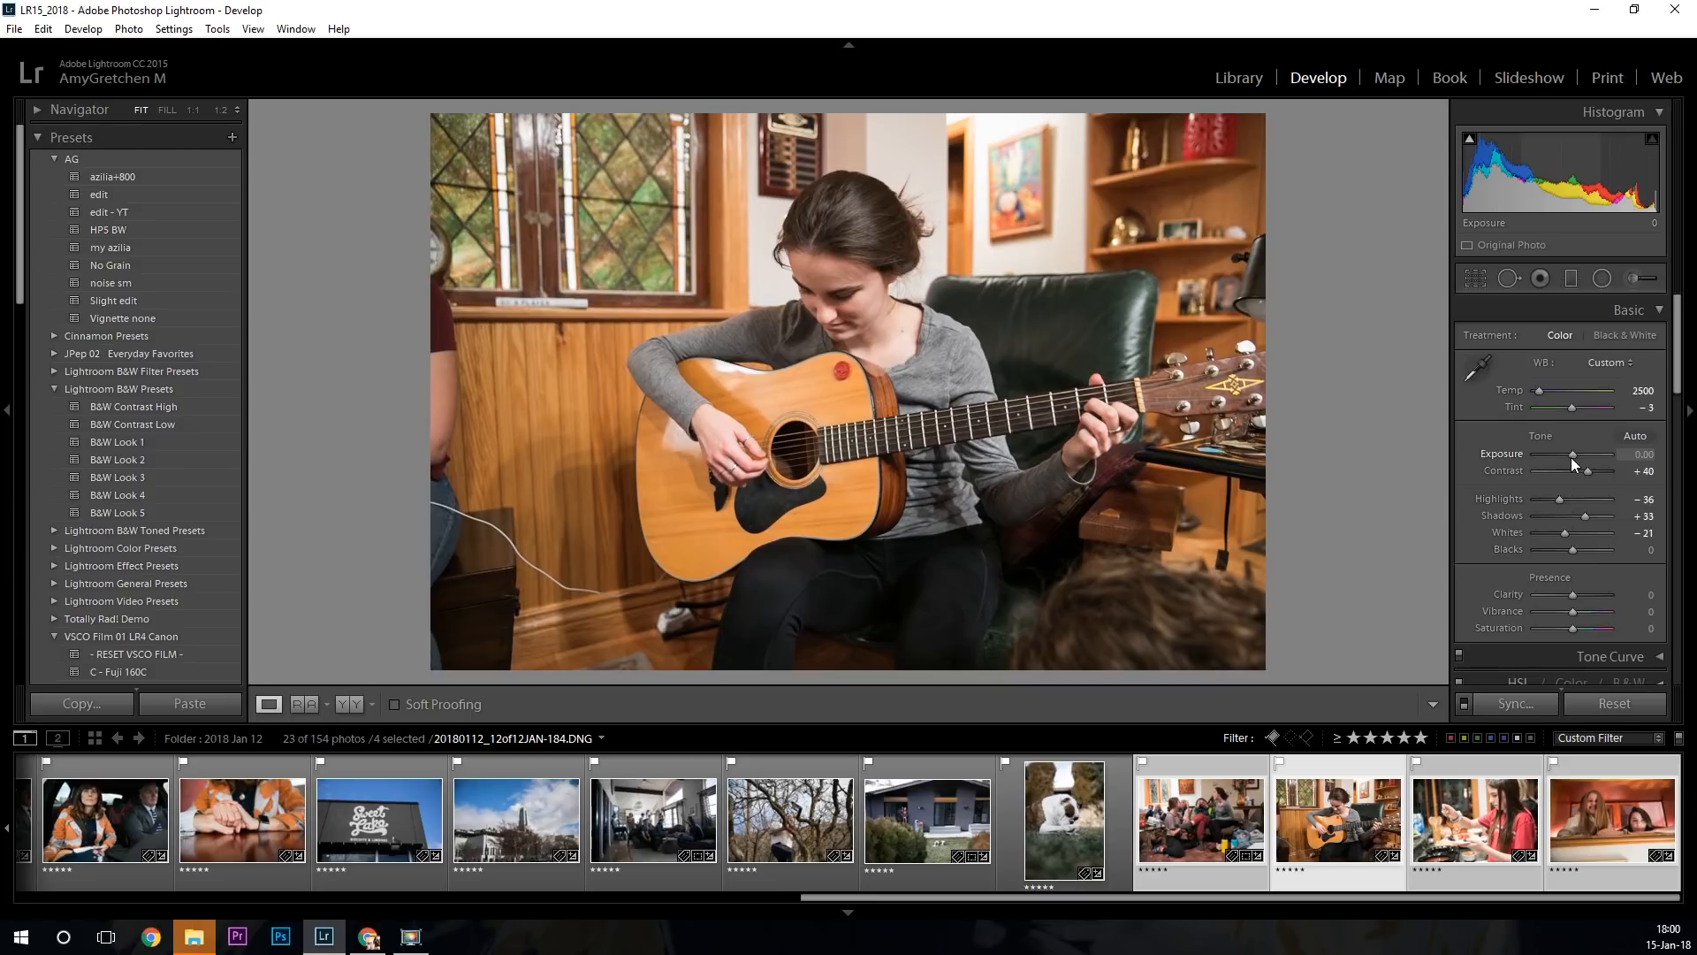
left_click_drag(1572, 458, 1572, 454)
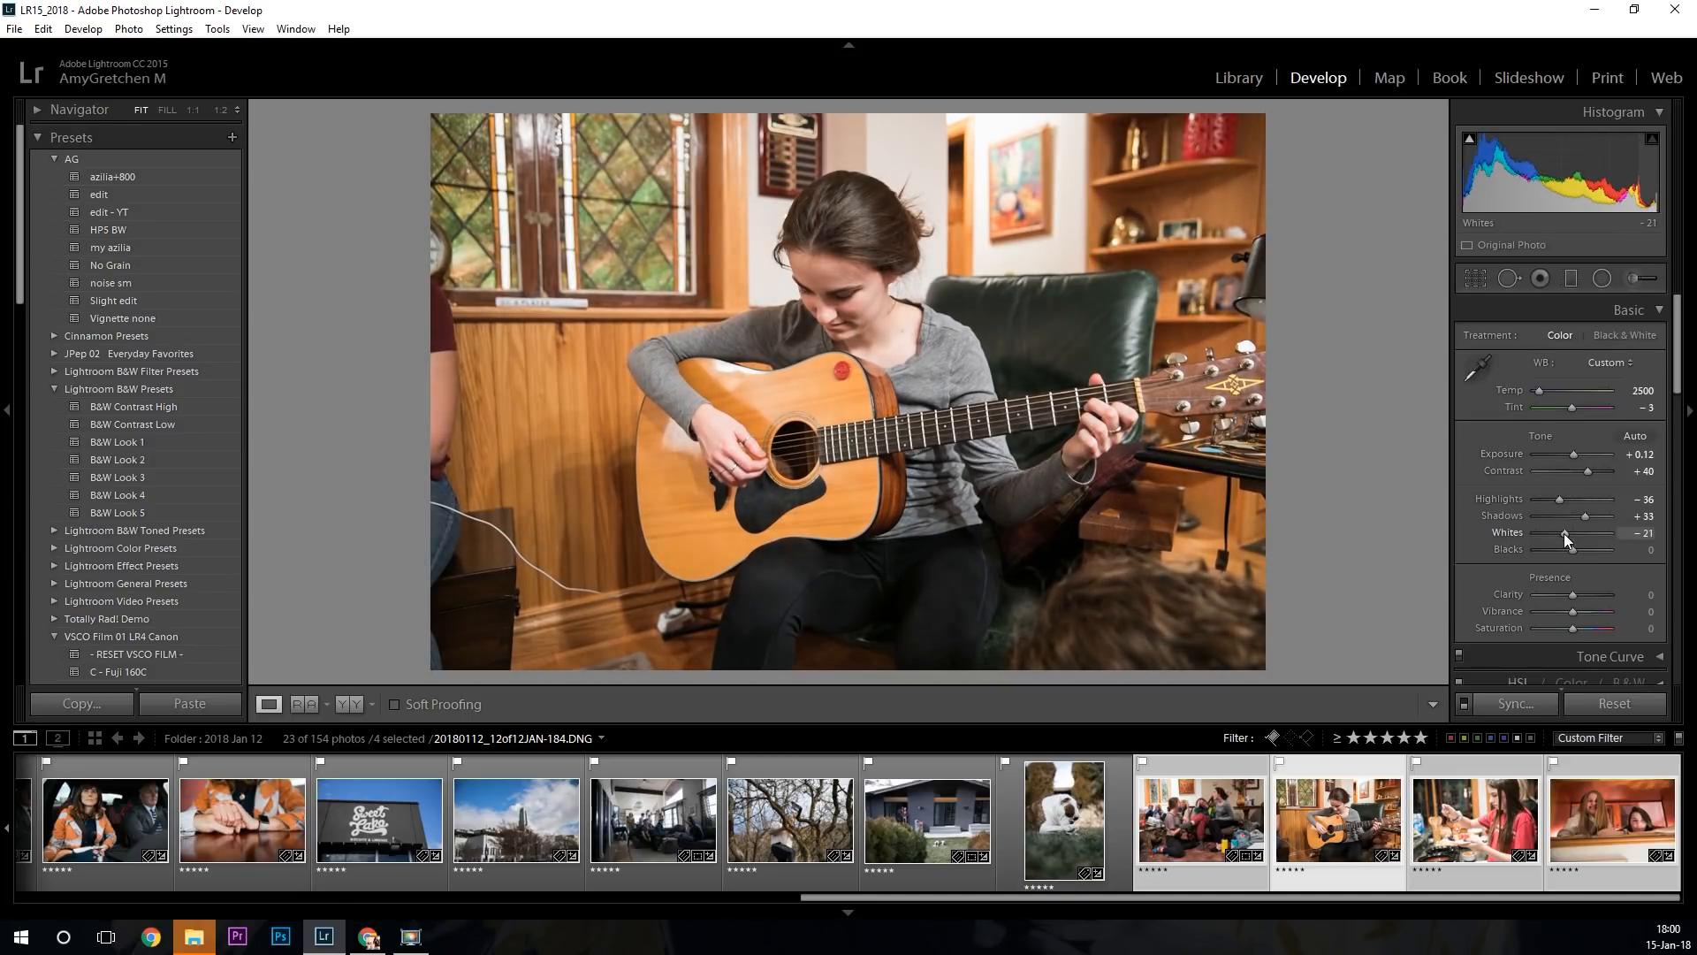
left_click_drag(1563, 533, 1560, 533)
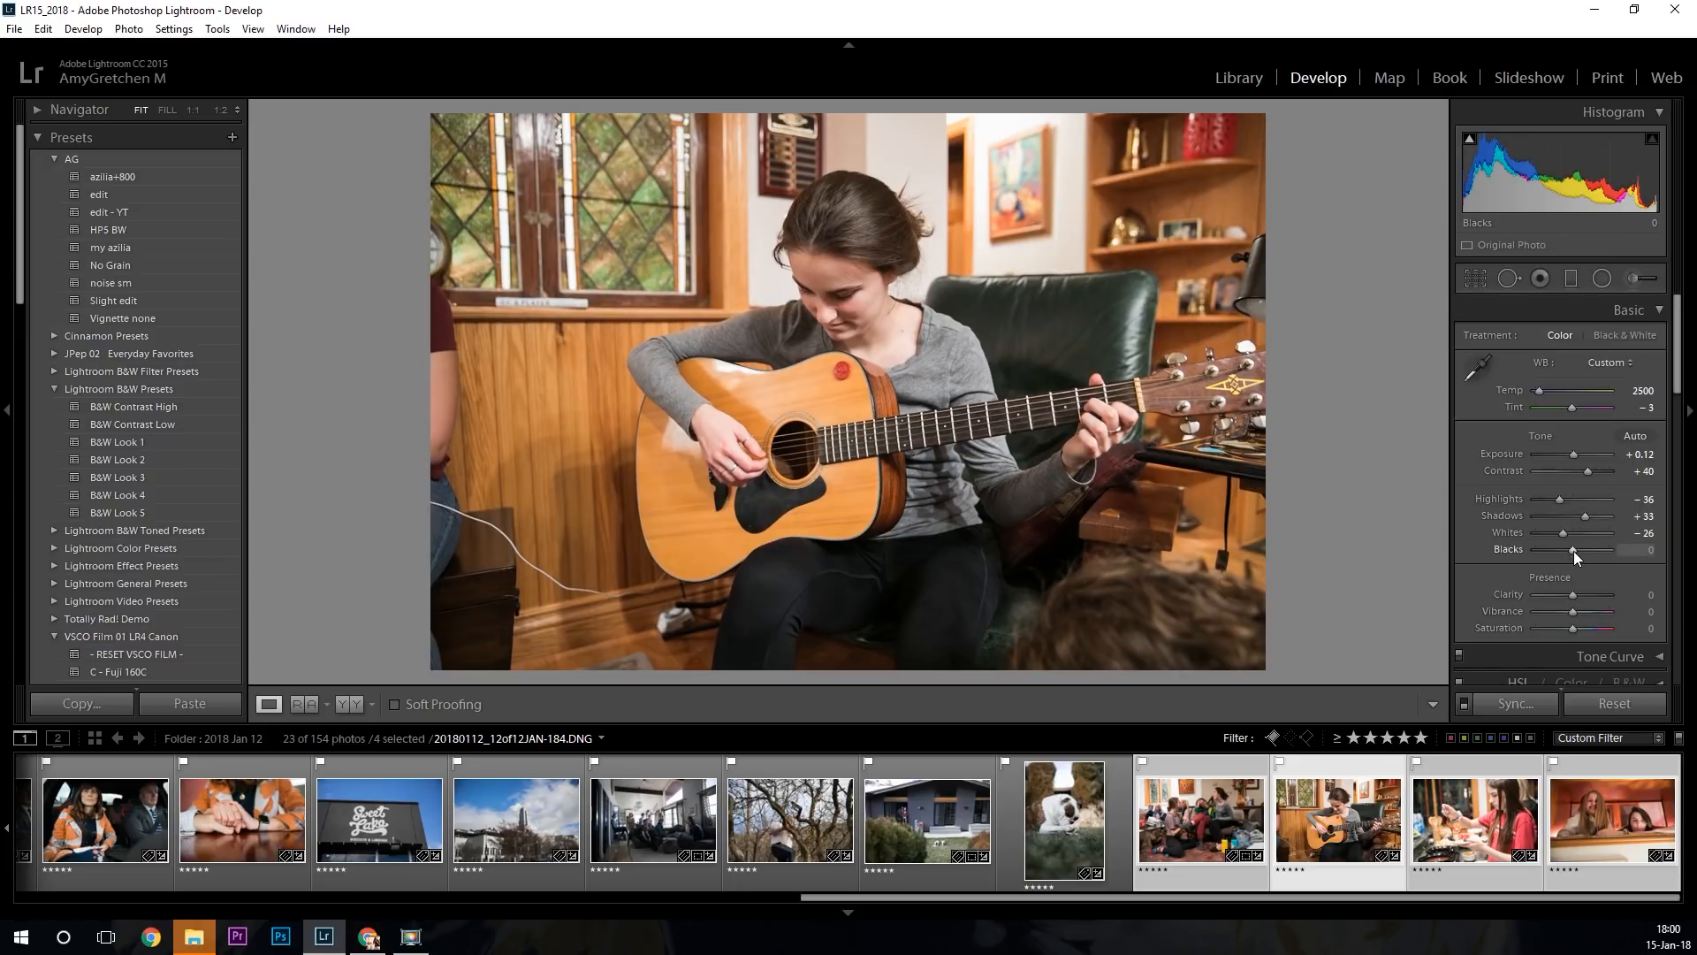
Return to the living-room group photo and warm its white balance temperature to 2595.
key("Left")
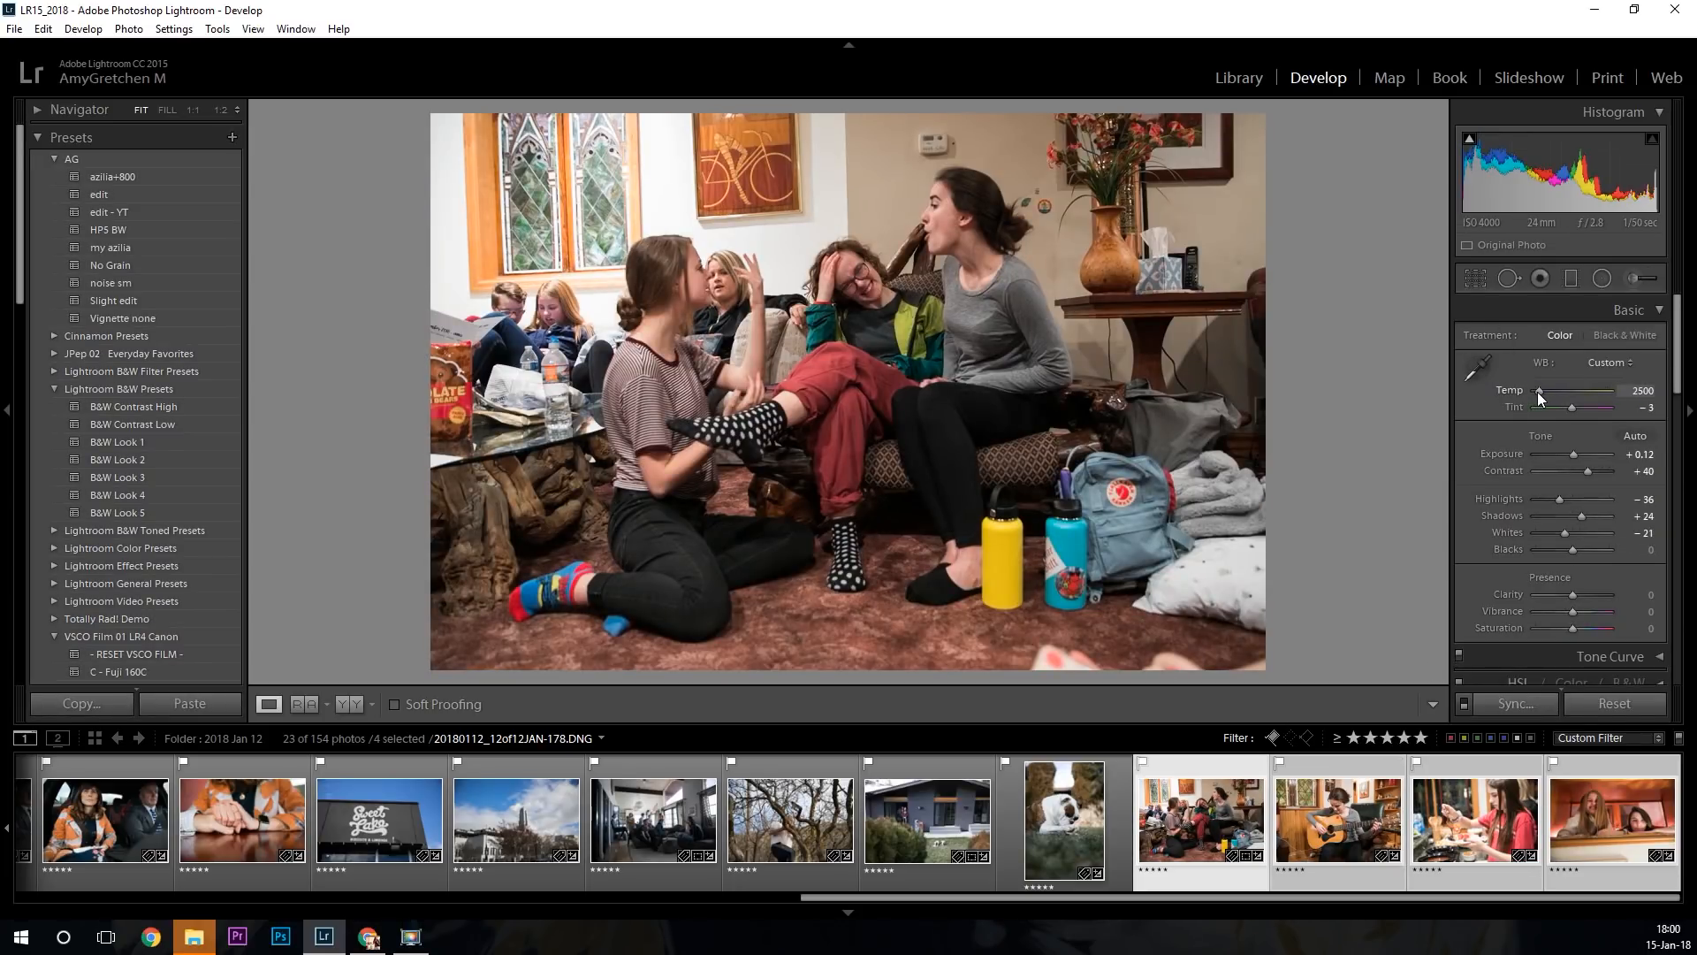
left_click_drag(1537, 391, 1538, 391)
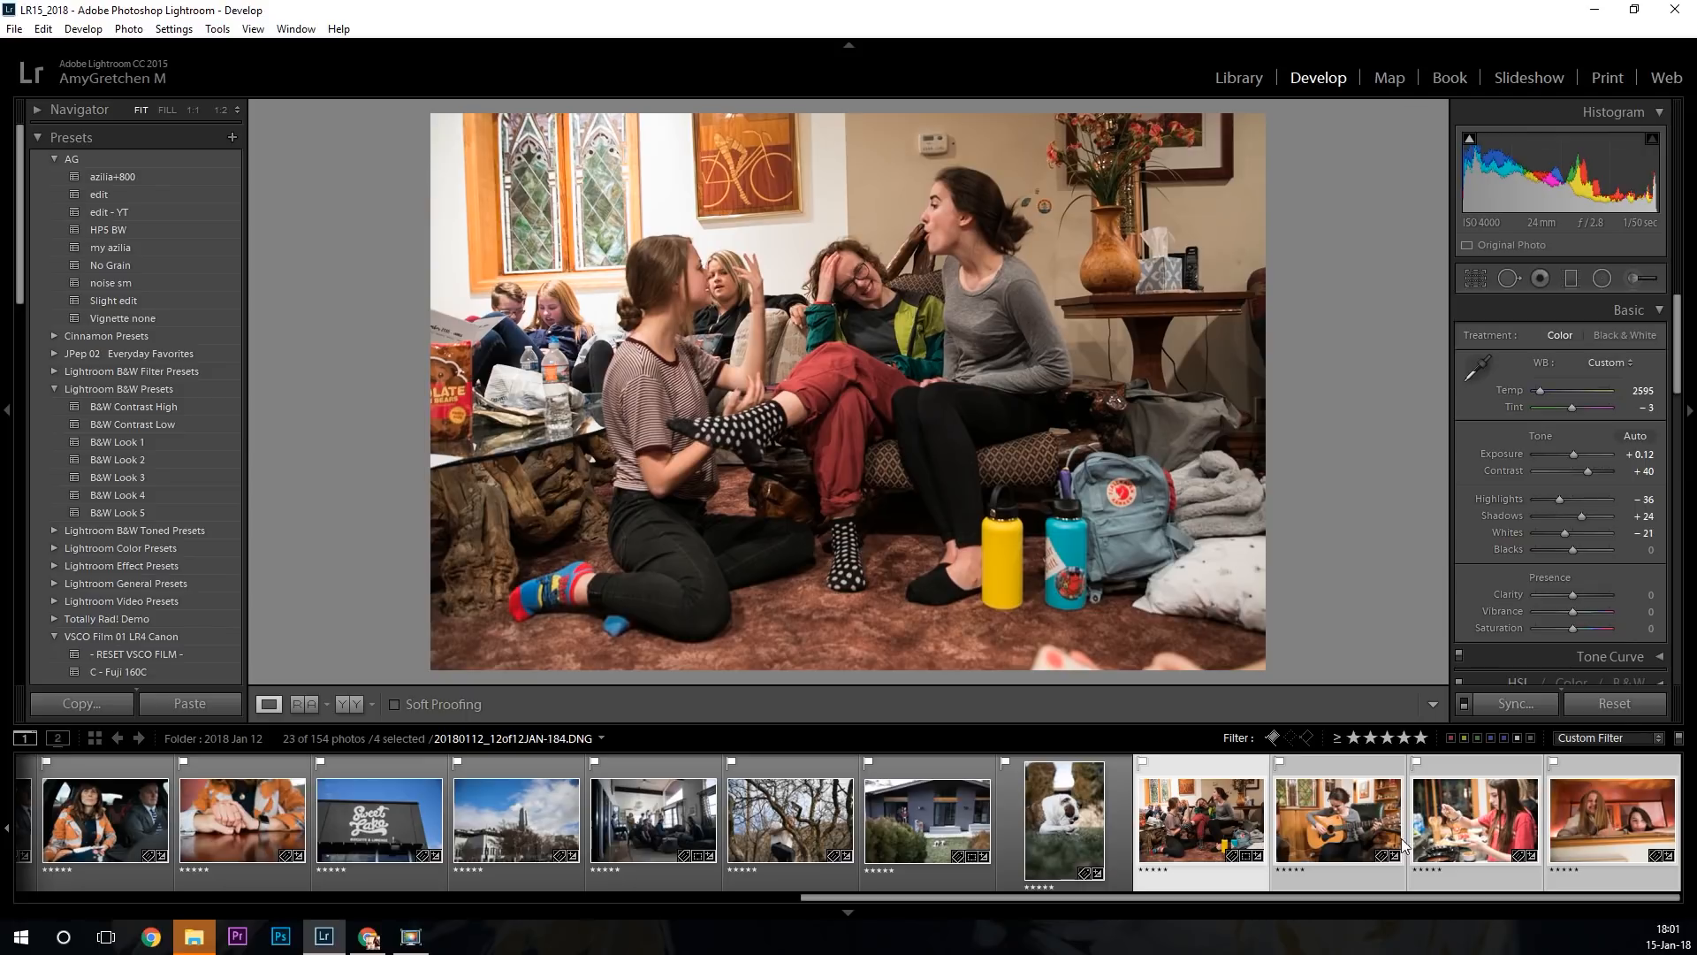
On the photo of the girl pouring chocolate, set exposure to −0.12 and highlights to −83.
left_click(1461, 831)
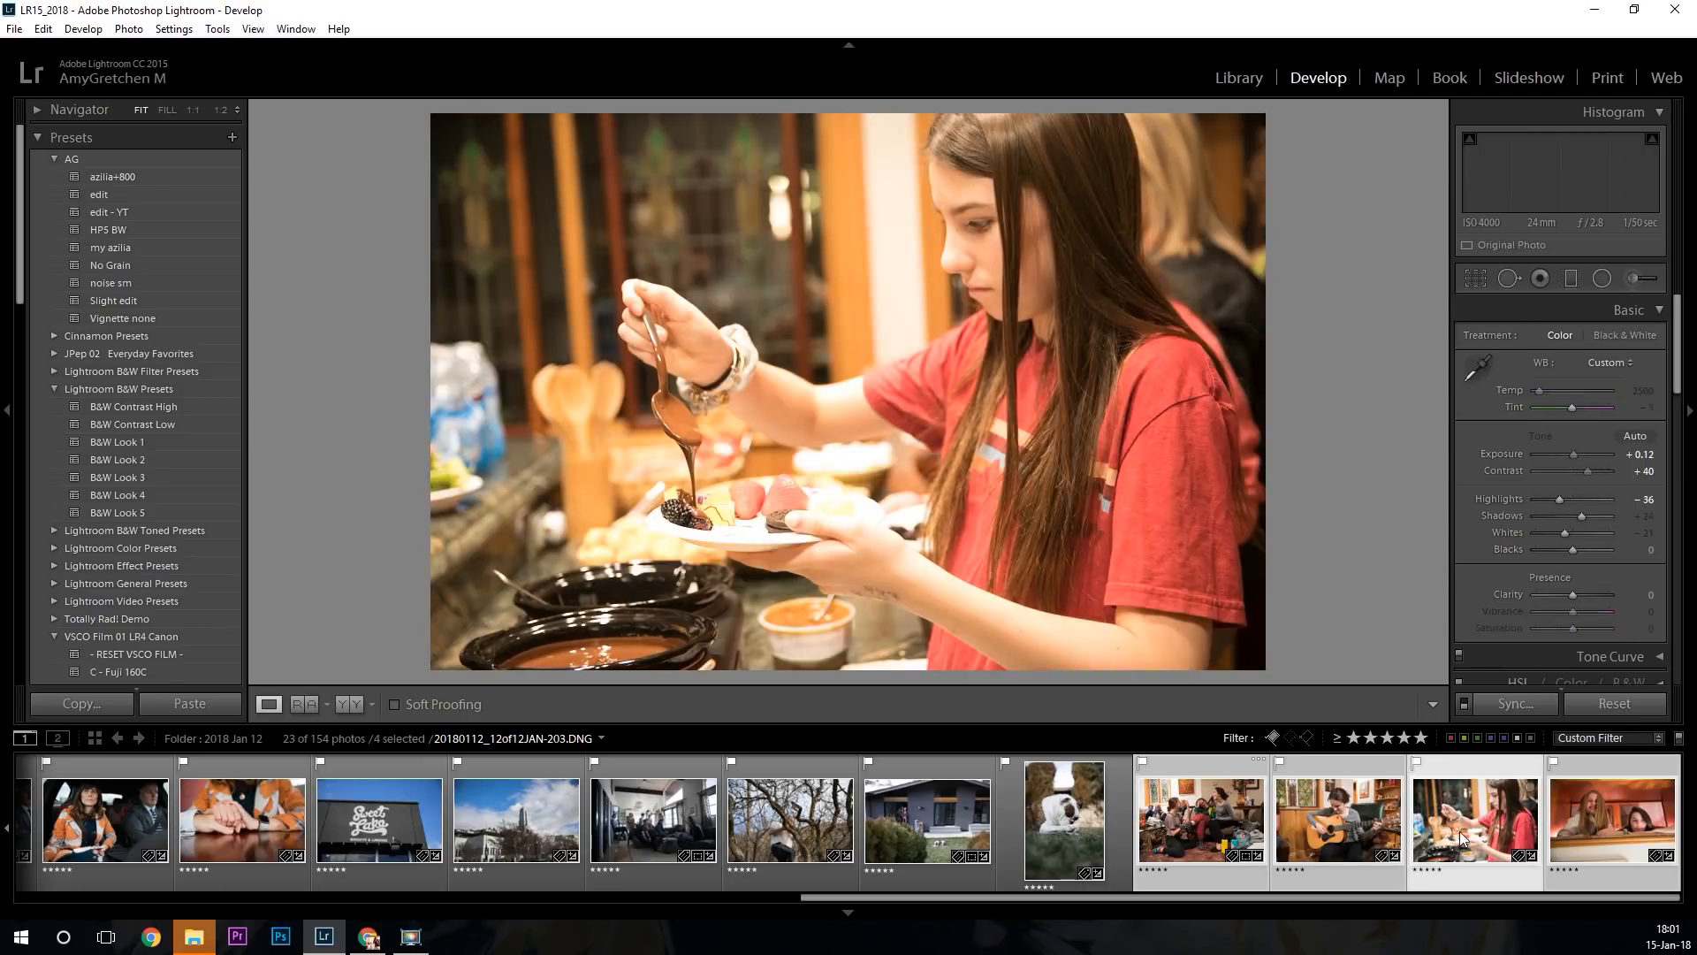
double_click(1570, 458)
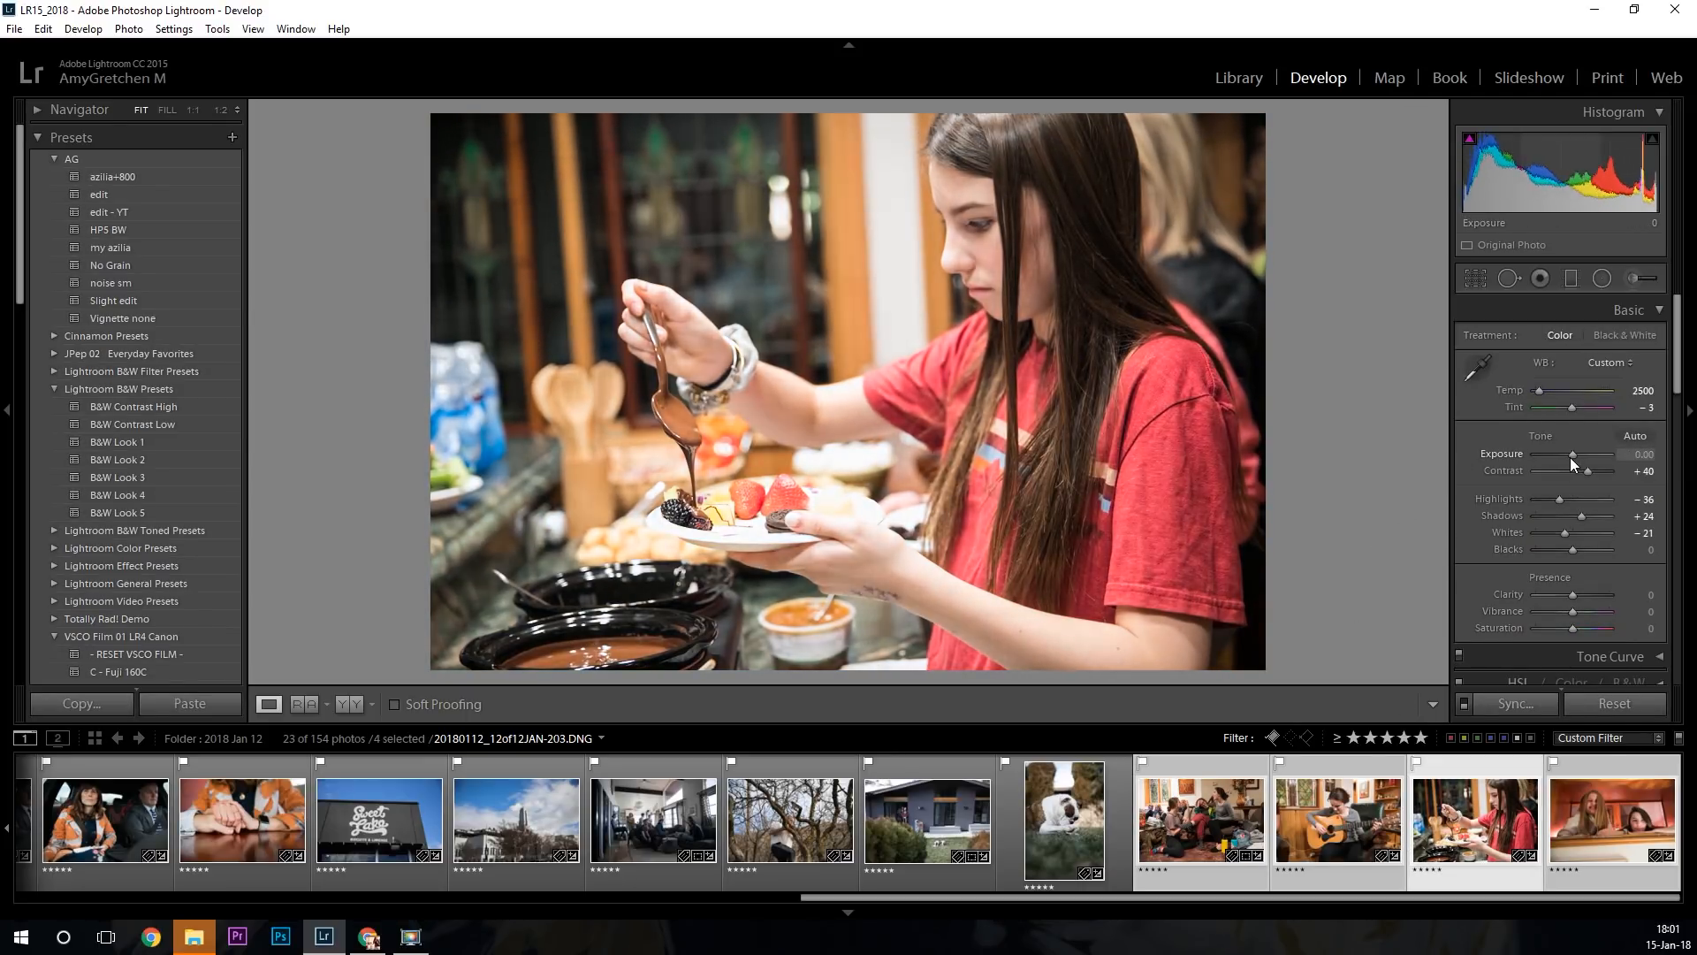
left_click(1573, 454)
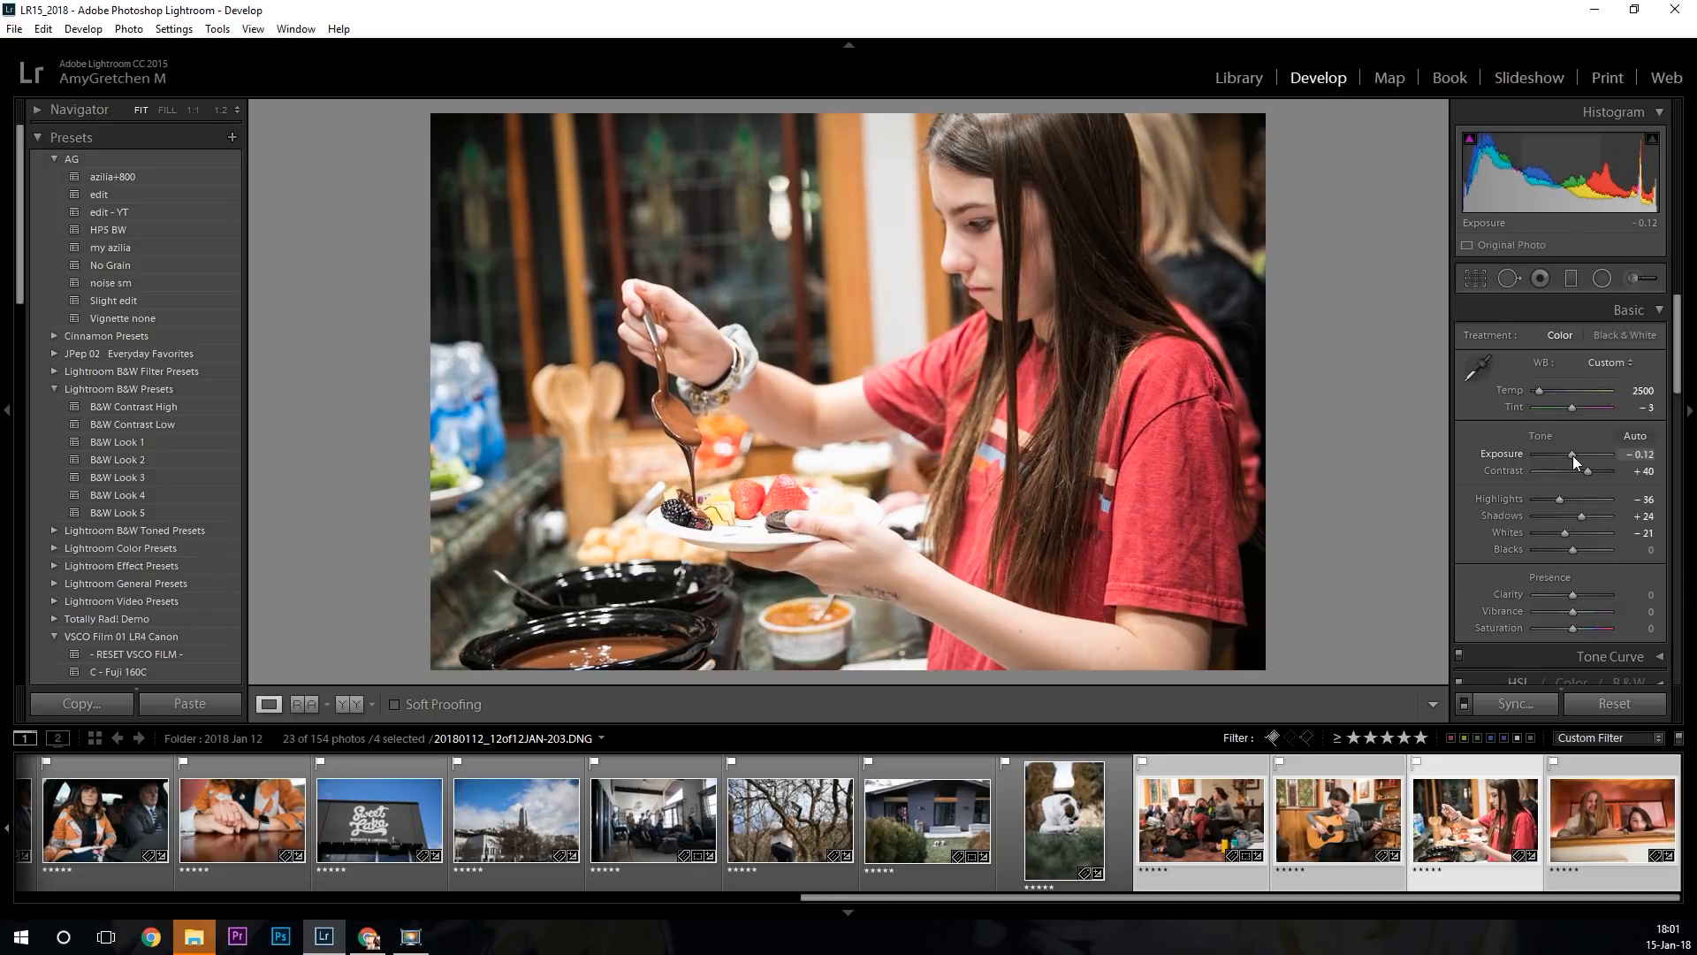
left_click(1573, 454)
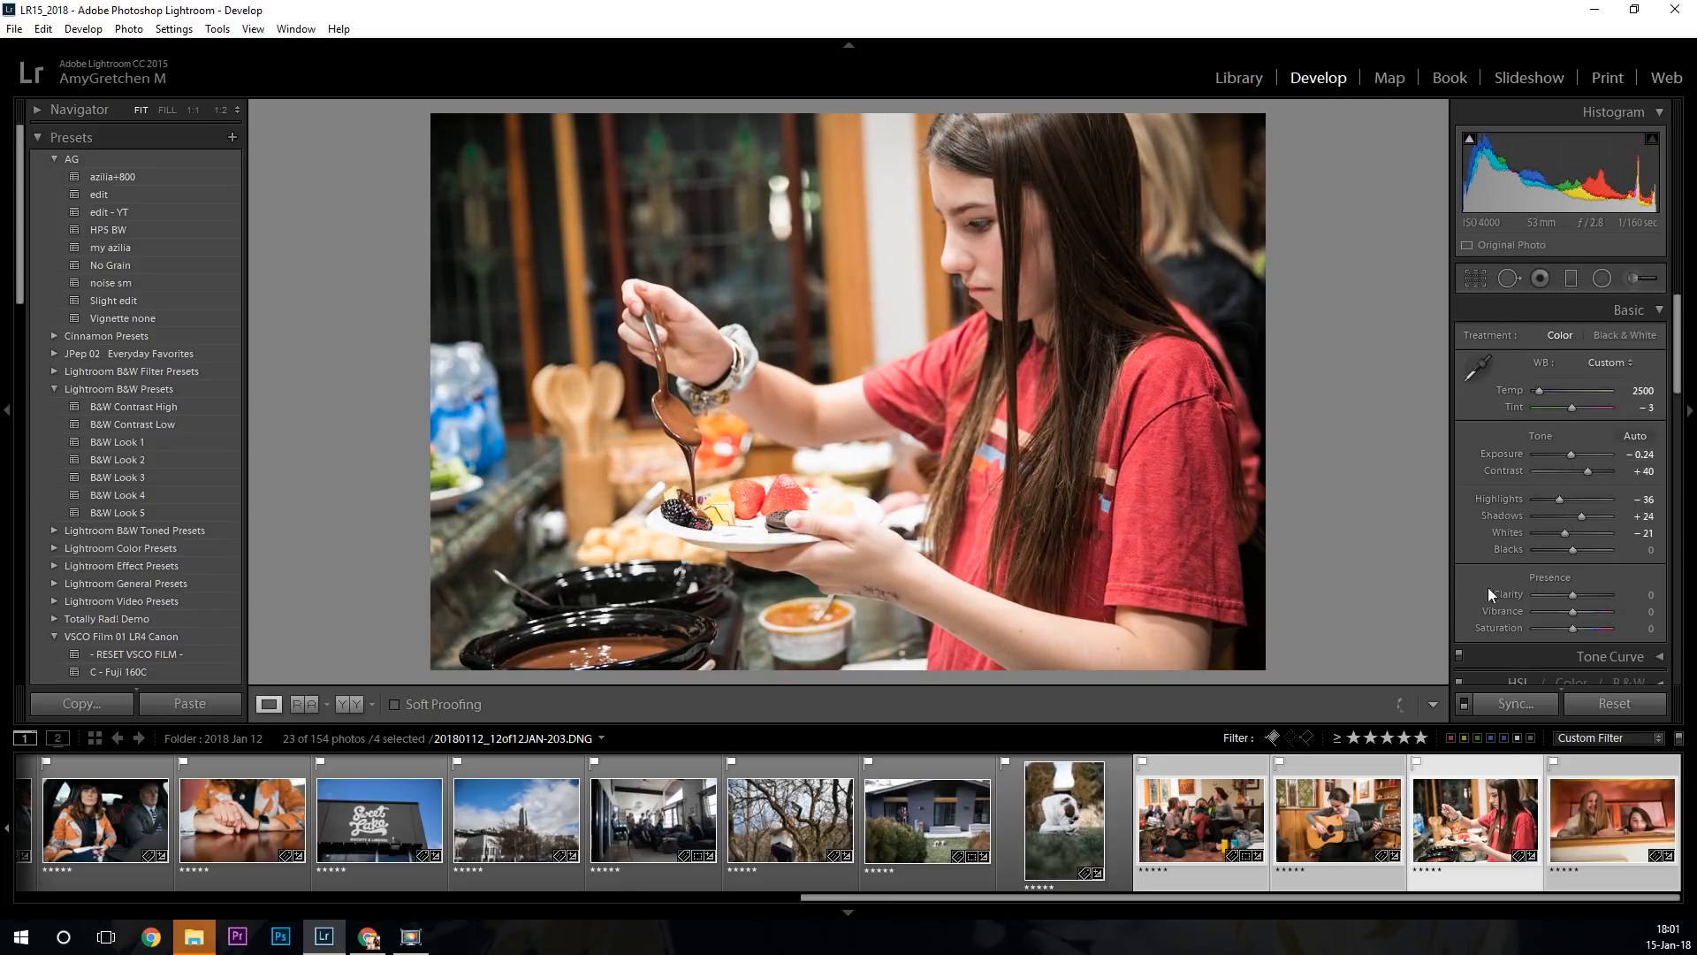
left_click_drag(1551, 502, 1546, 506)
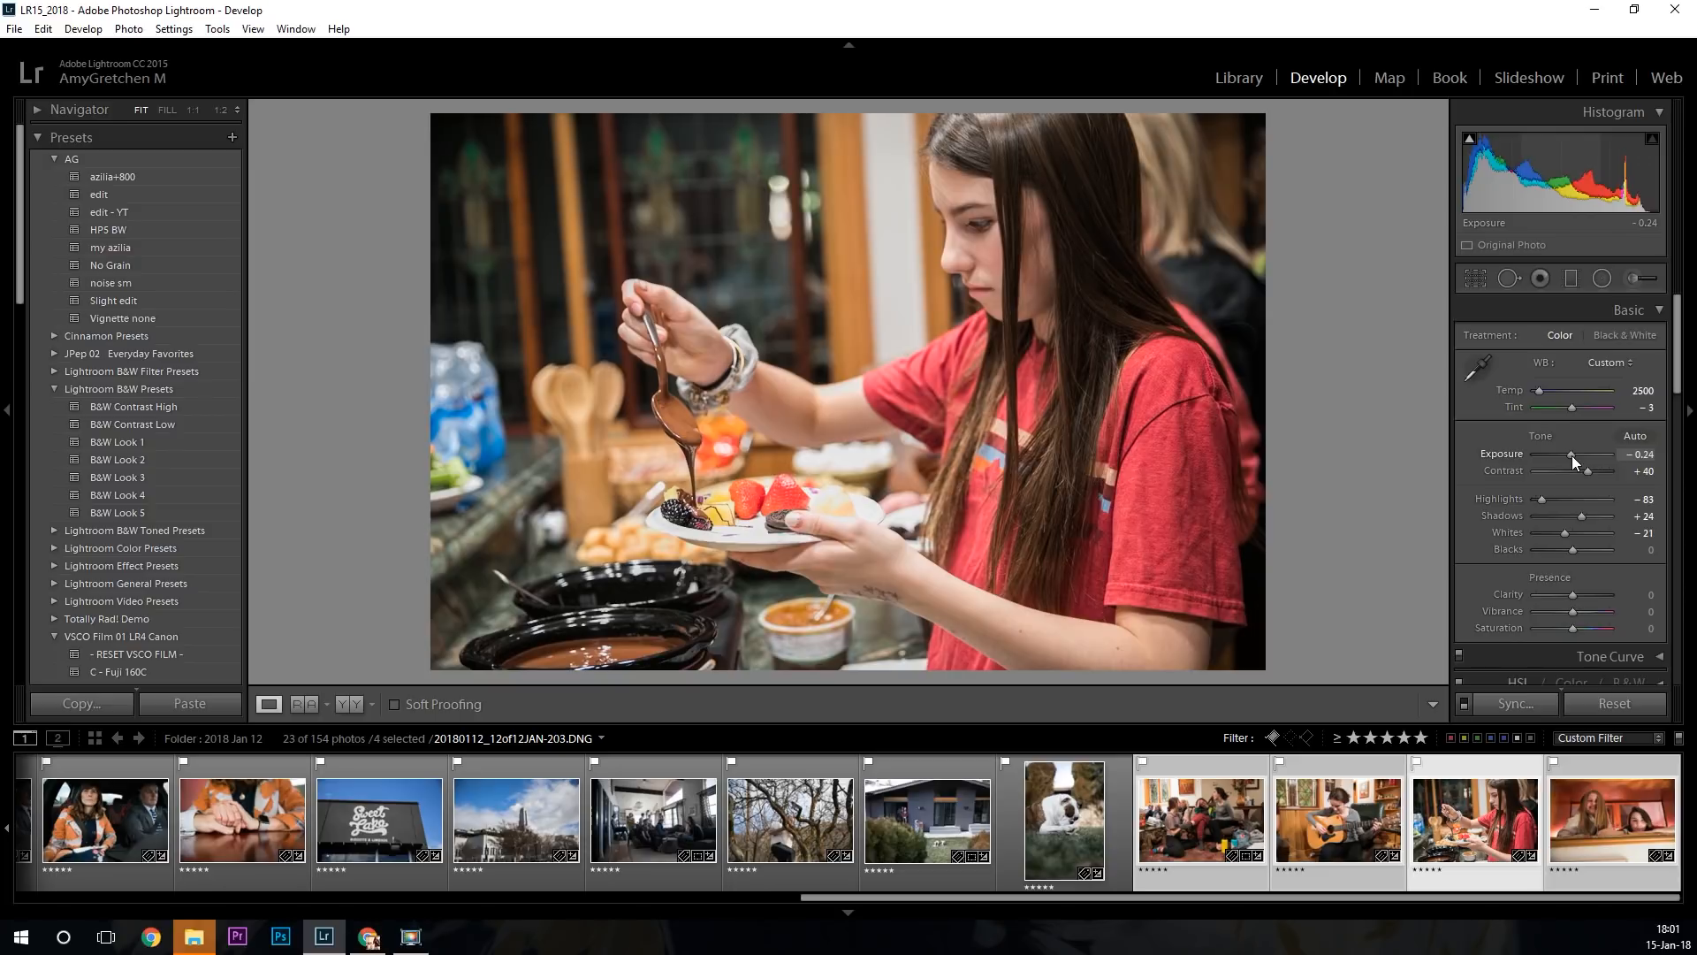
left_click_drag(1572, 455, 1573, 455)
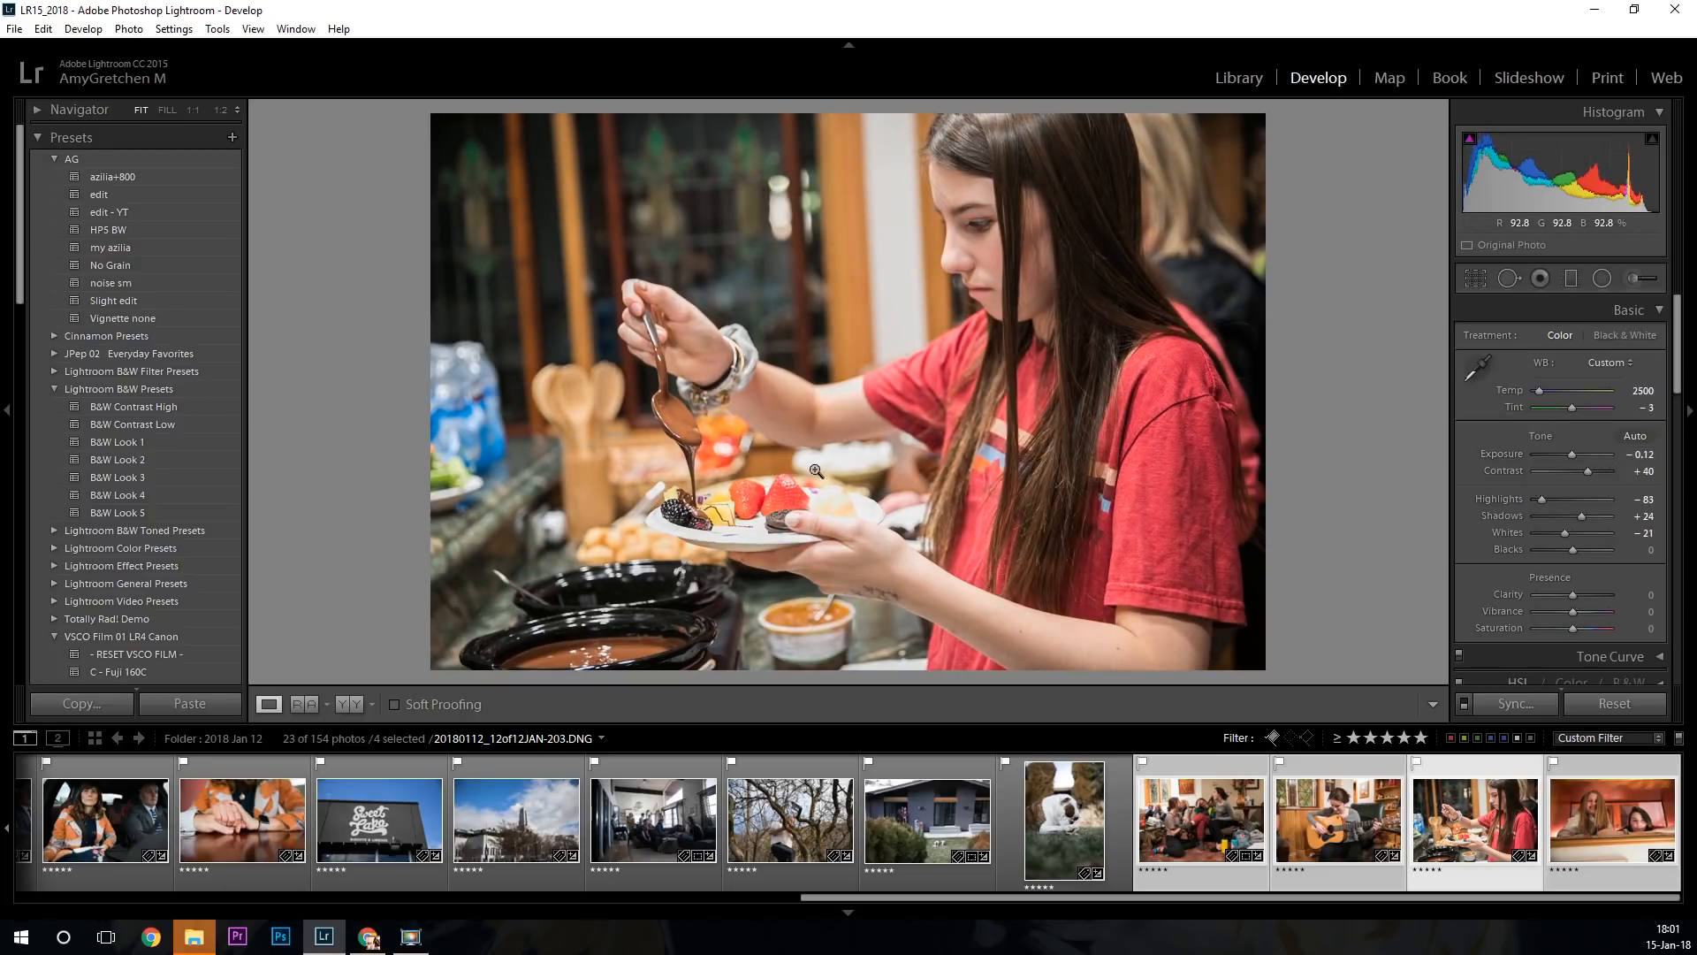
Inspect the bright areas on the fruit plate and set the photo's whites to −50.
left_click(816, 498)
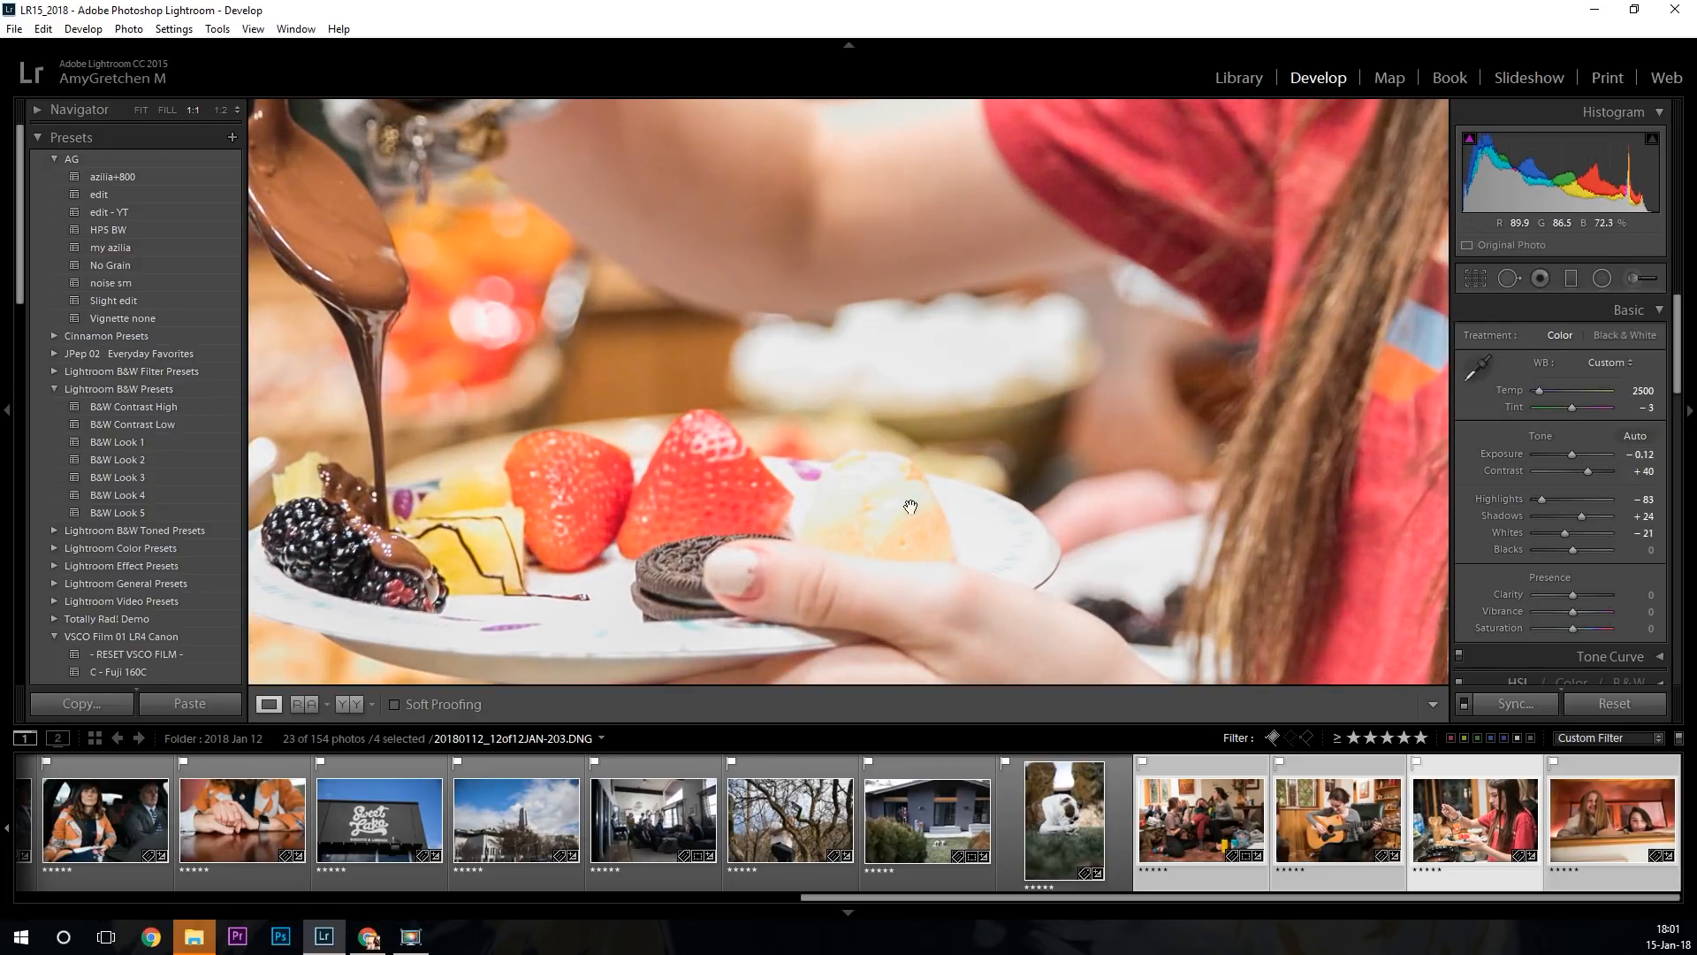
left_click(813, 503)
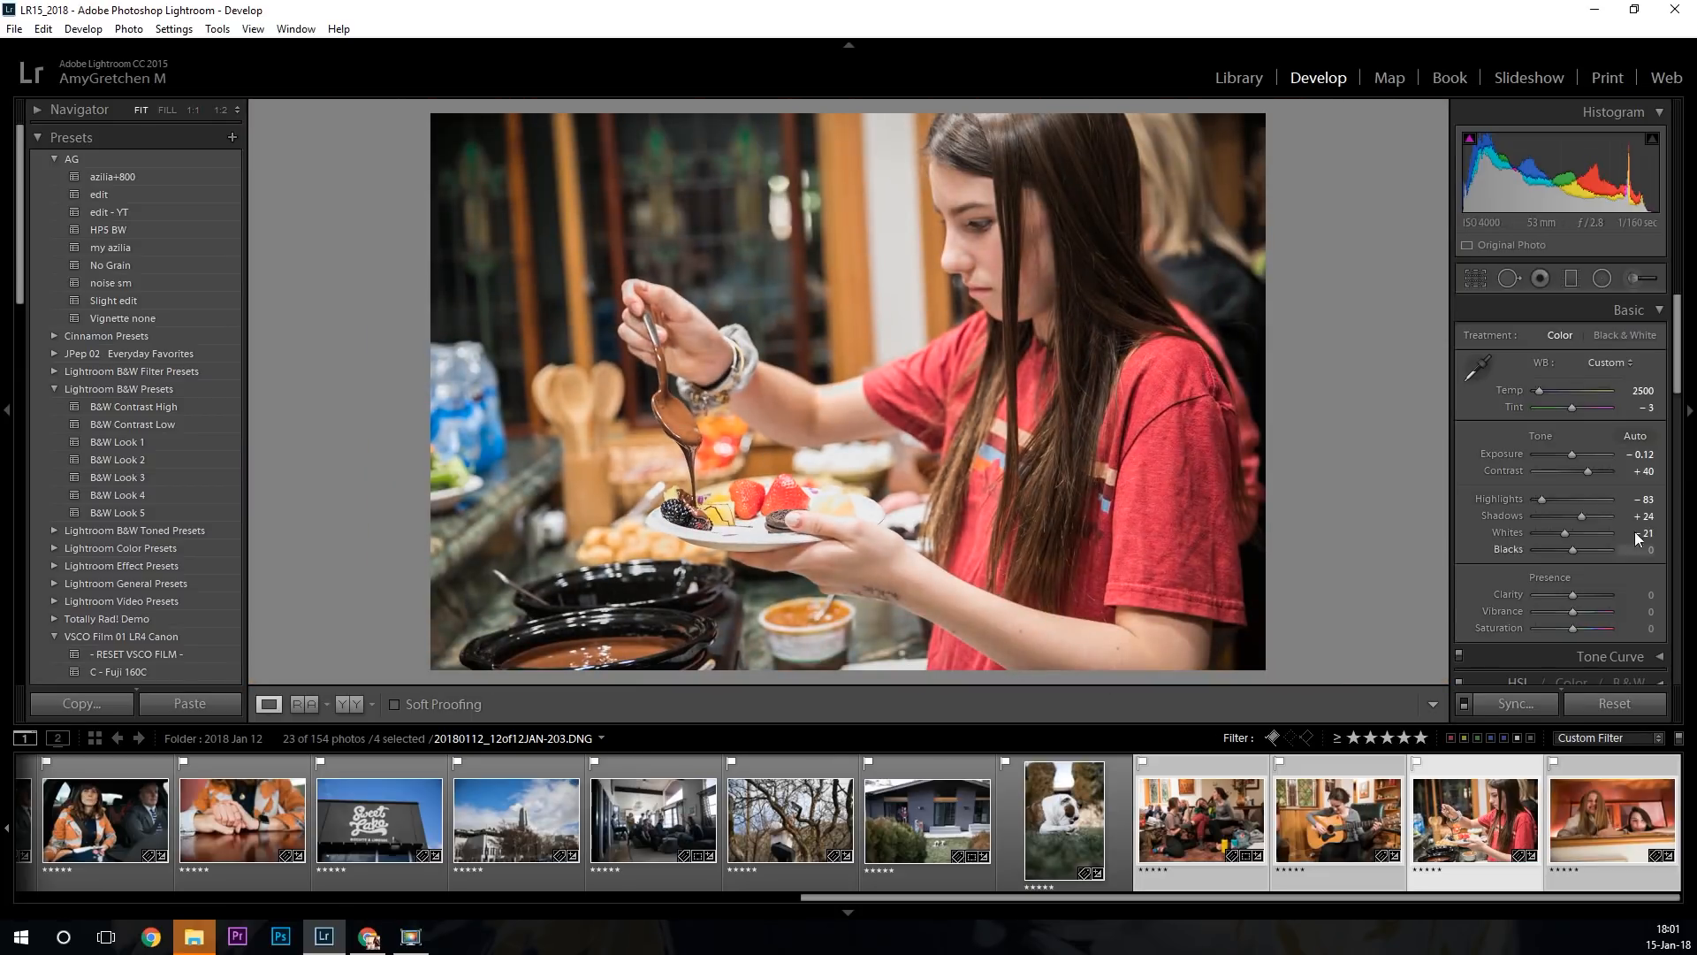
mouse_move(1566, 533)
left_mouse_down()
mouse_move(1529, 527)
mouse_move(1556, 530)
left_mouse_up()
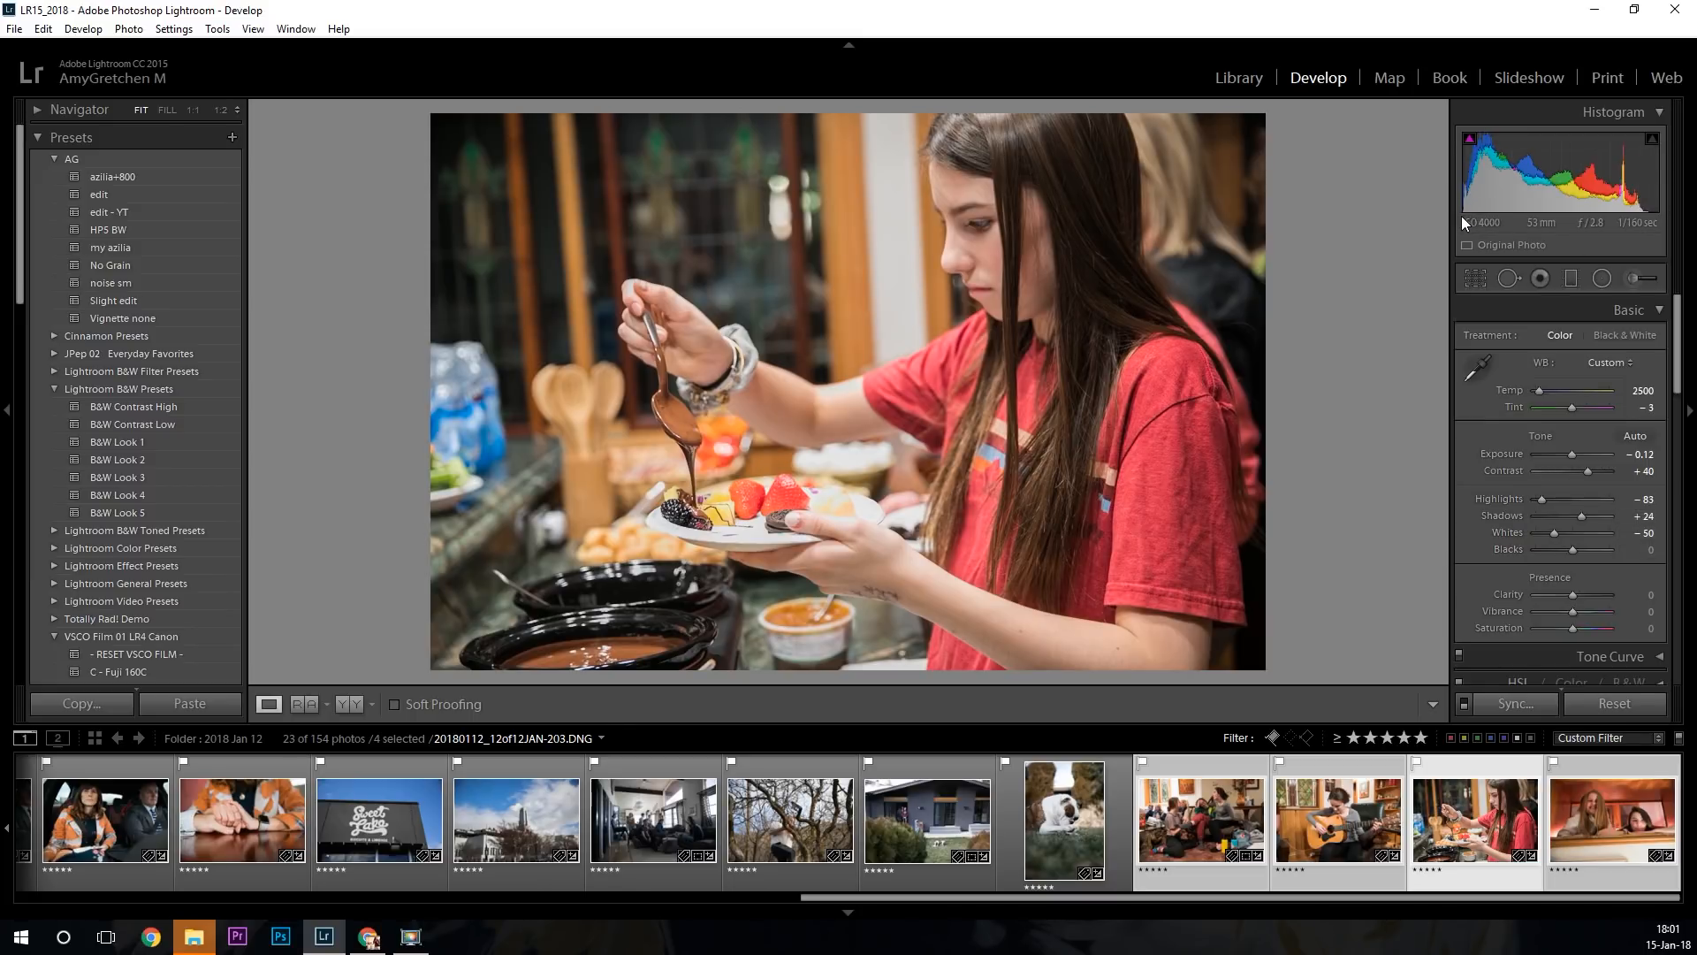
Turn on the shadow and highlight clipping warnings and set the highlights of the chocolate-pouring photo to −24.
left_click(1470, 140)
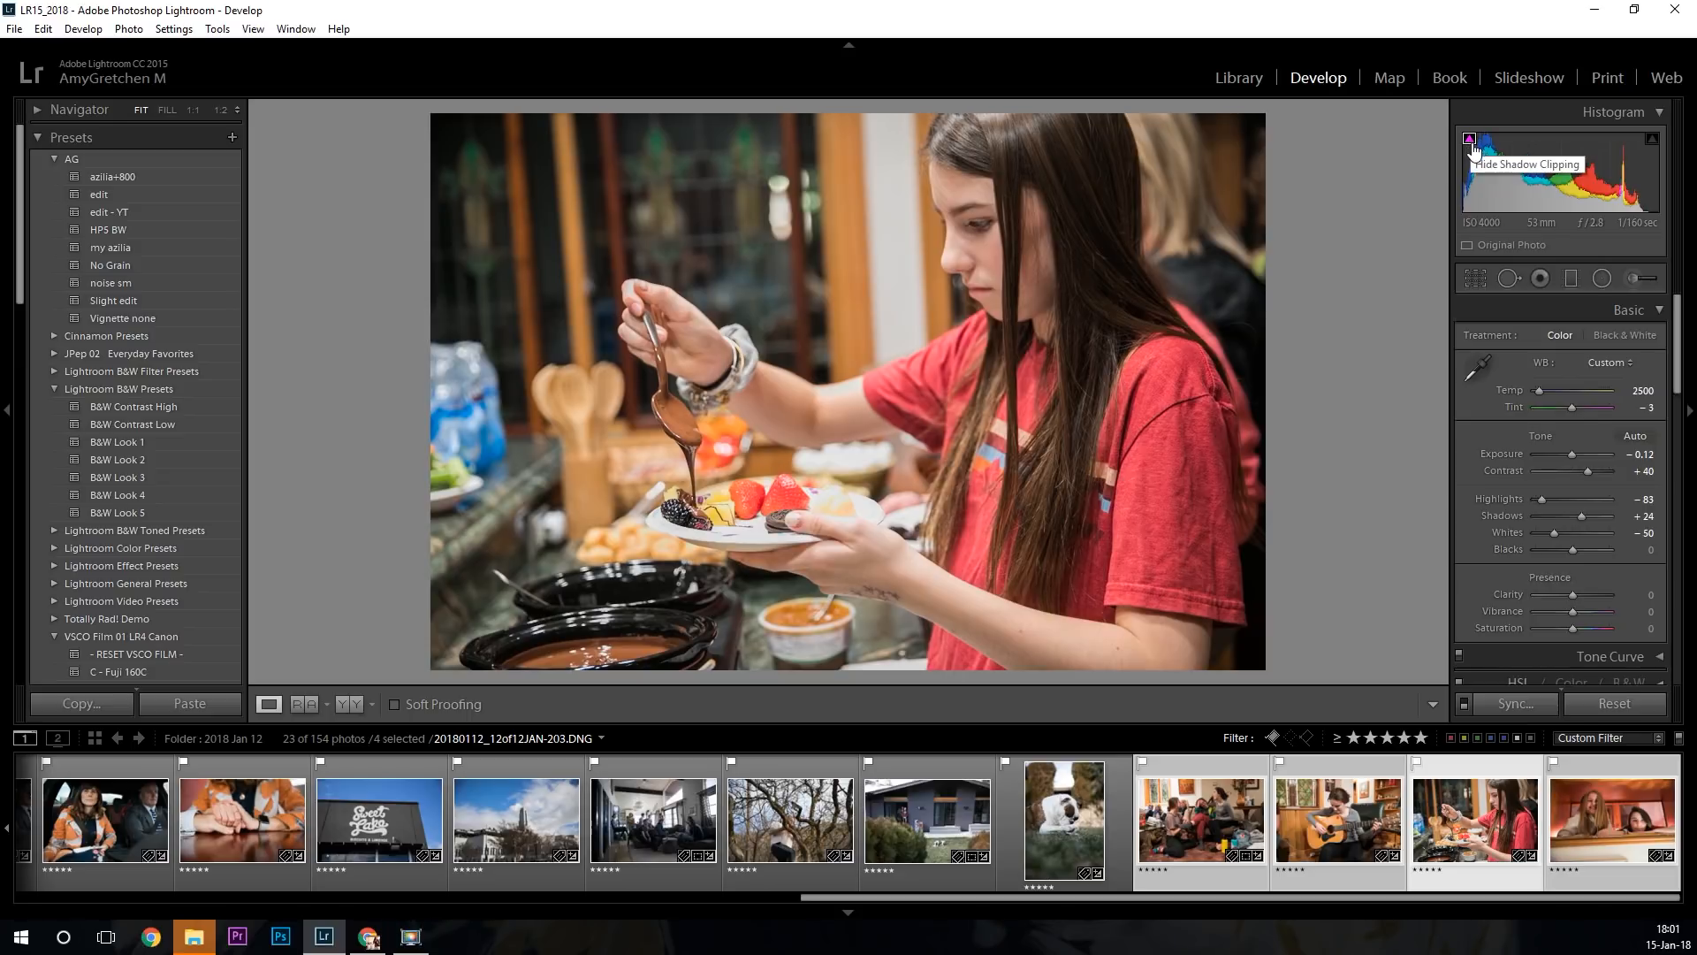
left_click(1652, 139)
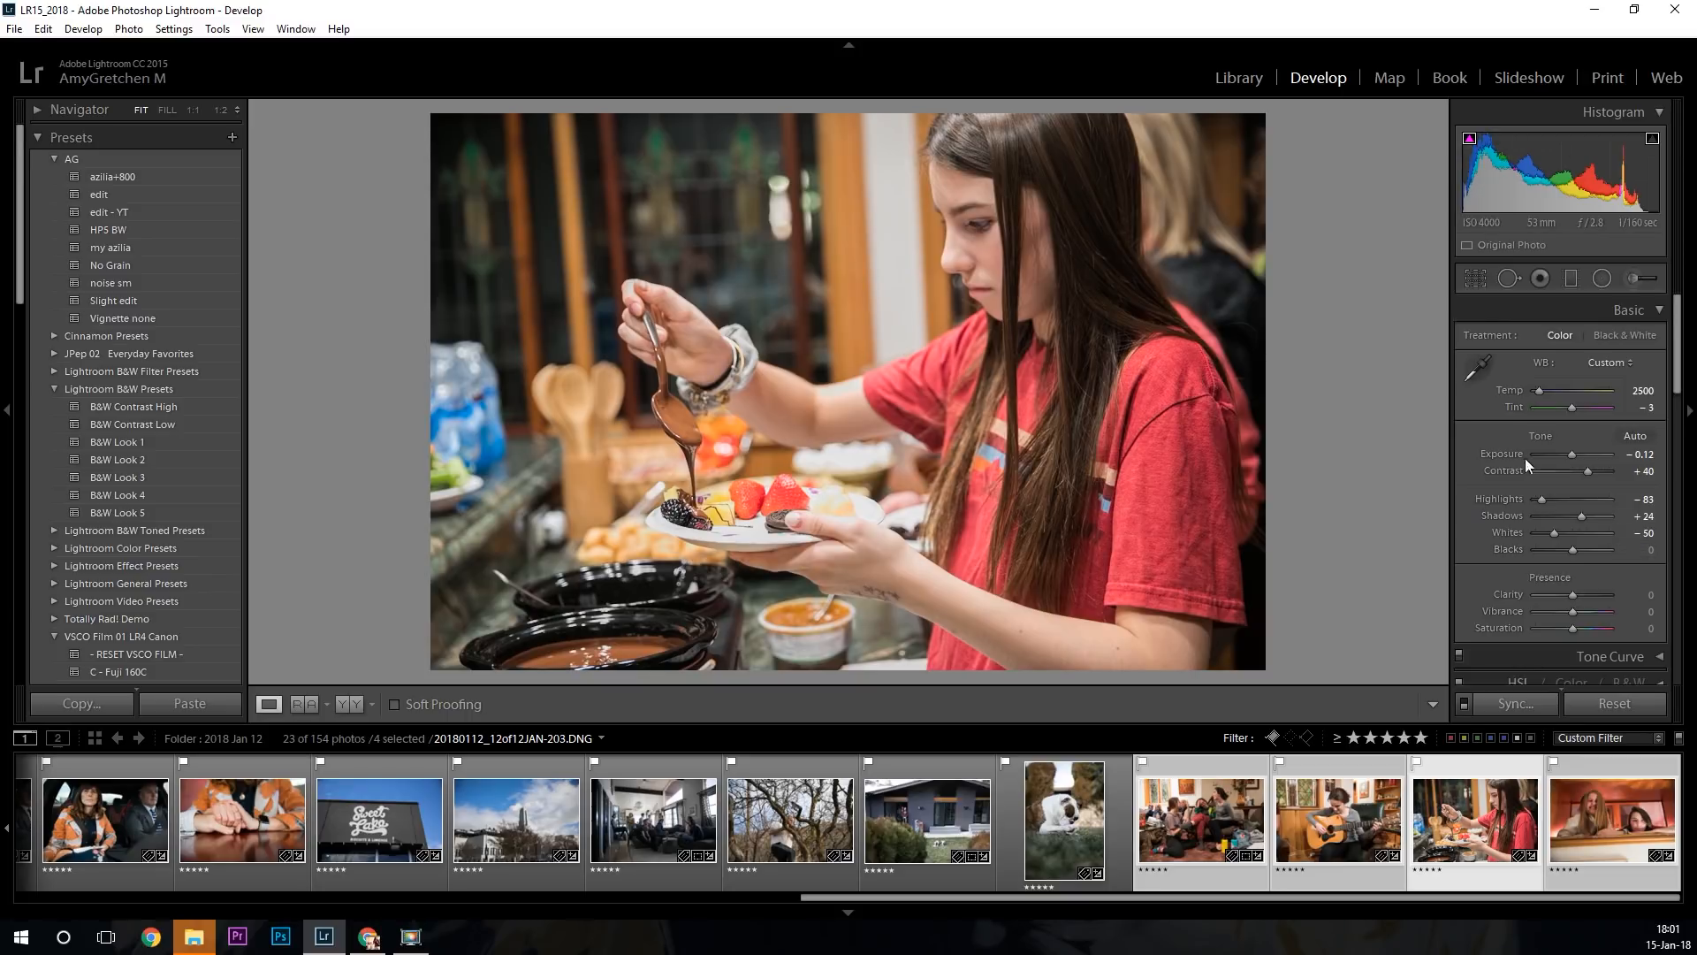
left_click_drag(1546, 496, 1572, 497)
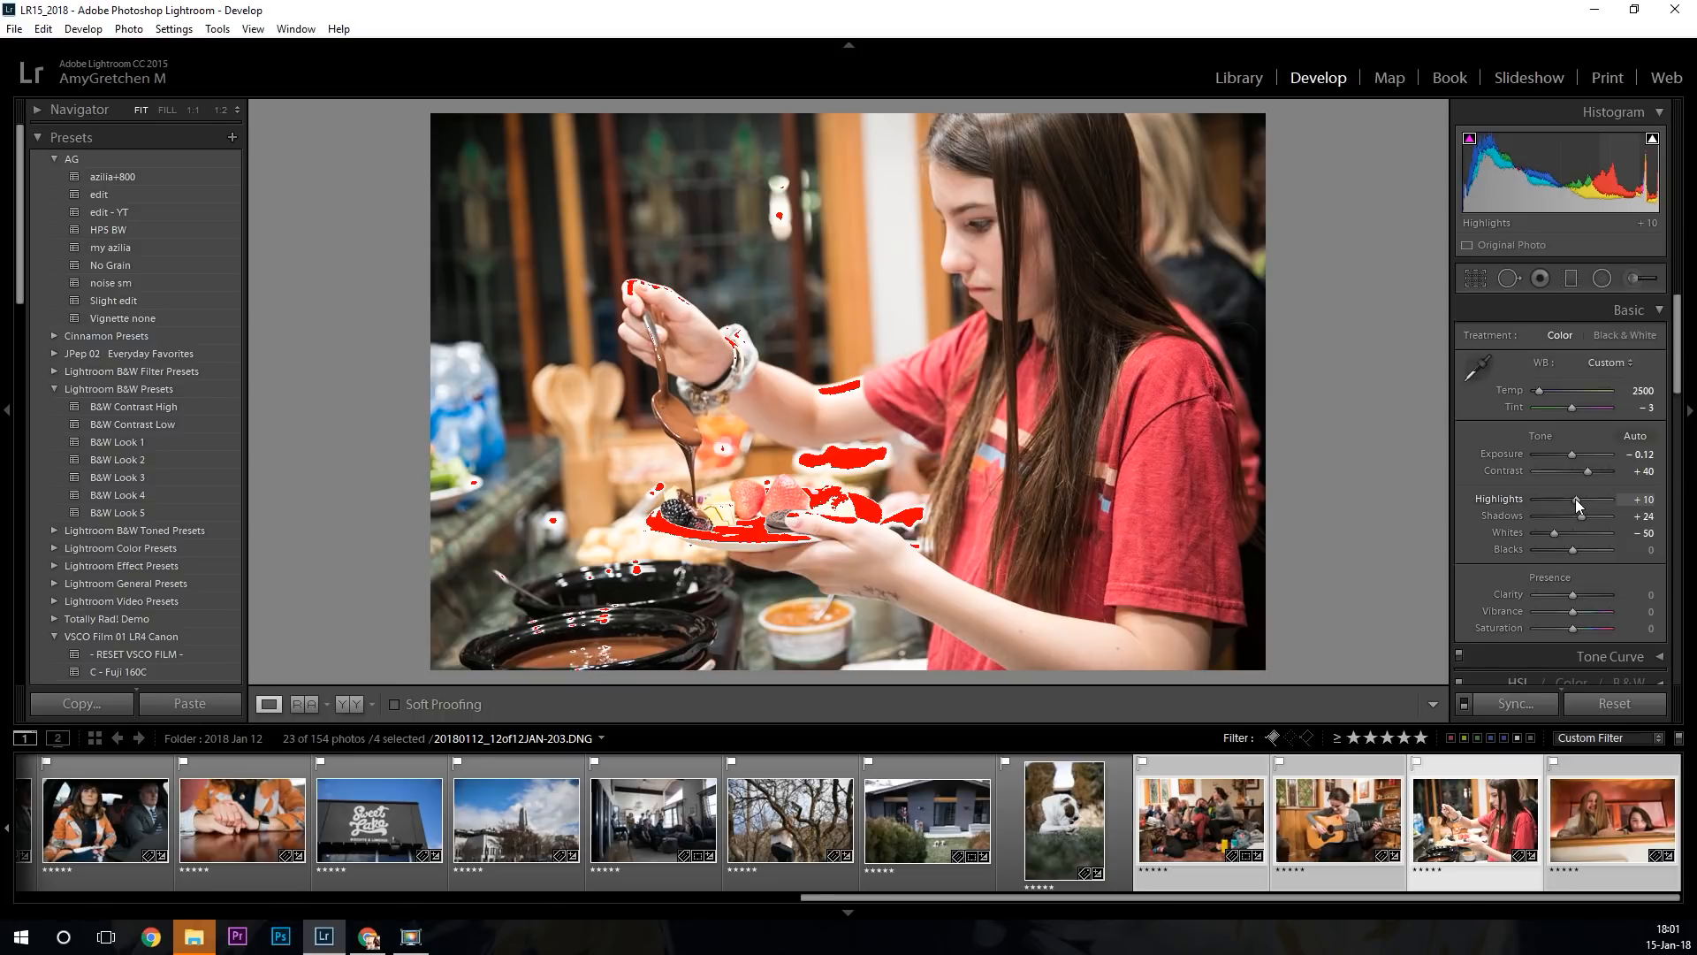
left_click_drag(1573, 499, 1563, 500)
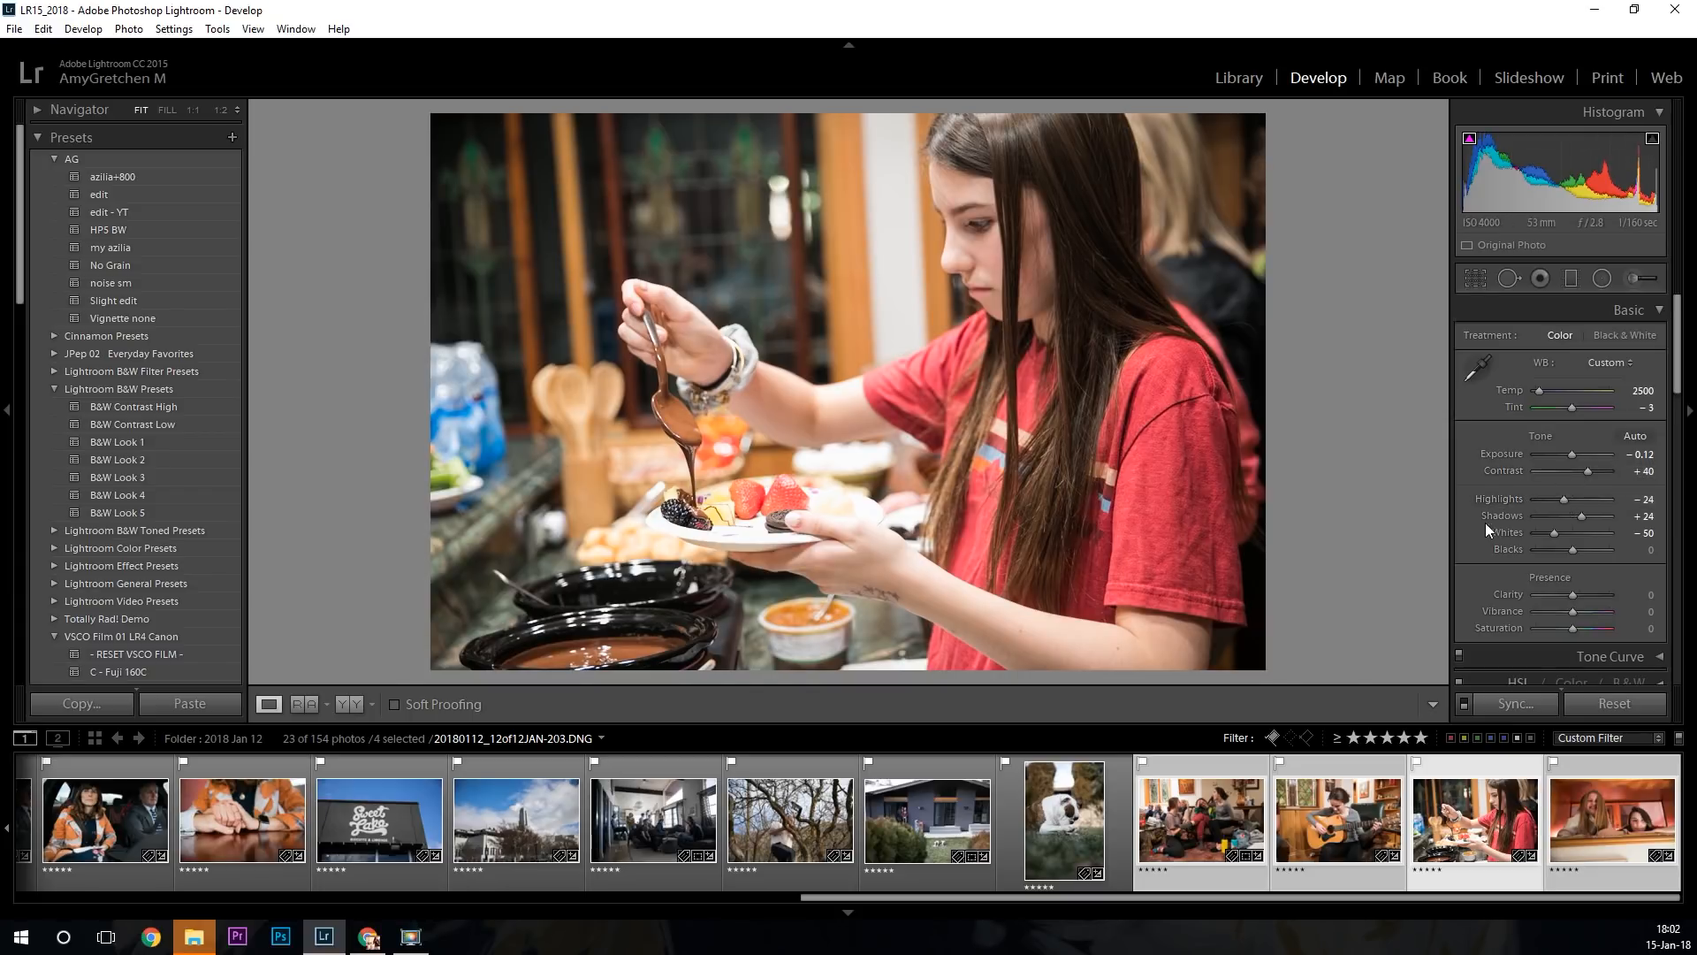
On the chocolate-pouring photo, set the exposure to +0.12 and the highlights to −48.
left_click_drag(1563, 488, 1559, 495)
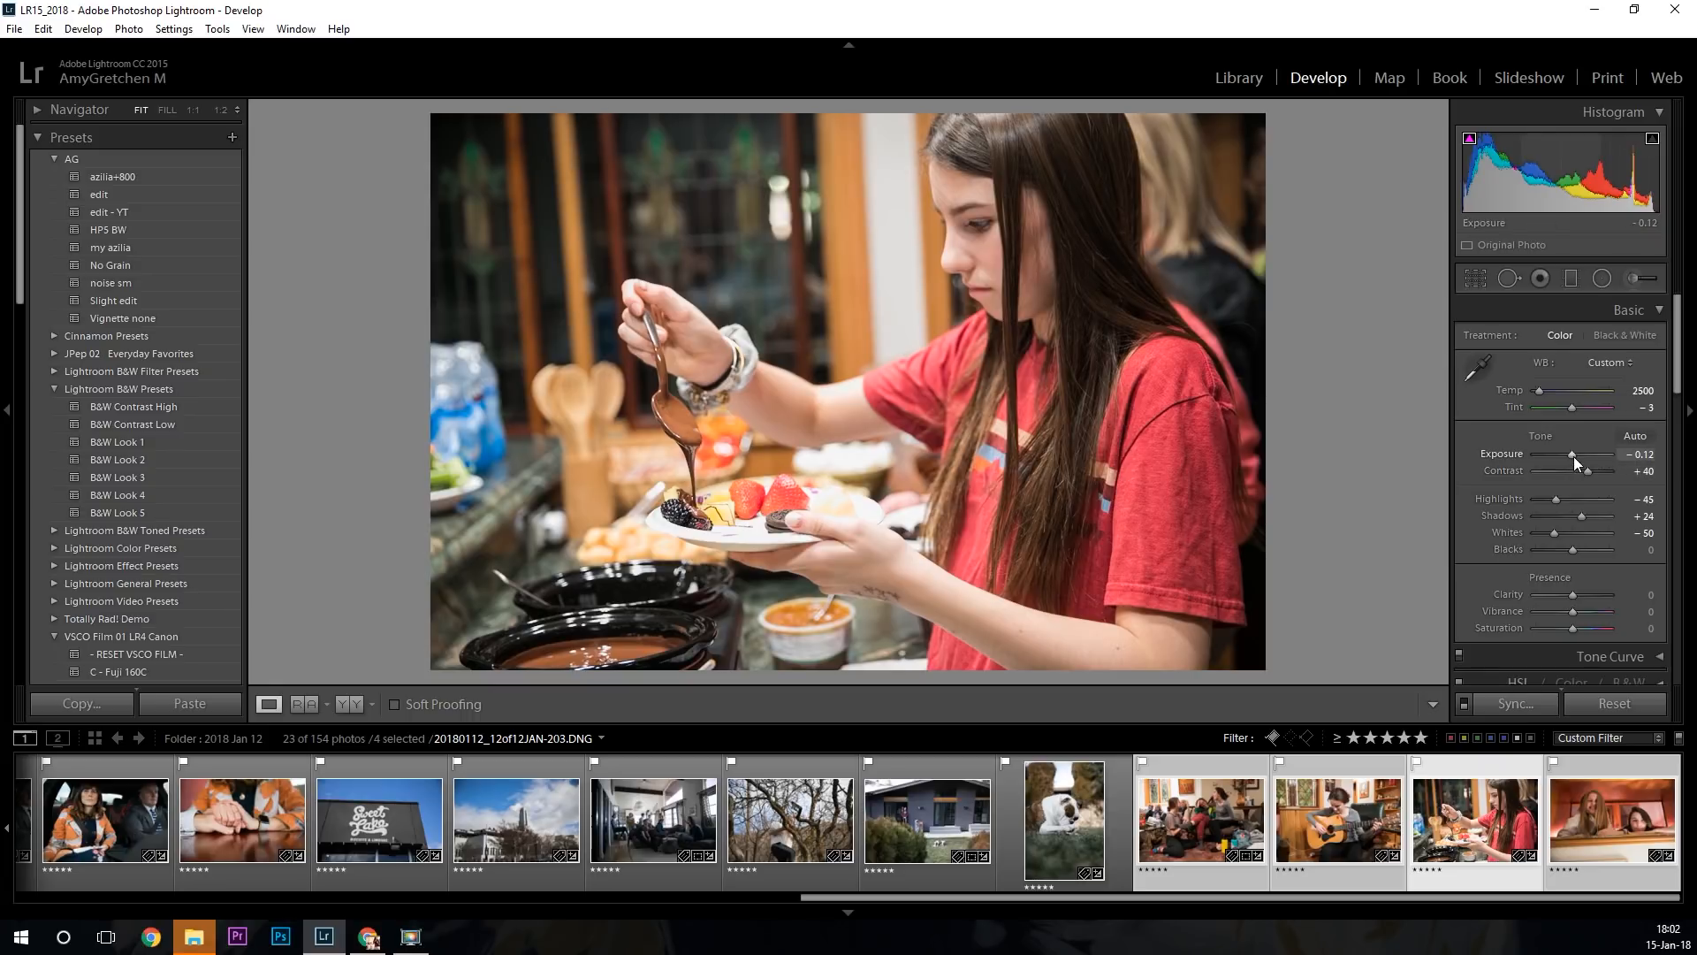
double_click(1574, 456)
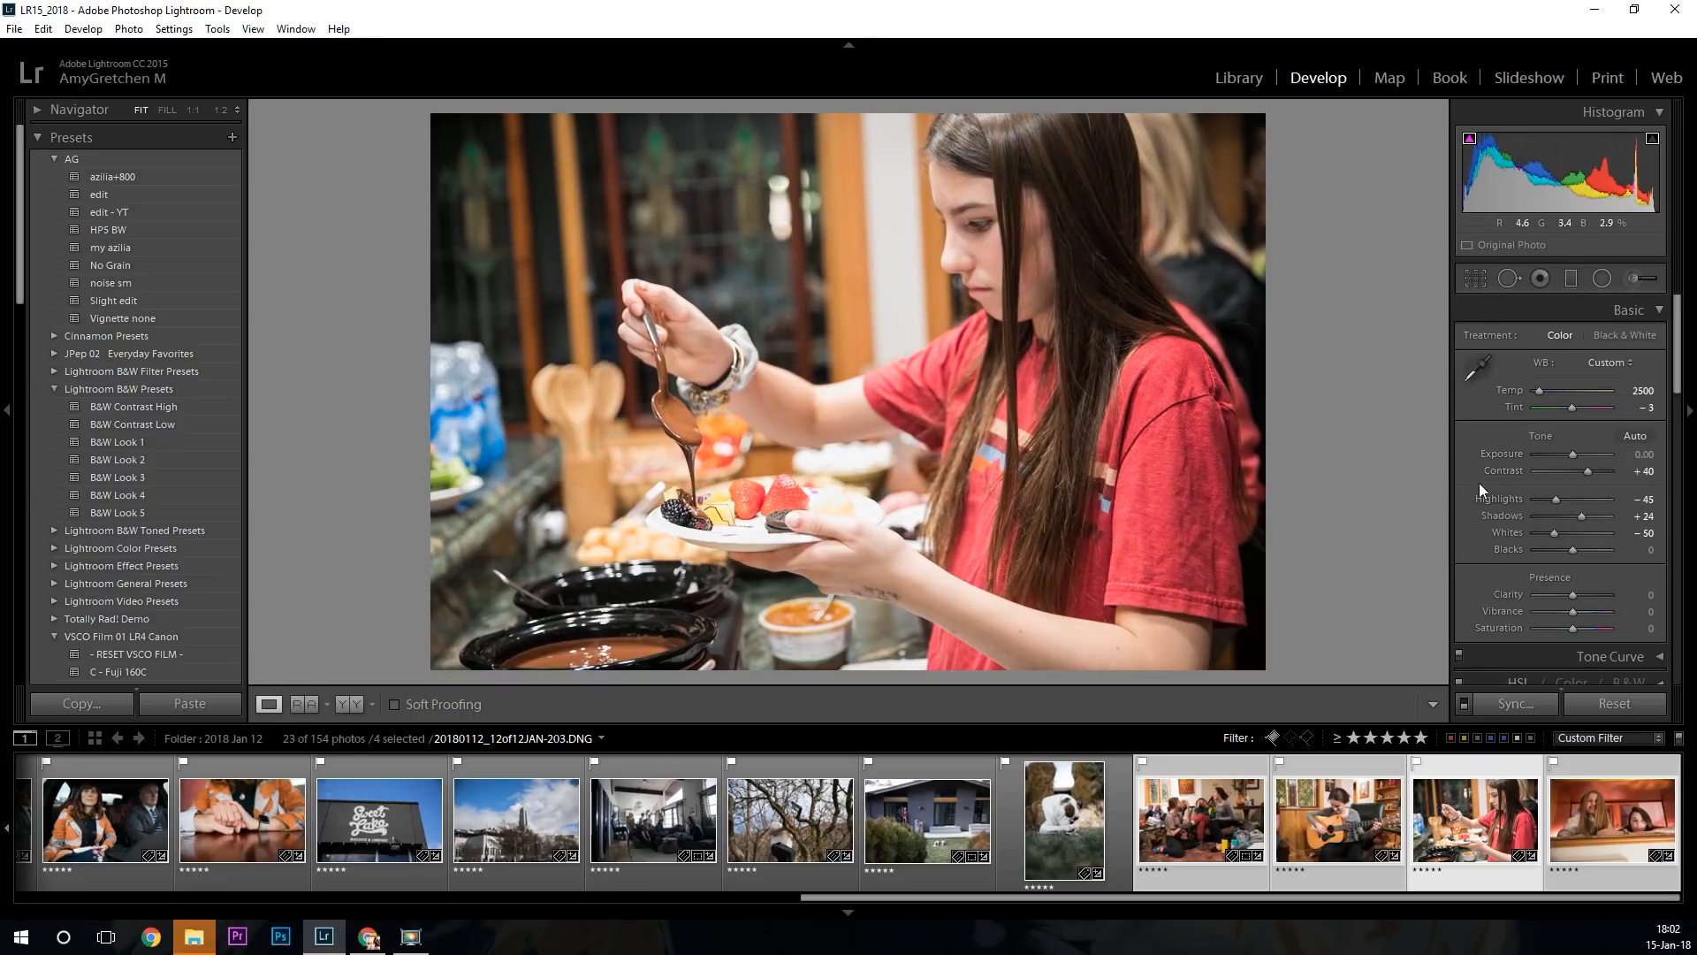
left_click_drag(1573, 455, 1575, 453)
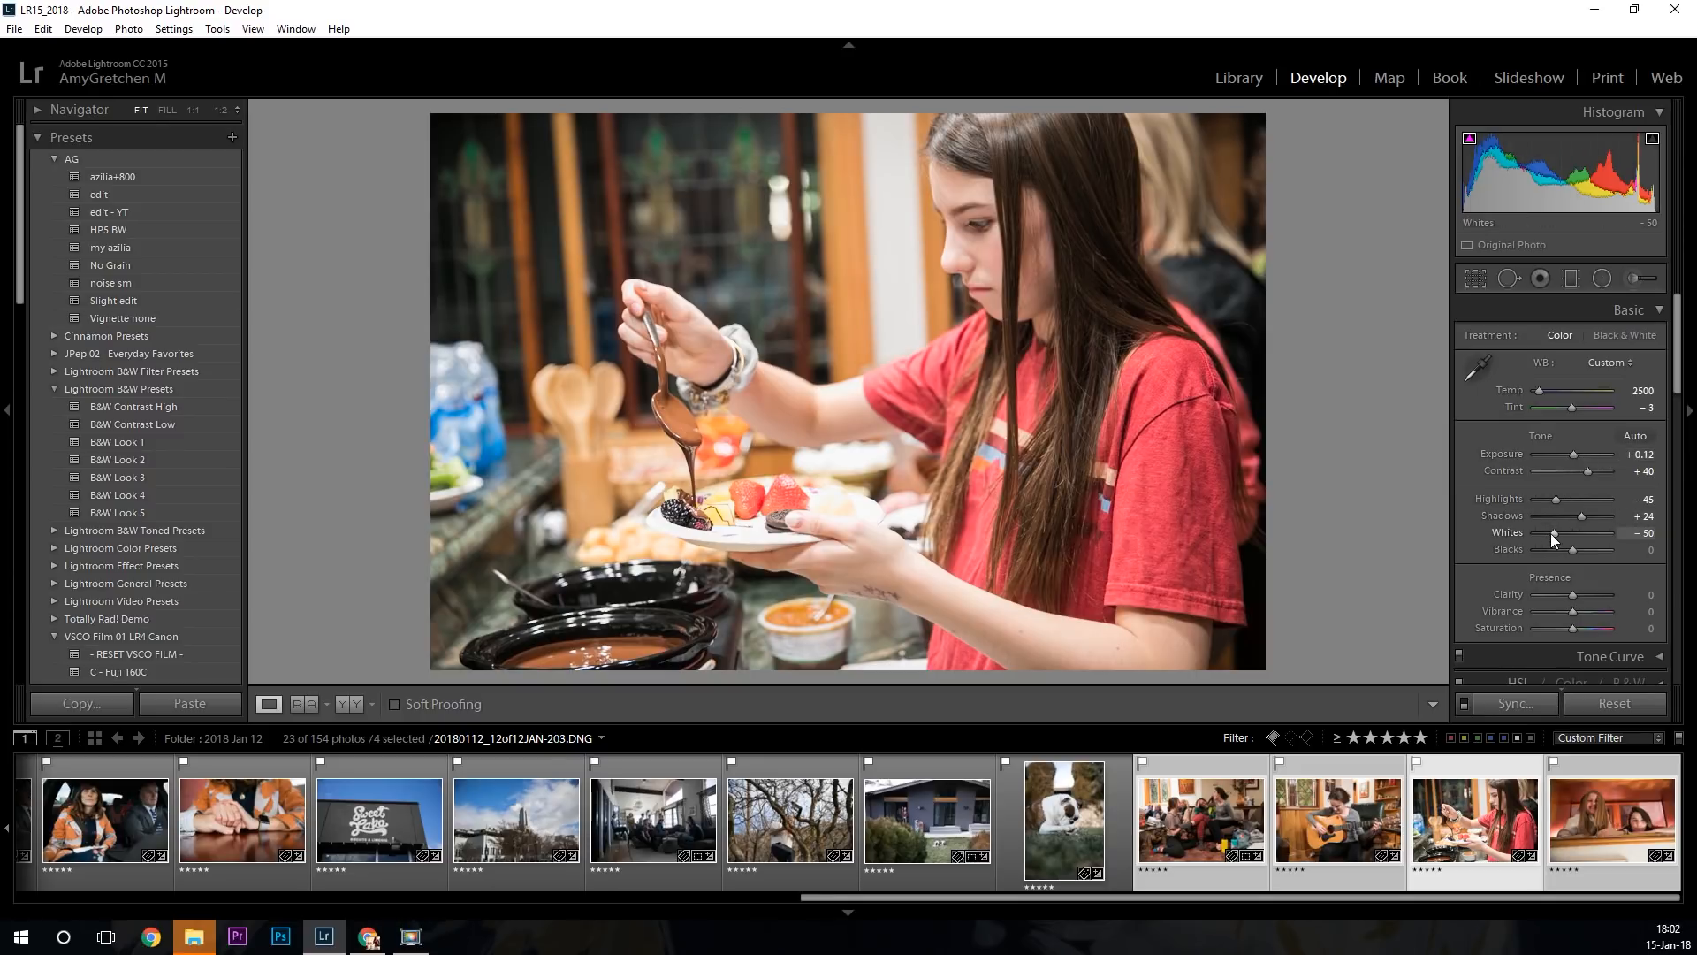
left_click_drag(1551, 533, 1553, 501)
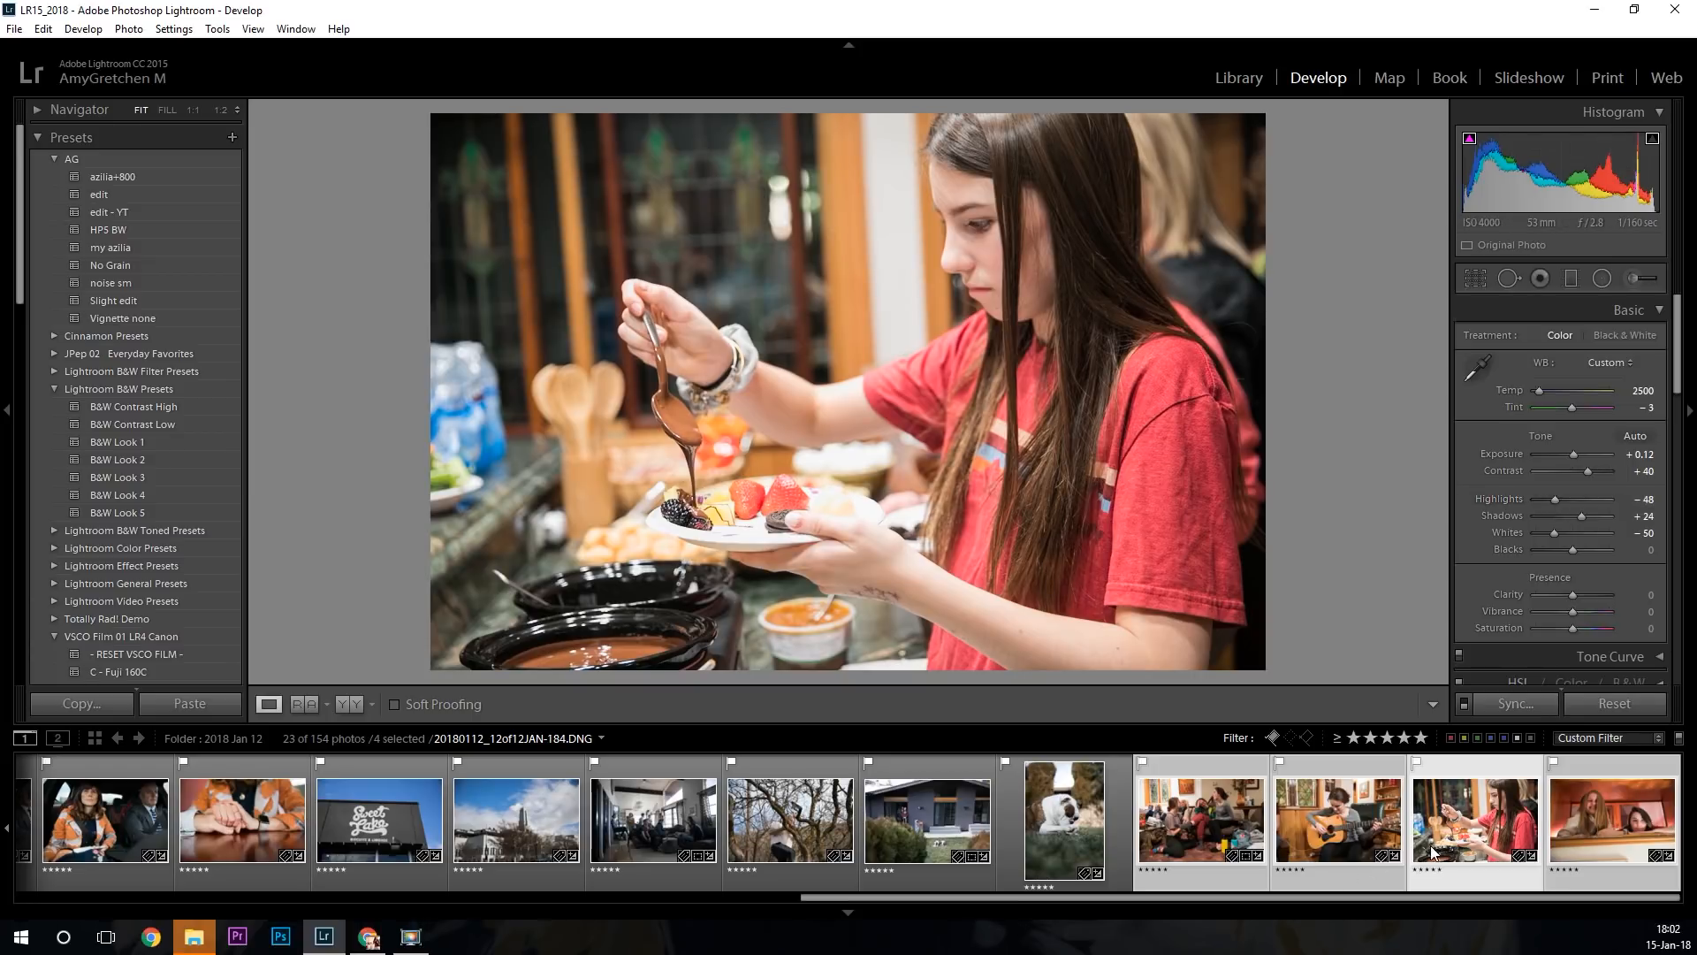
On the photo of the two girls leaning on the ledge, set exposure to +0.36 and straighten the crop so the ledge is level.
key("Right")
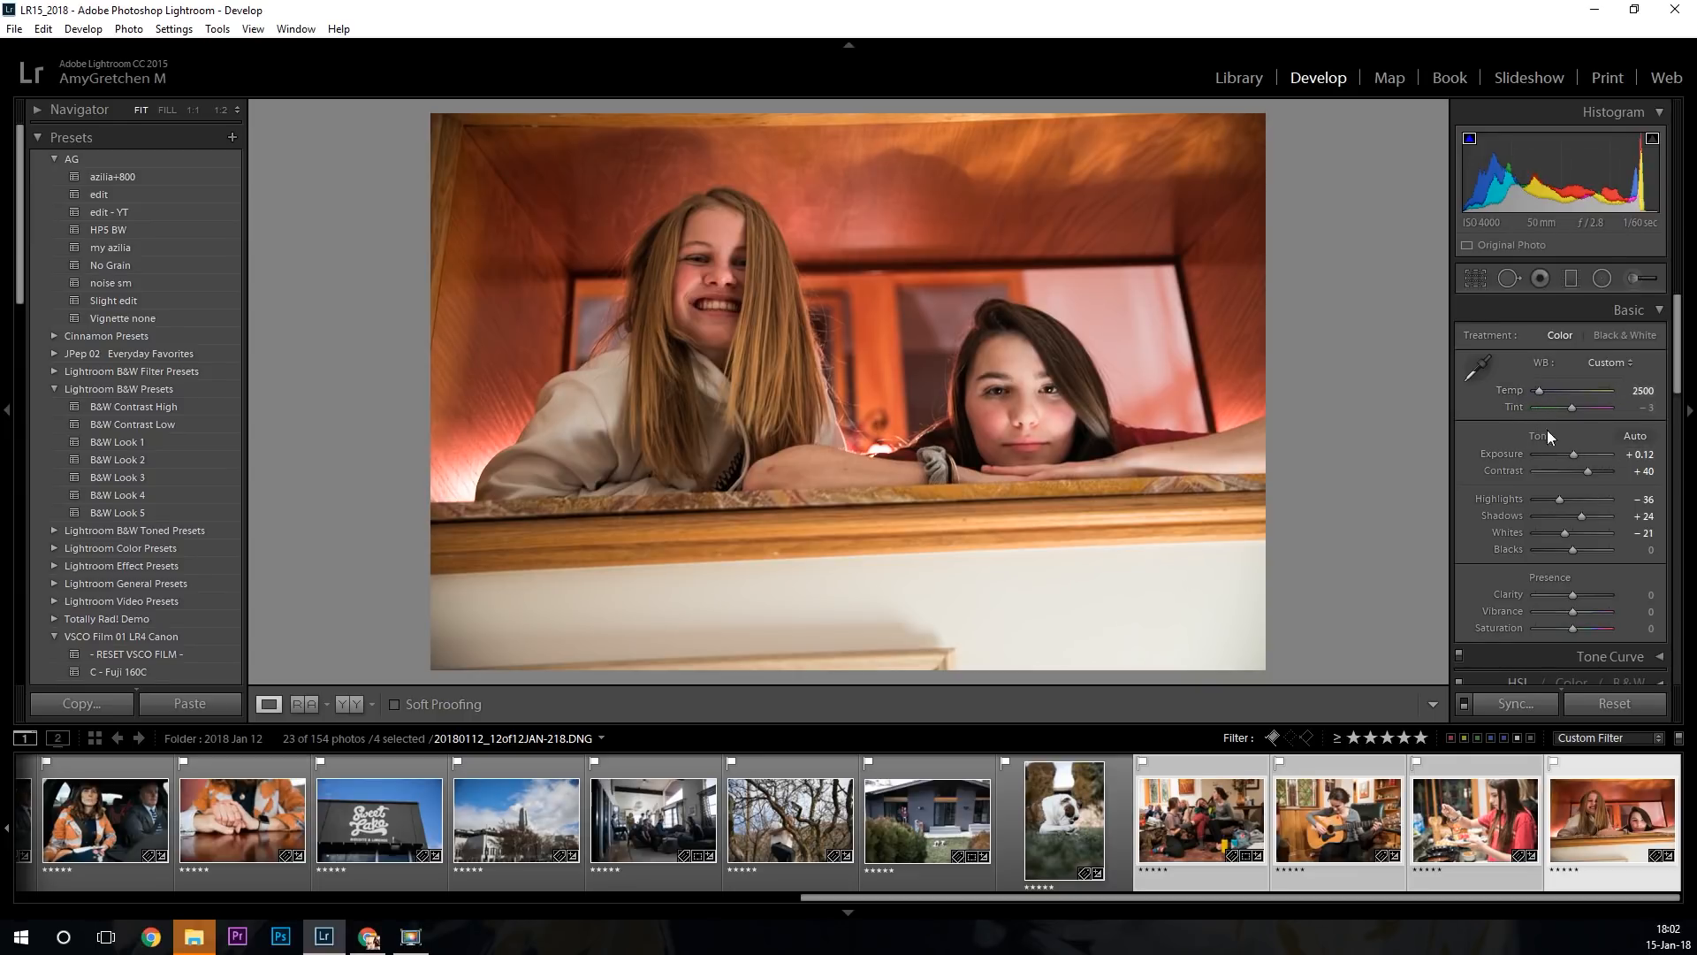
left_click_drag(1572, 455, 1573, 455)
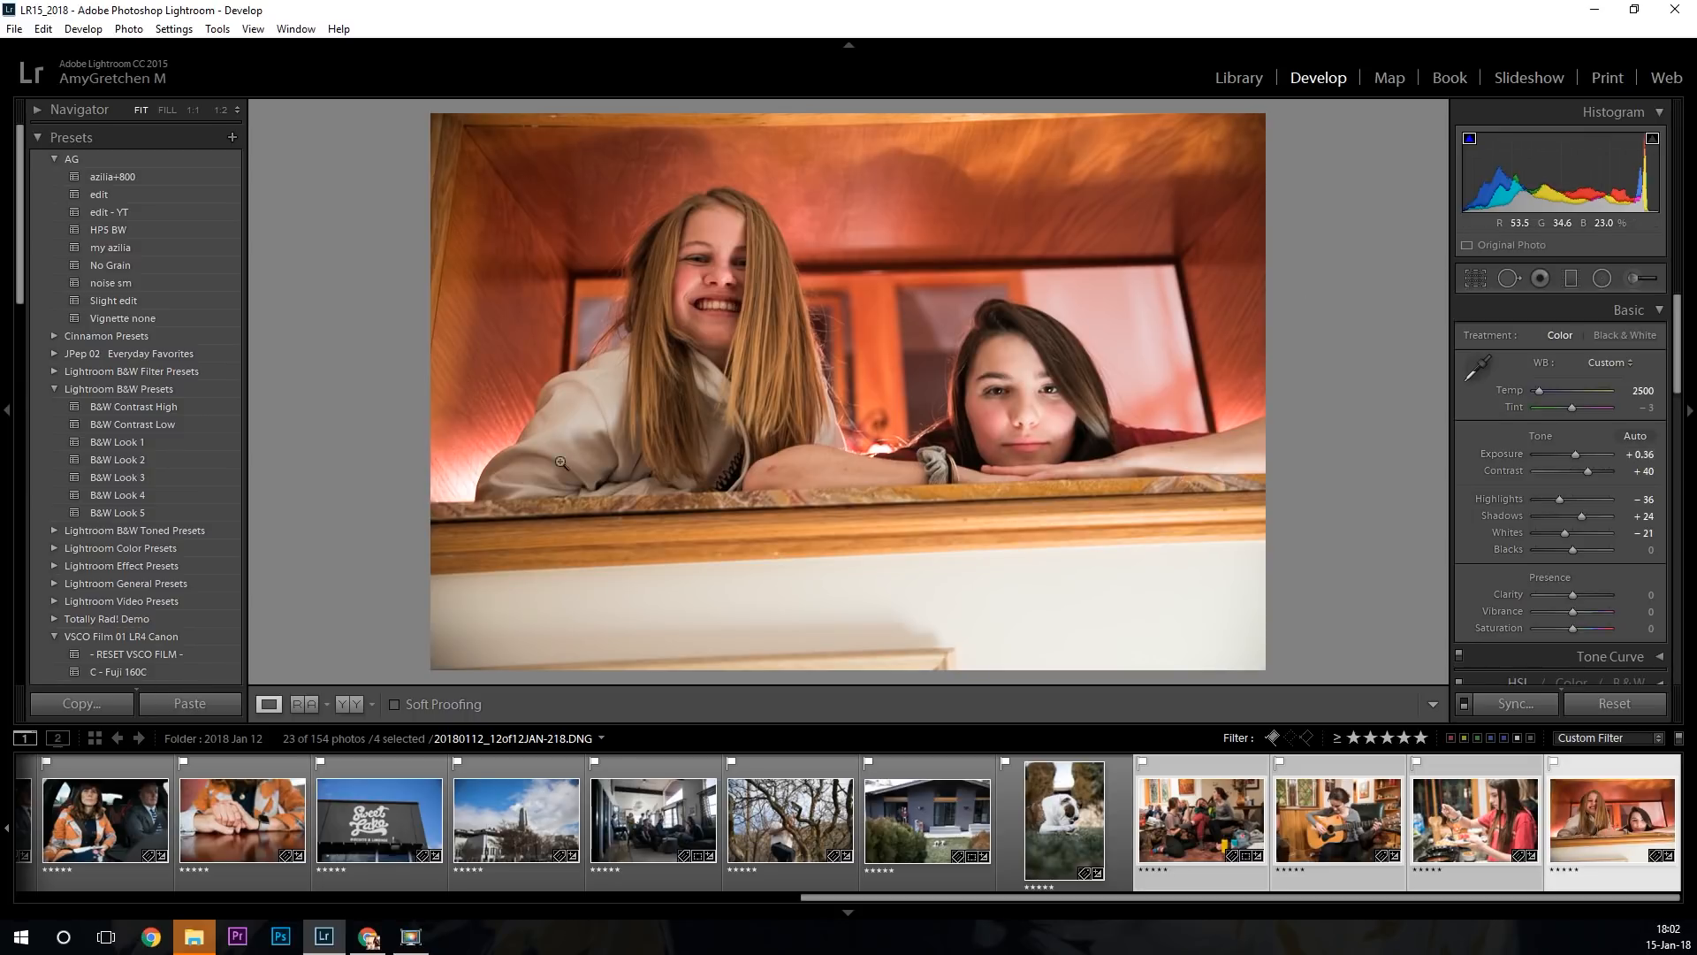
left_click(1476, 278)
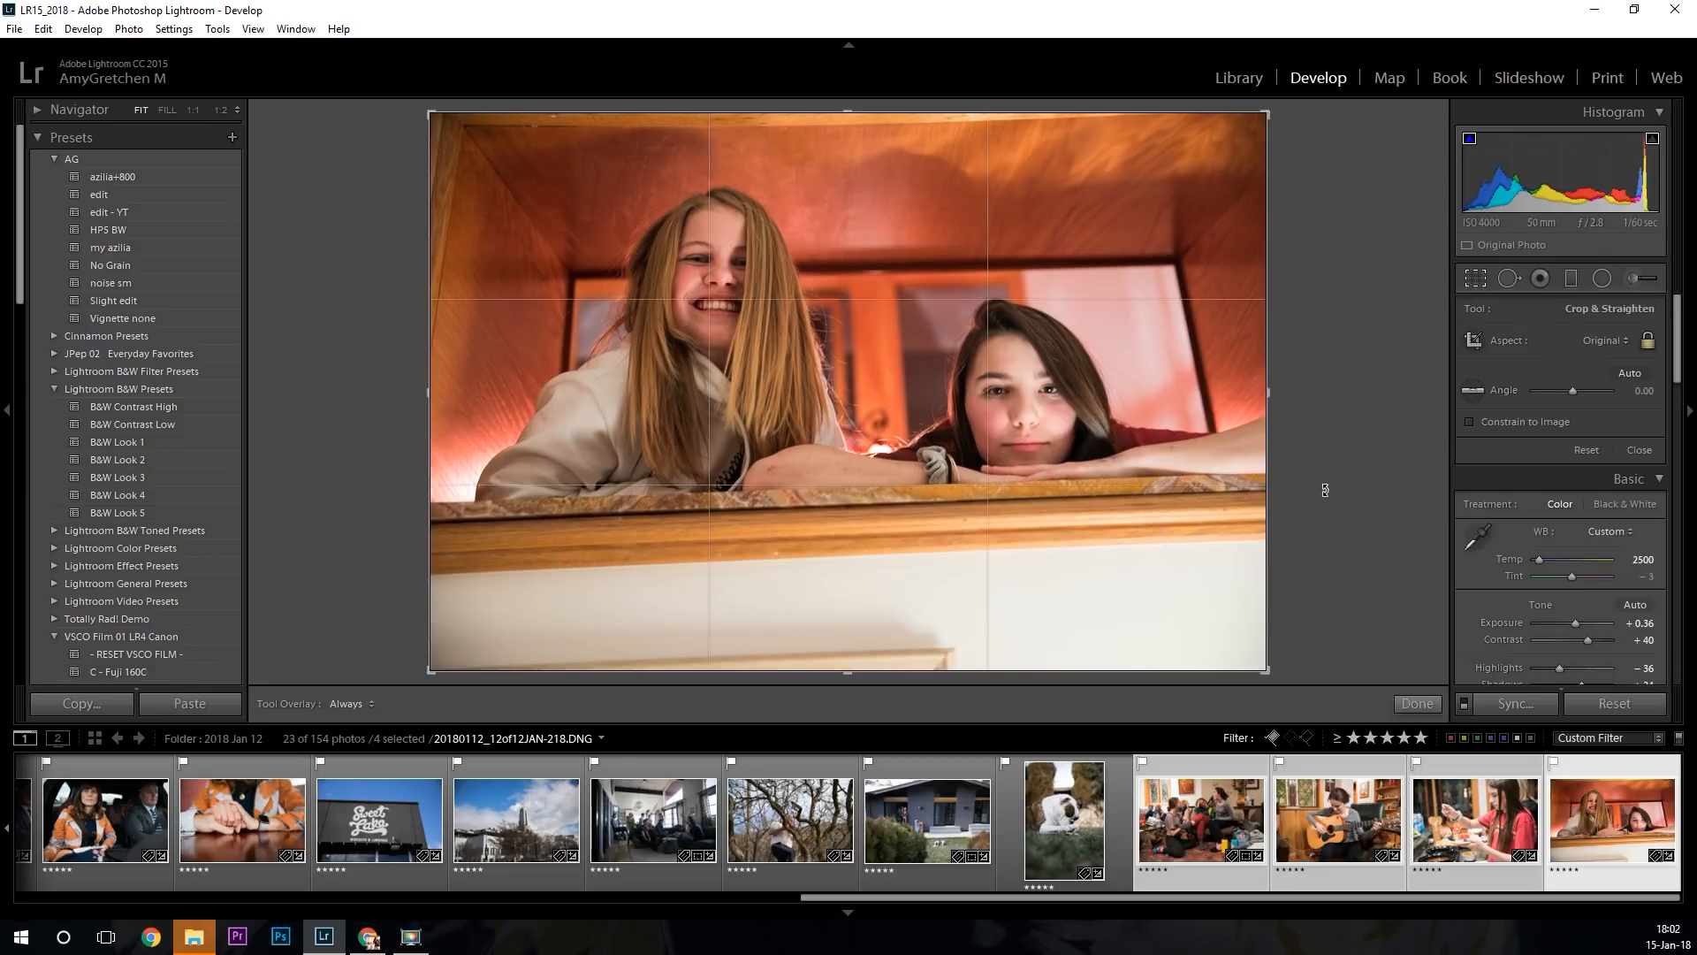
left_click_drag(1326, 486, 1331, 507)
key("Return")
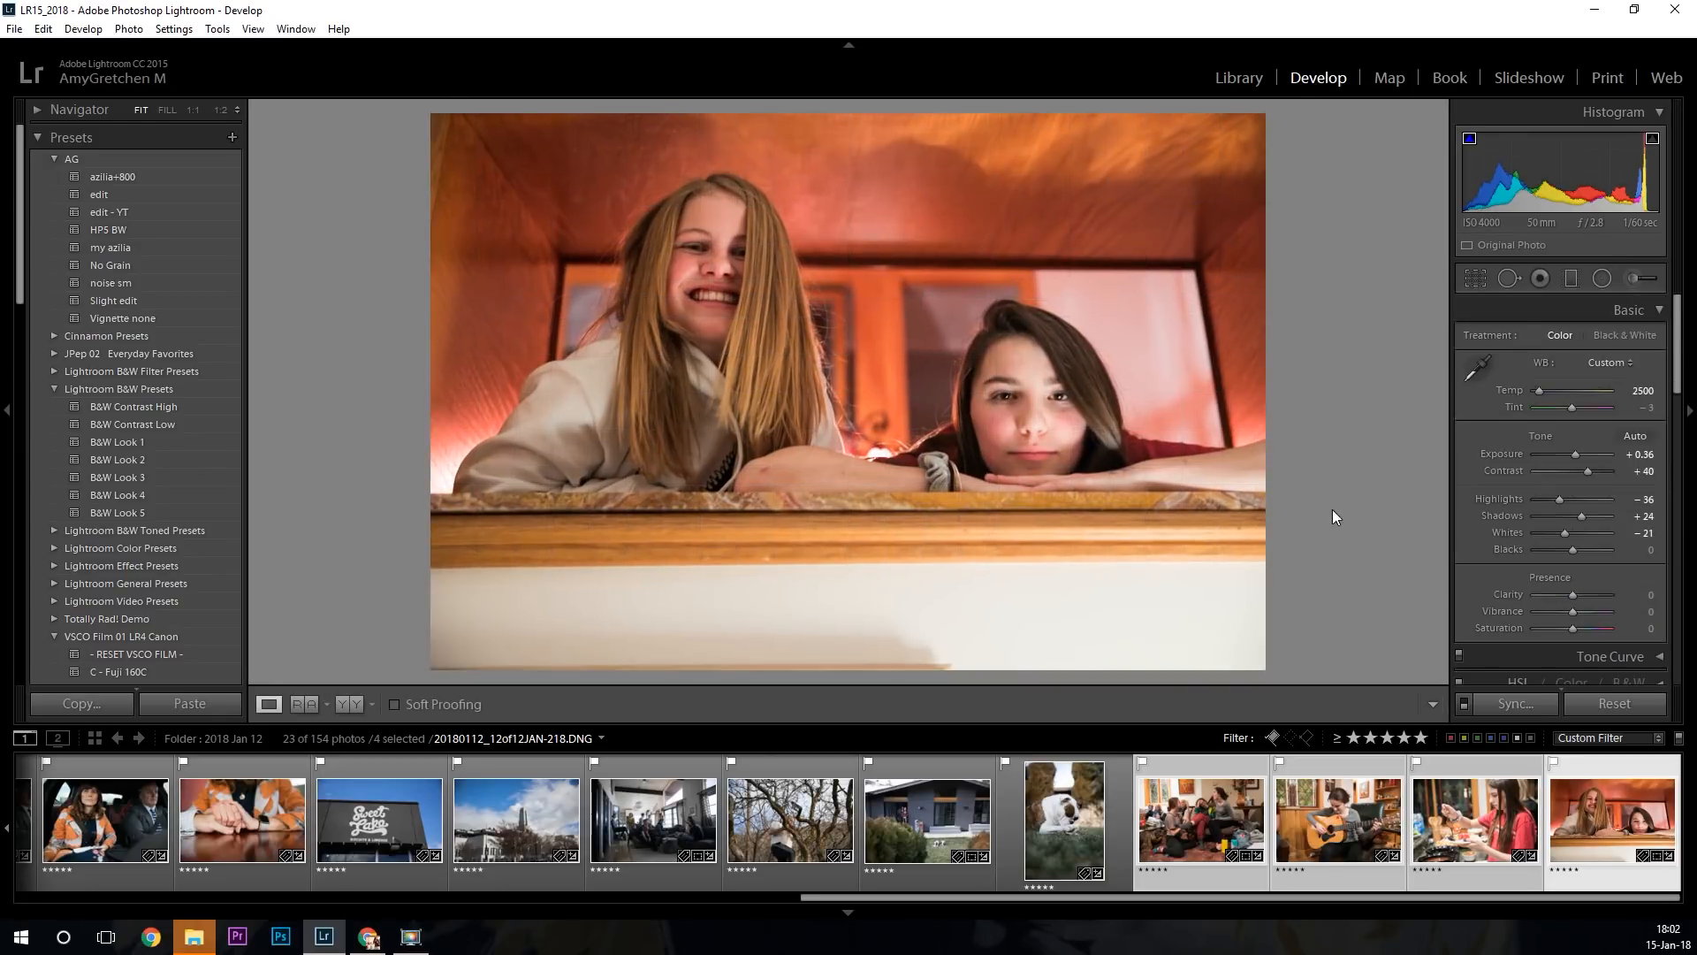
left_click(1125, 473)
left_click(1125, 473)
left_click(960, 321)
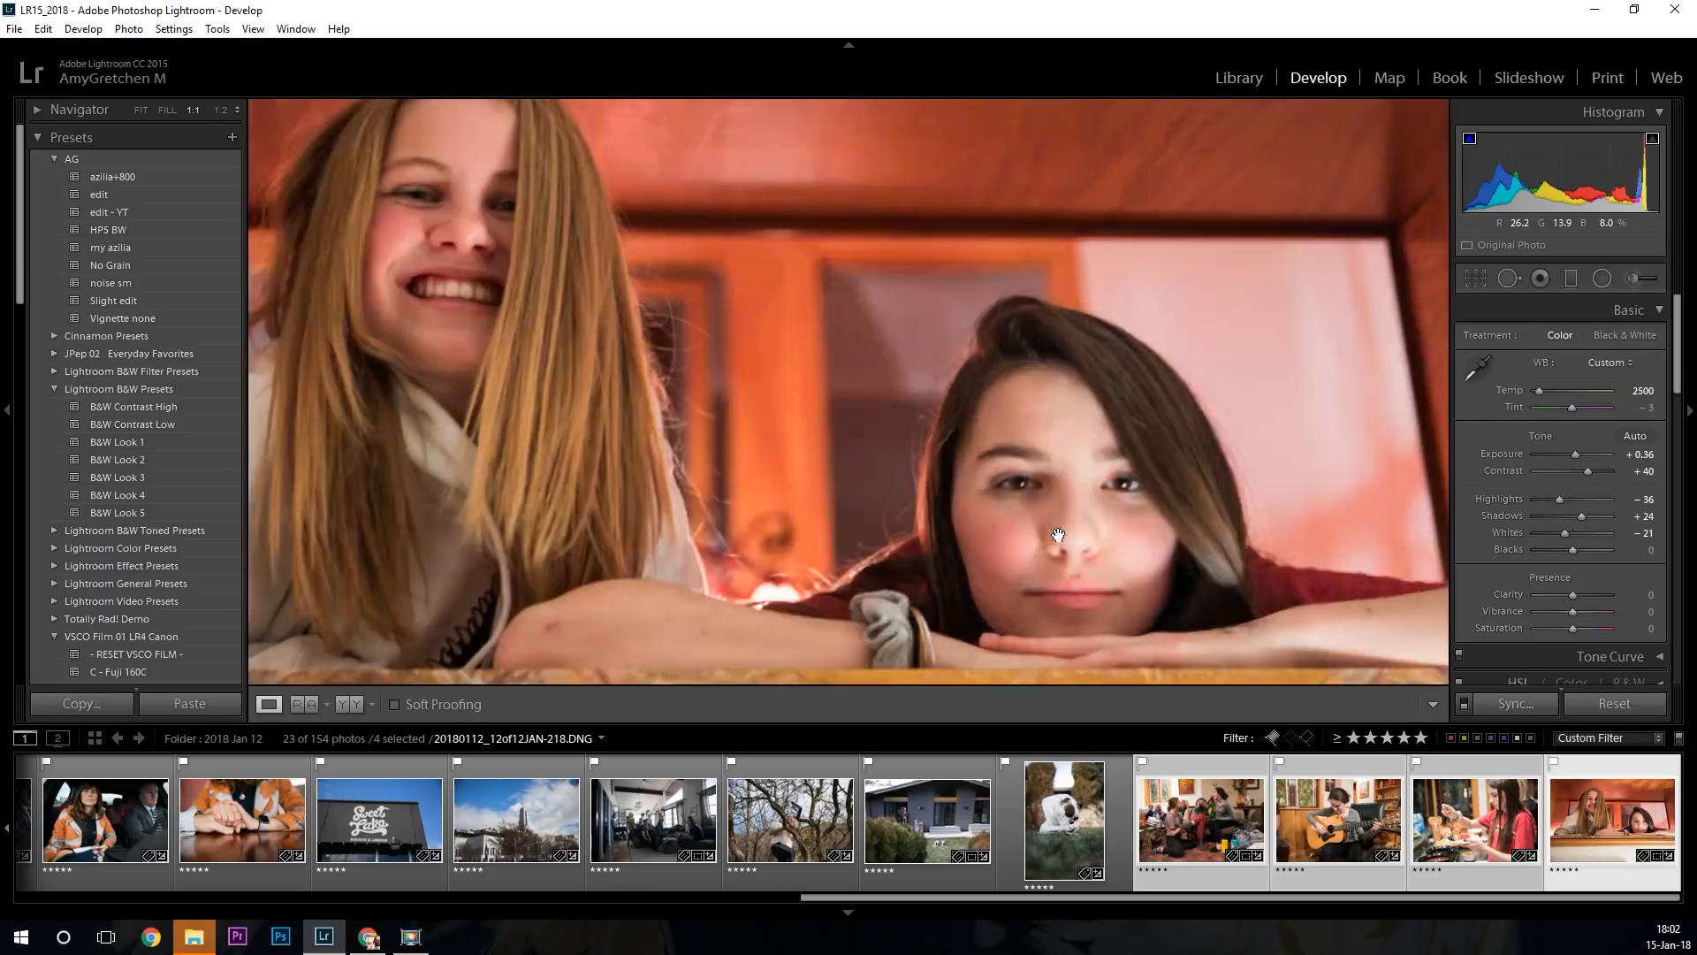
left_click(1072, 523)
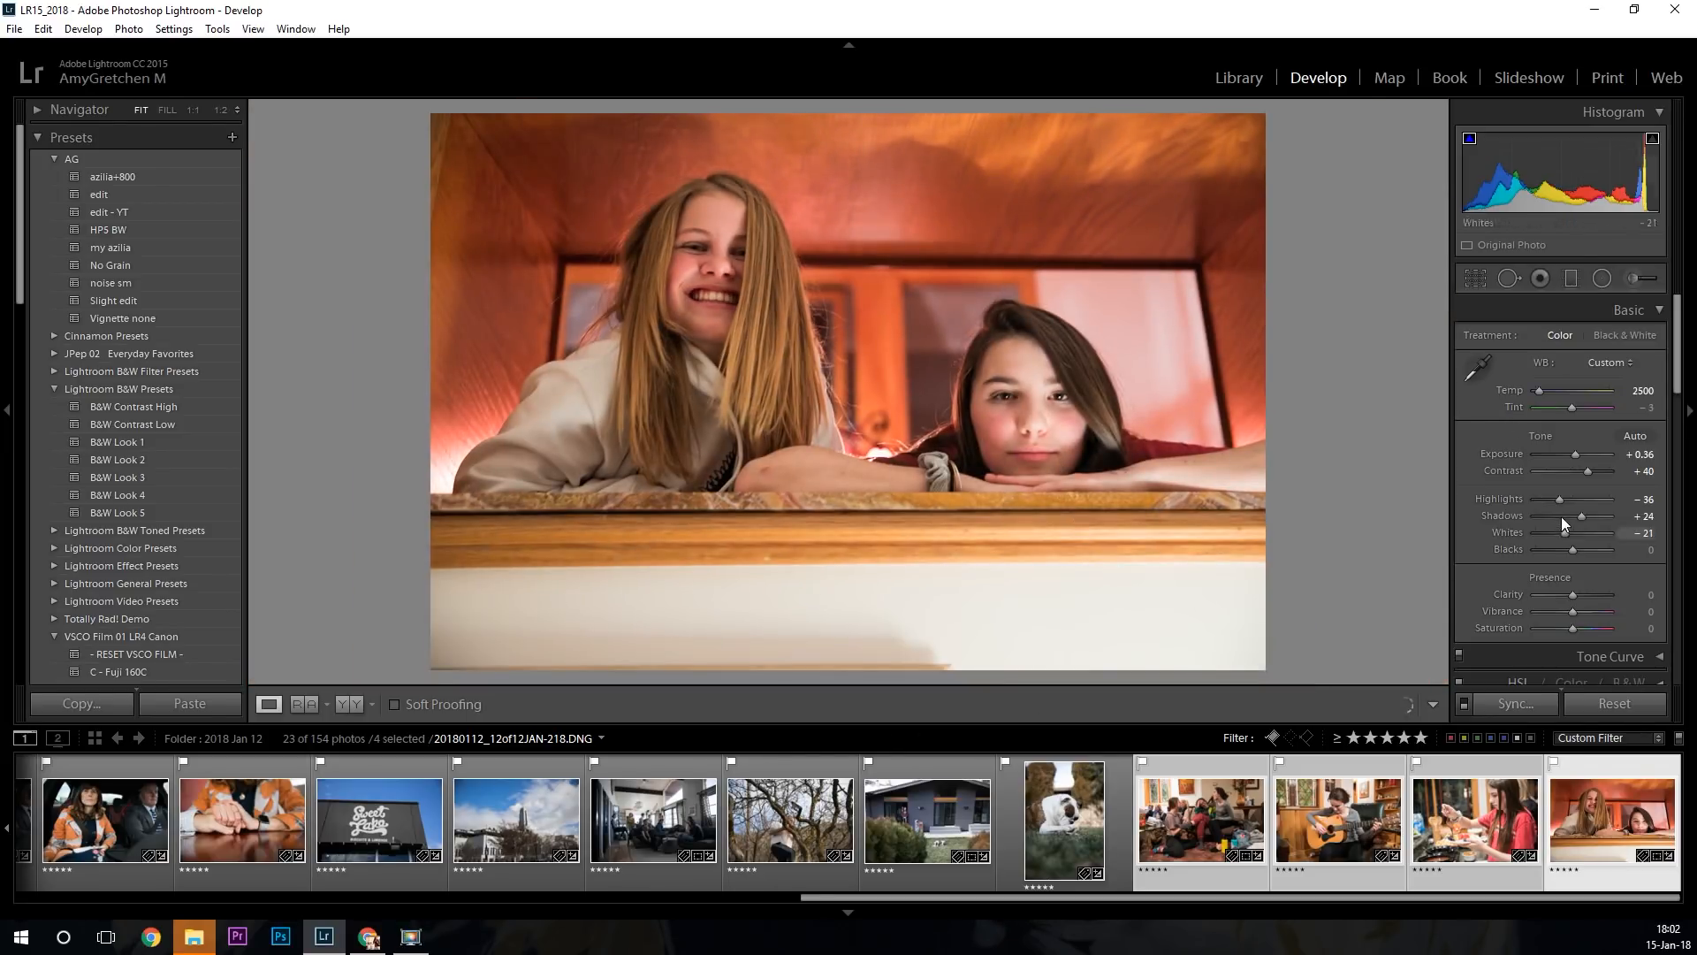
Replace the four-photo selection with only the bulldog photo and go to the beginning of the Library grid.
left_click(1070, 849)
key("g")
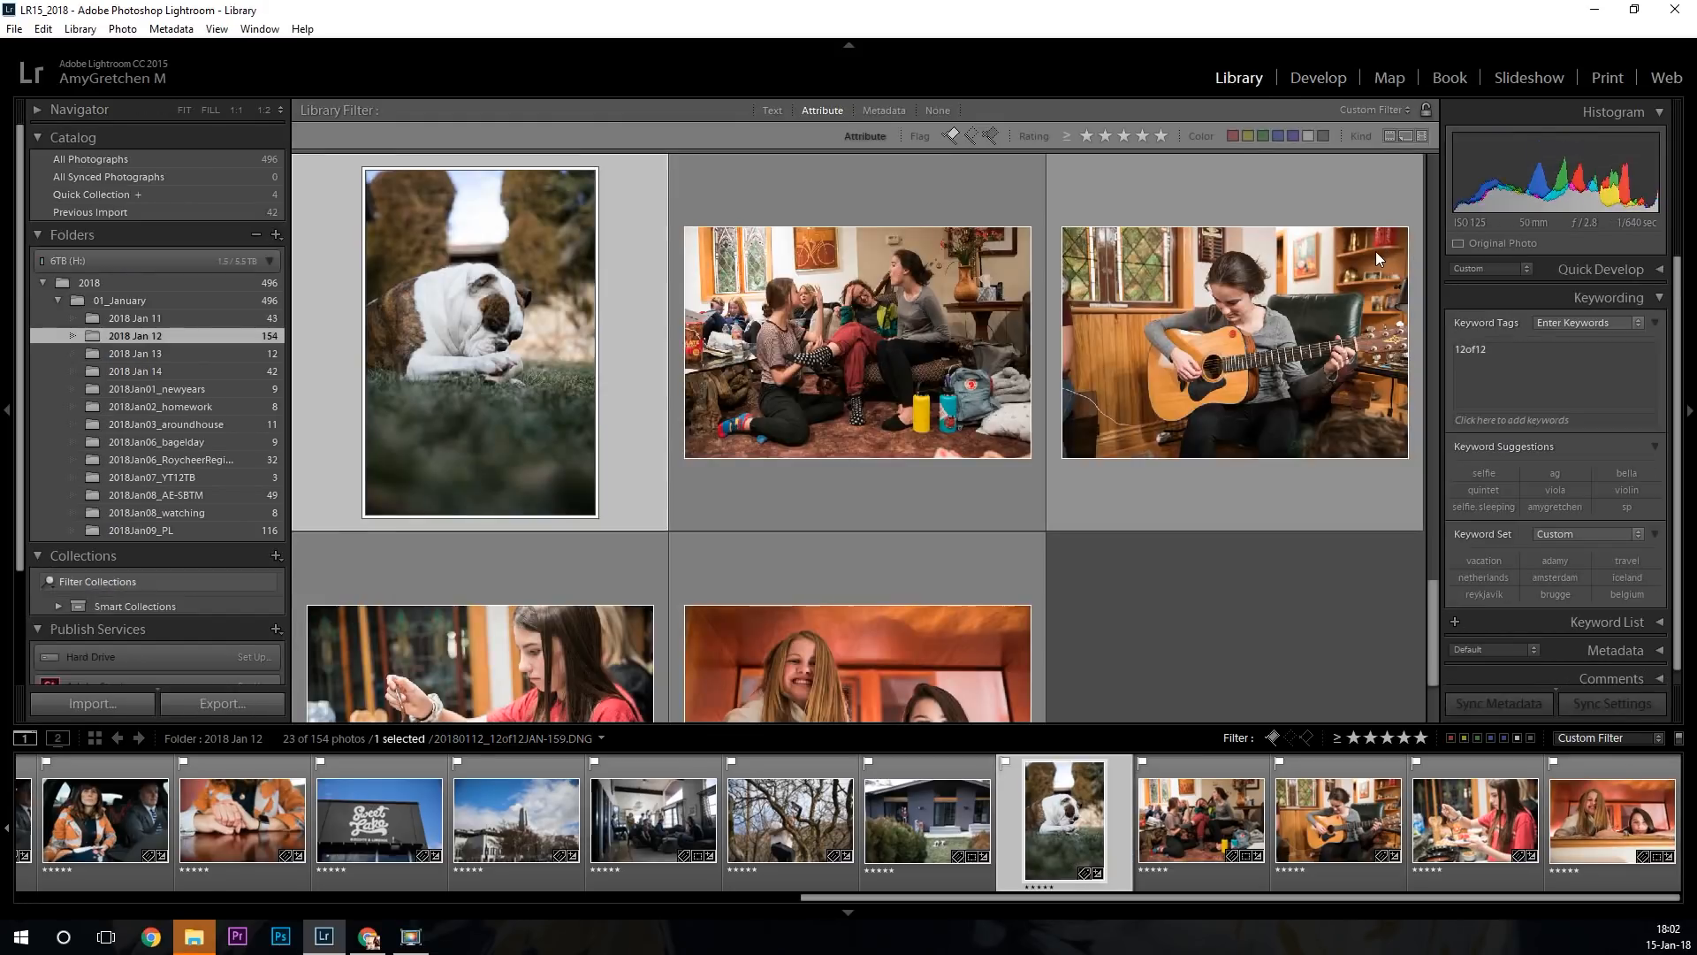
scroll(1212, 486, "up", 5)
scroll(1220, 488, "up", 10)
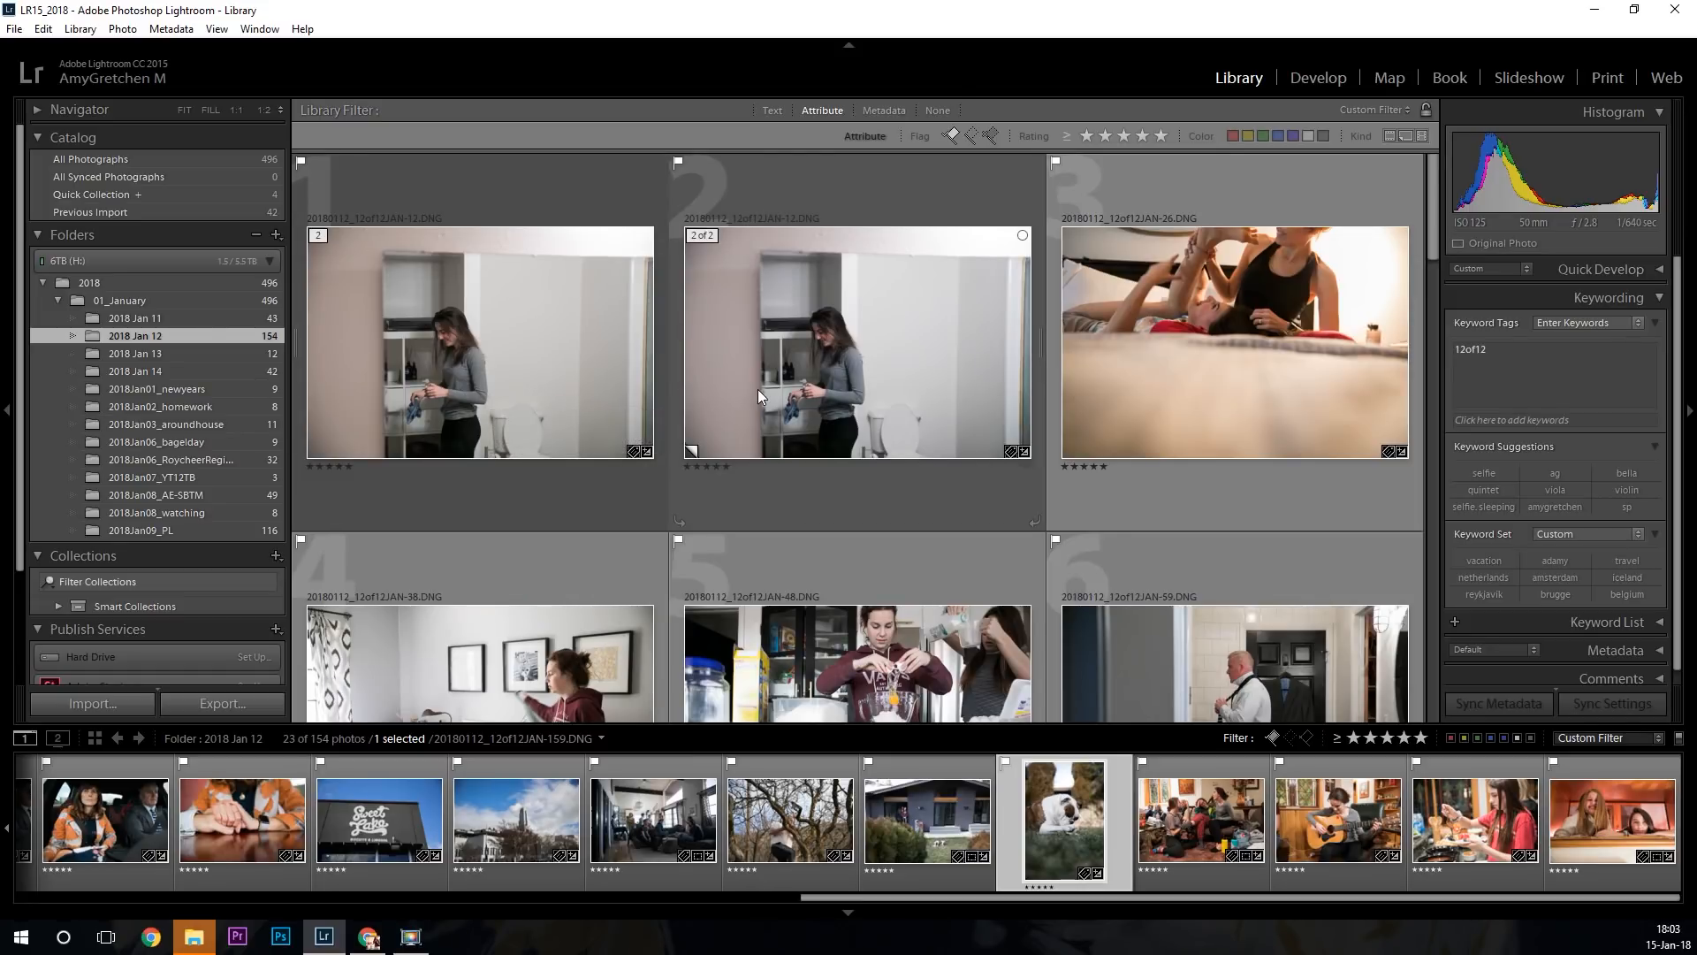
Look through the folders and collections list and collapse the Publish Services section.
scroll(248, 564, "down", 3)
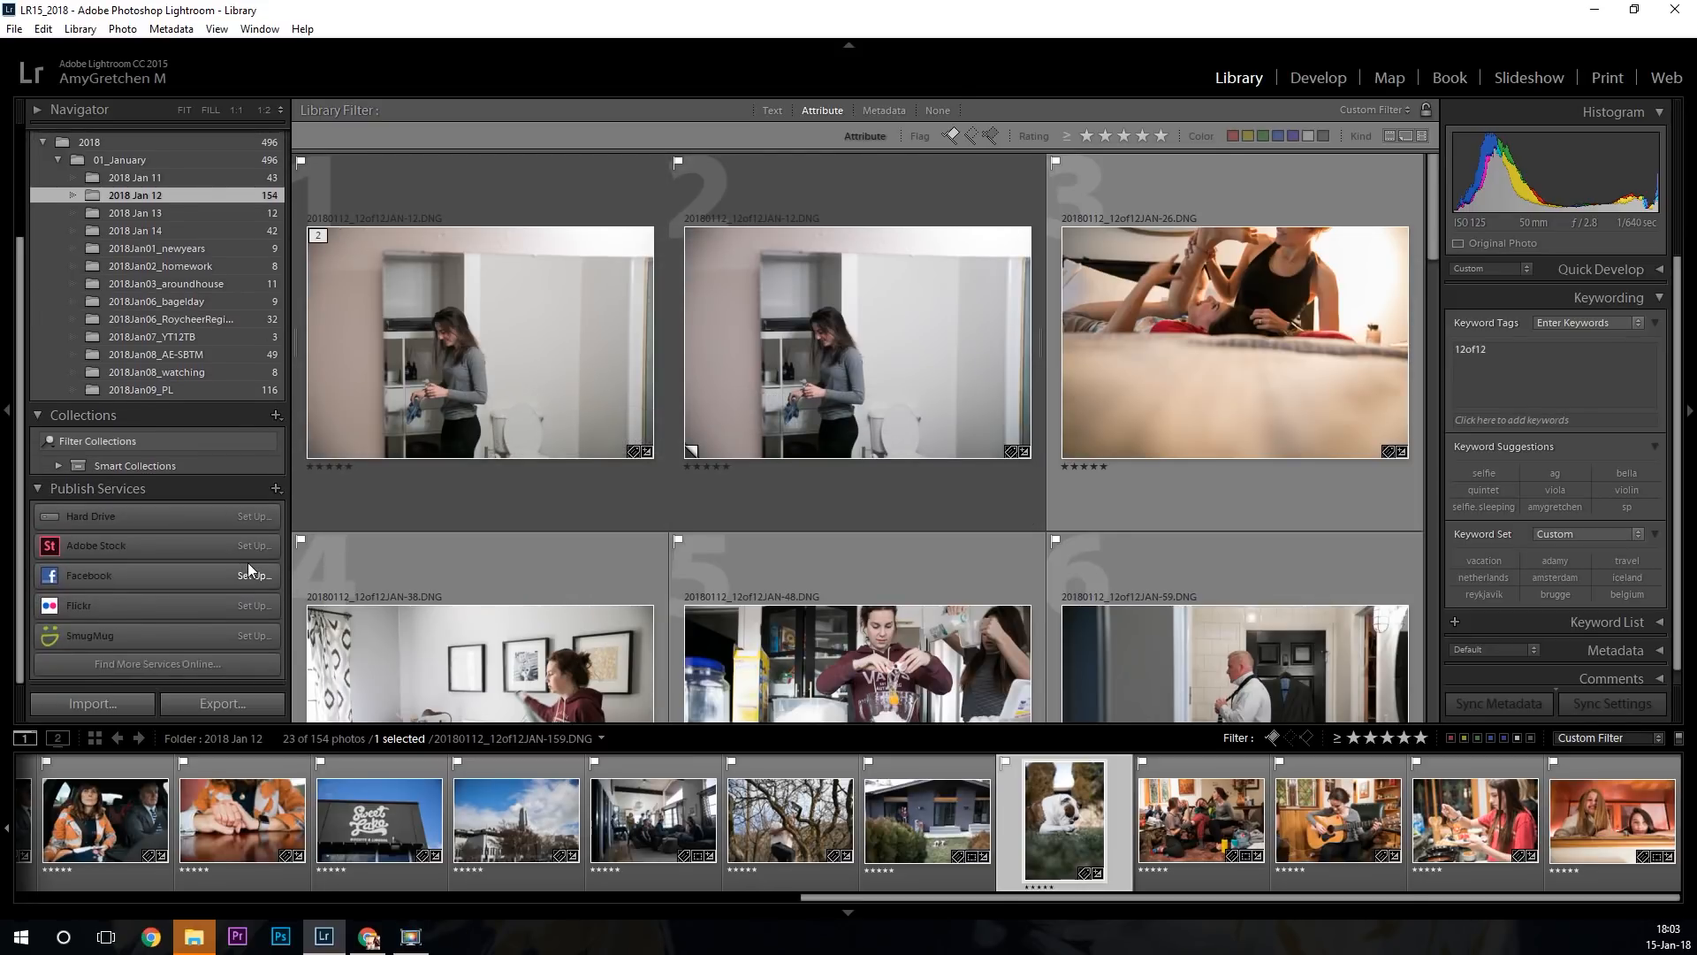
scroll(248, 562, "up", 3)
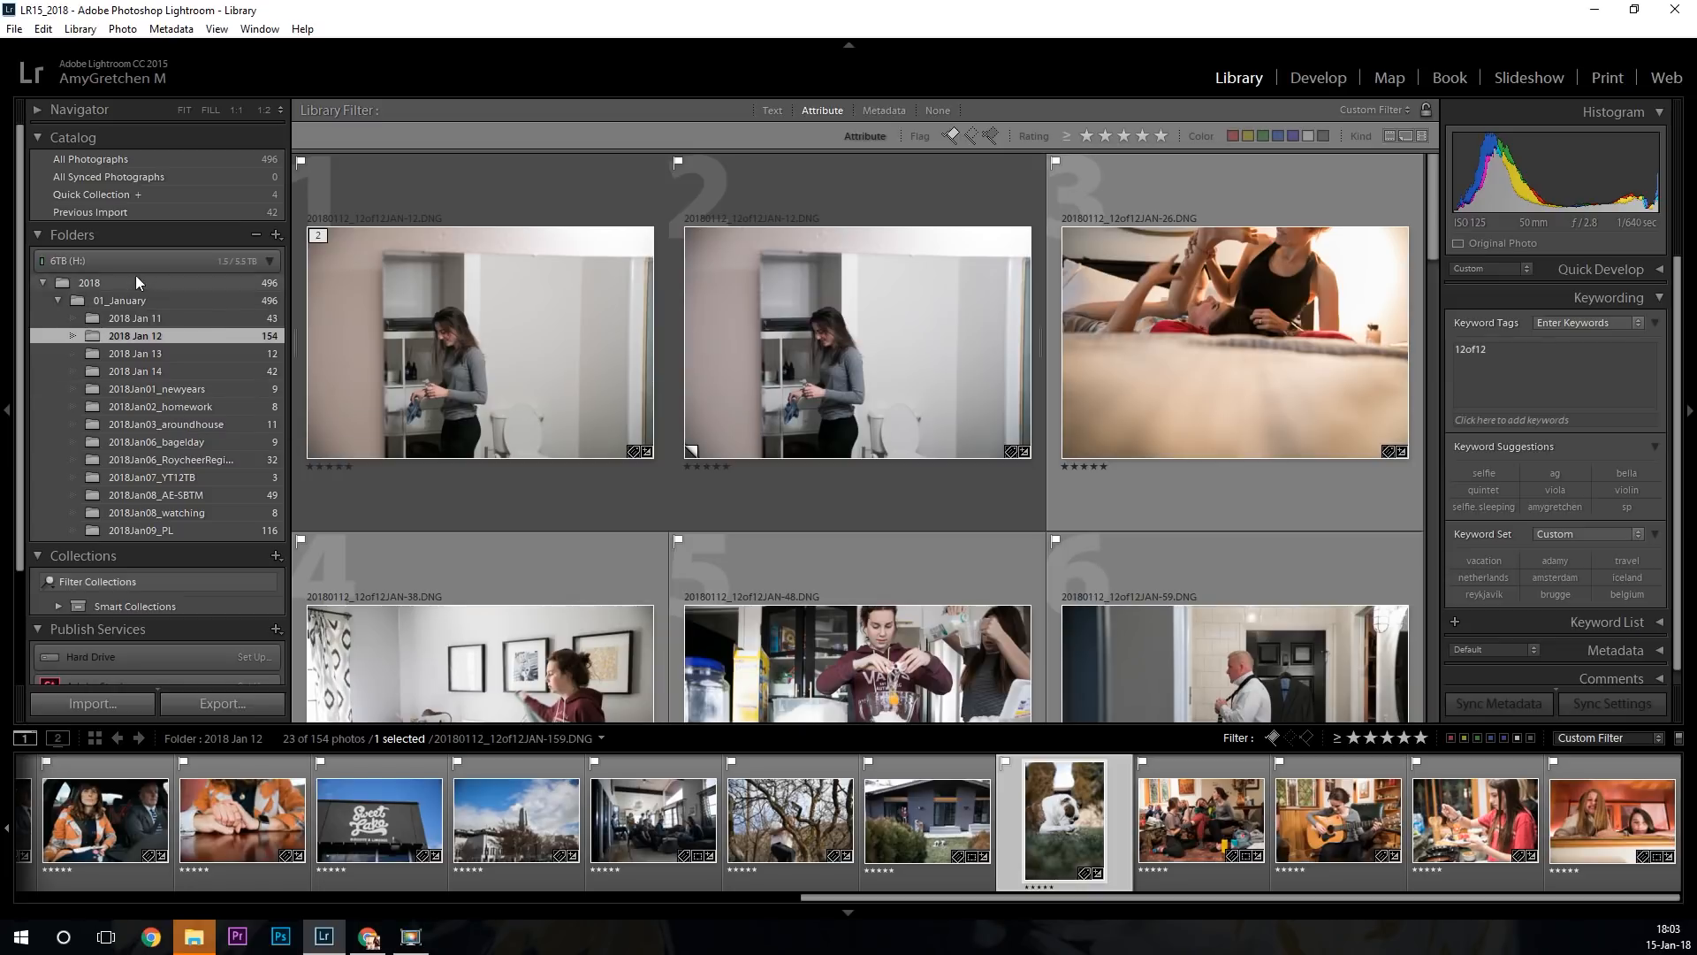
scroll(168, 518, "down", 3)
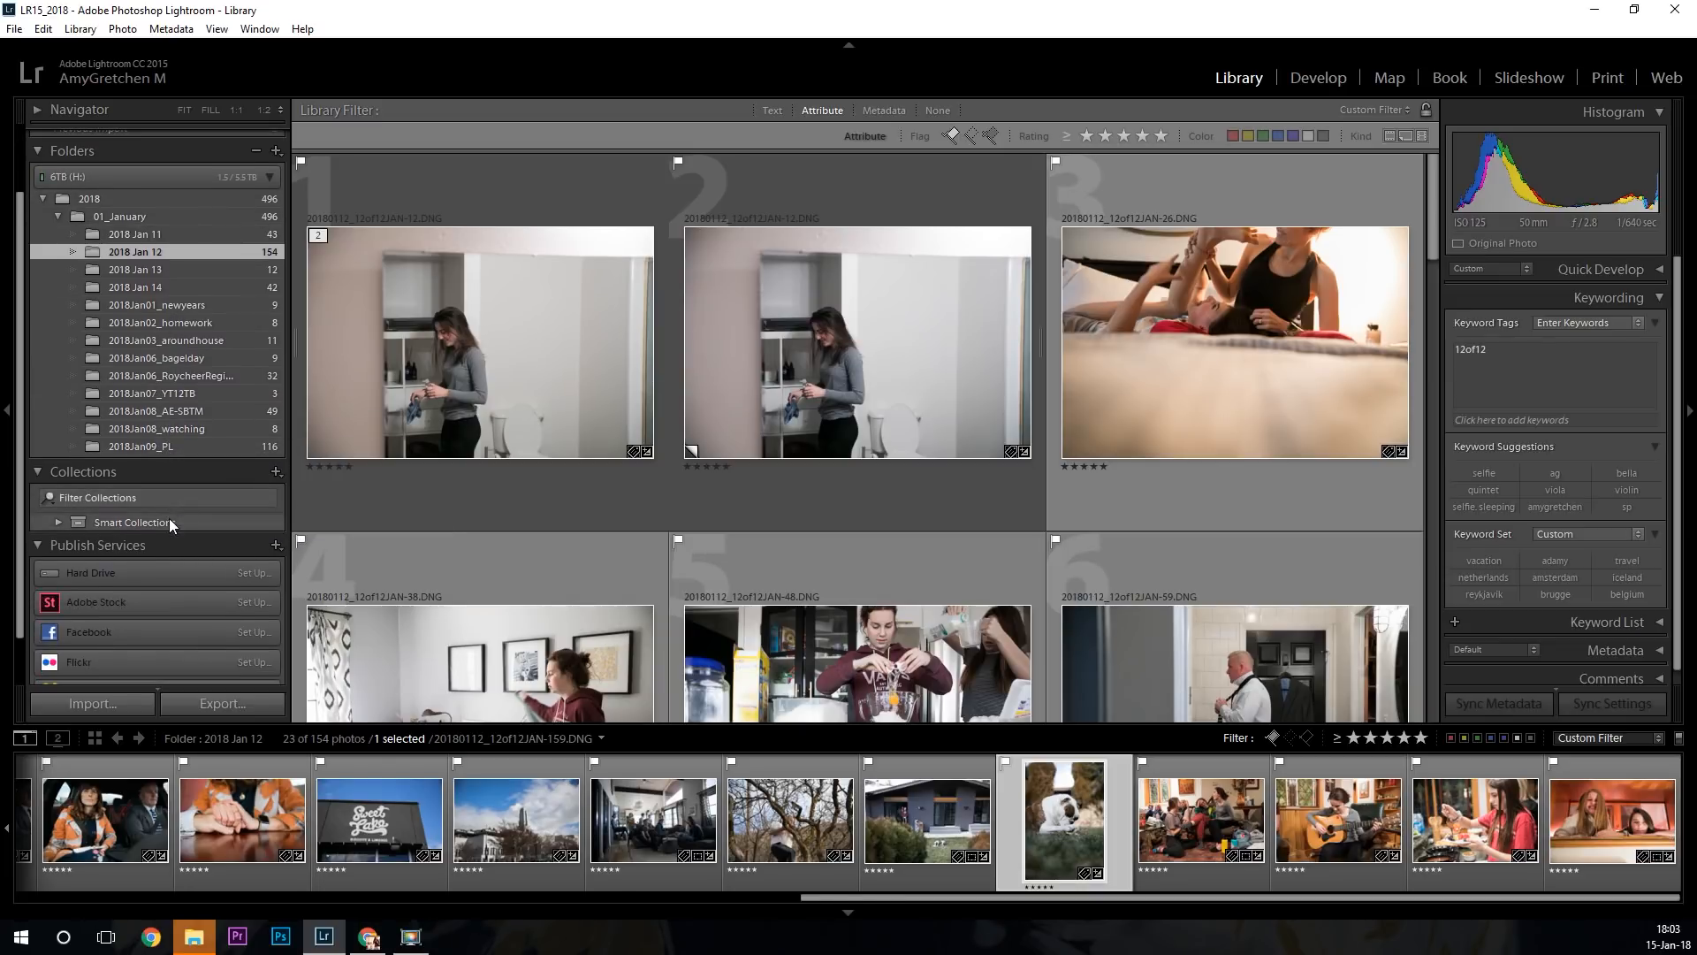
scroll(230, 538, "down", 2)
scroll(230, 539, "up", 5)
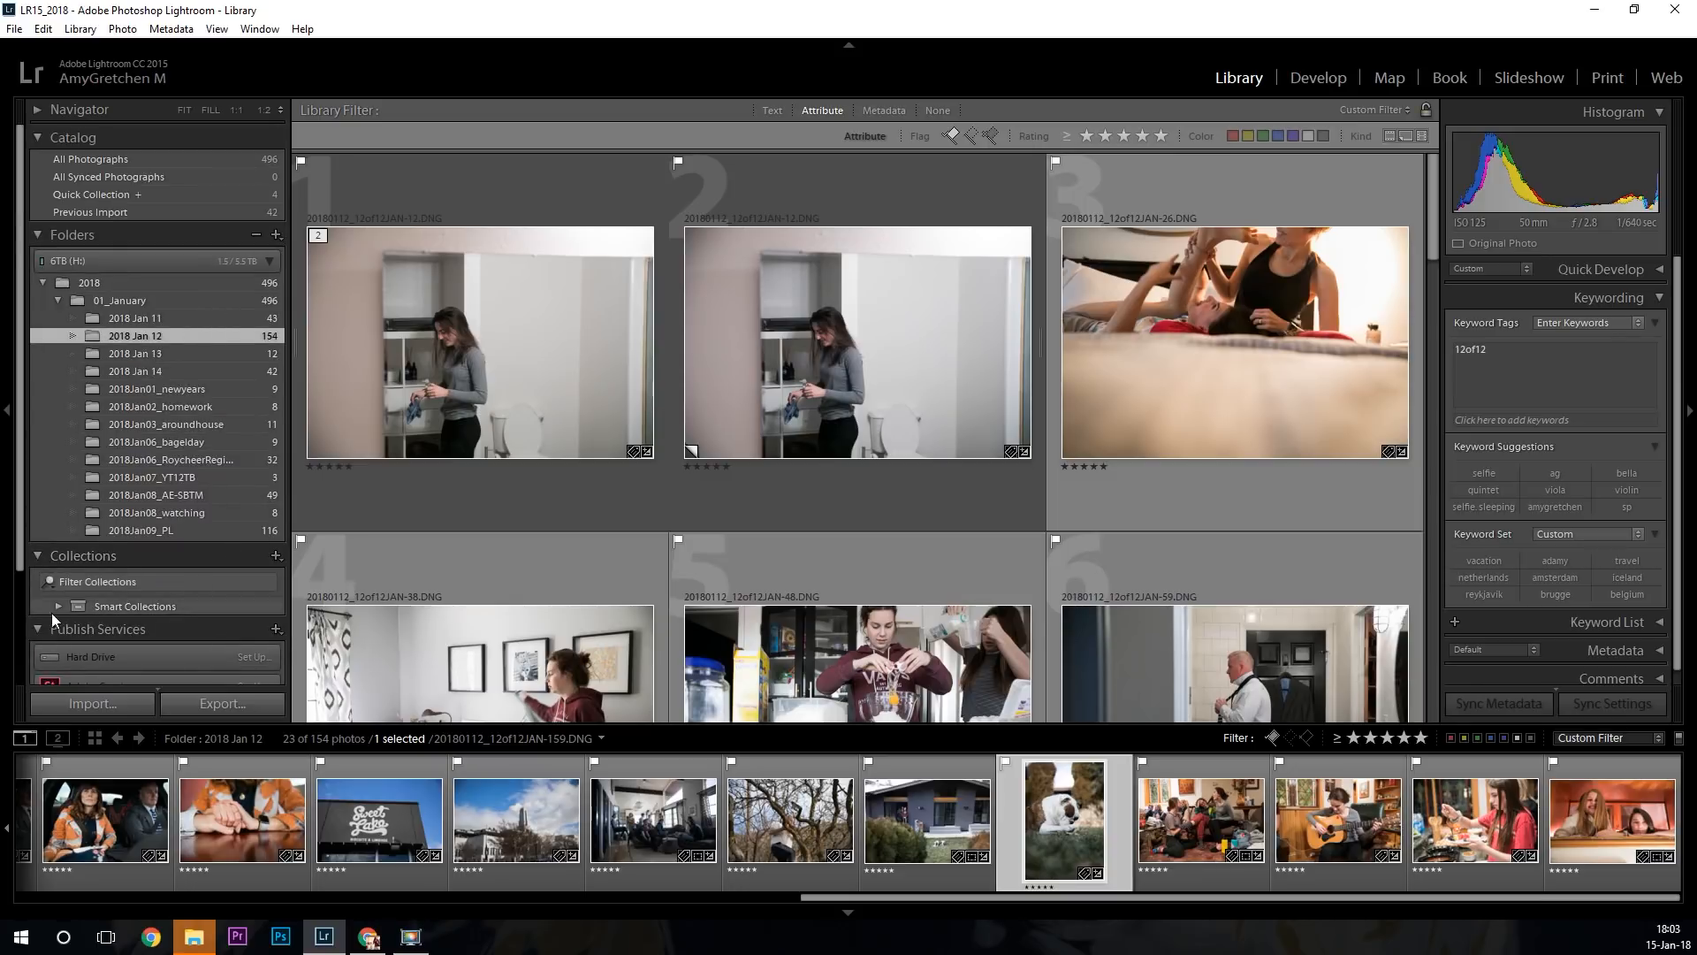
left_click(36, 629)
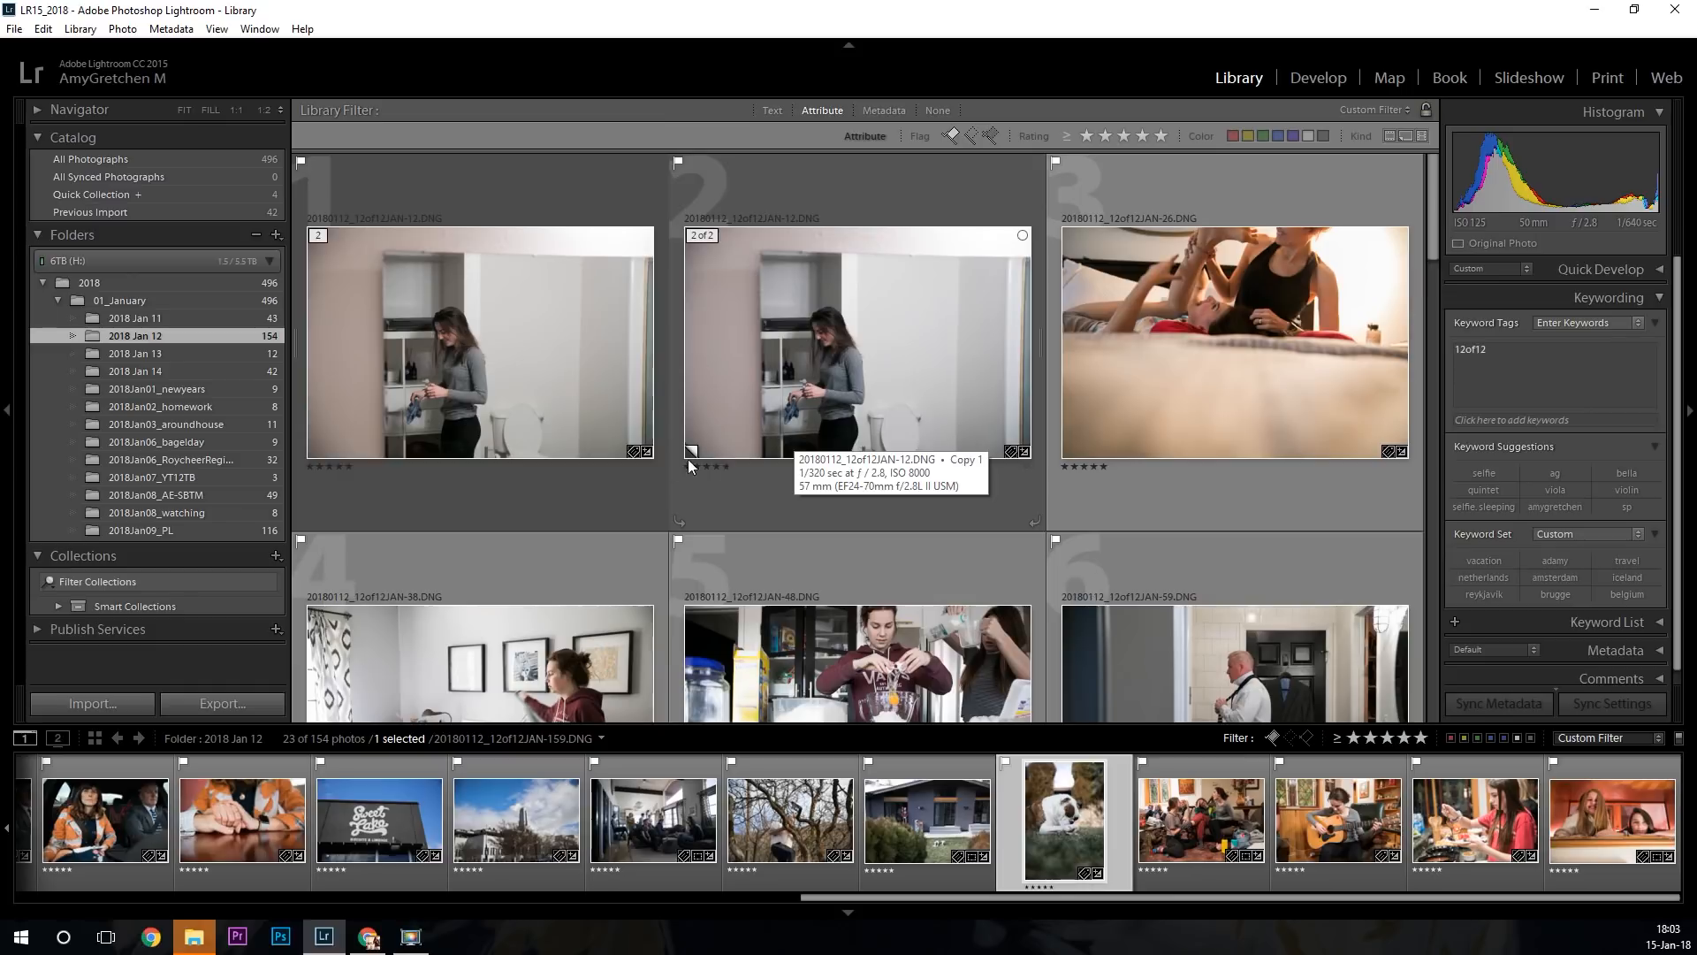
Select the virtual copy of the first photo, the bed photo, the kitchen baking photo and the photo of the man fixing his tie.
left_click(930, 373)
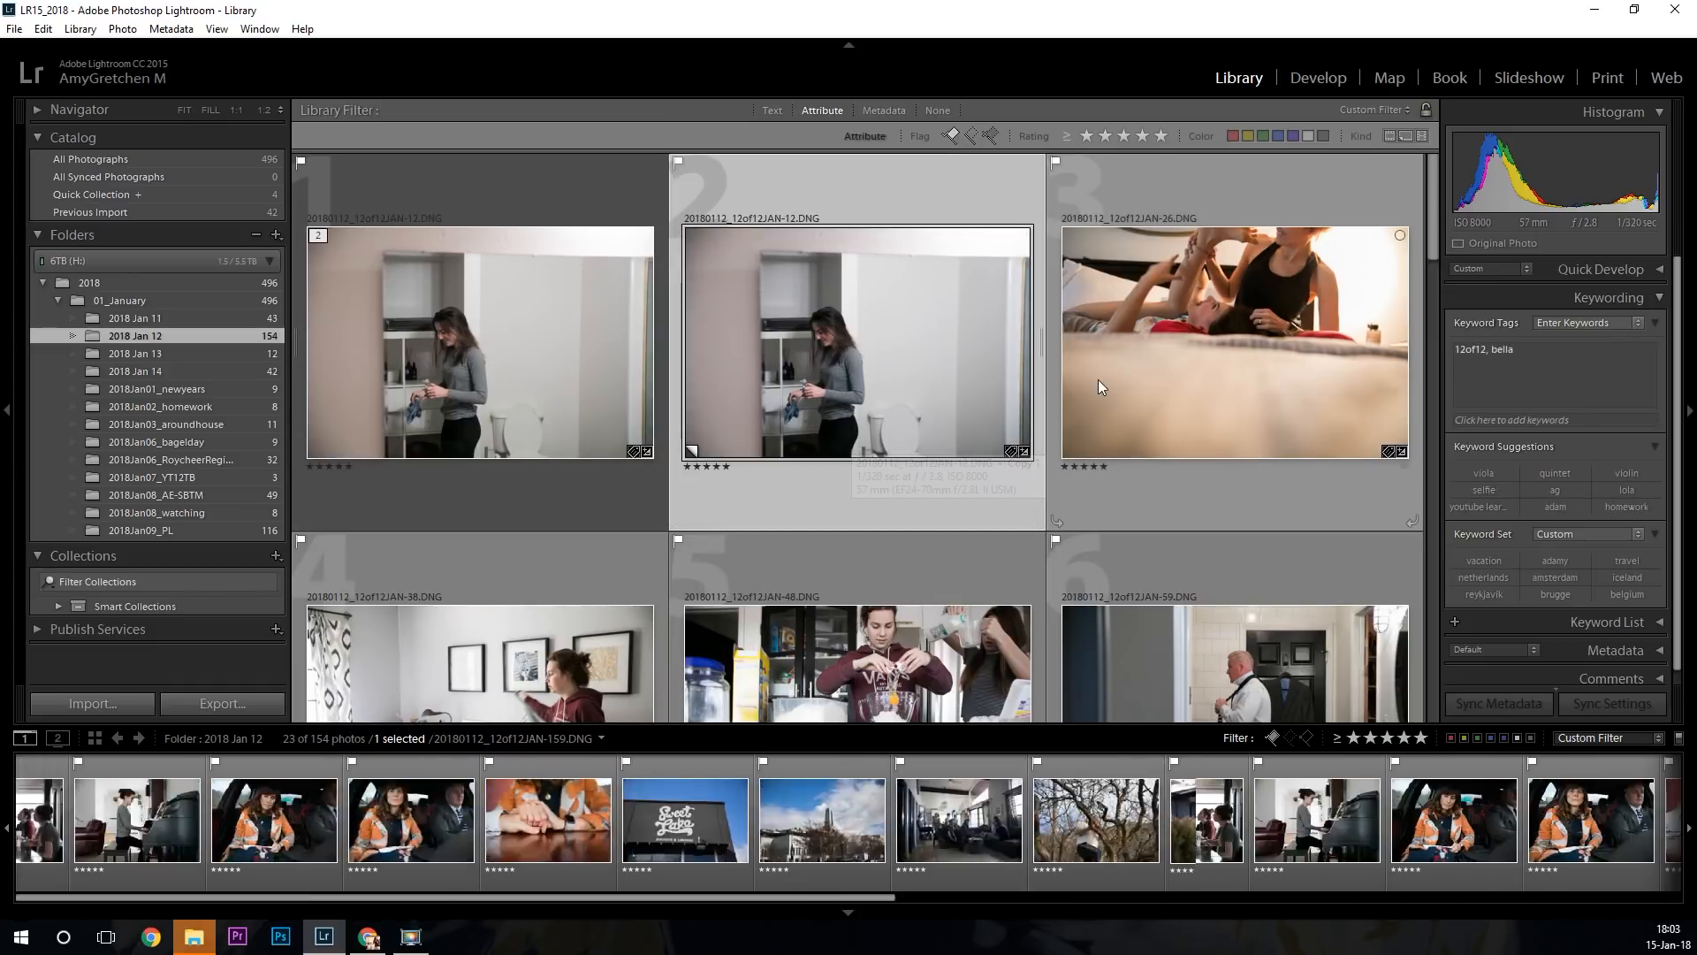
left_click(1266, 300, "ctrl")
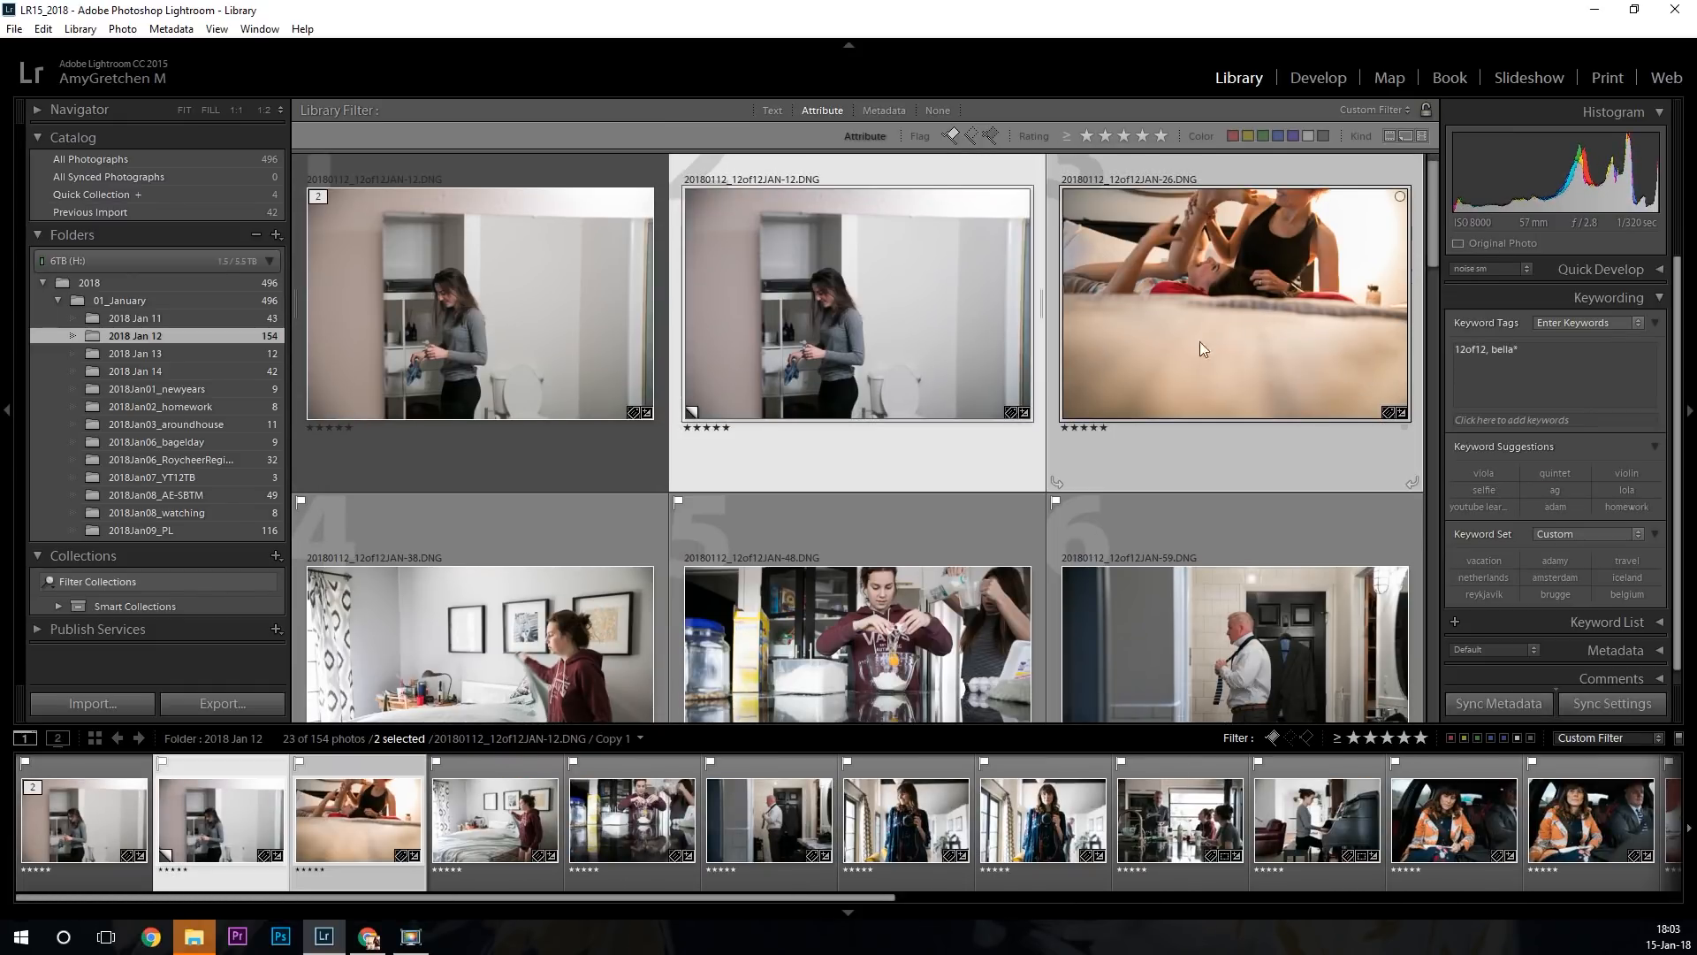
scroll(1105, 390, "down", 3)
scroll(1103, 391, "down", 1)
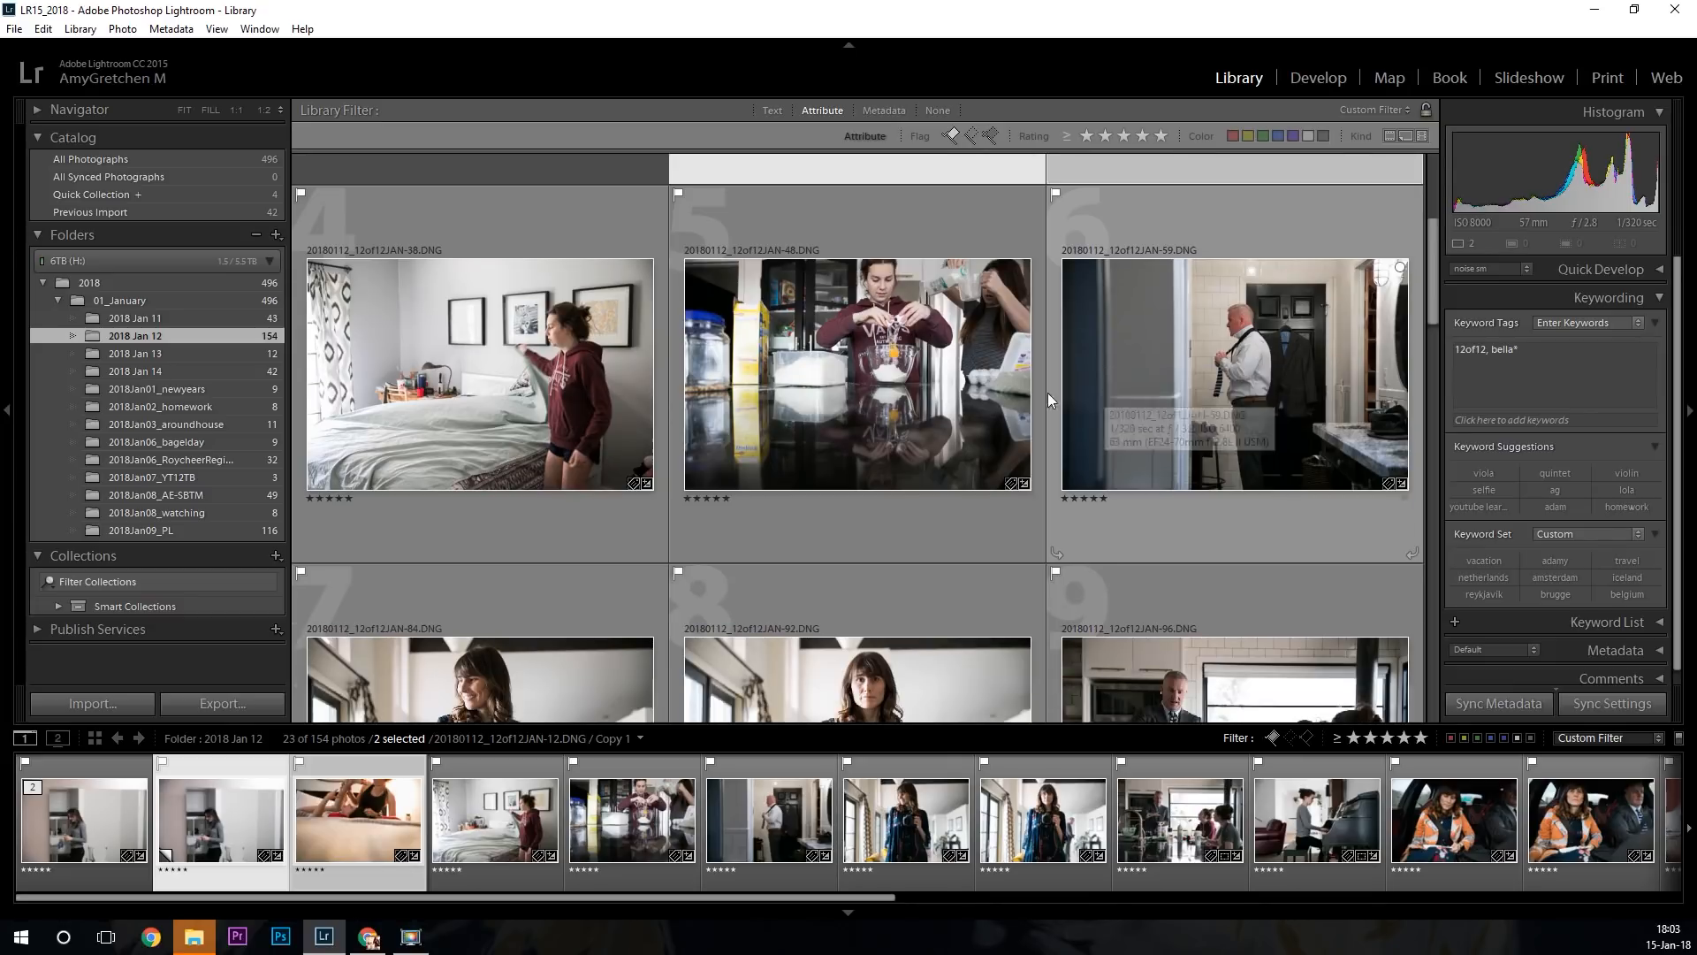
left_click(930, 380, "ctrl")
left_click(1284, 404, "ctrl")
Add the front-facing camera self-portrait, the kitchen conversation photo and the piano photo to the selection.
scroll(1206, 406, "down", 3)
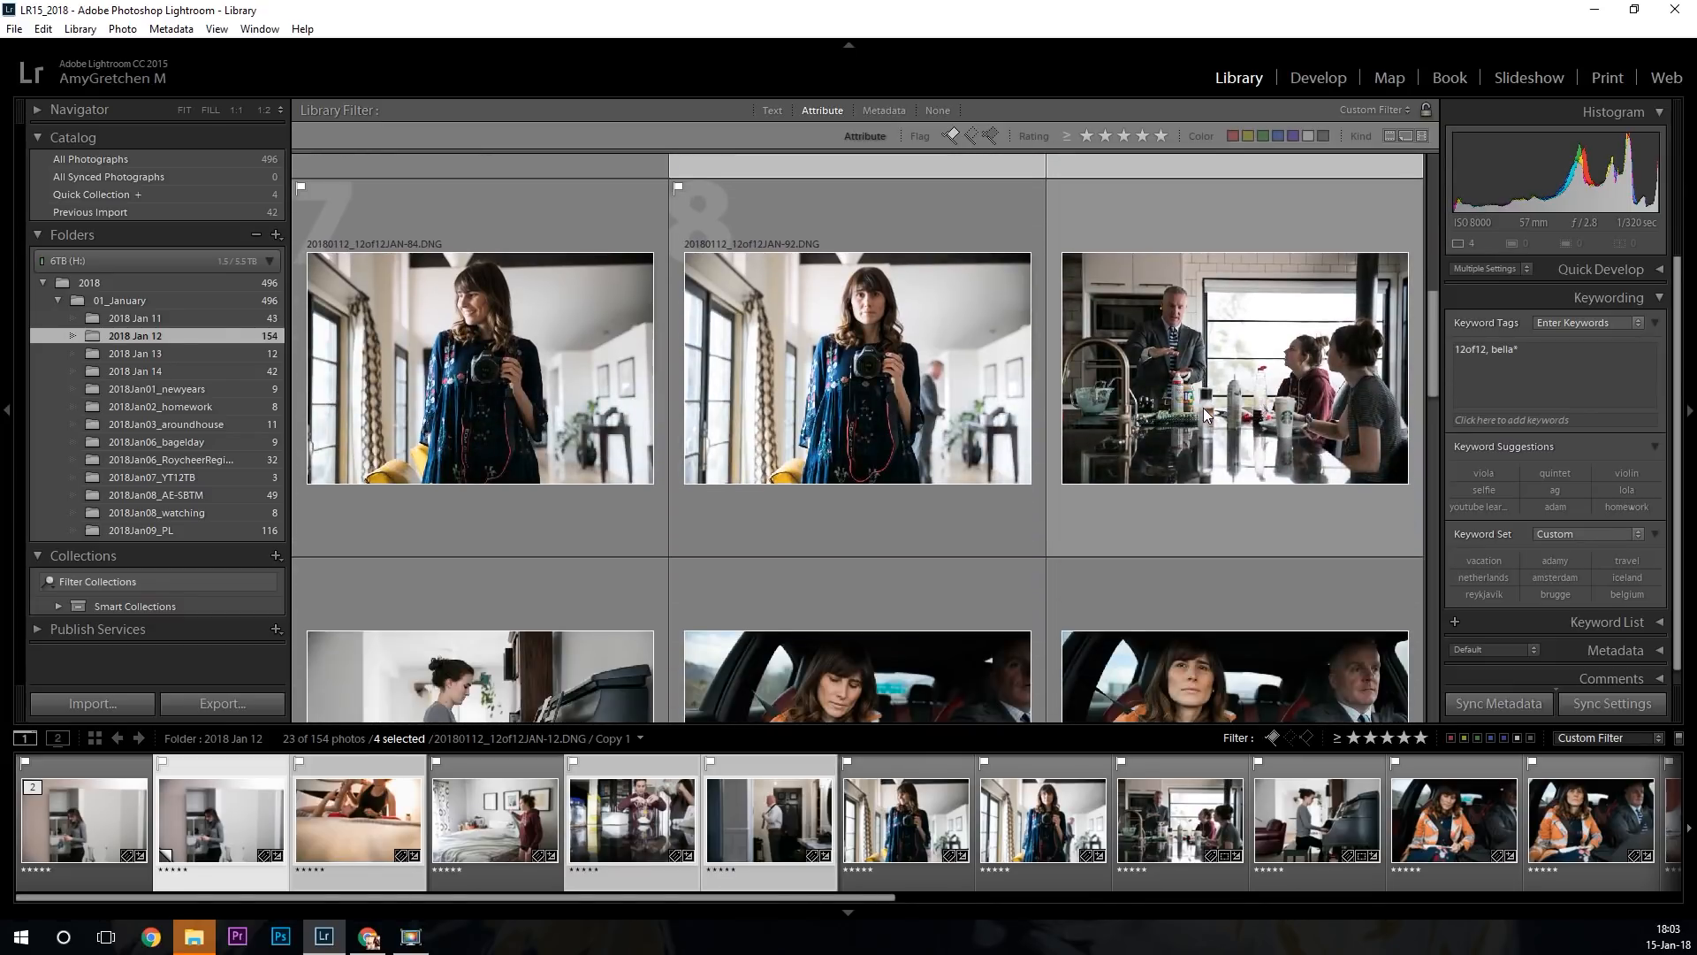
left_click(857, 391, "ctrl")
left_click(1164, 385, "ctrl")
scroll(1164, 384, "down", 3)
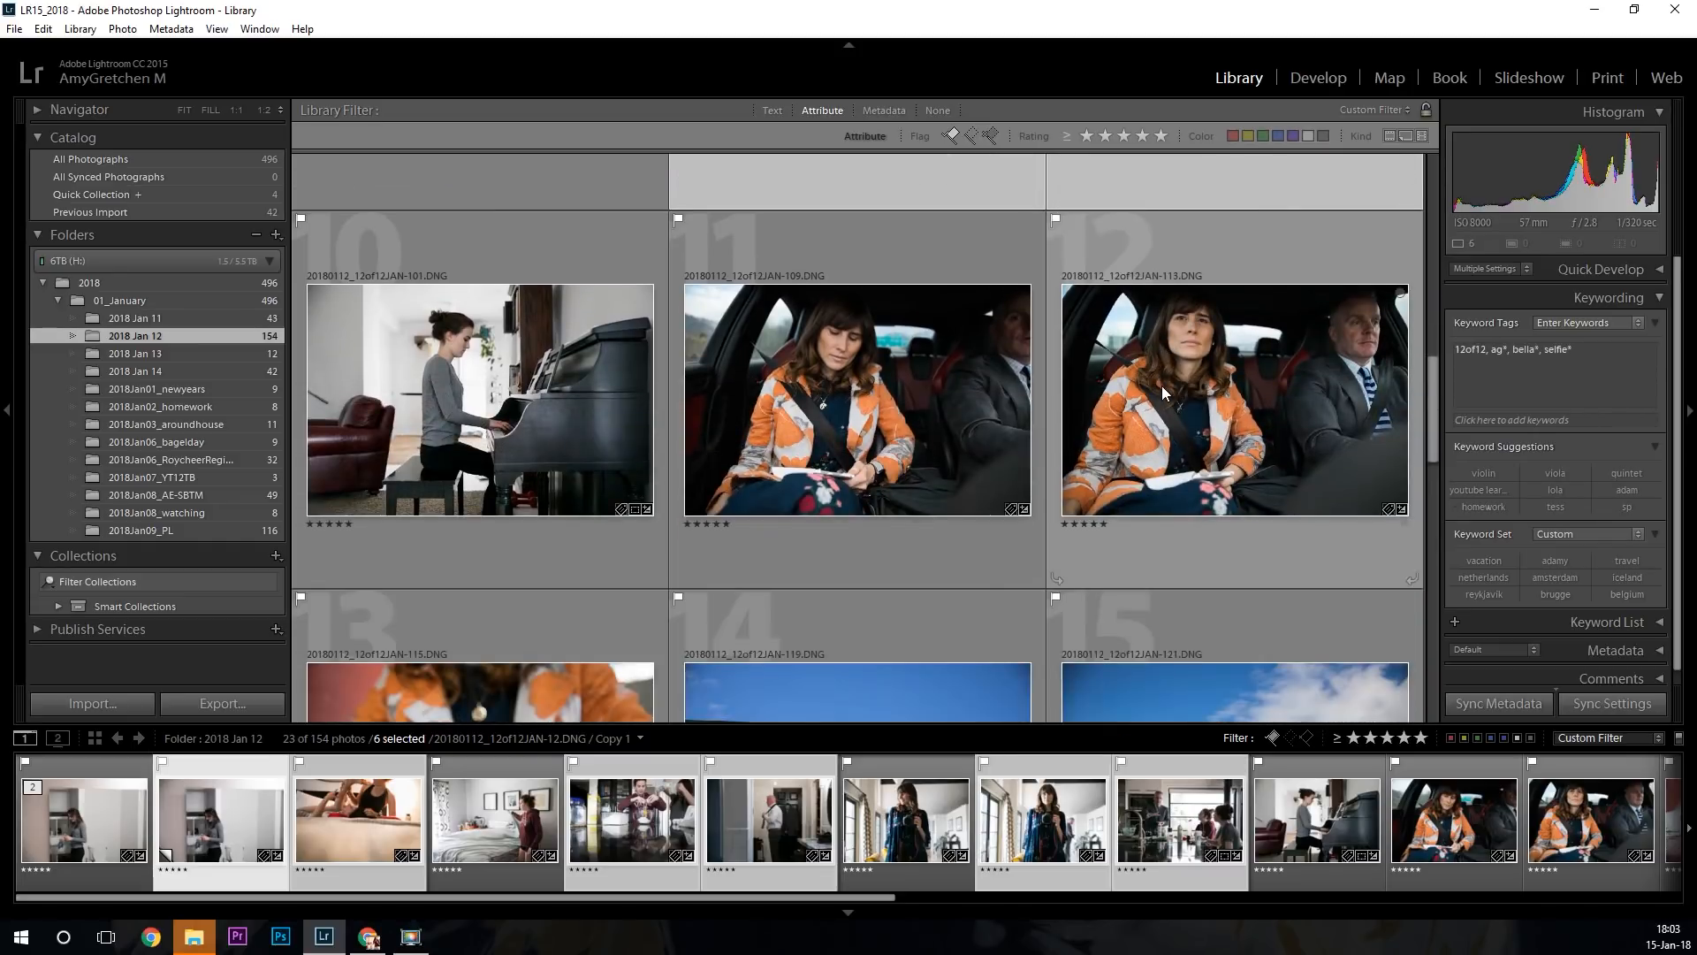
scroll(1161, 385, "up", 3)
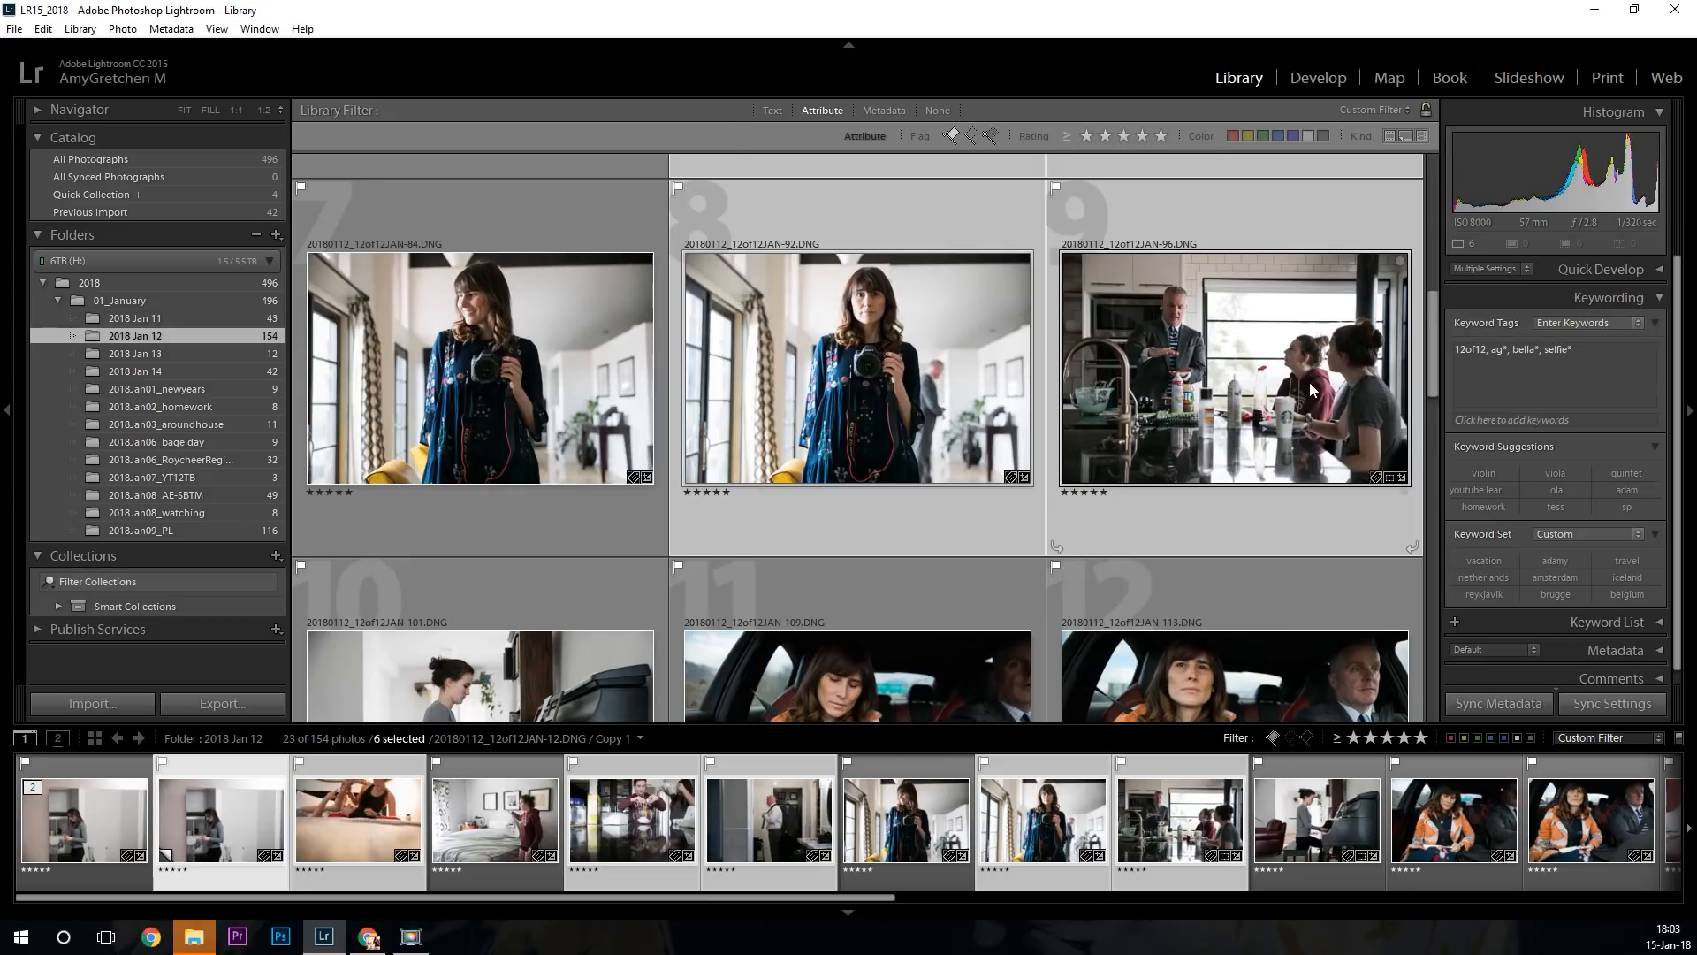
scroll(1300, 389, "down", 3)
left_click(591, 304, "ctrl")
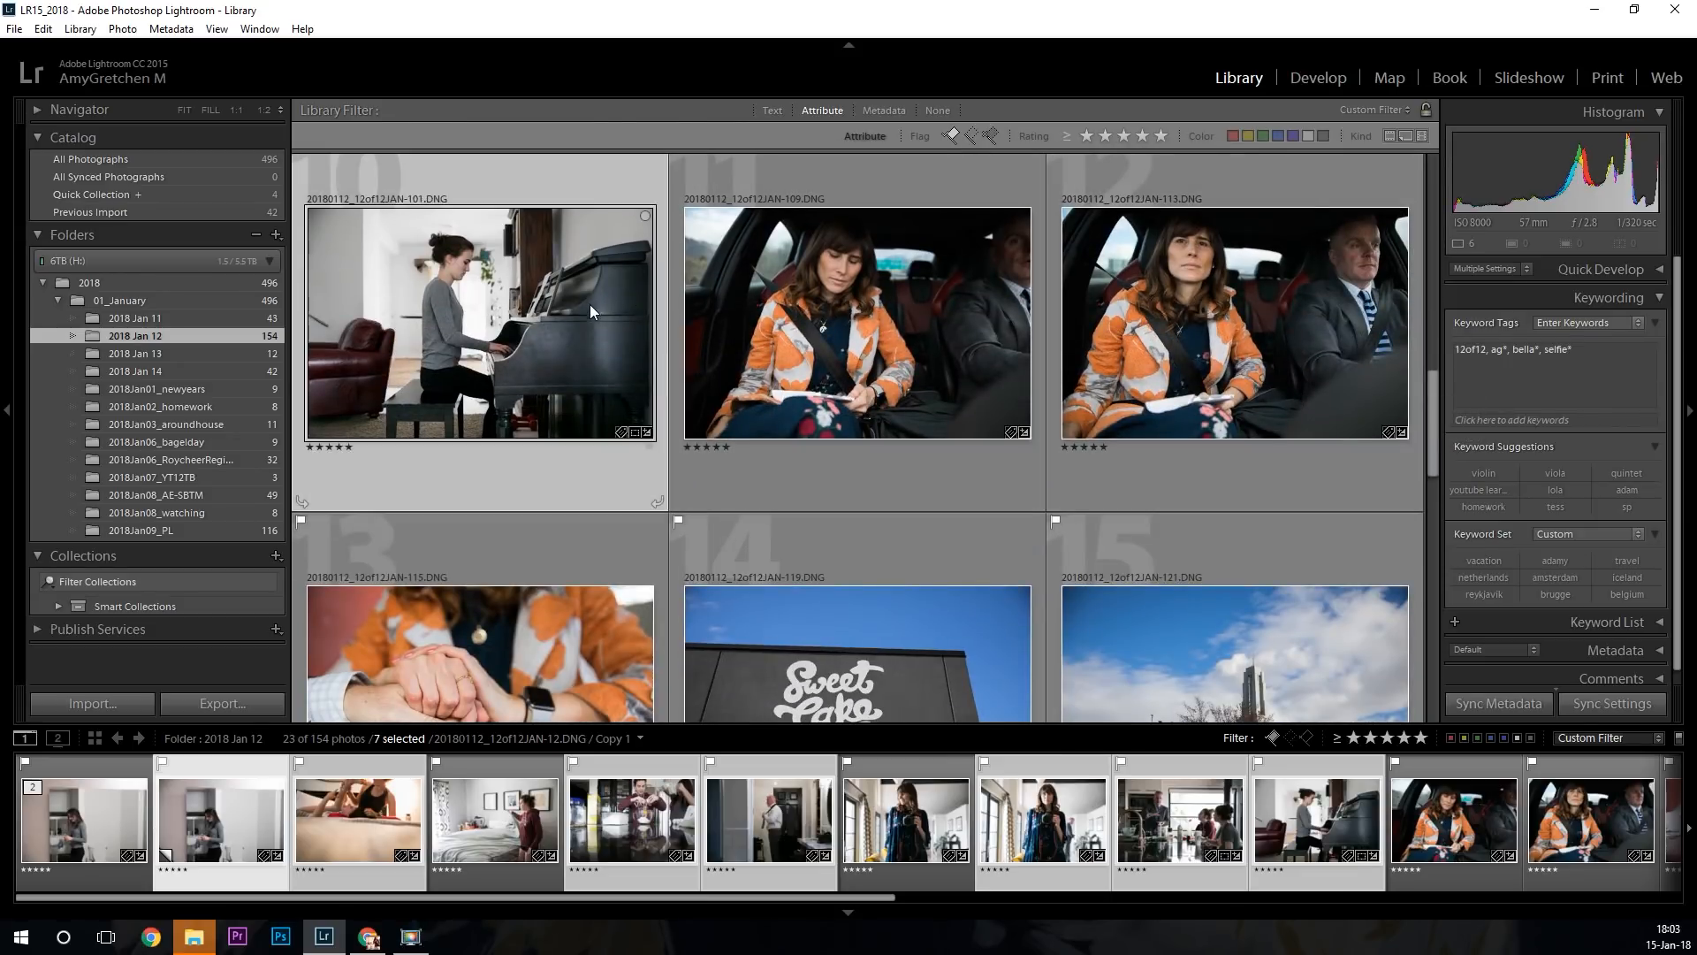
Add the clasped-hands photo and the photo of city buildings under a blue sky to the selection.
scroll(735, 353, "down", 2)
scroll(735, 353, "down", 2)
left_click(527, 368, "ctrl")
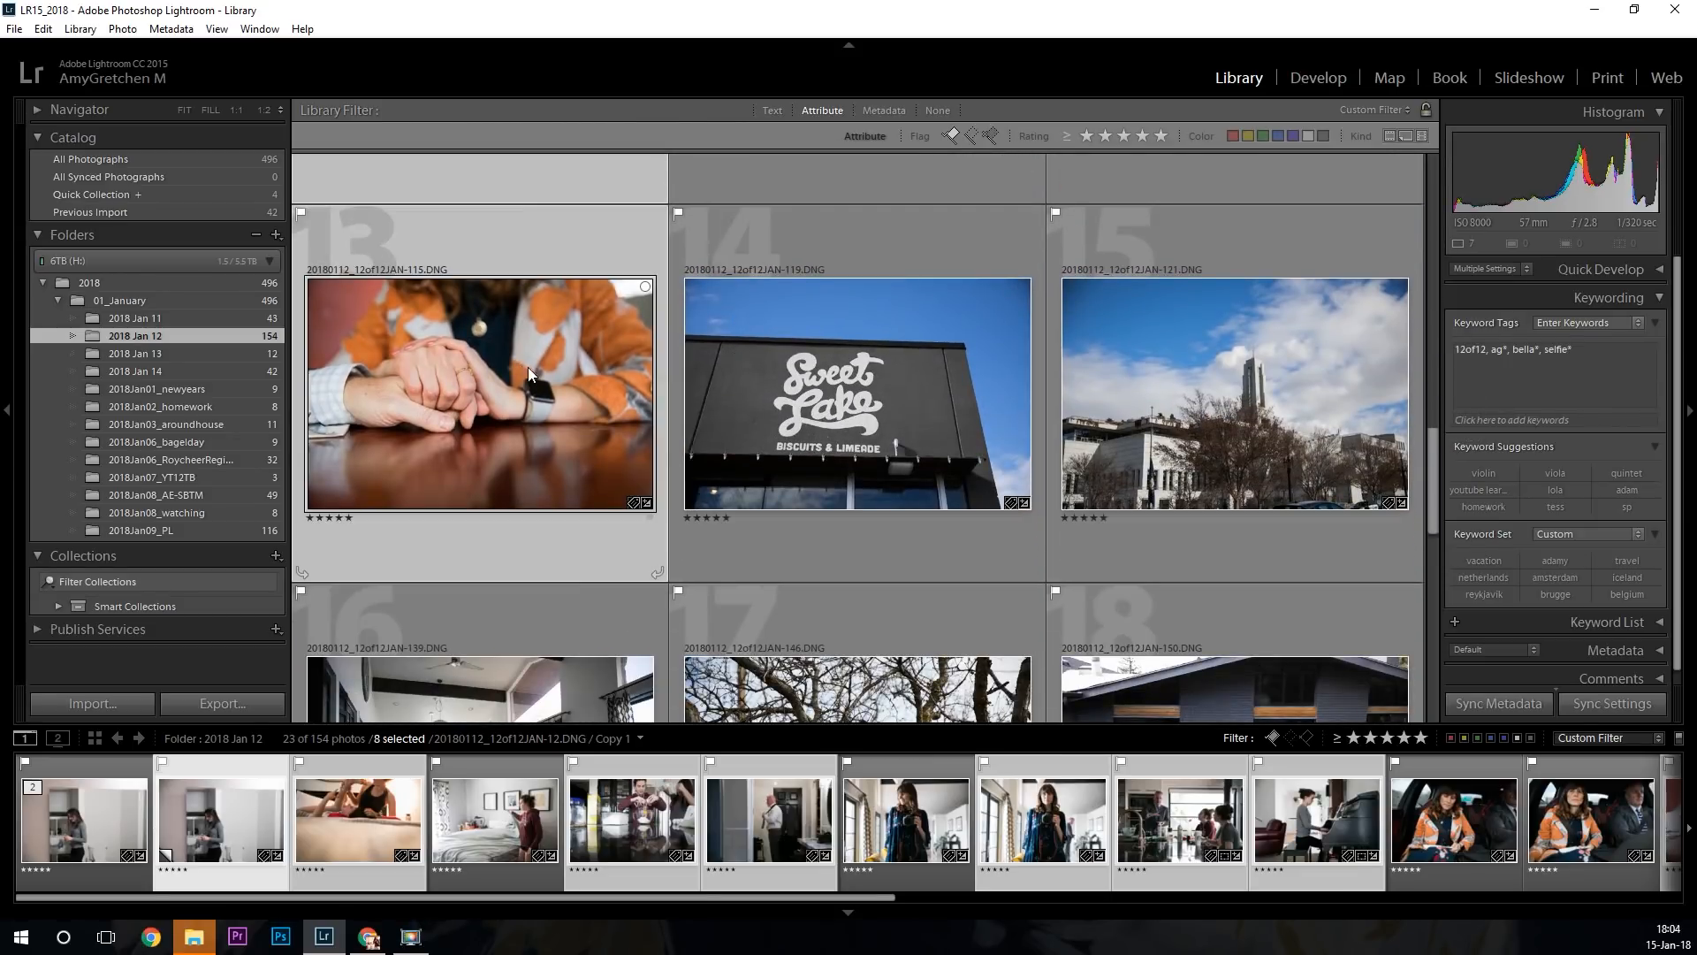
left_click(863, 397, "ctrl")
Add the dark-sofa living-room photo, the tree-climbing photo and the house exterior photo to the selection.
scroll(884, 394, "down", 3)
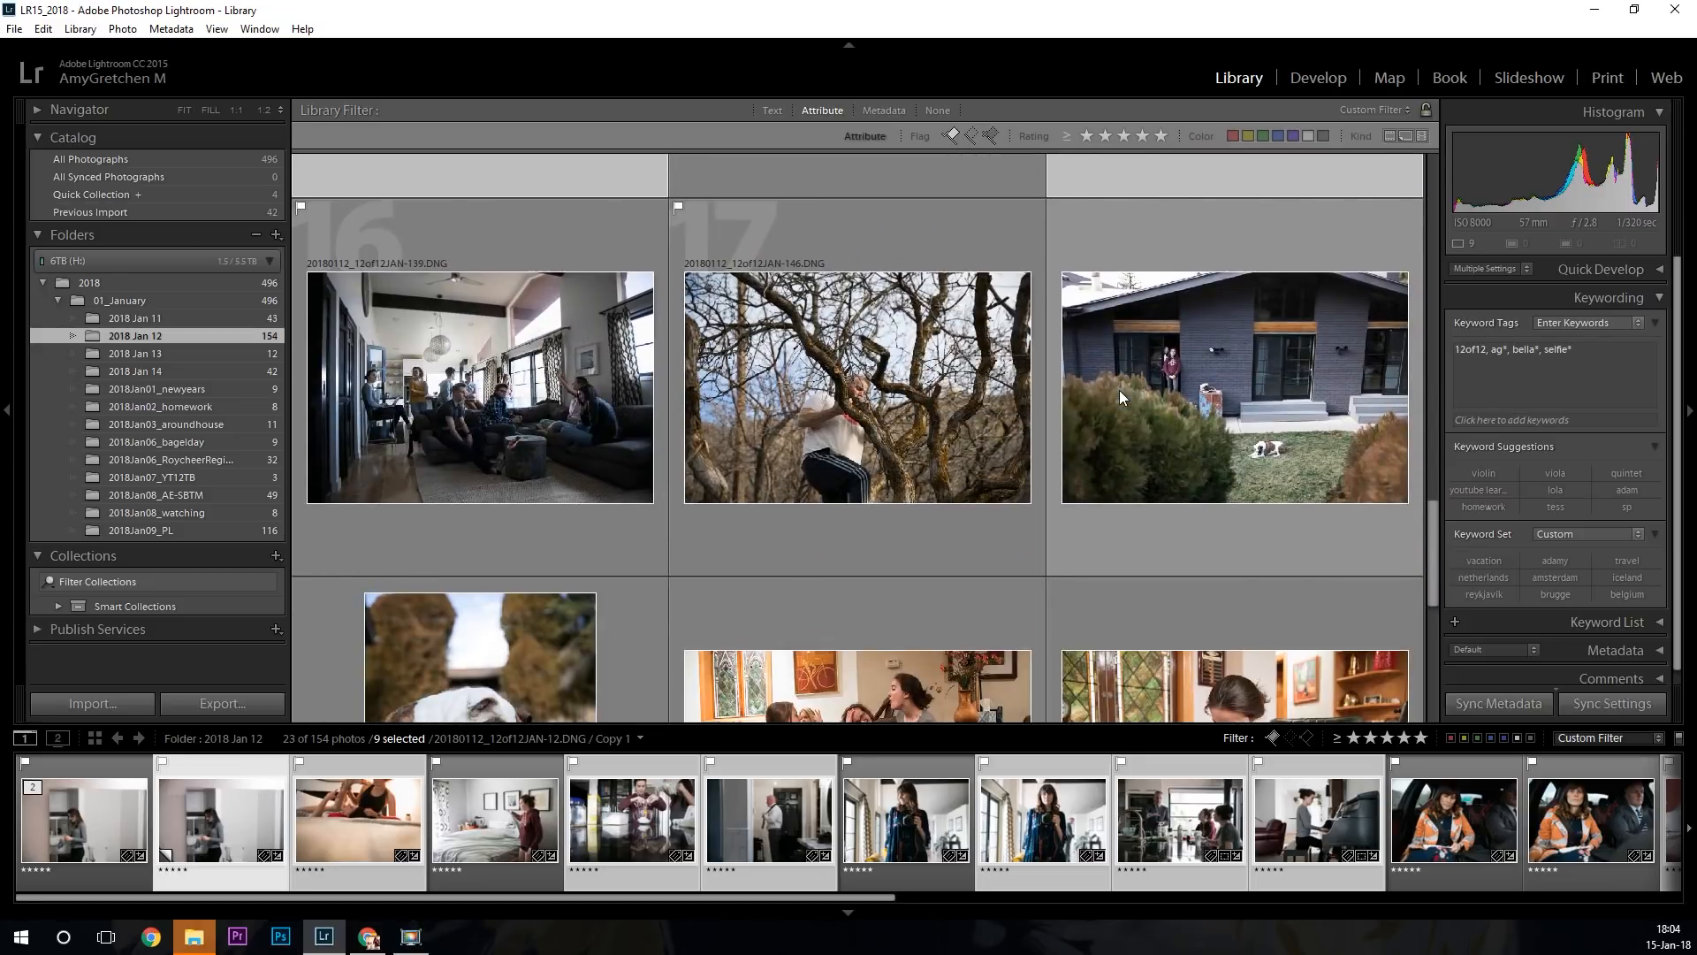
left_click(601, 381, "ctrl")
left_click(825, 386, "ctrl")
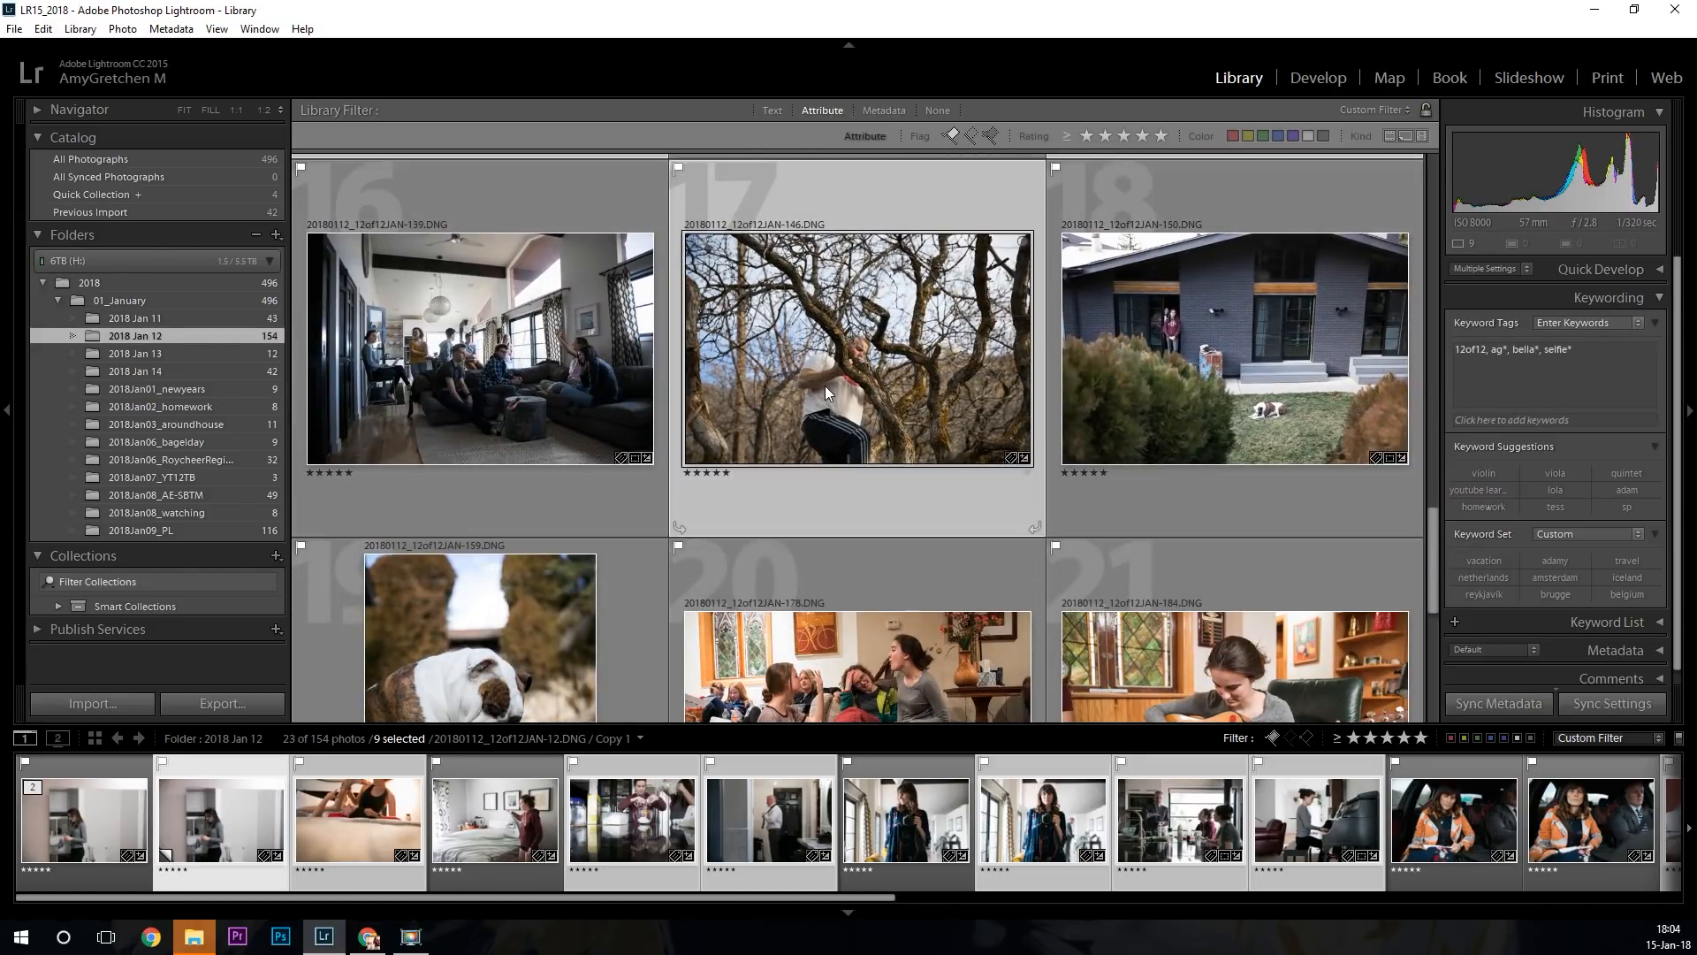
left_click(1235, 385, "ctrl")
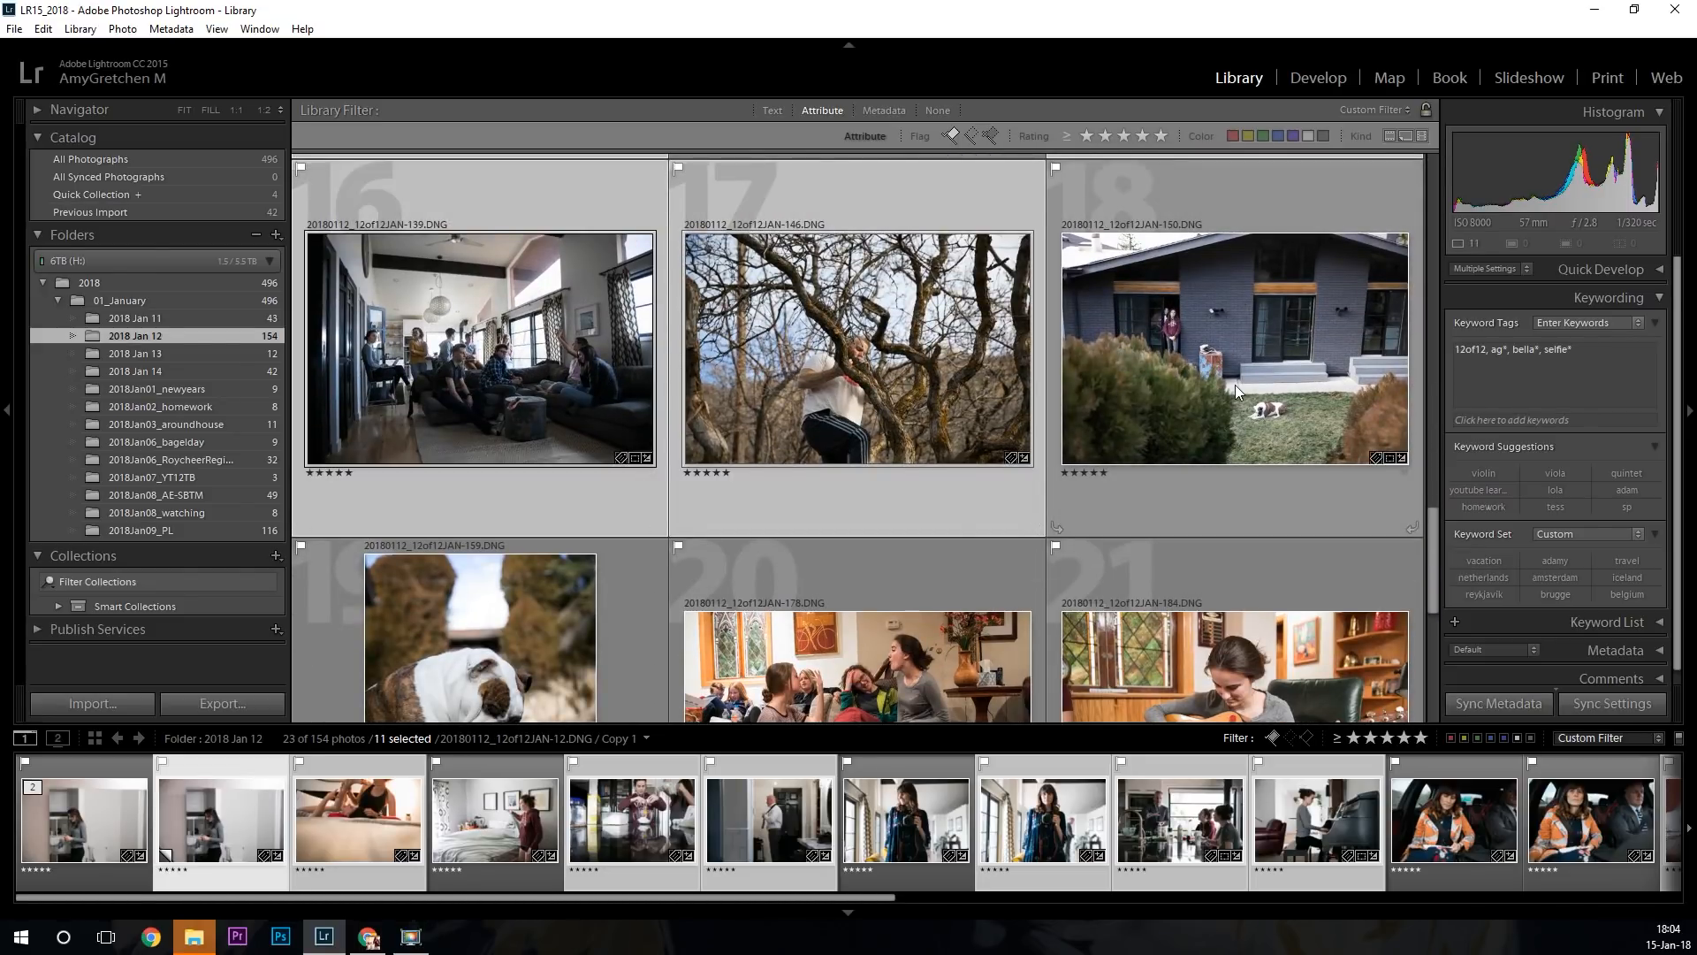
left_click(1234, 385, "ctrl")
Add the bulldog photo and the chocolate-pouring photo to the selection.
scroll(994, 396, "down", 3)
left_click(575, 395, "ctrl")
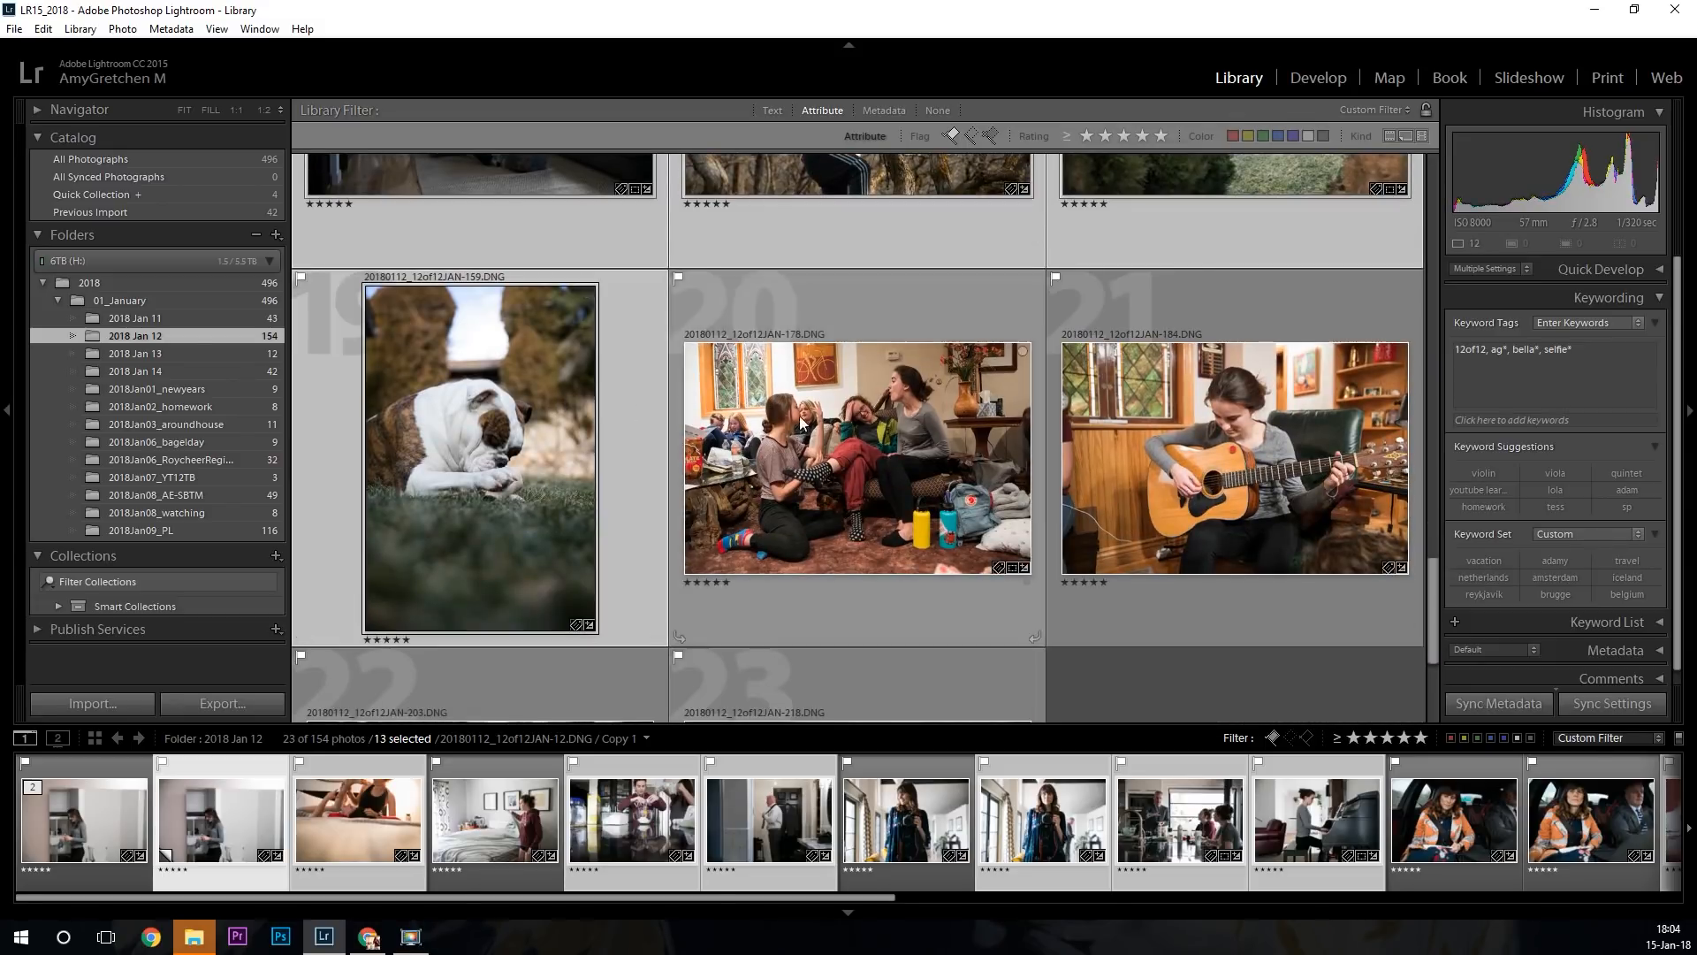
scroll(868, 422, "down", 3)
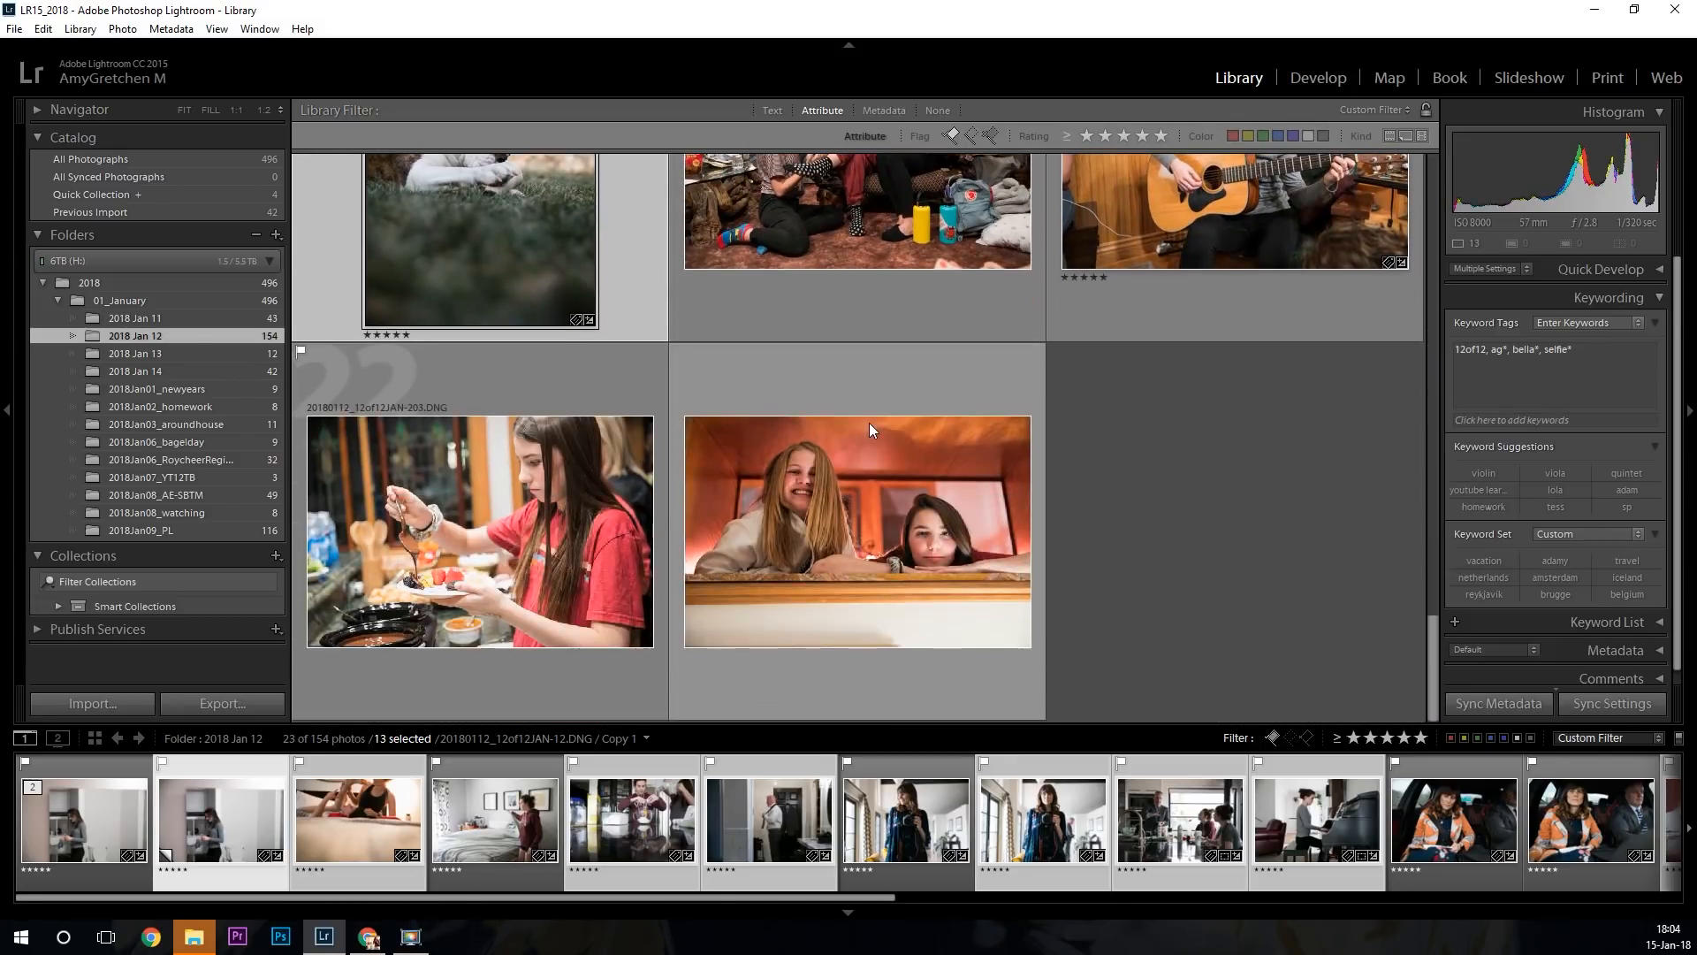
left_click(479, 534, "ctrl")
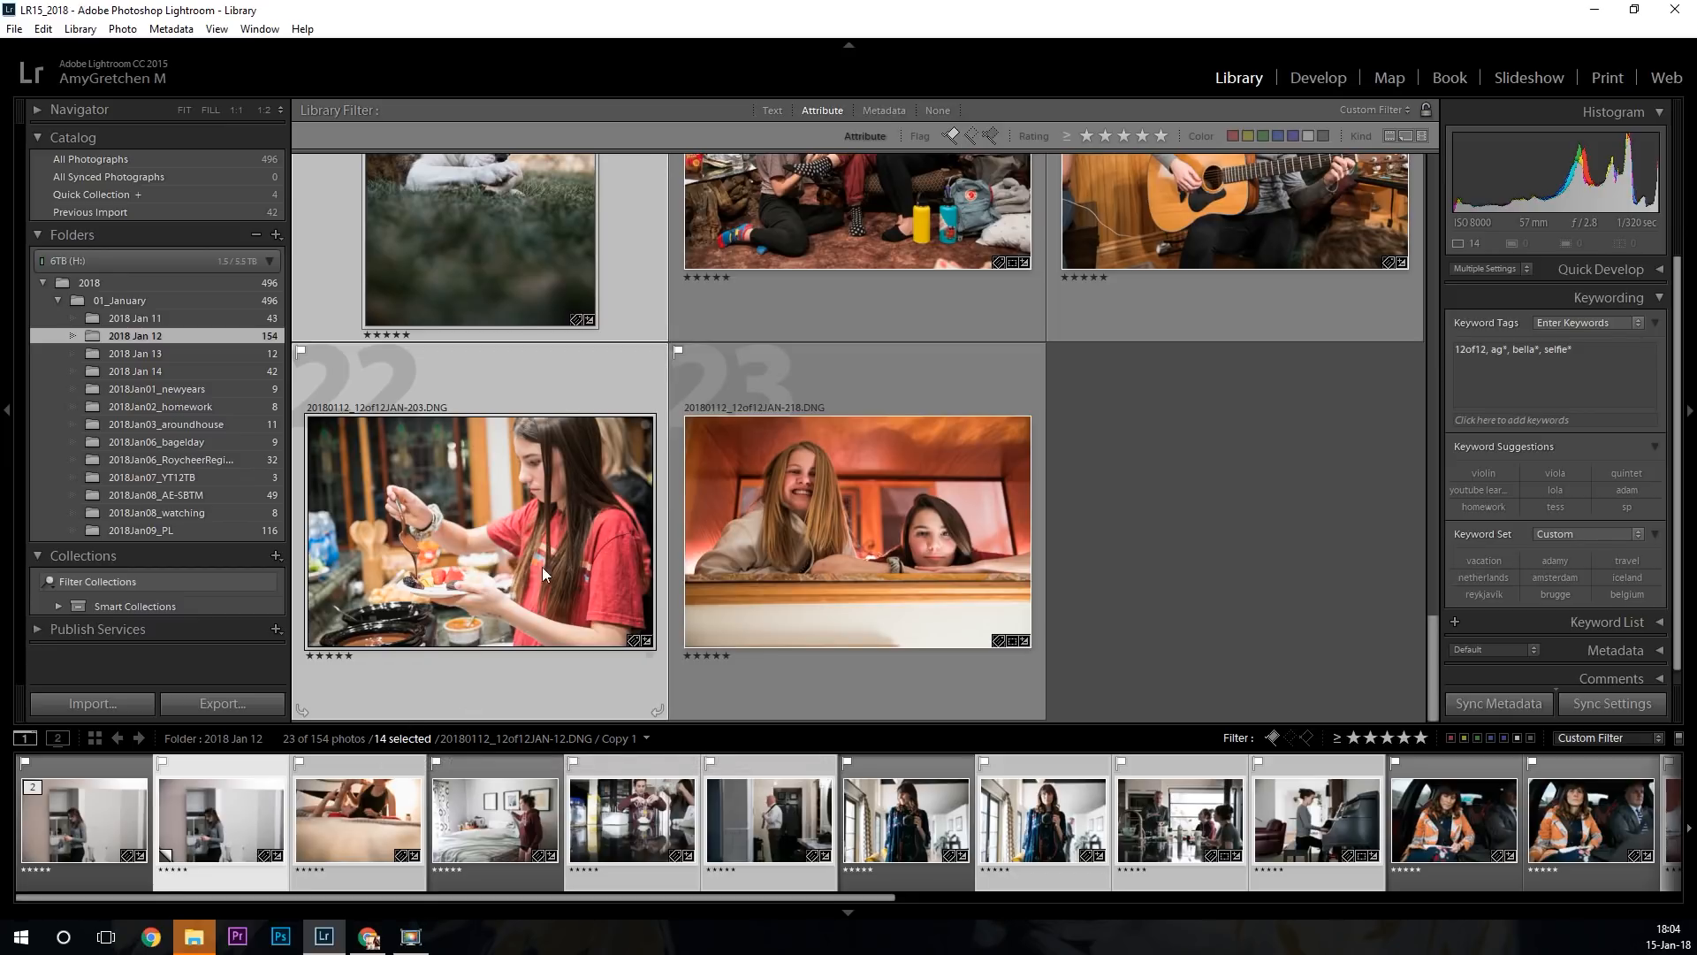
scroll(536, 490, "up", 10)
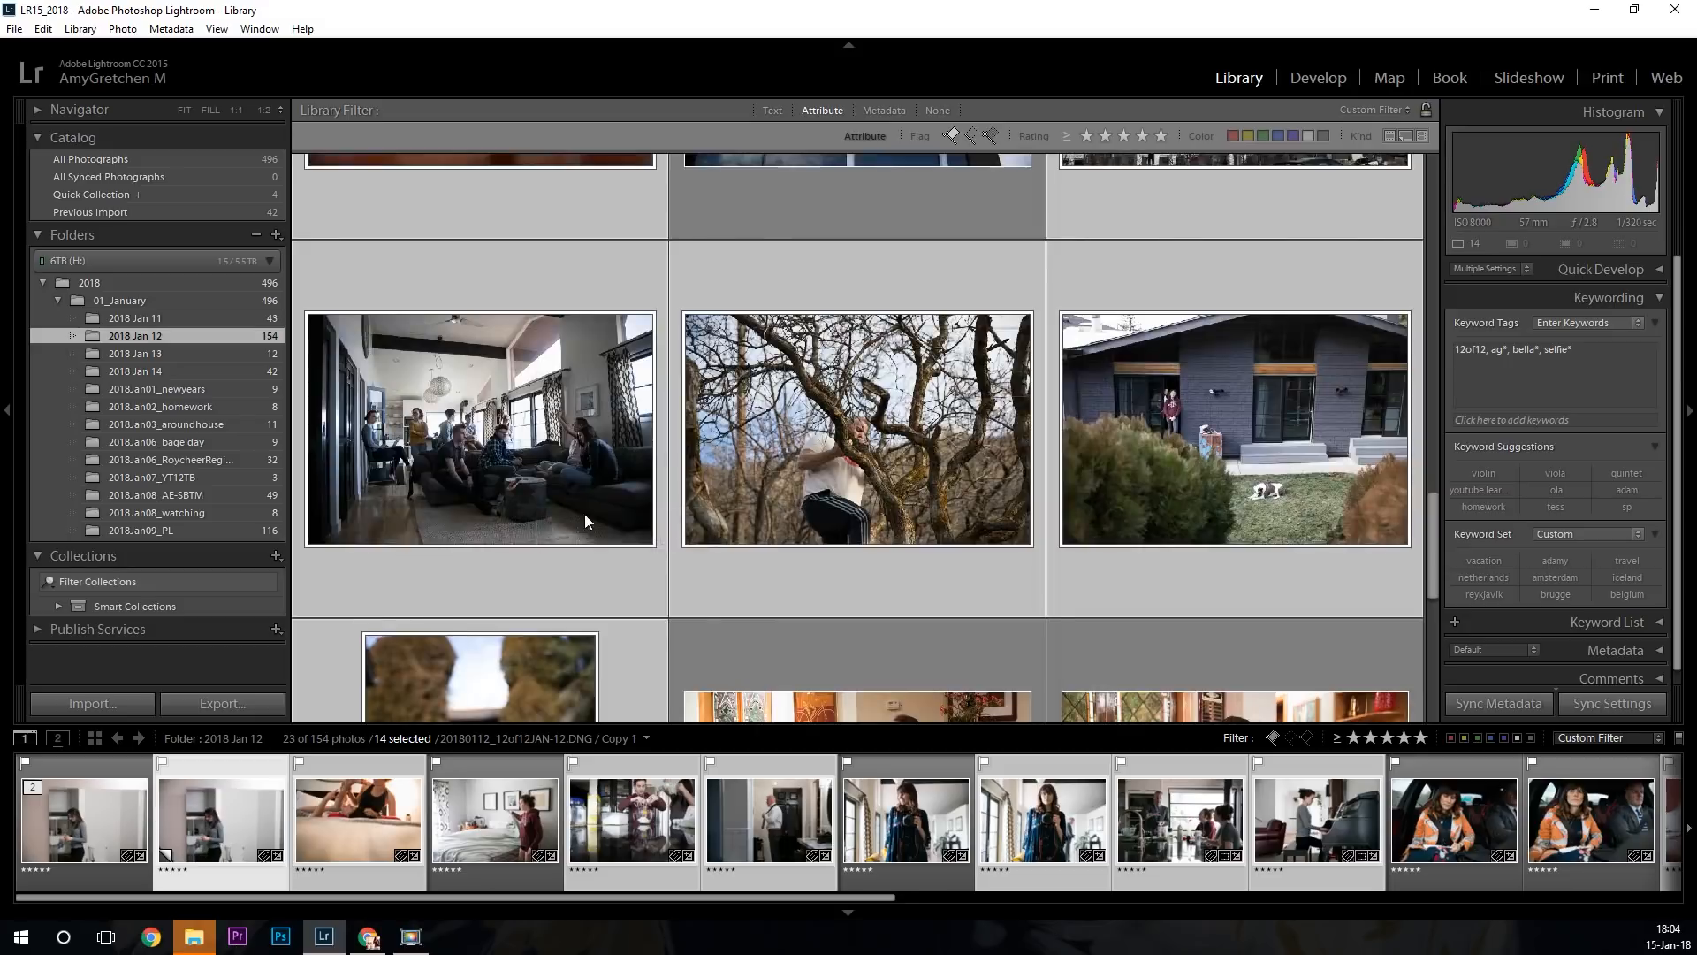
scroll(638, 534, "down", 3)
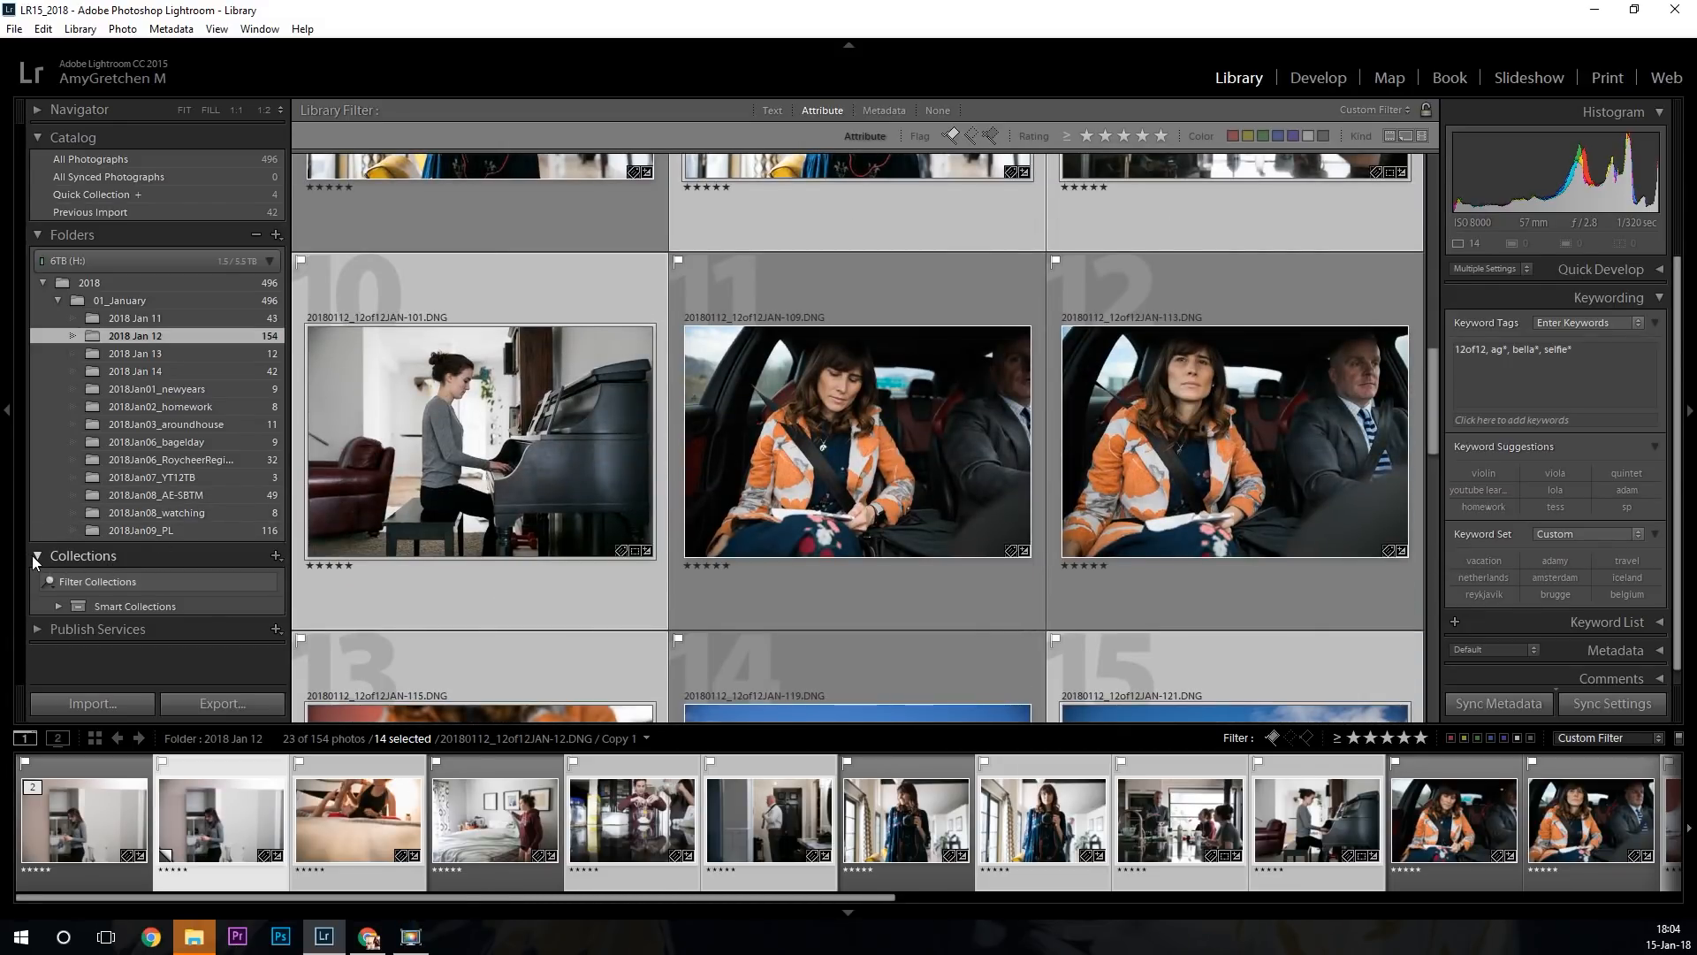
left_click(277, 556)
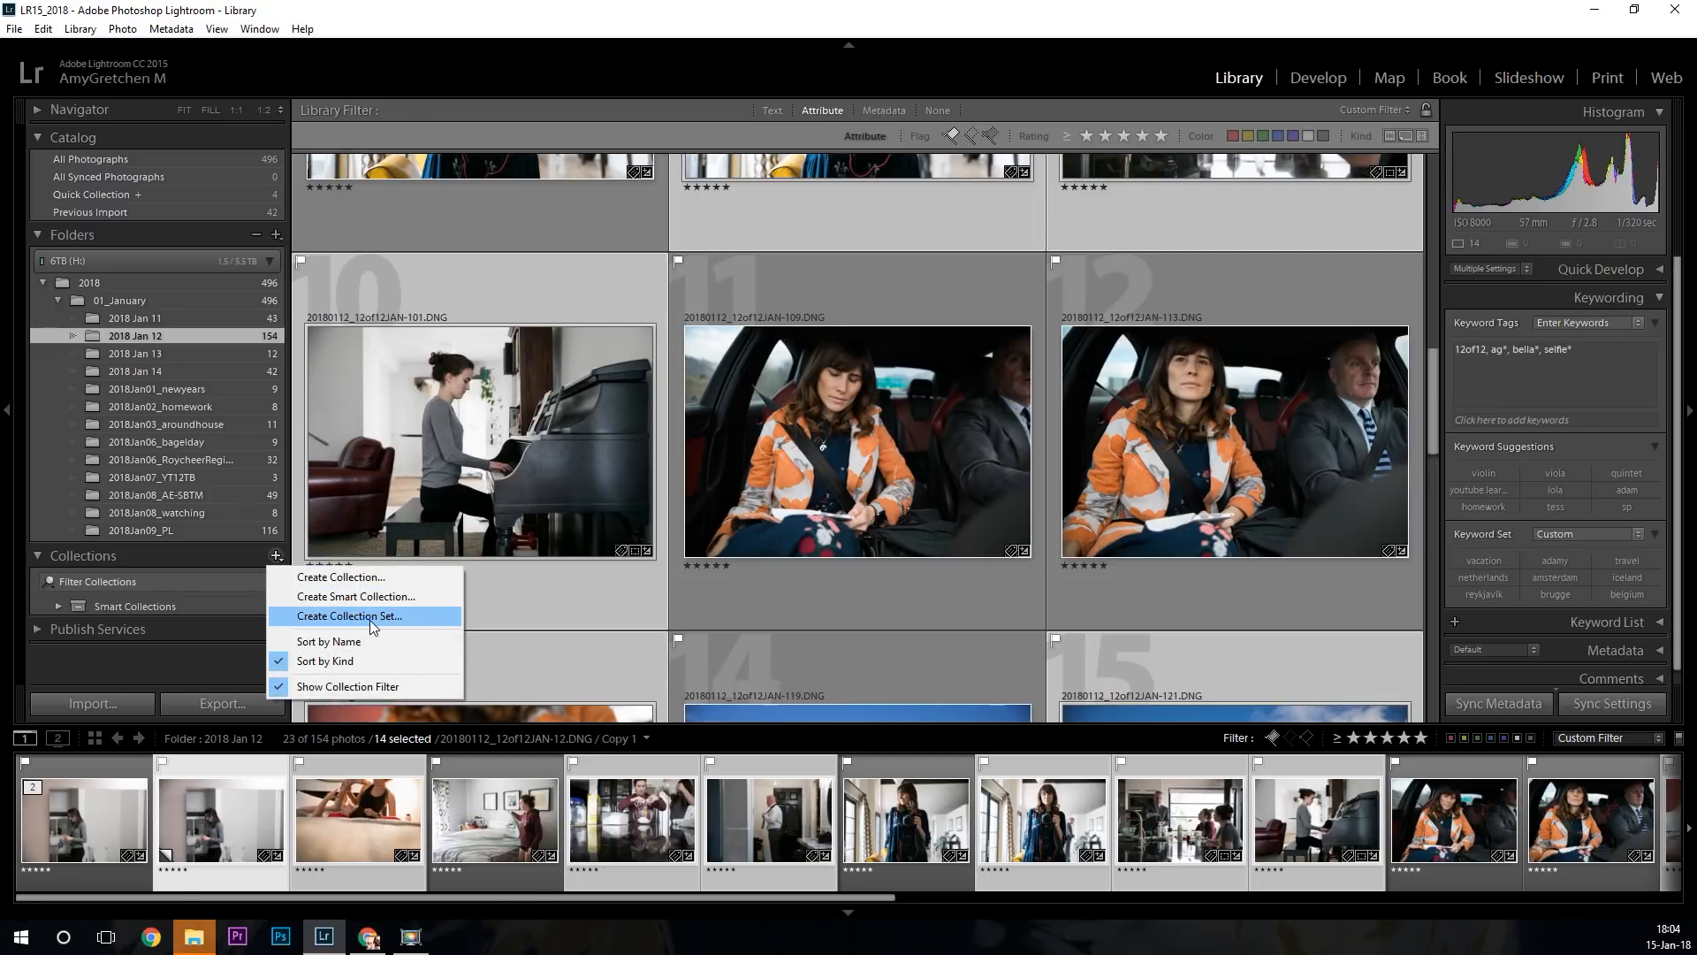
left_click(402, 622)
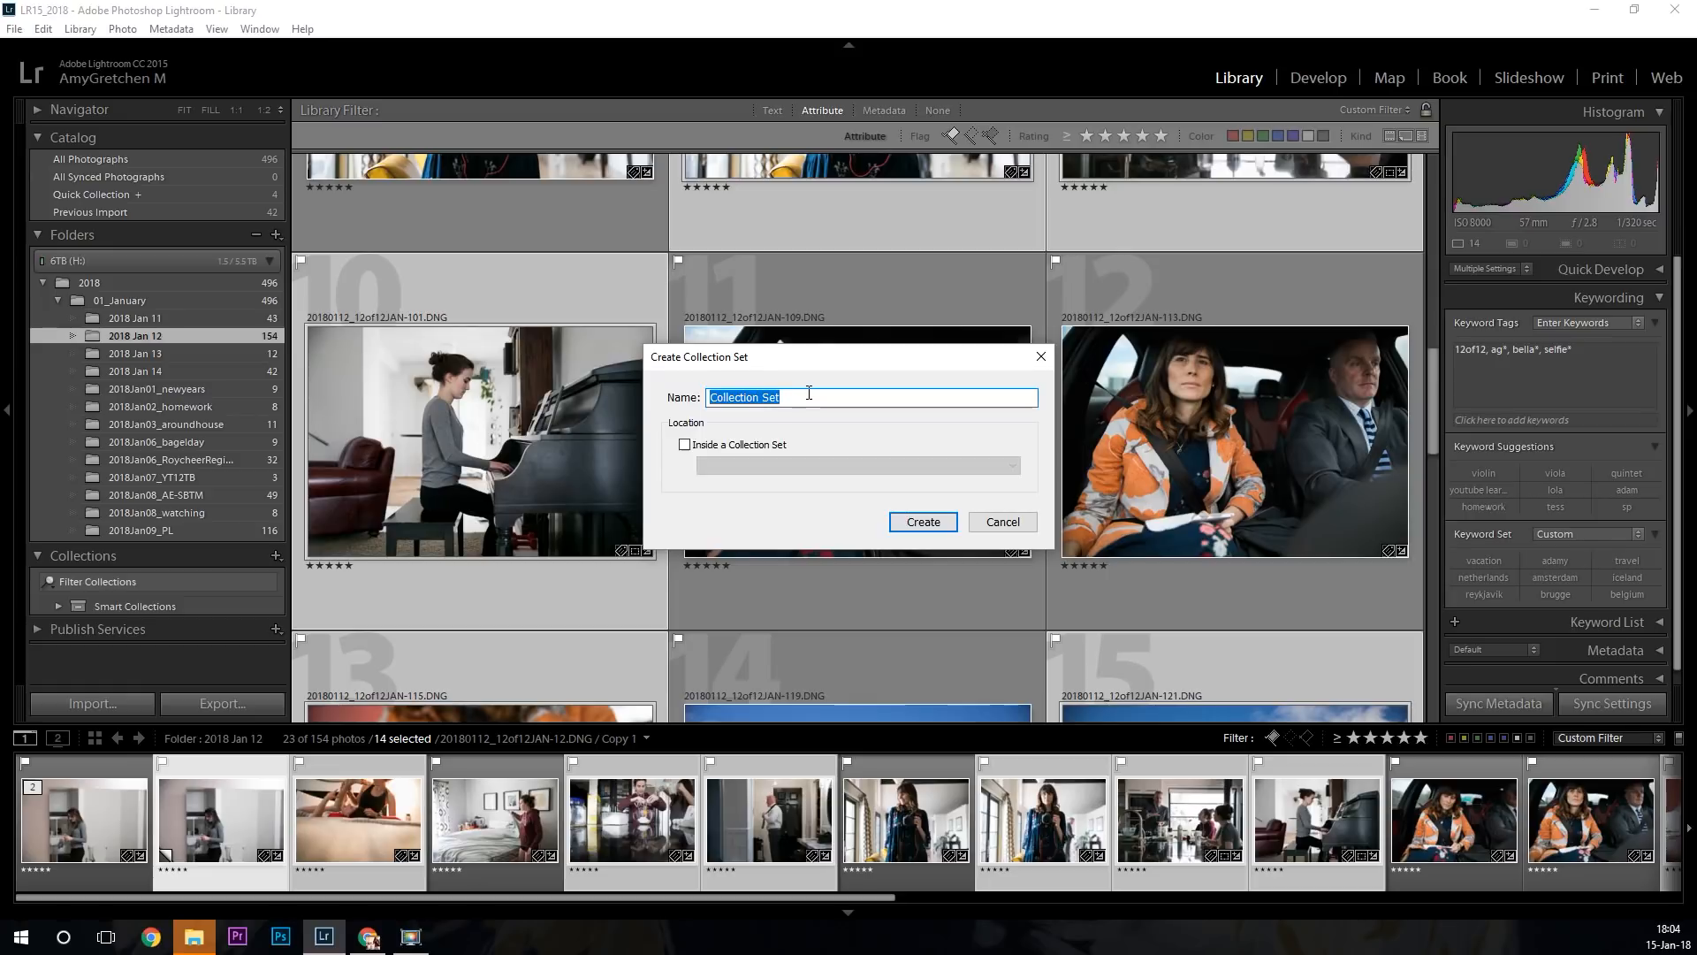
type("12of12")
left_click(685, 445)
left_click(707, 466)
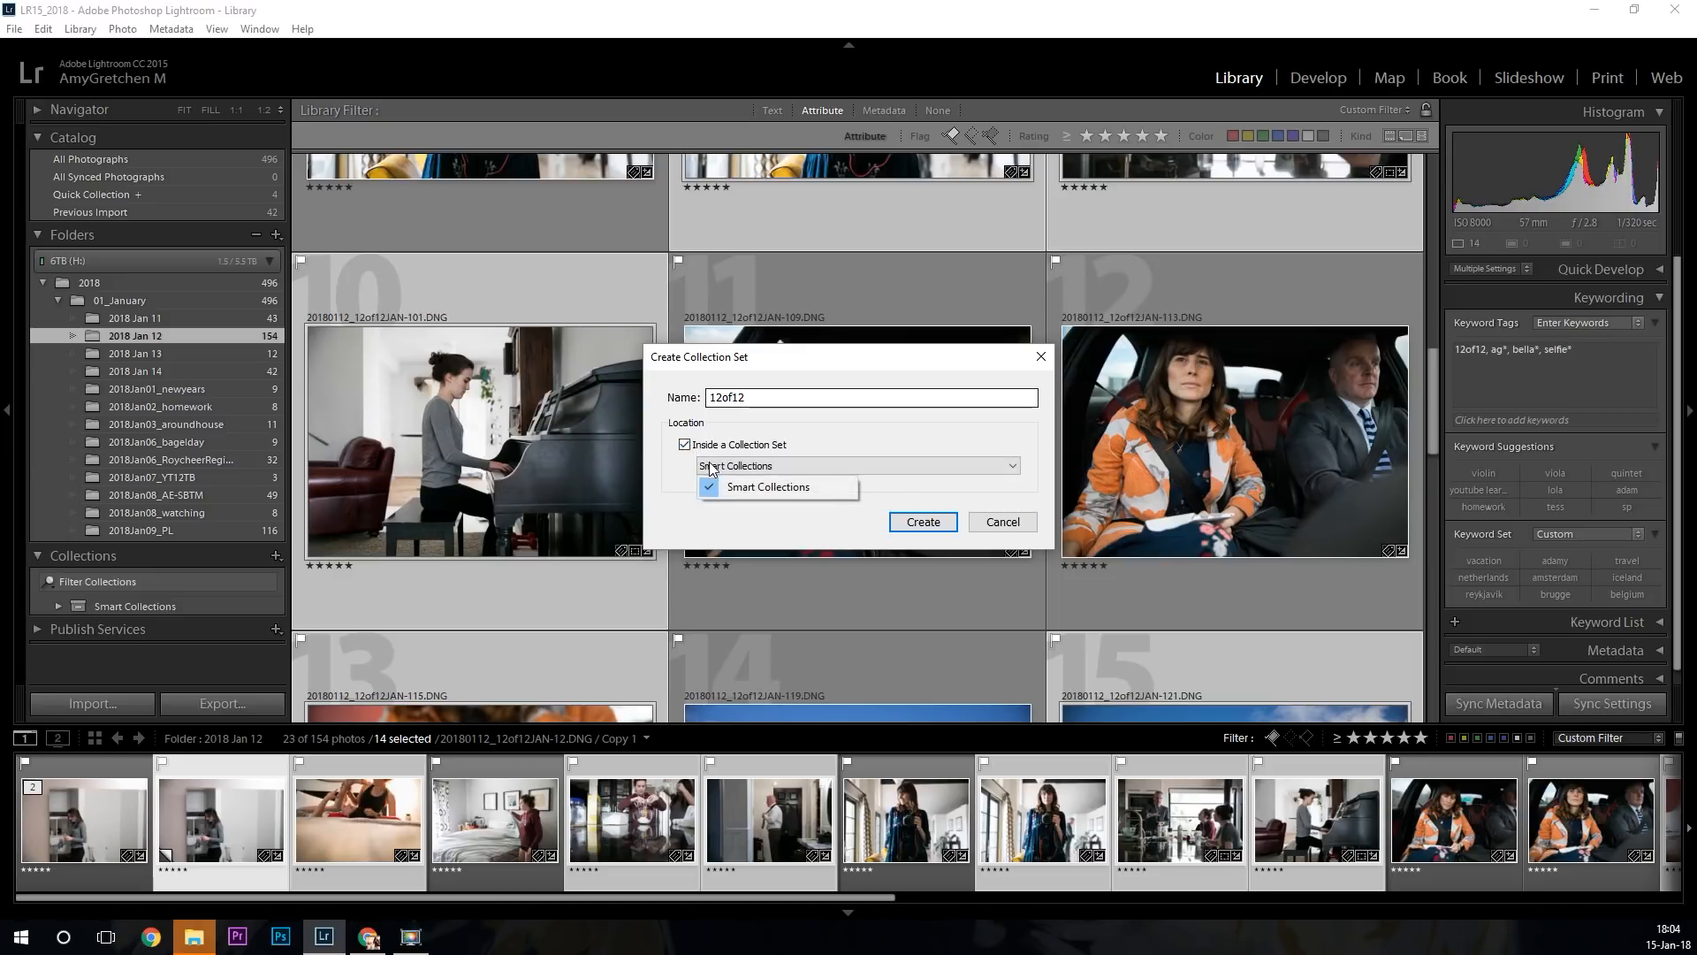
left_click(685, 445)
left_click(685, 445)
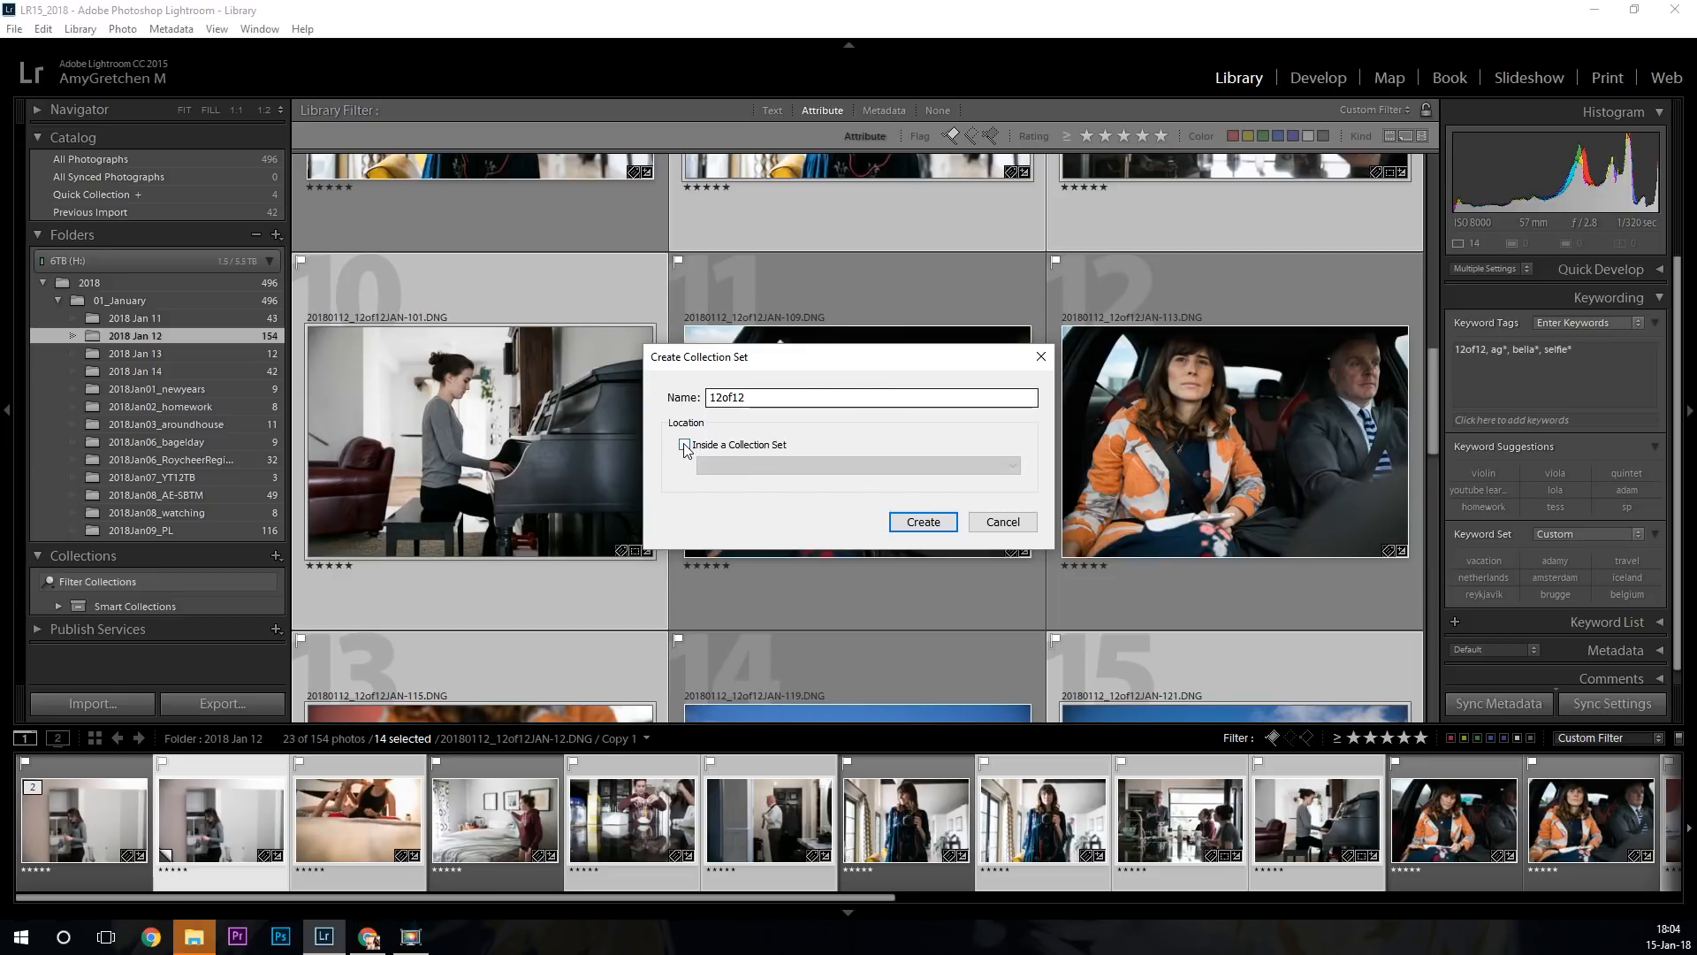
left_click(1003, 521)
Create a top-level collection set named 2018.
left_click(276, 556)
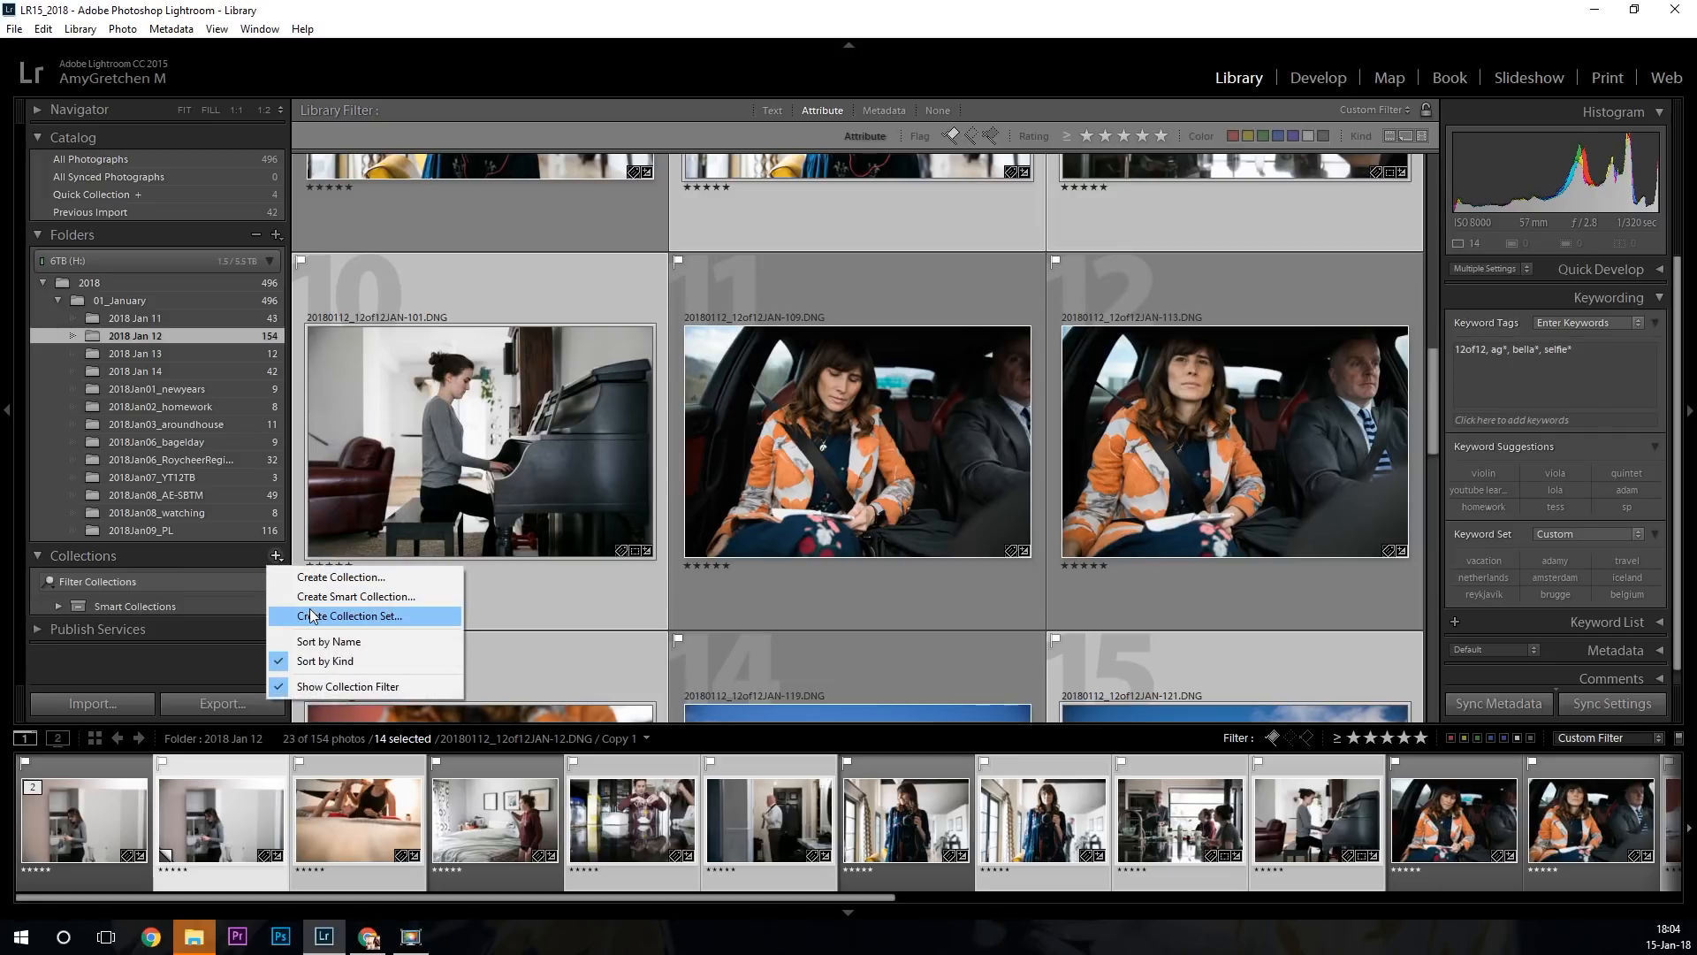
left_click(310, 616)
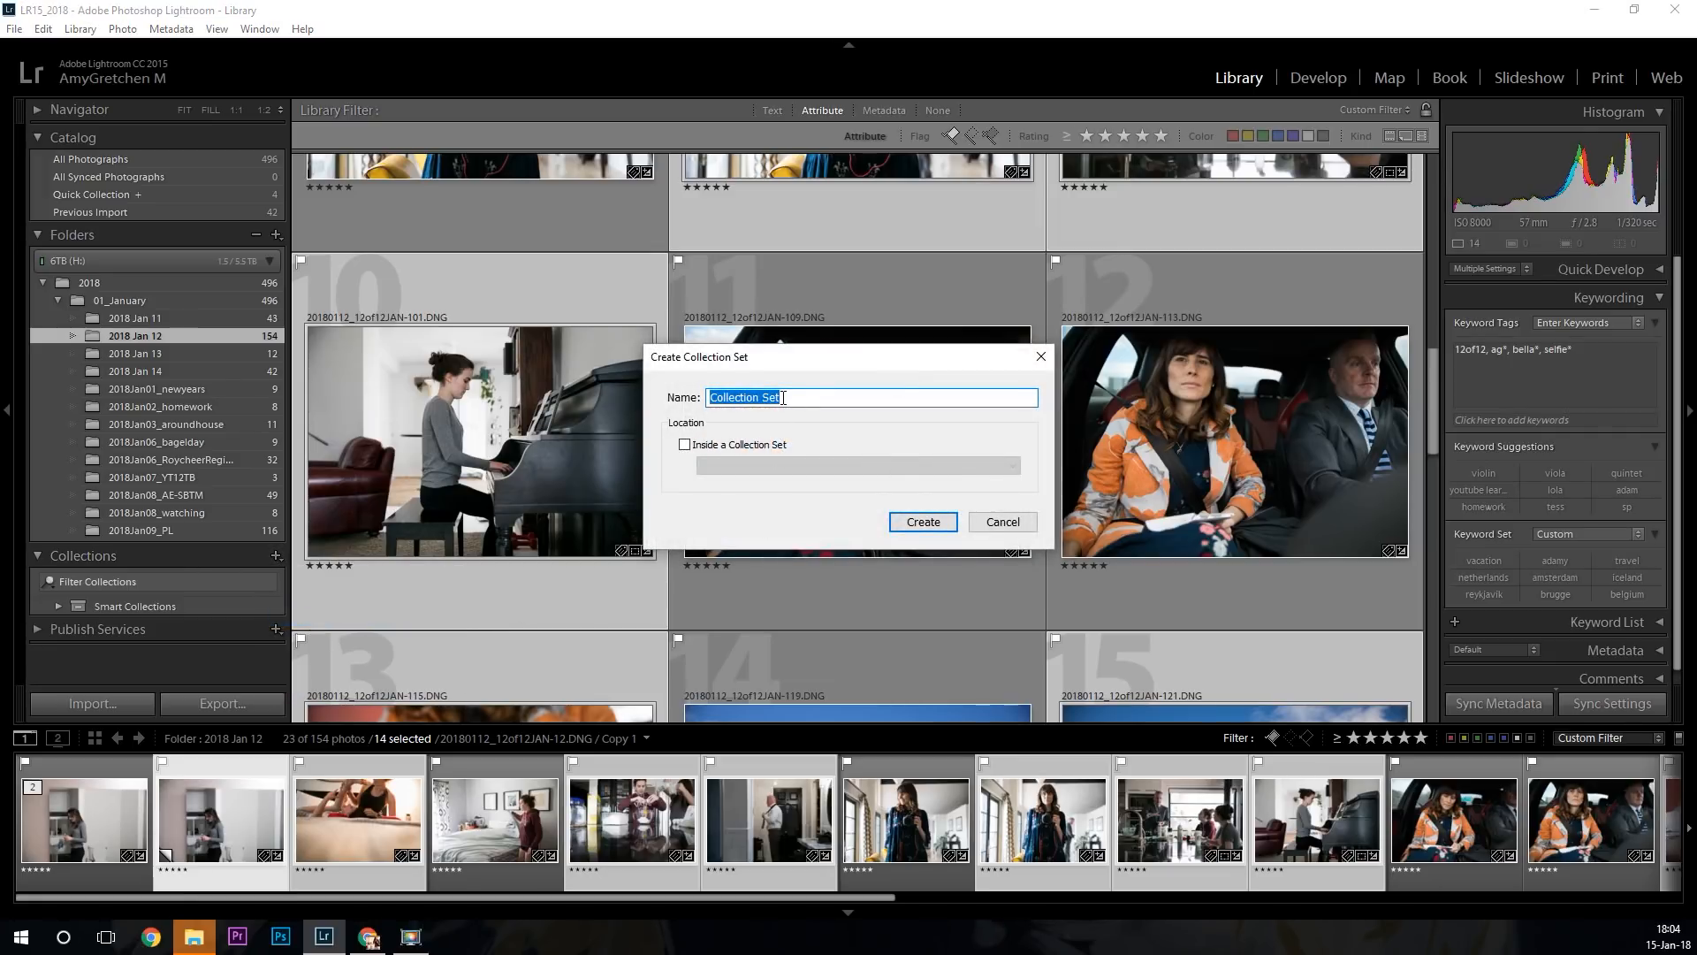
type("2018")
left_click(901, 521)
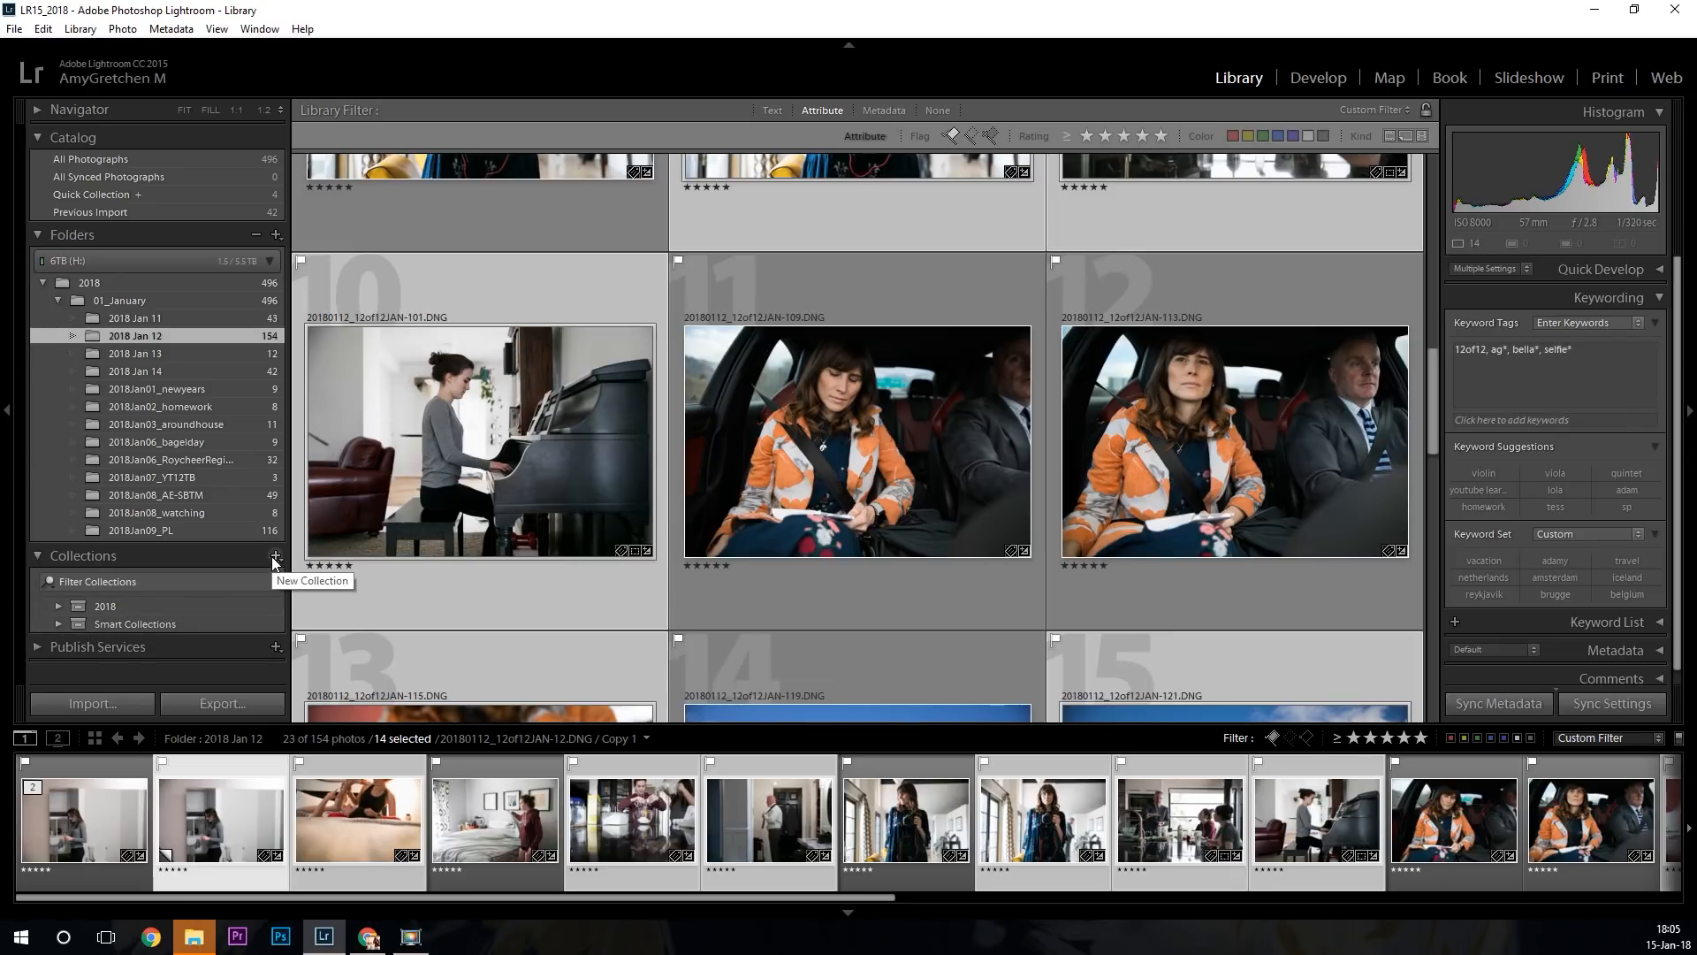
left_click(107, 608)
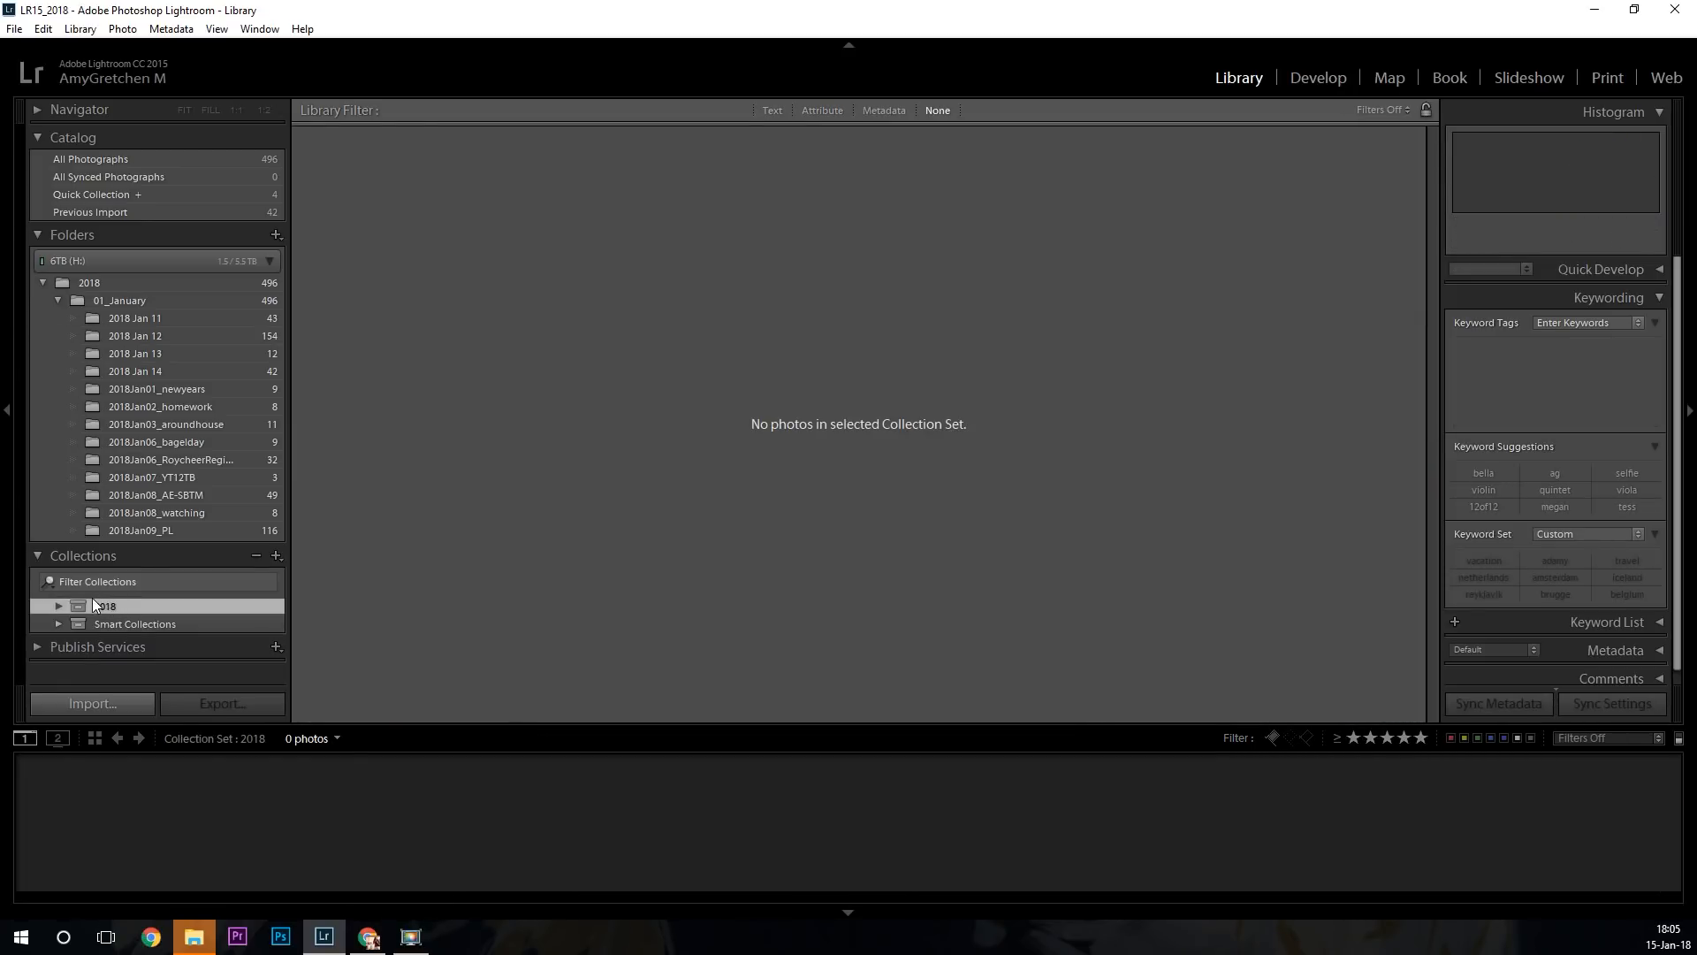
key("ctrl+z")
scroll(672, 597, "down", 3)
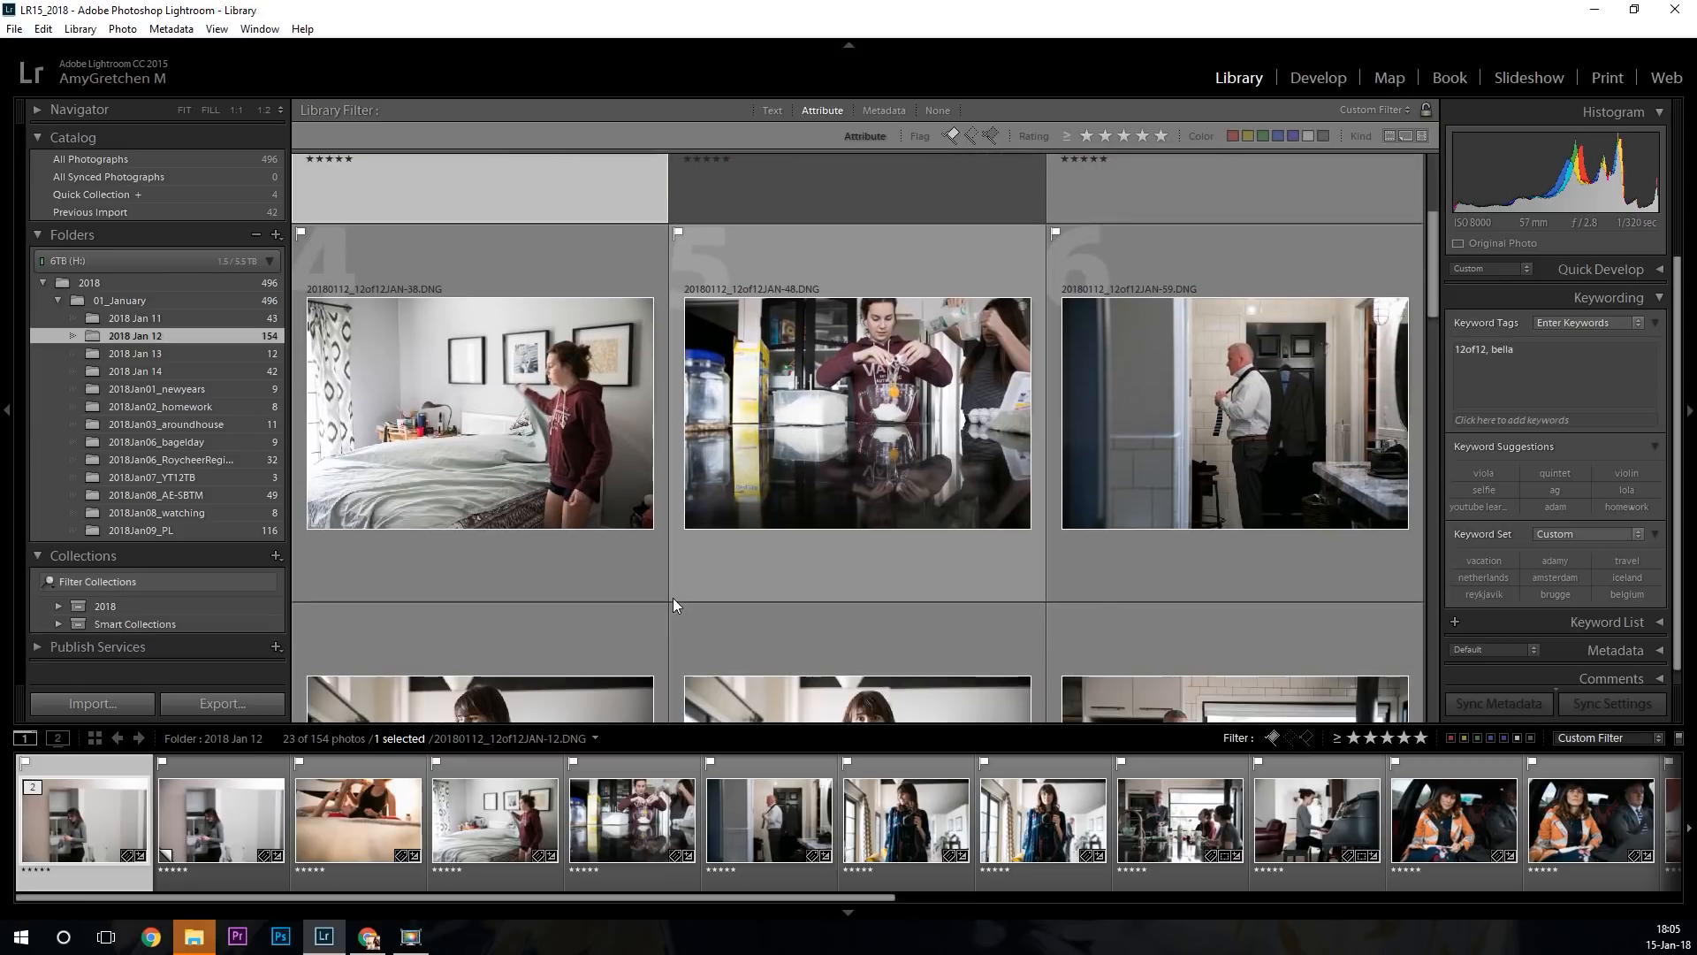
scroll(672, 598, "down", 5)
scroll(672, 612, "up", 6)
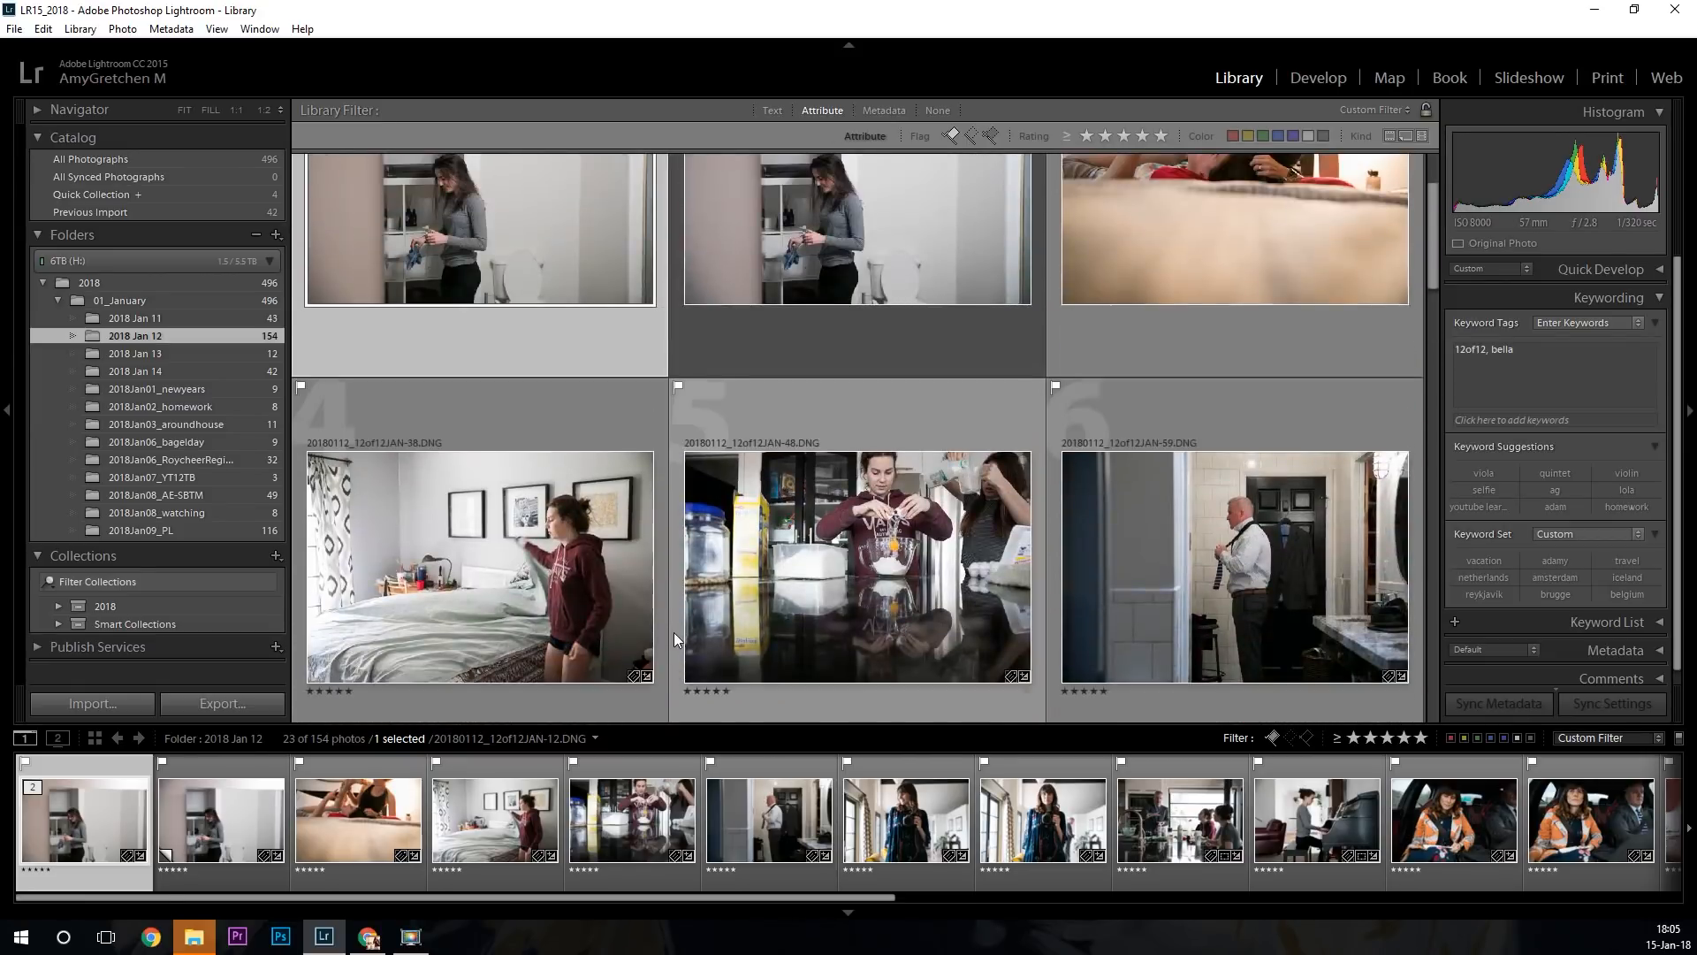
scroll(676, 639, "up", 2)
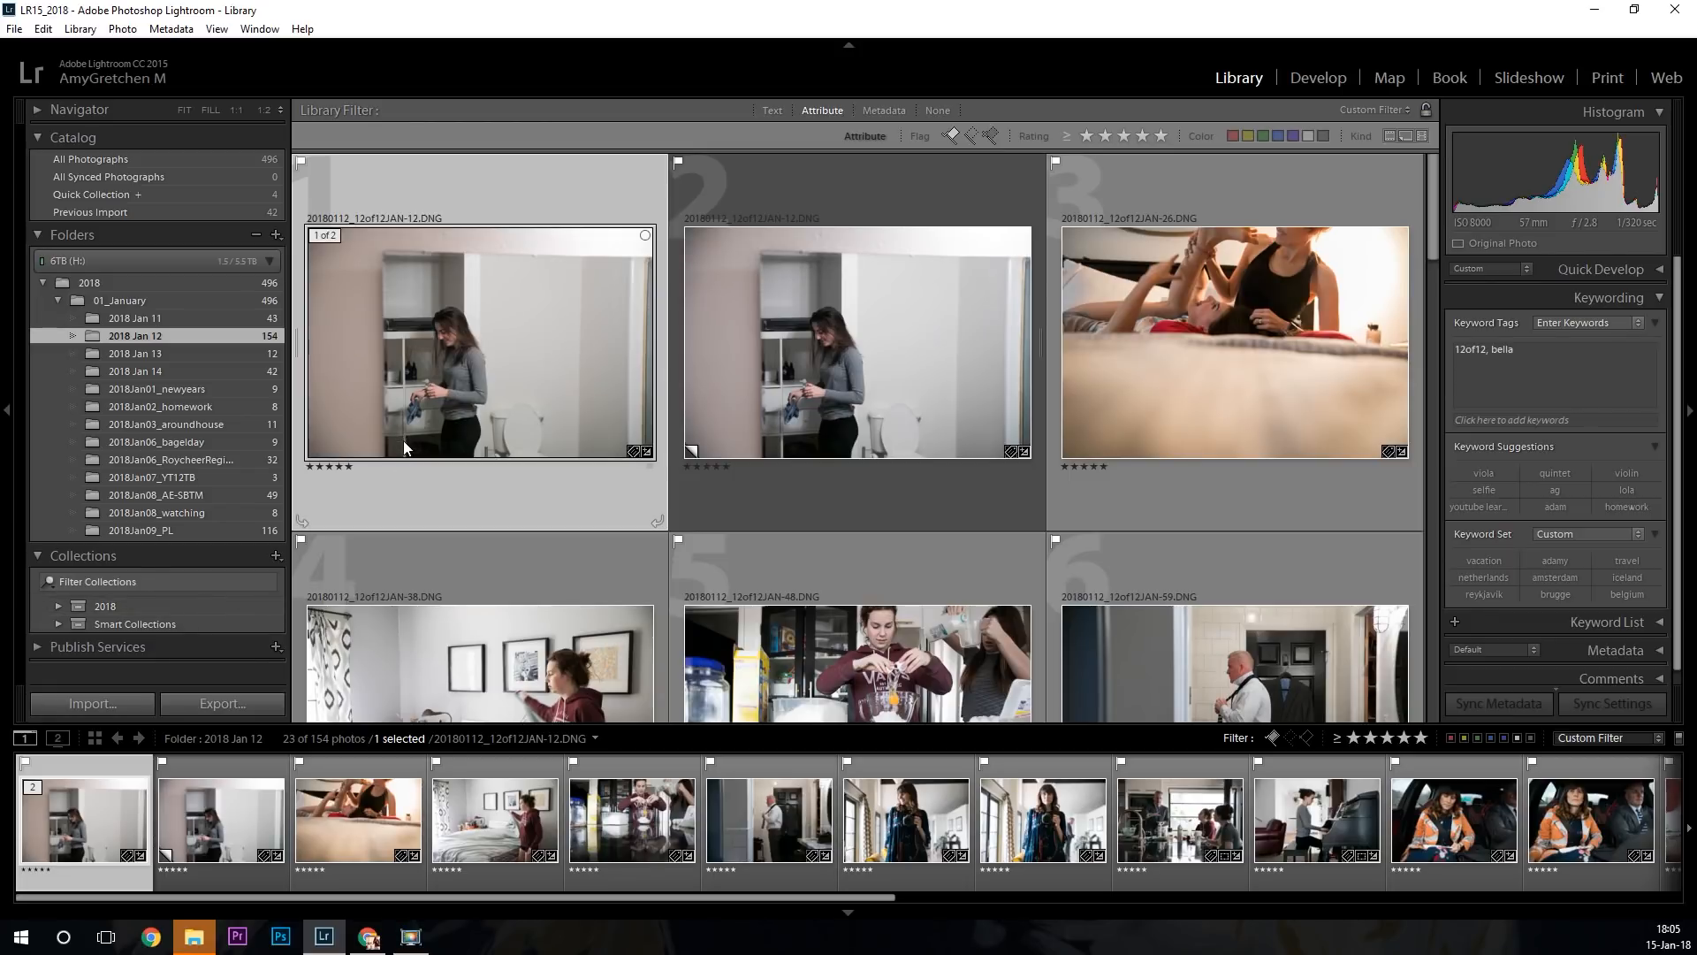
Select the virtual copy of the bathroom photo, the lying-on-the-bed photo, the egg-cracking photo and the photo of the man fixing his tie.
left_click(909, 379)
left_click(1249, 359, "ctrl")
scroll(1224, 386, "down", 3)
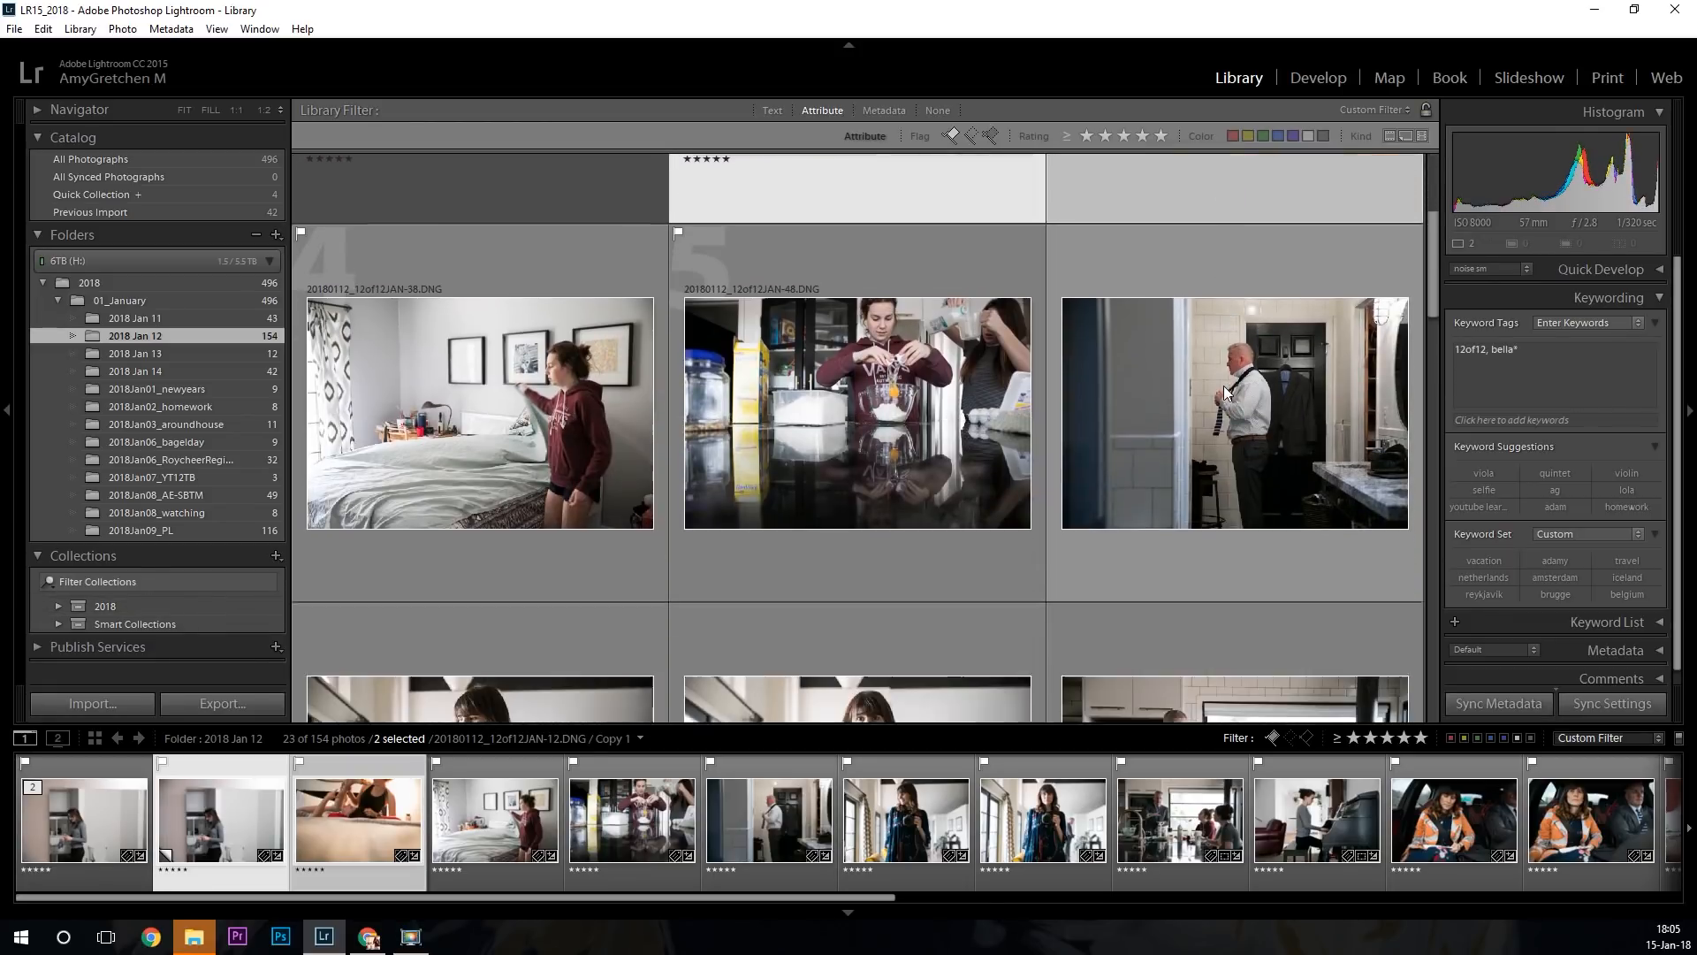
left_click(938, 414, "ctrl")
left_click(1259, 382, "ctrl")
Extend the selection with the front-facing camera self-portrait, the kitchen conversation photo and the piano photo.
scroll(1259, 382, "down", 3)
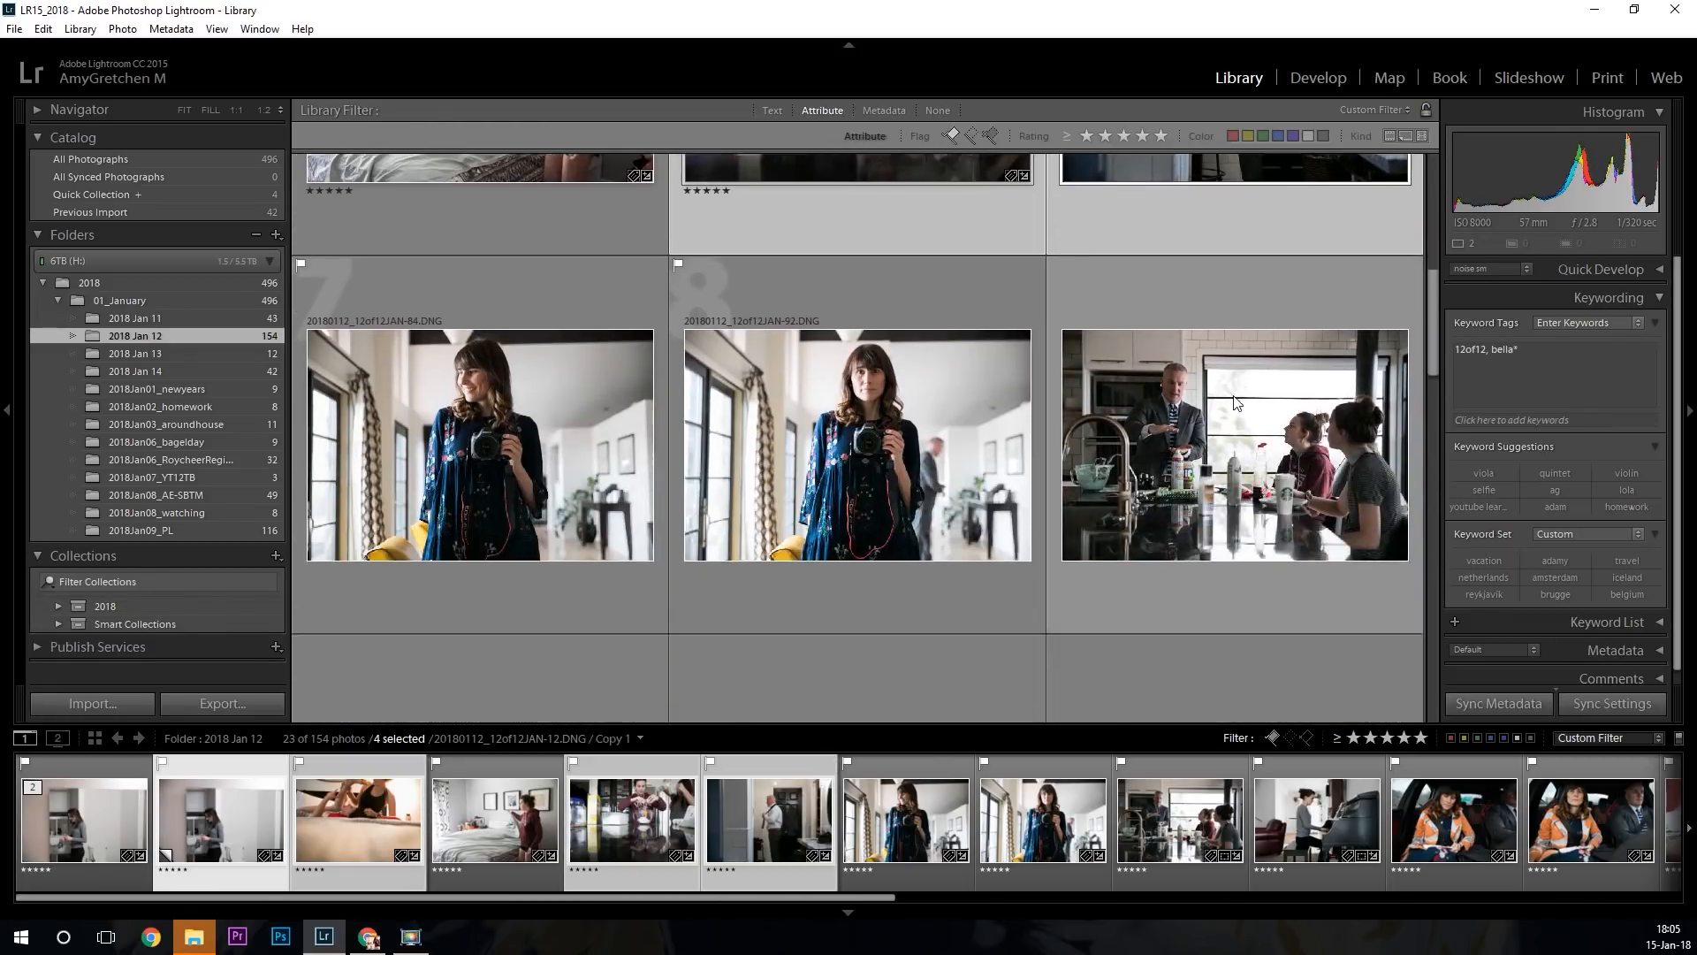
left_click(774, 283, "ctrl")
left_click(1079, 332, "ctrl")
scroll(1080, 332, "down", 3)
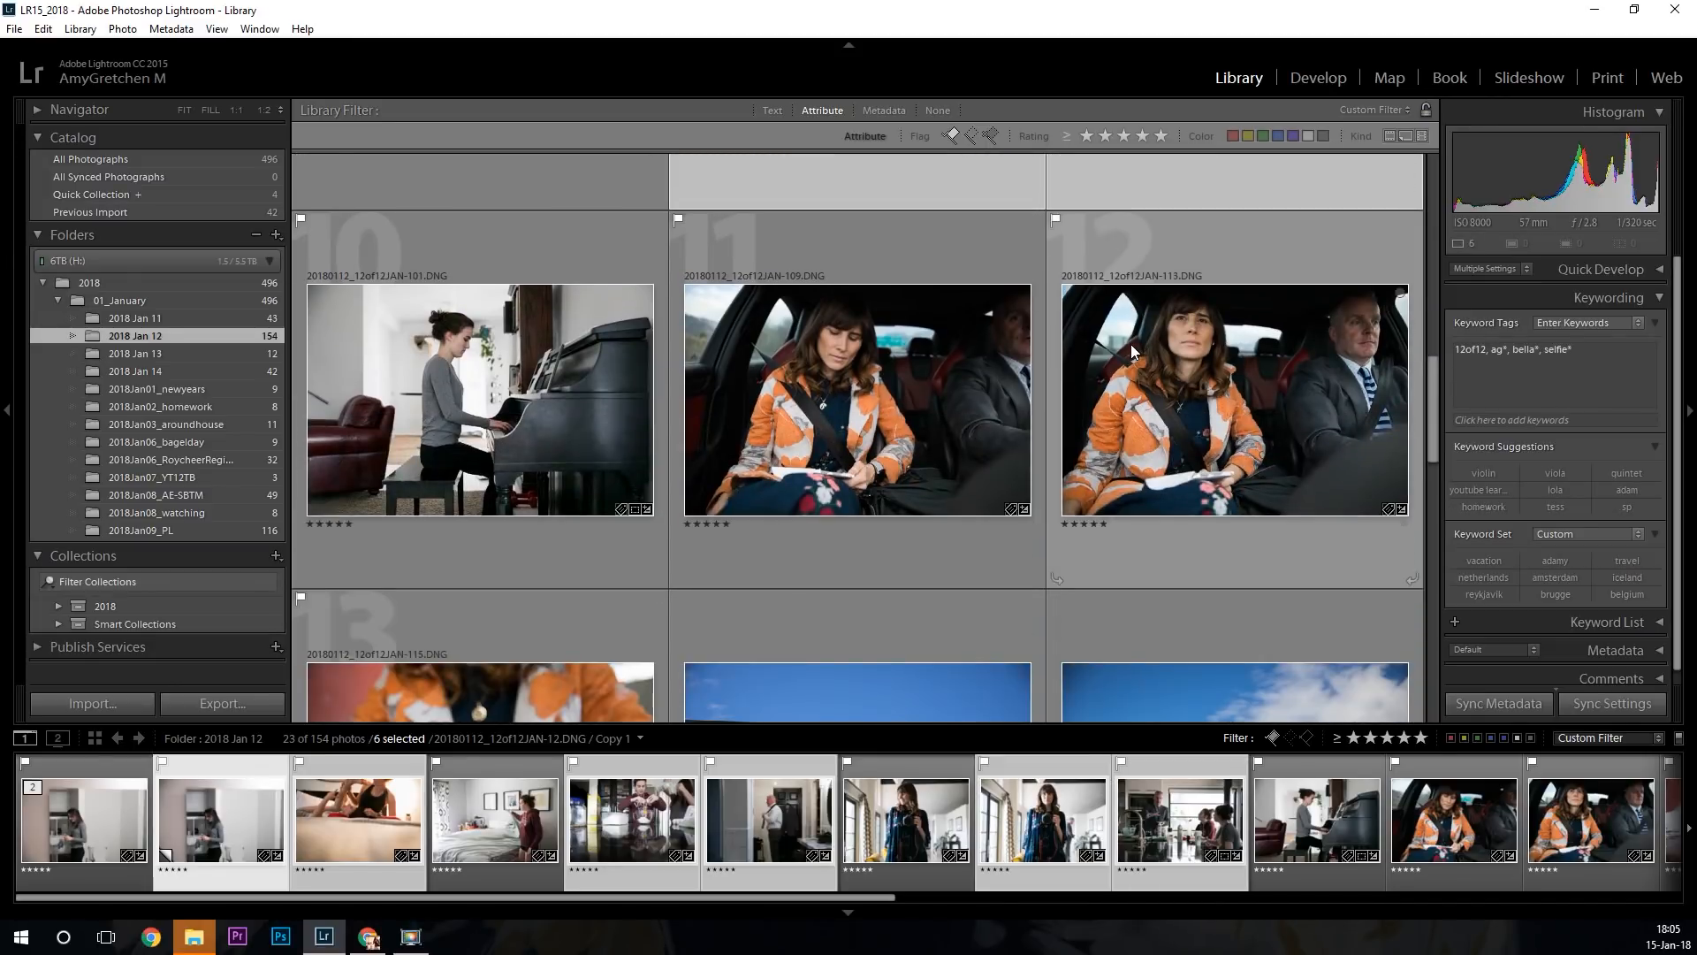
left_click(612, 412, "ctrl")
Extend the selection with the clasped-hands, city buildings, tree-climbing and house exterior photos.
scroll(612, 412, "down", 3)
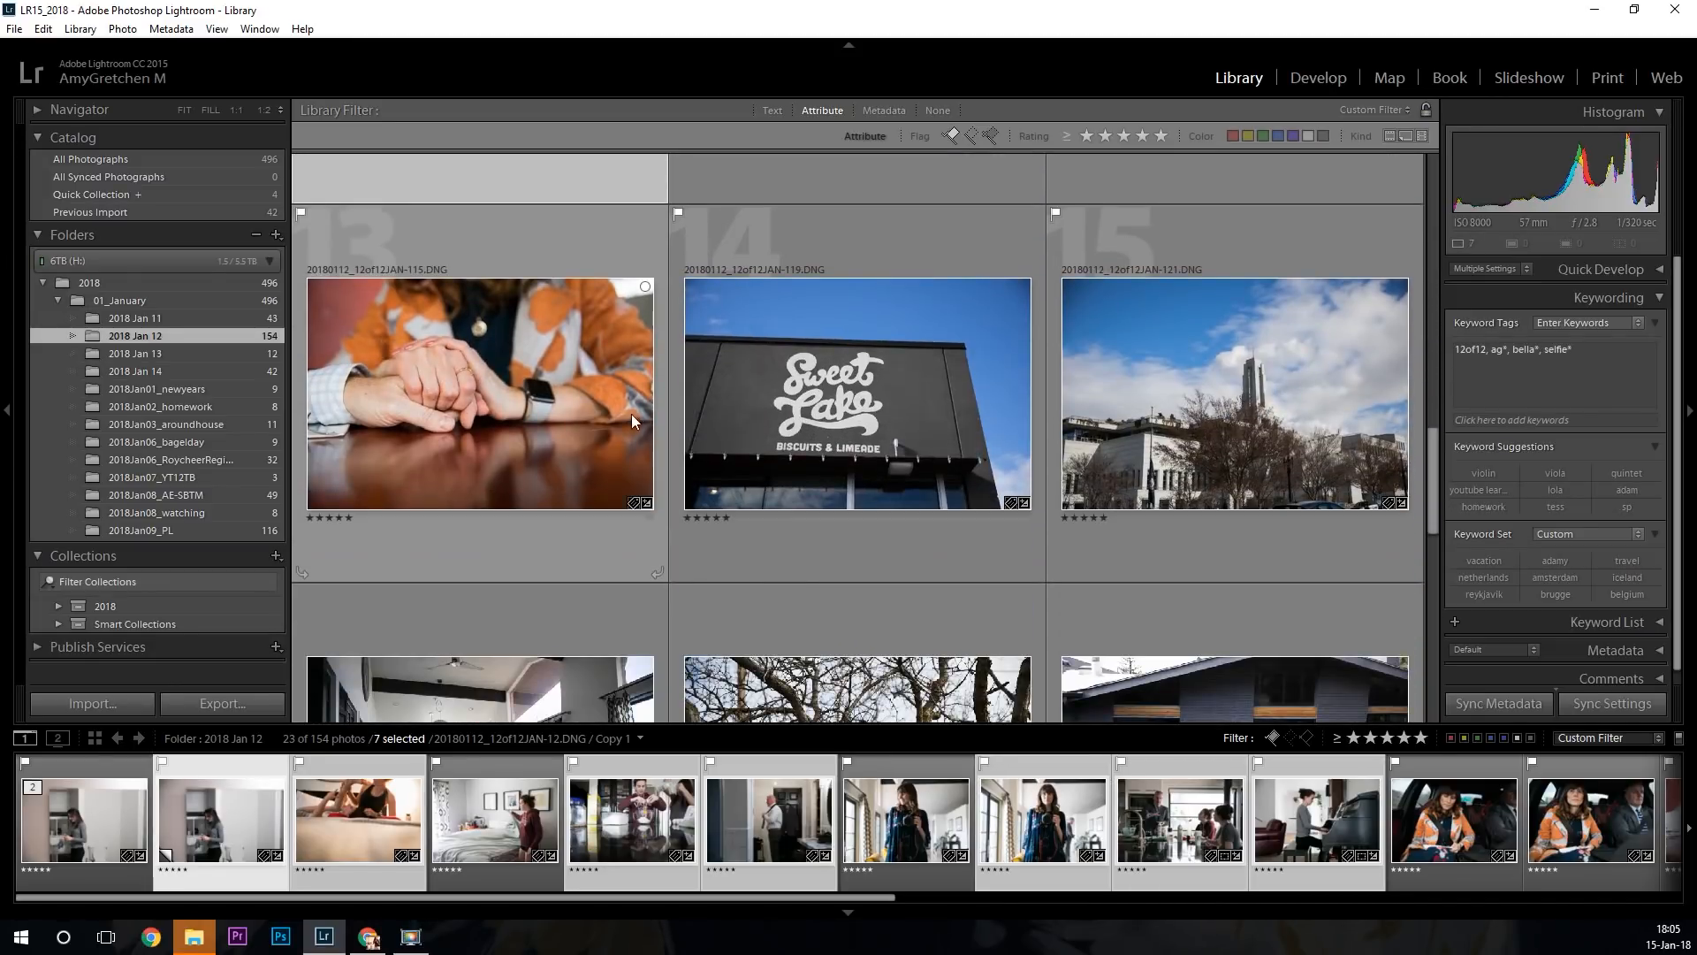
left_click(631, 414, "ctrl")
left_click(1340, 405, "ctrl")
scroll(1338, 406, "down", 3)
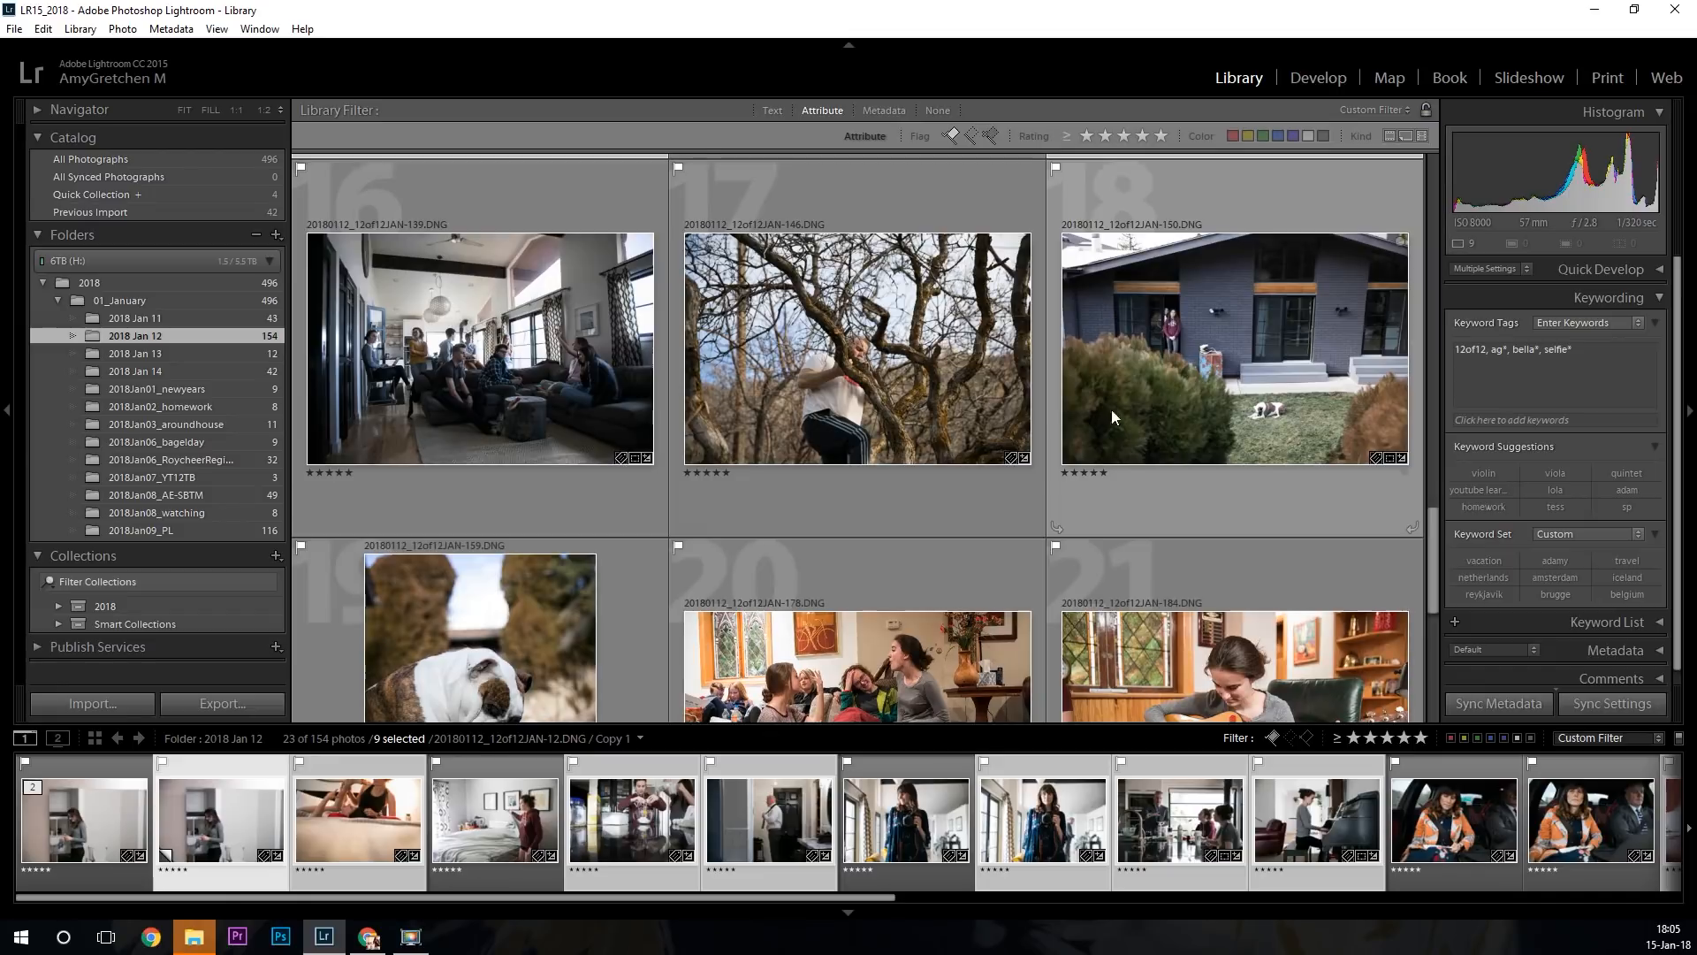
left_click(971, 373, "ctrl")
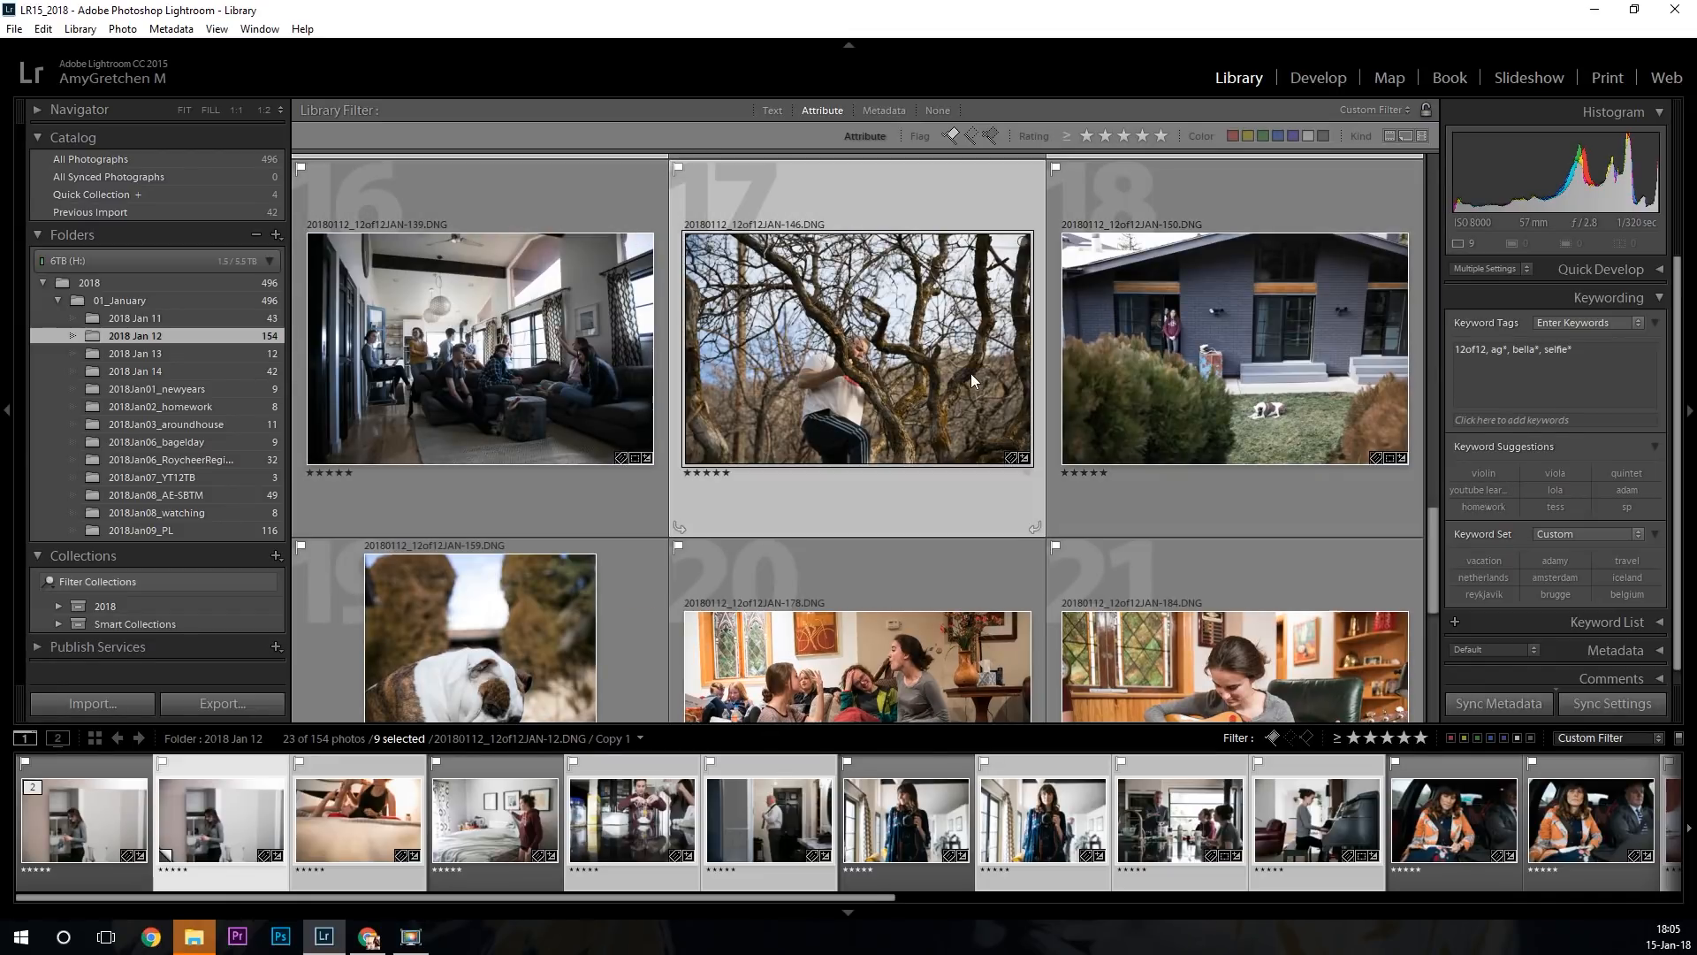
left_click(1212, 370, "ctrl")
Extend the selection with the guitar photo, the photo of the girl in red with a plate of food, and the dark-sofa living-room photo.
scroll(1212, 363, "down", 5)
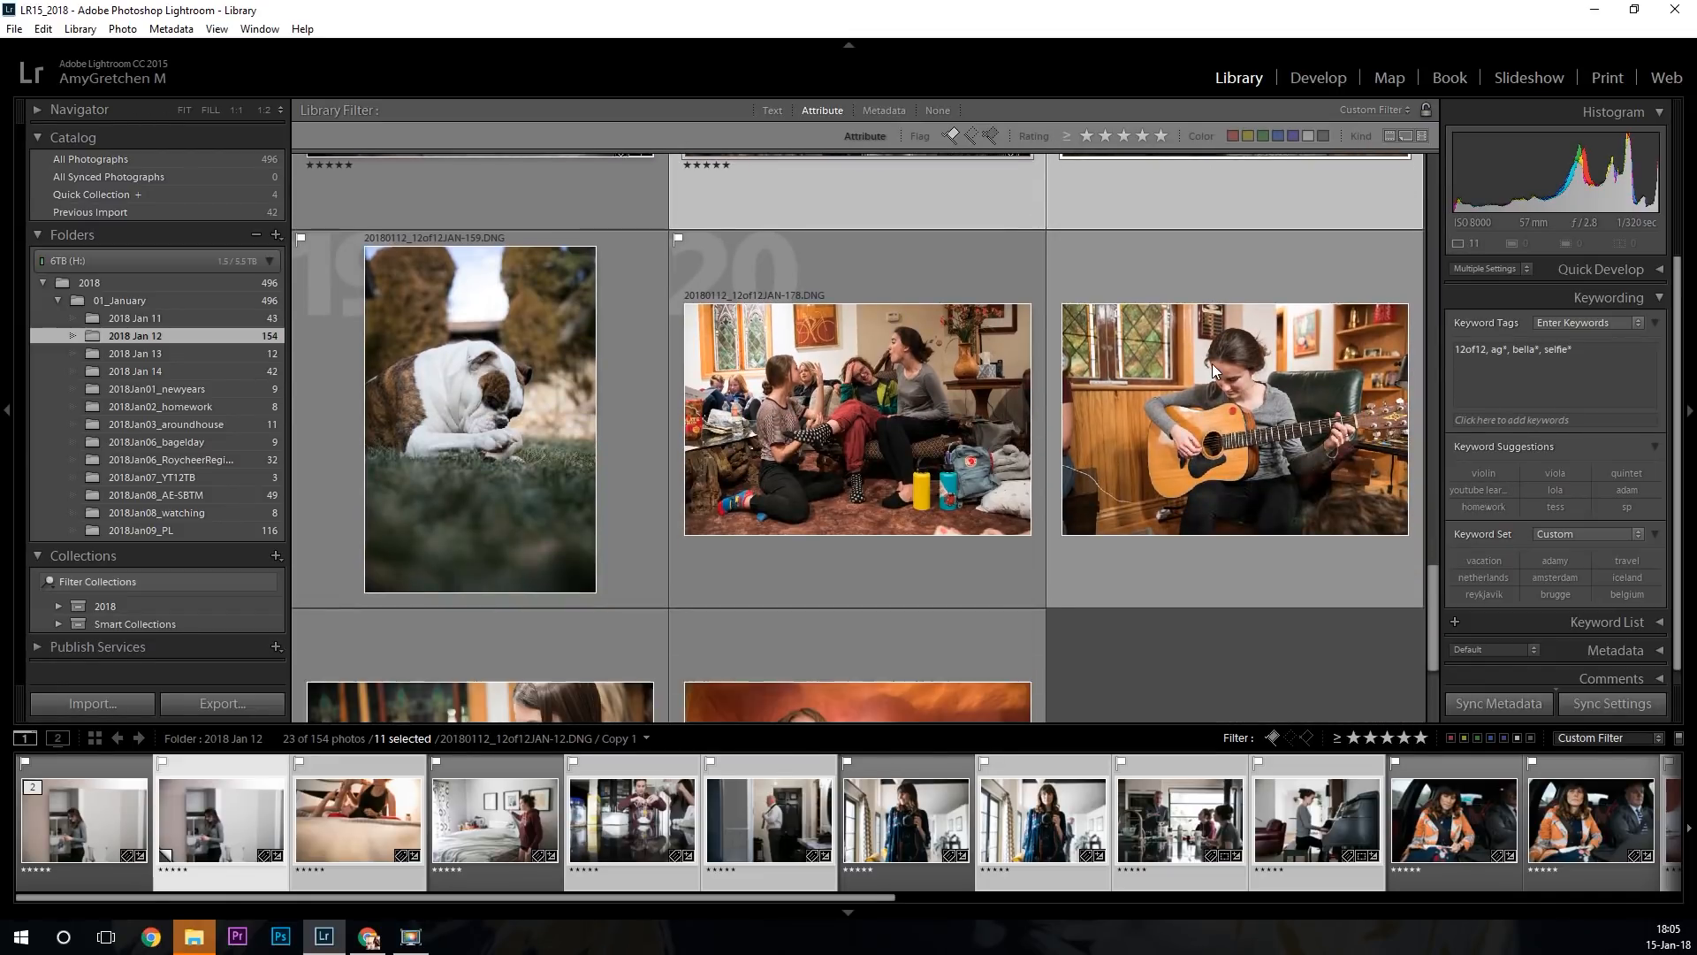
left_click(524, 591, "ctrl")
left_click(824, 582, "ctrl")
scroll(868, 580, "up", 5)
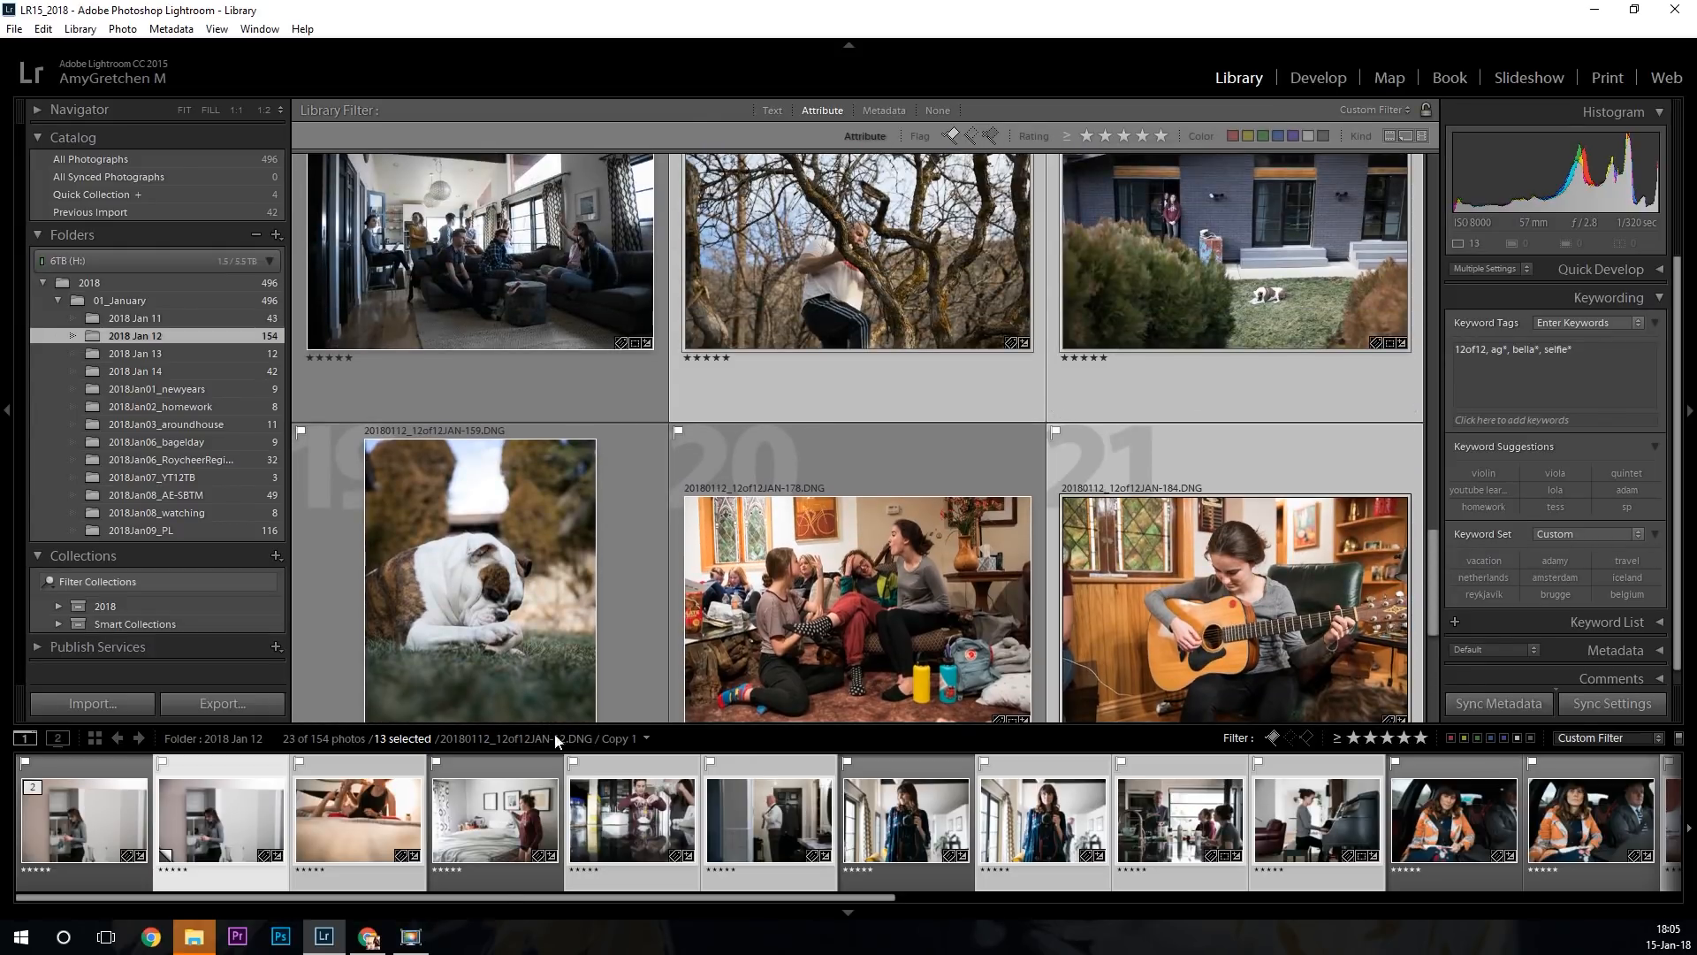
left_click(517, 268, "ctrl")
Review the whole grid to check which photos of the day are in the selection.
scroll(693, 474, "down", 15)
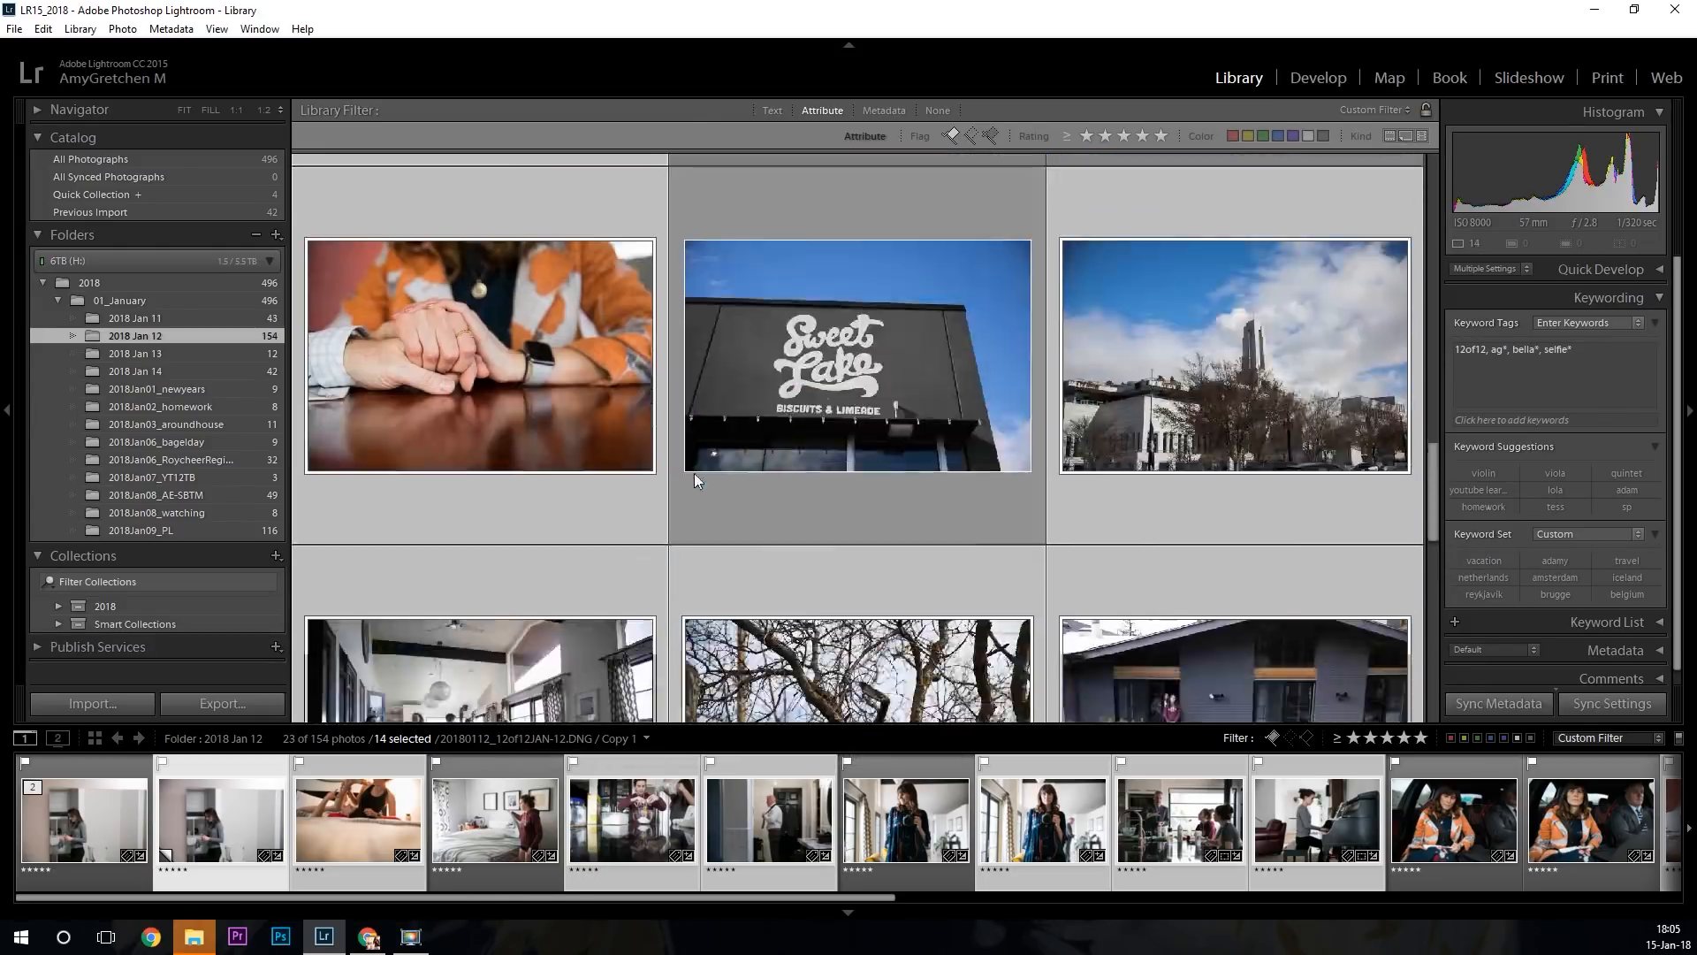
scroll(709, 504, "up", 15)
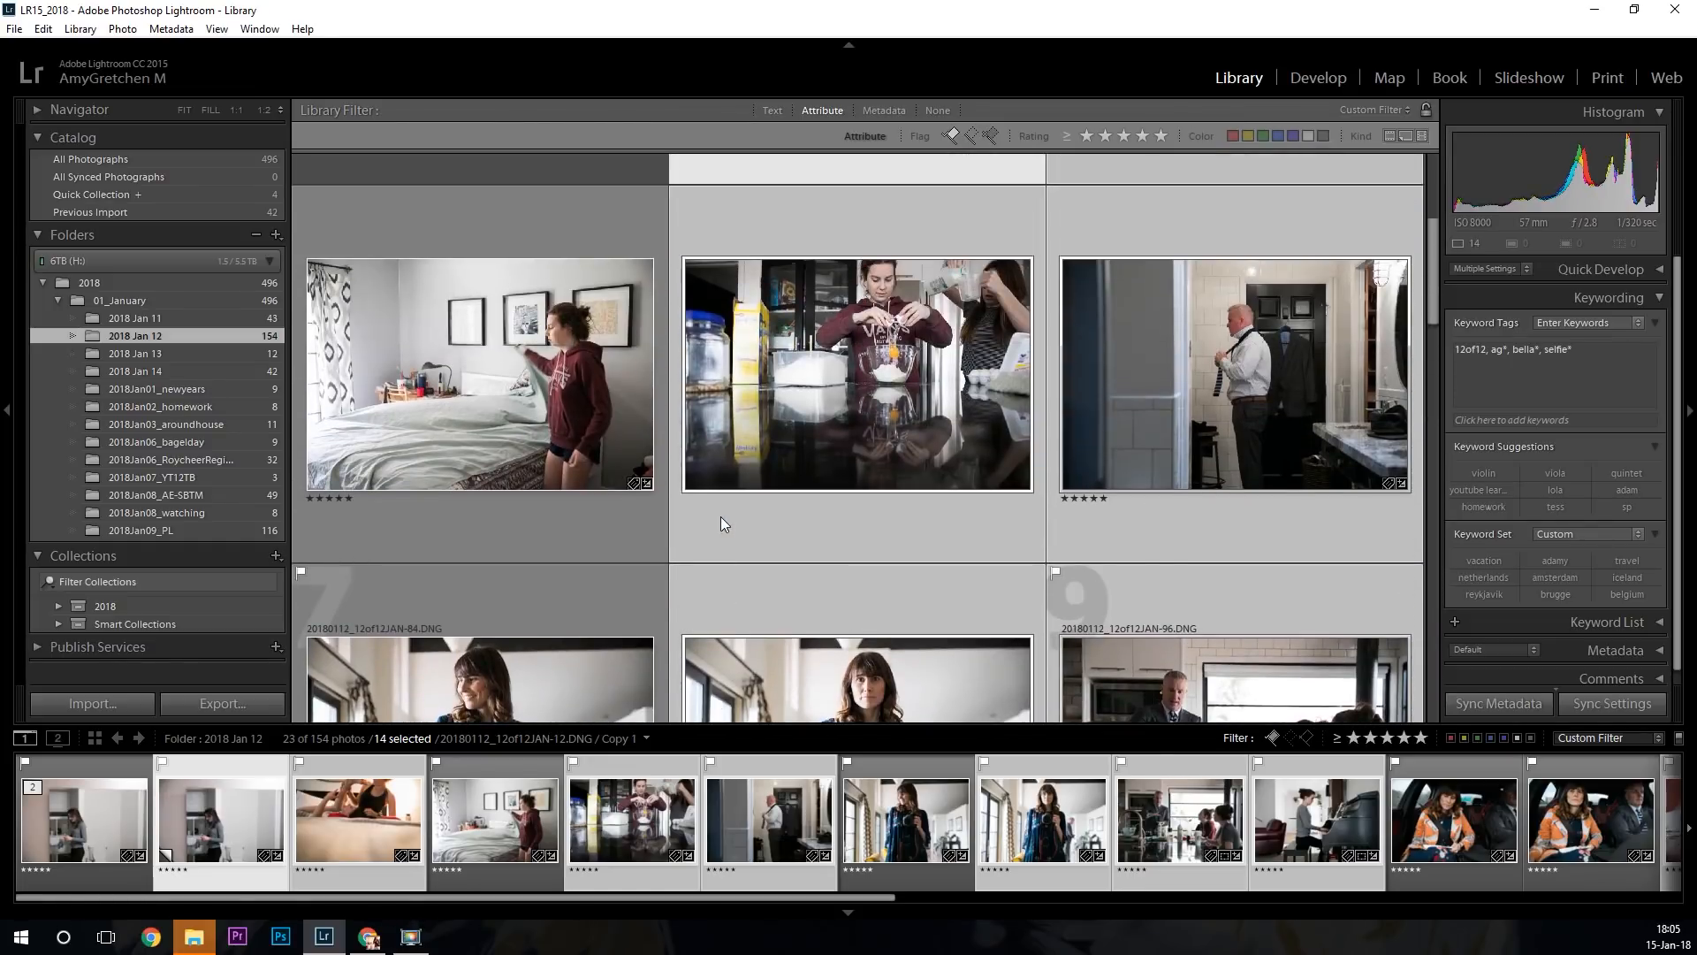
scroll(722, 524, "up", 3)
scroll(721, 524, "down", 12)
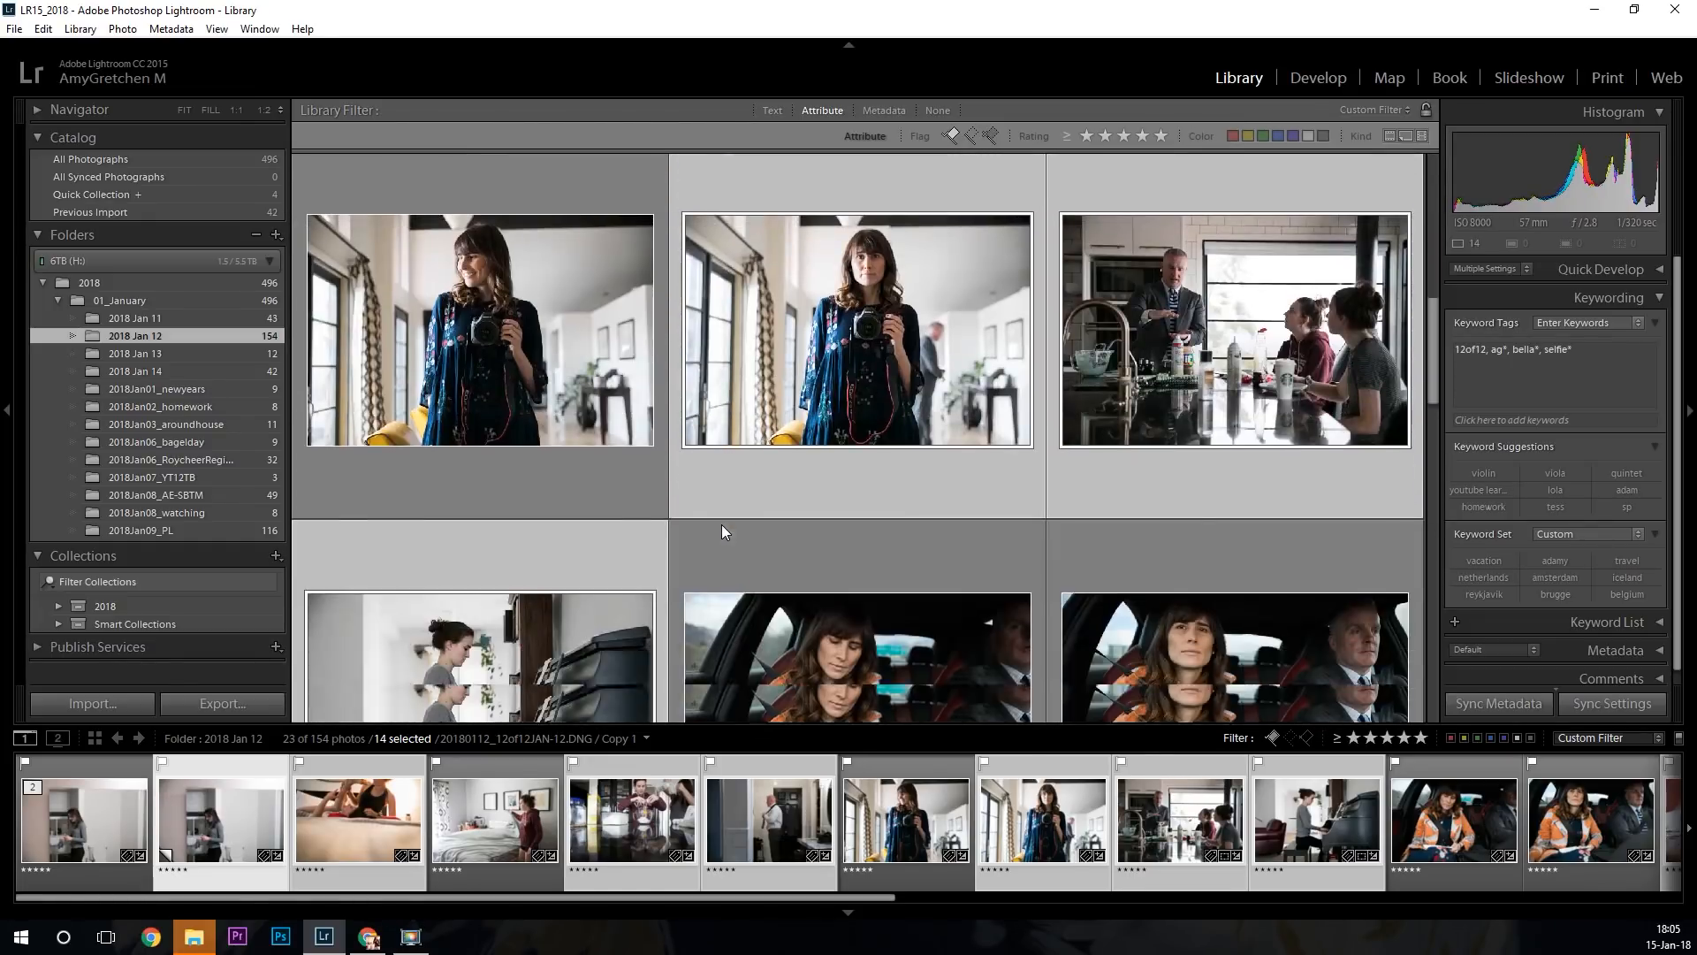
scroll(722, 525, "down", 3)
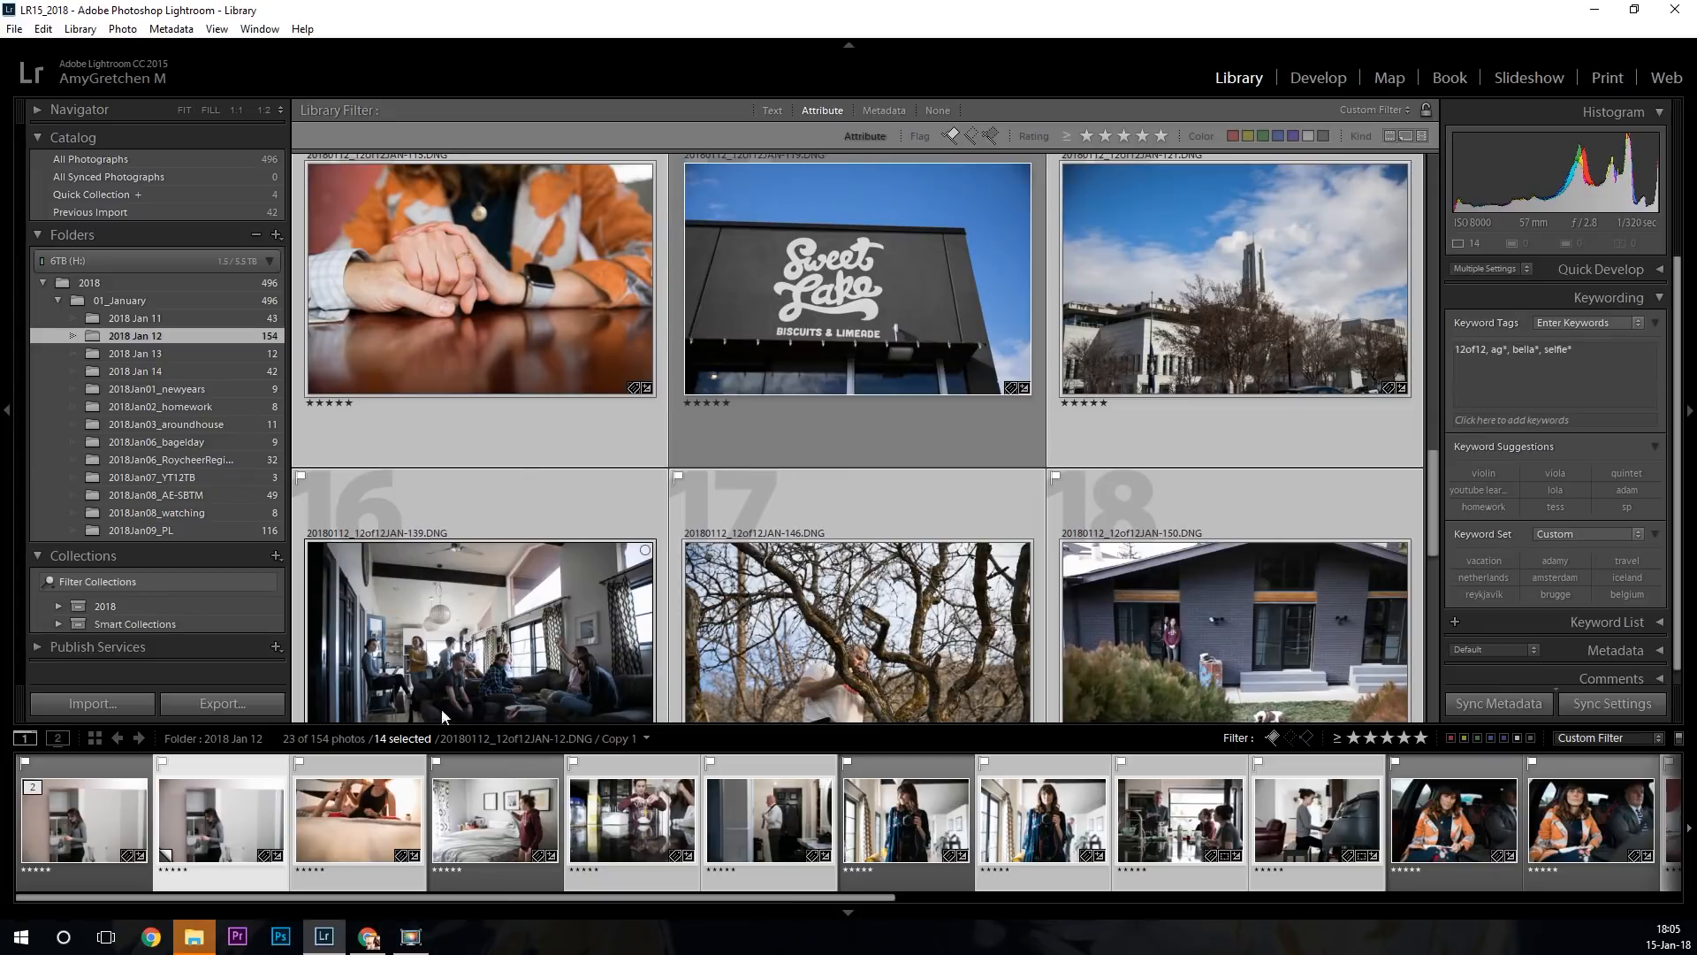
scroll(531, 521, "down", 3)
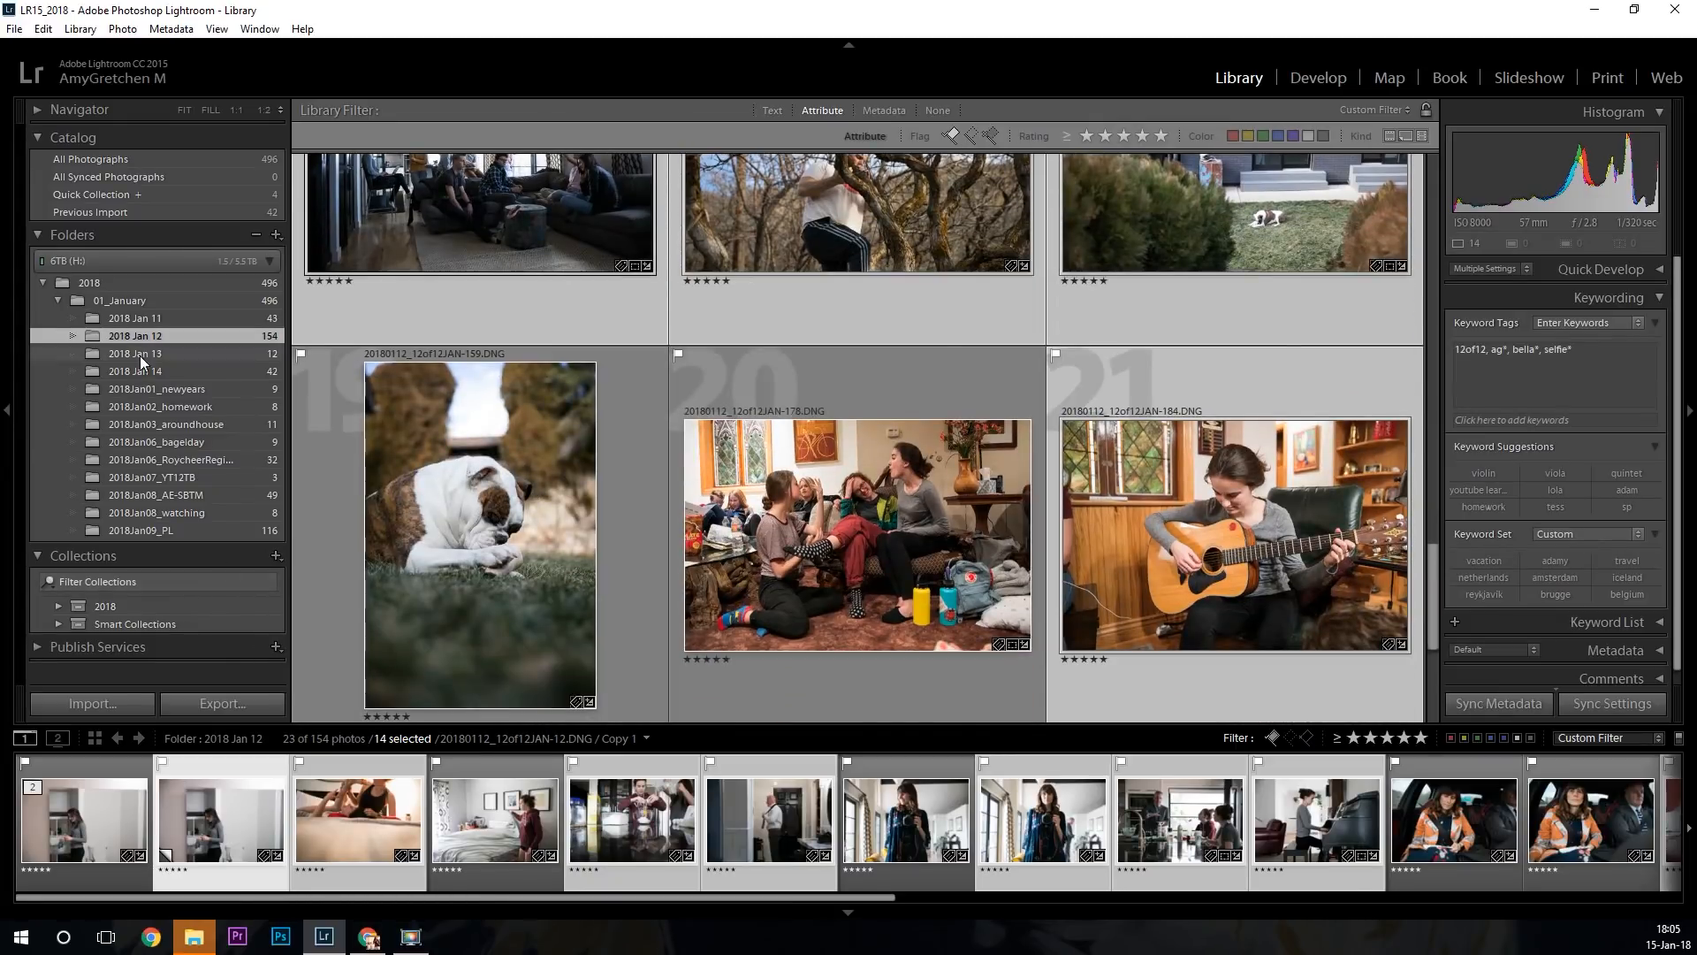
scroll(306, 500, "down", 3)
scroll(780, 516, "down", 1)
scroll(561, 515, "up", 1)
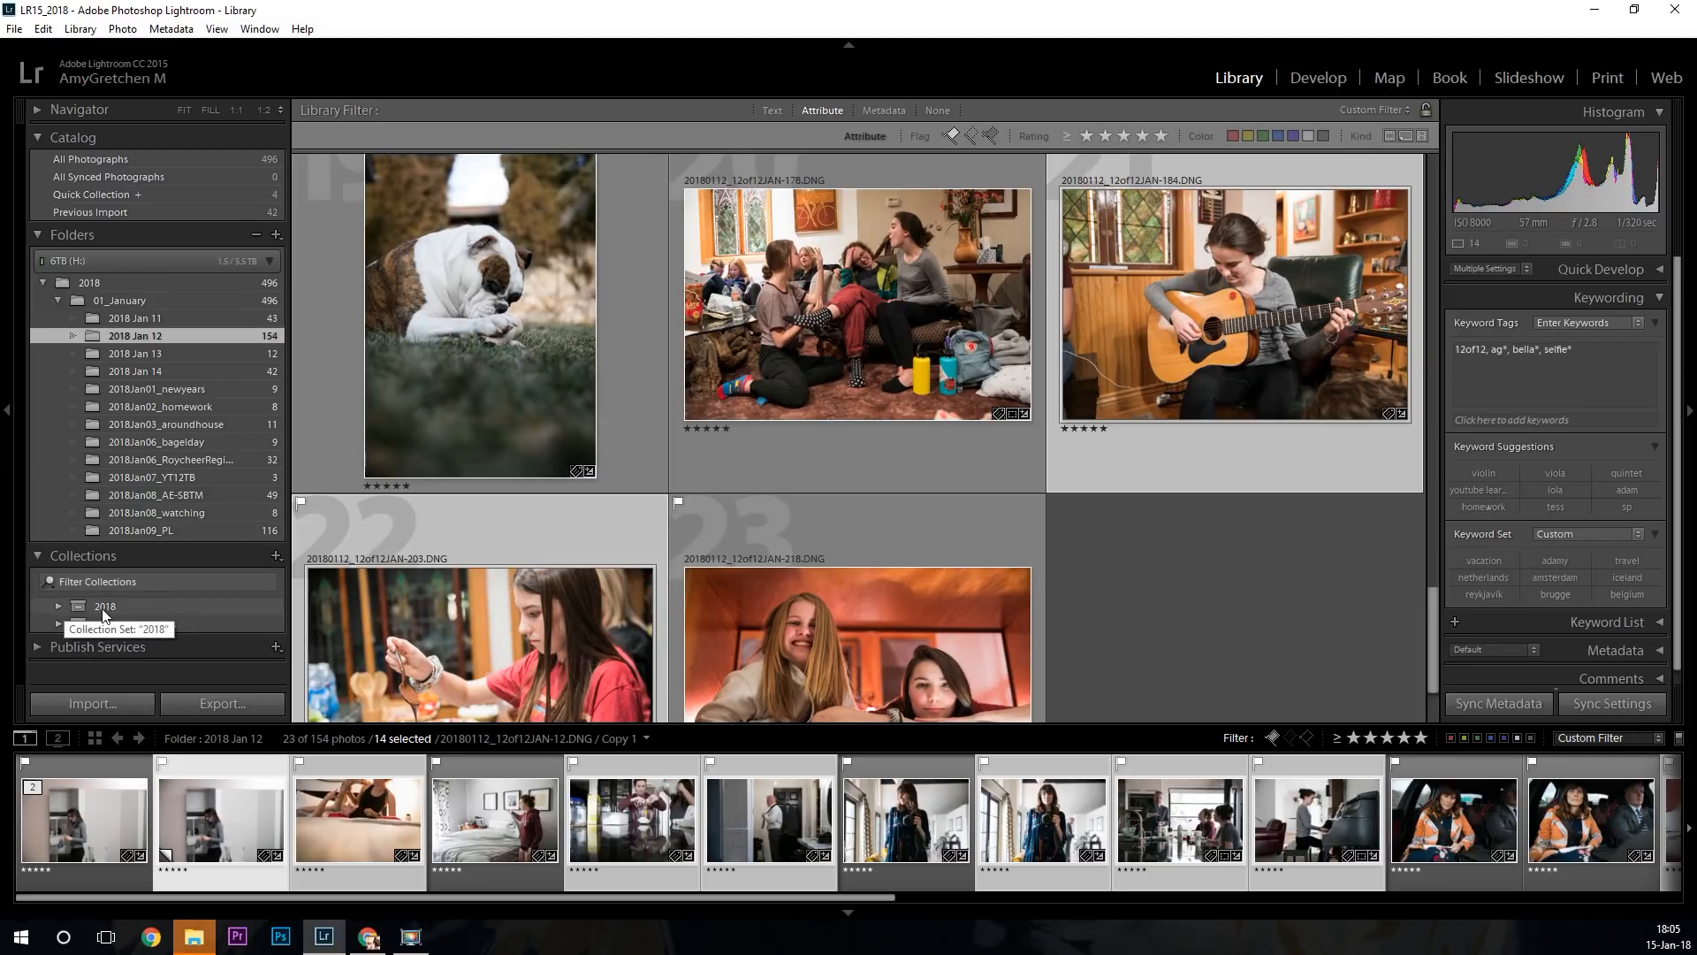
Create a collection set named 12of12 inside the 2018 collection set.
left_click(277, 557)
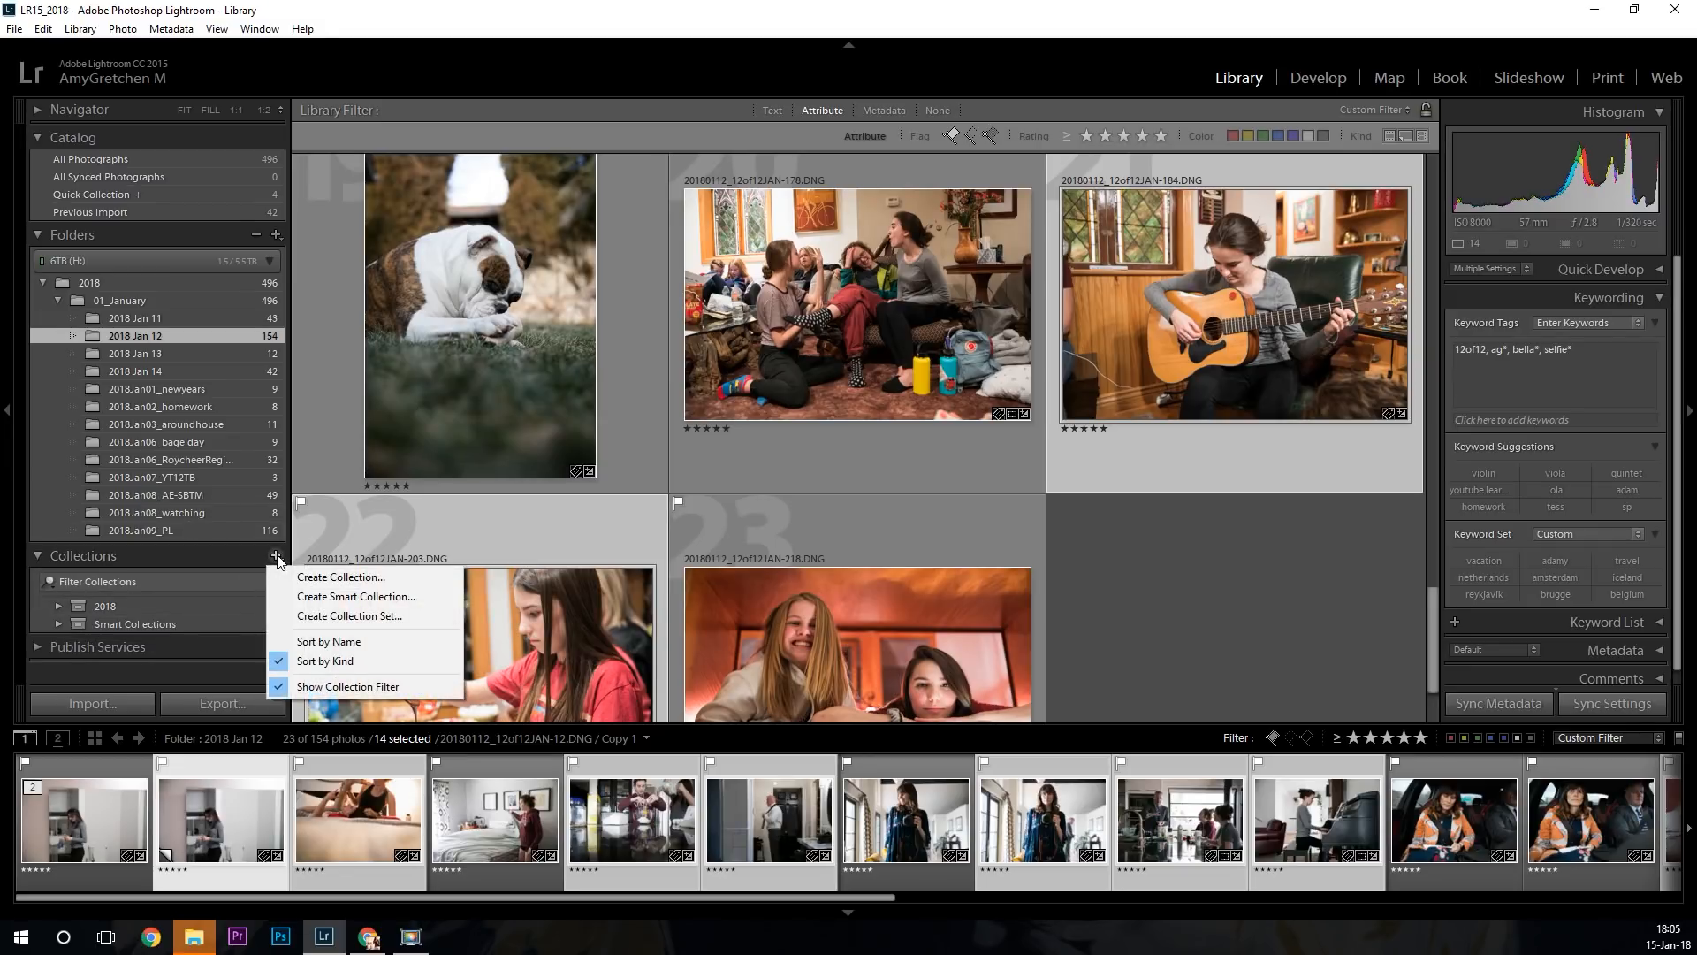
left_click(320, 617)
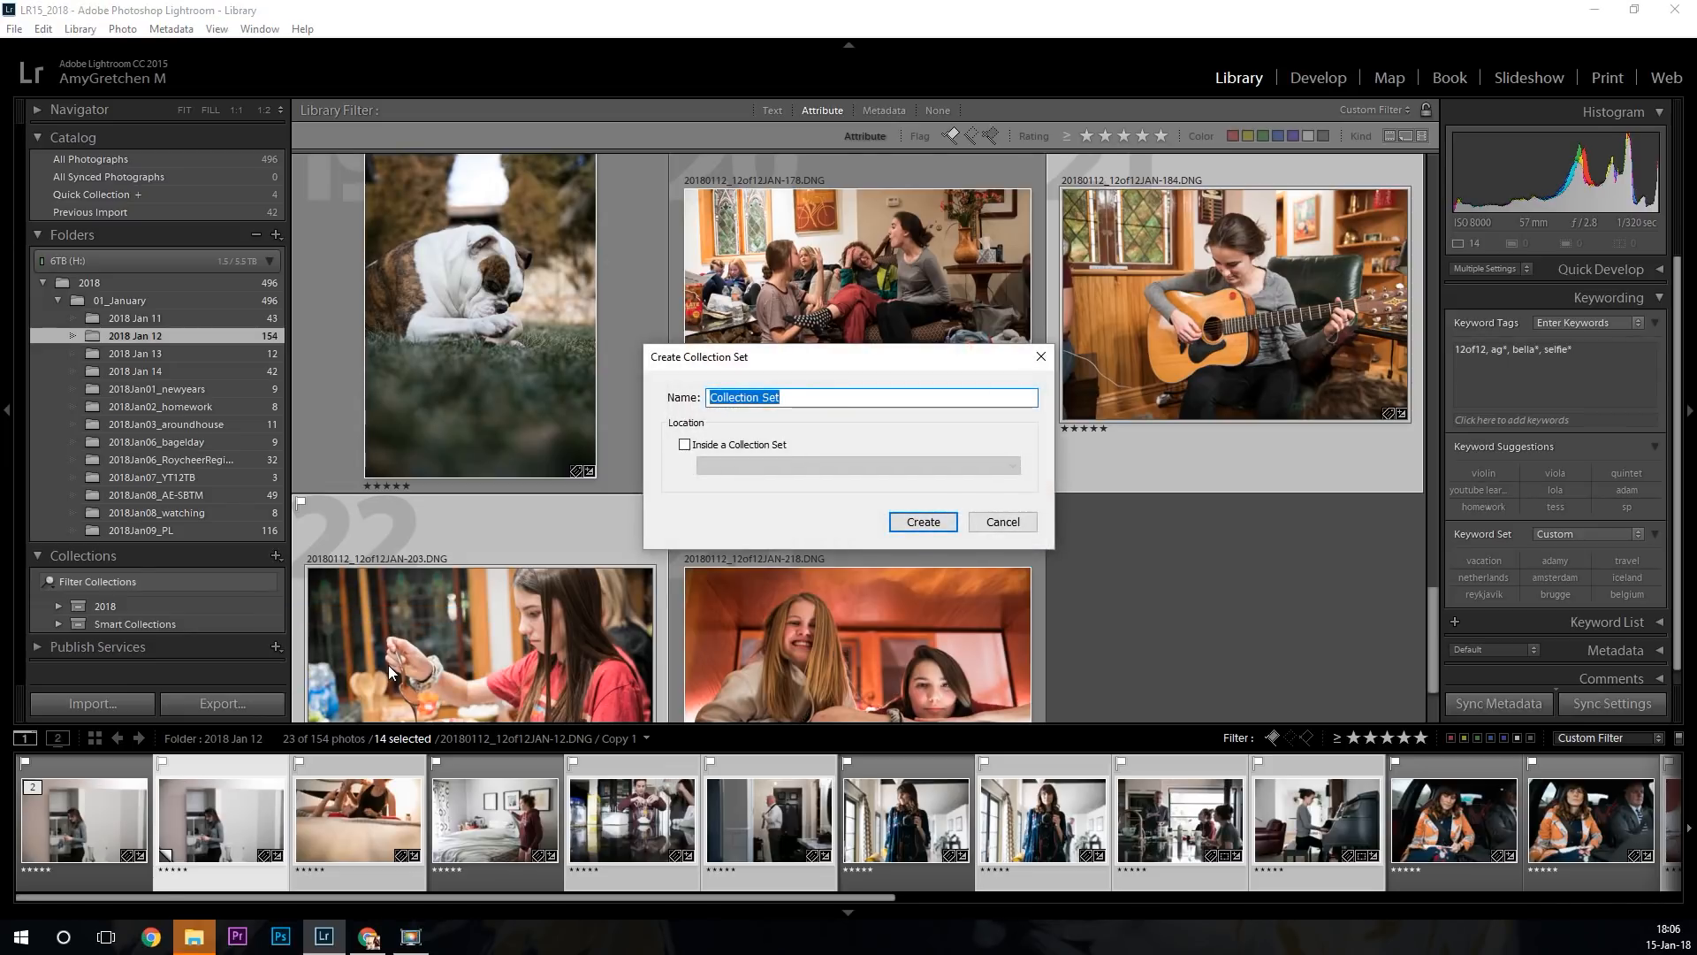
type("12of12")
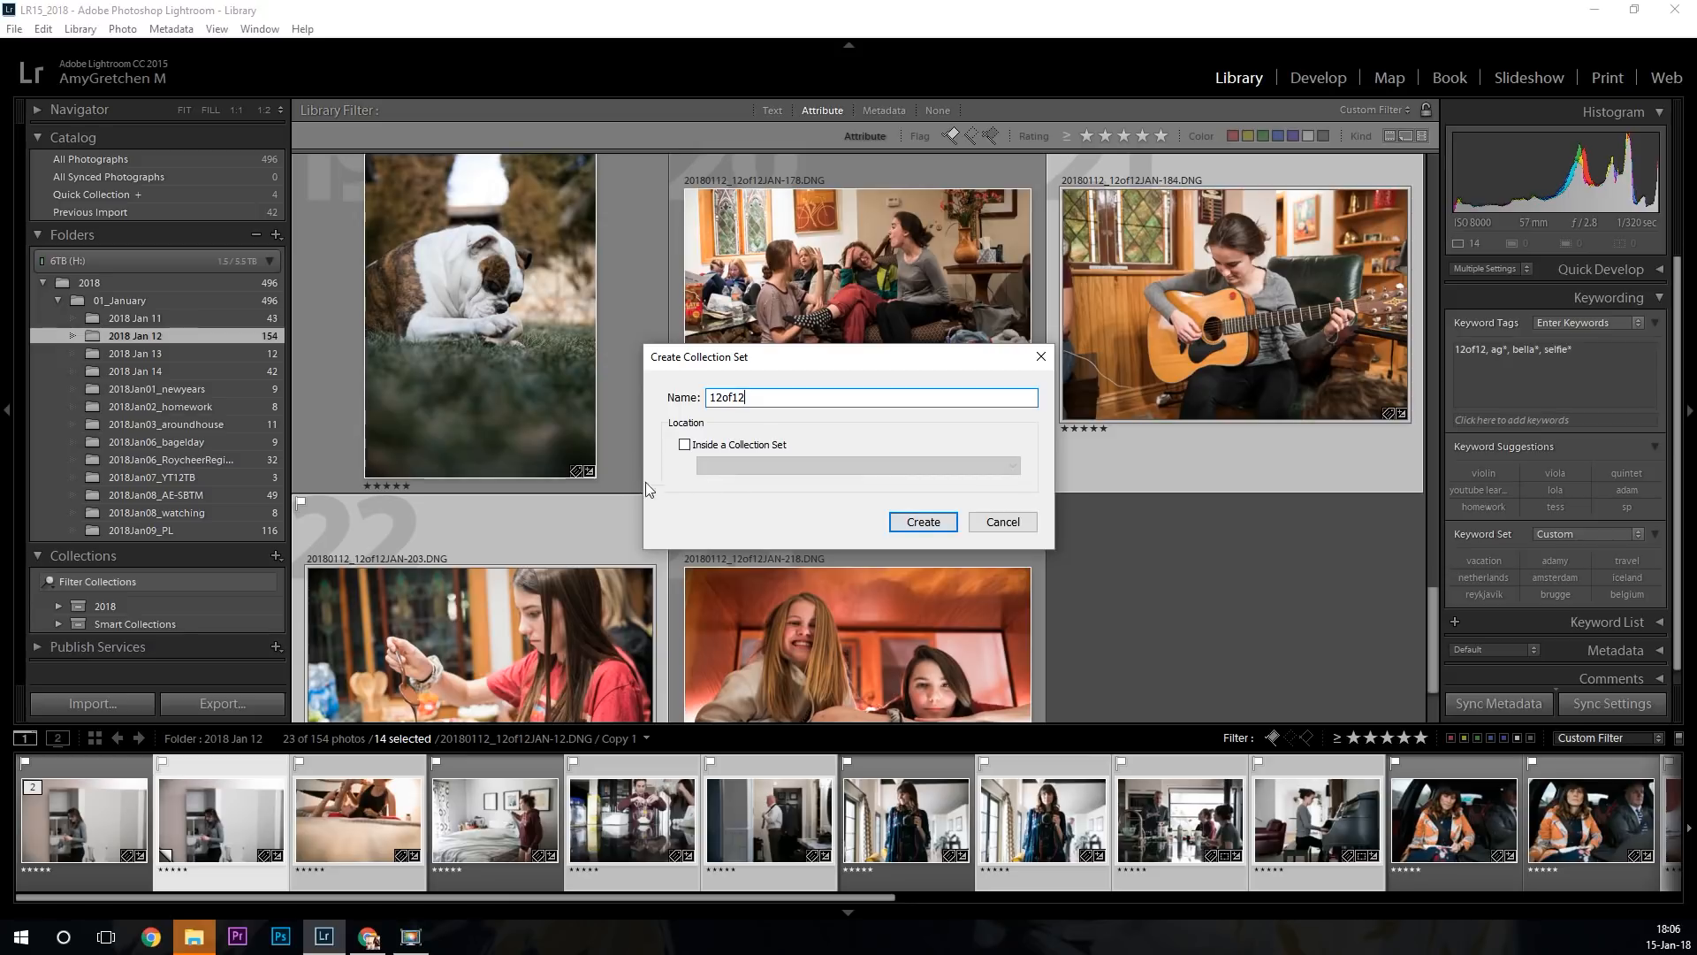
left_click(685, 445)
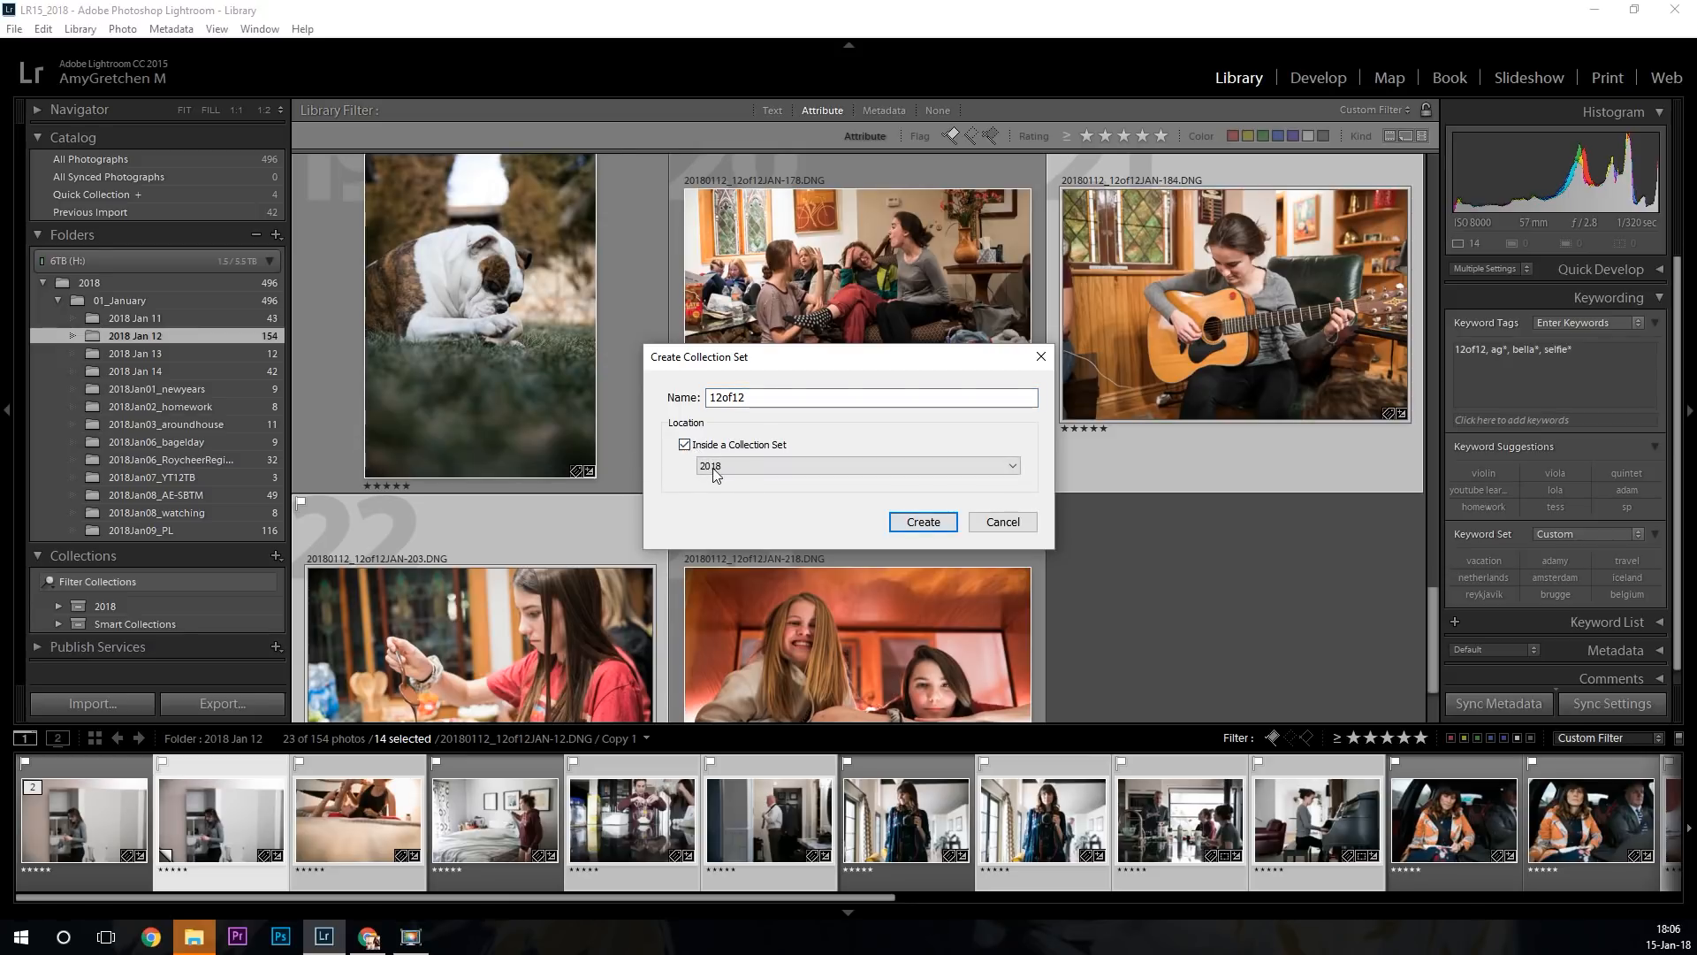
left_click(751, 466)
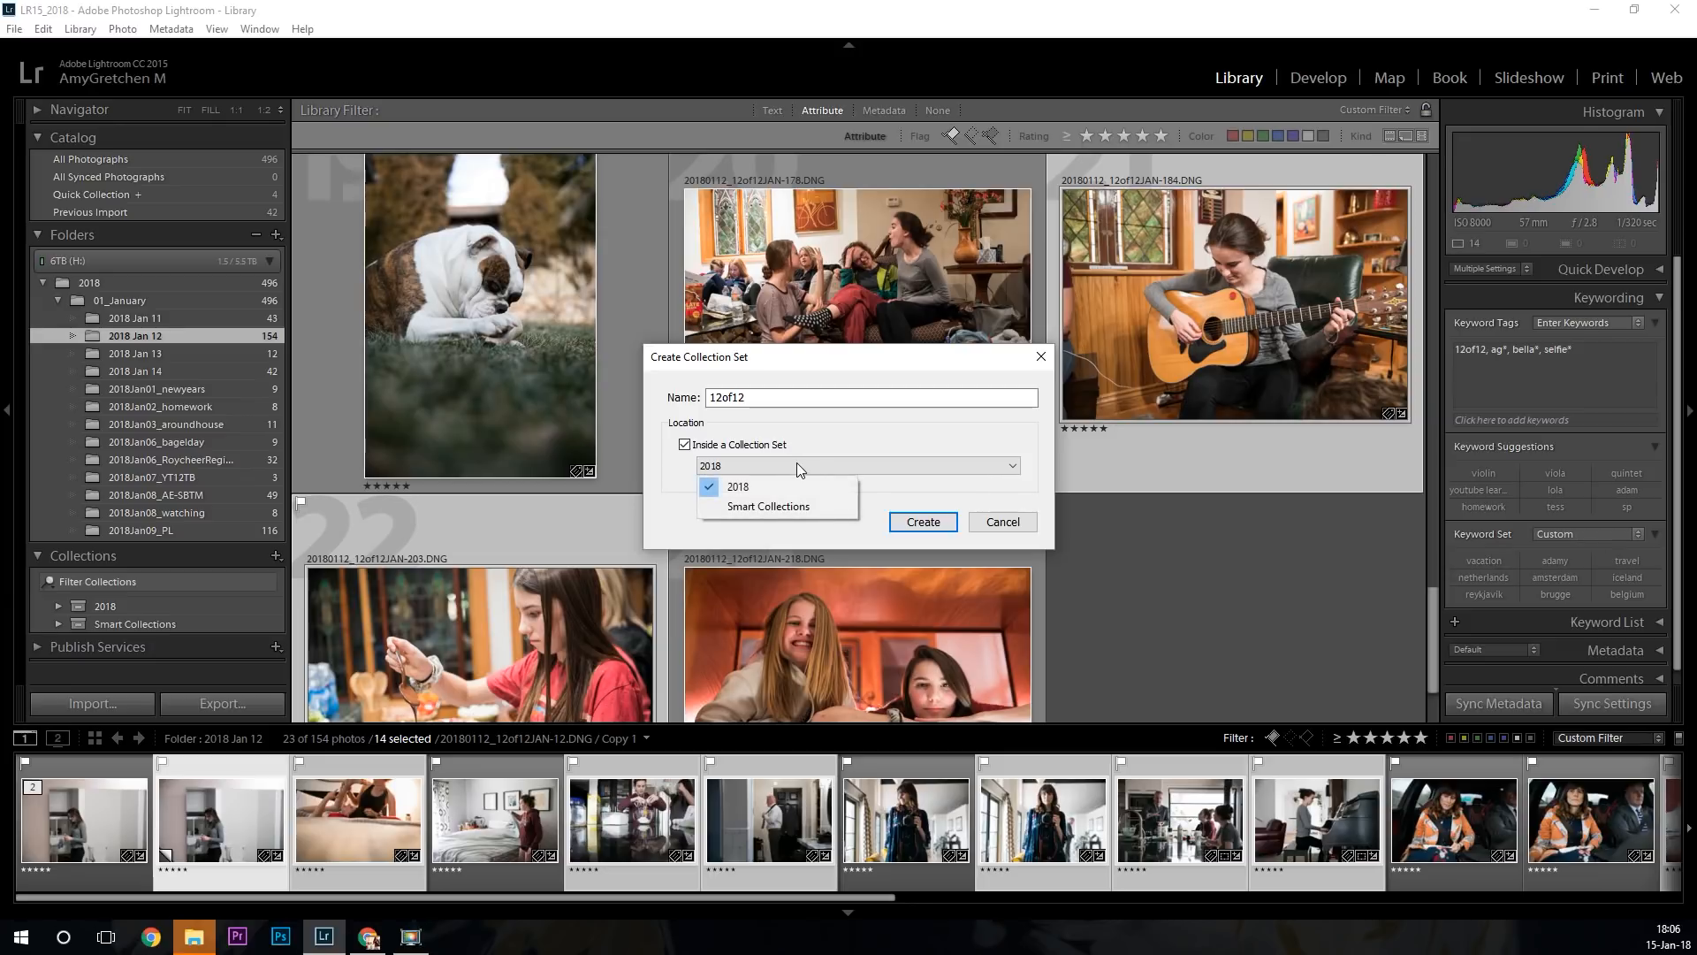
left_click(804, 486)
left_click(925, 522)
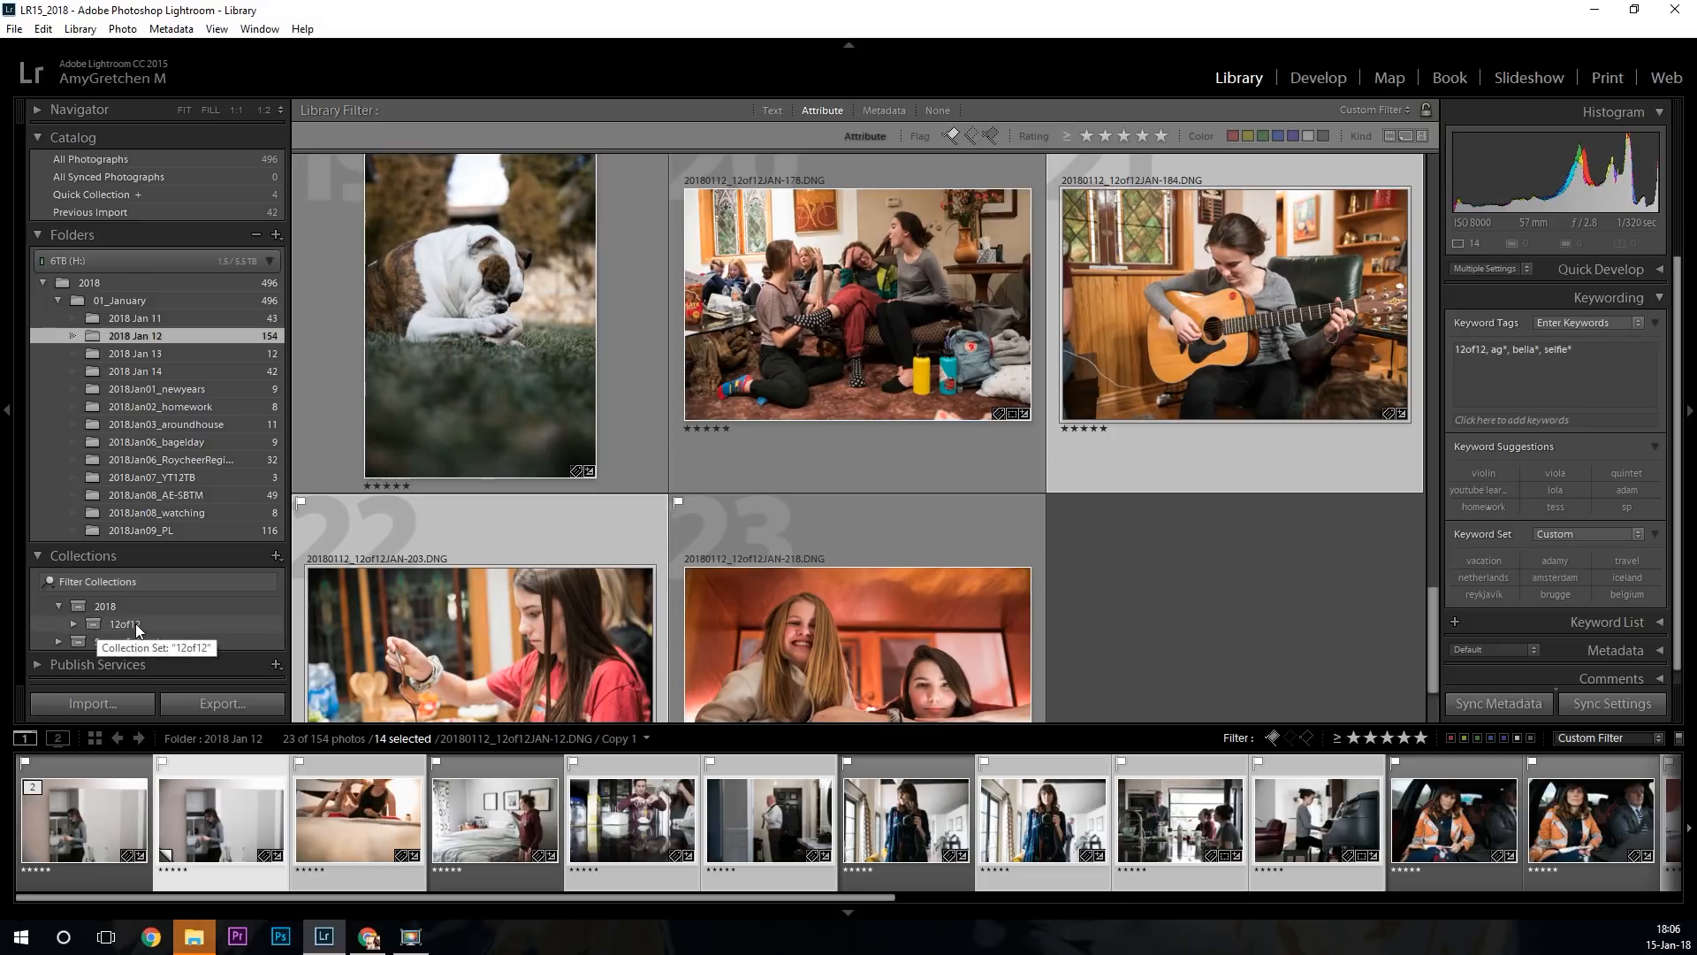
Create a collection named 01_JAN inside the 12of12 collection set, including the selected photos.
left_click(275, 556)
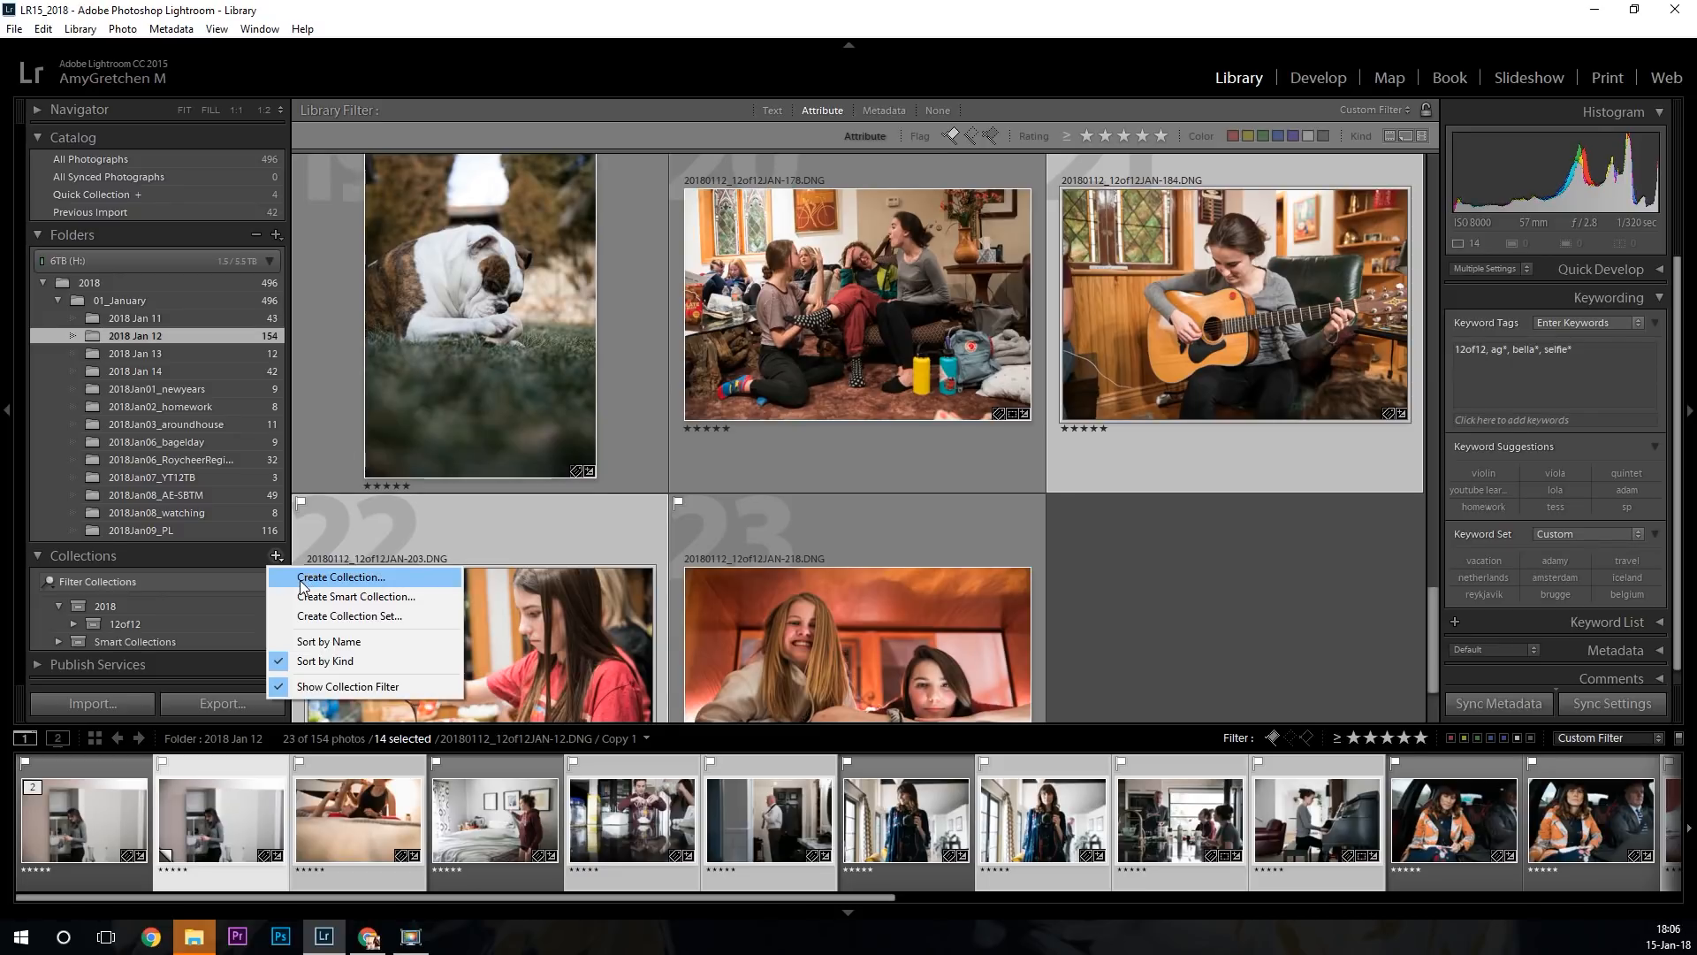
left_click(301, 580)
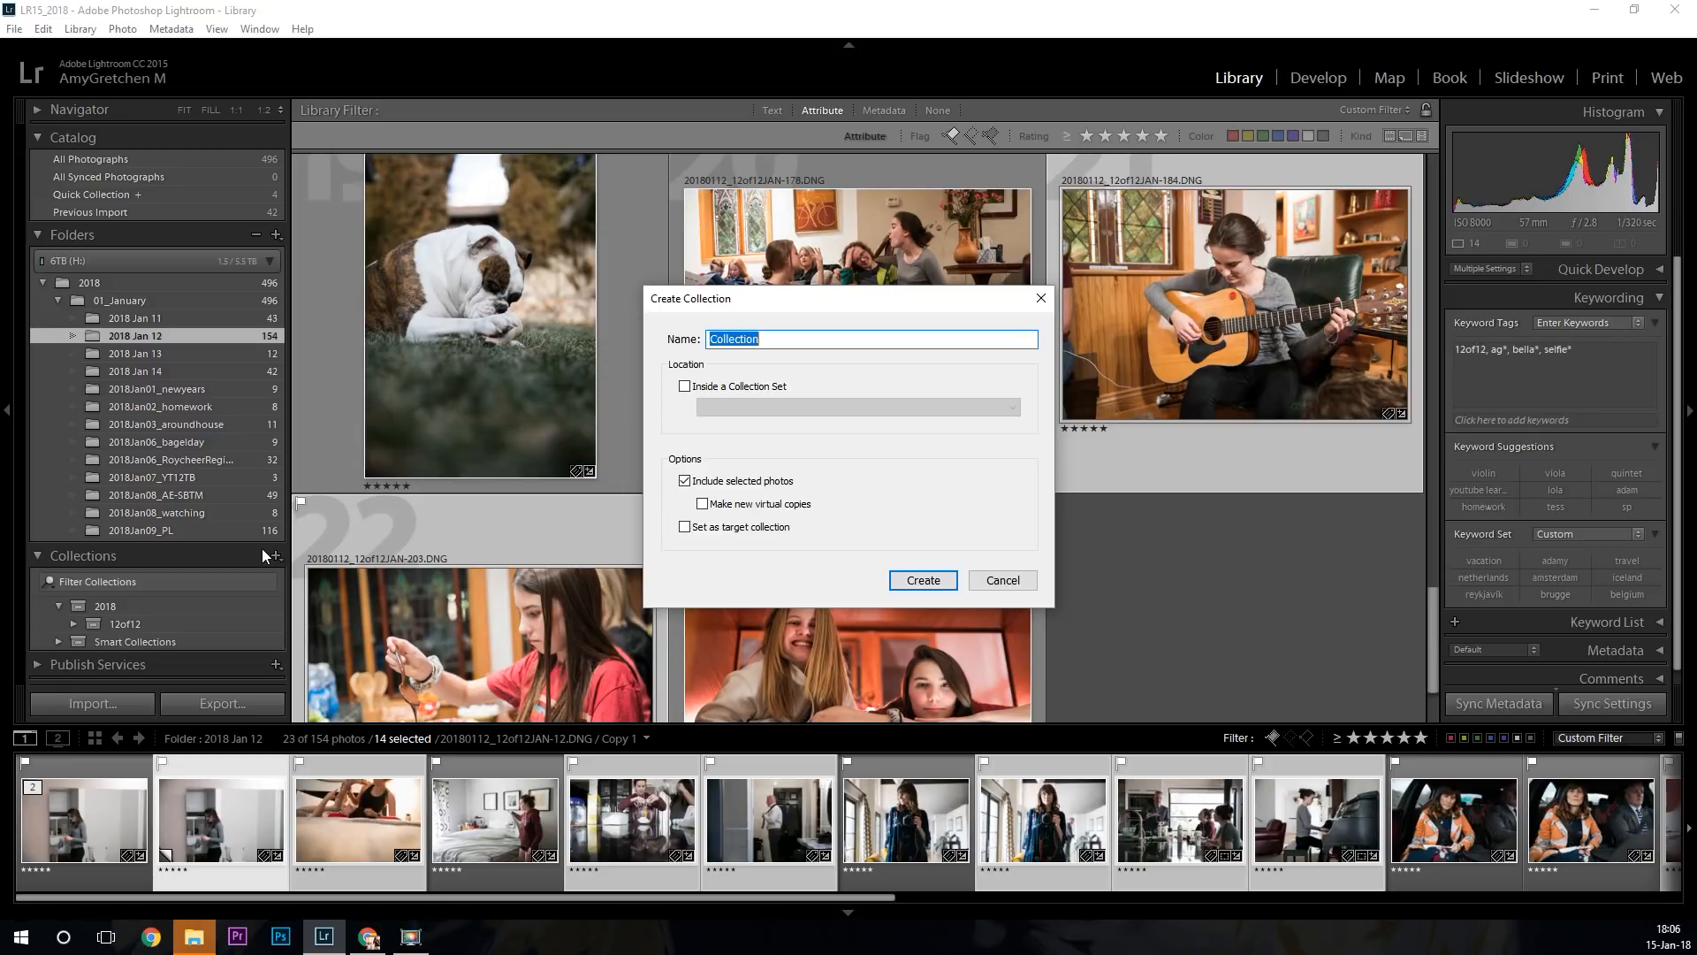
type("01_JAN")
left_click(703, 389)
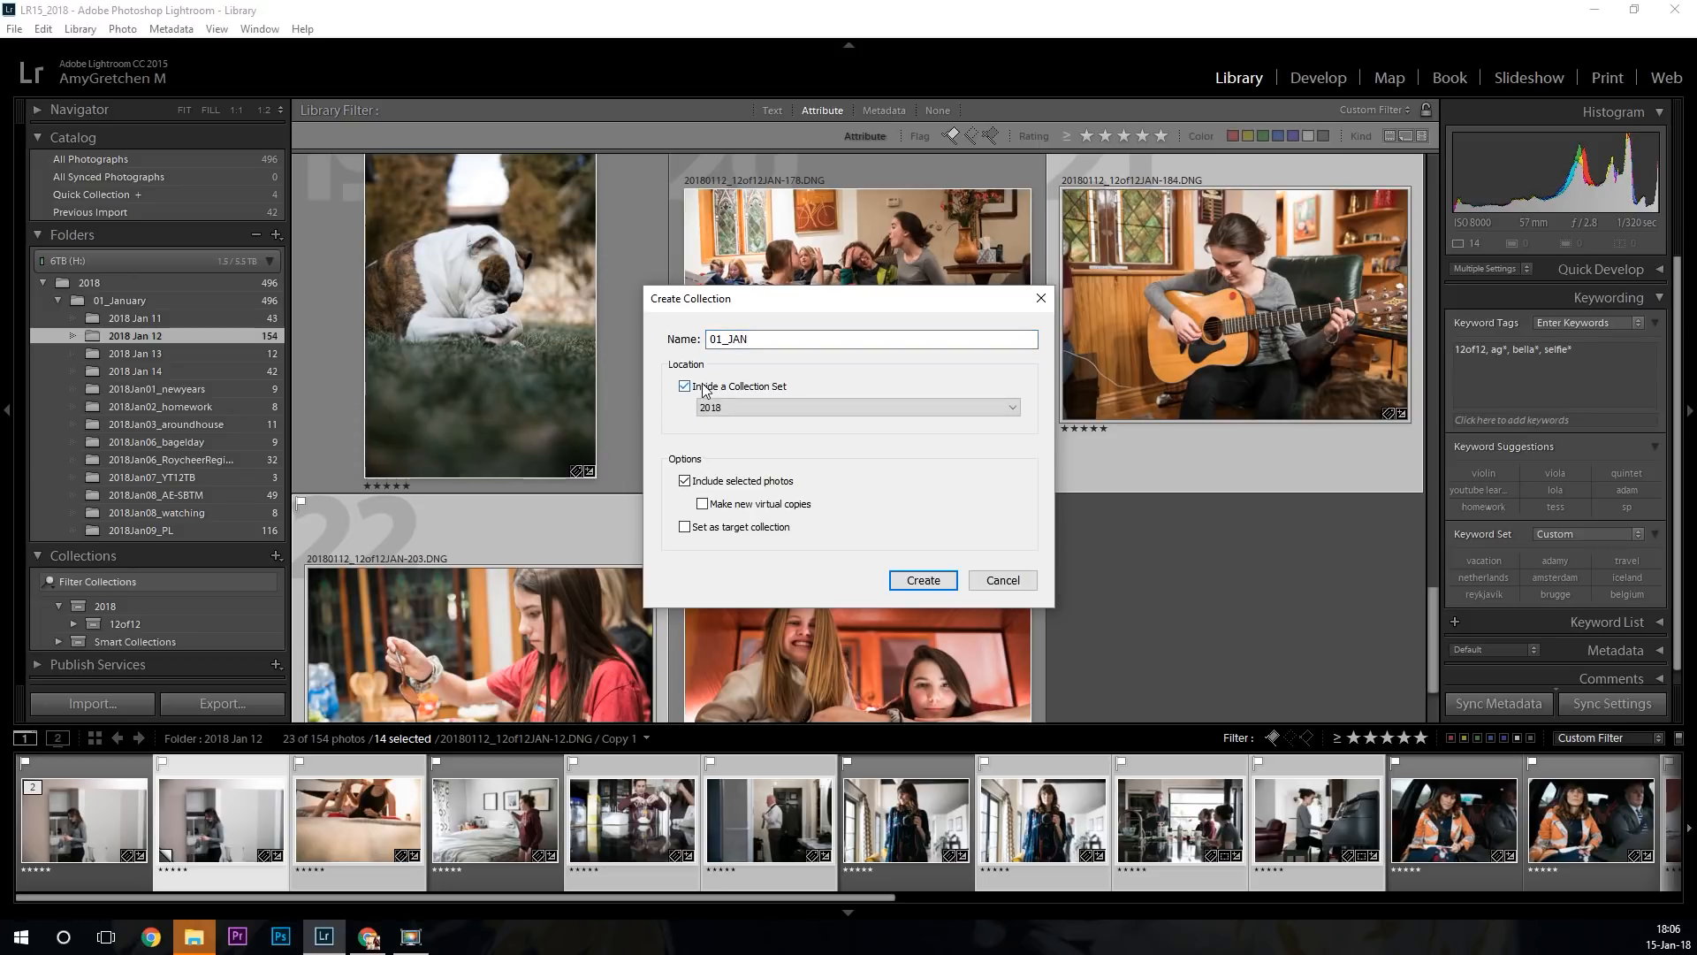
left_click(708, 415)
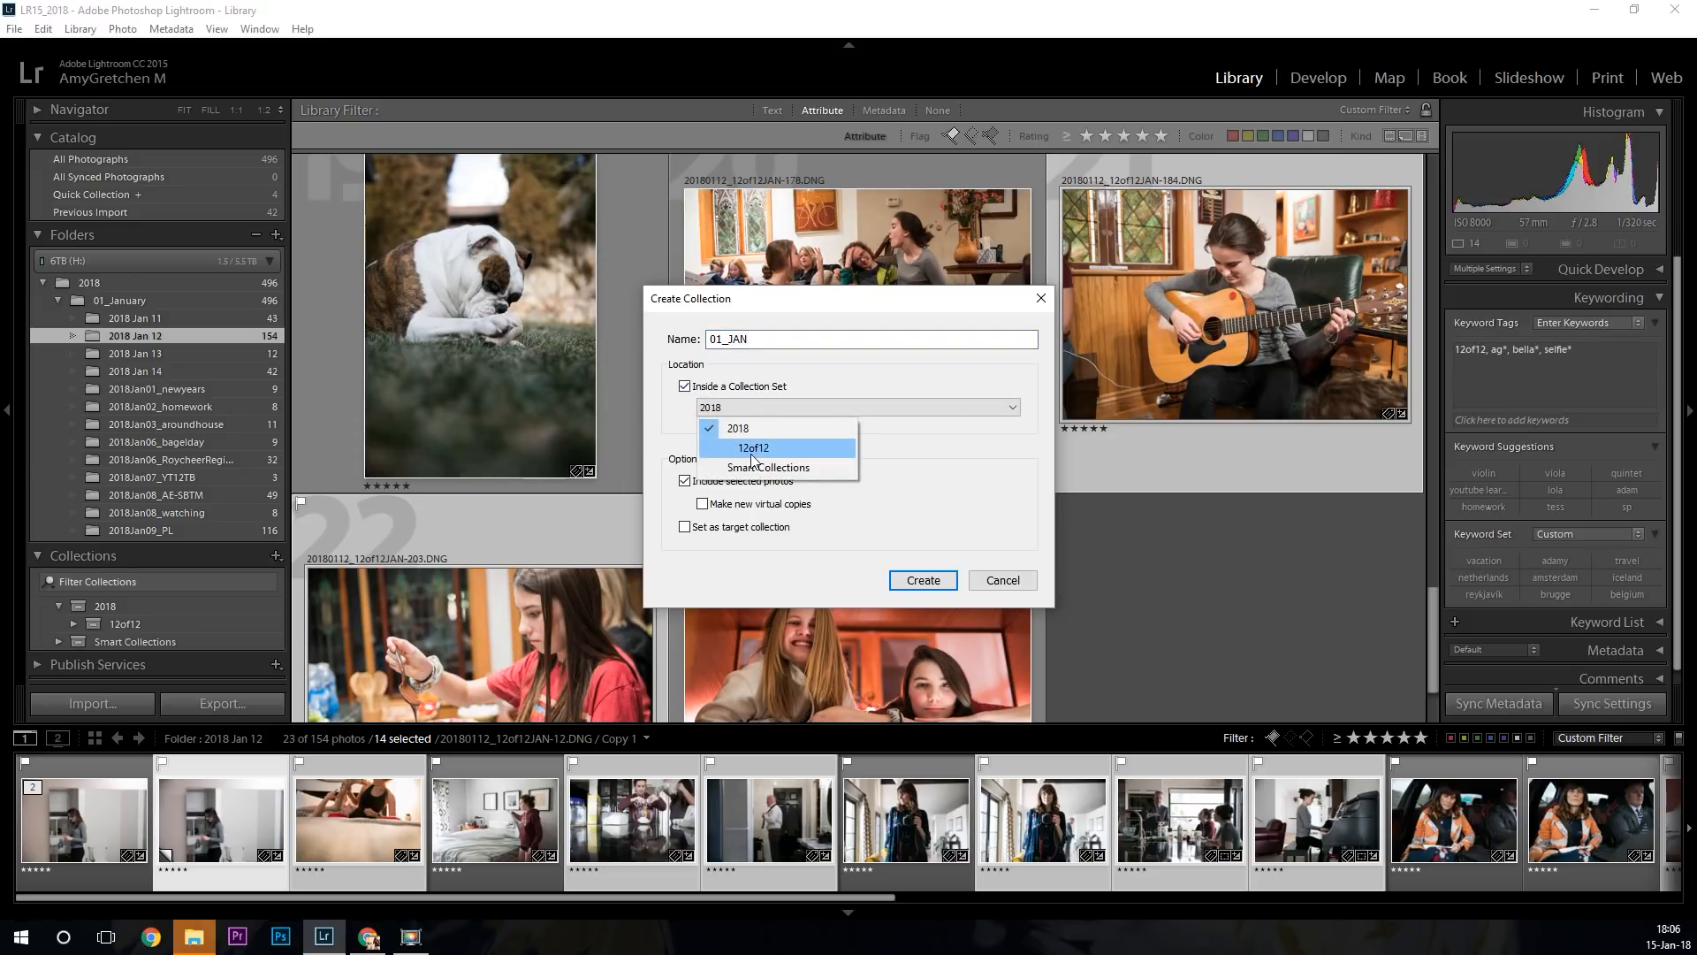
left_click(733, 444)
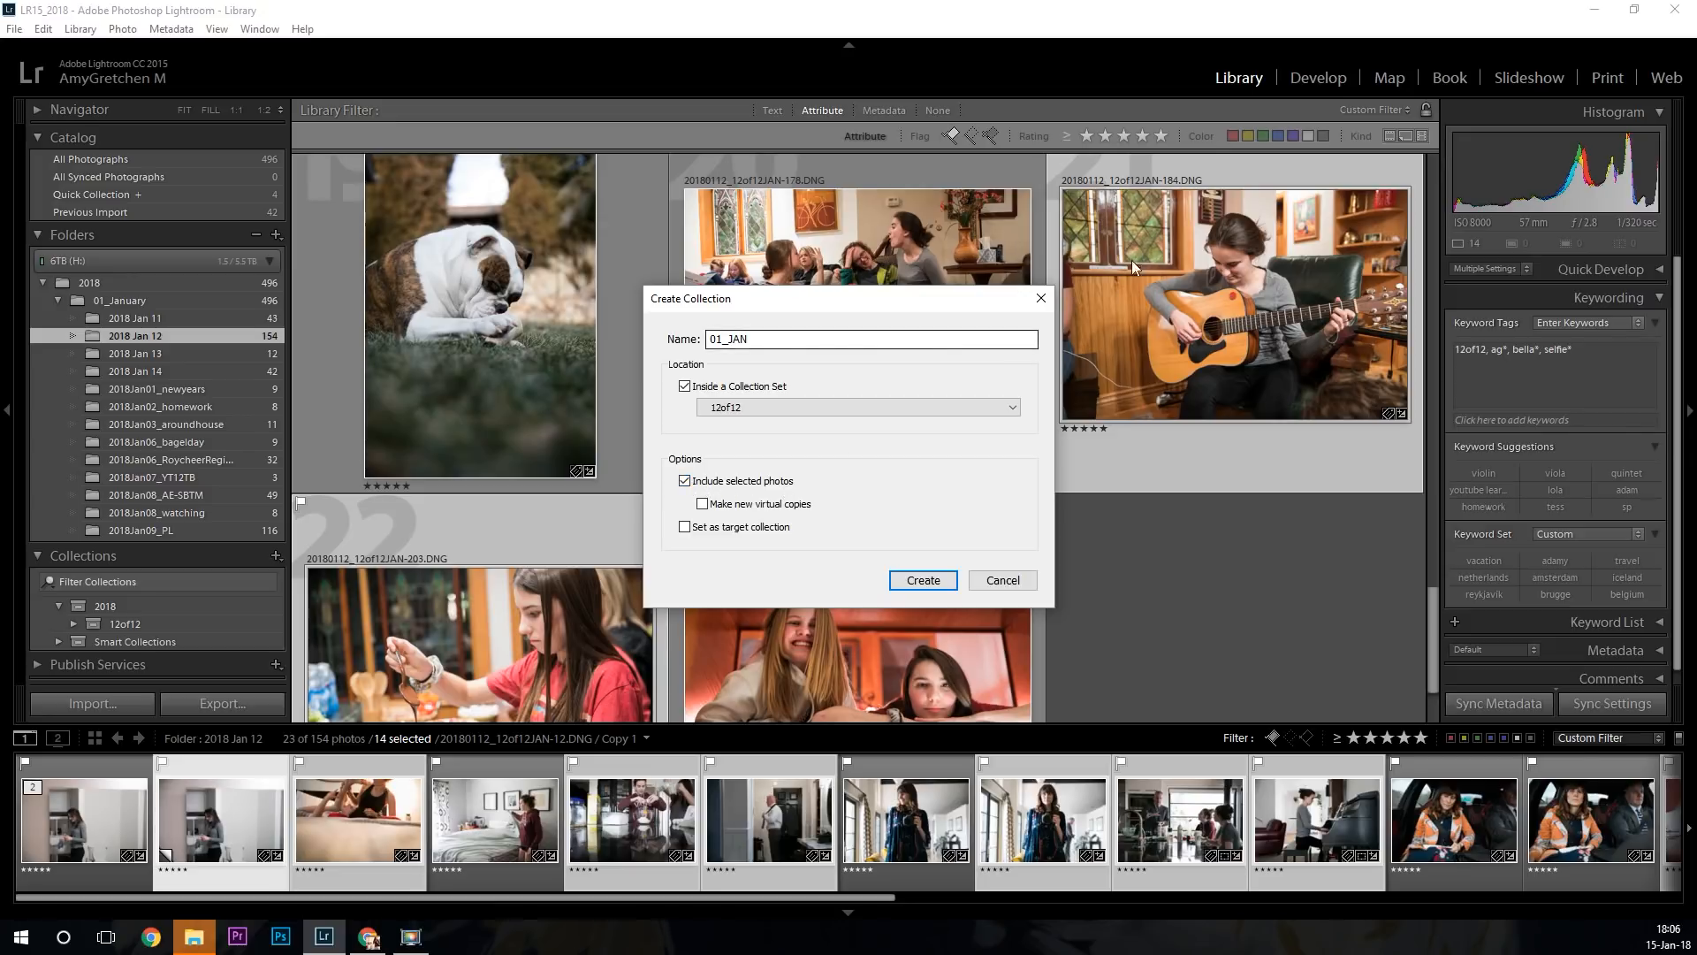
left_click(928, 580)
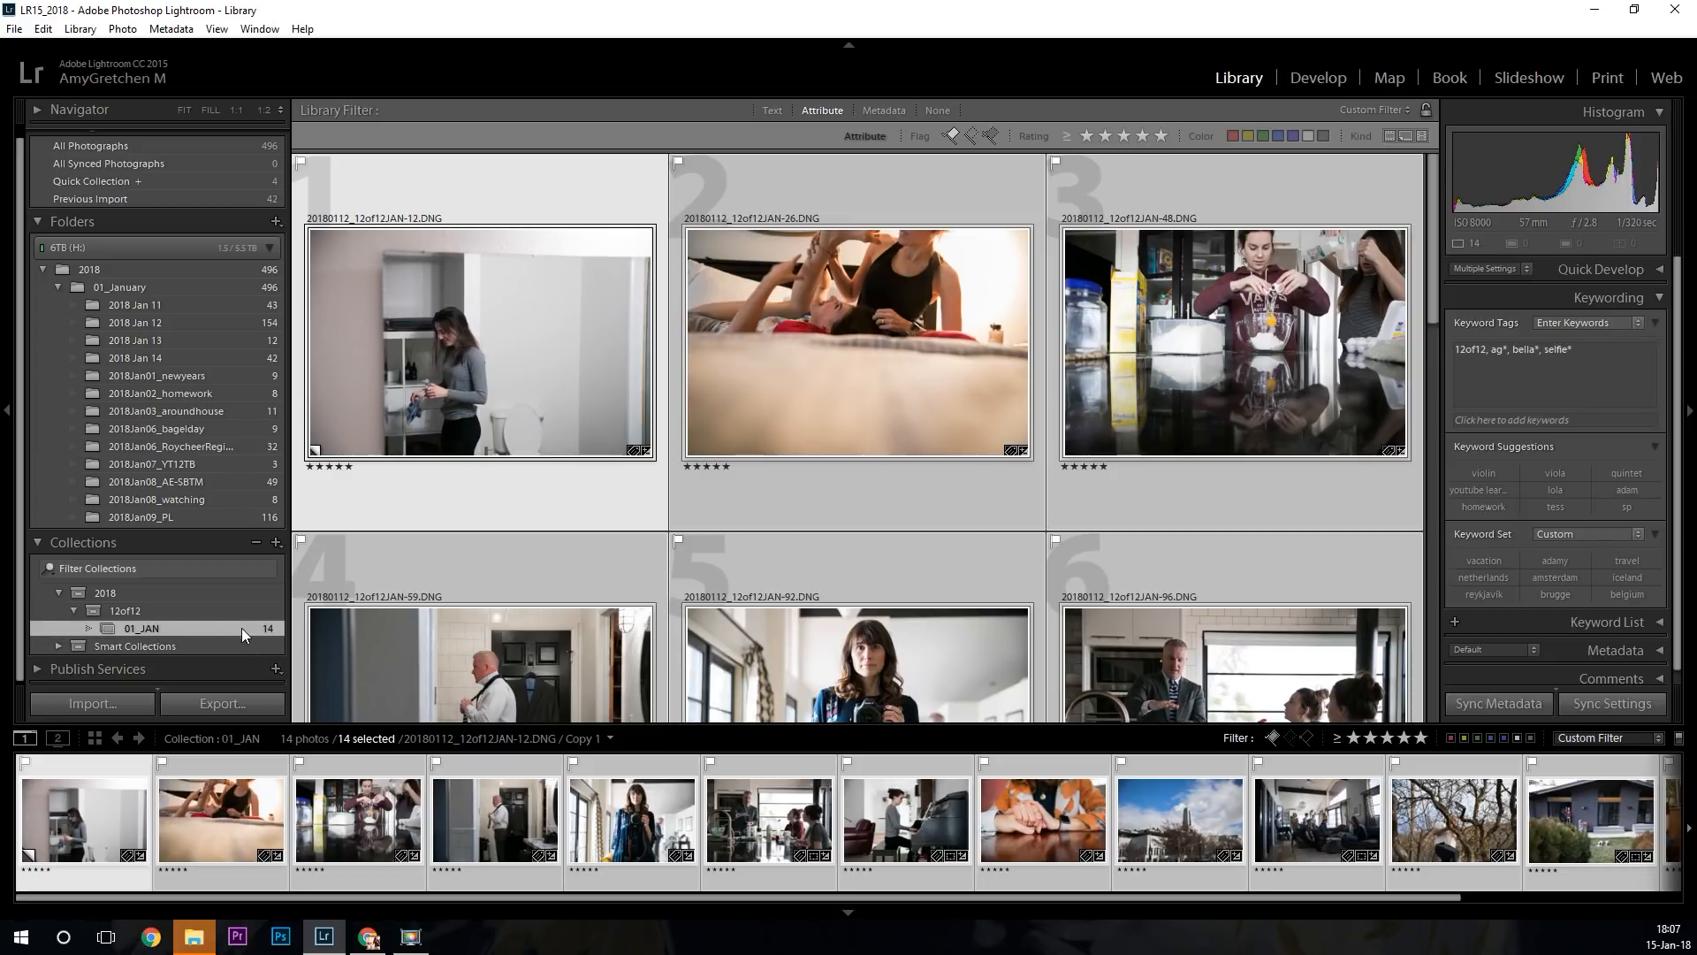
Look over the photos in the 01_JAN collection and deselect them all.
scroll(586, 414, "down", 5)
scroll(586, 414, "down", 5)
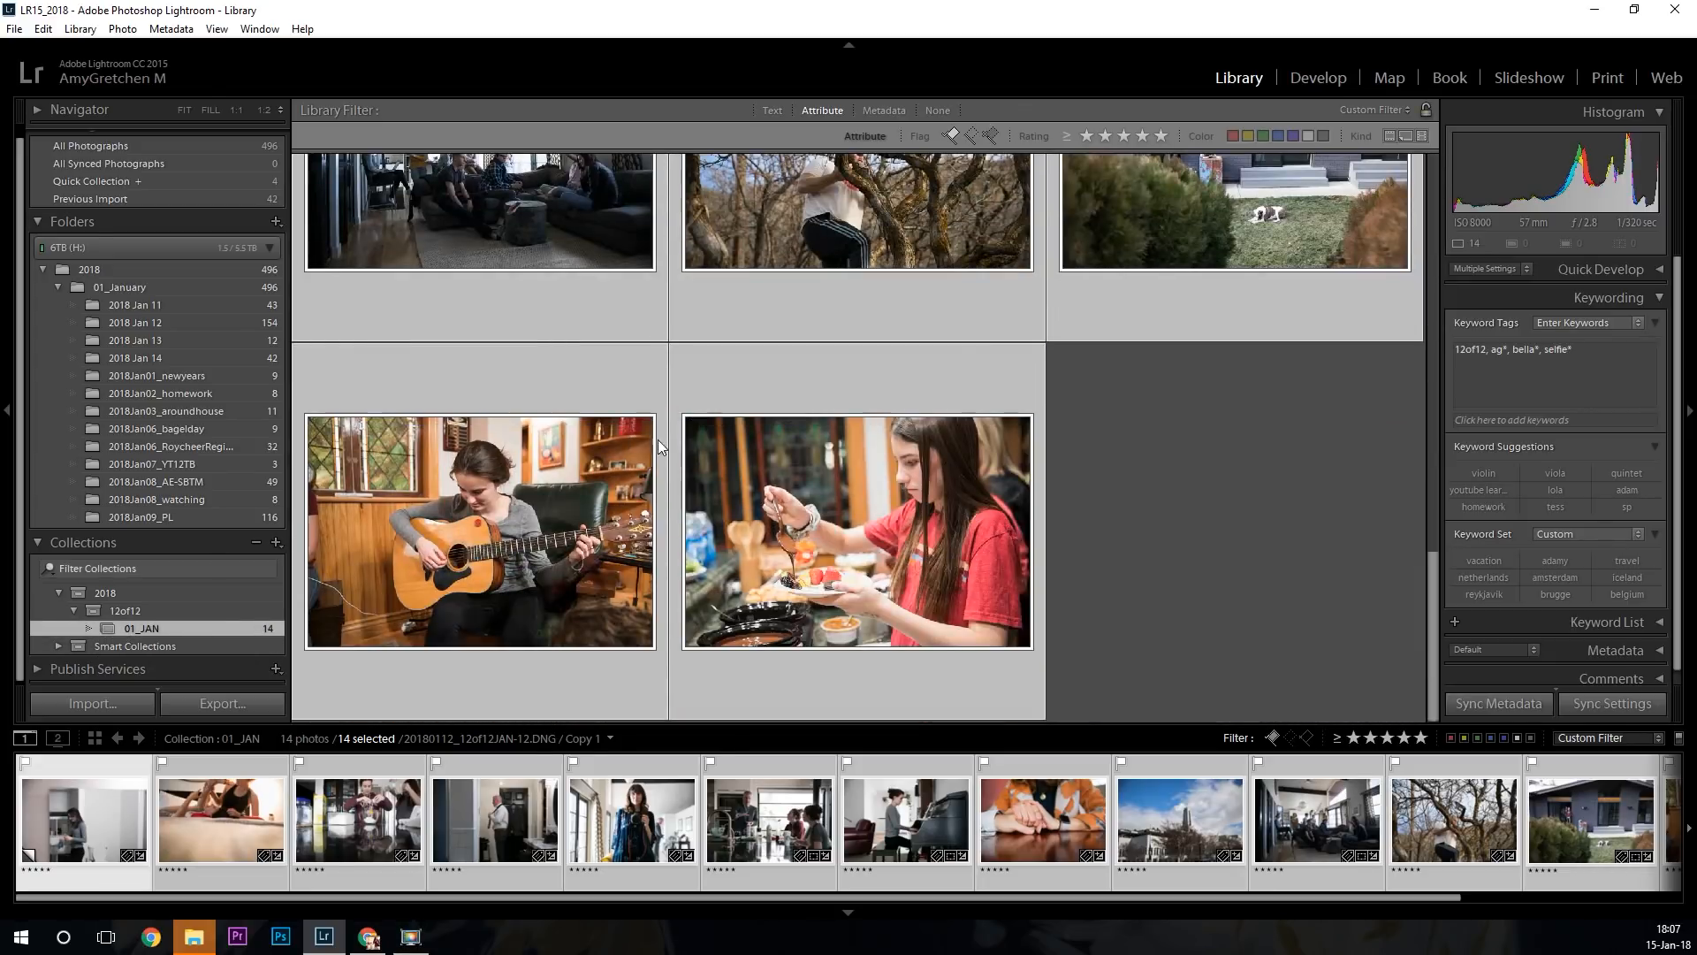
scroll(771, 501, "up", 10)
left_click(800, 420)
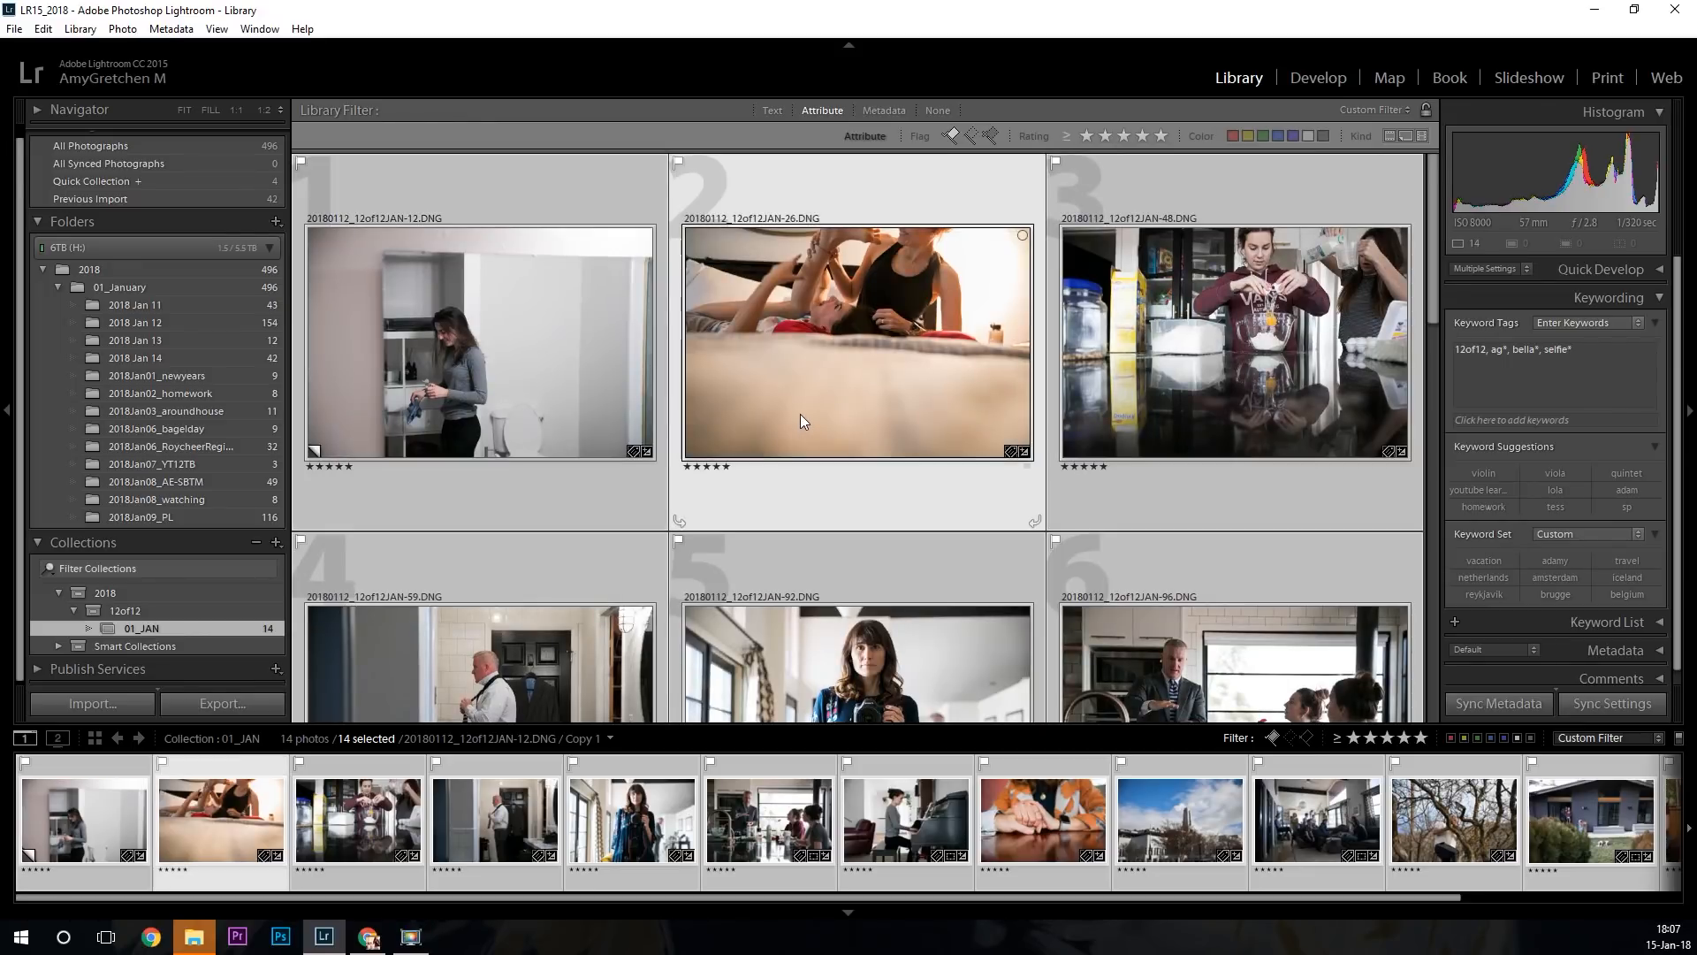
key("ctrl+d")
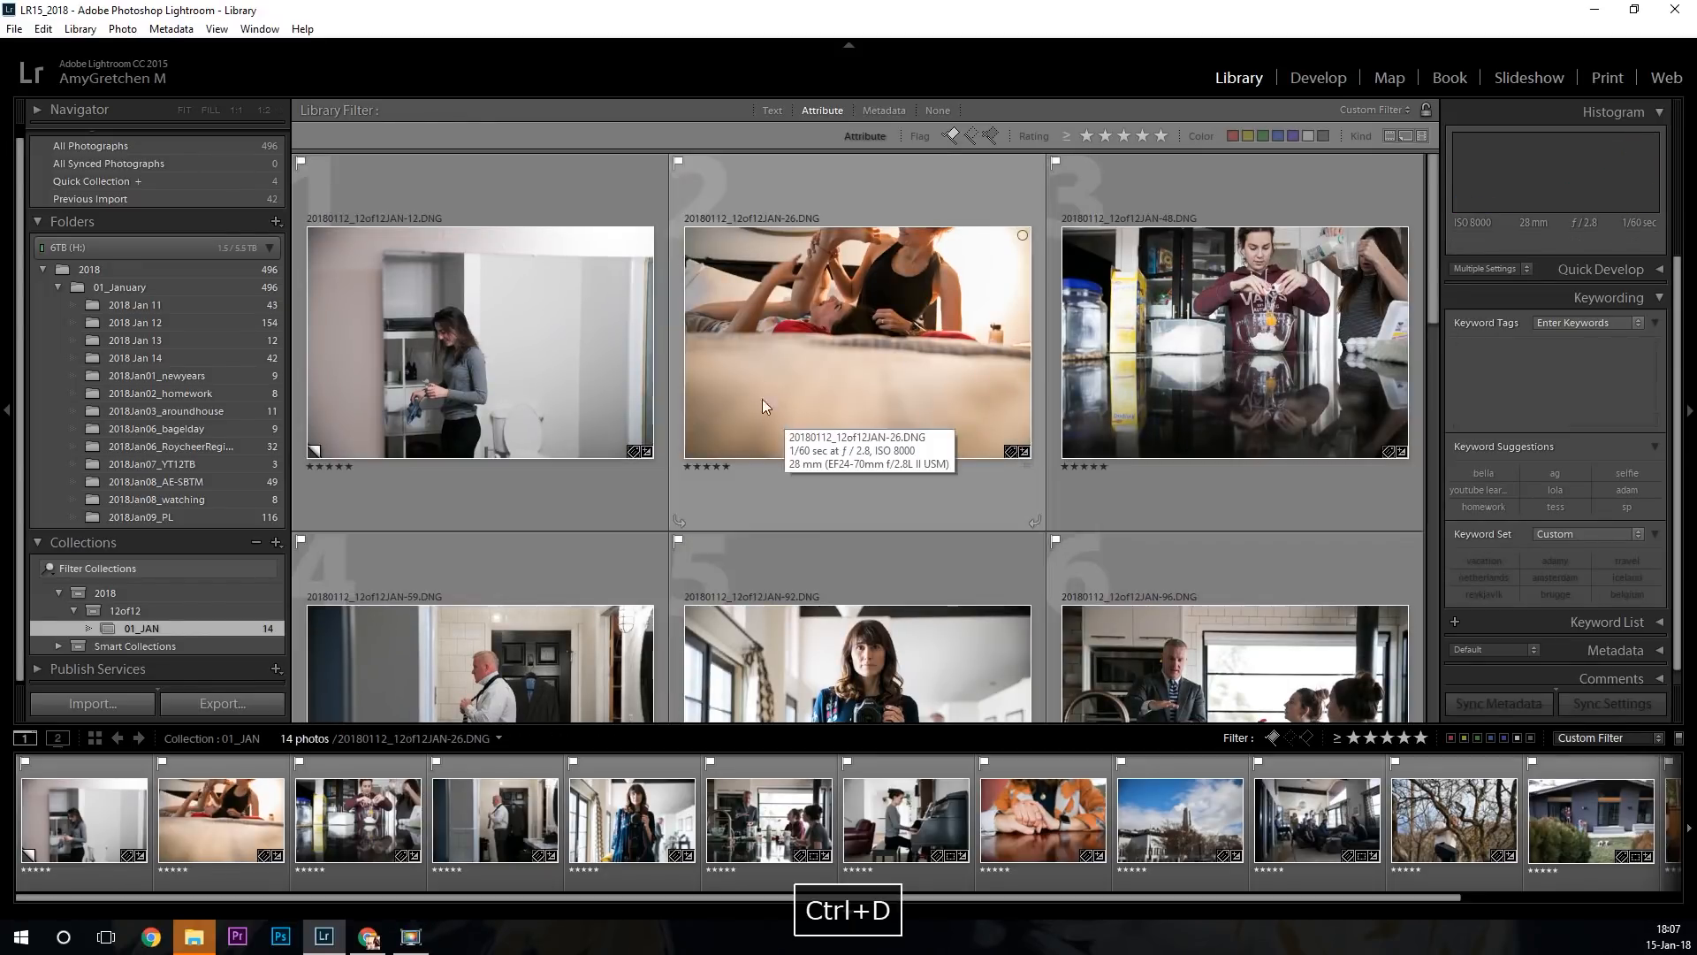
Turn off the star-rating and flag filters and check the unfiltered photos in the 01_JAN collection.
scroll(973, 443, "down", 2)
scroll(973, 442, "down", 5)
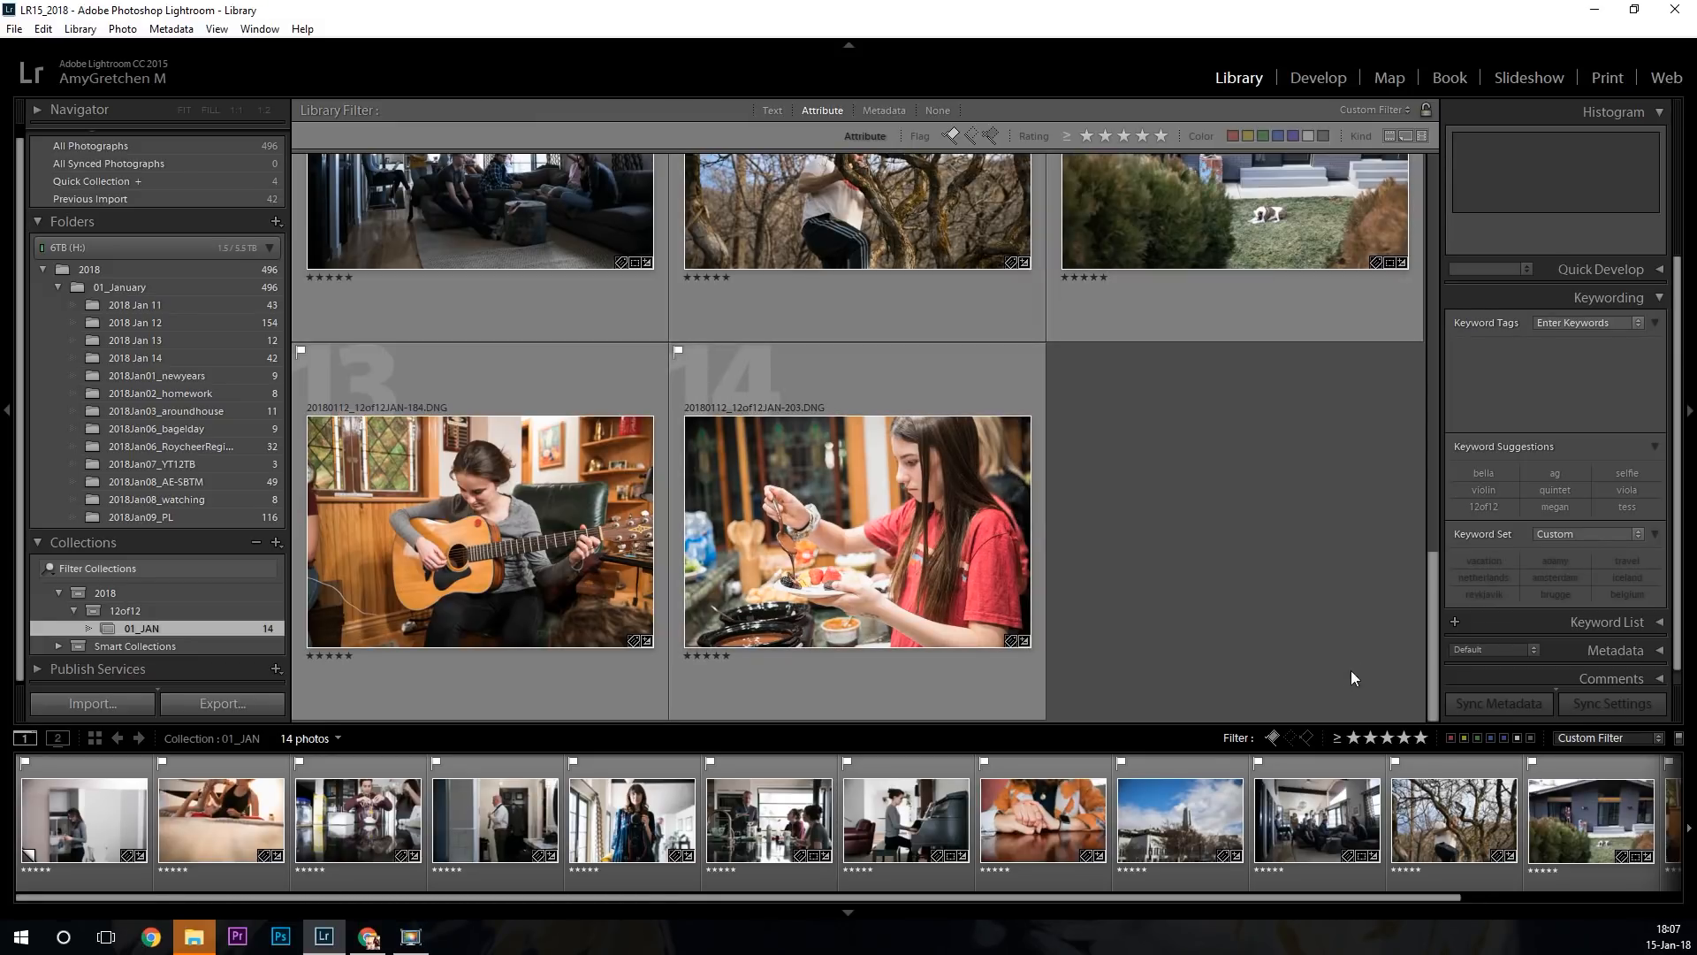
left_click(1421, 738)
left_click(1273, 737)
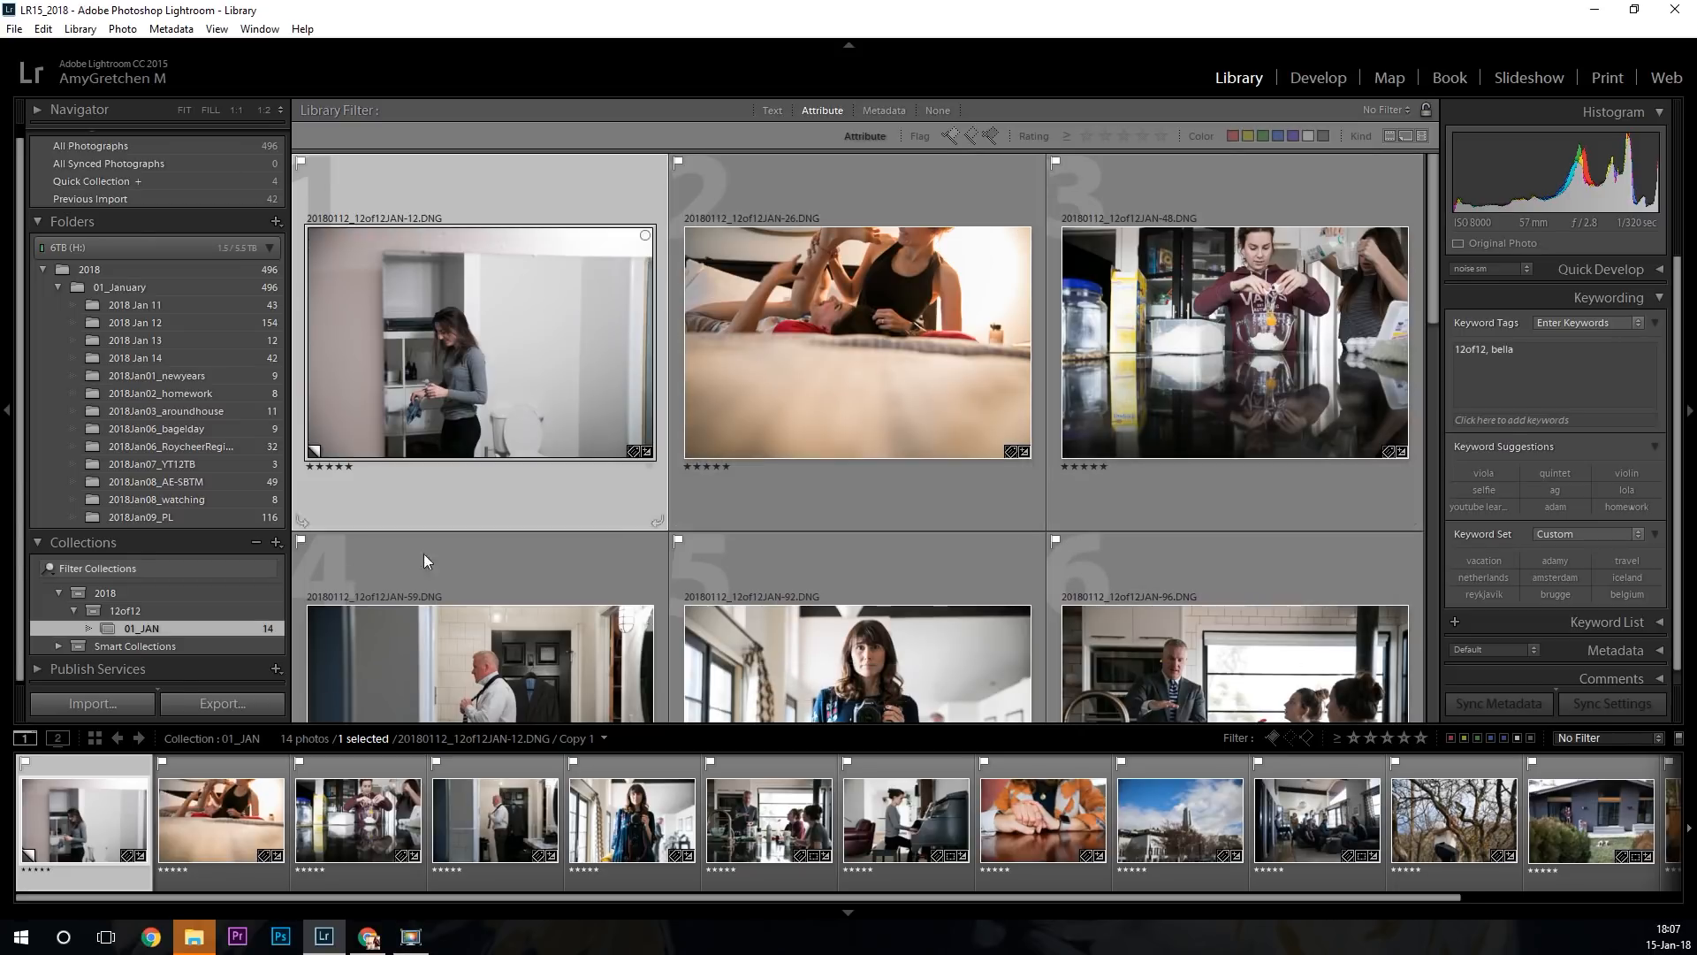
scroll(1037, 511, "down", 10)
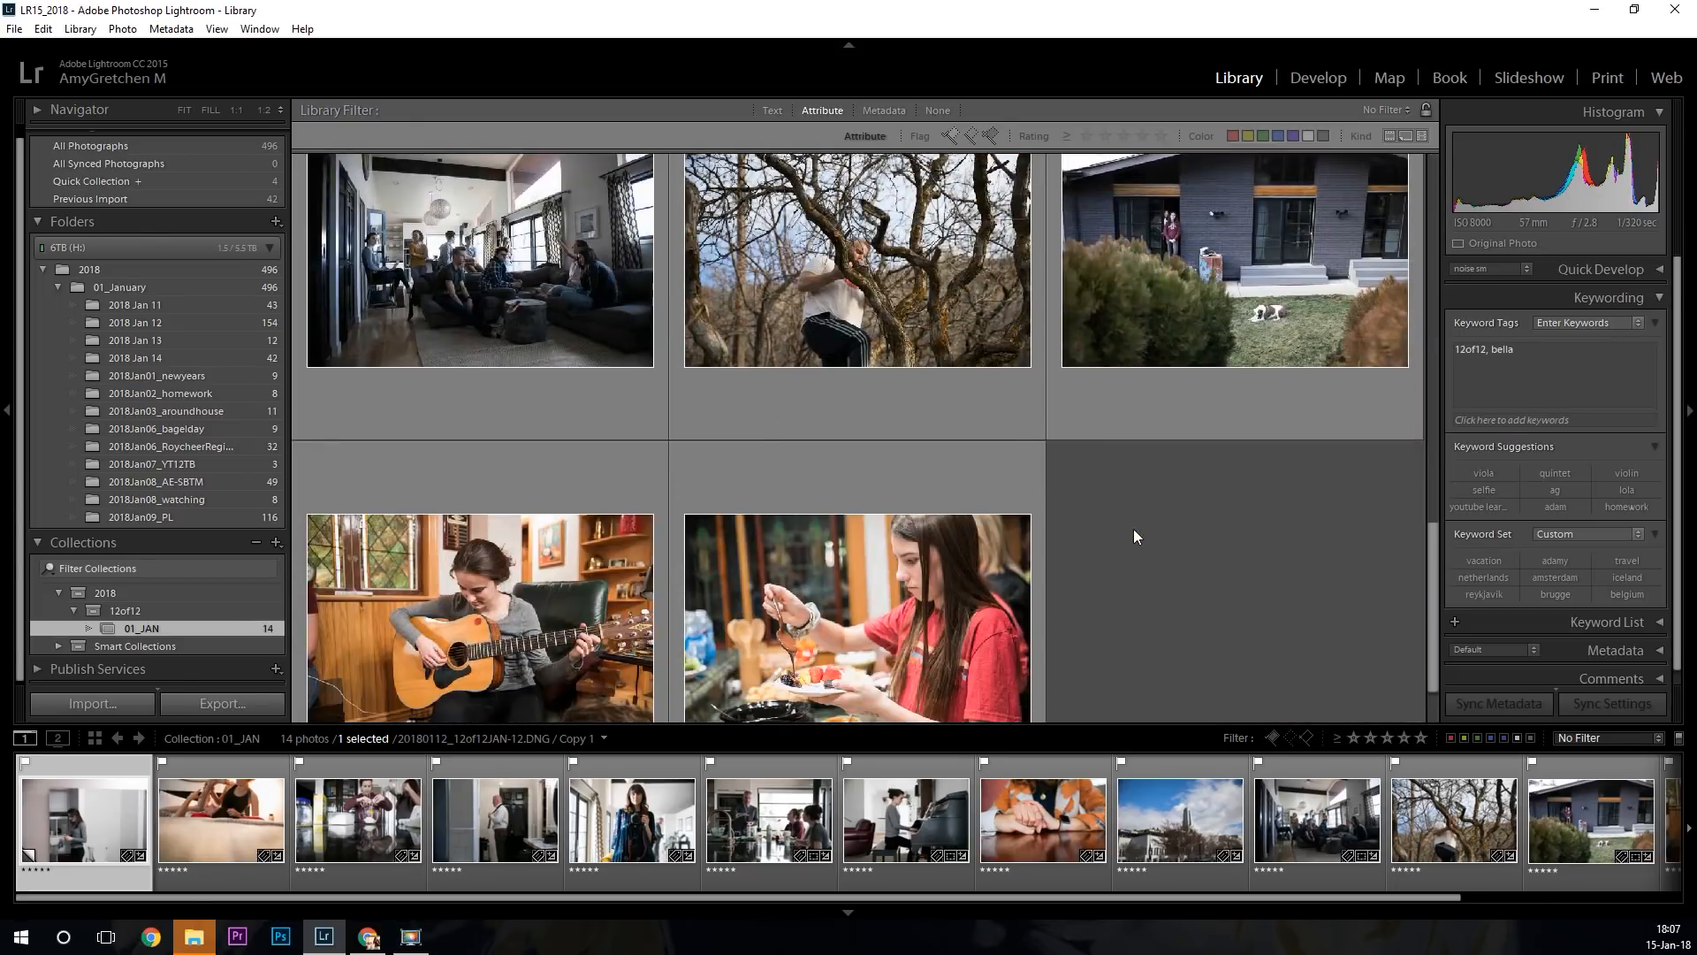
scroll(1142, 529, "up", 10)
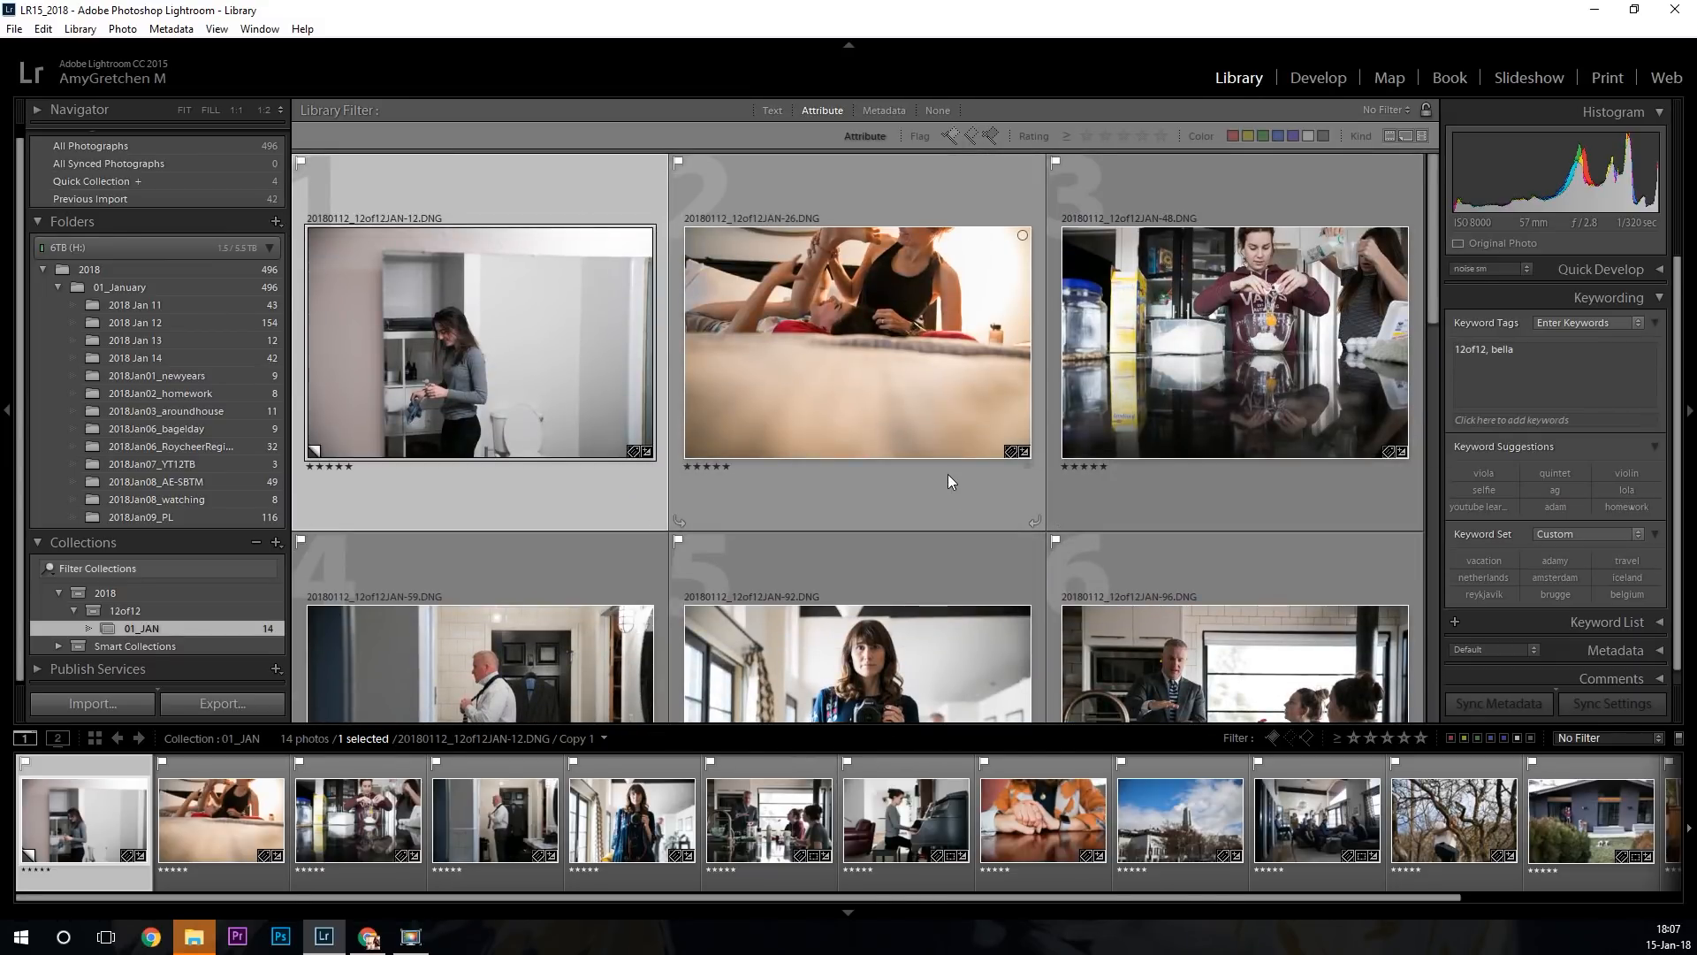
Lay out all filmstrip photos for printing with the 4x6 - 2 3x4 boarder template, and reposition the second photo within its cell.
left_click(1609, 80)
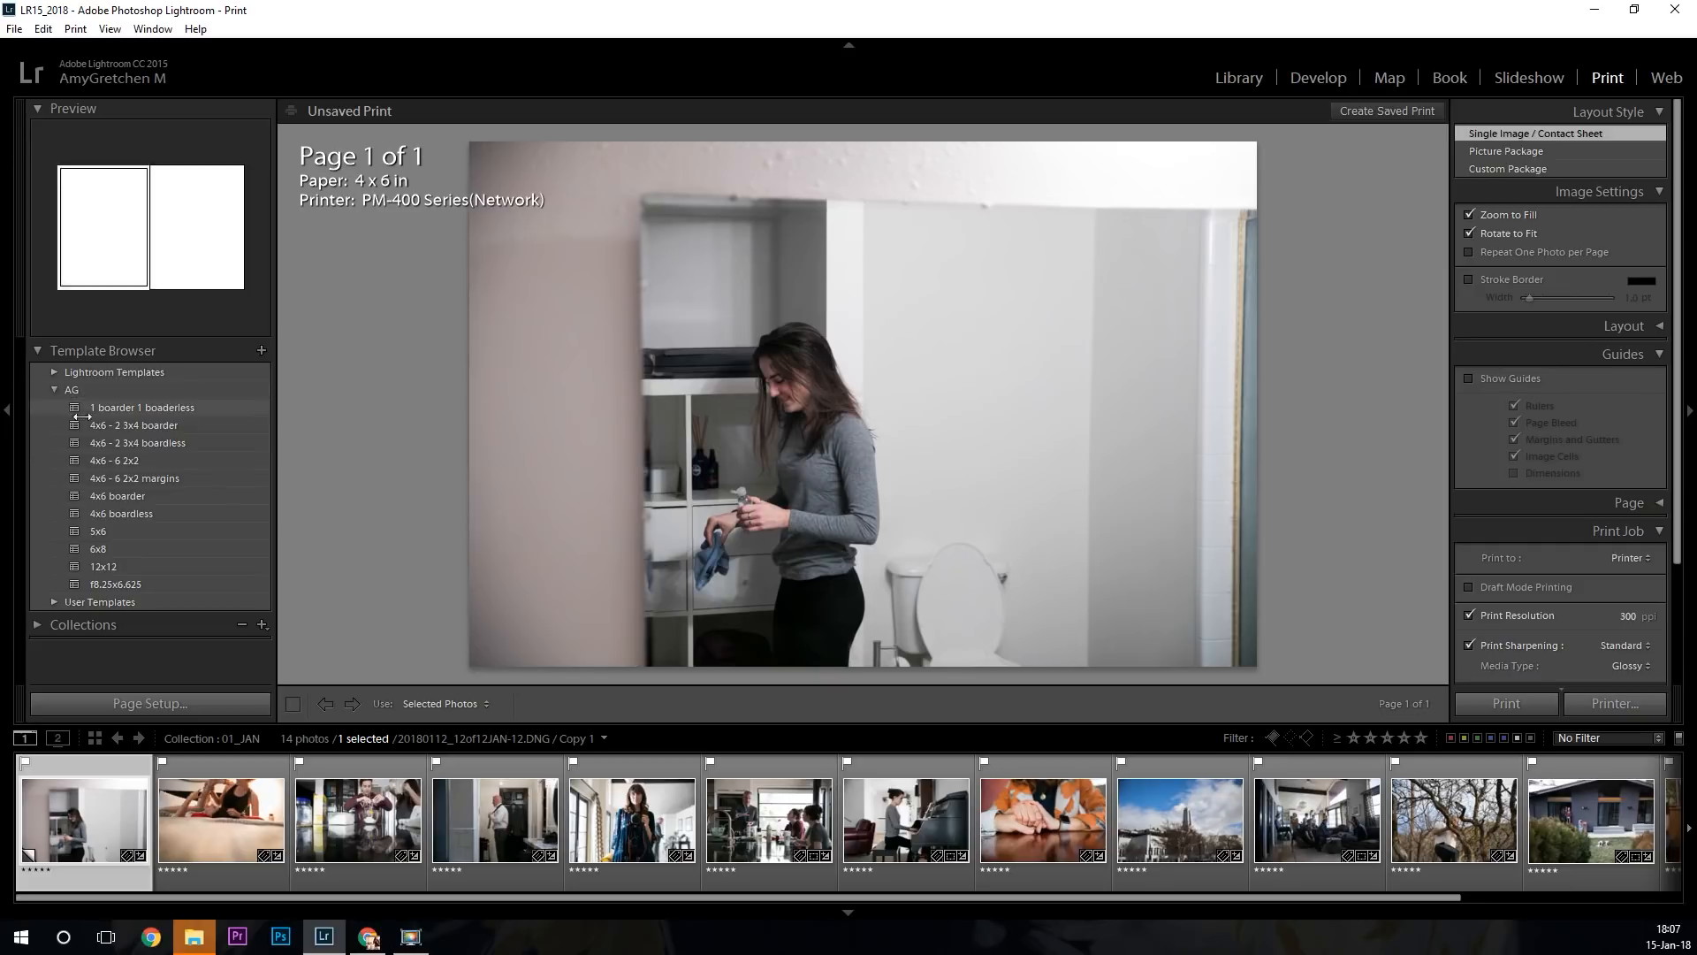
left_click(166, 426)
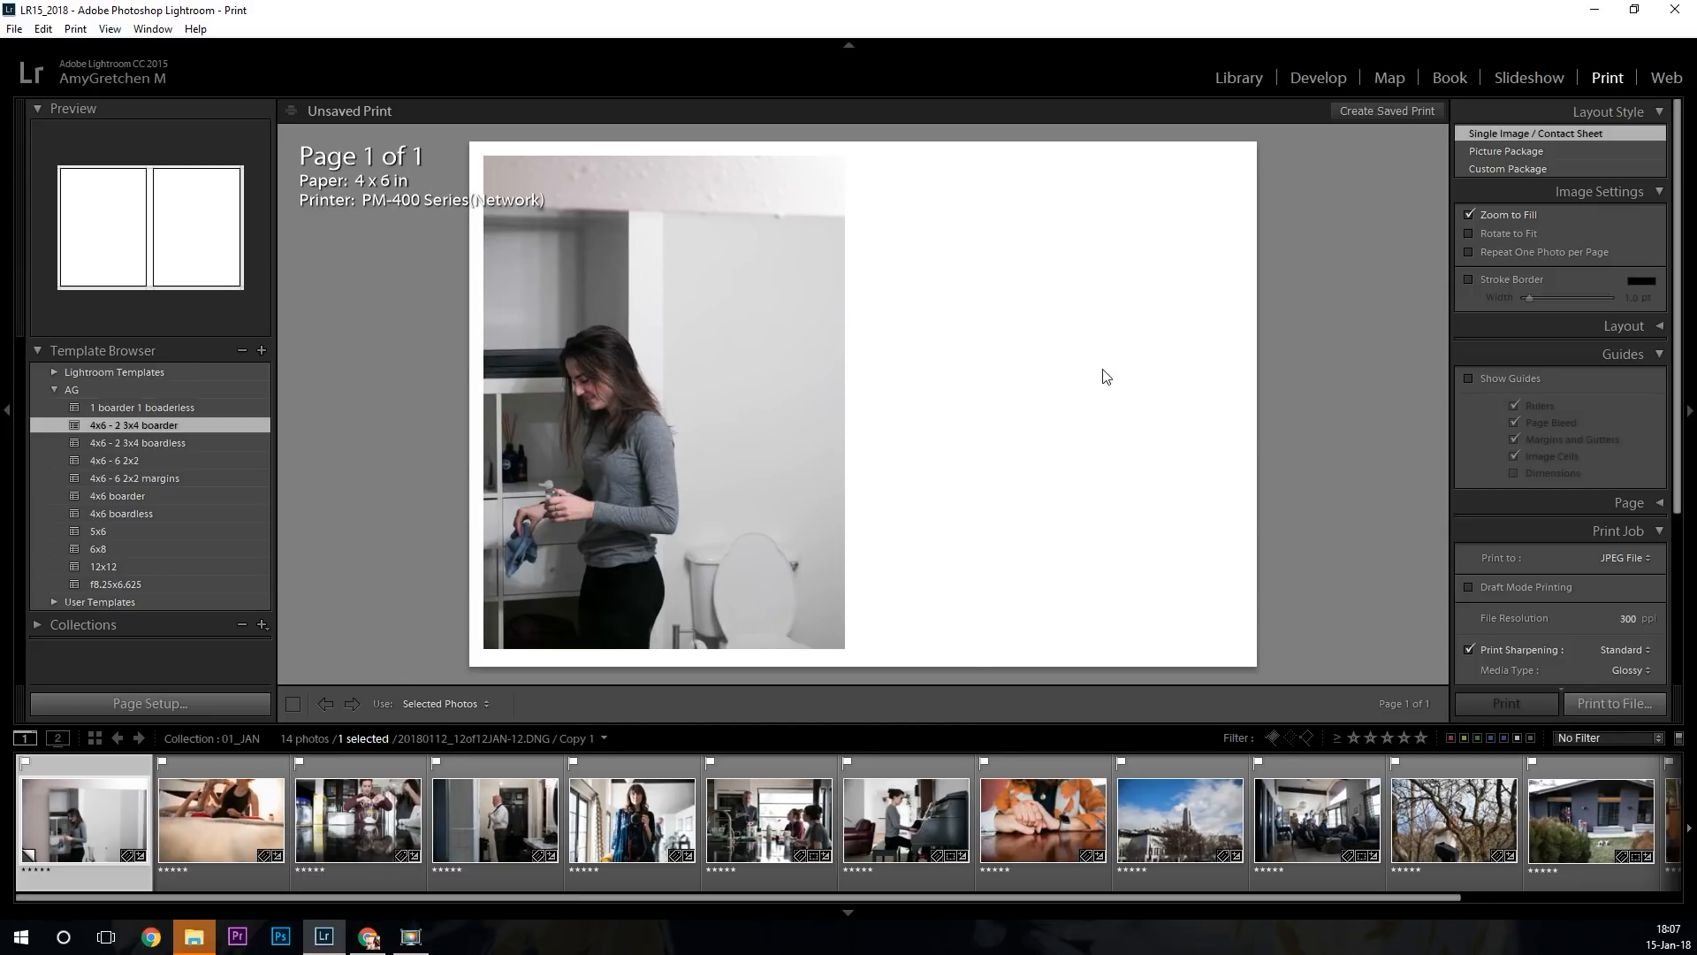
left_click(492, 704)
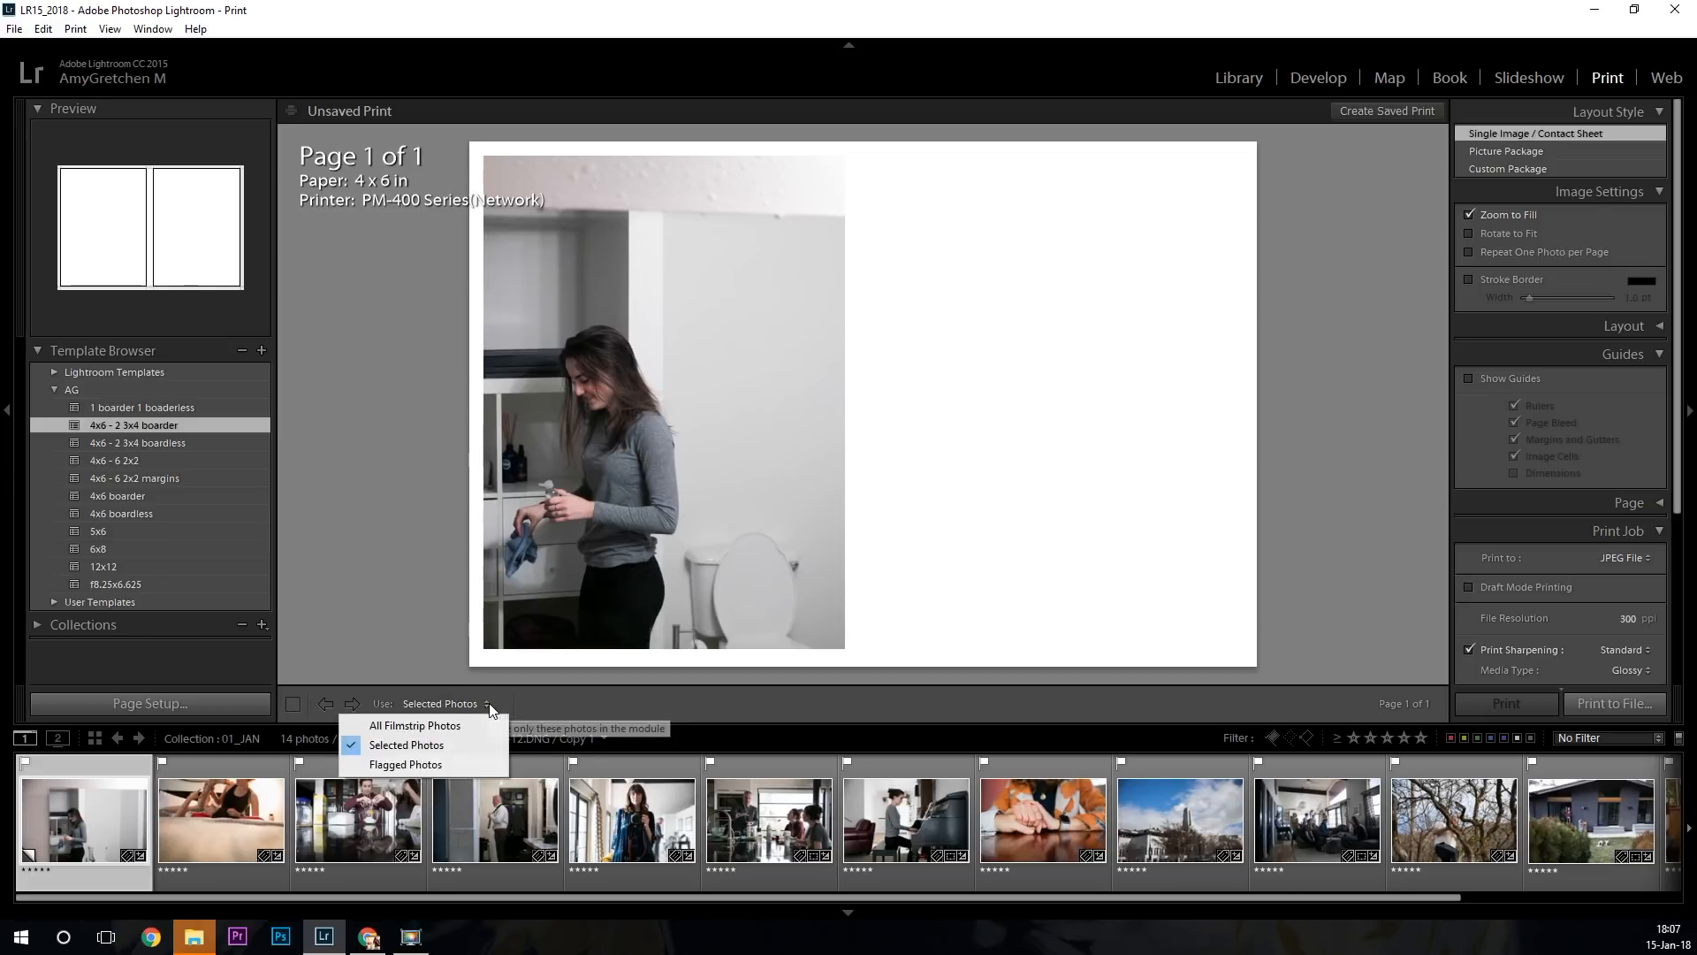
left_click(398, 726)
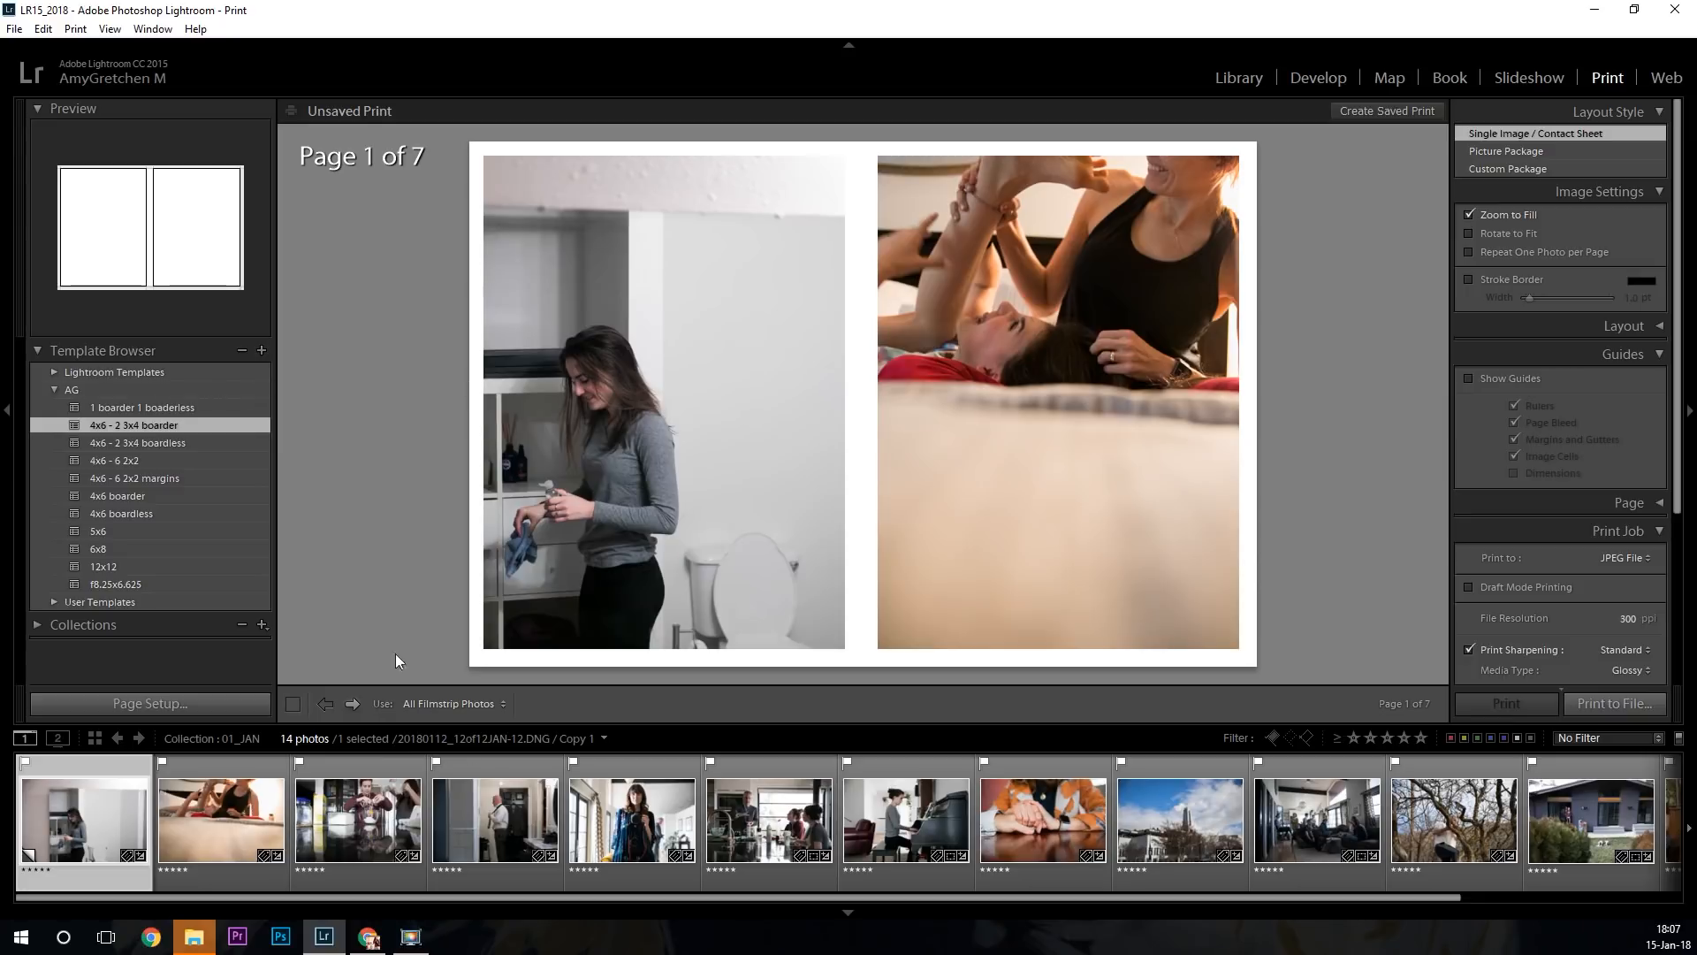
left_click_drag(959, 512, 805, 495)
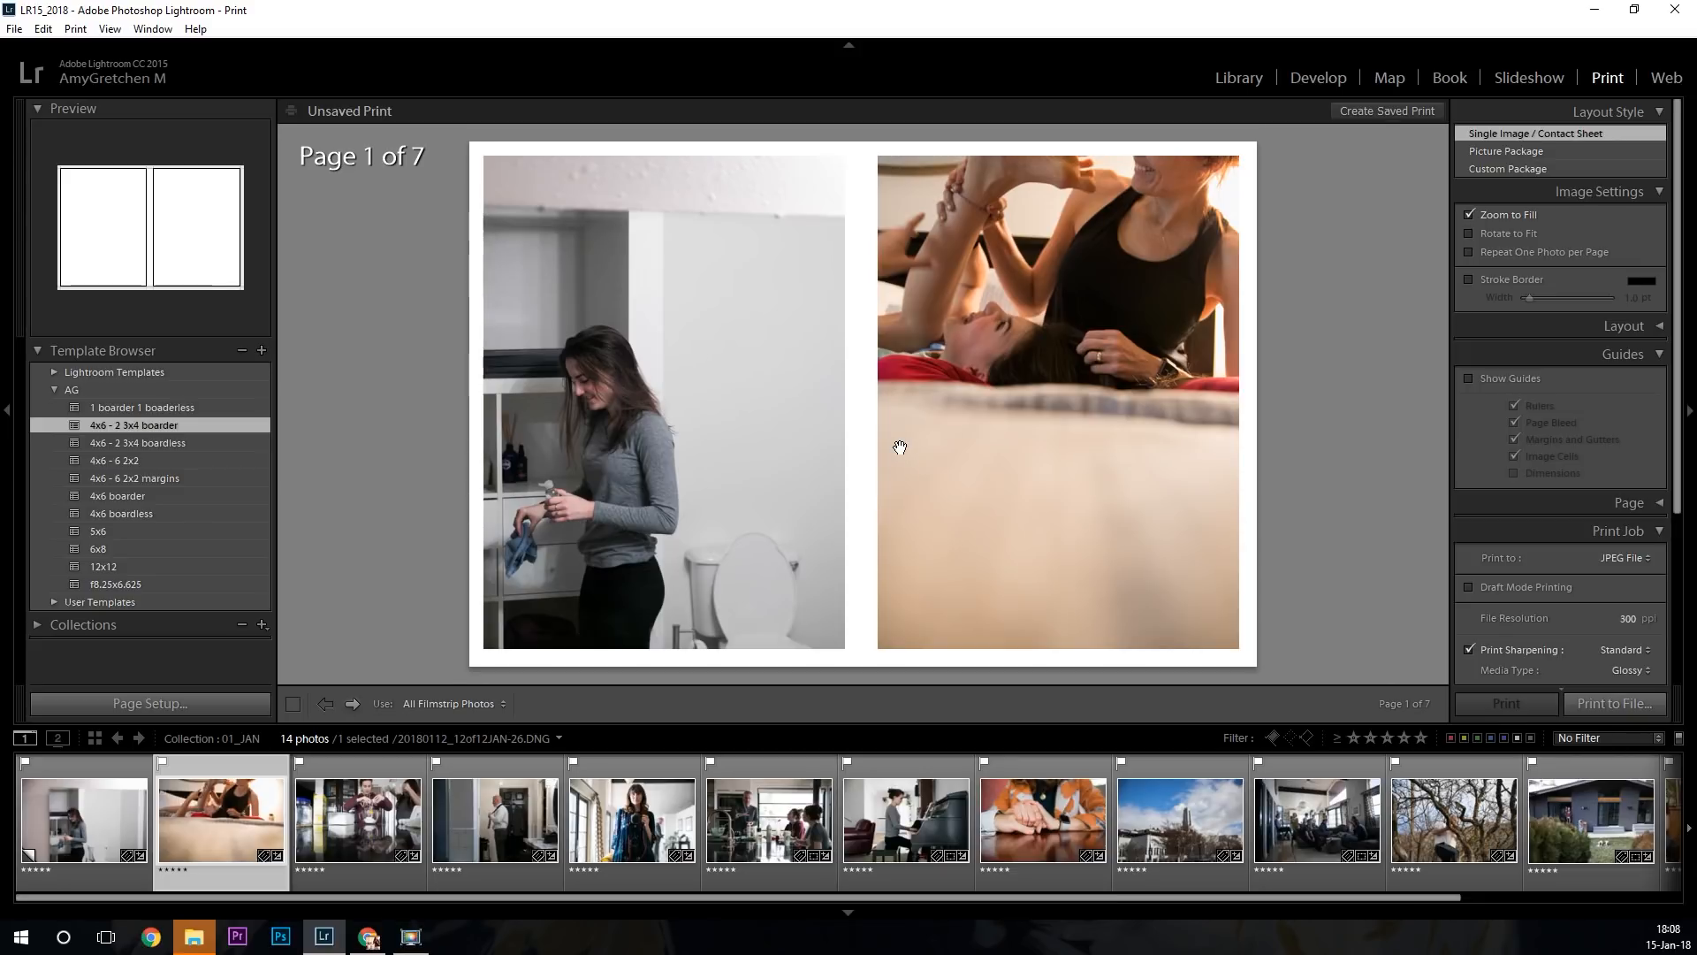
Apply the 12x12 print template and collapse the guides settings.
left_click(98, 565)
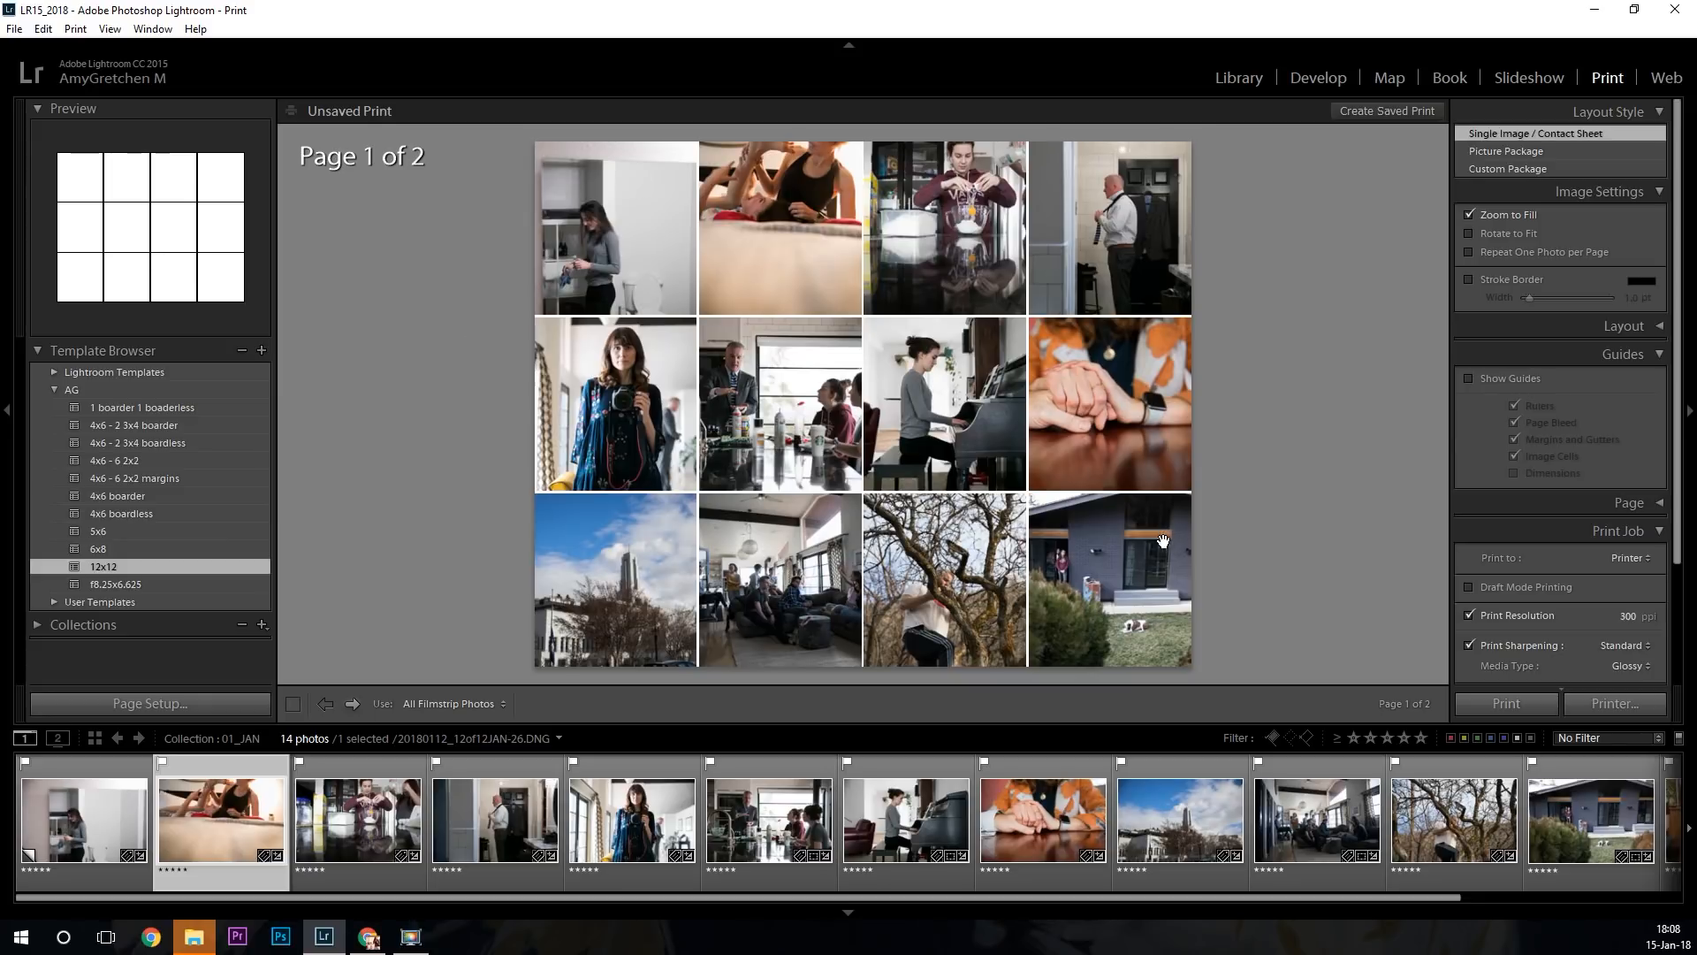
scroll(1592, 402, "down", 2)
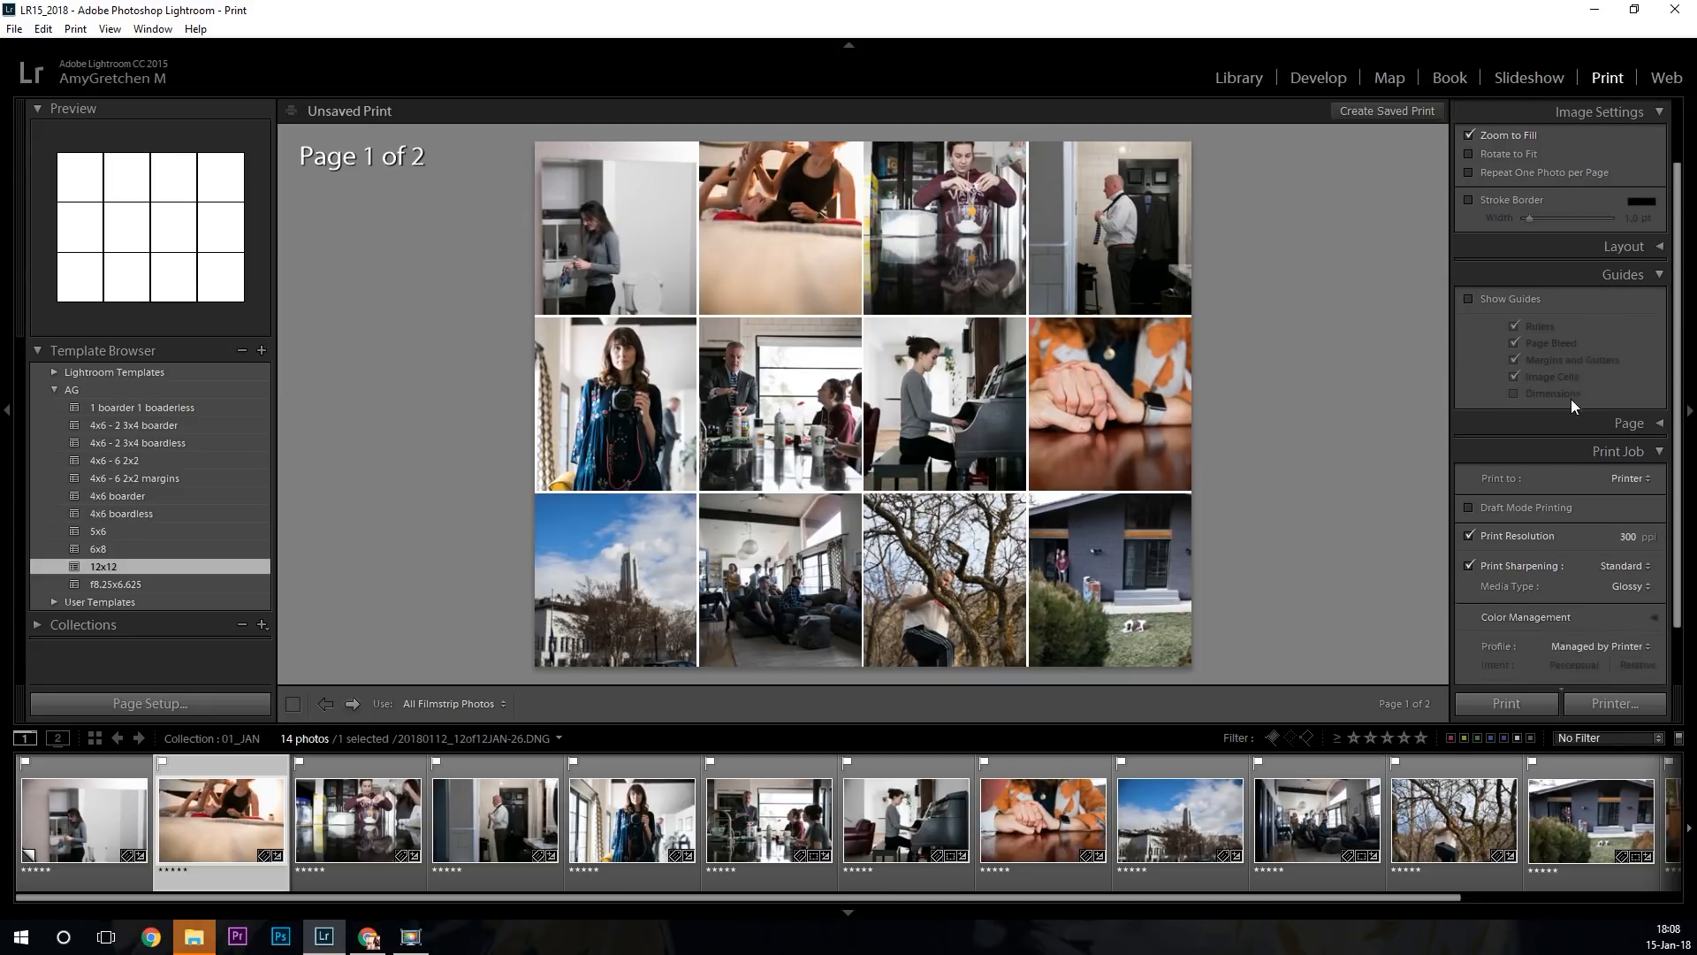
scroll(1578, 424, "up", 2)
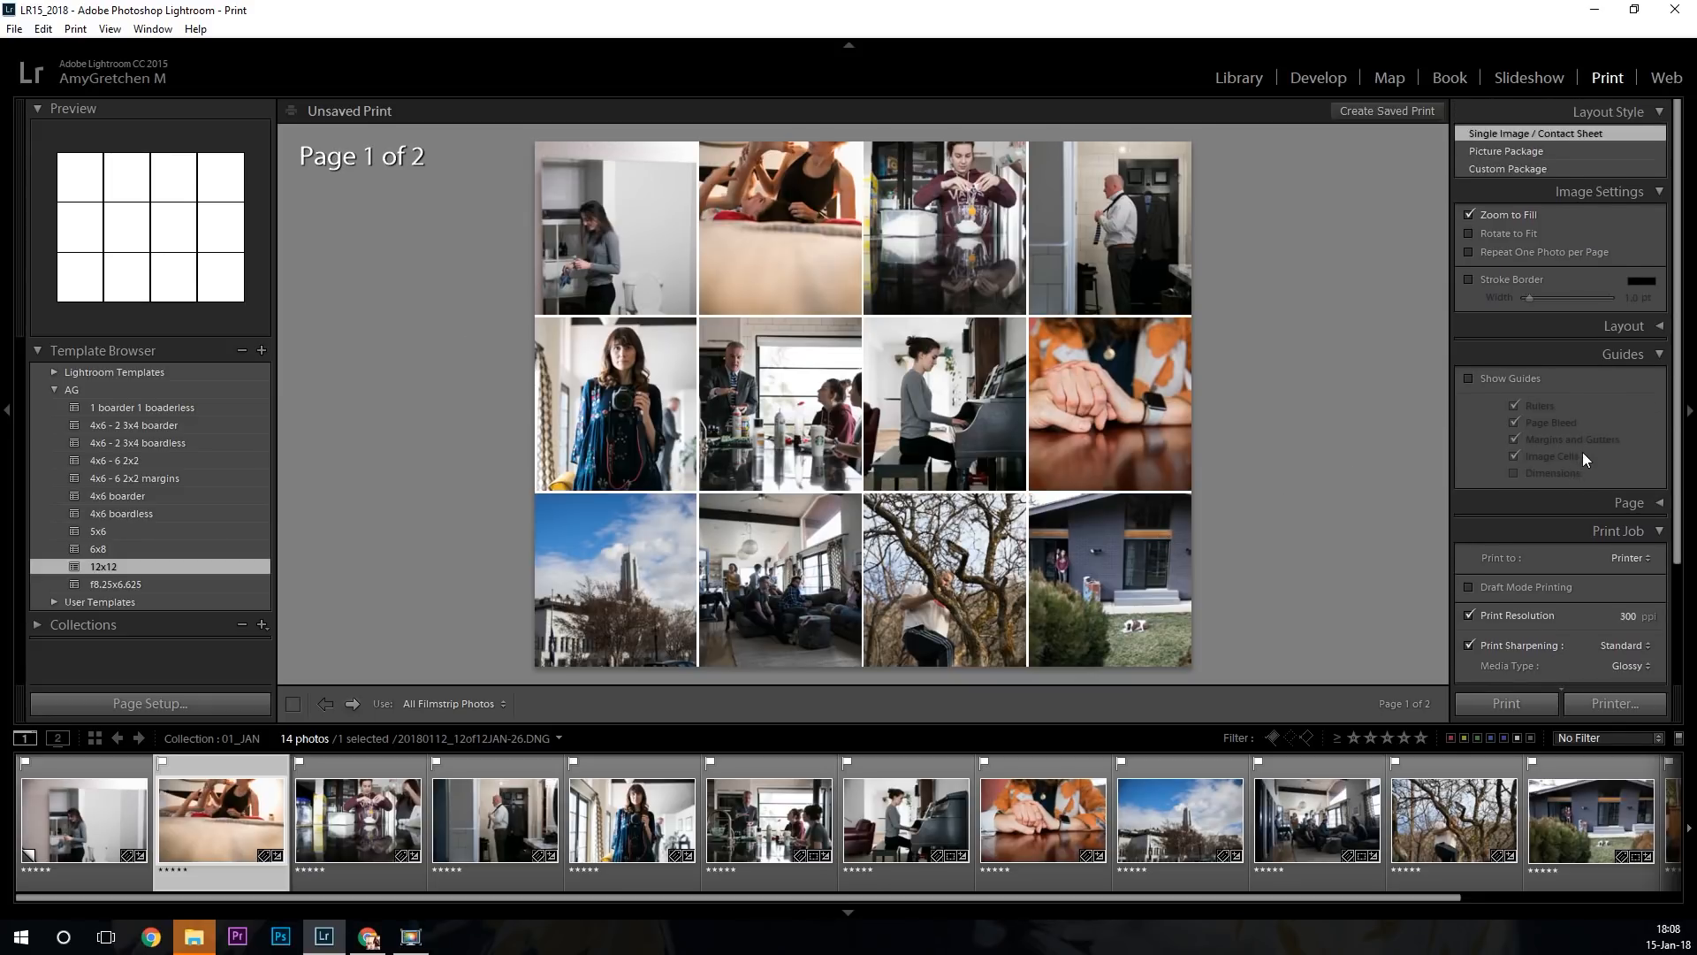
left_click(1666, 352)
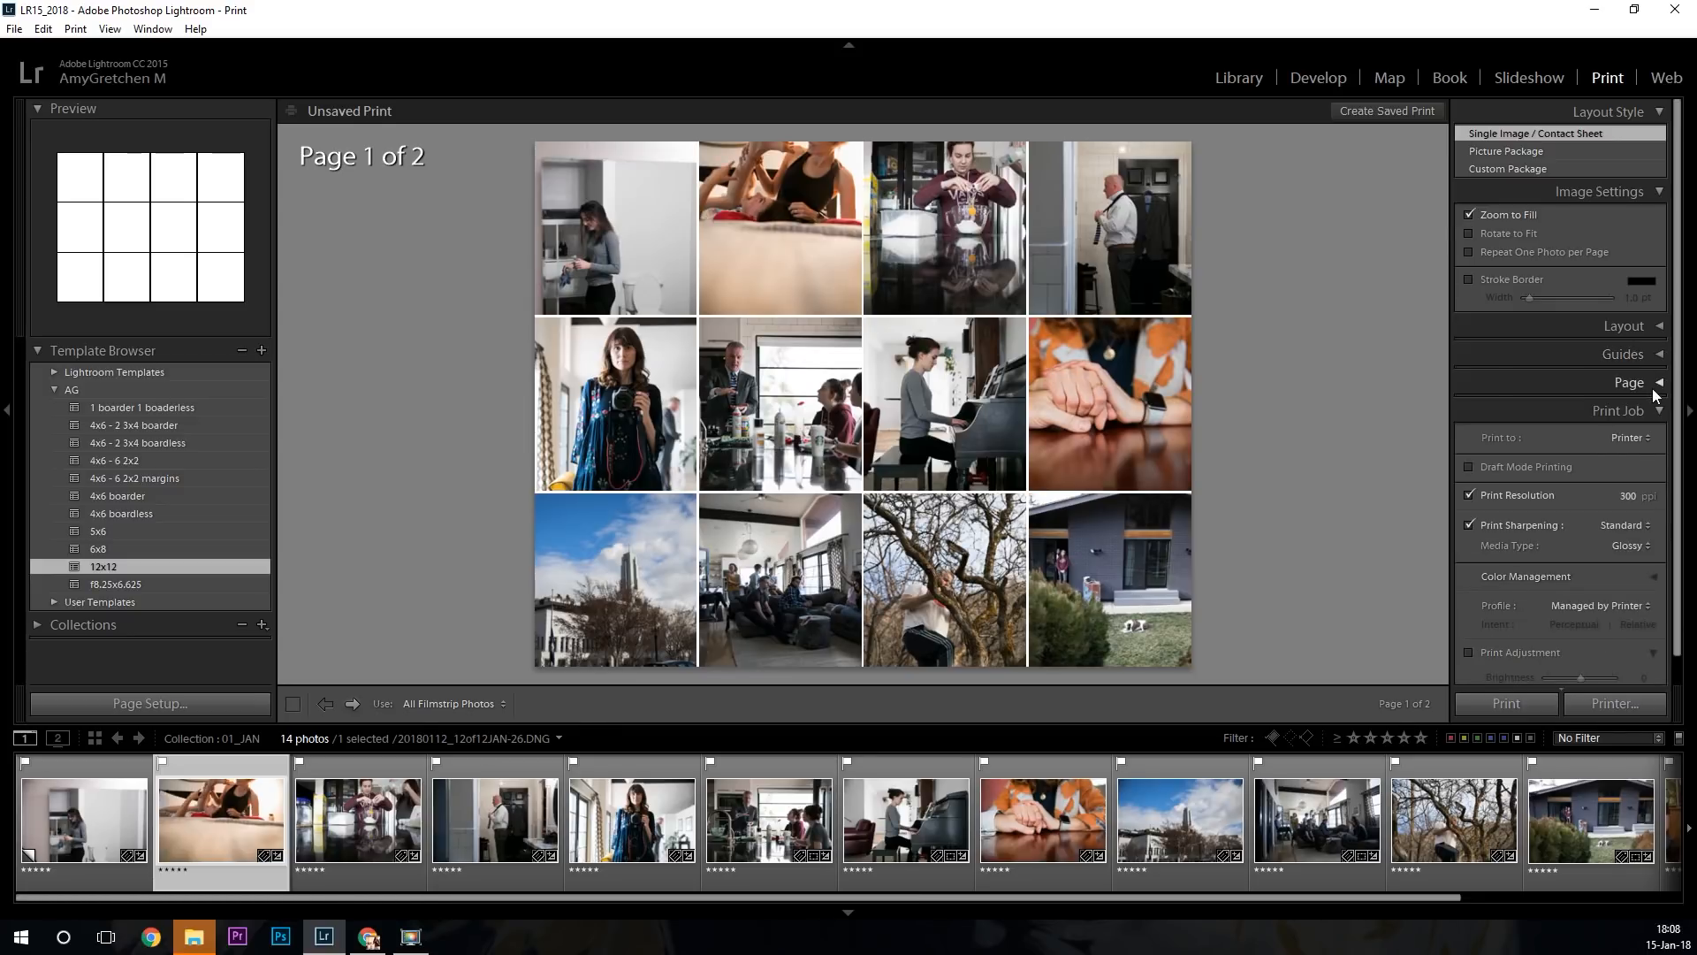
left_click(1662, 386)
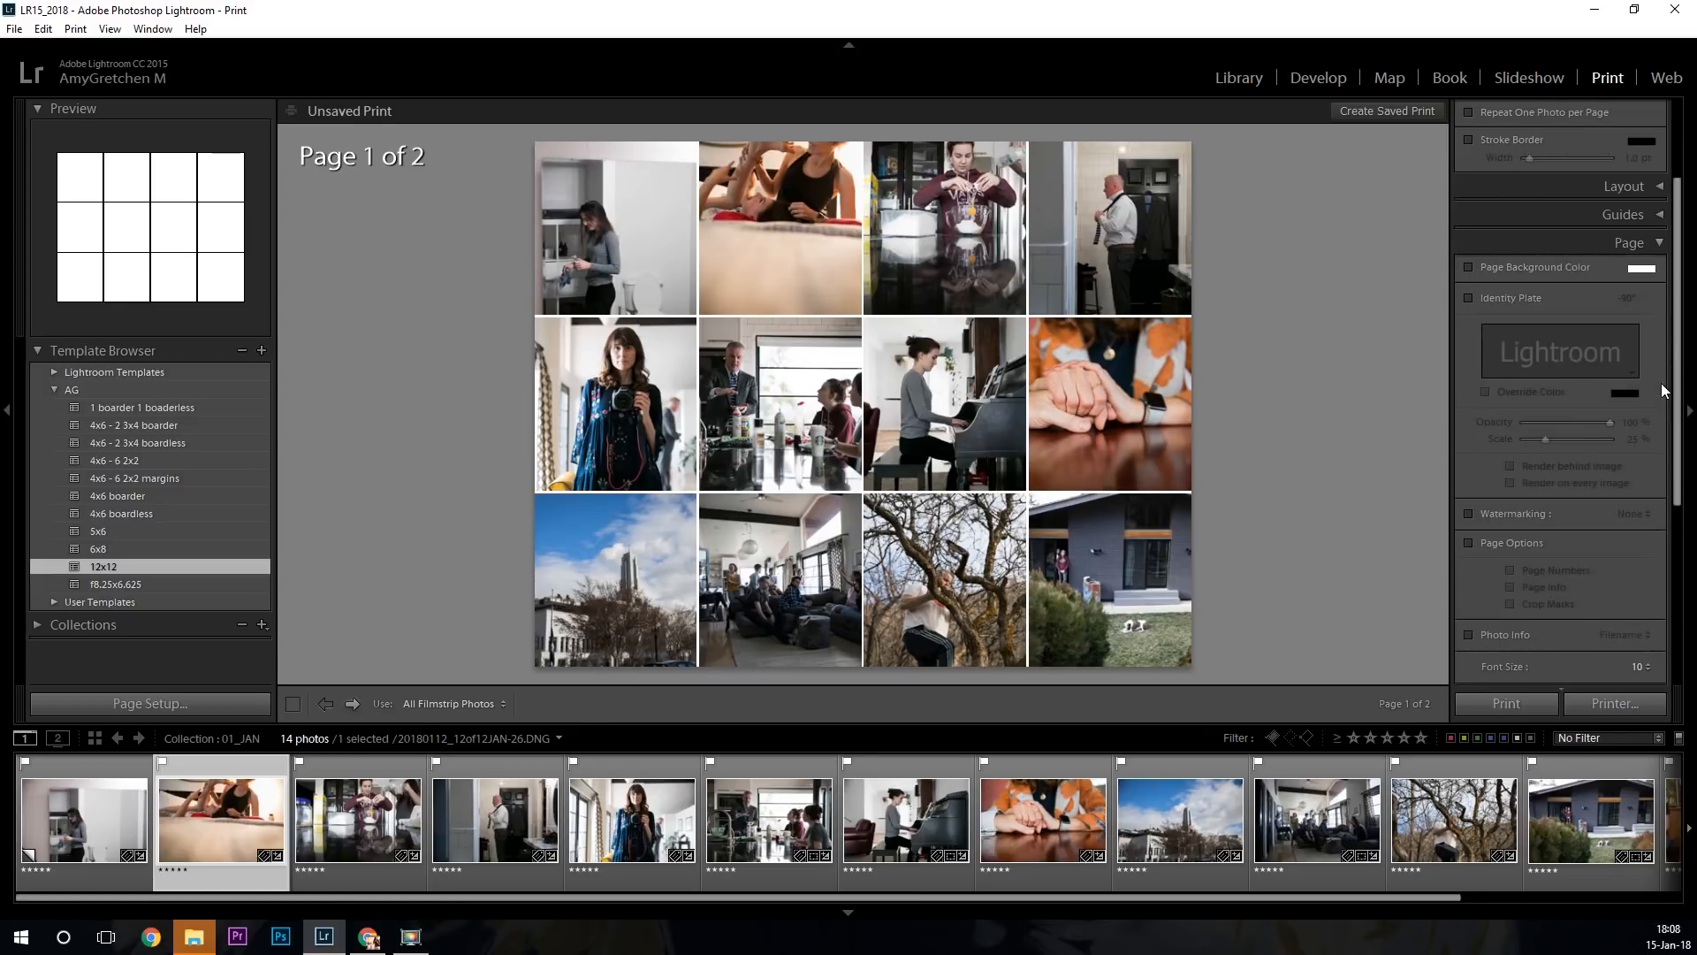
left_click(1663, 246)
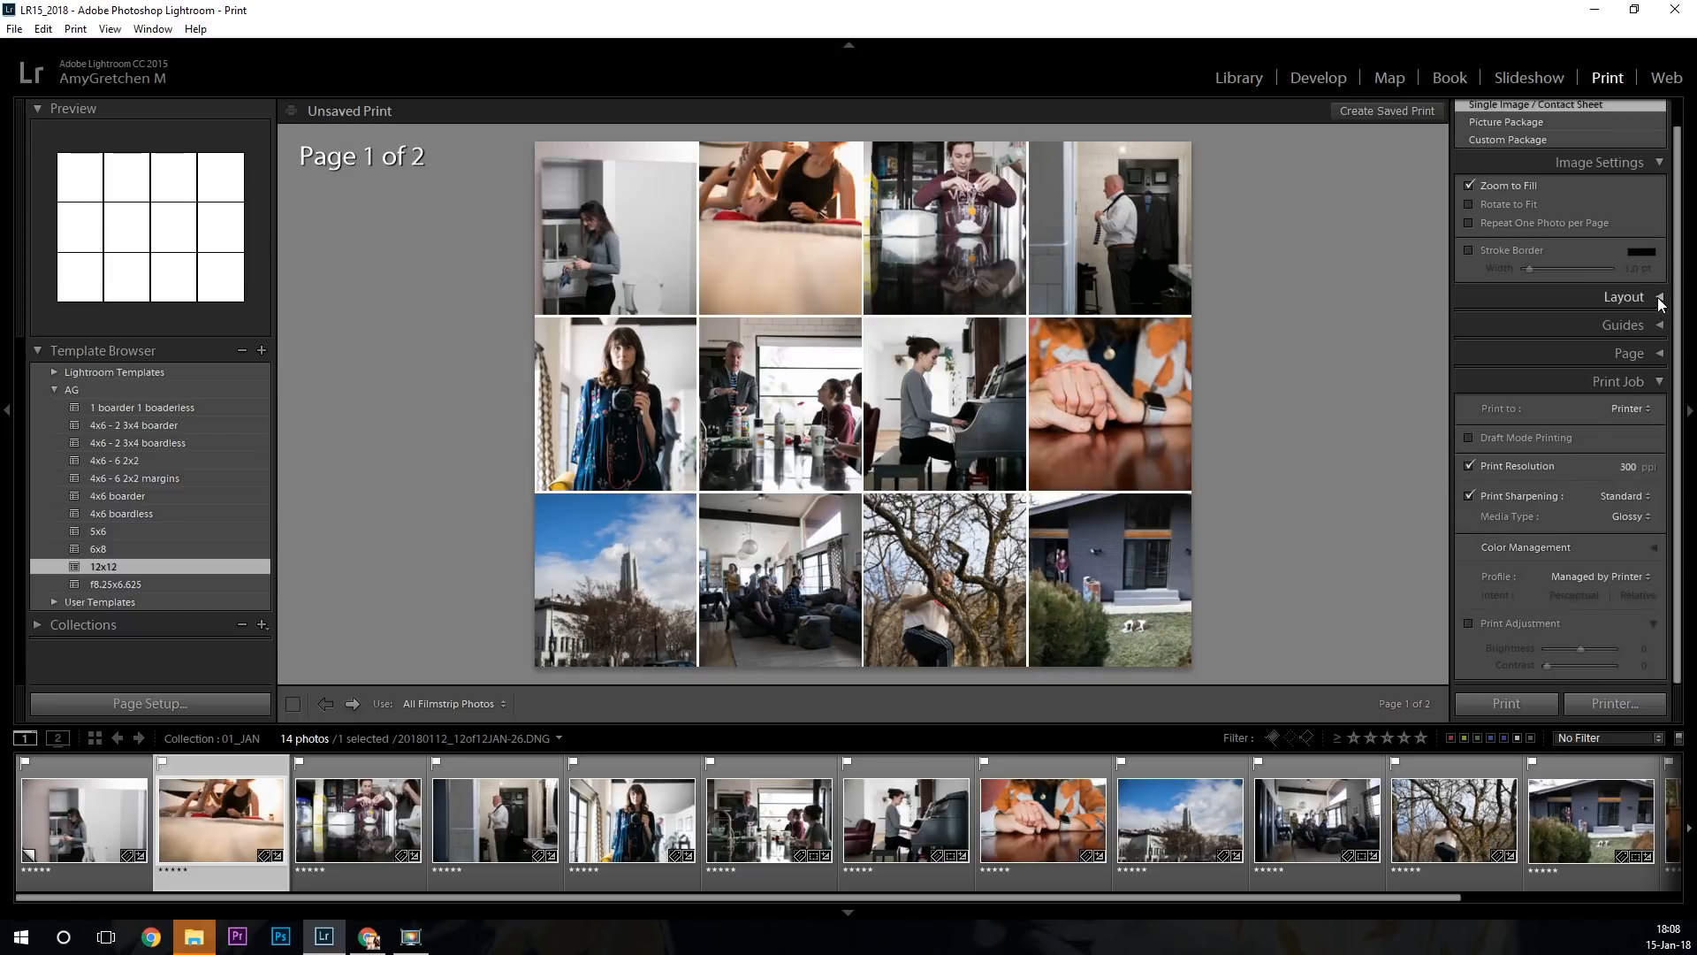
Show the layout settings and accept a borderless 8 x 10 in landscape sheet in the page setup.
left_click(1648, 299)
scroll(1593, 354, "down", 1)
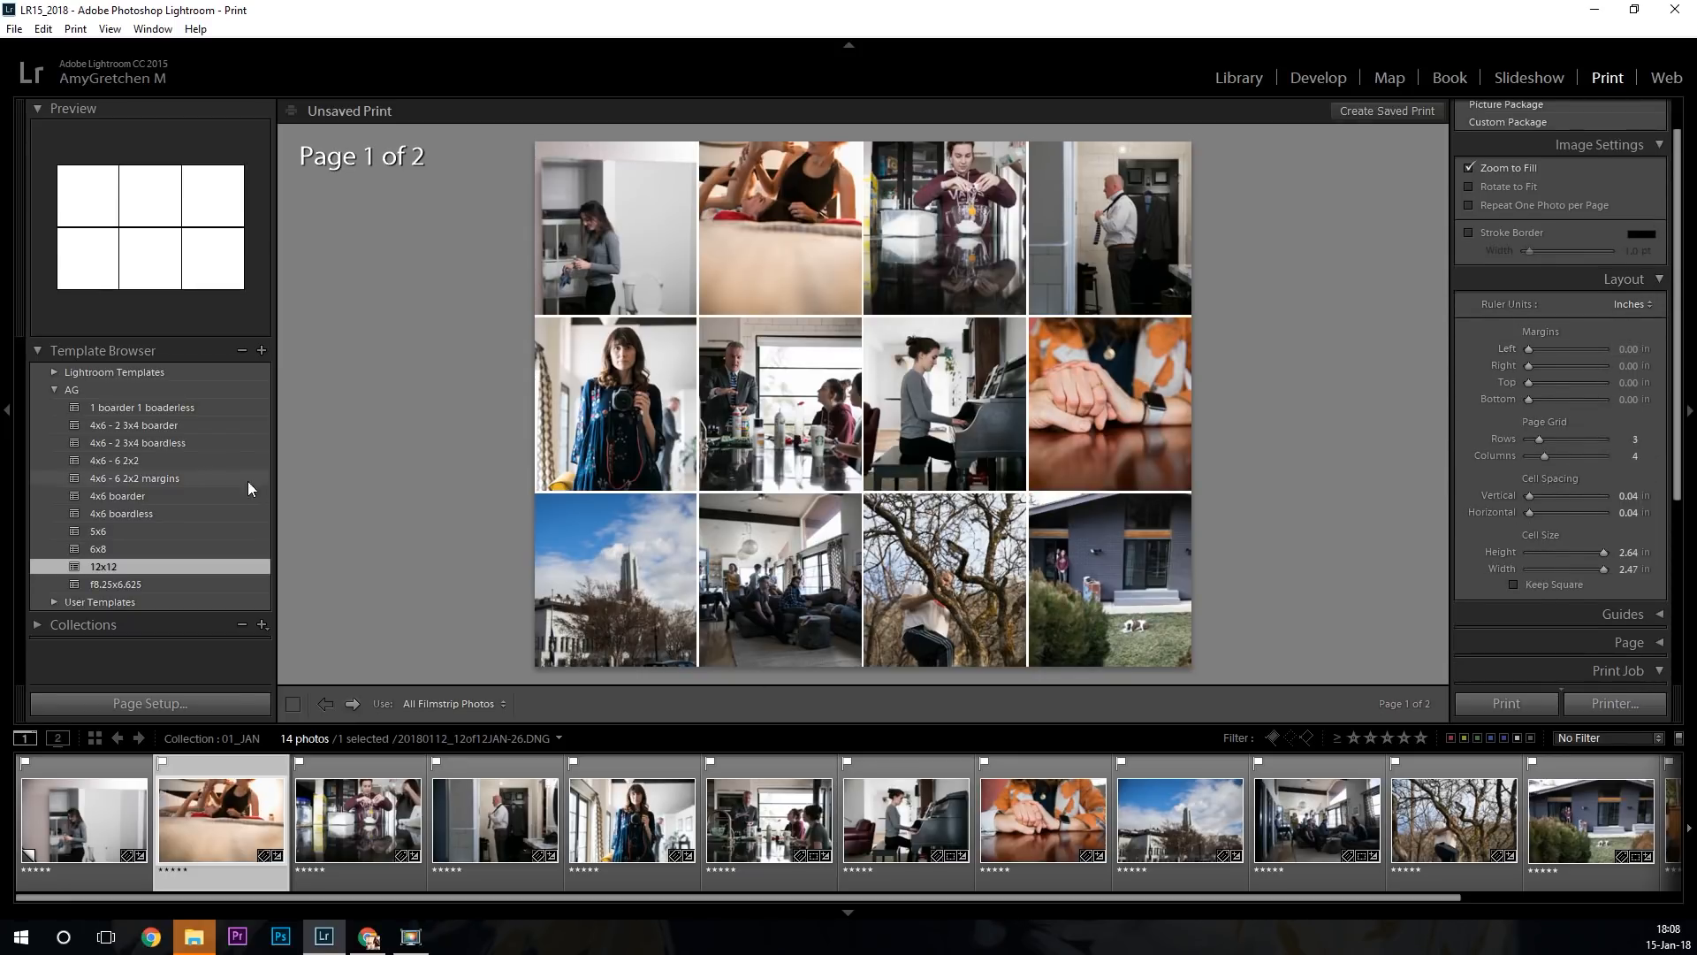
left_click(176, 697)
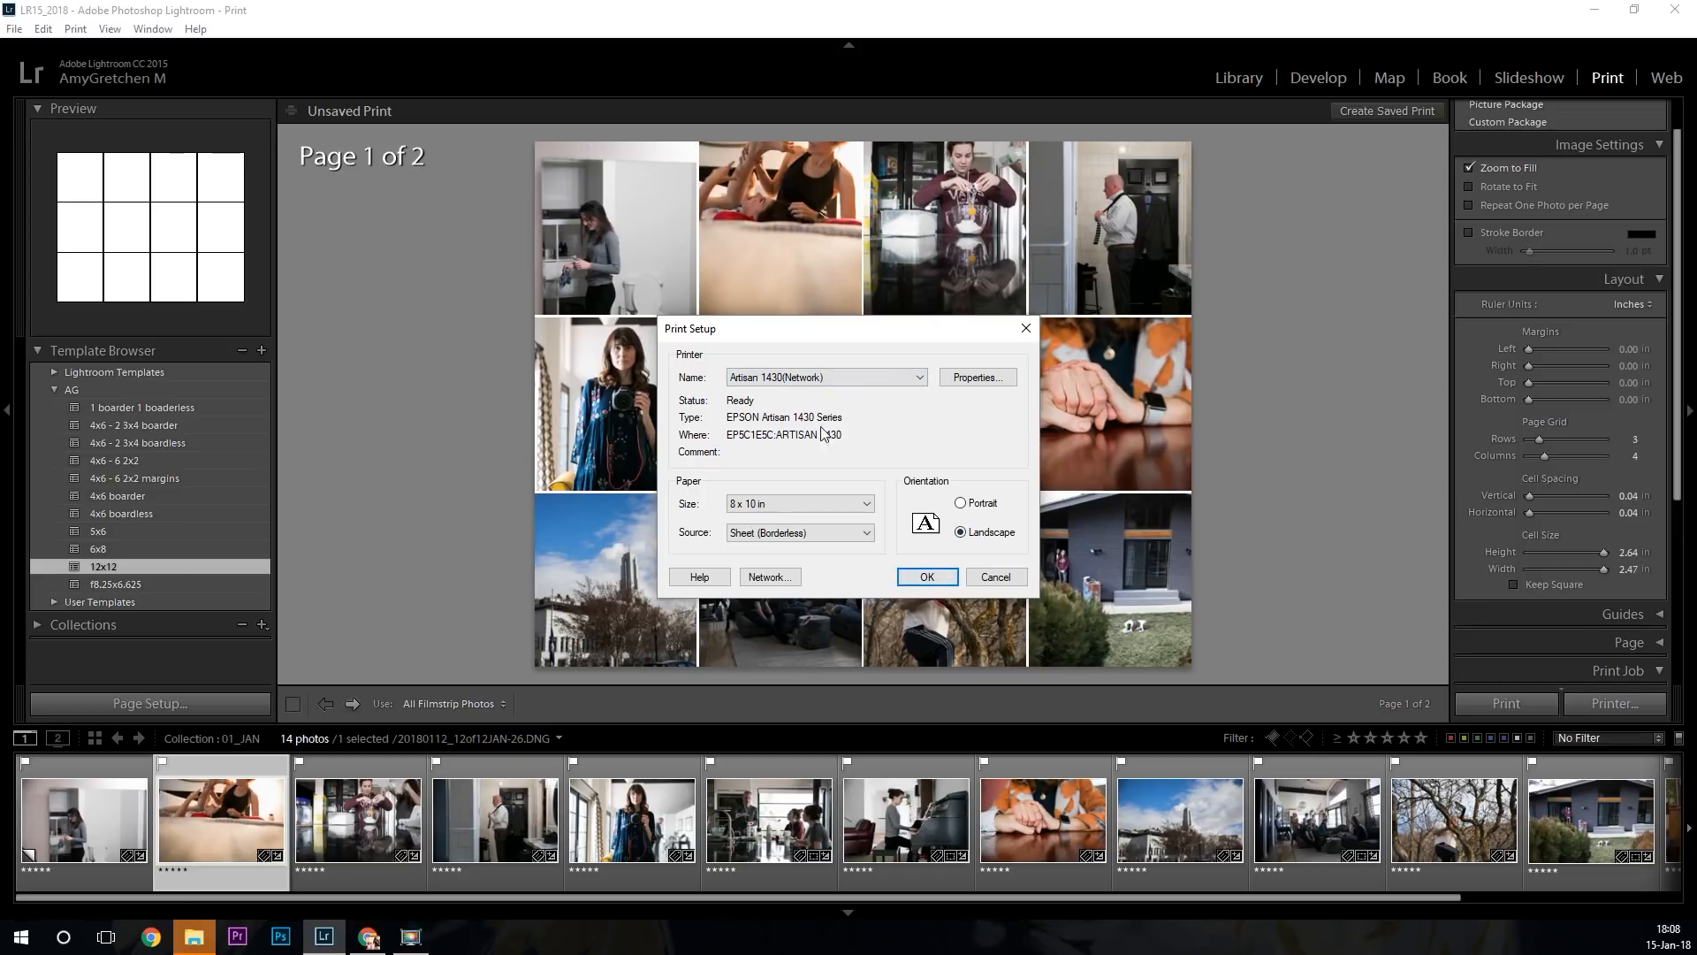
left_click(941, 582)
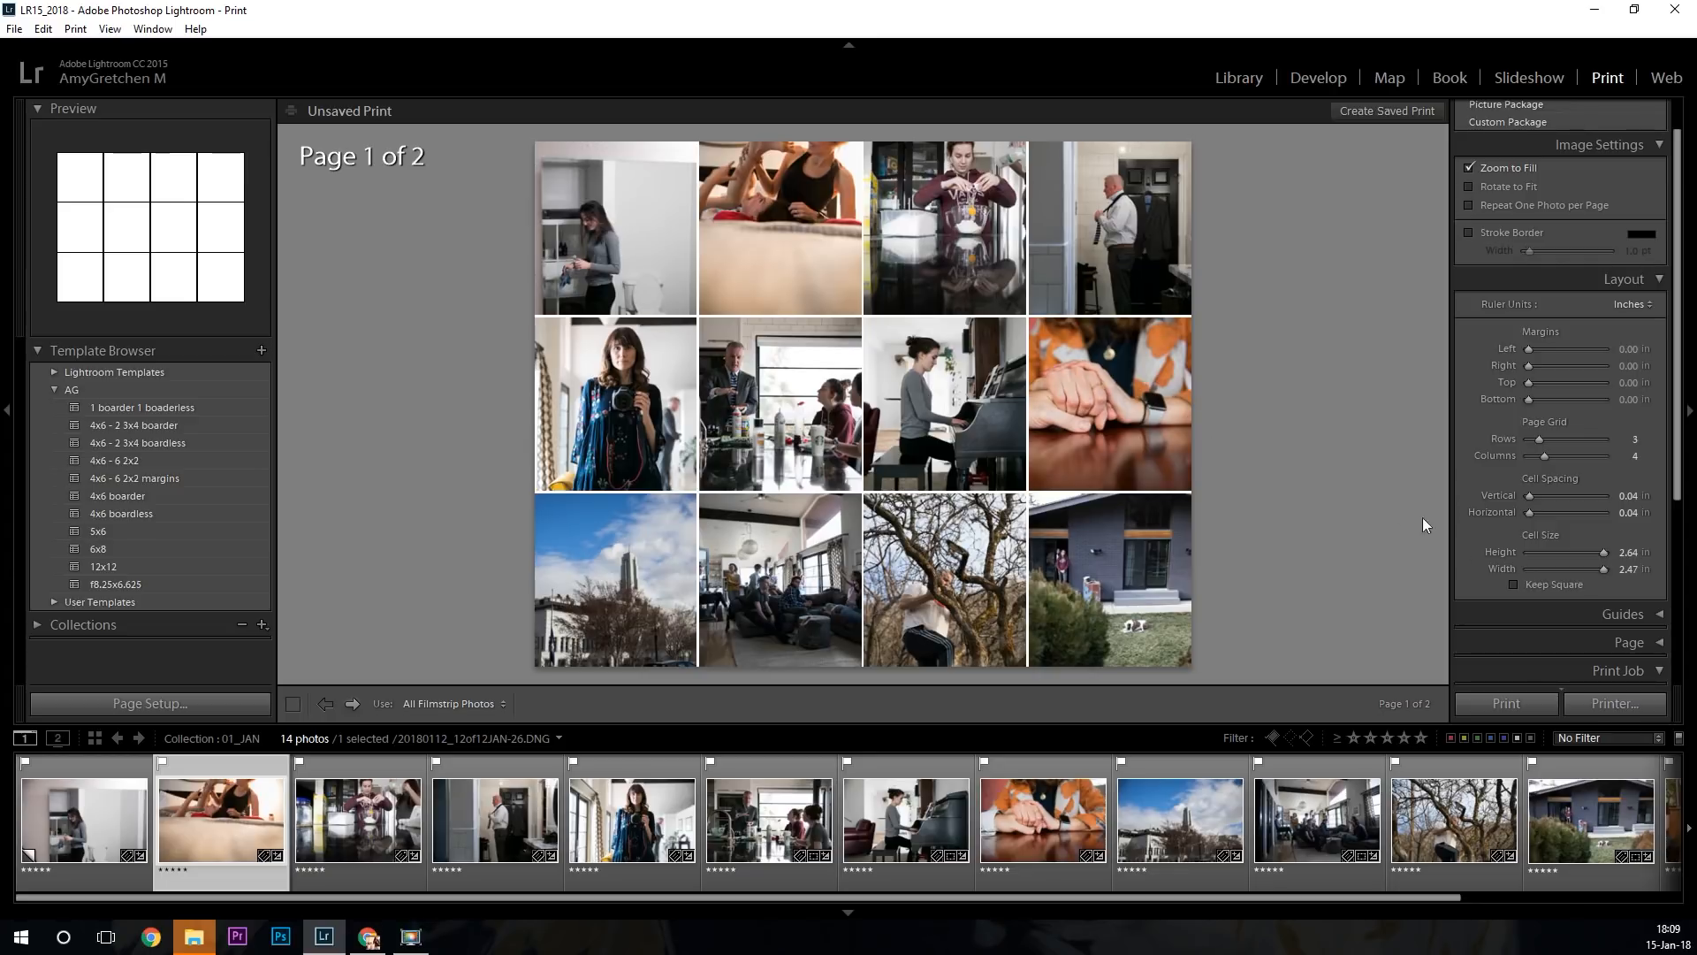
Constrain the print cells to squares and reduce the horizontal cell spacing to 0 in.
left_click(1513, 584)
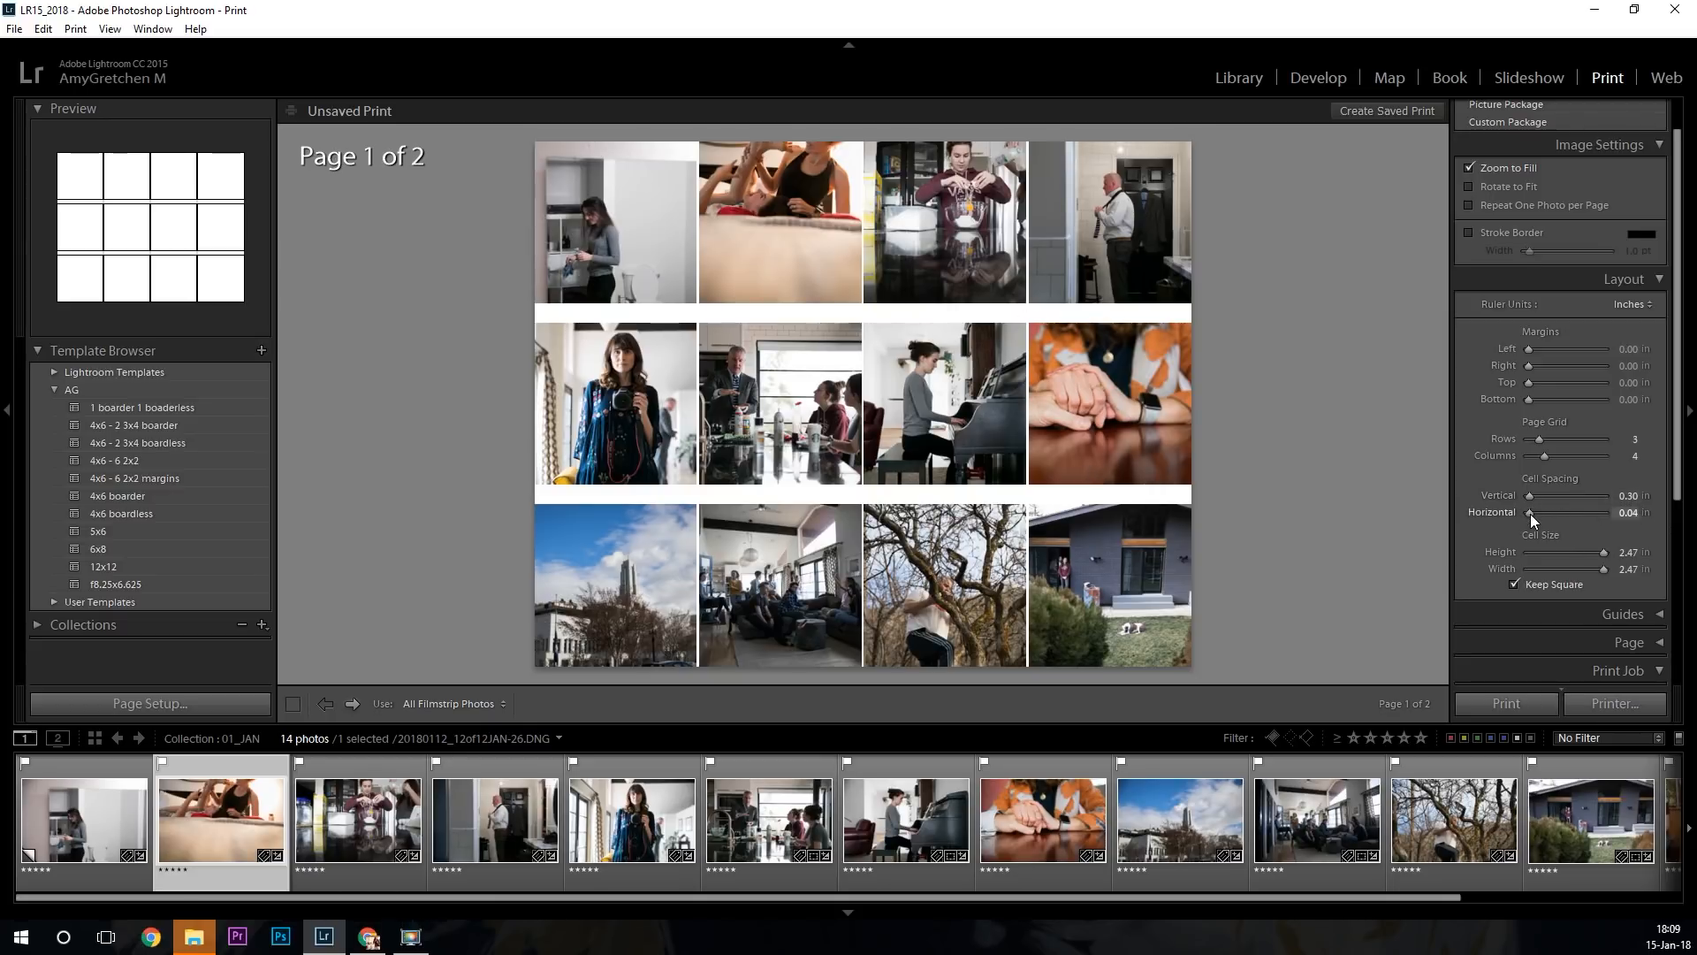
left_click_drag(1531, 513, 1531, 513)
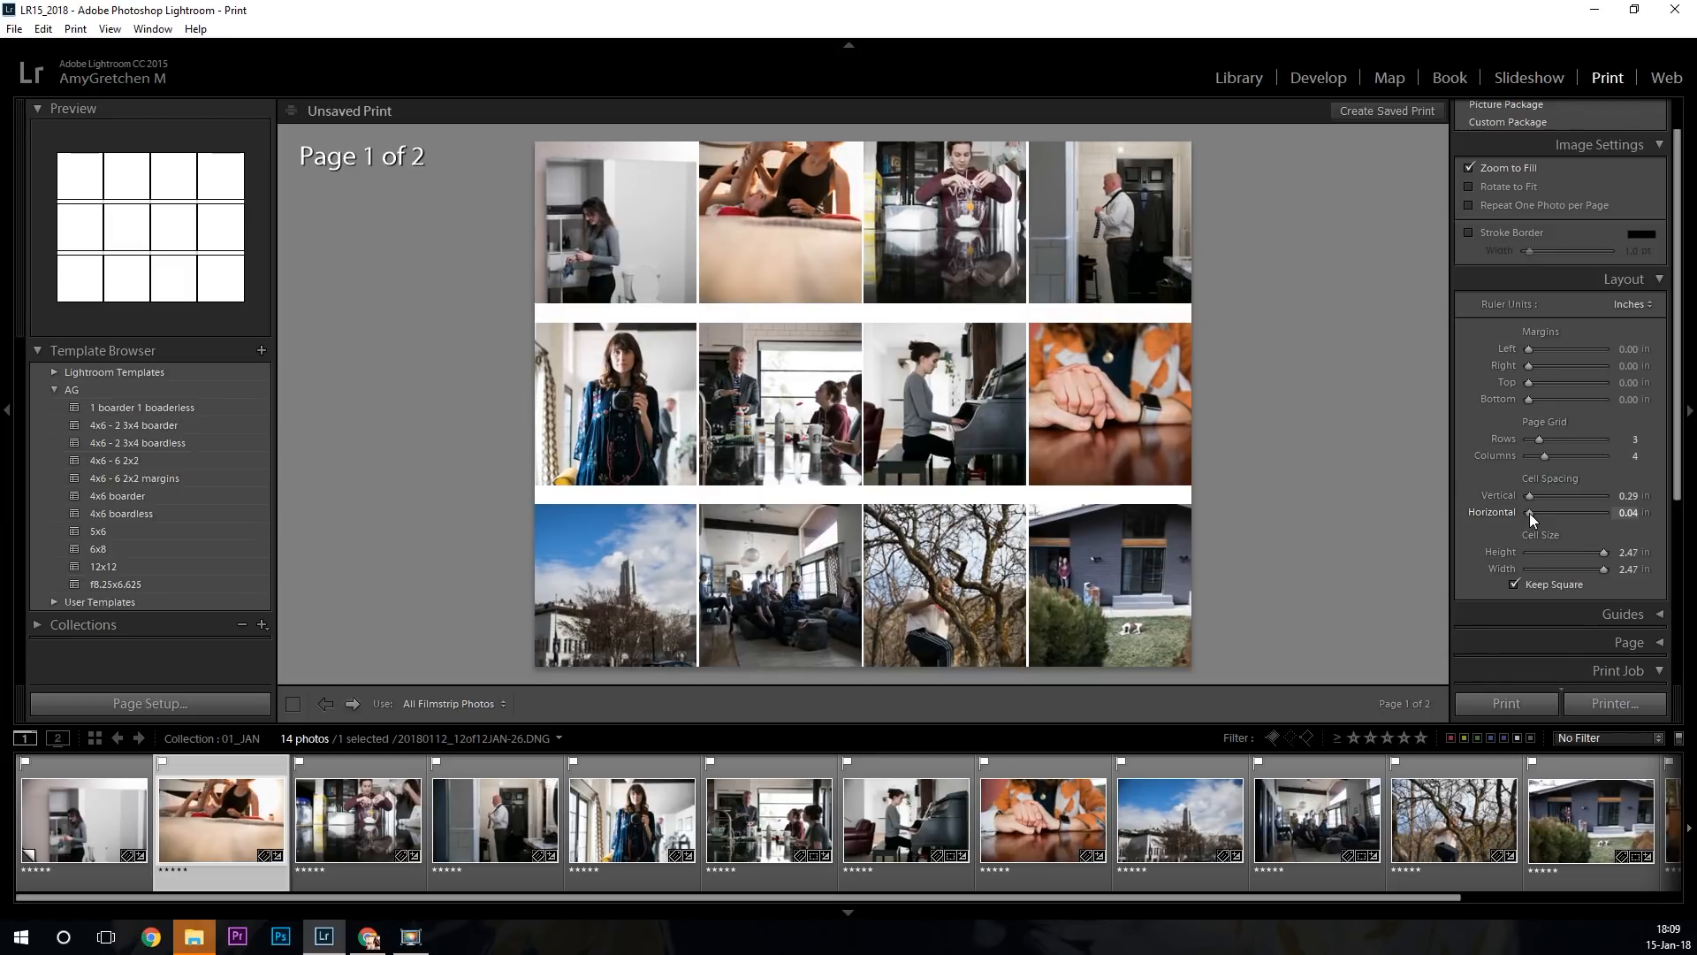
left_click_drag(1529, 491, 1524, 492)
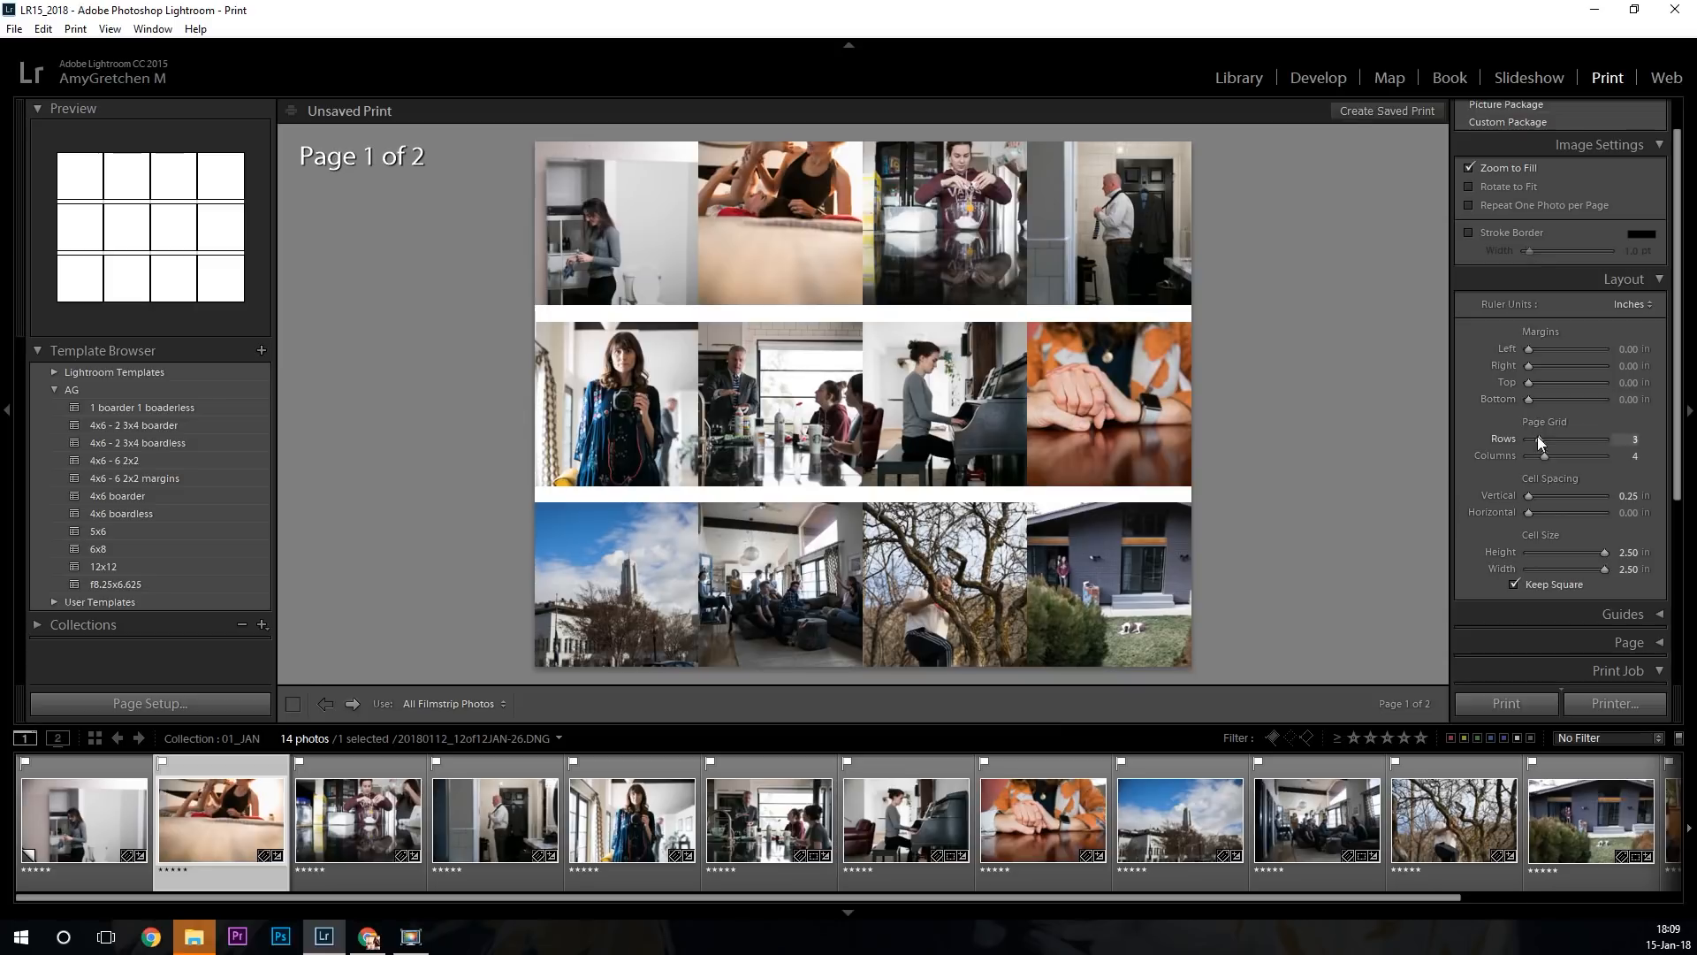
Set the horizontal cell spacing to 0.03 in, and try a 0.51 in bottom margin before returning it to 0.
left_click_drag(1529, 398, 1533, 399)
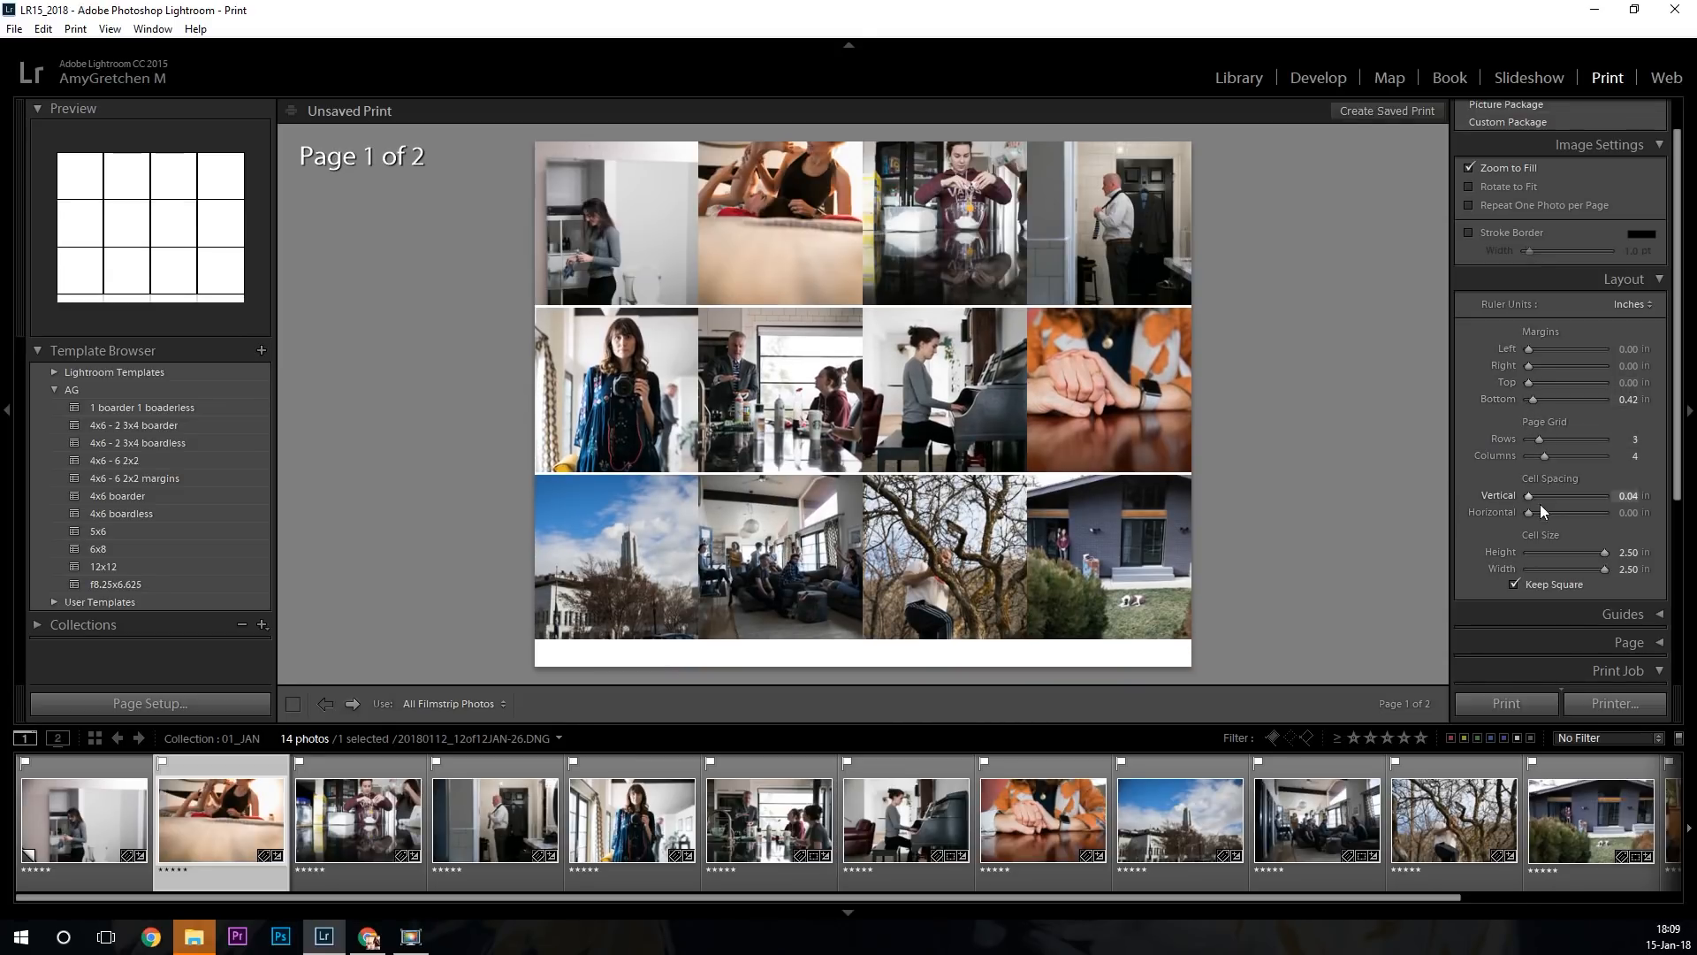
left_click_drag(1528, 513, 1527, 513)
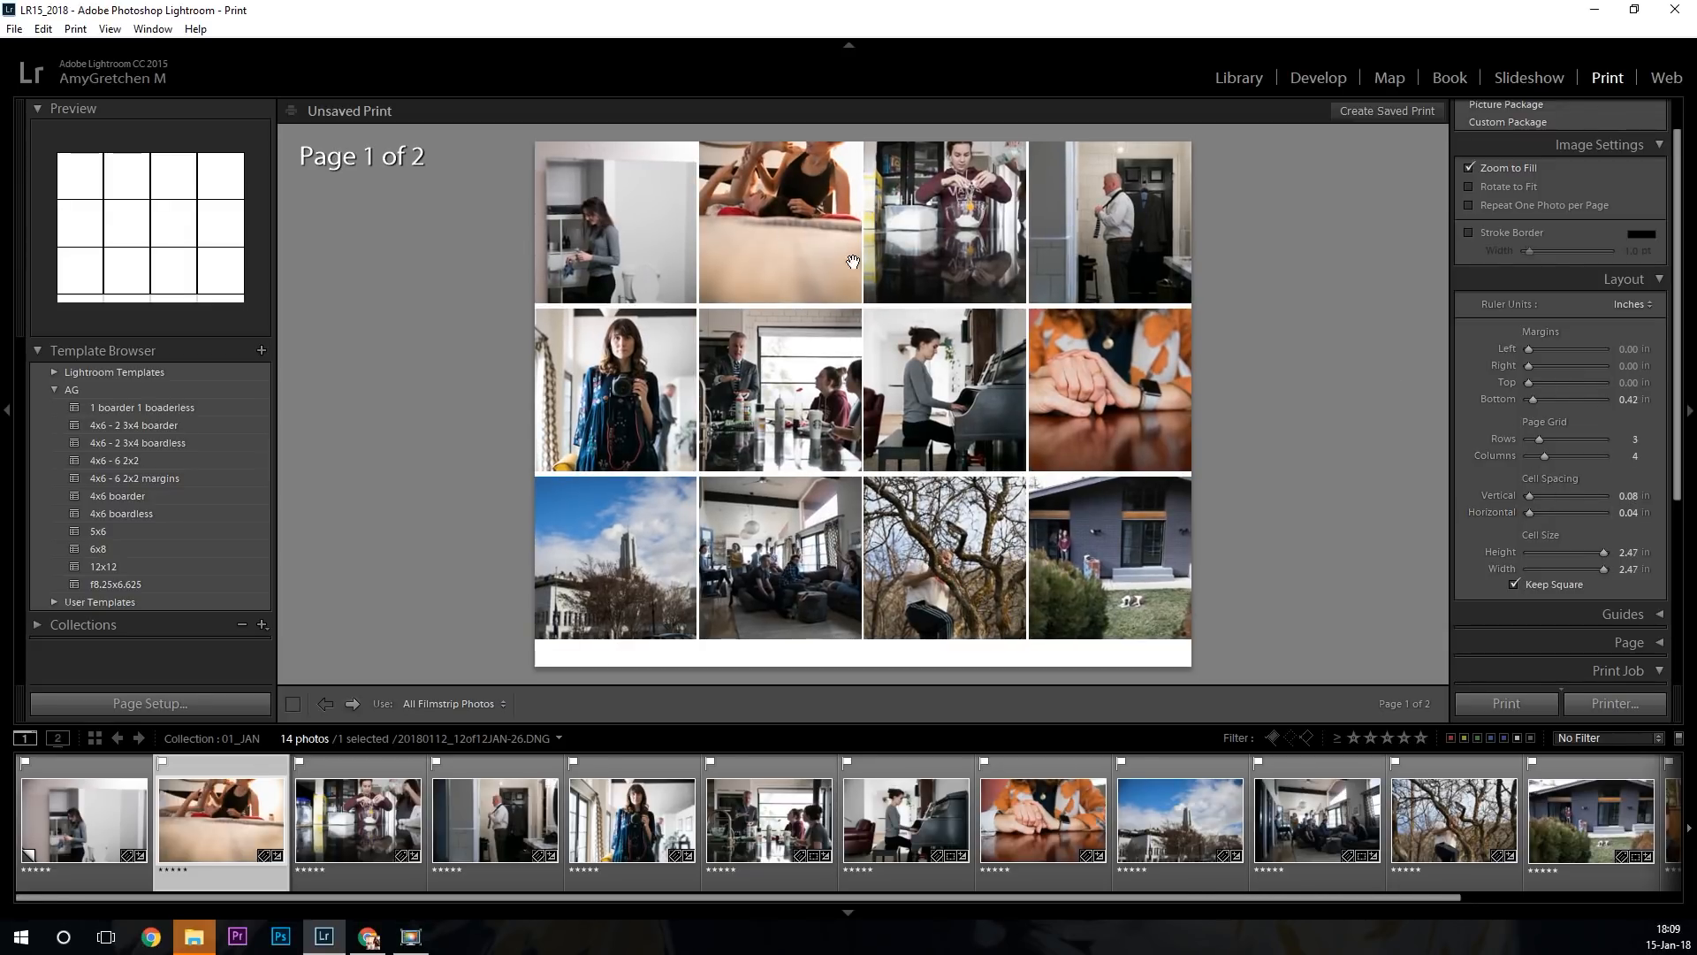
left_click(1536, 399)
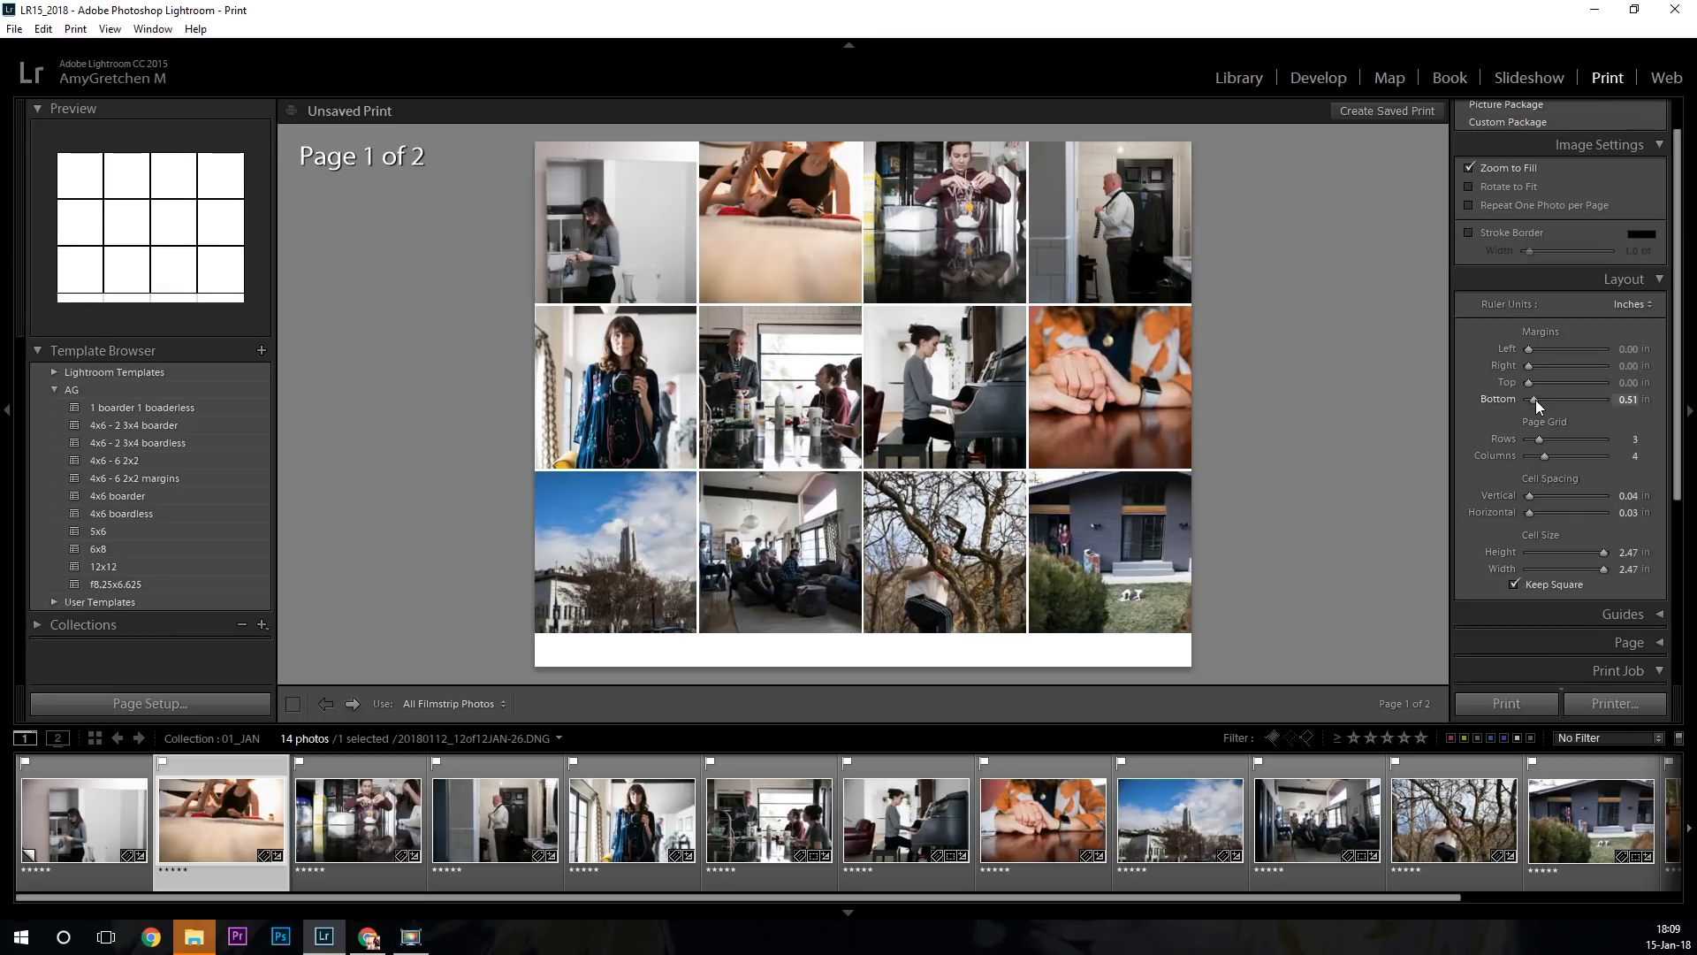
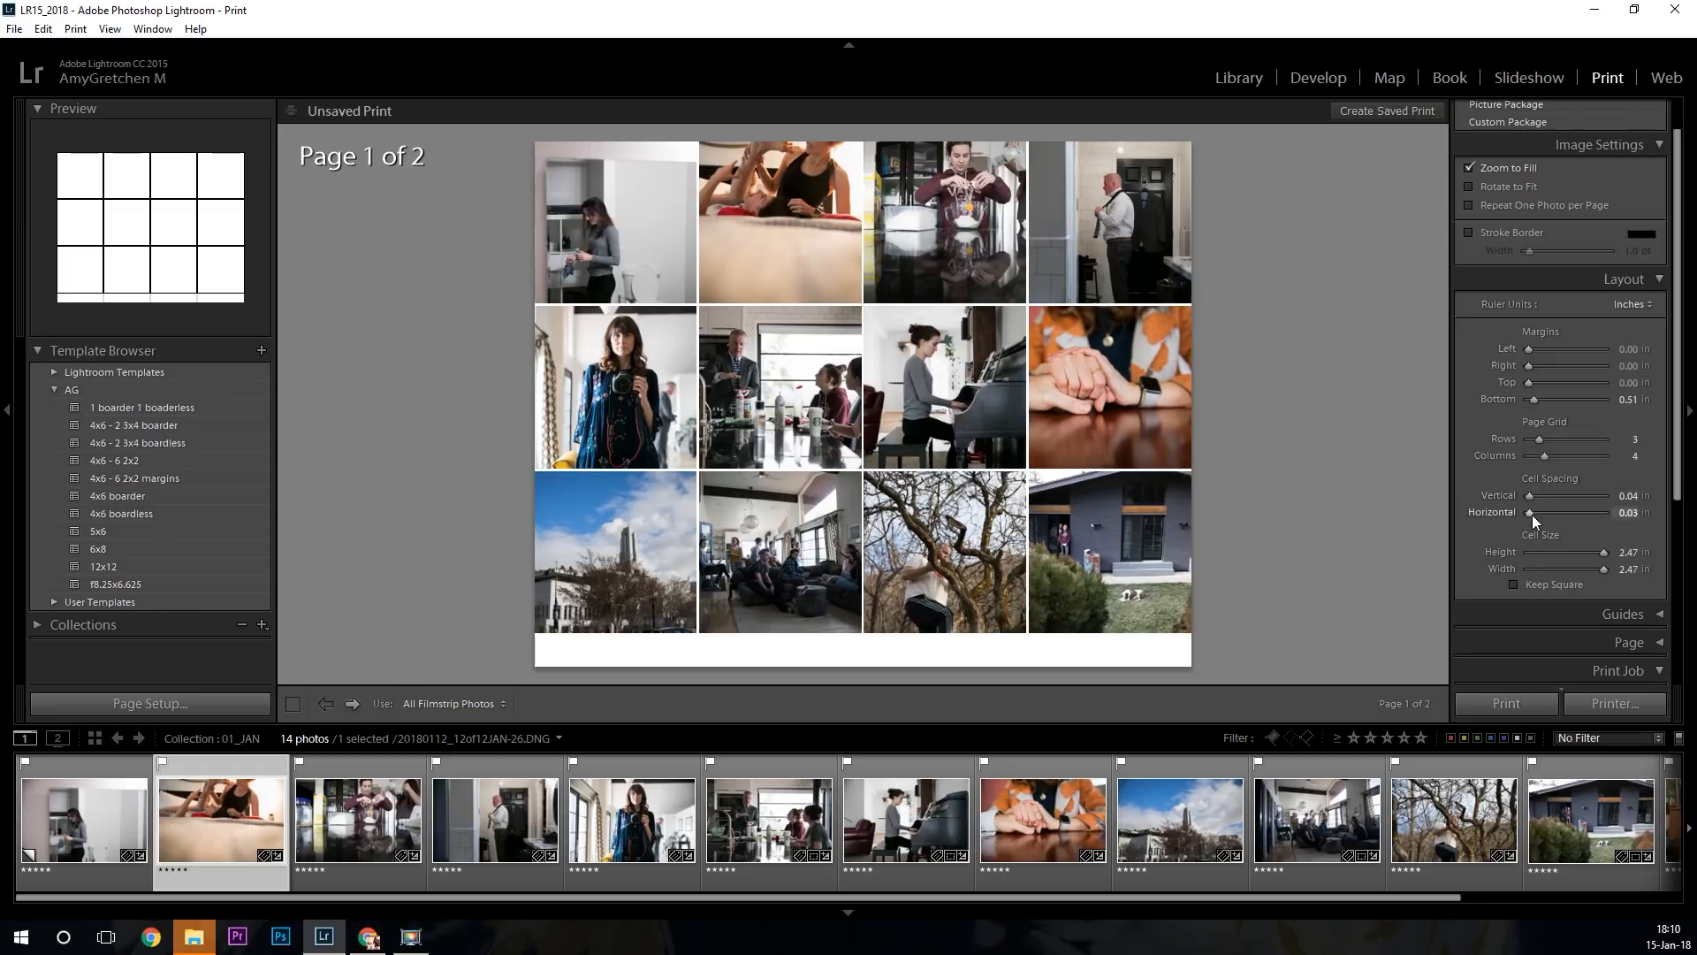
left_click_drag(1534, 399, 1529, 398)
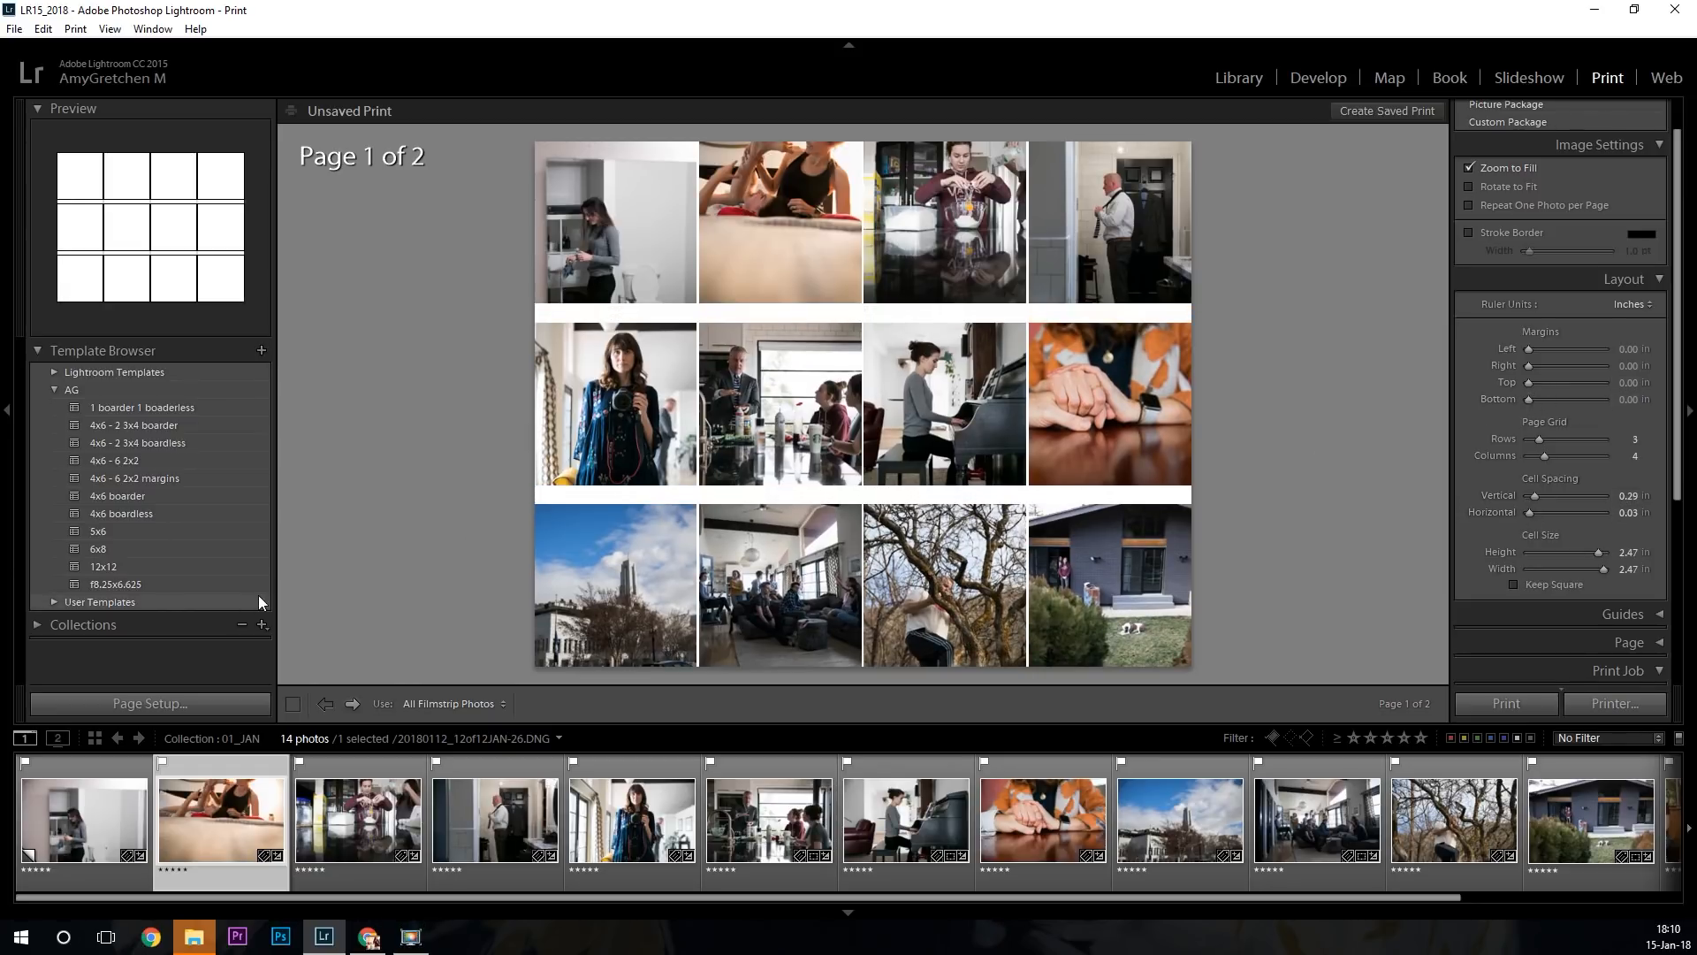
Reapply the 12x12 print template, and call up the new template settings and dismiss them without saving.
left_click(113, 564)
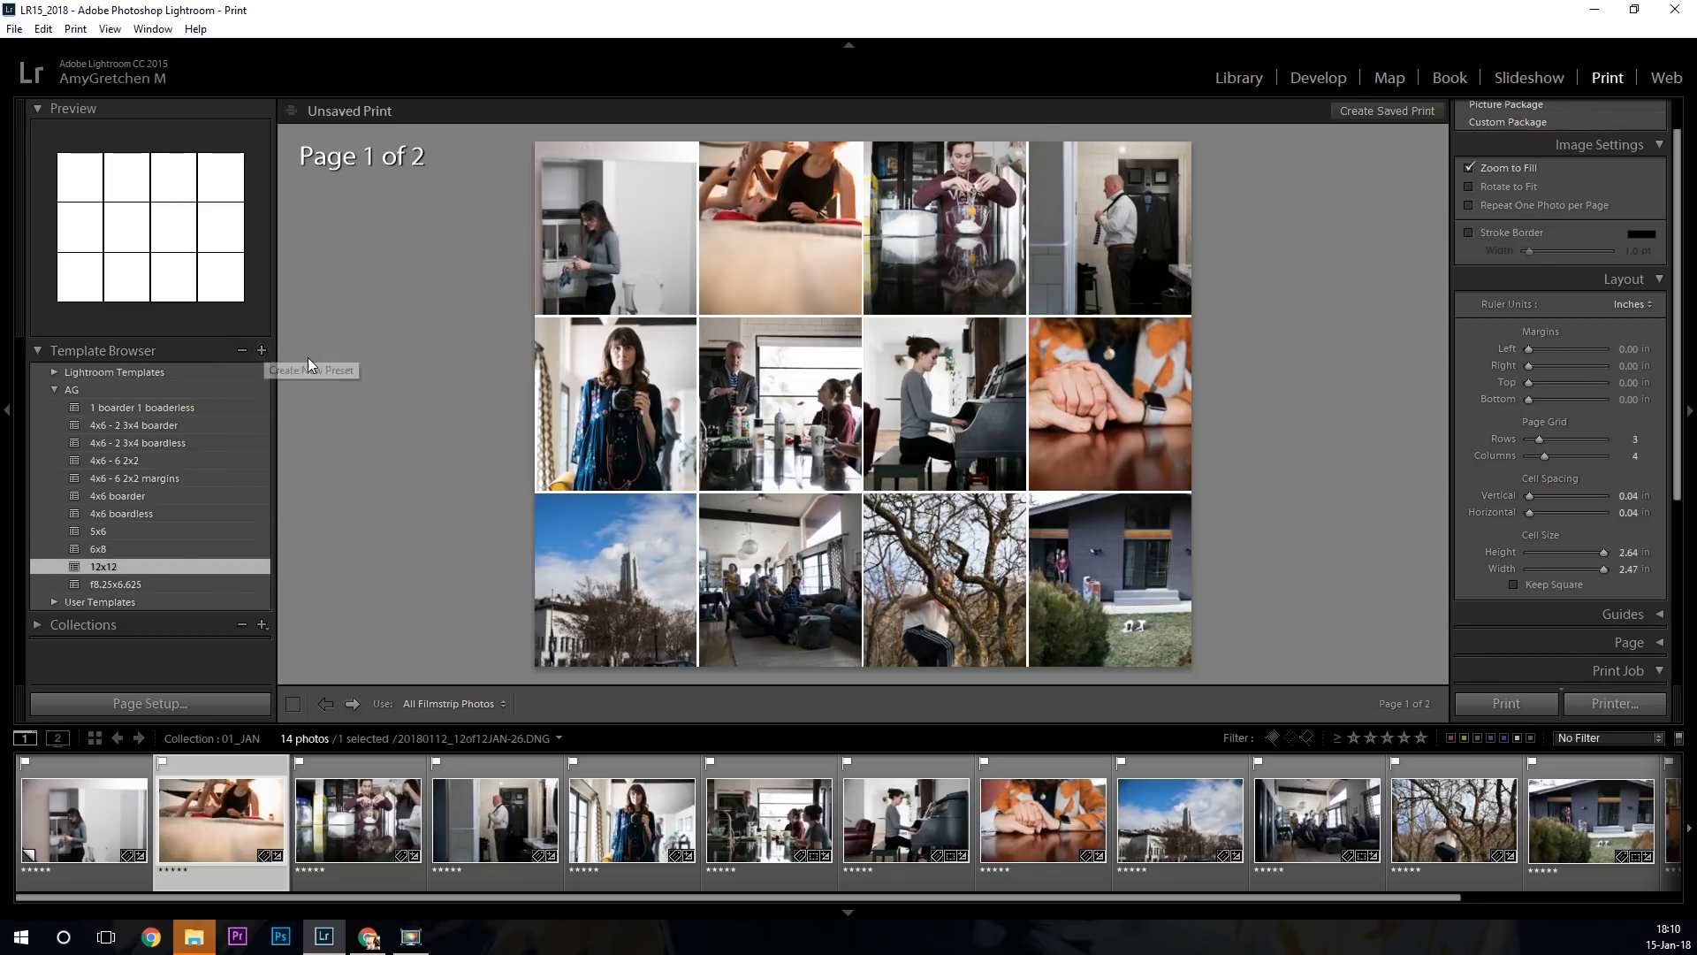
left_click(263, 351)
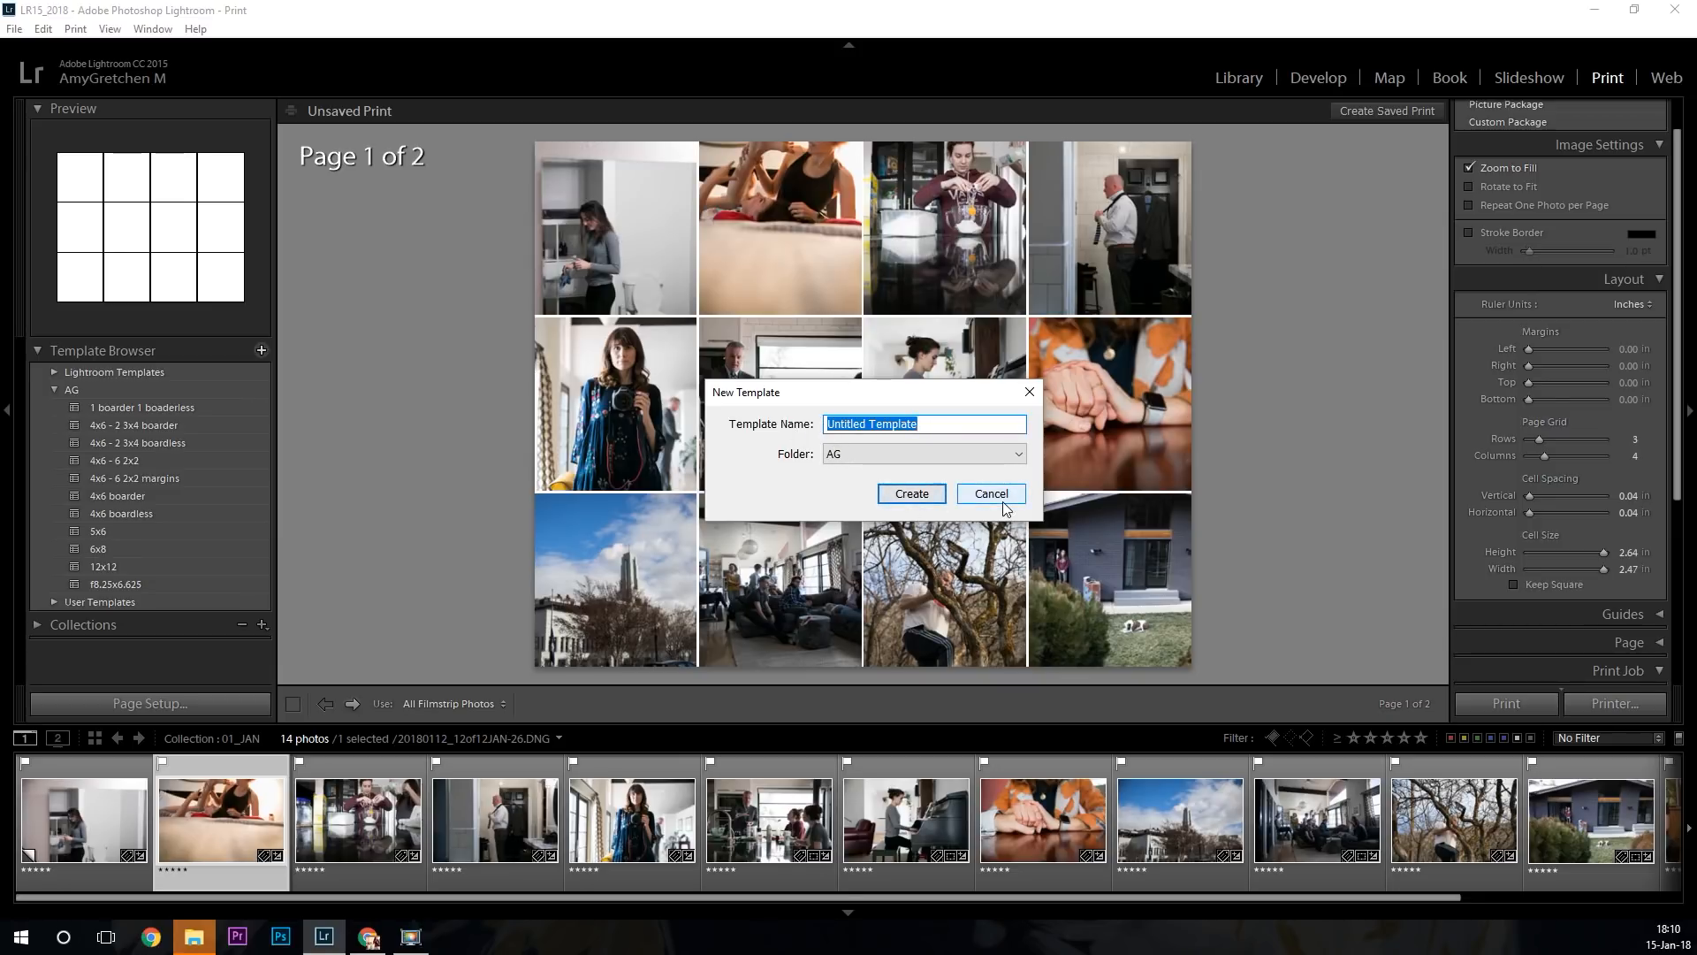
left_click(911, 494)
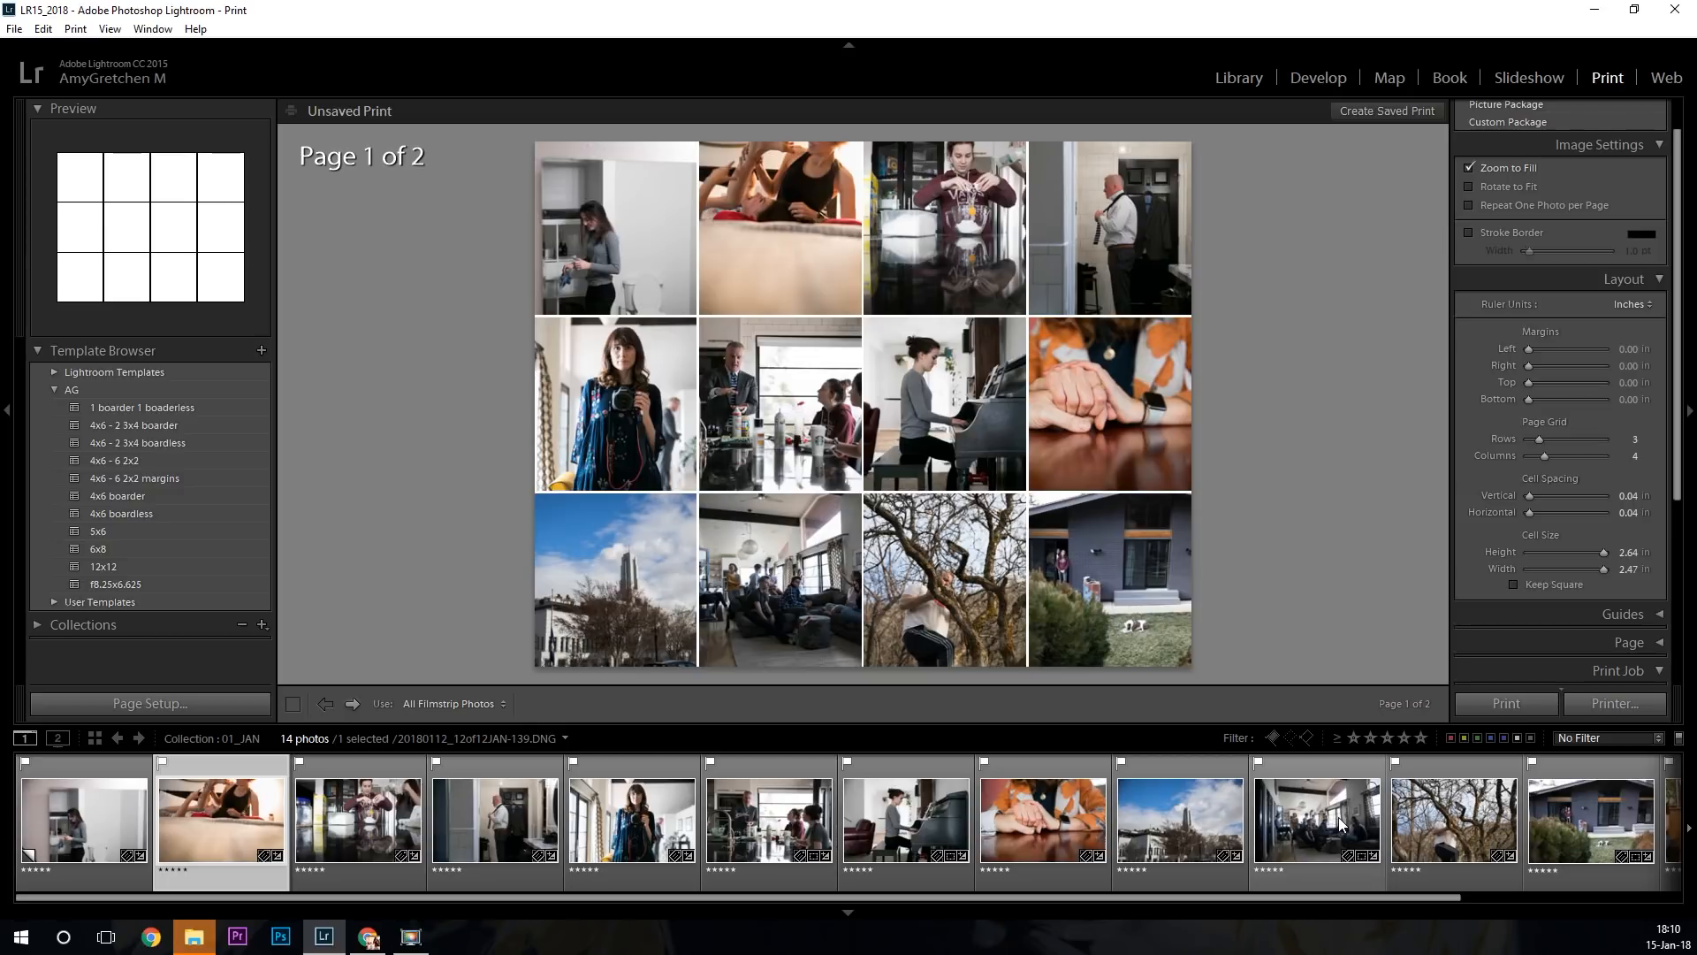
Move the living-room group photo to the end of the photo order.
scroll(1322, 831, "down", 3)
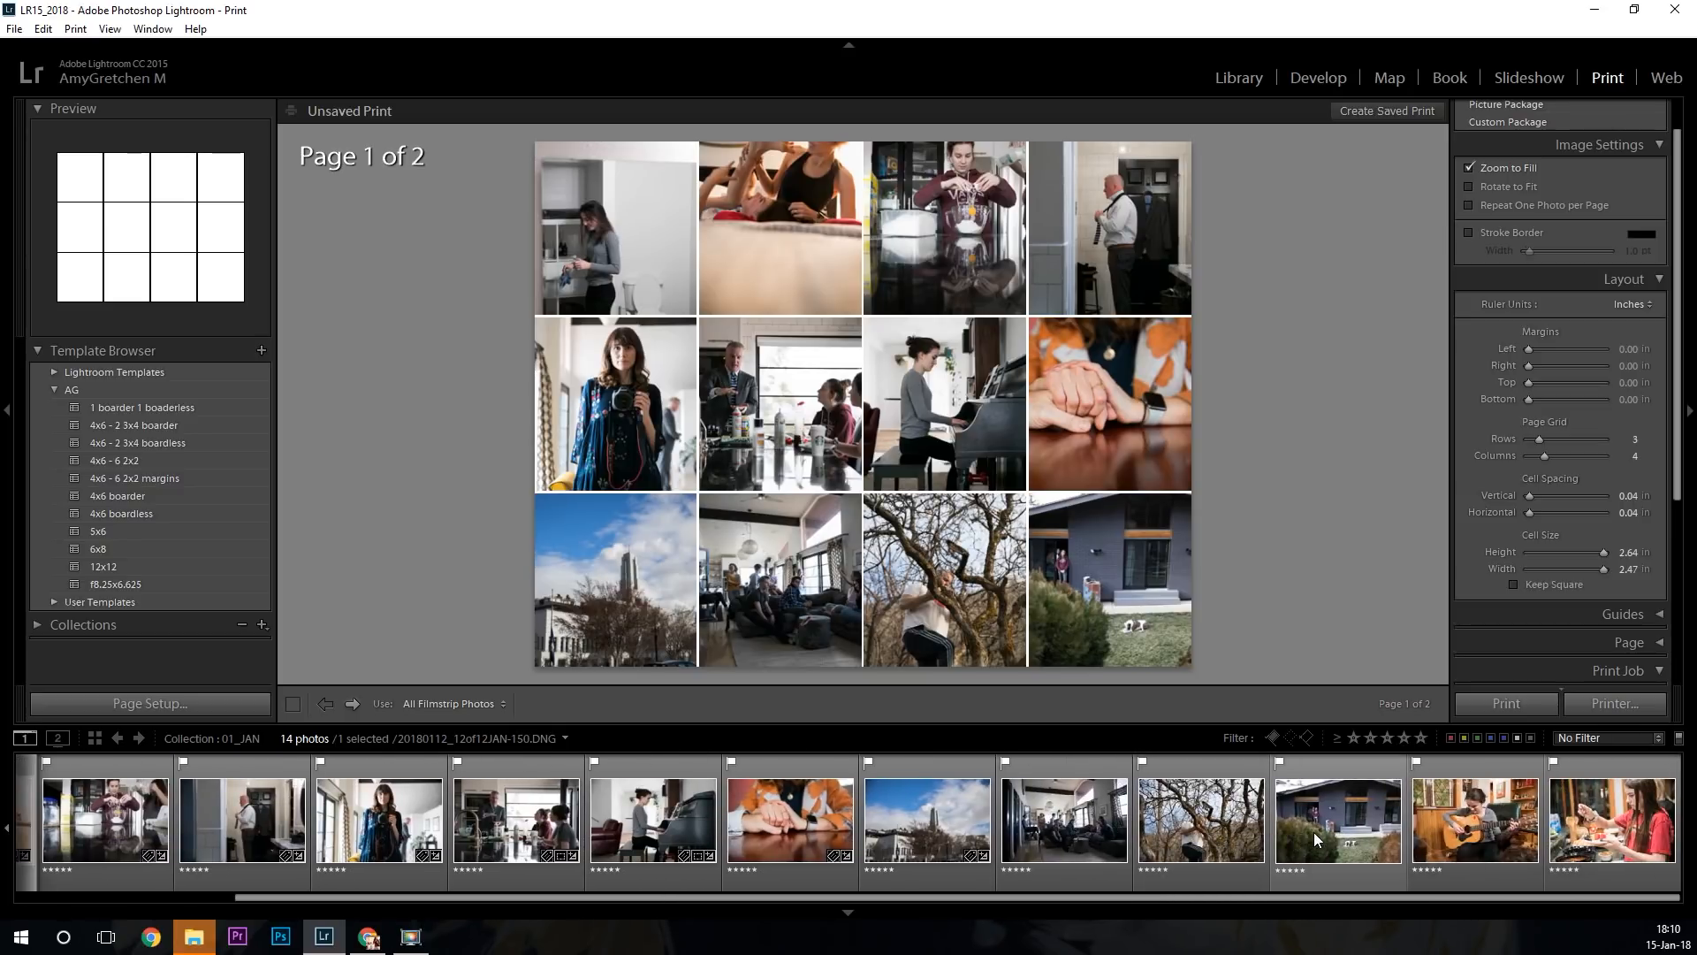
left_click_drag(1581, 817, 1653, 813)
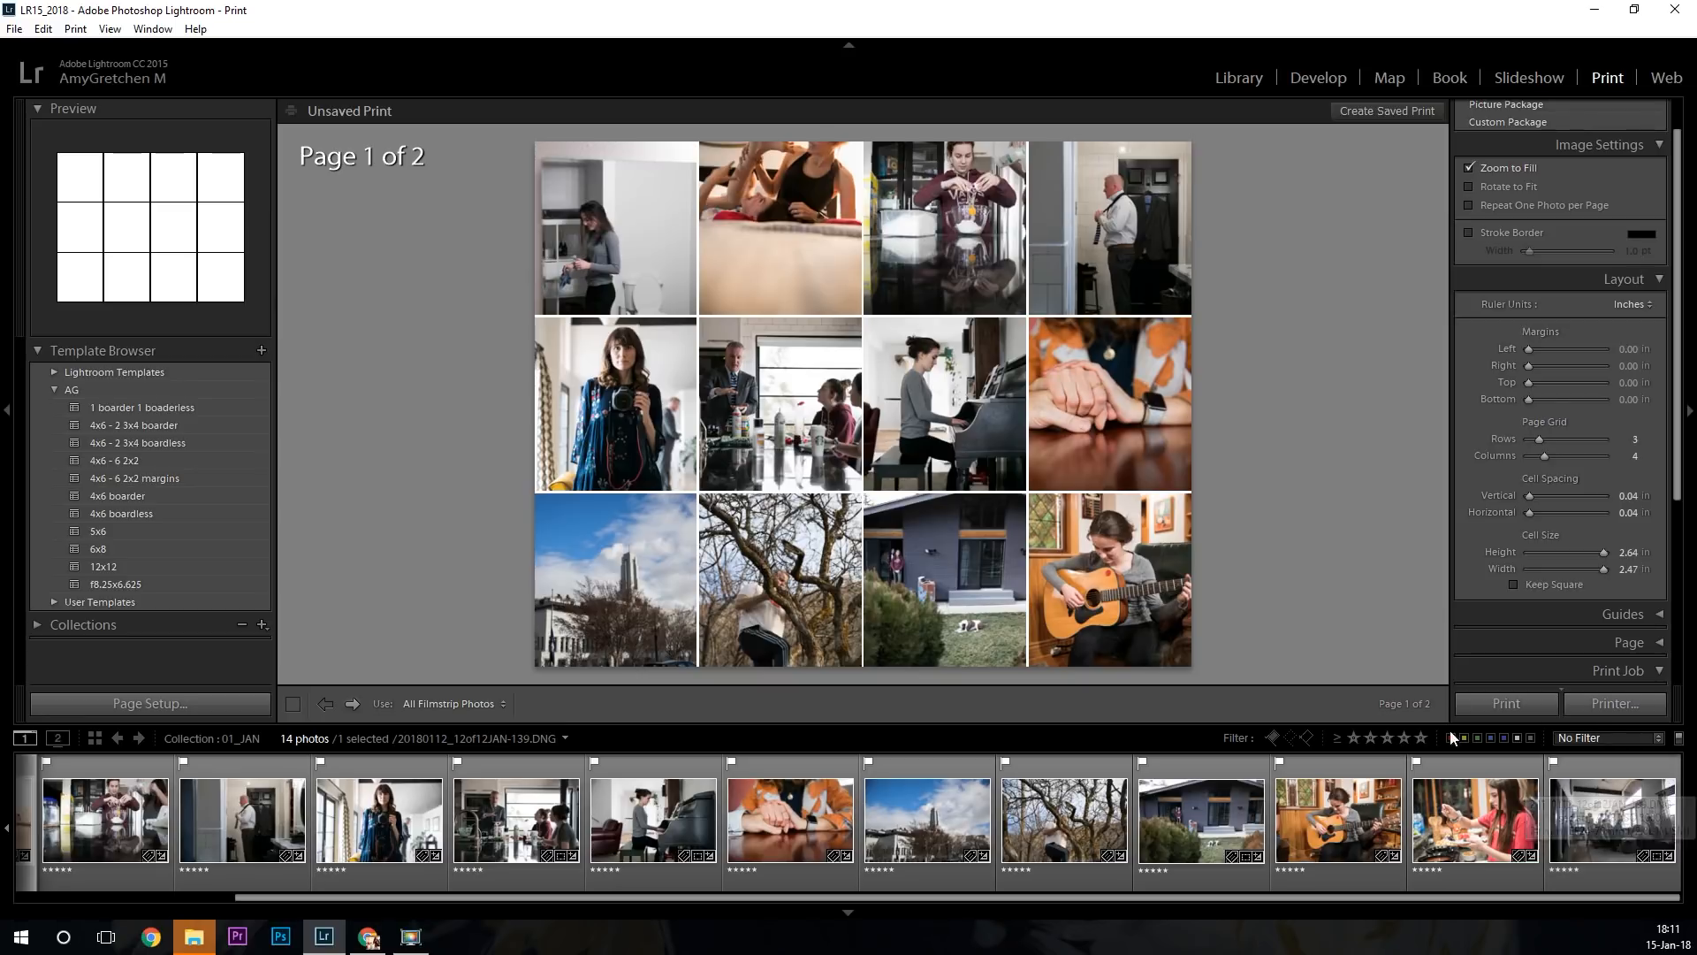
Warm the bathroom photo to a temperature of 2714 and reposition it within its cell in the print grid.
left_click_drag(666, 267, 668, 256)
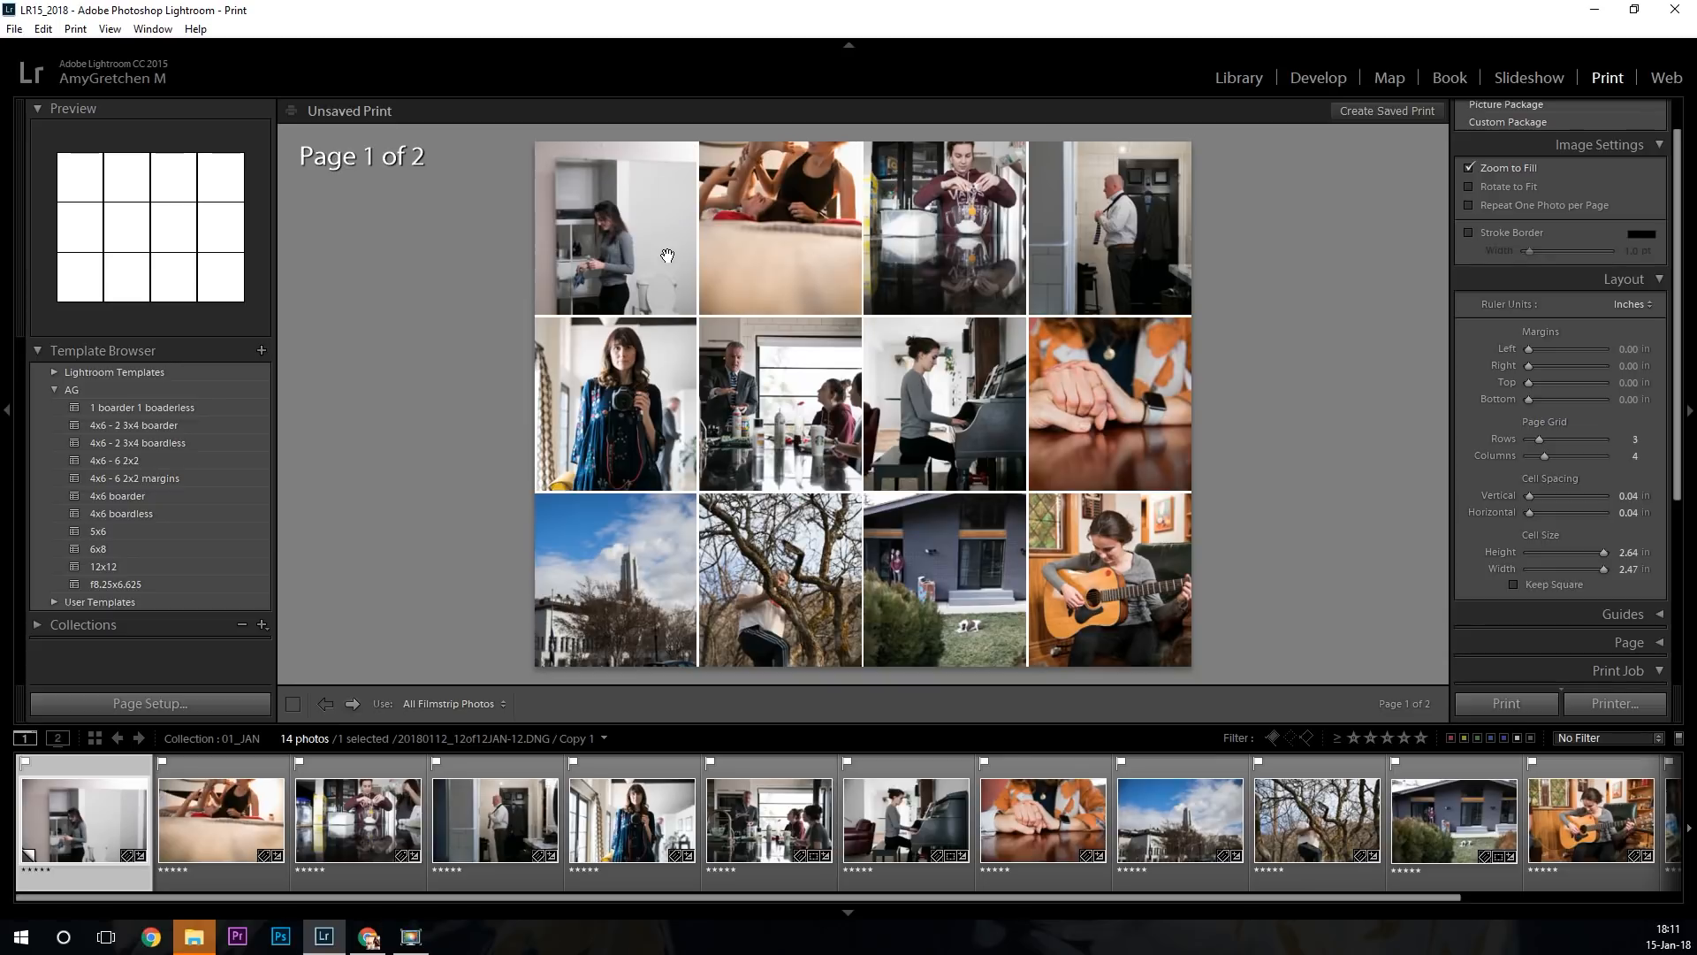
key("d")
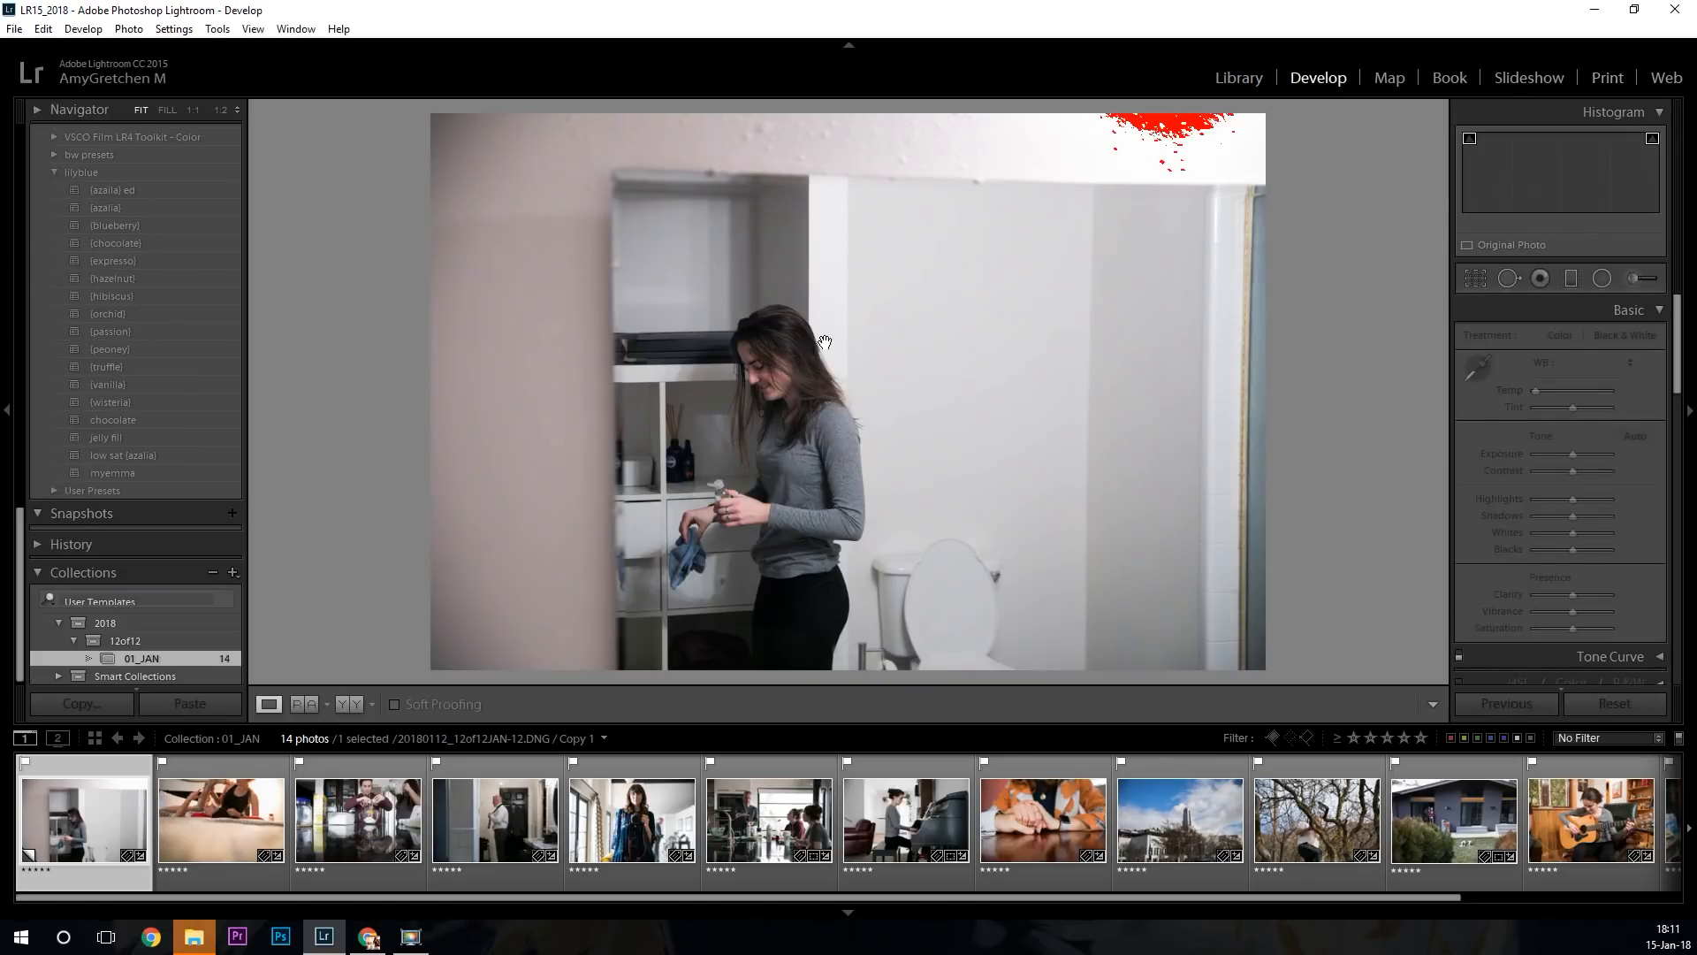
left_click(1541, 391)
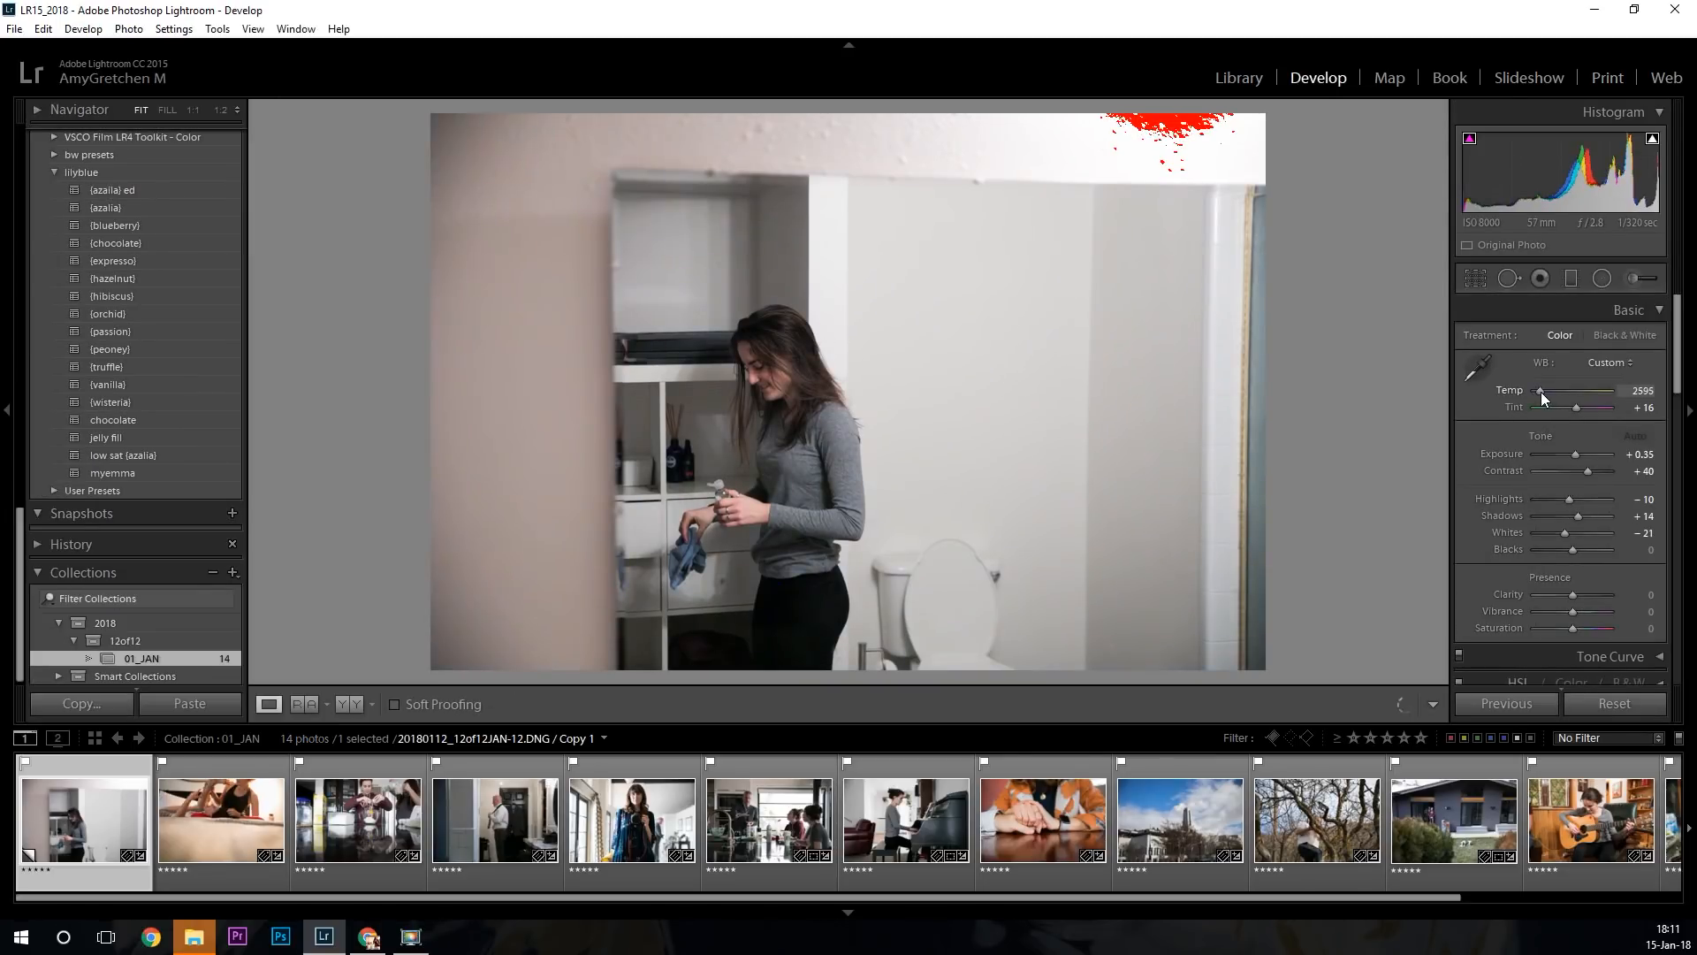
left_click_drag(1541, 391, 1541, 391)
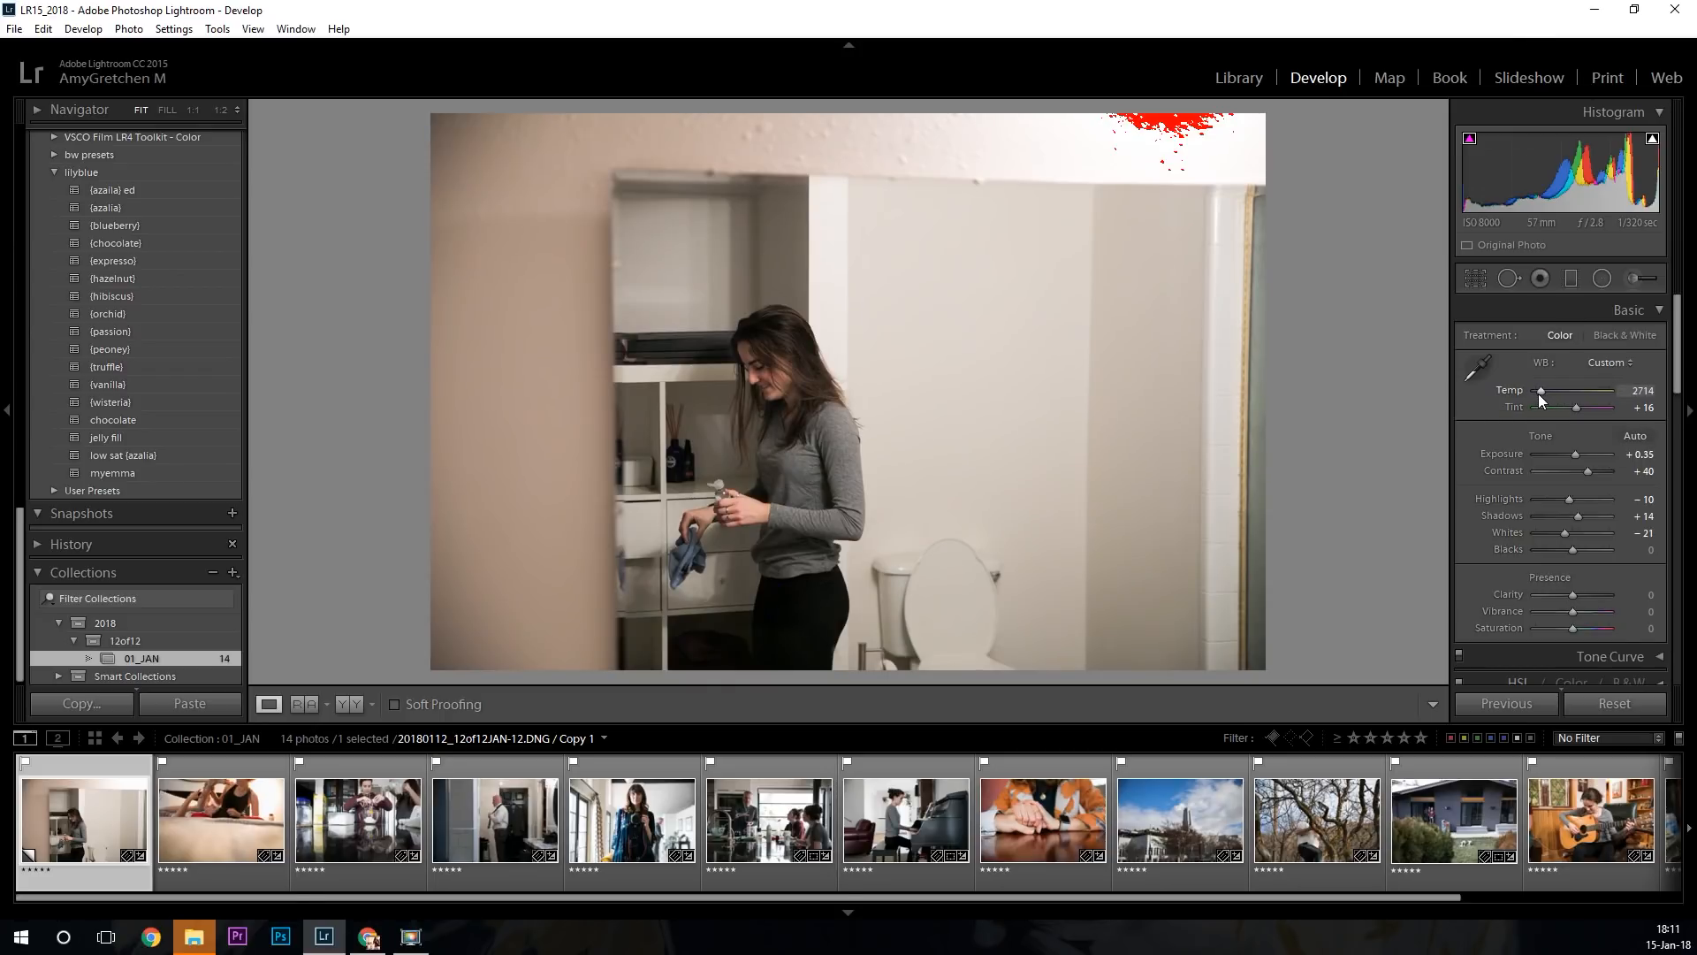
left_click(1605, 78)
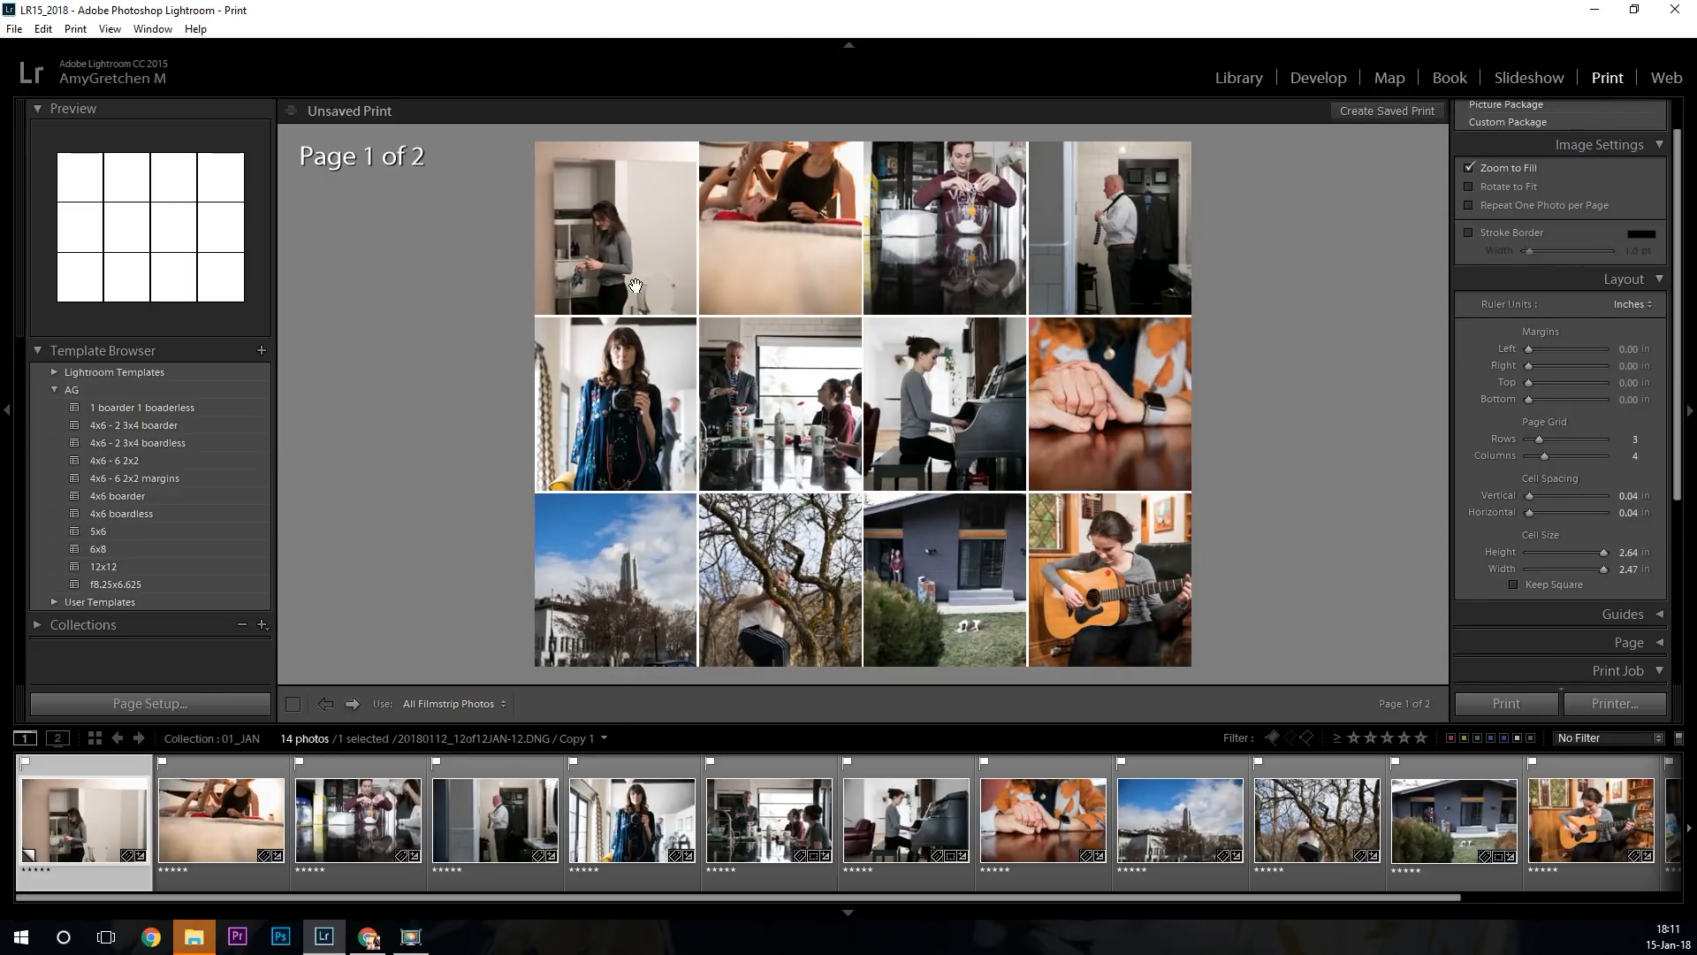
left_click_drag(635, 285, 639, 287)
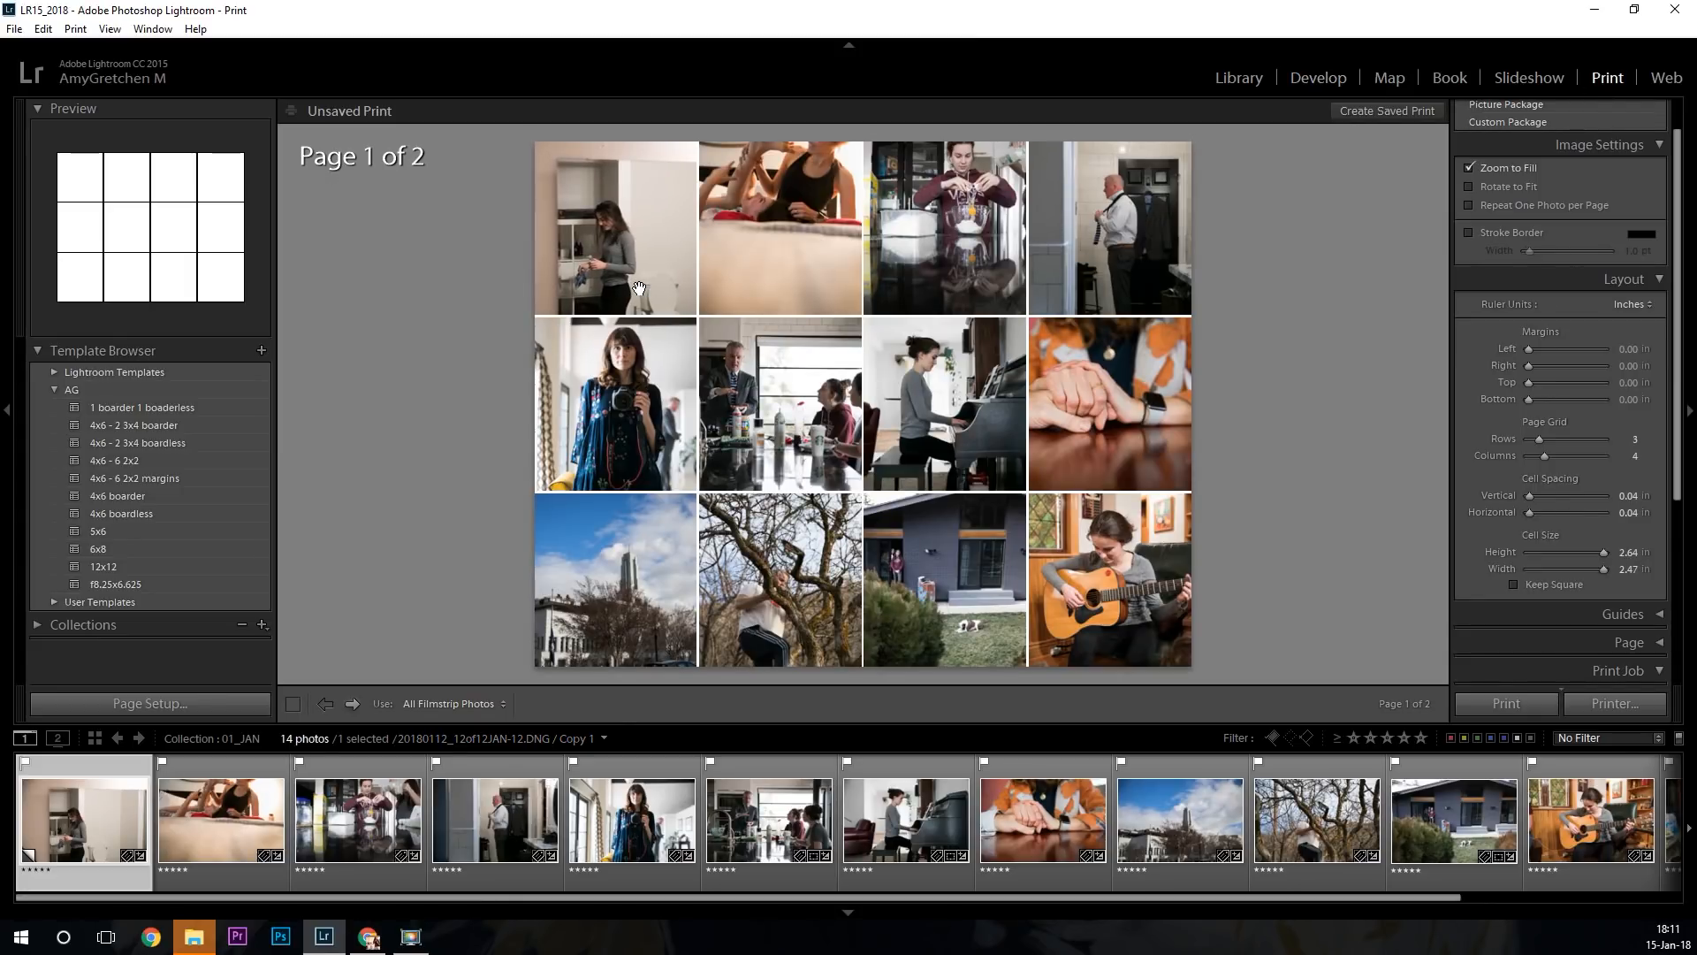
Set the temperature of the bed photo to 2833 and return to the print layout.
left_click(782, 247)
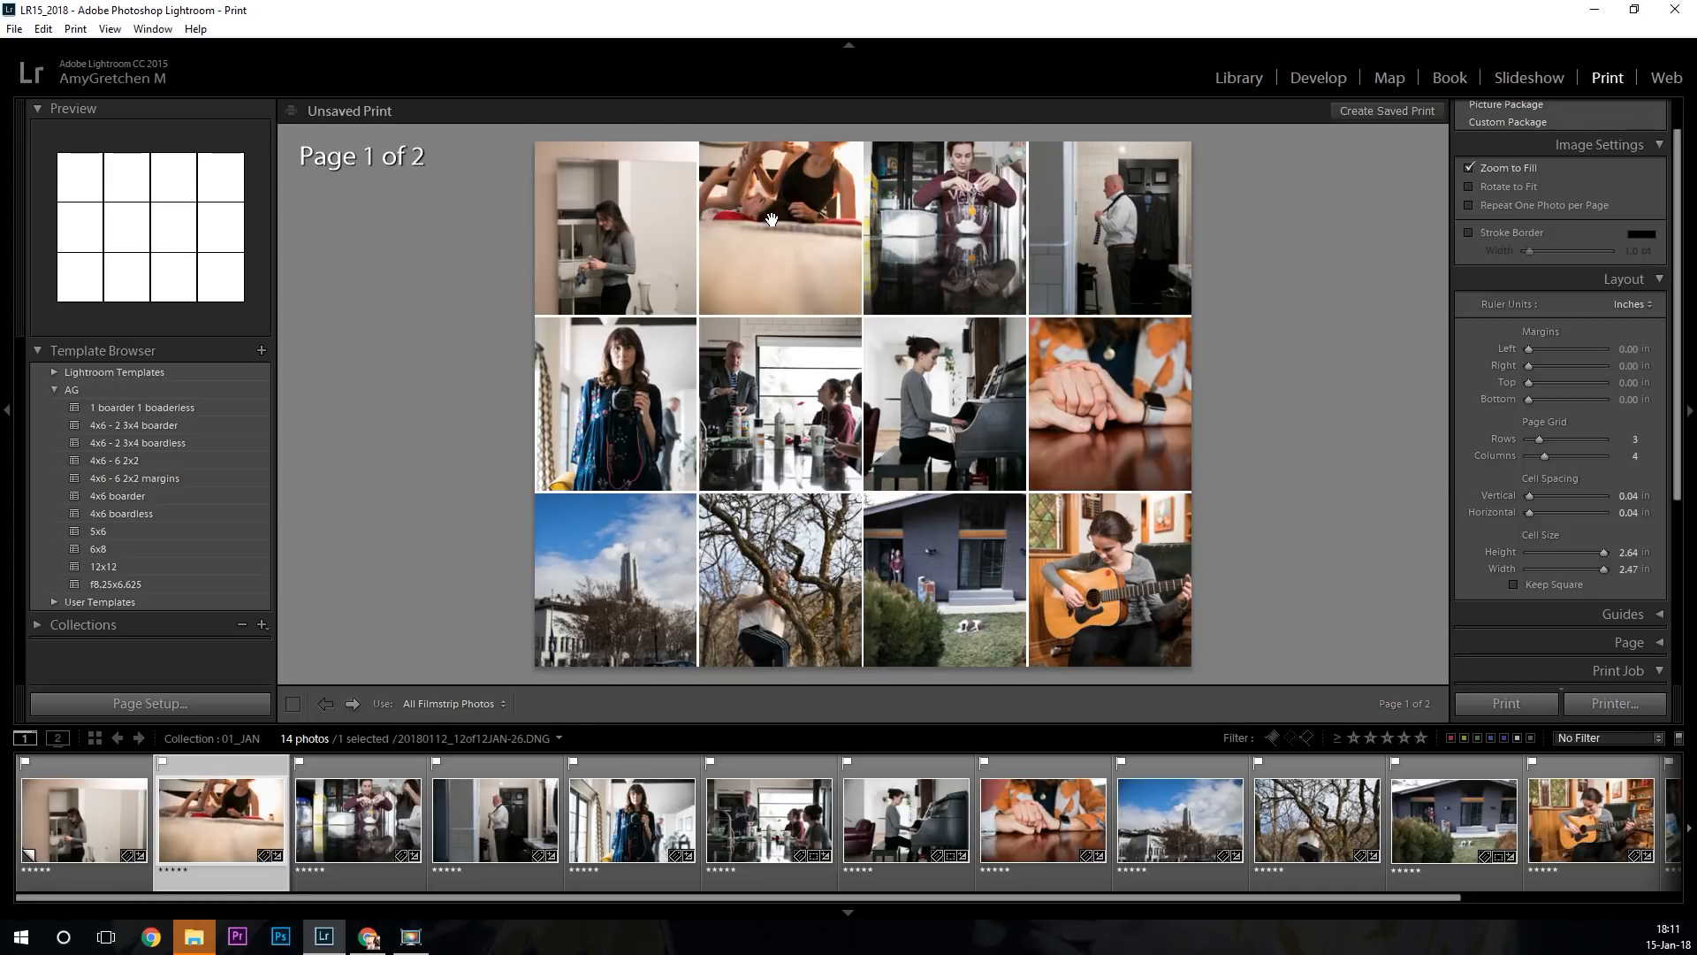
key("d")
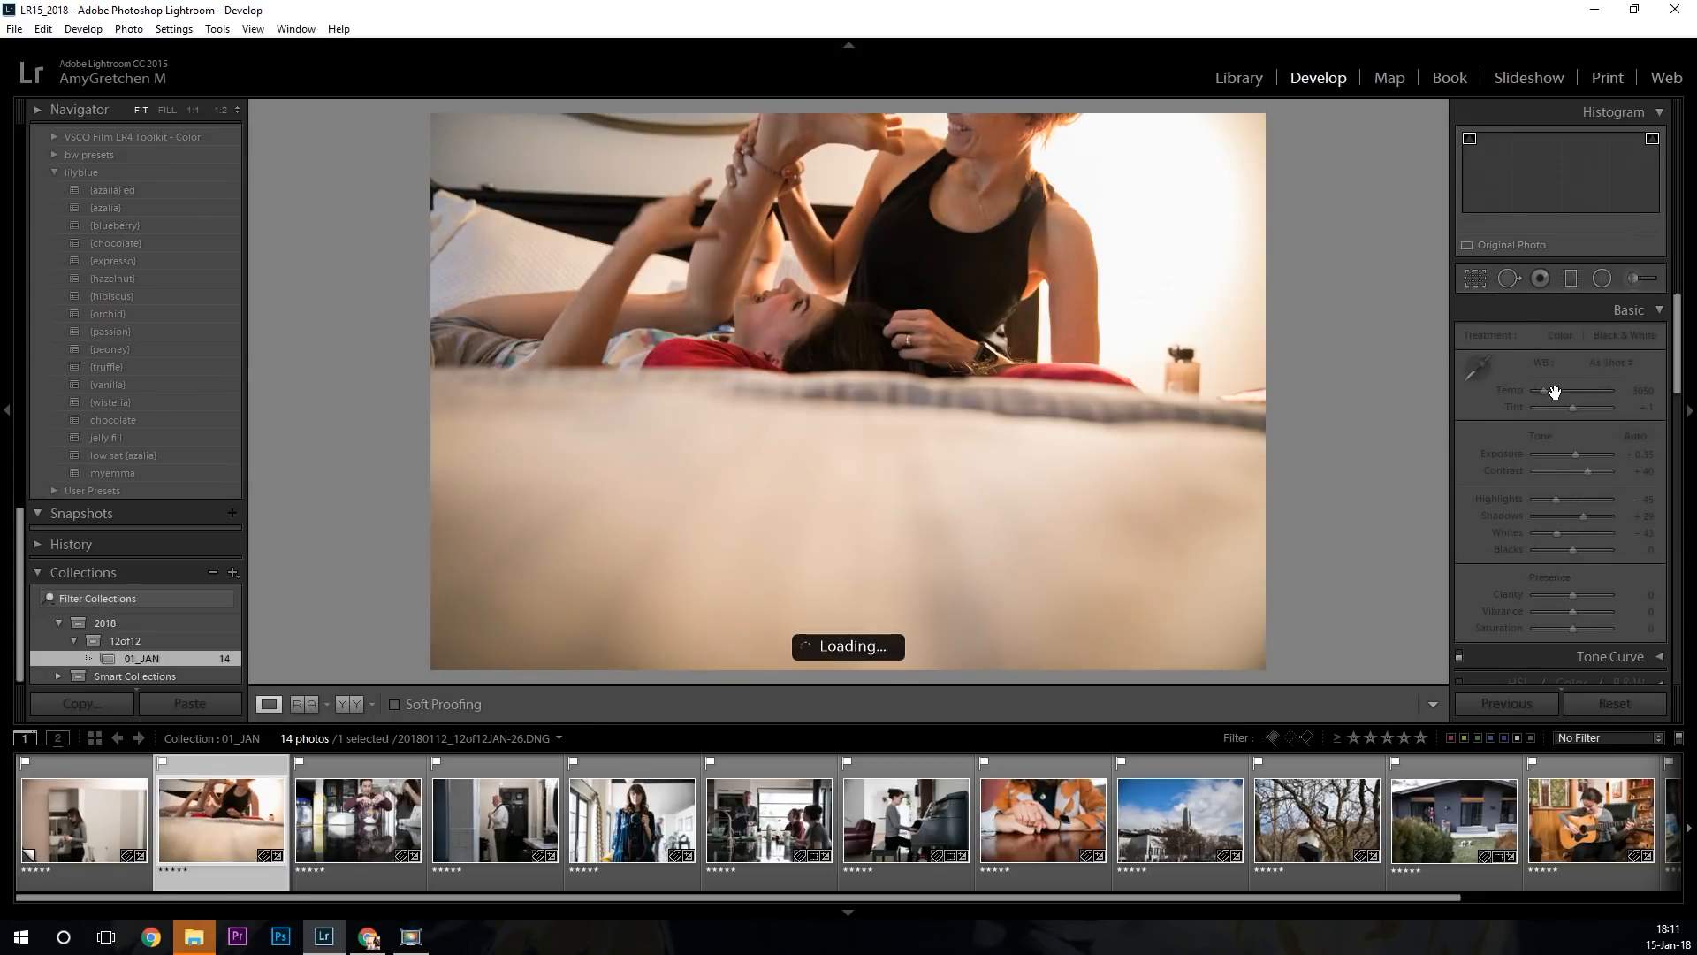
left_click_drag(1546, 390, 1543, 390)
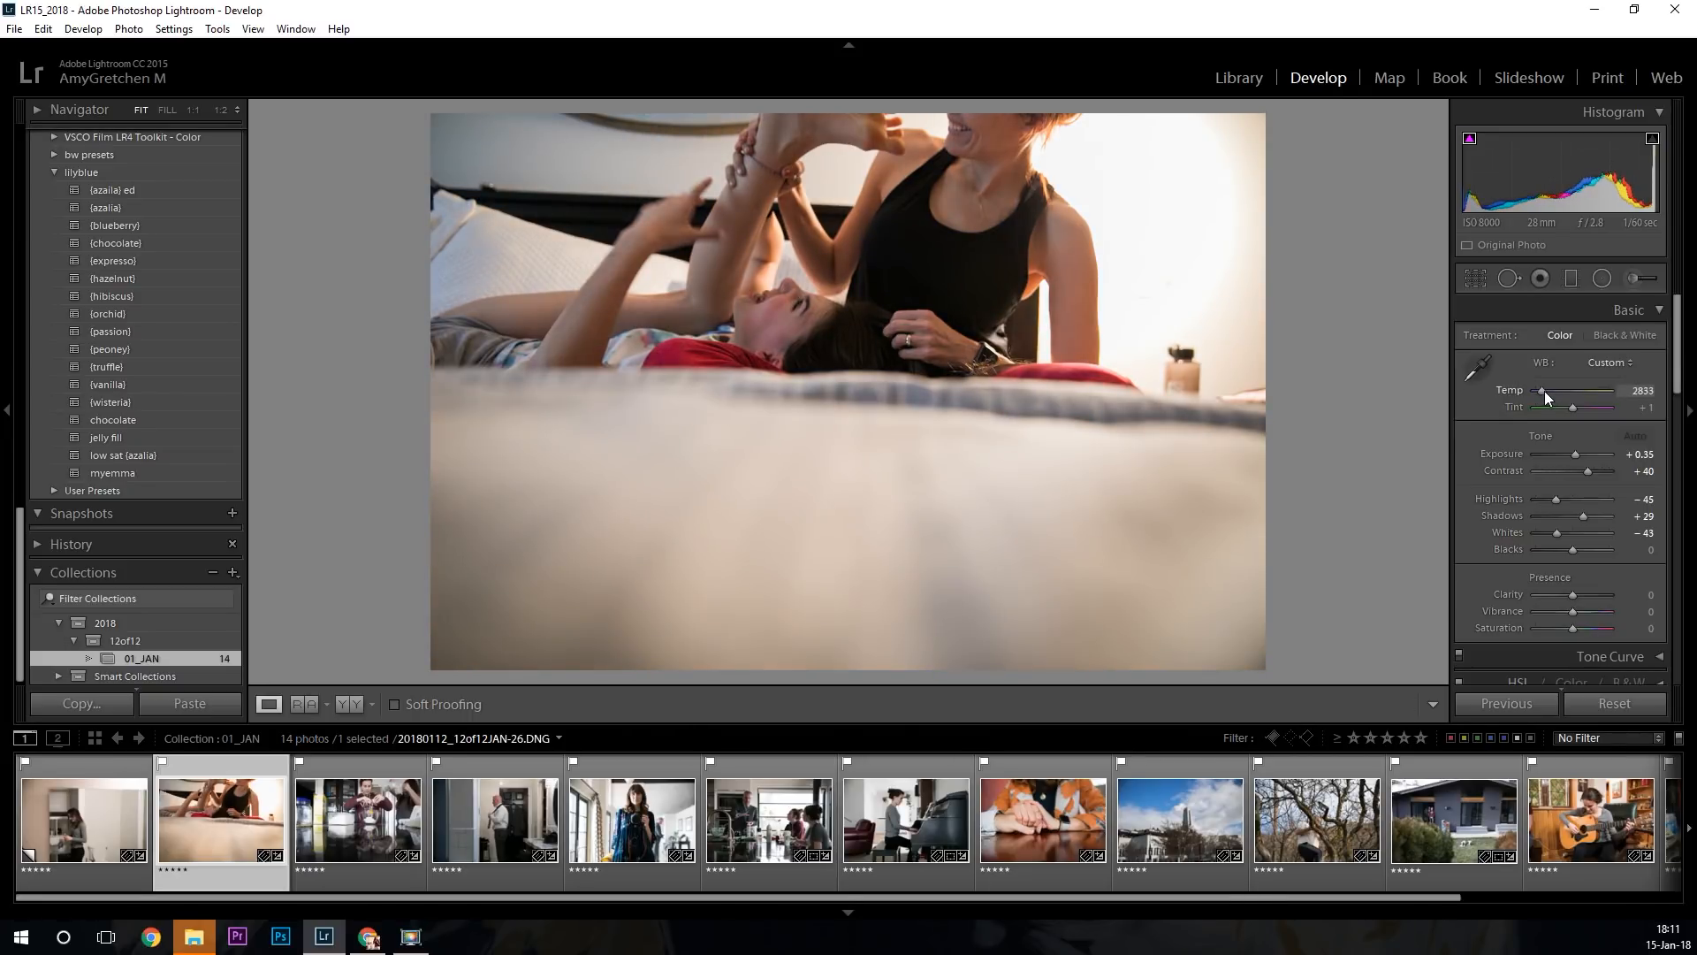
left_click(1606, 78)
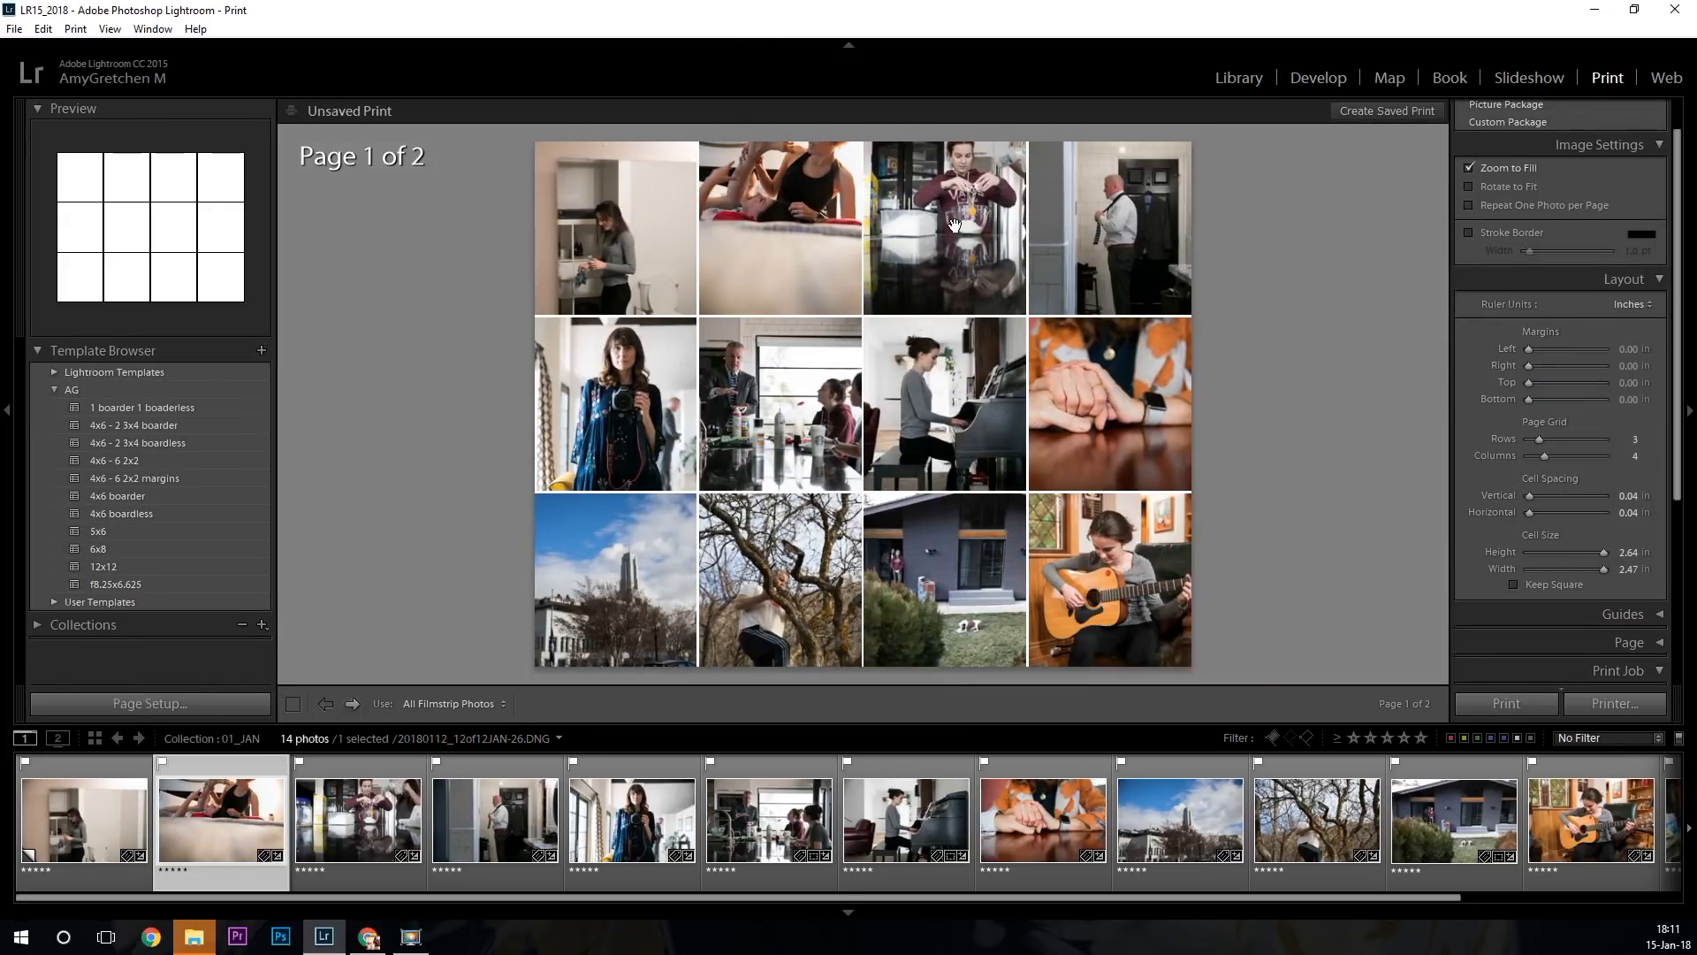
Shift the mixing-bowl photo within its cell and move the kitchen group photo behind the dinner photo in the order.
left_click_drag(955, 225, 915, 225)
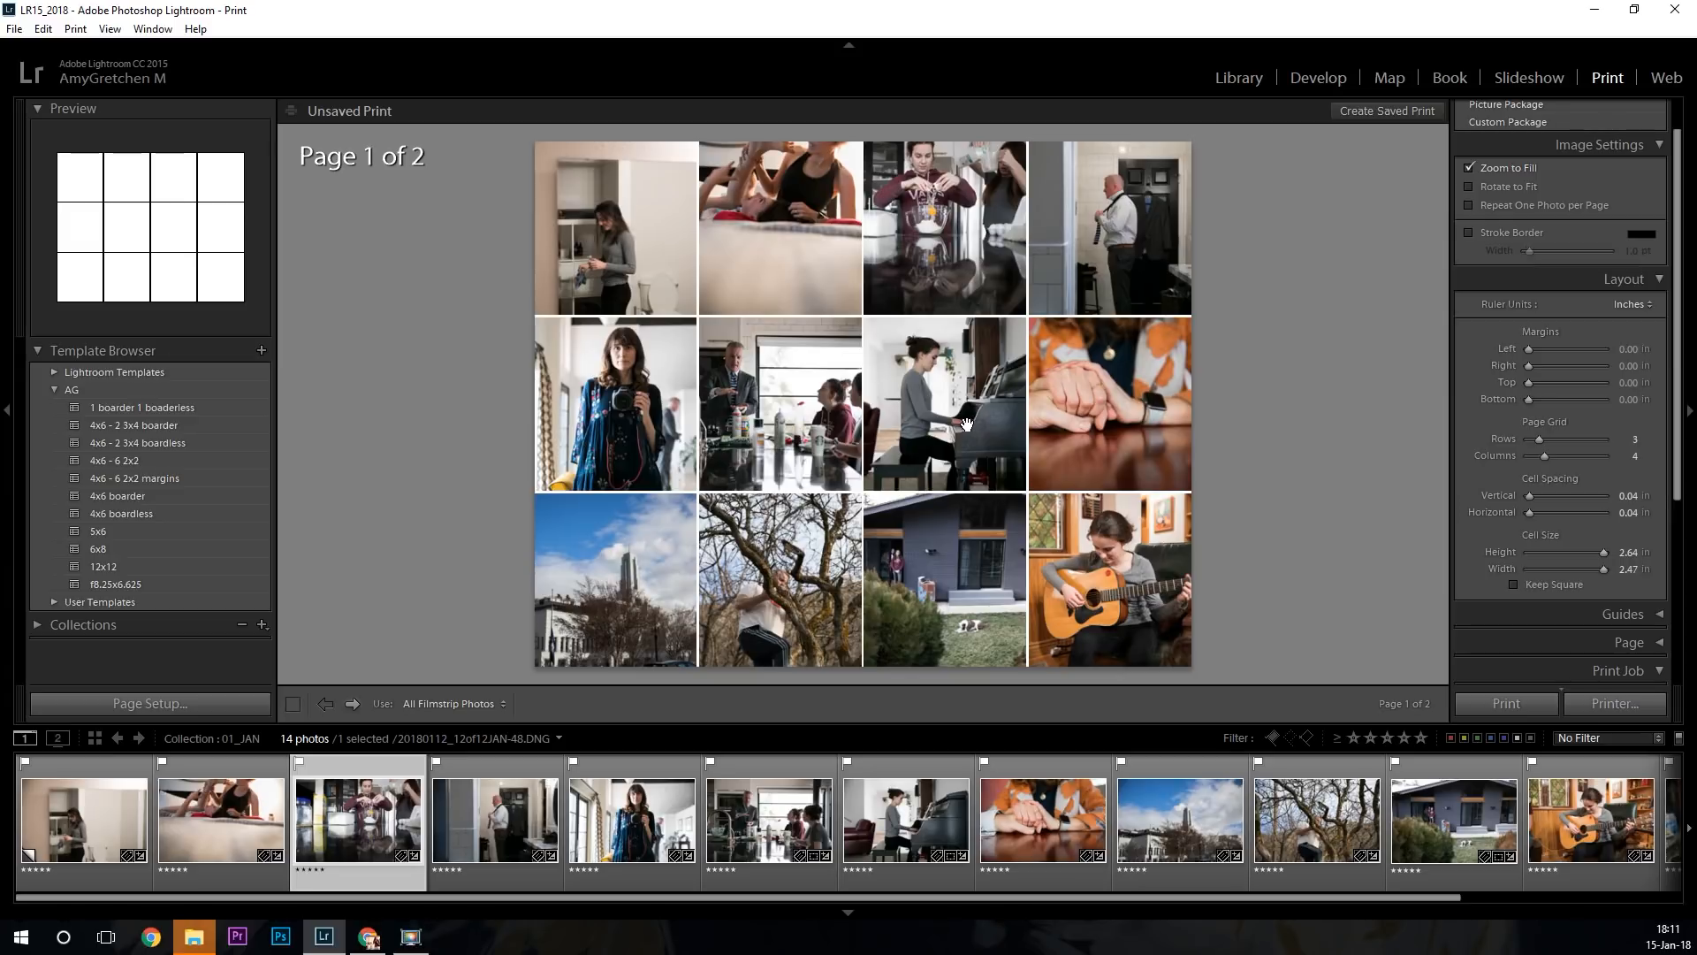
left_click_drag(825, 426, 810, 427)
left_click_drag(787, 818, 1551, 805)
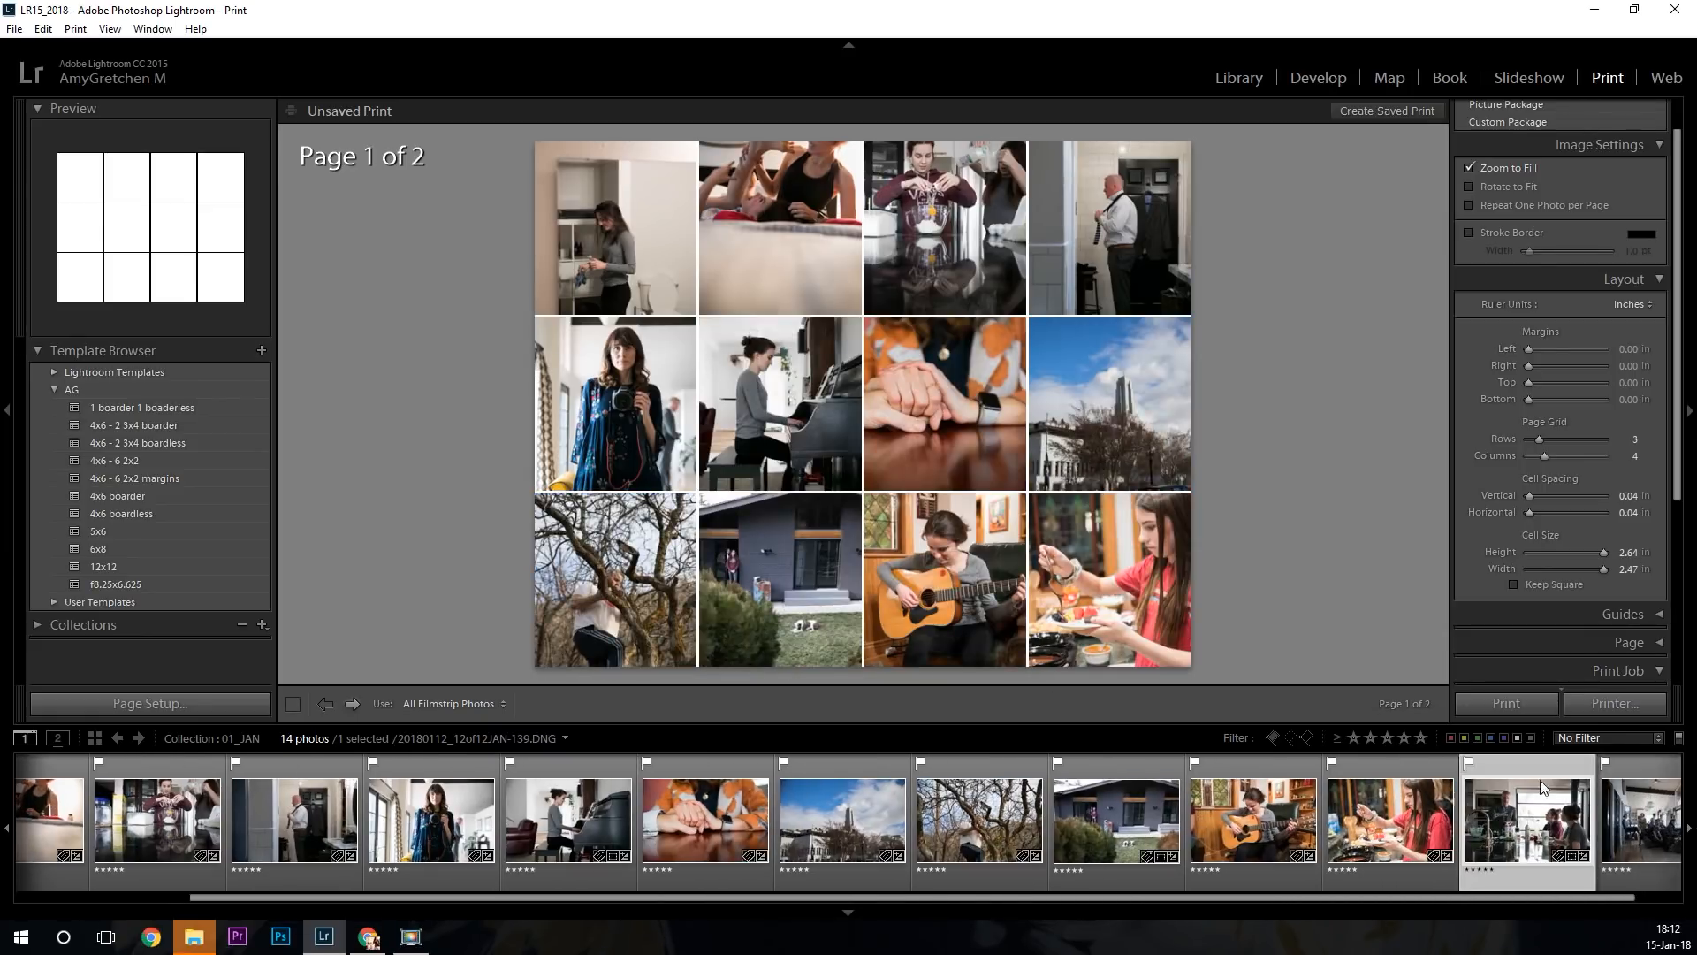
Reposition the piano photo and the bed photo within their print cells.
left_click(324, 705)
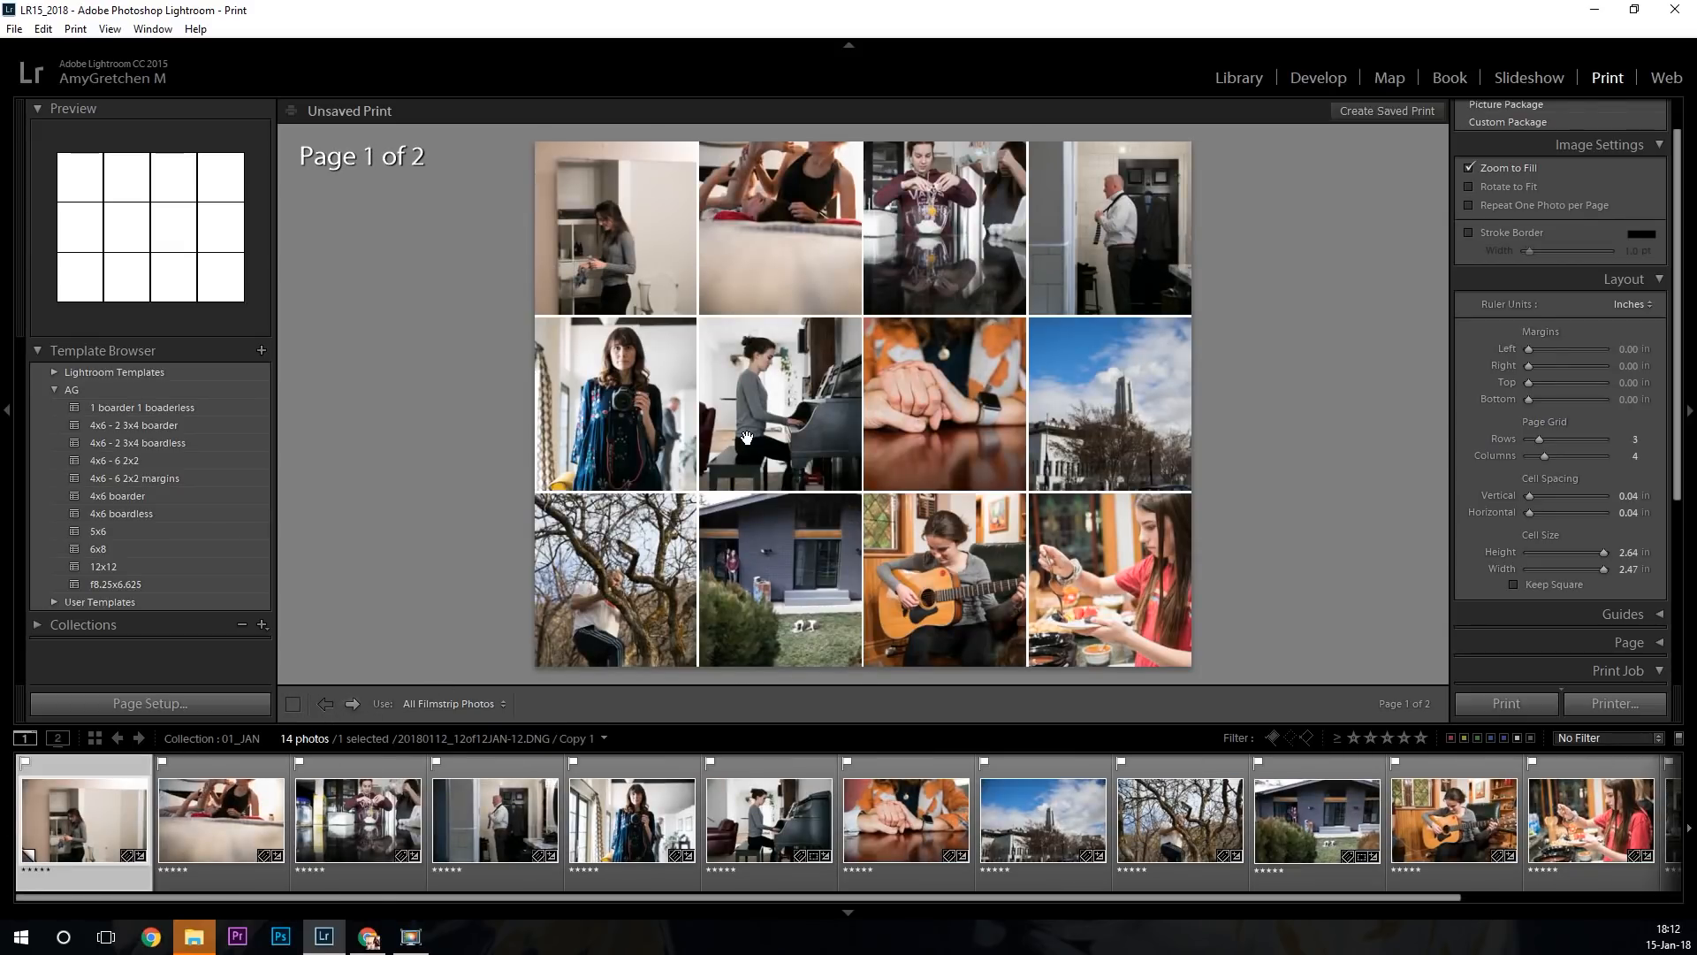
left_click_drag(747, 437, 800, 379)
left_click(797, 260)
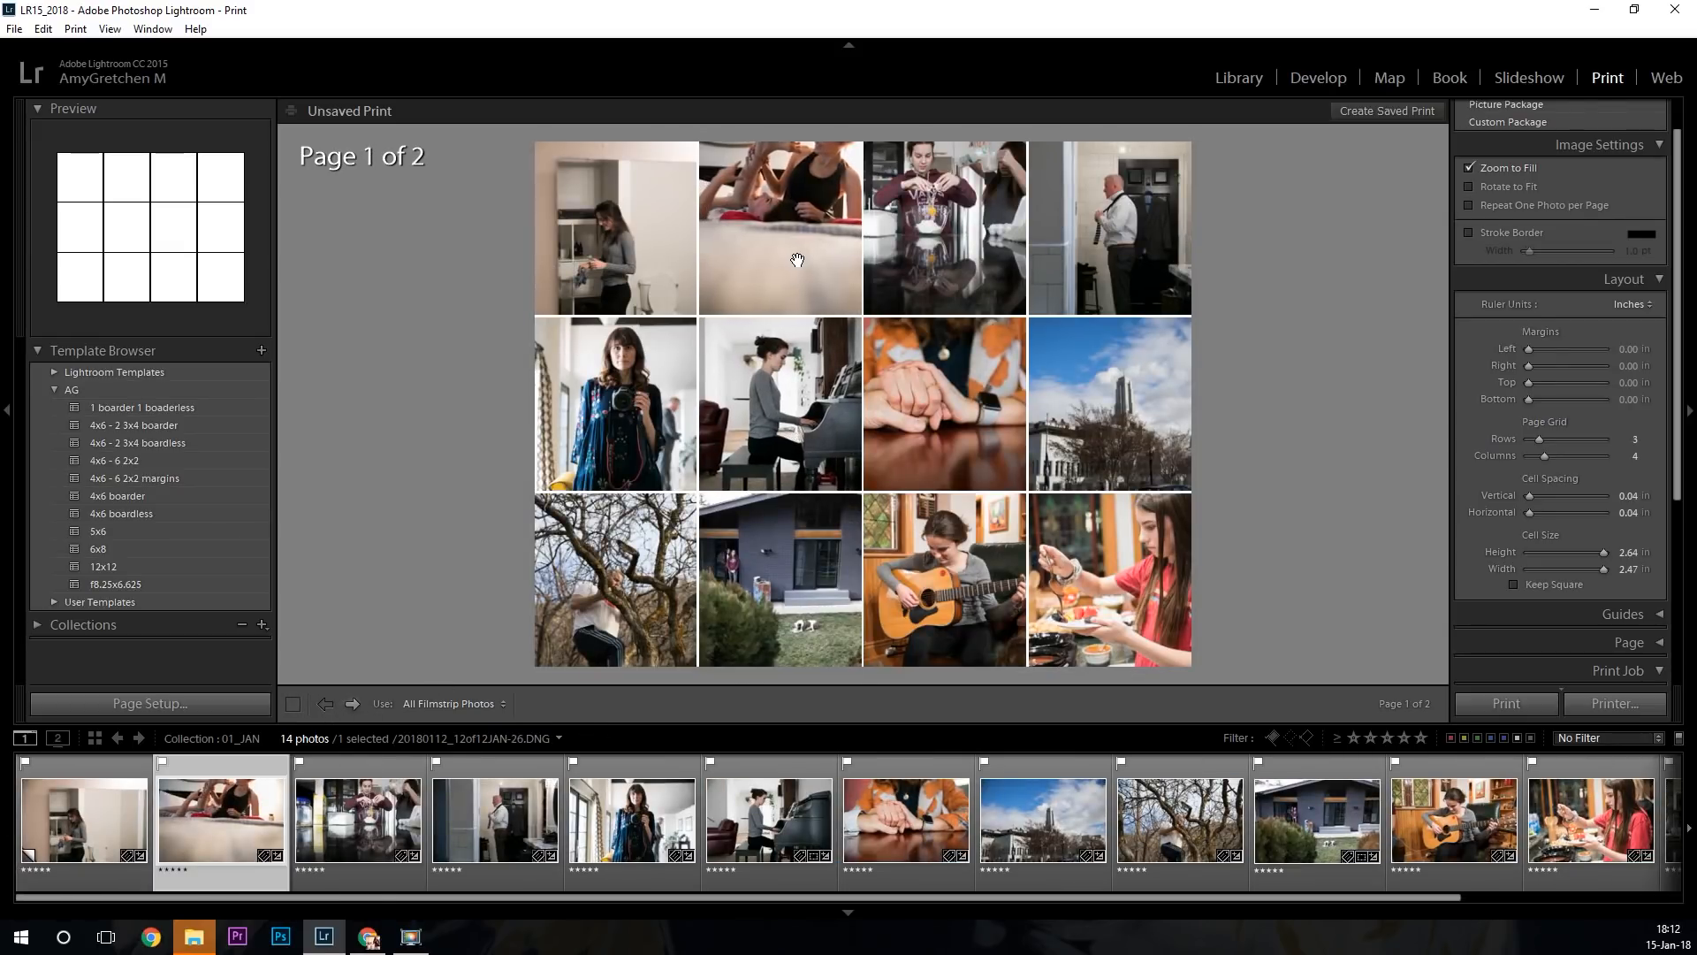
left_click_drag(798, 260, 804, 263)
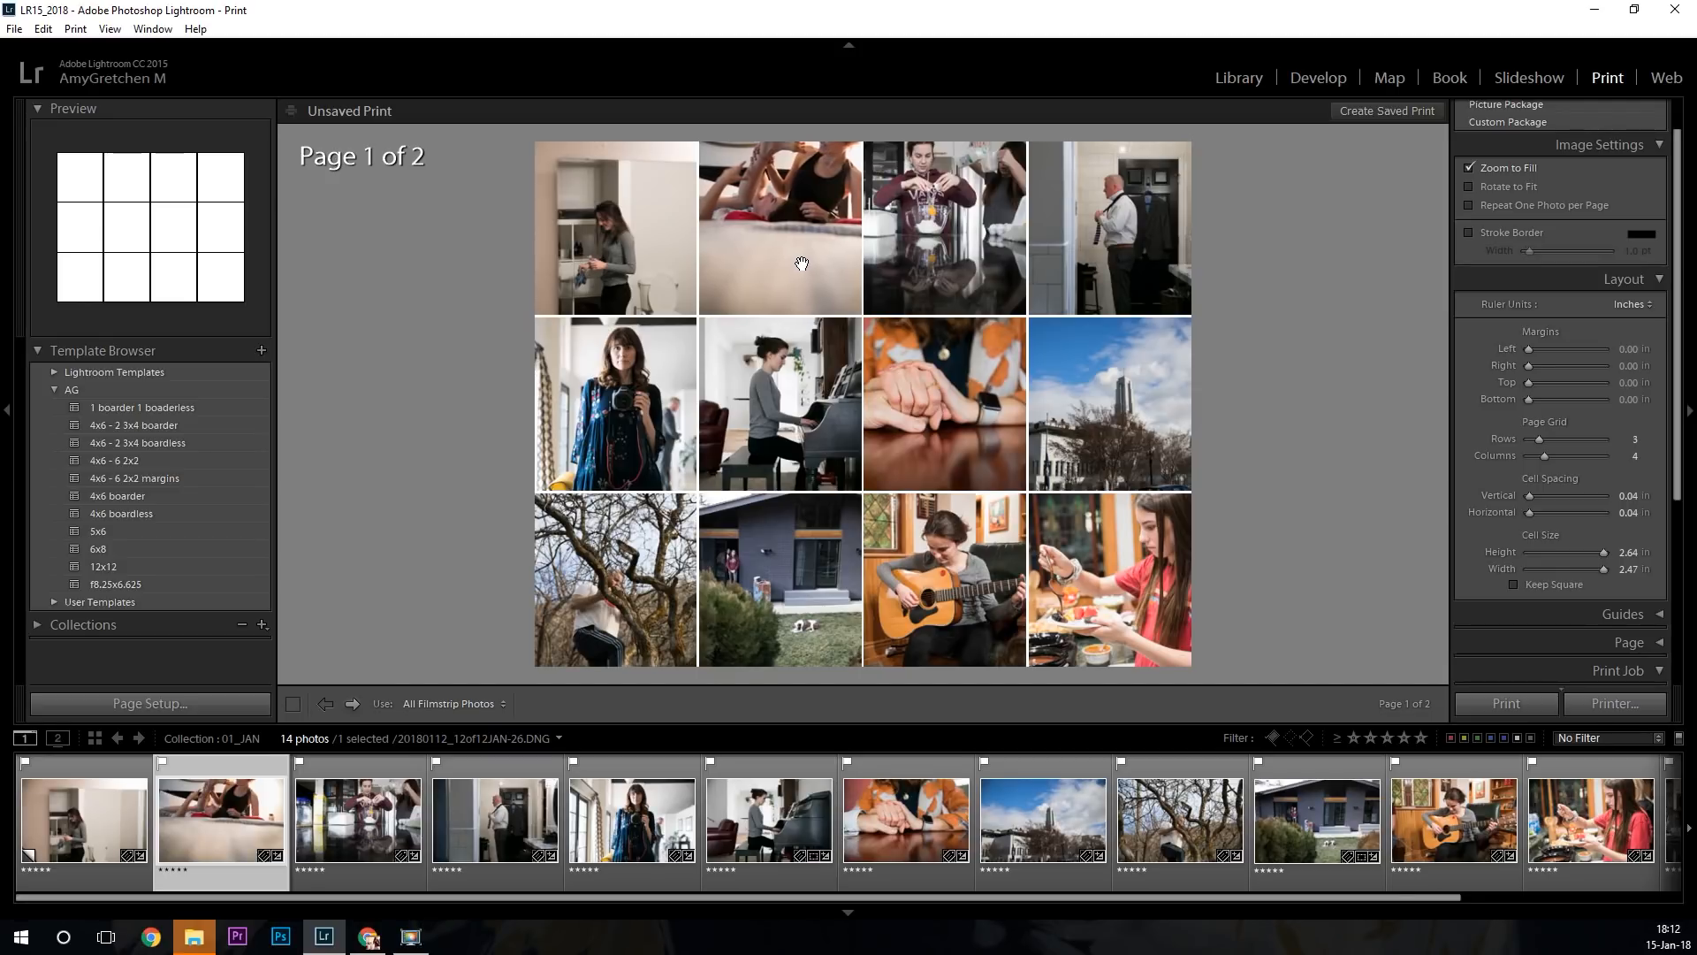
Move the photo of the man in a tie to third place and reposition it, the mixing-bowl photo and the mirror self-portrait within their cells.
left_click(1141, 247)
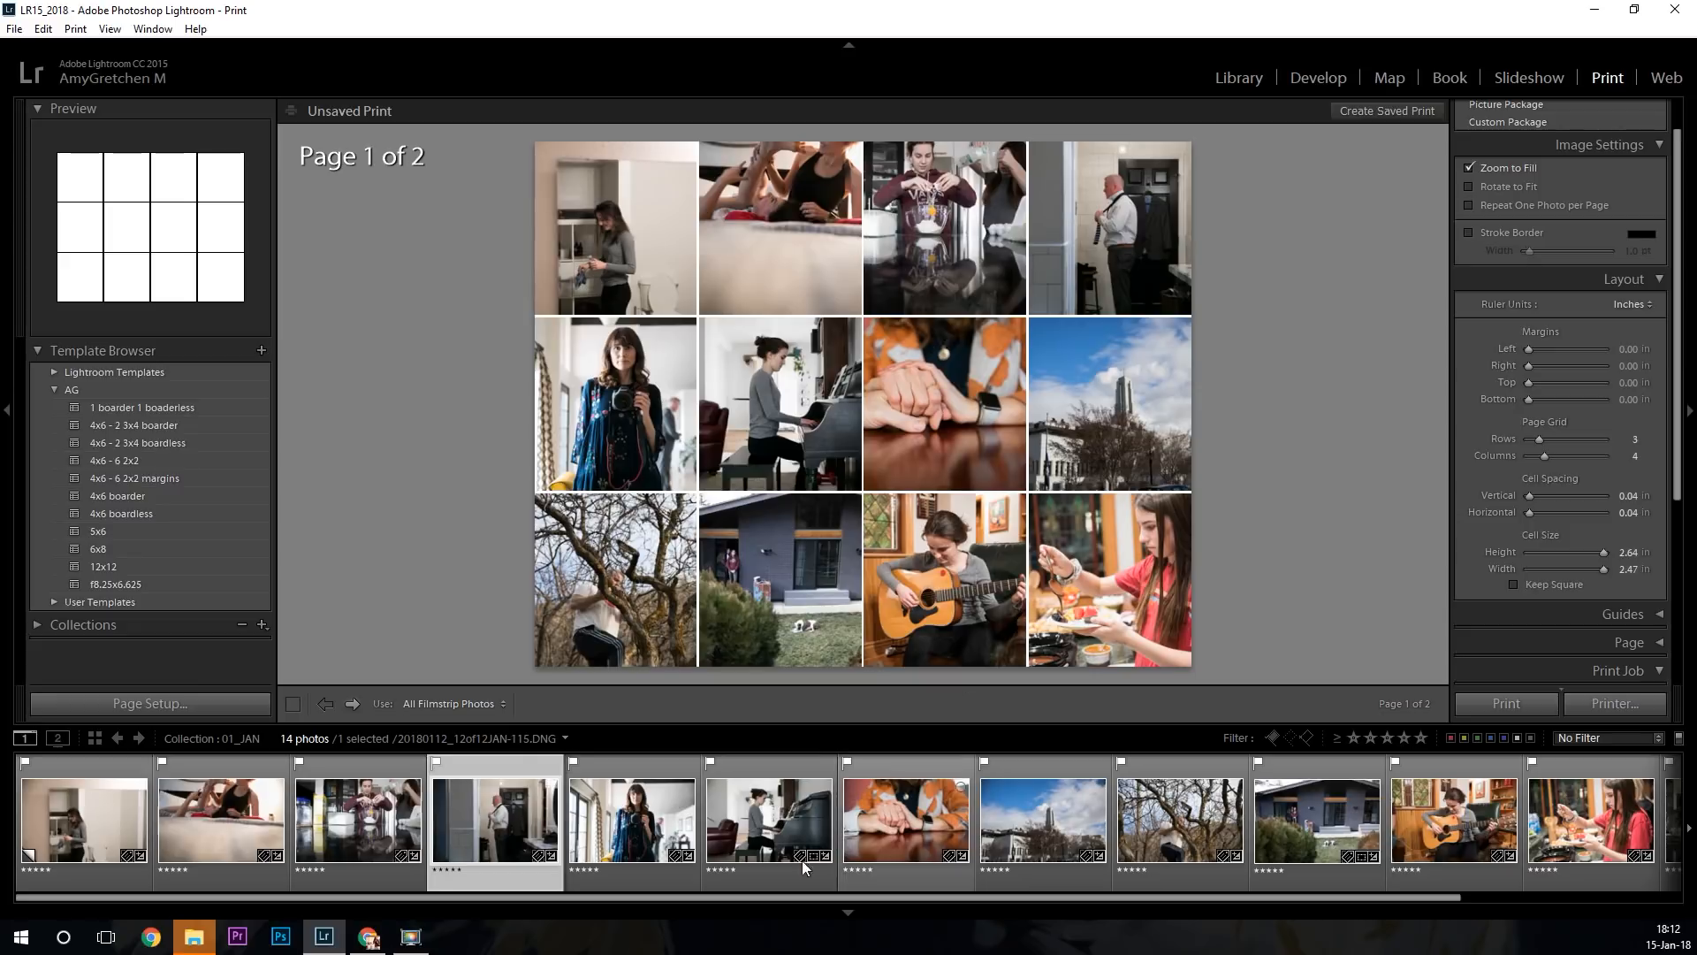
left_click_drag(505, 820, 322, 808)
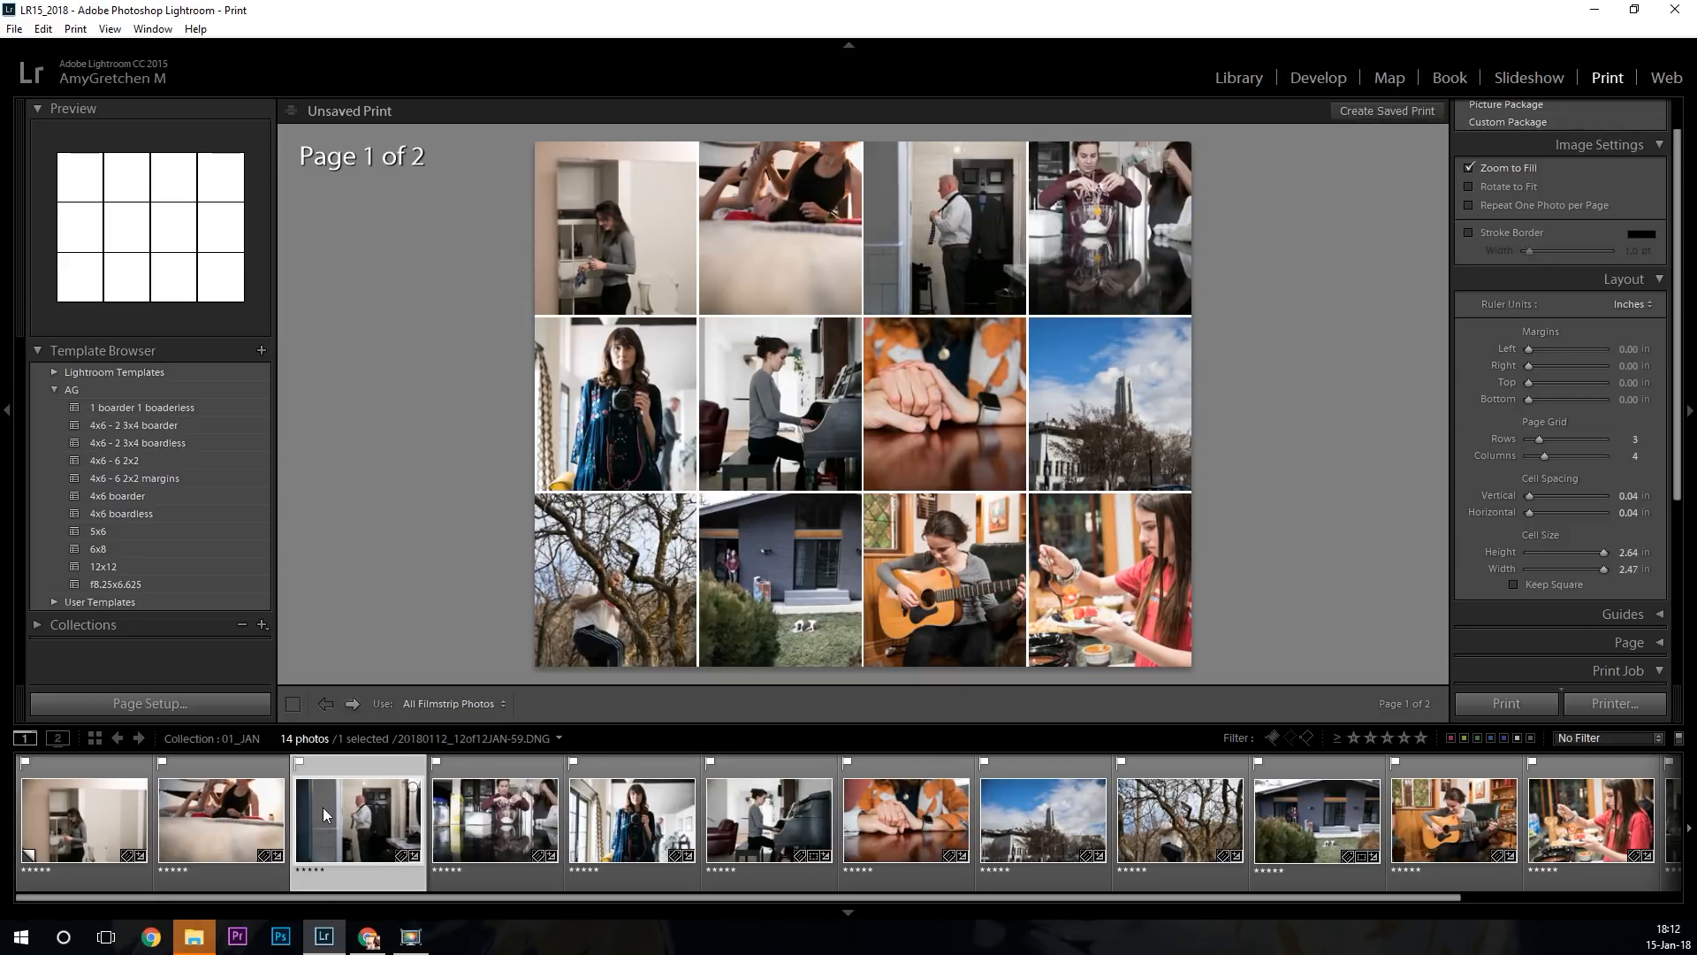
left_click_drag(955, 280, 933, 278)
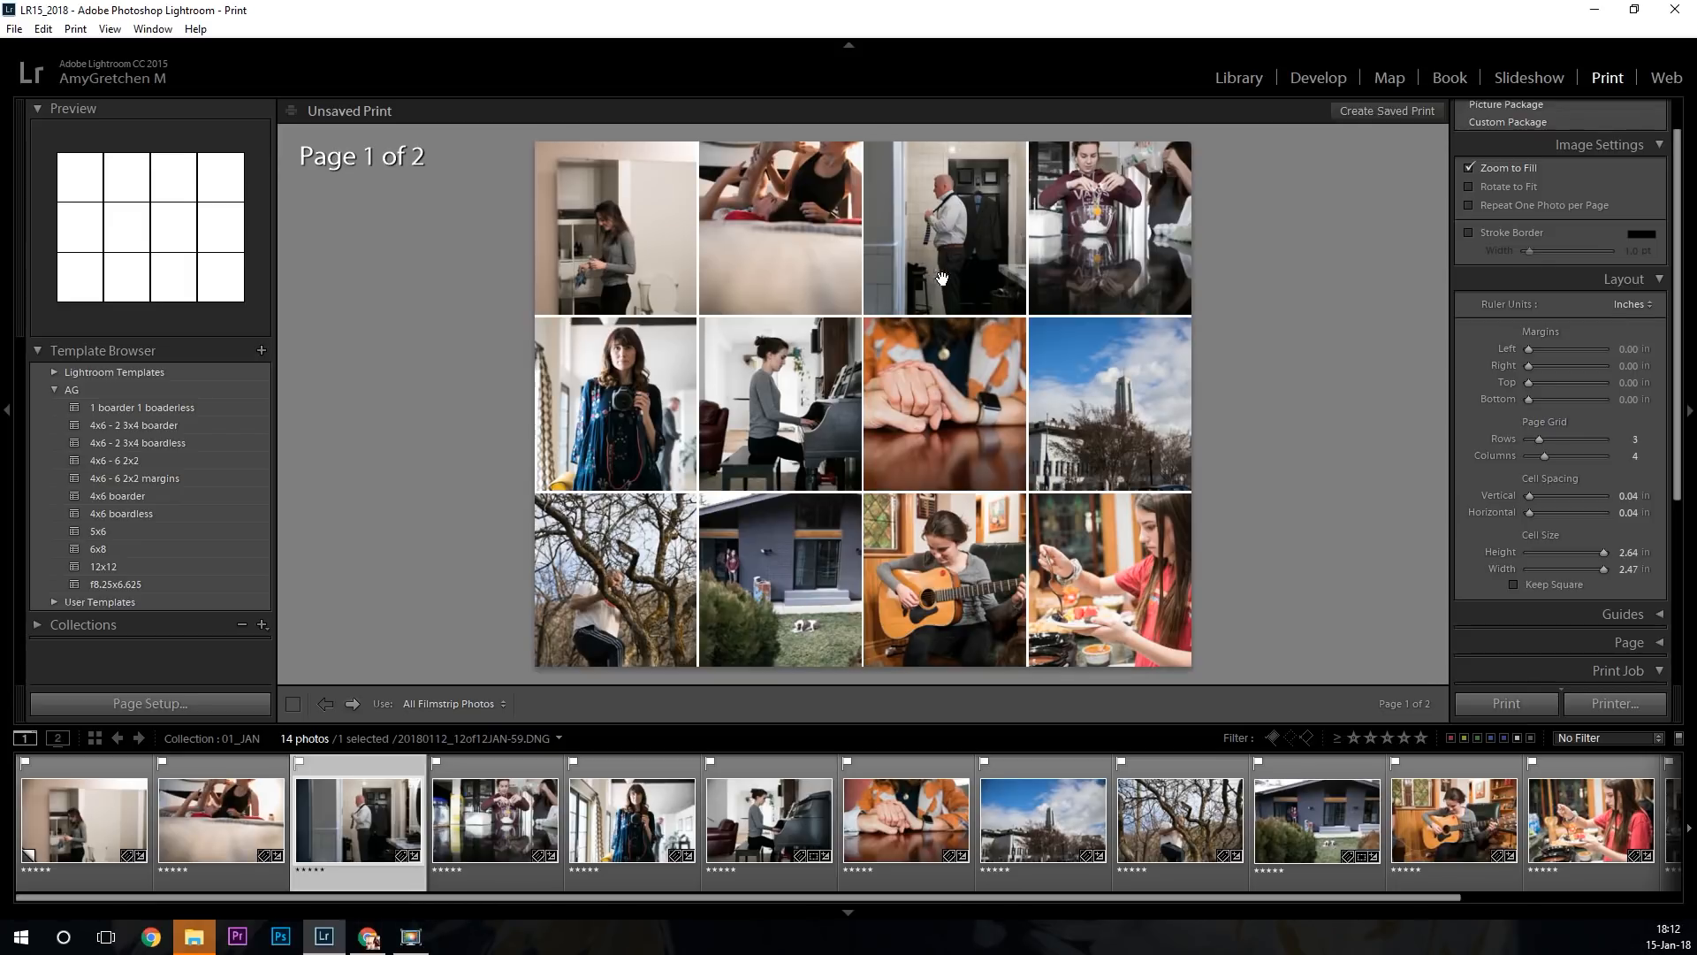
left_click_drag(1154, 268, 1144, 265)
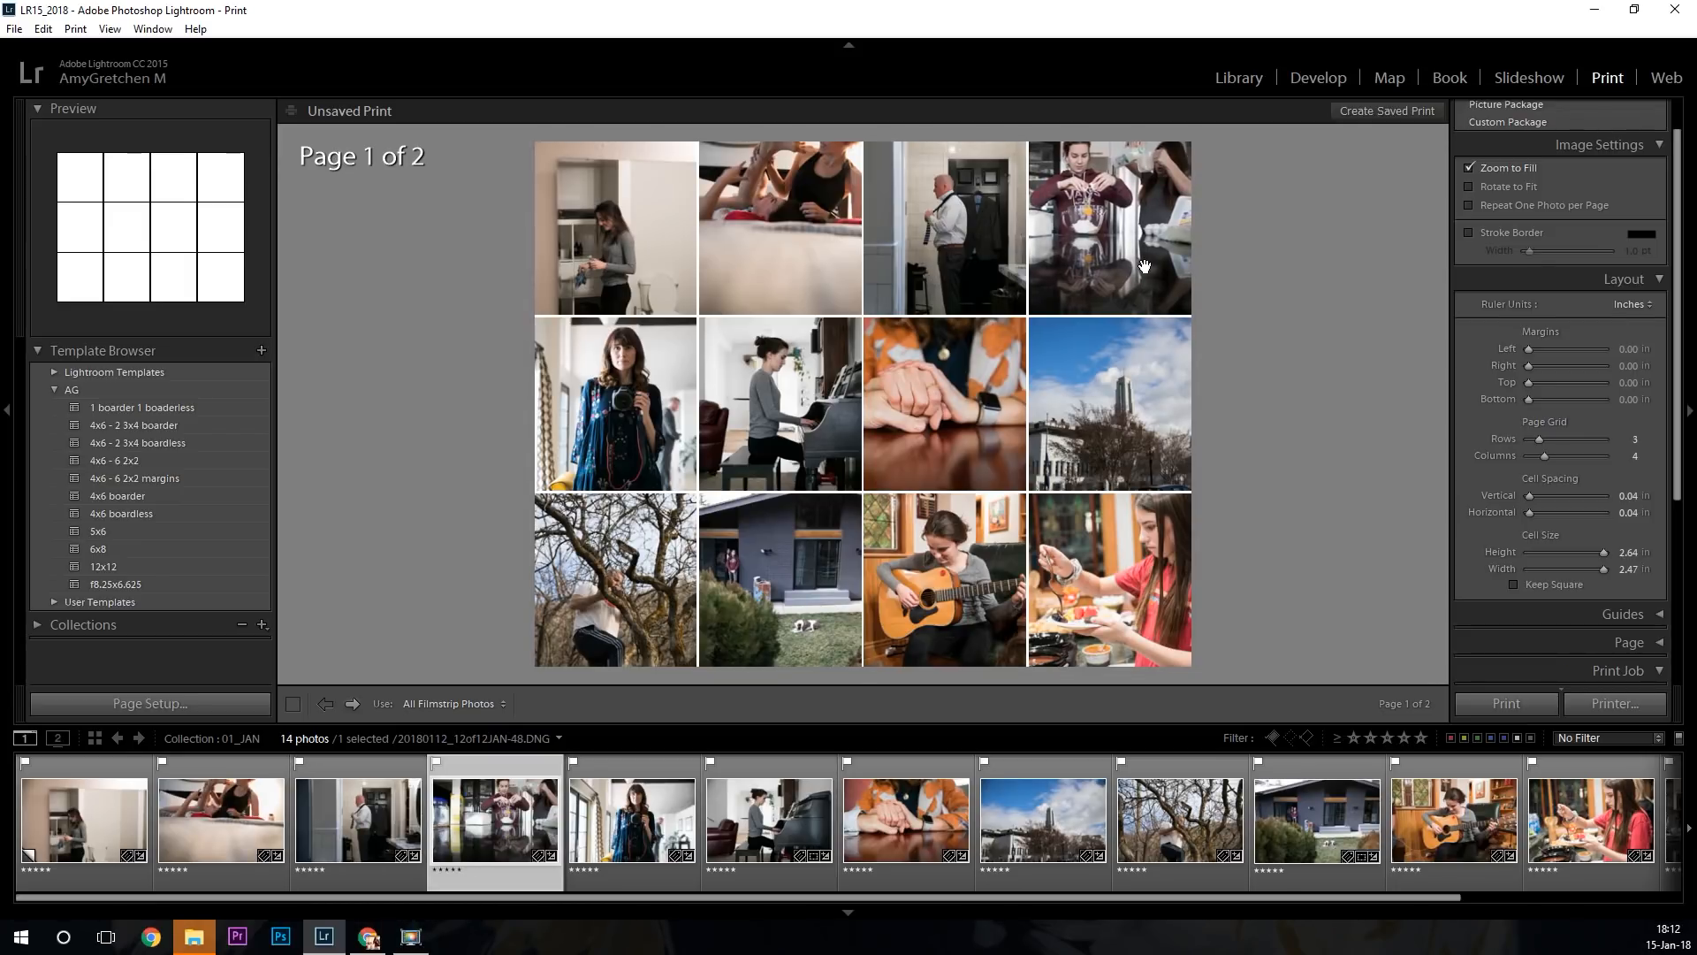
left_click_drag(616, 388, 614, 394)
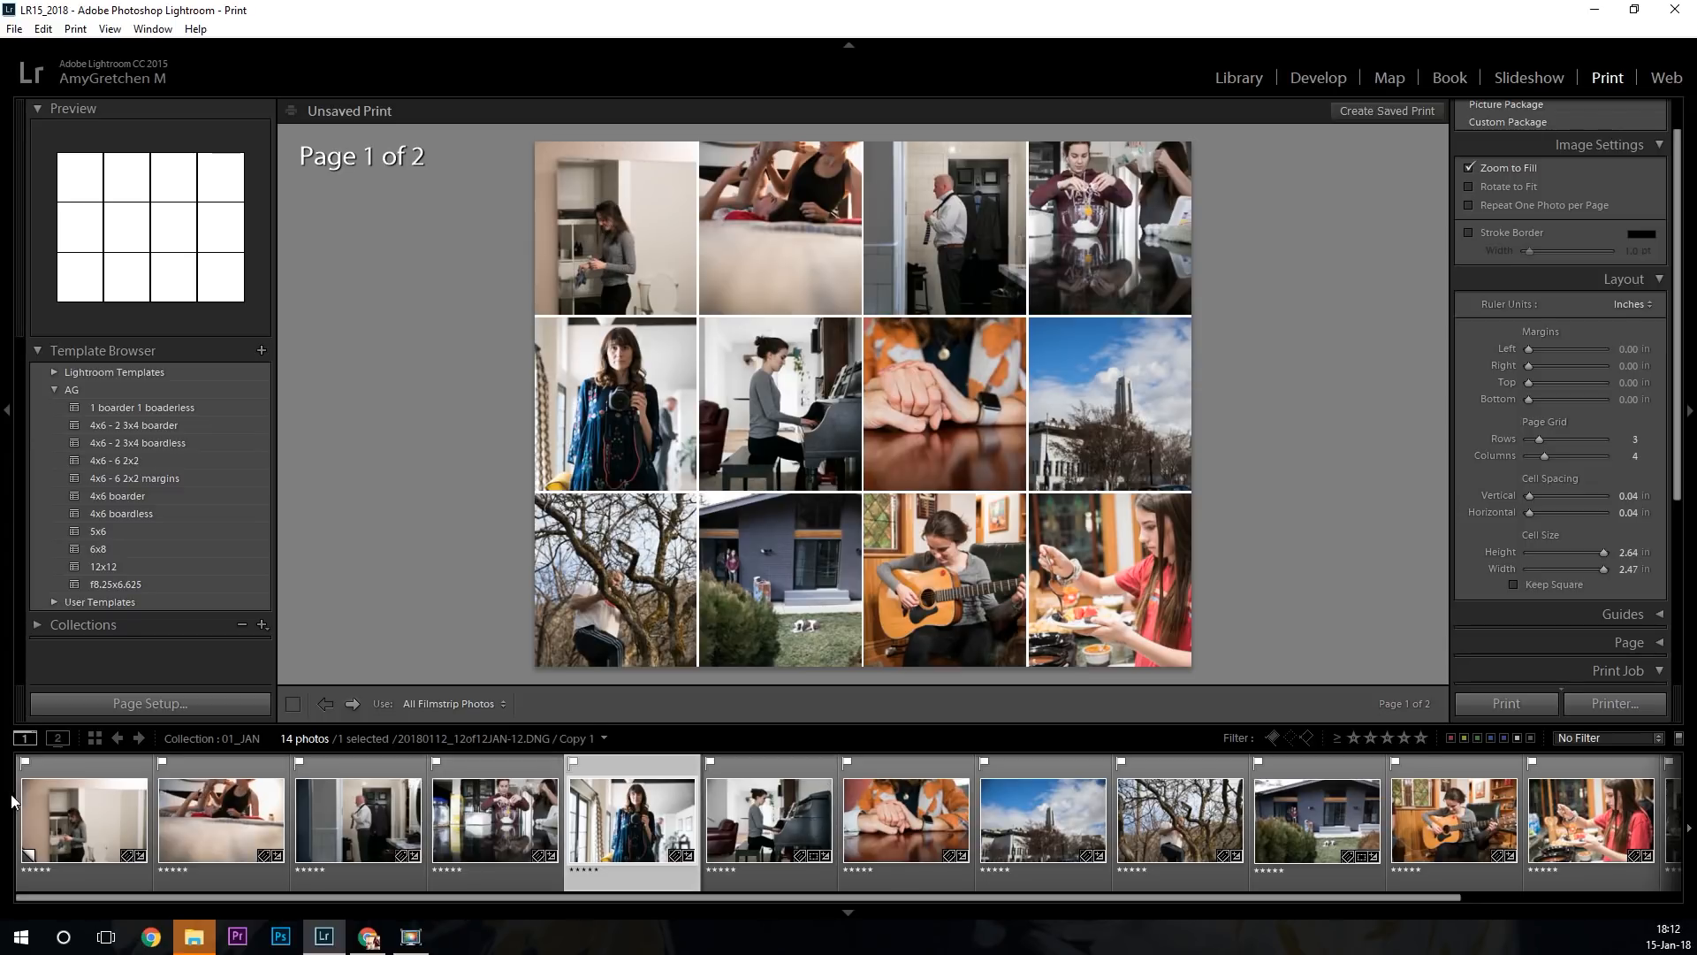
Move the bathroom photo to the grid's last cell, directly after the dinner photo.
left_click_drag(107, 815, 1604, 826)
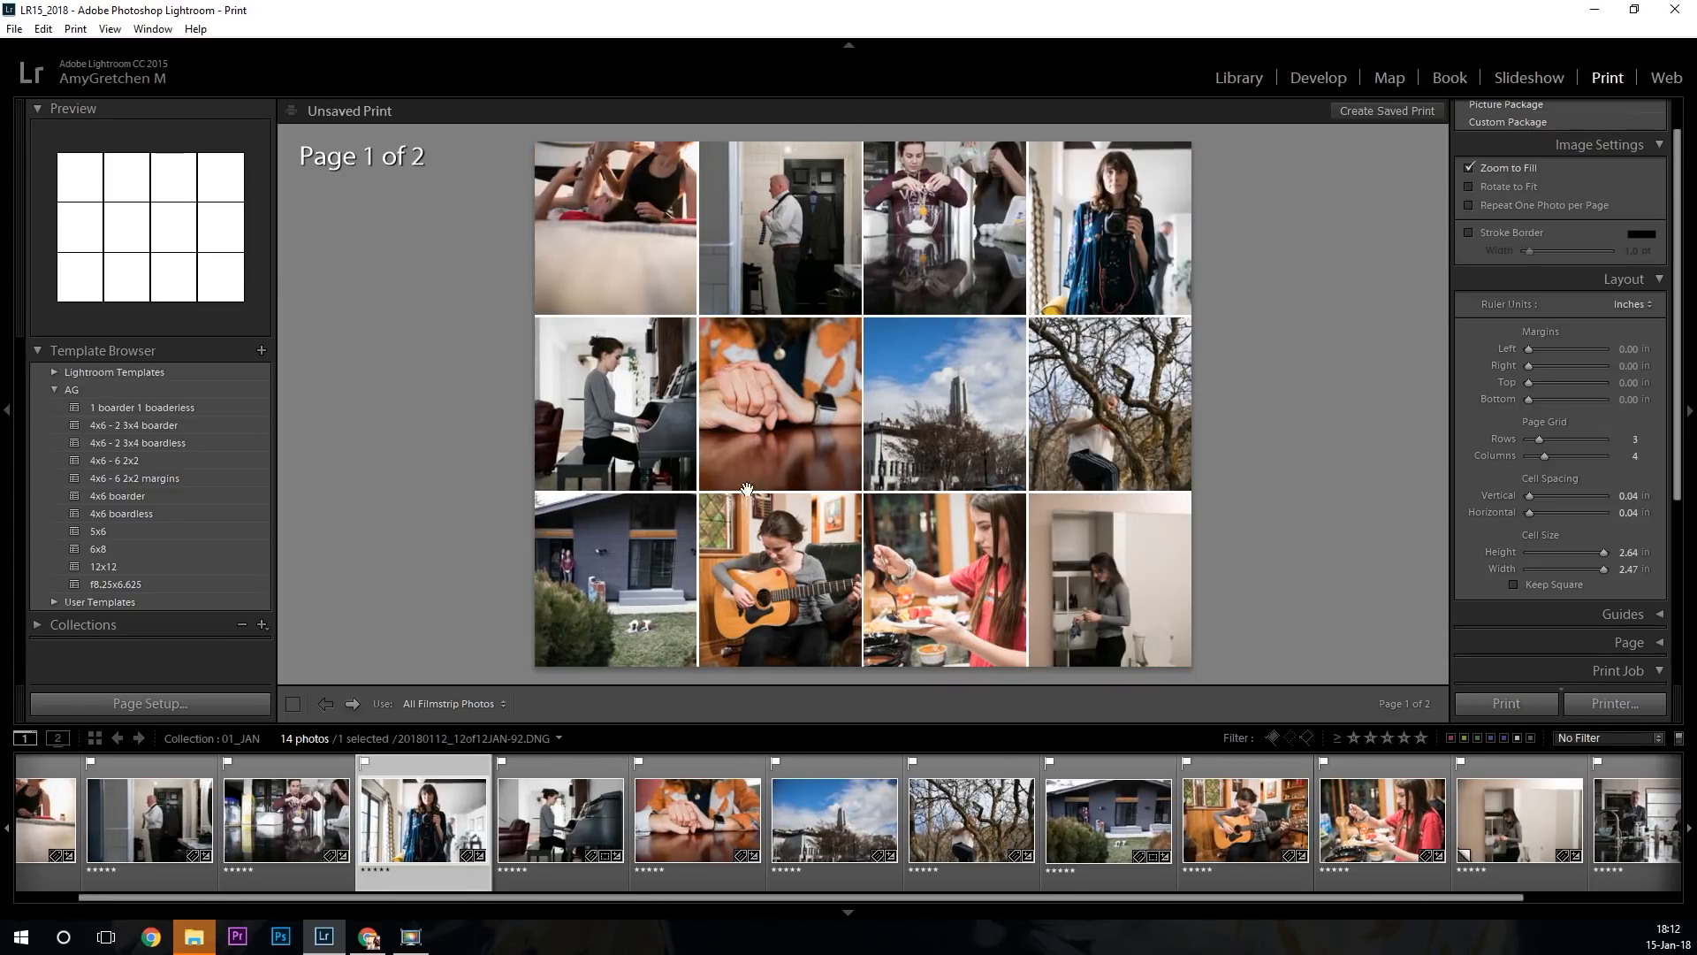
left_click(667, 287)
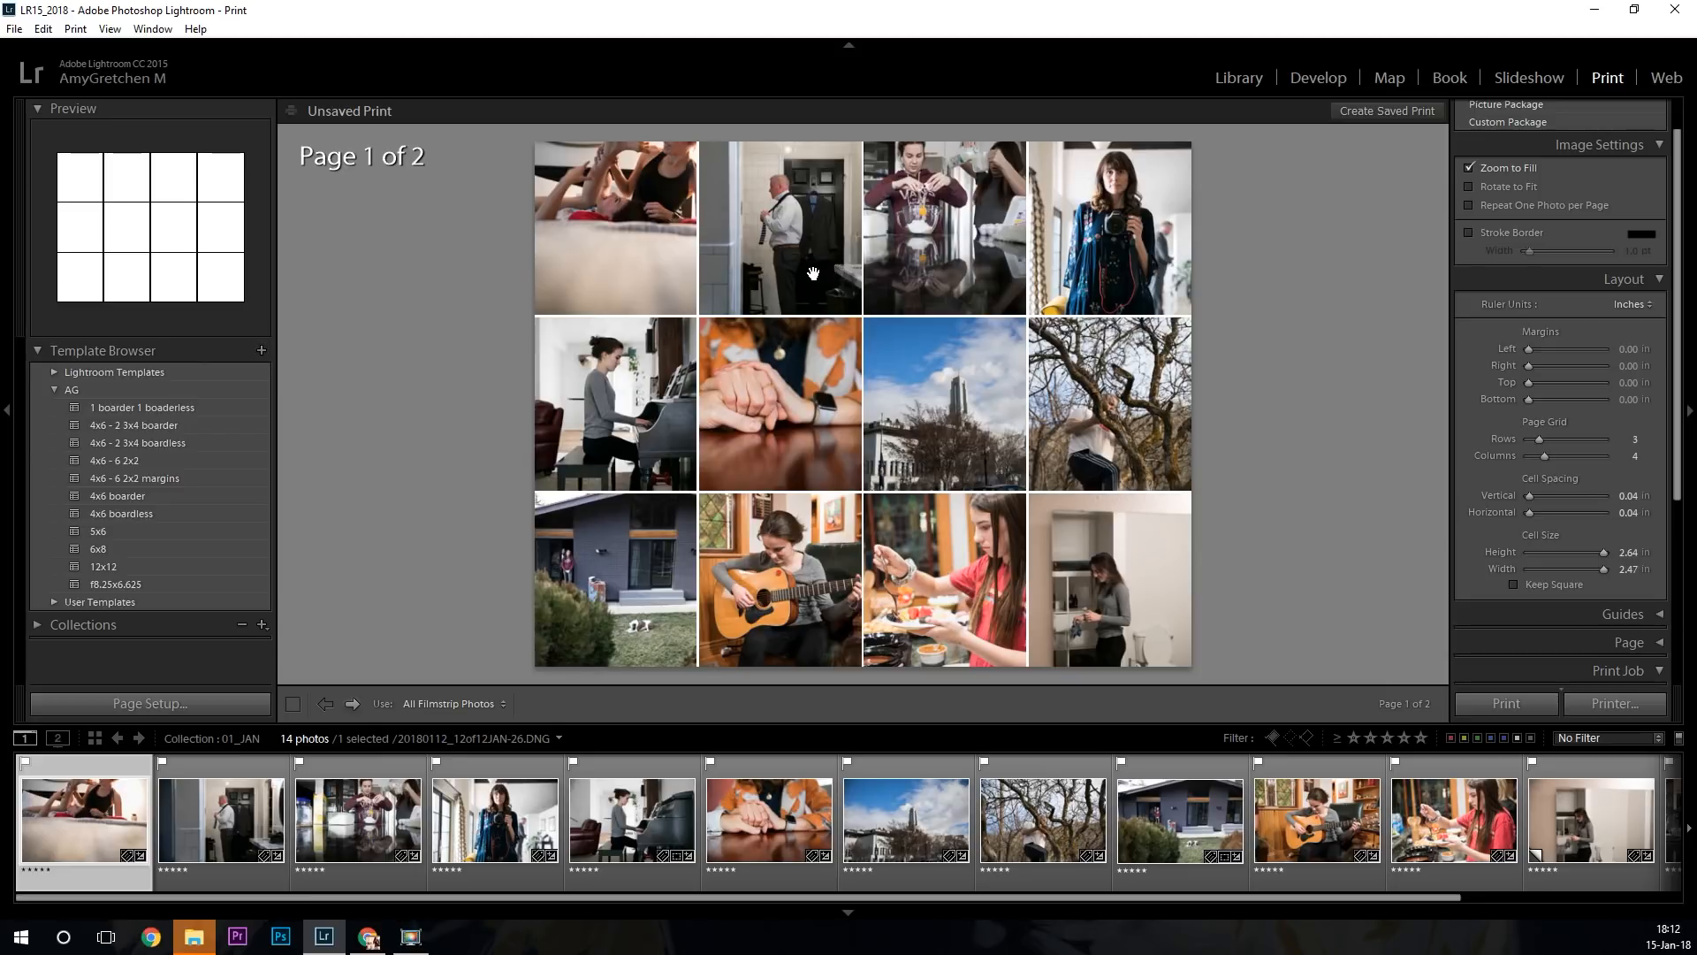
Reposition the clasped hands, city skyline, tree and house photos within their print cells.
left_click_drag(771, 398, 816, 413)
left_click(966, 426)
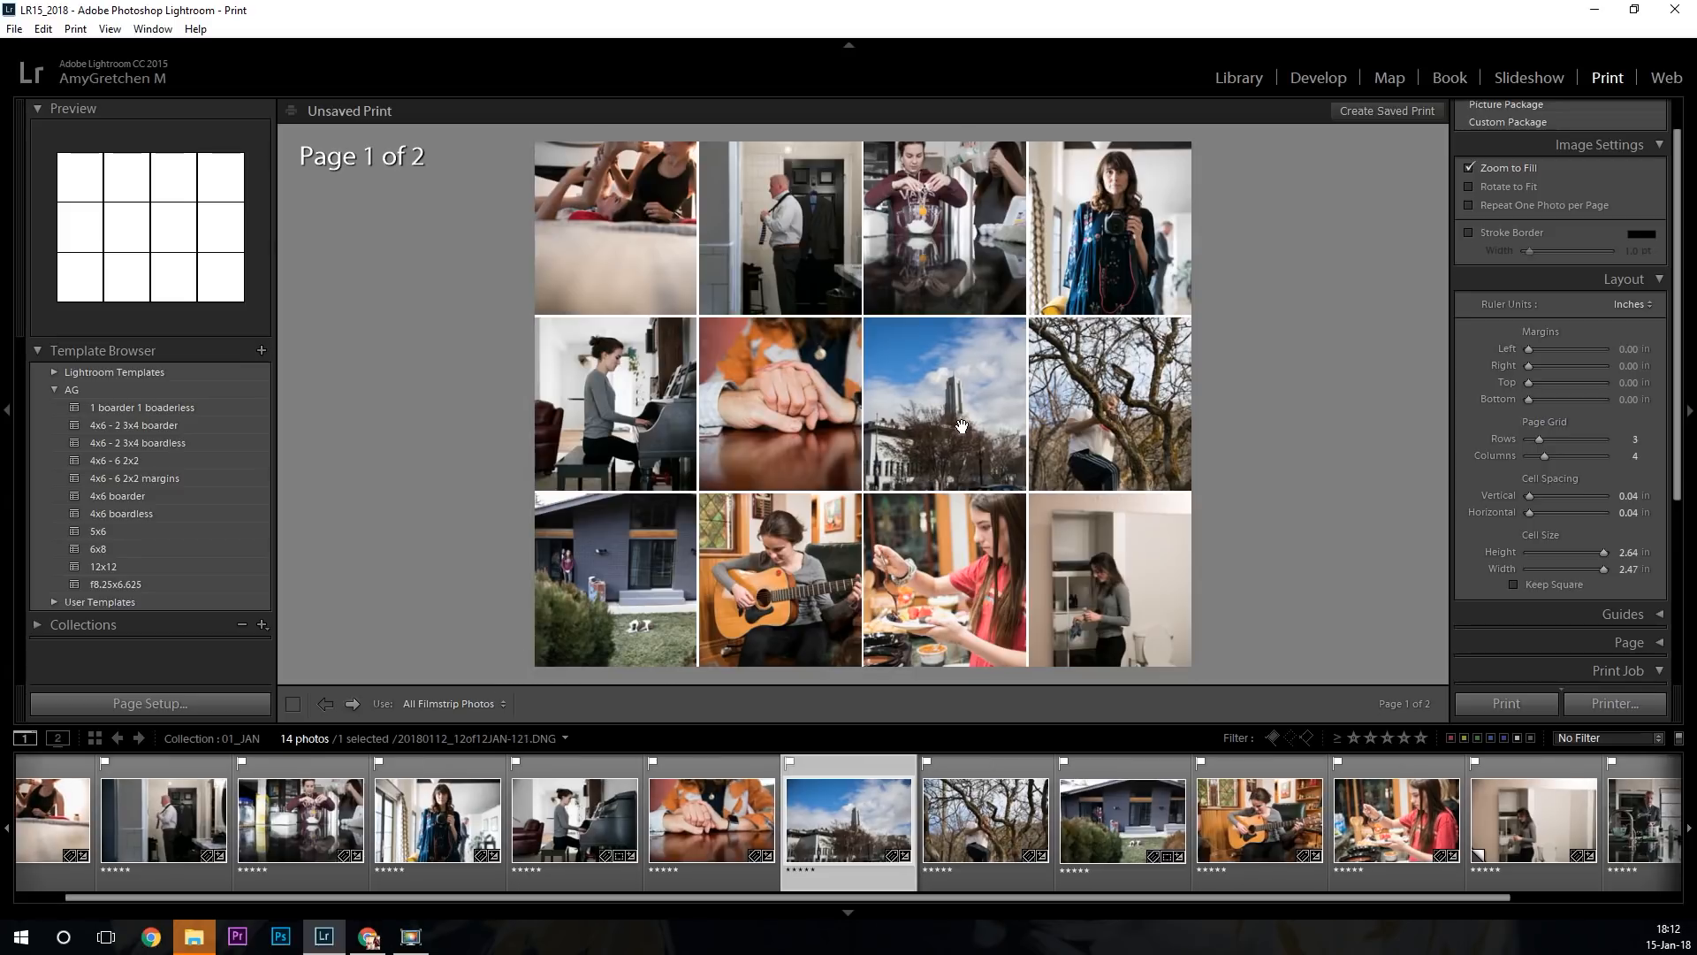
left_click(1143, 433)
left_click_drag(1144, 405, 1119, 407)
left_click_drag(591, 613, 601, 611)
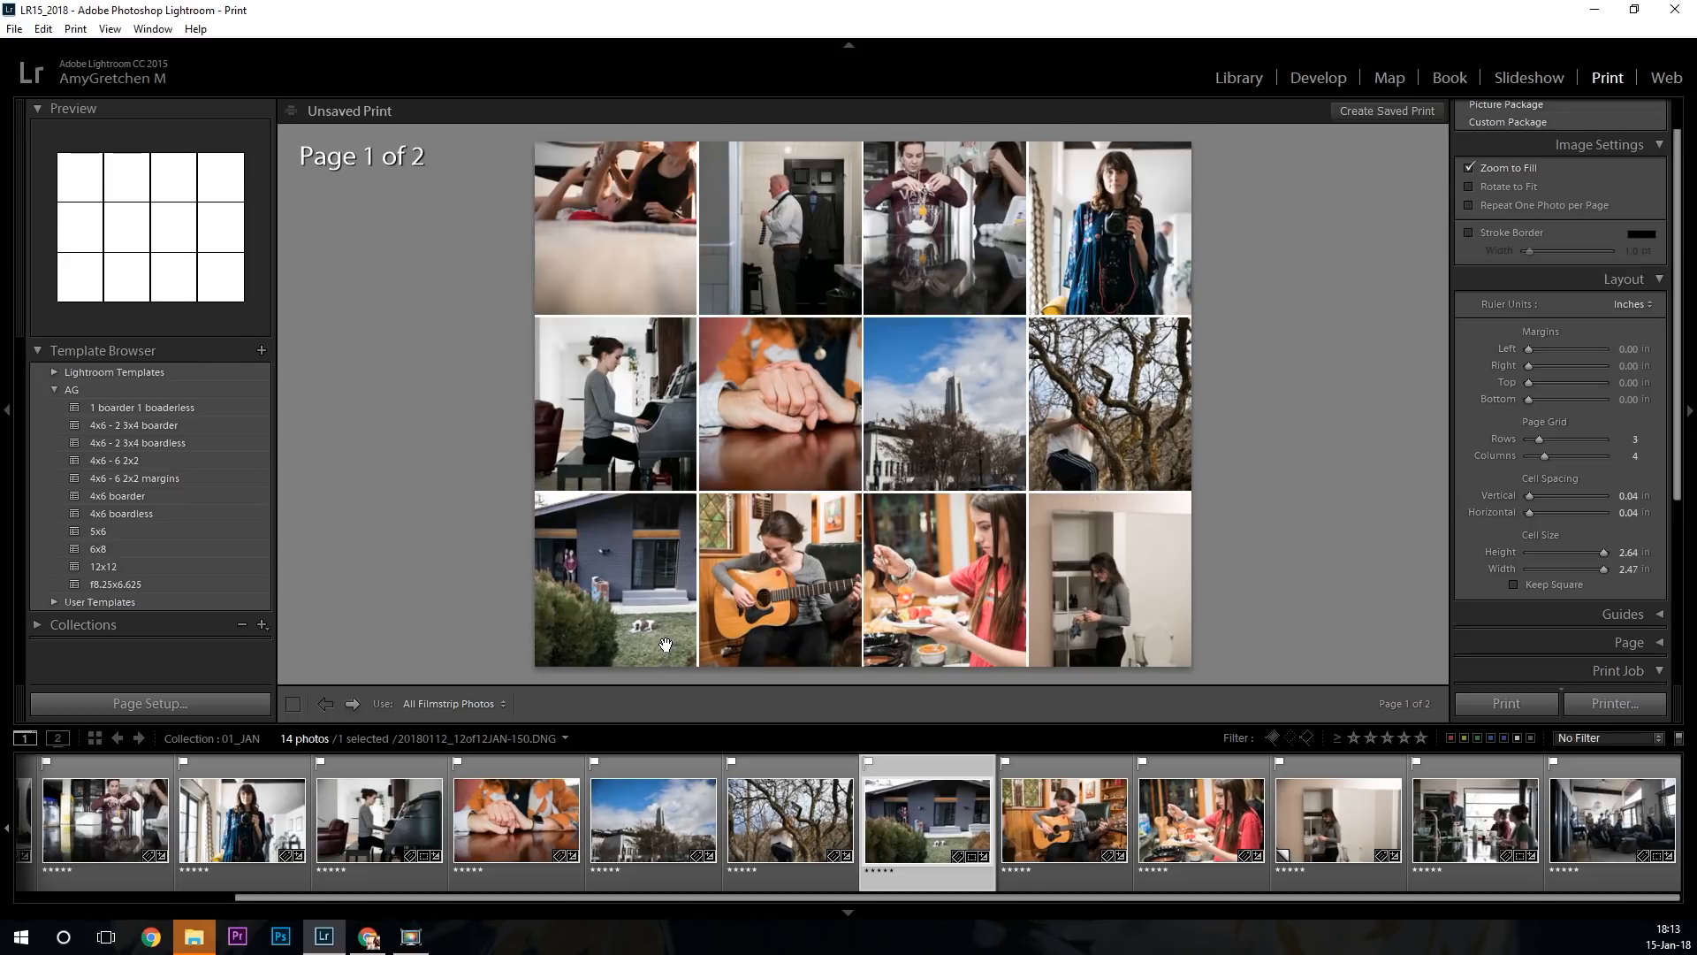
Crop the house photo more tightly around the doorways, steps and dog, and return to the print layout.
key("d")
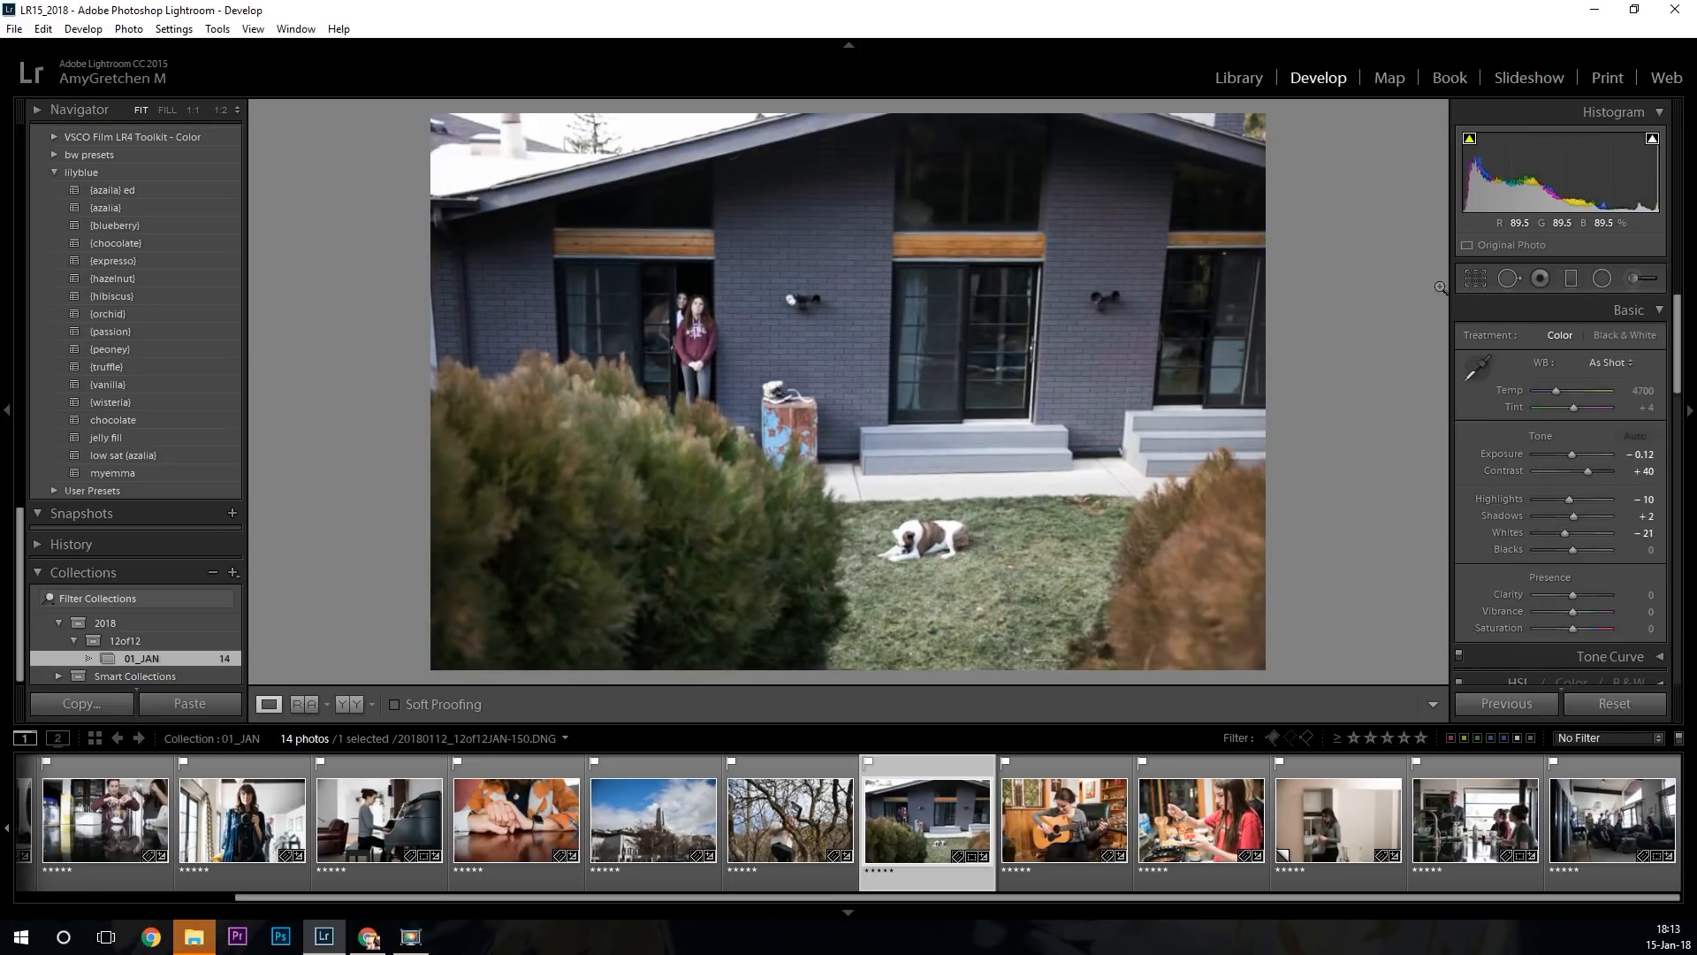
left_click(1476, 279)
left_click_drag(849, 665, 852, 608)
left_click_drag(974, 414, 977, 360)
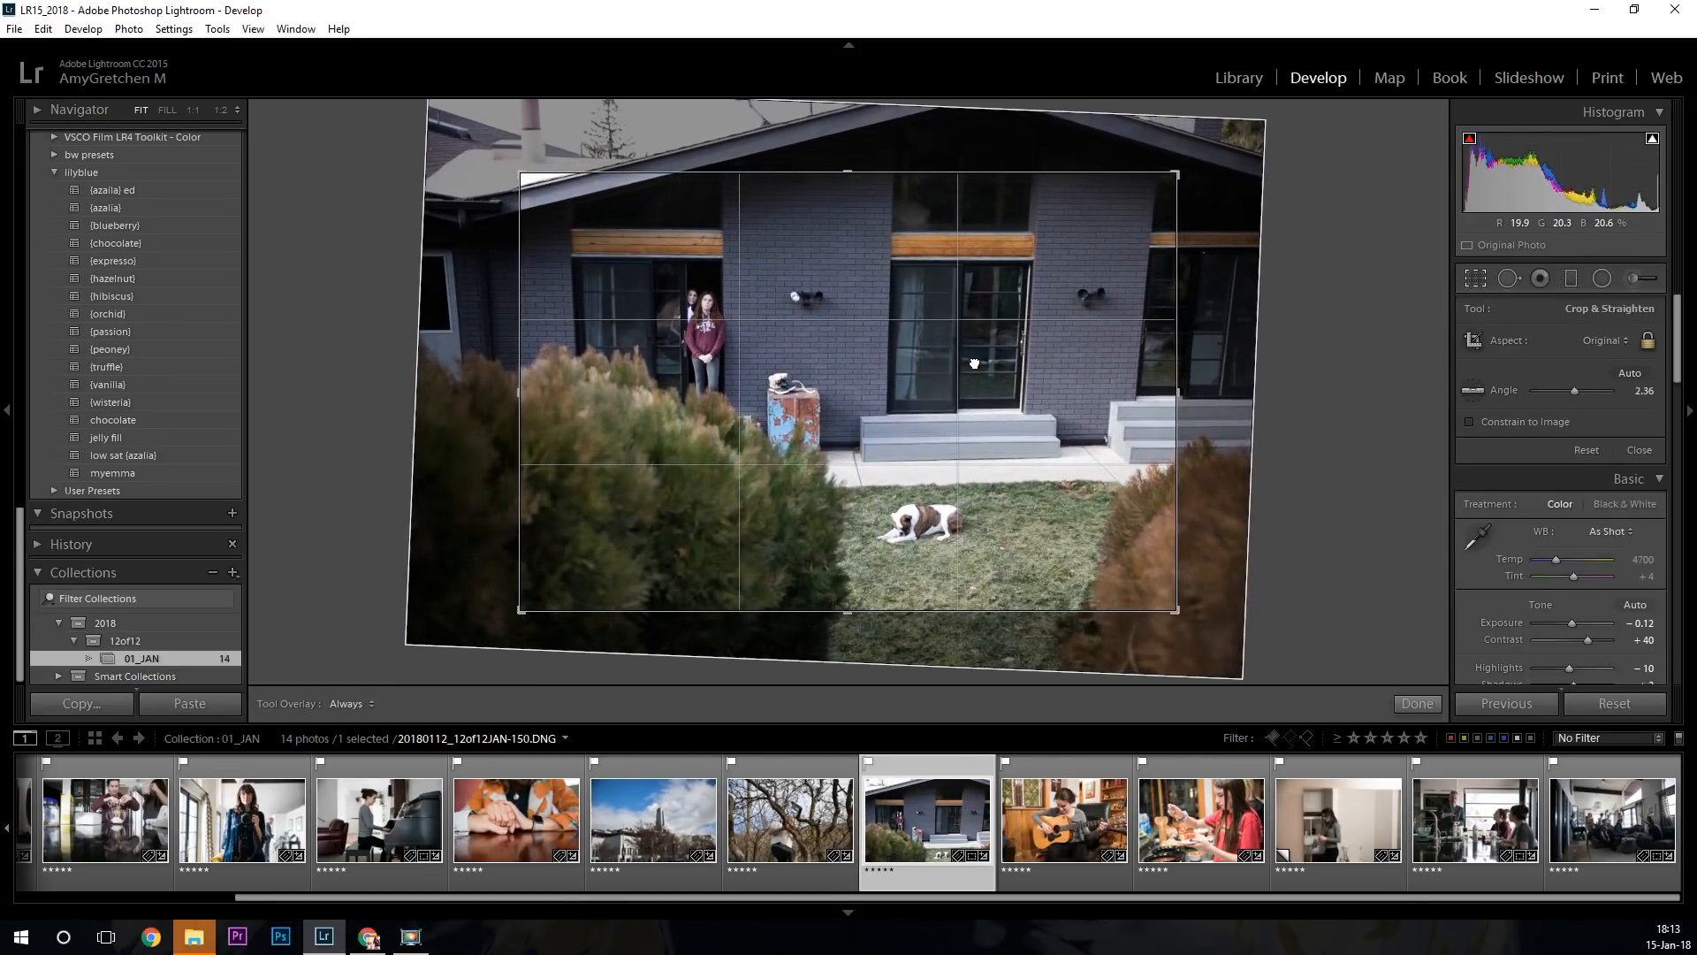
left_click_drag(860, 611, 859, 586)
left_click_drag(882, 517, 878, 487)
key("Return")
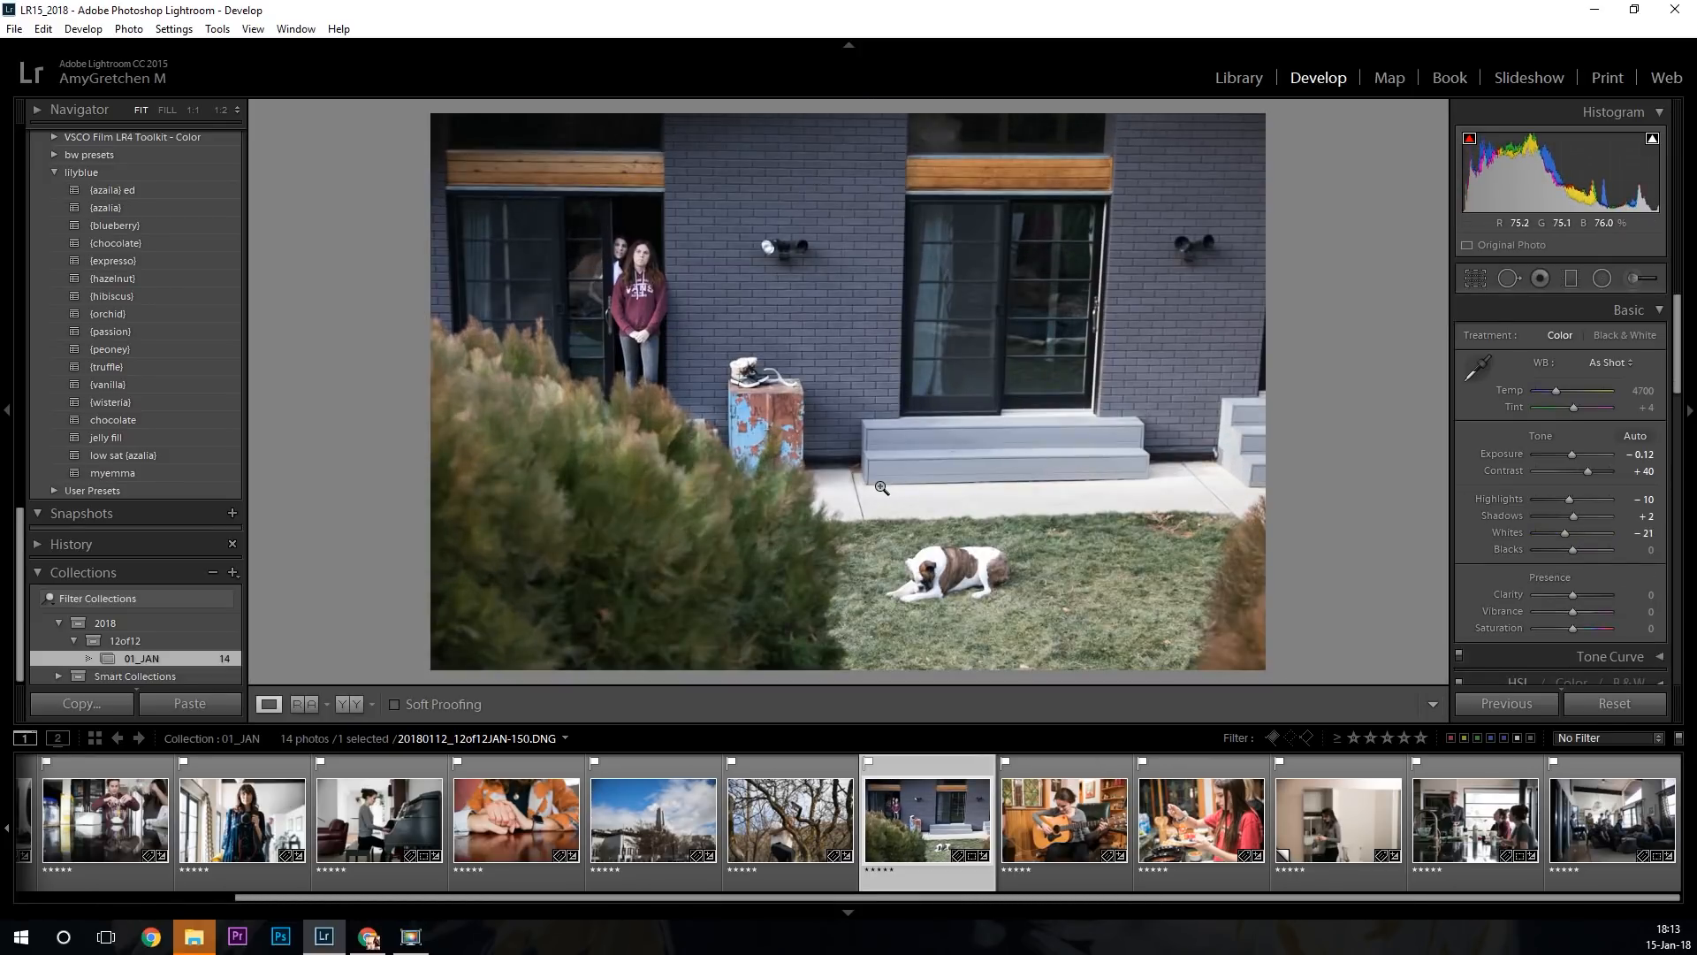
left_click(1608, 77)
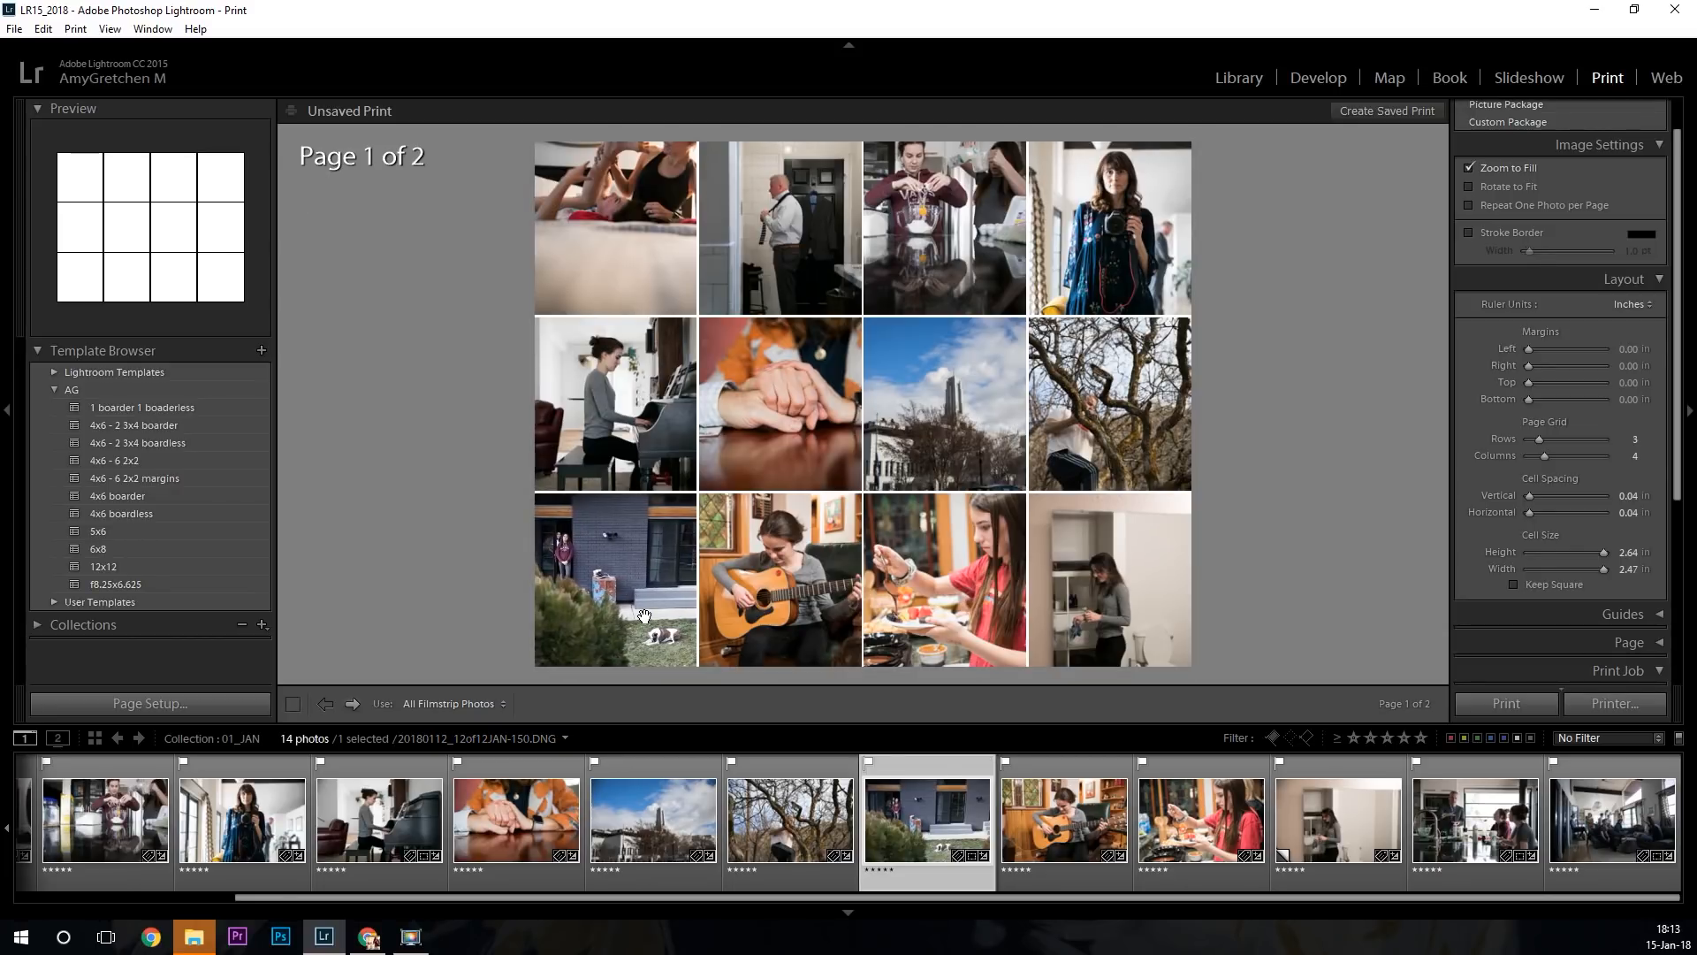
Fine-tune the white balance temperature of the photo of the girl in a red shirt serving food, and return to the print layout.
left_click(786, 606)
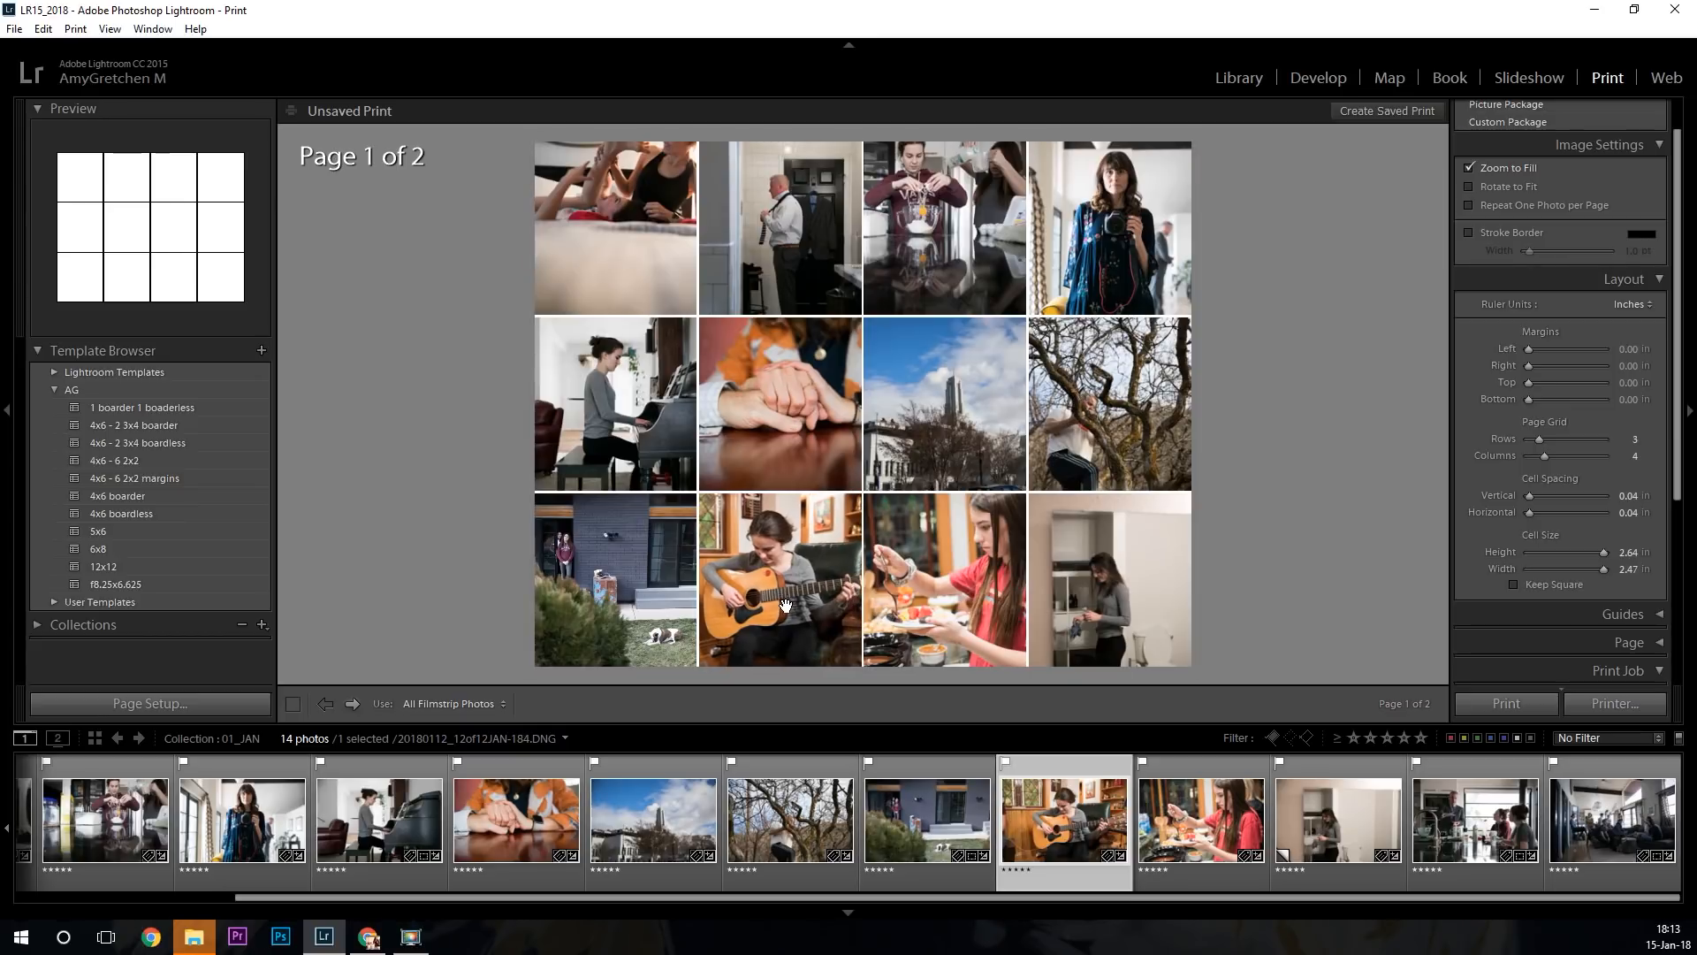
left_click(918, 595)
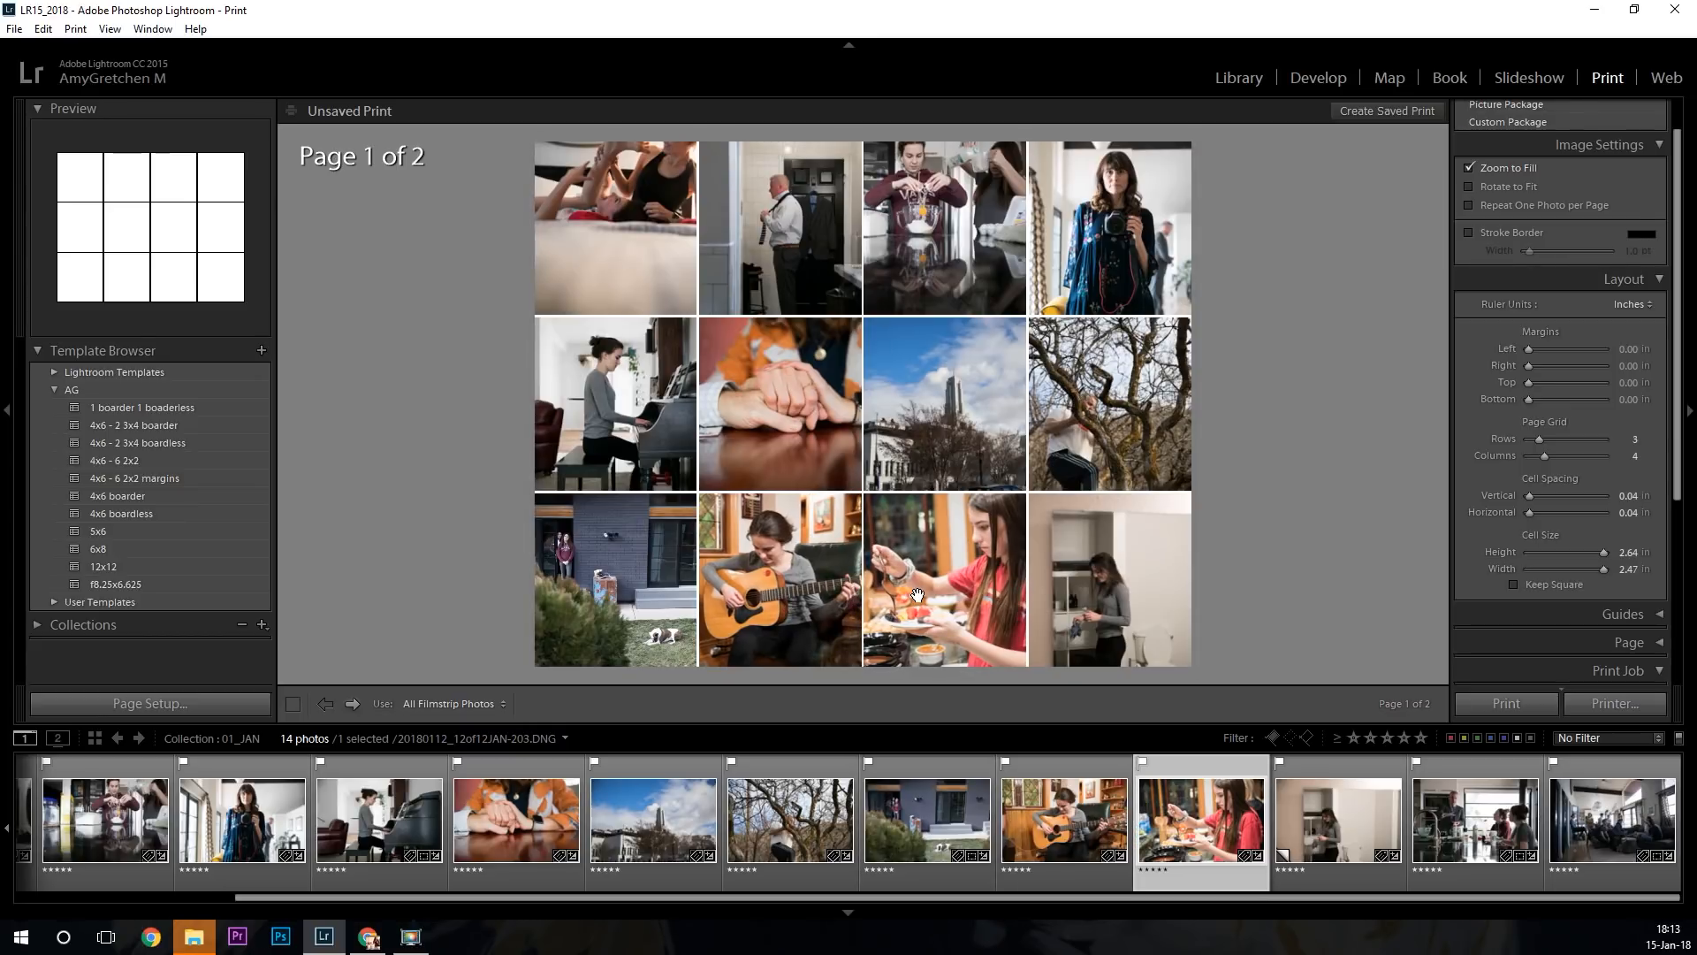
key("d")
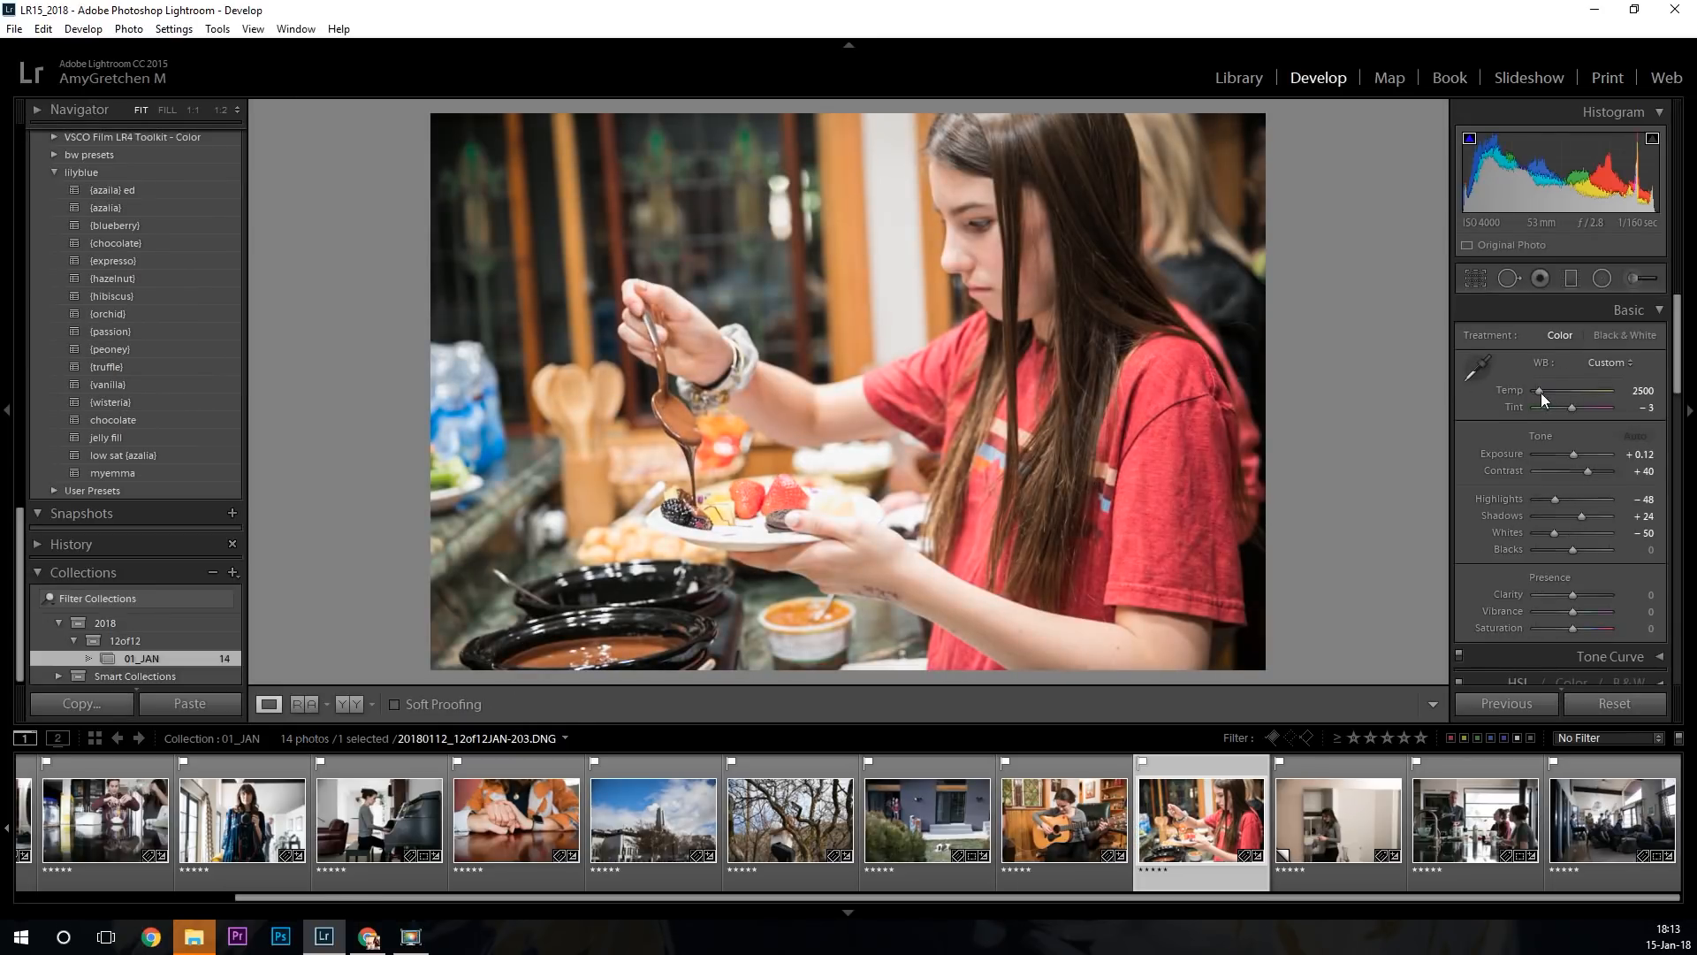
left_click(1541, 392)
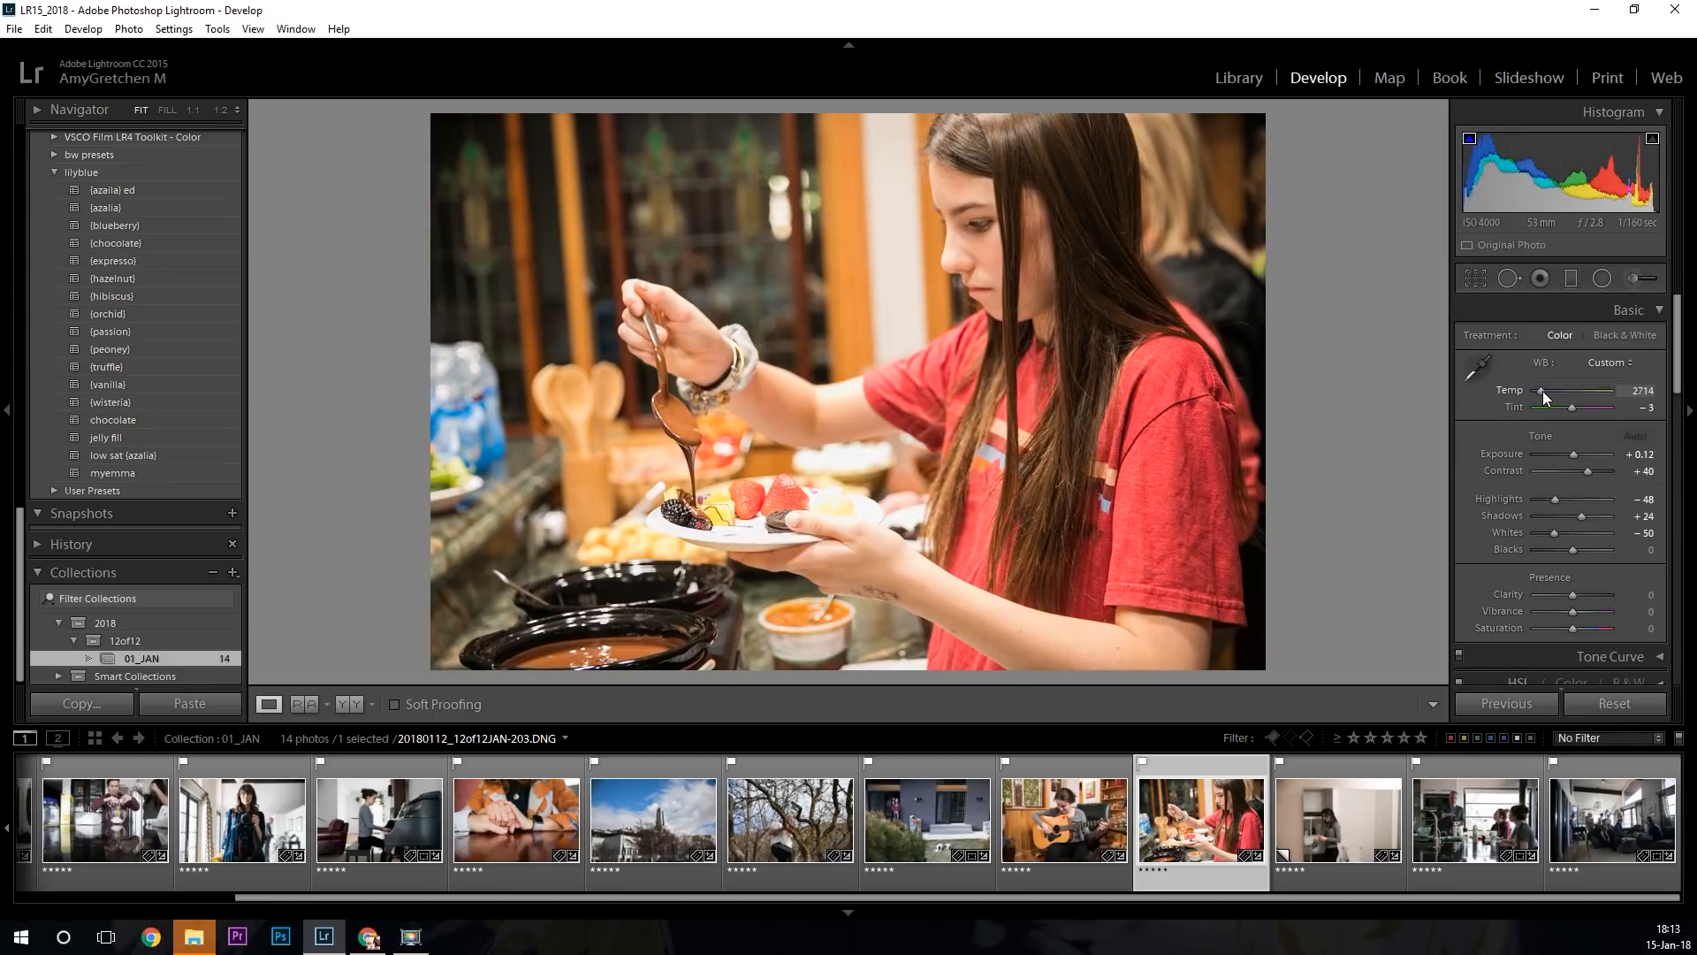
left_click_drag(1543, 391, 1542, 392)
left_click(1608, 78)
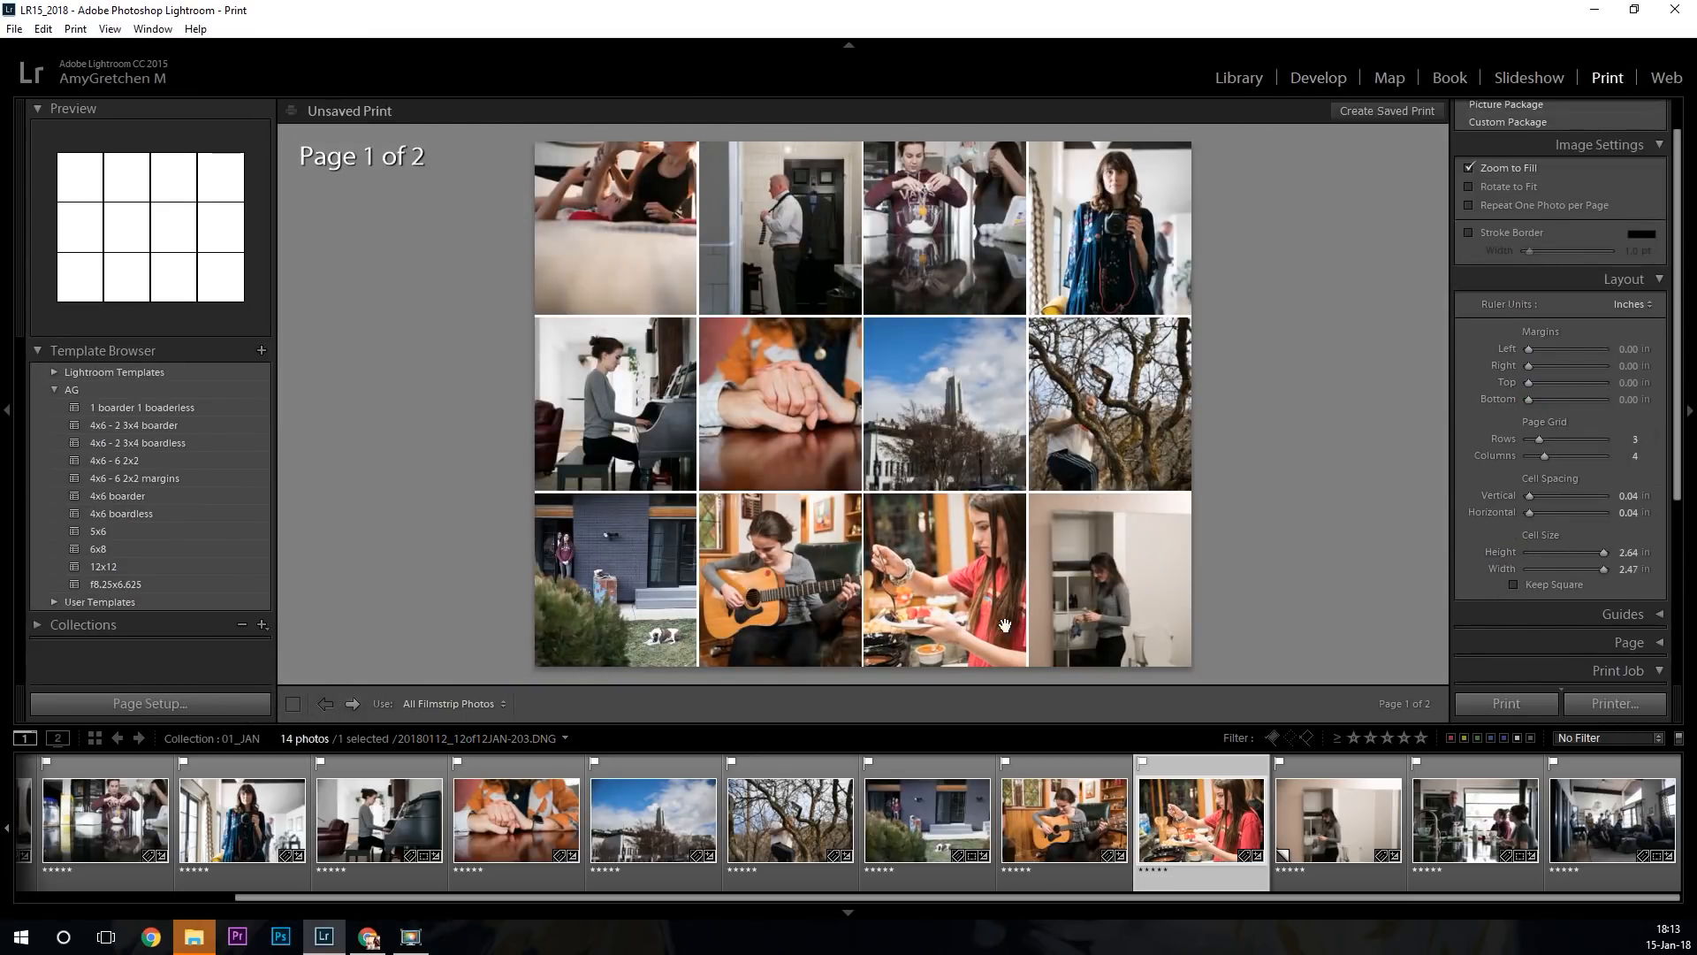
Move the bathroom photo to the grid's first cell and the mixing-bowl photo directly after the mirror self-portrait.
key("Right")
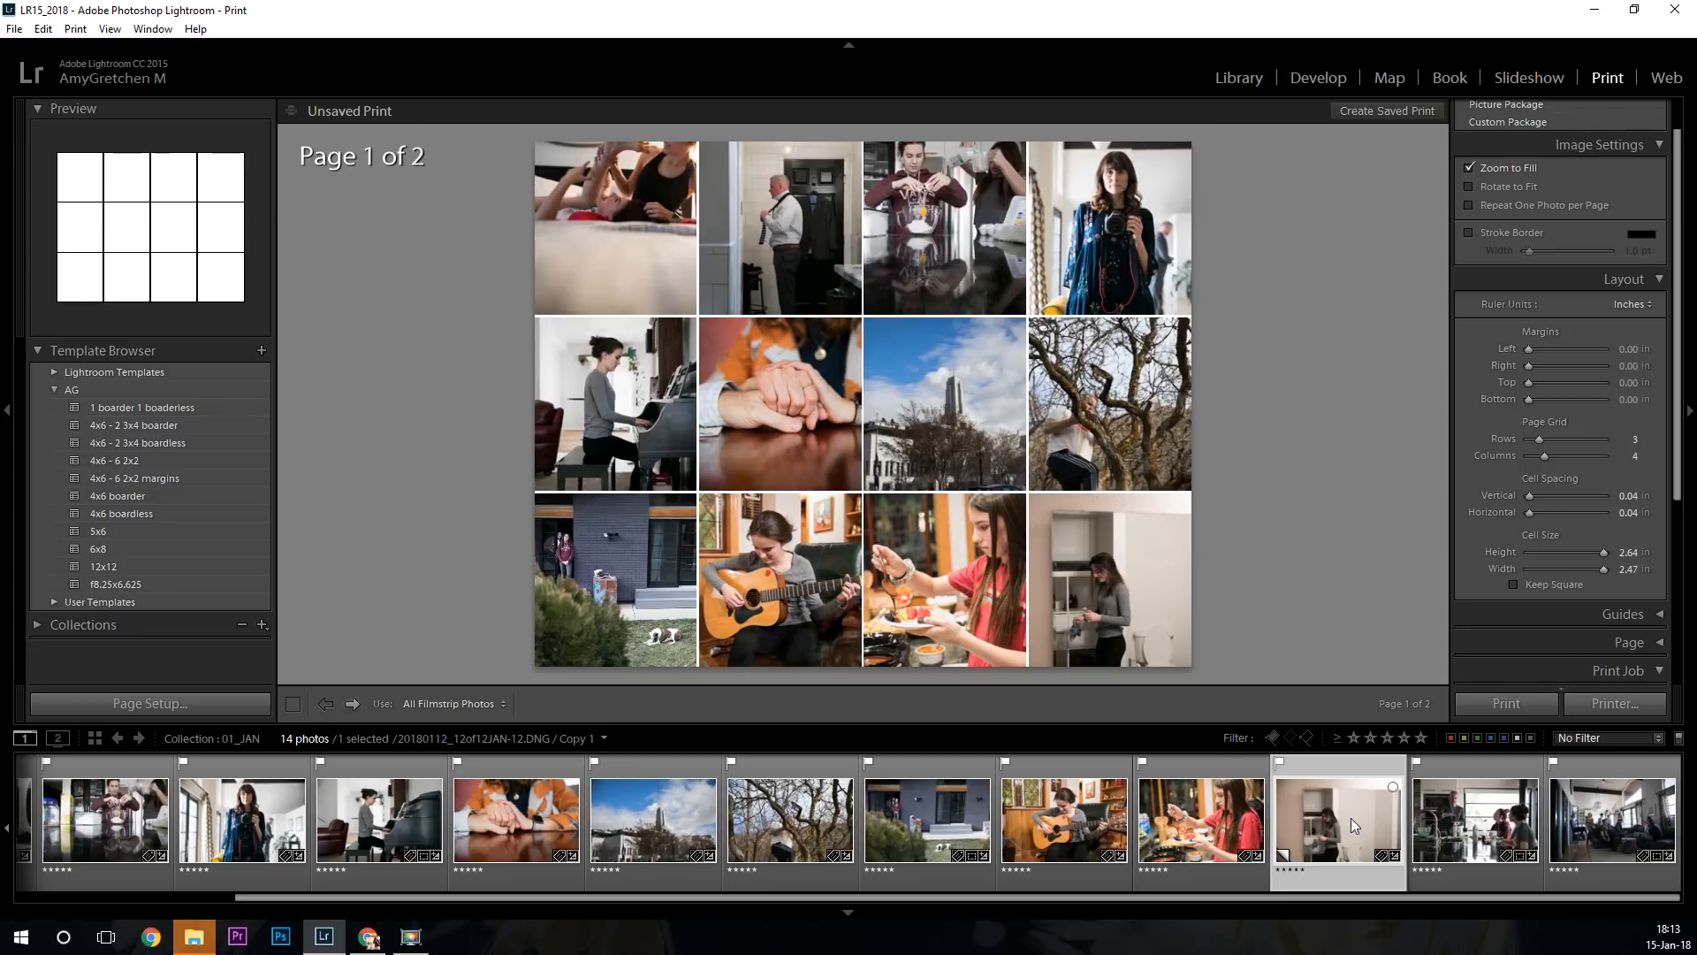
left_click_drag(1350, 819, 23, 818)
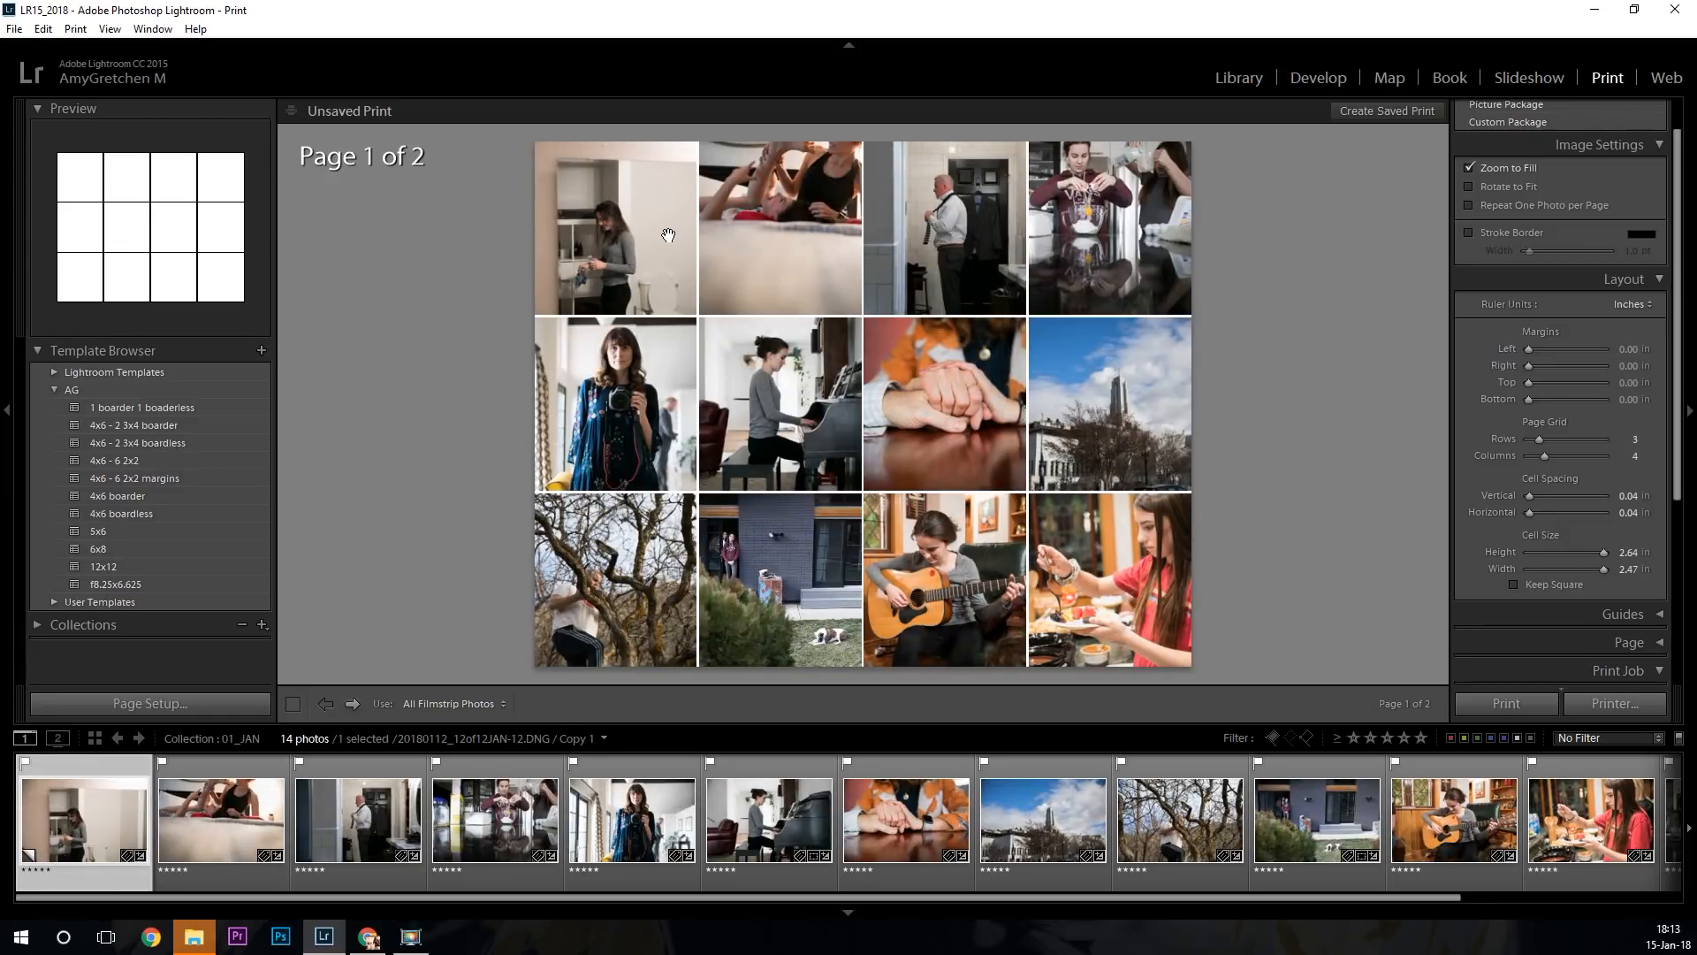
left_click(1123, 217)
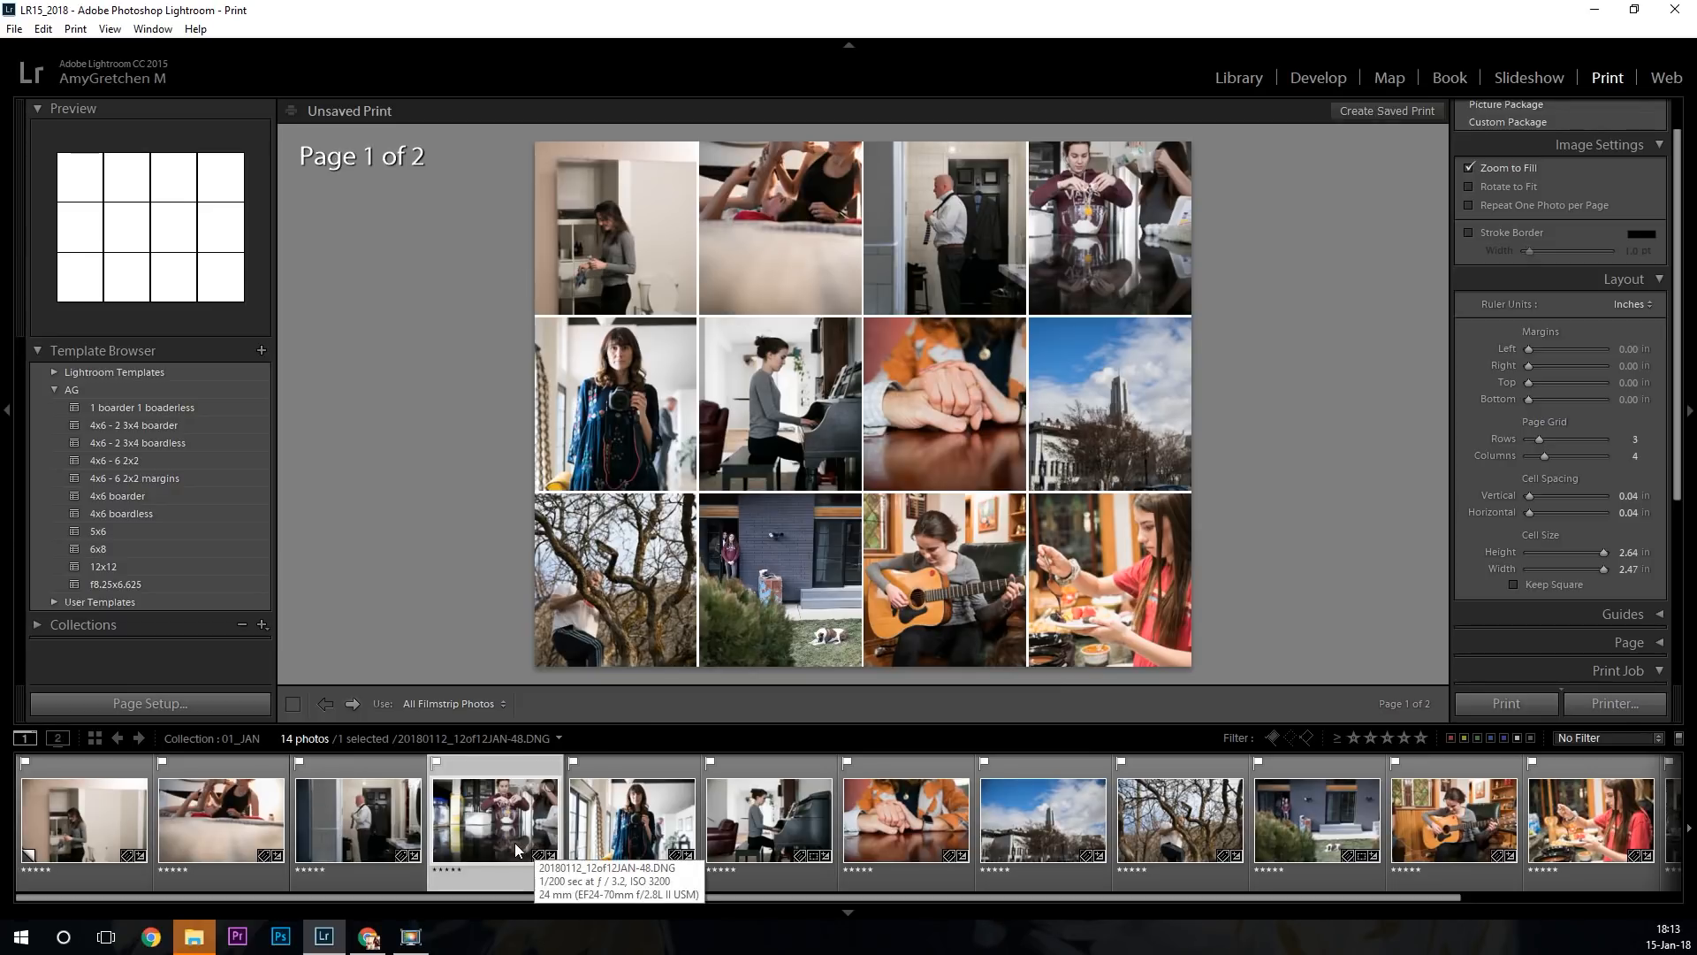
left_click_drag(509, 831, 684, 834)
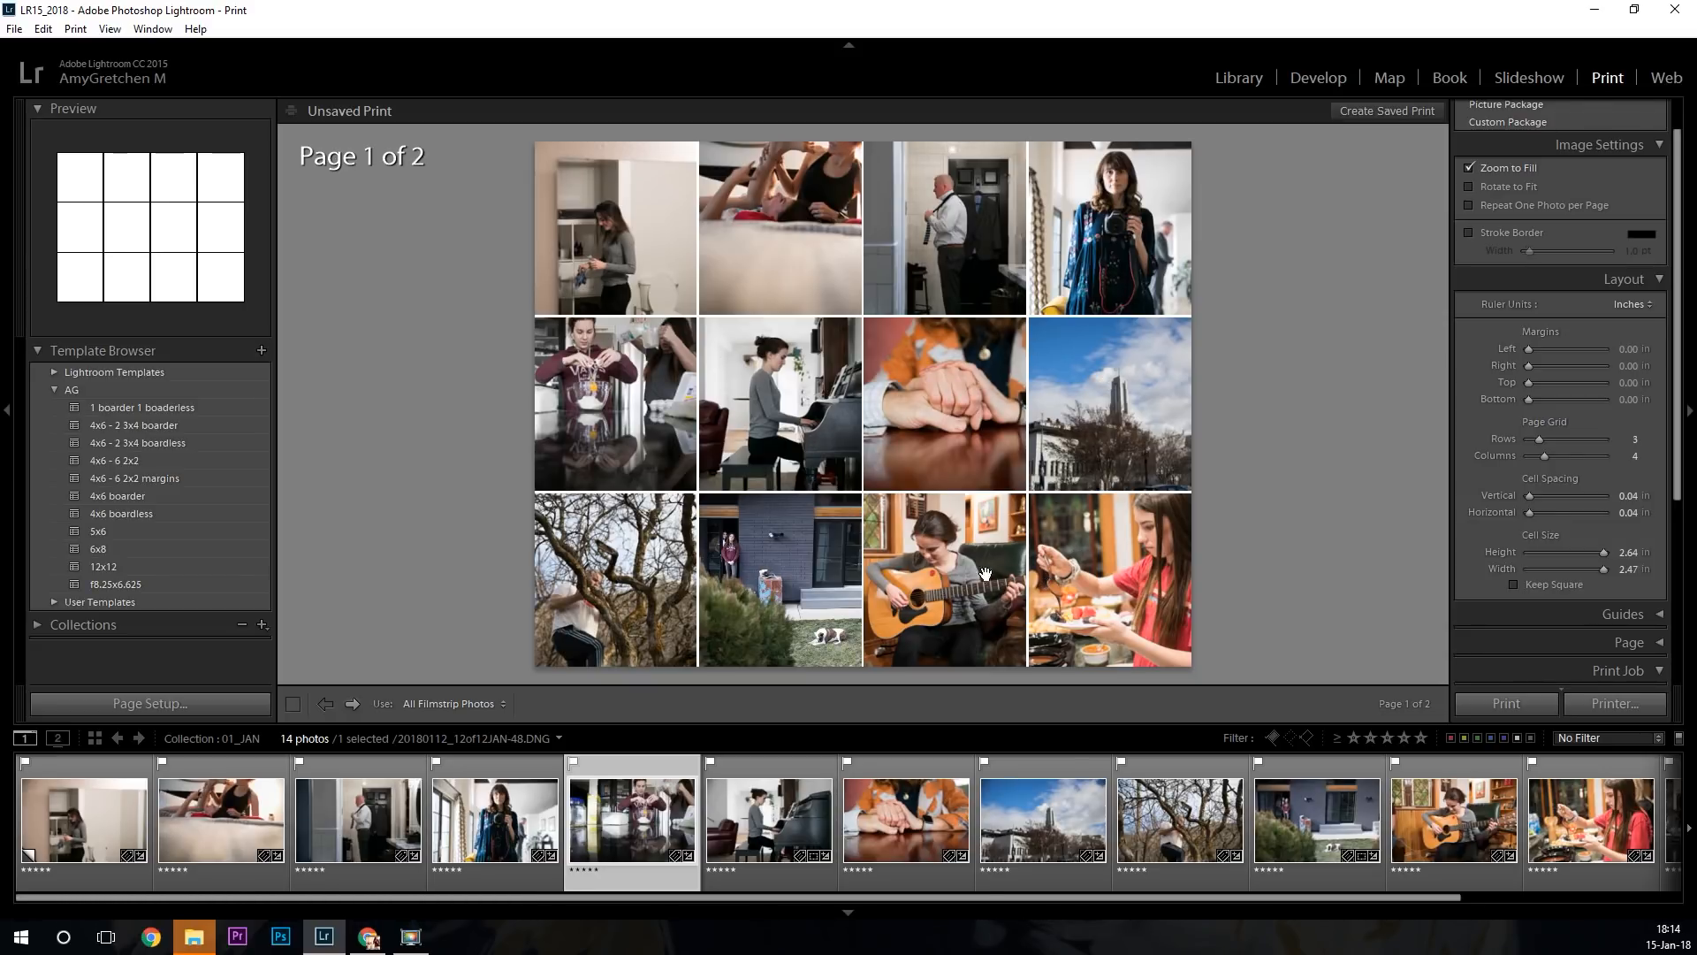
Raise the exposure of the photo of the man in a tie to +1.31 and reposition it within its print cell.
left_click(966, 218)
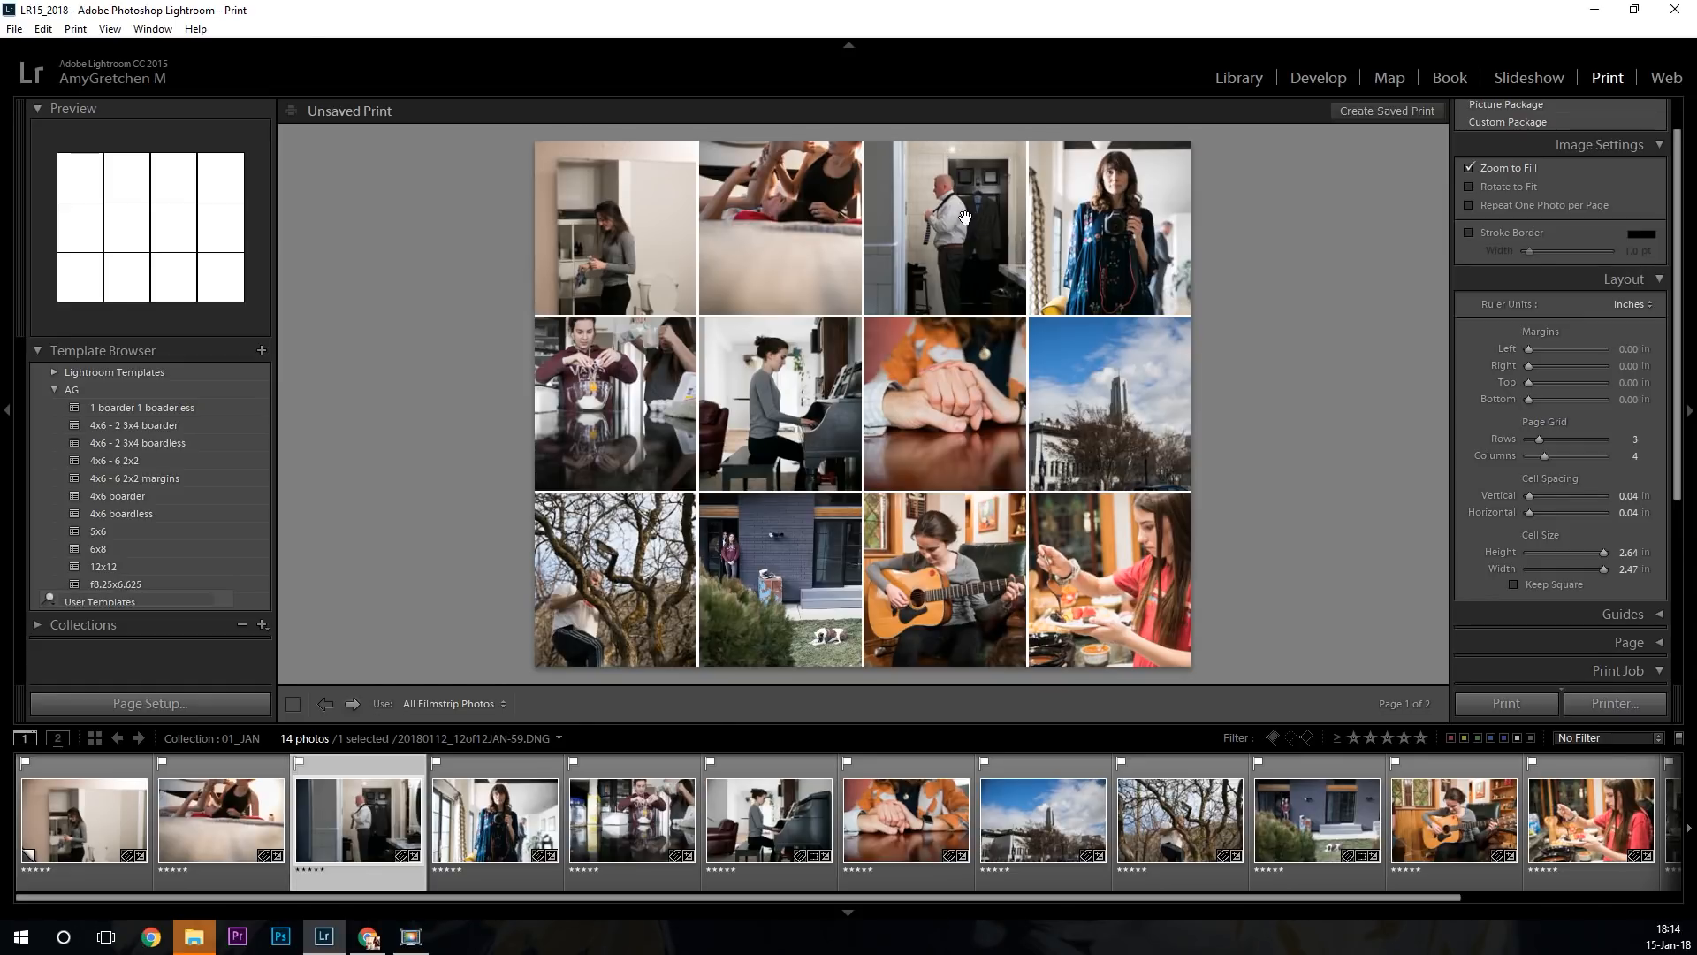
key("d")
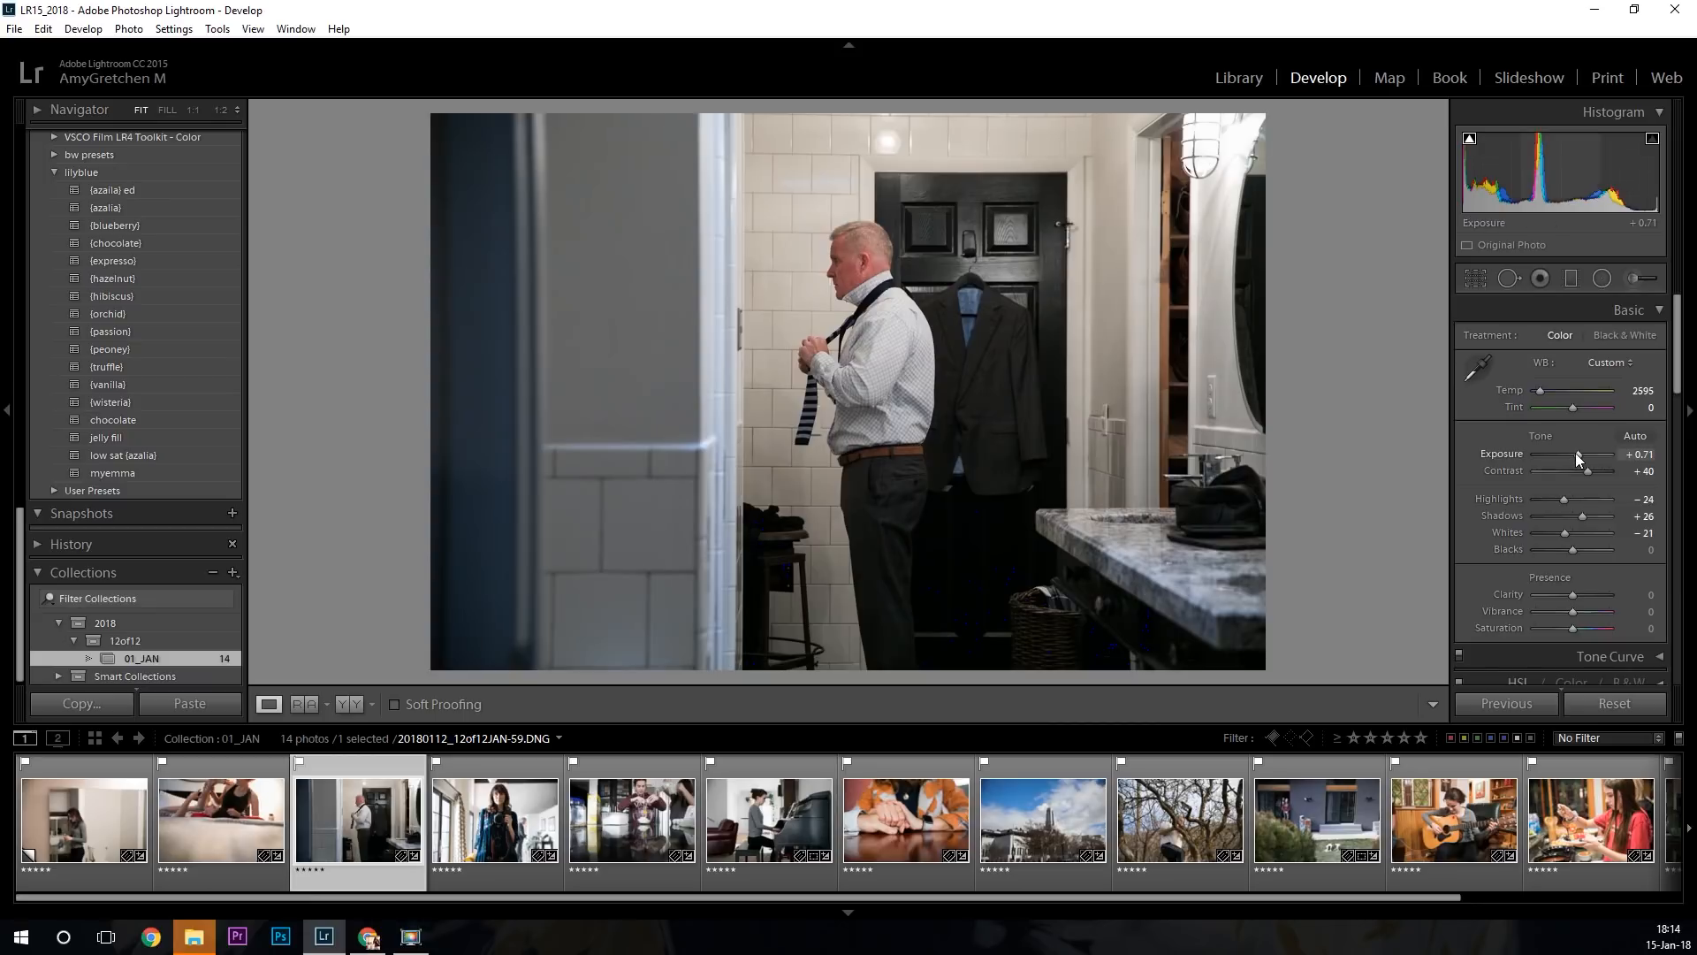
left_click_drag(1578, 455, 1581, 454)
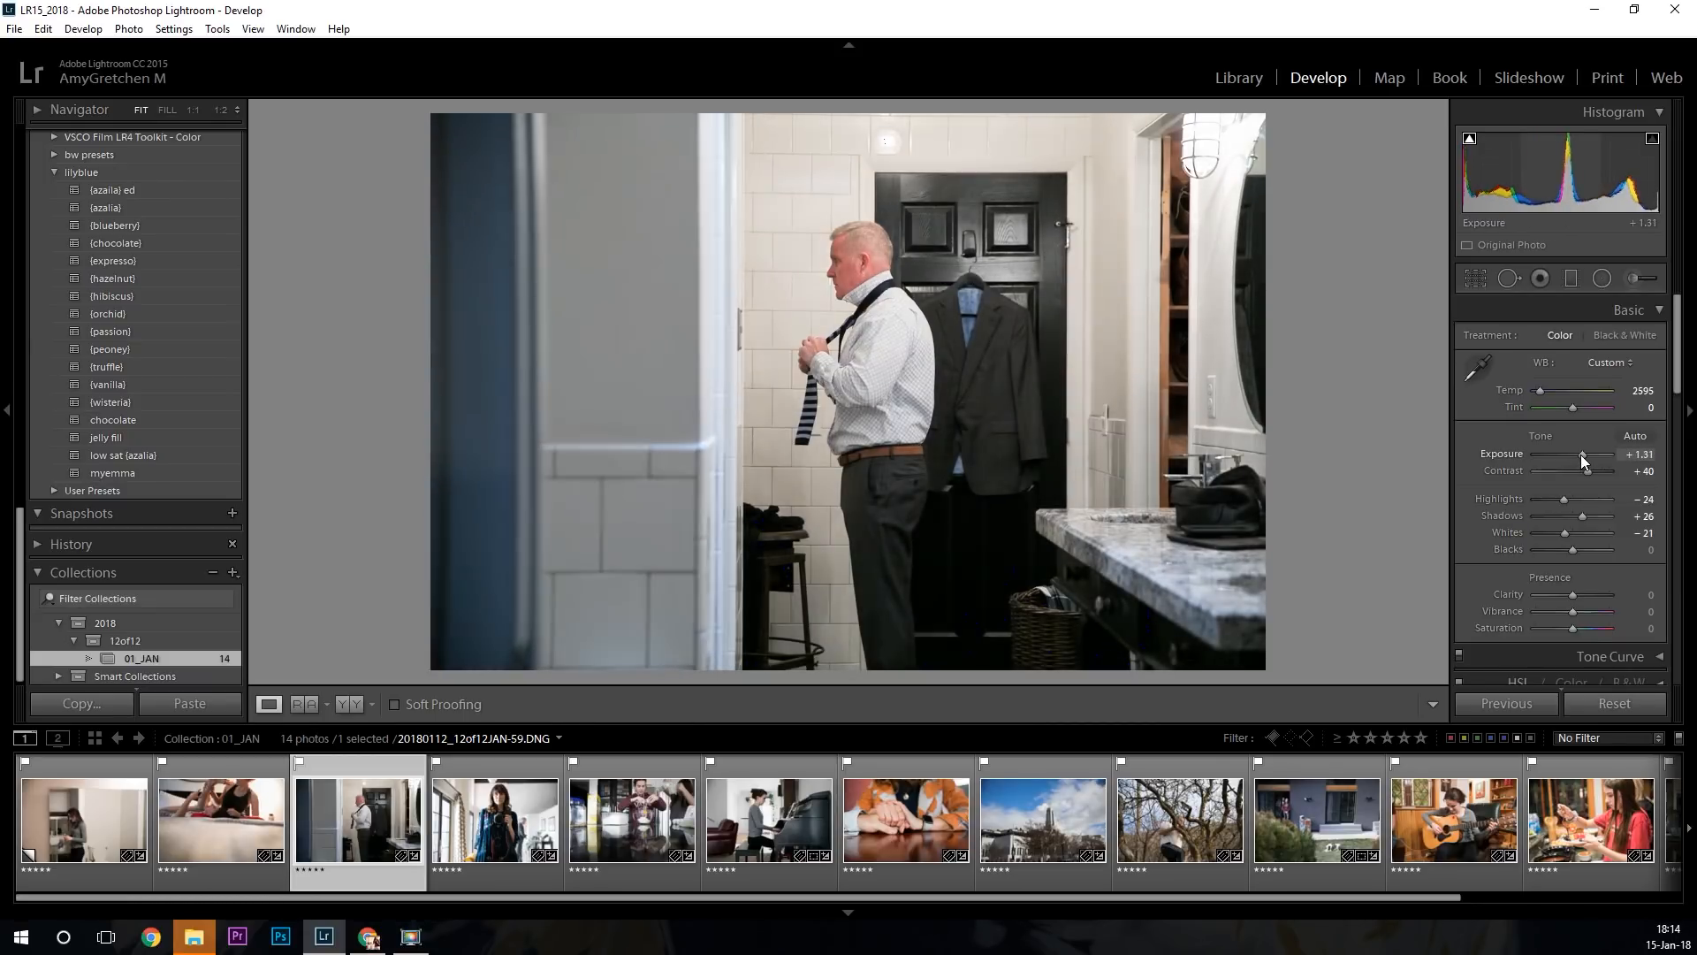
left_click(1615, 78)
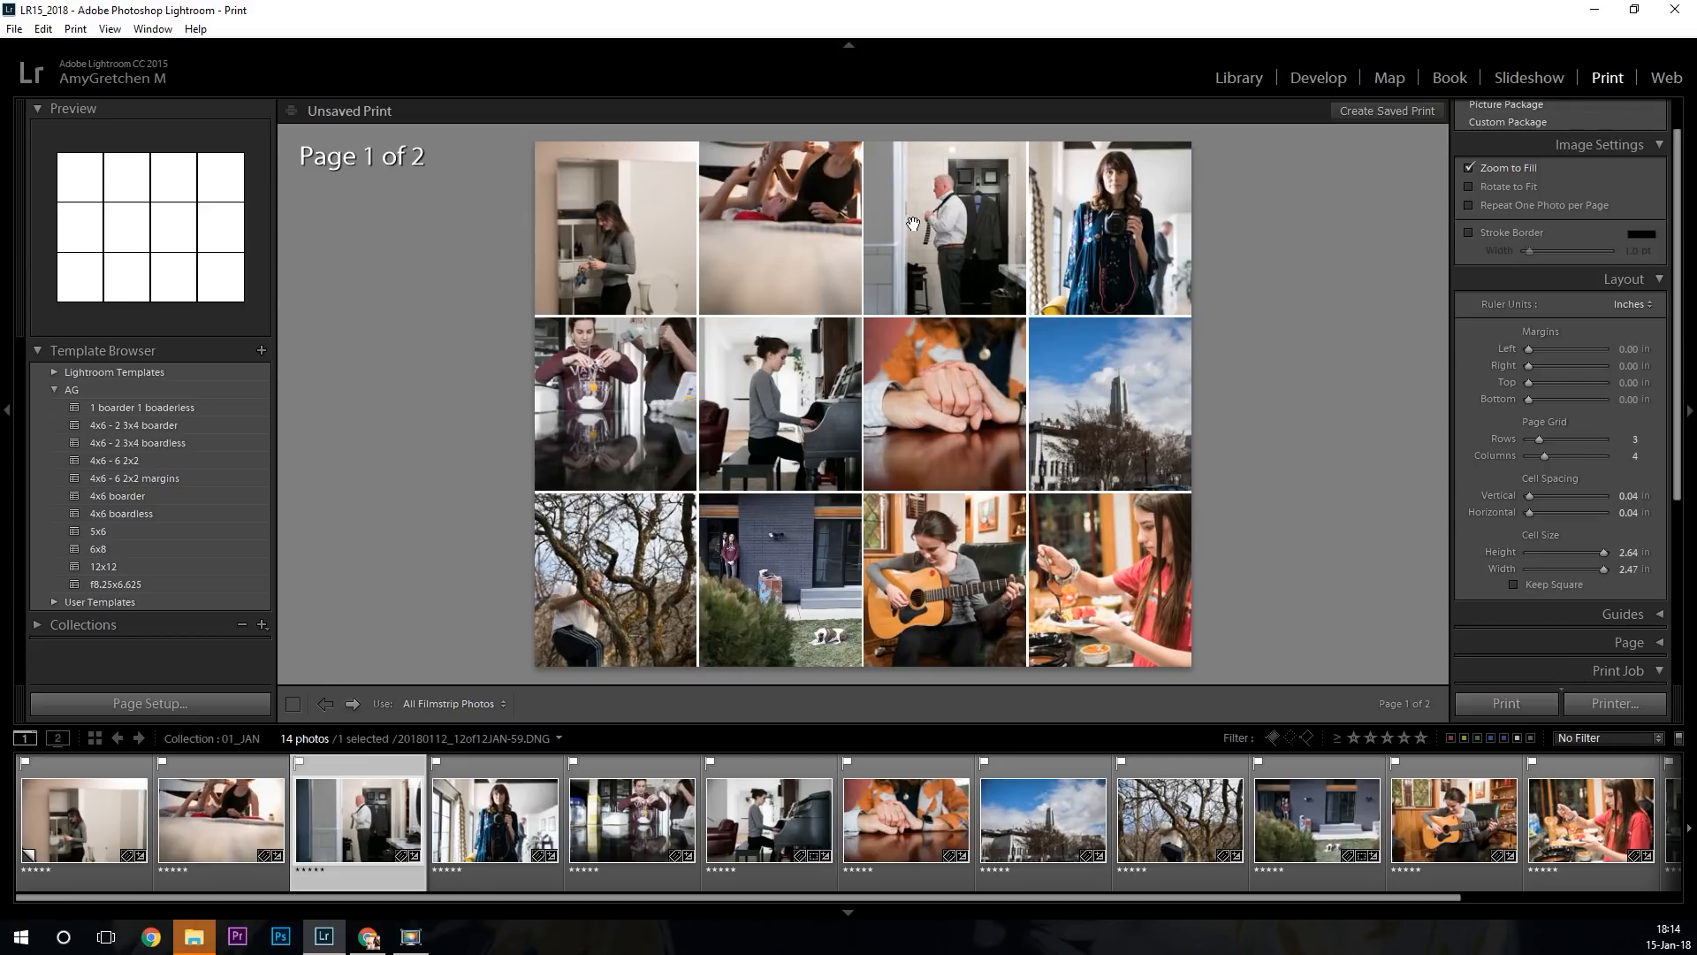
left_click_drag(914, 223, 906, 223)
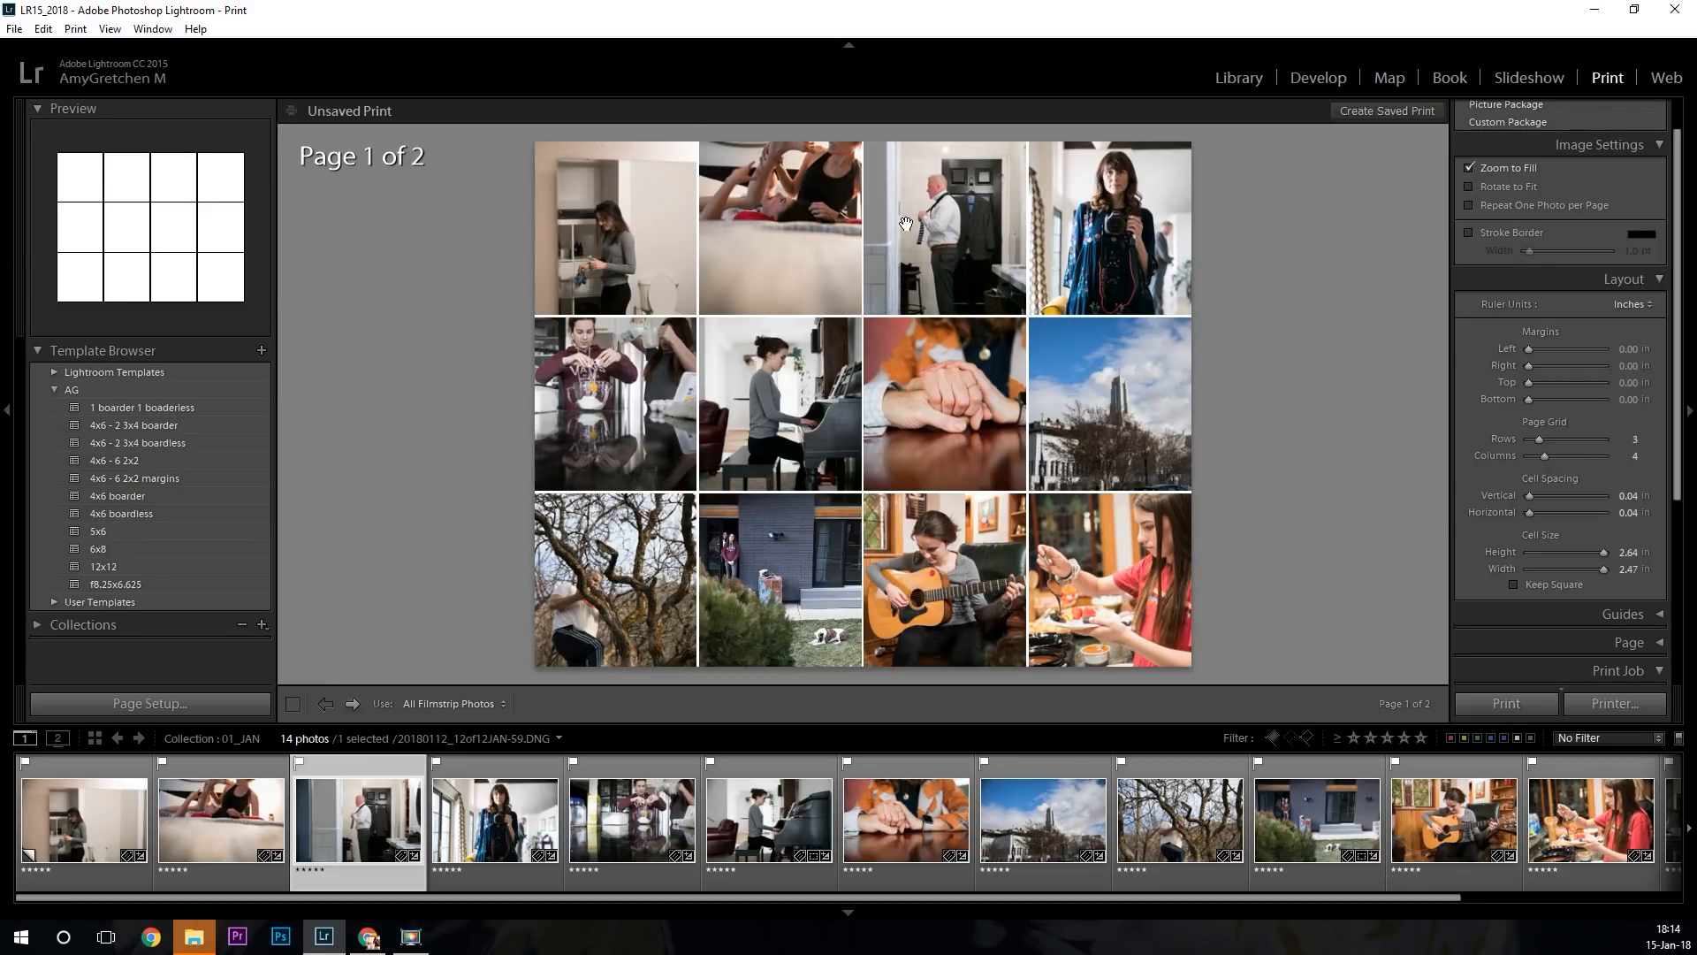
Brighten the bed photo to an exposure of +0.71 with a cooler white balance, and reposition it within its print cell.
left_click(808, 266)
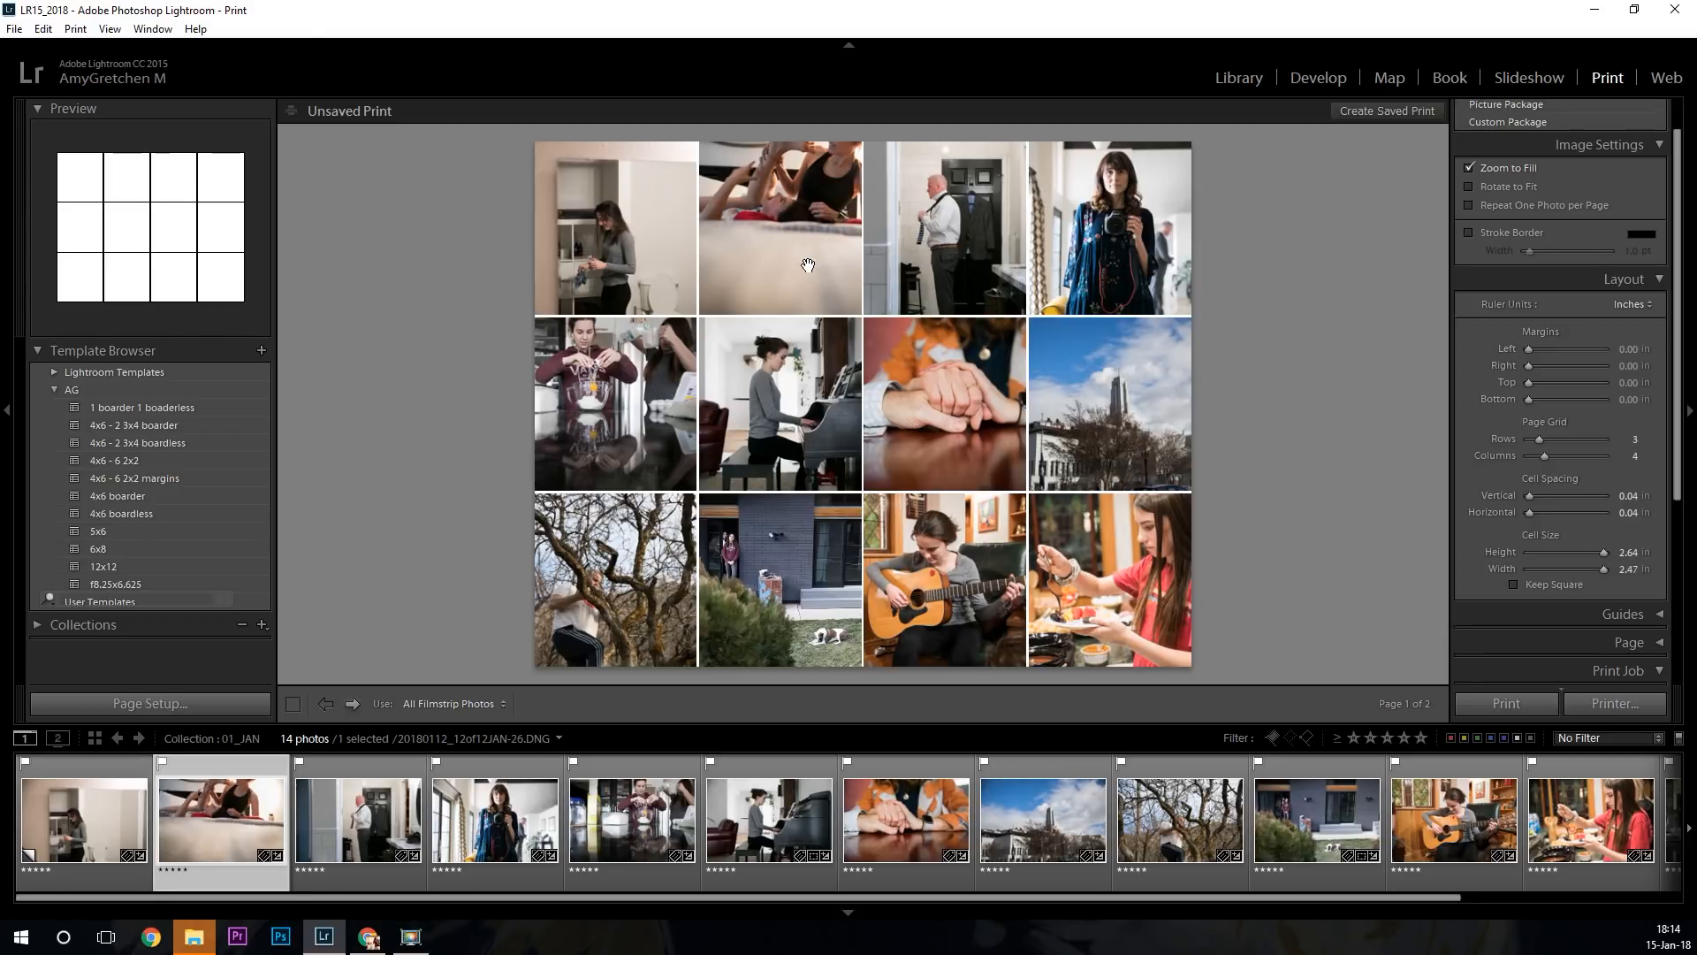
key("d")
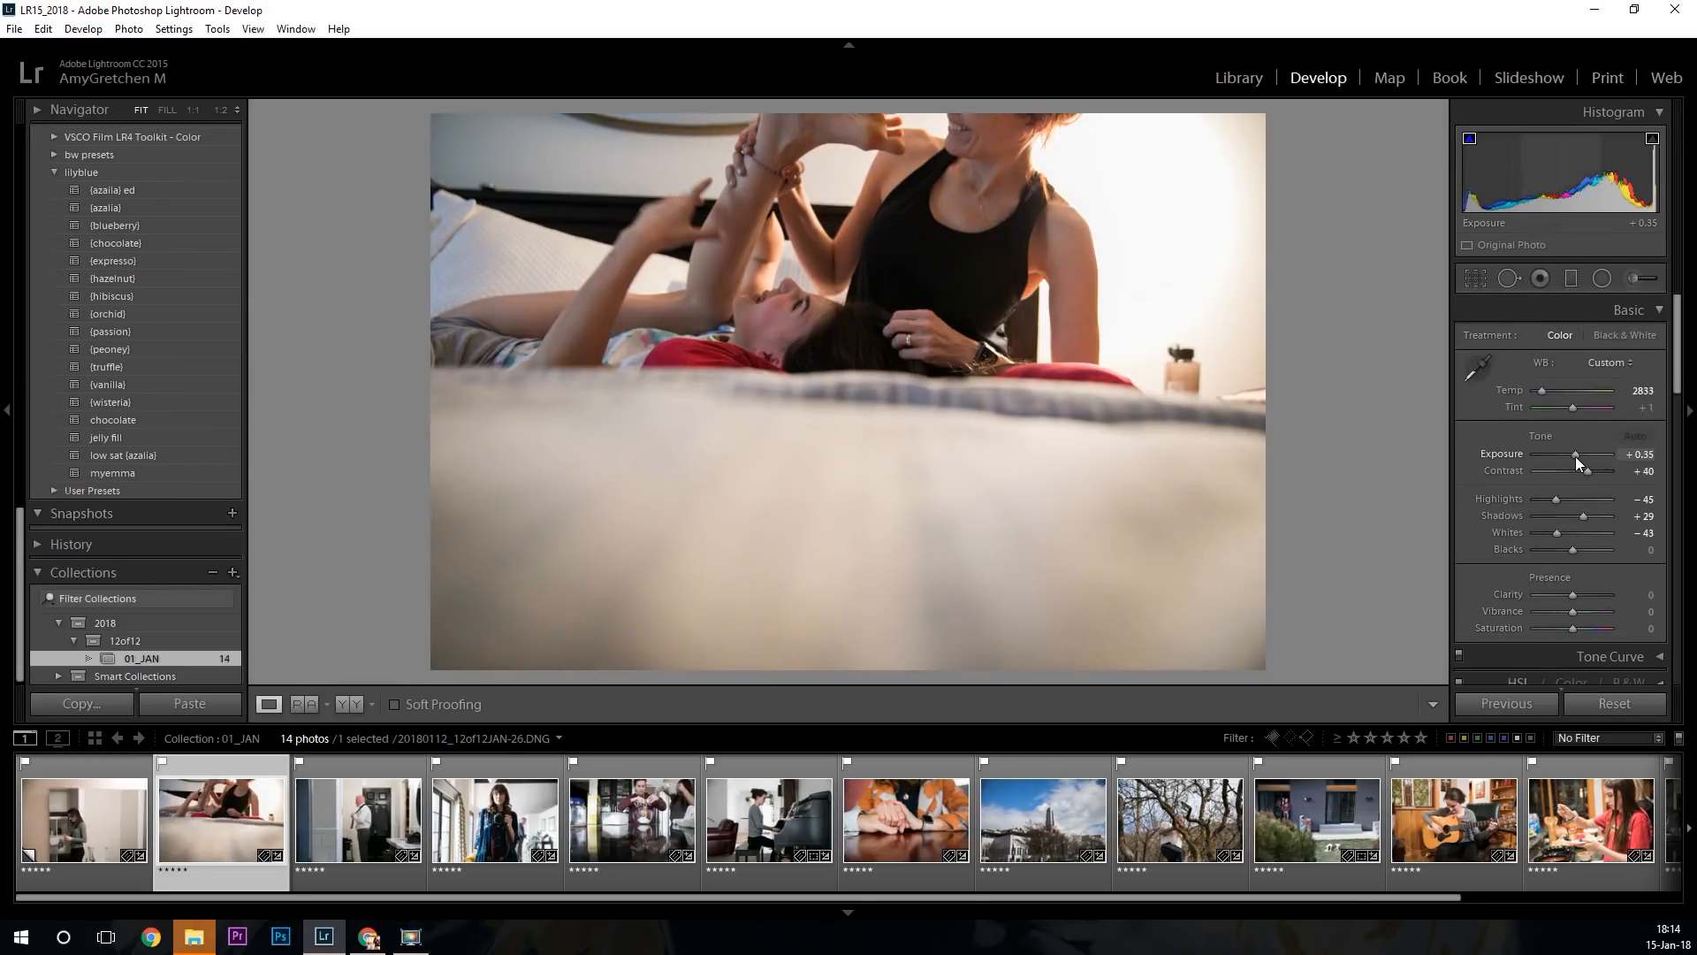
left_click_drag(1576, 456, 1579, 454)
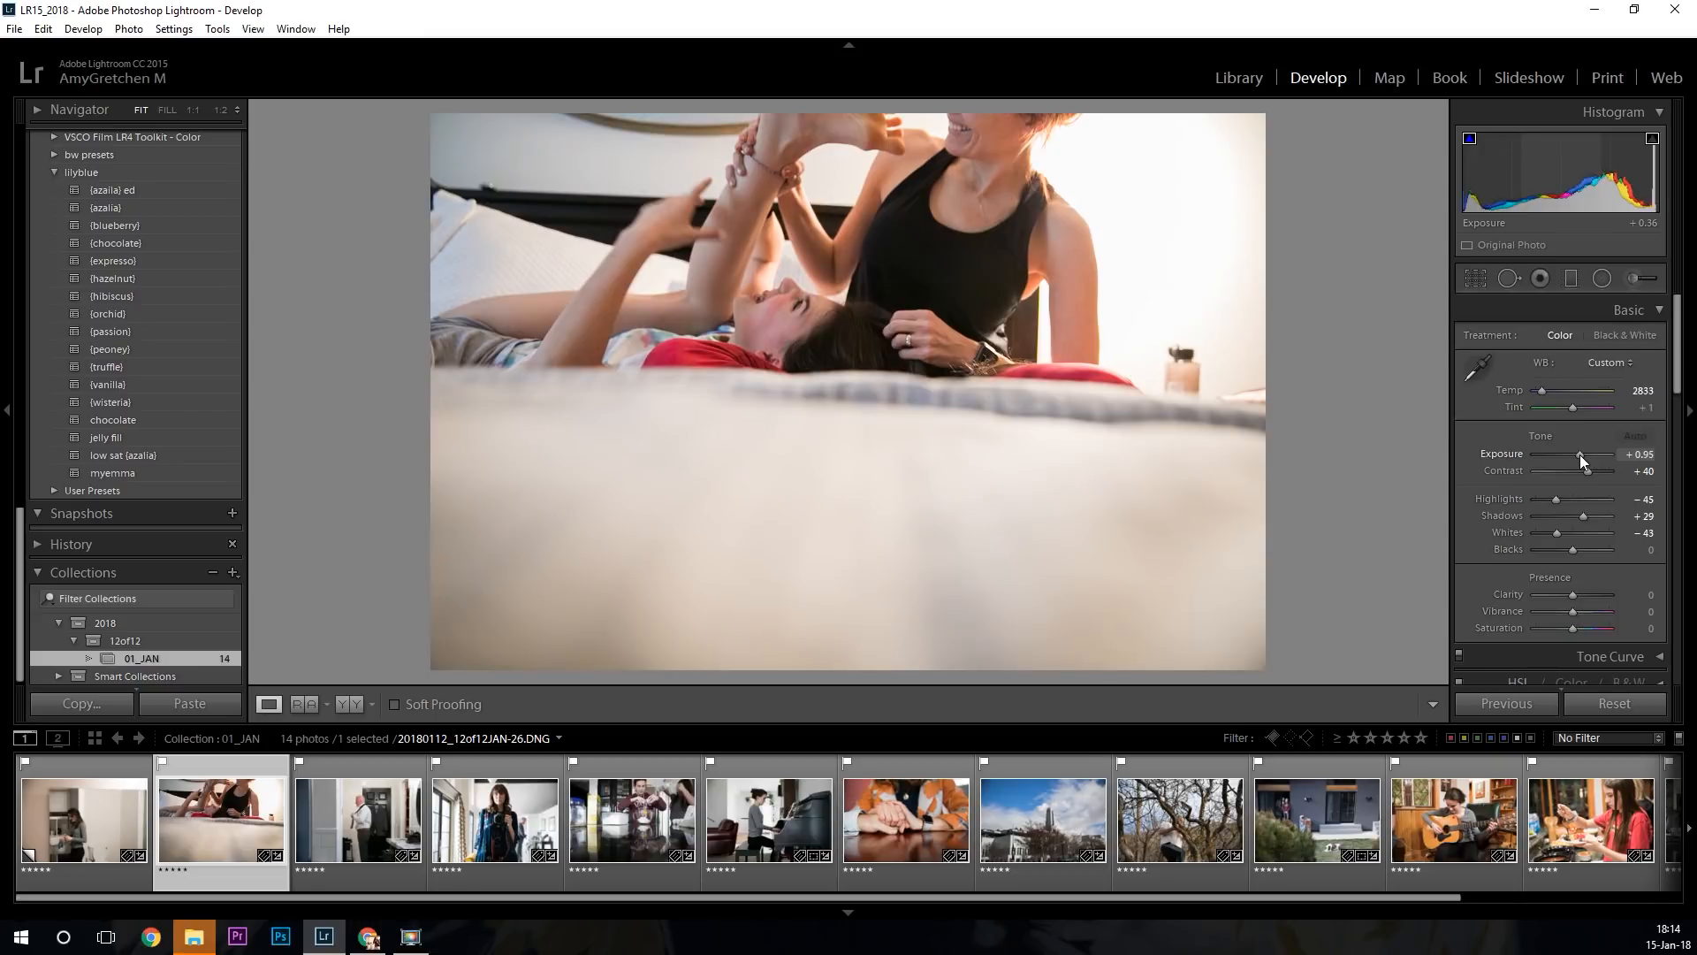
left_click(1542, 390)
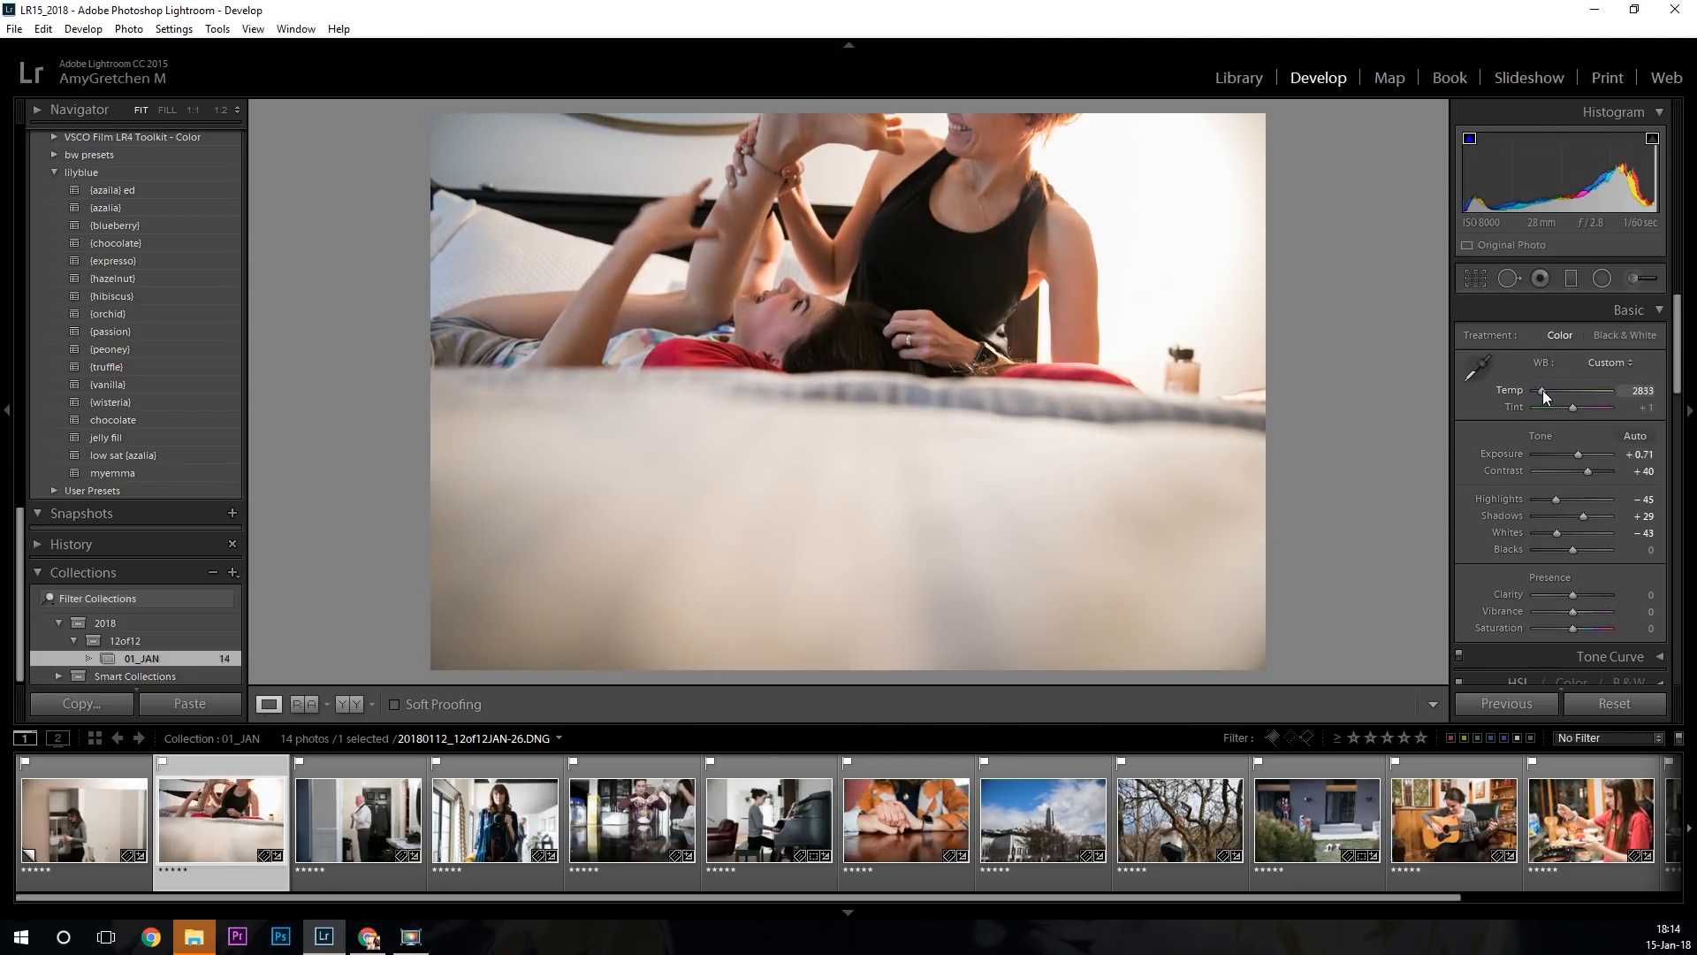
left_click(1605, 74)
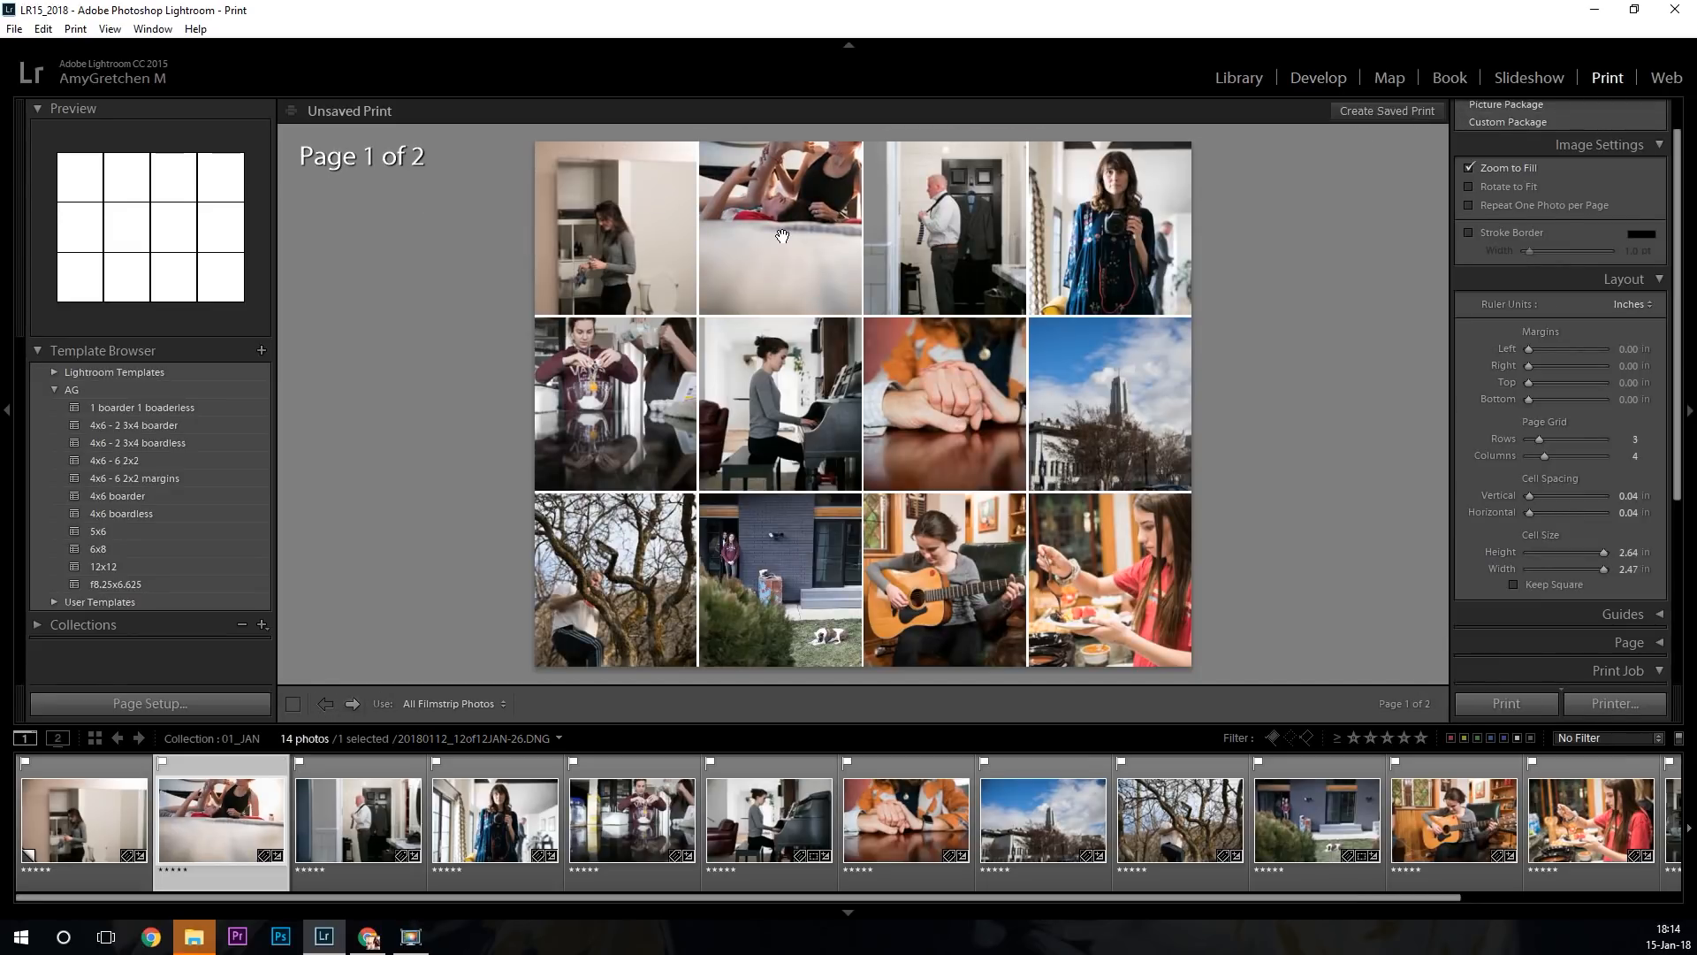
left_click_drag(780, 237, 774, 245)
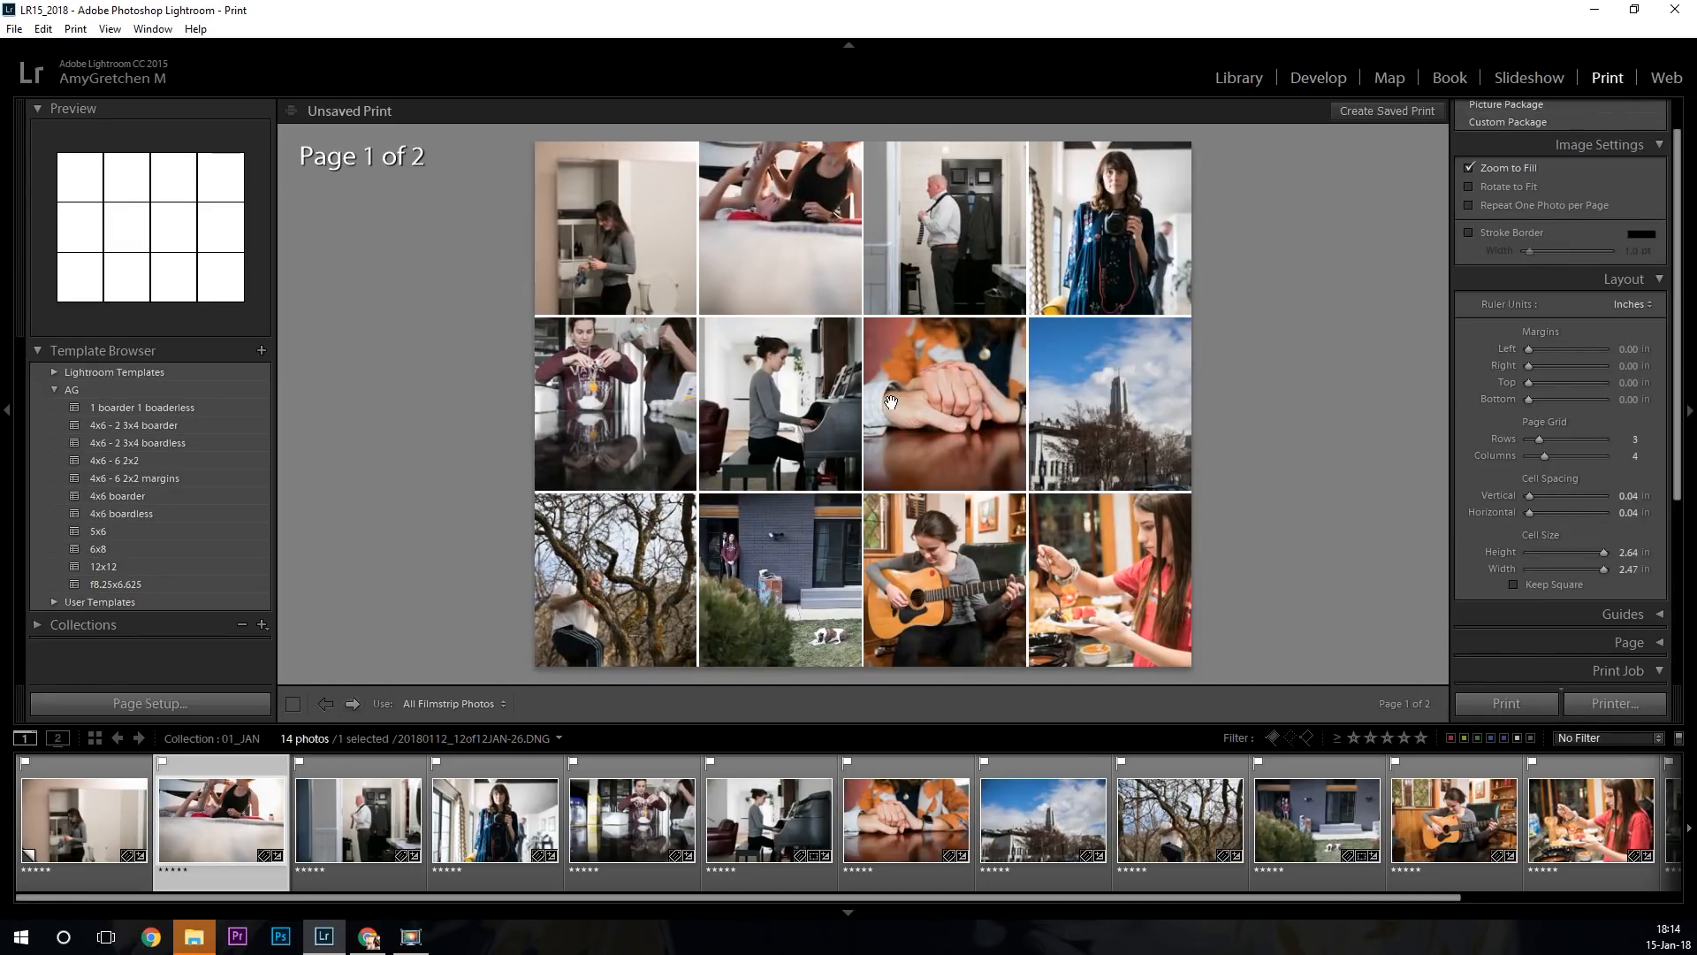
Cool the bathroom photo's white balance to a temperature of 2600 and return to the print layout.
left_click(663, 276)
key("d")
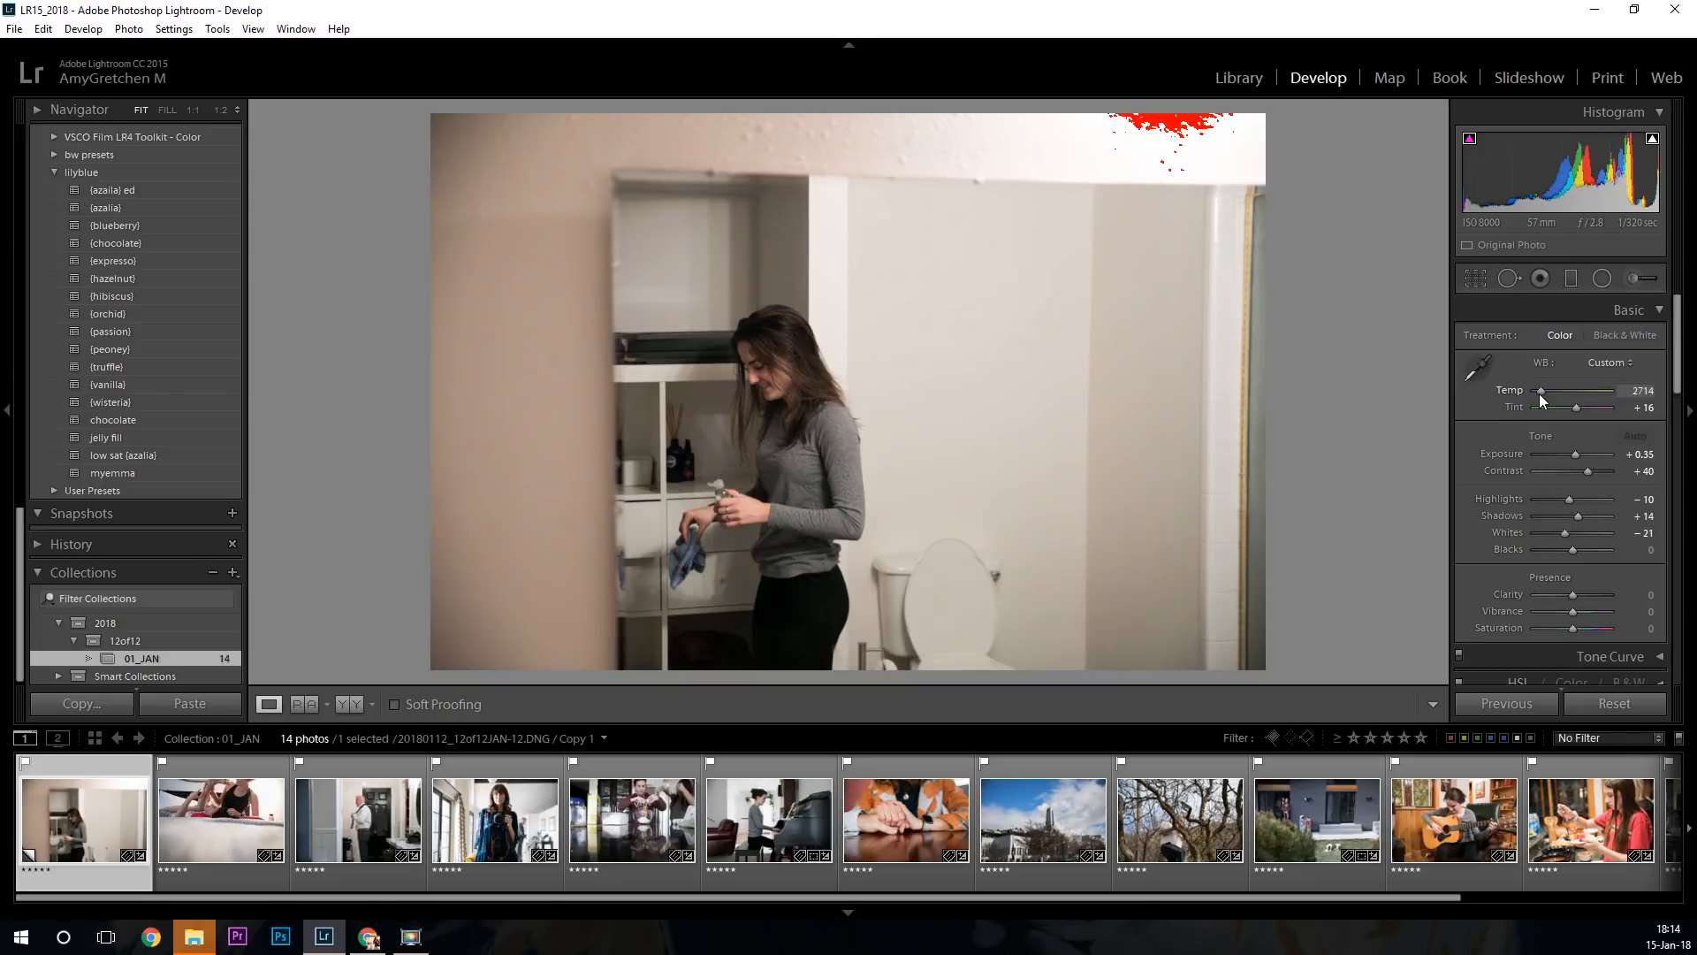
left_click_drag(1541, 391, 1540, 391)
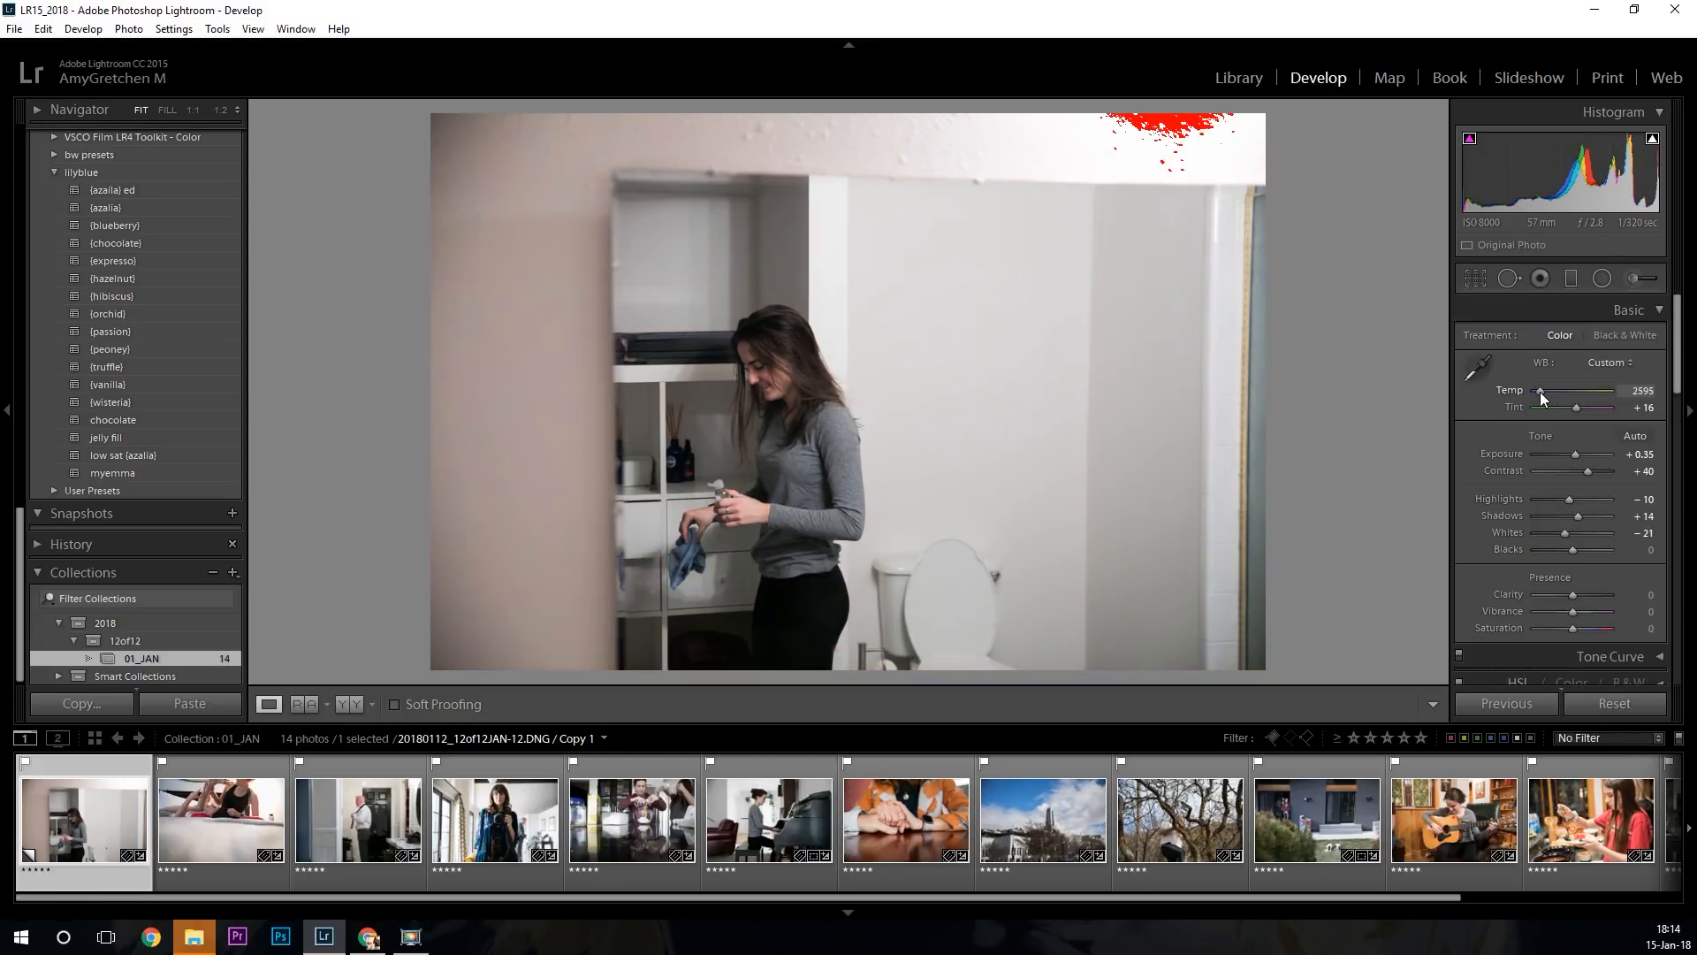
left_click(1643, 390)
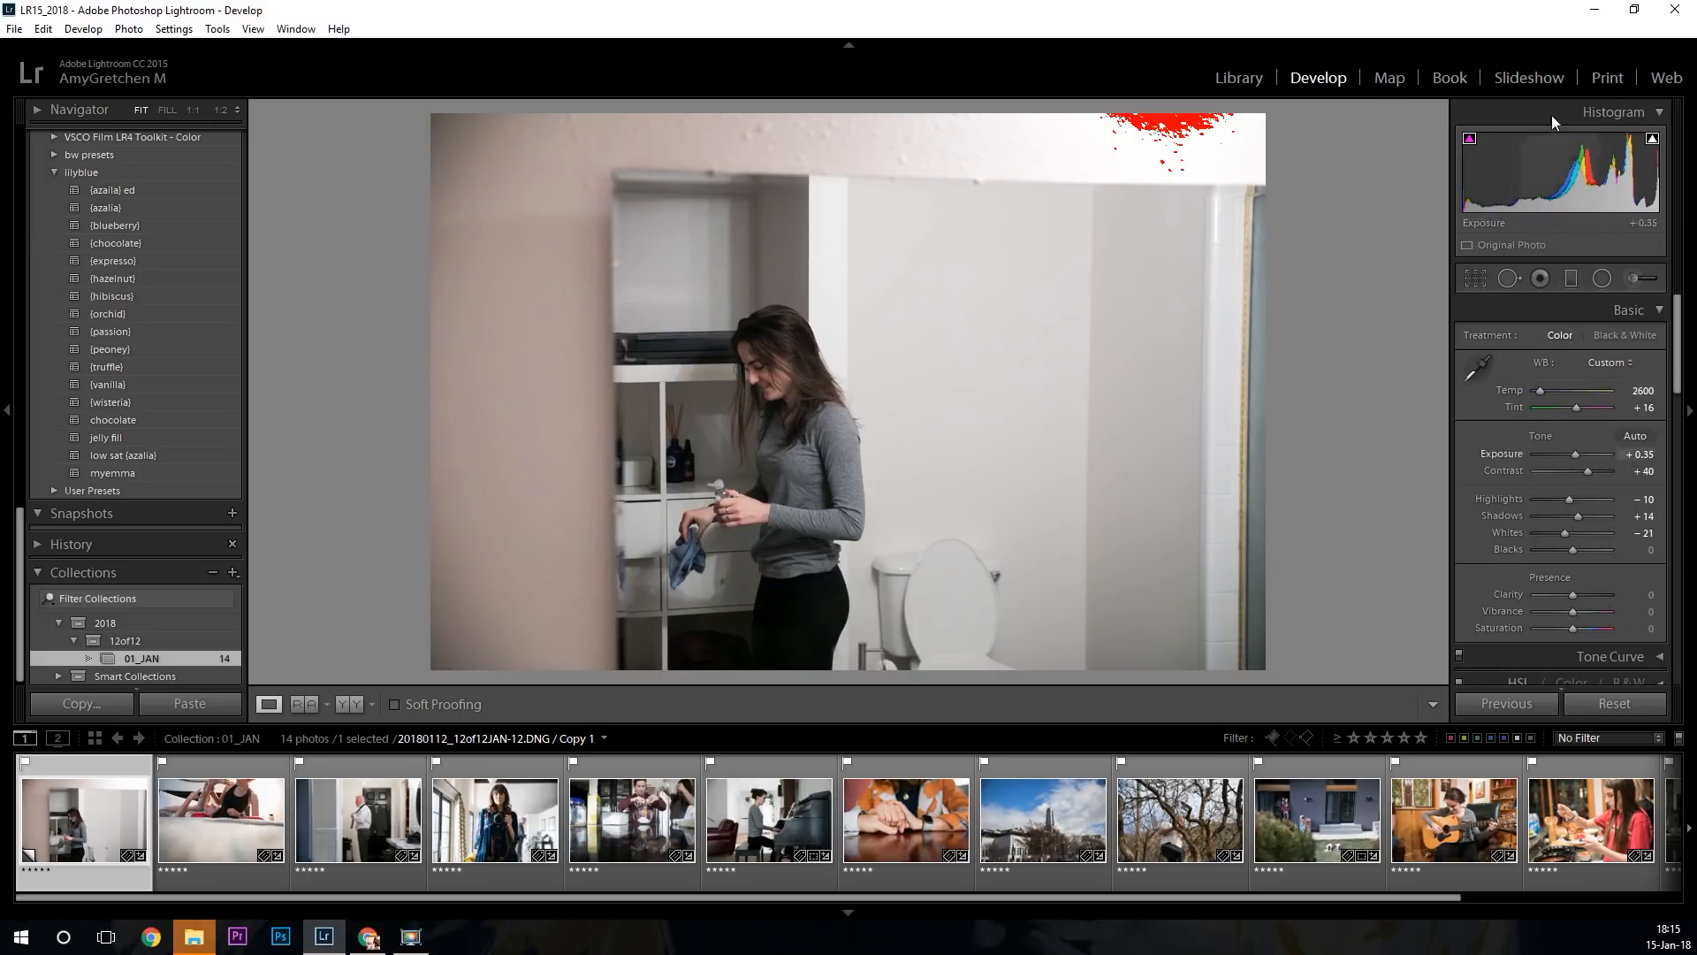
left_click(1603, 83)
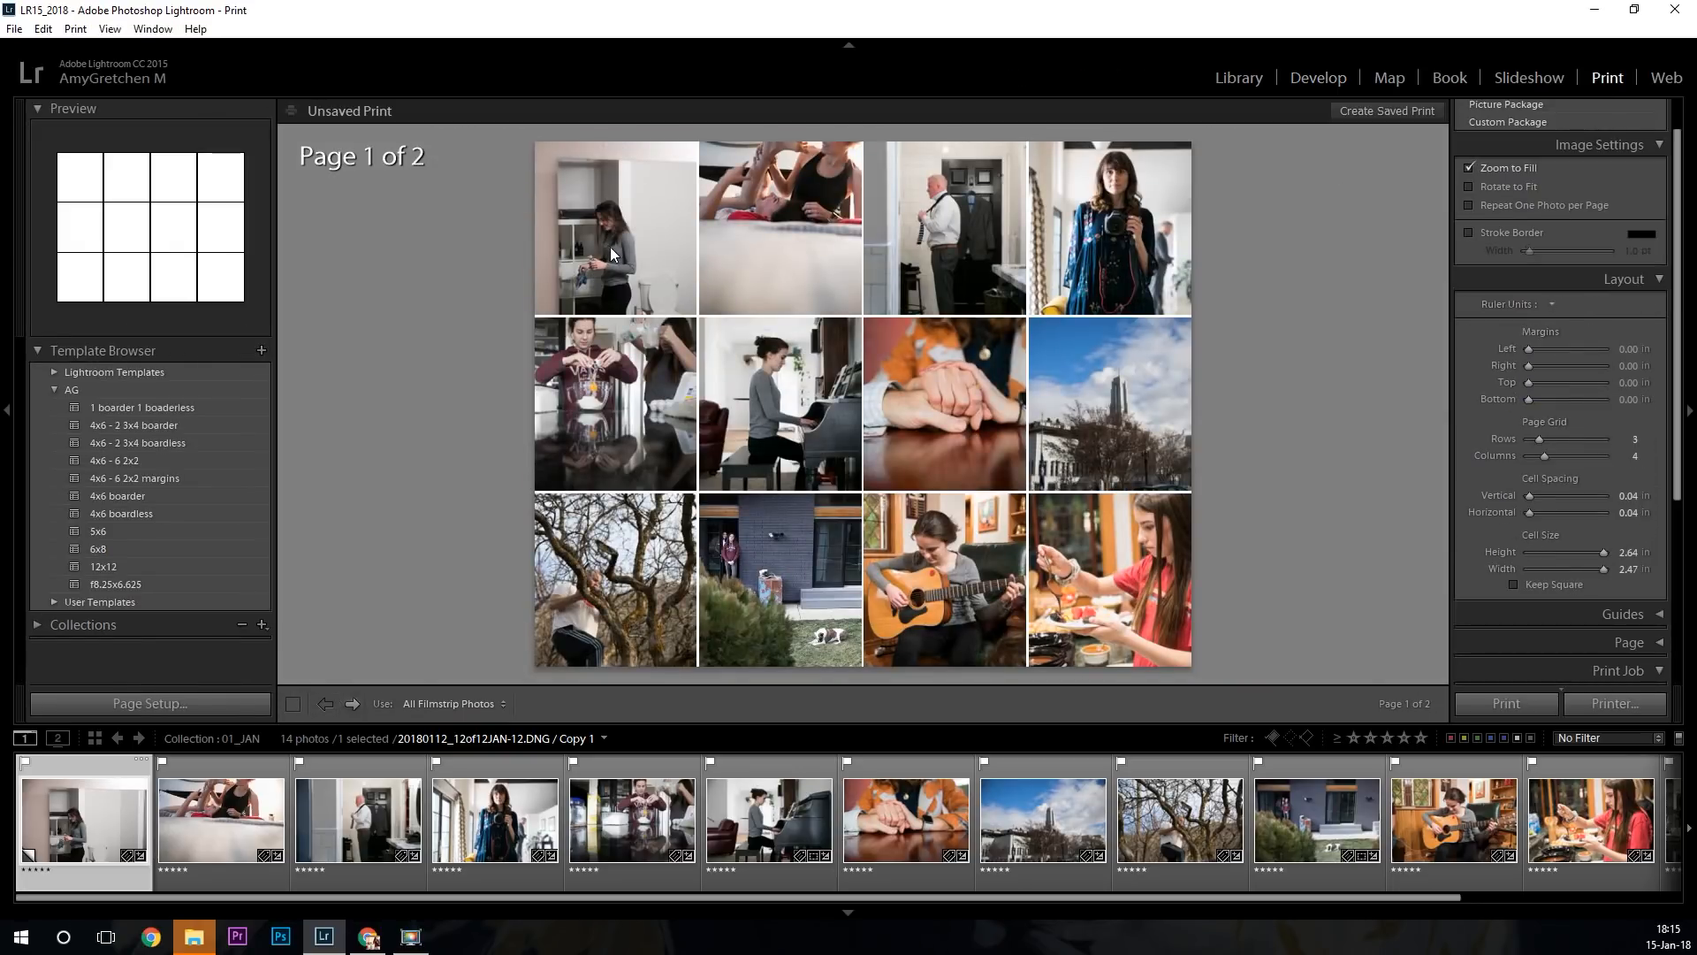
Move the mixing-bowl photo to third place, directly after the bed photo, and reposition it within its cell.
left_click(767, 251)
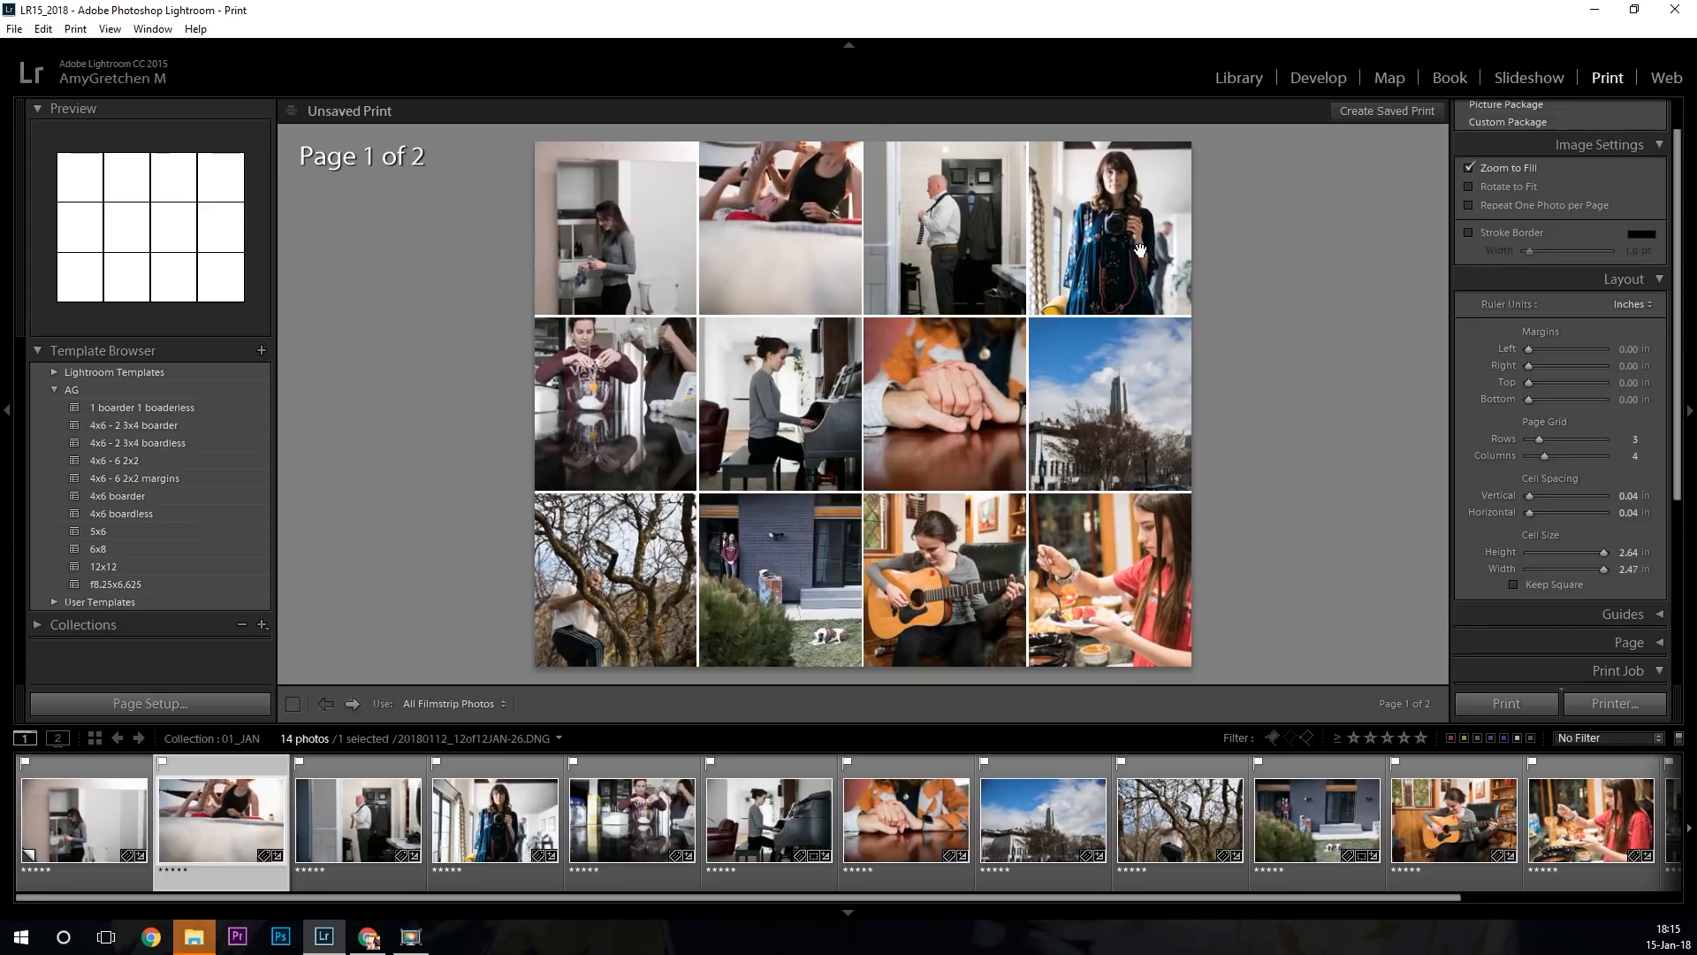
left_click(666, 379)
left_click_drag(654, 827, 456, 822)
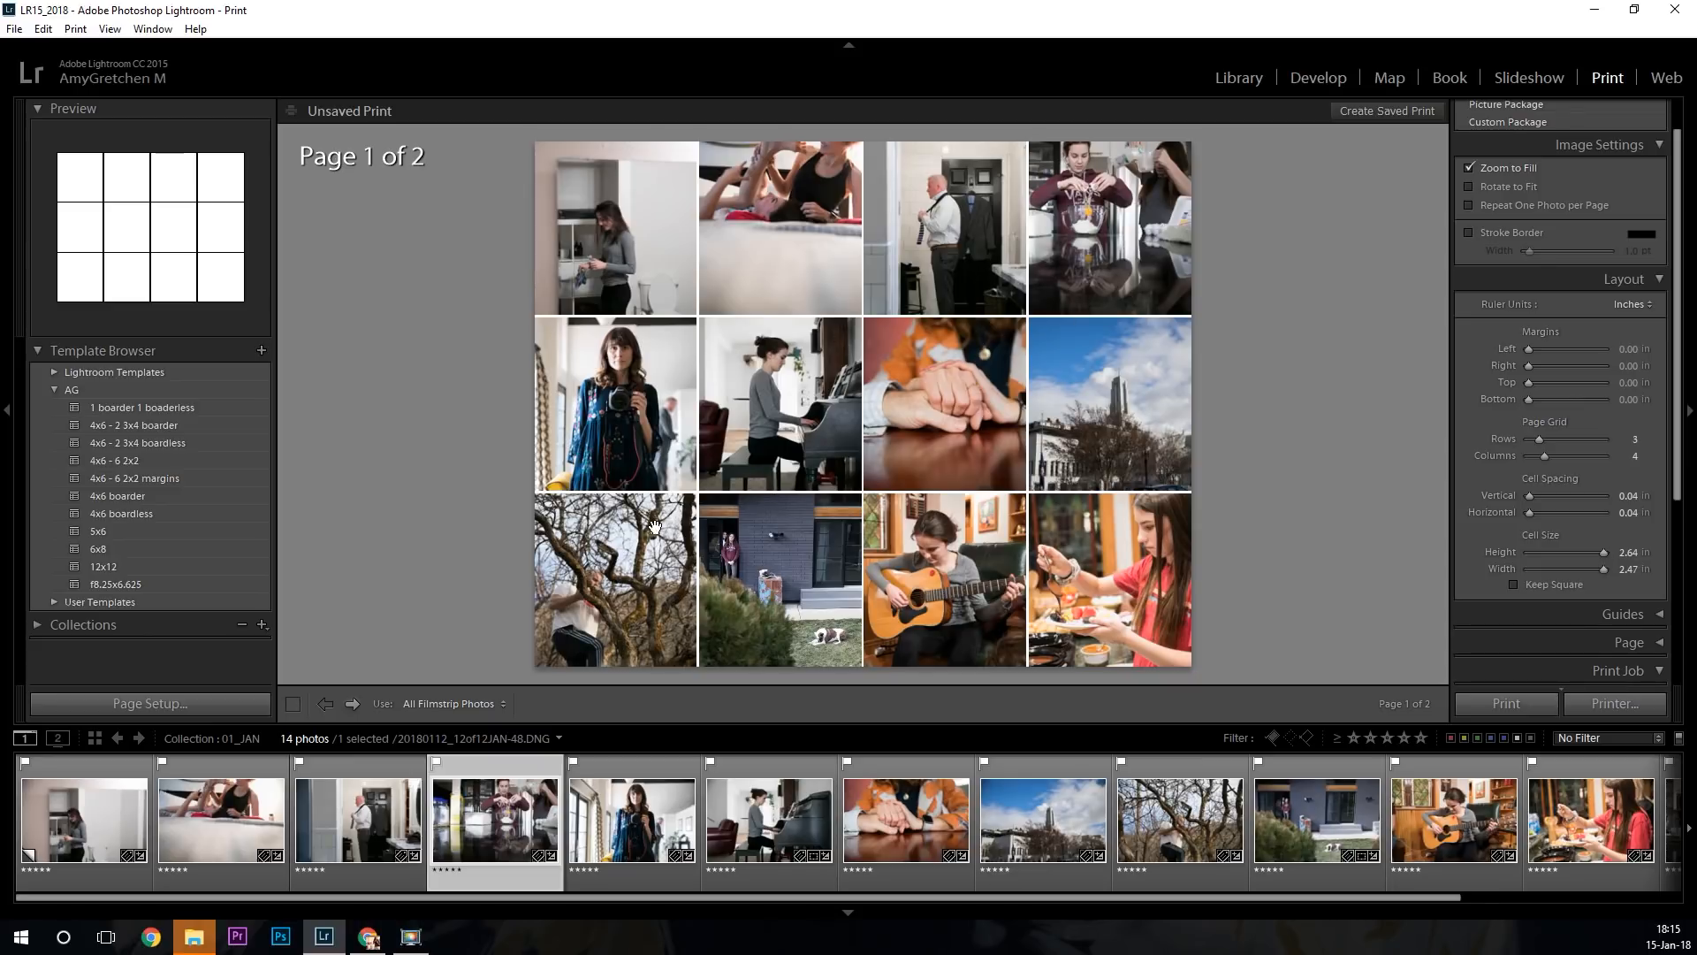
left_click_drag(560, 791, 301, 823)
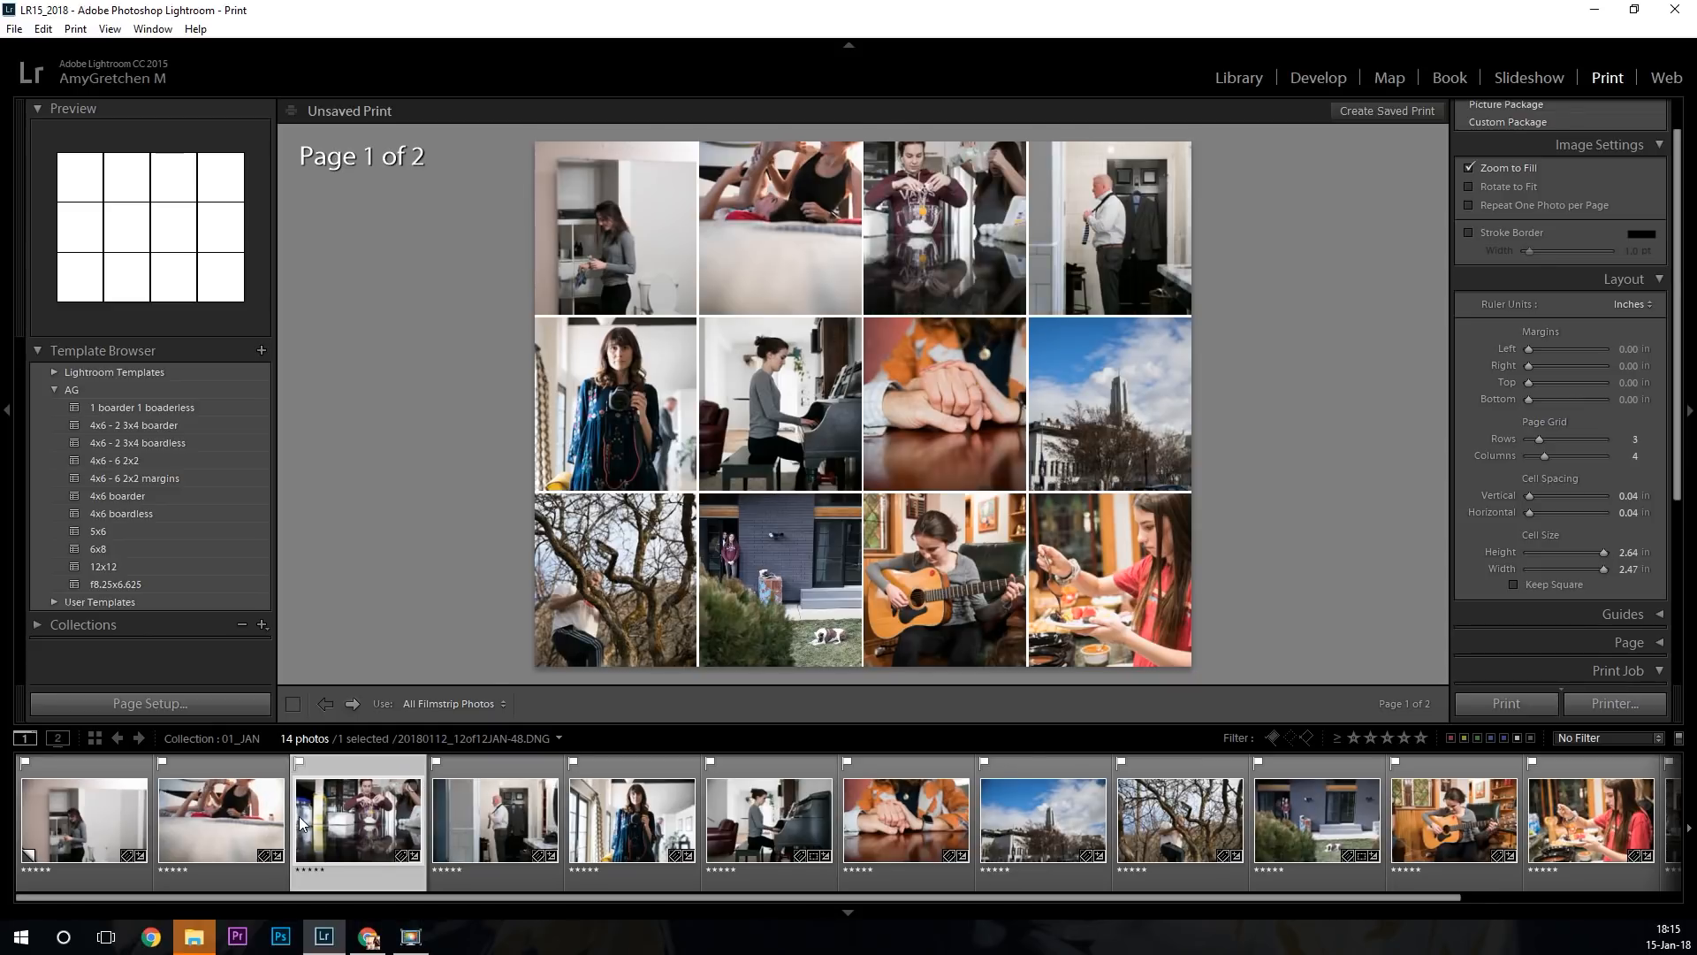
left_click_drag(934, 277, 934, 287)
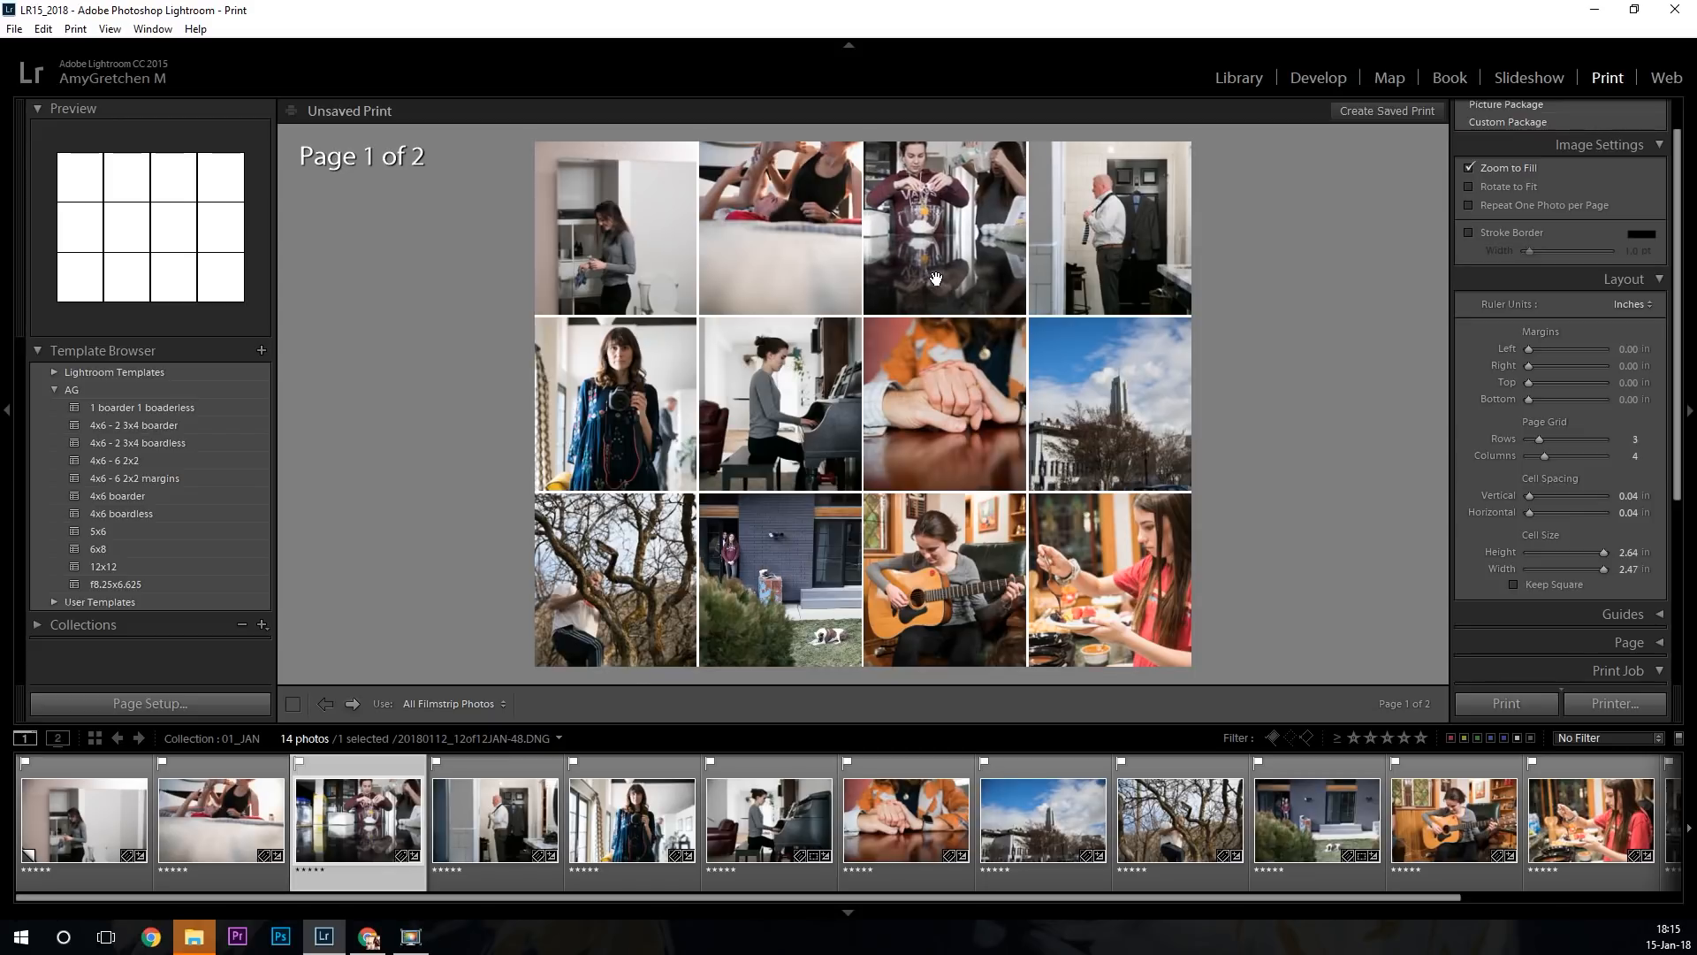
Move the bathroom photo to the grid's last cell and swap the mixing-bowl photo with the photo of the man in a tie.
left_click(612, 222)
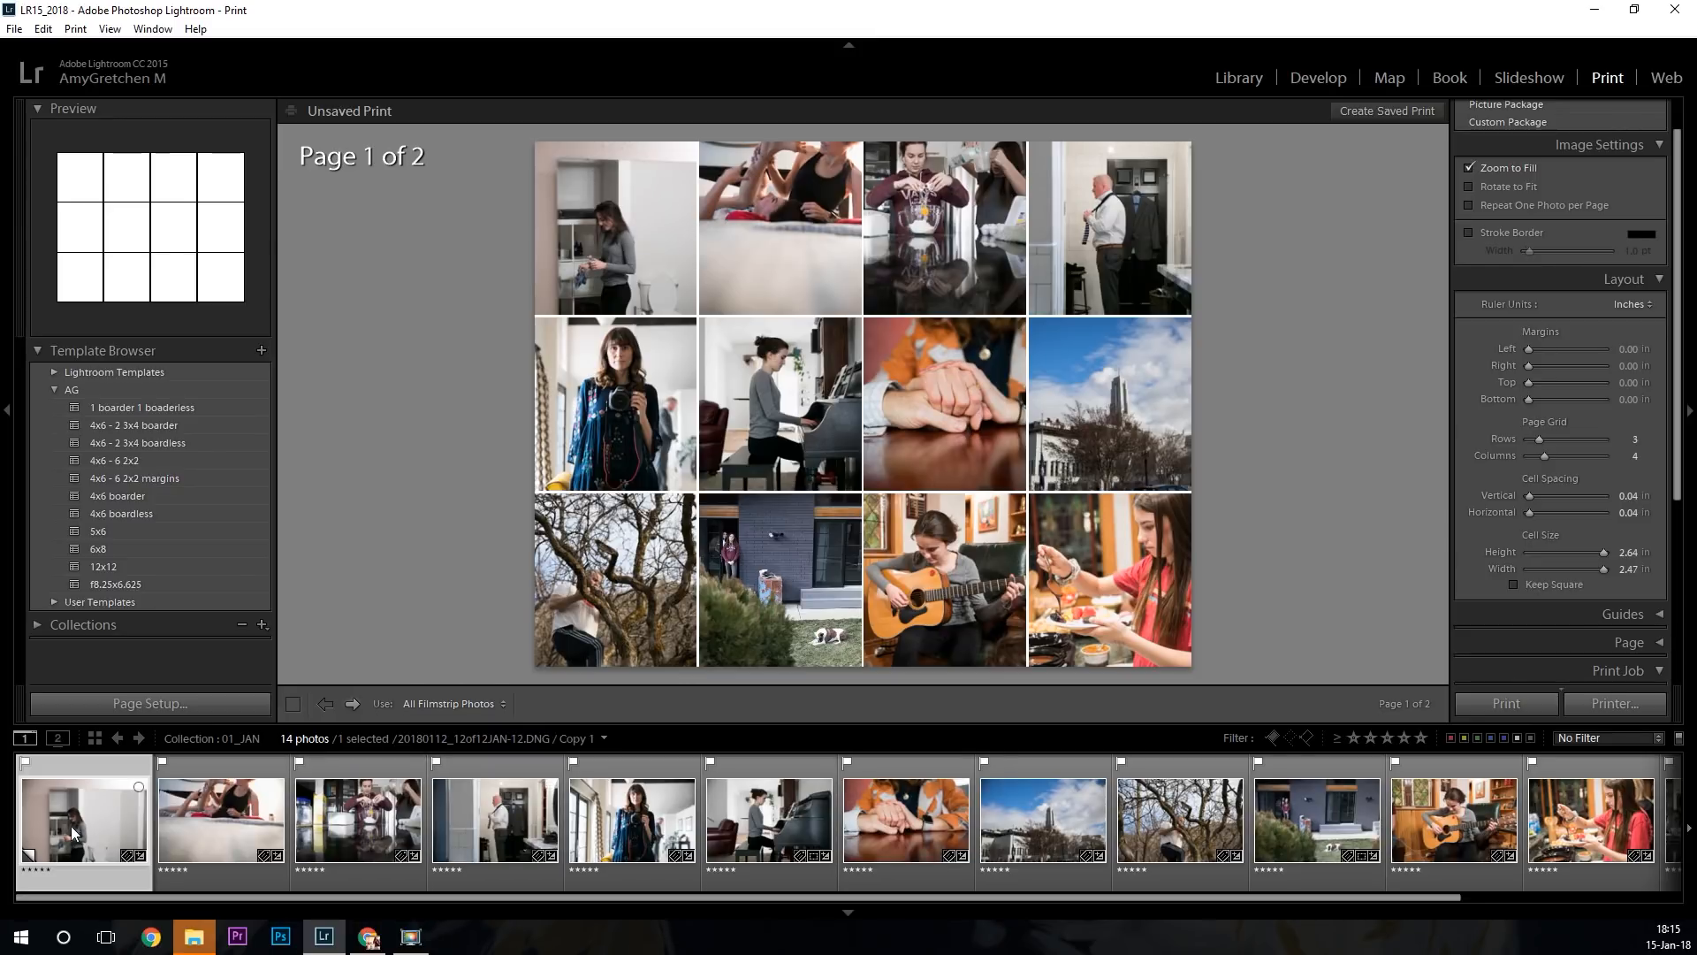
left_click_drag(76, 836, 1602, 831)
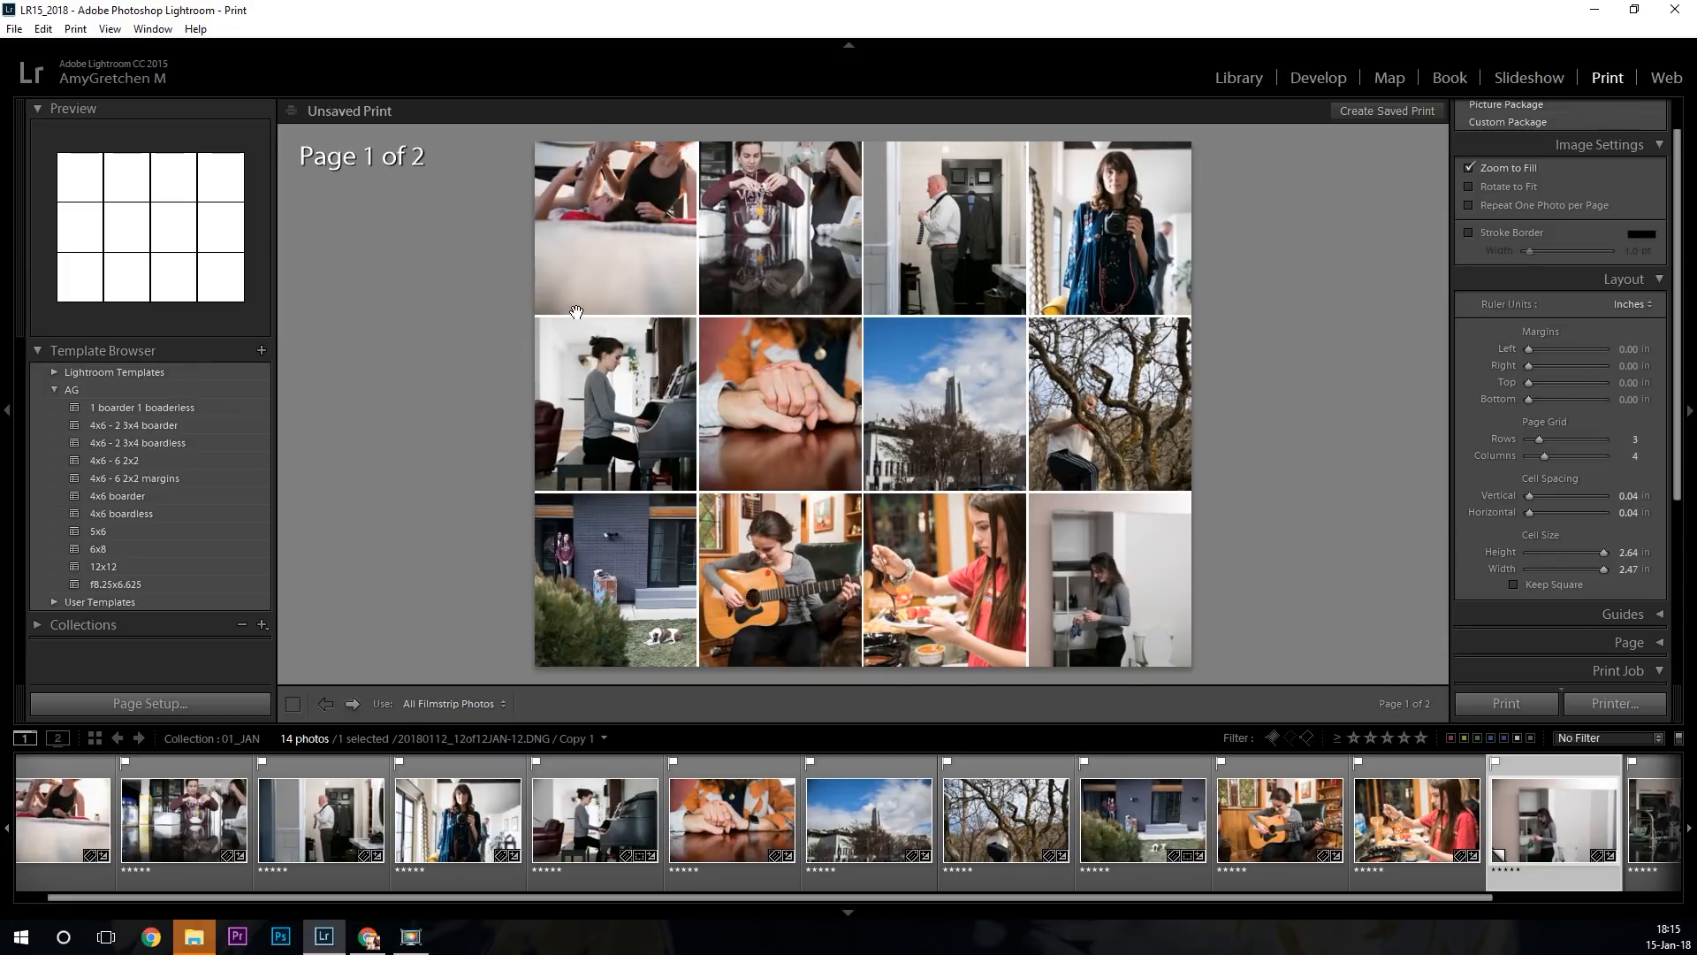
left_click(565, 257)
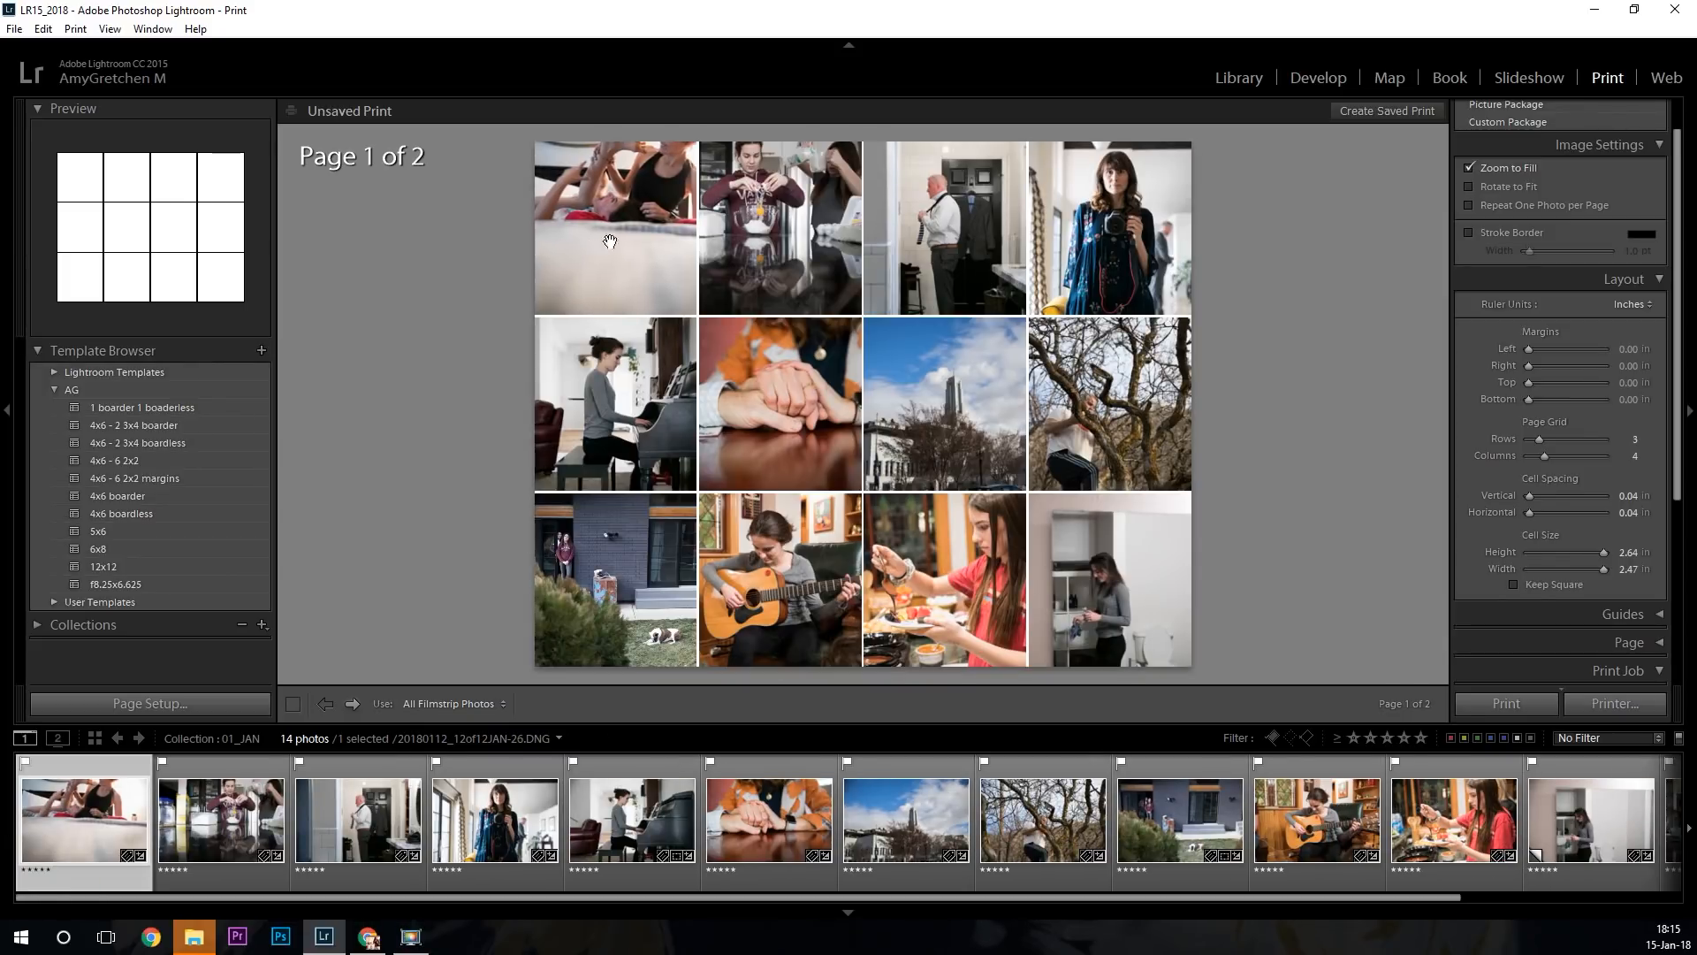
left_click(825, 225)
left_click_drag(294, 847, 415, 826)
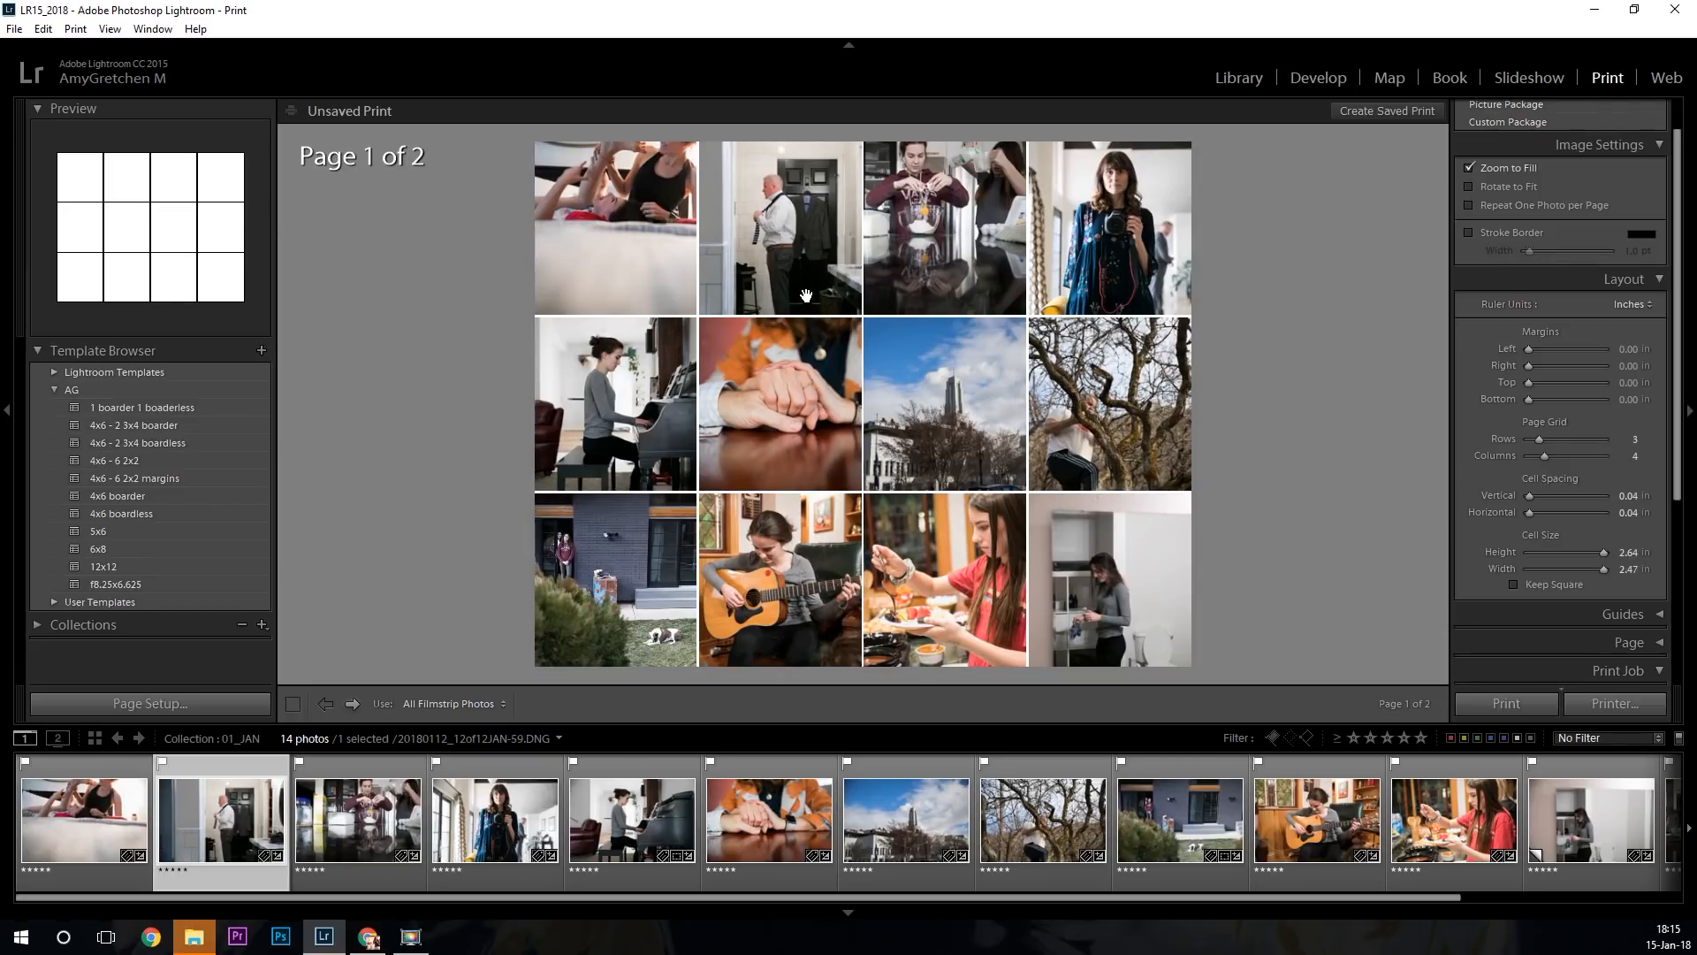
Reposition the man in a tie, mirror self-portrait, piano, city skyline and tree photos within their print cells.
mouse_move(806, 296)
left_mouse_down()
mouse_move(873, 290)
mouse_move(698, 283)
mouse_move(805, 283)
left_mouse_up()
left_click_drag(1153, 256, 1136, 260)
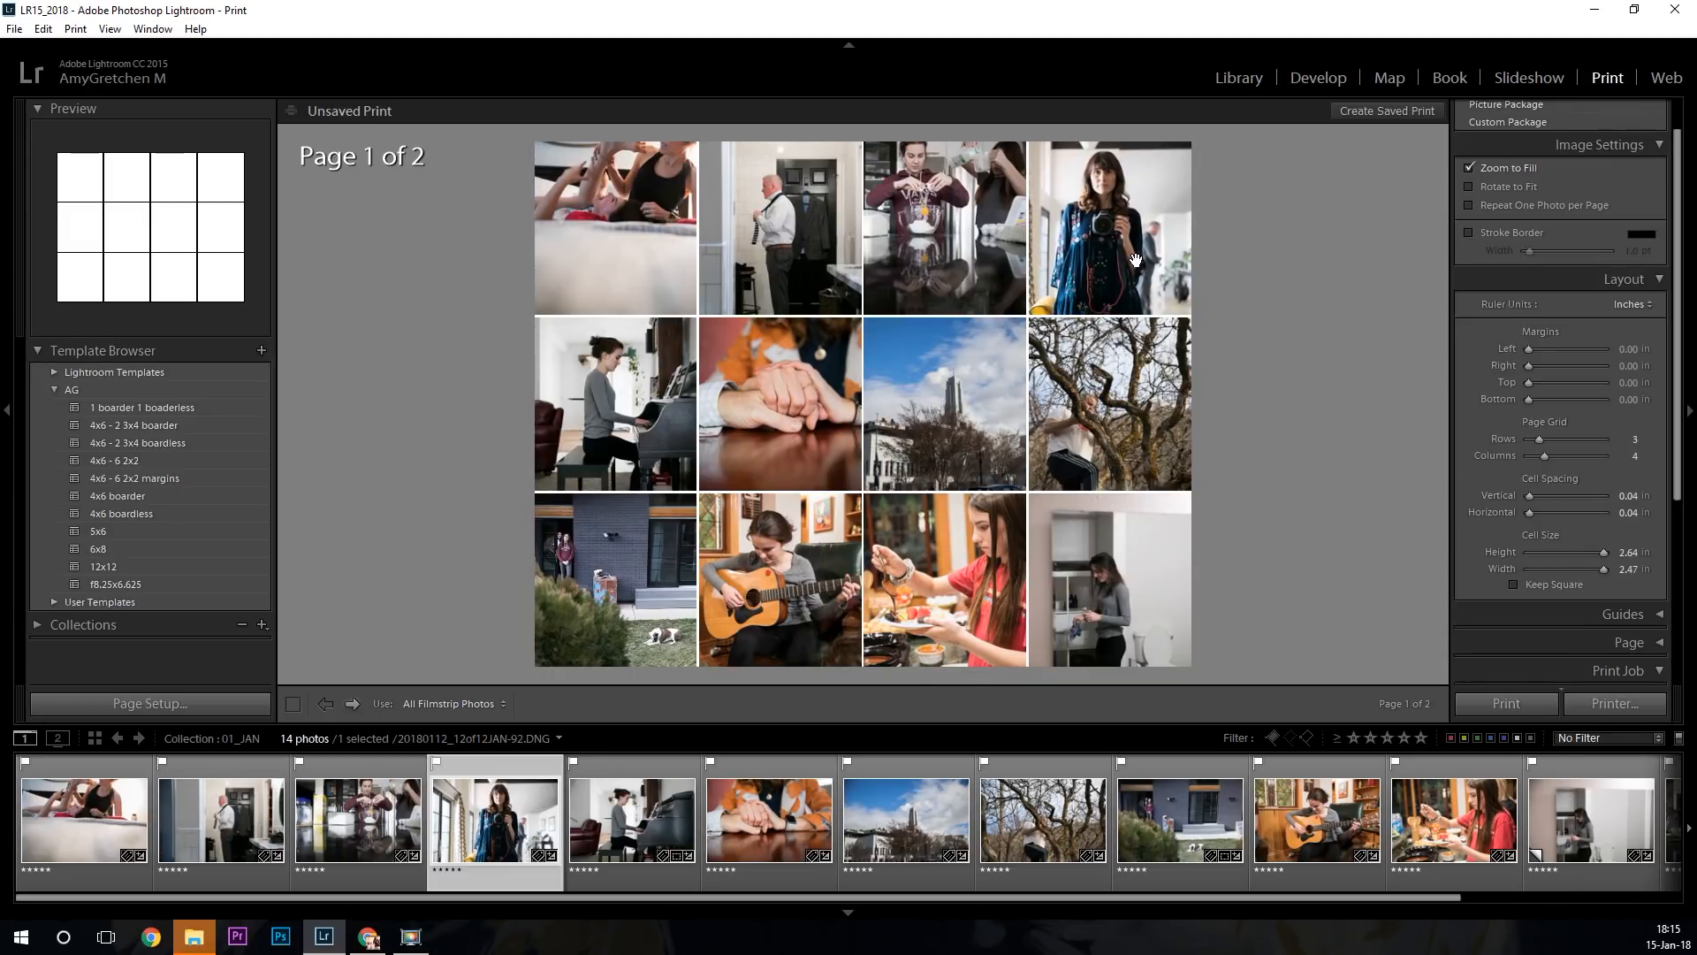
left_click_drag(624, 445, 602, 442)
left_click_drag(909, 441, 961, 442)
left_click(1072, 436)
left_click_drag(1072, 436, 1072, 426)
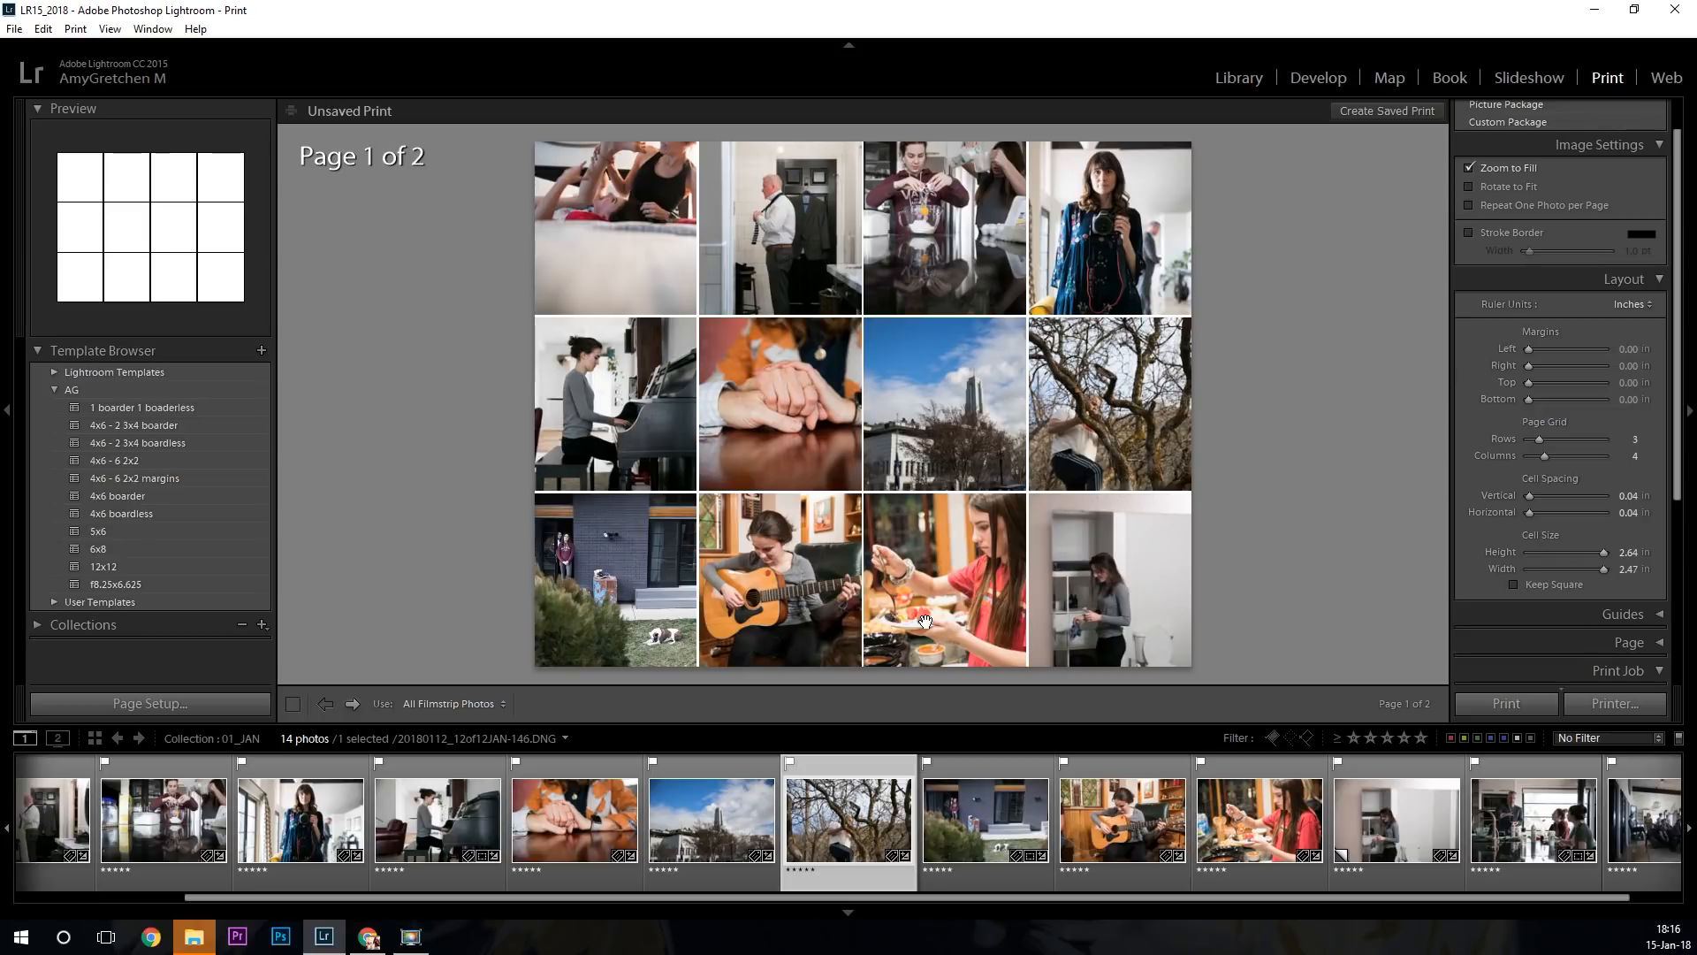
scroll(1445, 868, "down", 1)
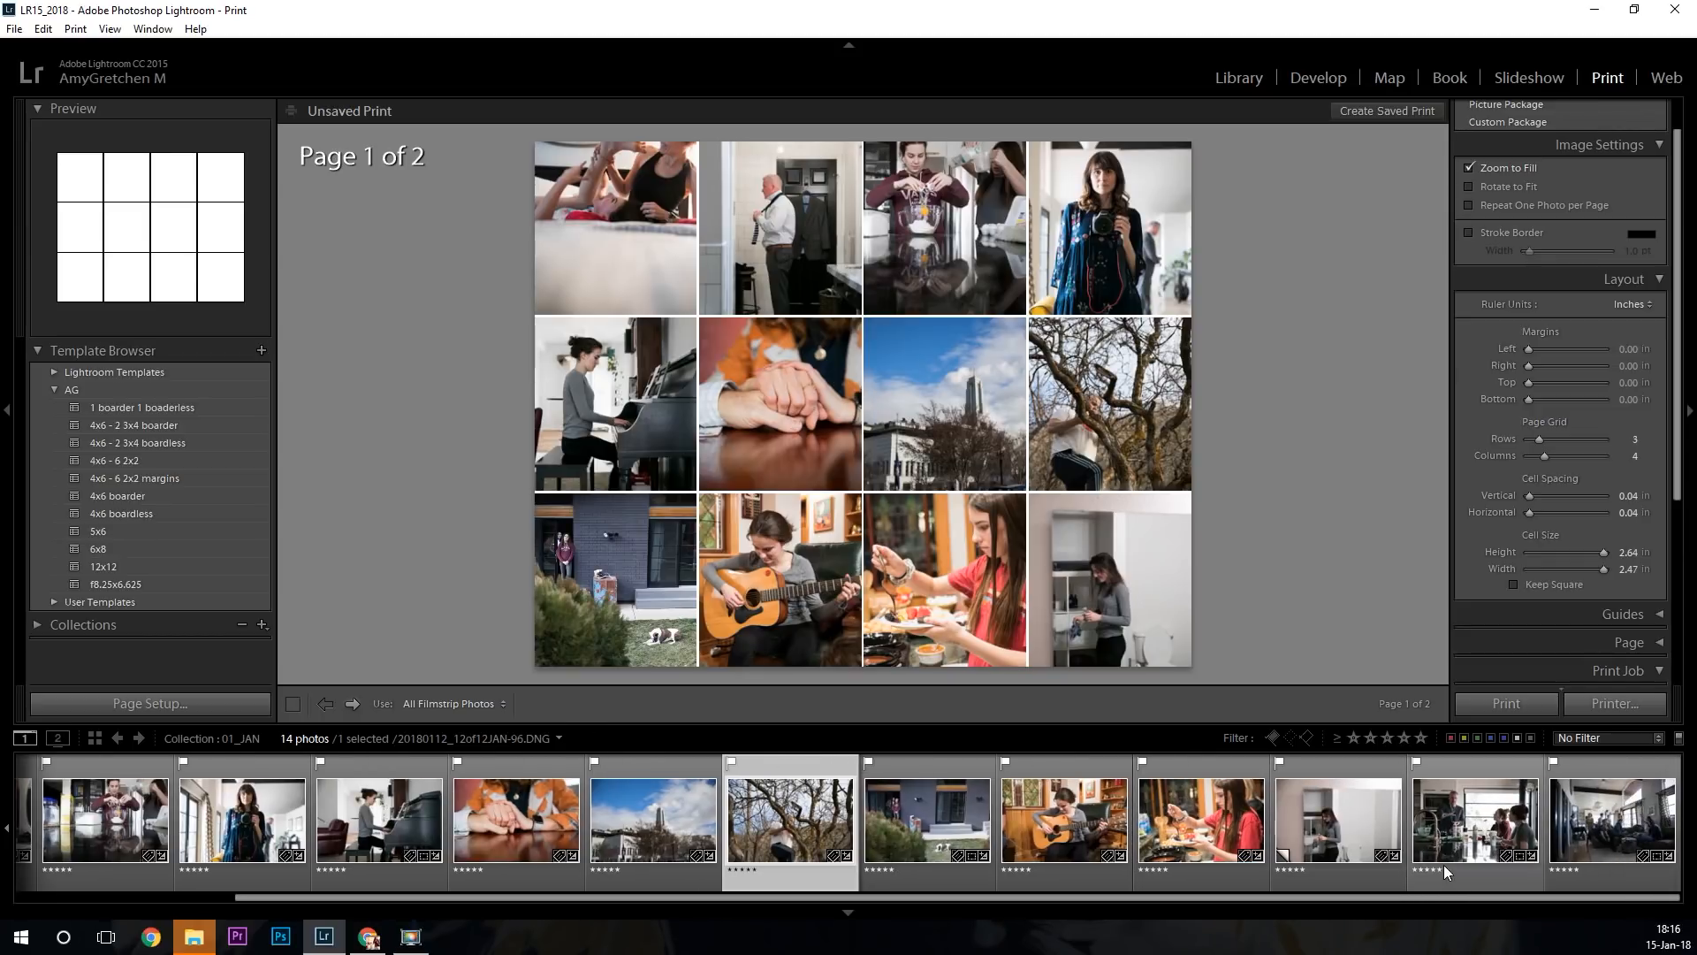
Move the living-room group photo to directly after the brick house photo, and open the 2018 Jan 12 folder in the Library.
left_click_drag(1595, 825, 1006, 831)
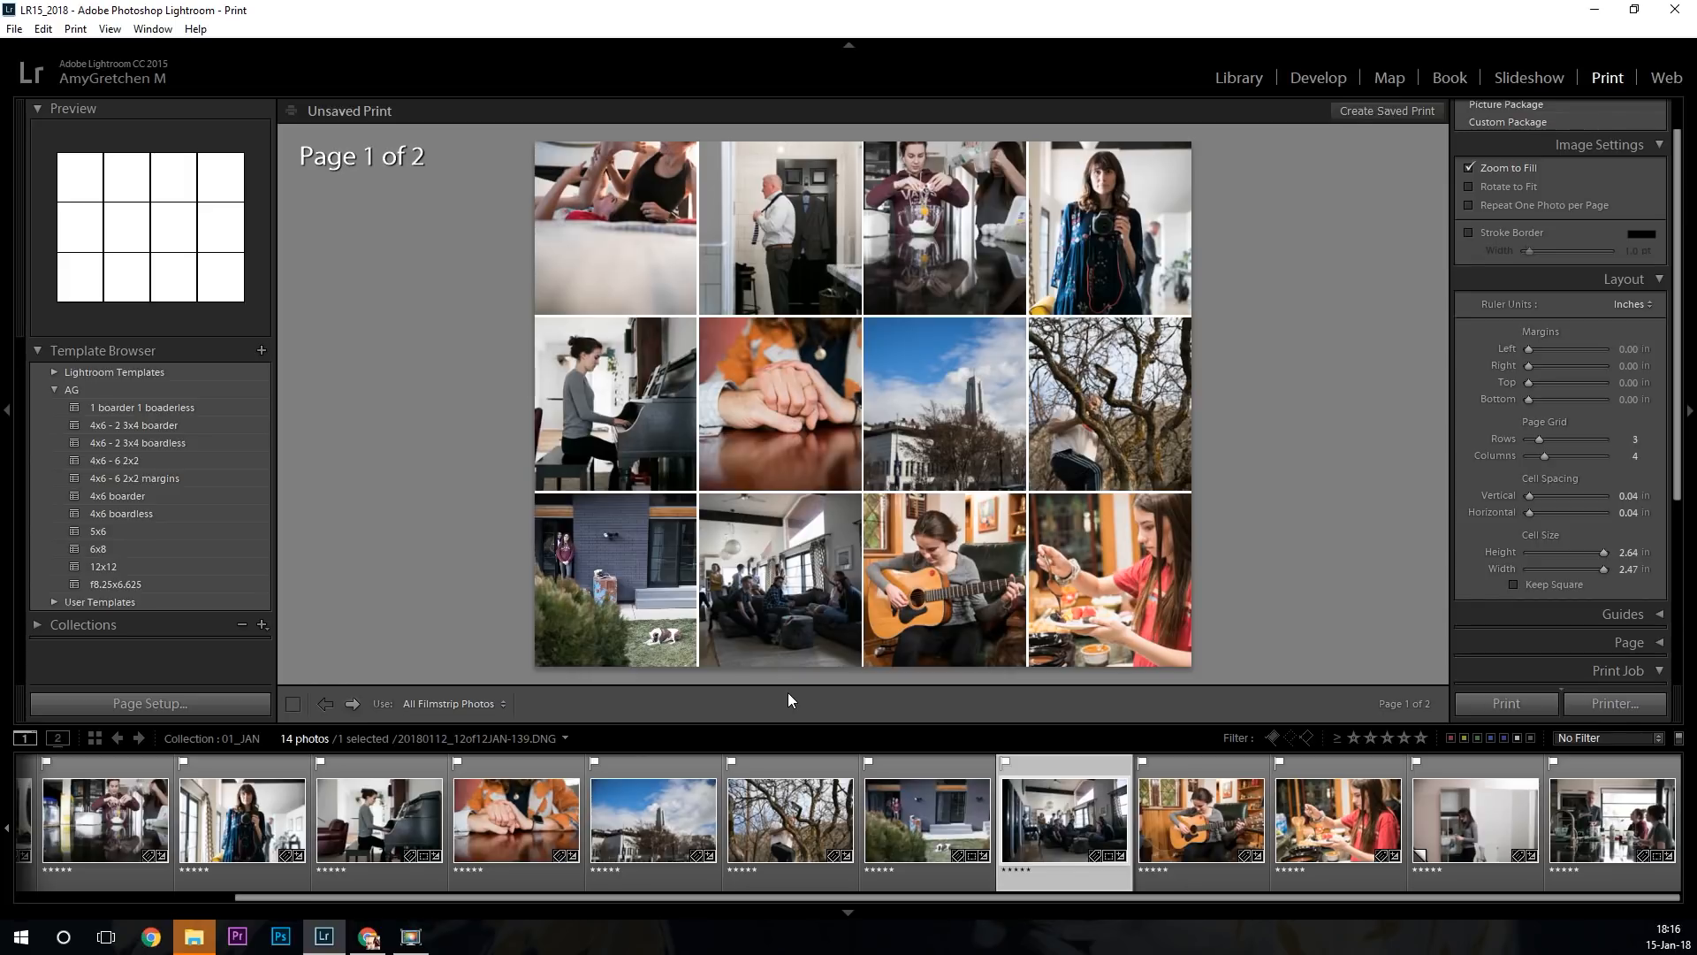
key("g")
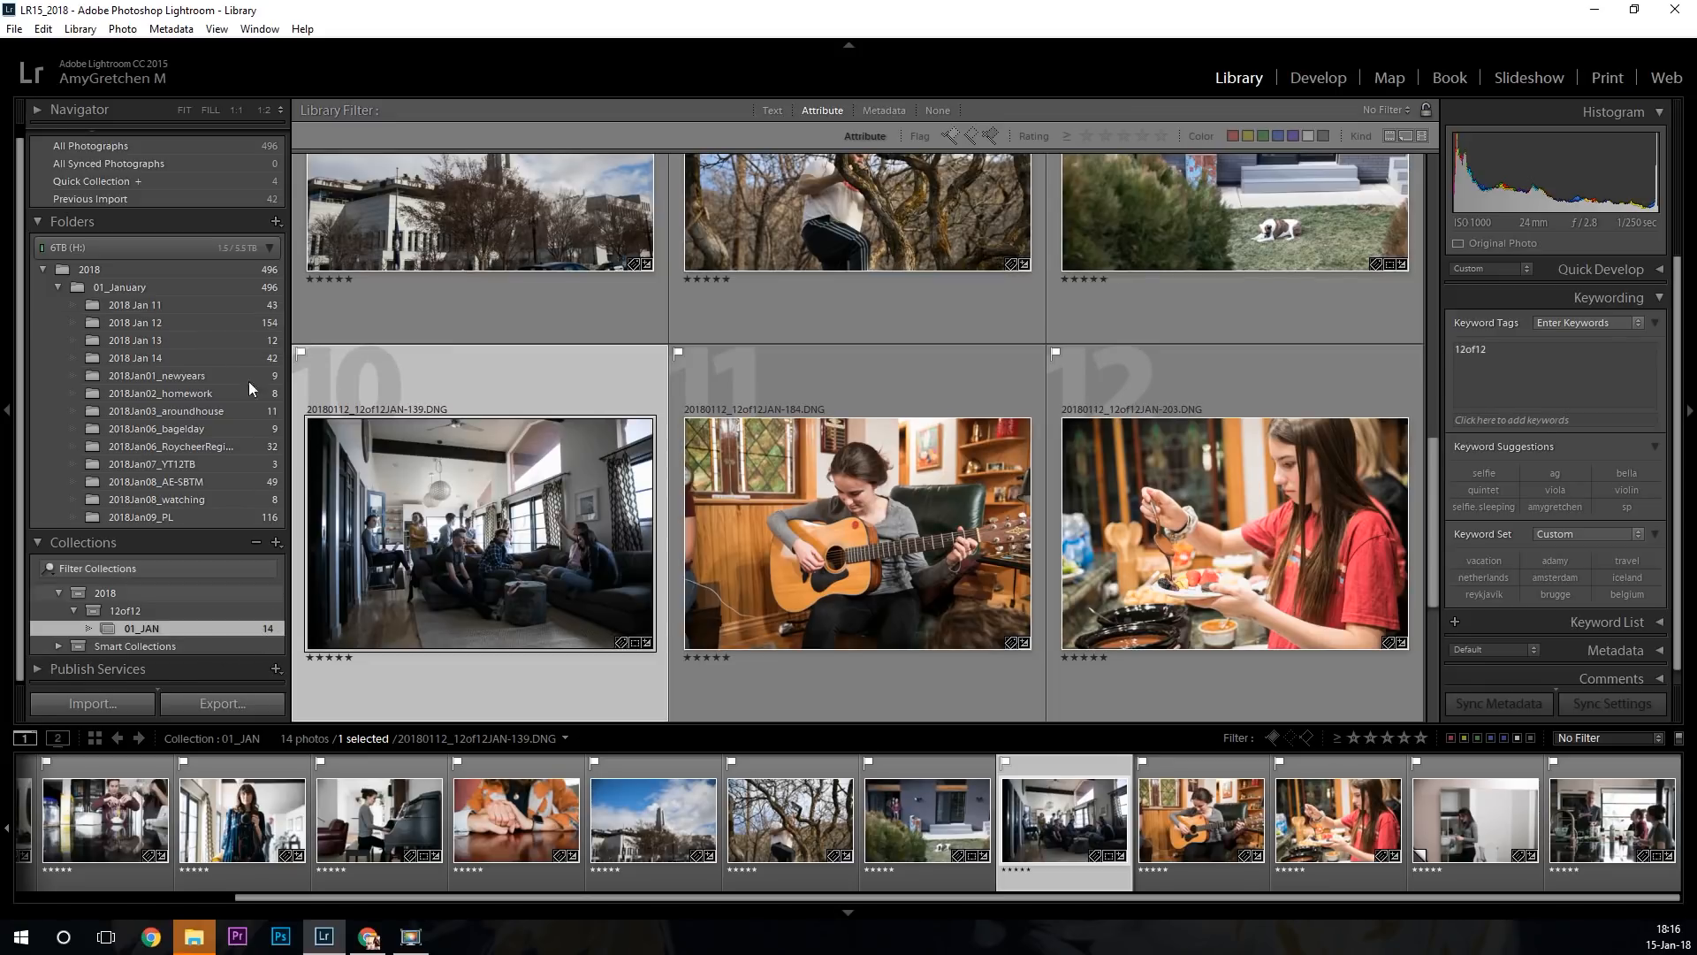
left_click(217, 323)
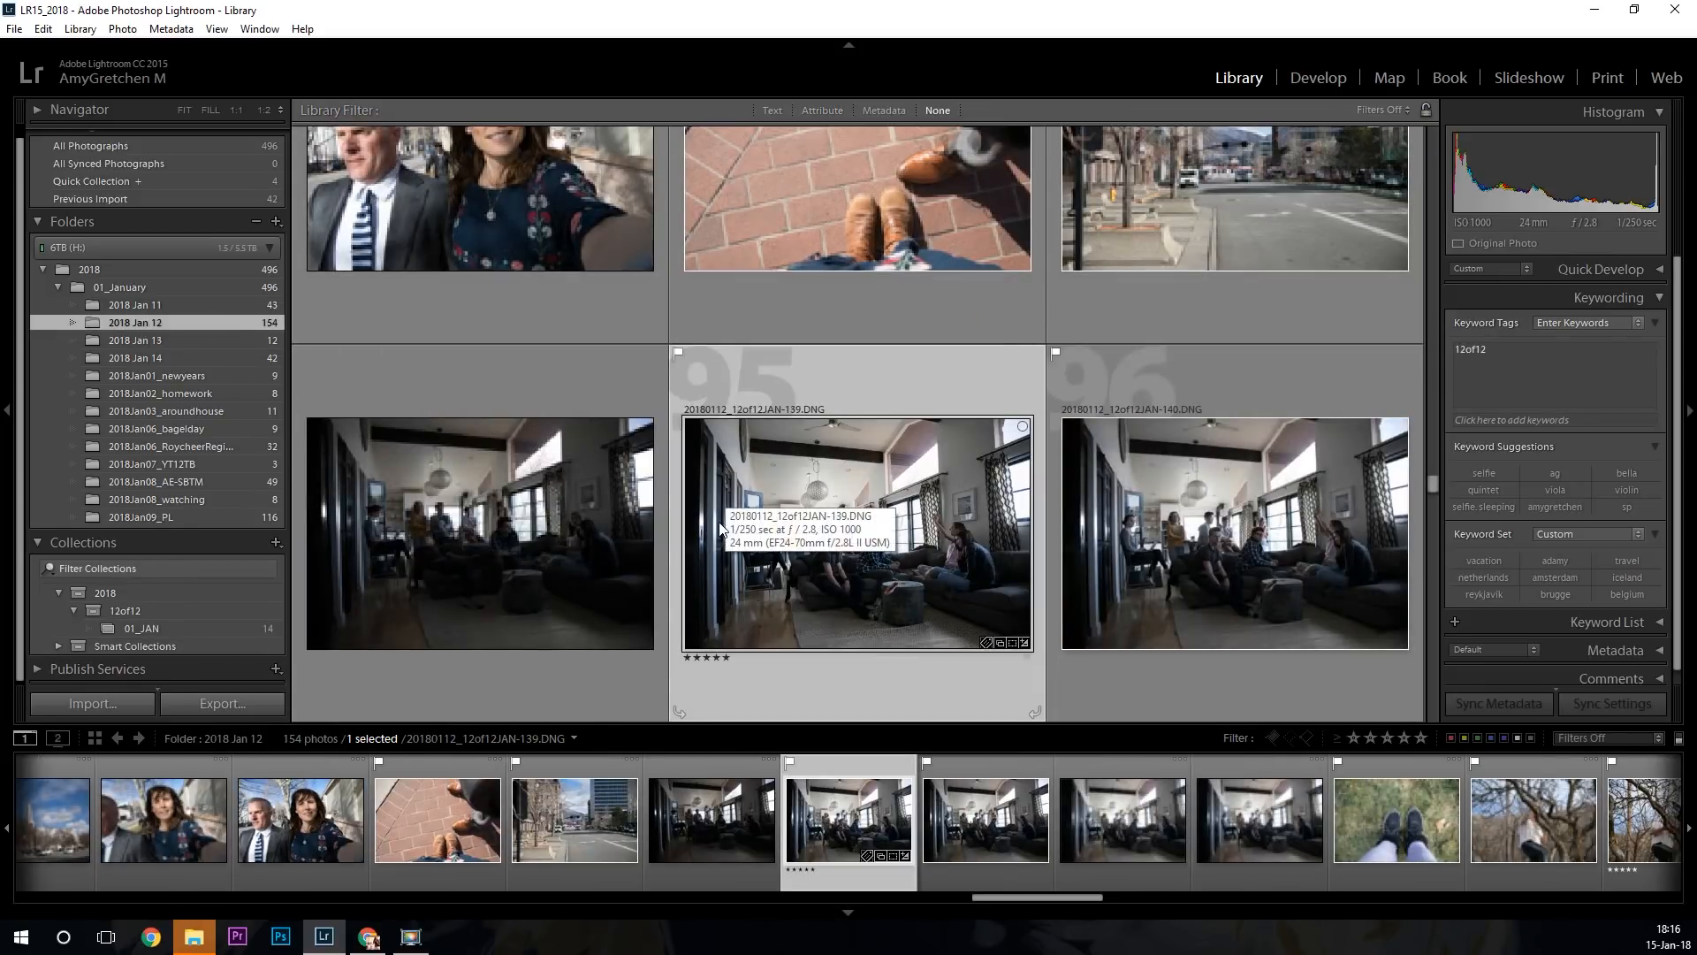
Browse the folder's earlier photos, from the mirror self-portraits to the car shots, for alternatives to use in the grid.
scroll(725, 536, "up", 5)
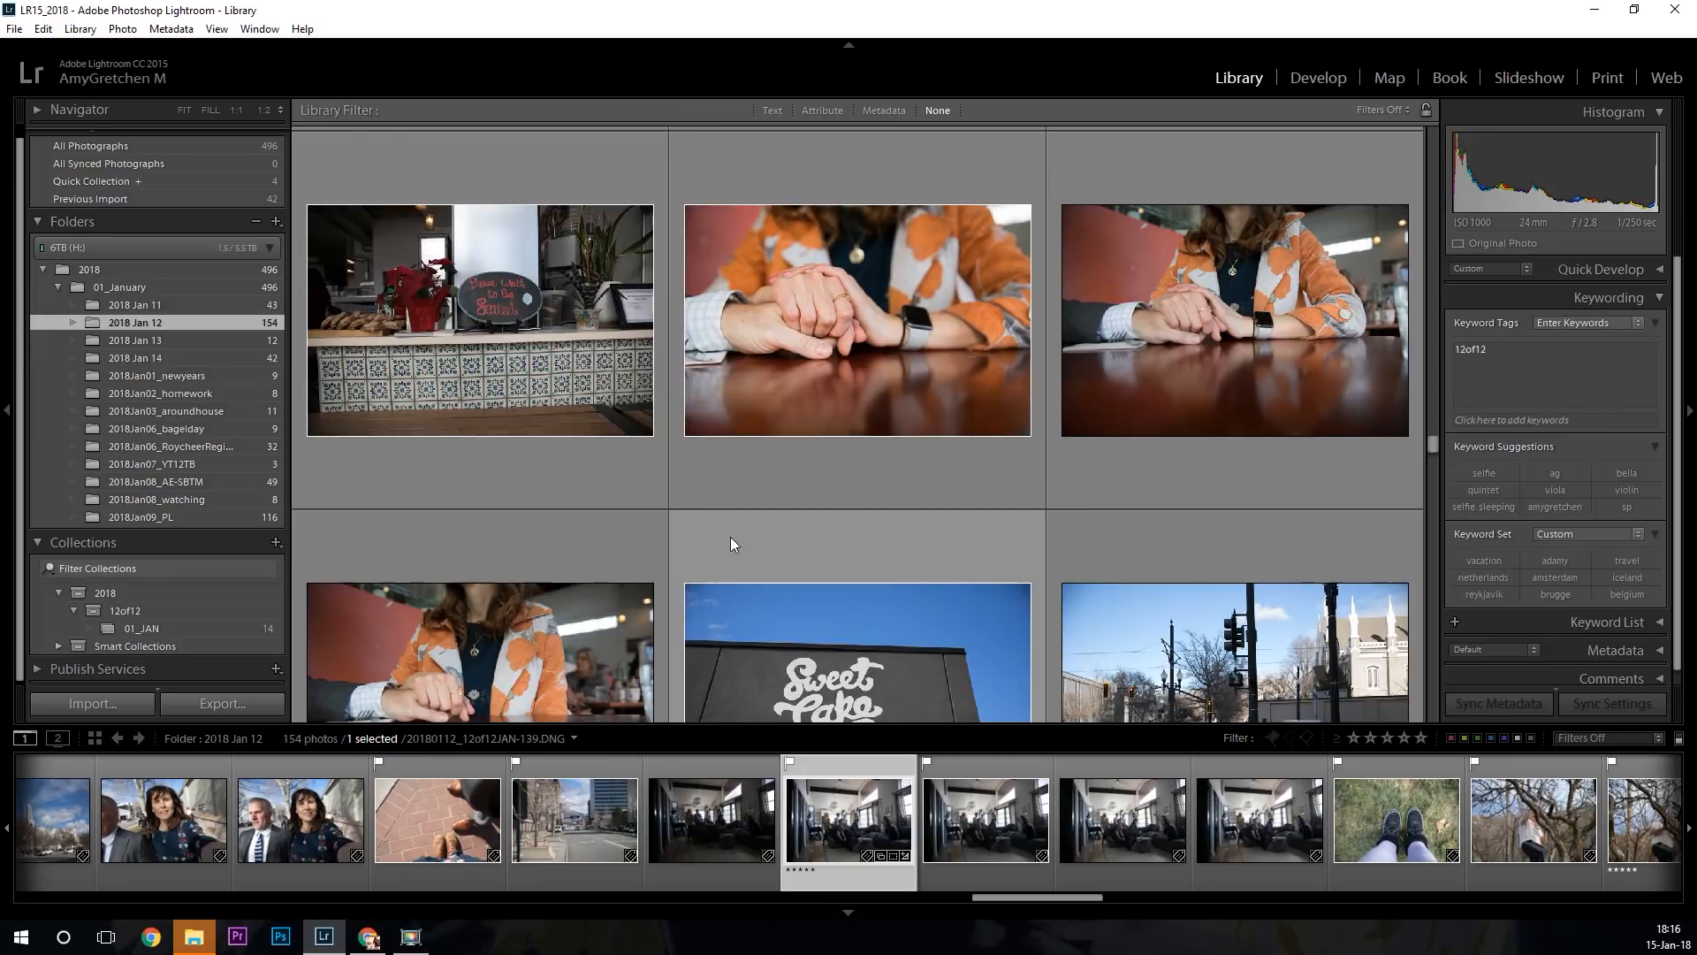
scroll(738, 536, "up", 5)
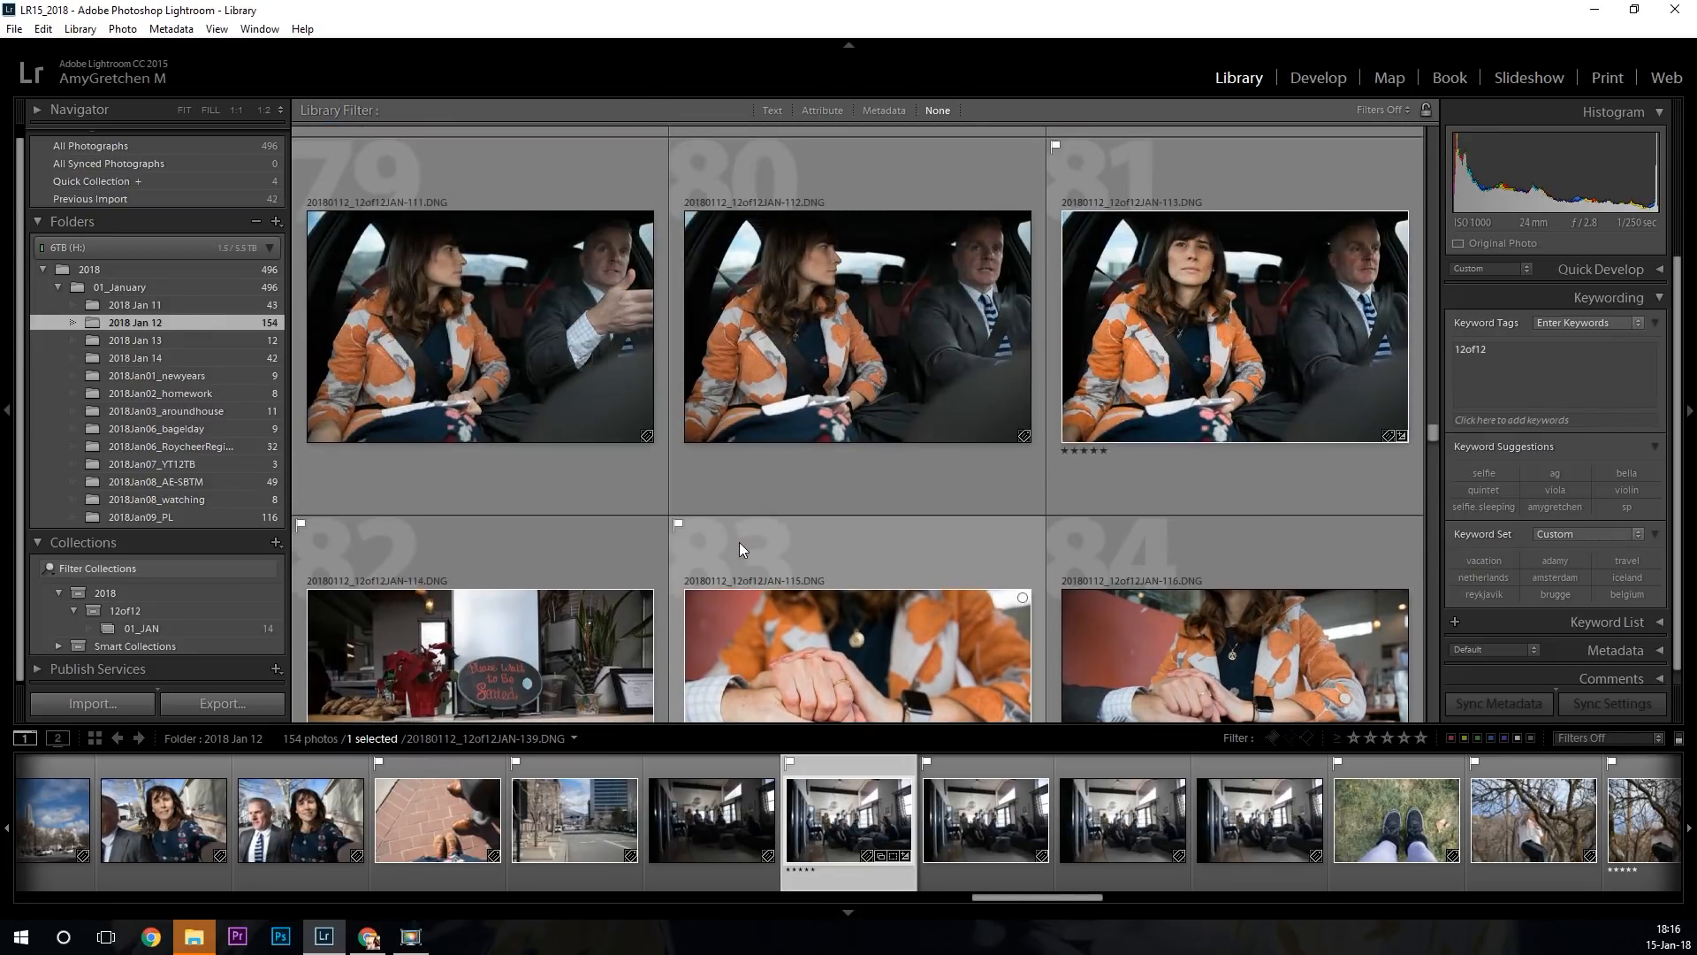
scroll(740, 545, "up", 8)
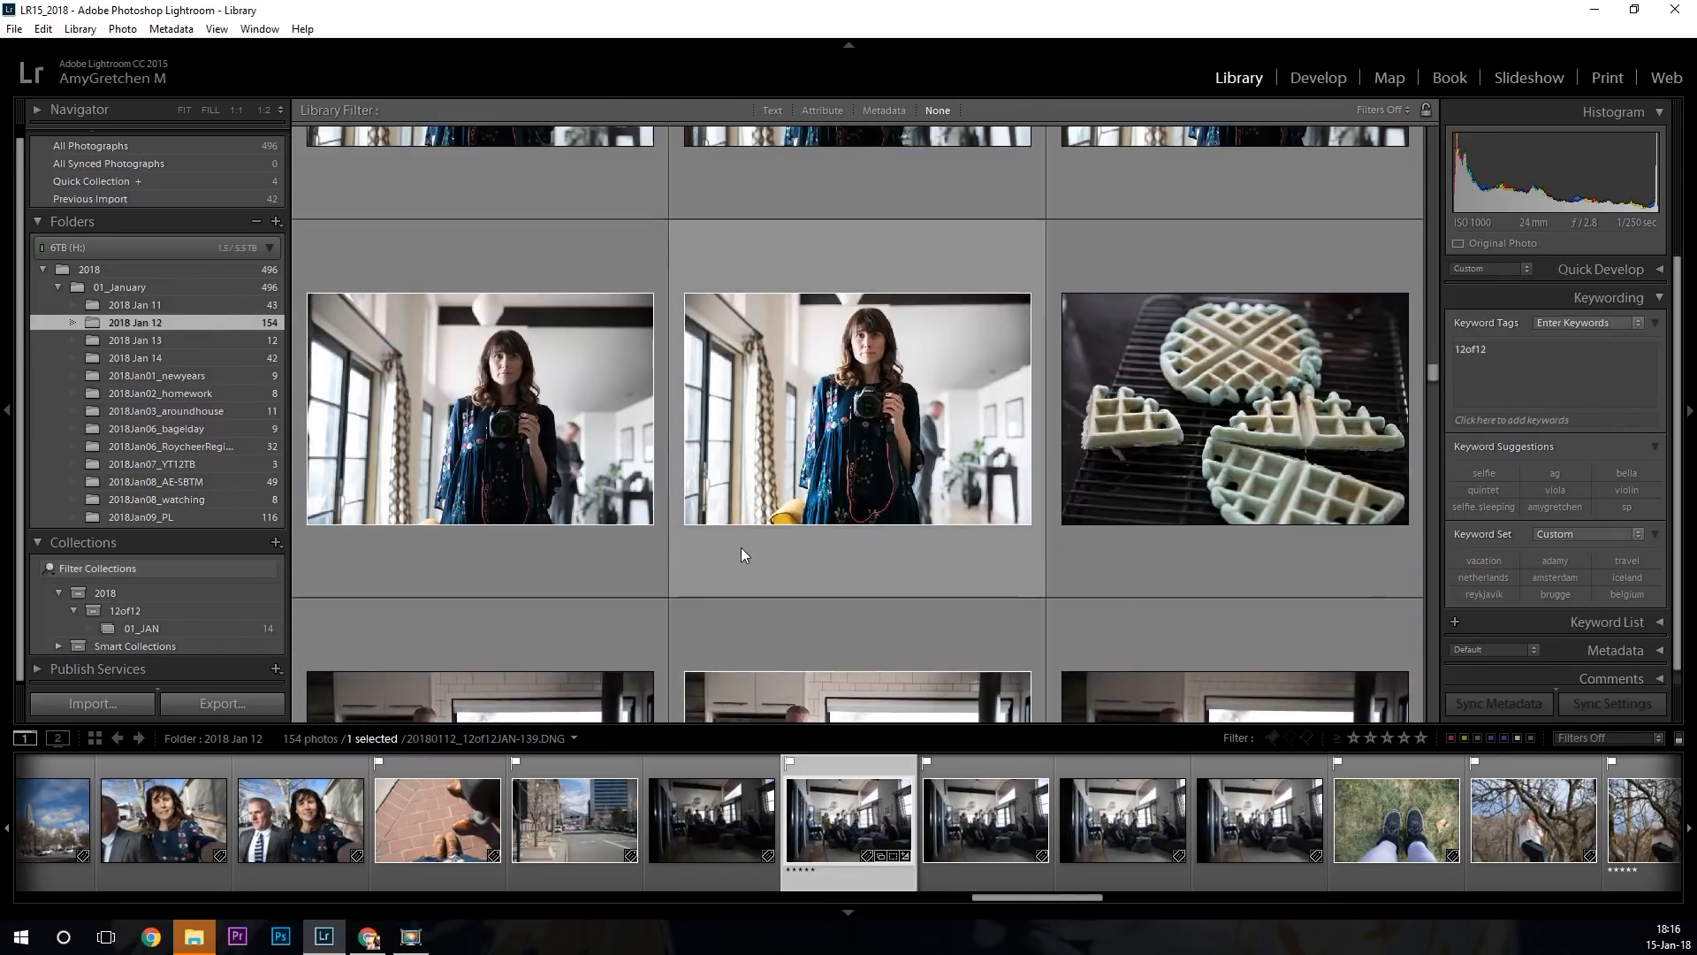
scroll(741, 554, "up", 6)
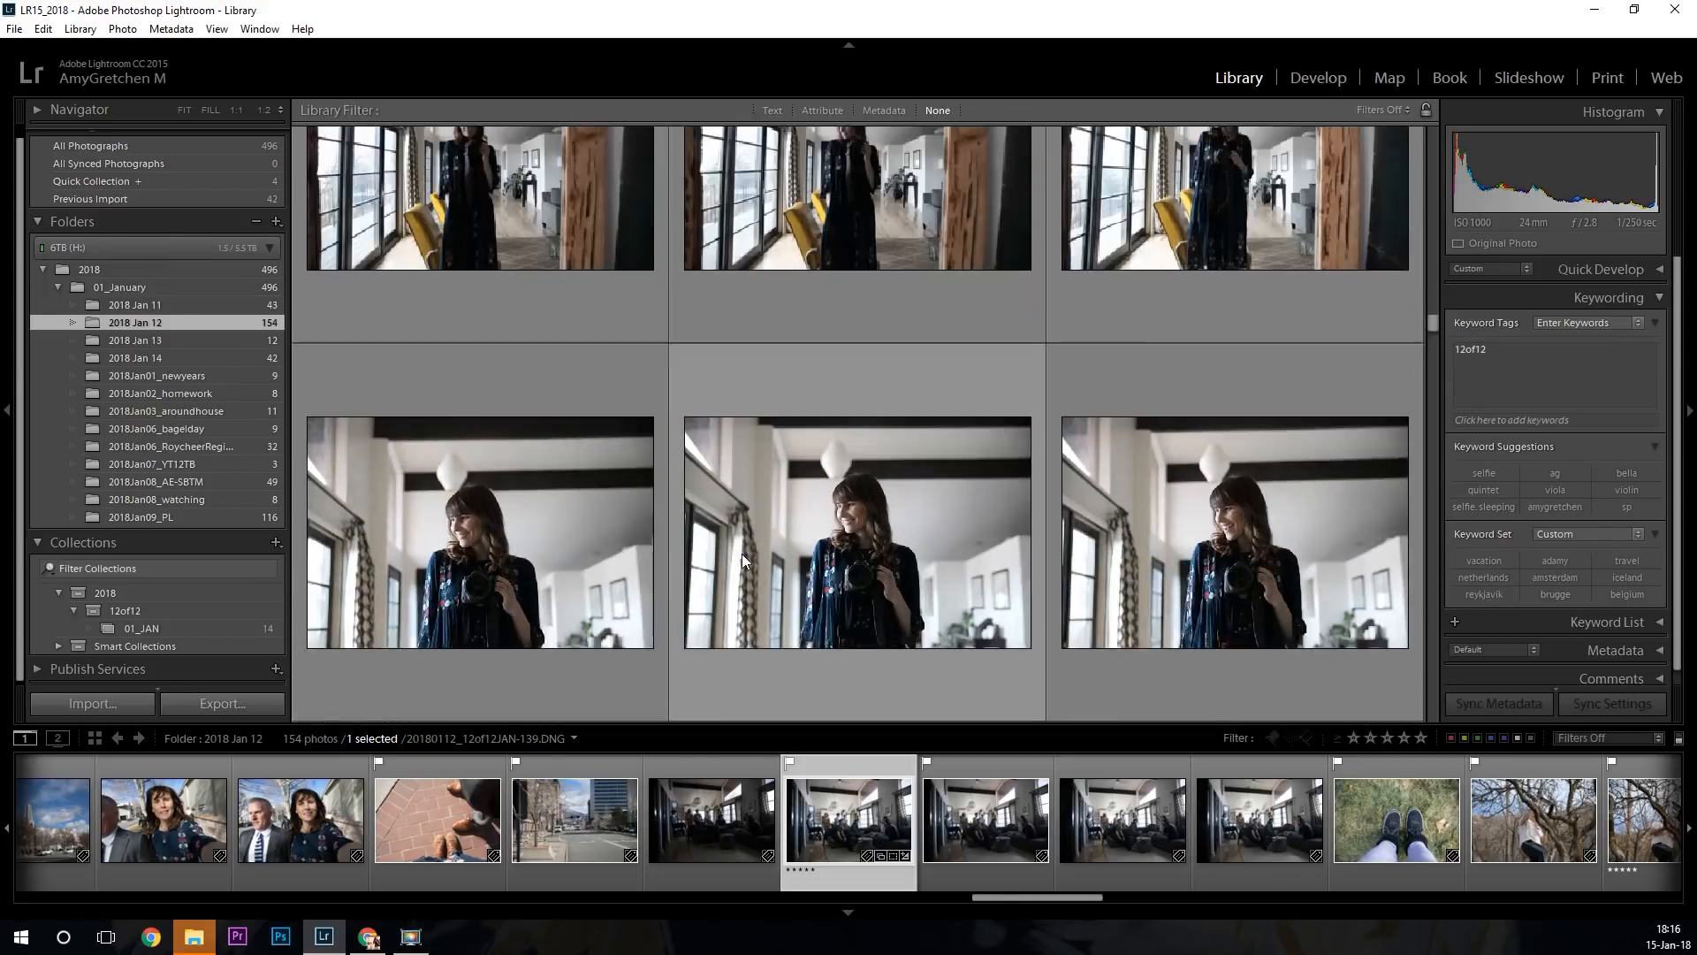
scroll(741, 553, "up", 6)
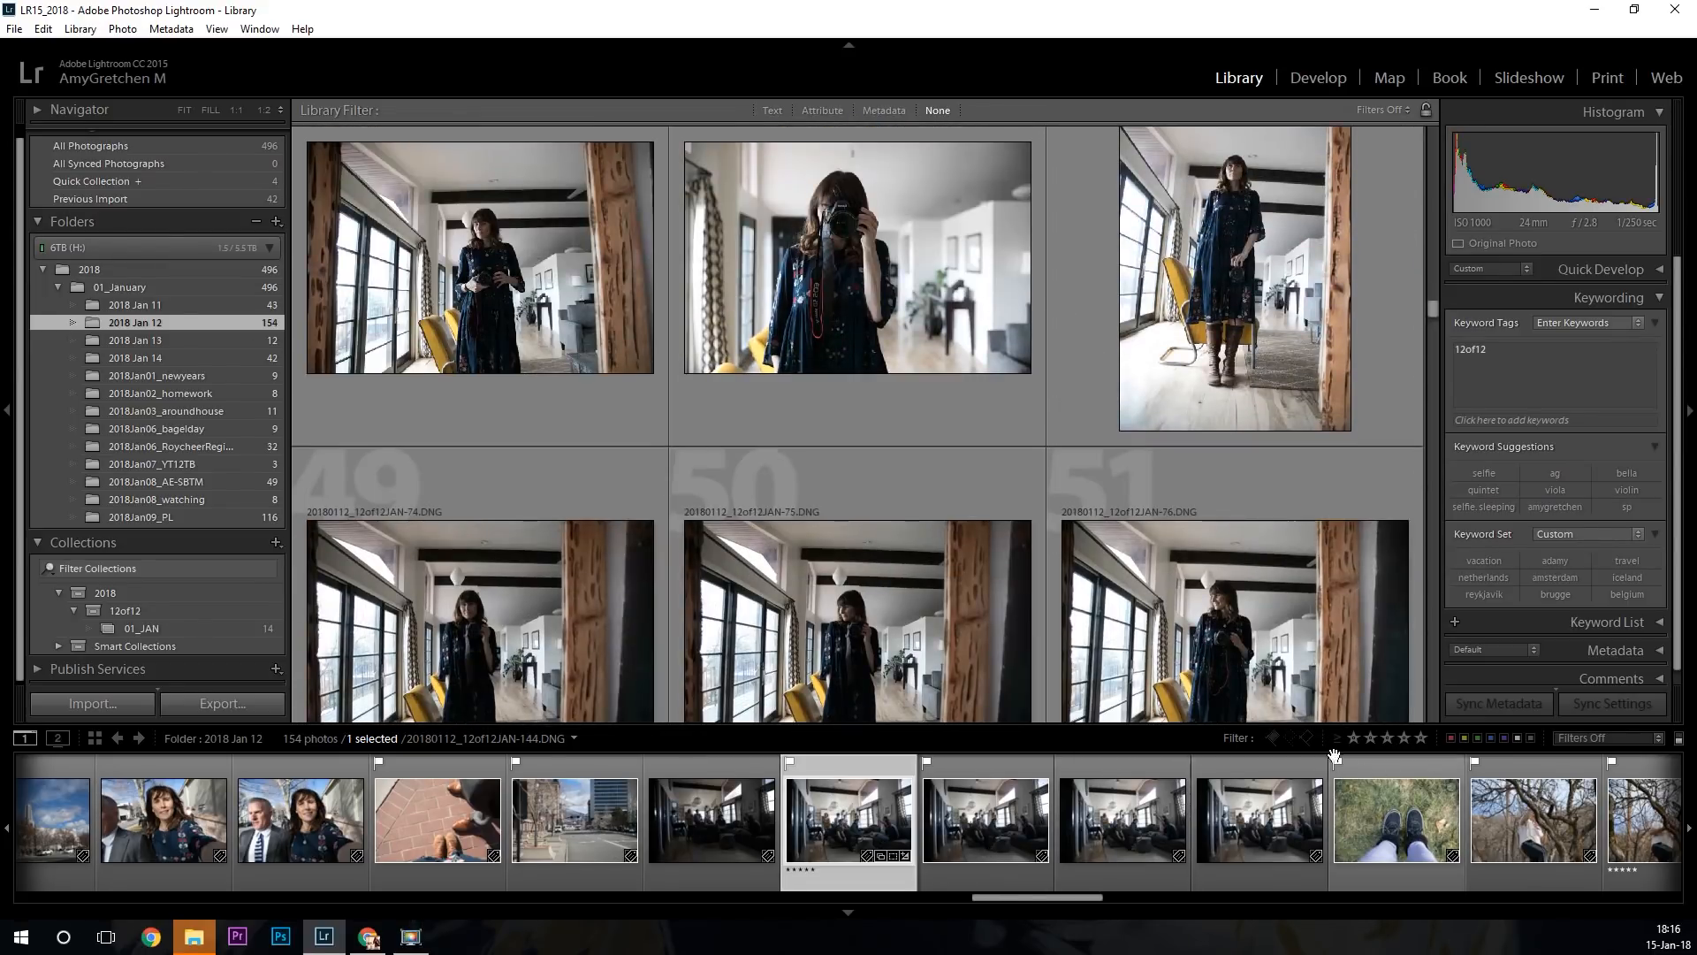
left_click(1273, 737)
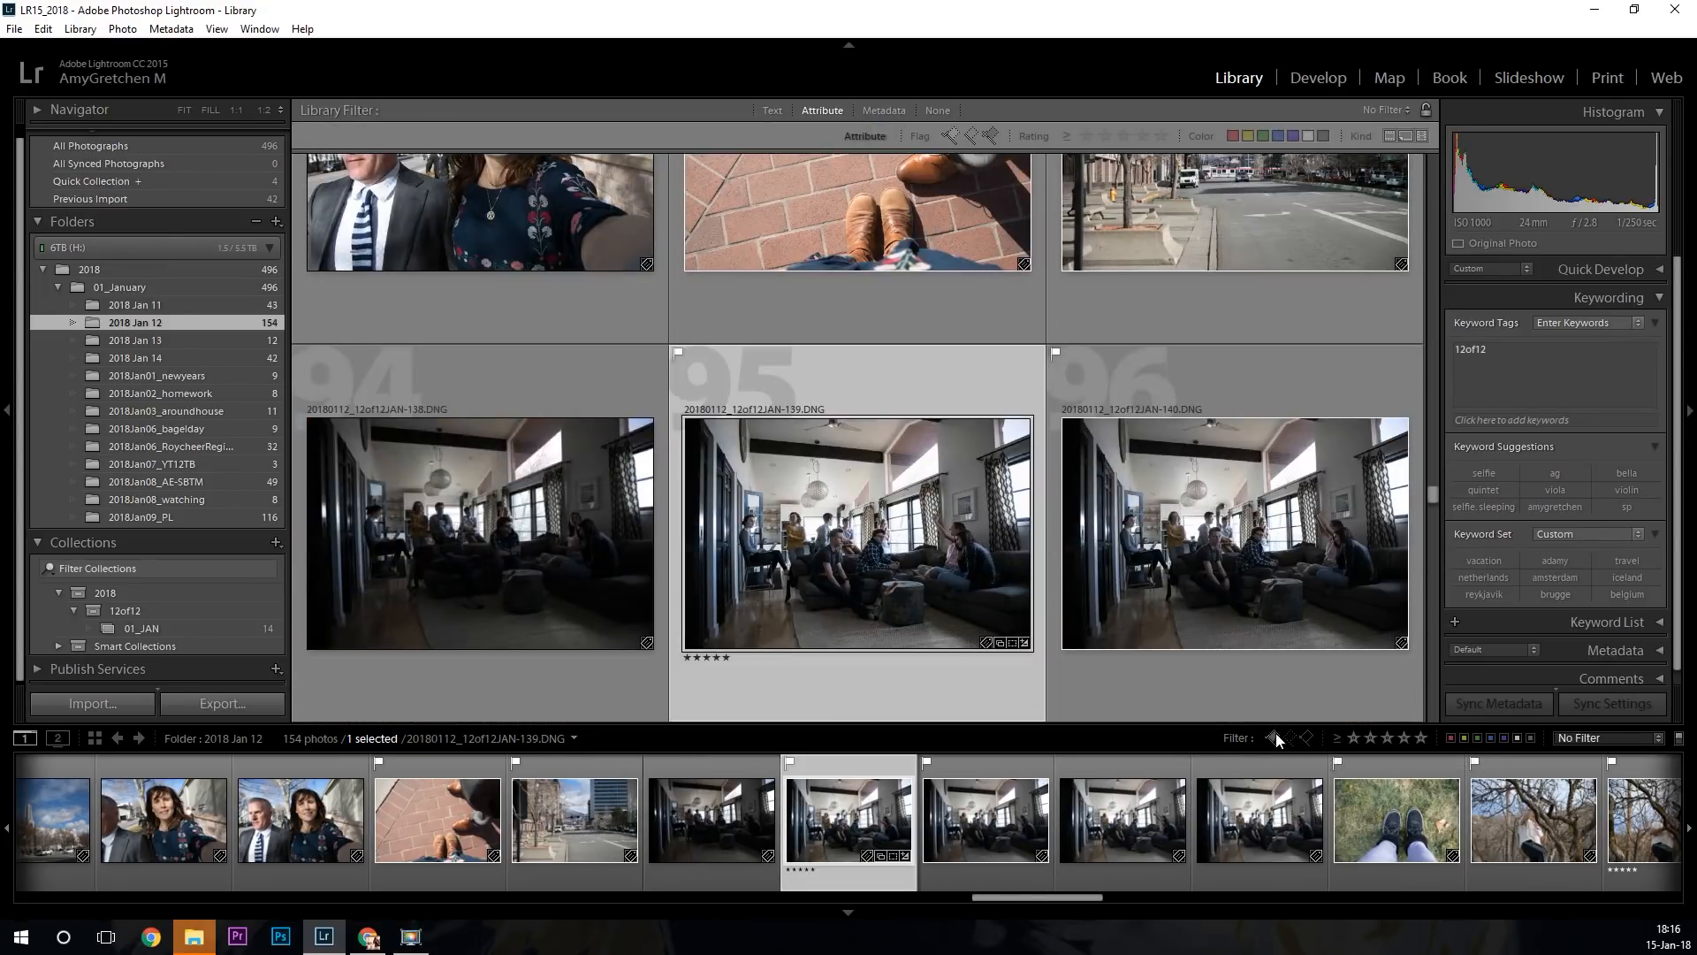
scroll(1165, 502, "up", 10)
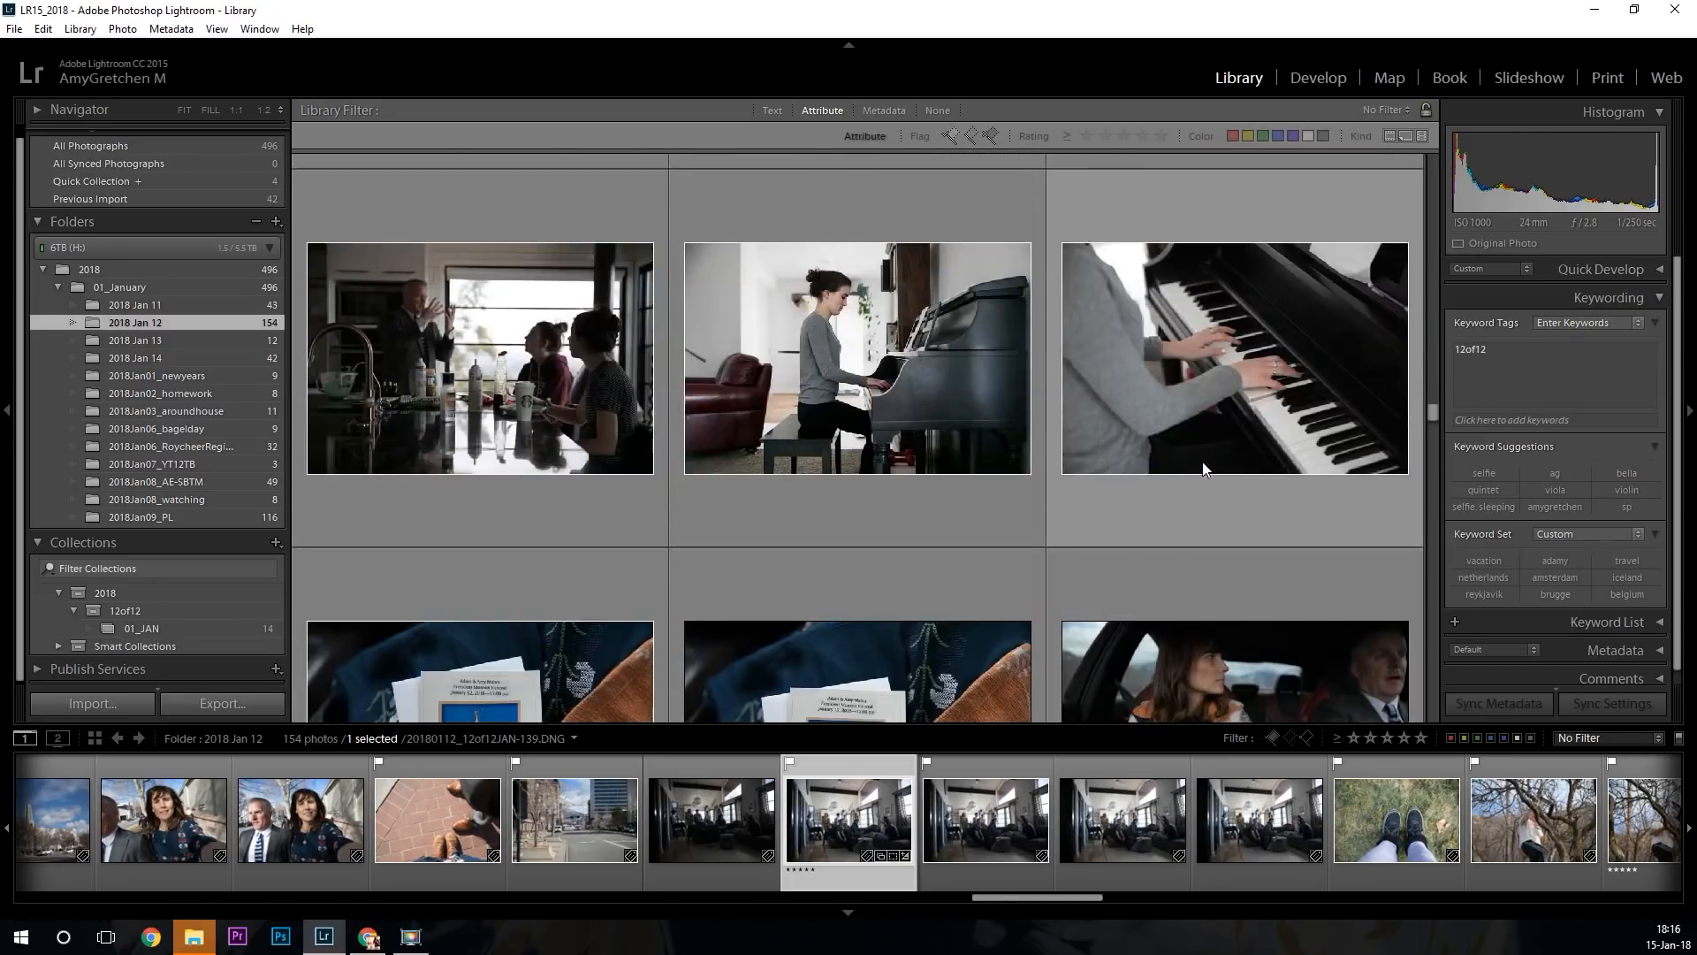
scroll(1205, 483, "up", 6)
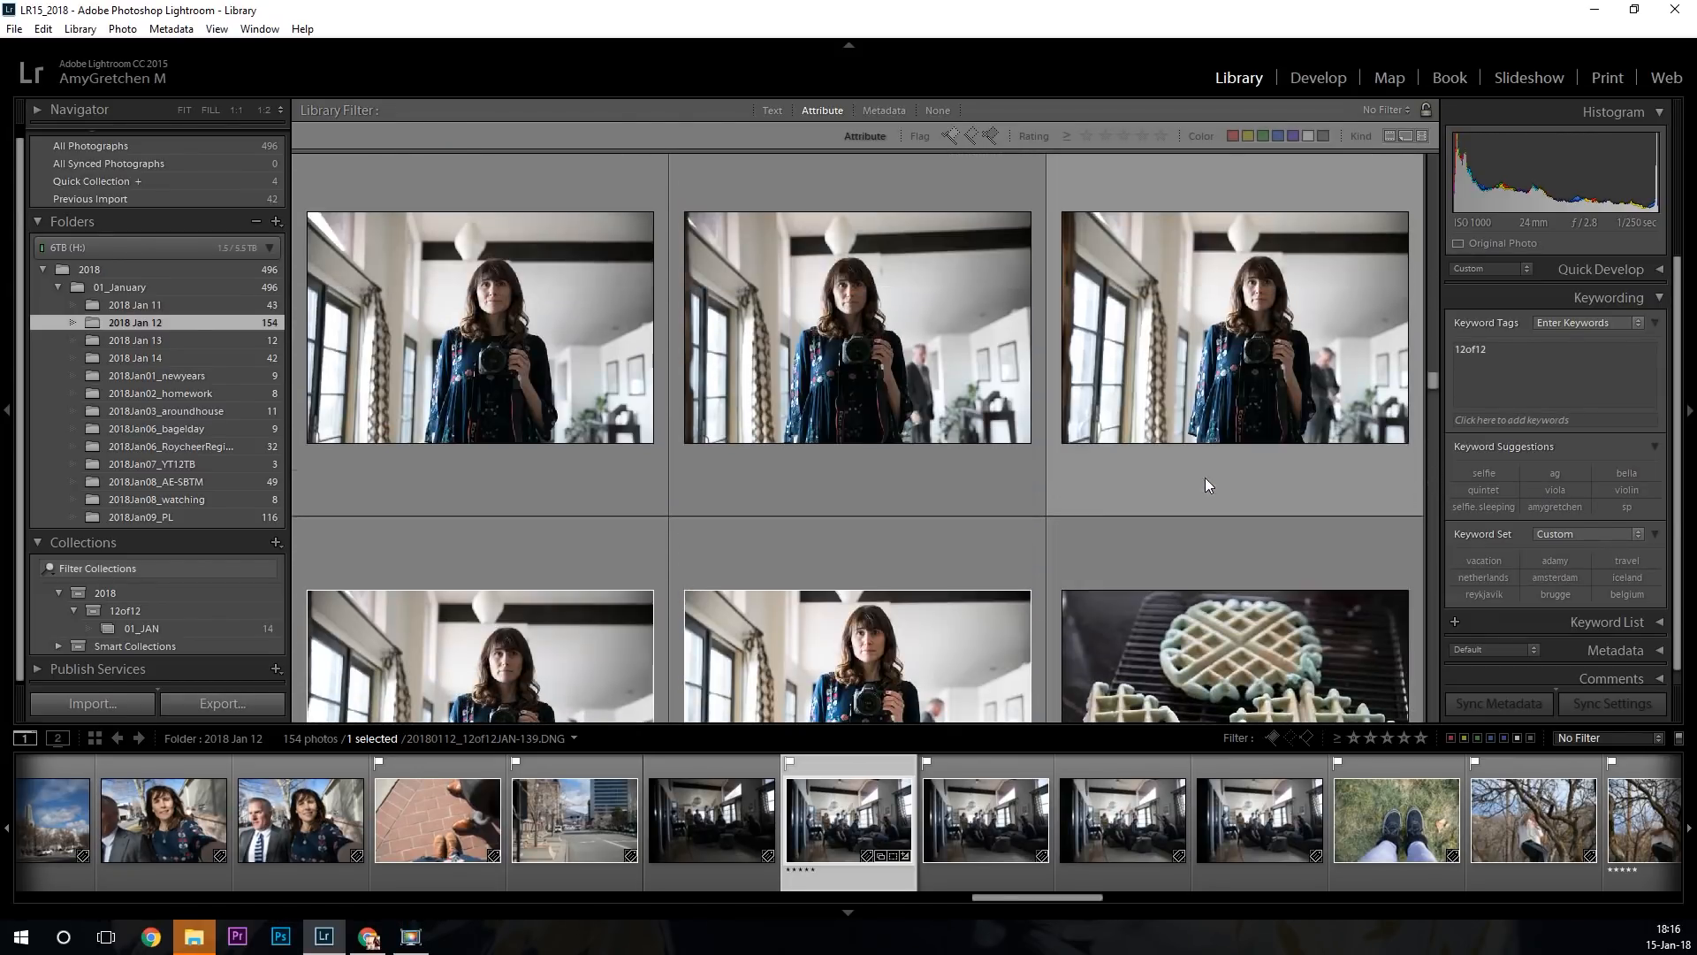
scroll(1206, 477, "up", 6)
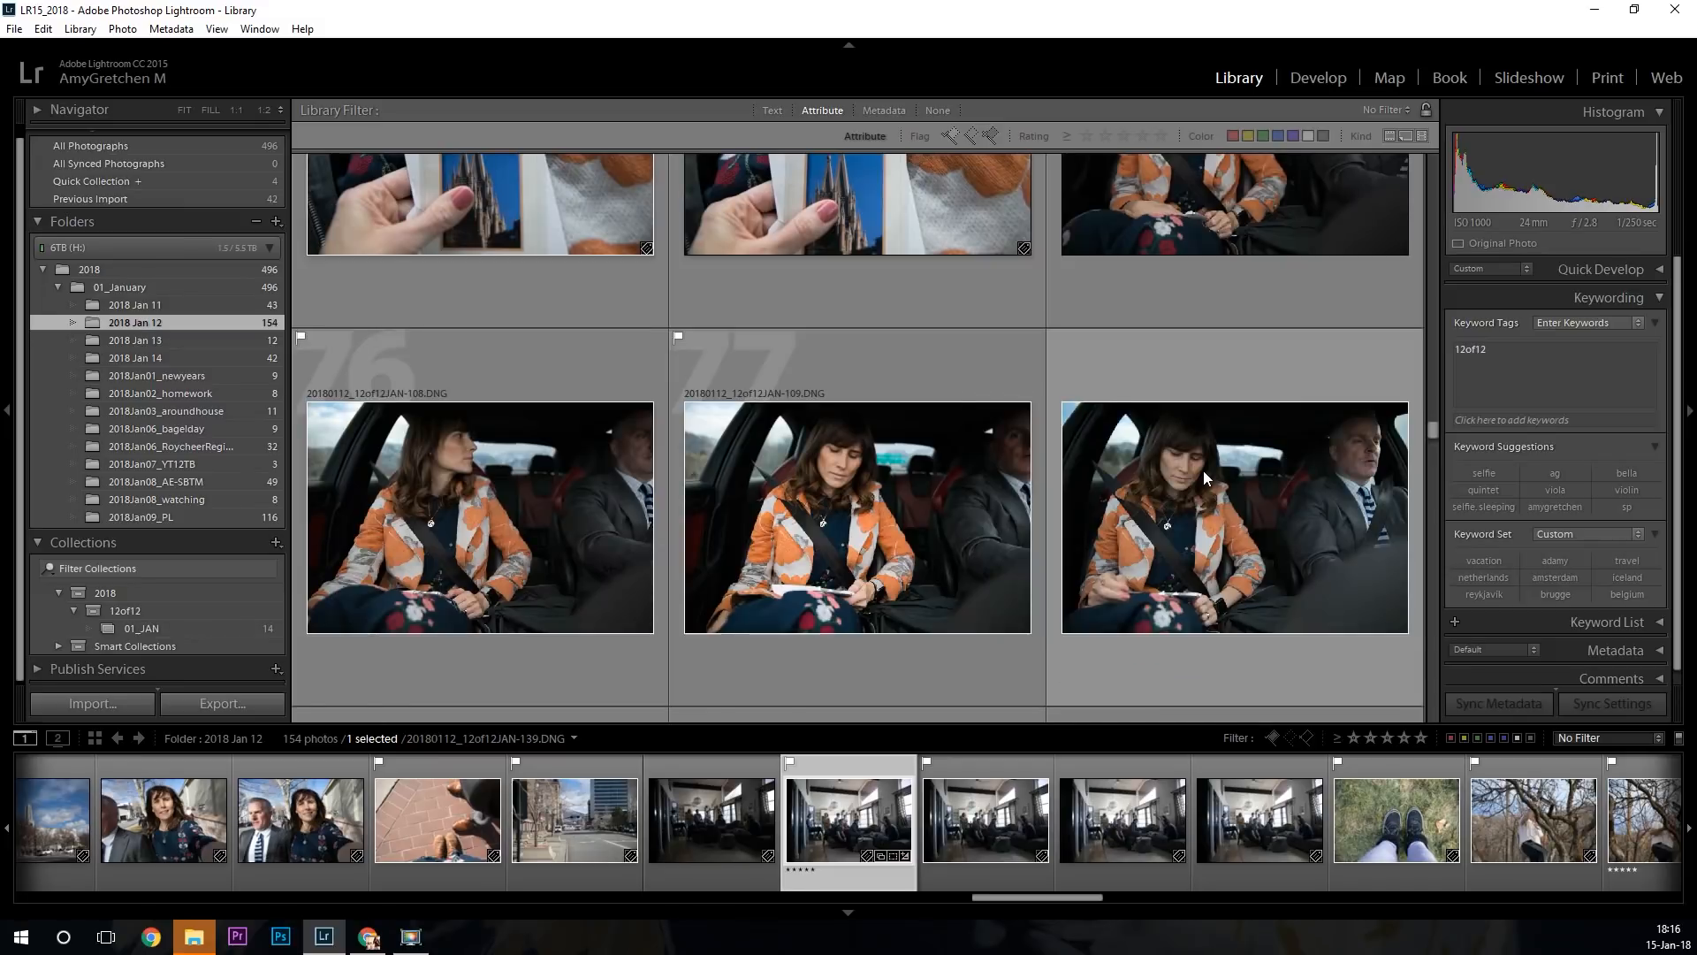
scroll(1202, 471, "up", 2)
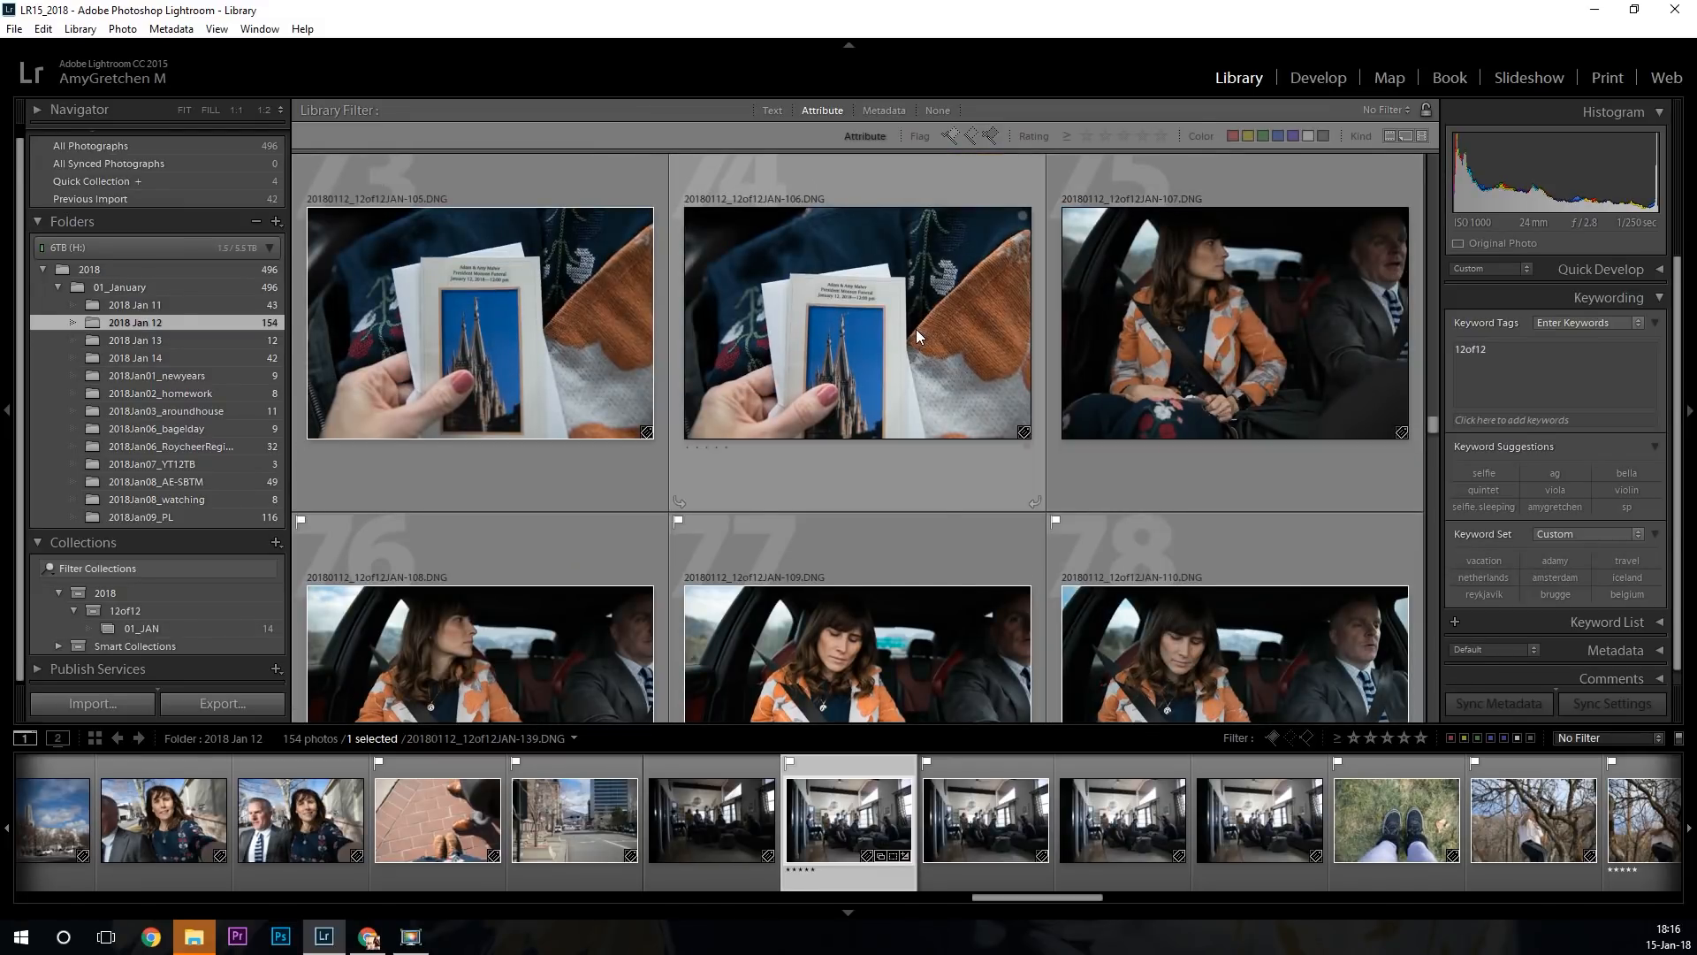
scroll(918, 336, "up", 2)
scroll(919, 347, "up", 1)
scroll(920, 347, "down", 2)
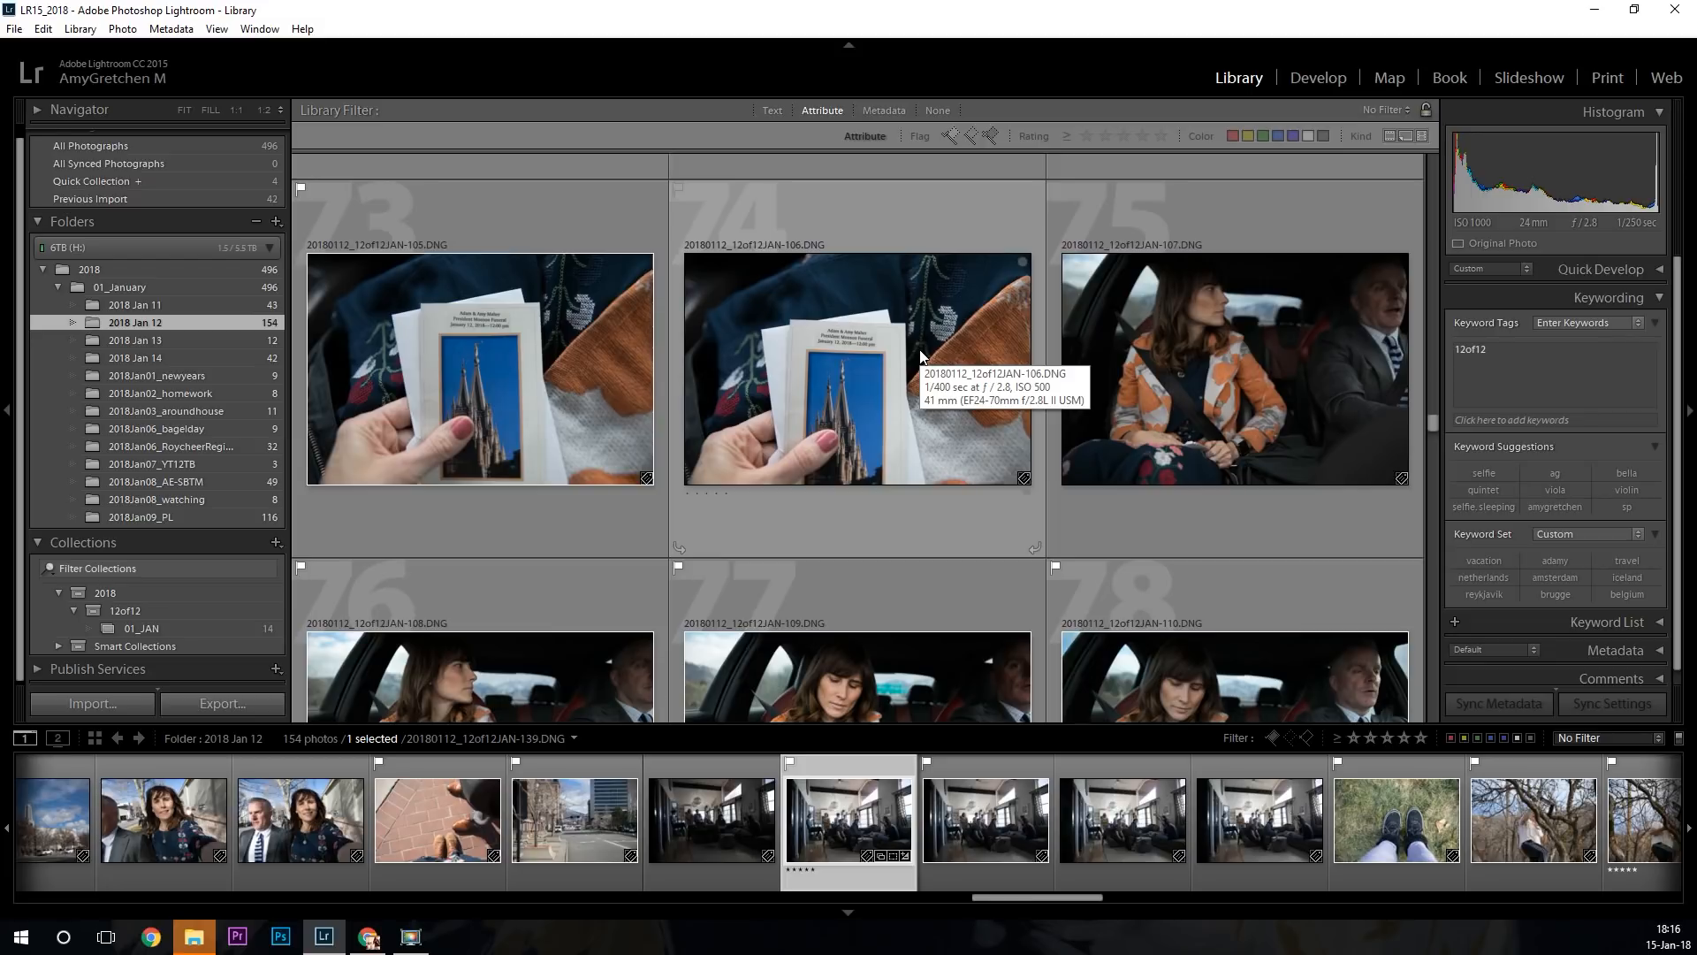
Add the five-star bulldog photo 20180112_12of12JAN-159.DNG to the 01_JAN collection.
scroll(920, 353, "down", 15)
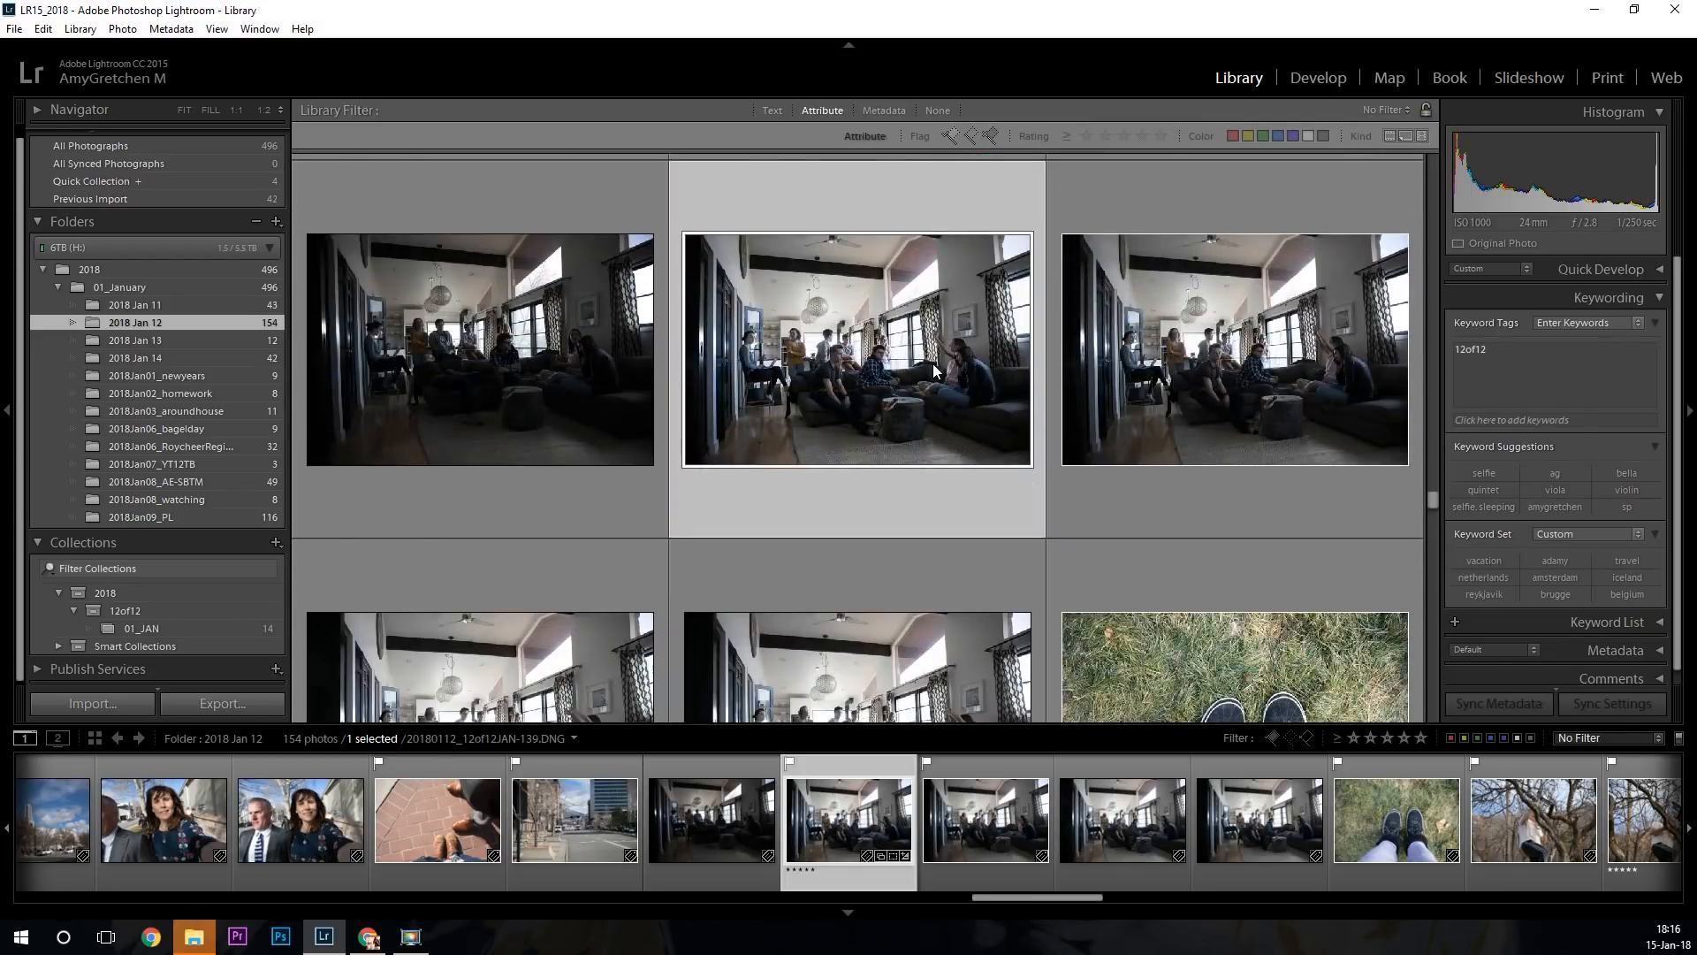
scroll(933, 365, "down", 2)
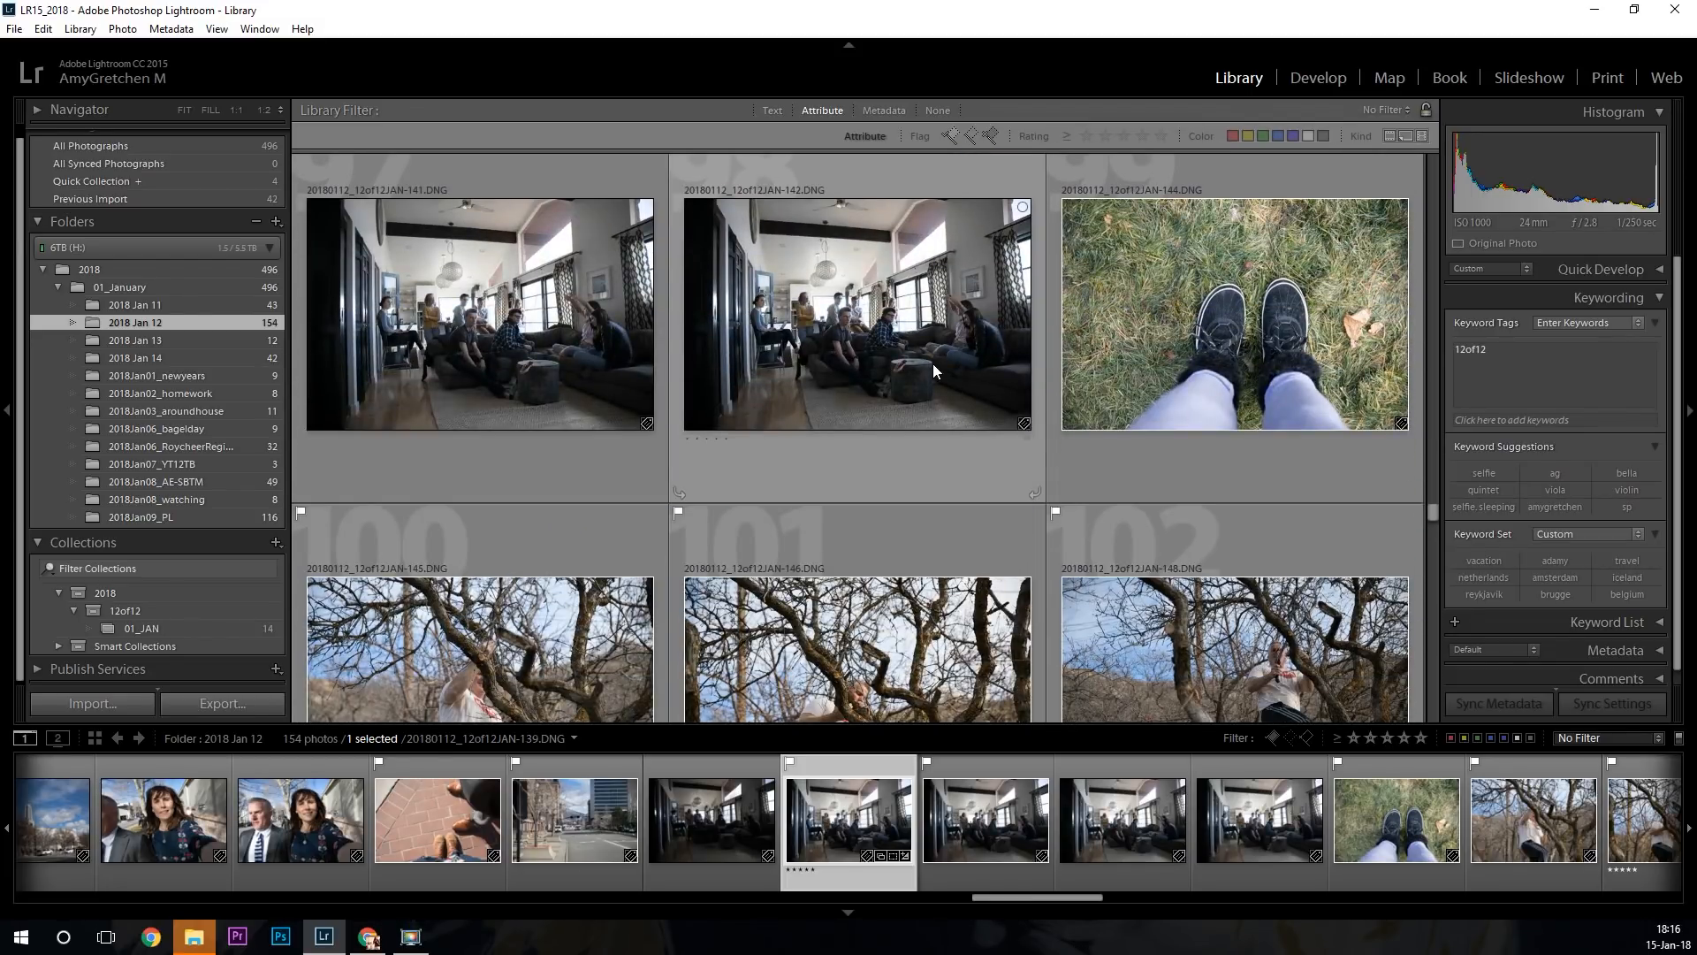
scroll(907, 332, "down", 5)
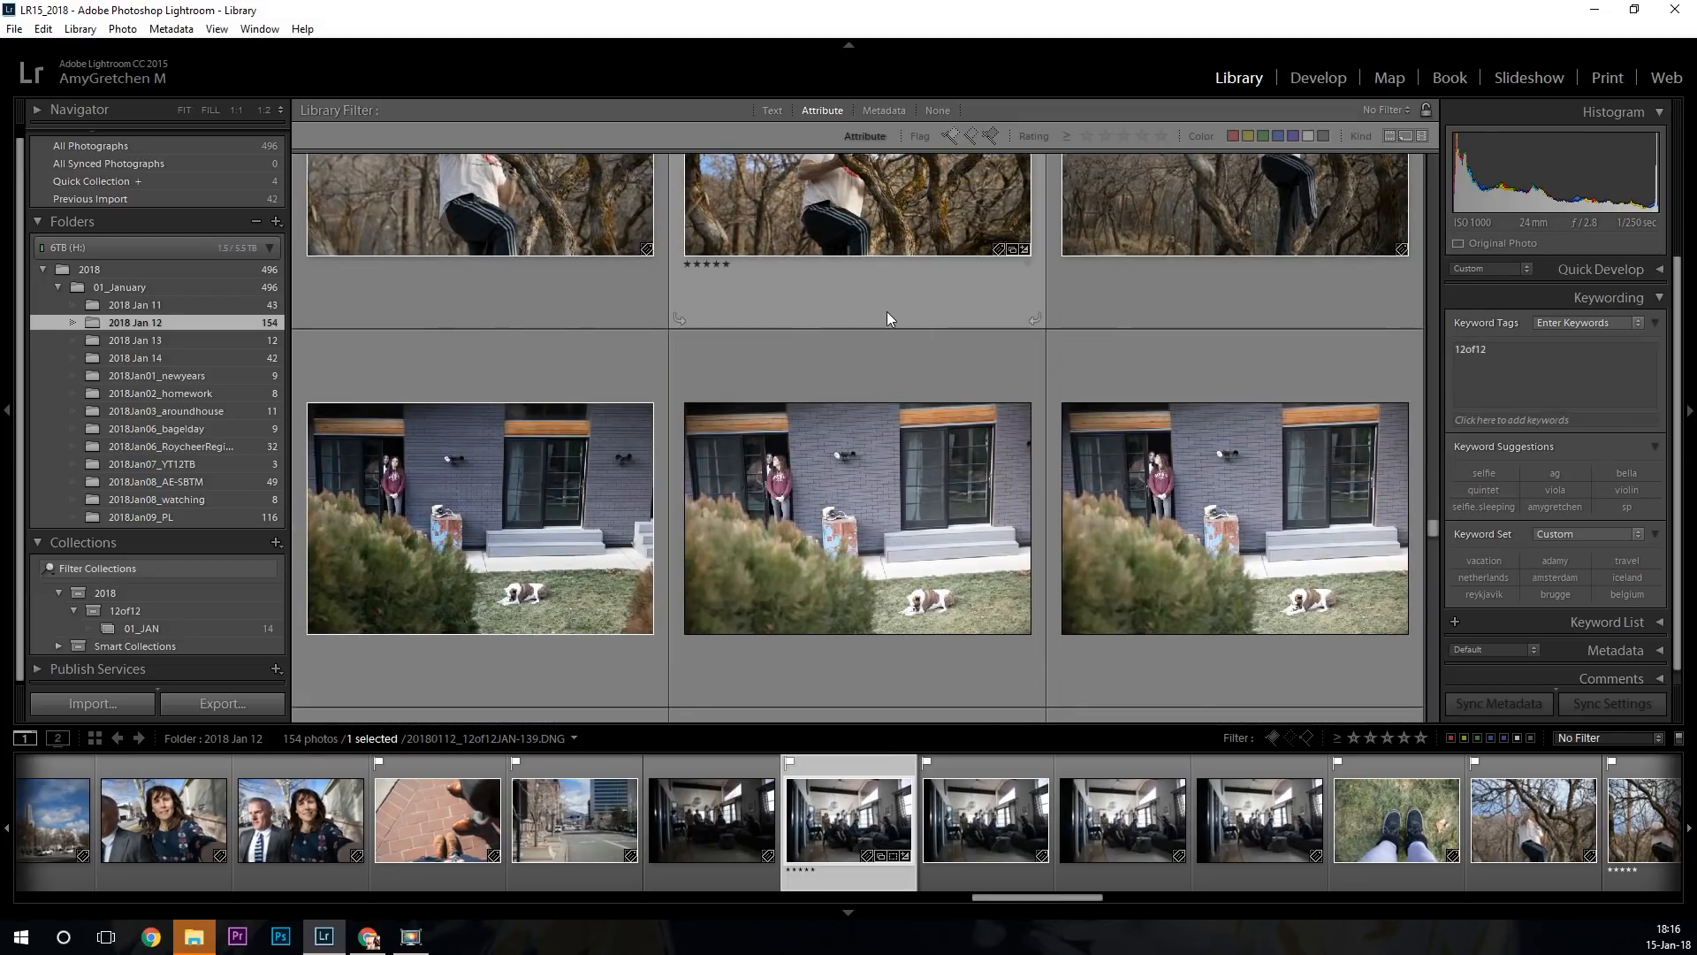
scroll(895, 323, "down", 4)
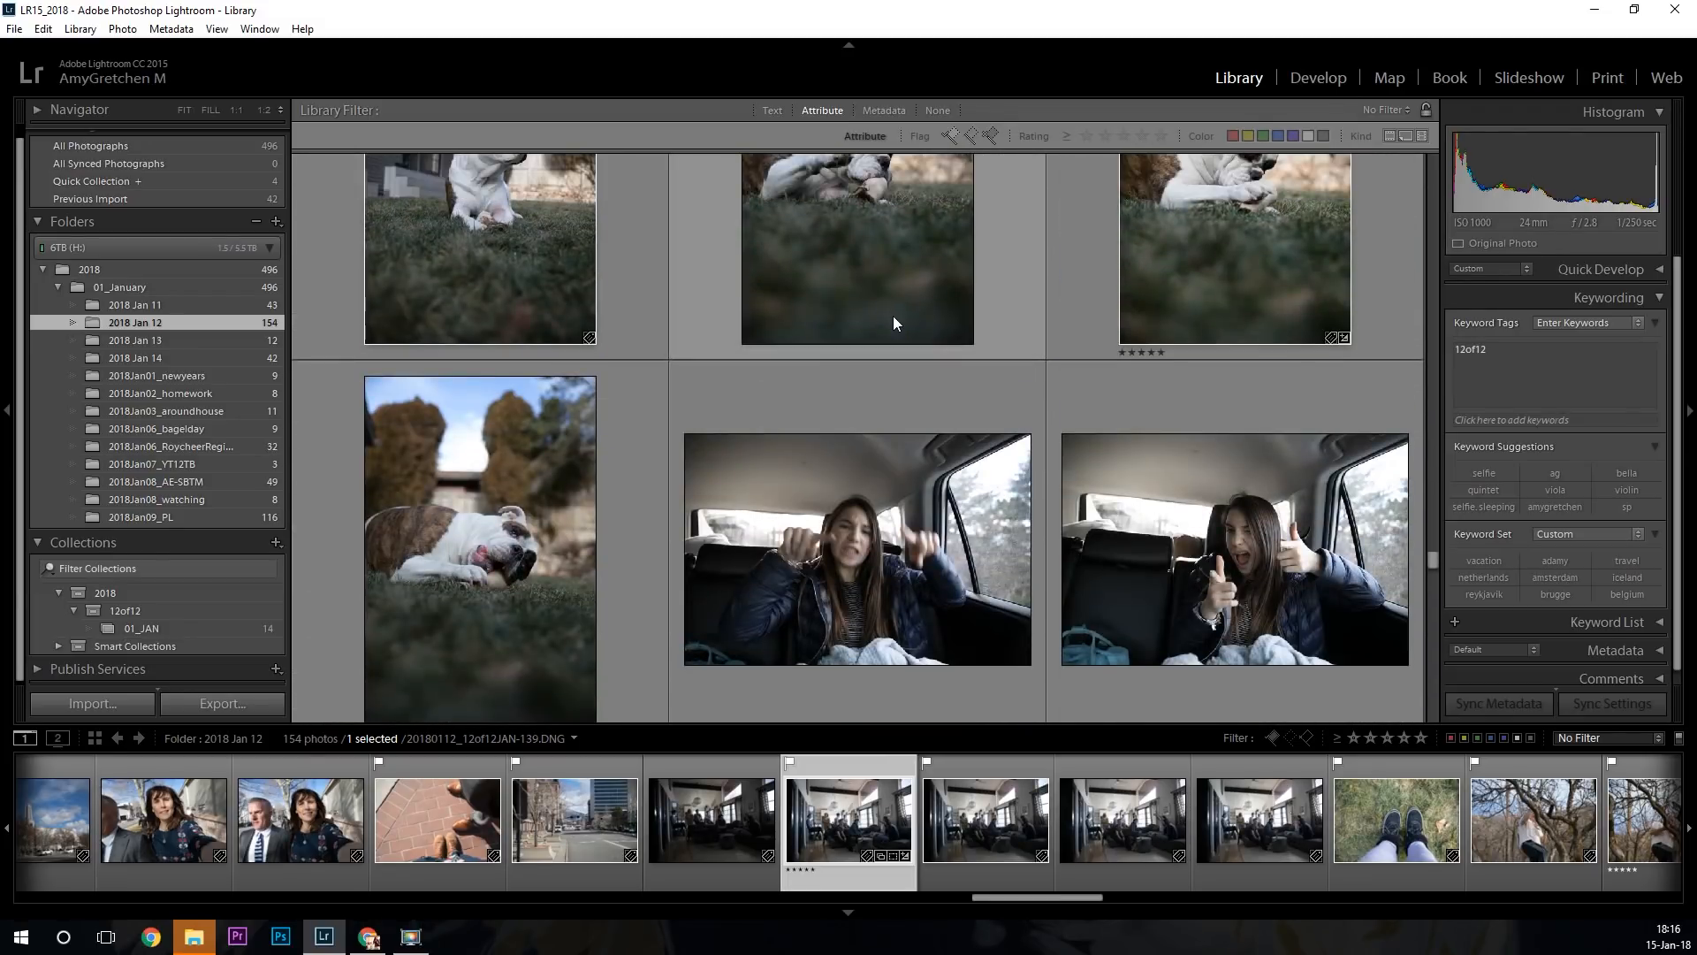
scroll(894, 323, "up", 1)
scroll(893, 322, "up", 2)
scroll(893, 323, "down", 2)
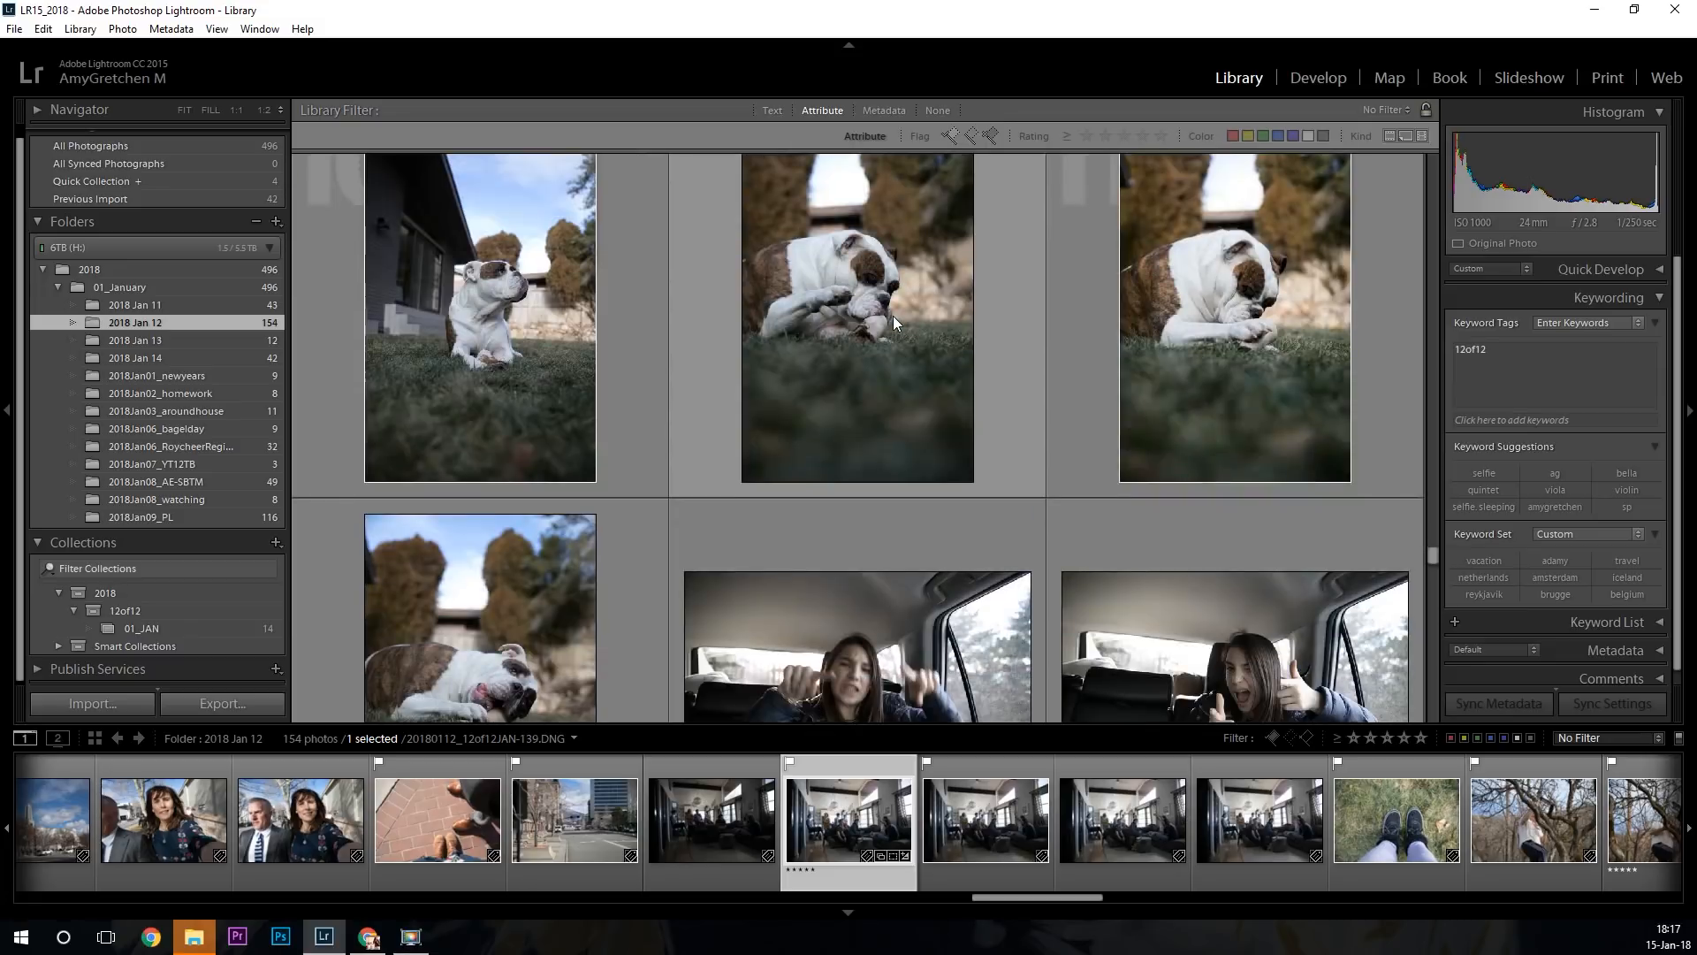
scroll(893, 315, "up", 2)
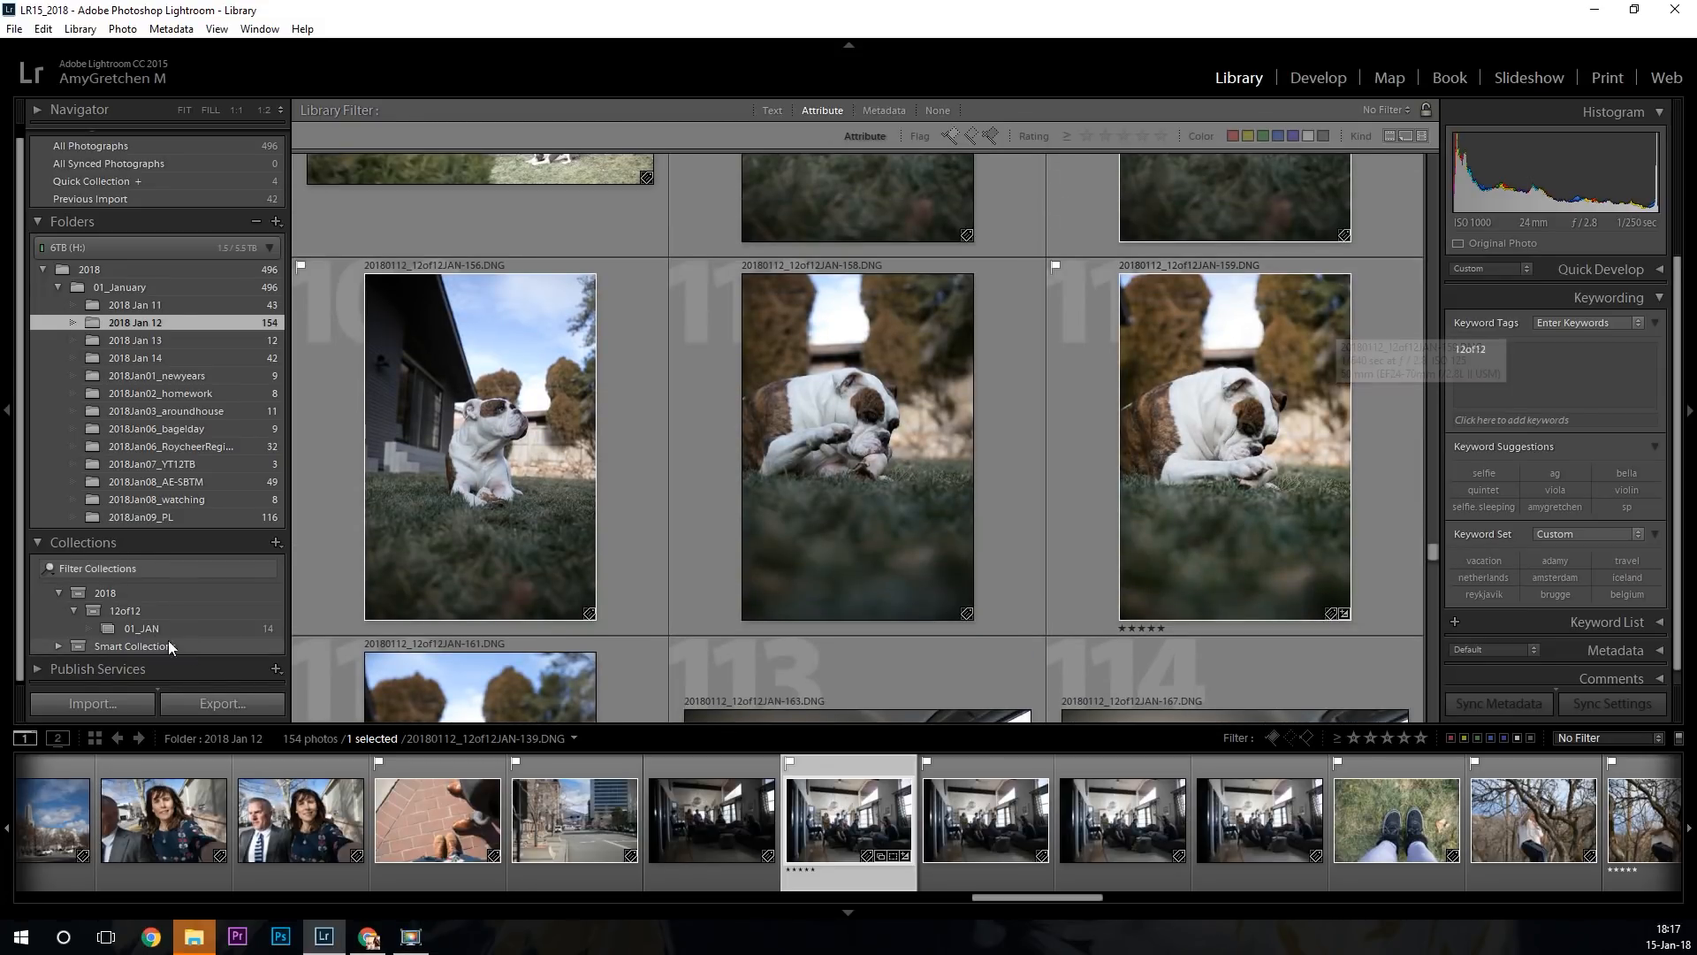
left_click(1174, 400)
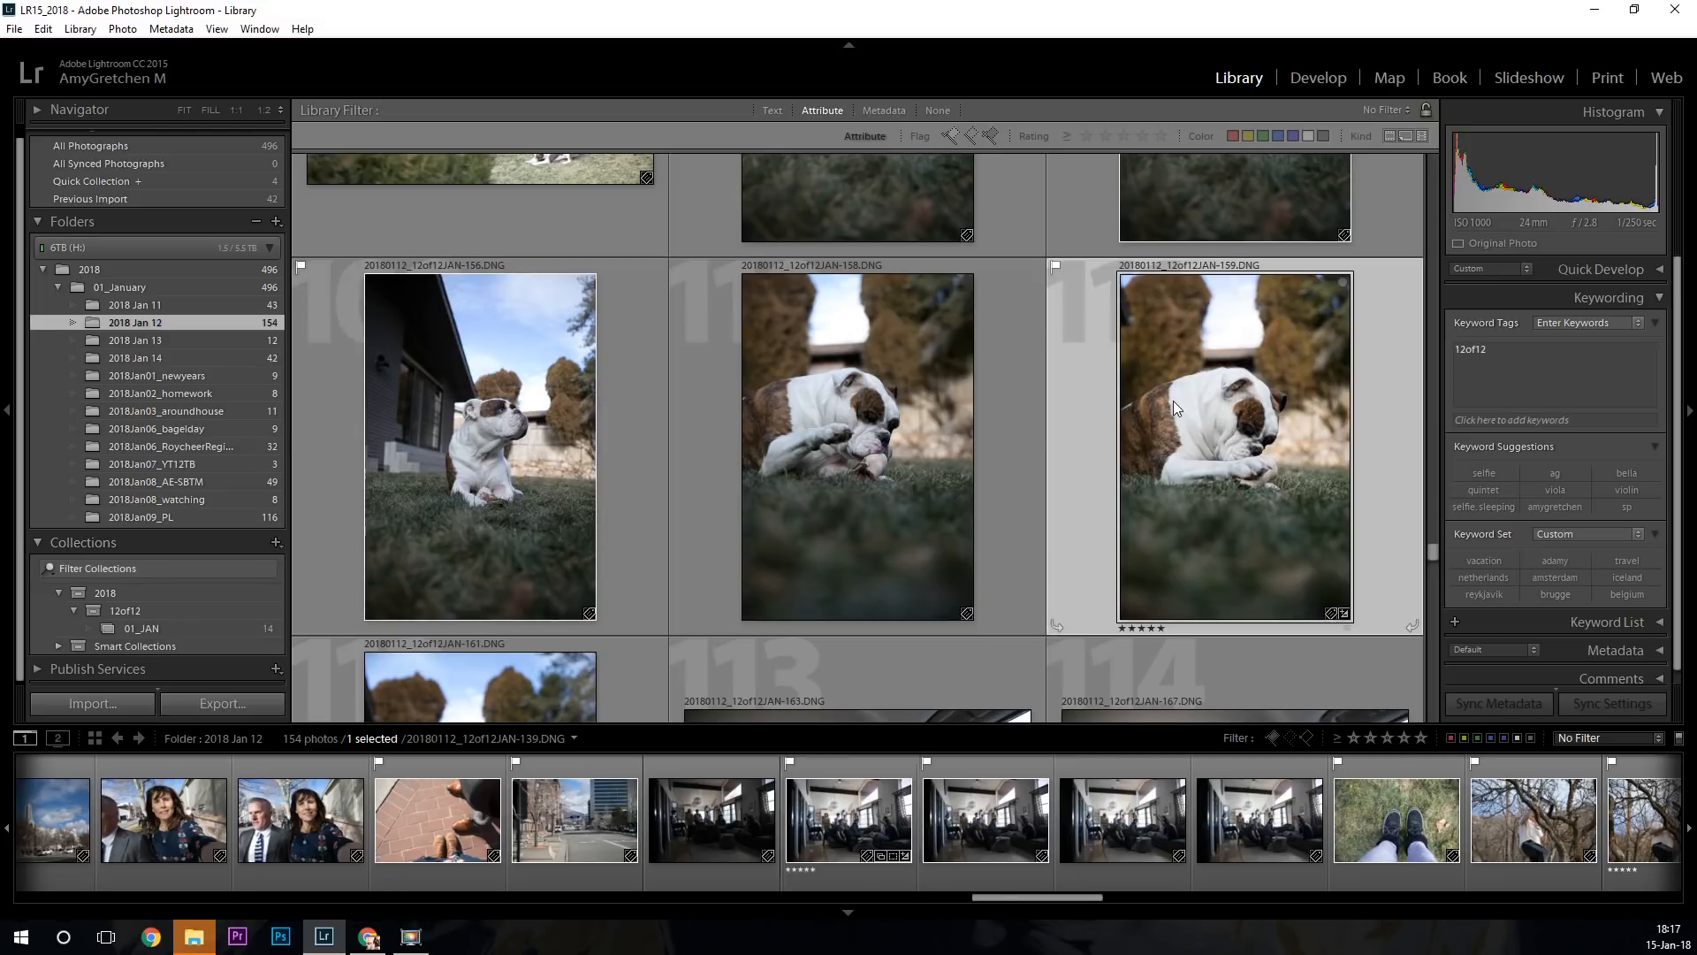
left_click_drag(1213, 389, 177, 629)
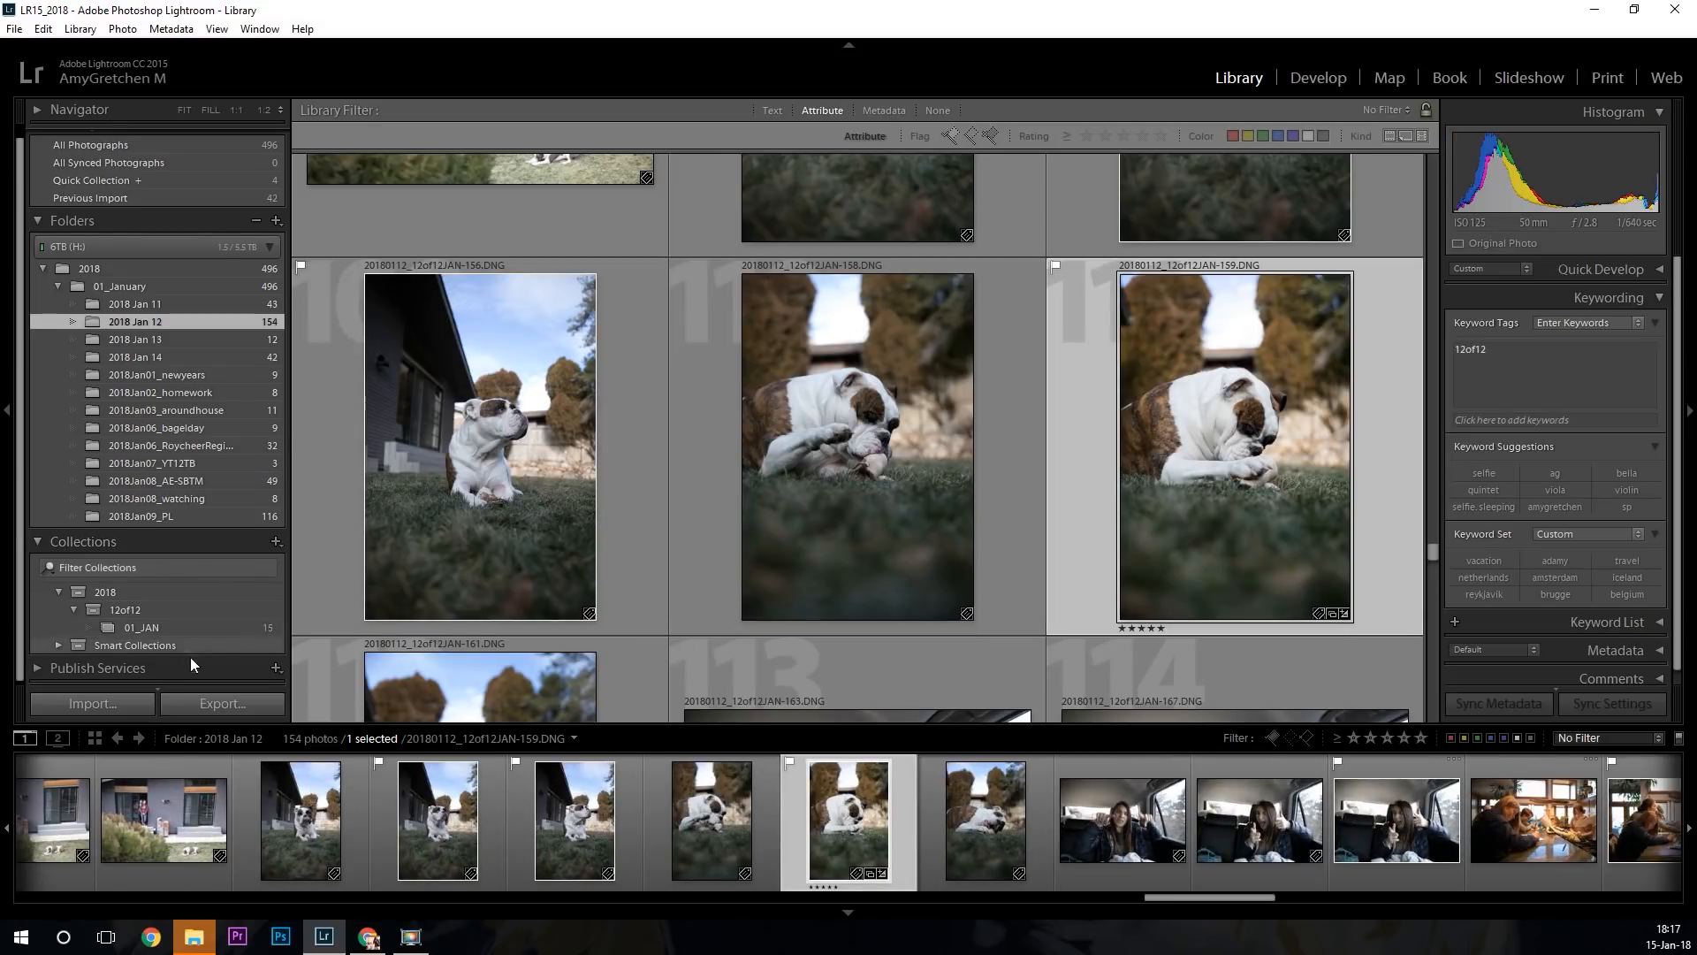
Look through the rest of the folder and add the hand-held programme photo 20180112_12of12JAN-105.DNG to the 01_JAN collection.
scroll(967, 565, "down", 10)
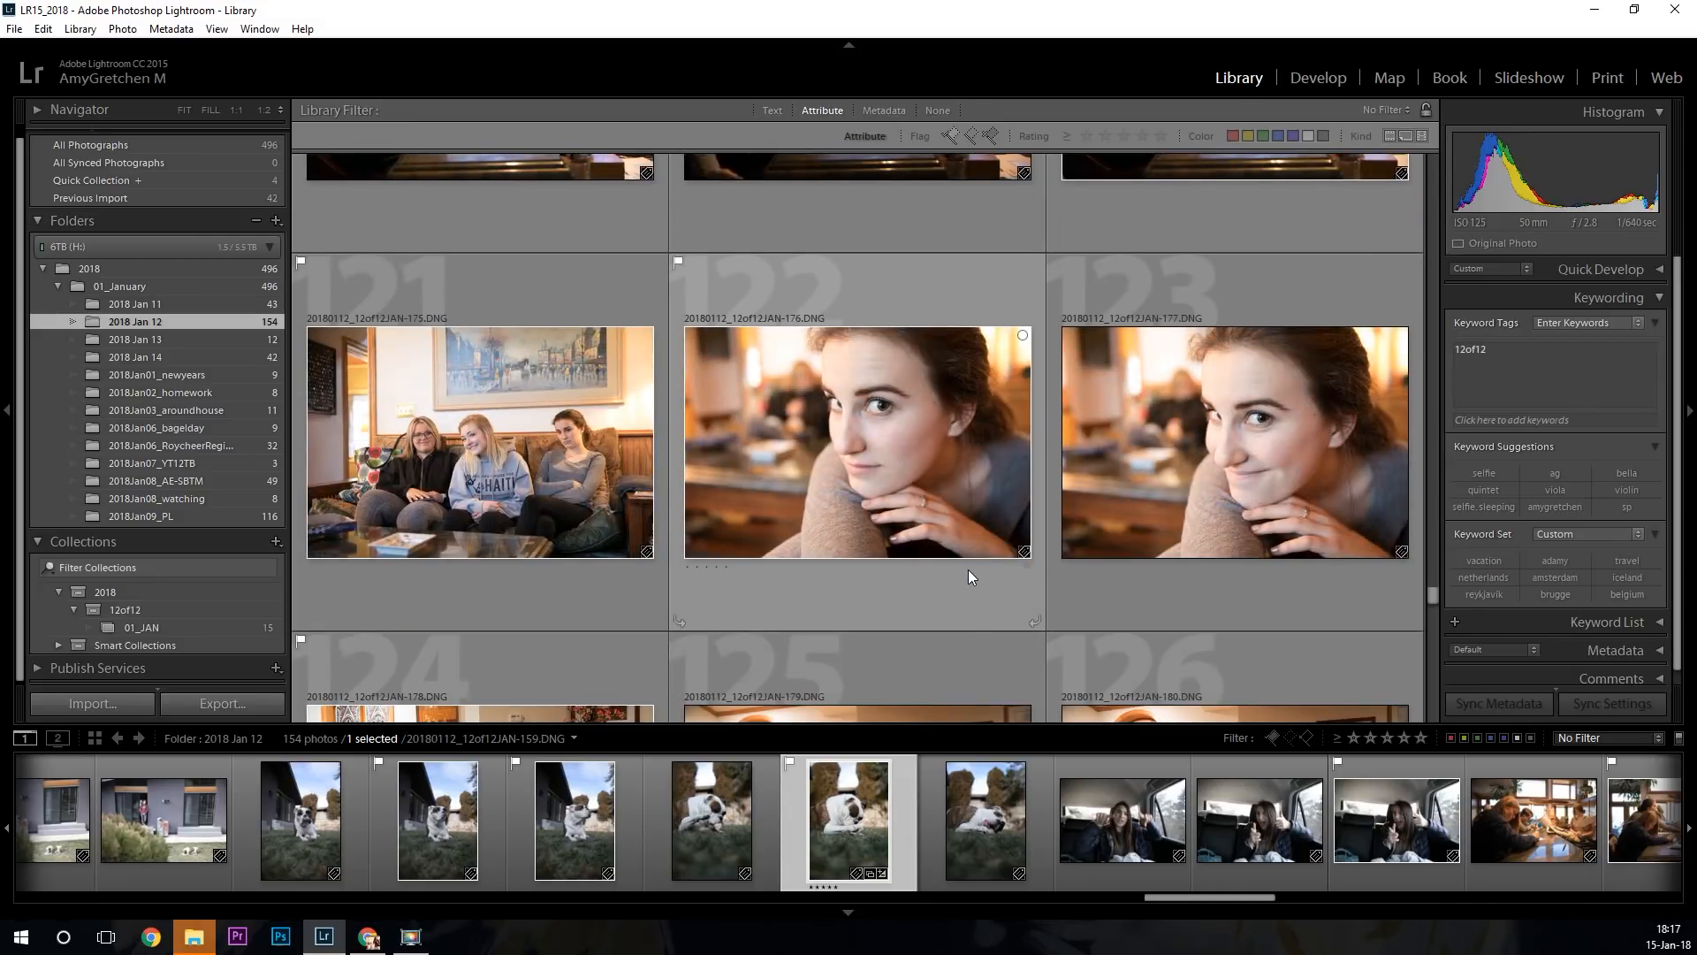
scroll(968, 569, "down", 5)
scroll(968, 569, "down", 10)
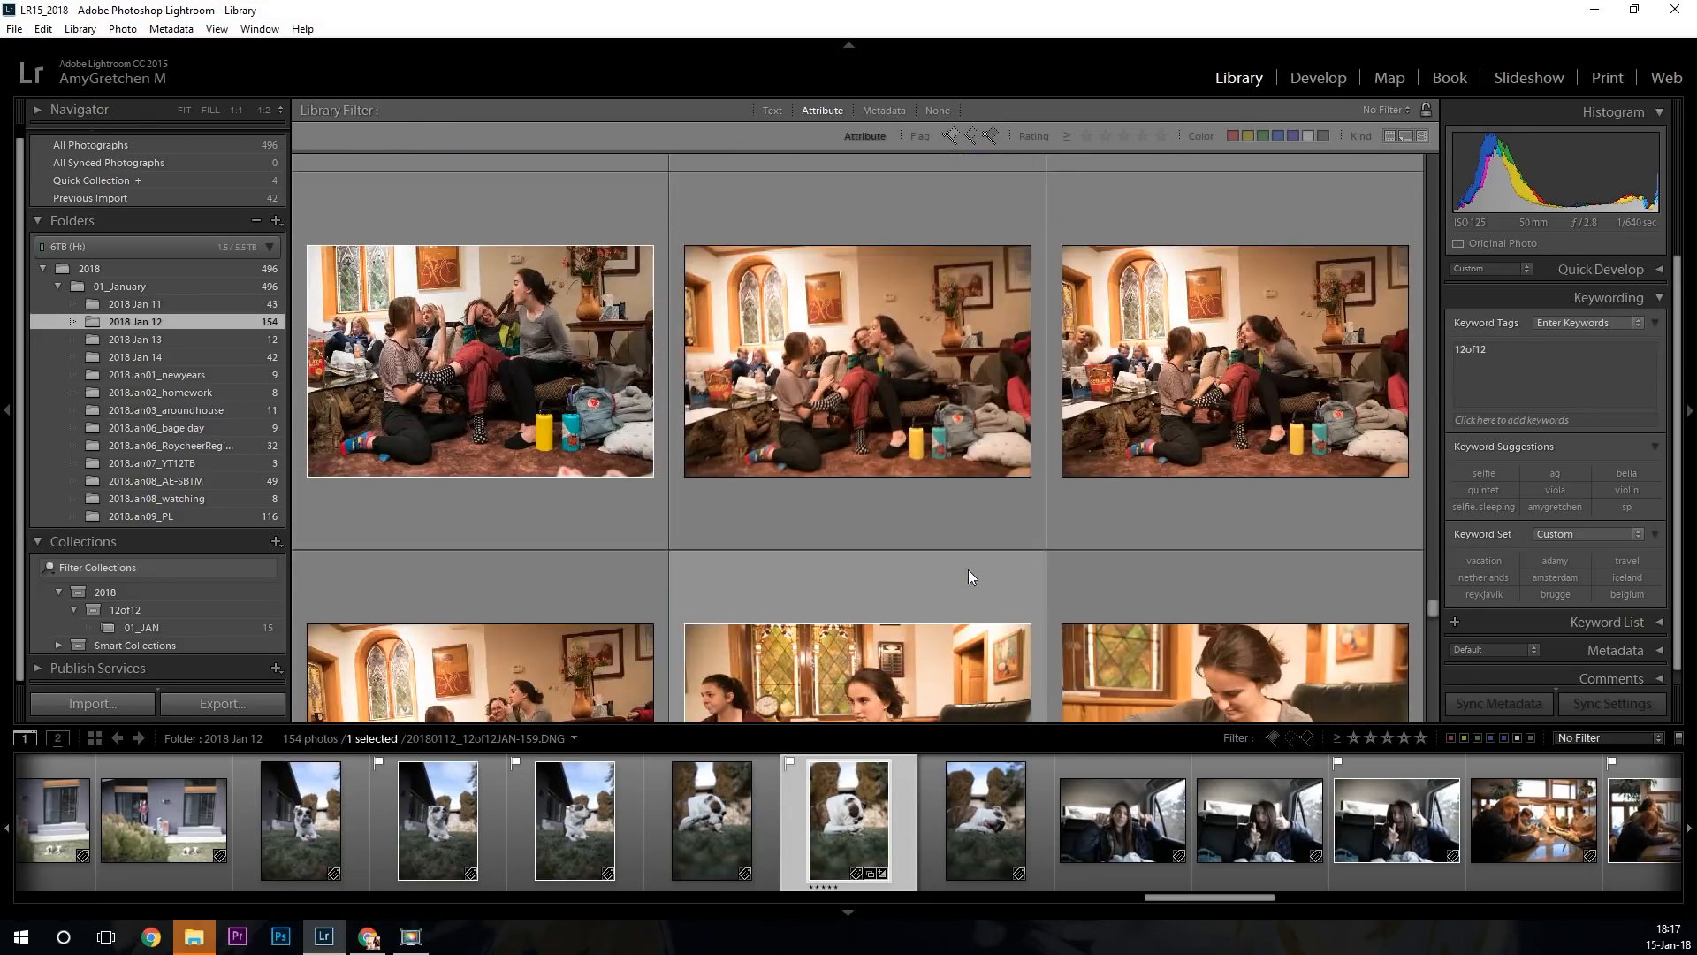
scroll(942, 548, "up", 20)
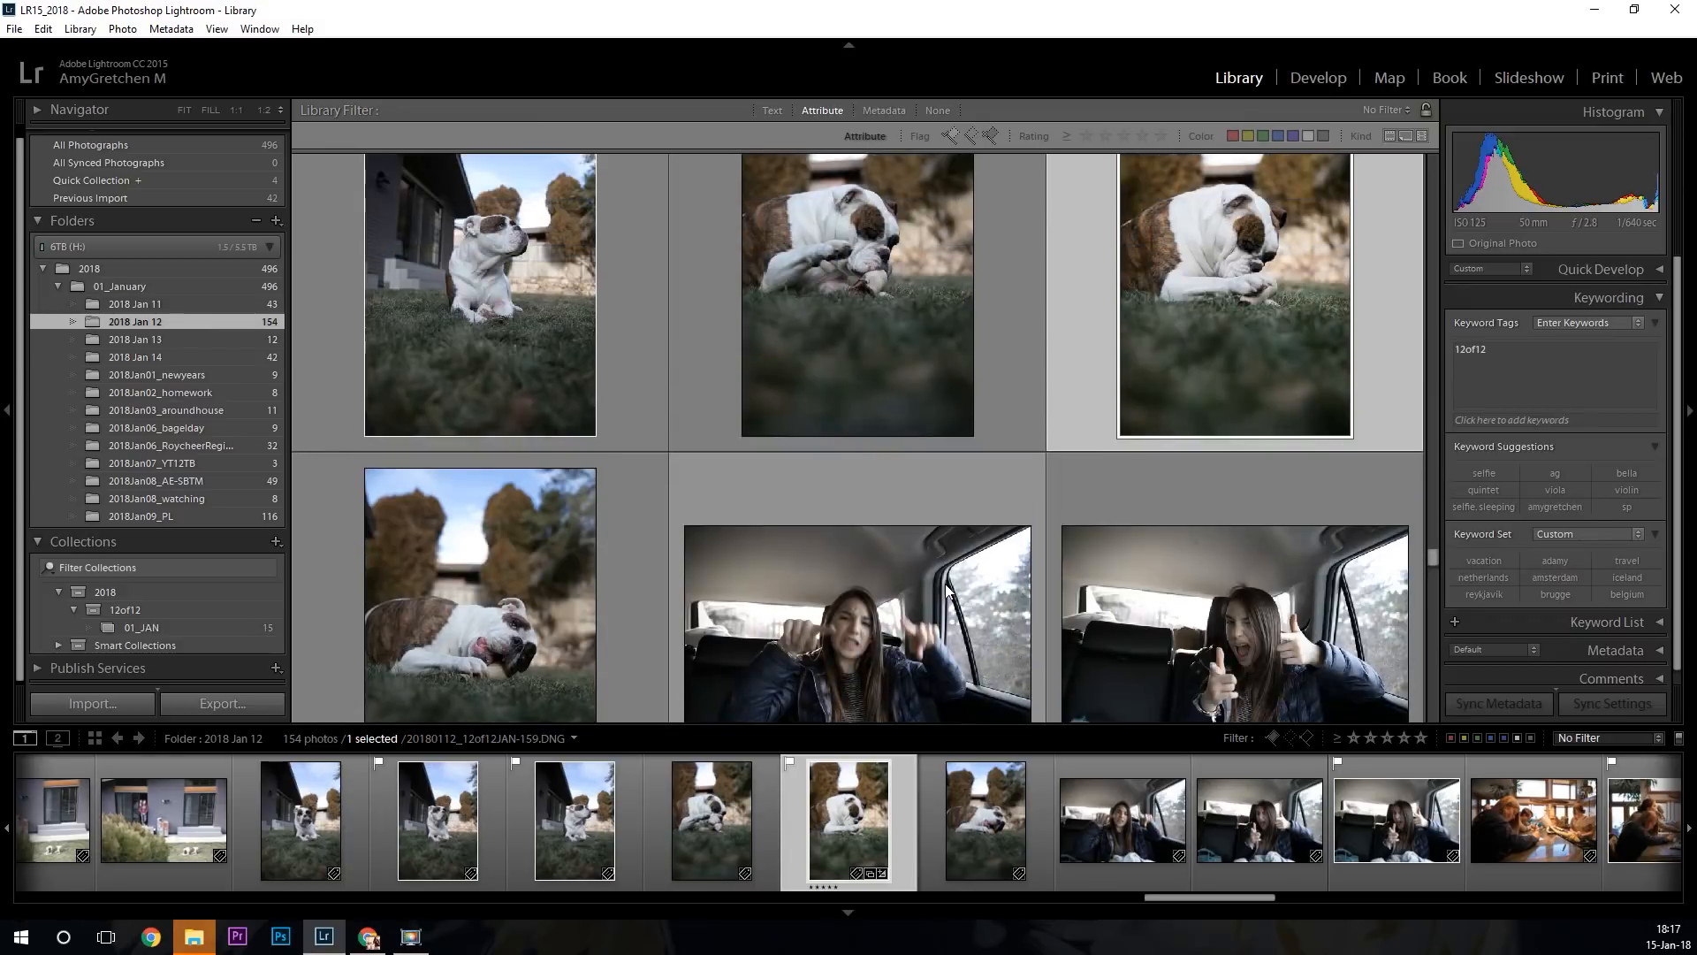
scroll(946, 583, "down", 3)
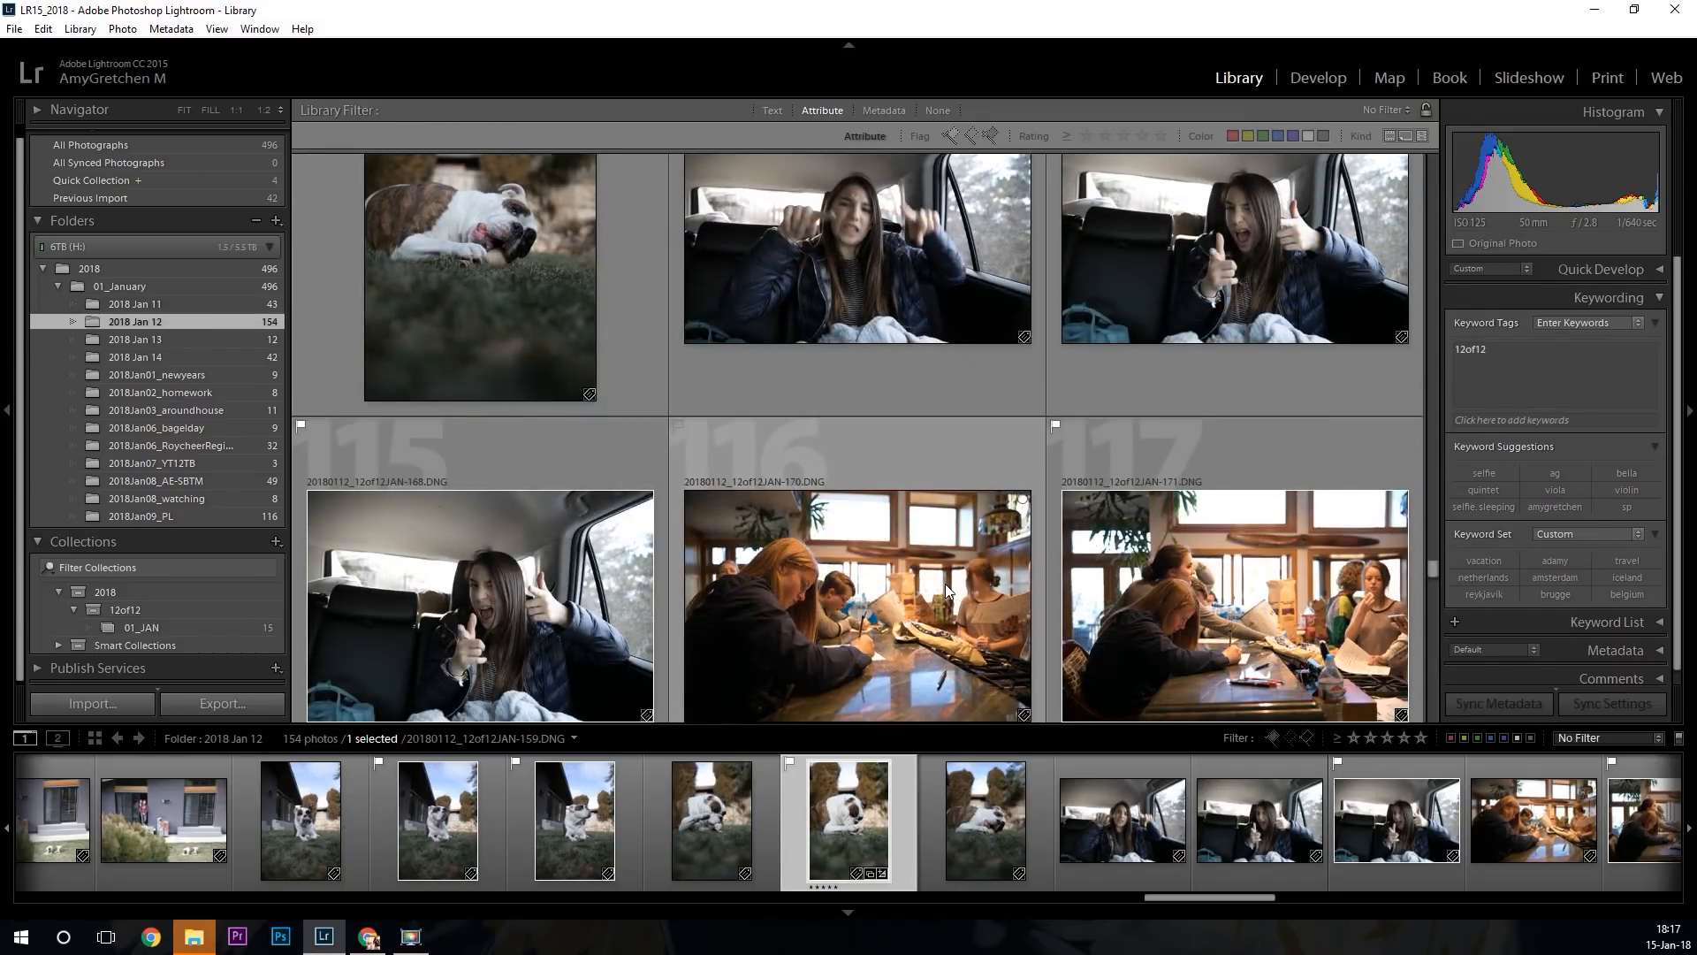
scroll(946, 584, "up", 6)
scroll(946, 584, "up", 10)
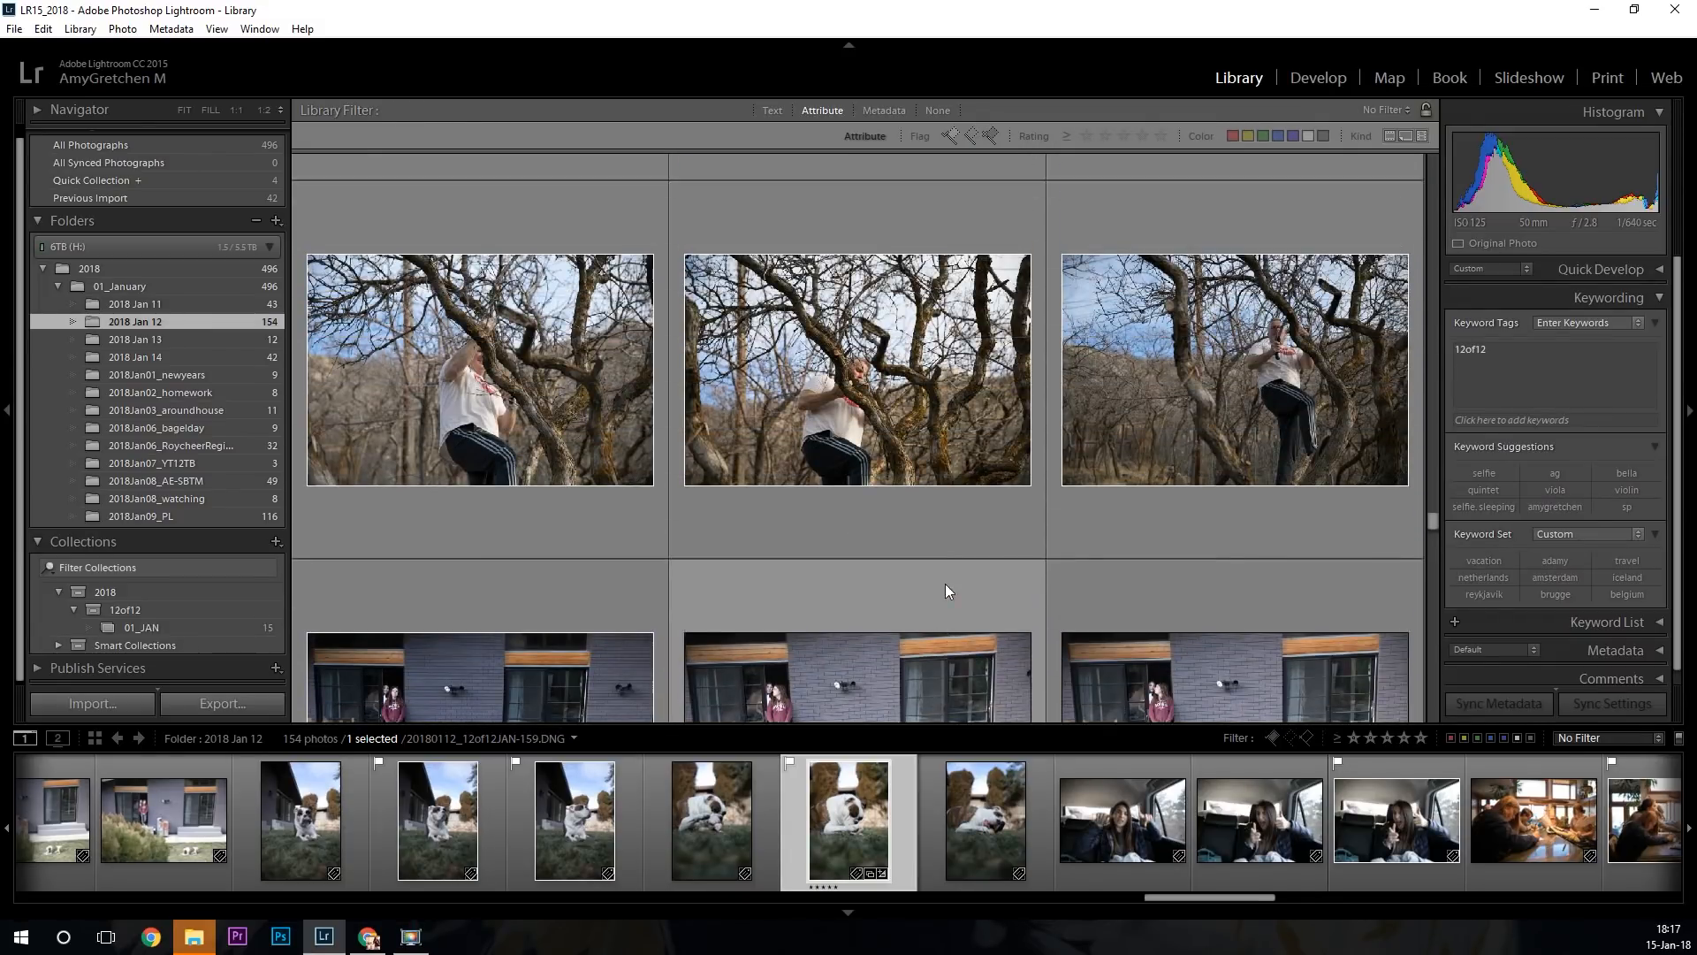
scroll(946, 583, "up", 8)
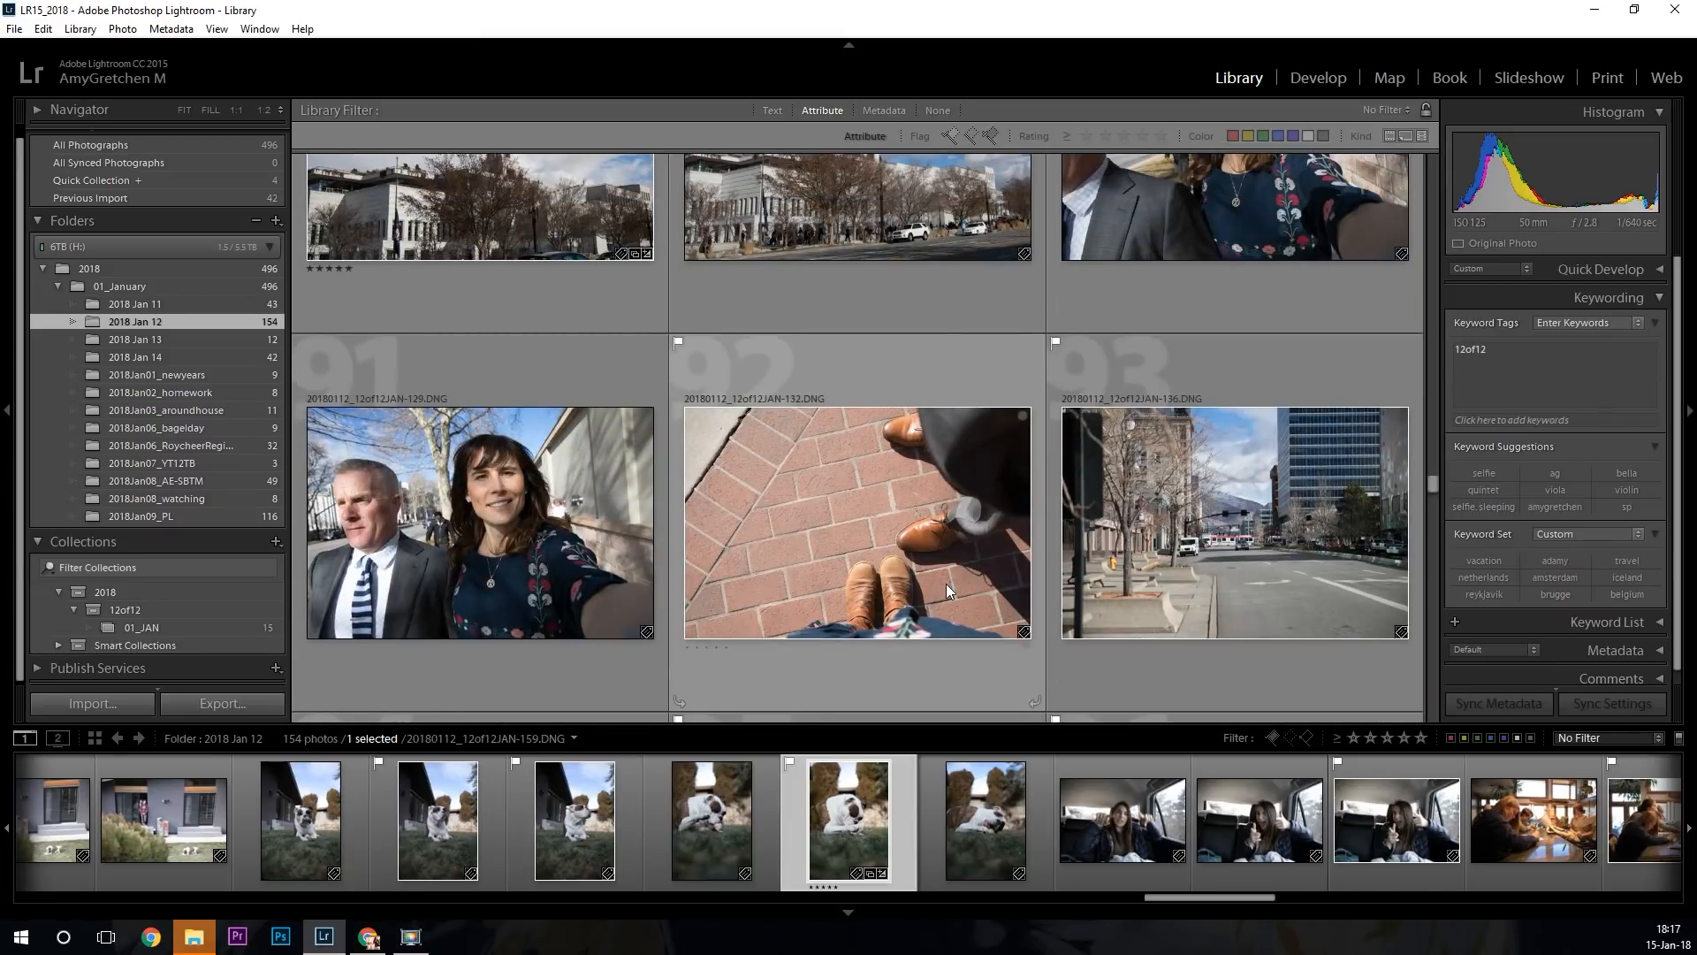
scroll(946, 585, "up", 10)
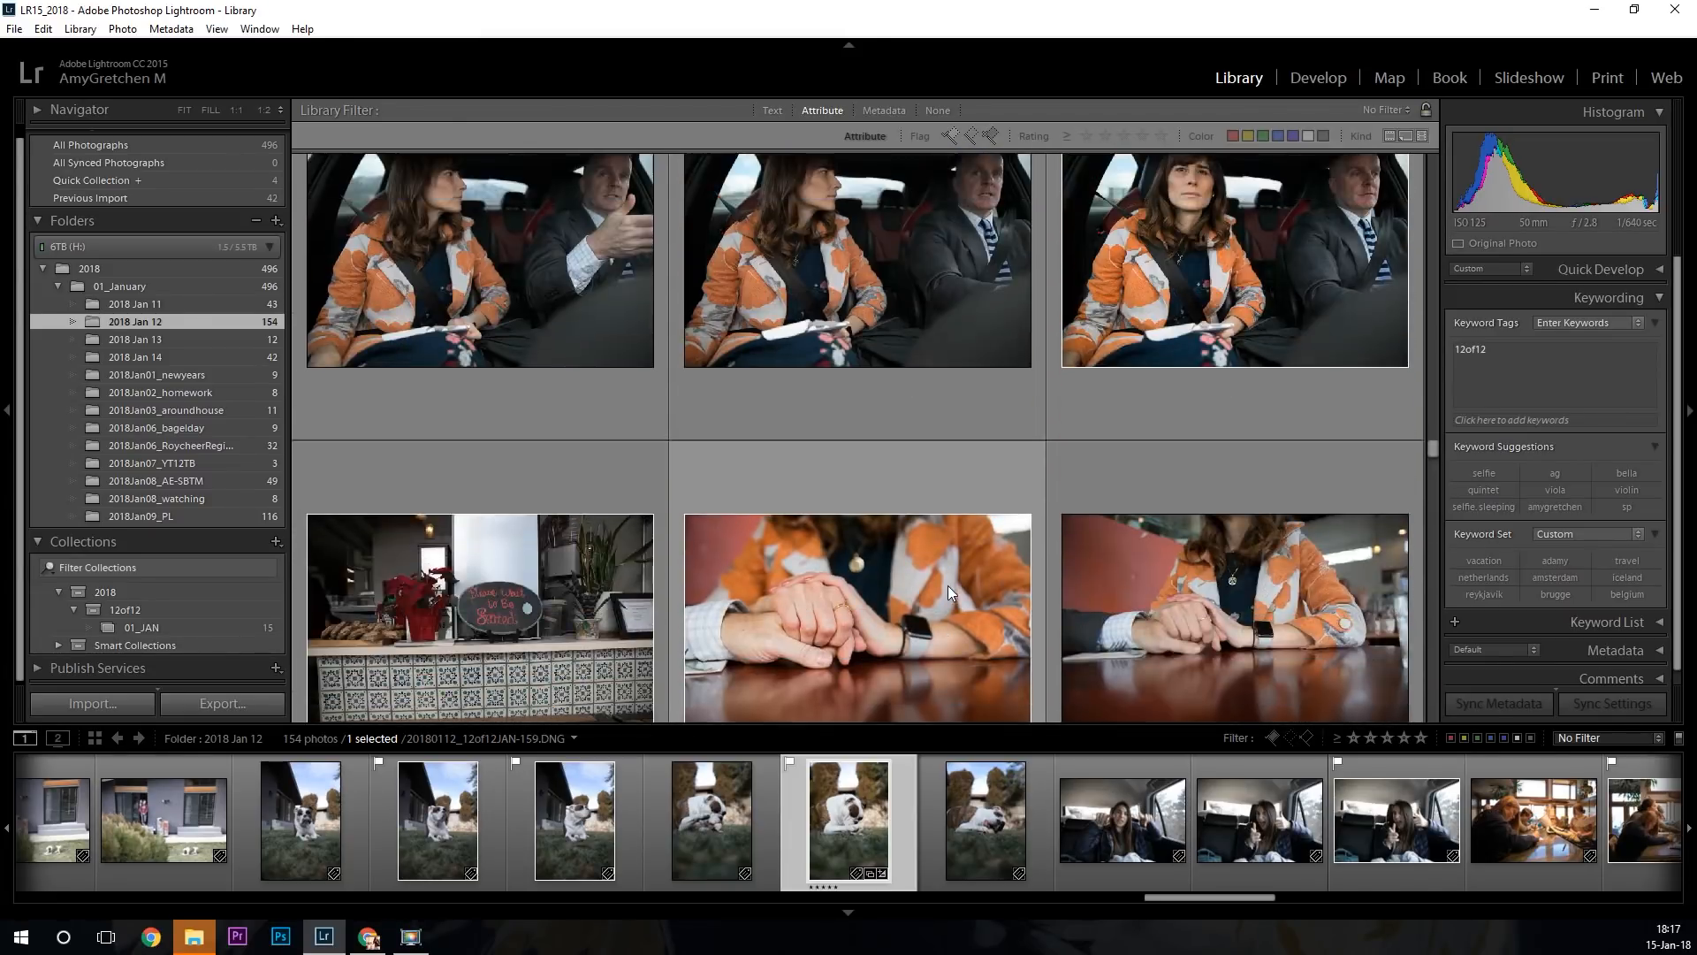
scroll(948, 586, "up", 2)
key("j")
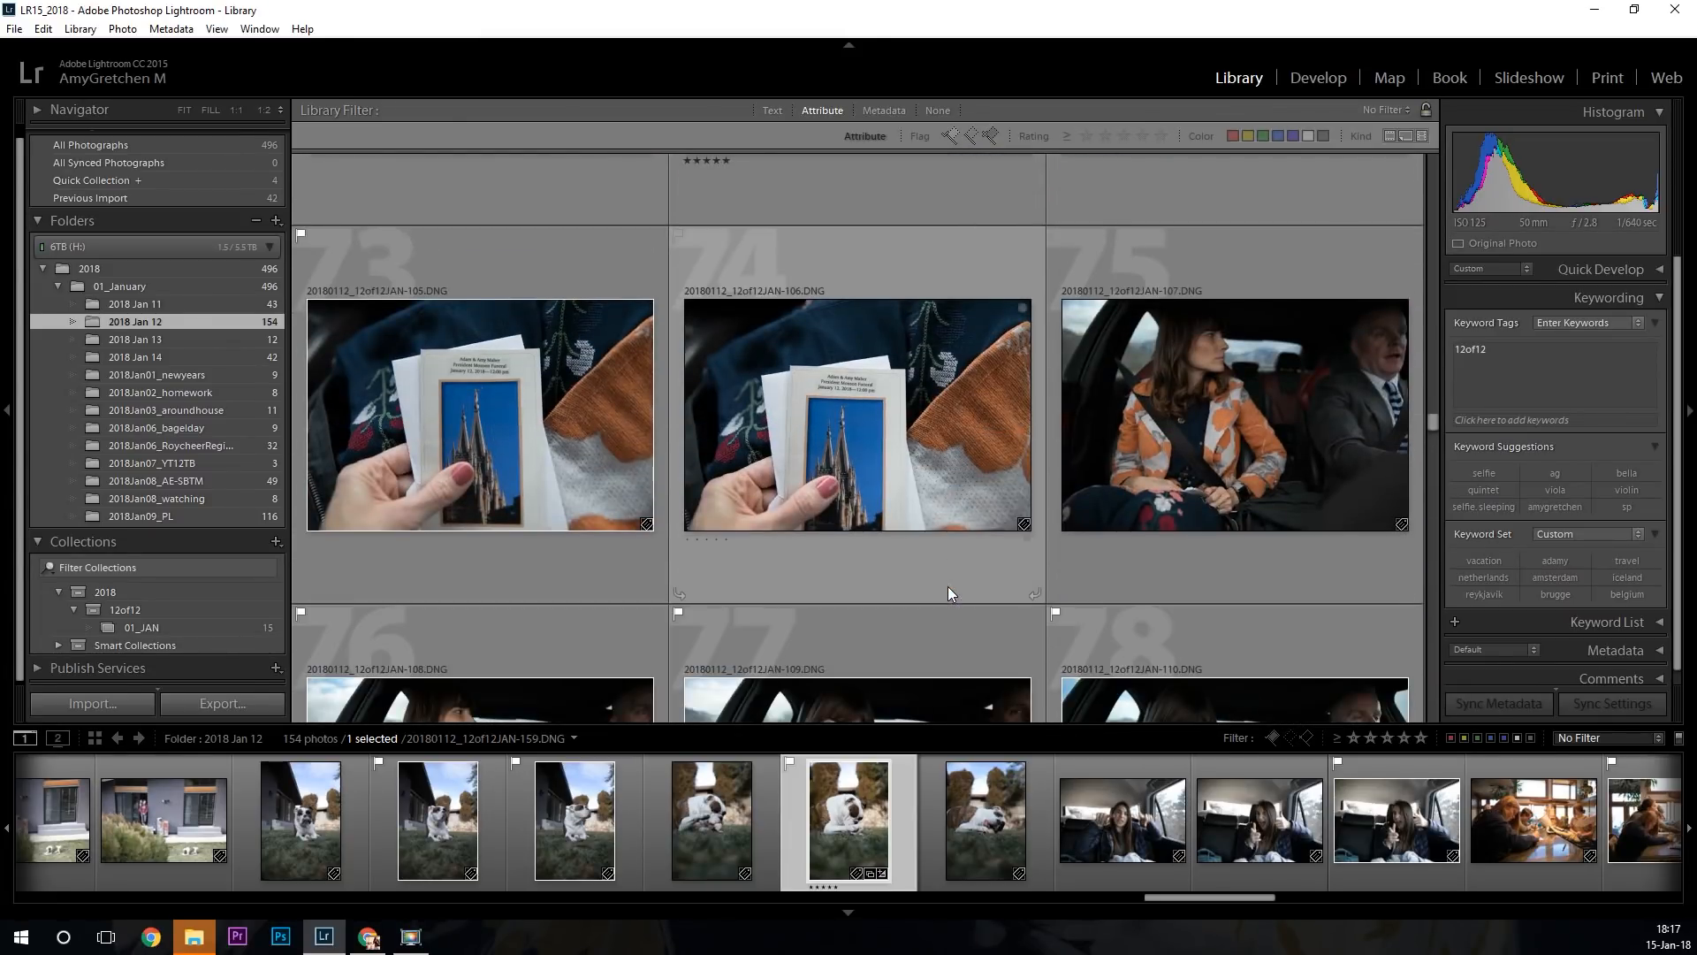
left_click_drag(269, 544, 187, 634)
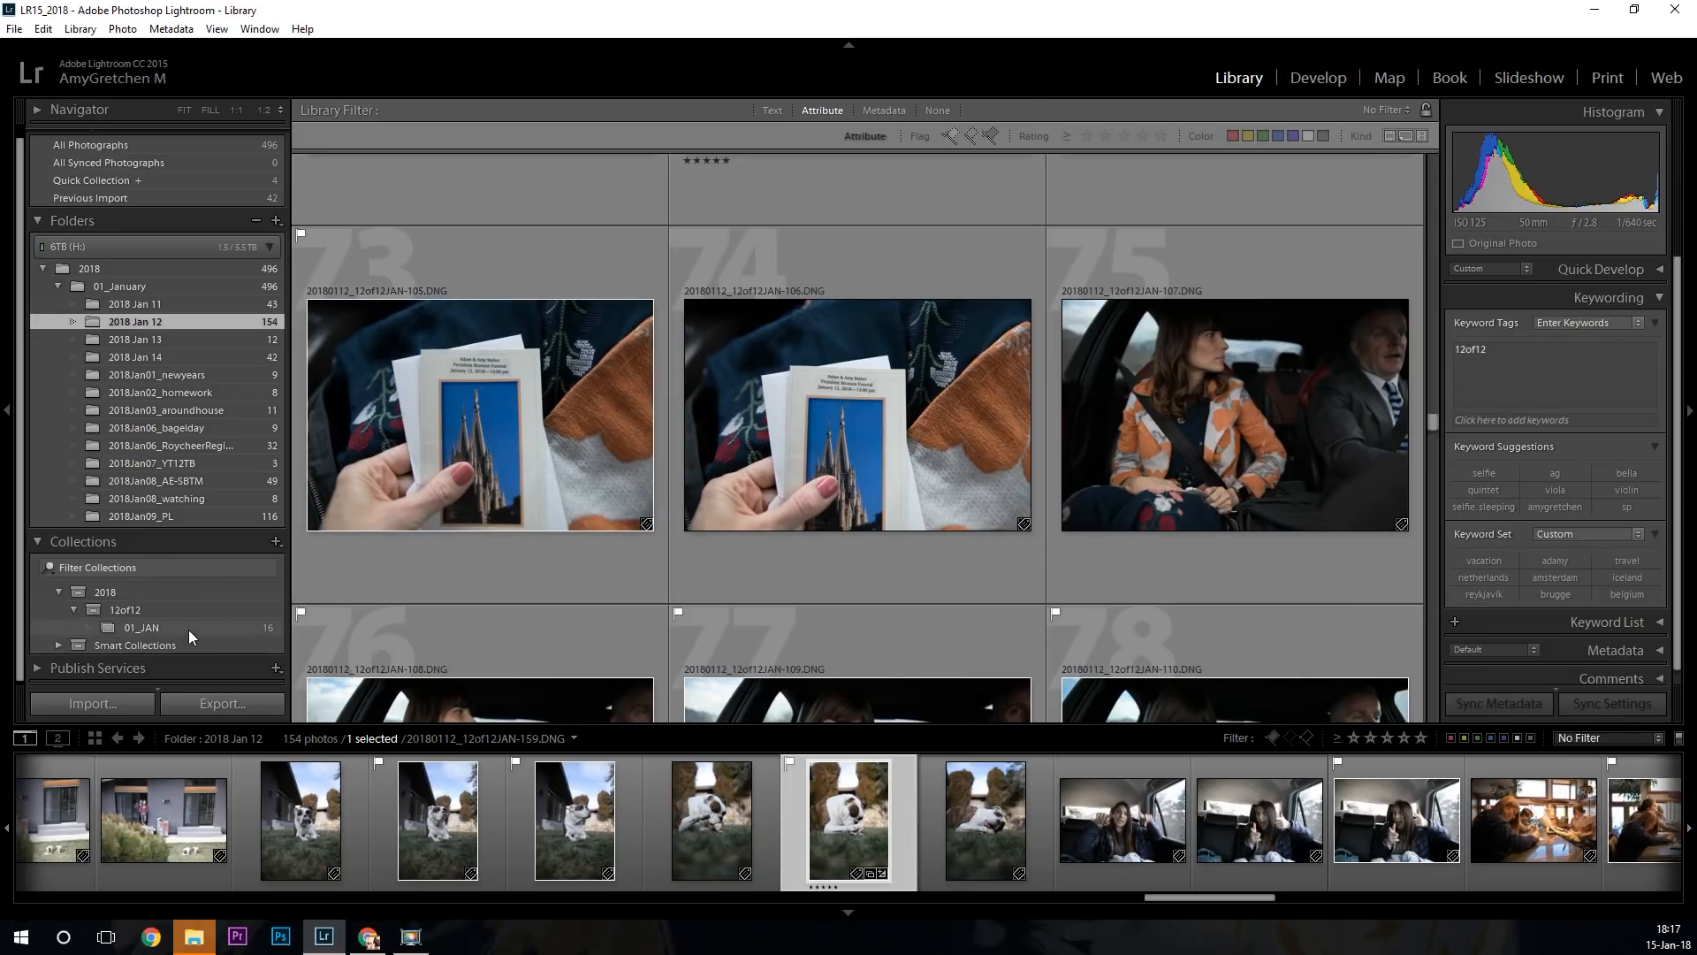
Open the programme photo from the 01_JAN collection in Develop and apply the "my azilia" preset.
left_click(189, 629)
left_click(622, 650)
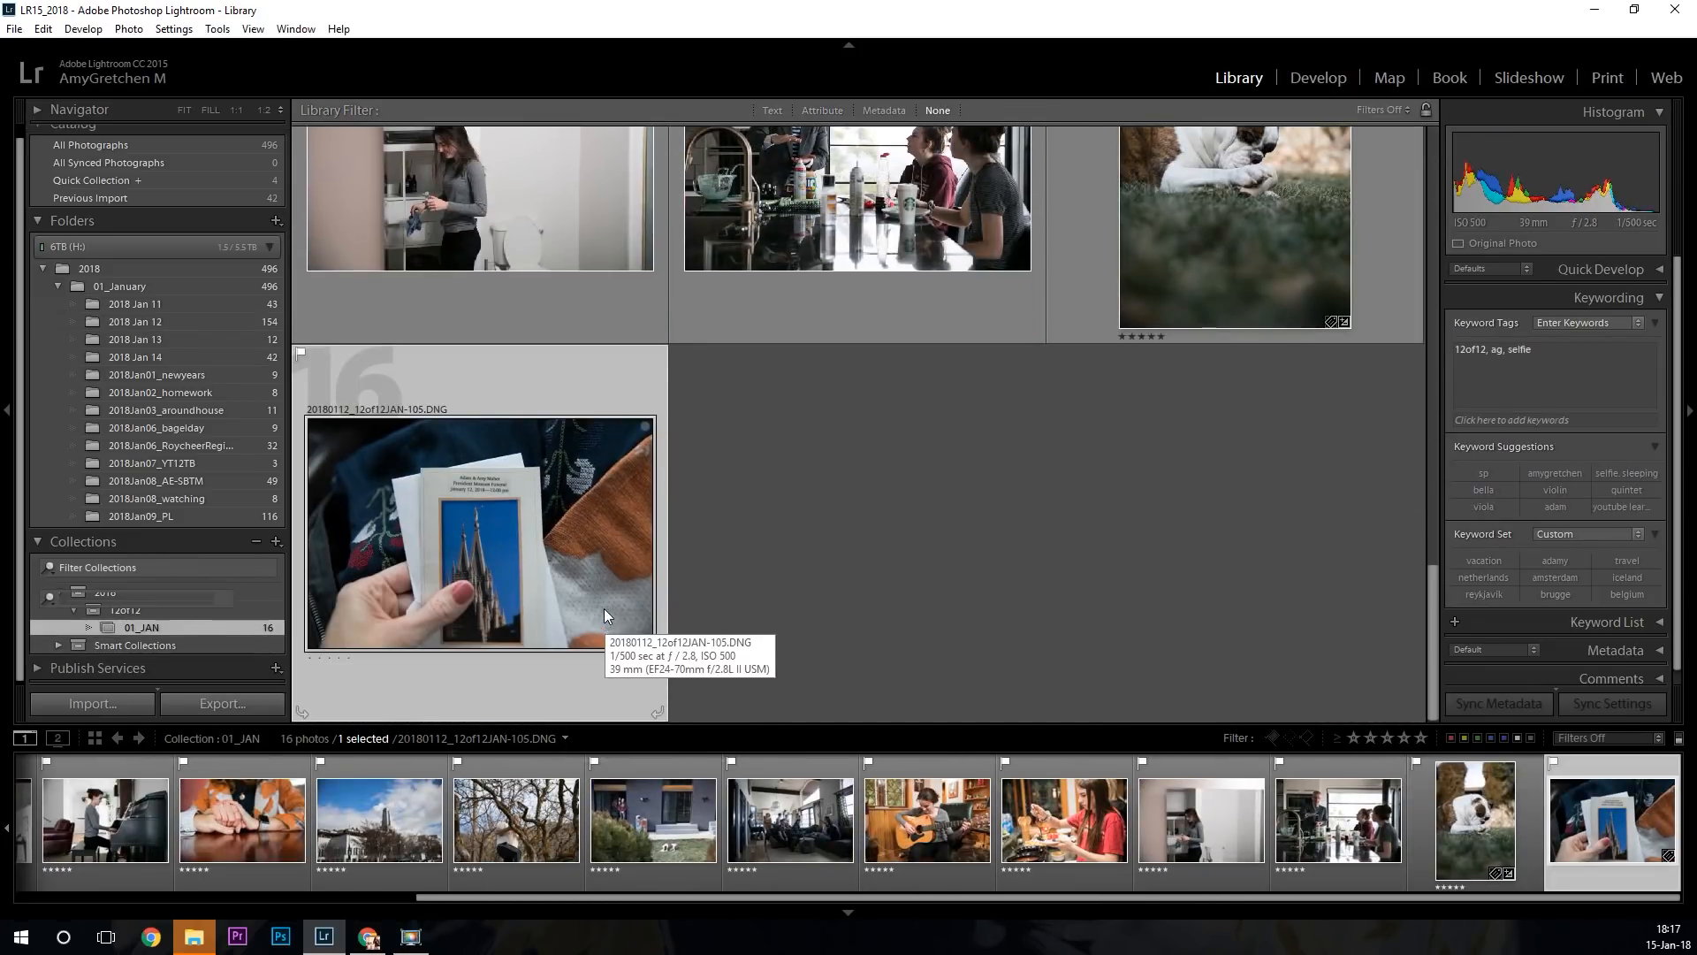
key("d")
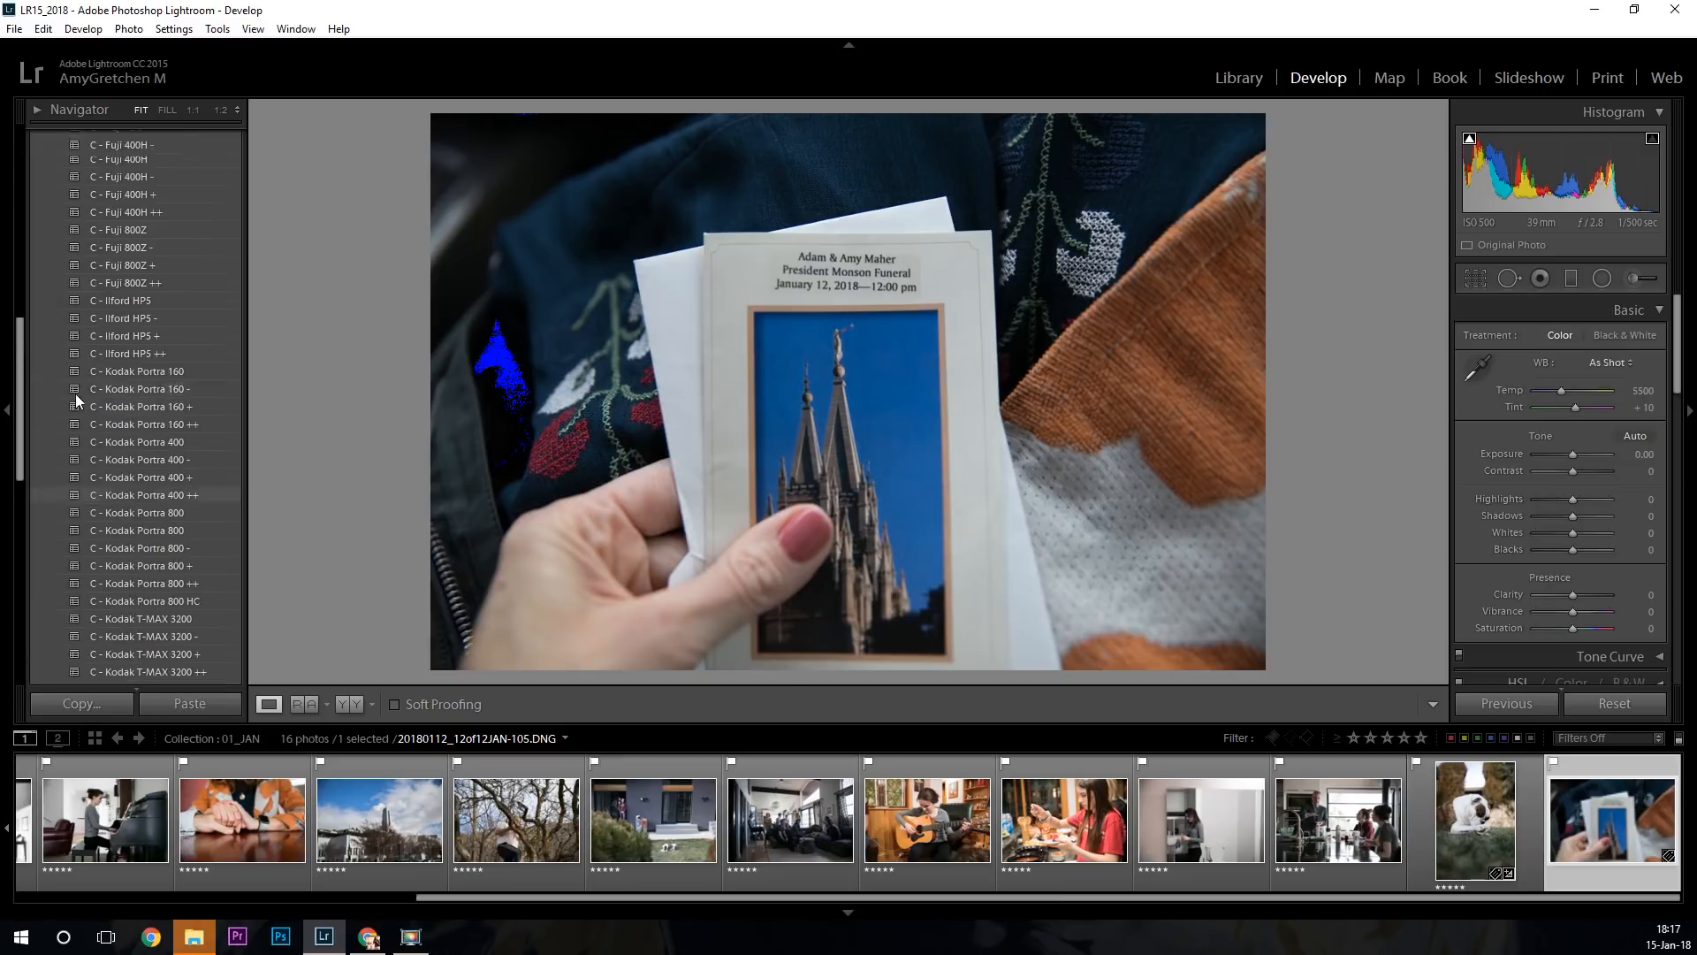
scroll(76, 394, "up", 10)
left_click(171, 247)
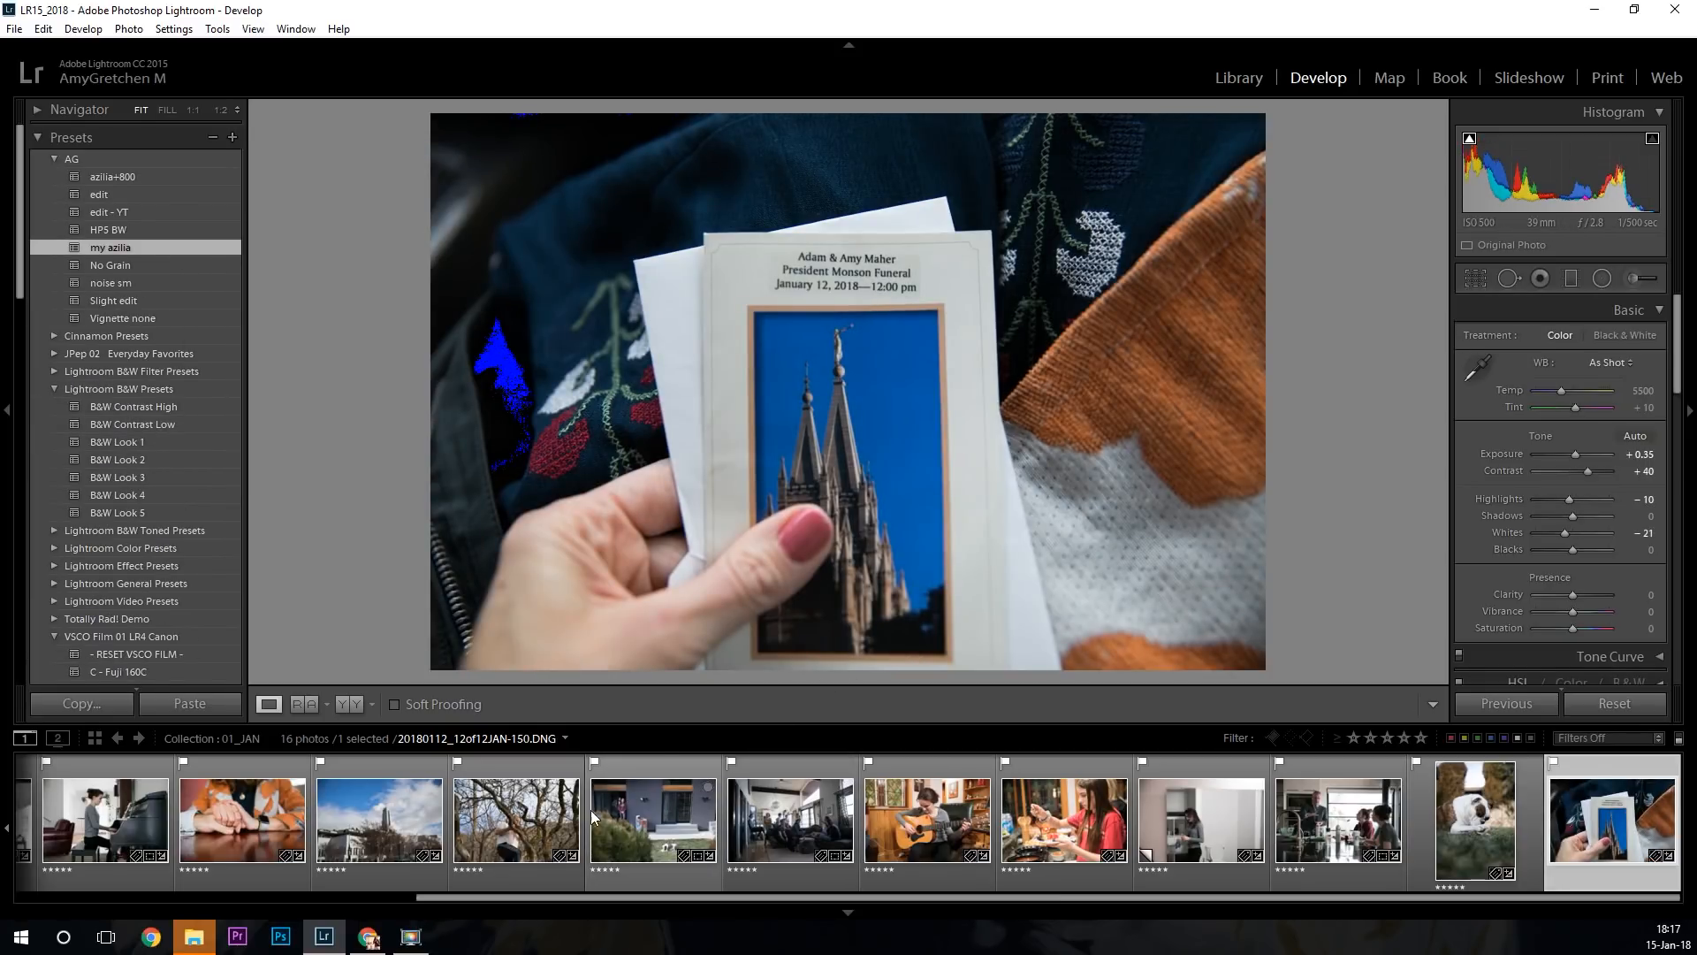
Adjust the bulldog photo's tones, setting Highlights to -14, Shadows to +36 and Whites to -29.
left_click(1484, 820)
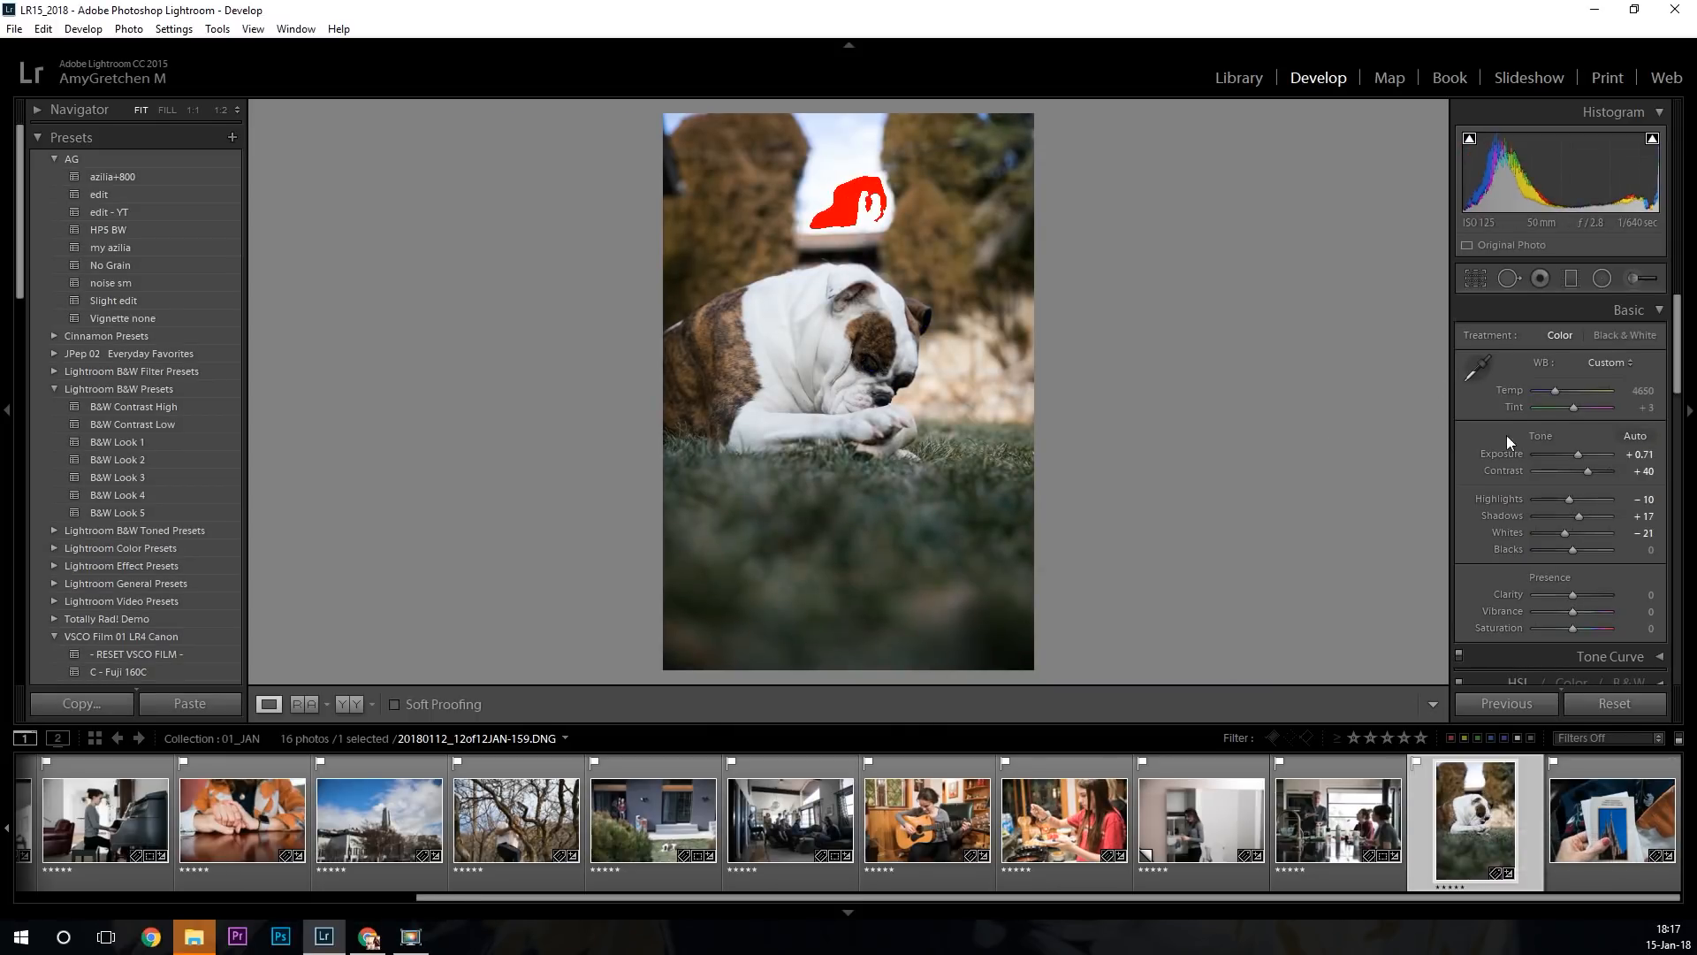
left_click_drag(1568, 495, 1567, 496)
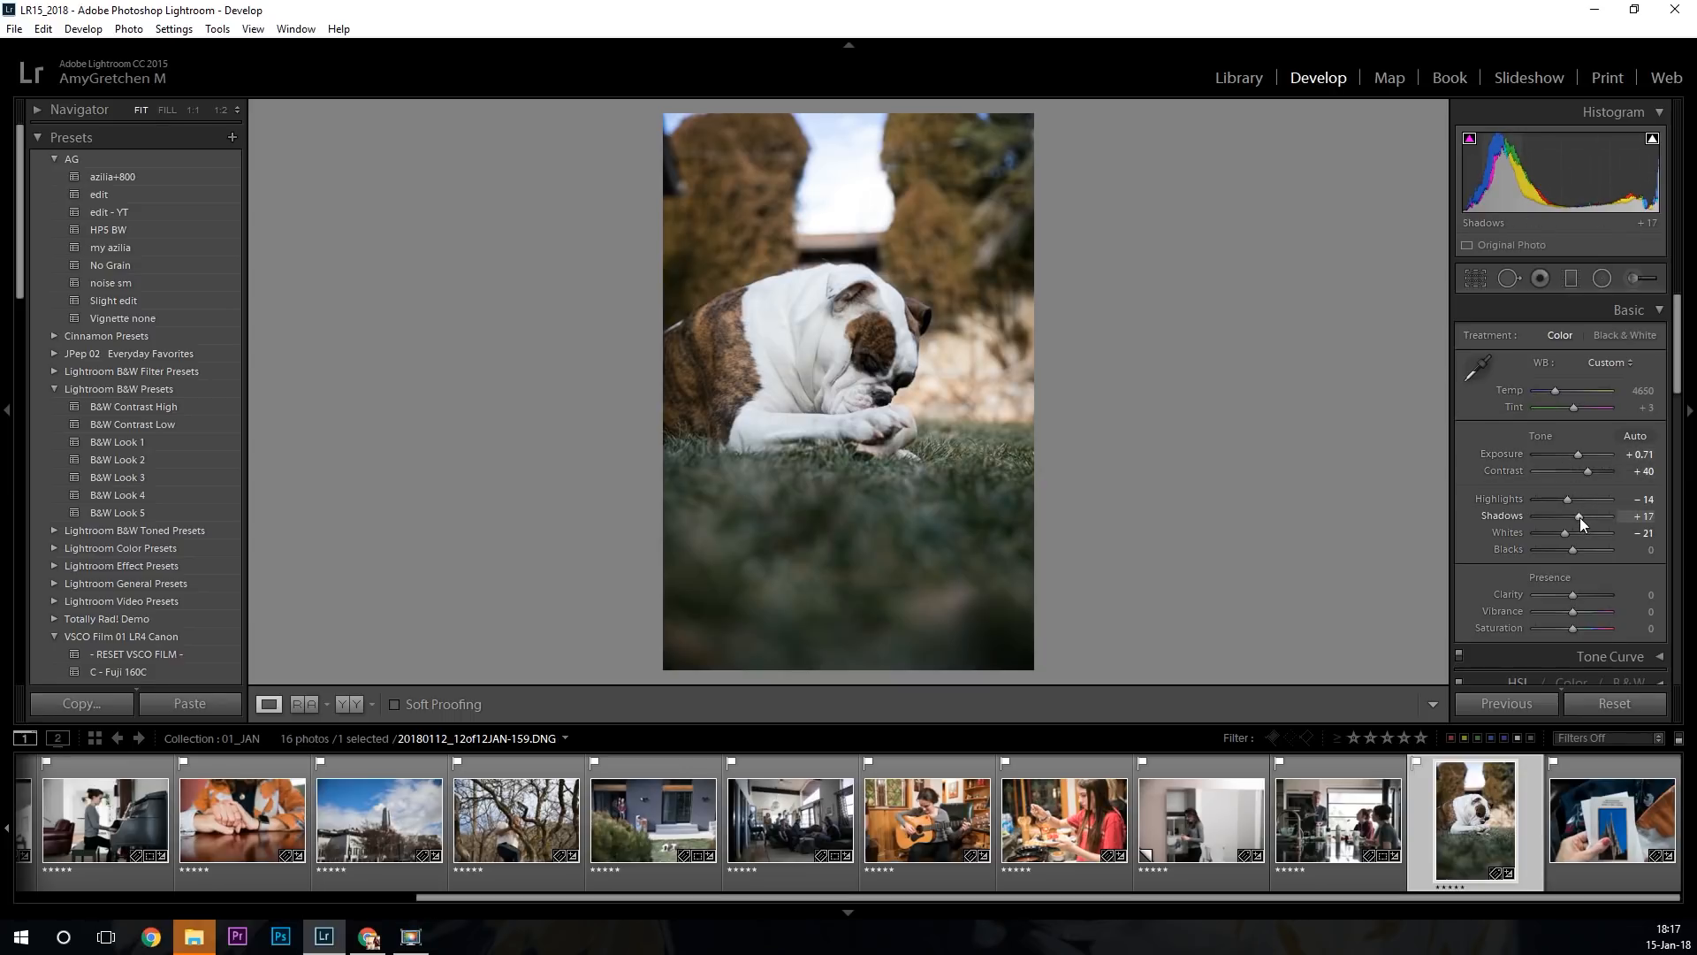
left_click_drag(1579, 516, 1588, 517)
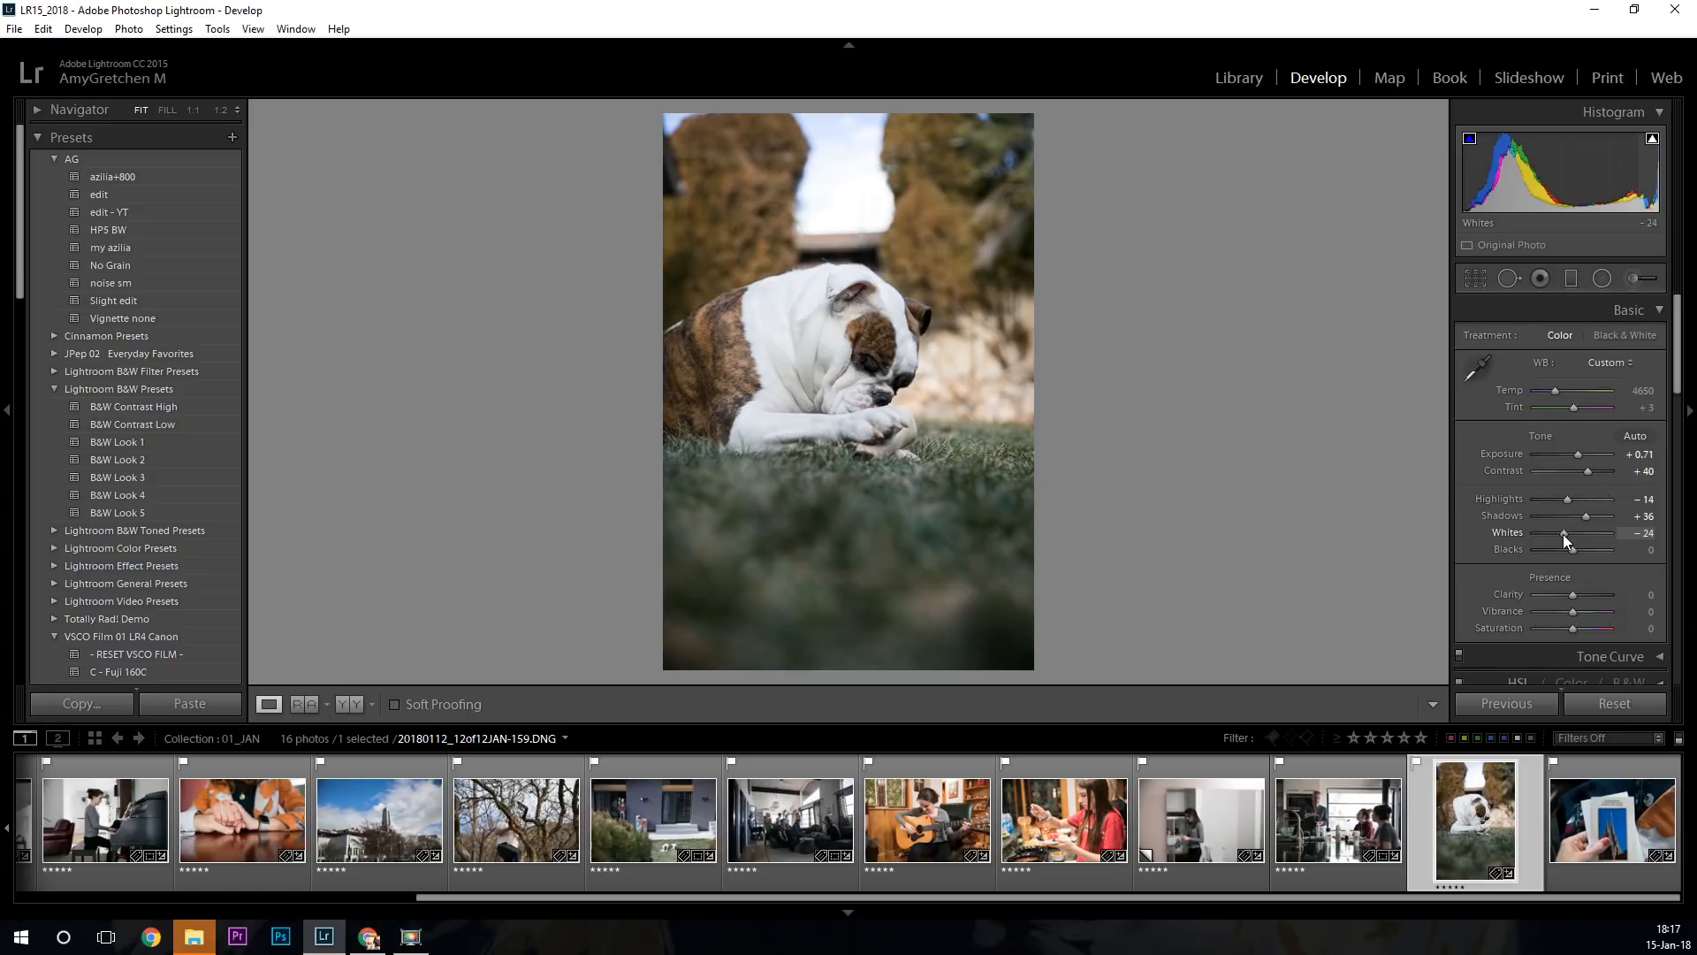
left_click_drag(1563, 534, 1562, 534)
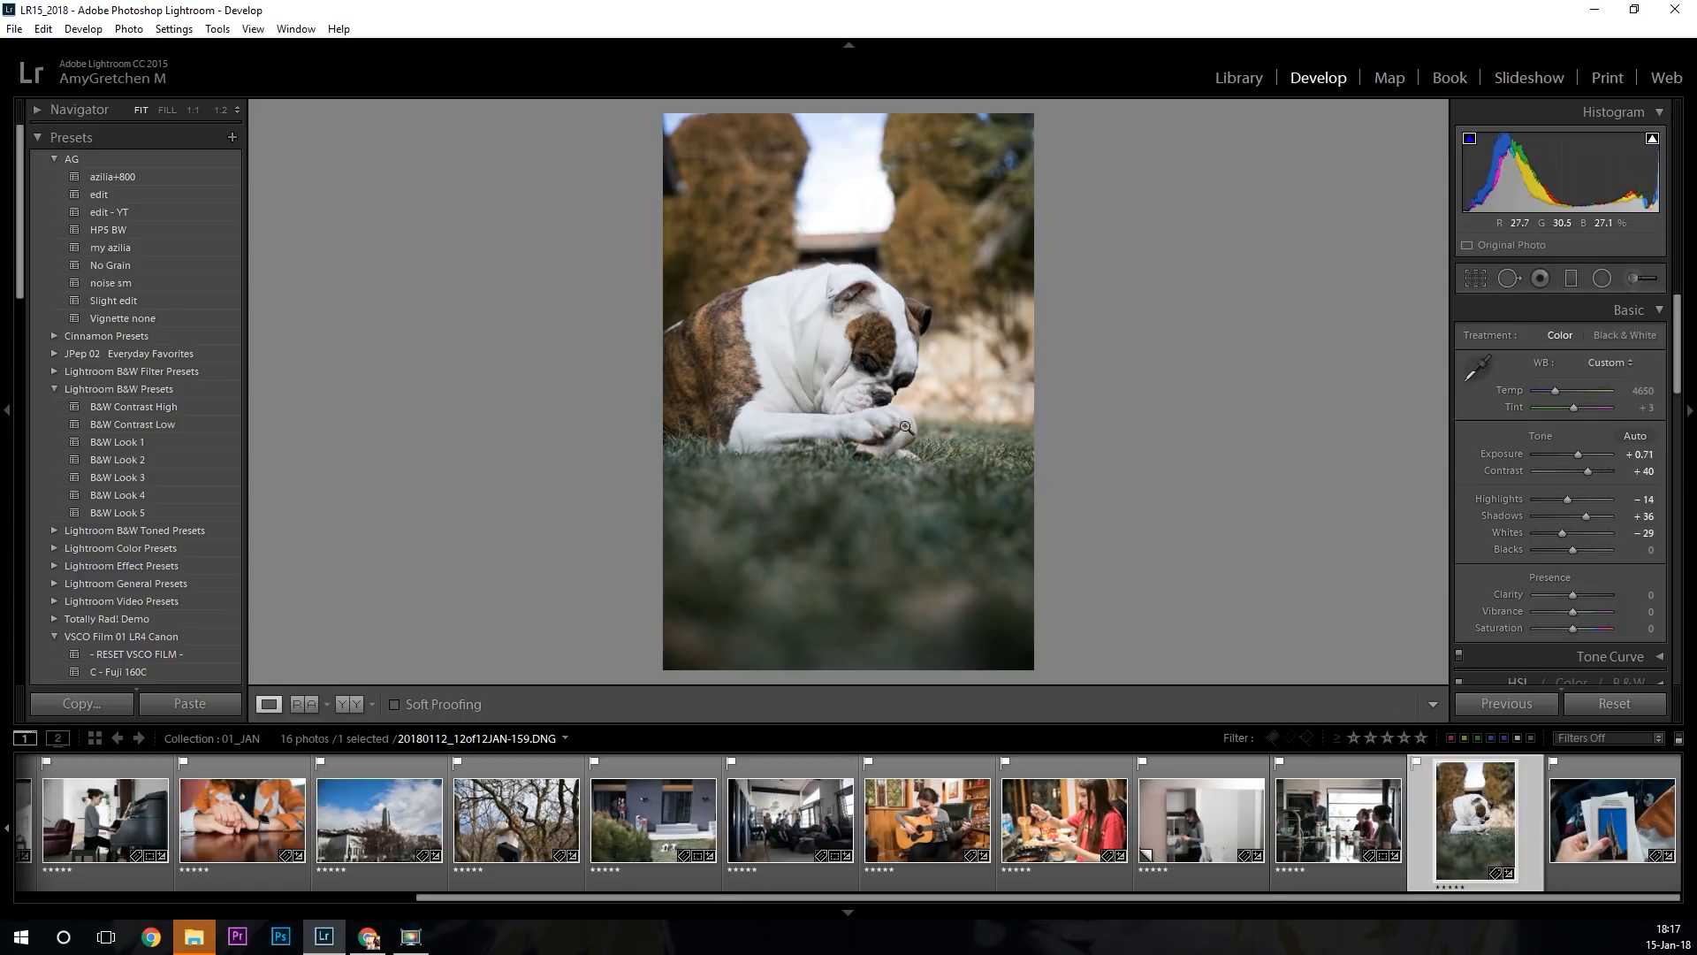
Return to the print layout and replace the living-room group photo on the first page with the bulldog photo.
left_click(1616, 82)
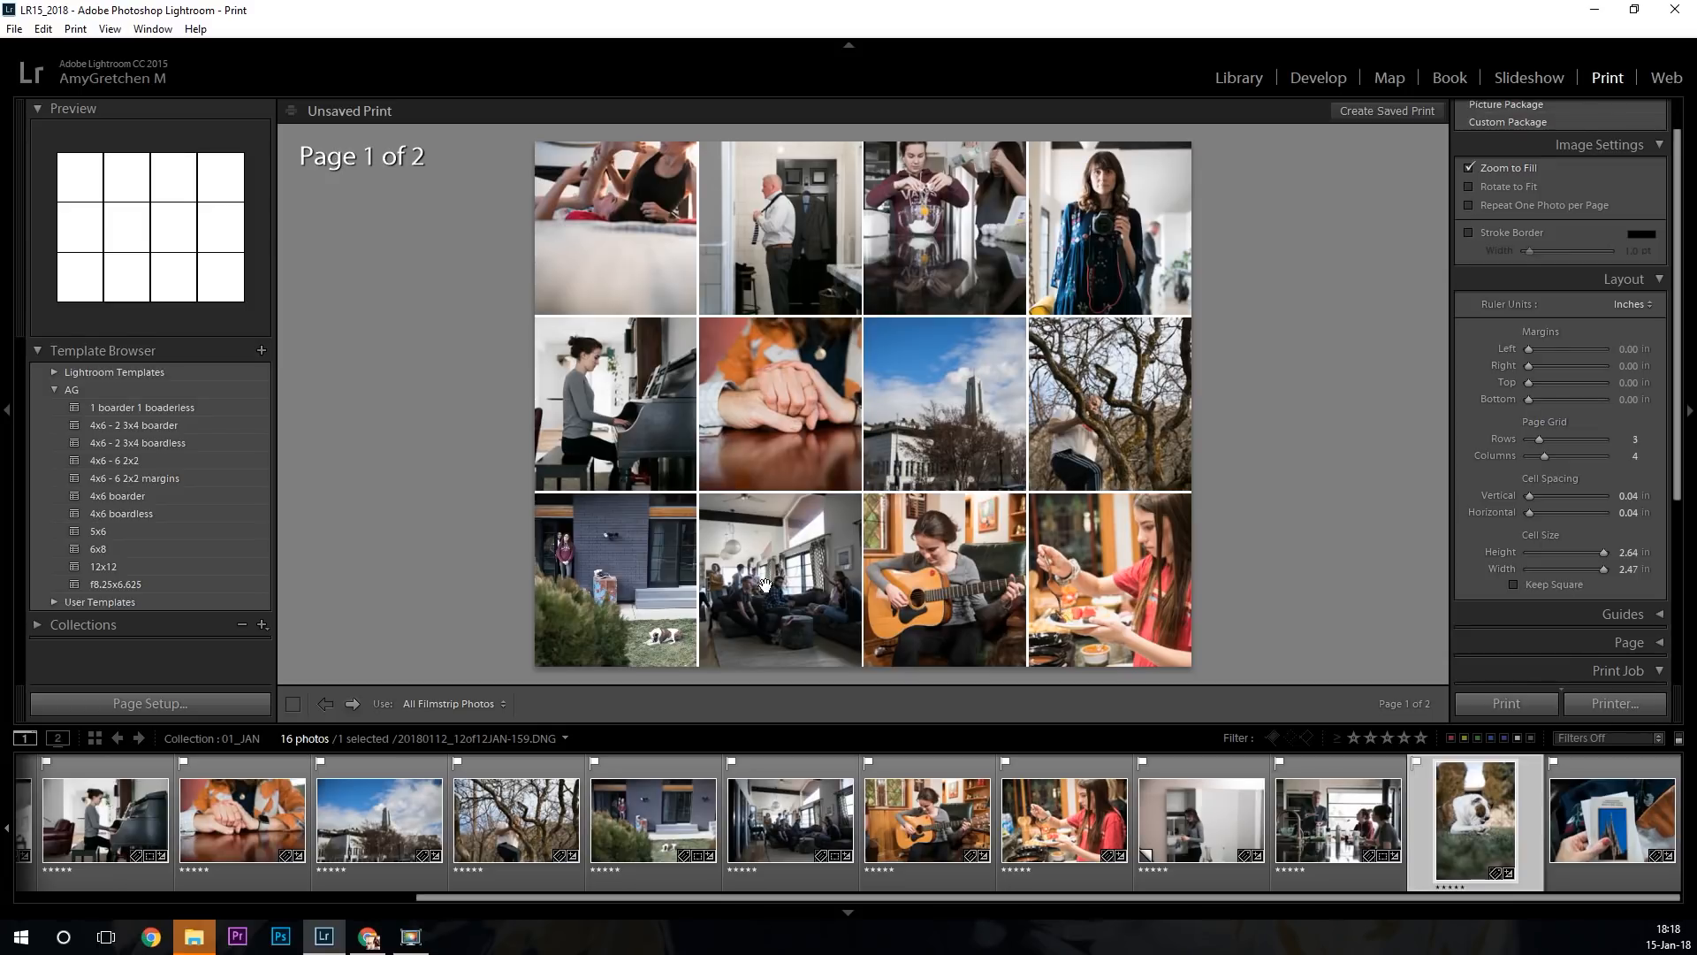
left_click_drag(805, 799, 1515, 841)
left_click_drag(1307, 824, 739, 826)
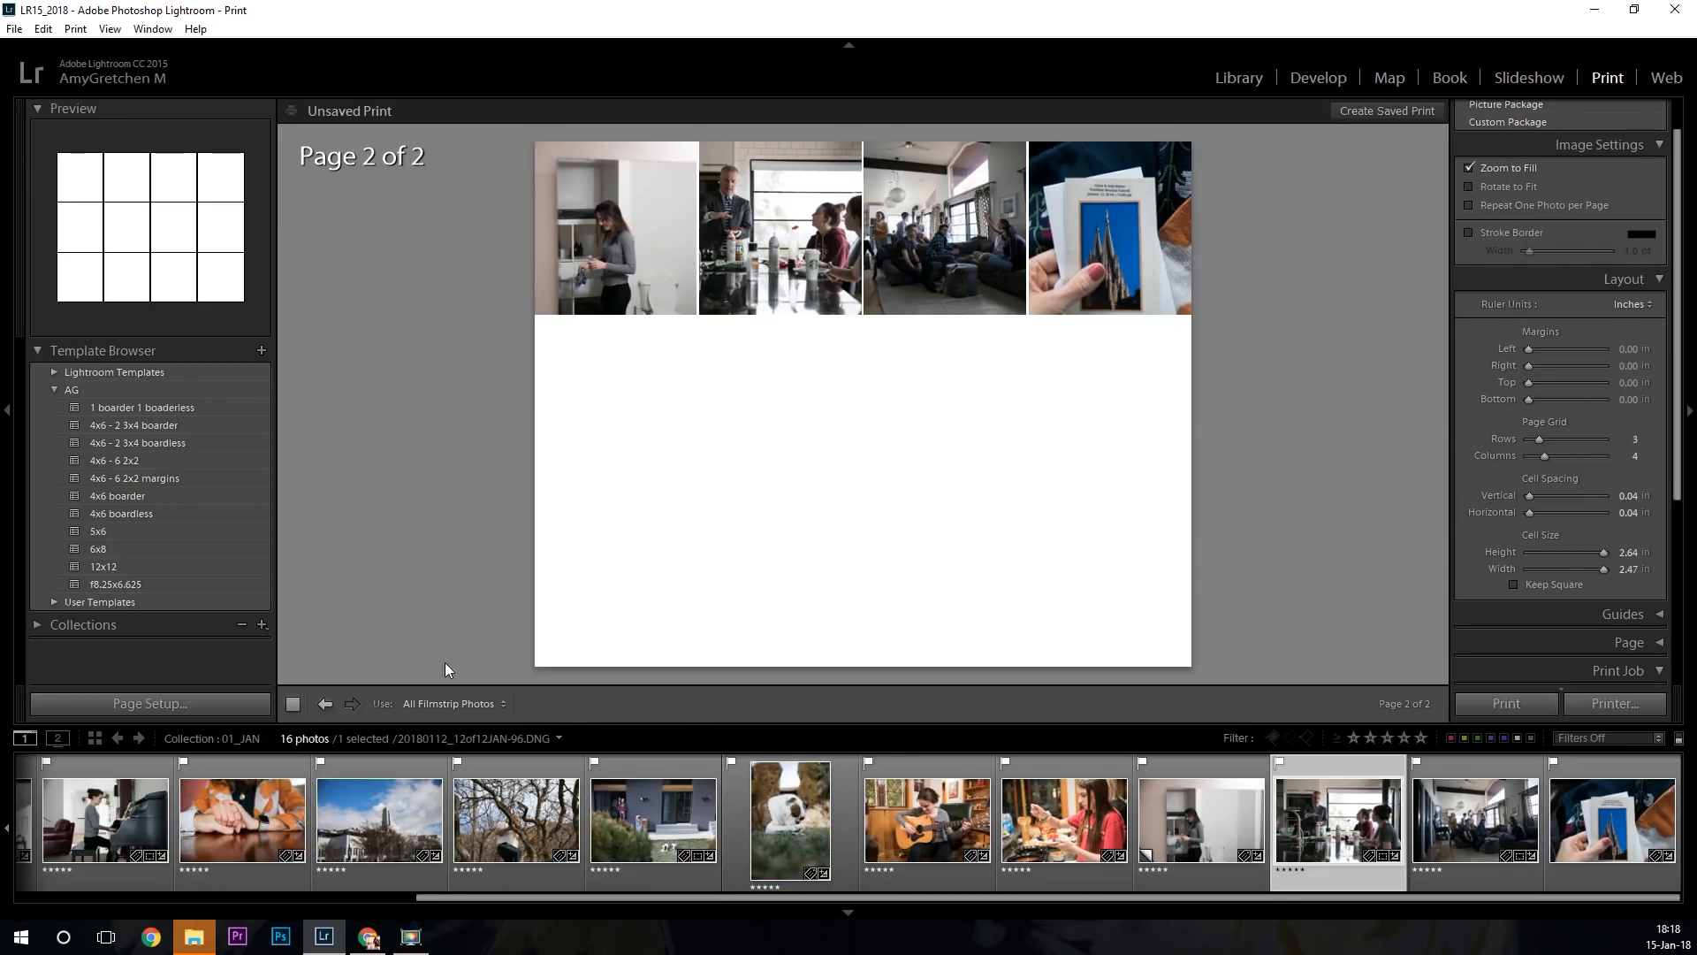
left_click(326, 704)
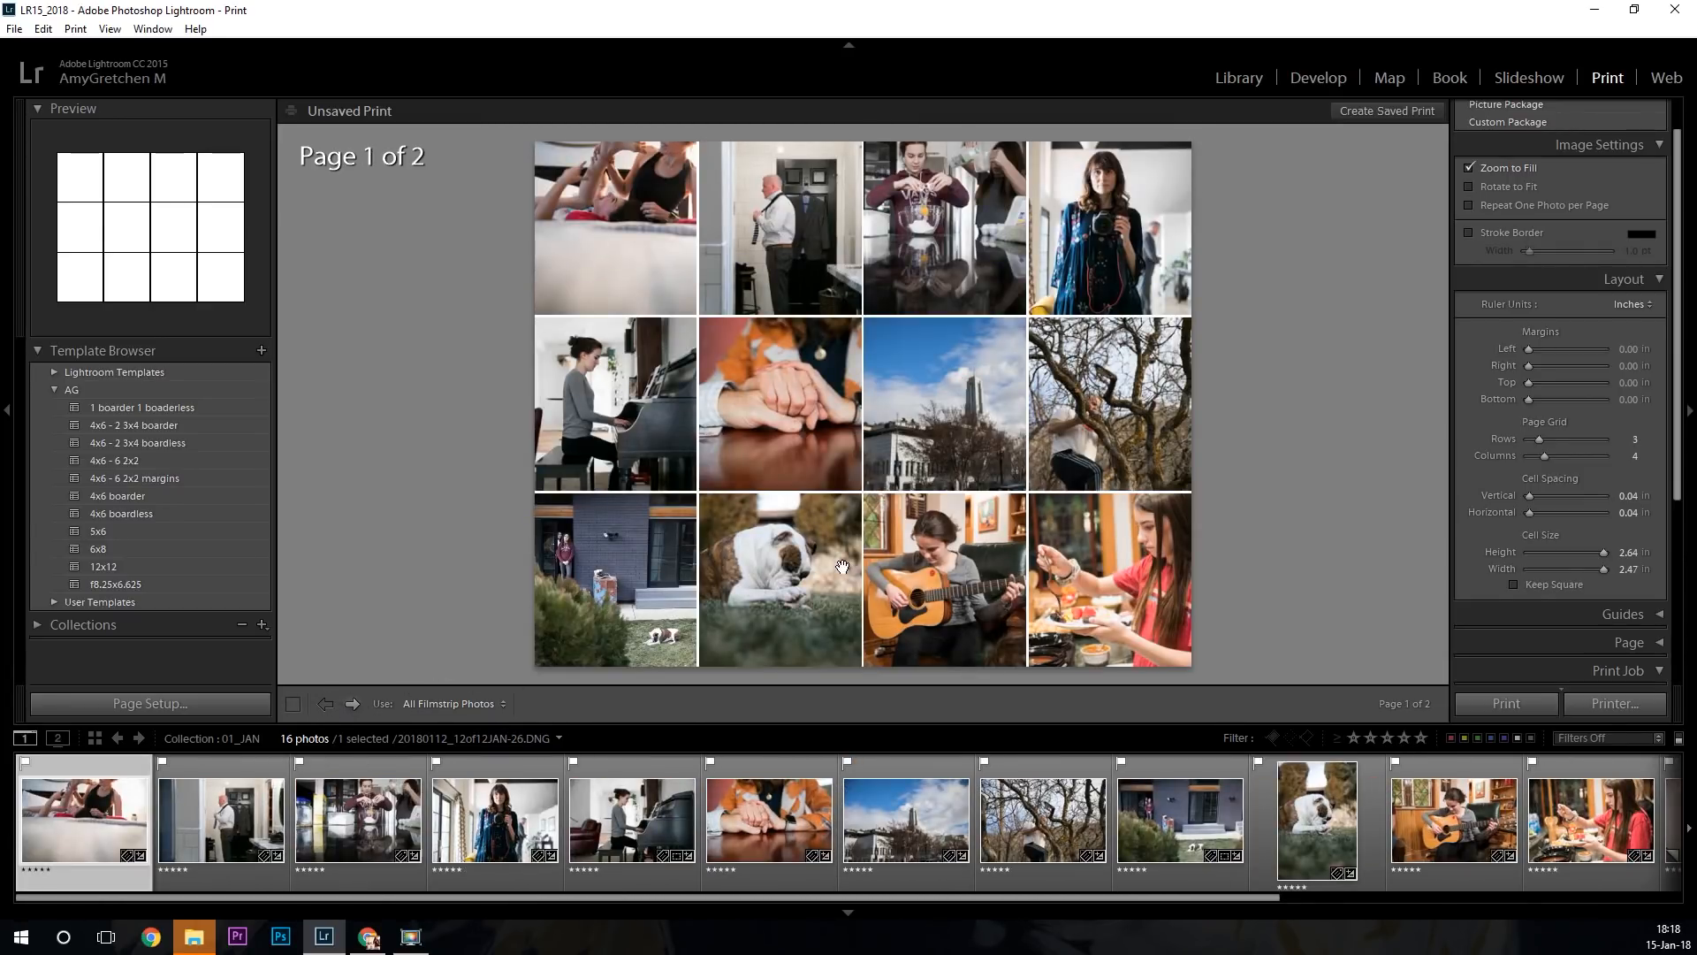
Reposition the bulldog photo and the neighbouring dark house photo within their grid cells.
left_click(816, 591)
left_click_drag(815, 591, 836, 591)
left_click(659, 579)
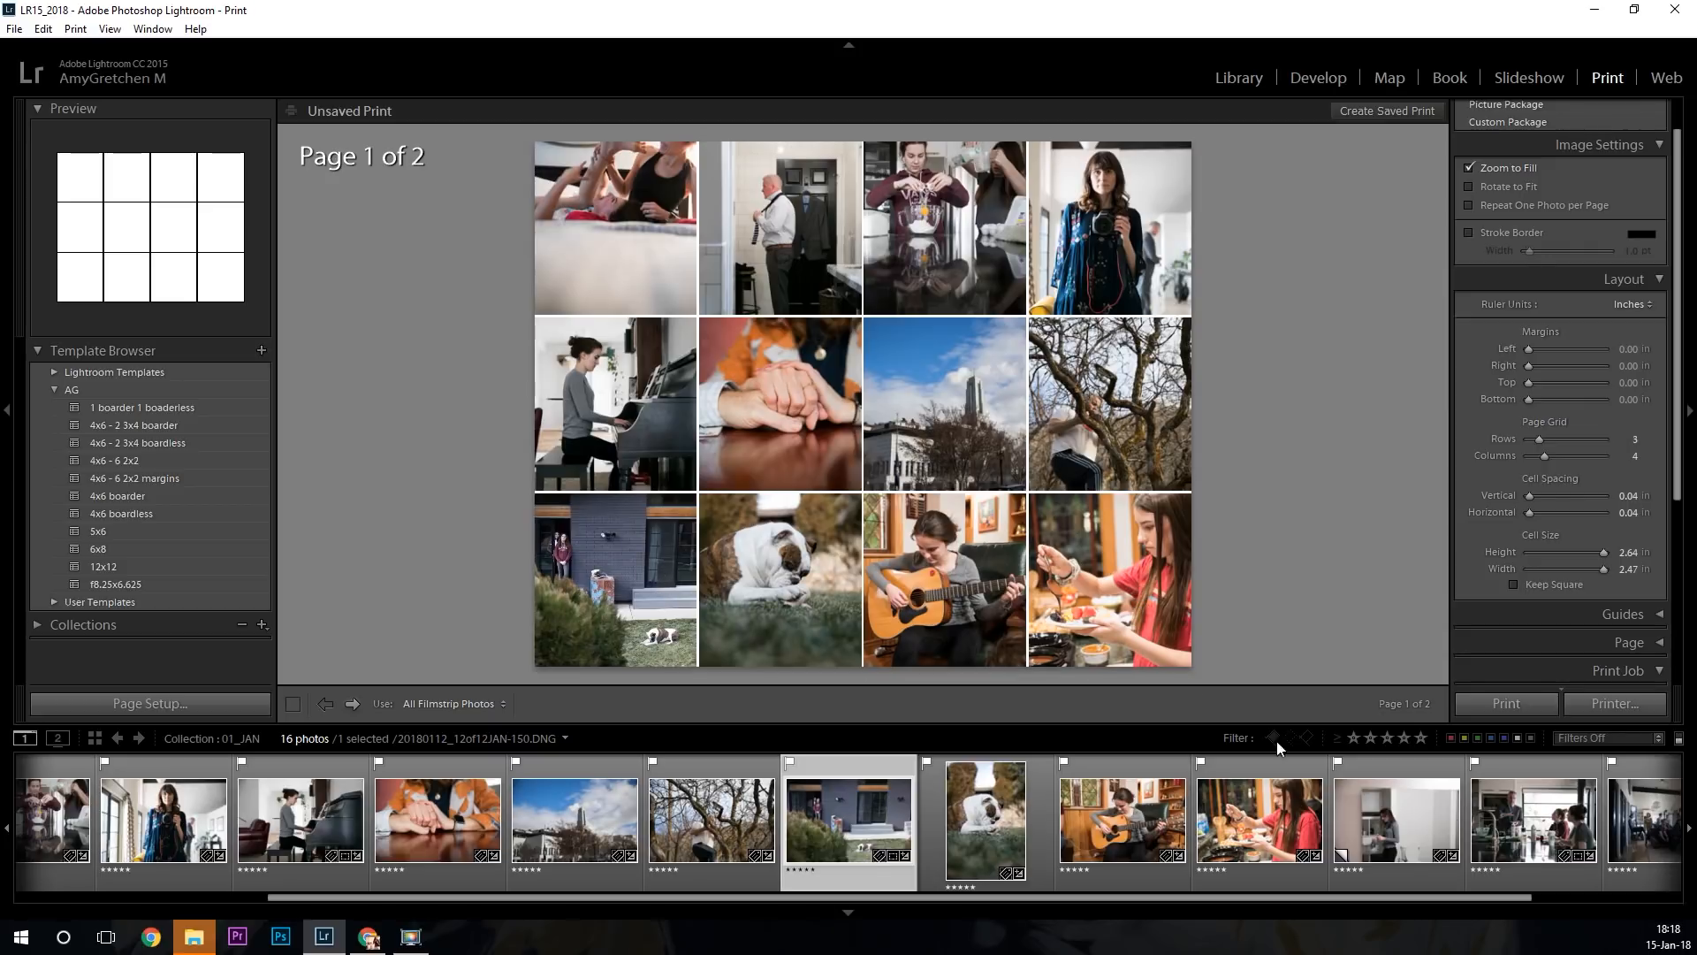
Try the hand-held programme photo in the grid cell right after the clasped-hands photo and adjust its placement.
scroll(1653, 851, "right", 3)
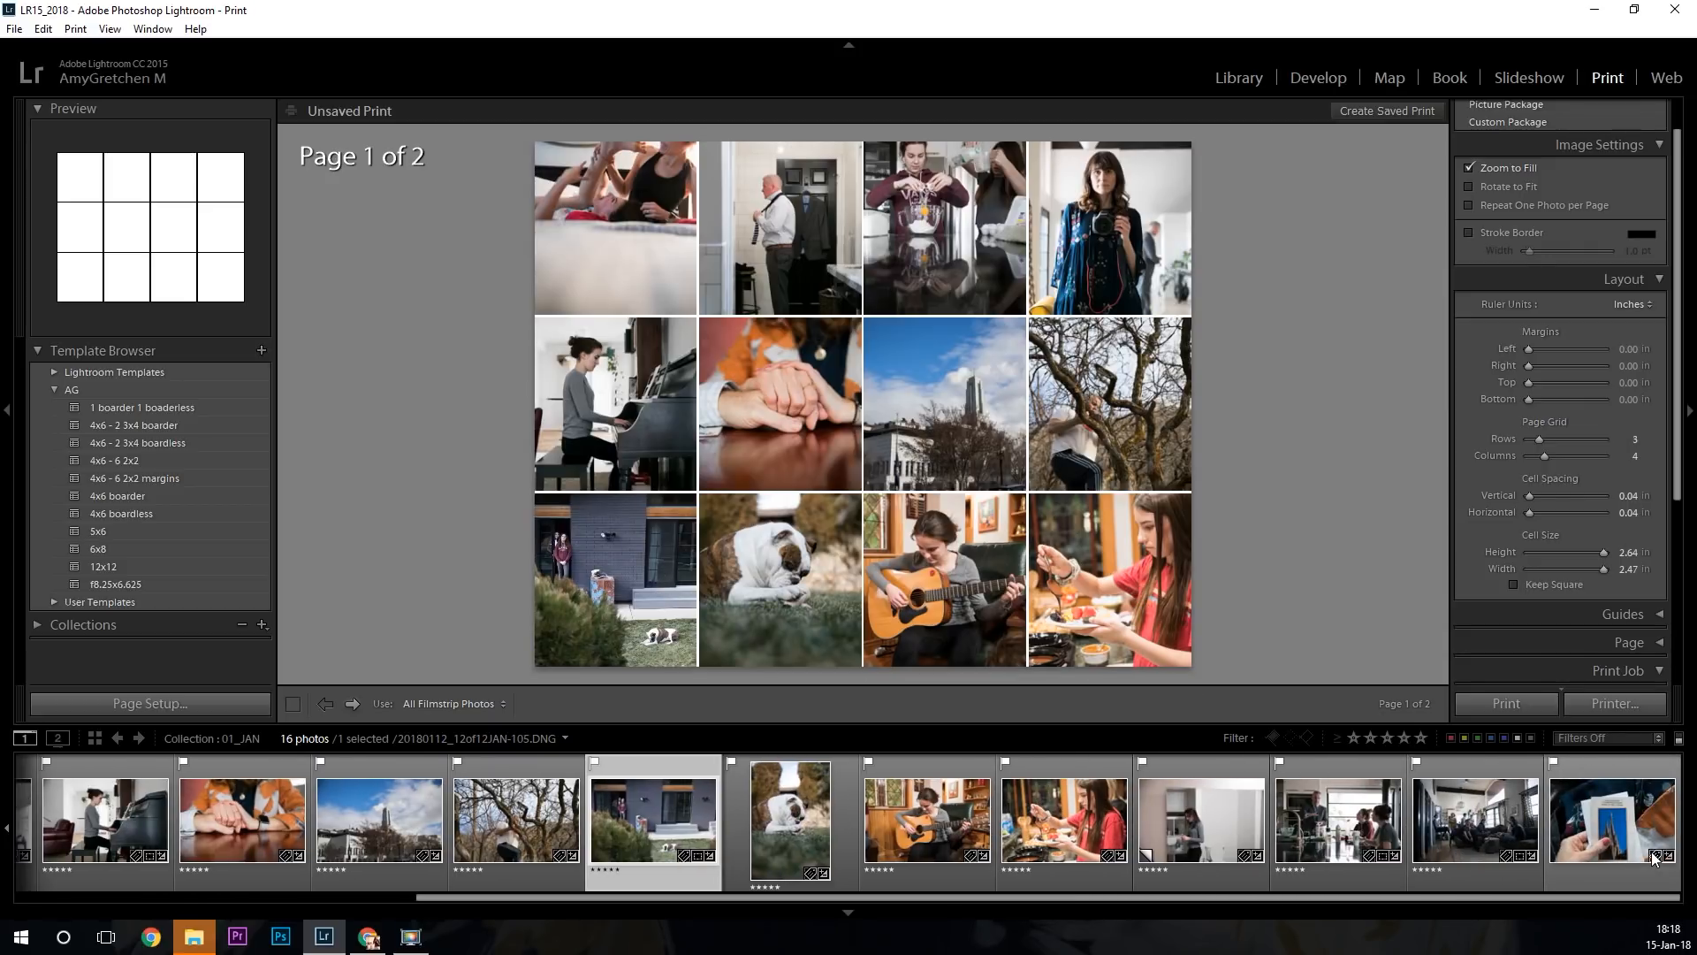
left_click_drag(1637, 831, 325, 840)
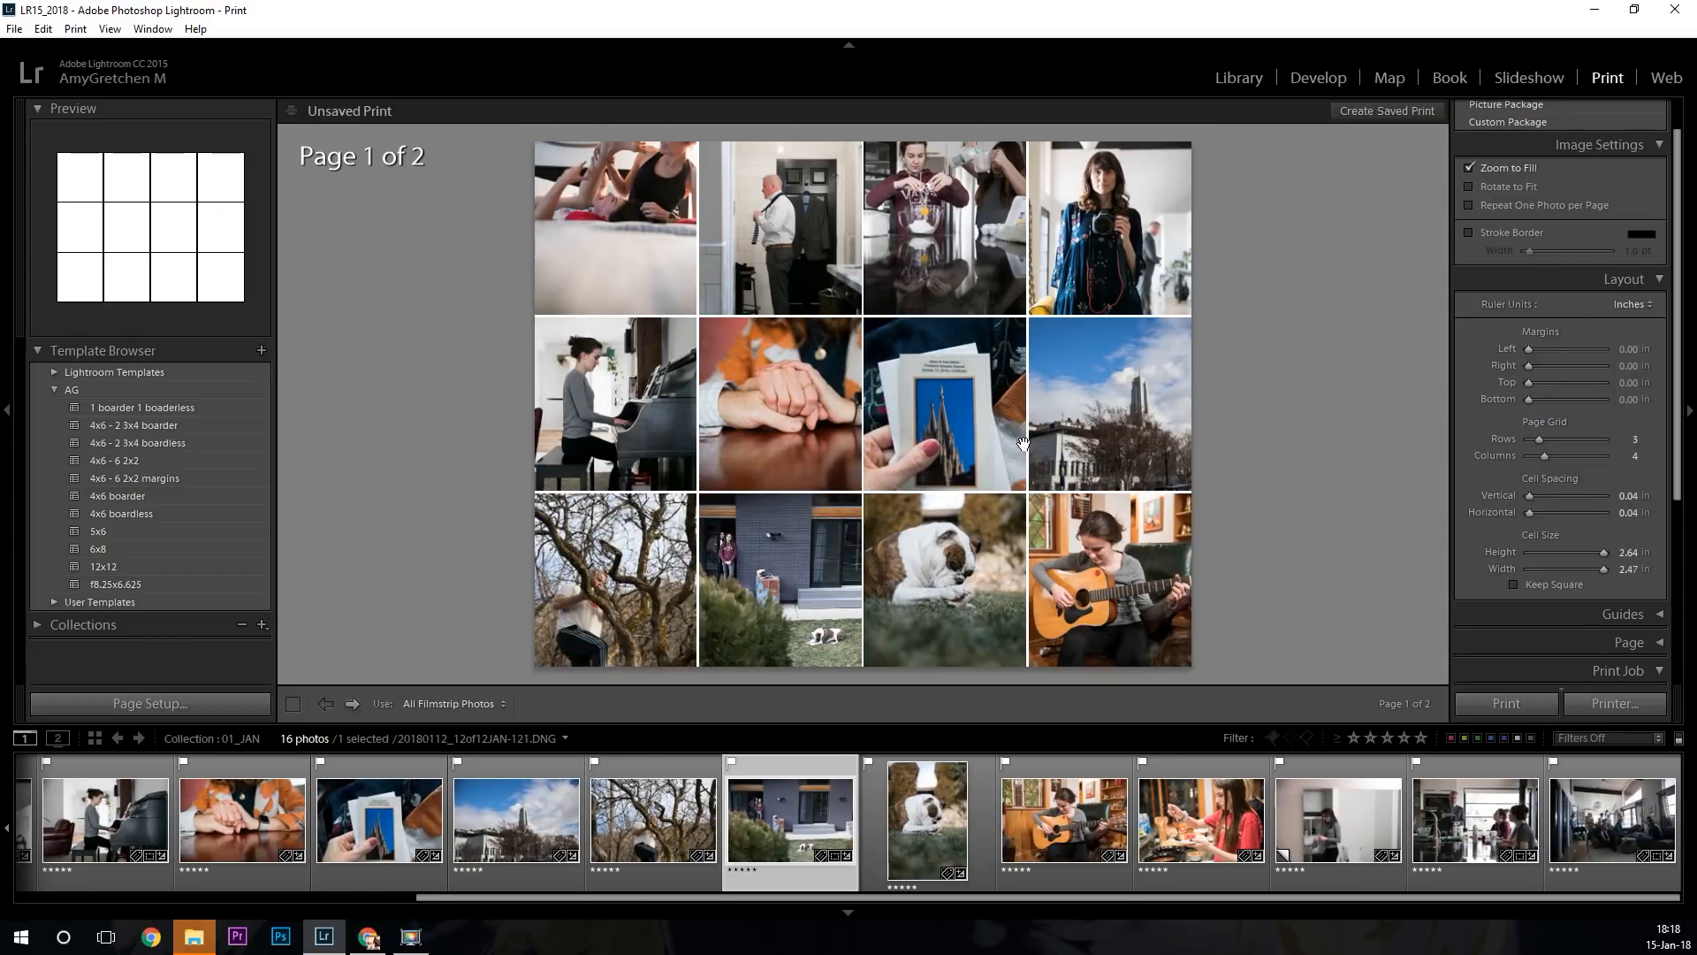
left_click_drag(979, 456, 997, 452)
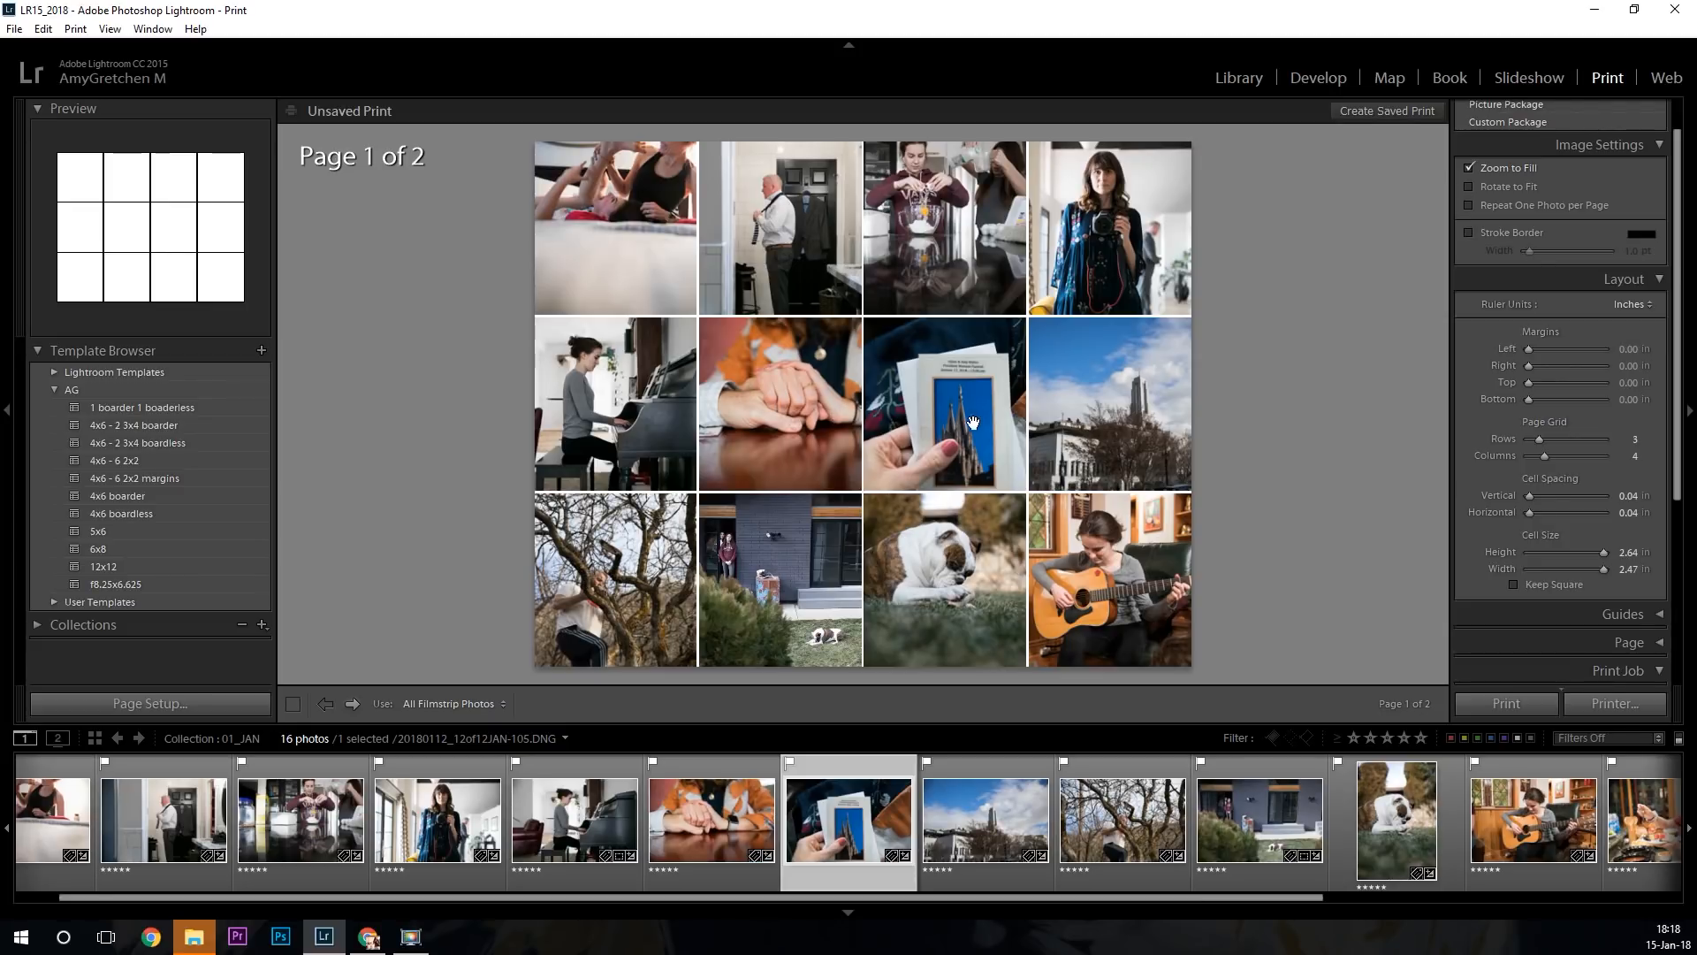
Remove the hand-held programme photo from the 01_JAN collection.
right_click(829, 795)
left_click(880, 745)
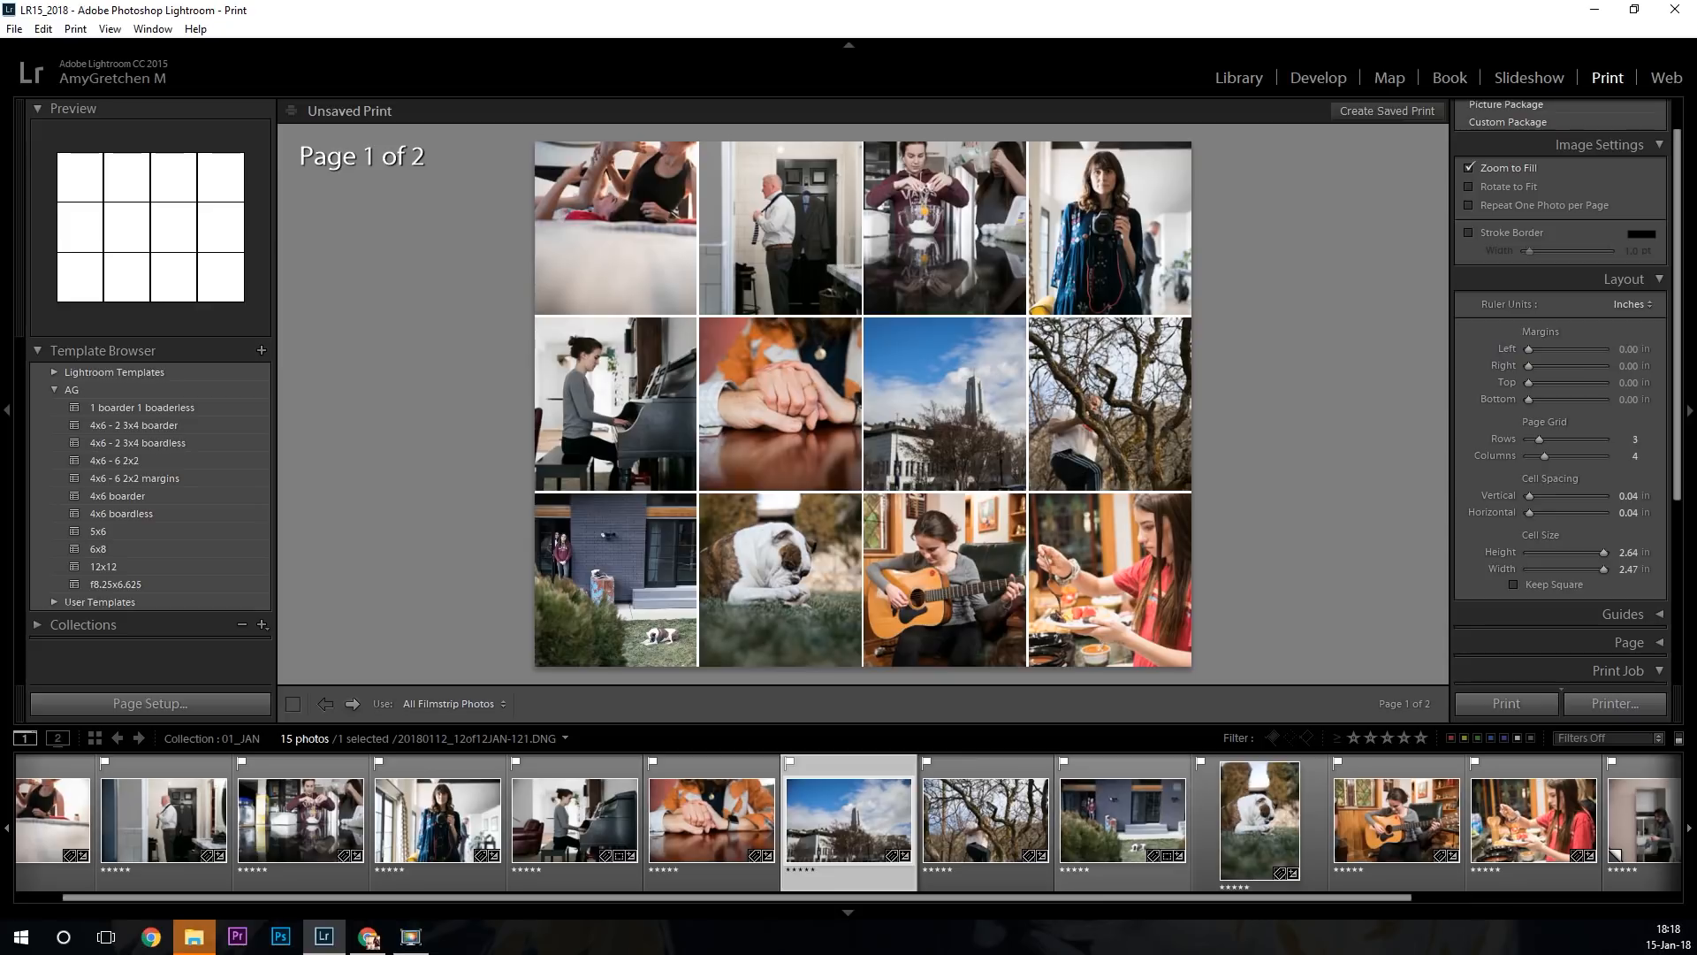
Fine-tune the clasped-hands, dressing man and bare-tree photos within their grid cells.
scroll(1551, 769, "down", 3)
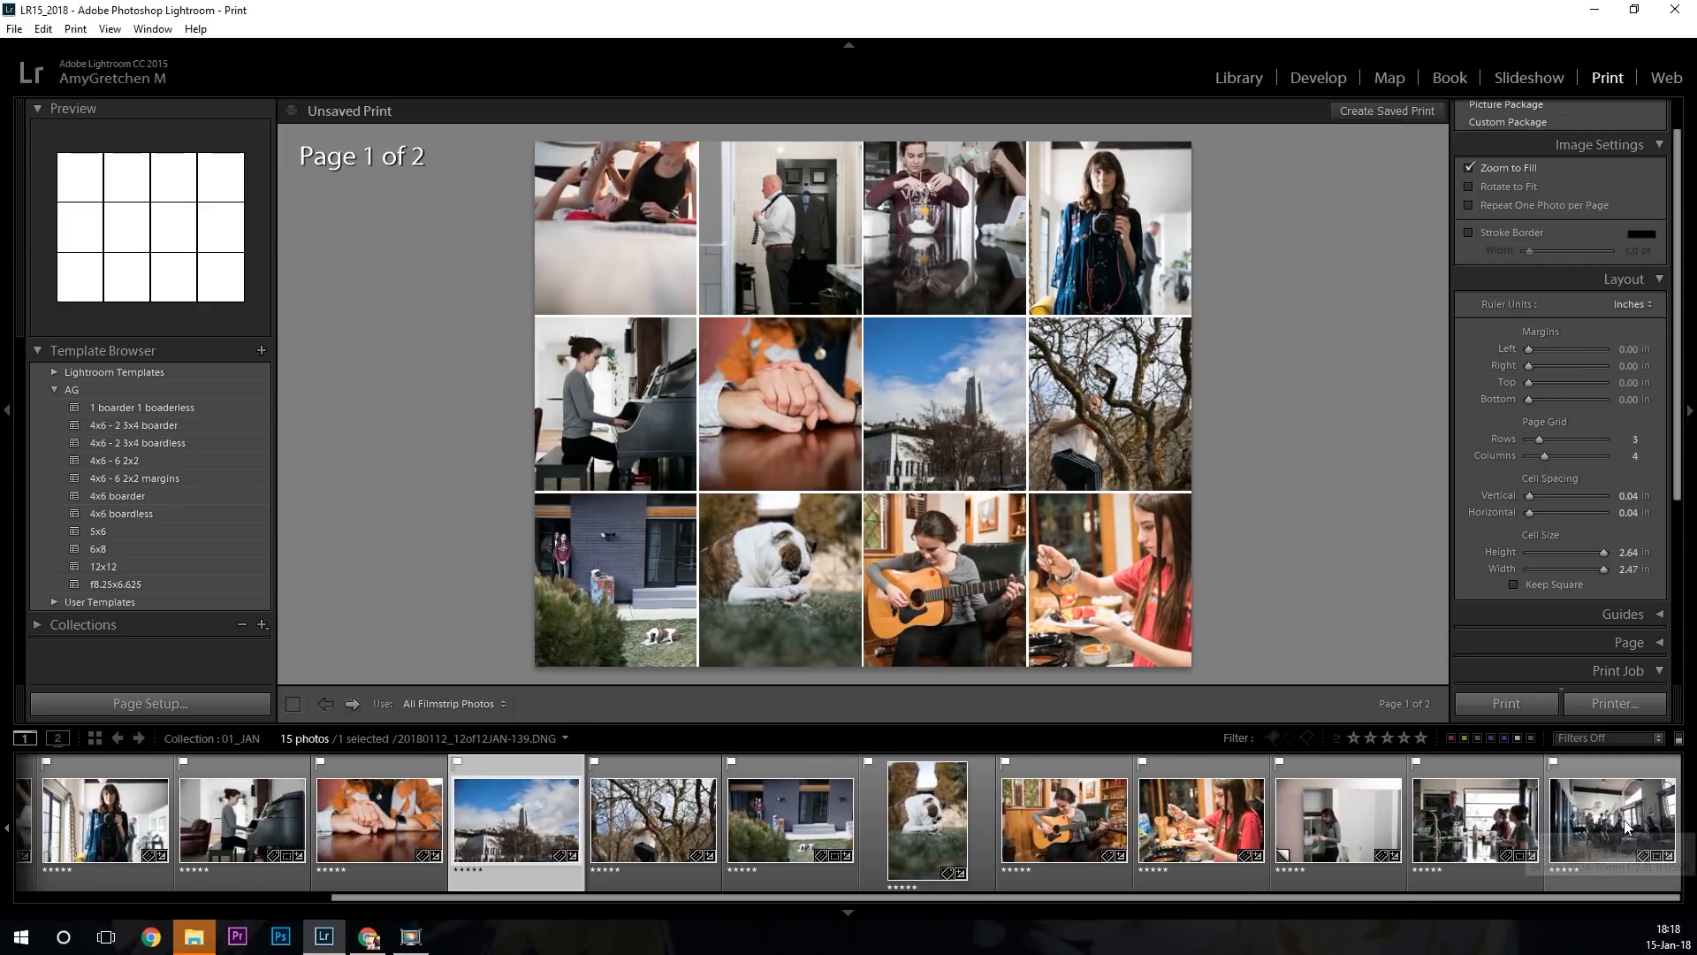
left_click(817, 478)
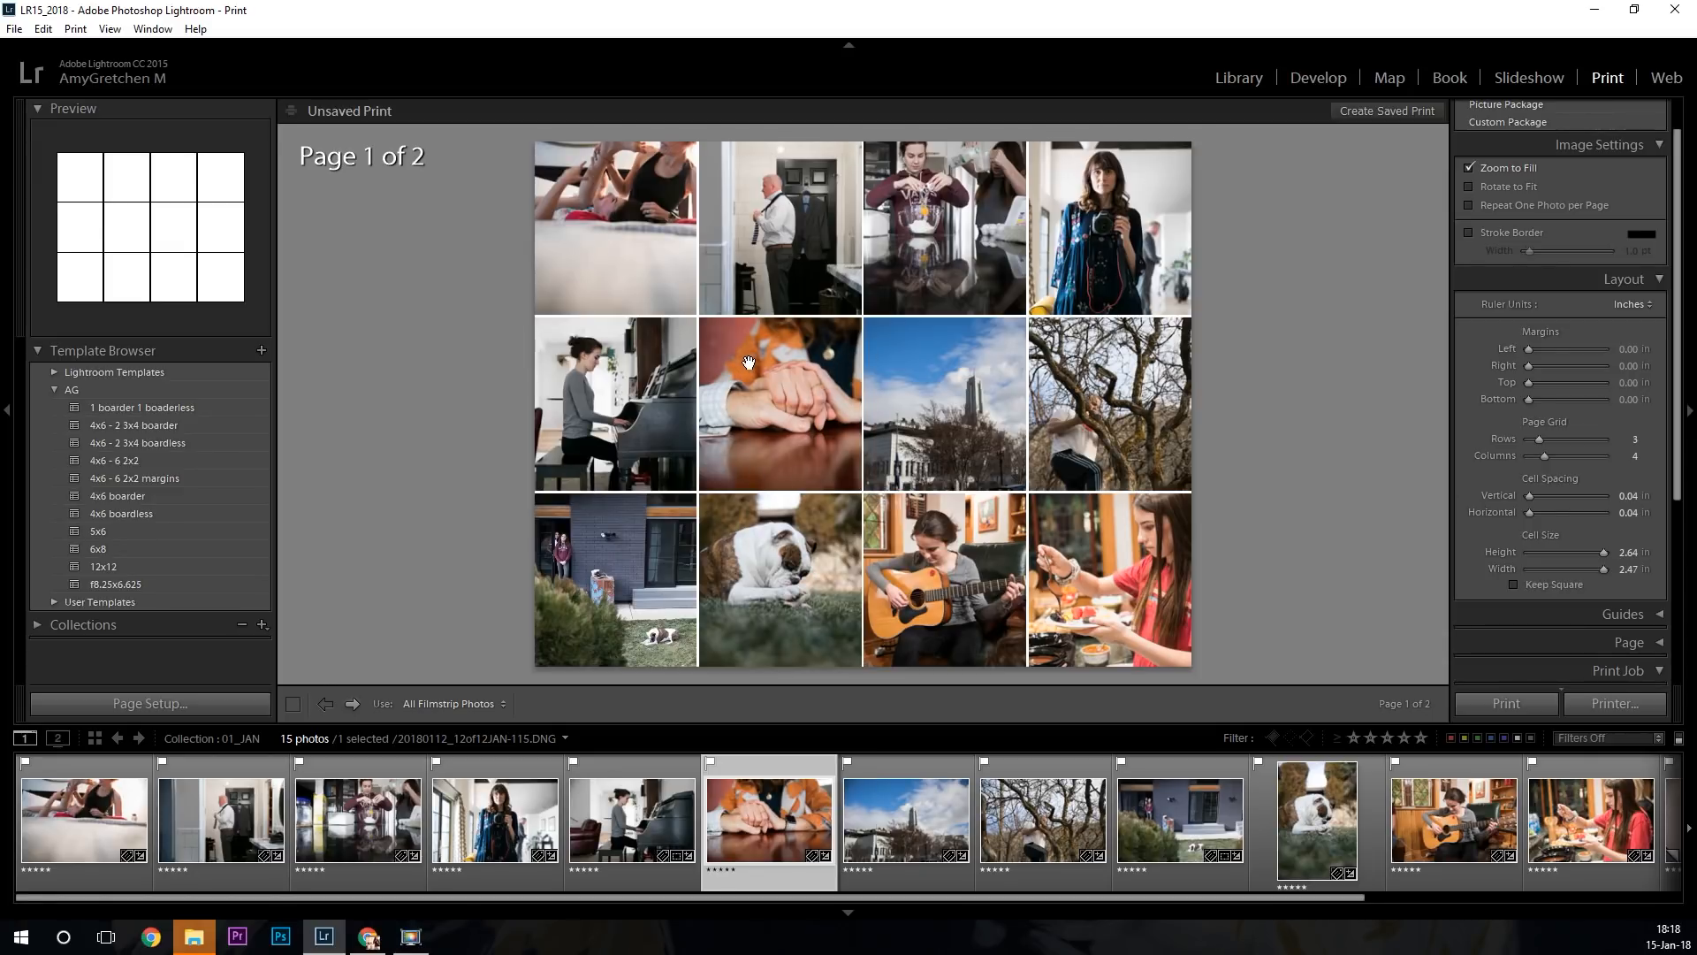
left_click(812, 254)
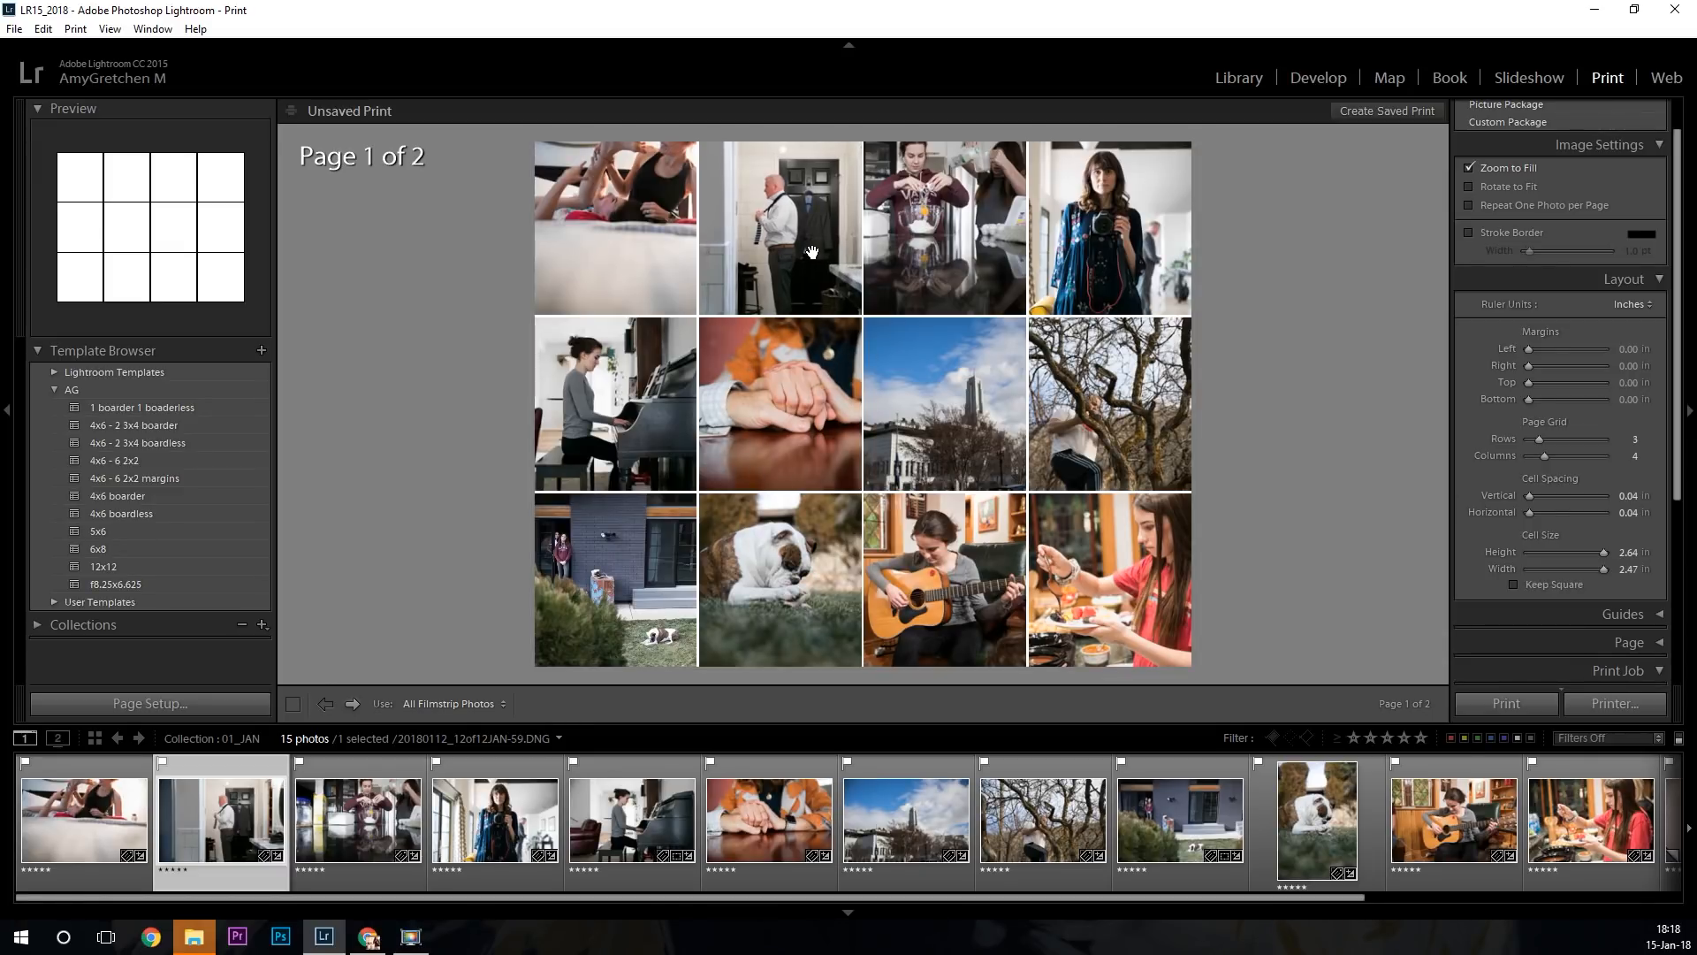
left_click(1143, 427)
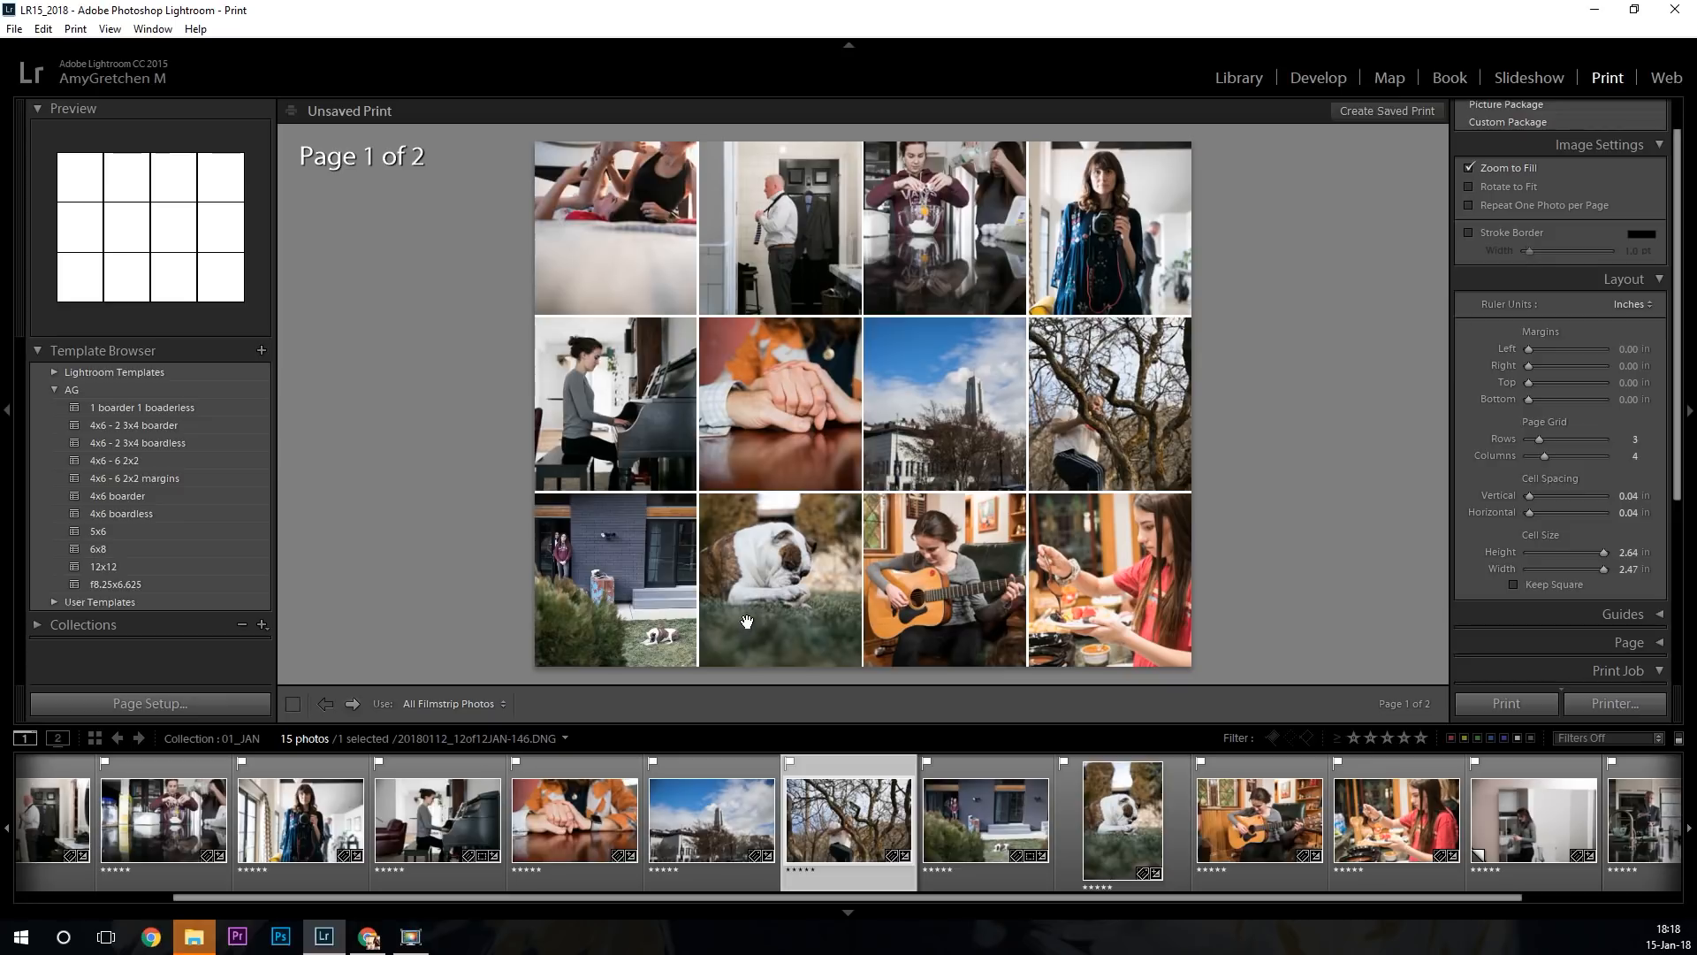
Try the living-room group photo in the bulldog's grid cell and swap the bulldog photo back in to compare.
scroll(1551, 833, "down", 2)
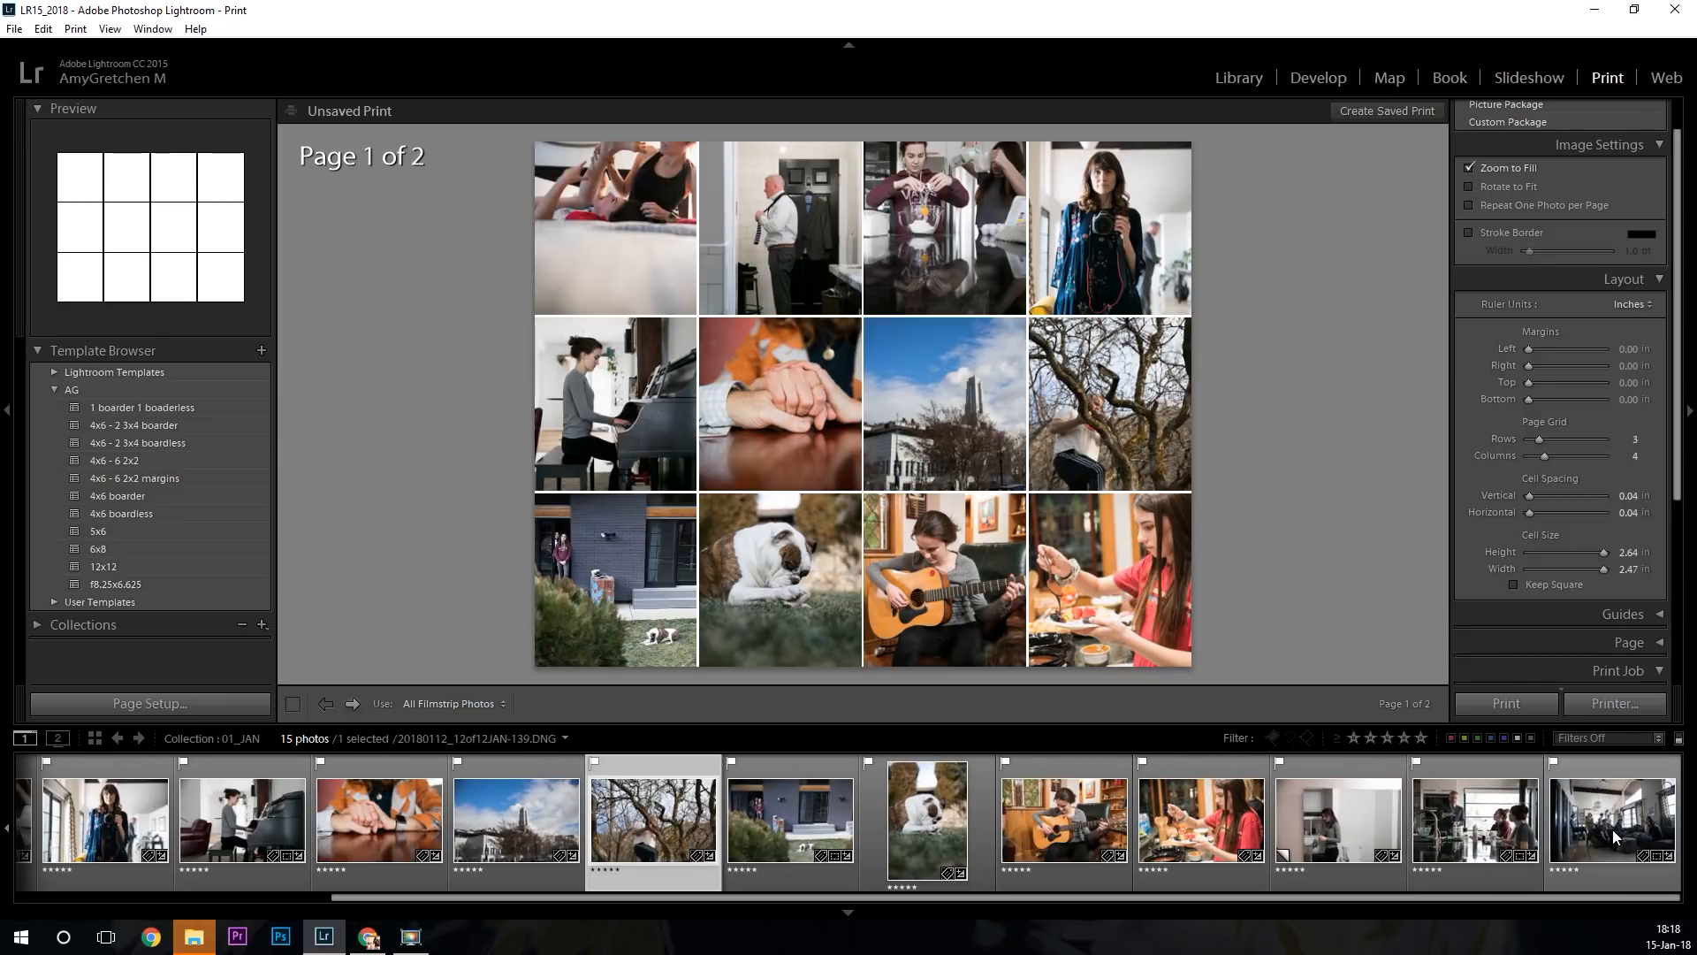
left_click_drag(1612, 829, 868, 840)
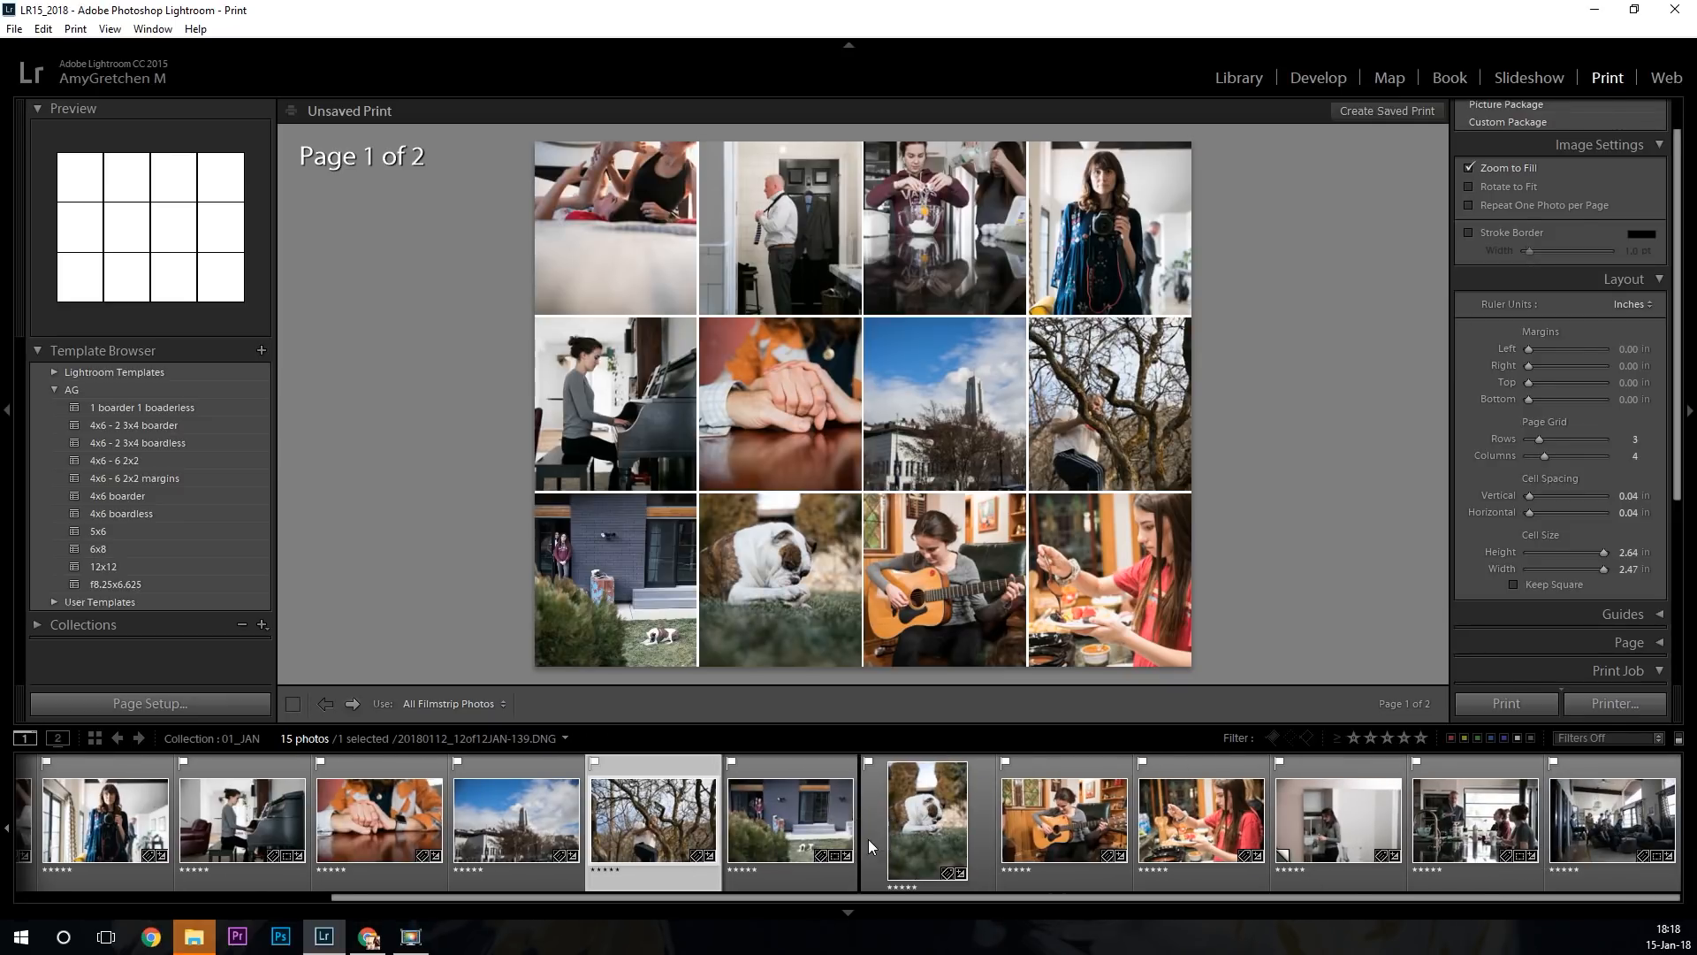
left_click_drag(1690, 829, 1680, 840)
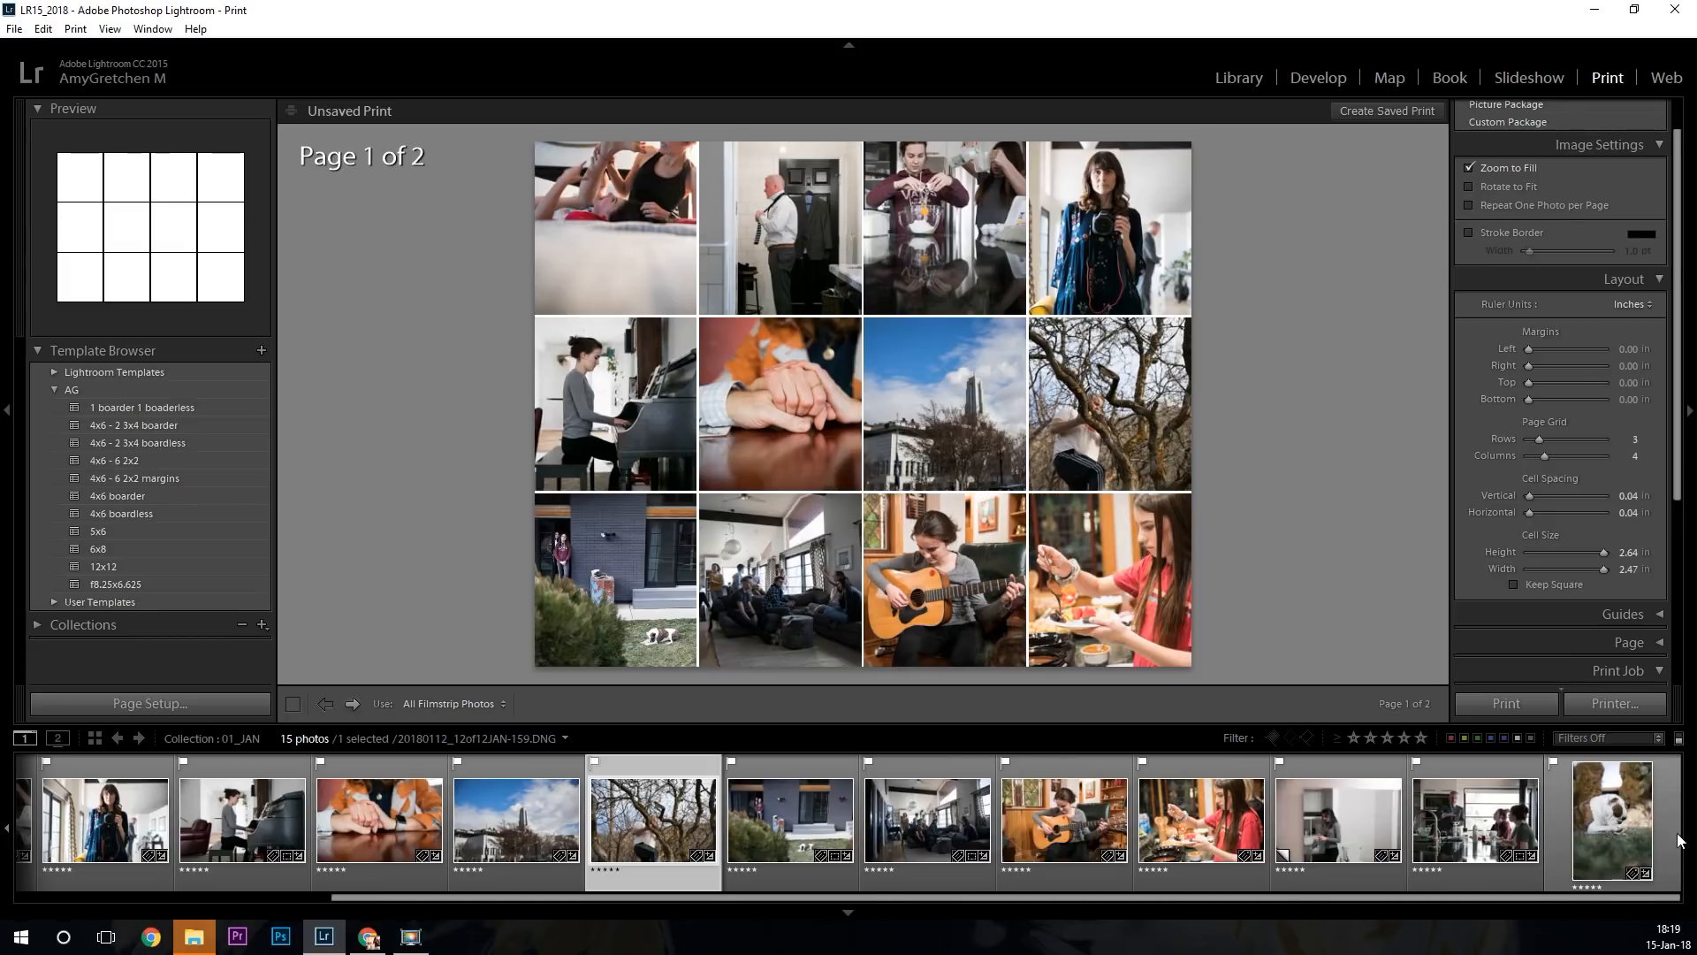
left_click(805, 601)
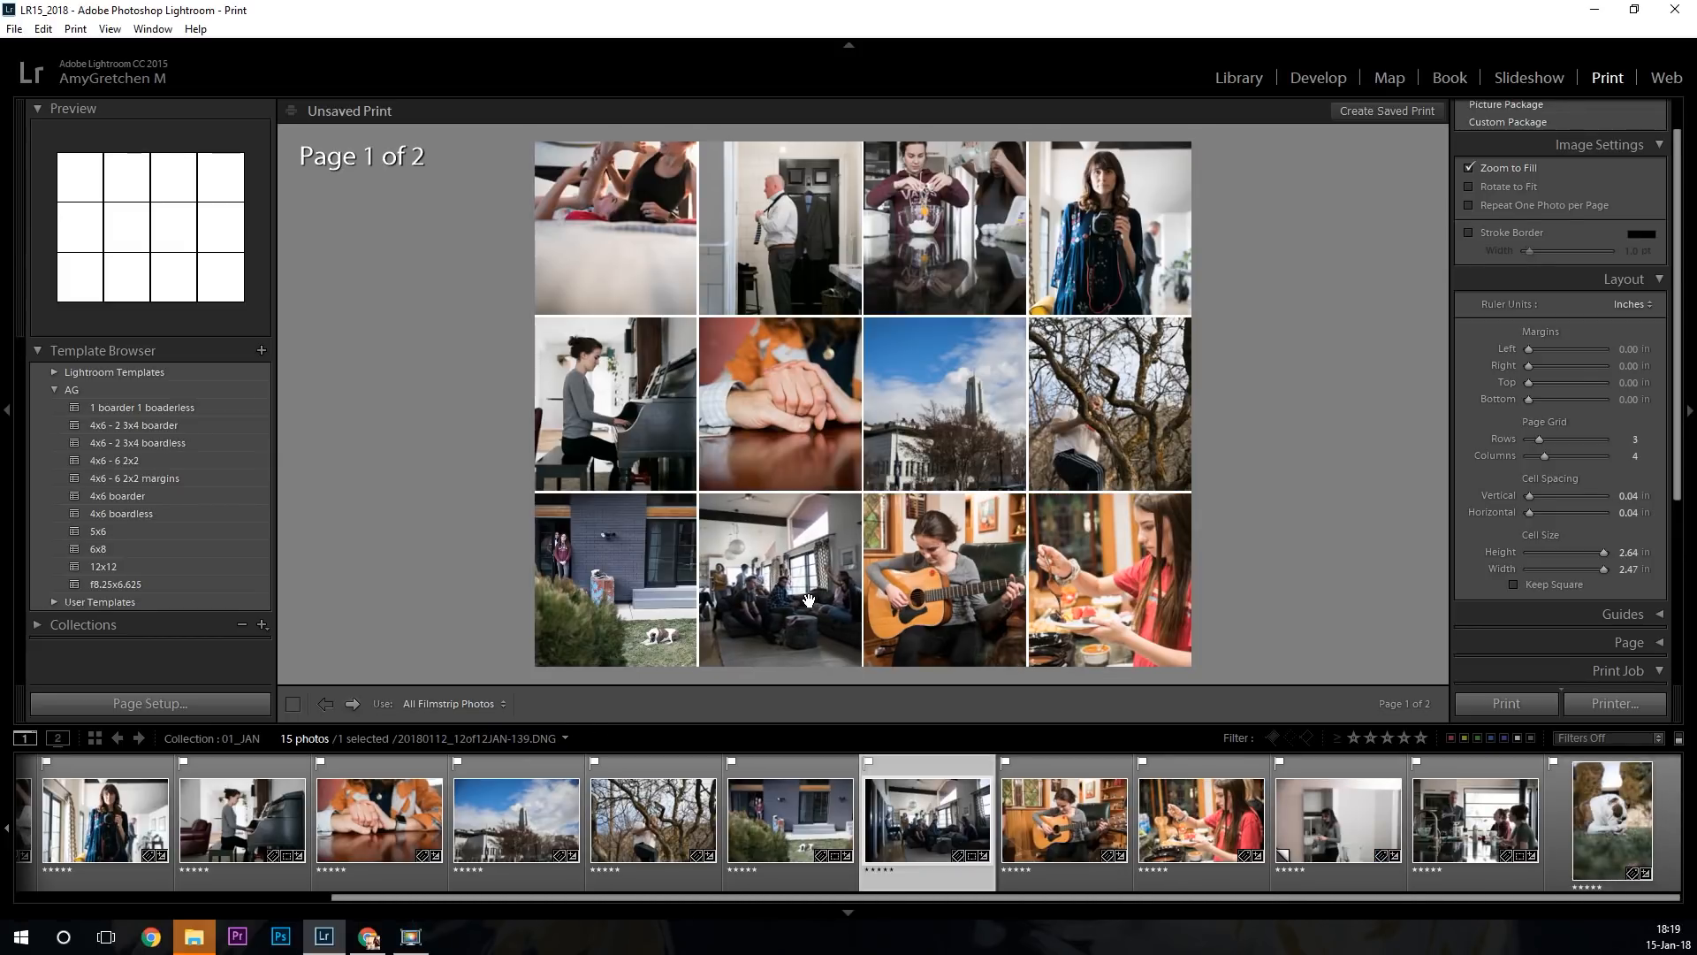
left_click_drag(1602, 814, 880, 822)
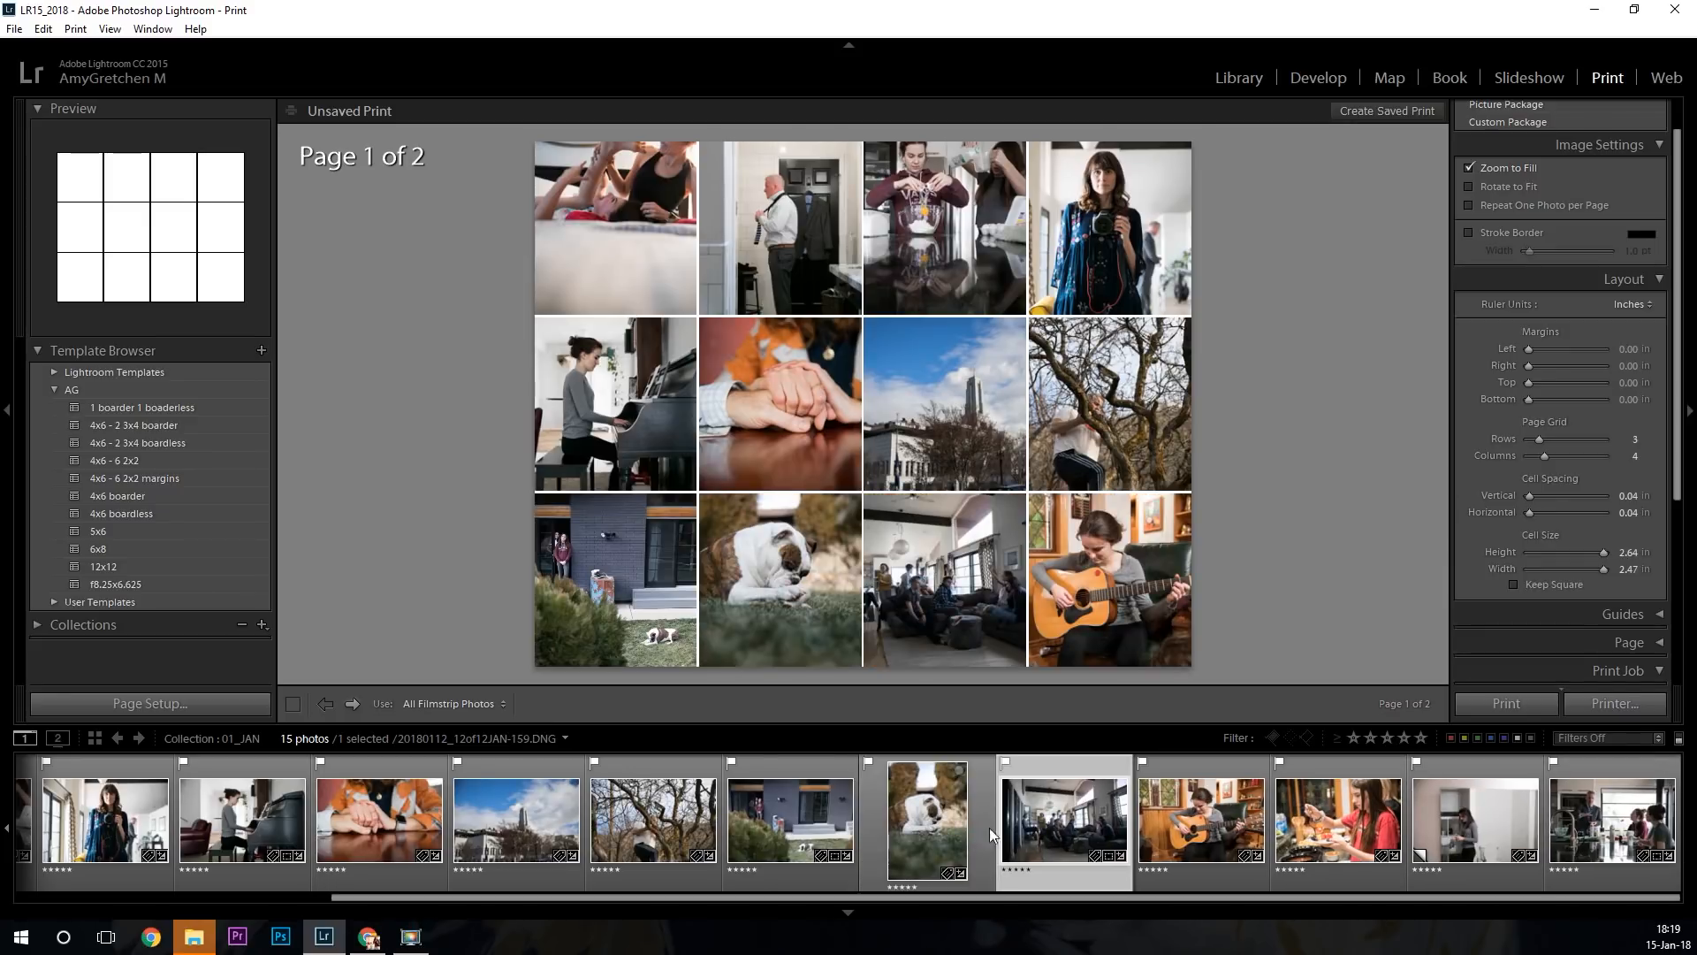
left_click_drag(1079, 813, 1667, 814)
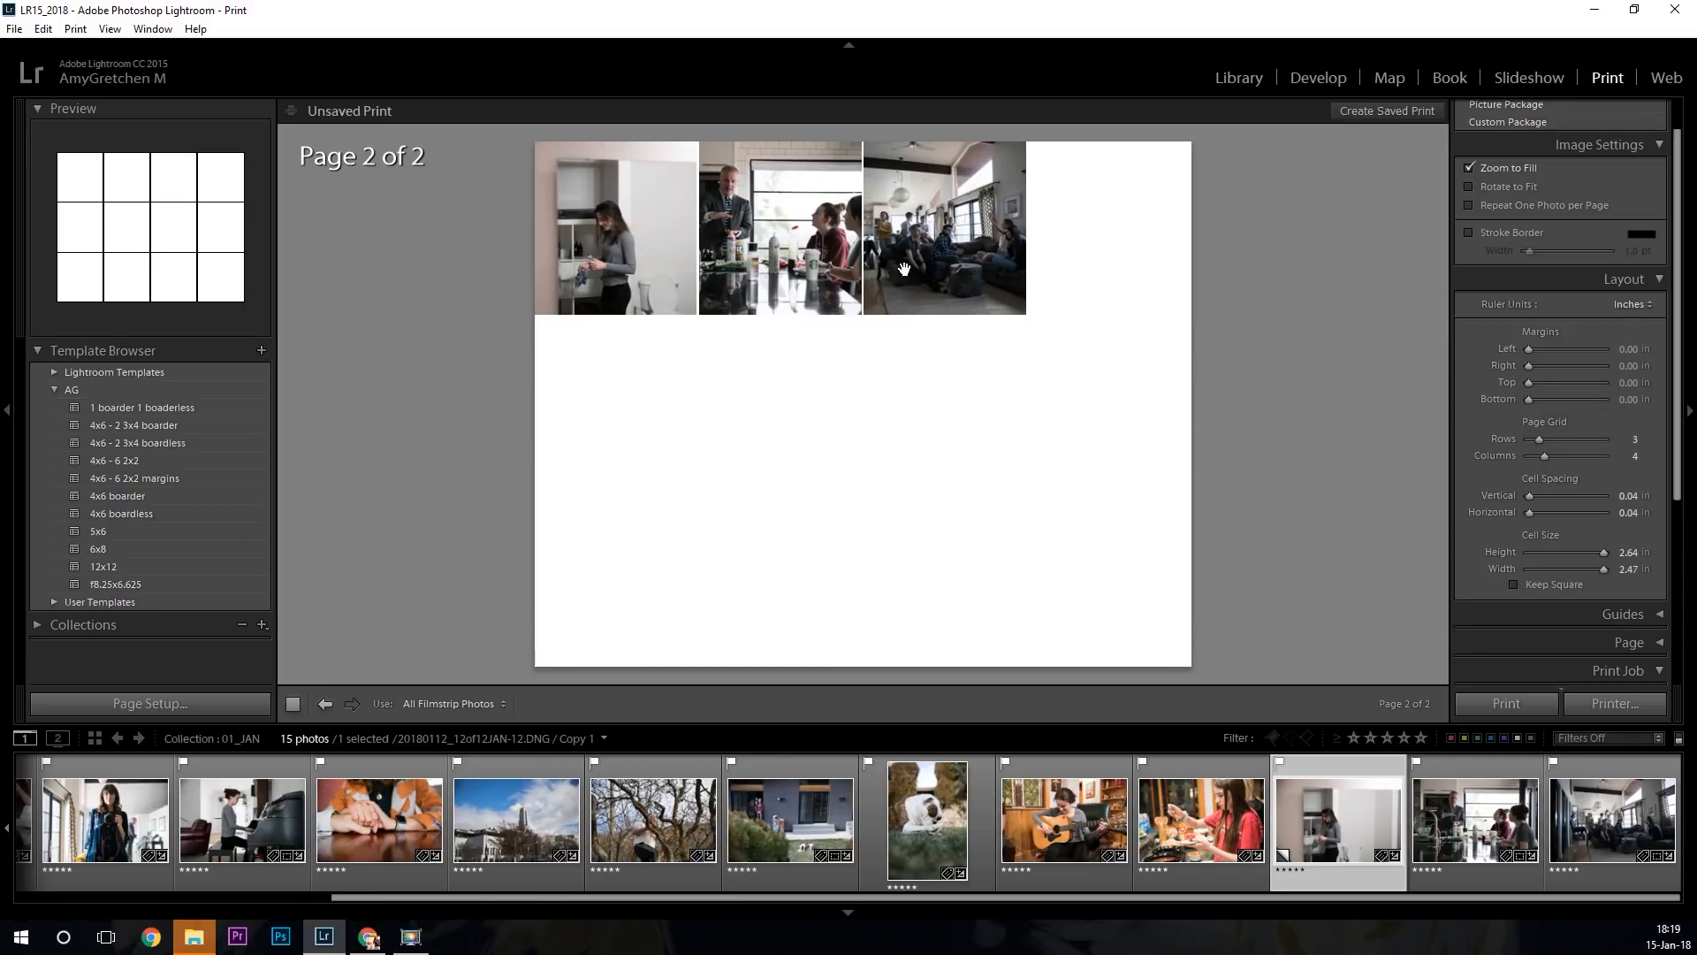
left_click(325, 704)
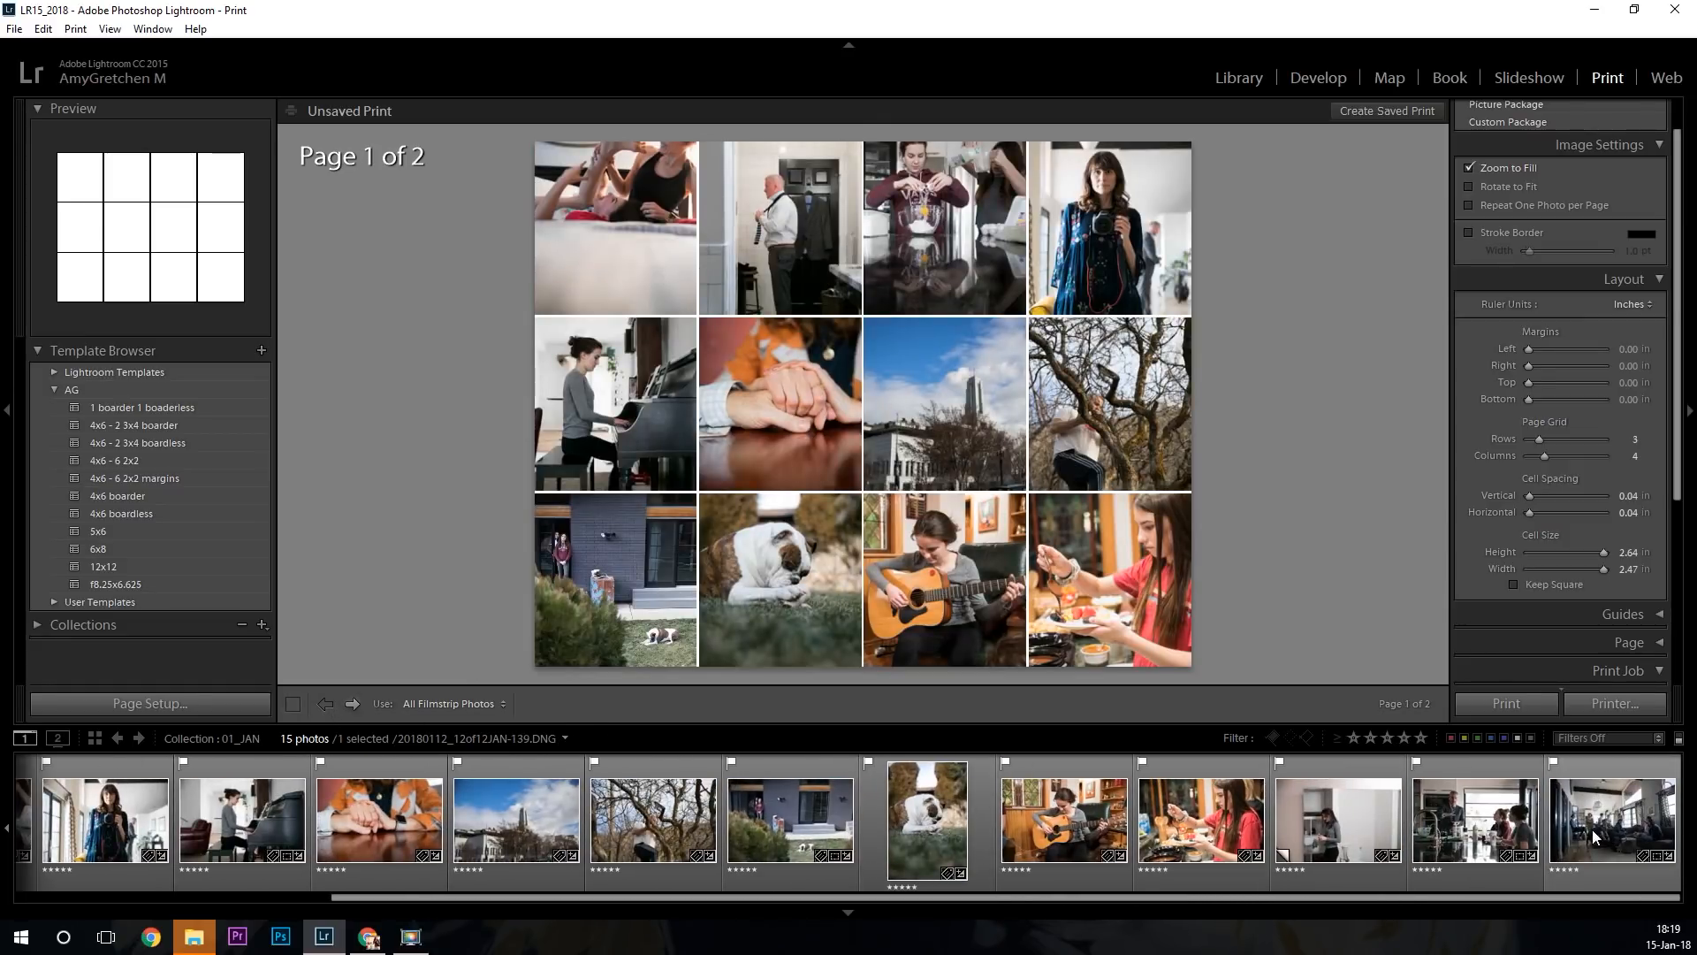
Remove the three surplus second-page photos from the 01_JAN collection and check the collection's photo count.
left_click(1593, 829)
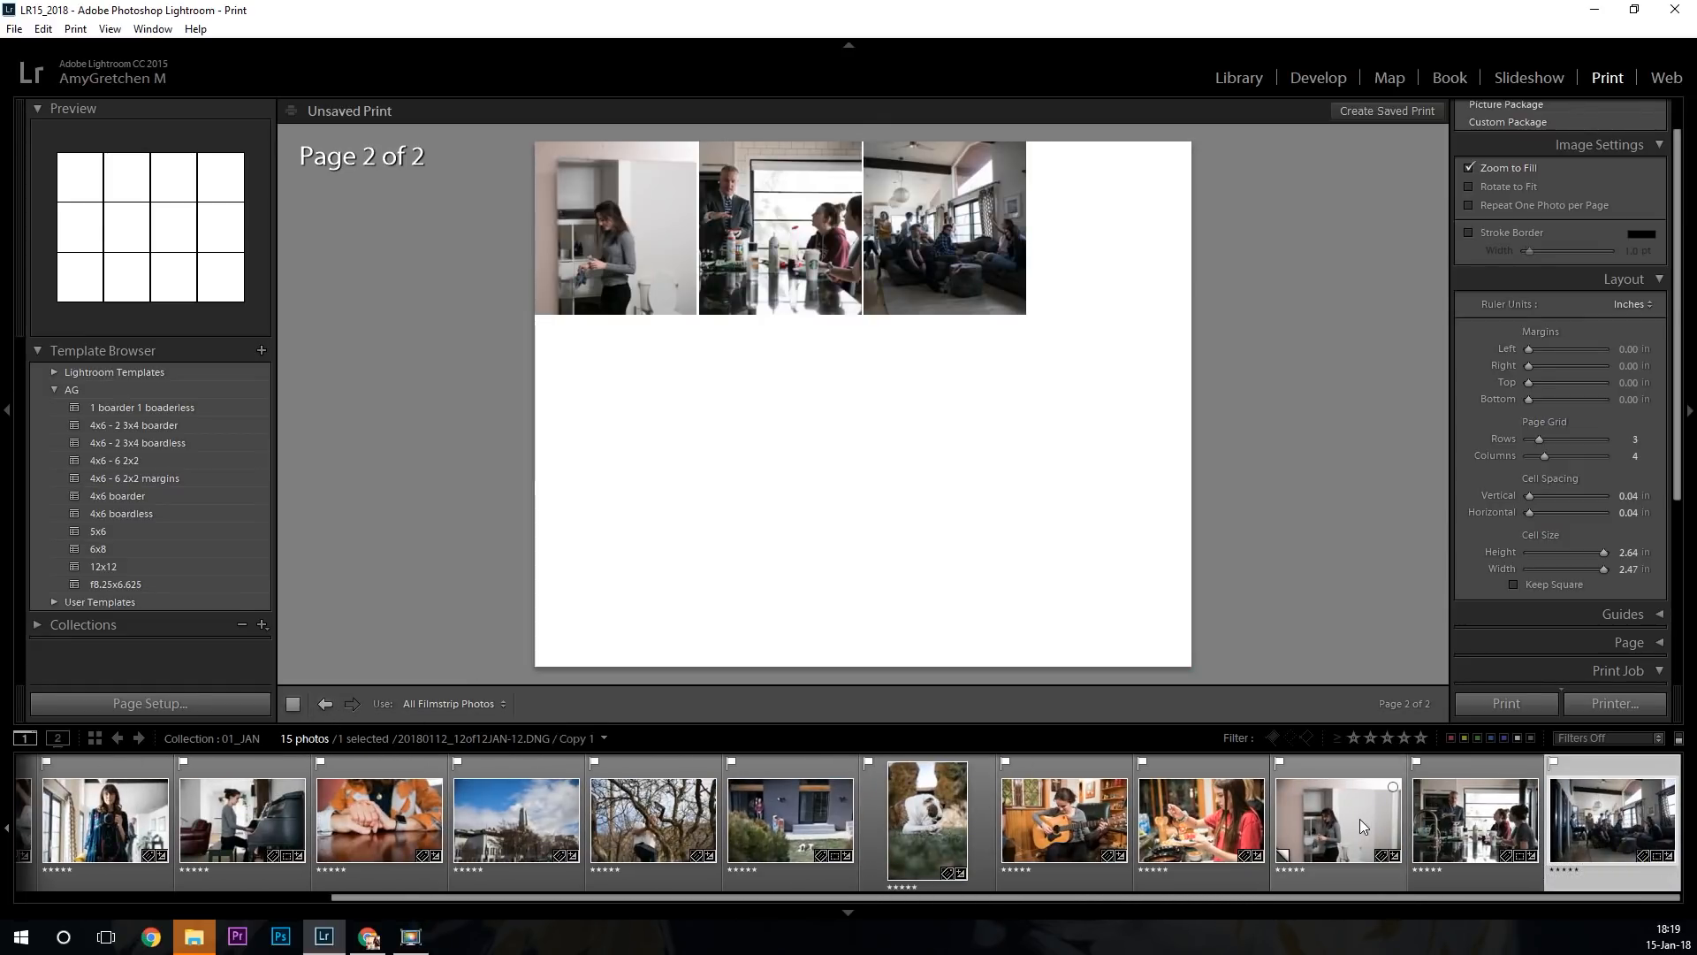
left_click(1359, 819)
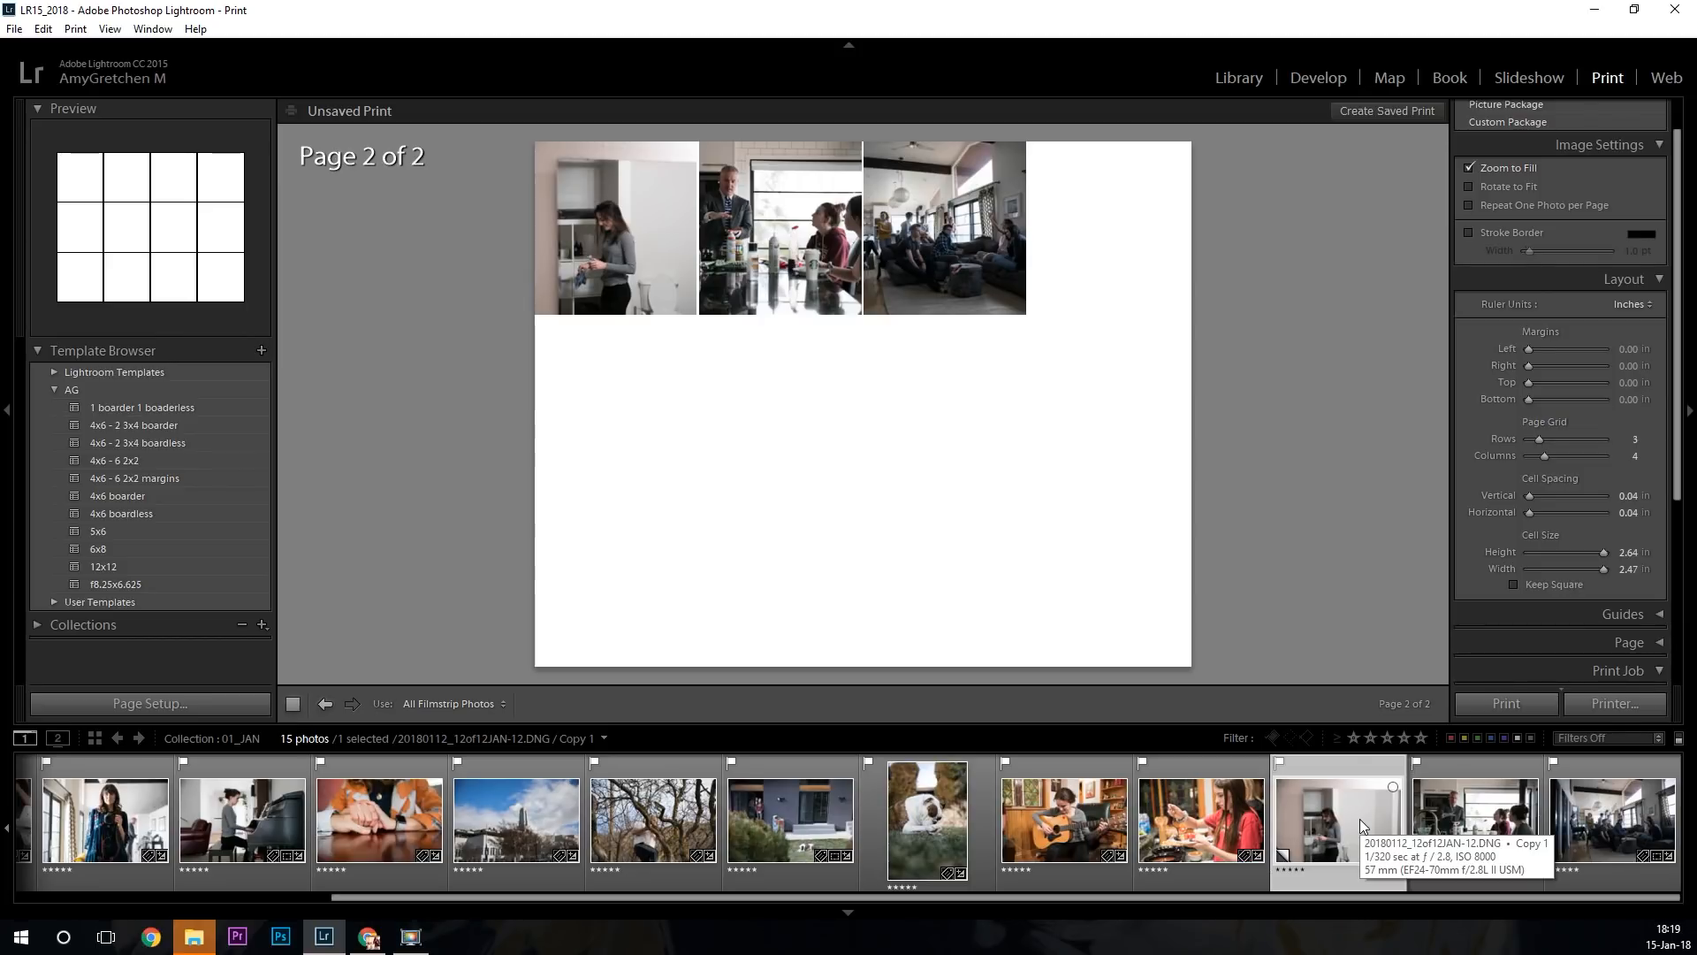
left_click(1573, 831, "shift")
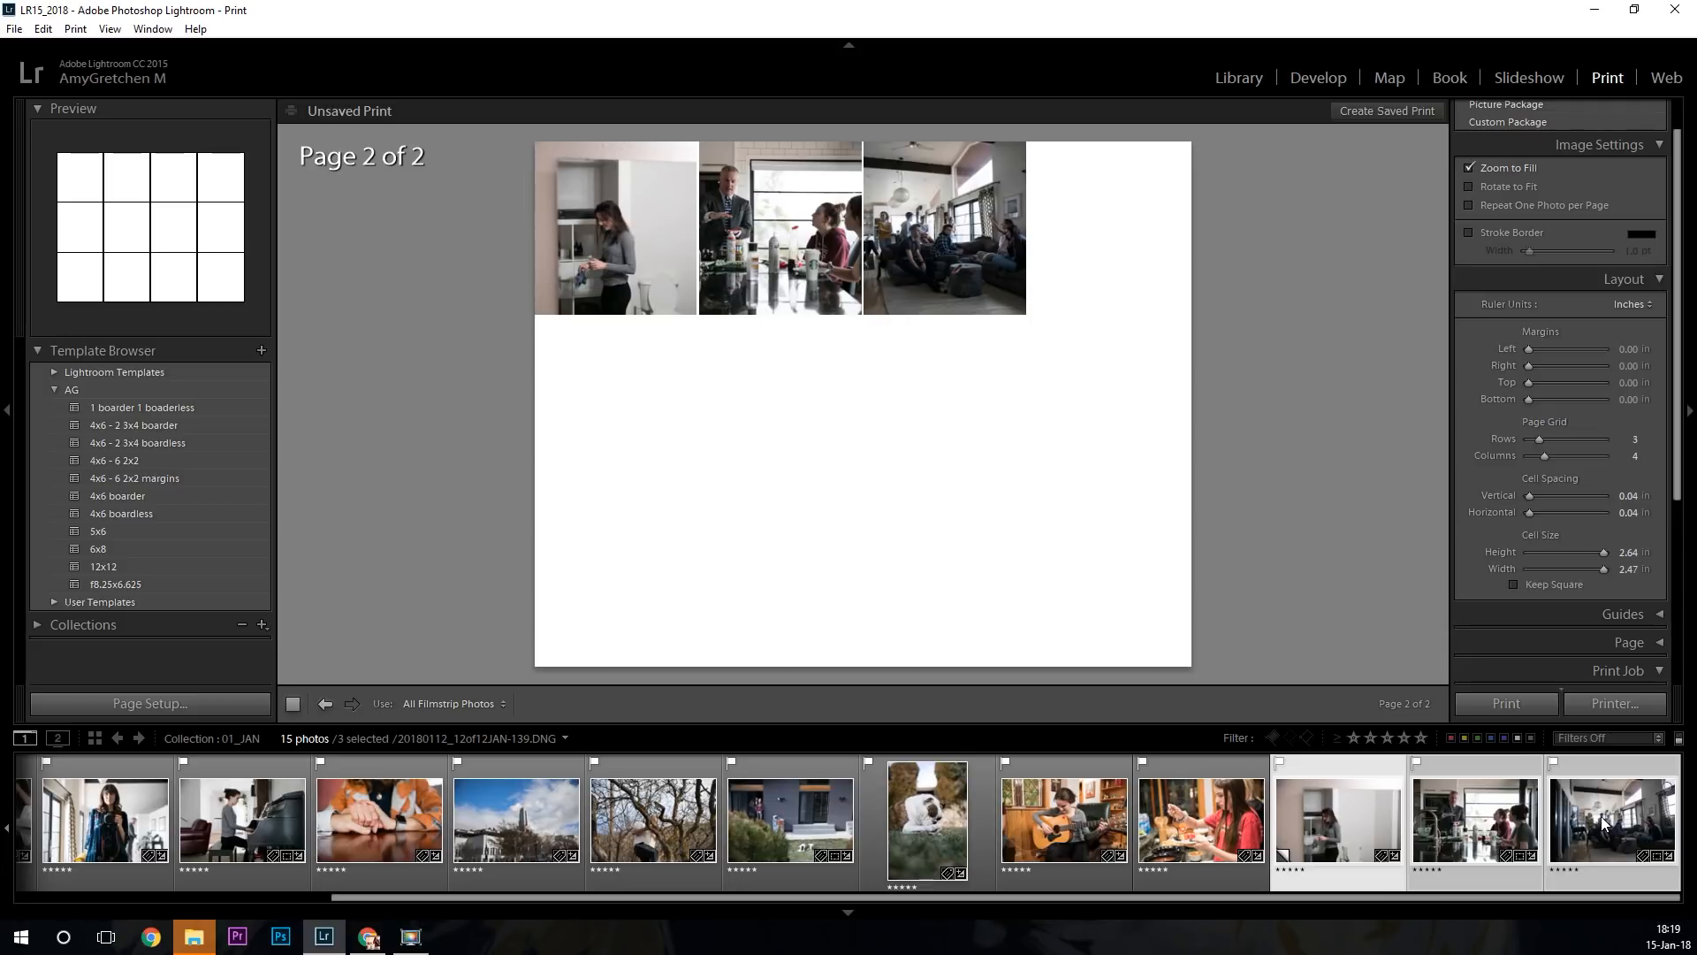
right_click(1580, 815)
left_click(1584, 775)
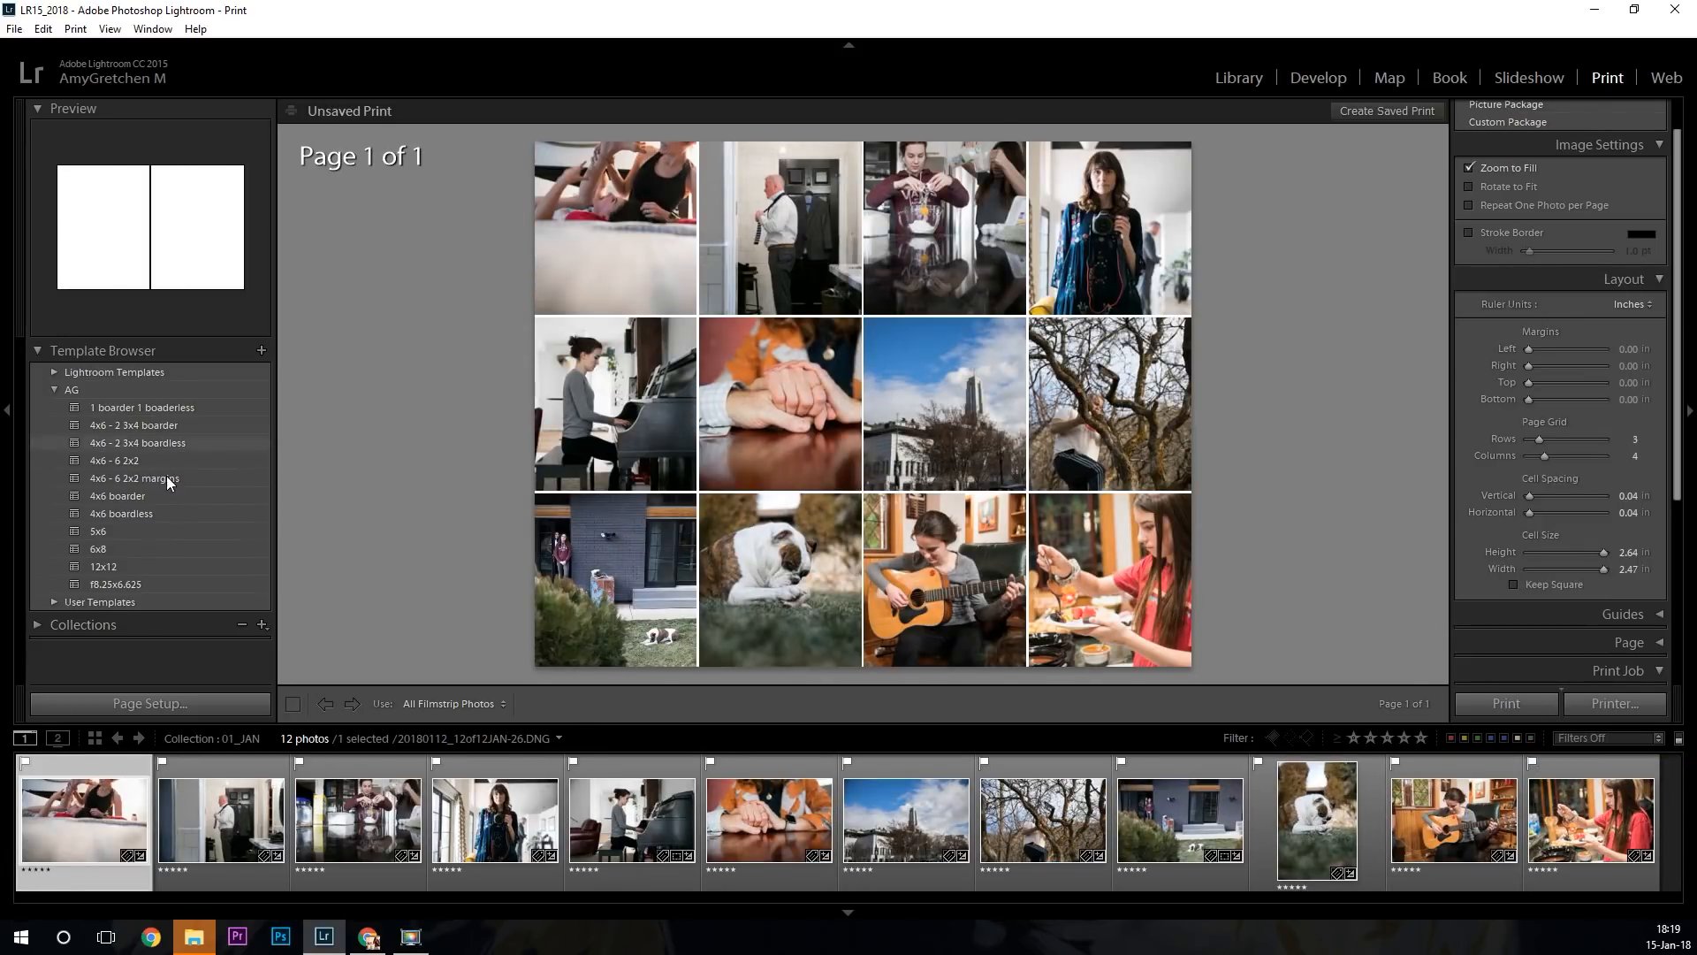
left_click(41, 623)
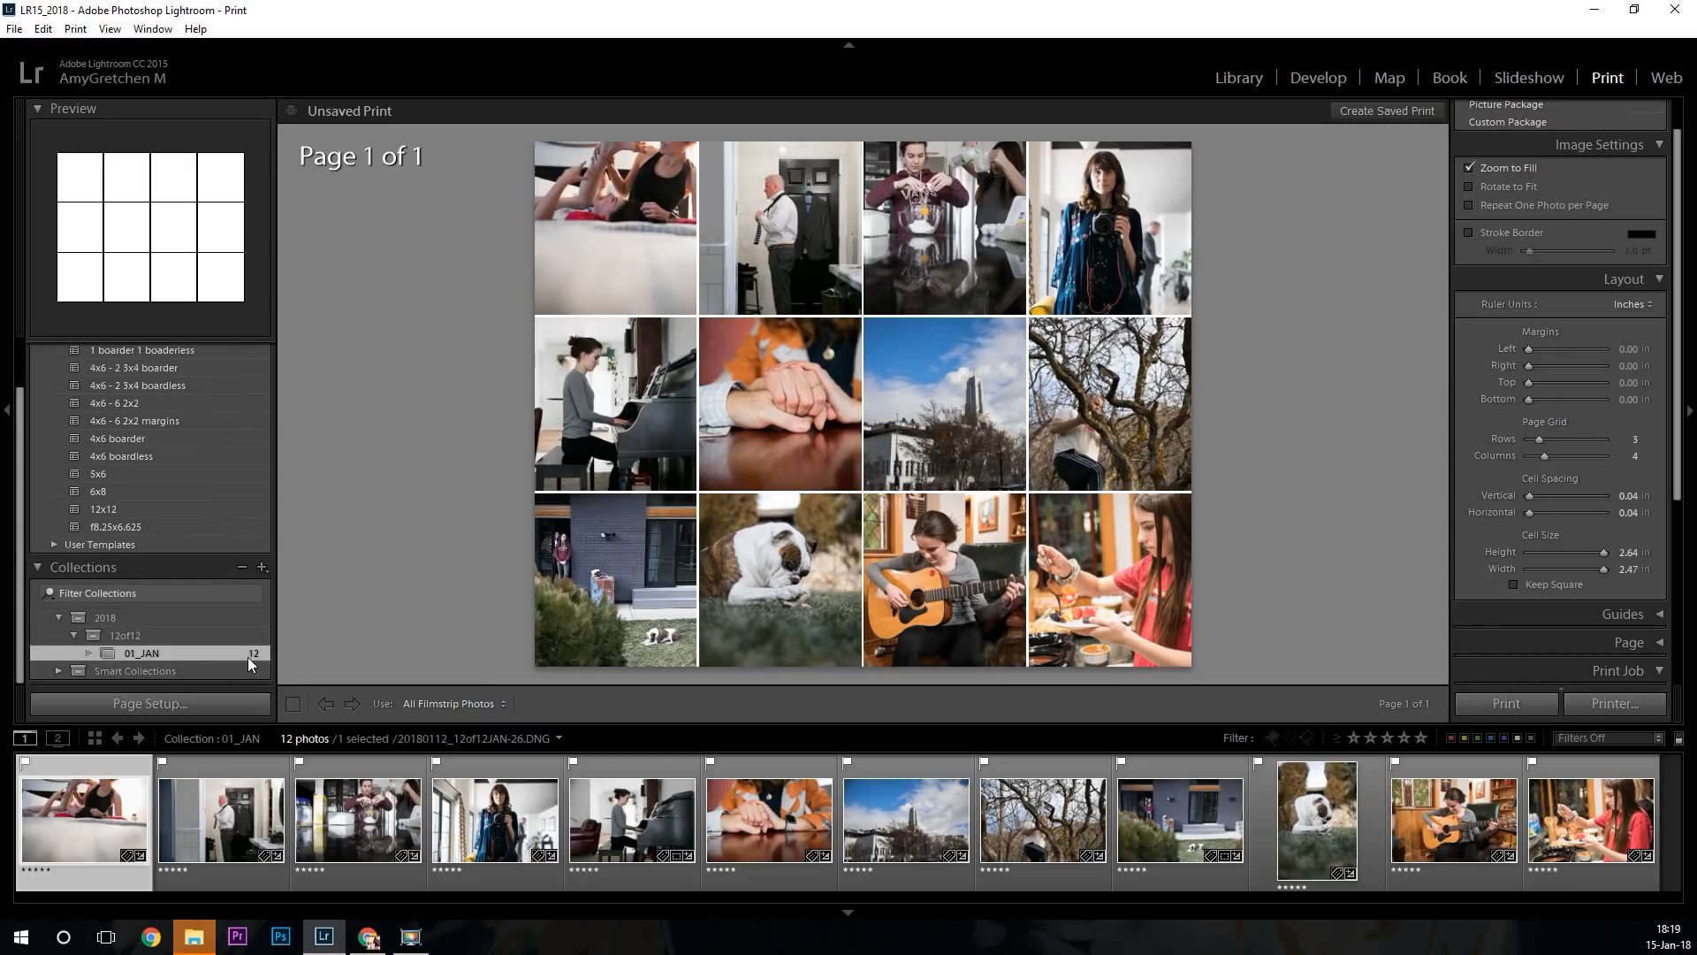
Fine-tune the placement of the dinner, guitar and bulldog photos within their bottom-row grid cells.
left_click(1129, 580)
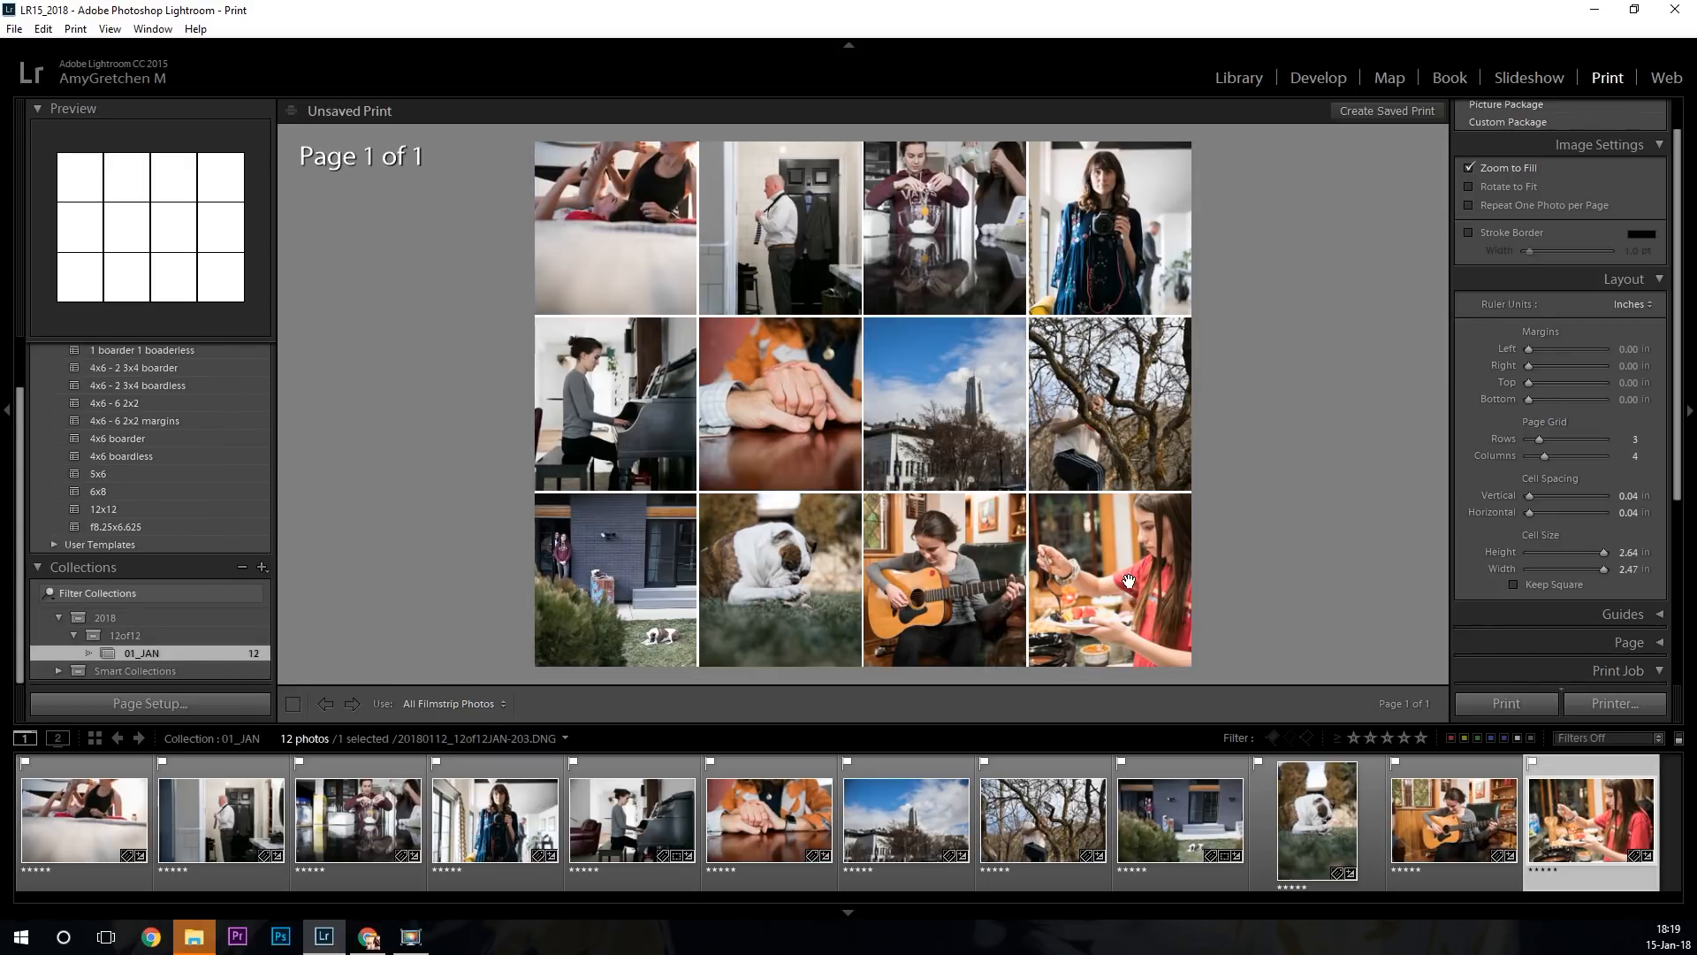
left_click_drag(1138, 581, 976, 591)
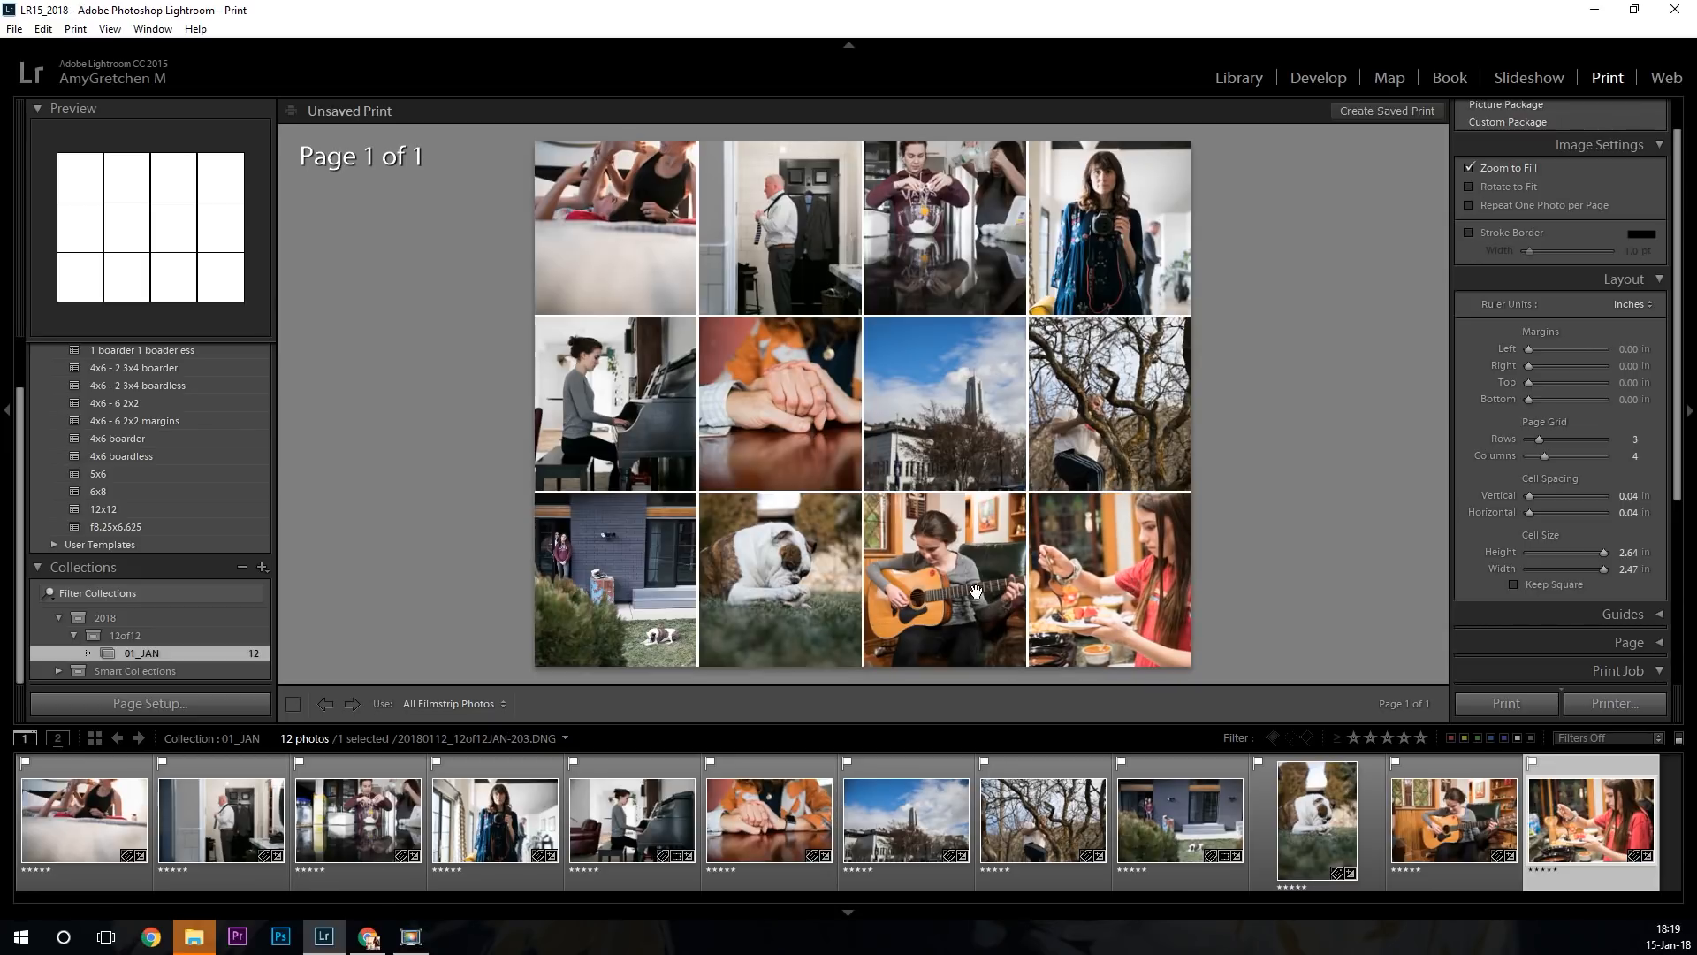
left_click_drag(955, 589, 965, 565)
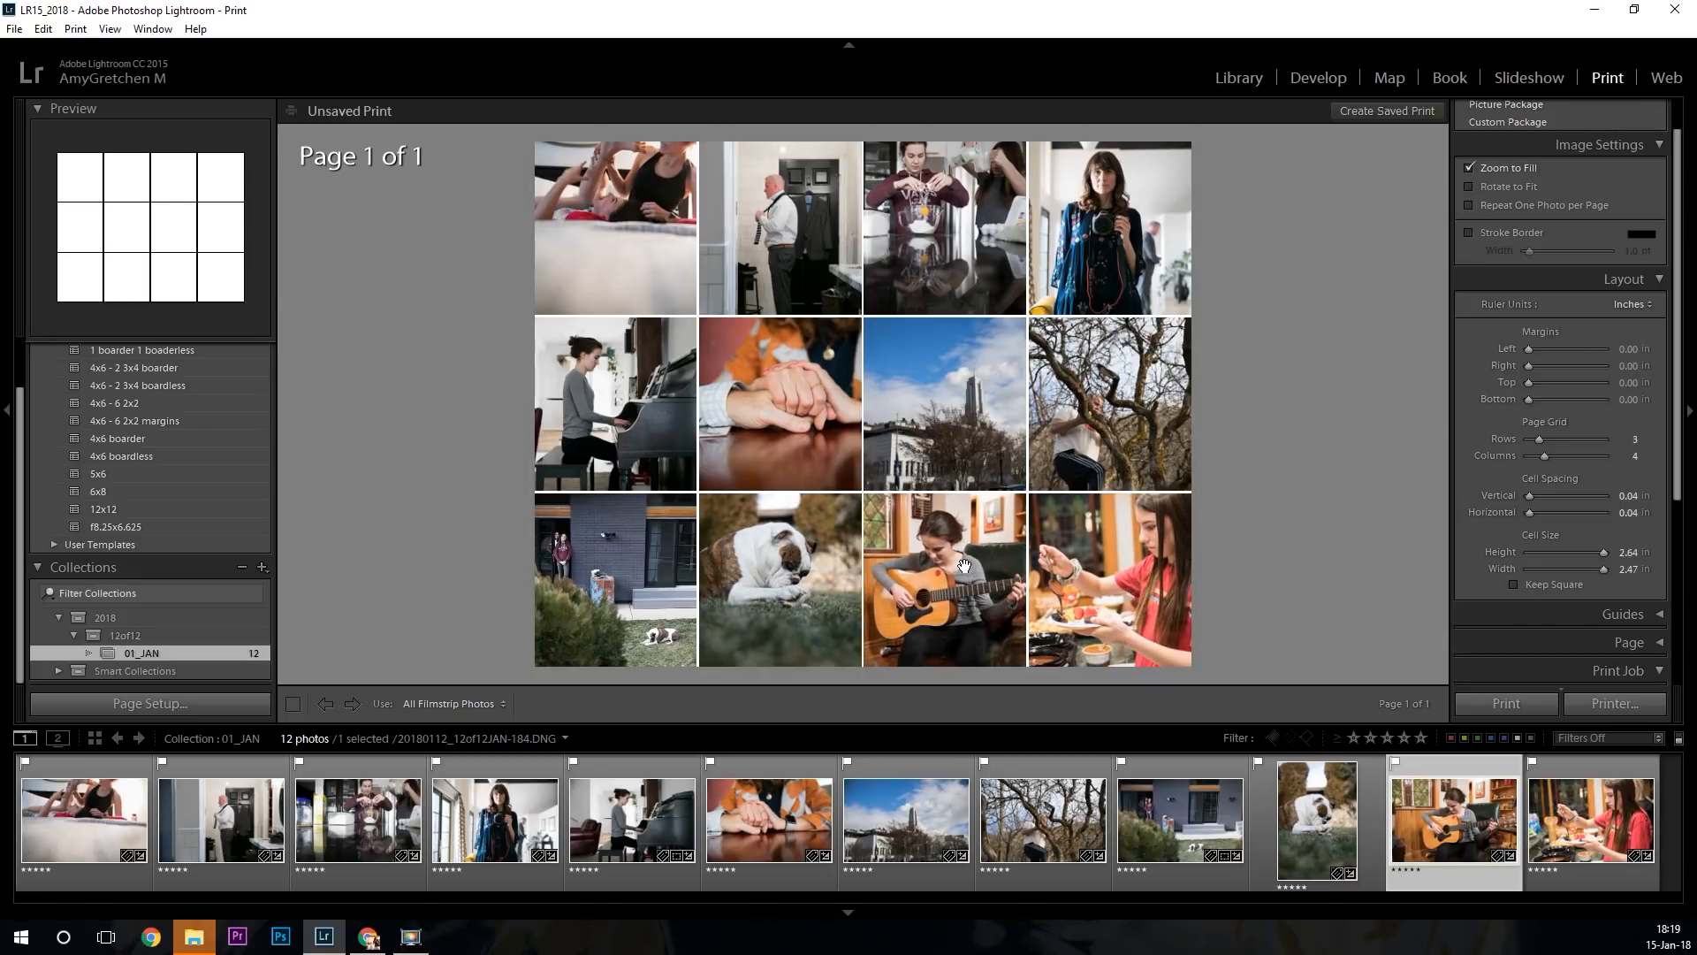
left_click(836, 570)
left_click_drag(847, 573, 813, 595)
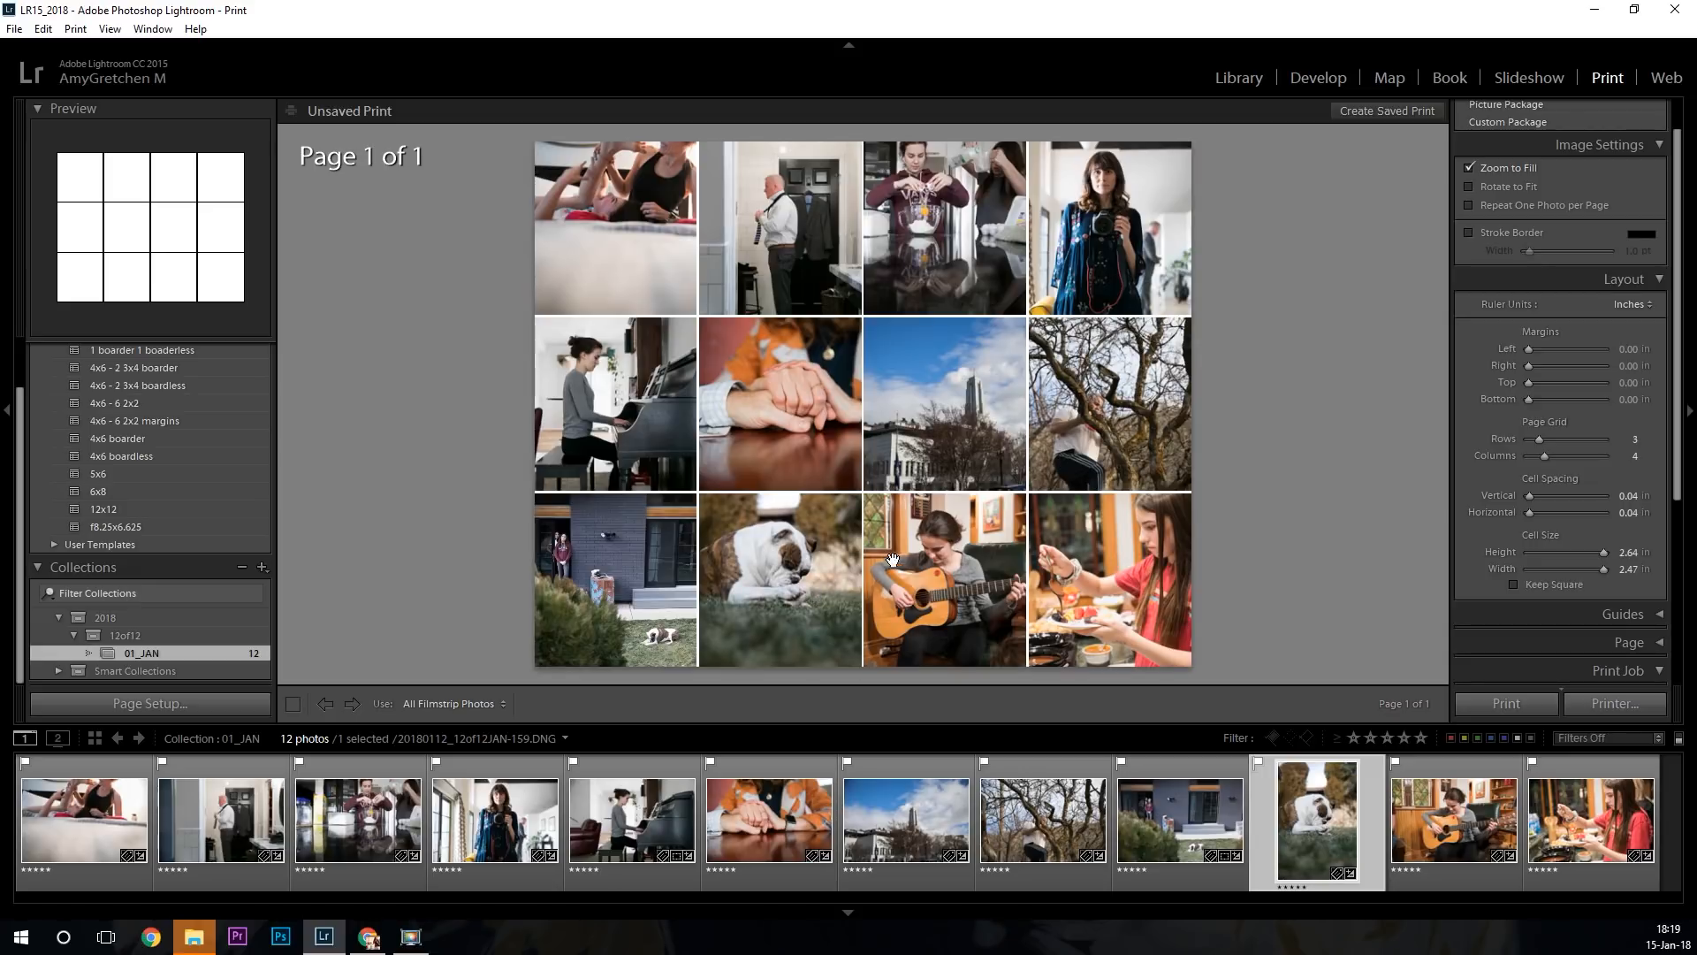
Set the cityscape photo's exposure to +0.48 and blacks to −7, and return to the print layout.
left_click(931, 475)
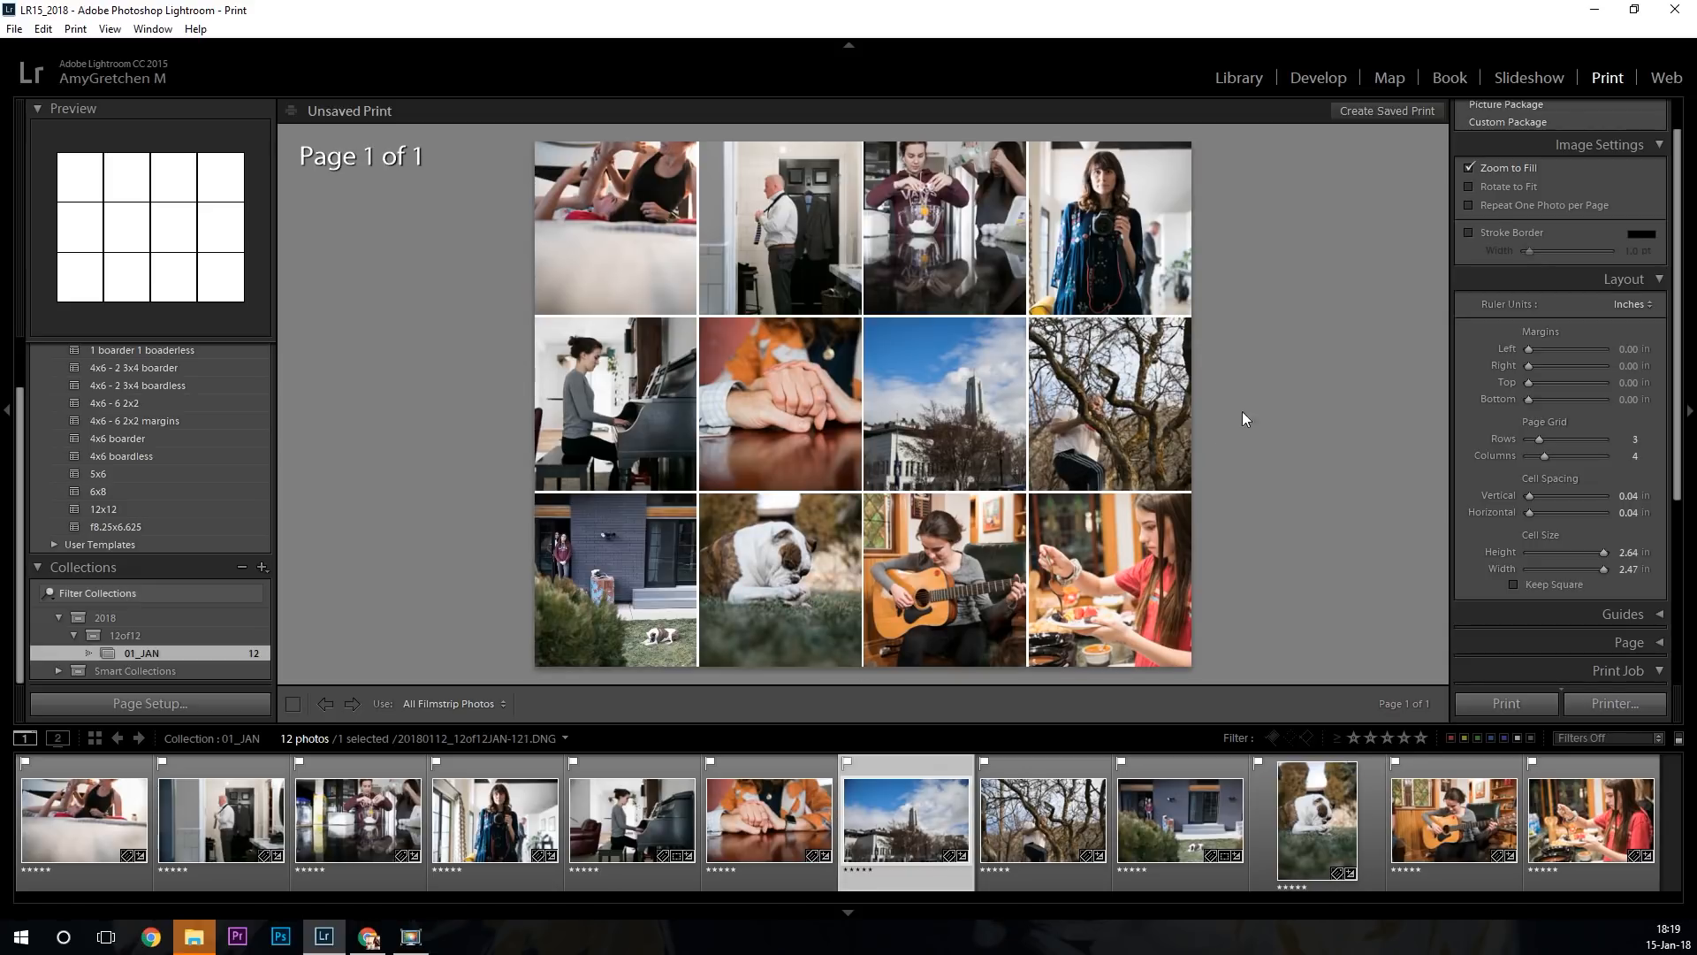
left_click(1318, 77)
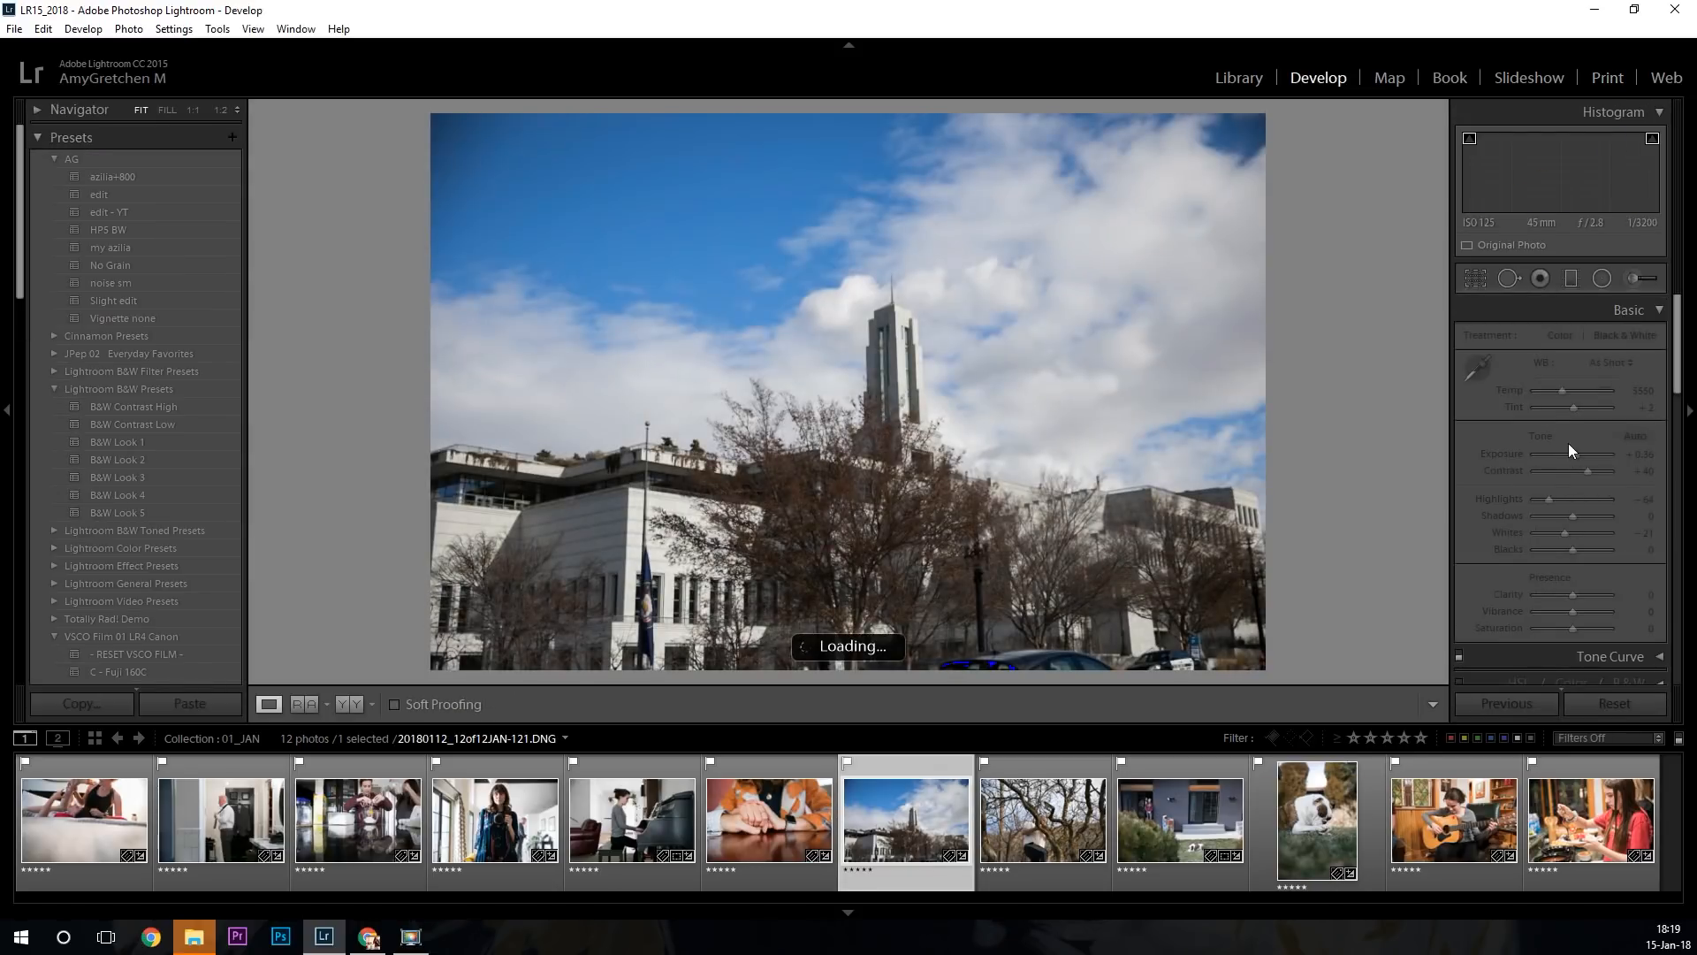
left_click_drag(1576, 454, 1577, 454)
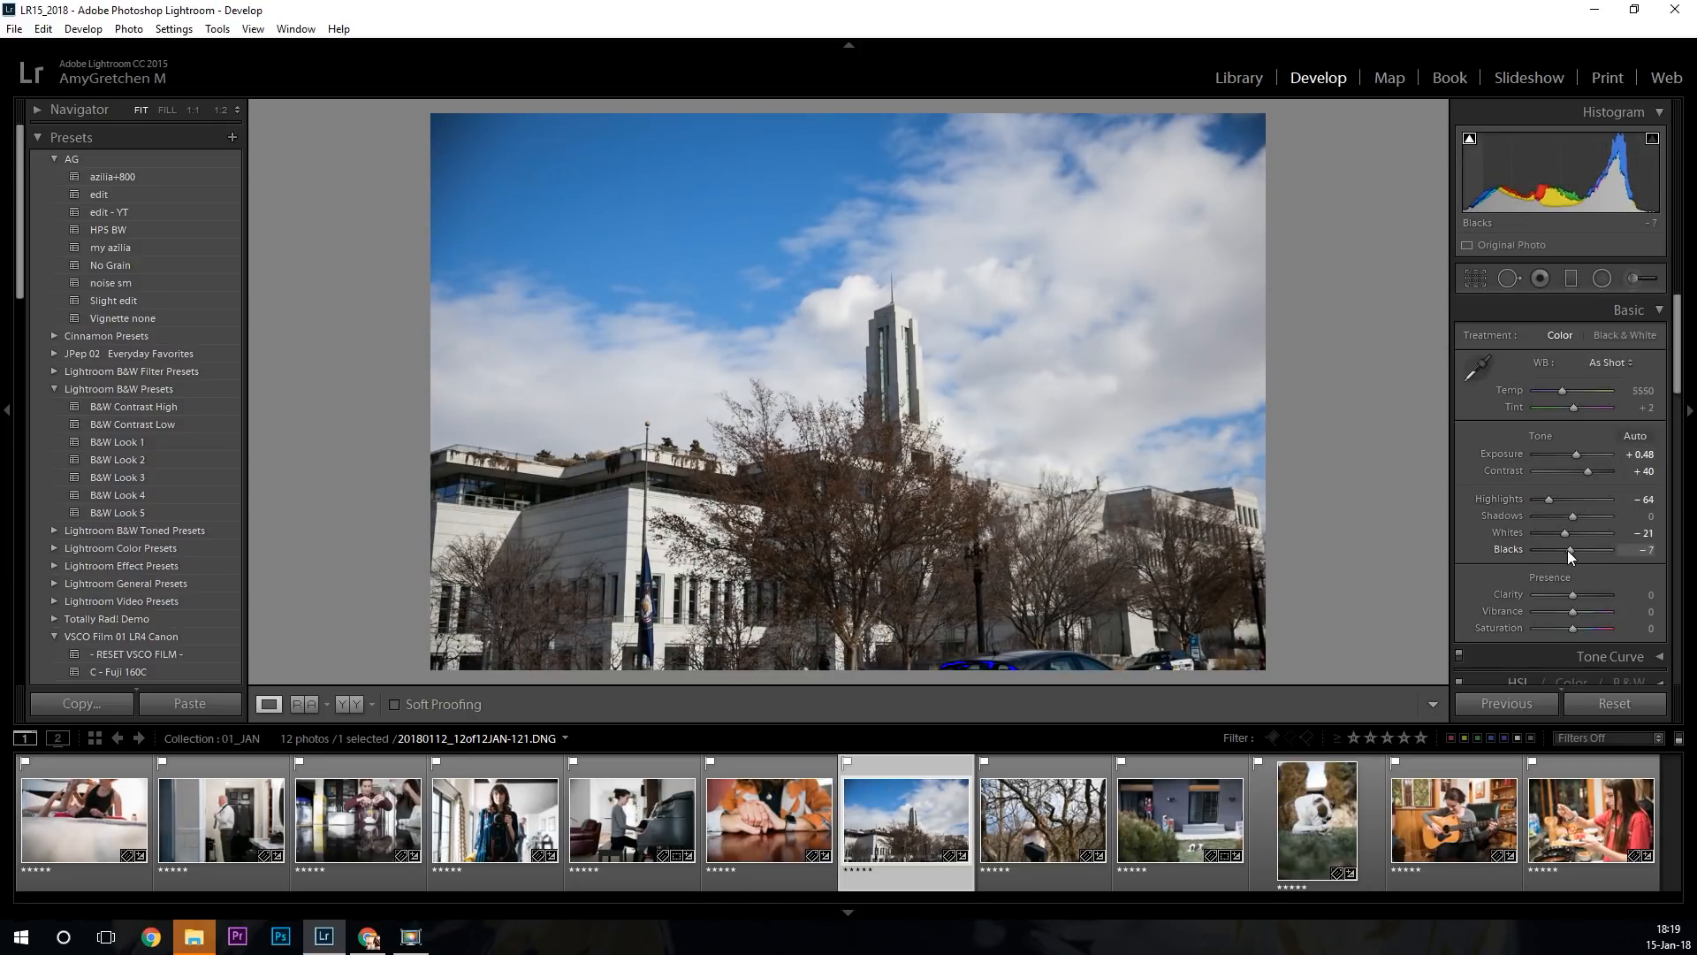
left_click(1613, 77)
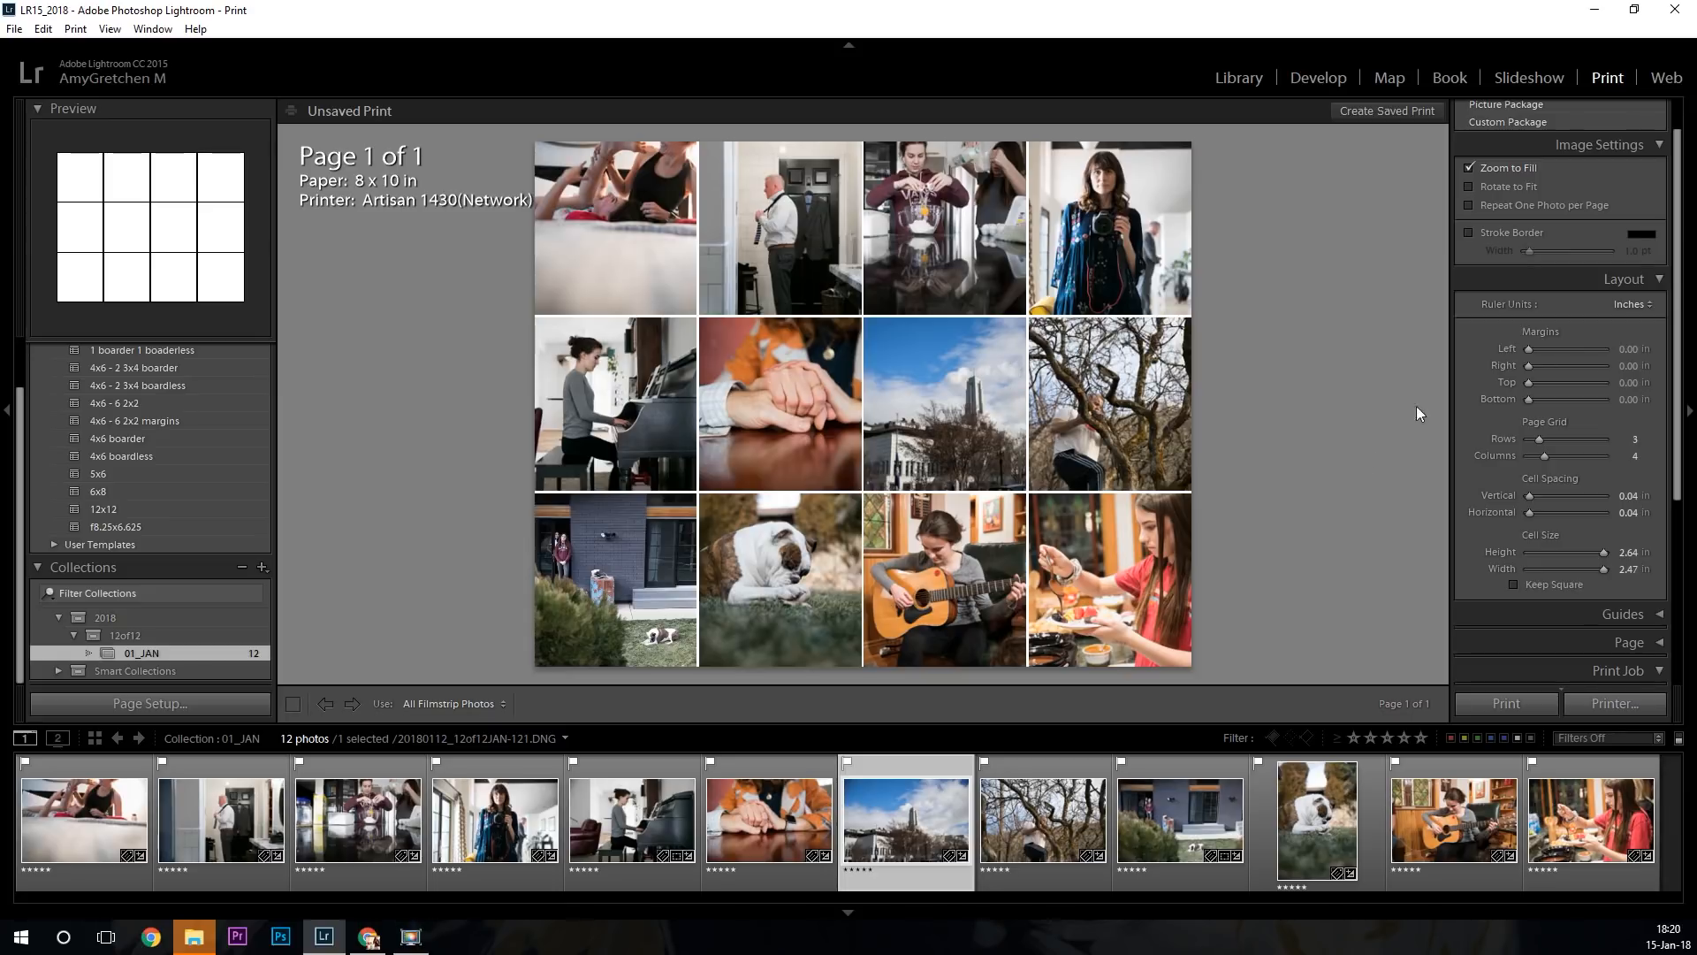
Set the print job to output to a JPEG file instead of the printer.
left_click(1659, 280)
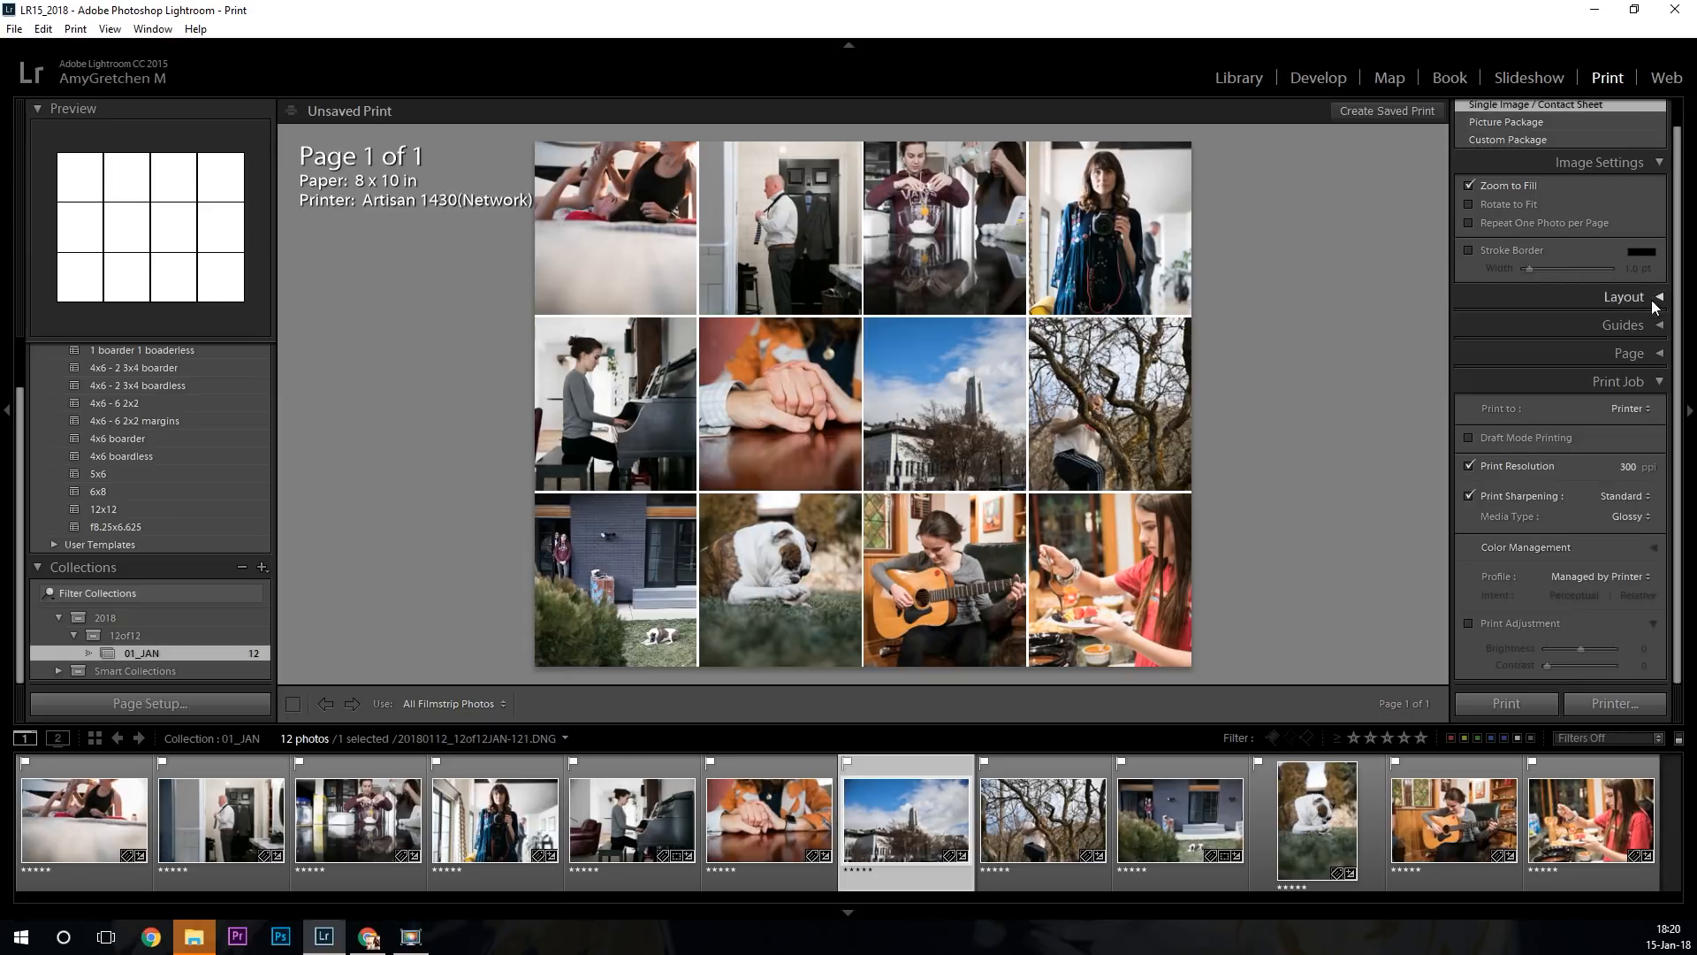
left_click(1640, 411)
left_click(1616, 432)
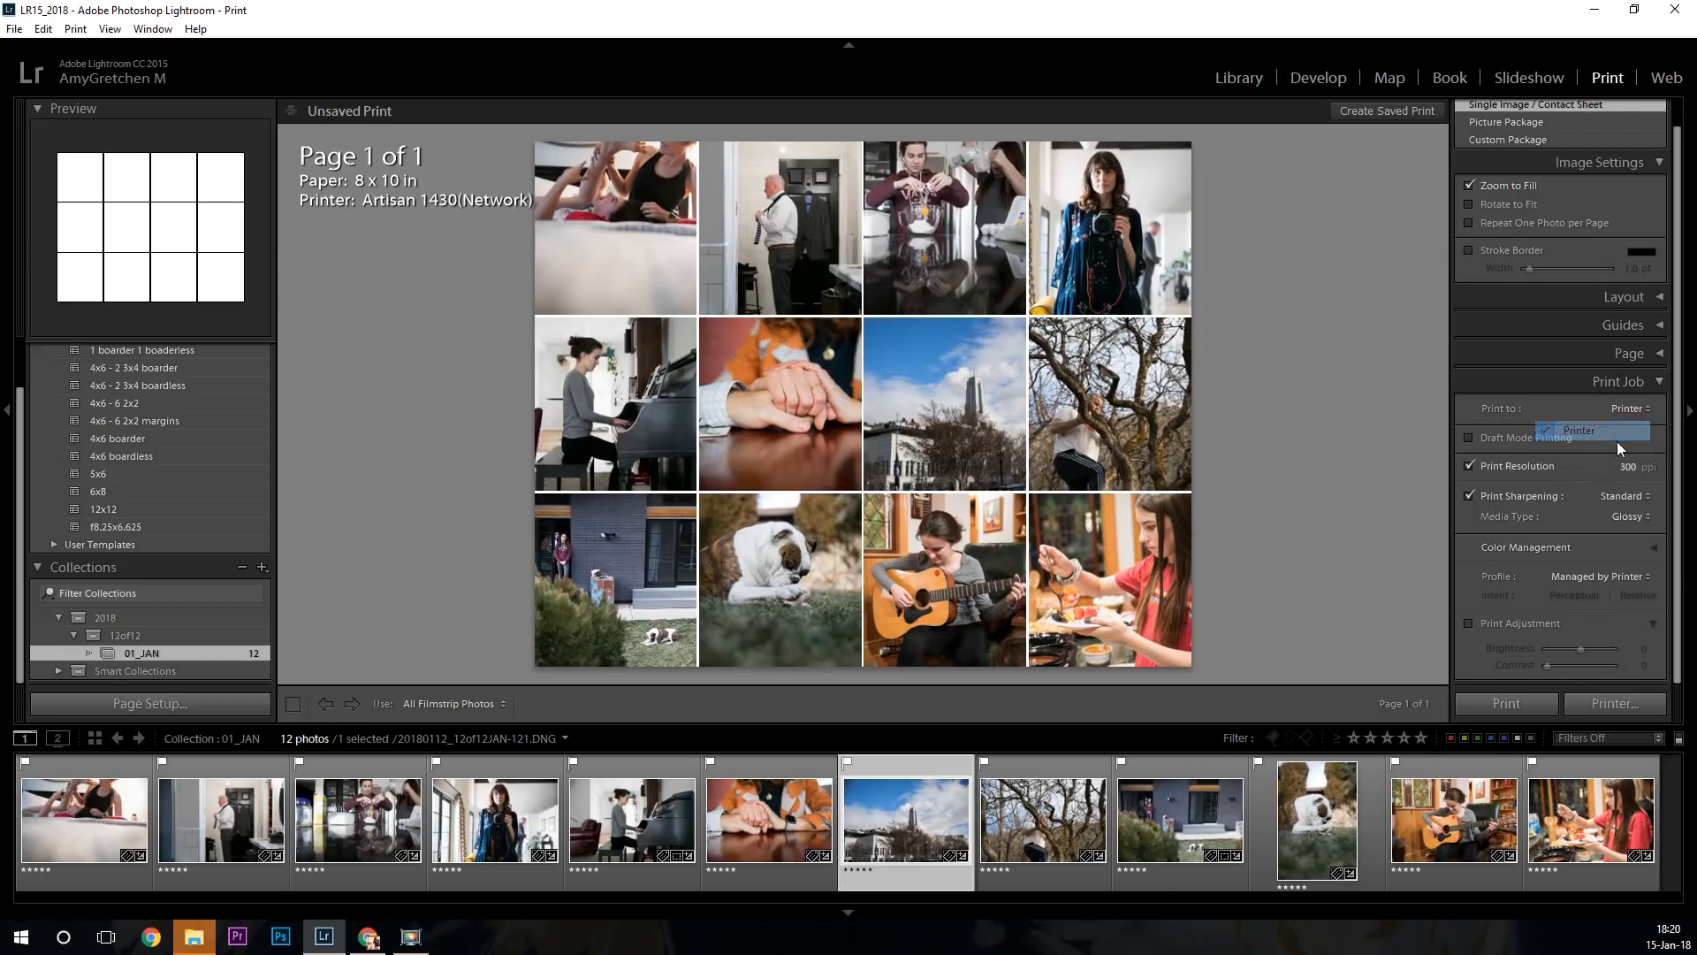
left_click(1625, 406)
left_click(1604, 447)
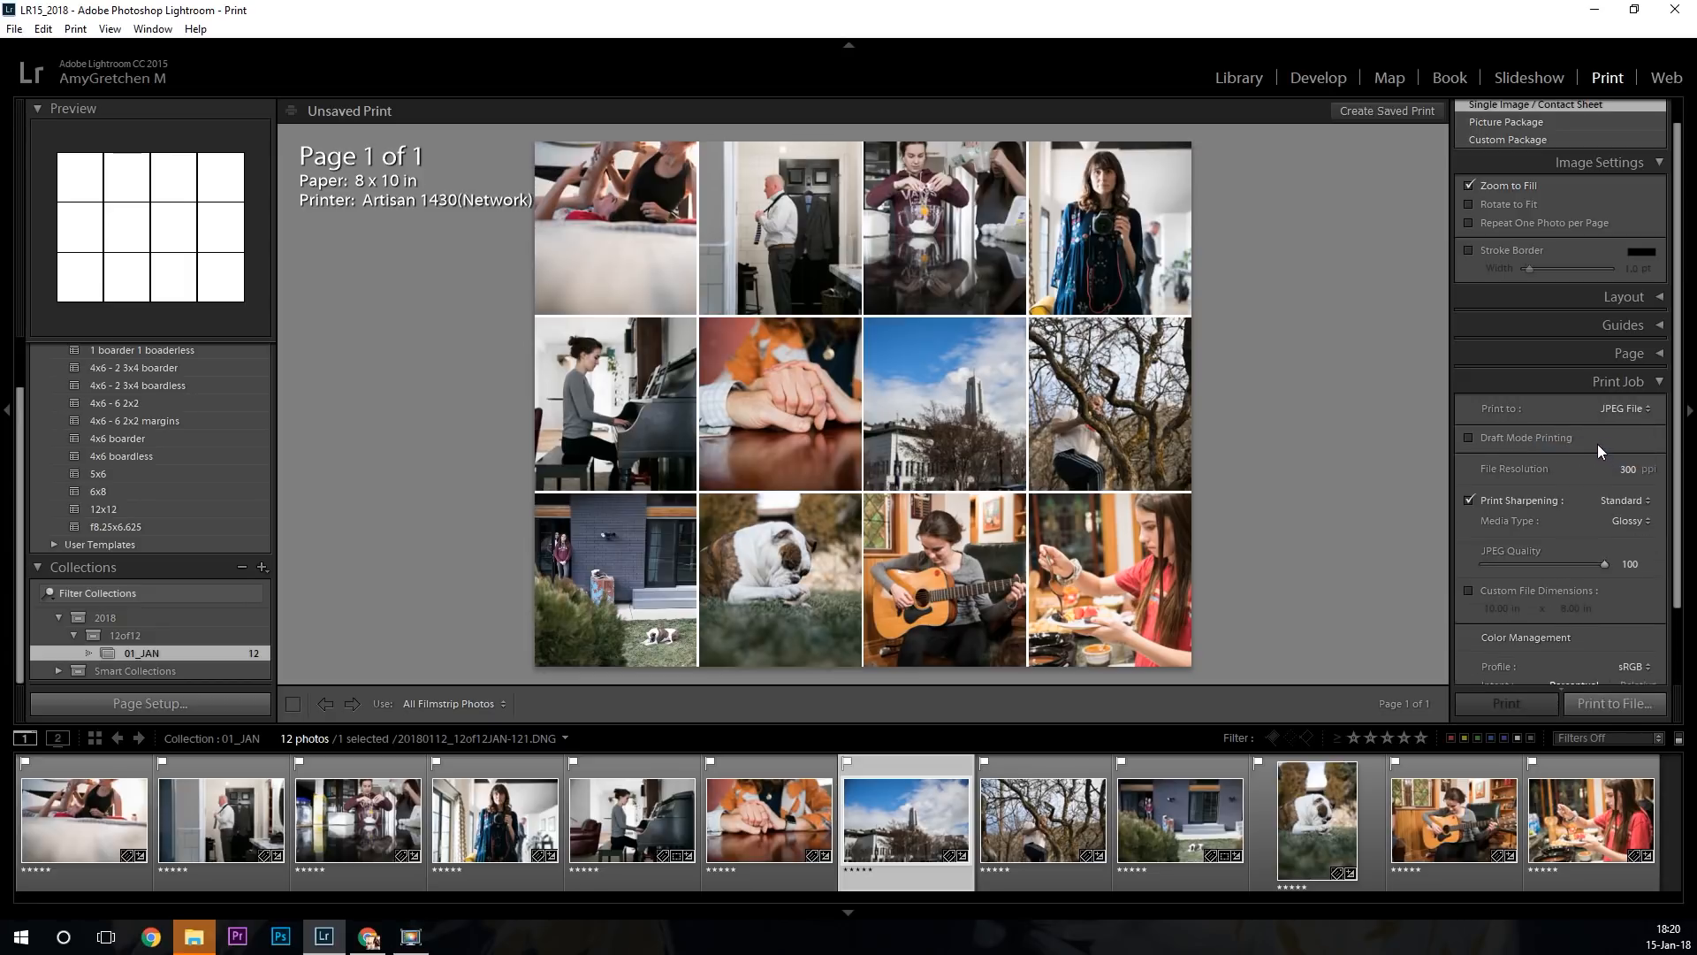
Export the photo grid to the Desktop as a JPEG named 12of12.
left_click(1633, 702)
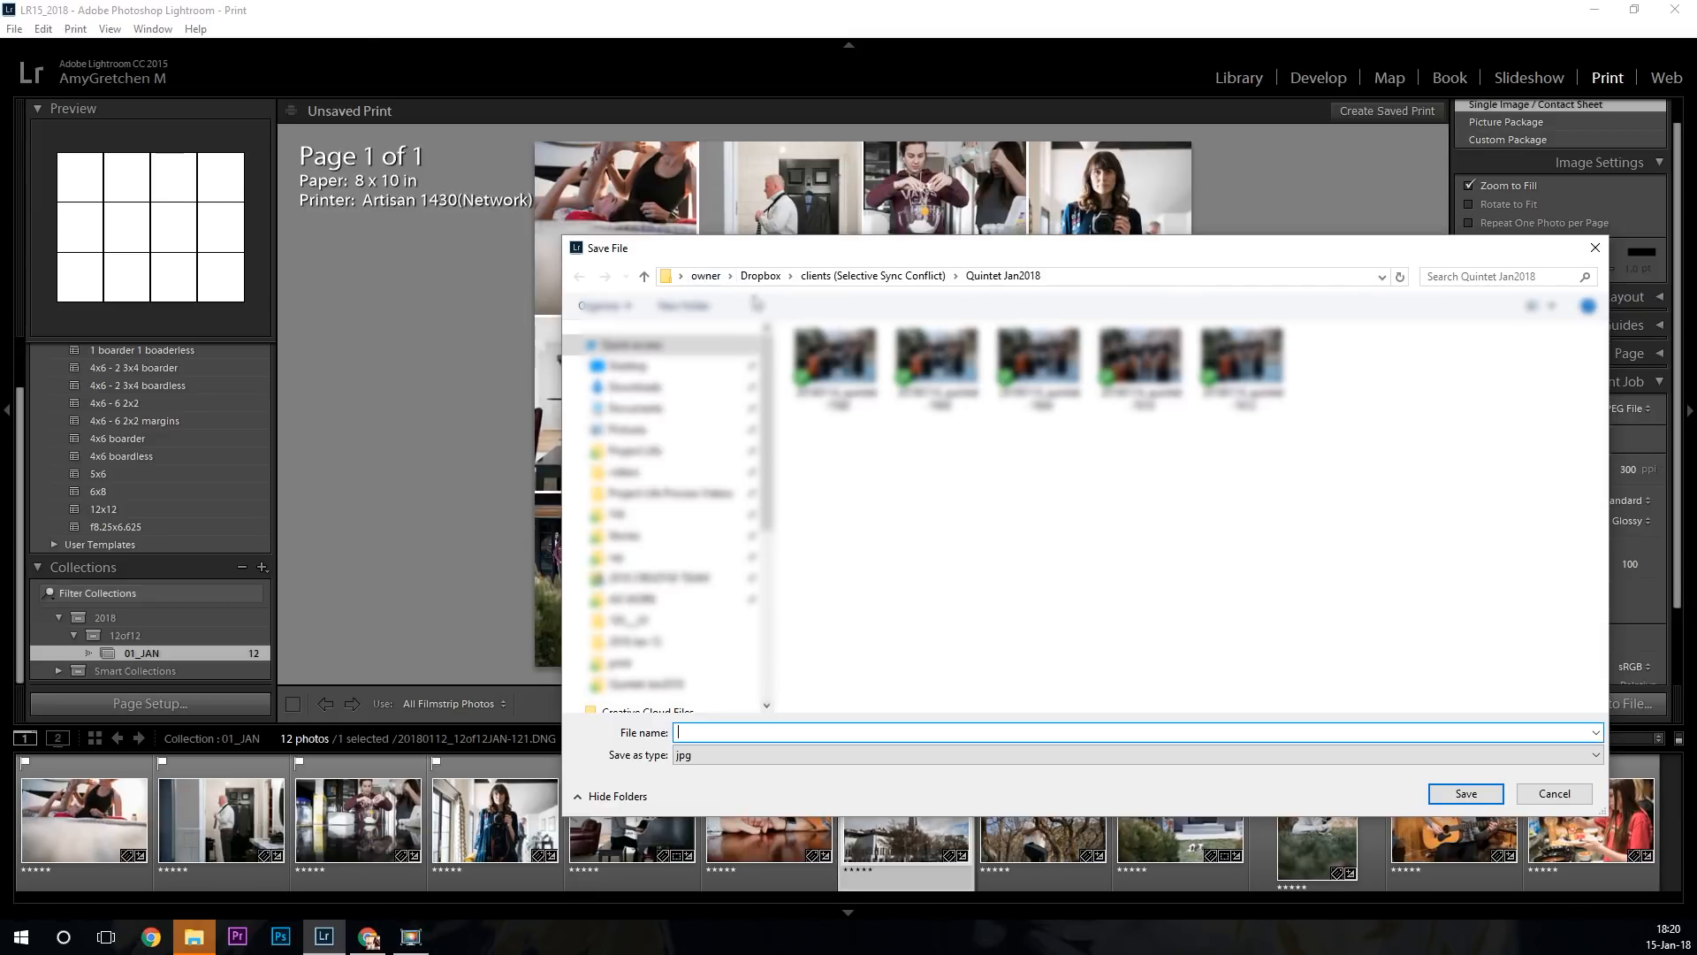
left_click(687, 367)
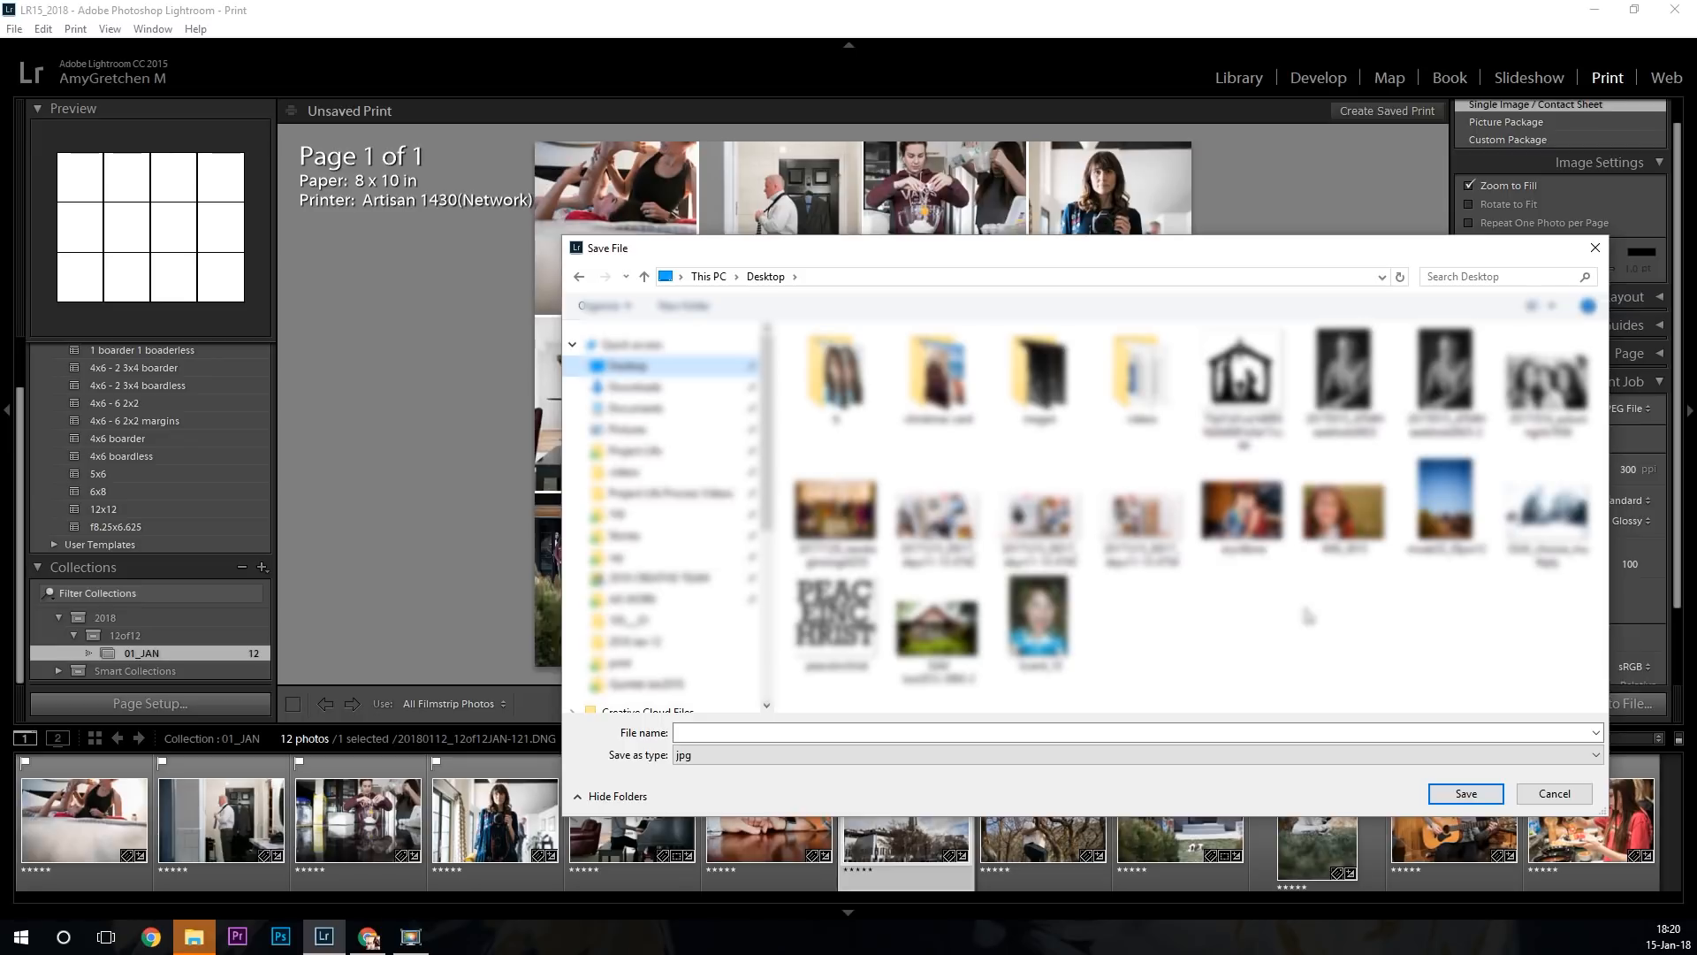
left_click(1306, 733)
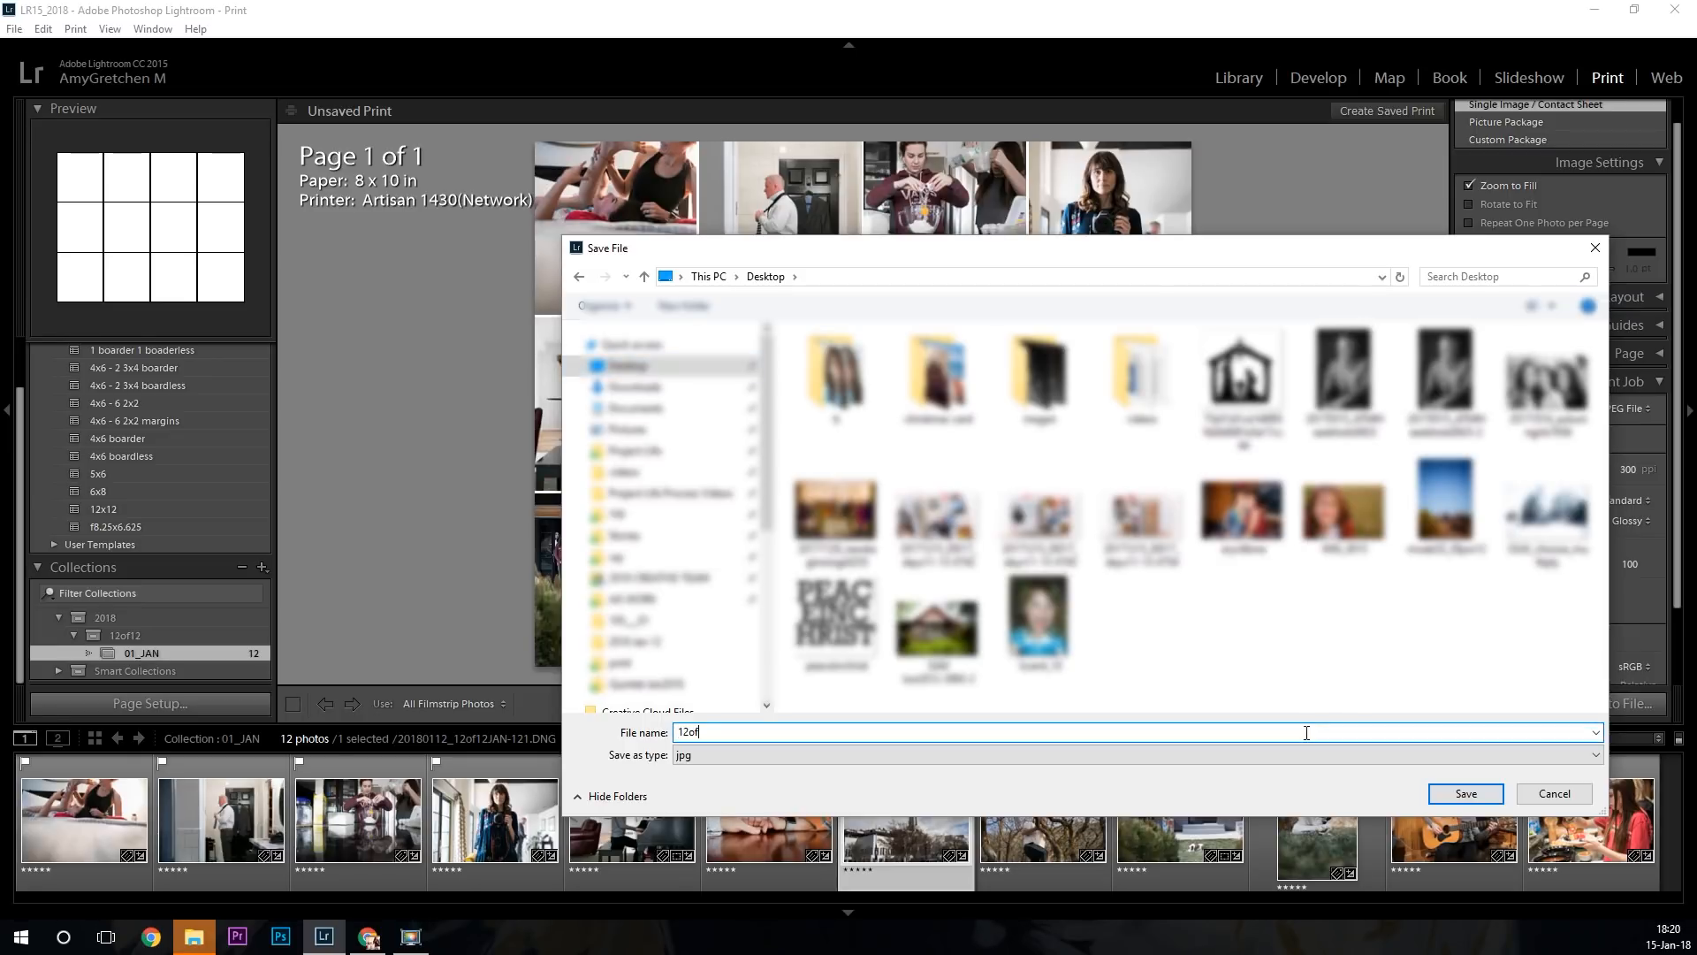
type("12of12")
left_click(1465, 793)
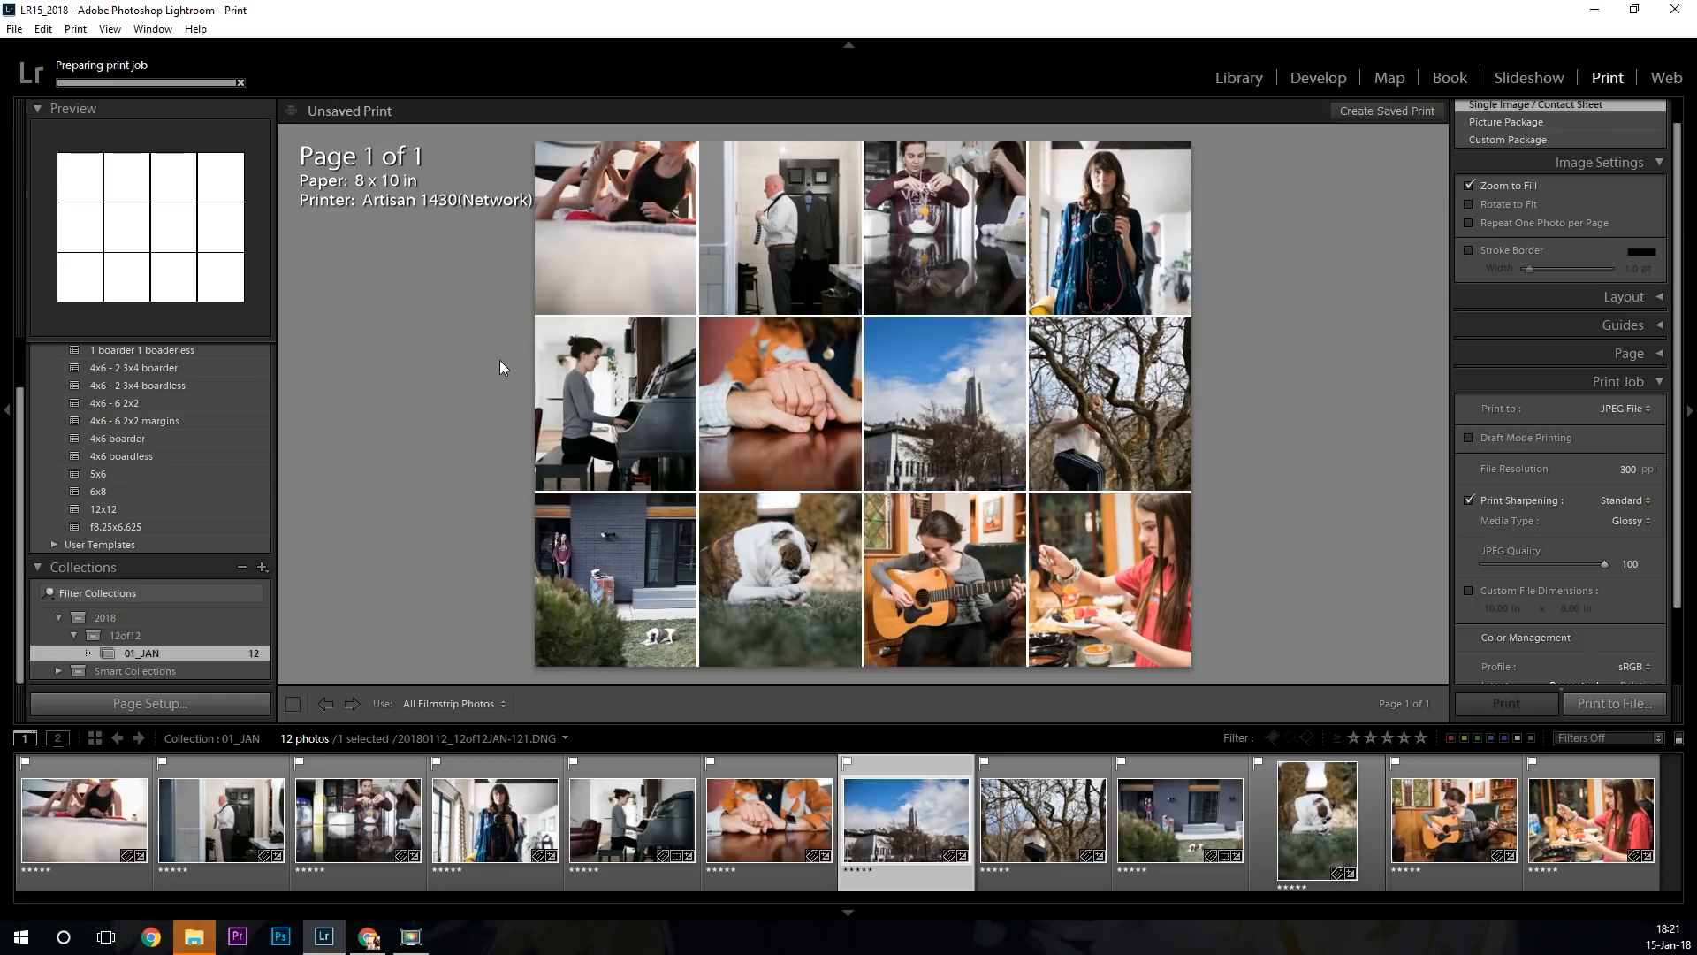
Open the 2018 Jan 12 folder in the library and bring the Desktop's 12of12.jpg in for import.
left_click(1236, 78)
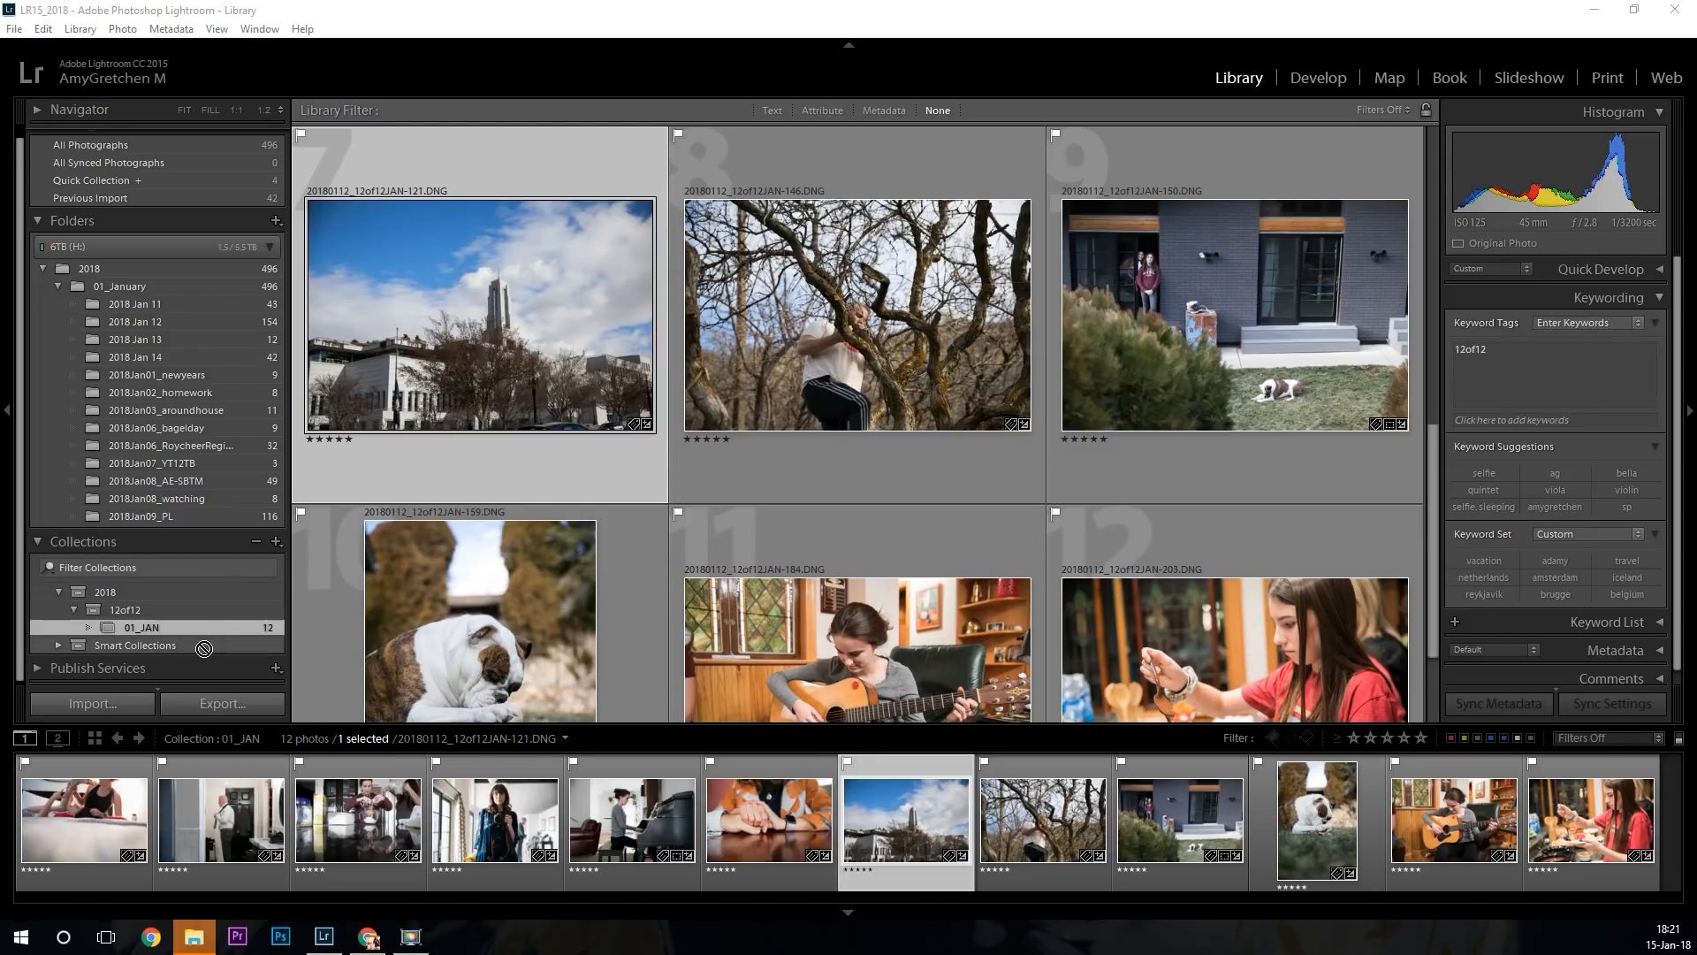
left_click(208, 323)
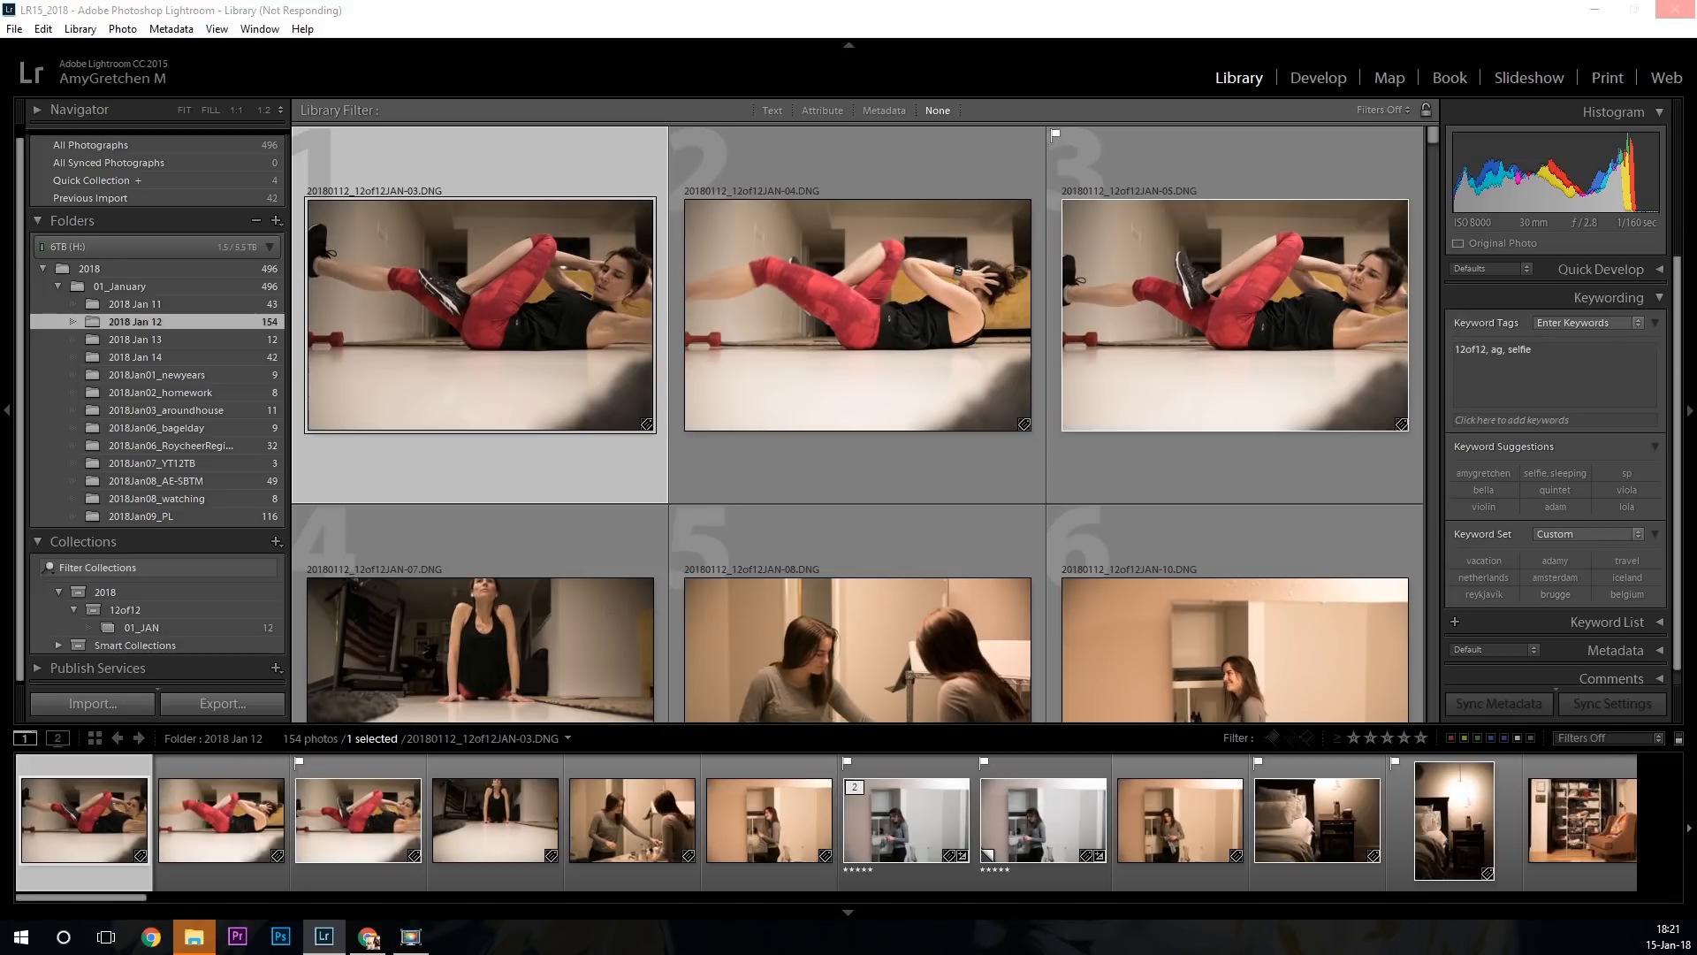
left_click_drag(589, 236, 585, 275)
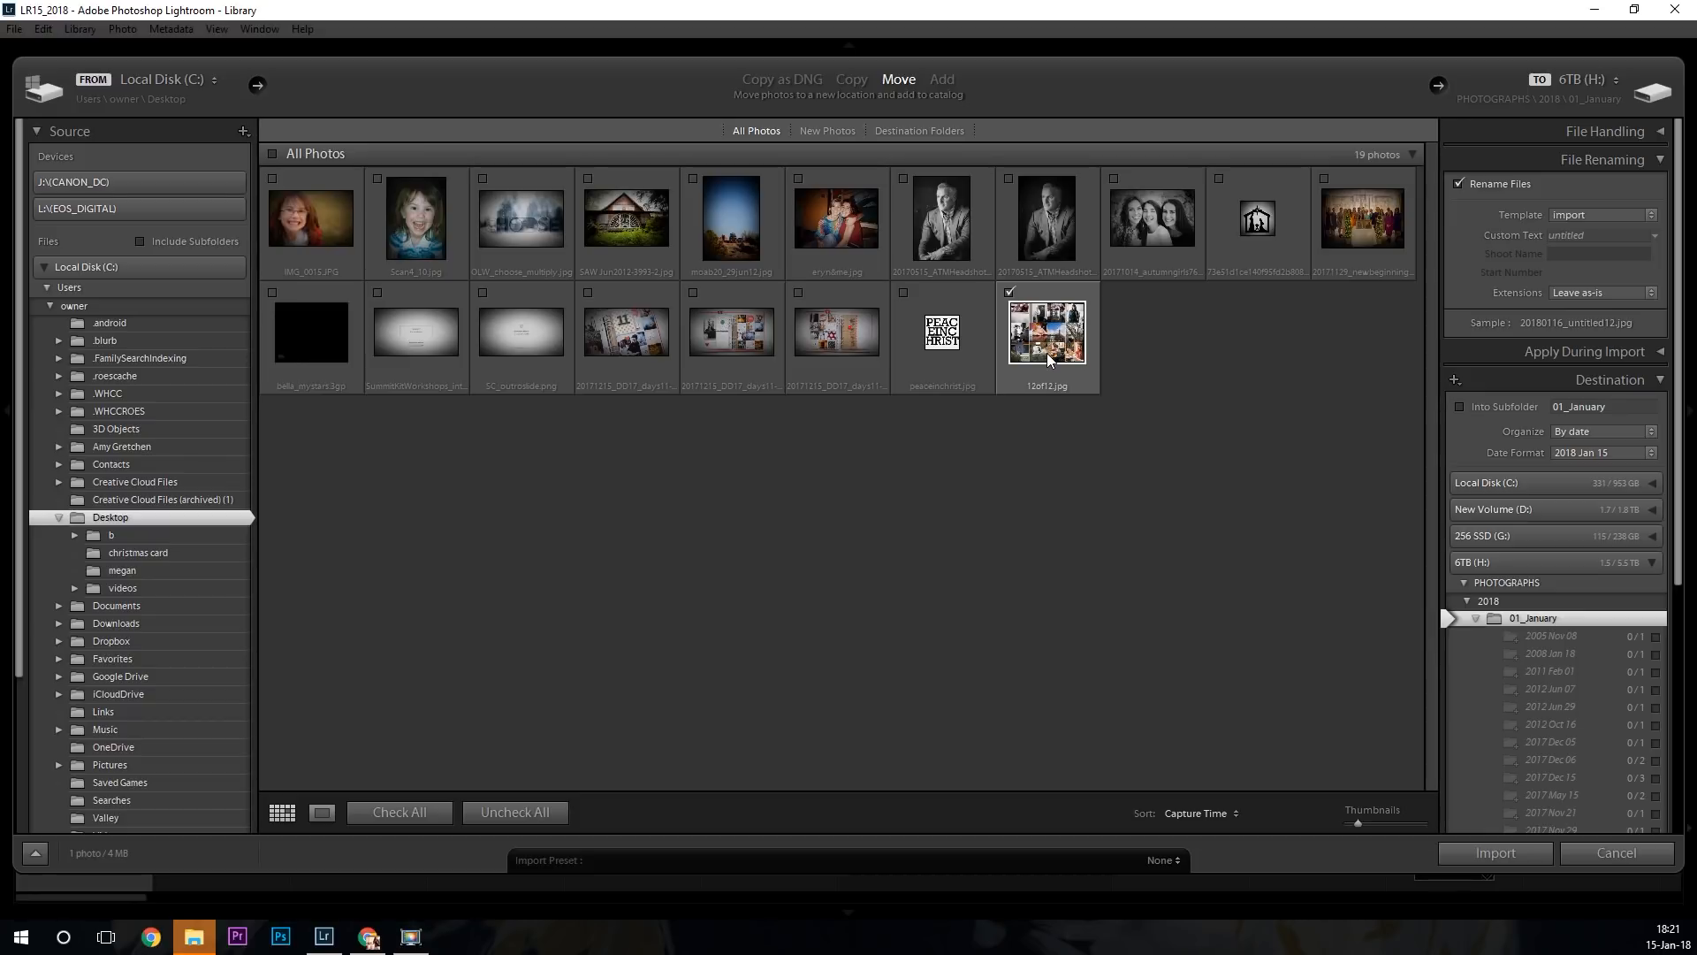
Choose the 2018 Jan 12 folder inside 01_January as the import destination.
scroll(1515, 585, "down", 5)
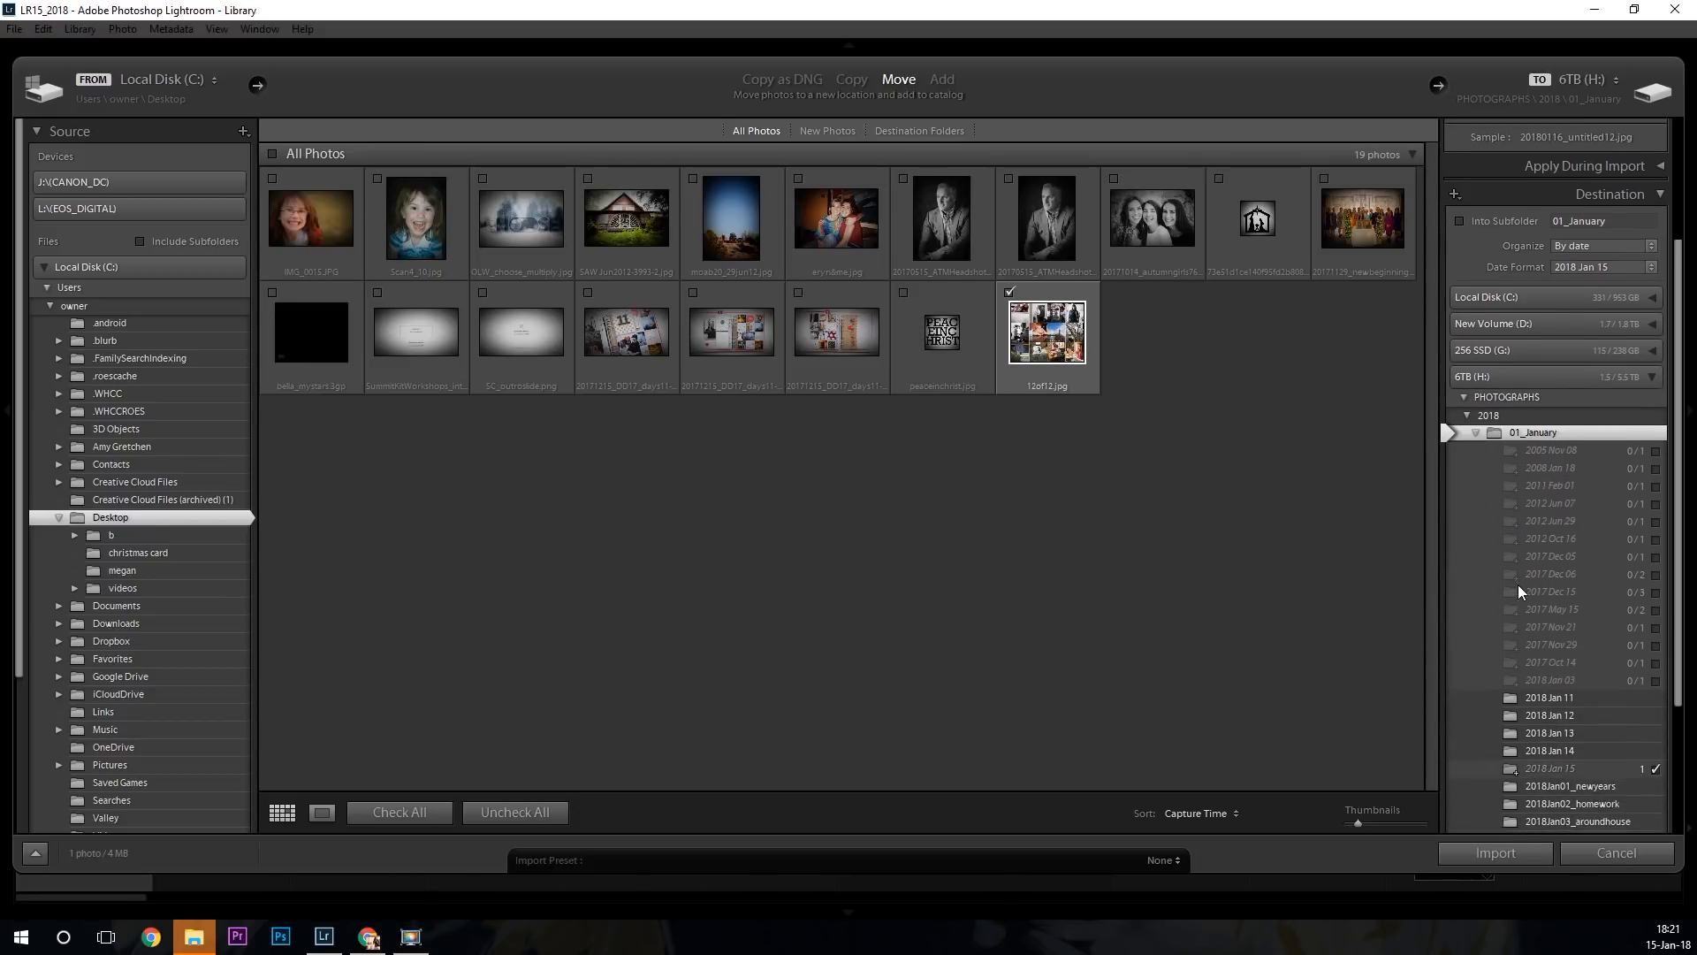
scroll(1538, 610, "down", 2)
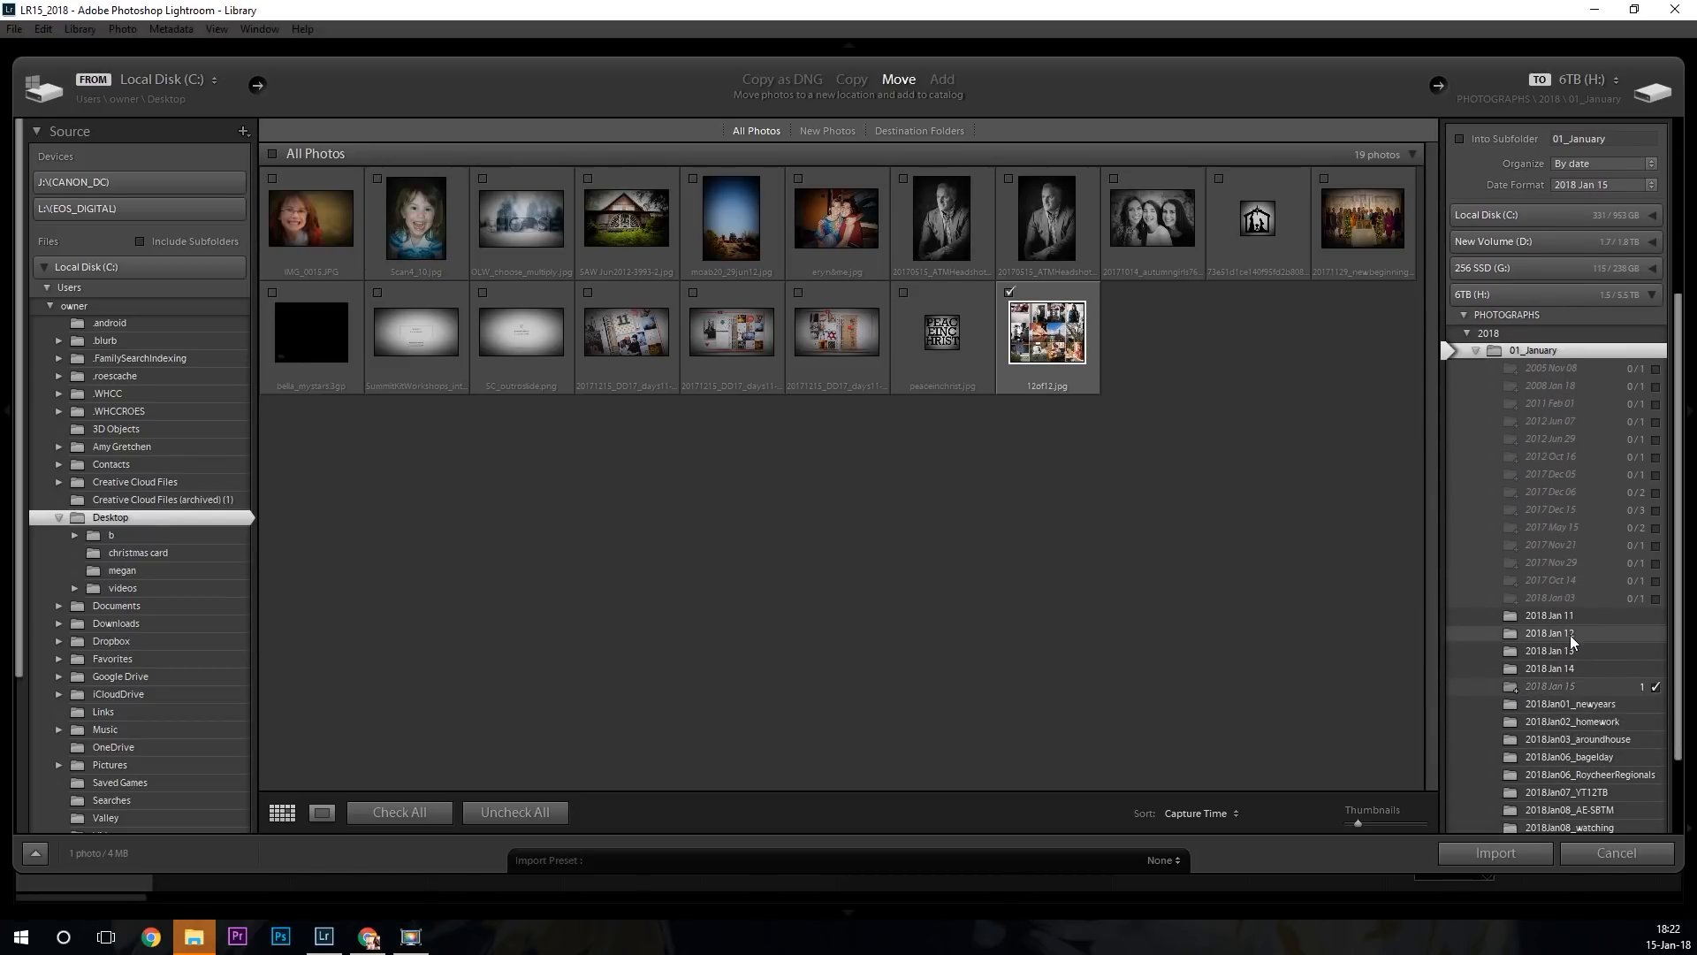
left_click(1540, 633)
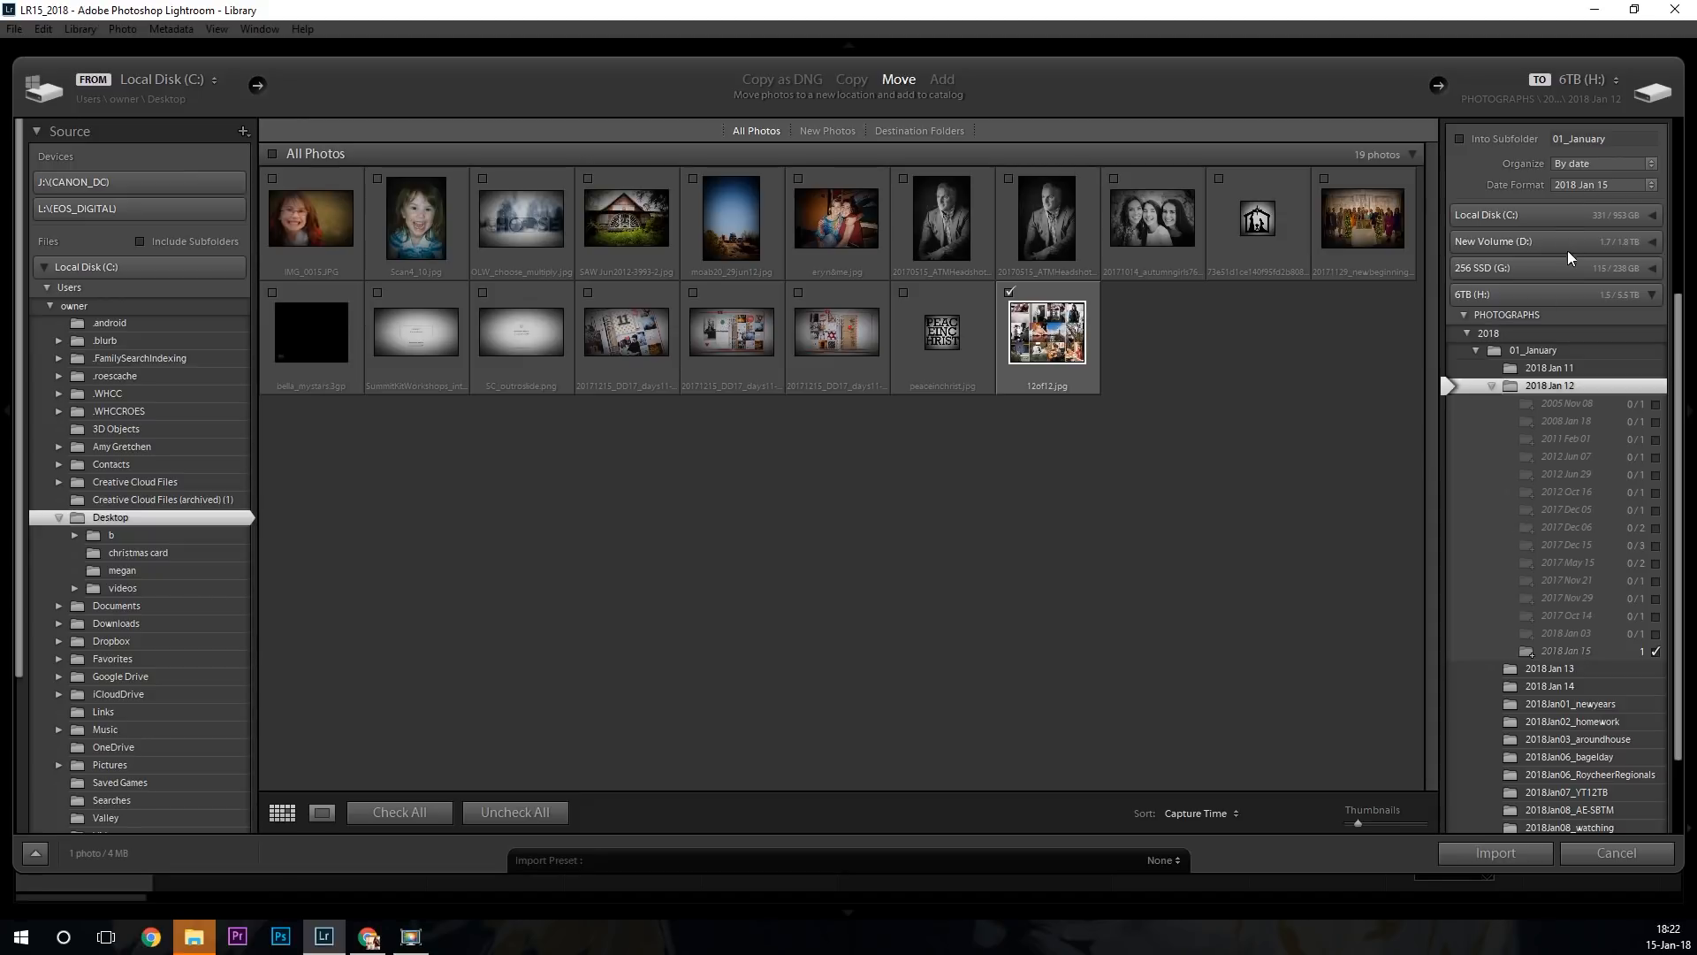
Organize the import into one folder and import the 12of12.jpg grid image.
scroll(1552, 159, "up", 3)
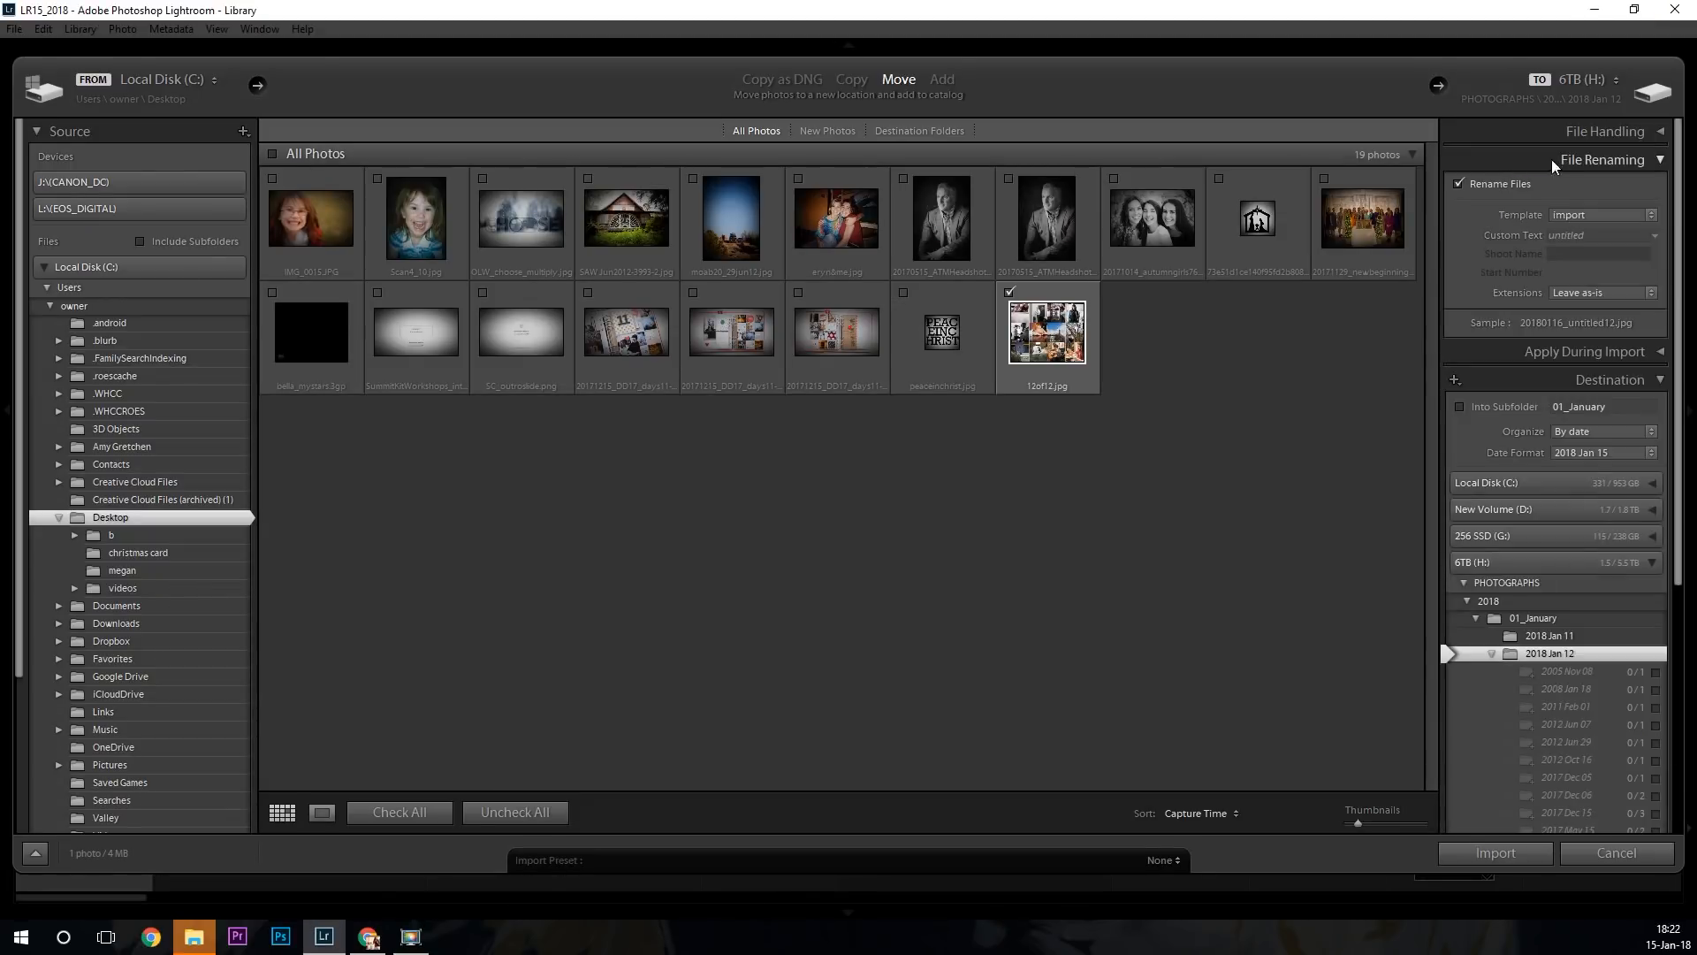
scroll(1586, 400, "down", 1)
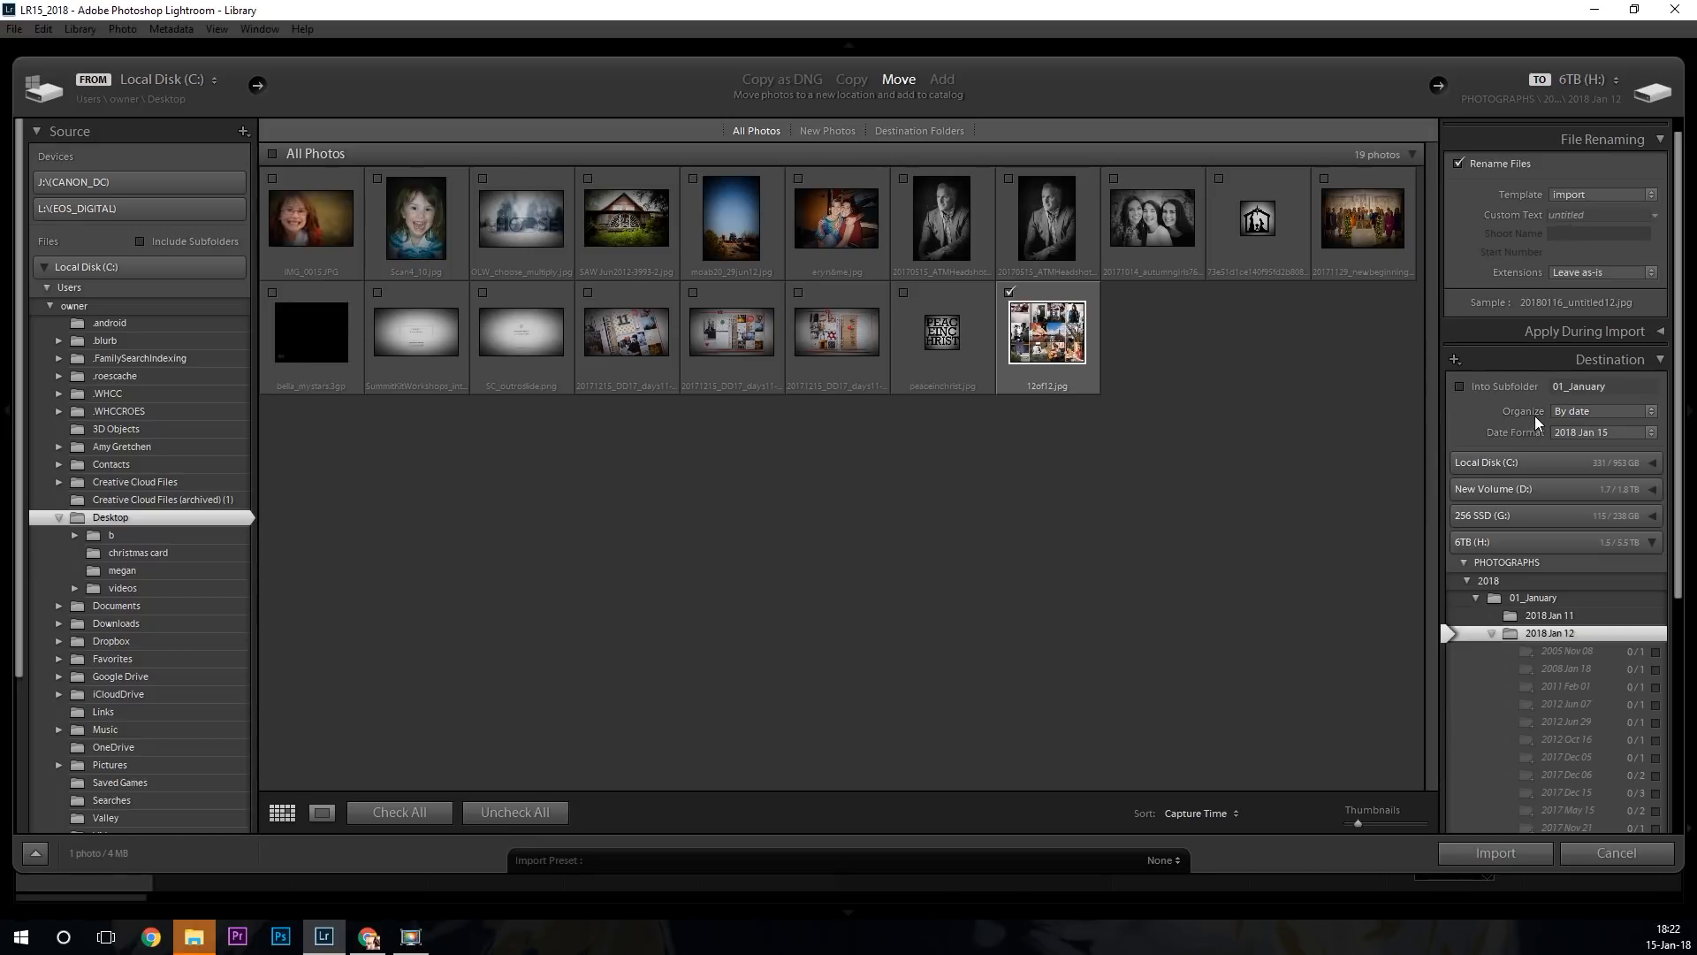
left_click(1588, 413)
left_click(1588, 437)
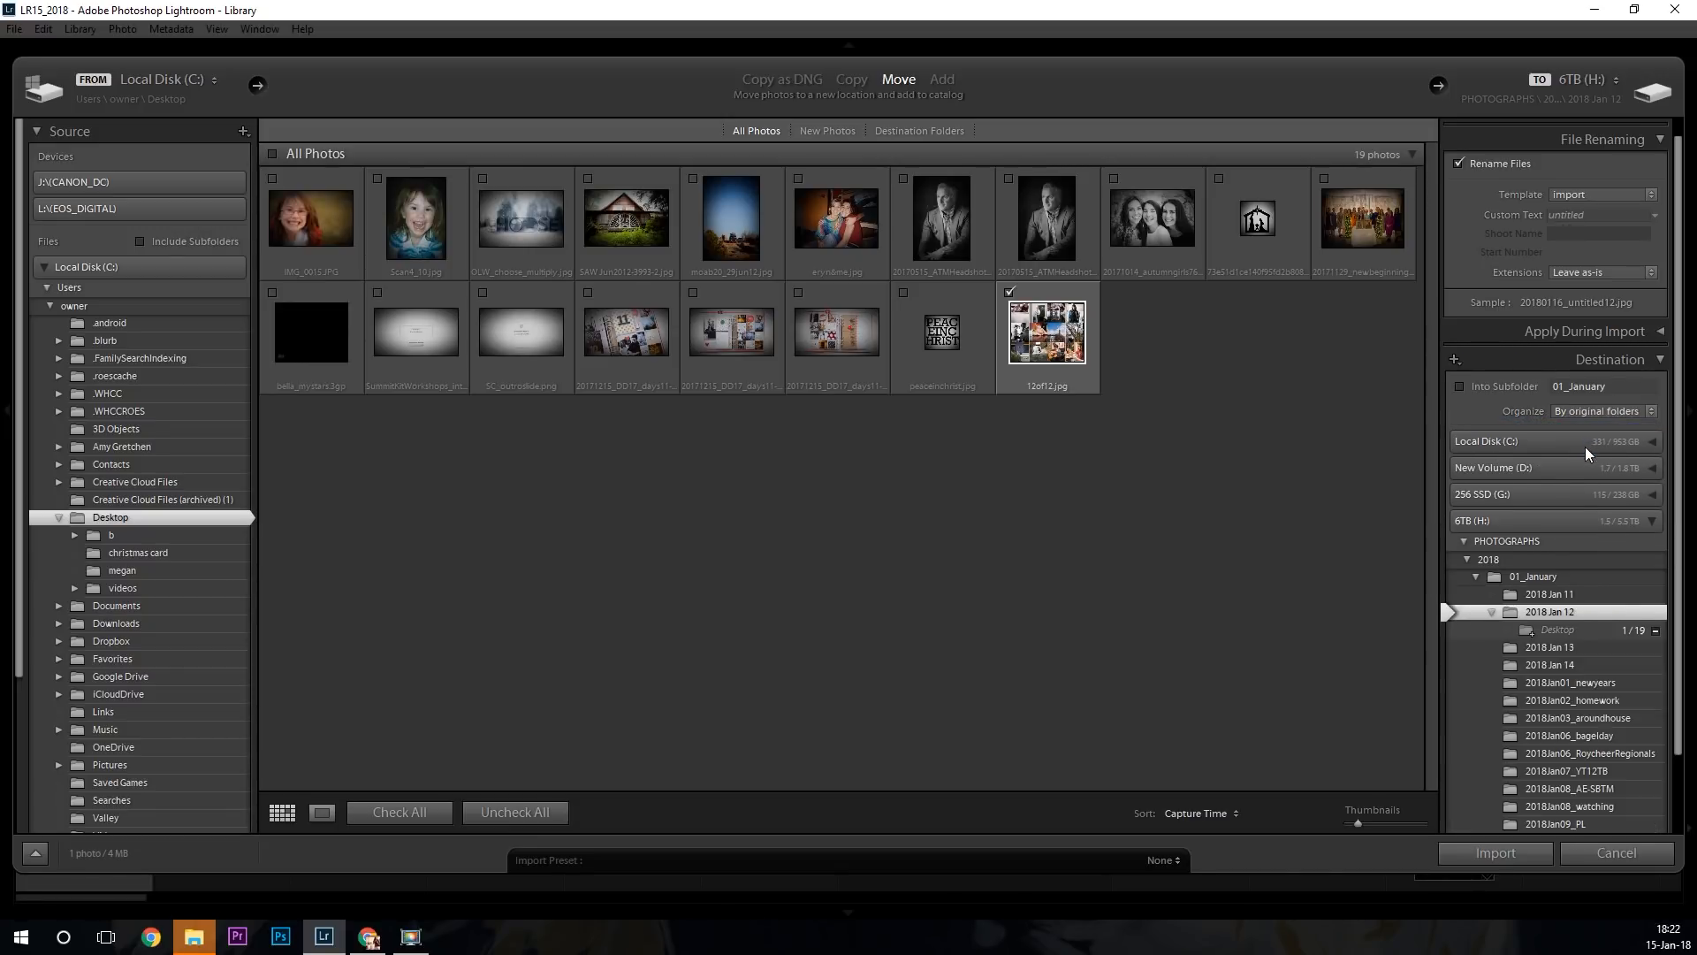
left_click(1593, 410)
left_click(1587, 475)
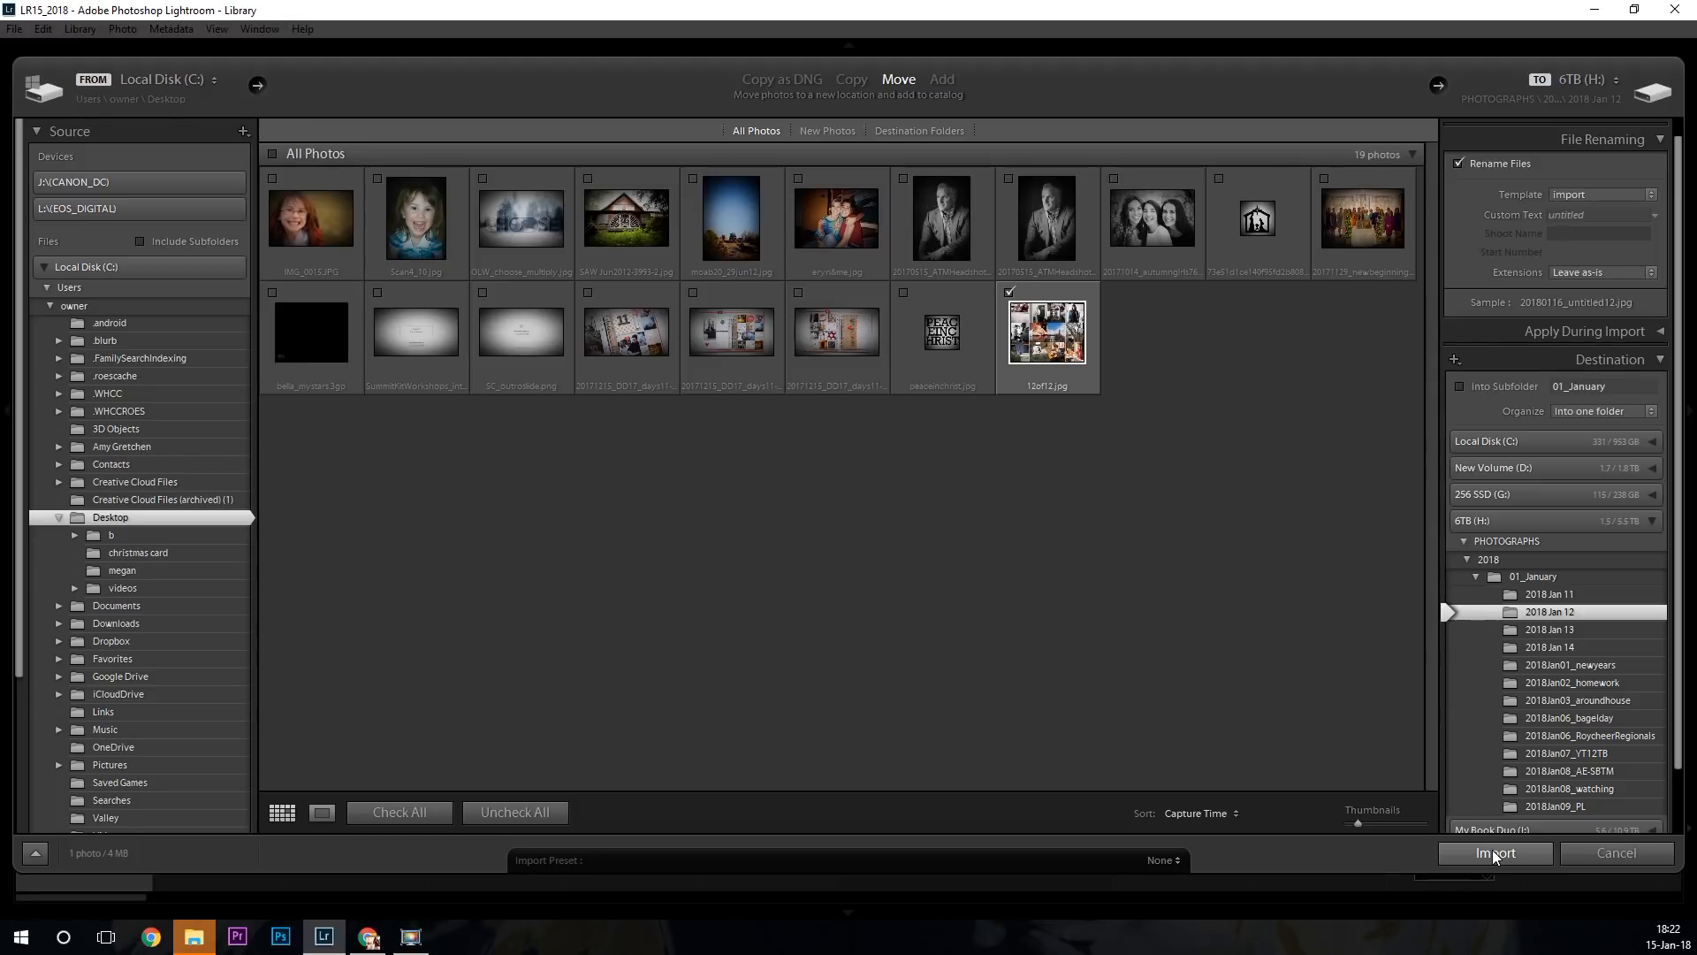
left_click(1494, 854)
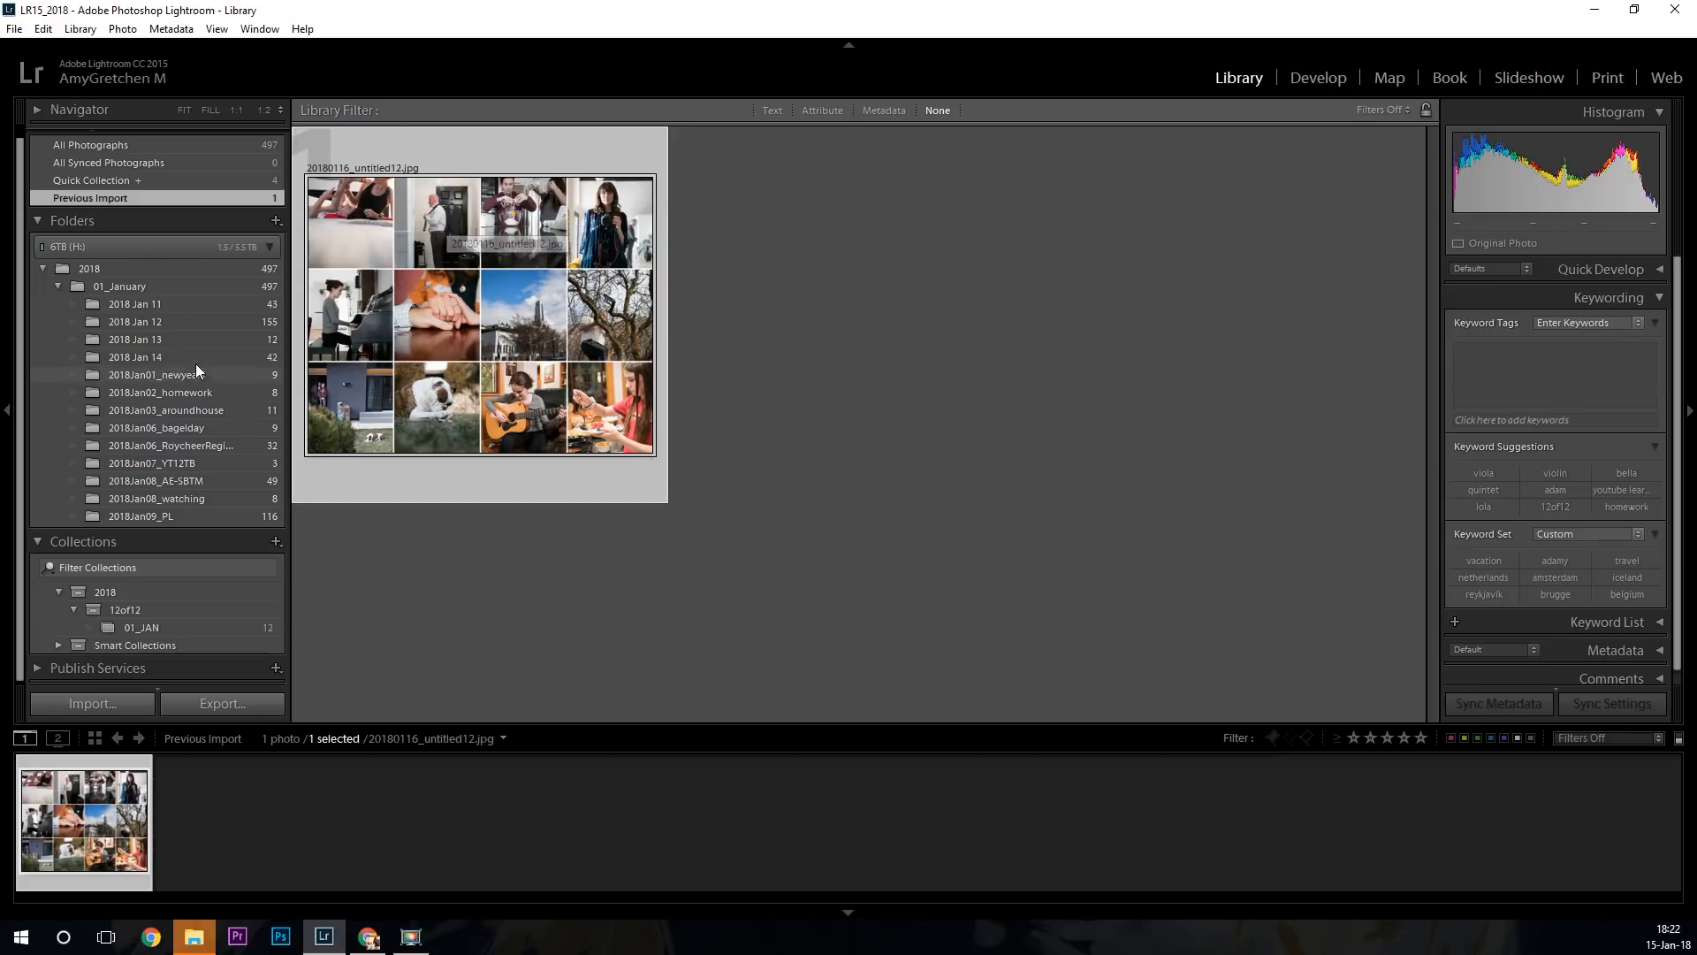
Flag the imported grid image in the 2018 Jan 12 folder as a pick and add the keyword 12of12.
left_click(170, 320)
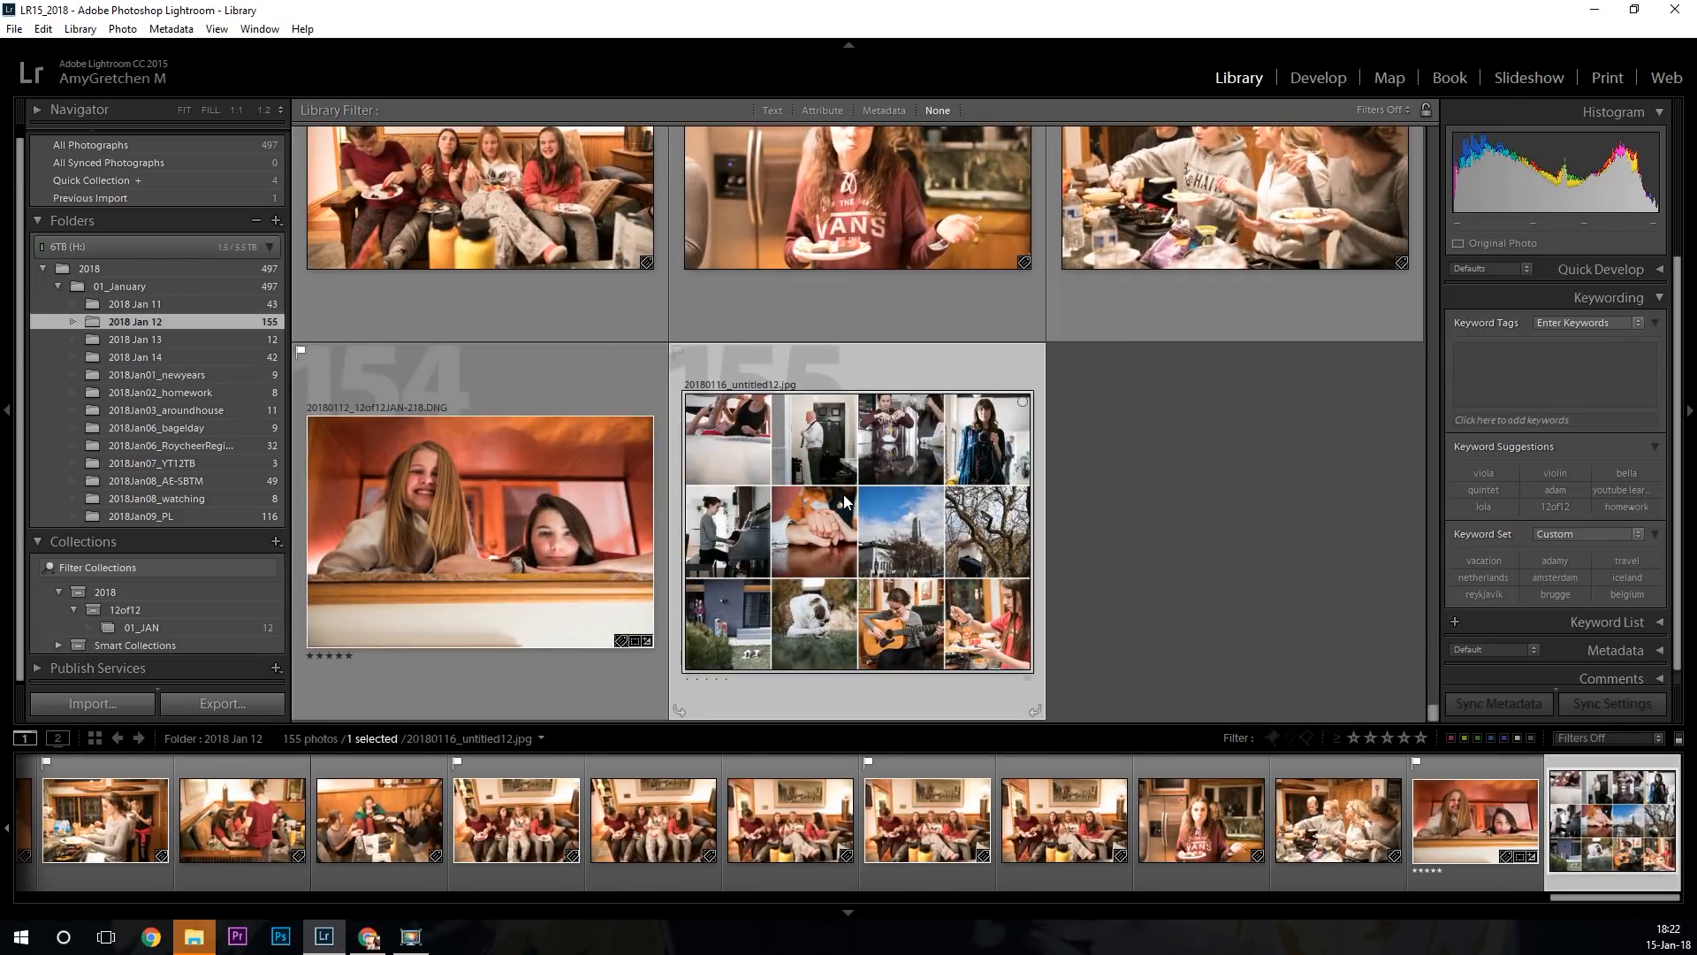
key("p")
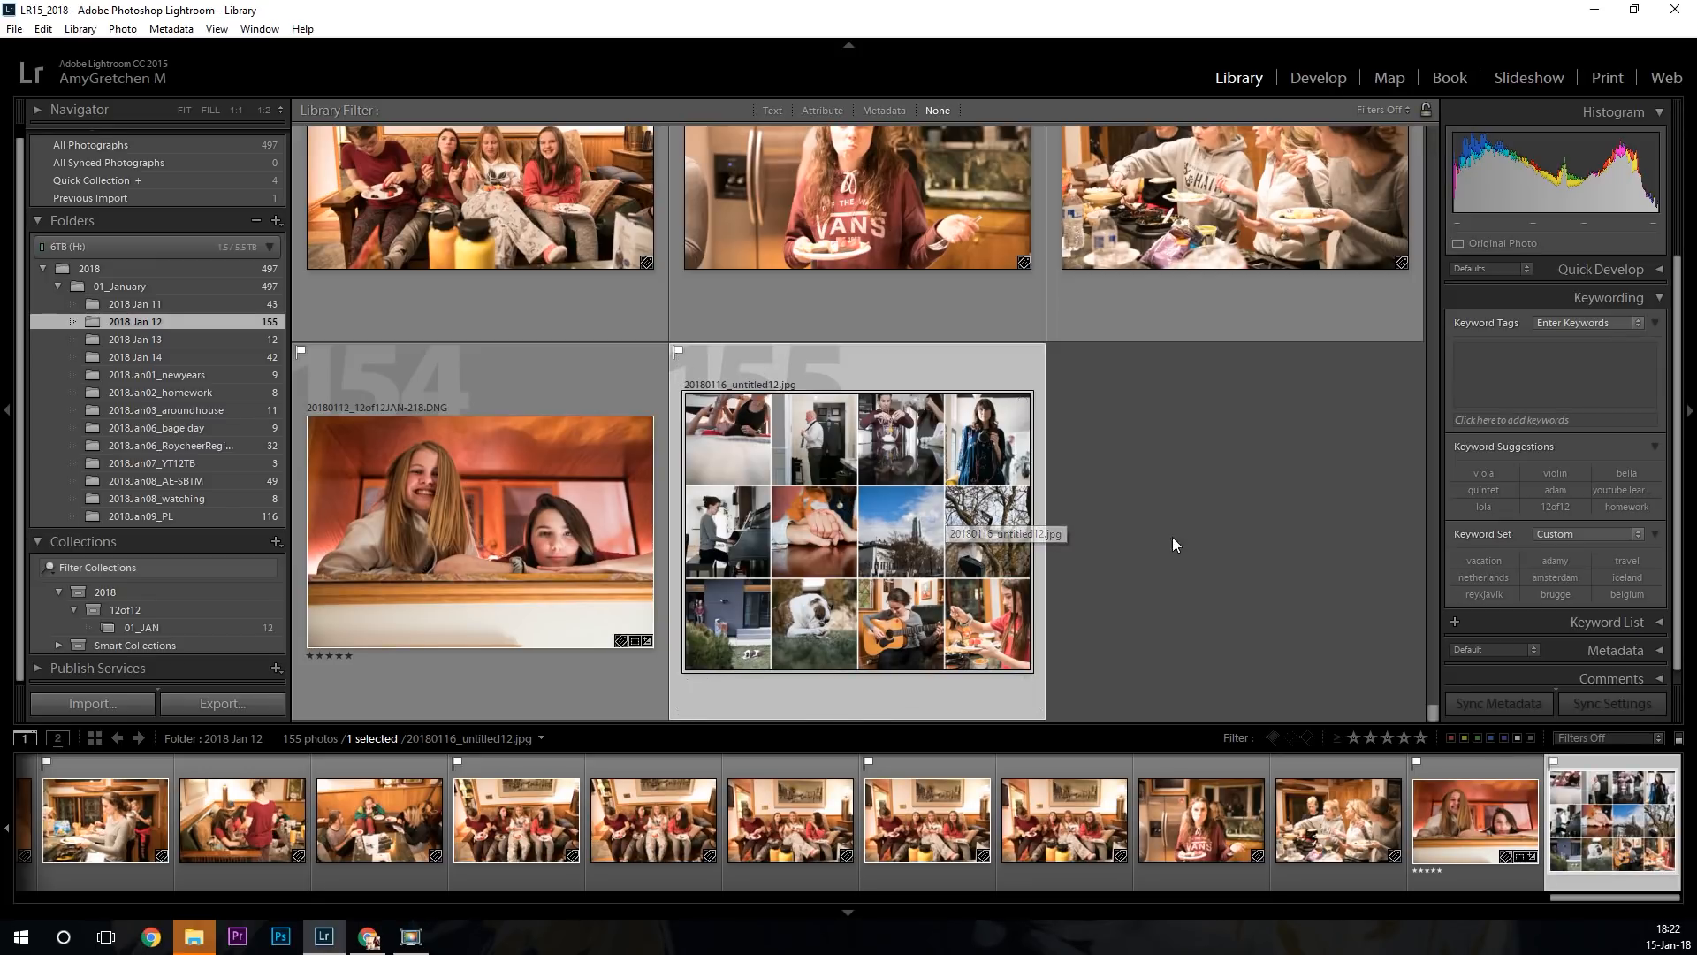
left_click(1543, 504)
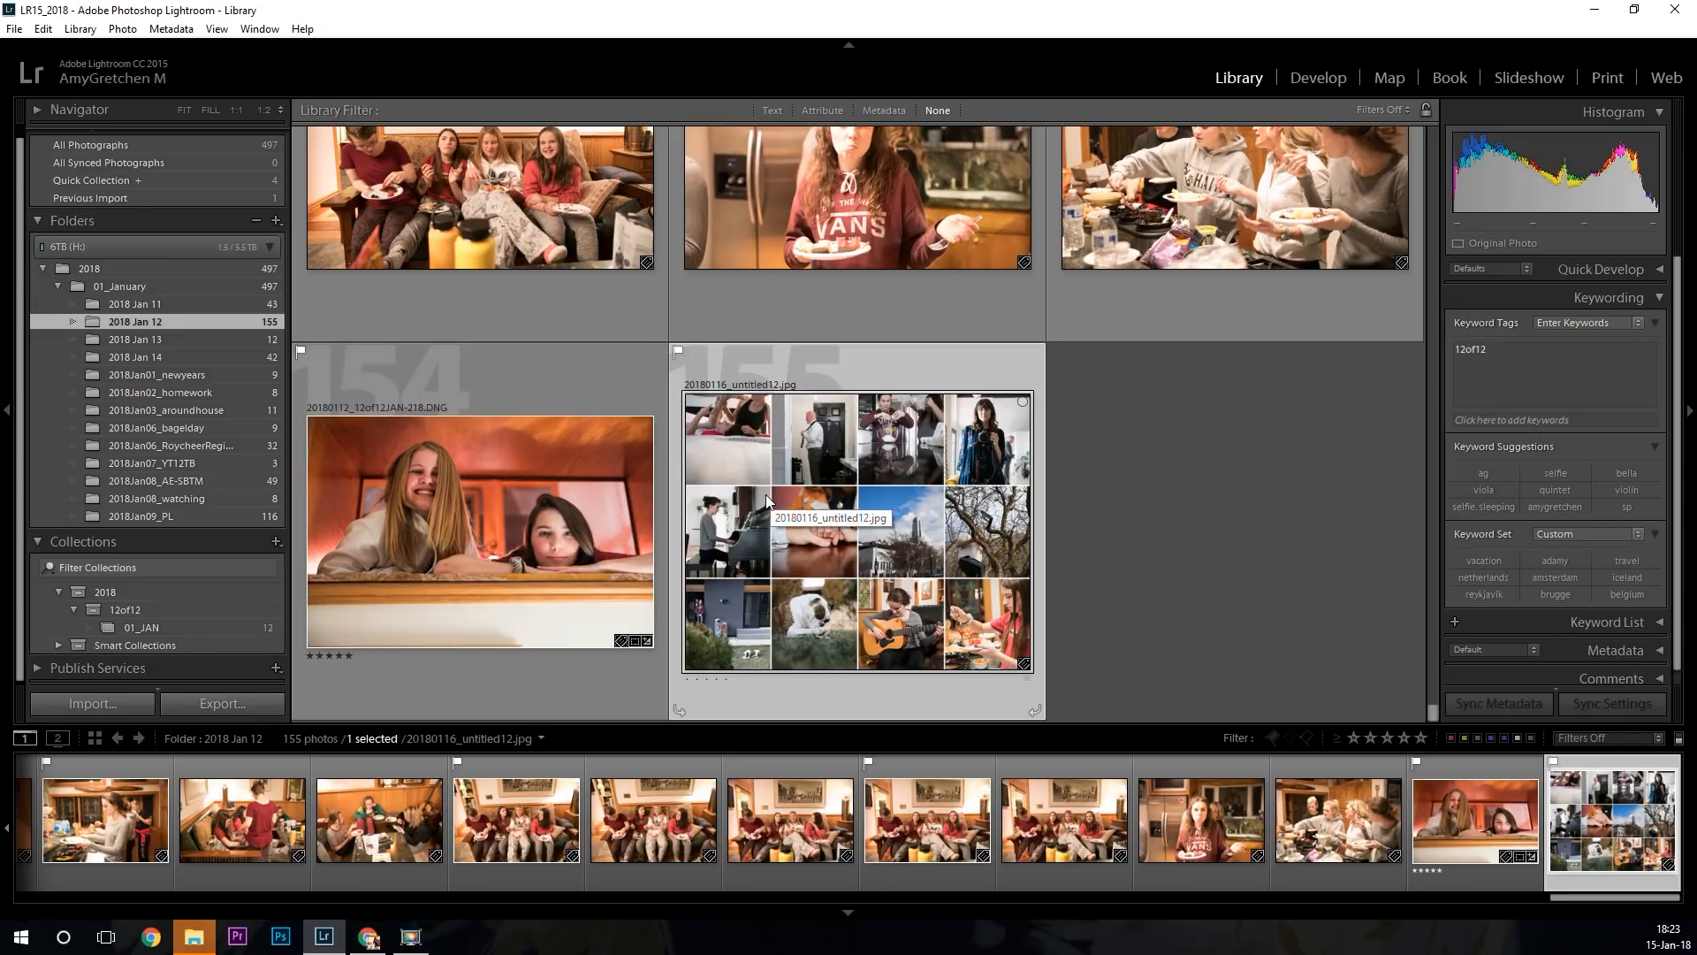
Rename the grid image with the date+custom+# naming, custom text 12of12JAN- and start number 1.
key("F2")
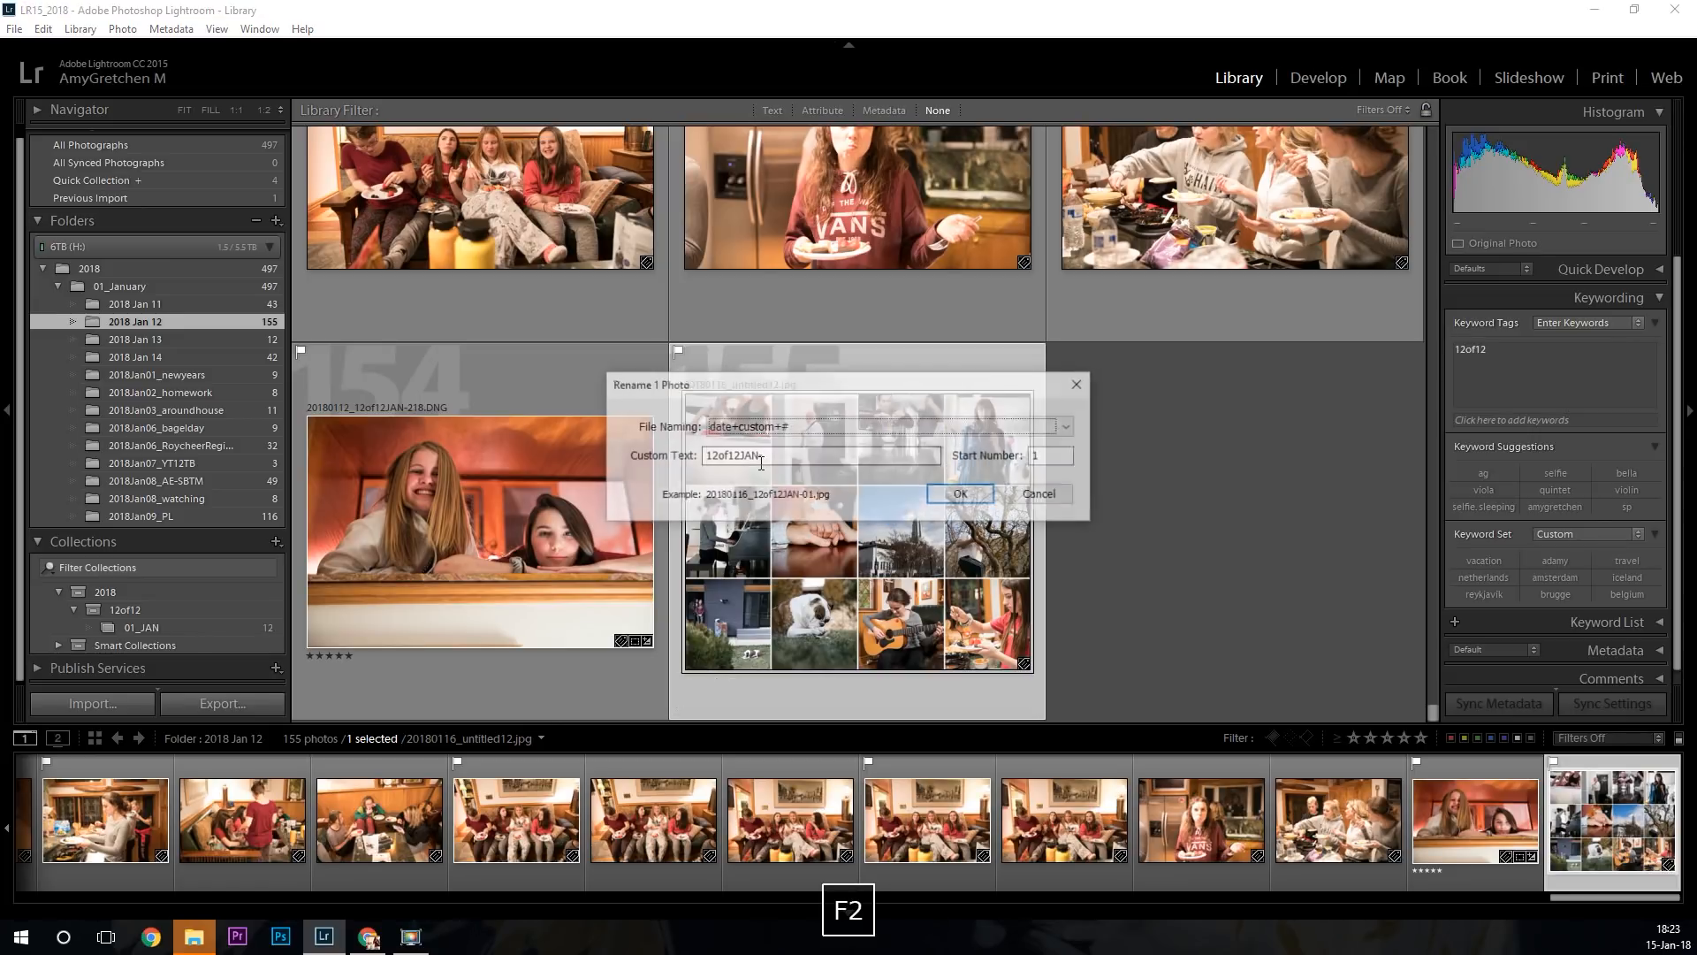
double_click(762, 455)
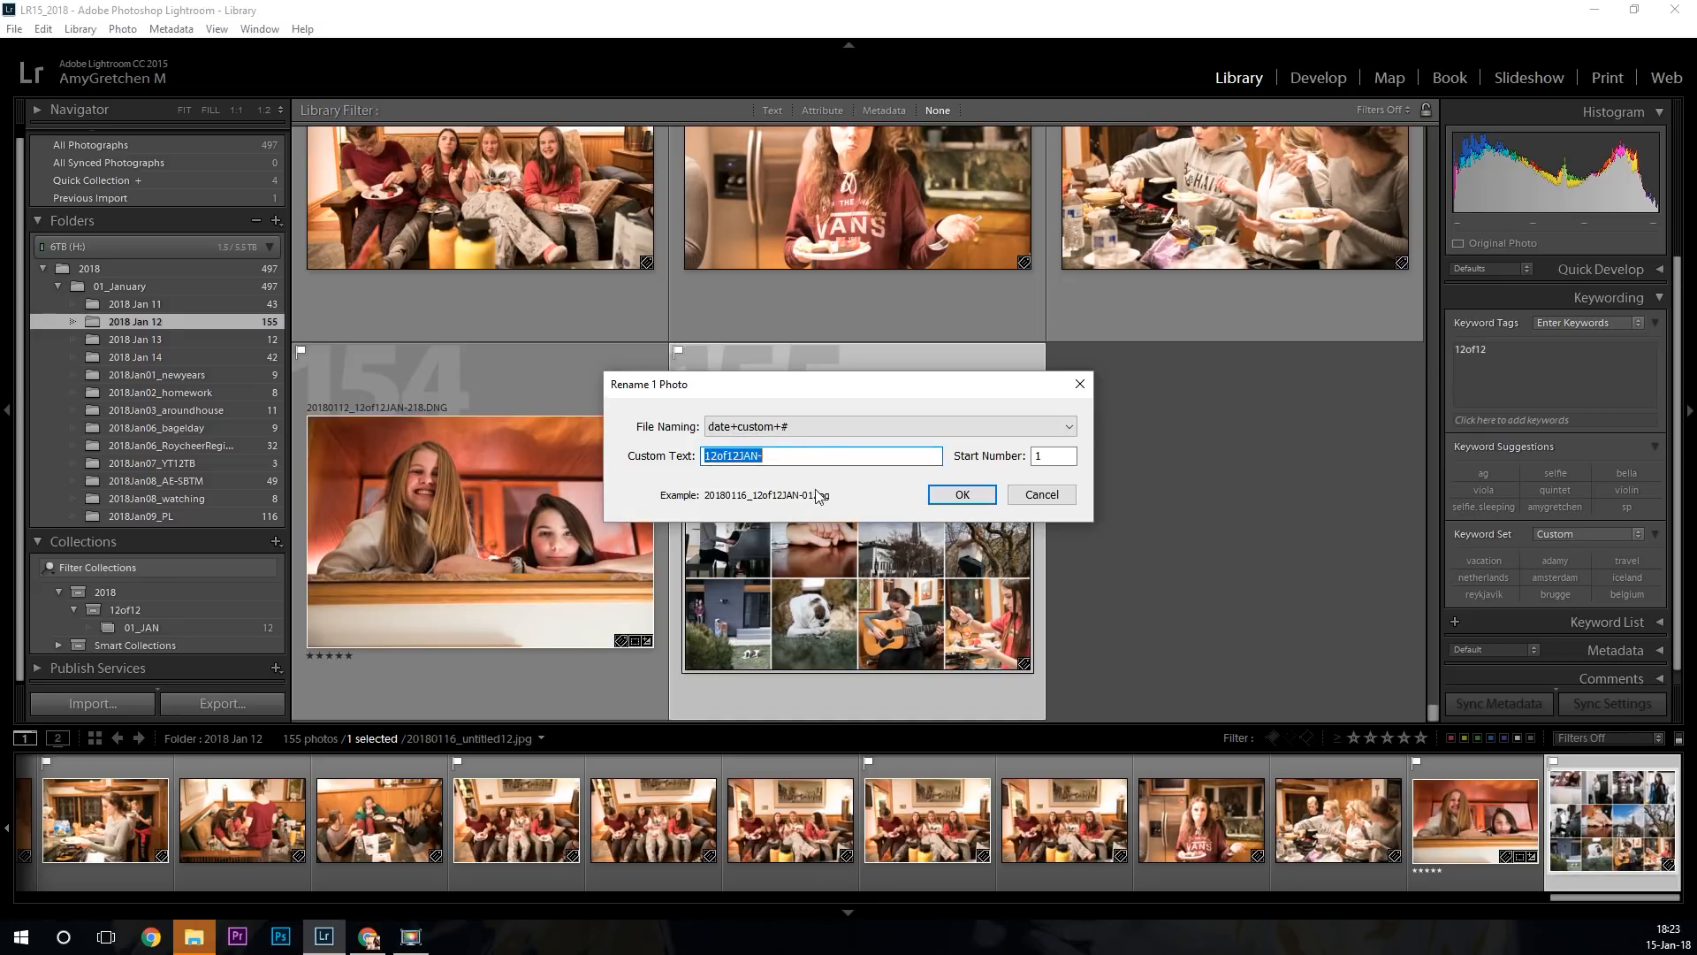
left_click(806, 455)
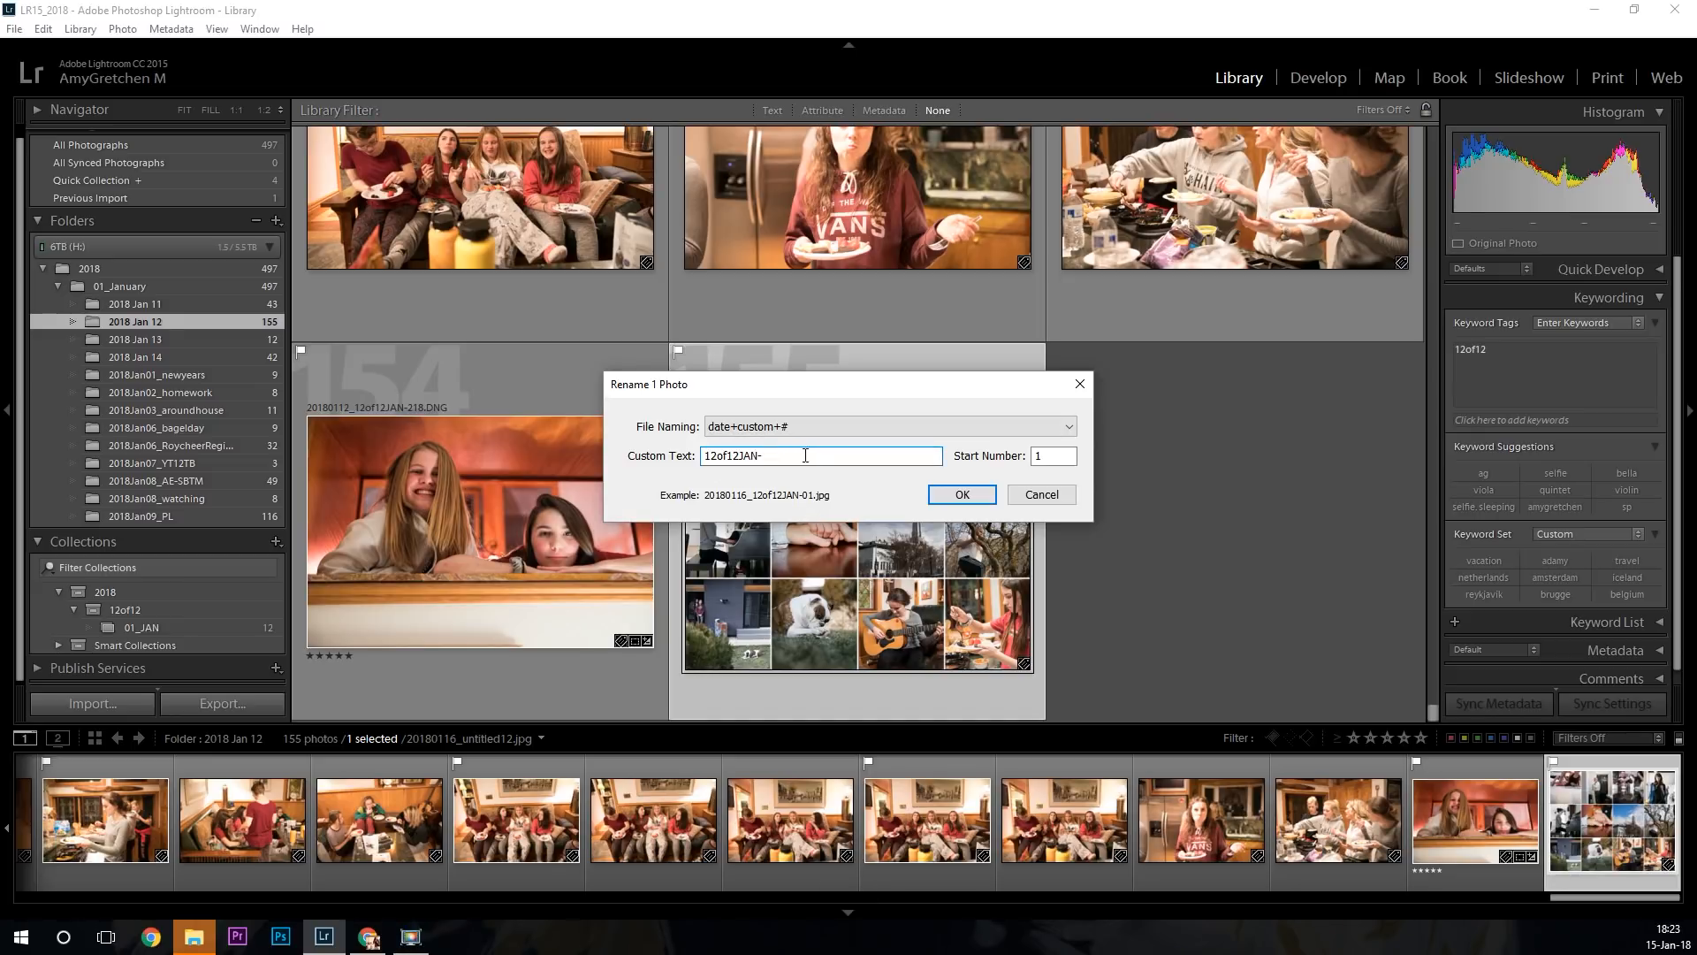
left_click(979, 501)
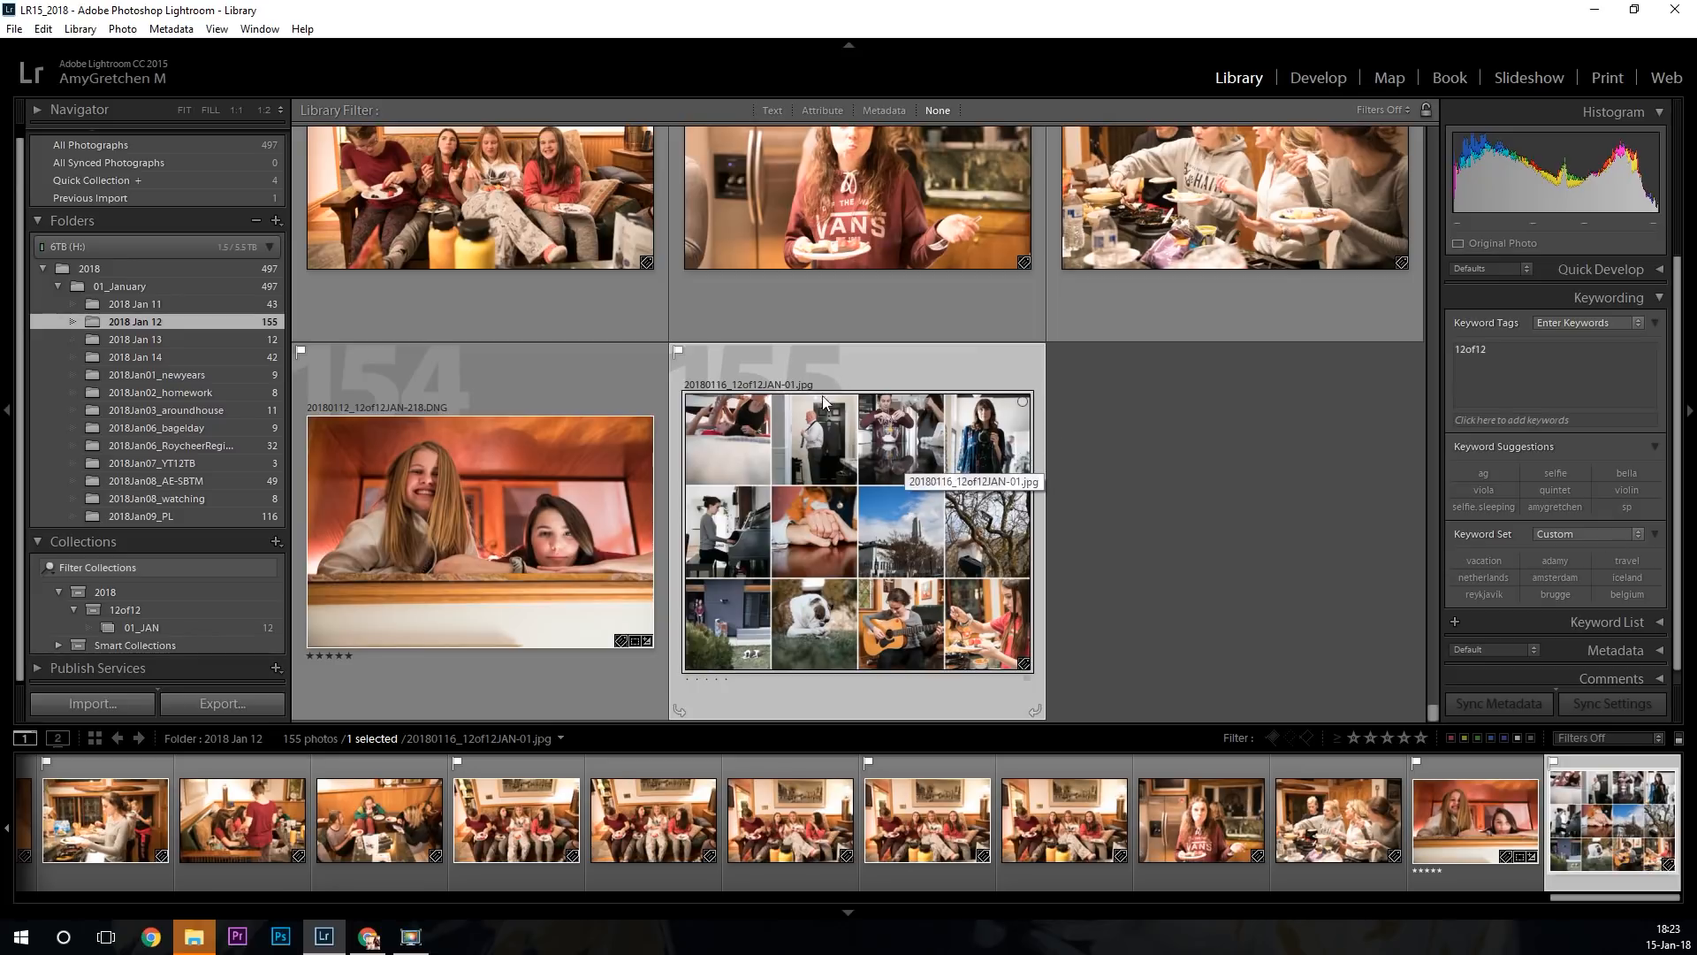
Add the renamed grid image to the 01_JAN collection and look through that collection.
left_click(1239, 449)
left_click(804, 462)
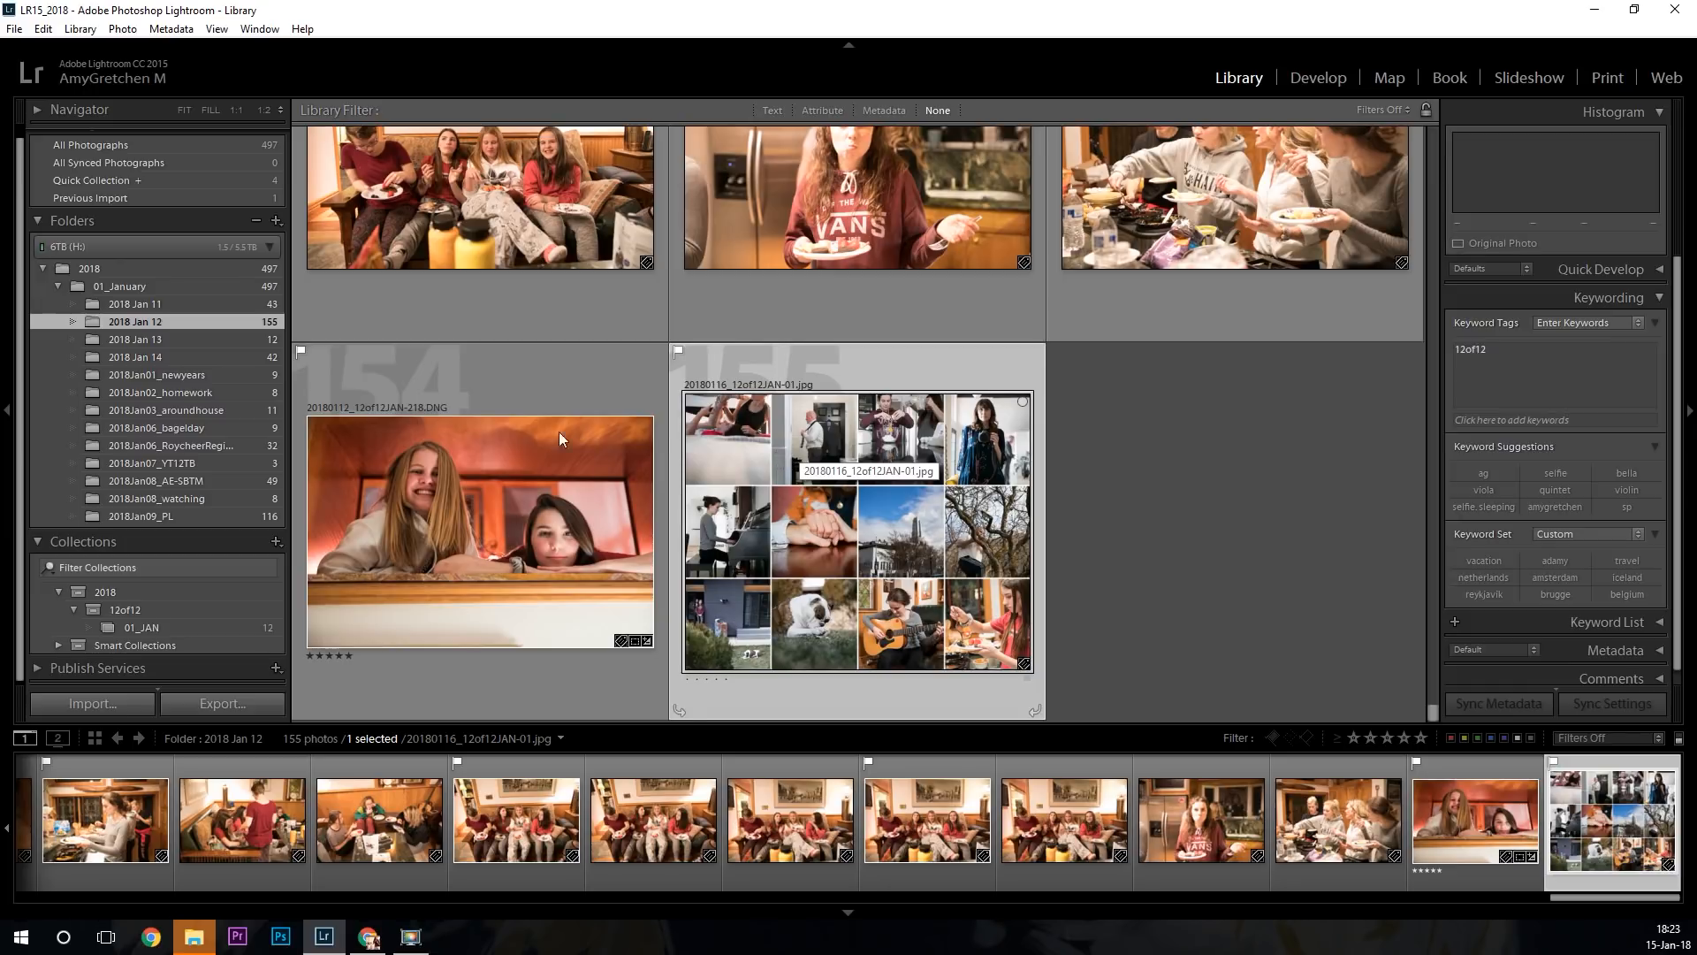
scroll(233, 591, "down", 1)
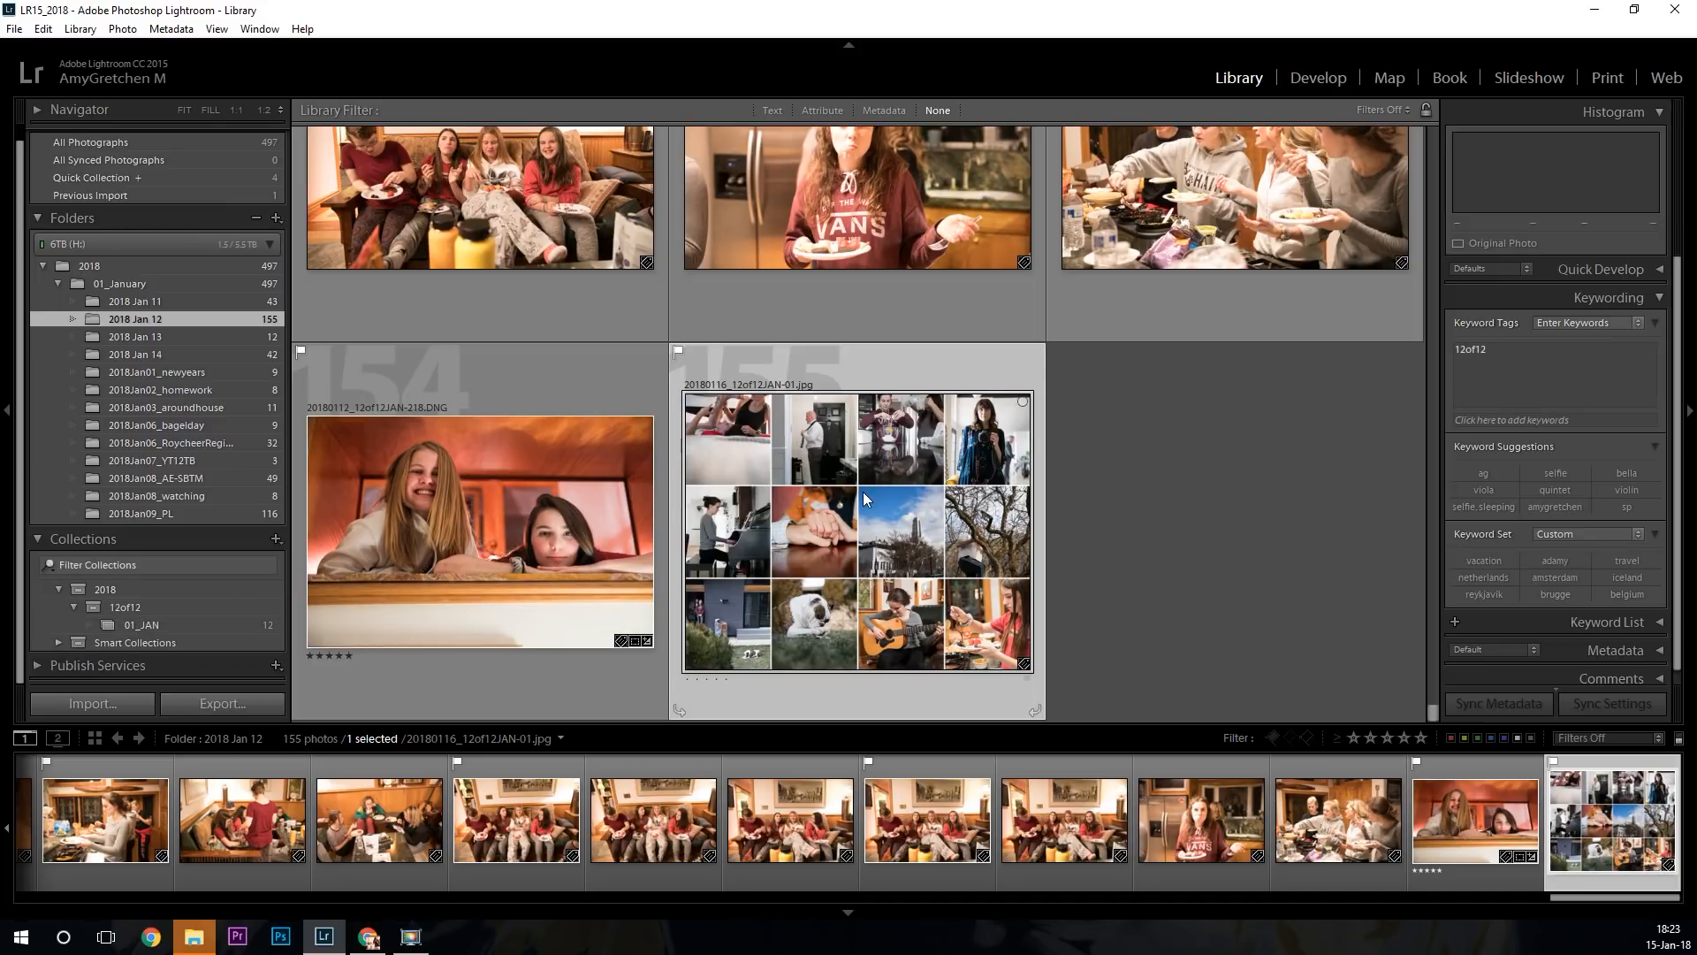
left_click_drag(857, 497, 232, 624)
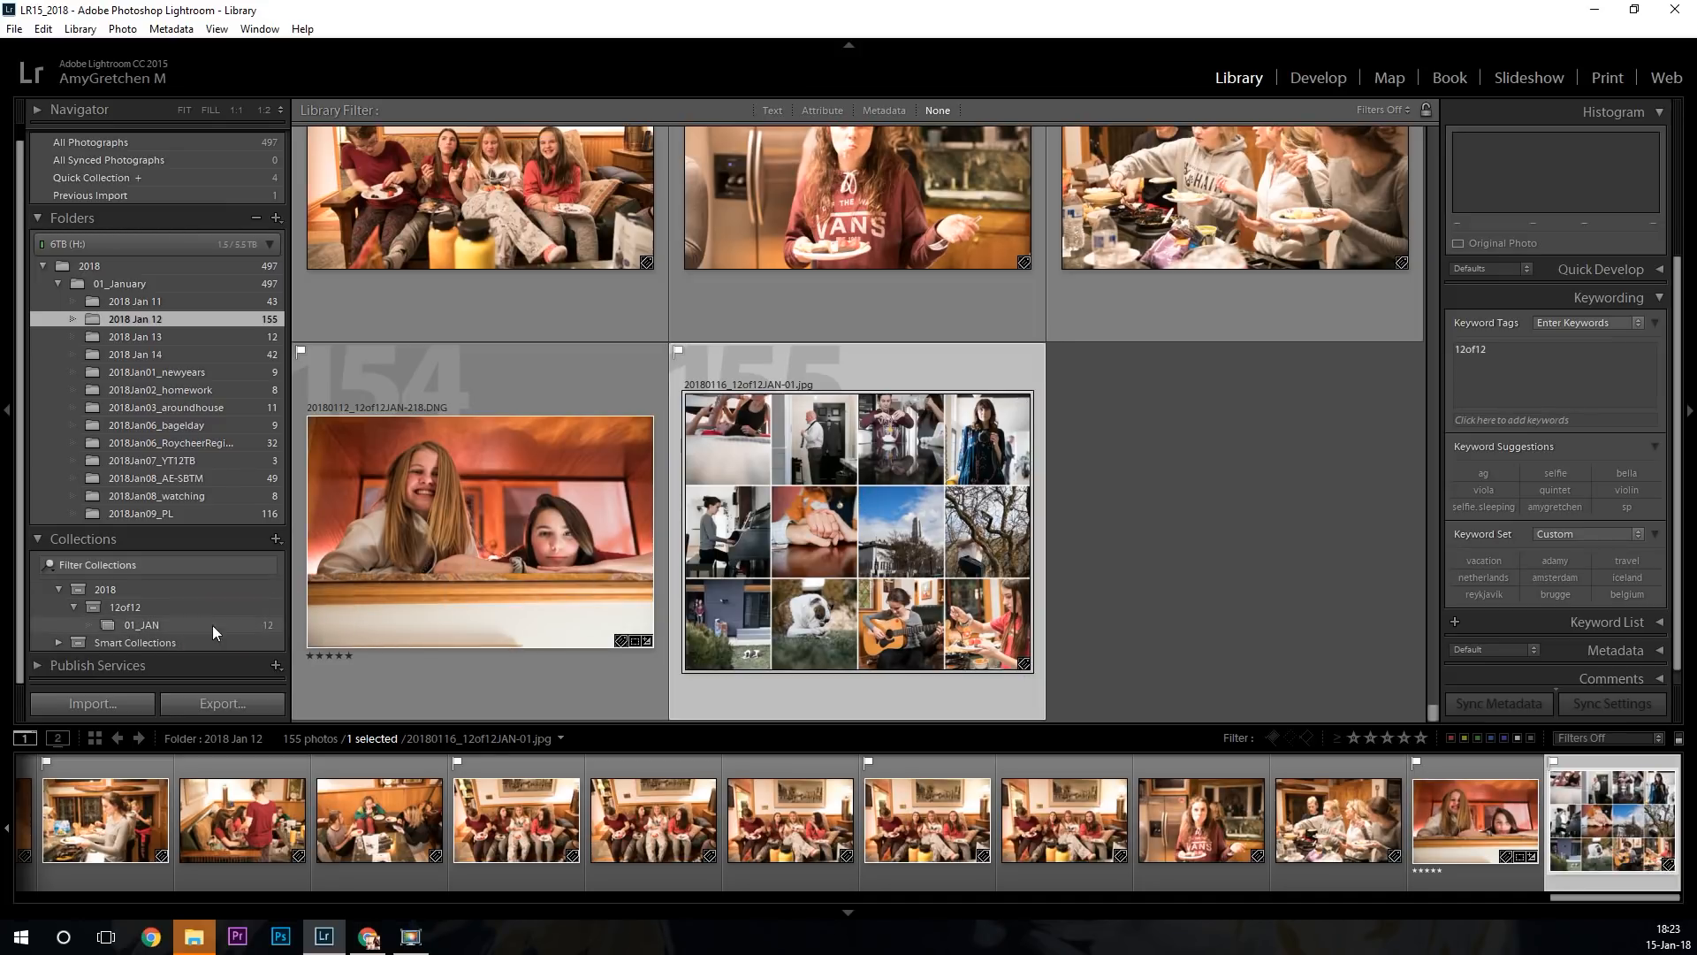
left_click(135, 624)
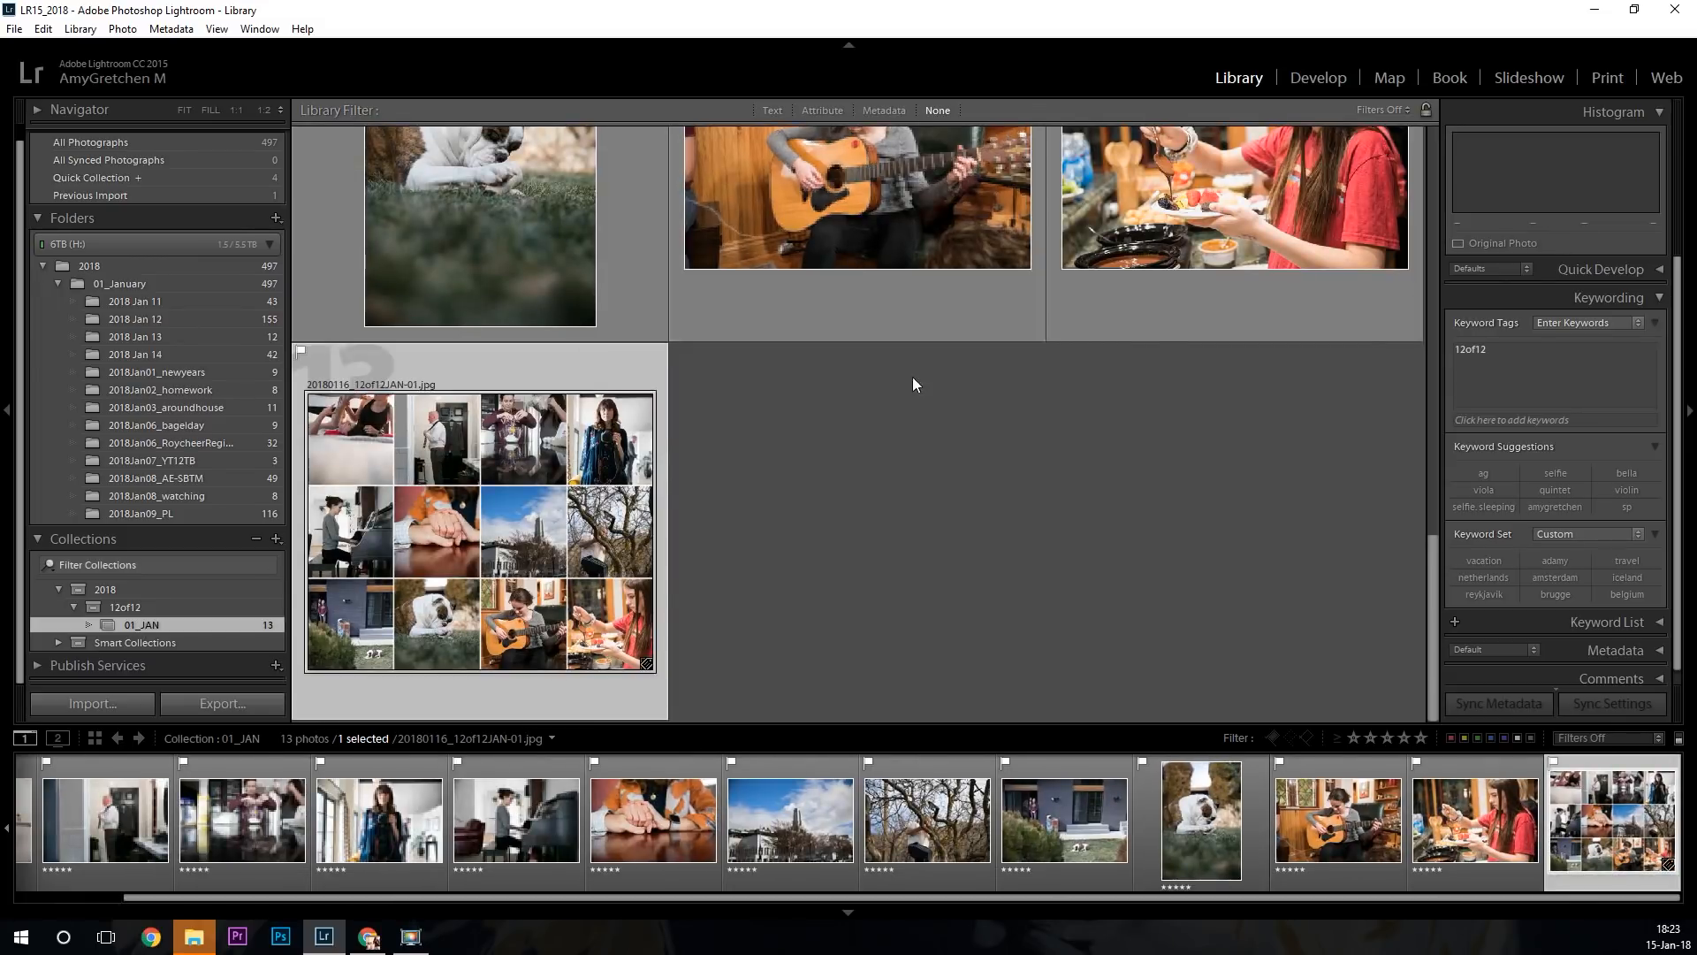
scroll(619, 349, "up", 5)
scroll(619, 327, "down", 5)
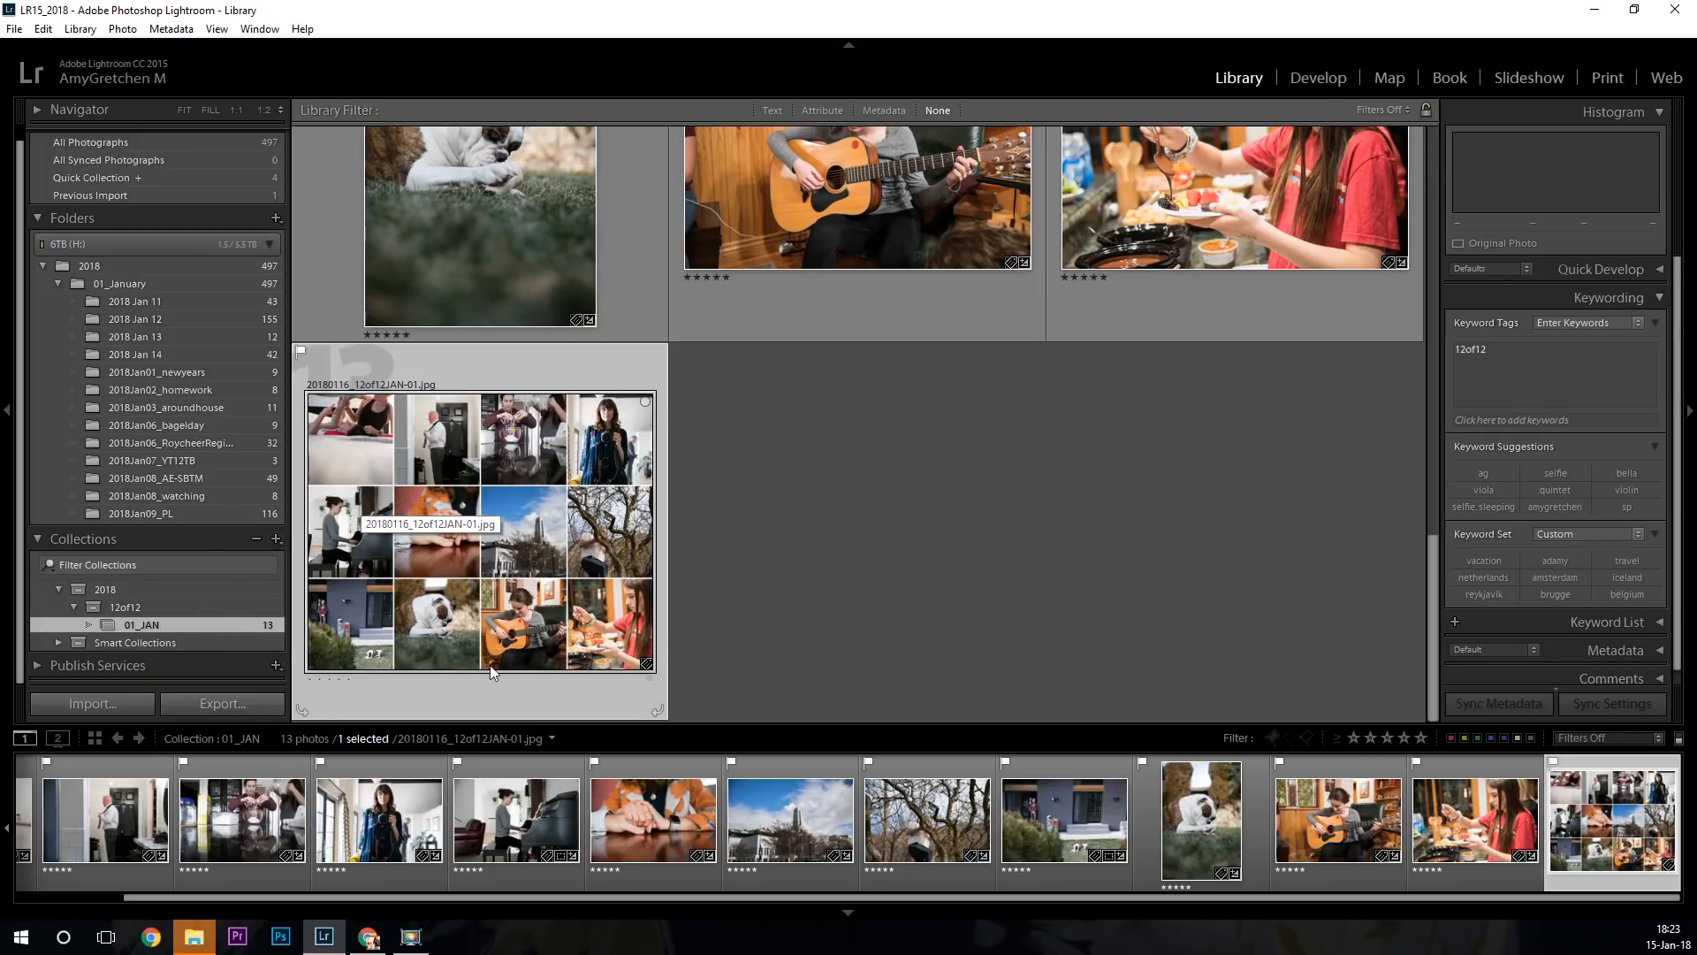
Create a collection named Collage inside the 12of12 set with the selected grid image and view that image enlarged.
left_click(275, 538)
left_click(349, 558)
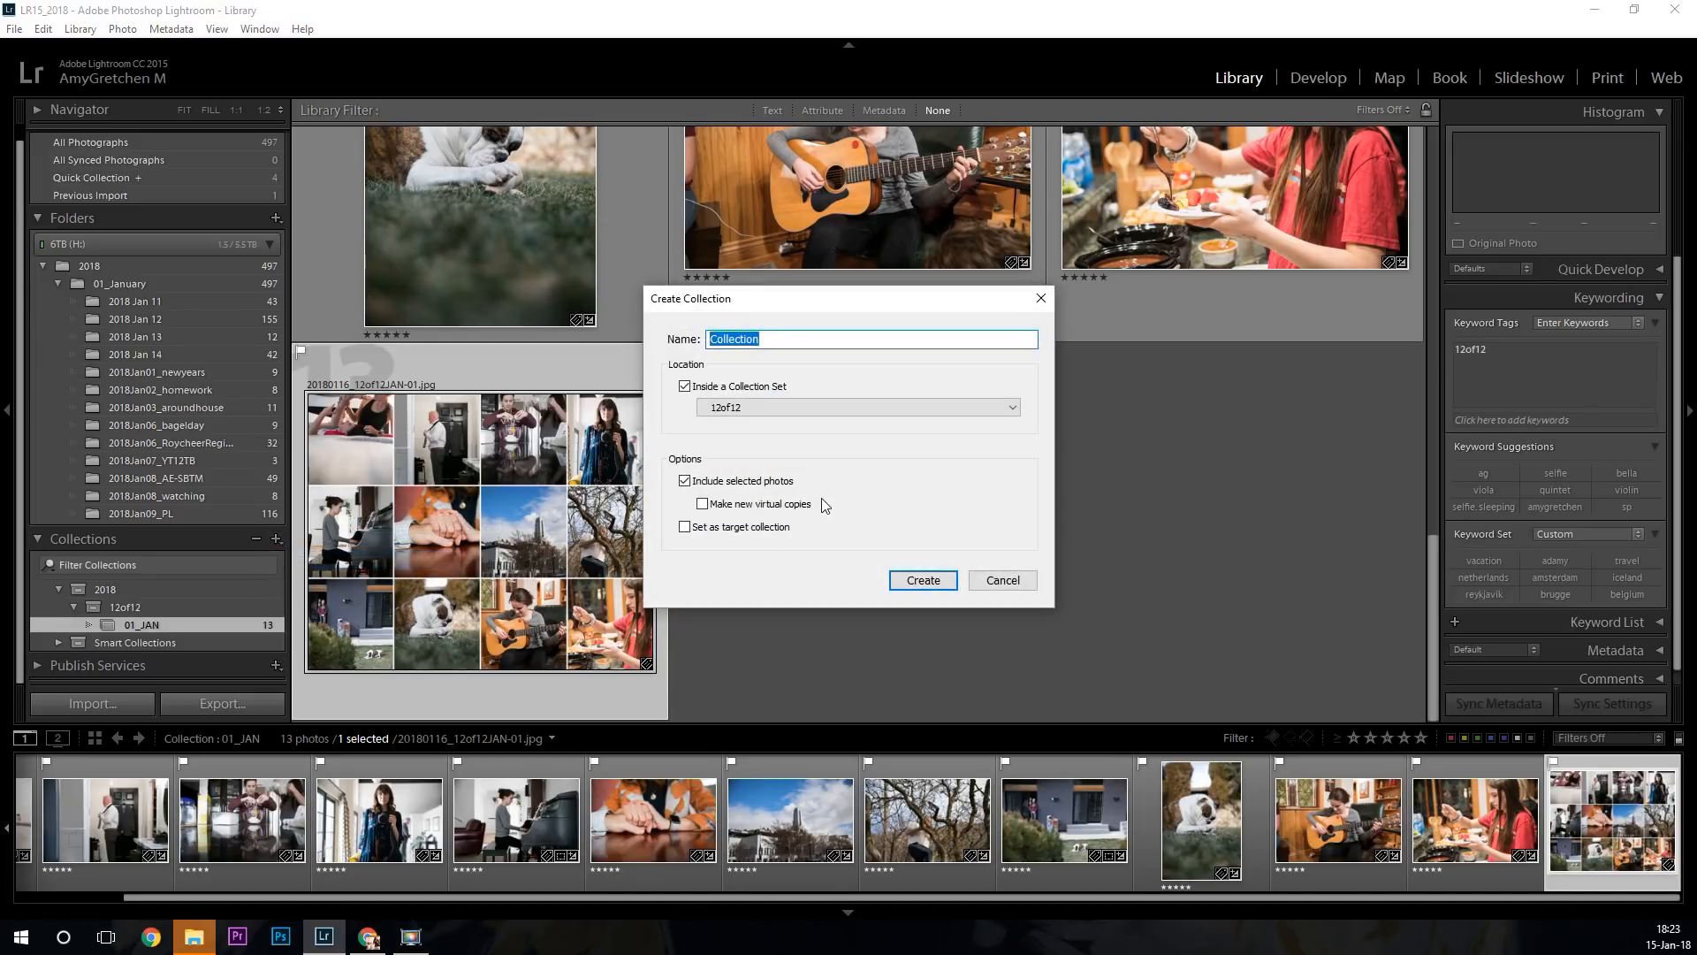
type("Coll")
left_click(921, 580)
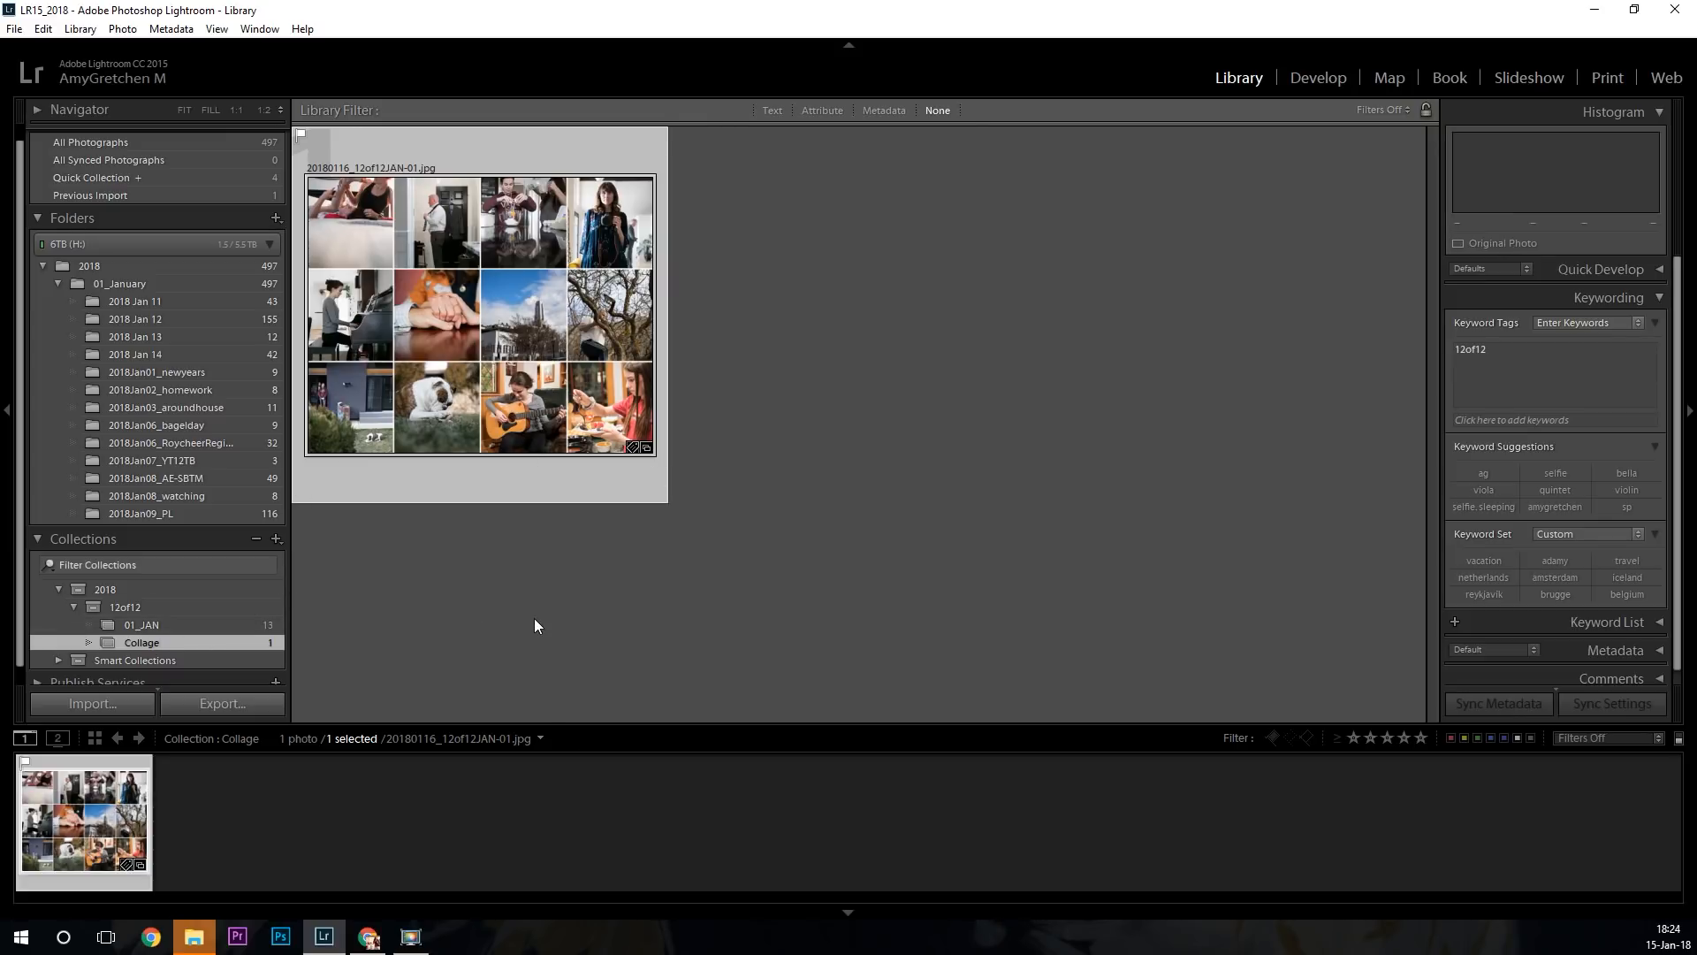
double_click(541, 336)
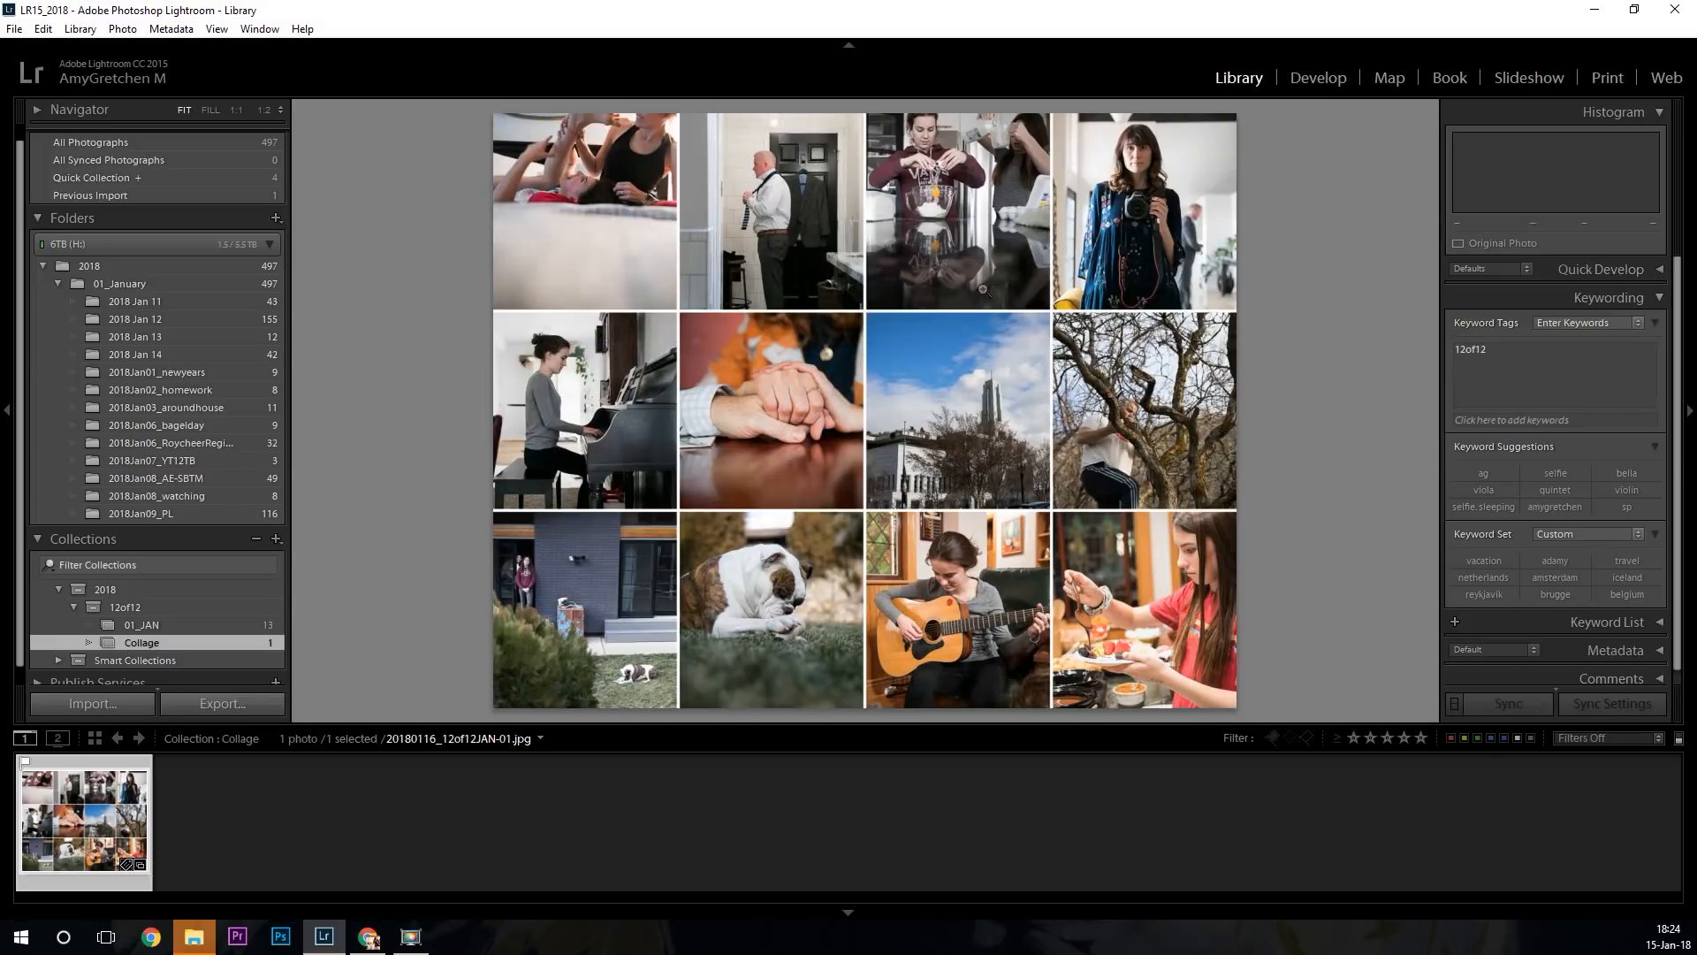
Export the grid image with the DROPBOX - 8x10 Print PL preset.
left_click(15, 28)
left_click(84, 244)
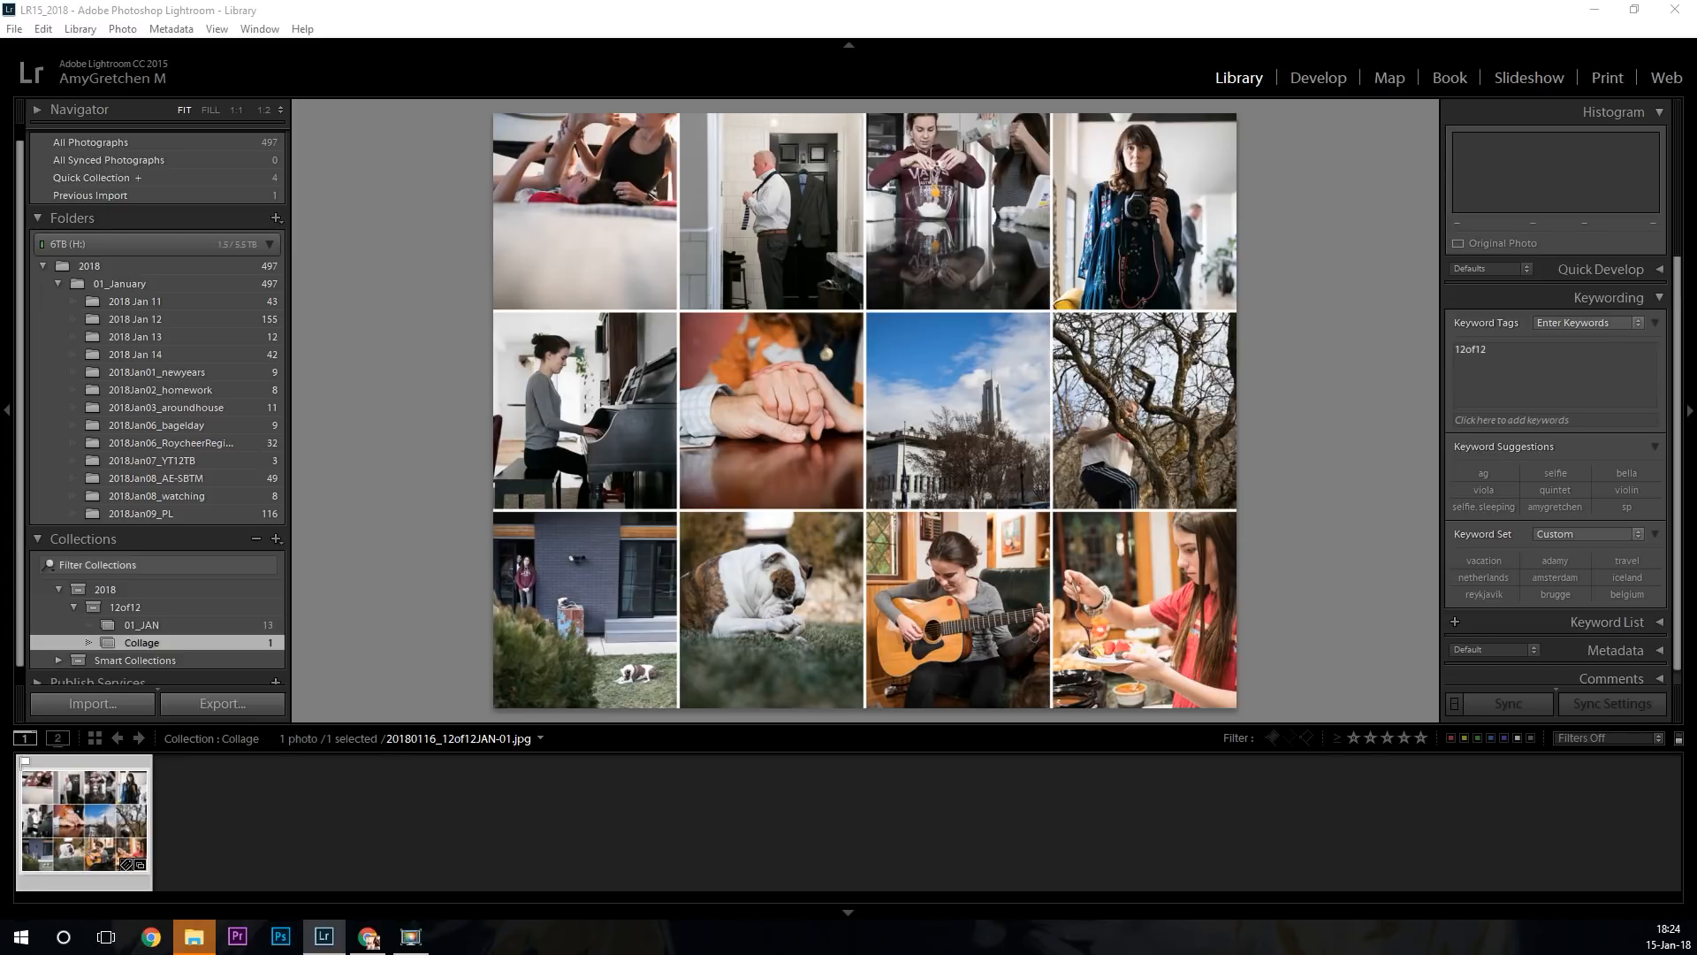
left_click_drag(283, 184, 660, 258)
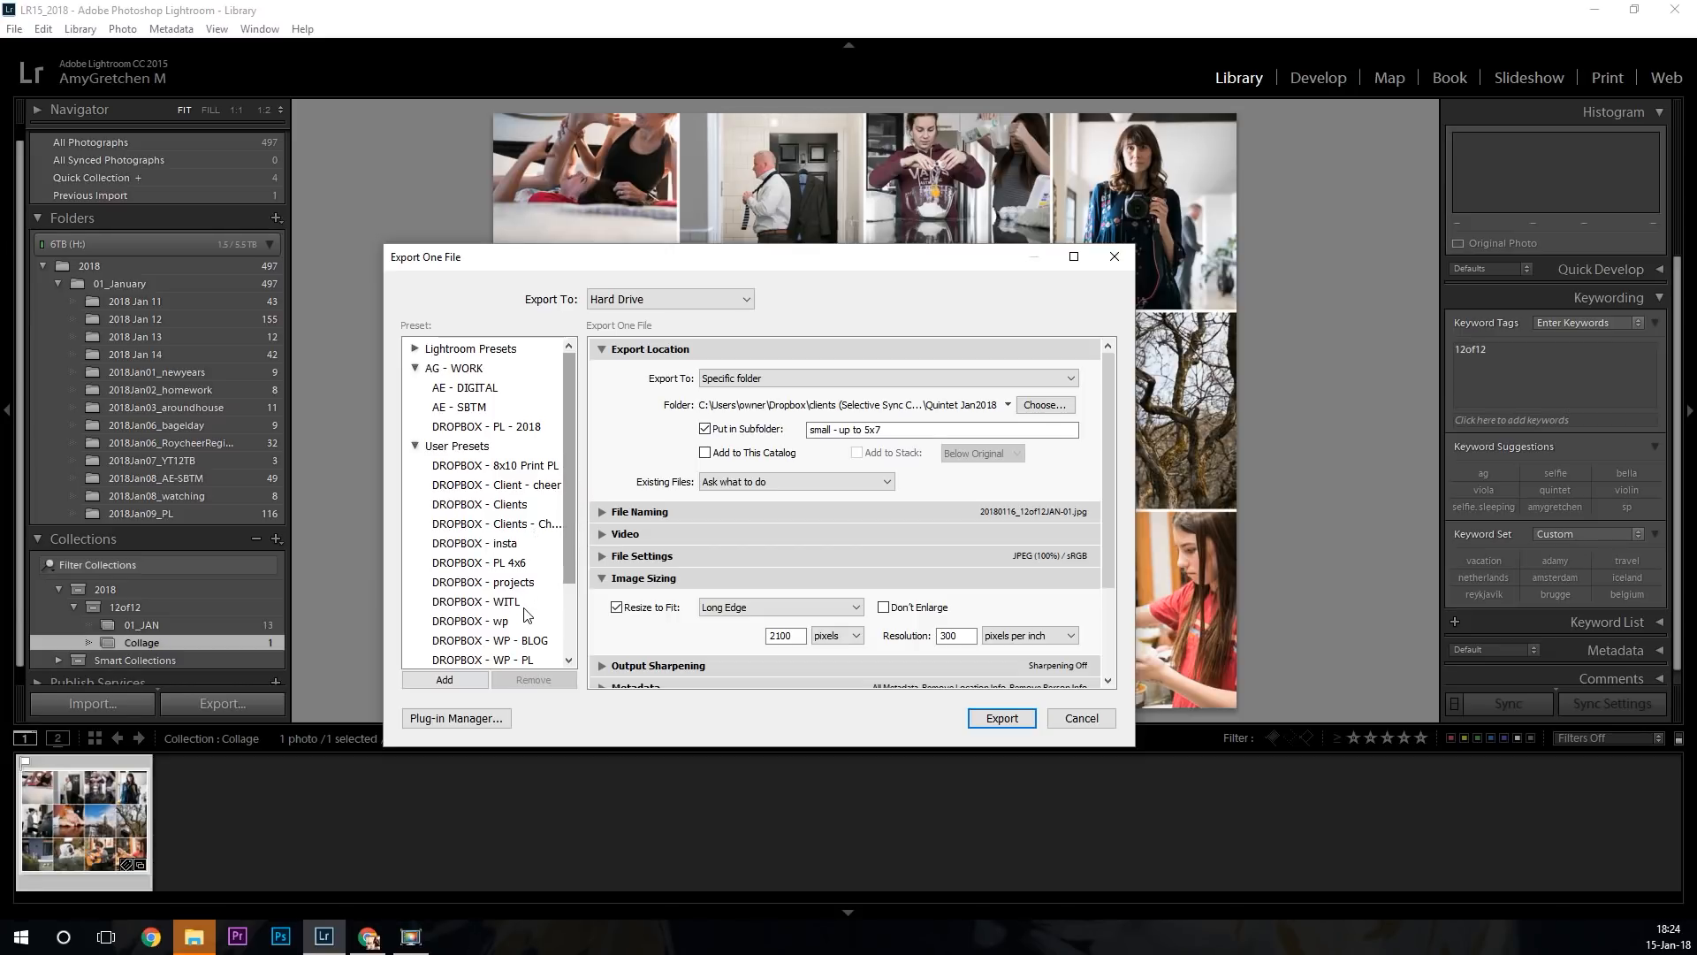
left_click(534, 468)
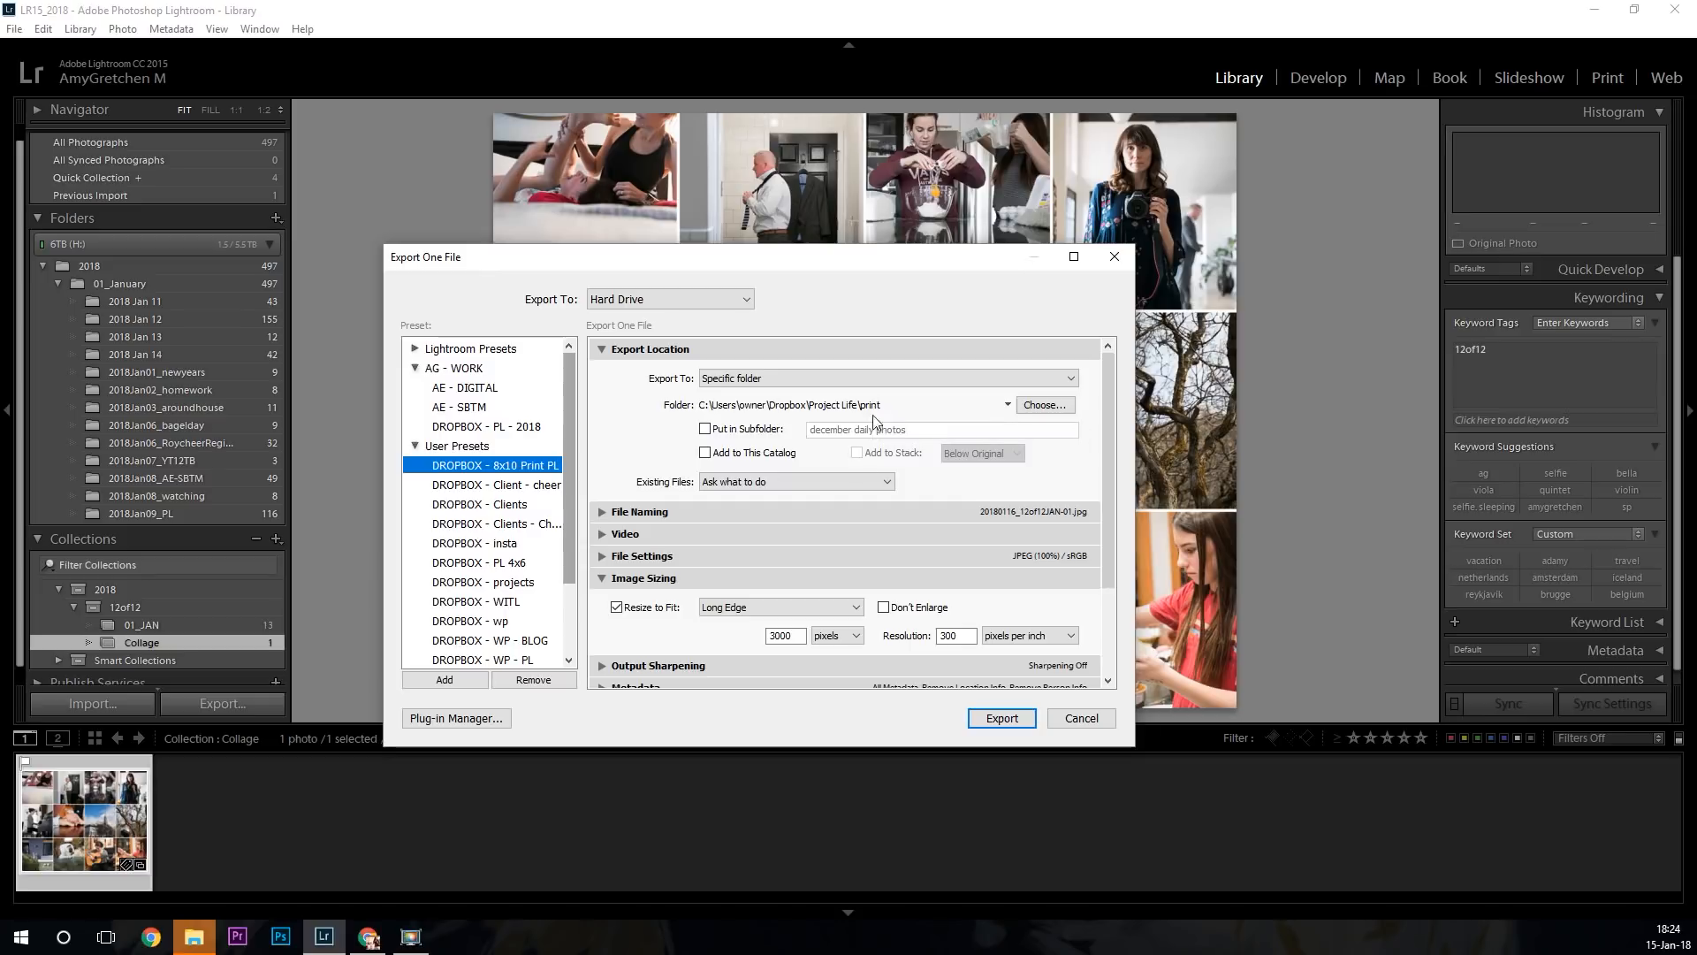
left_click(1013, 716)
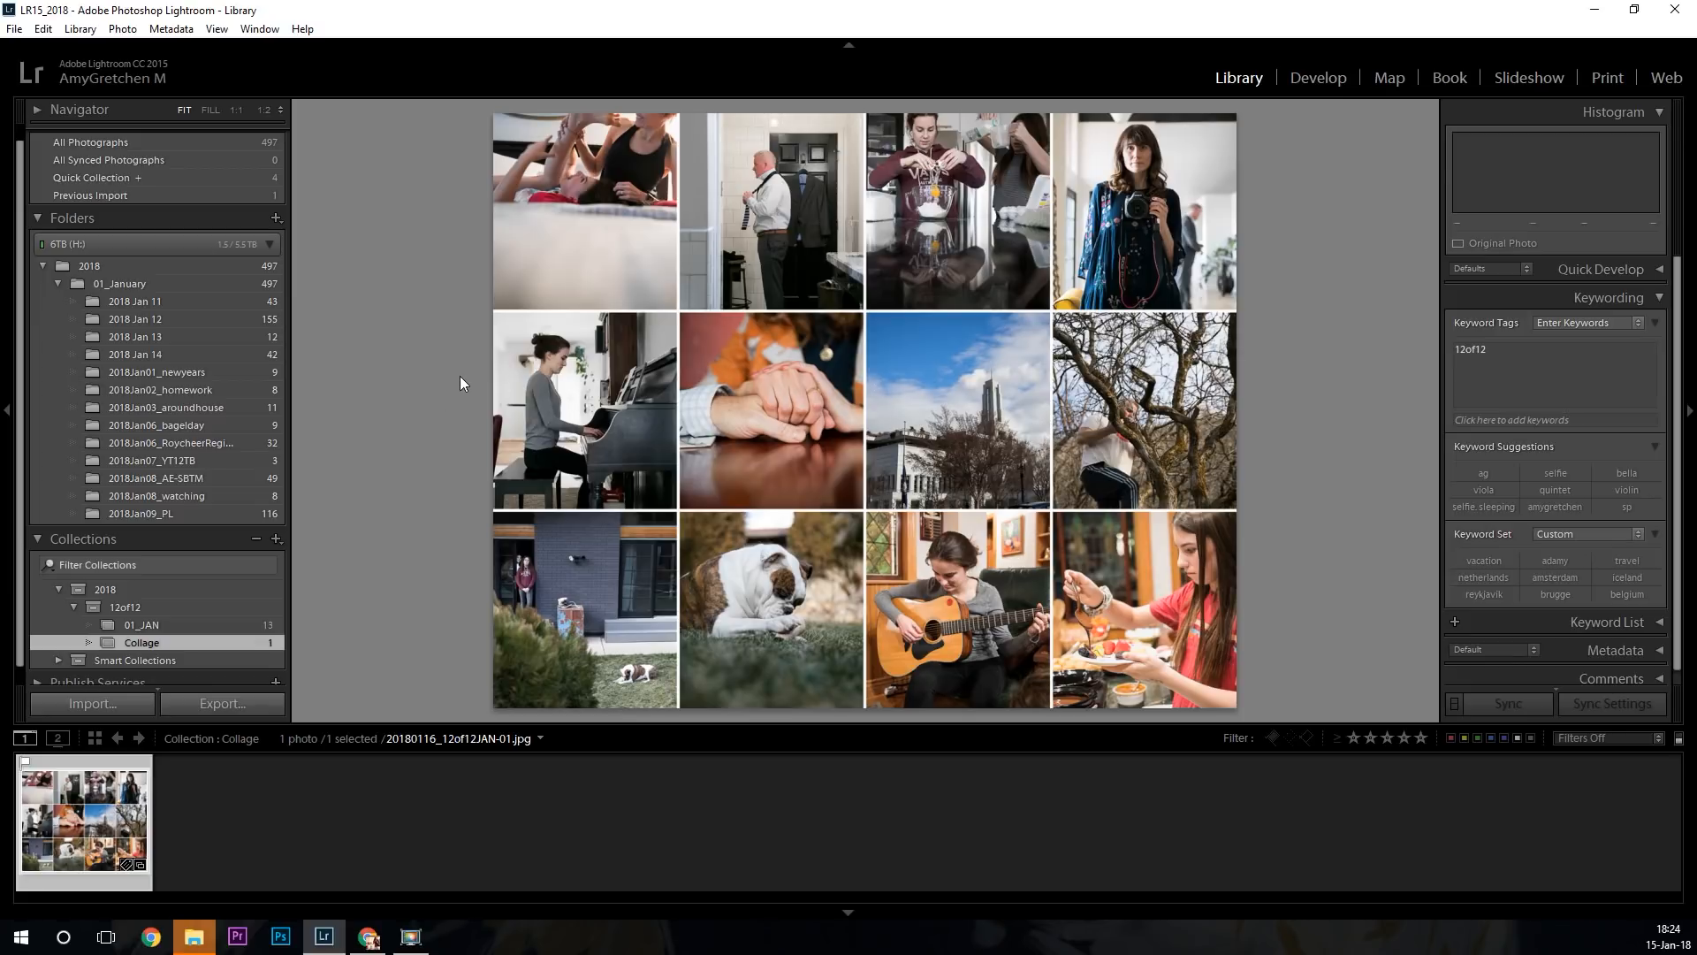
Set up a second export of the grid image using the DROPBOX preset for WP-12of12.
left_click(14, 29)
left_click(104, 234)
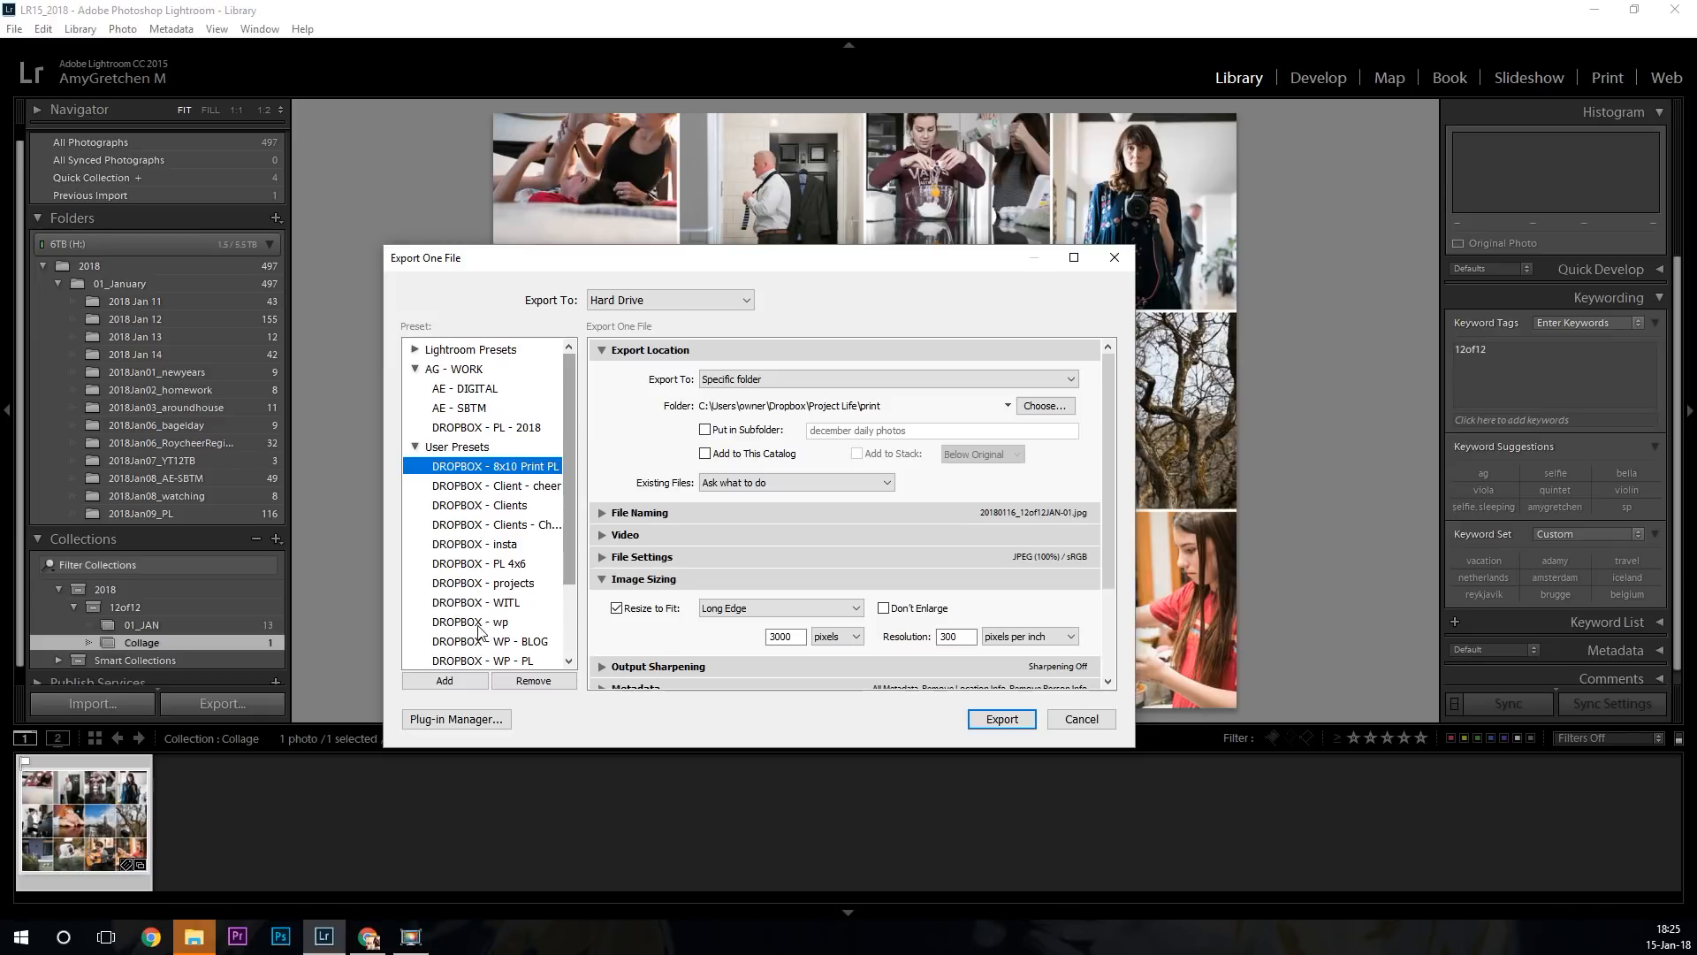
left_click(454, 642)
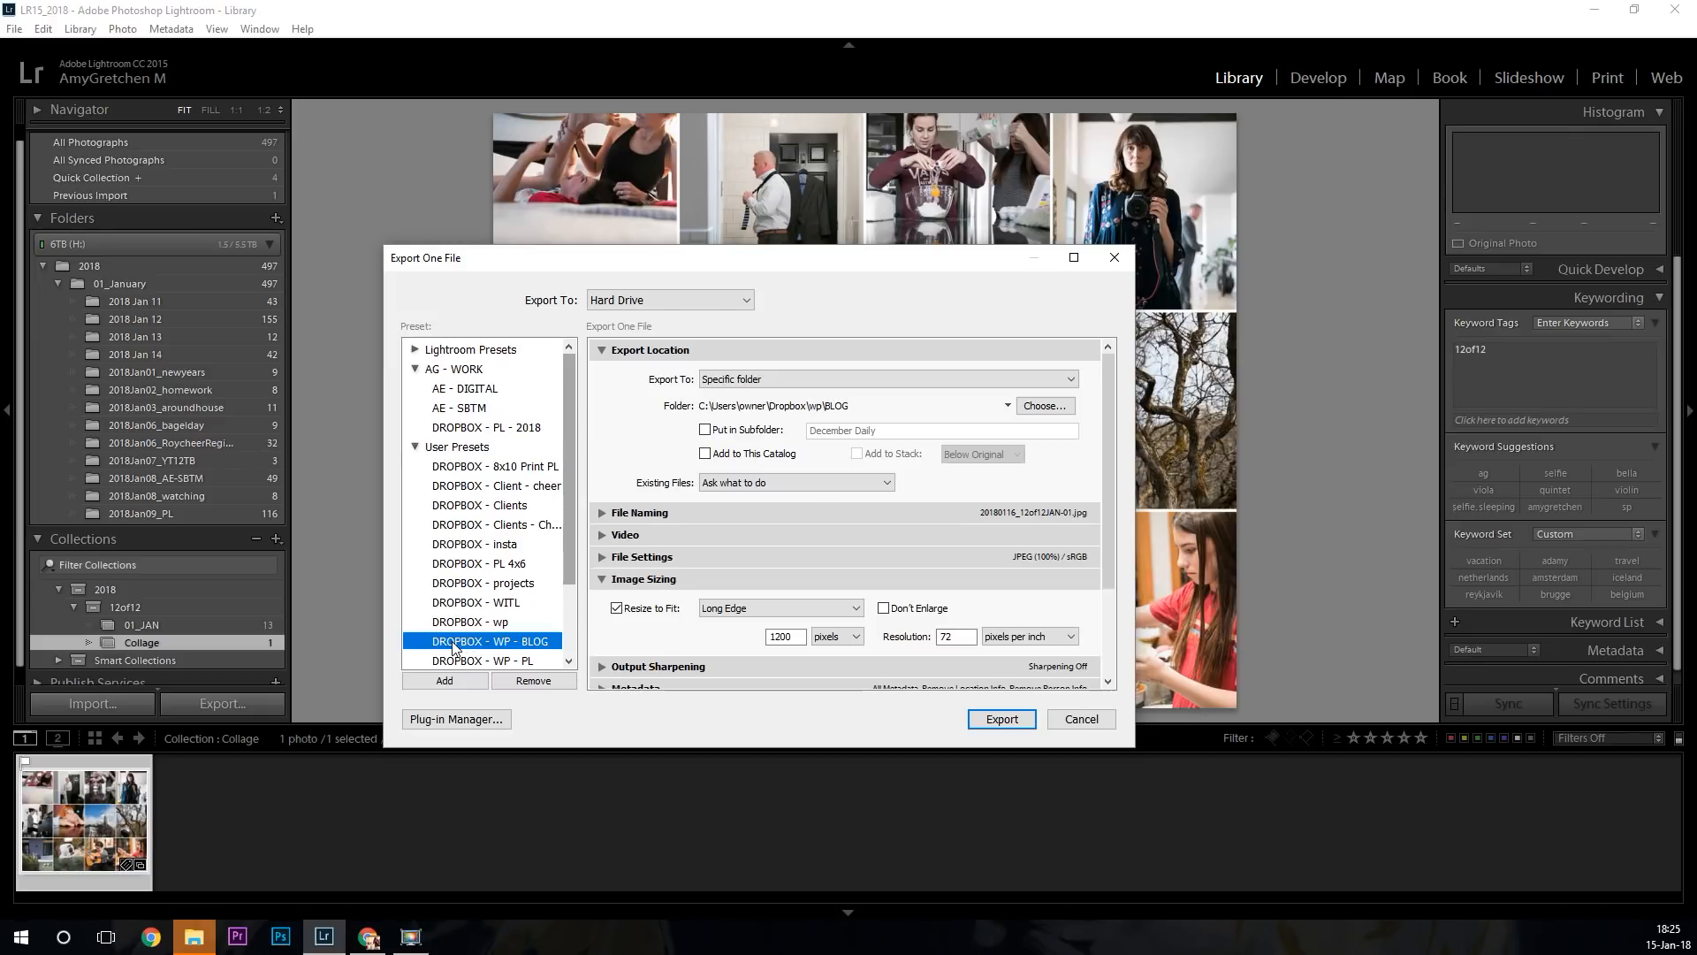
scroll(515, 624, "down", 2)
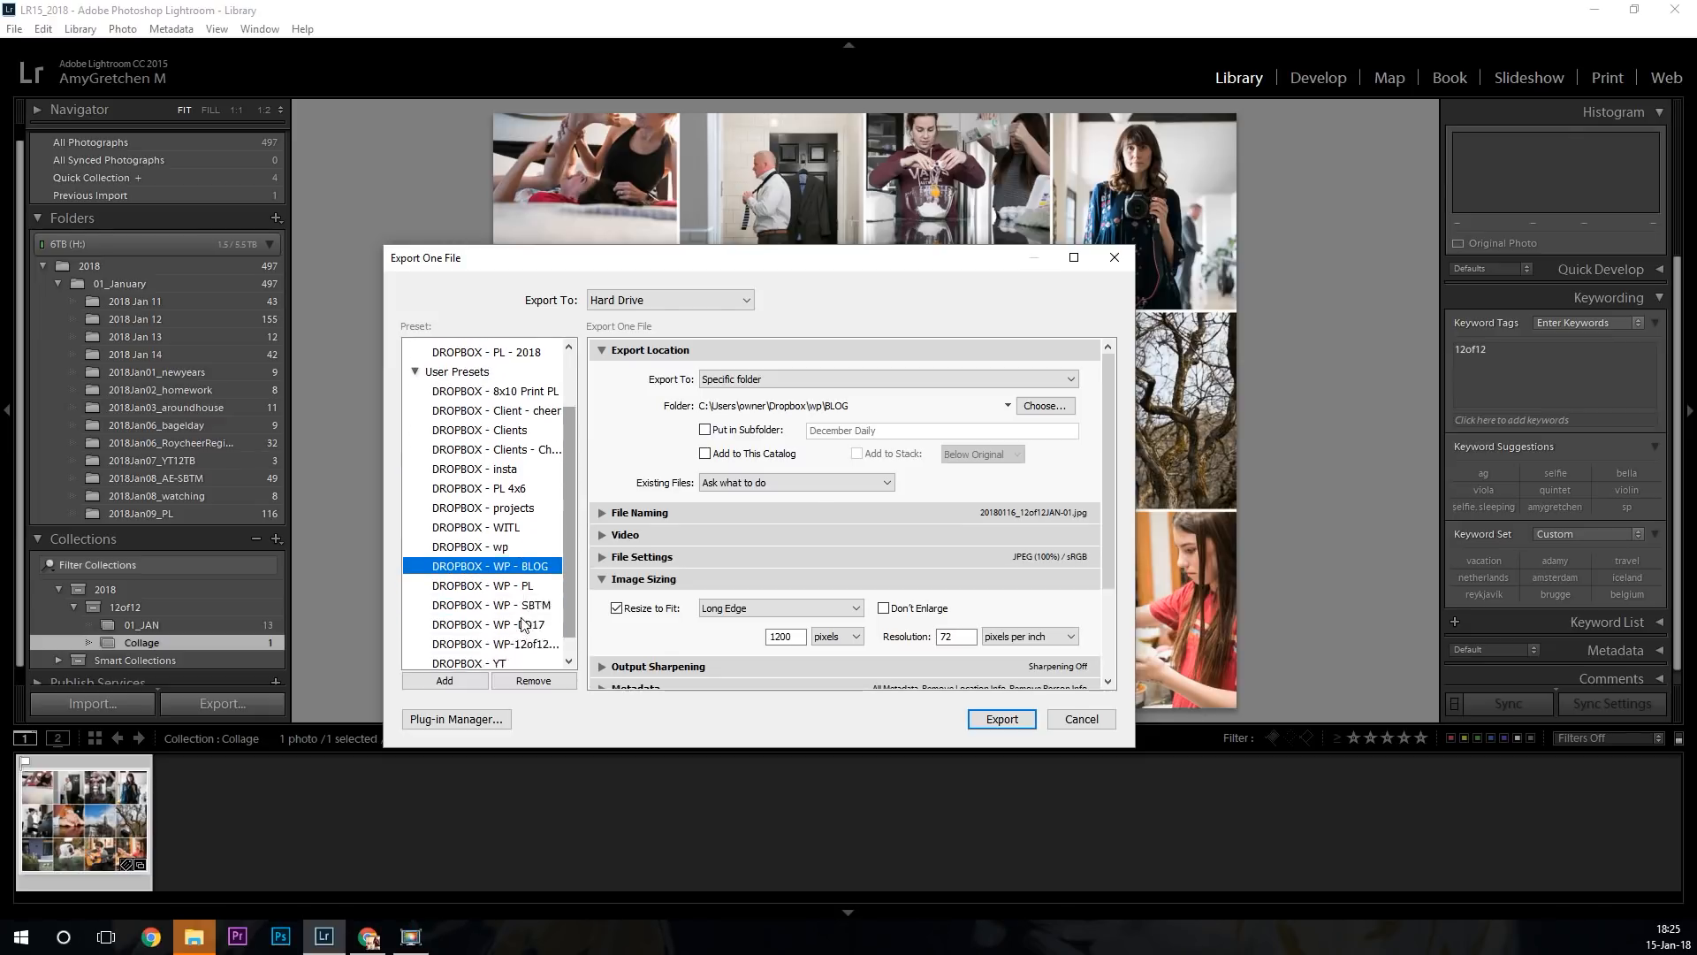
left_click(515, 620)
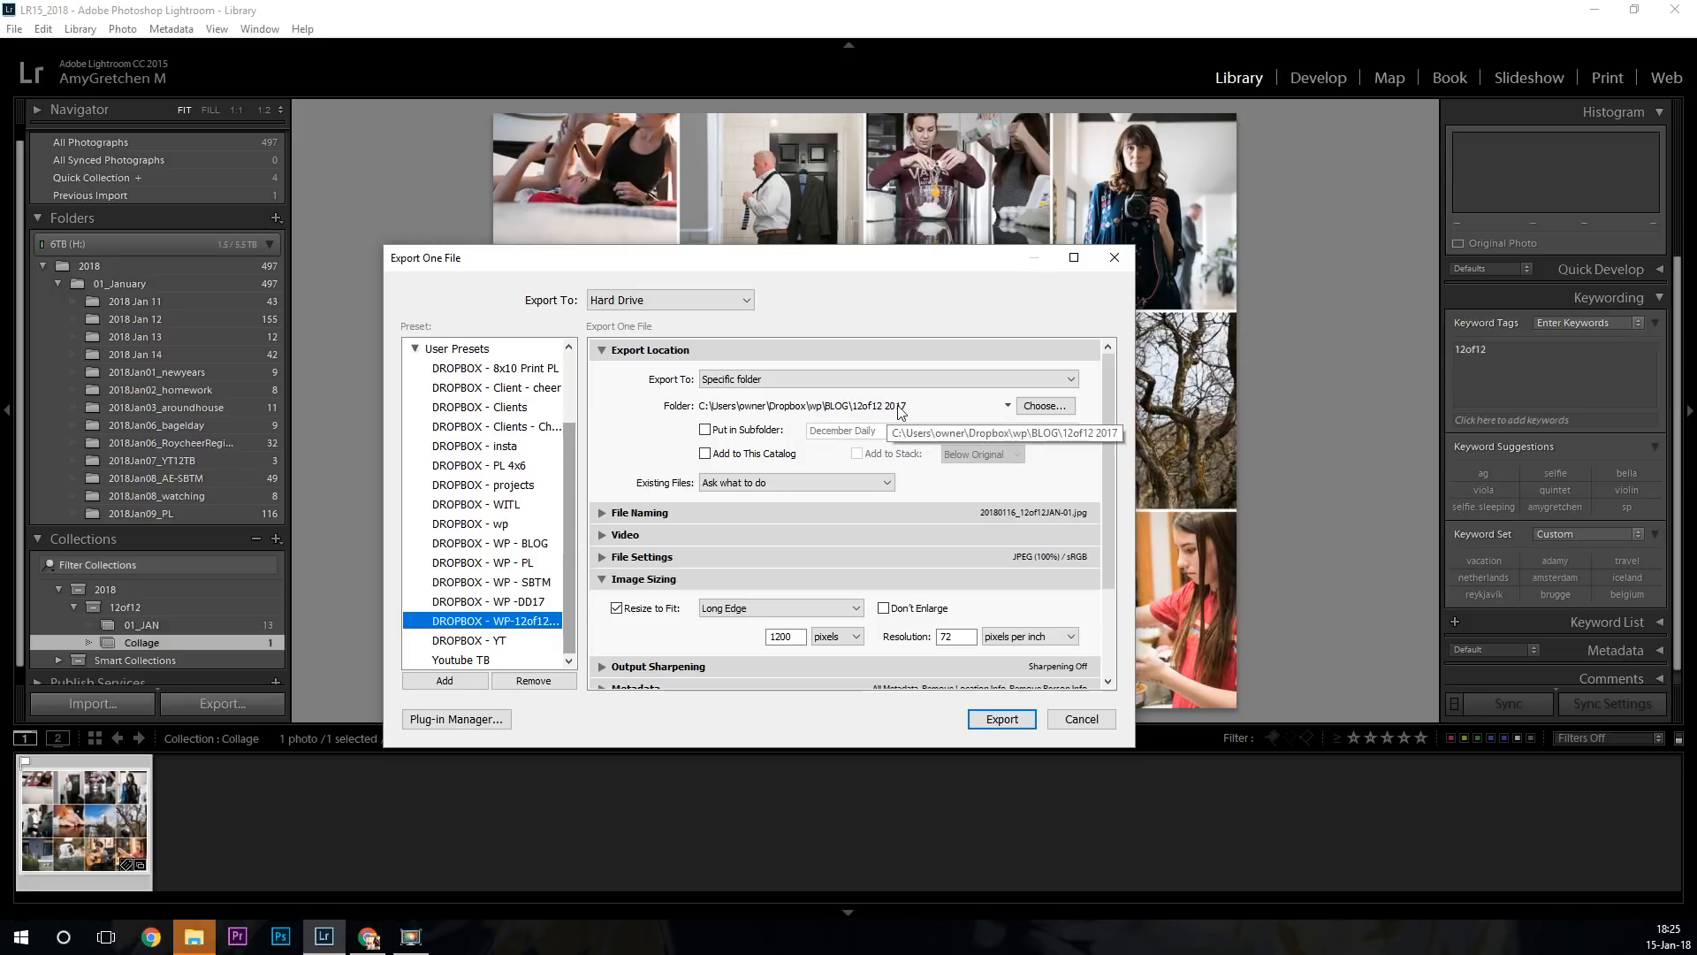
Create a folder named 12of12_2018 inside the Dropbox BLOG folder while choosing the export destination.
left_click(1046, 409)
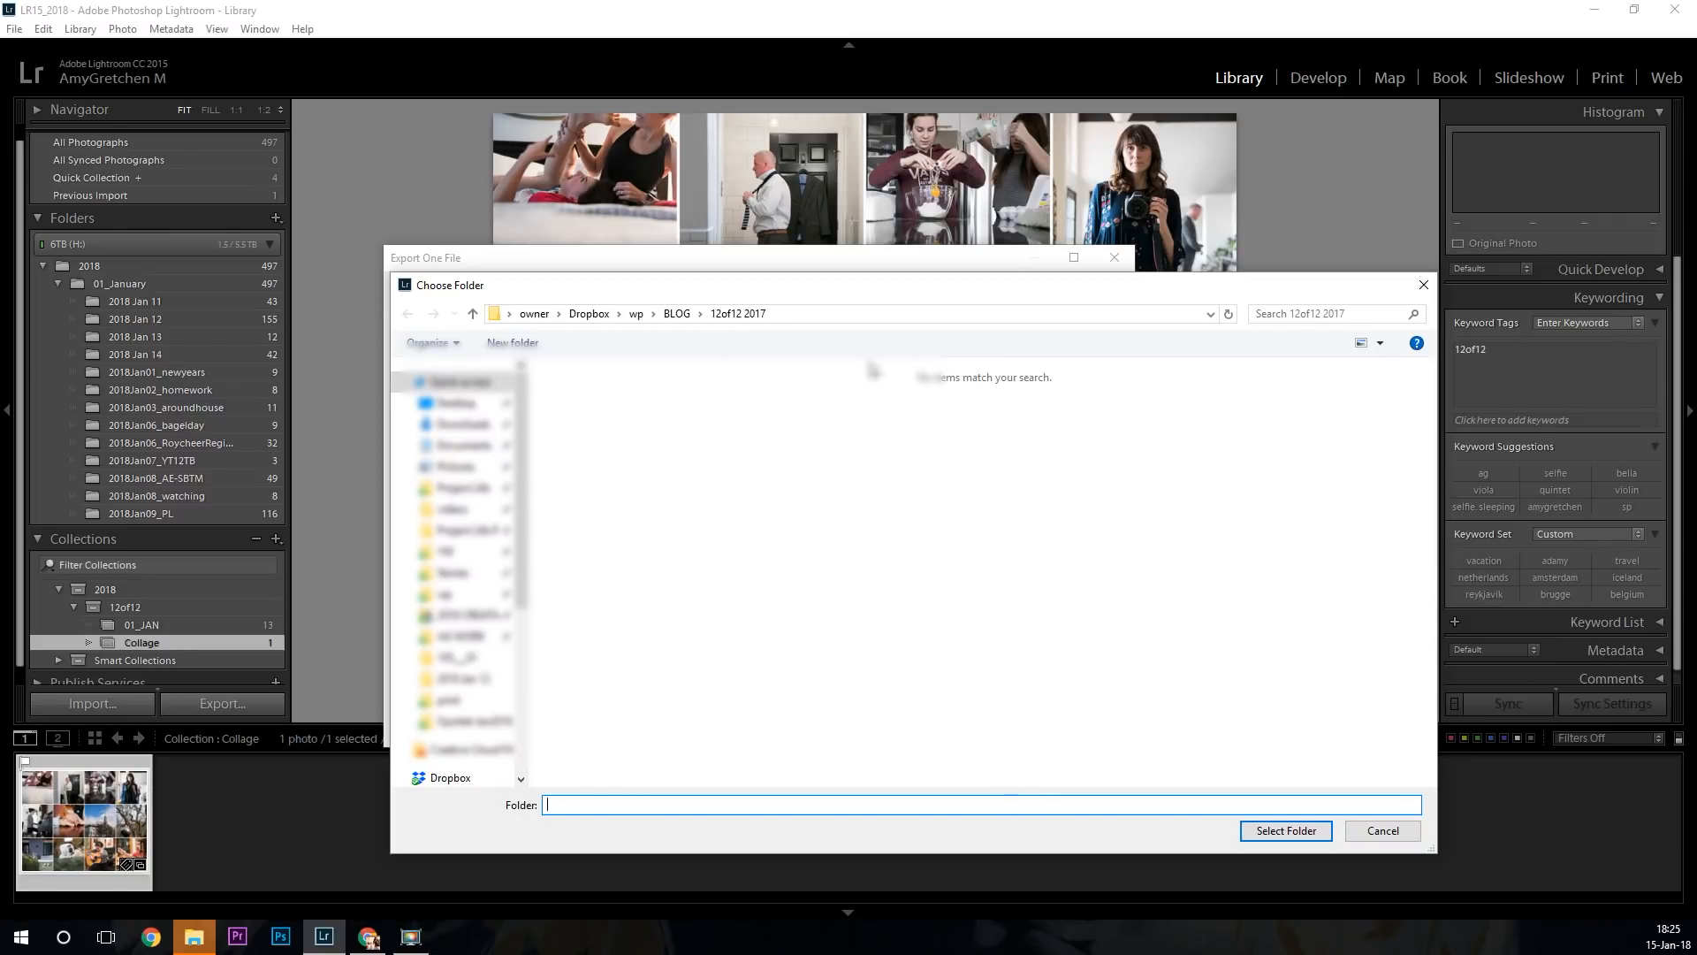
left_click(679, 314)
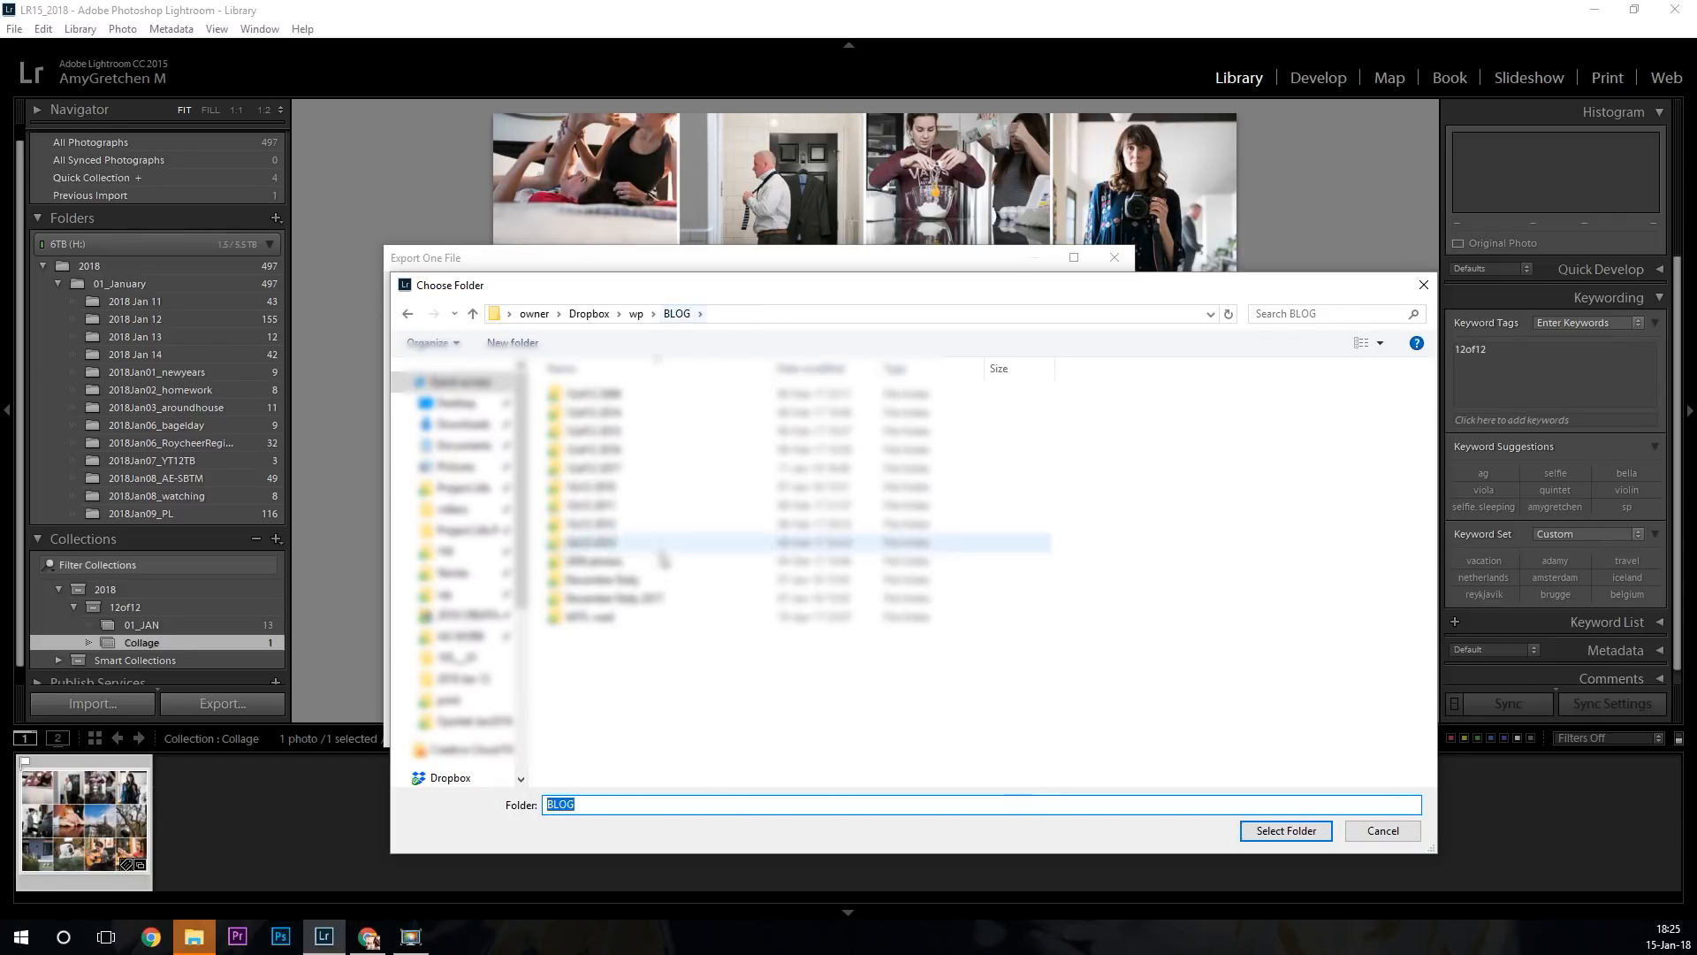
right_click(622, 676)
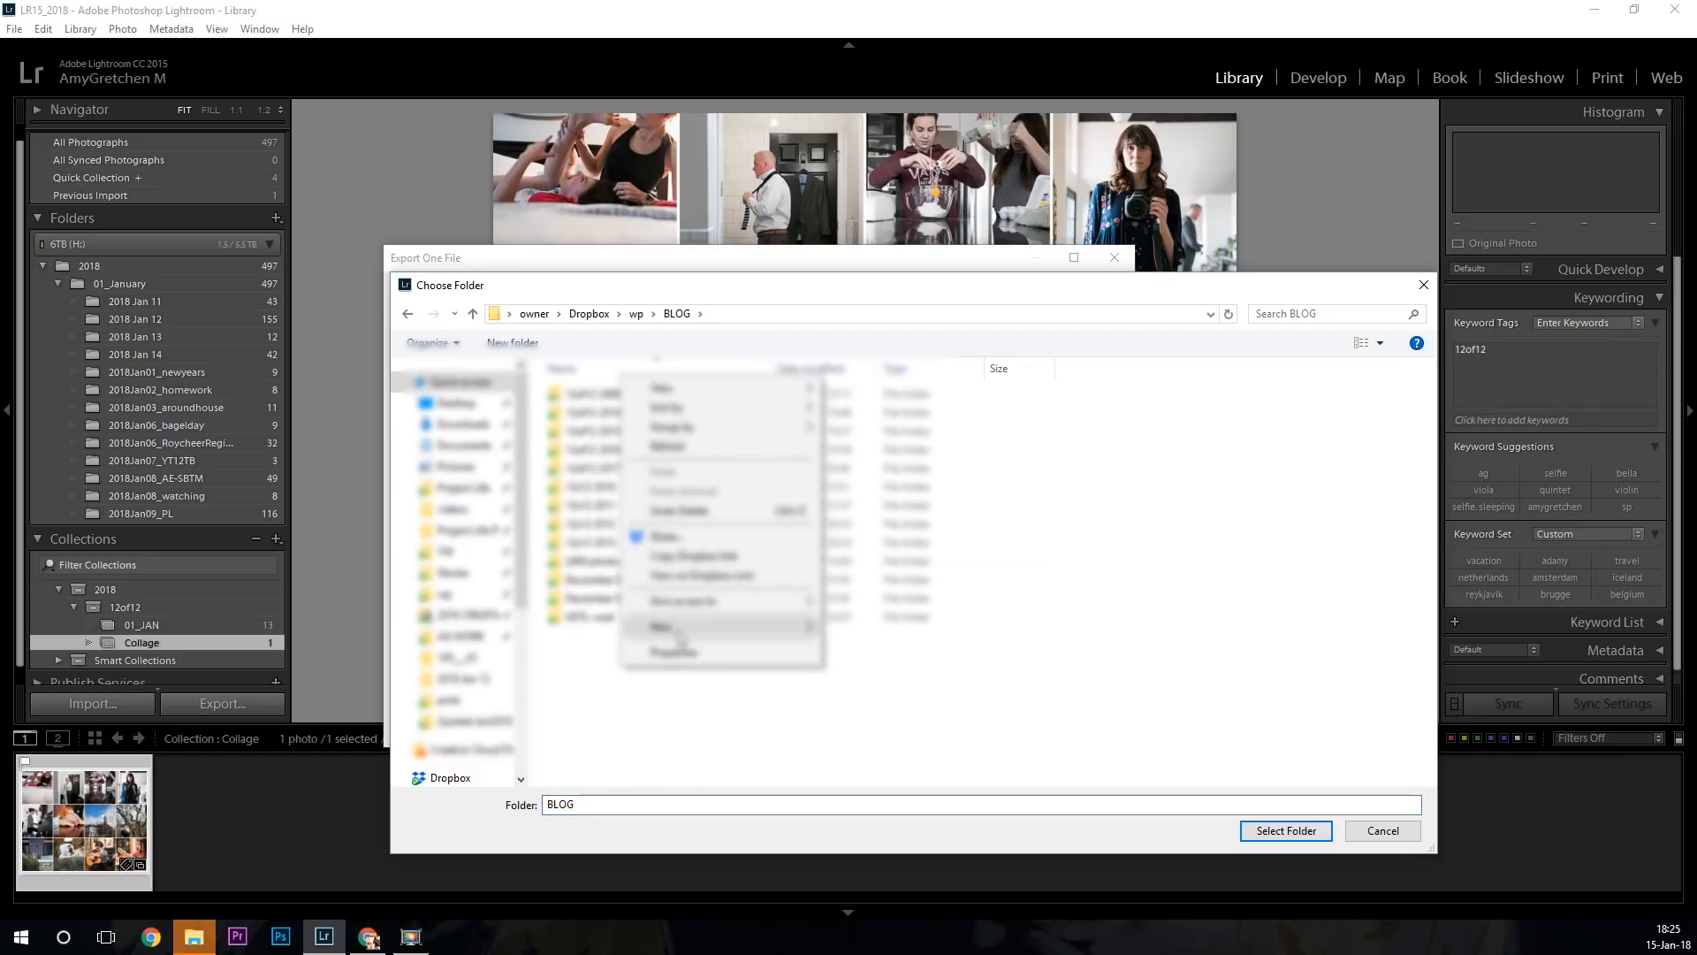
mouse_move(778, 610)
left_click(896, 618)
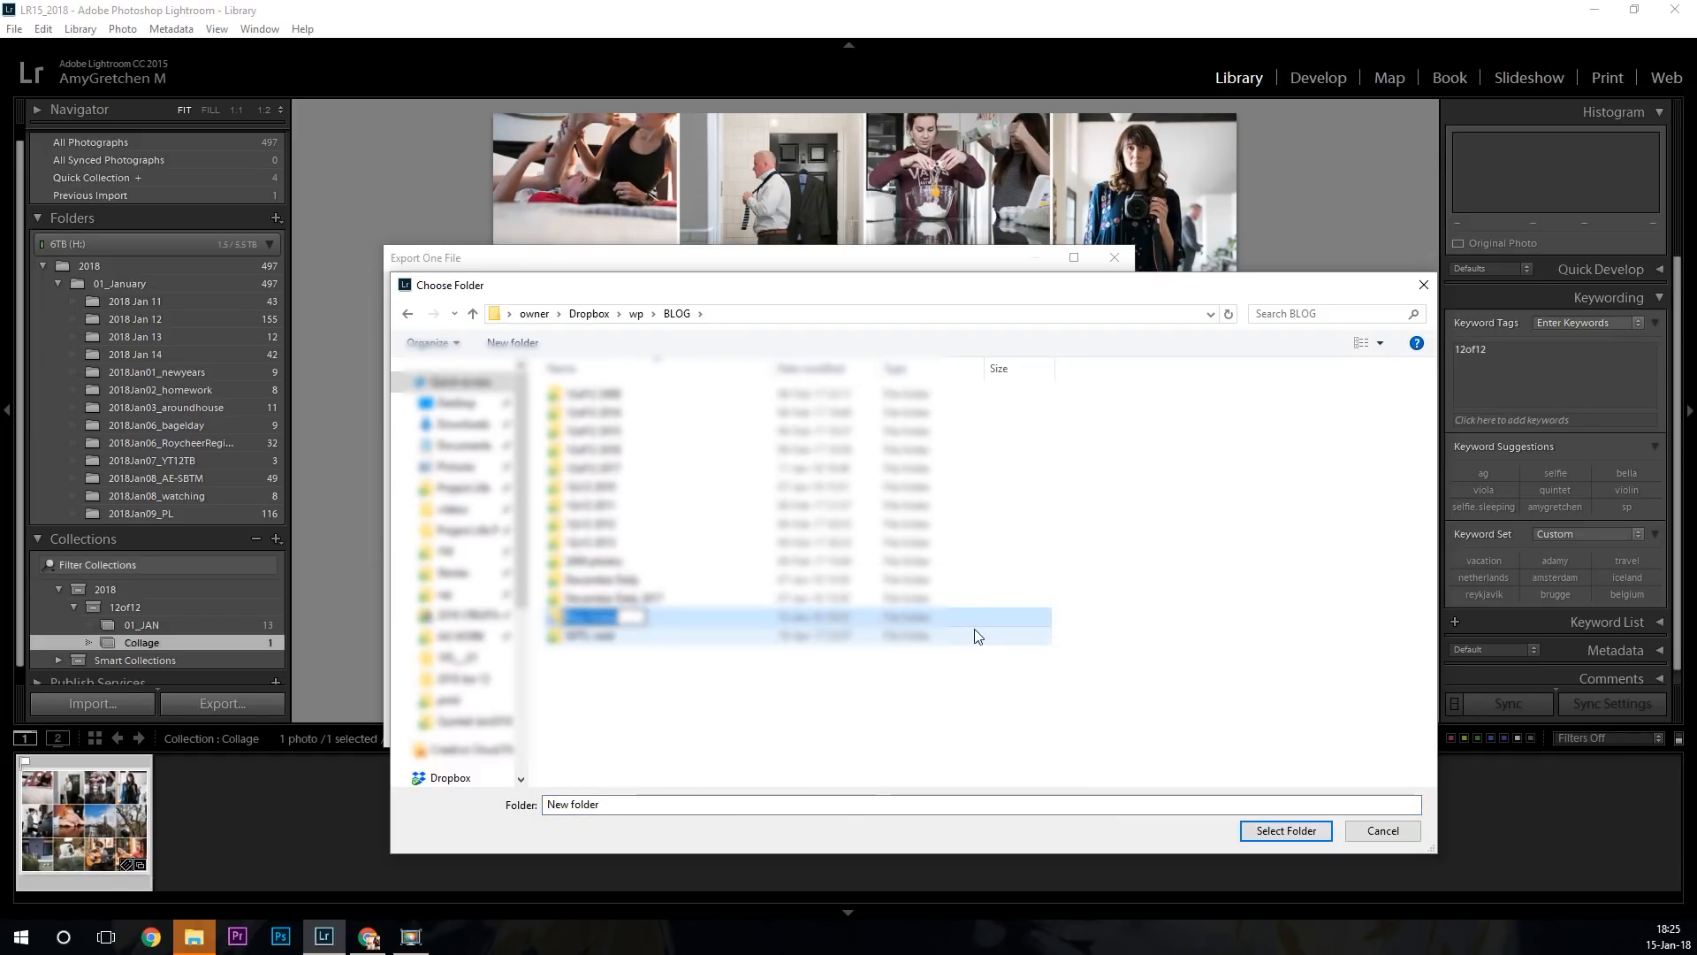
type("12of12")
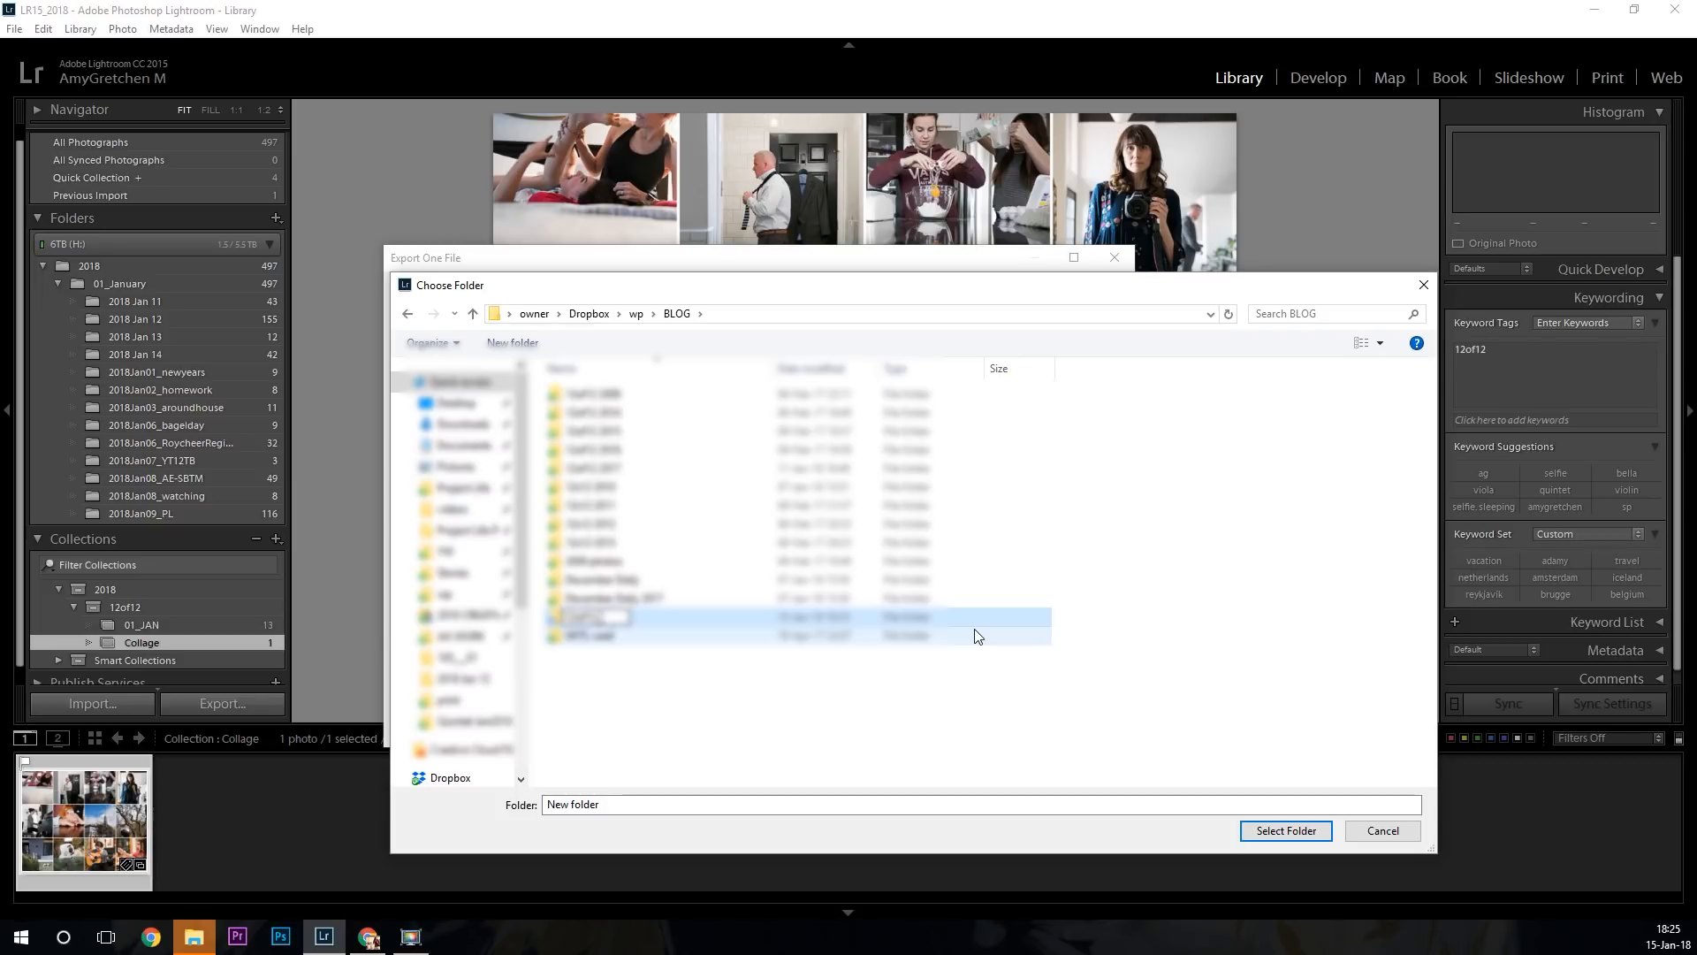
type(" 2018")
Use the 12of12_2018 folder as the export destination and export the grid image at 1200 pixels on the long edge.
left_click(1257, 840)
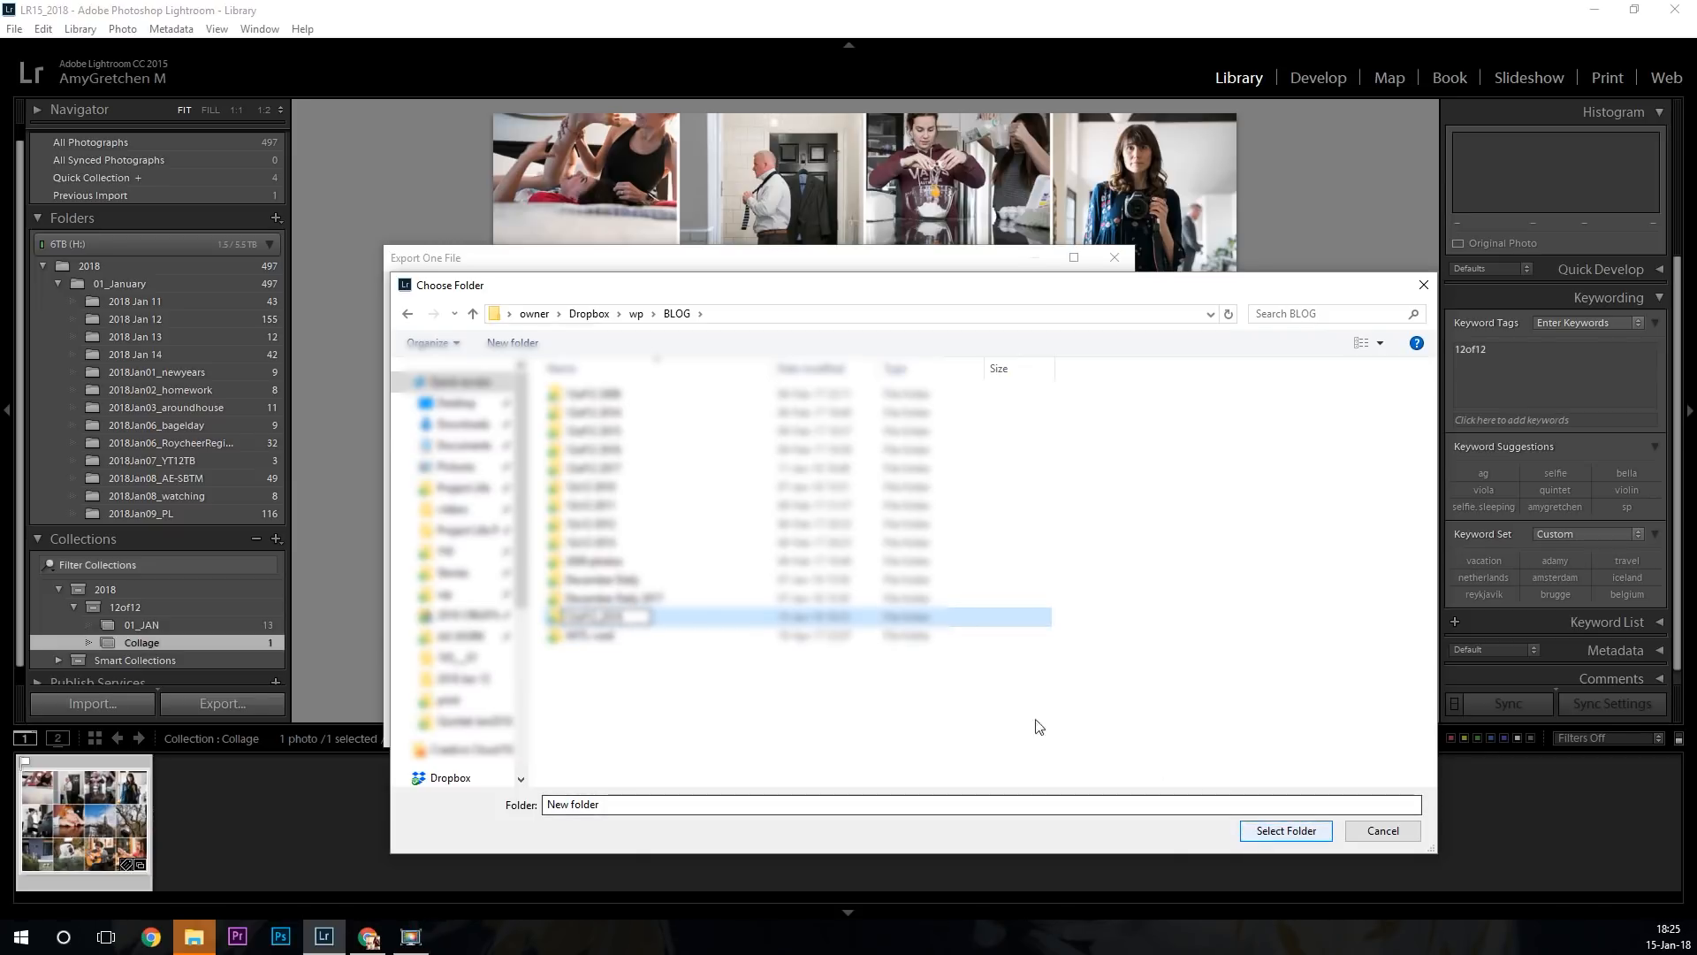
left_click(1277, 835)
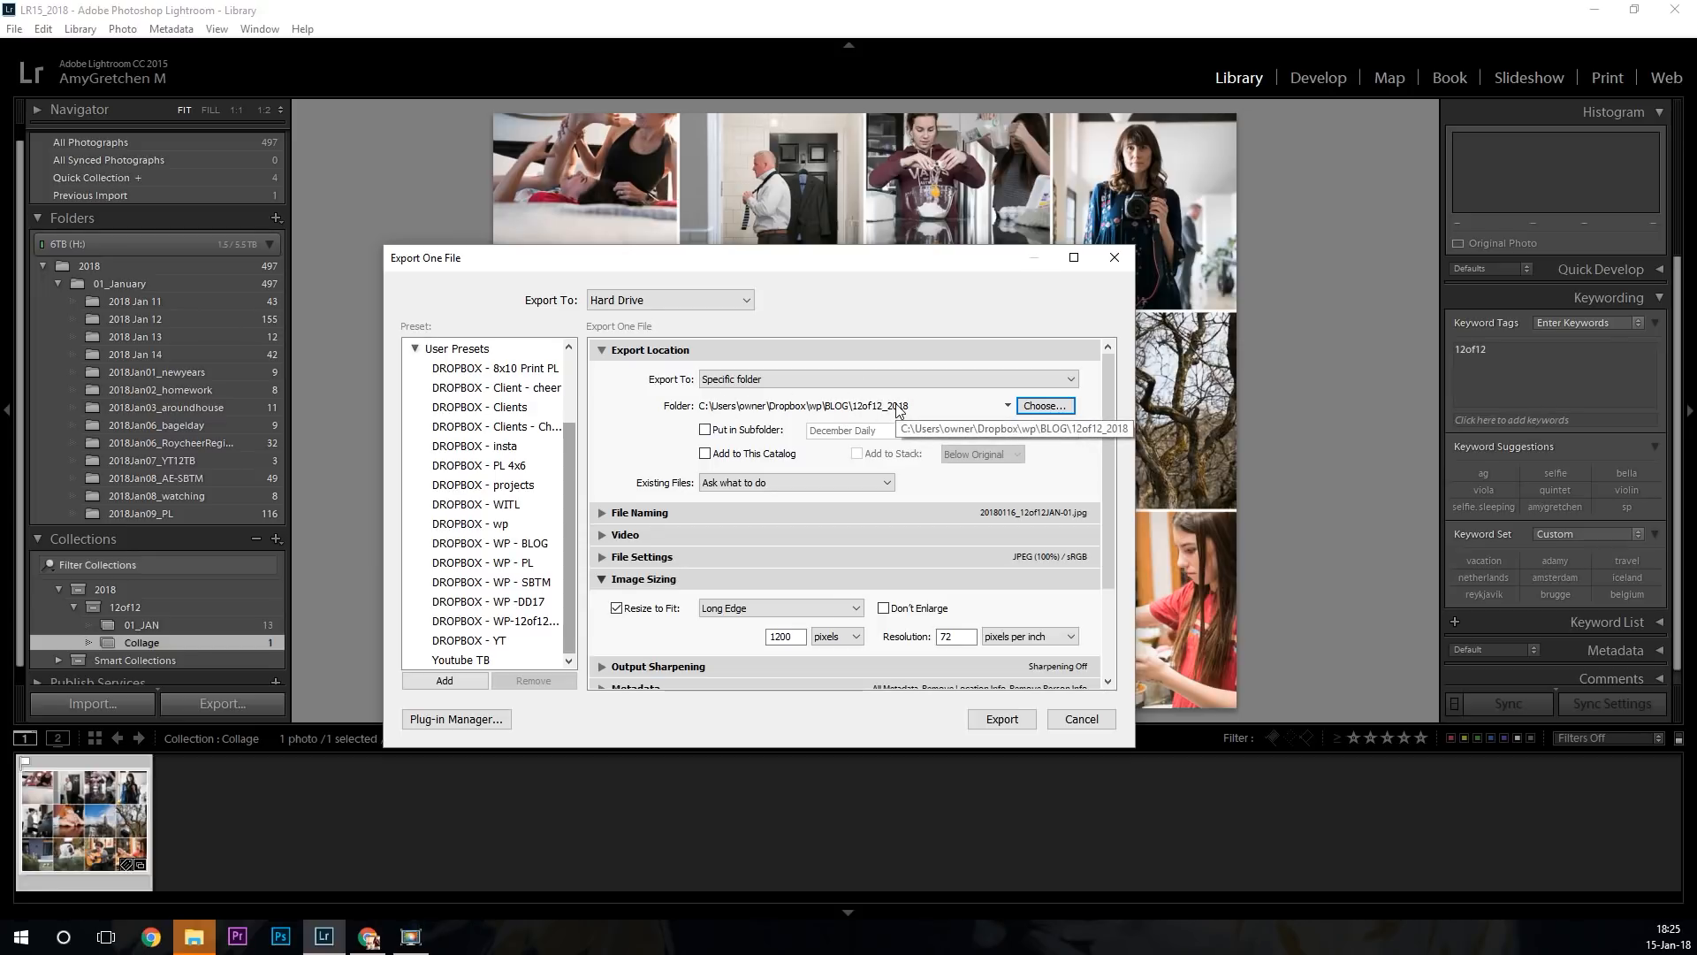
scroll(872, 511, "down", 3)
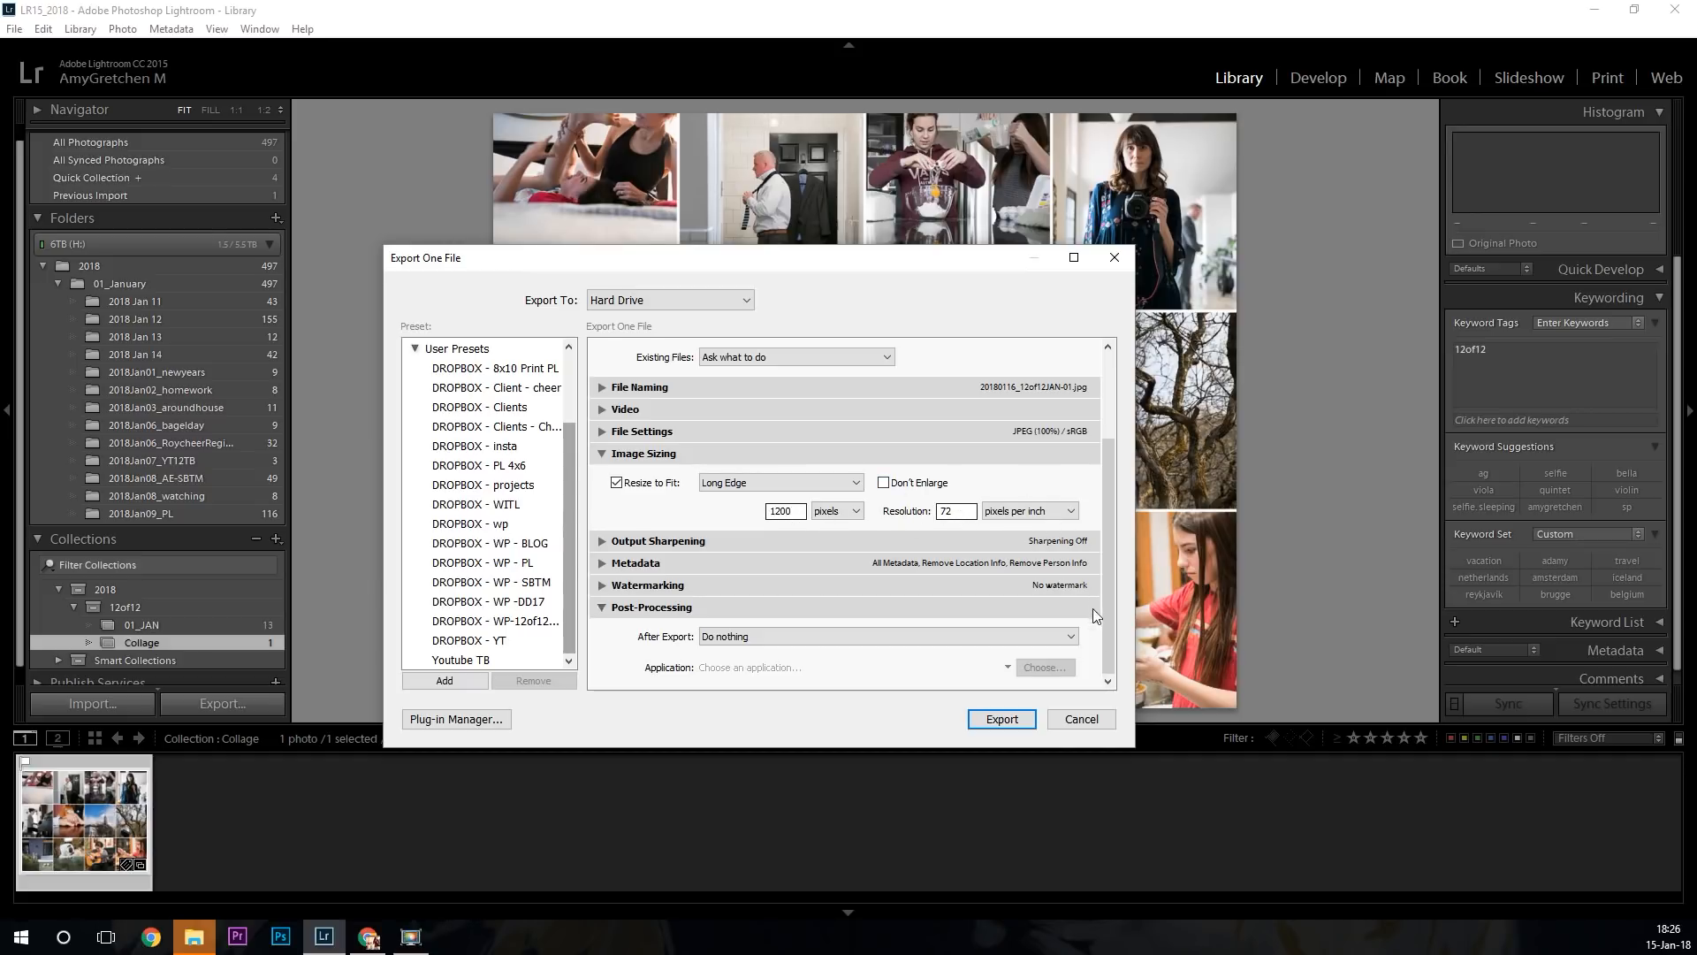
left_click(1003, 719)
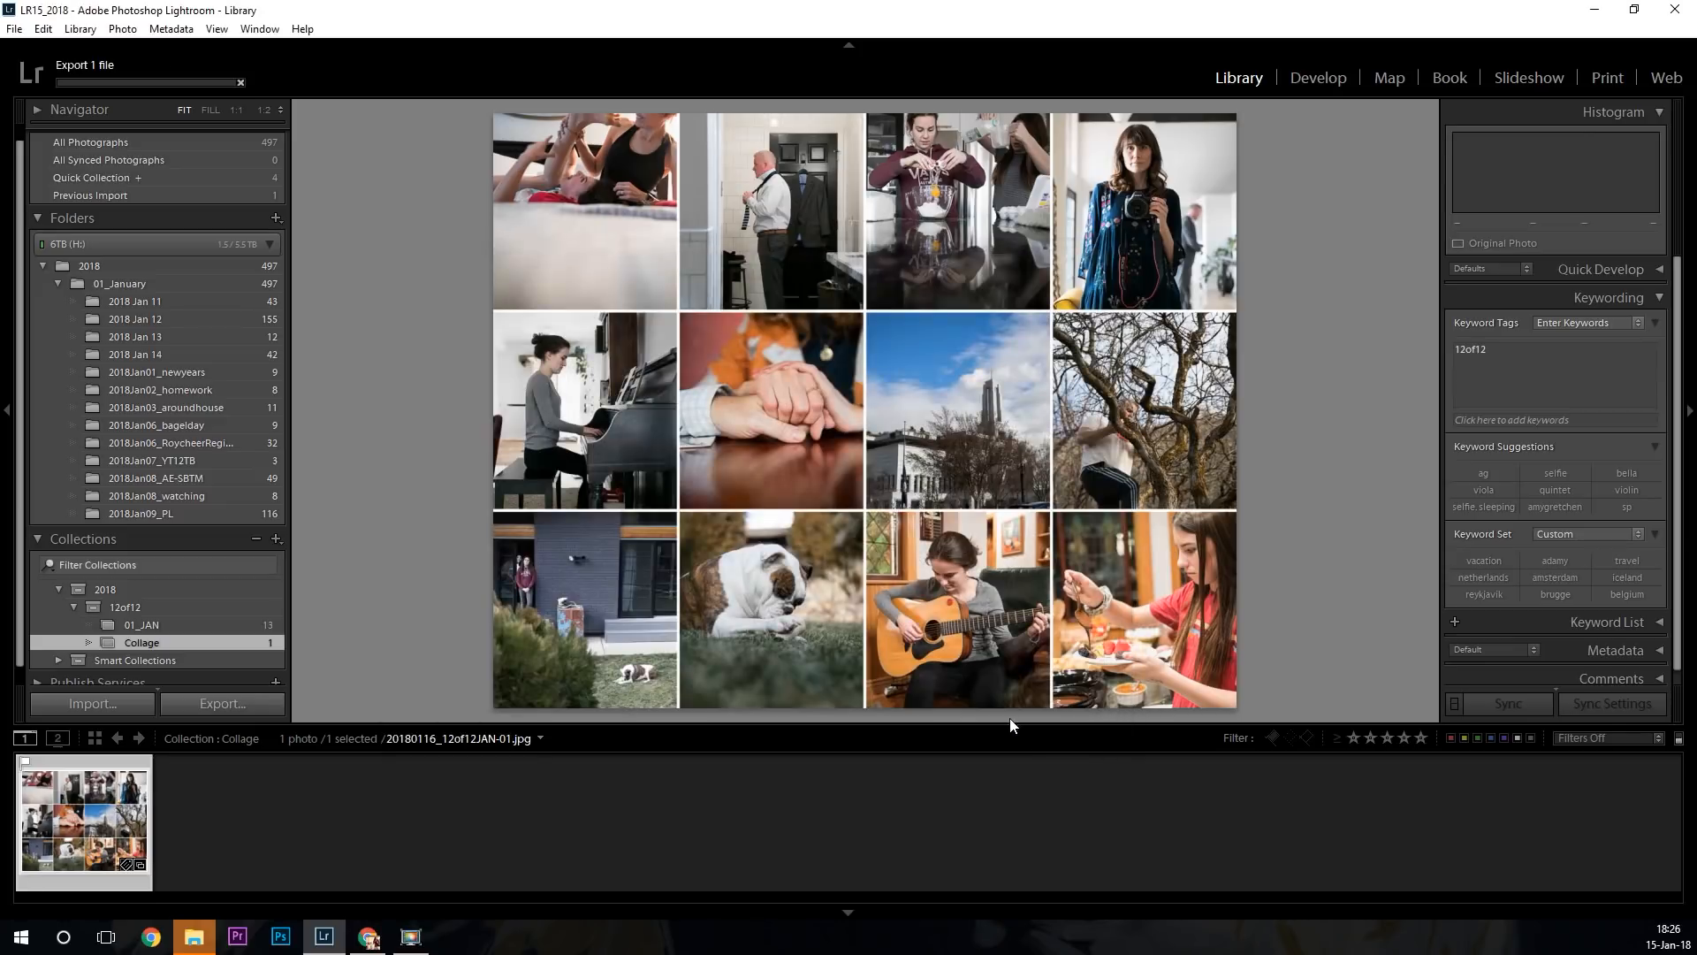